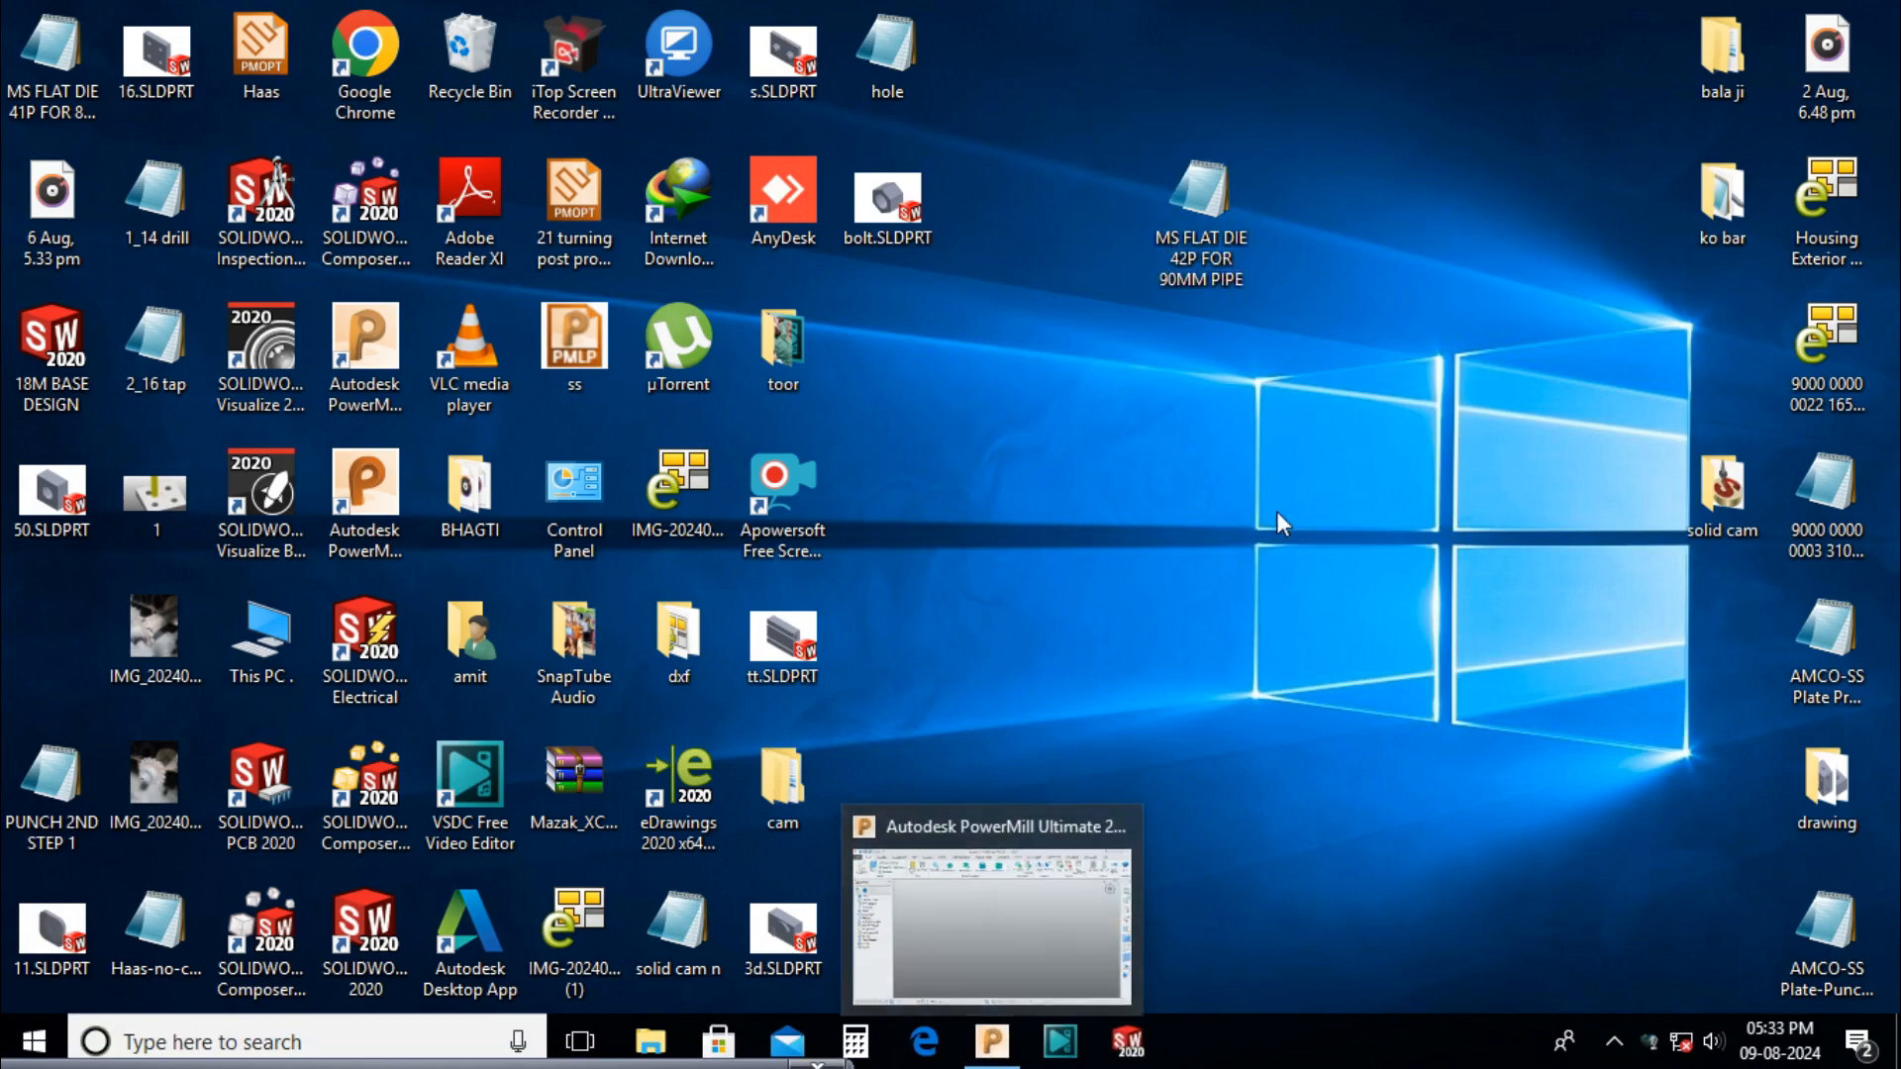
Step: Import the MS FLAT DIE 42P FOR 90MM PIPE model file into Autodesk PowerMill and dismiss the translation report
{"action": "left_click_drag", "start_coordinate": [1204, 210], "coordinate": [1004, 1060]}
{"action": "left_click_drag", "start_coordinate": [1049, 623], "coordinate": [1061, 479]}
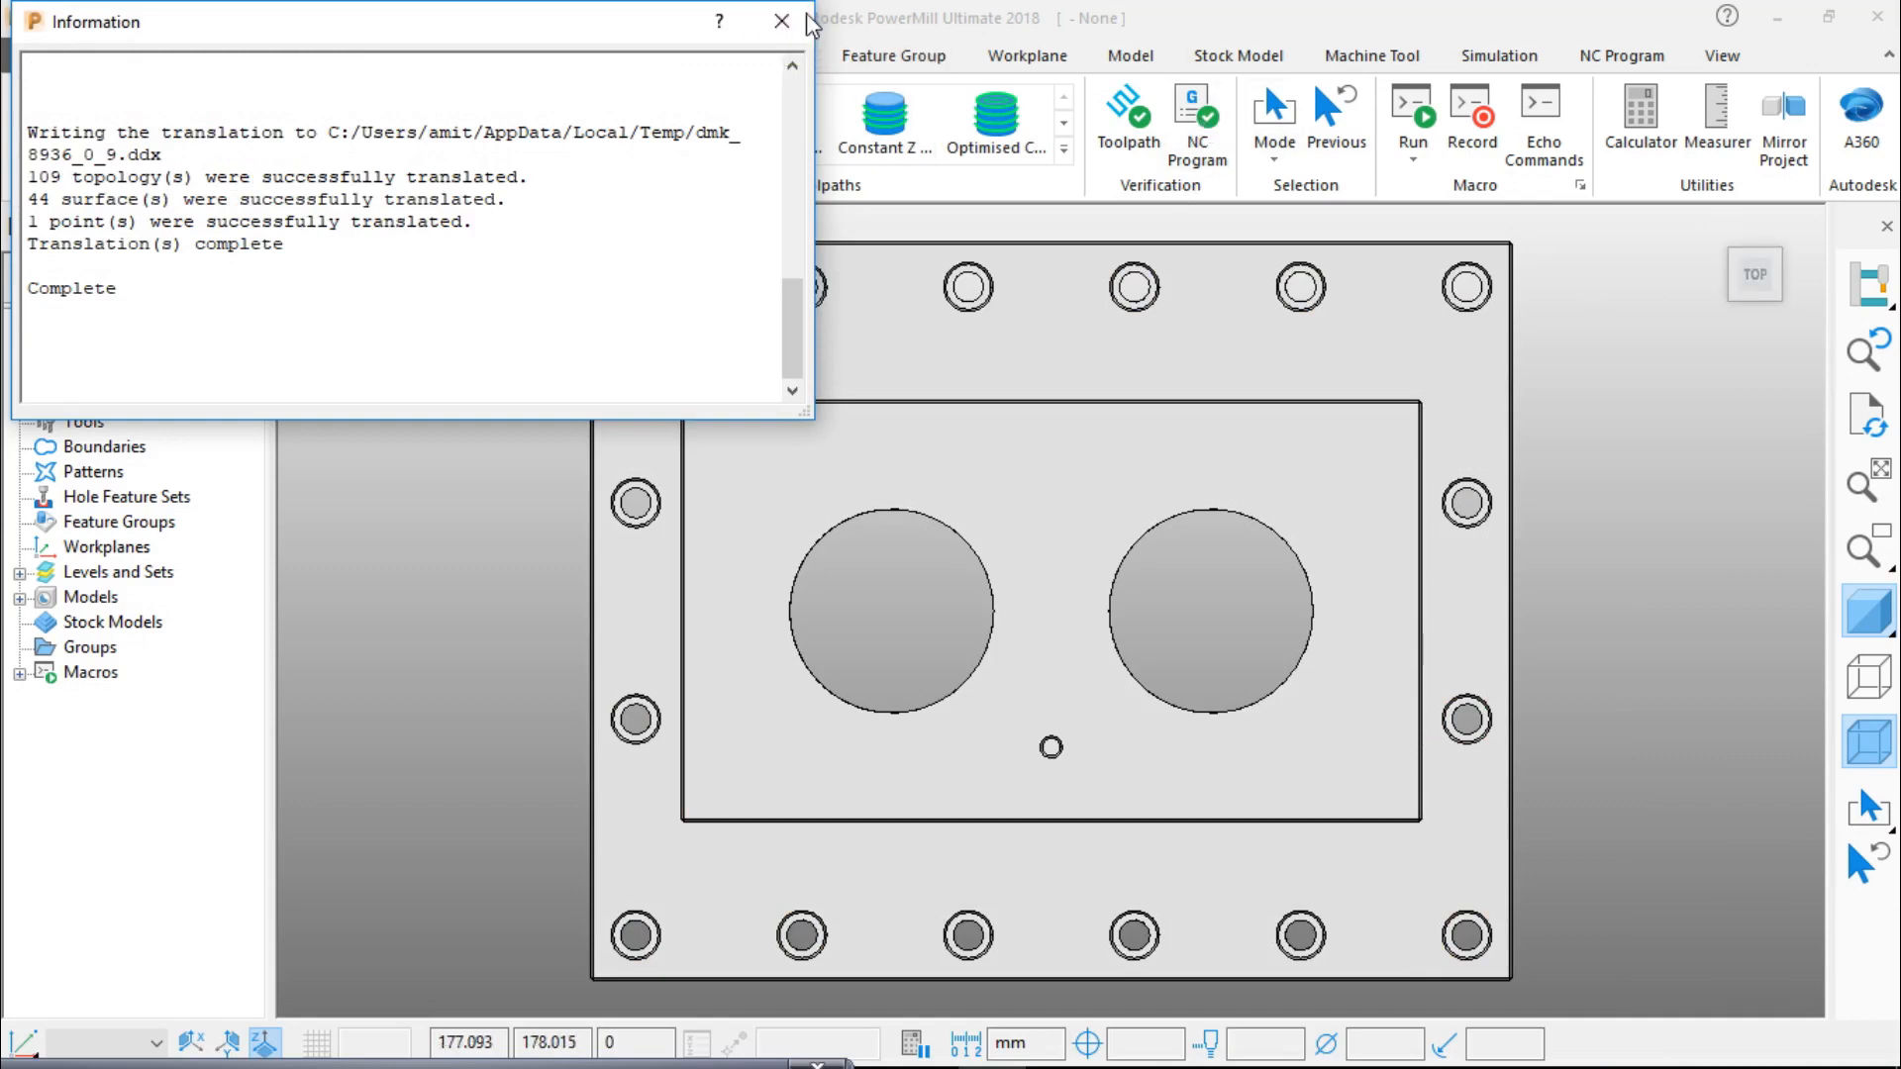
{"action": "left_click", "coordinate": [782, 21]}
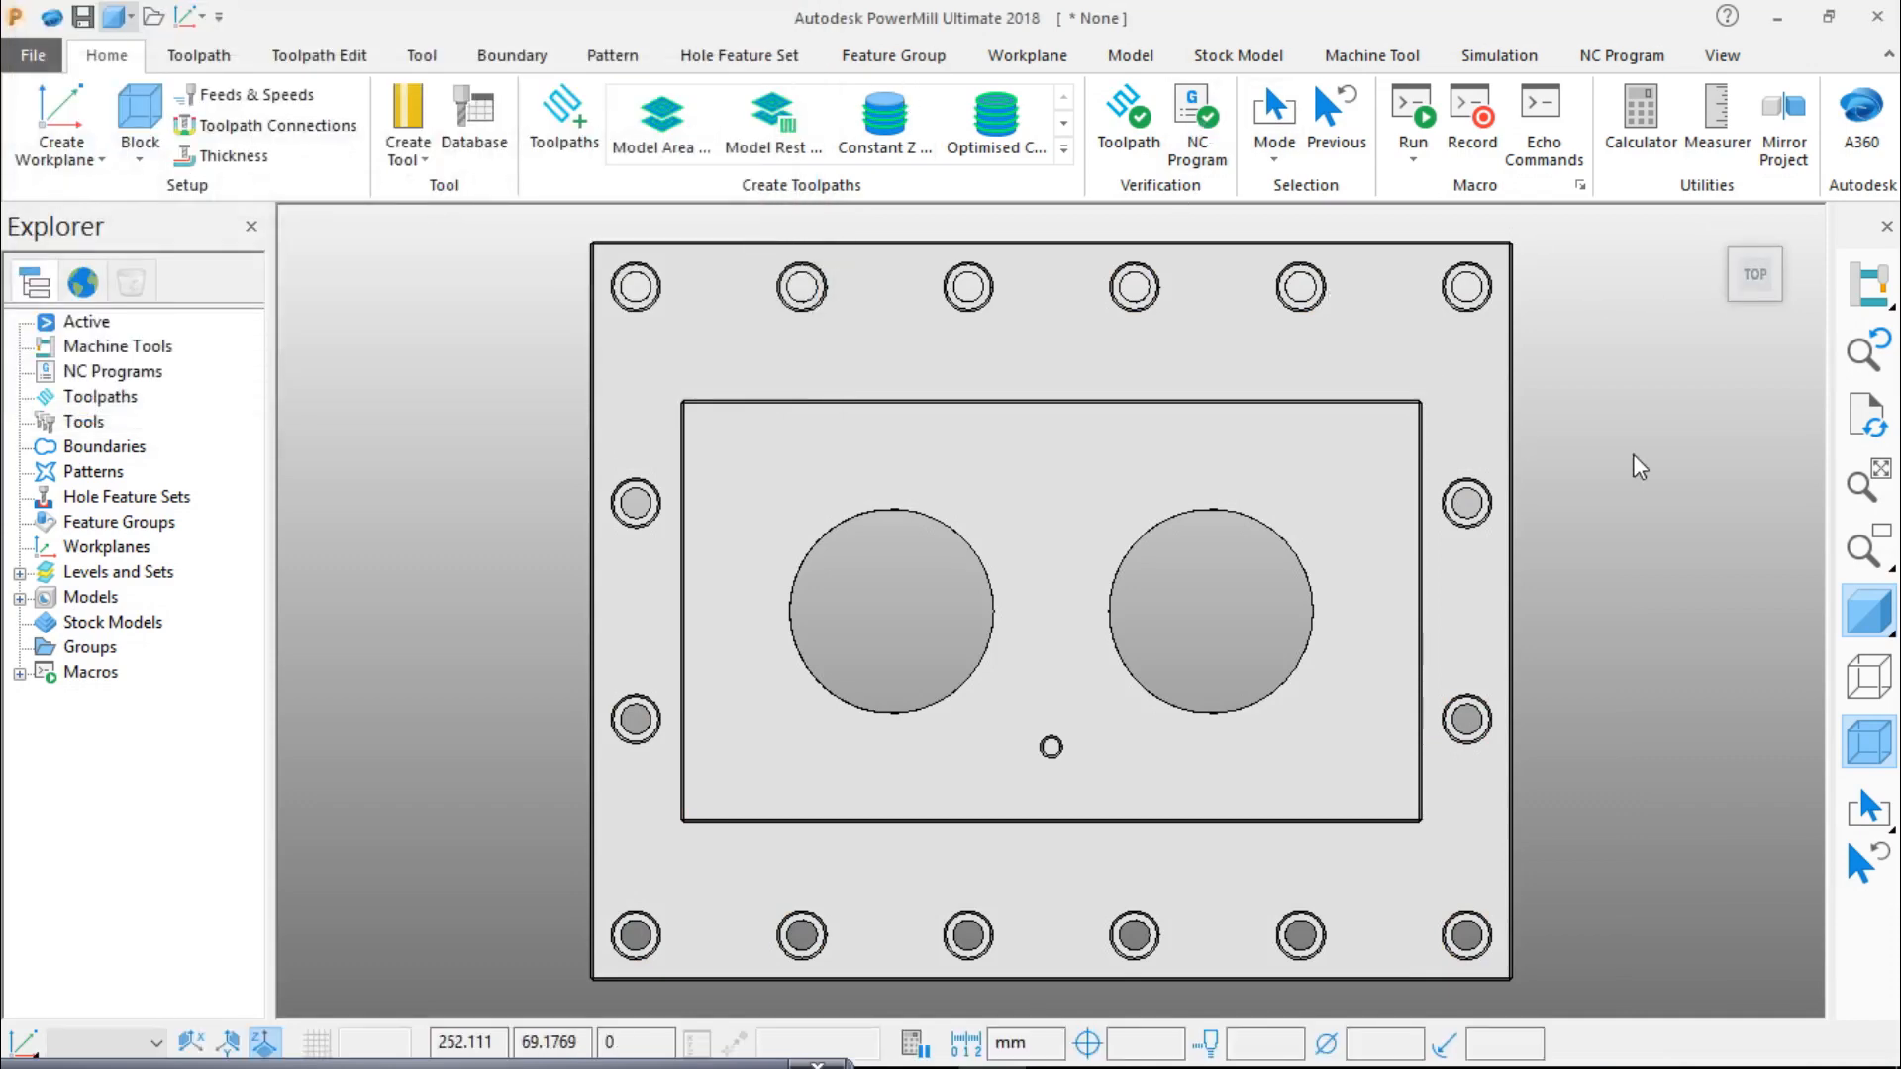
Step: Examine the die's raised face around the two large bores and the small hole, then return to the top view
{"action": "left_click", "coordinate": [1748, 260]}
{"action": "left_click", "coordinate": [1719, 225]}
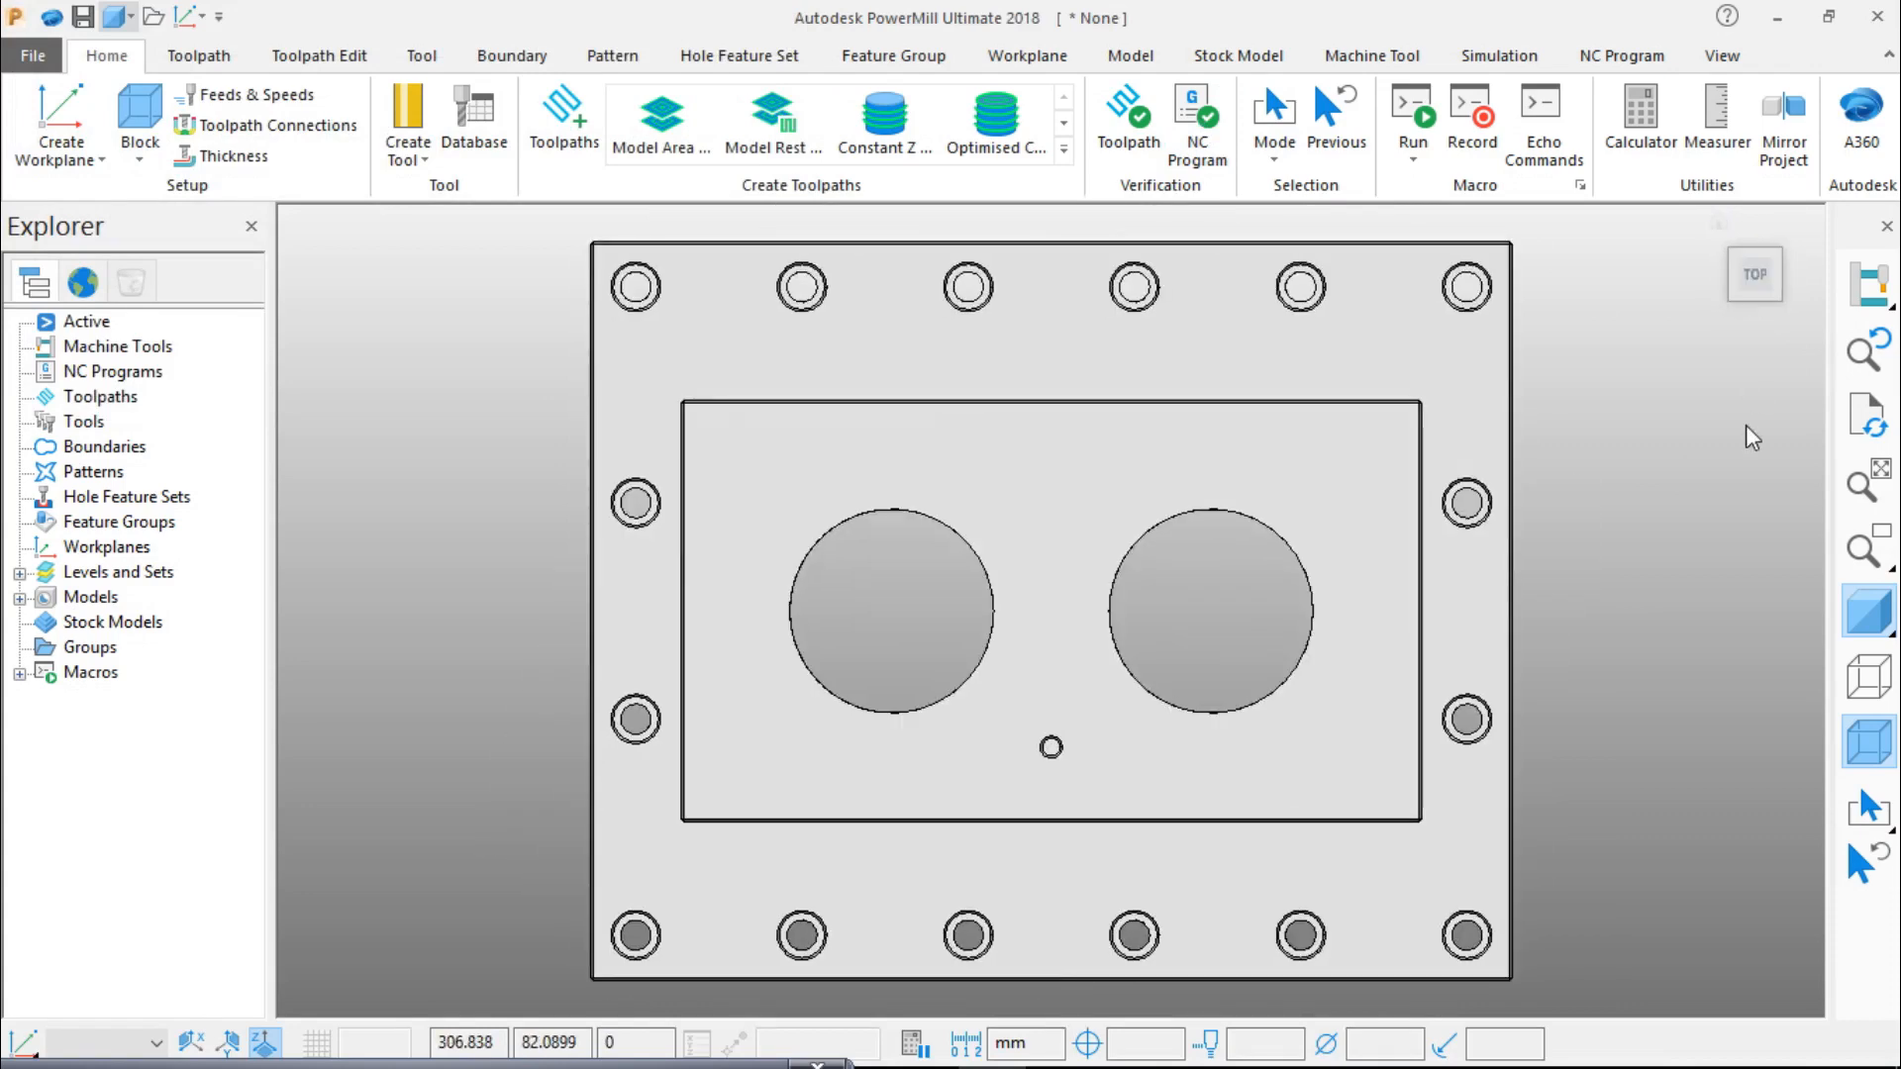
{"action": "middle_click_drag", "start_coordinate": [1101, 703], "coordinate": [1137, 407]}
{"action": "scroll", "coordinate": [1175, 639], "scroll_direction": "up", "scroll_amount": 5}
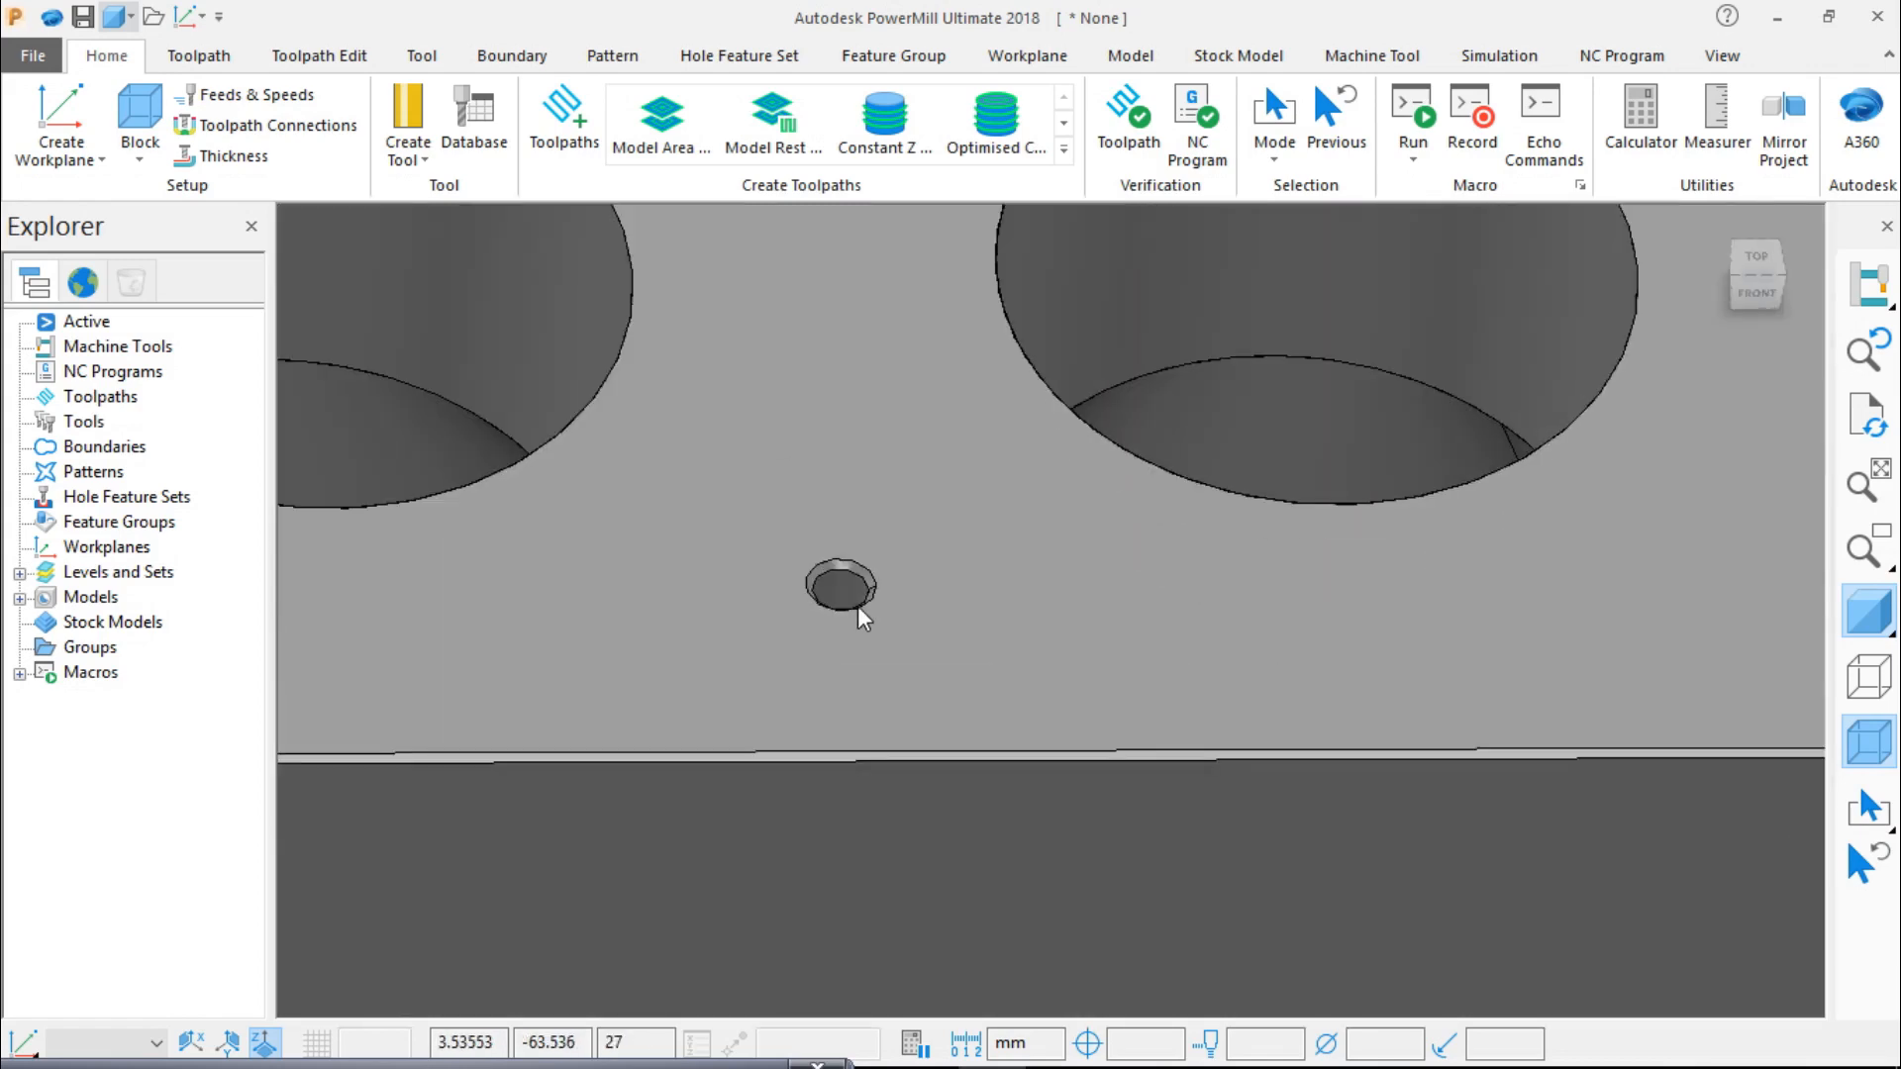
{"action": "middle_click_drag", "start_coordinate": [861, 616], "coordinate": [964, 778]}
{"action": "left_click", "coordinate": [1754, 269]}
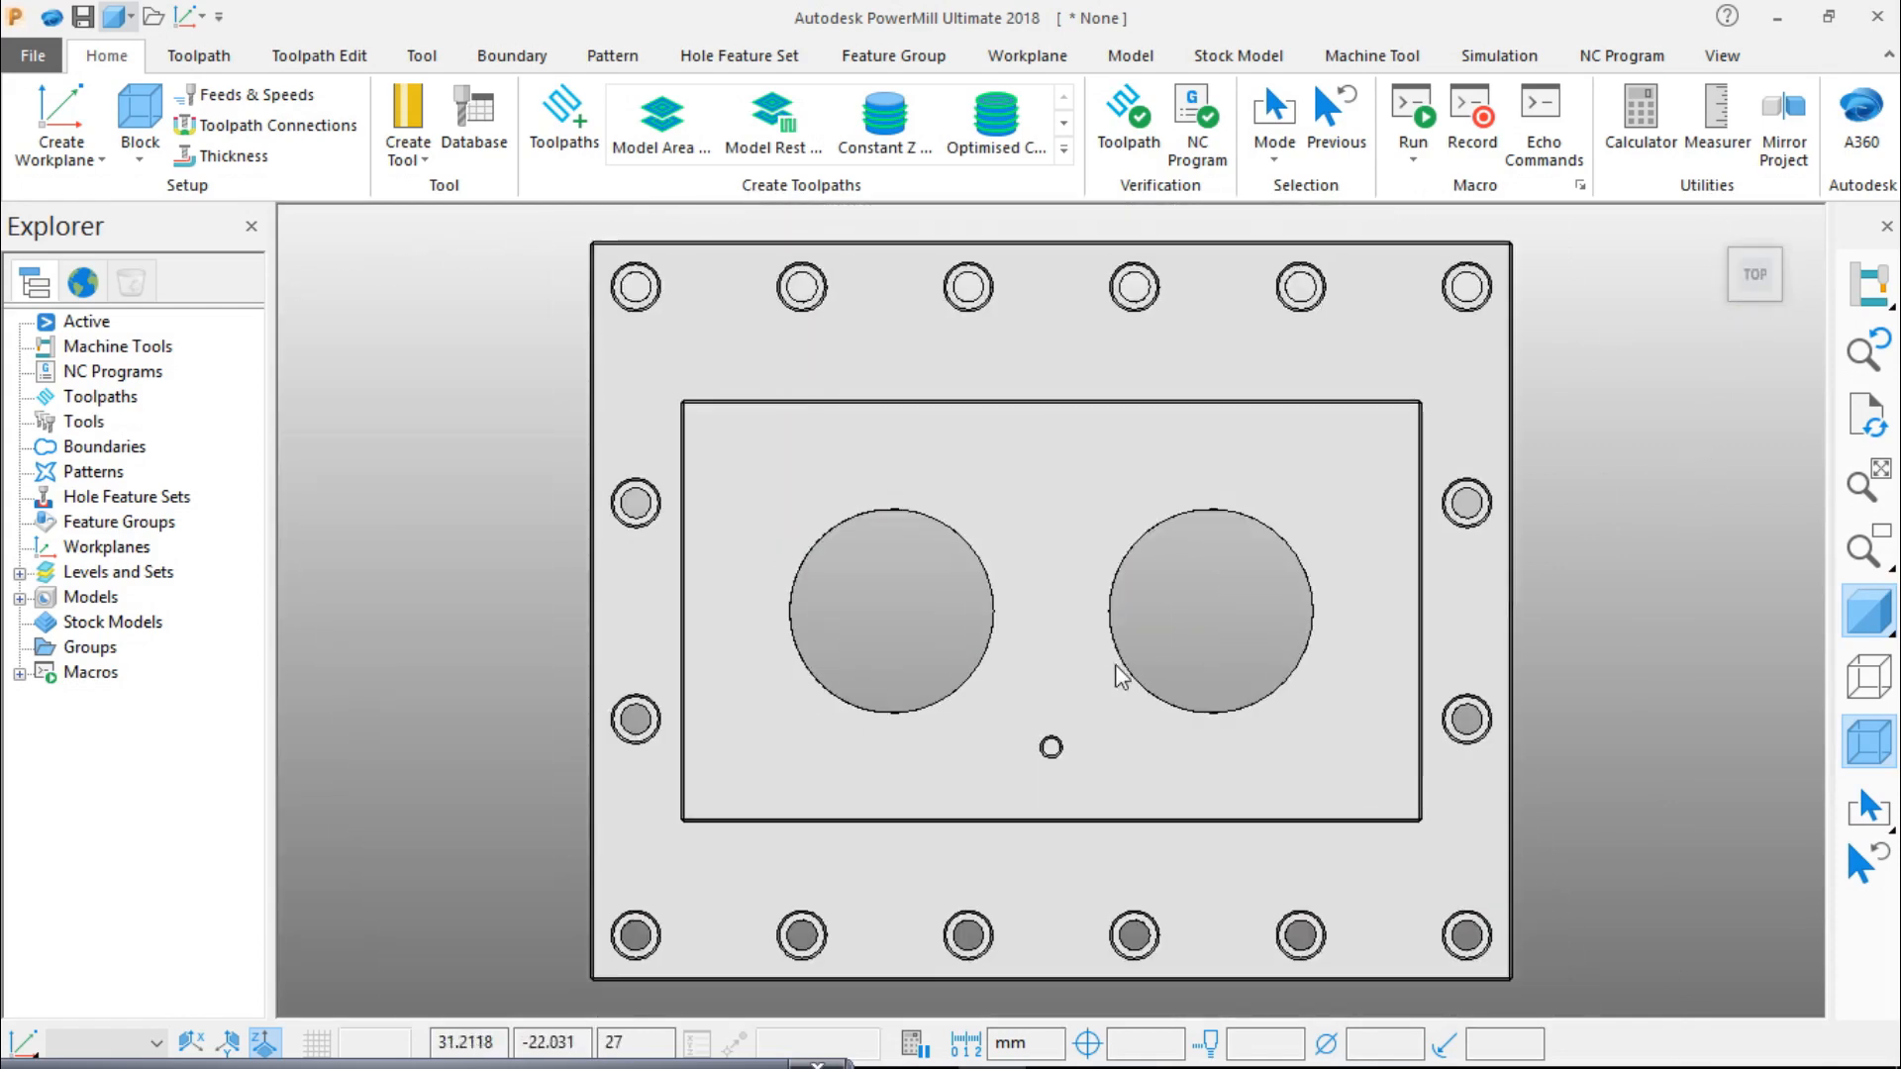
Step: Examine the die's underside with its rectangular recess and tapered pockets, then return to the top view
{"action": "middle_click_drag", "start_coordinate": [1115, 665], "coordinate": [1168, 243]}
{"action": "middle_click_drag", "start_coordinate": [1125, 713], "coordinate": [1091, 424]}
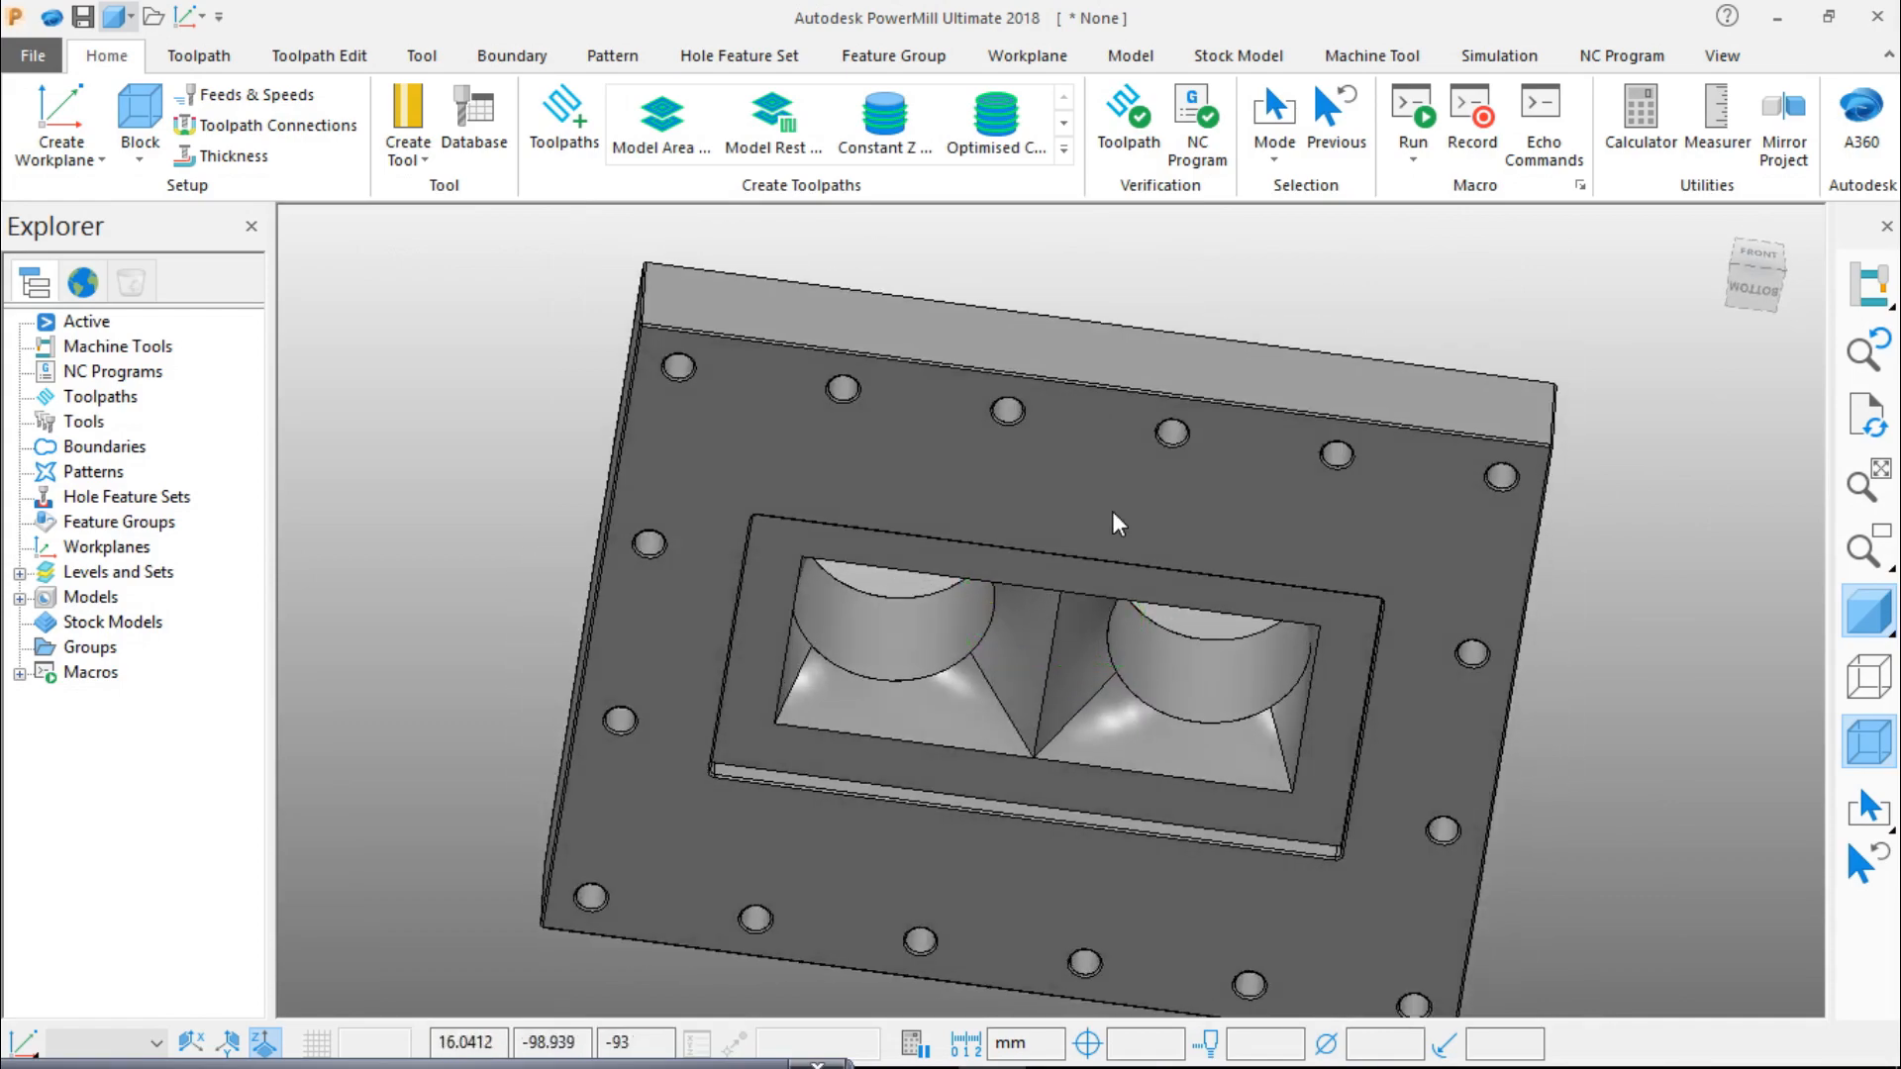
{"action": "middle_click_drag", "start_coordinate": [1166, 794], "coordinate": [1279, 359]}
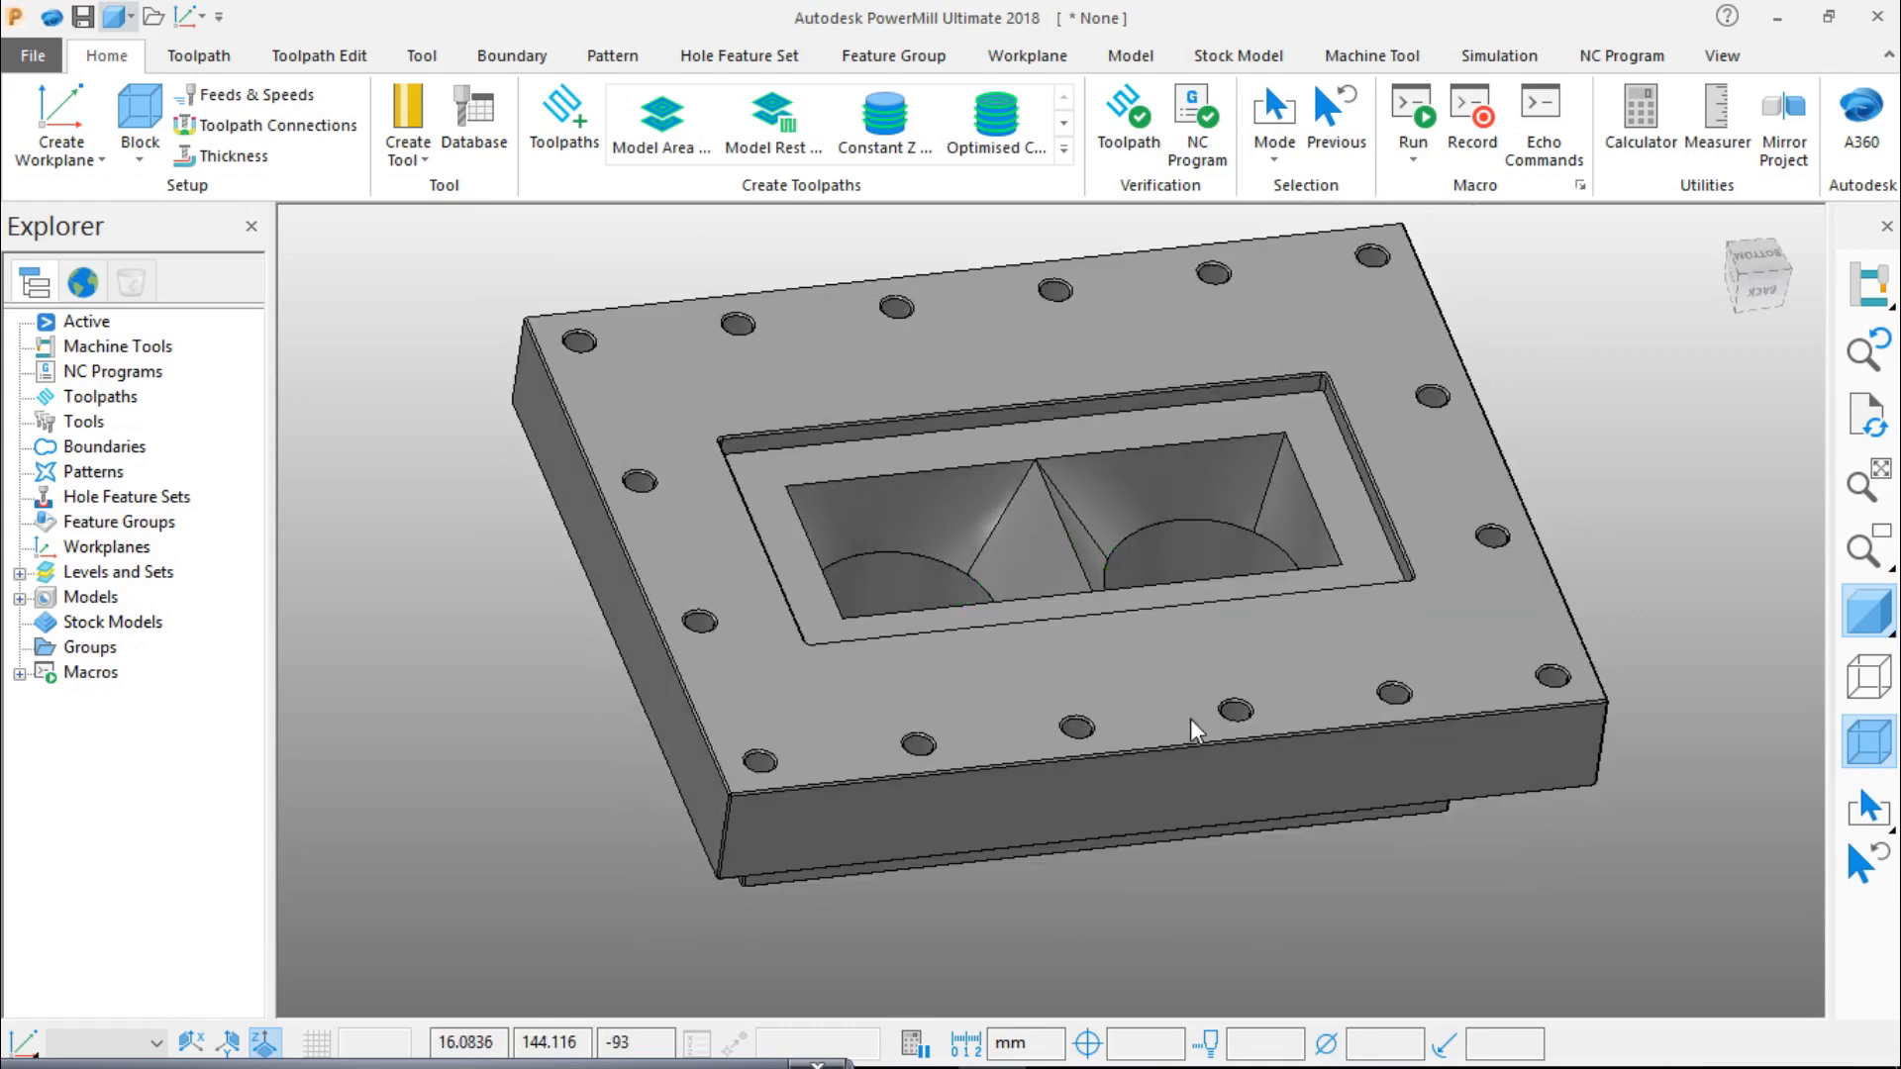
{"action": "middle_click_drag", "start_coordinate": [1190, 719], "coordinate": [982, 574]}
{"action": "middle_click_drag", "start_coordinate": [1139, 592], "coordinate": [1079, 668]}
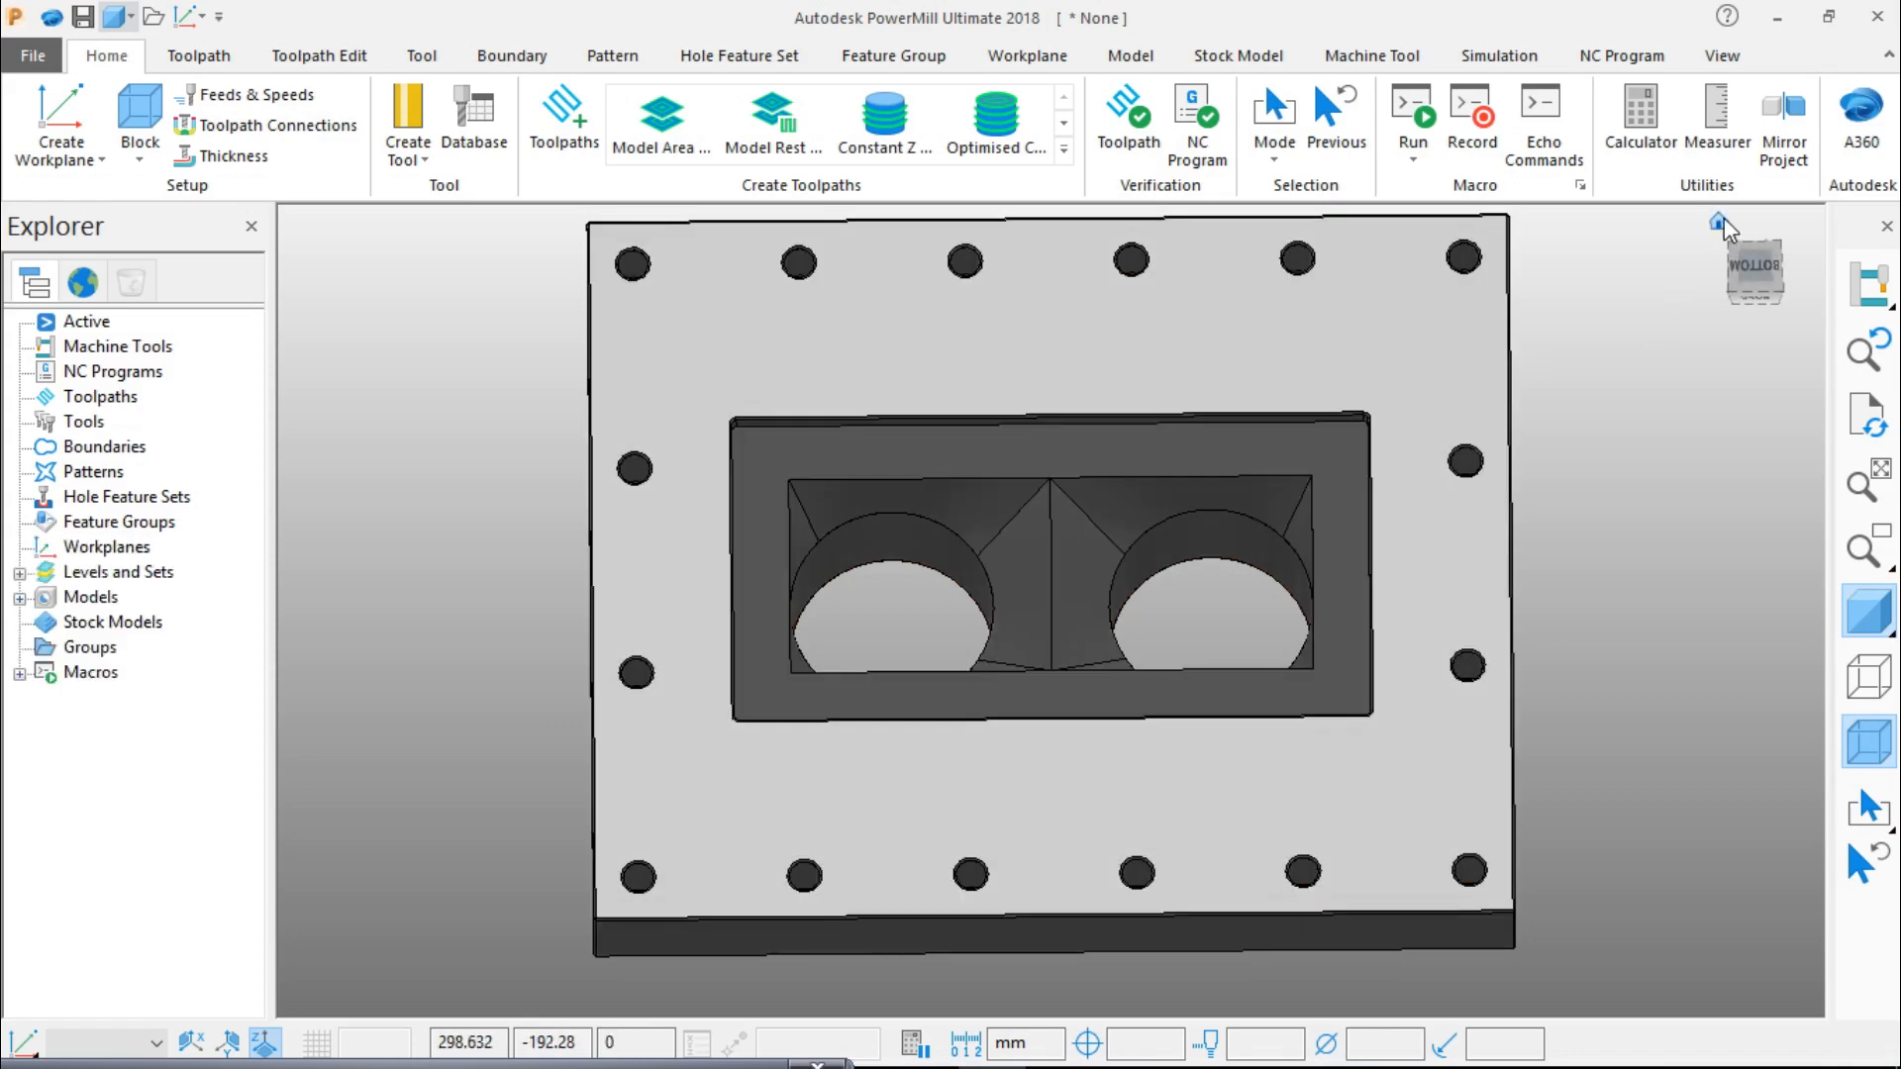
{"action": "left_click", "coordinate": [1719, 221]}
{"action": "middle_click_drag", "start_coordinate": [1048, 747], "coordinate": [1063, 668]}
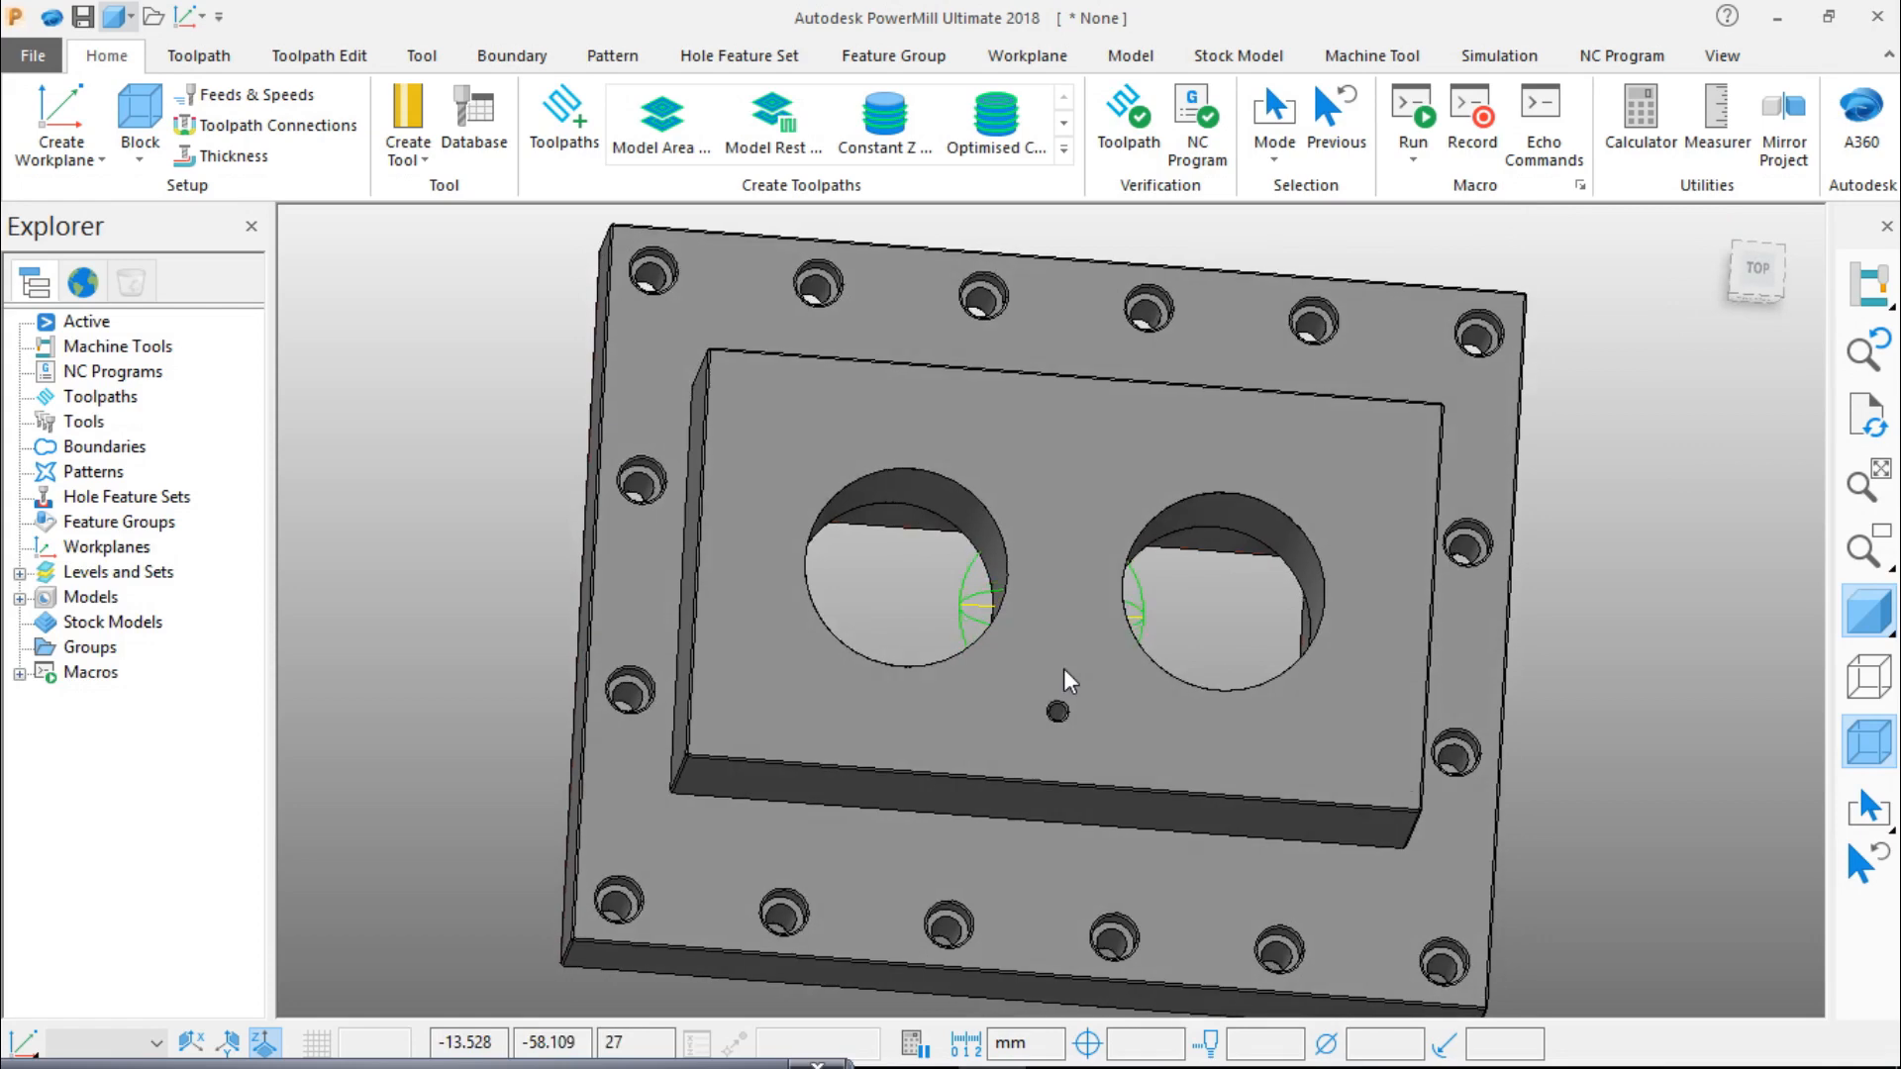
{"action": "left_click", "coordinate": [1758, 269]}
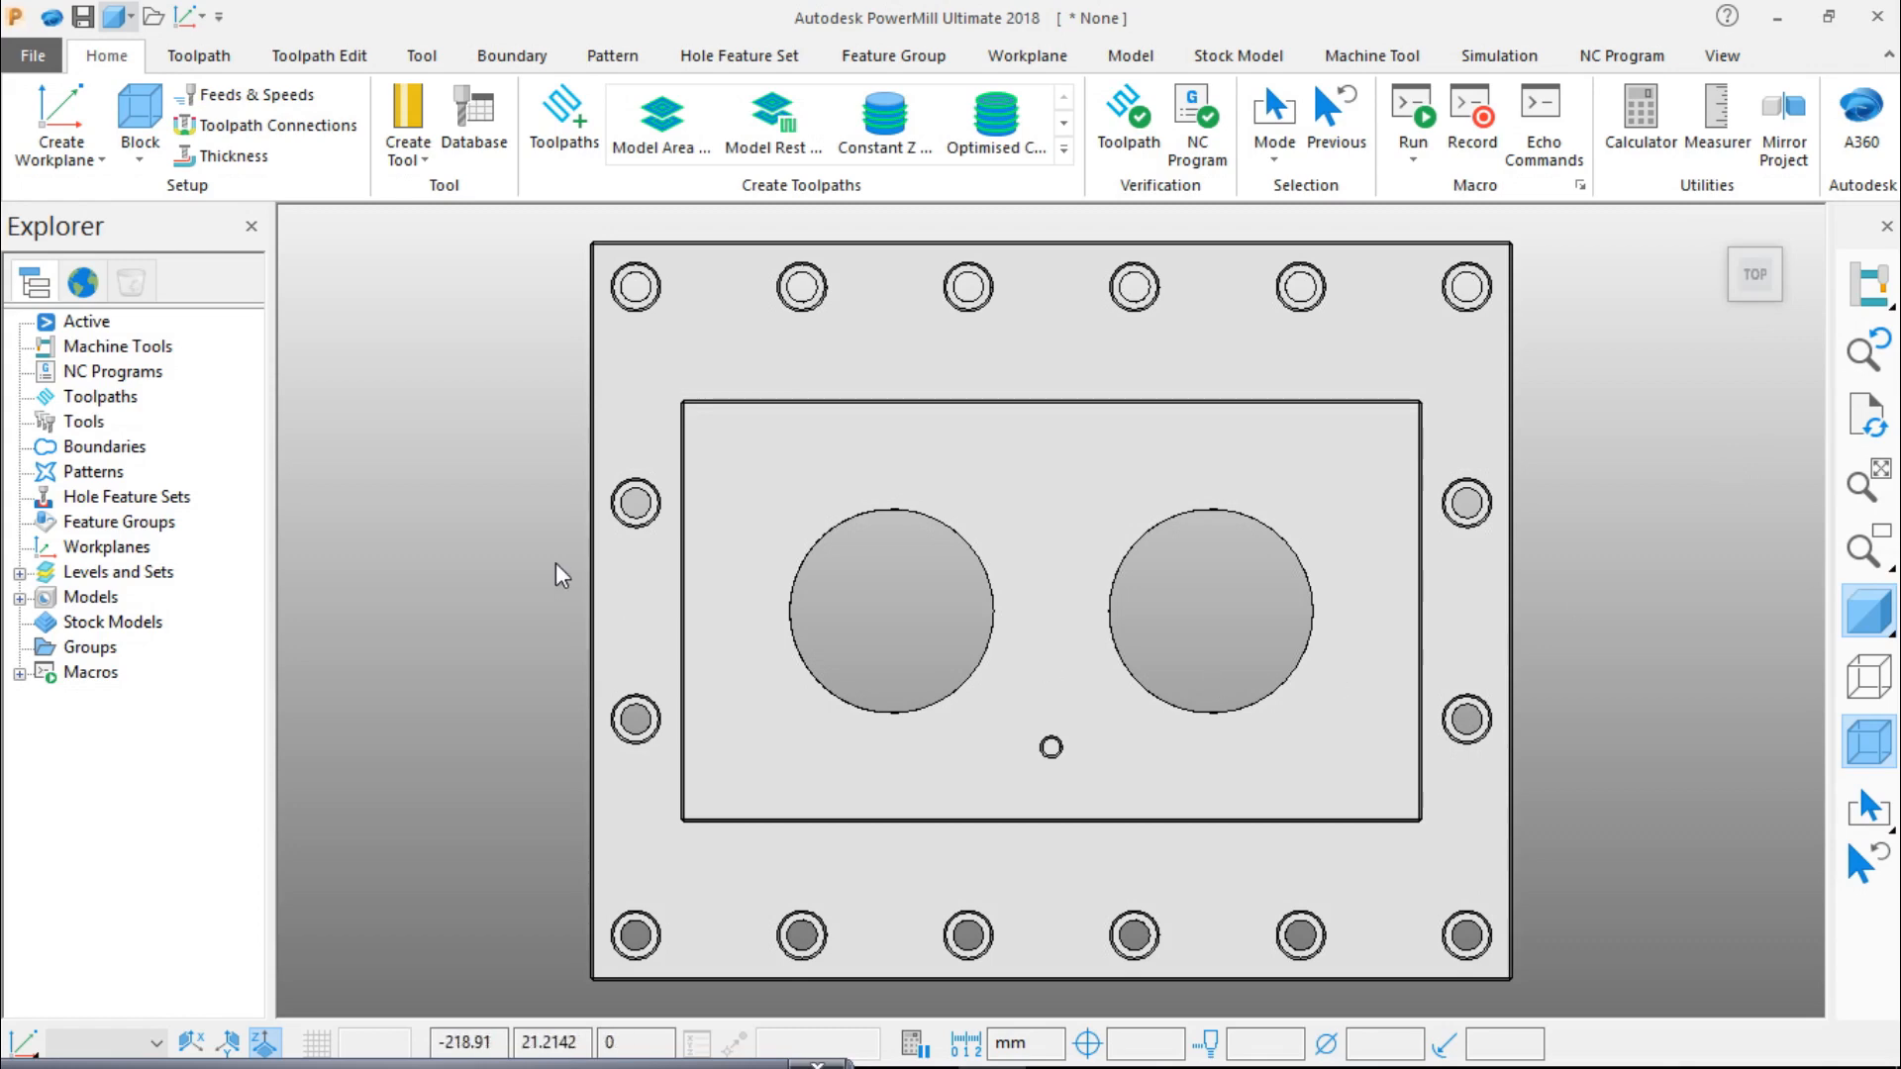
Step: Rotate the model 180 degrees about the Y axis and check the flipped side before restoring the top view
{"action": "right_click", "coordinate": [89, 606]}
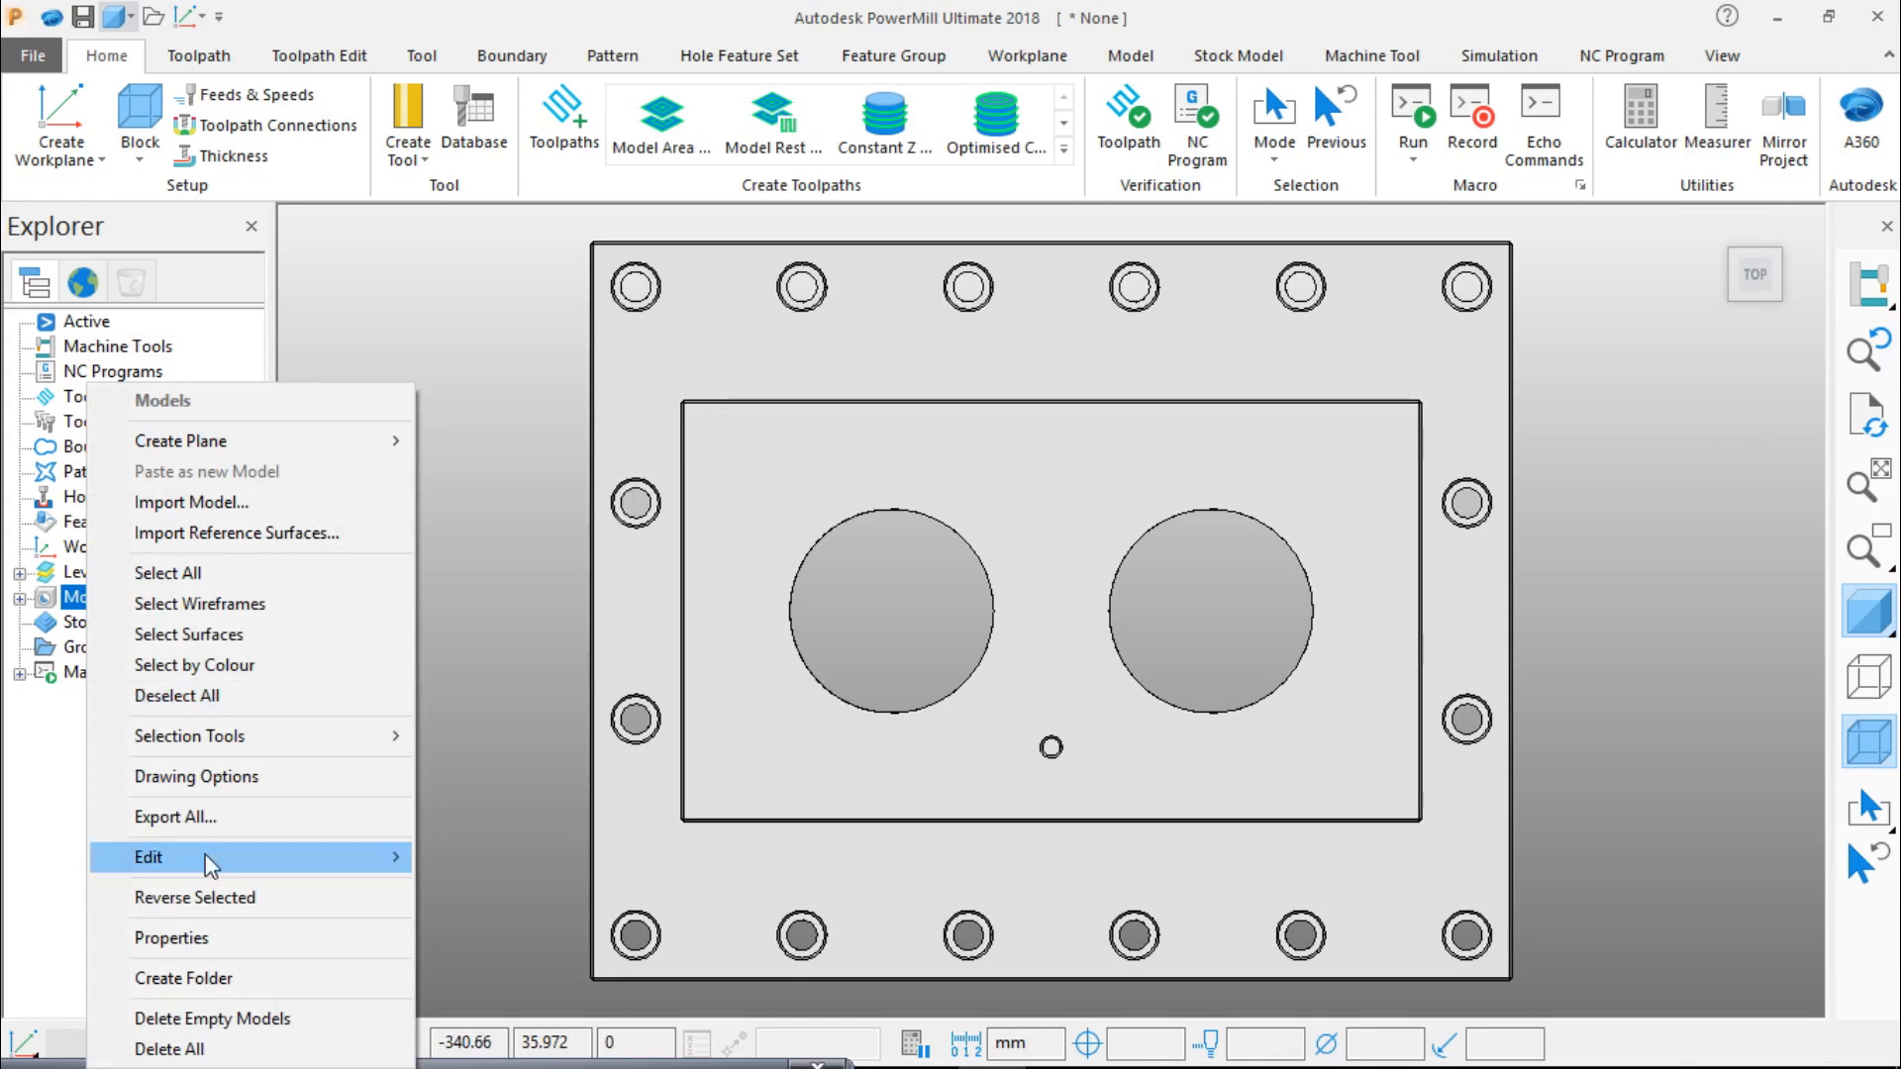
{"action": "mouse_move", "coordinate": [205, 853]}
{"action": "mouse_move", "coordinate": [543, 693]}
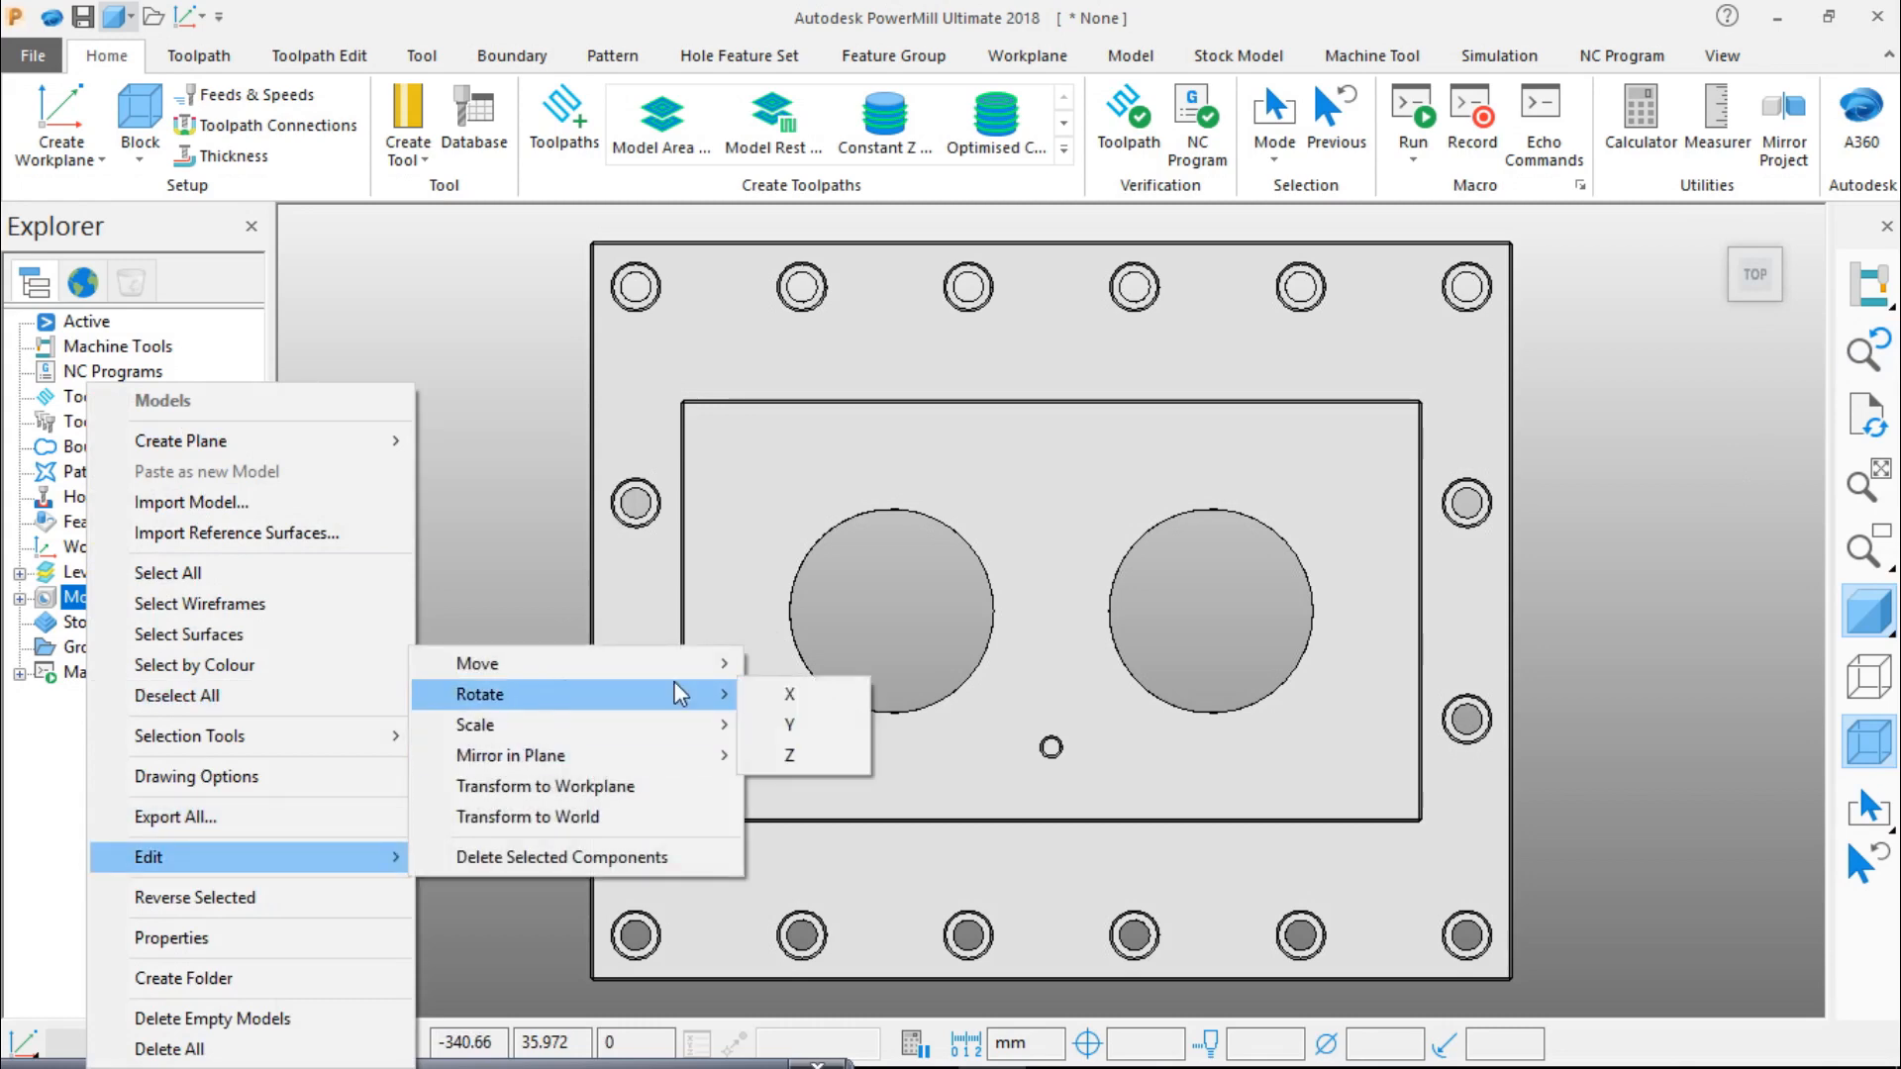
{"action": "left_click", "coordinate": [819, 730]}
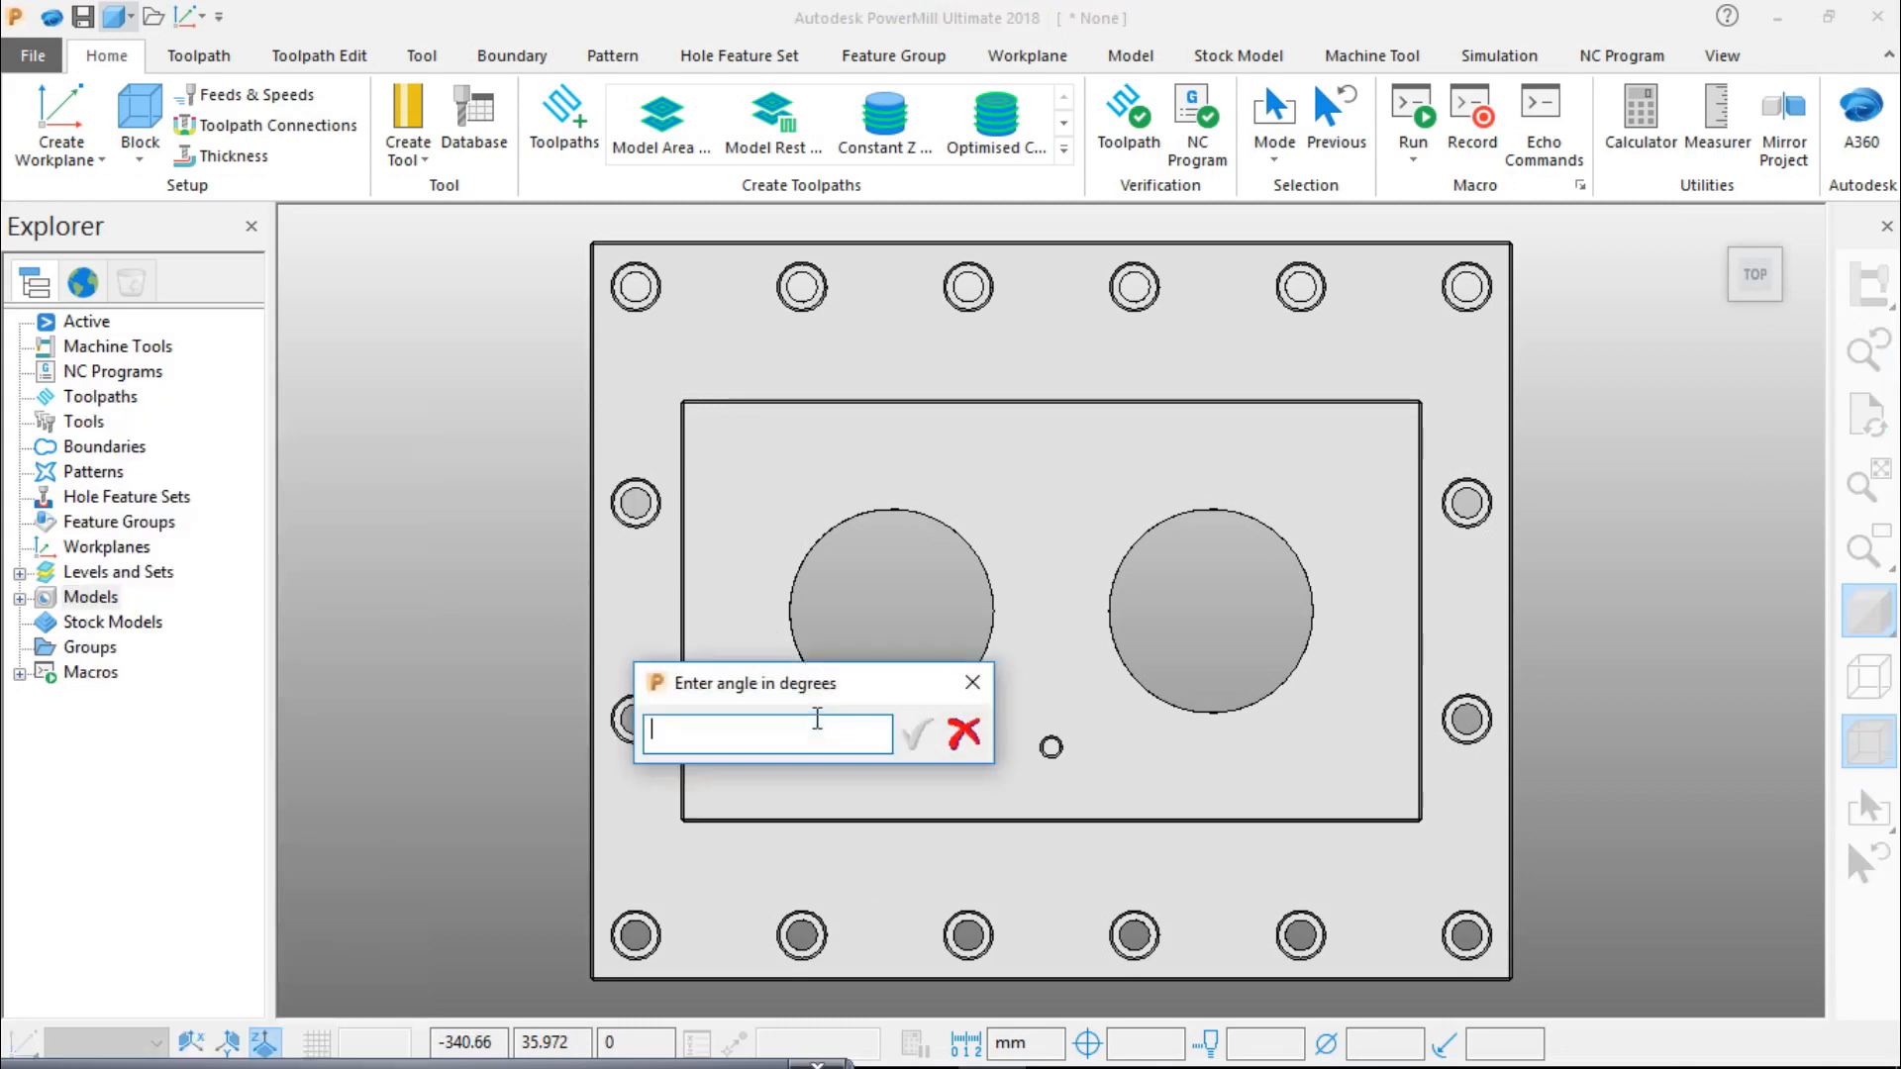
{"action": "type", "text": "180"}
{"action": "left_click", "coordinate": [918, 734]}
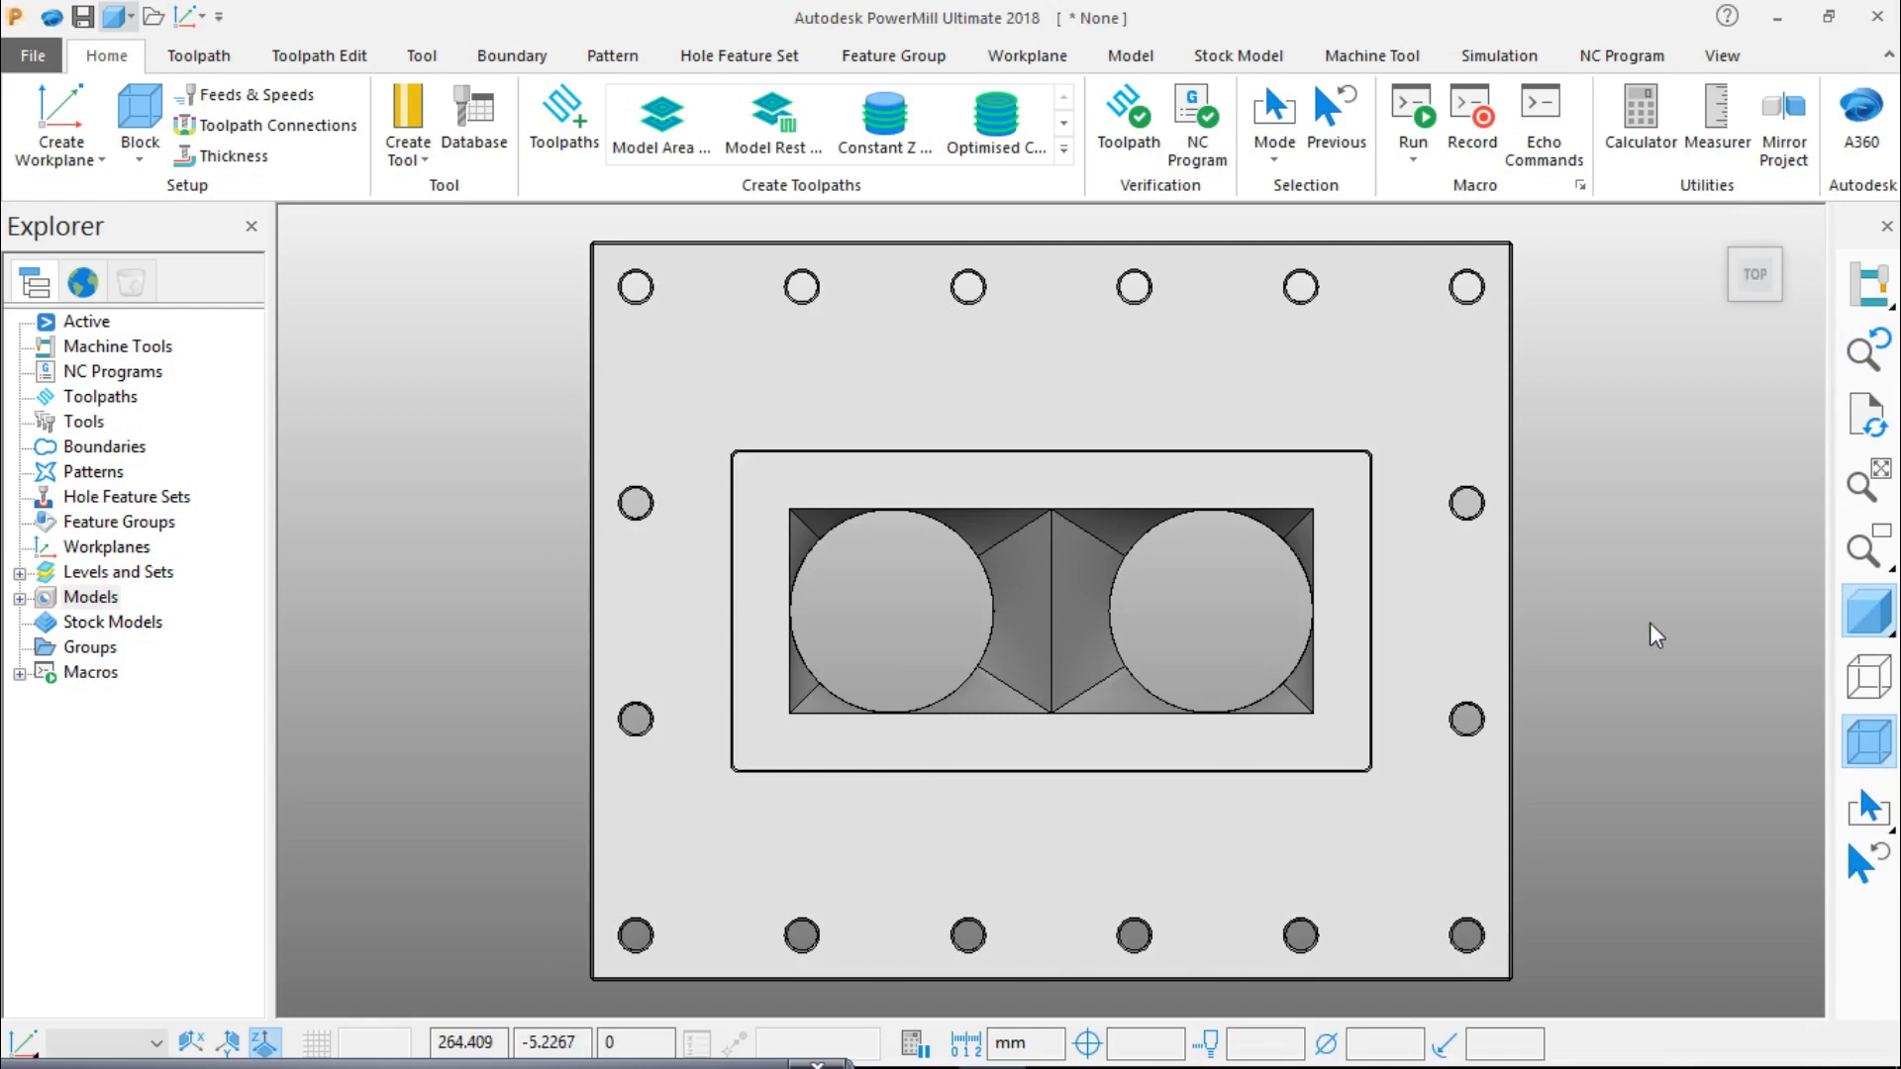
{"action": "middle_click_drag", "start_coordinate": [1243, 713], "coordinate": [1249, 566]}
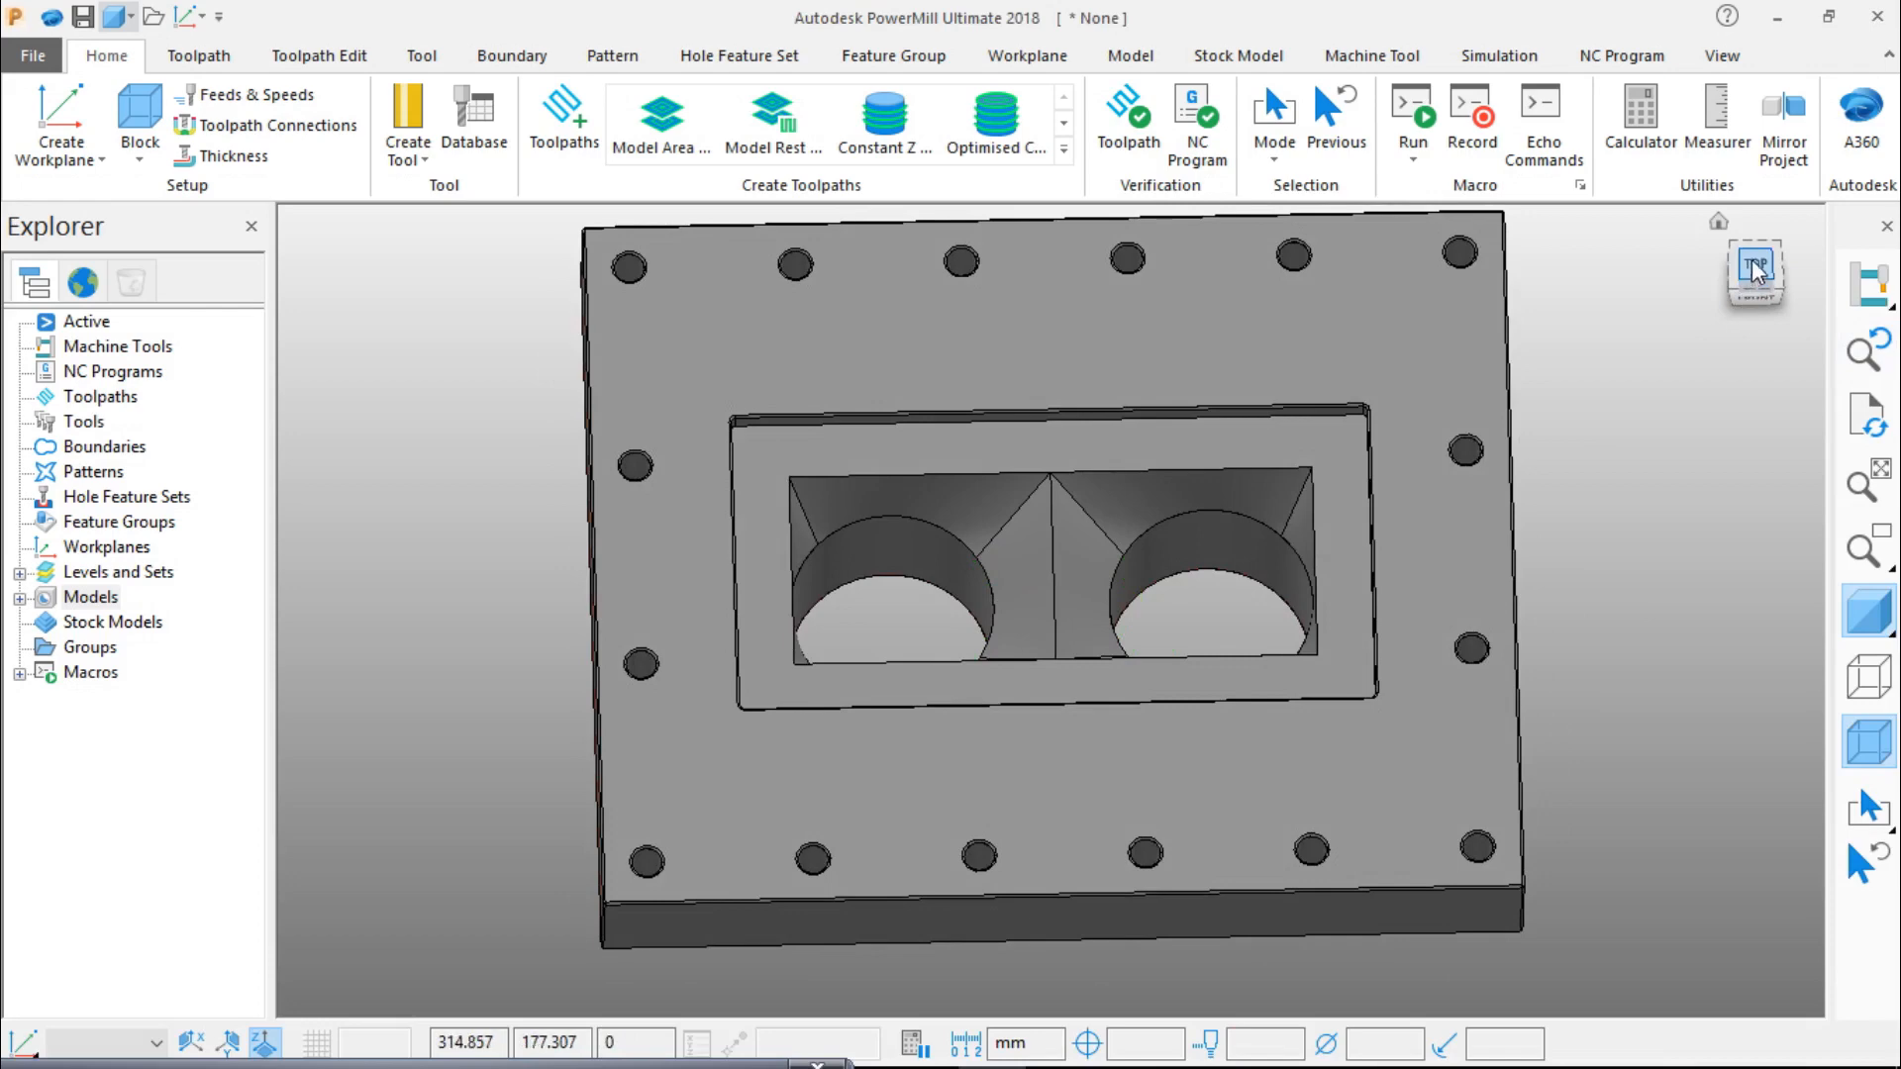
{"action": "left_click", "coordinate": [1755, 265]}
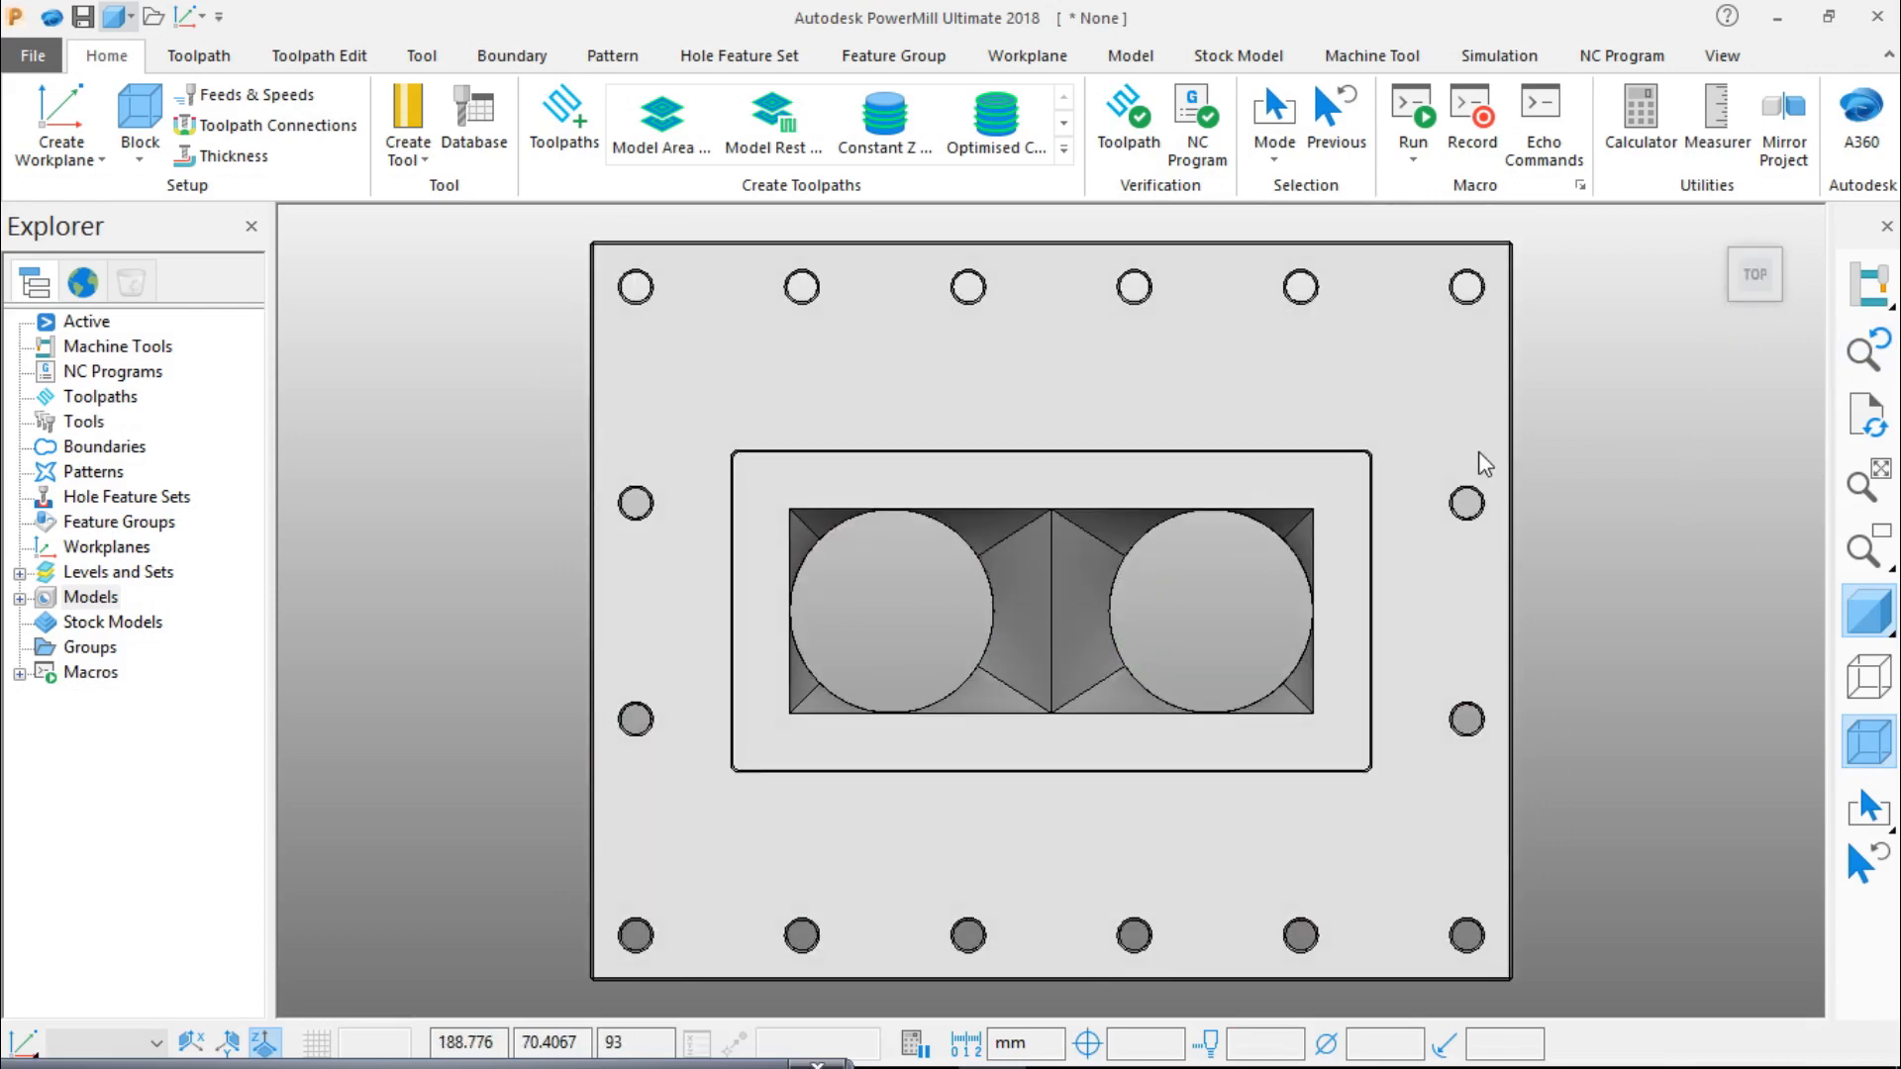
Step: Create a box block calculated from the model's limits with zero expansion
{"action": "left_click", "coordinate": [140, 160]}
{"action": "left_click", "coordinate": [203, 198]}
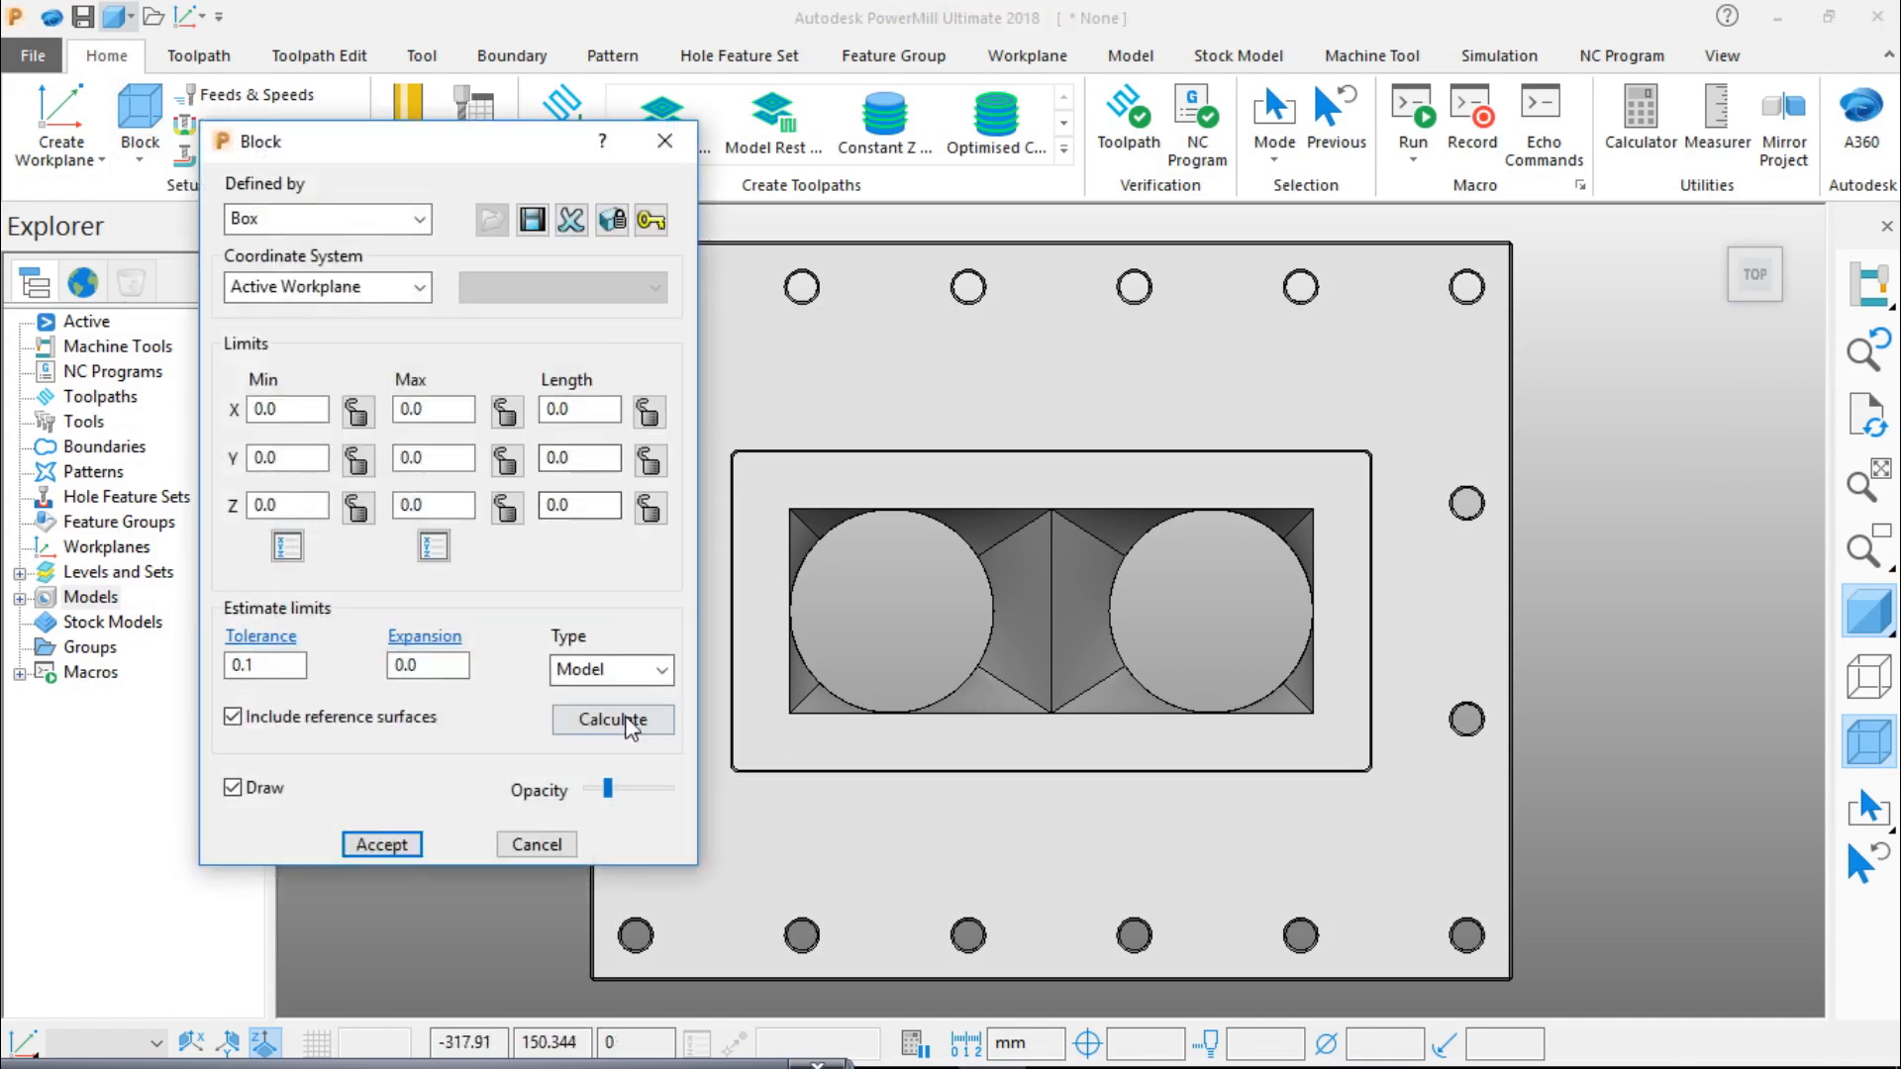
{"action": "left_click", "coordinate": [621, 724]}
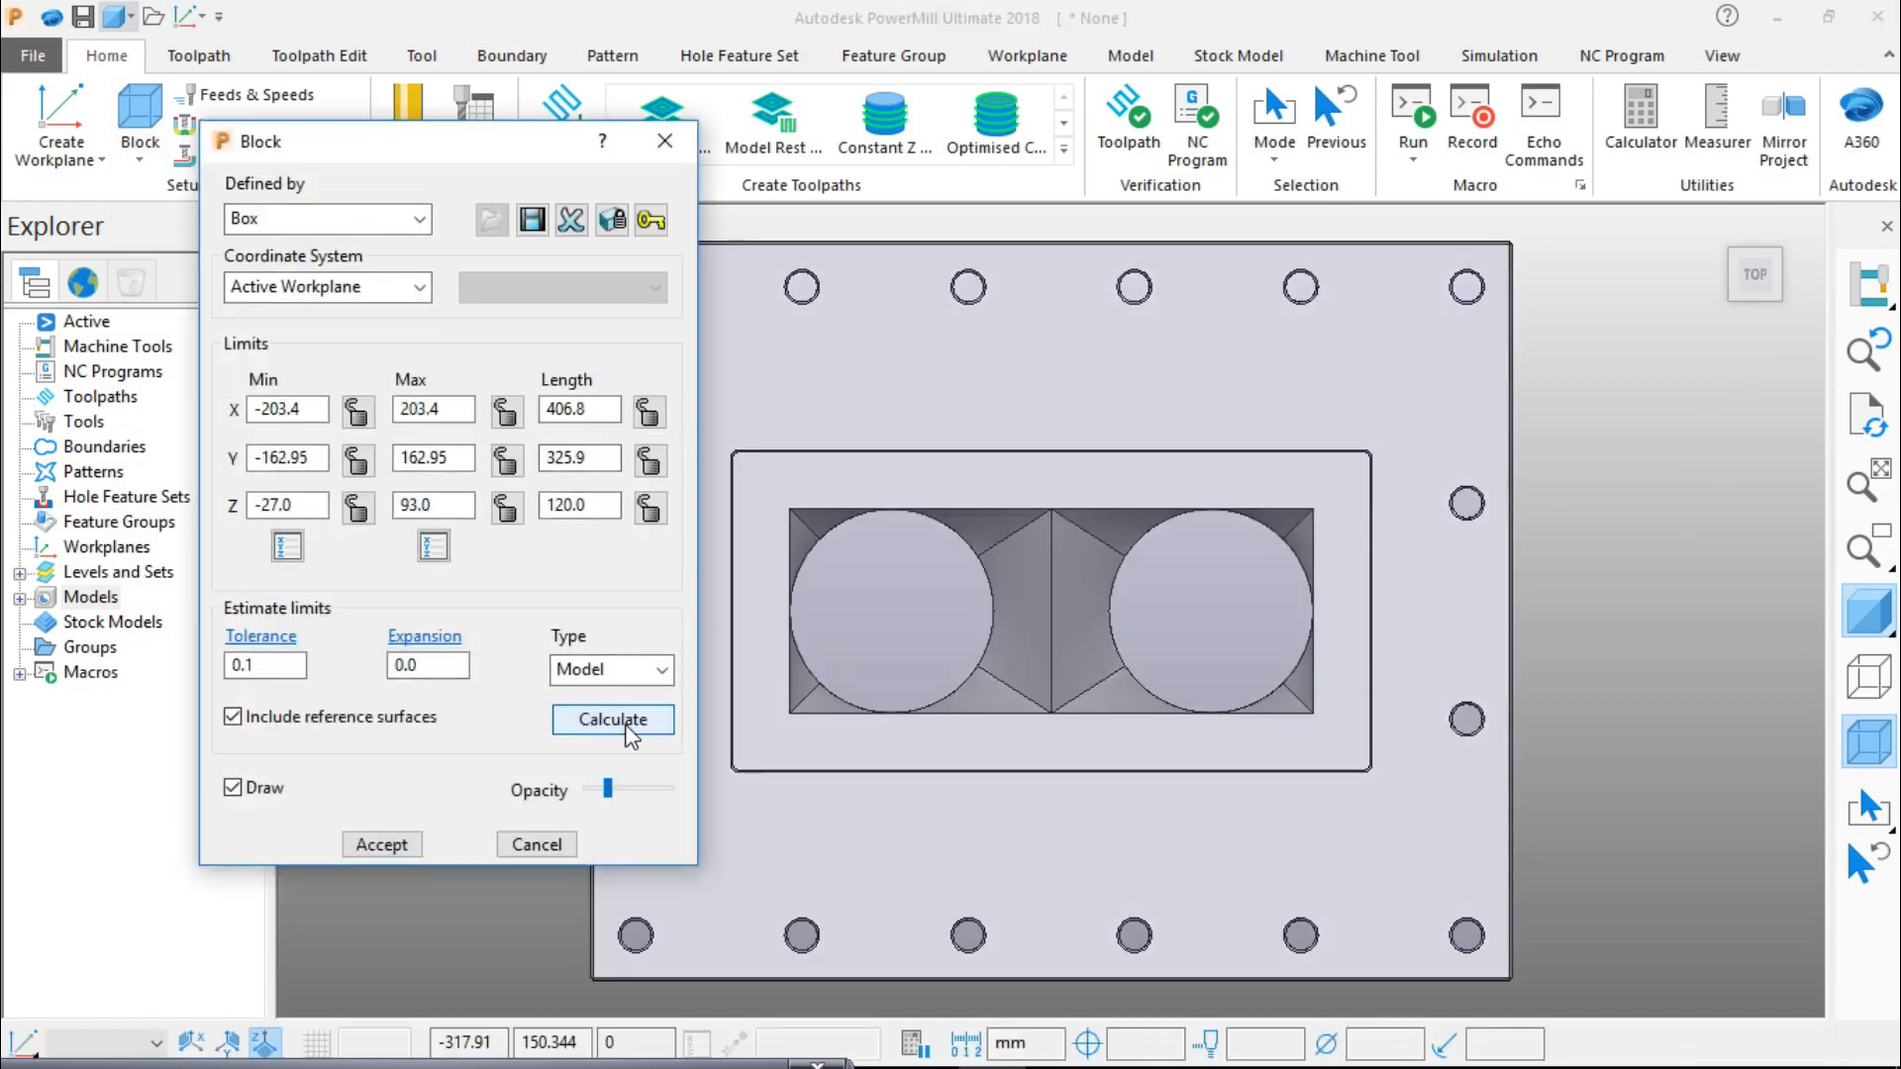
{"action": "left_click", "coordinate": [348, 849]}
Step: Create a workplane positioned on the block at the centre of its top face and activate it
{"action": "left_click", "coordinate": [87, 159]}
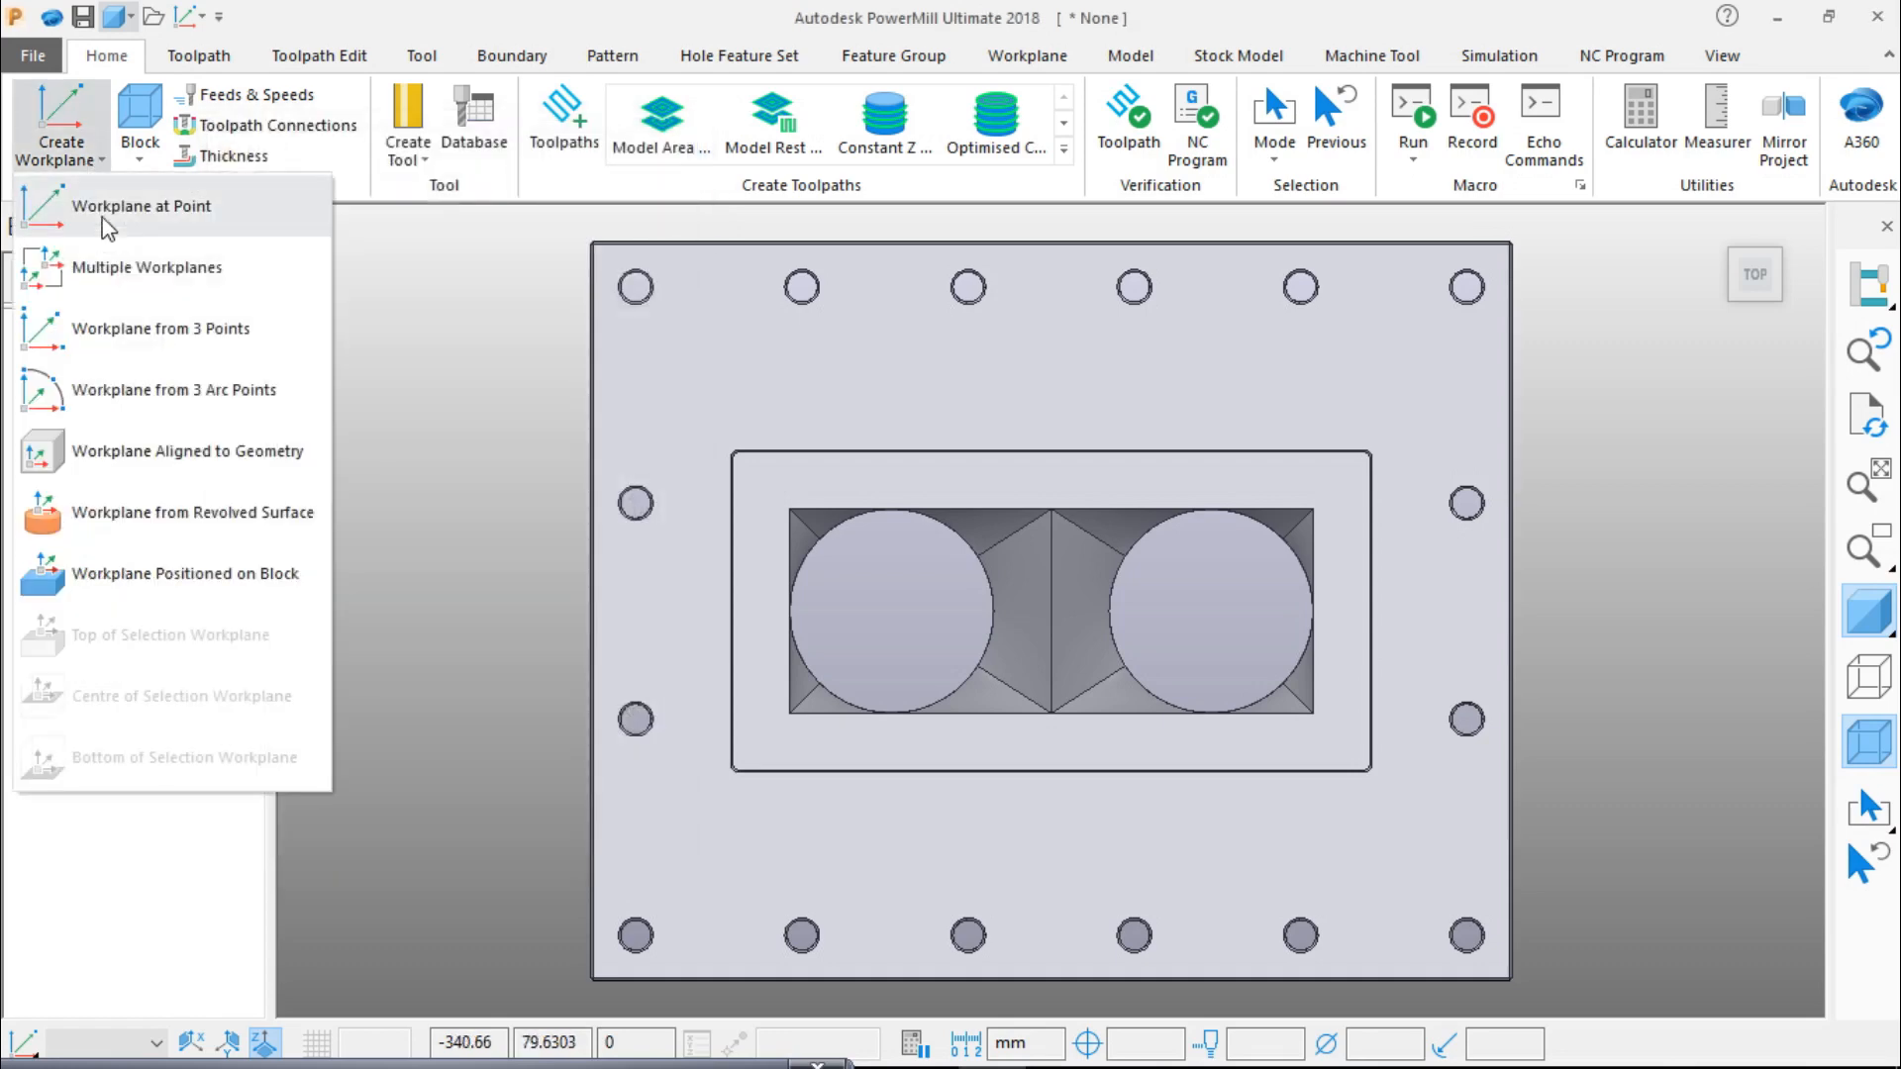
{"action": "left_click", "coordinate": [227, 573]}
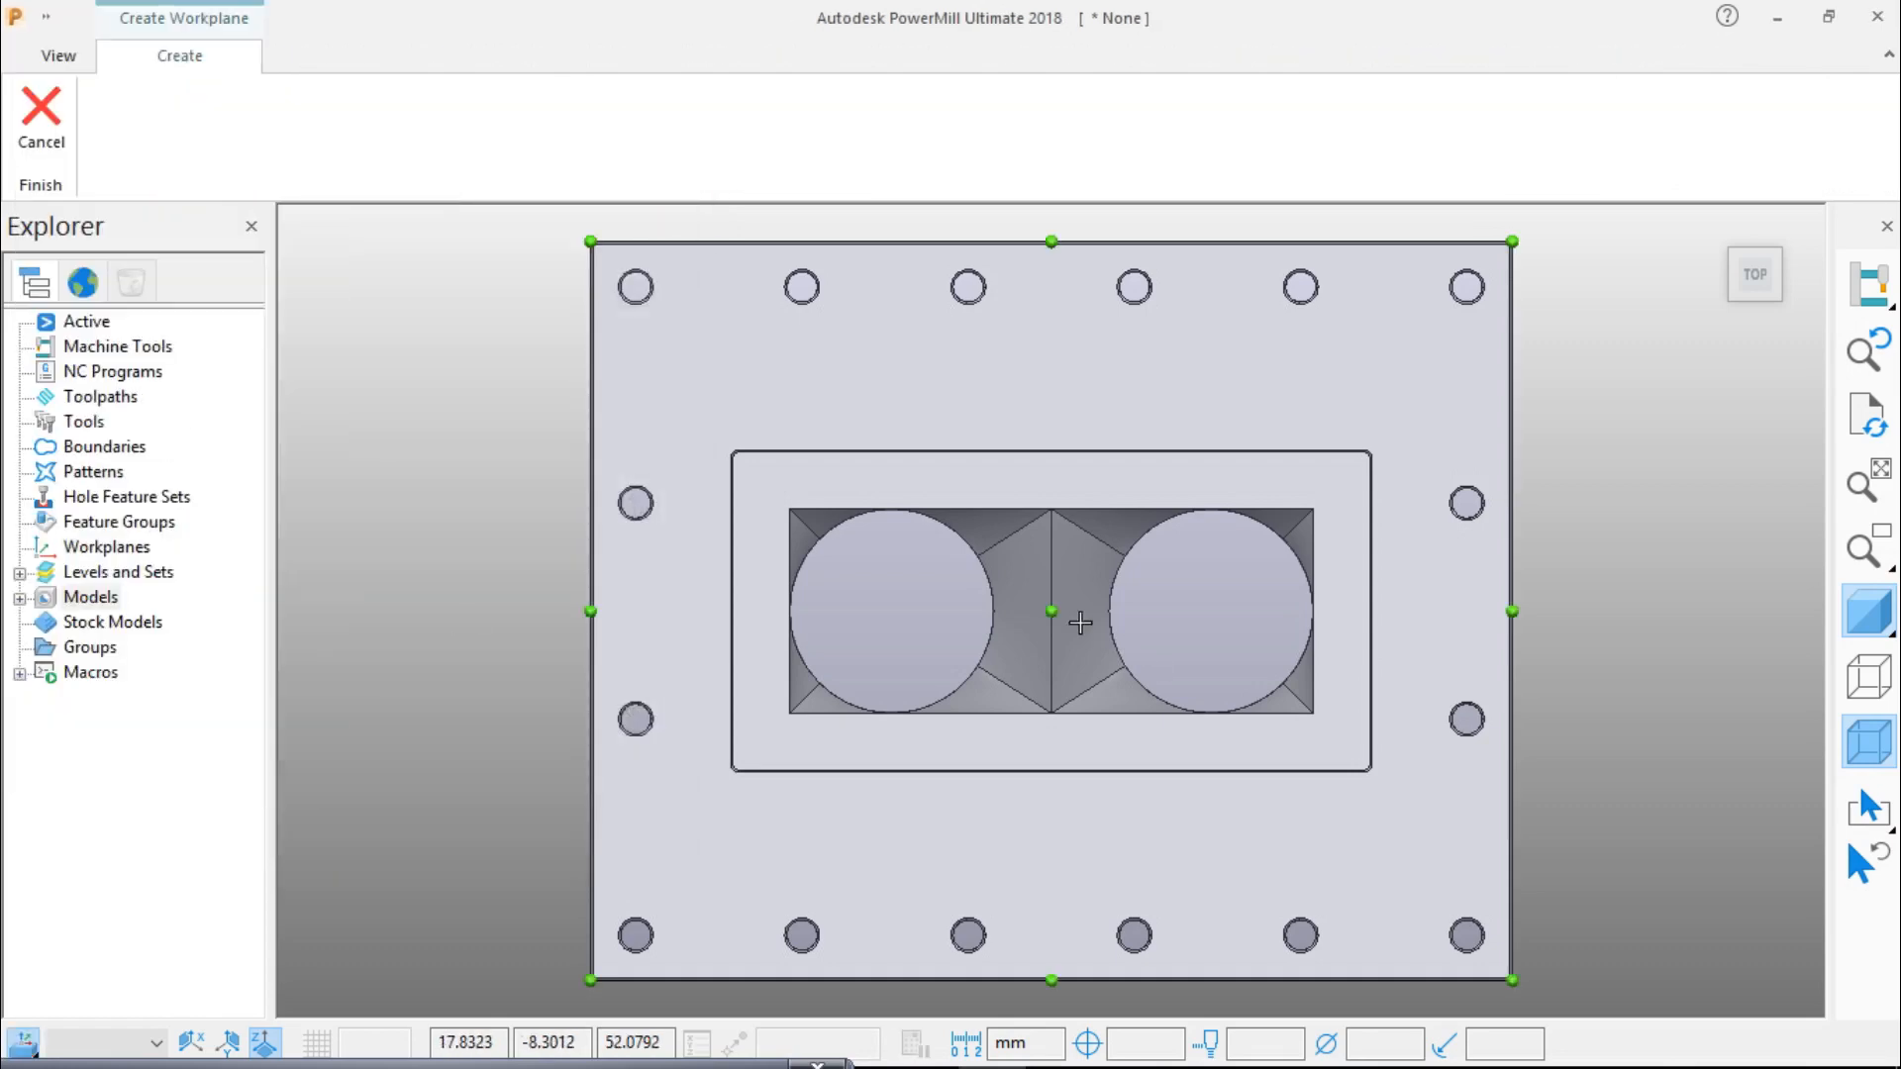
{"action": "left_click", "coordinate": [1051, 610]}
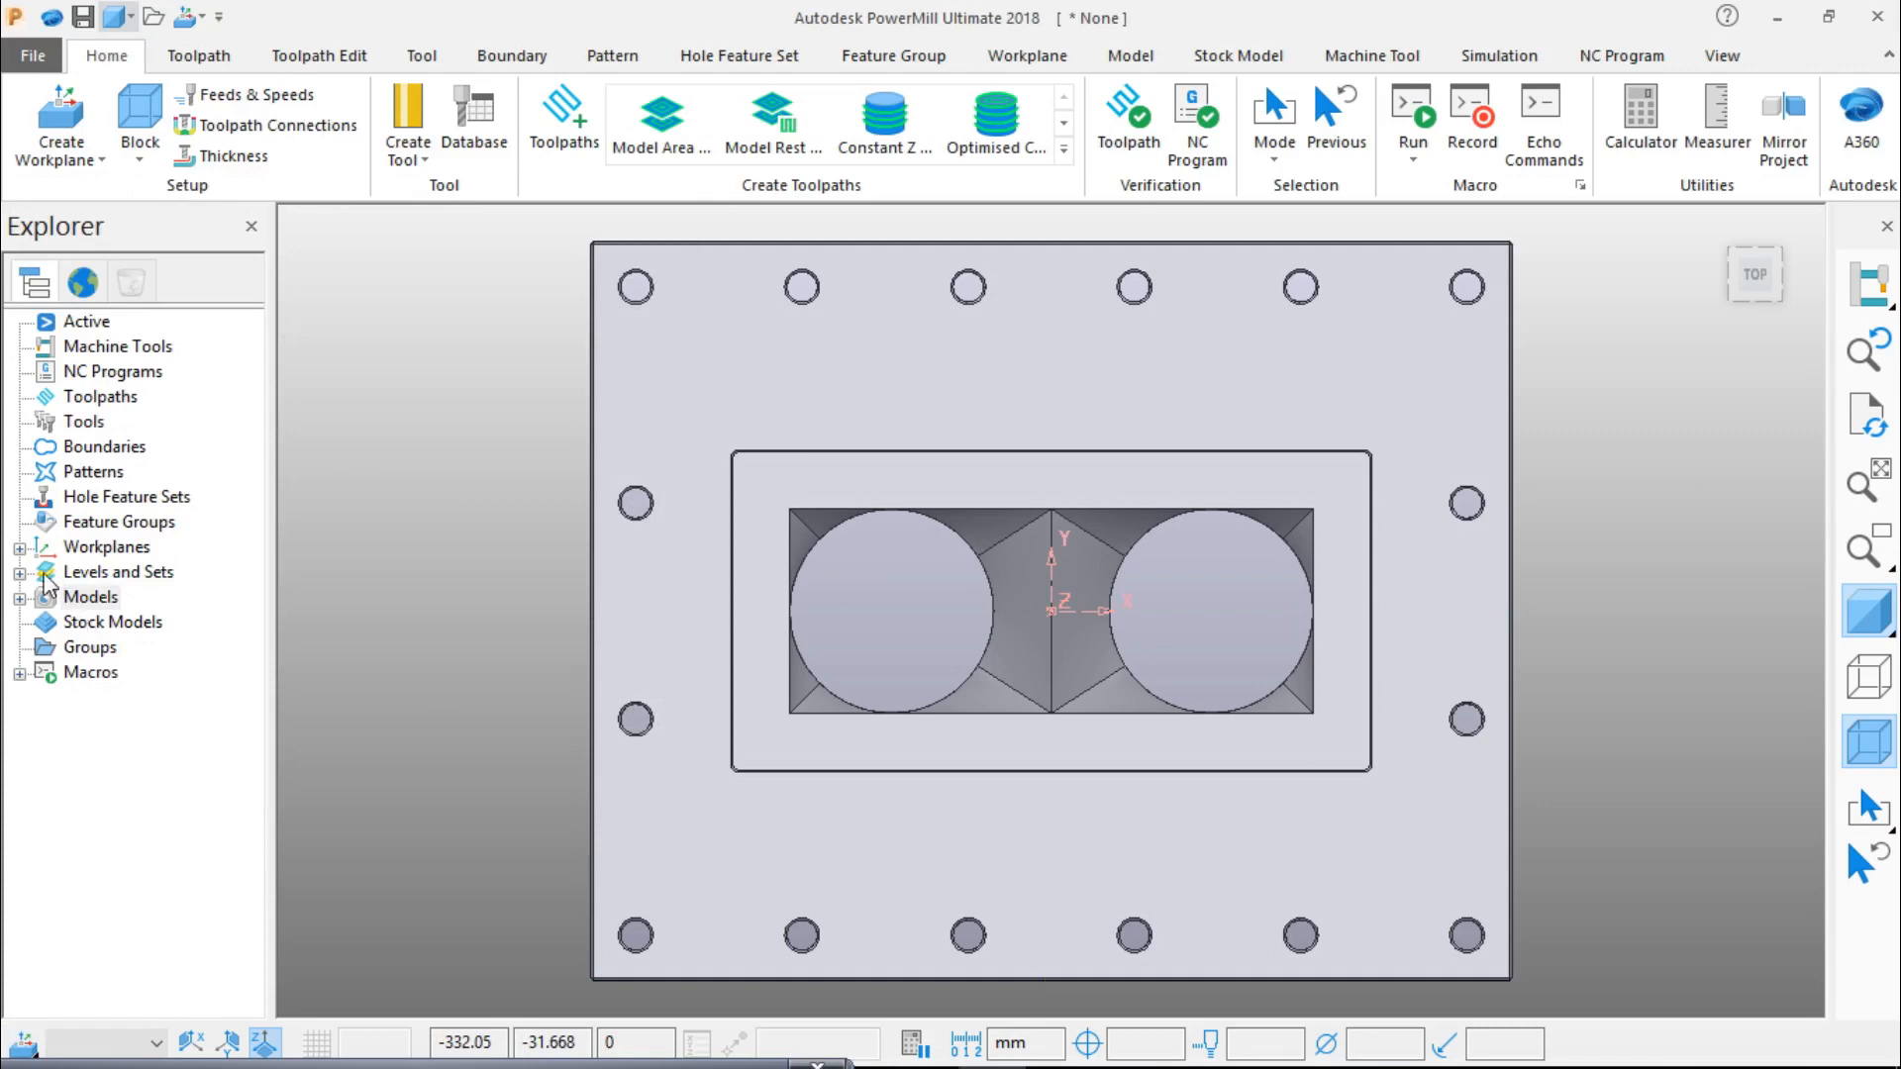
{"action": "left_click", "coordinate": [19, 547]}
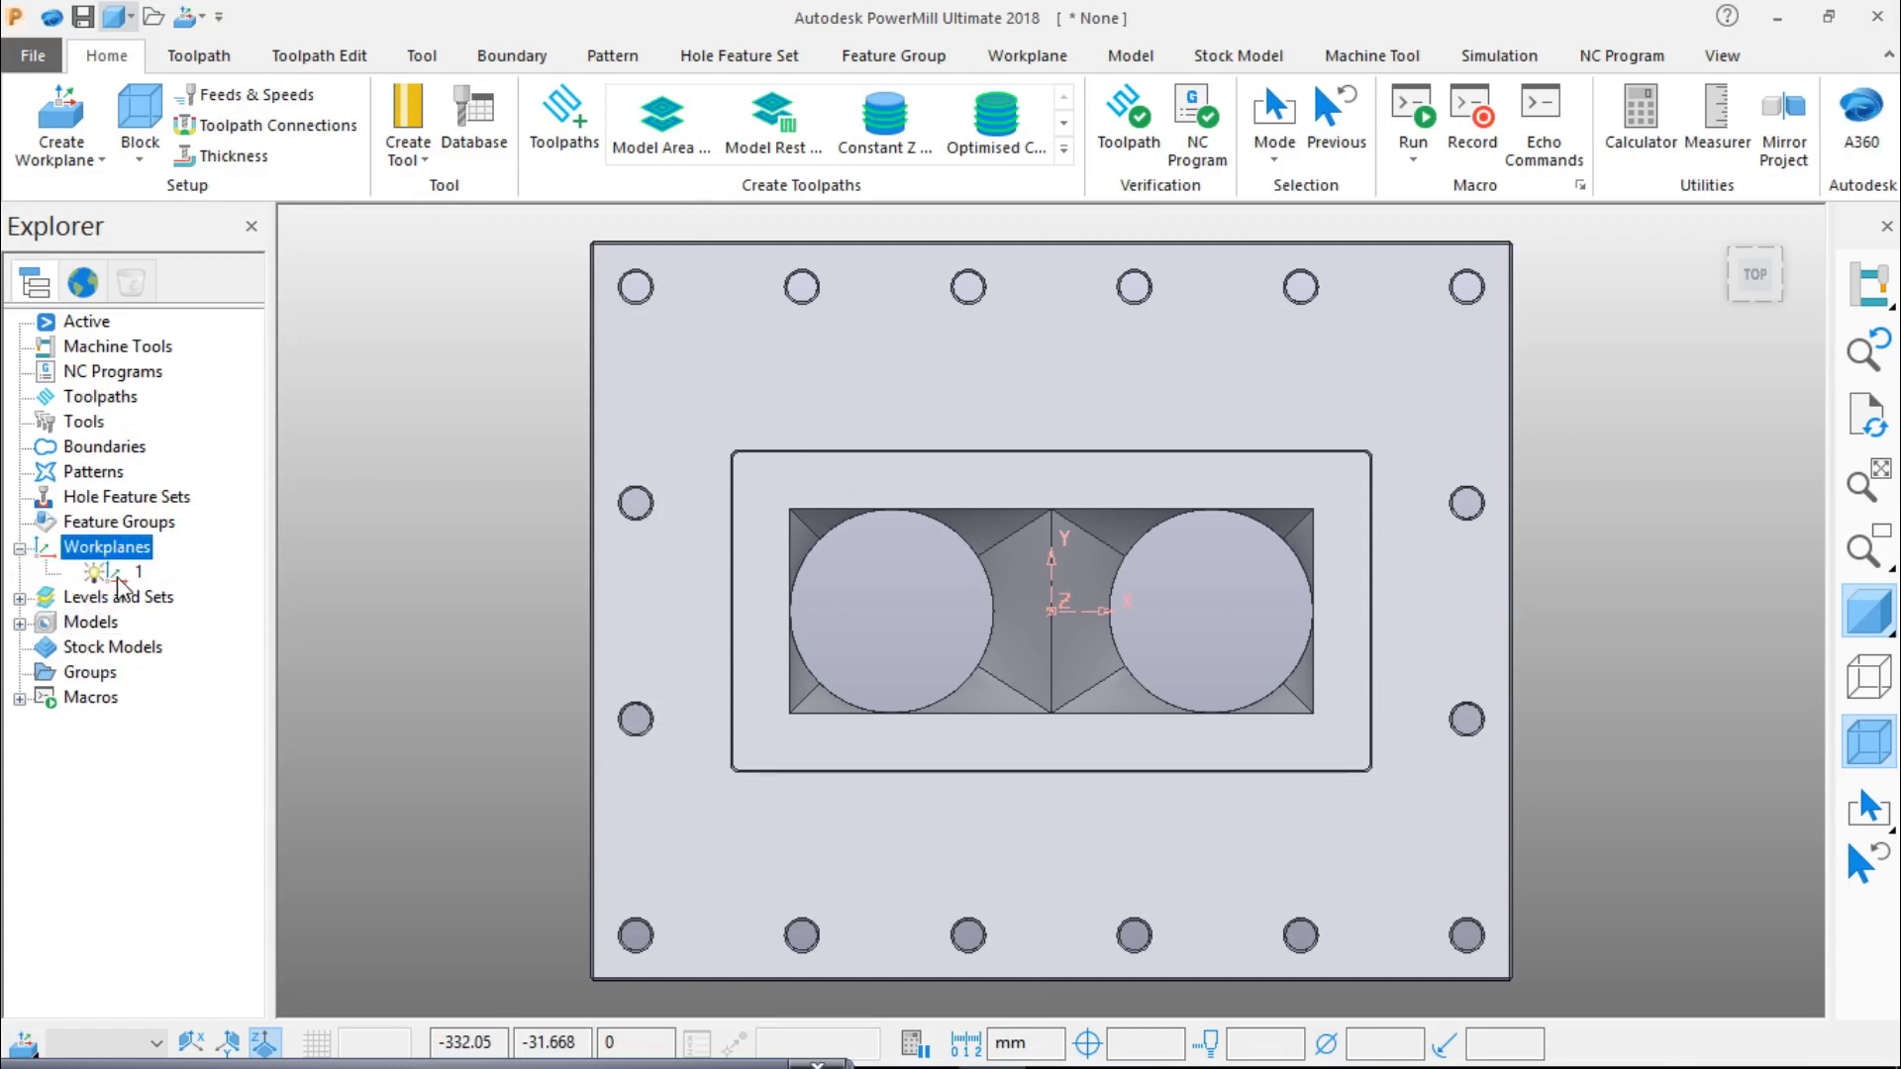
{"action": "right_click", "coordinate": [116, 576]}
{"action": "left_click", "coordinate": [272, 196]}
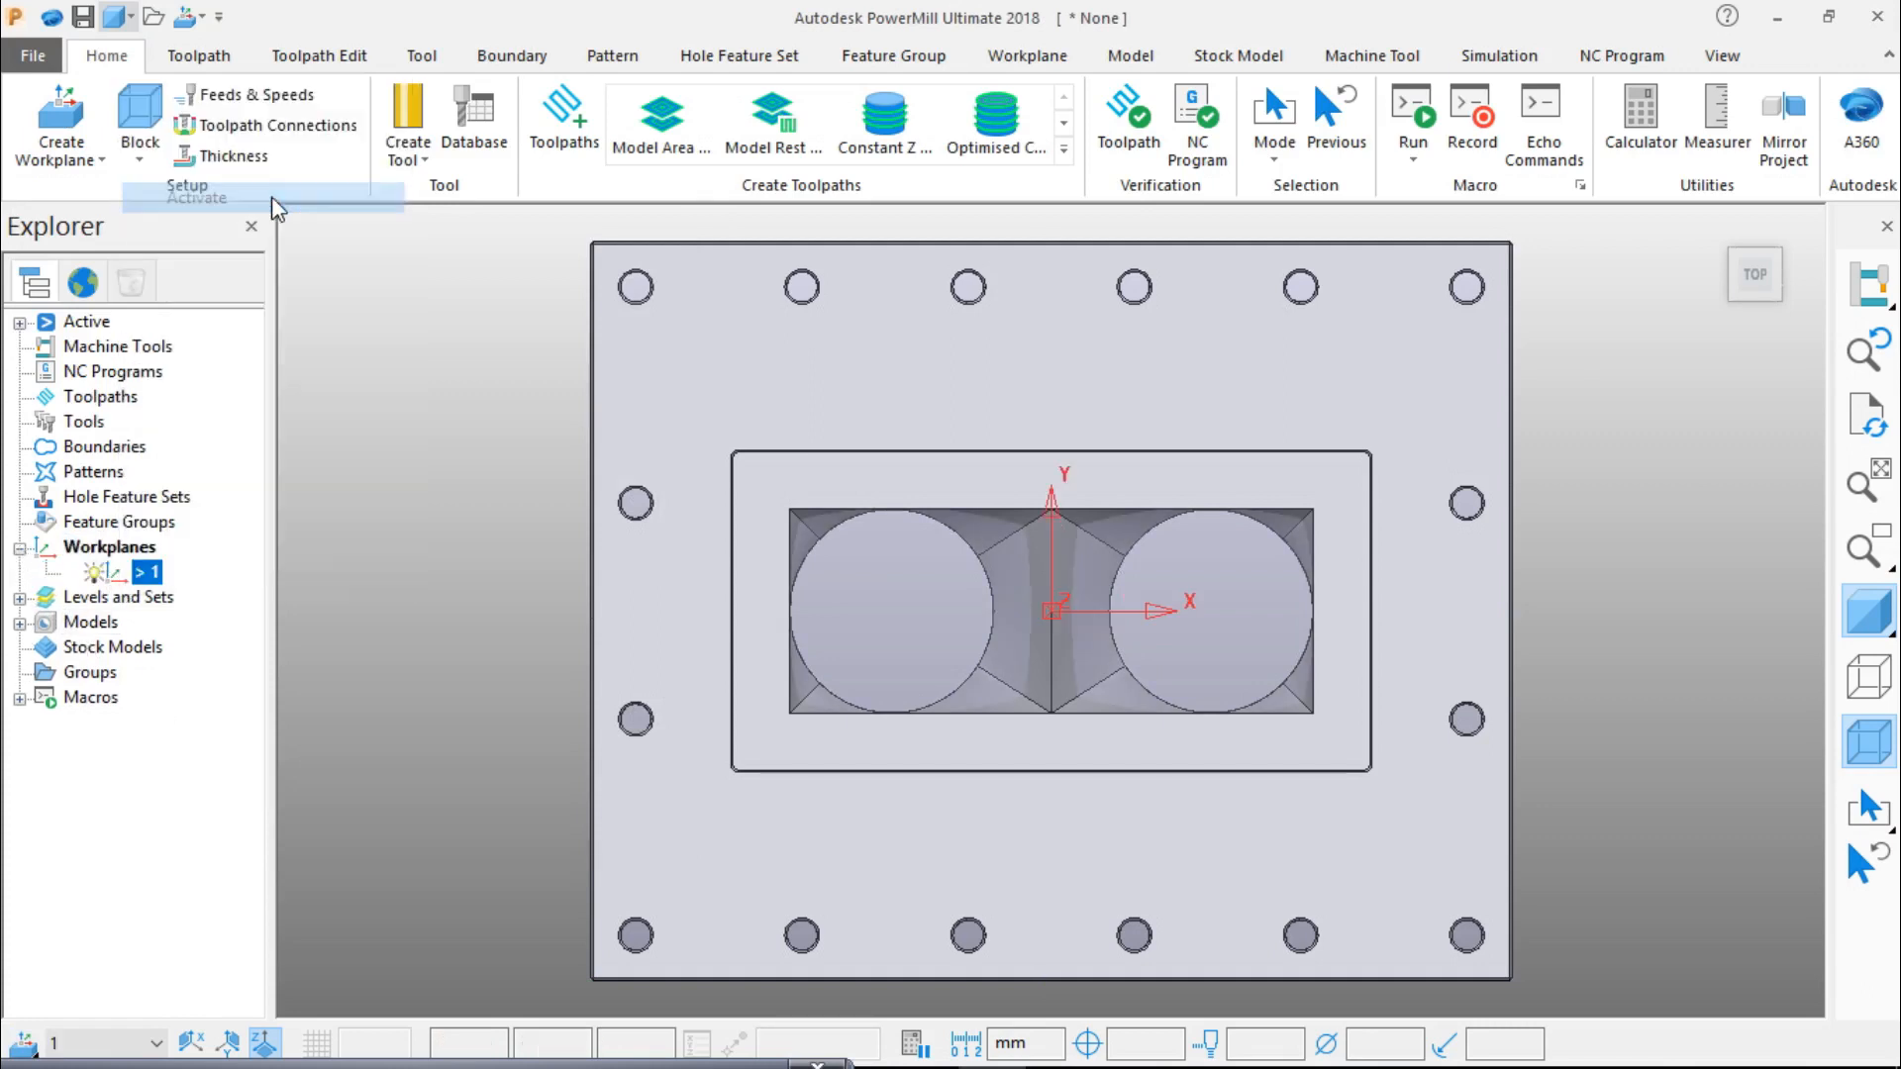
Step: Recalculate the box block from the model's limits relative to the active workplane
{"action": "left_click", "coordinate": [140, 150]}
{"action": "left_click", "coordinate": [192, 208]}
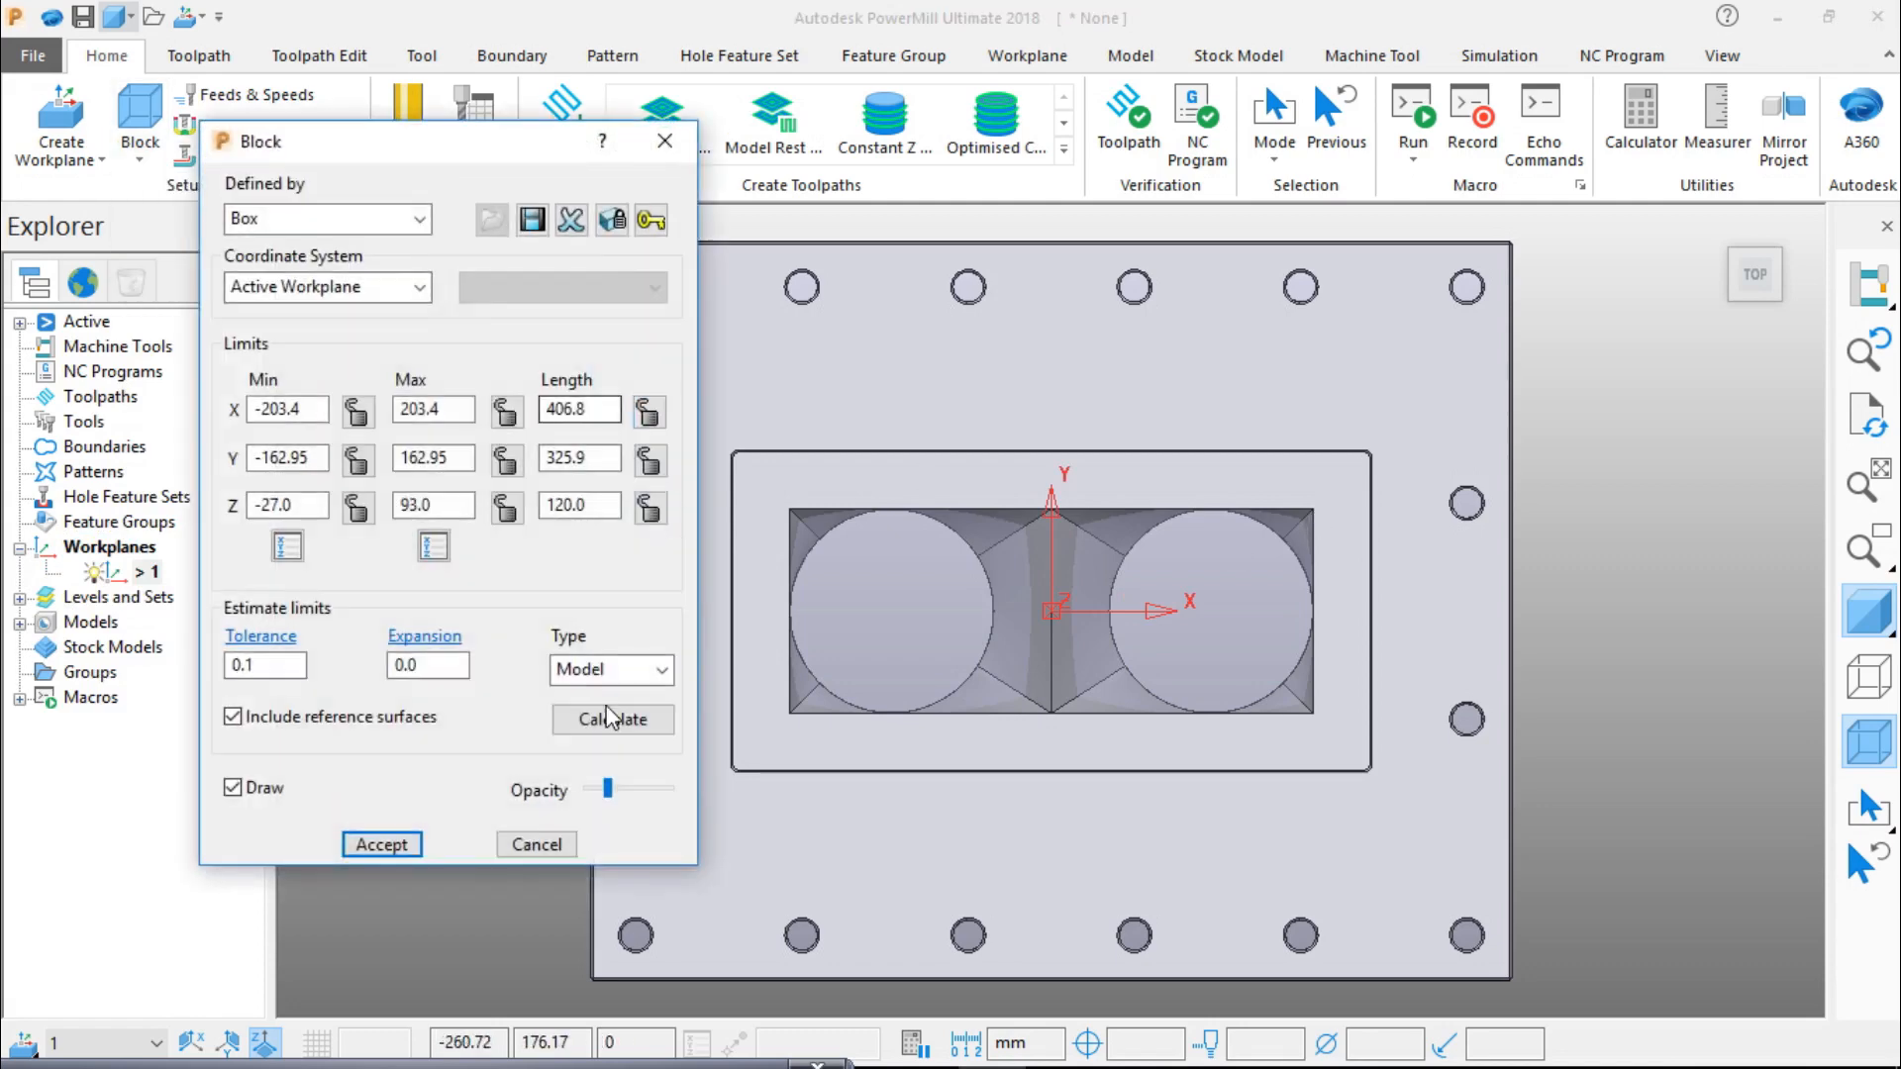
{"action": "left_click", "coordinate": [613, 719]}
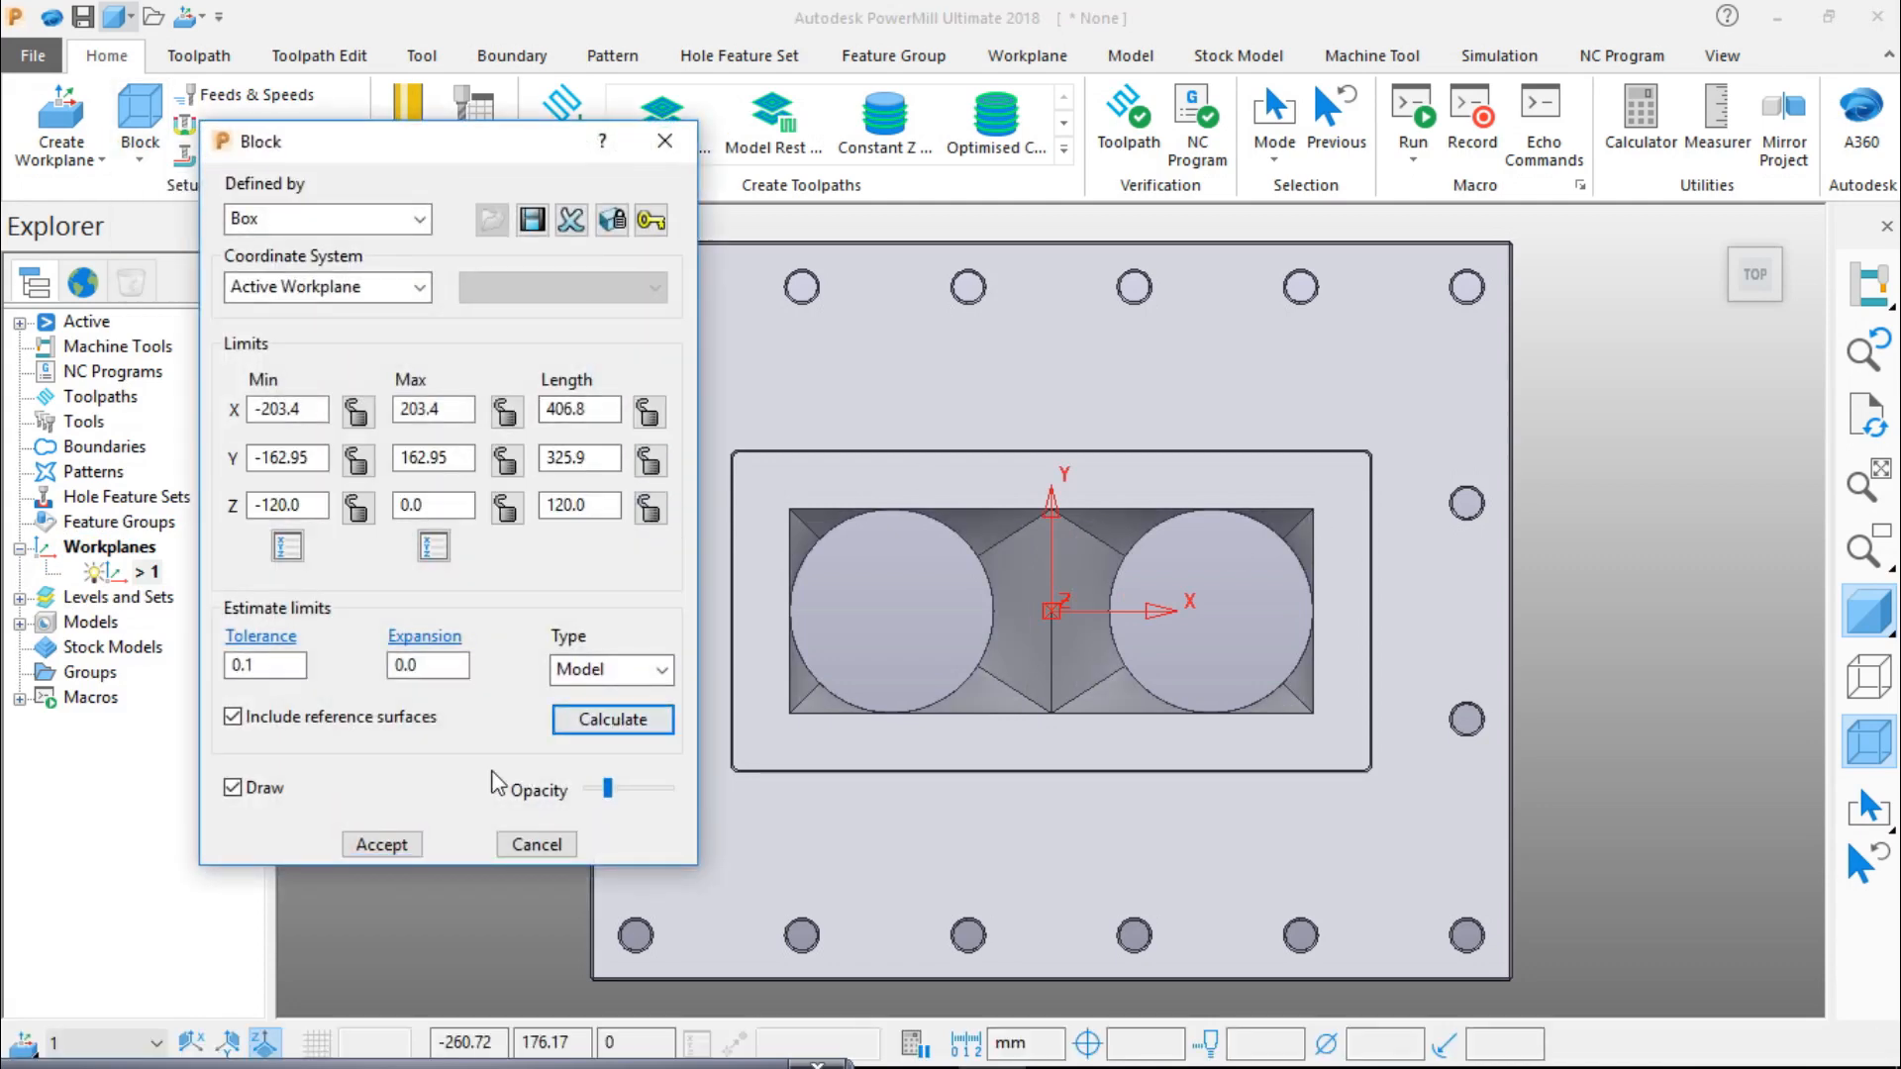
{"action": "left_click", "coordinate": [406, 842]}
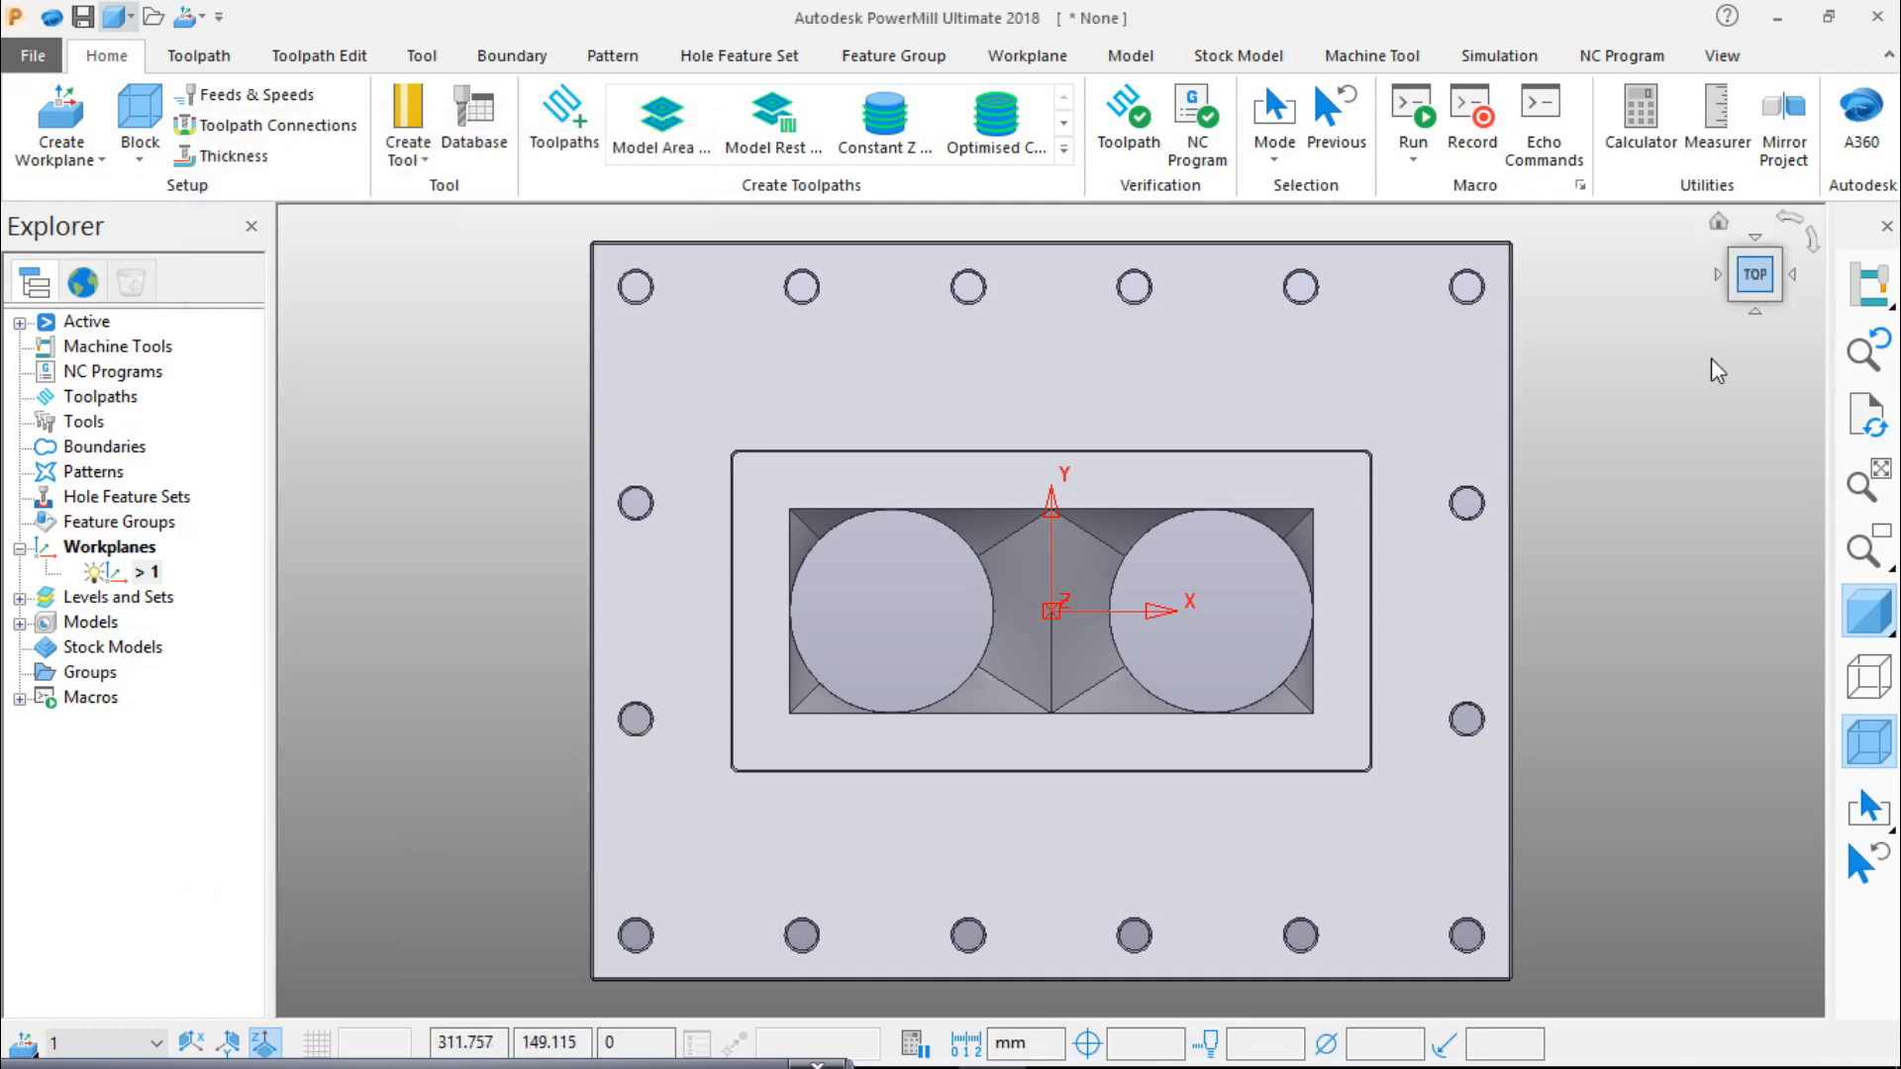
Step: Inspect how the block encloses the die from the side and below, and hide the block
{"action": "left_click", "coordinate": [1869, 747]}
{"action": "middle_click_drag", "start_coordinate": [1139, 445], "coordinate": [1046, 633]}
{"action": "middle_click_drag", "start_coordinate": [1451, 776], "coordinate": [974, 794]}
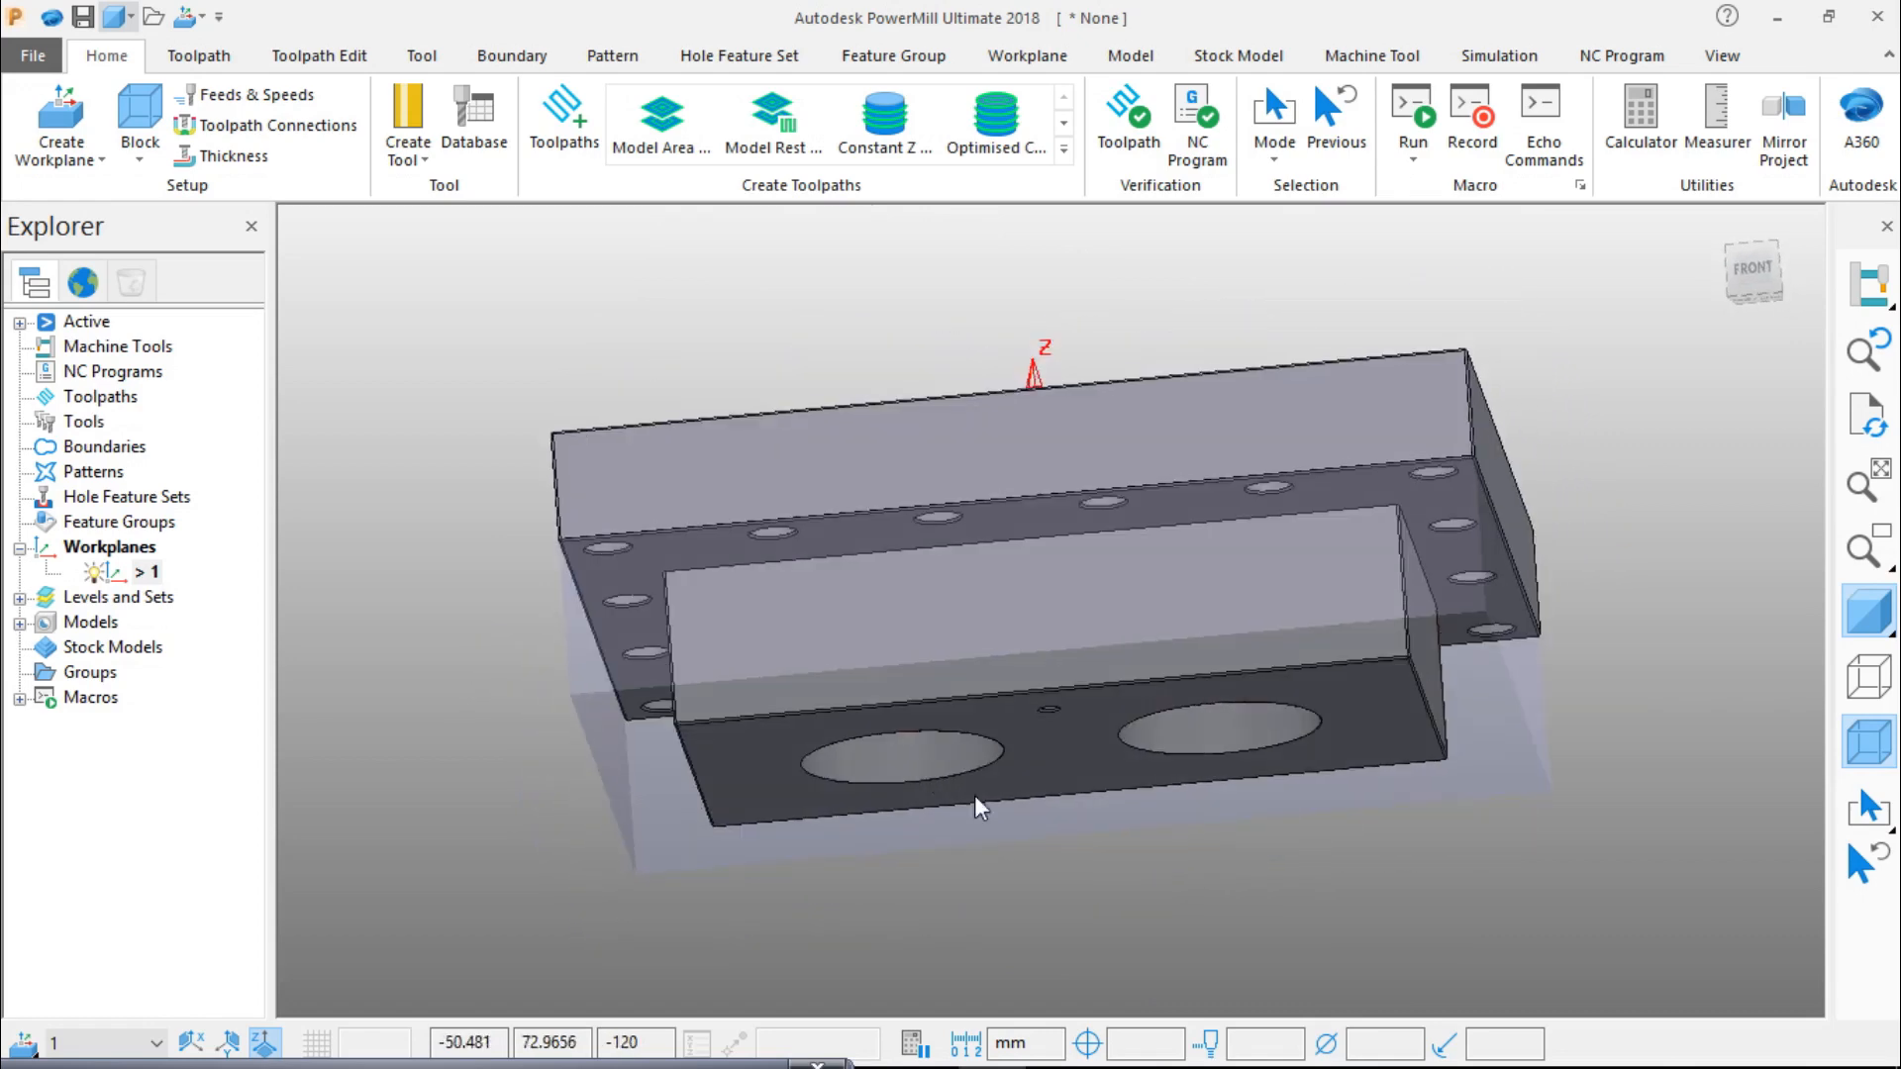
{"action": "left_click", "coordinate": [1867, 751]}
Step: Check the Z level of the flange's underside face in its properties and restore the top view
{"action": "middle_click_drag", "start_coordinate": [1382, 661], "coordinate": [1126, 359]}
{"action": "right_click", "coordinate": [1126, 348]}
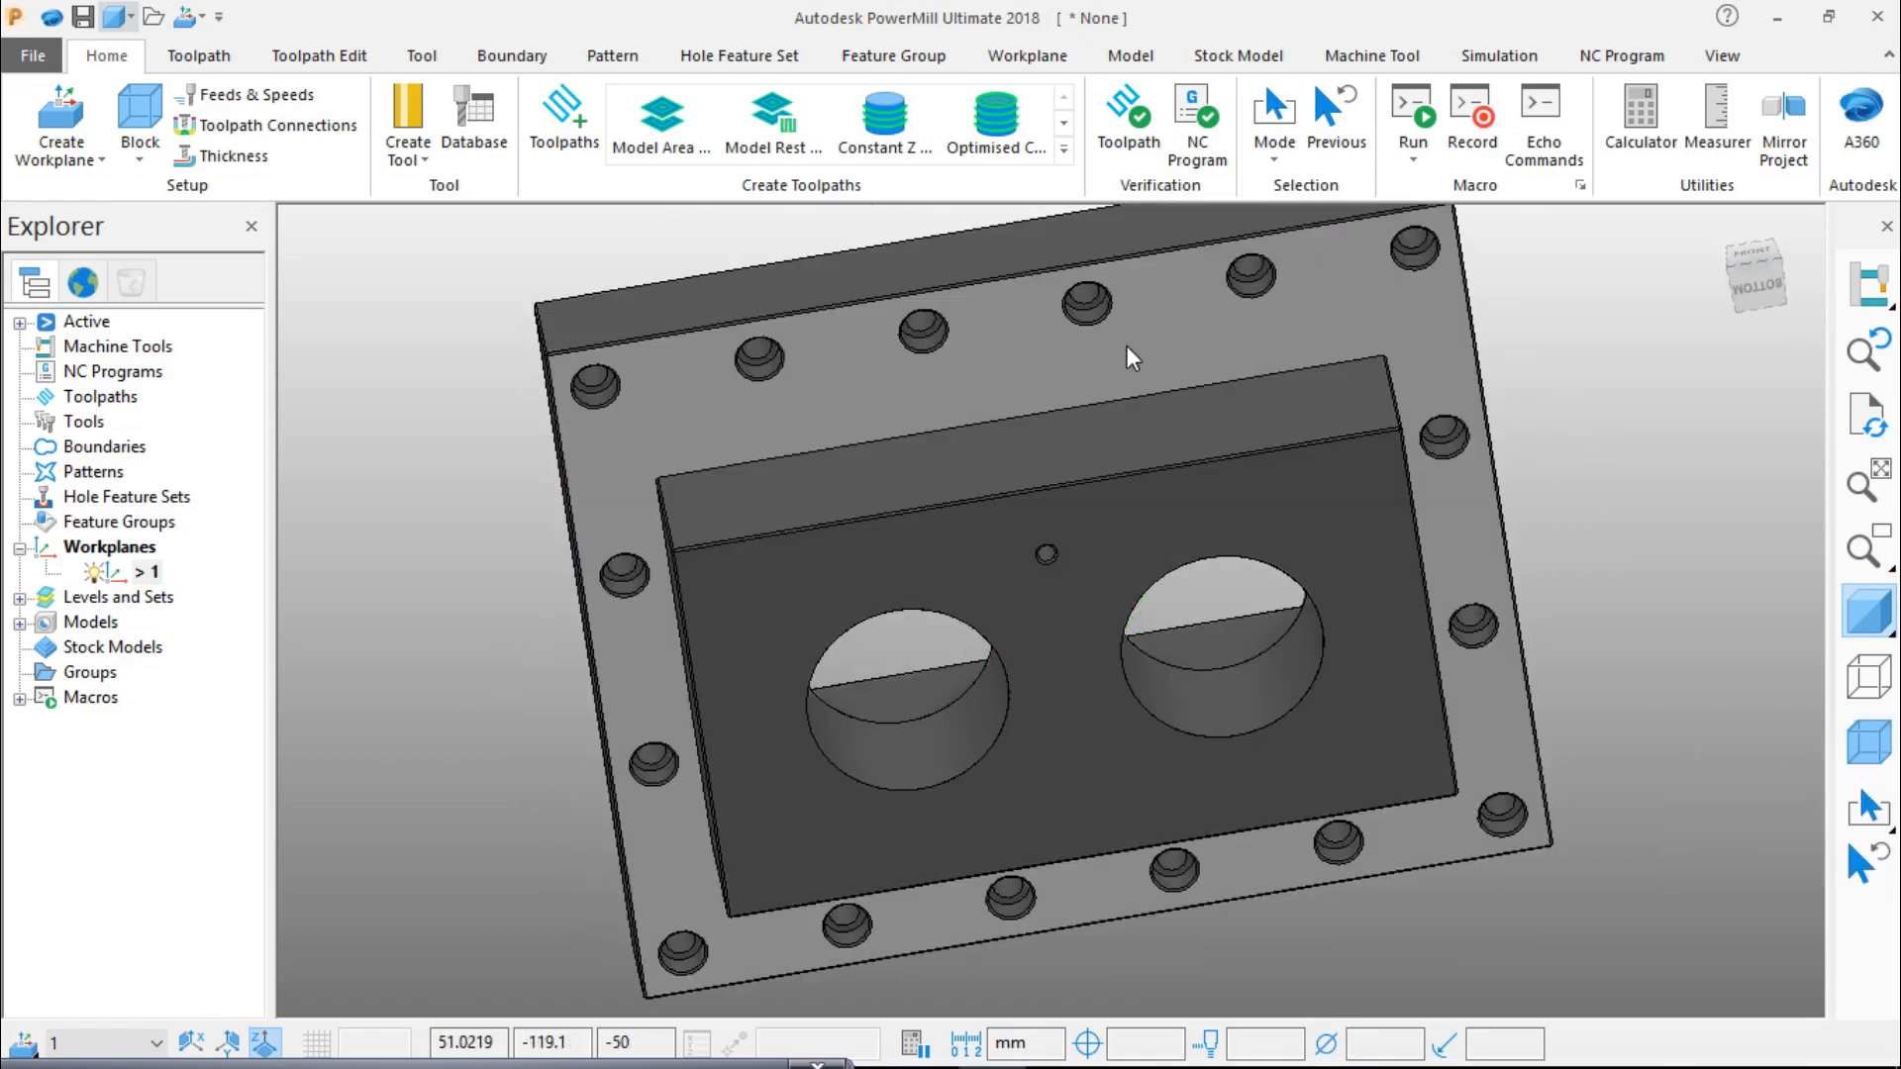
{"action": "left_click", "coordinate": [1295, 928]}
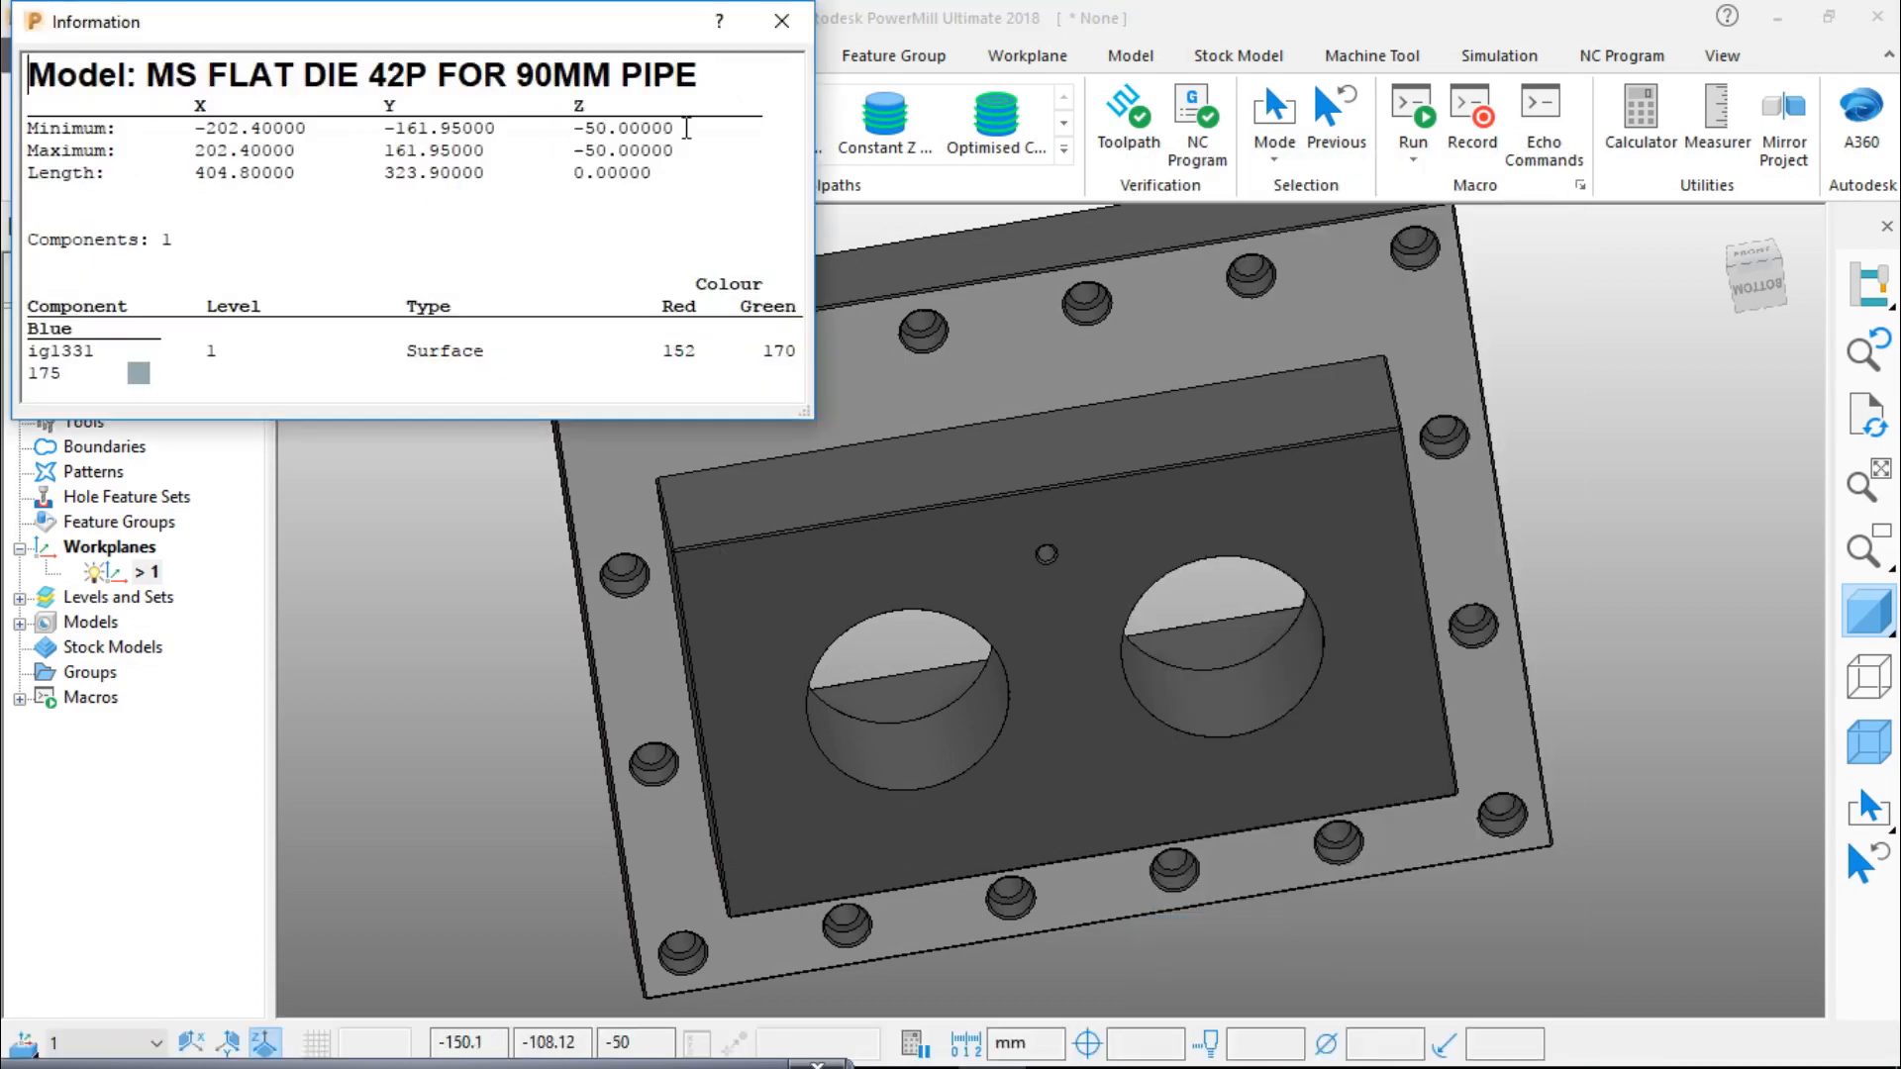
{"action": "left_click_drag", "start_coordinate": [686, 127], "coordinate": [608, 126]}
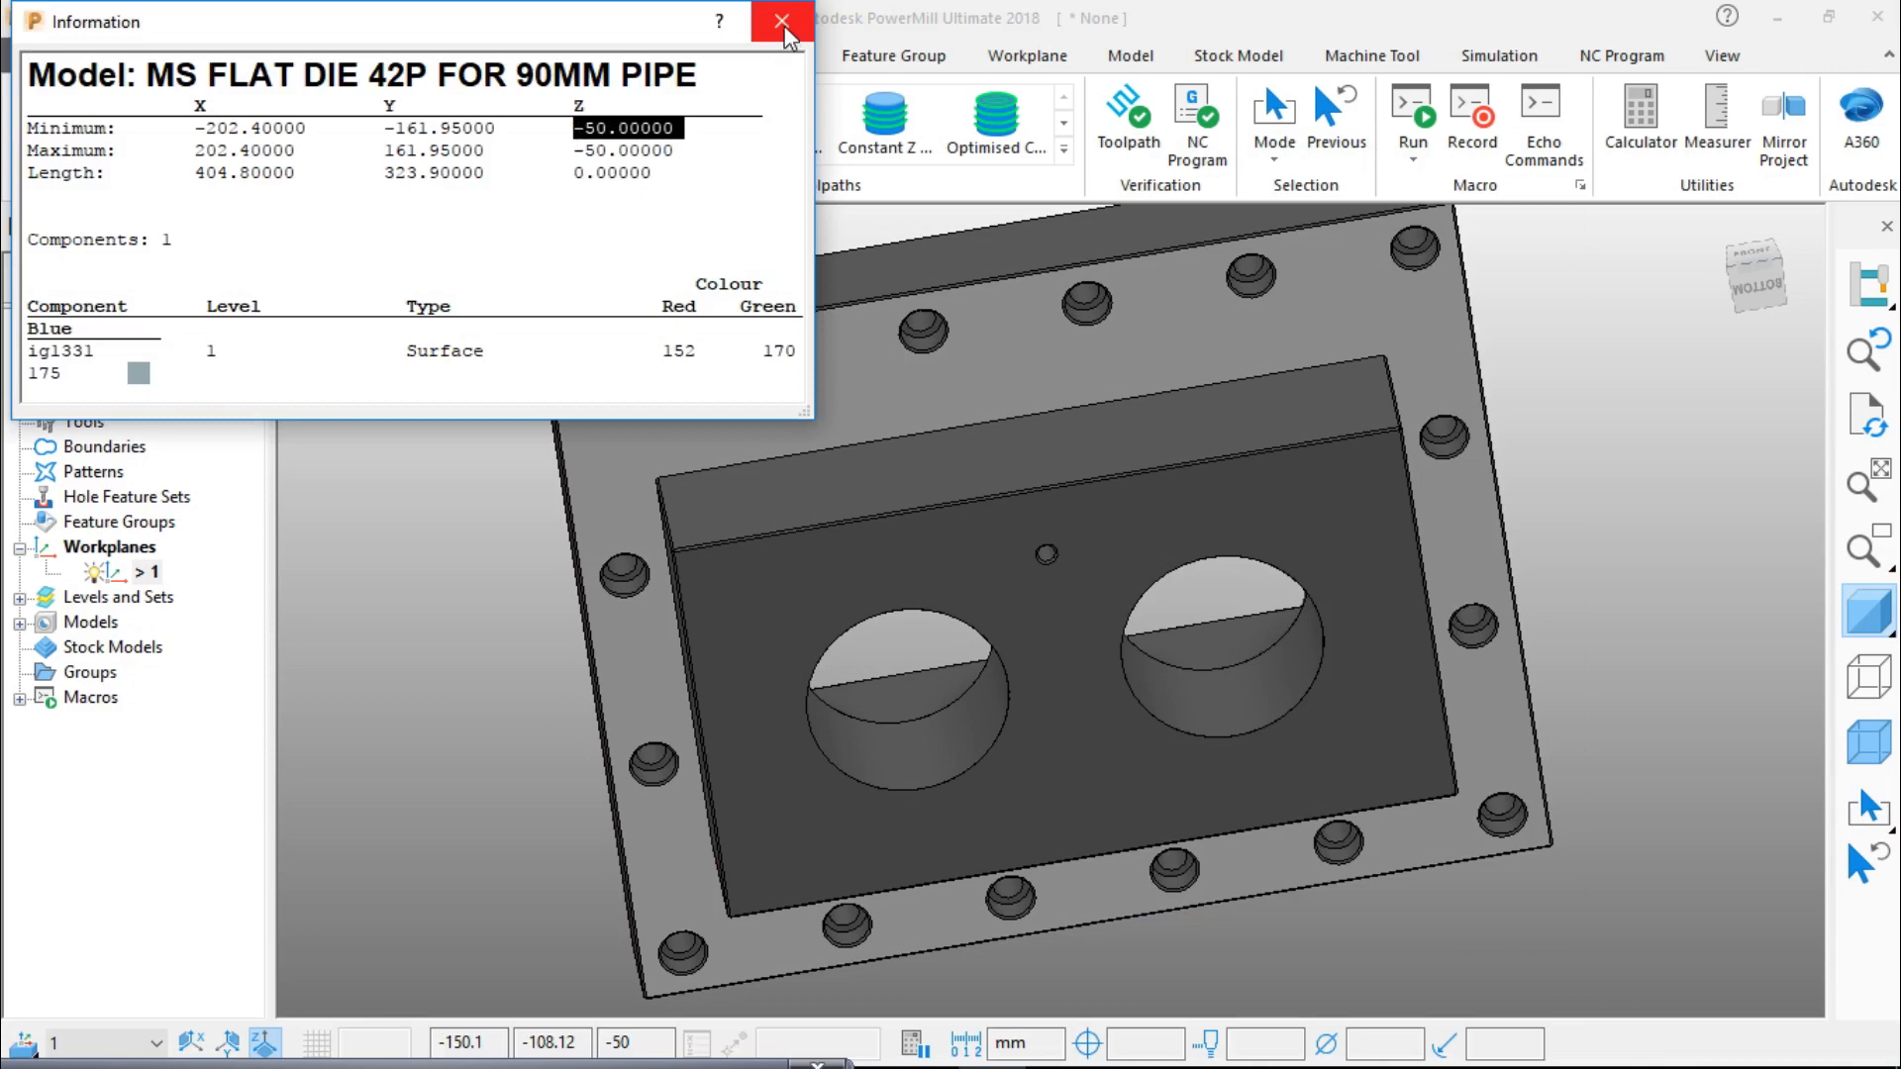
{"action": "left_click_drag", "start_coordinate": [696, 150], "coordinate": [575, 129]}
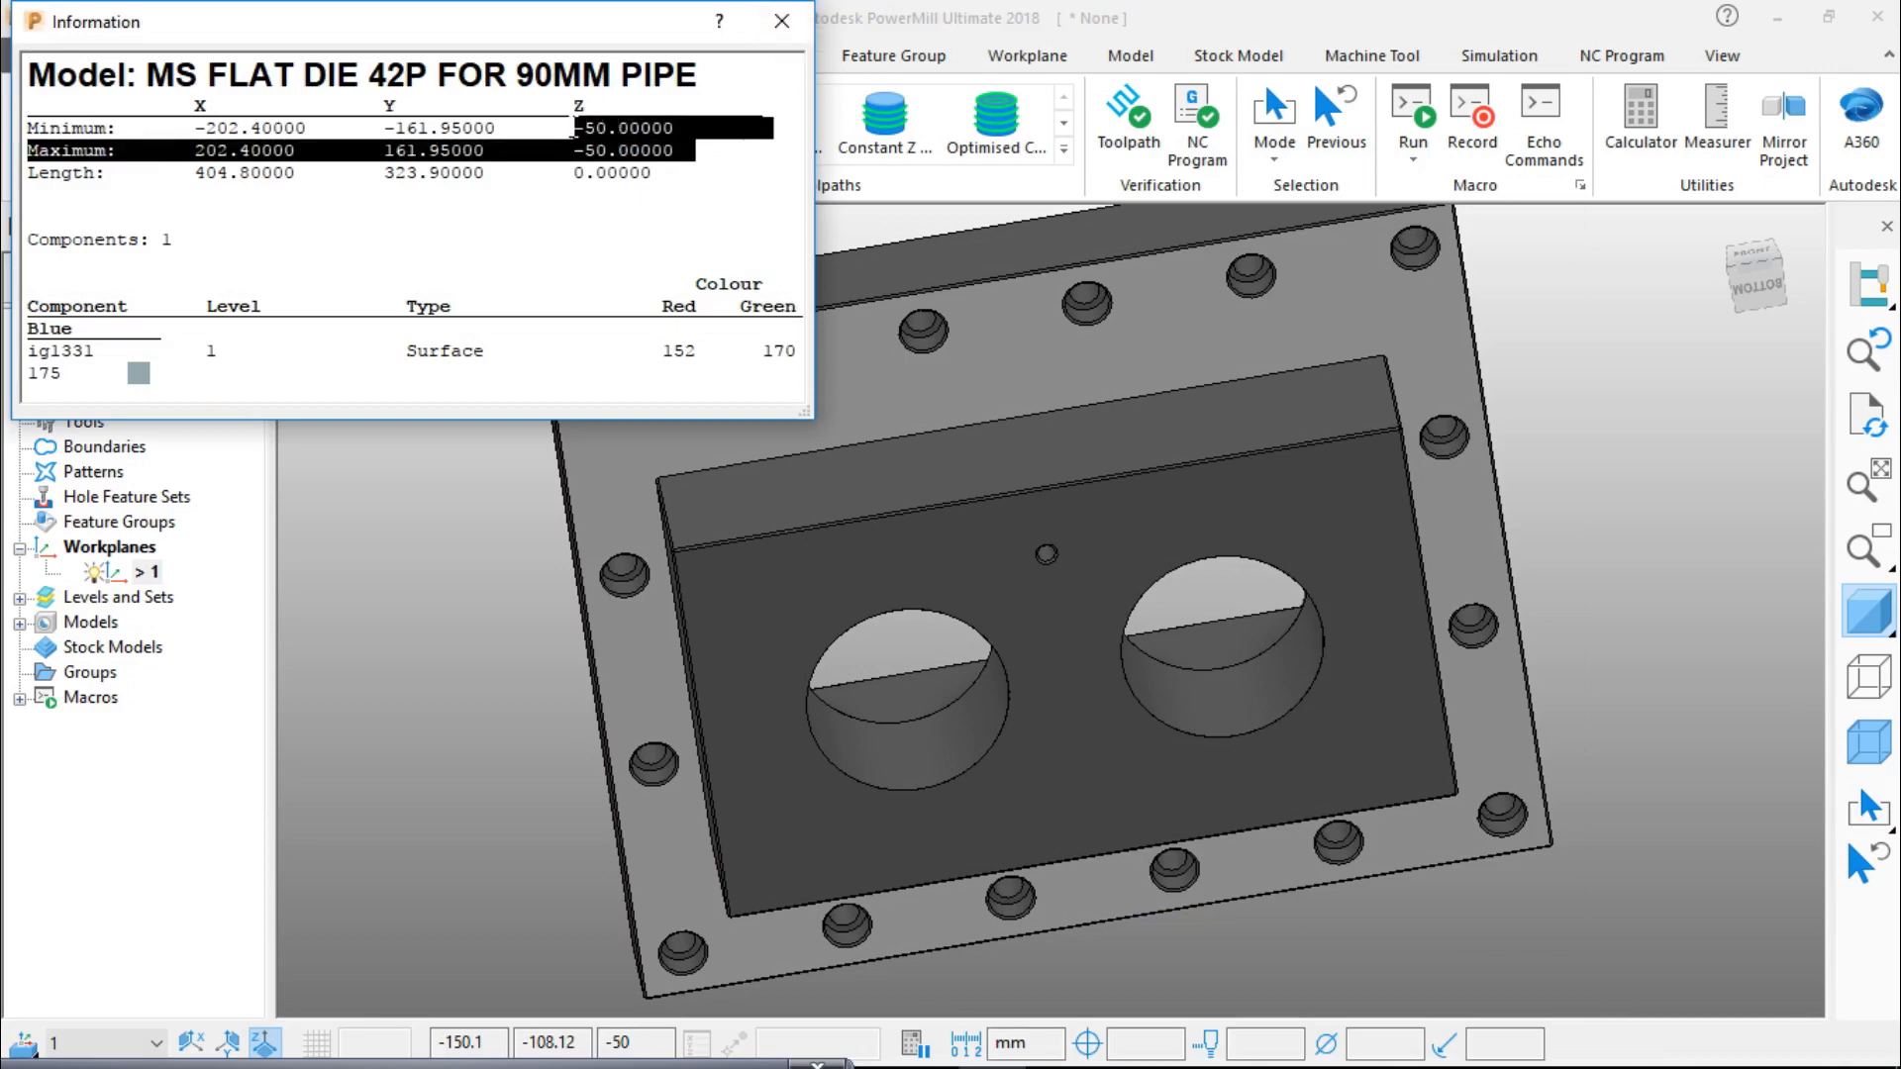
{"action": "left_click", "coordinate": [781, 21]}
{"action": "left_click", "coordinate": [1718, 222]}
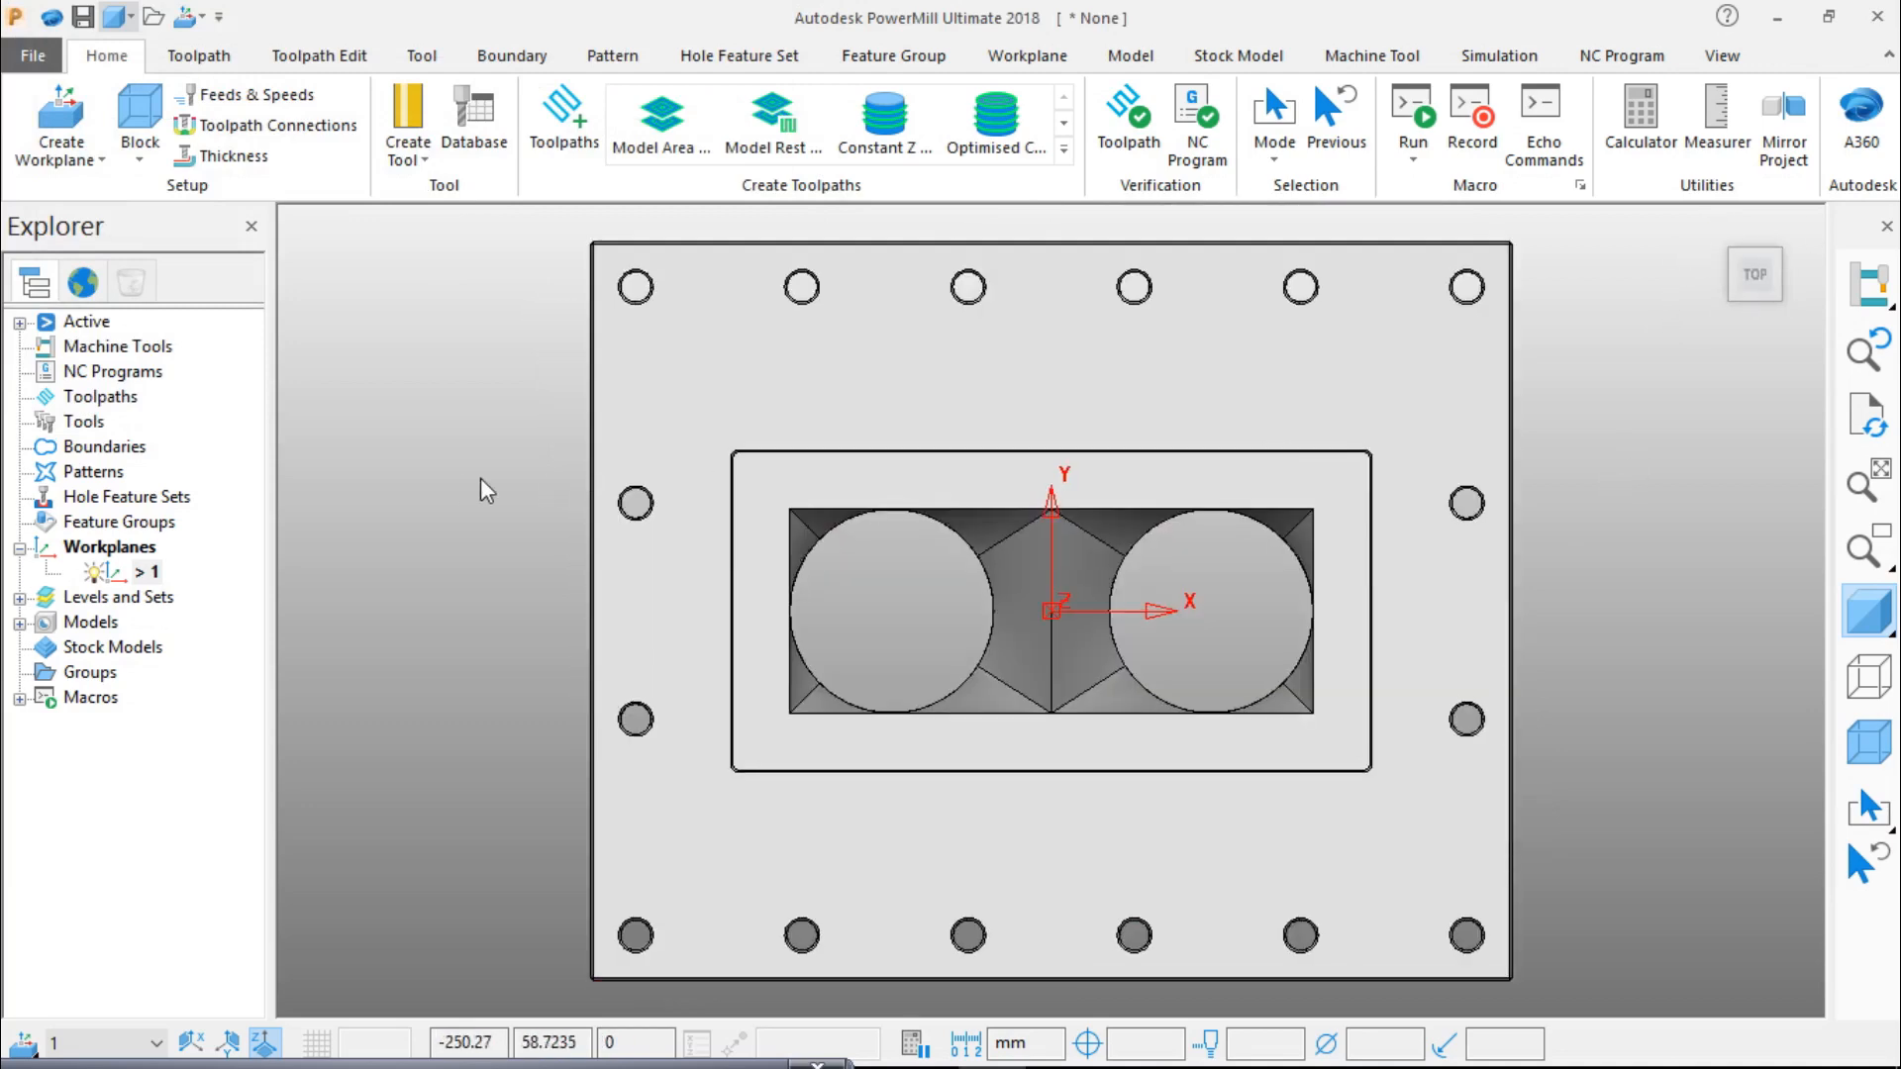
{"action": "mouse_move", "coordinate": [1754, 280]}
{"action": "left_click", "coordinate": [1273, 375]}
{"action": "left_click", "coordinate": [1687, 430]}
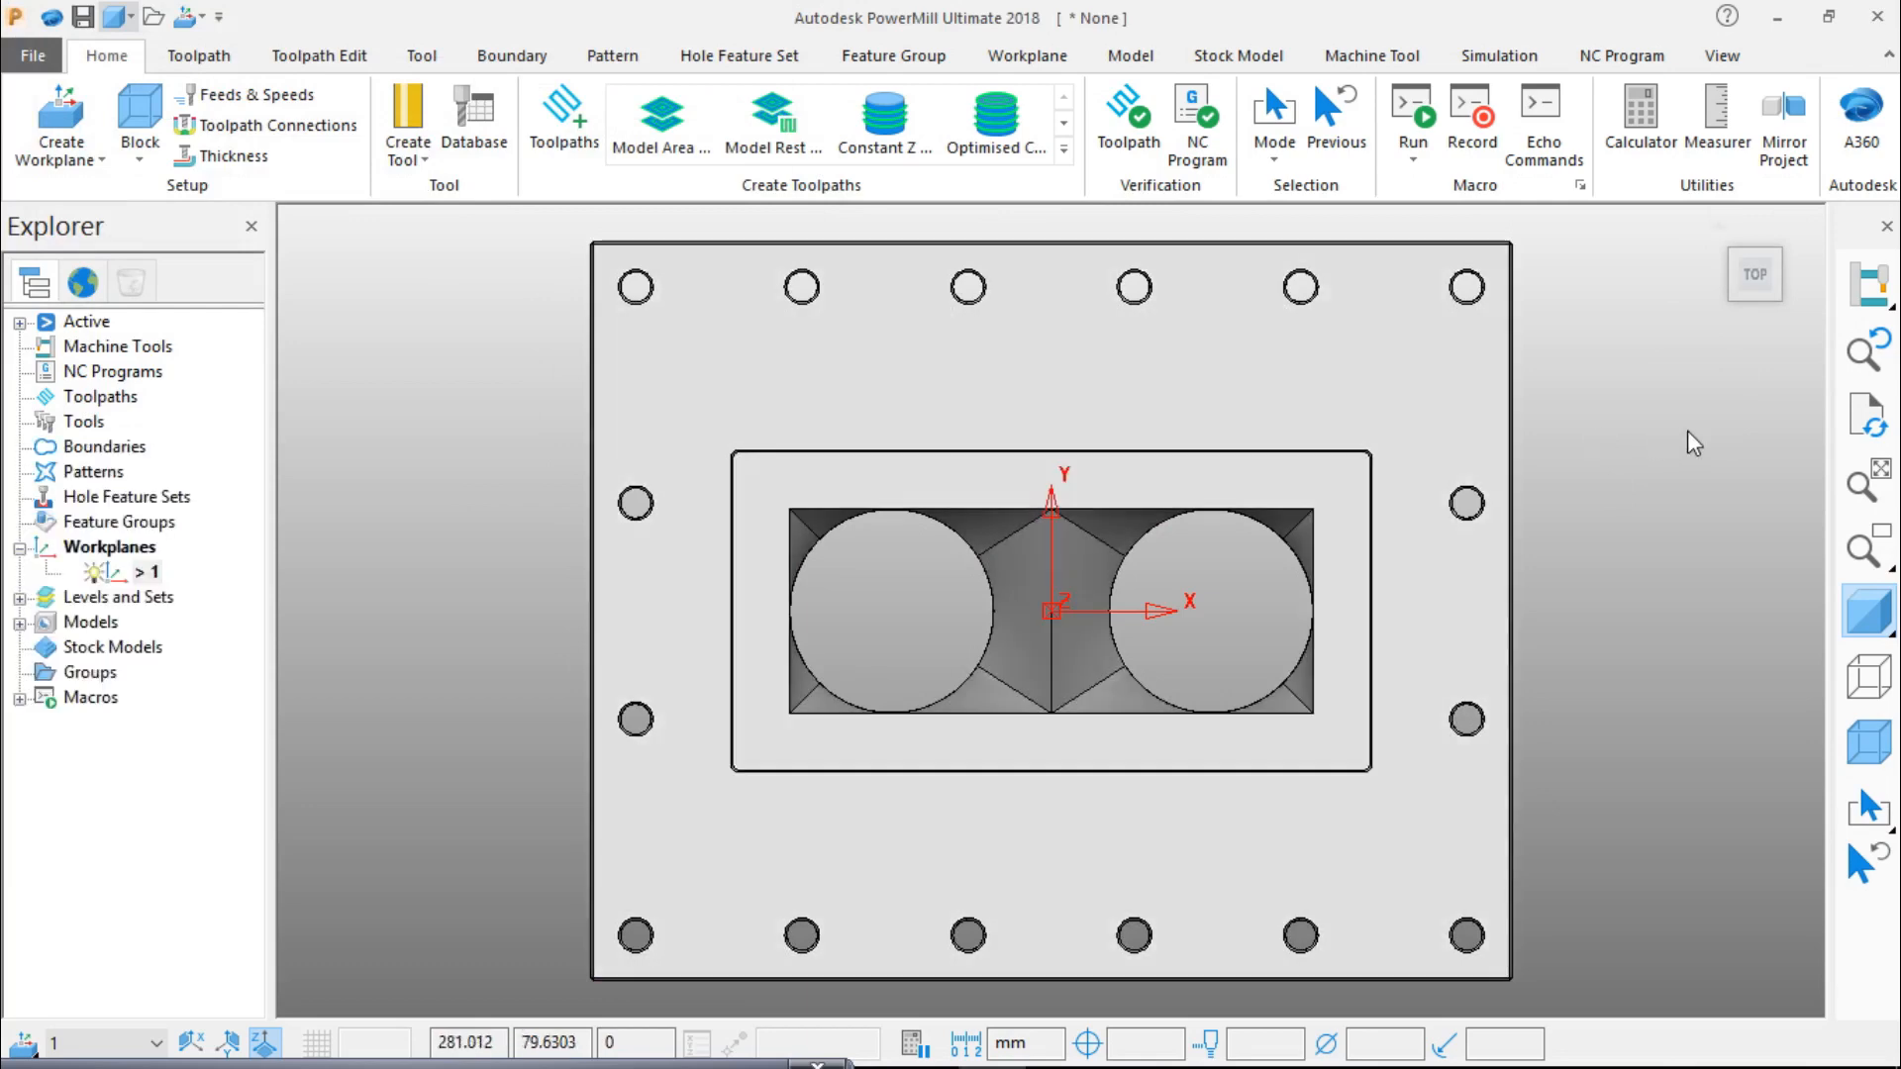
Step: Create a user-defined boundary from the edges of the die's top flange face
{"action": "left_click", "coordinate": [1225, 406]}
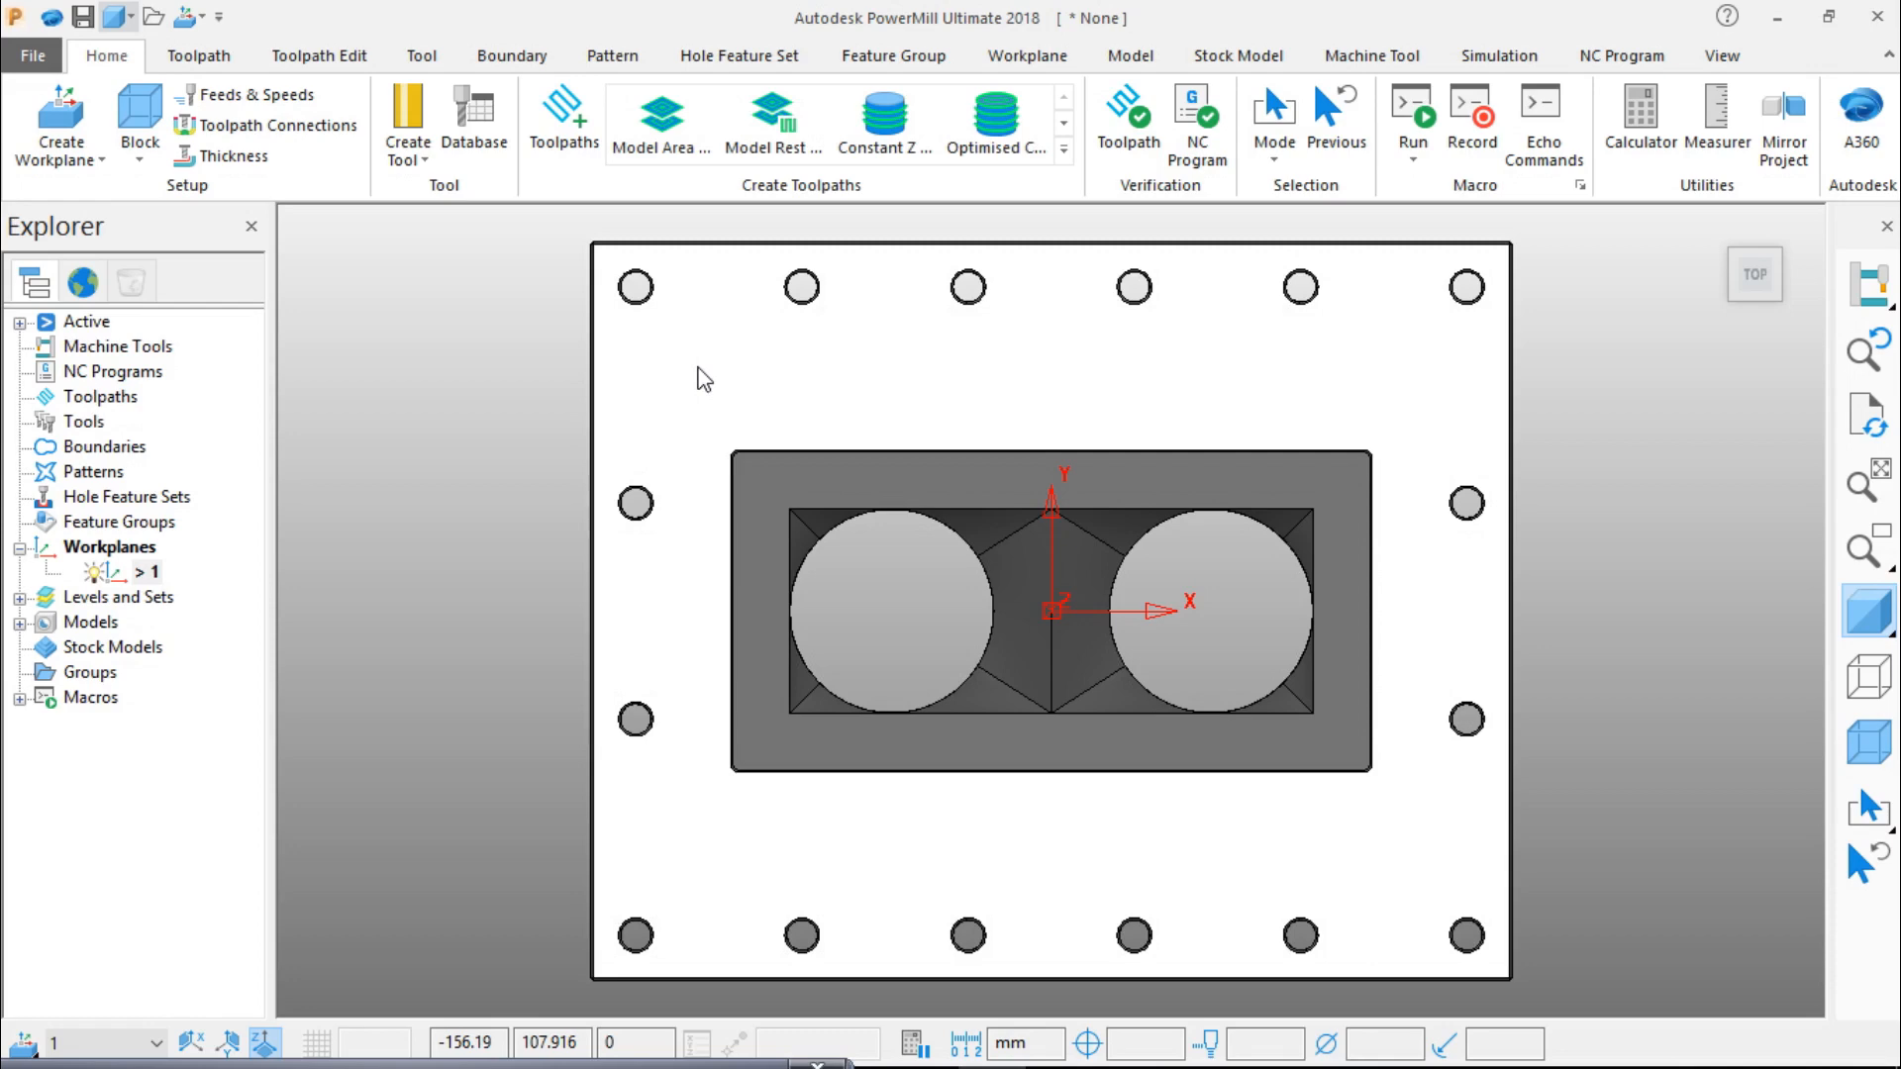
{"action": "right_click", "coordinate": [487, 371]}
{"action": "mouse_move", "coordinate": [535, 468]}
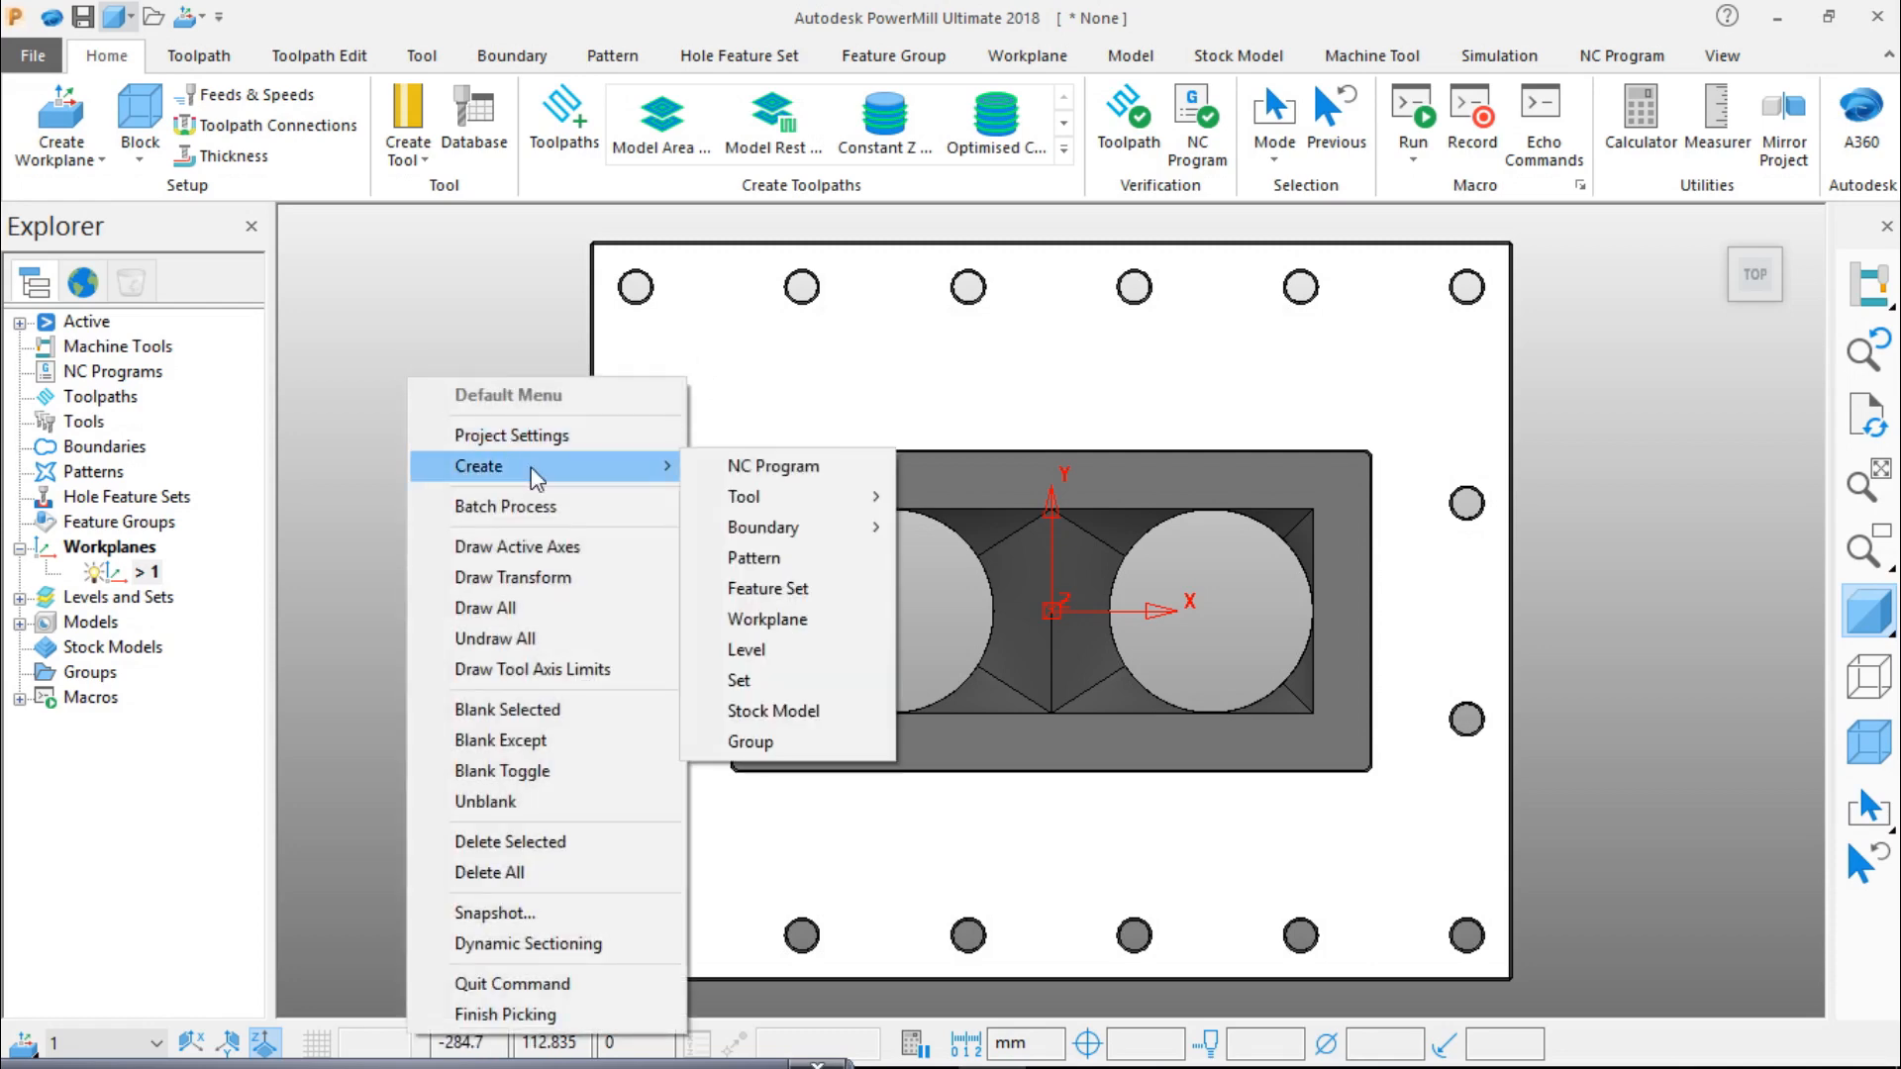
{"action": "mouse_move", "coordinate": [835, 528]}
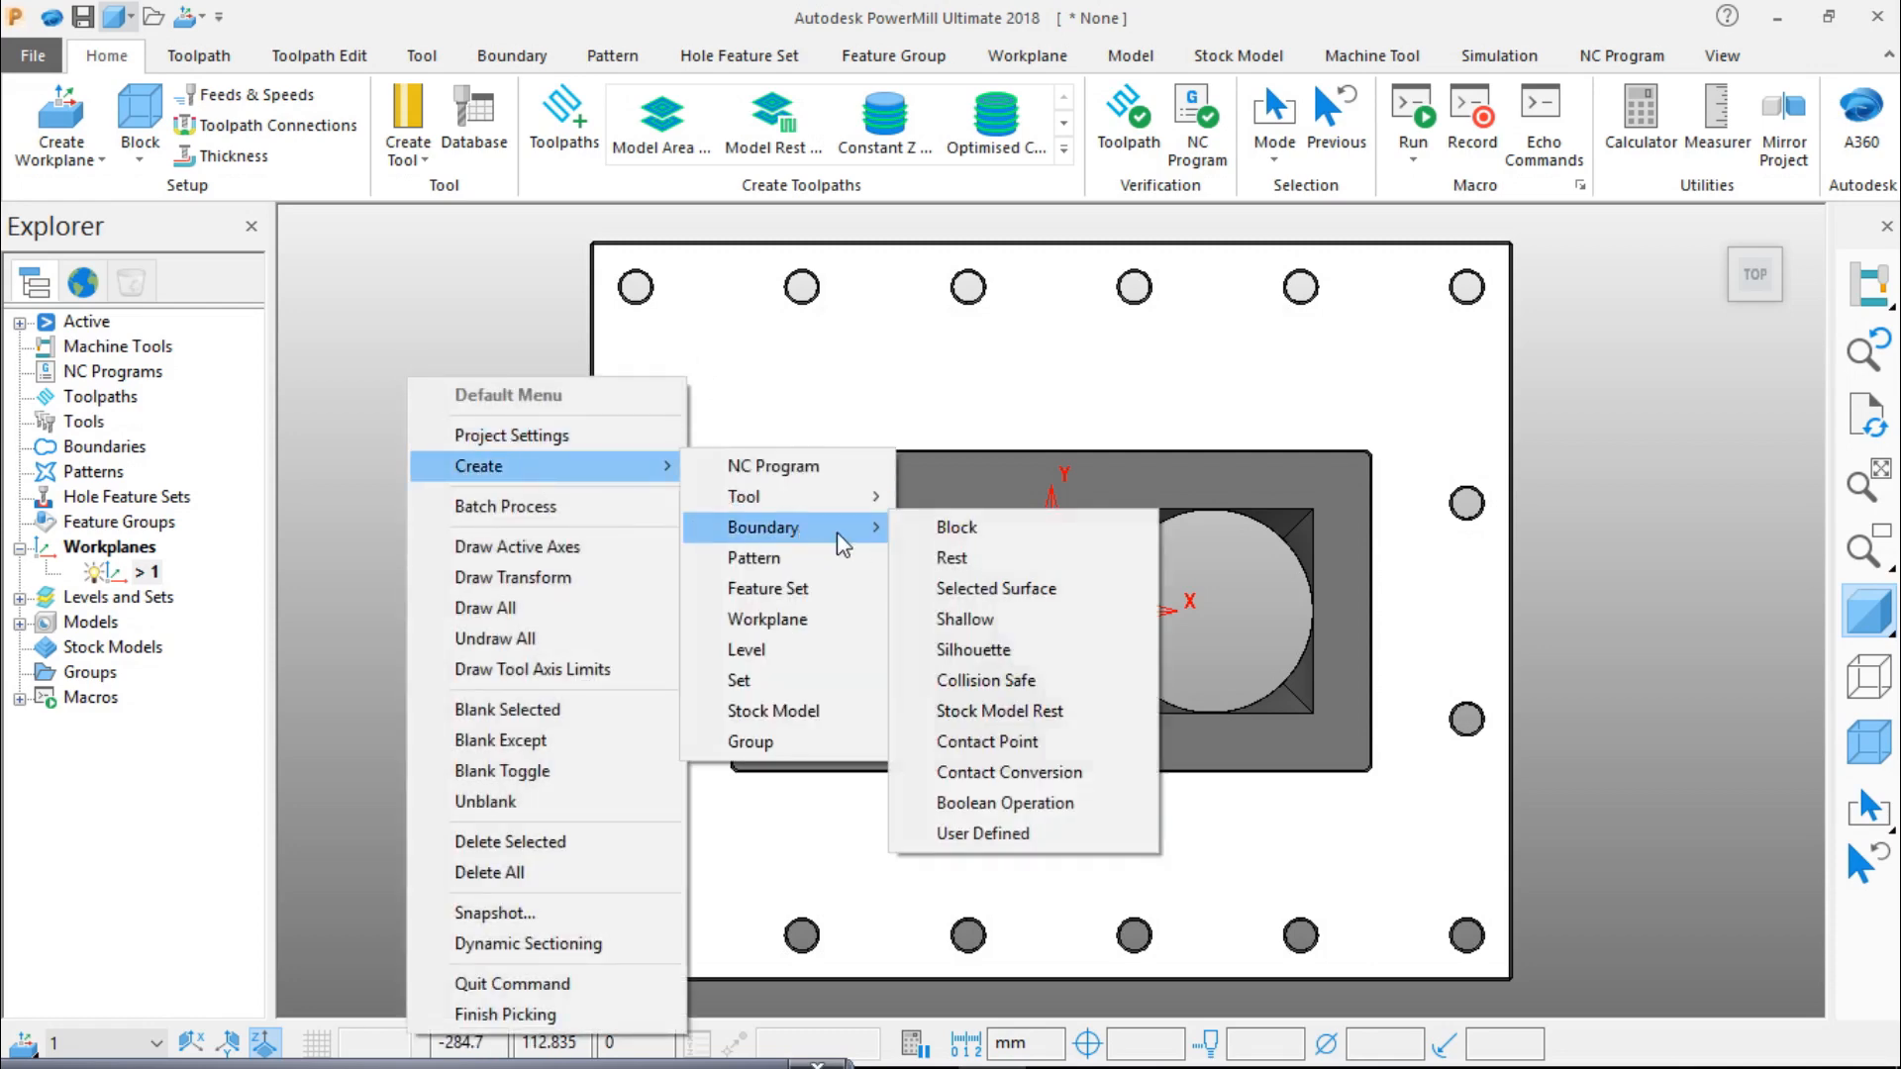
{"action": "left_click", "coordinate": [1065, 833]}
{"action": "left_click", "coordinate": [471, 316]}
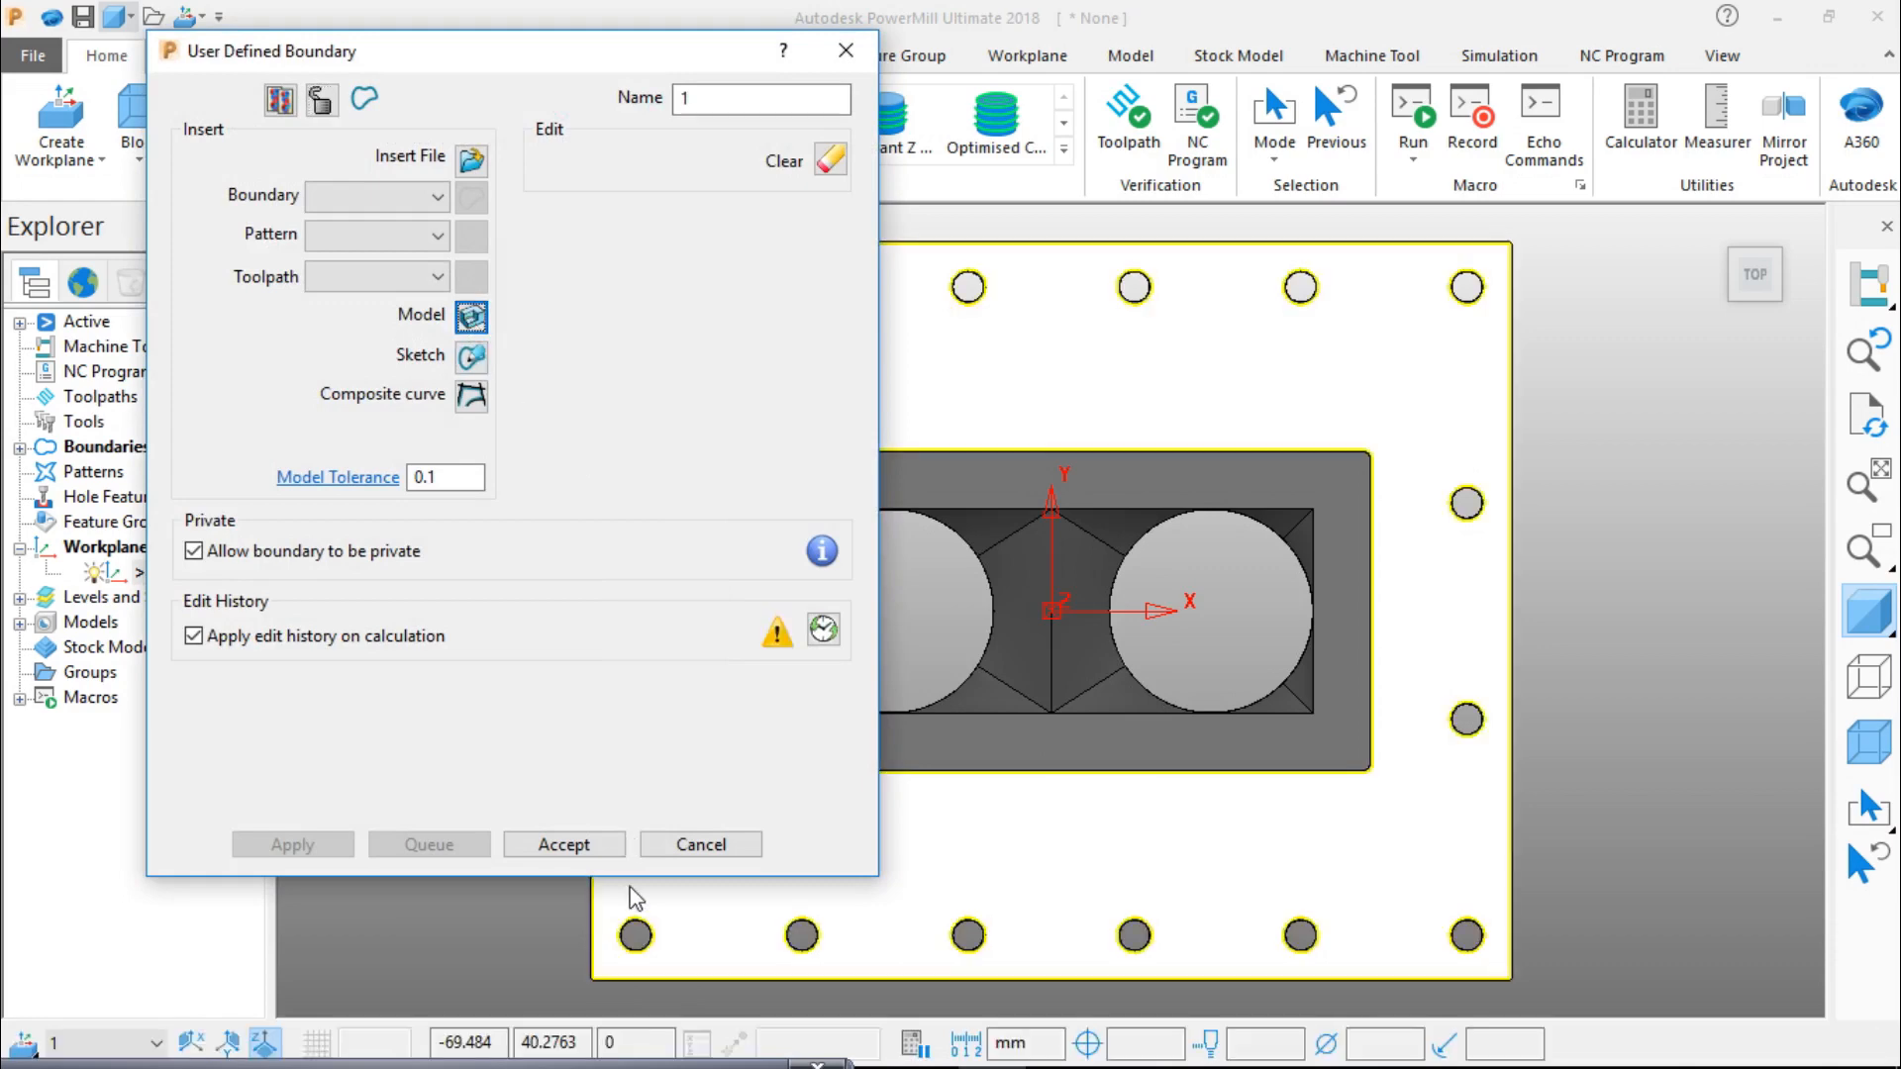
{"action": "left_click", "coordinate": [565, 844]}
Step: Inspect the new boundary with the model shading off and on, and restore the top view
{"action": "left_click", "coordinate": [1865, 618]}
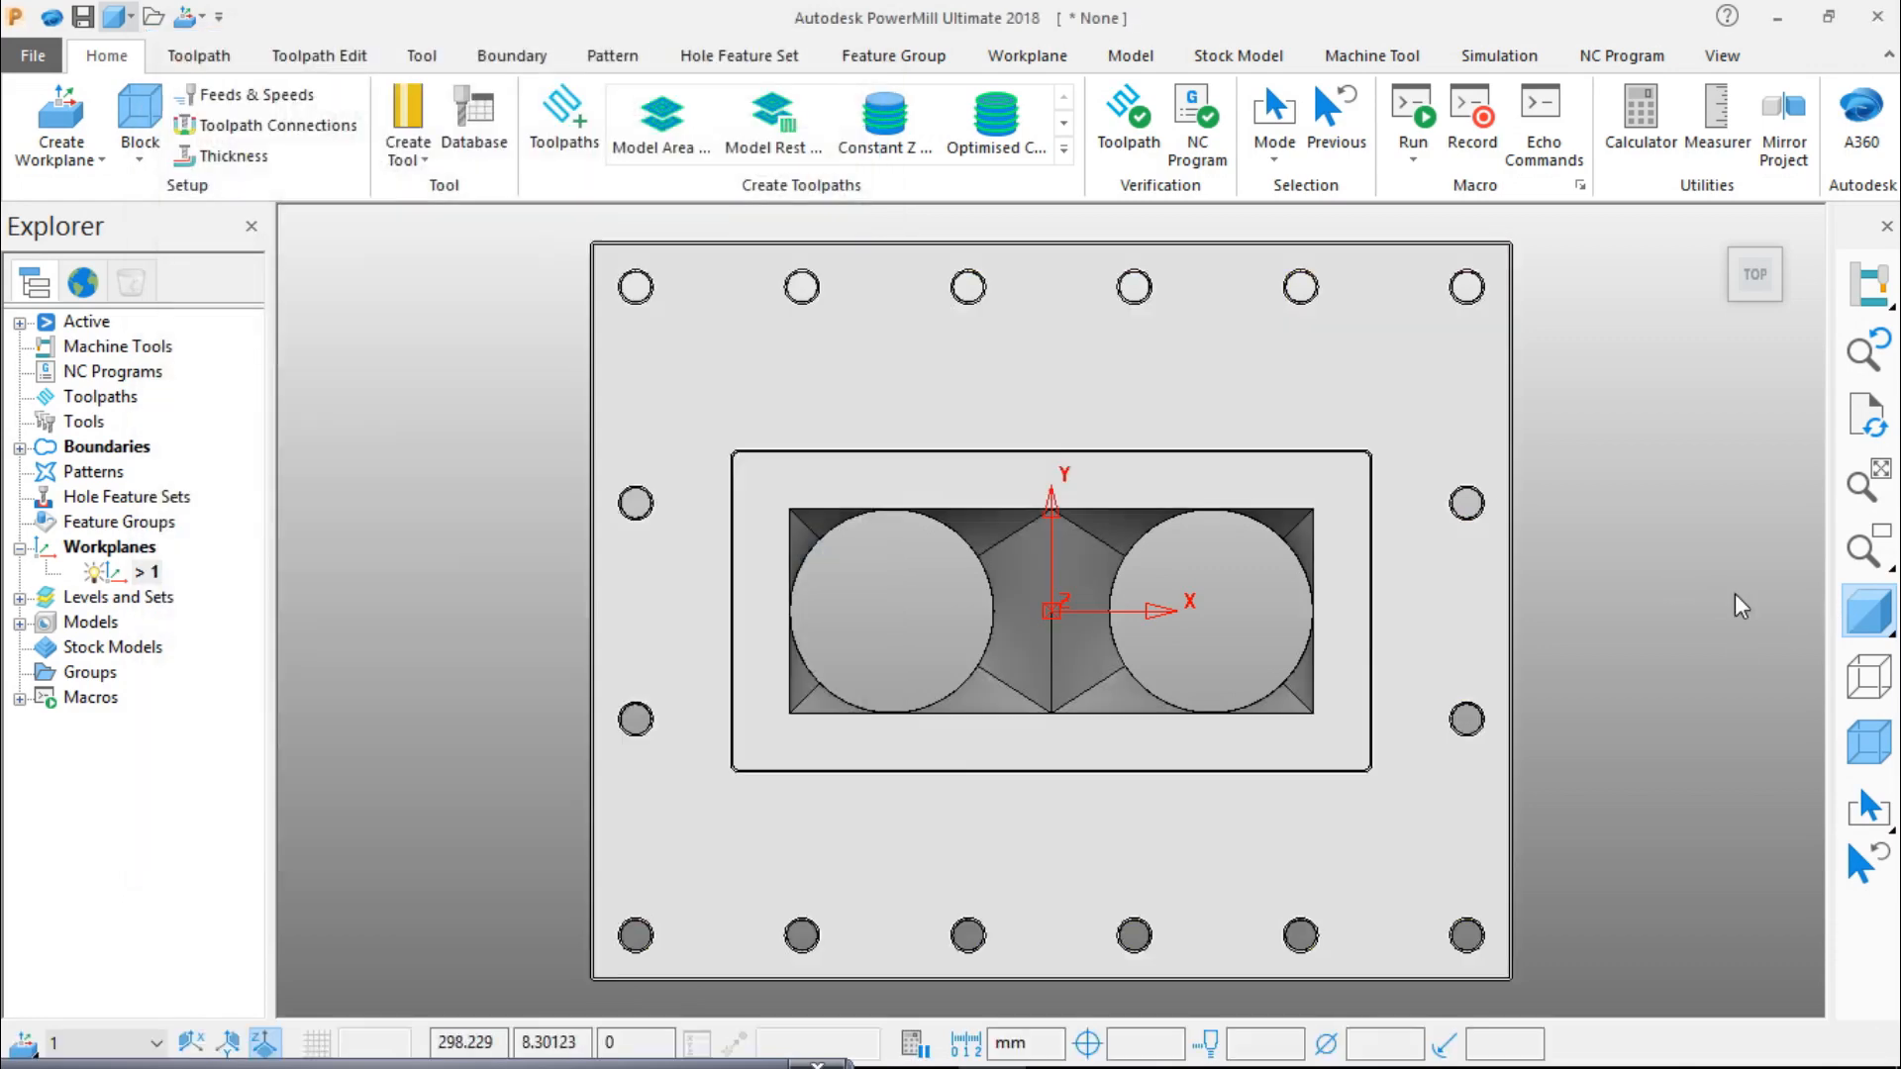
{"action": "left_click", "coordinate": [1865, 624]}
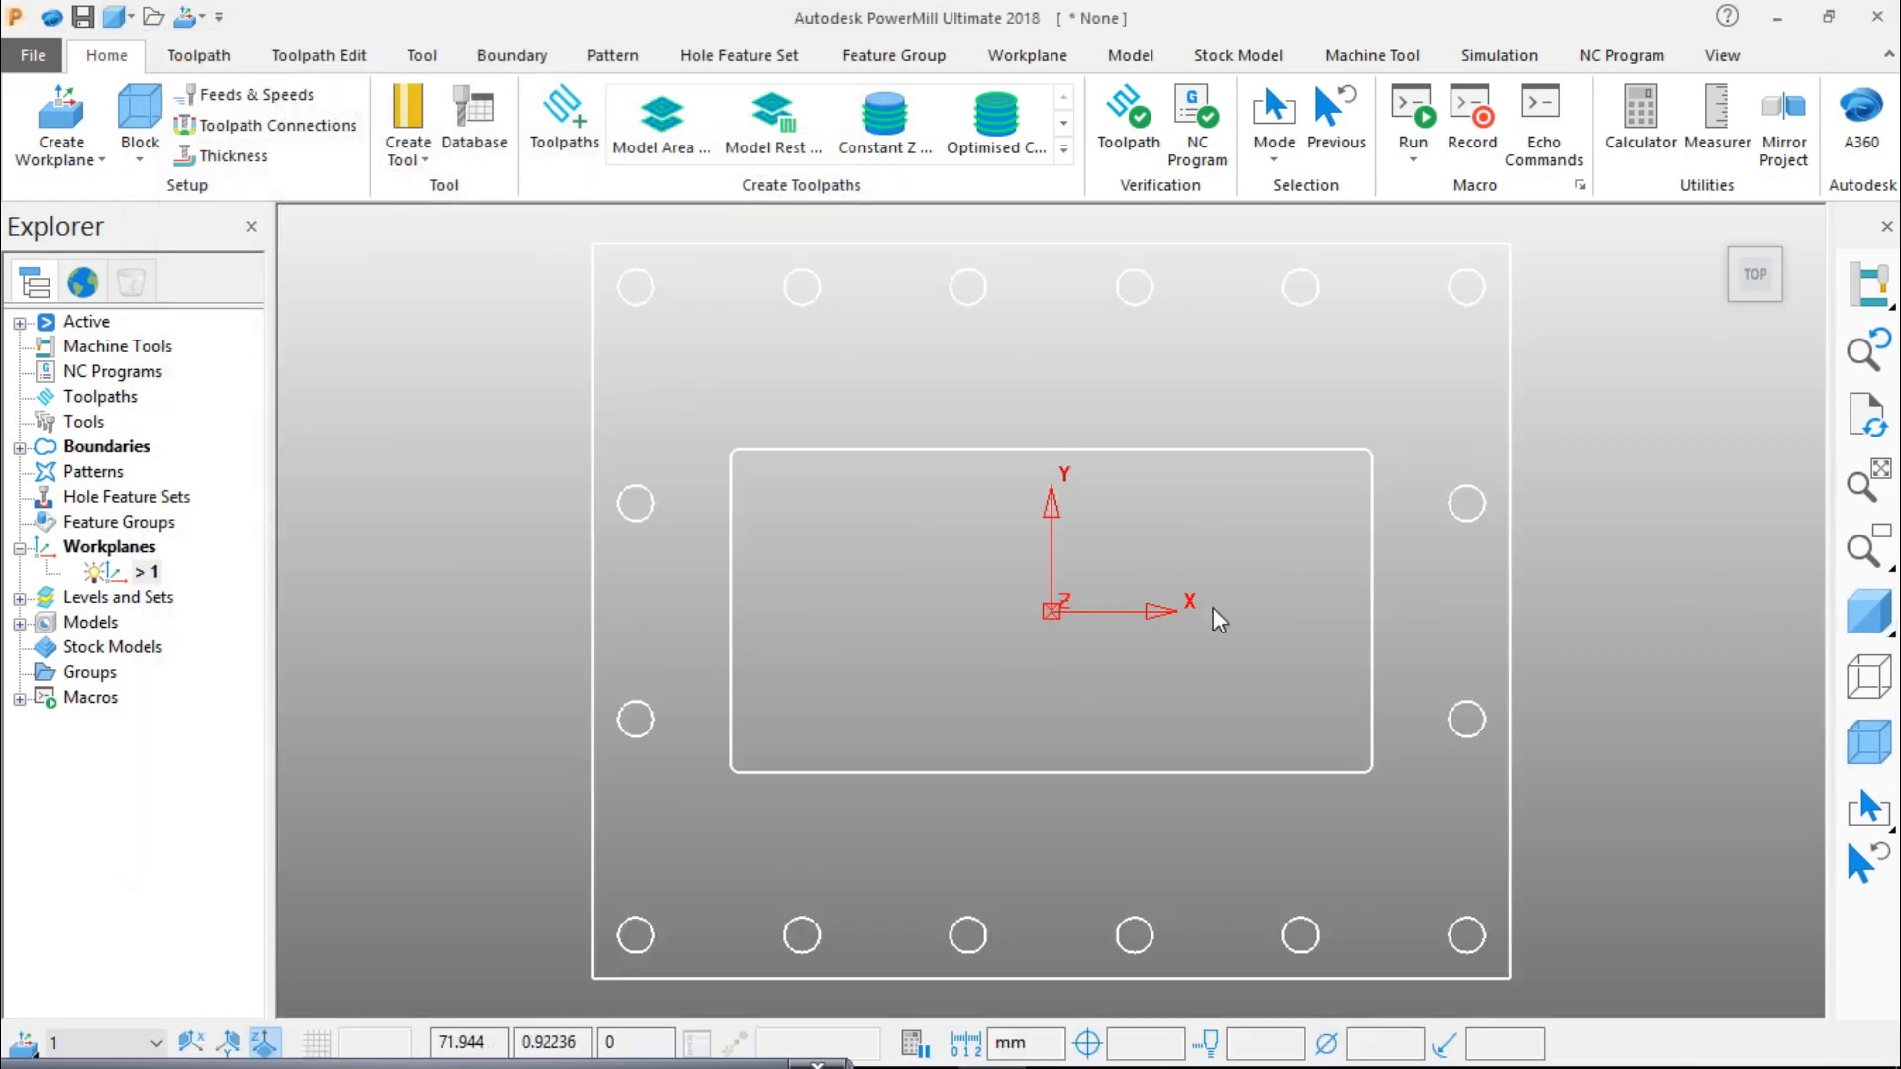
{"action": "mouse_move", "coordinate": [1214, 608]}
{"action": "middle_mouse_down"}
{"action": "mouse_move", "coordinate": [1287, 317]}
{"action": "mouse_move", "coordinate": [1285, 396]}
{"action": "mouse_move", "coordinate": [1244, 448]}
{"action": "mouse_move", "coordinate": [1284, 525]}
{"action": "middle_mouse_up"}
{"action": "mouse_move", "coordinate": [1868, 611]}
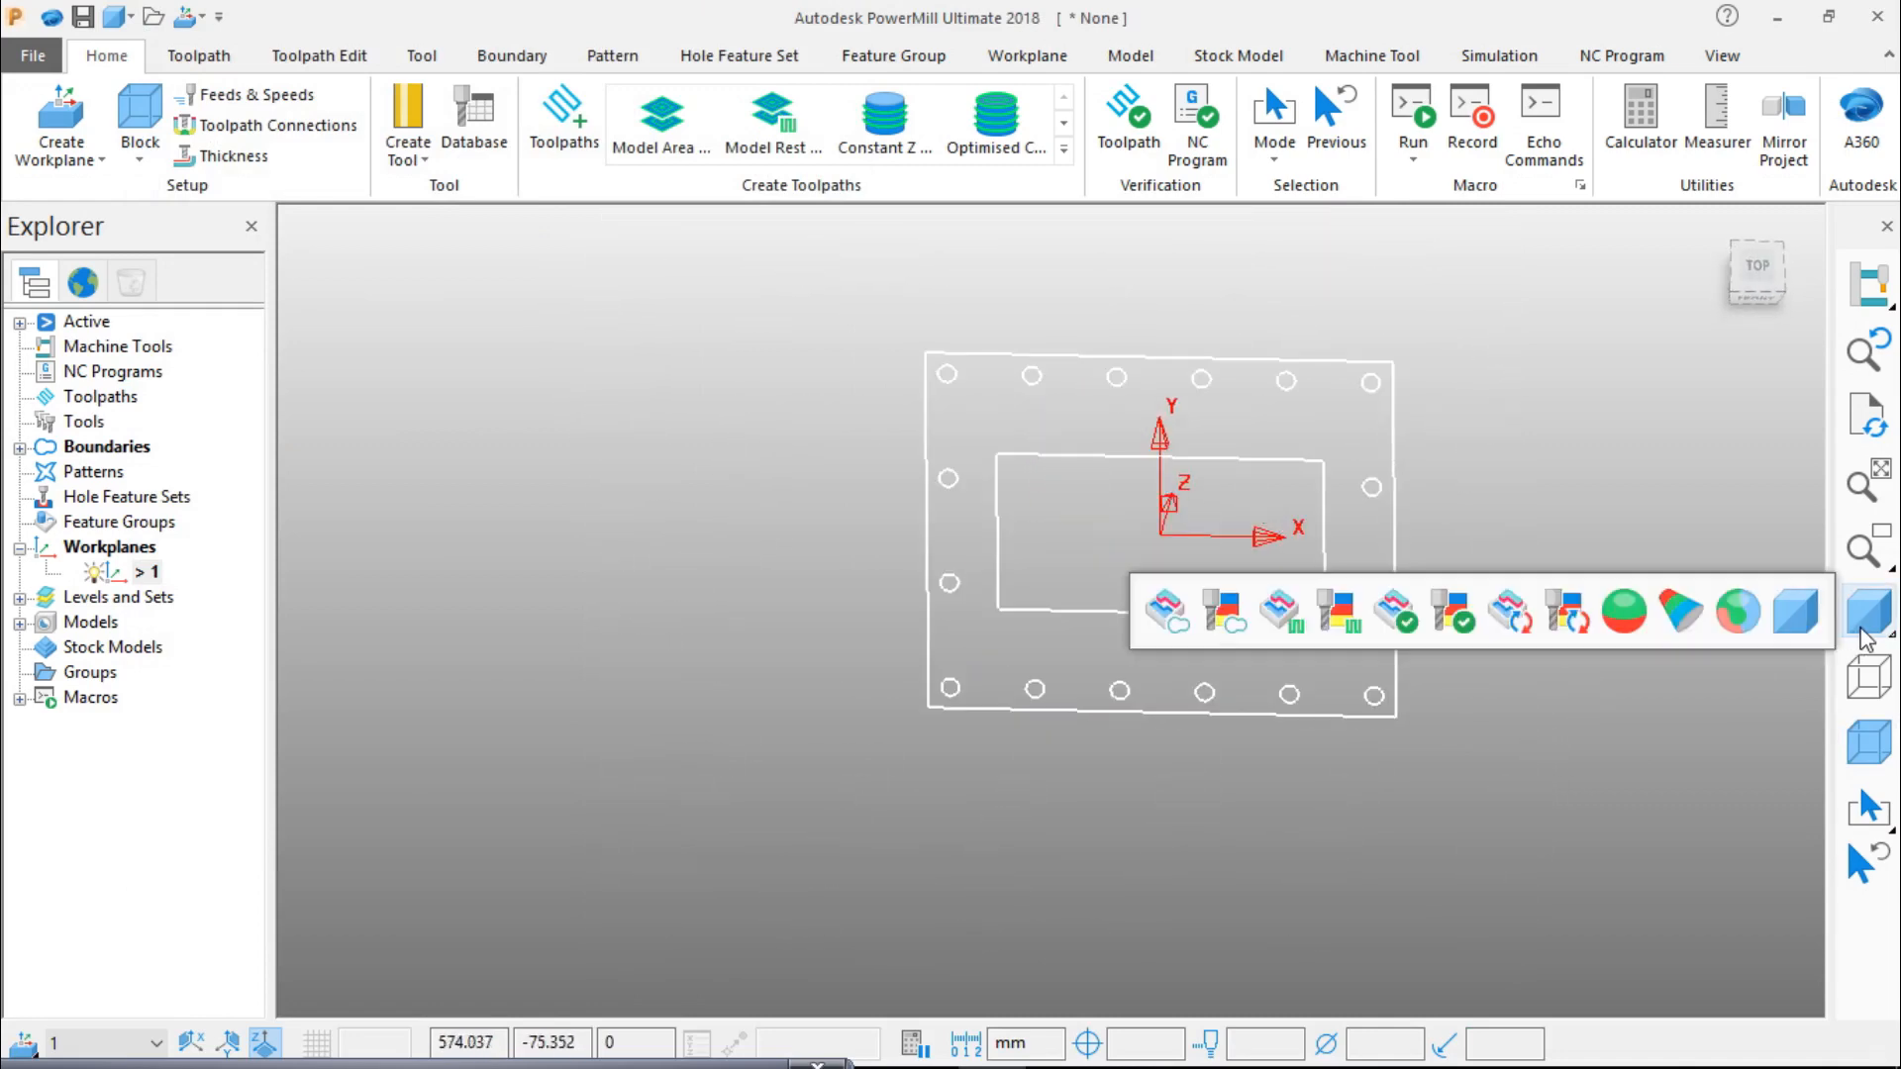
{"action": "mouse_move", "coordinate": [1179, 369]}
{"action": "middle_mouse_down"}
{"action": "mouse_move", "coordinate": [1158, 436]}
{"action": "mouse_move", "coordinate": [1255, 501]}
{"action": "middle_mouse_up"}
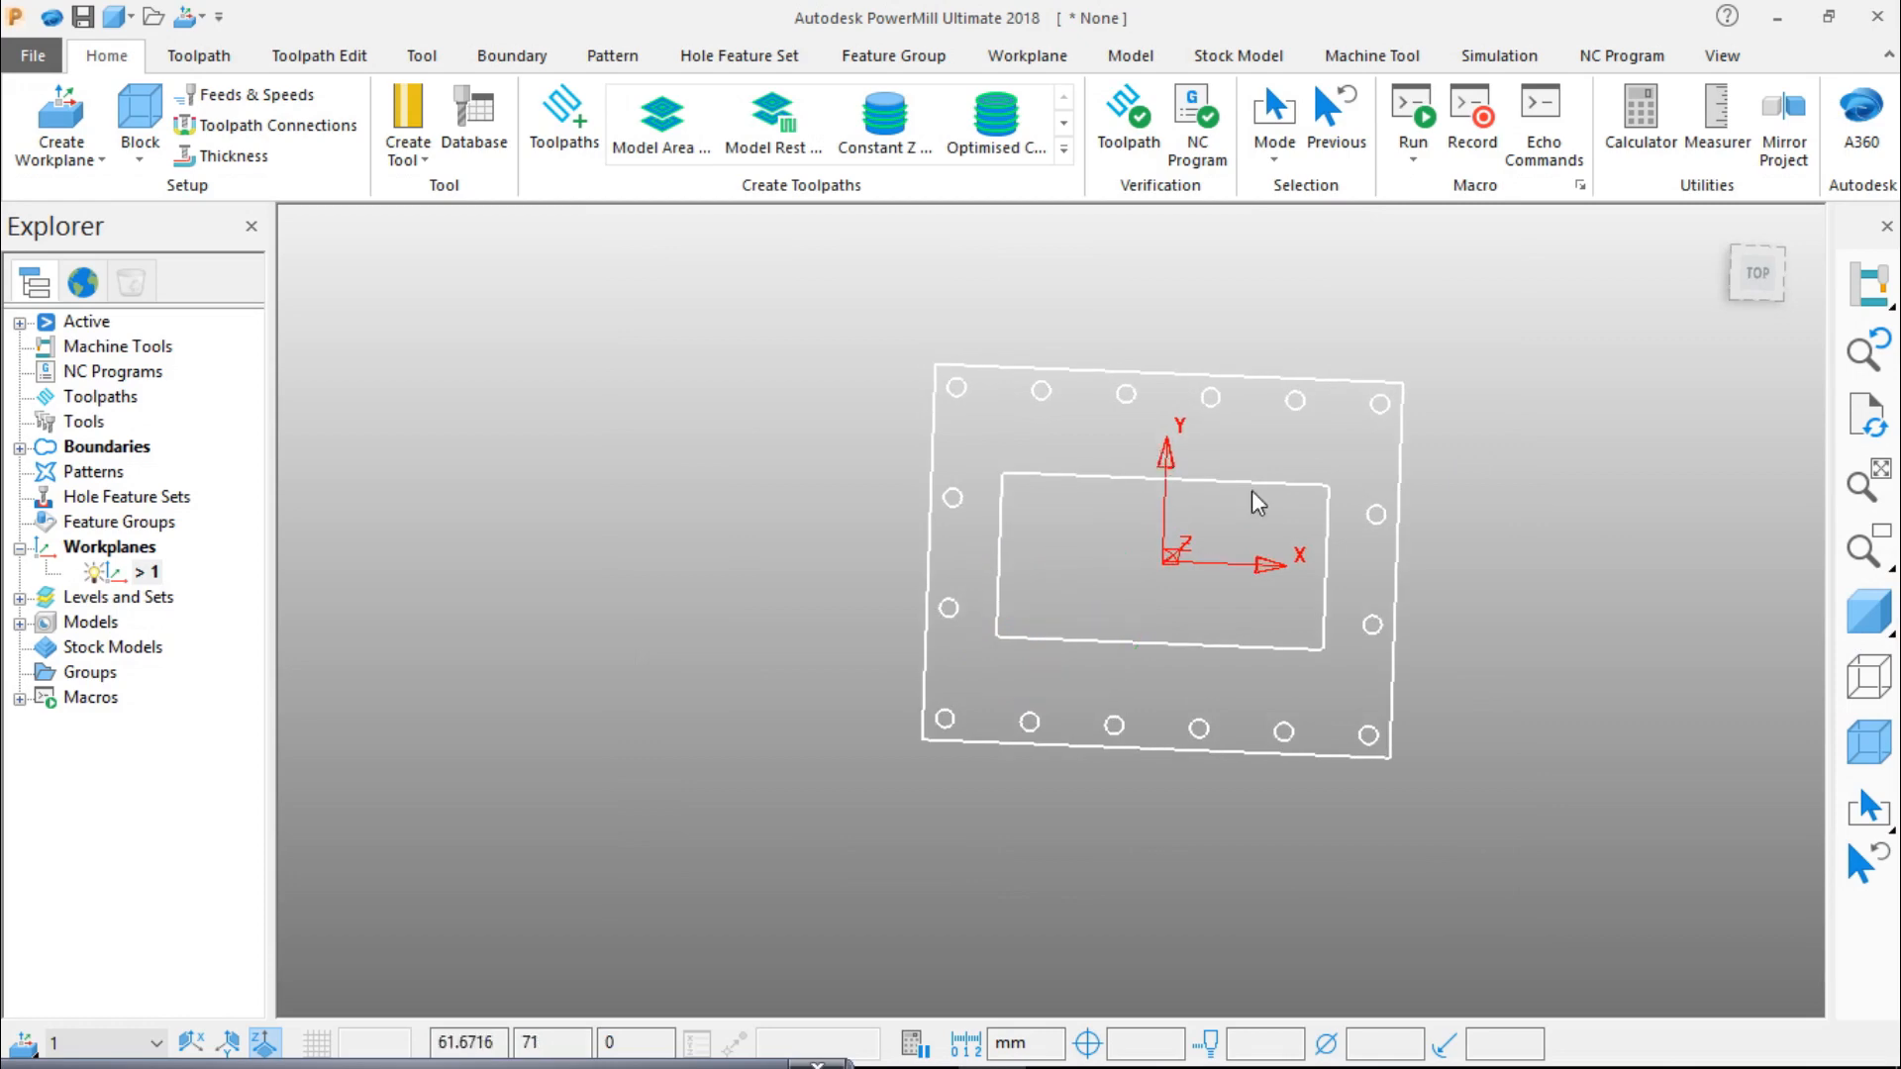
{"action": "left_click", "coordinate": [1868, 611]}
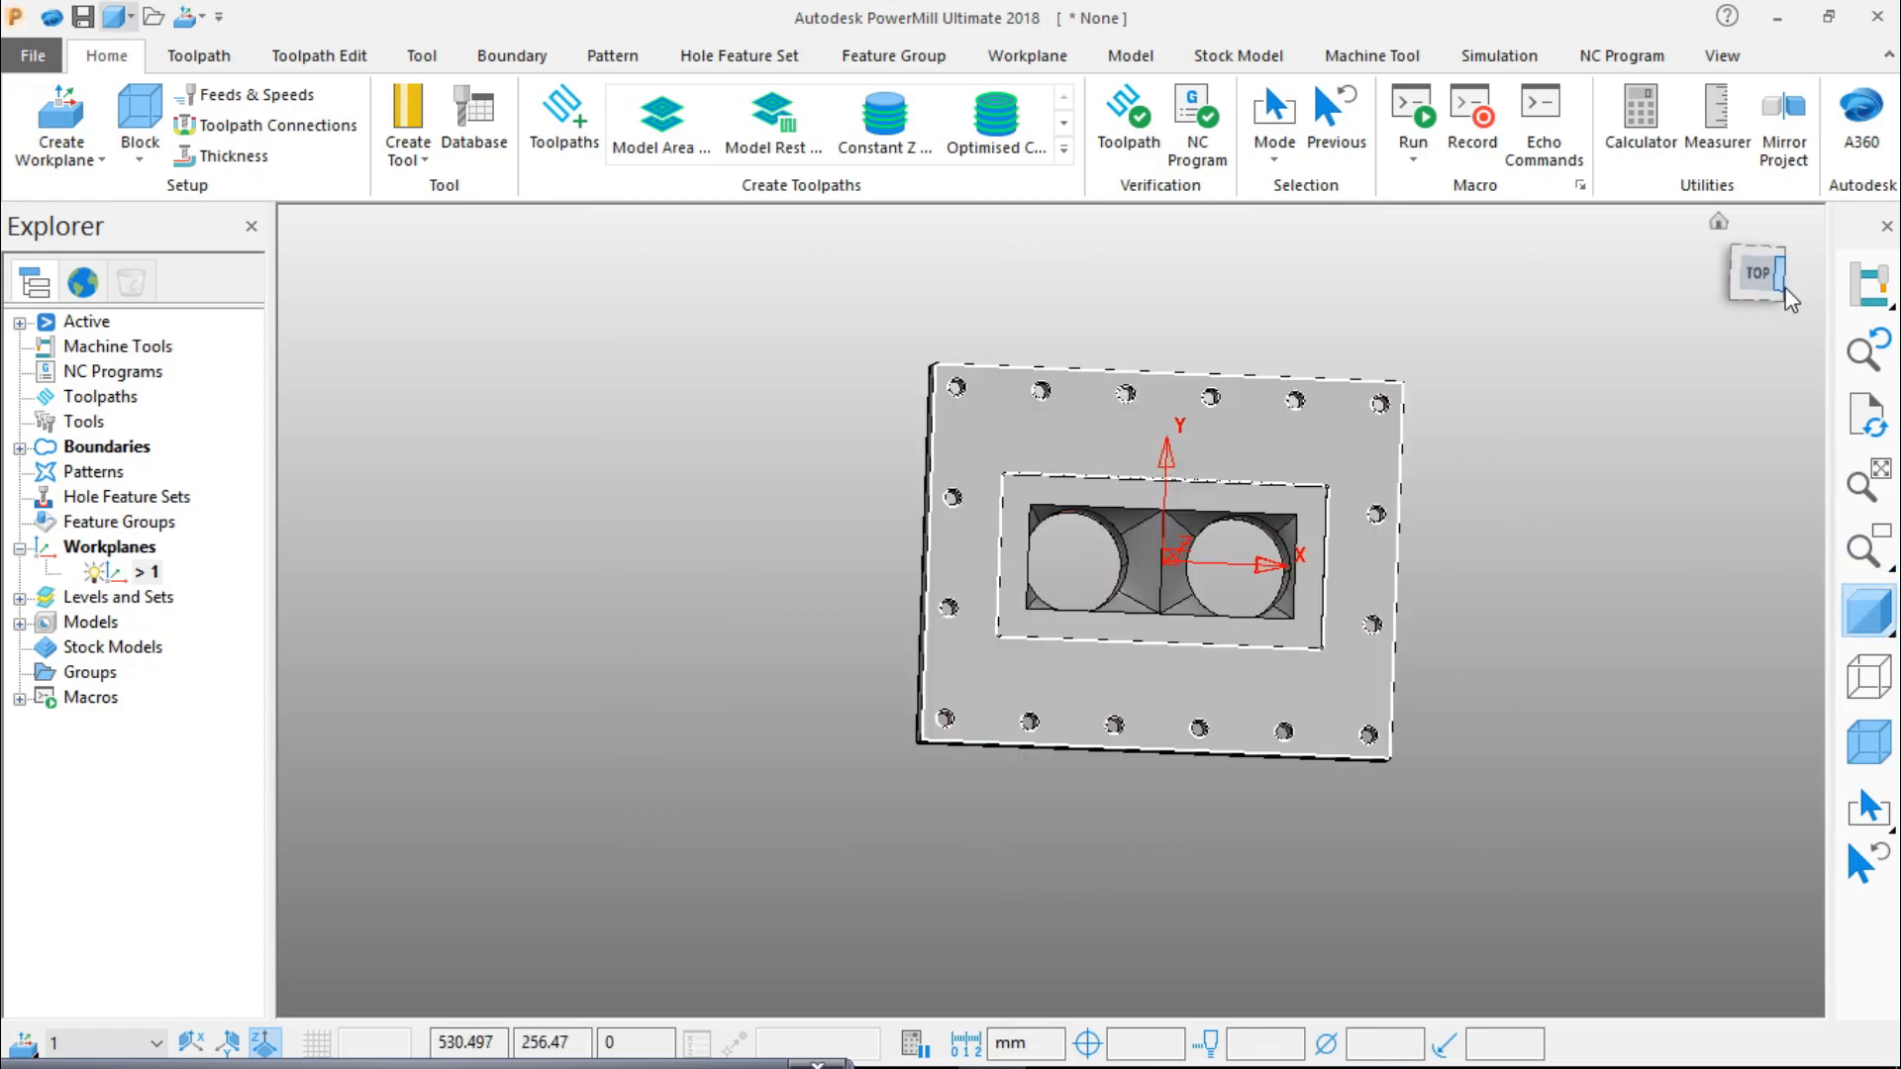
{"action": "left_click", "coordinate": [1748, 279]}
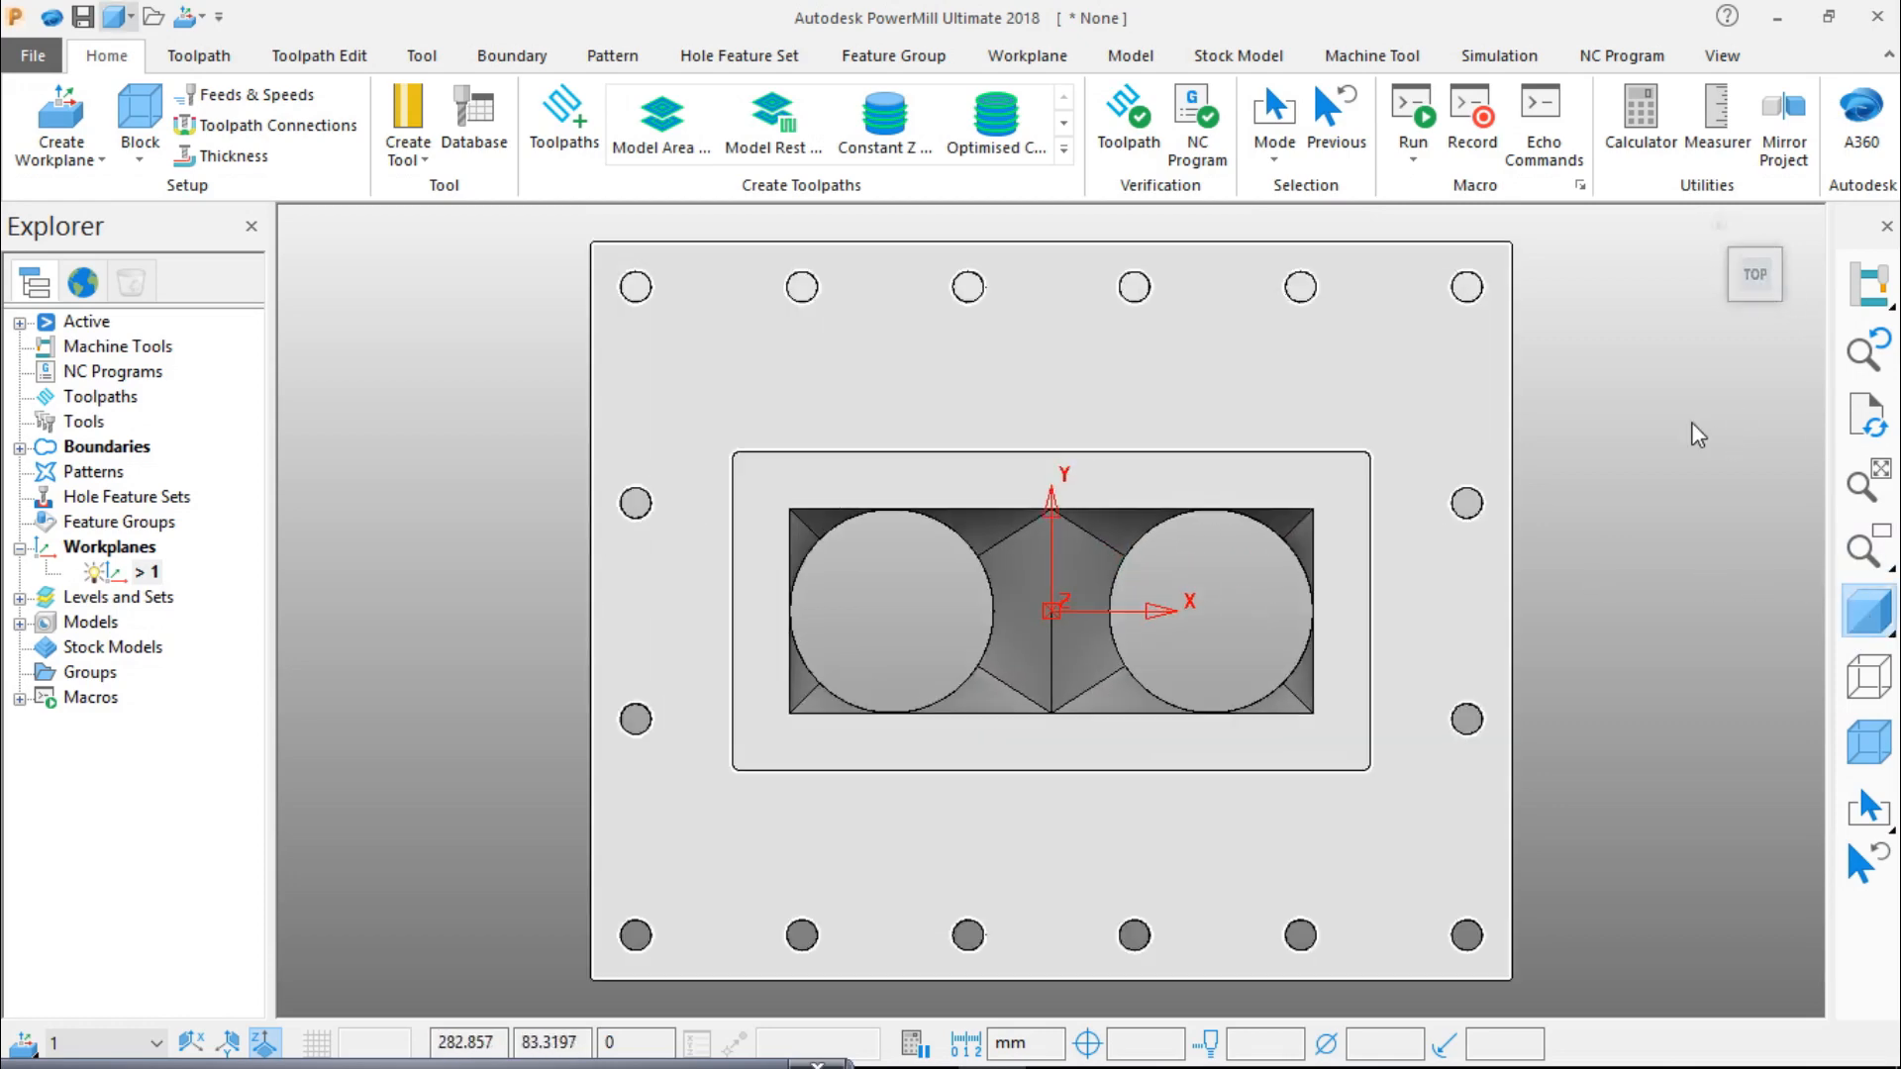
Step: Set the block's minimum Z to -52 mm, lock its Z limits and recalculate it from the model
{"action": "left_click", "coordinate": [135, 161]}
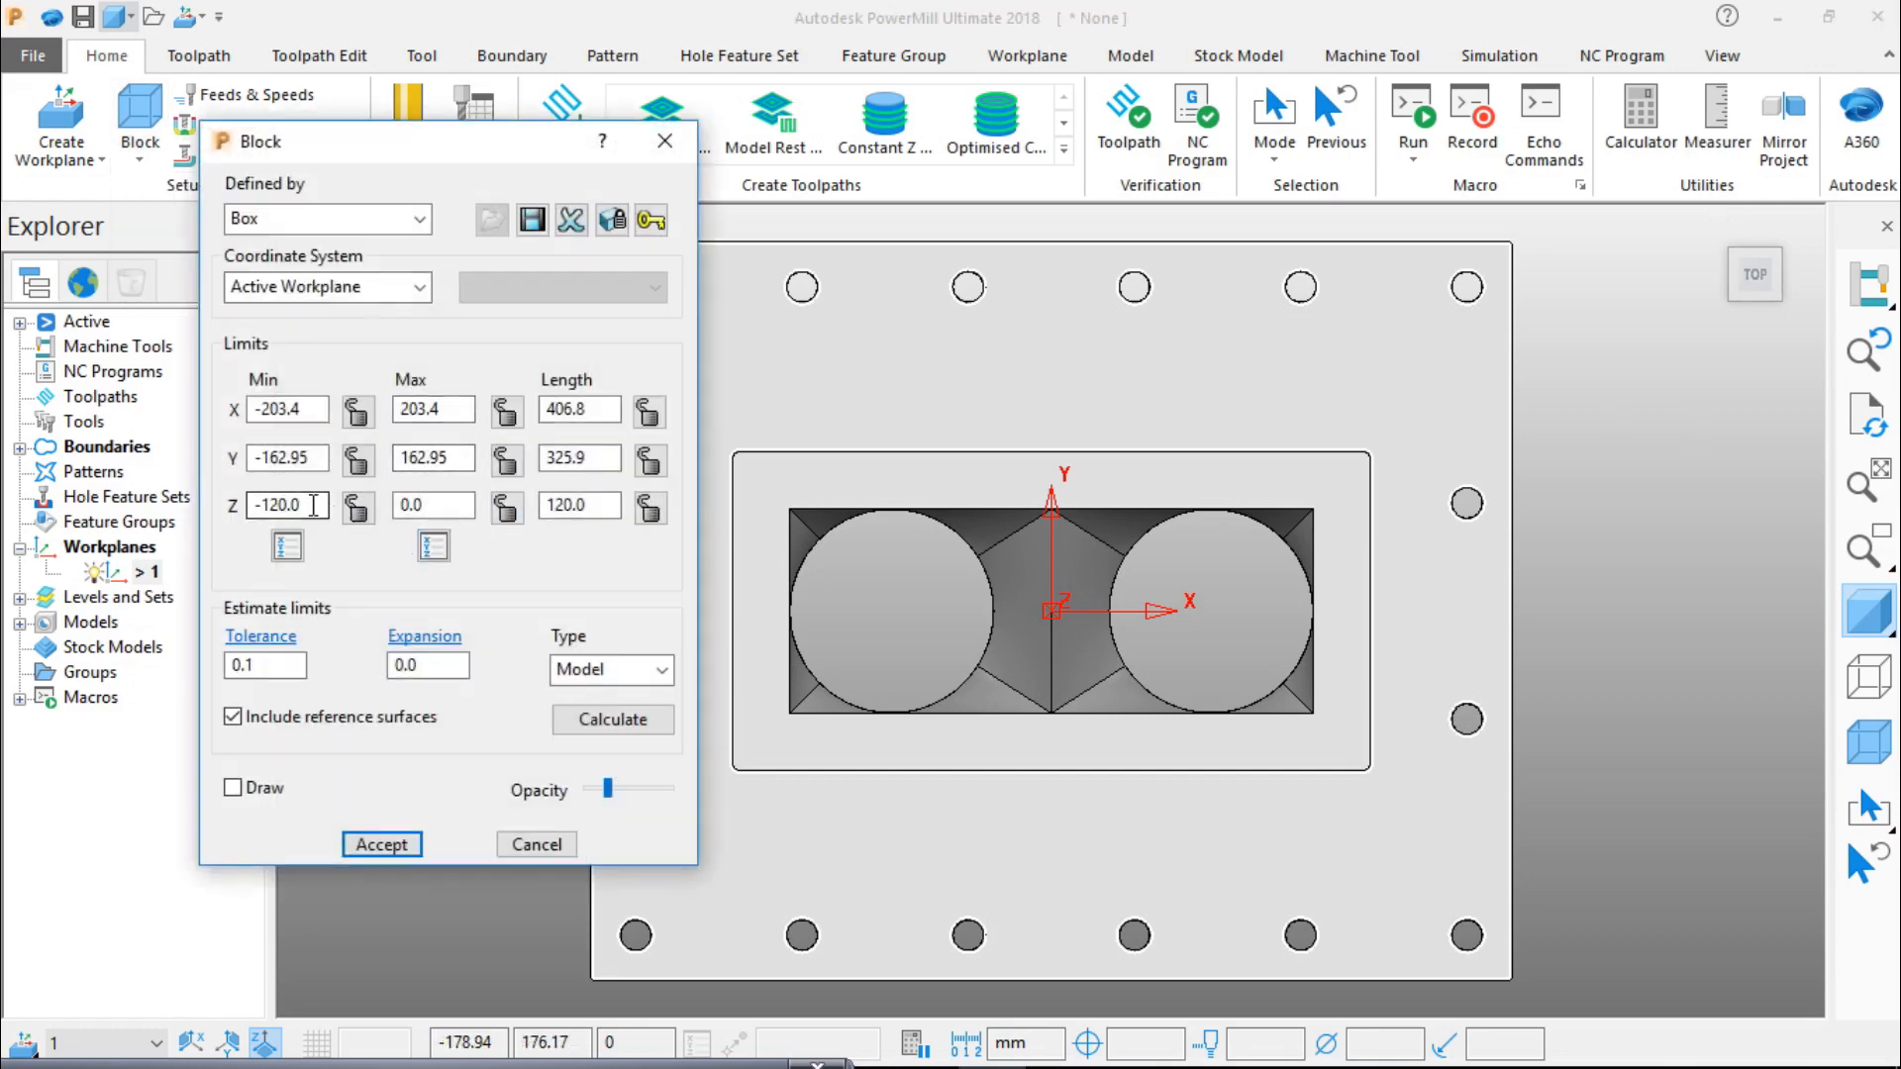
{"action": "middle_click_drag", "start_coordinate": [1179, 609], "coordinate": [1217, 188]}
{"action": "middle_click_drag", "start_coordinate": [1265, 679], "coordinate": [1162, 511]}
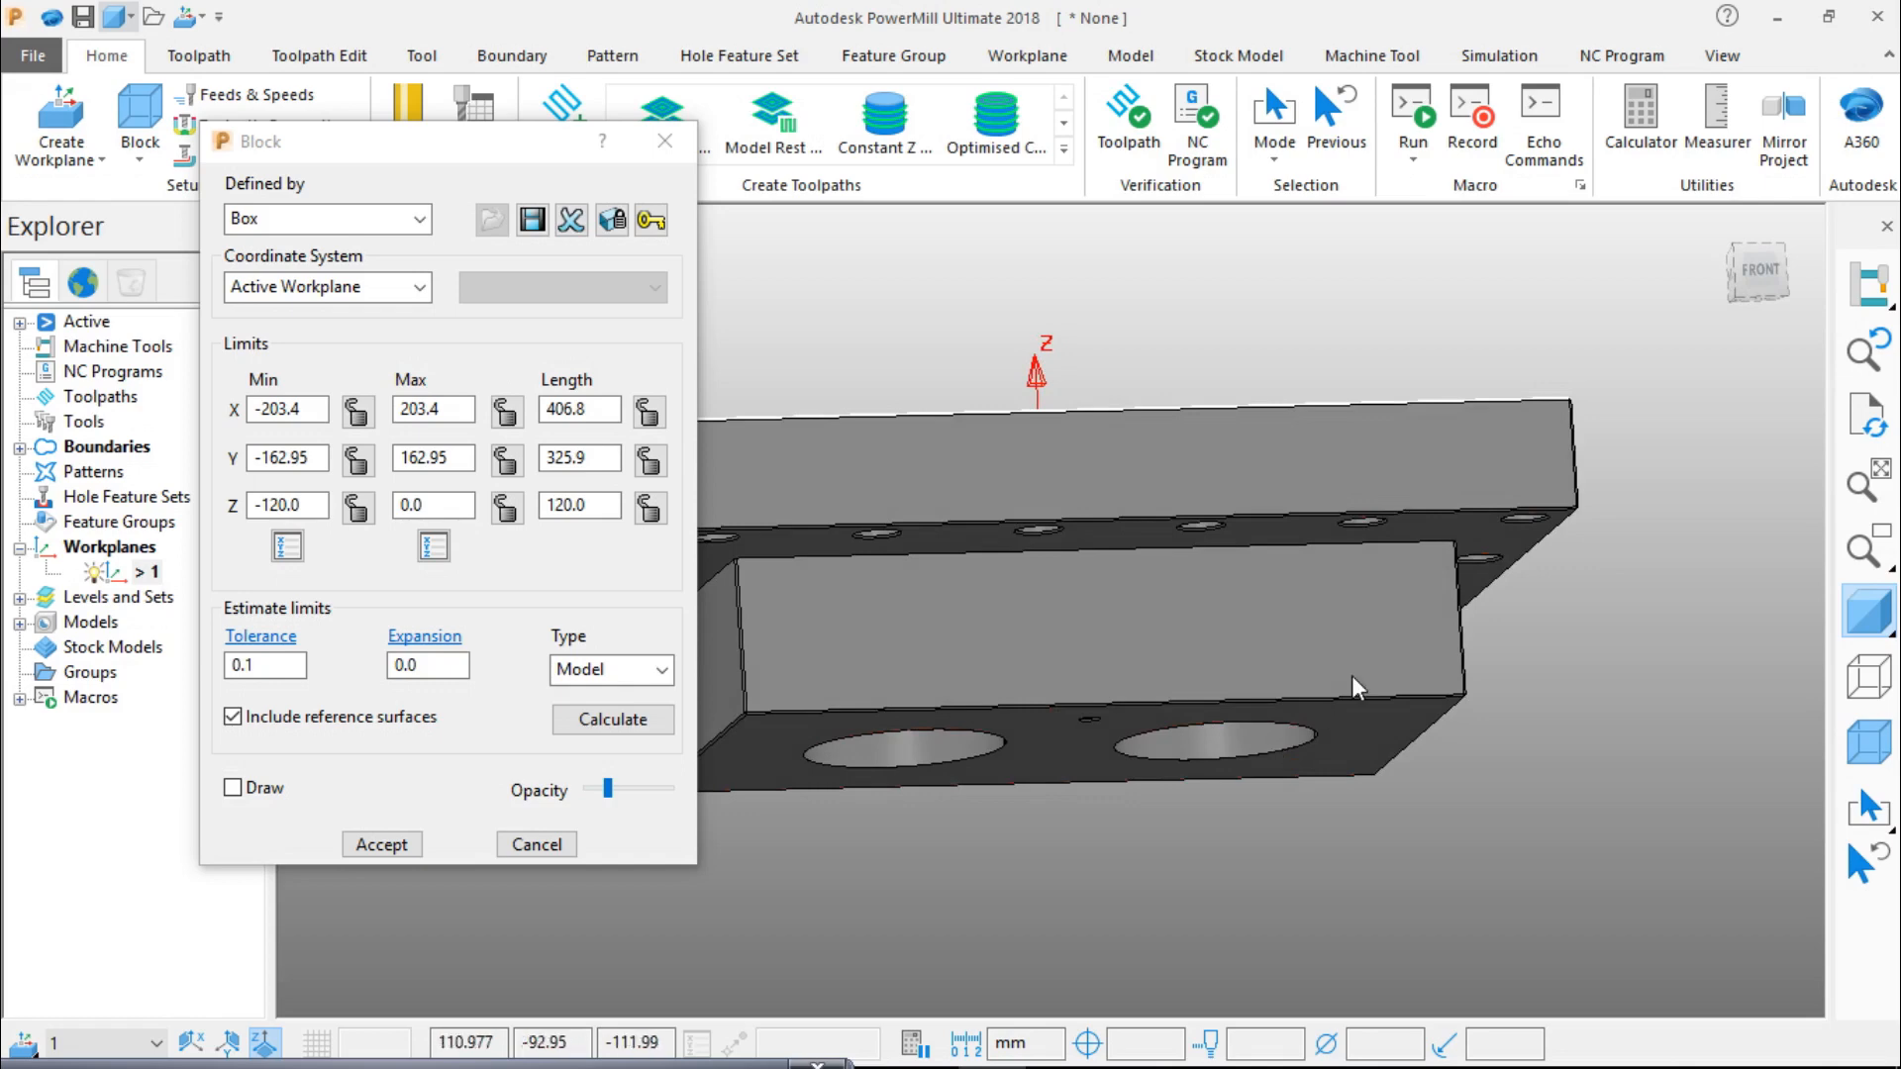
{"action": "middle_click_drag", "start_coordinate": [1319, 569], "coordinate": [1162, 762]}
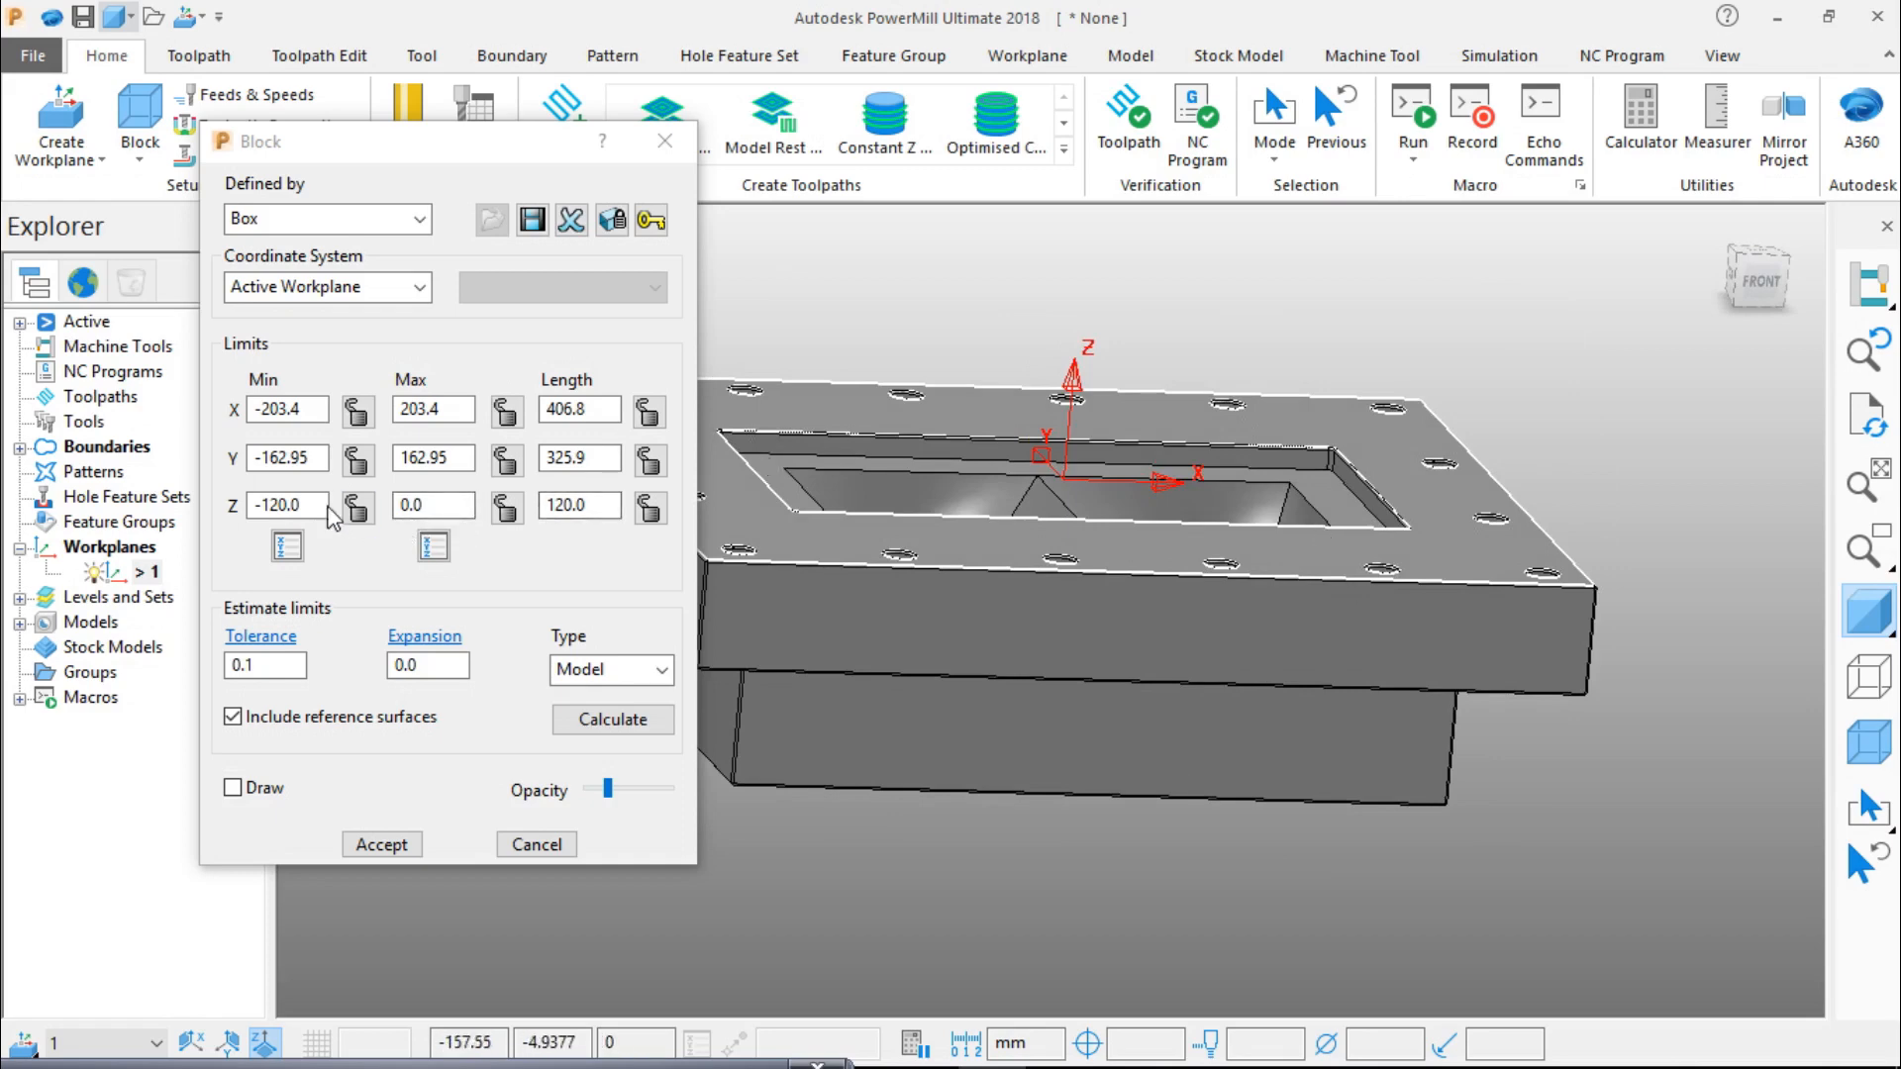
{"action": "left_click_drag", "start_coordinate": [300, 506], "coordinate": [267, 527]}
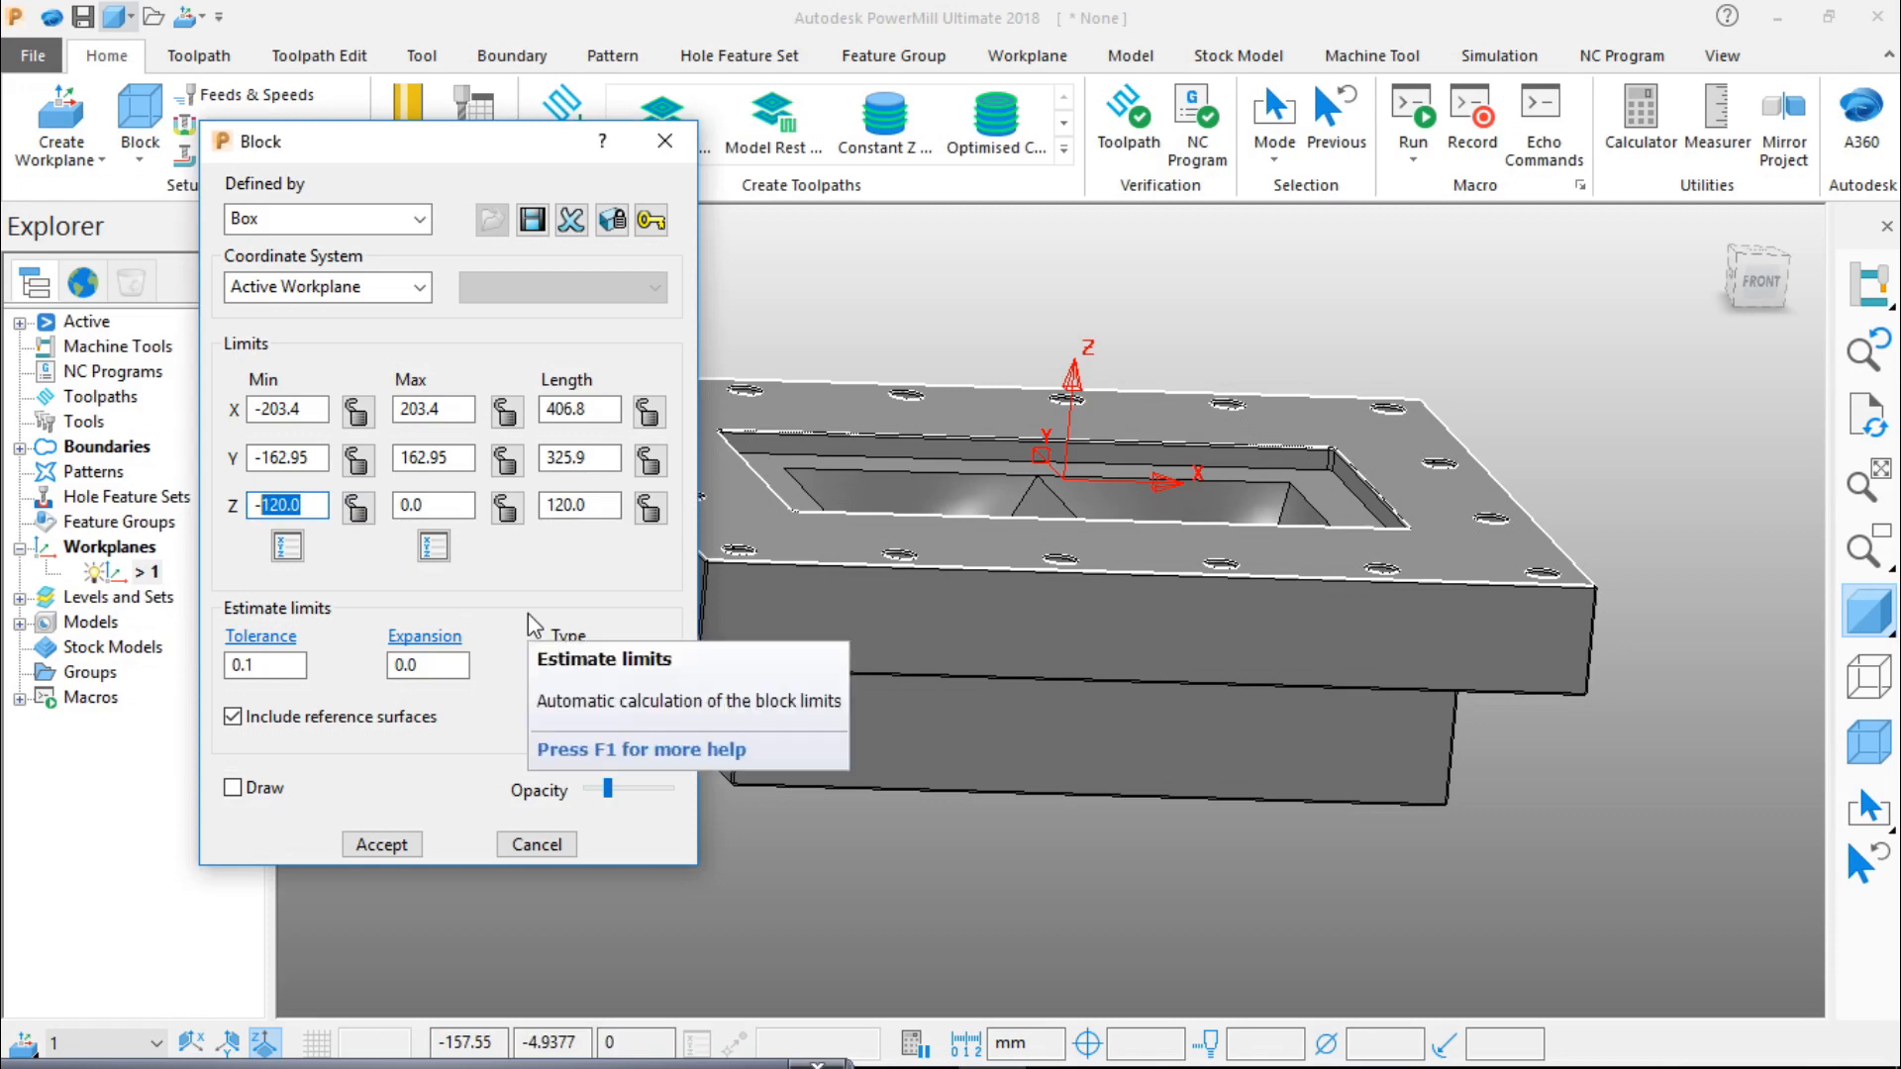
{"action": "type", "text": "52"}
{"action": "left_click", "coordinate": [358, 509]}
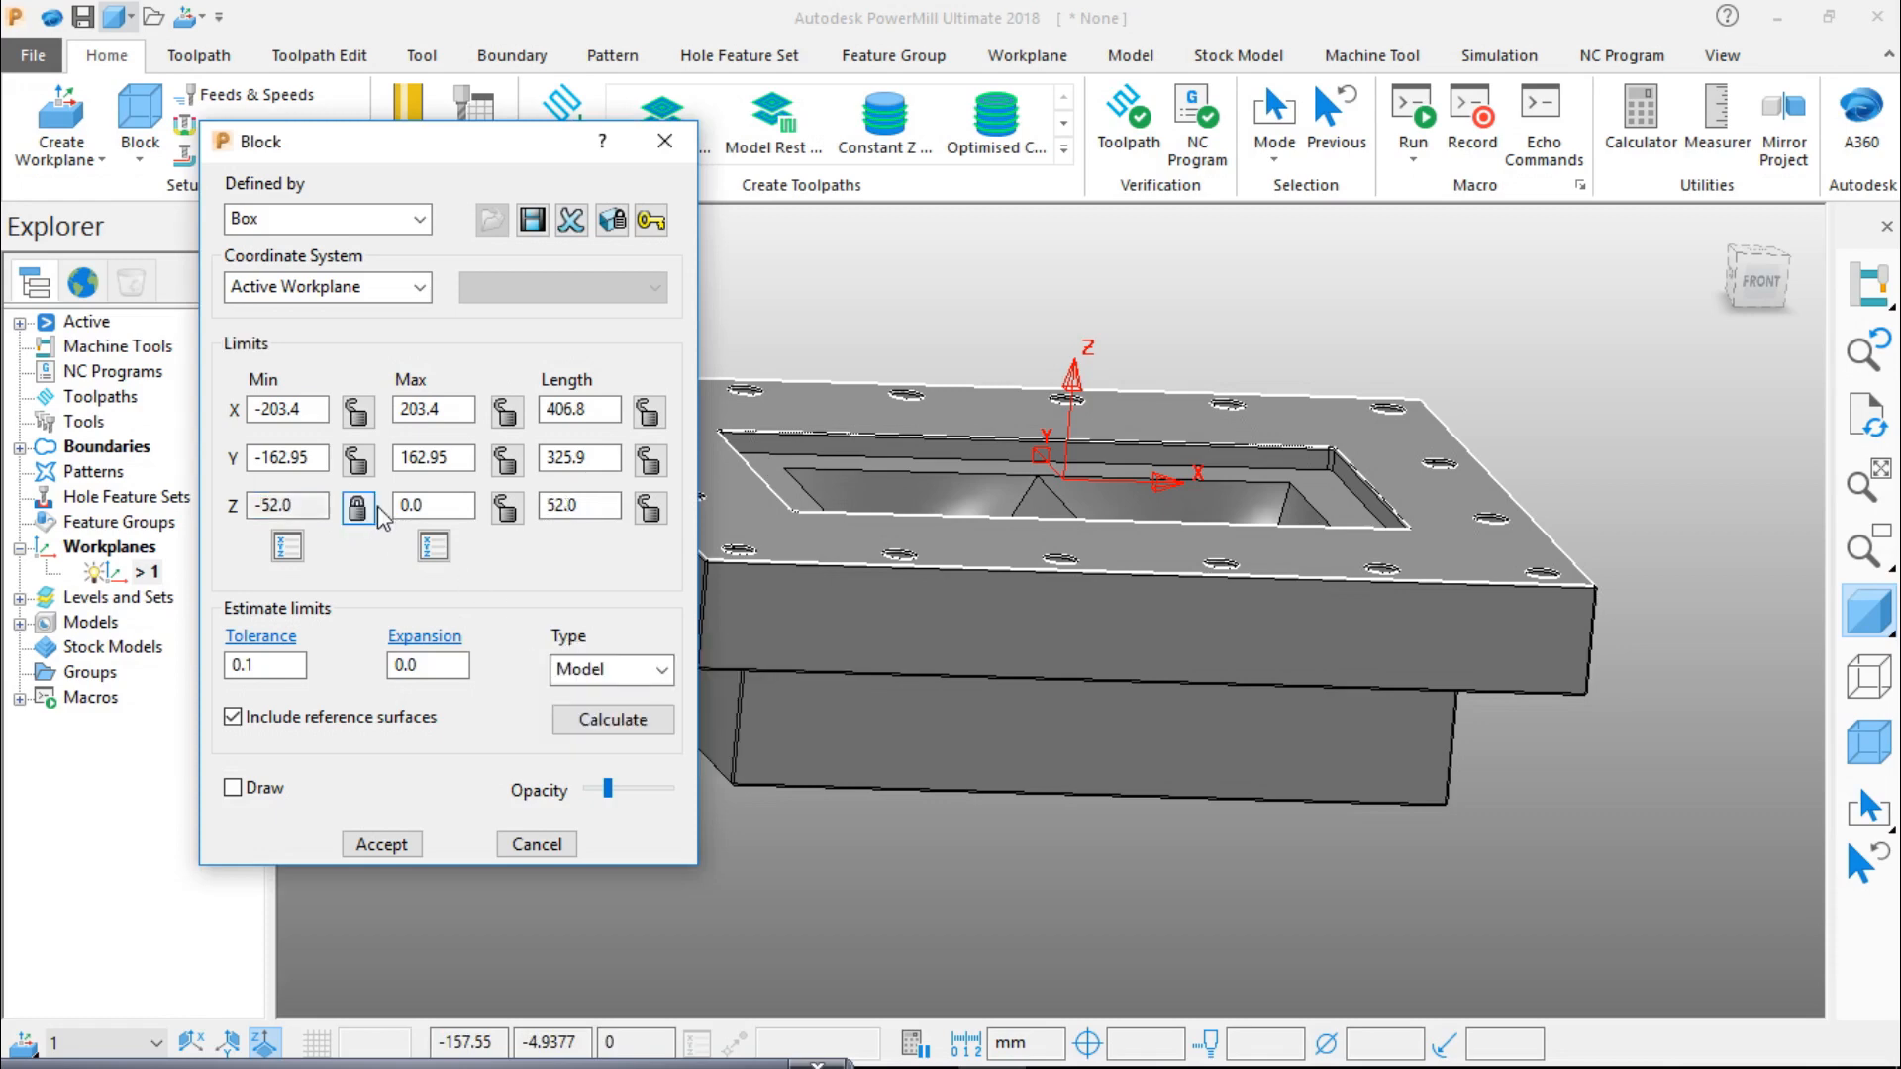
{"action": "left_click", "coordinate": [507, 509]}
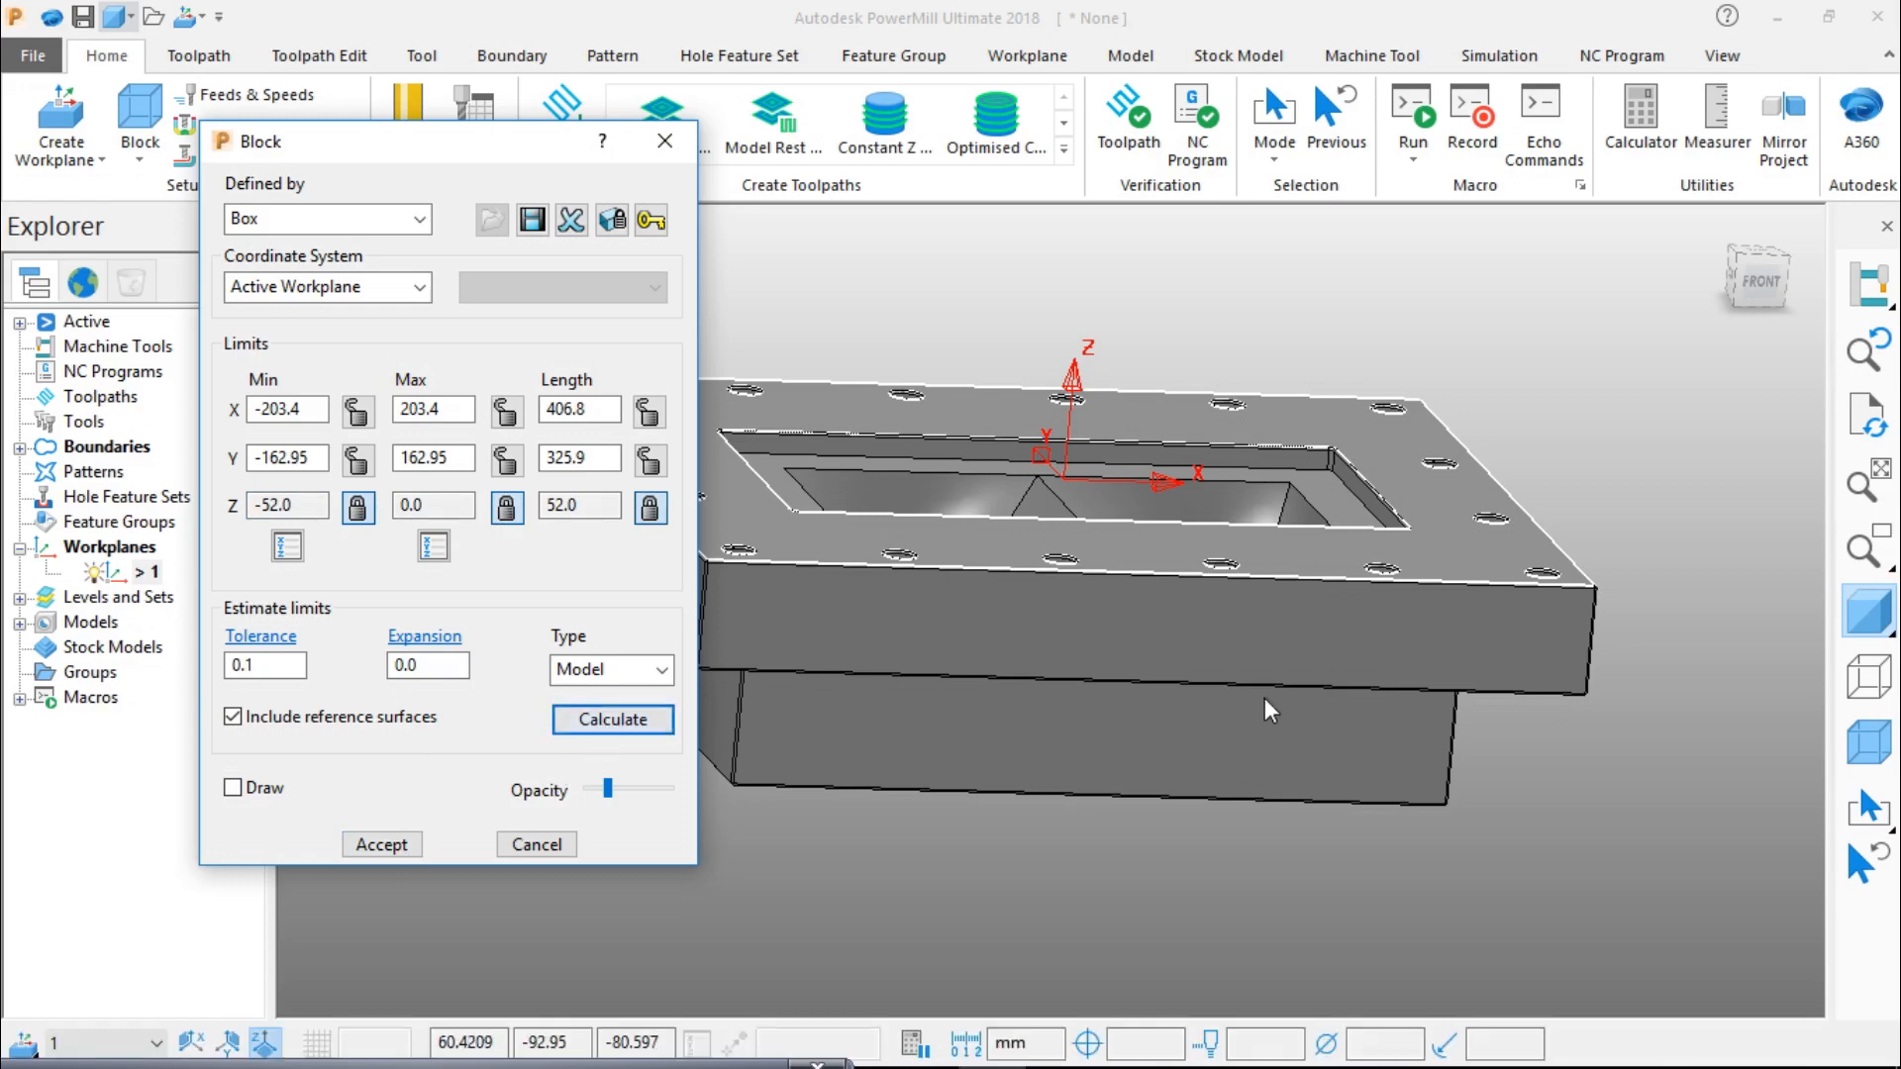
Step: Show the block from the front and examine its lower limit against the flange's underside
{"action": "left_click", "coordinate": [1752, 290]}
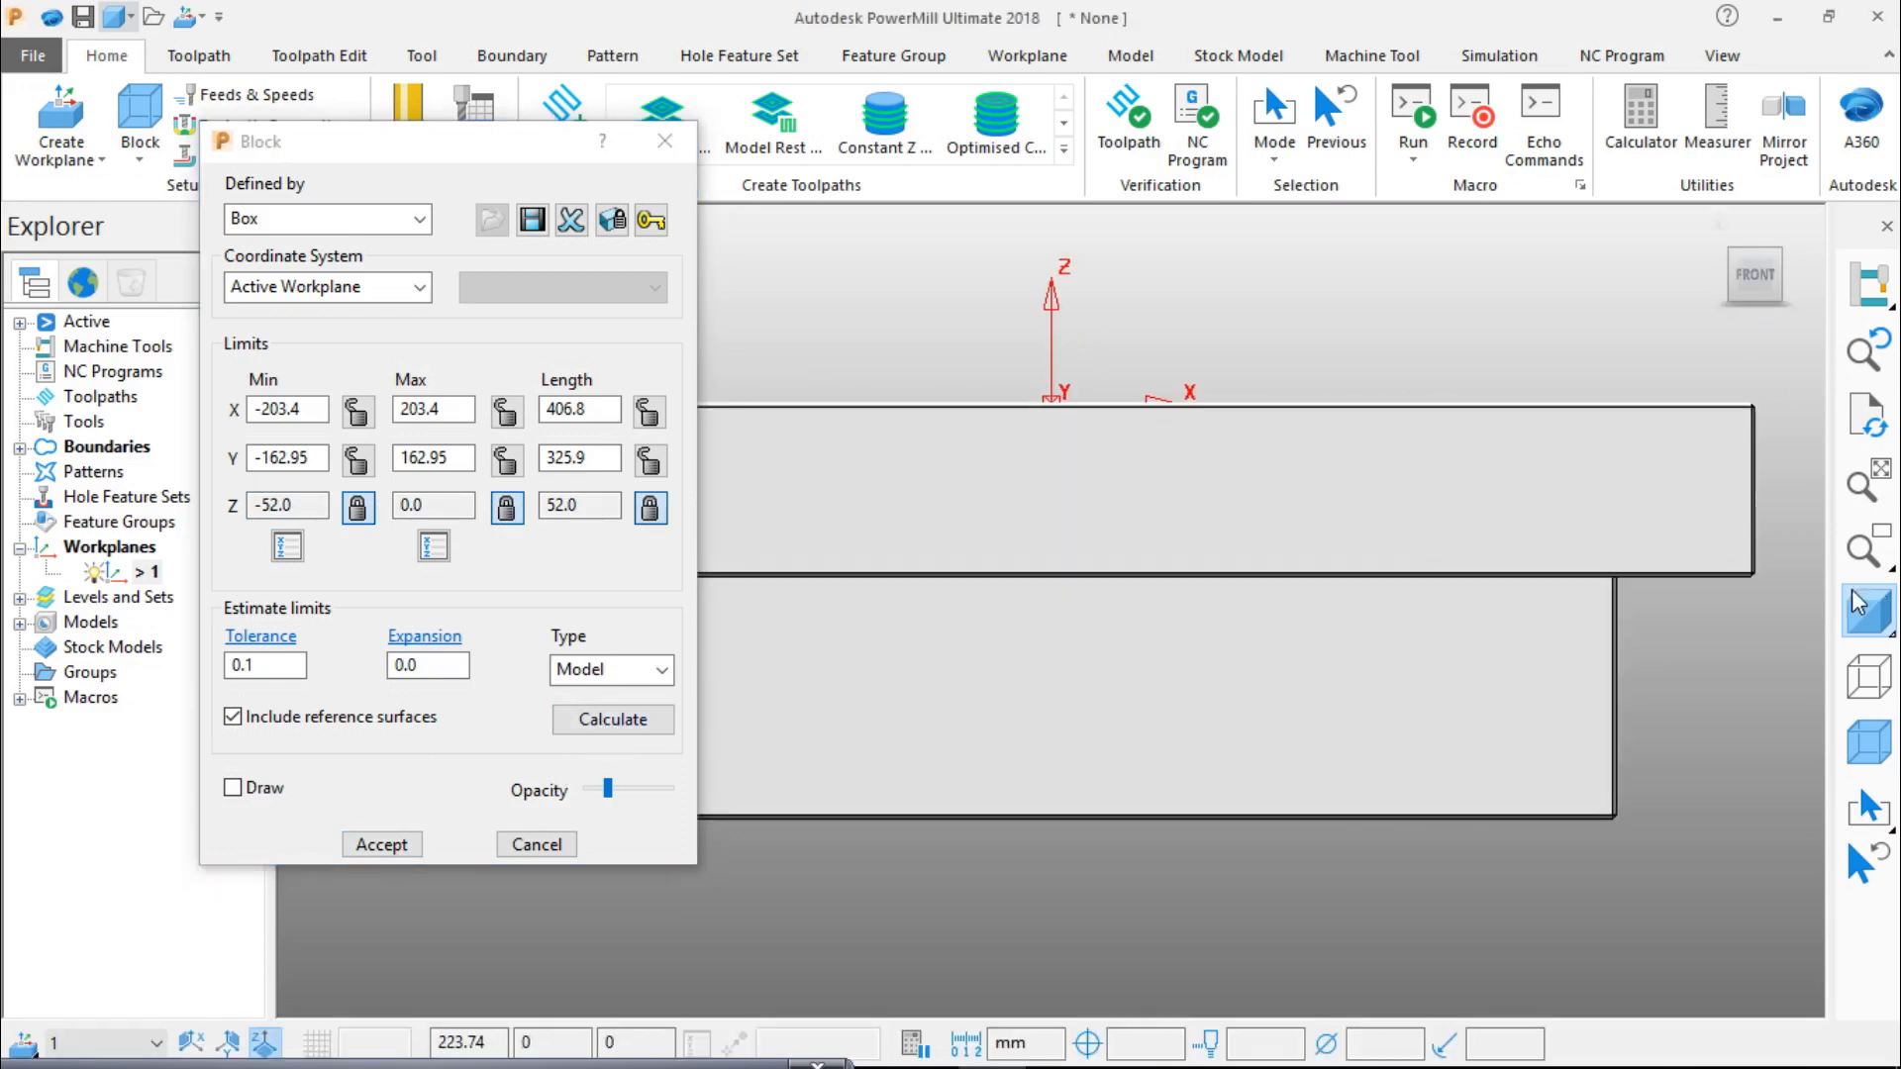
{"action": "left_click", "coordinate": [1852, 752]}
{"action": "scroll", "coordinate": [1698, 586], "scroll_direction": "up", "scroll_amount": 7}
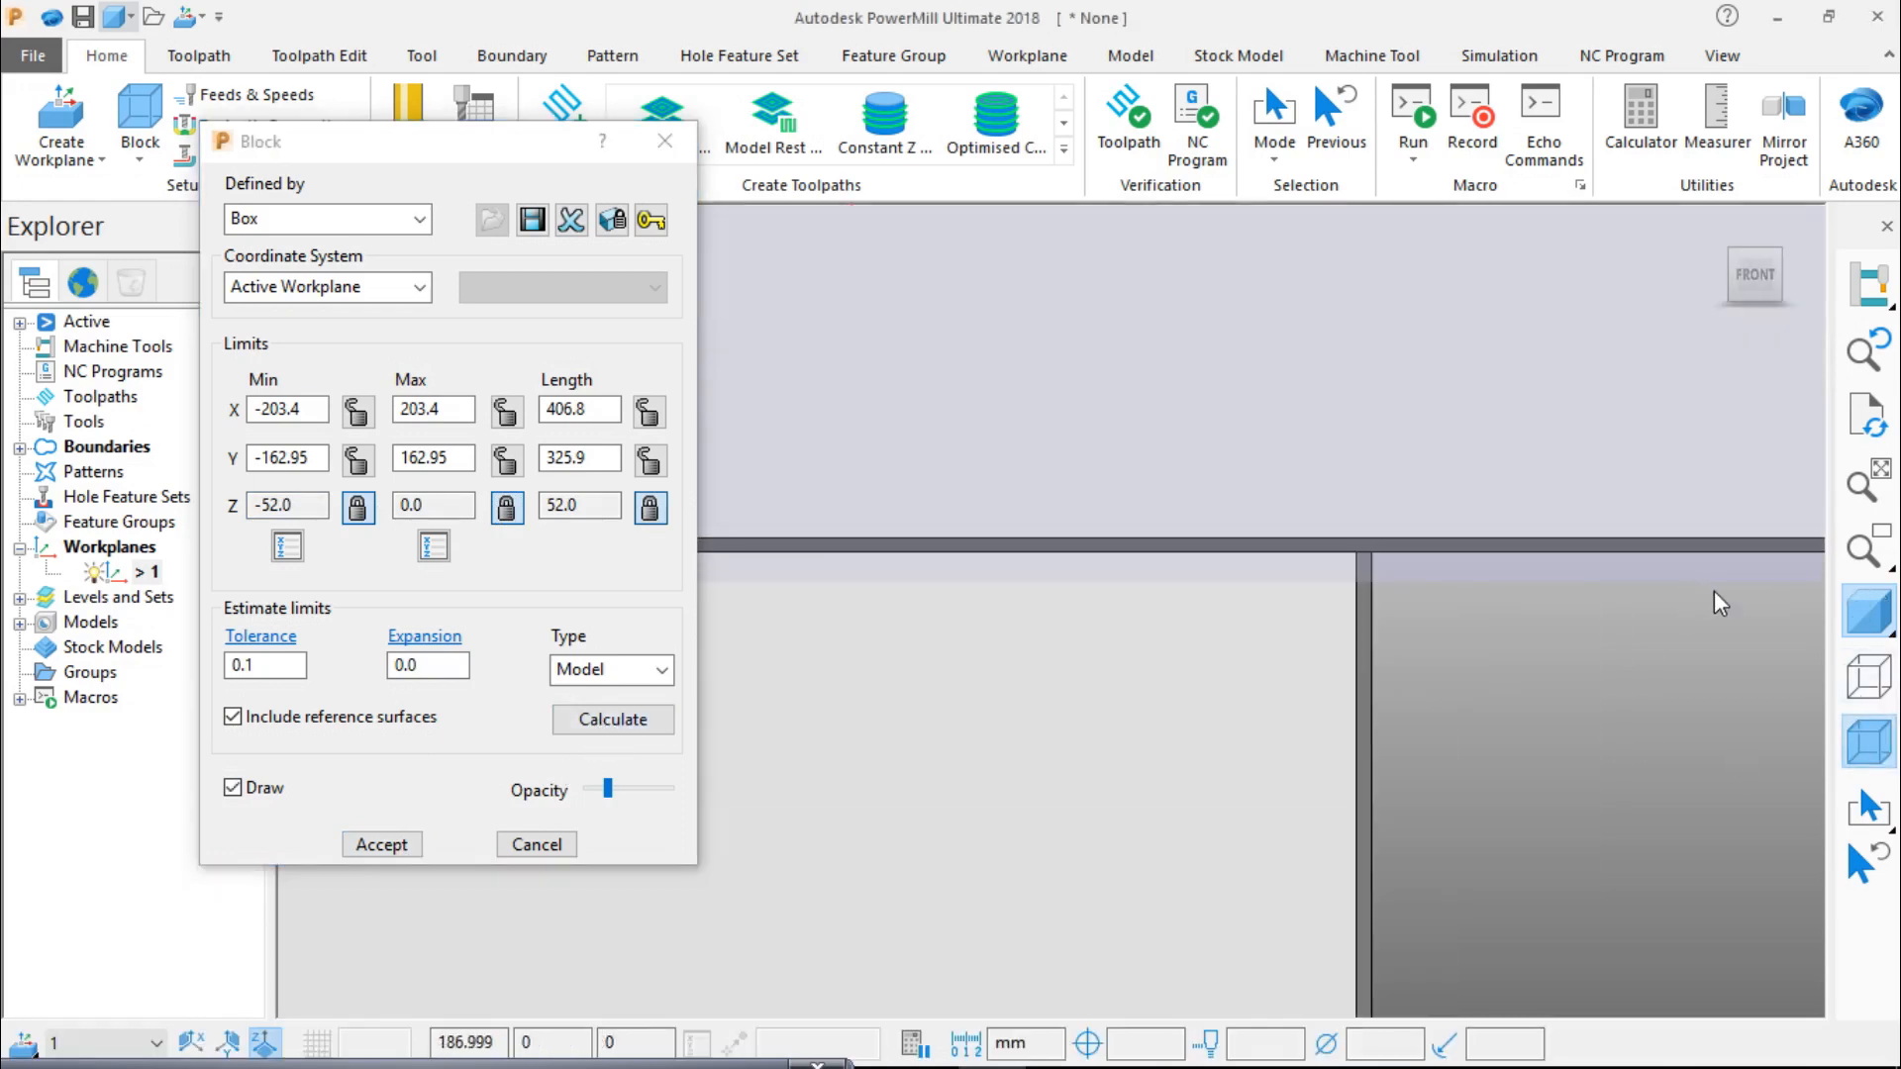
{"action": "scroll", "coordinate": [946, 491], "scroll_direction": "up", "scroll_amount": 4}
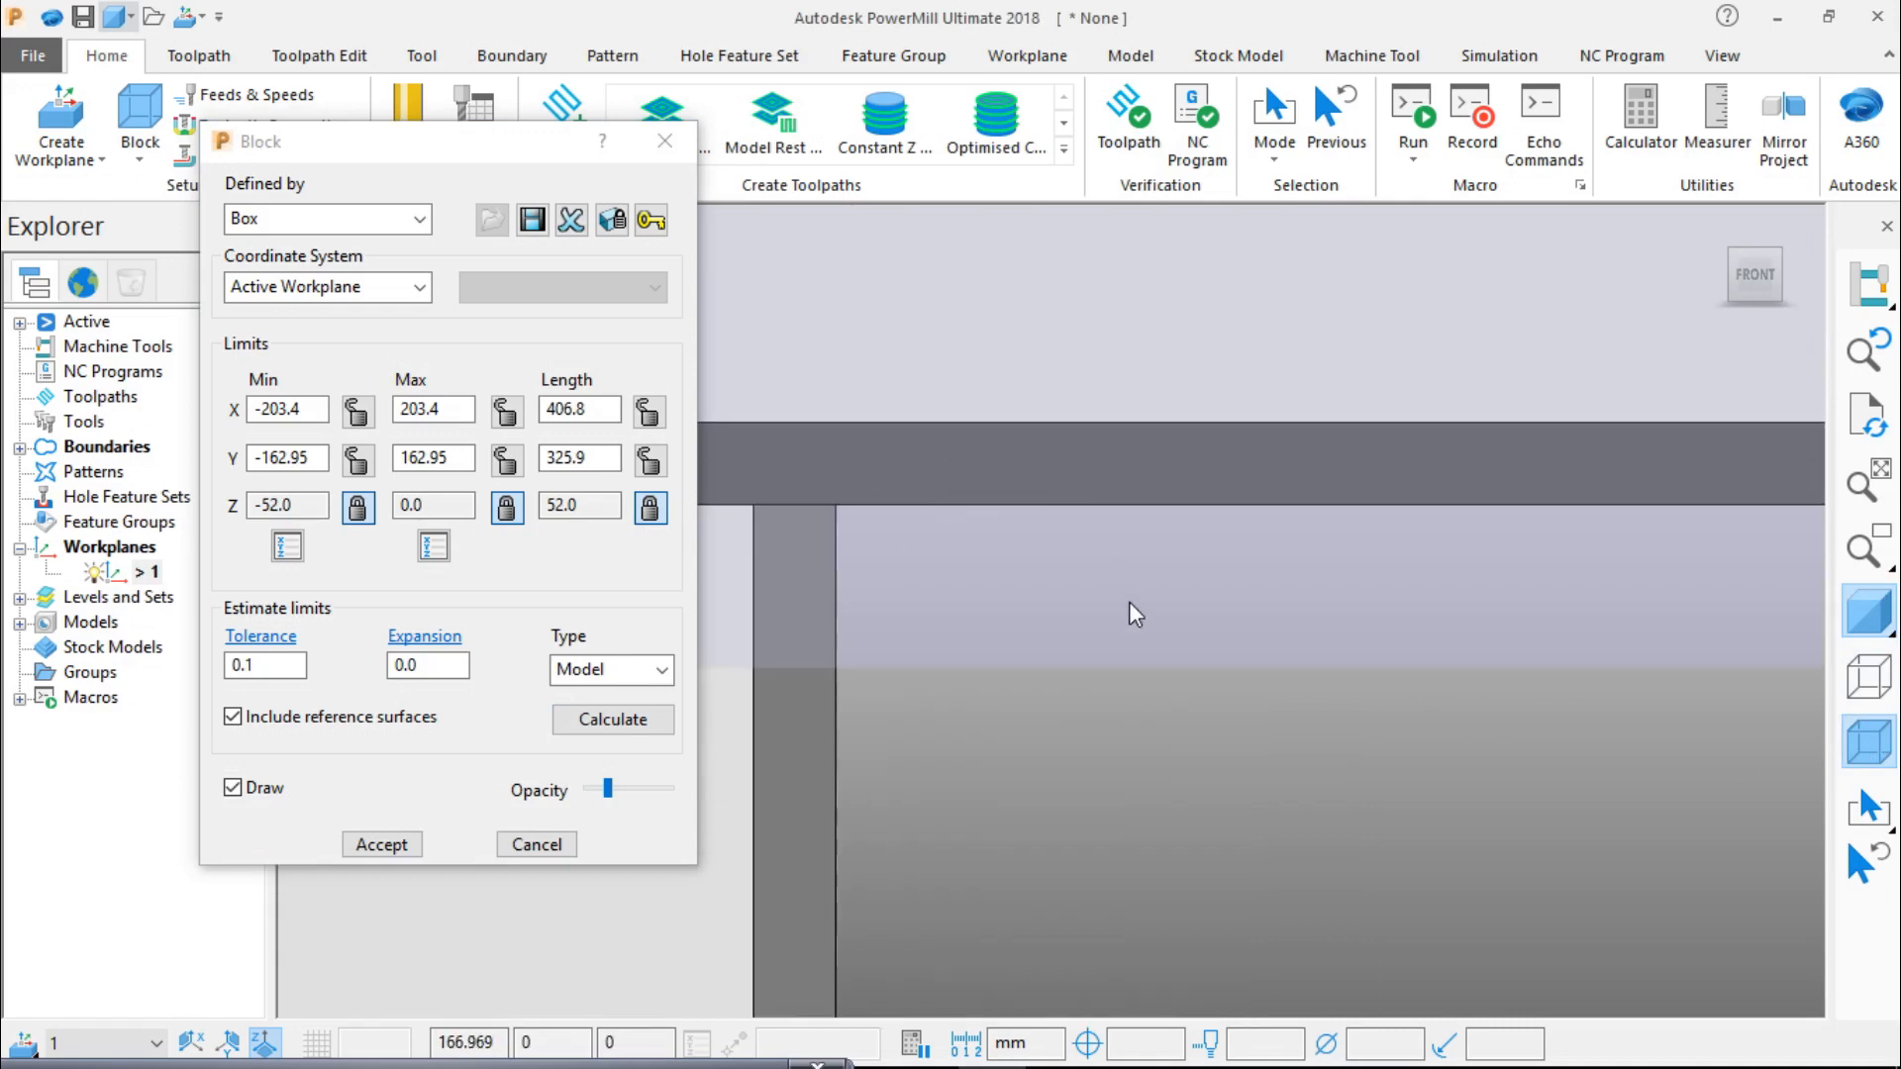
{"action": "scroll", "coordinate": [1196, 640], "scroll_direction": "down", "scroll_amount": 3}
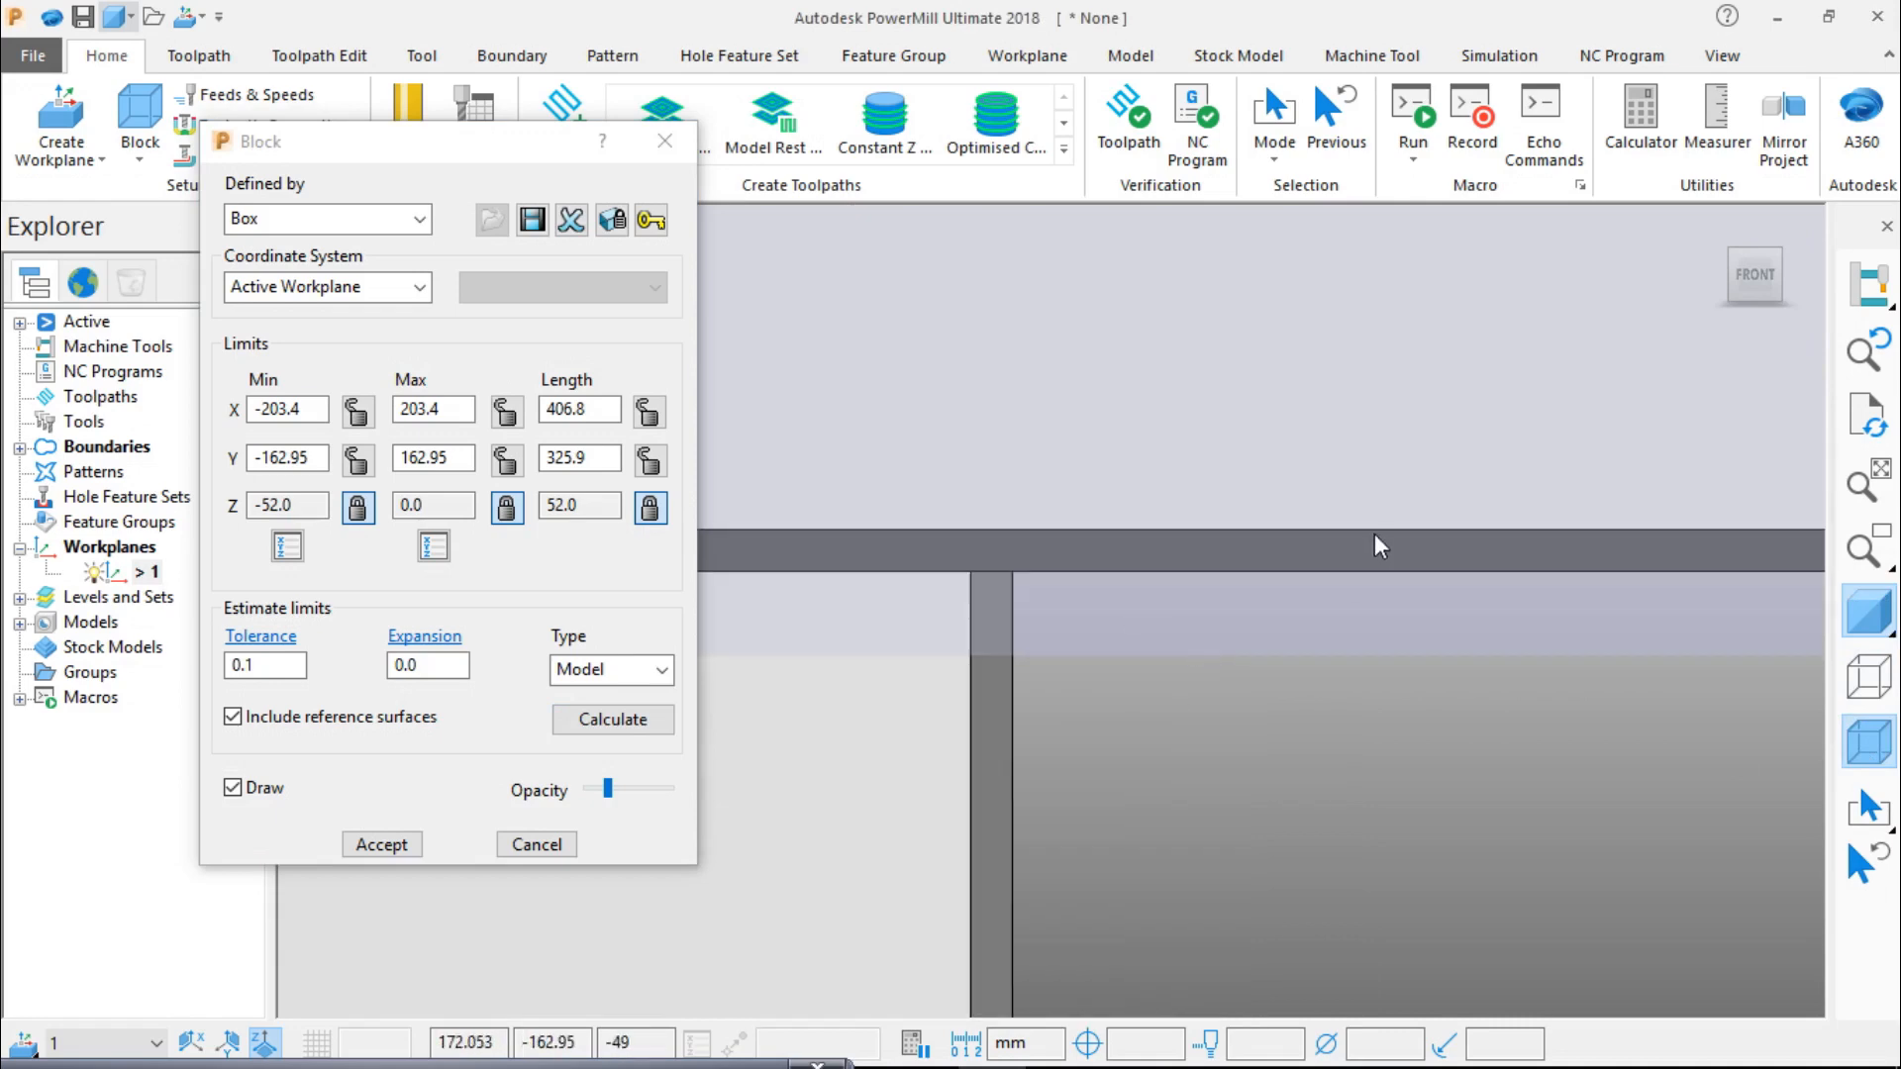
{"action": "scroll", "coordinate": [1375, 533], "scroll_direction": "down", "scroll_amount": 4}
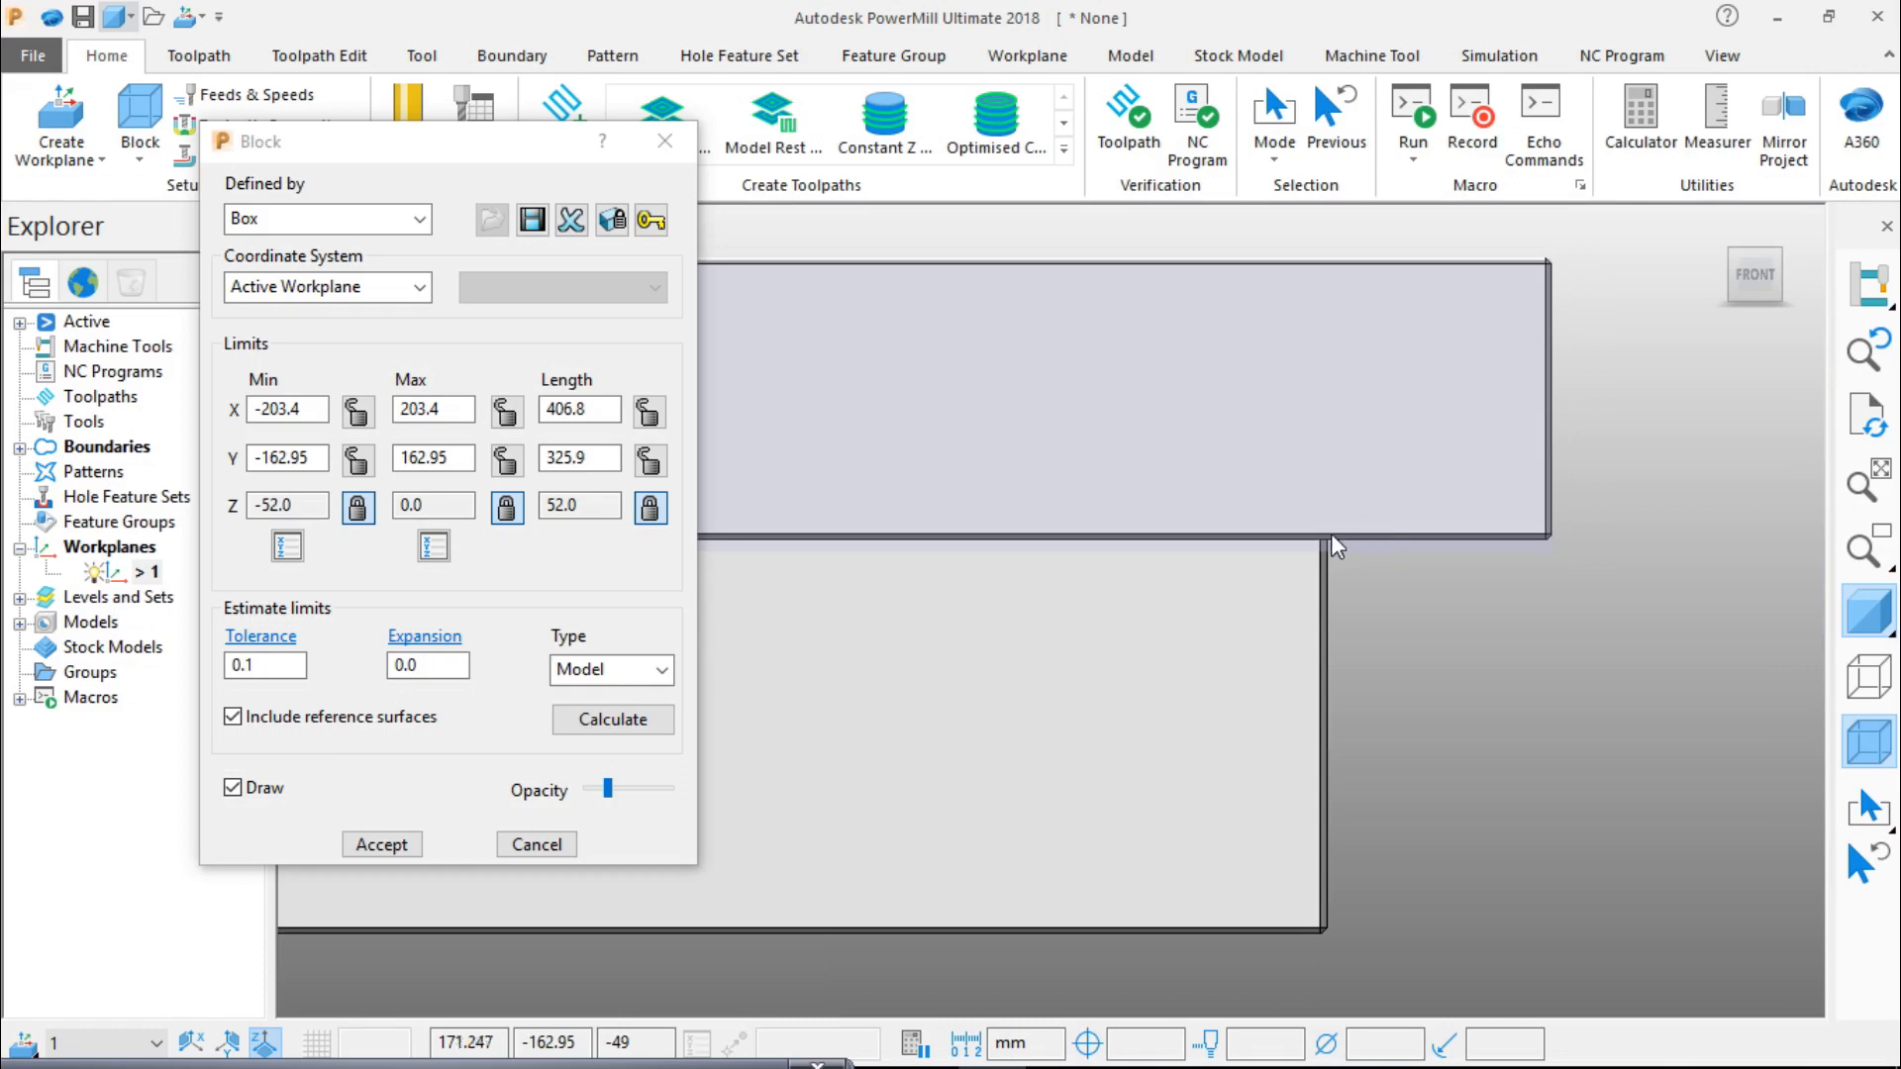
Step: Accept the block settings, and hide the block in the top view
{"action": "left_click", "coordinate": [409, 850]}
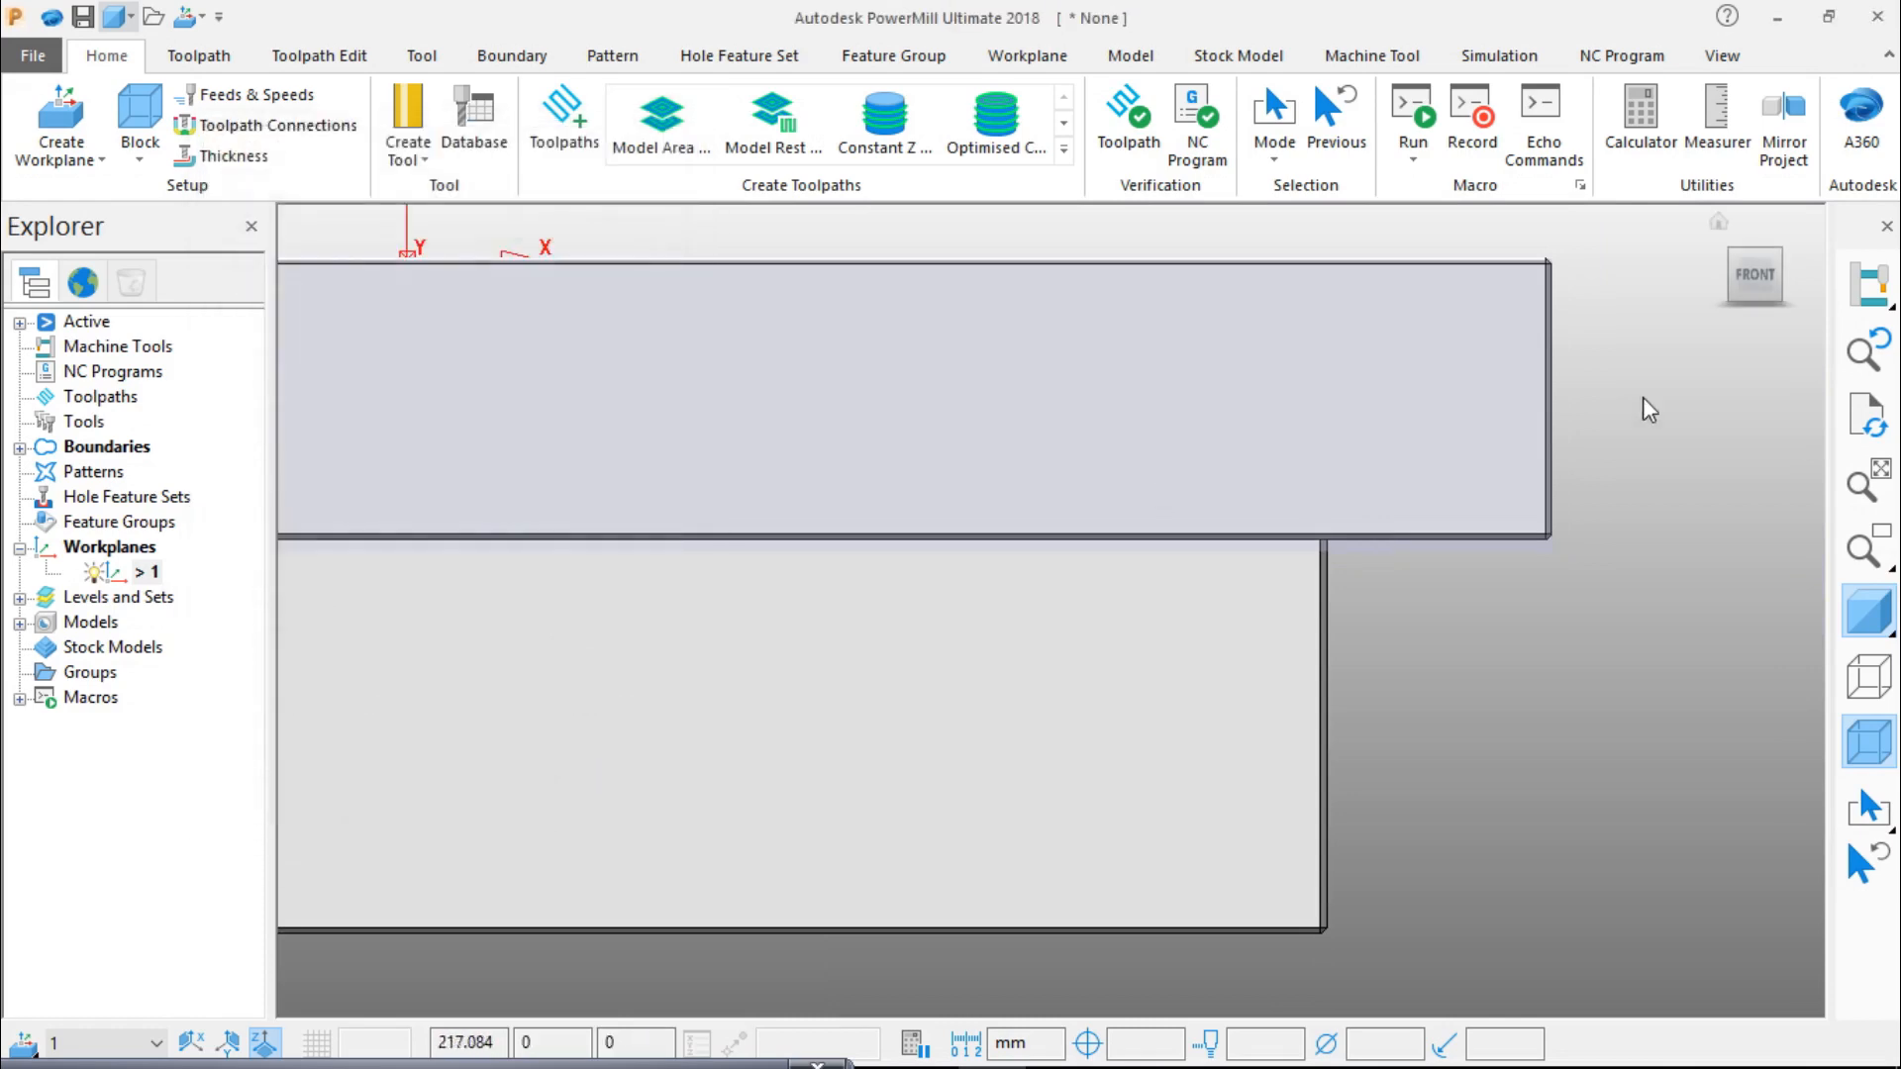
{"action": "left_click", "coordinate": [1756, 274]}
{"action": "left_click", "coordinate": [1710, 243]}
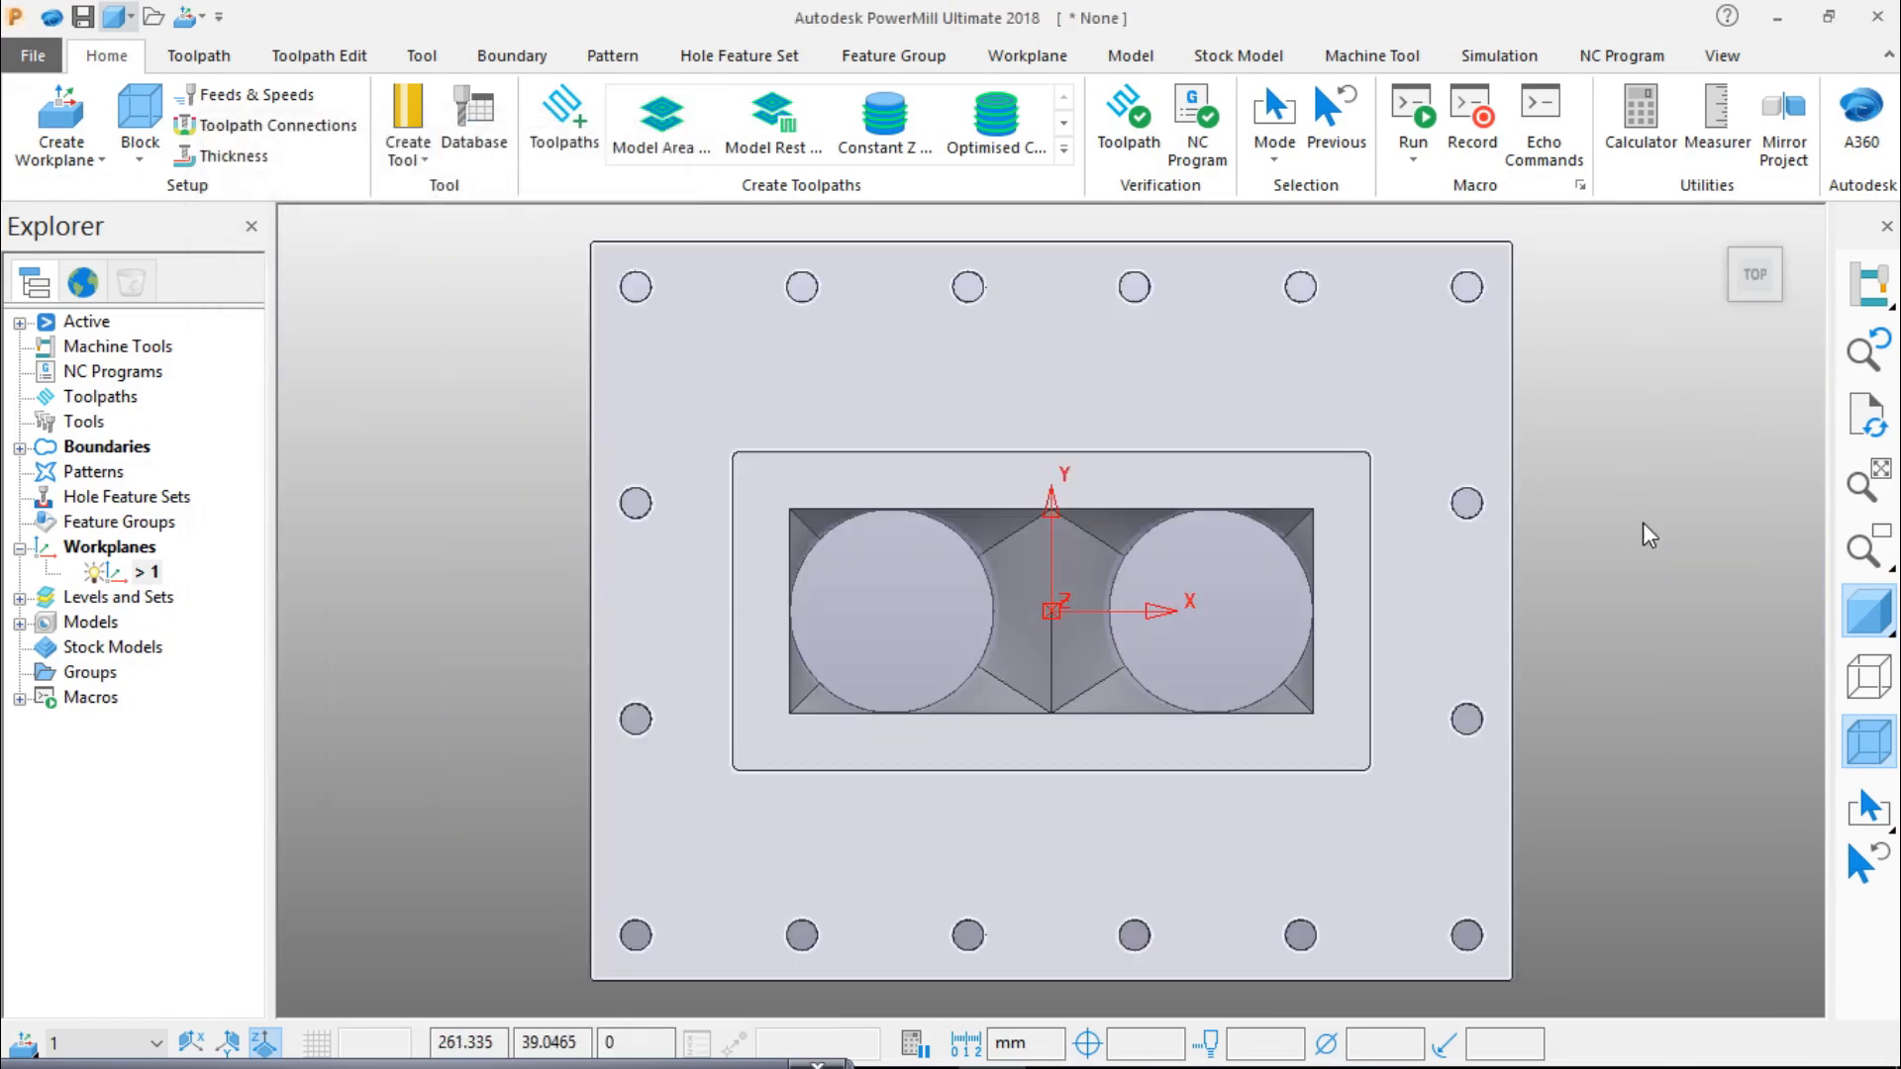
{"action": "left_click", "coordinate": [1867, 744]}
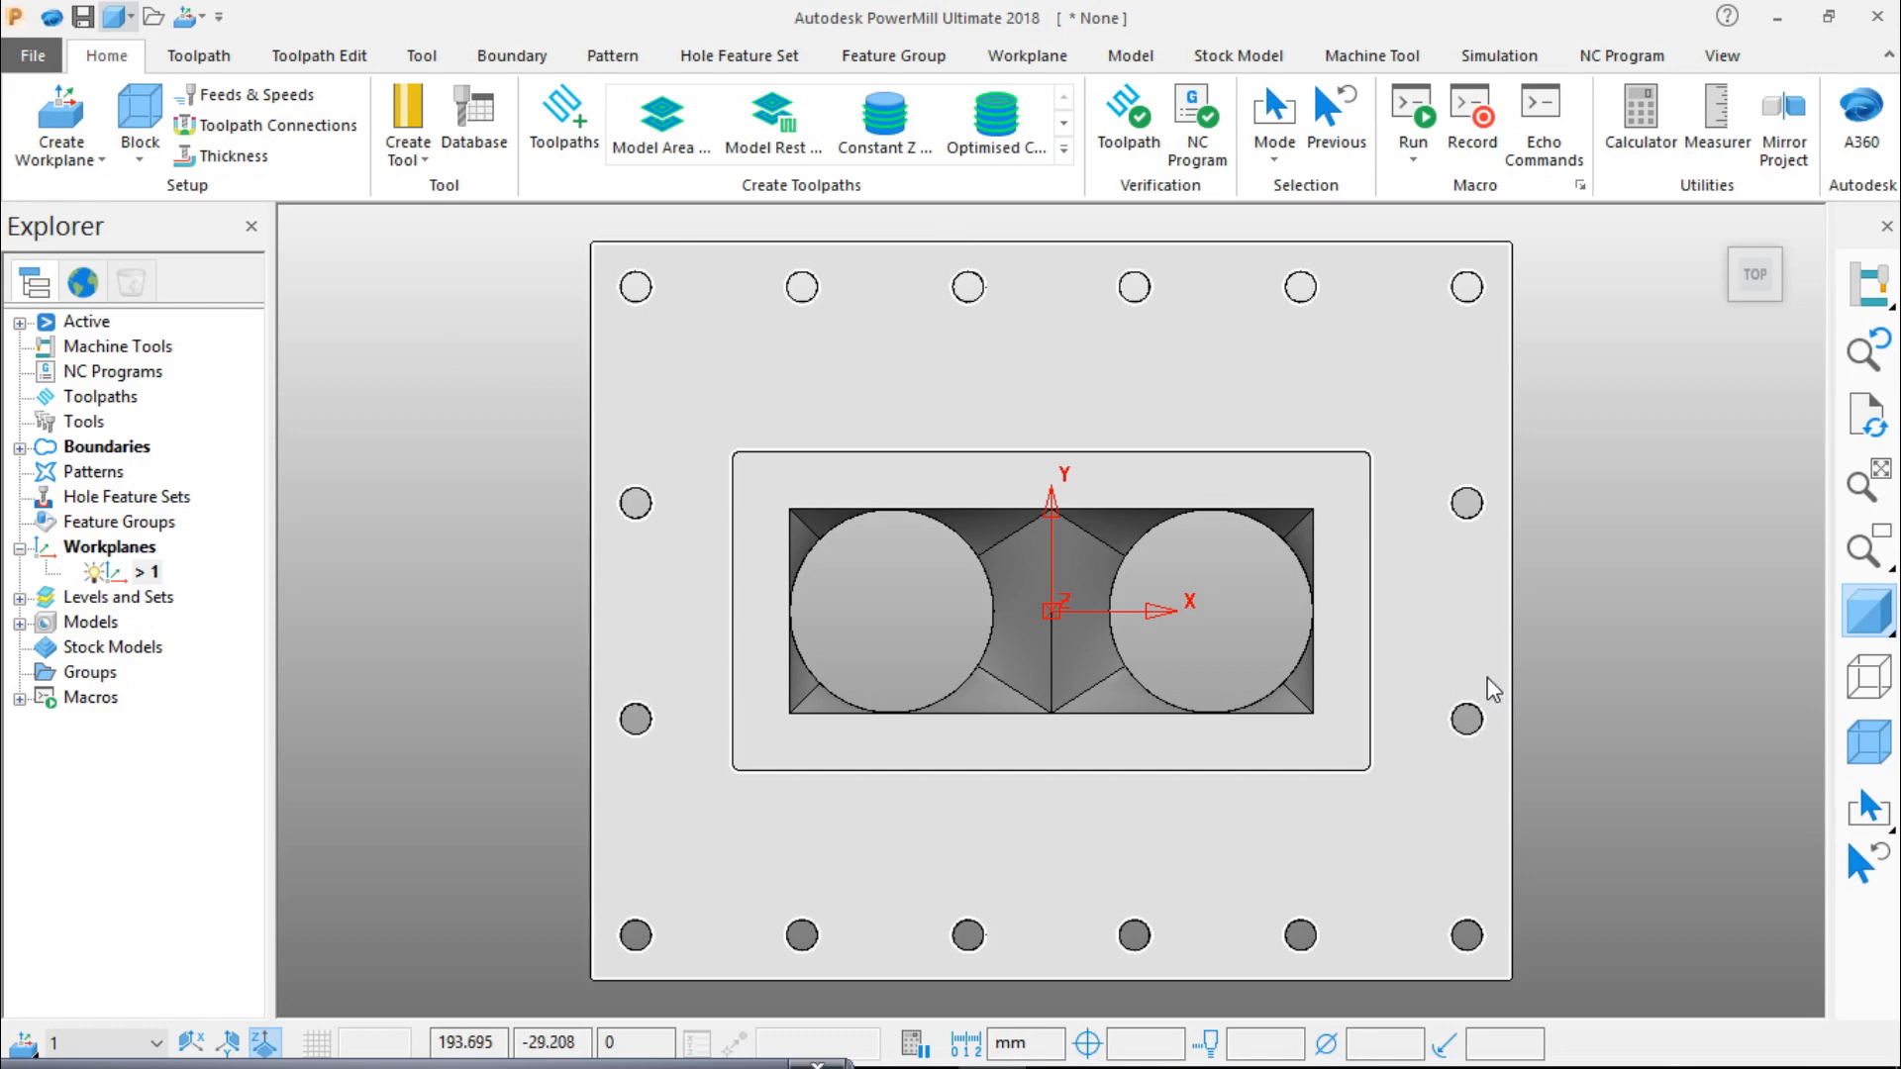
Step: Turn off the model shading and select the boundary's outer rectangular segment
{"action": "mouse_move", "coordinate": [1750, 287]}
{"action": "left_click", "coordinate": [1849, 635]}
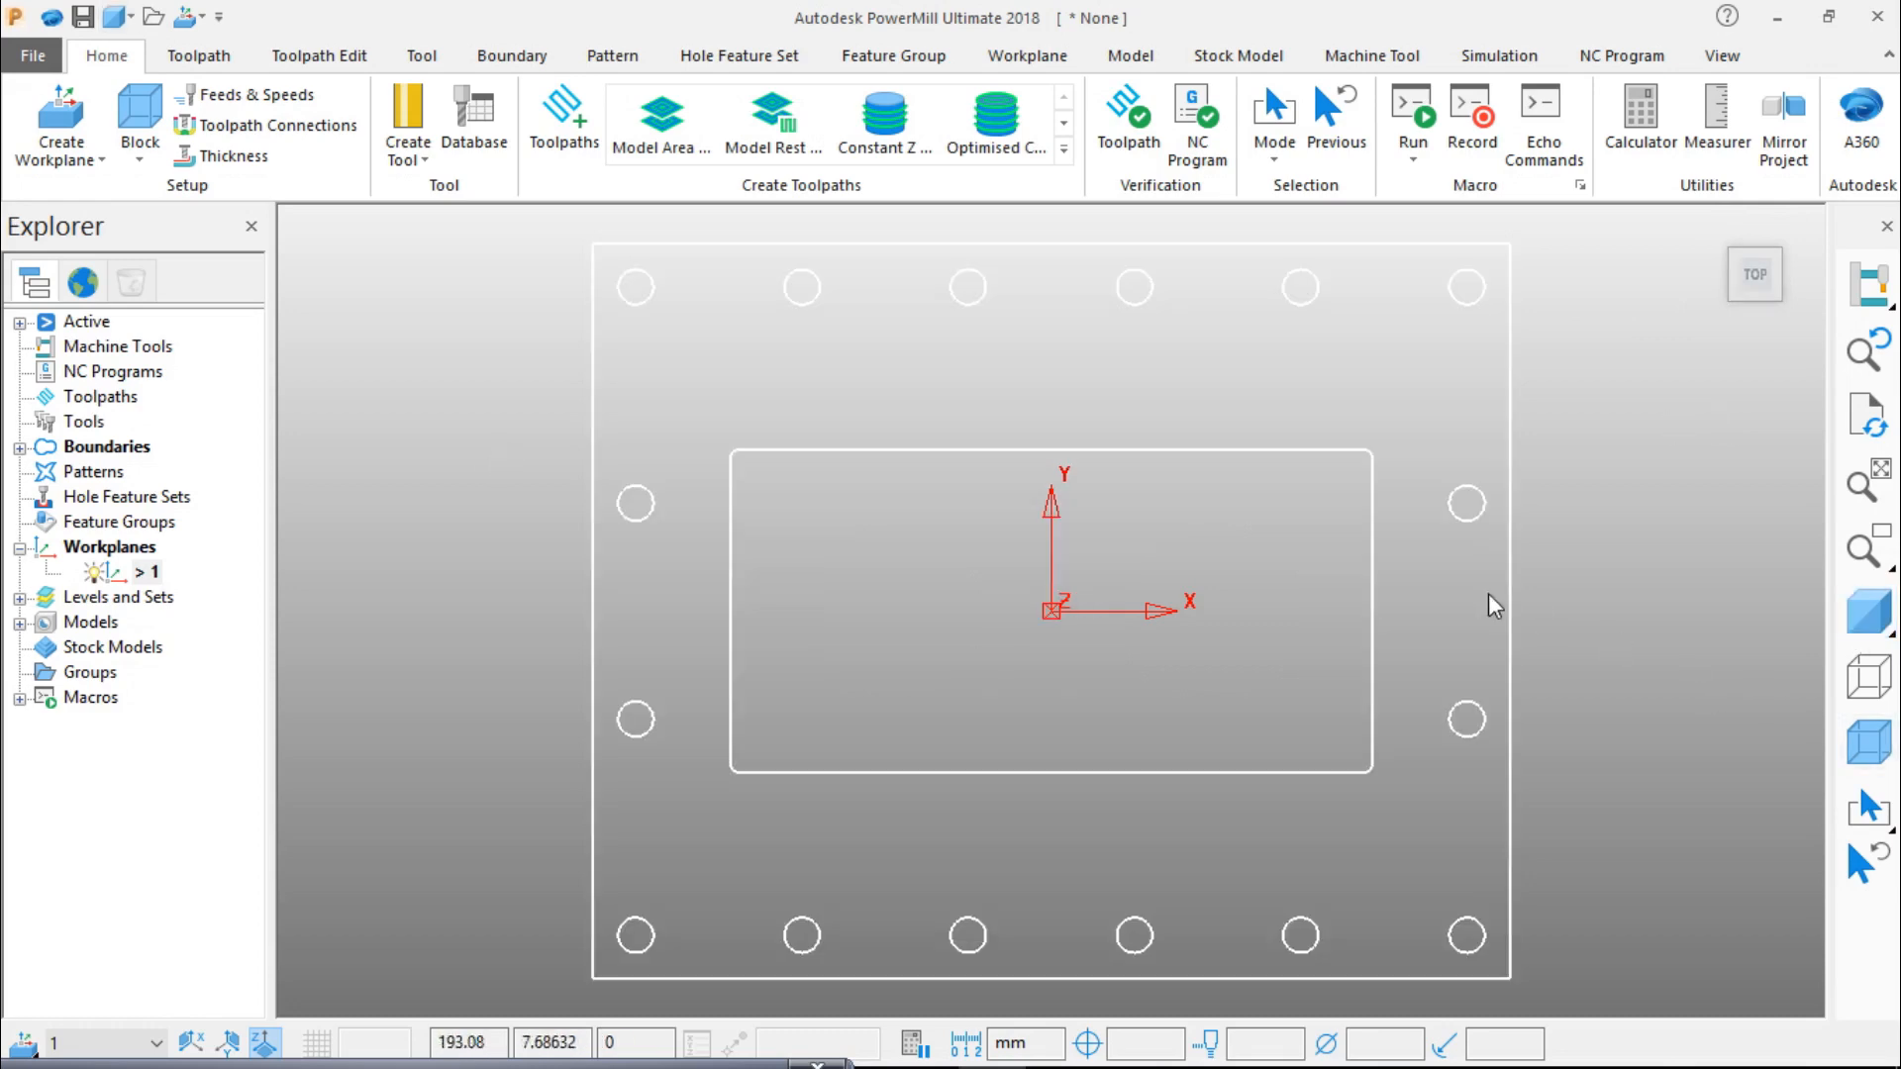
{"action": "left_click", "coordinate": [1510, 634]}
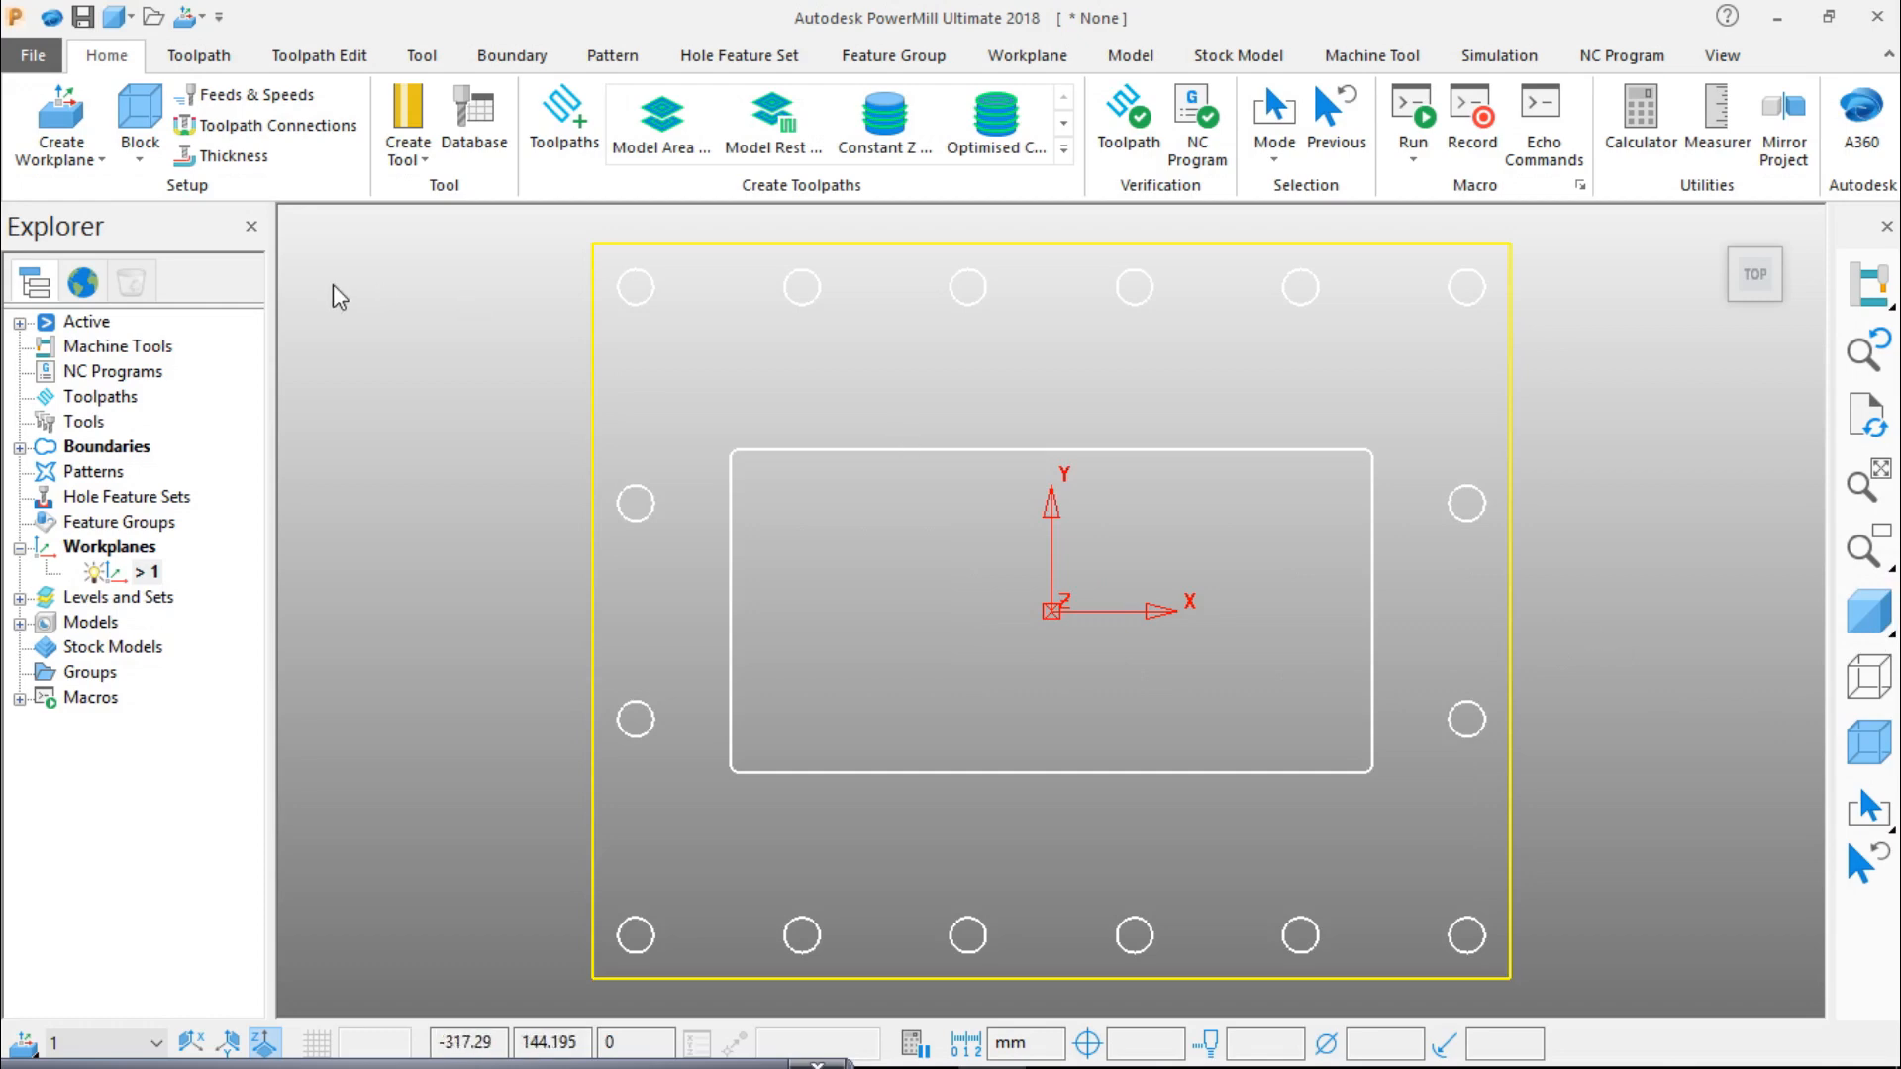
Step: Start a Constant Z Finishing toolpath named "1_50 bull" and view its workplane settings
{"action": "left_click", "coordinate": [882, 138]}
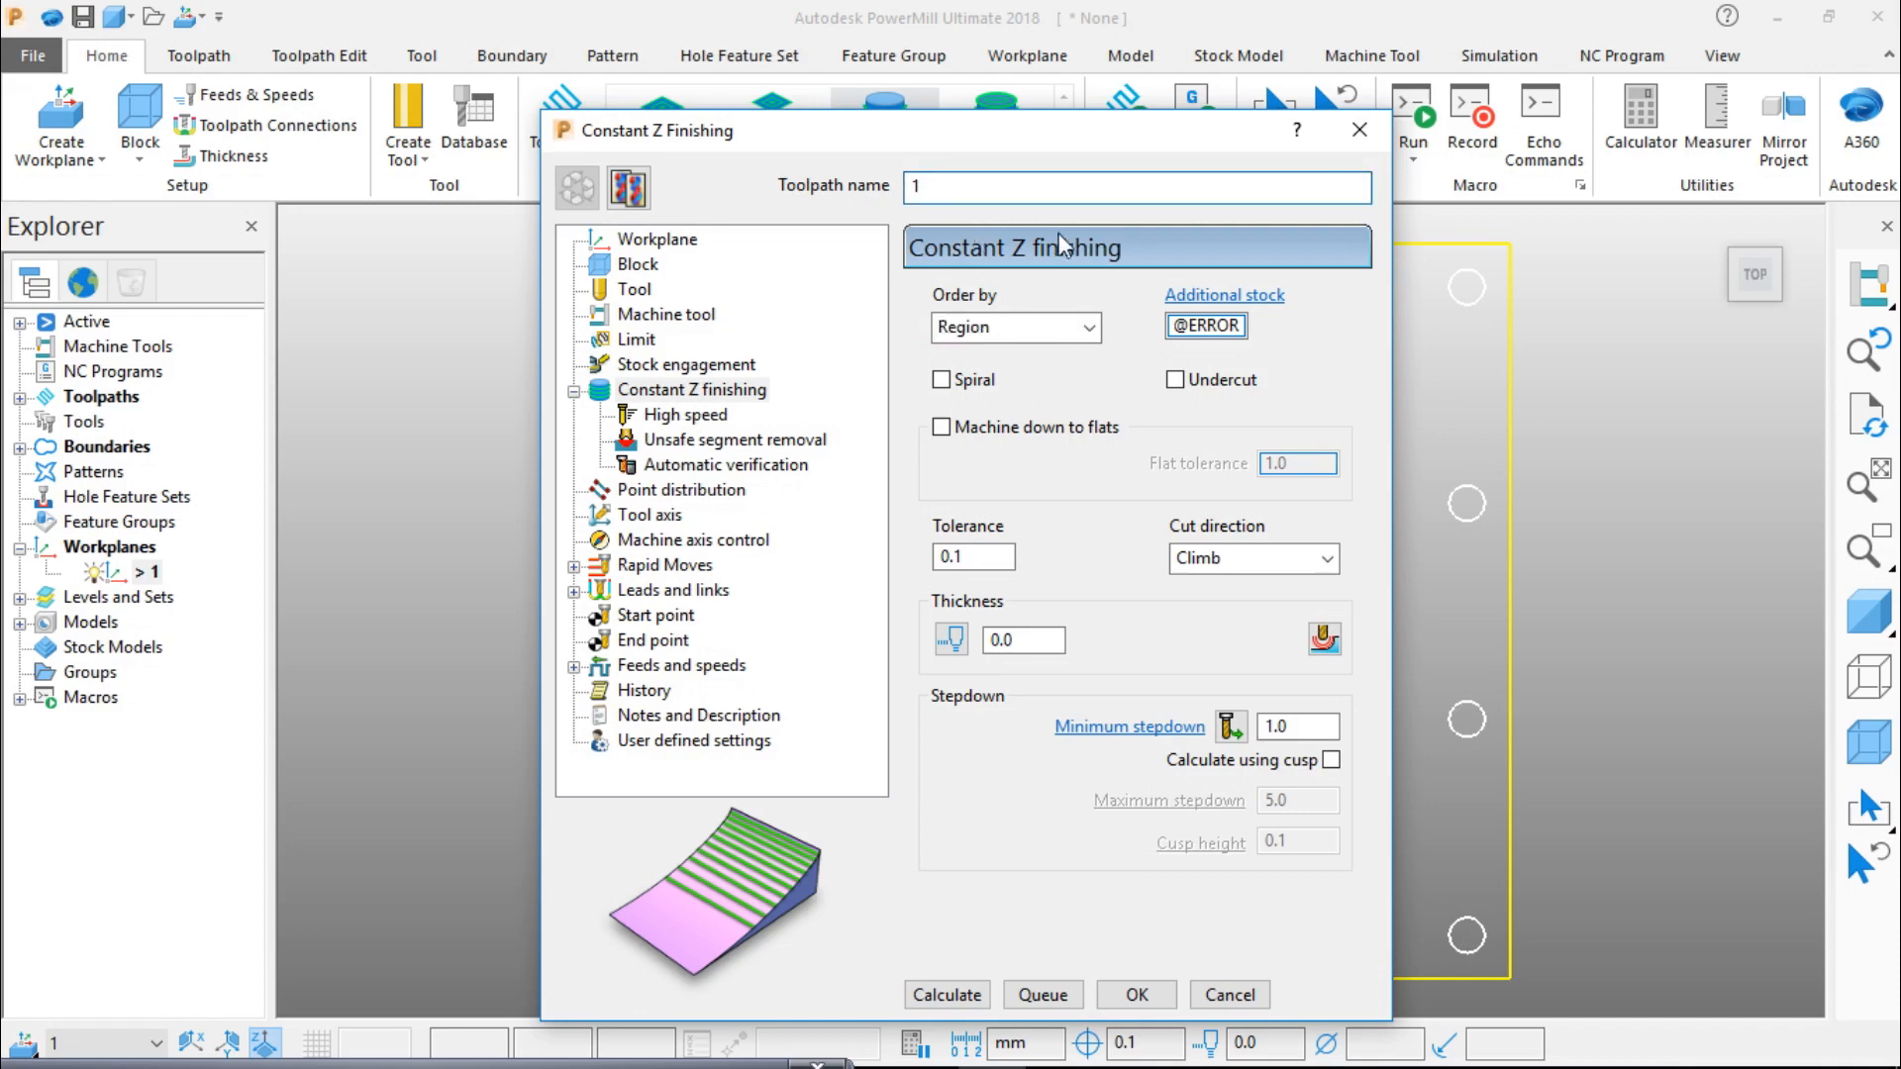
{"action": "type", "text": "_50 bull"}
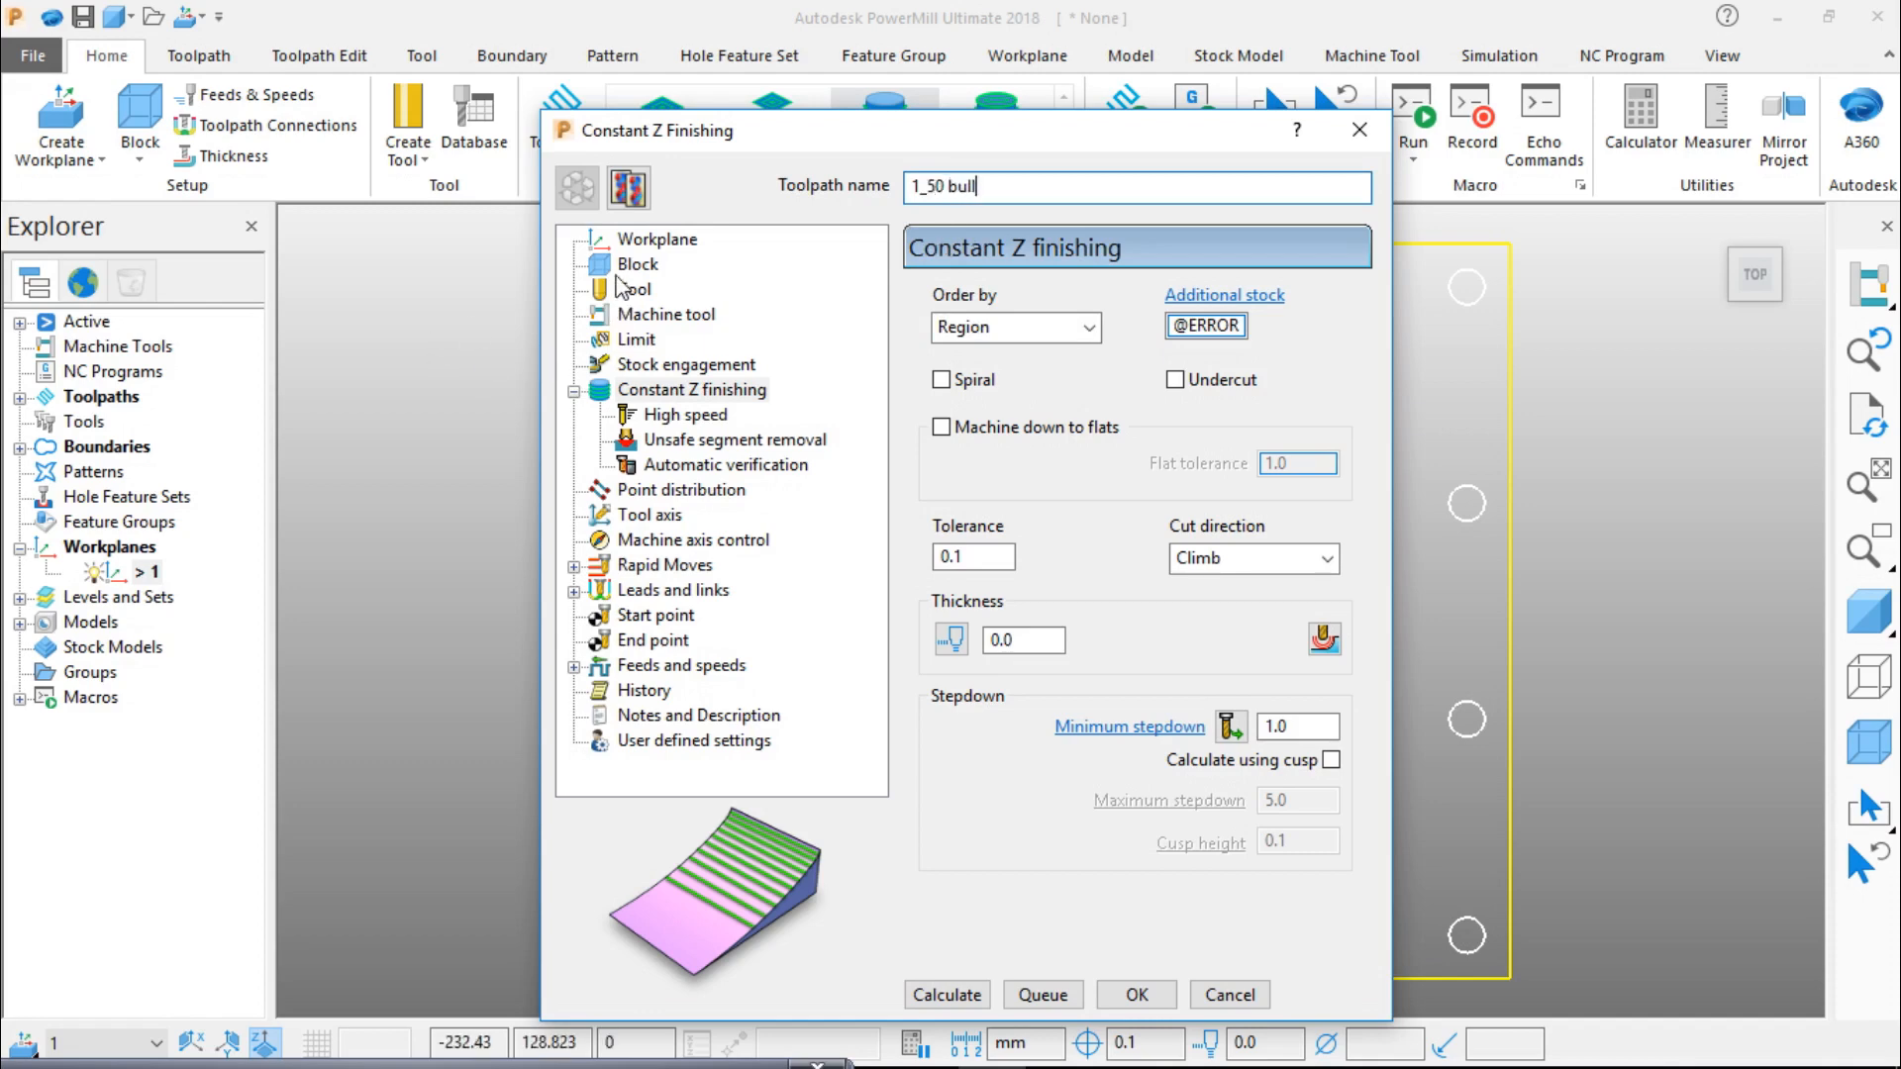
{"action": "left_click", "coordinate": [625, 243]}
Step: Recalculate the toolpath's block with an expansion of 30 mm and display it
{"action": "left_click", "coordinate": [641, 264]}
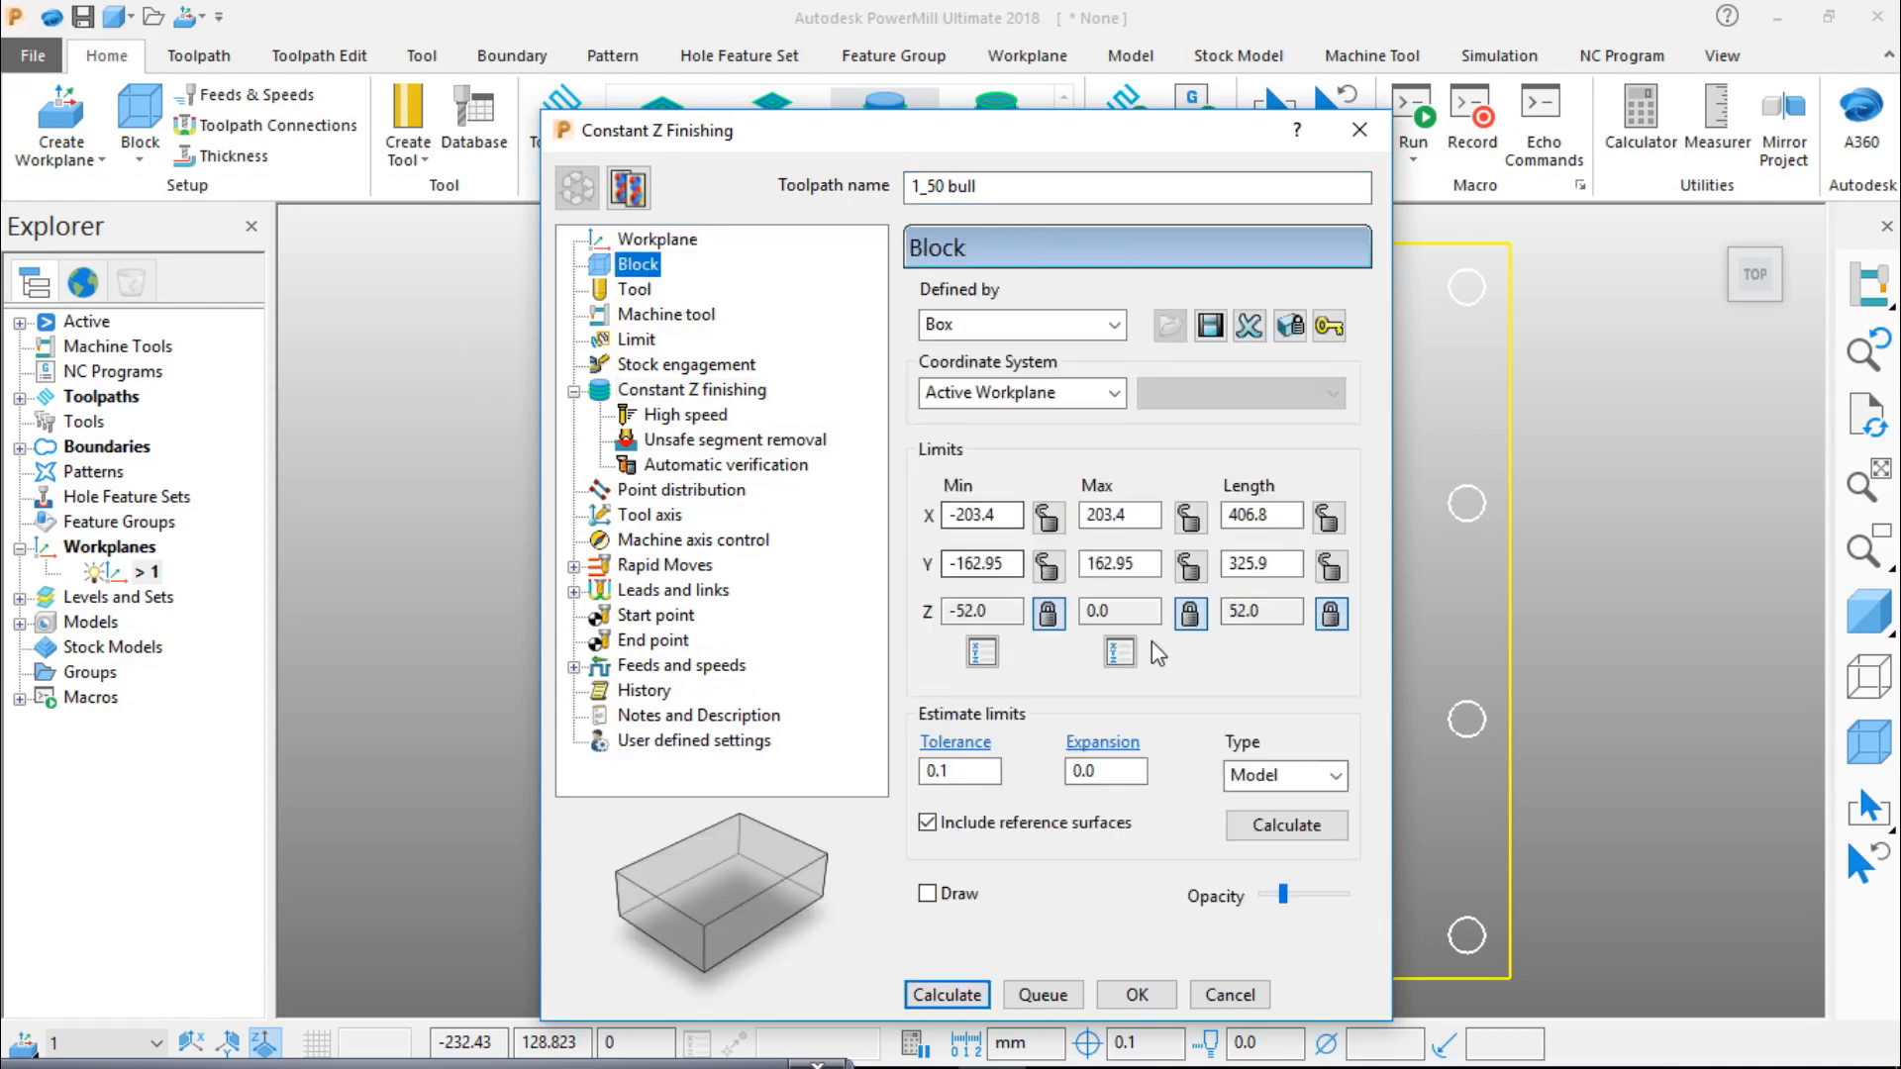
{"action": "left_click_drag", "start_coordinate": [1117, 771], "coordinate": [1001, 753]}
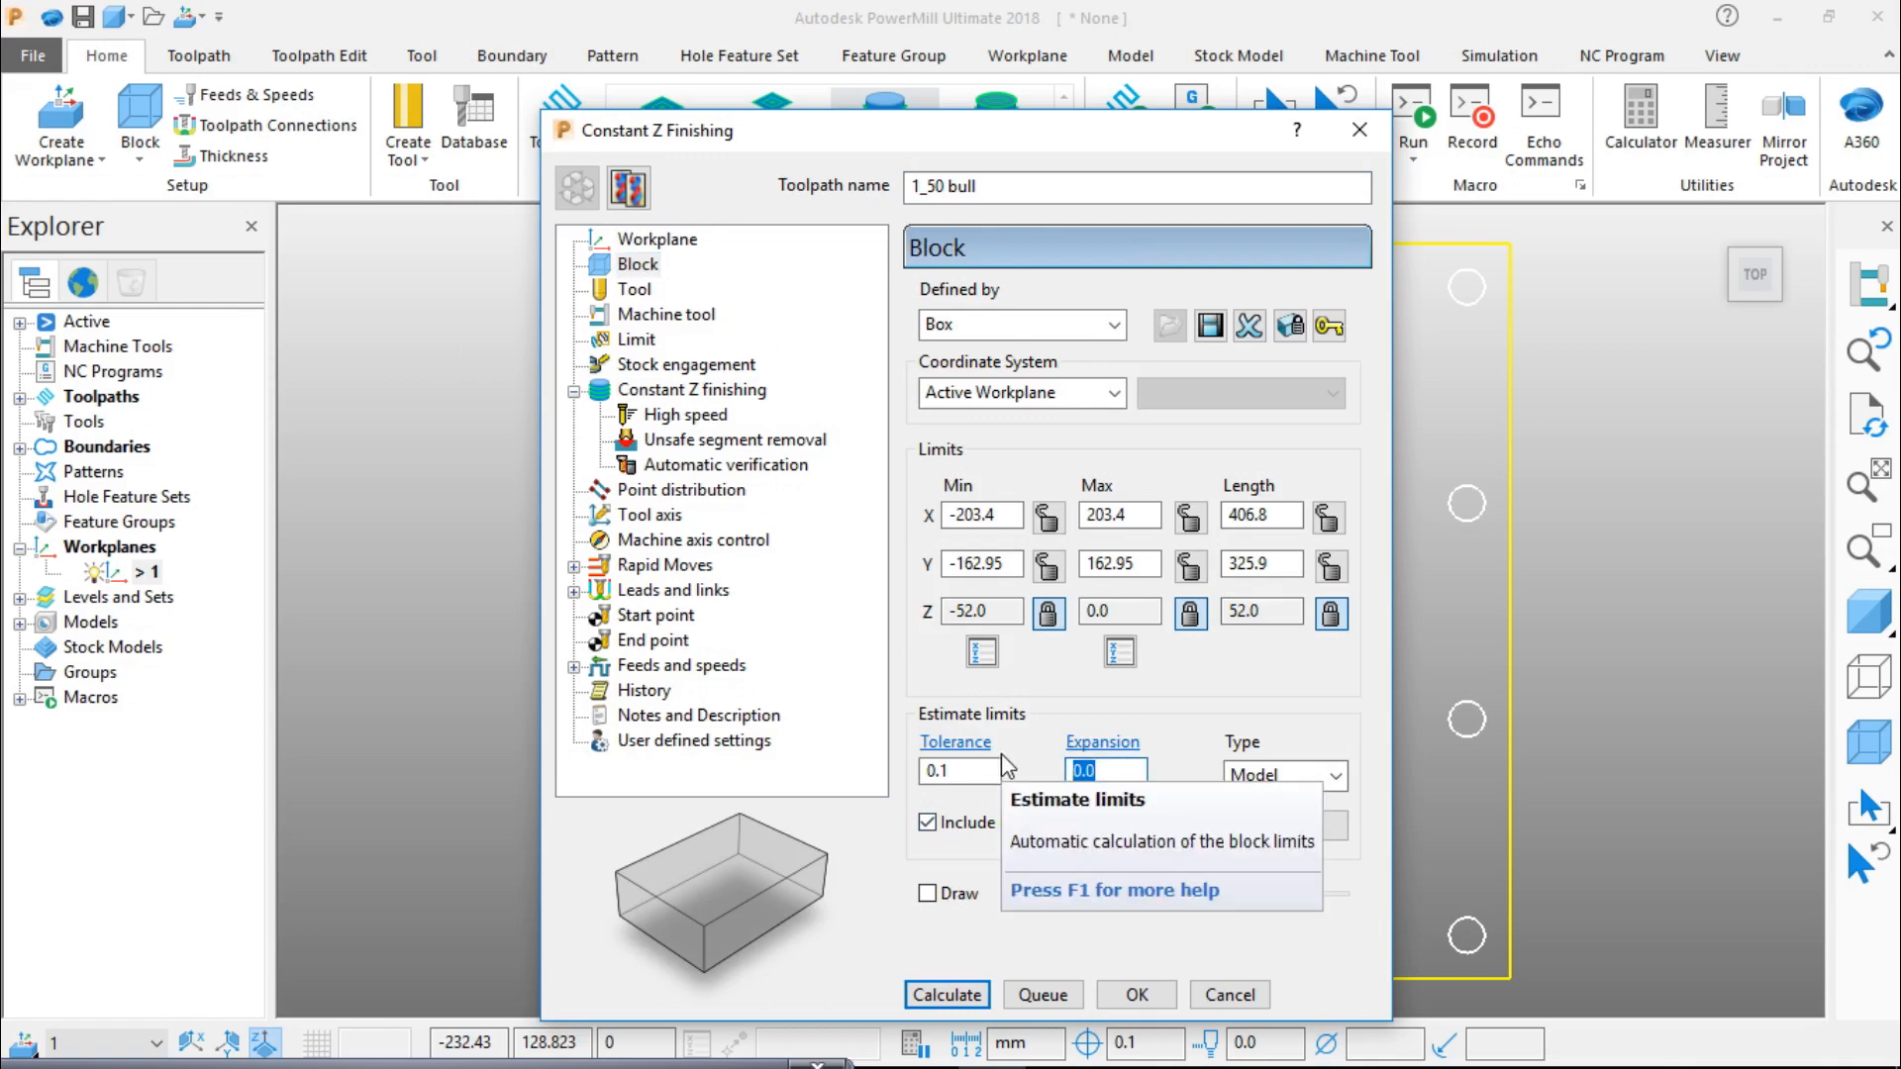
{"action": "type", "text": "30"}
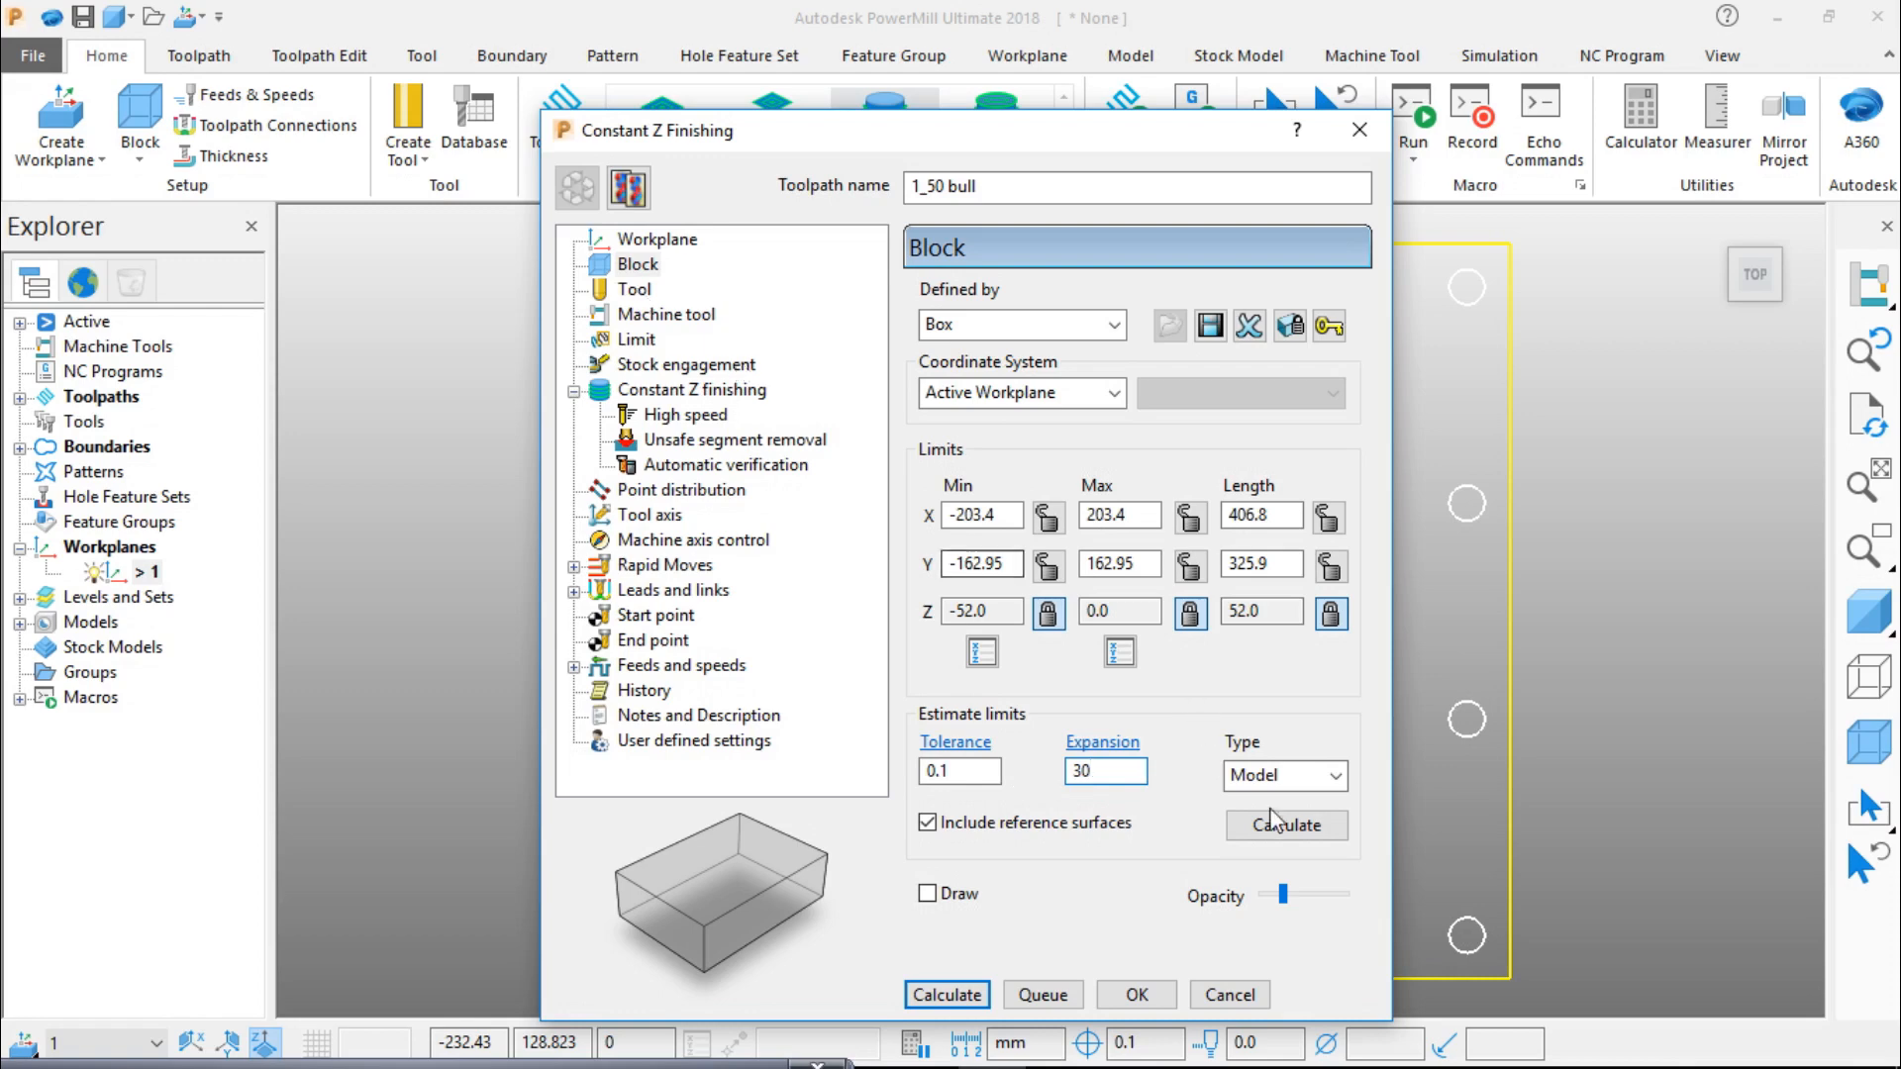
{"action": "left_click", "coordinate": [1303, 830]}
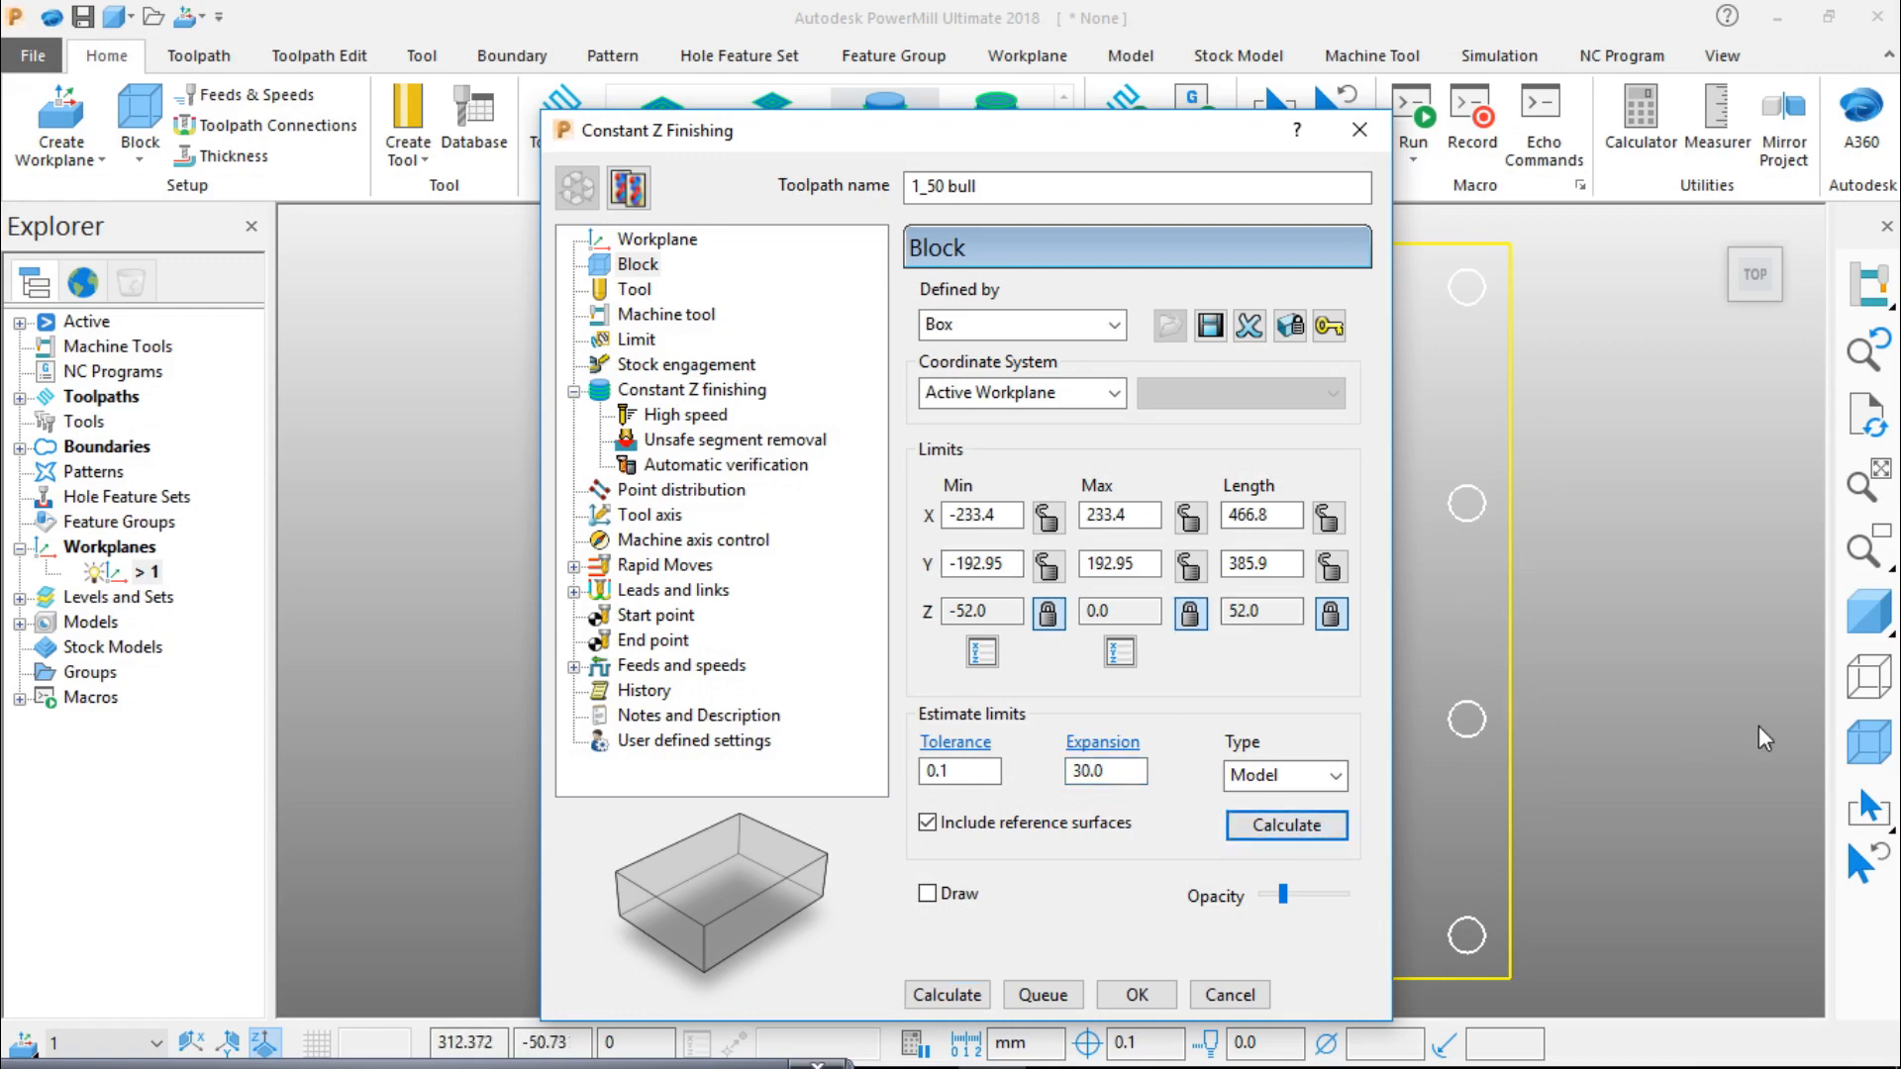
{"action": "left_click", "coordinate": [1870, 743]}
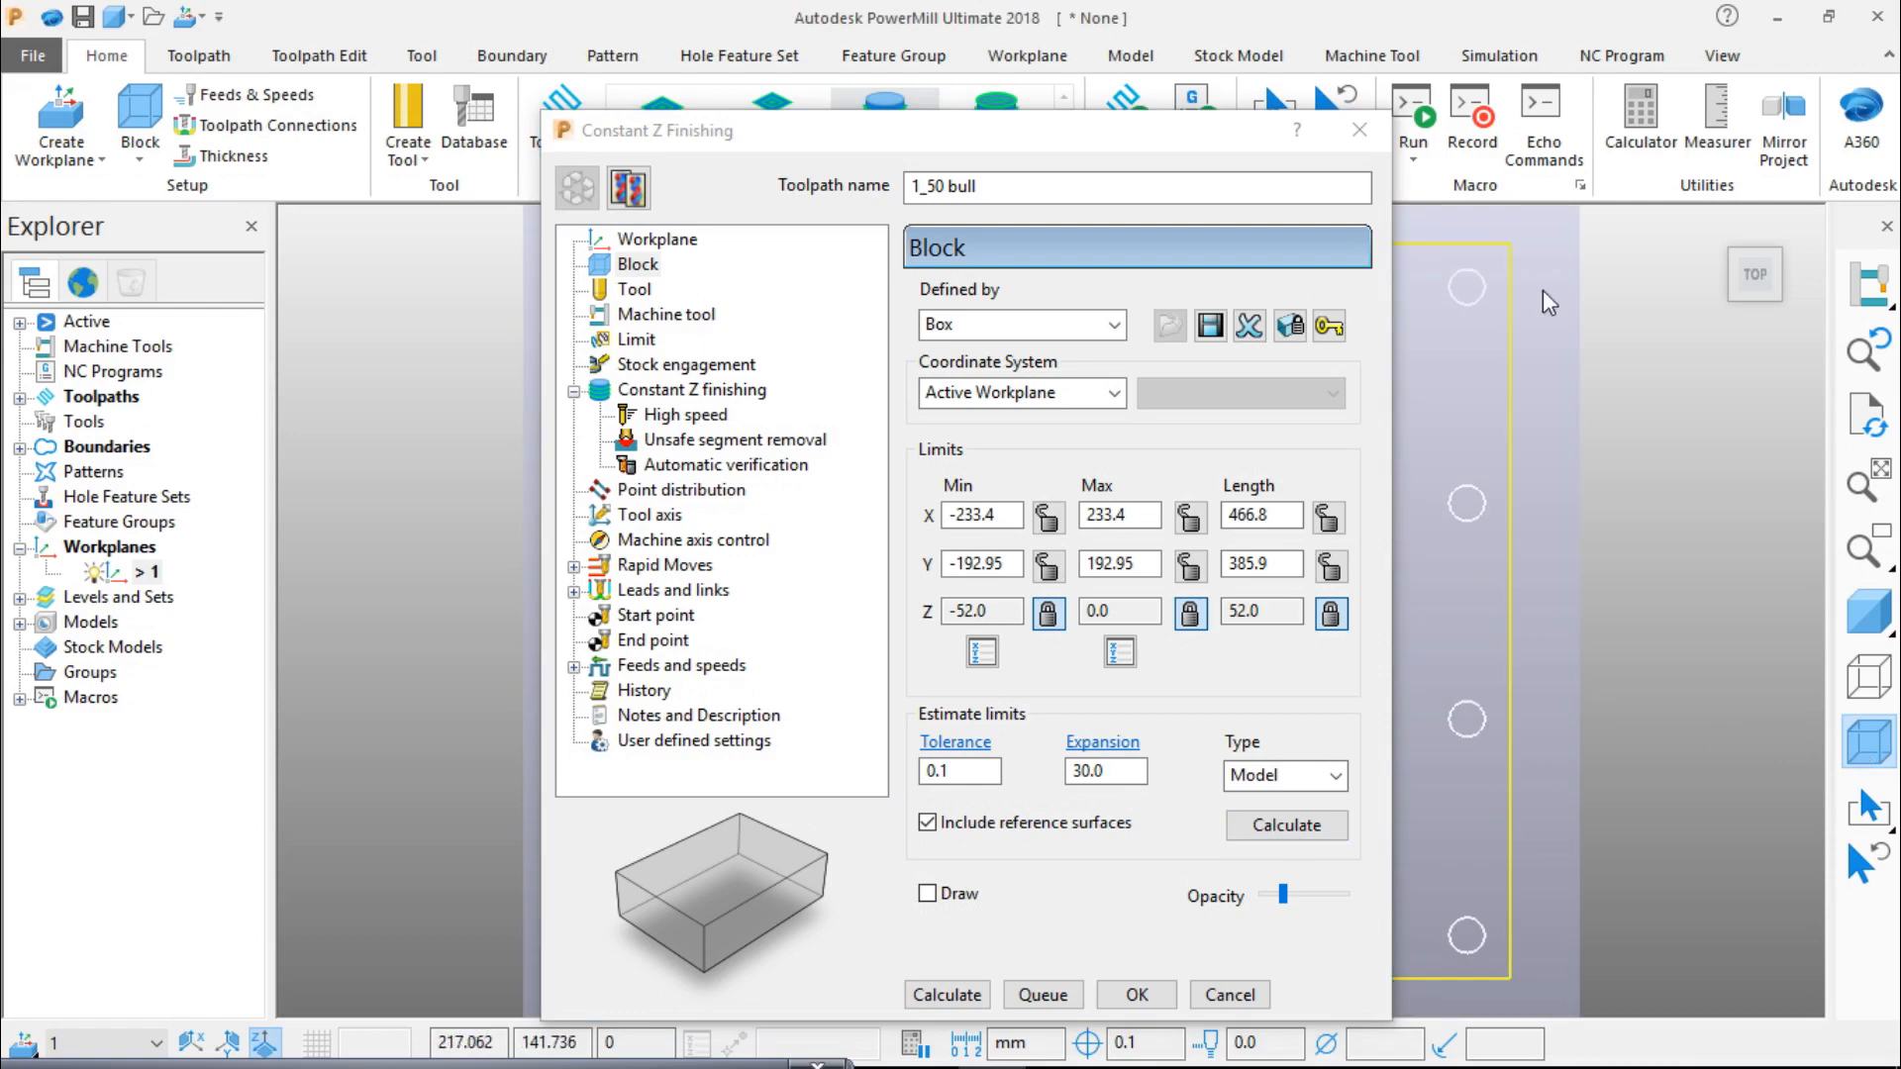
Step: Create a tip radiused tool named "25 bull" with a diameter of 50 and a tip radius of 0.8 for the toolpath
{"action": "left_click", "coordinate": [614, 292]}
{"action": "left_click", "coordinate": [614, 292]}
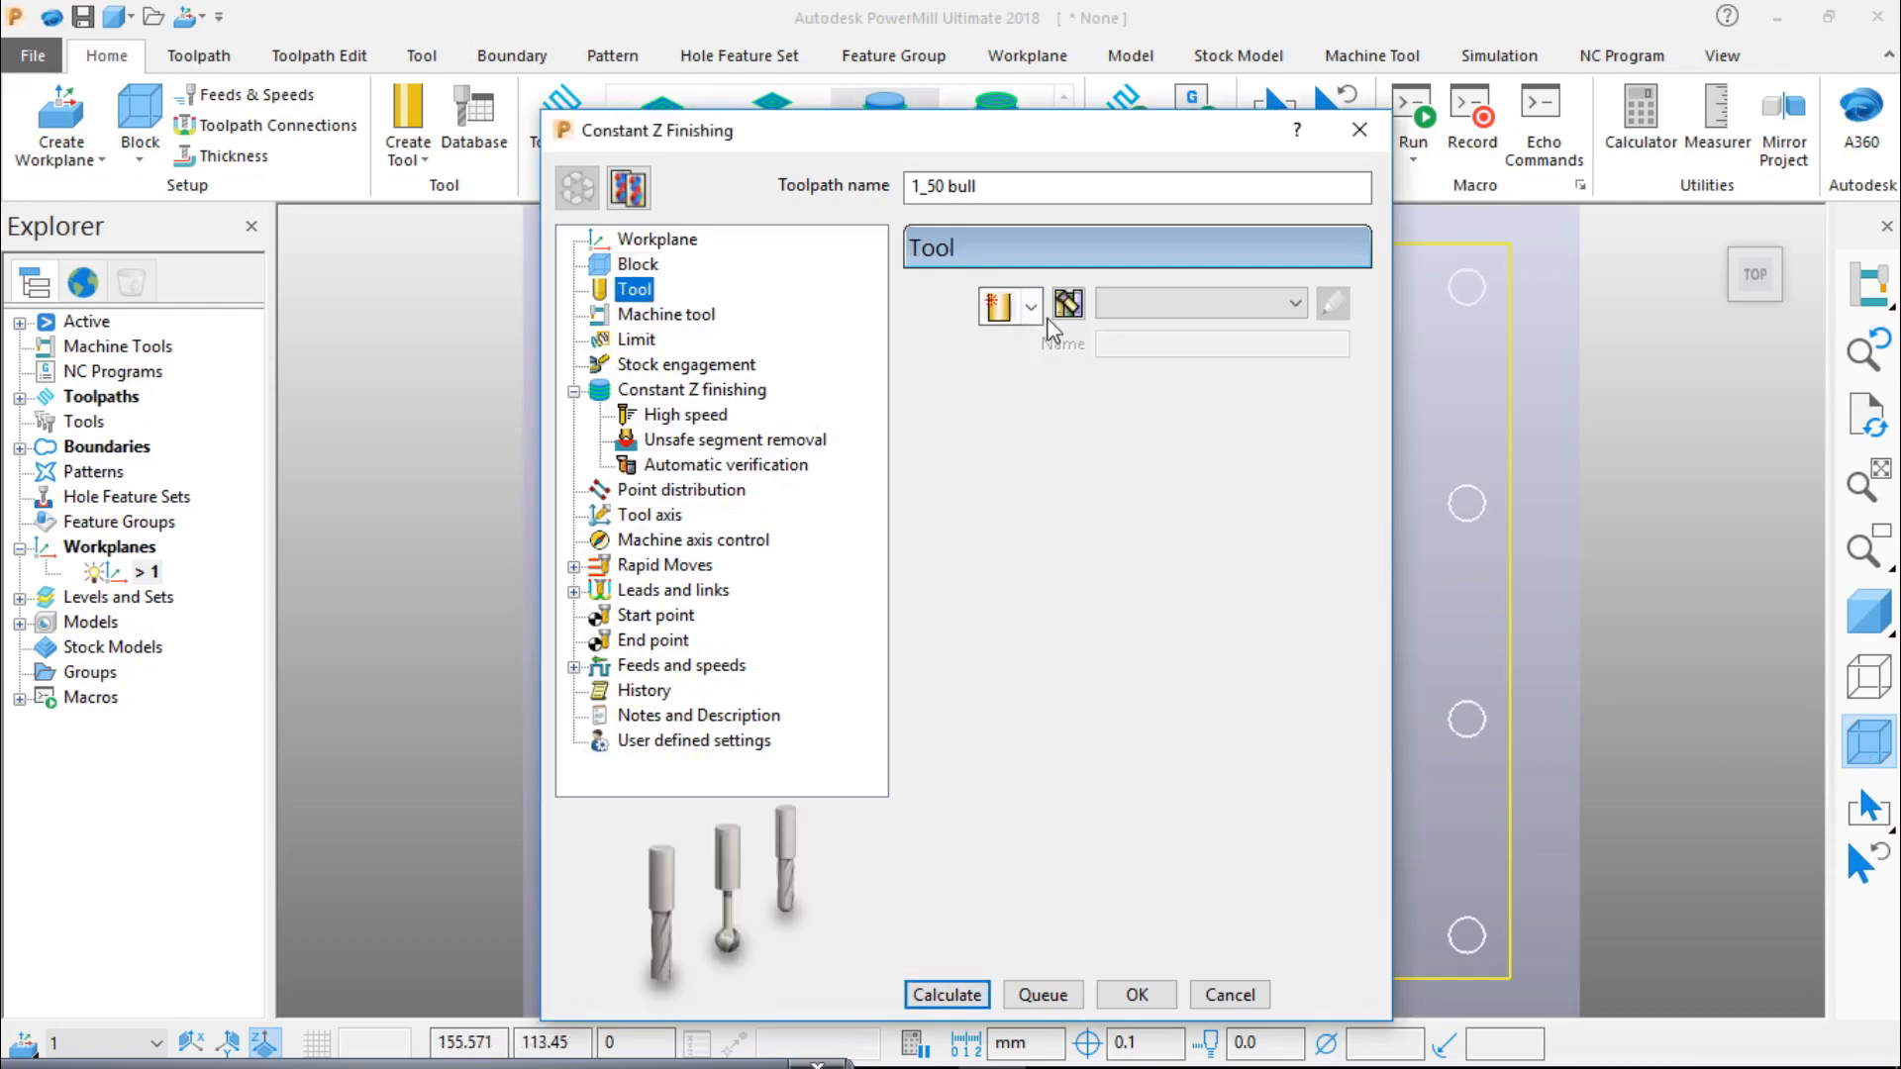
{"action": "left_click", "coordinate": [1000, 305]}
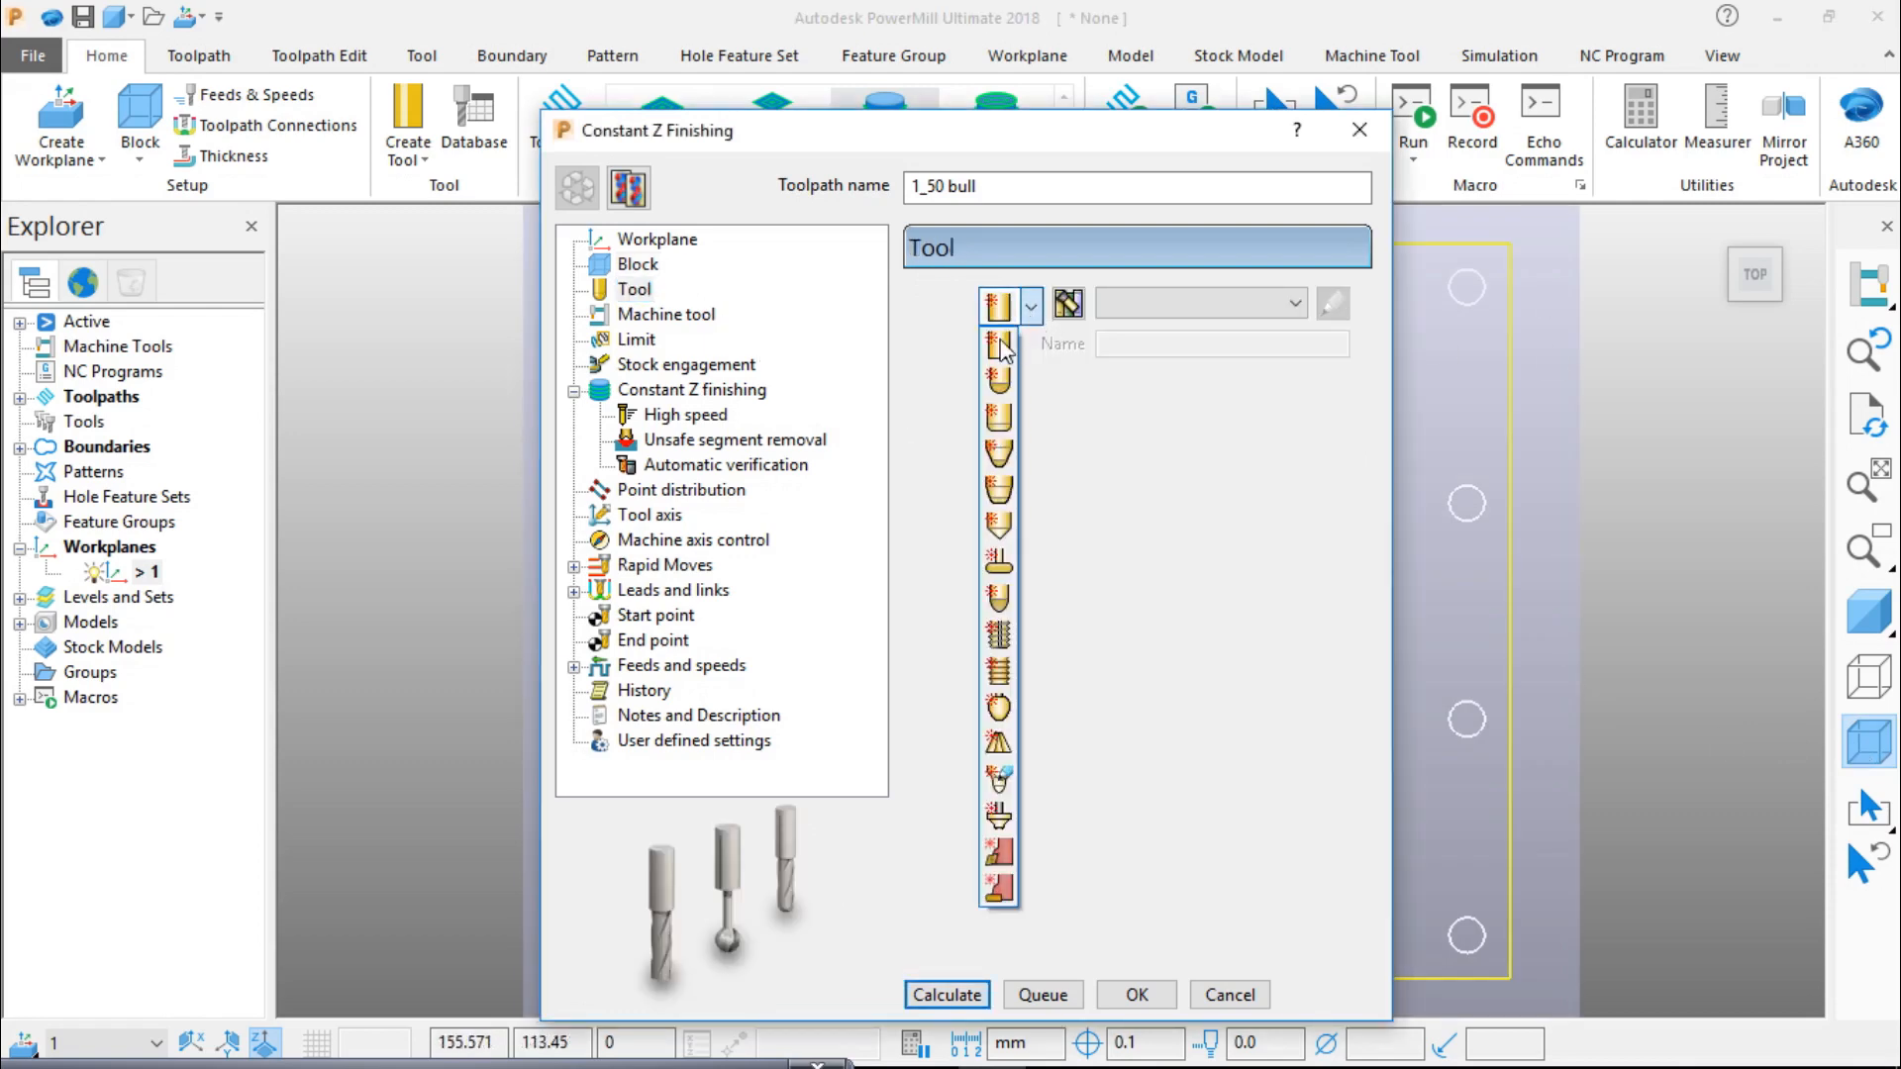
{"action": "left_click", "coordinate": [1007, 416]}
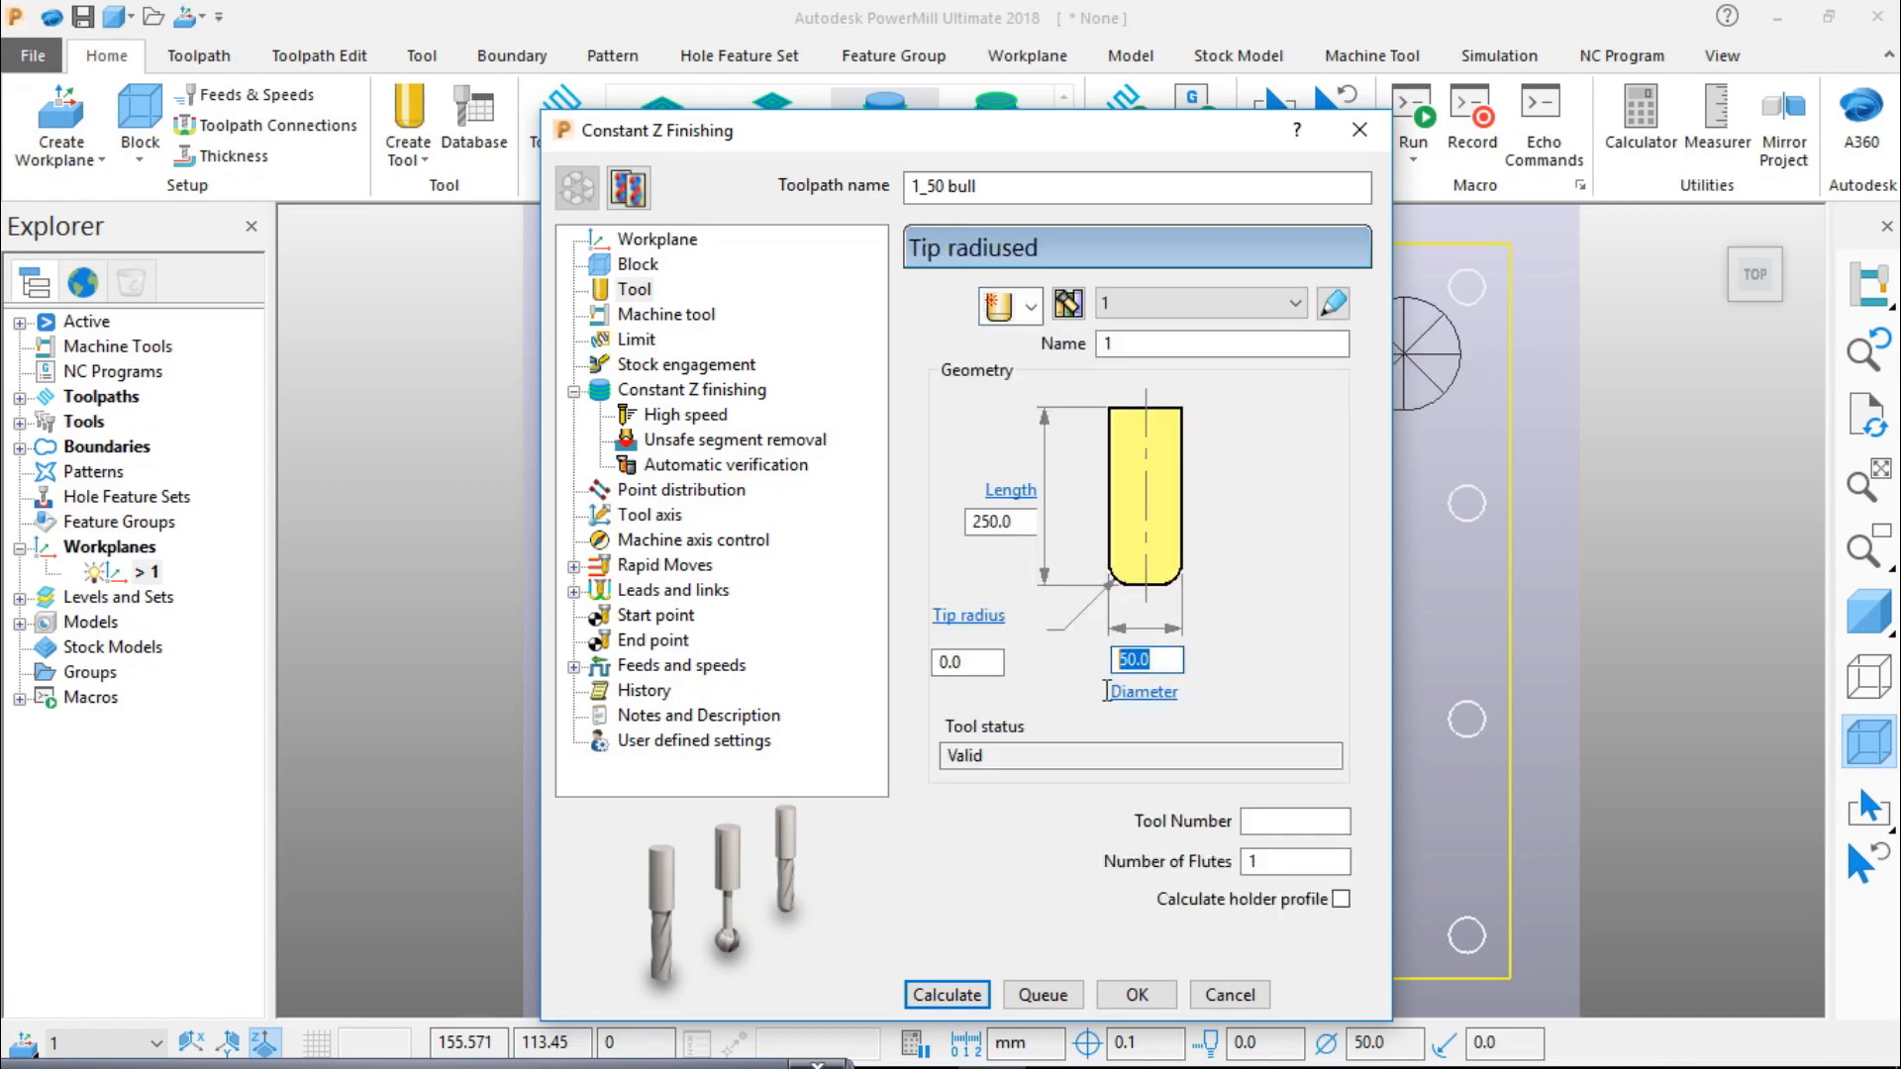
{"action": "left_click", "coordinate": [968, 661]}
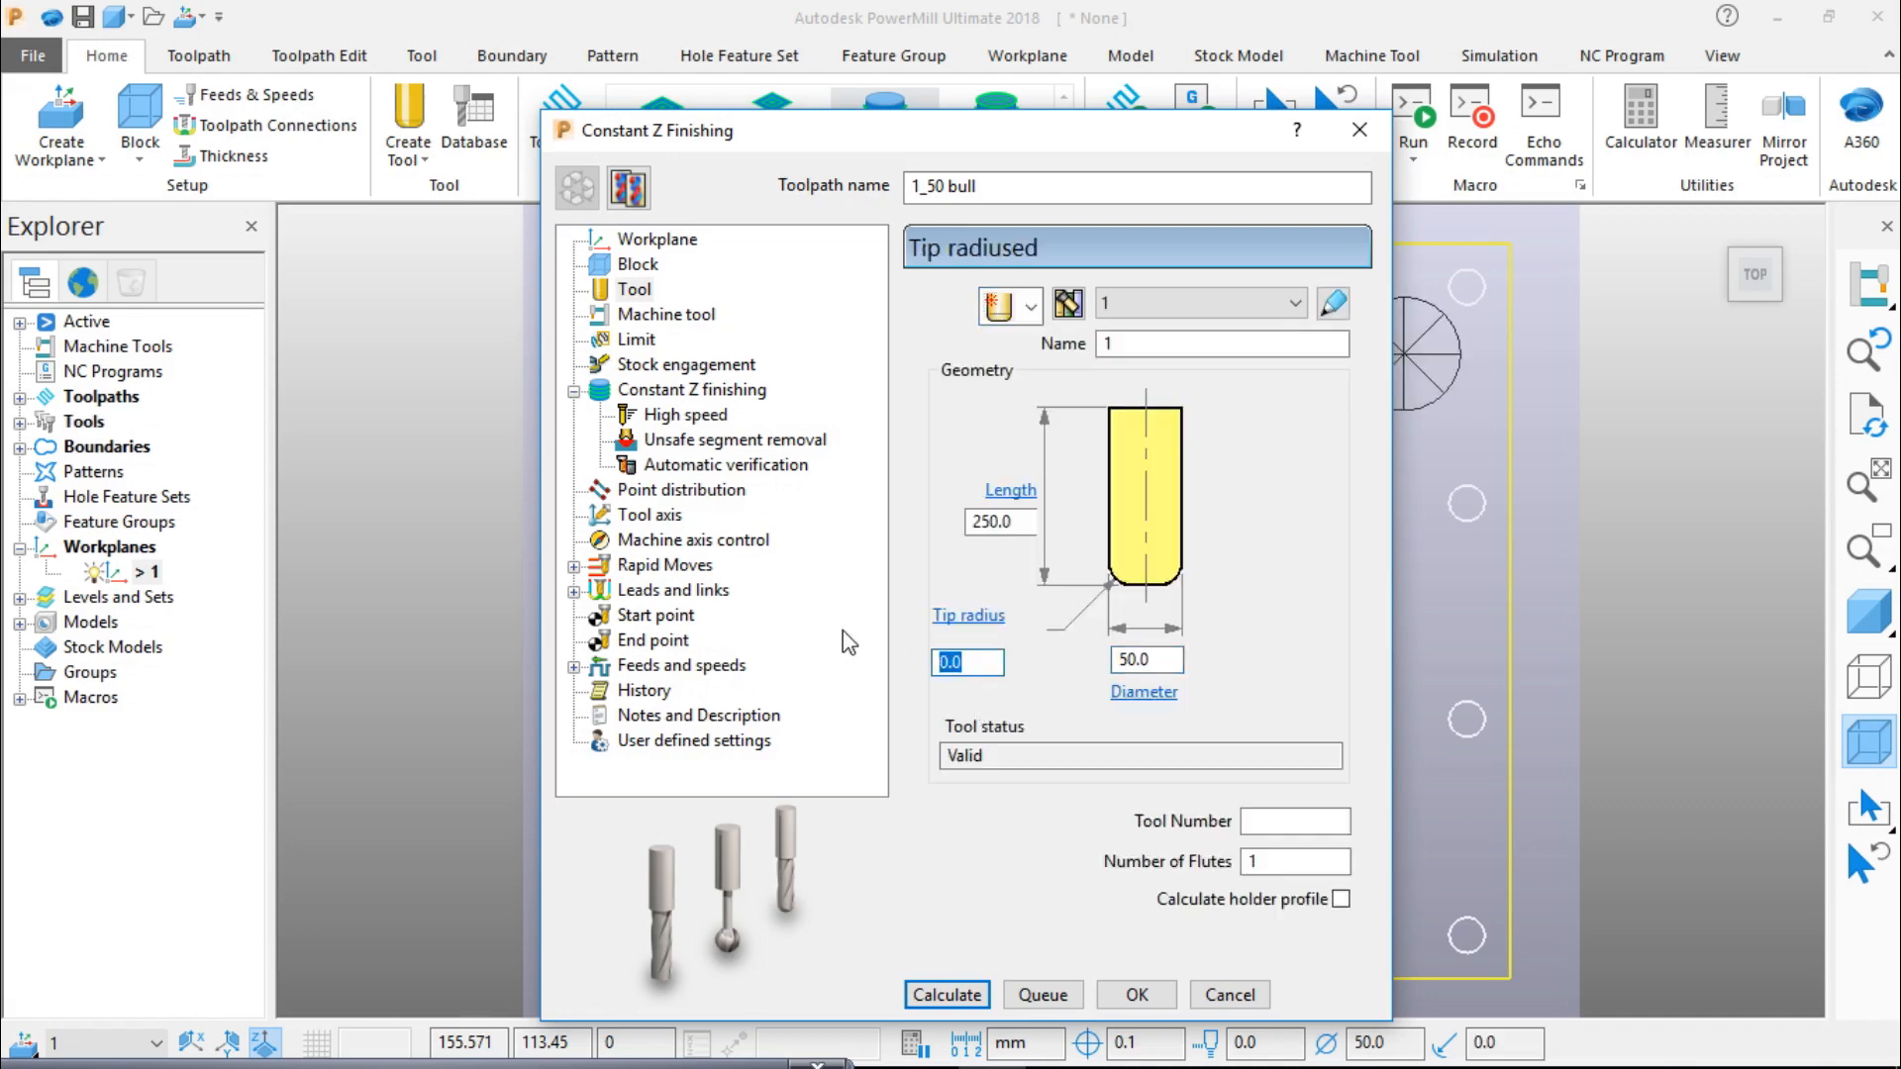
{"action": "type", "text": "0.8"}
{"action": "key", "text": "Tab"}
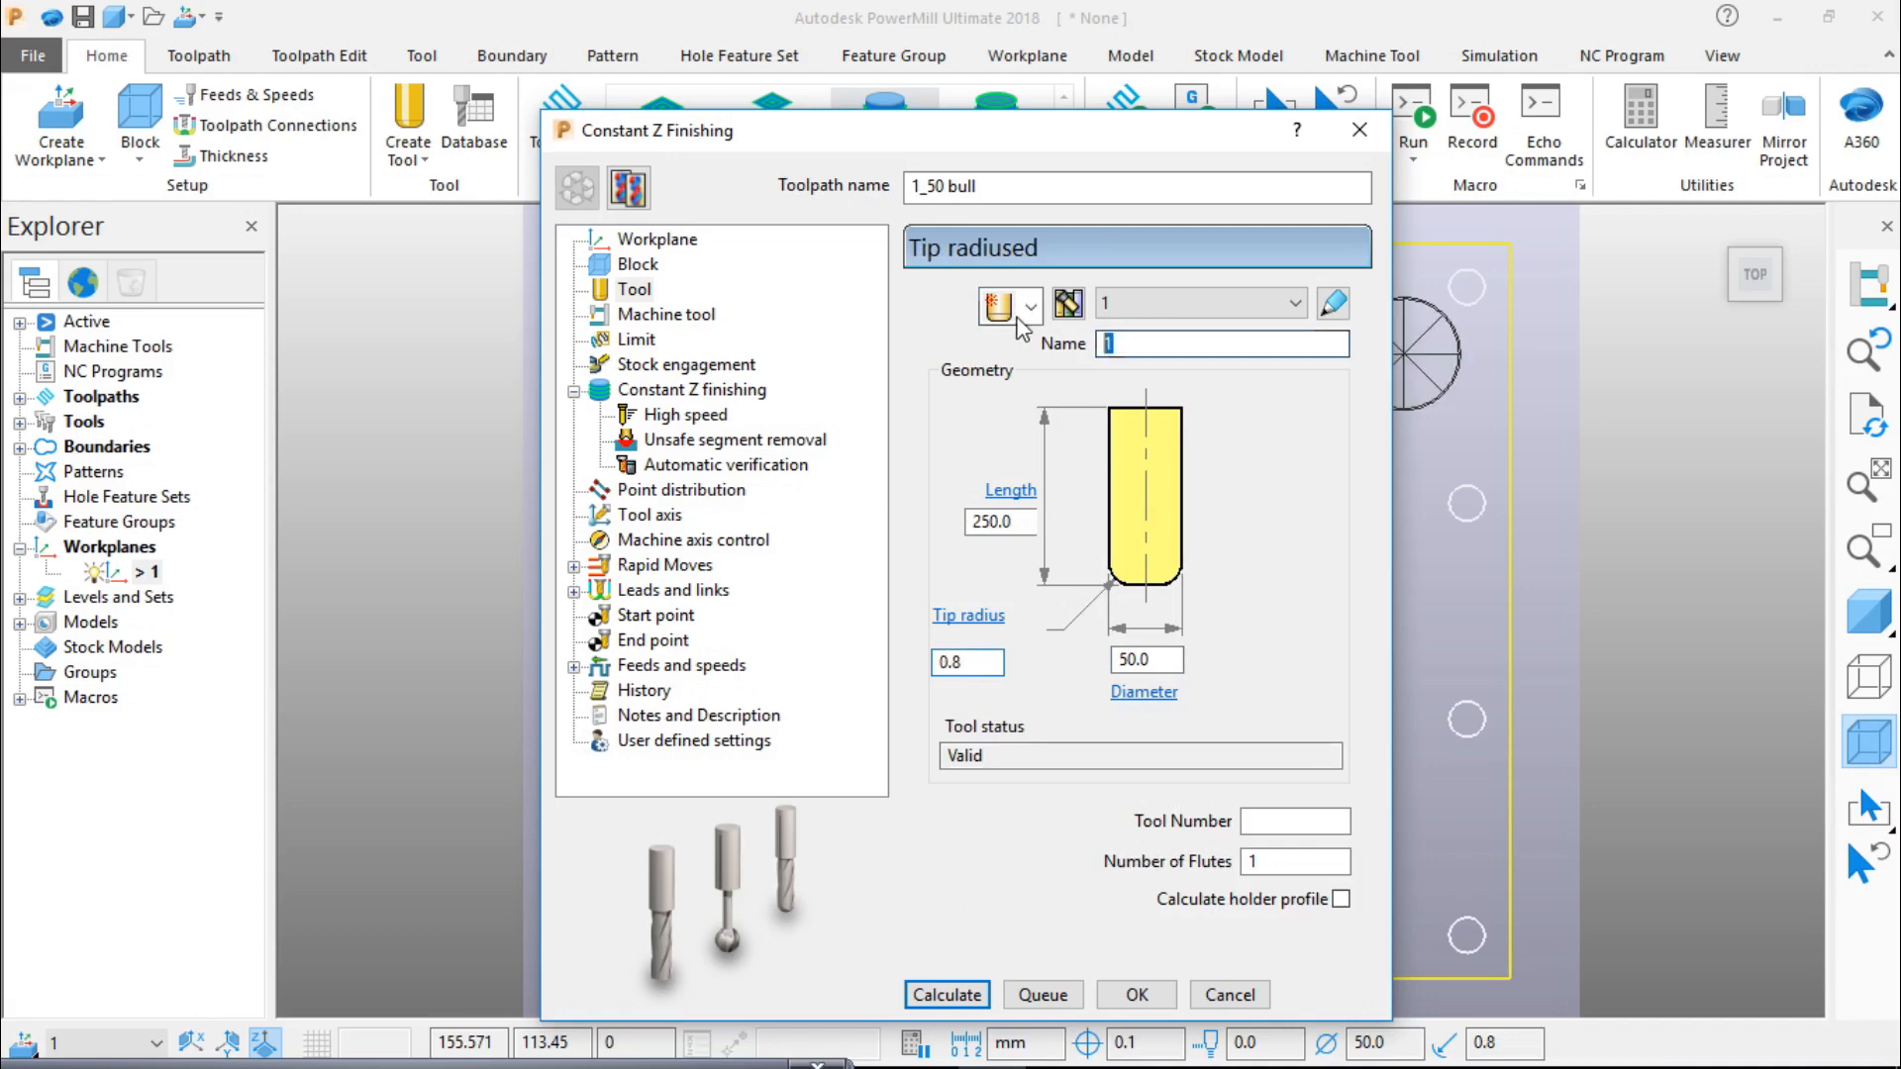
{"action": "type", "text": "25 bull"}
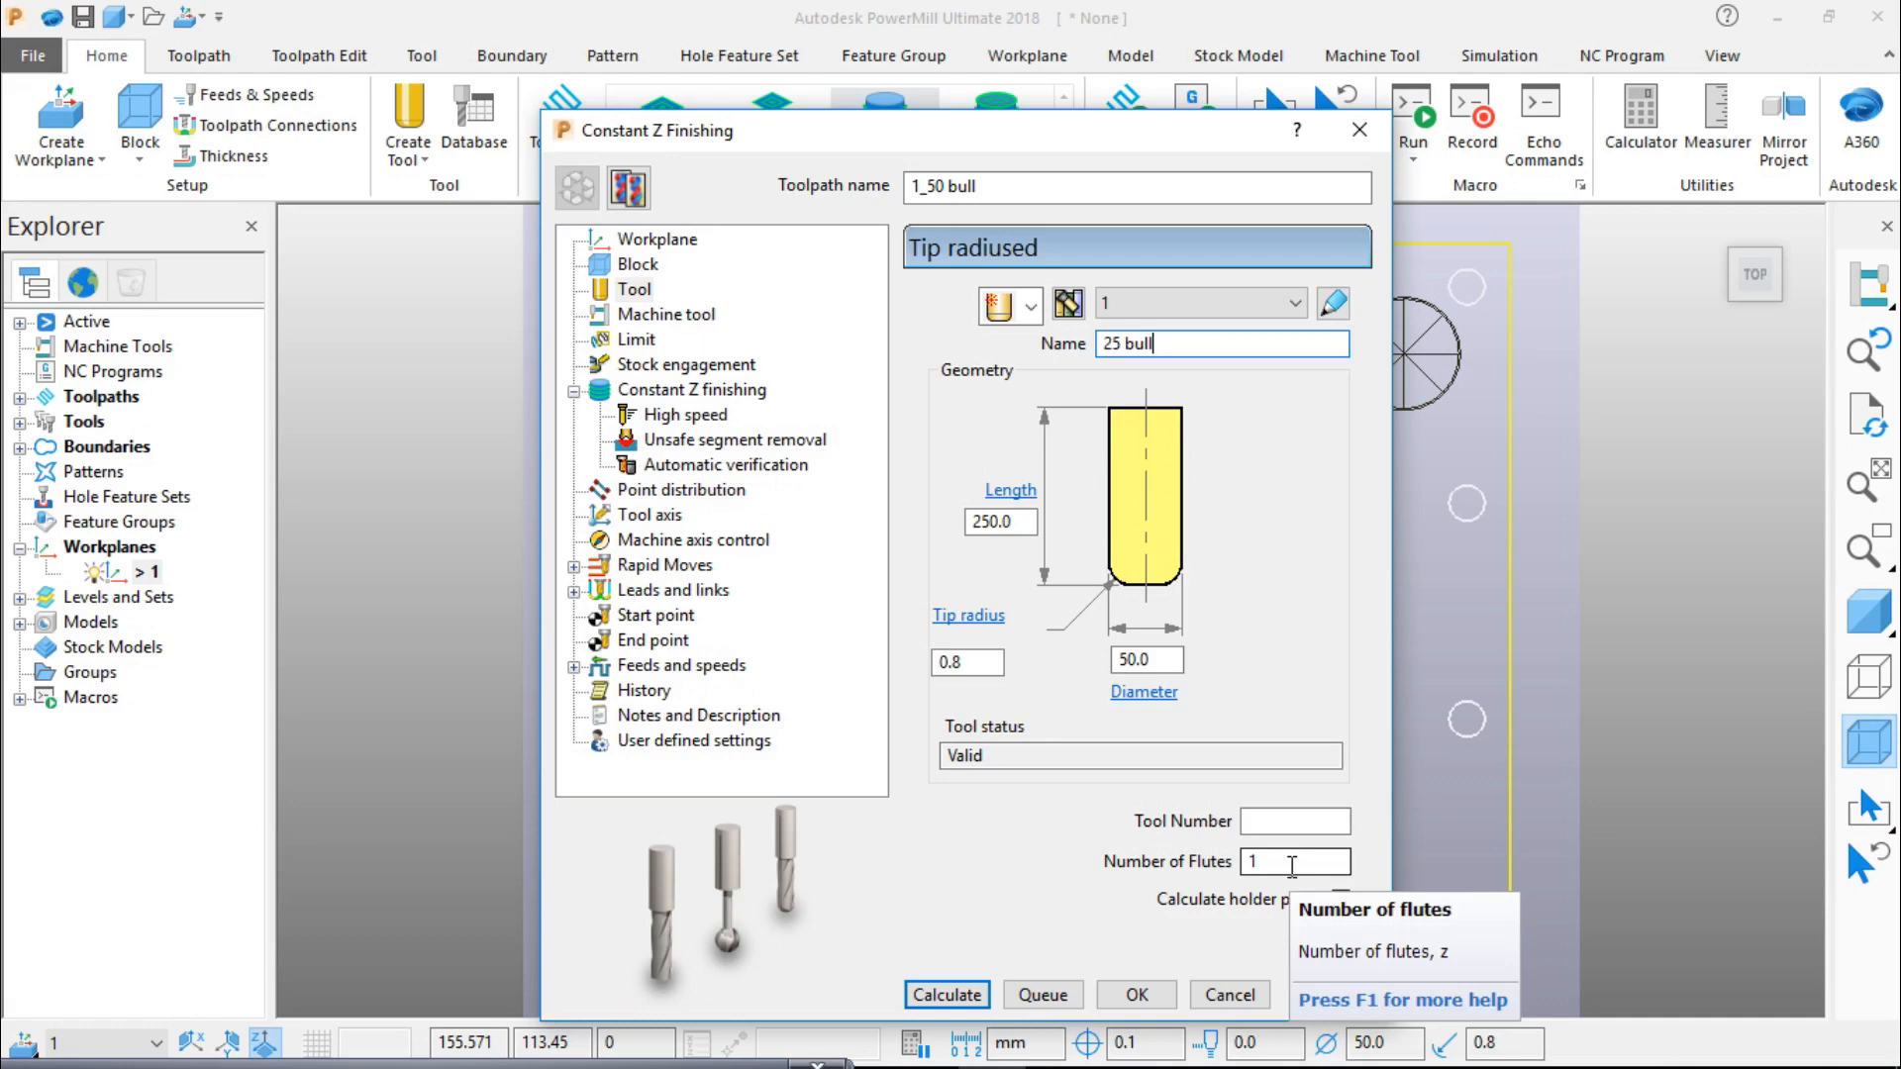
Step: Set the toolpath limit's boundary trimming to Keep outside
{"action": "left_click", "coordinate": [663, 318]}
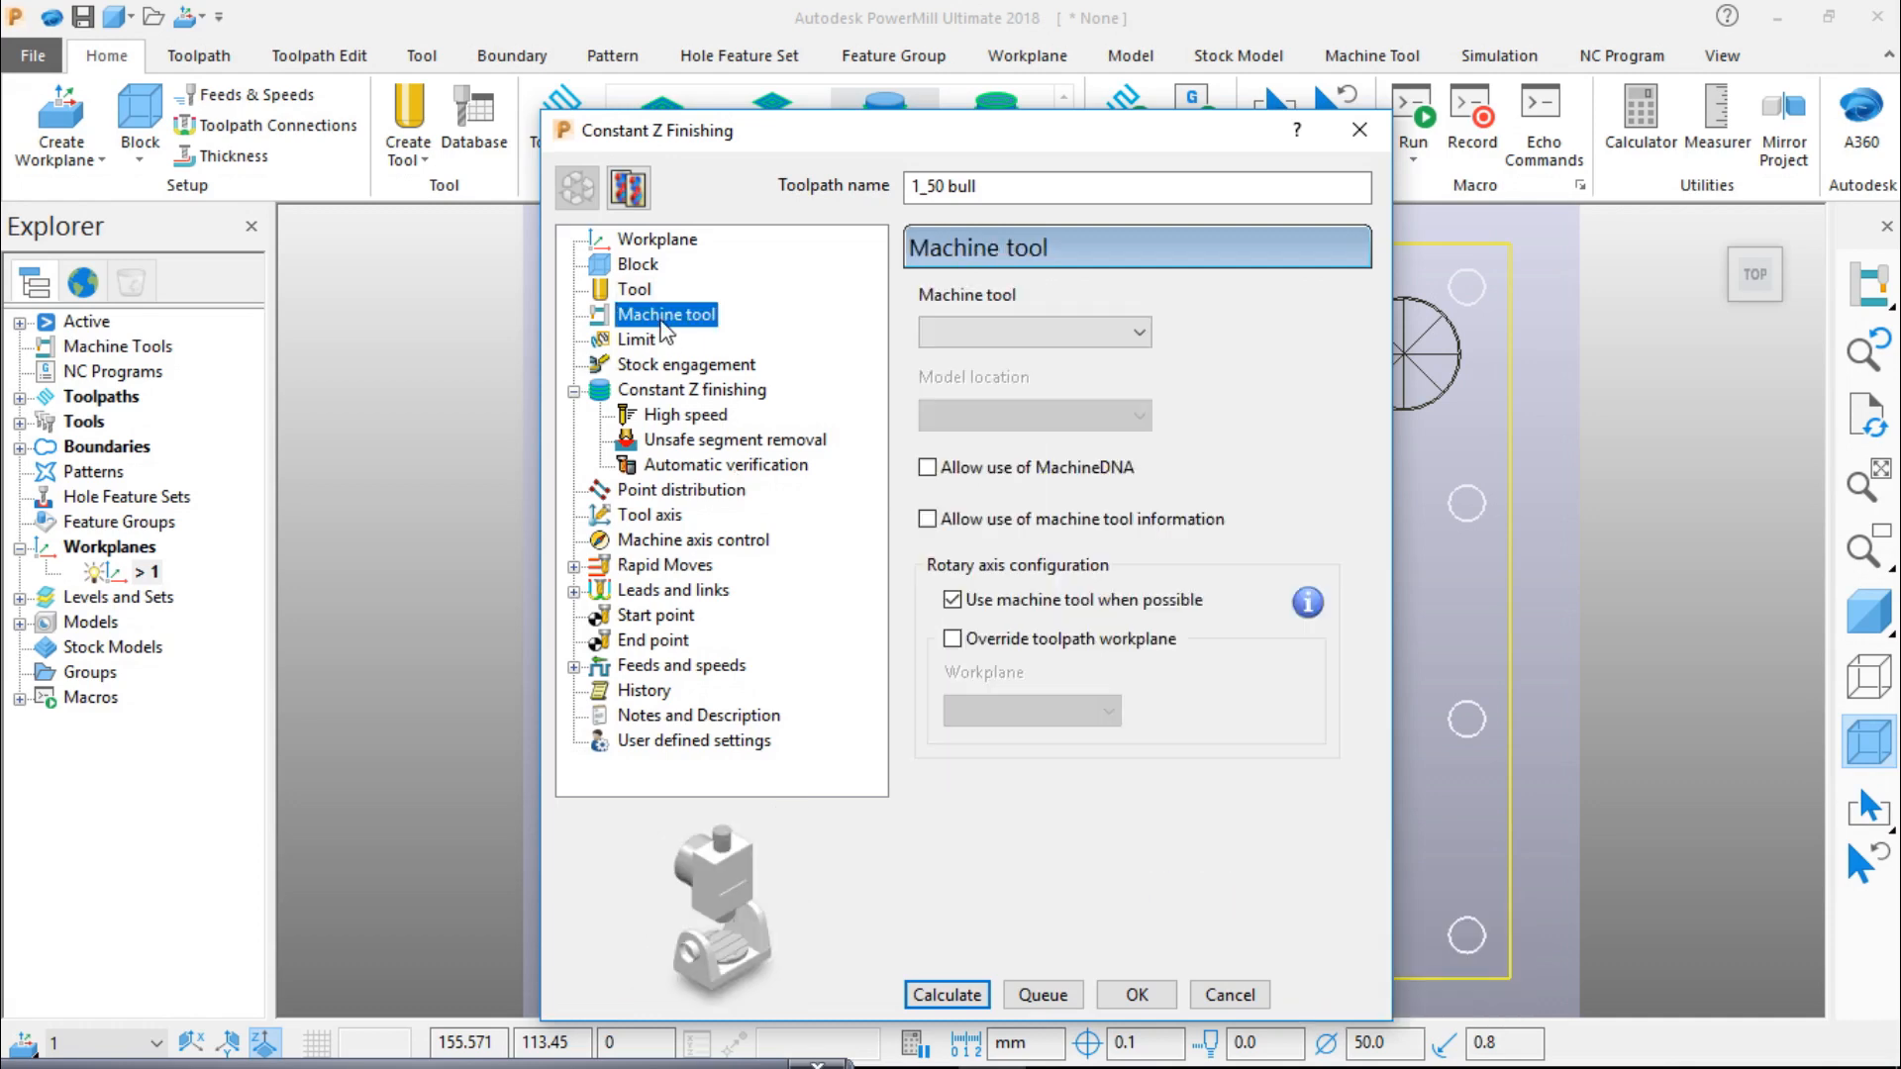
{"action": "left_click", "coordinate": [639, 340]}
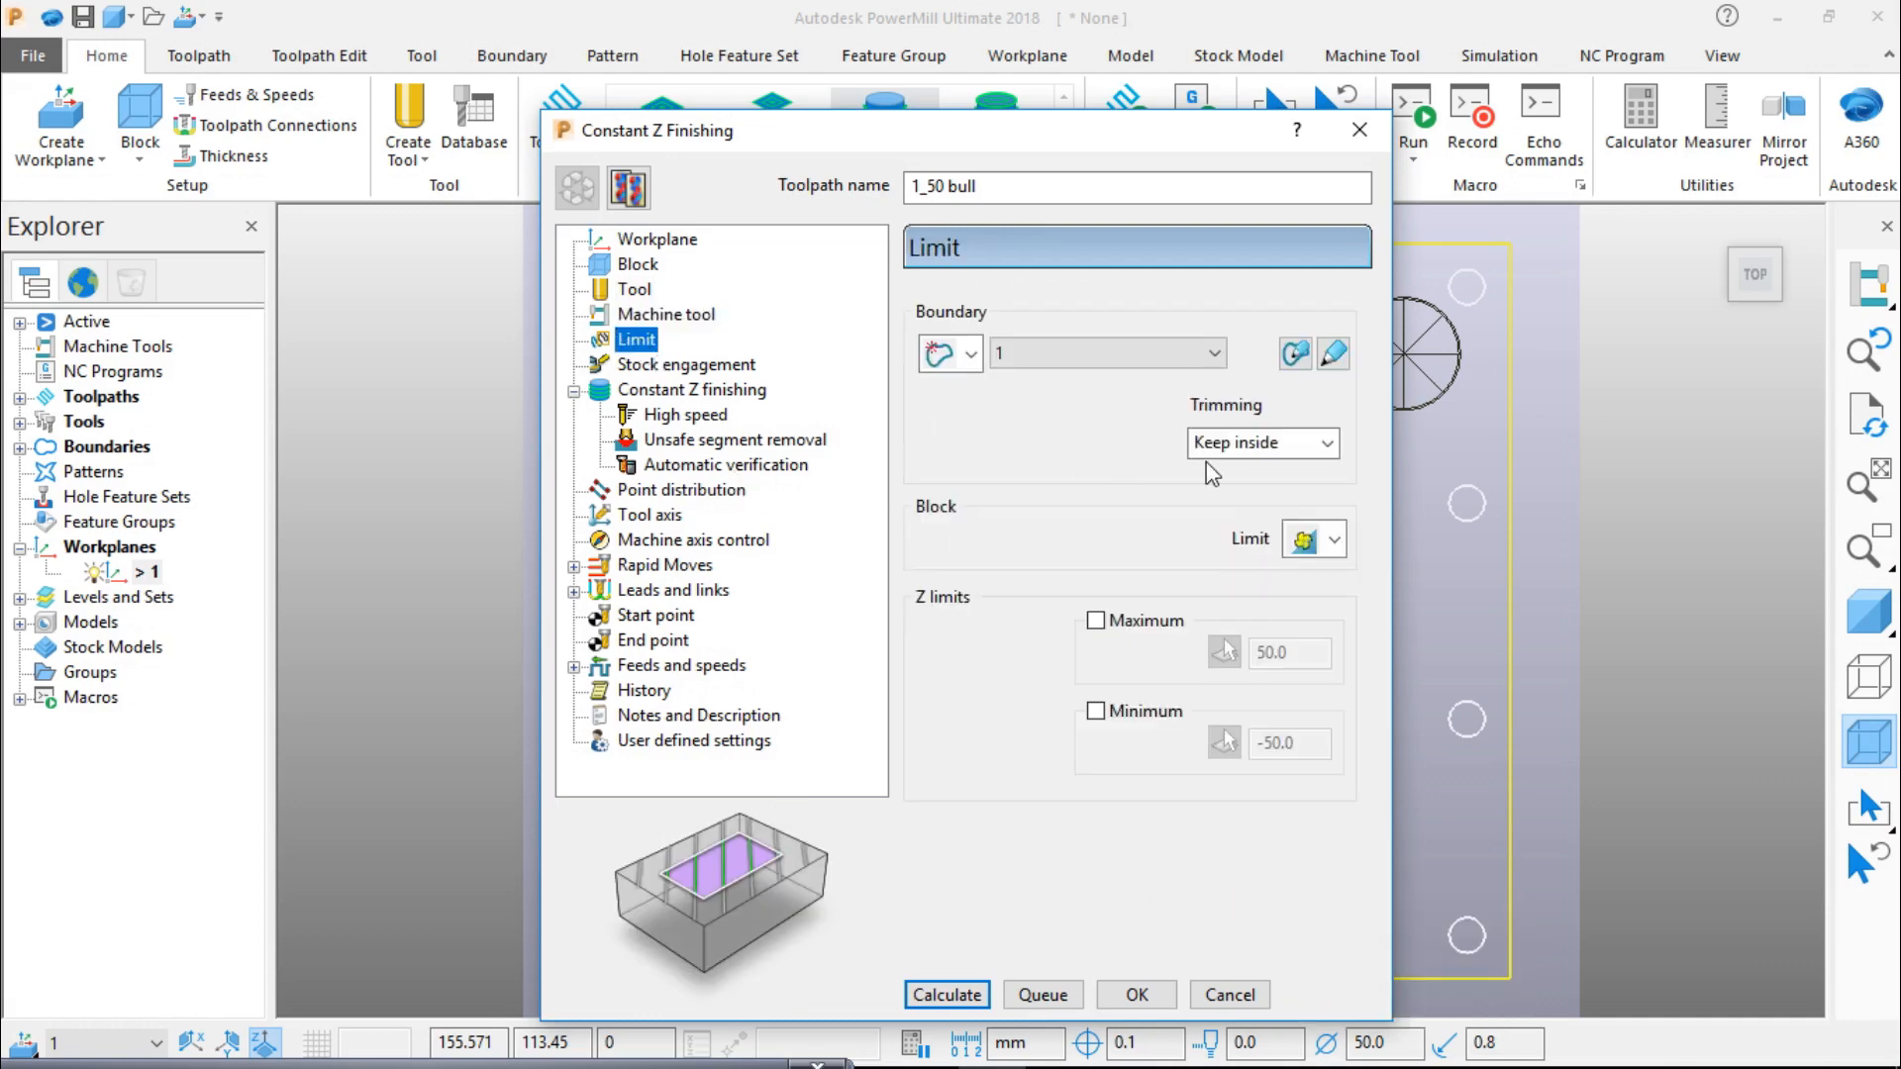
{"action": "left_click", "coordinate": [1318, 447]}
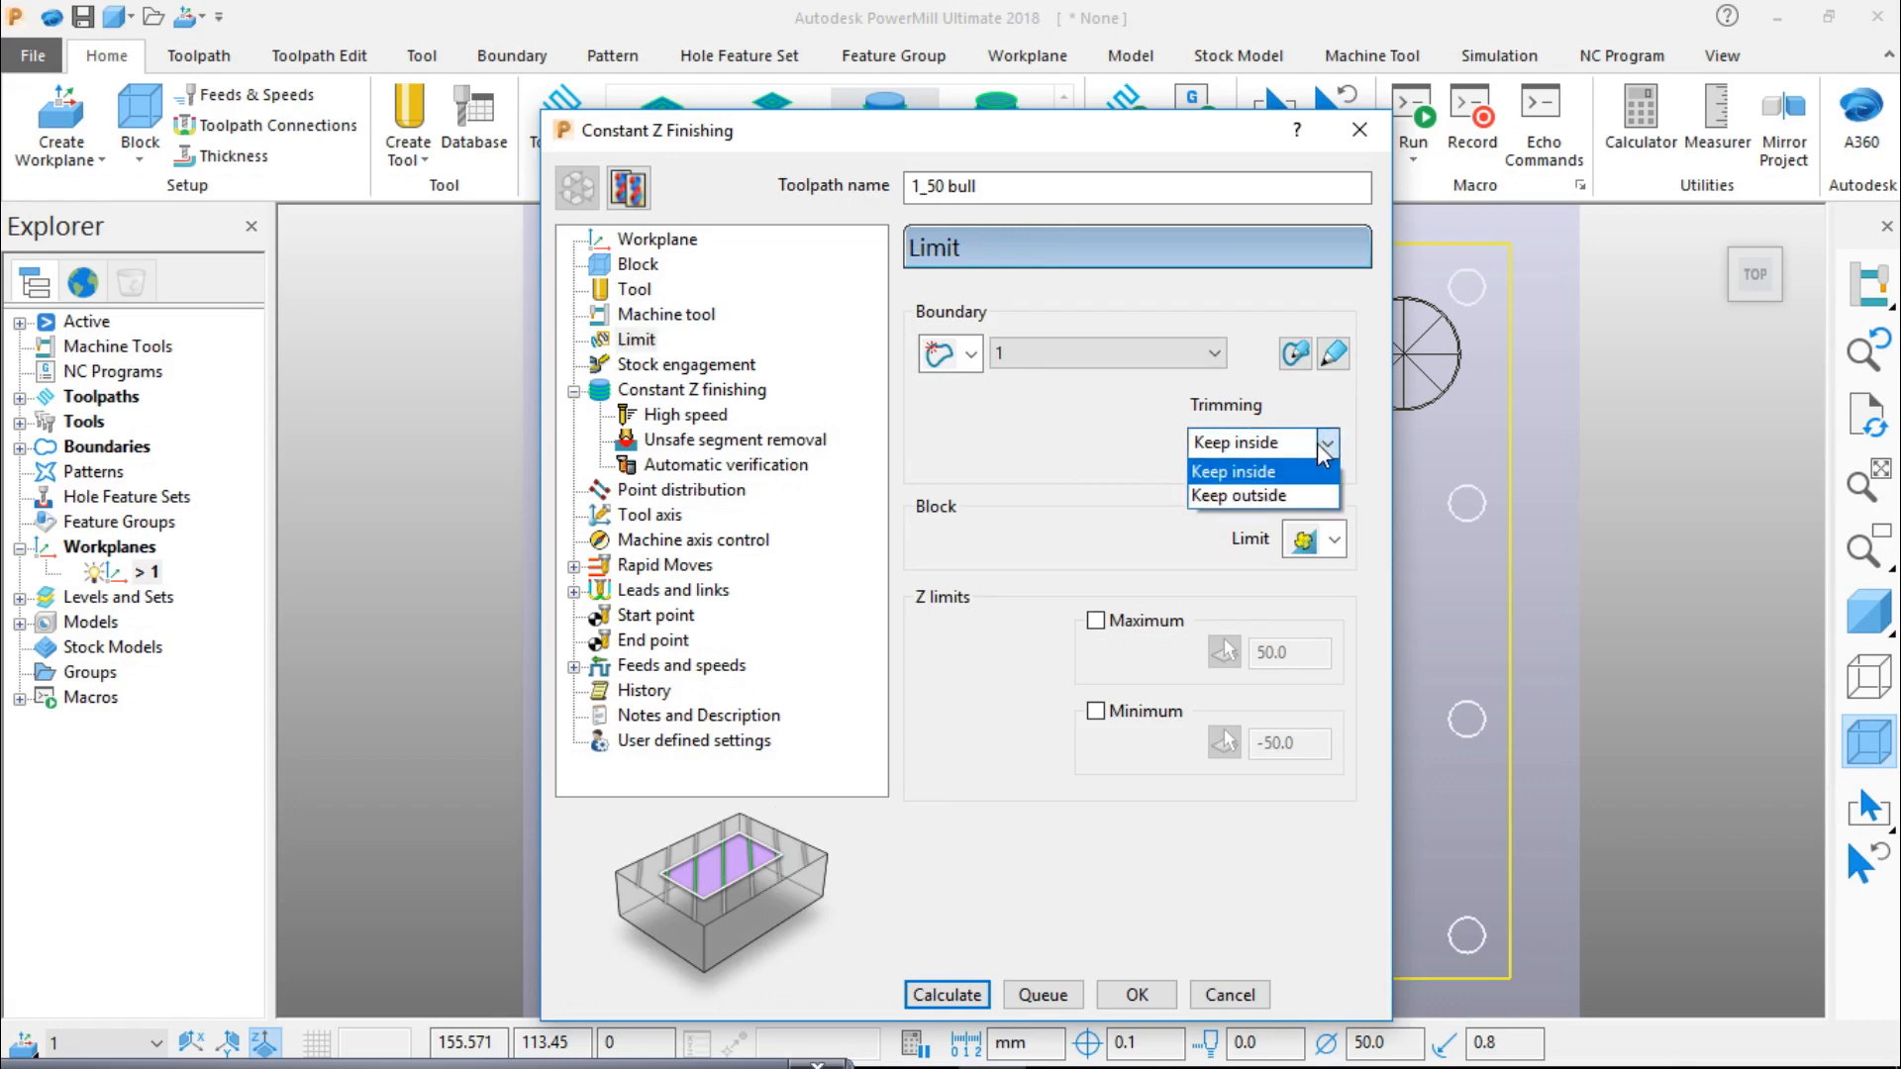
{"action": "left_click", "coordinate": [1273, 495]}
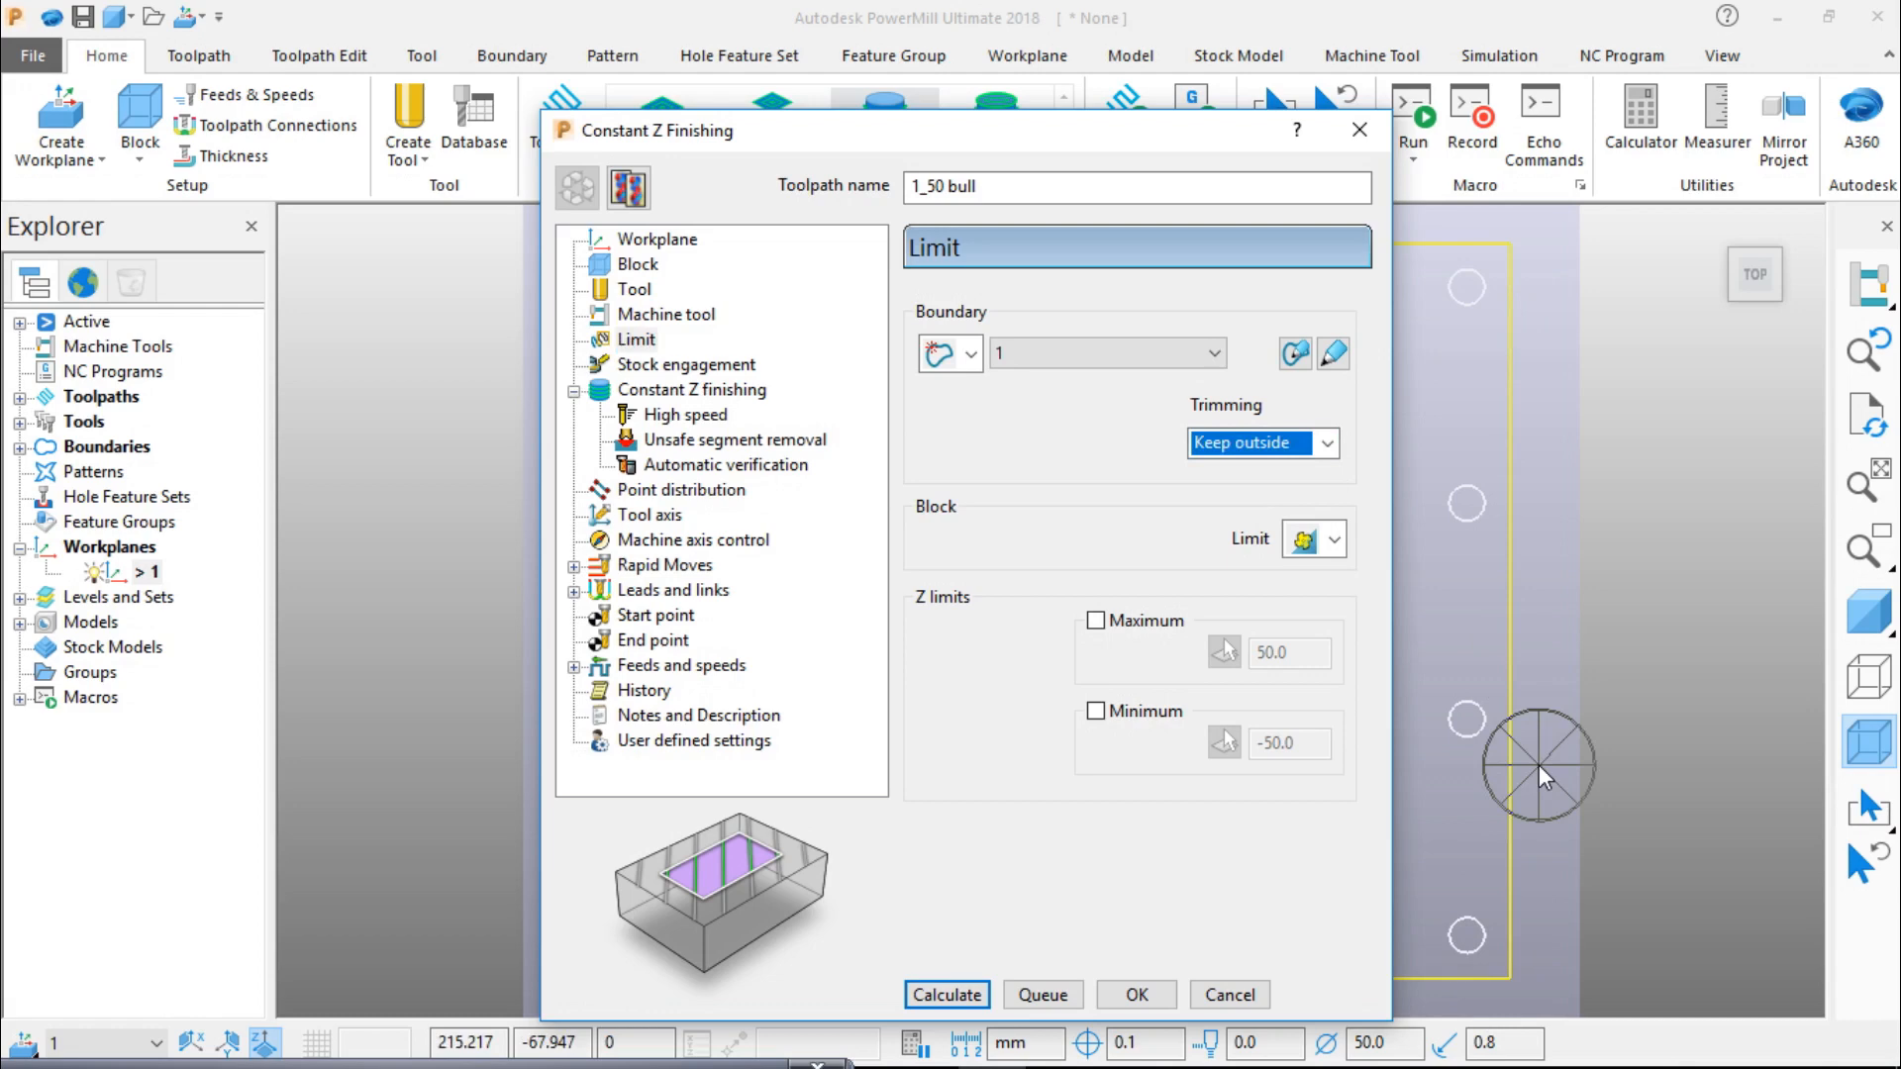
Step: Turn on the Spiral option for Constant Z finishing and set the cut direction to Any
{"action": "left_click", "coordinate": [642, 366]}
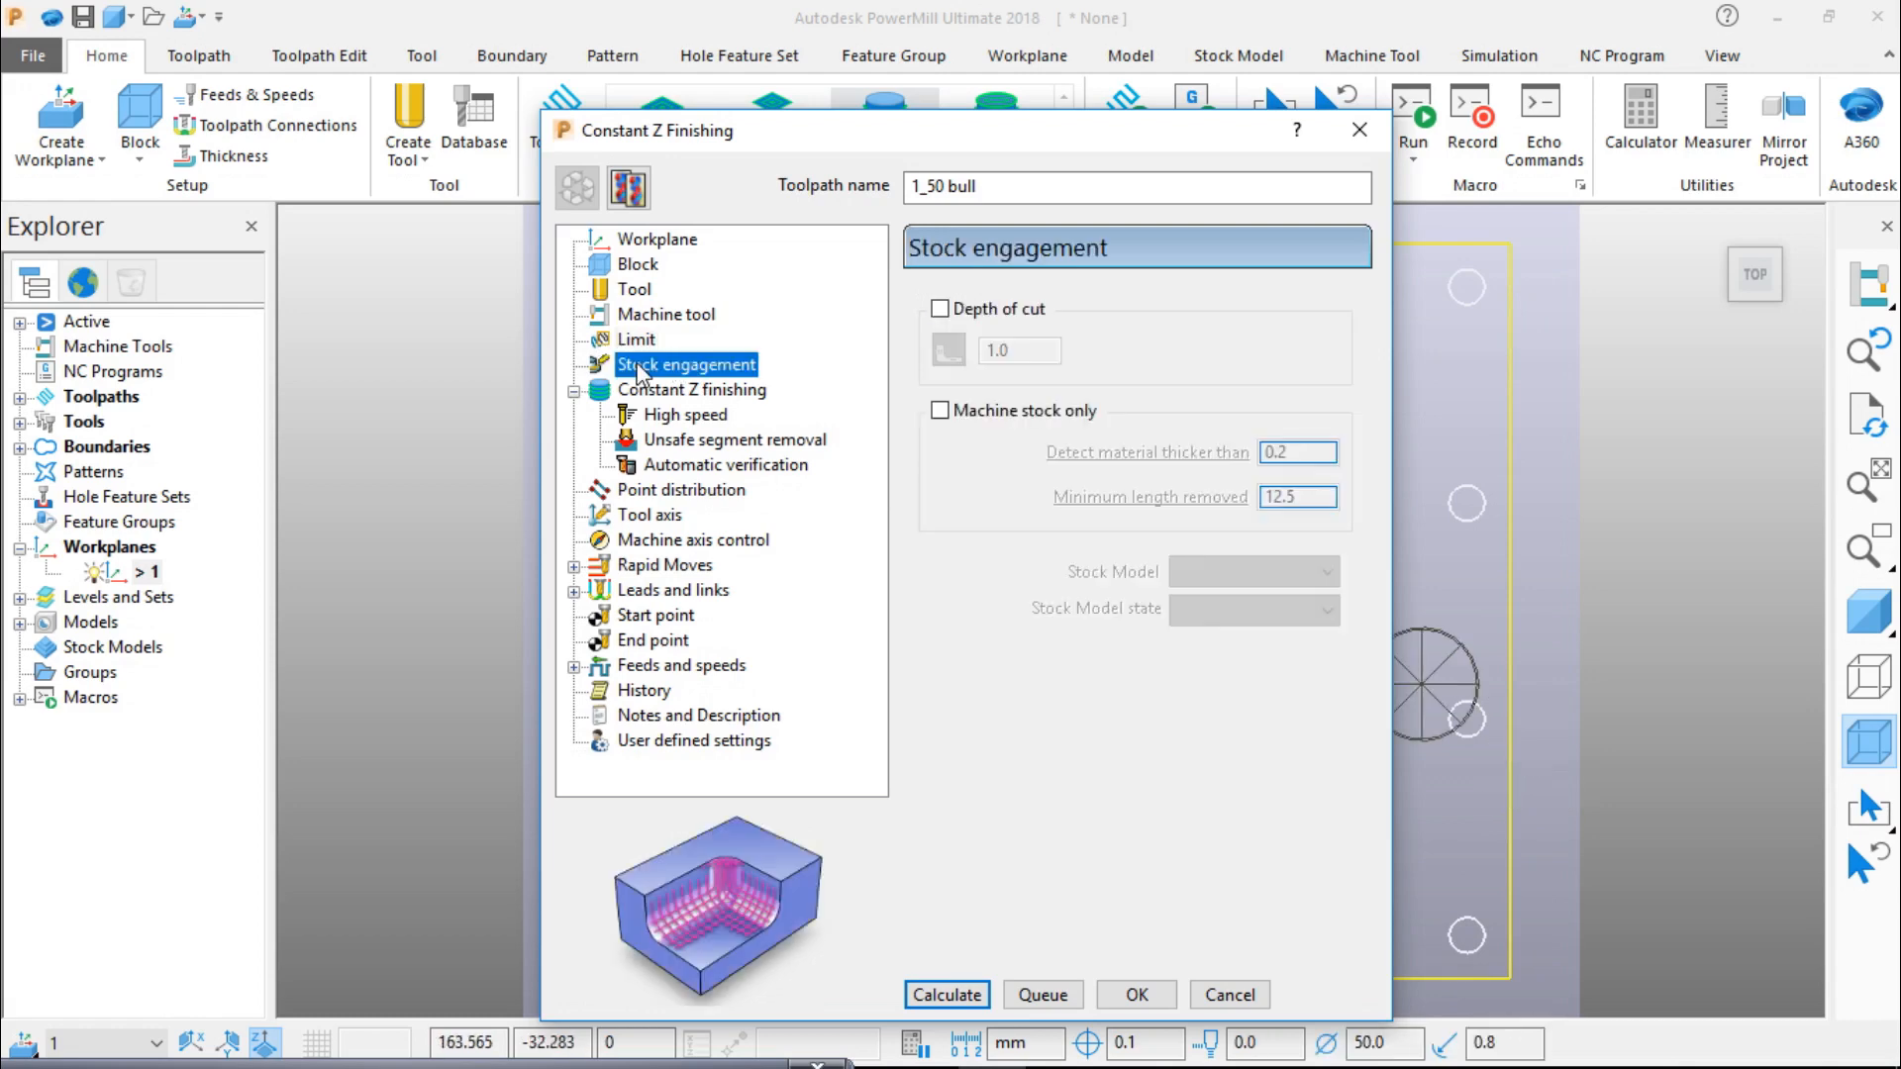
{"action": "left_click", "coordinate": [735, 391]}
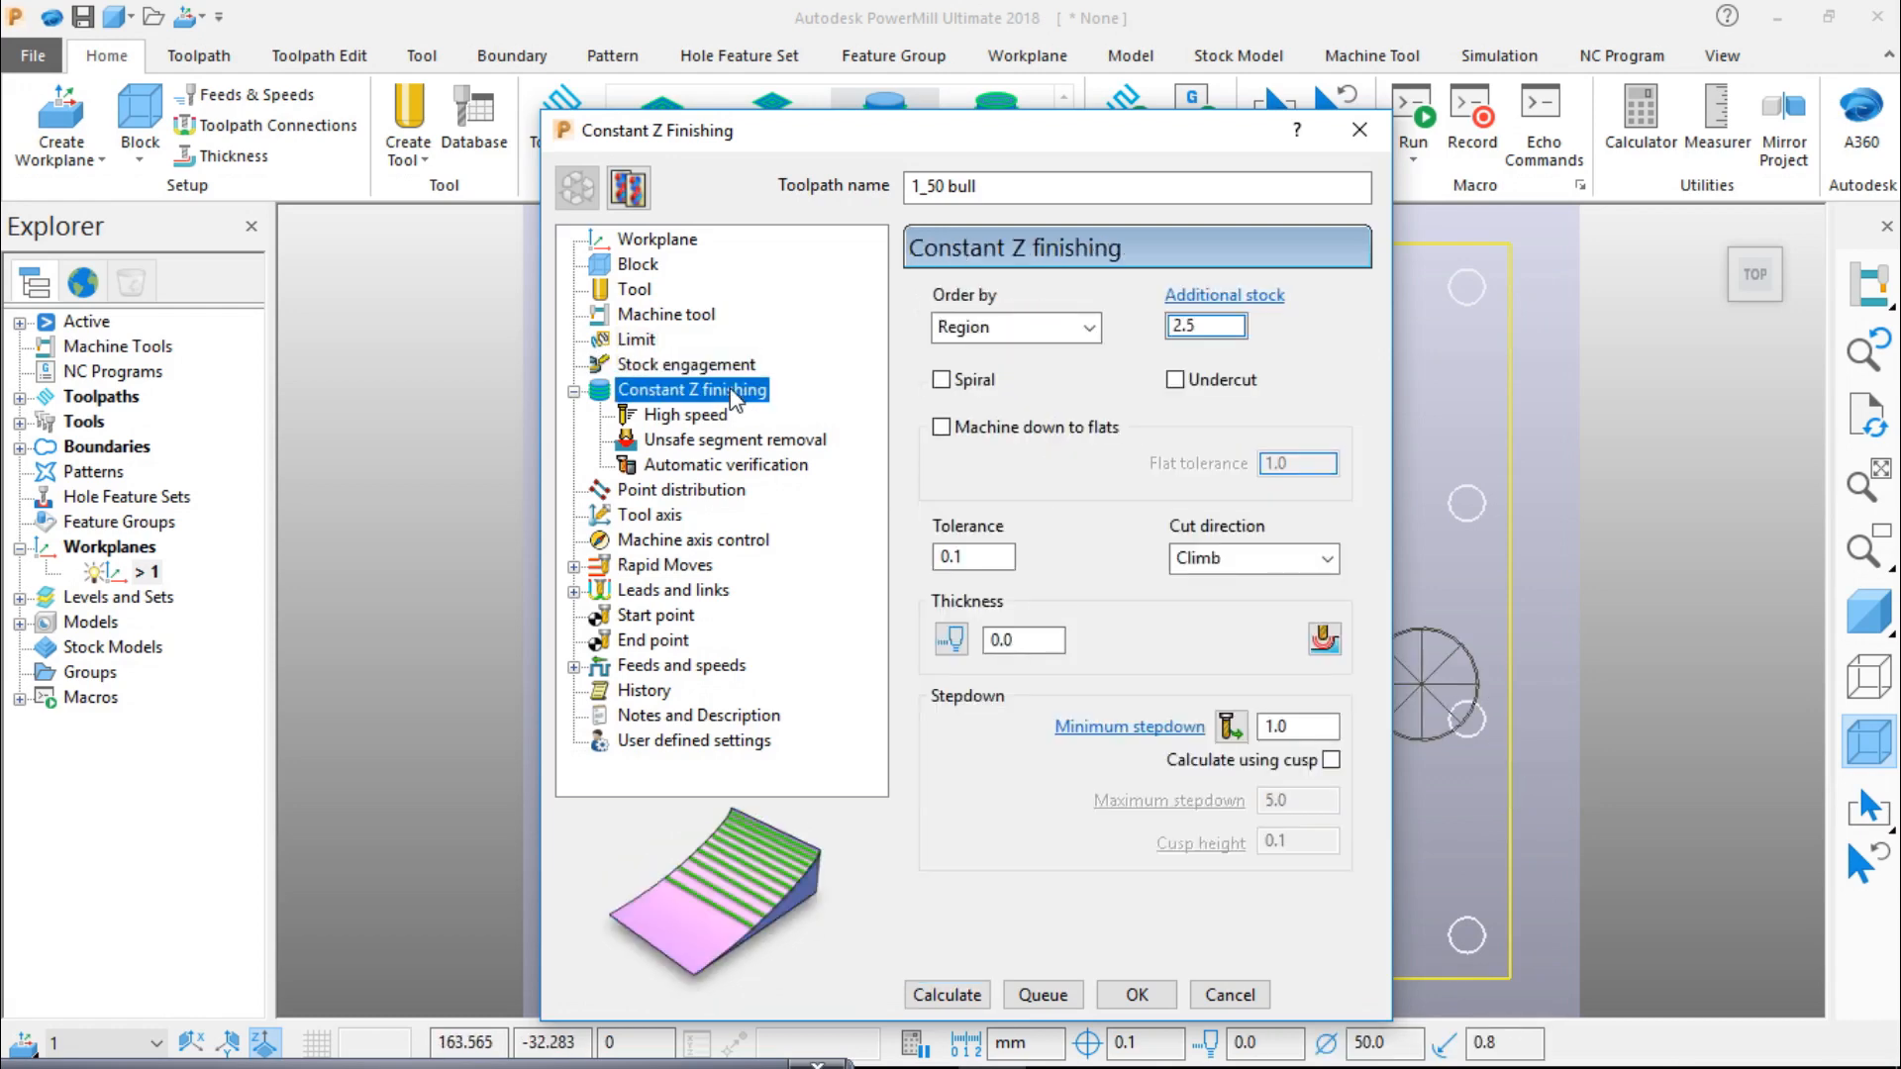
{"action": "left_click", "coordinate": [943, 382]}
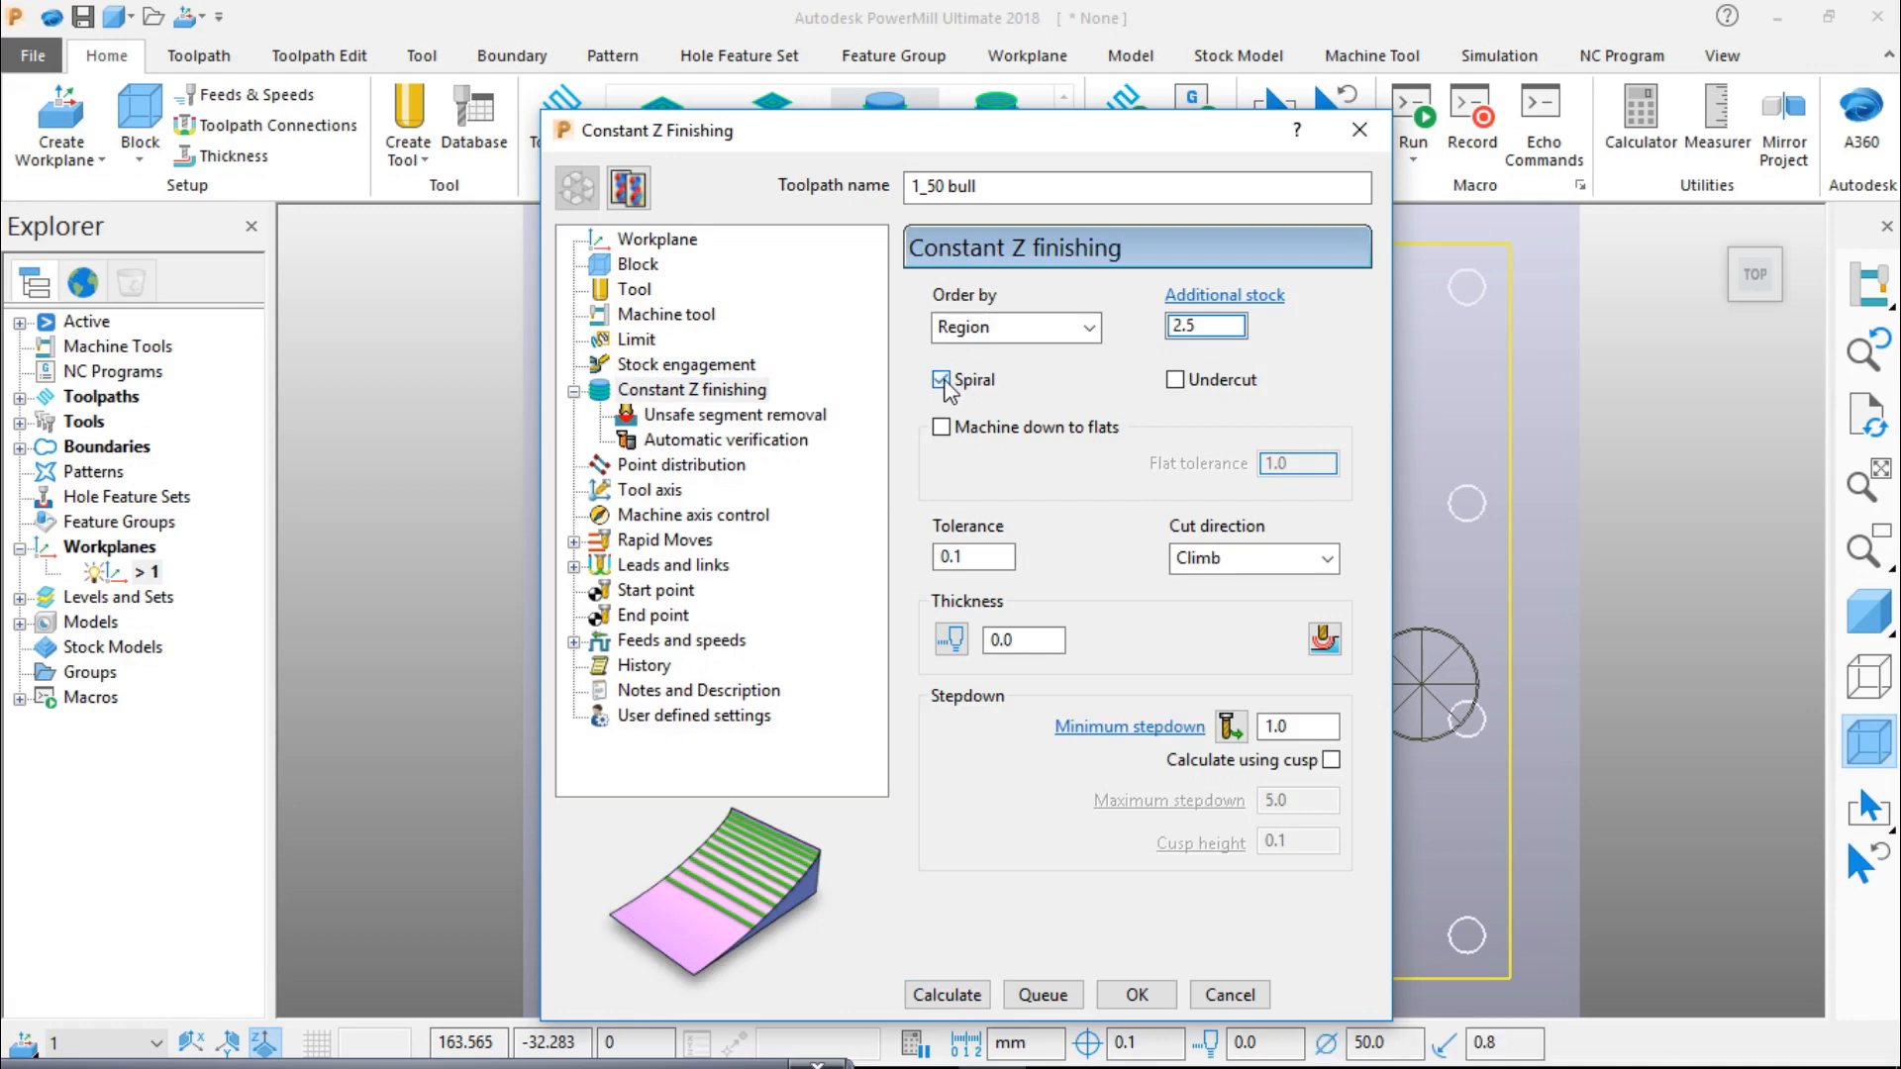
{"action": "left_click", "coordinate": [1252, 559]}
{"action": "left_click", "coordinate": [1188, 638]}
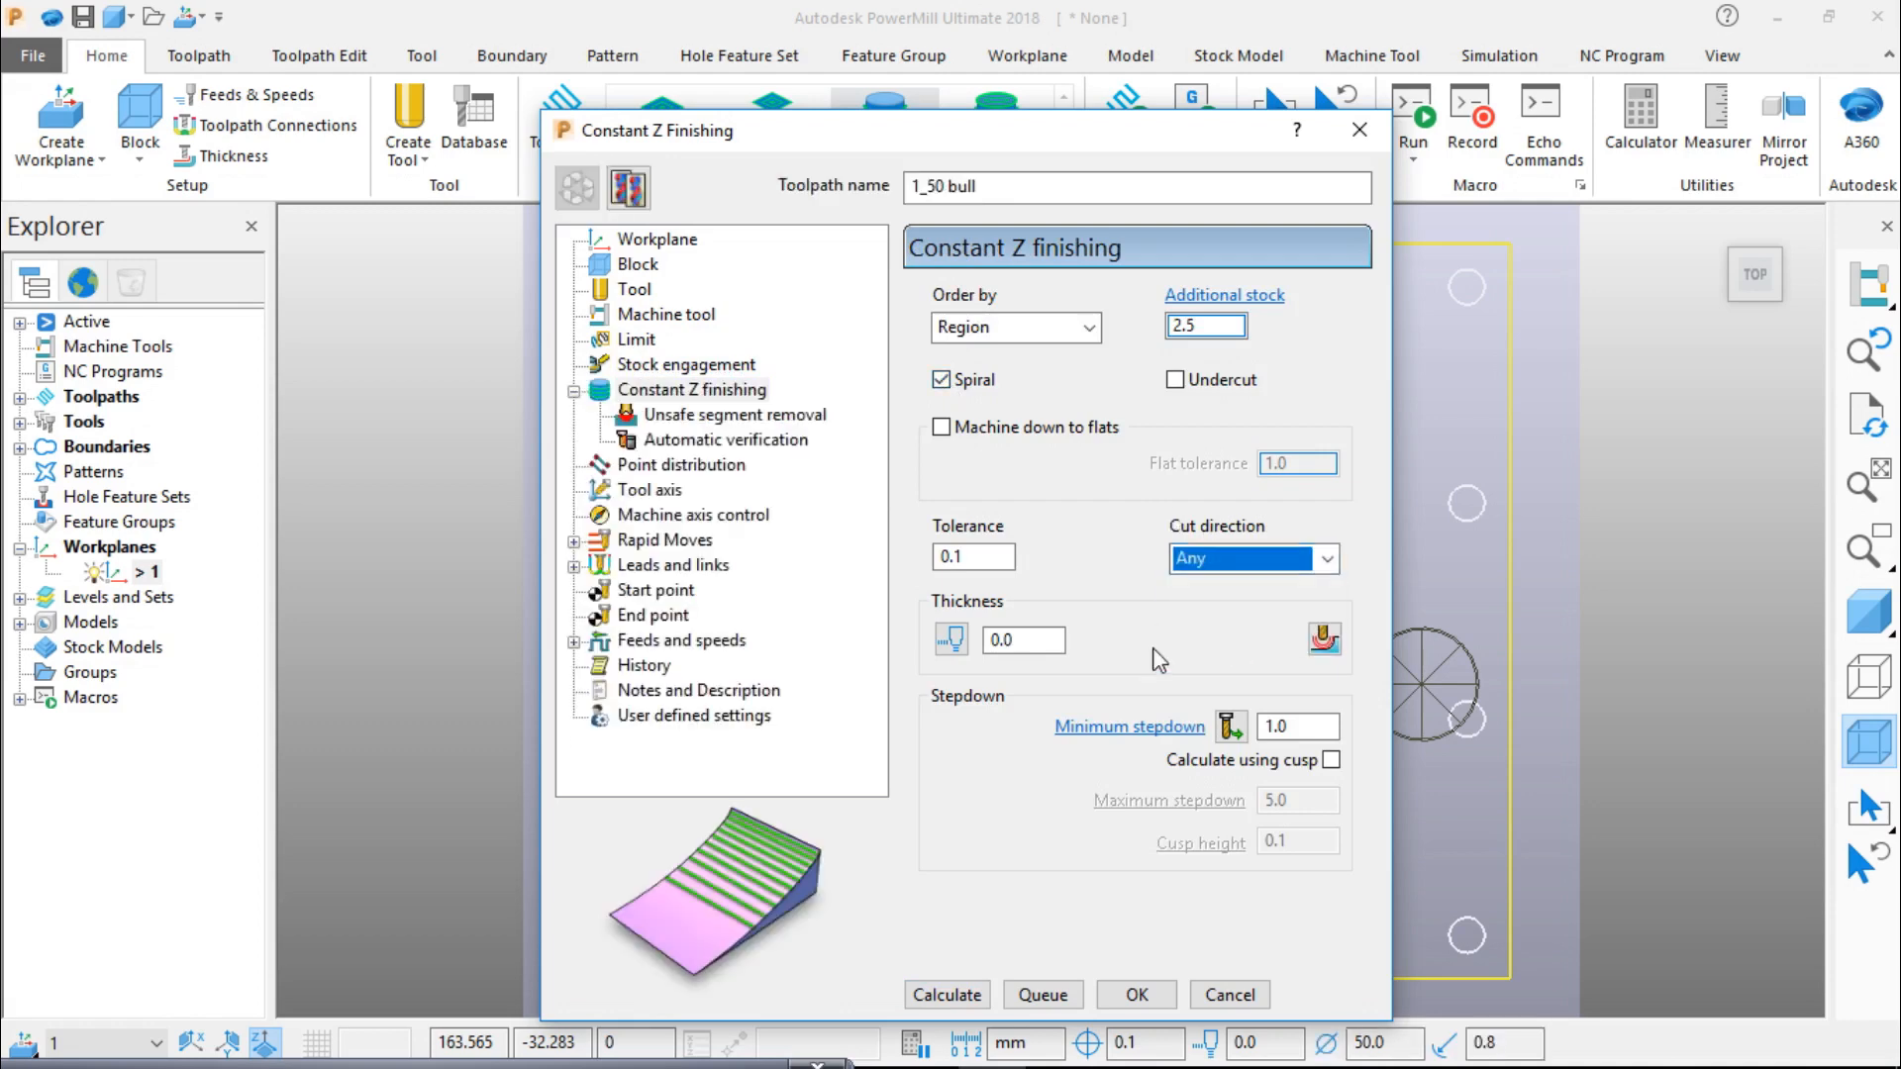
Step: Set the Constant Z finishing tolerance to 0.01
{"action": "left_click", "coordinate": [985, 560]}
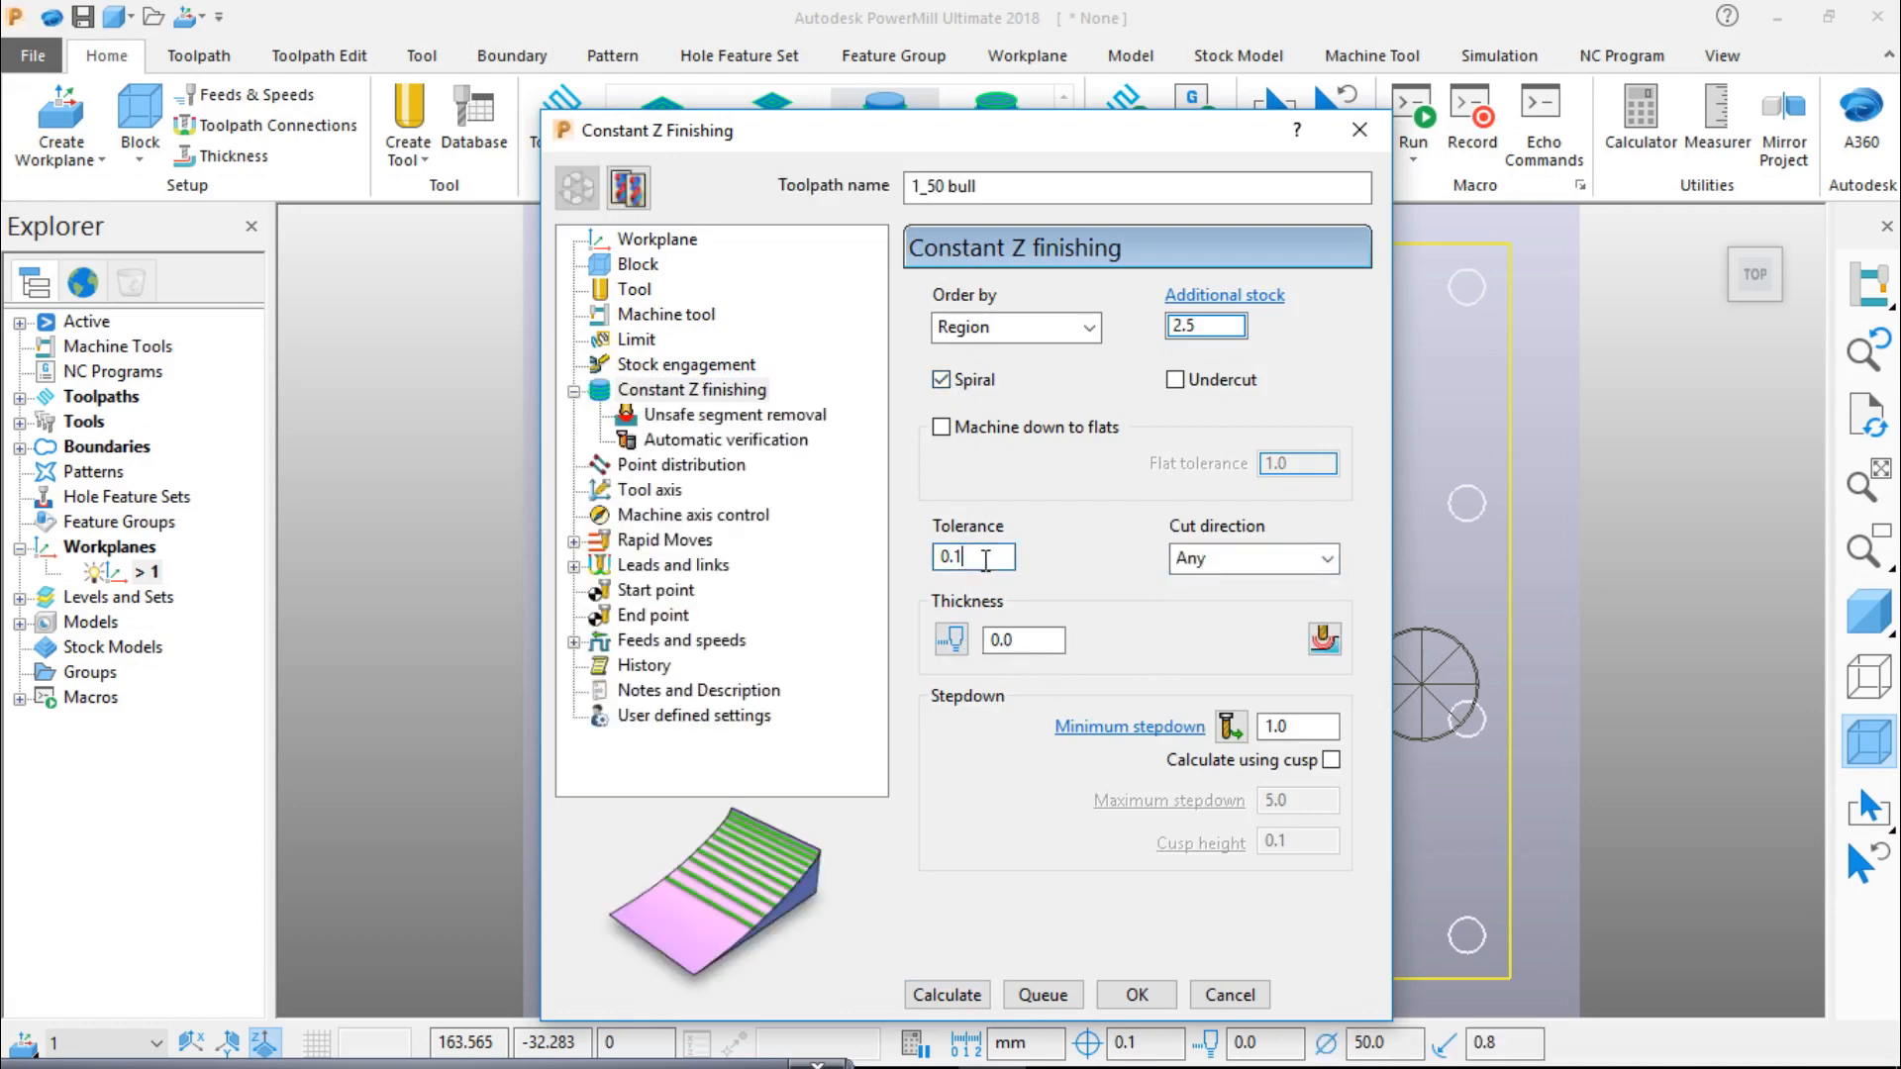
{"action": "type", "text": "00"}
{"action": "left_click_drag", "start_coordinate": [1001, 568], "coordinate": [894, 560]}
{"action": "type", "text": ".01"}
Step: Separate the radial and axial thickness, shade the model, and set the radial thickness to 0.3
{"action": "left_click", "coordinate": [950, 639]}
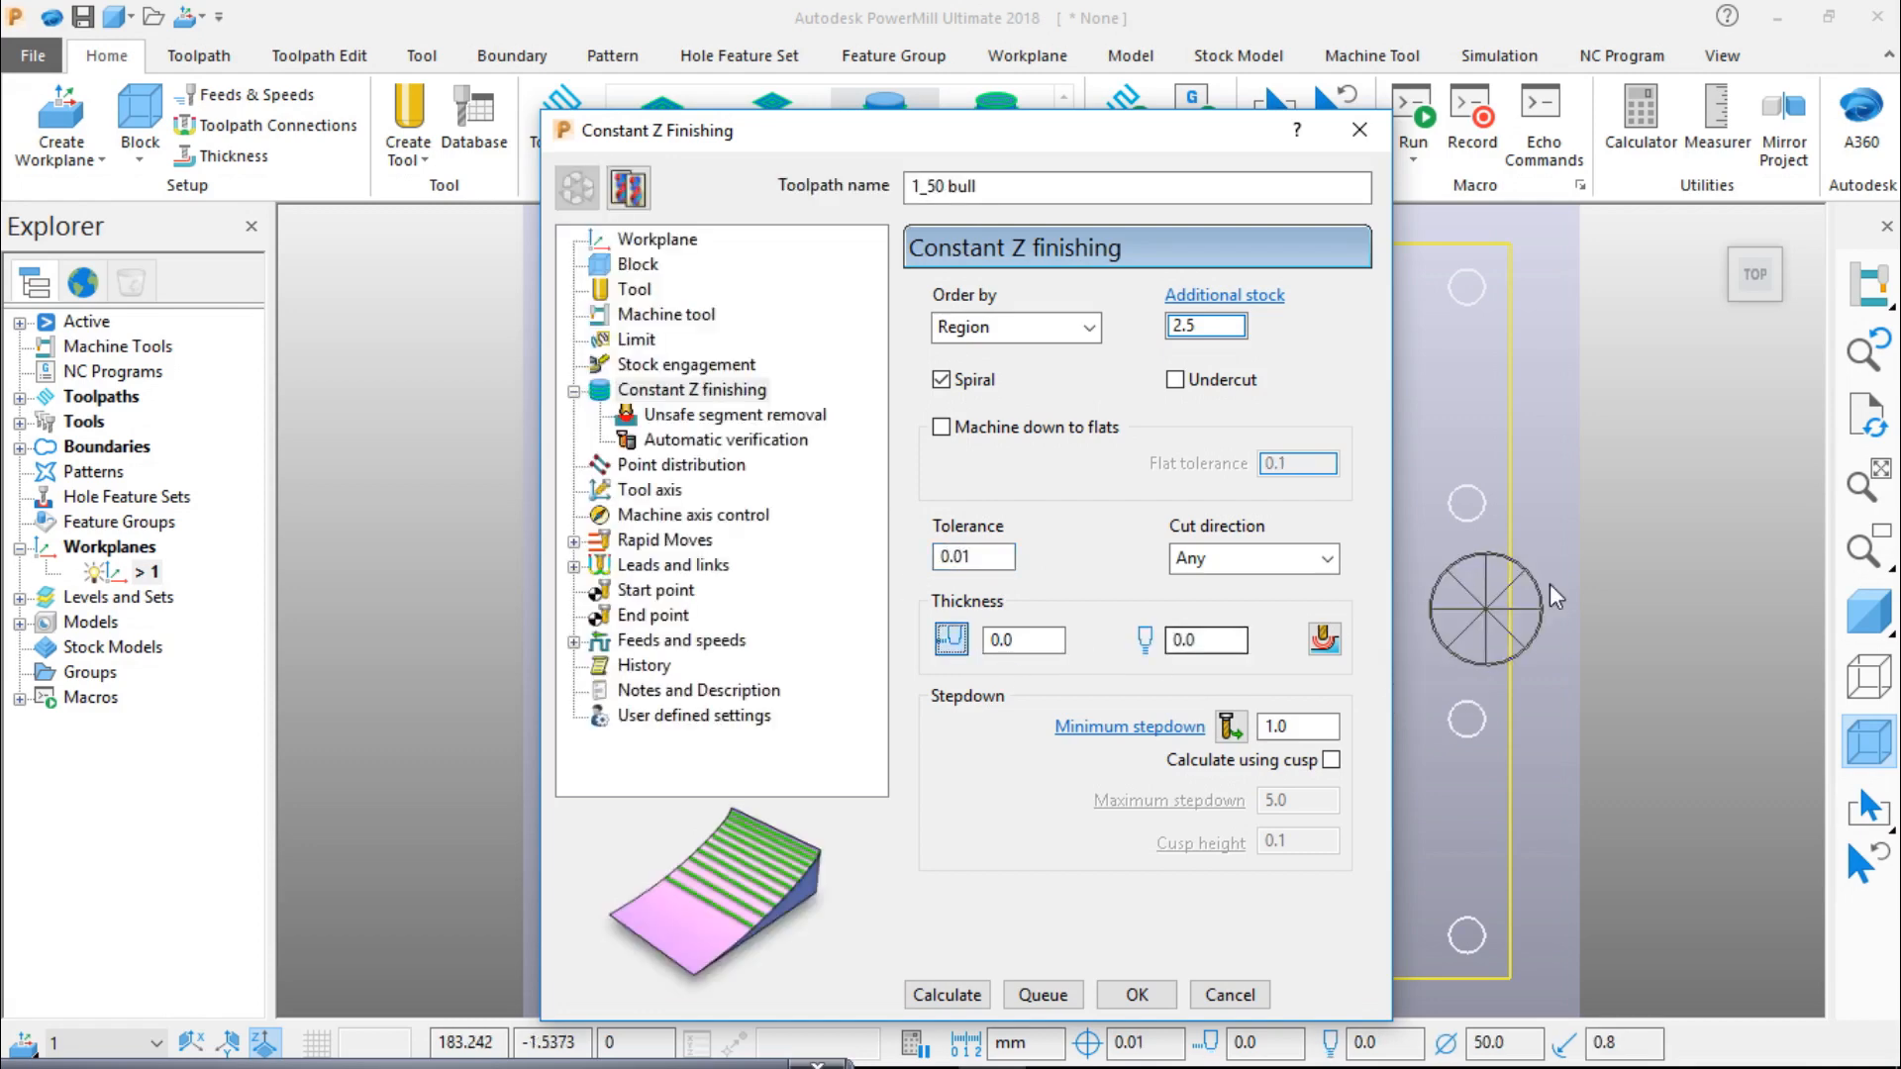
{"action": "left_click", "coordinate": [1876, 621]}
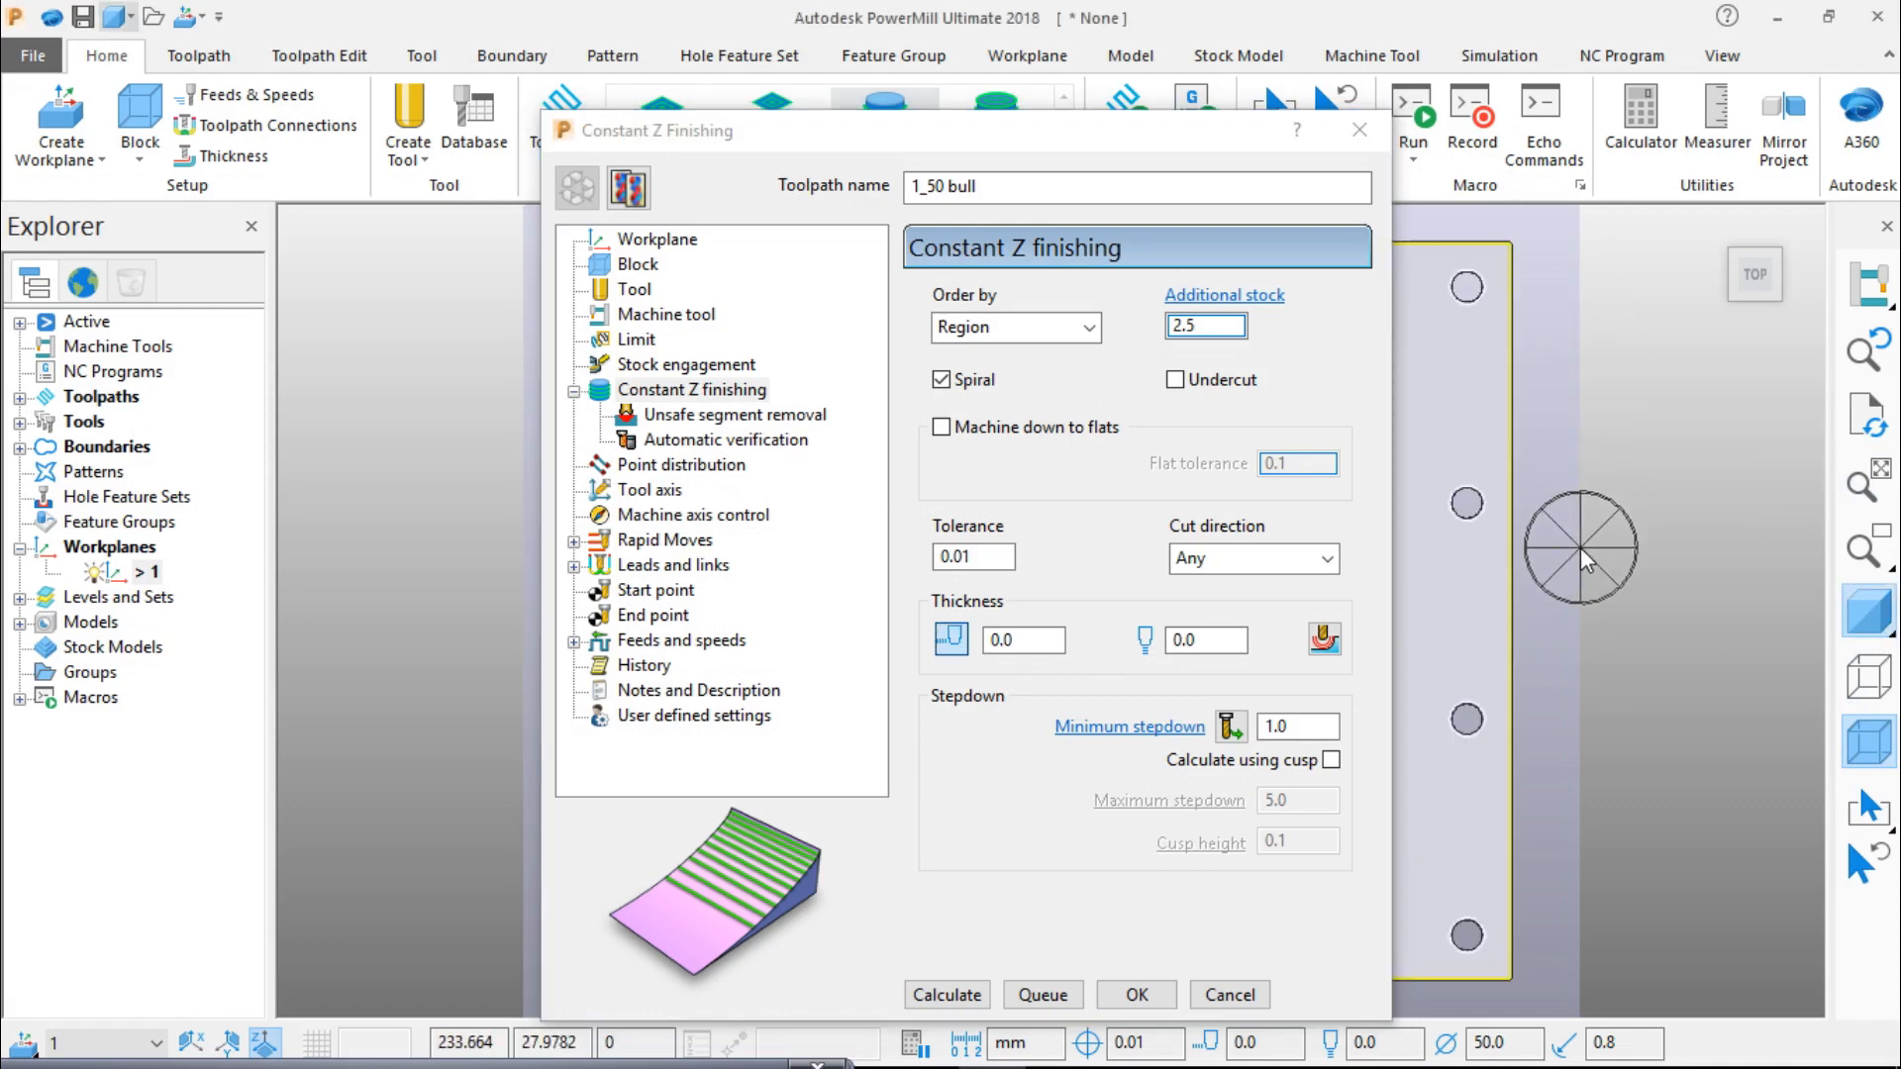
{"action": "left_click", "coordinate": [1224, 637]}
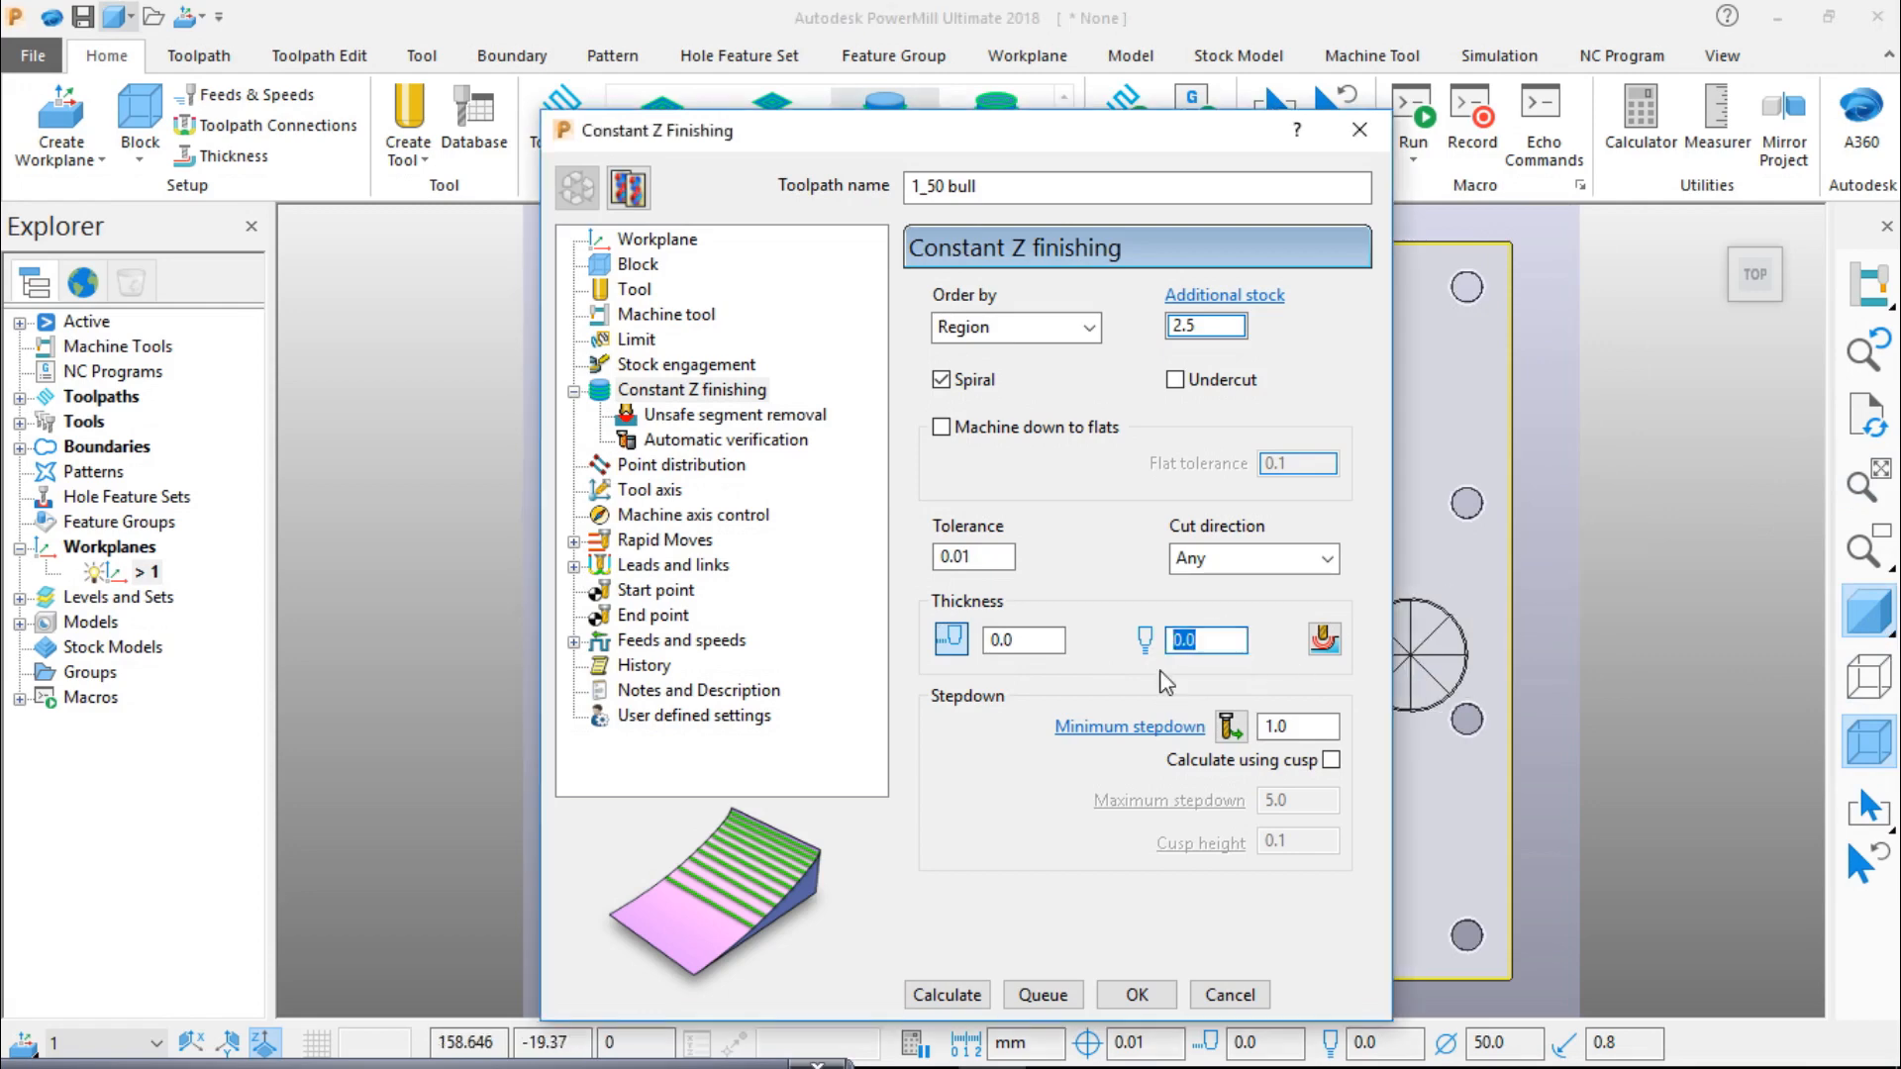
{"action": "left_click", "coordinate": [1036, 639]}
{"action": "key", "text": "BackSpace"}
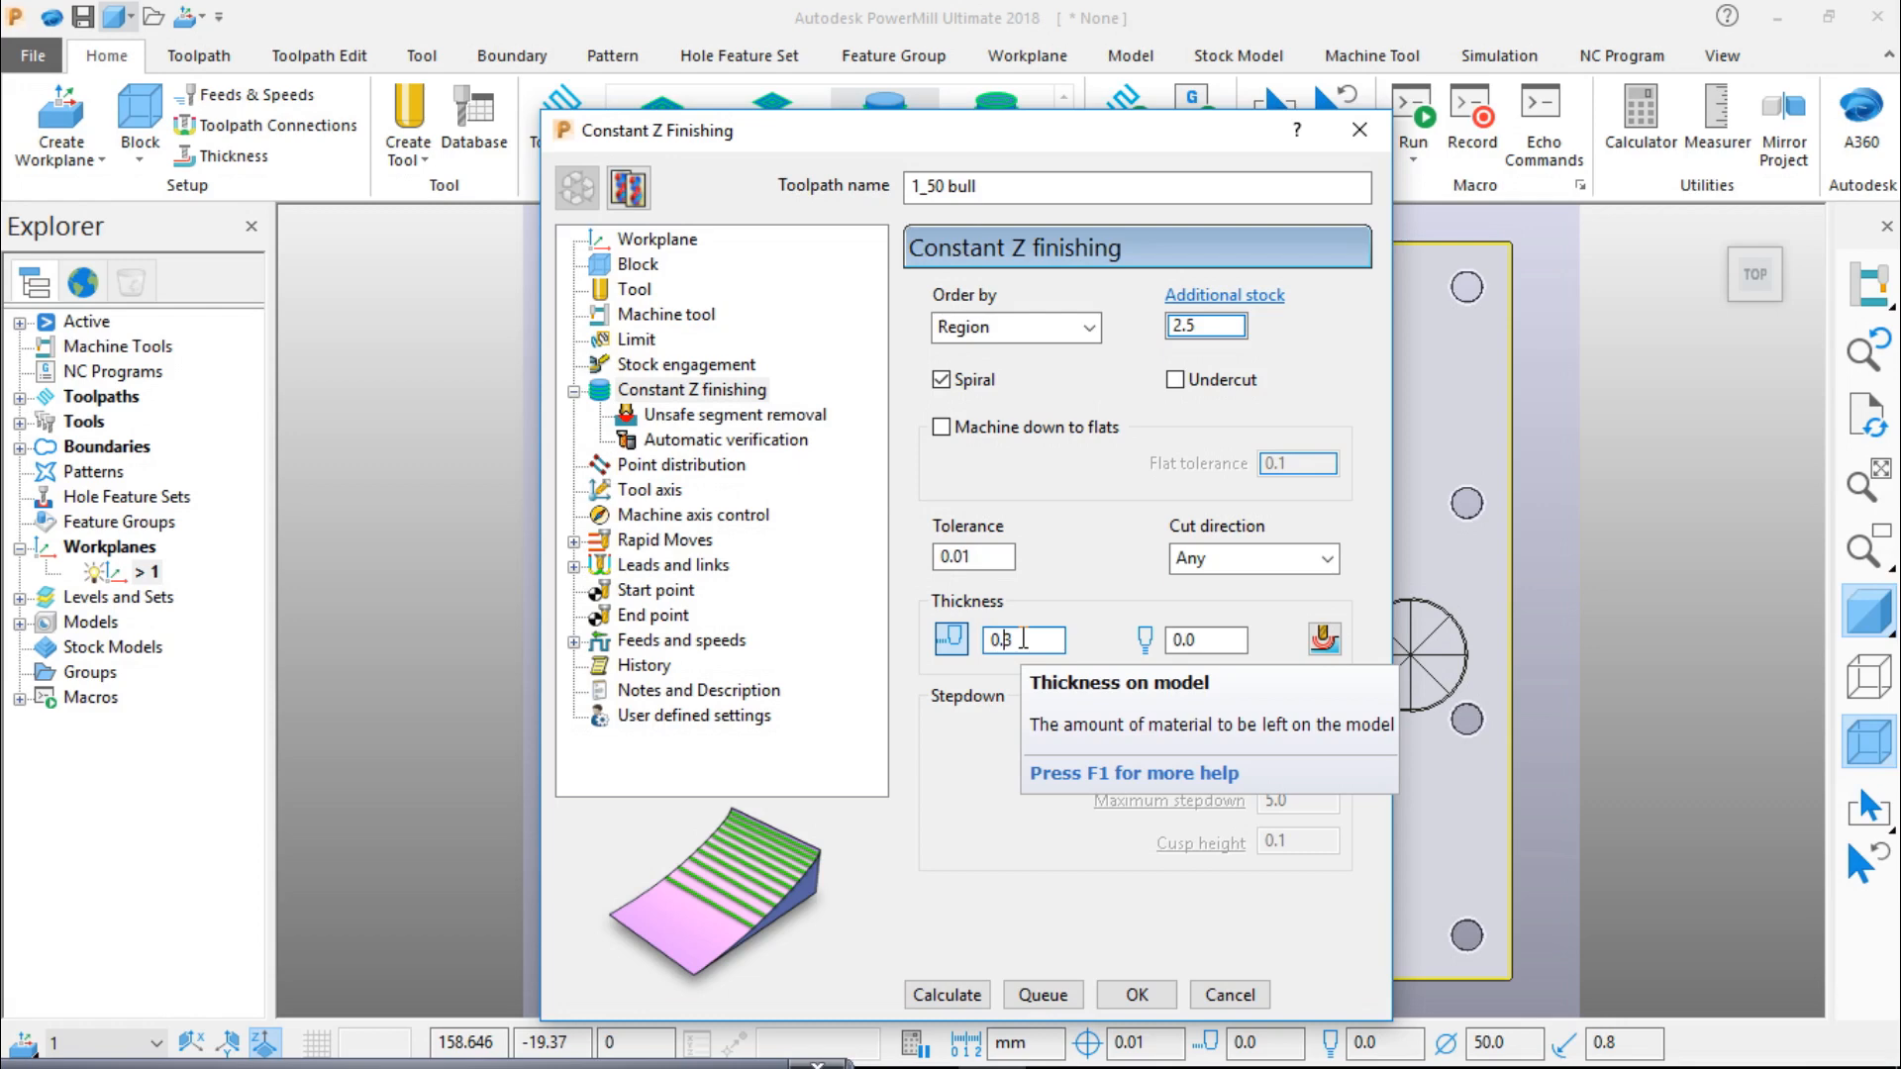
{"action": "left_click", "coordinate": [705, 441]}
{"action": "left_click", "coordinate": [704, 443]}
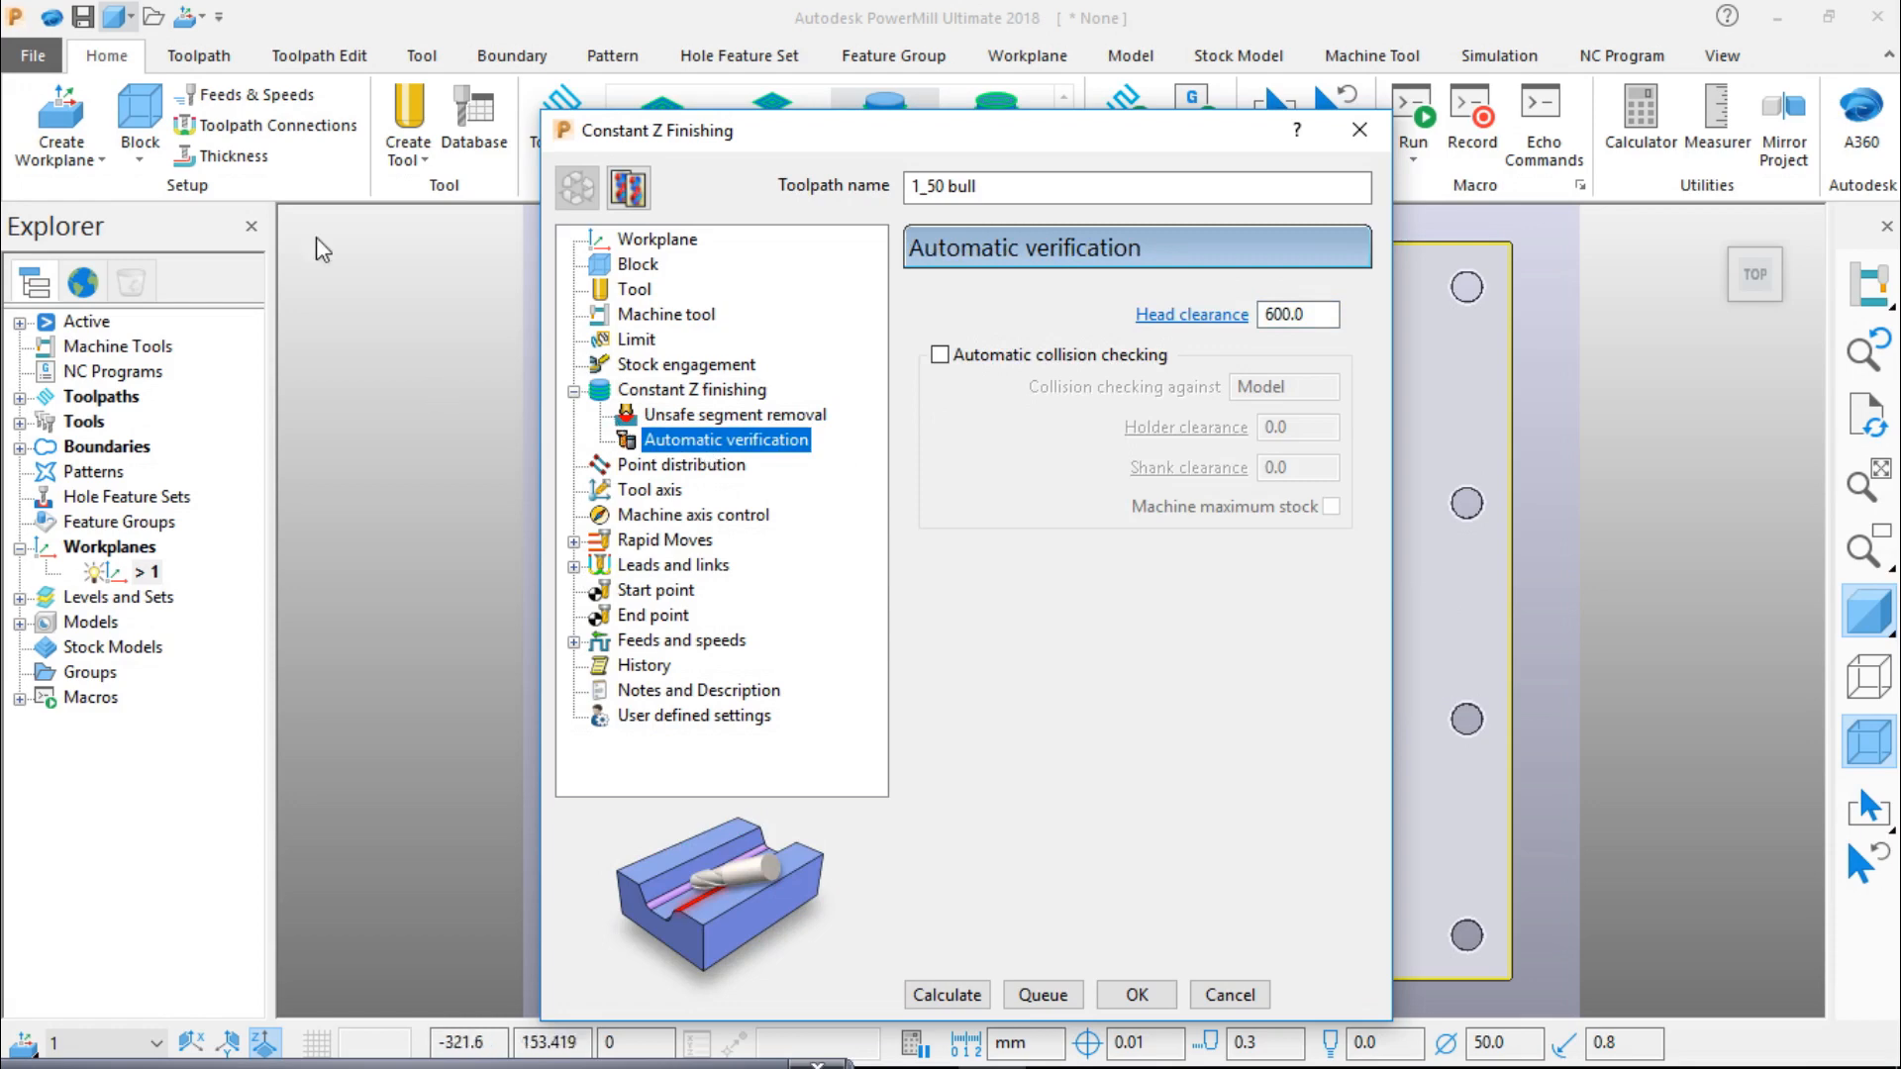
Step: Set the toolpath connections' safe area to workplane 1 with a plunge height of 2 and a rapid height of 3
{"action": "left_click", "coordinate": [287, 126]}
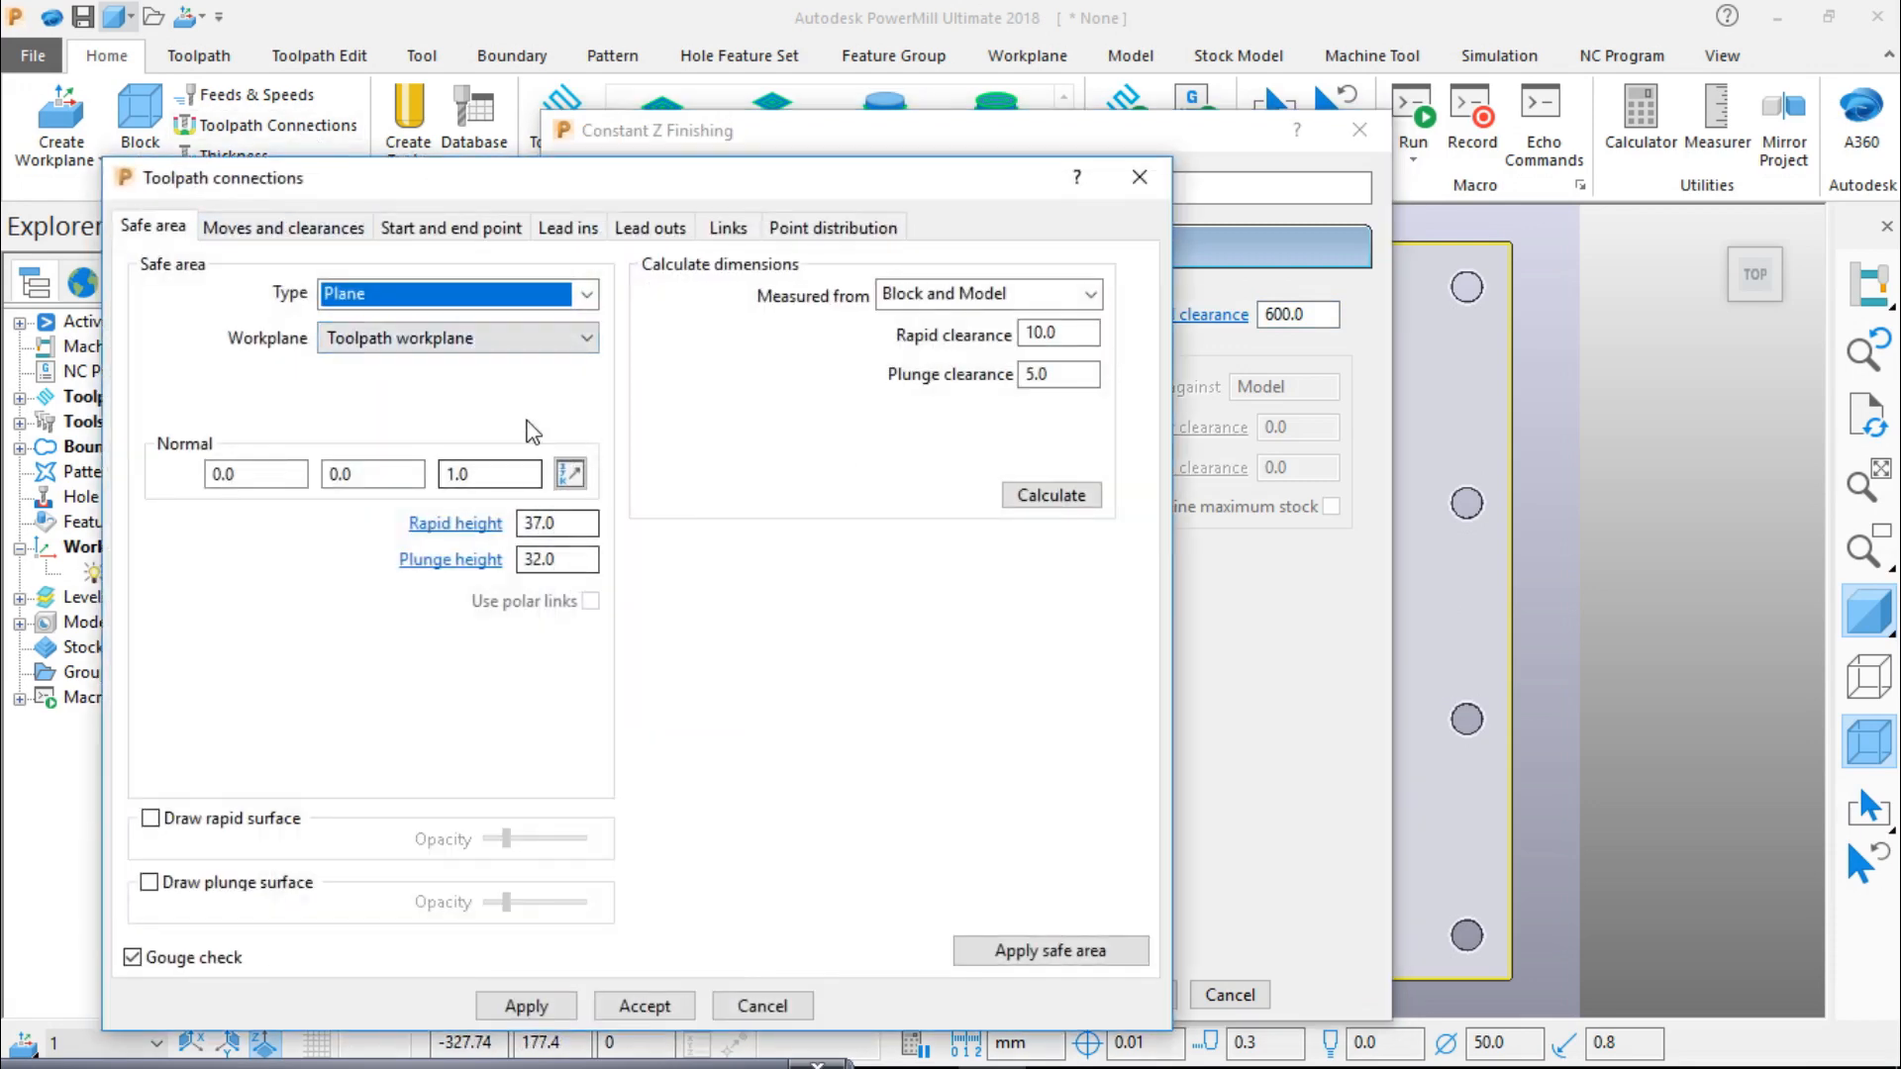
{"action": "left_click", "coordinate": [540, 339]}
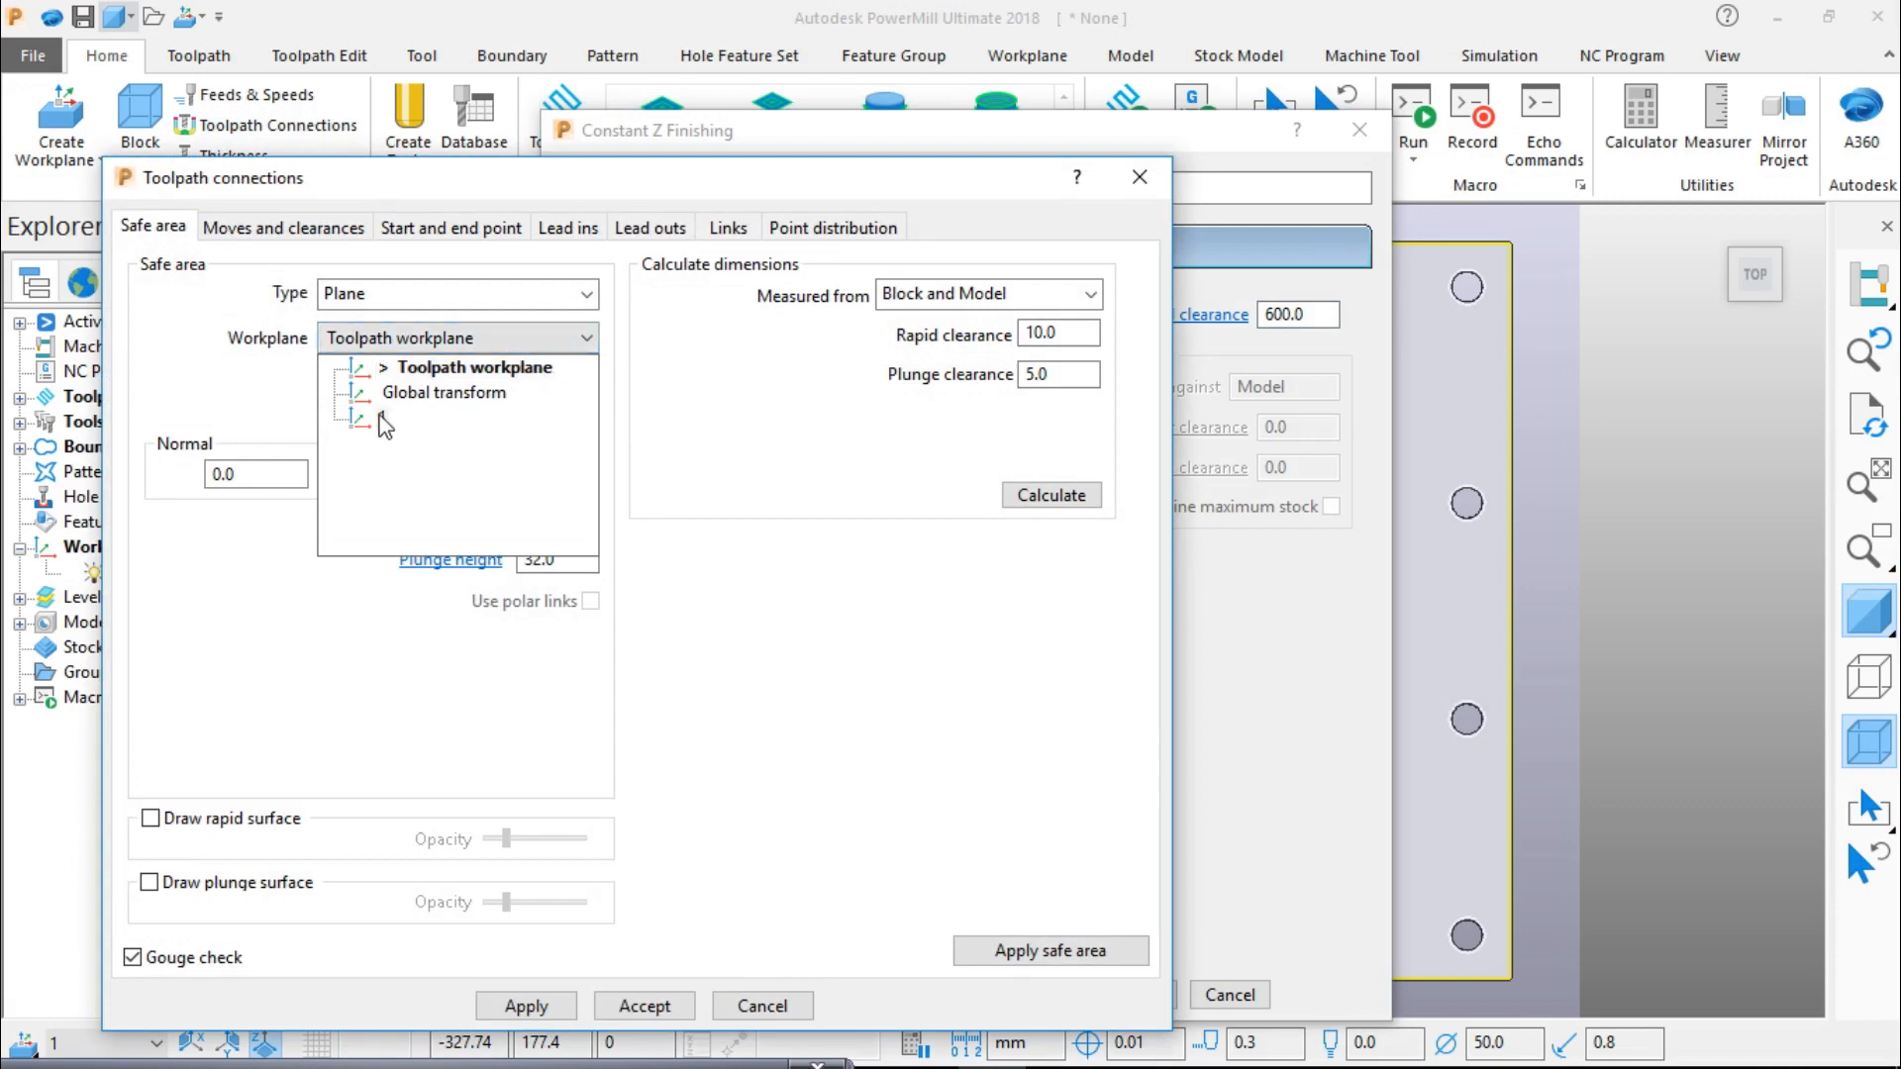
{"action": "left_click", "coordinate": [421, 418]}
{"action": "left_click", "coordinate": [571, 561]}
{"action": "left_click_drag", "start_coordinate": [571, 560], "coordinate": [462, 548]}
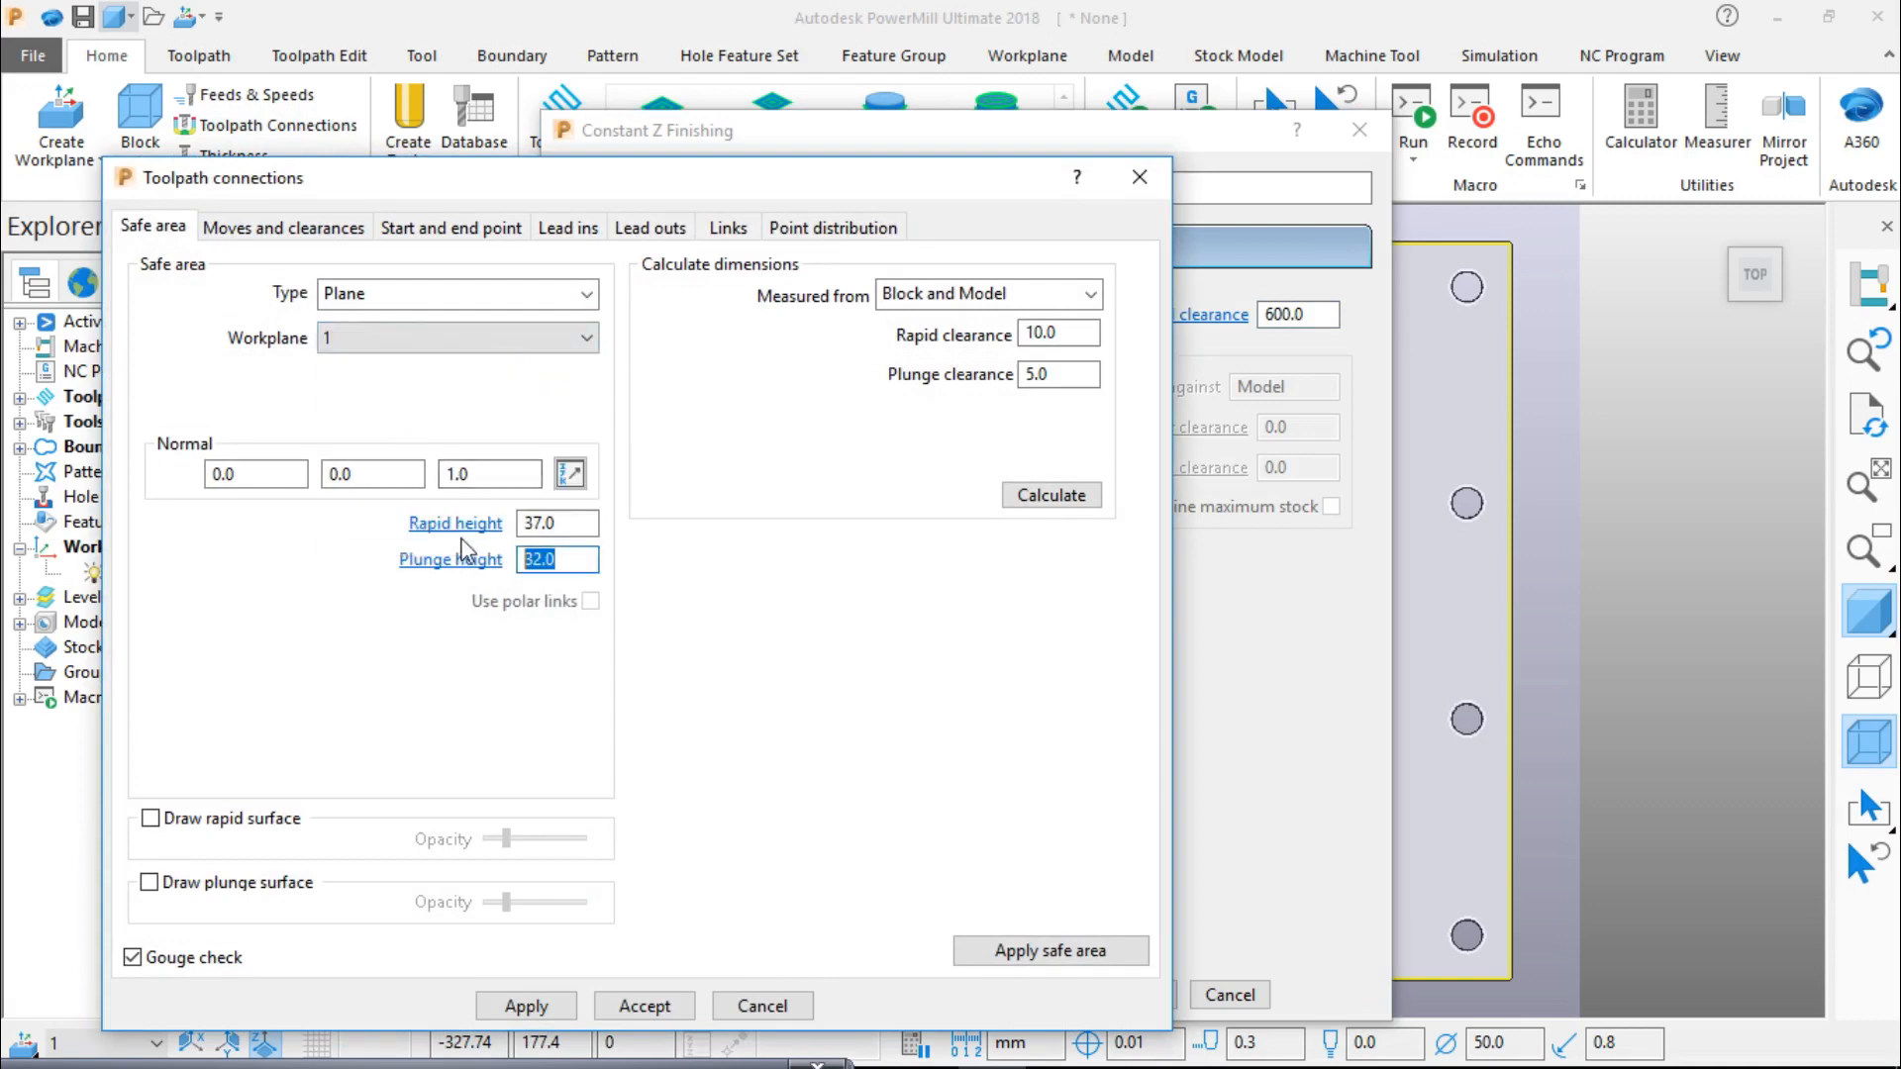
{"action": "type", "text": "2"}
{"action": "key", "text": "shift+Tab"}
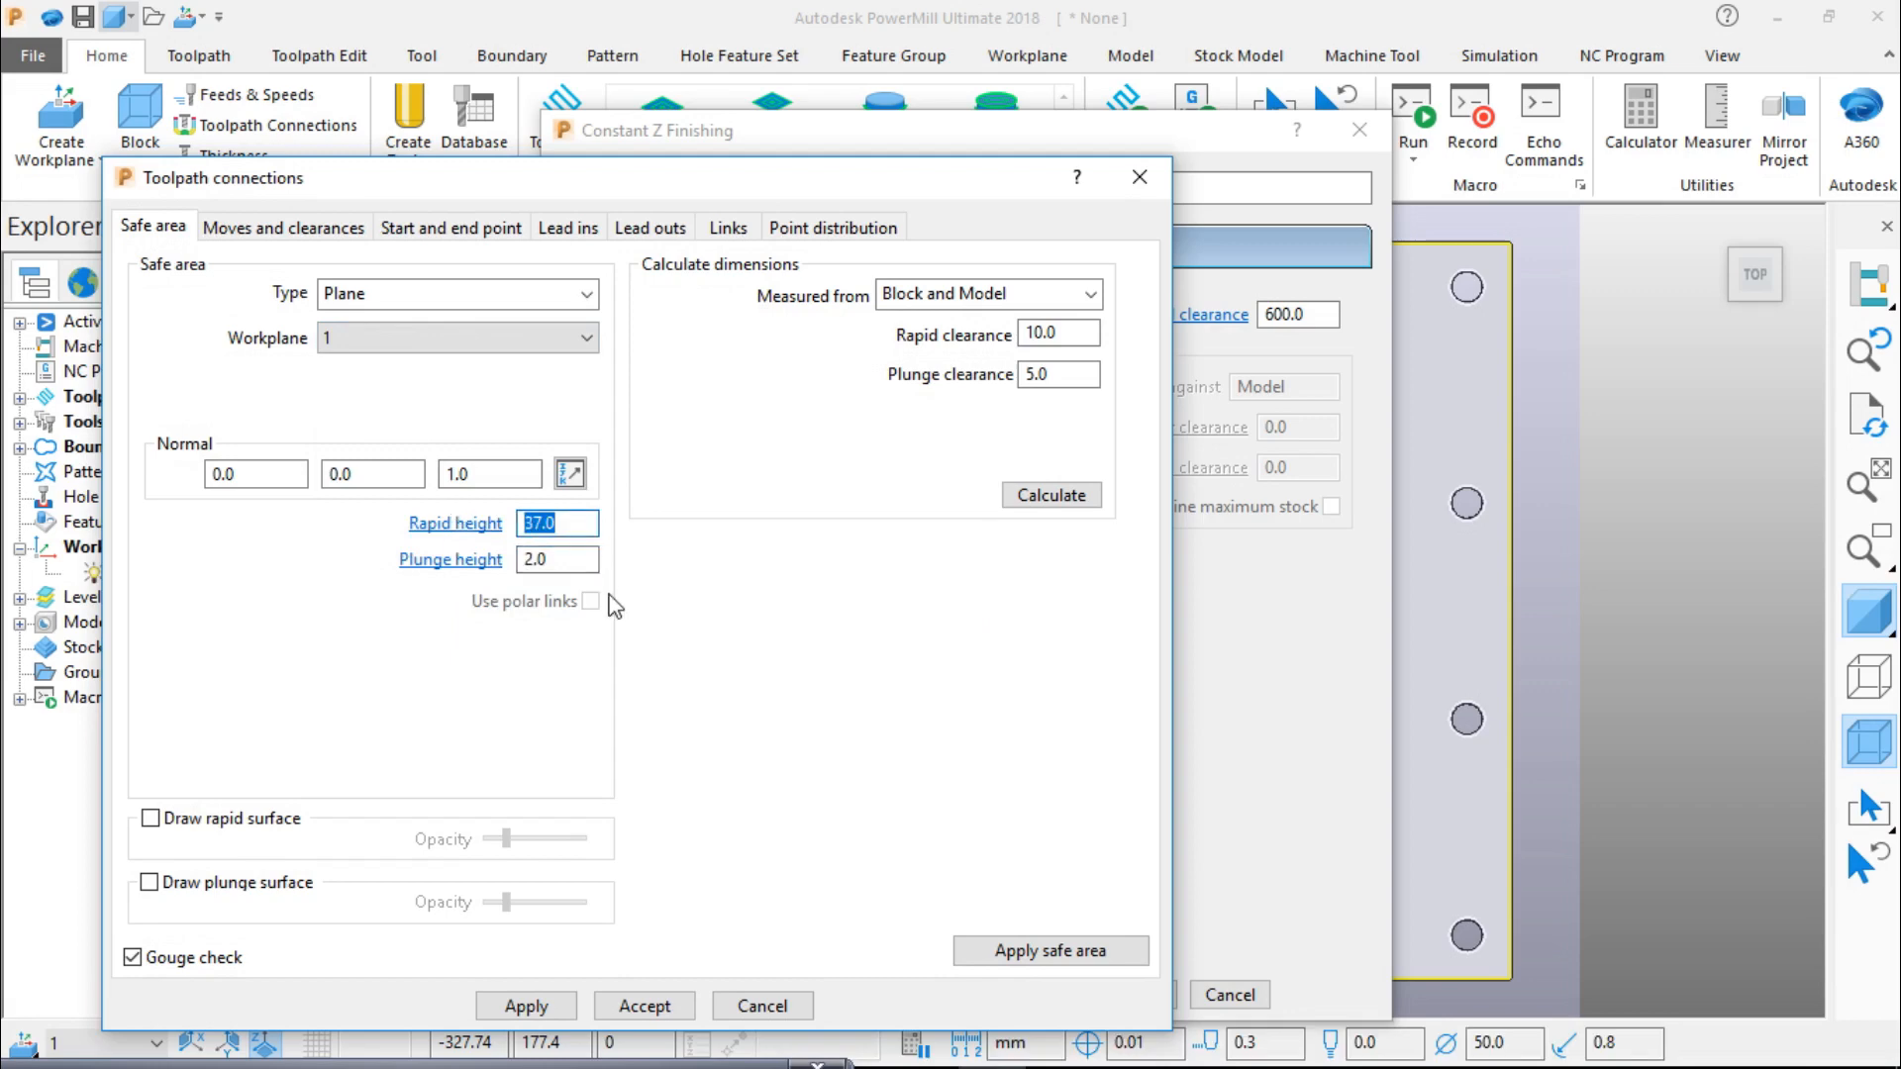
{"action": "type", "text": "3"}
Step: Set the toolpath start point to Absolute with a Z coordinate of 100
{"action": "left_click", "coordinate": [335, 230]}
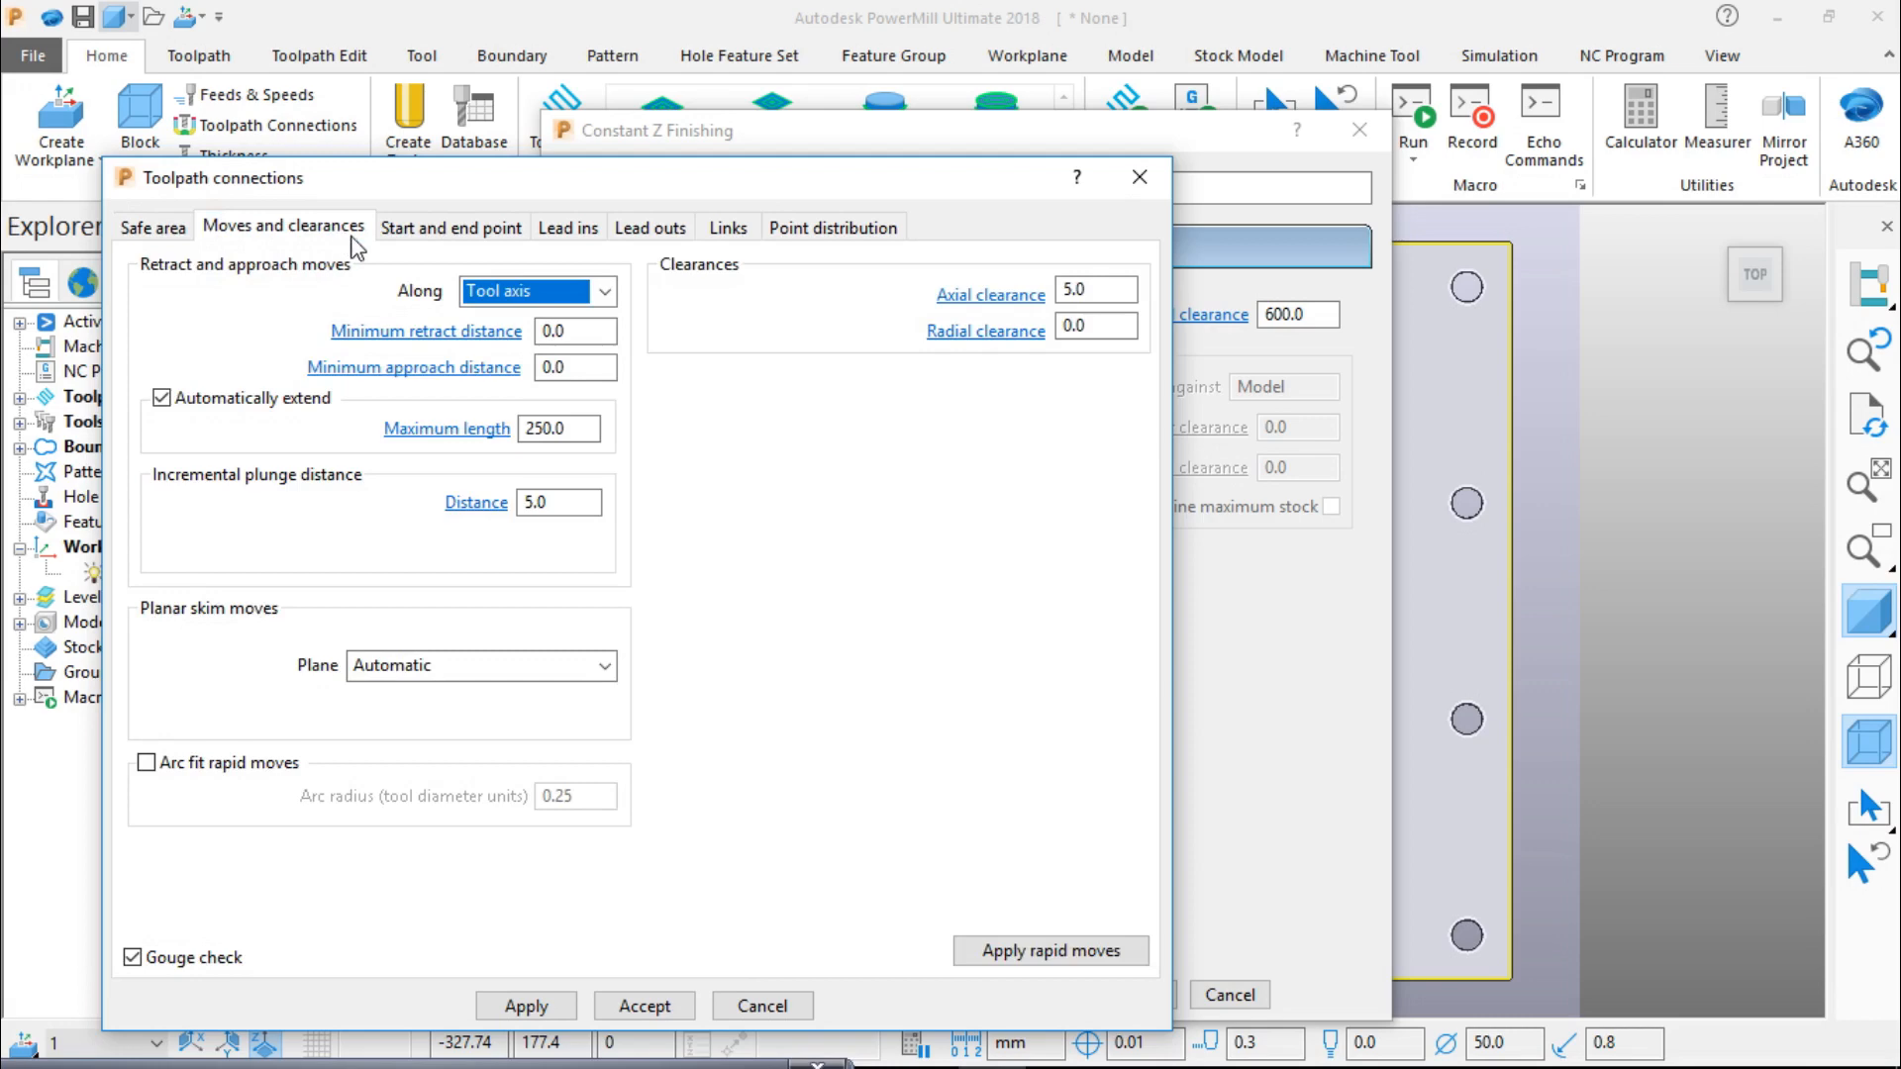
{"action": "left_click", "coordinate": [440, 230]}
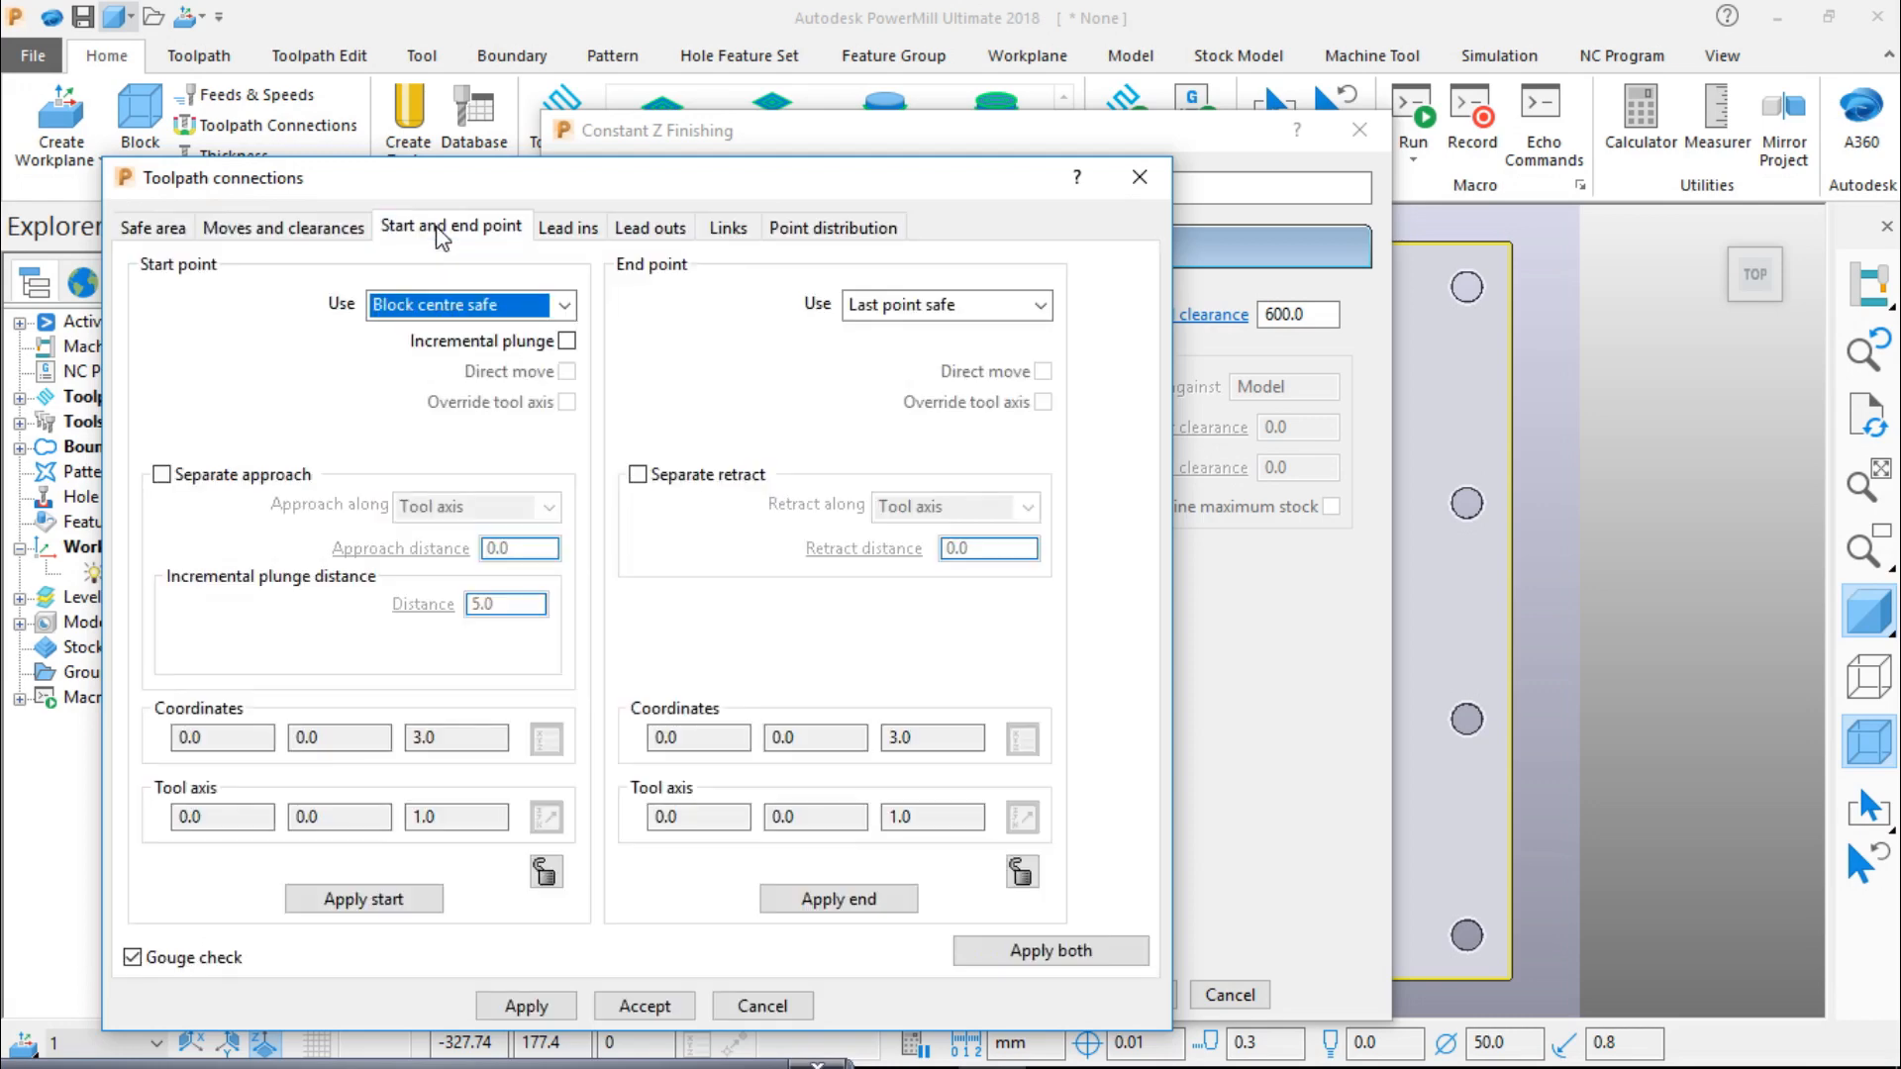
{"action": "left_click", "coordinate": [515, 307]}
{"action": "left_click", "coordinate": [445, 406]}
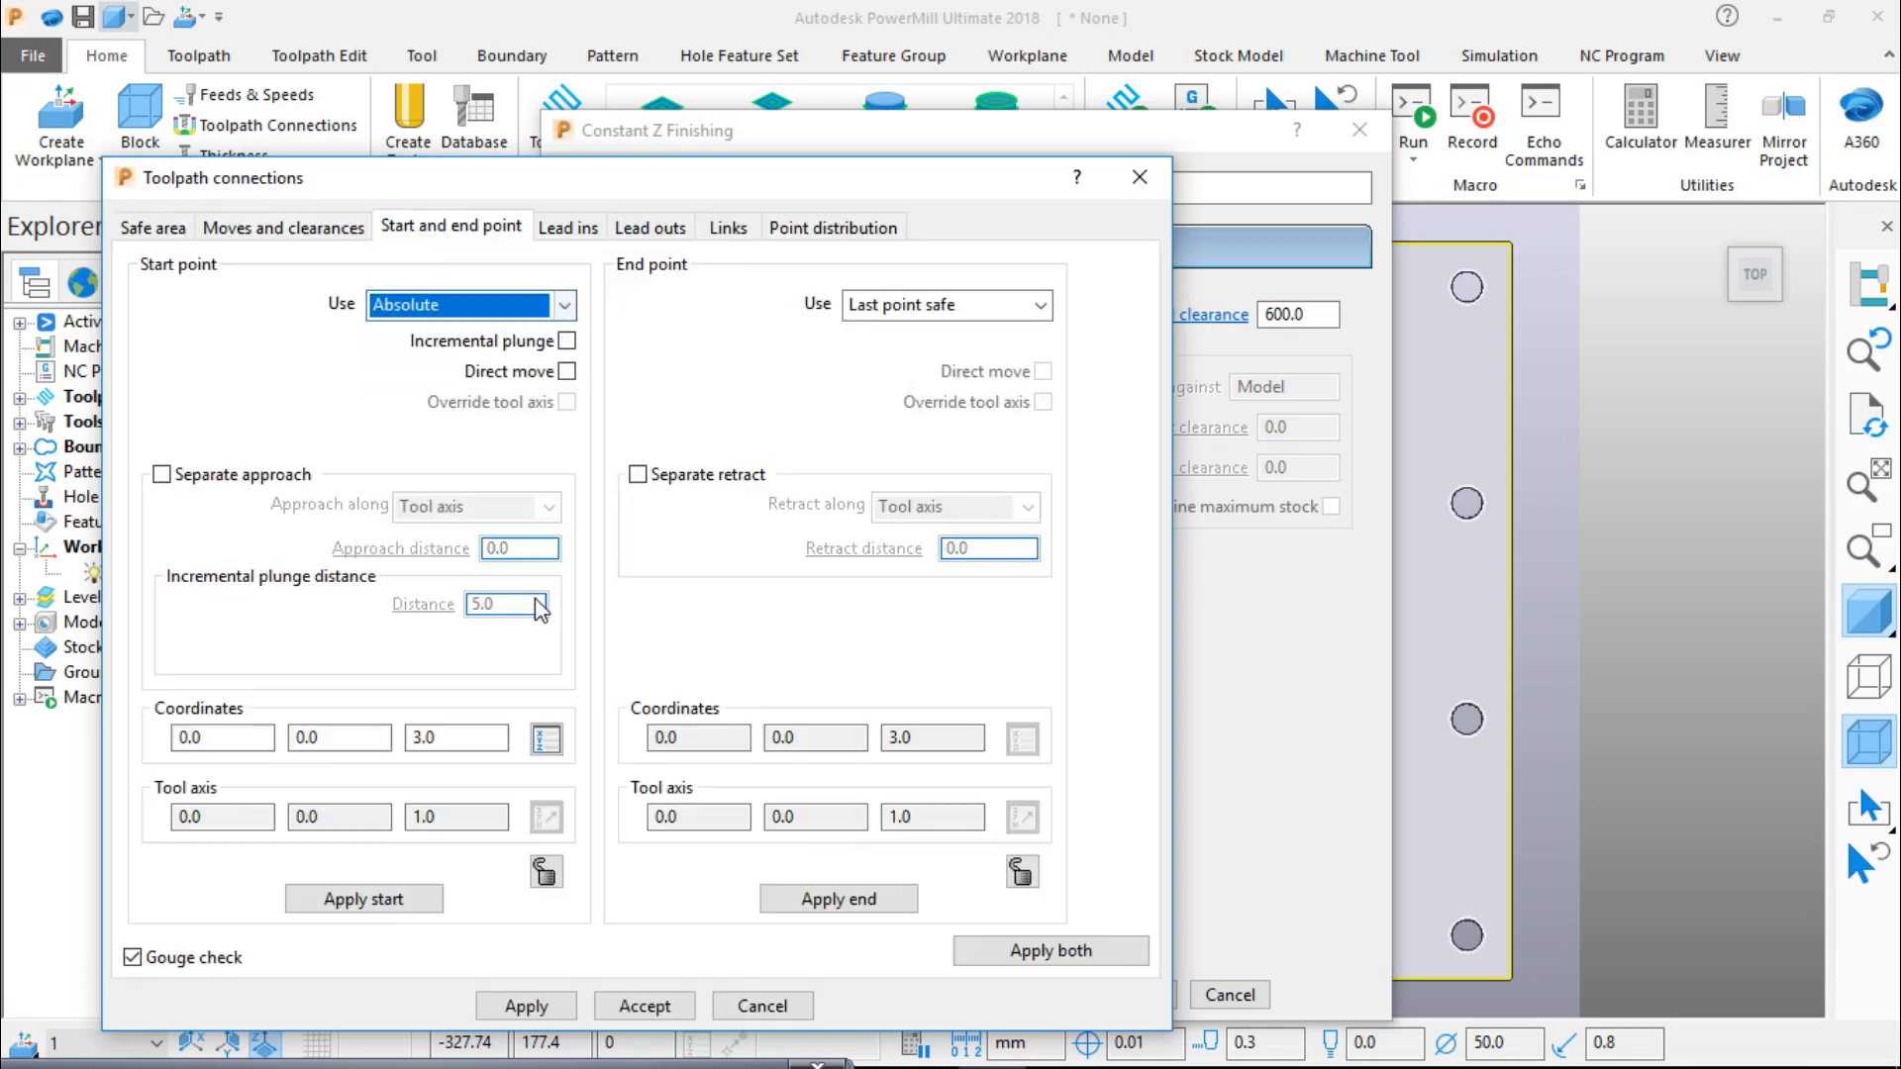
{"action": "double_click", "coordinate": [475, 738]}
{"action": "type", "text": "100"}
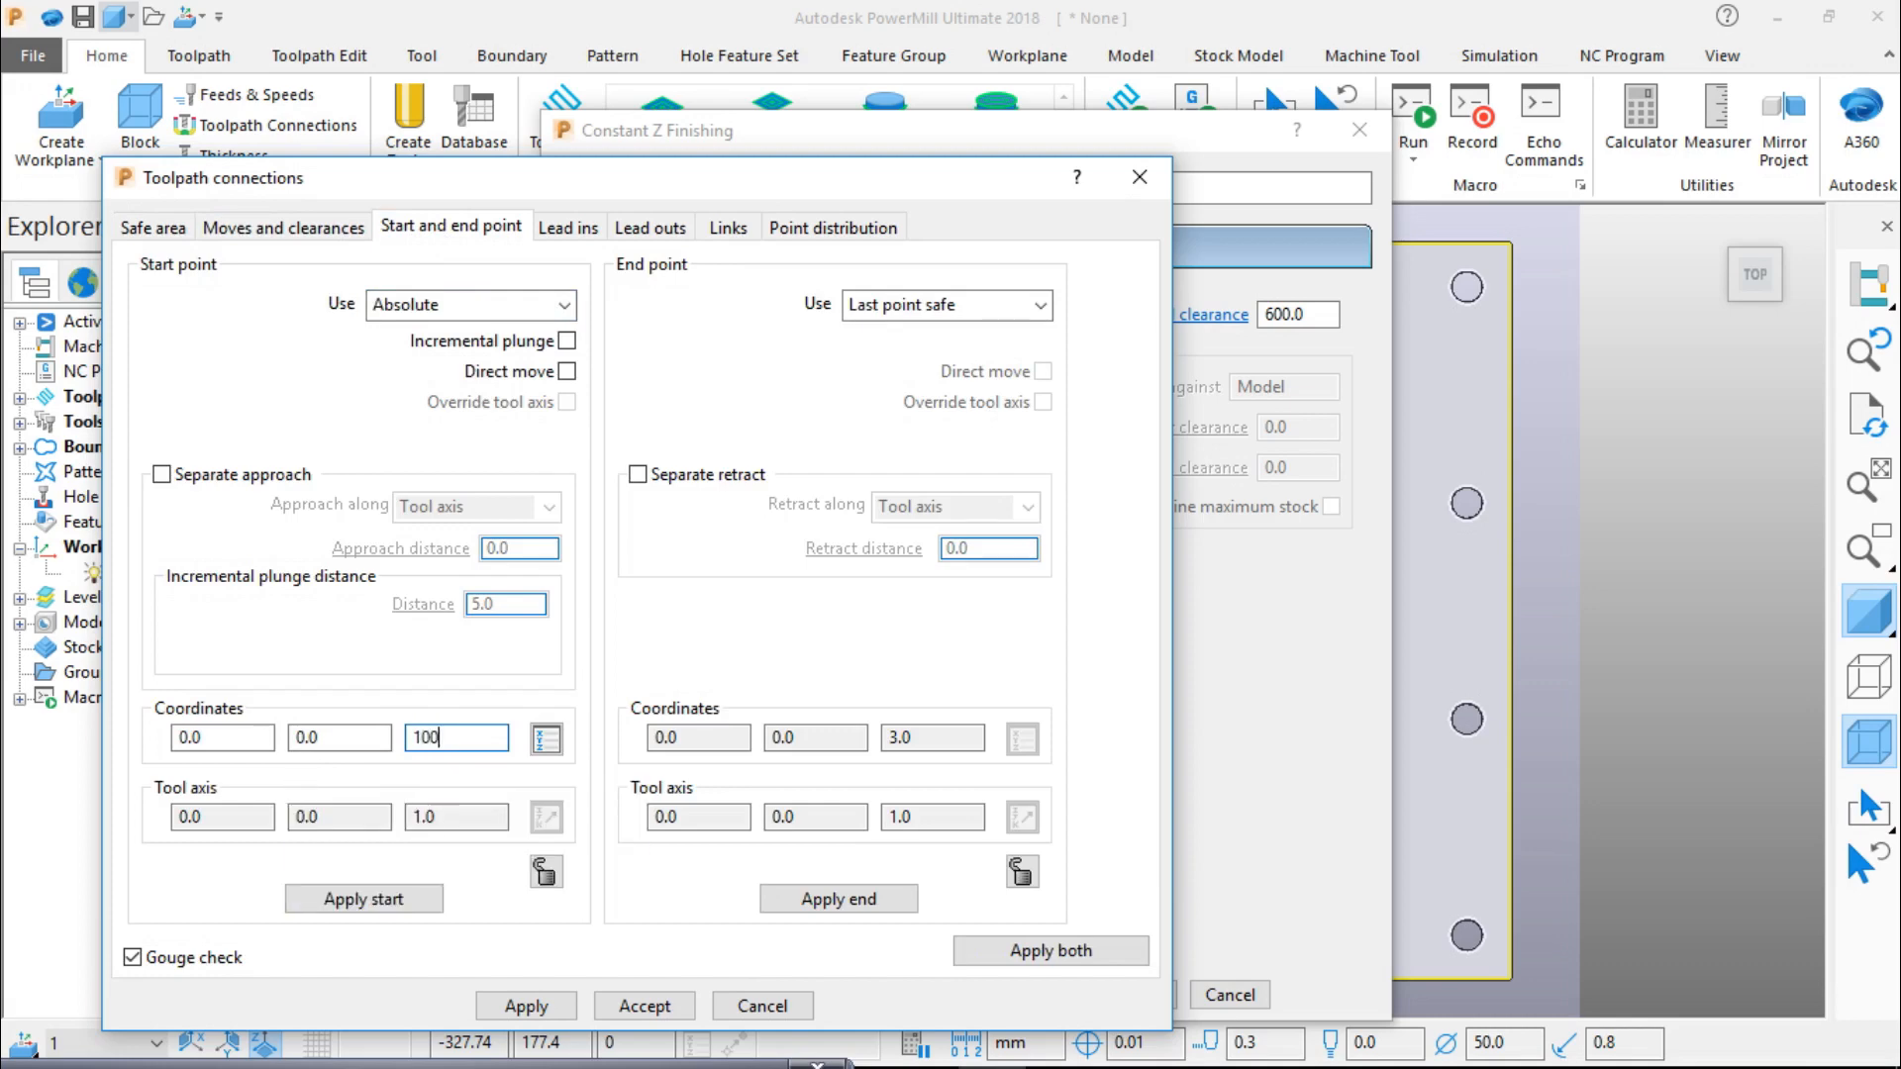
Step: Set the toolpath links to Straight as first choice, Skim as second choice and Skim as default
{"action": "left_click", "coordinate": [572, 229]}
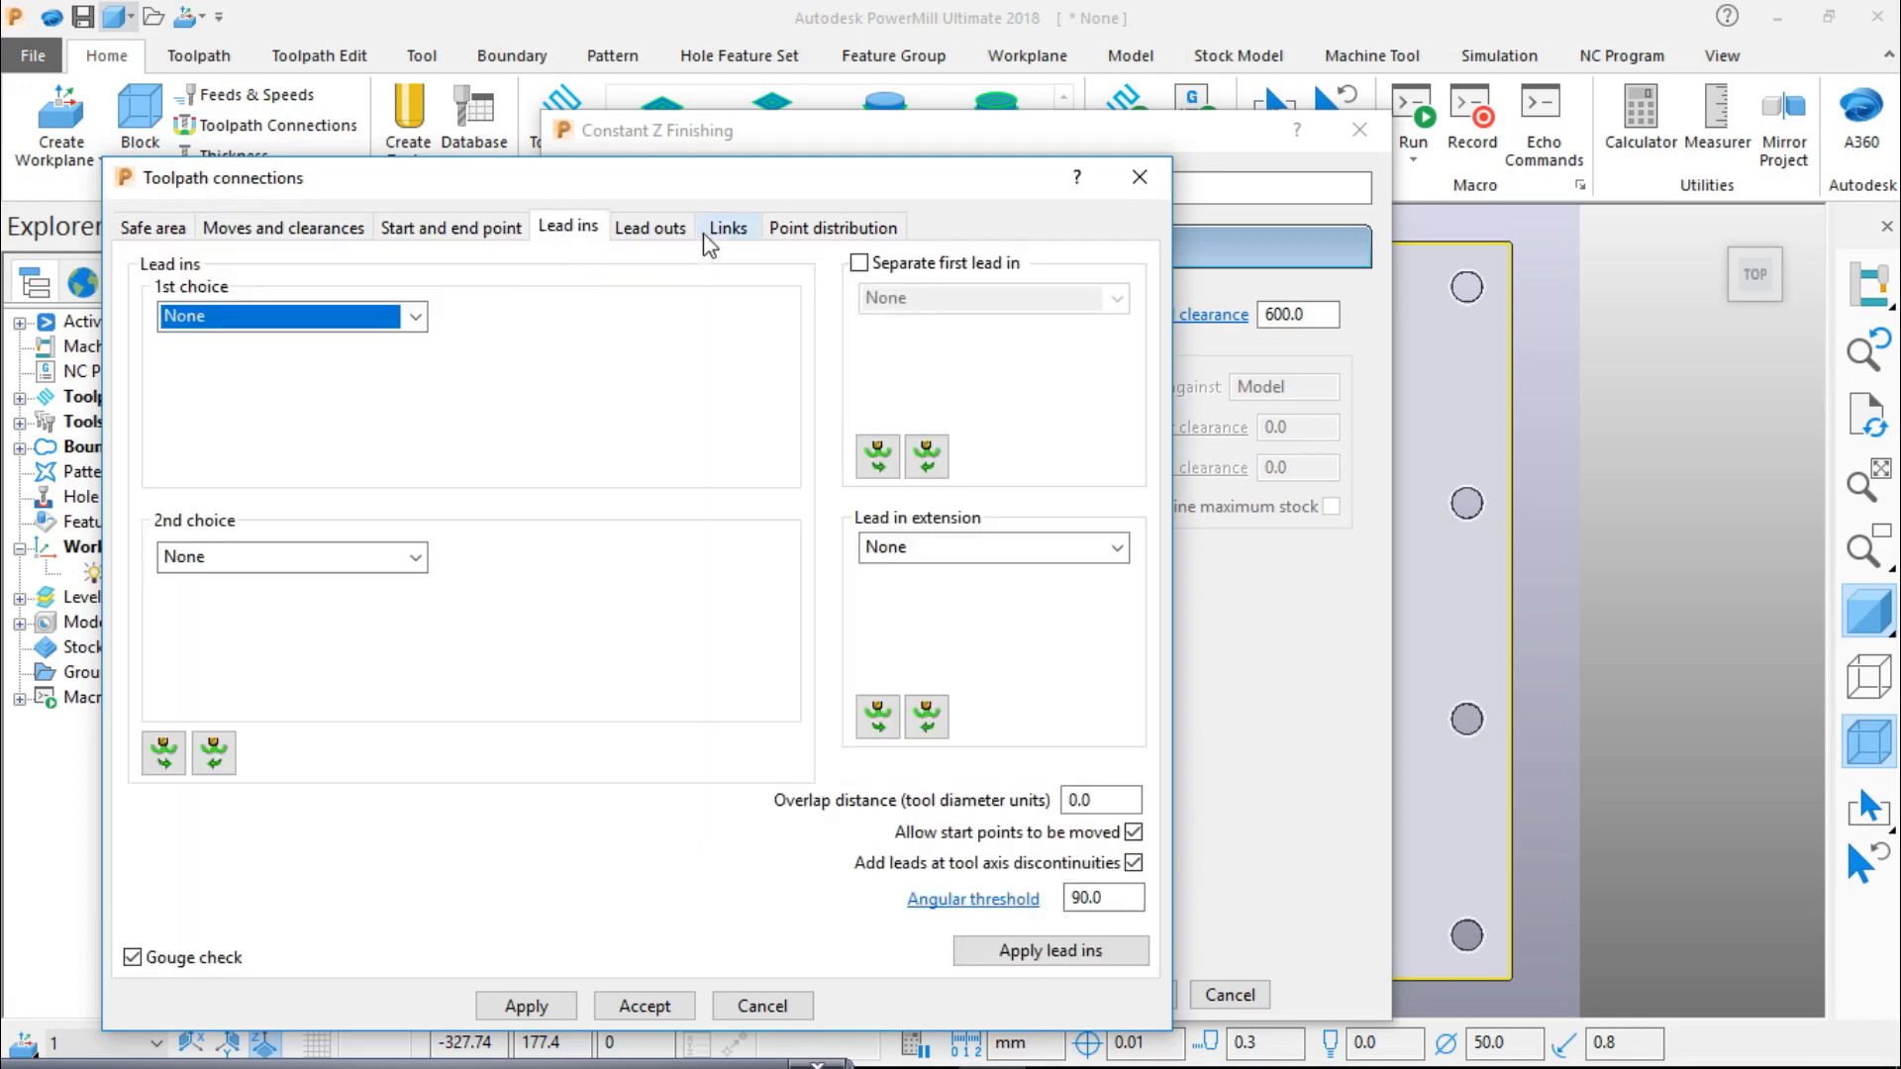
{"action": "left_click", "coordinate": [654, 230]}
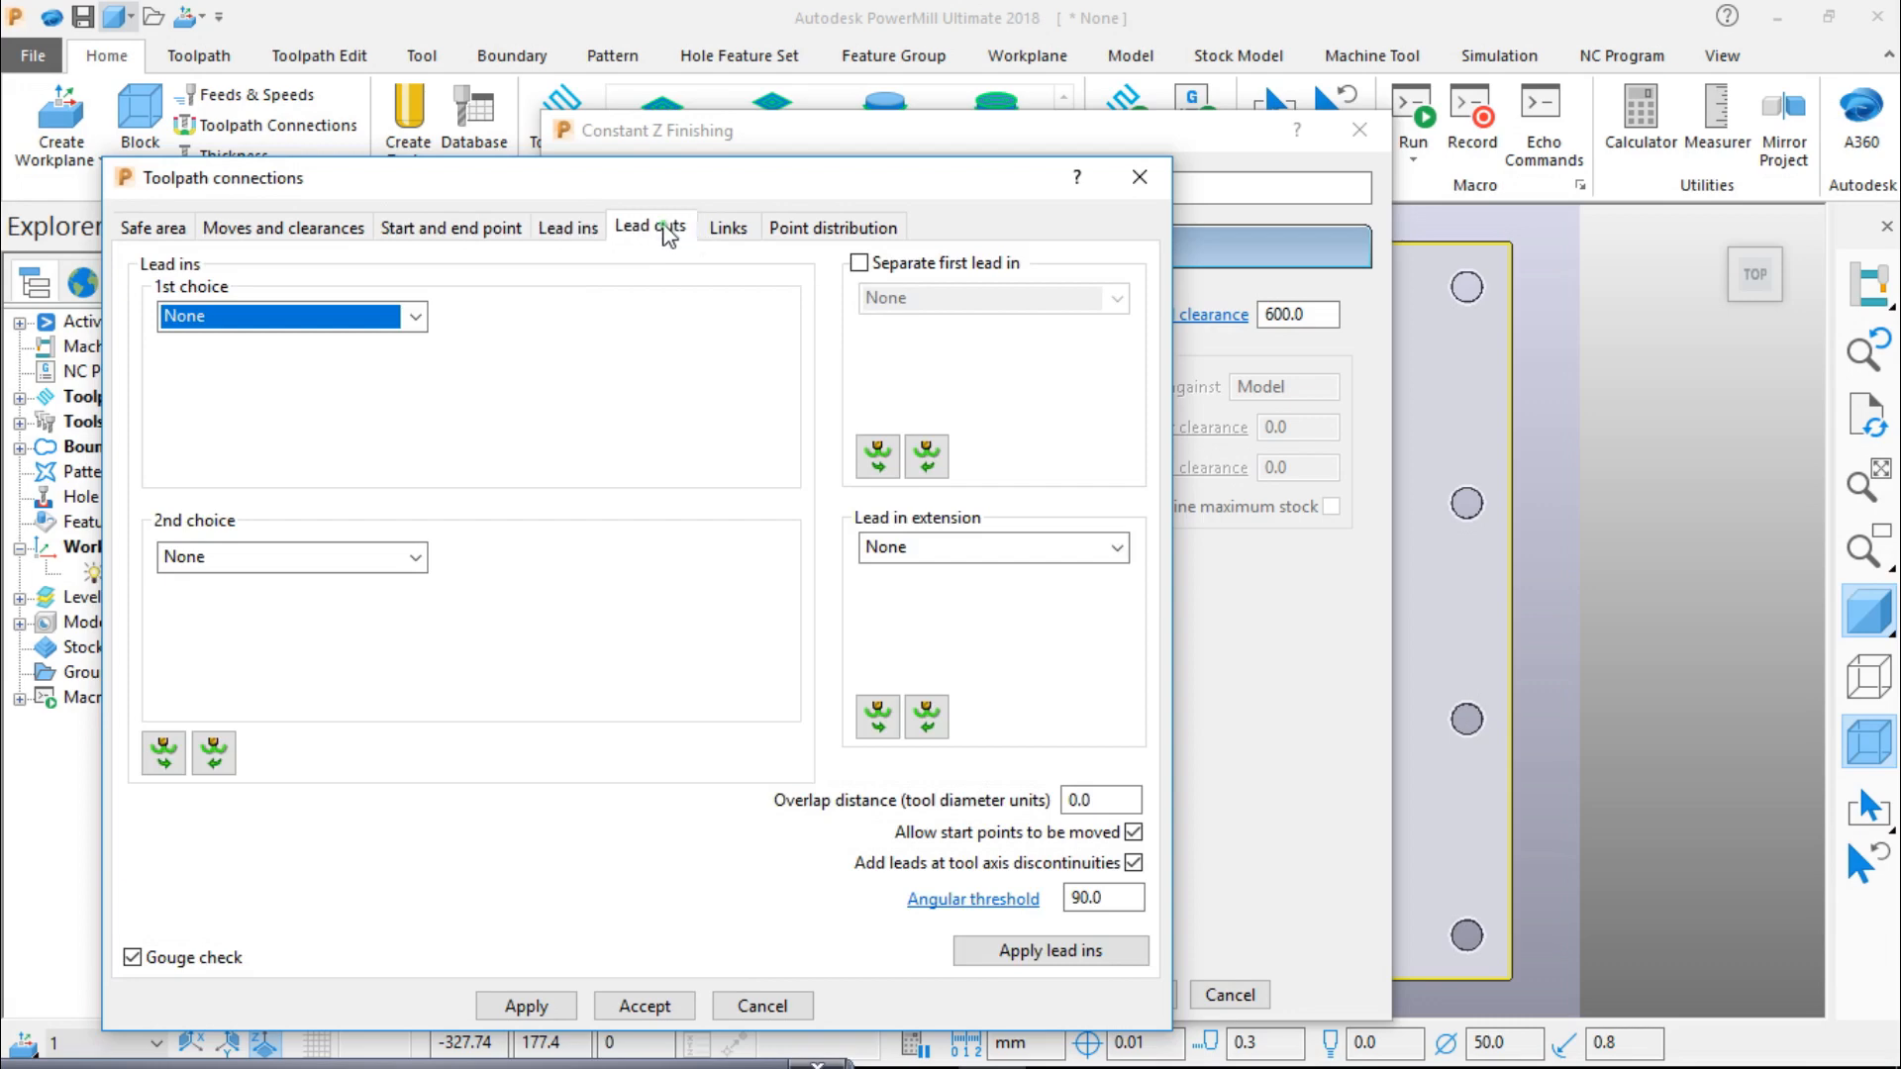
{"action": "left_click", "coordinate": [736, 236]}
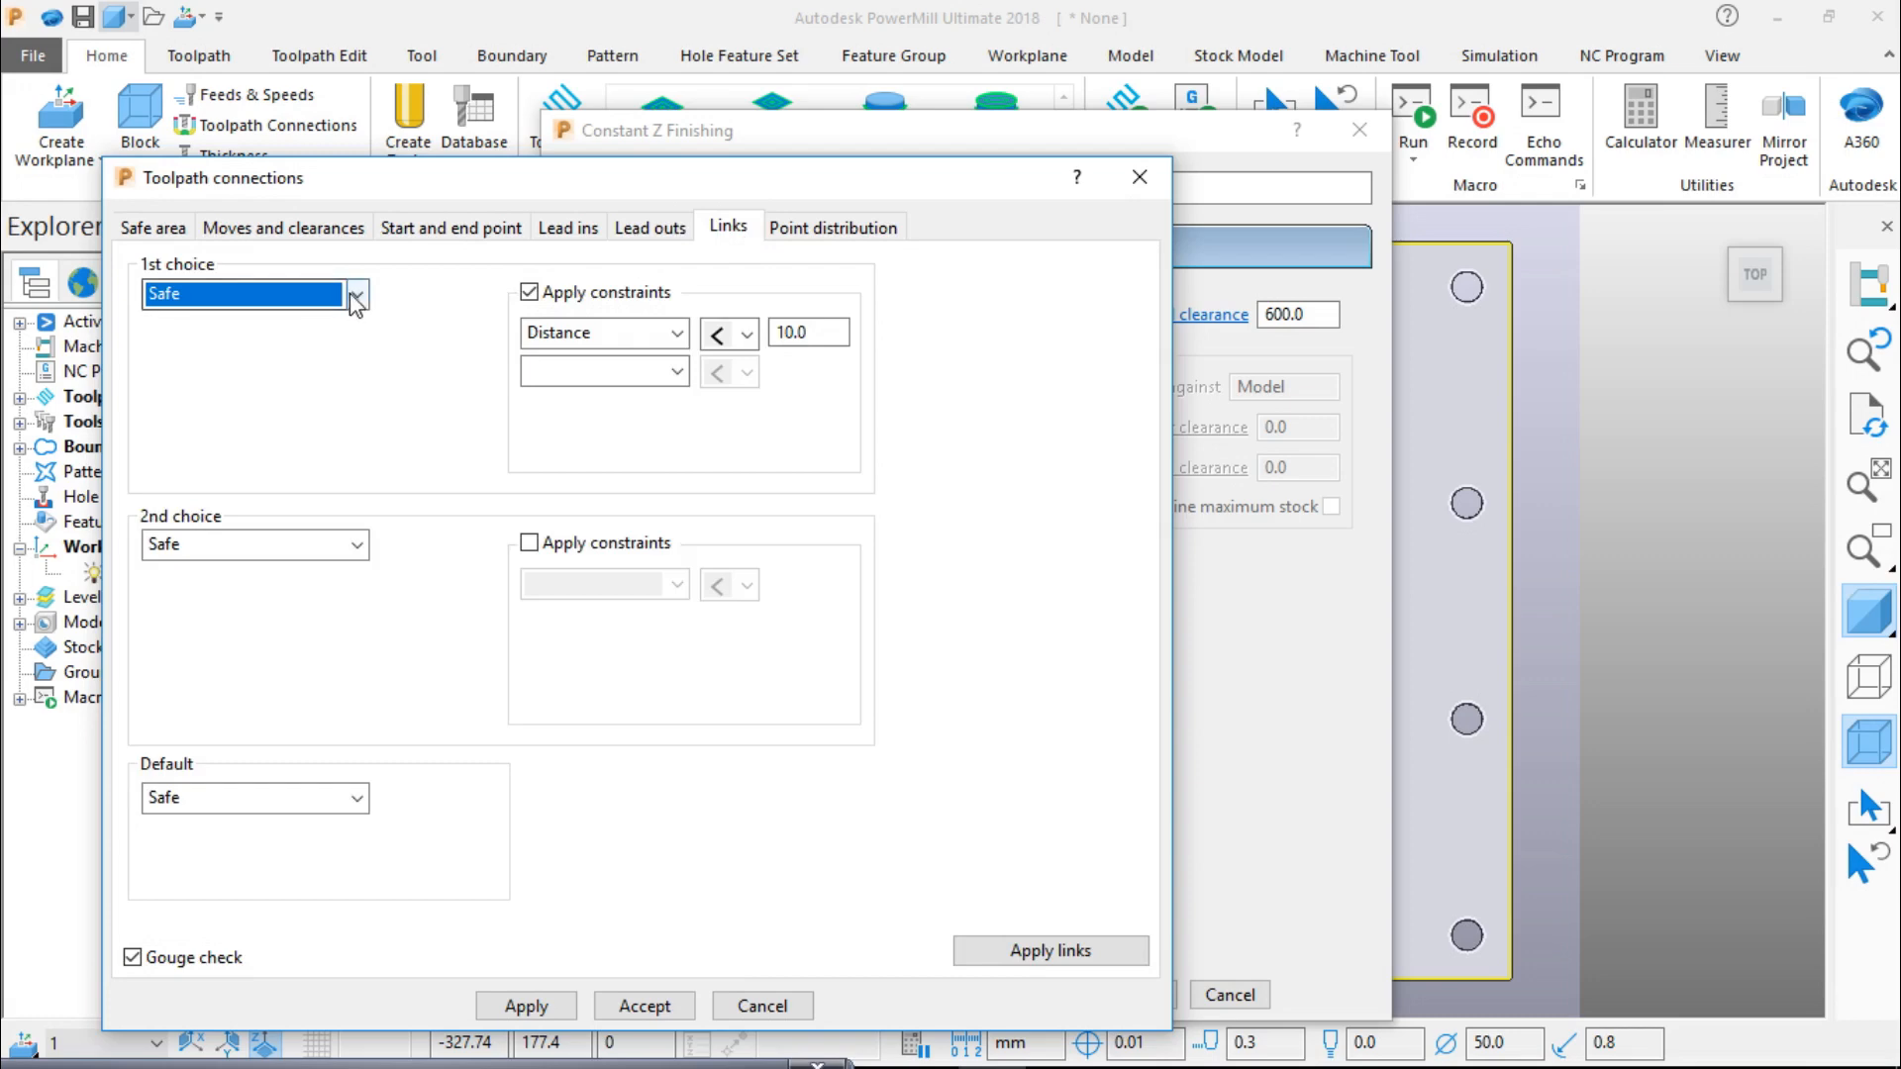
{"action": "left_click", "coordinate": [354, 294]}
{"action": "left_click", "coordinate": [212, 441]}
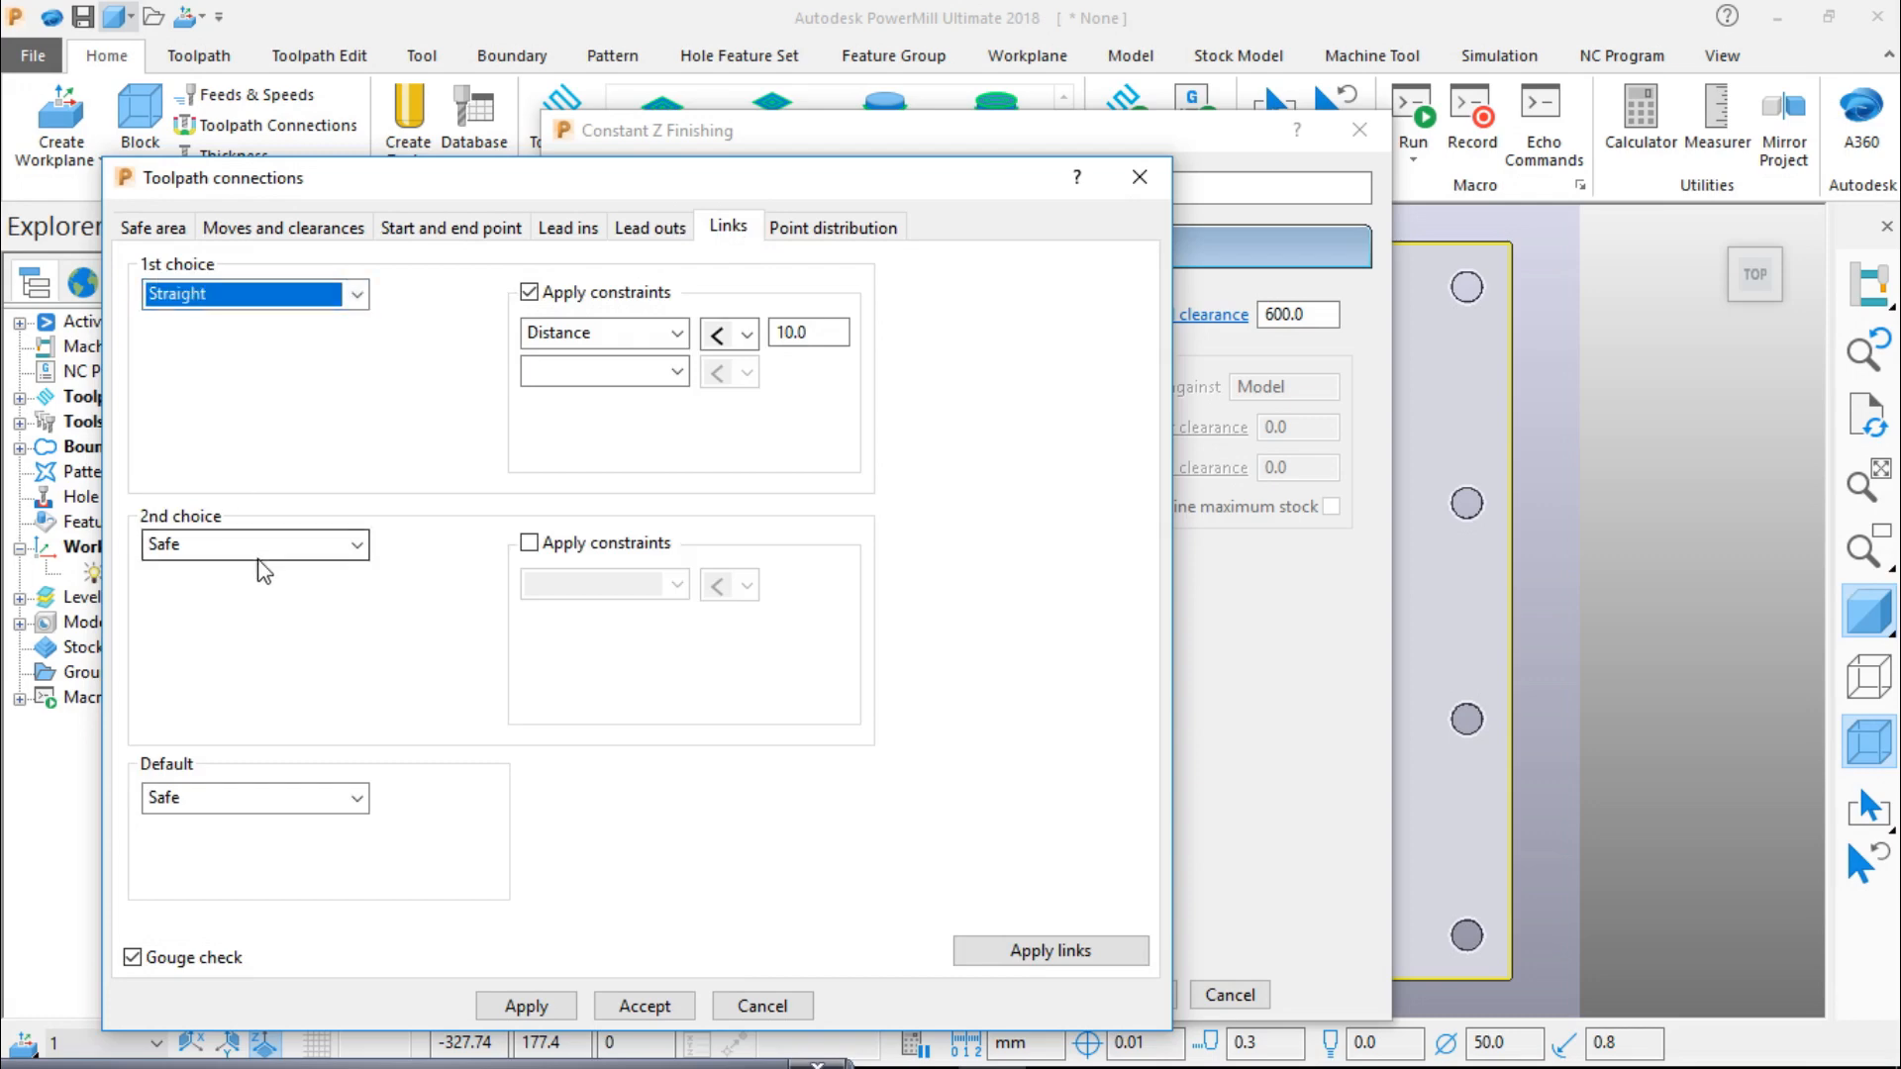
{"action": "left_click", "coordinate": [252, 544]}
{"action": "left_click", "coordinate": [226, 621]}
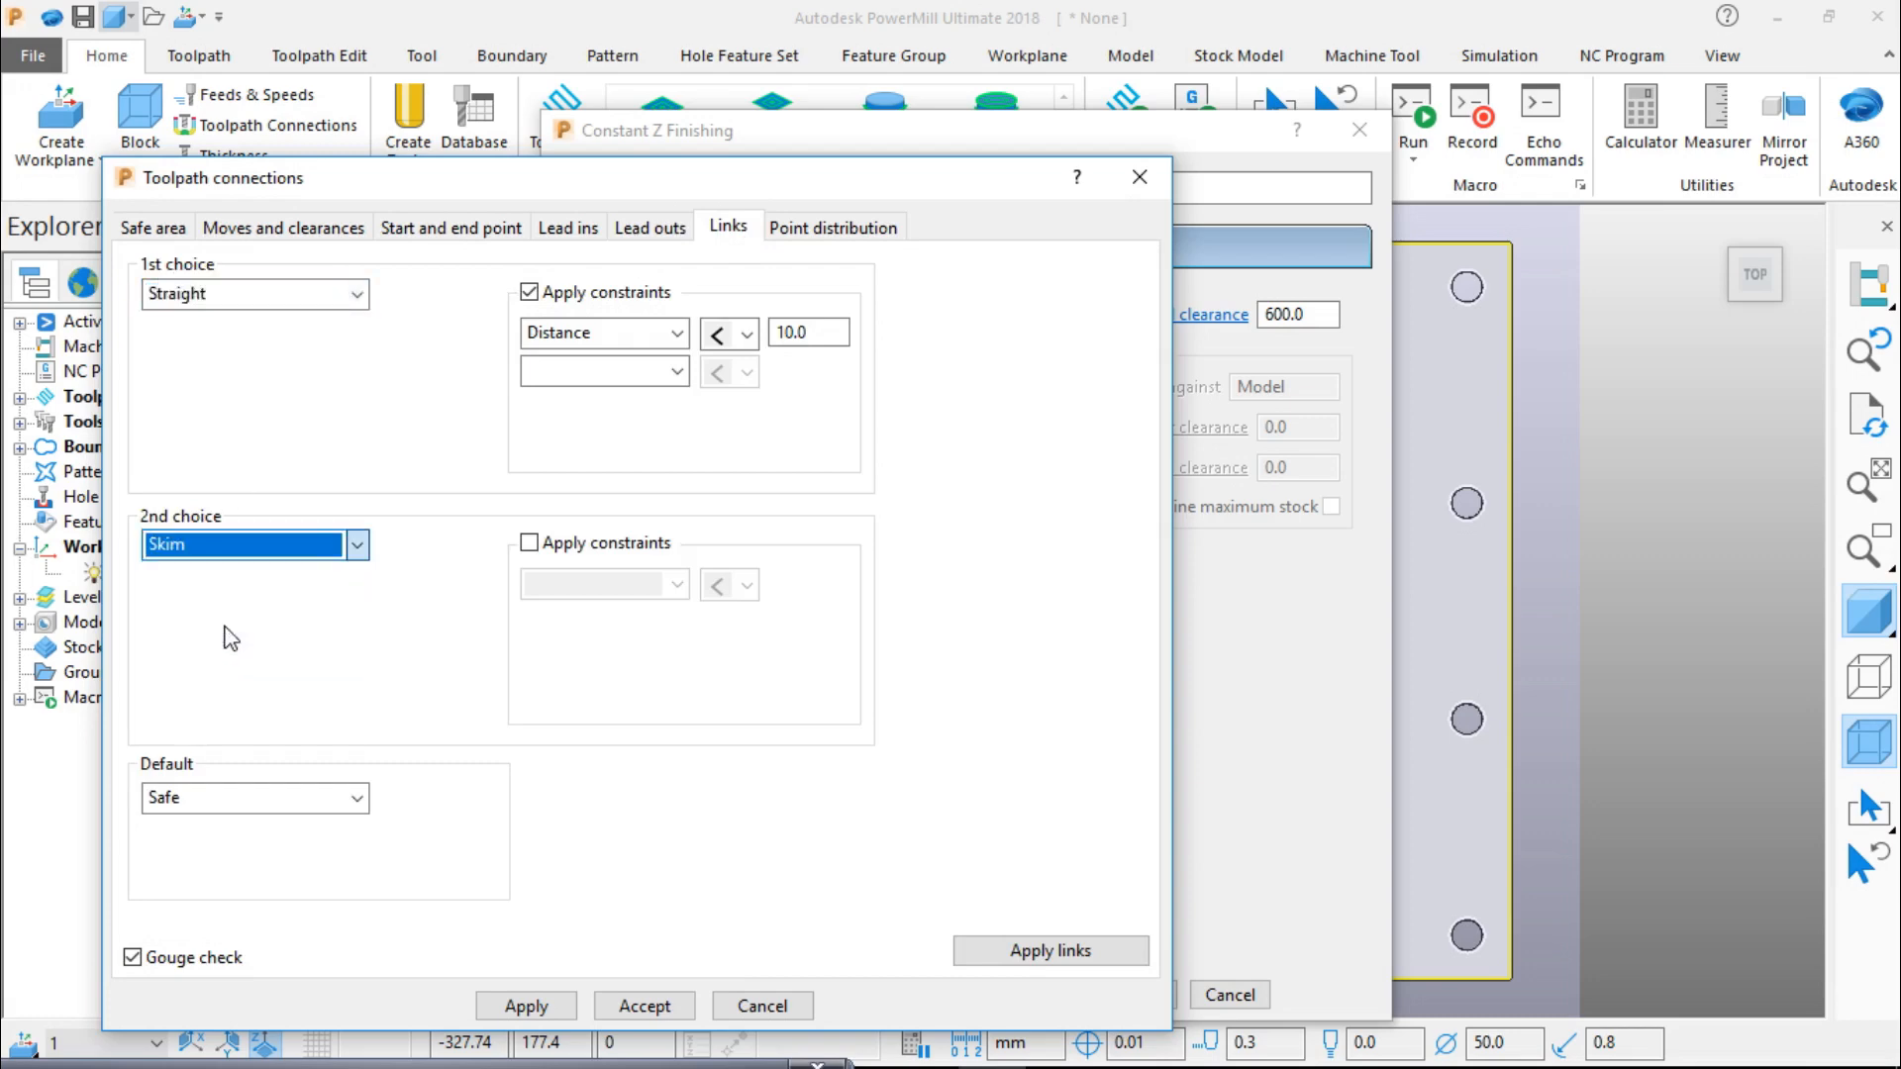
{"action": "left_click", "coordinate": [259, 792]}
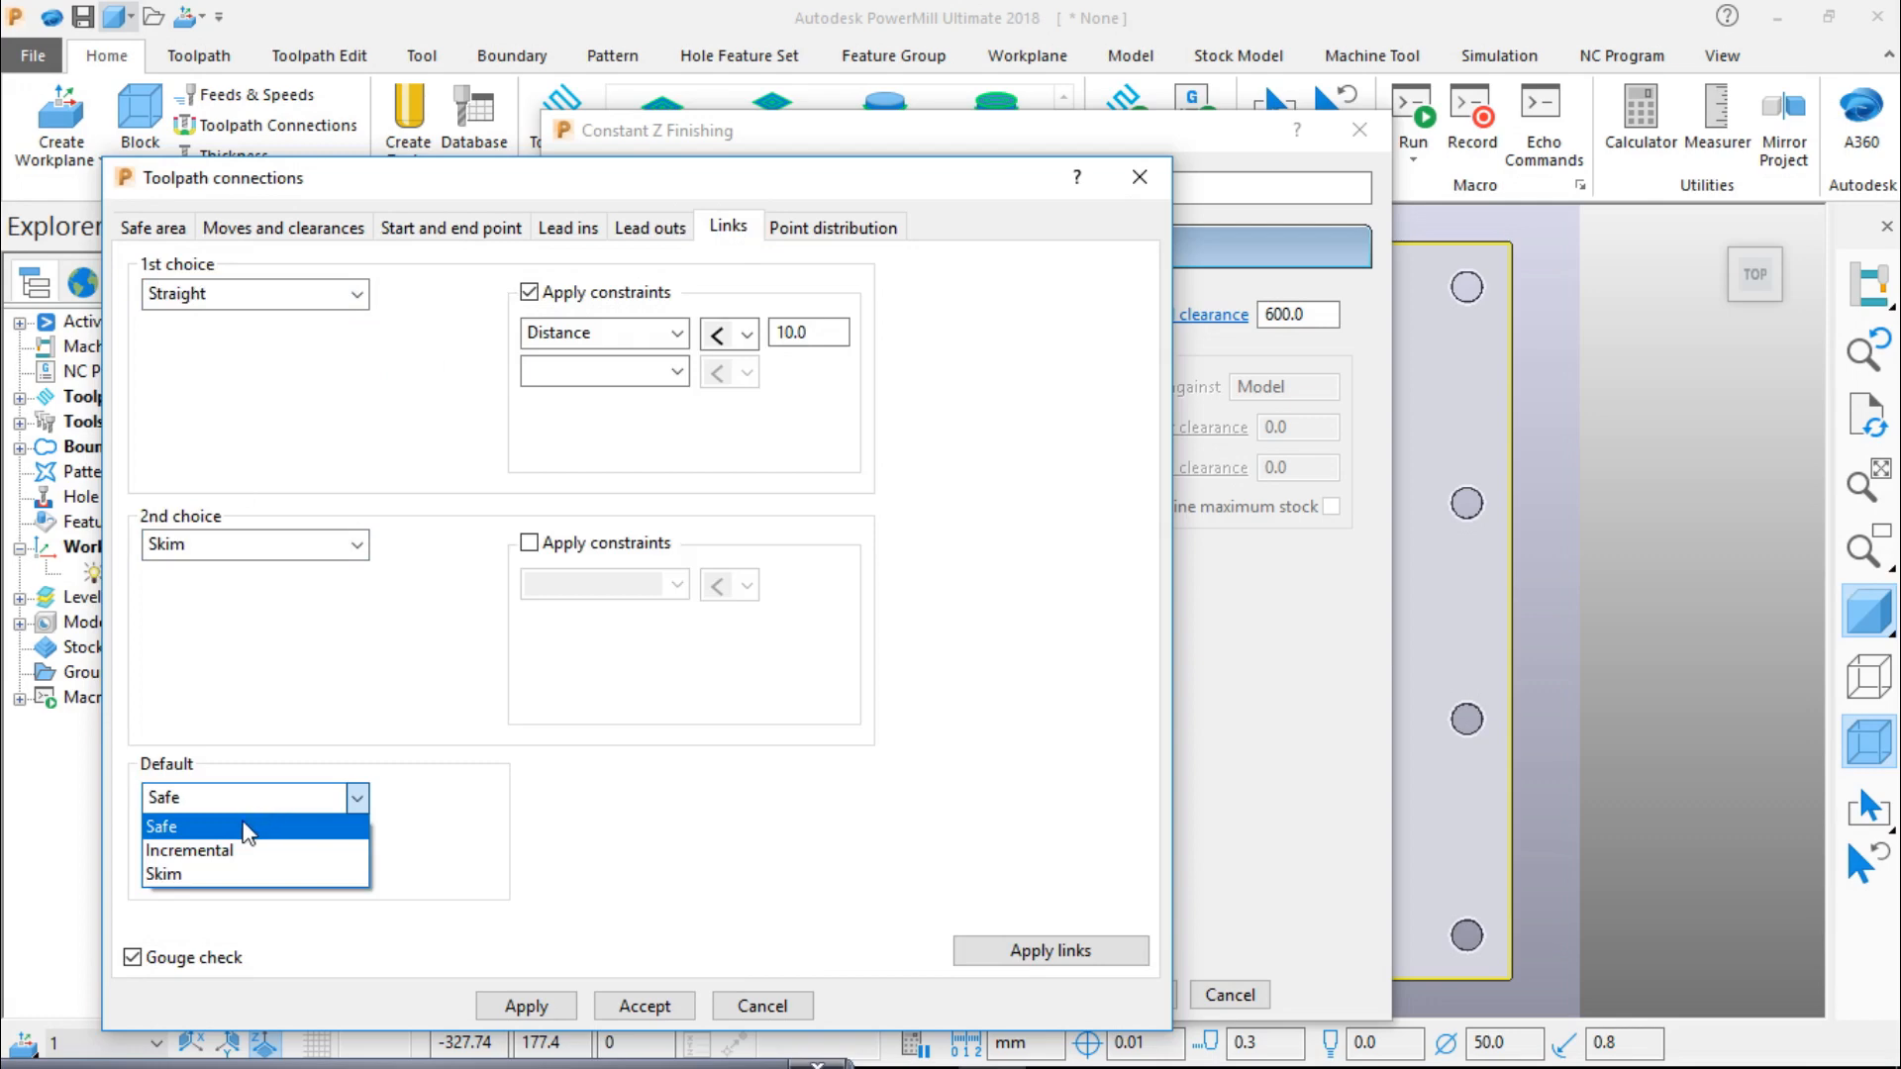
{"action": "left_click", "coordinate": [208, 867]}
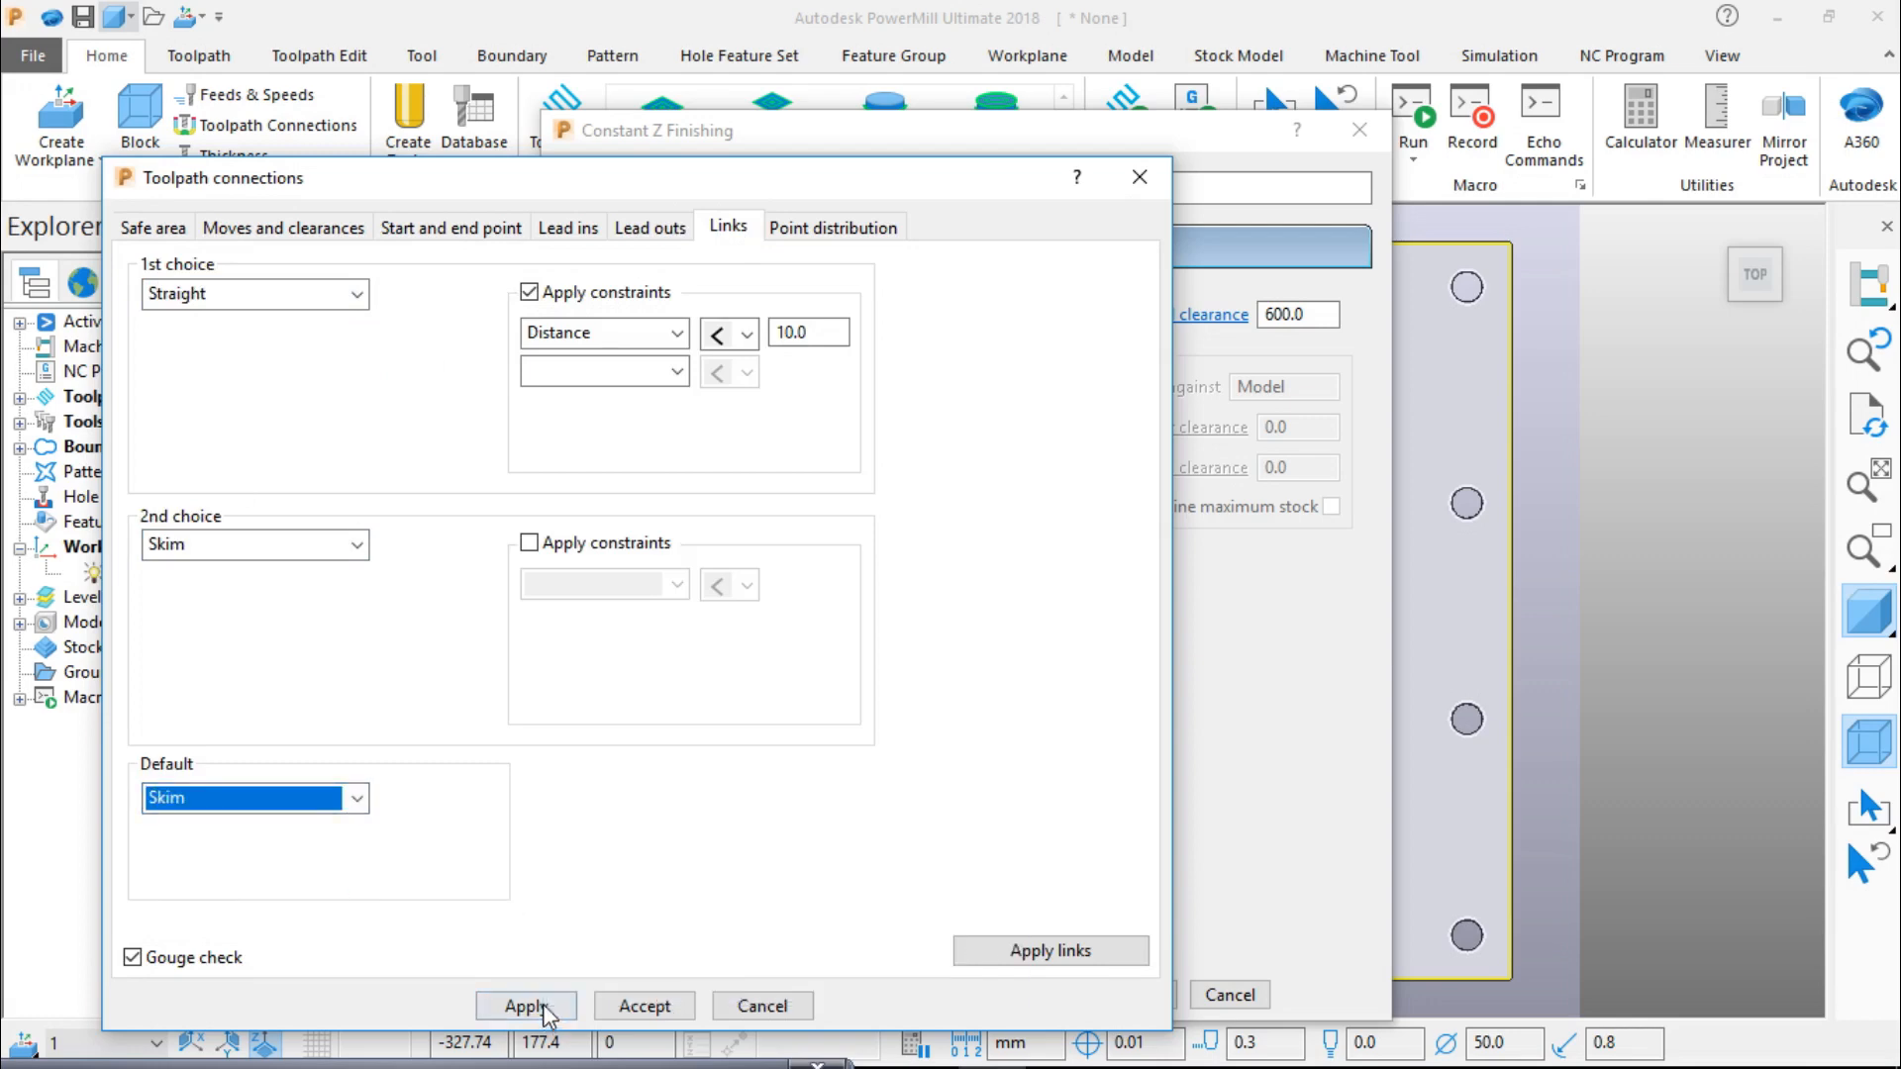
Step: Accept the toolpath connections and set the Constant Z minimum stepdown to 5
{"action": "left_click", "coordinate": [644, 1007]}
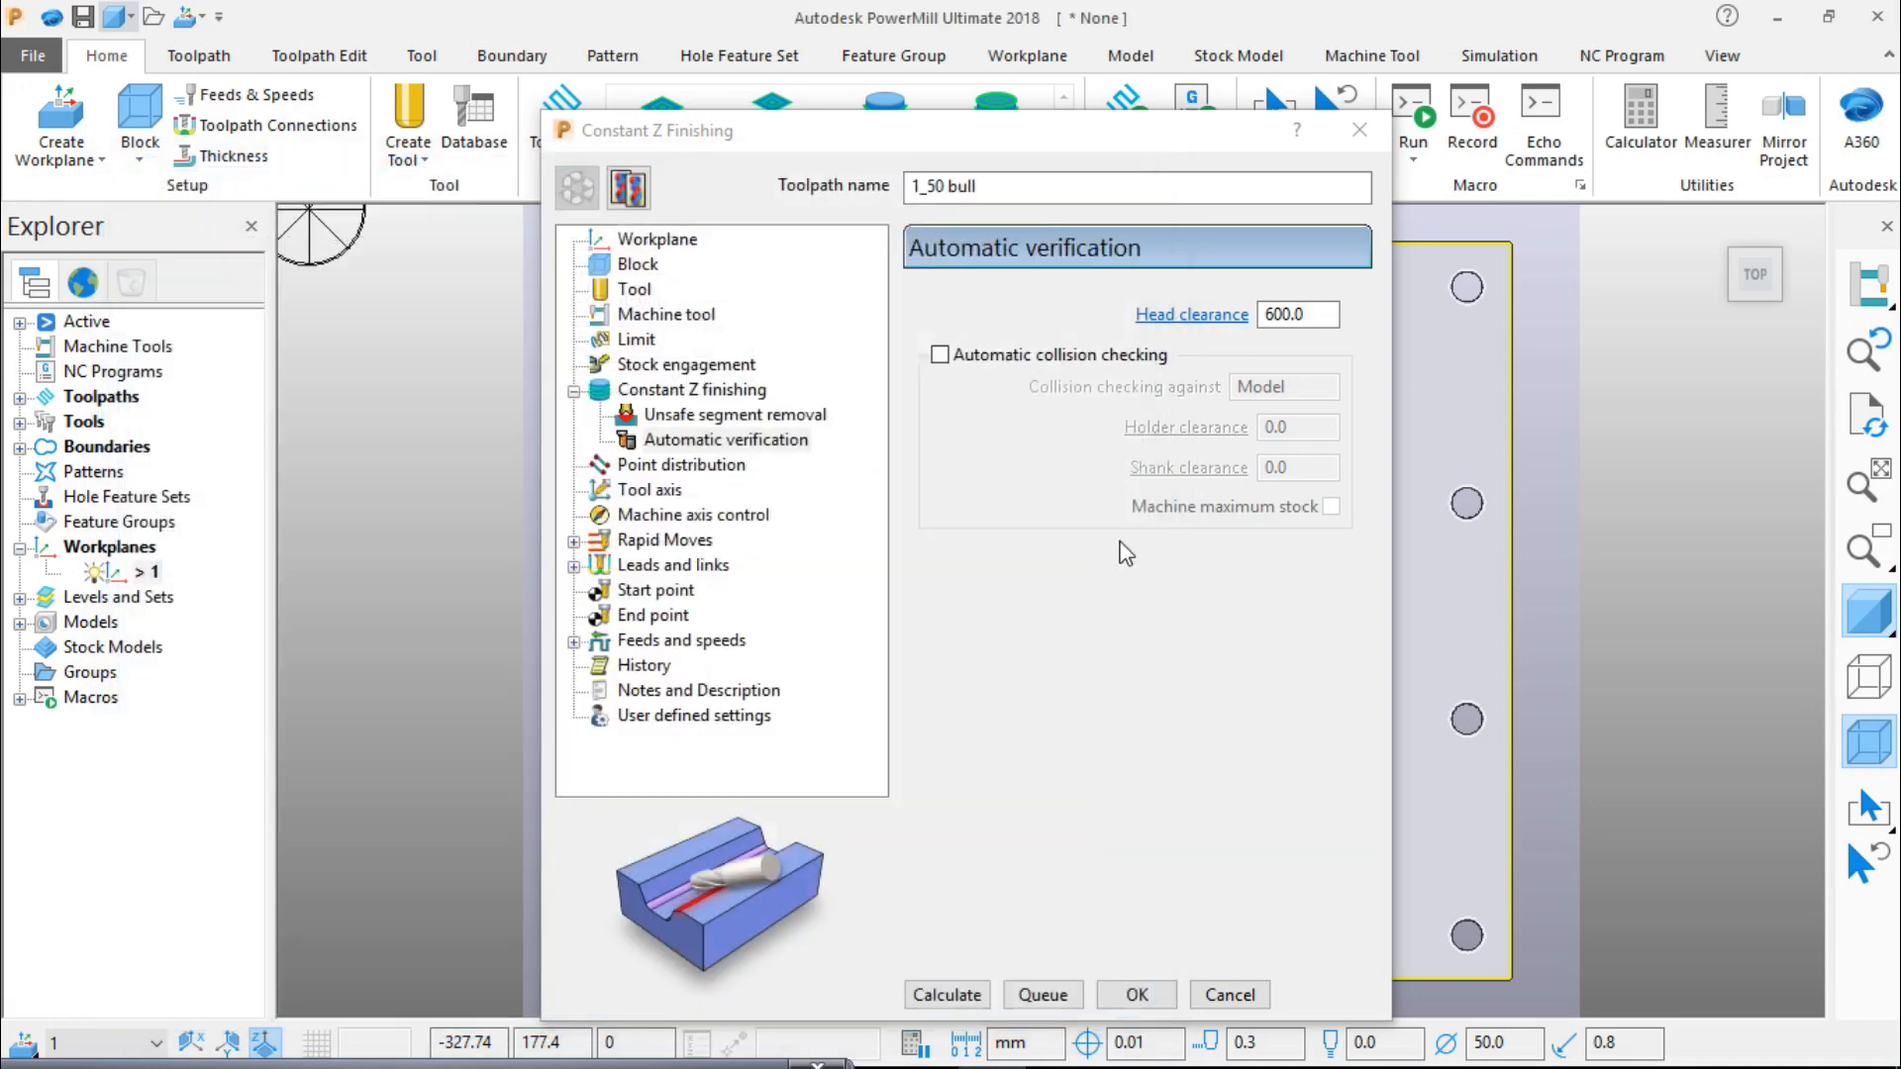
{"action": "left_click_drag", "start_coordinate": [980, 139], "coordinate": [738, 56]}
{"action": "left_click", "coordinate": [450, 307]}
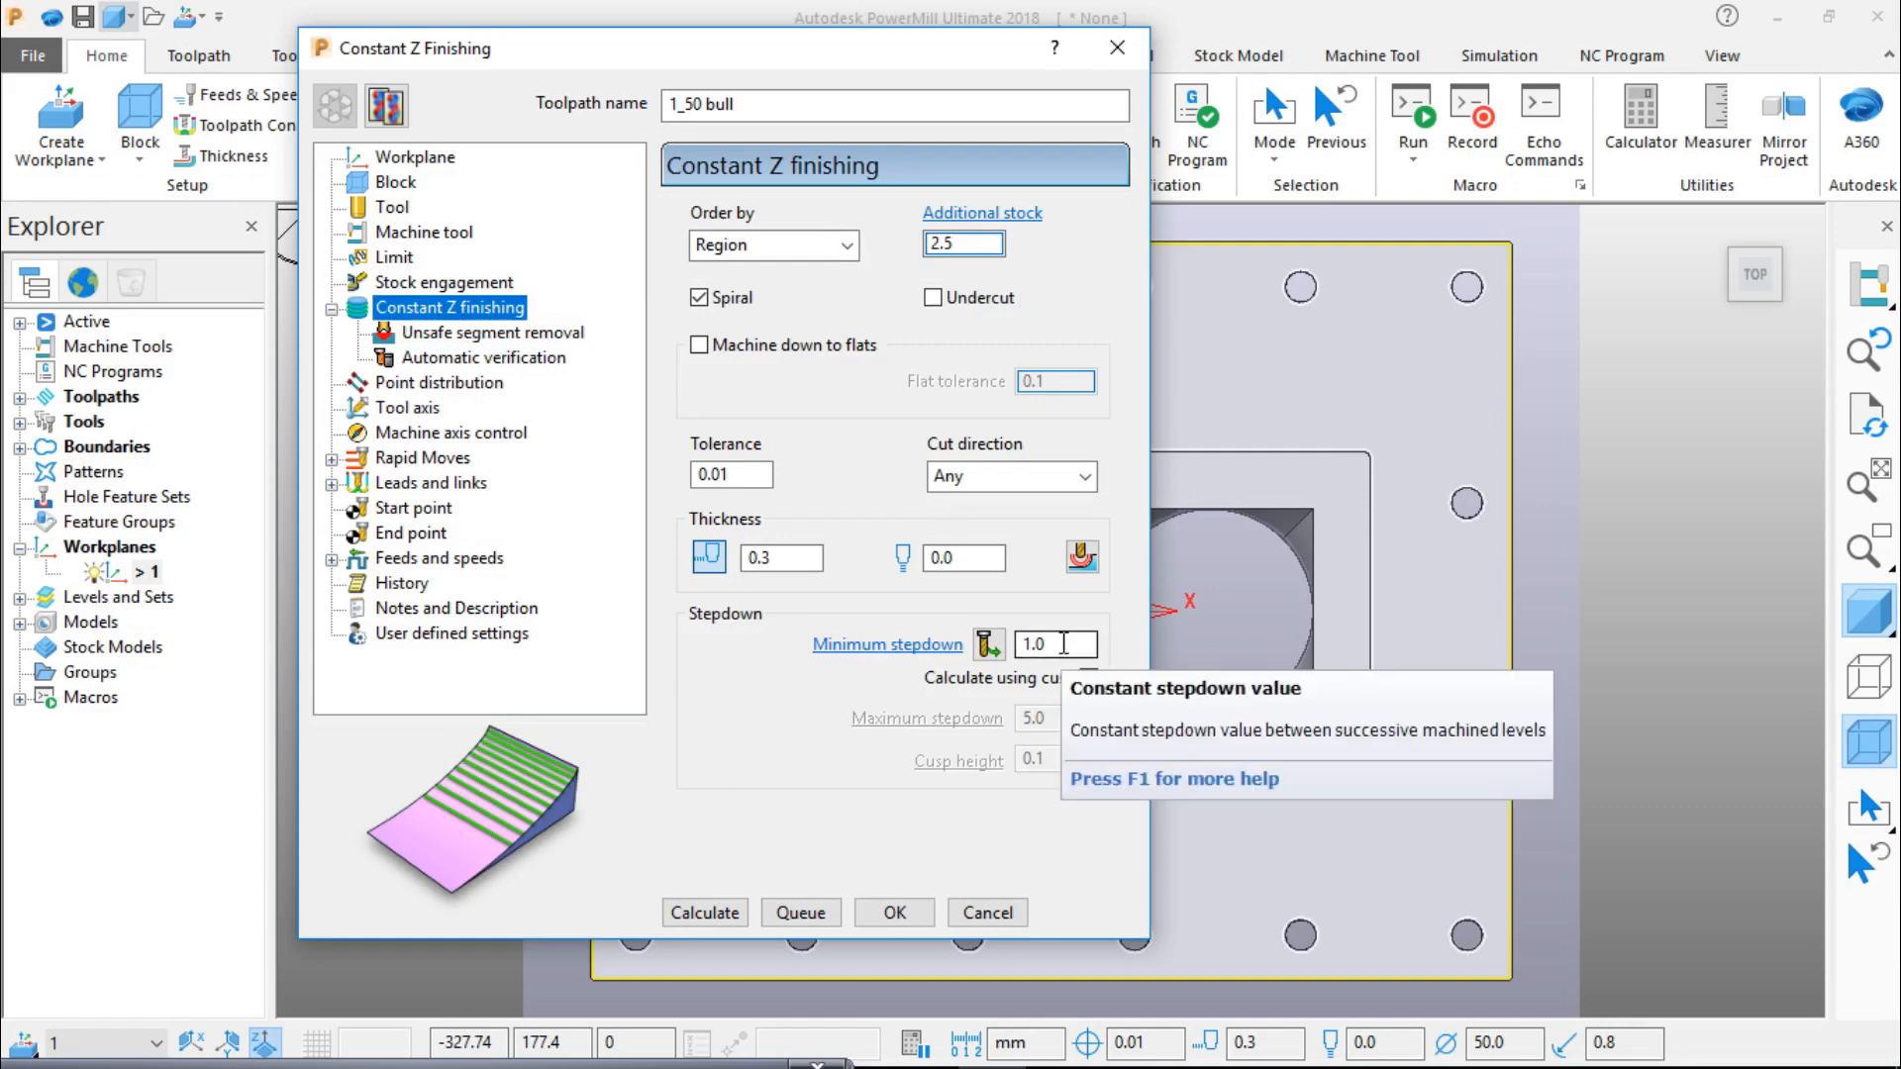
{"action": "left_click", "coordinate": [1064, 643]}
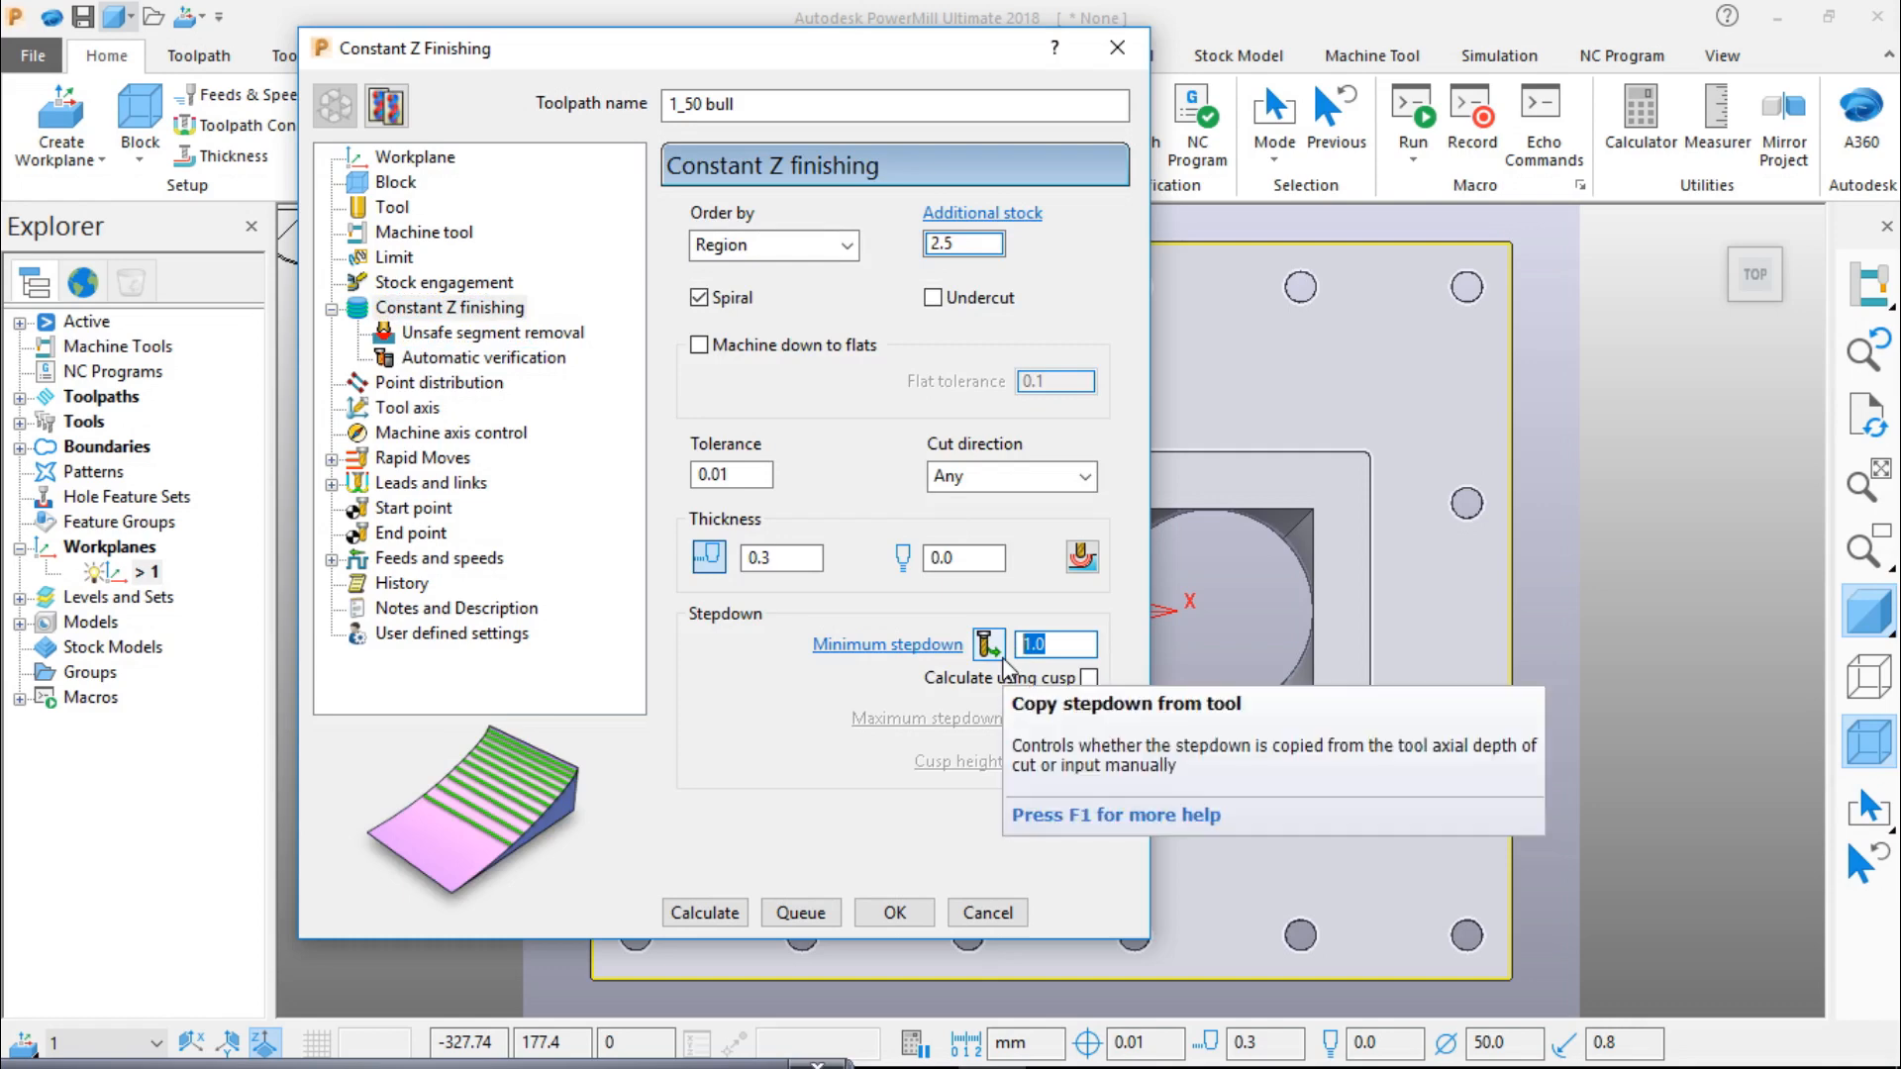
{"action": "type", "text": "5"}
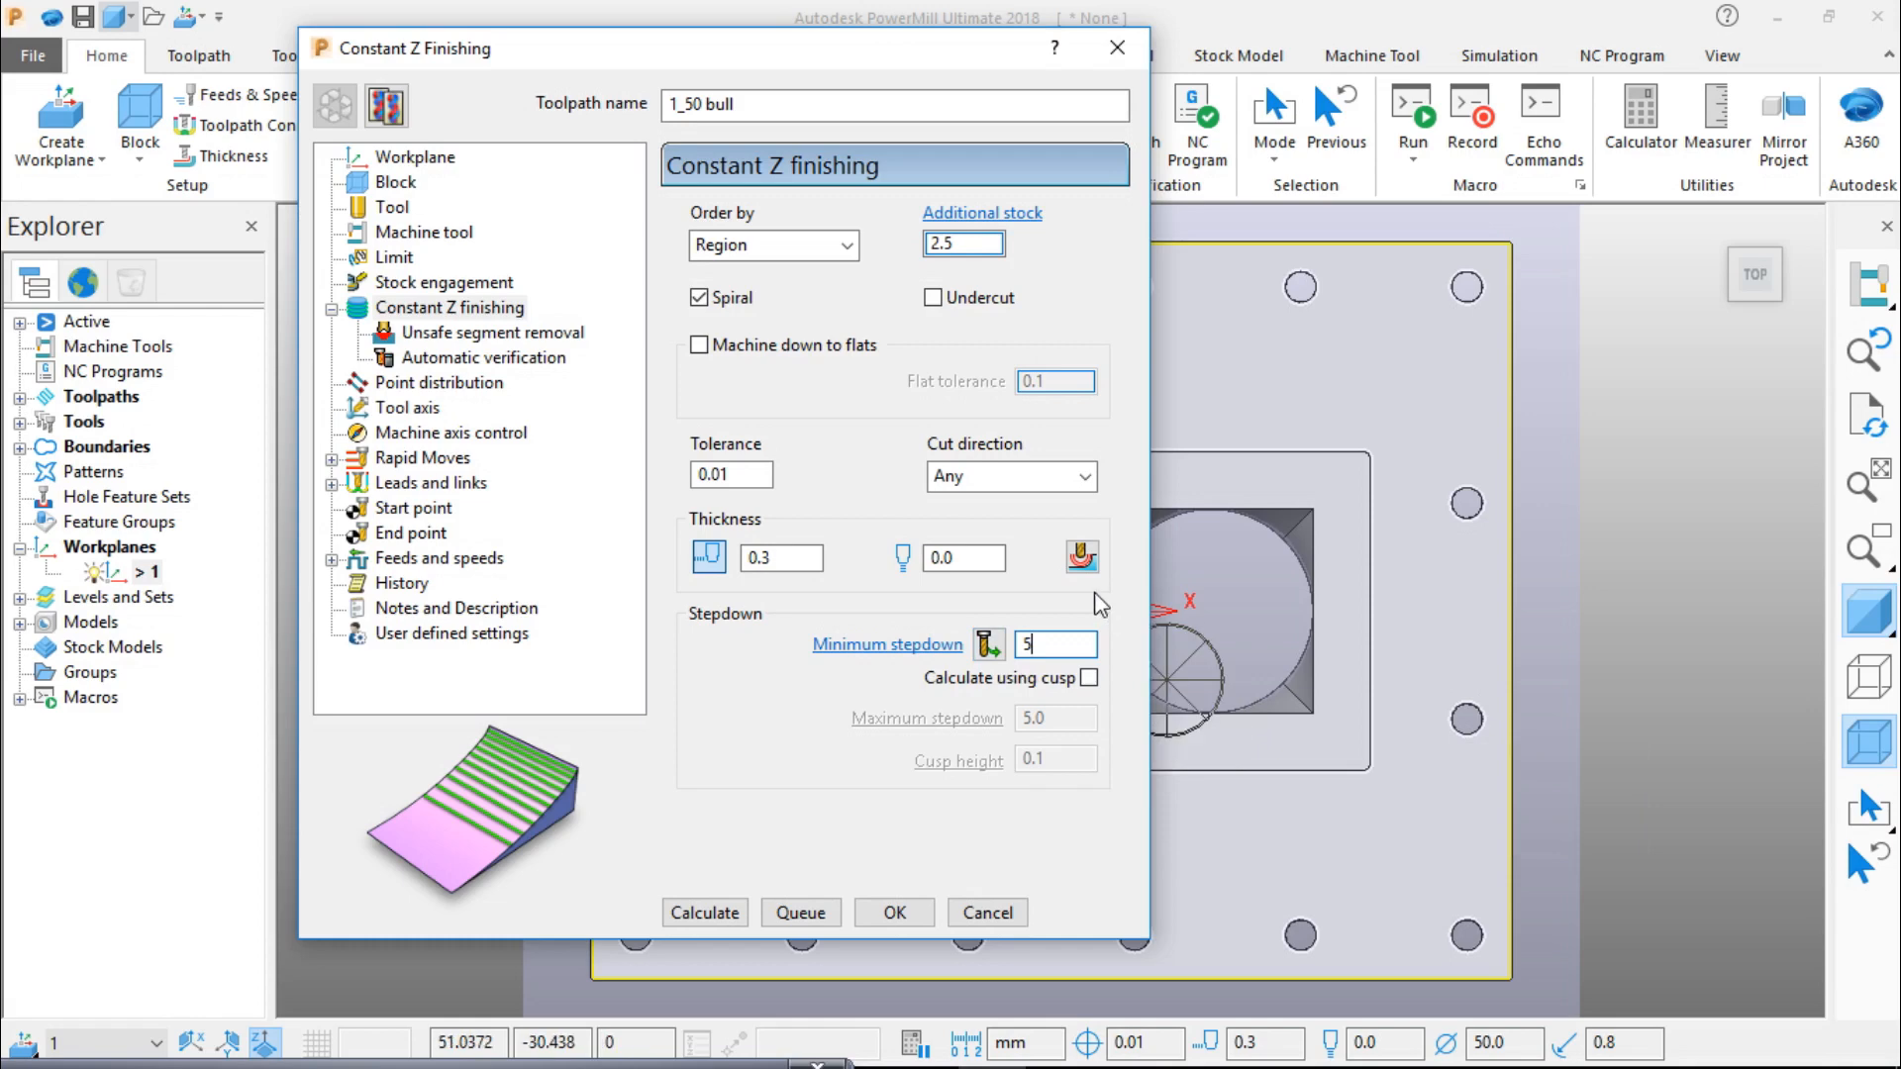
Step: Calculate the 1_50 bull Constant Z toolpath and inspect its passes around the flange edge
{"action": "left_click", "coordinate": [699, 913]}
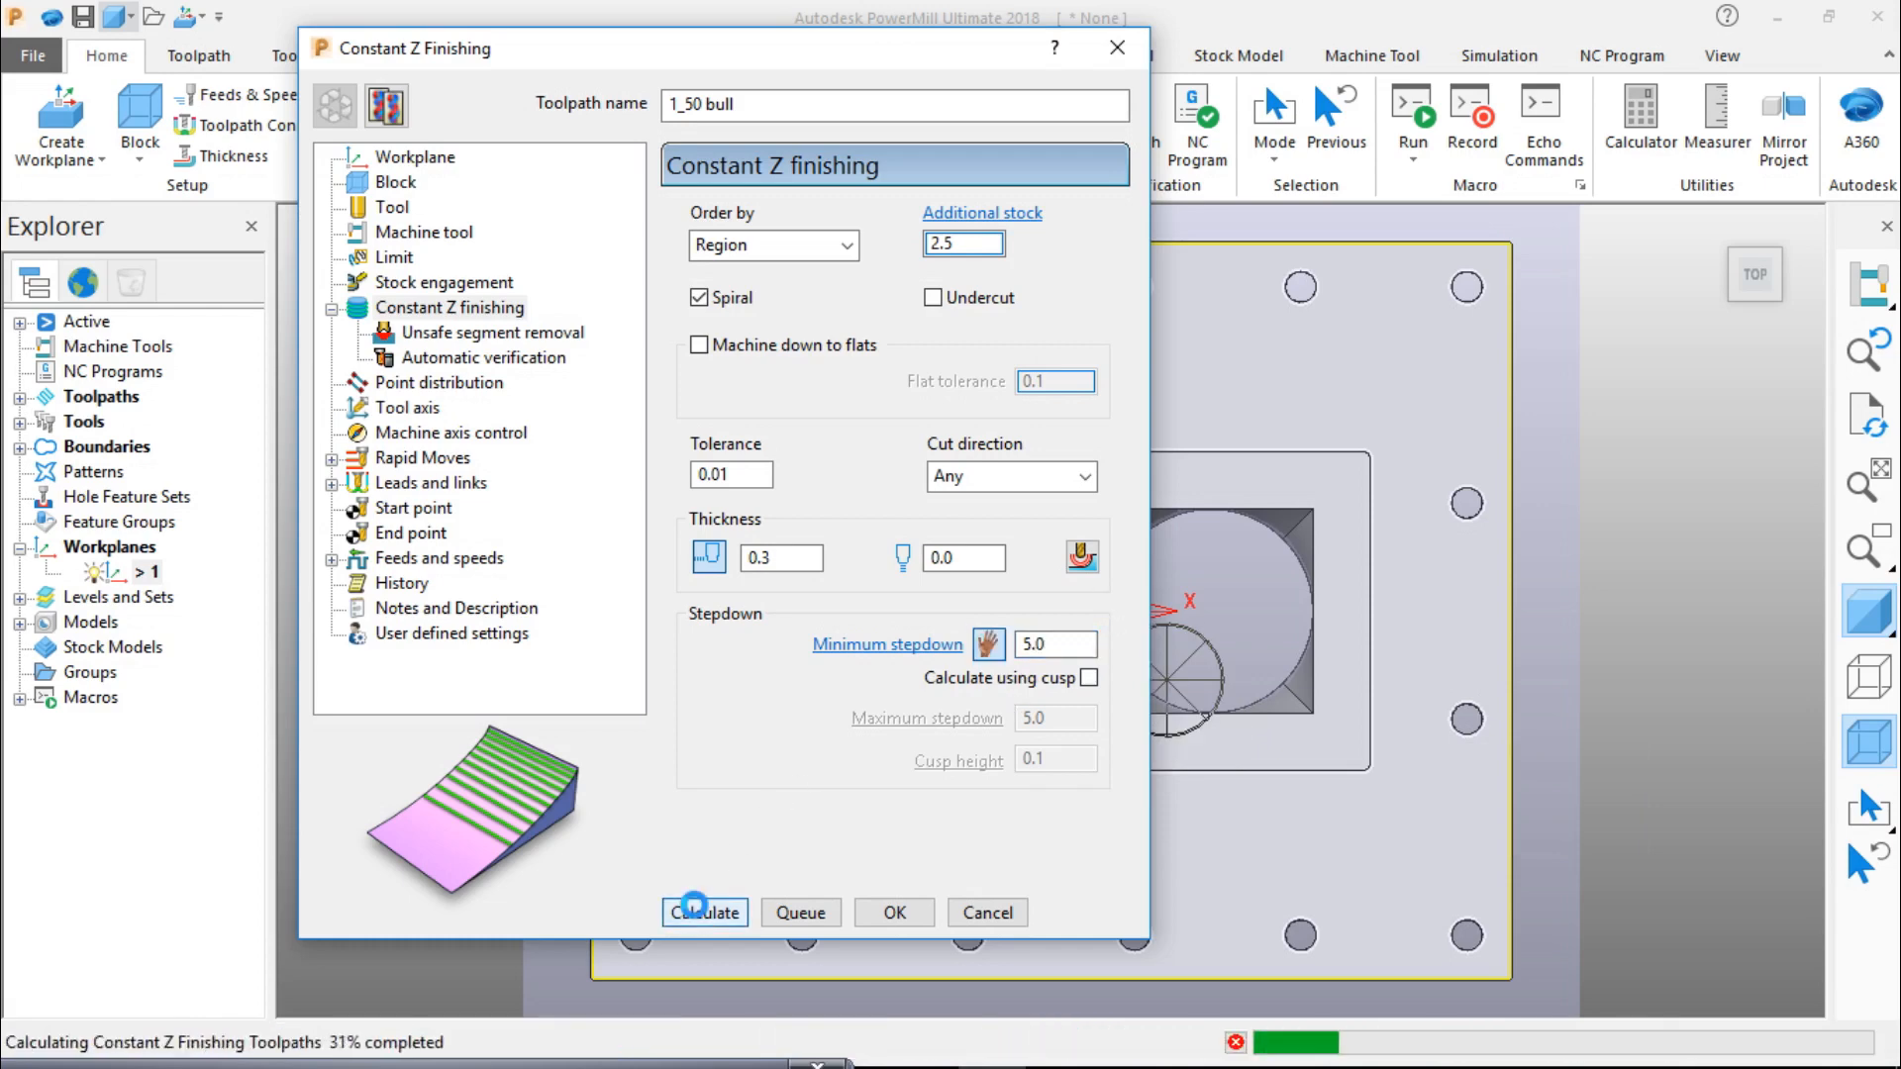
{"action": "scroll", "coordinate": [1529, 447], "scroll_direction": "down", "scroll_amount": 4}
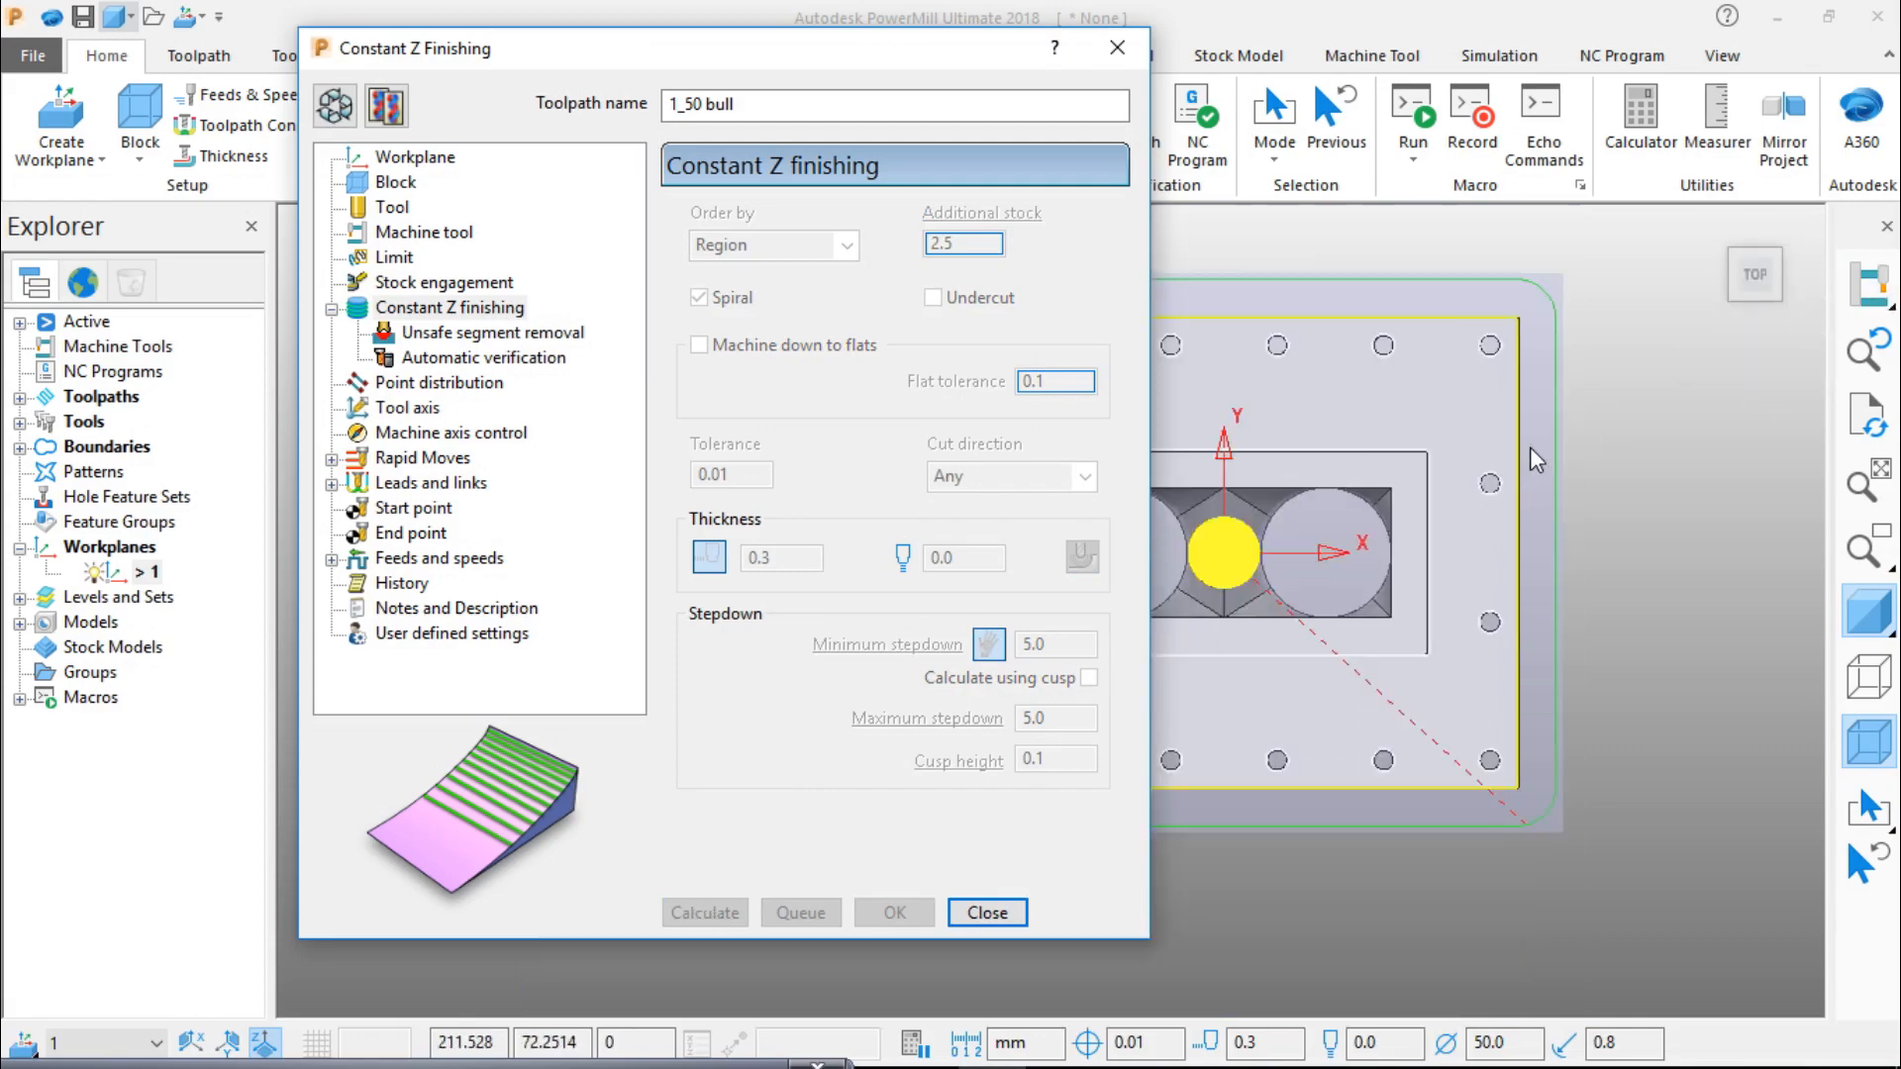
{"action": "middle_click_drag", "start_coordinate": [1421, 594], "coordinate": [1507, 349]}
{"action": "scroll", "coordinate": [1412, 546], "scroll_direction": "up", "scroll_amount": 3}
{"action": "scroll", "coordinate": [1412, 548], "scroll_direction": "down", "scroll_amount": 2}
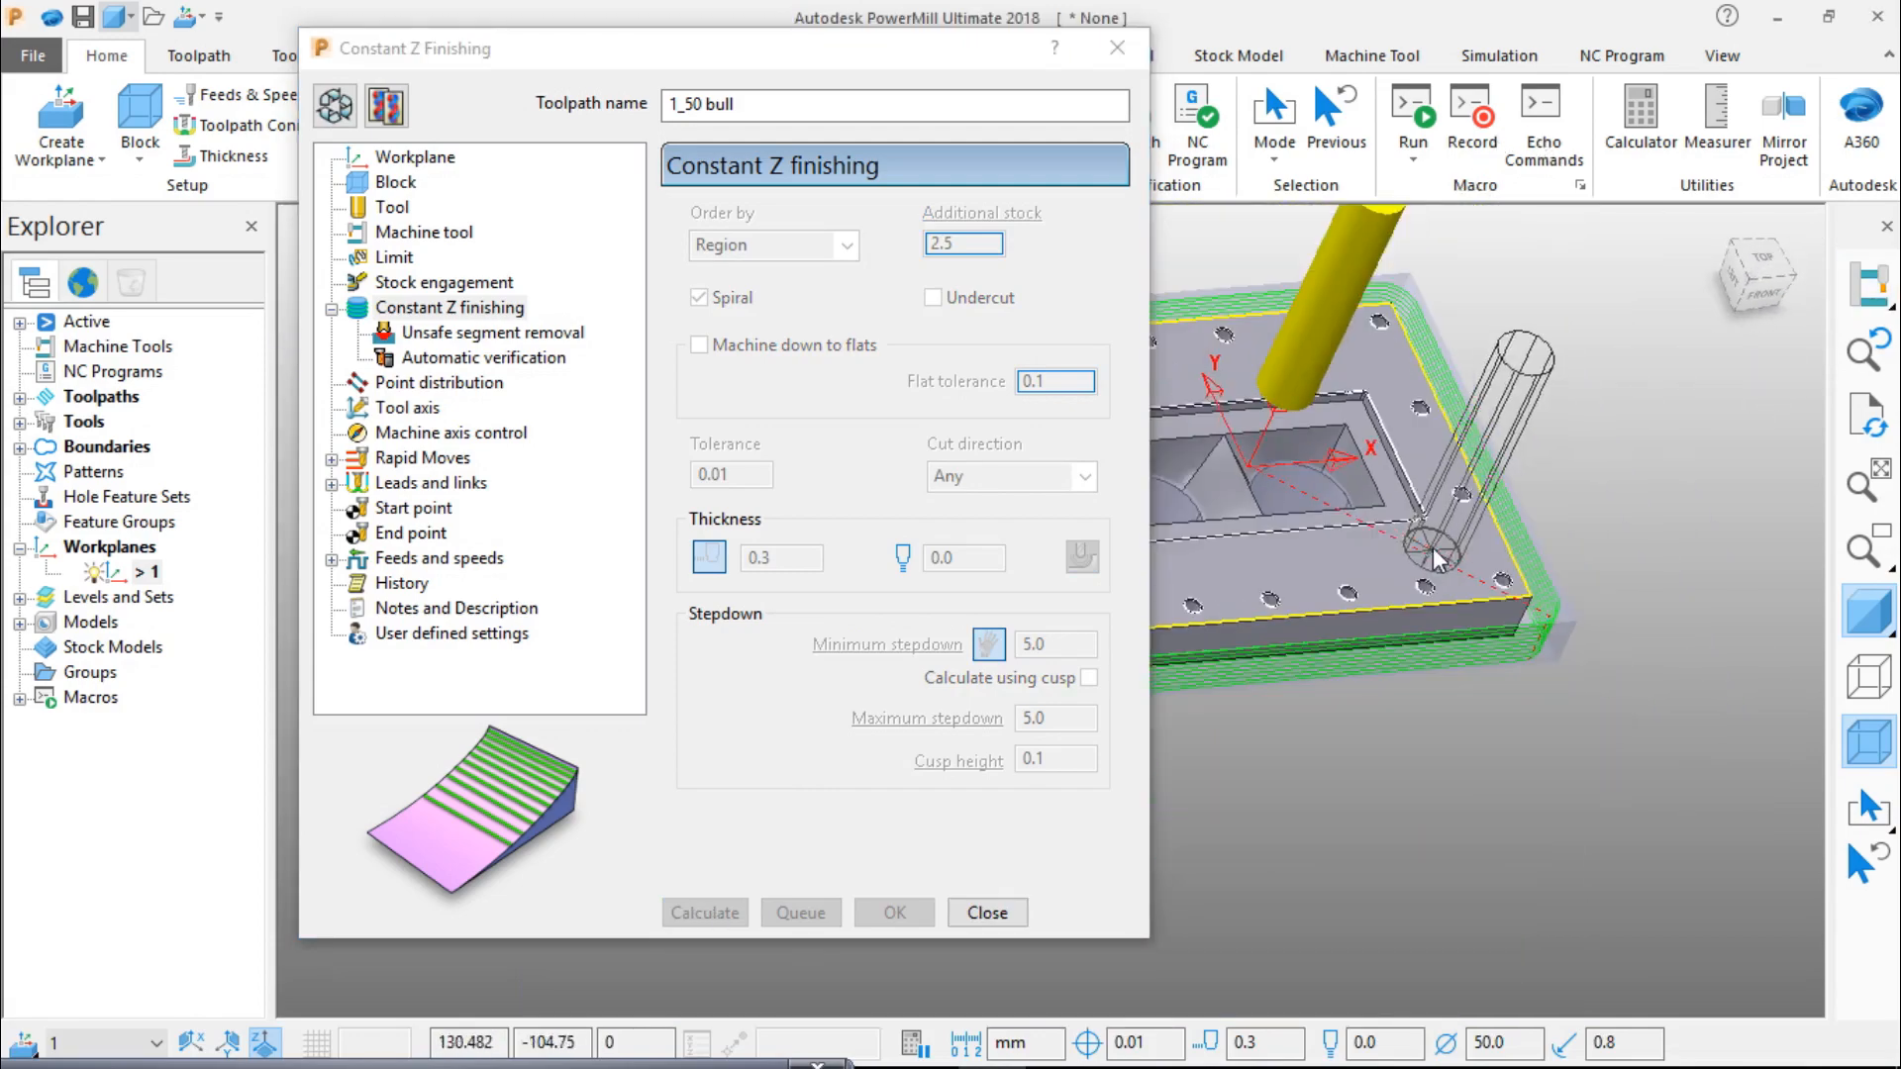
Step: Create a copy of the 1_50 bull toolpath and name it 2_20 em
{"action": "left_click", "coordinate": [385, 106]}
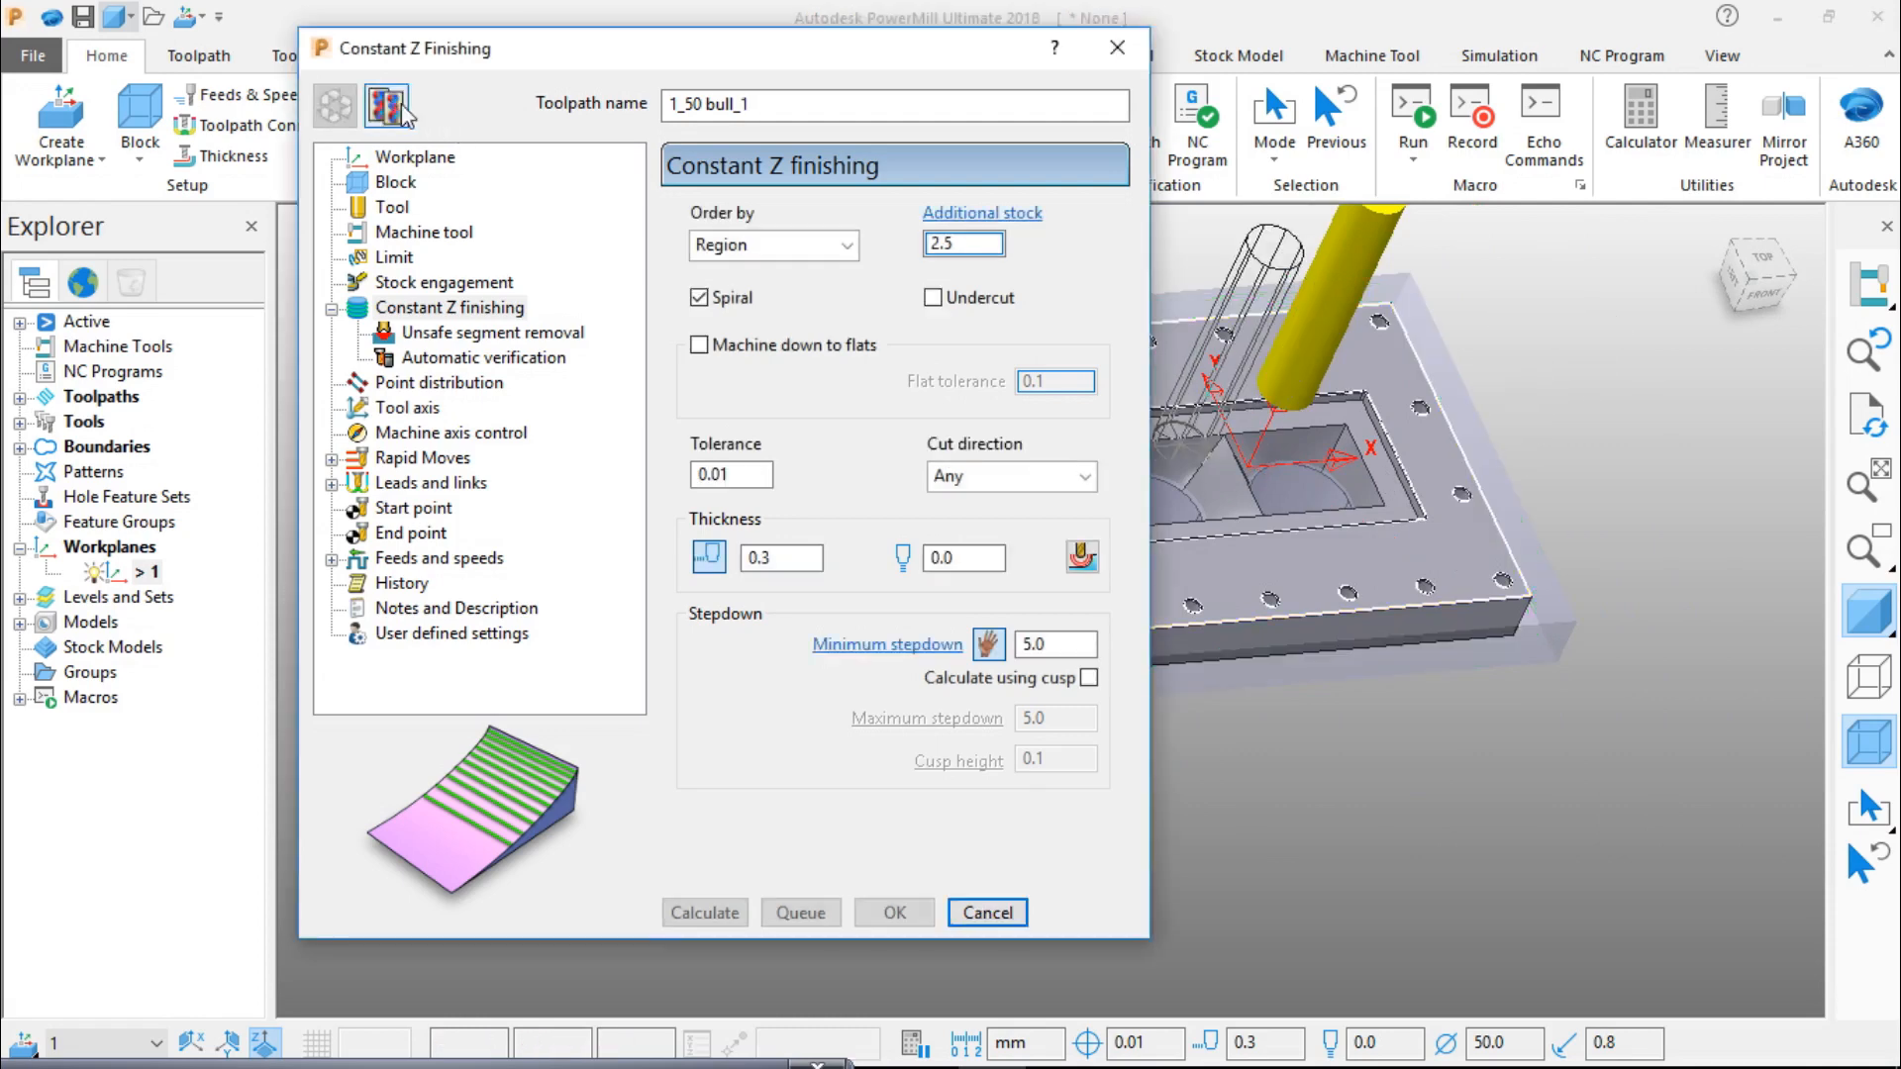
{"action": "left_click_drag", "start_coordinate": [761, 105], "coordinate": [535, 49]}
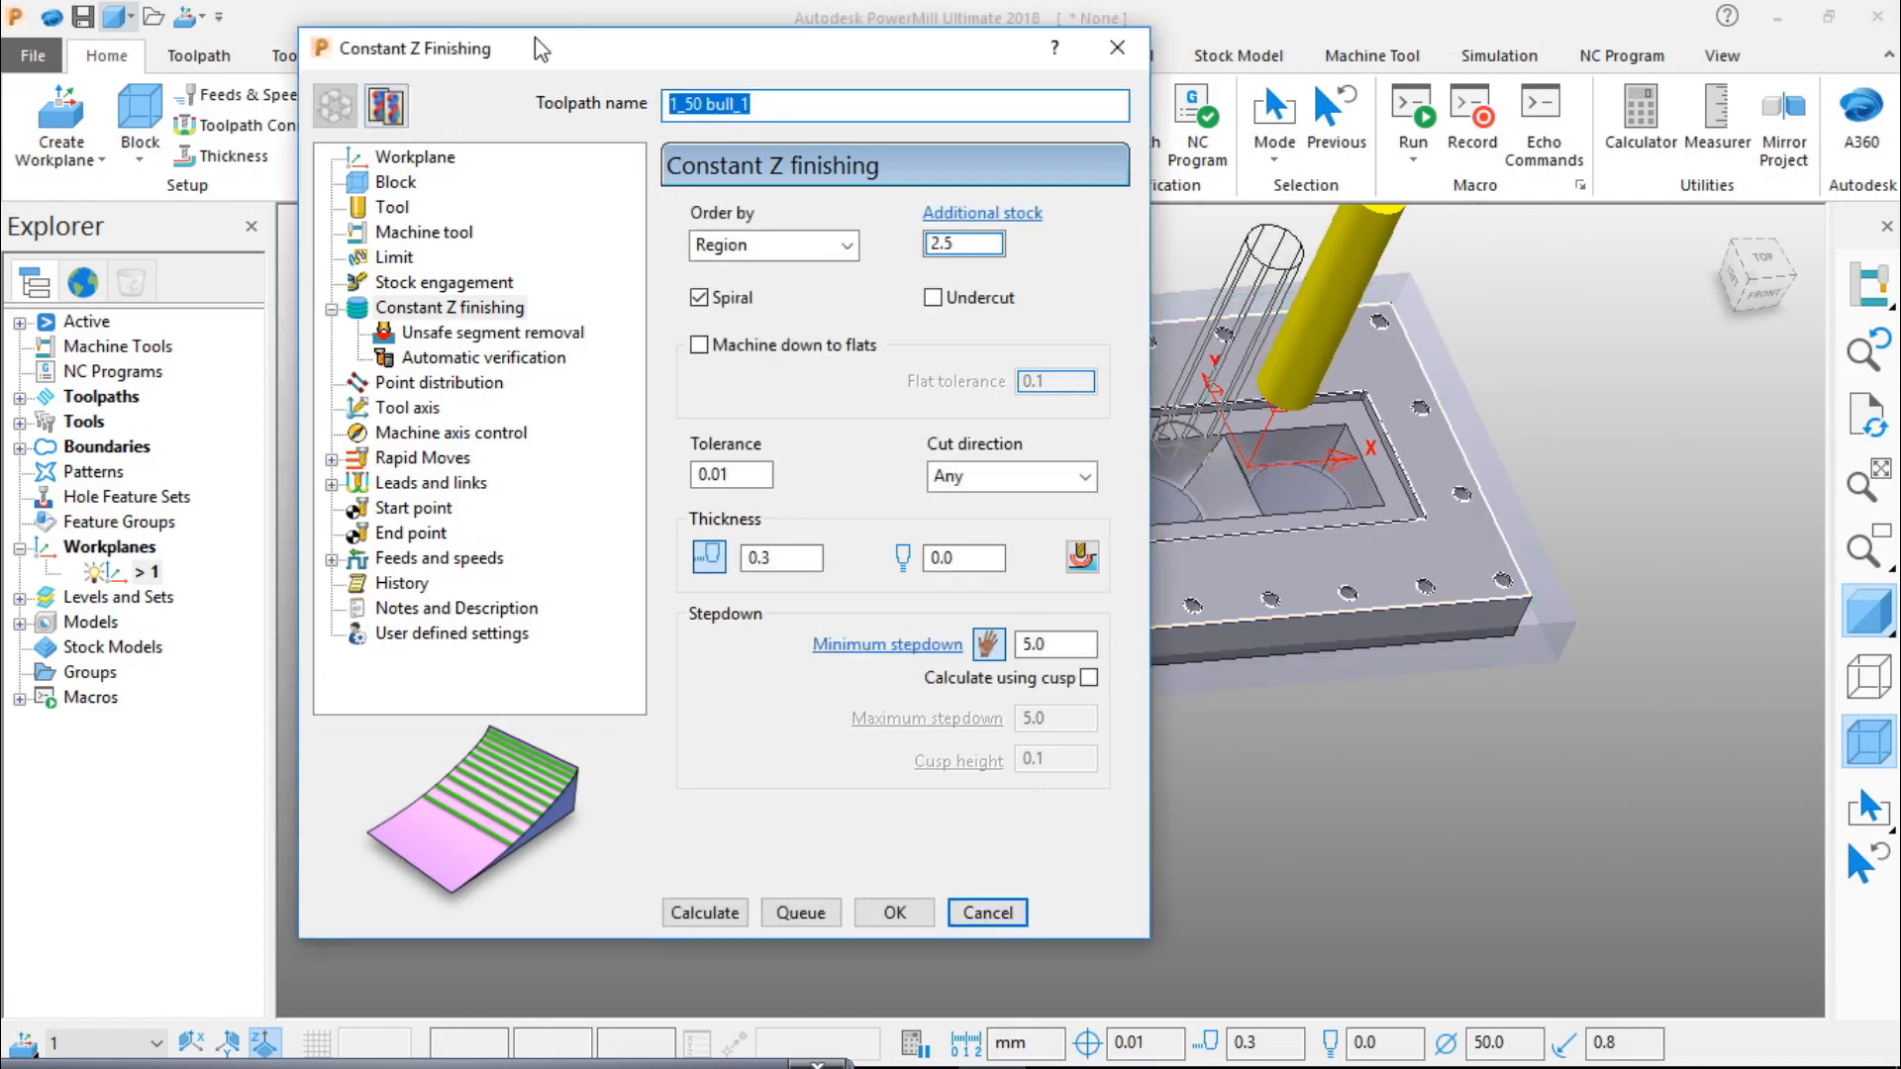
{"action": "type", "text": "2_20 em"}
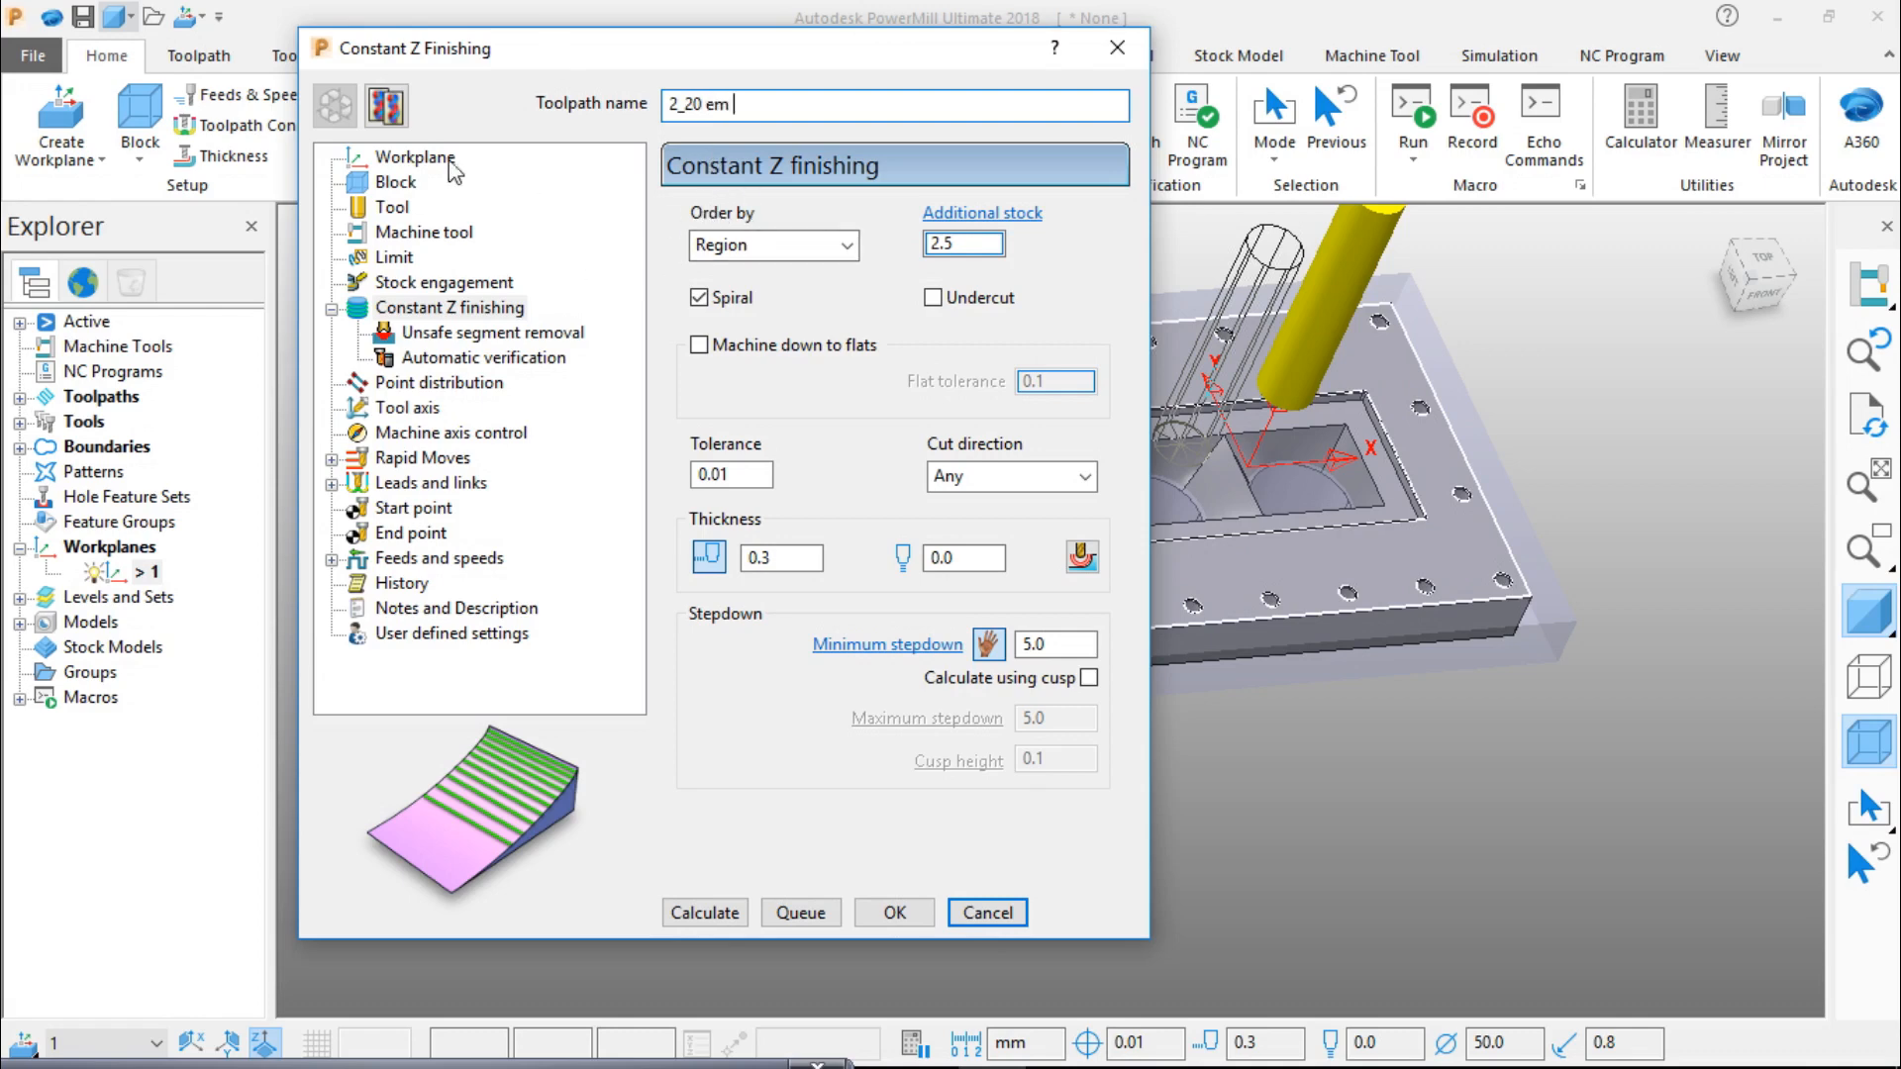
Step: Create an End Mill for the copied toolpath with a diameter of 20 and the name 20 em
{"action": "left_click", "coordinate": [414, 160]}
{"action": "left_click", "coordinate": [411, 181]}
{"action": "left_click", "coordinate": [396, 207]}
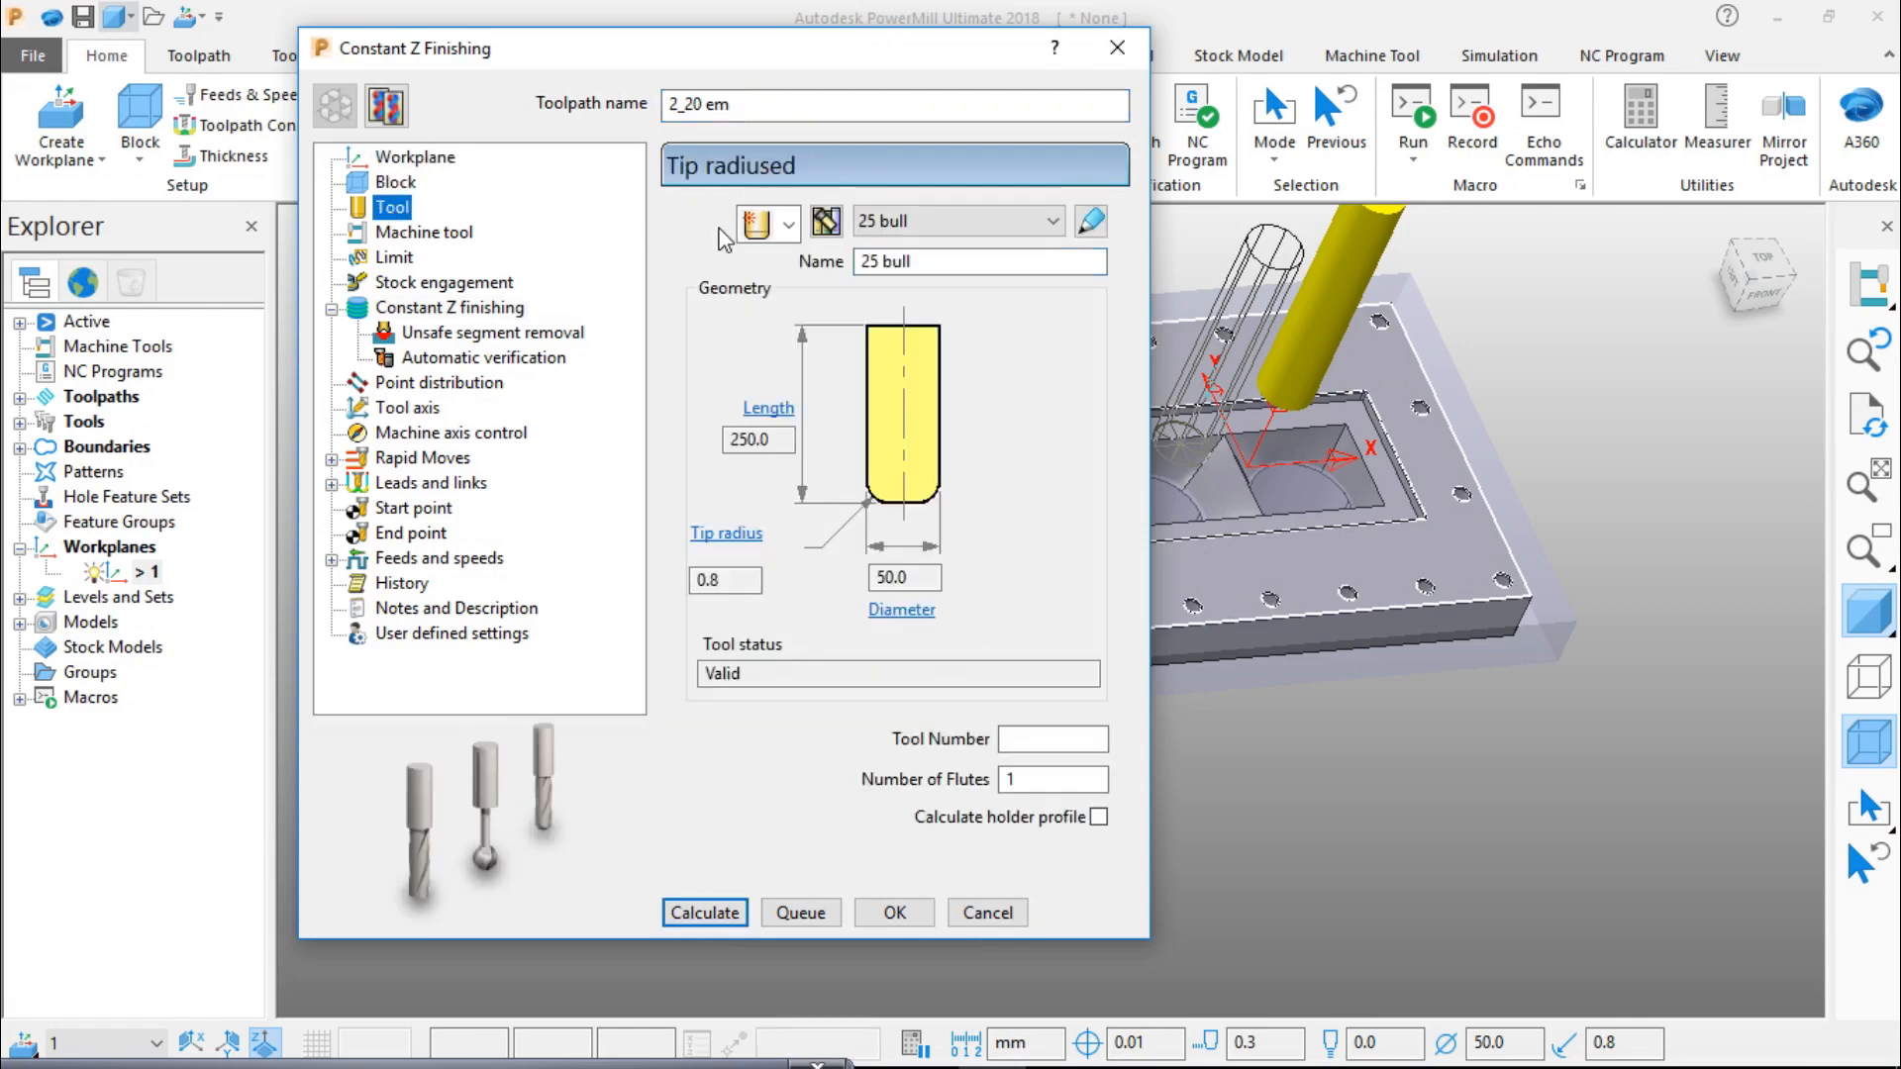
{"action": "left_click", "coordinate": [789, 227]}
{"action": "left_click", "coordinate": [757, 259]}
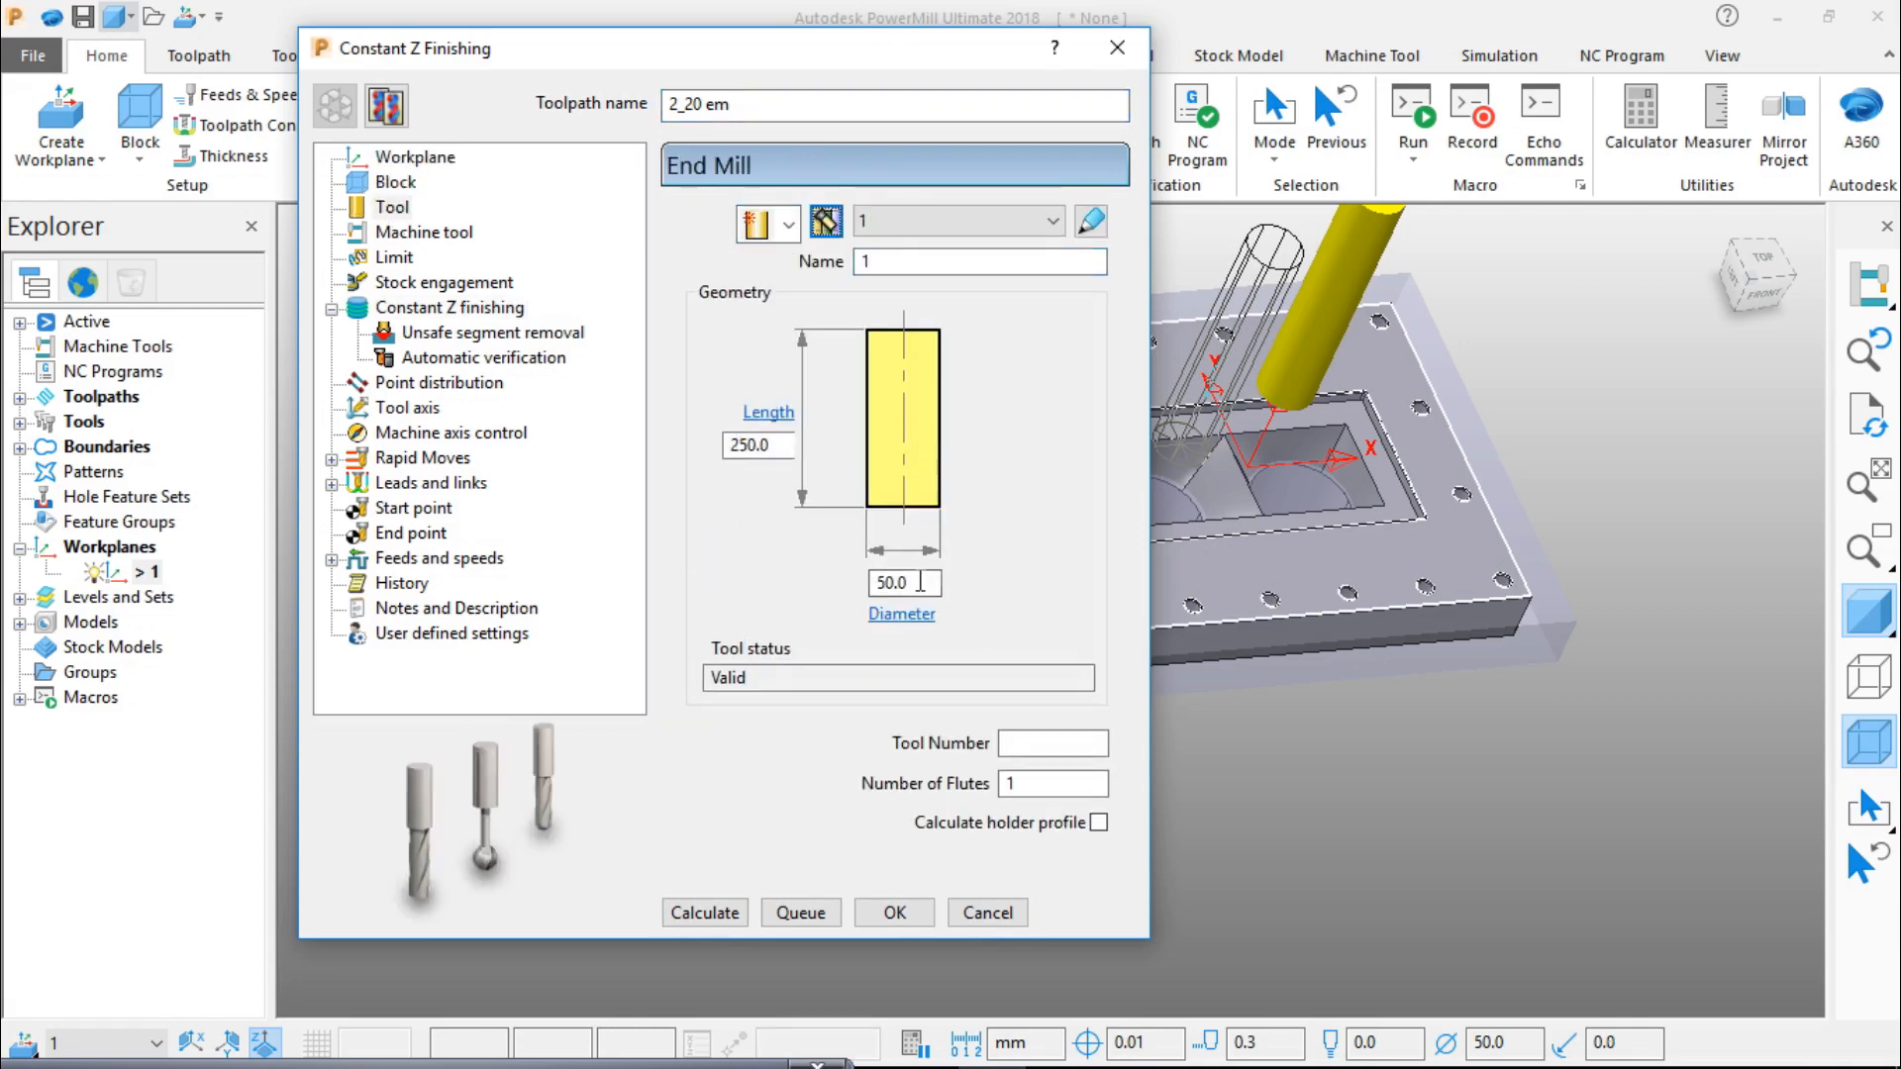
{"action": "type", "text": "20"}
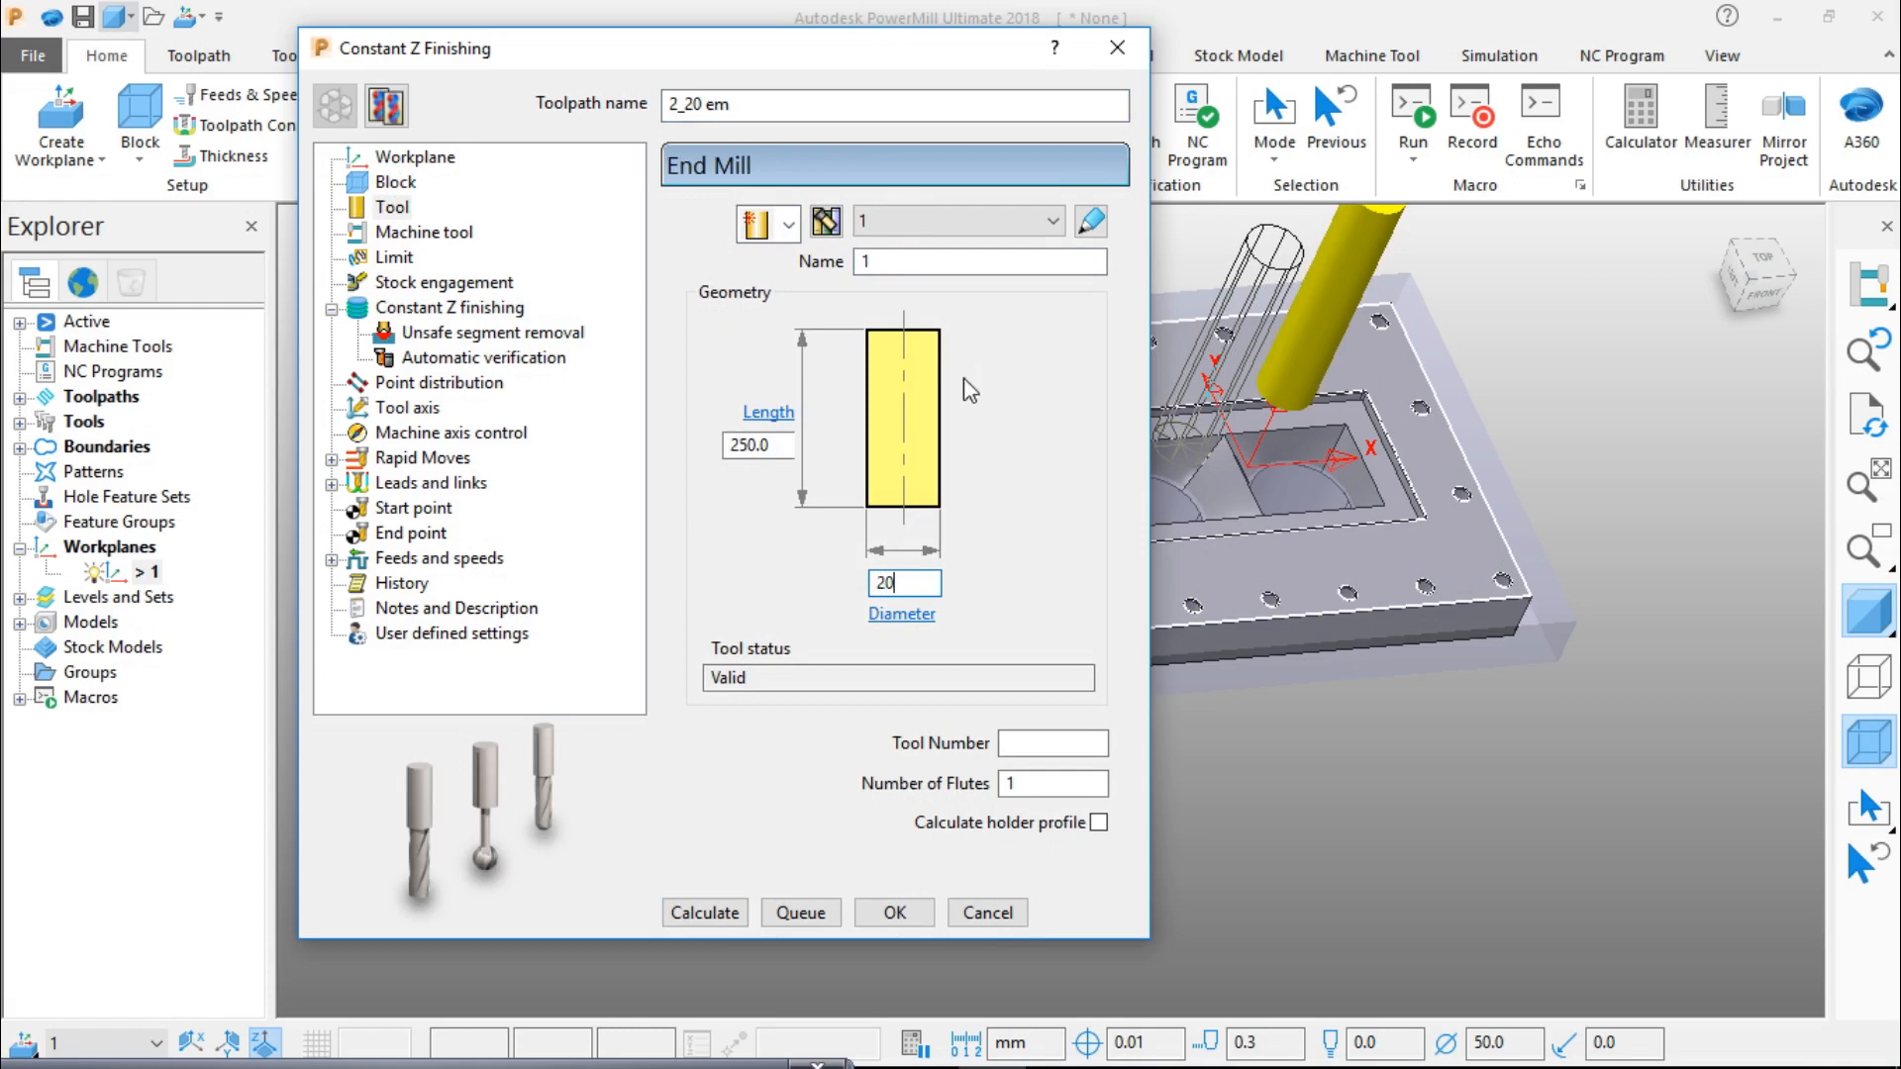
{"action": "key", "text": "Tab"}
{"action": "type", "text": "2"}
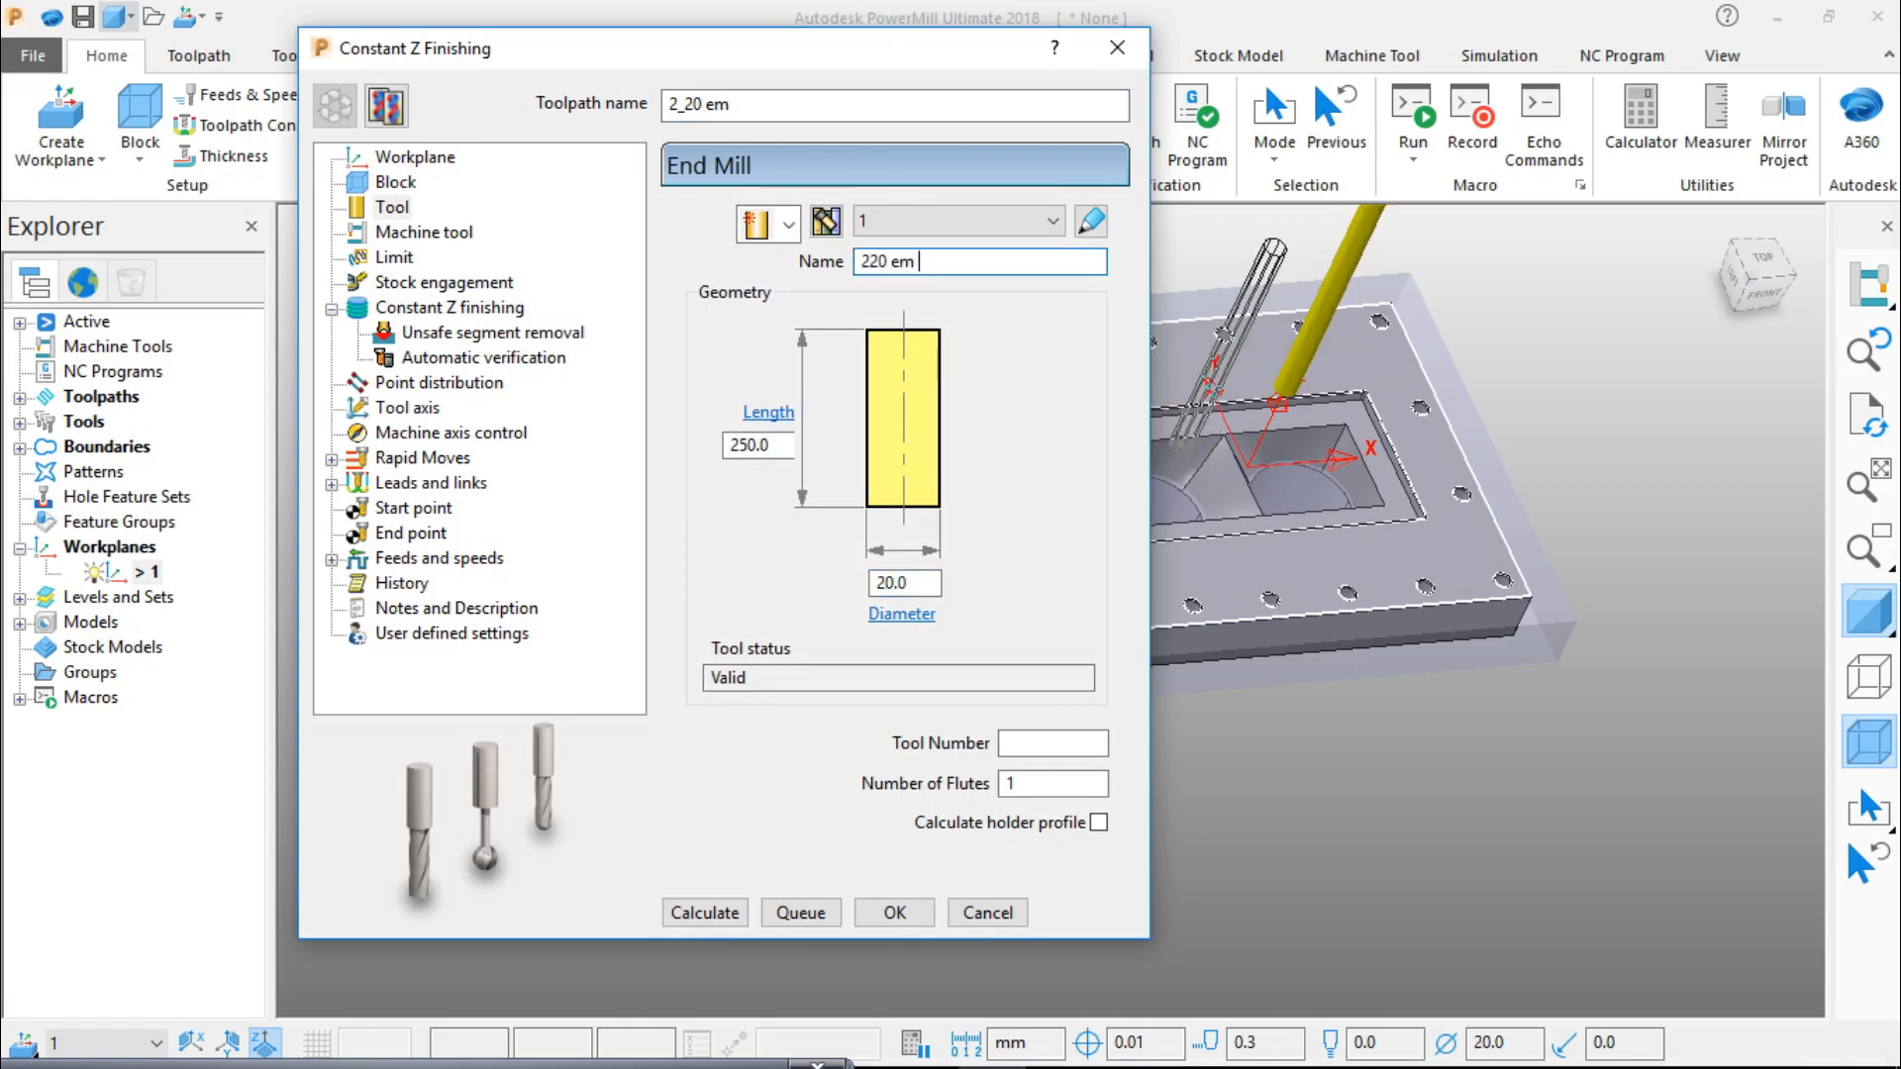
{"action": "left_click", "coordinate": [872, 261]}
{"action": "key", "text": "BackSpace"}
Step: Review the machine tool and limit settings, hide the model shading and block, and select the flange's outer boundary
{"action": "left_click", "coordinate": [431, 234]}
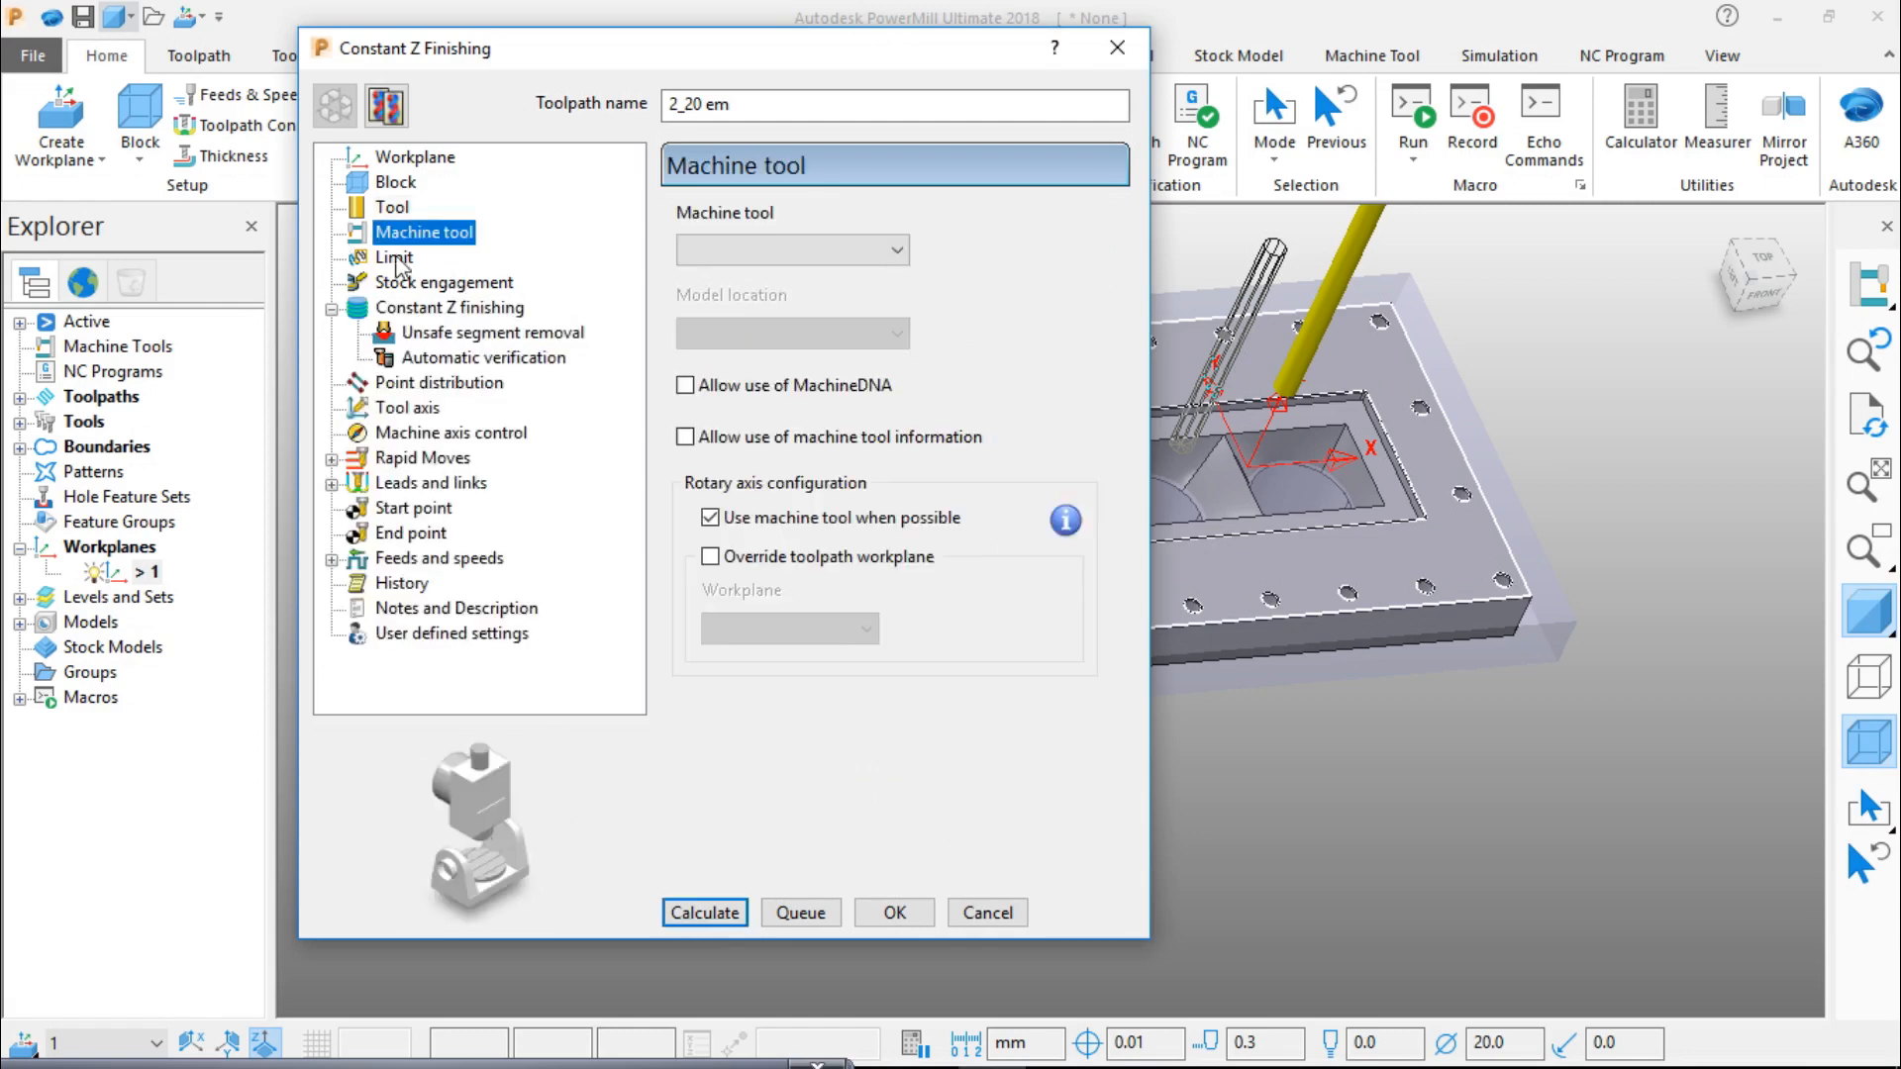
{"action": "left_click", "coordinate": [396, 260]}
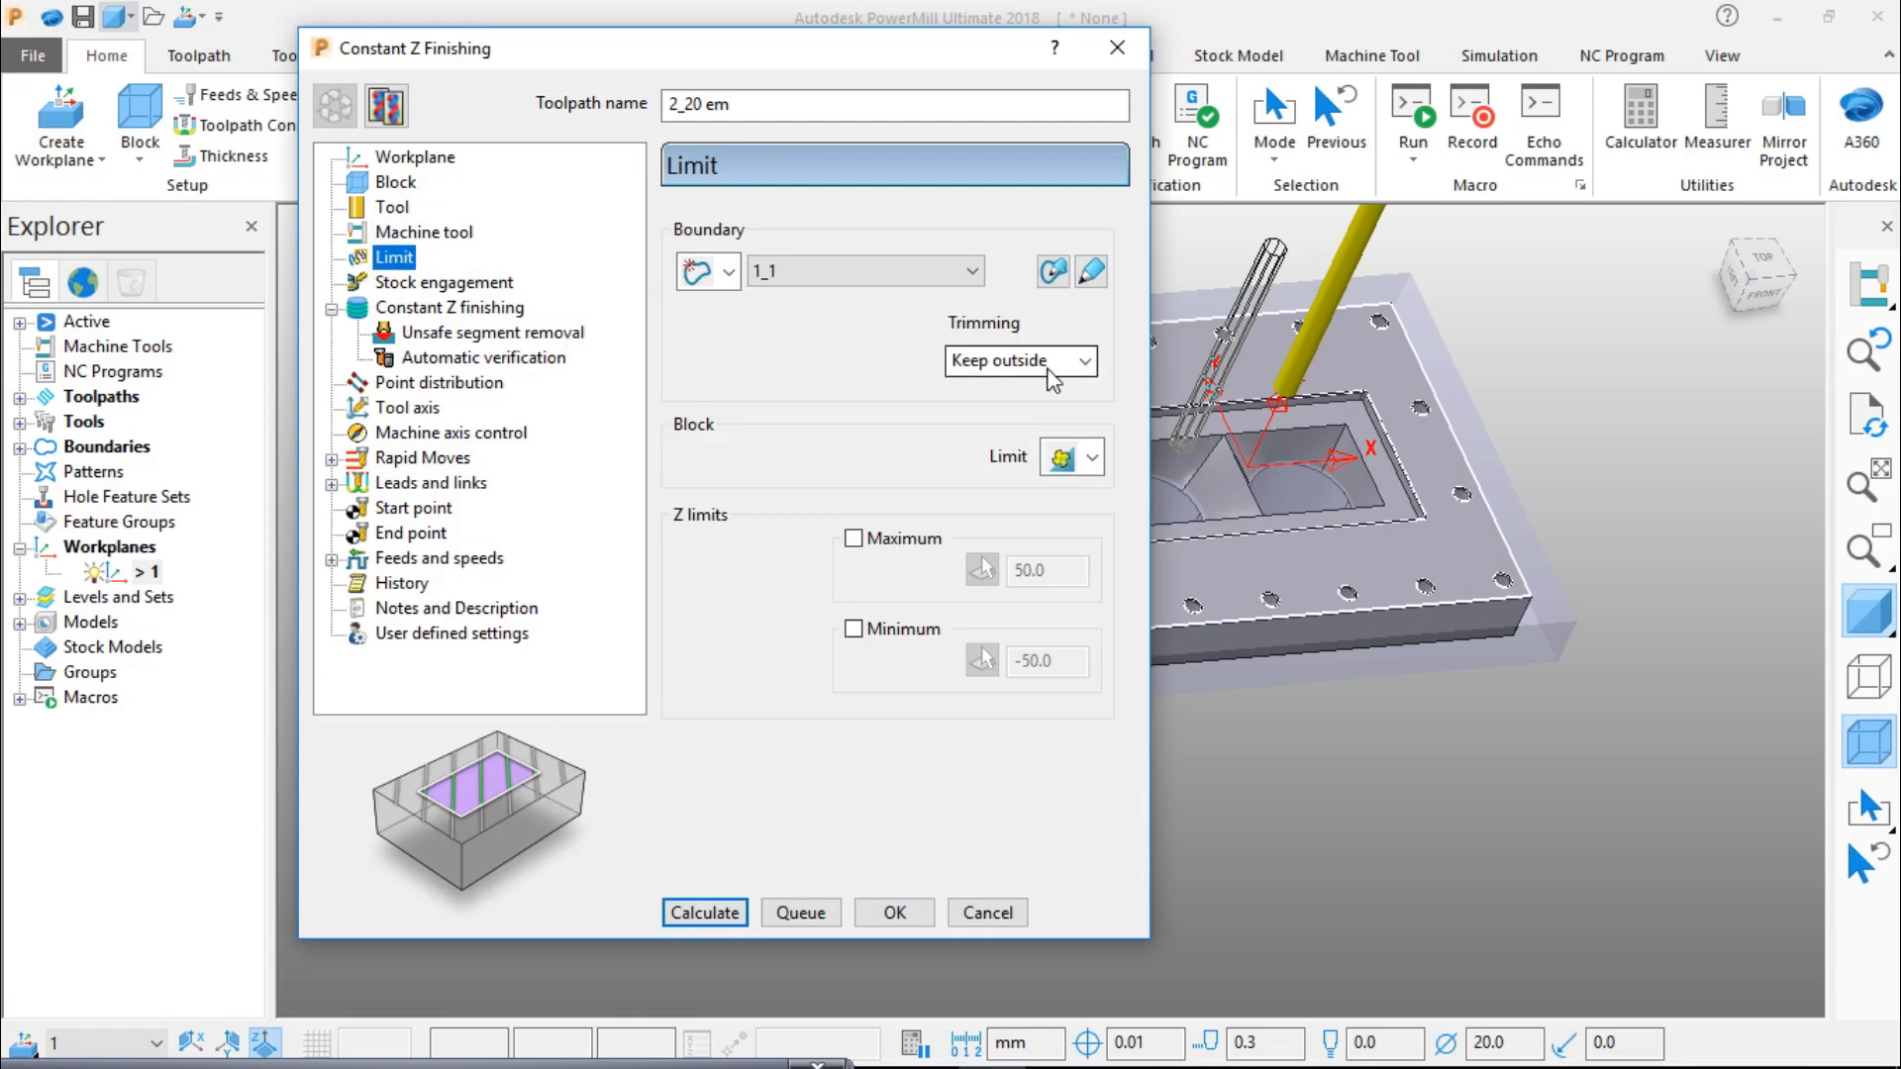
{"action": "left_click", "coordinate": [1870, 608]}
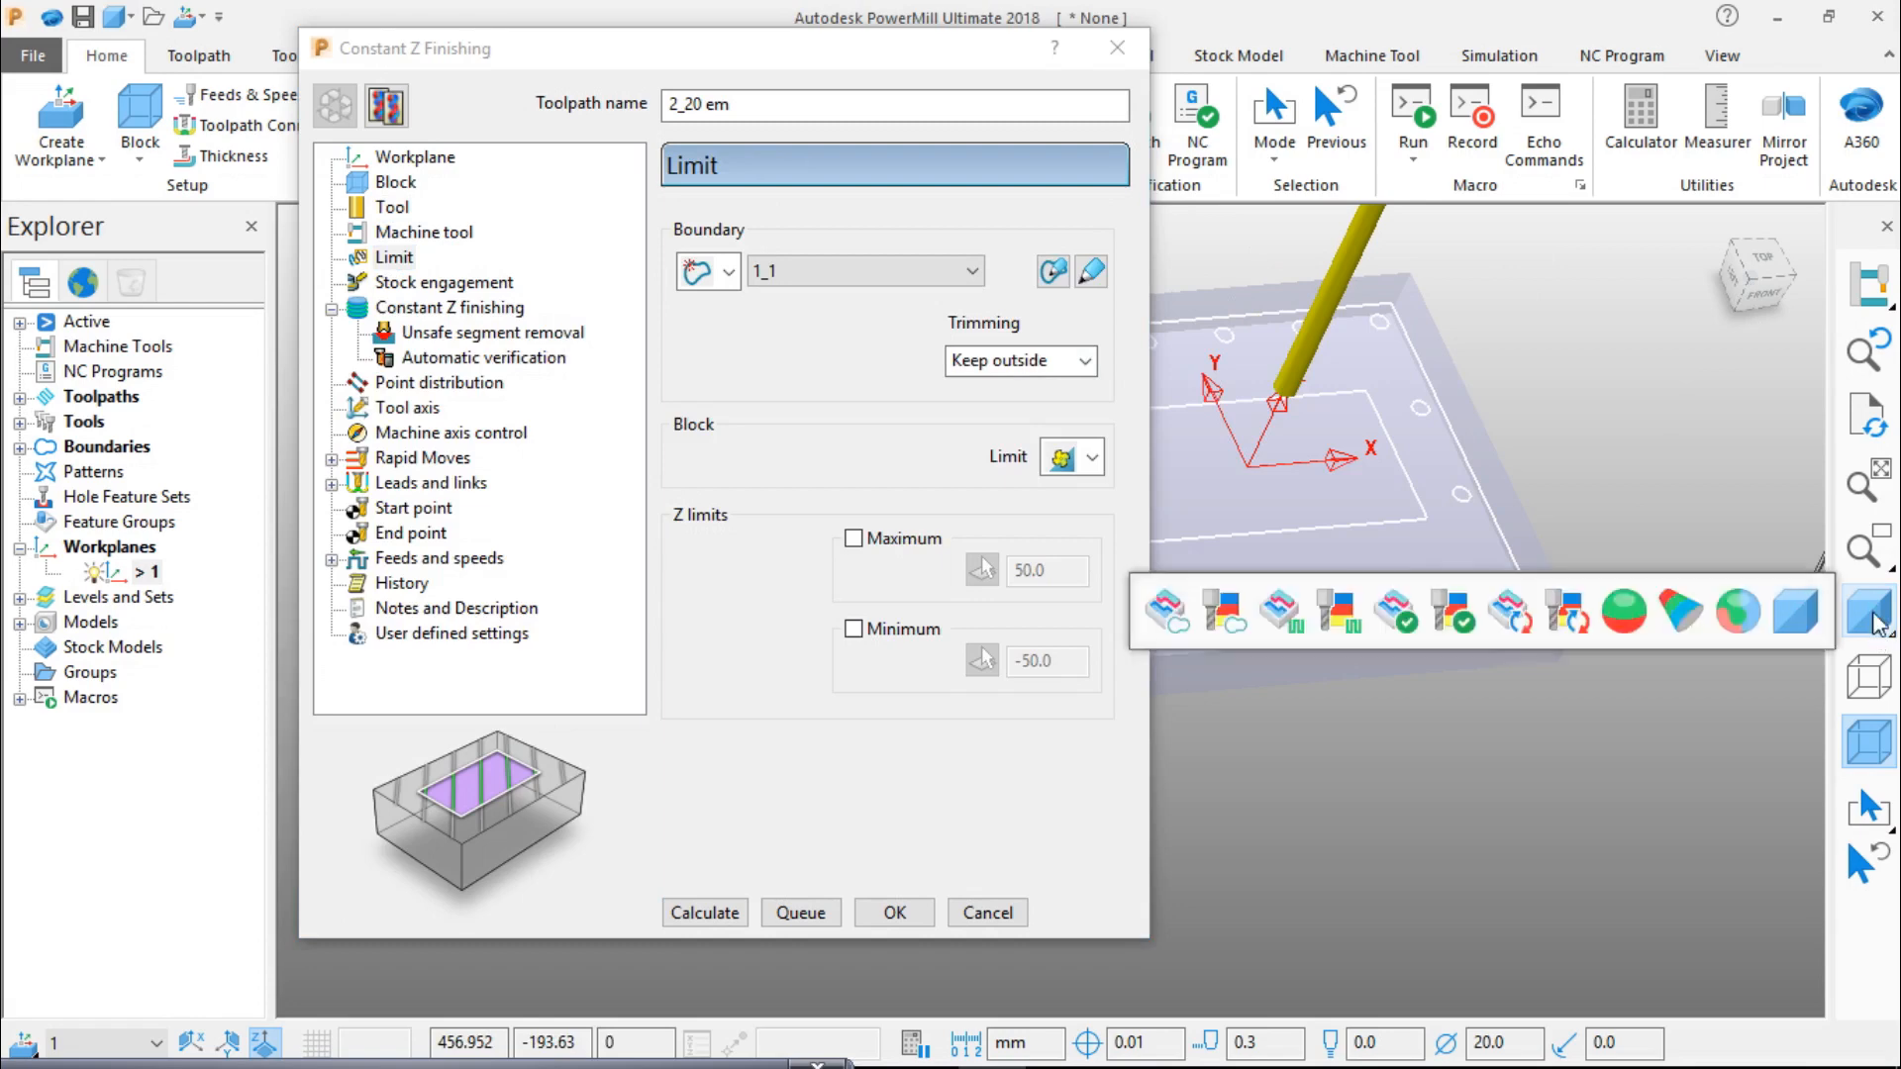
{"action": "left_click", "coordinate": [1876, 620]}
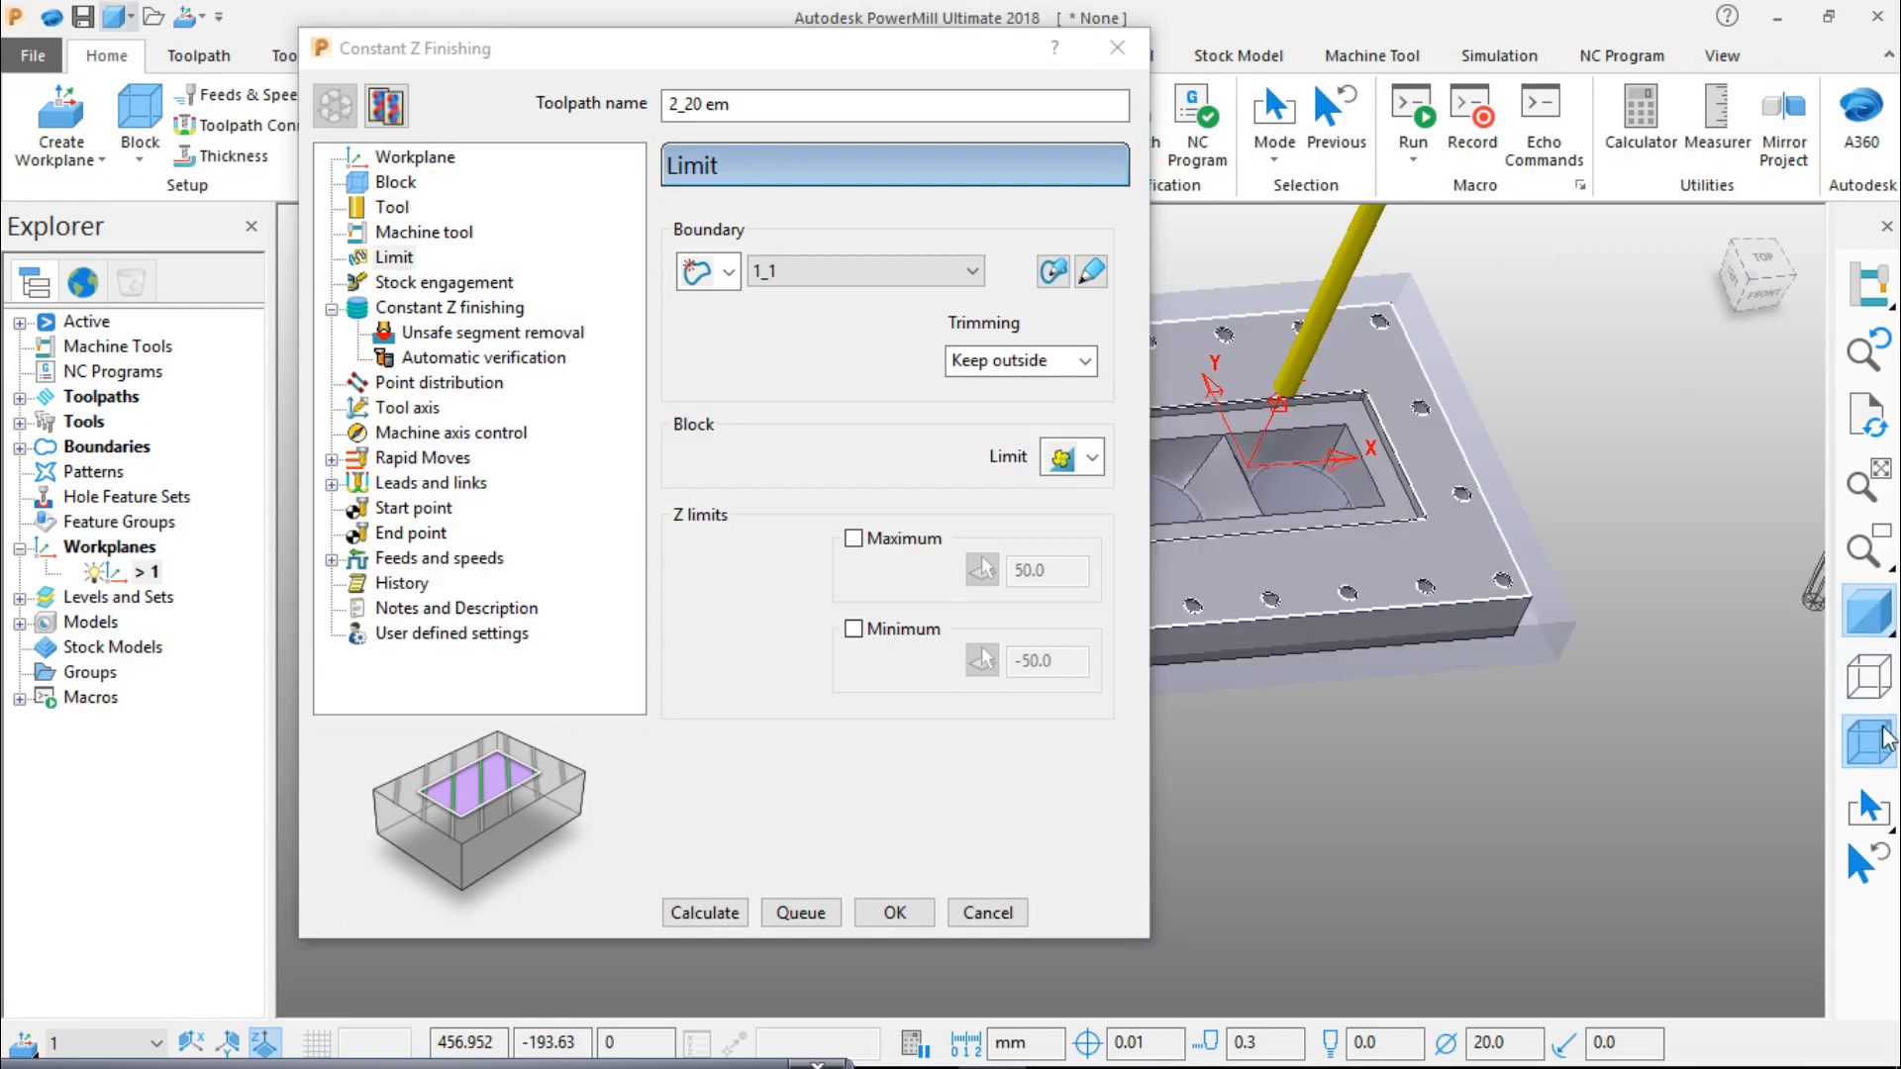
{"action": "left_click", "coordinate": [1876, 622]}
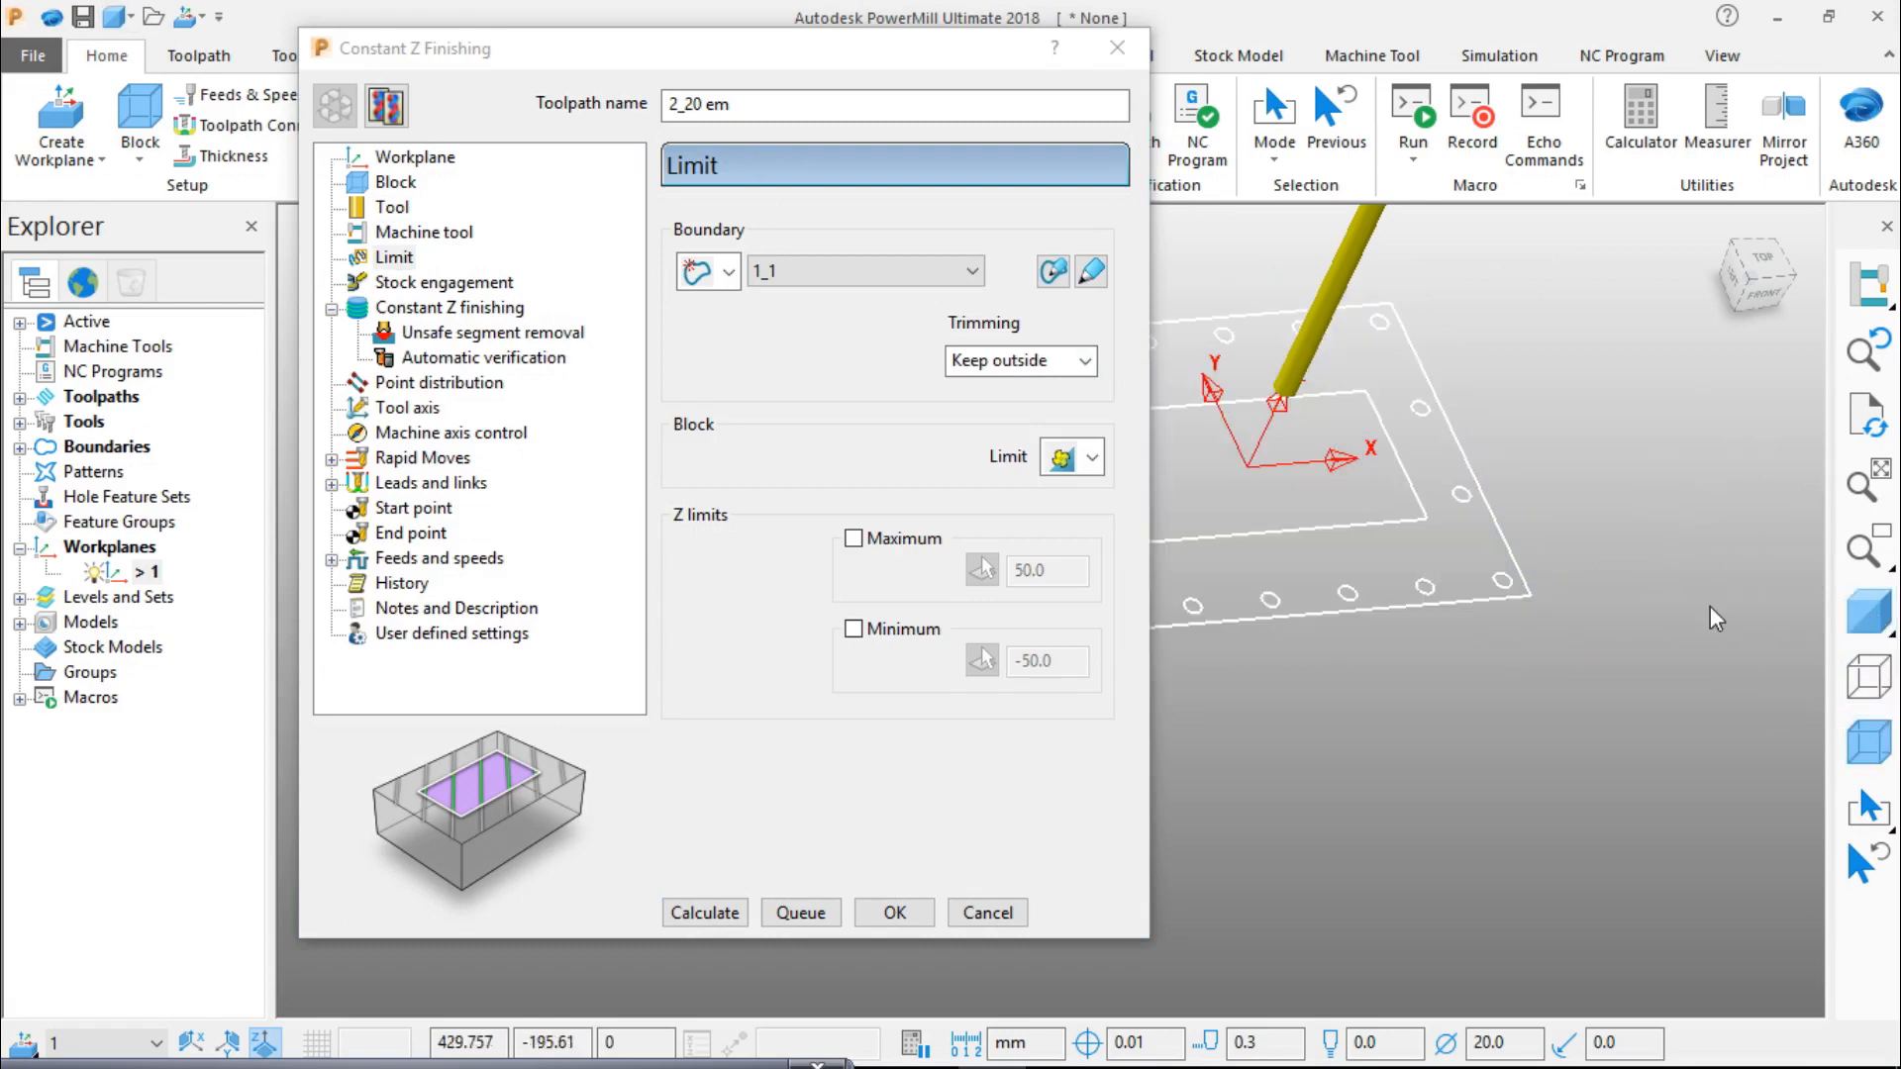
{"action": "left_click", "coordinate": [1512, 537]}
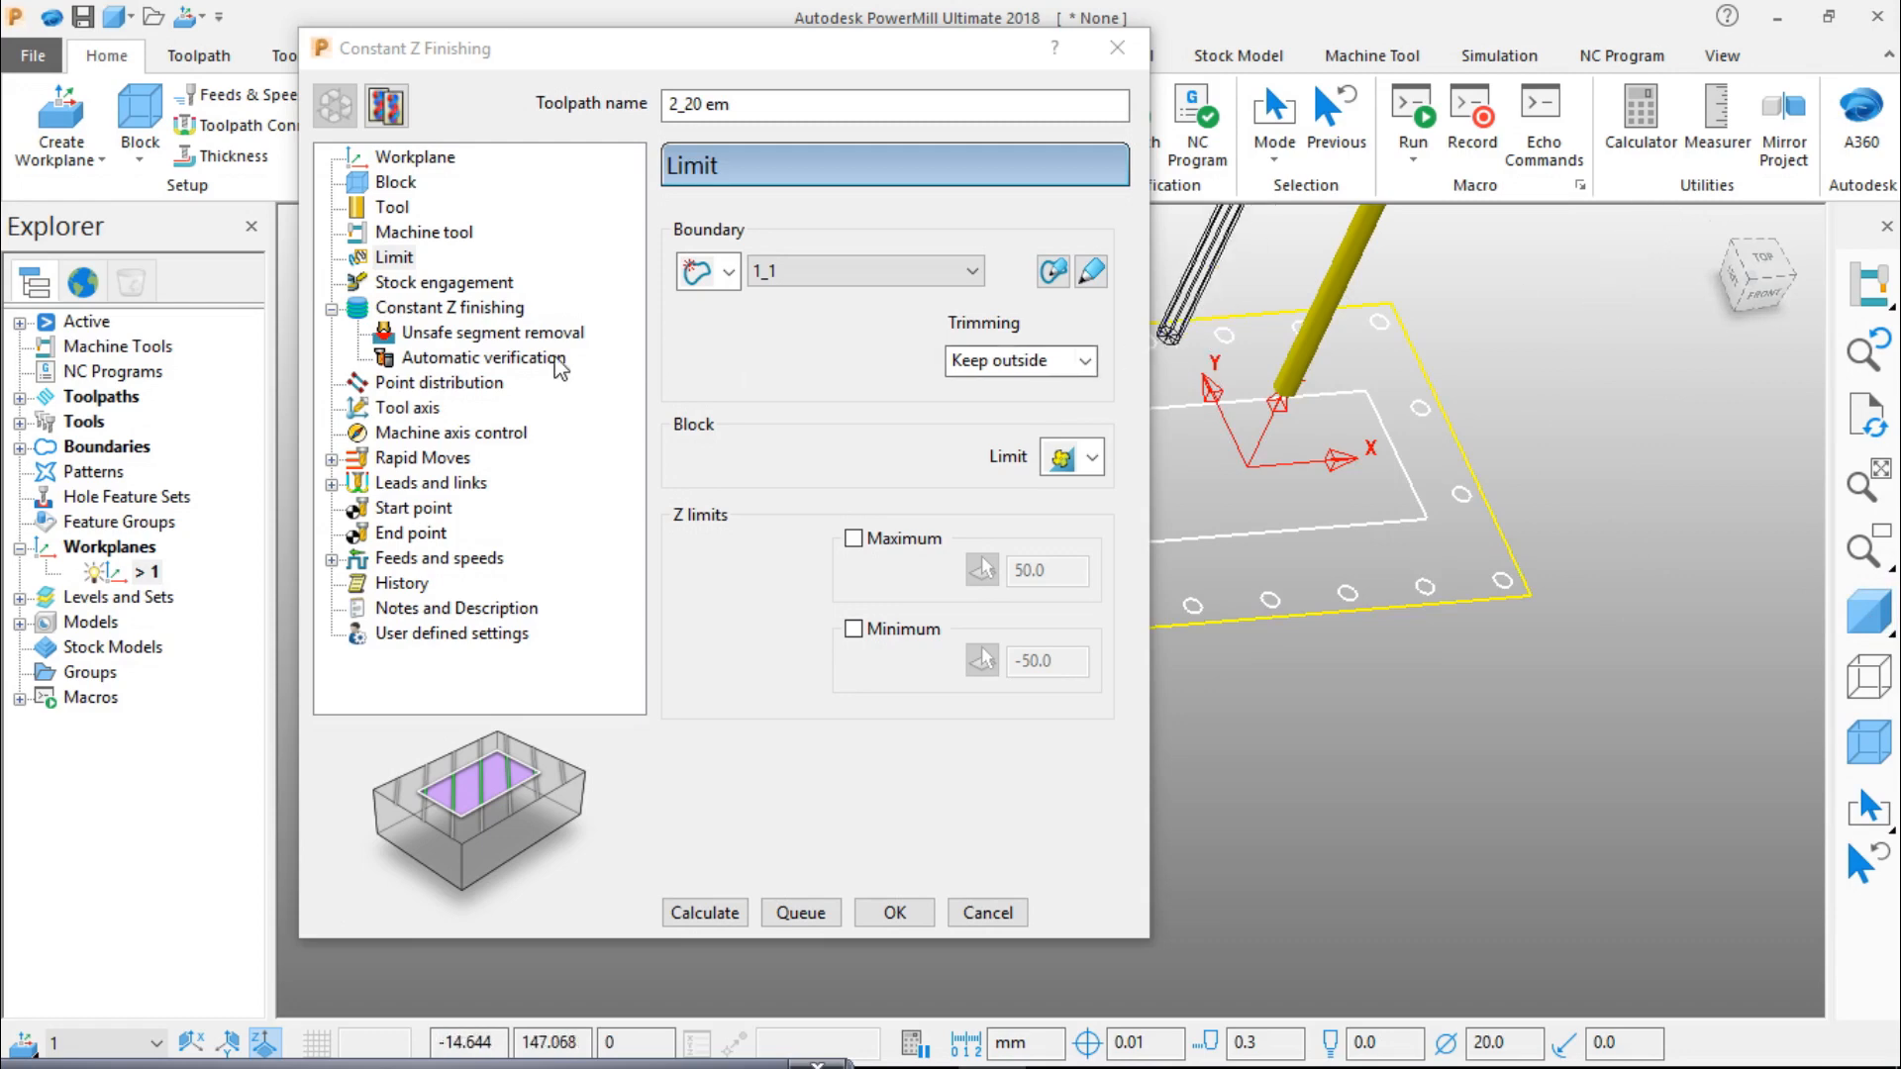
Step: Set the radial thickness to 0, calculate the 2_20 em toolpath and close its settings
{"action": "left_click", "coordinate": [465, 289]}
{"action": "left_click", "coordinate": [481, 312]}
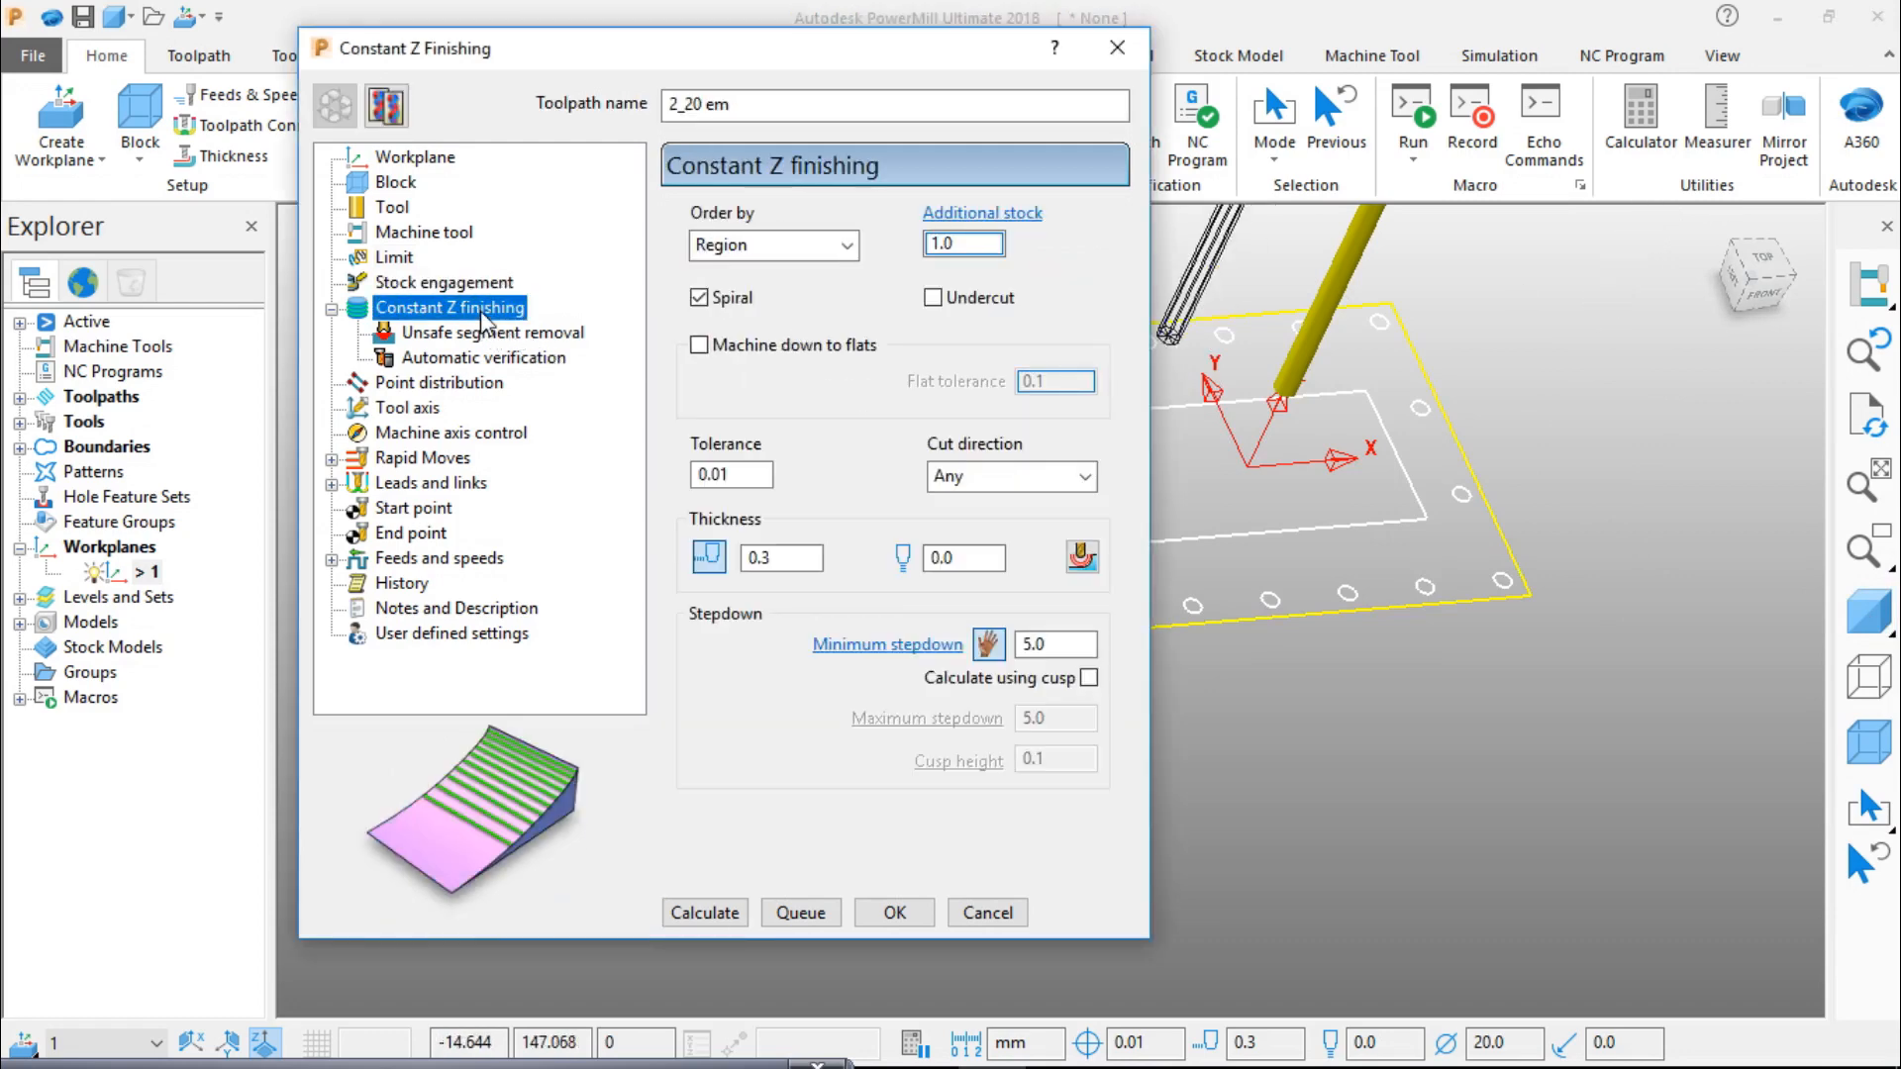
{"action": "left_click", "coordinate": [800, 555]}
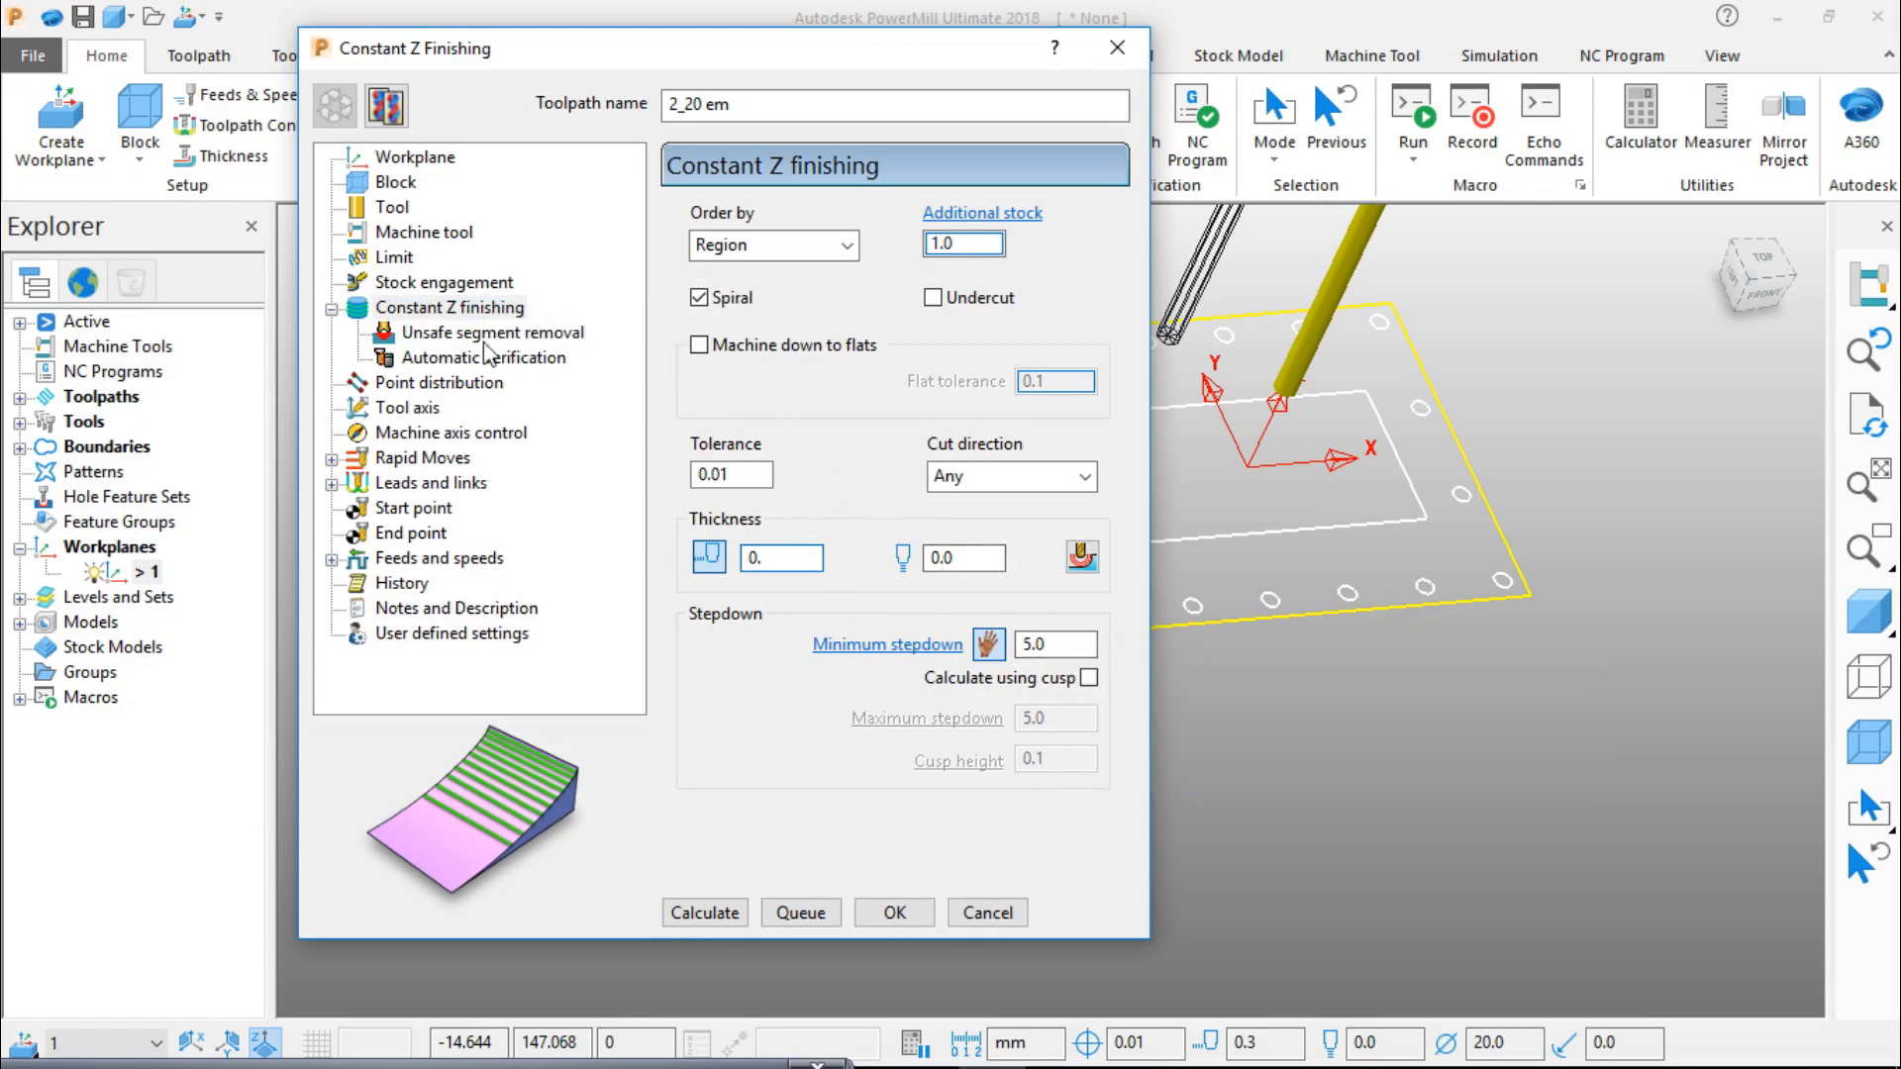
{"action": "left_click", "coordinate": [476, 336]}
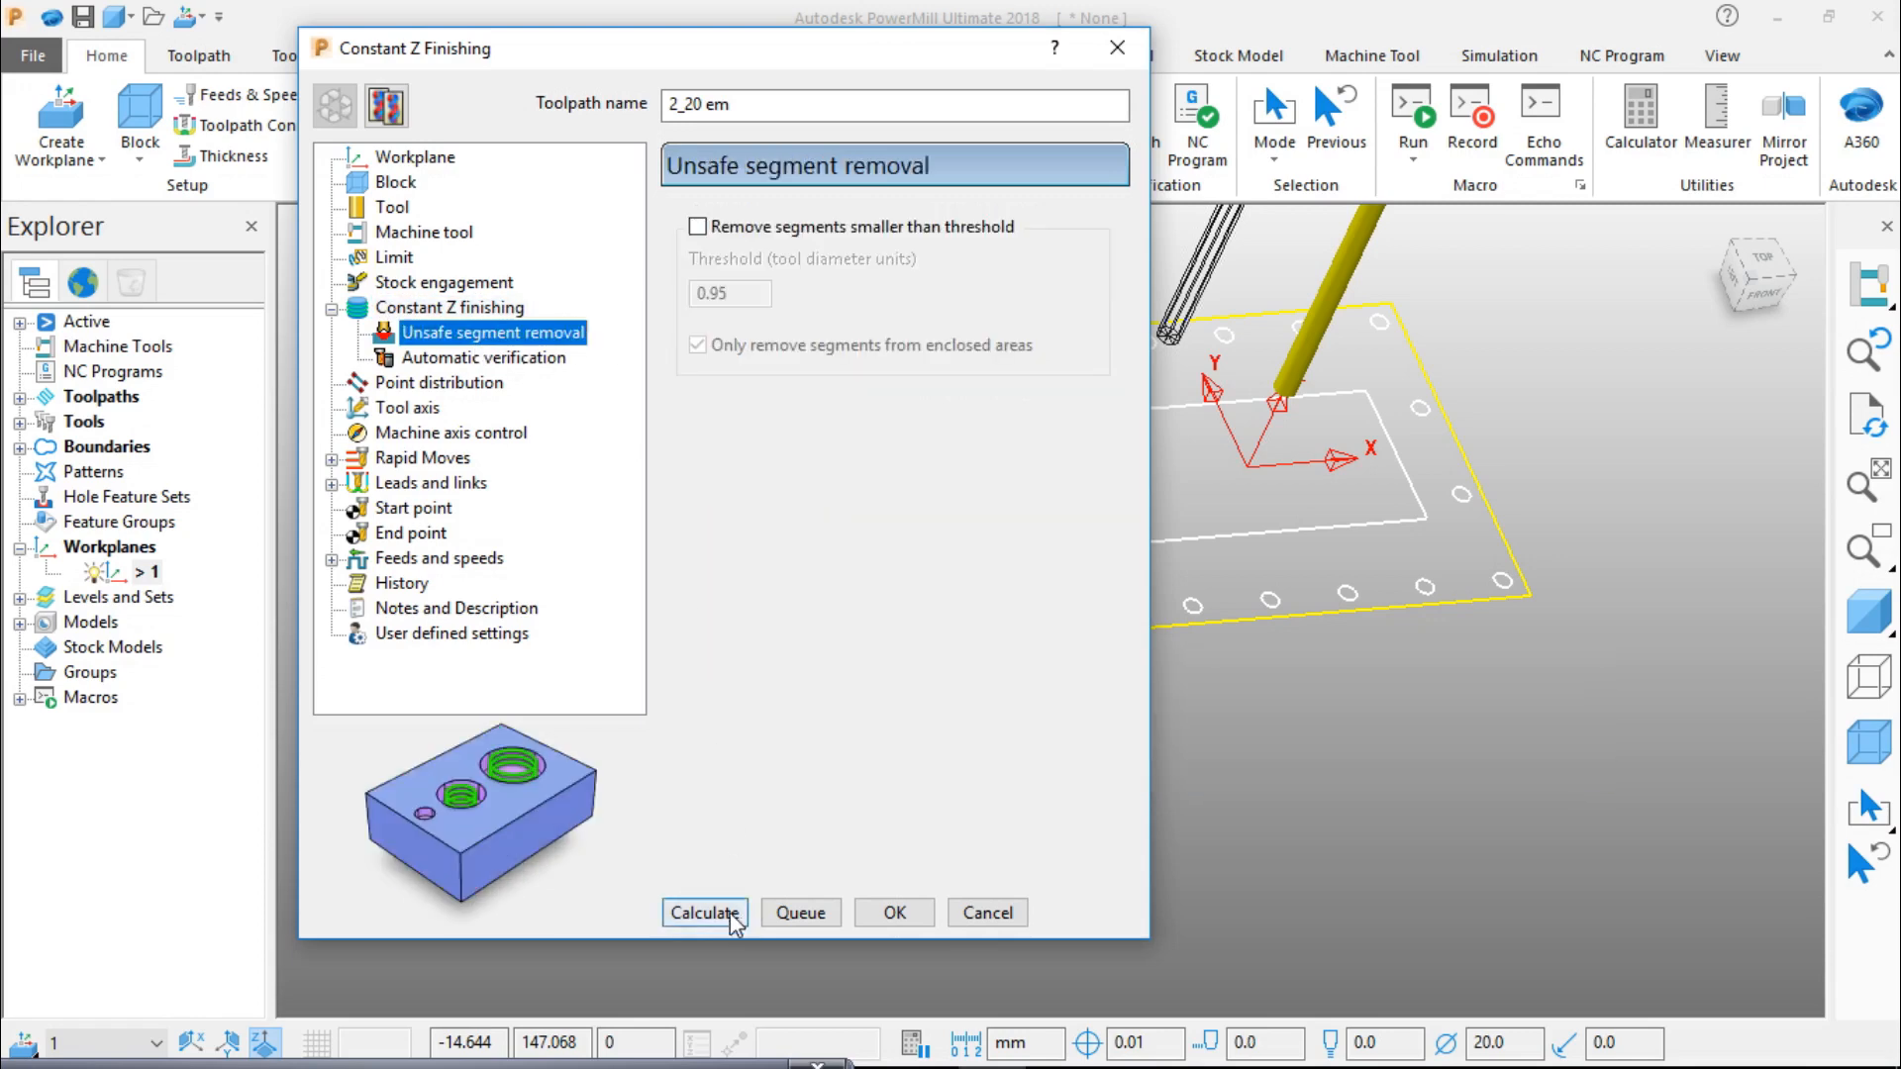
{"action": "left_click", "coordinate": [703, 911]}
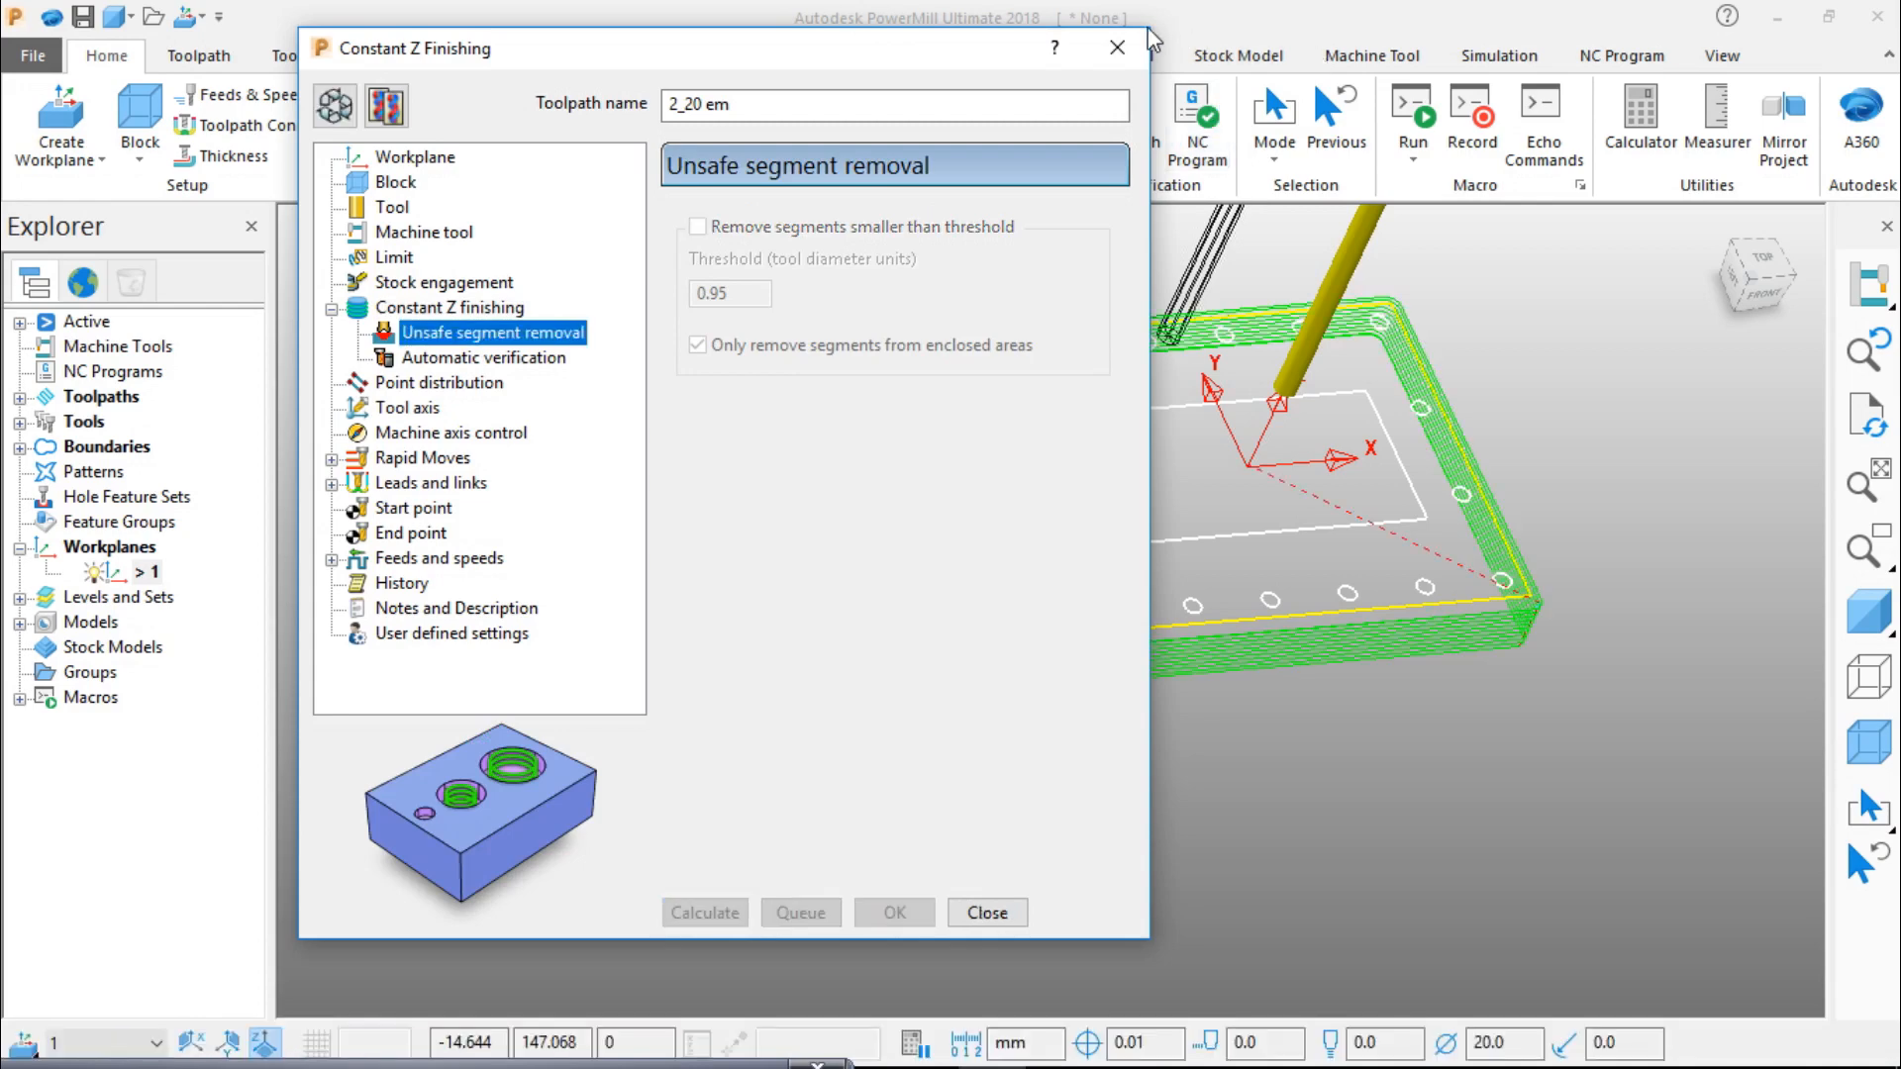
{"action": "left_click", "coordinate": [1118, 48]}
Step: Redisplay the block and shaded model, and inspect the finished toolpath obliquely and in top view
{"action": "left_click", "coordinate": [1762, 257]}
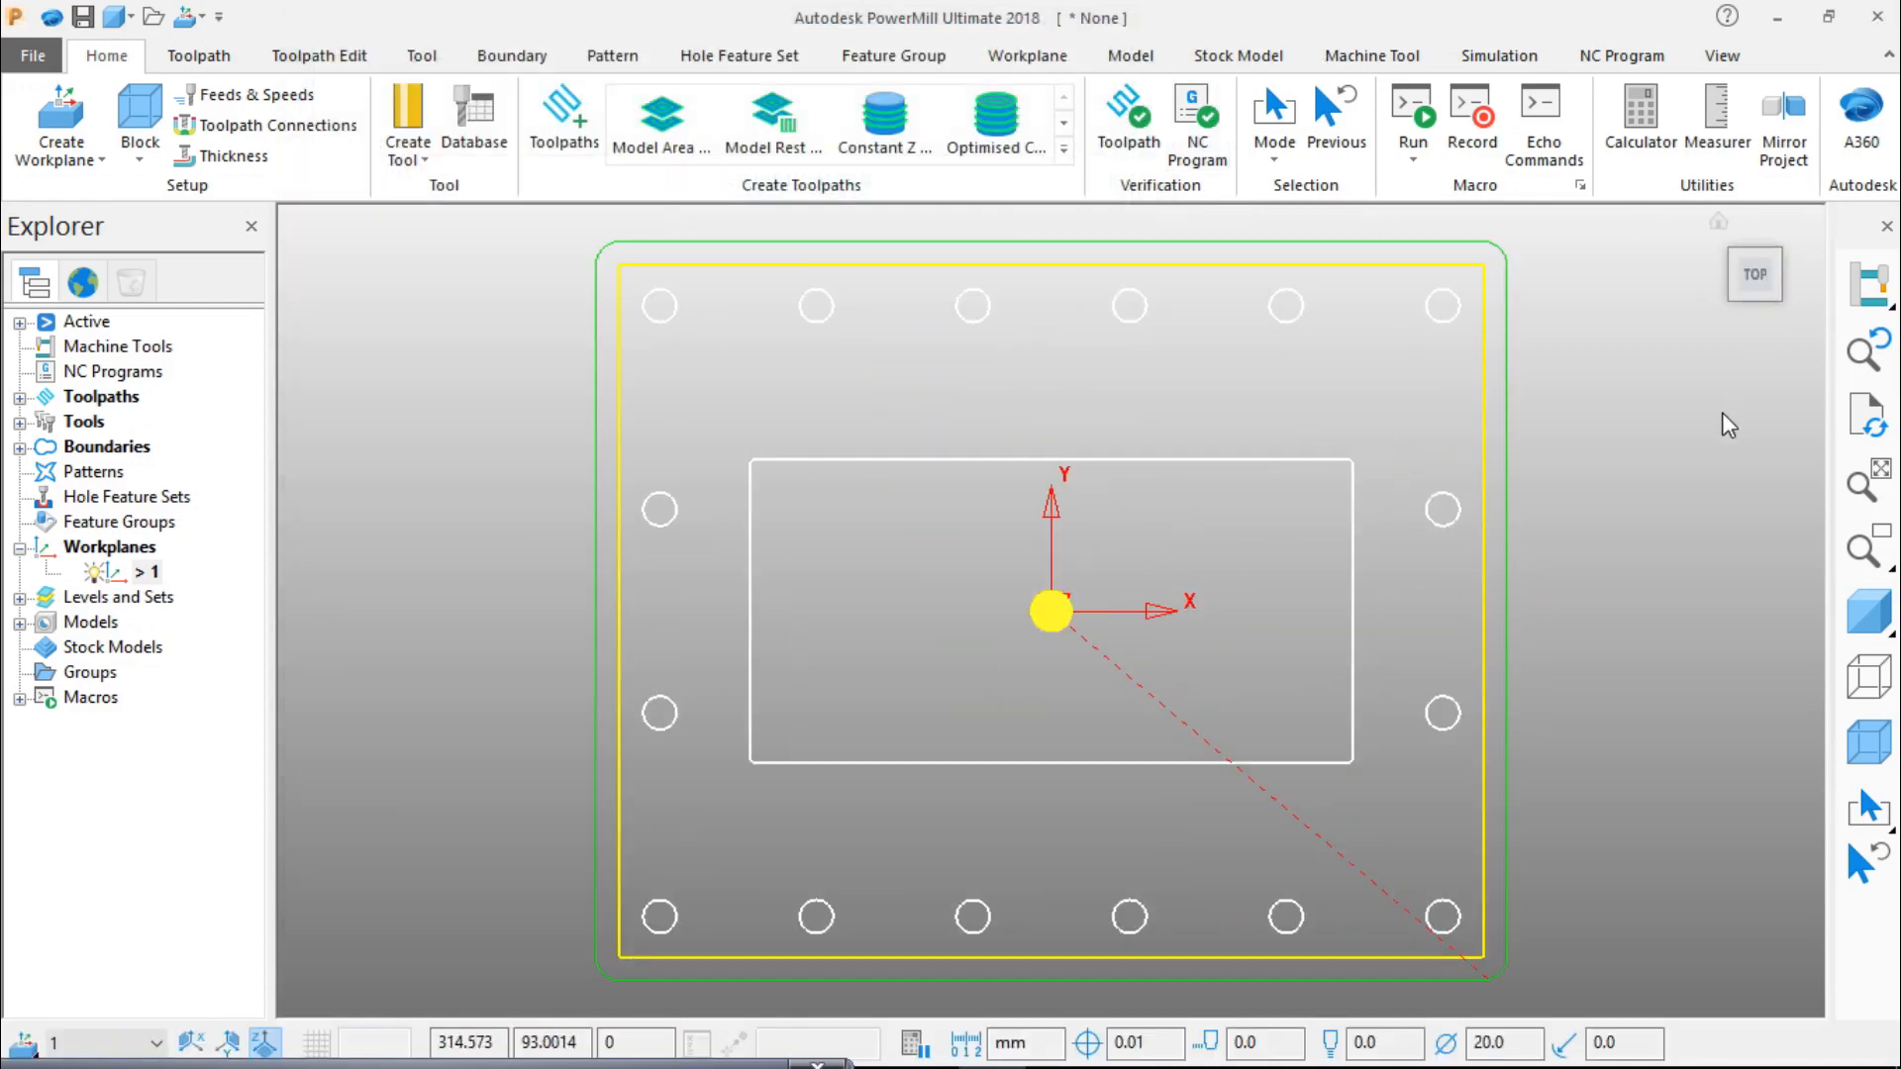
{"action": "left_click", "coordinate": [1878, 745]}
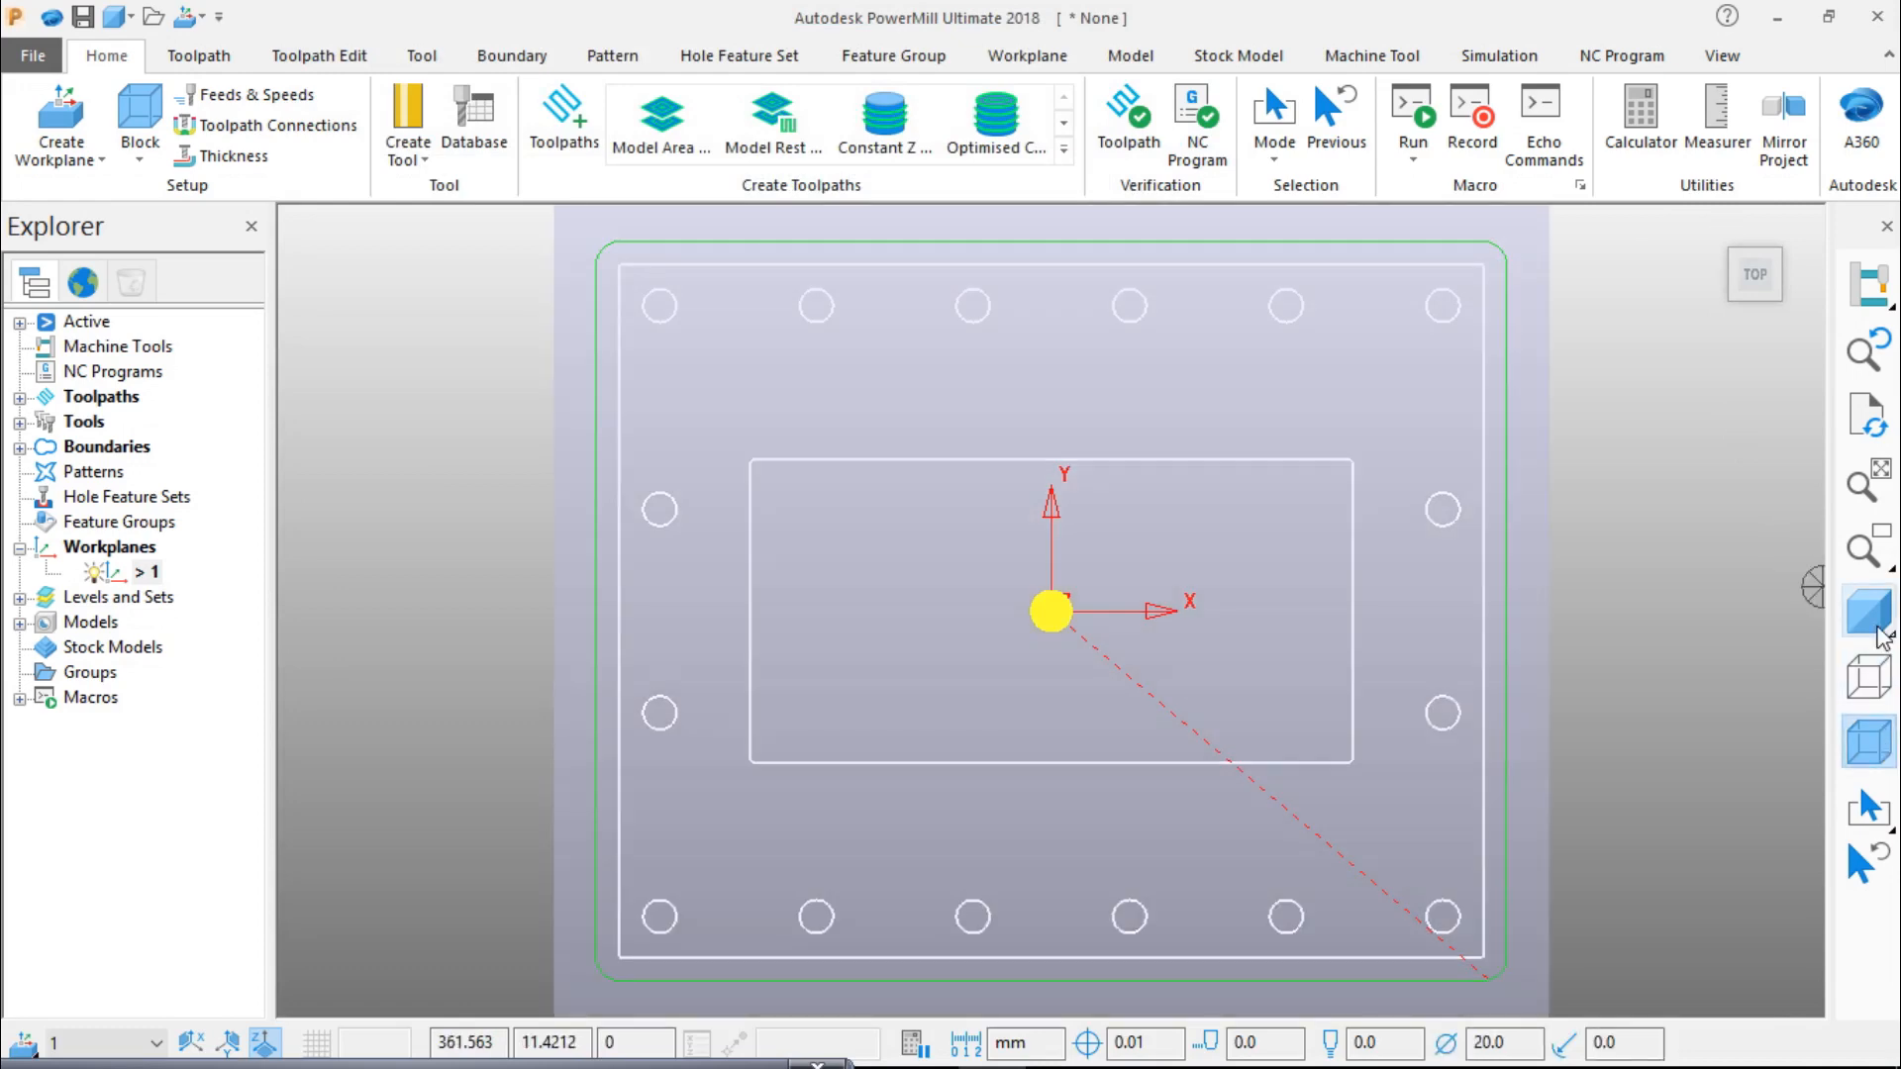
{"action": "left_click", "coordinate": [1868, 611]}
{"action": "scroll", "coordinate": [1541, 649], "scroll_direction": "down", "scroll_amount": 4}
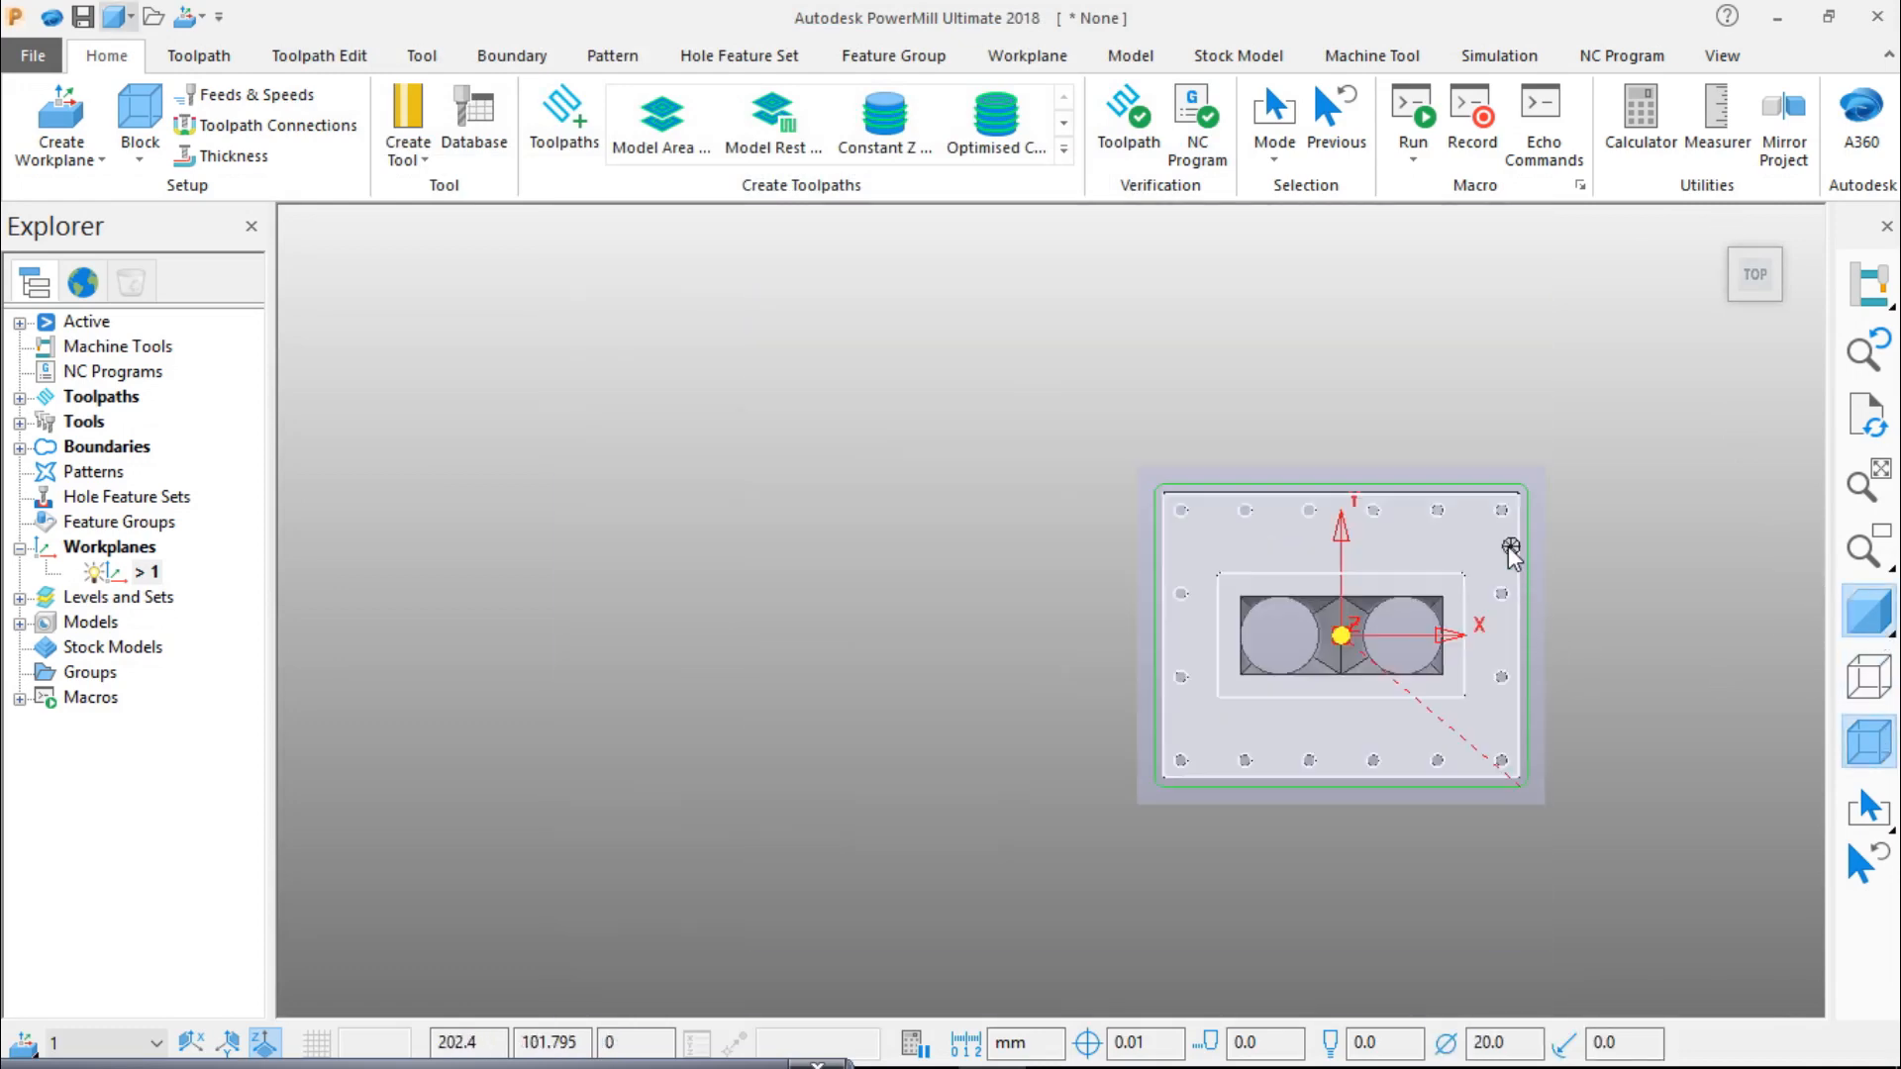
{"action": "middle_click_drag", "start_coordinate": [1506, 488], "coordinate": [1292, 478]}
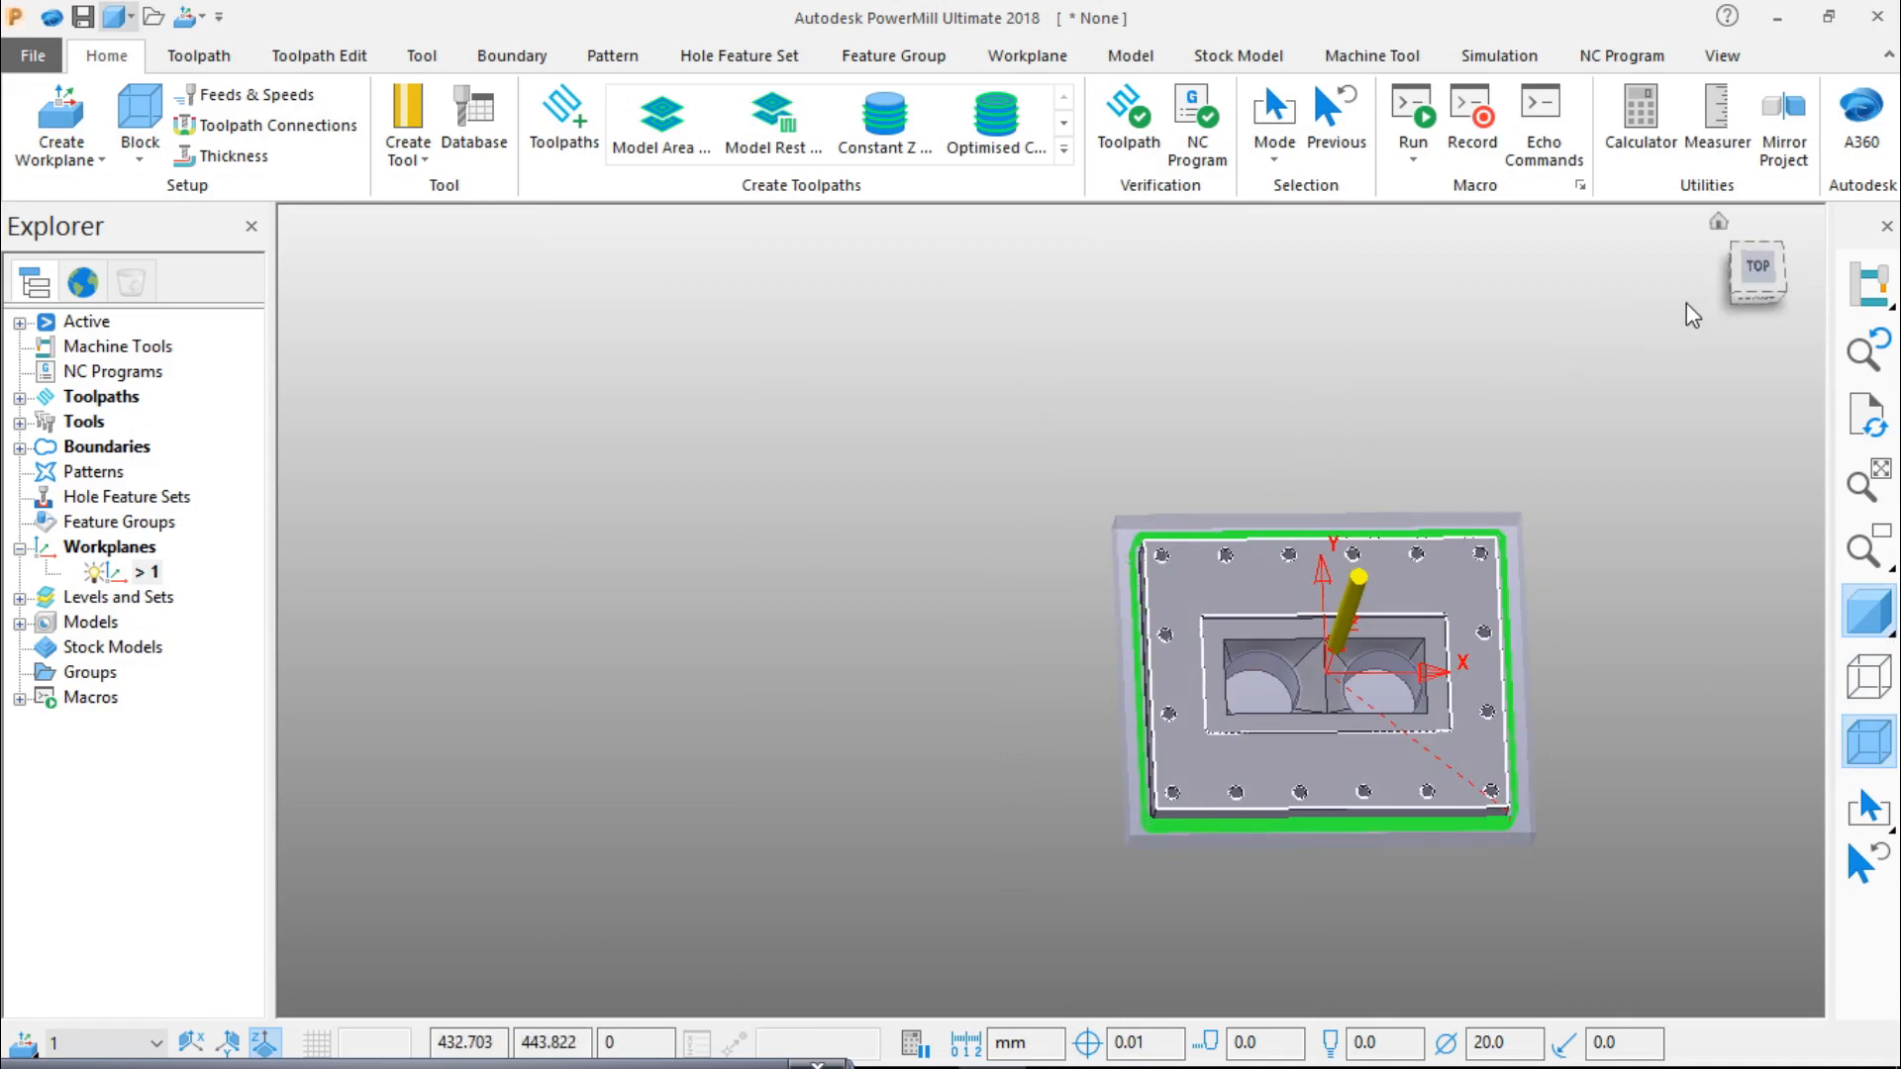
{"action": "left_click", "coordinate": [1753, 267]}
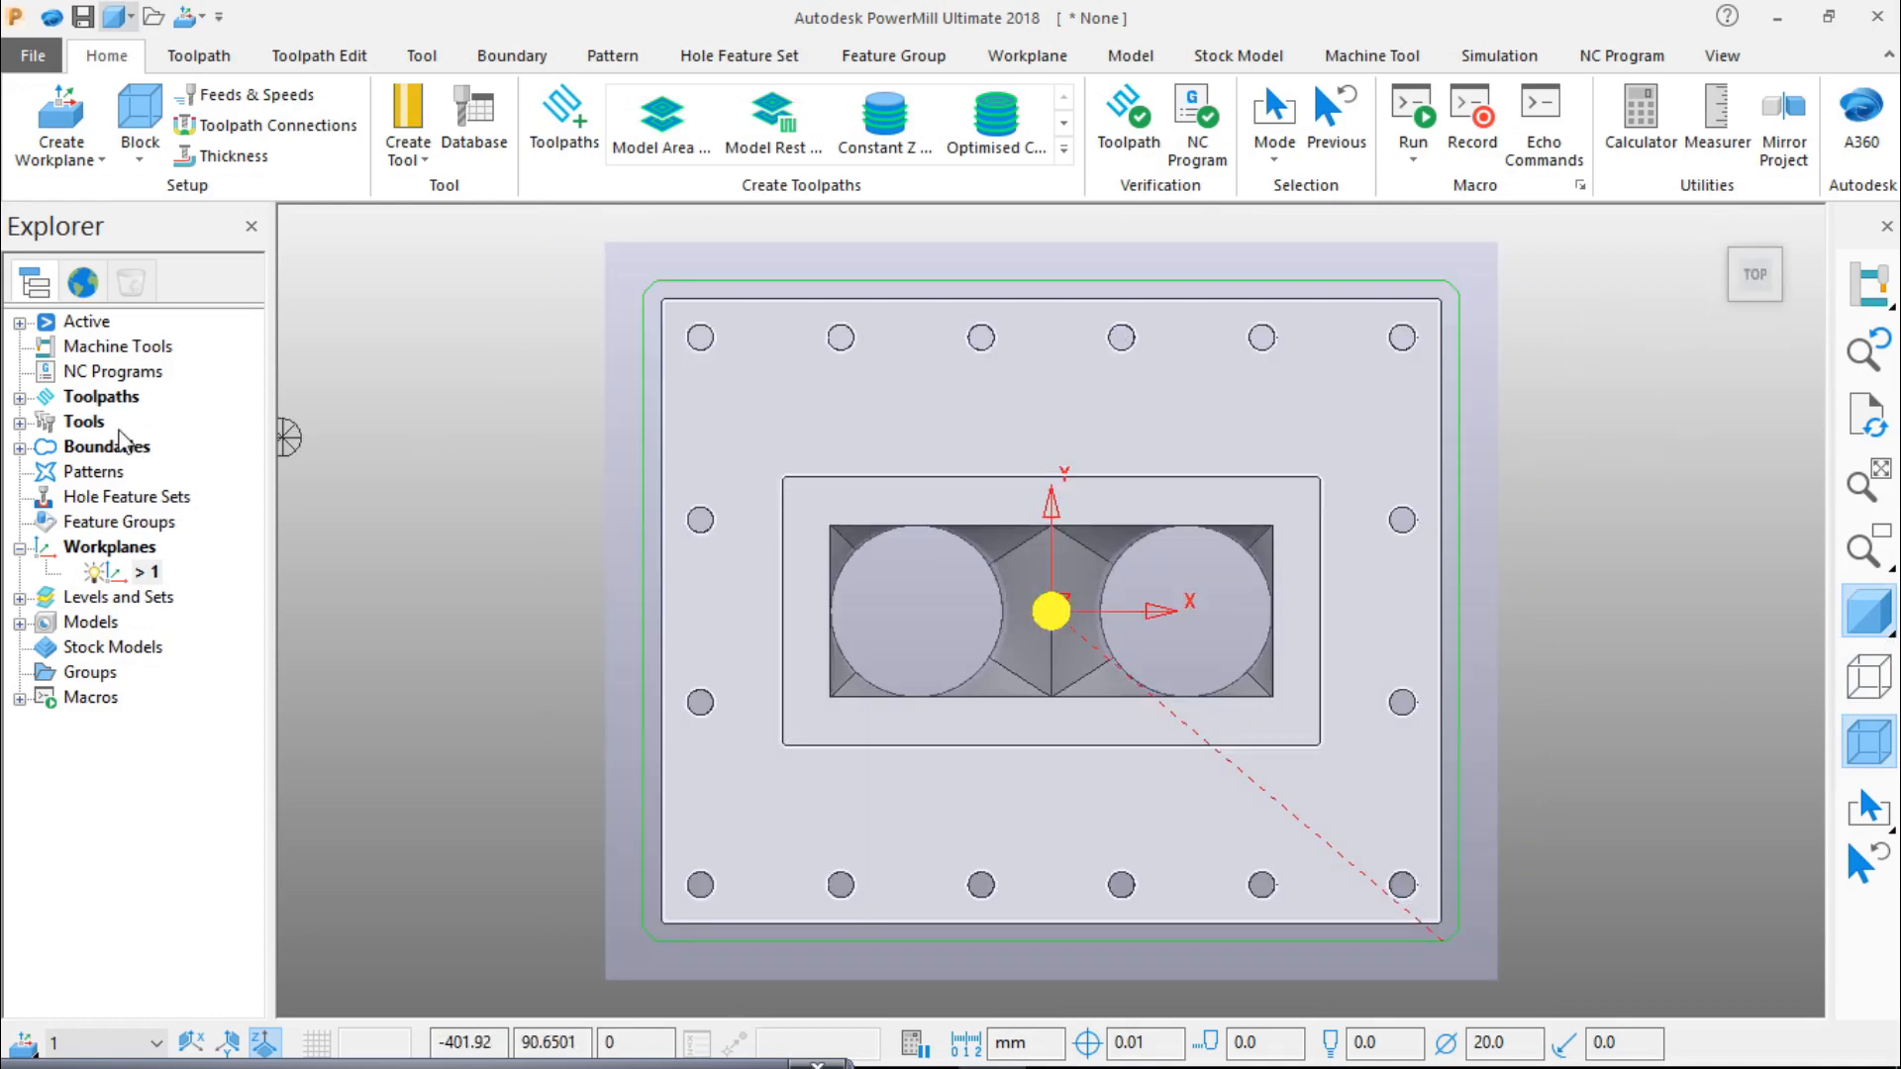
Step: Create a Raster Flat Finishing toolpath from the finishing strategies and name it 3_20 em
{"action": "left_click", "coordinate": [21, 398]}
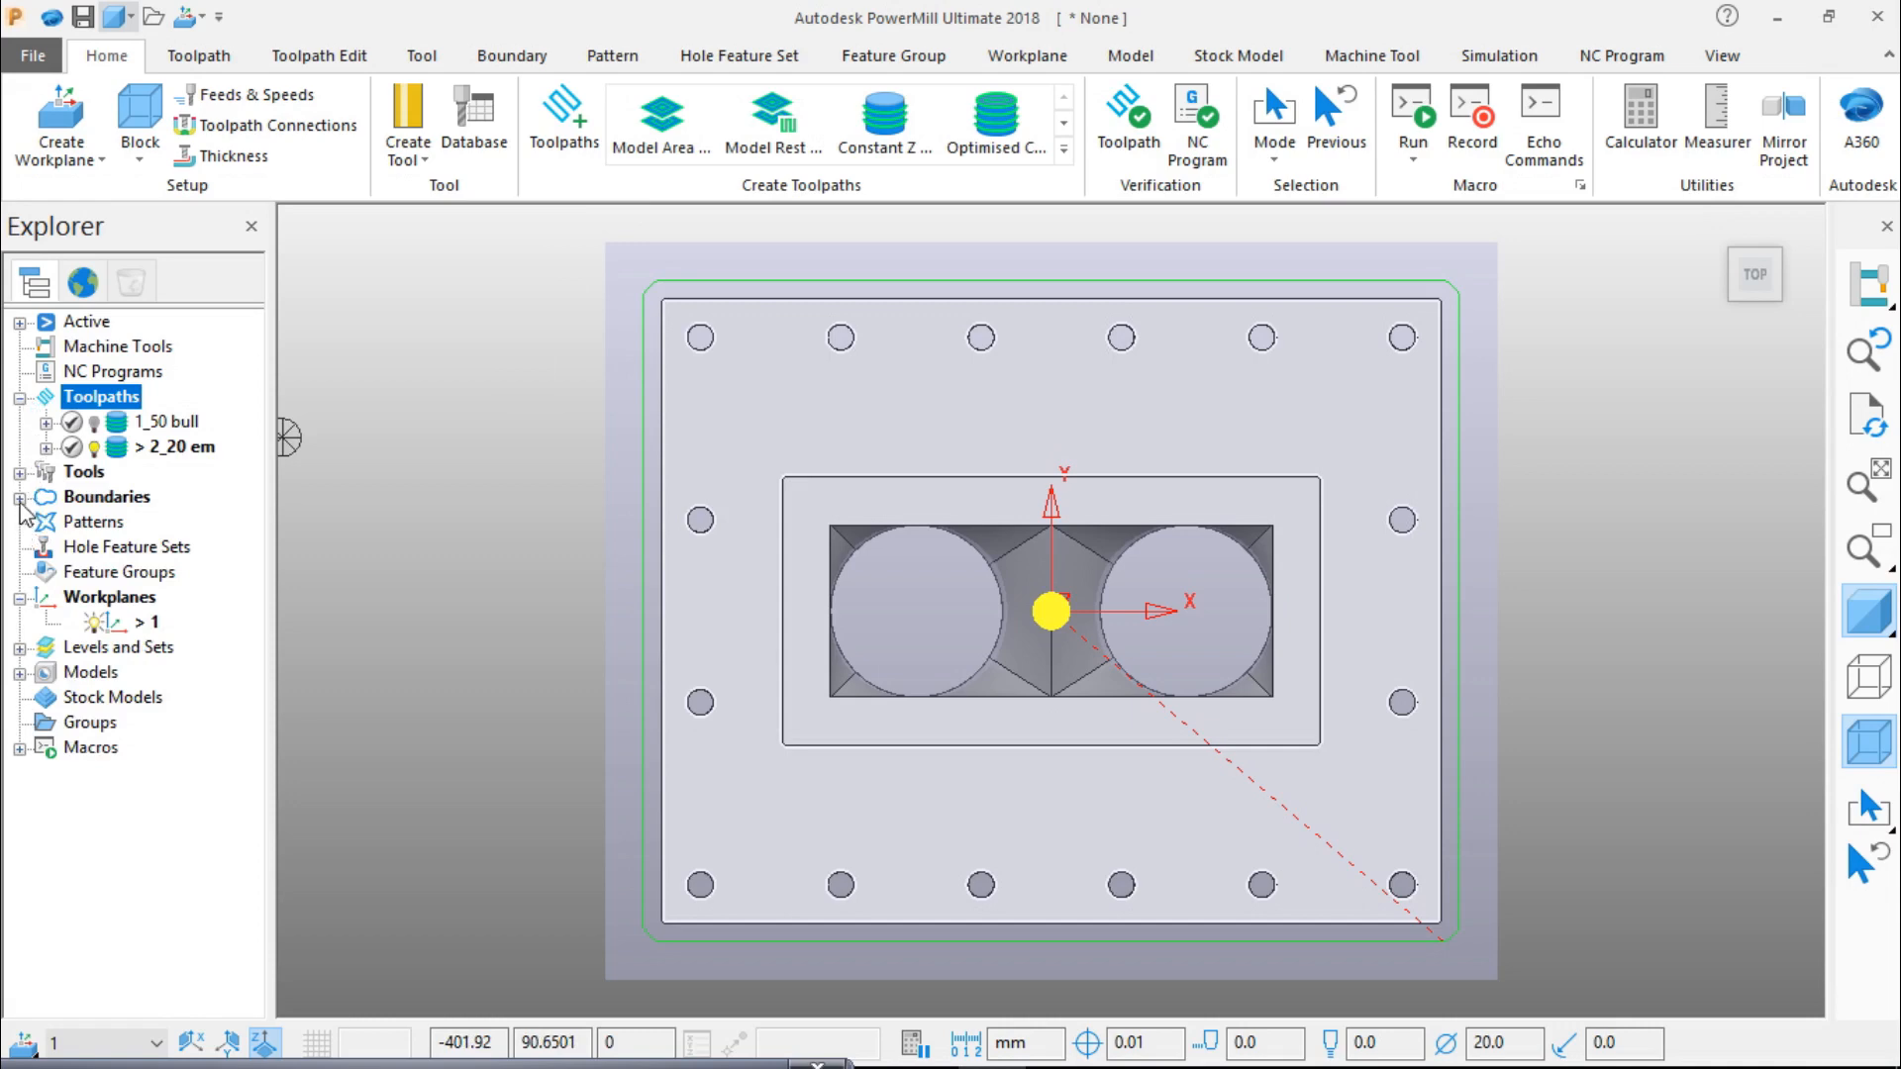
{"action": "left_click", "coordinate": [19, 598]}
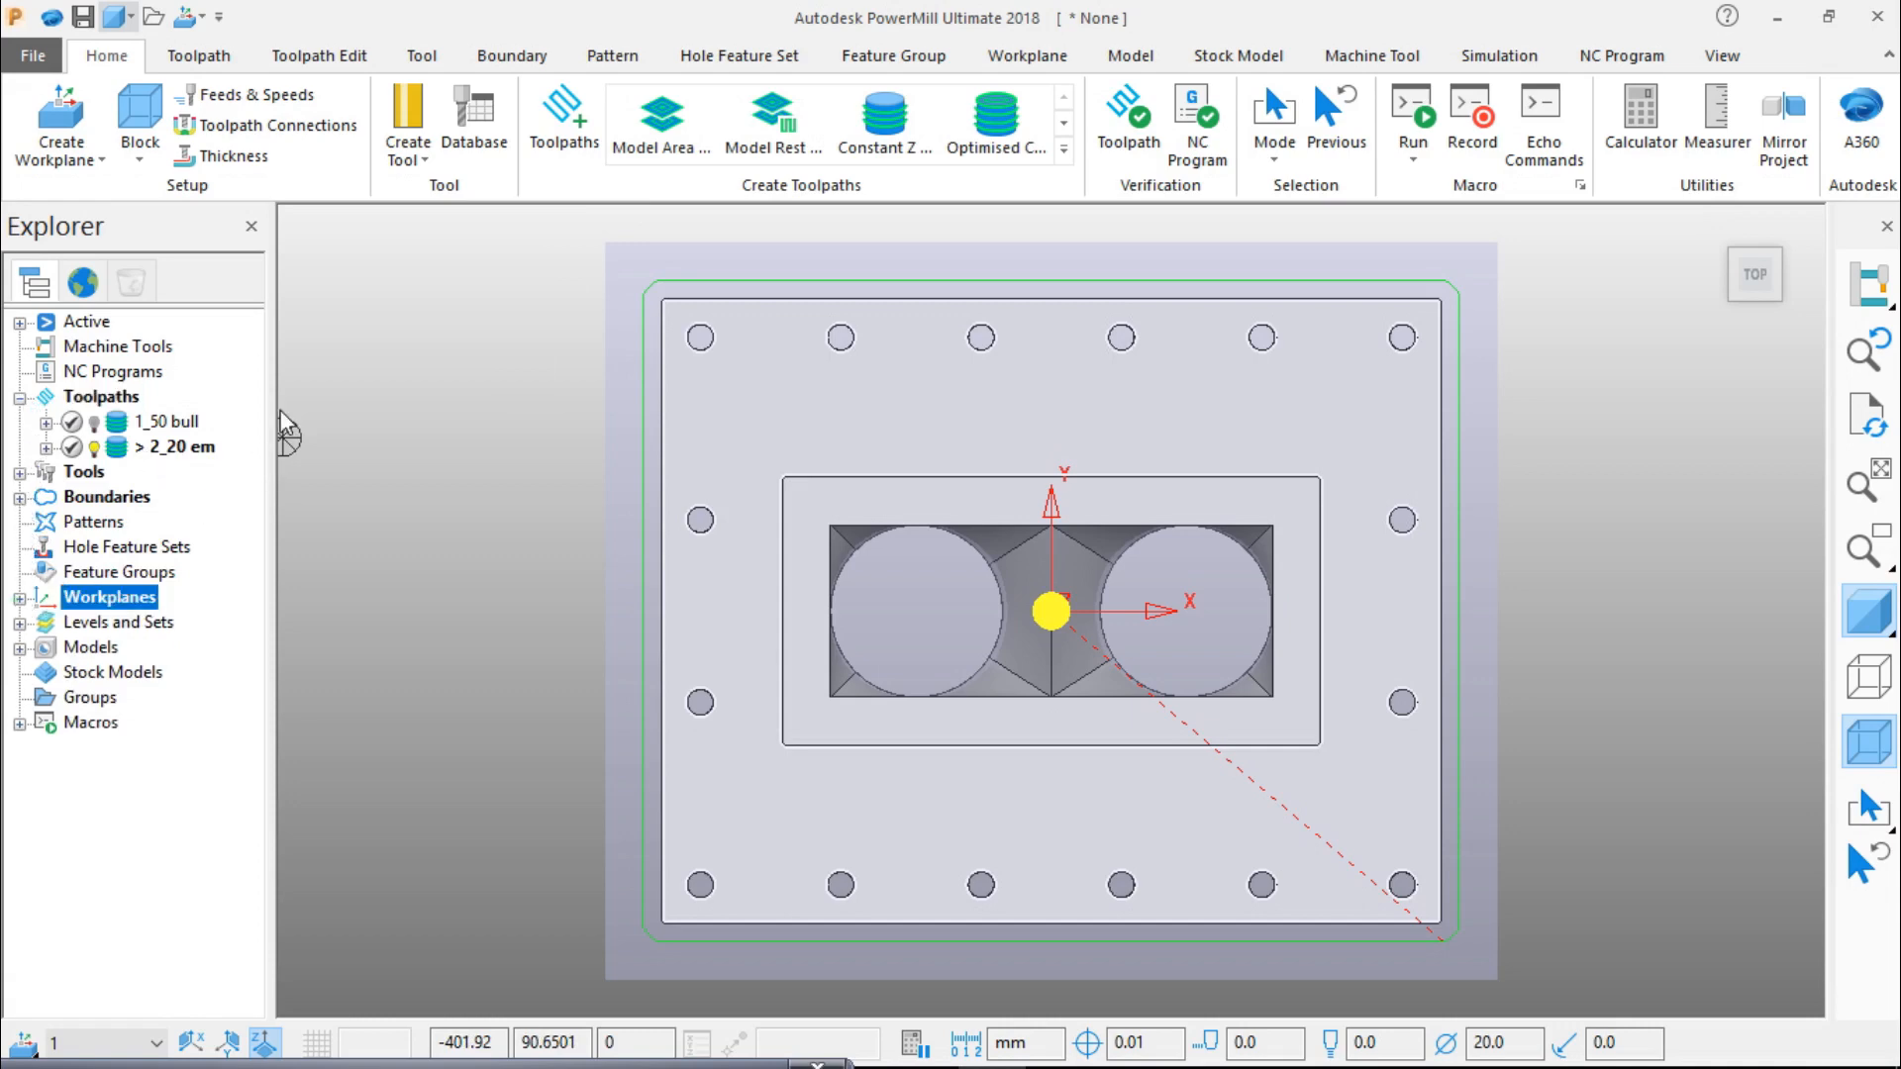
{"action": "left_click", "coordinate": [584, 139]}
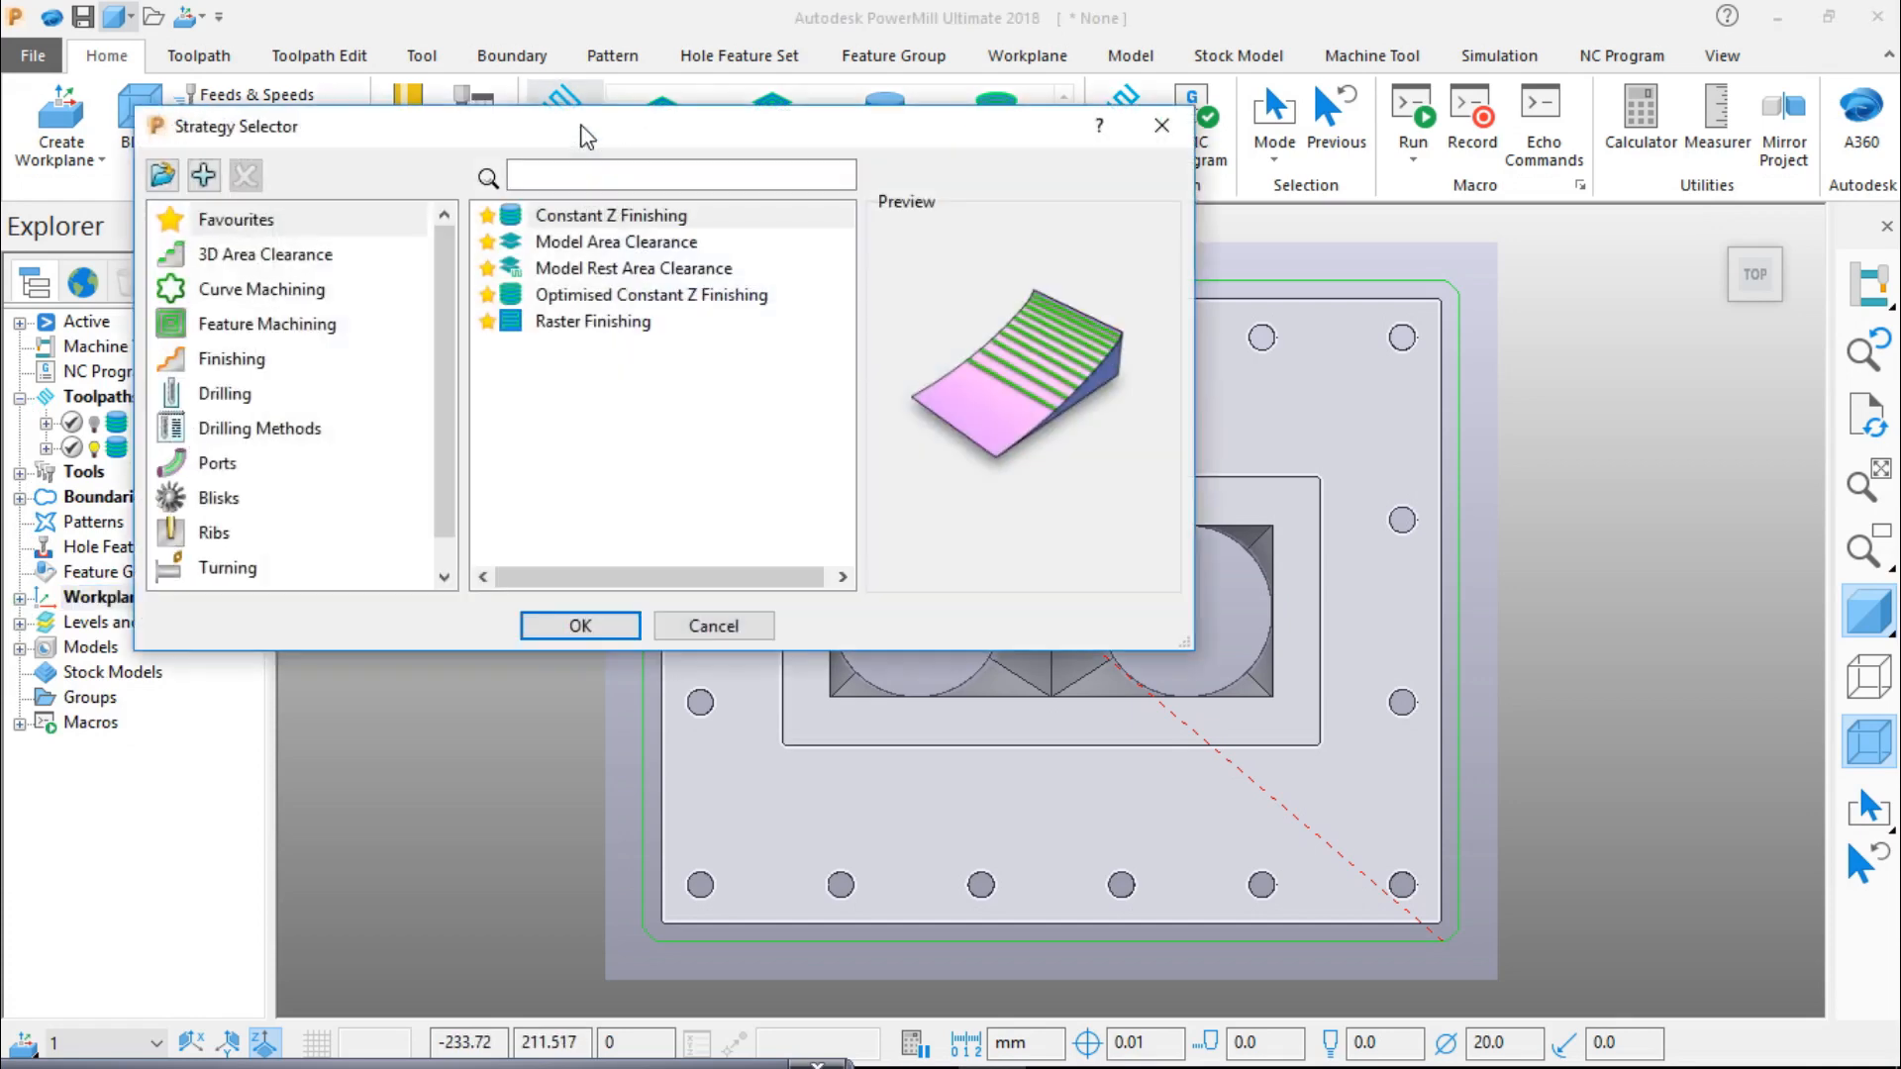
{"action": "left_click", "coordinate": [238, 360]}
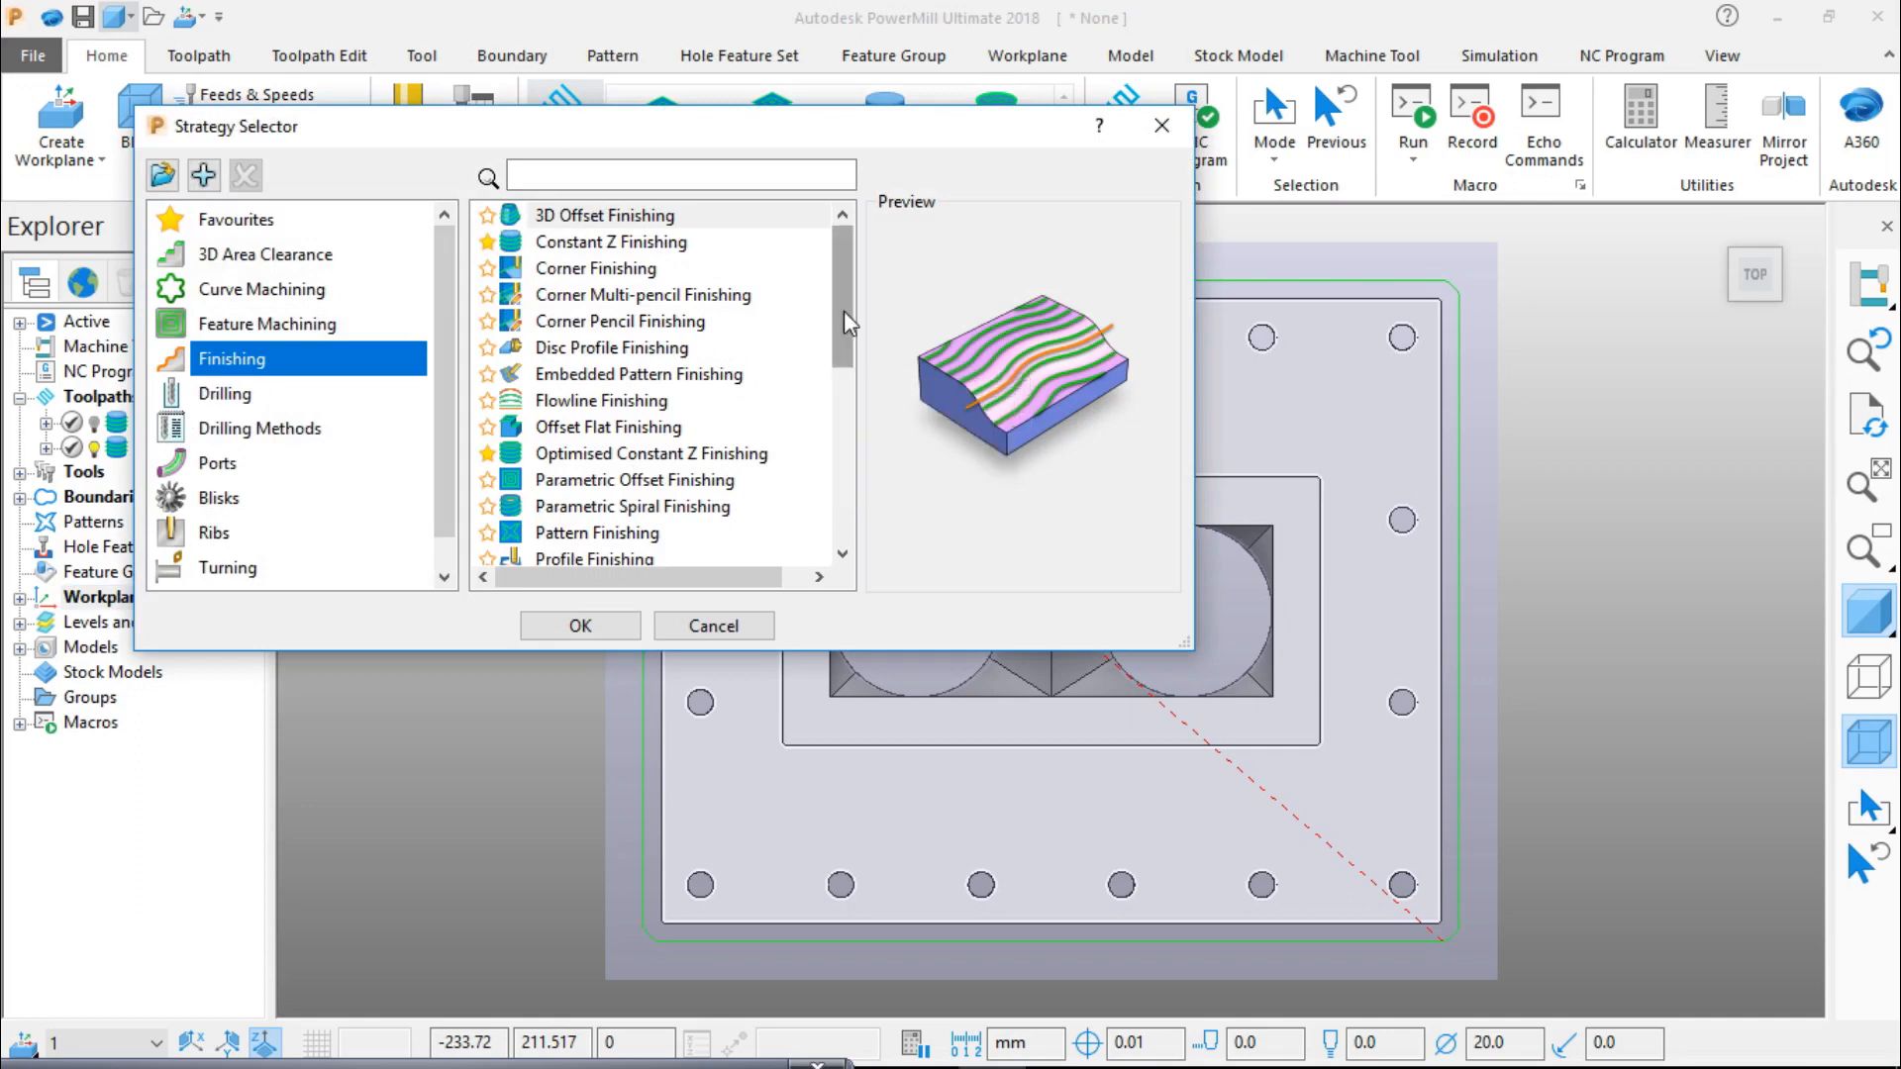
{"action": "left_click_drag", "start_coordinate": [843, 311], "coordinate": [842, 432]}
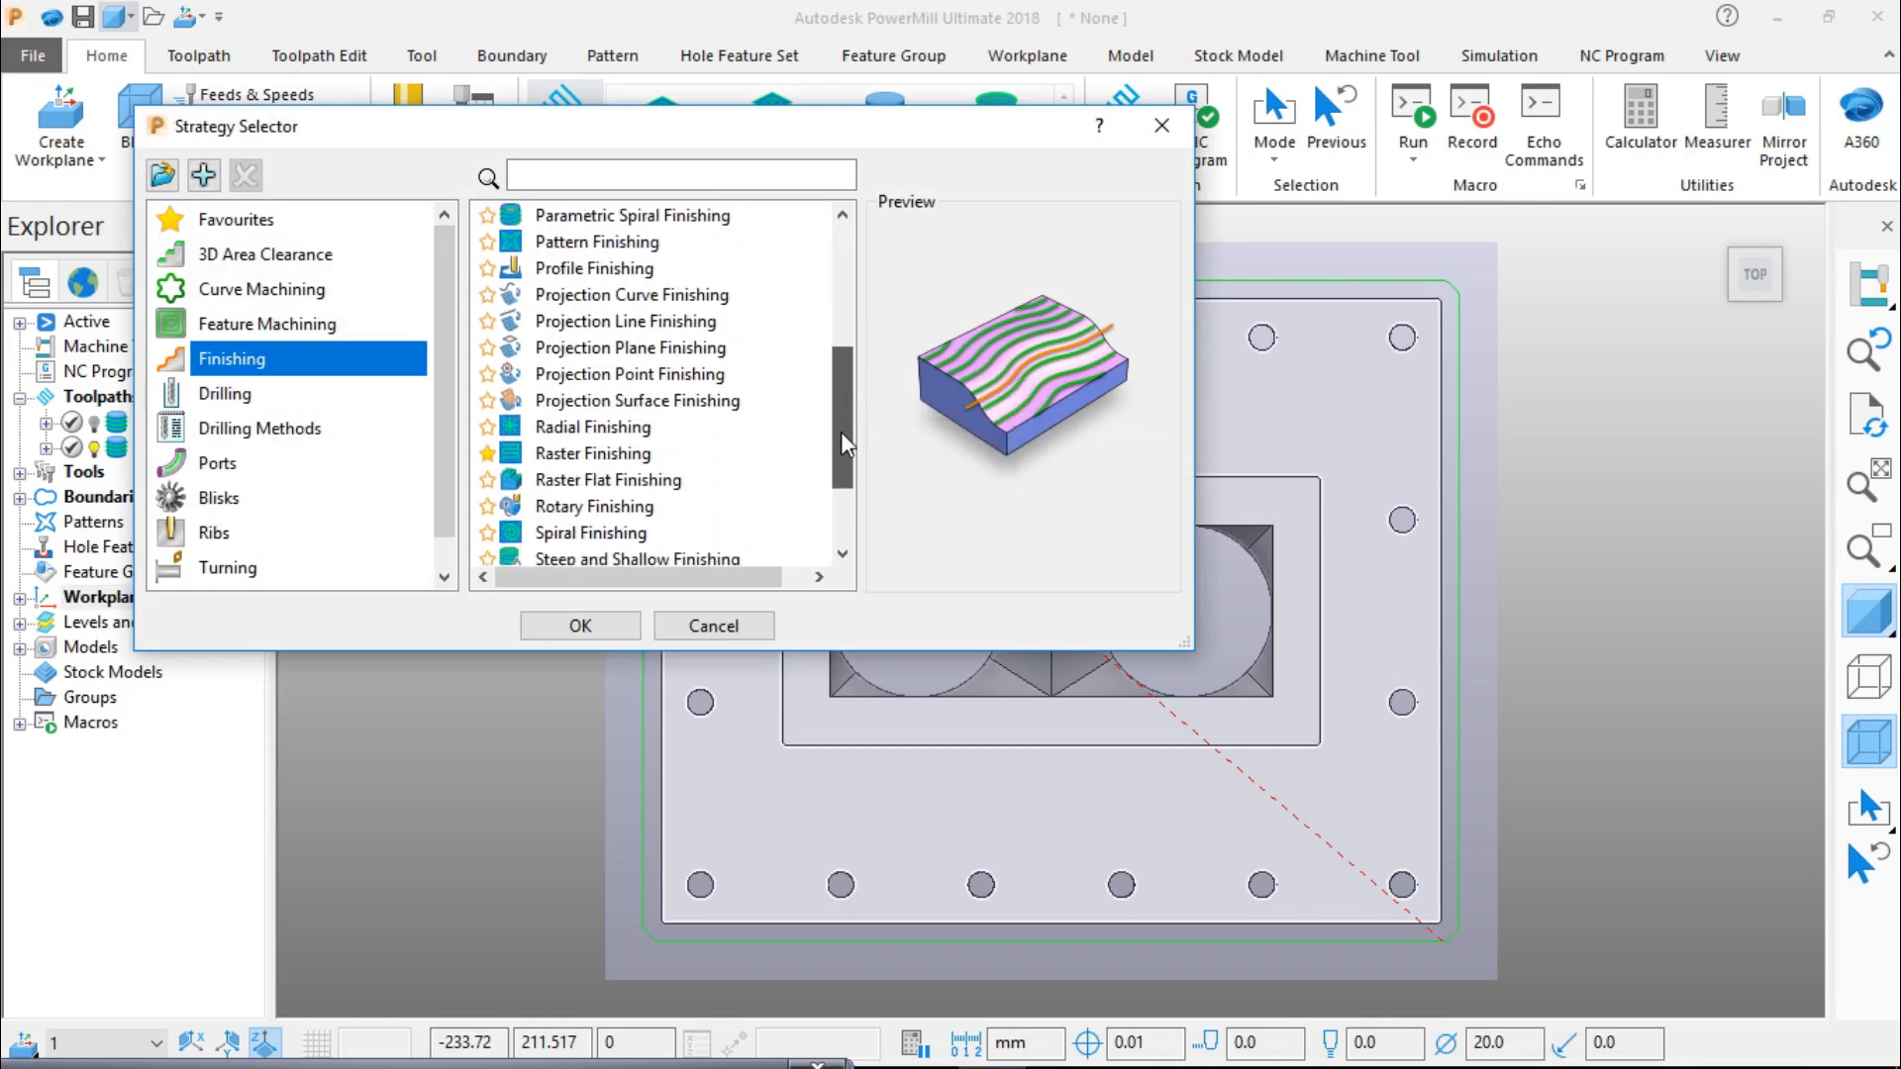
{"action": "left_click", "coordinate": [601, 481]}
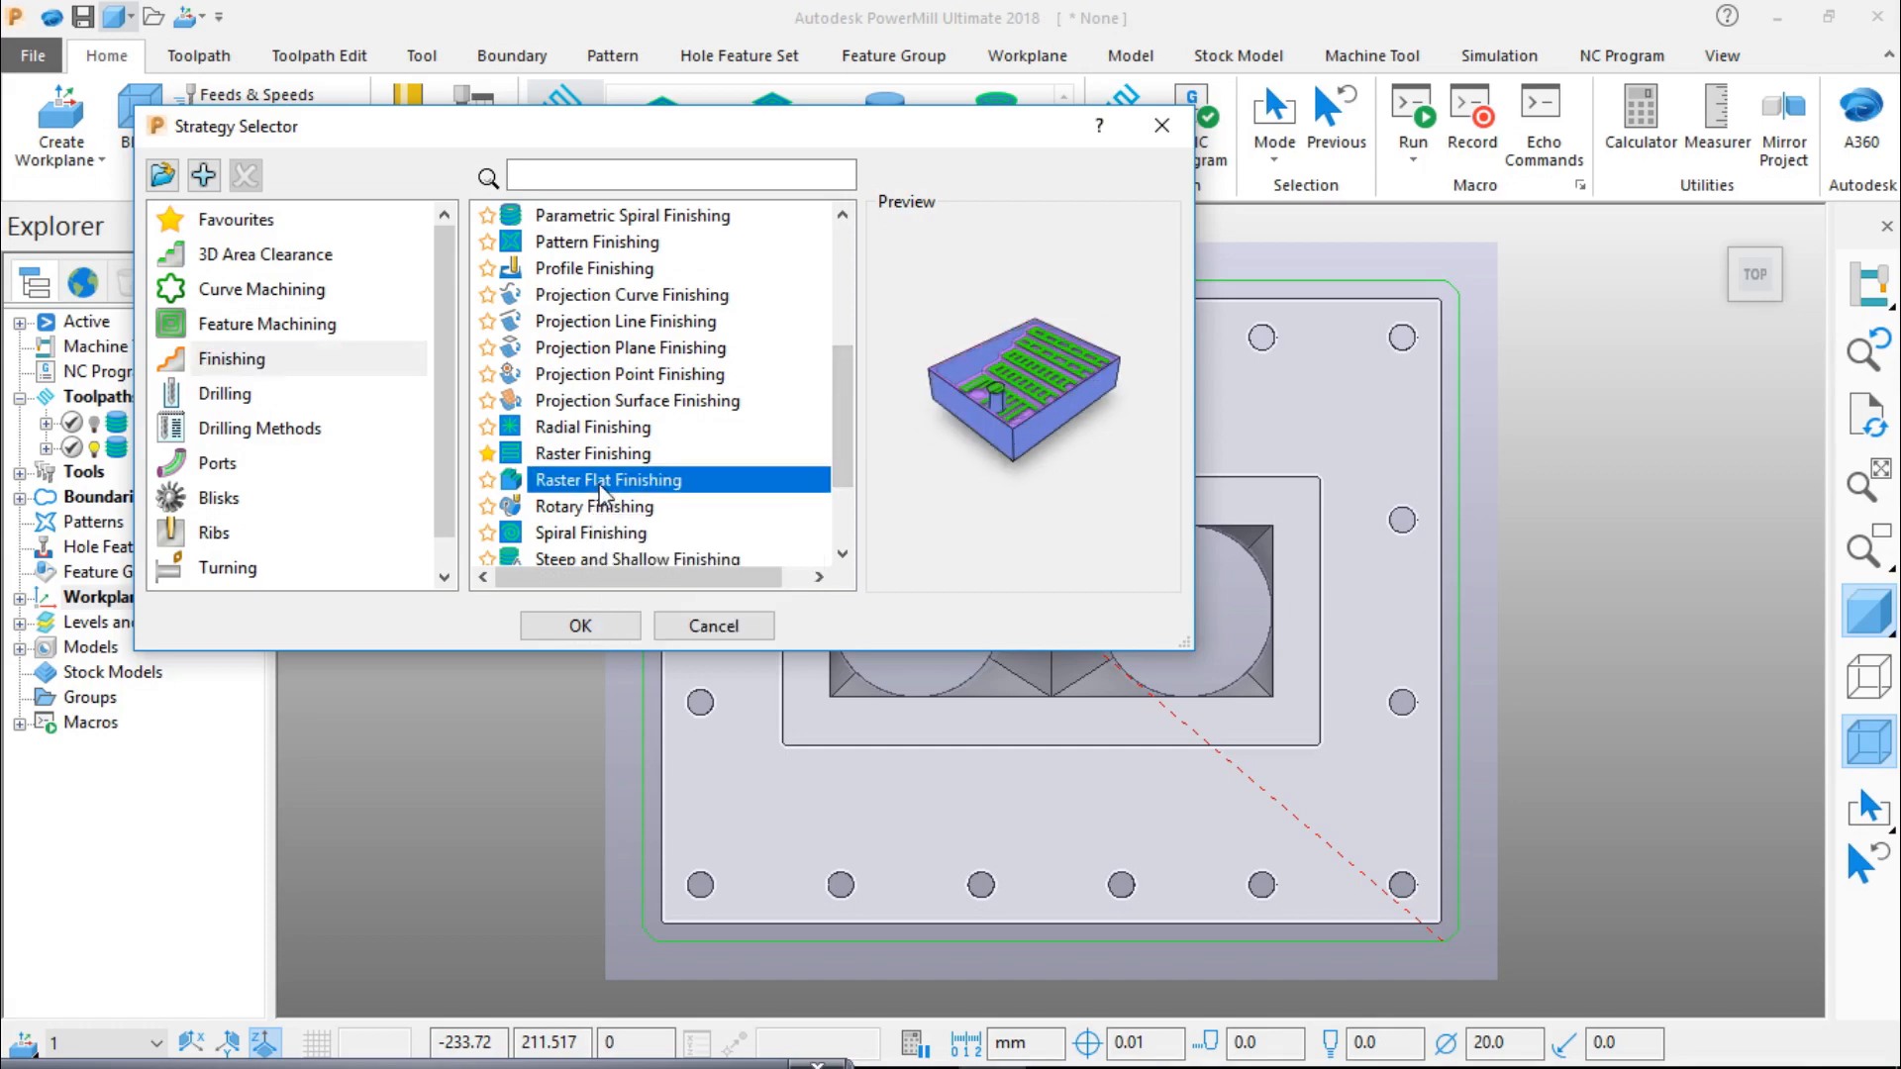
{"action": "left_click", "coordinate": [580, 626]}
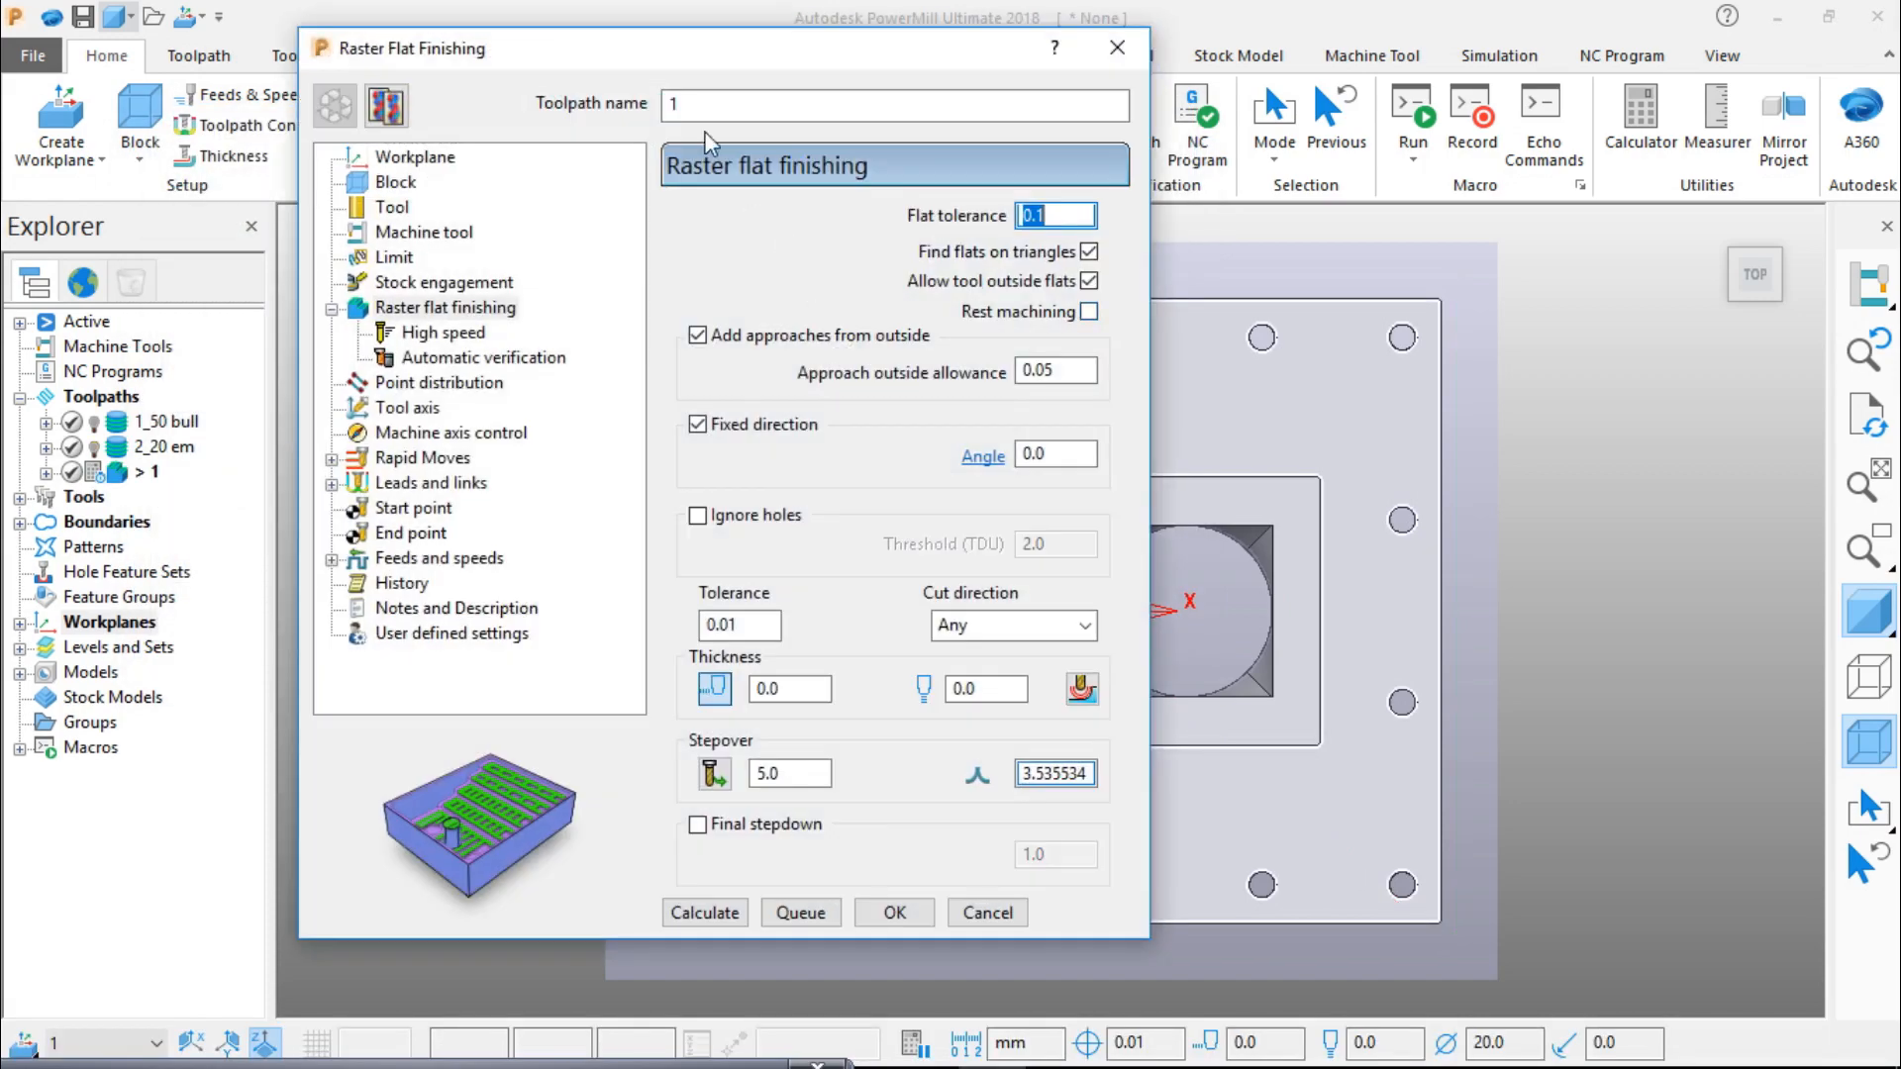
{"action": "left_click", "coordinate": [691, 111]}
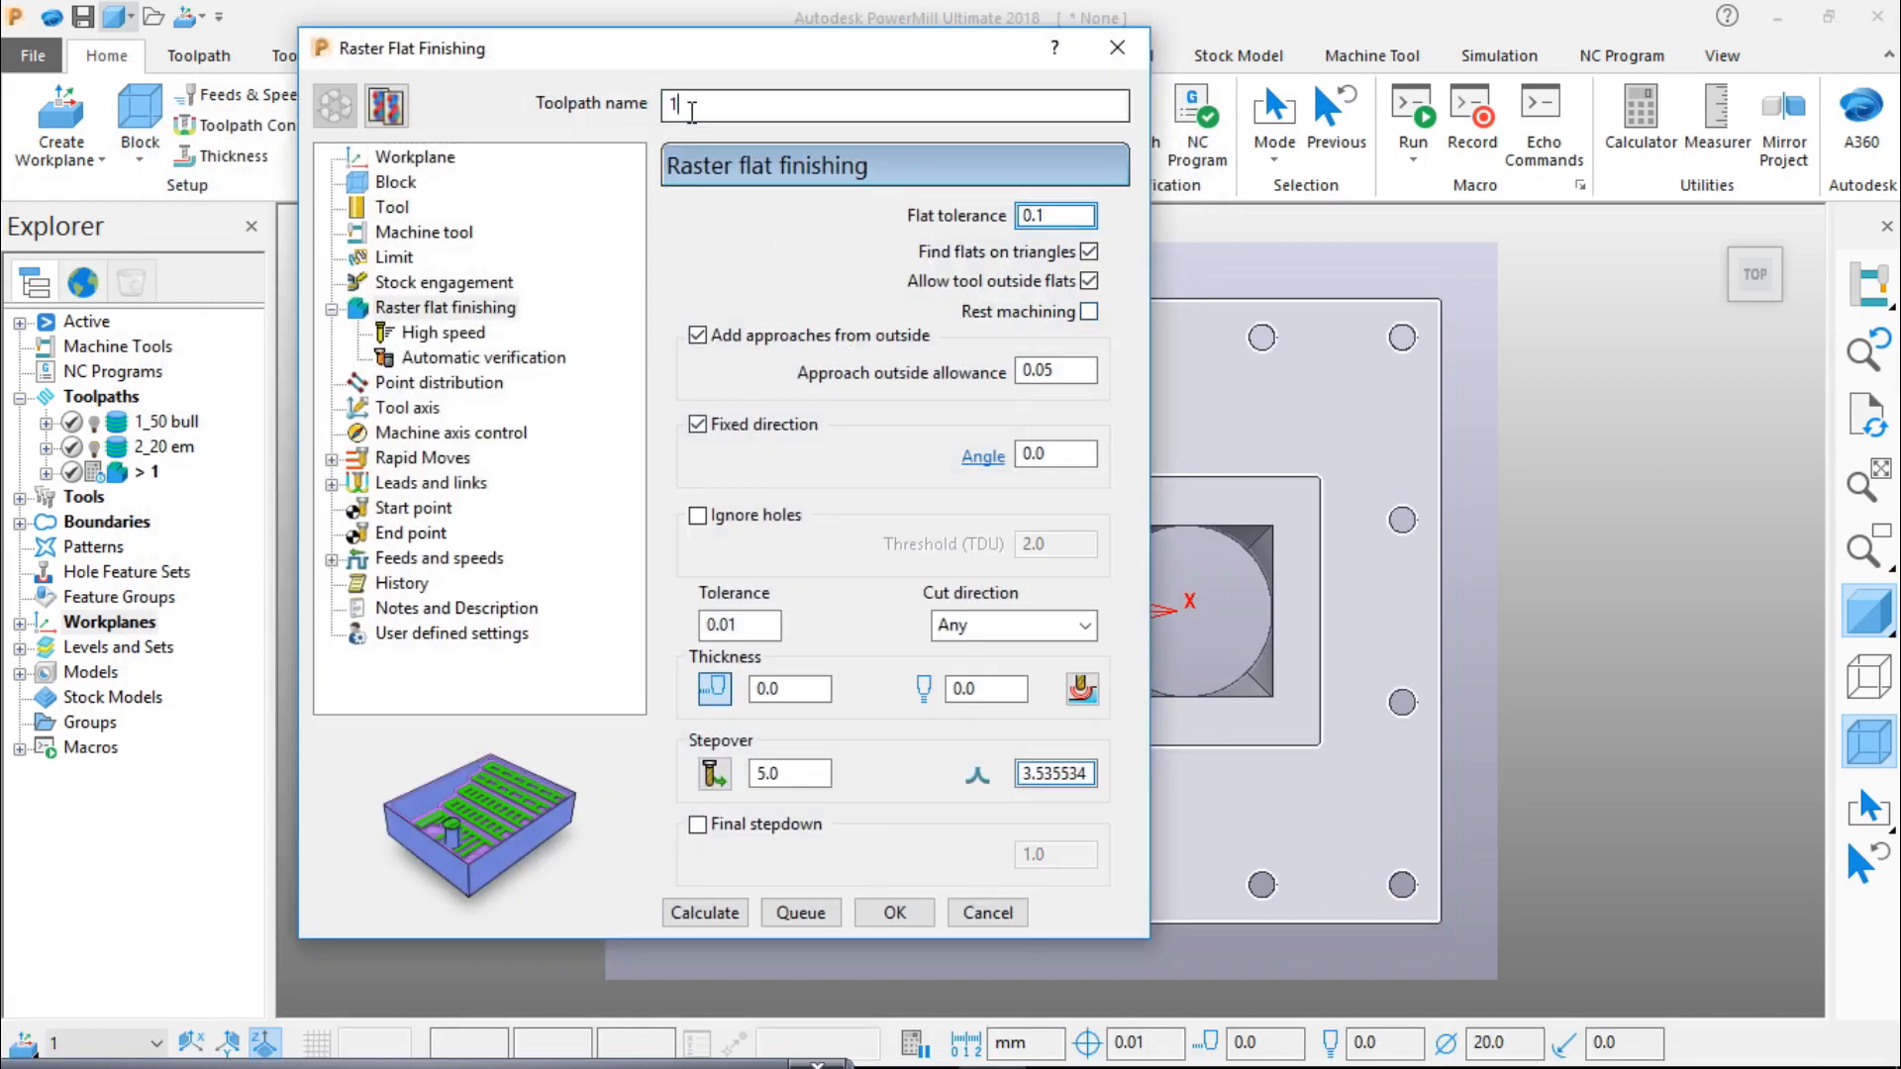
{"action": "left_click_drag", "start_coordinate": [691, 111], "coordinate": [595, 94]}
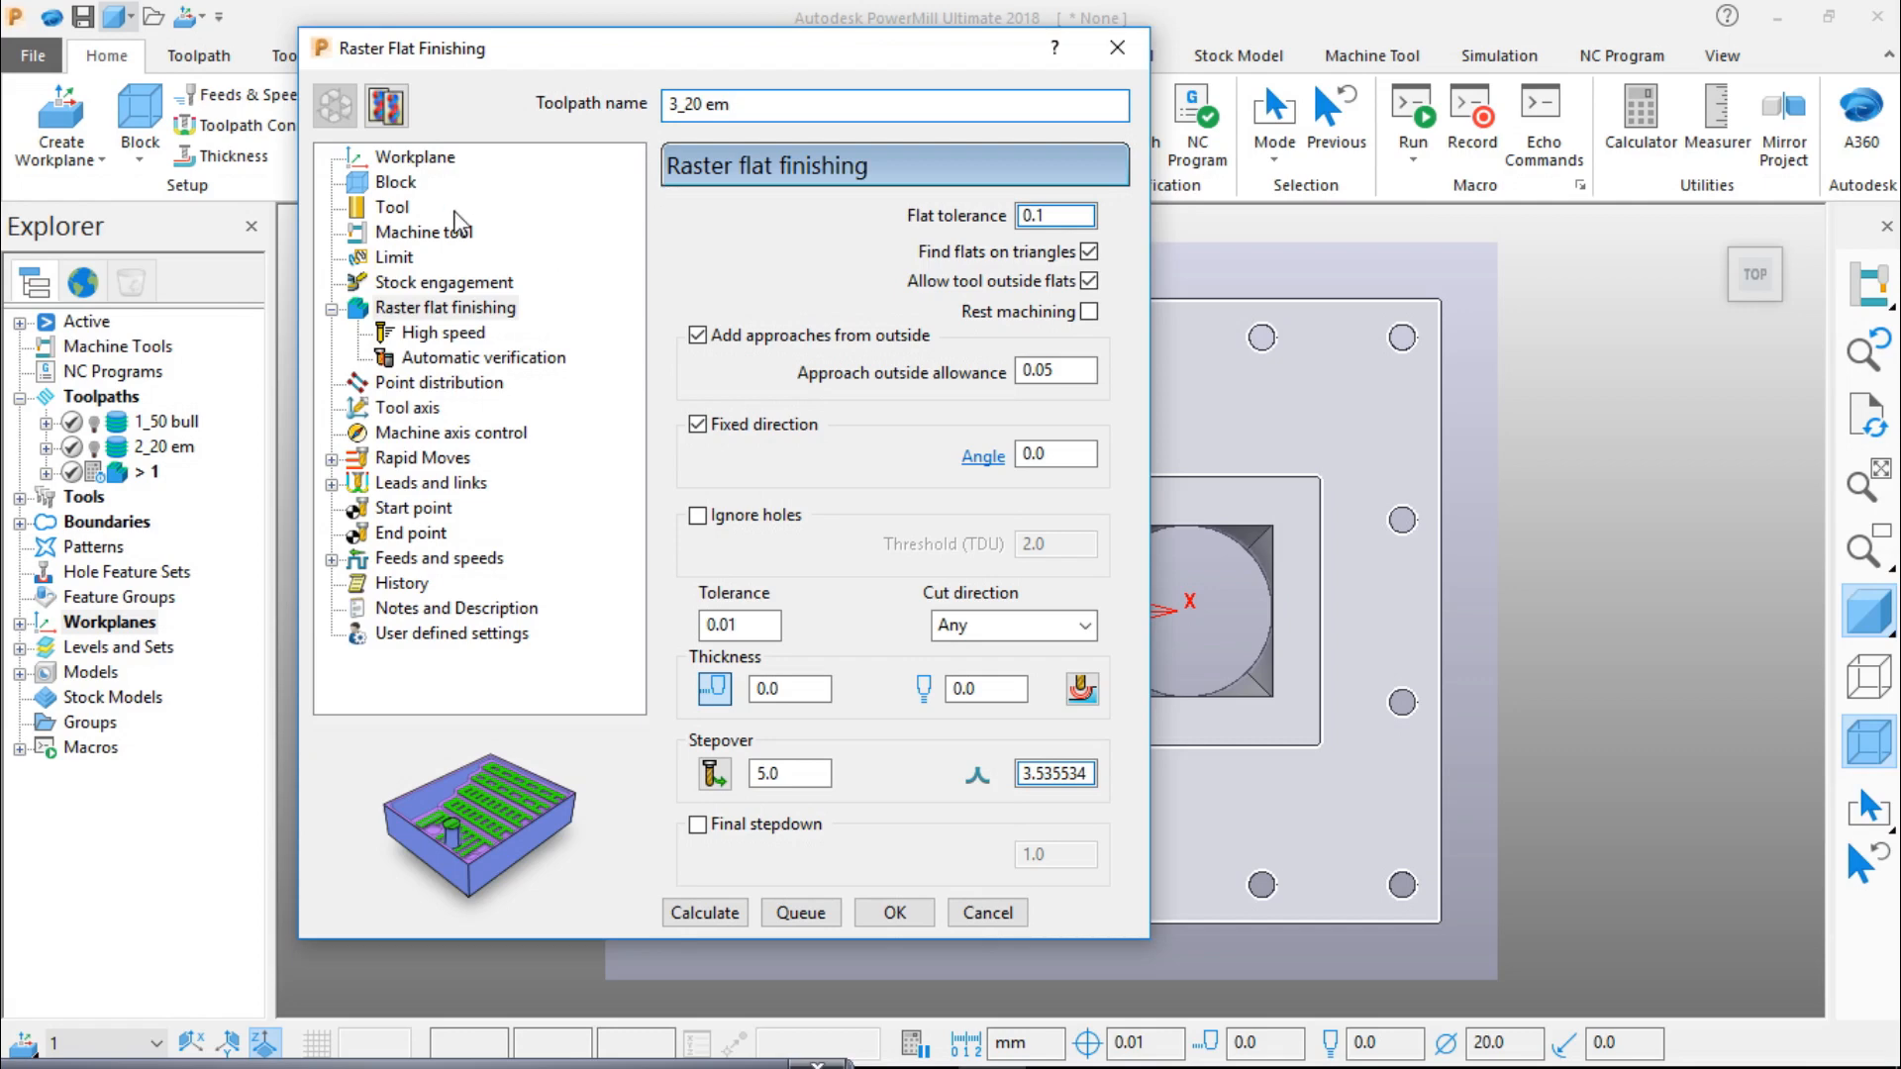
Step: Review the toolpath's workplane, block, tool and machine tool settings, and clear the boundary from its limit settings
{"action": "left_click", "coordinate": [431, 181]}
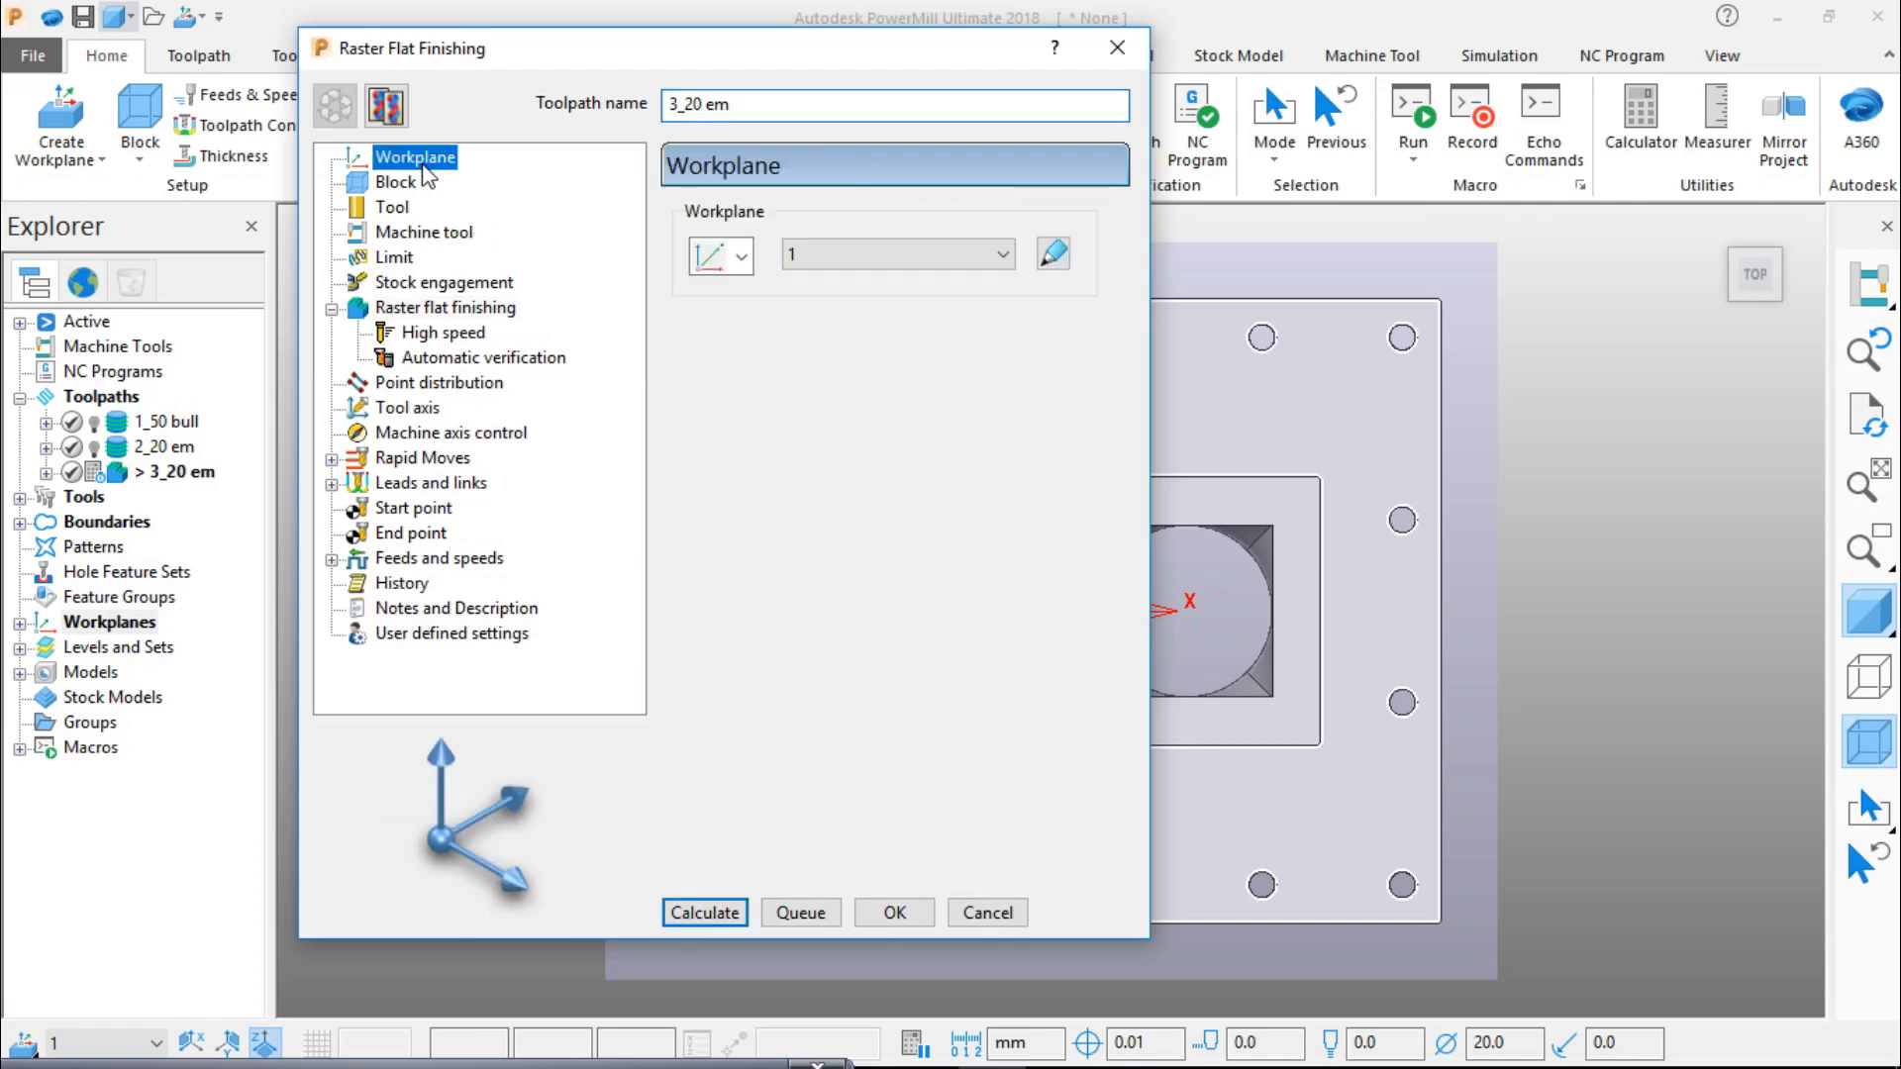
{"action": "left_click", "coordinate": [406, 184]}
{"action": "left_click", "coordinate": [396, 207]}
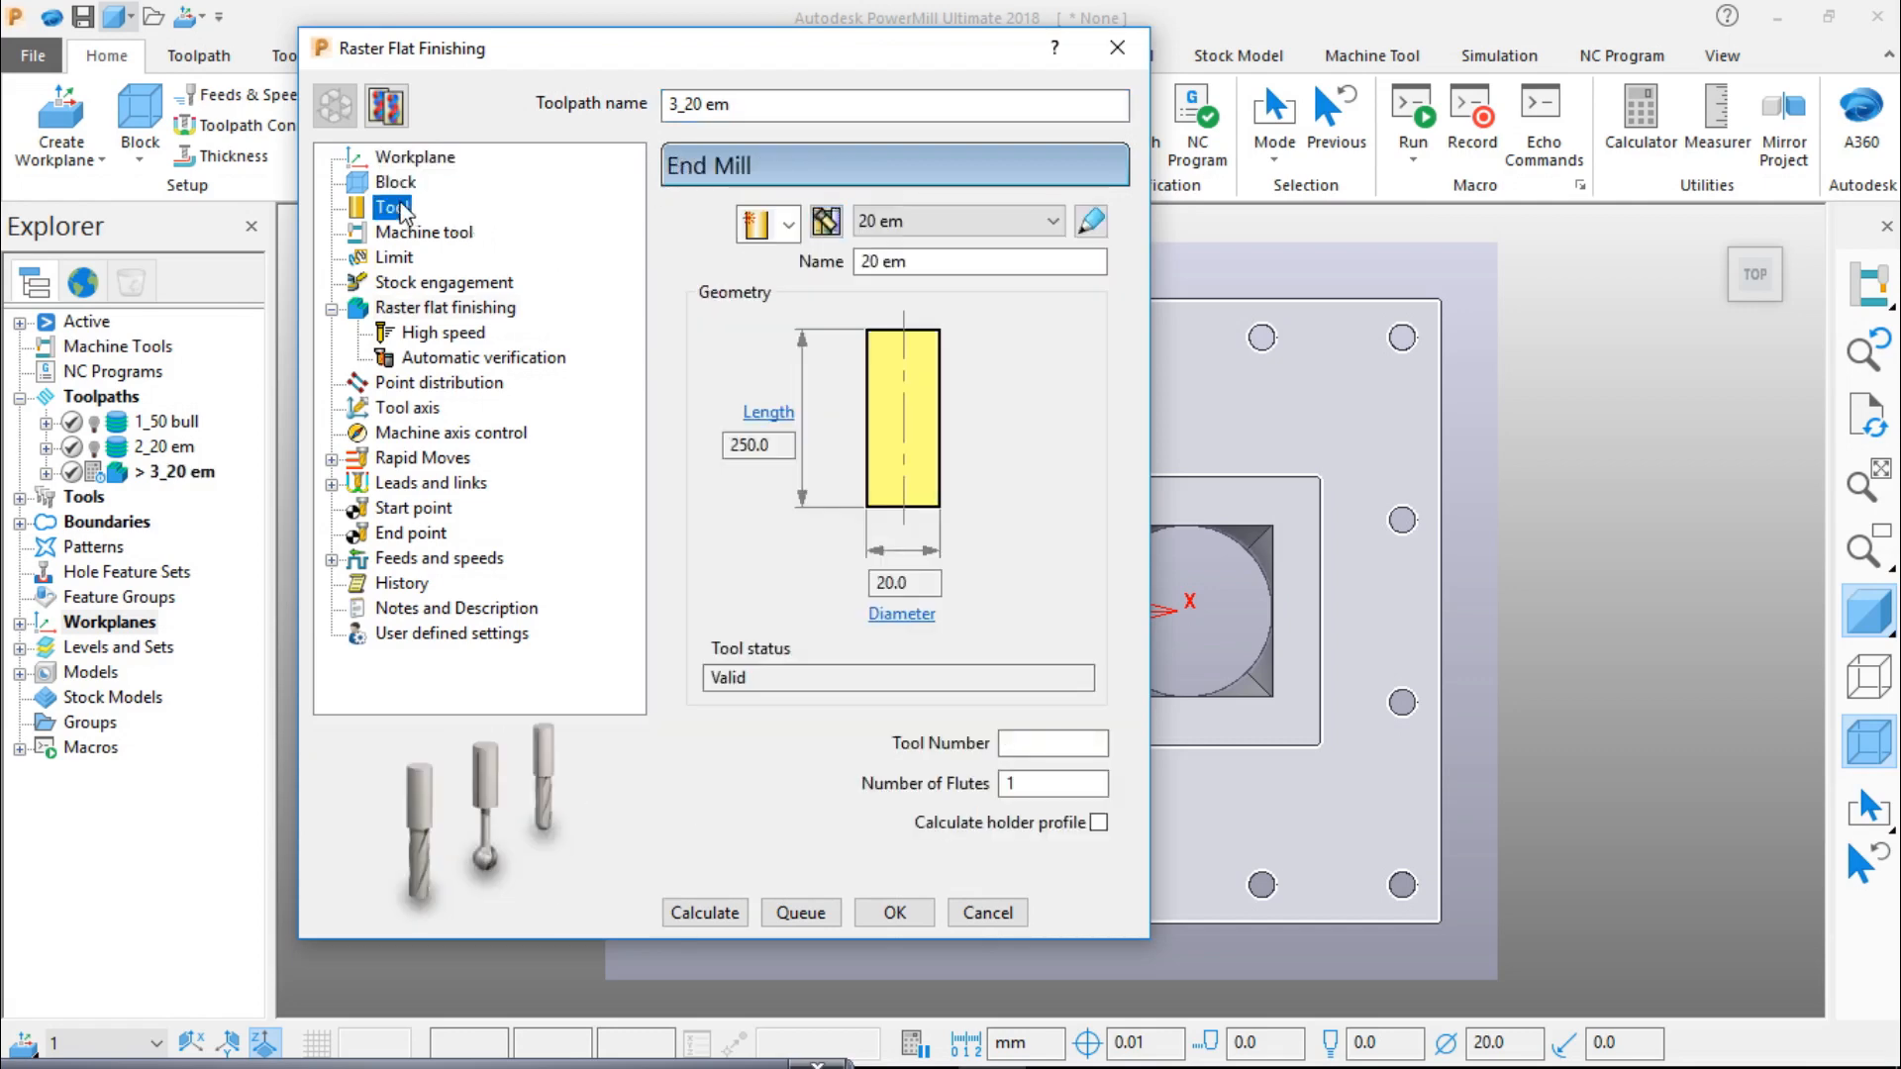
{"action": "left_click", "coordinate": [408, 231]}
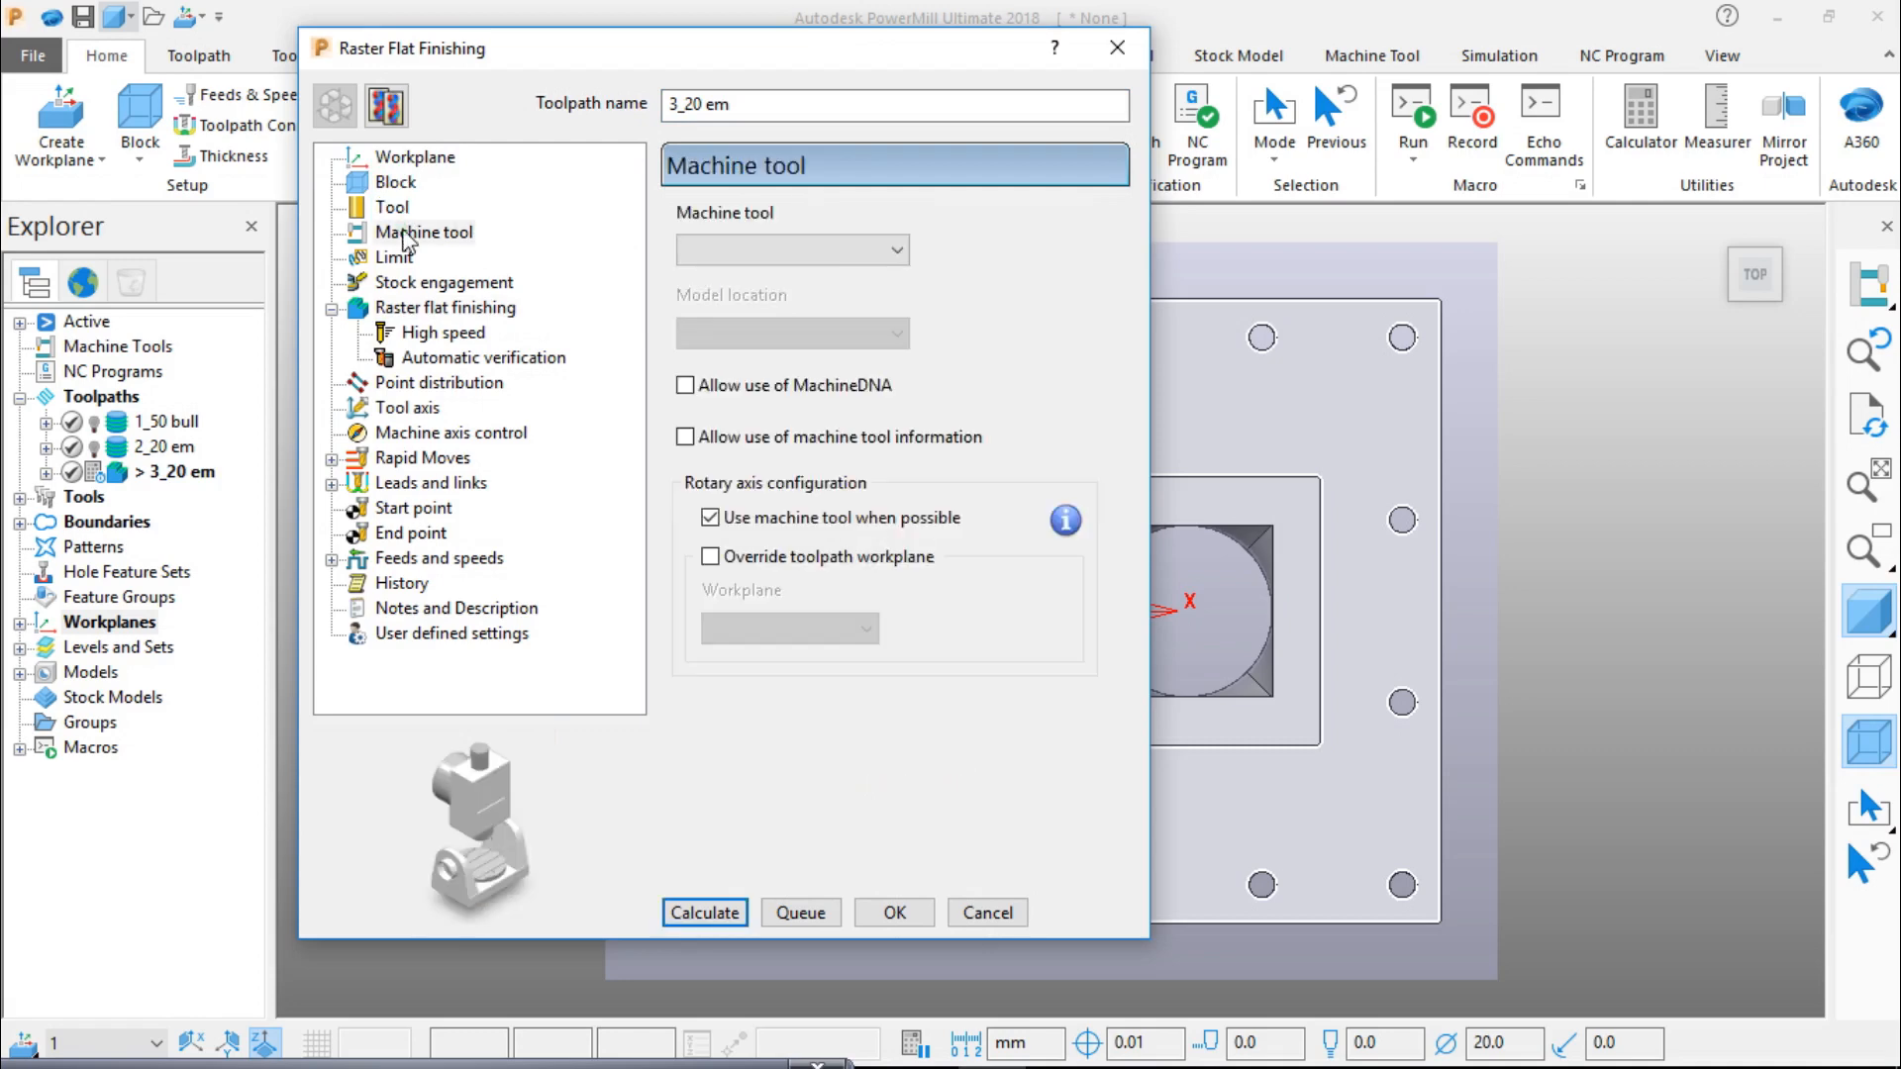
{"action": "left_click", "coordinate": [407, 259]}
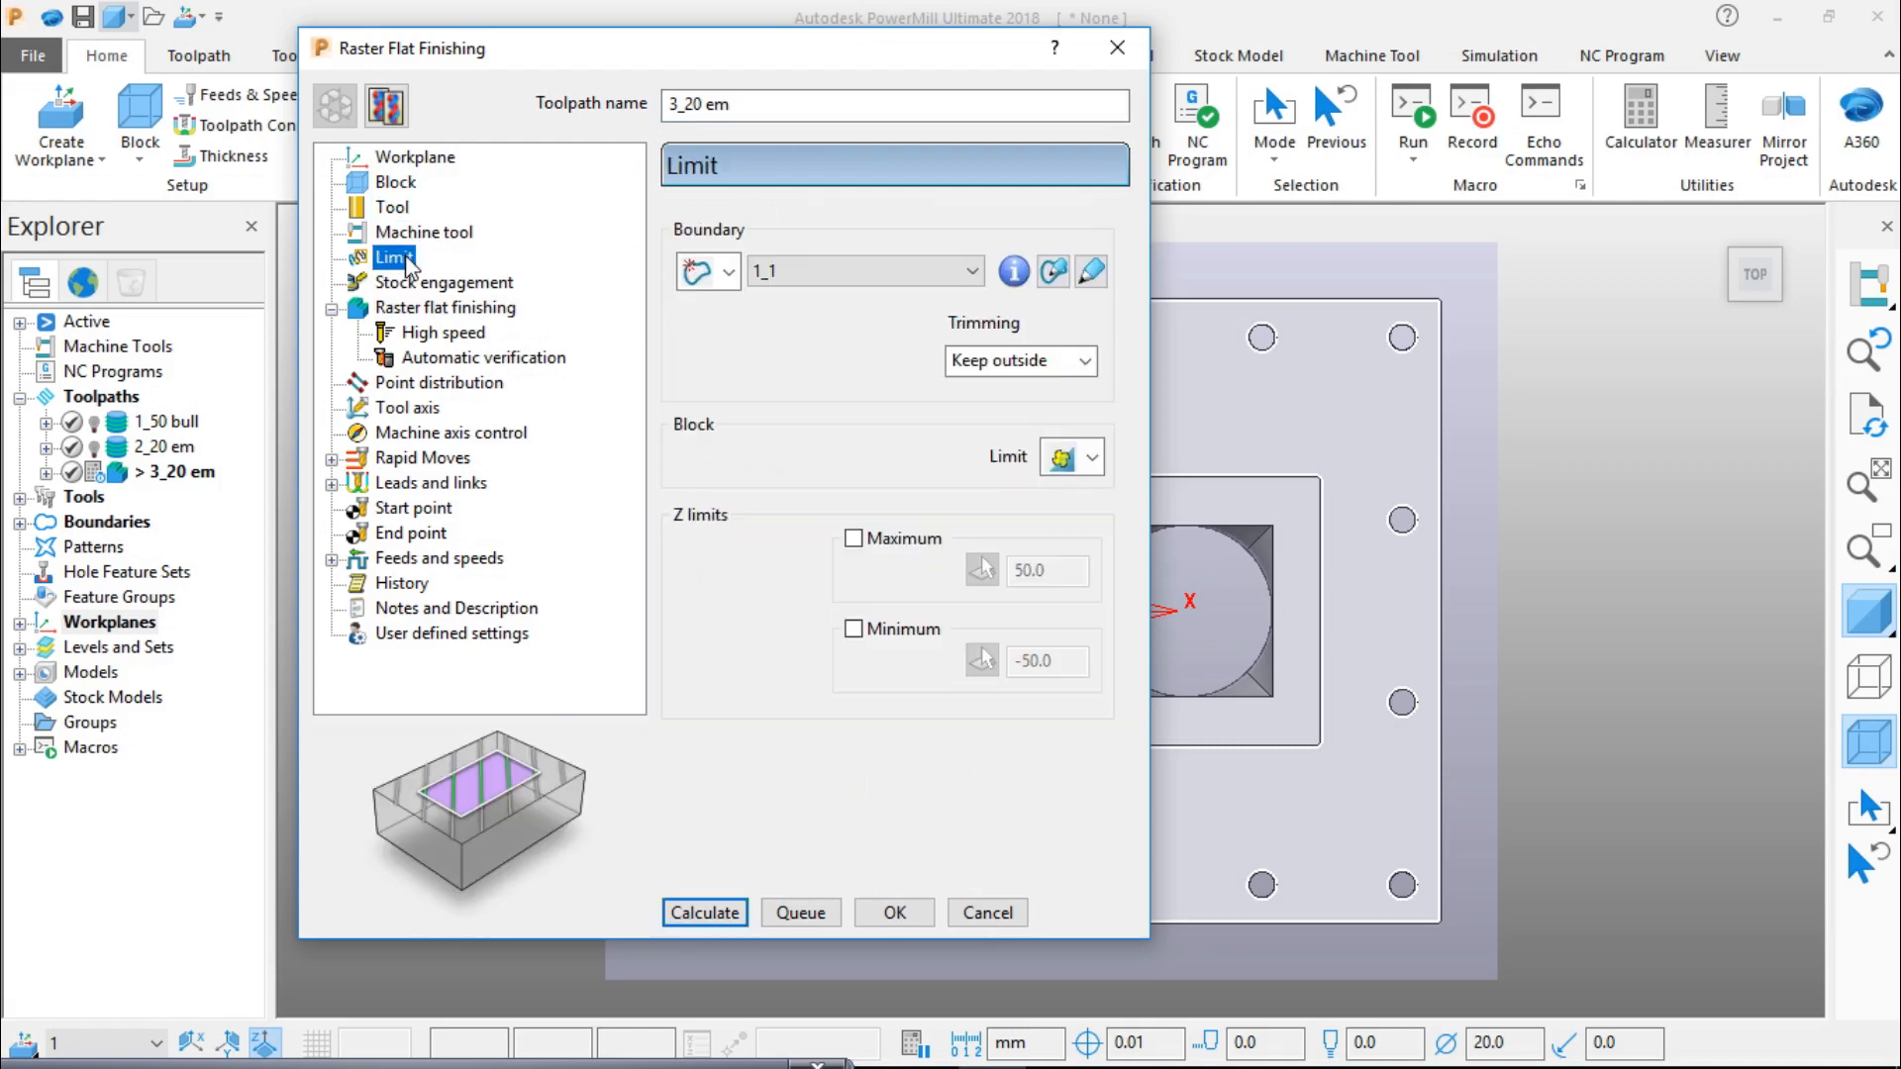
{"action": "left_click", "coordinate": [971, 272]}
{"action": "left_click", "coordinate": [849, 297]}
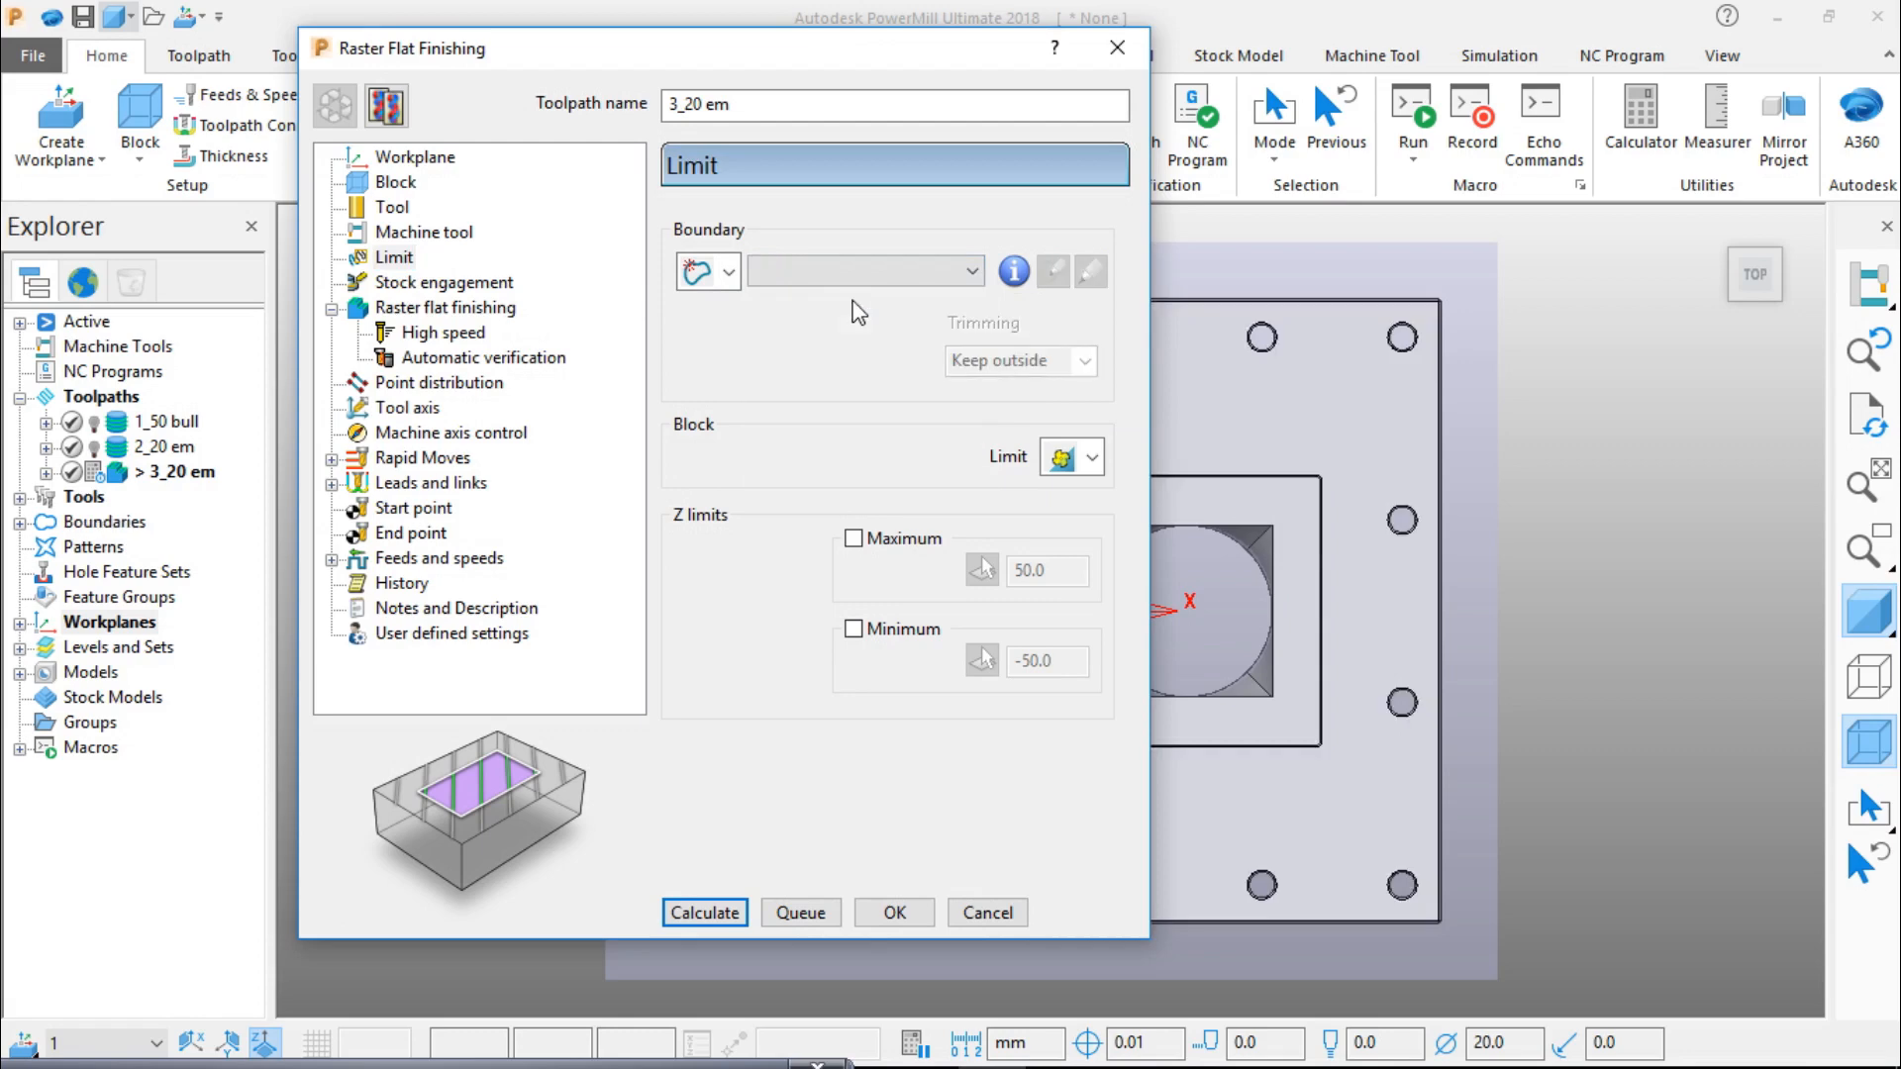
Step: Check the stock engagement settings and set the raster flat finishing stepover to 15
{"action": "left_click", "coordinate": [443, 286]}
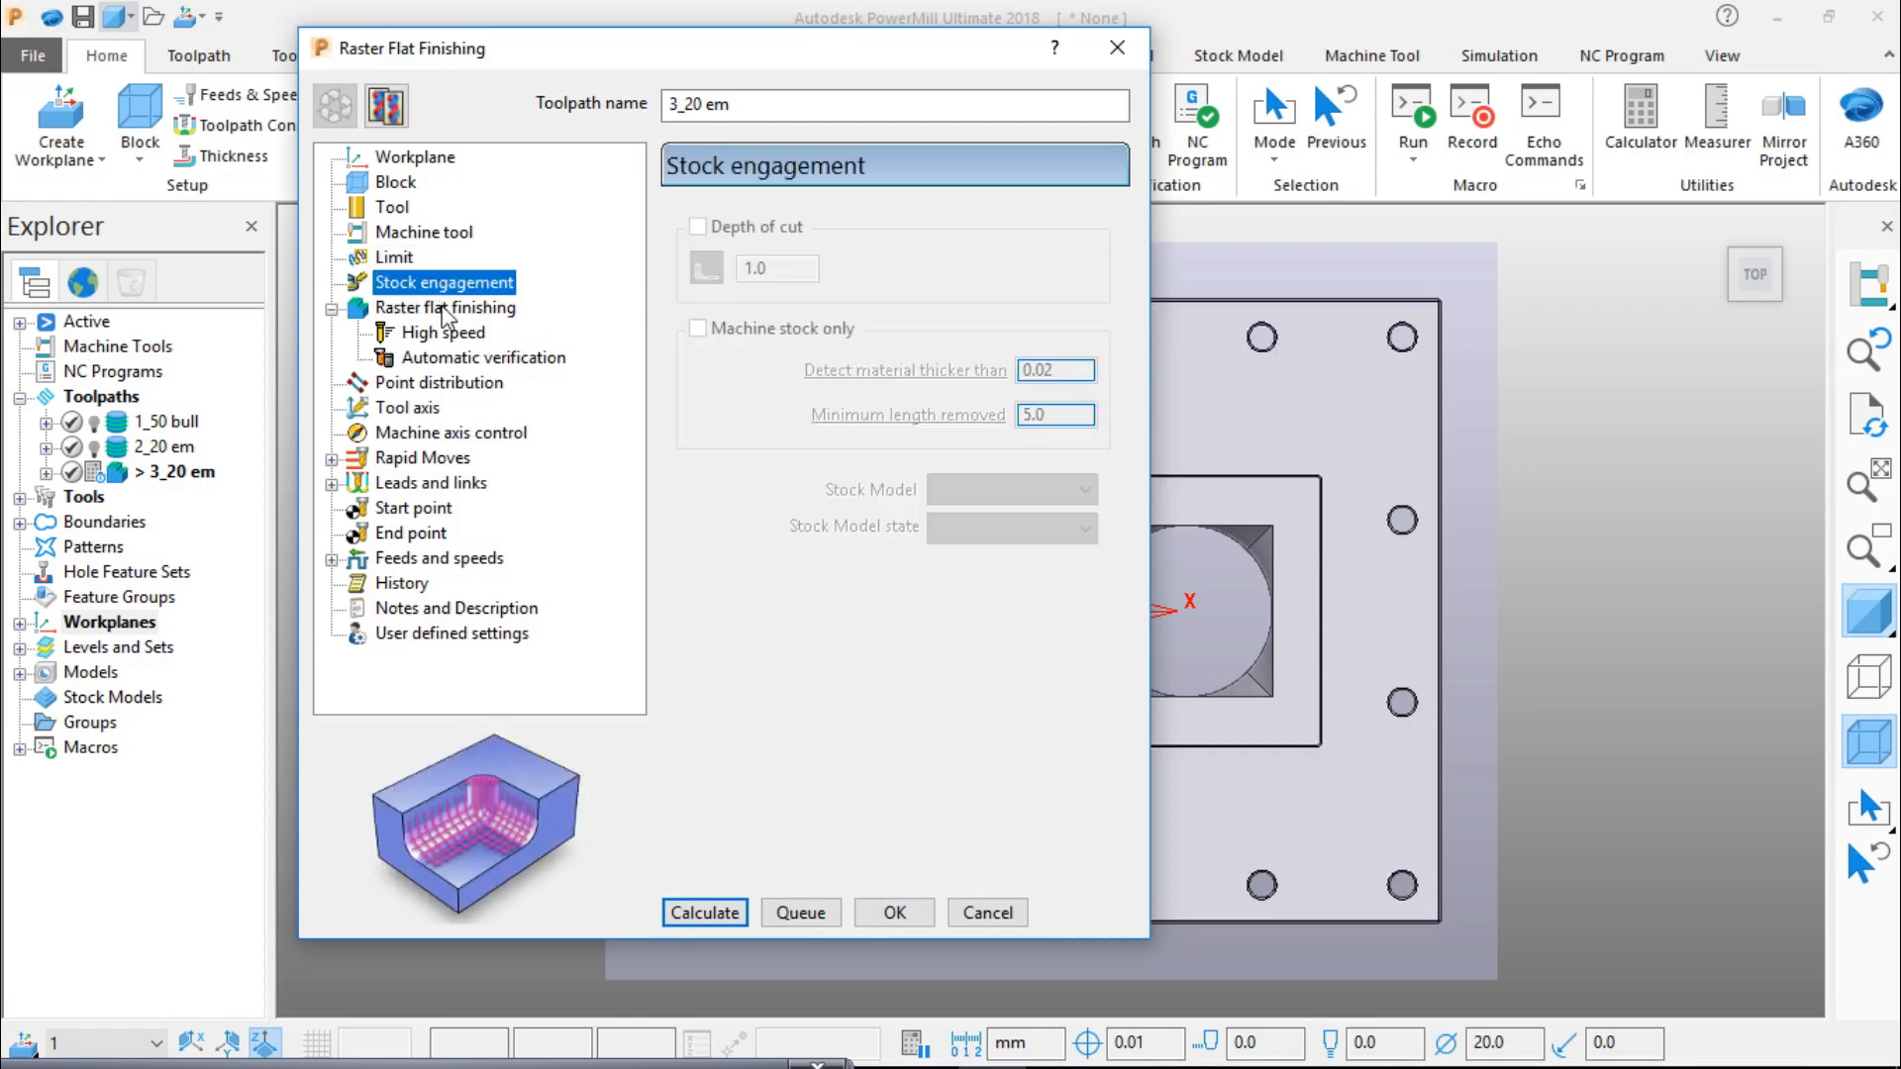
{"action": "left_click", "coordinate": [447, 308]}
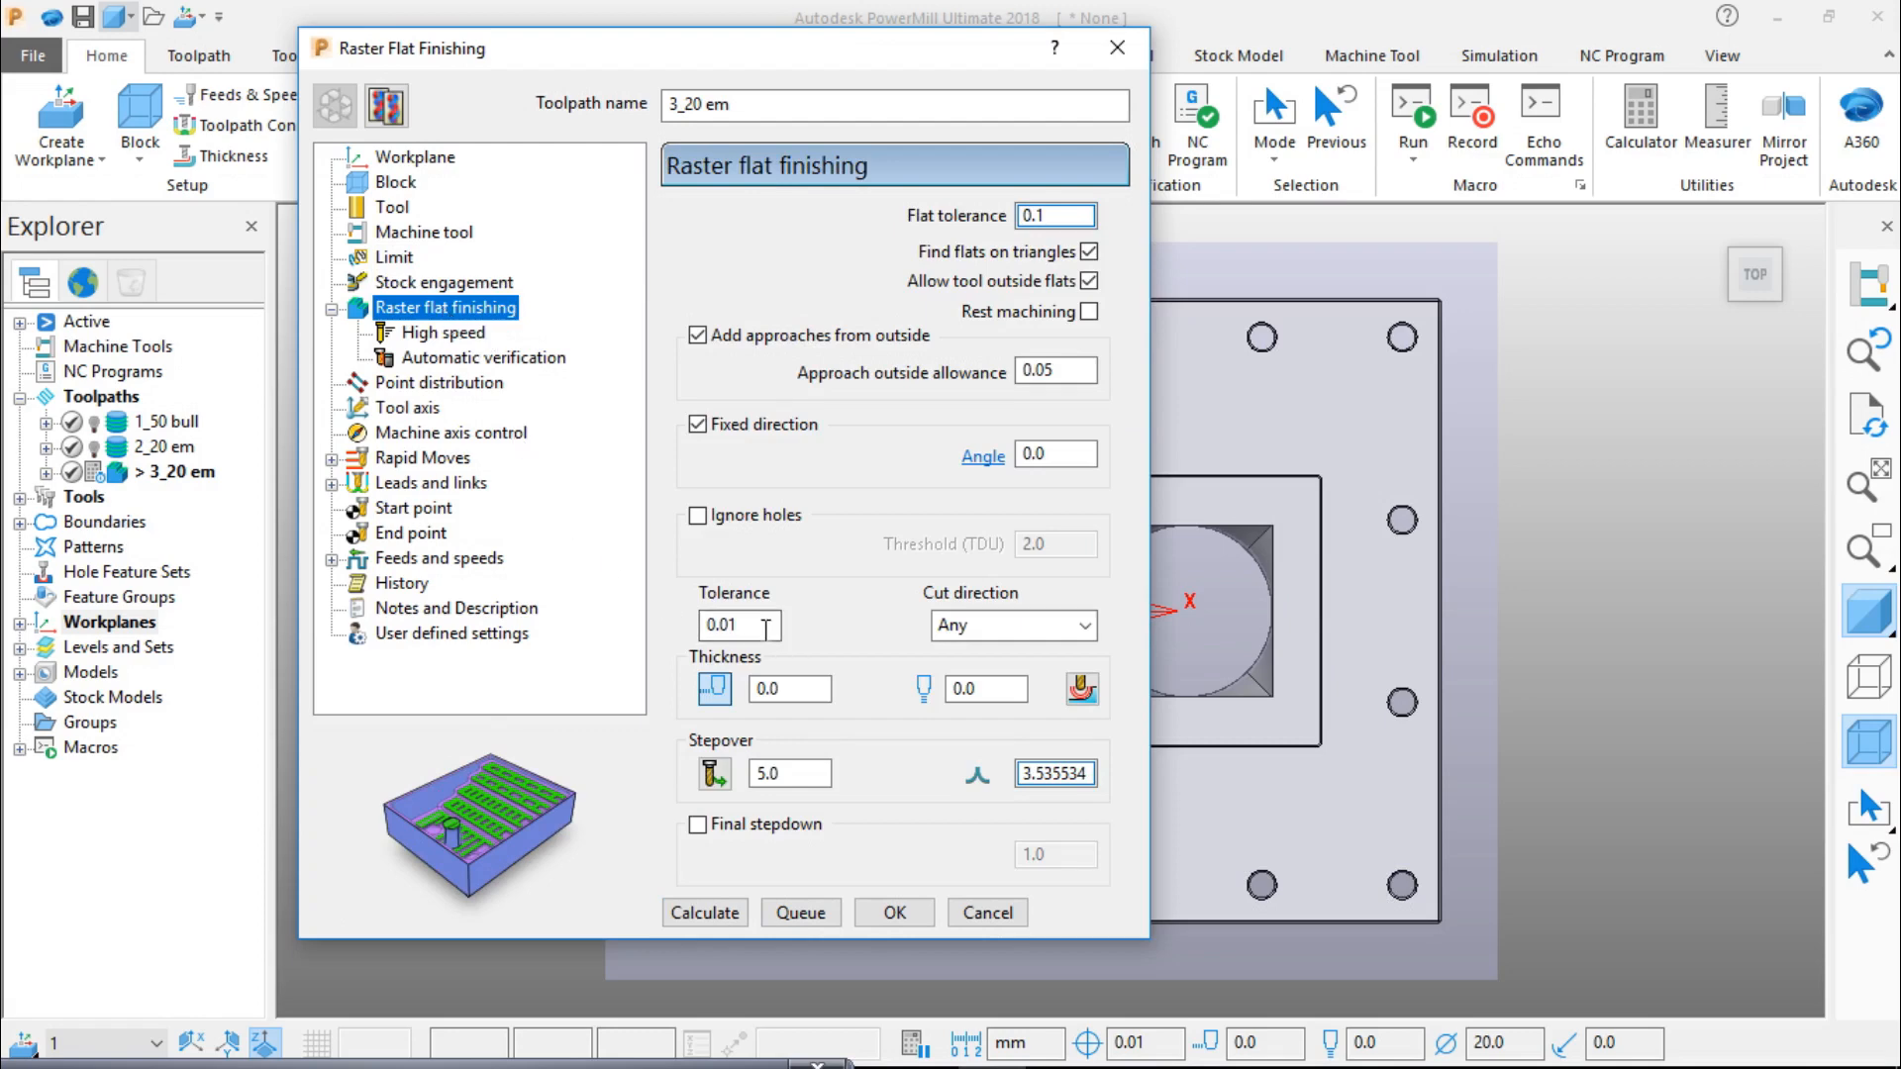
{"action": "double_click", "coordinate": [777, 773]}
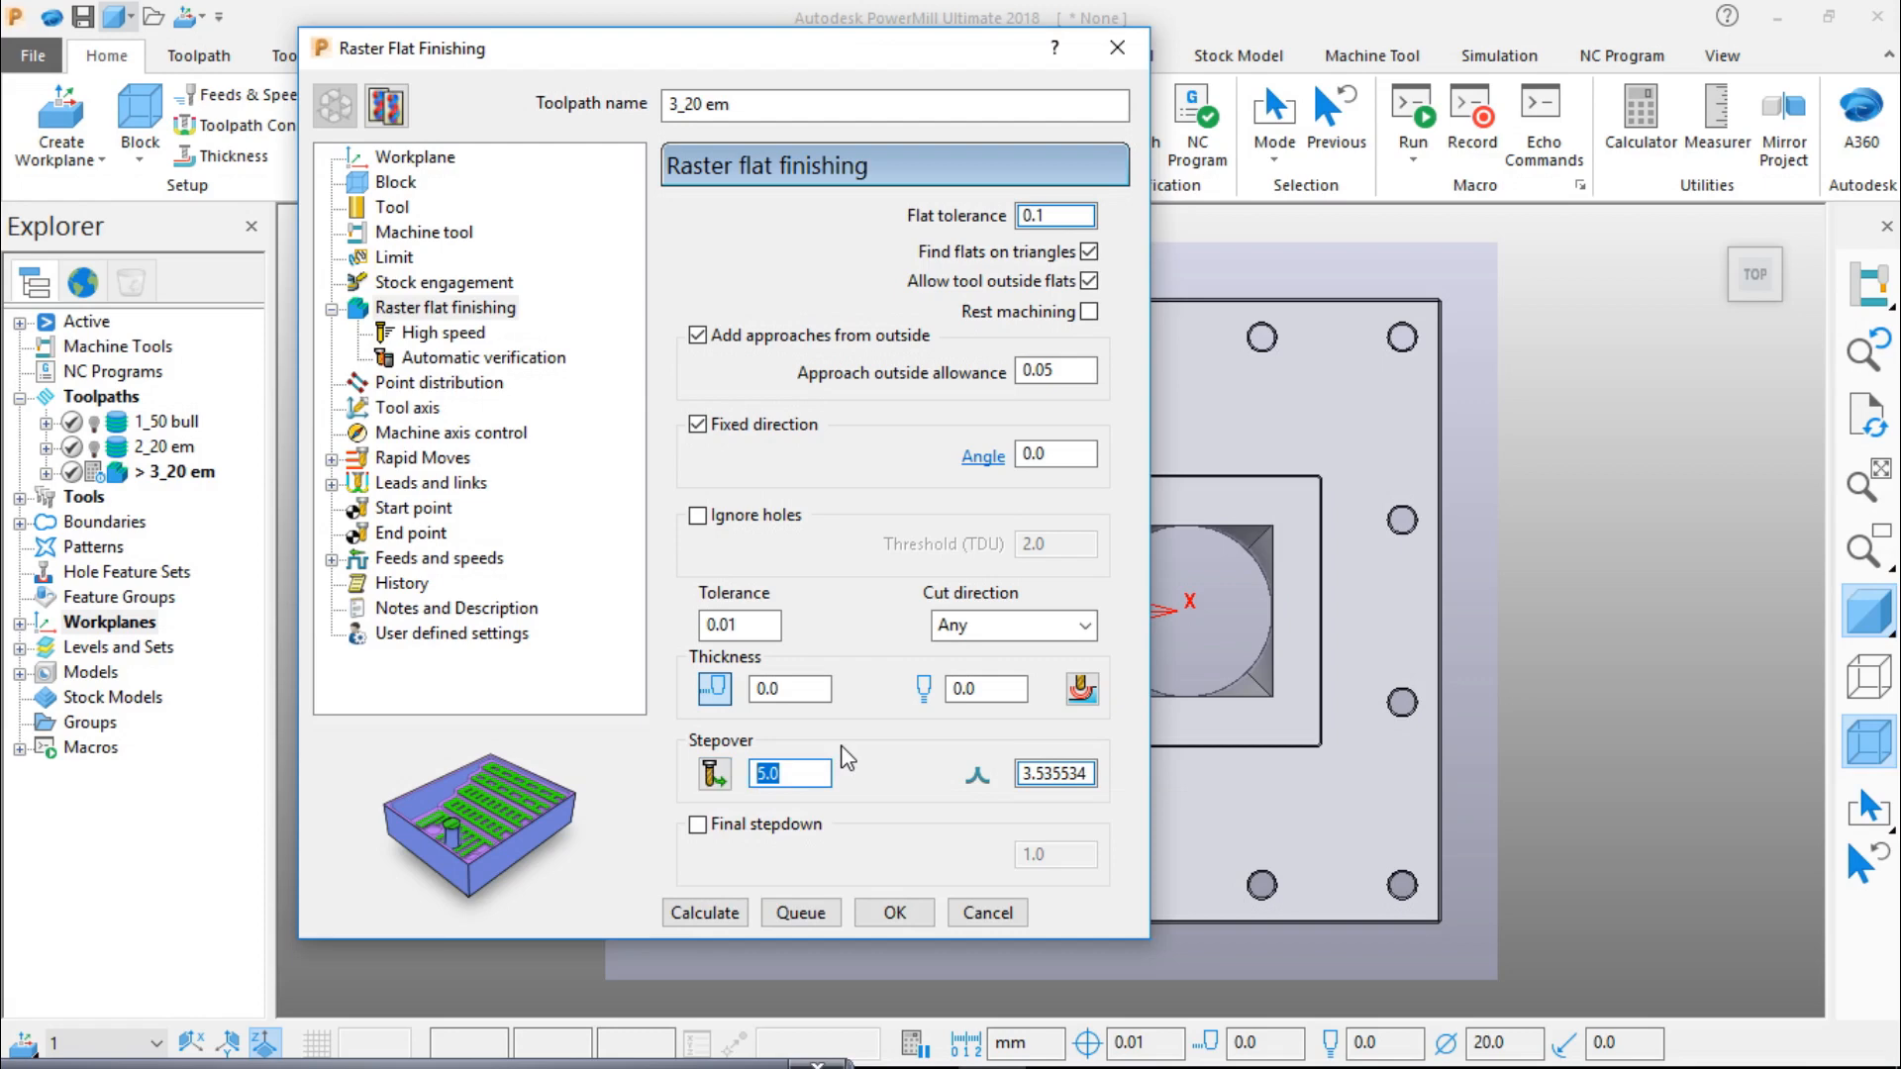
{"action": "type", "text": "15"}
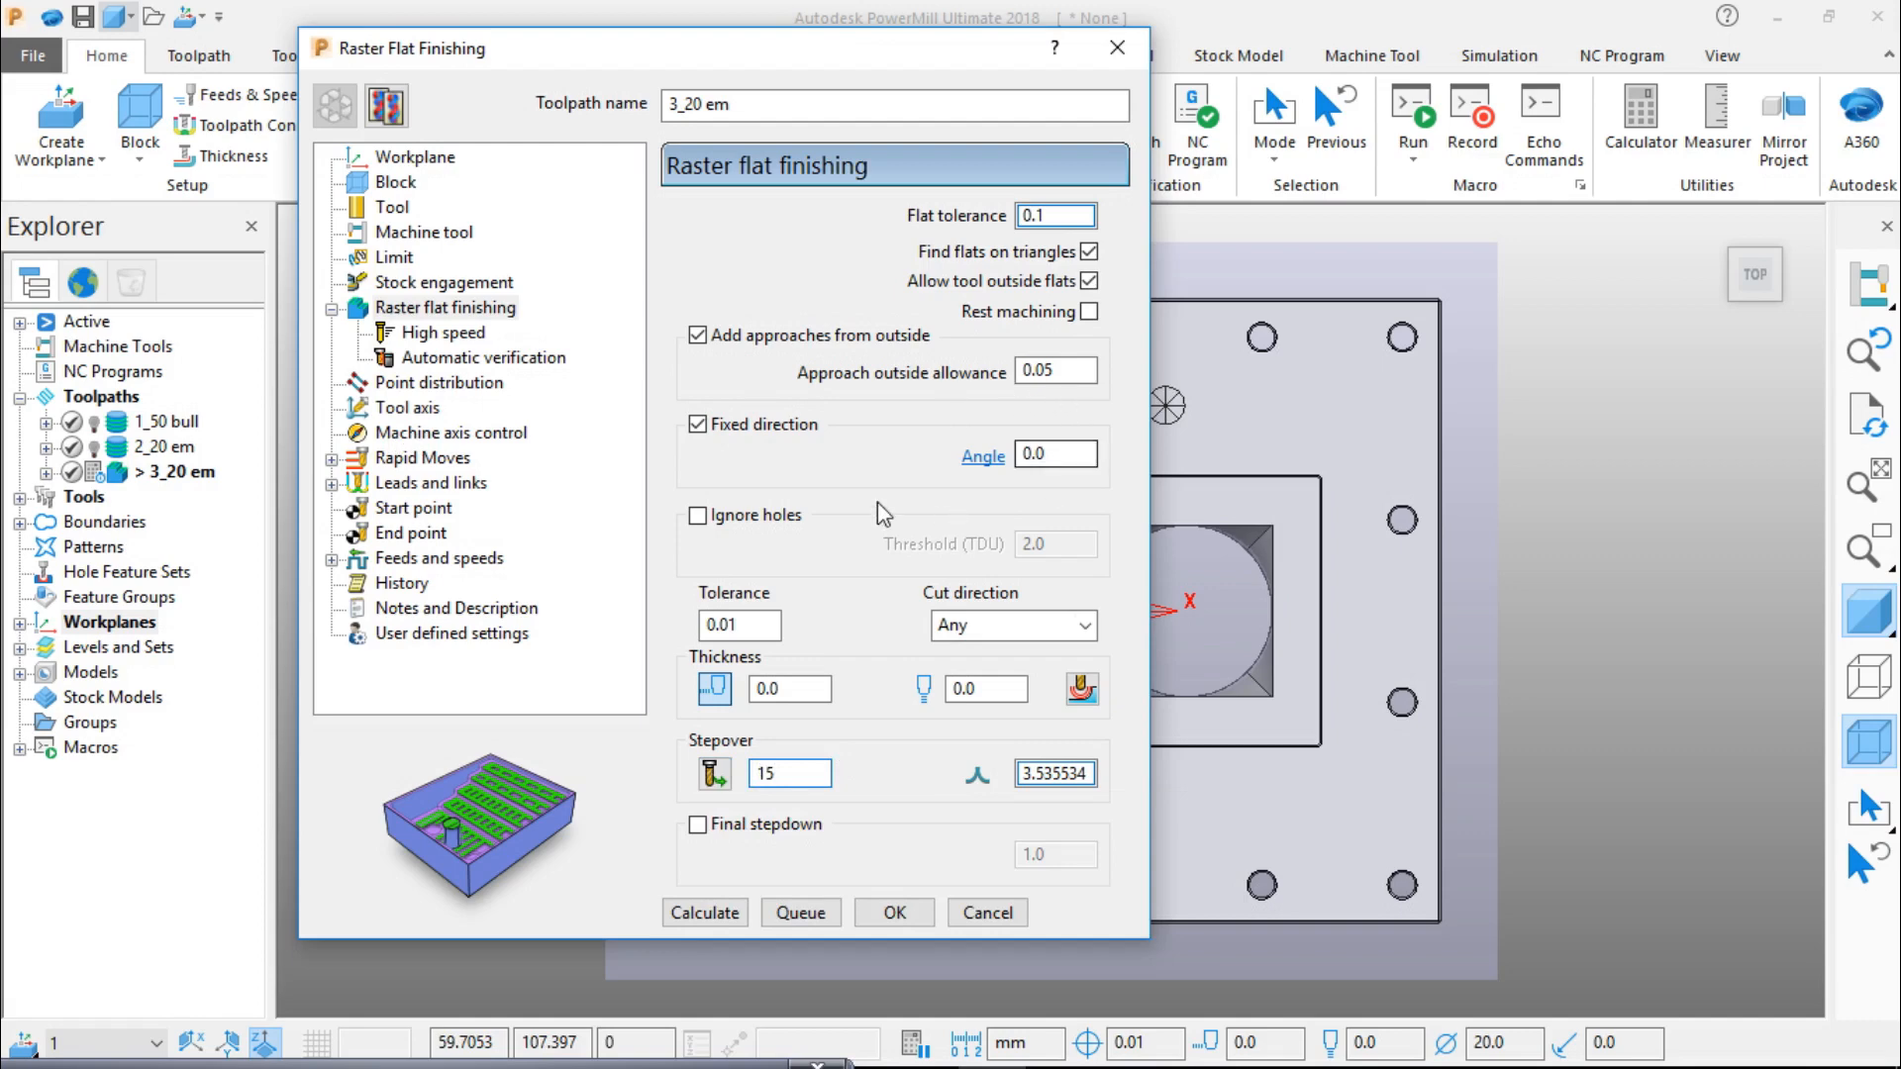
Step: Review the toolpath's high speed, automatic verification and point distribution settings
{"action": "left_click", "coordinate": [455, 332]}
{"action": "left_click", "coordinate": [459, 359]}
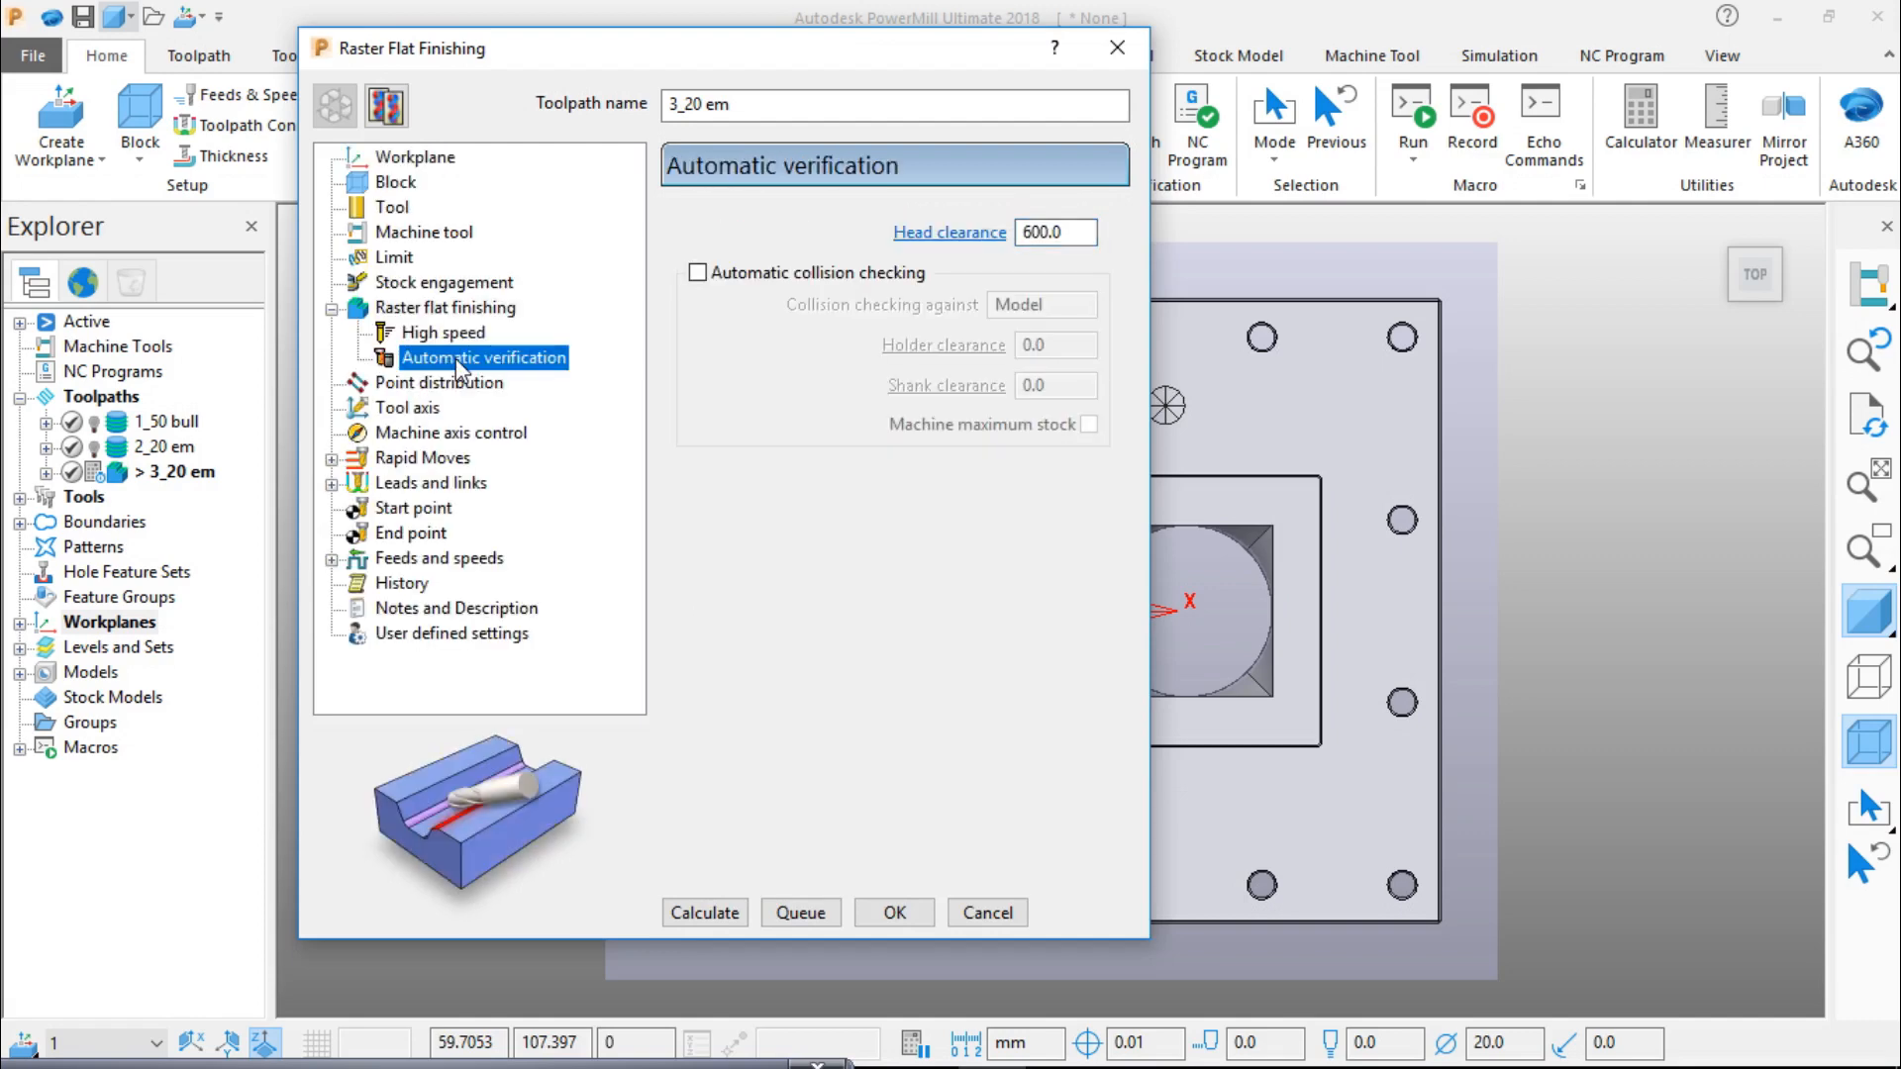
{"action": "left_click", "coordinate": [449, 332]}
{"action": "left_click", "coordinate": [448, 312]}
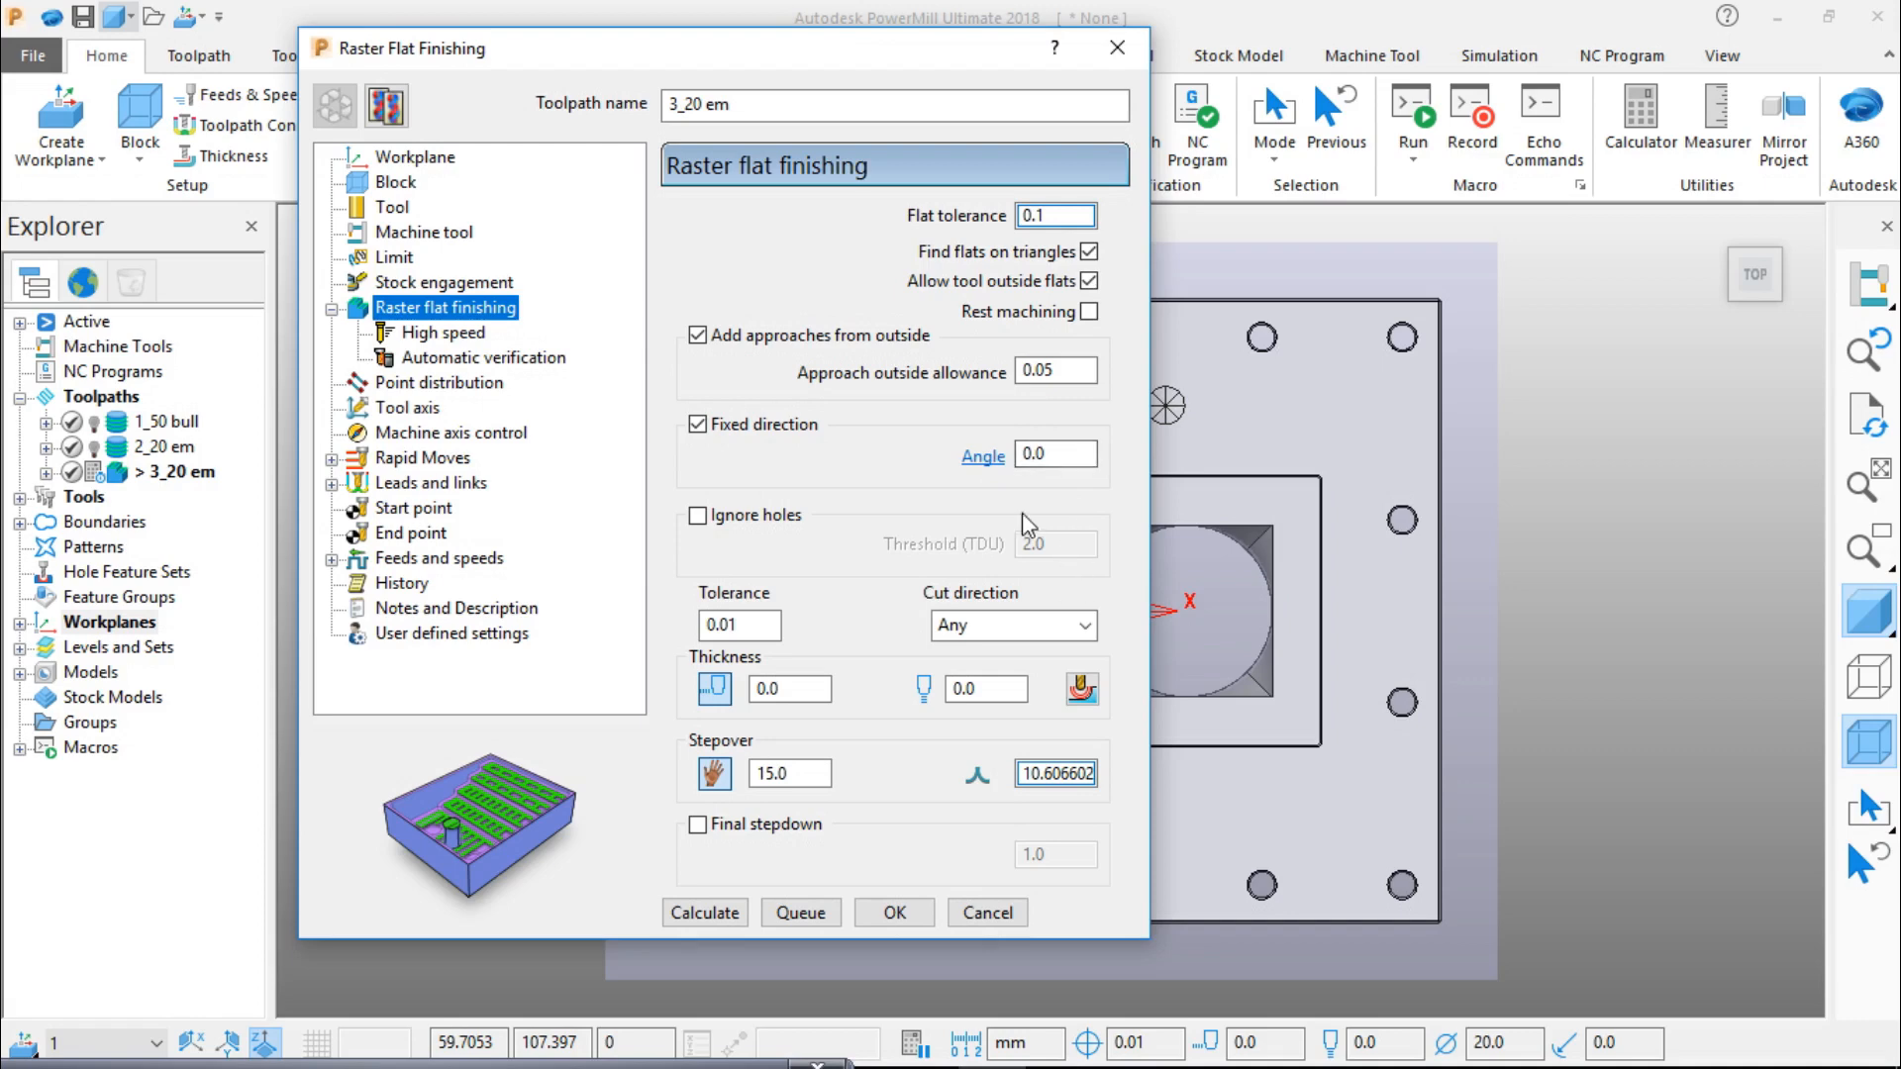
{"action": "left_click", "coordinate": [434, 337]}
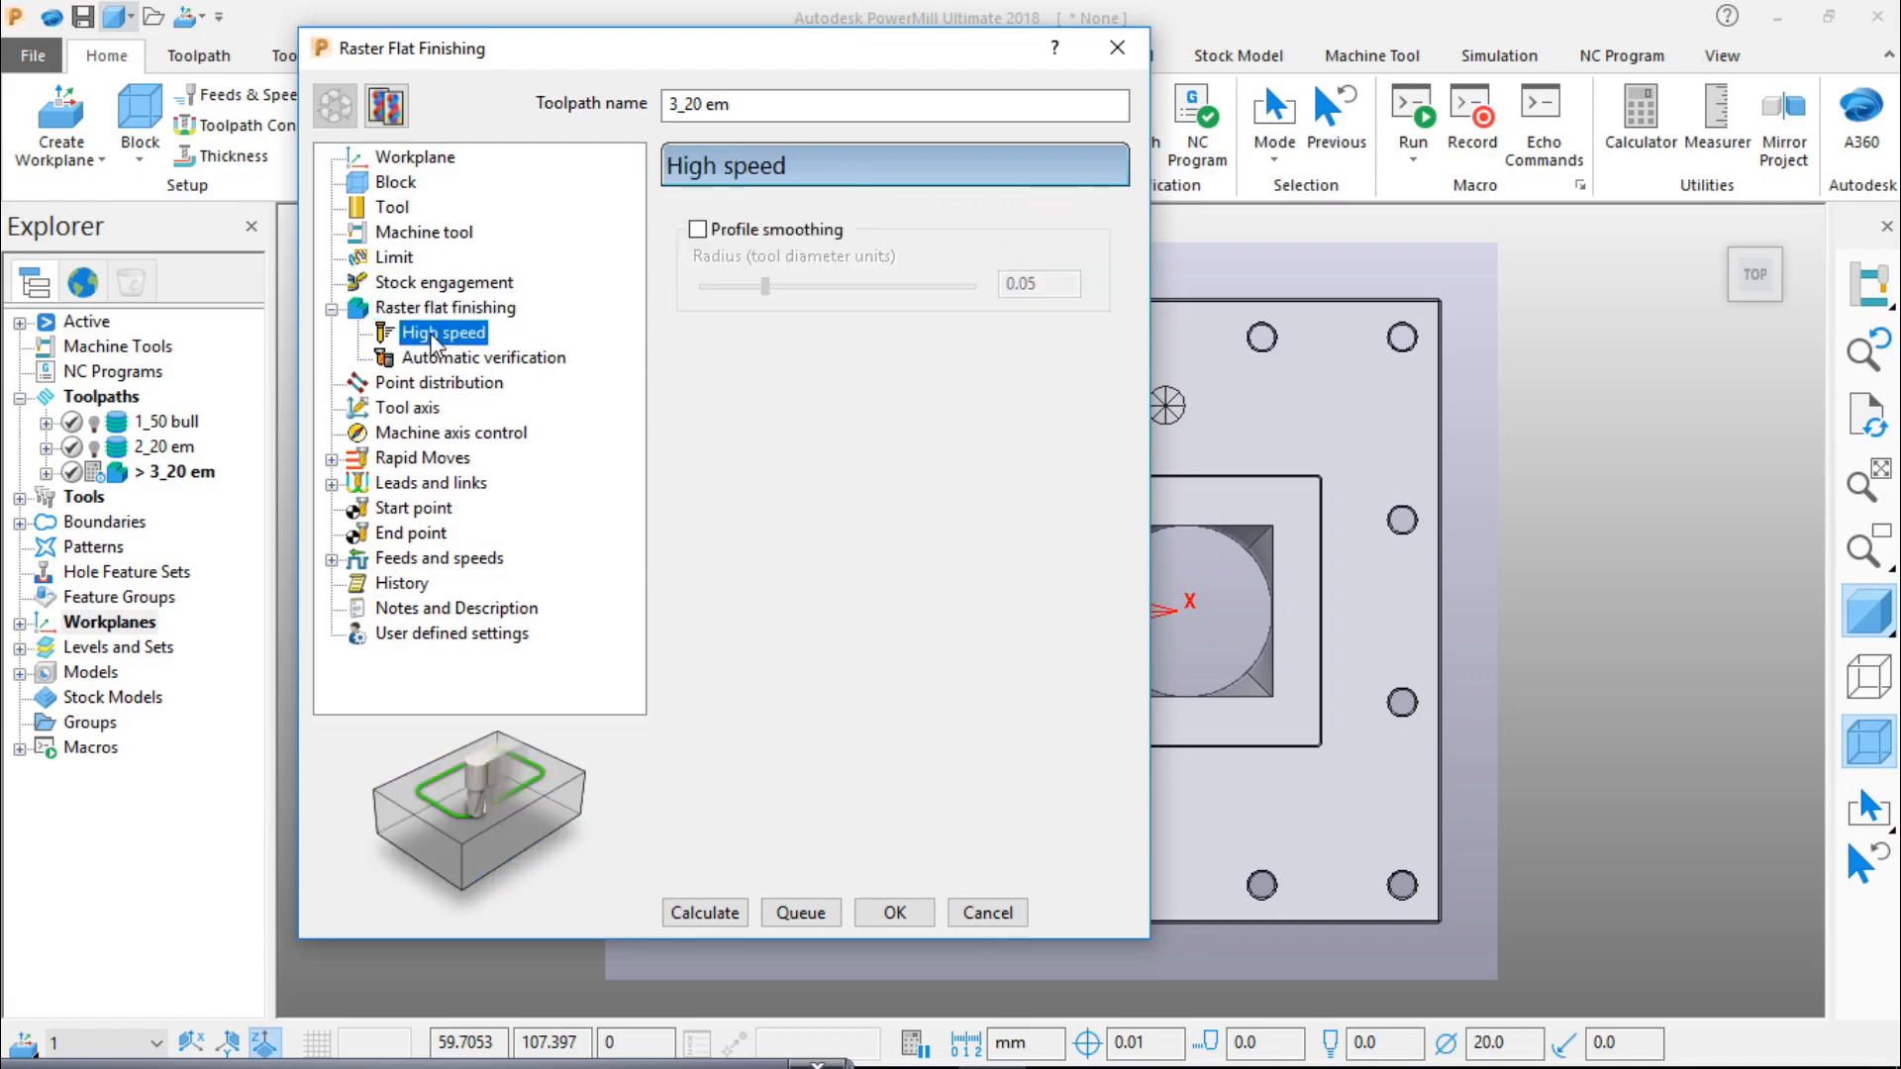
{"action": "left_click", "coordinate": [436, 361]}
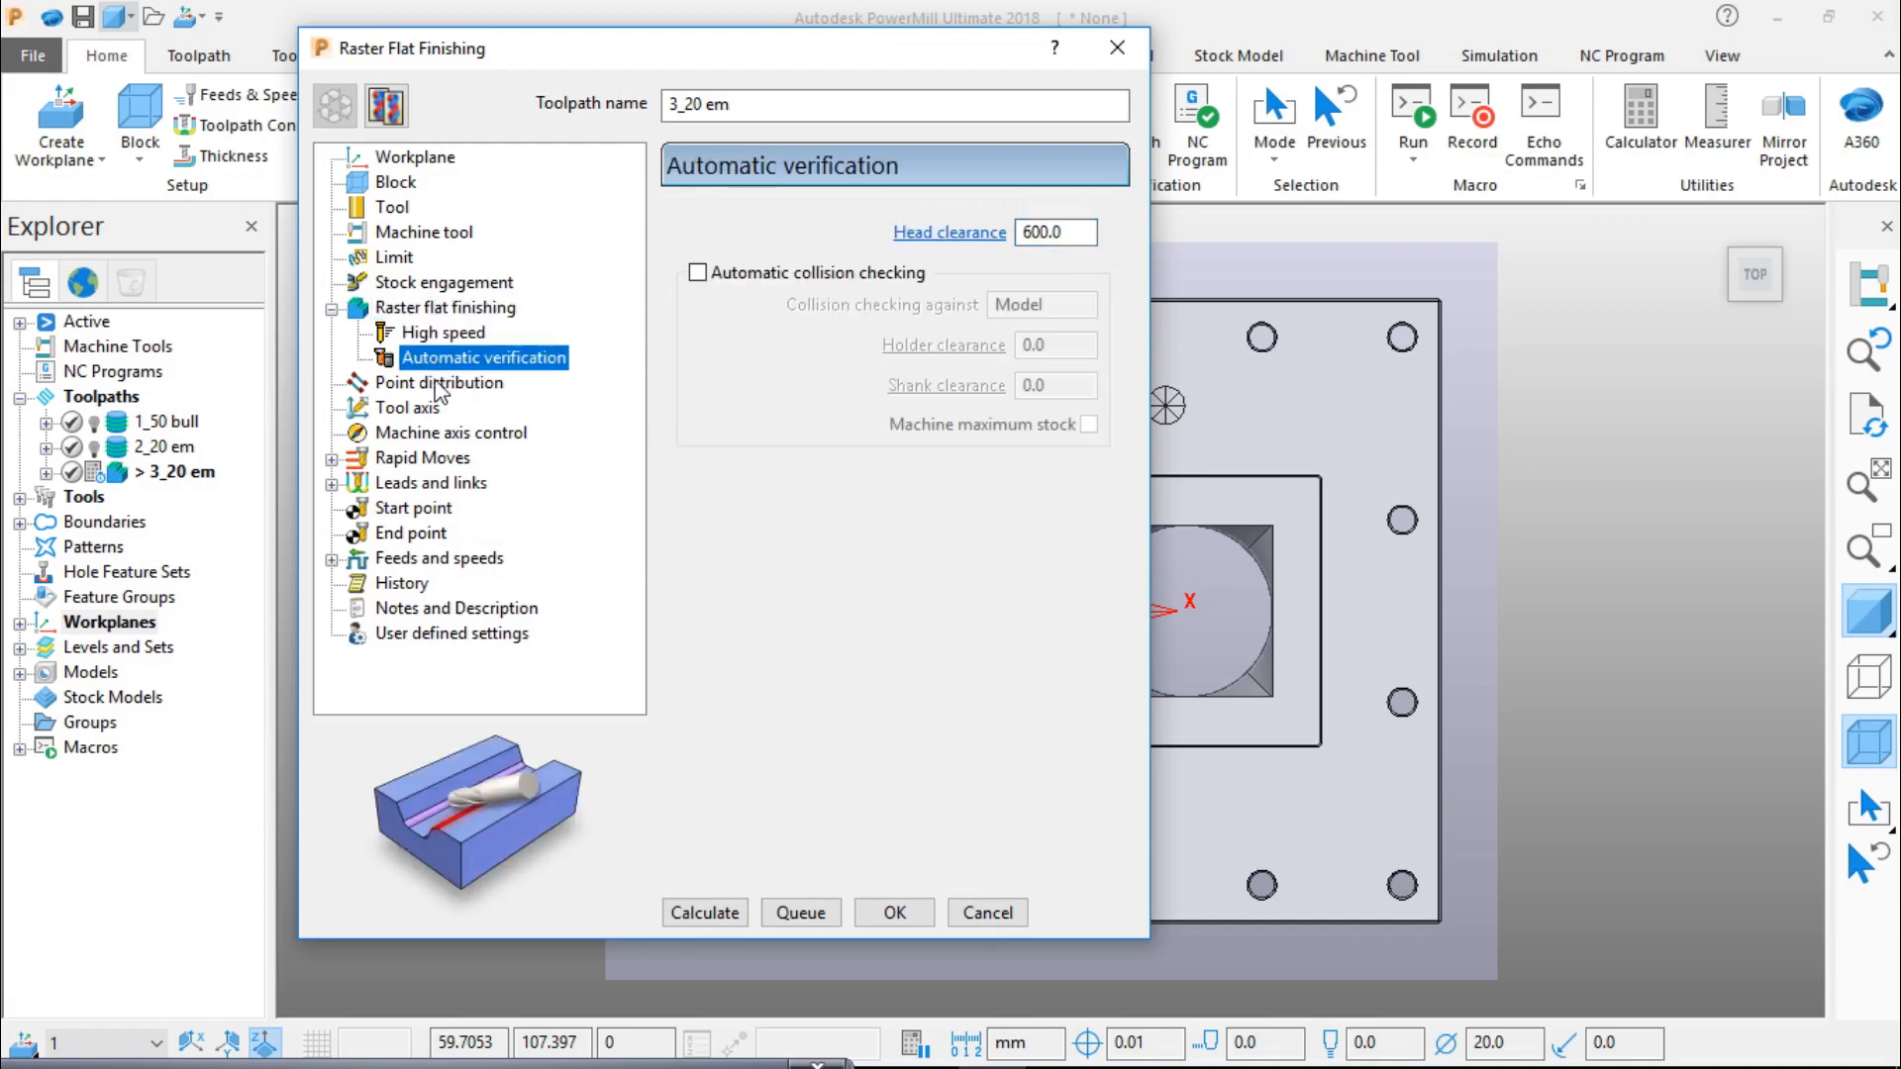
{"action": "left_click", "coordinate": [439, 386]}
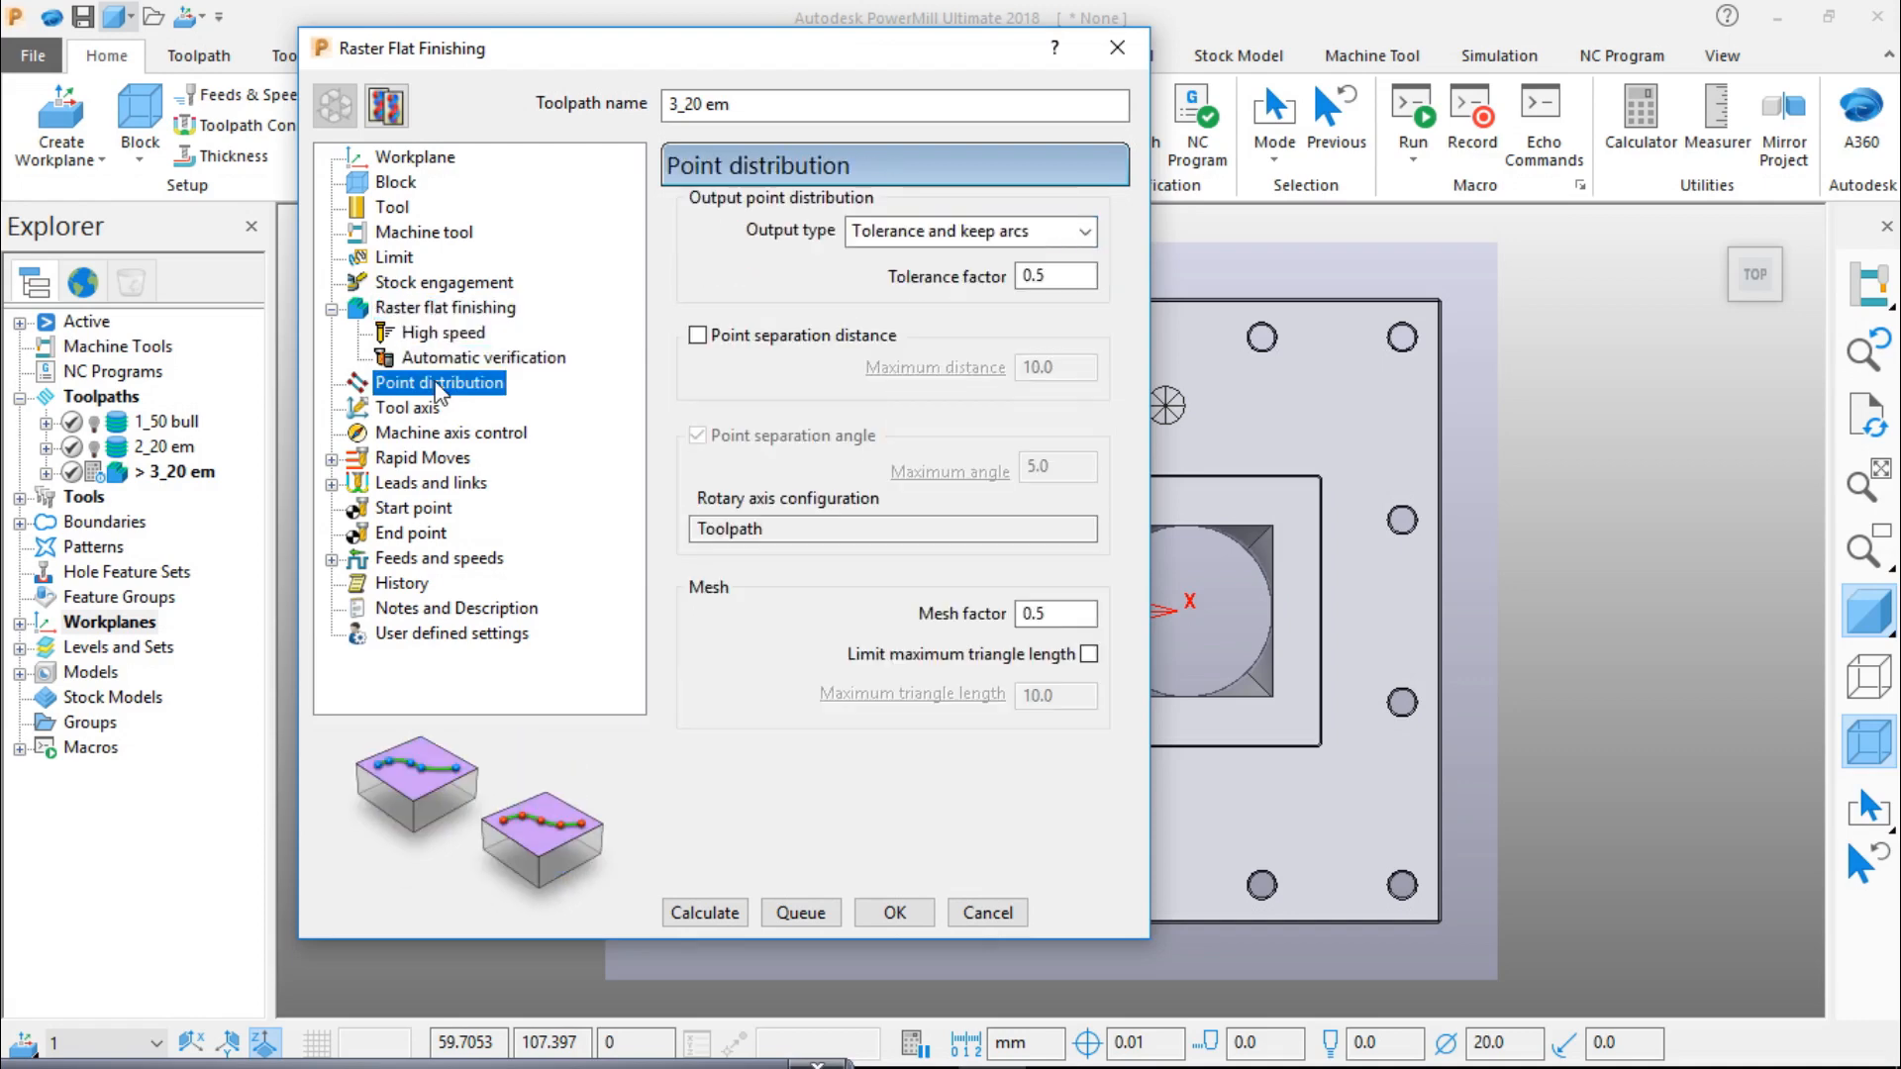
Step: Enable Ignore holes for the raster flat finishing and calculate the 3_20 em toolpath
{"action": "left_click", "coordinate": [433, 311]}
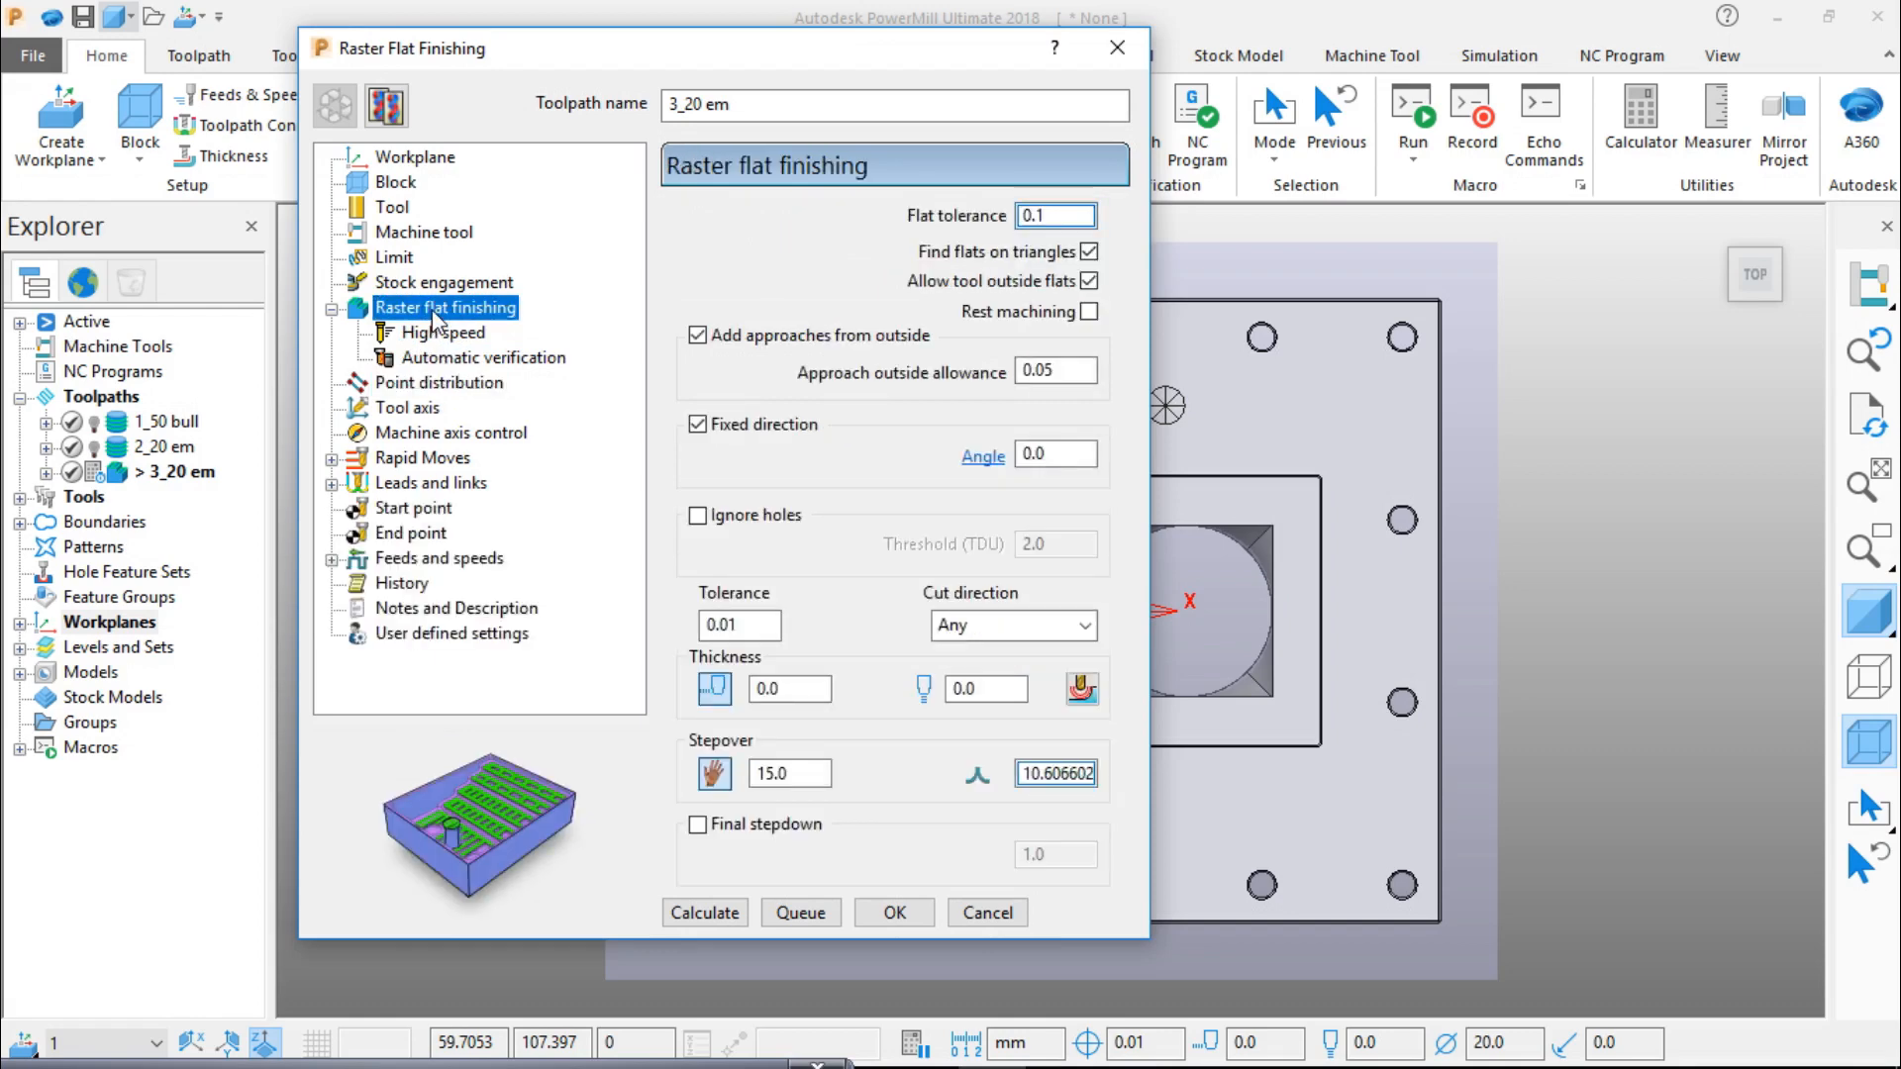
{"action": "left_click", "coordinate": [697, 514]}
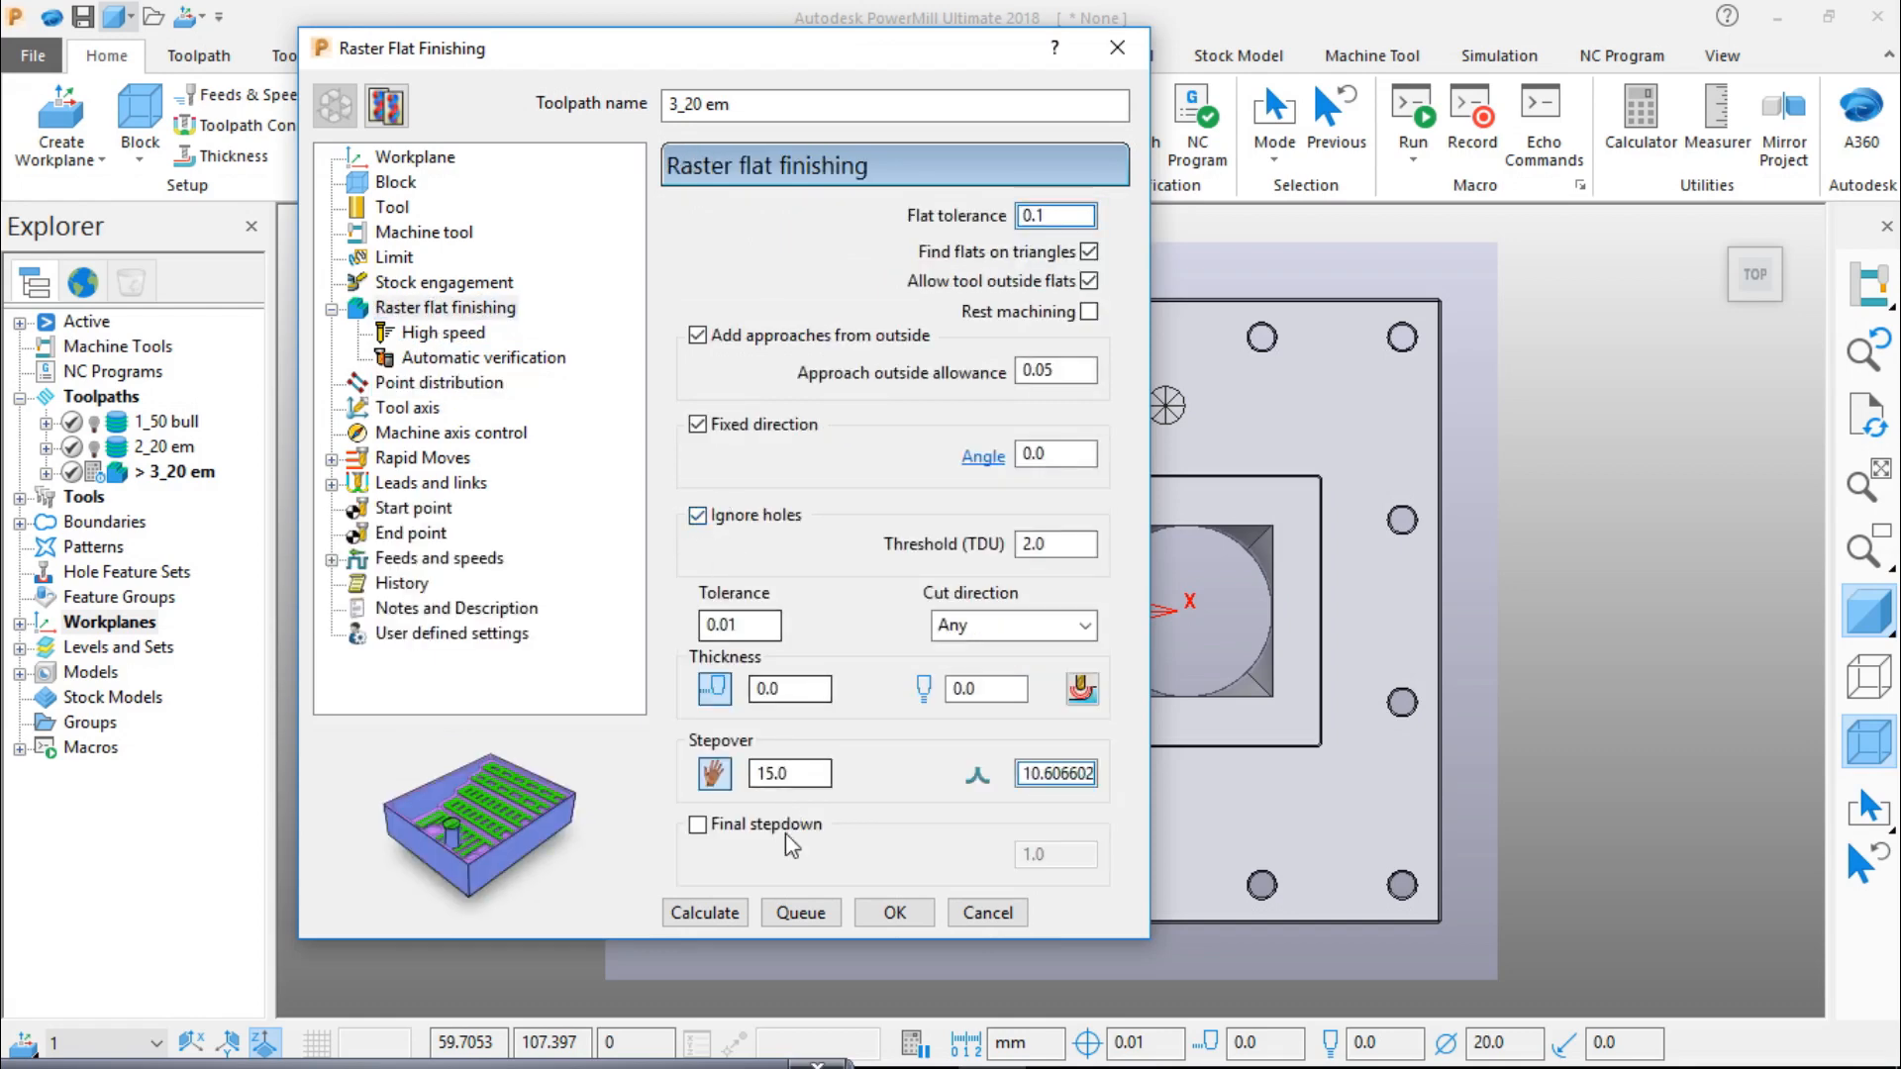
{"action": "key", "text": "Return"}
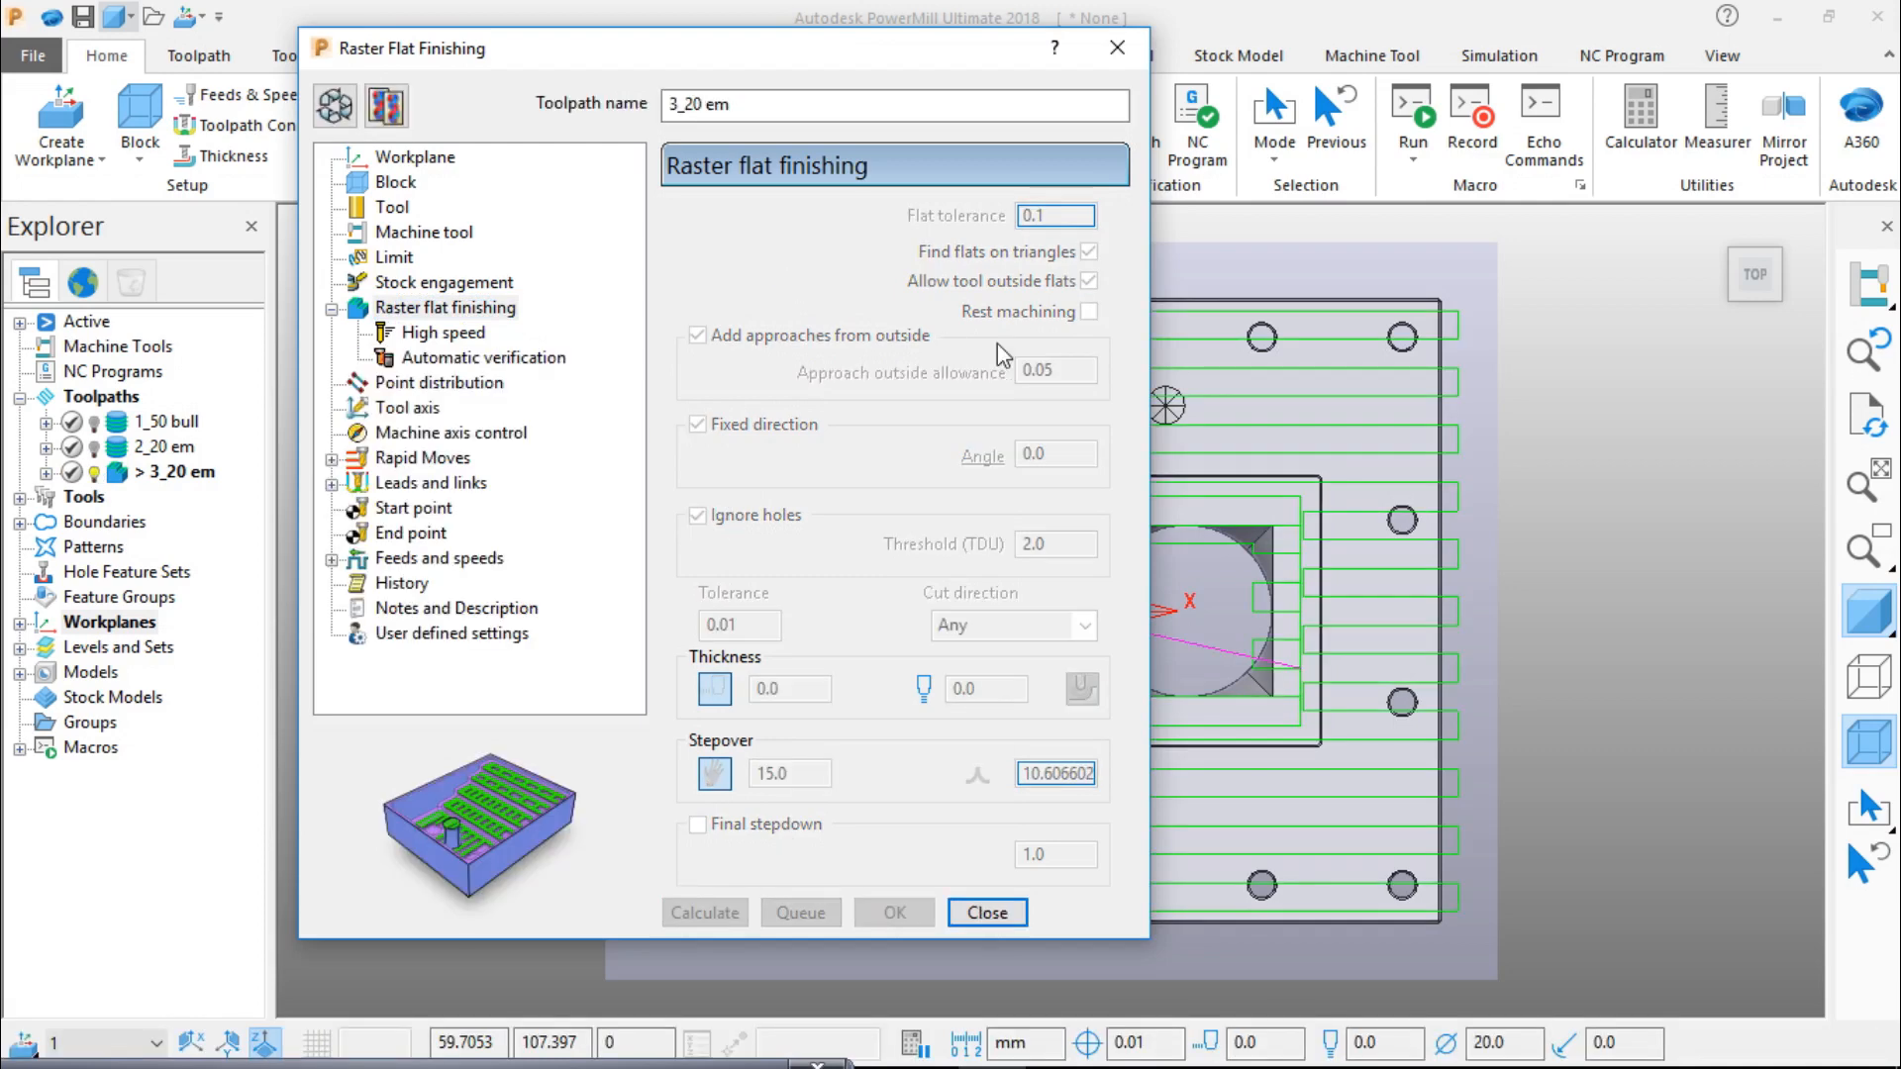
Step: Inspect the calculated raster passes obliquely around the central pocket and along the flange's outer edge
{"action": "left_click_drag", "start_coordinate": [928, 55], "coordinate": [594, 105]}
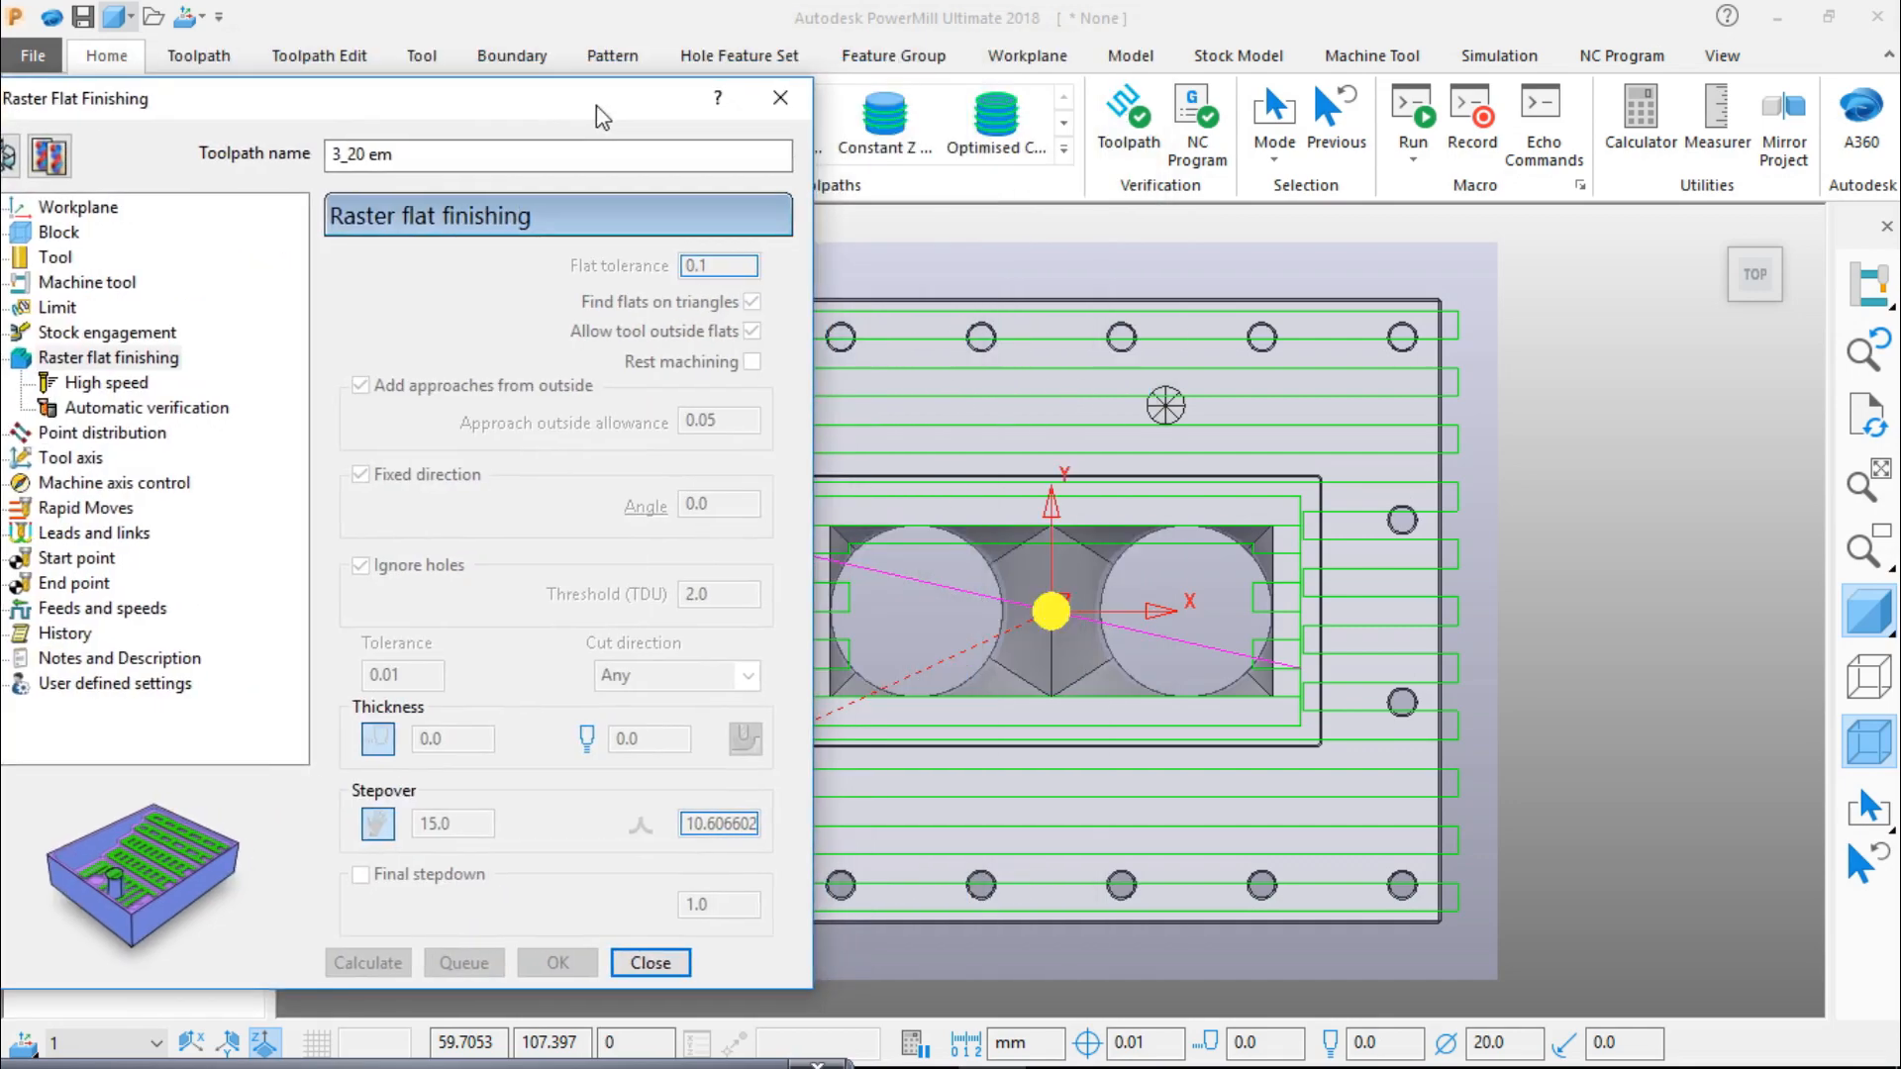
{"action": "middle_click_drag", "start_coordinate": [1128, 723], "coordinate": [1271, 643]}
{"action": "scroll", "coordinate": [1200, 778], "scroll_direction": "up", "scroll_amount": 4}
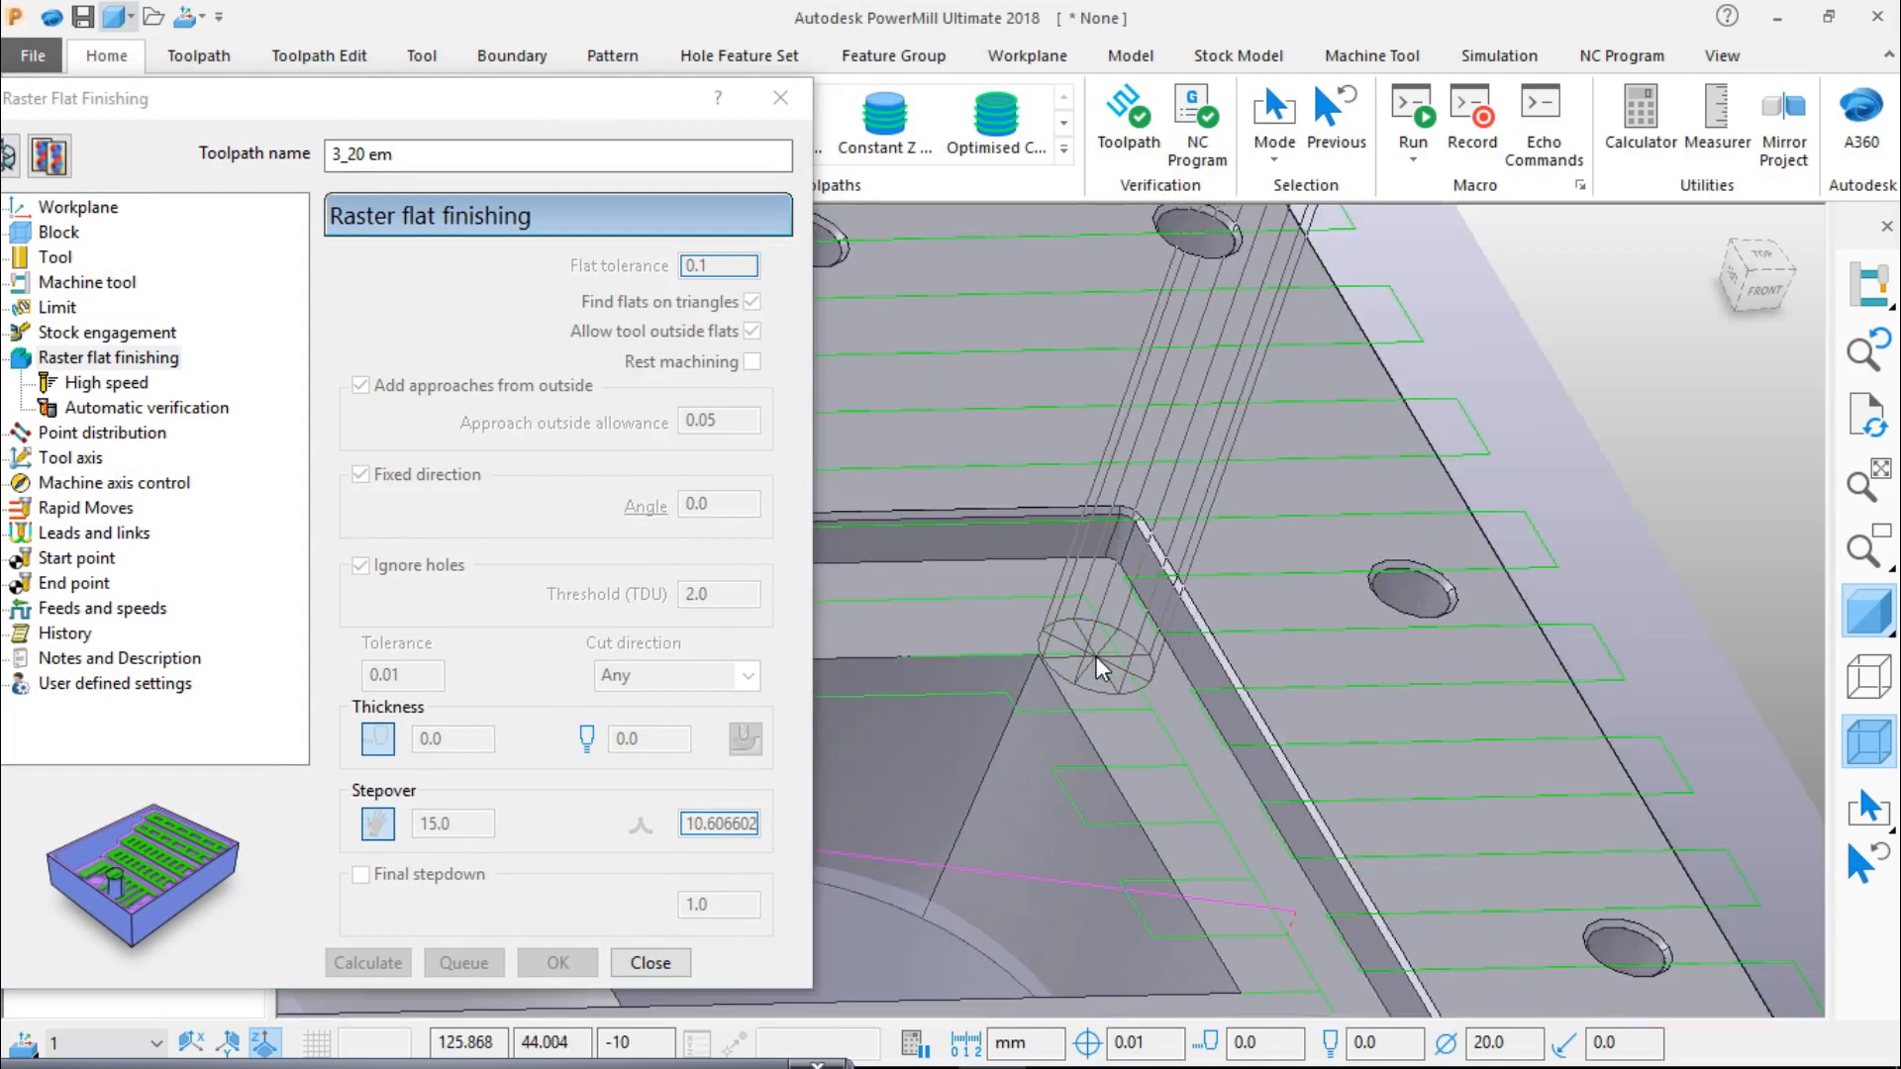
{"action": "scroll", "coordinate": [1096, 655], "scroll_direction": "down", "scroll_amount": 2}
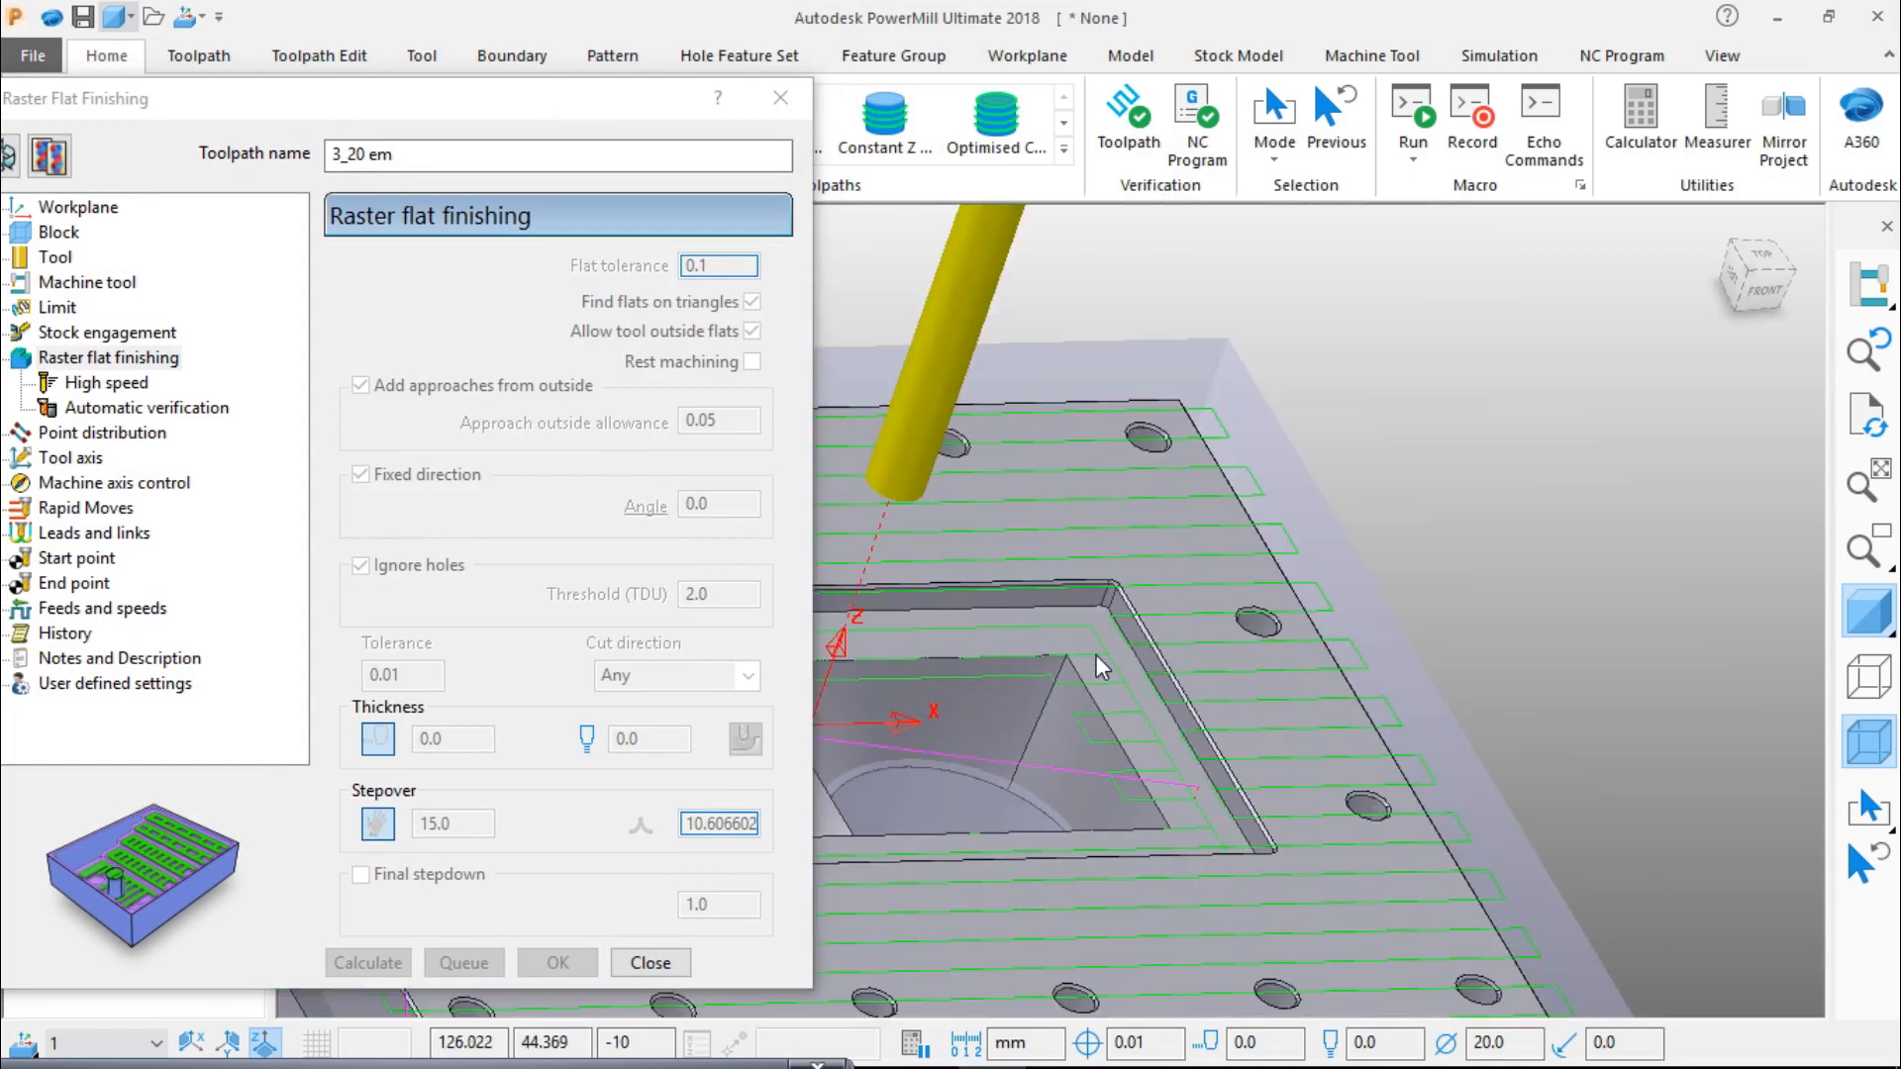
{"action": "scroll", "coordinate": [1067, 654], "scroll_direction": "down", "scroll_amount": 3}
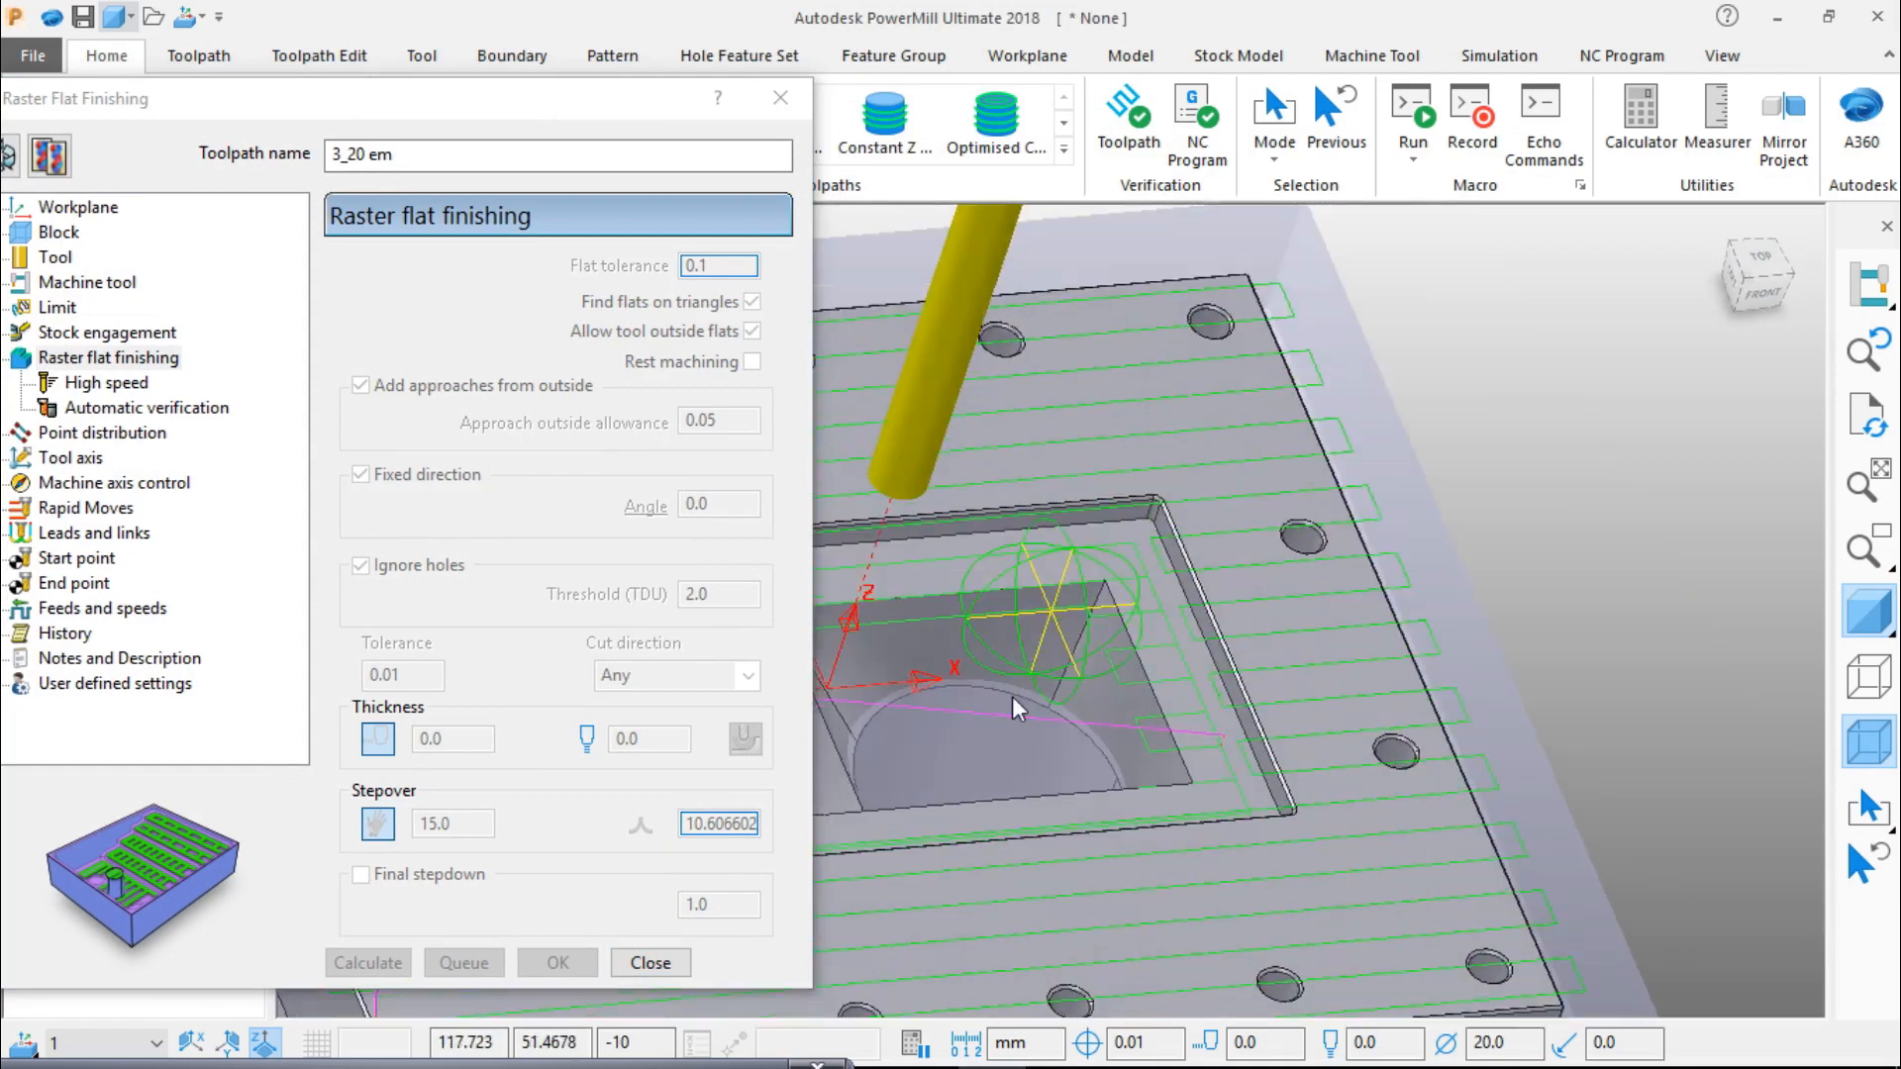
Step: Disable Allow tool outside flats, recalculate the 3_20 em toolpath and examine its passes near the flange corner in top view
{"action": "left_click_drag", "start_coordinate": [527, 107], "coordinate": [802, 41]}
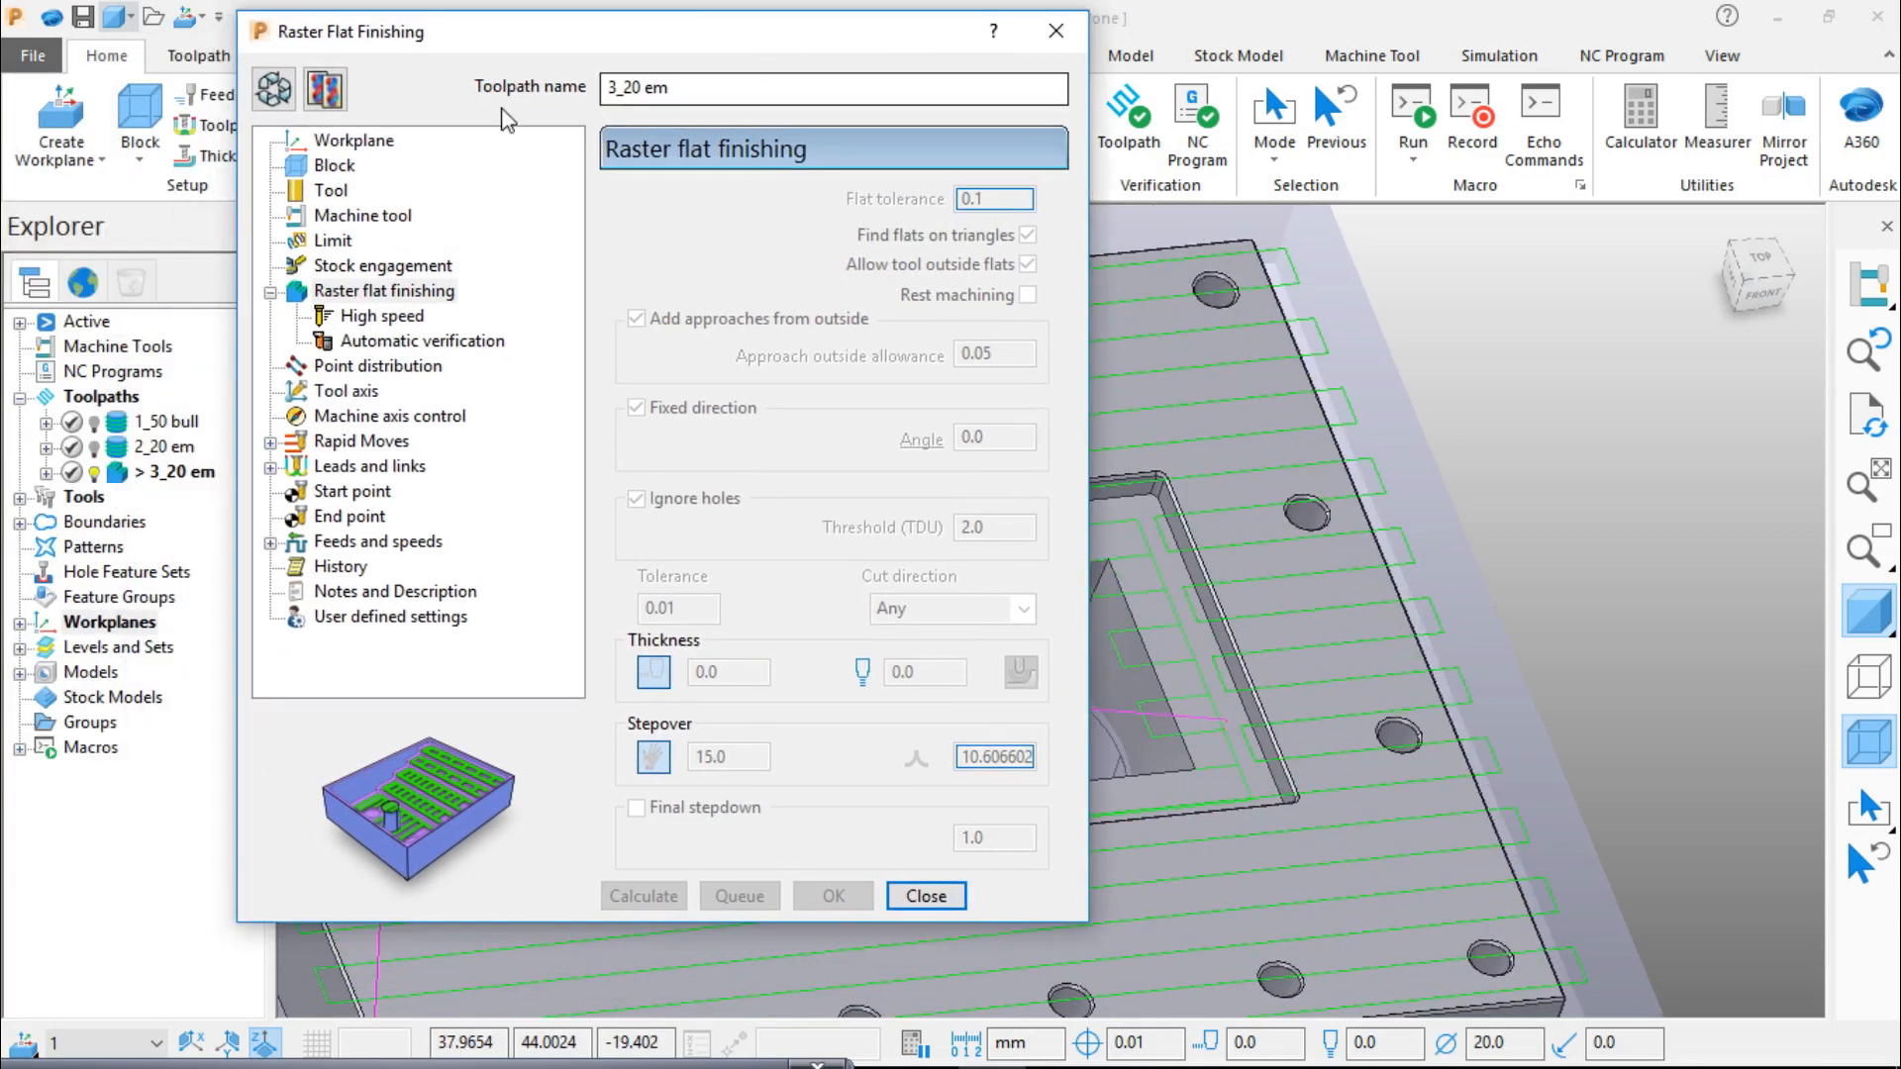
{"action": "left_click", "coordinate": [274, 89]}
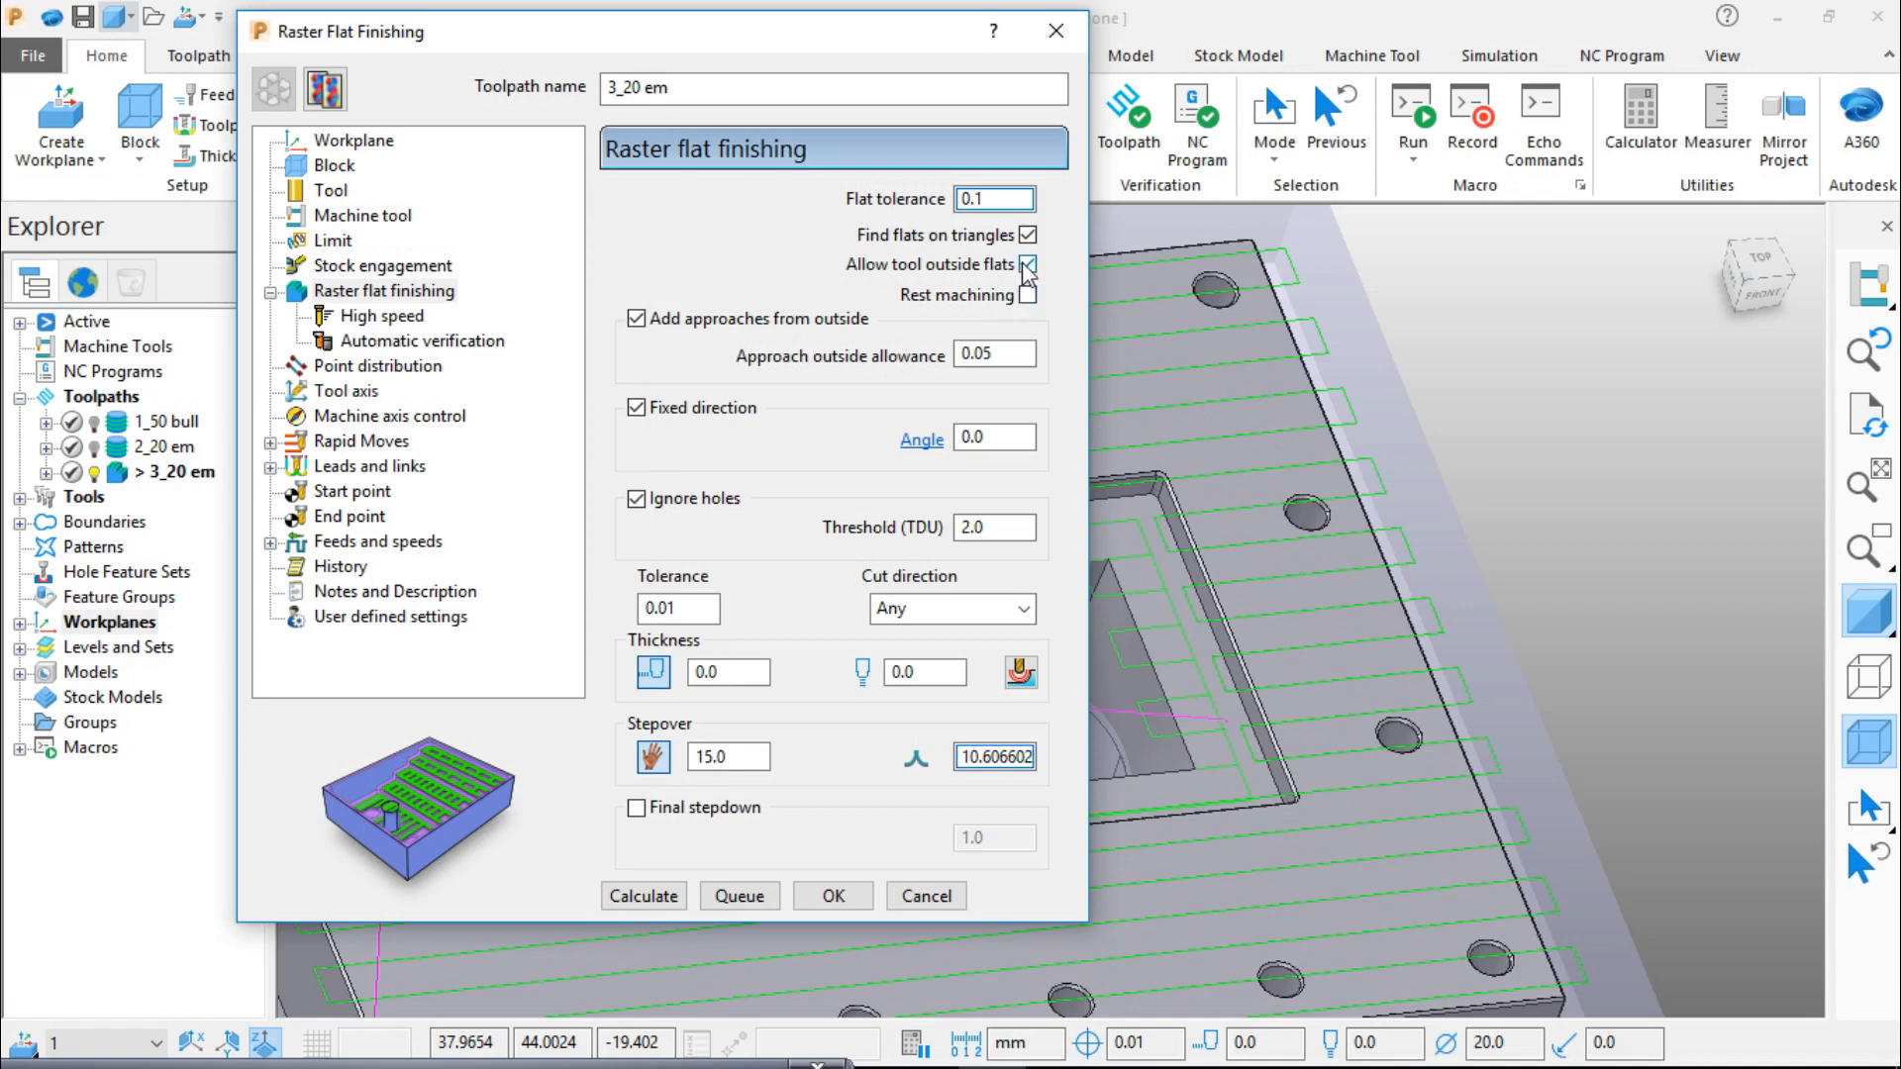
{"action": "left_click", "coordinate": [658, 896]}
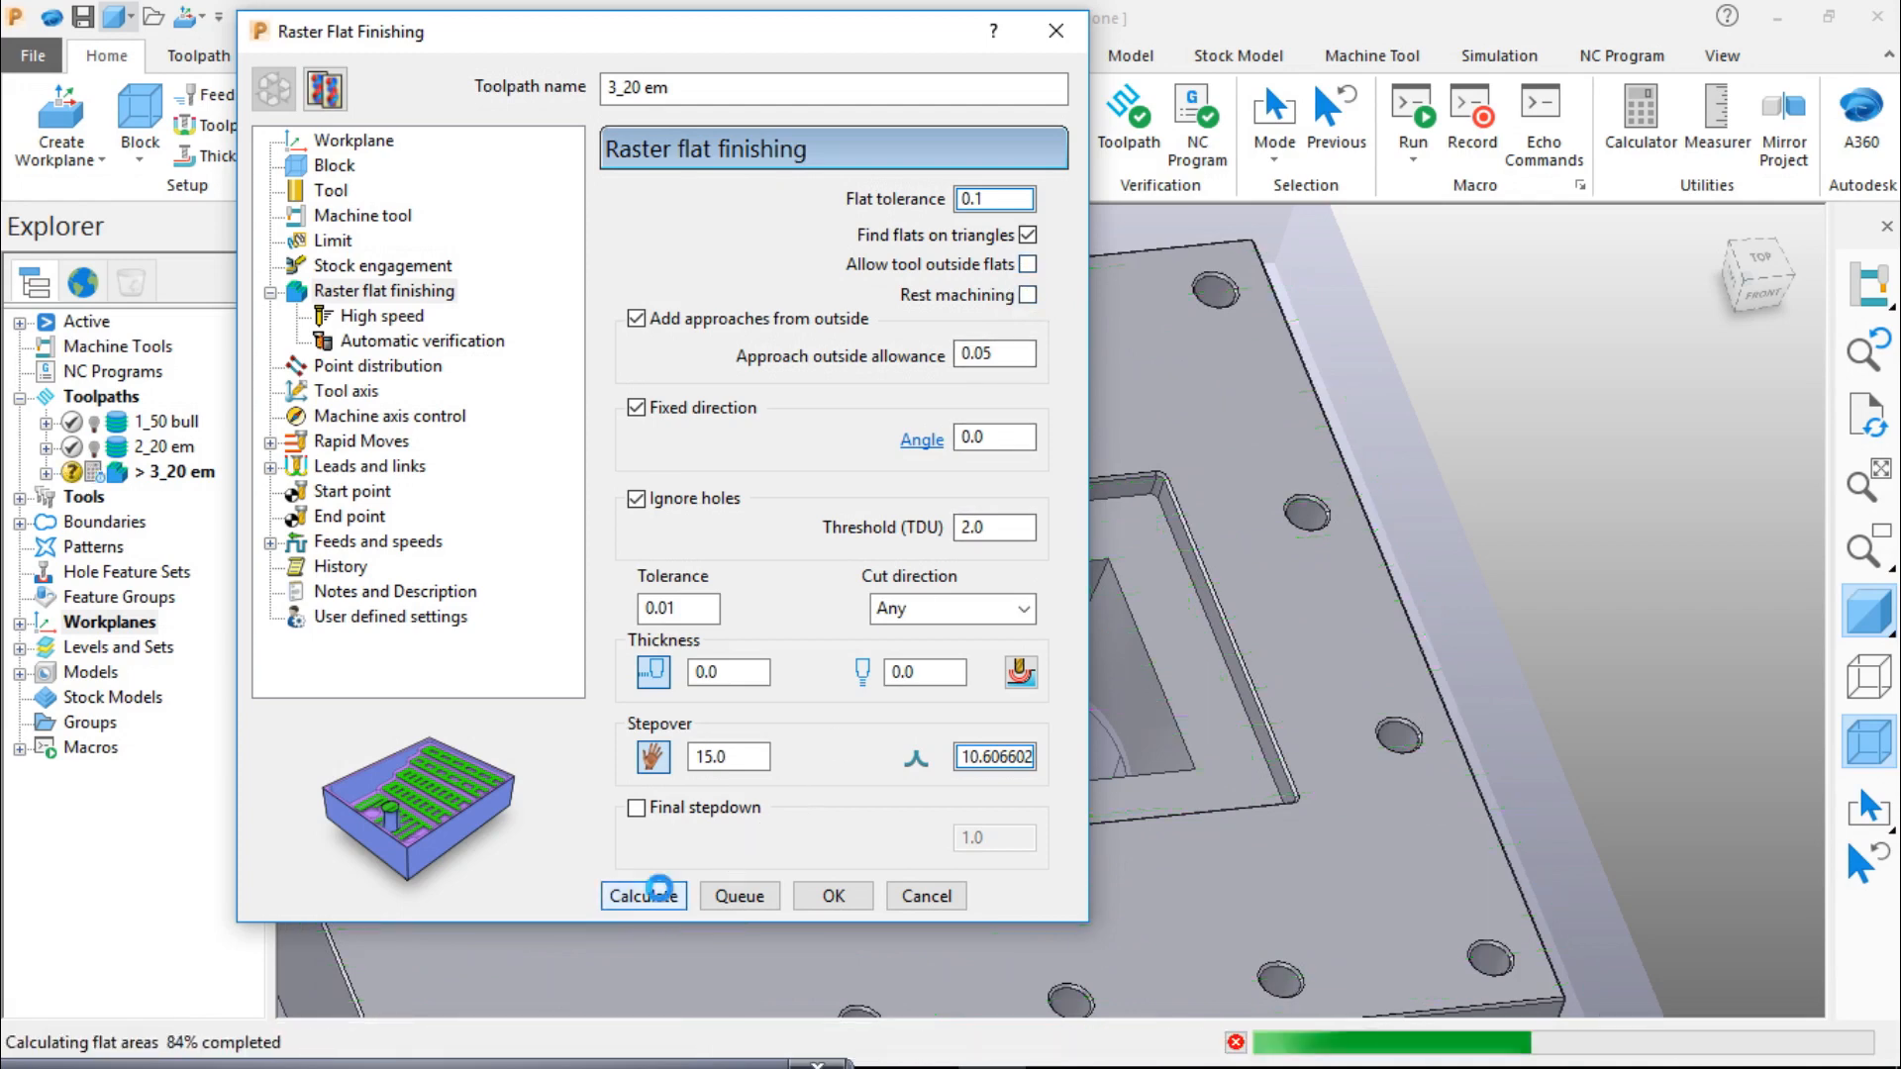
{"action": "left_click", "coordinate": [1758, 260]}
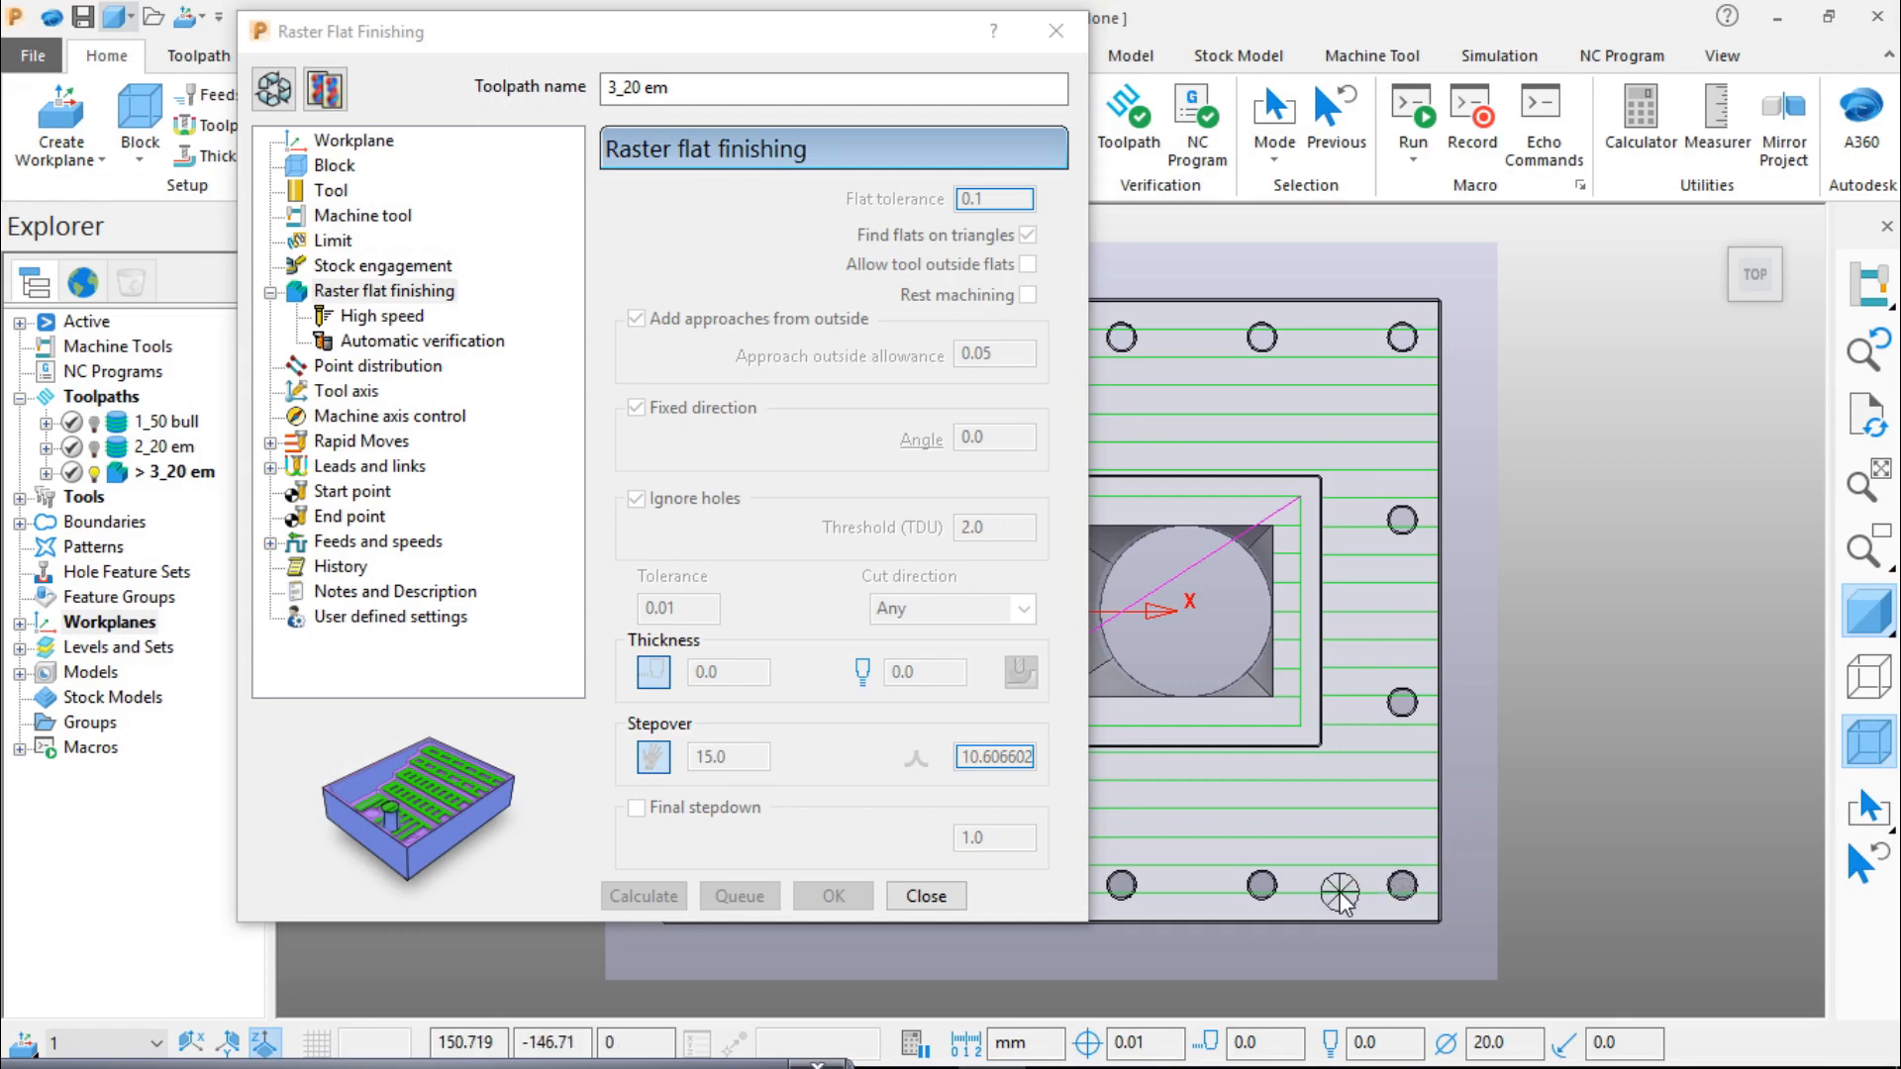
{"action": "scroll", "coordinate": [1349, 899], "scroll_direction": "up", "scroll_amount": 5}
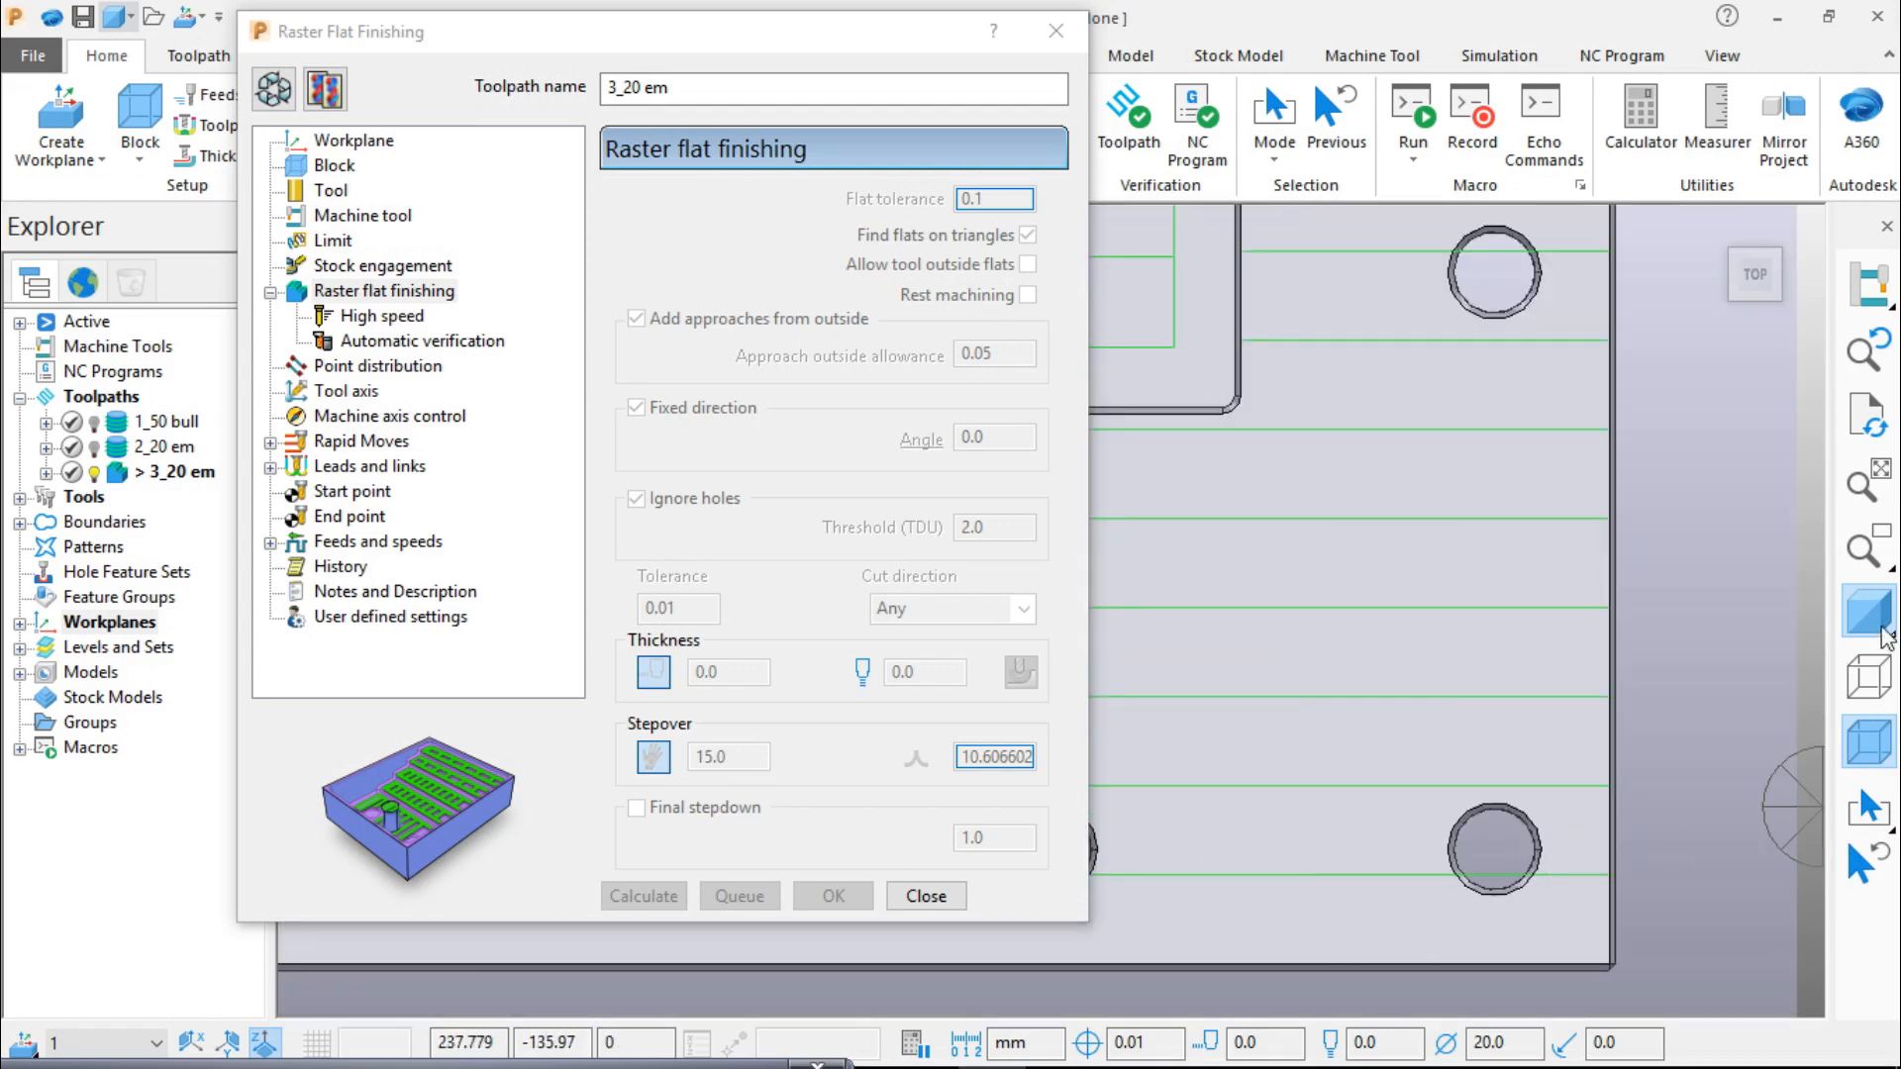
Step: Reopen the 3_20 em raster flat finishing toolpath for editing and assign boundary 1 as its limit
{"action": "left_click", "coordinate": [1878, 614]}
{"action": "left_click", "coordinate": [1878, 615]}
{"action": "mouse_move", "coordinate": [1878, 614]}
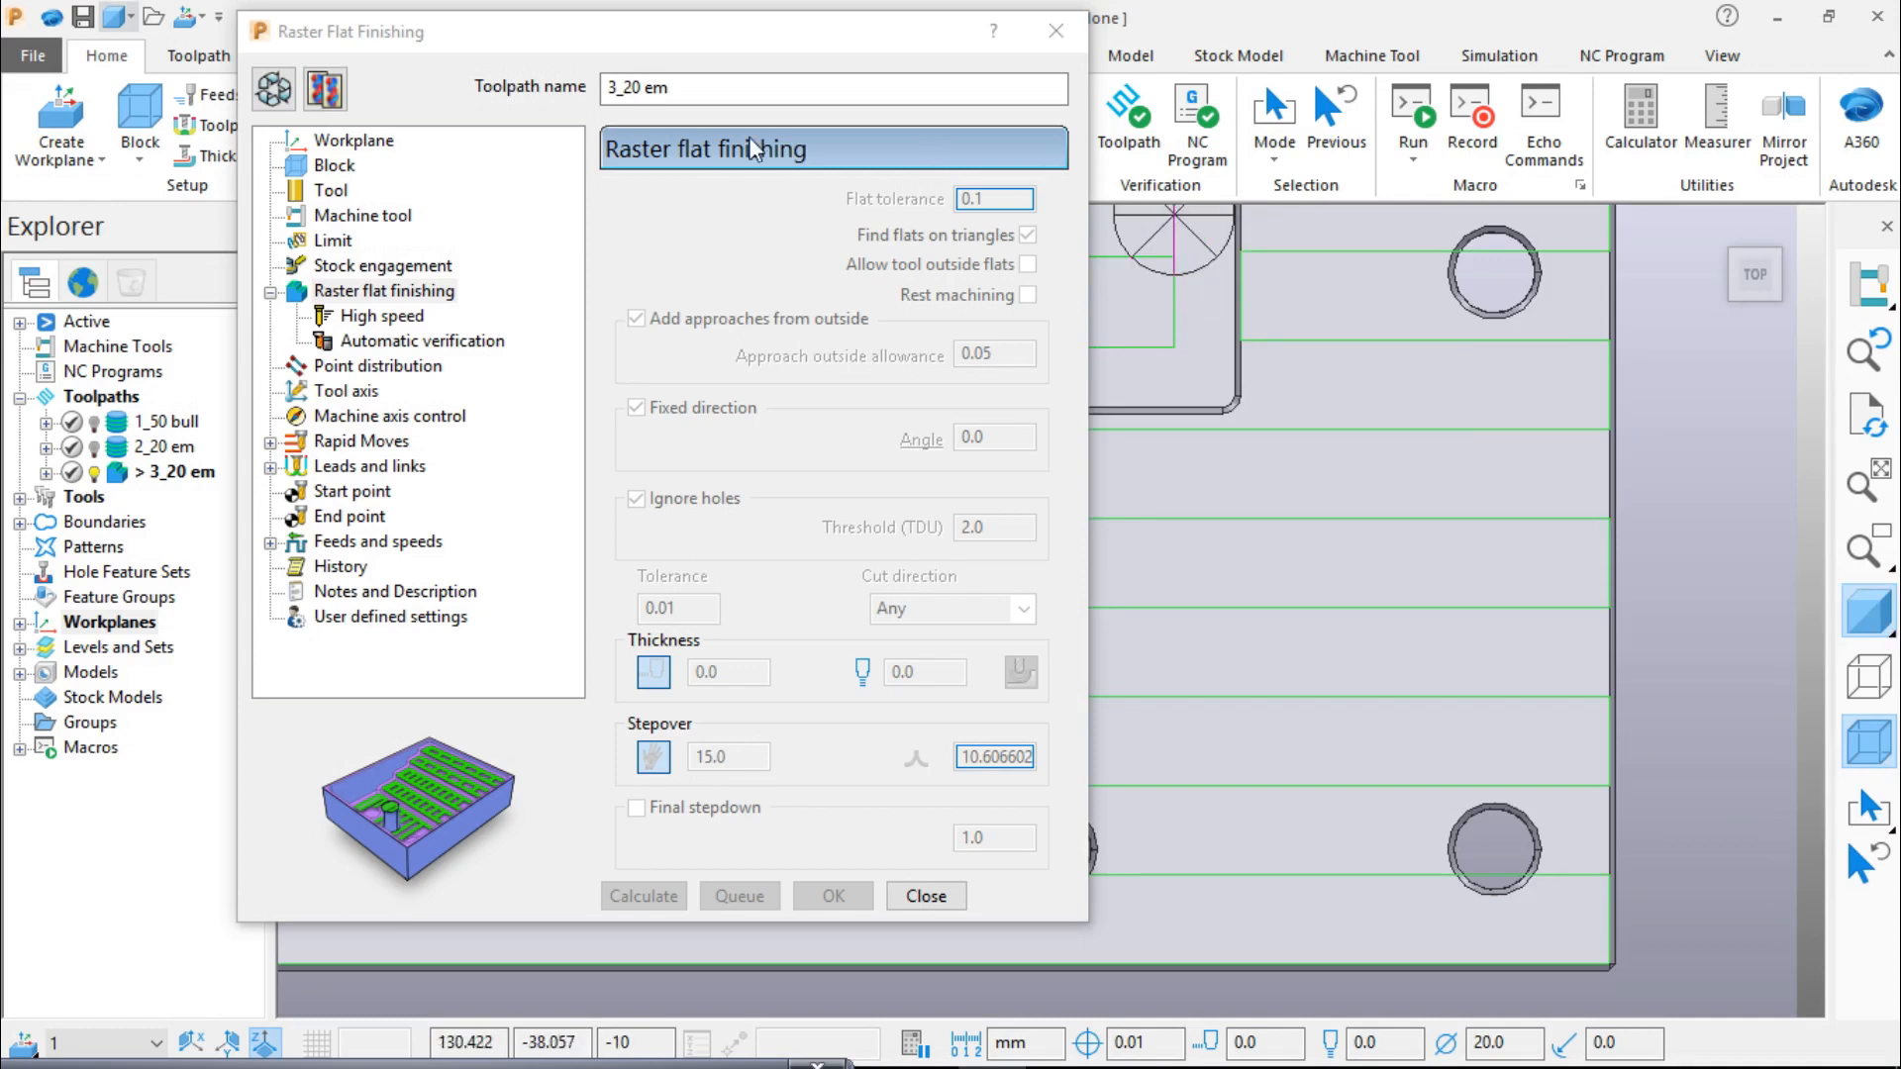
{"action": "left_click", "coordinate": [274, 90]}
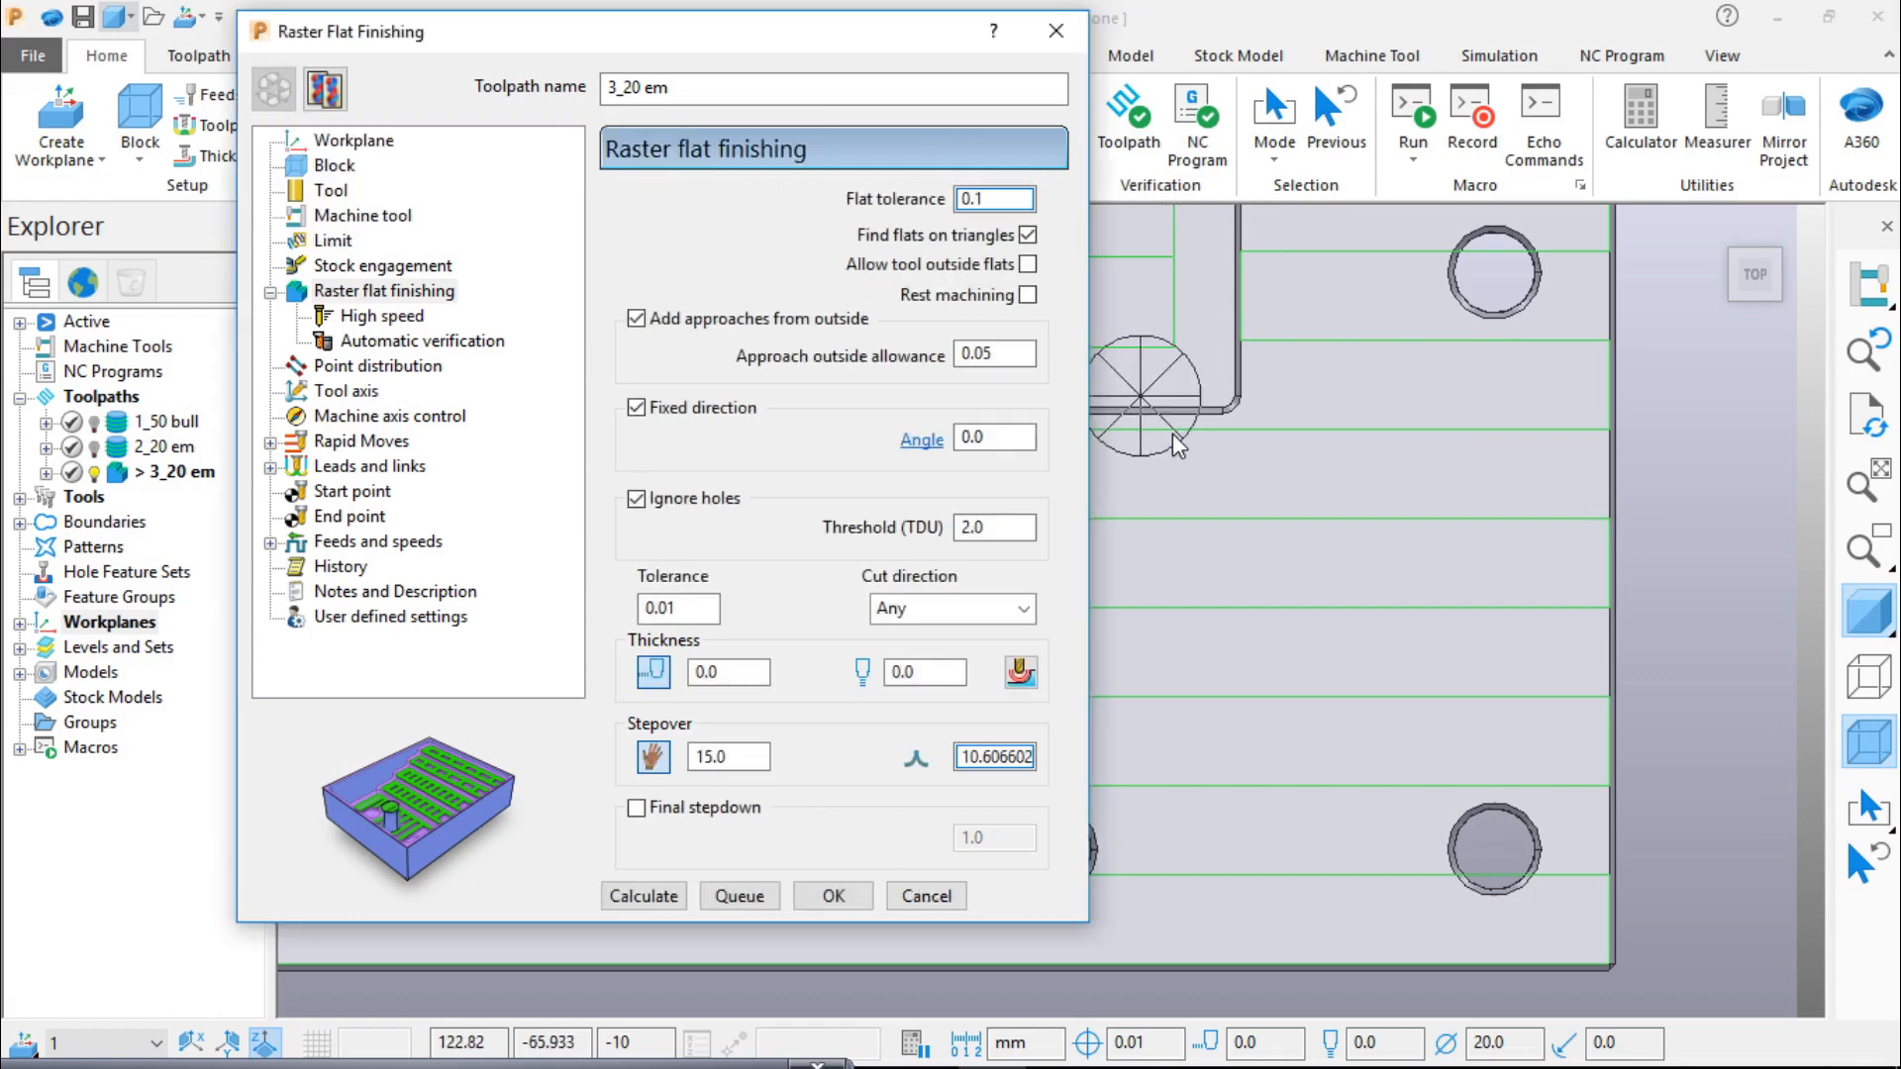
{"action": "scroll", "coordinate": [1293, 550], "scroll_direction": "down", "scroll_amount": 4}
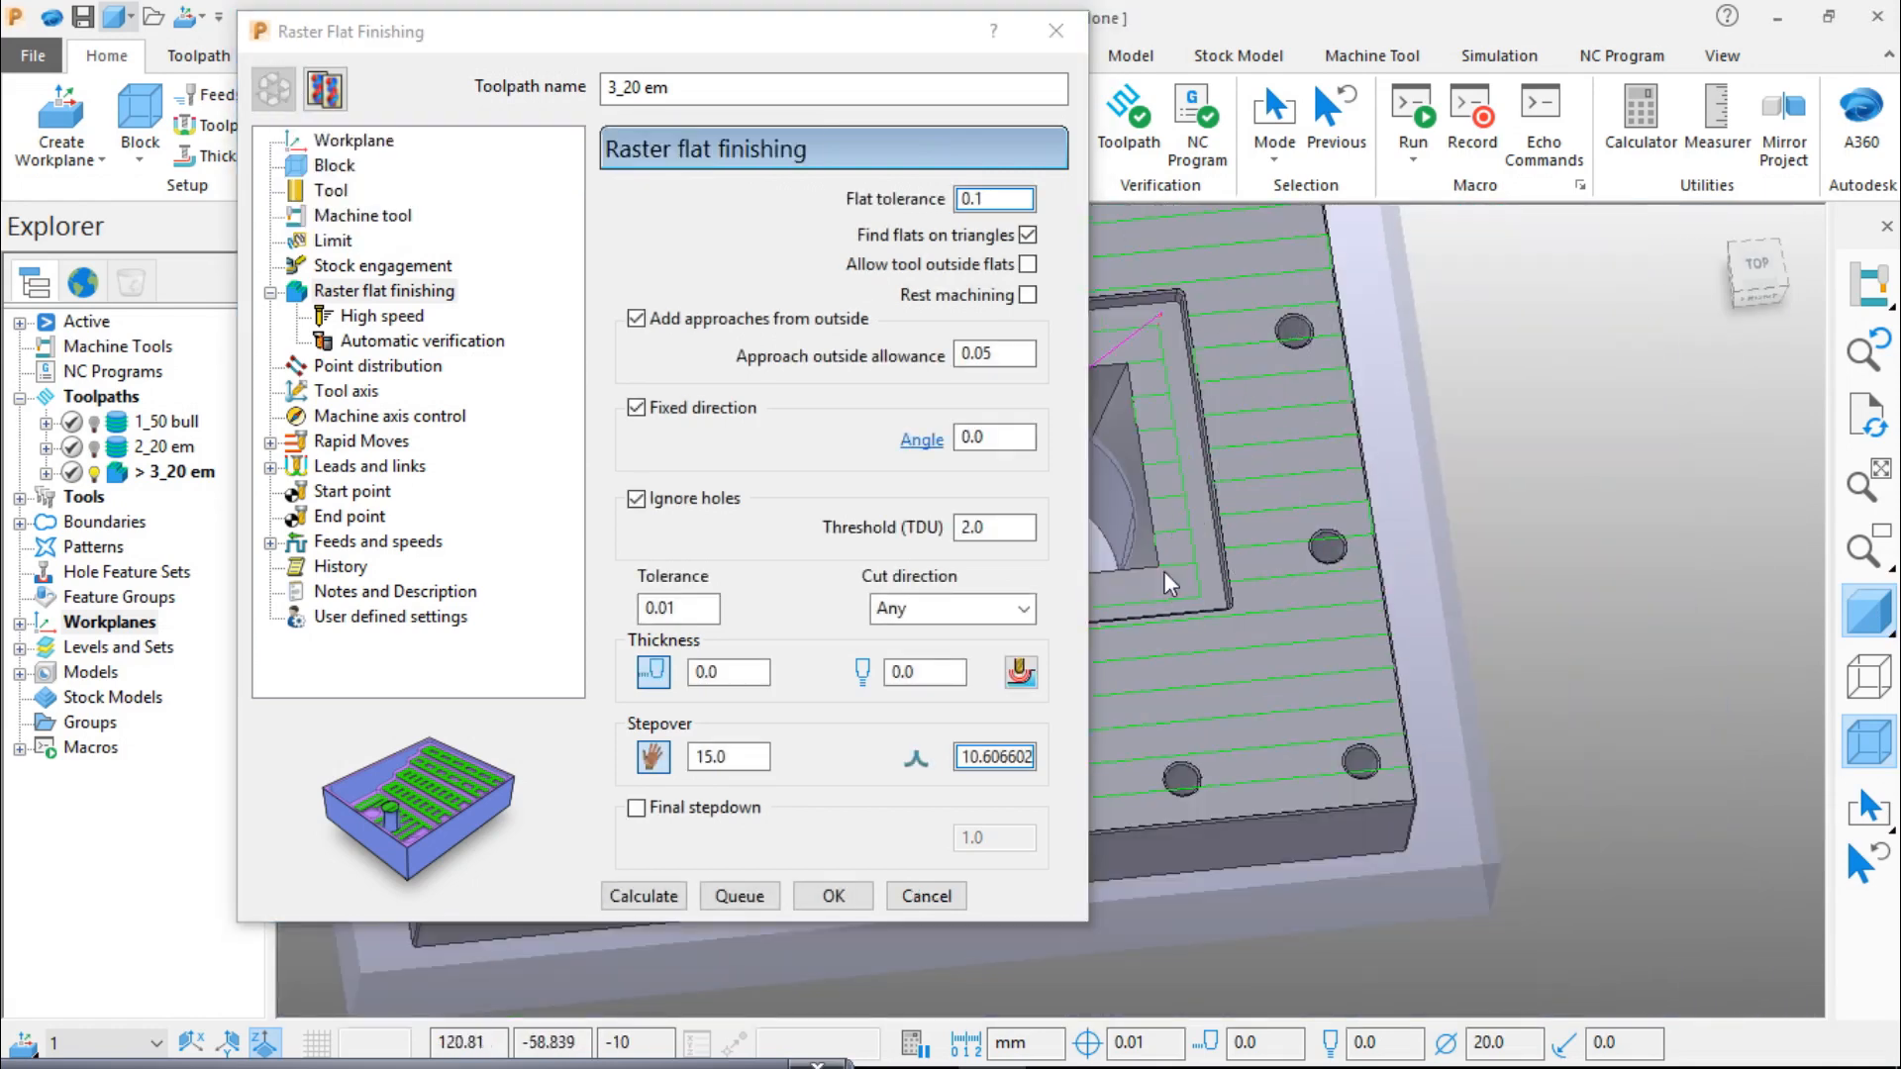
{"action": "left_click", "coordinate": [334, 239]}
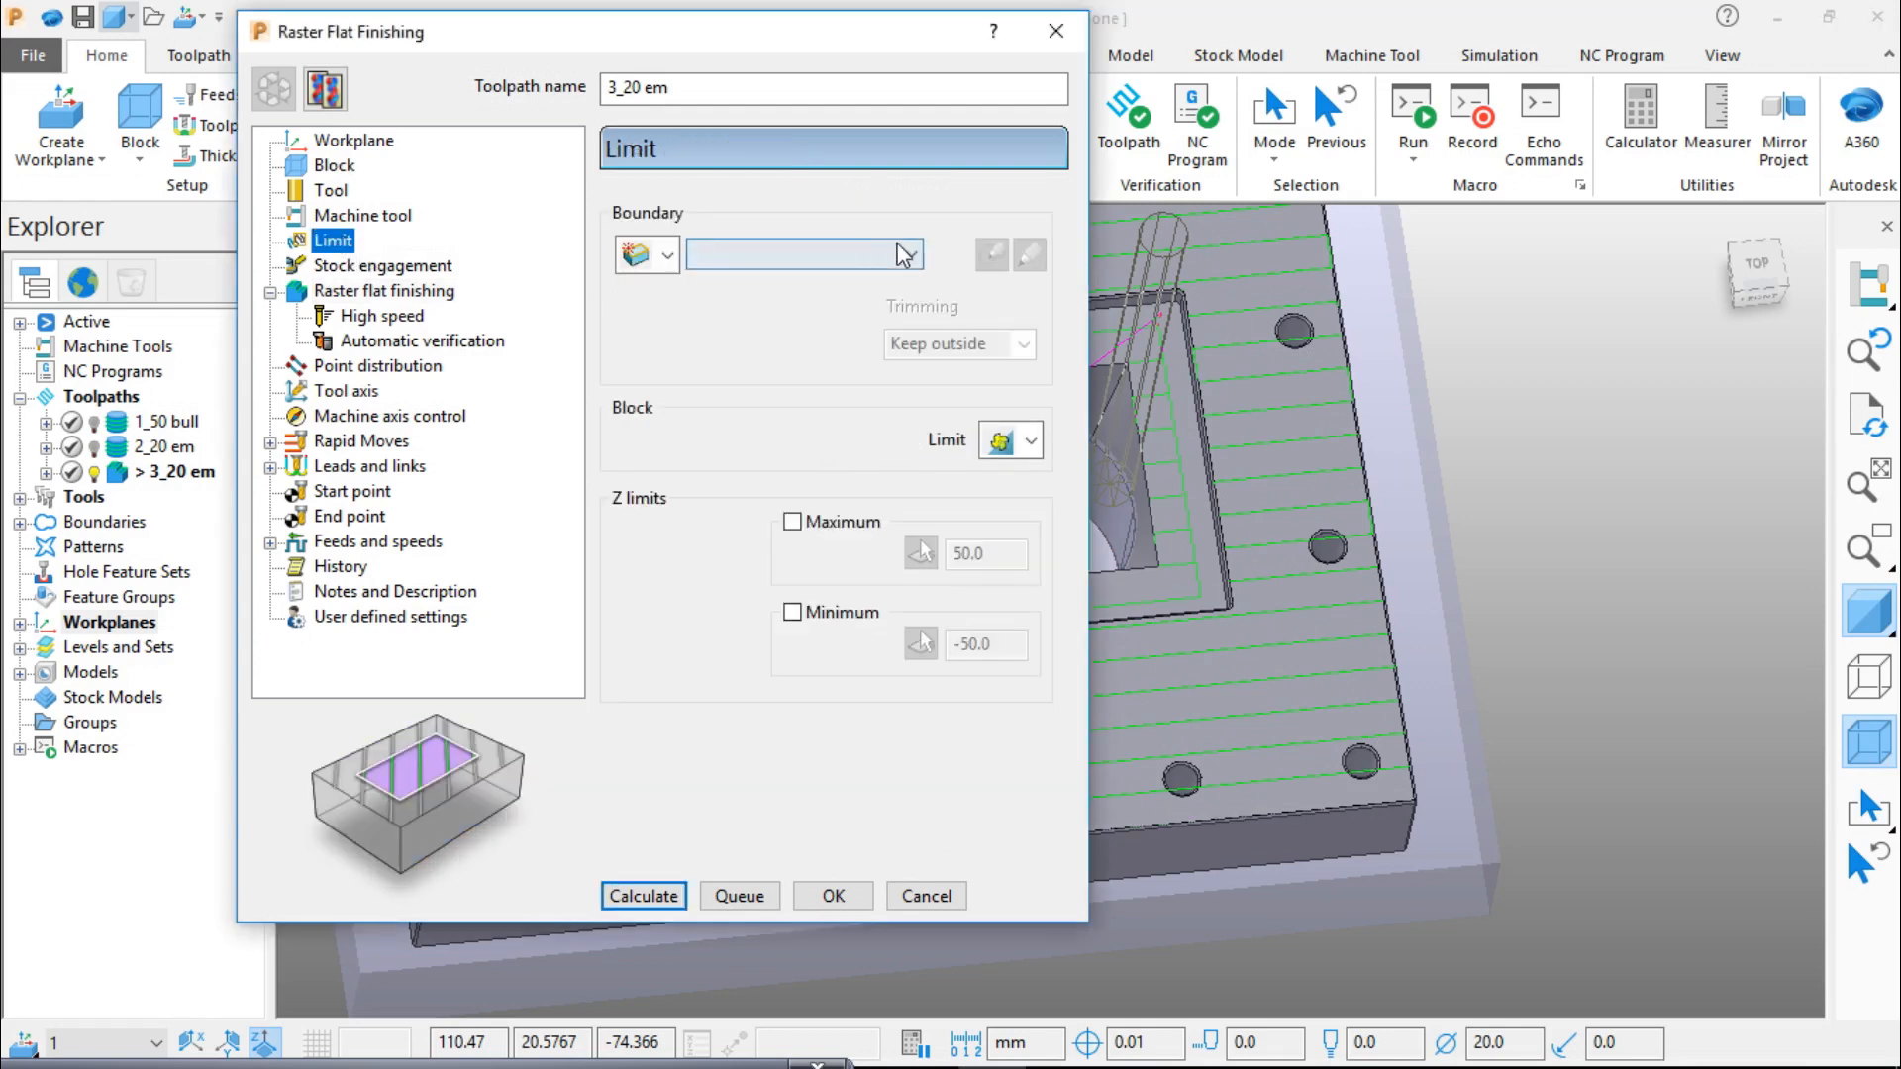
{"action": "left_click", "coordinate": [891, 255]}
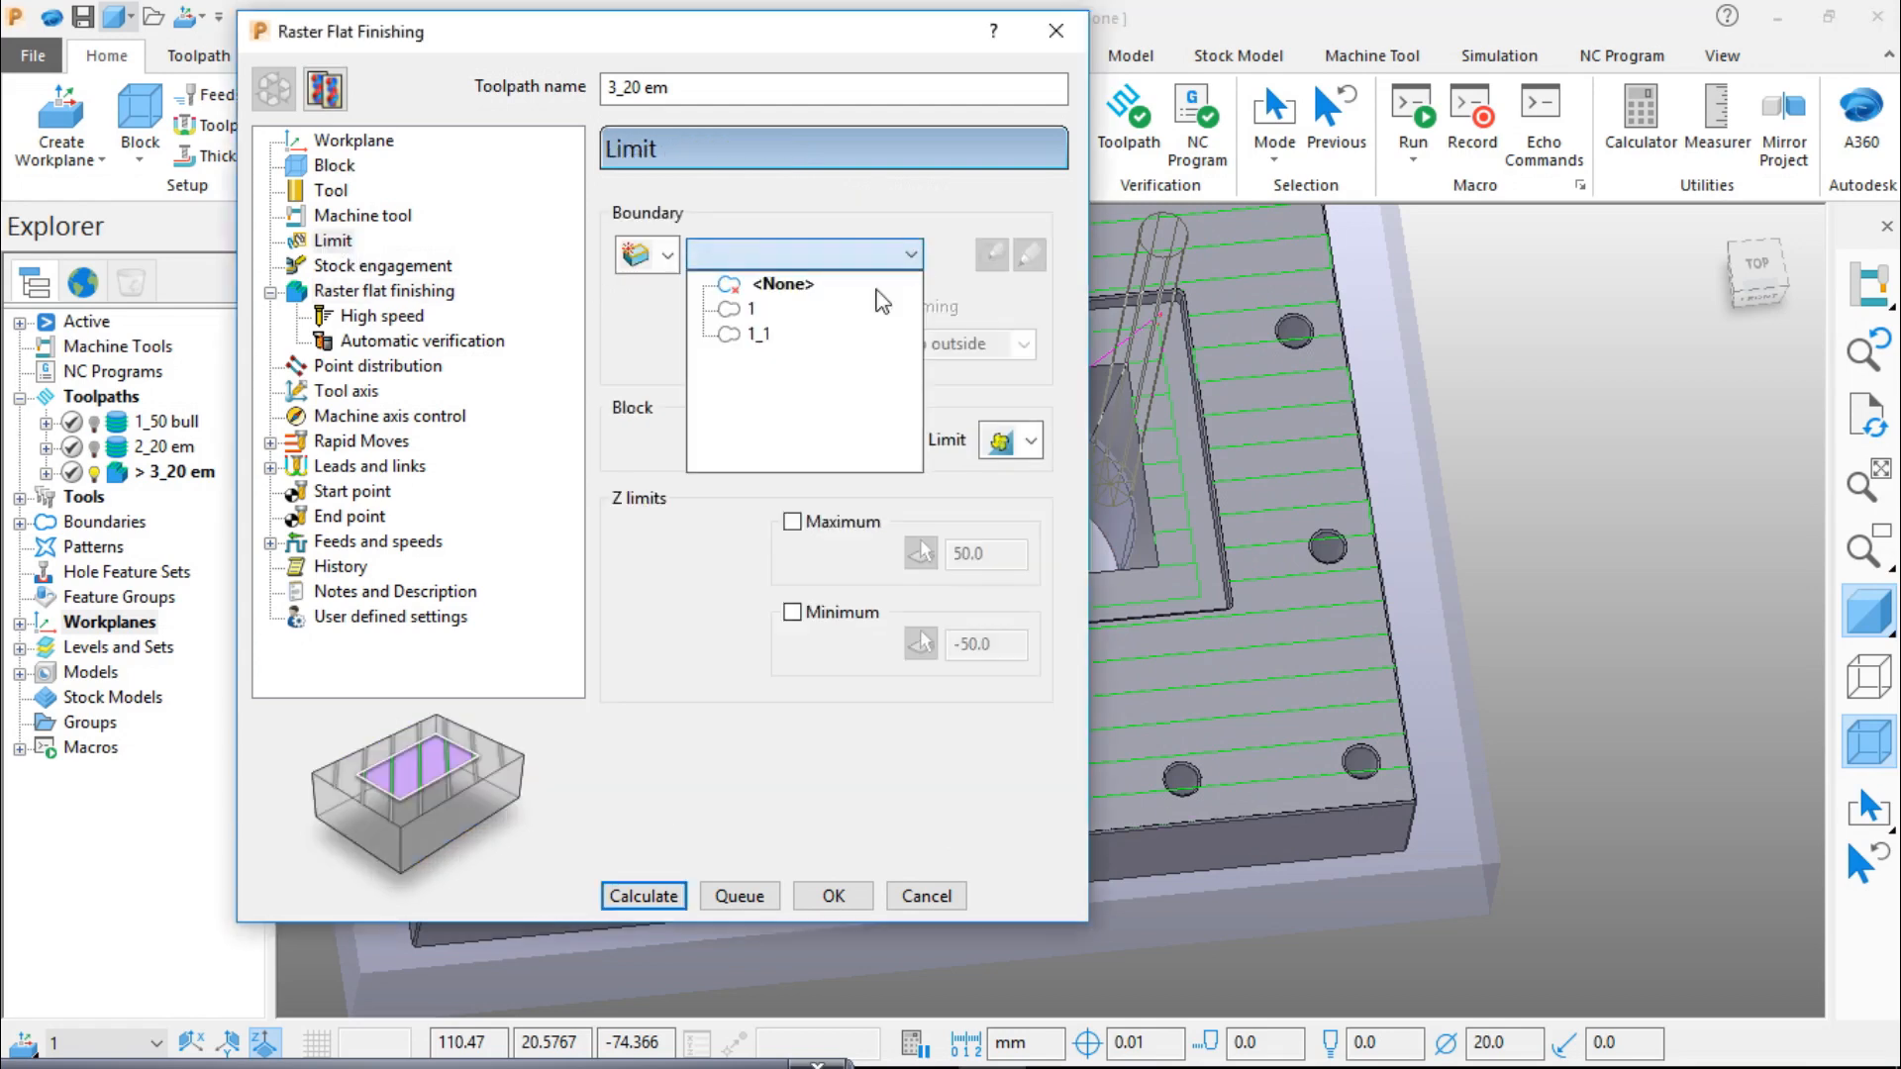
{"action": "left_click", "coordinate": [745, 310]}
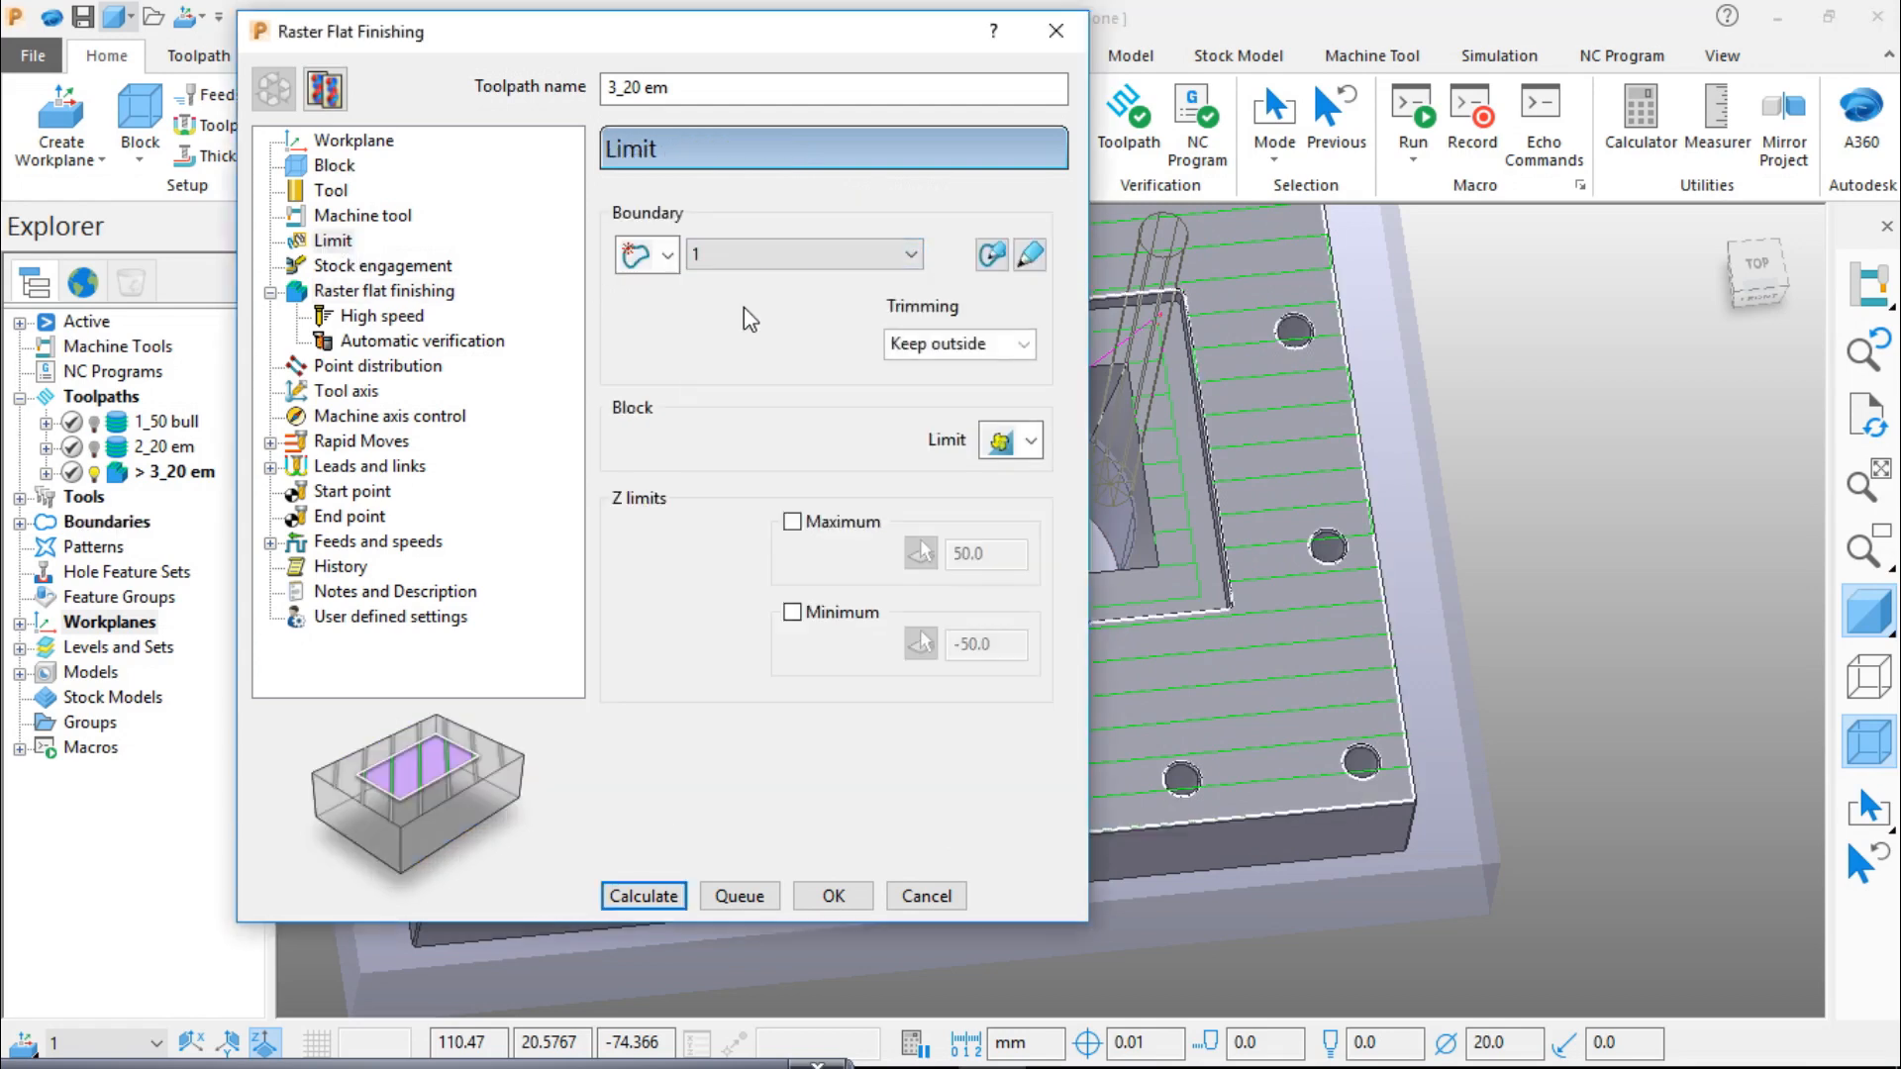
Step: Hide the model shading and block, select the central pocket's boundary segment and calculate the toolpath with Keep outside trimming
{"action": "left_click", "coordinate": [1857, 633]}
{"action": "scroll", "coordinate": [1222, 609], "scroll_direction": "up", "scroll_amount": 3}
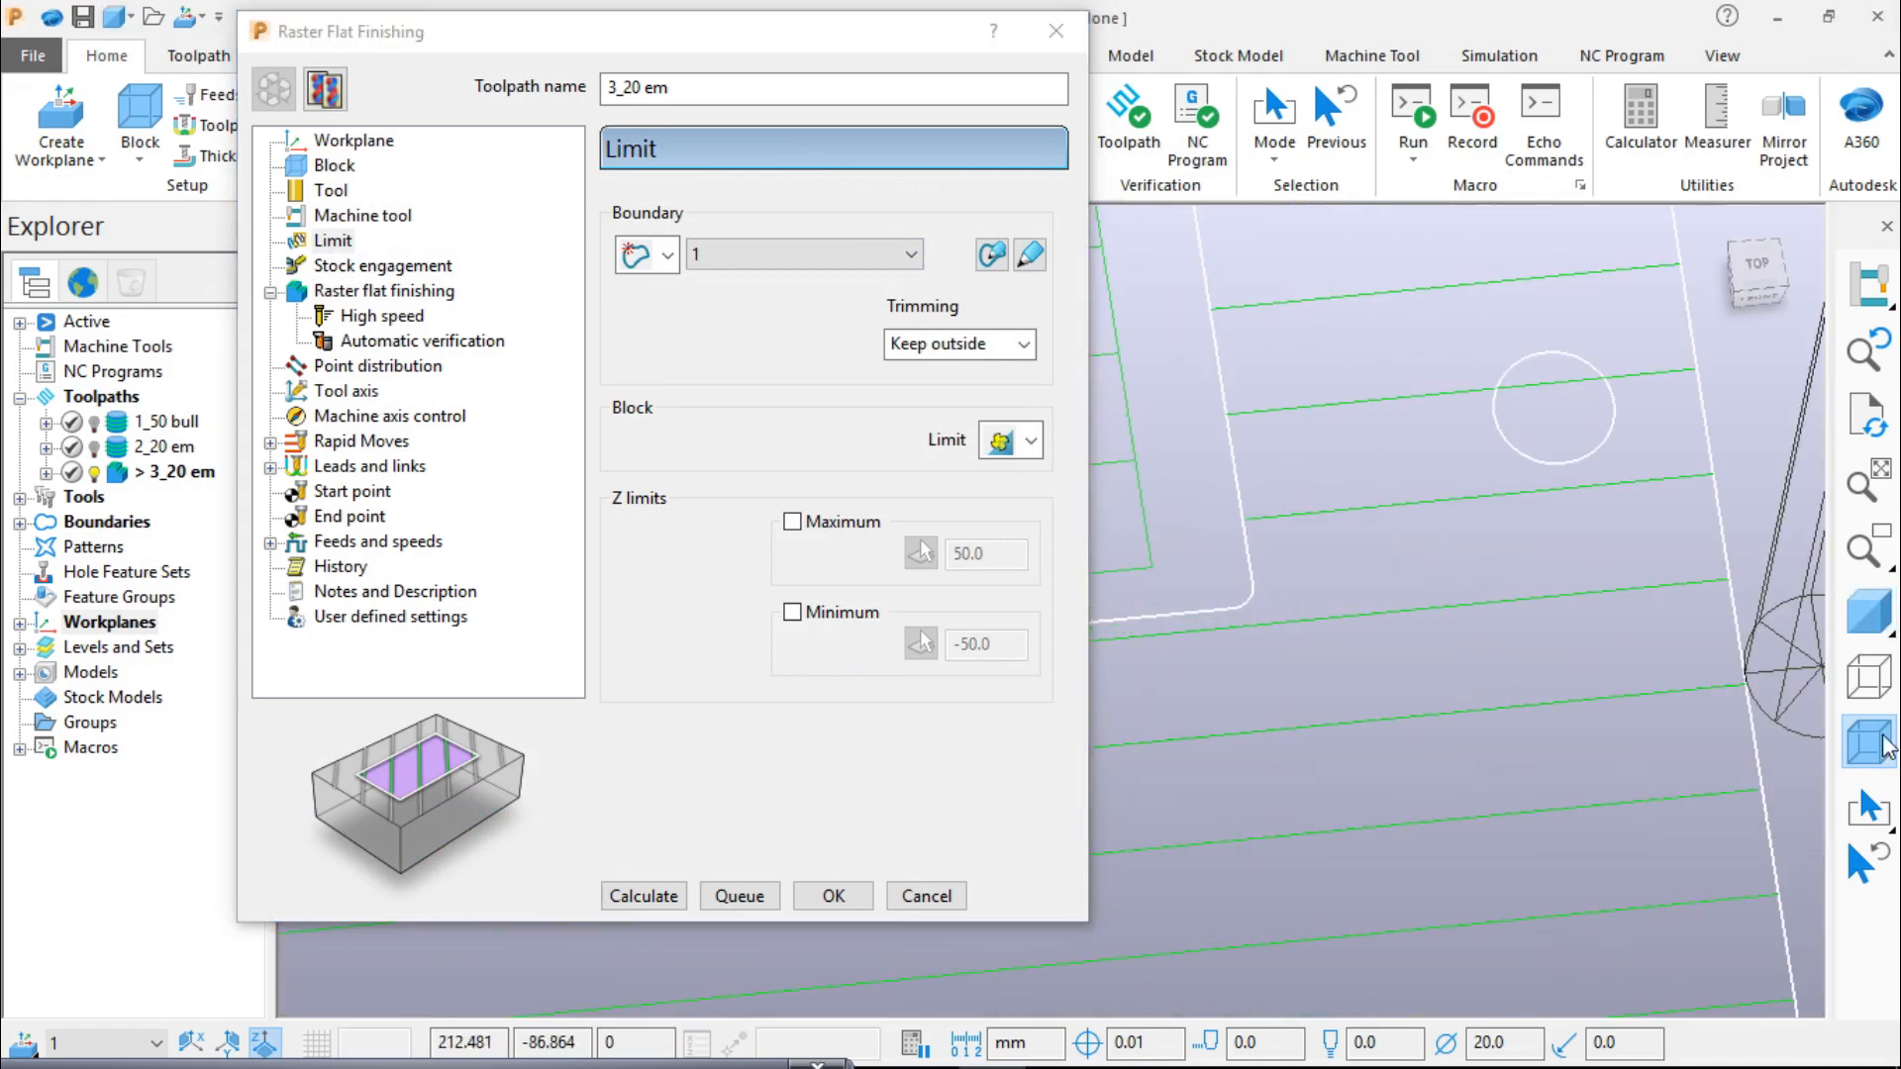
{"action": "left_click", "coordinate": [1884, 745]}
{"action": "left_click", "coordinate": [1252, 590]}
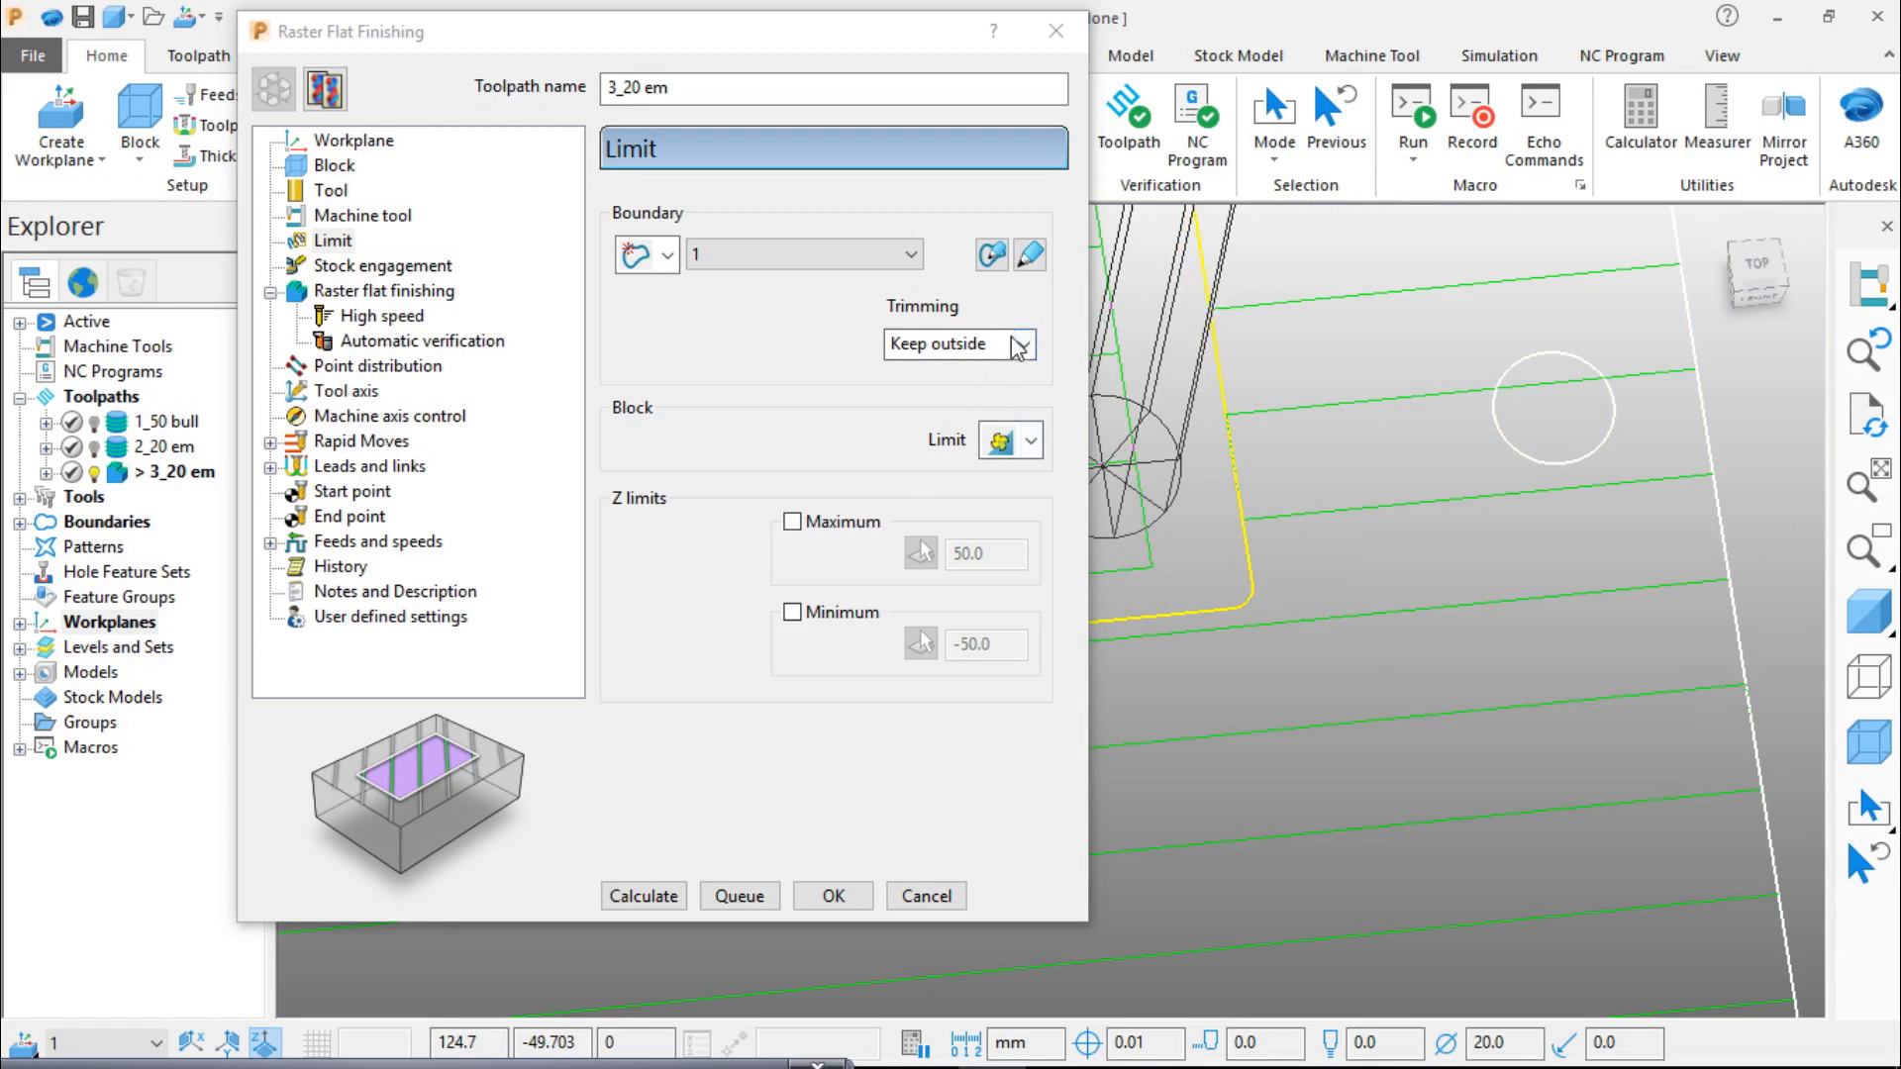
{"action": "left_click", "coordinate": [644, 895]}
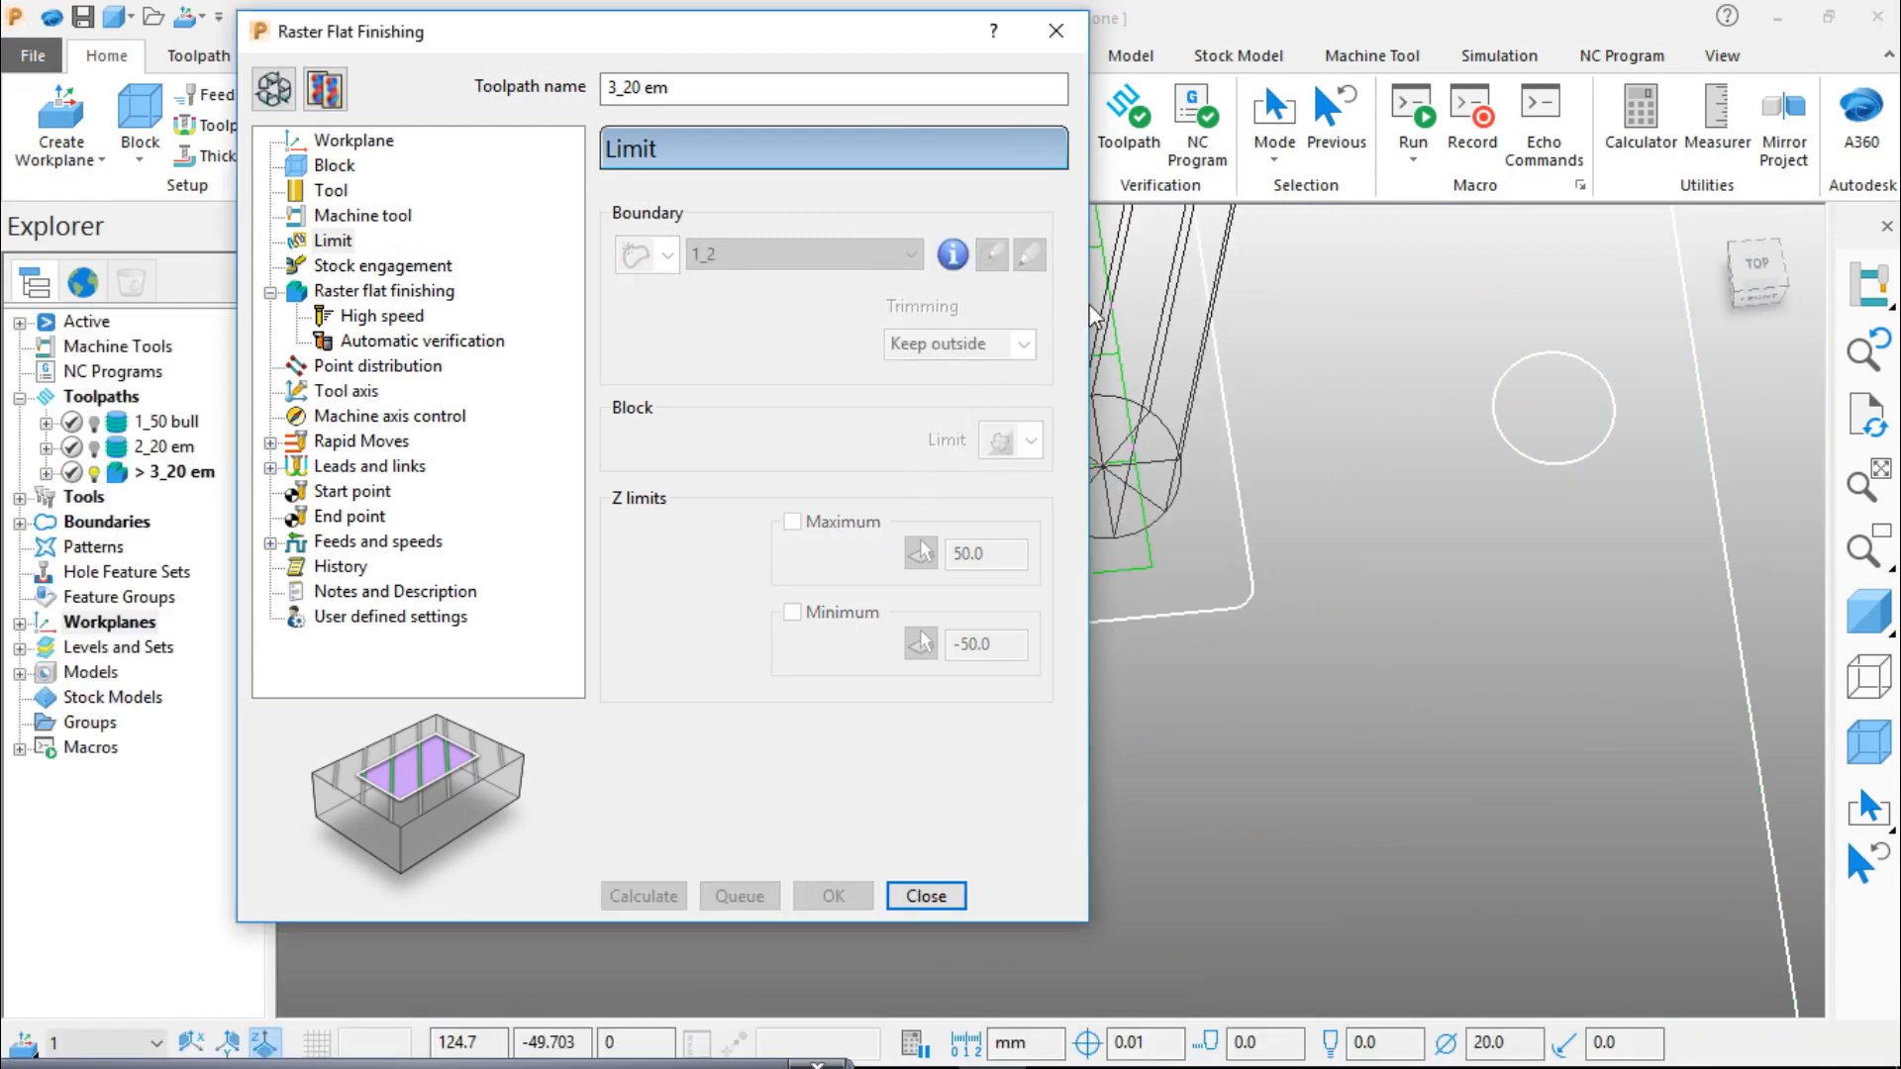
Step: Examine the recalculated passes around the pocket, reopen the toolpath for editing and choose Keep outside trimming for boundary 1_2
{"action": "left_click_drag", "start_coordinate": [842, 30], "coordinate": [454, 80]}
{"action": "middle_click_drag", "start_coordinate": [1030, 416], "coordinate": [1077, 503]}
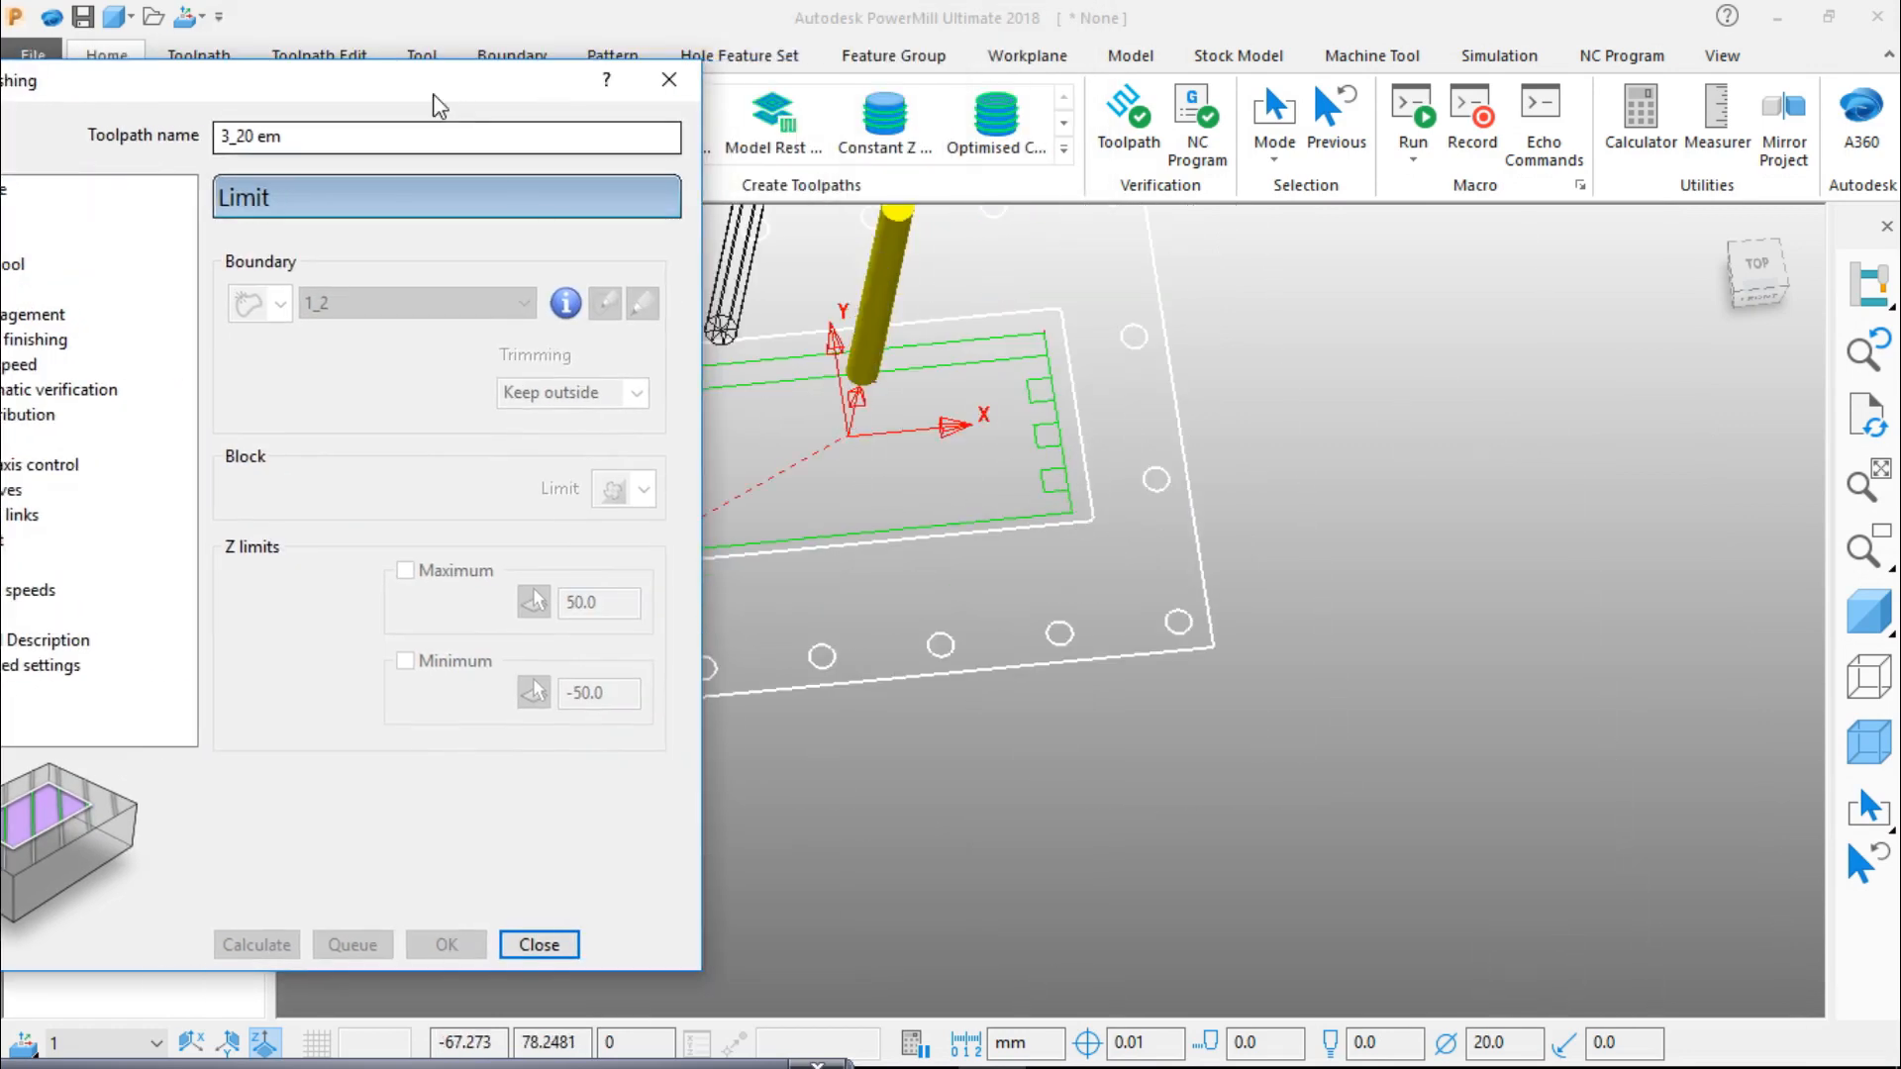
{"action": "left_click_drag", "start_coordinate": [431, 90], "coordinate": [624, 68]}
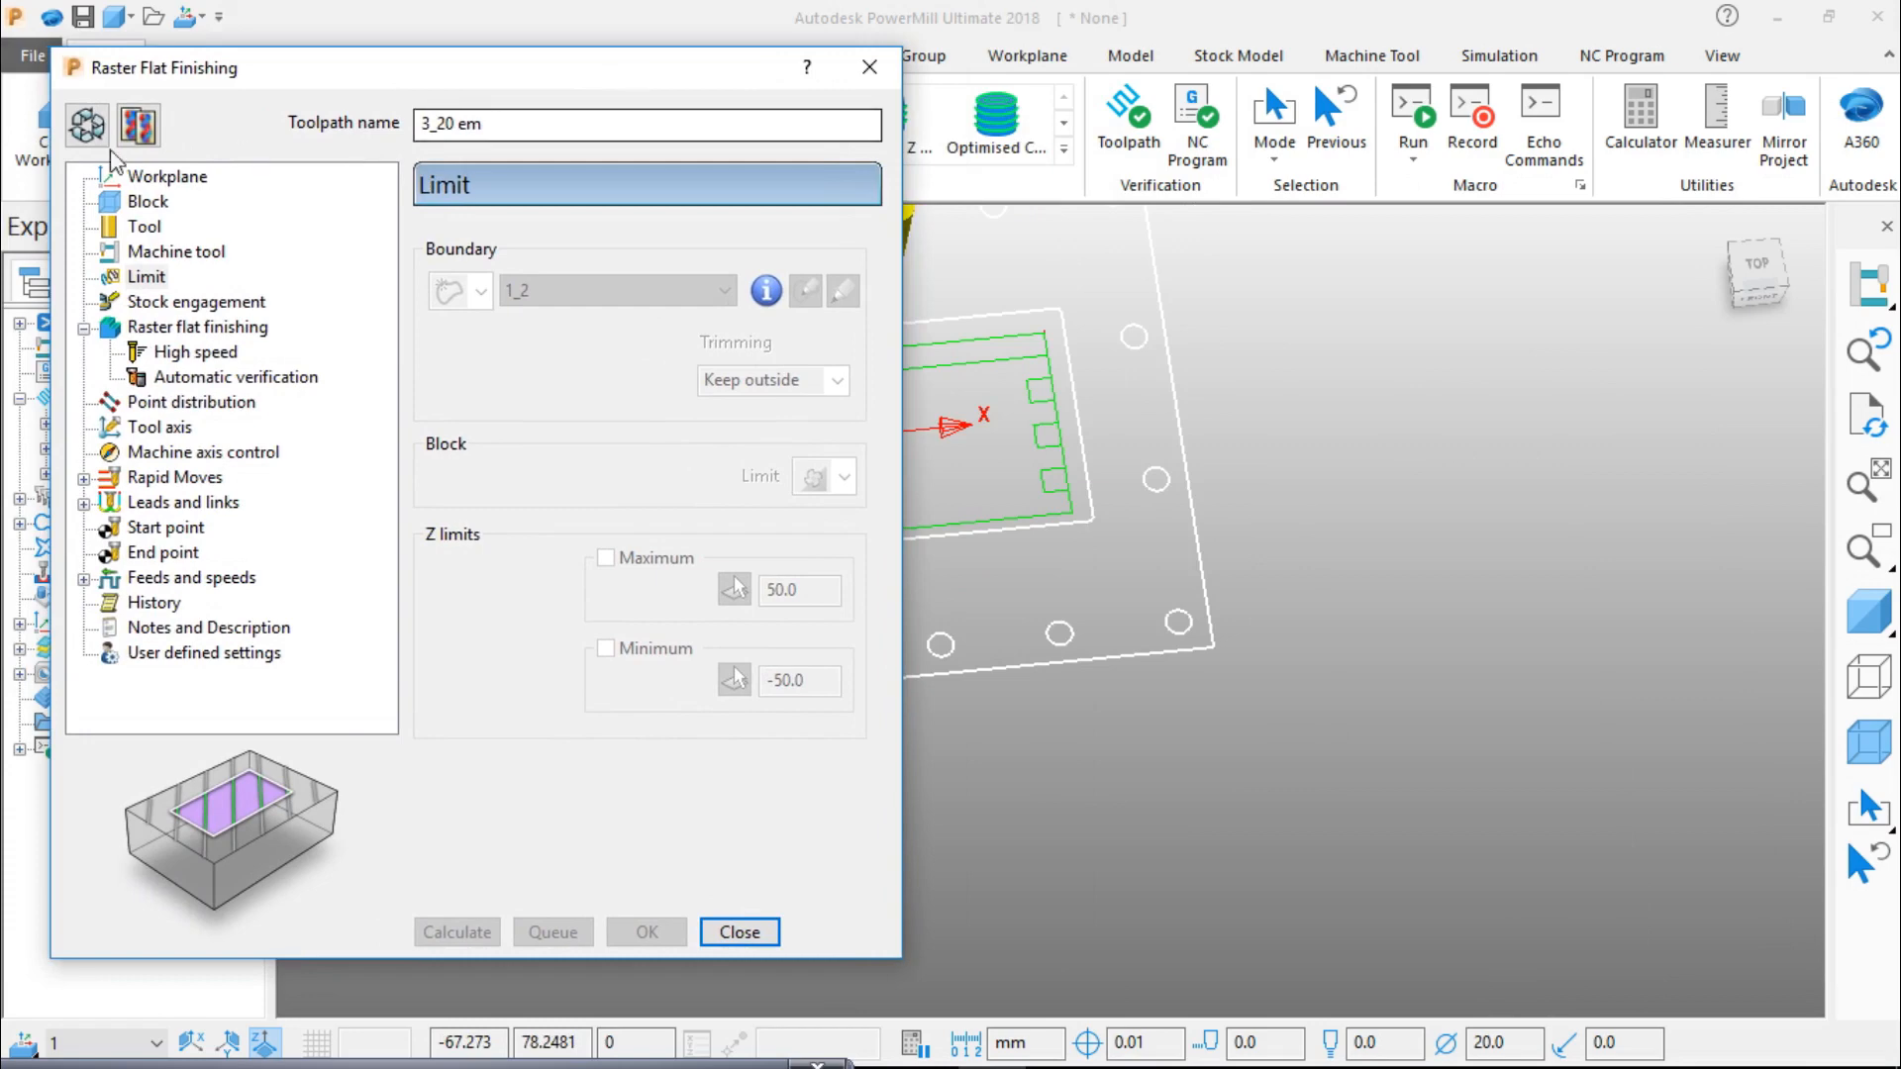
{"action": "left_click", "coordinate": [86, 124]}
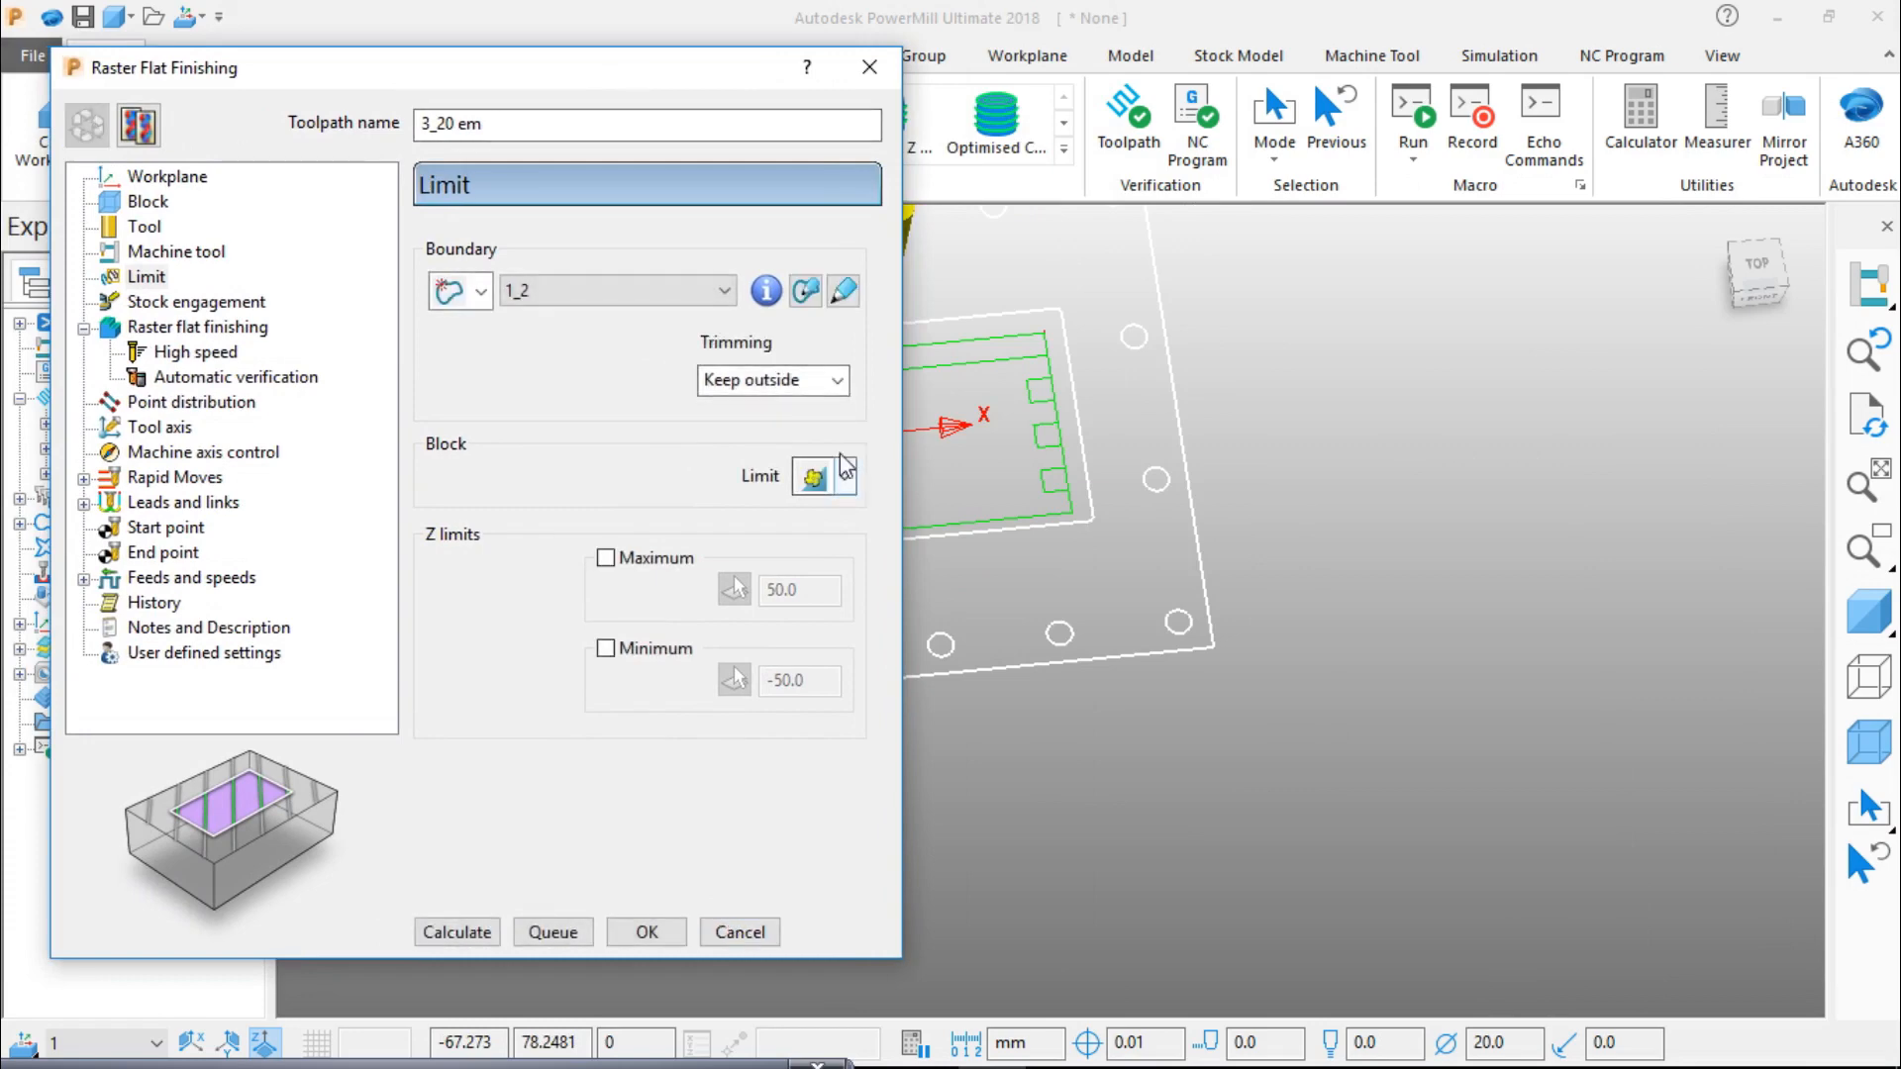
{"action": "left_click", "coordinate": [833, 380]}
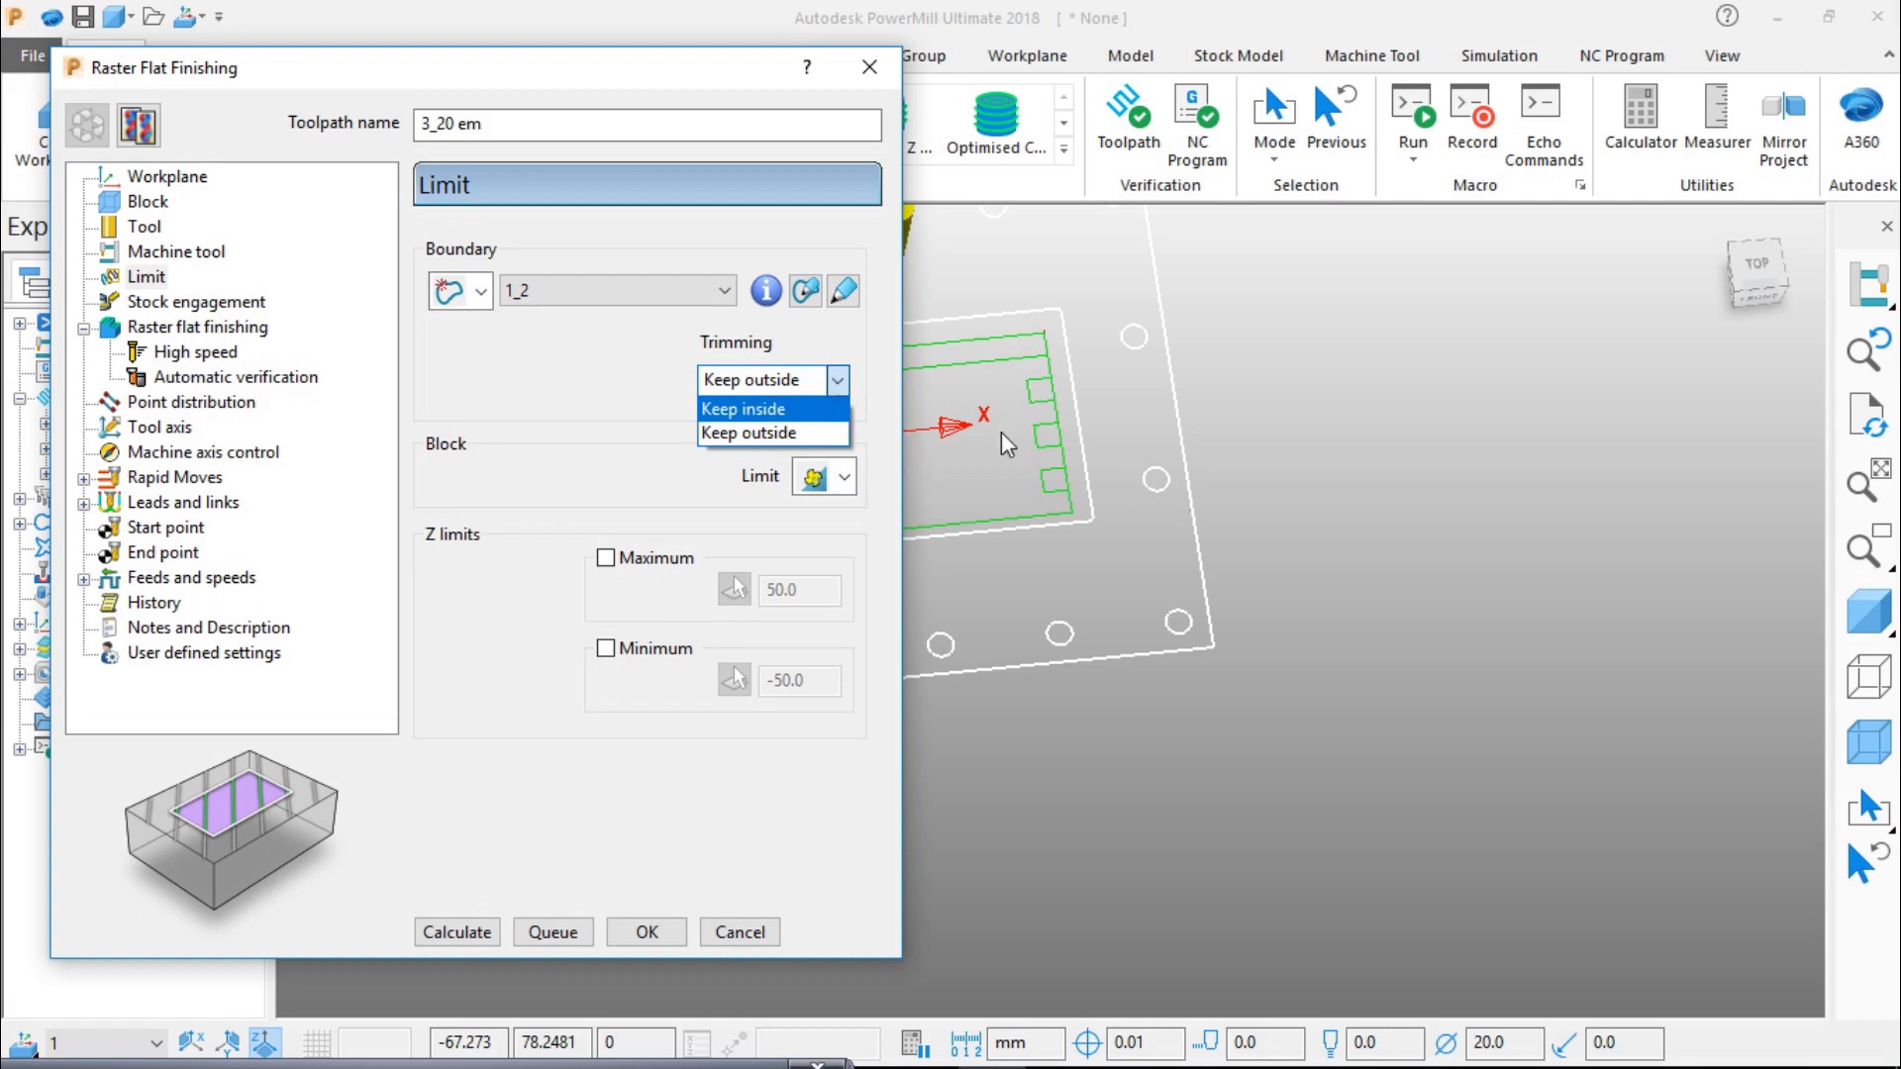
{"action": "left_click", "coordinate": [749, 433]}
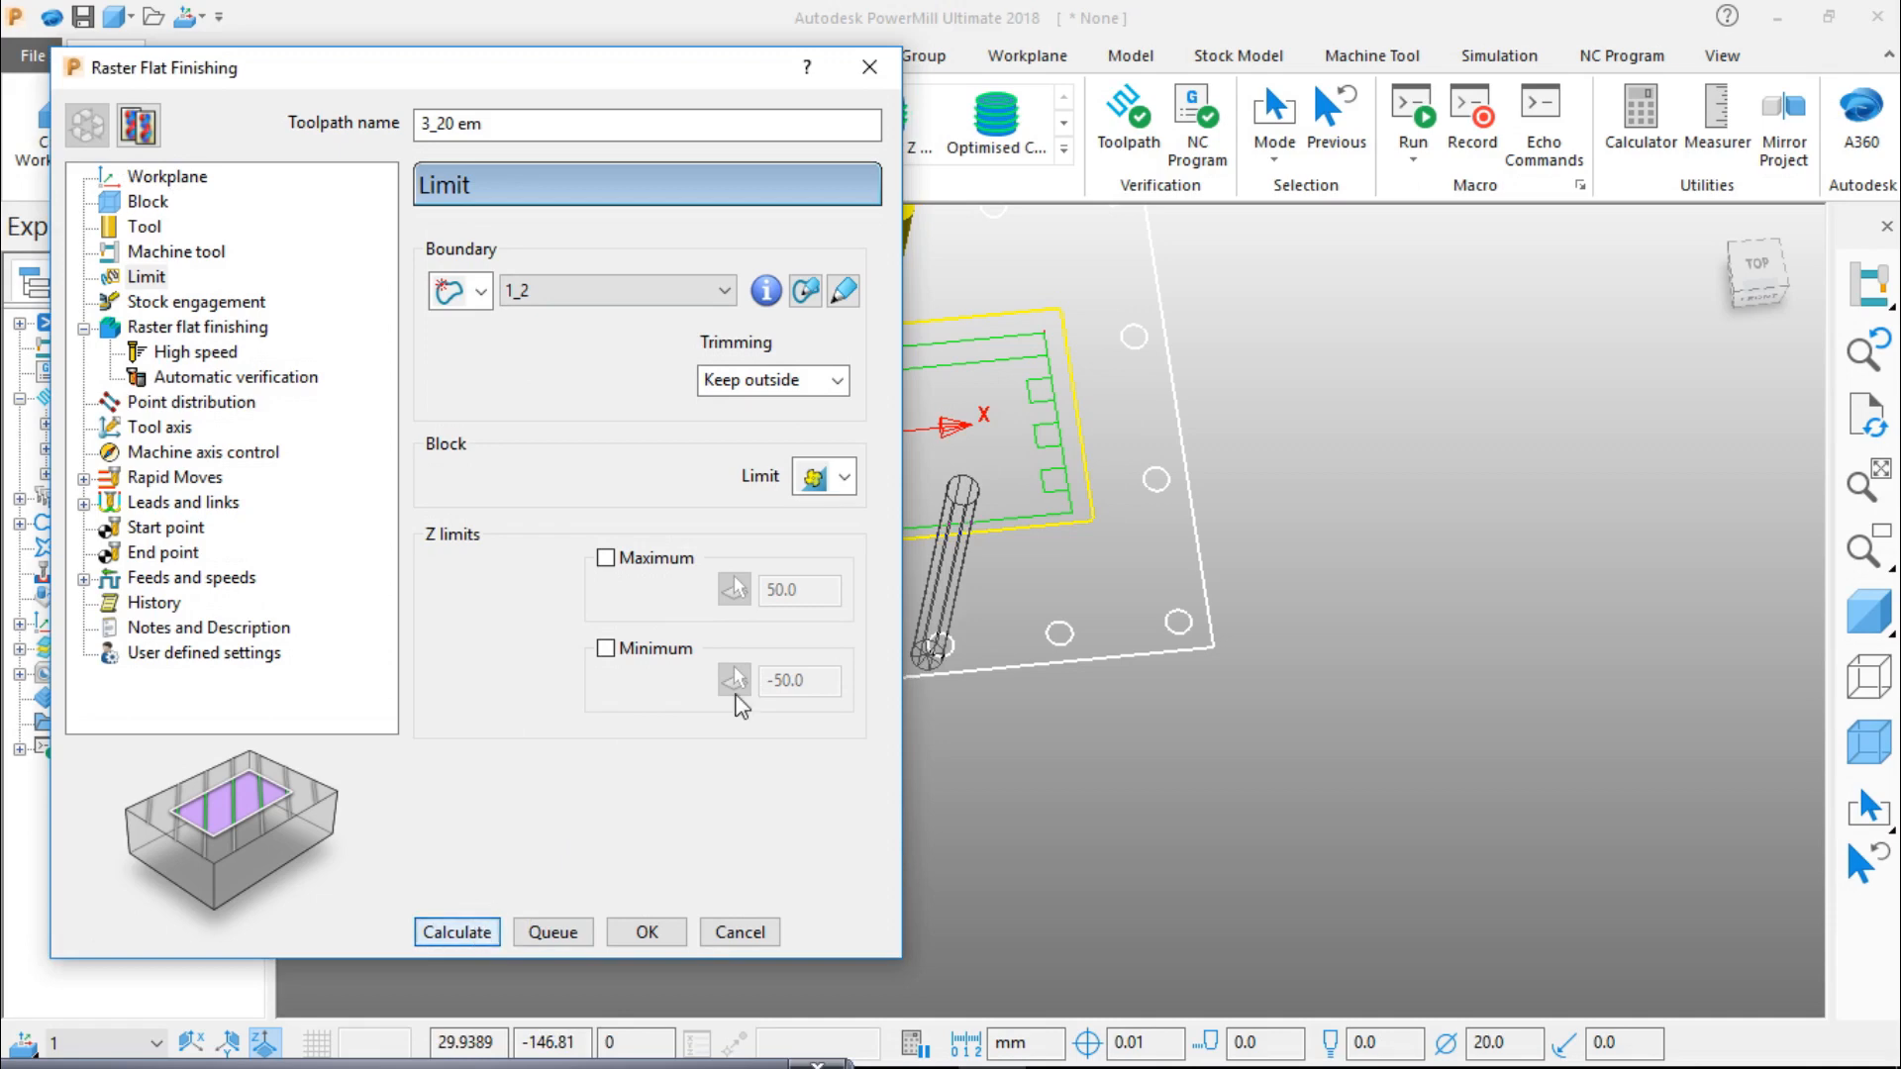
Step: Try calculating the 3_20 em toolpath with the boundary trimming set to Keep inside
{"action": "left_click", "coordinate": [837, 380]}
{"action": "left_click", "coordinate": [782, 402]}
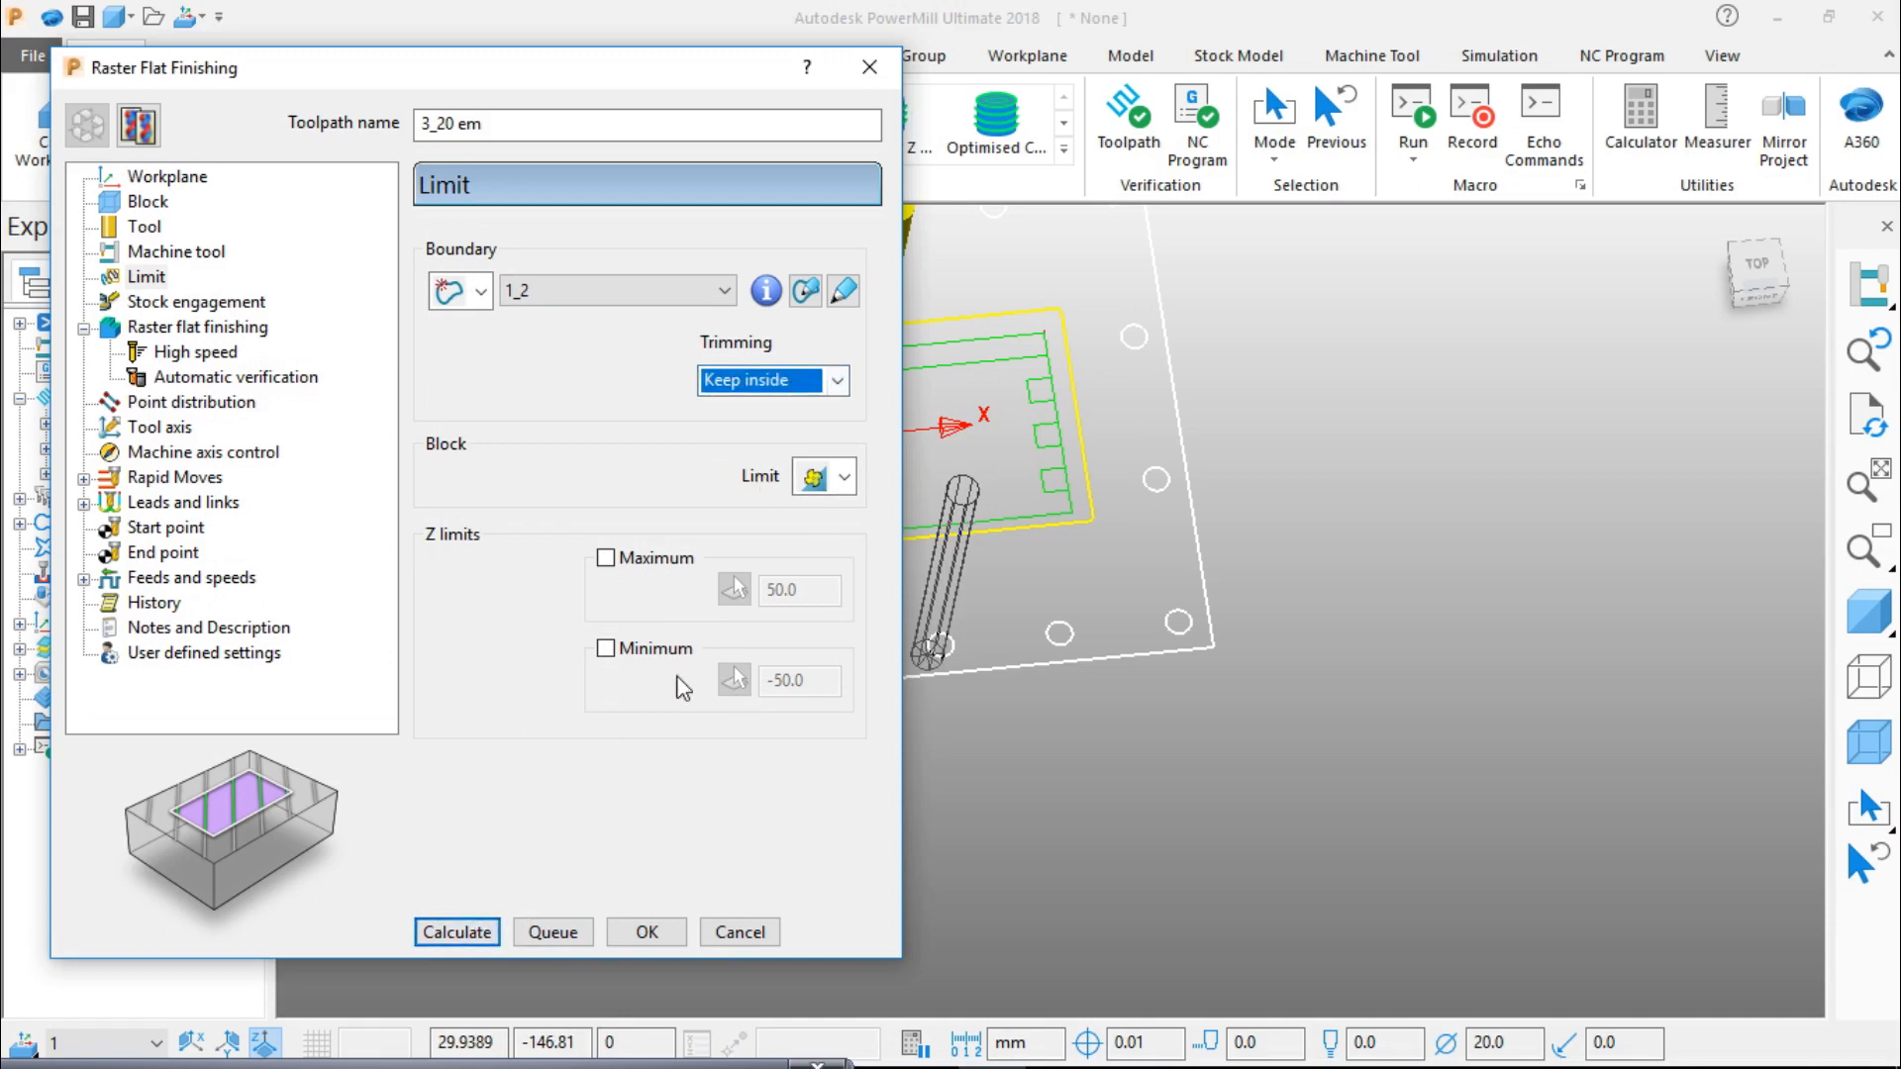
{"action": "left_click", "coordinate": [489, 932]}
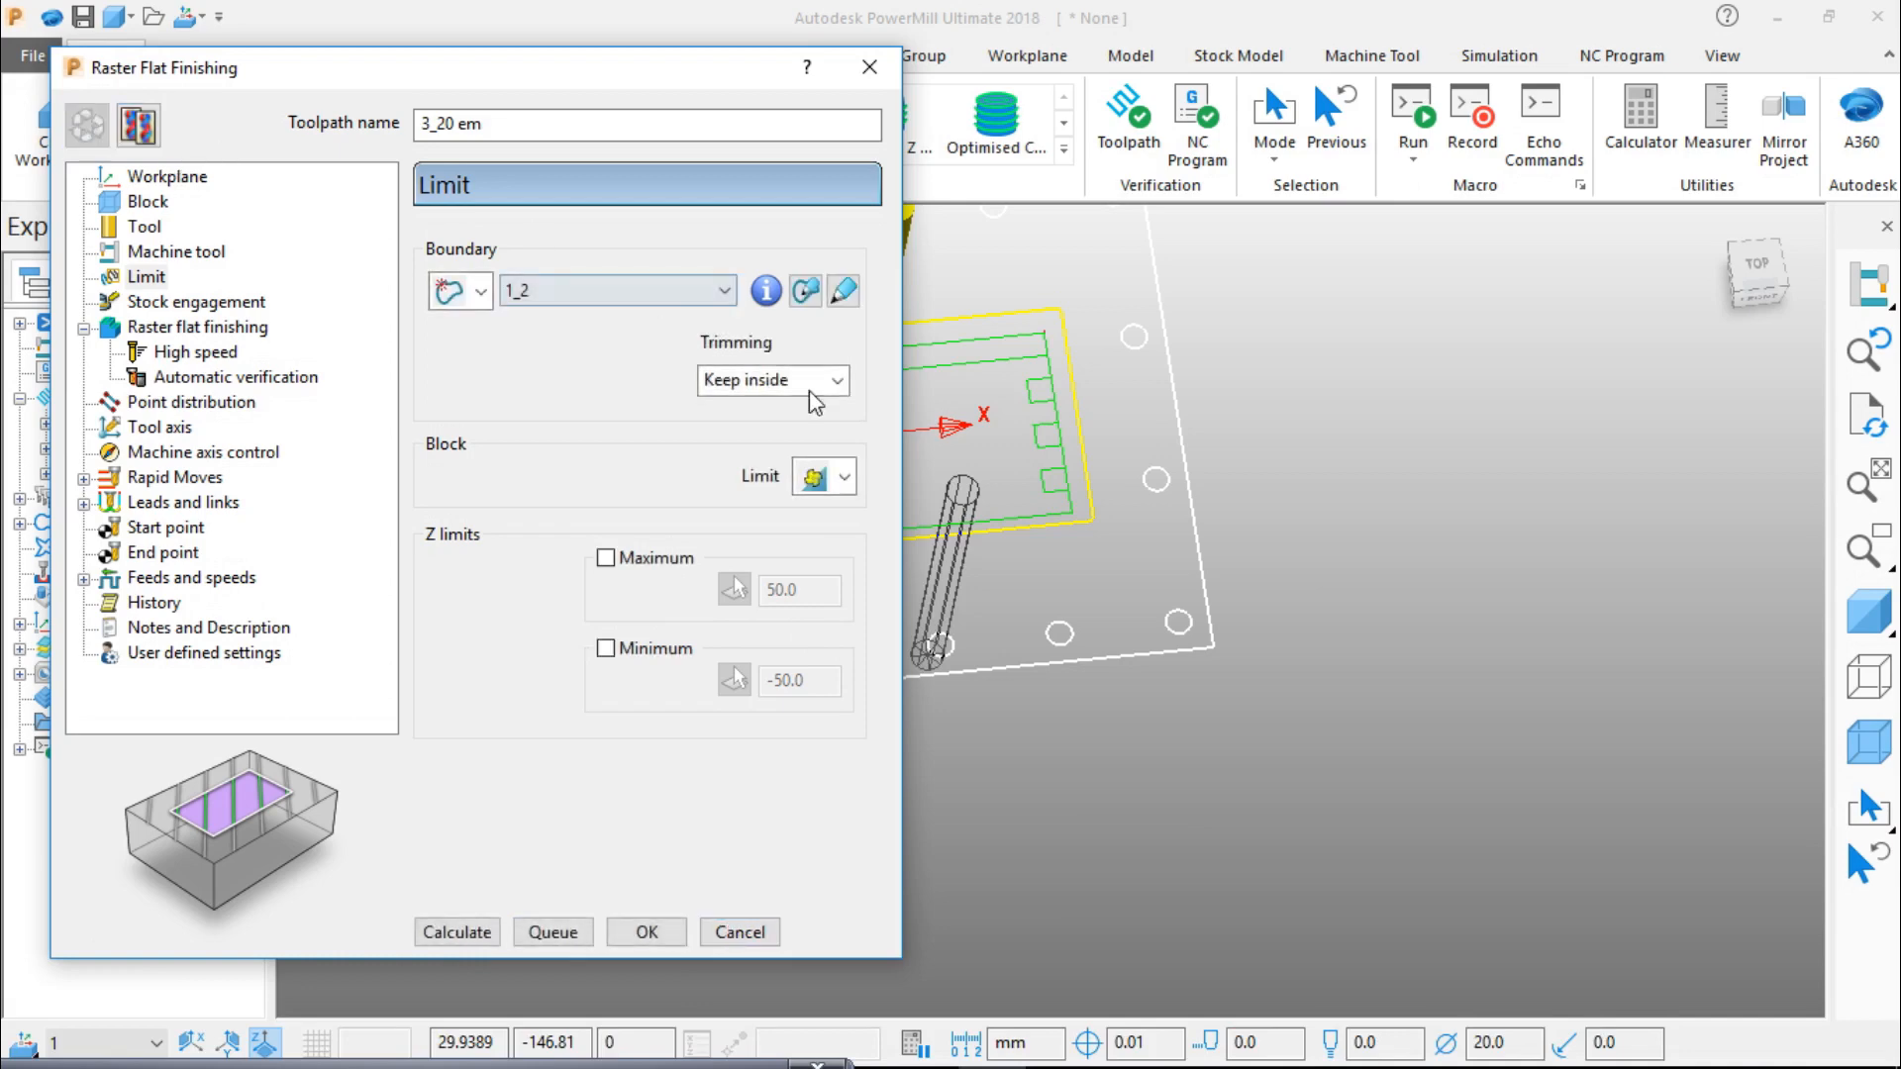
Step: Set the boundary trimming to Keep outside, calculate the 3_20 em toolpath and check its passes in top view
{"action": "left_click", "coordinate": [838, 381]}
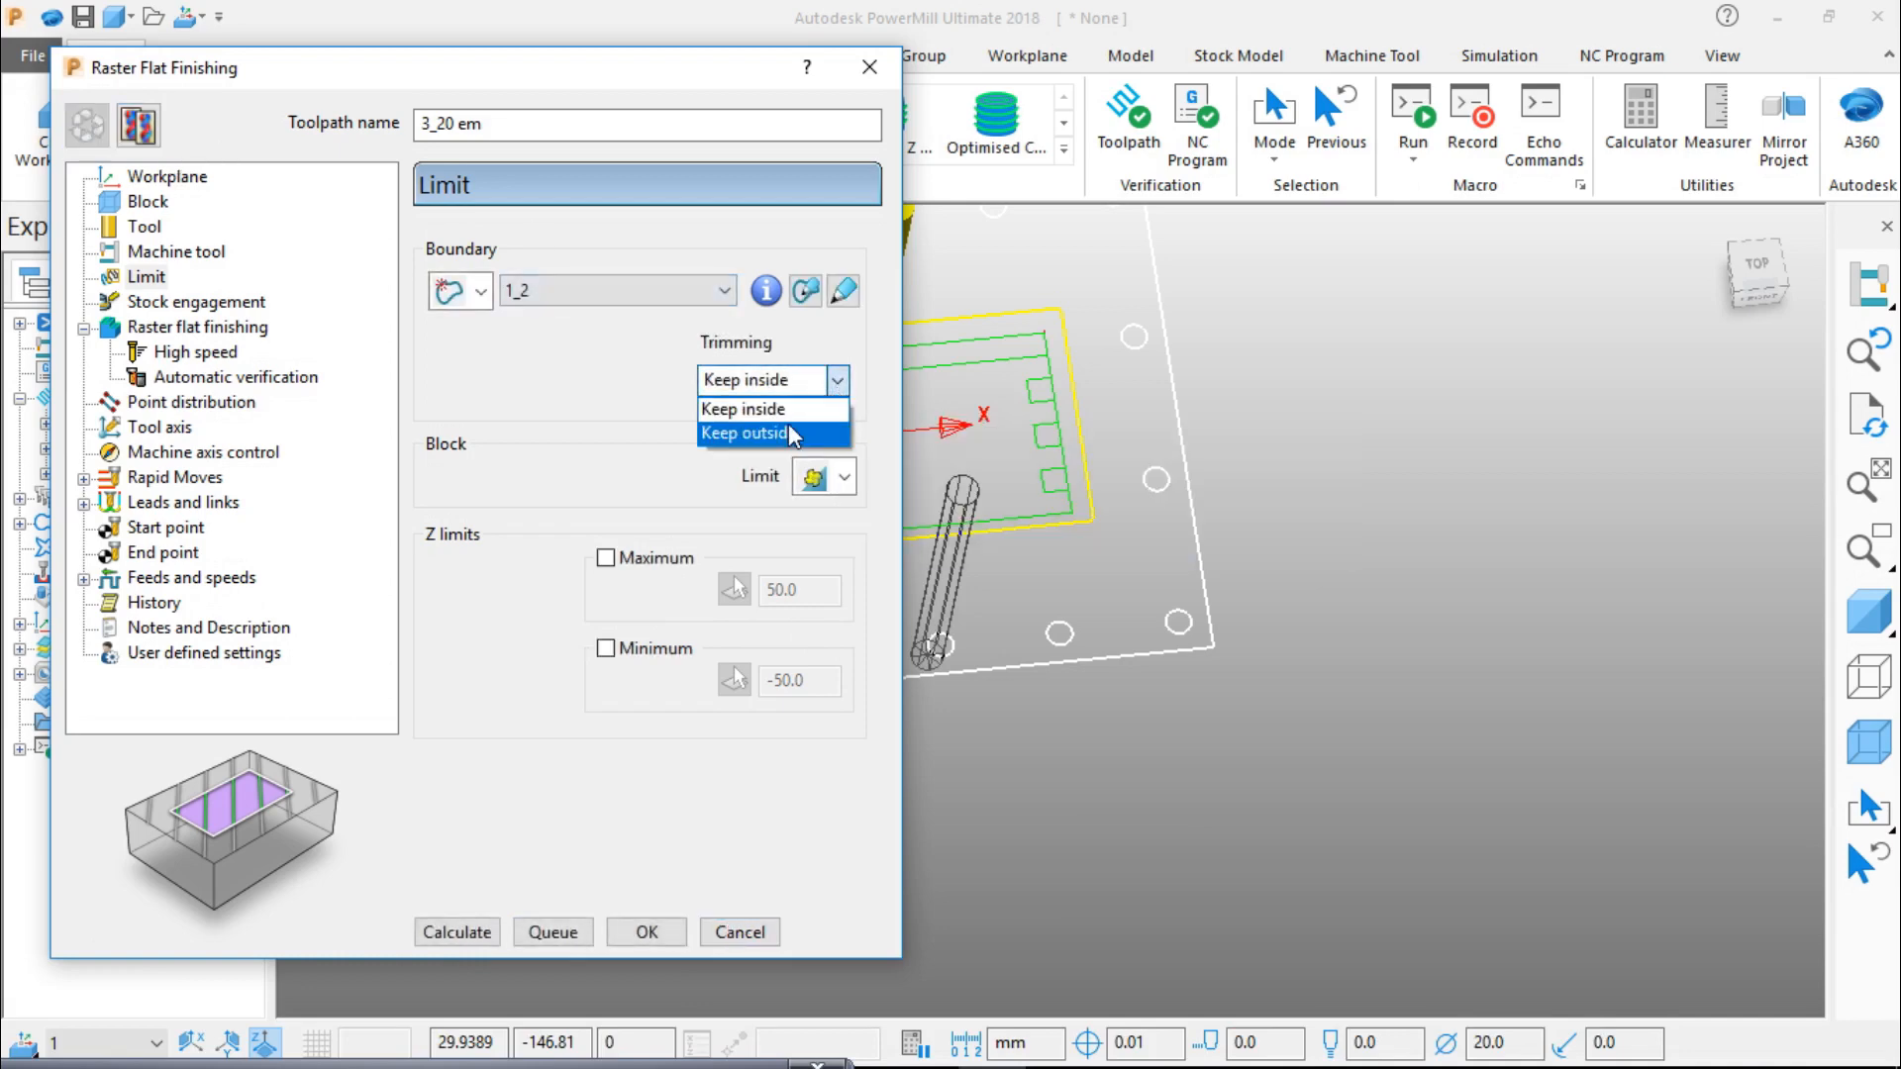
{"action": "left_click", "coordinate": [786, 428]}
{"action": "left_click", "coordinate": [484, 934]}
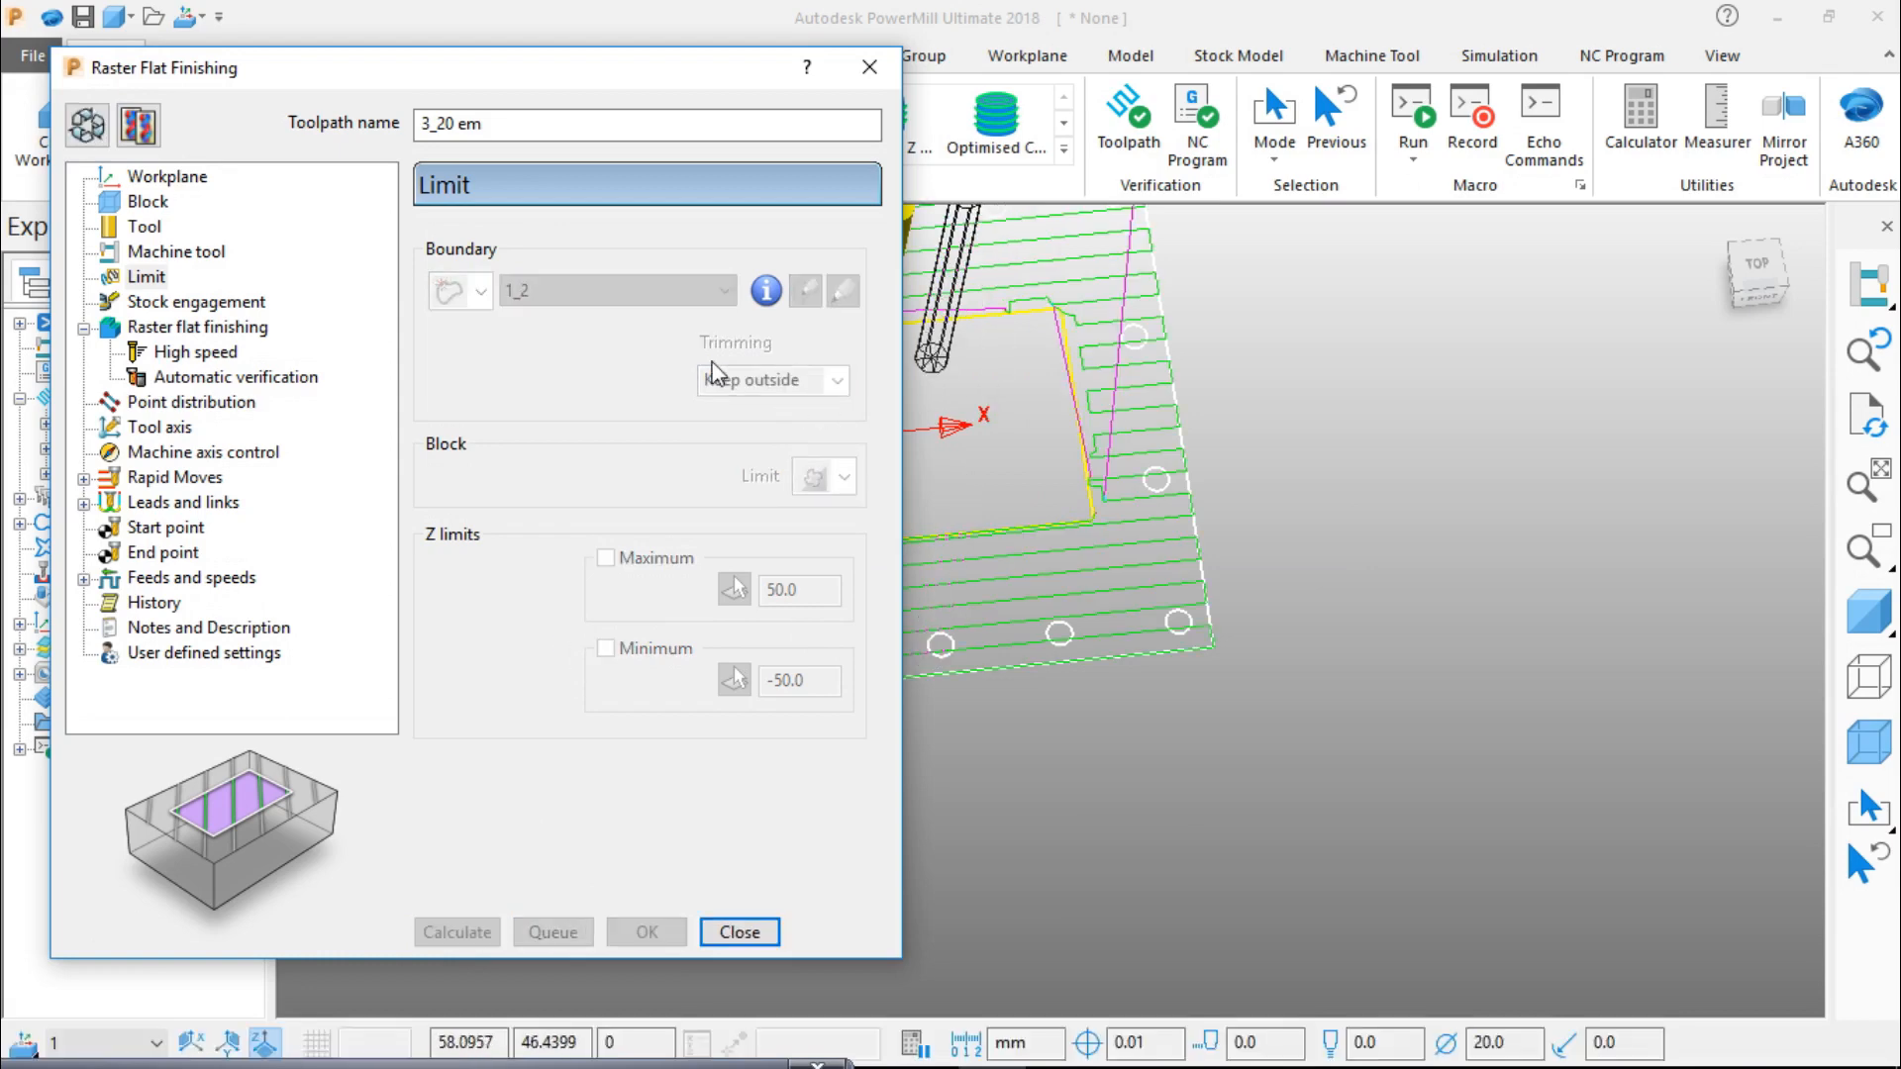
{"action": "left_click", "coordinate": [869, 68]}
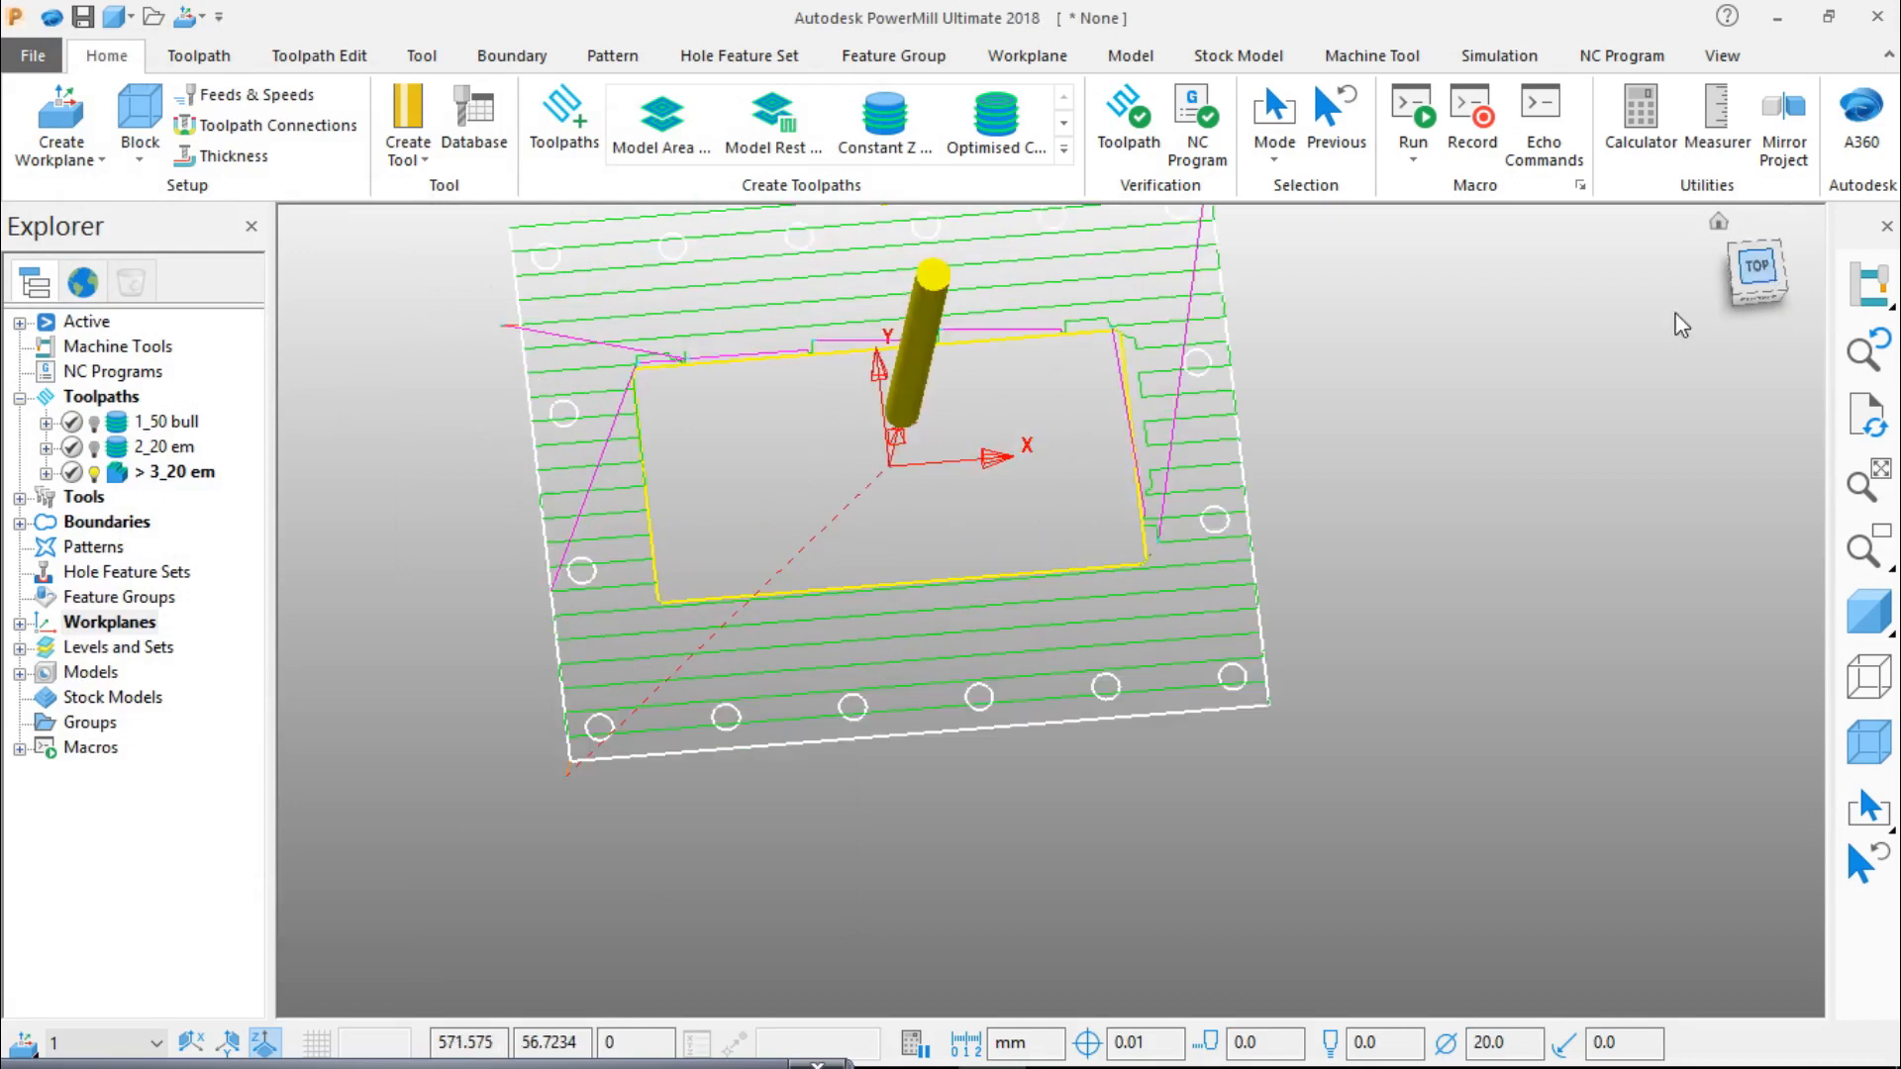
{"action": "left_click", "coordinate": [1755, 266]}
{"action": "scroll", "coordinate": [1031, 598], "scroll_direction": "up", "scroll_amount": 5}
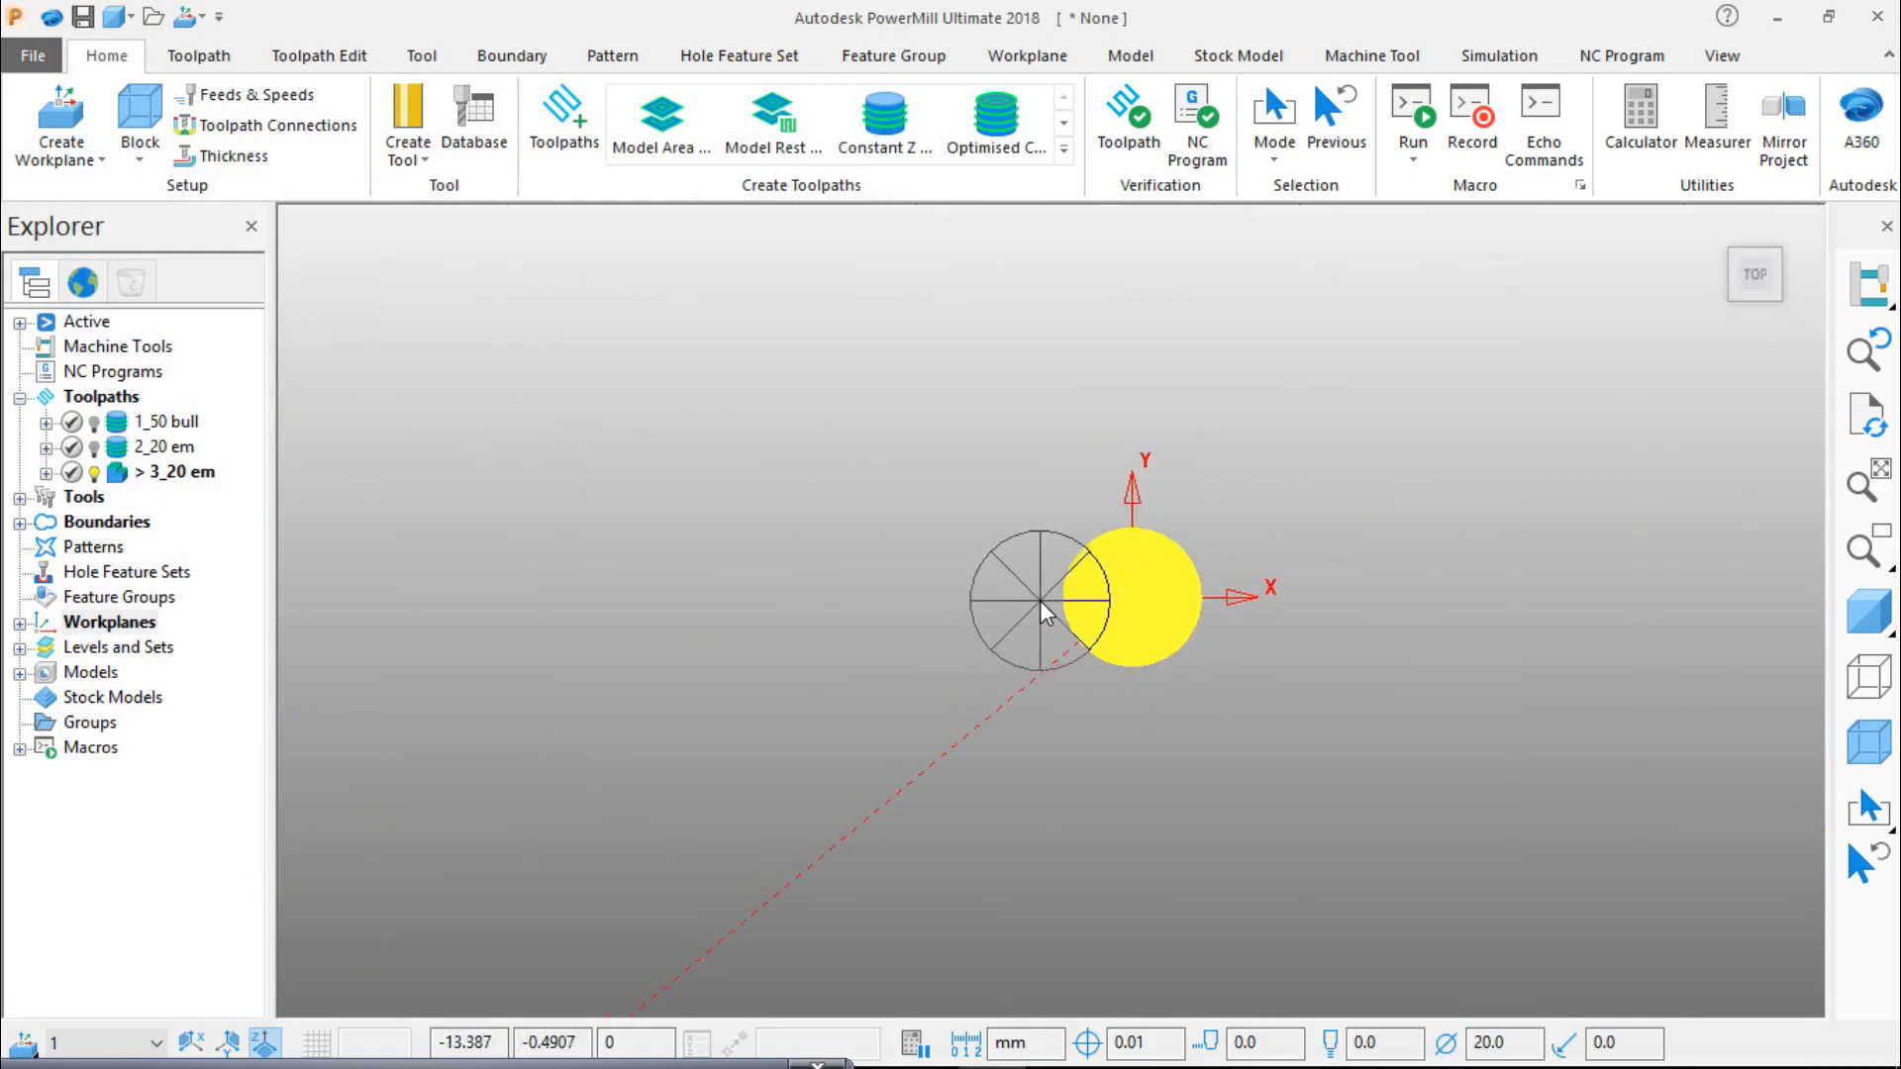
{"action": "scroll", "coordinate": [1039, 600], "scroll_direction": "down", "scroll_amount": 5}
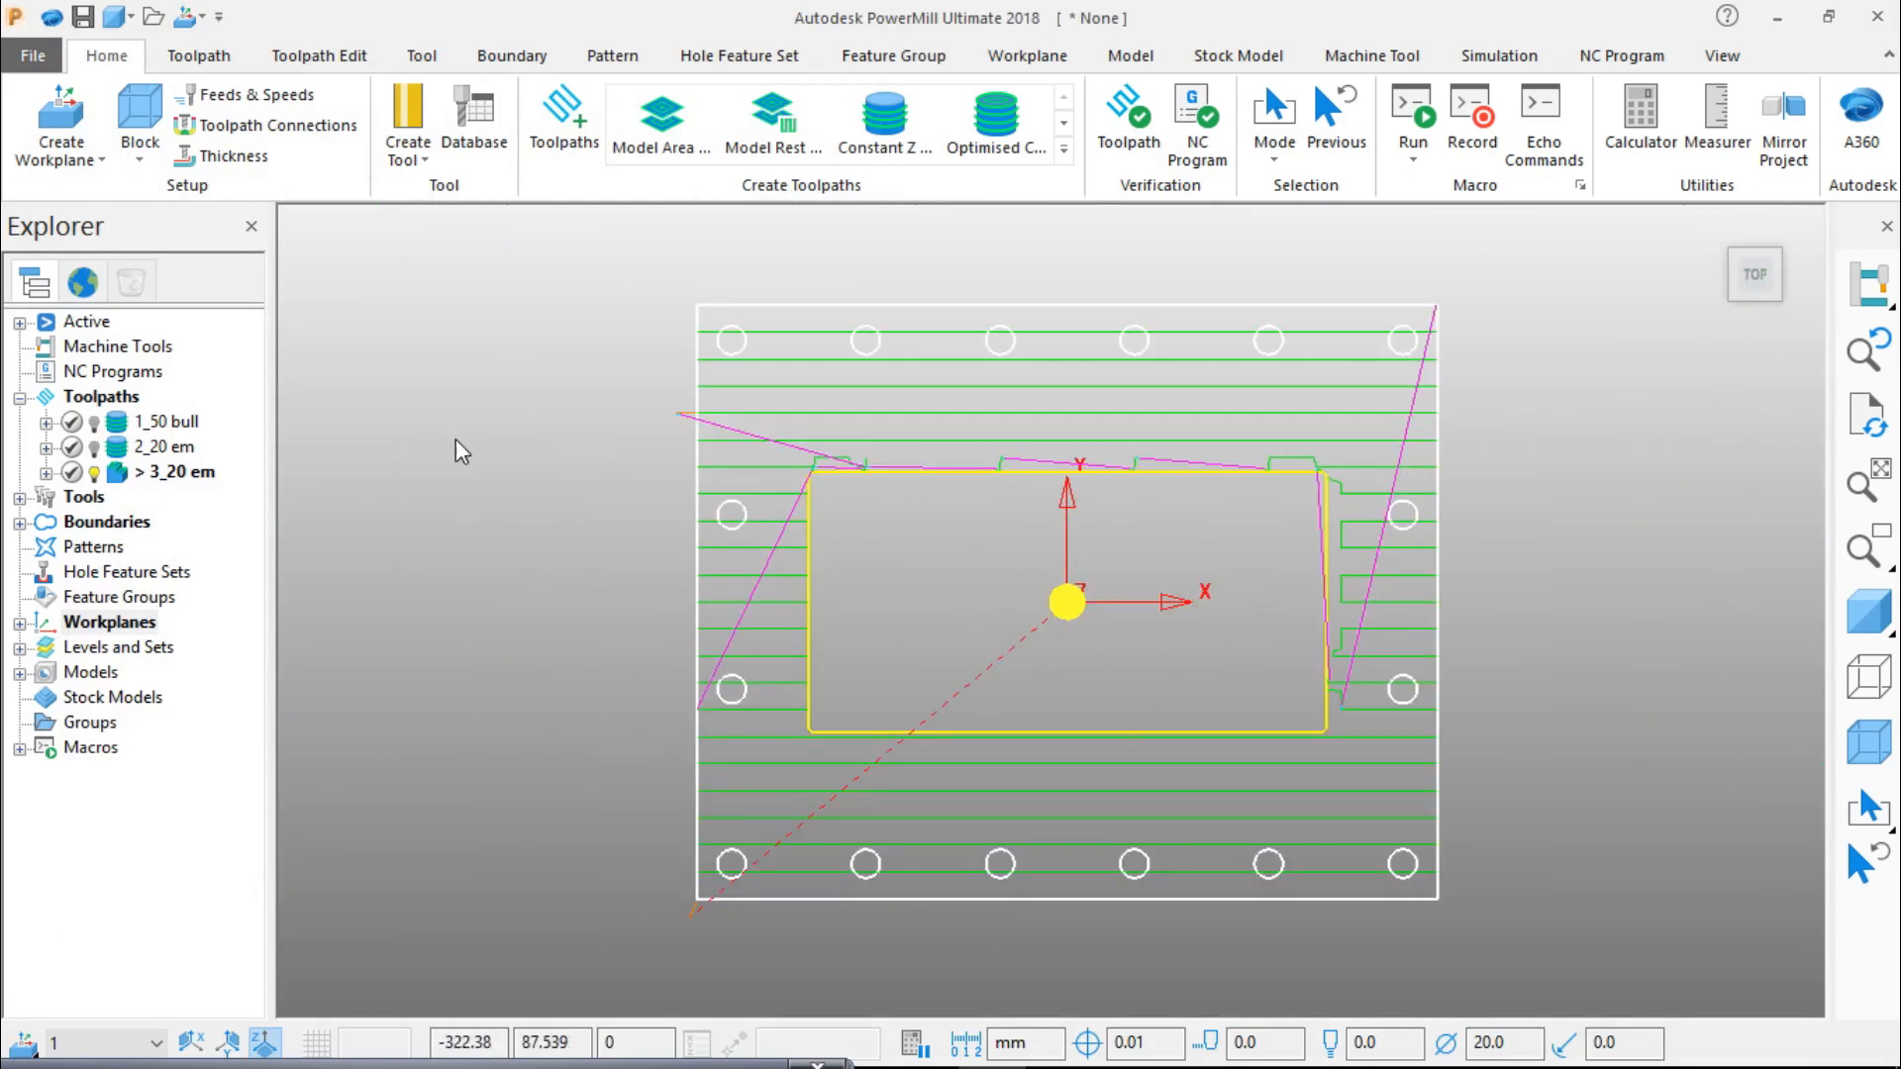
Step: Deactivate the 3_20 em toolpath and shade the model to examine the pocket edge and a flange hole
{"action": "right_click", "coordinate": [181, 482]}
{"action": "left_click", "coordinate": [262, 153]}
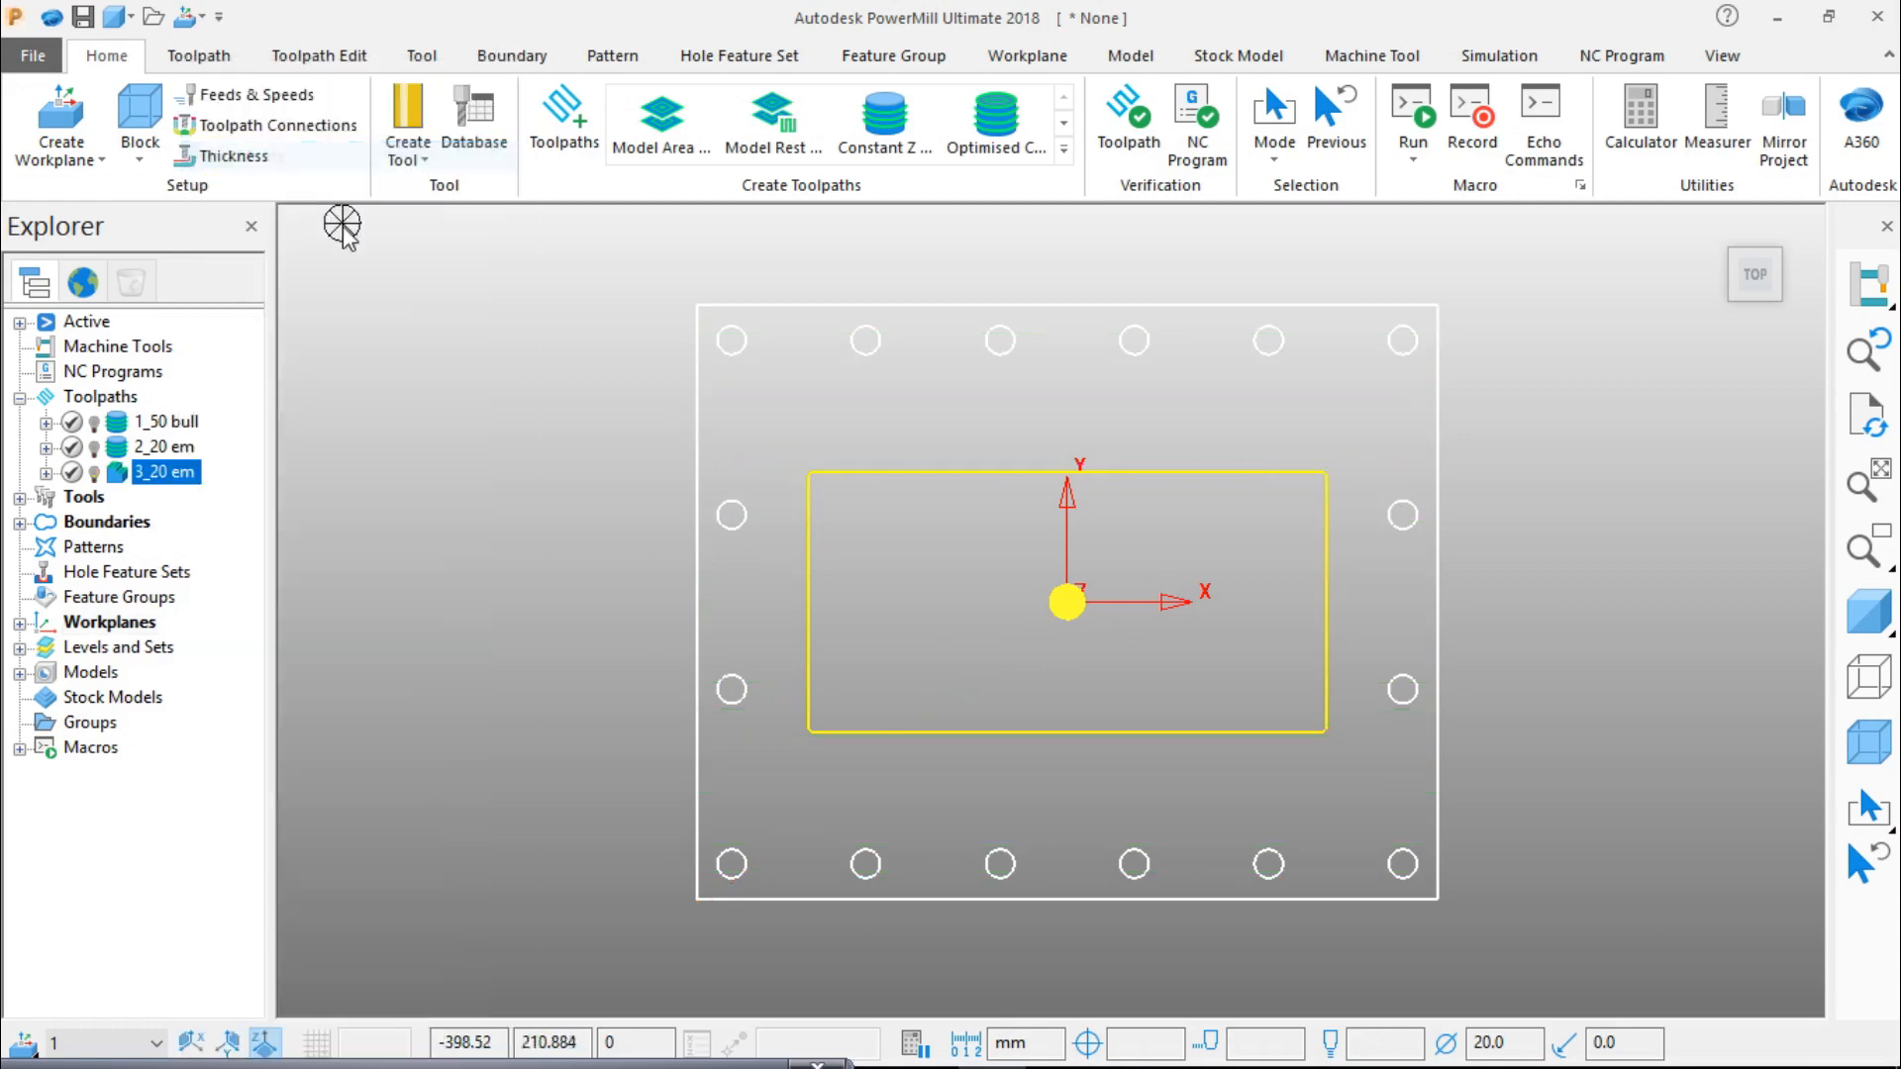
{"action": "left_click", "coordinate": [1868, 611]}
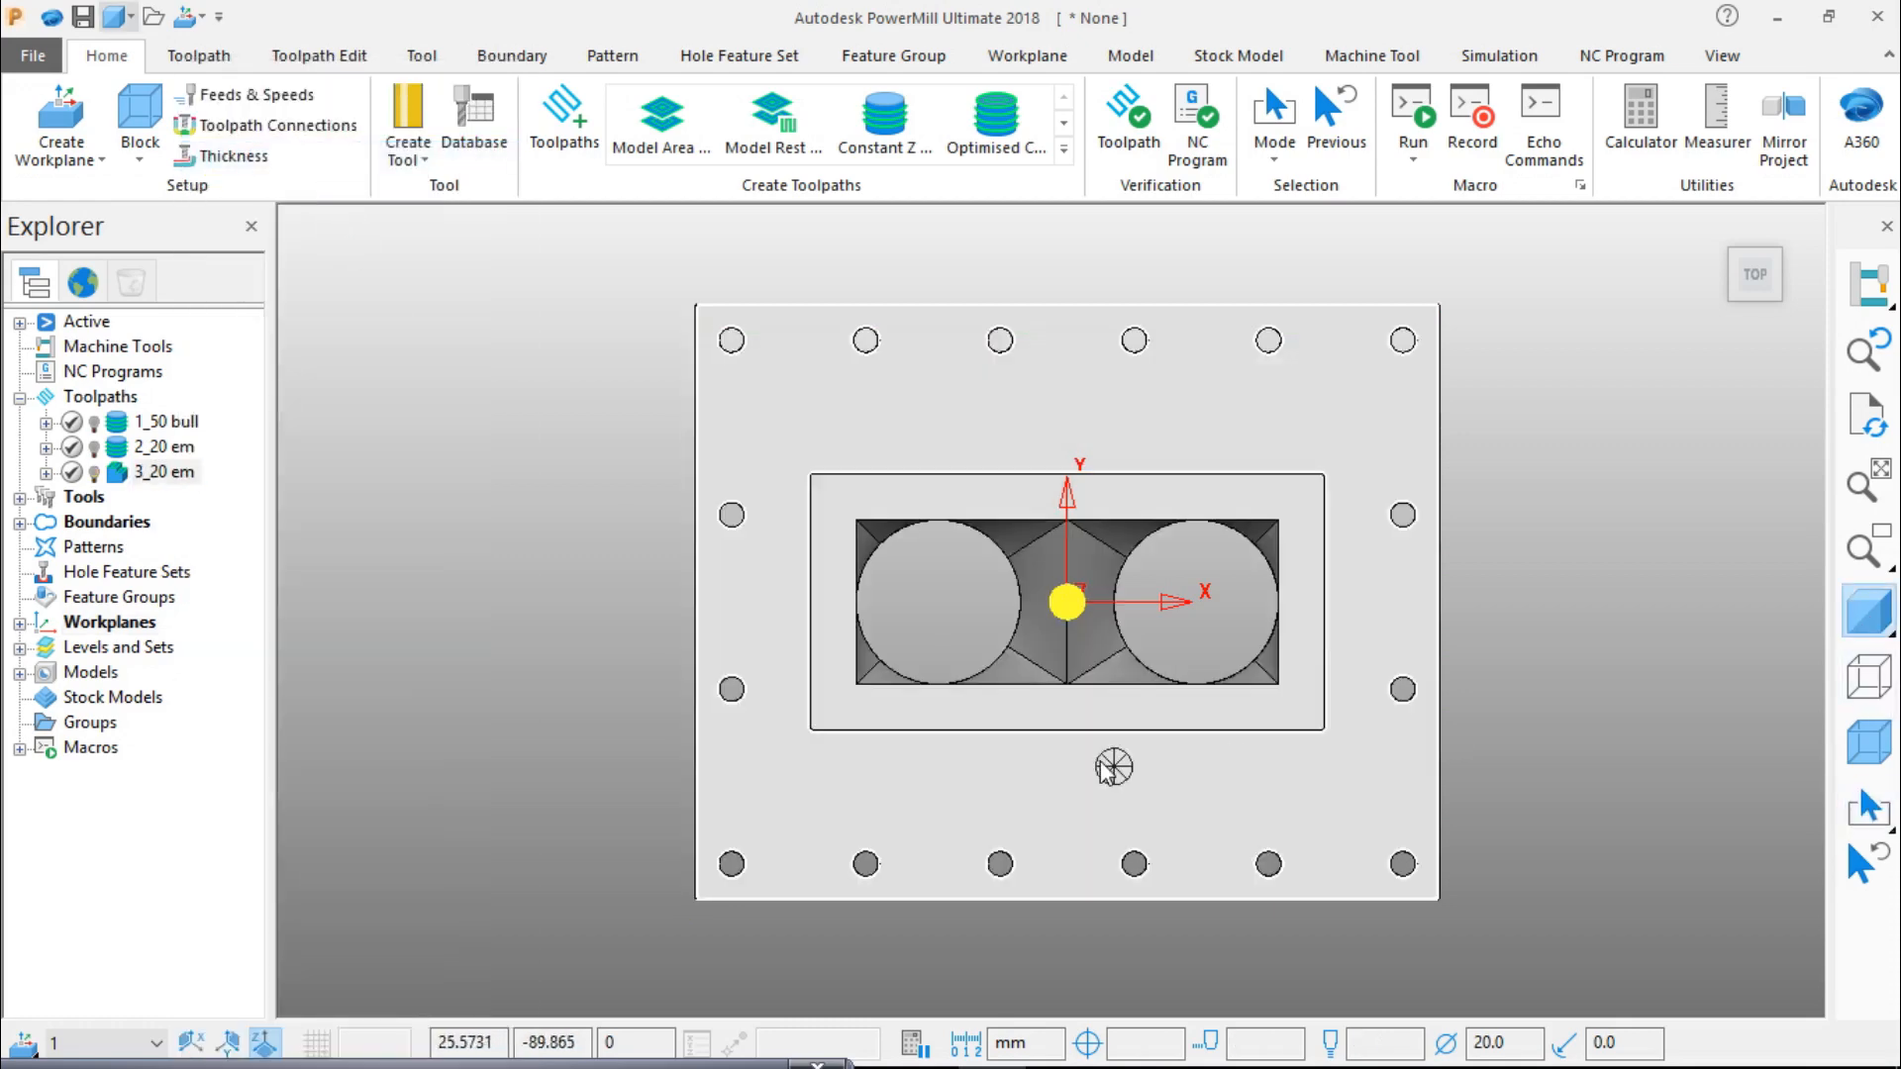
{"action": "mouse_move", "coordinate": [1054, 718]}
{"action": "middle_mouse_down"}
{"action": "mouse_move", "coordinate": [1082, 533]}
{"action": "mouse_move", "coordinate": [1032, 478]}
{"action": "mouse_move", "coordinate": [1045, 558]}
{"action": "mouse_move", "coordinate": [1099, 646]}
{"action": "mouse_move", "coordinate": [1139, 653]}
{"action": "middle_mouse_up"}
{"action": "scroll", "coordinate": [1273, 586], "scroll_direction": "up", "scroll_amount": 3}
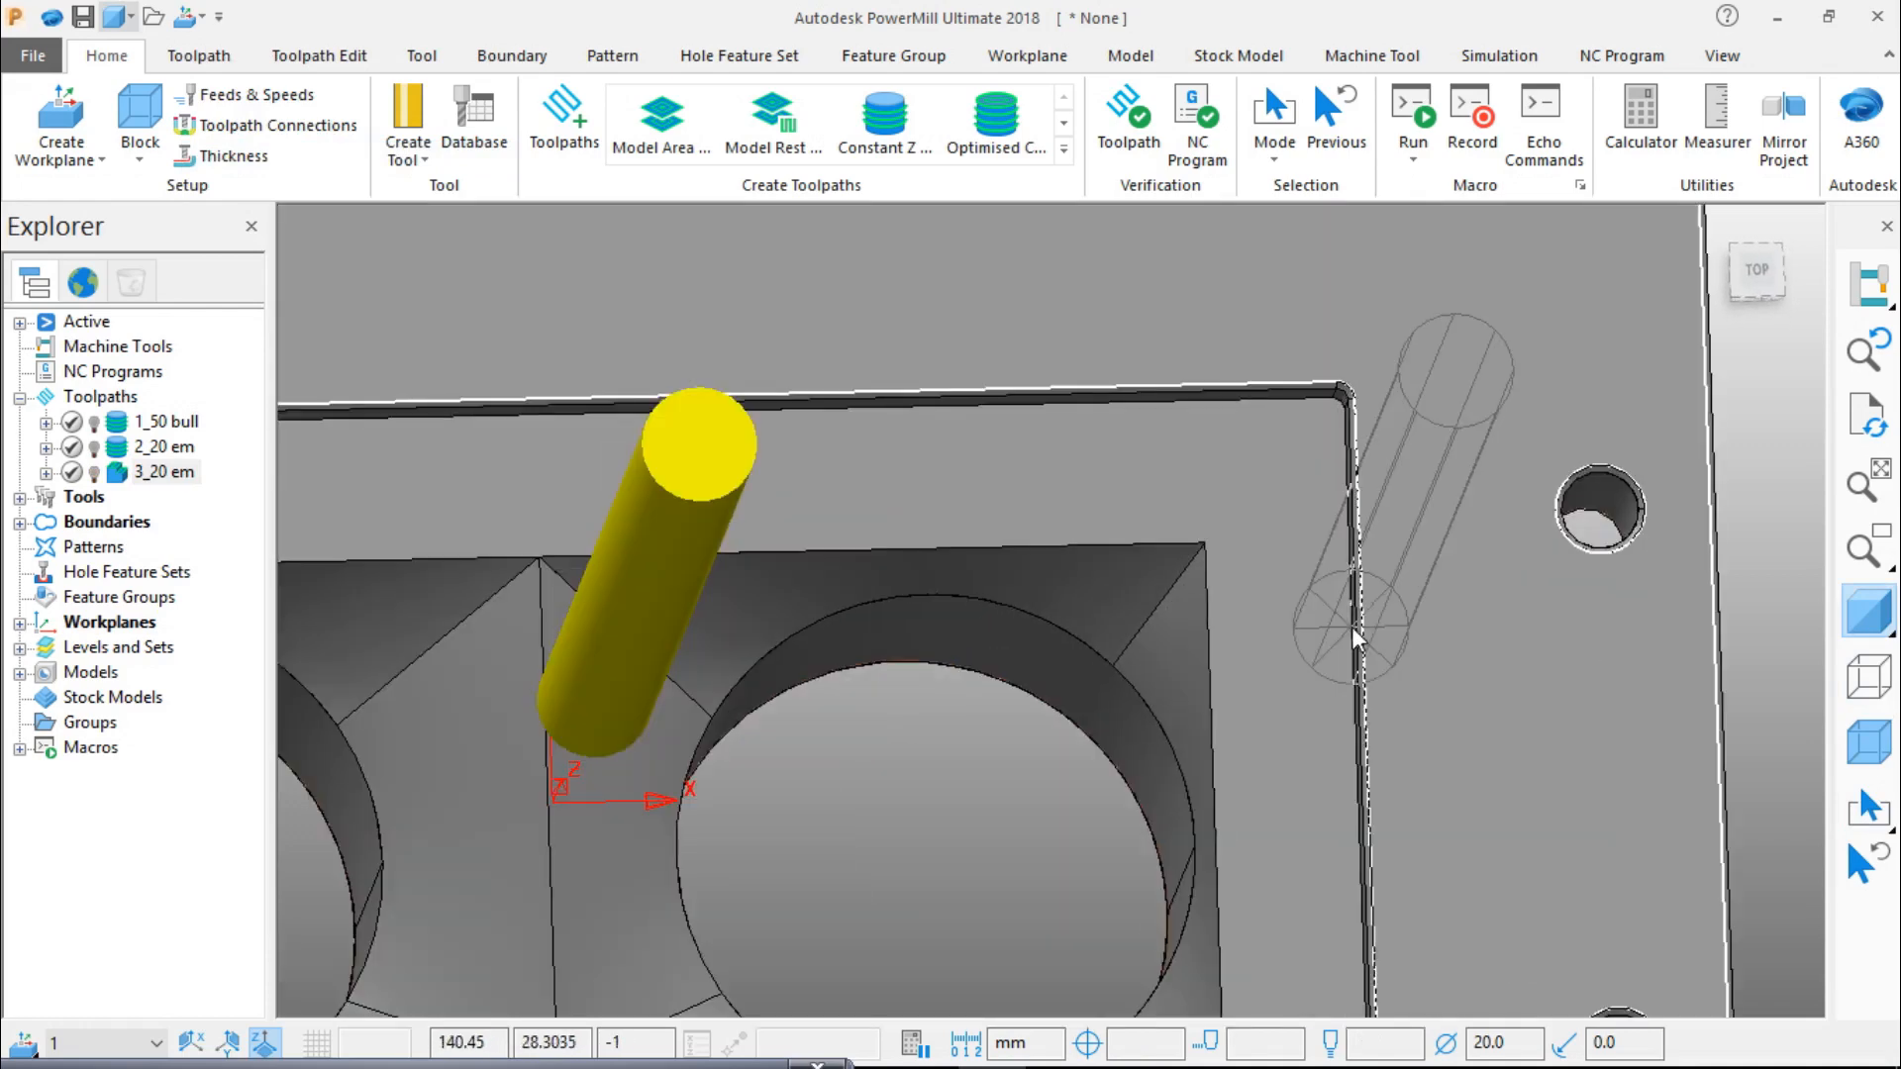
{"action": "scroll", "coordinate": [1357, 628], "scroll_direction": "down", "scroll_amount": 2}
{"action": "scroll", "coordinate": [1413, 621], "scroll_direction": "up", "scroll_amount": 4}
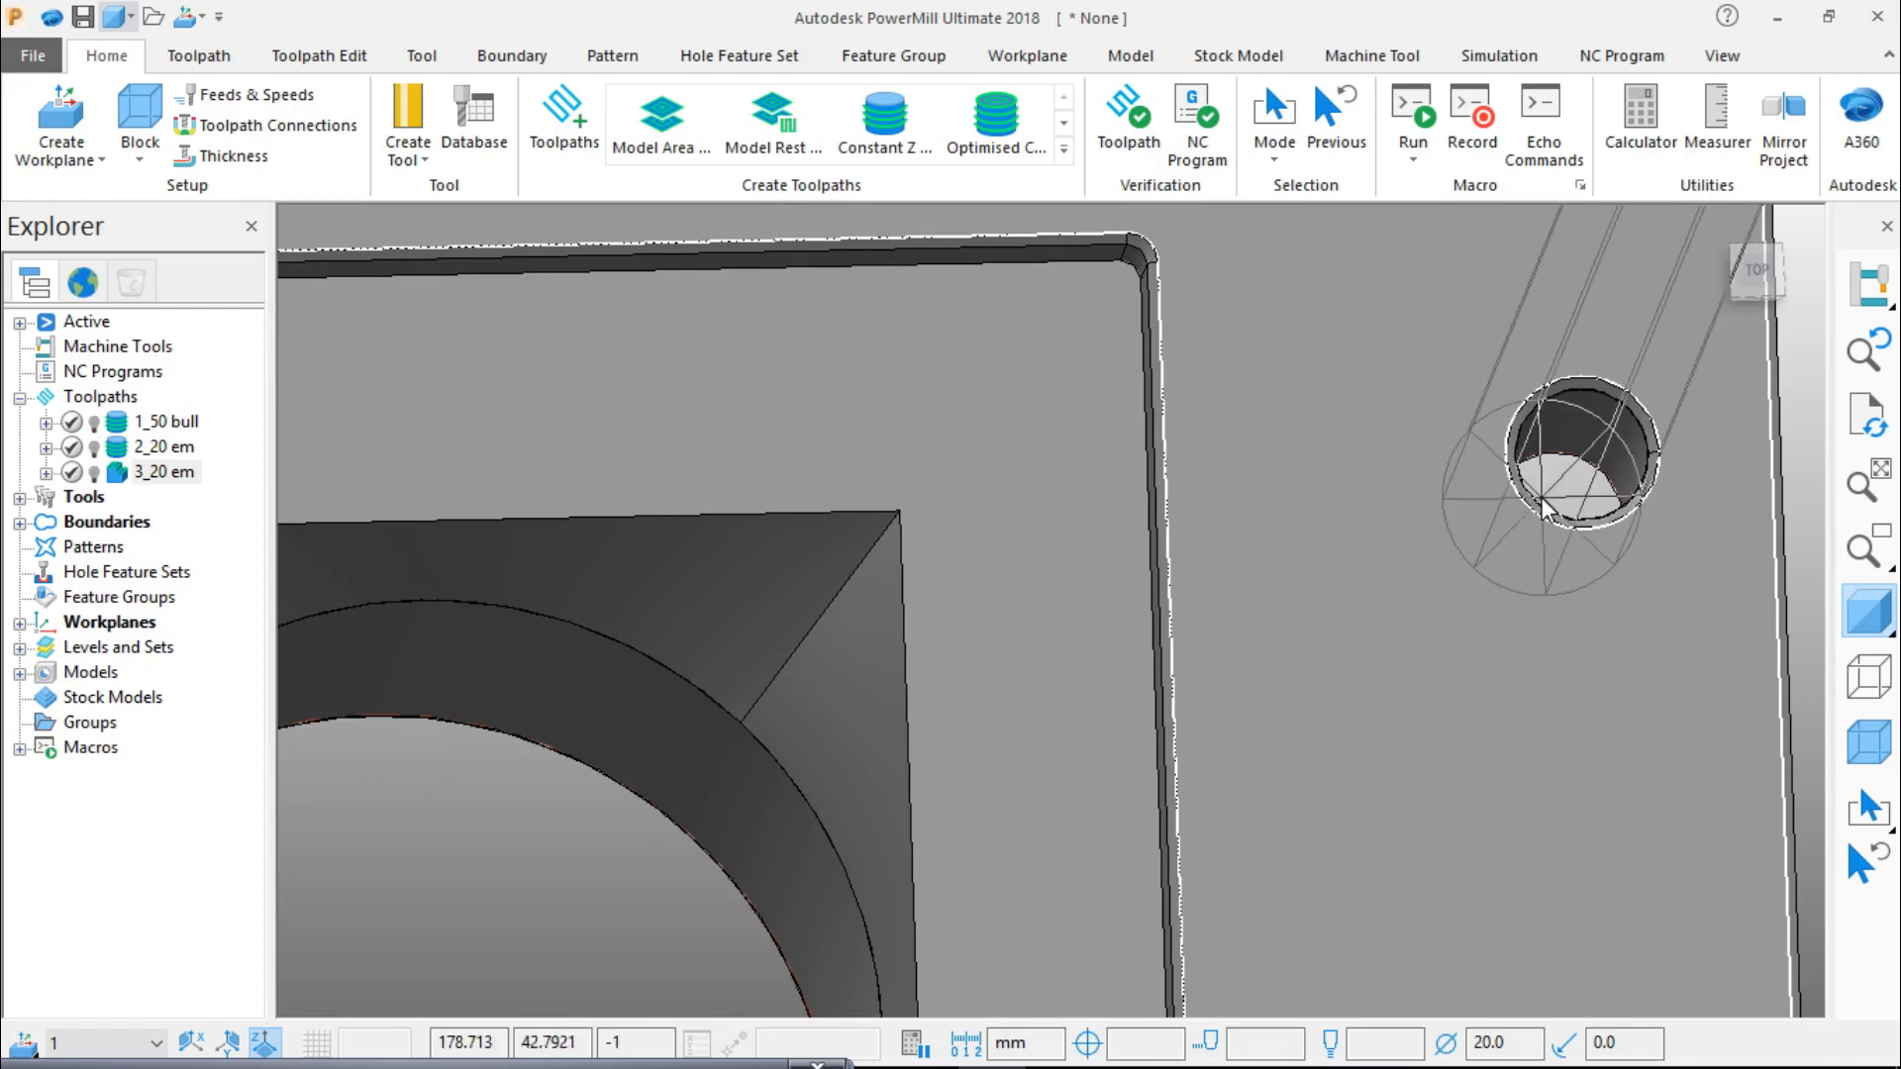
{"action": "scroll", "coordinate": [1457, 608], "scroll_direction": "down", "scroll_amount": 6}
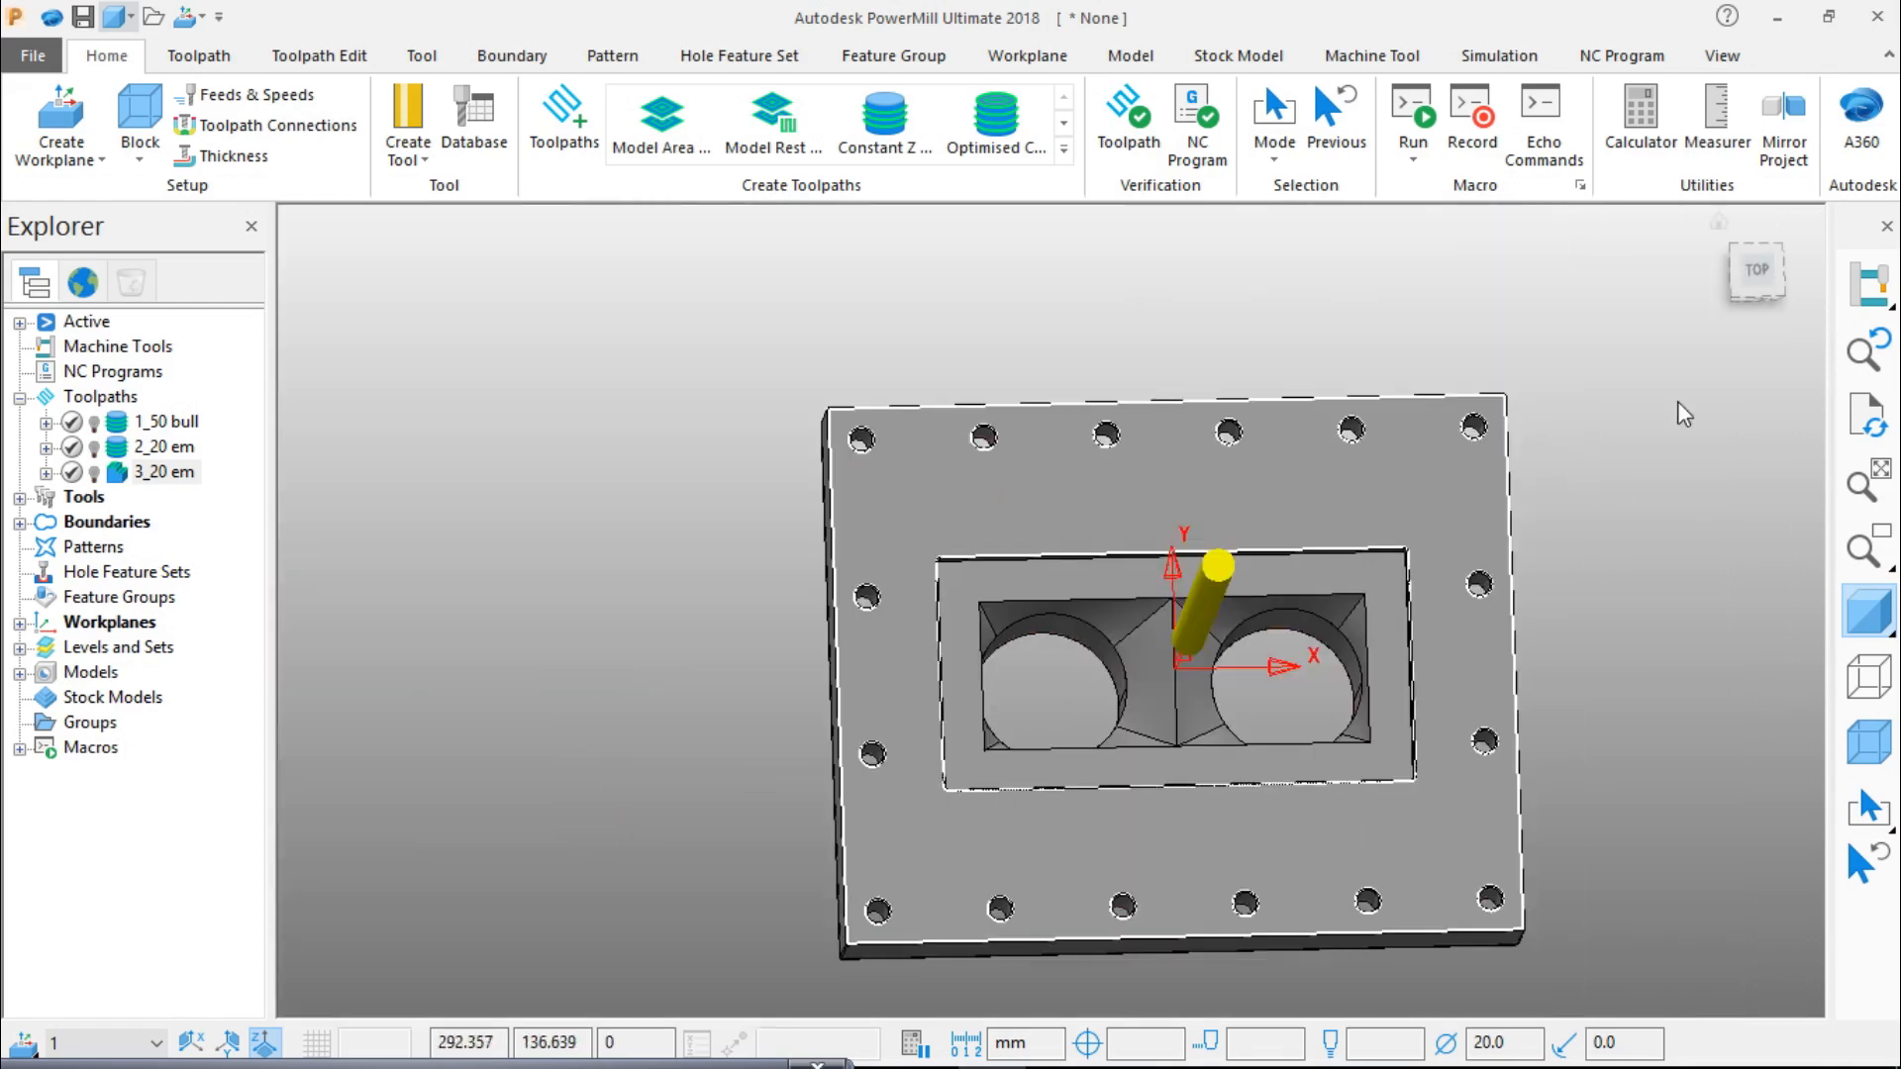
{"action": "left_click", "coordinate": [1755, 293]}
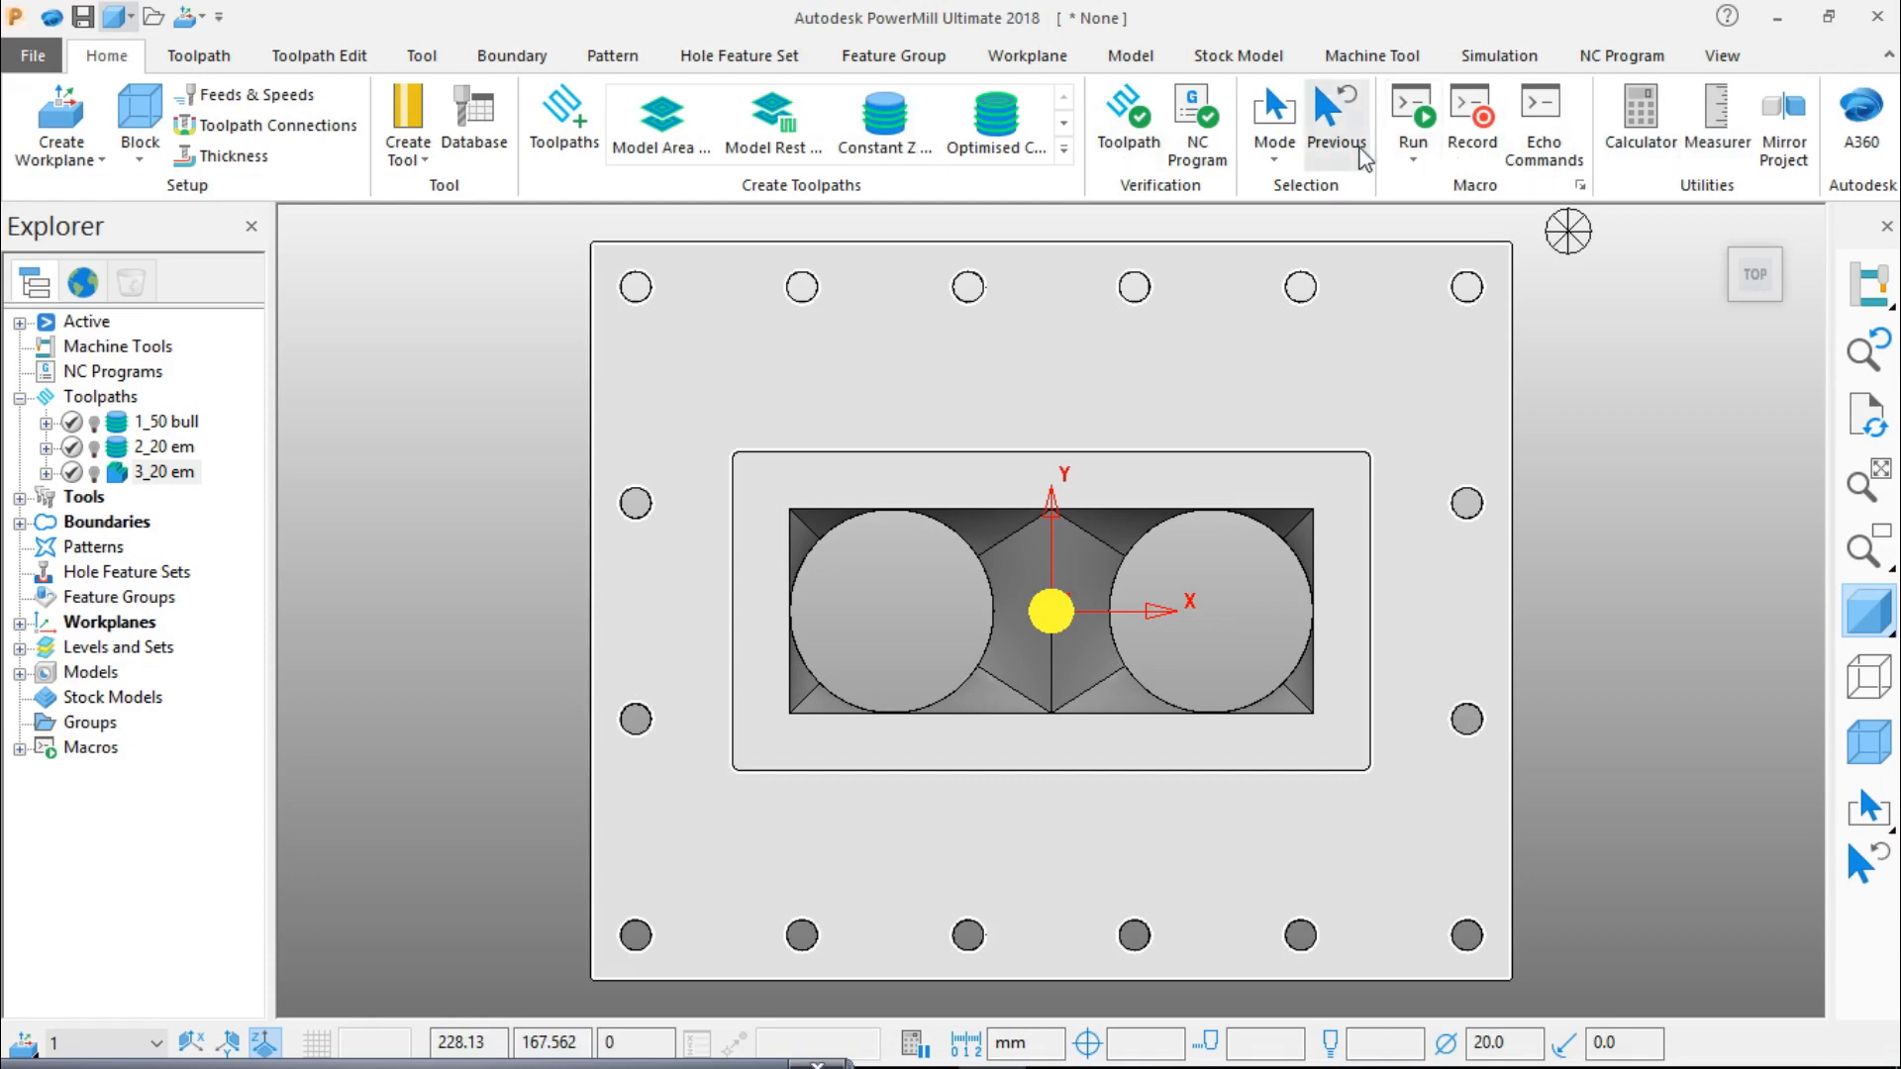
Step: Measure the radius of a flange hole beside the pocket using three points on its inner rim
{"action": "left_click", "coordinate": [1699, 149]}
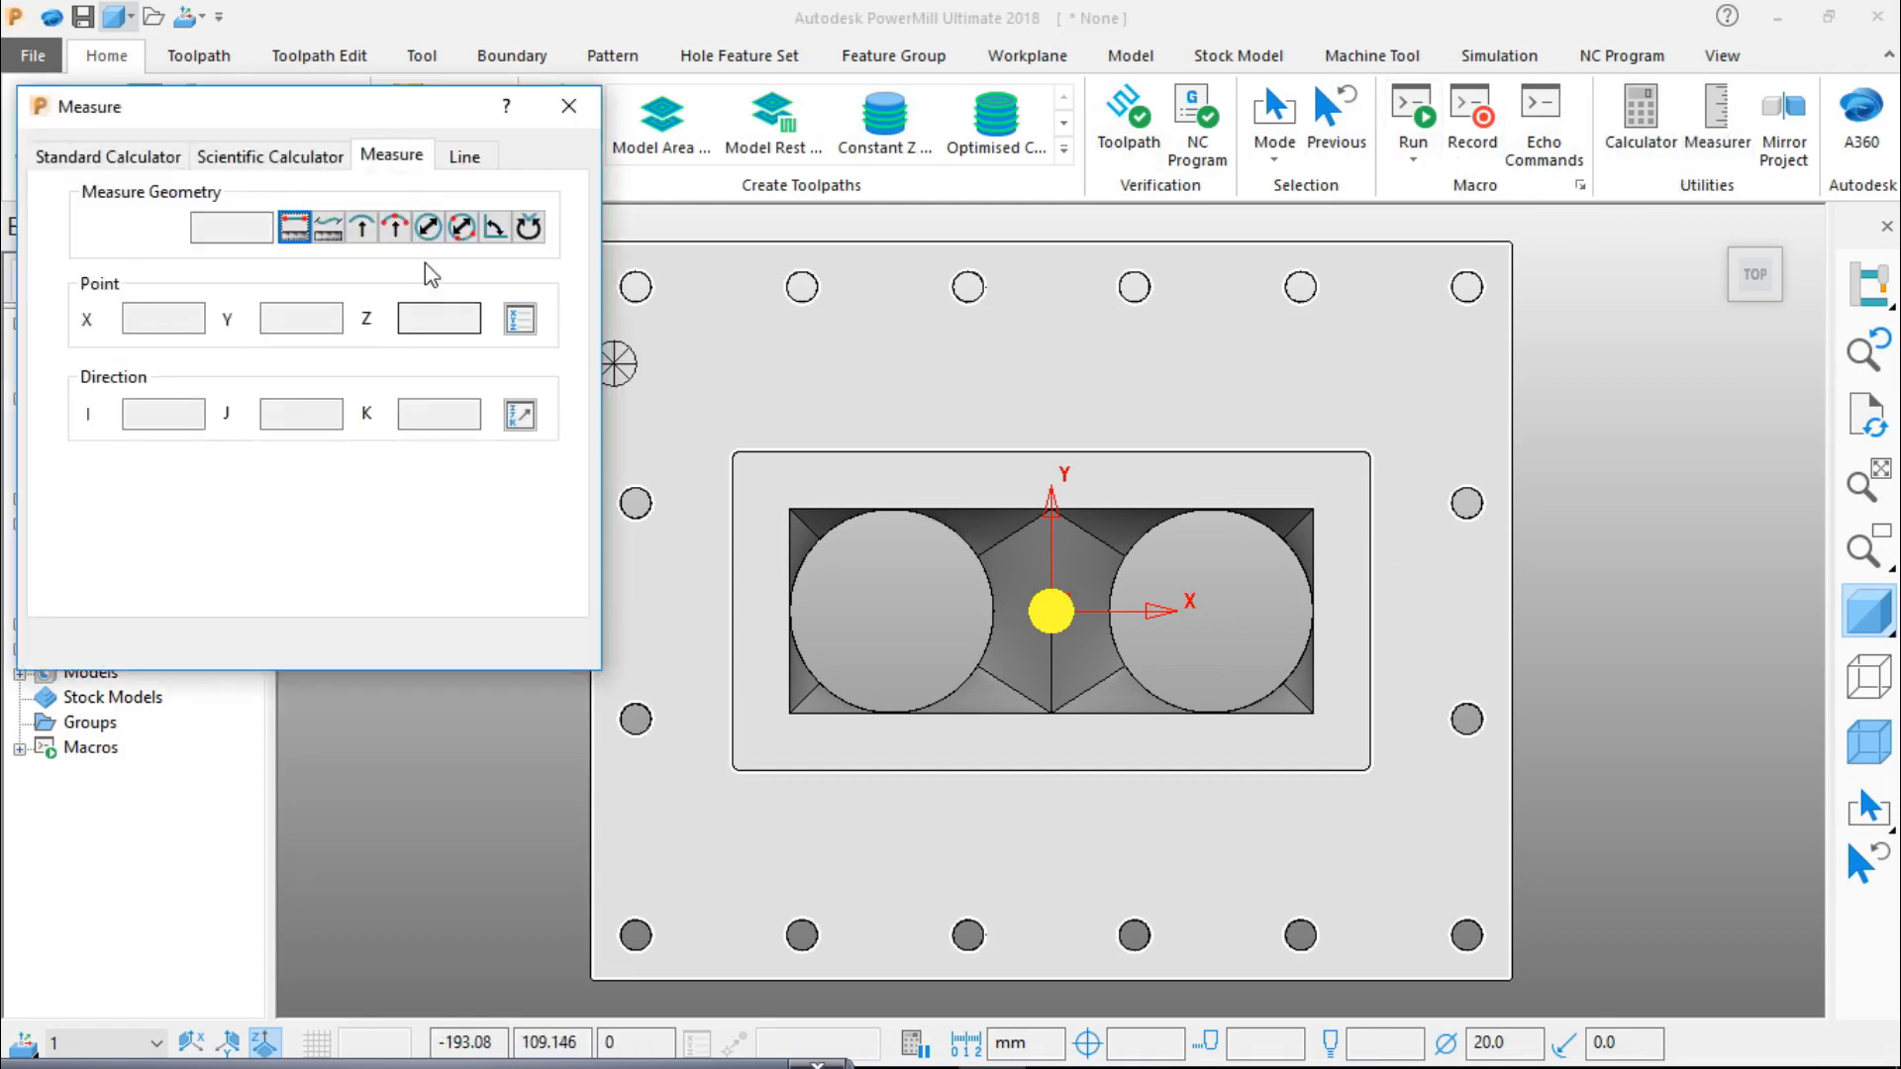
{"action": "left_click", "coordinate": [394, 230]}
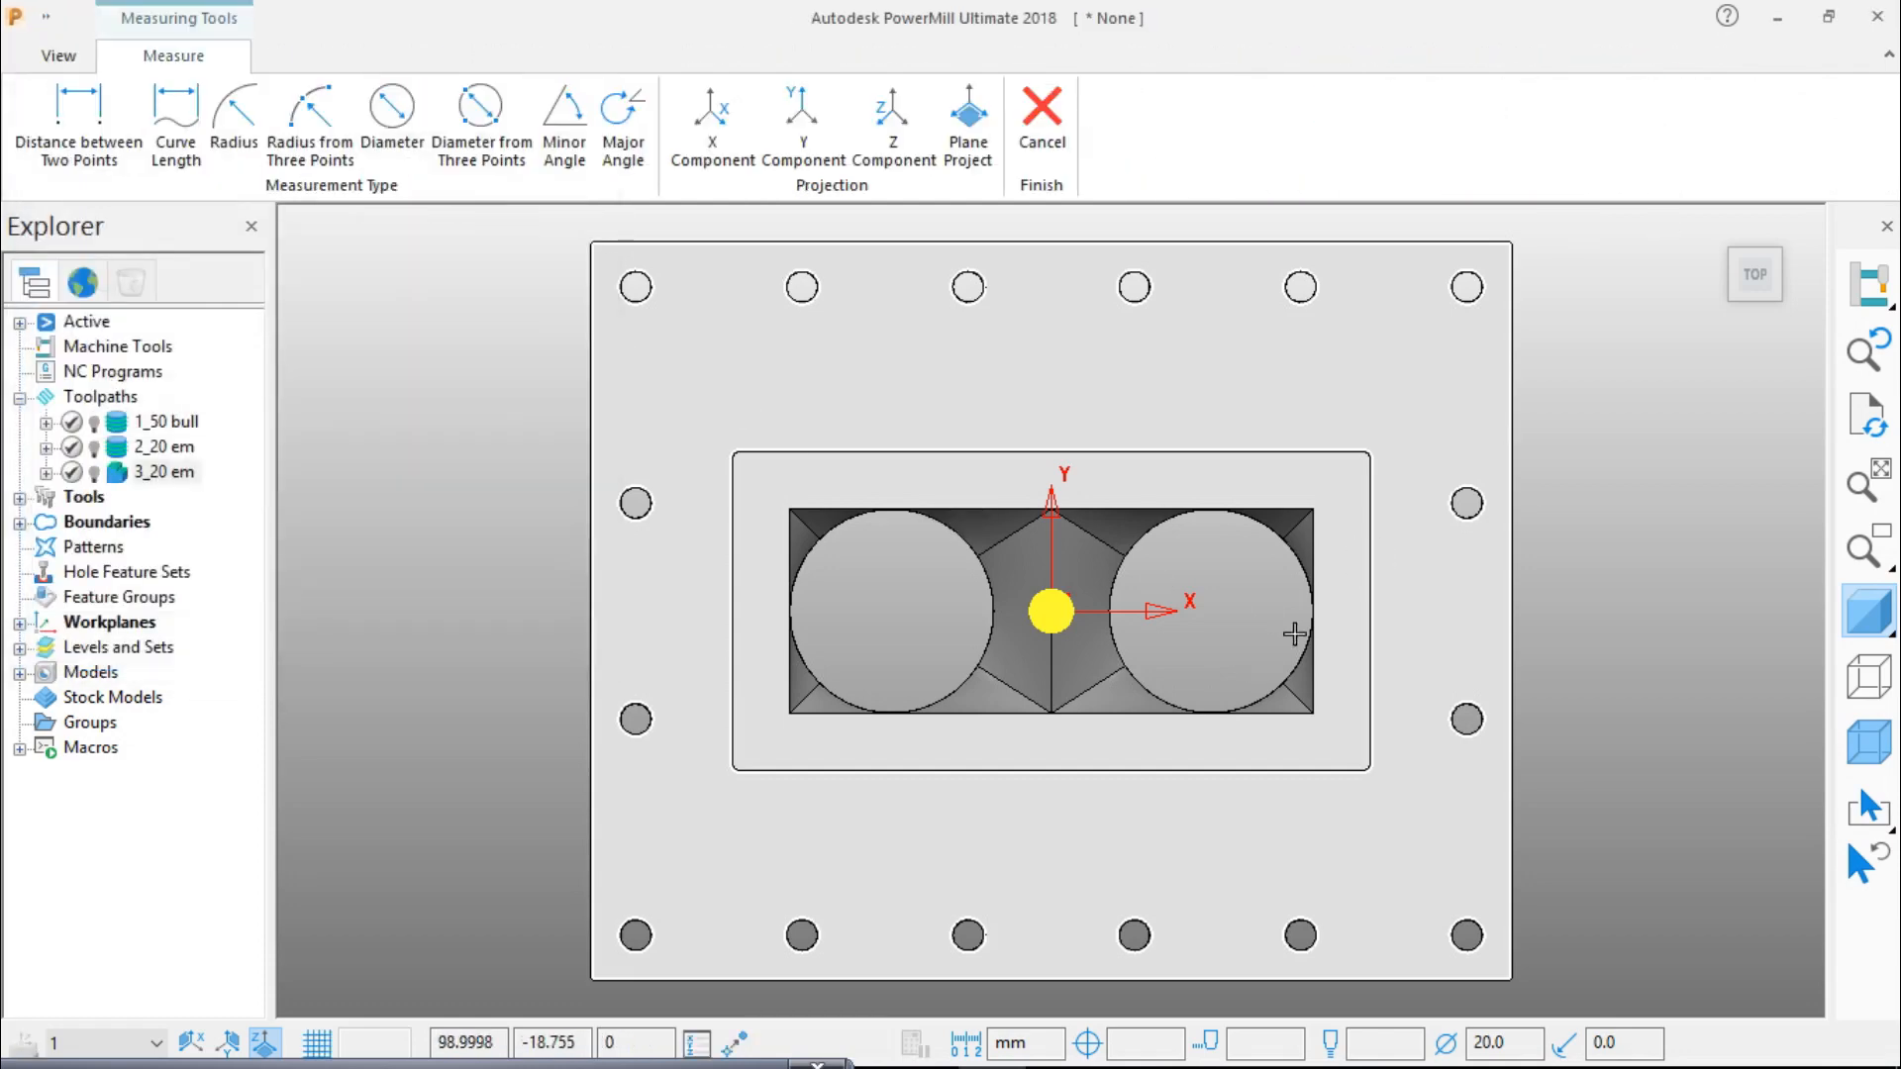
{"action": "middle_click_drag", "start_coordinate": [1324, 579], "coordinate": [1397, 432]}
{"action": "scroll", "coordinate": [1467, 584], "scroll_direction": "up", "scroll_amount": 4}
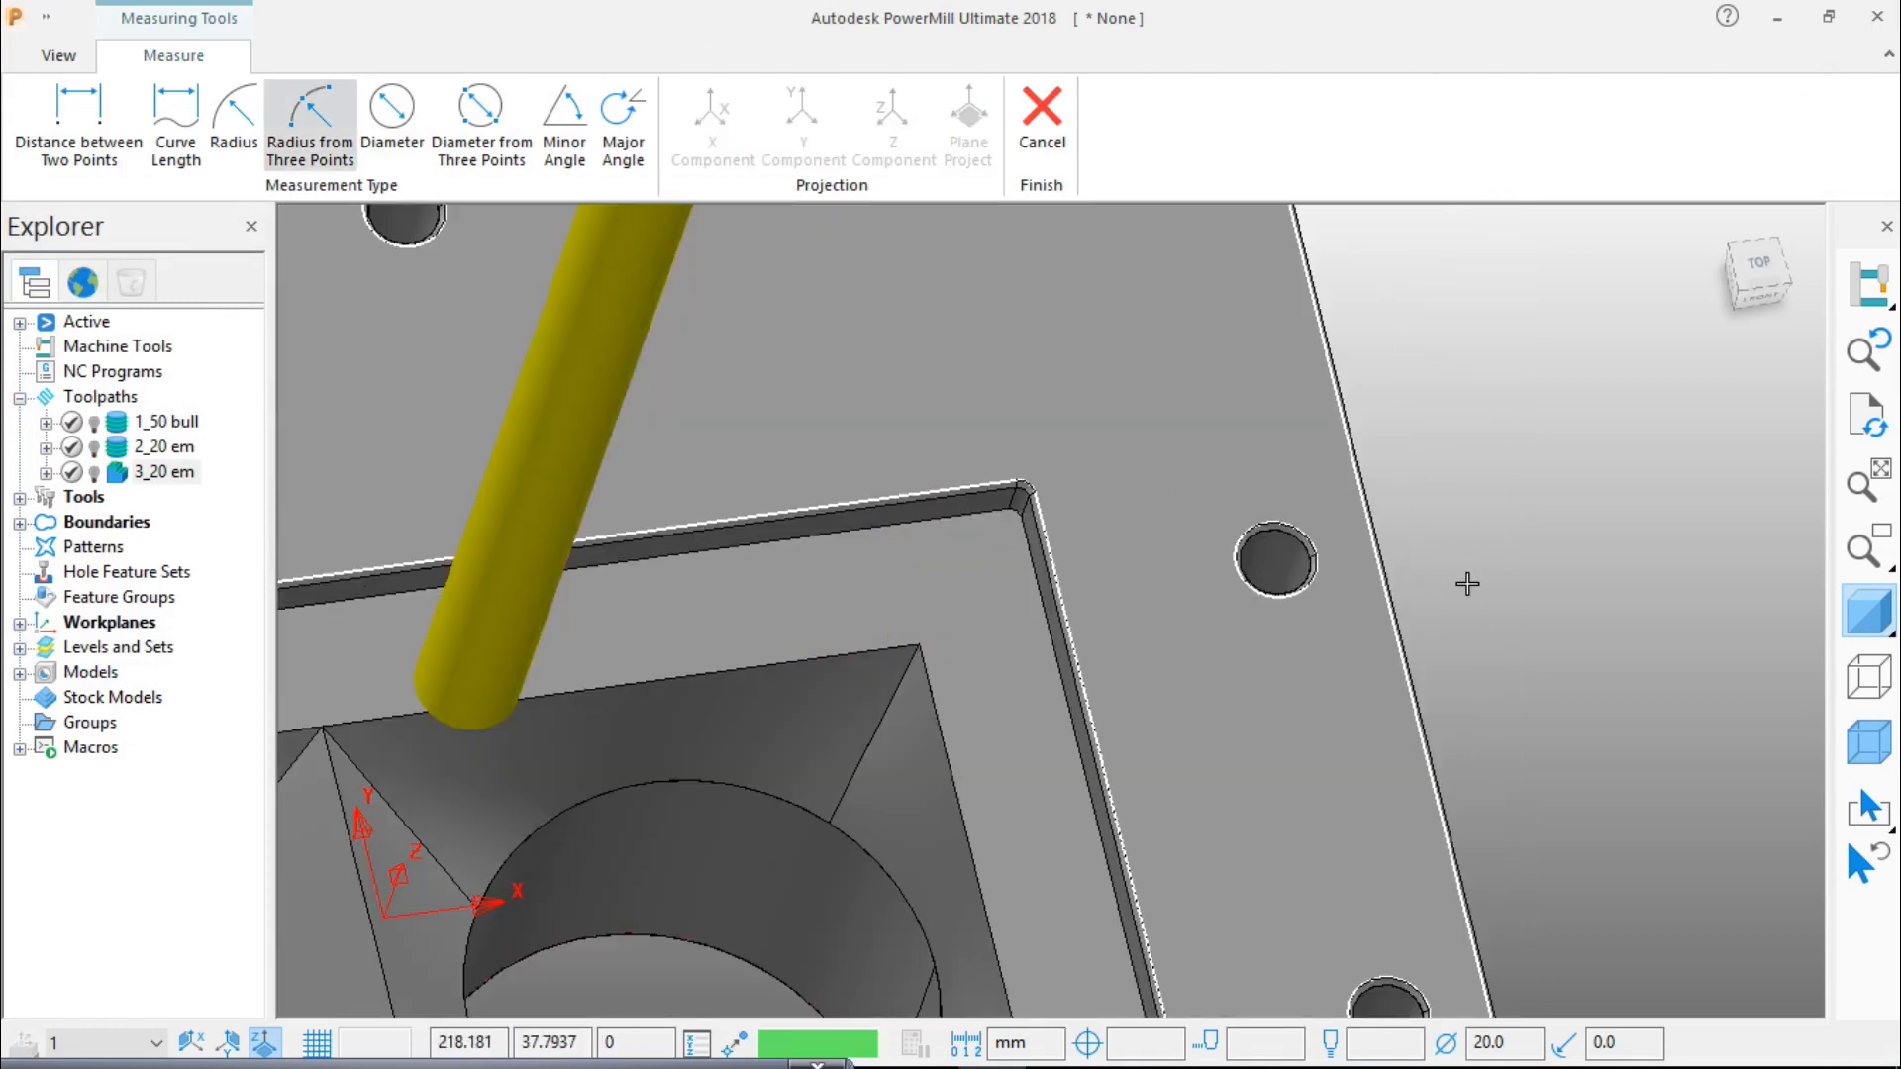
{"action": "middle_click_drag", "start_coordinate": [1293, 651], "coordinate": [1145, 750], "text": "shift"}
{"action": "scroll", "coordinate": [1138, 687], "scroll_direction": "up", "scroll_amount": 11}
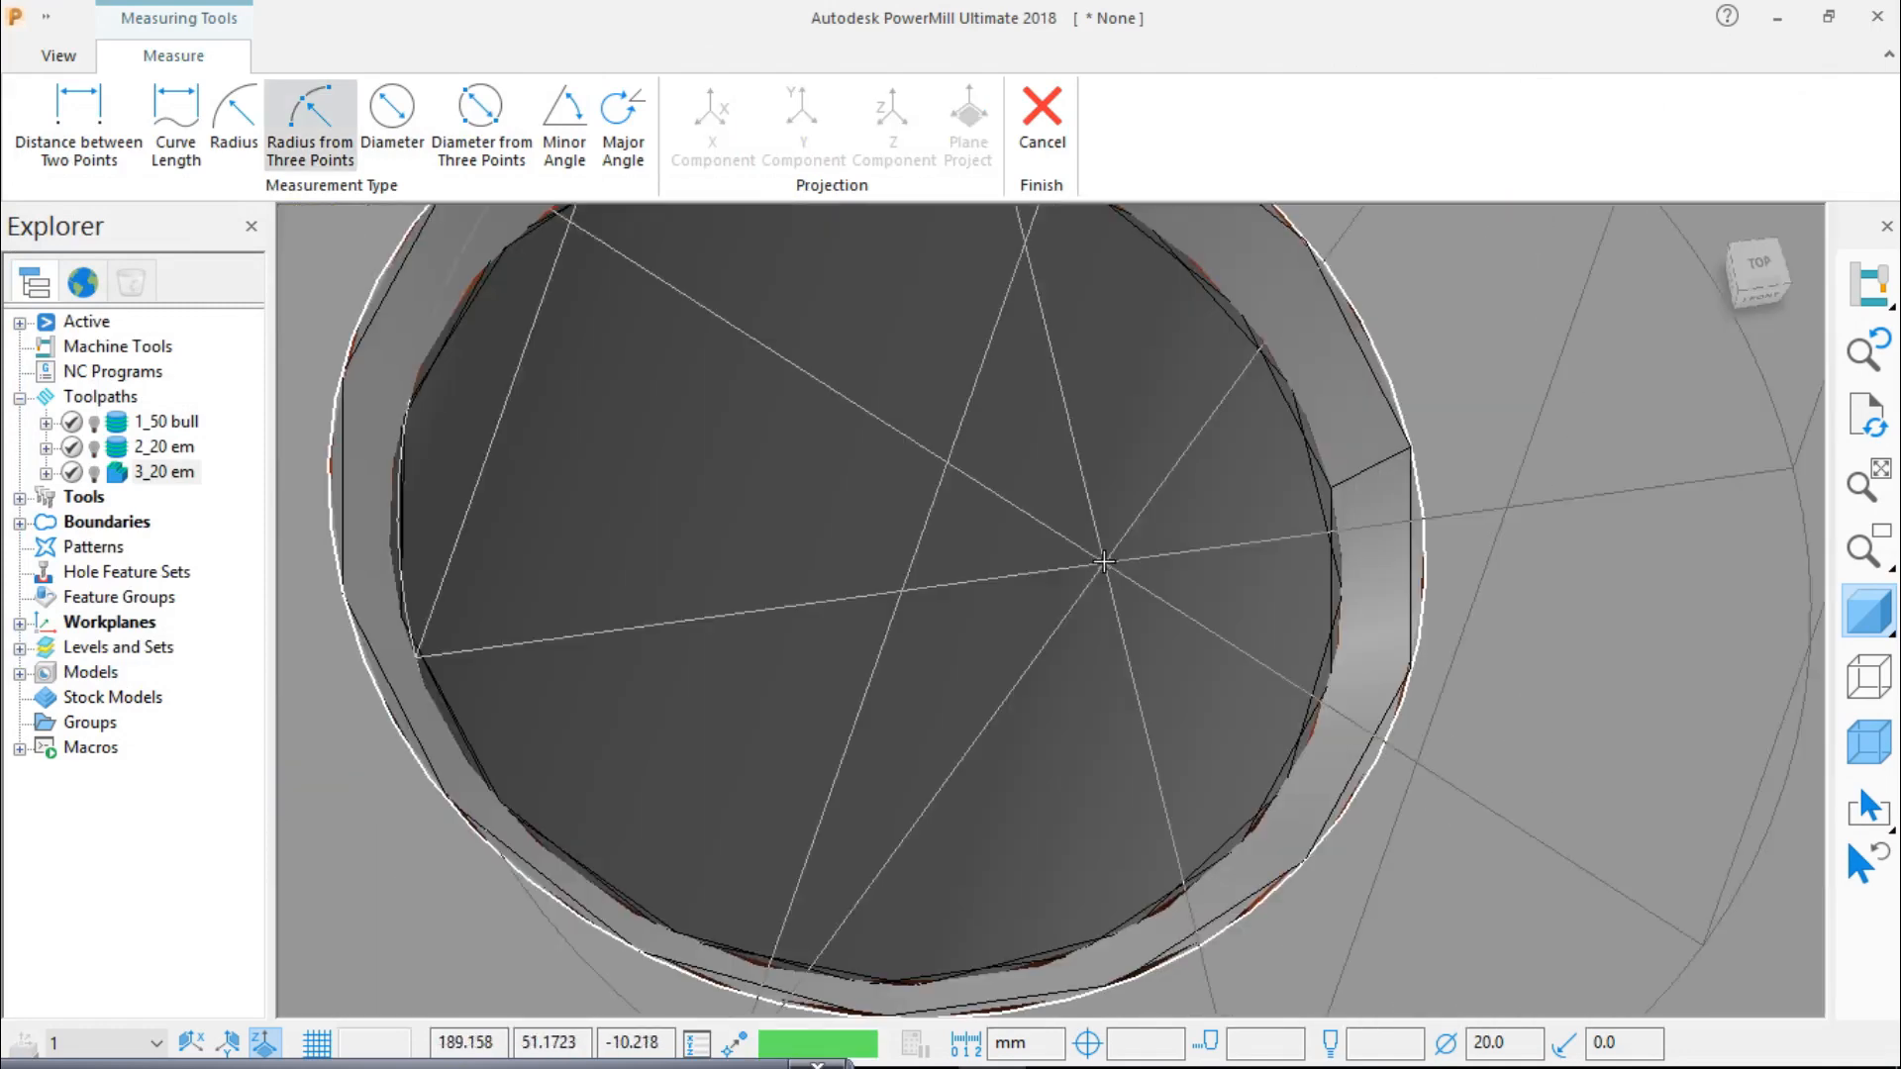
{"action": "middle_click_drag", "start_coordinate": [1104, 561], "coordinate": [1414, 755], "text": "shift"}
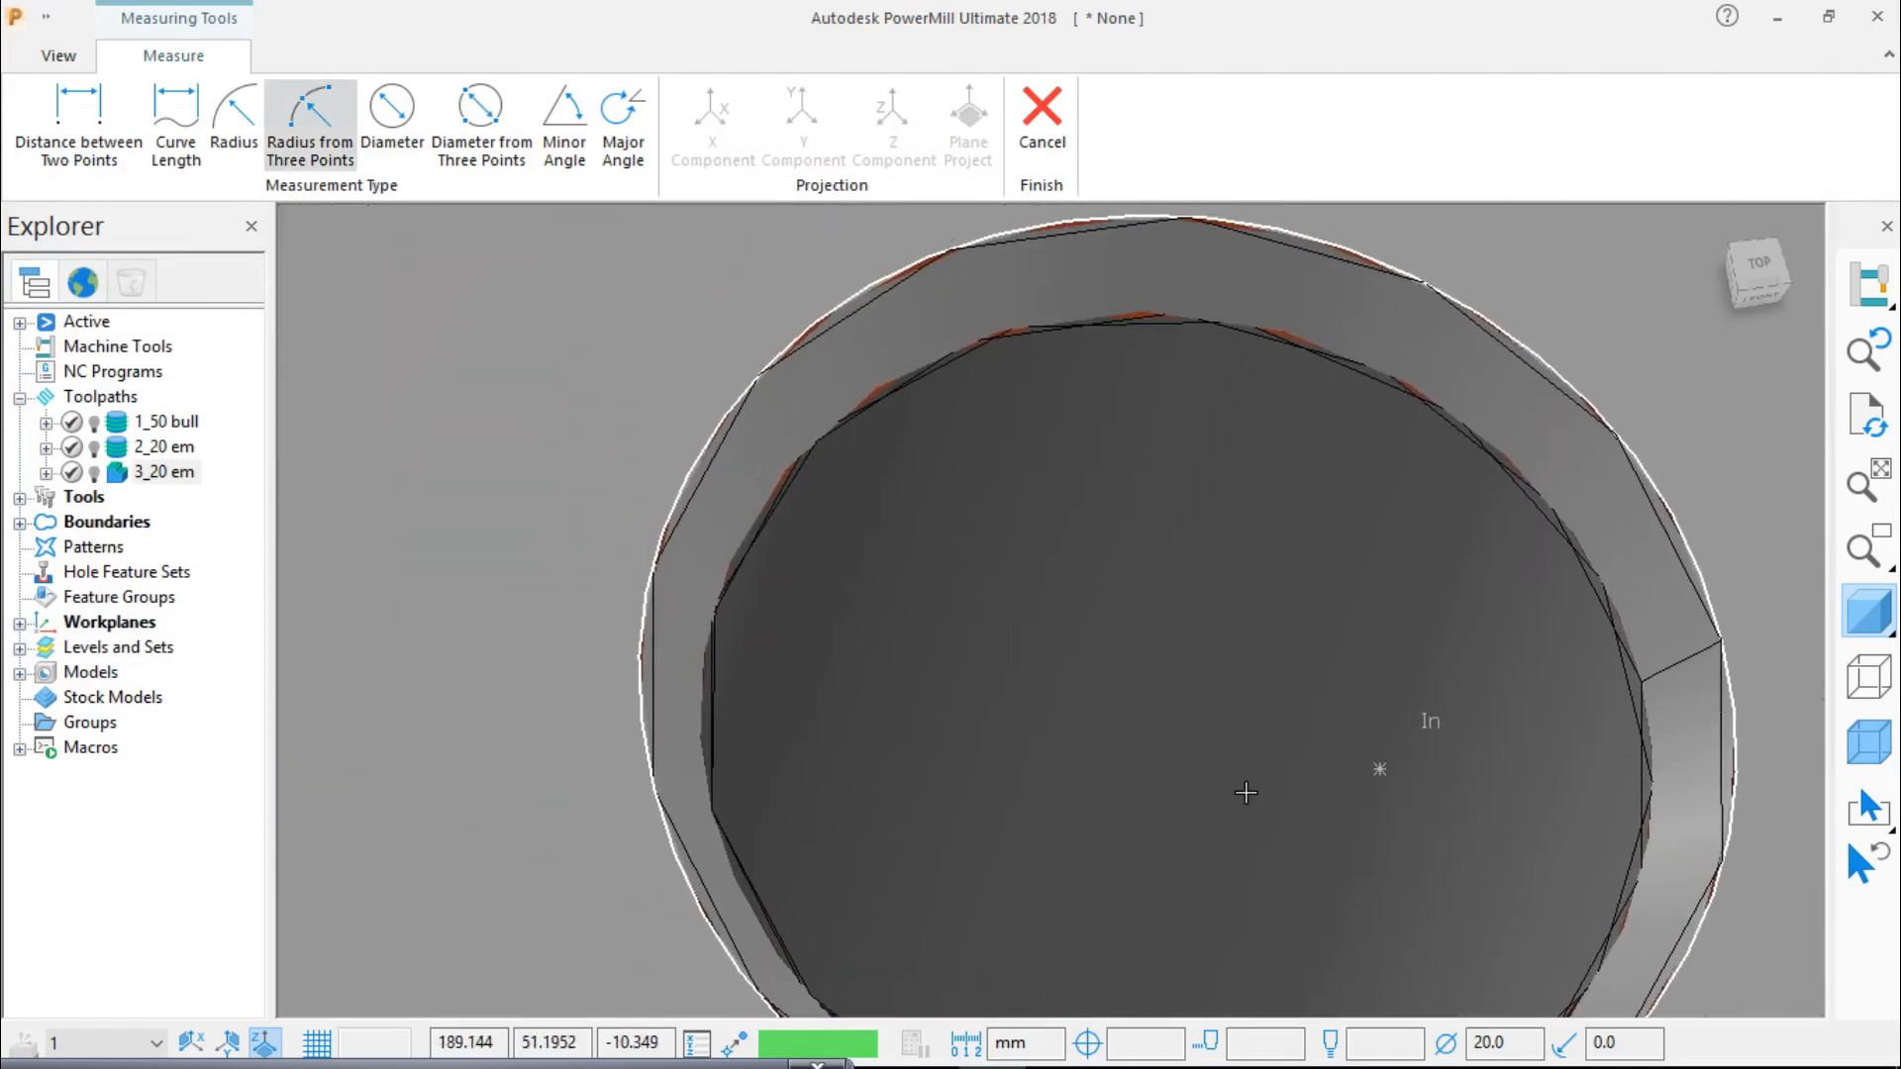
{"action": "left_click", "coordinate": [713, 807]}
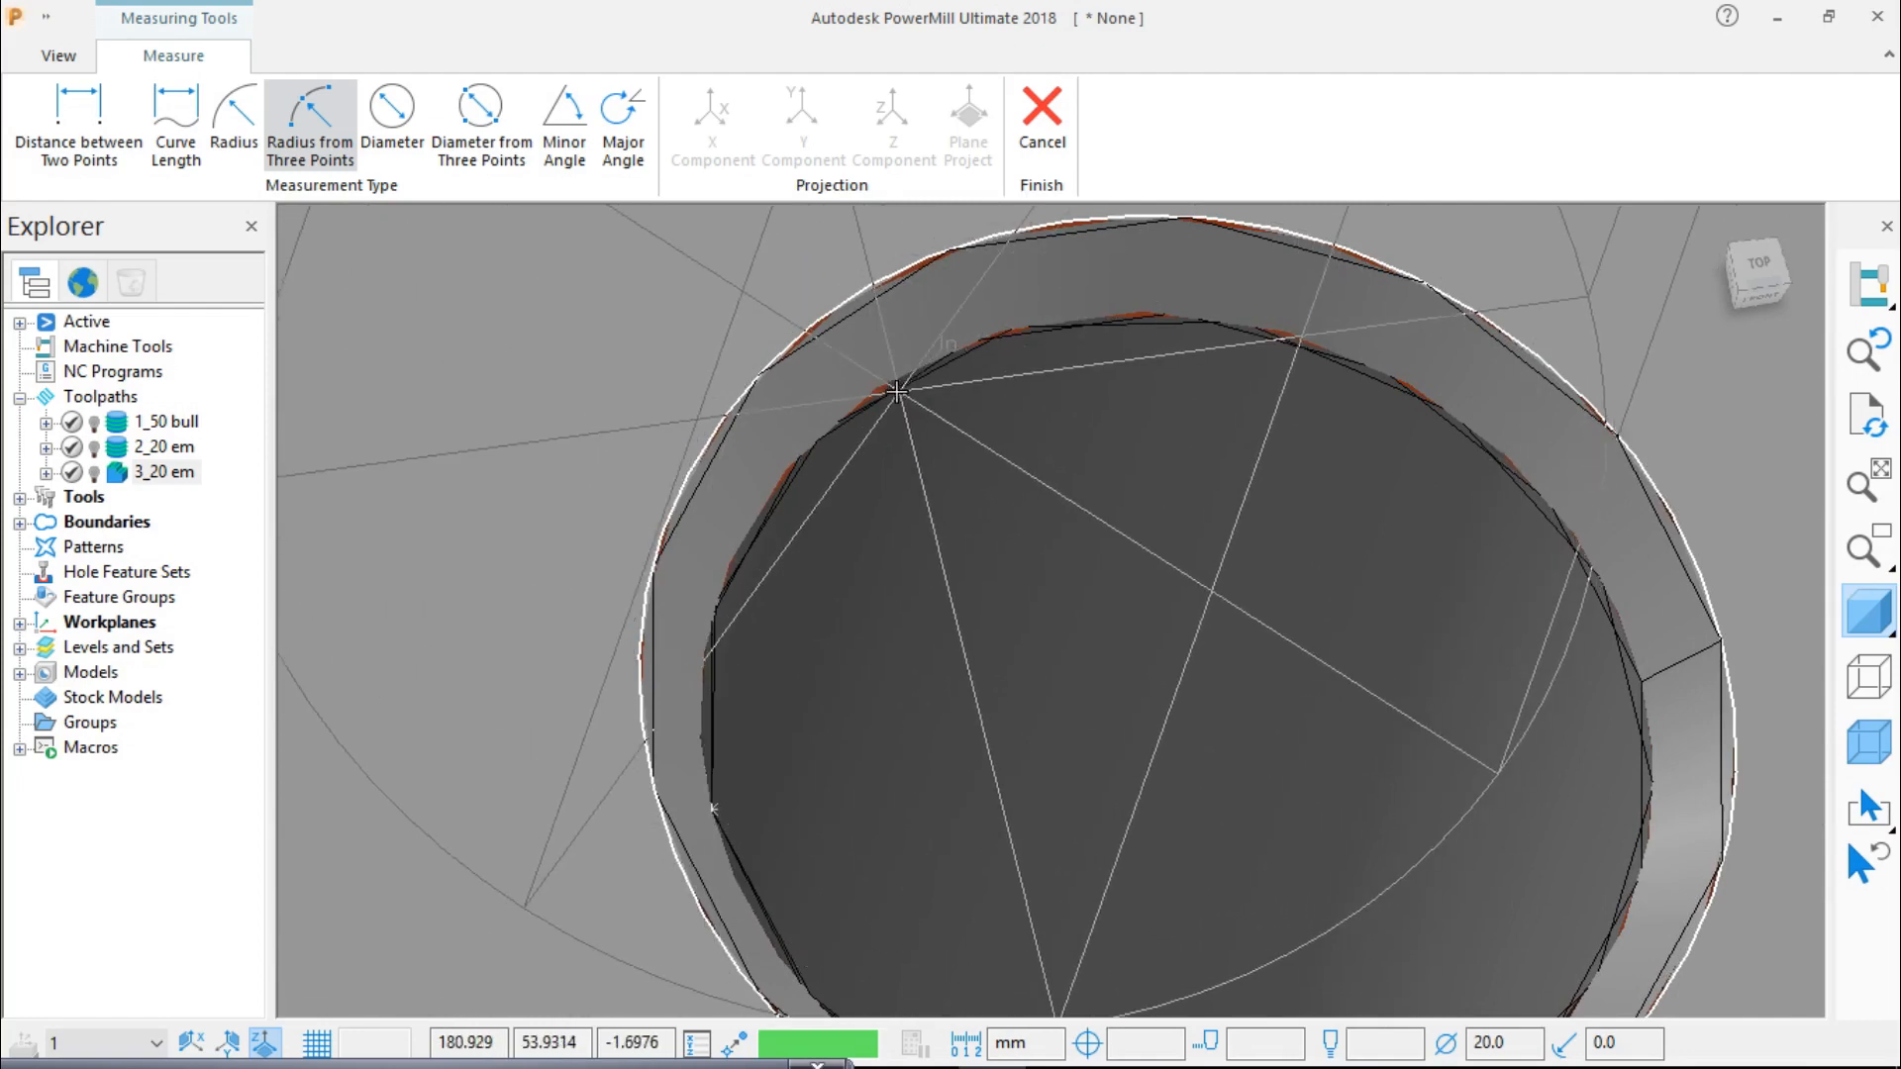
{"action": "left_click", "coordinate": [1153, 322]}
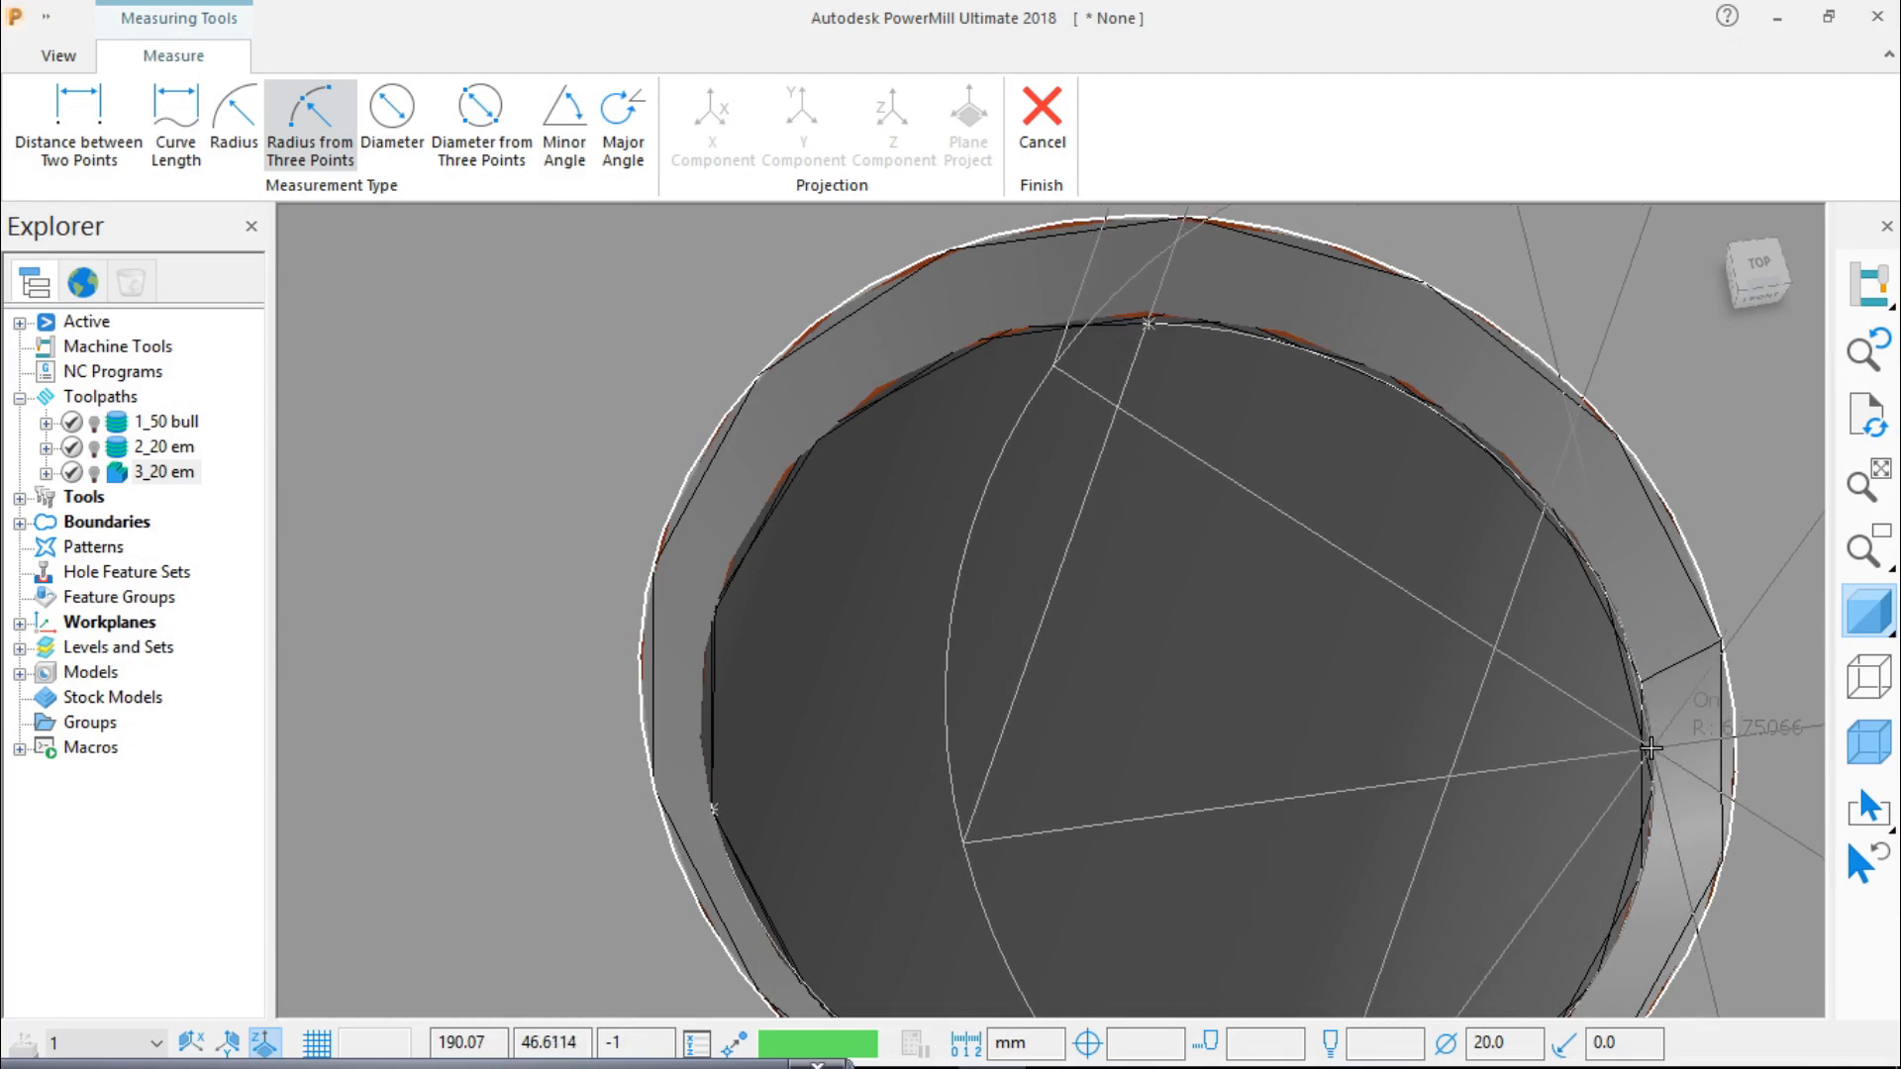
{"action": "left_click", "coordinate": [1653, 795]}
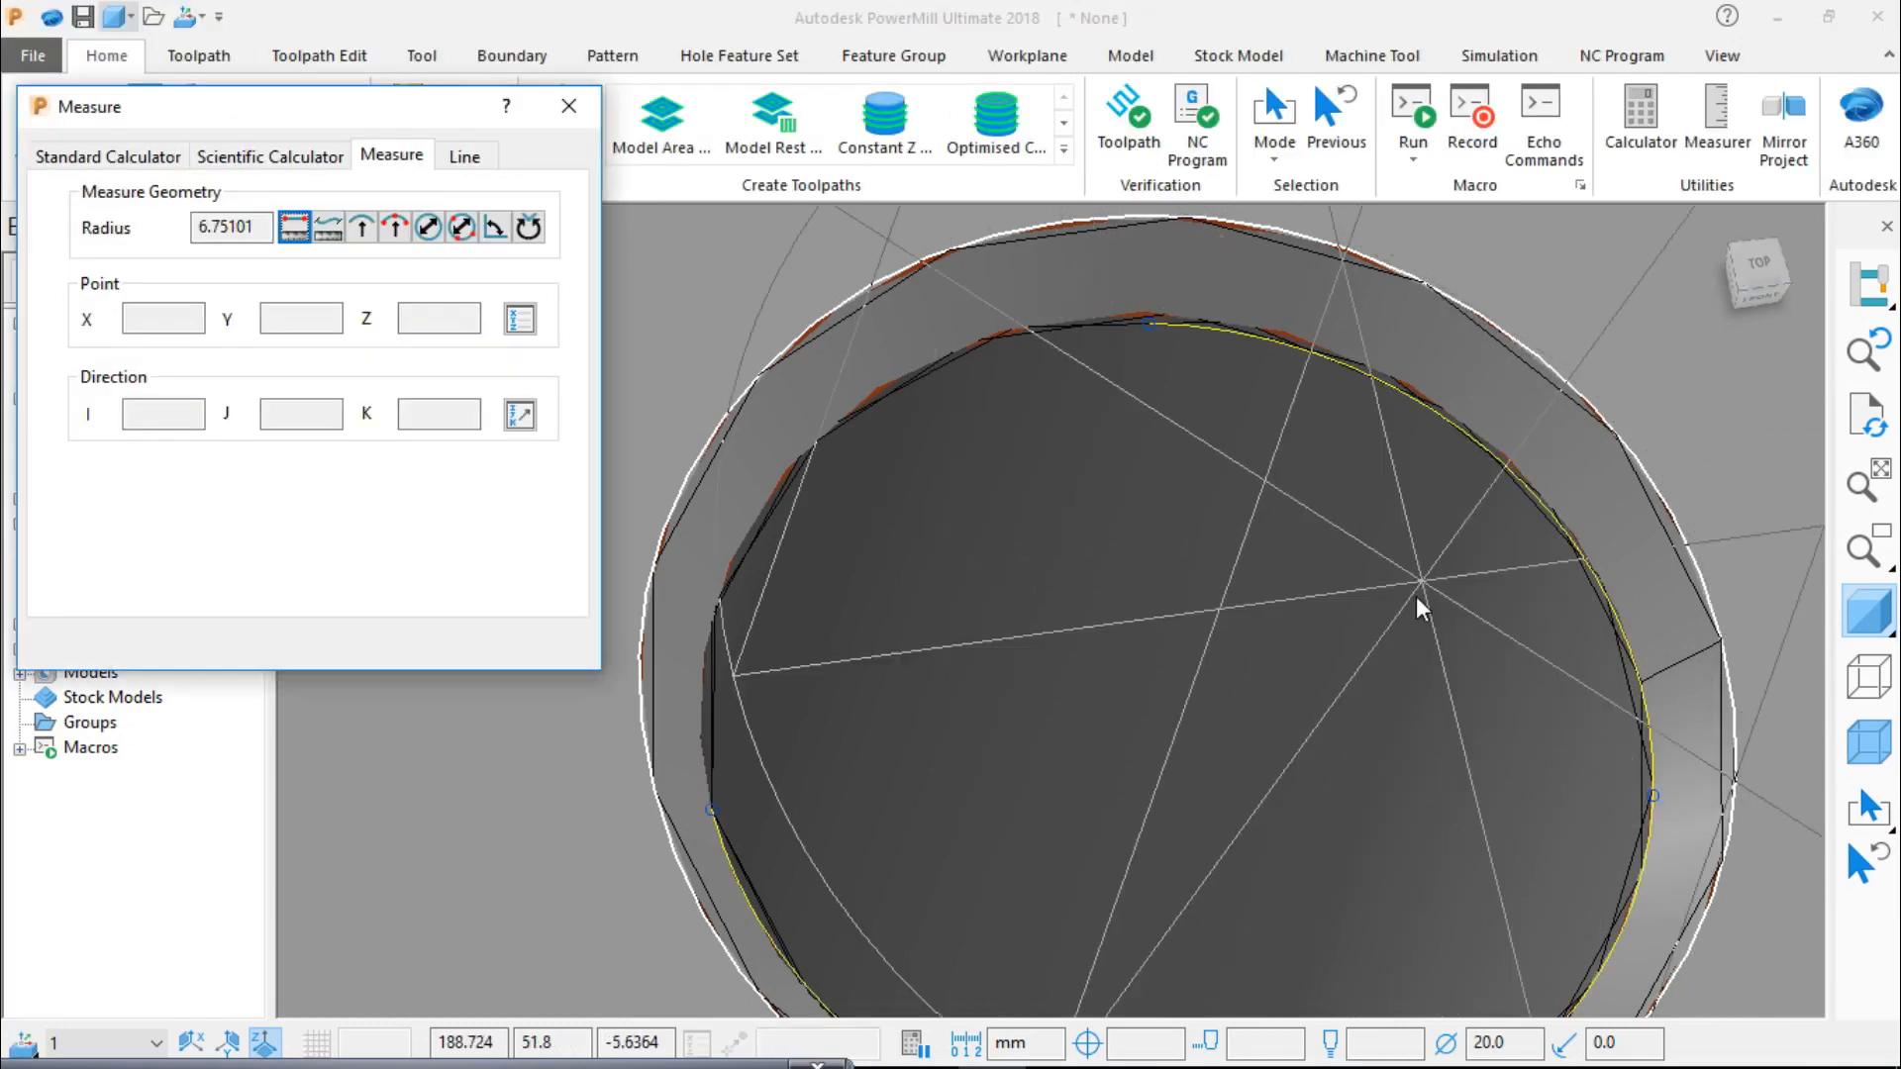
Step: Measure the same flange hole's radius again, using three key points on its inner rim
{"action": "scroll", "coordinate": [1415, 599], "scroll_direction": "down", "scroll_amount": 4}
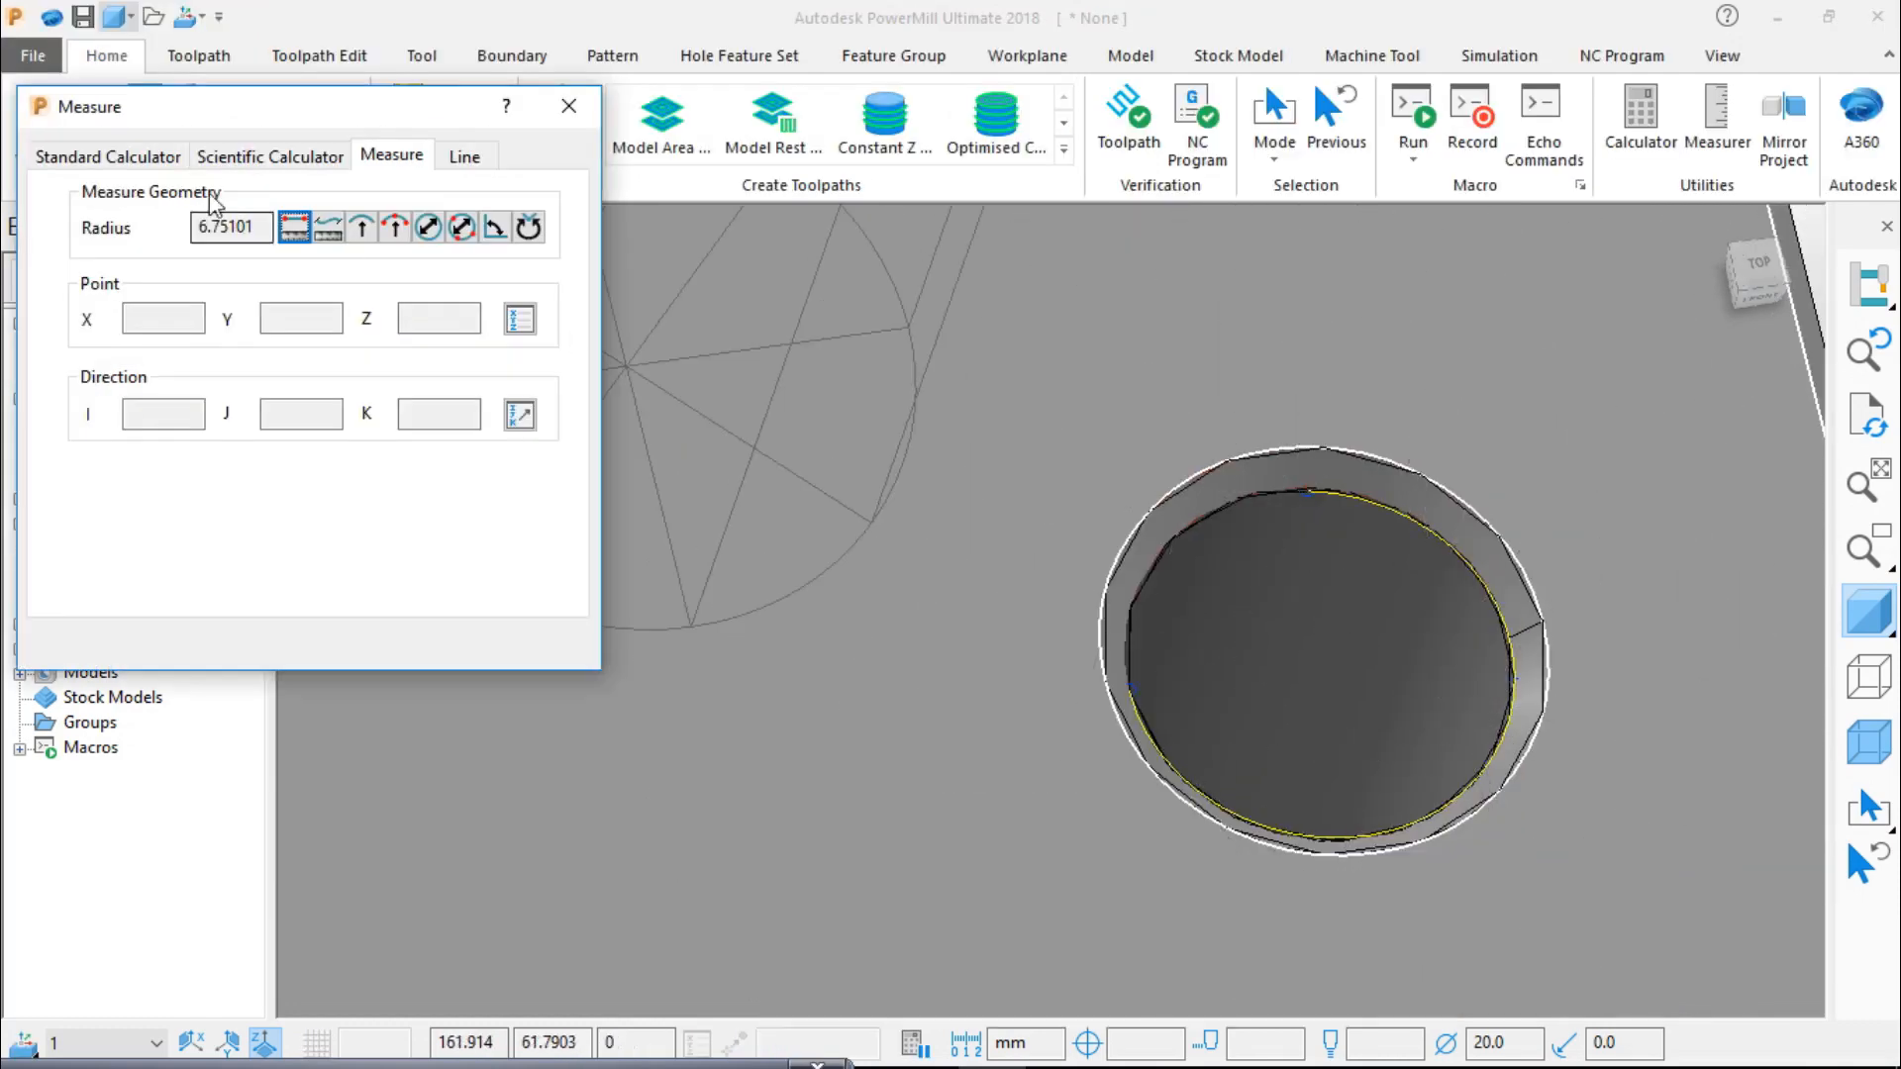
{"action": "left_click", "coordinate": [328, 228]}
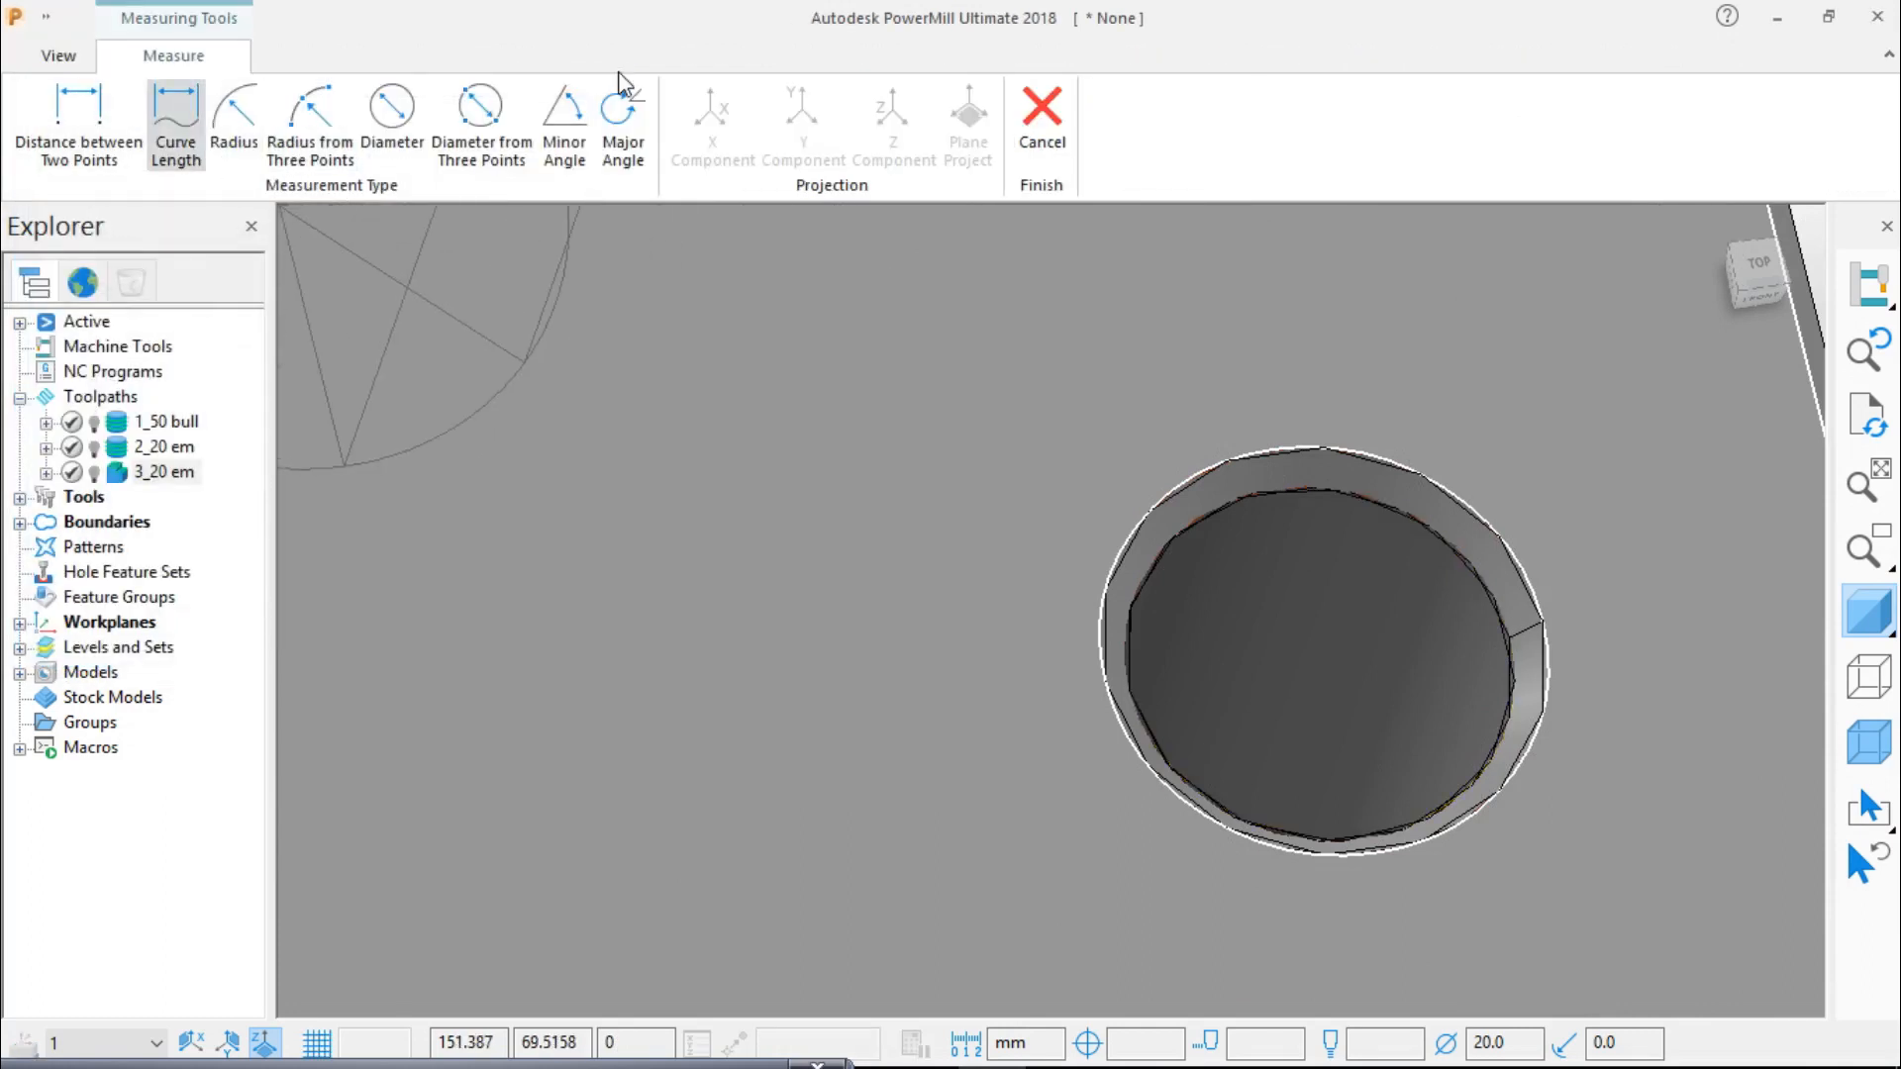
{"action": "left_click", "coordinate": [1042, 111]}
{"action": "left_click", "coordinate": [400, 230]}
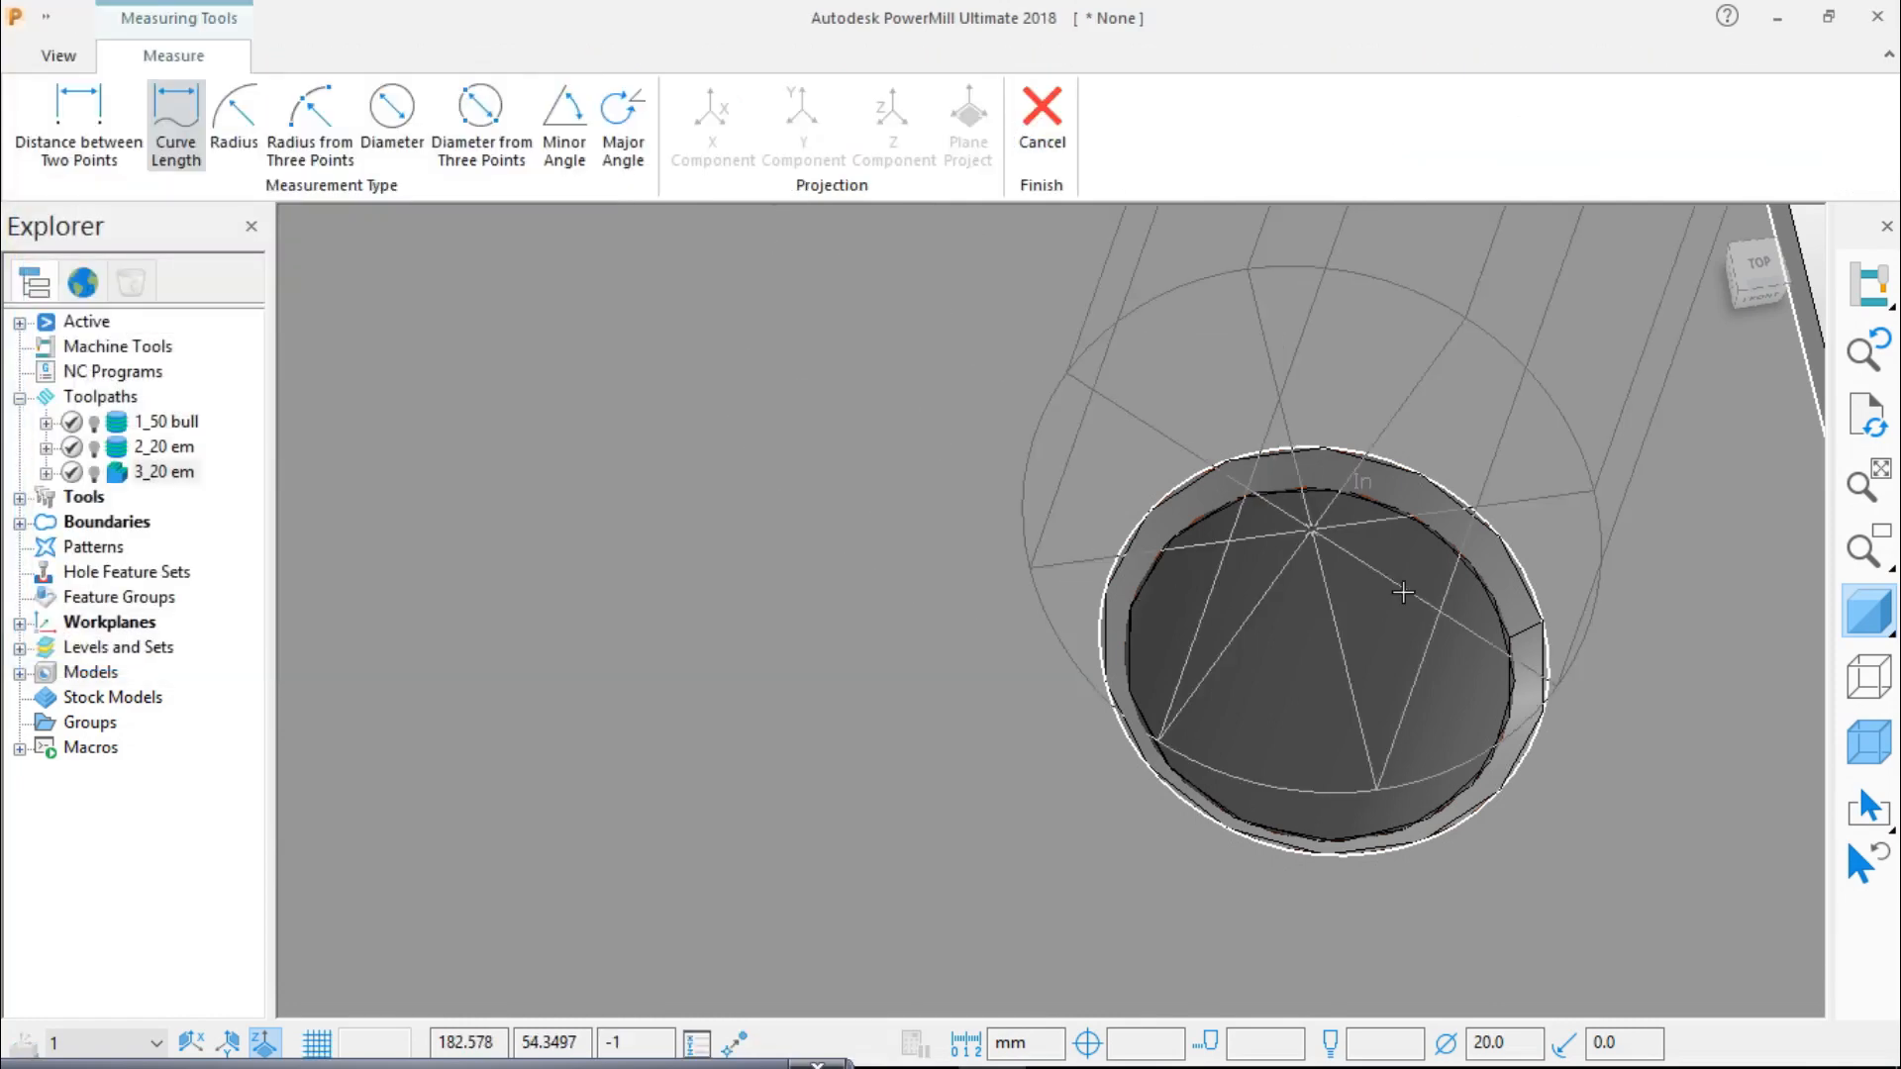
{"action": "scroll", "coordinate": [1417, 607], "scroll_direction": "up", "scroll_amount": 5}
{"action": "middle_click_drag", "start_coordinate": [1087, 538], "coordinate": [1223, 588], "text": "shift"}
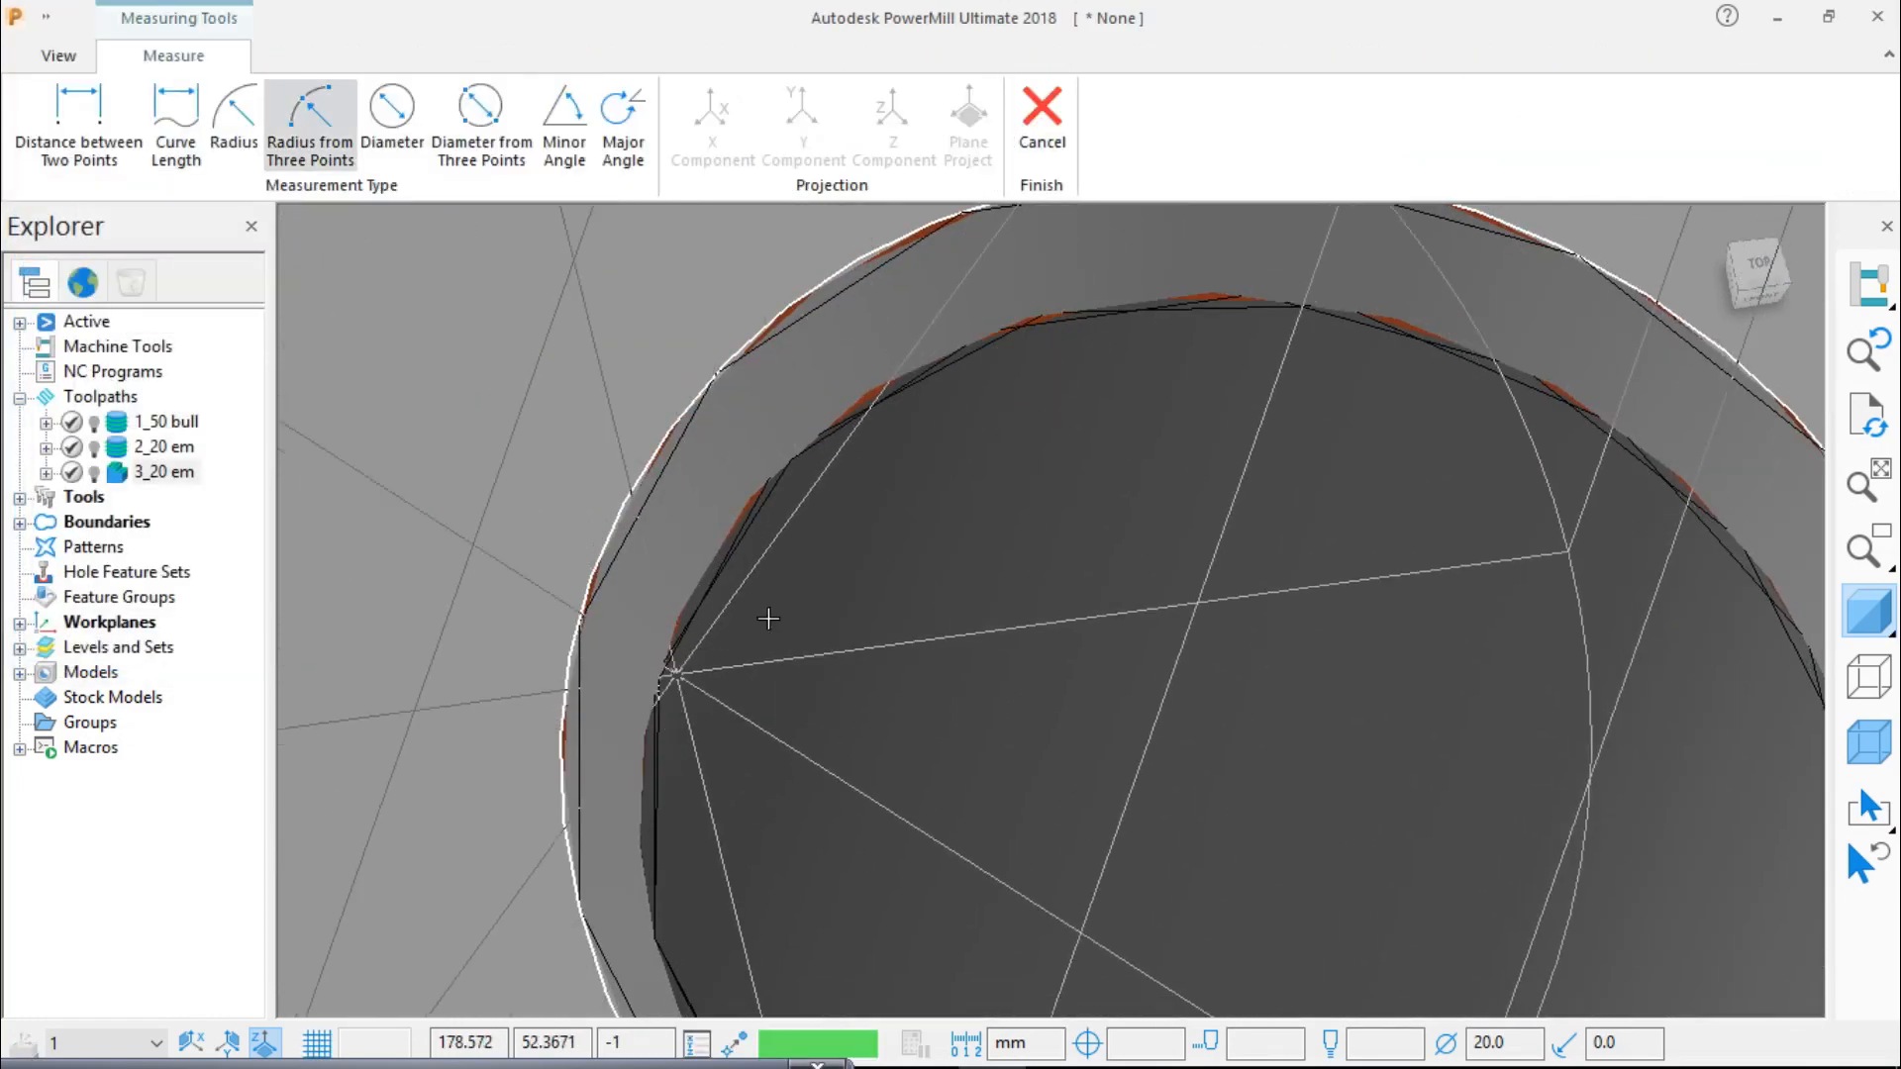
{"action": "left_click", "coordinate": [1310, 309]}
{"action": "scroll", "coordinate": [1124, 501], "scroll_direction": "up", "scroll_amount": 3}
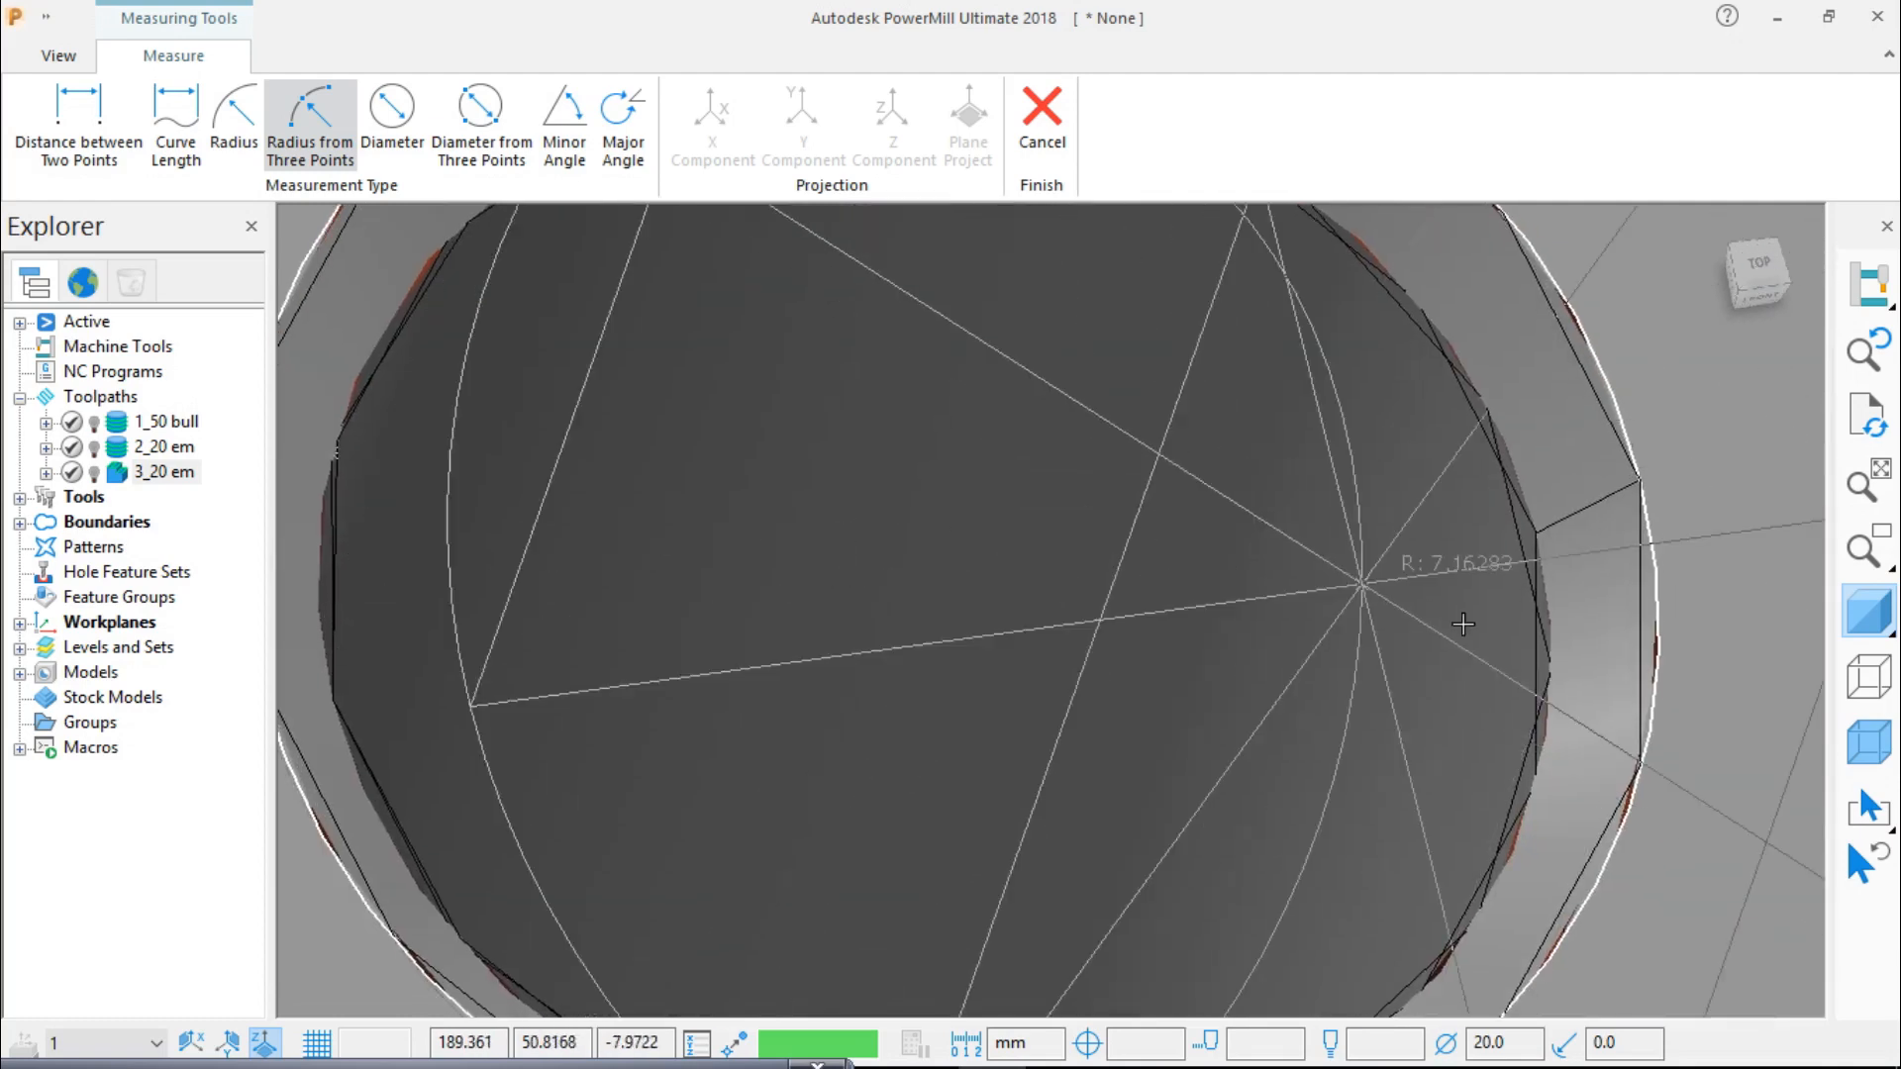
{"action": "left_click", "coordinate": [1536, 533]}
{"action": "scroll", "coordinate": [1295, 703], "scroll_direction": "down", "scroll_amount": 5}
{"action": "scroll", "coordinate": [1386, 758], "scroll_direction": "up", "scroll_amount": 8}
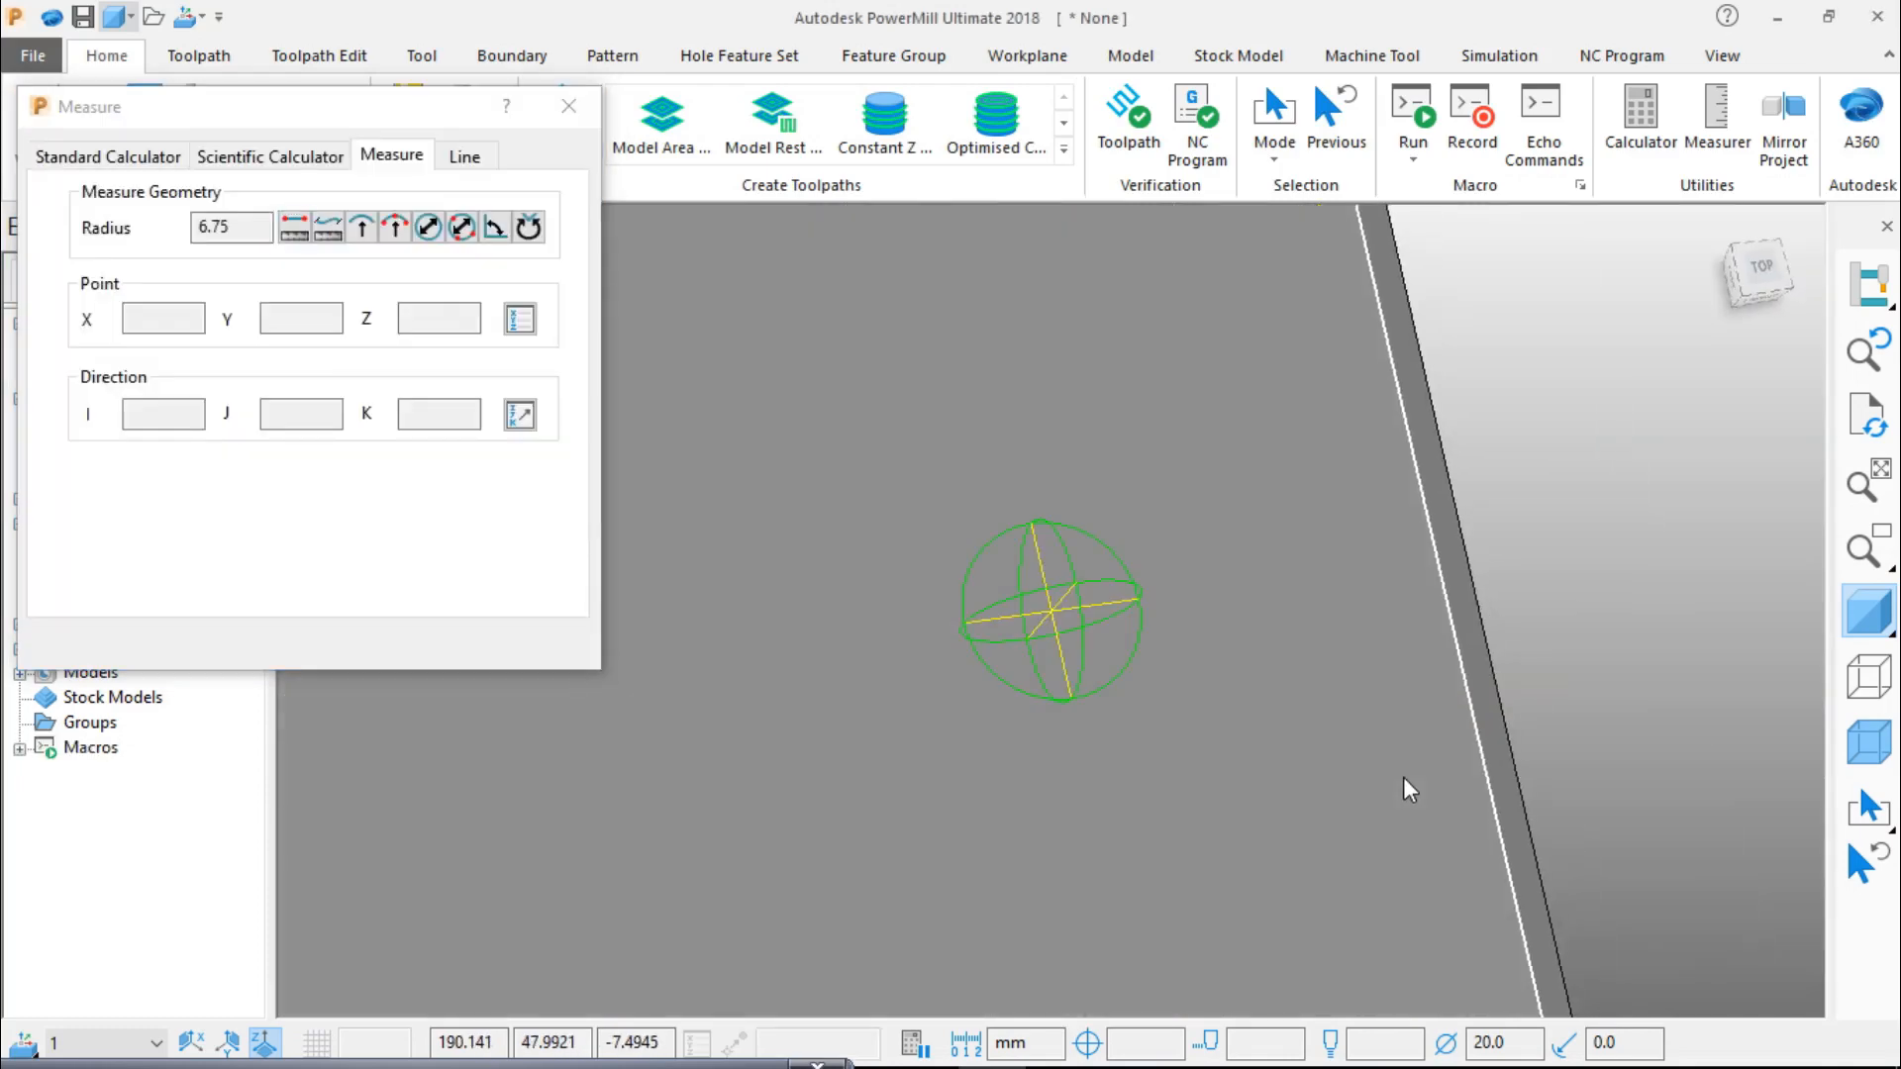
Step: Switch to the top view and examine the measured flange hole's rim up close
{"action": "scroll", "coordinate": [1376, 762], "scroll_direction": "down", "scroll_amount": 6}
{"action": "scroll", "coordinate": [1347, 746], "scroll_direction": "up", "scroll_amount": 1}
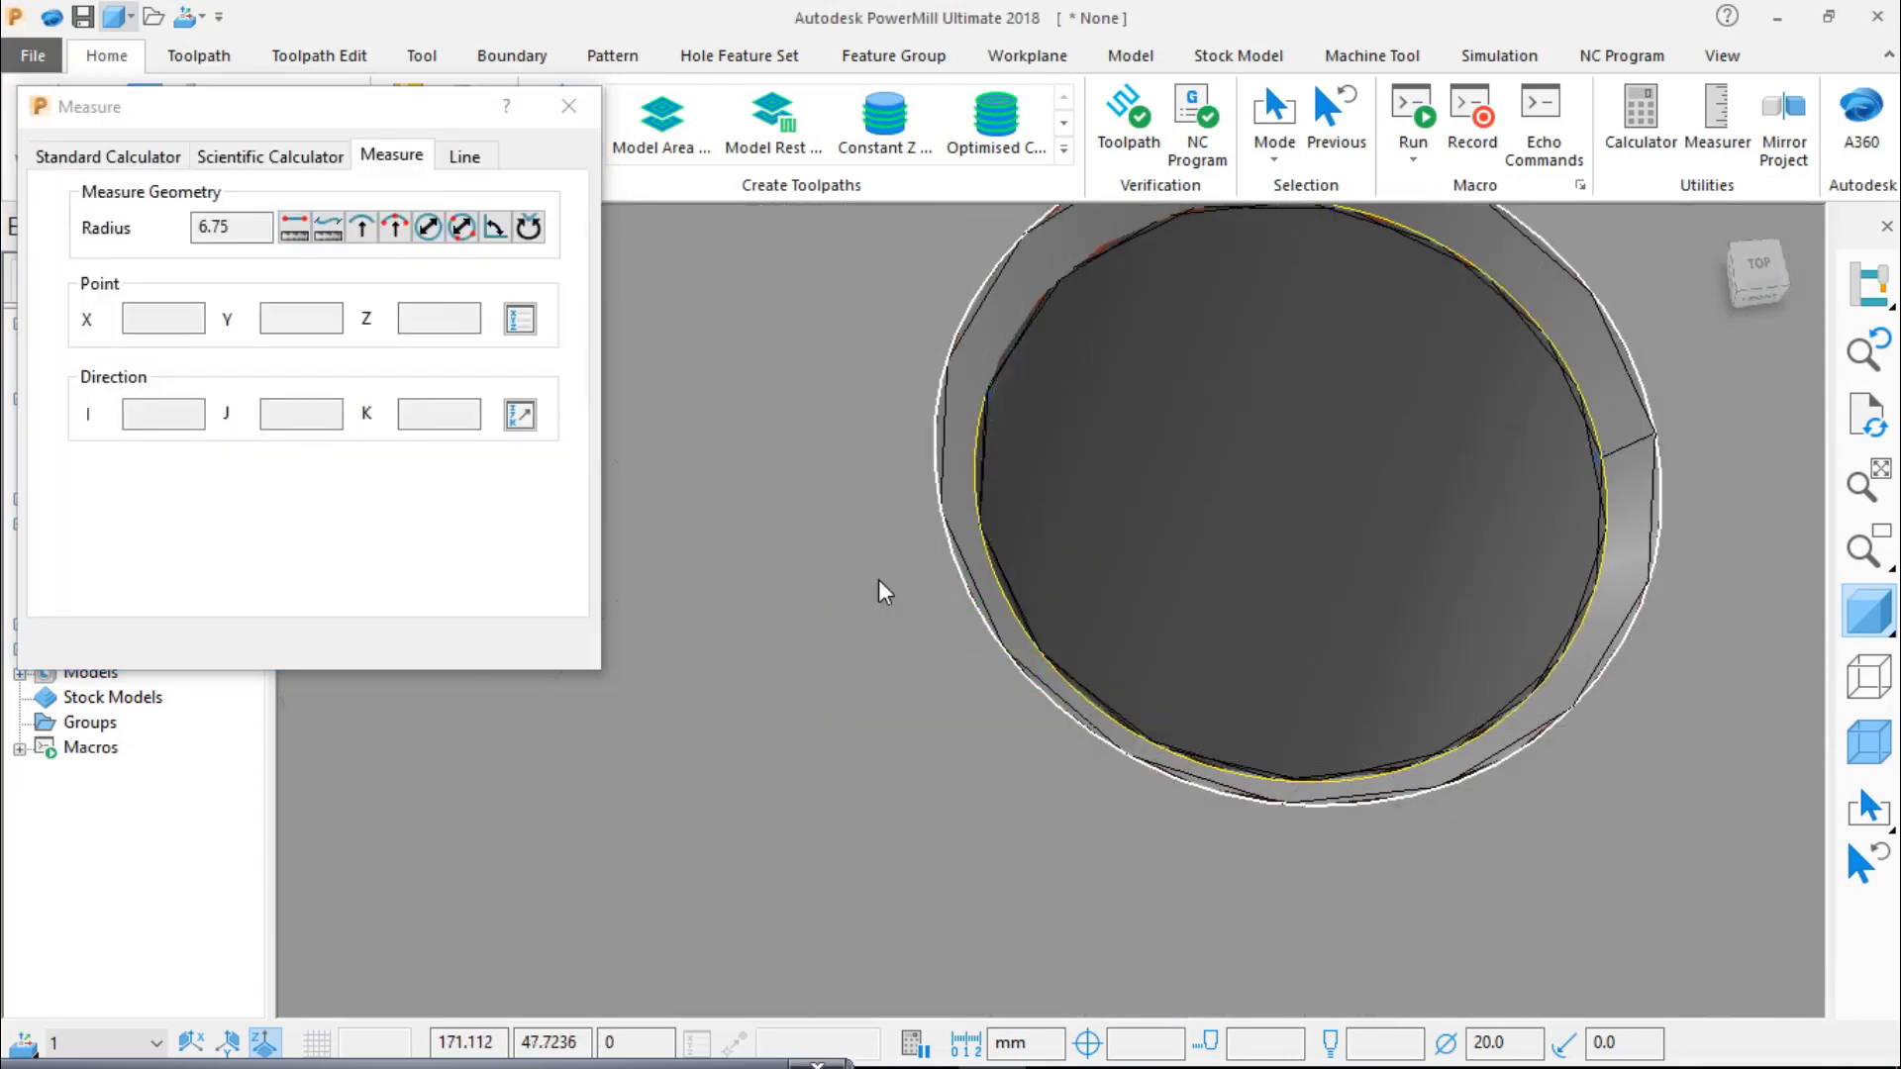
{"action": "scroll", "coordinate": [1256, 611], "scroll_direction": "down", "scroll_amount": 5}
{"action": "left_click", "coordinate": [1747, 269]}
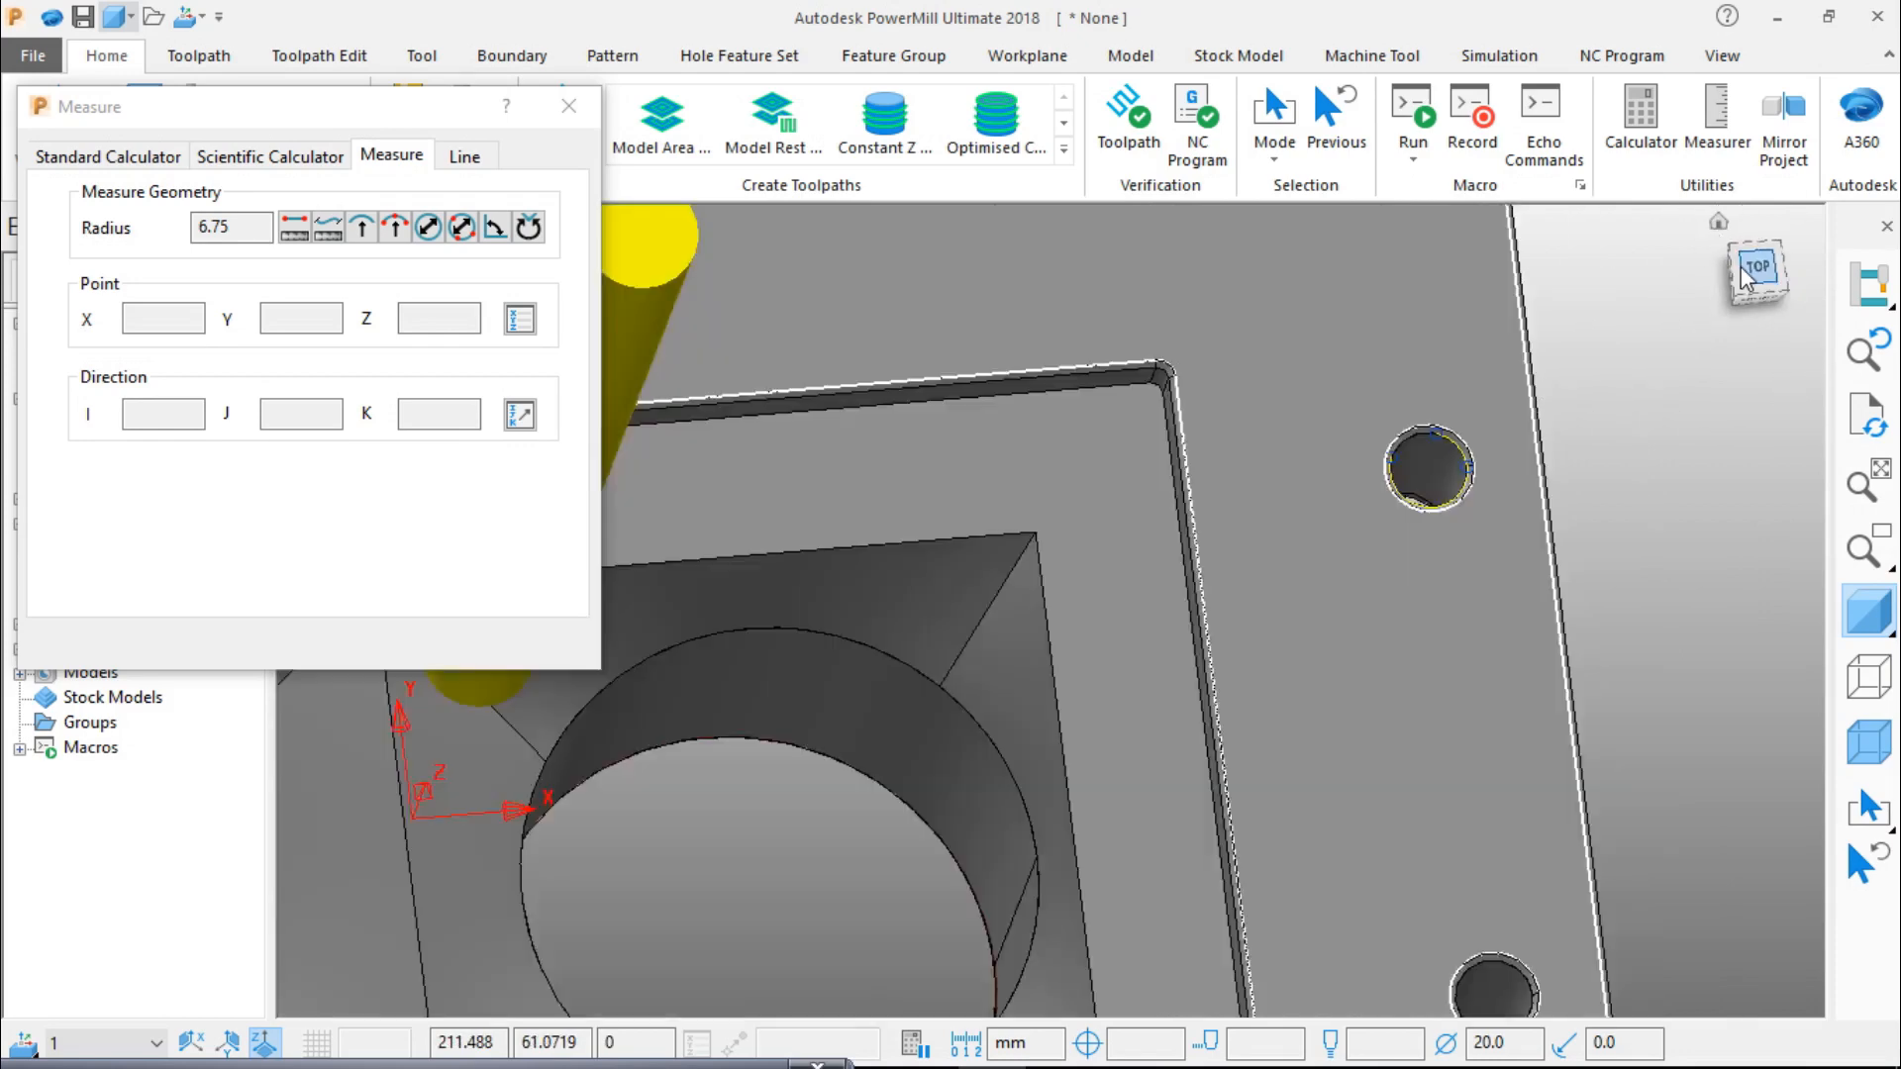
{"action": "scroll", "coordinate": [1455, 465], "scroll_direction": "up", "scroll_amount": 8}
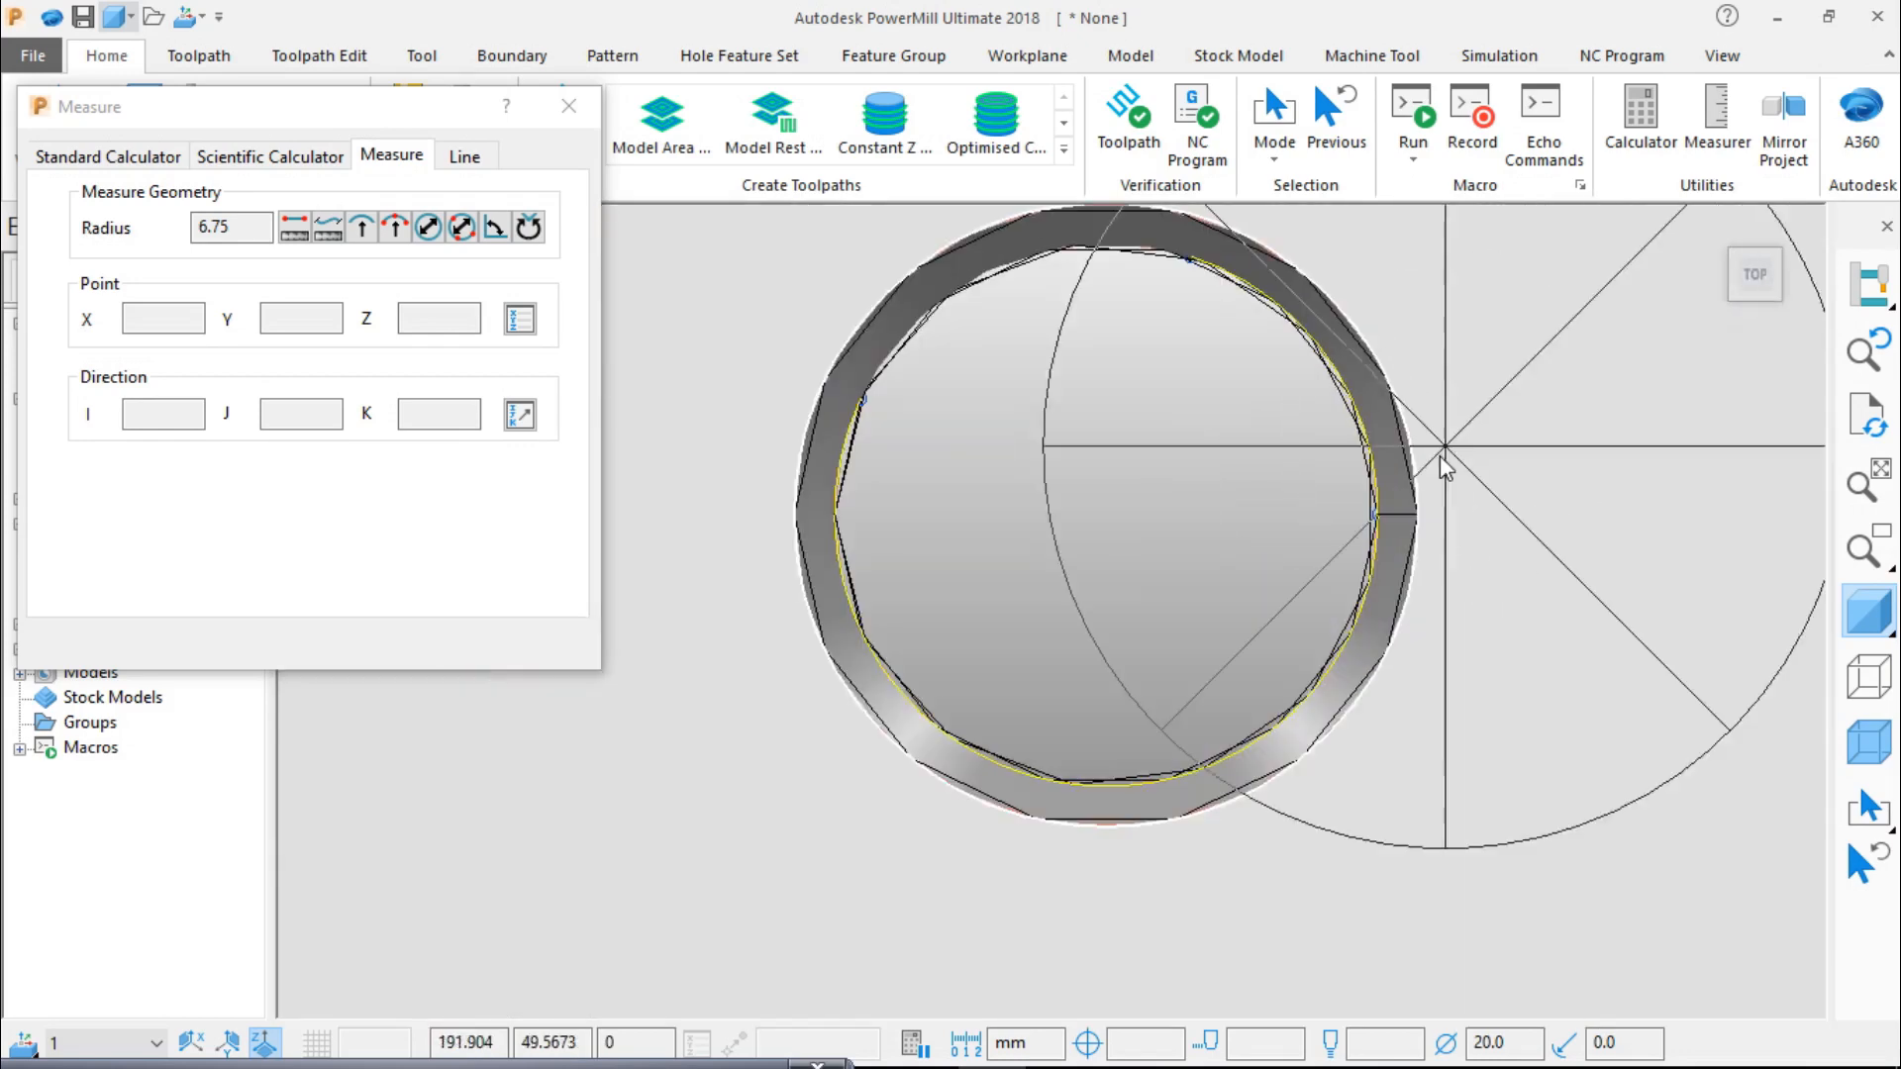
{"action": "middle_click_drag", "start_coordinate": [1313, 644], "coordinate": [1469, 741], "text": "shift"}
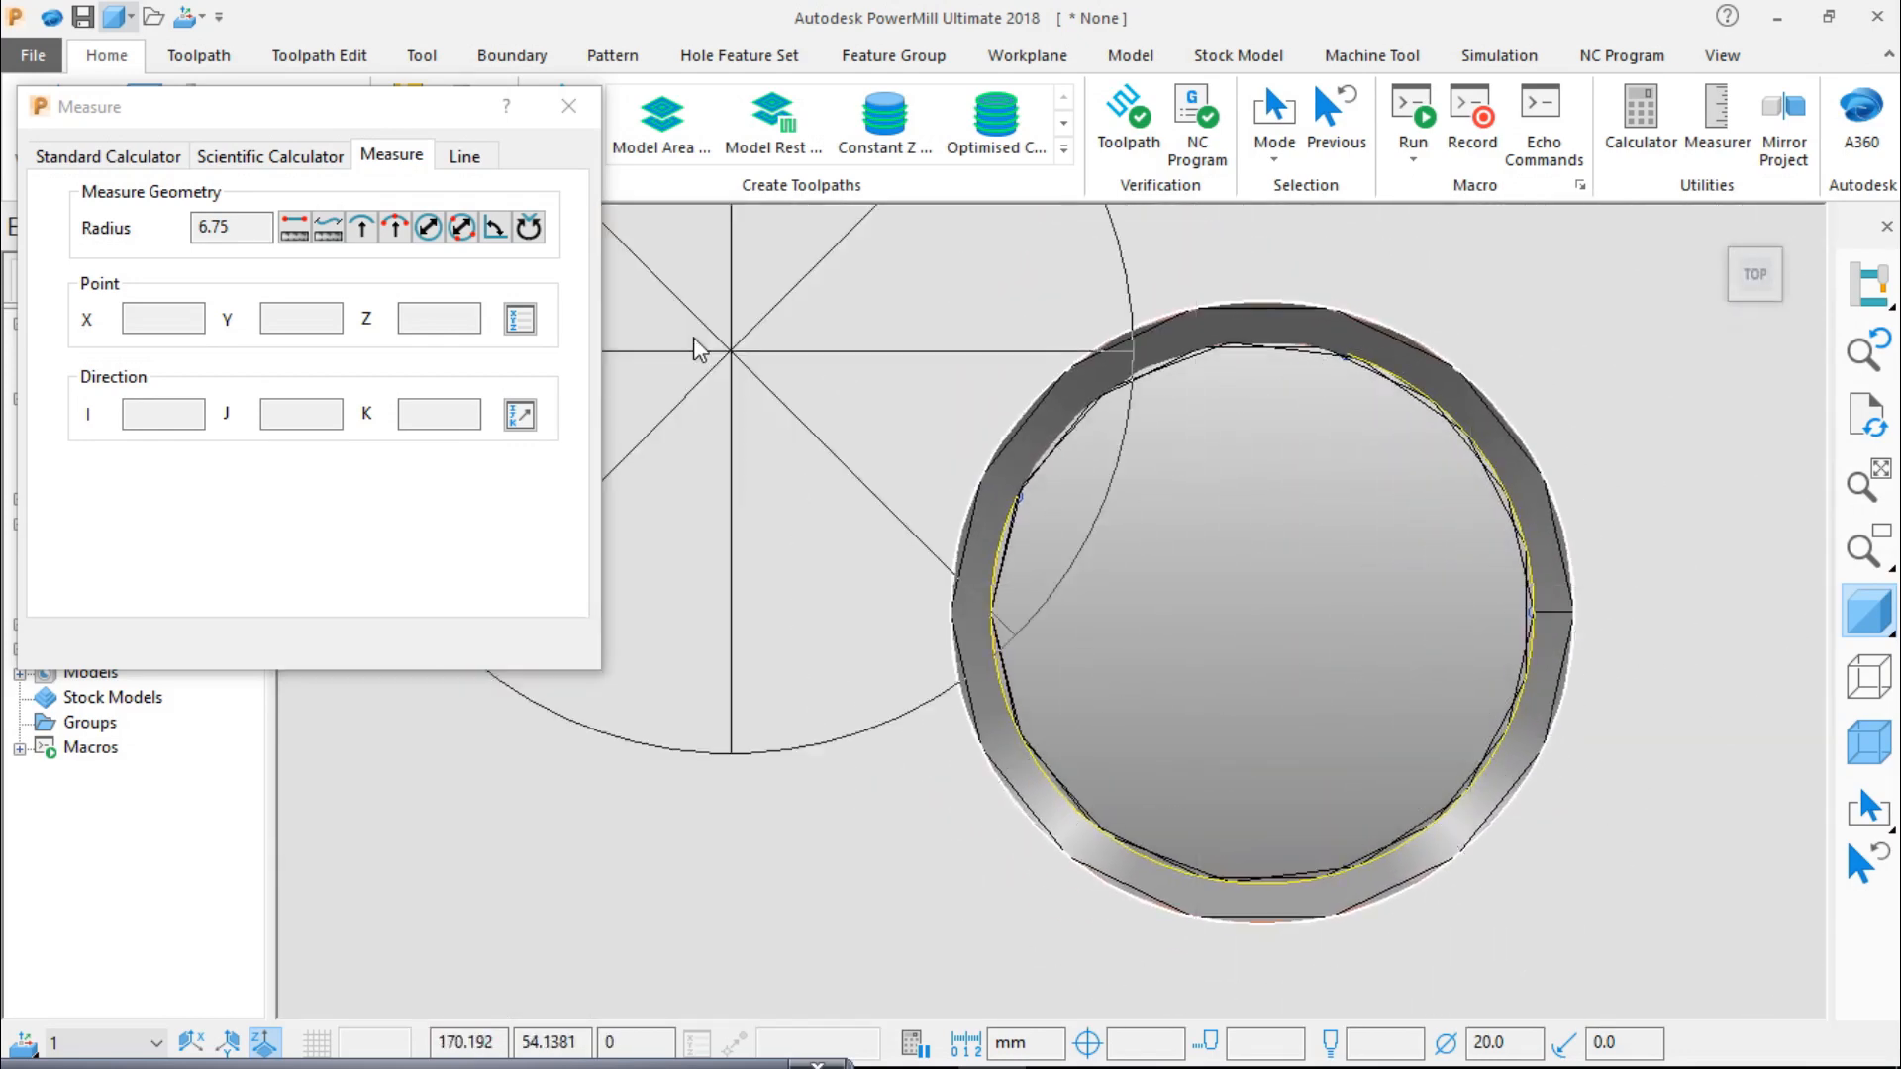
{"action": "left_click", "coordinate": [399, 224]}
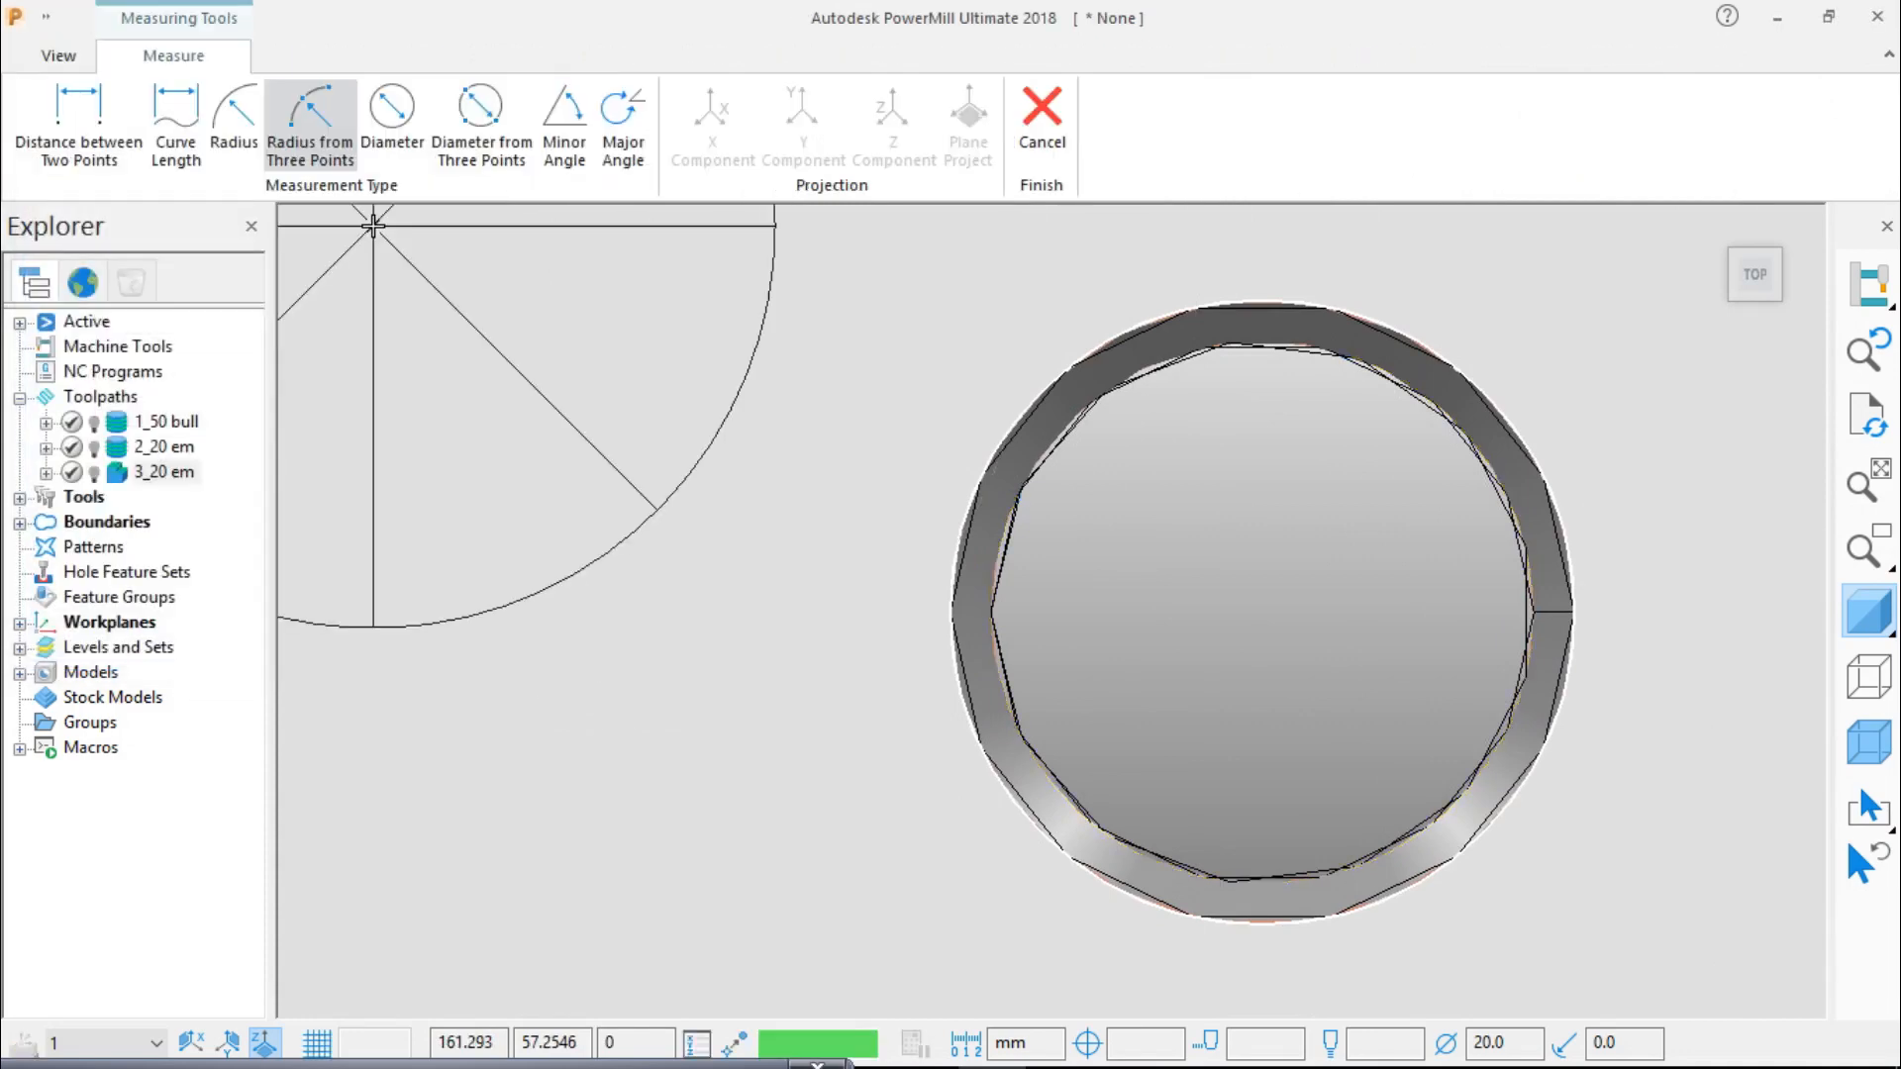
{"action": "left_click", "coordinate": [1035, 104]}
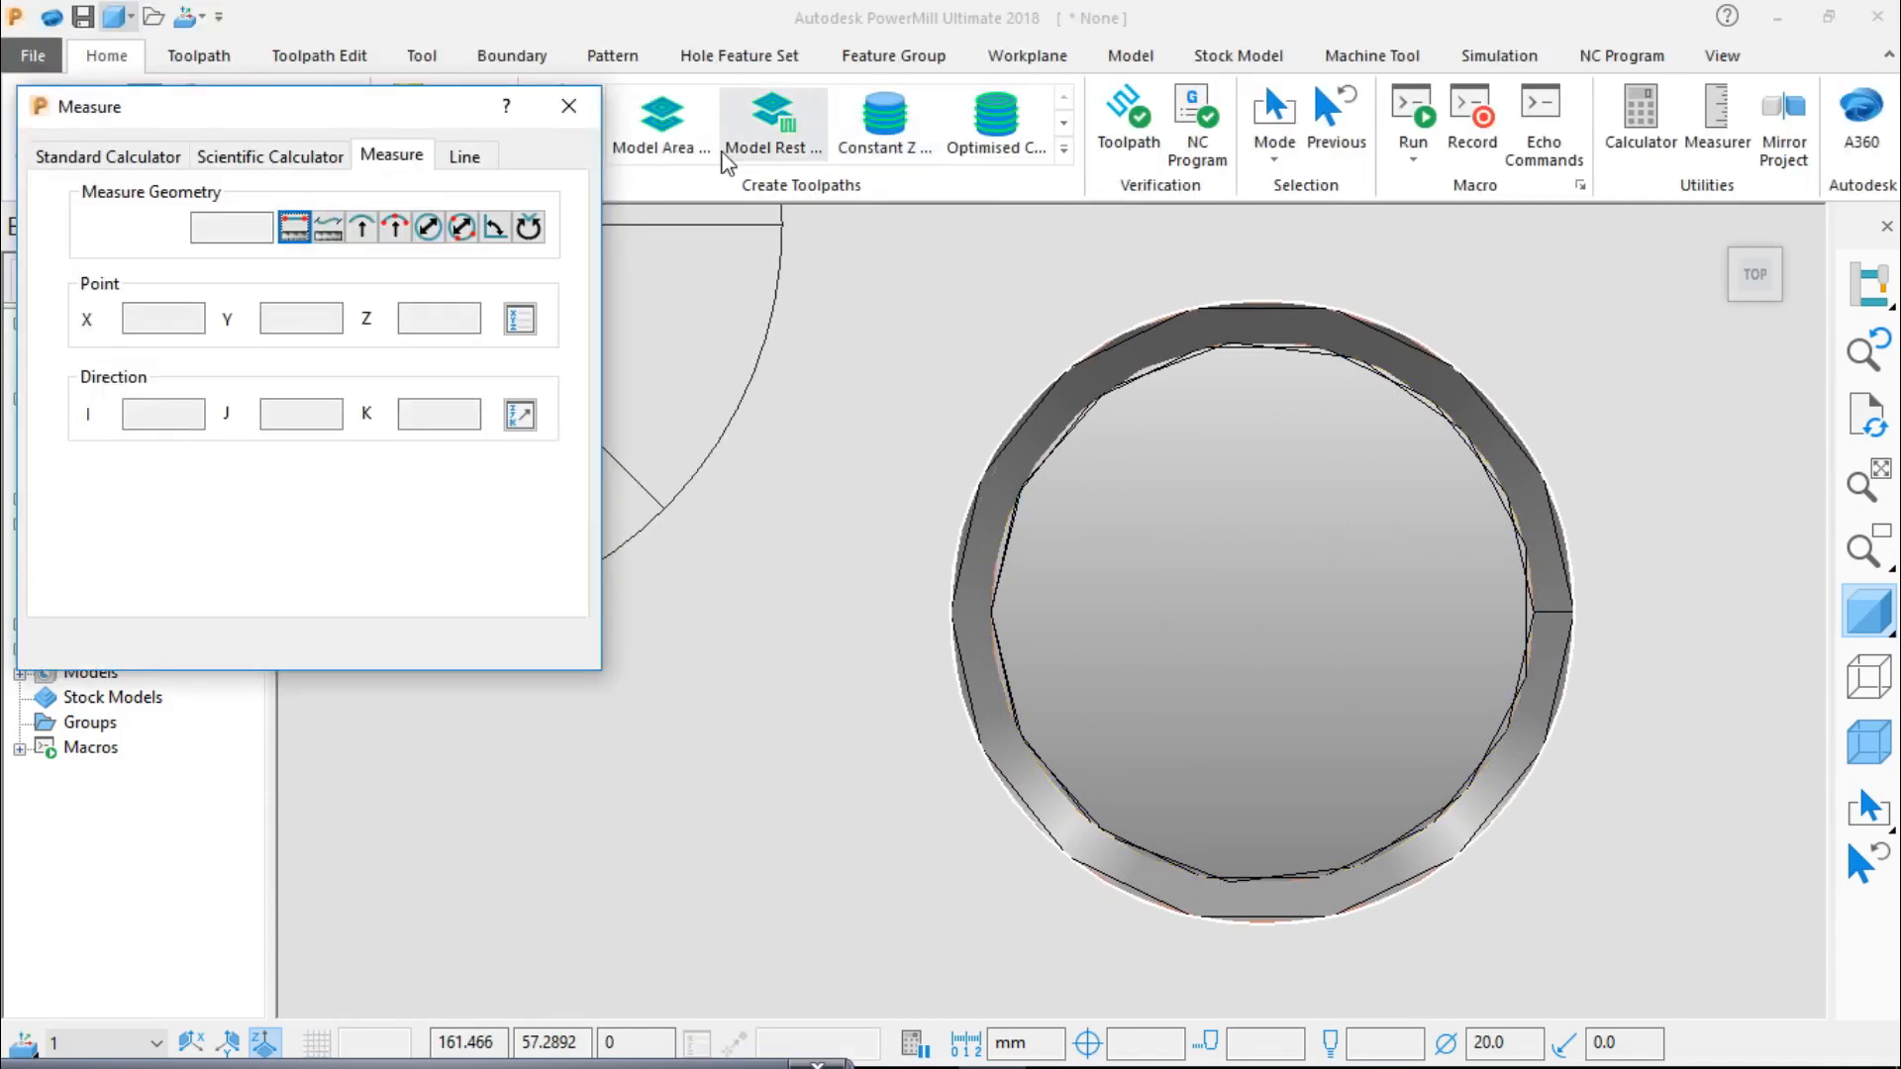
Step: Measure the flange hole's radius in top view from three points on its inner rim and close the measuring dialog
{"action": "left_click", "coordinate": [392, 225]}
{"action": "scroll", "coordinate": [1157, 644], "scroll_direction": "up", "scroll_amount": 2}
{"action": "scroll", "coordinate": [1014, 657], "scroll_direction": "up", "scroll_amount": 3}
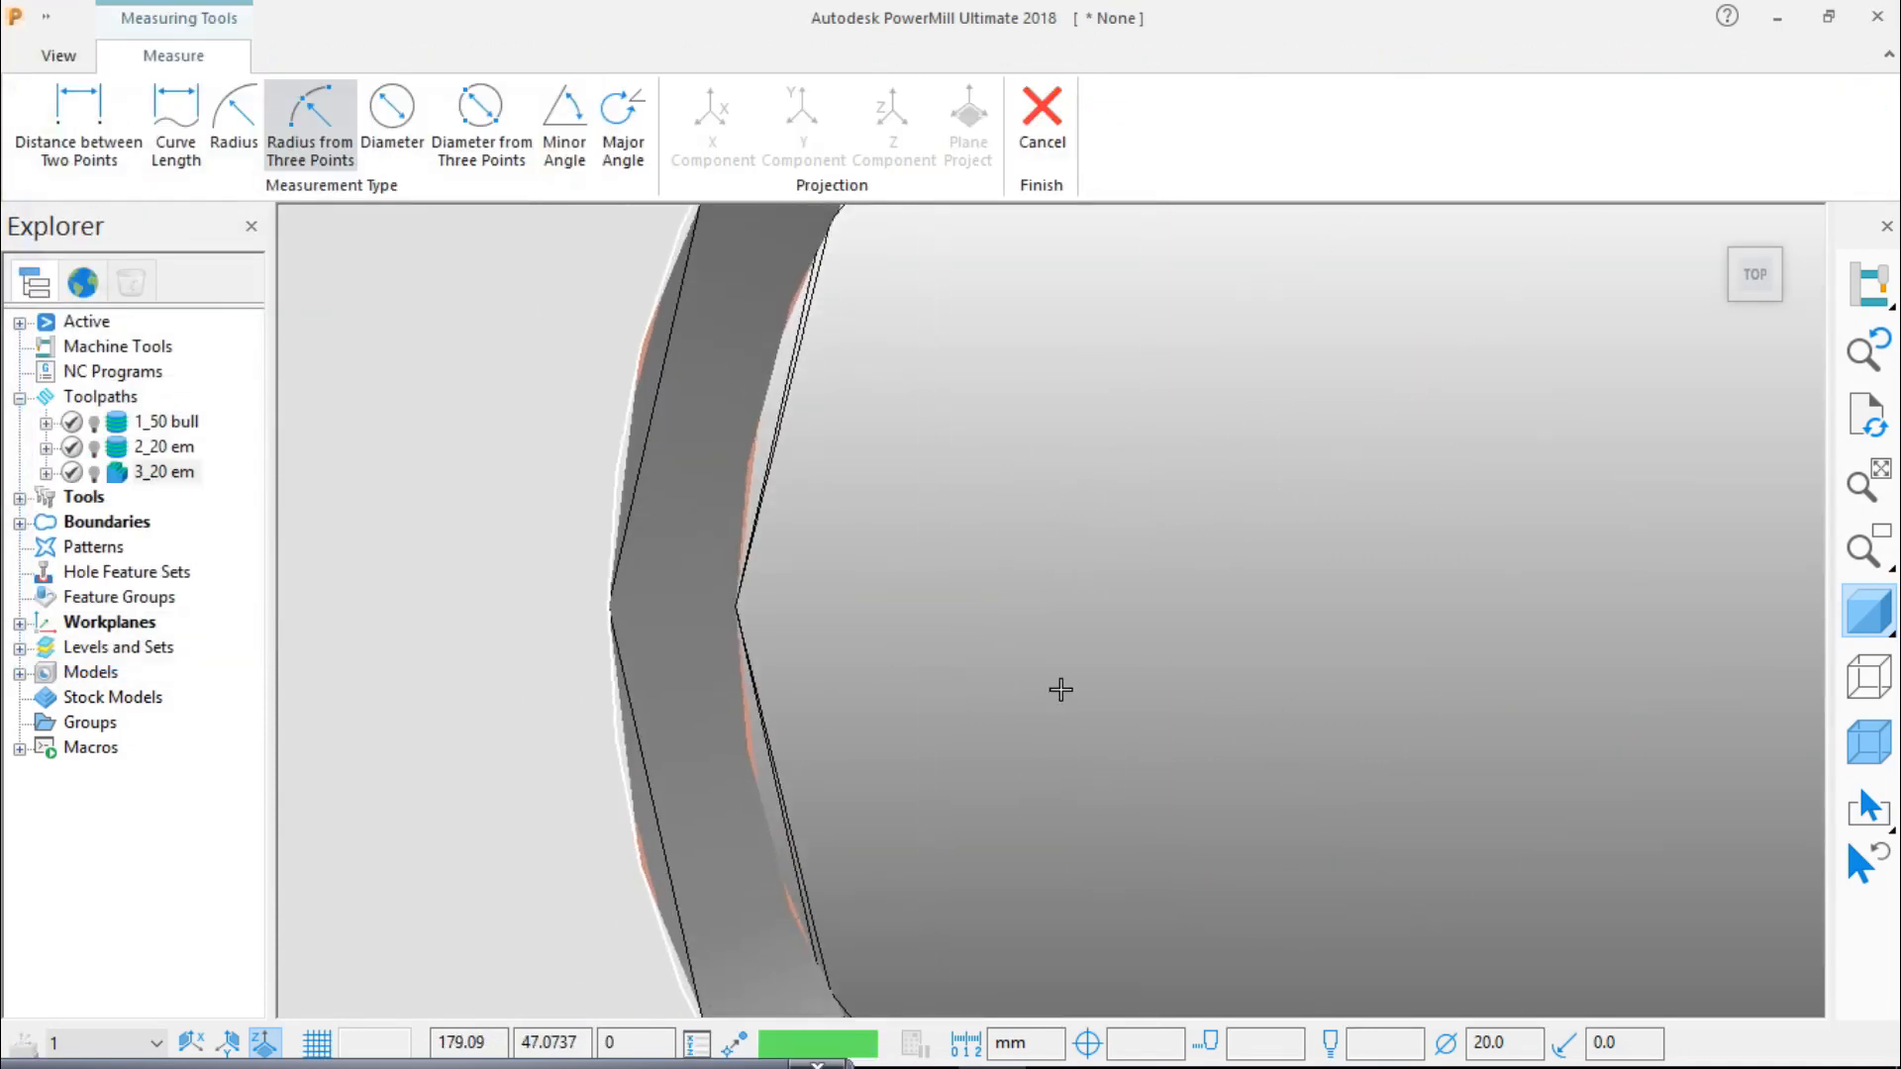
{"action": "left_click", "coordinate": [898, 655]}
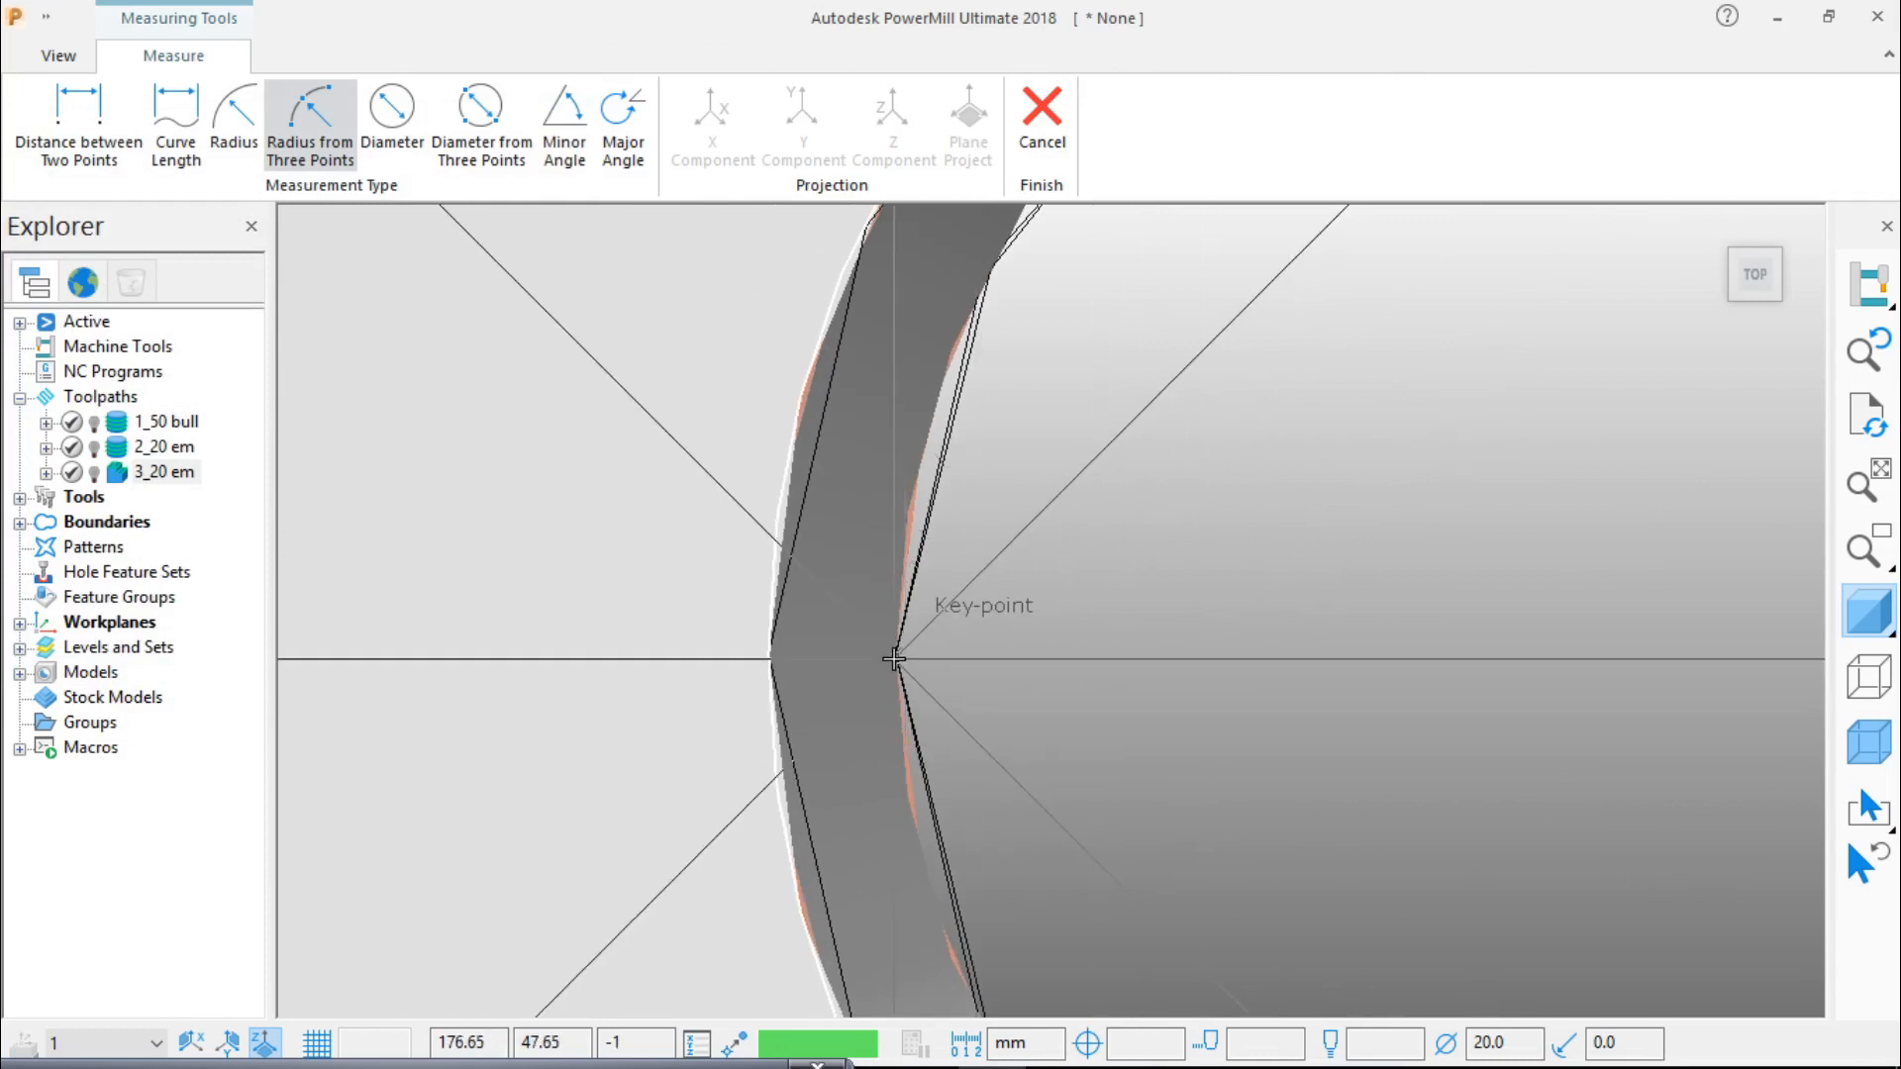
{"action": "scroll", "coordinate": [1290, 611], "scroll_direction": "down", "scroll_amount": 5}
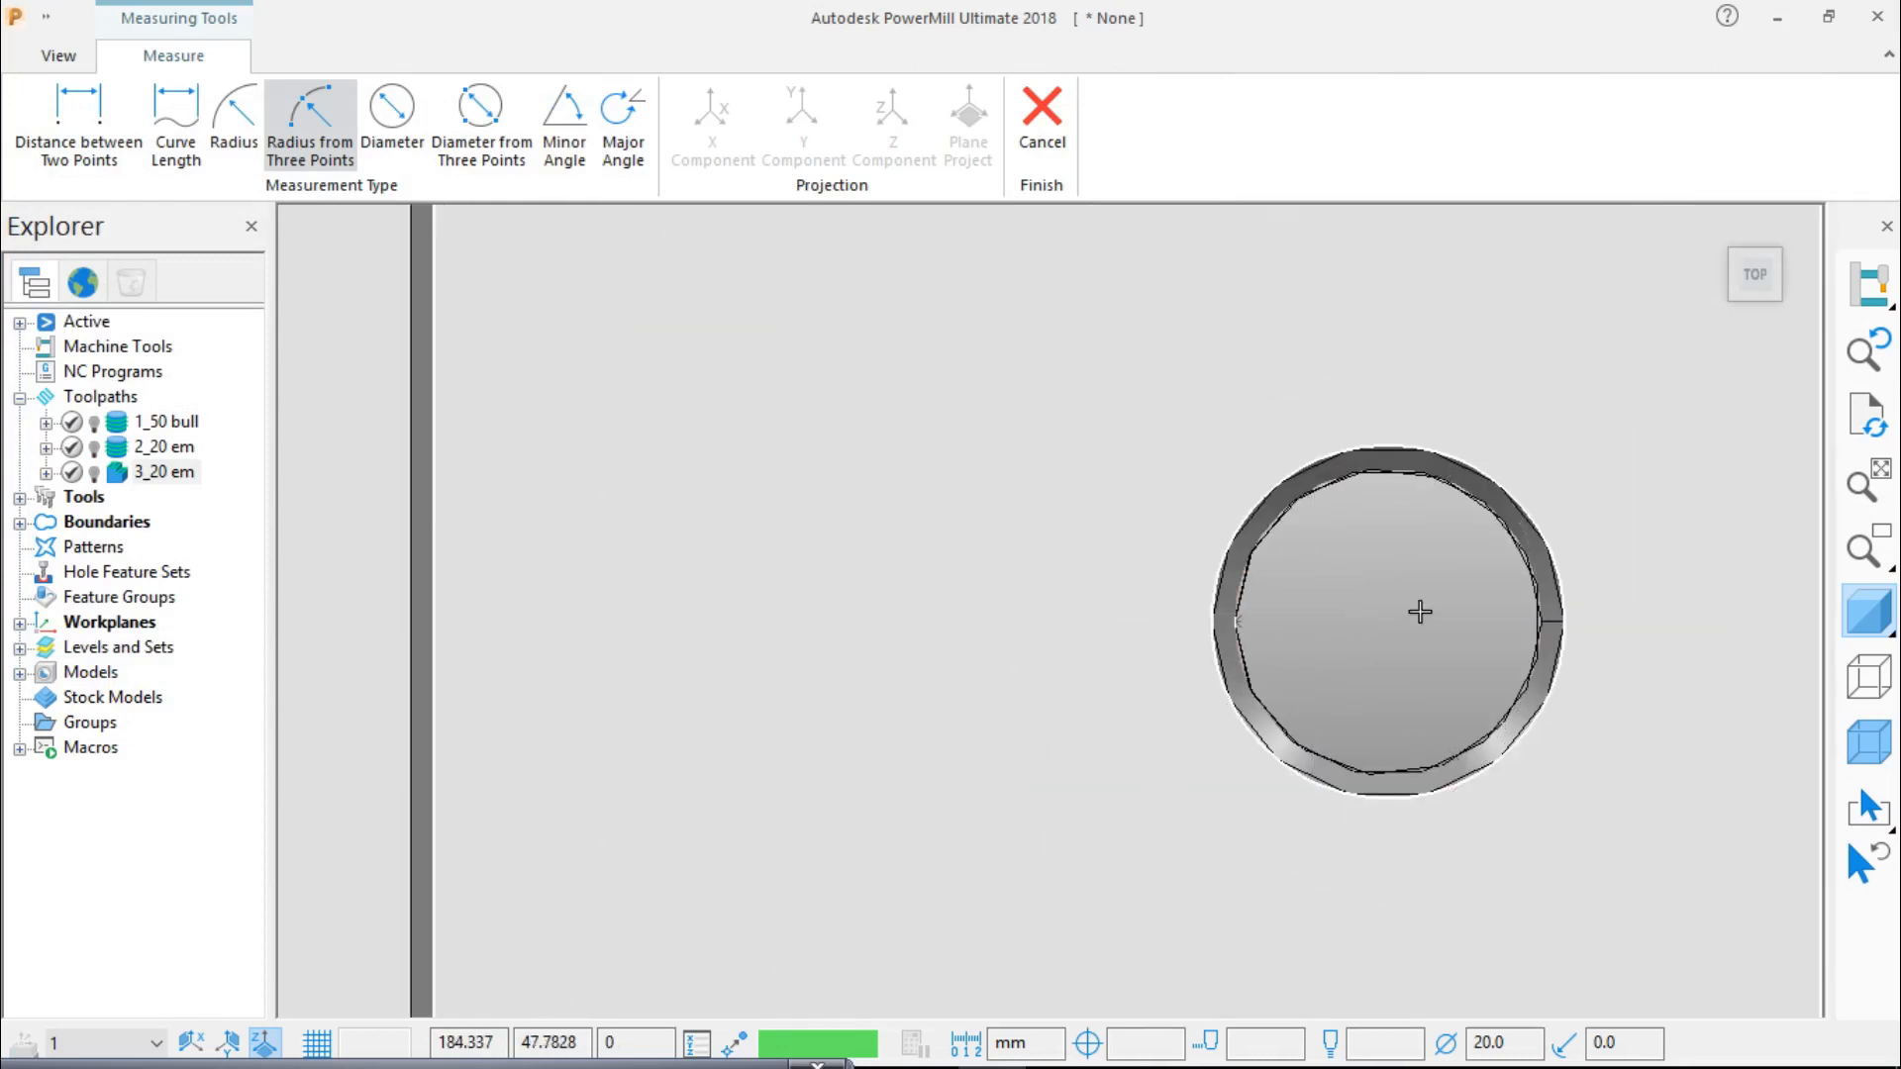
{"action": "scroll", "coordinate": [1170, 633], "scroll_direction": "up", "scroll_amount": 5}
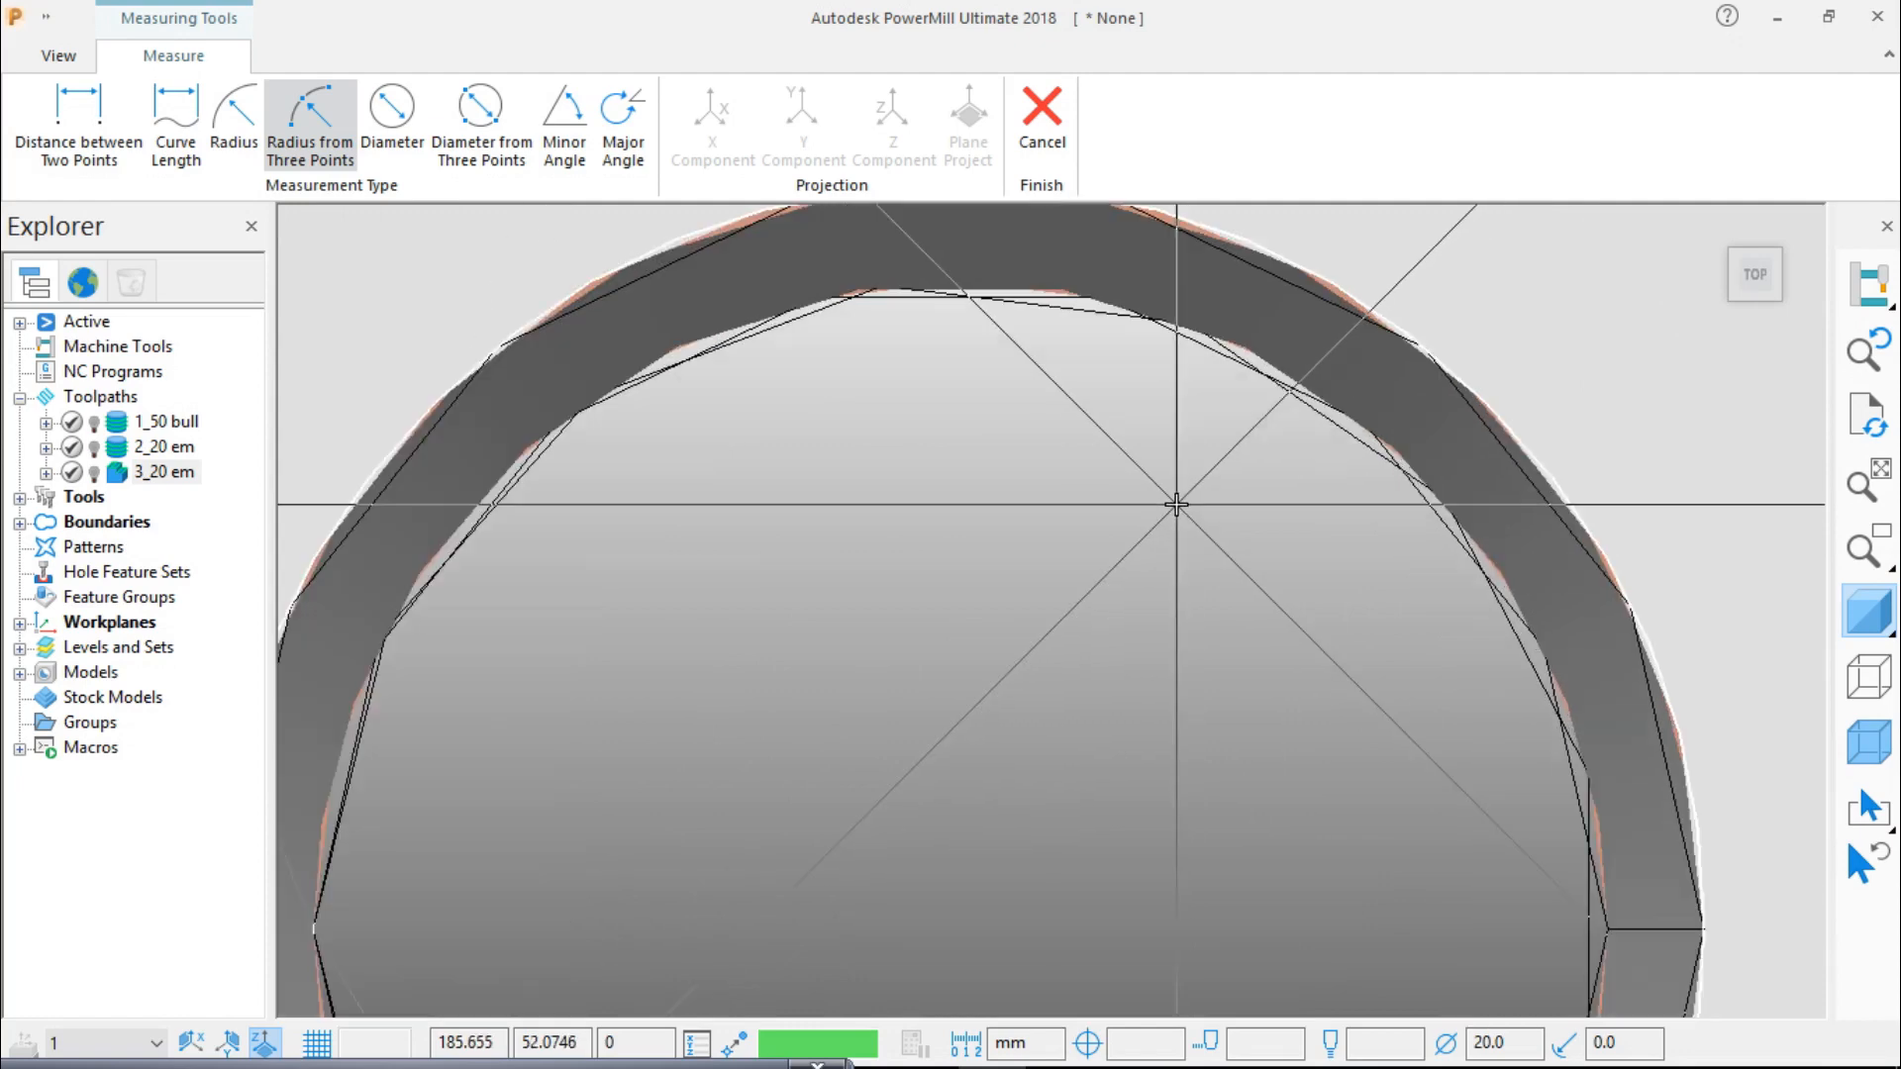
{"action": "scroll", "coordinate": [1158, 644], "scroll_direction": "up", "scroll_amount": 2}
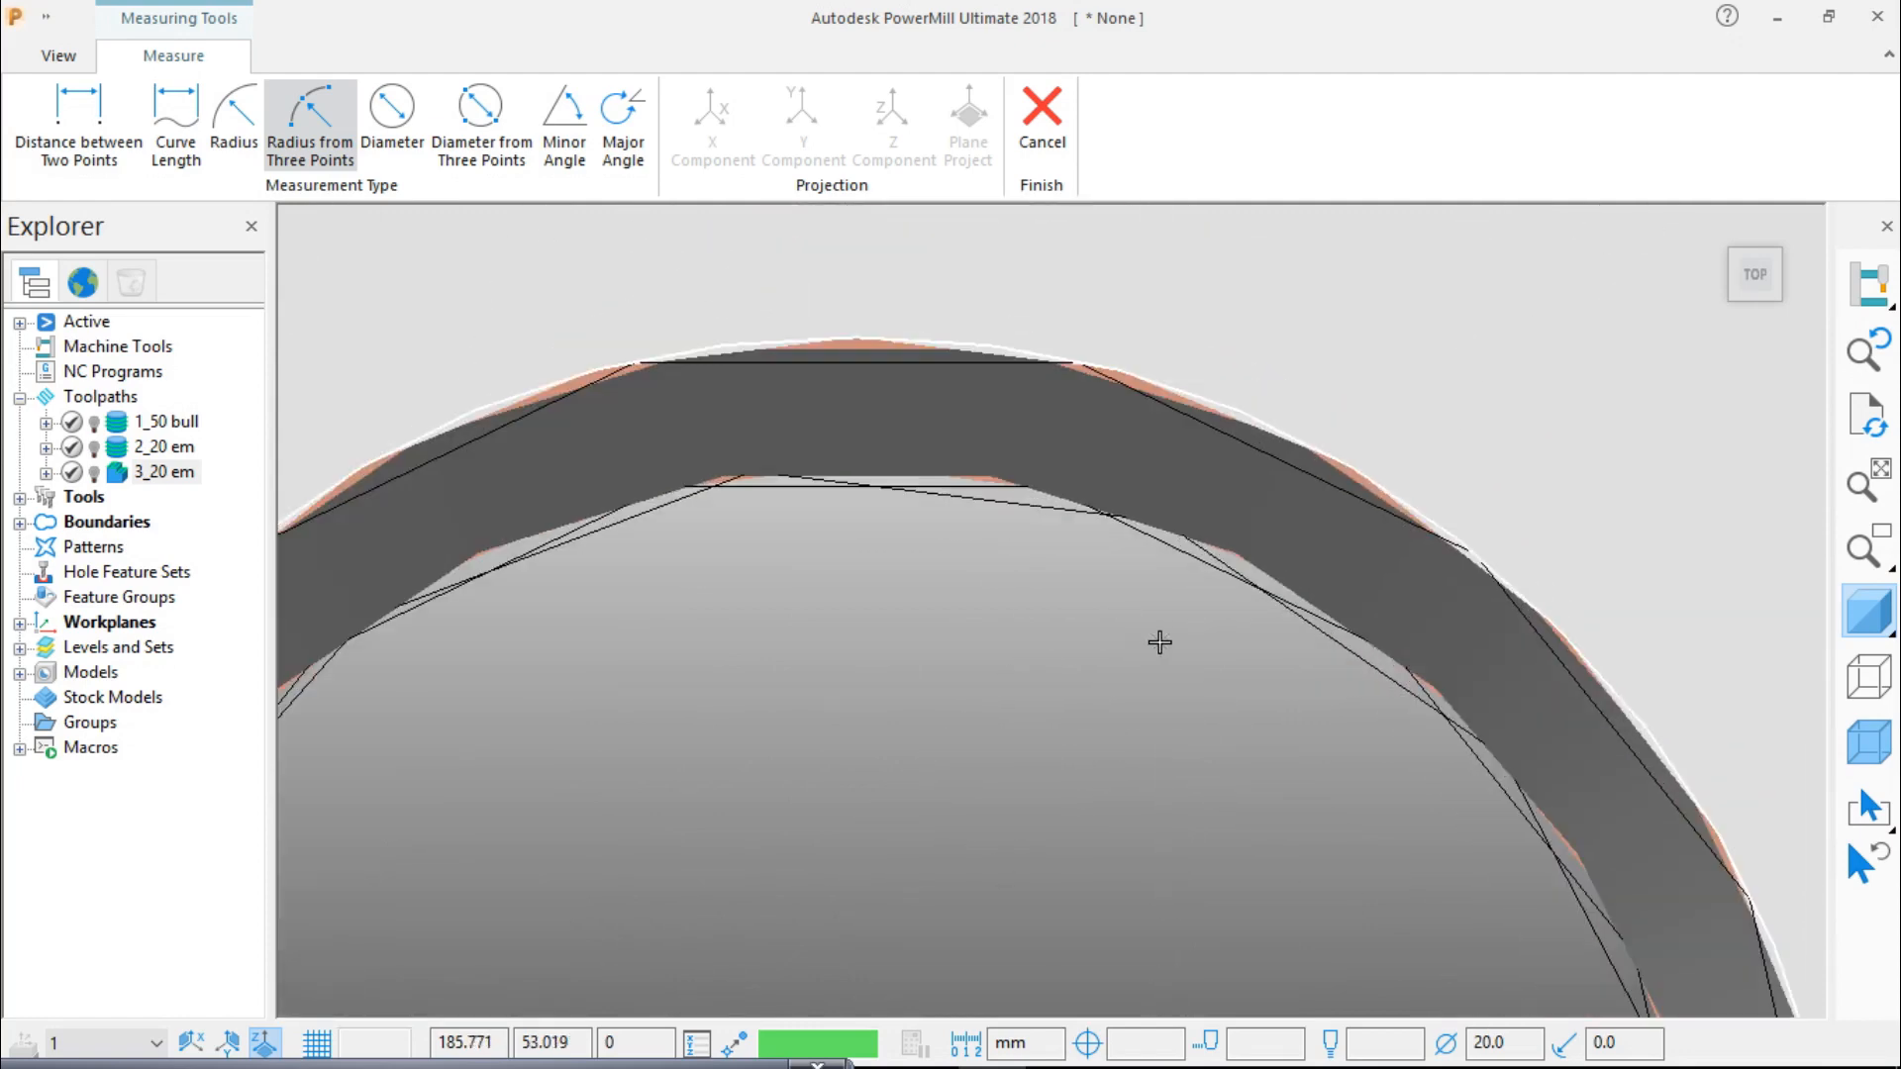
{"action": "left_click", "coordinate": [1110, 516]}
{"action": "middle_click_drag", "start_coordinate": [1252, 811], "coordinate": [1171, 386], "text": "shift"}
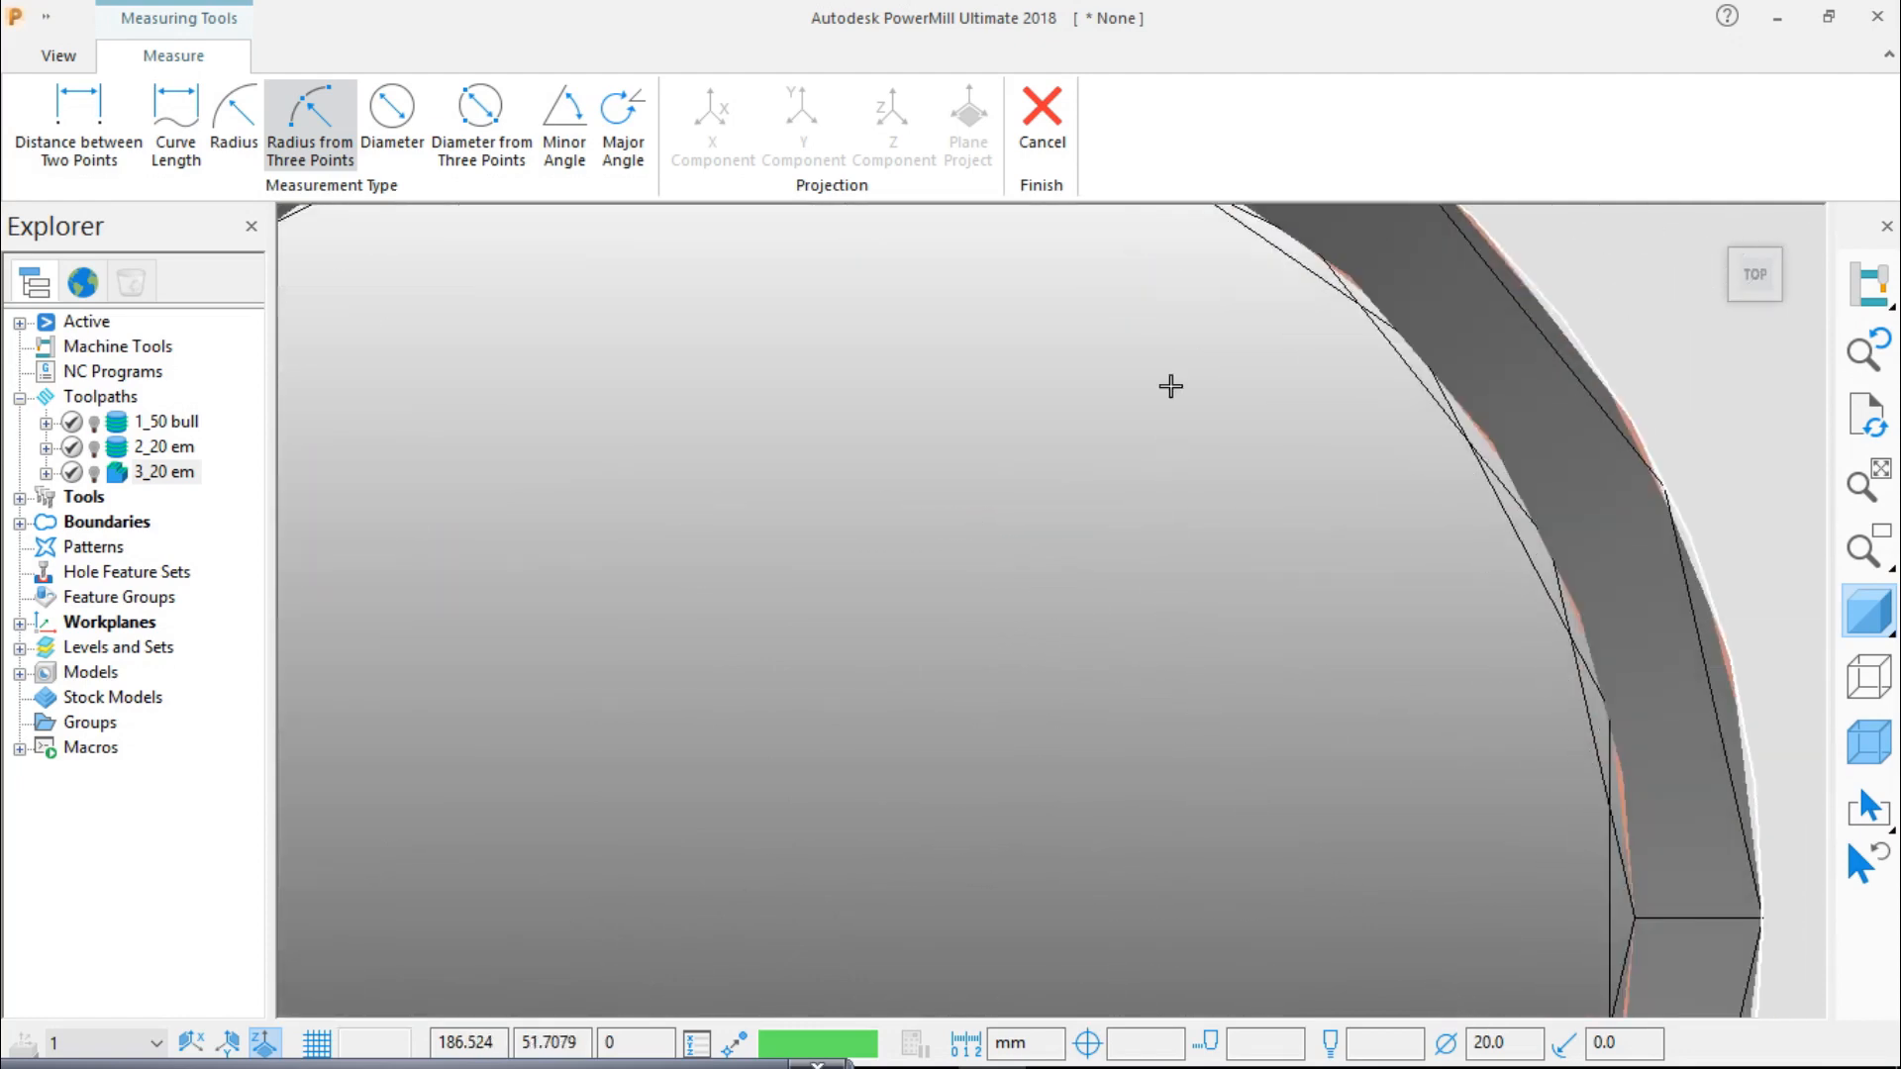
{"action": "scroll", "coordinate": [1307, 679], "scroll_direction": "down", "scroll_amount": 3}
{"action": "scroll", "coordinate": [1317, 681], "scroll_direction": "down", "scroll_amount": 3}
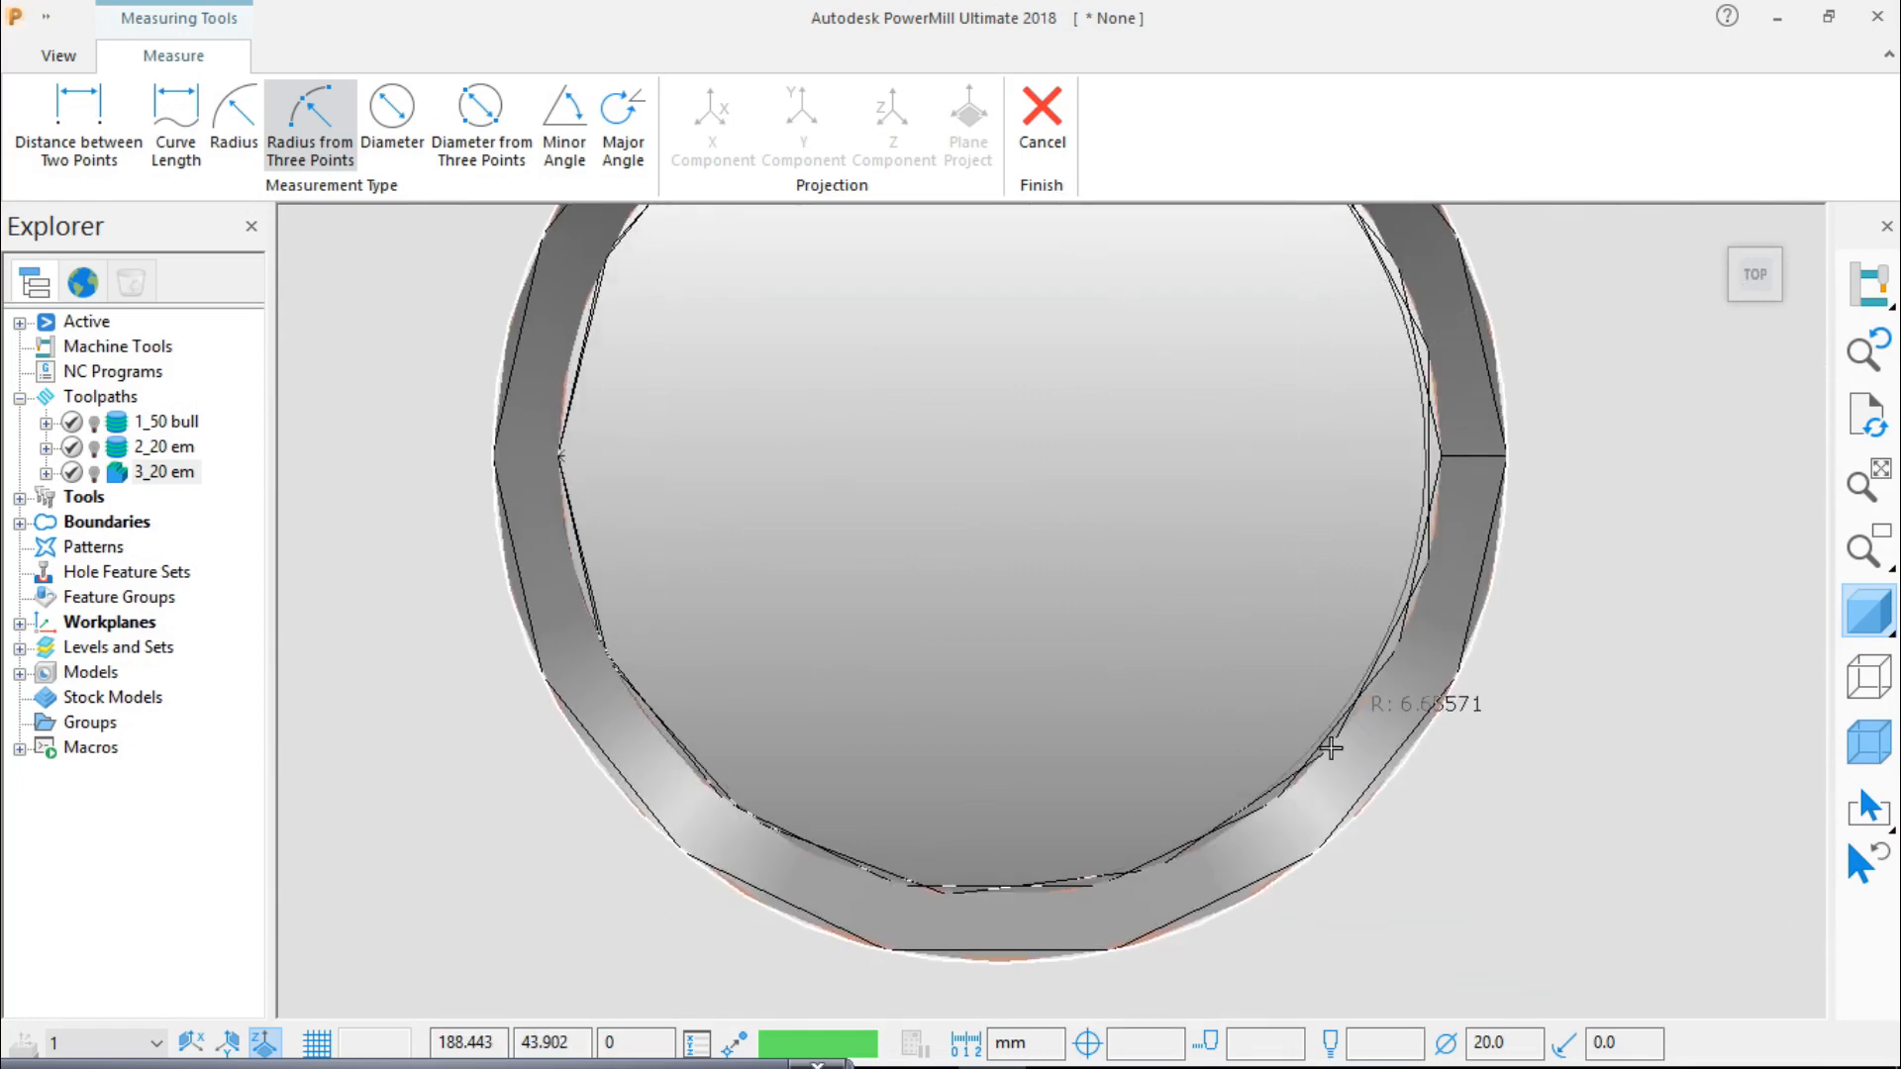
{"action": "scroll", "coordinate": [1145, 866], "scroll_direction": "up", "scroll_amount": 5}
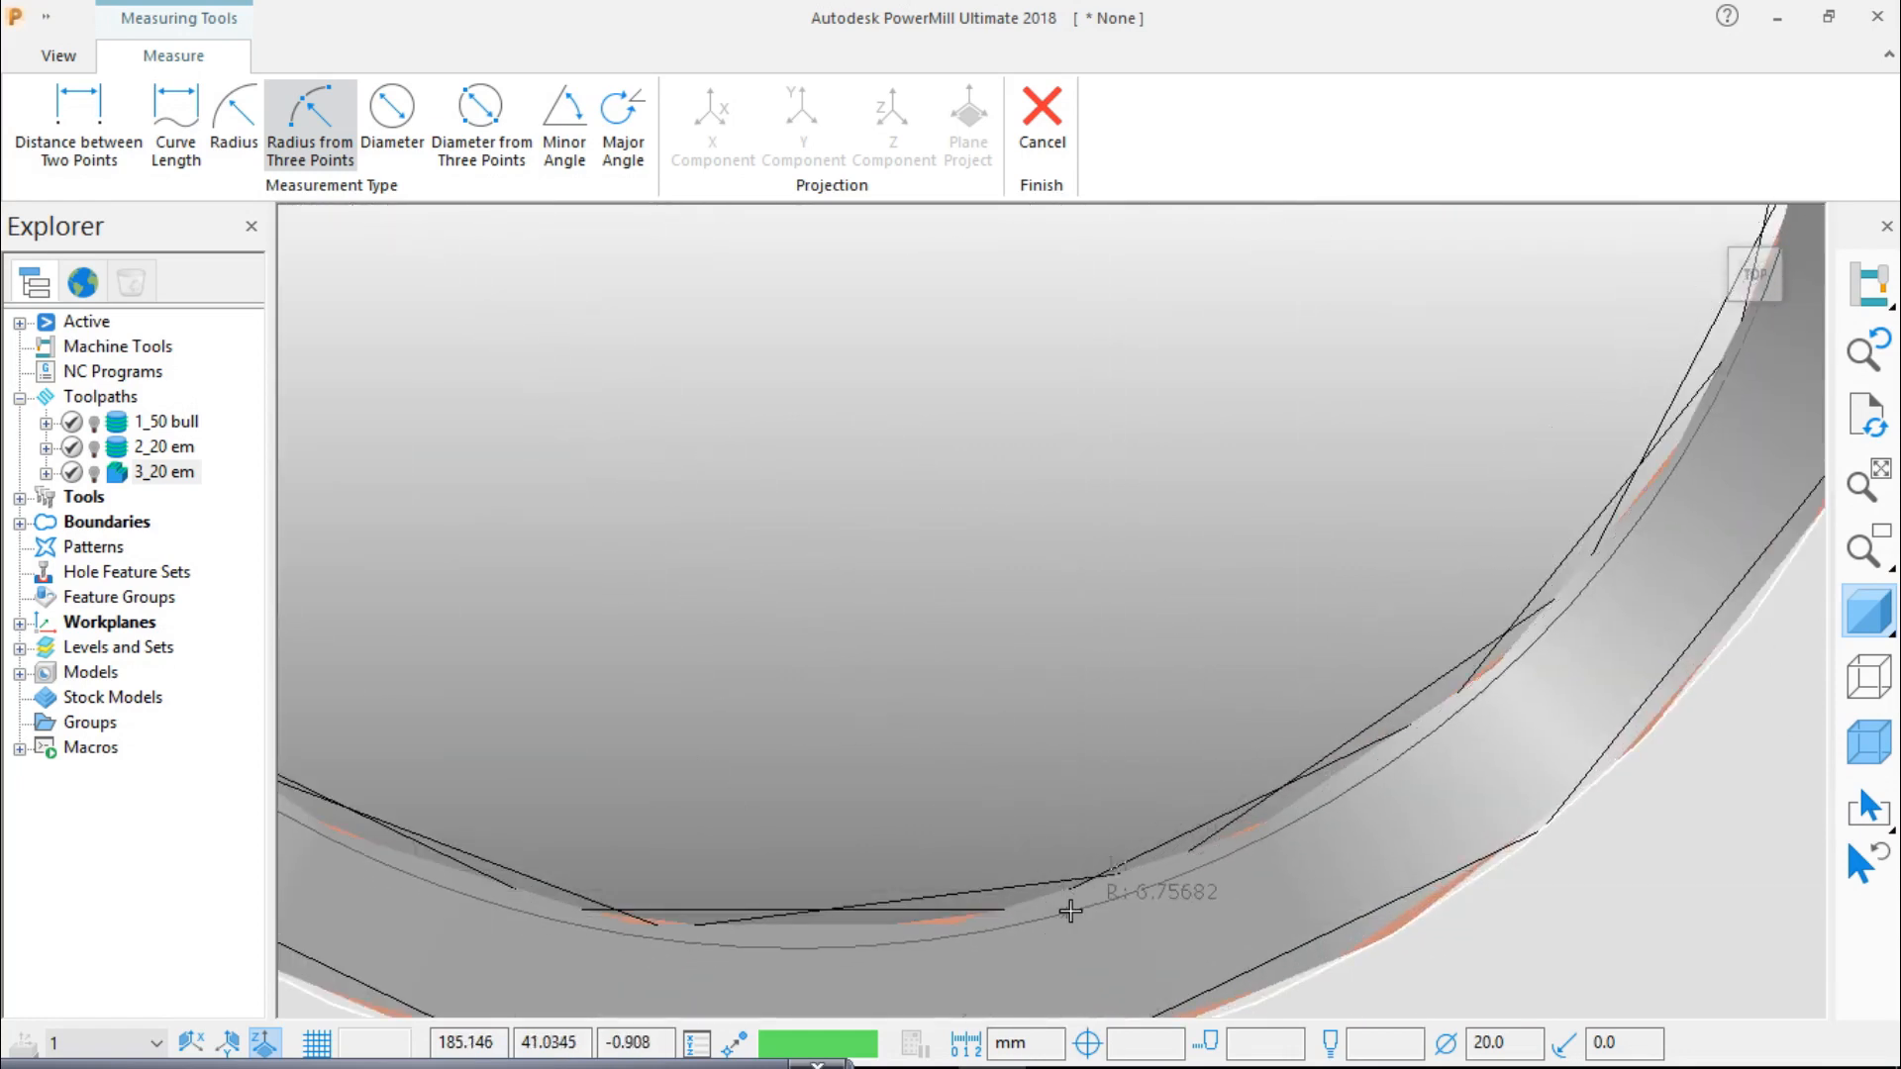
{"action": "left_click", "coordinate": [1103, 882]}
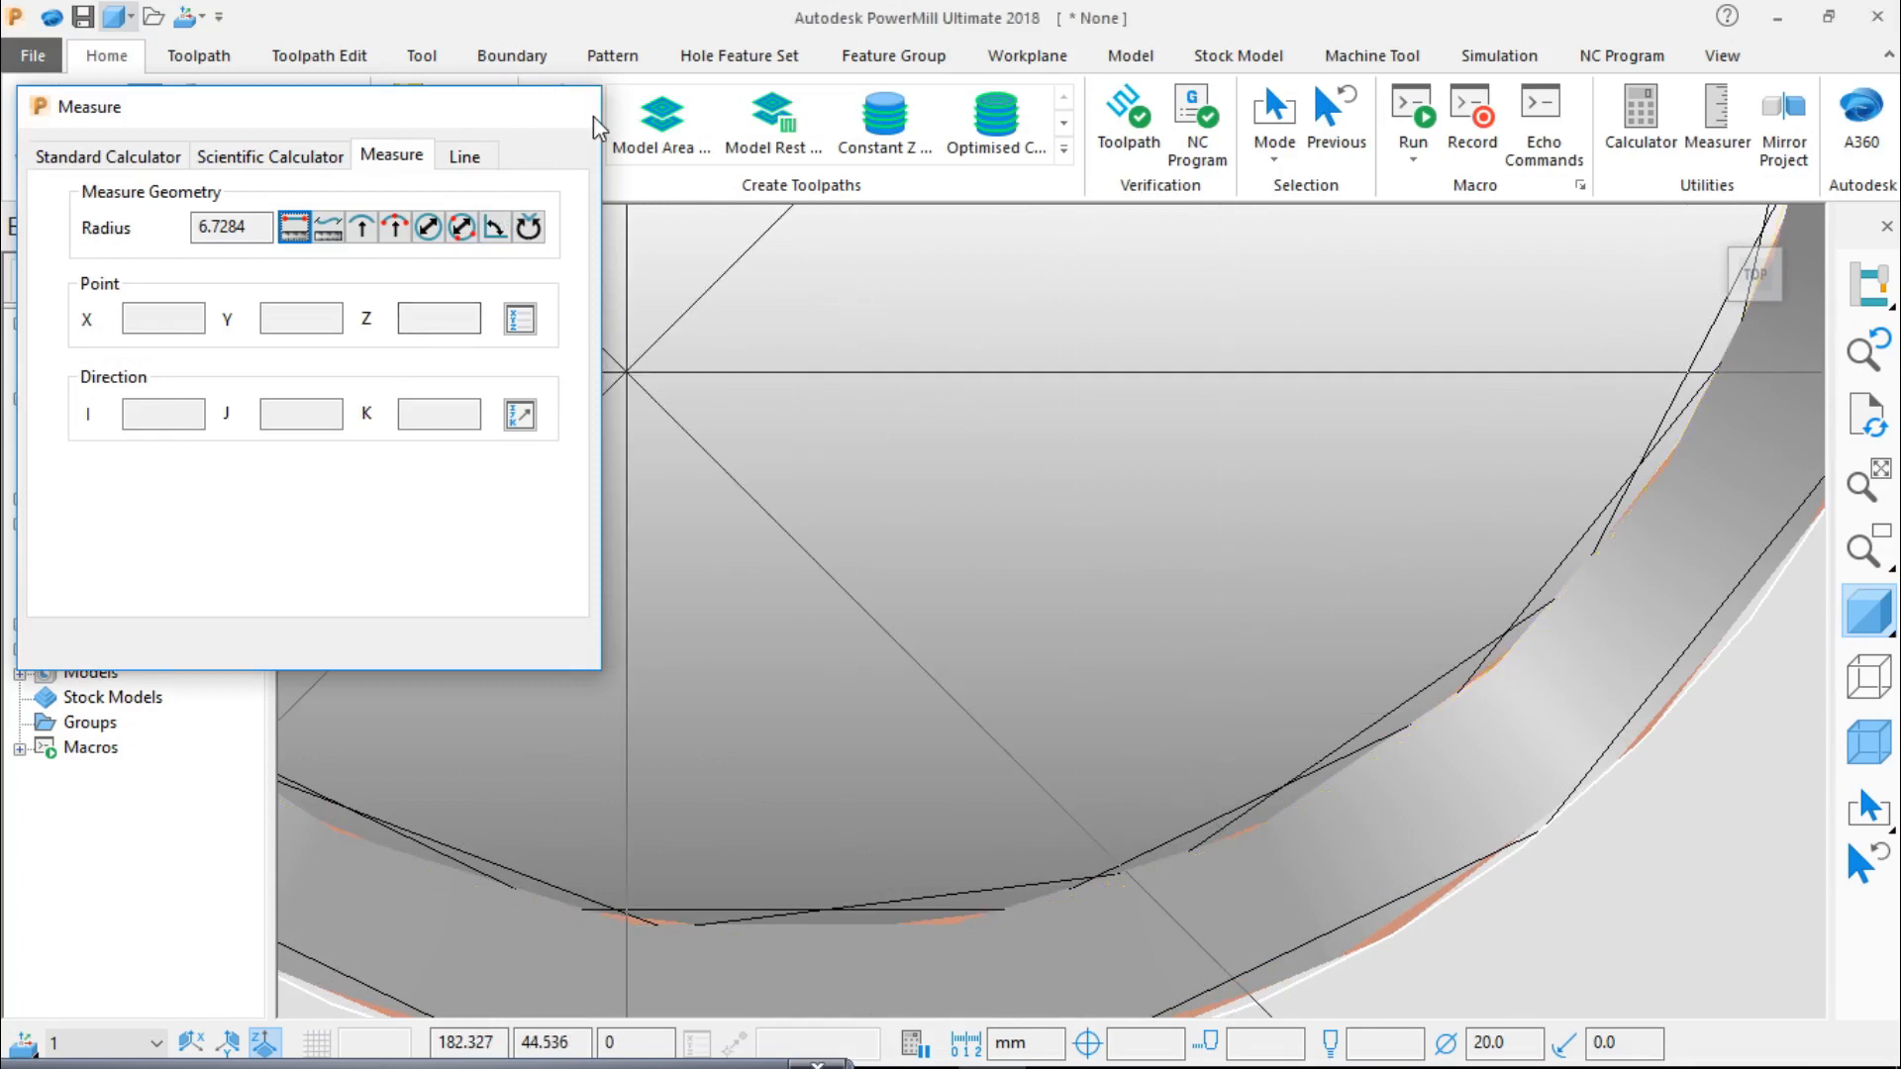
{"action": "left_click", "coordinate": [569, 106]}
Step: Set the model's shading tolerance to 0.001 in the model drawing options and apply it
{"action": "scroll", "coordinate": [883, 501], "scroll_direction": "down", "scroll_amount": 2}
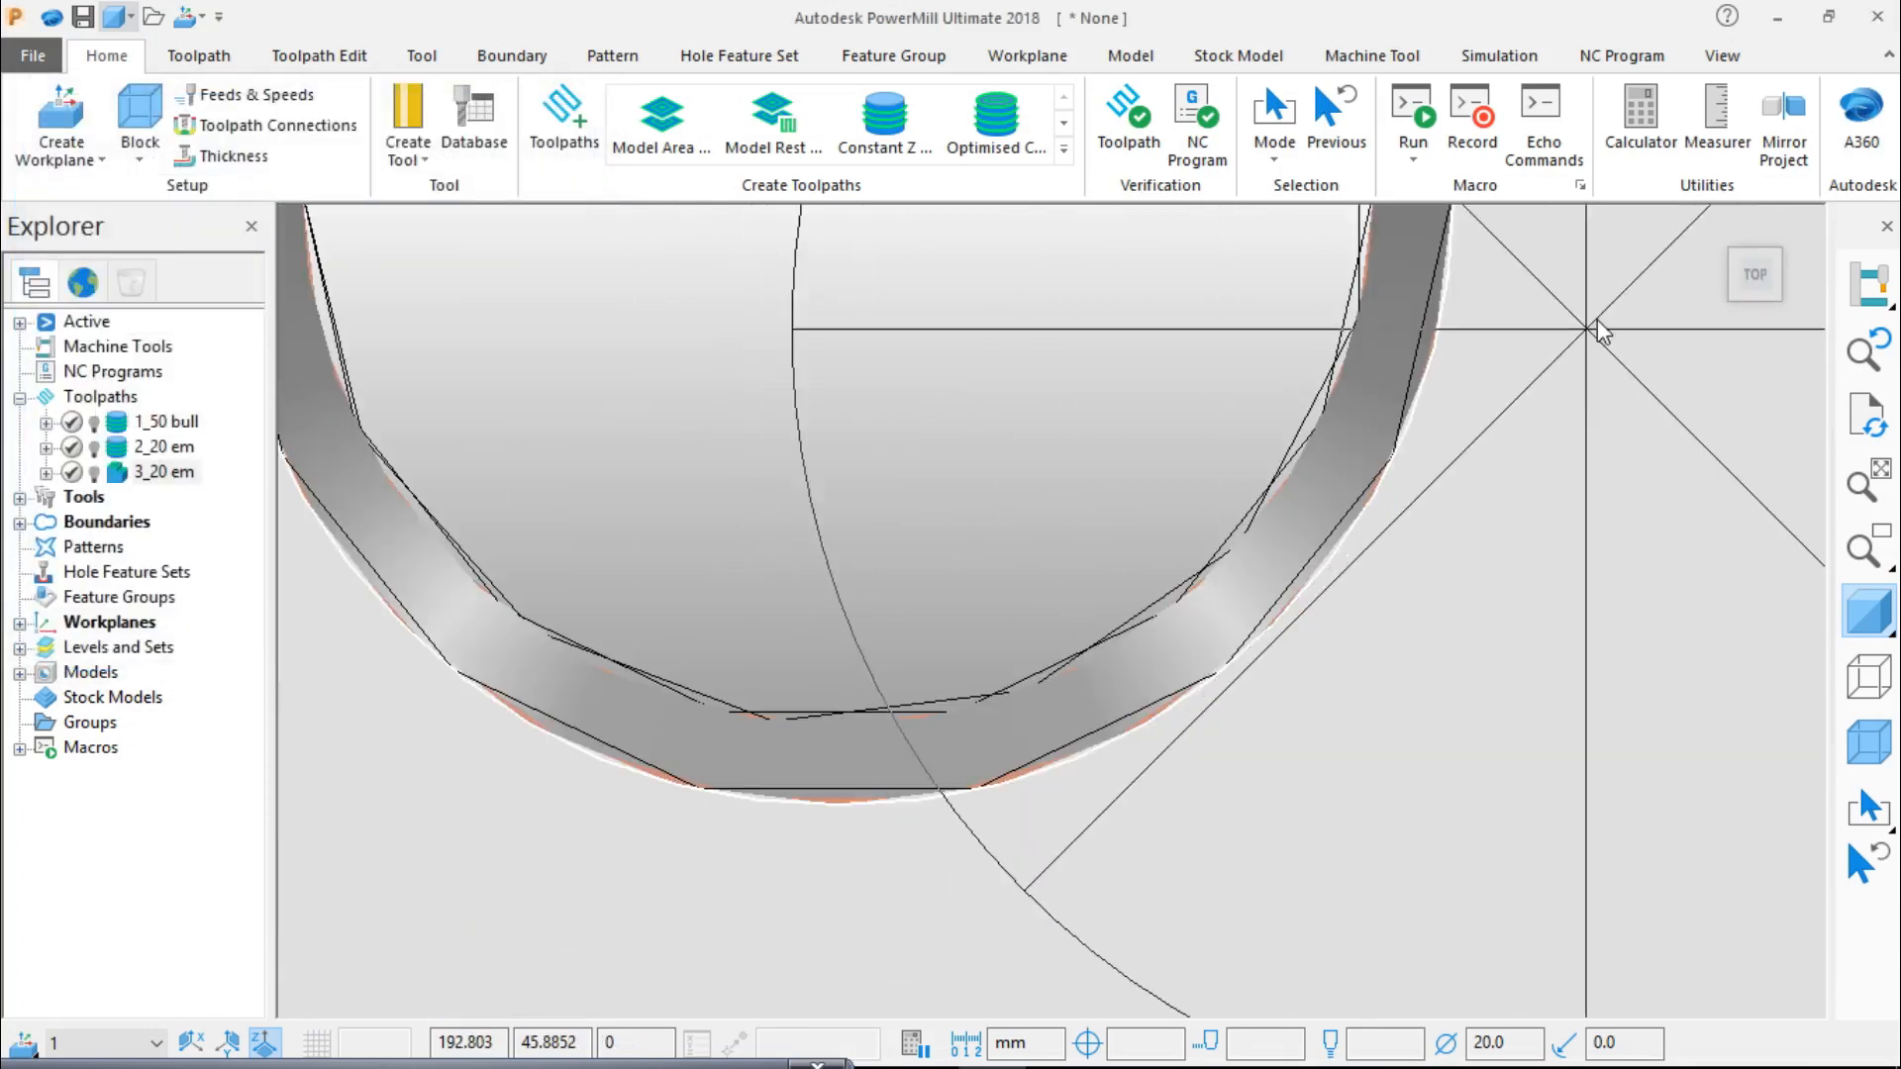
{"action": "left_click", "coordinate": [1721, 58]}
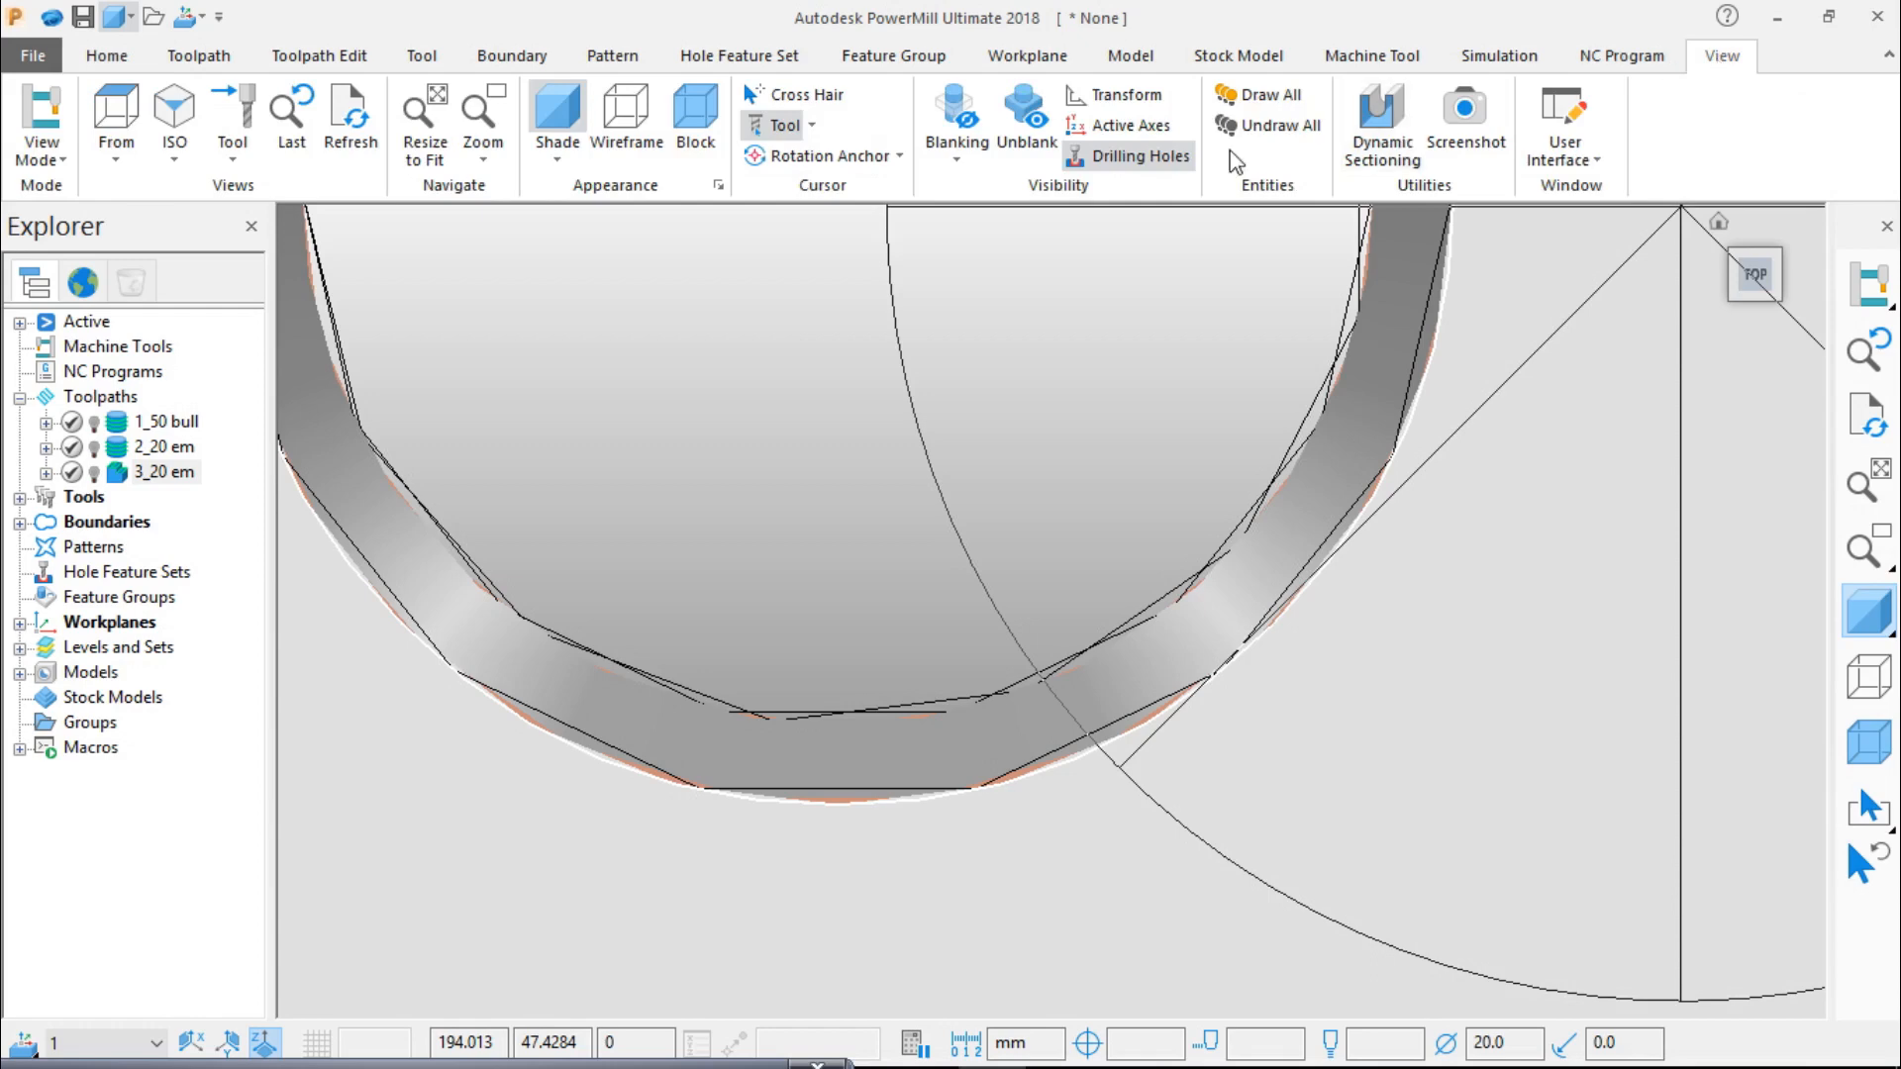
{"action": "left_click", "coordinate": [719, 187]}
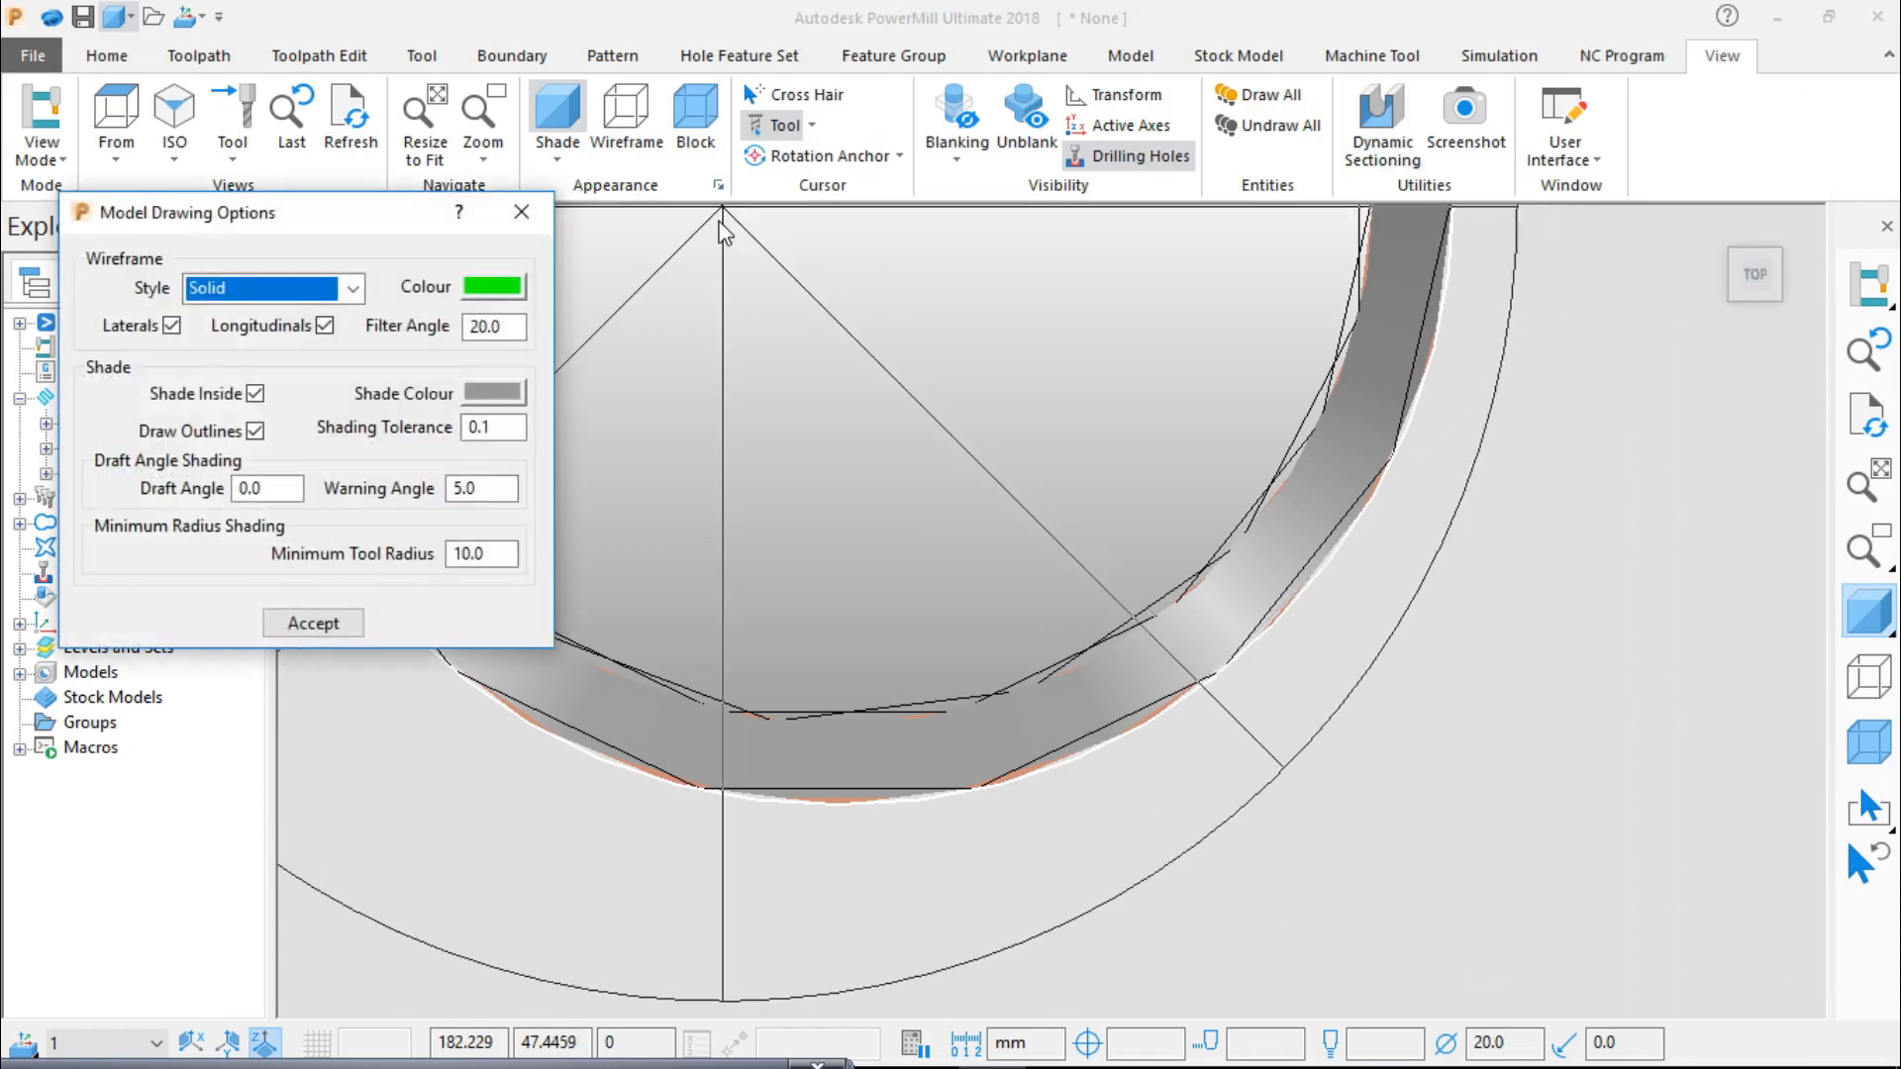
{"action": "left_click", "coordinate": [505, 427]}
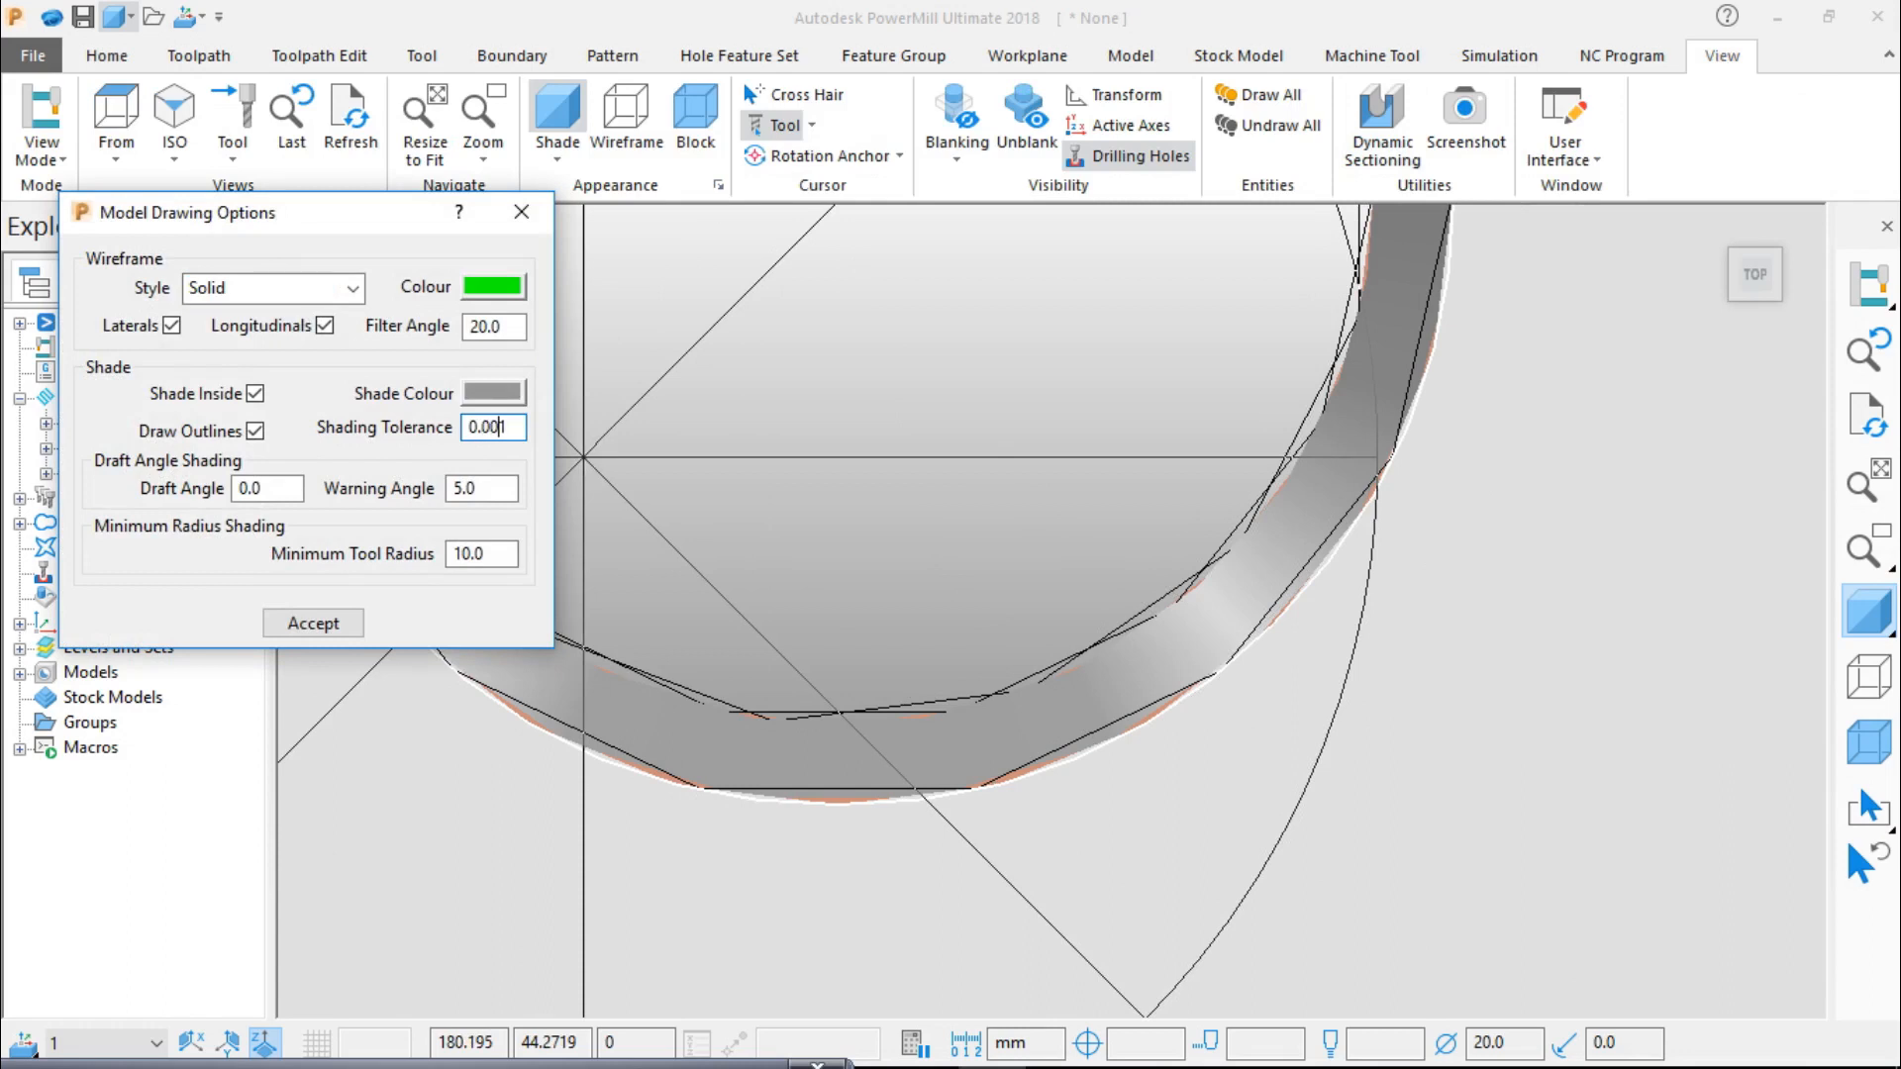
{"action": "scroll", "coordinate": [584, 457], "scroll_direction": "up", "scroll_amount": 5}
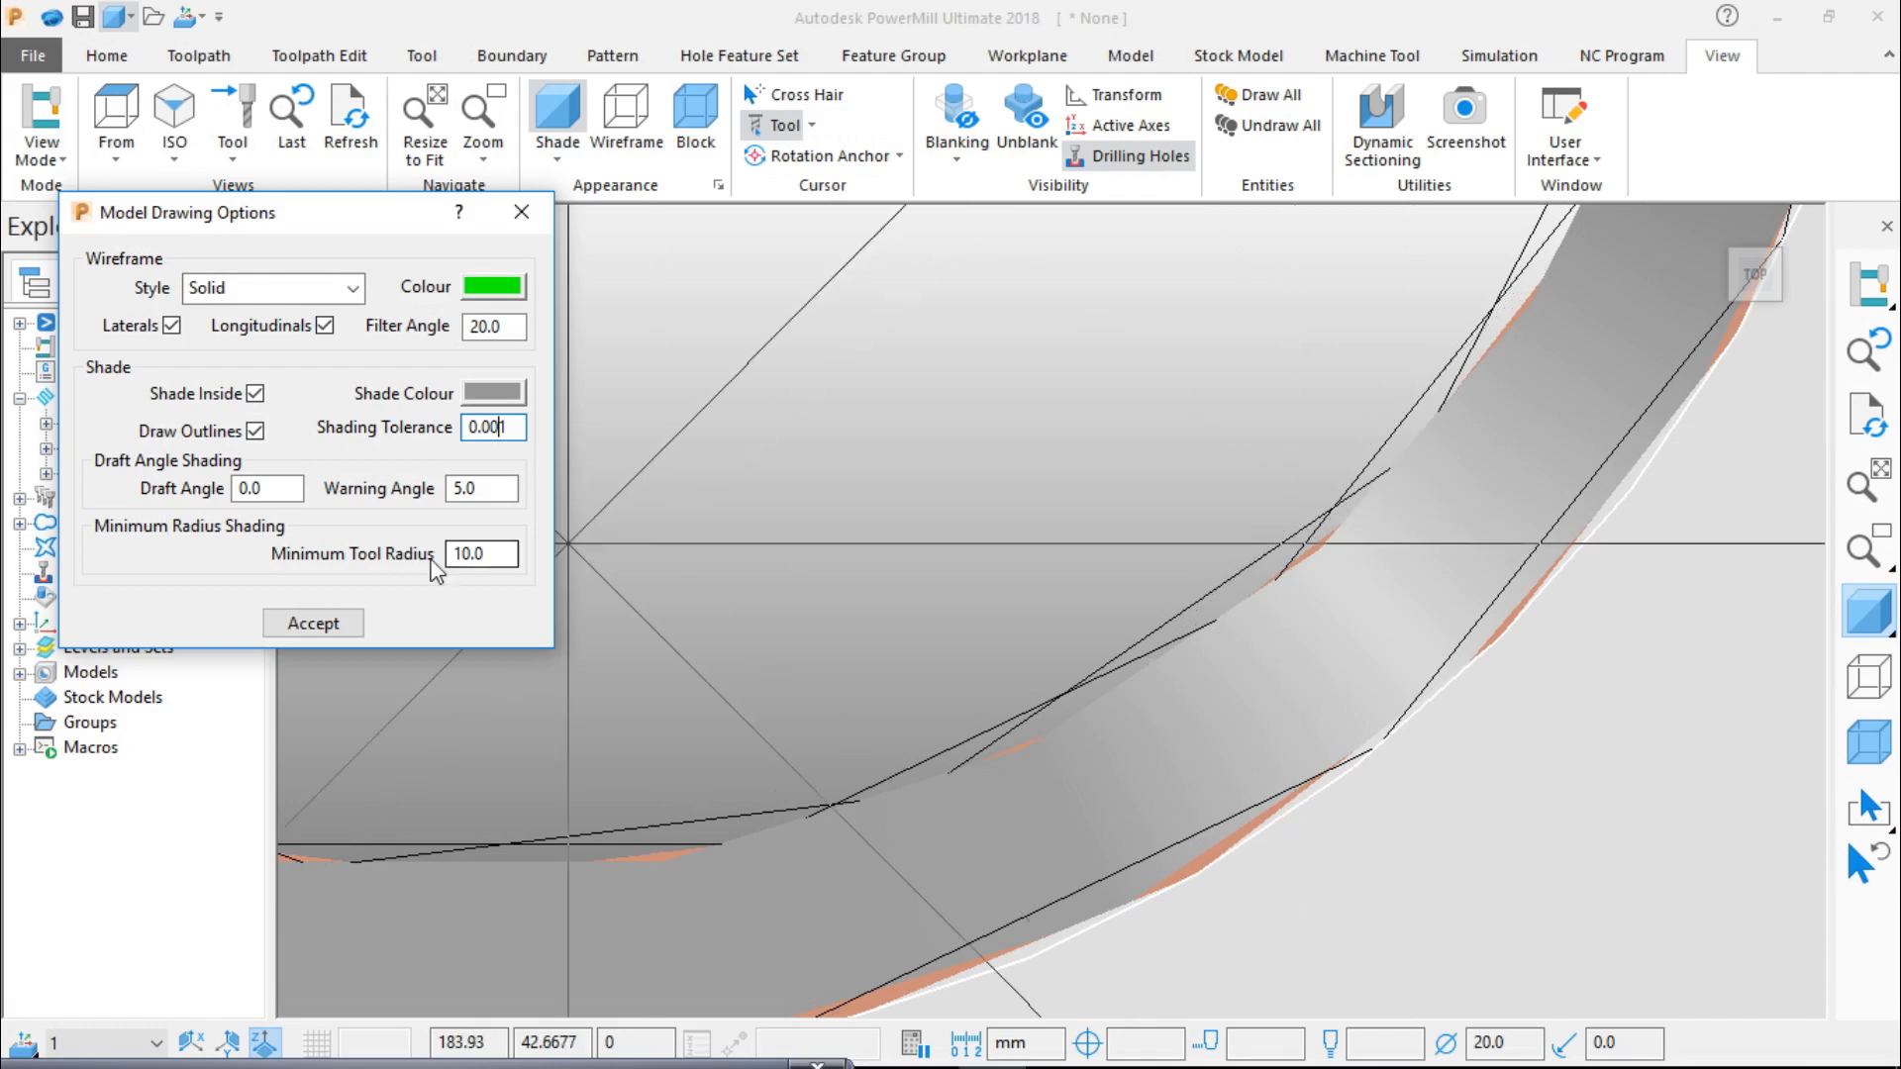
{"action": "left_click", "coordinate": [309, 631]}
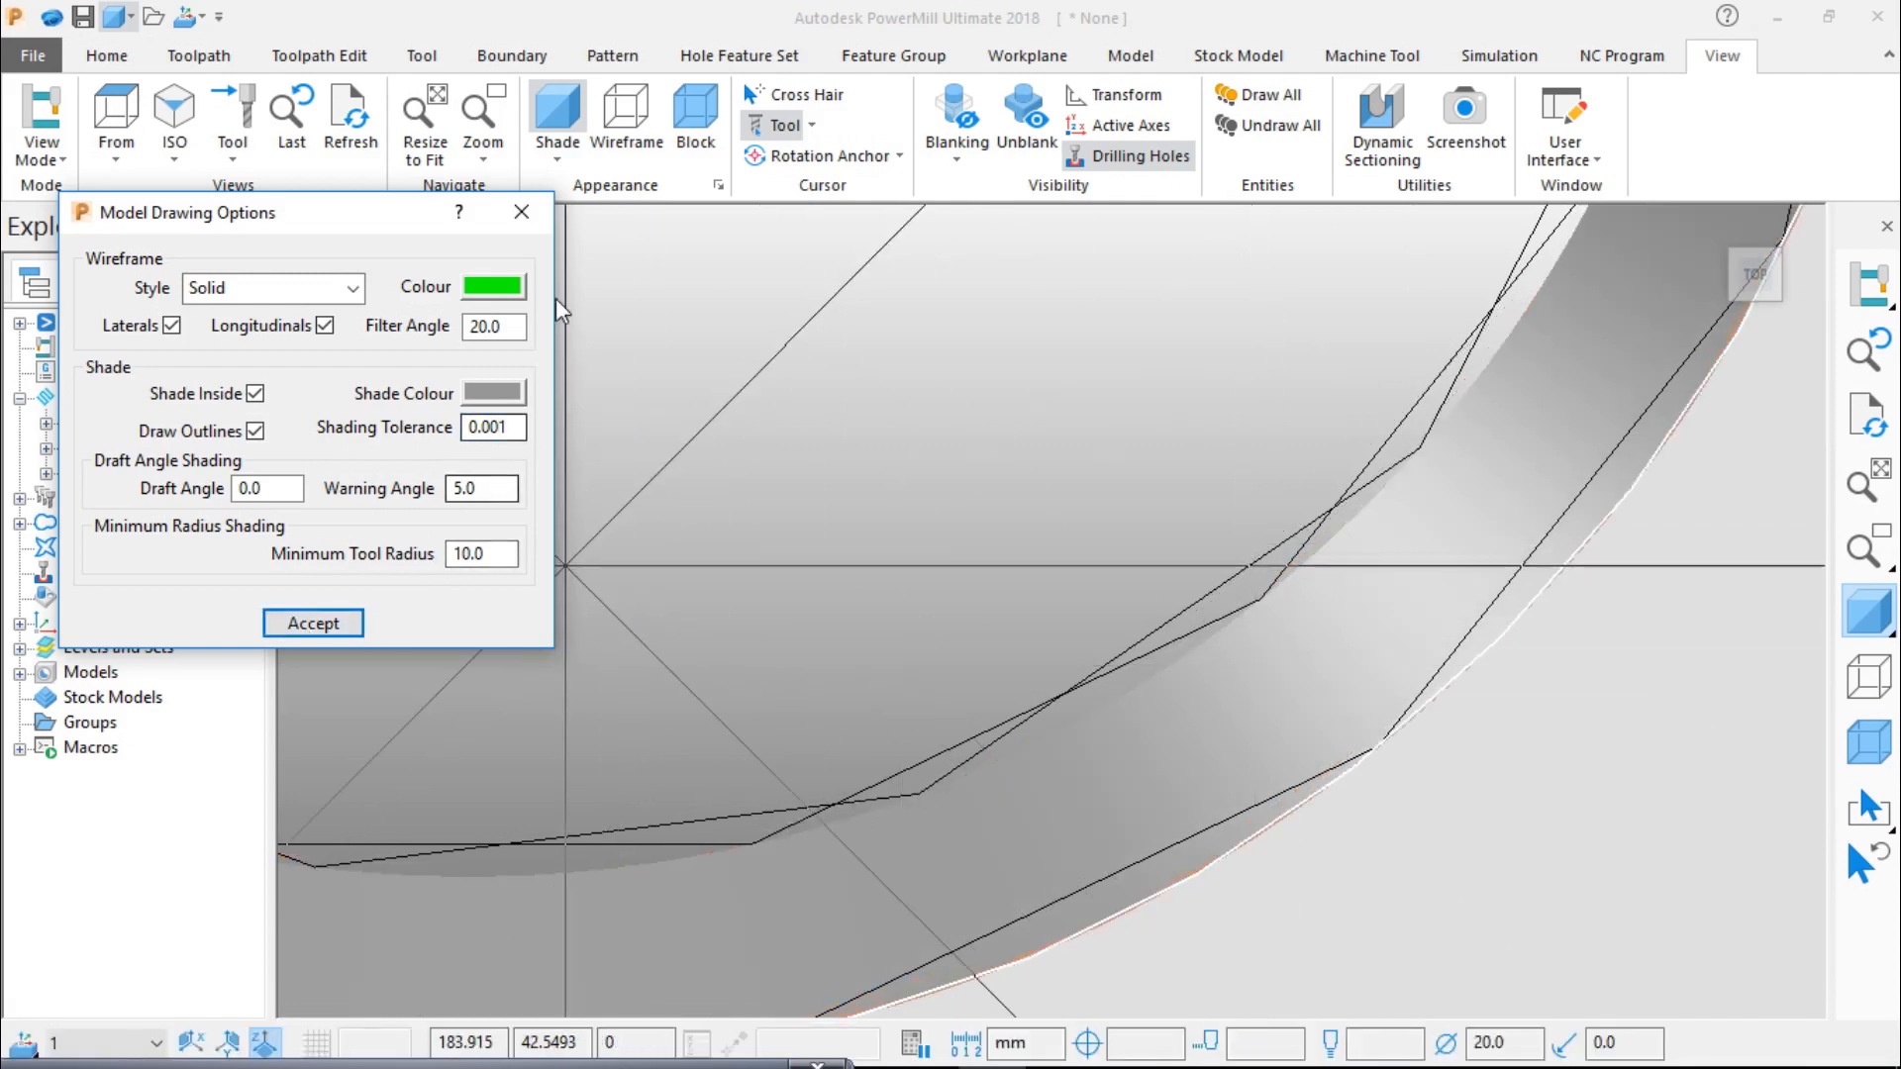
{"action": "left_click", "coordinate": [521, 212]}
{"action": "scroll", "coordinate": [822, 465], "scroll_direction": "down", "scroll_amount": 5}
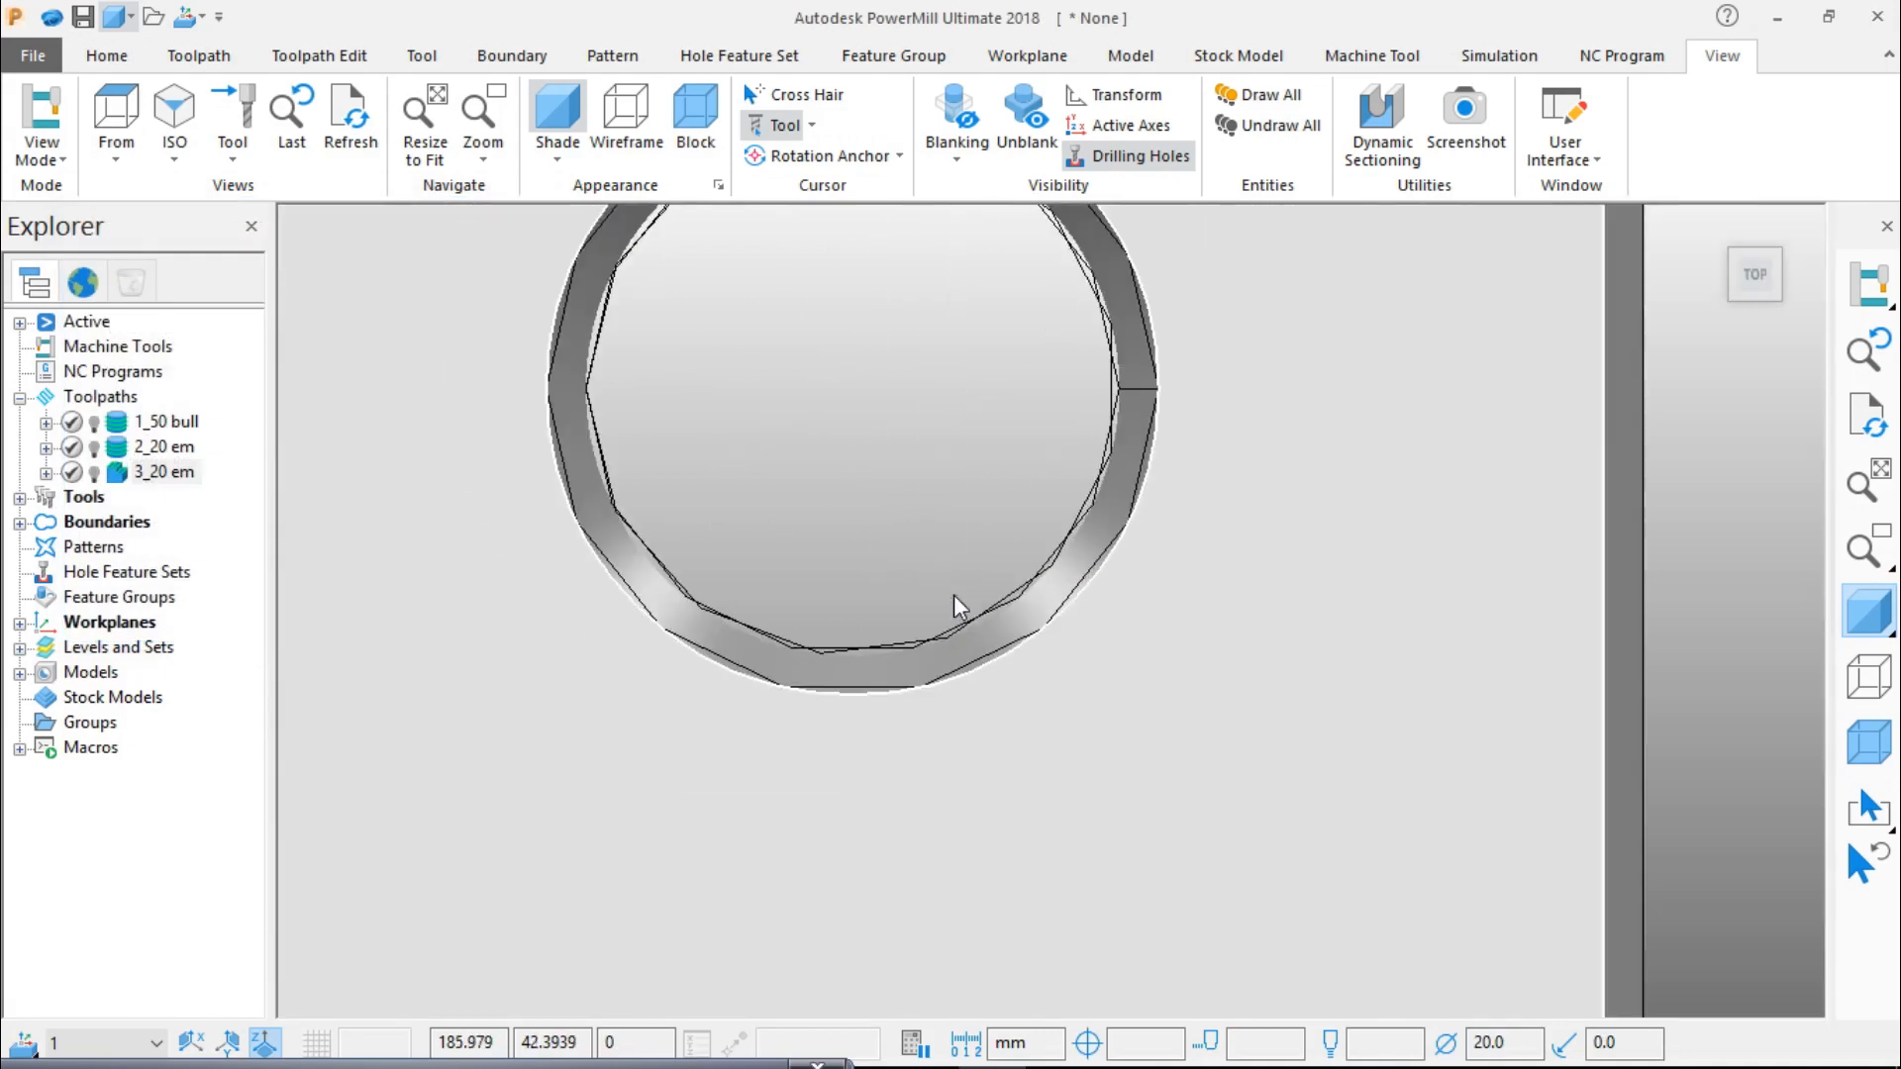
Step: Measure the flange hole's radius again in top view, using three key points on its inner rim
{"action": "left_click", "coordinate": [107, 57]}
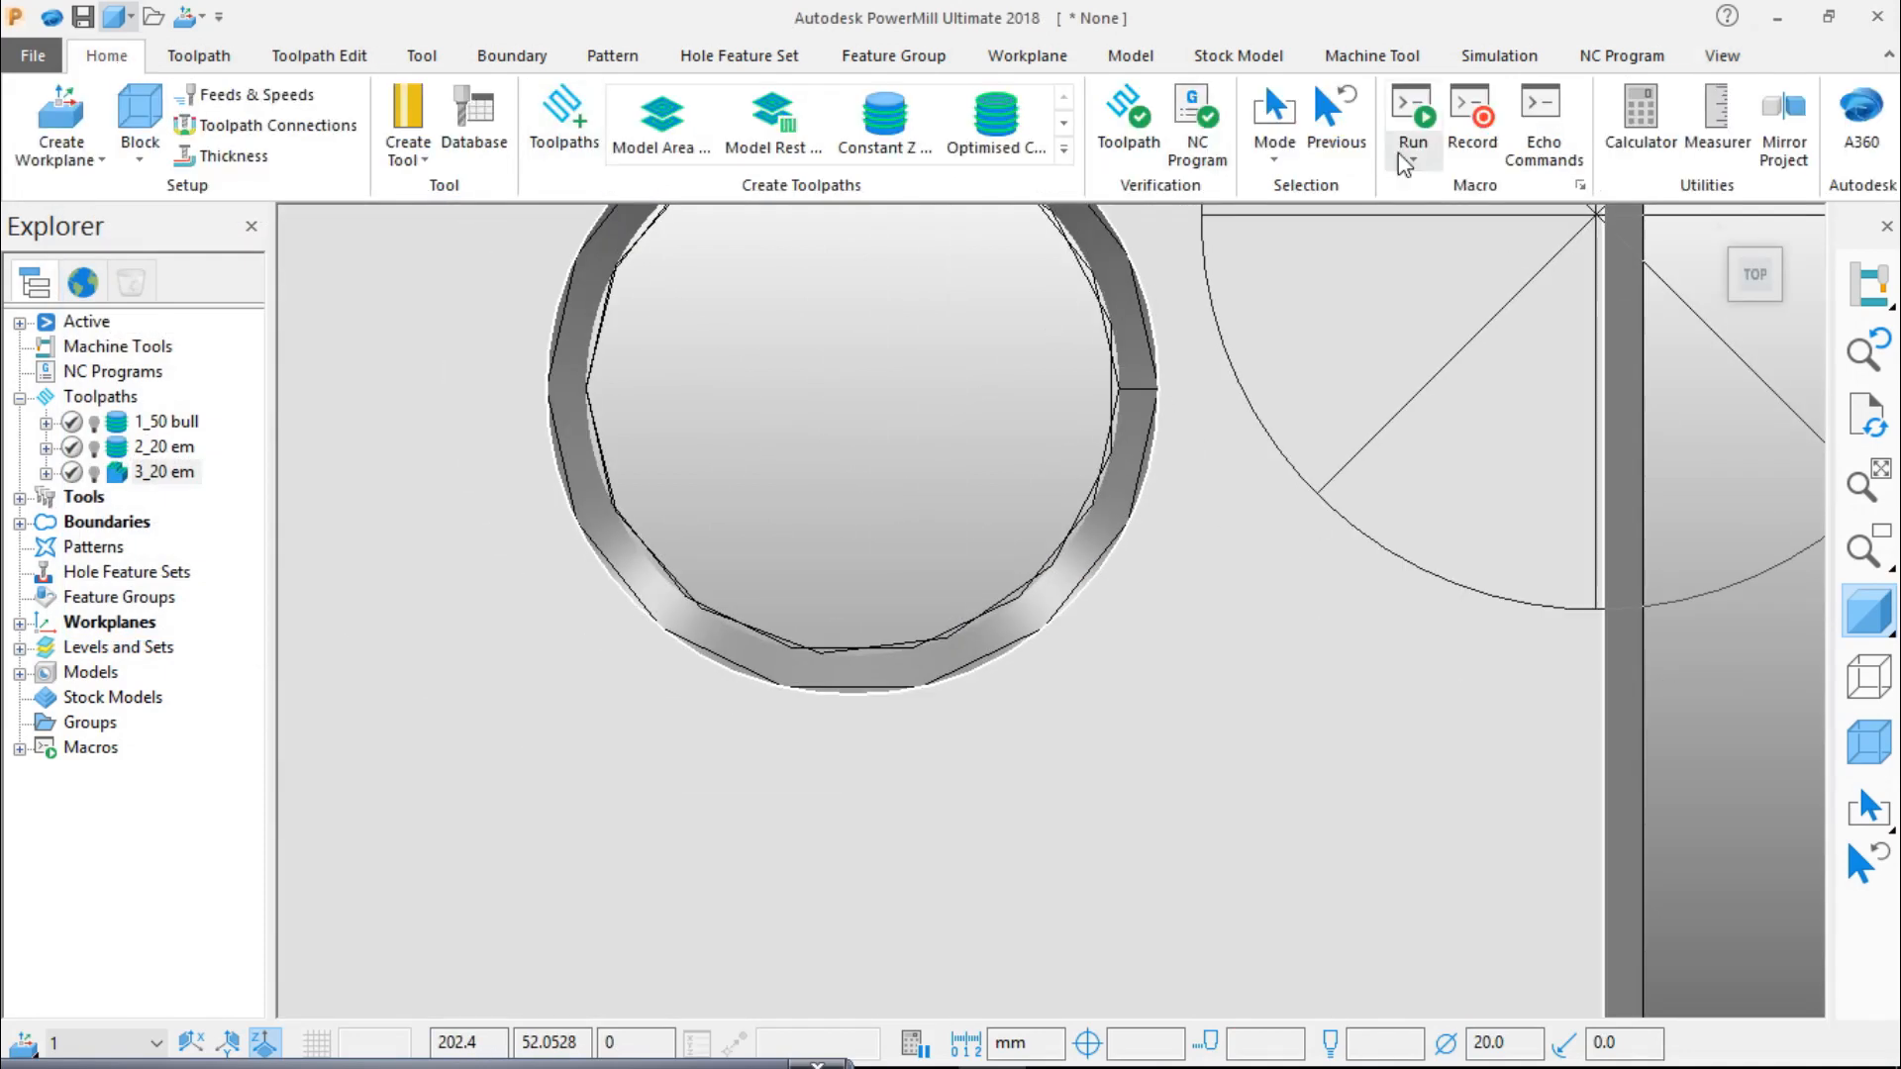
{"action": "left_click", "coordinate": [1716, 129]}
{"action": "scroll", "coordinate": [887, 443], "scroll_direction": "down", "scroll_amount": 1}
{"action": "scroll", "coordinate": [955, 487], "scroll_direction": "up", "scroll_amount": 3}
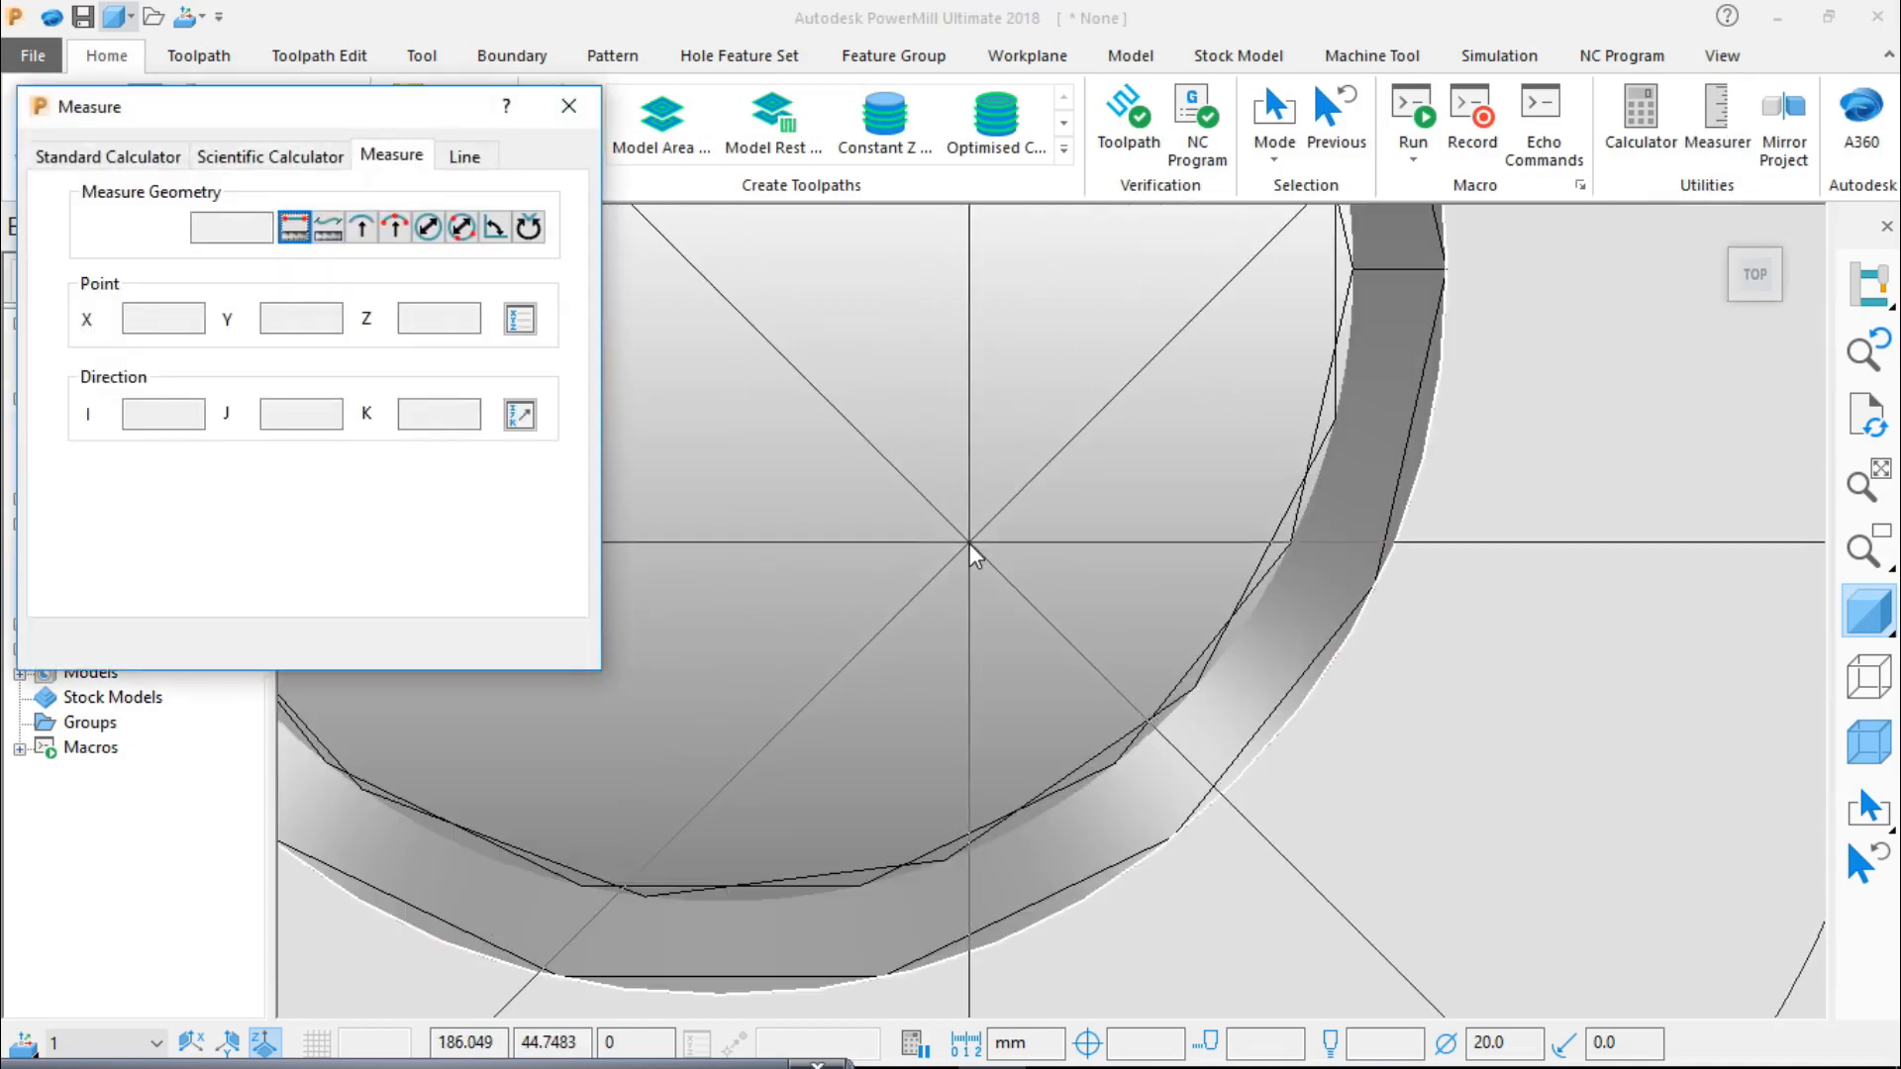
{"action": "scroll", "coordinate": [970, 543], "scroll_direction": "up", "scroll_amount": 2}
{"action": "left_click", "coordinate": [395, 228]}
{"action": "scroll", "coordinate": [961, 723], "scroll_direction": "down", "scroll_amount": 3}
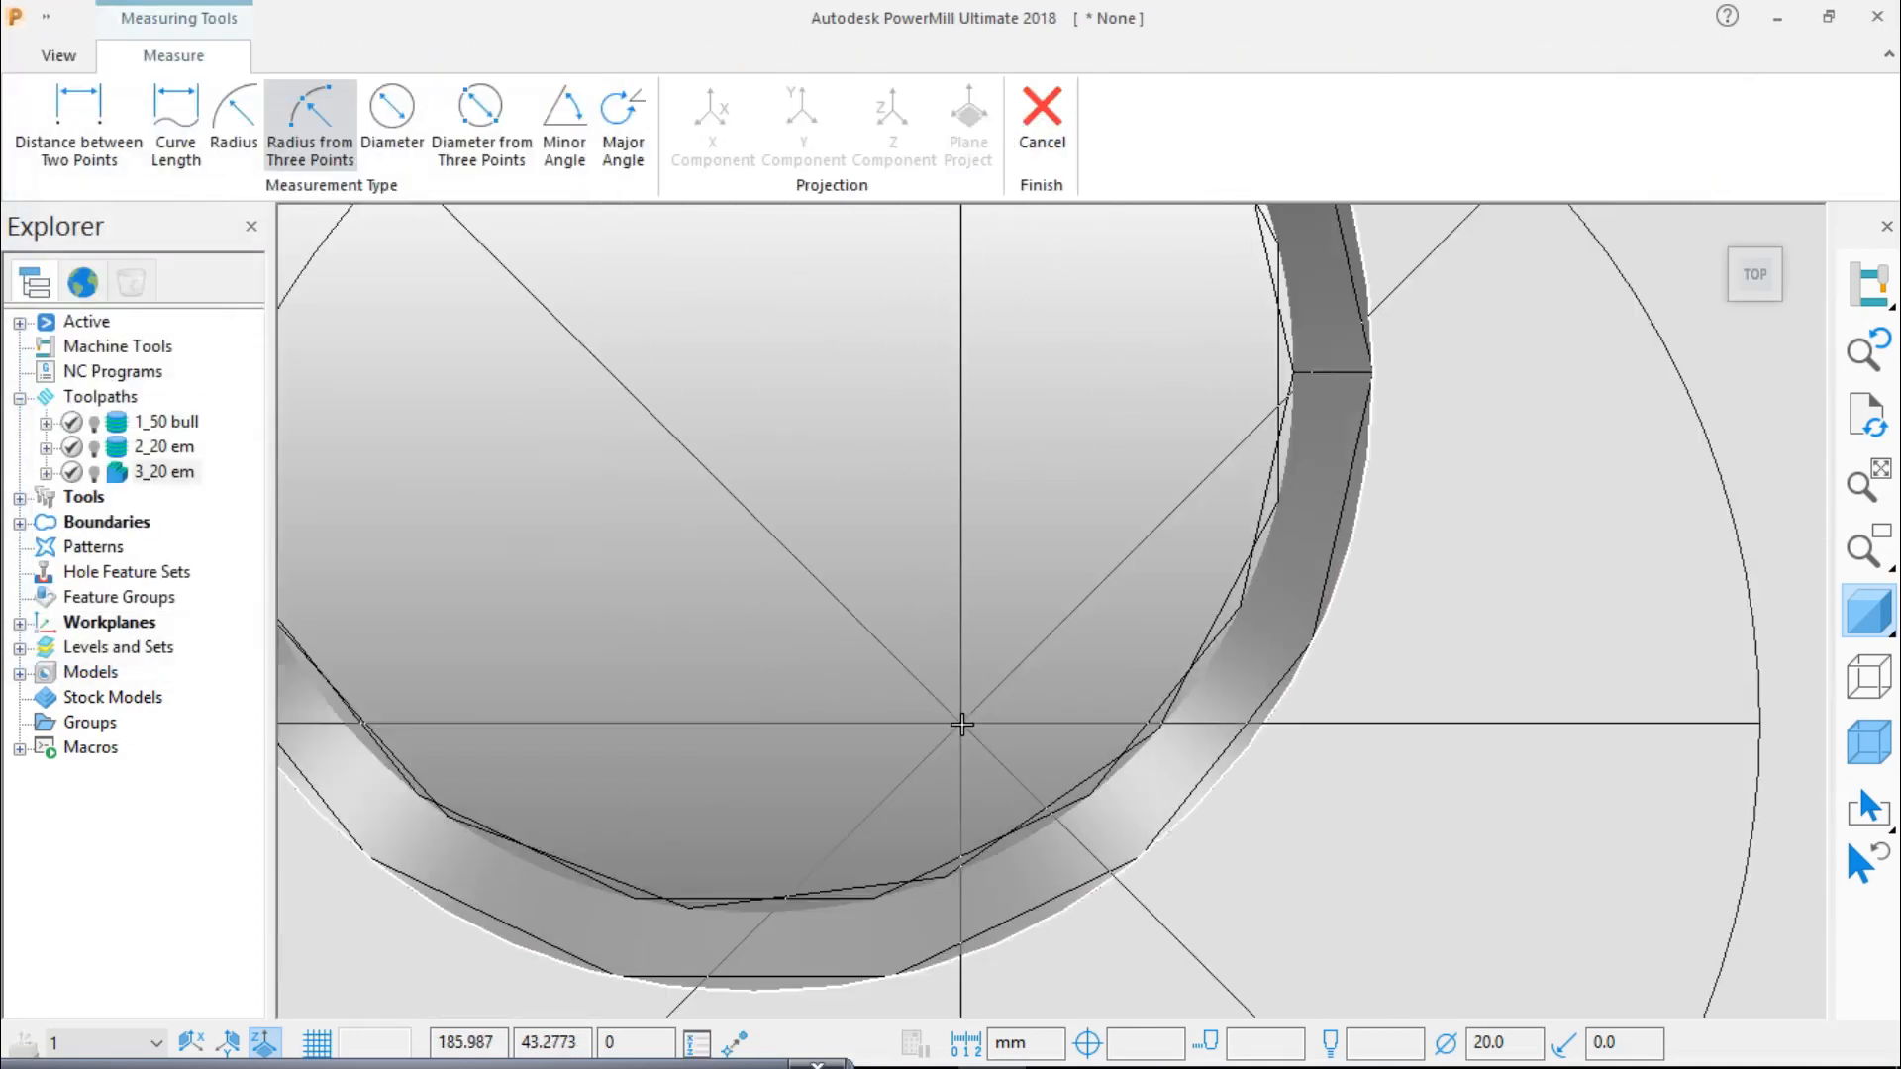
{"action": "scroll", "coordinate": [961, 724], "scroll_direction": "down", "scroll_amount": 2}
{"action": "scroll", "coordinate": [658, 776], "scroll_direction": "up", "scroll_amount": 3}
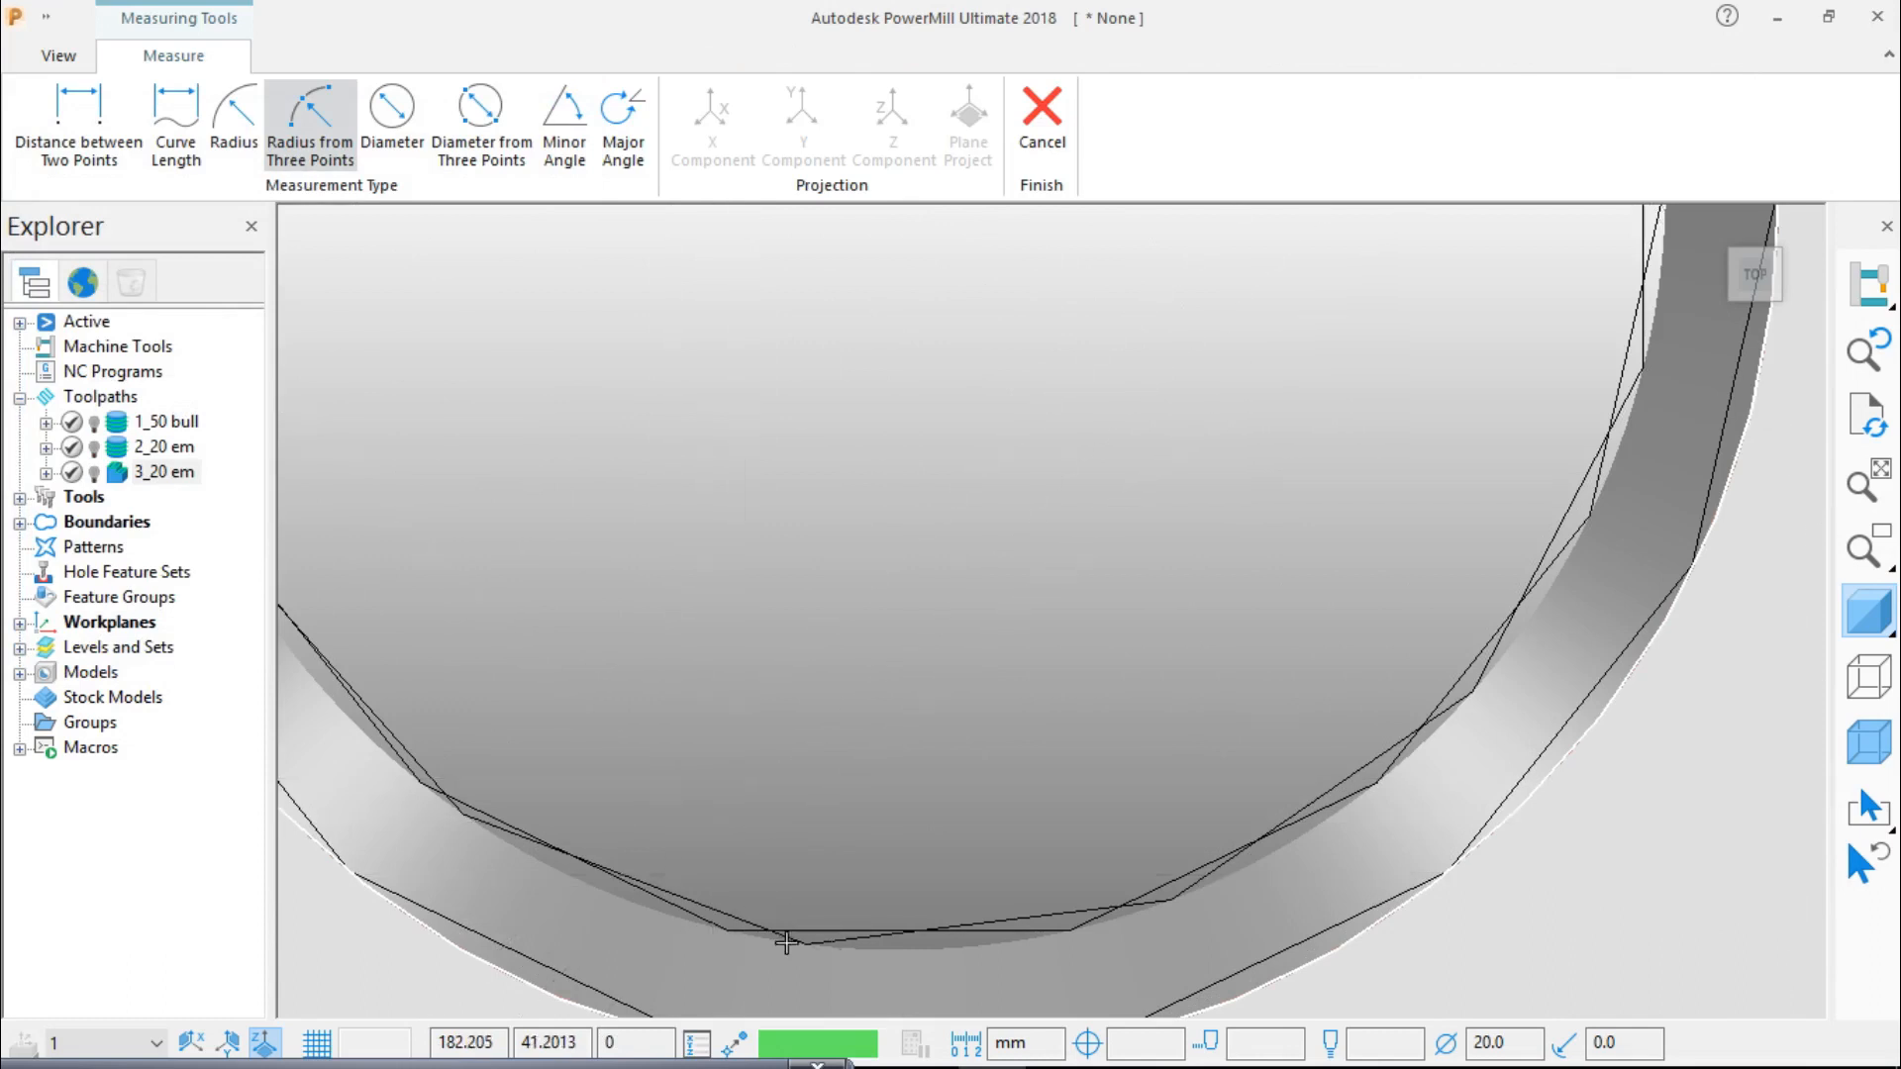
{"action": "left_click", "coordinate": [728, 934]}
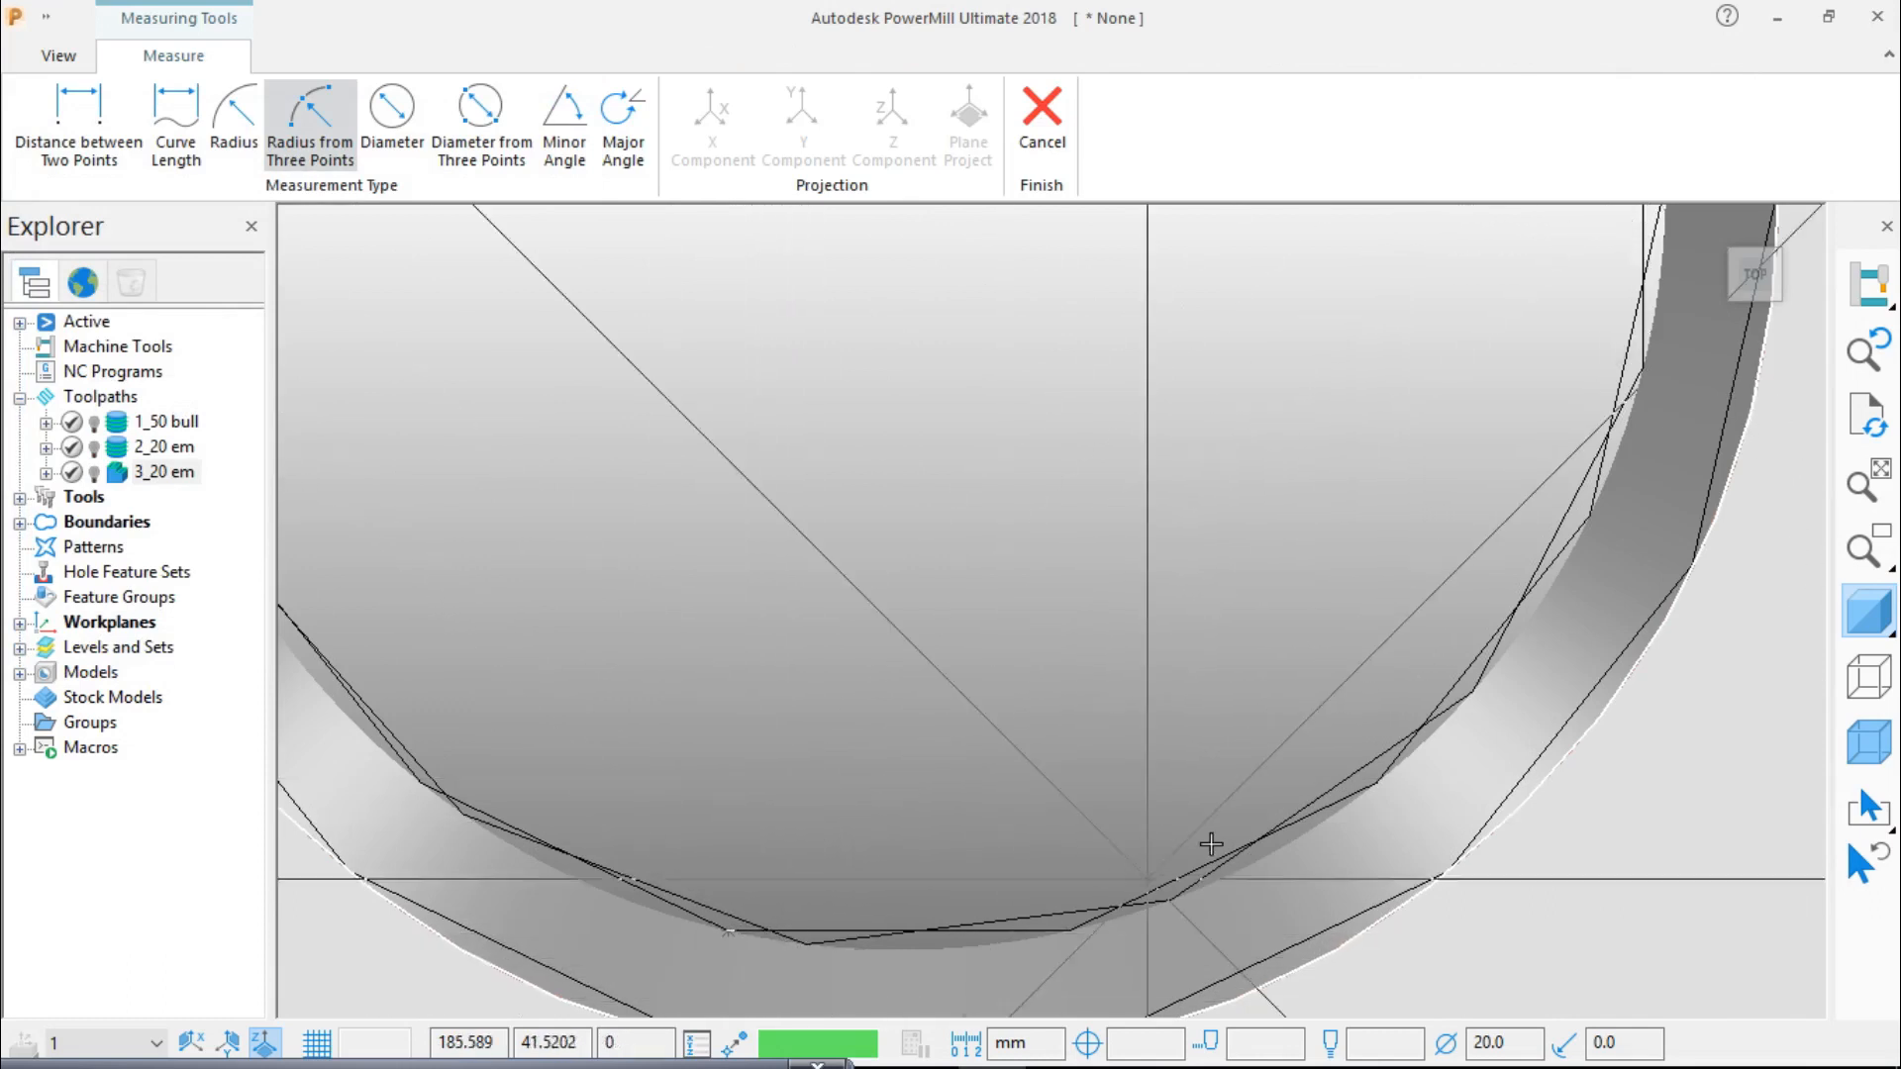
{"action": "left_click", "coordinate": [1643, 373]}
{"action": "scroll", "coordinate": [1565, 416], "scroll_direction": "down", "scroll_amount": 3}
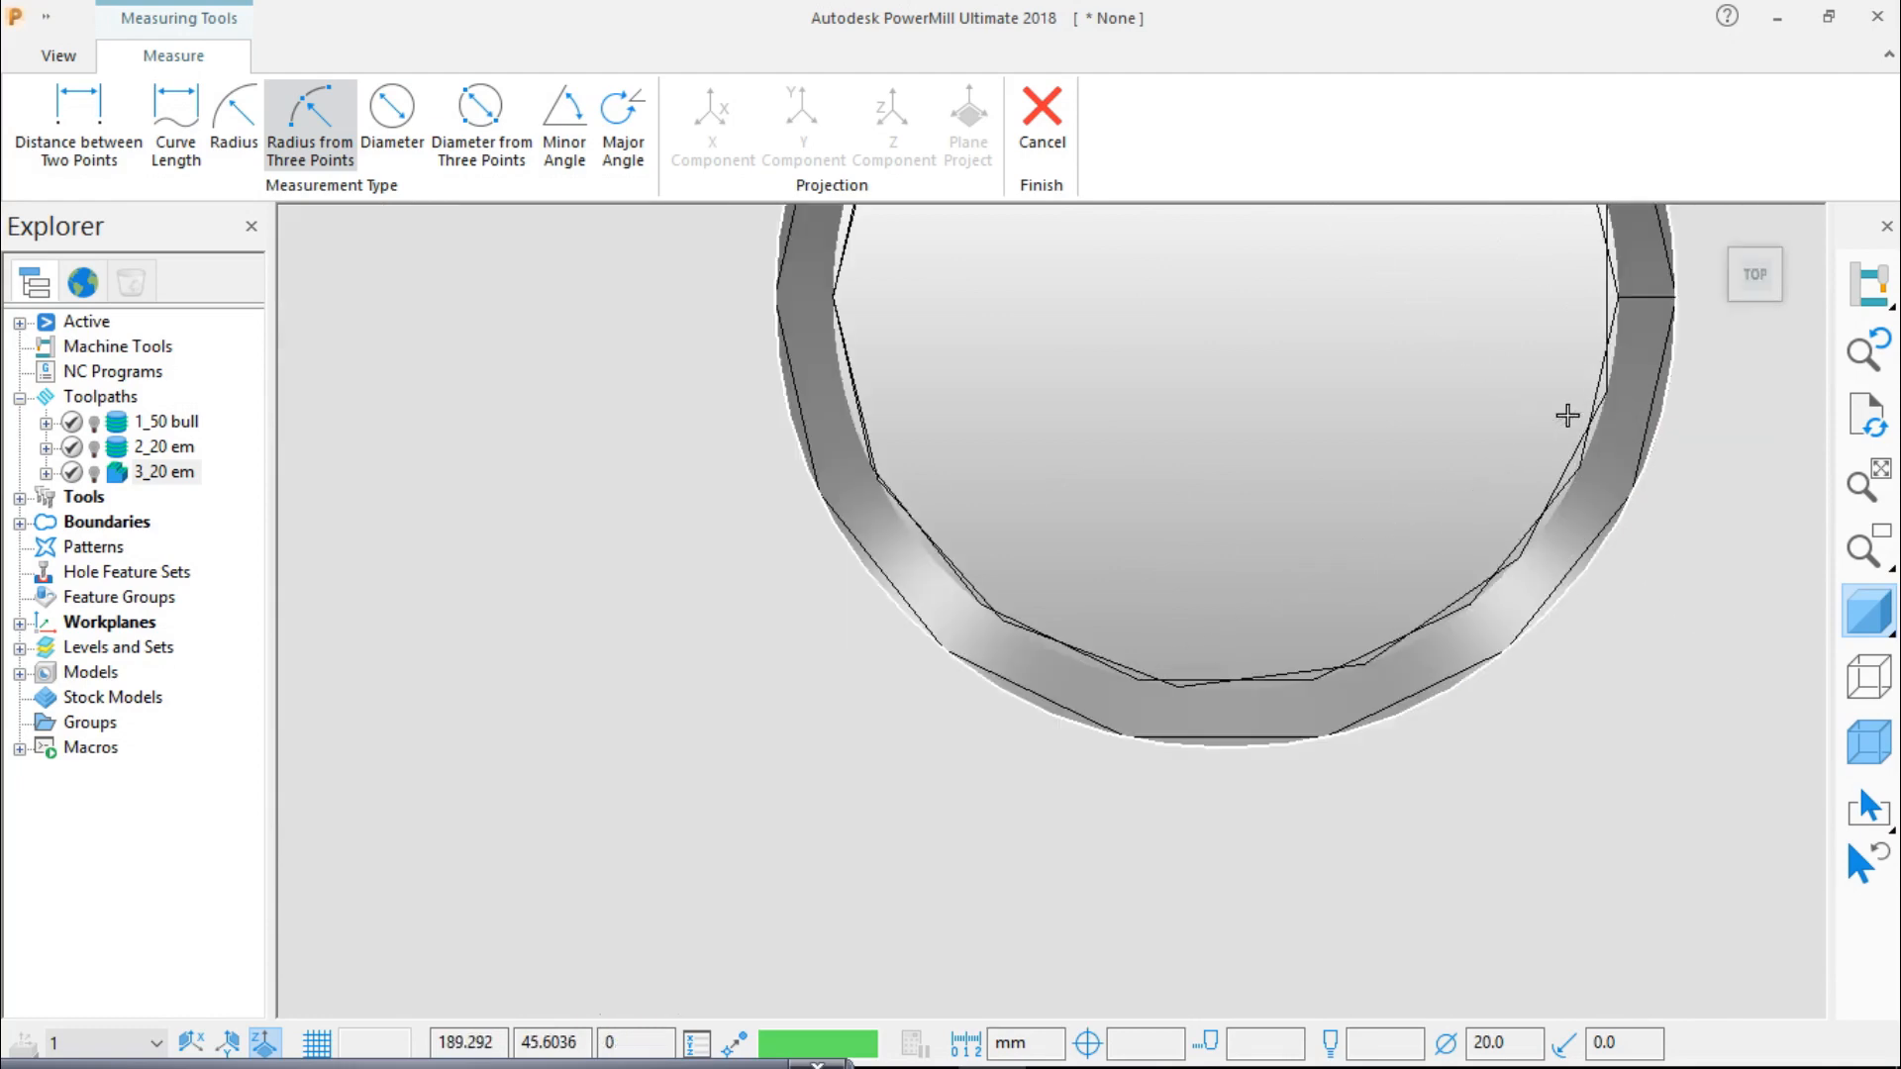
{"action": "scroll", "coordinate": [1566, 416], "scroll_direction": "down", "scroll_amount": 4}
{"action": "scroll", "coordinate": [1480, 290], "scroll_direction": "up", "scroll_amount": 6}
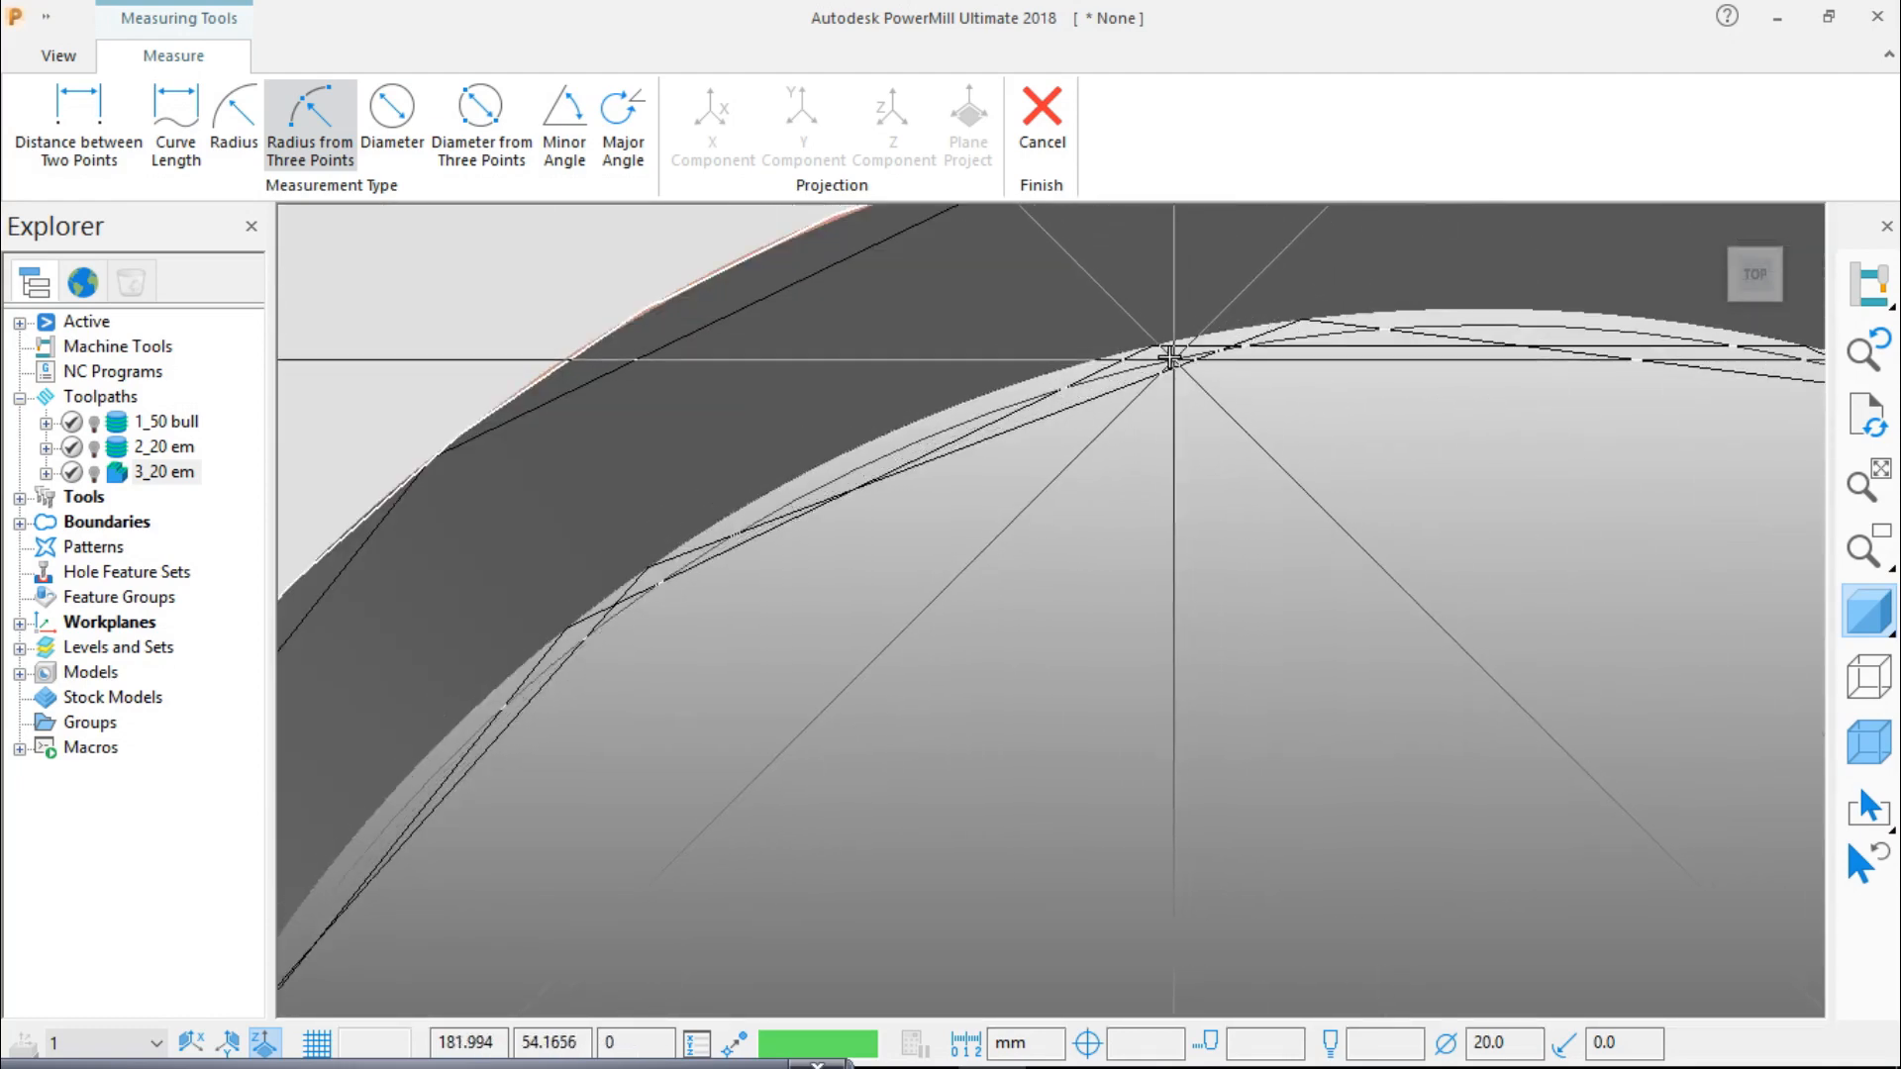
{"action": "left_click", "coordinate": [1158, 349]}
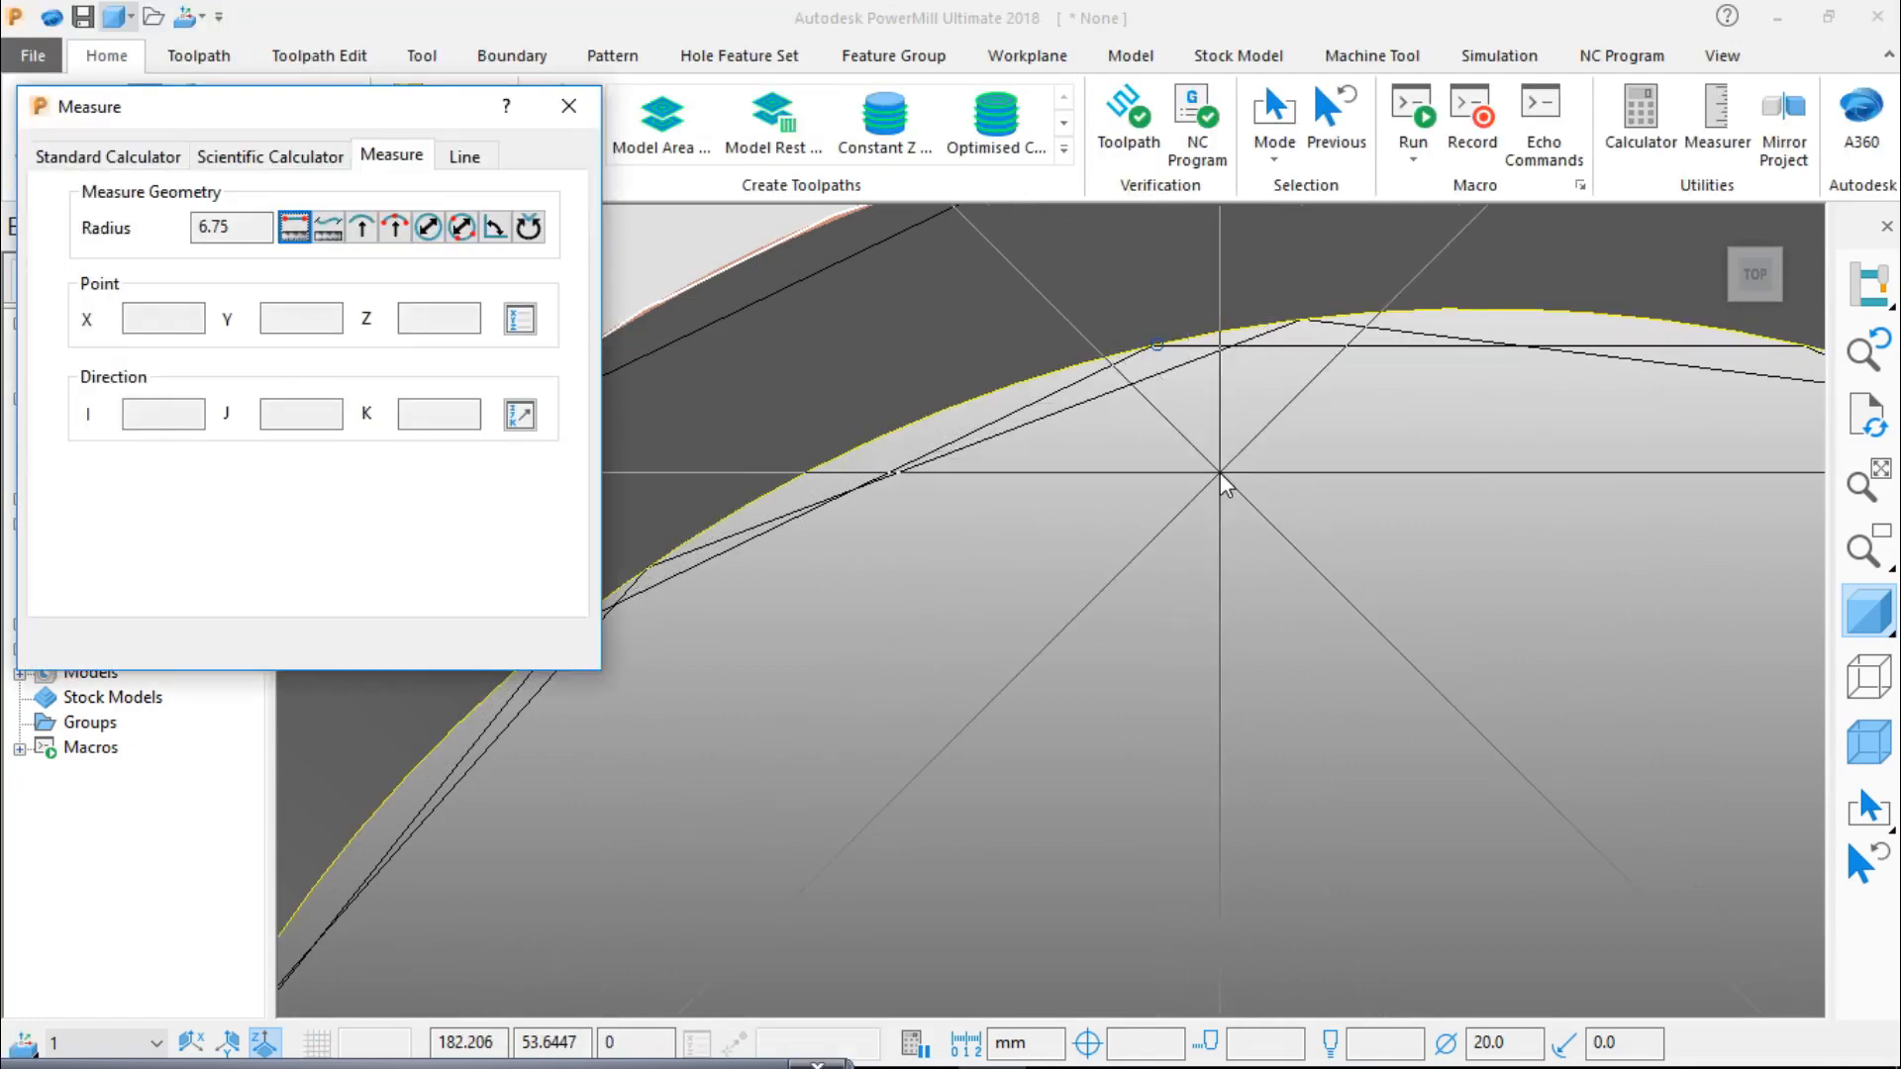
{"action": "scroll", "coordinate": [1299, 611], "scroll_direction": "down", "scroll_amount": 6}
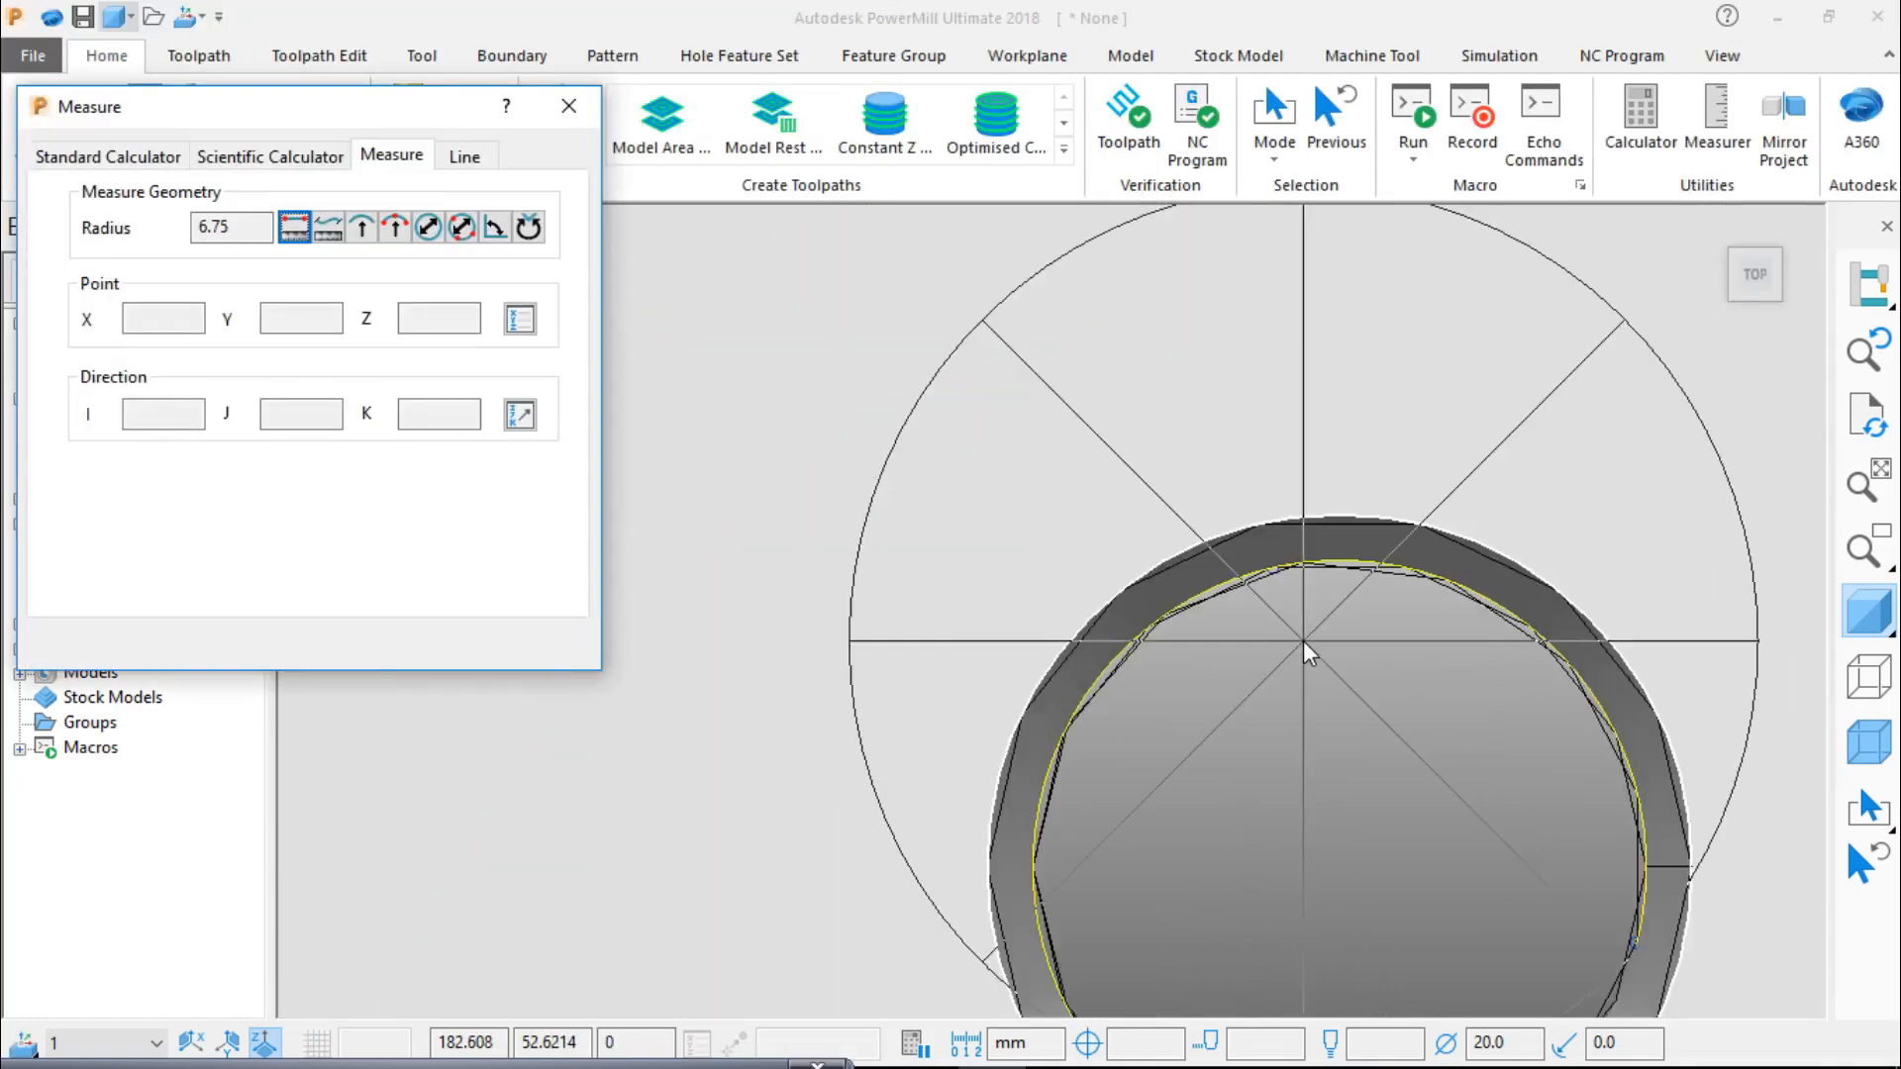
{"action": "scroll", "coordinate": [1339, 733], "scroll_direction": "down", "scroll_amount": 3}
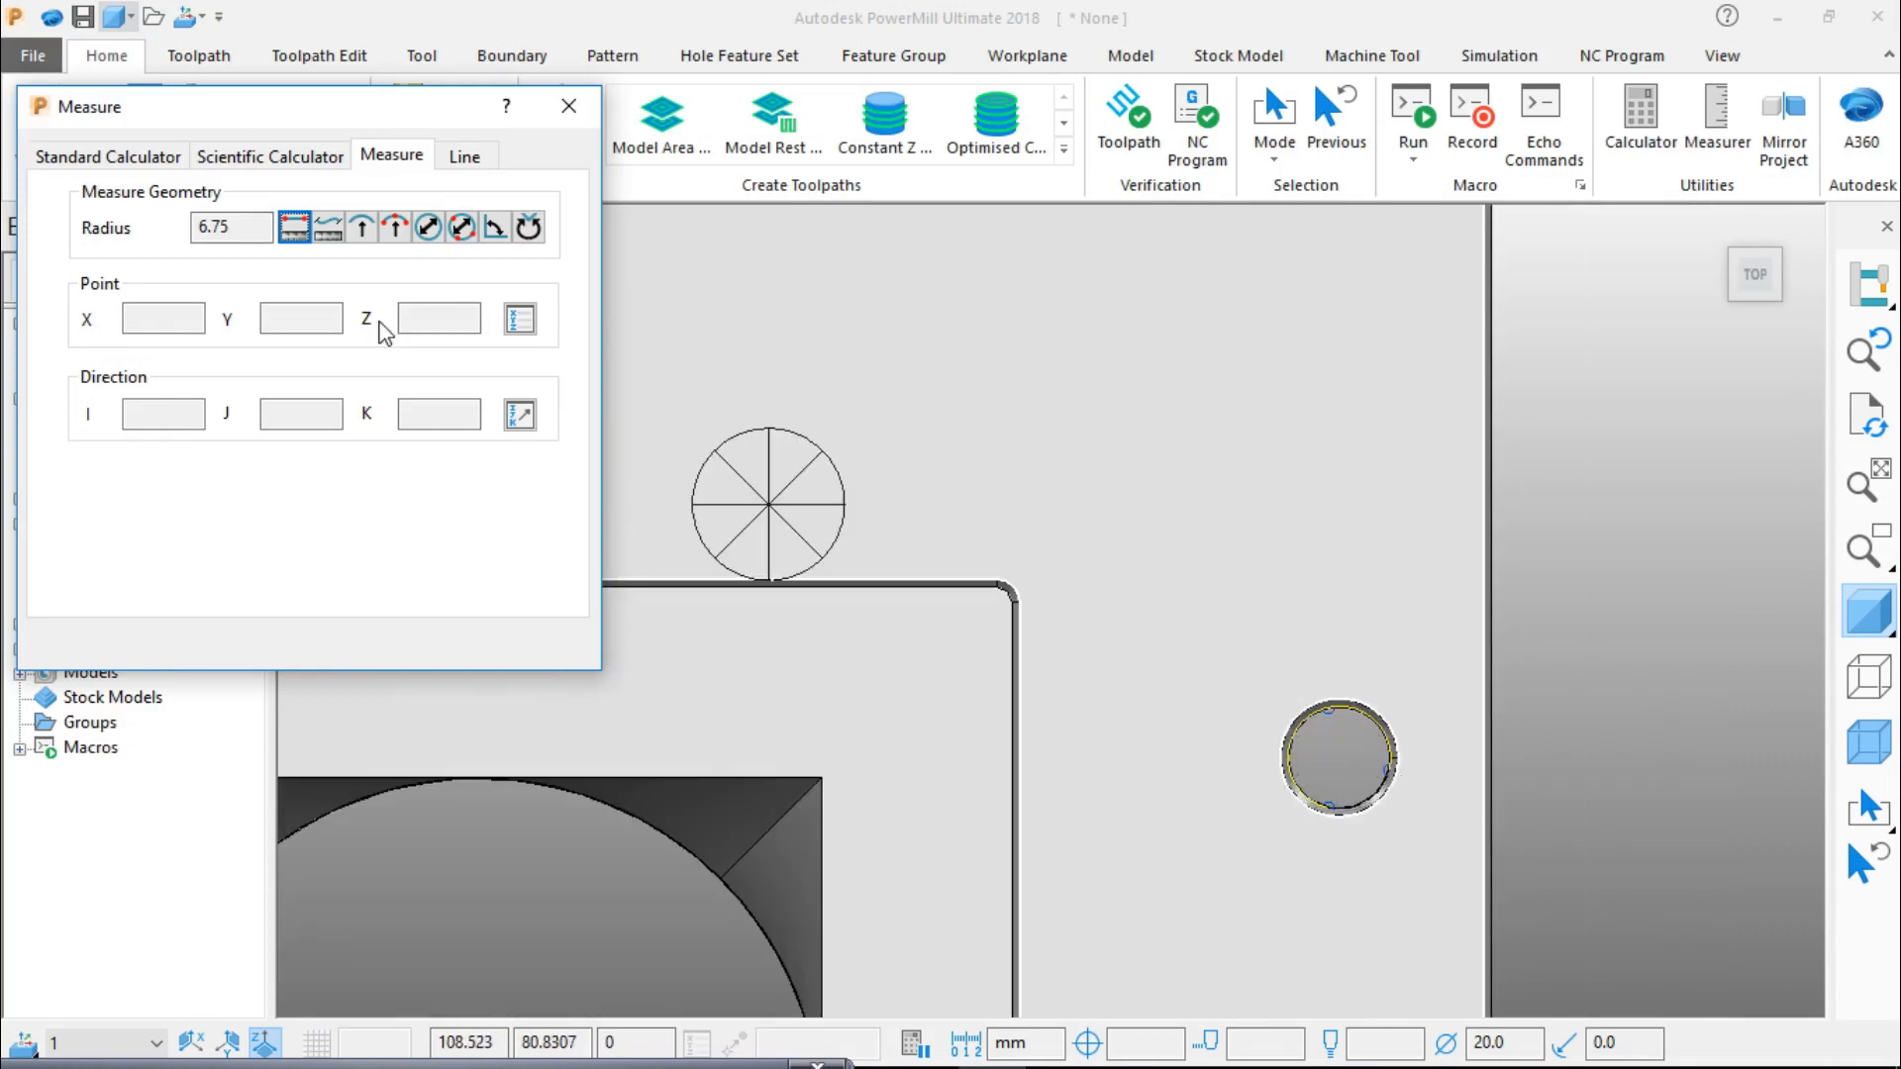
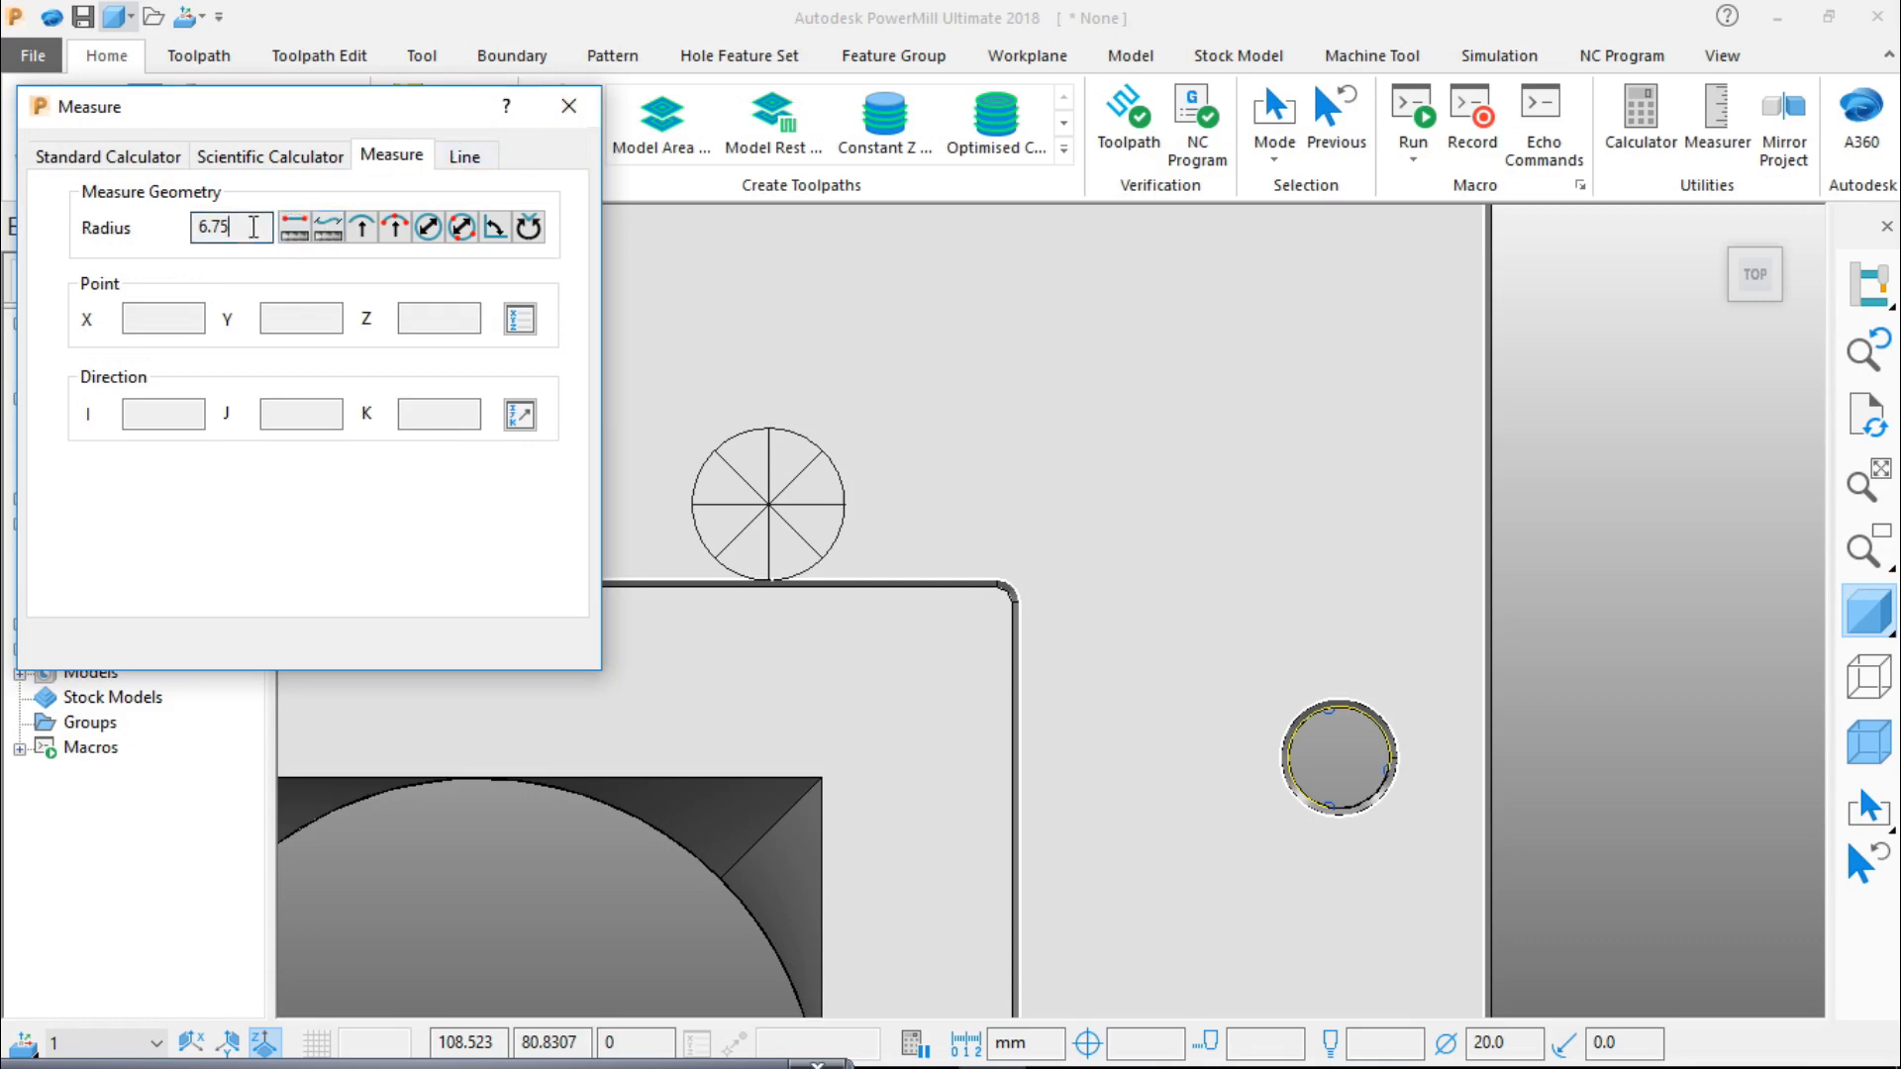
{"action": "double_click", "coordinate": [210, 227]}
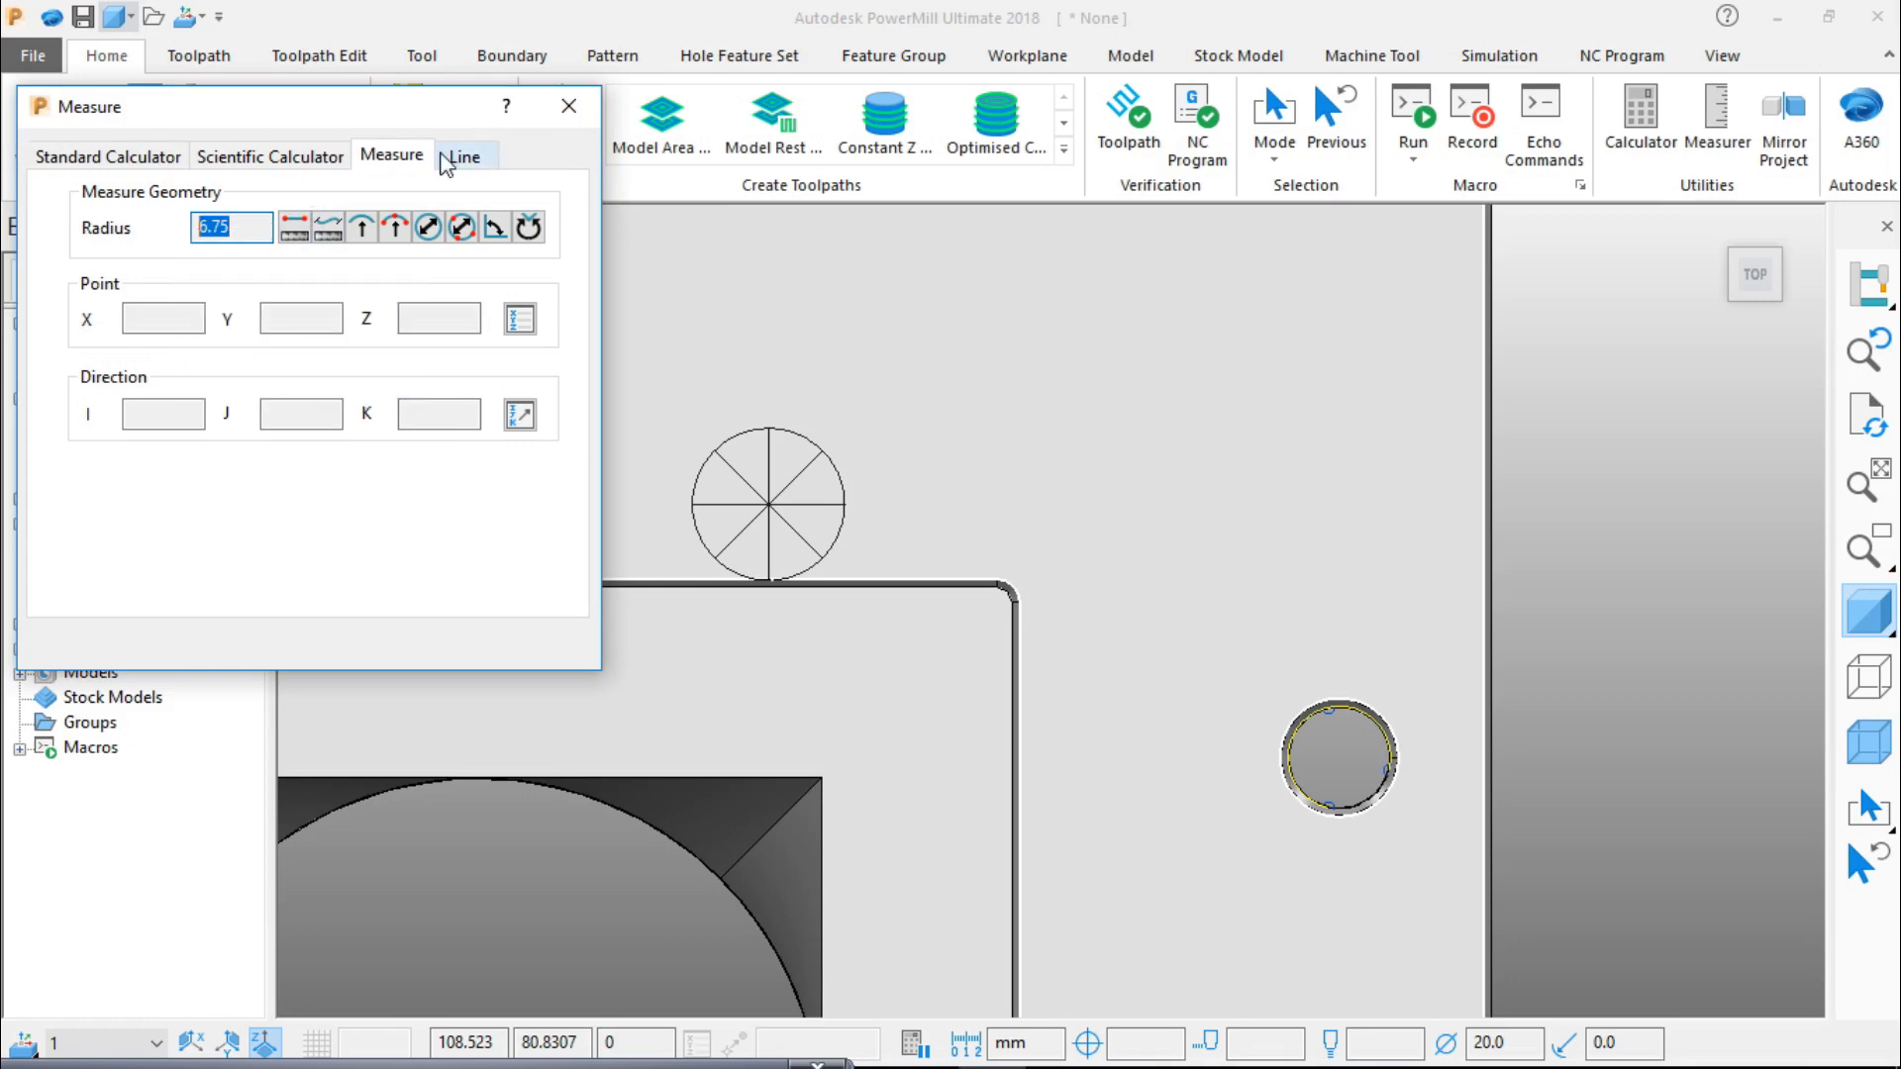
Step: Close the measurement, show the whole die from above with shading off, and select all the hole curves around the flange
{"action": "left_click", "coordinate": [1753, 273]}
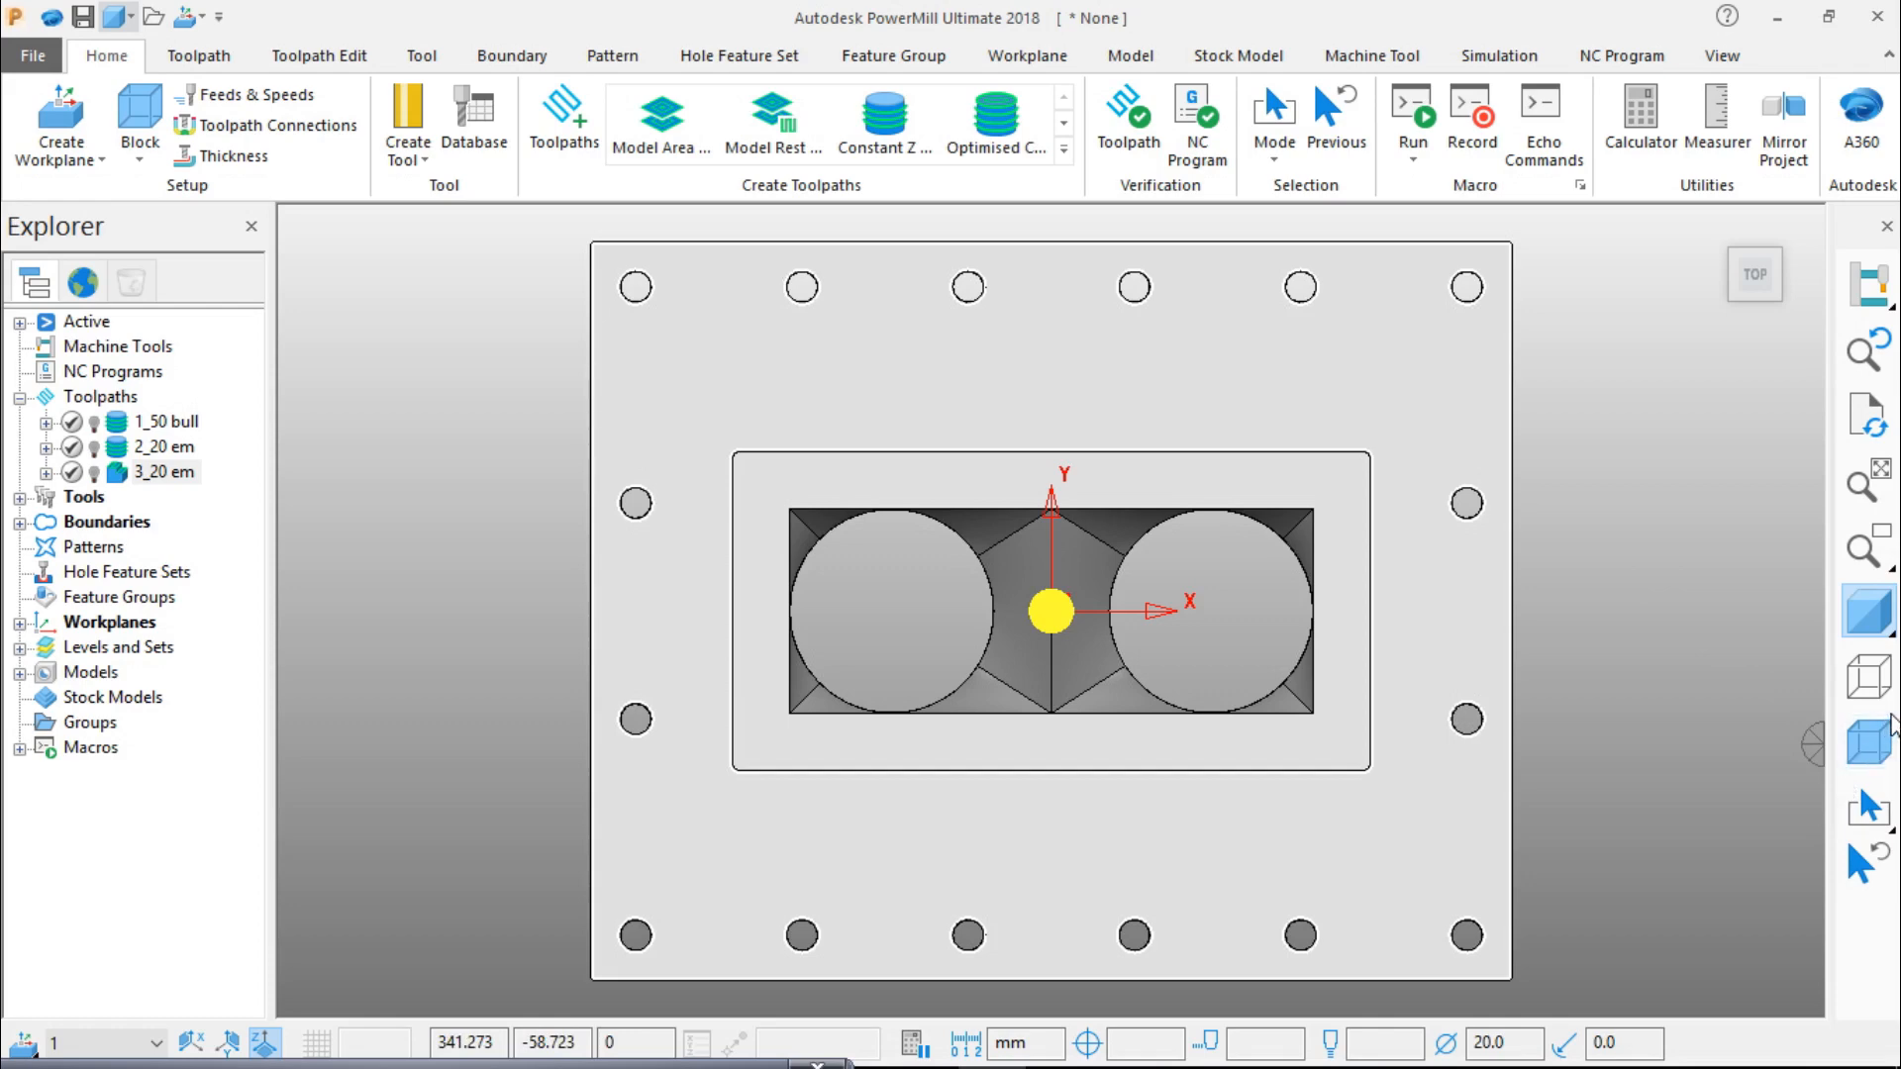
{"action": "left_click", "coordinate": [1892, 608]}
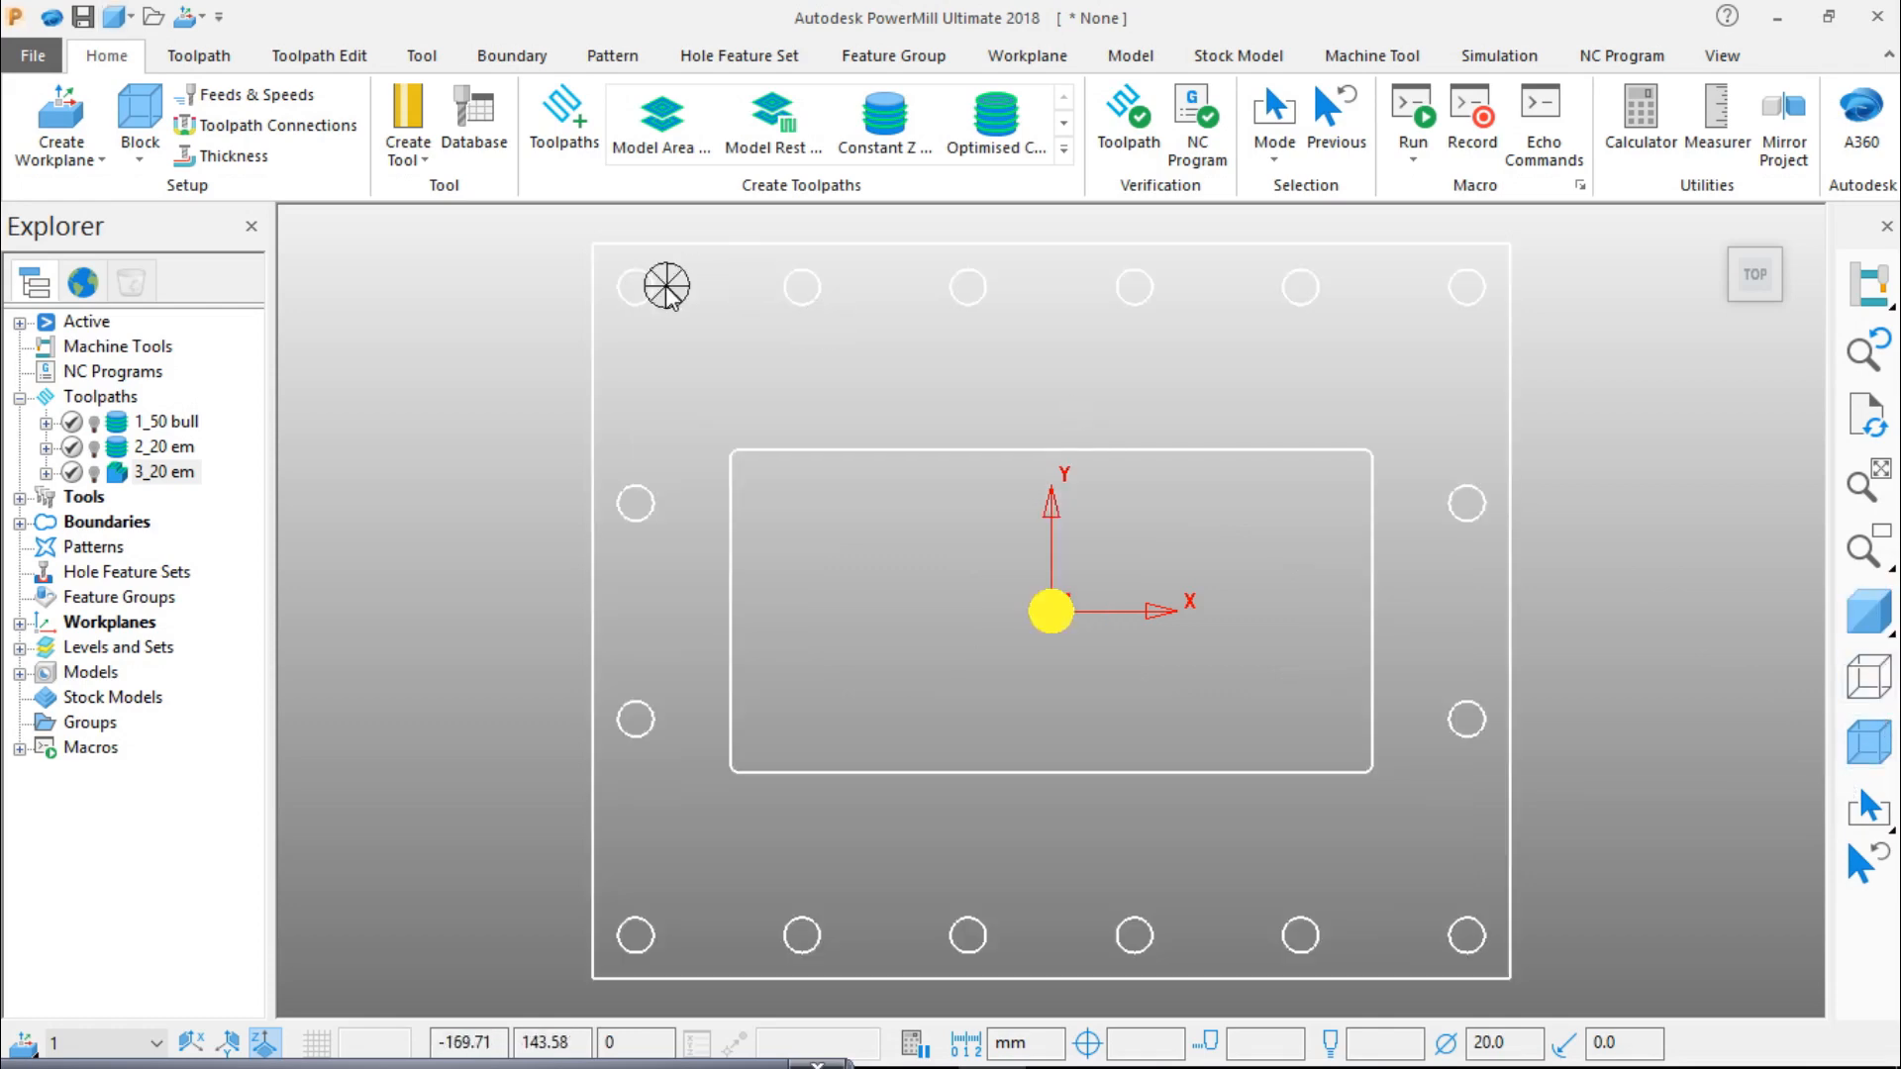
{"action": "left_click_drag", "start_coordinate": [641, 281], "coordinate": [1475, 347]}
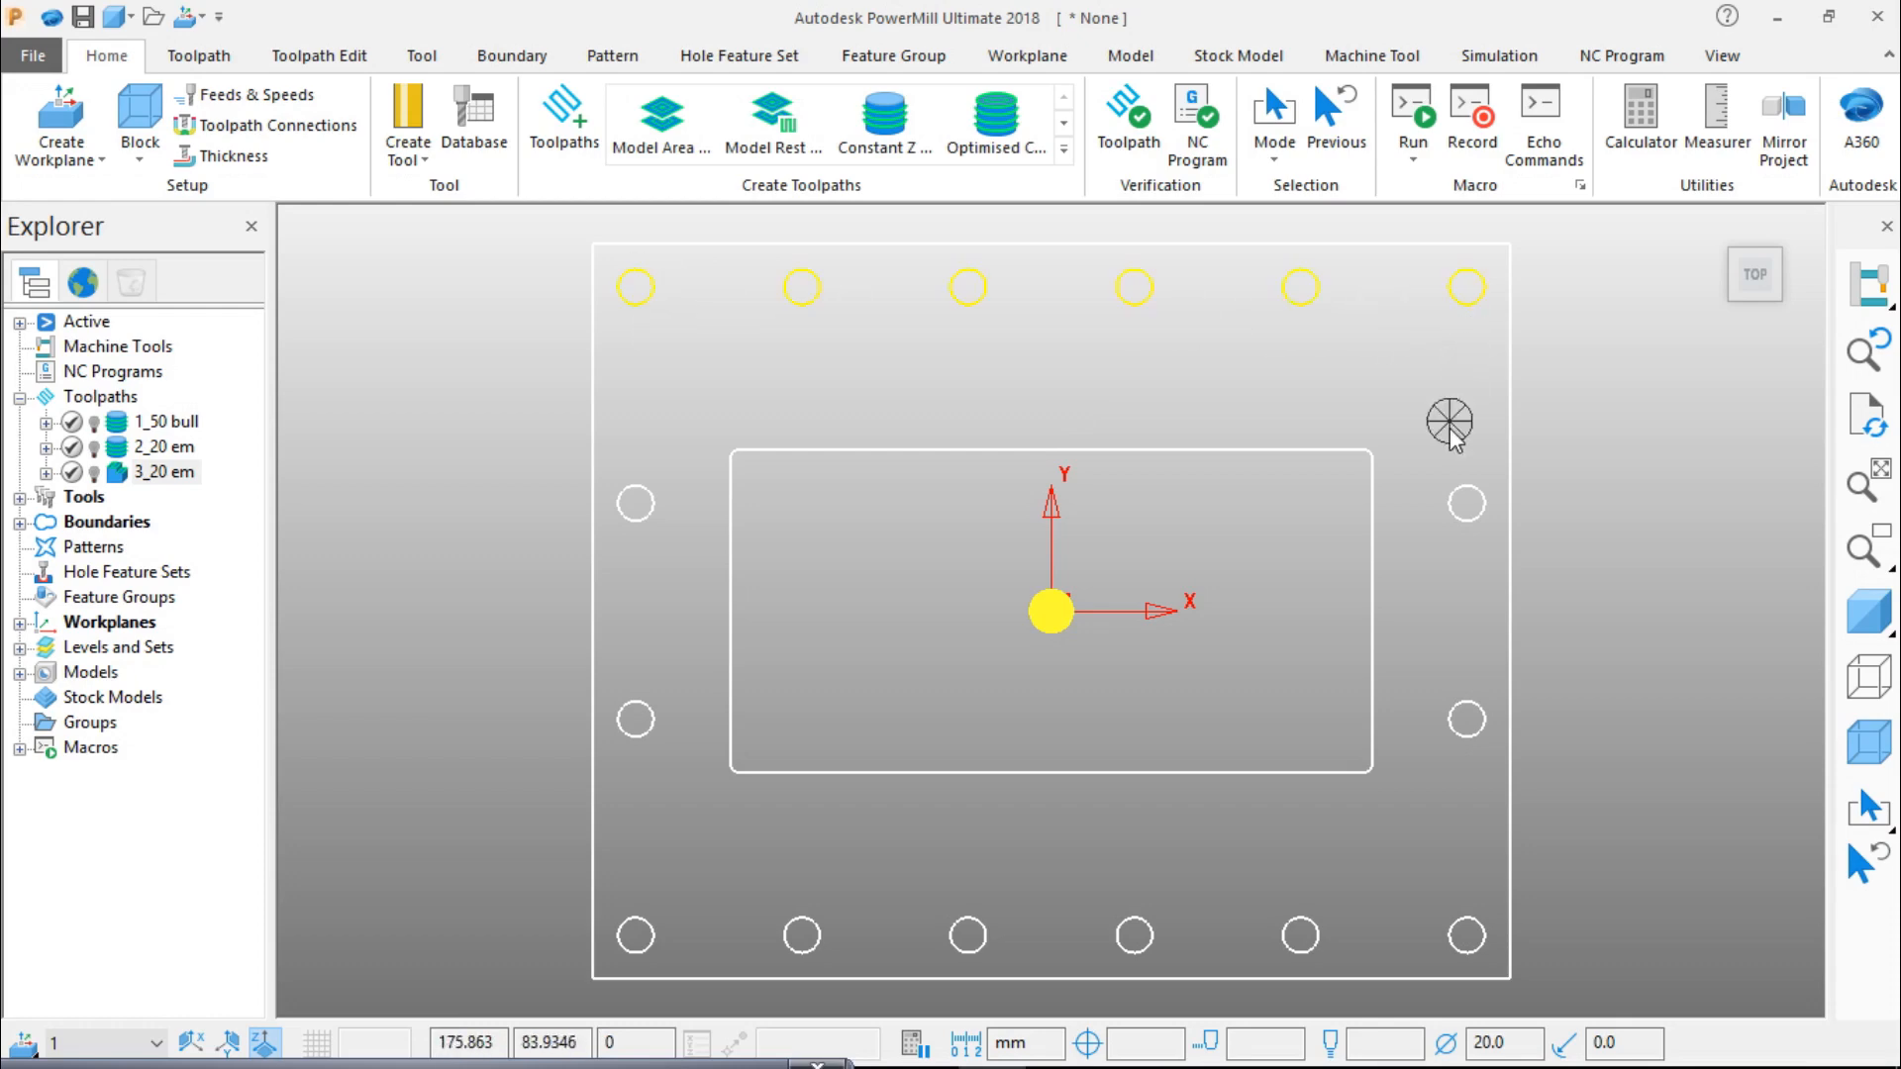
{"action": "left_click_drag", "start_coordinate": [1464, 485], "coordinate": [1467, 950]}
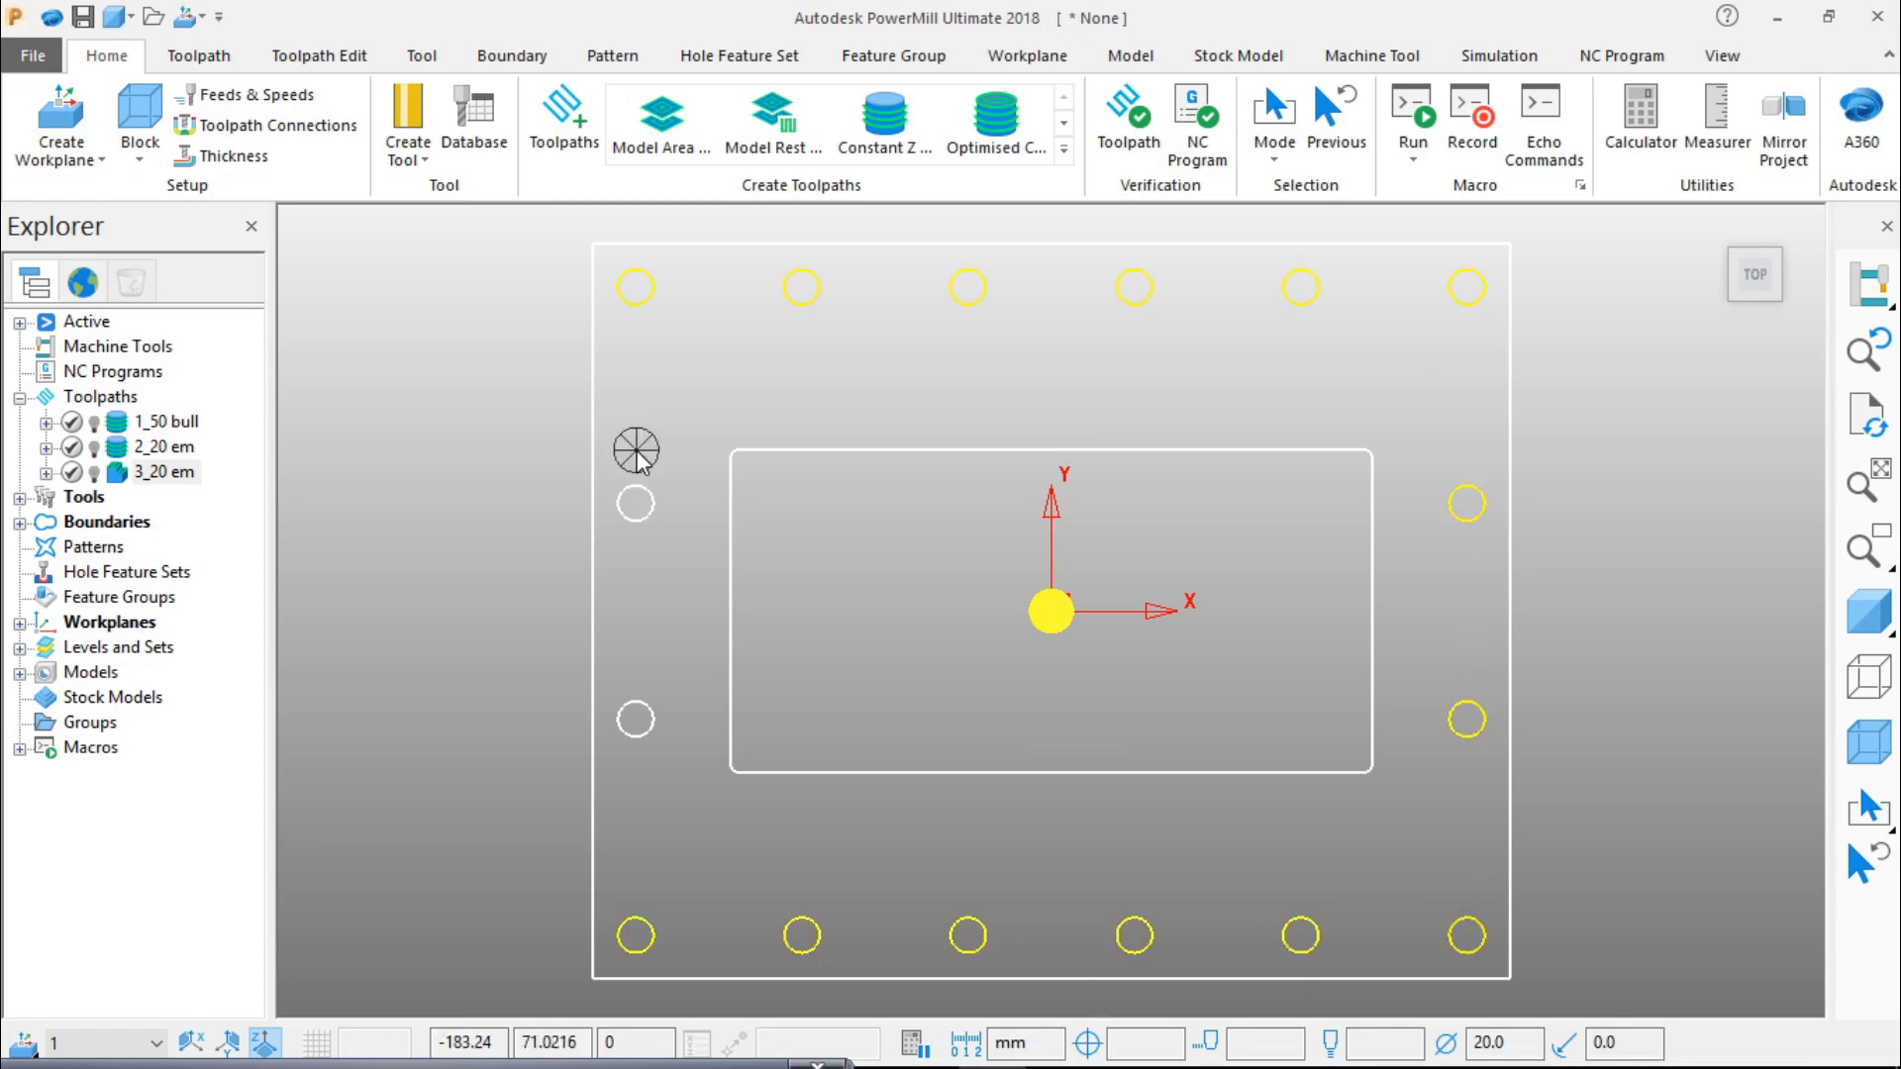
{"action": "left_click_drag", "start_coordinate": [635, 451], "coordinate": [662, 764], "text": "shift"}
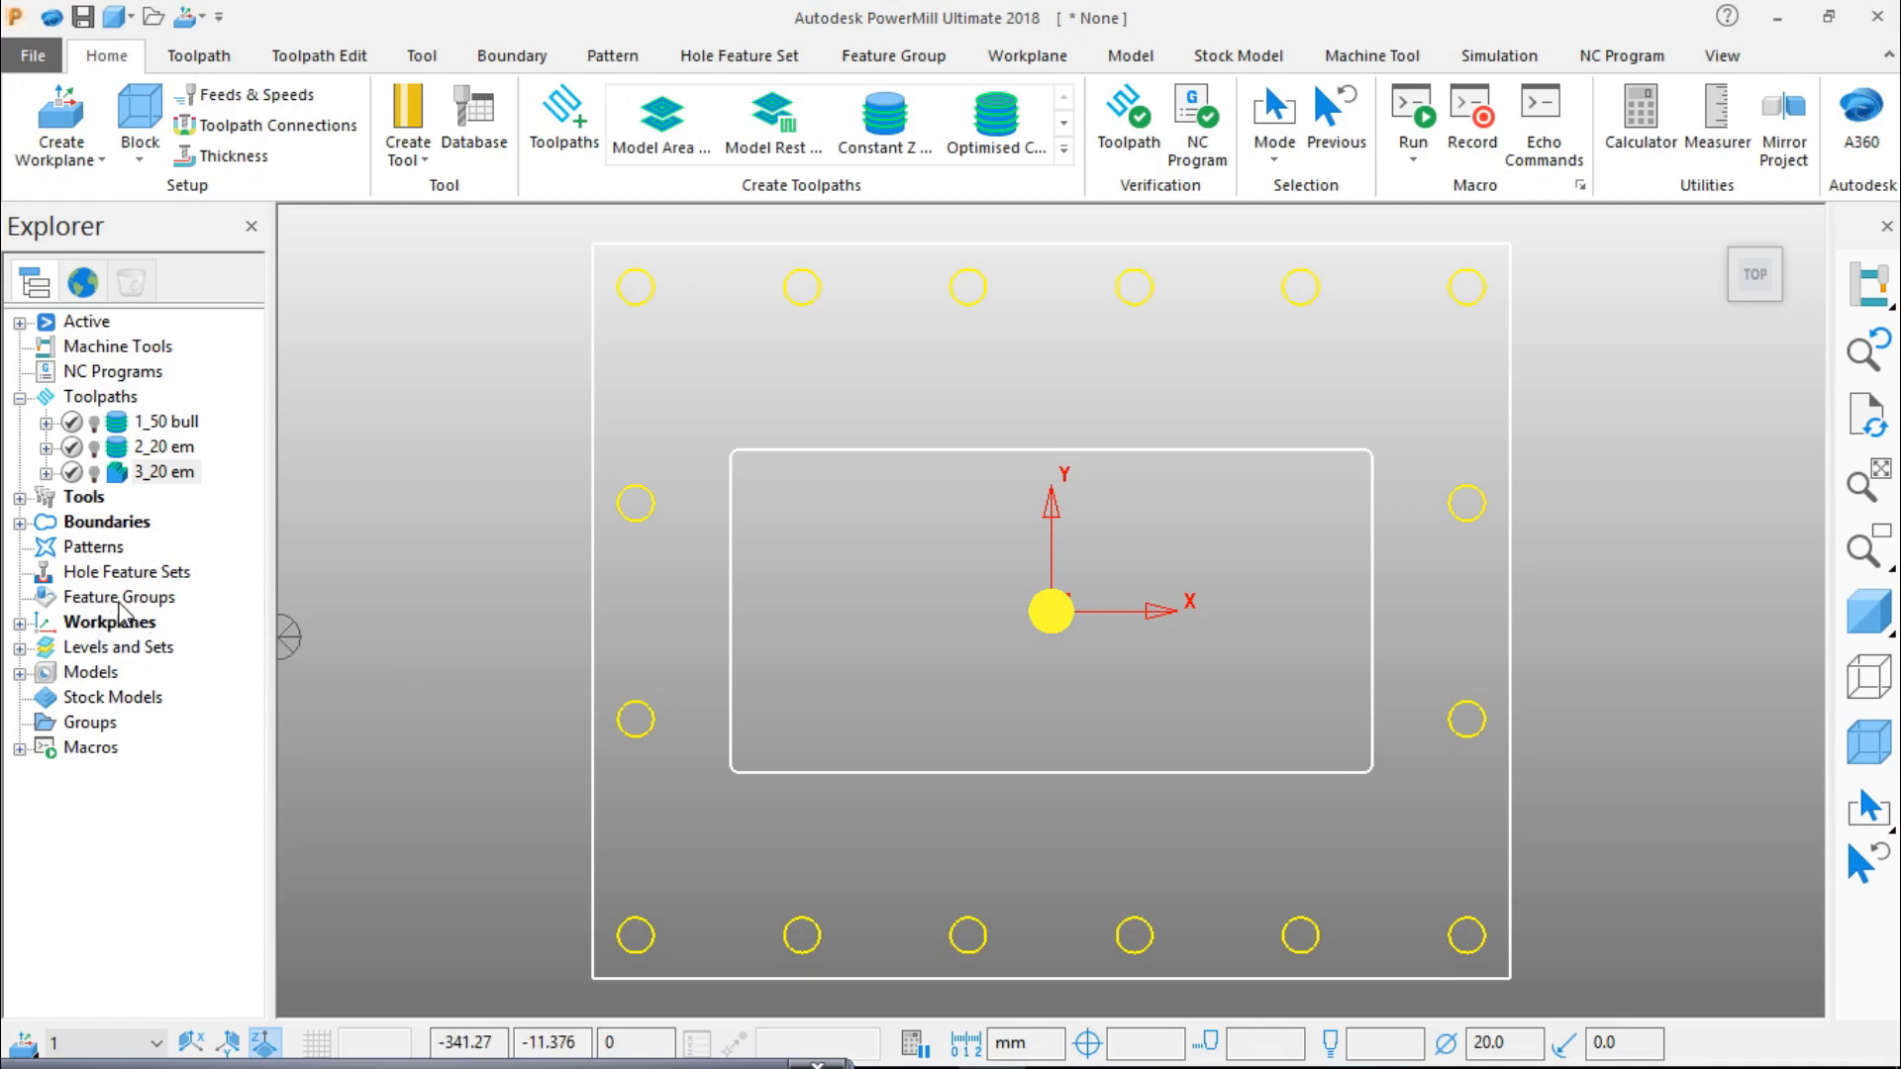
Step: Create hole features from the selected curves with name root 6.75 drill, absolute top 0 and absolute bottom -55
{"action": "right_click", "coordinate": [171, 573]}
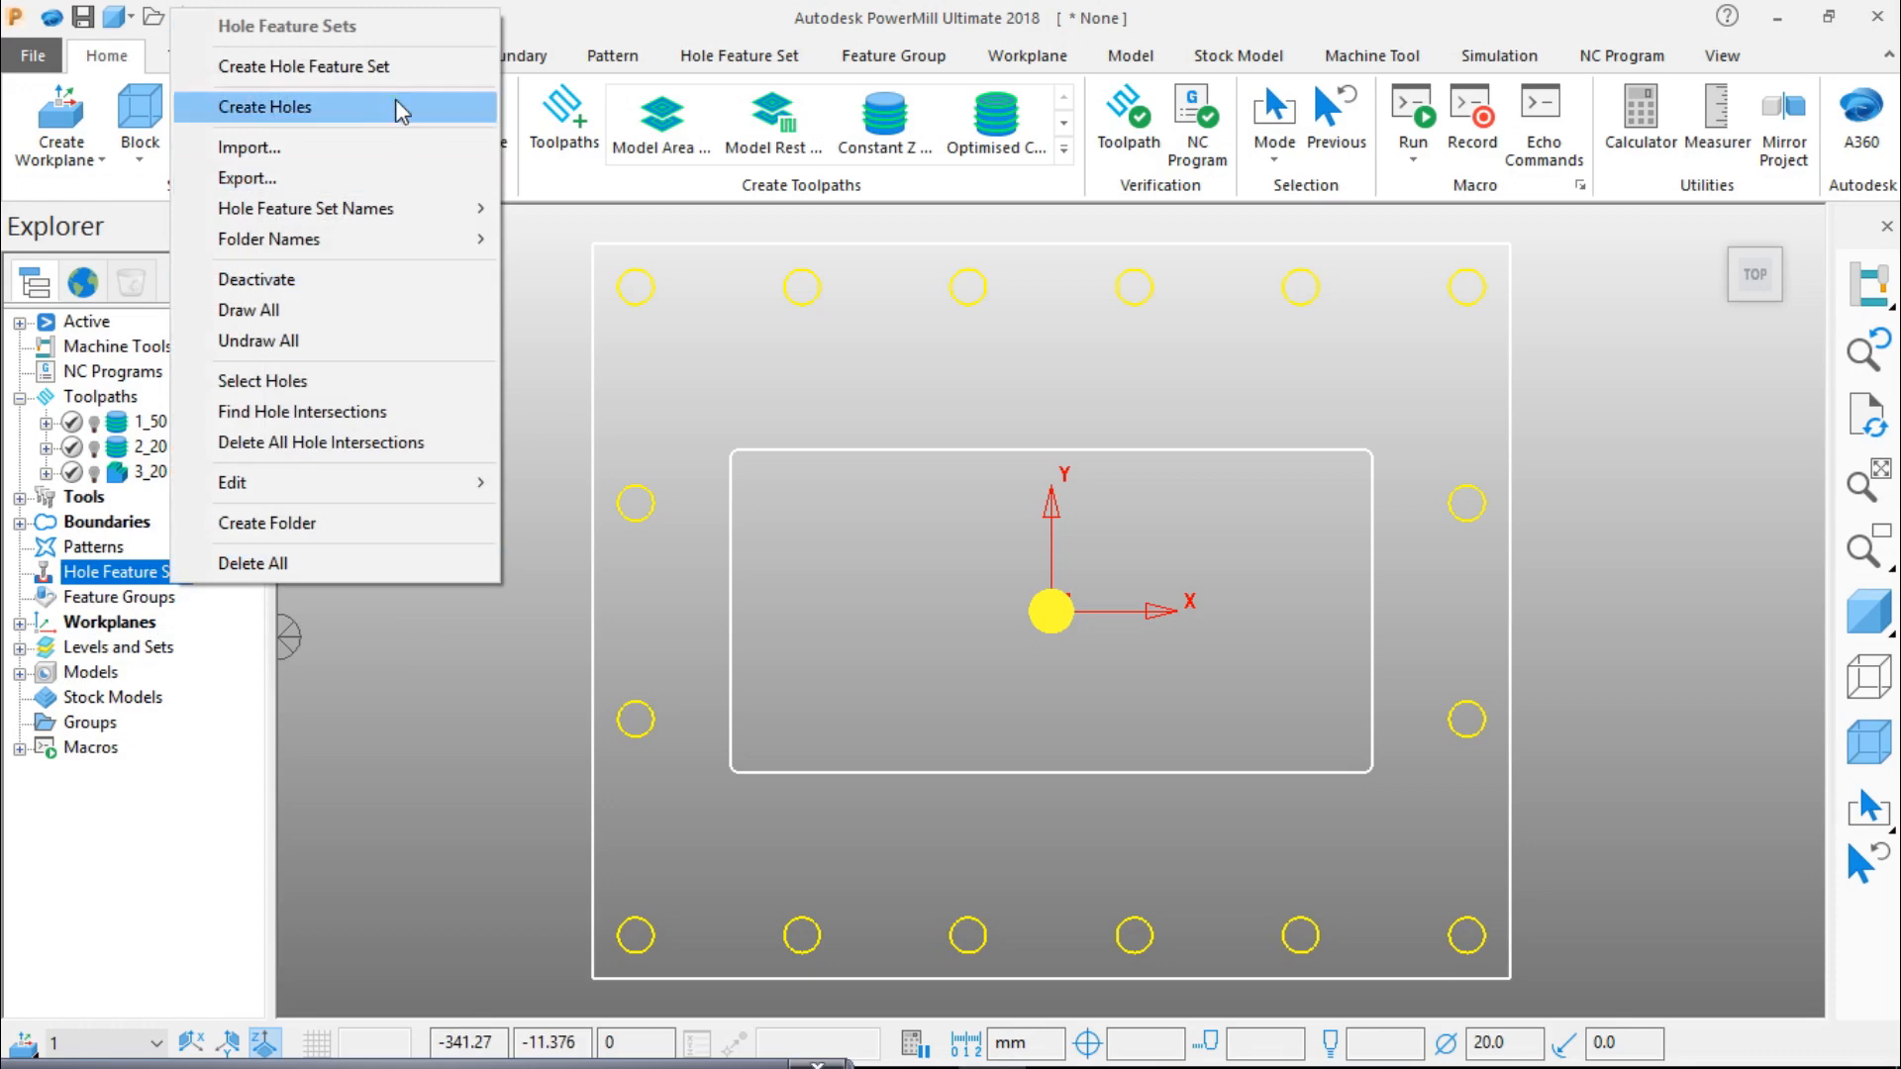
{"action": "left_click", "coordinate": [395, 104]}
{"action": "left_click", "coordinate": [374, 347]}
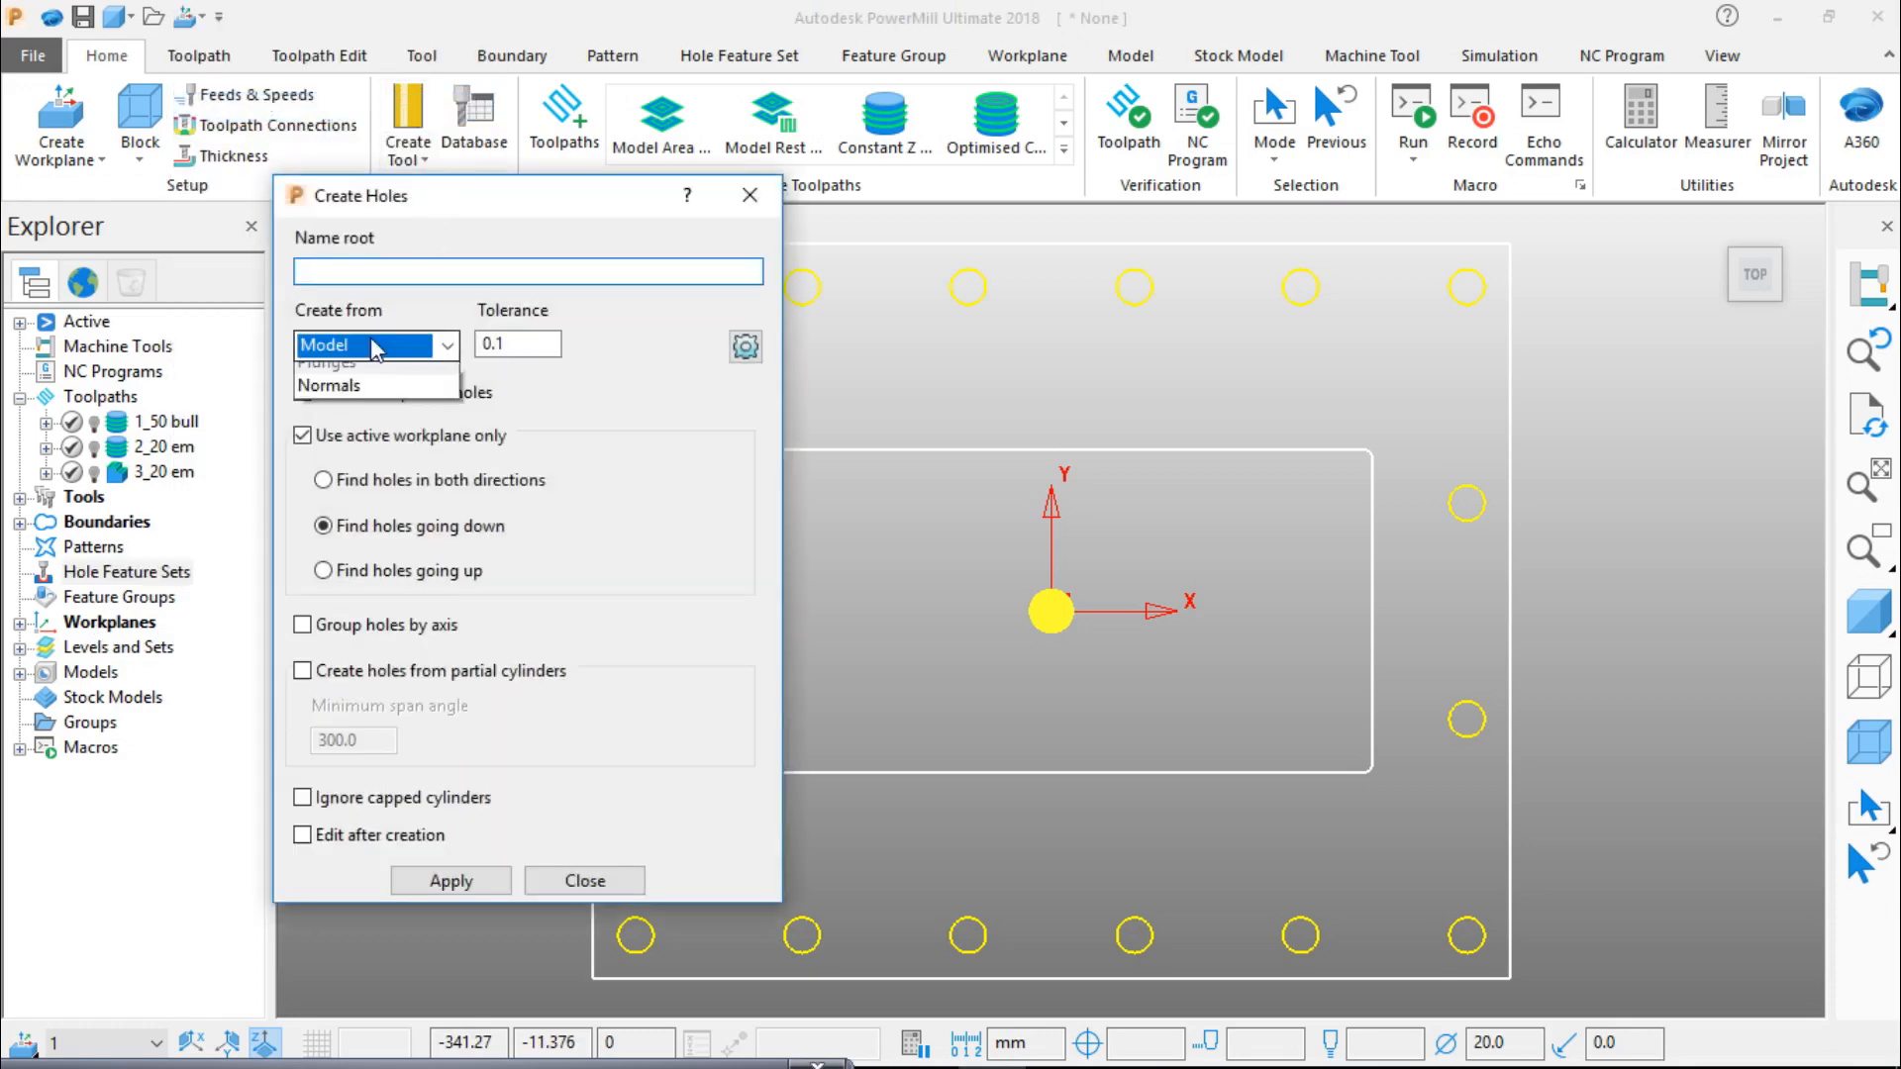
{"action": "left_click", "coordinate": [356, 466]}
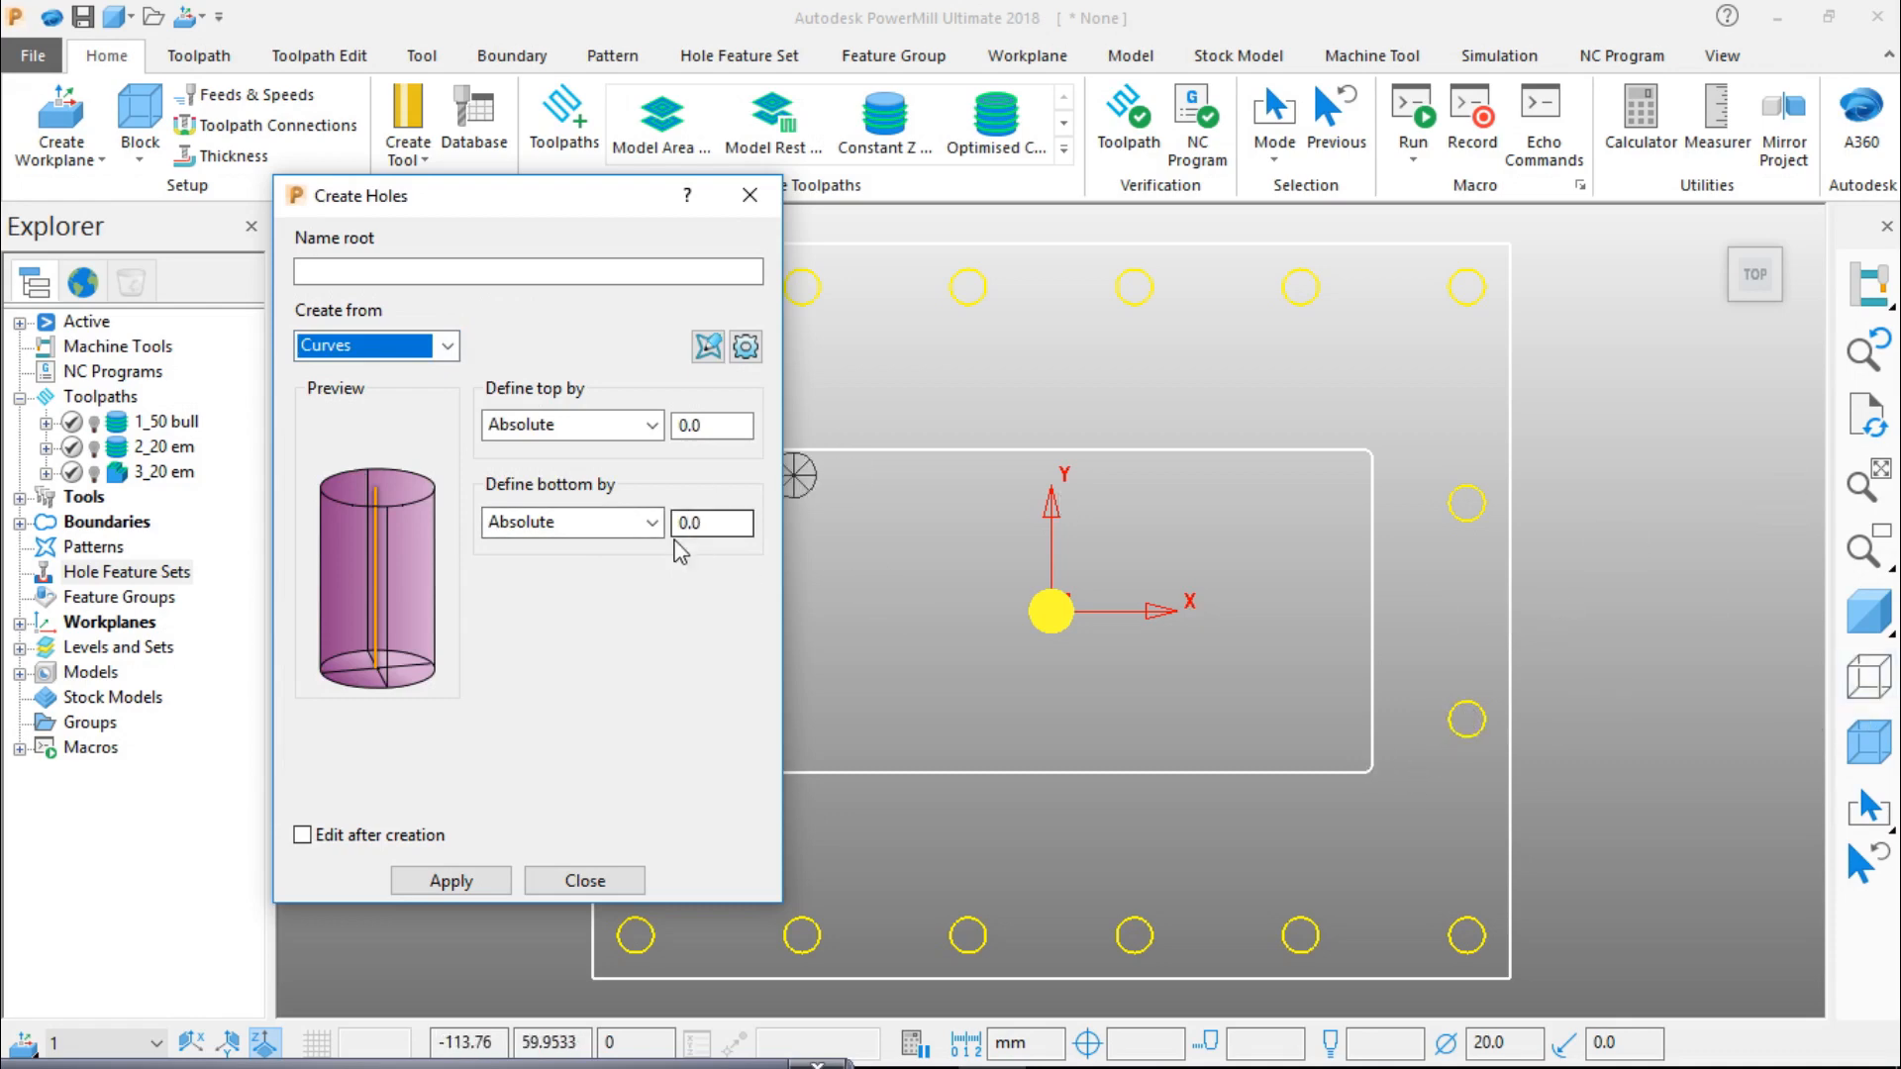
{"action": "left_click", "coordinate": [716, 531]}
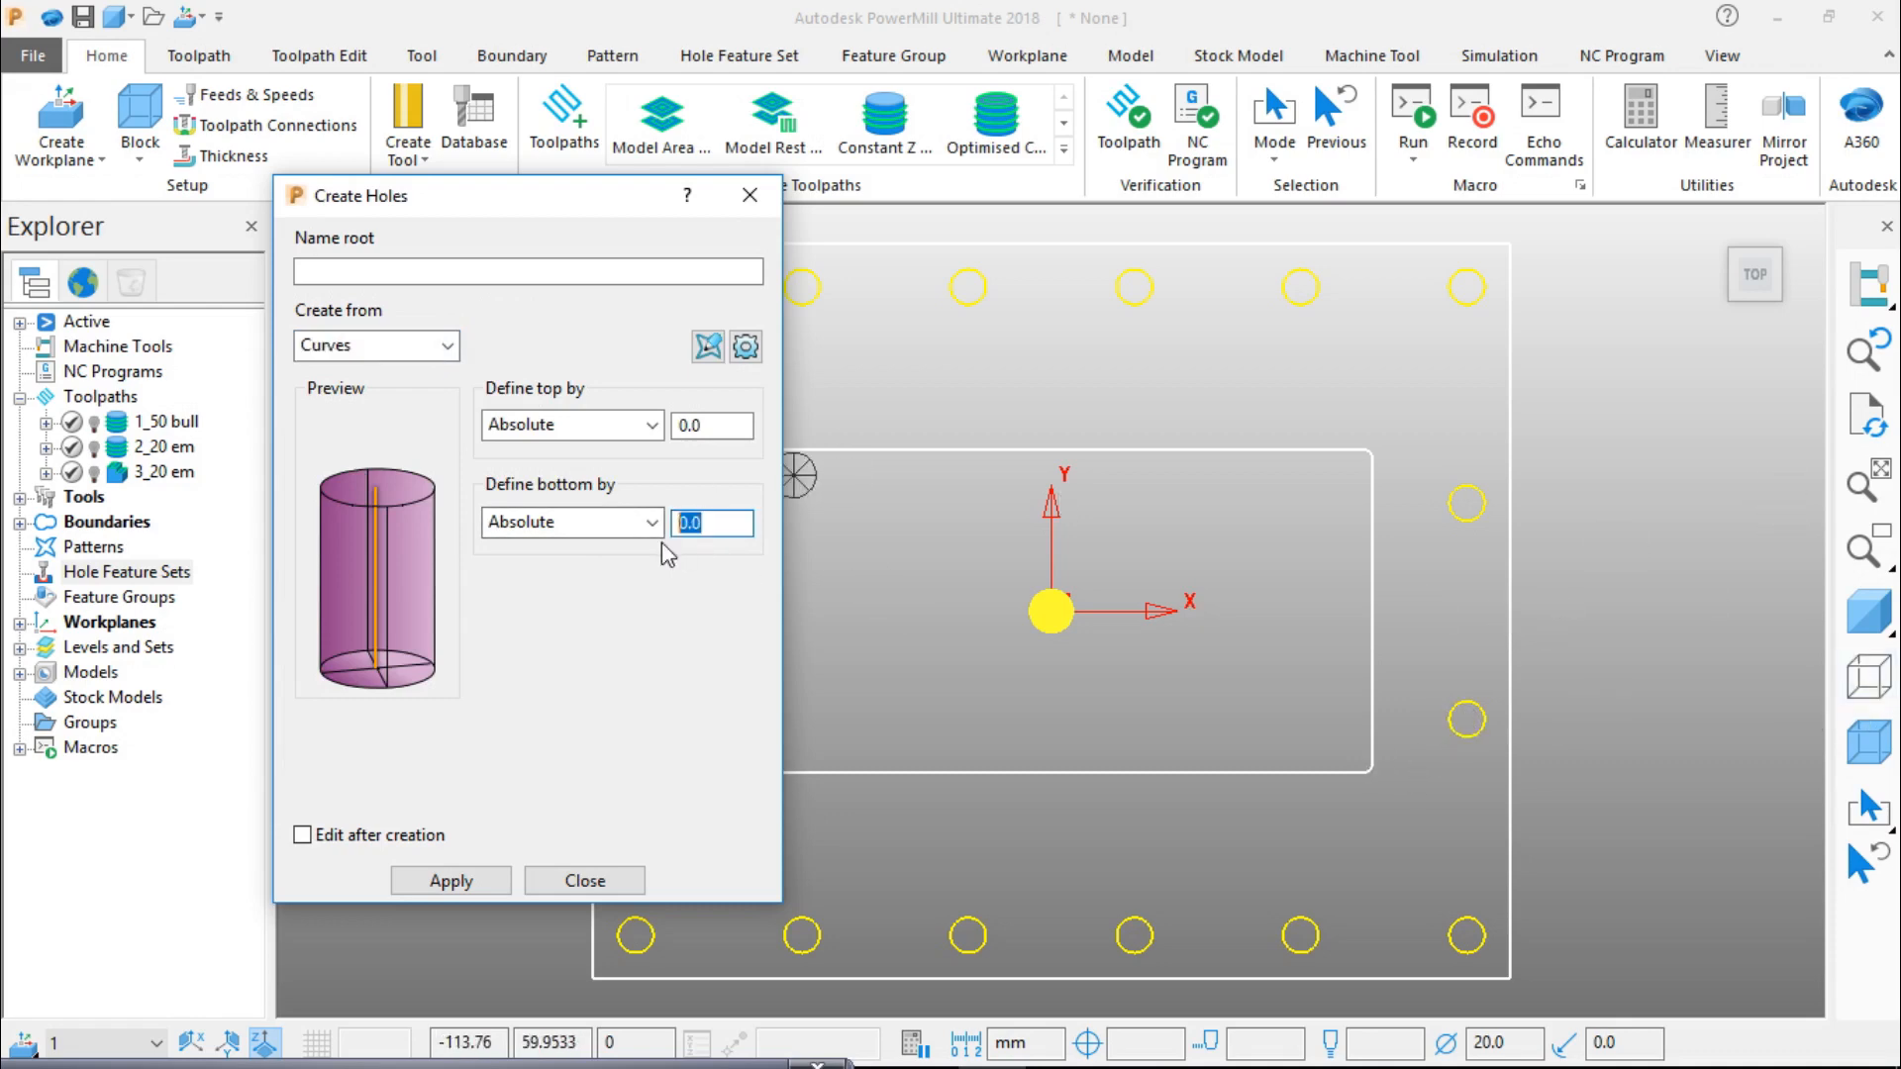
{"action": "type", "text": "-55"}
{"action": "left_click", "coordinate": [352, 273]}
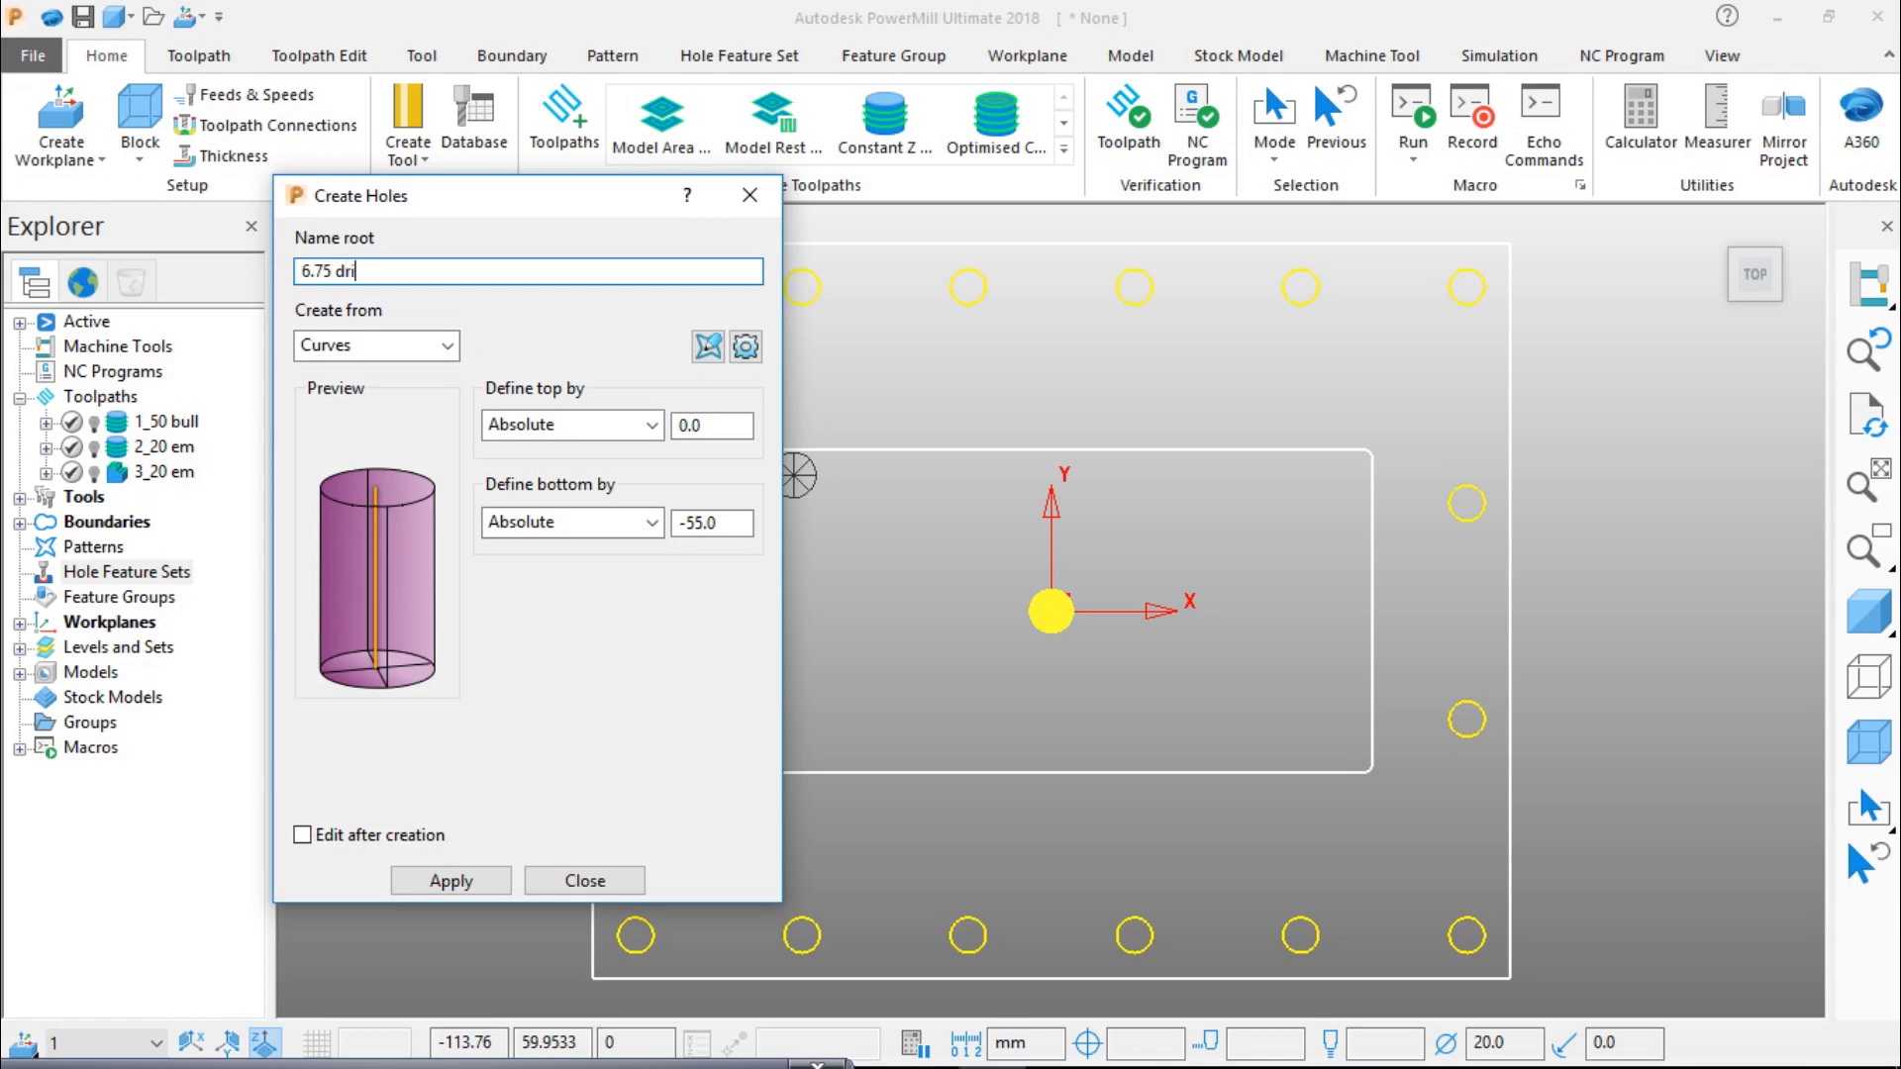
{"action": "left_click", "coordinate": [463, 877]}
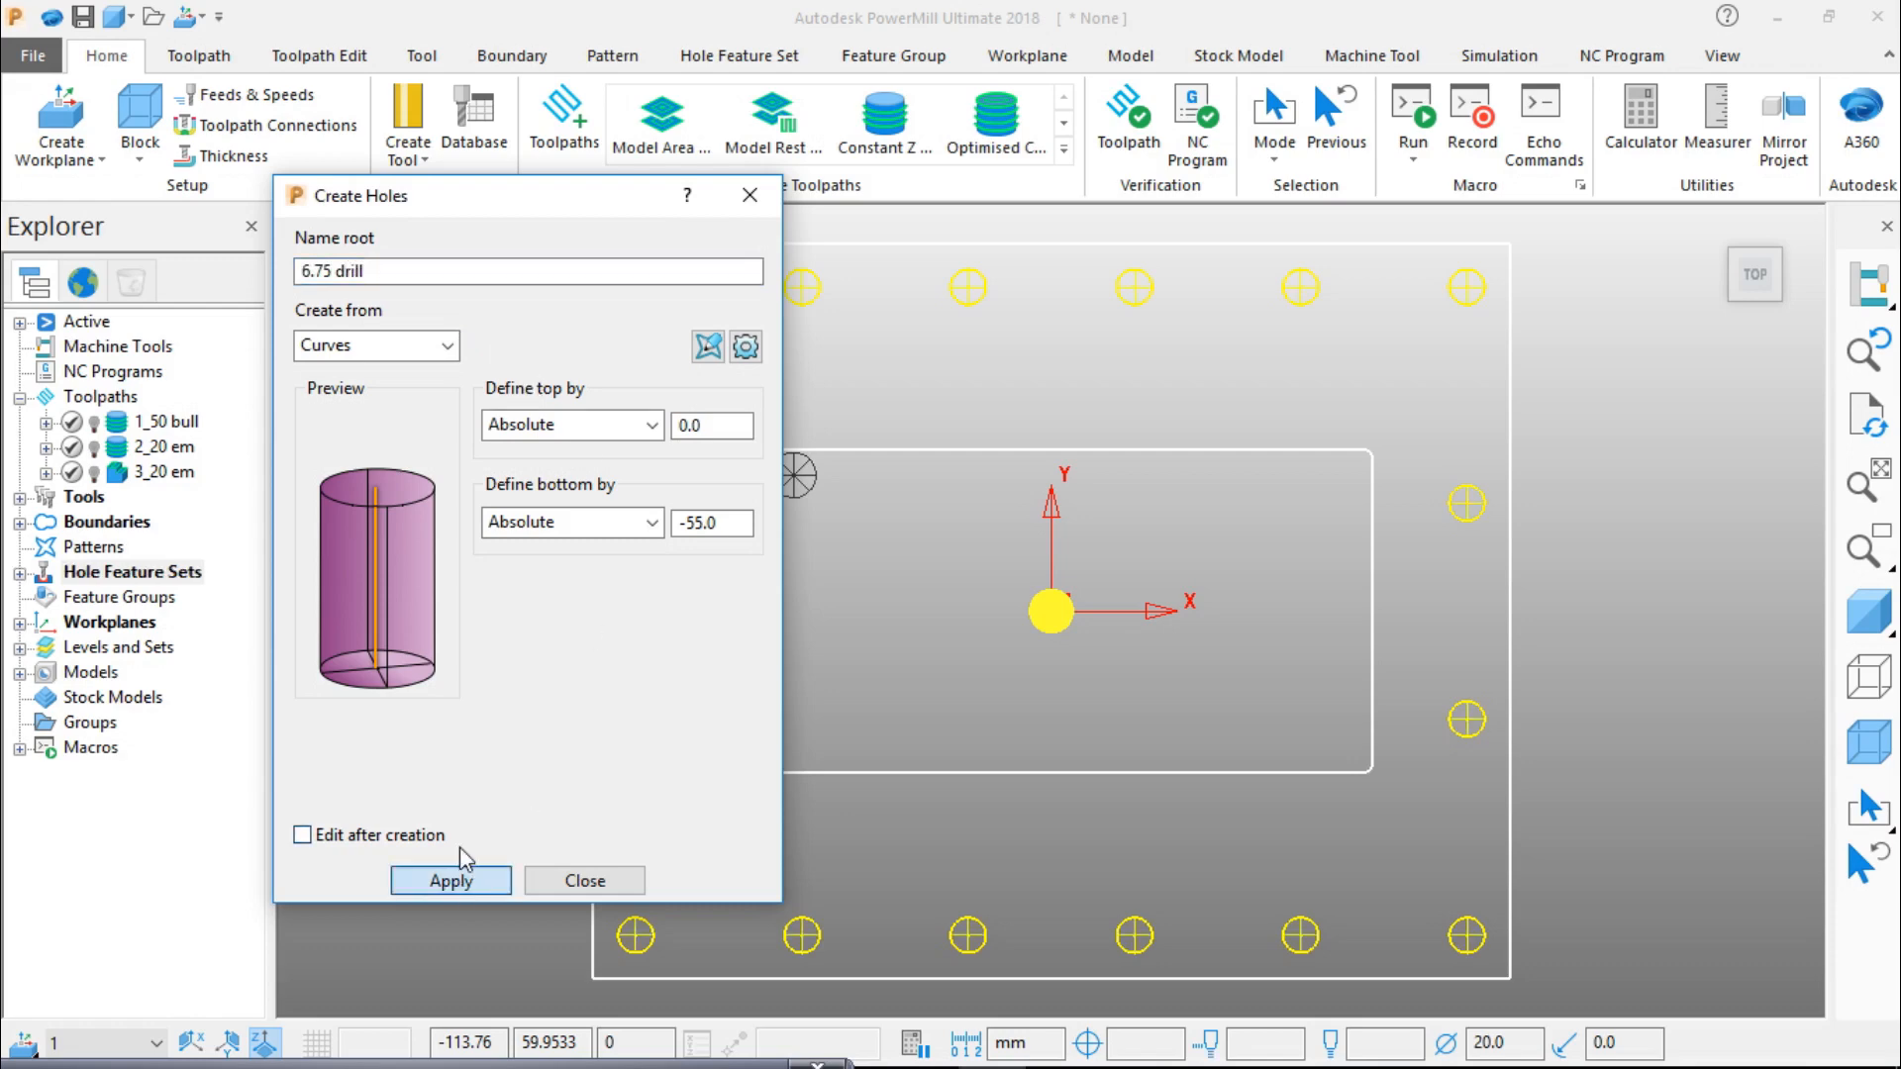
Step: Turn the model shading back on, examine the created holes from above and below the flange, and close the hole creation dialog
{"action": "middle_click_drag", "start_coordinate": [1303, 667], "coordinate": [1292, 317]}
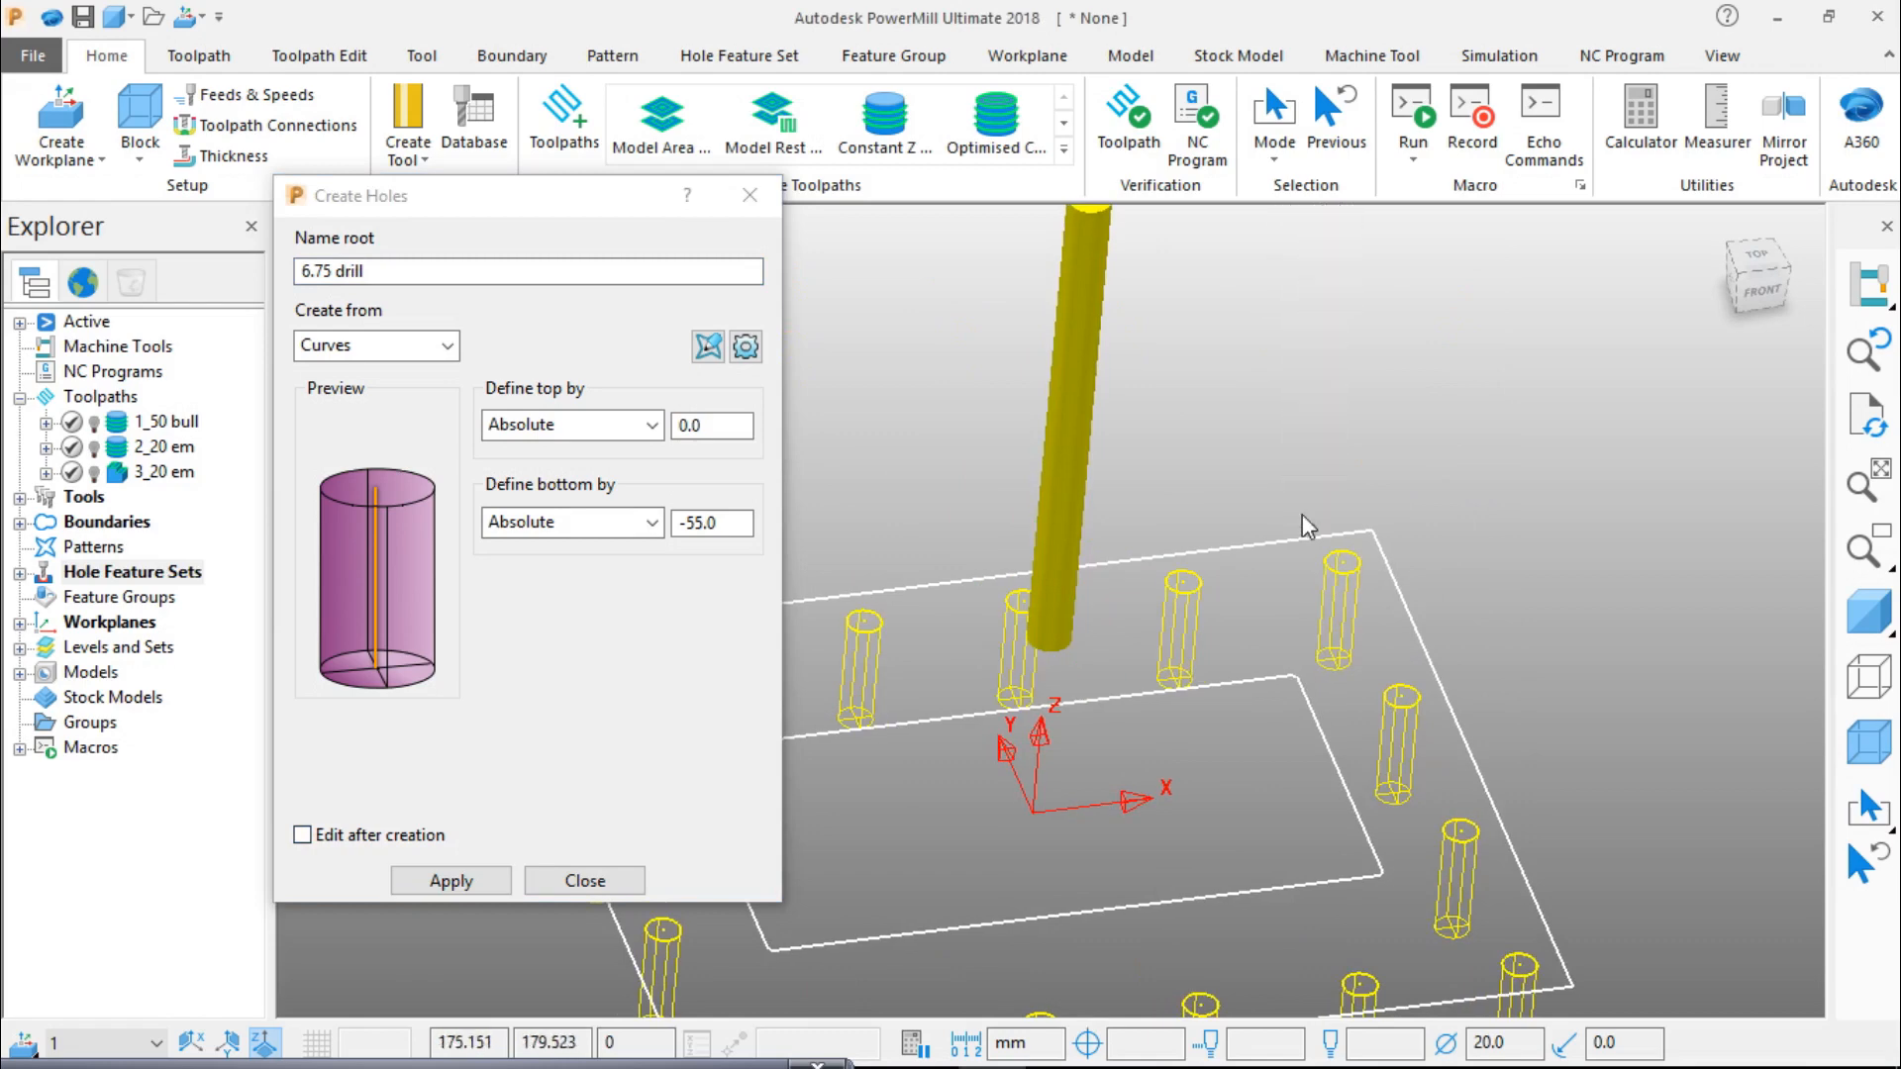
{"action": "scroll", "coordinate": [1303, 514], "scroll_direction": "down", "scroll_amount": 5}
{"action": "left_click", "coordinate": [1880, 630]}
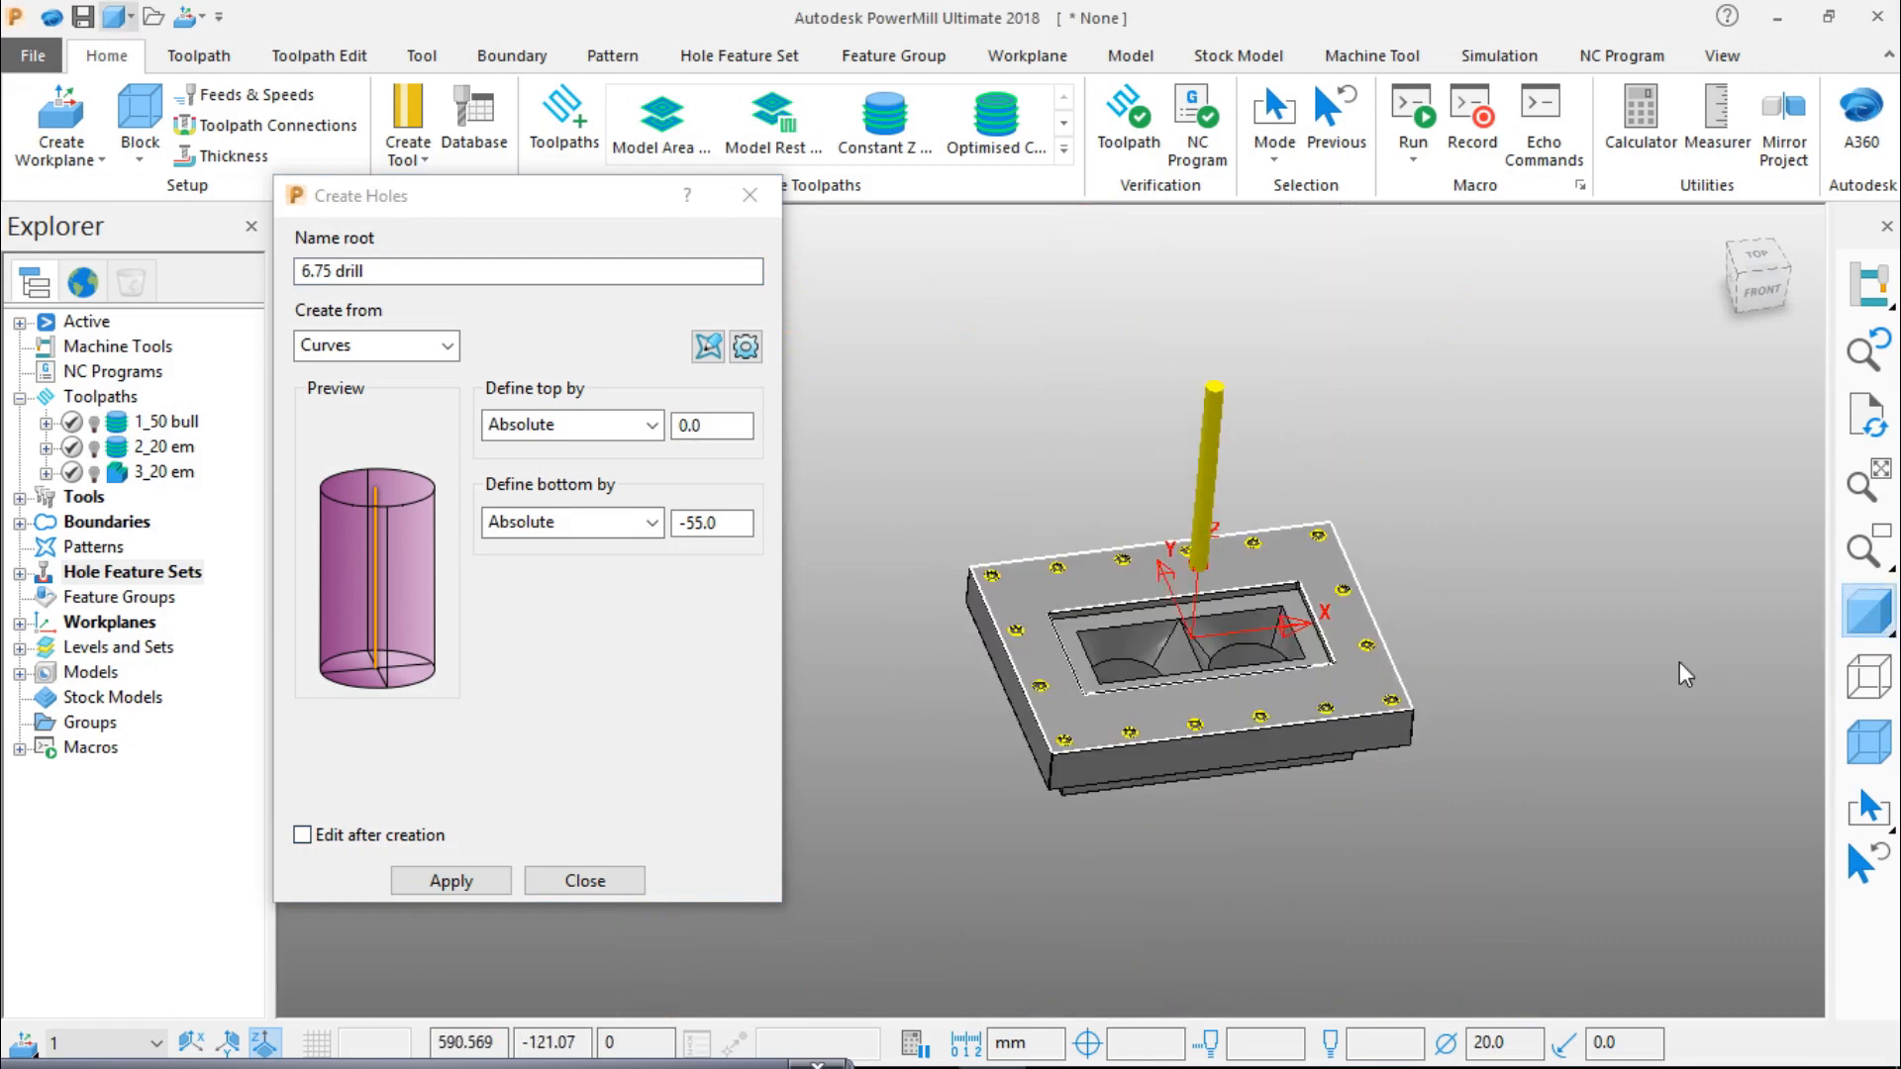
{"action": "mouse_move", "coordinate": [1154, 705]}
{"action": "middle_mouse_down"}
{"action": "mouse_move", "coordinate": [1103, 493]}
{"action": "mouse_move", "coordinate": [1338, 603]}
{"action": "middle_mouse_up"}
{"action": "scroll", "coordinate": [1419, 603], "scroll_direction": "up", "scroll_amount": 3}
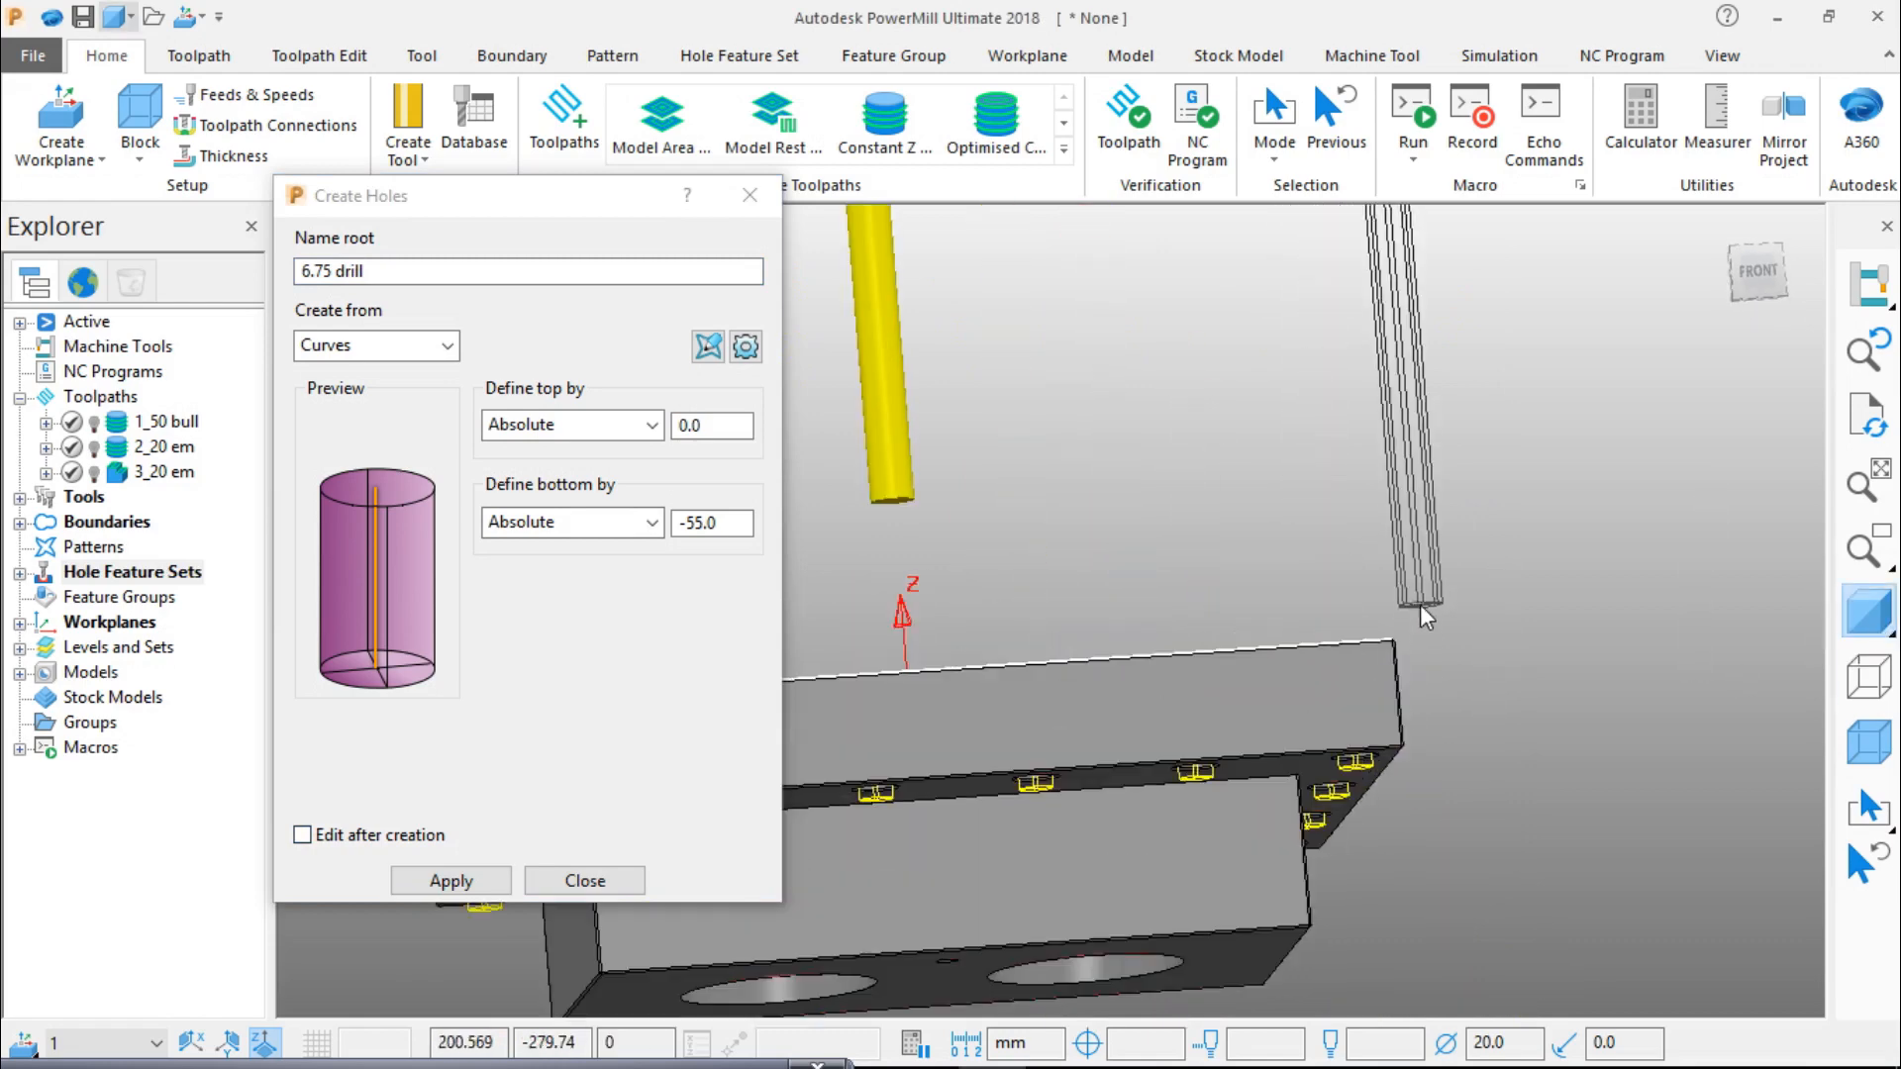
{"action": "scroll", "coordinate": [1406, 739], "scroll_direction": "up", "scroll_amount": 4}
{"action": "middle_click_drag", "start_coordinate": [1339, 741], "coordinate": [1159, 543]}
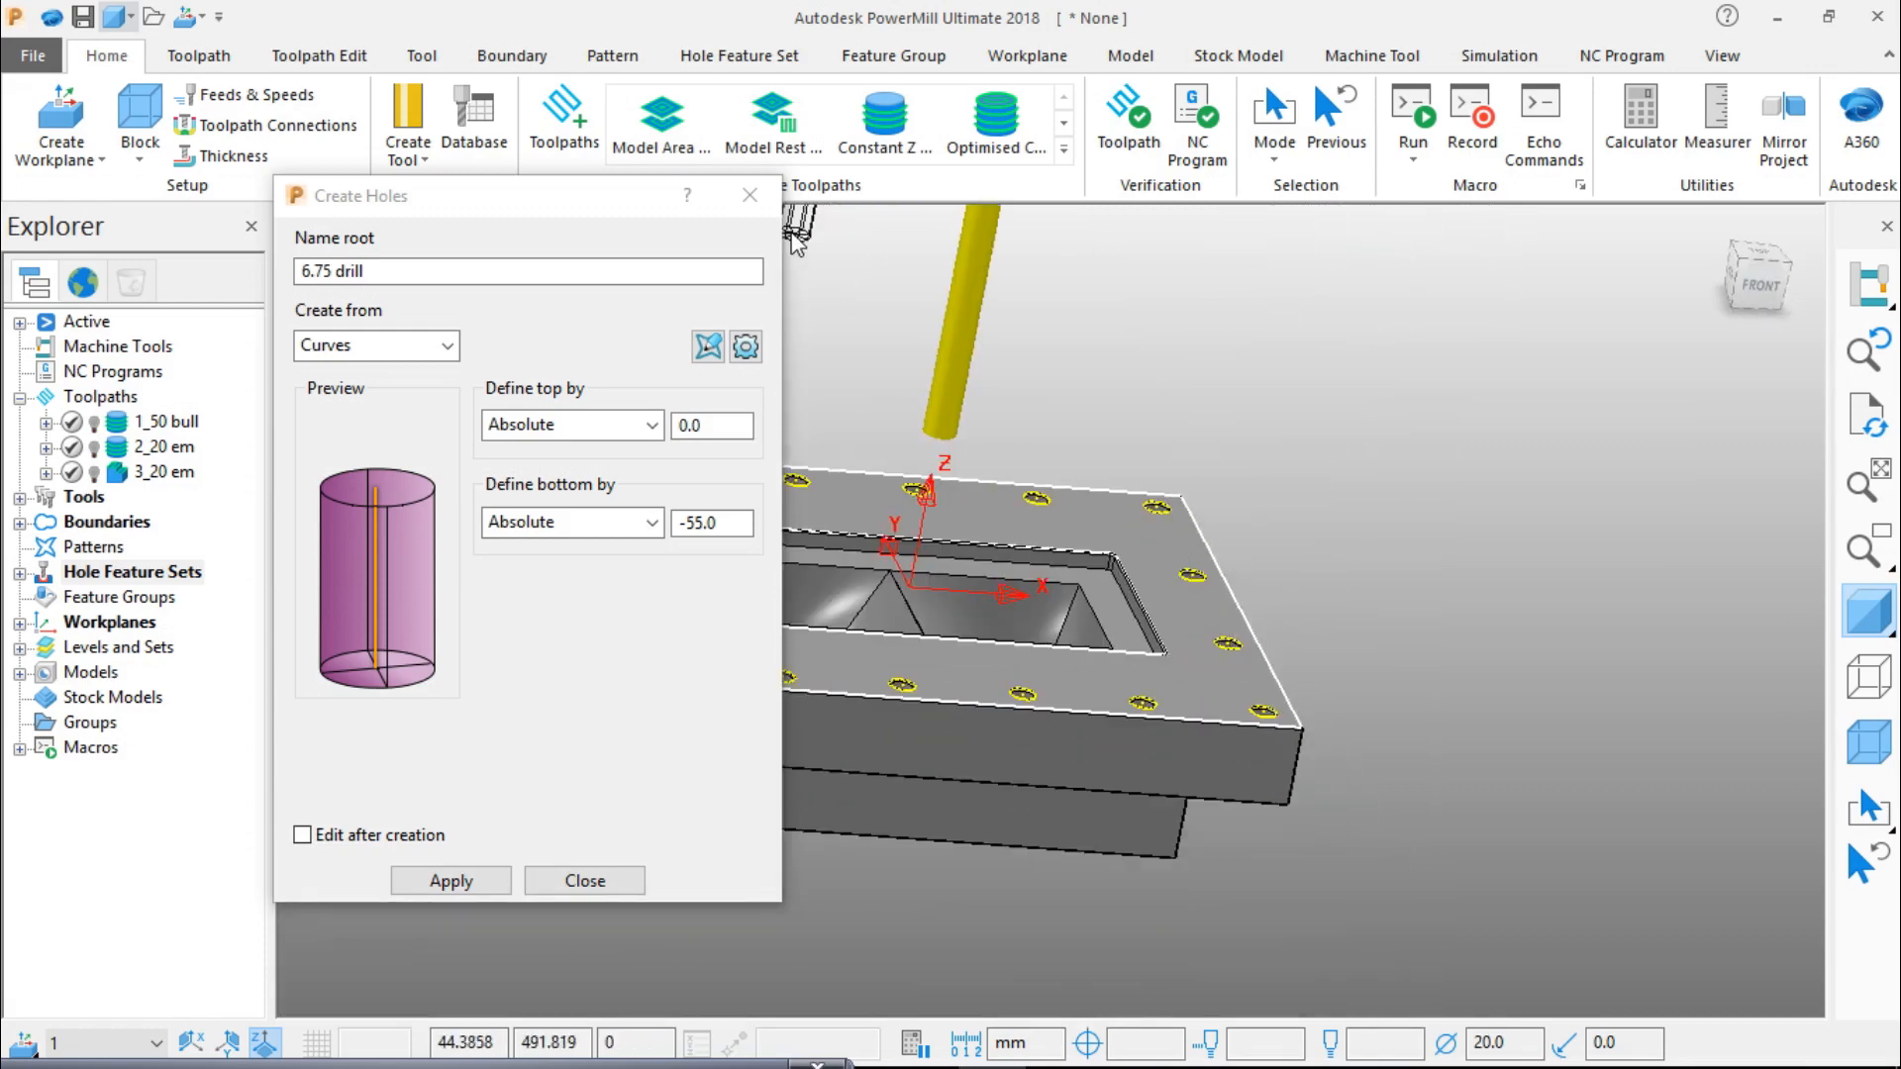
{"action": "left_click", "coordinate": [753, 197]}
Step: Start a Deep Drill toolpath from the drilling strategies and name it 4_6.75 drill
{"action": "left_click", "coordinate": [568, 151]}
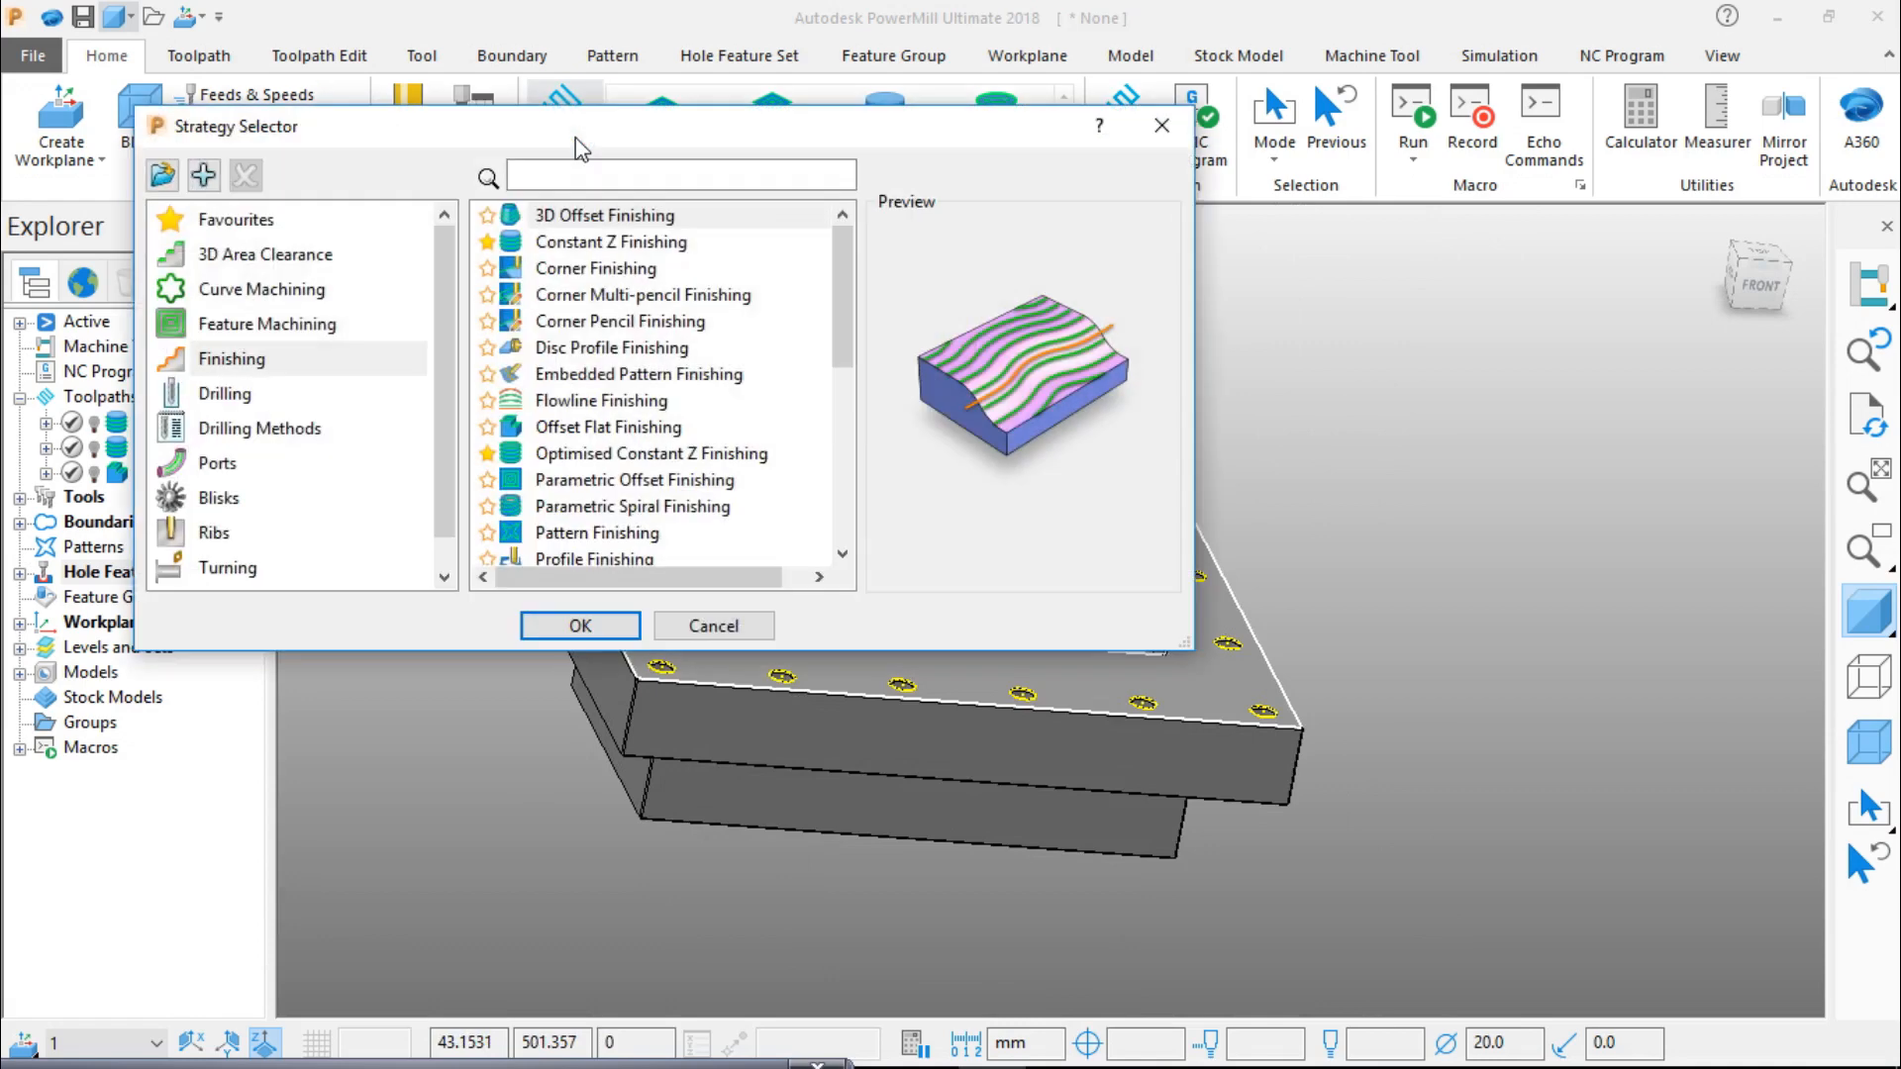
{"action": "left_click", "coordinate": [233, 404]}
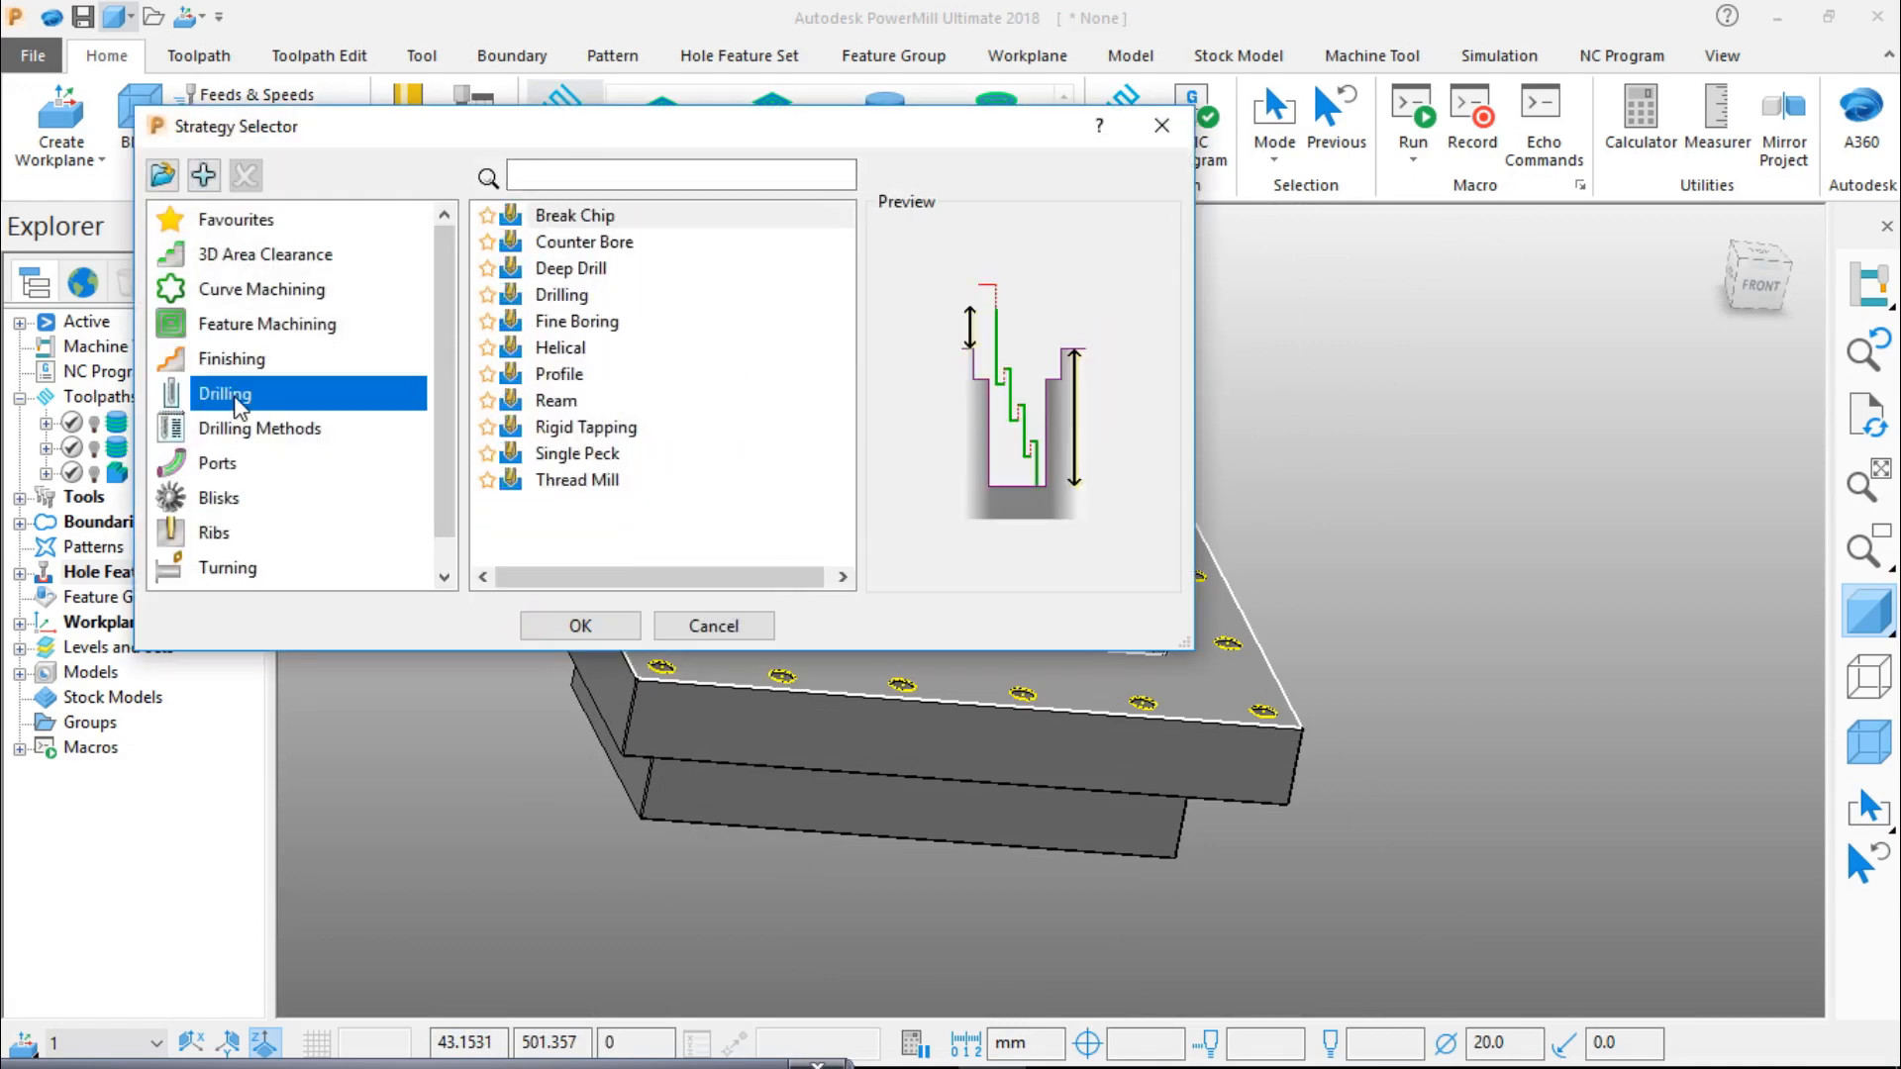
{"action": "left_click", "coordinate": [590, 273]}
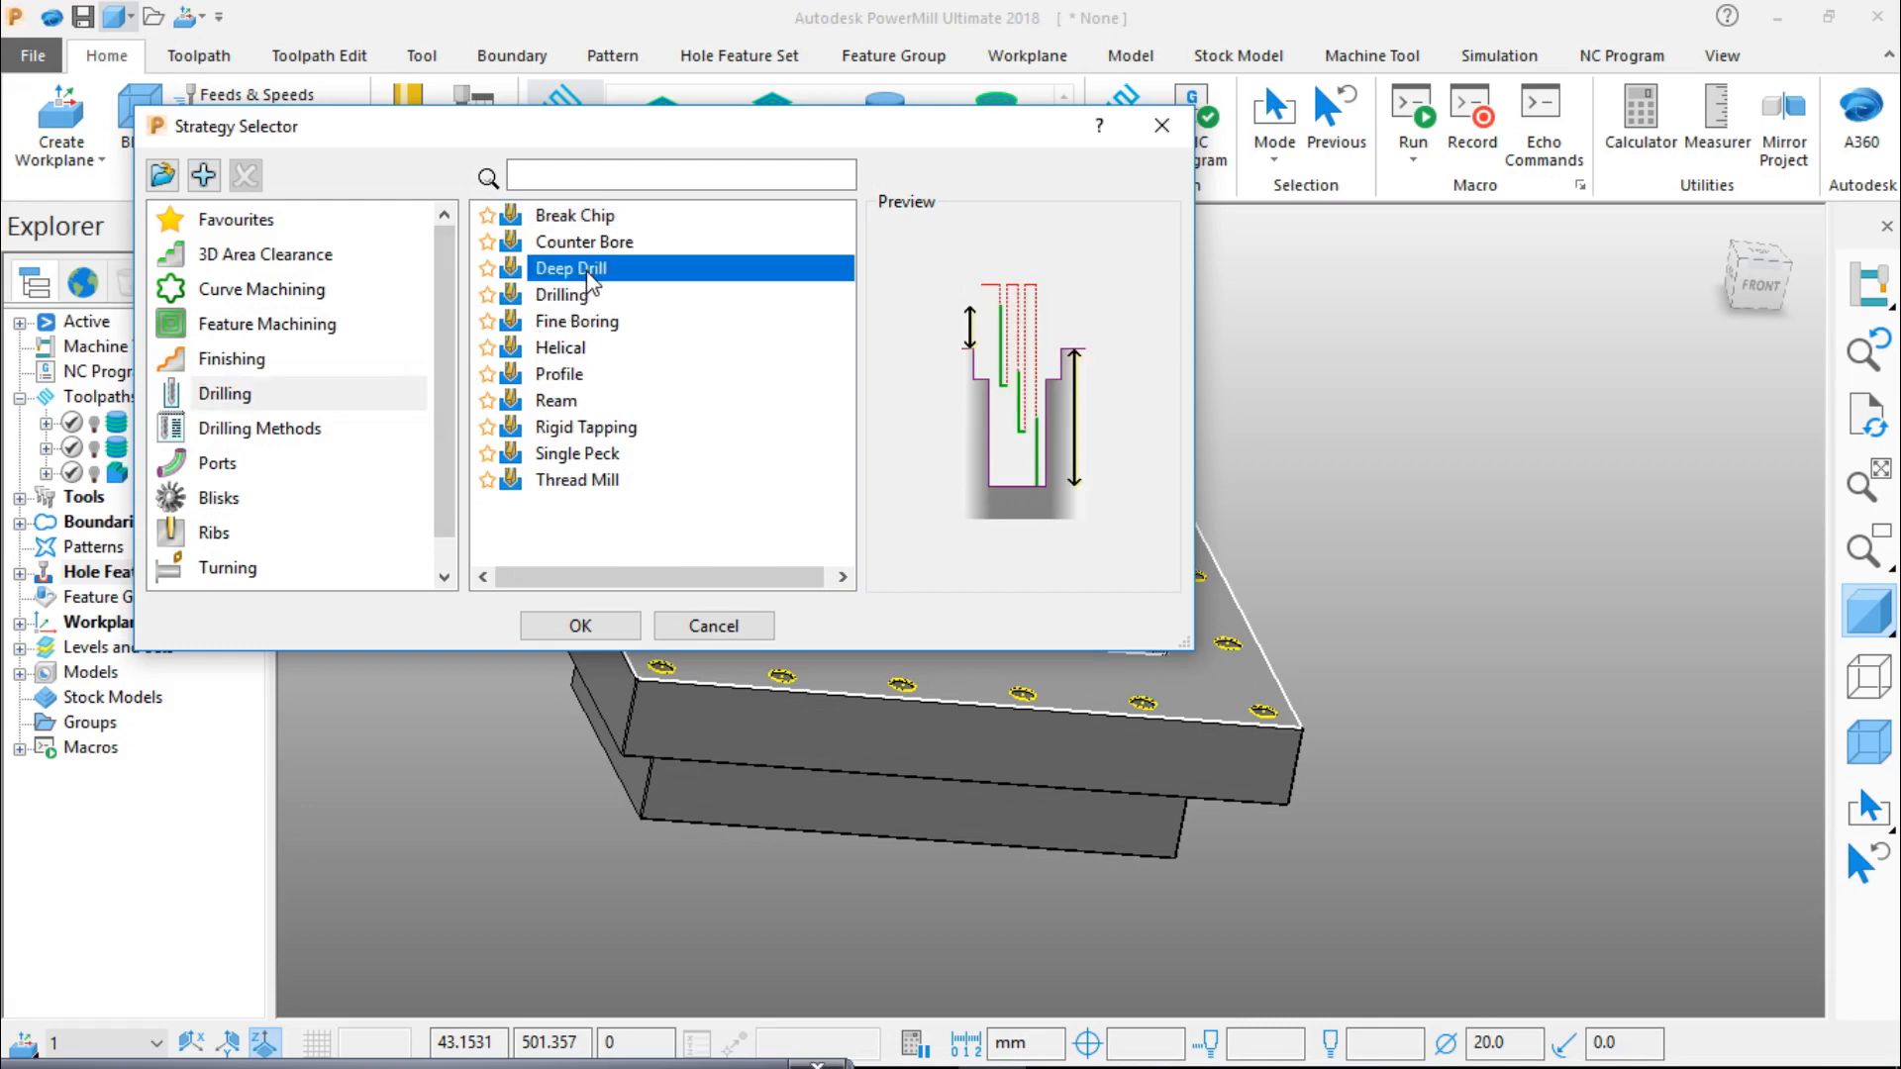
{"action": "left_click", "coordinate": [594, 626]}
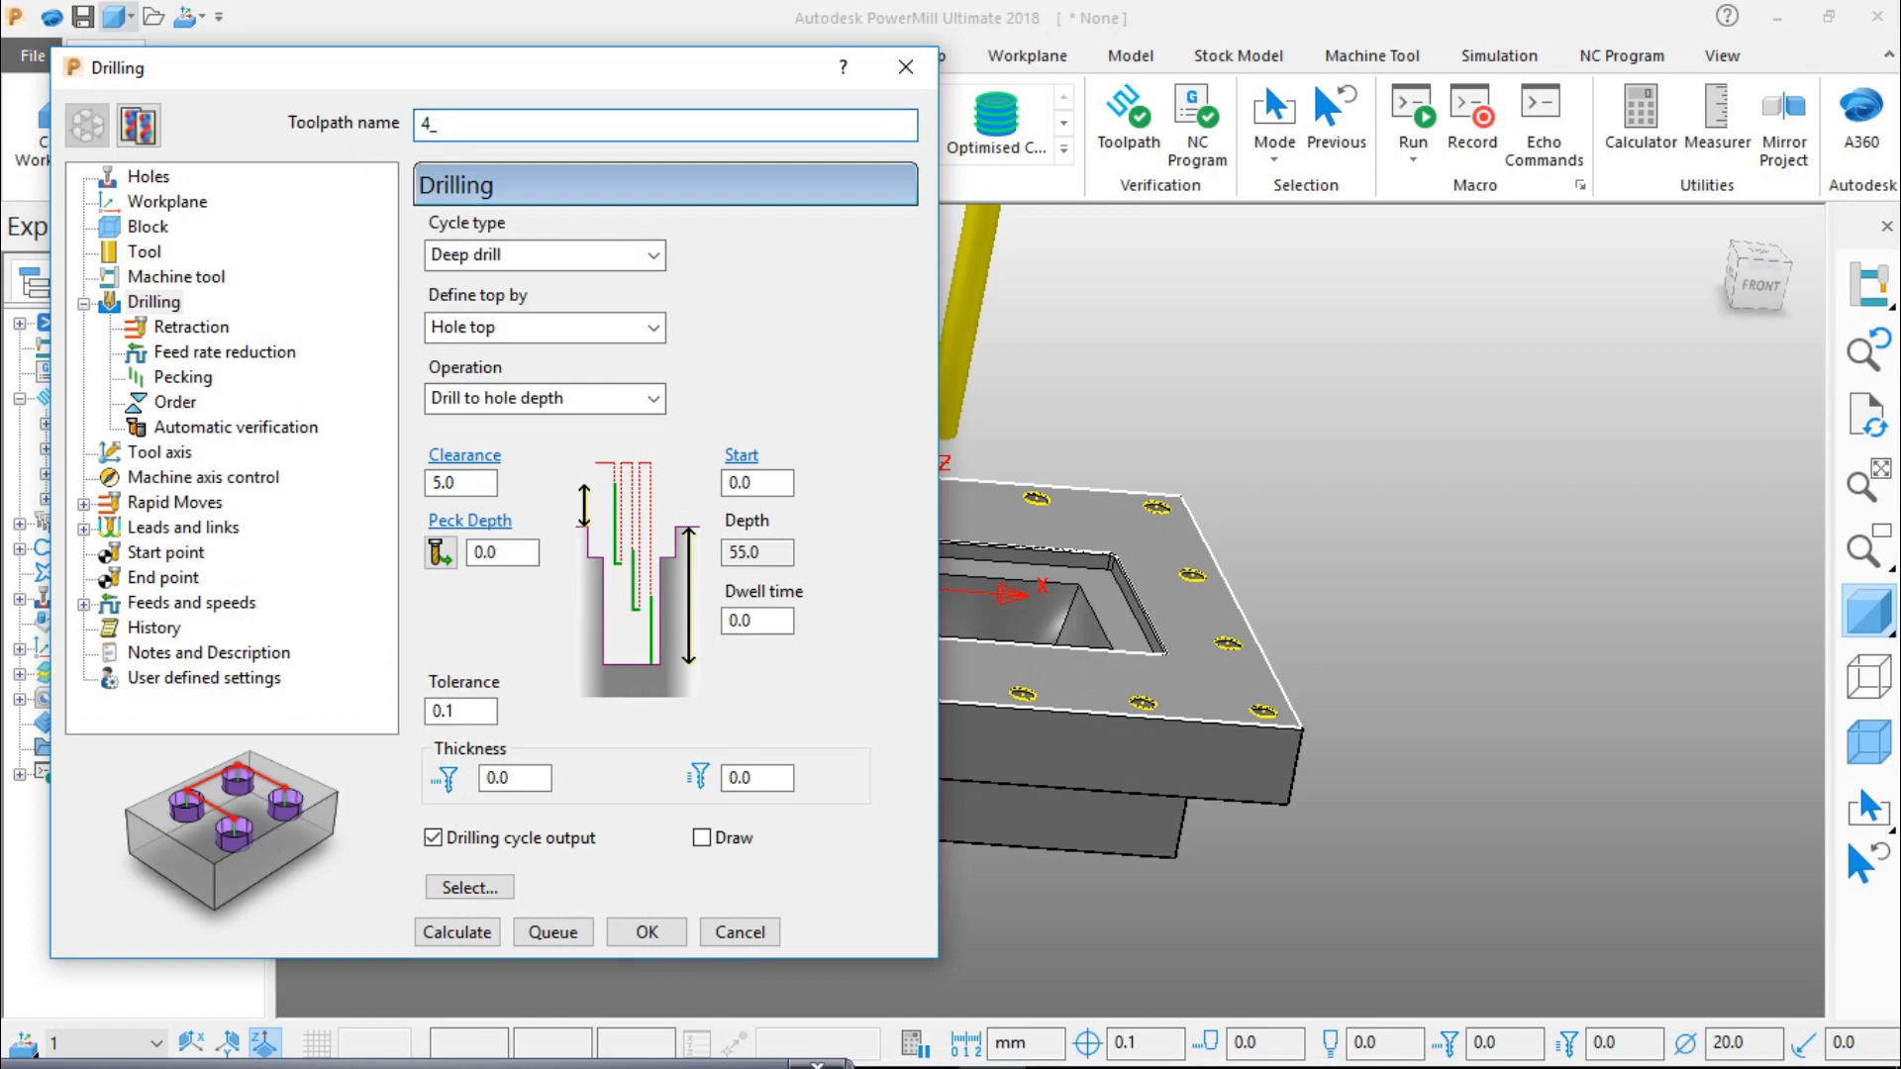
{"action": "type", "text": "6.75 drill"}
{"action": "left_click_drag", "start_coordinate": [597, 84], "coordinate": [1098, 146]}
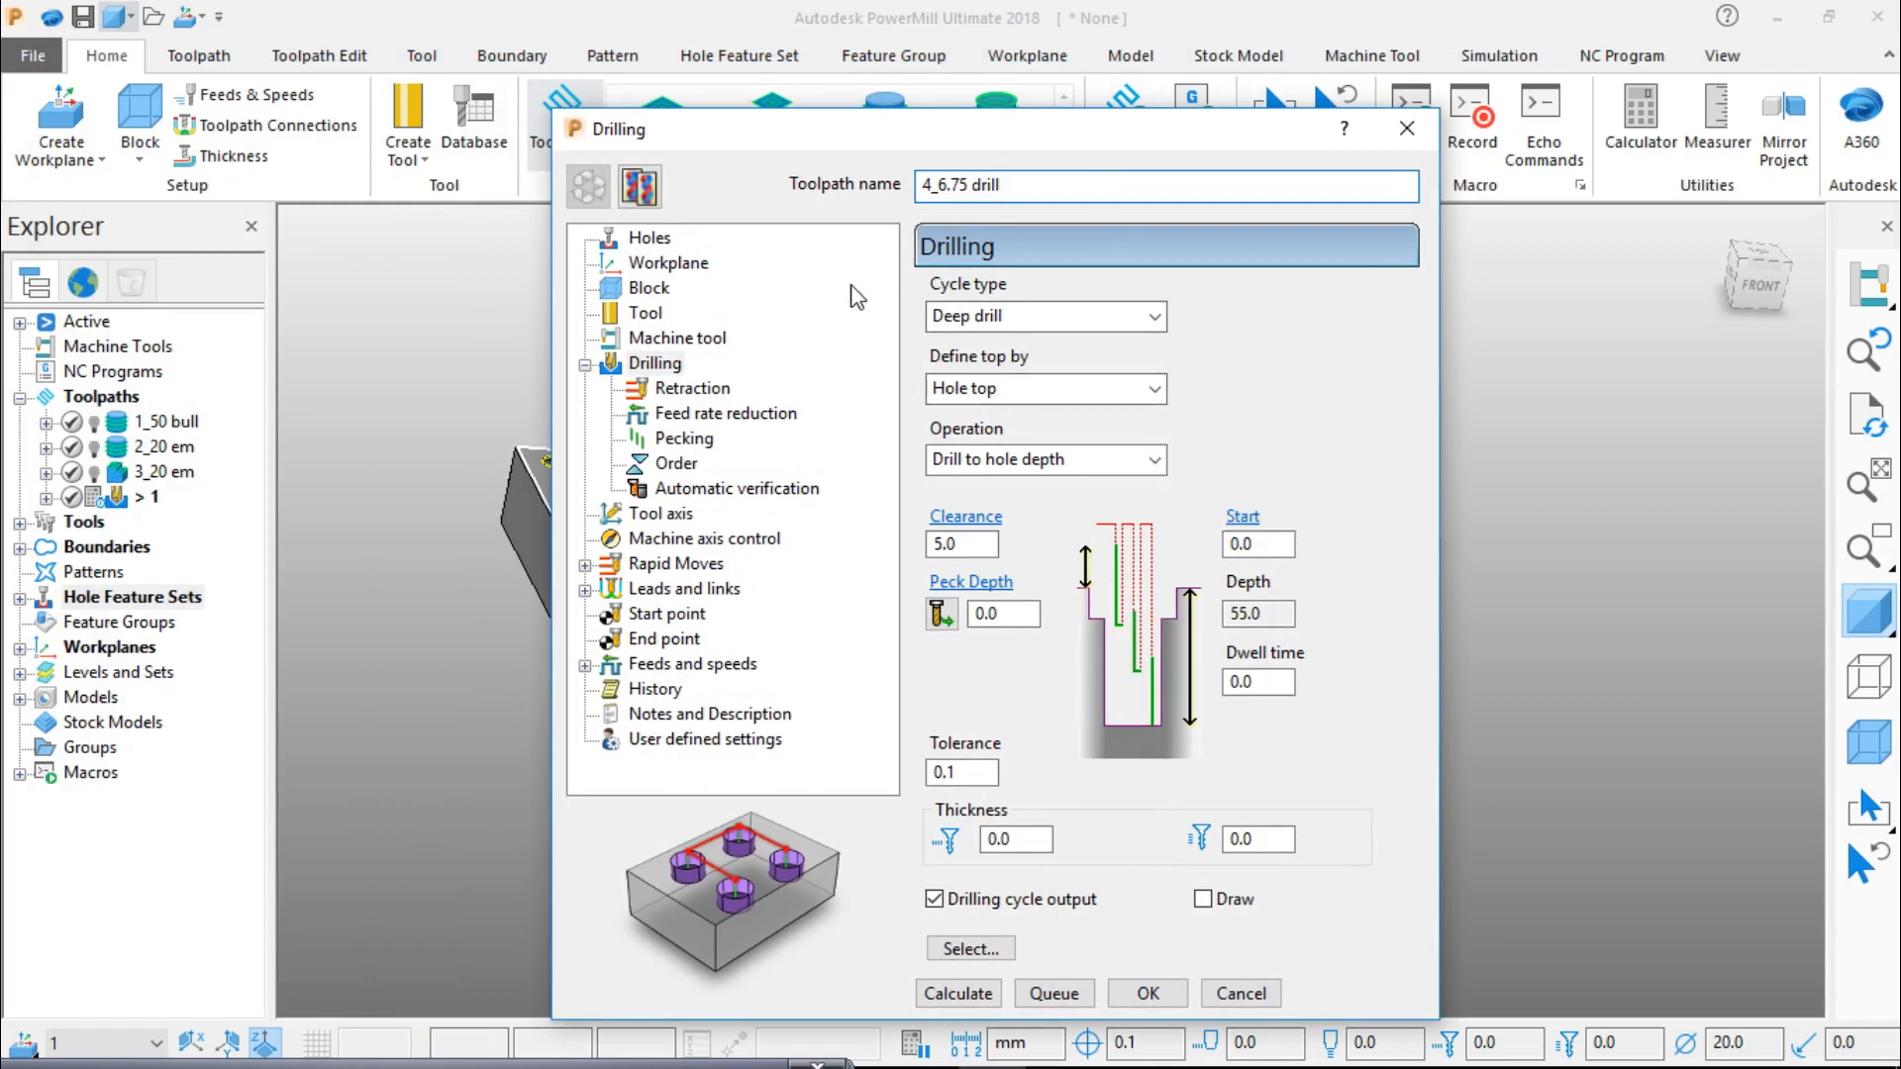
Step: Create a drill tool with a 6.75 mm diameter for the drilling toolpath and name it 6.75 drill
{"action": "left_click", "coordinate": [651, 239]}
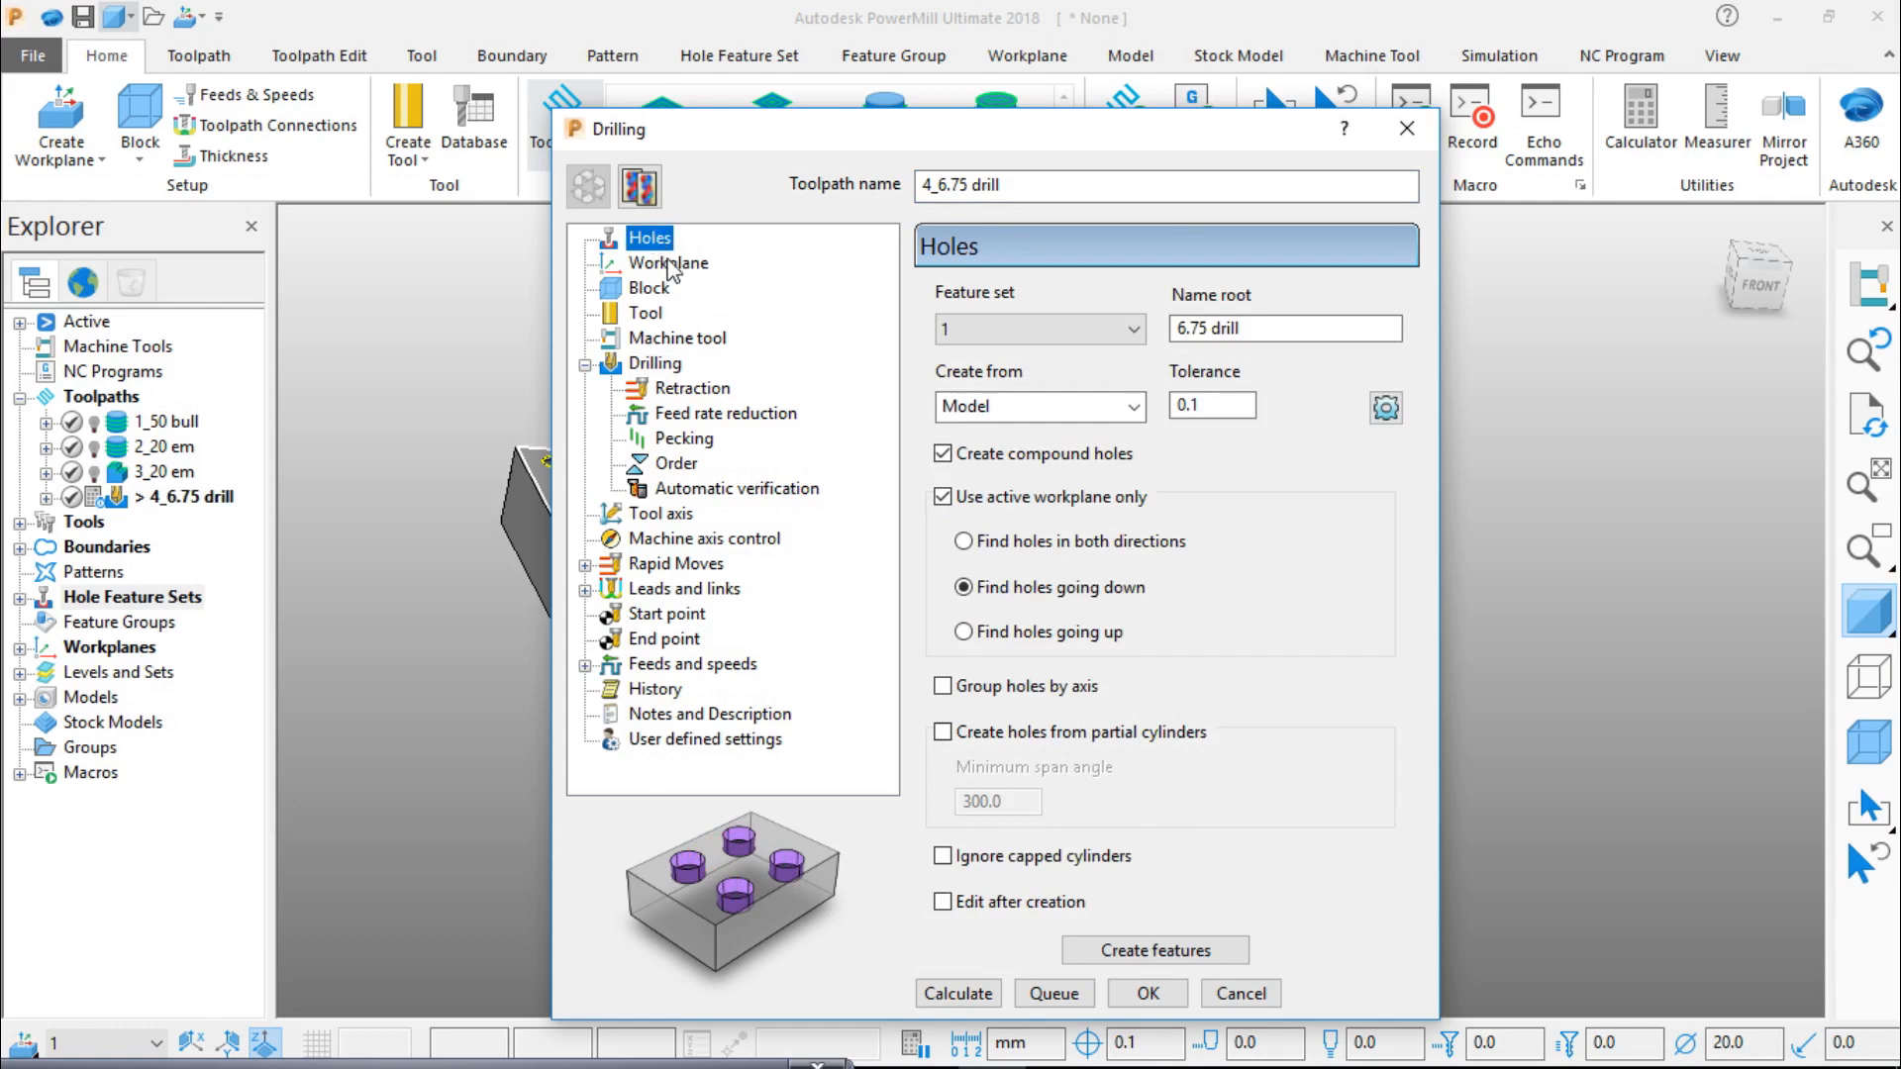
{"action": "left_click", "coordinate": [668, 265]}
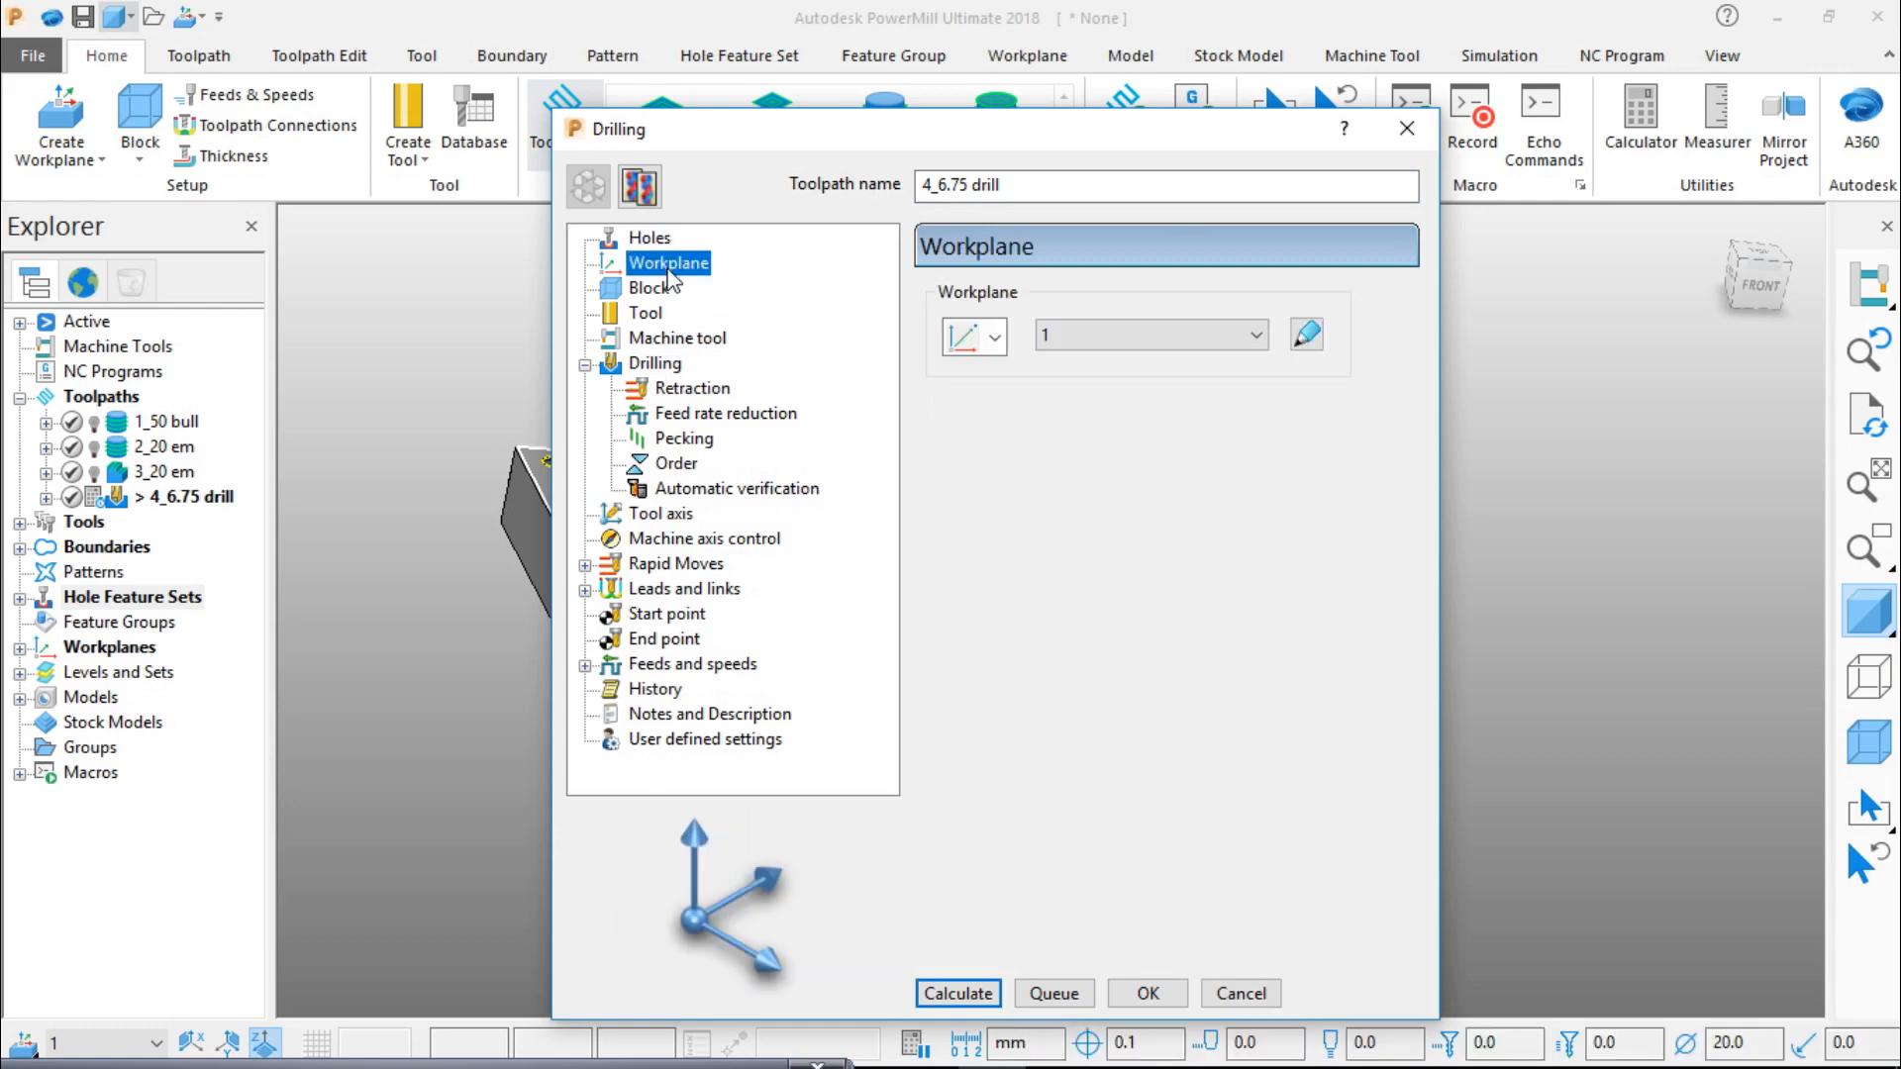
{"action": "left_click", "coordinate": [660, 289]}
{"action": "left_click", "coordinate": [657, 315]}
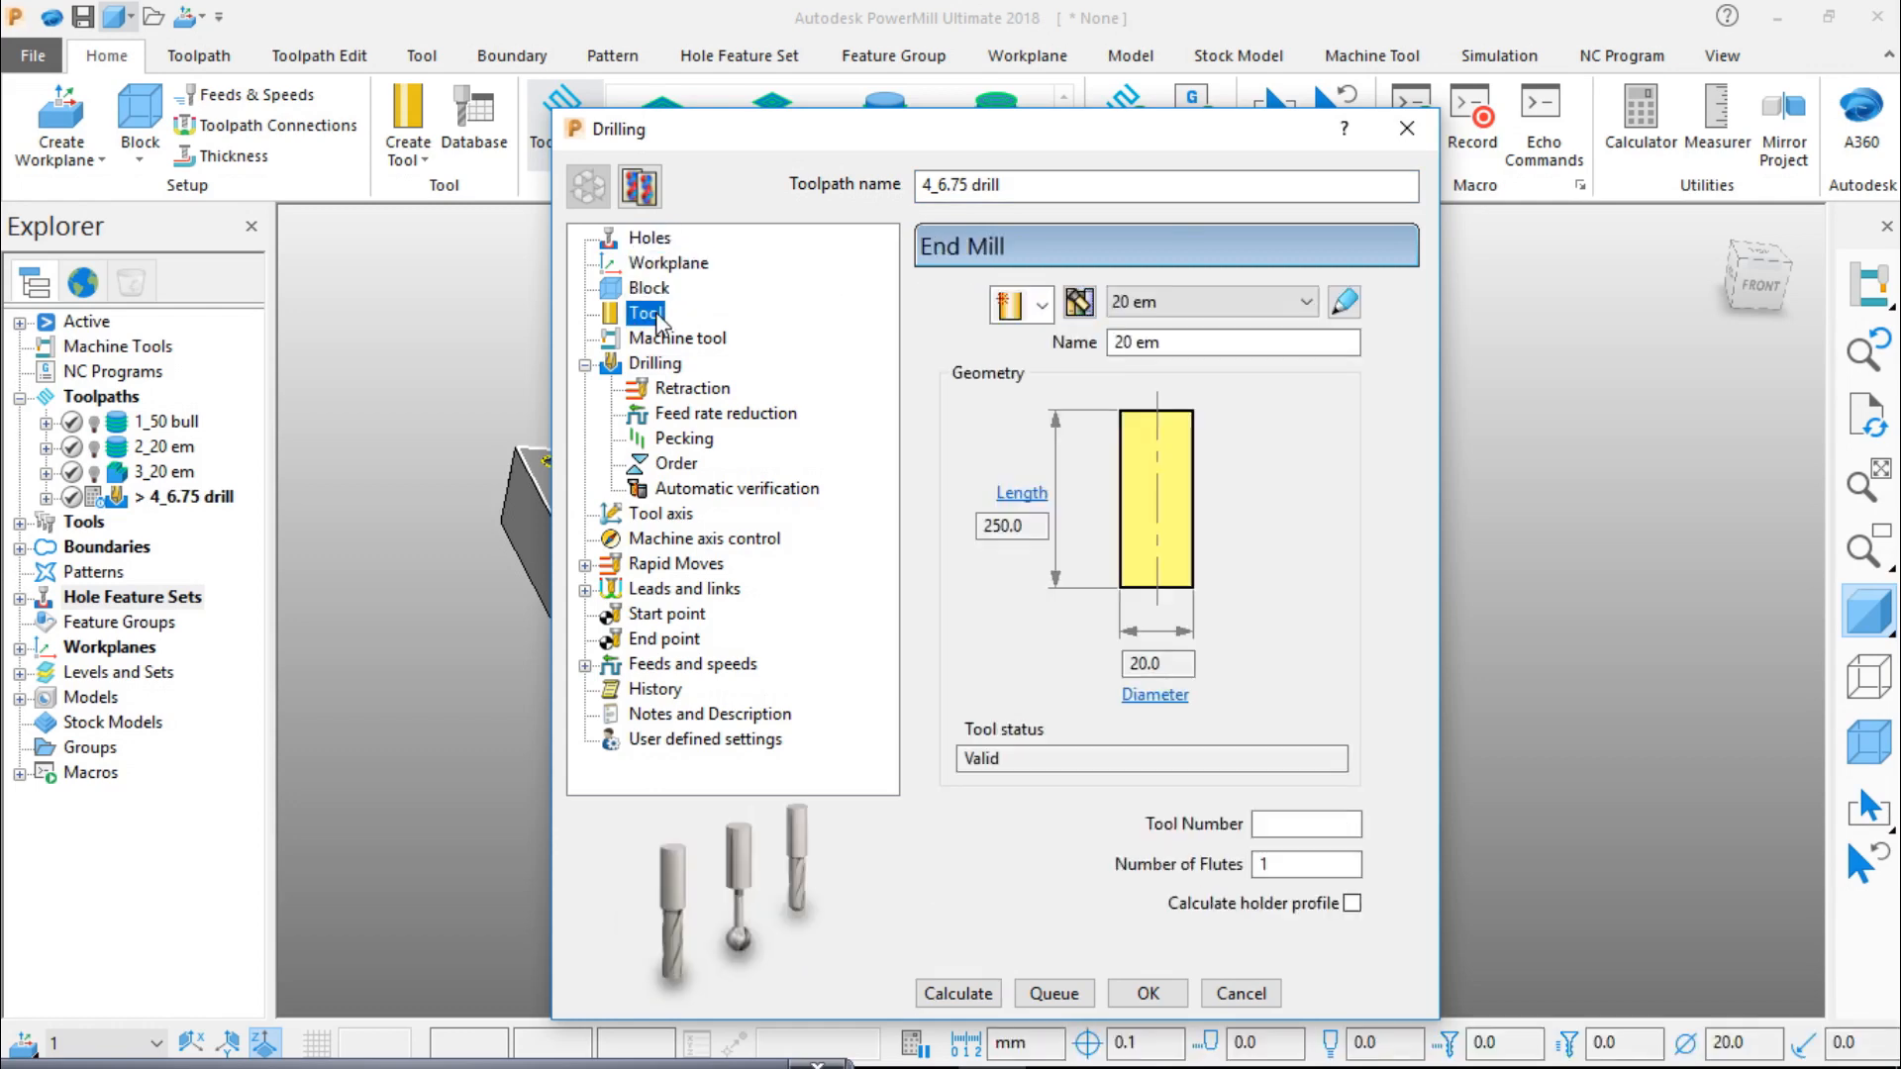
{"action": "left_click", "coordinate": [1041, 305]}
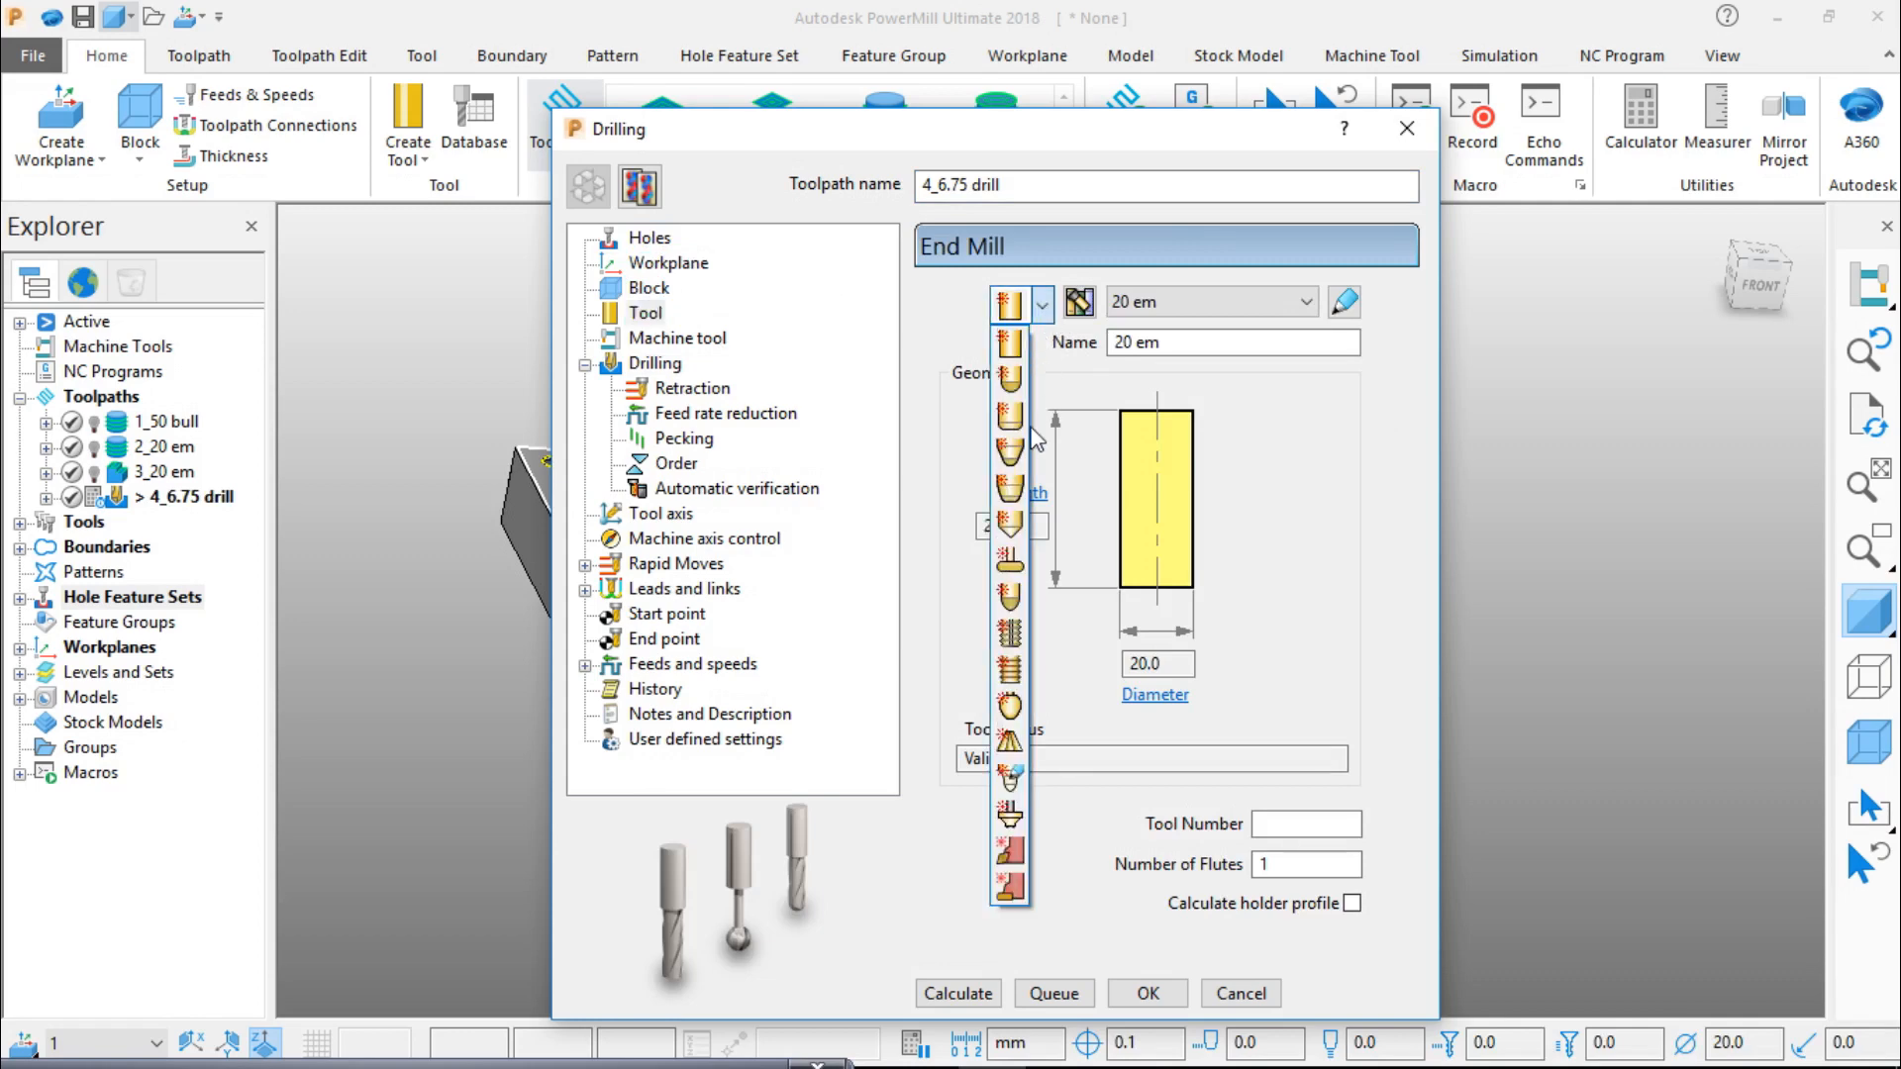
{"action": "left_click", "coordinate": [1009, 524]}
{"action": "double_click", "coordinate": [1129, 656]}
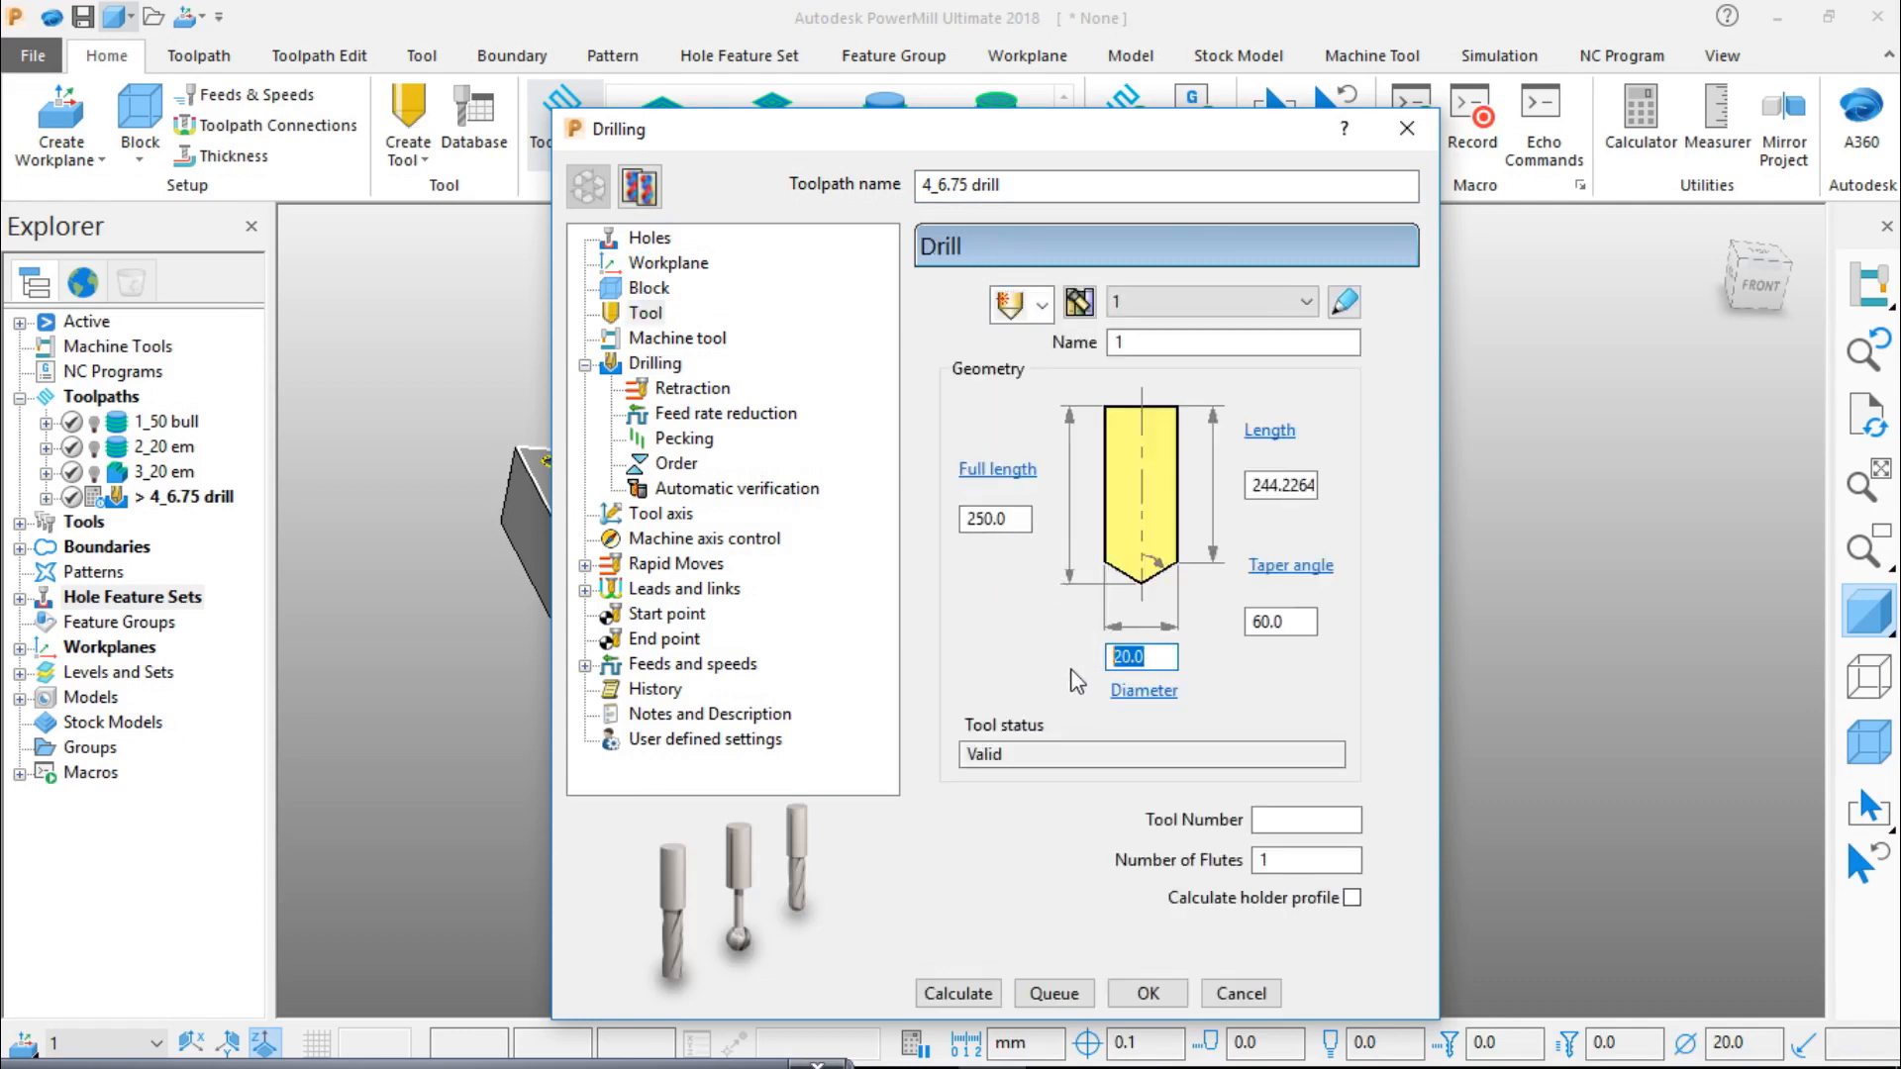
{"action": "type", "text": "6.75"}
{"action": "left_click", "coordinate": [1280, 621]}
{"action": "left_click", "coordinate": [1159, 340]}
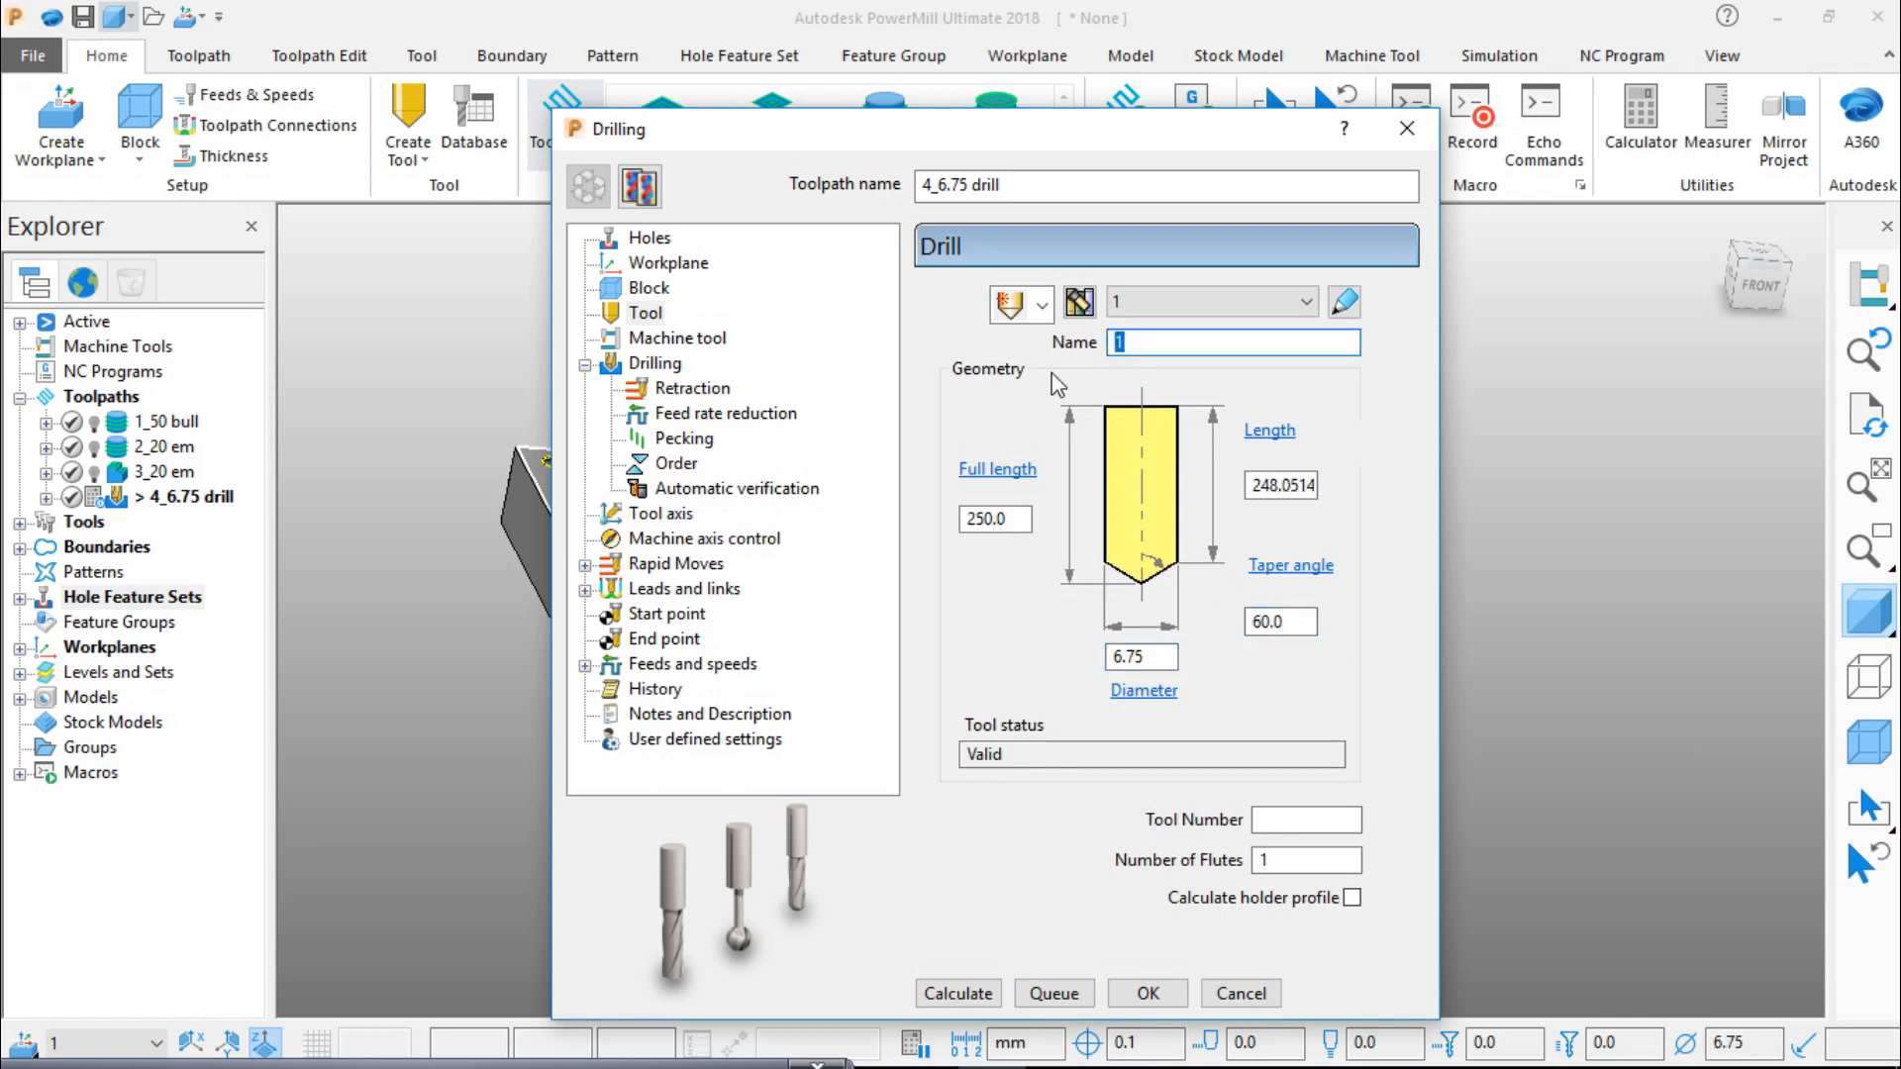
{"action": "type", "text": "6.75 drill"}
Step: Return to the drilling settings, check the hole depth, and extend the toolpath name to 4_6.75 drill,cd
{"action": "left_click", "coordinate": [654, 363]}
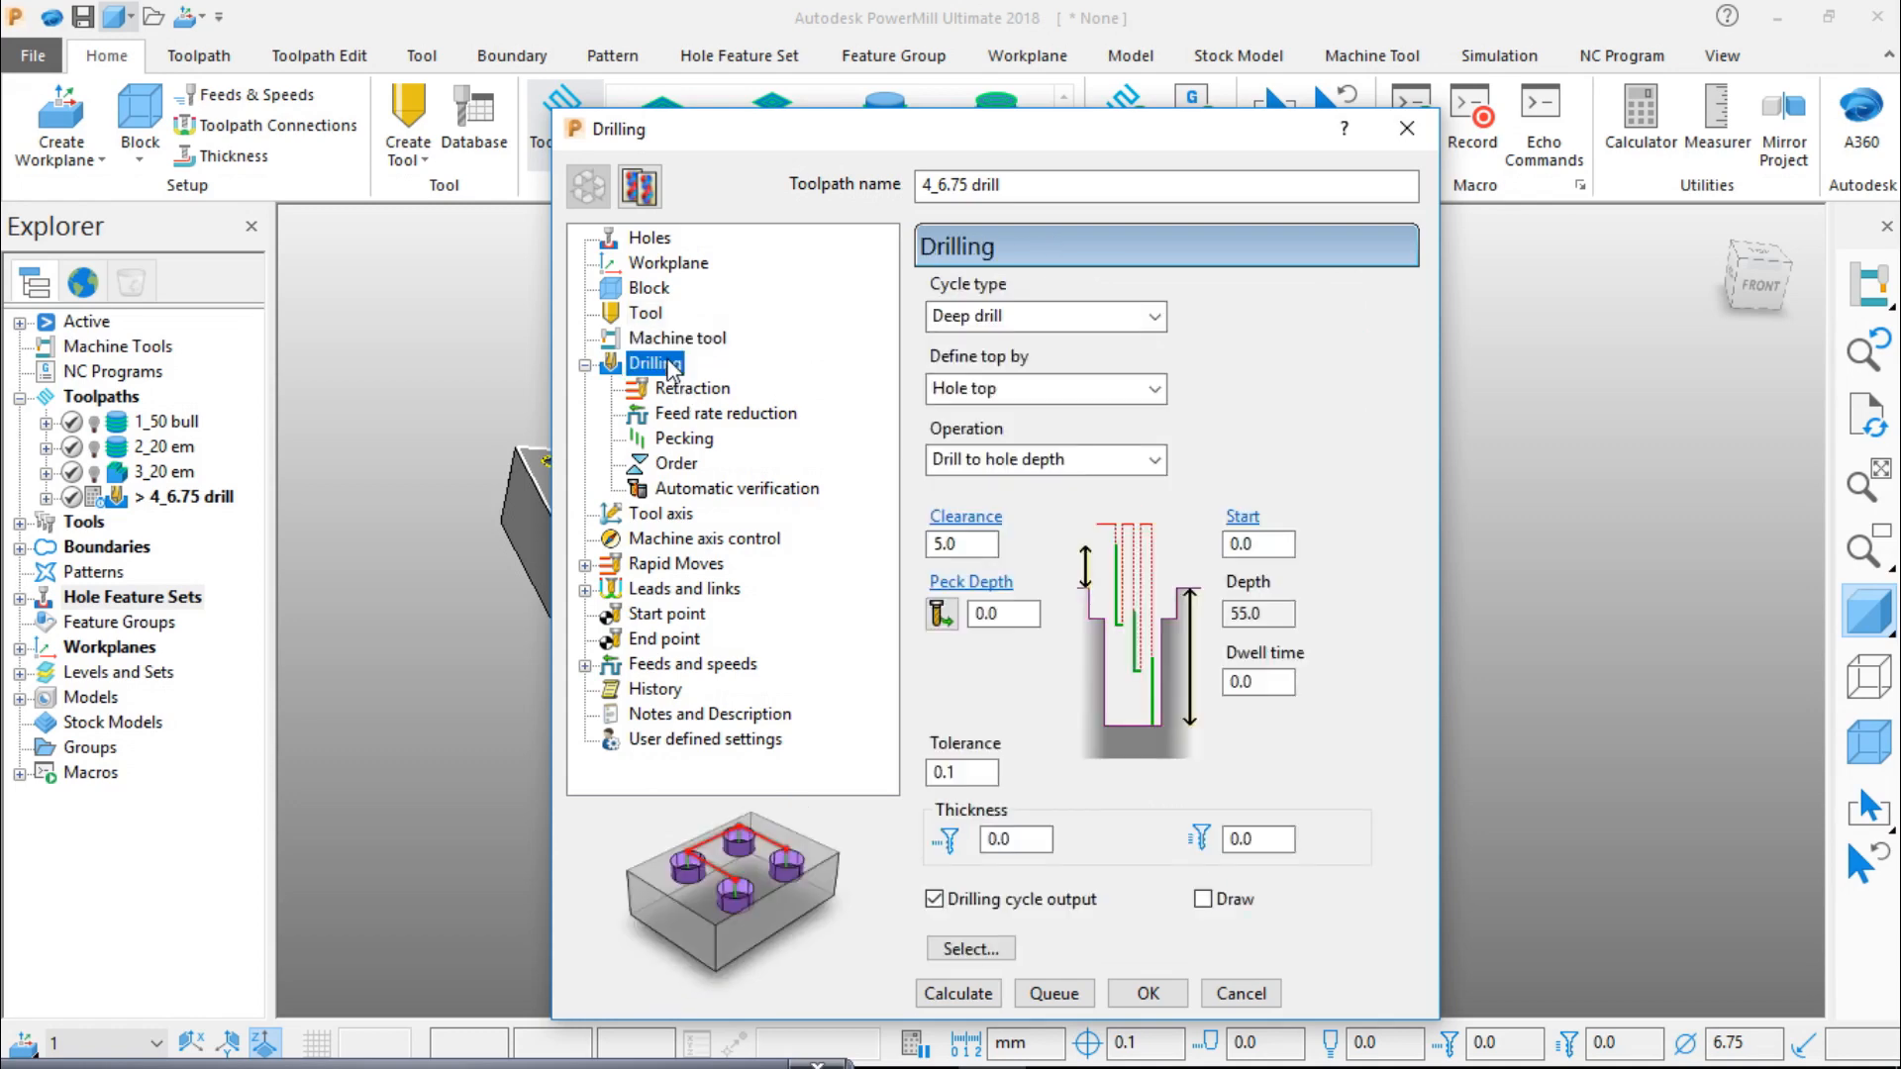
{"action": "left_click", "coordinate": [1281, 616]}
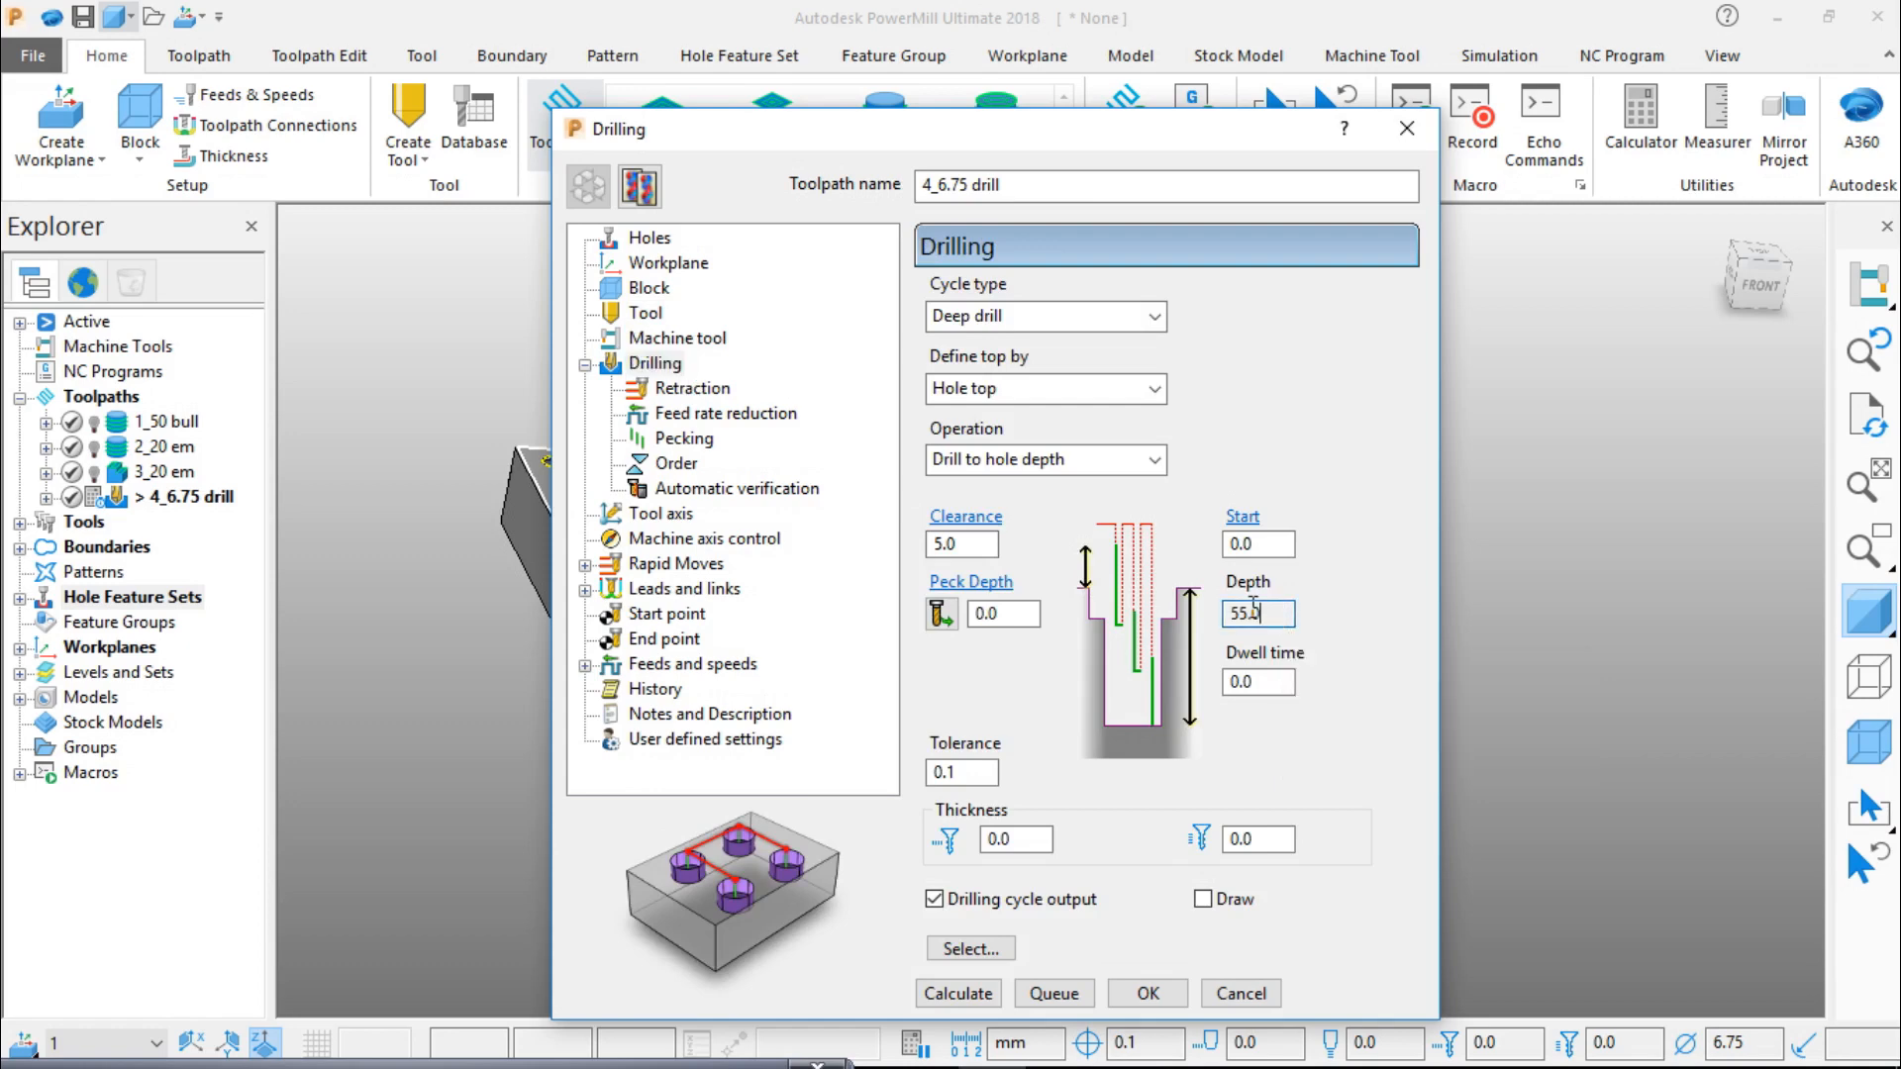
{"action": "left_click", "coordinate": [1242, 608]}
{"action": "left_click_drag", "start_coordinate": [1277, 612], "coordinate": [1201, 639]}
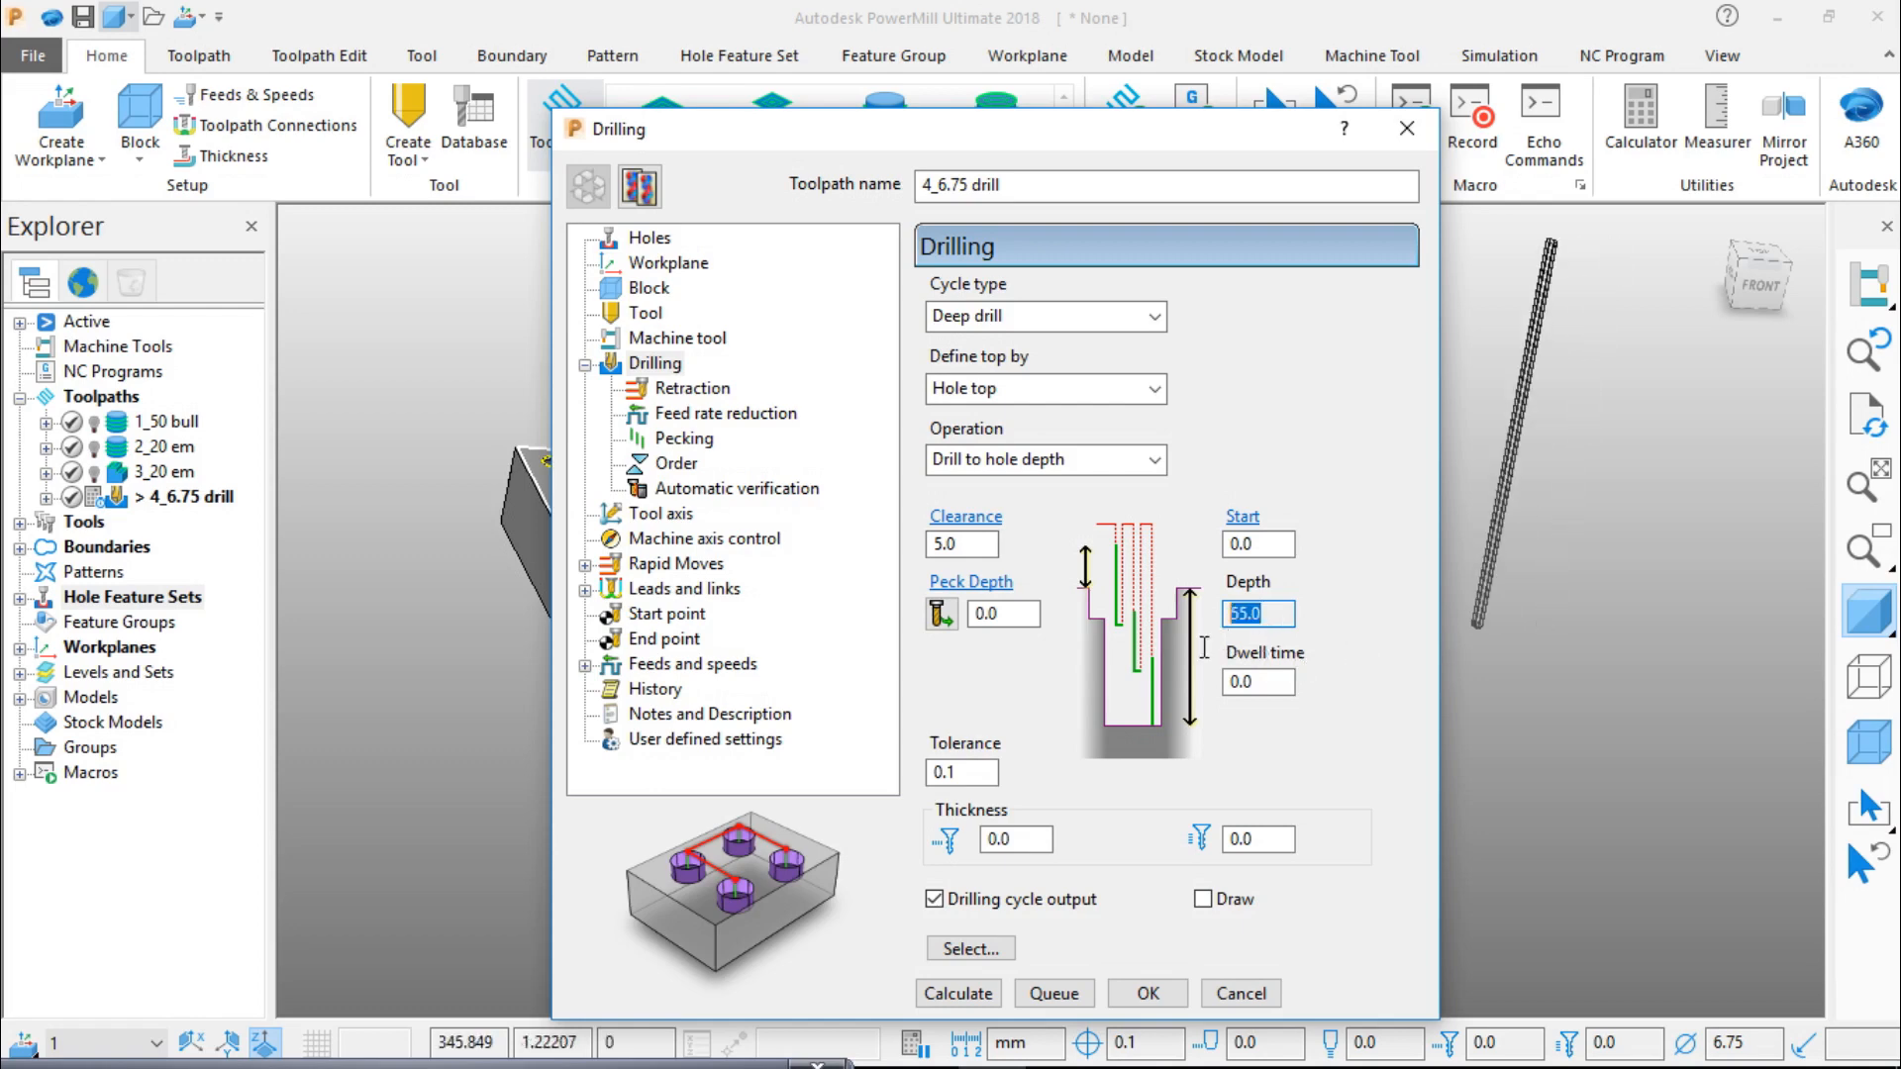
{"action": "left_click", "coordinate": [1559, 675]}
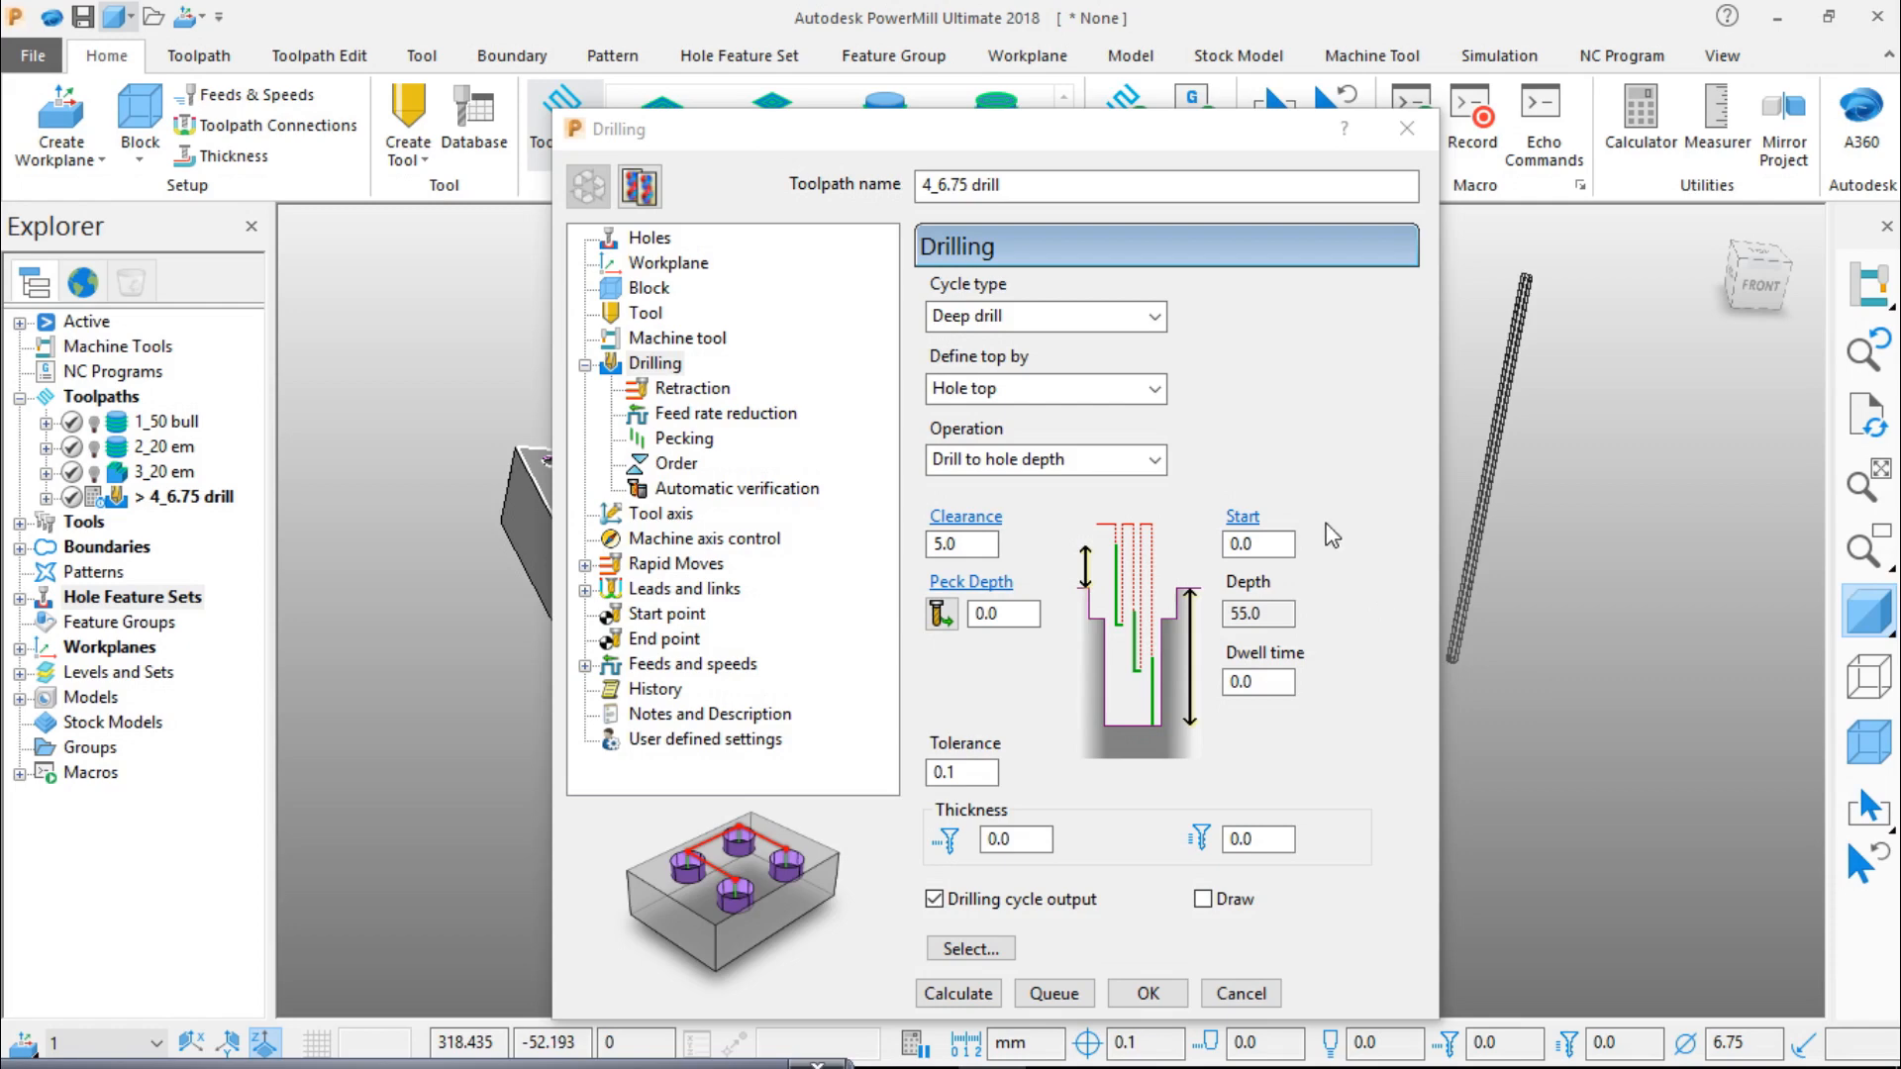
{"action": "left_click", "coordinate": [1022, 182]}
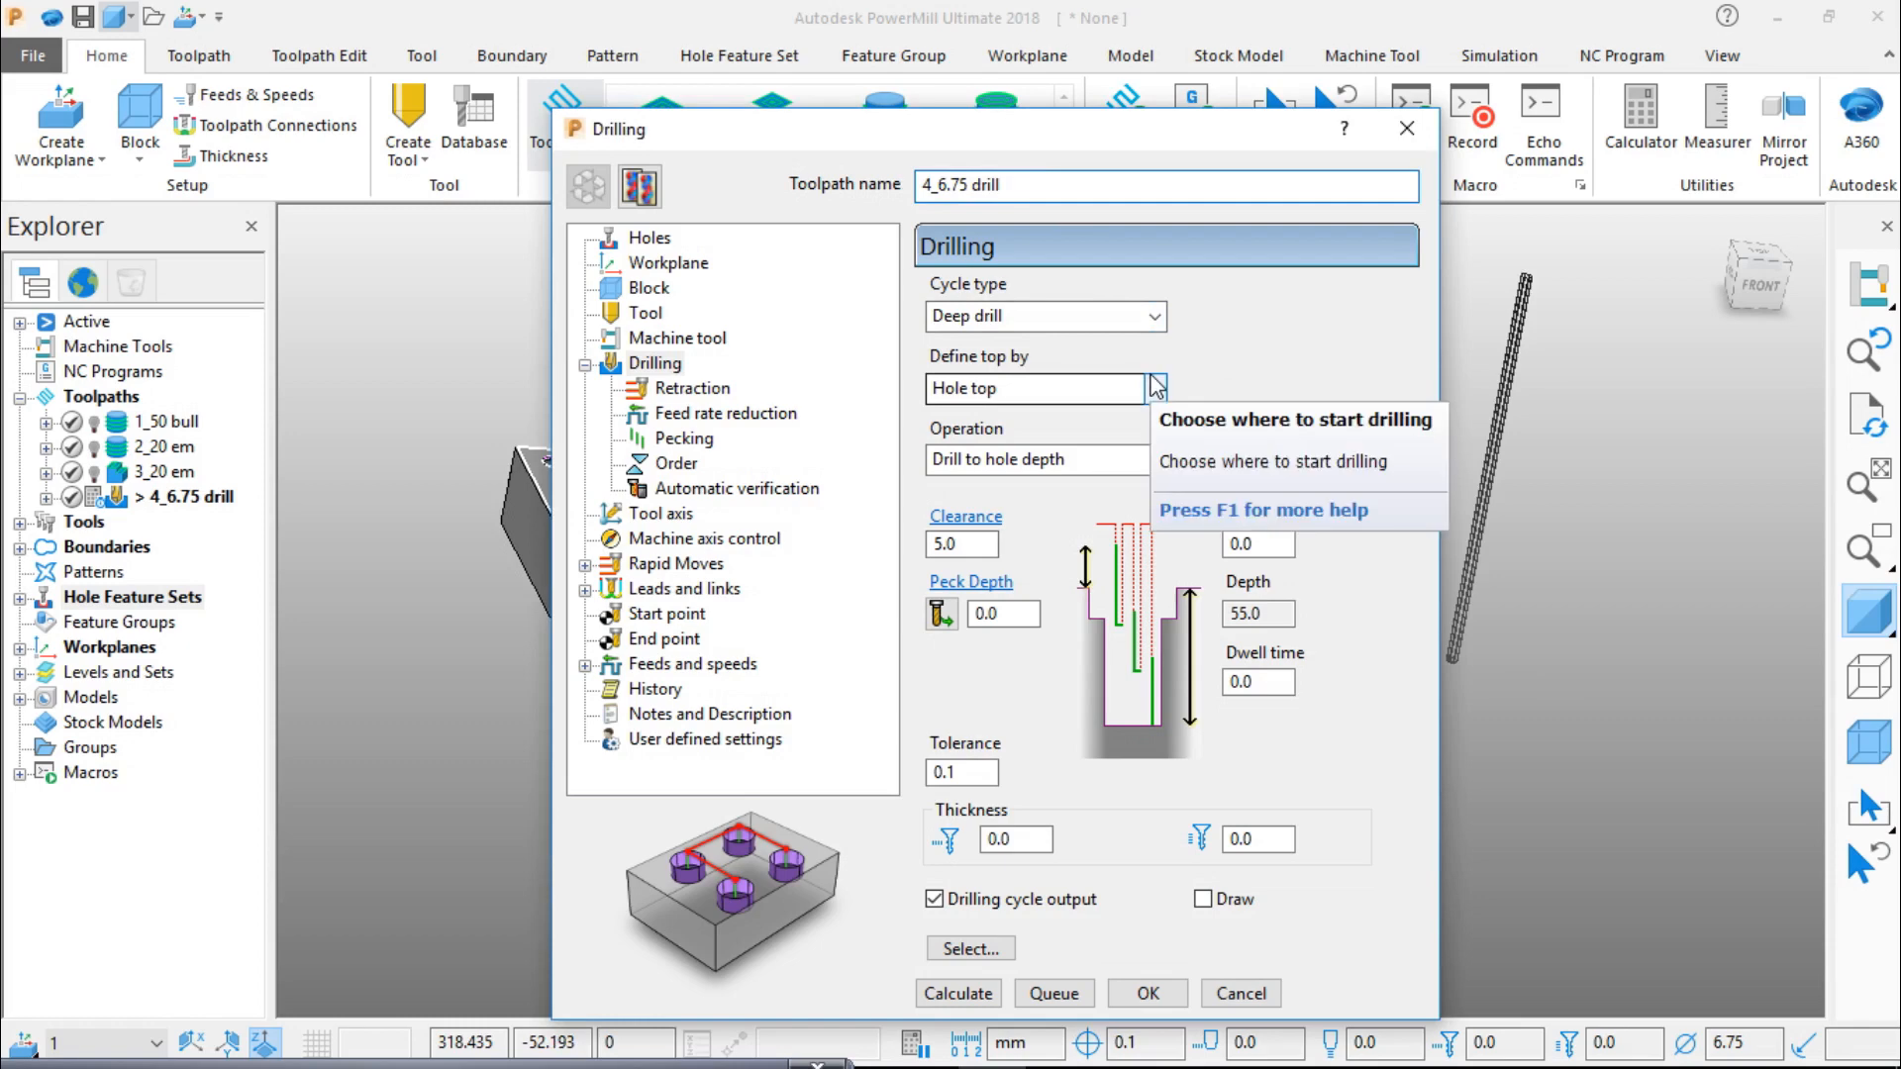
{"action": "type", "text": ","}
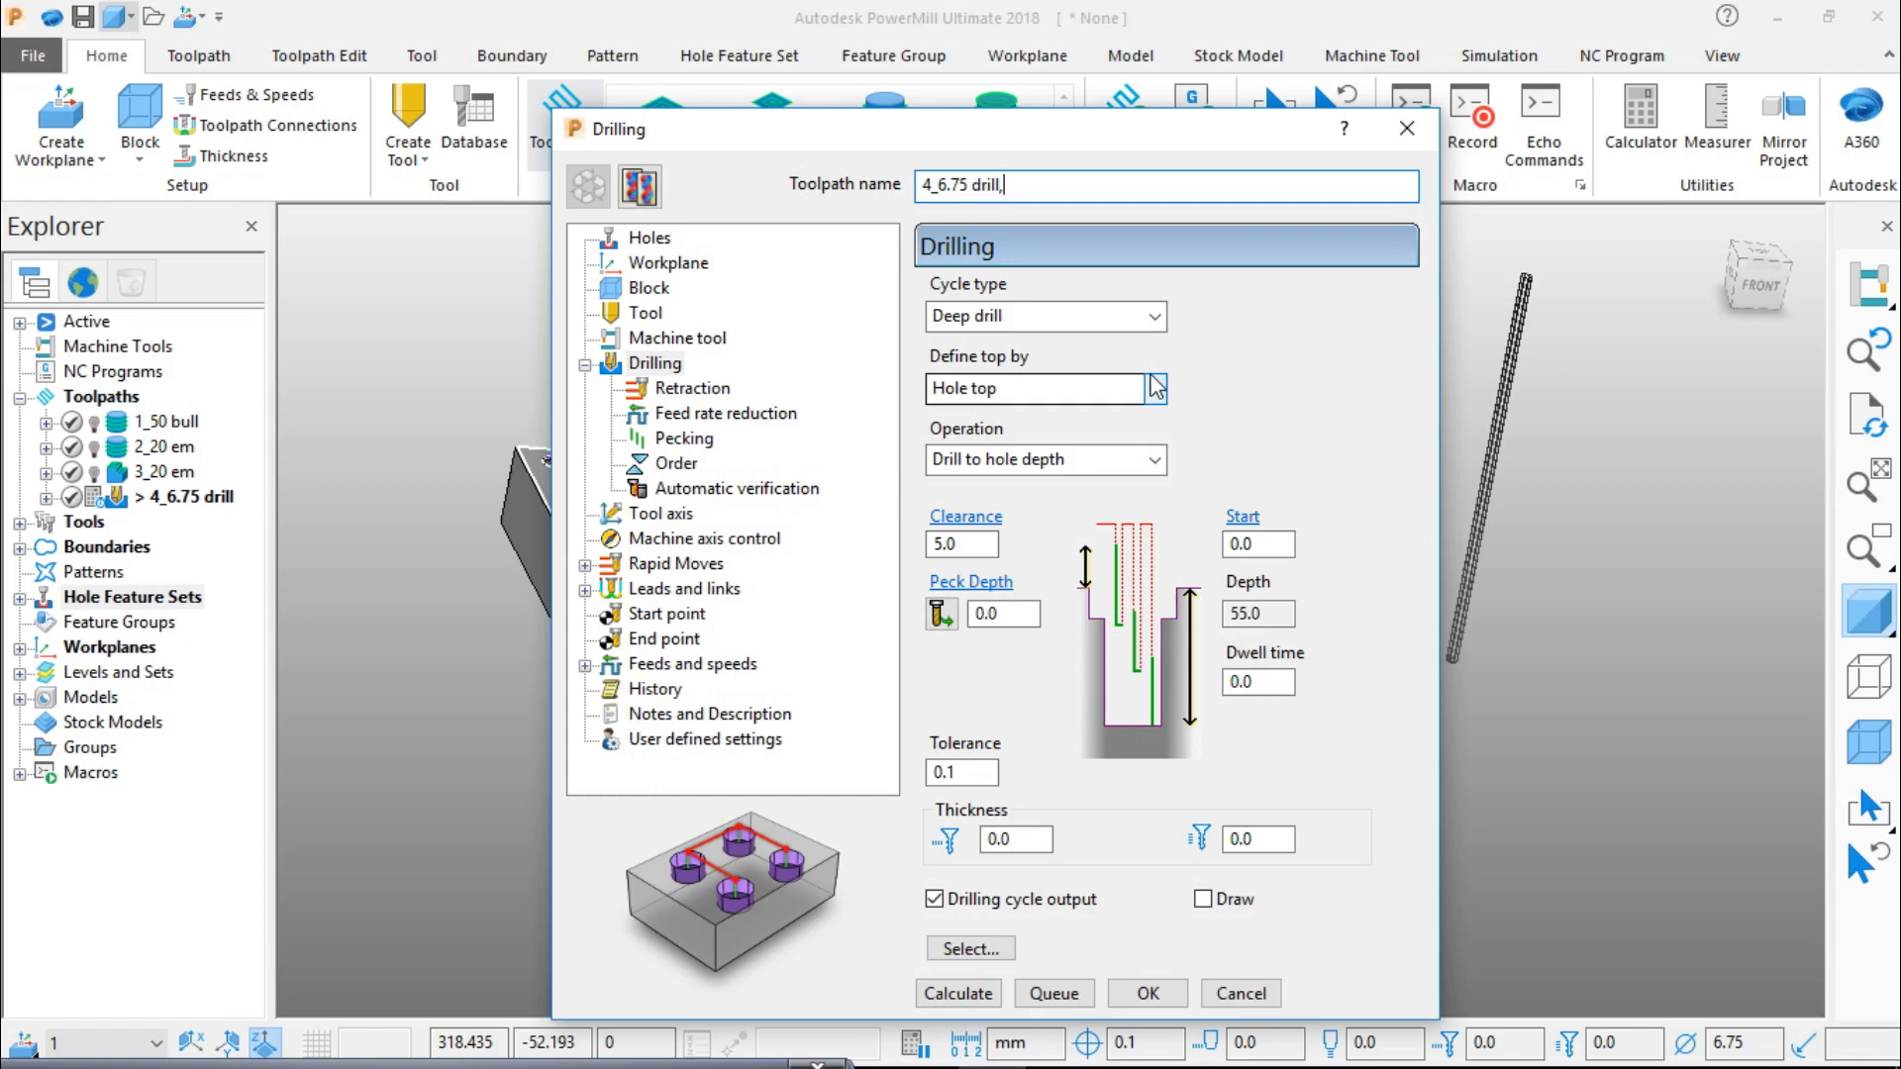
{"action": "type", "text": "cd"}
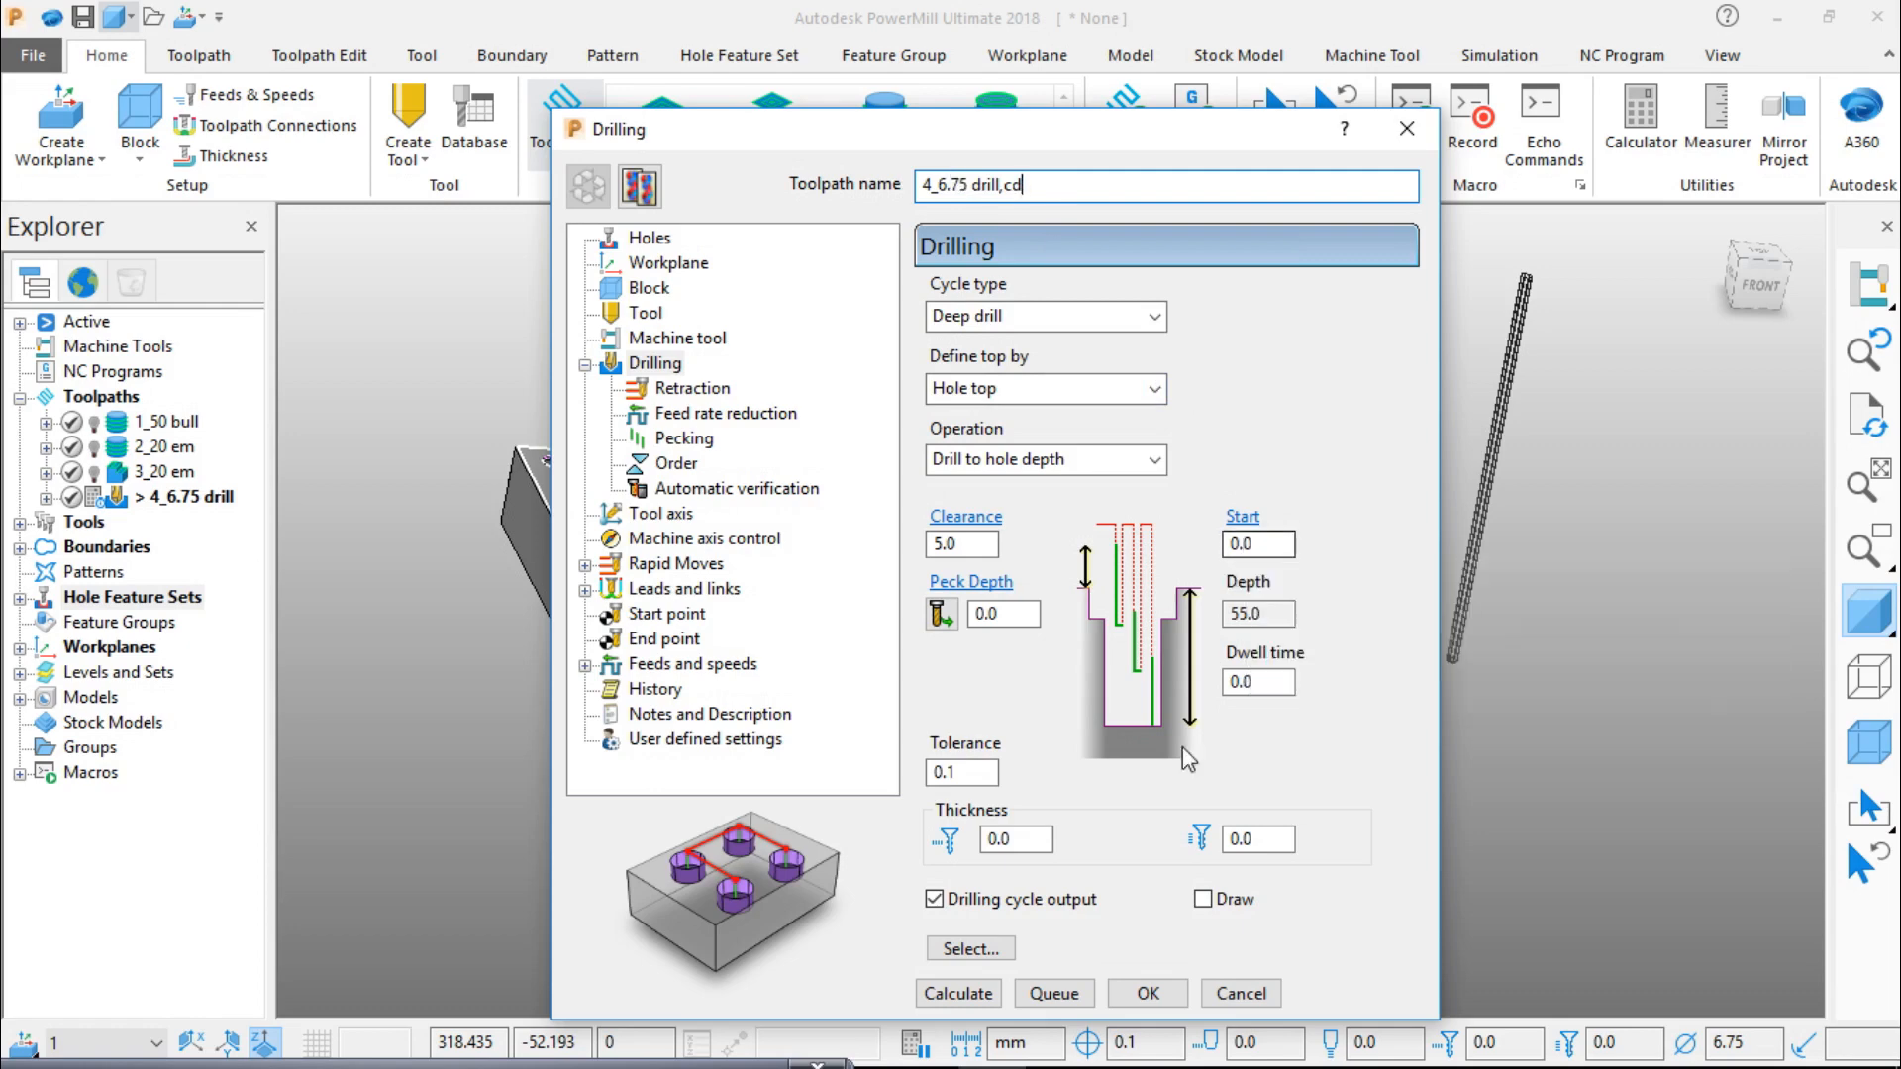
Step: Turn off drilling cycle output and set a 5 mm peck depth with Deep drill cycle, Hole top and Pre drill operation
{"action": "left_click", "coordinate": [939, 900]}
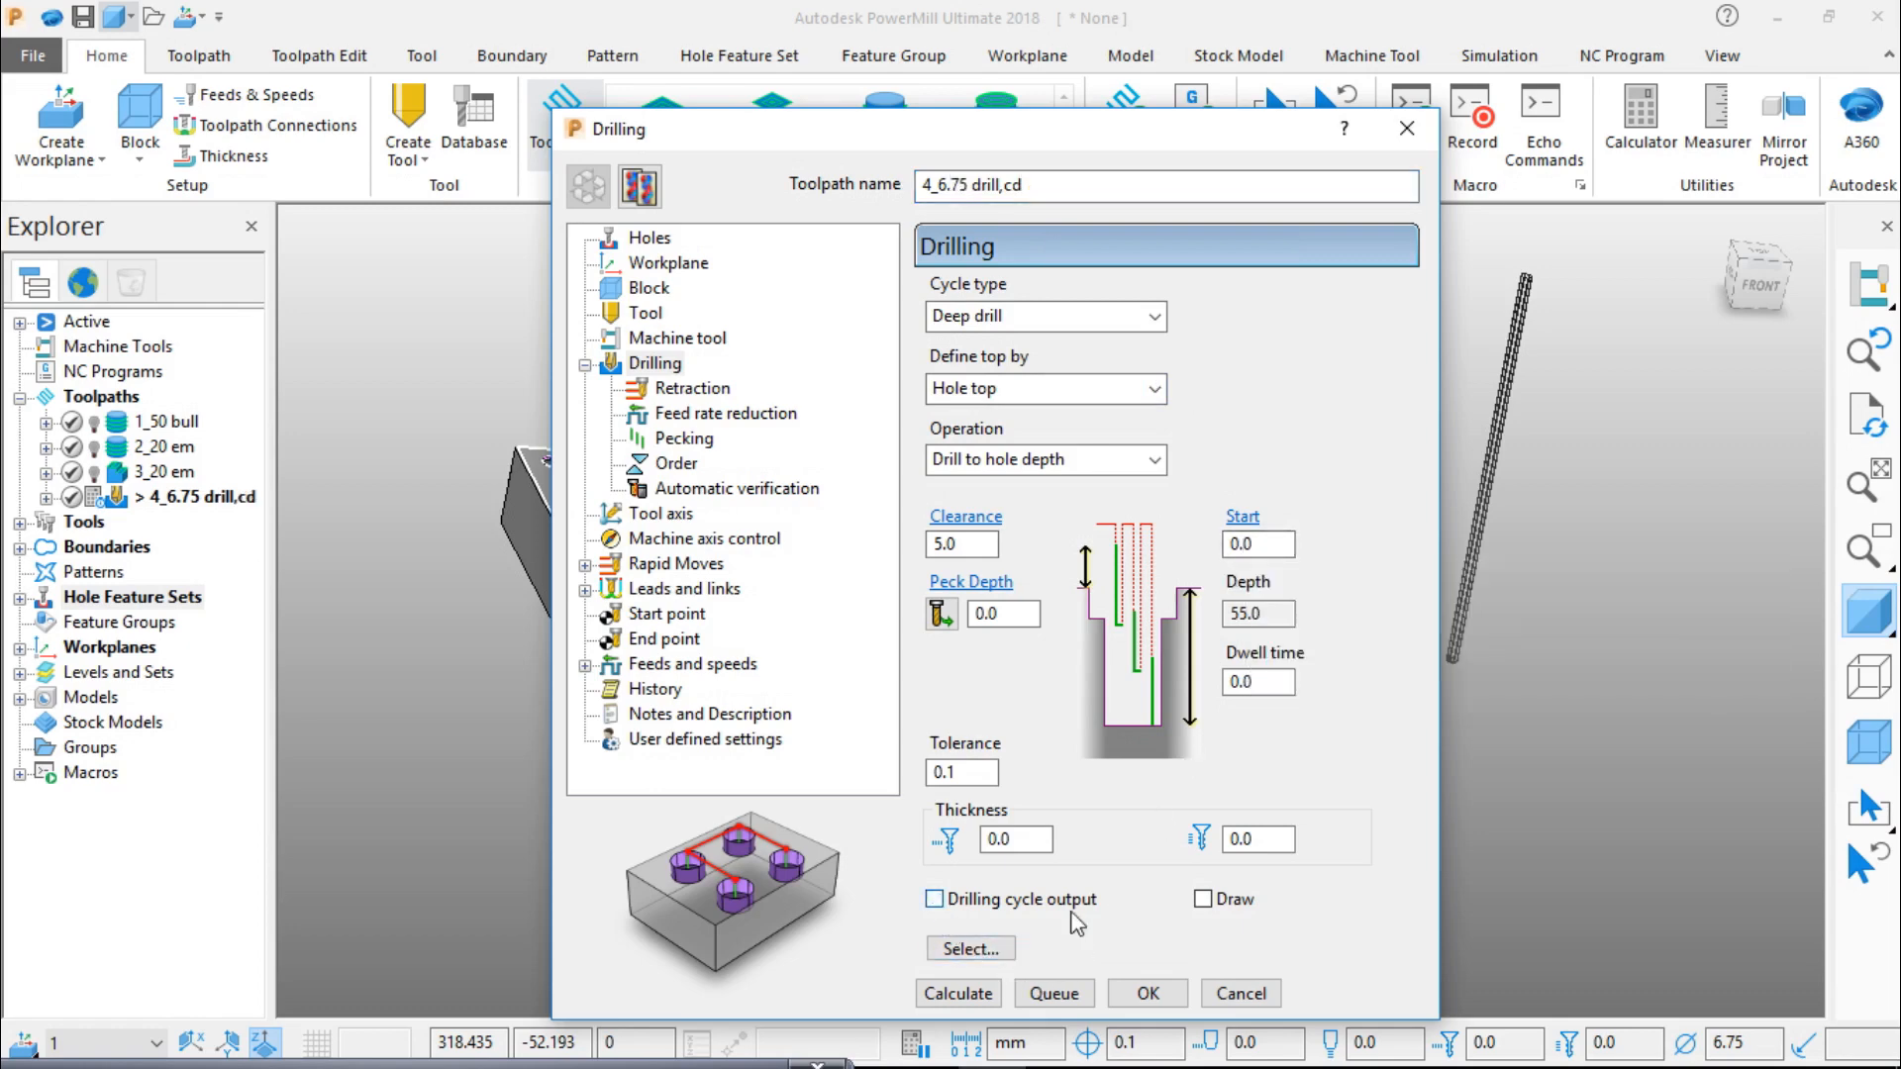
{"action": "left_click", "coordinate": [1013, 611]}
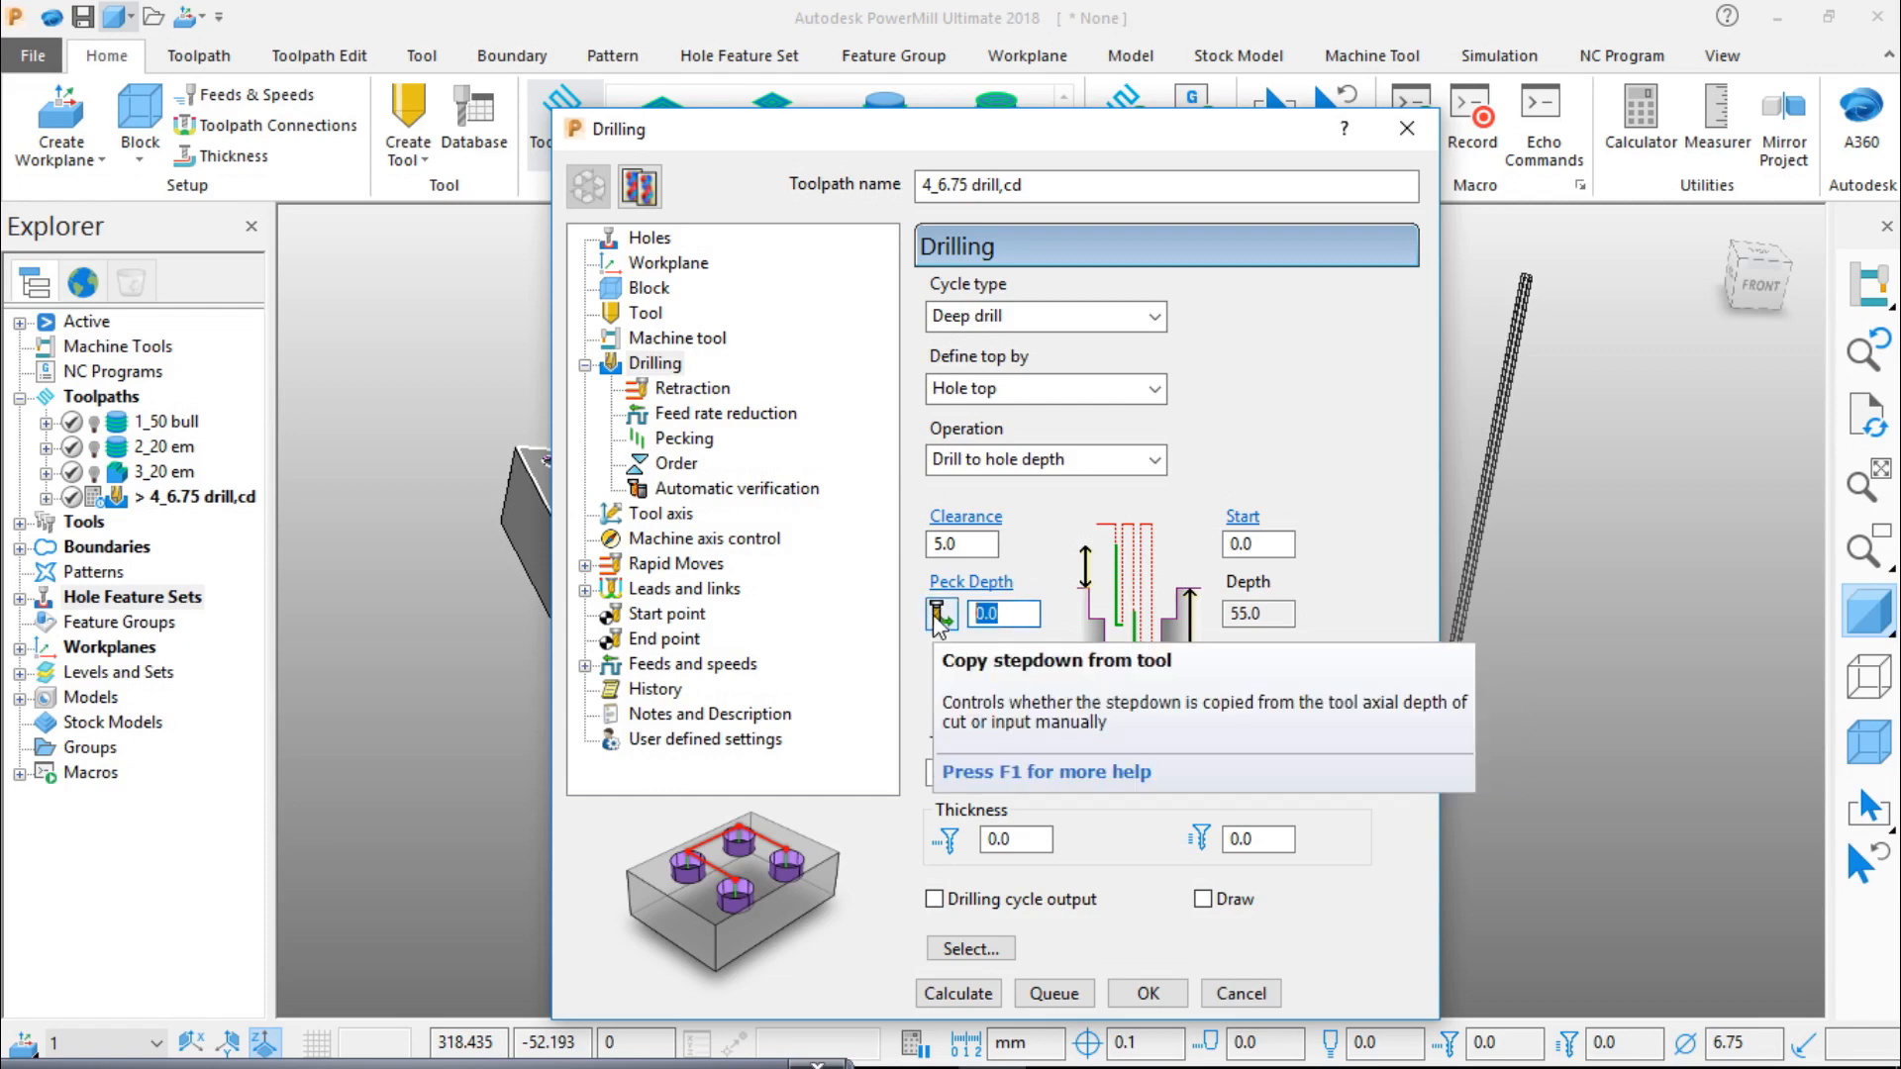
{"action": "type", "text": "5"}
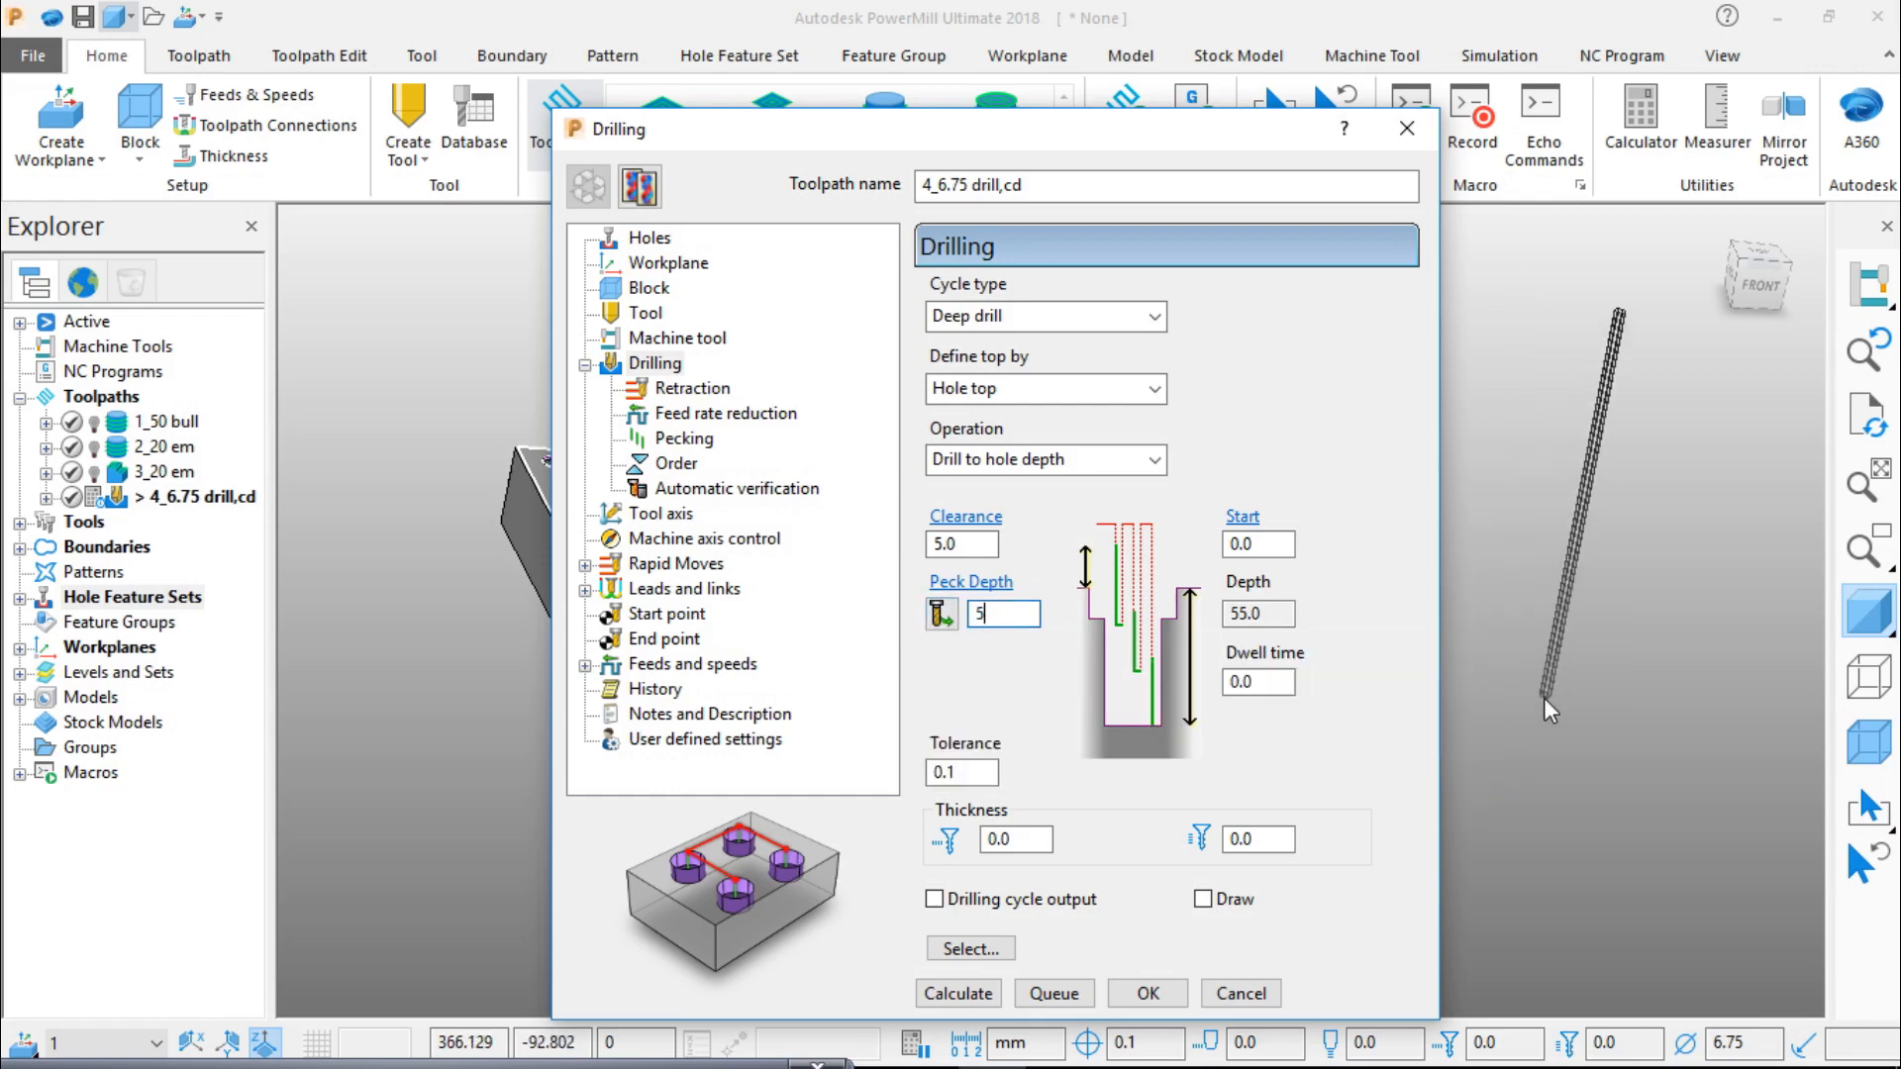
{"action": "left_click", "coordinate": [1127, 317]}
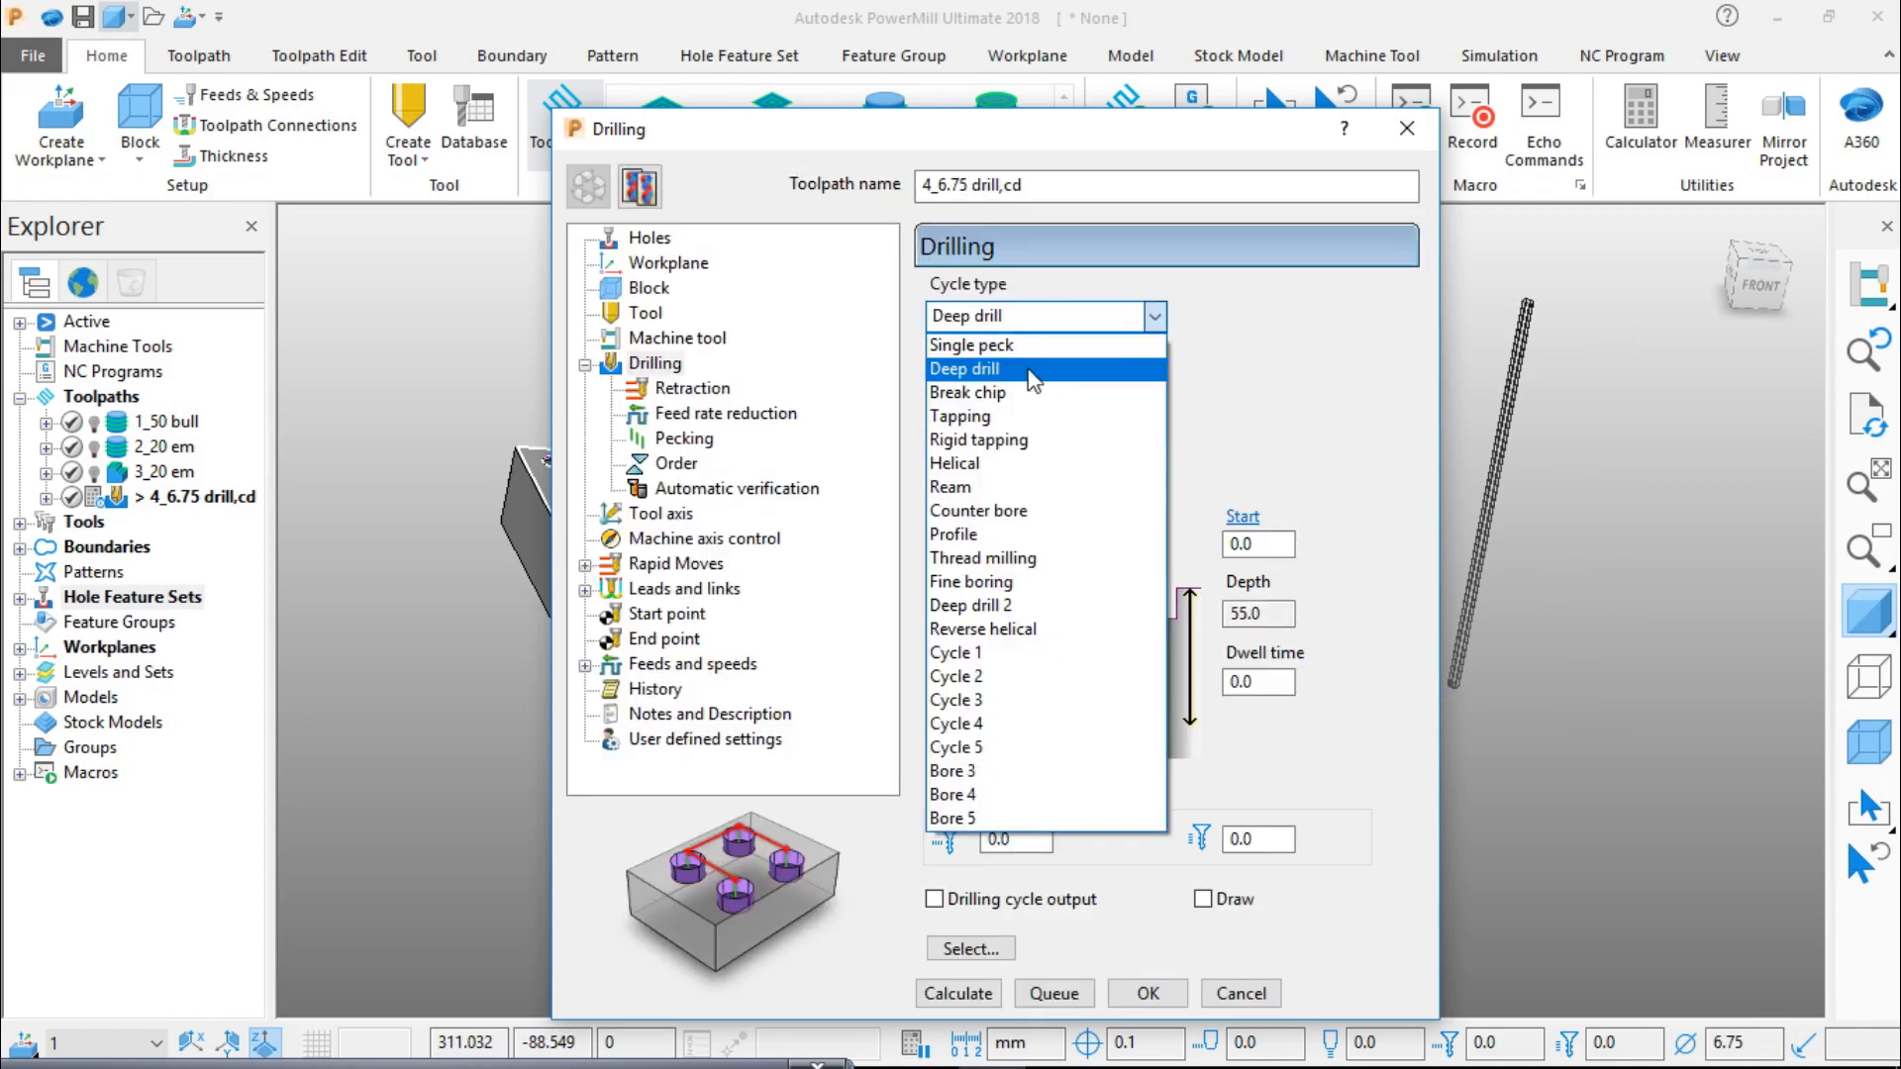
{"action": "left_click", "coordinate": [1030, 371]}
{"action": "left_click", "coordinate": [1040, 386]}
{"action": "left_click", "coordinate": [1050, 410]}
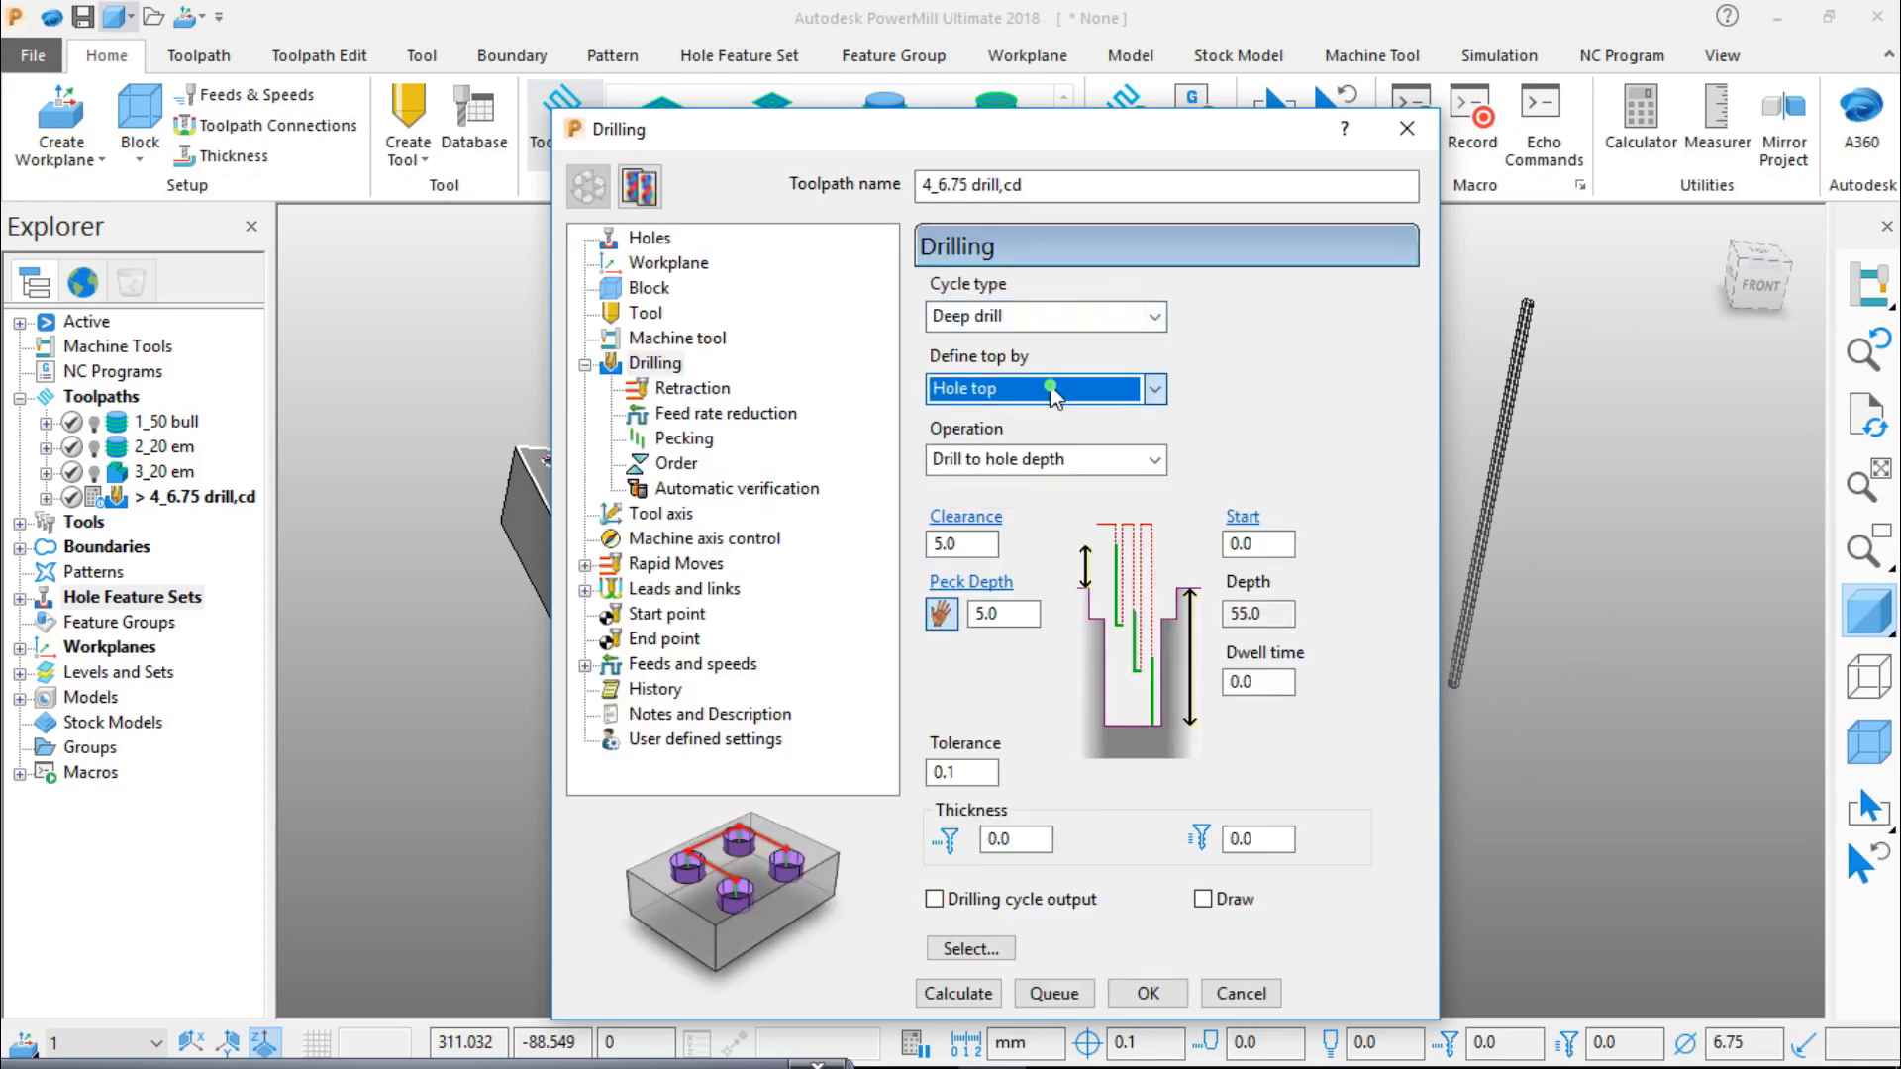
{"action": "left_click", "coordinate": [1089, 461]}
{"action": "left_click", "coordinate": [1031, 590]}
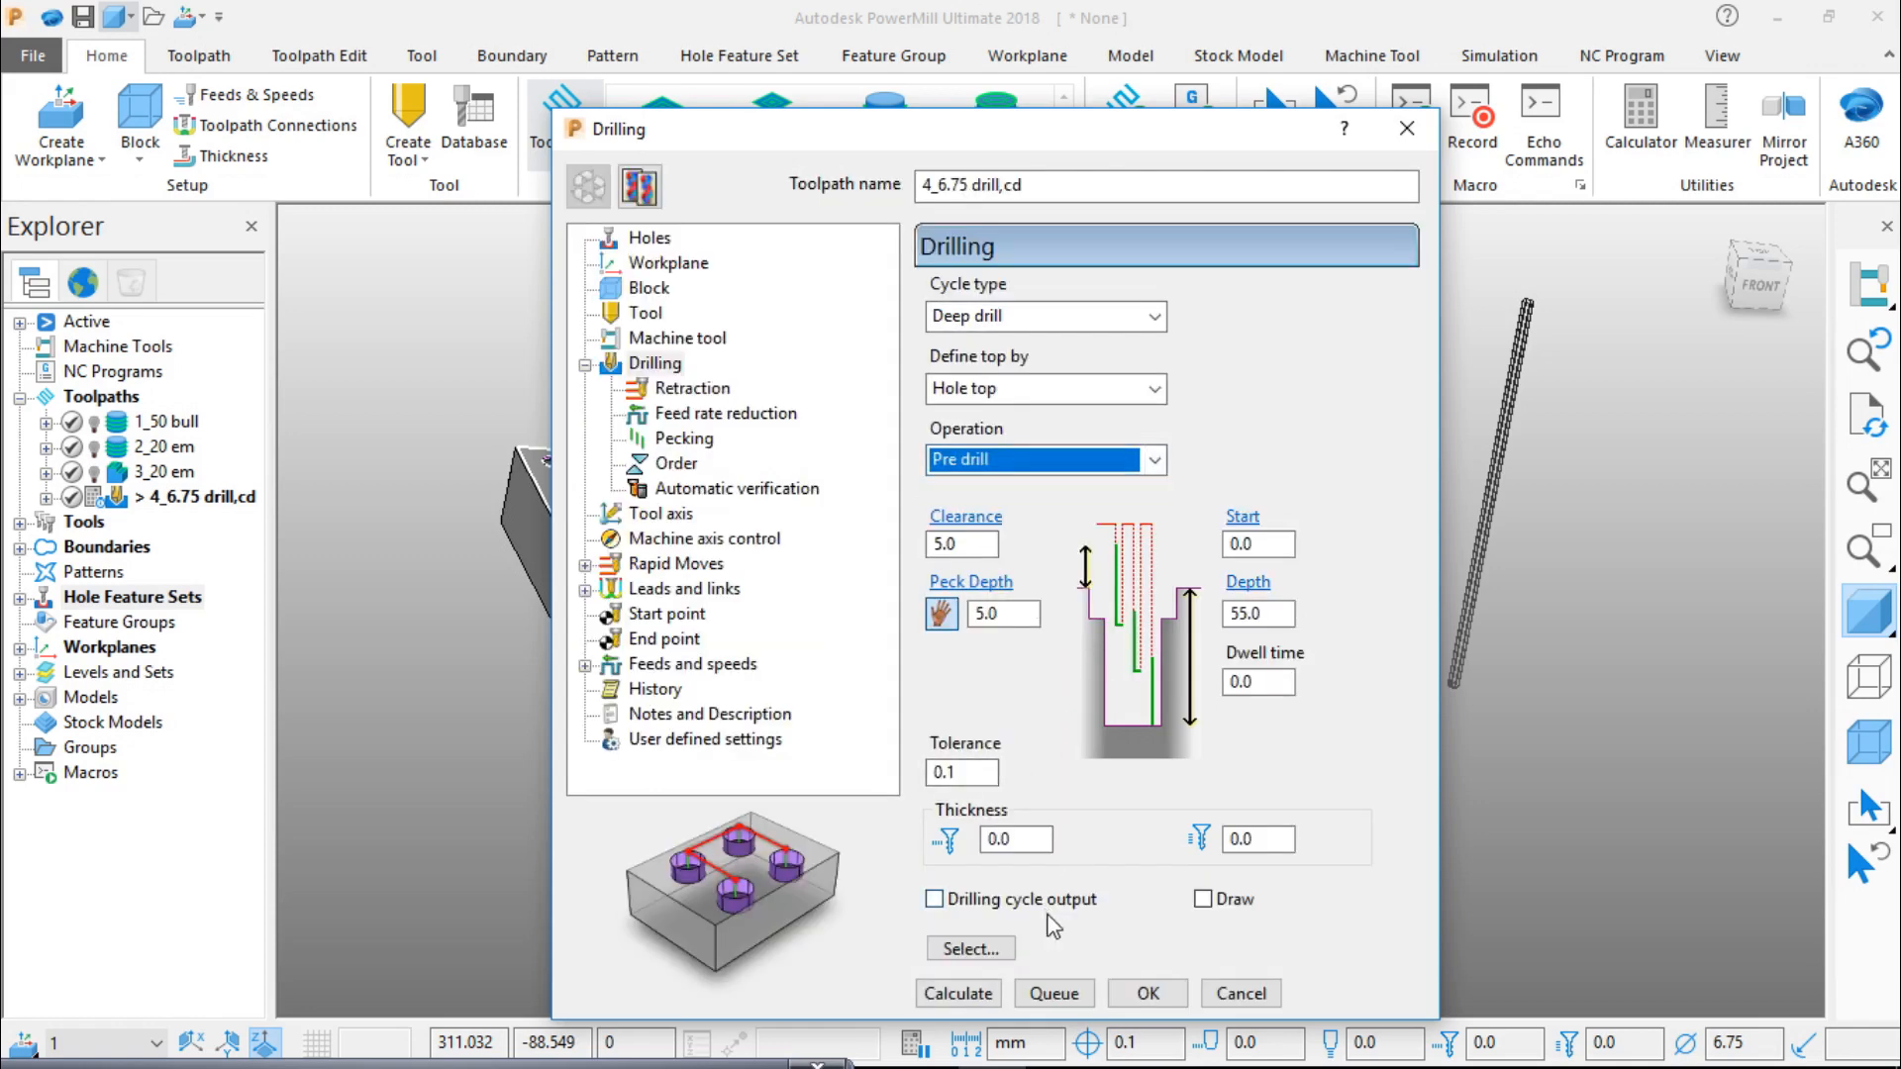
{"action": "left_click", "coordinate": [1270, 613]}
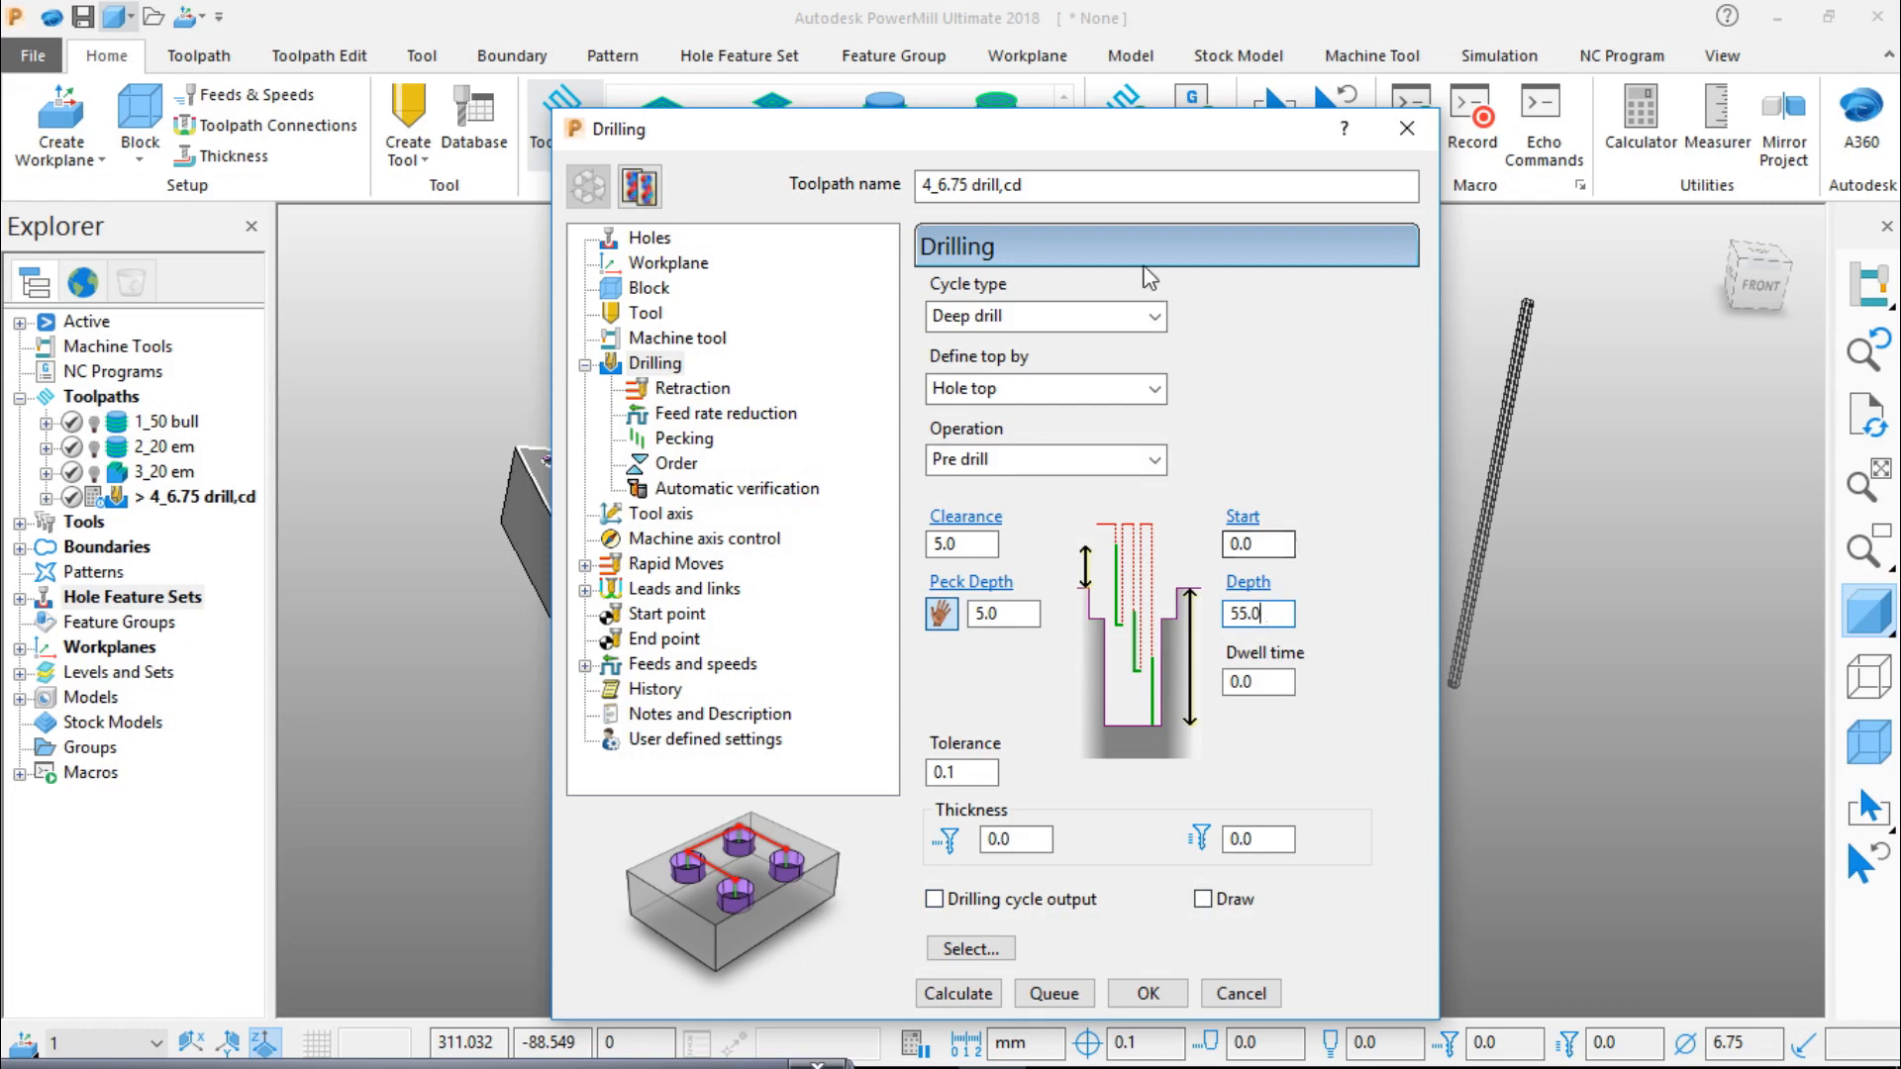
Step: Check the retraction settings, calculate the drilling toolpath and close the strategy dialog
{"action": "double_click", "coordinate": [1010, 193]}
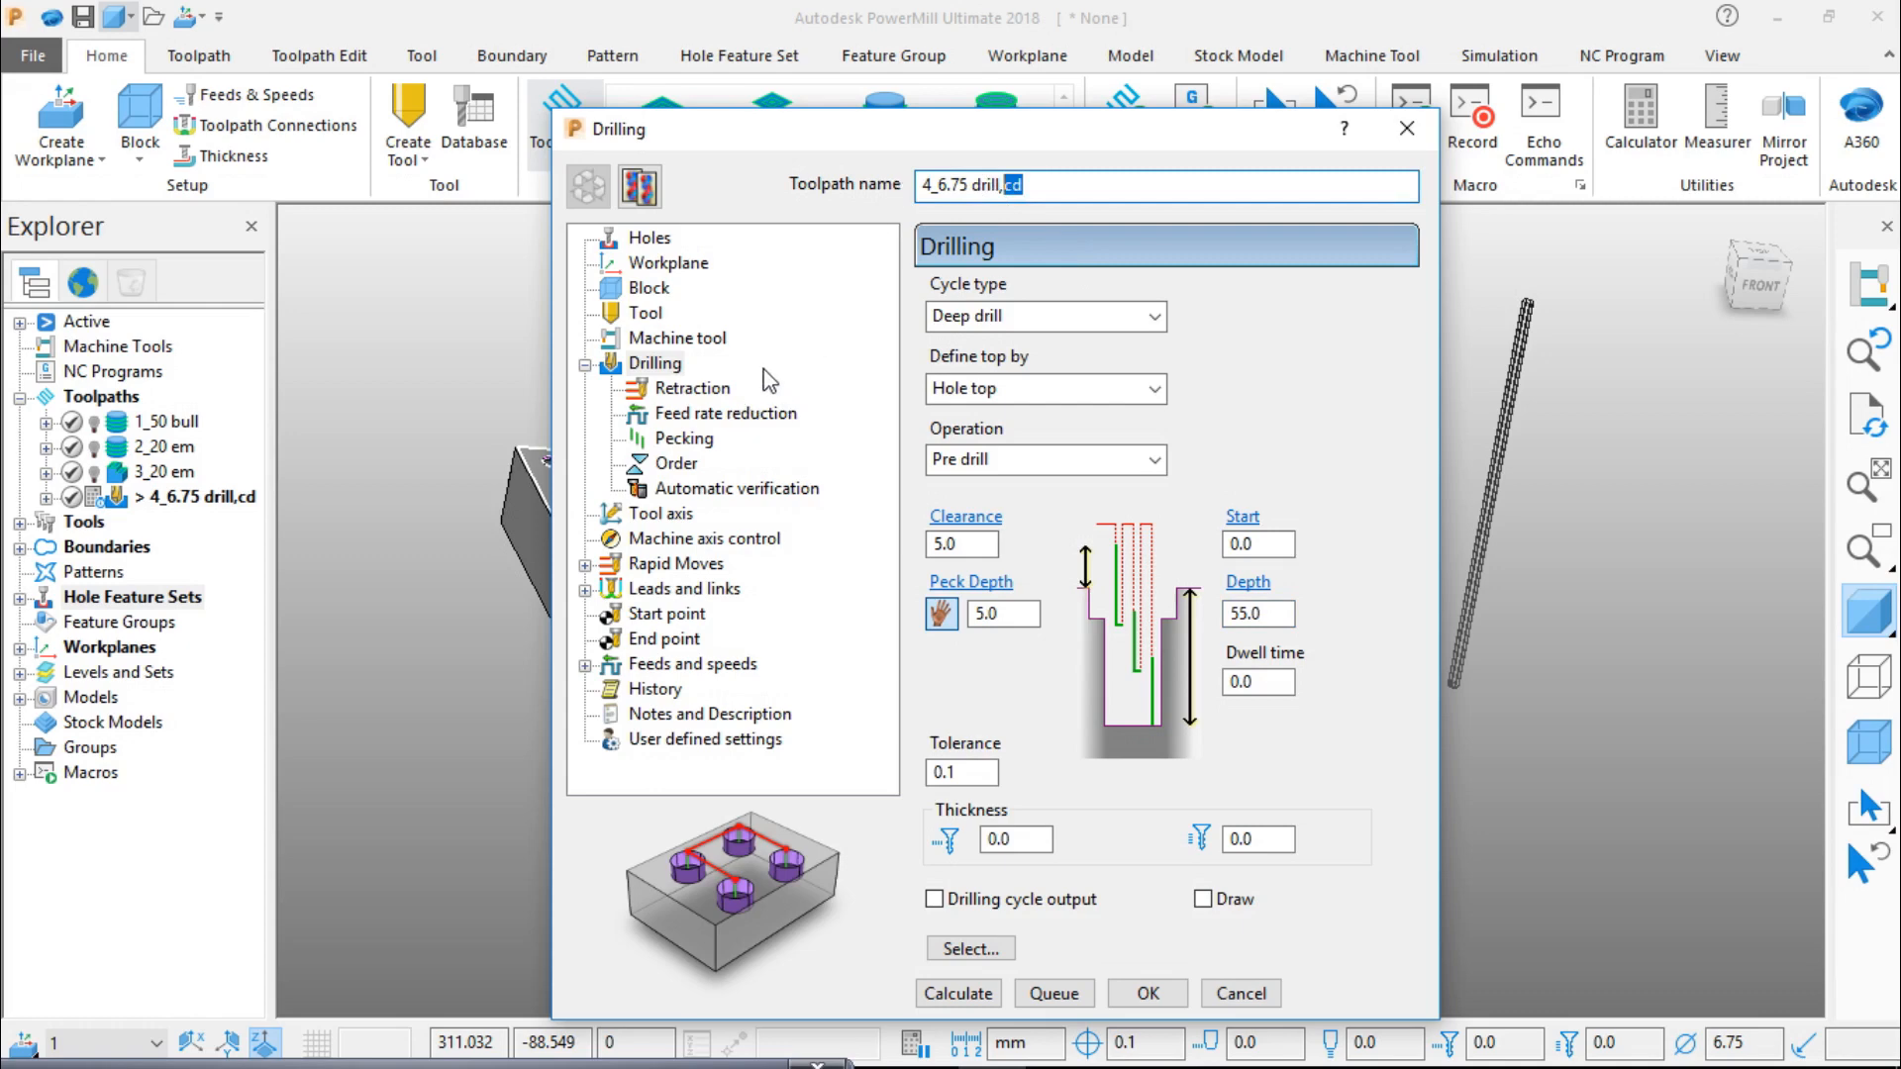
{"action": "left_click", "coordinate": [698, 386]}
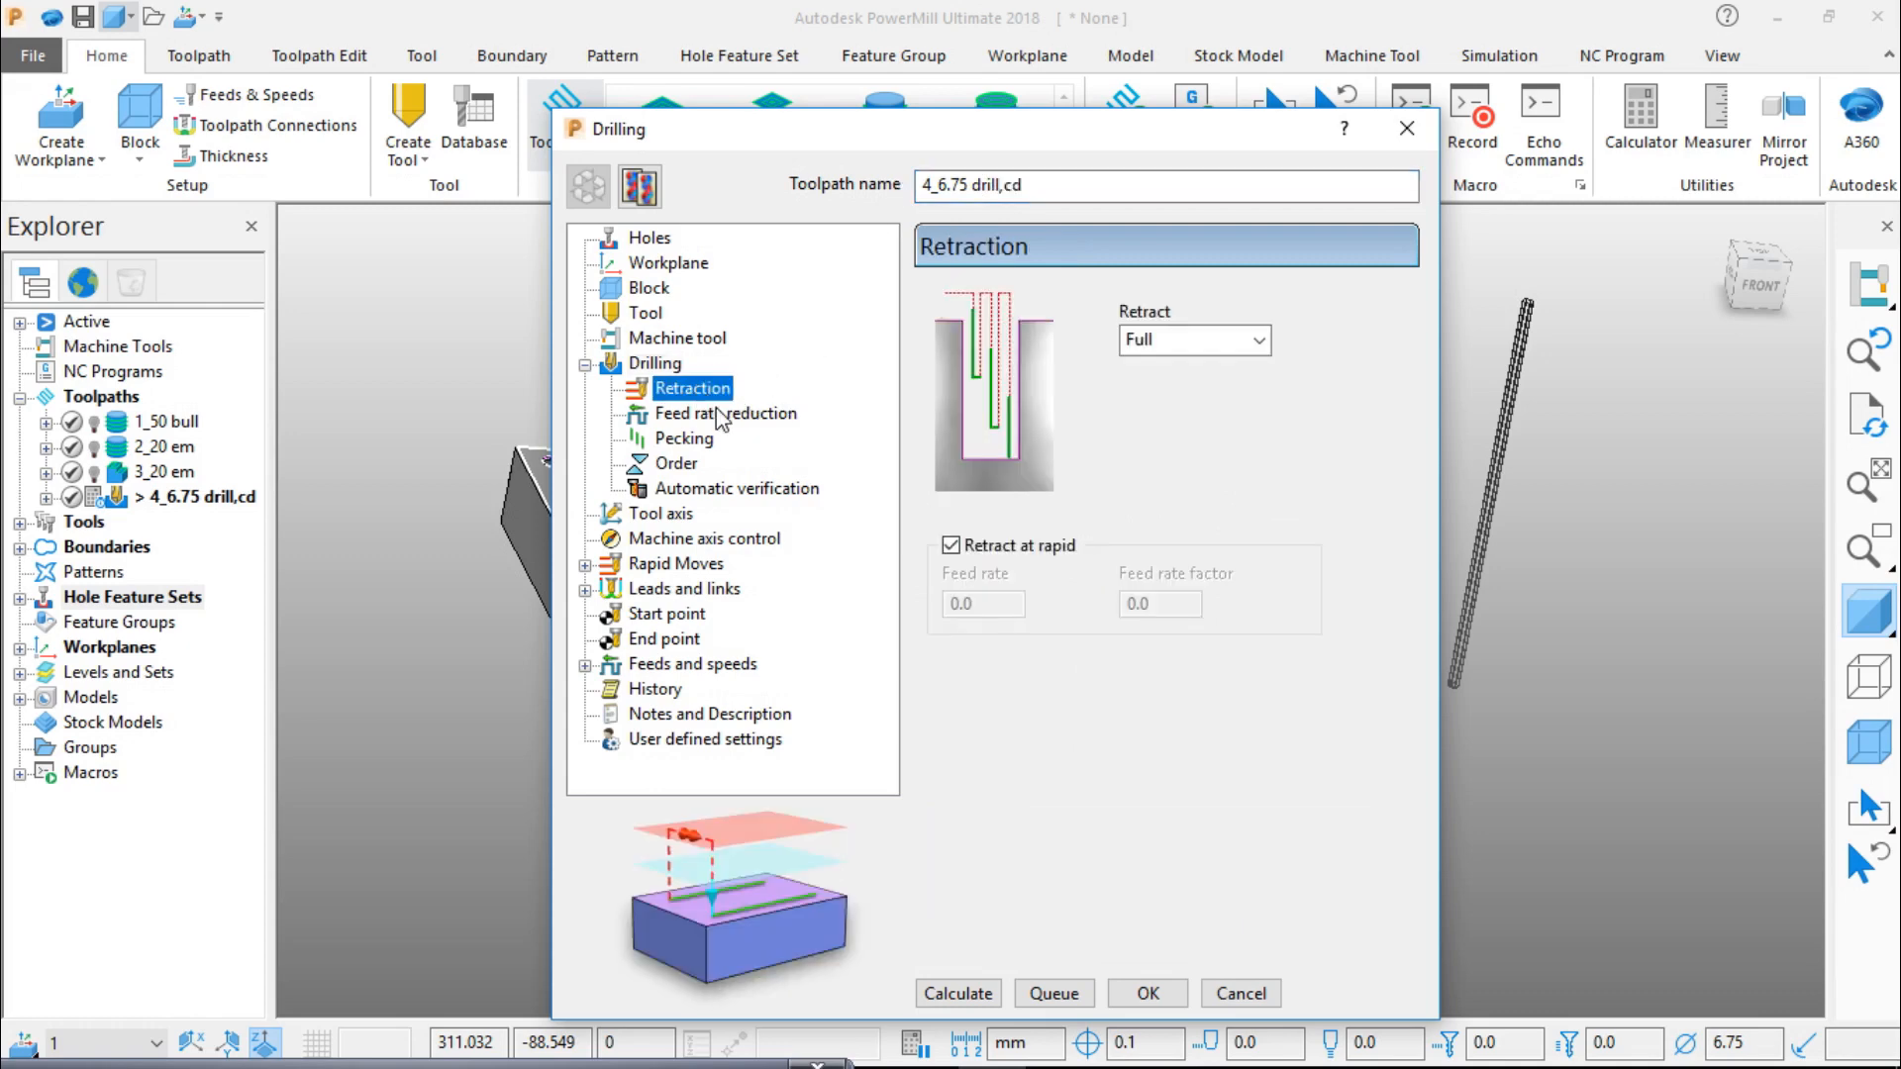
{"action": "left_click", "coordinate": [993, 992]}
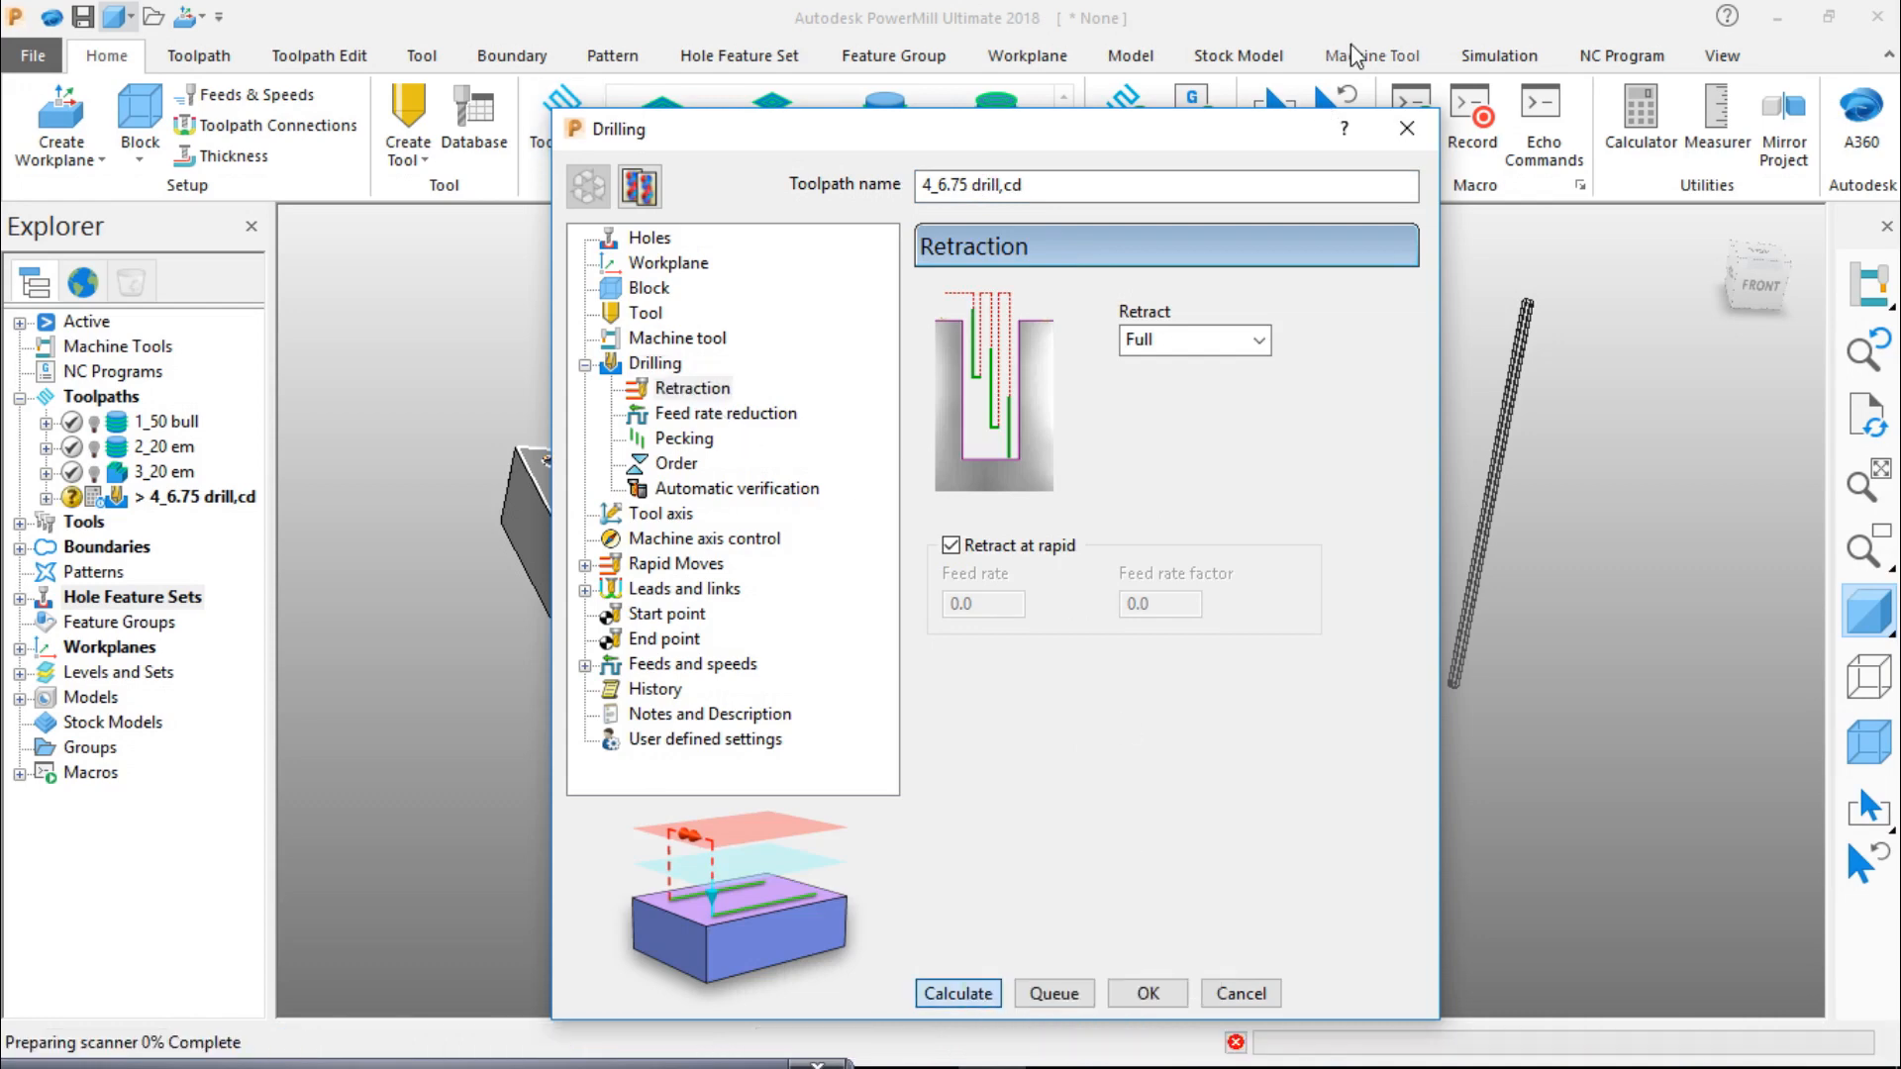
{"action": "left_click", "coordinate": [1419, 141]}
Step: Examine the calculated drilling moves around the flange, comparing the holes closely from above and at an angle
{"action": "middle_click_drag", "start_coordinate": [1190, 518], "coordinate": [1108, 649]}
{"action": "scroll", "coordinate": [992, 531], "scroll_direction": "up", "scroll_amount": 3}
{"action": "scroll", "coordinate": [1020, 541], "scroll_direction": "down", "scroll_amount": 3}
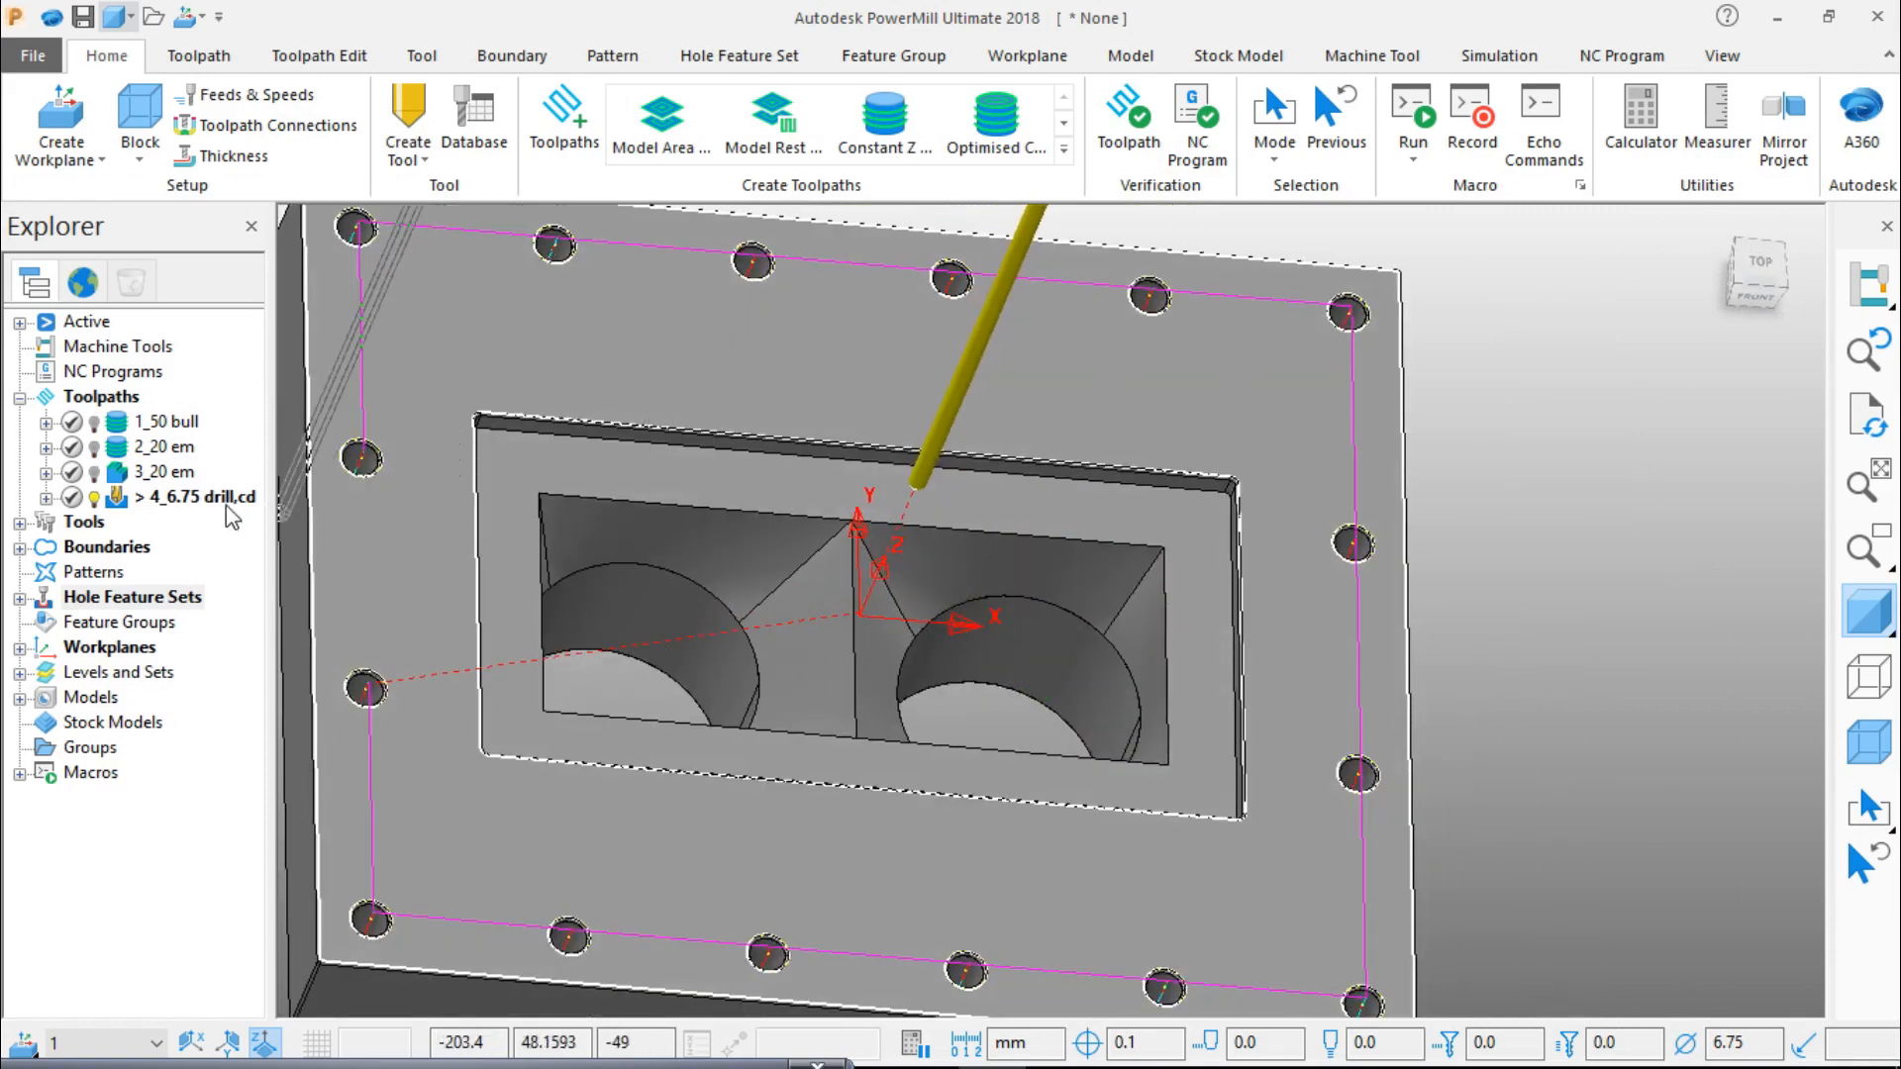
{"action": "left_click", "coordinate": [1763, 262]}
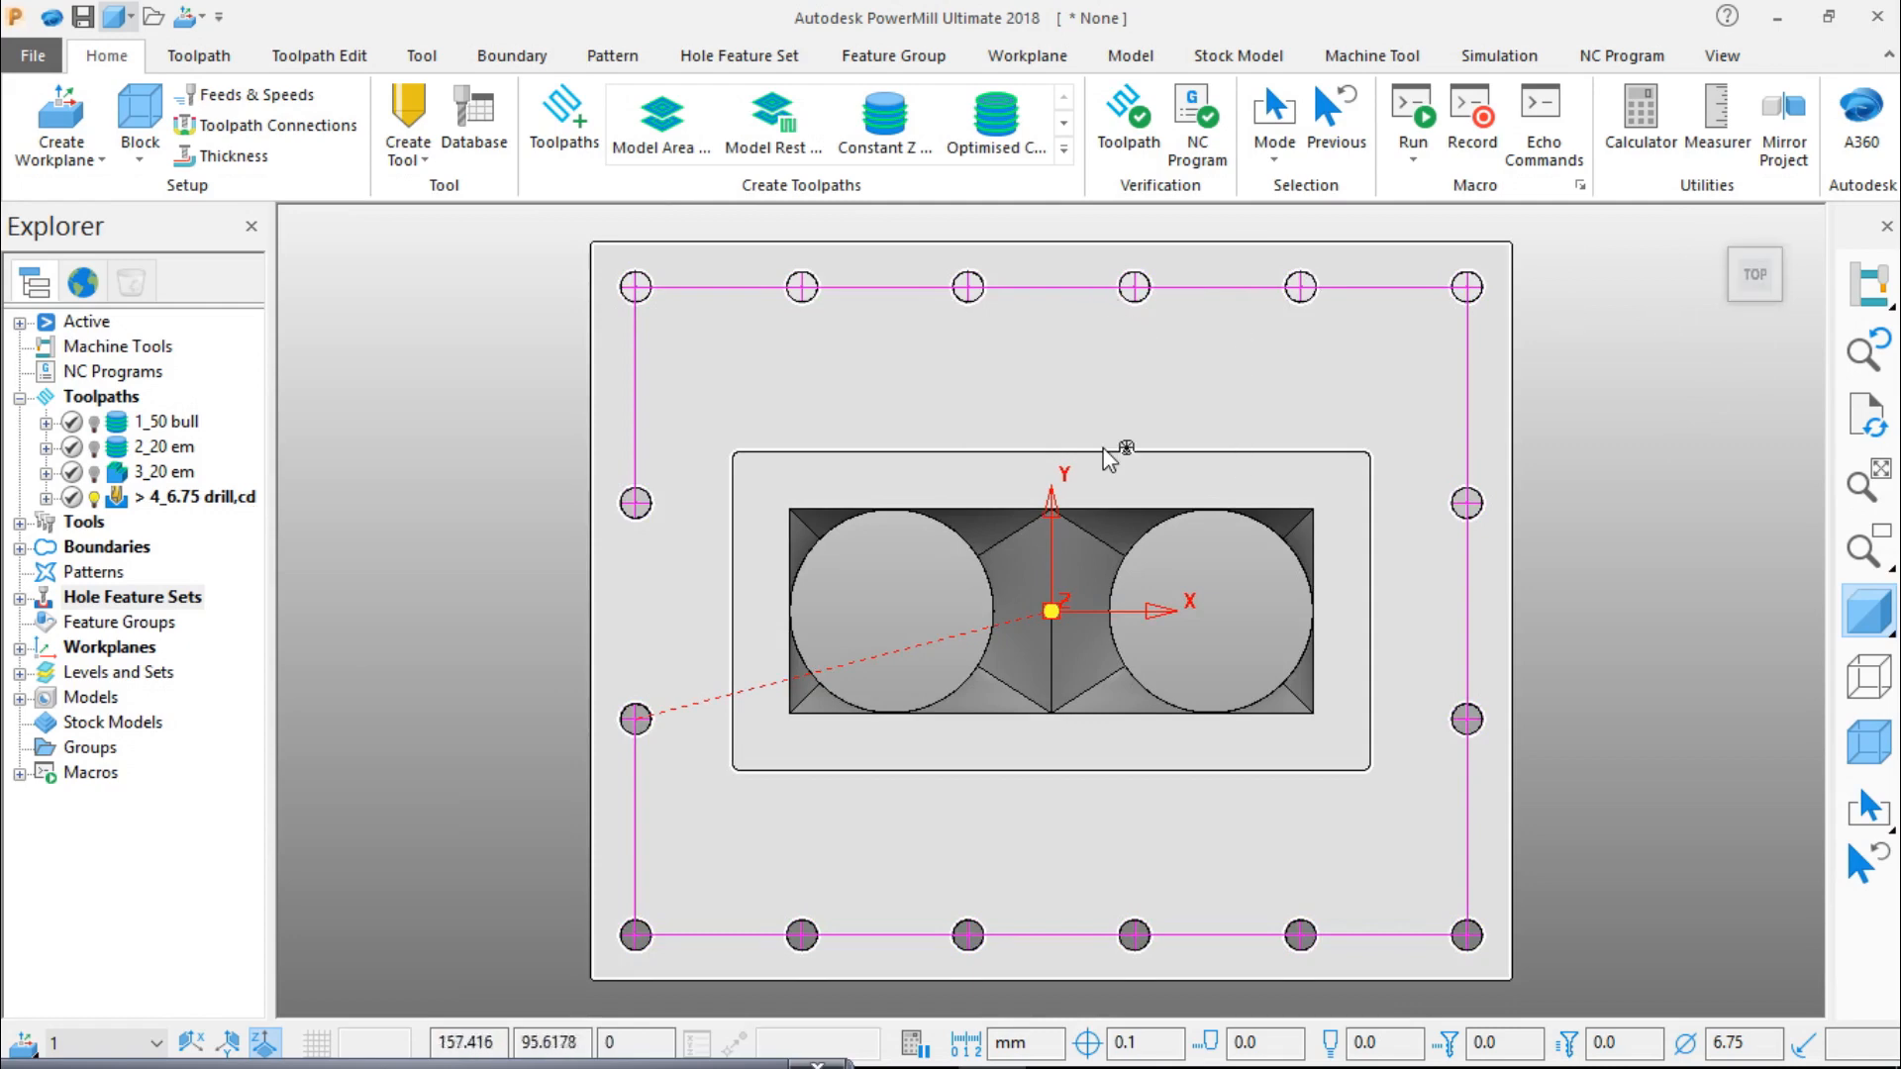
{"action": "scroll", "coordinate": [722, 541], "scroll_direction": "up", "scroll_amount": 3}
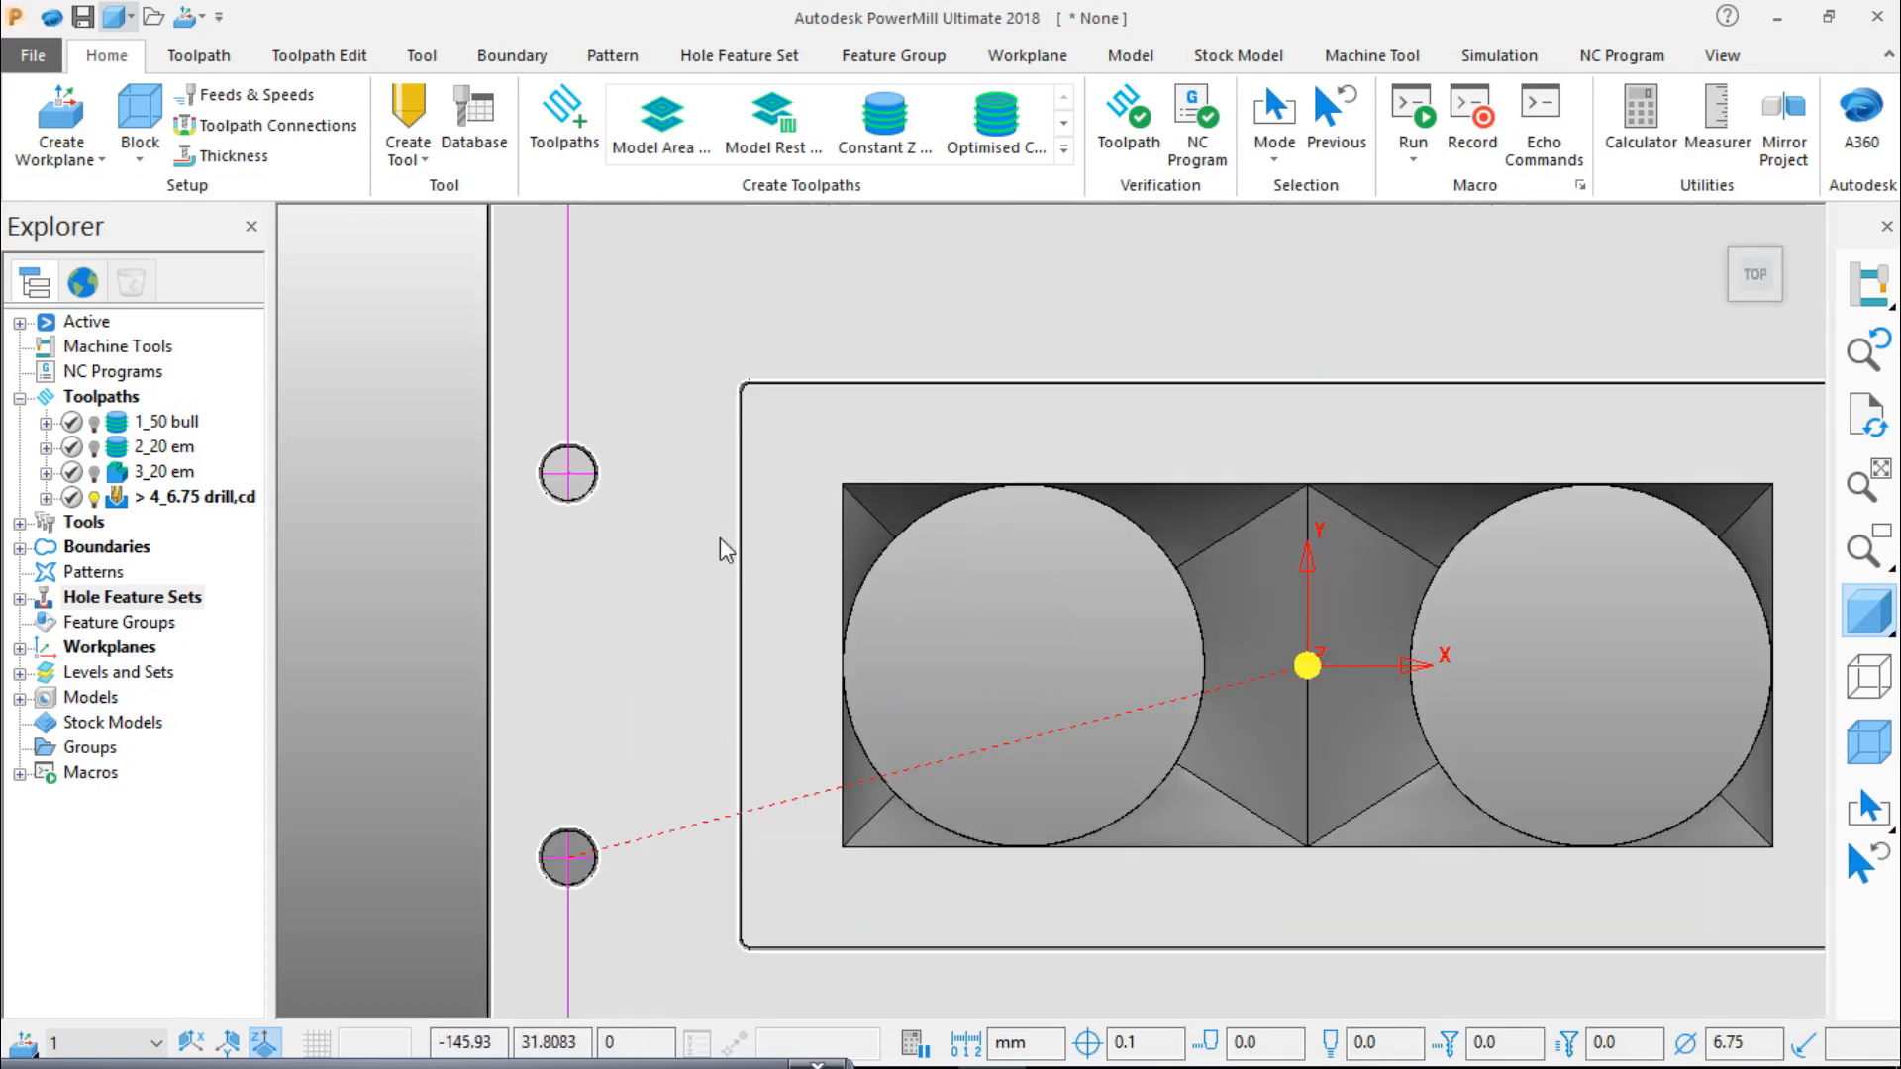
{"action": "scroll", "coordinate": [645, 481], "scroll_direction": "up", "scroll_amount": 3}
{"action": "scroll", "coordinate": [525, 469], "scroll_direction": "up", "scroll_amount": 3}
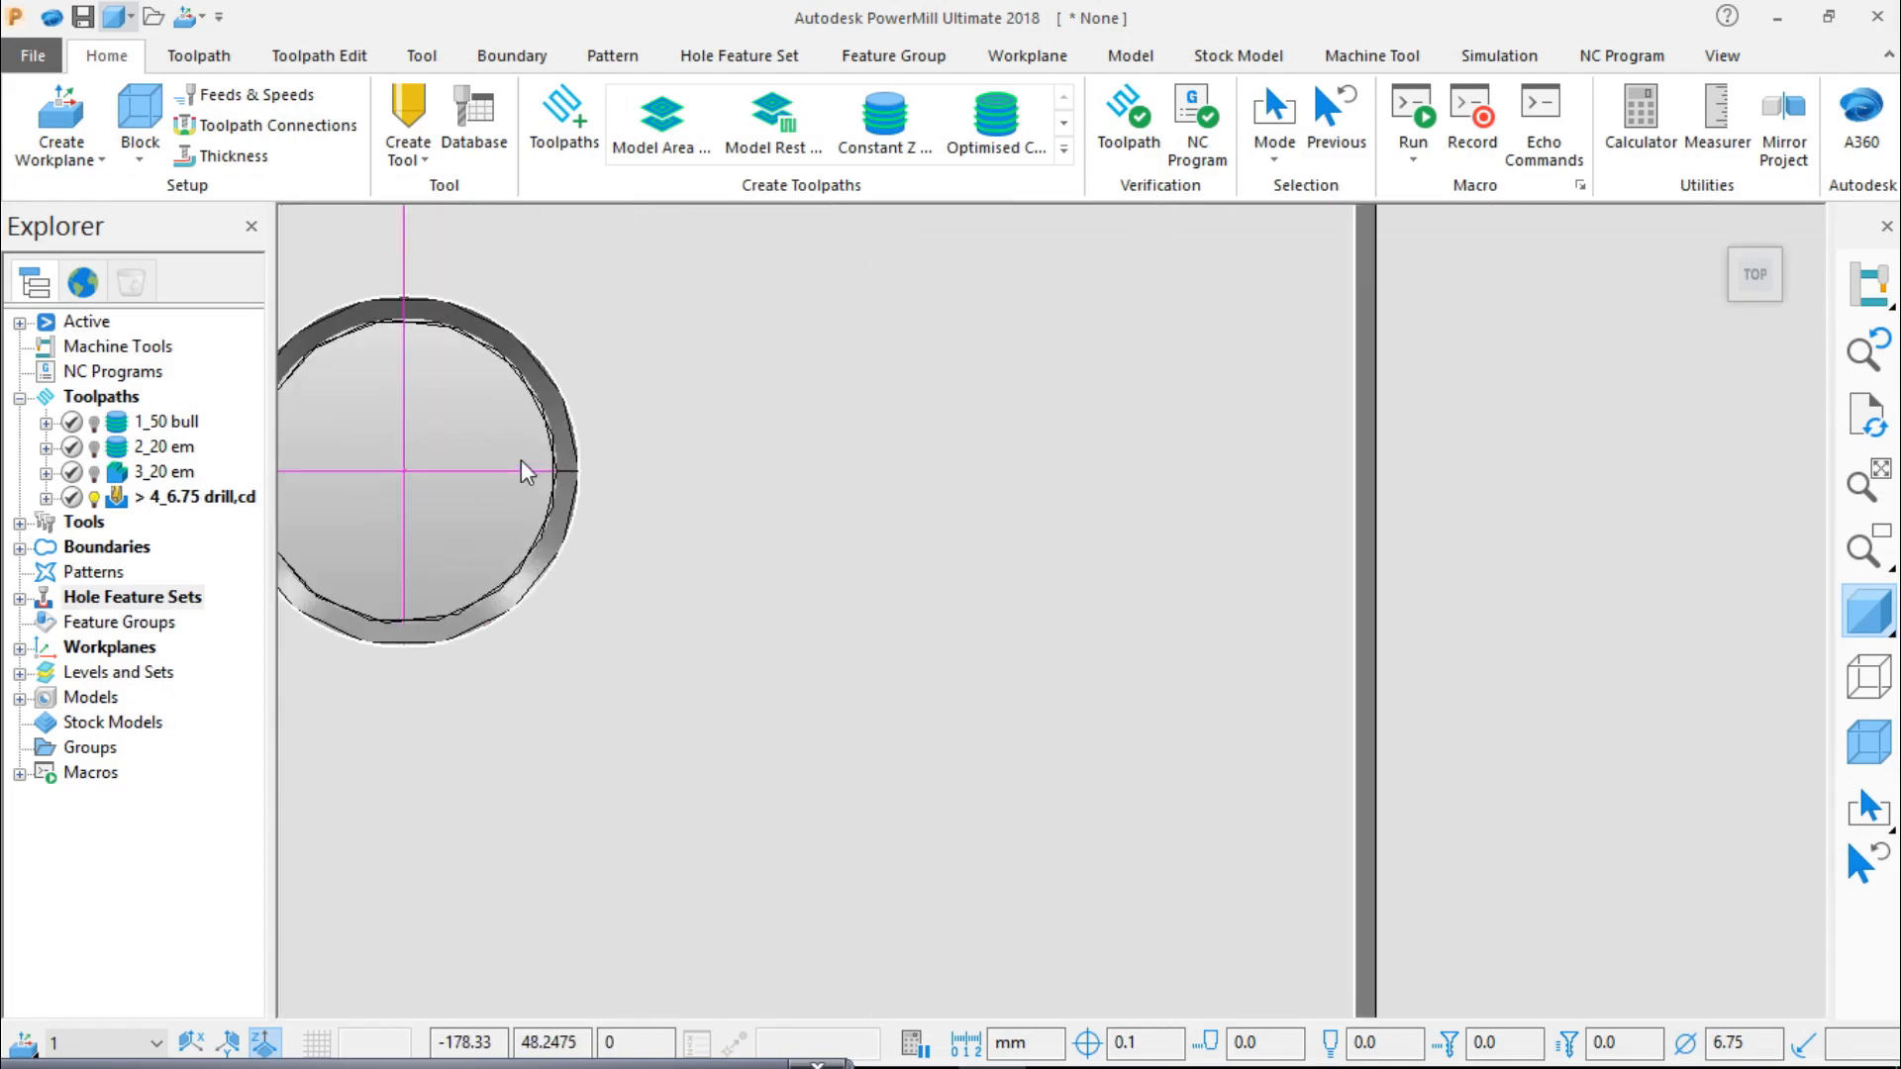
{"action": "scroll", "coordinate": [1089, 530], "scroll_direction": "down", "scroll_amount": 1}
{"action": "scroll", "coordinate": [1136, 531], "scroll_direction": "down", "scroll_amount": 3}
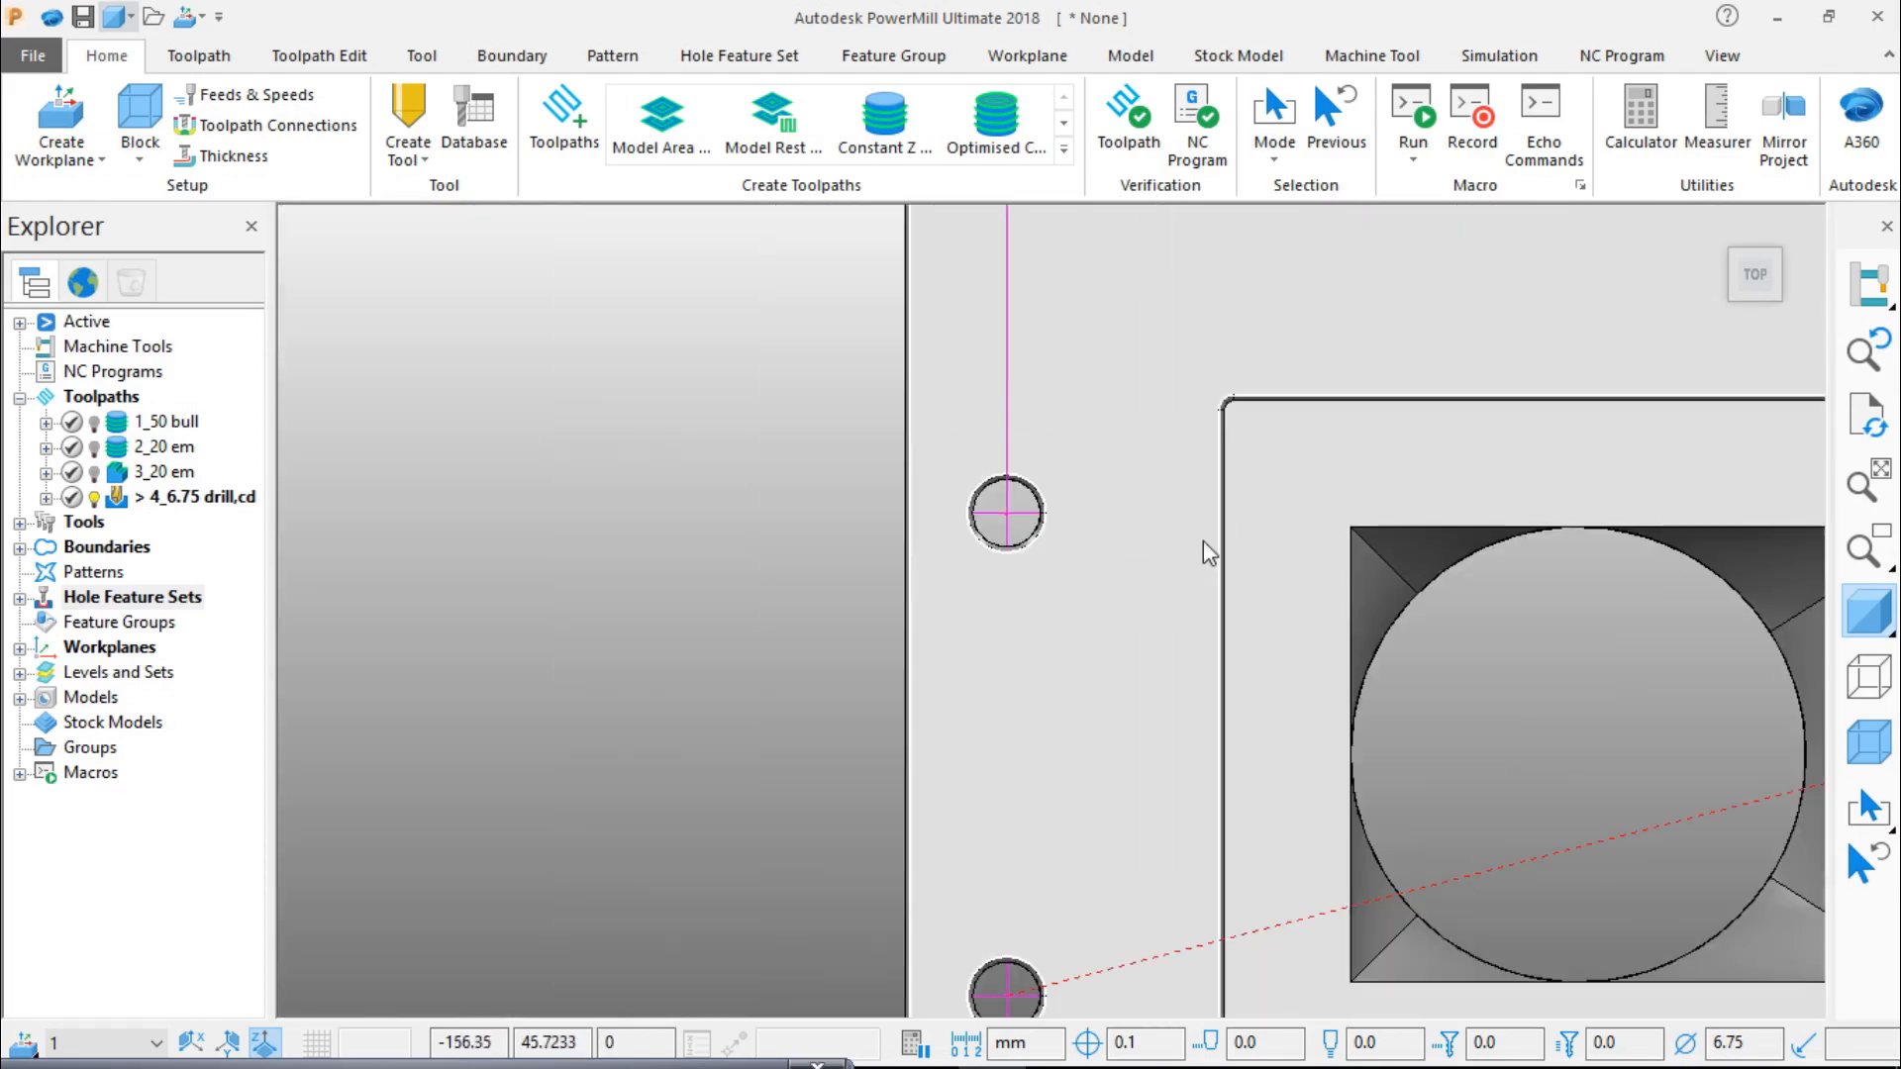
{"action": "middle_click_drag", "start_coordinate": [1413, 565], "coordinate": [1443, 419]}
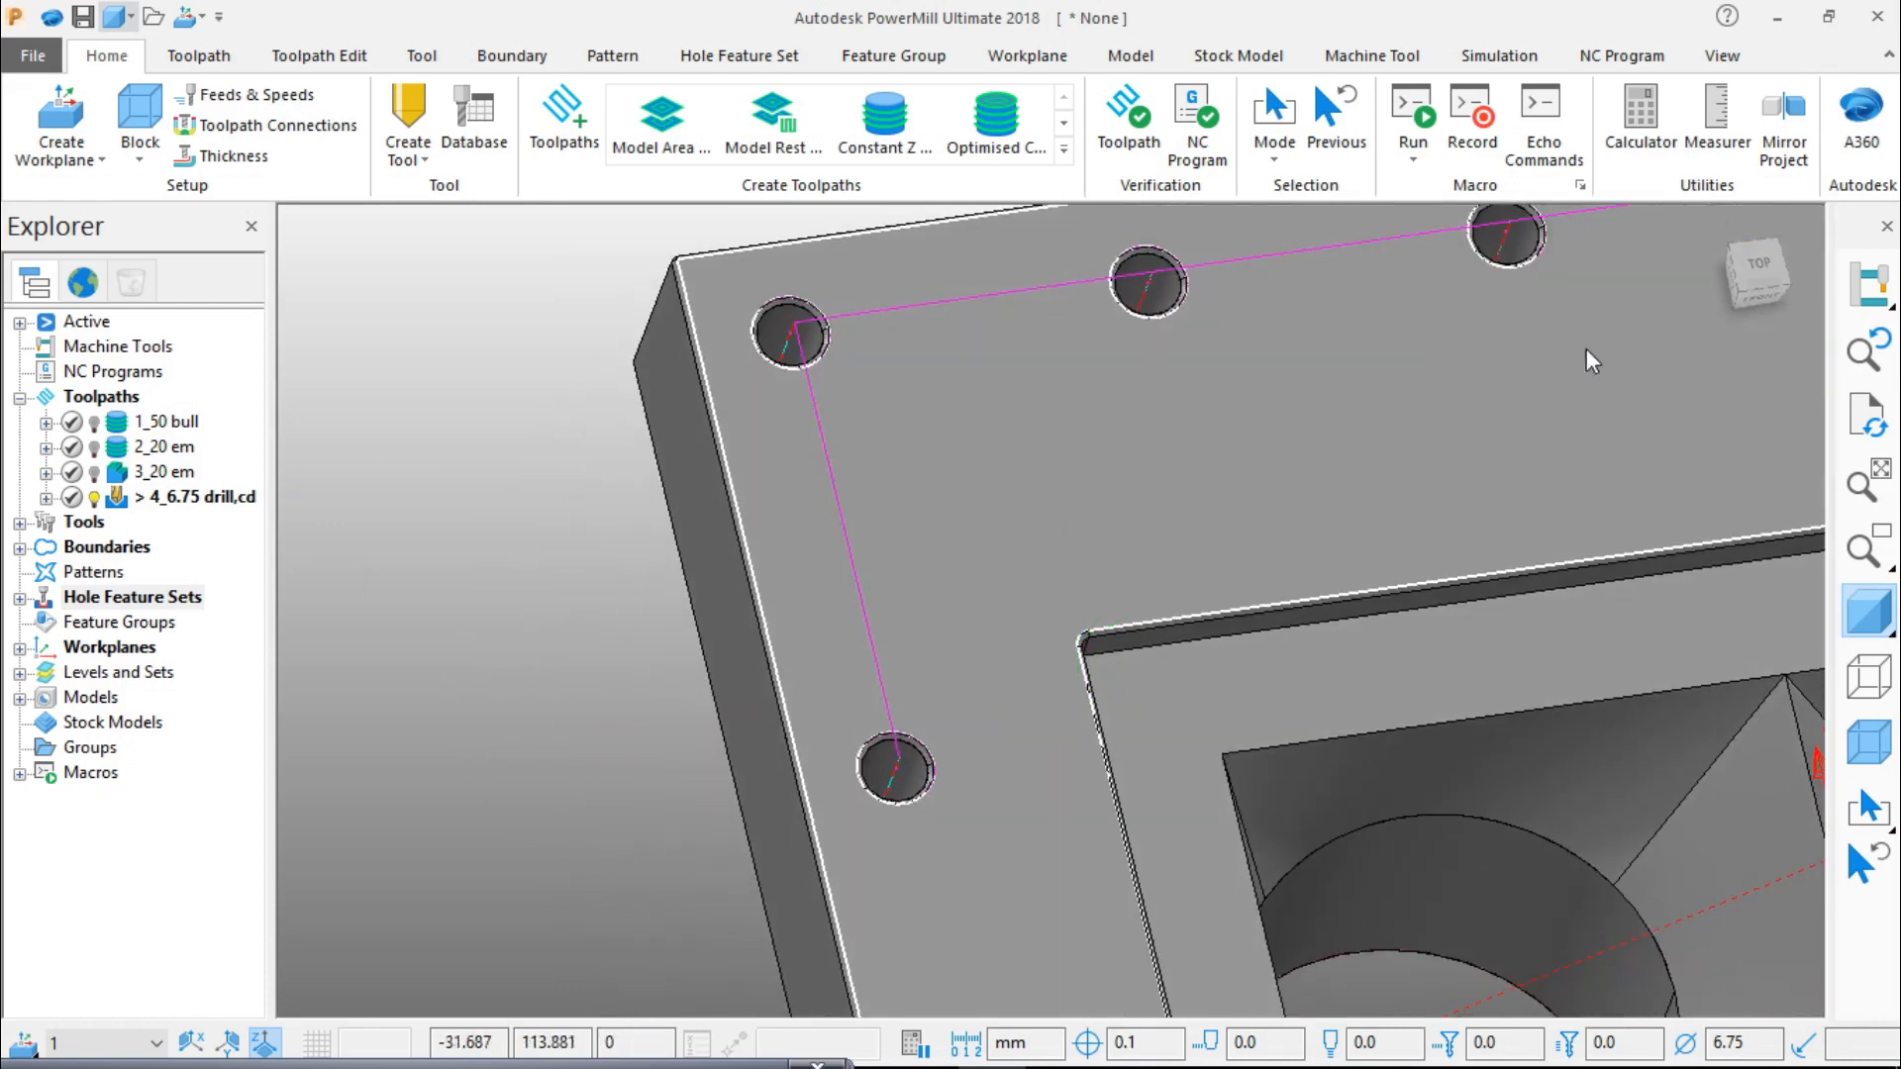
{"action": "left_click", "coordinate": [1758, 263]}
Step: Rename the drilling toolpath as 4_6.75 drill,cd,ch
{"action": "left_click", "coordinate": [255, 504]}
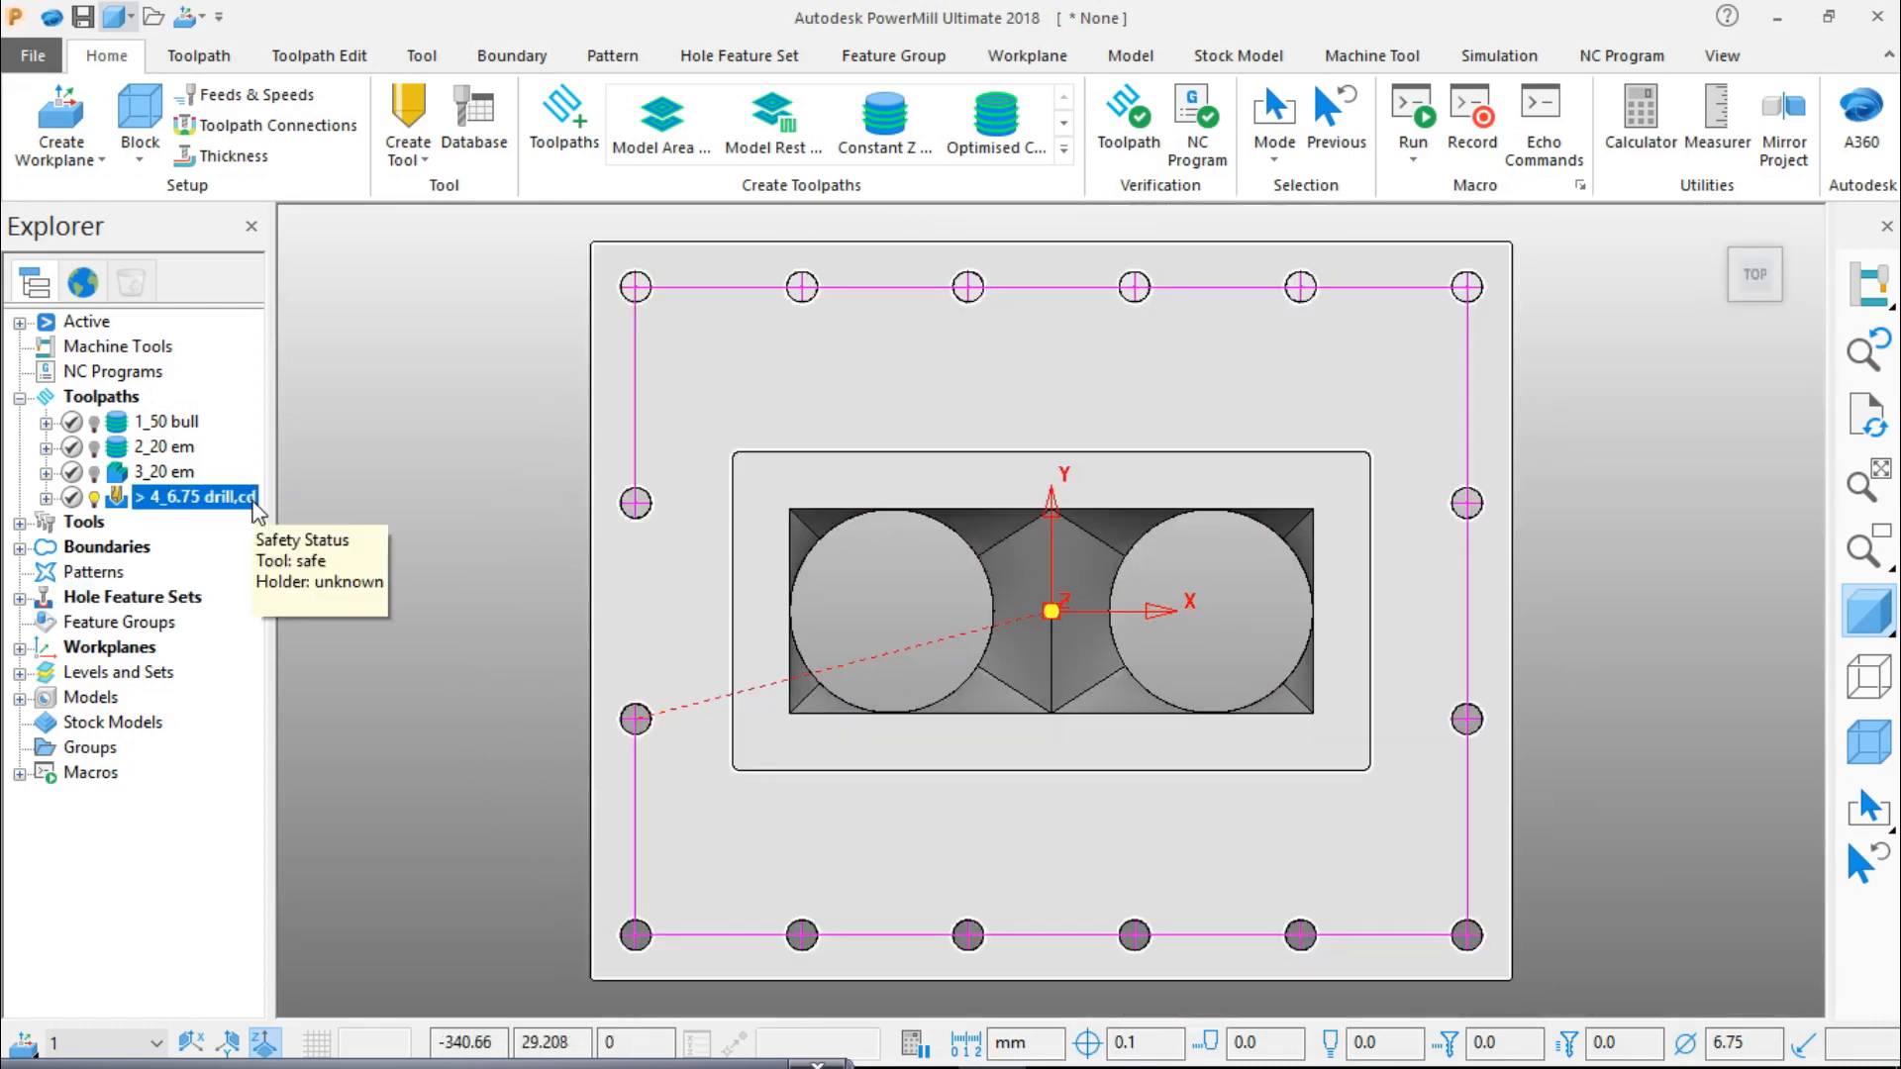
{"action": "left_click", "coordinate": [255, 503]}
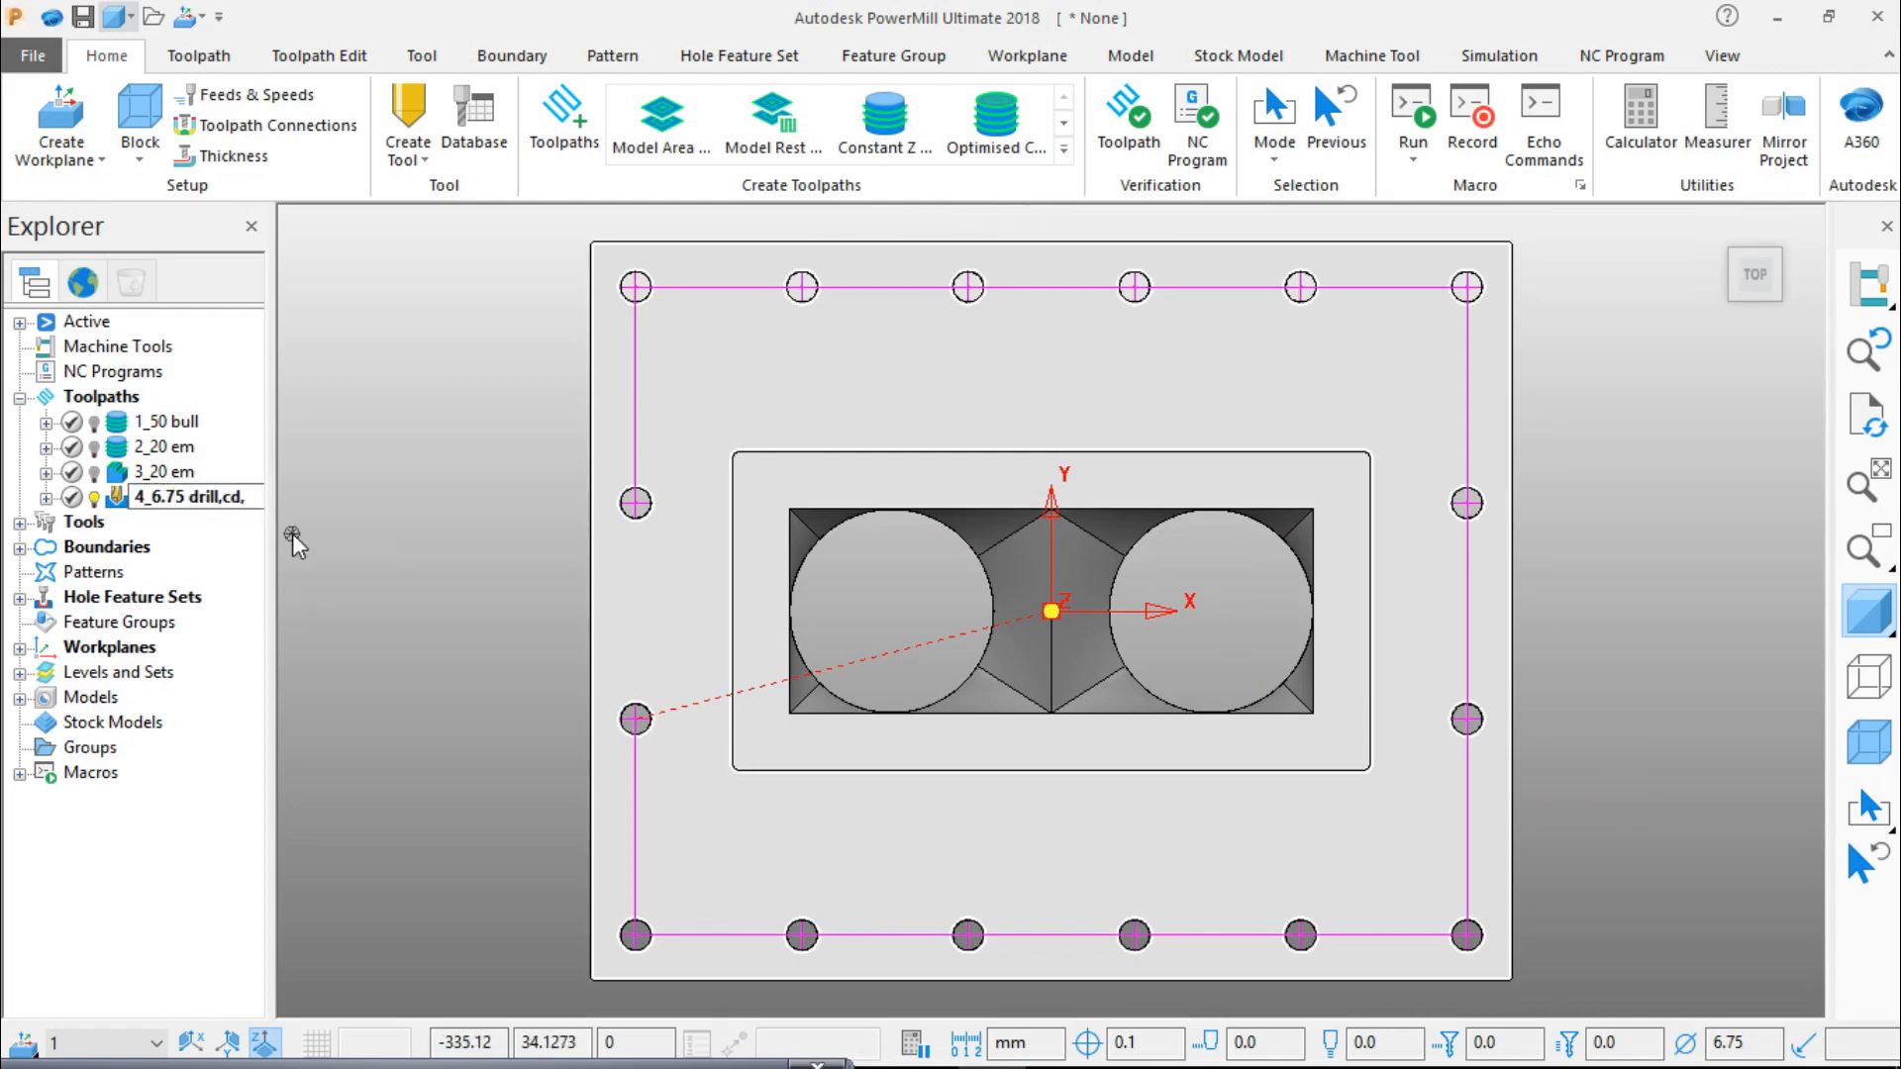
{"action": "type", "text": ",ch"}
{"action": "left_click", "coordinate": [423, 573]}
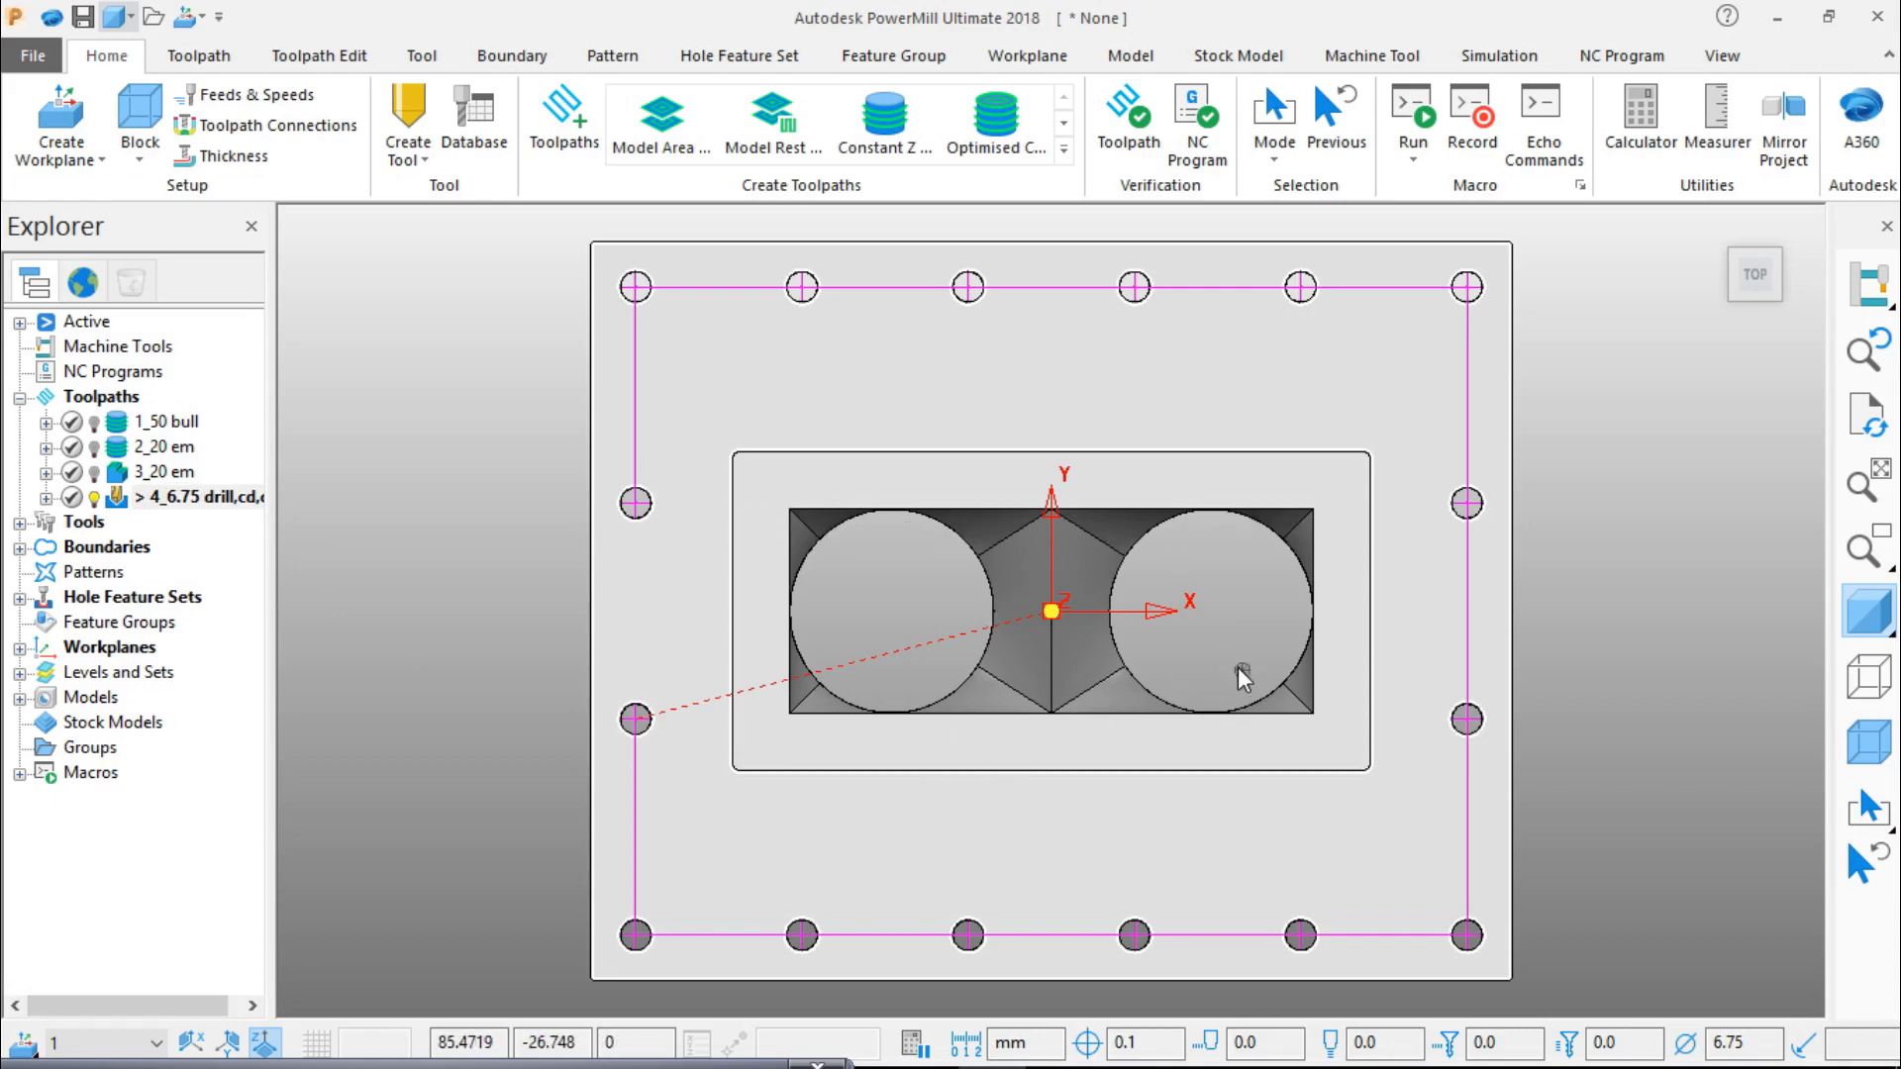
Step: Examine the flange holes and the outer top edge of the die up close
{"action": "middle_click_drag", "start_coordinate": [1238, 667], "coordinate": [1303, 406]}
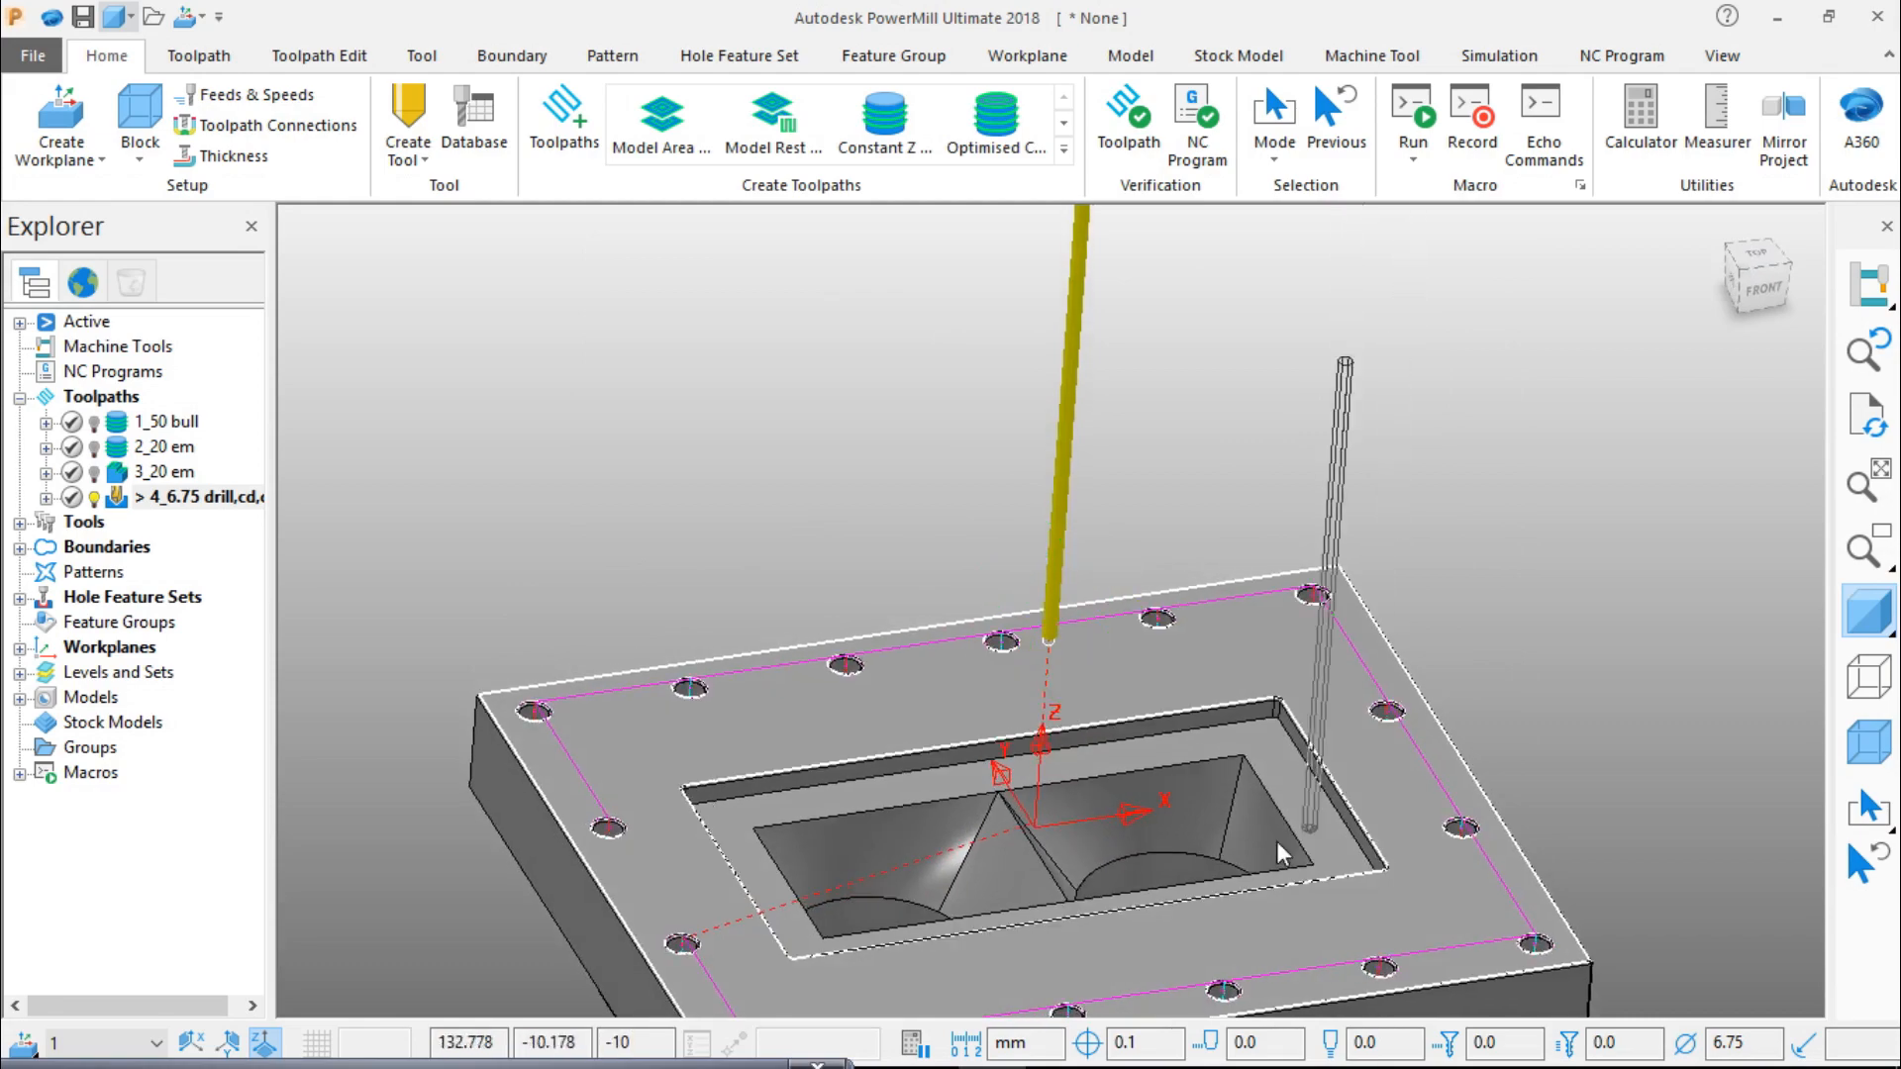
{"action": "scroll", "coordinate": [747, 810], "scroll_direction": "up", "scroll_amount": 5}
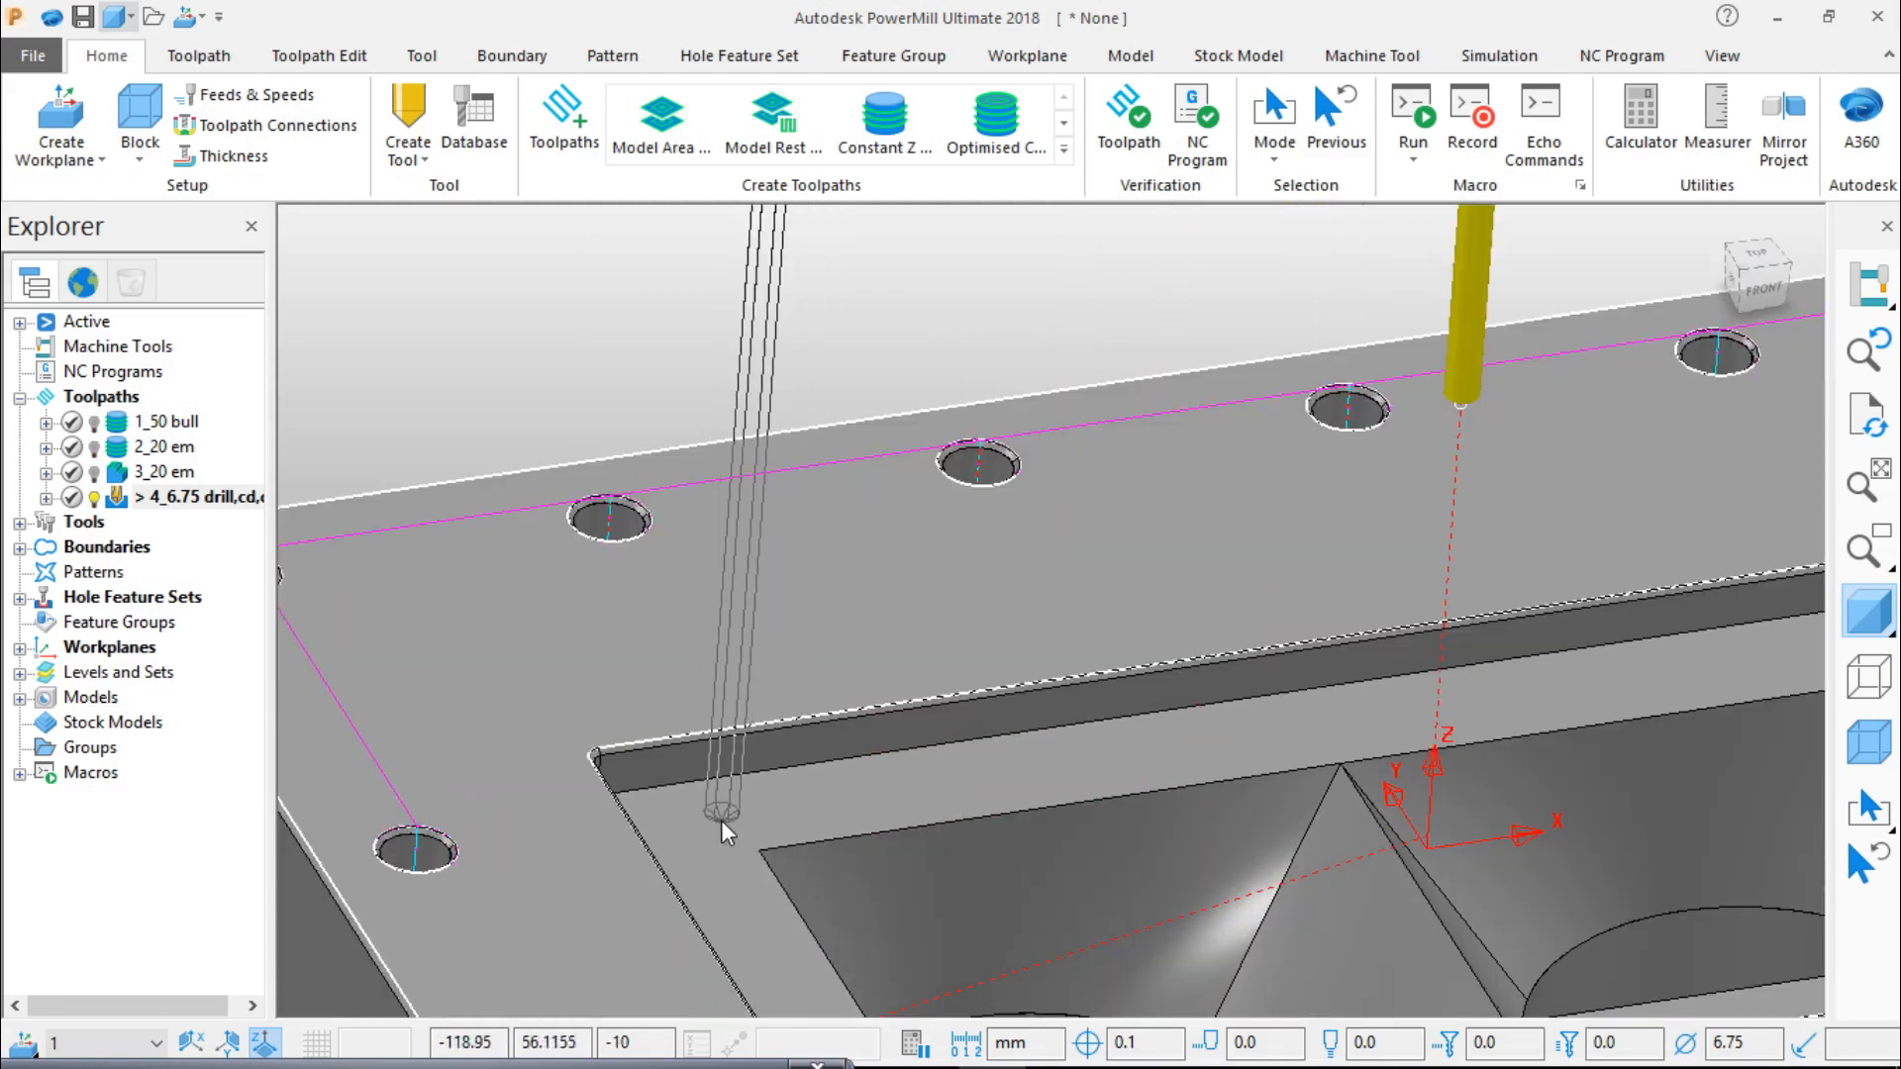
{"action": "scroll", "coordinate": [734, 816], "scroll_direction": "down", "scroll_amount": 5}
{"action": "middle_click_drag", "start_coordinate": [859, 700], "coordinate": [1139, 313], "text": "shift"}
{"action": "scroll", "coordinate": [841, 656], "scroll_direction": "up", "scroll_amount": 5}
{"action": "scroll", "coordinate": [1297, 784], "scroll_direction": "up", "scroll_amount": 3}
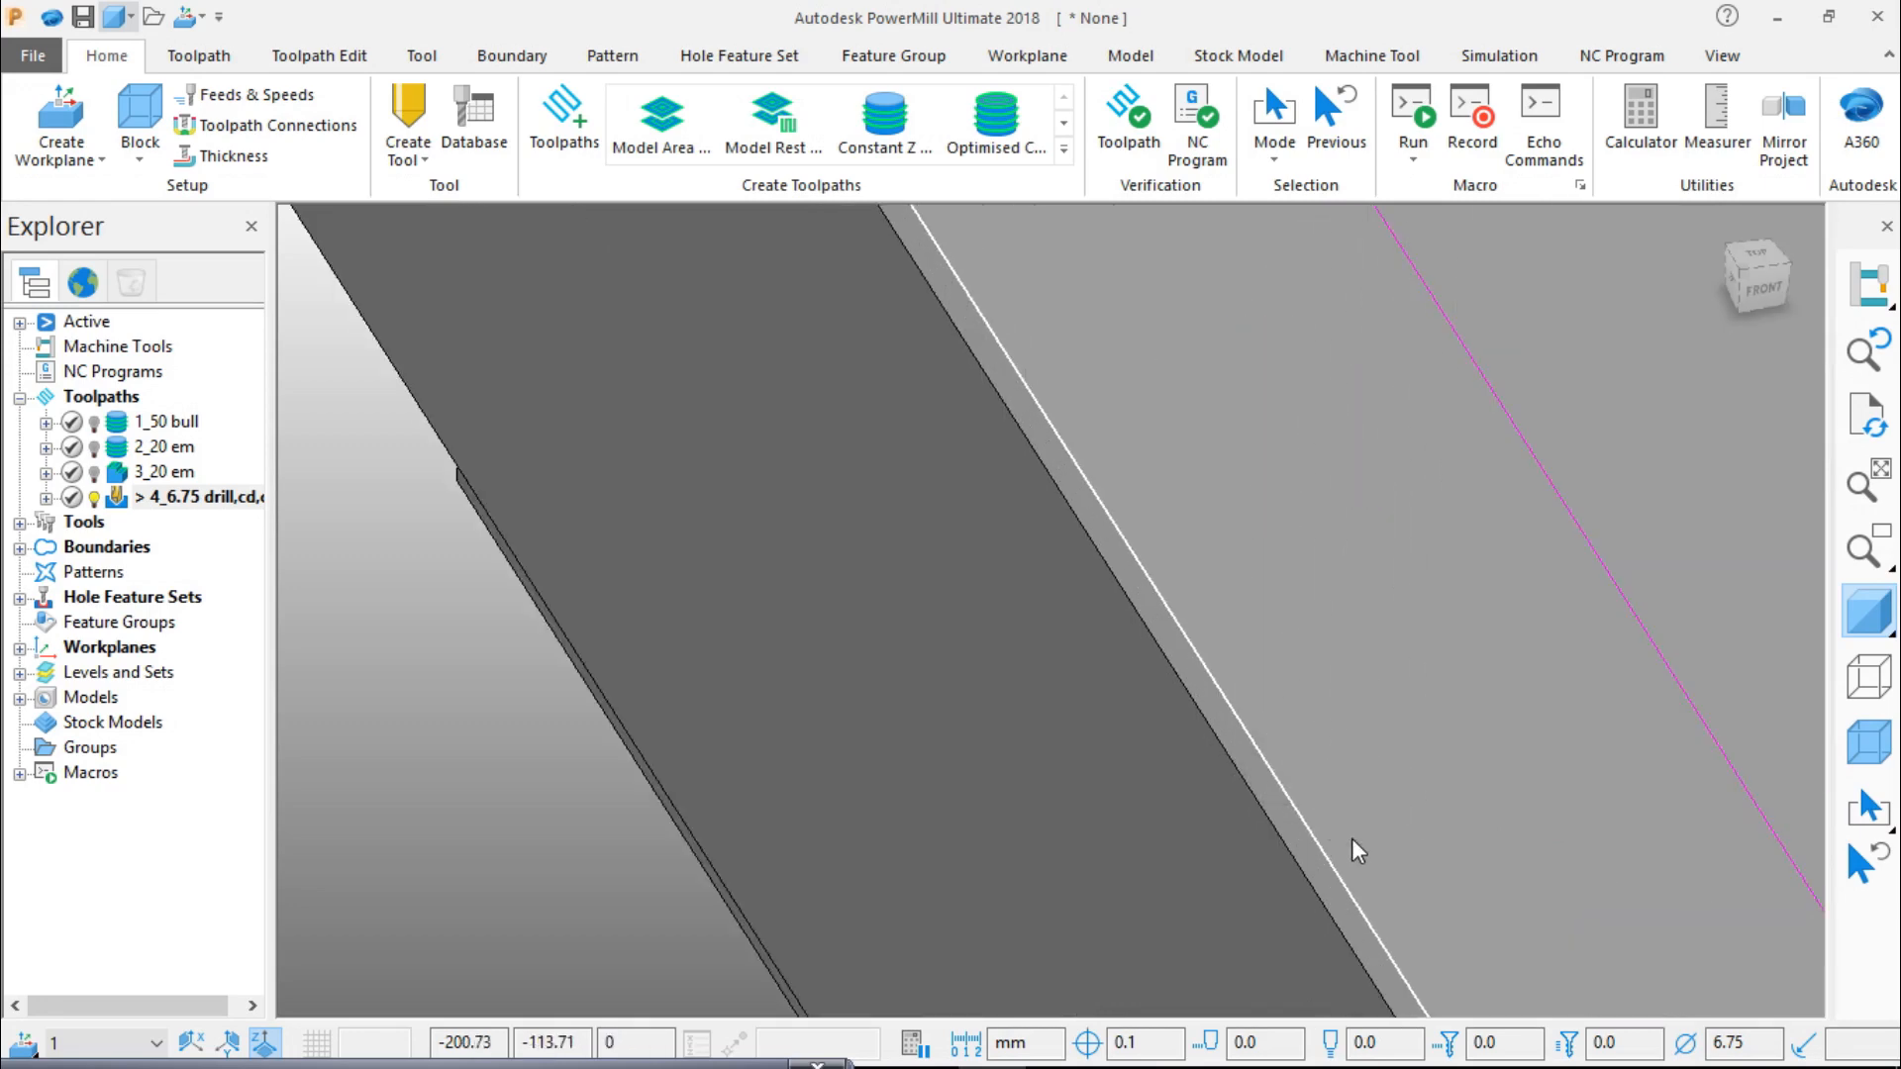
Step: Examine the drilled flange holes near the corner up close, and compare the whole die from above and at an angle
{"action": "middle_click_drag", "start_coordinate": [1351, 838], "coordinate": [586, 358], "text": "shift"}
{"action": "scroll", "coordinate": [899, 742], "scroll_direction": "down", "scroll_amount": 3}
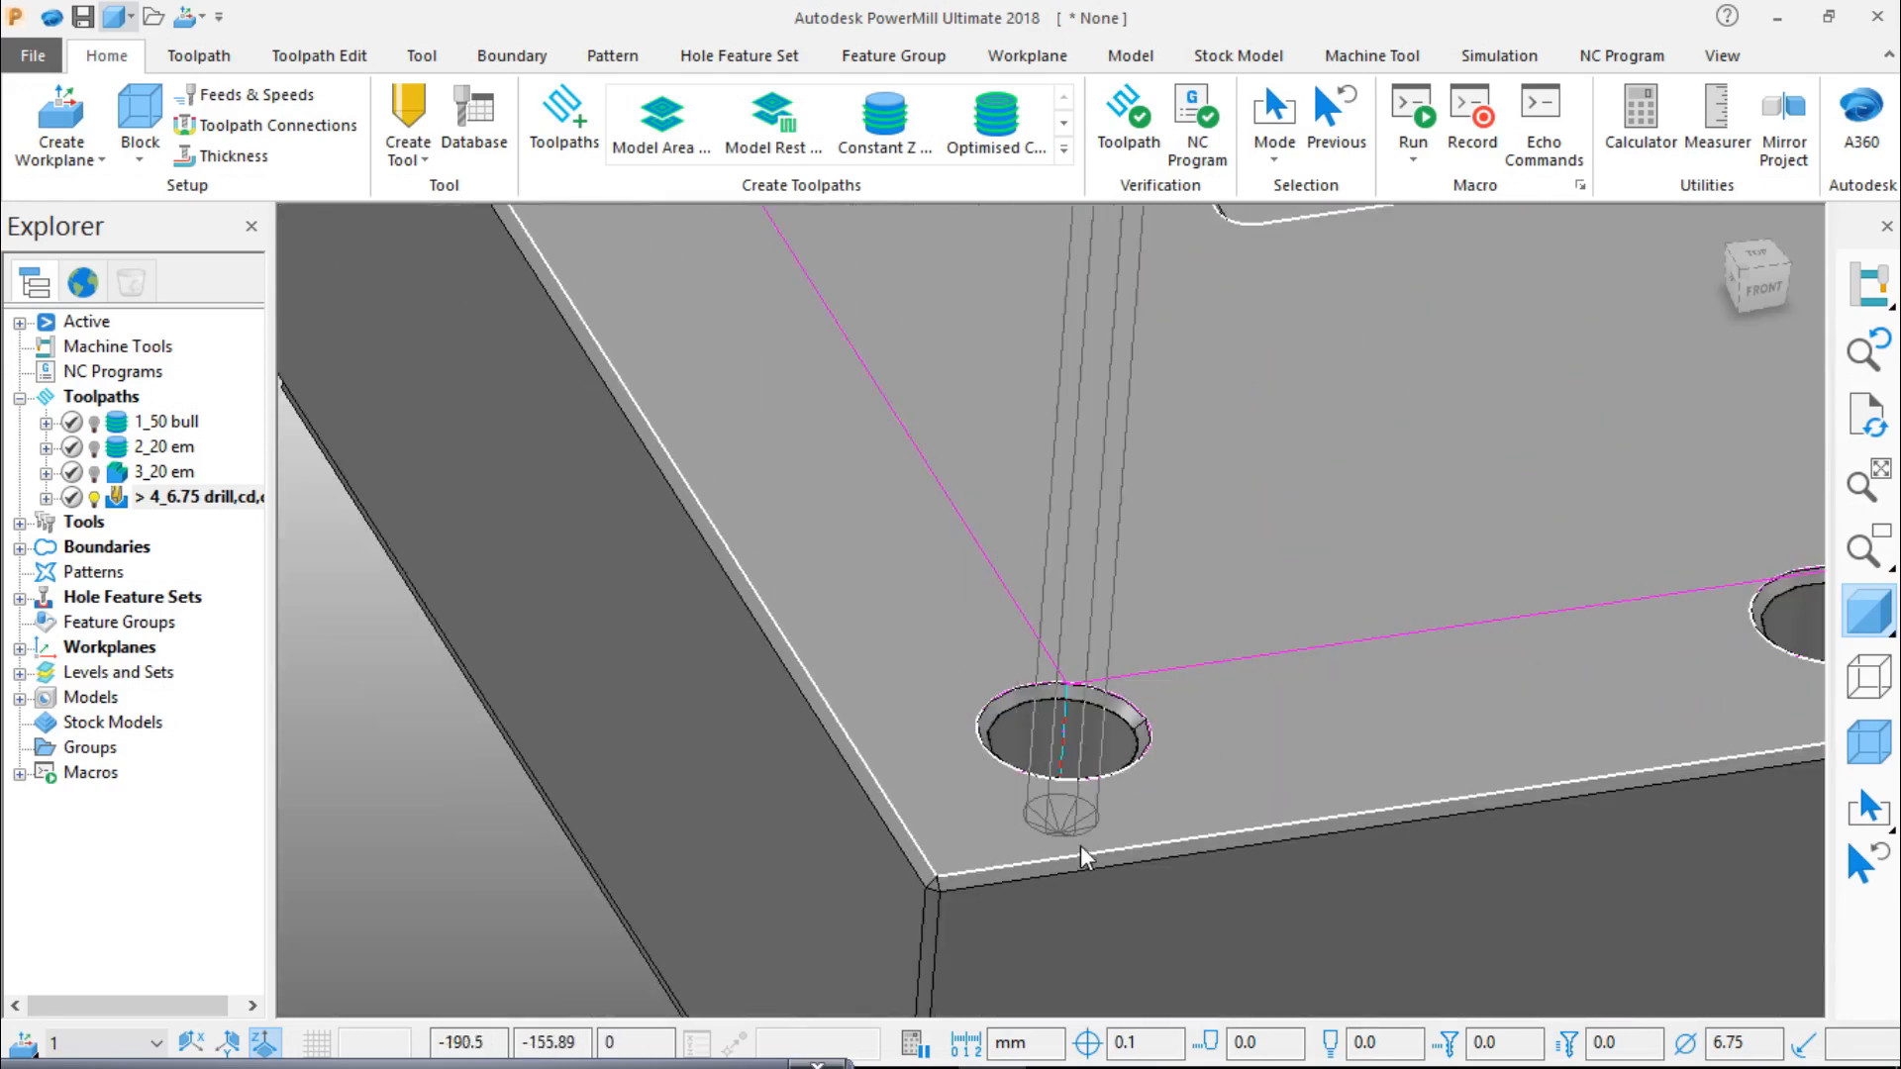
{"action": "scroll", "coordinate": [1149, 866], "scroll_direction": "up", "scroll_amount": 4}
{"action": "scroll", "coordinate": [1067, 768], "scroll_direction": "down", "scroll_amount": 5}
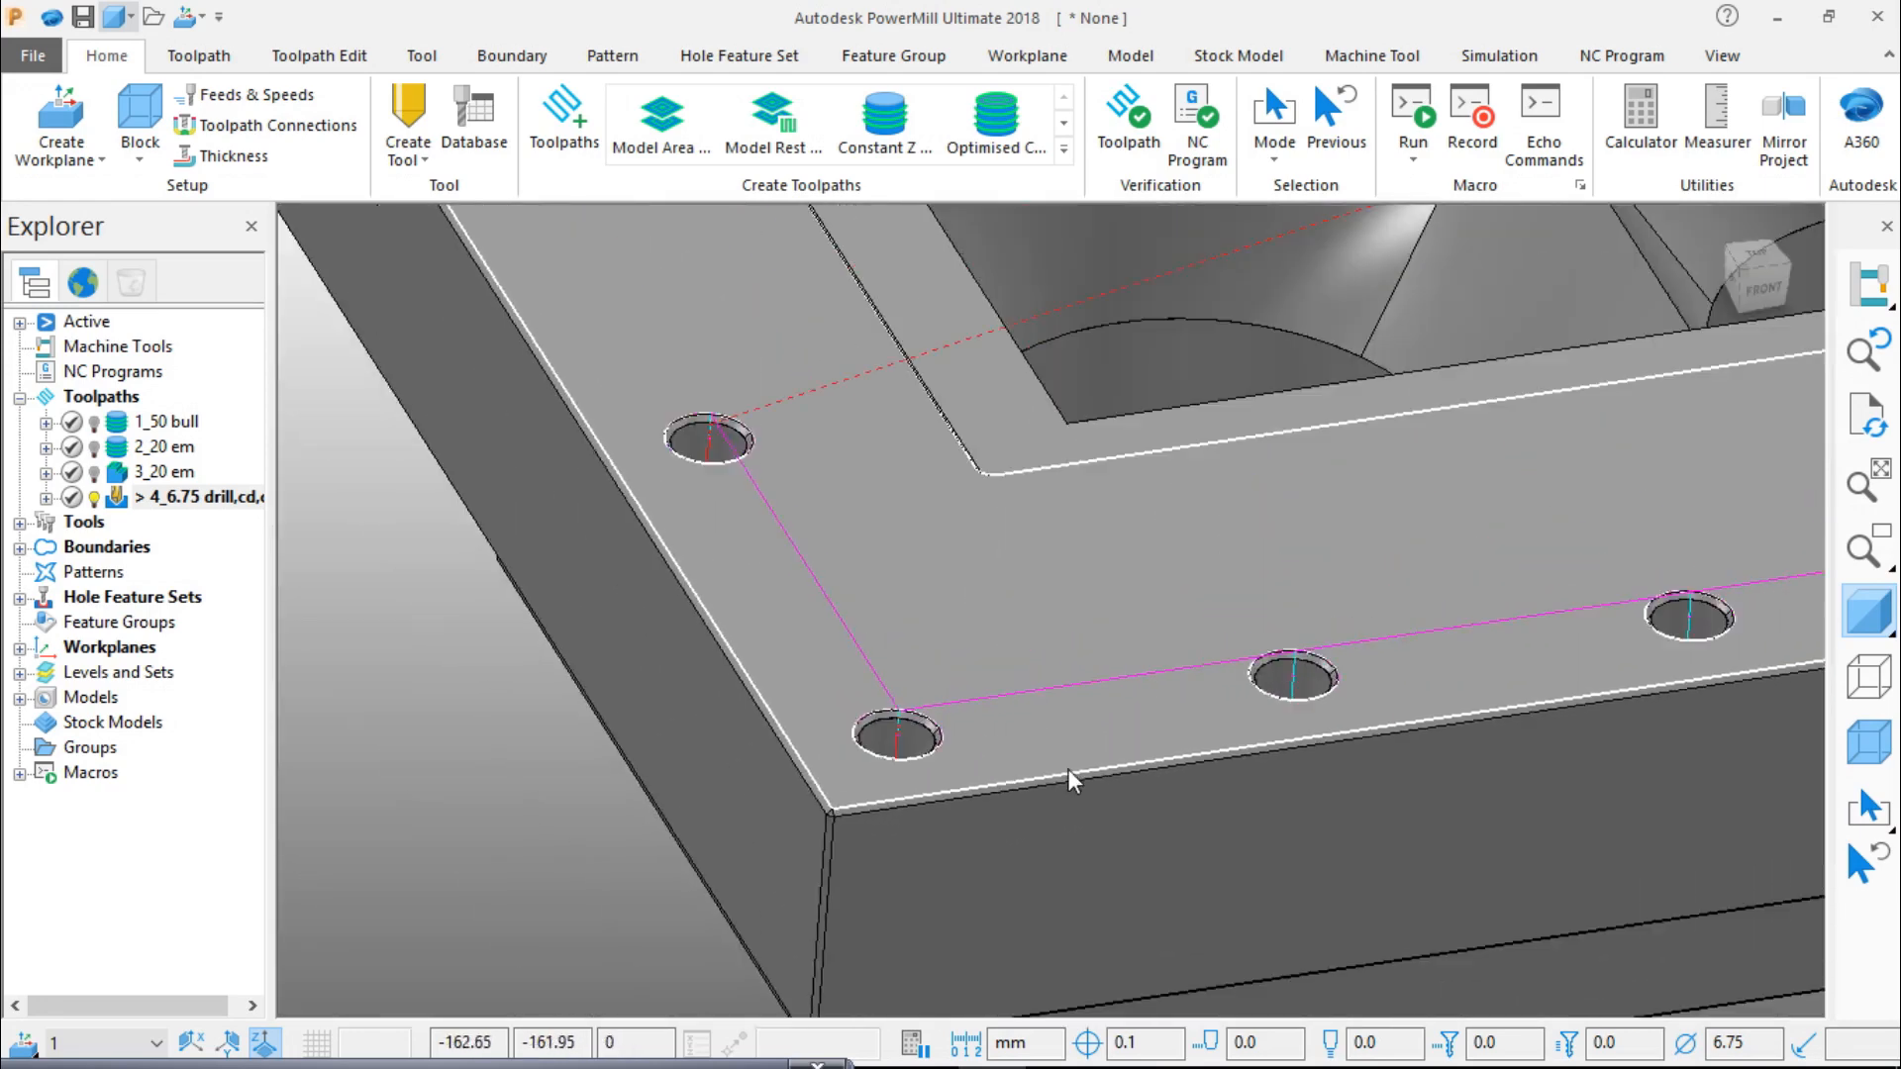
{"action": "scroll", "coordinate": [1158, 752], "scroll_direction": "down", "scroll_amount": 2}
{"action": "middle_click_drag", "start_coordinate": [1175, 751], "coordinate": [1196, 891]}
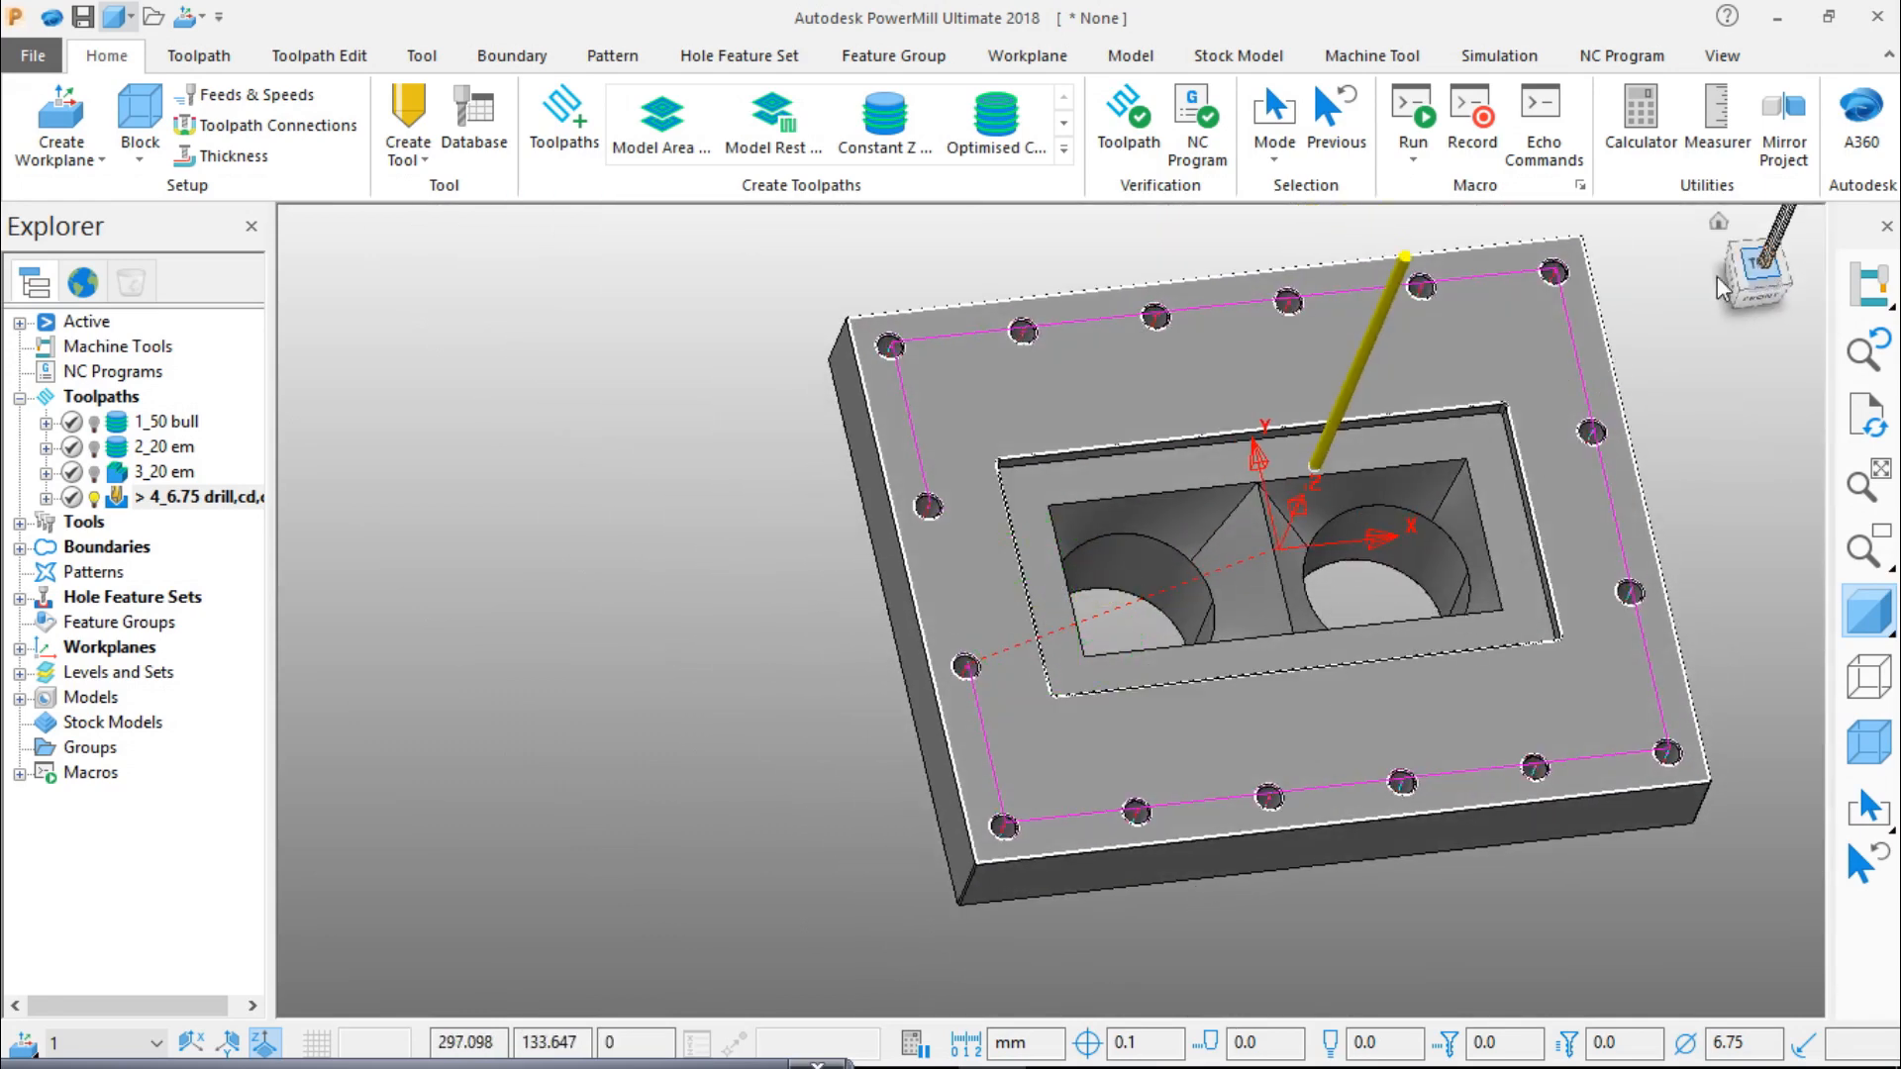
{"action": "left_click", "coordinate": [1723, 283]}
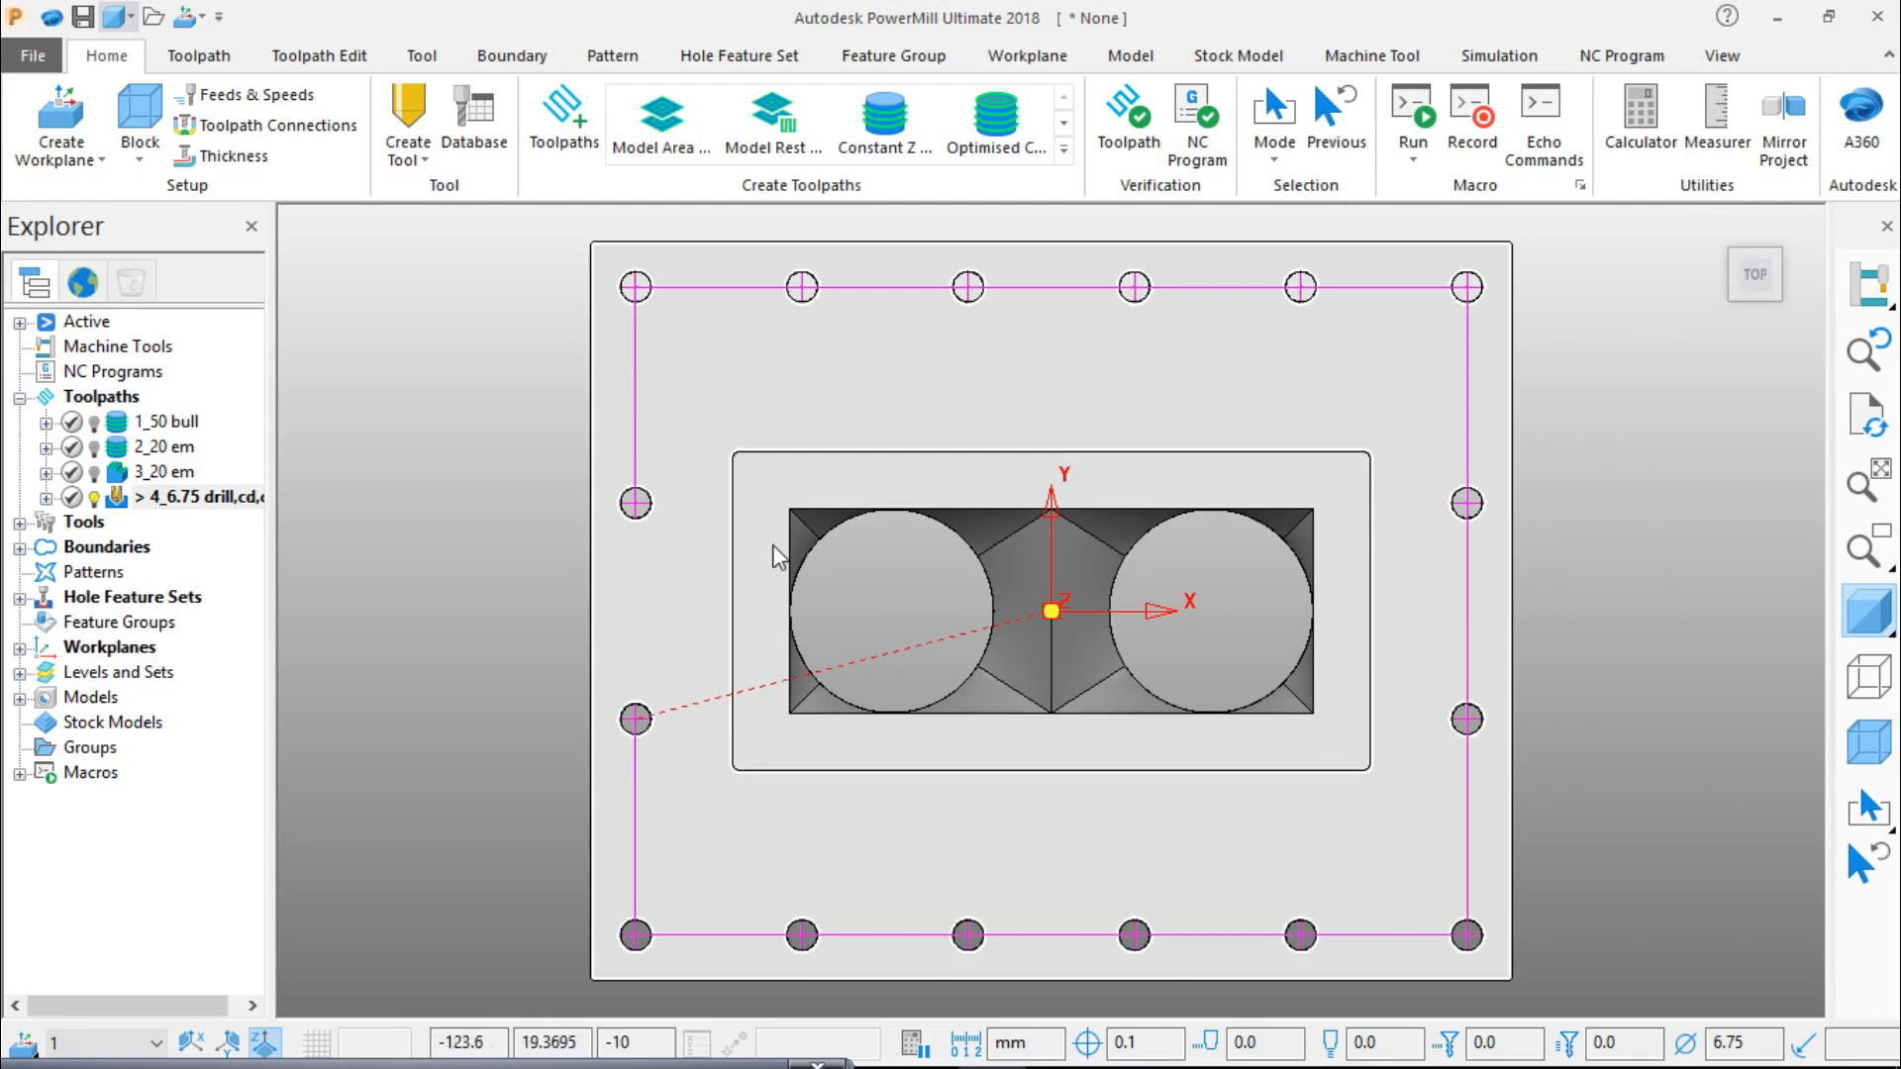
{"action": "middle_click_drag", "start_coordinate": [950, 550], "coordinate": [1019, 394]}
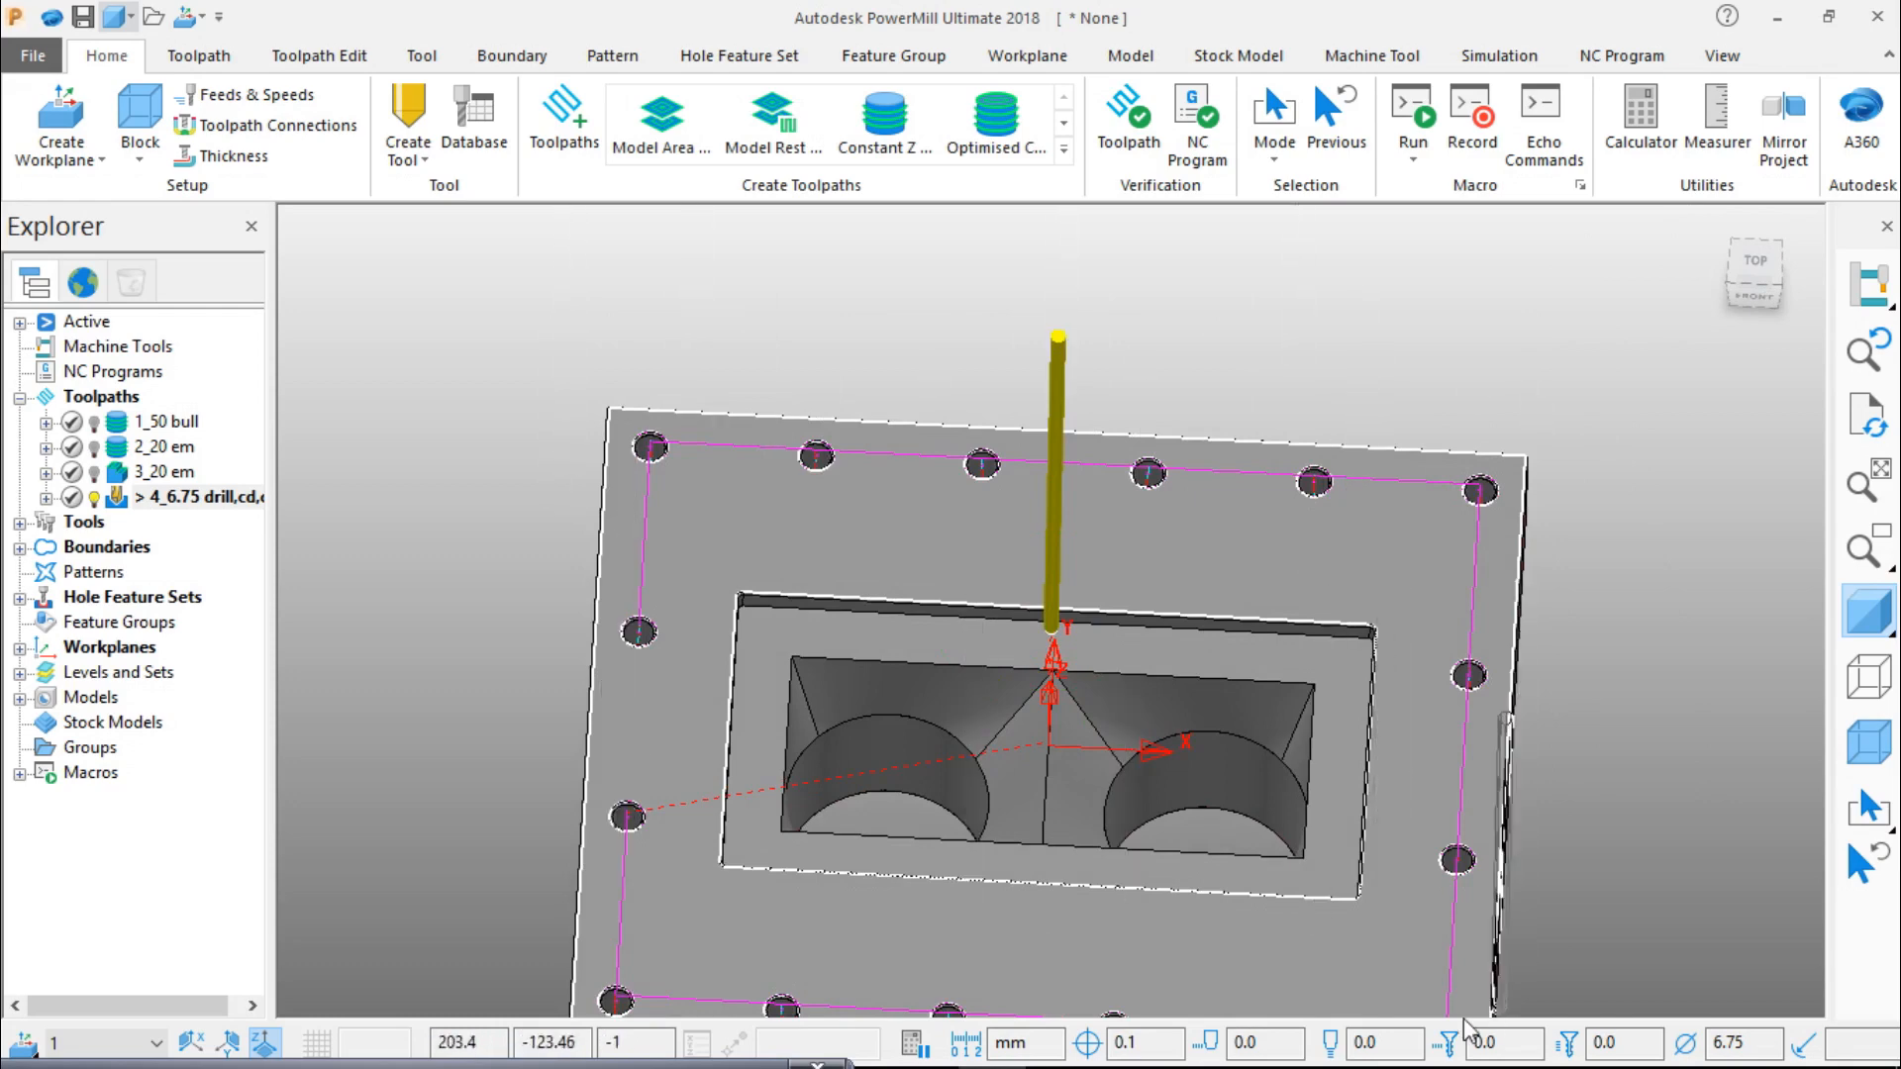
{"action": "left_click", "coordinate": [1745, 293]}
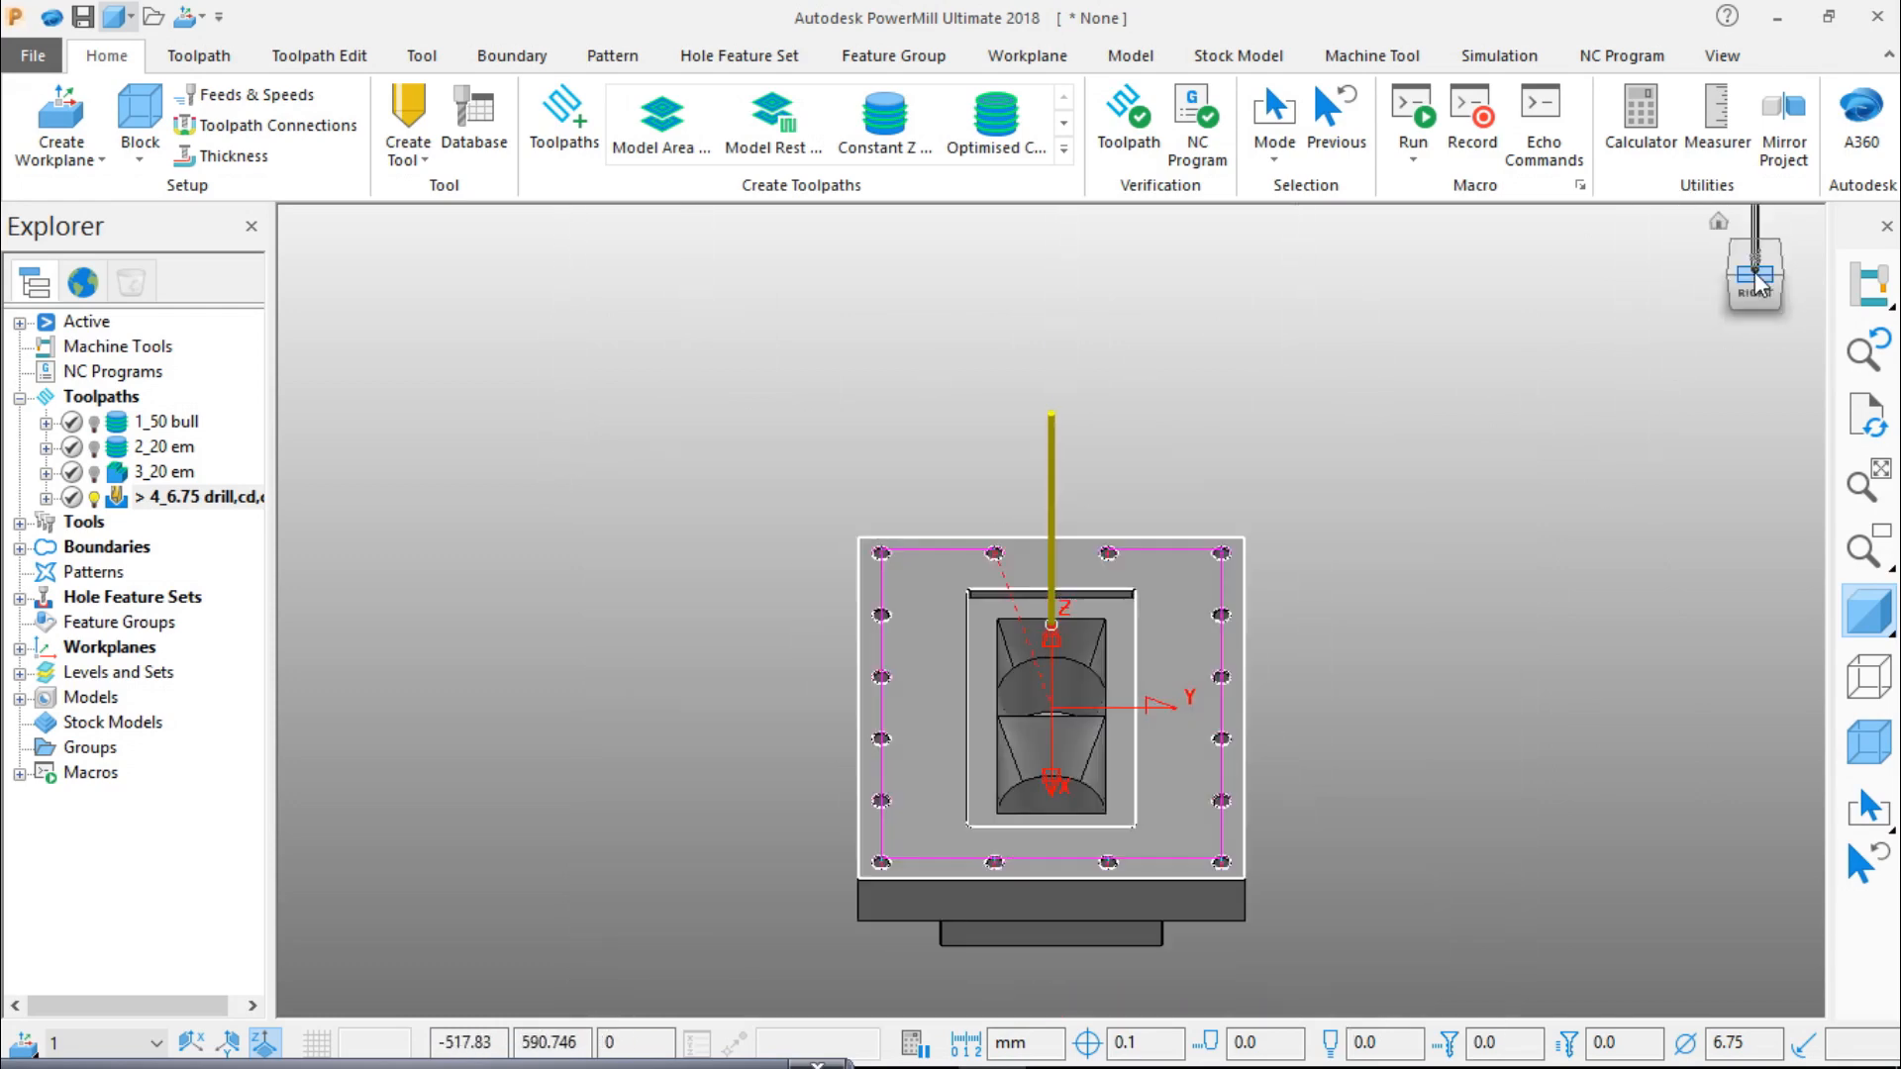
{"action": "left_click", "coordinate": [1752, 259]}
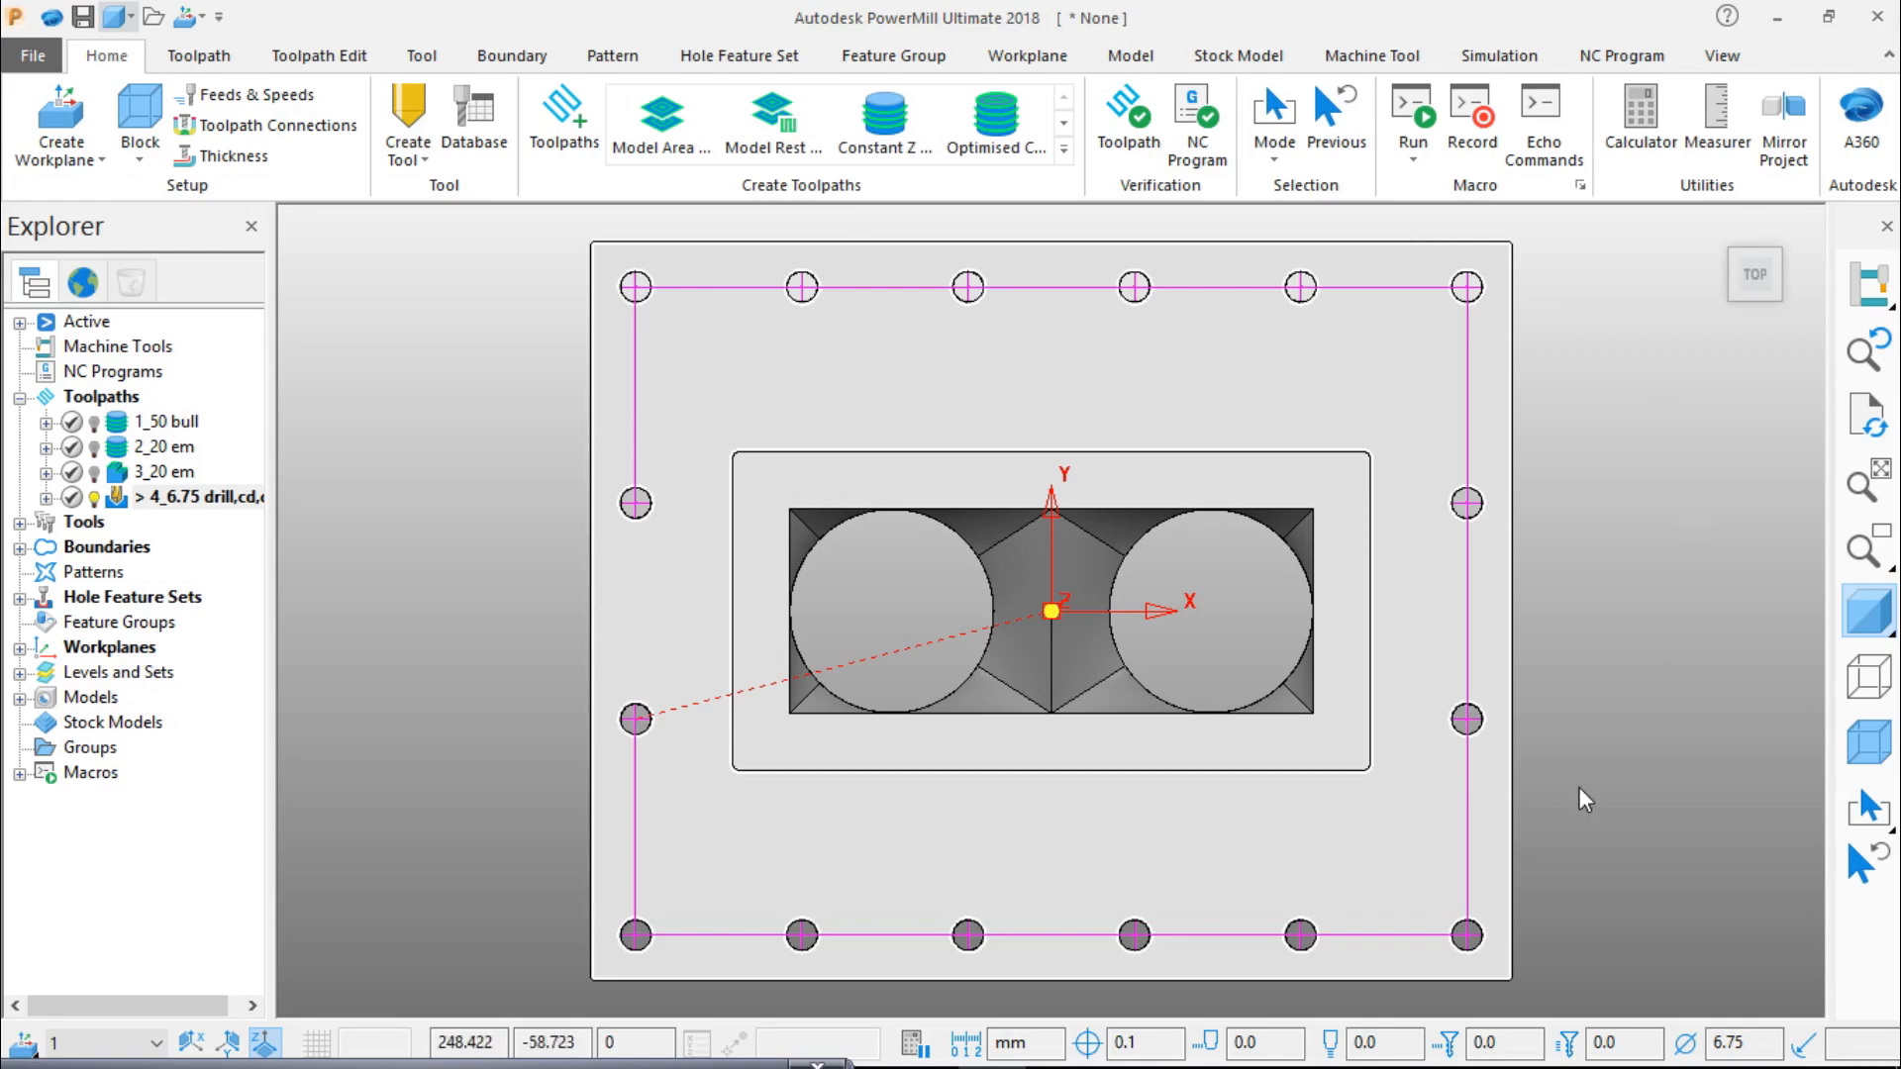
{"action": "middle_click_drag", "start_coordinate": [1079, 596], "coordinate": [1090, 877]}
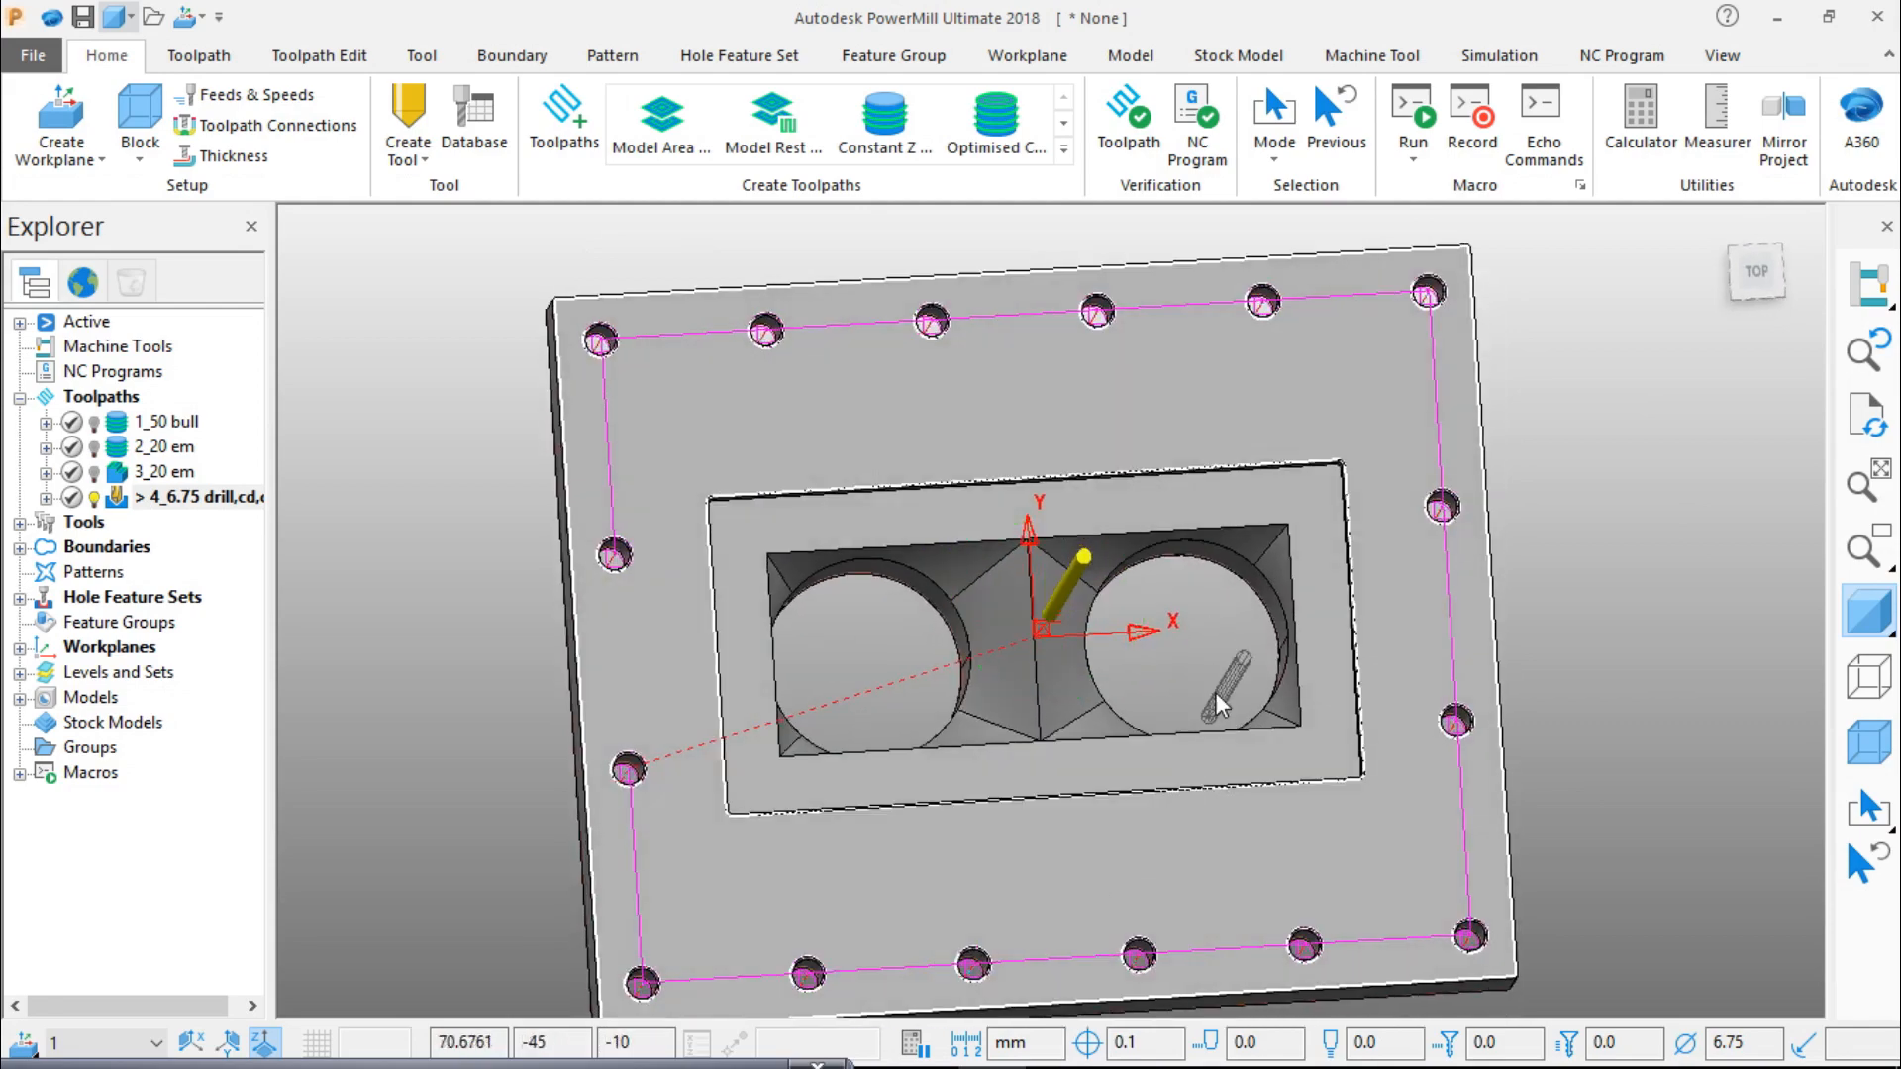
{"action": "left_click", "coordinate": [1758, 273]}
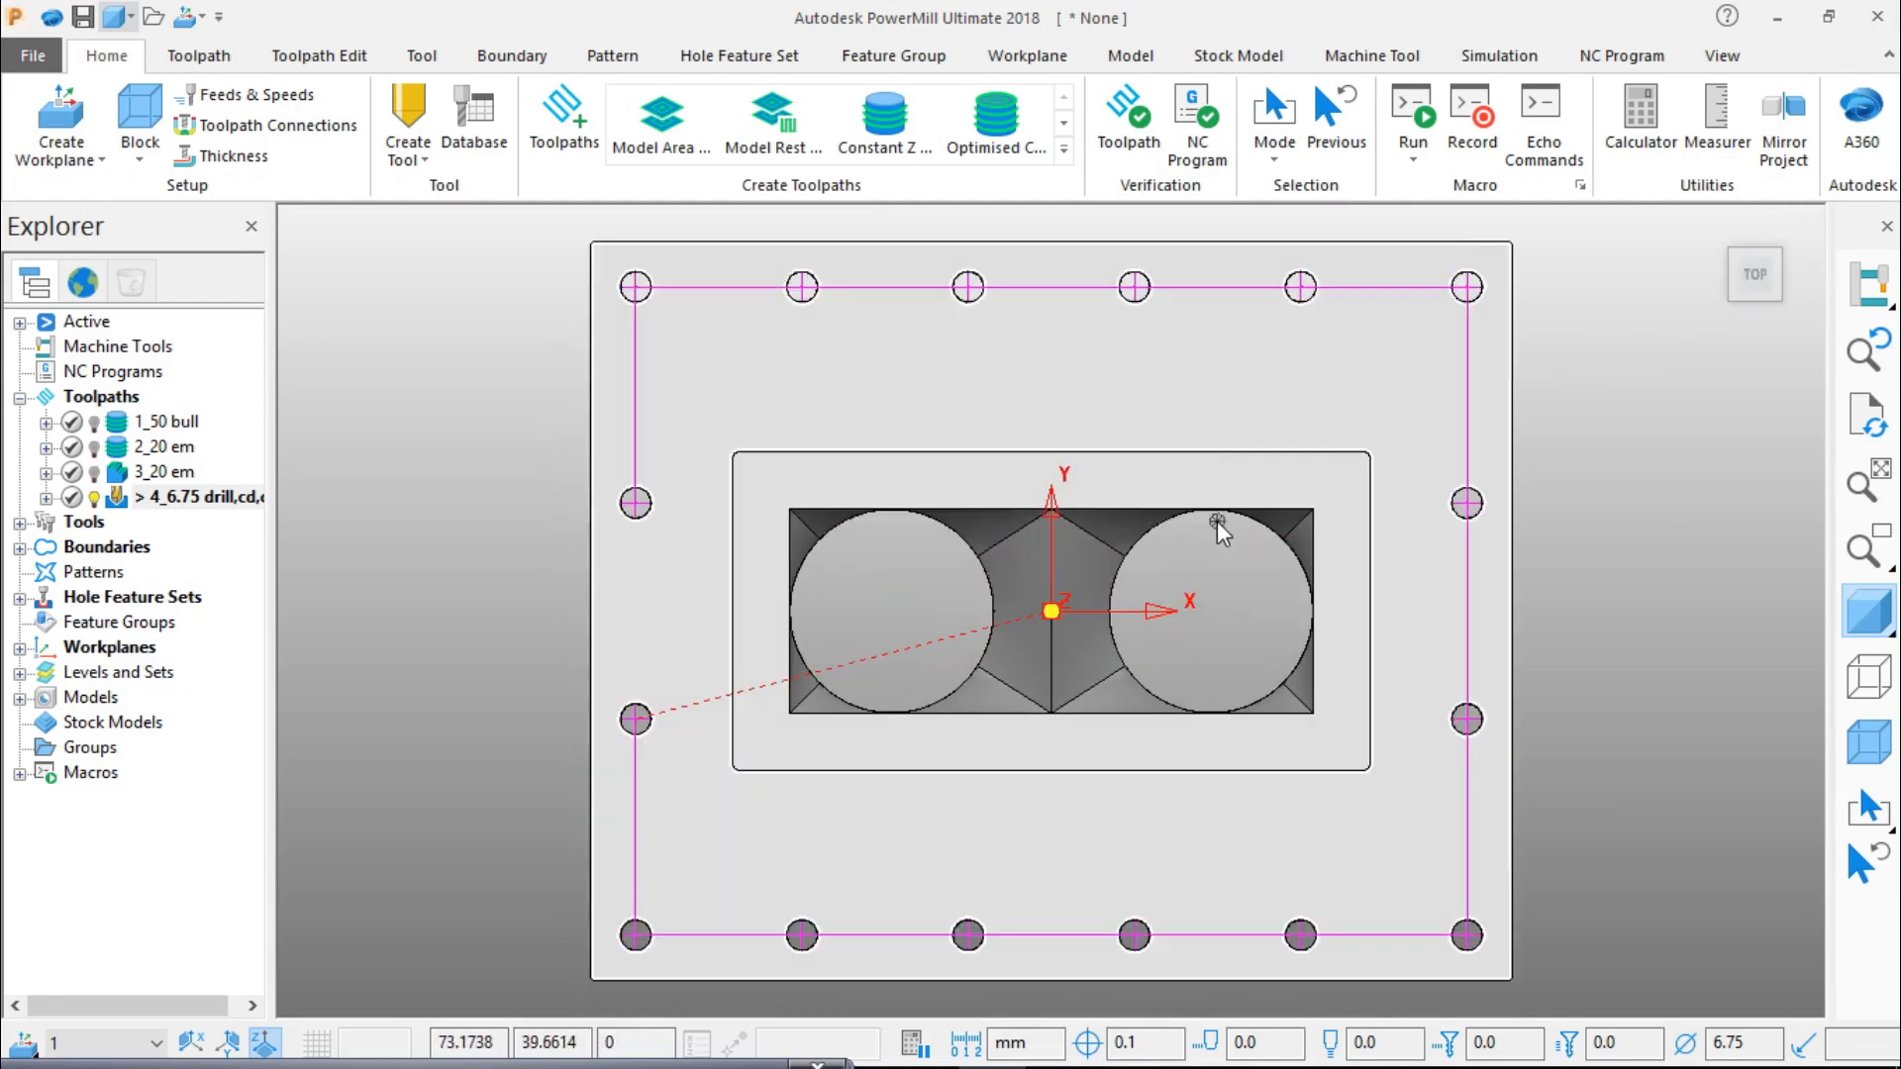
{"action": "middle_click_drag", "start_coordinate": [1186, 566], "coordinate": [1233, 445]}
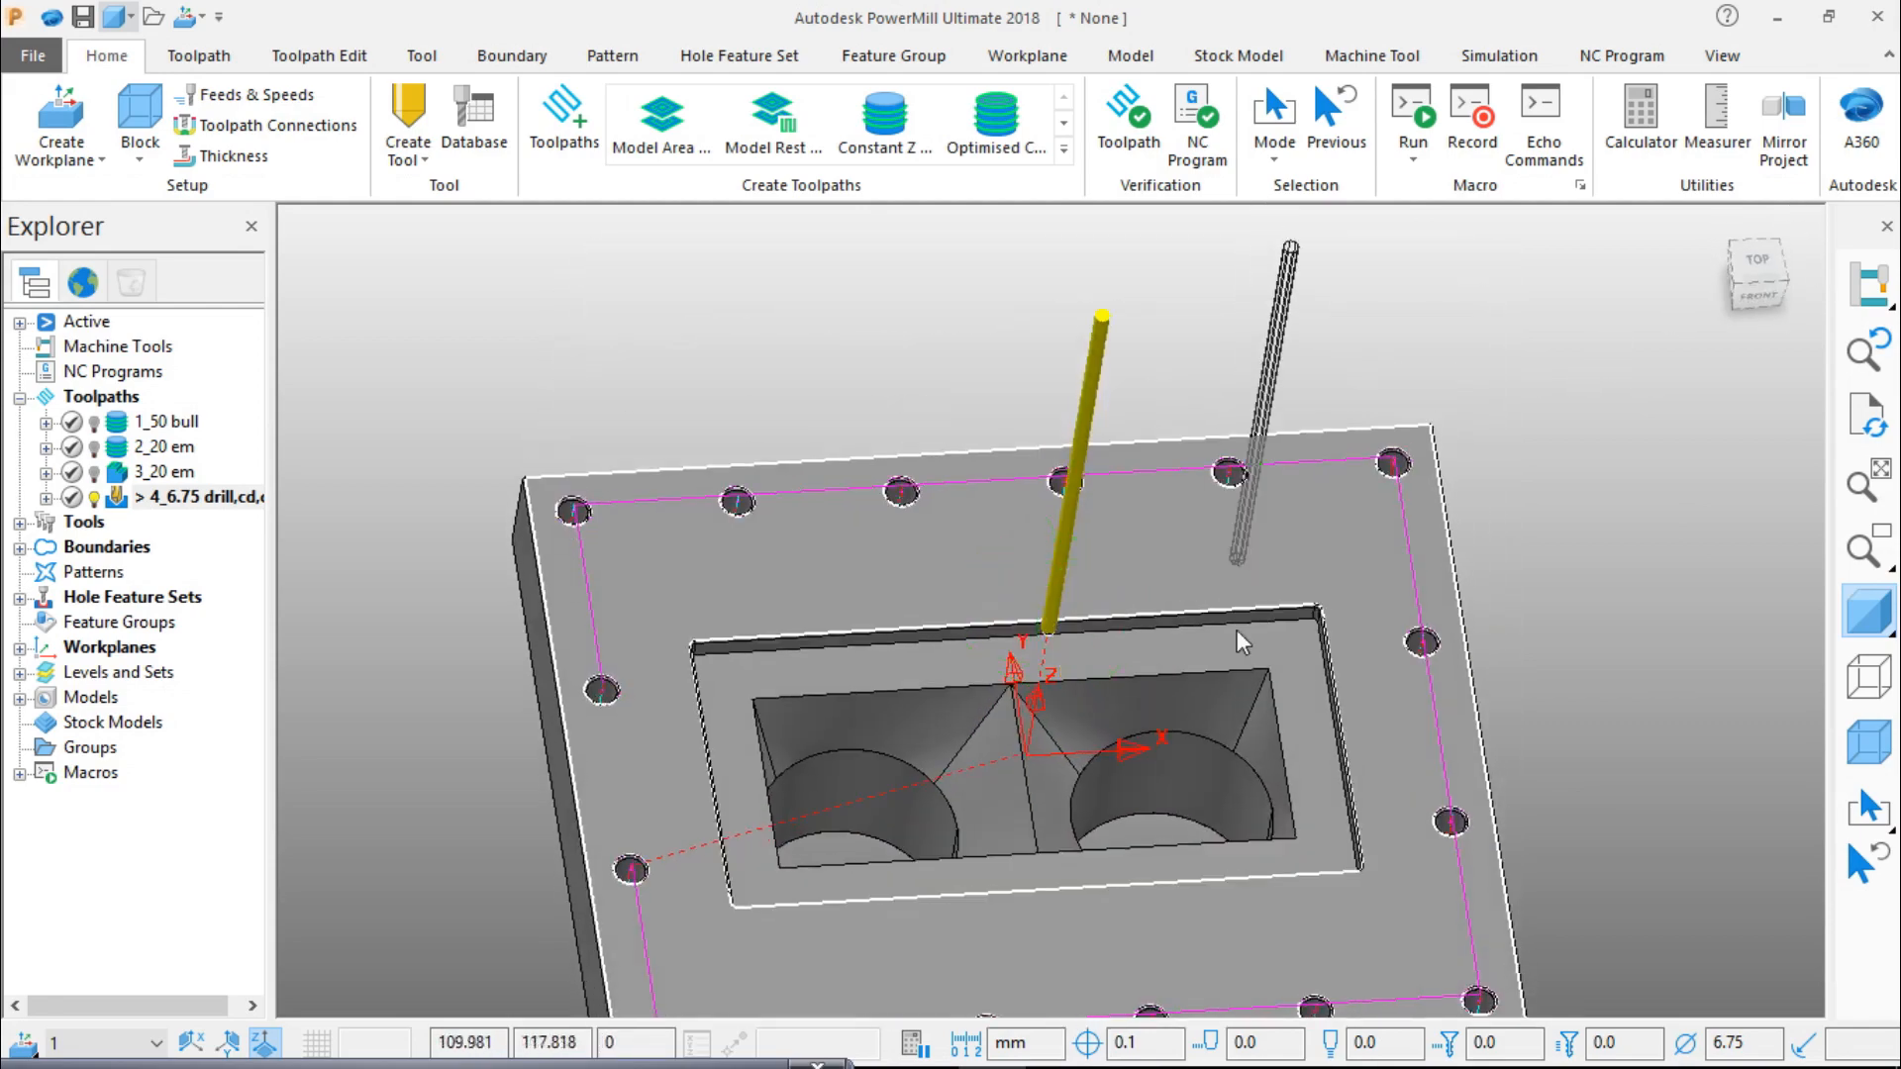
Step: Inspect the central pocket up close and display the model properties of the tapered wall surface above one of its bores
{"action": "scroll", "coordinate": [1233, 683], "scroll_direction": "up", "scroll_amount": 5}
{"action": "scroll", "coordinate": [1197, 805], "scroll_direction": "up", "scroll_amount": 2}
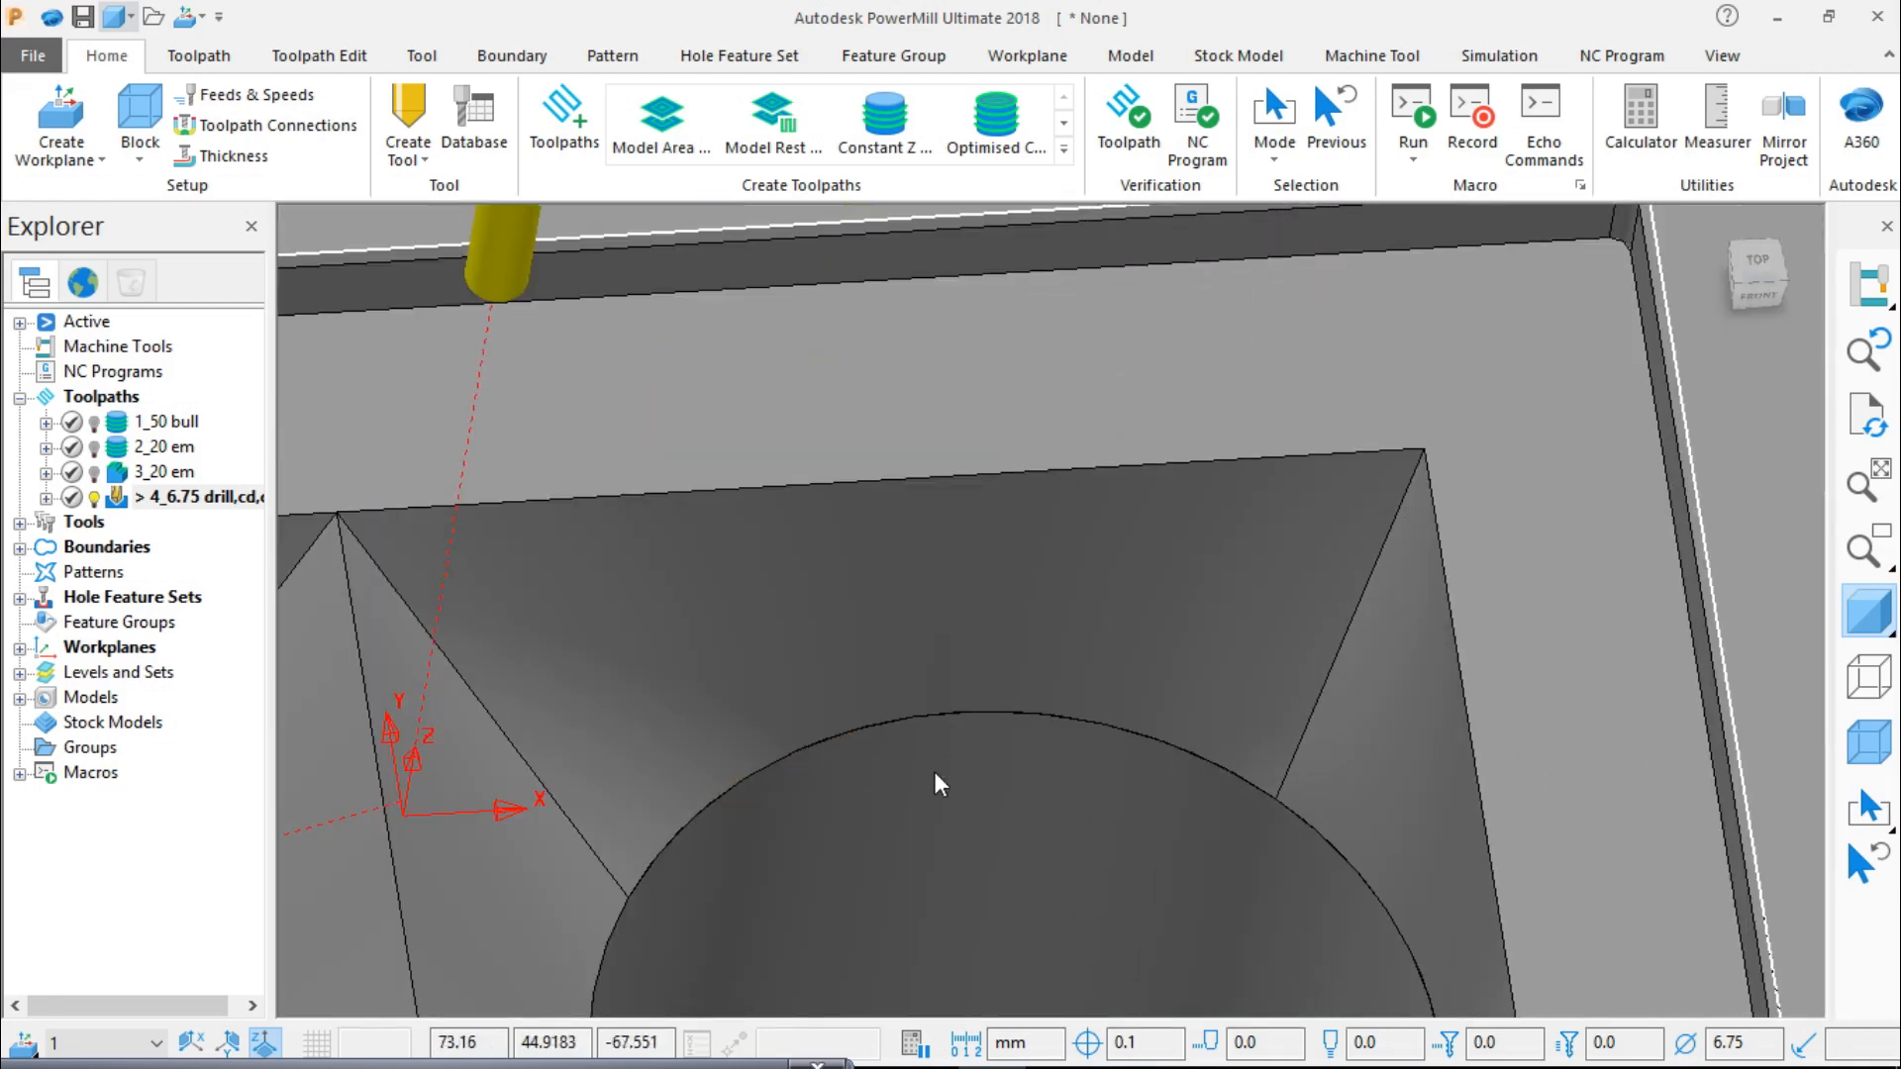
{"action": "scroll", "coordinate": [832, 767], "scroll_direction": "down", "scroll_amount": 3}
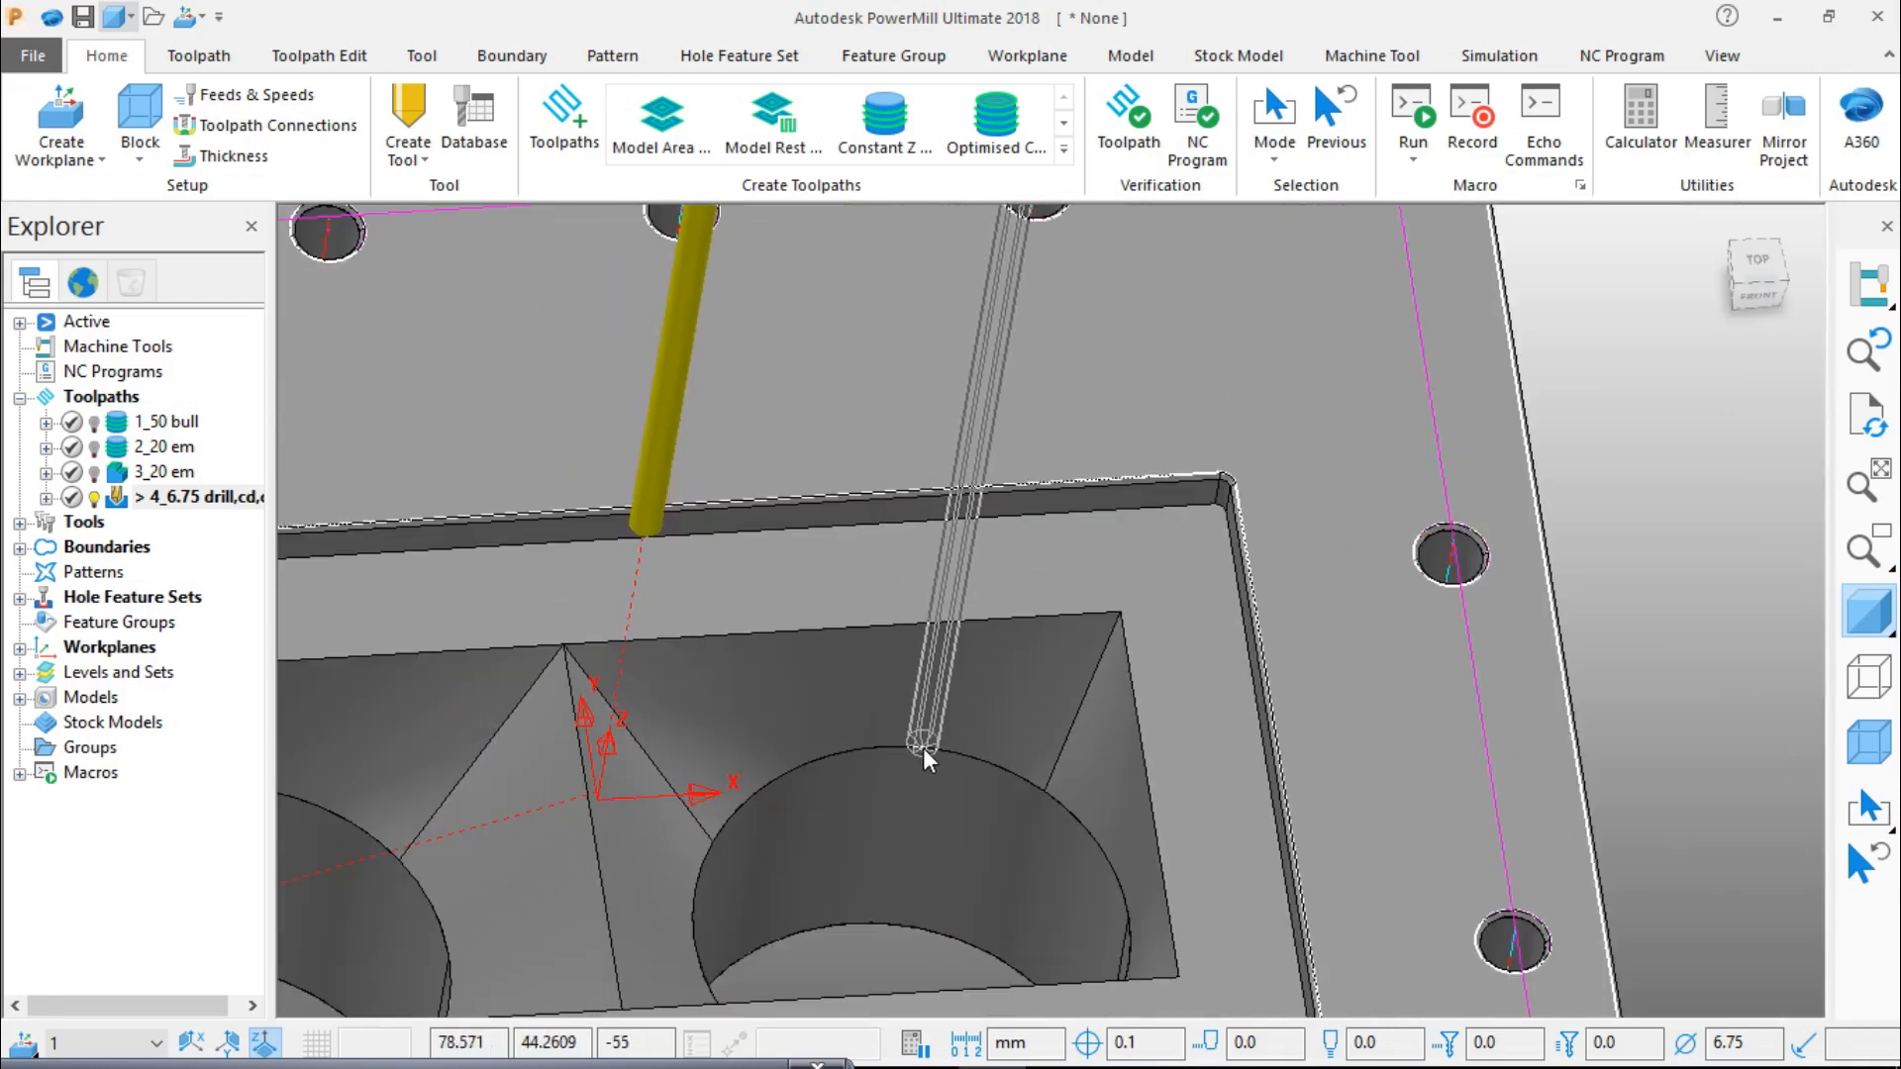
{"action": "scroll", "coordinate": [927, 762], "scroll_direction": "up", "scroll_amount": 3}
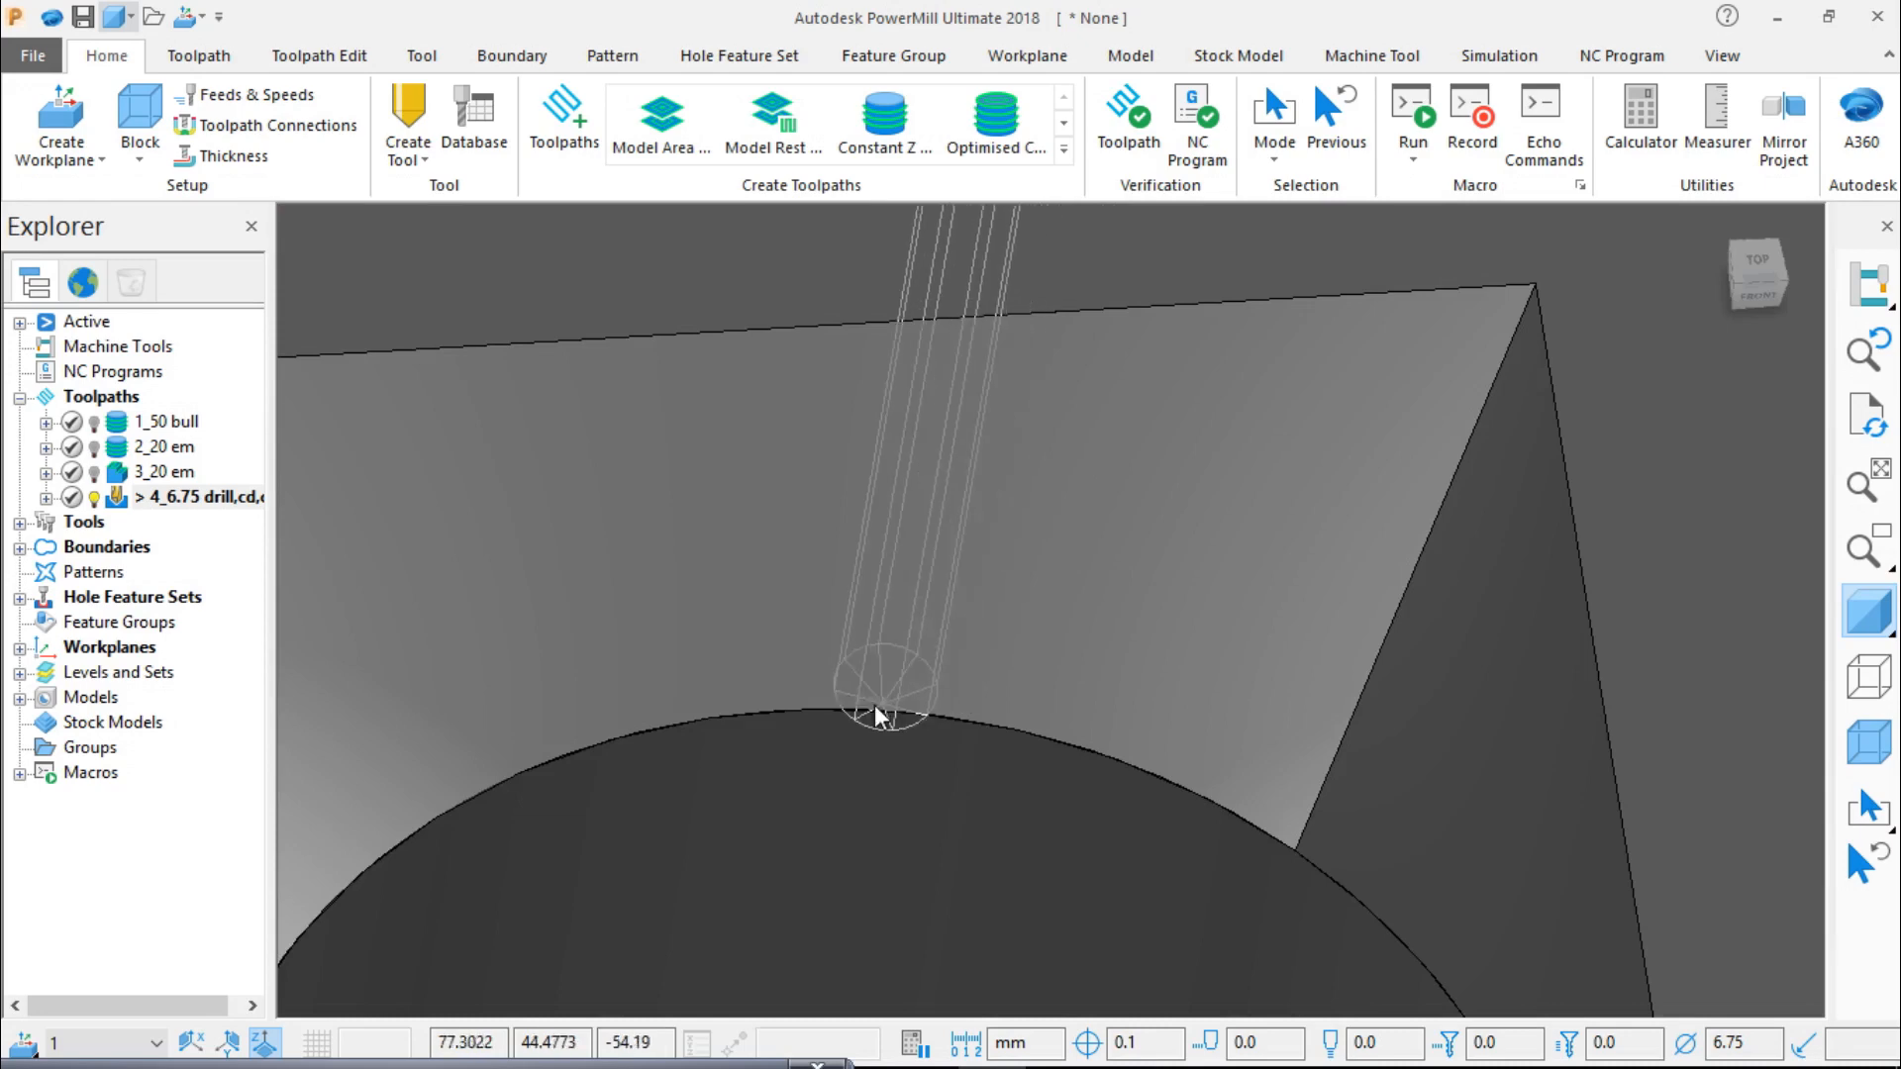
{"action": "scroll", "coordinate": [718, 716], "scroll_direction": "down", "scroll_amount": 5}
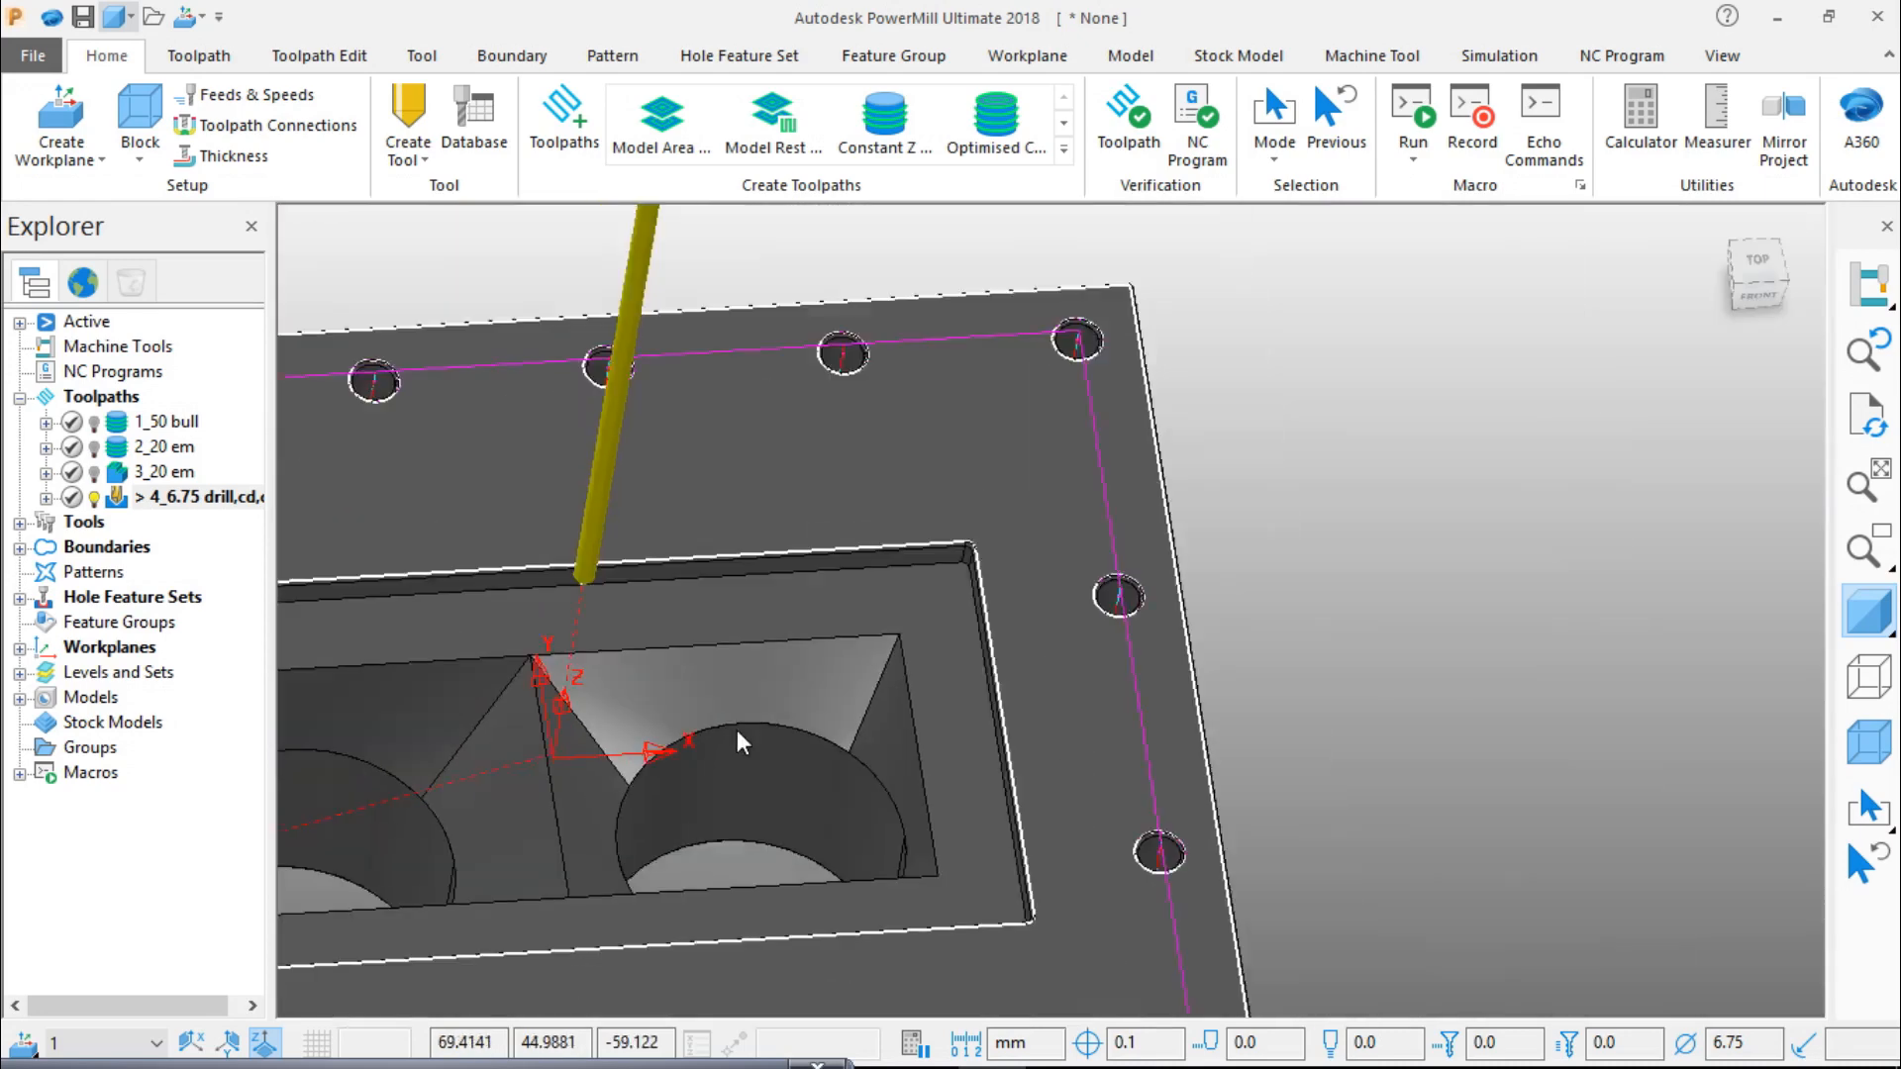
{"action": "scroll", "coordinate": [508, 746], "scroll_direction": "up", "scroll_amount": 3}
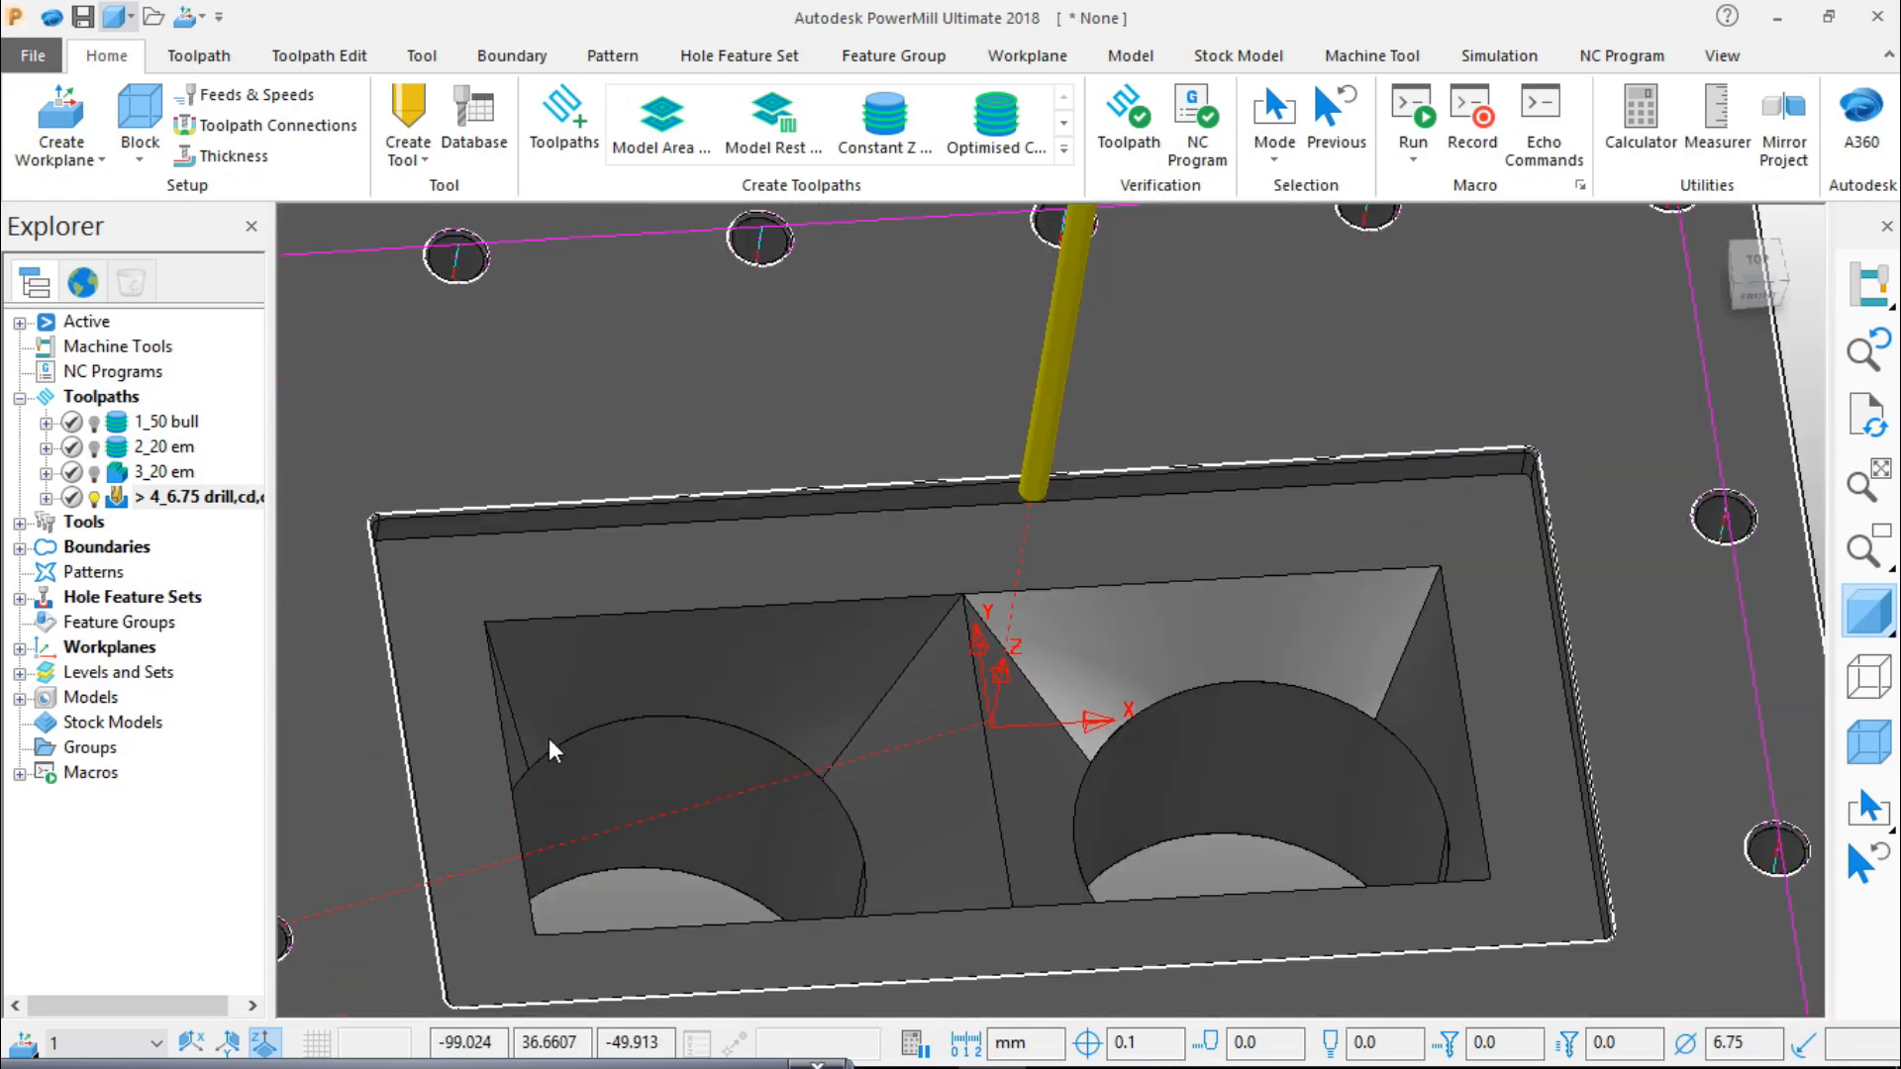
{"action": "scroll", "coordinate": [838, 705], "scroll_direction": "down", "scroll_amount": 3}
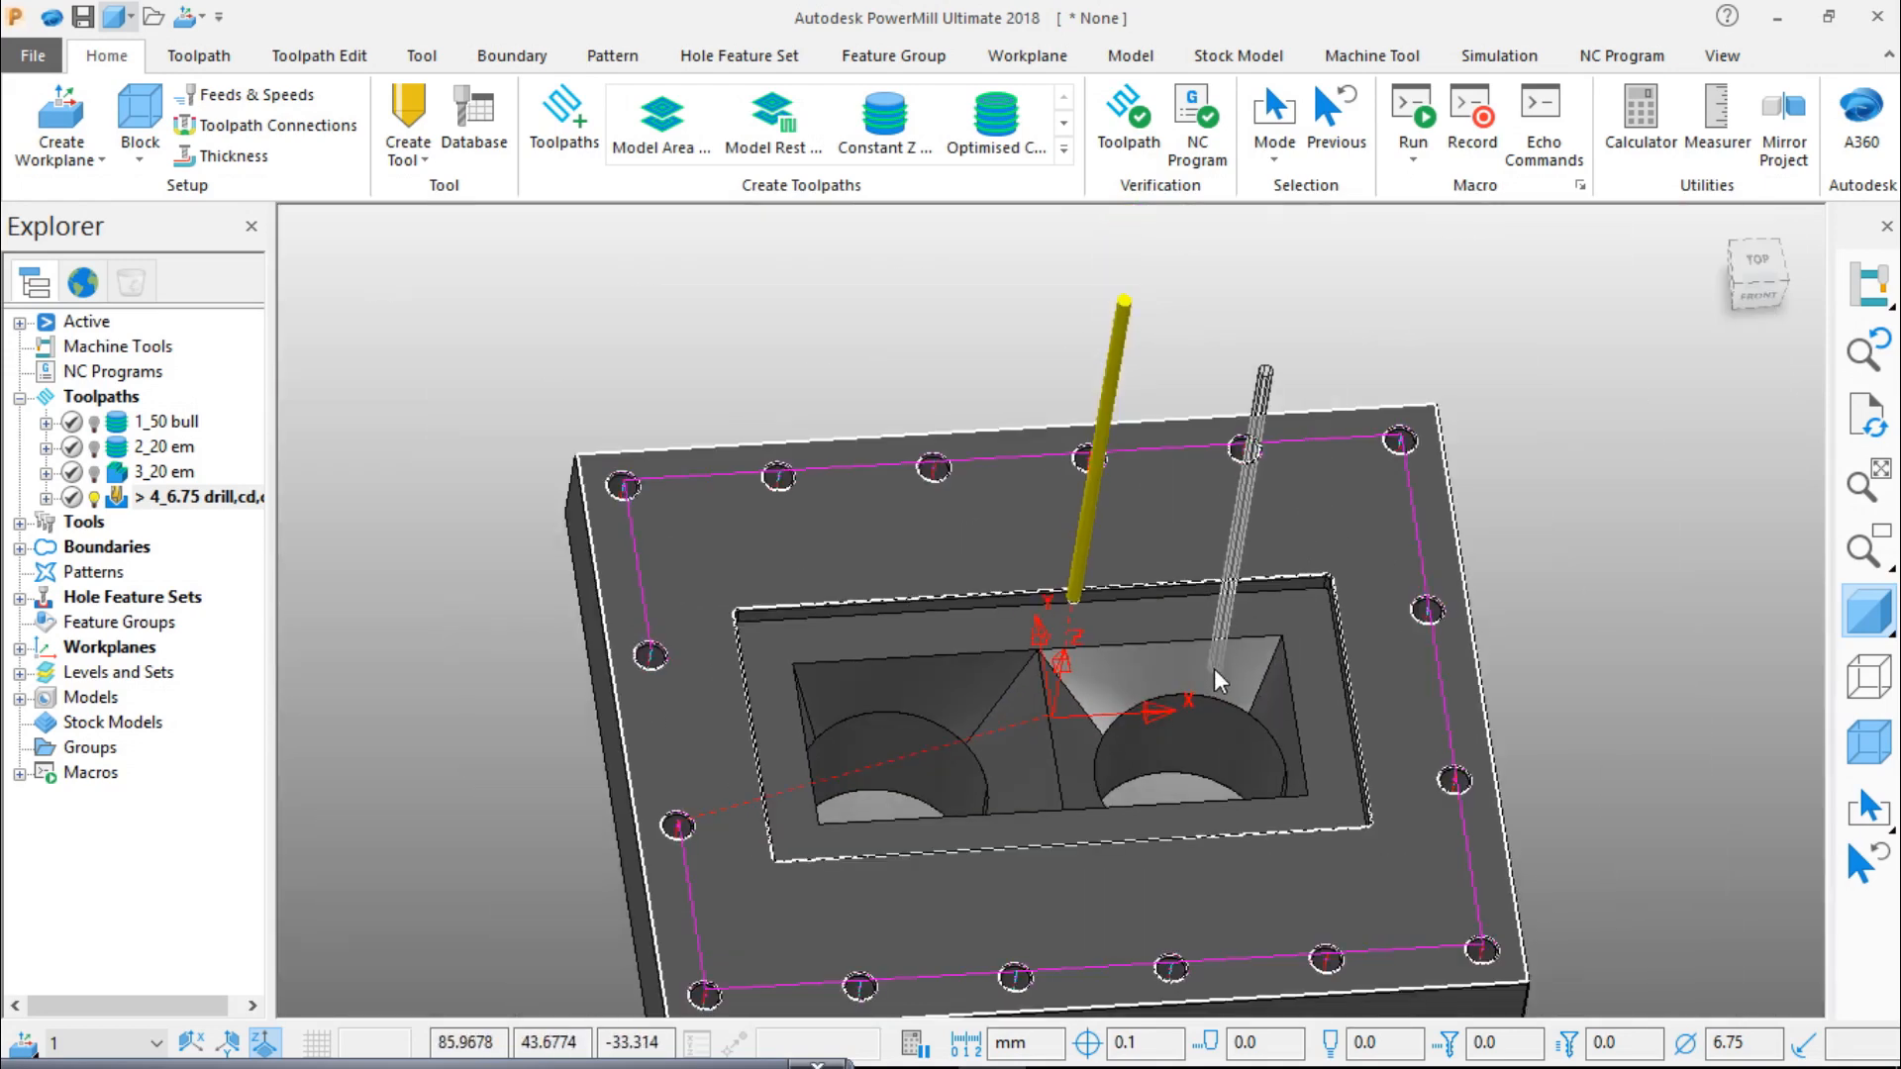
{"action": "right_click", "coordinate": [1214, 668]}
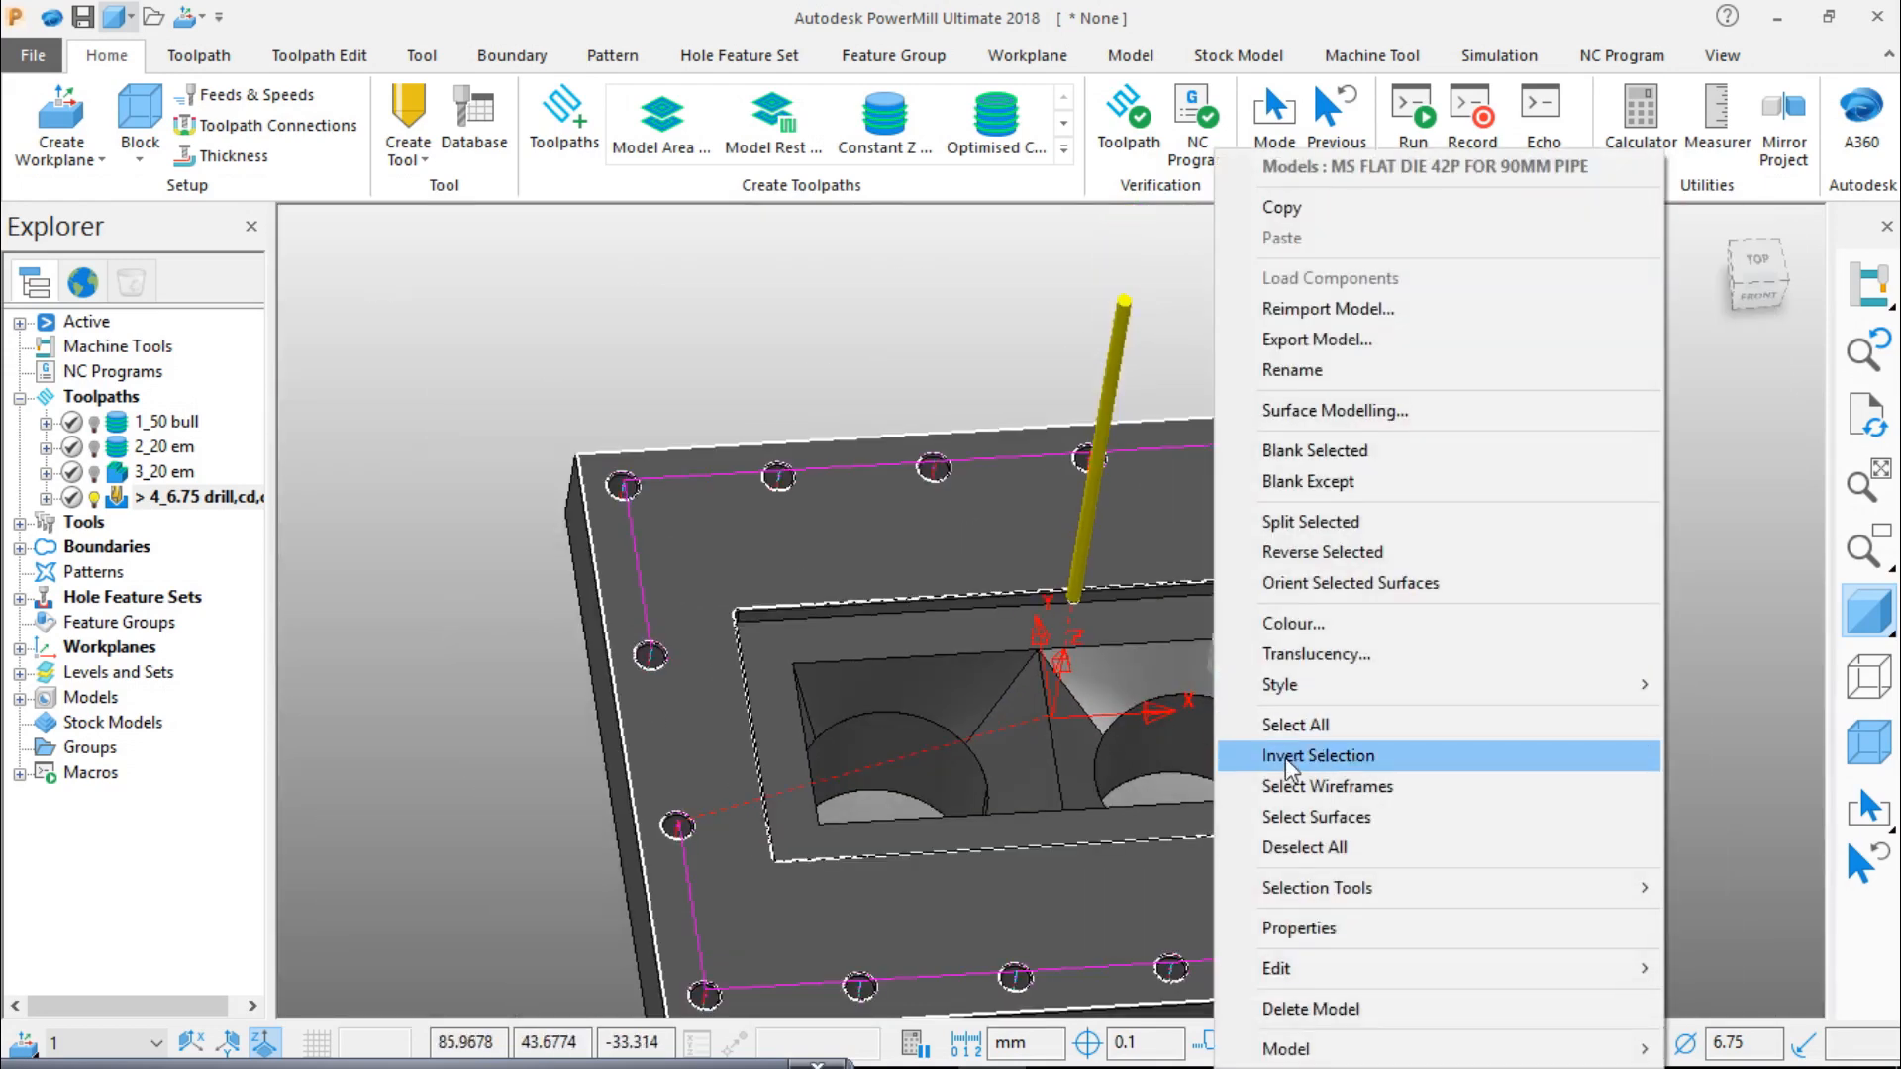
{"action": "left_click", "coordinate": [1305, 927]}
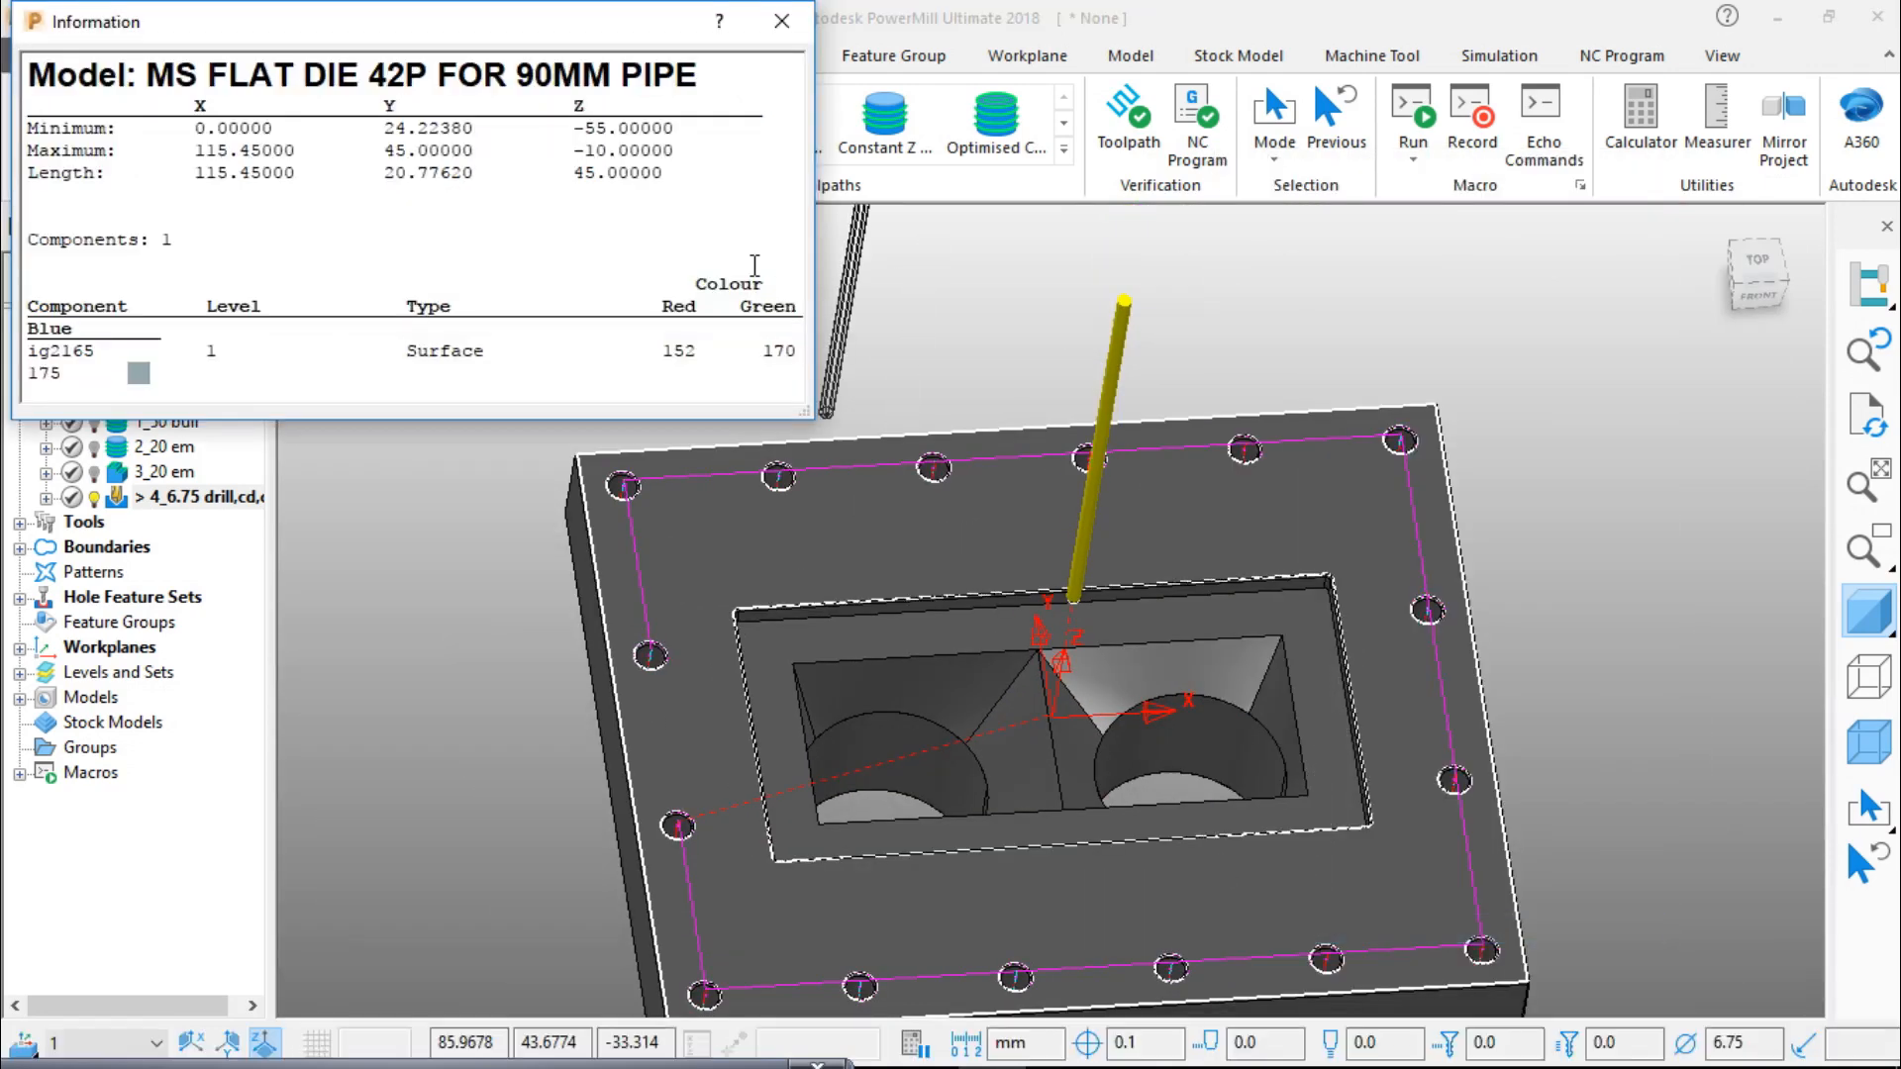
Step: Compare the drilling depth with the block and the die's wireframe from the front, with model shading hidden
{"action": "middle_click_drag", "start_coordinate": [1046, 501], "coordinate": [995, 543]}
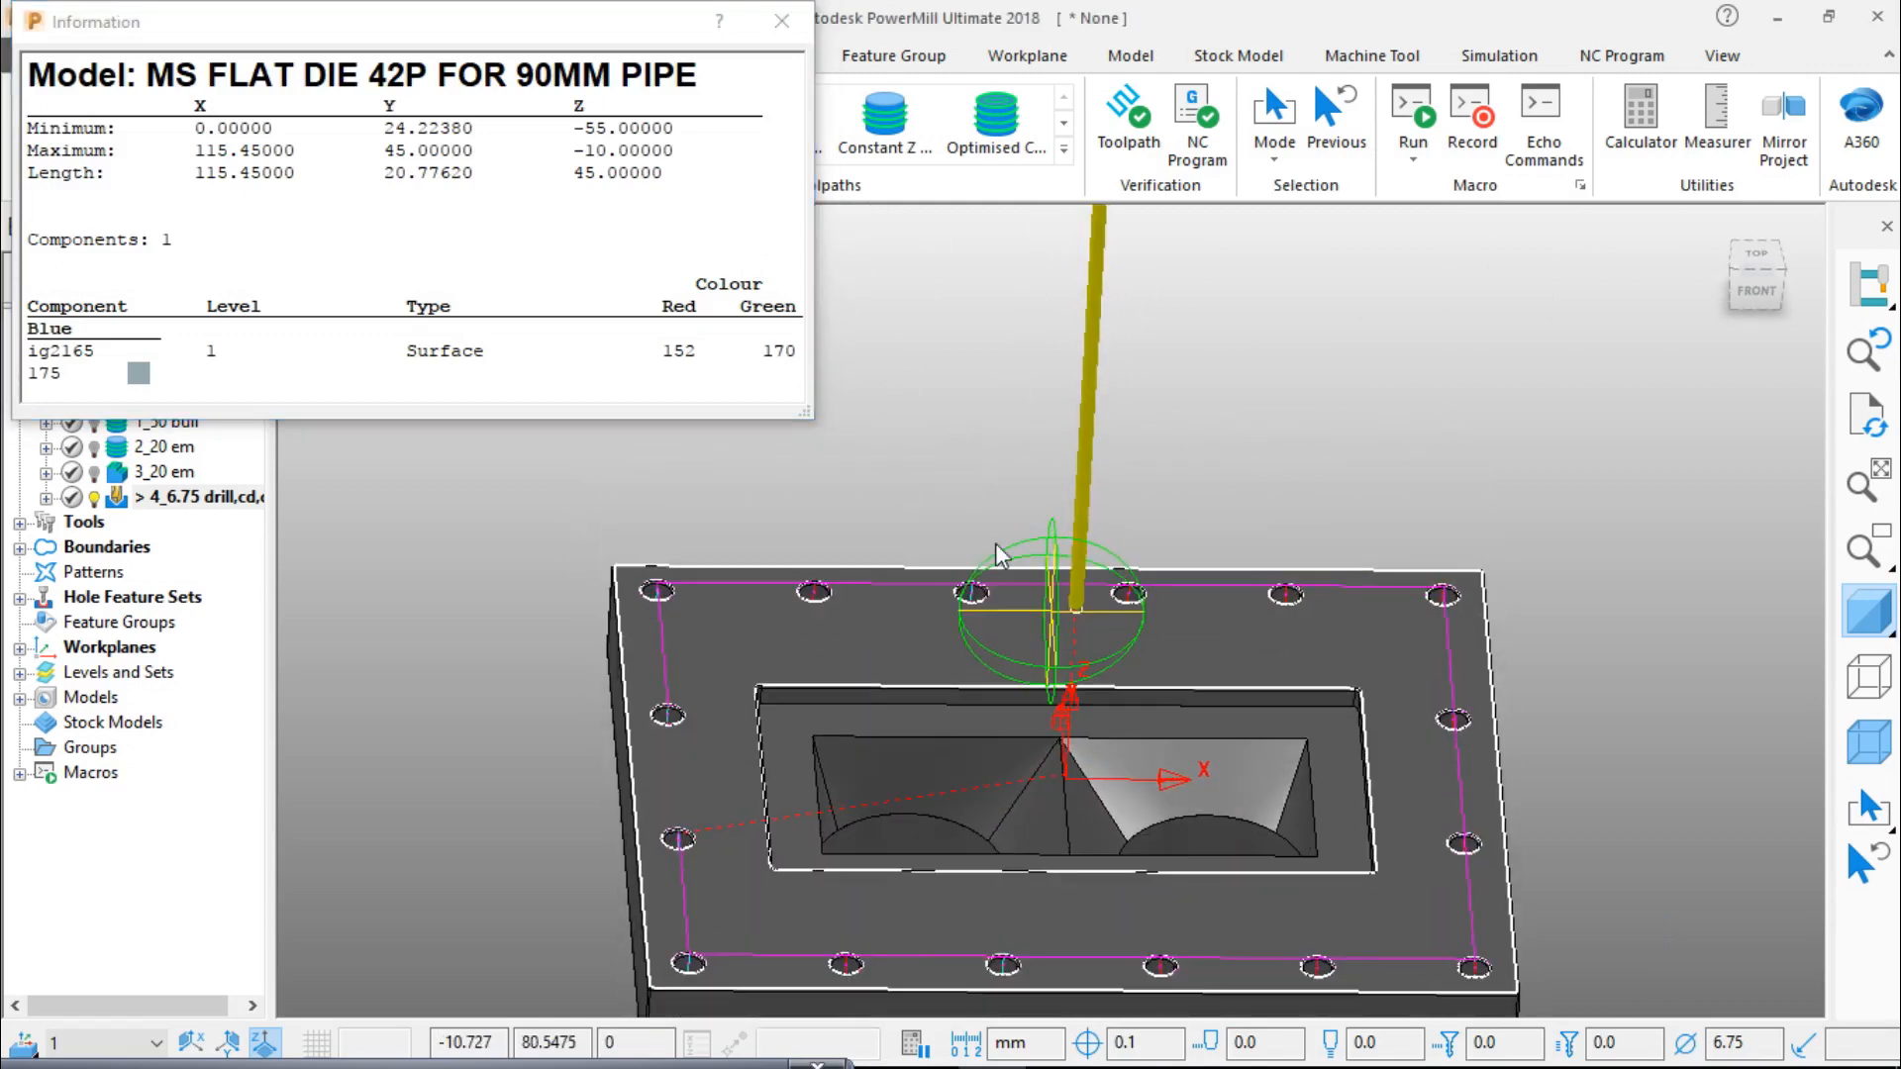
{"action": "scroll", "coordinate": [1029, 578], "scroll_direction": "down", "scroll_amount": 4}
{"action": "middle_click_drag", "start_coordinate": [1144, 739], "coordinate": [1074, 569]}
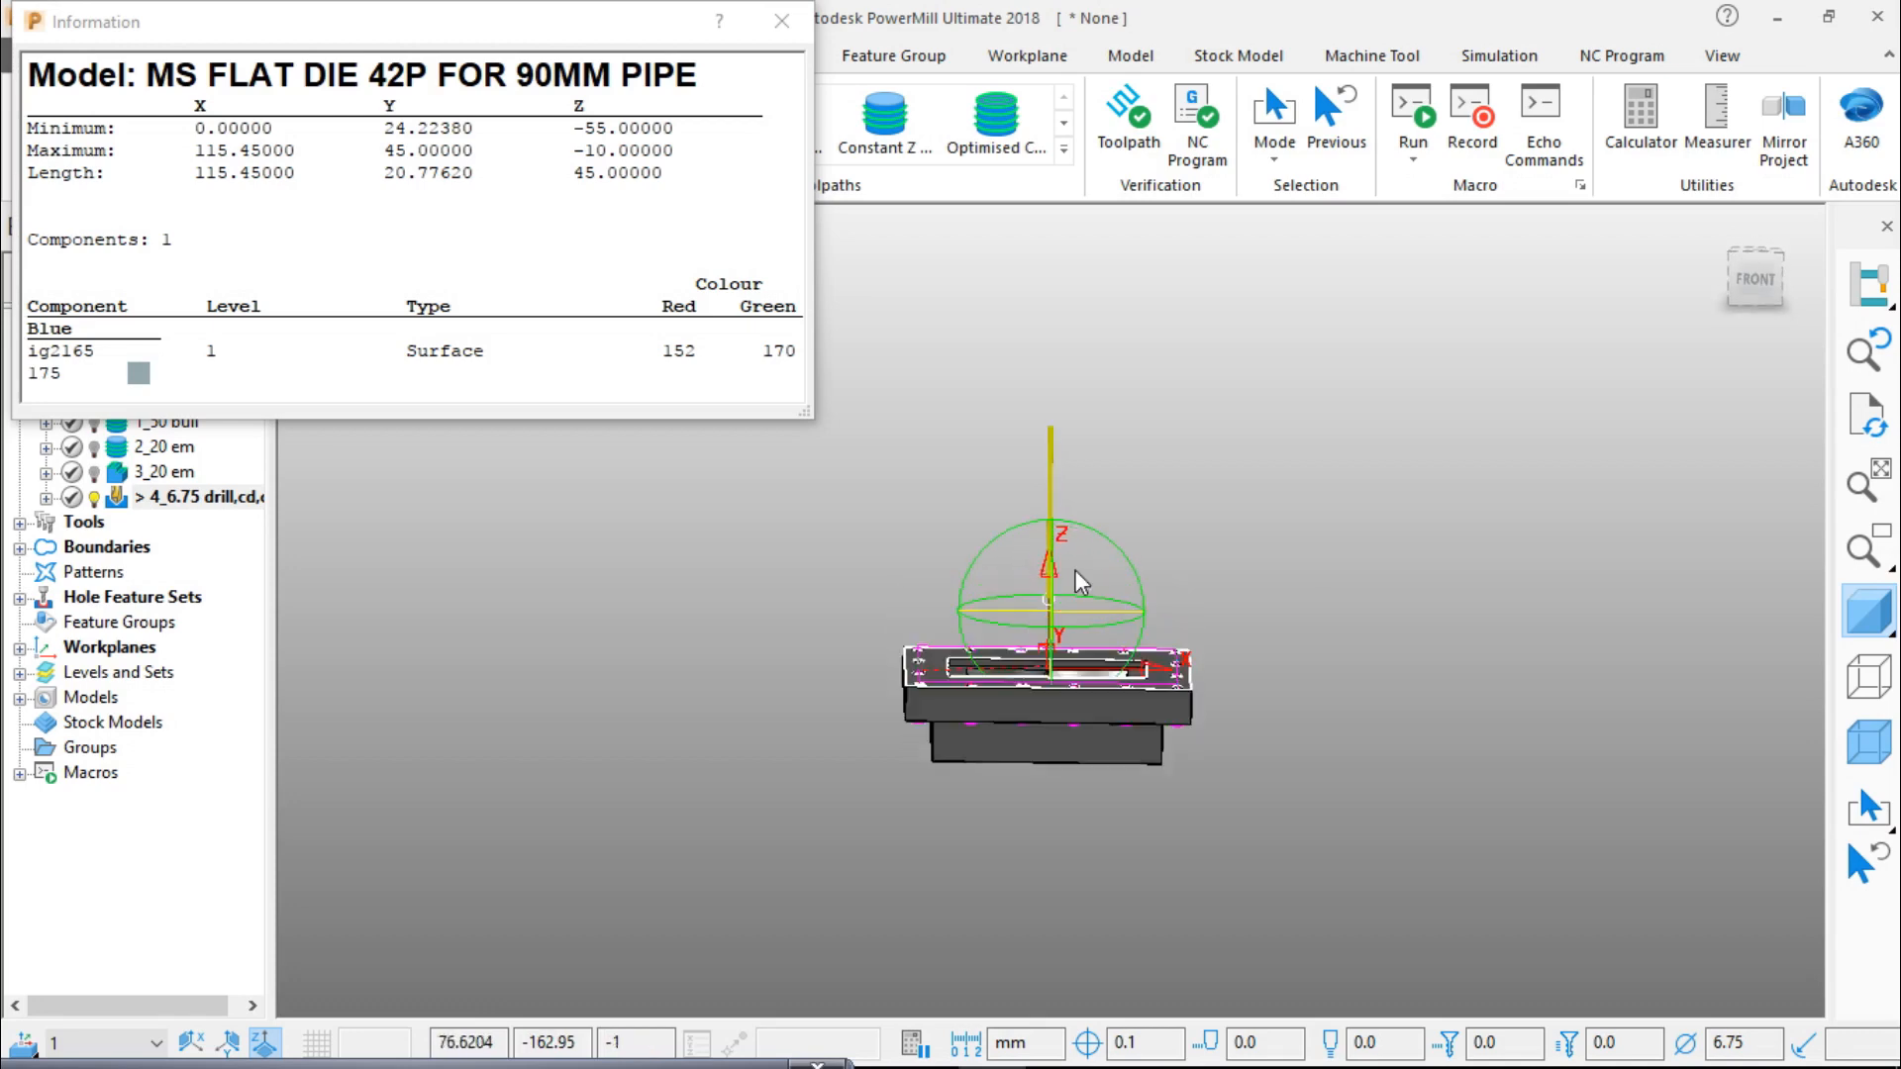
{"action": "left_click", "coordinate": [1748, 281]}
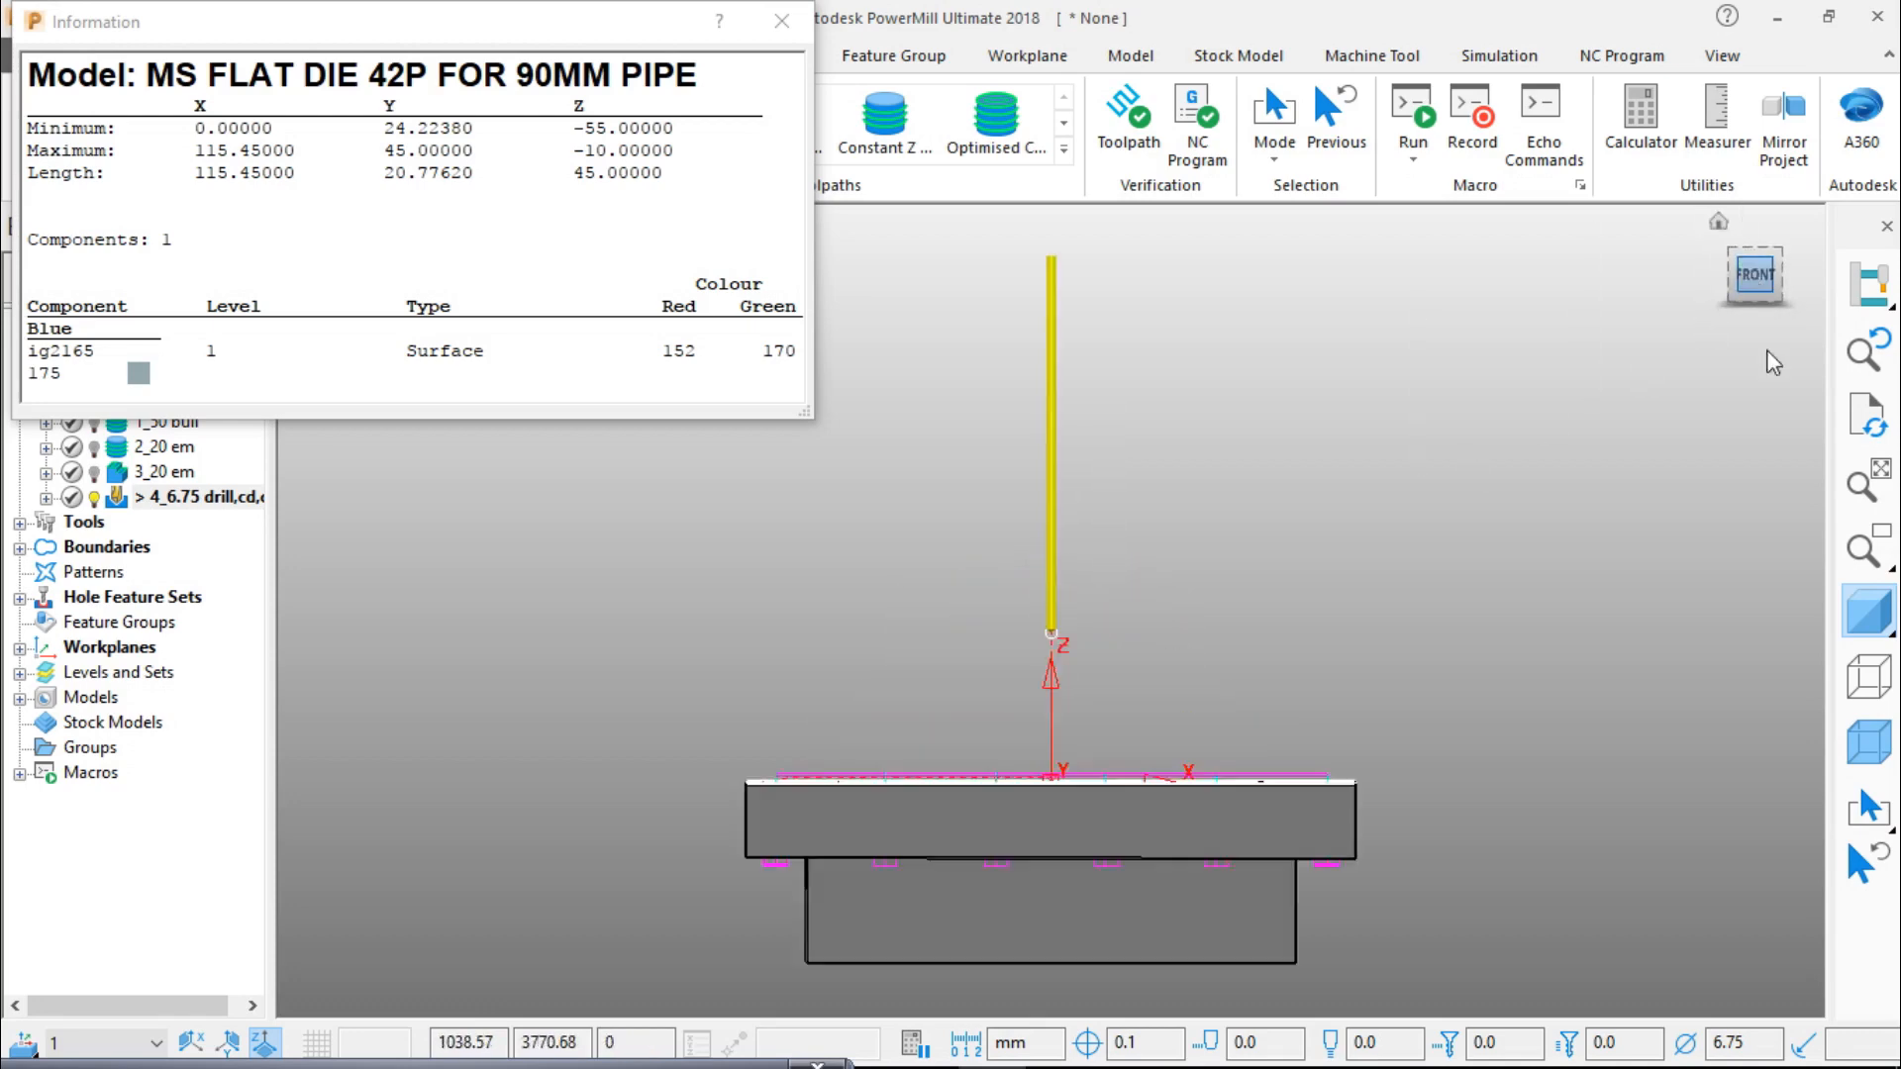
{"action": "left_click", "coordinate": [1870, 608]}
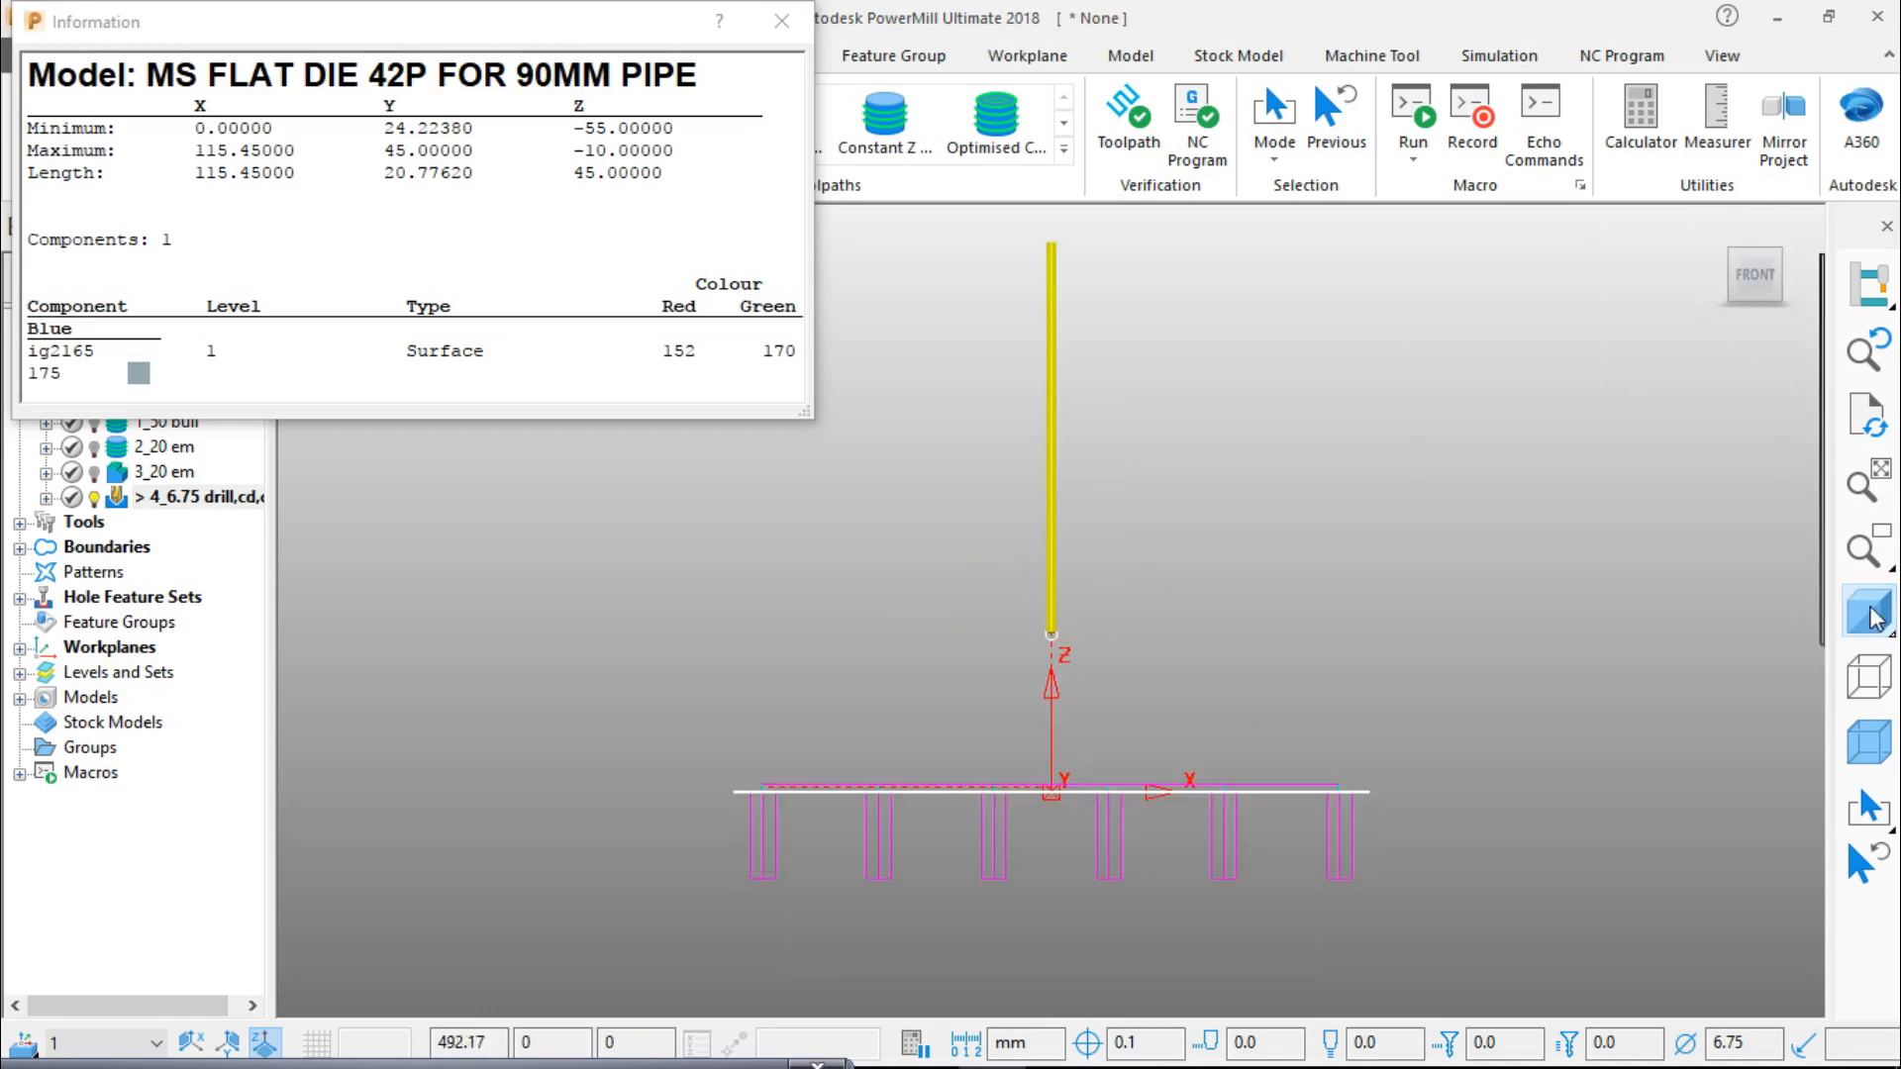
{"action": "left_click", "coordinate": [1866, 746]}
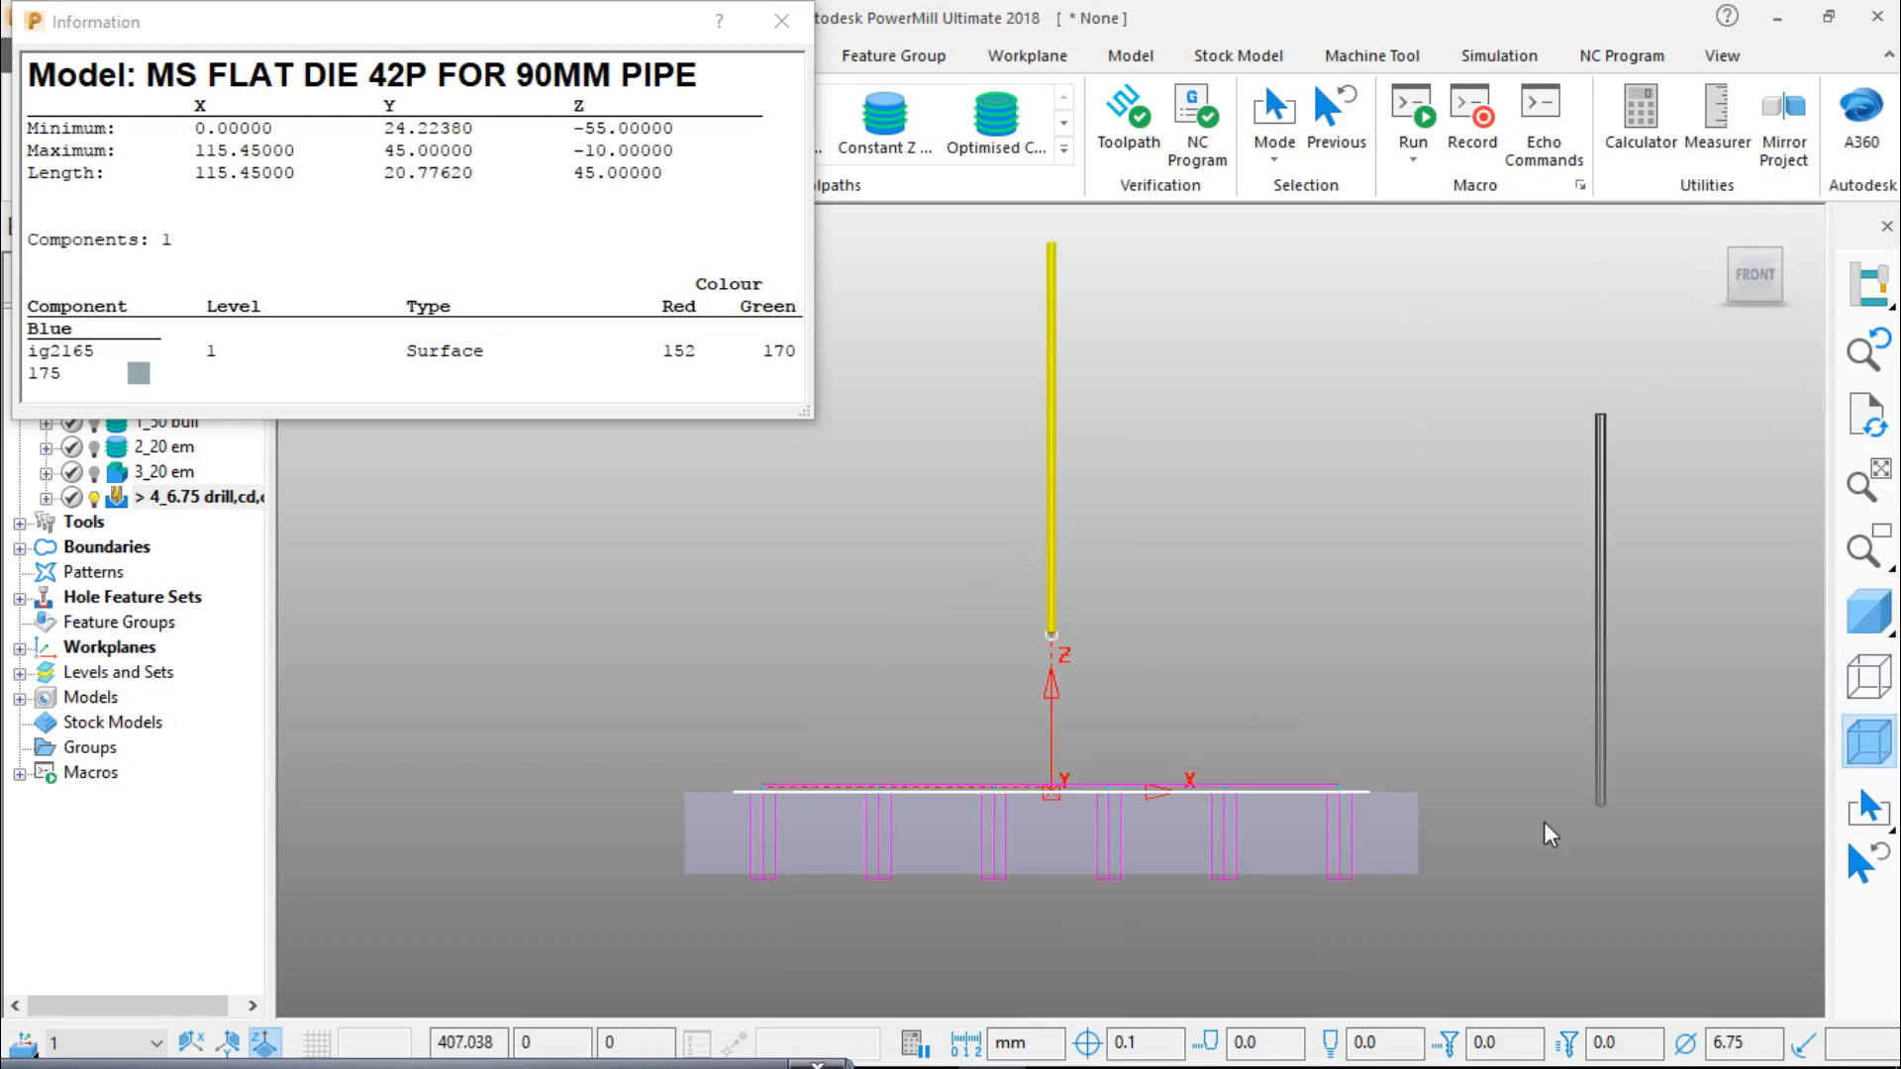
{"action": "left_click", "coordinate": [1871, 681]}
{"action": "scroll", "coordinate": [1036, 859], "scroll_direction": "up", "scroll_amount": 3}
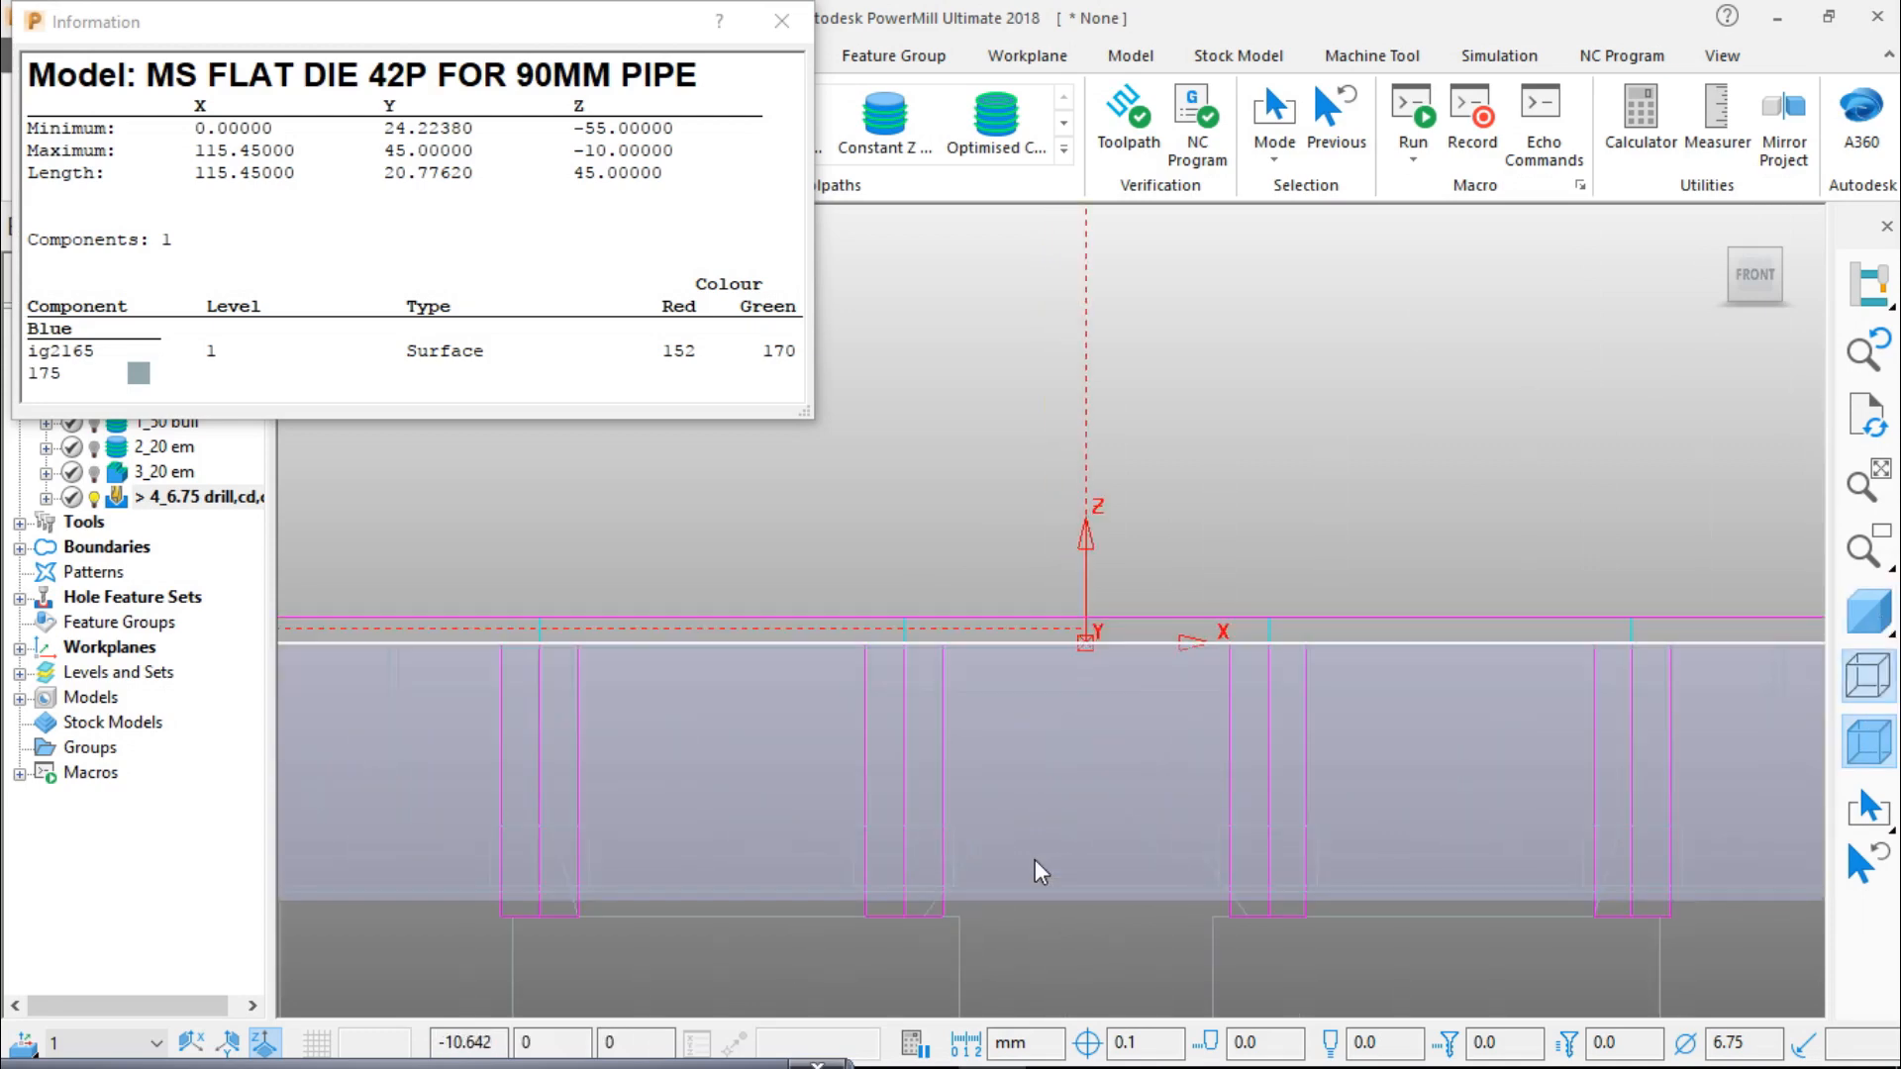
{"action": "scroll", "coordinate": [939, 883], "scroll_direction": "up", "scroll_amount": 3}
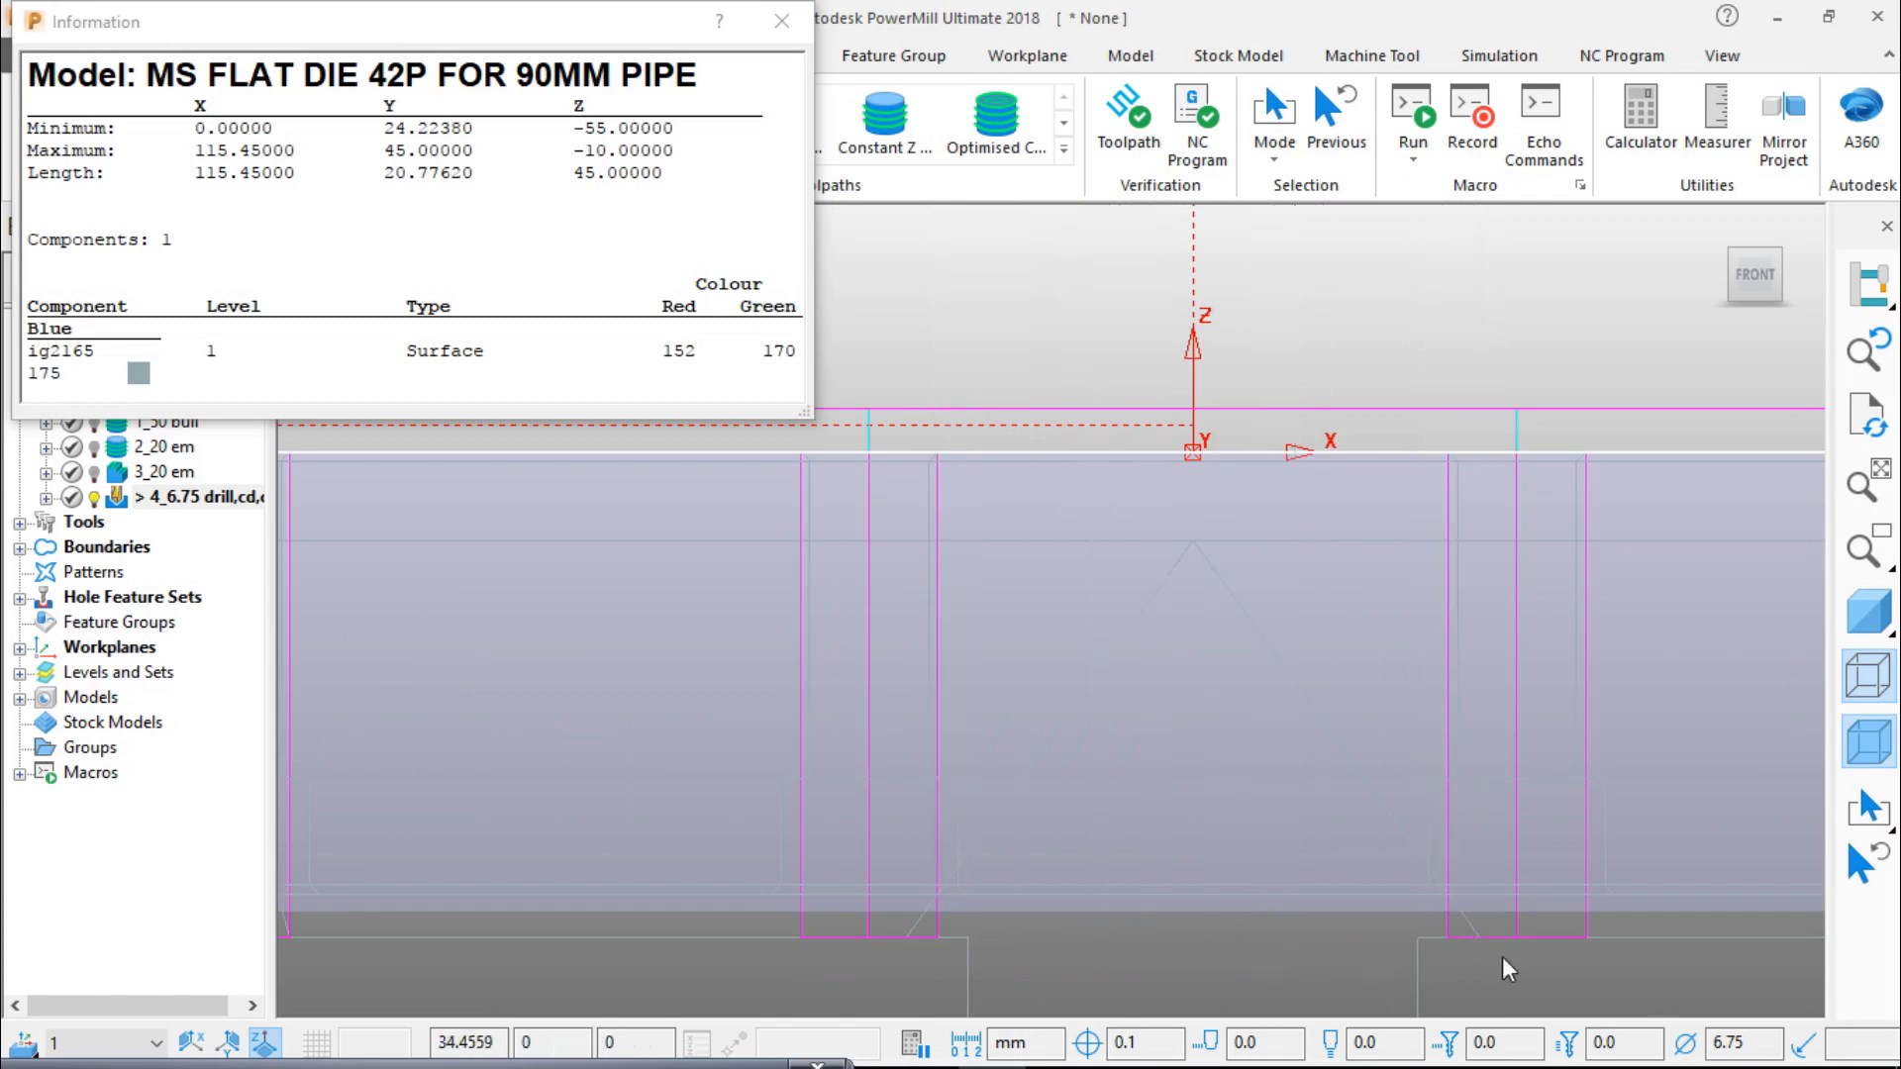
{"action": "scroll", "coordinate": [1466, 903], "scroll_direction": "down", "scroll_amount": 1}
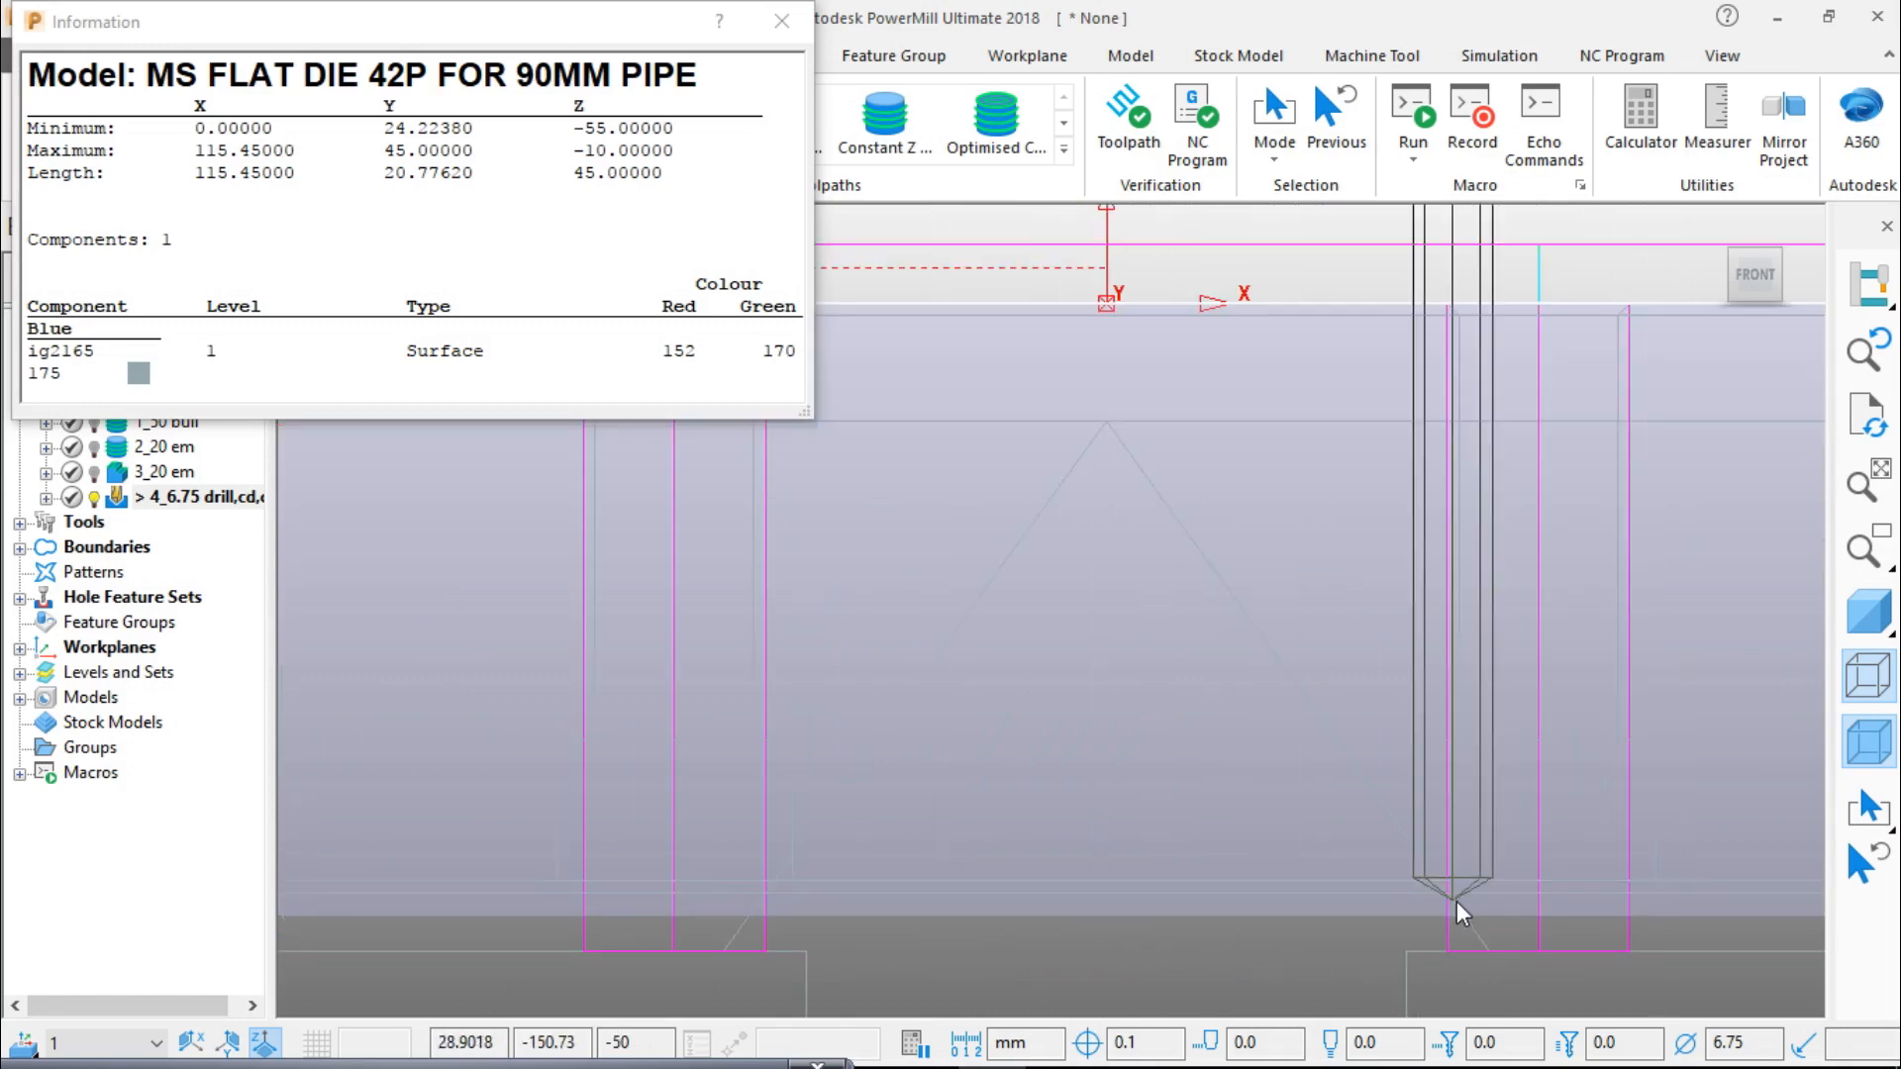
{"action": "scroll", "coordinate": [1529, 937], "scroll_direction": "down", "scroll_amount": 1}
{"action": "scroll", "coordinate": [1531, 937], "scroll_direction": "down", "scroll_amount": 3}
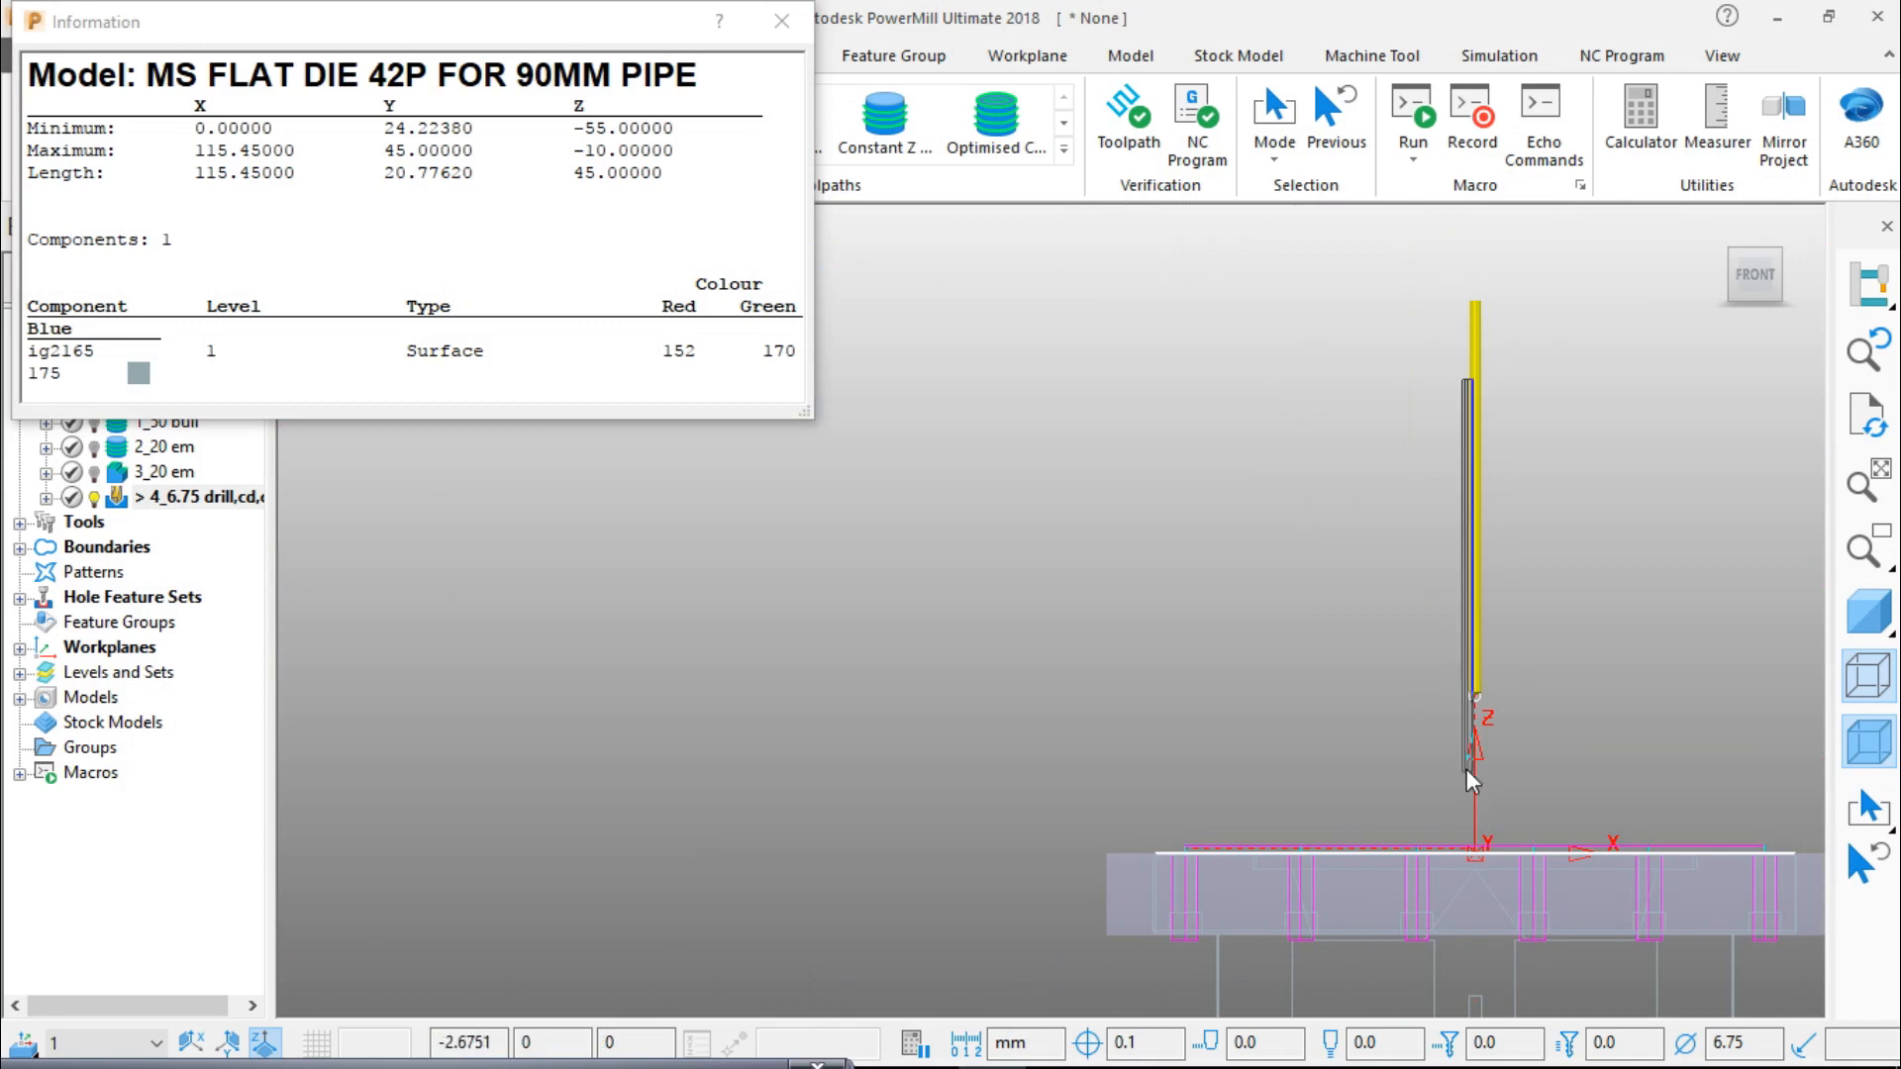
Step: Restore the shaded model display with the block and wireframe hidden, and view the die from above
{"action": "middle_click_drag", "start_coordinate": [1465, 768], "coordinate": [1660, 548]}
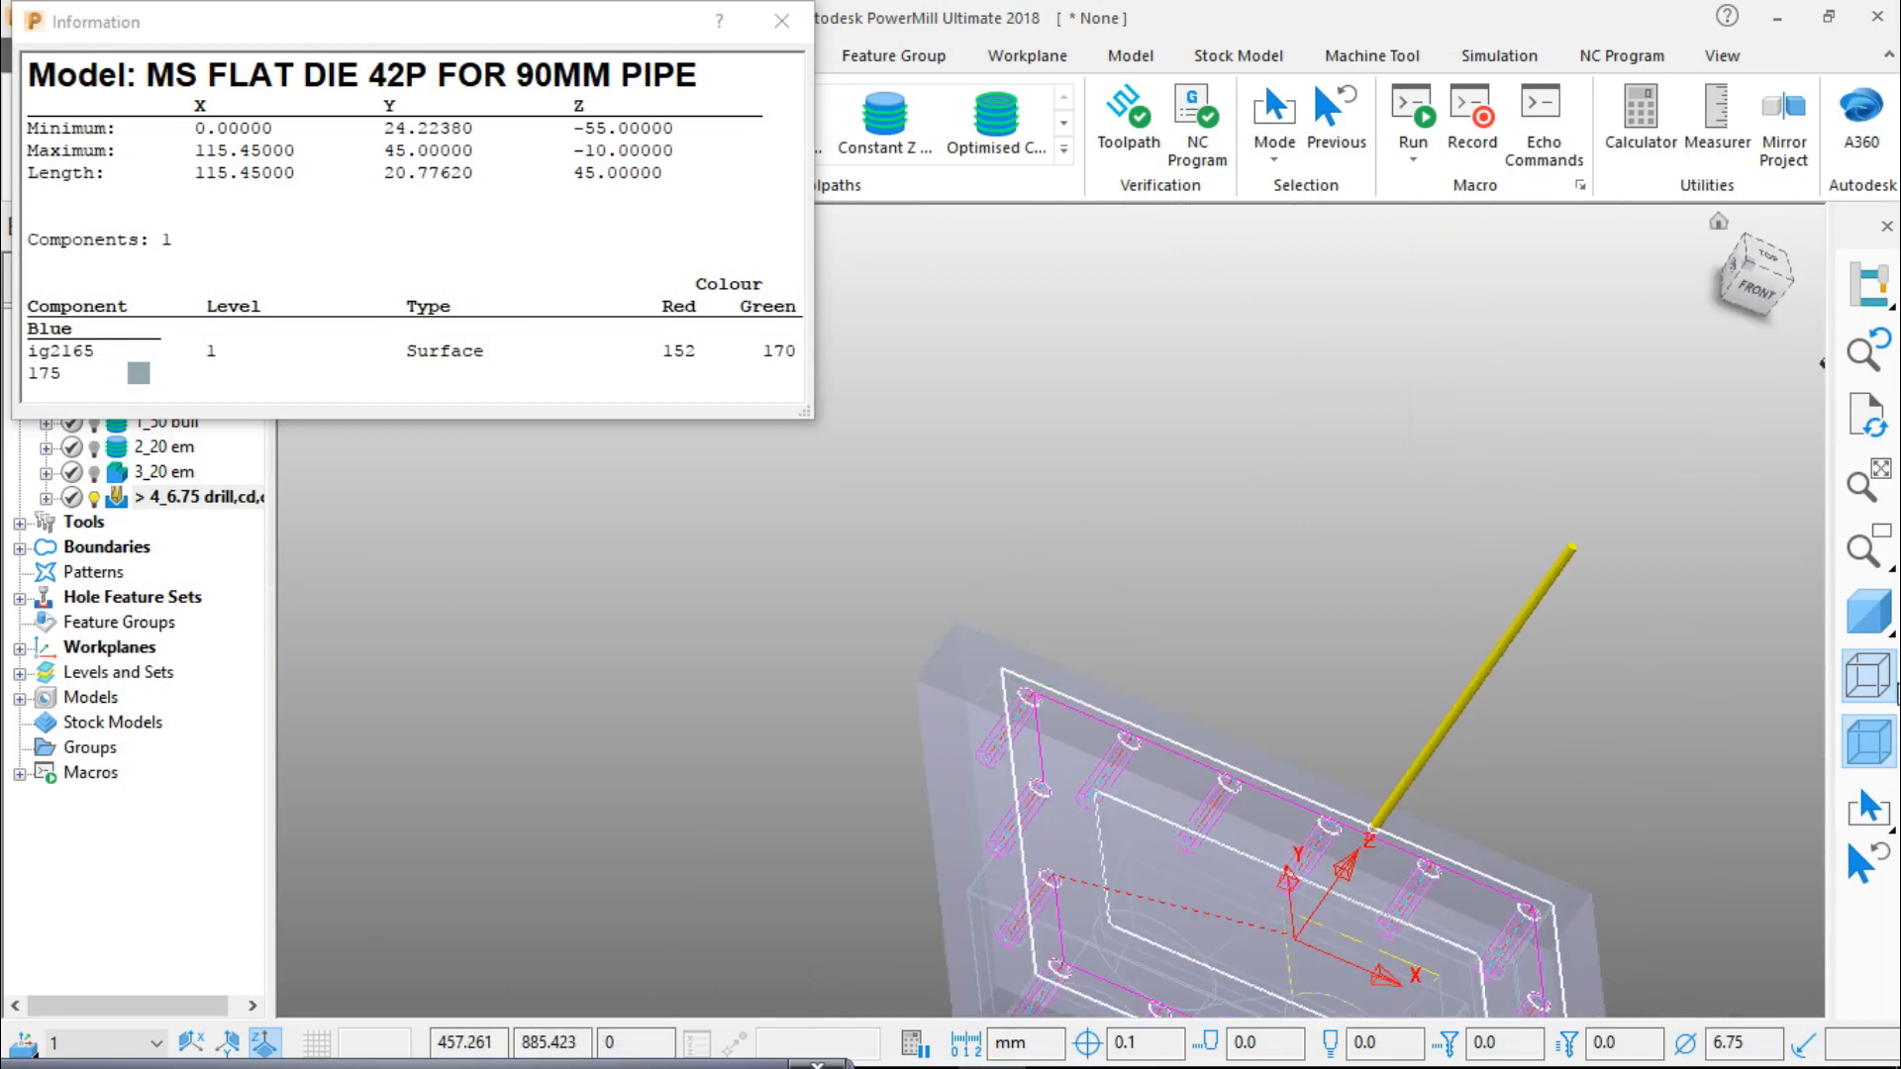
{"action": "left_click", "coordinate": [1869, 611]}
{"action": "left_click", "coordinate": [1869, 678]}
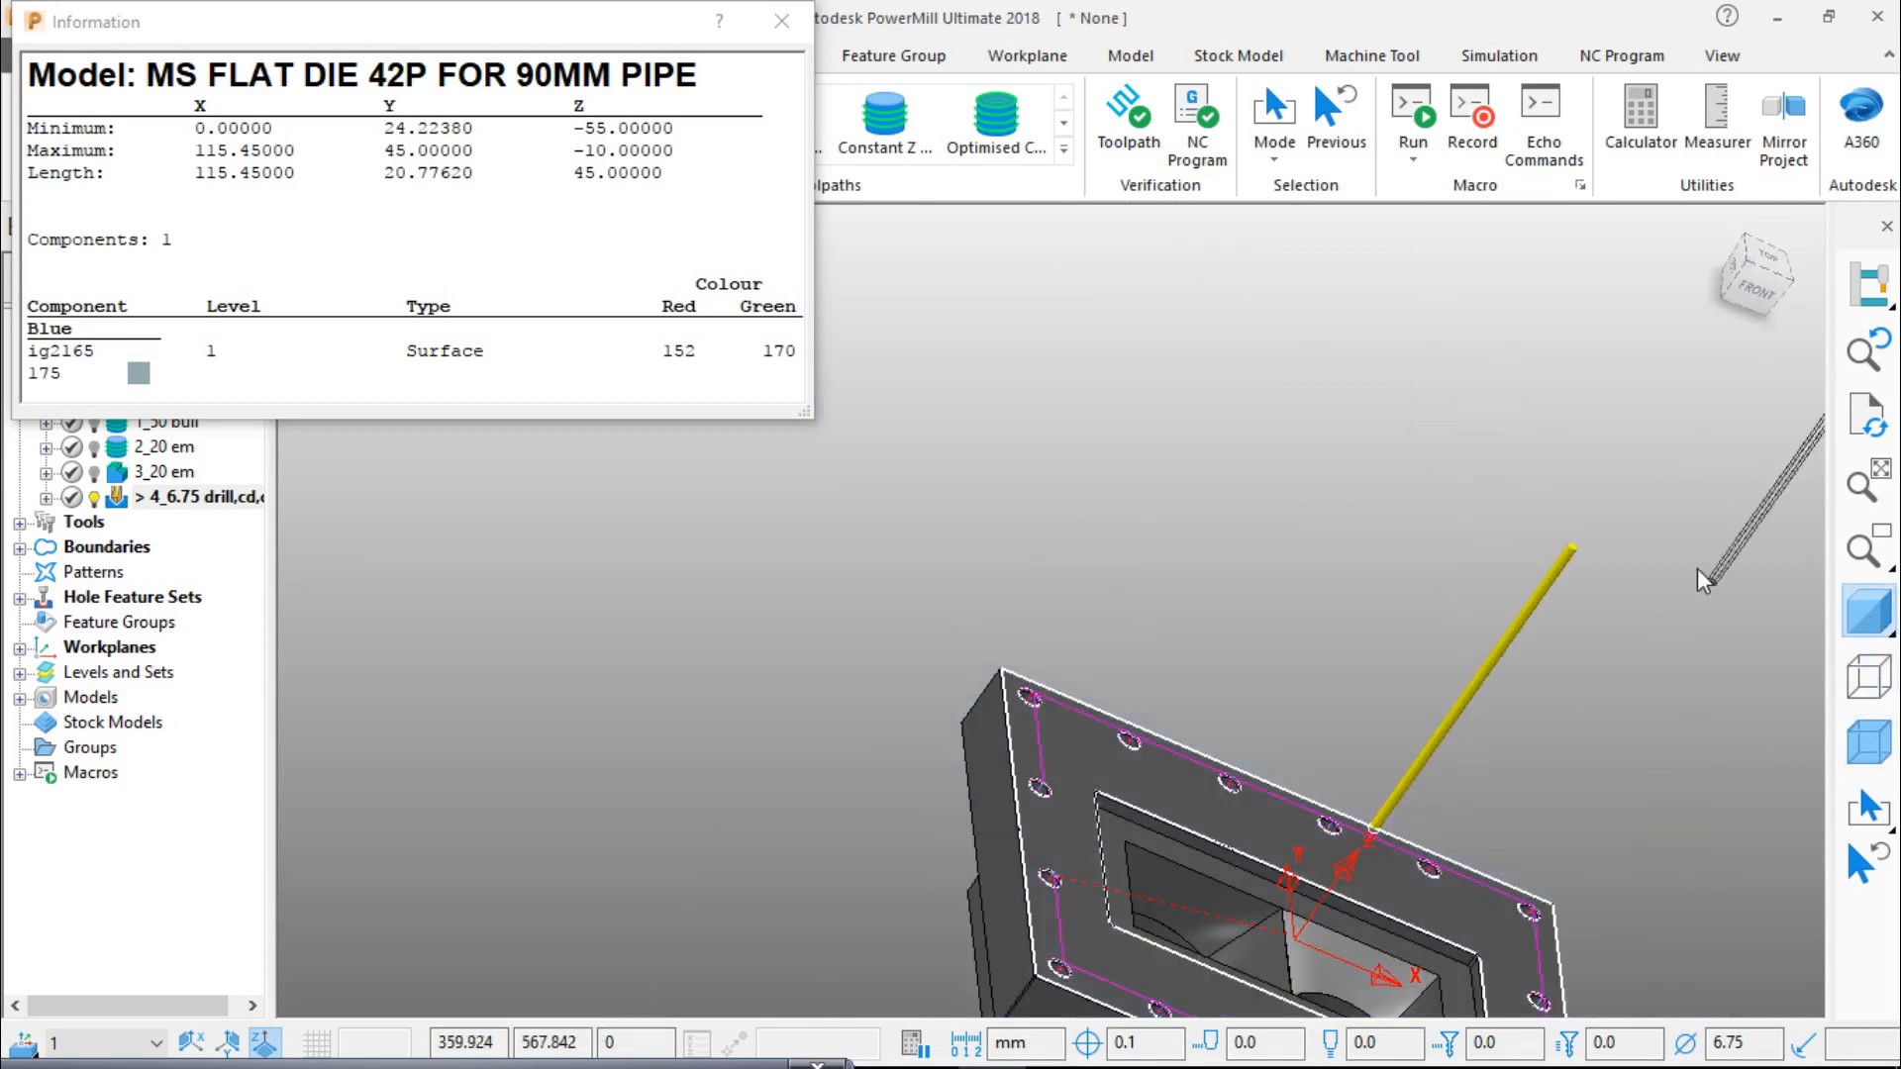
{"action": "left_click", "coordinate": [1734, 281]}
Step: Examine the central pocket's walls and bore edges against the drill diameter from above, and close the model information
{"action": "scroll", "coordinate": [1214, 525], "scroll_direction": "up", "scroll_amount": 5}
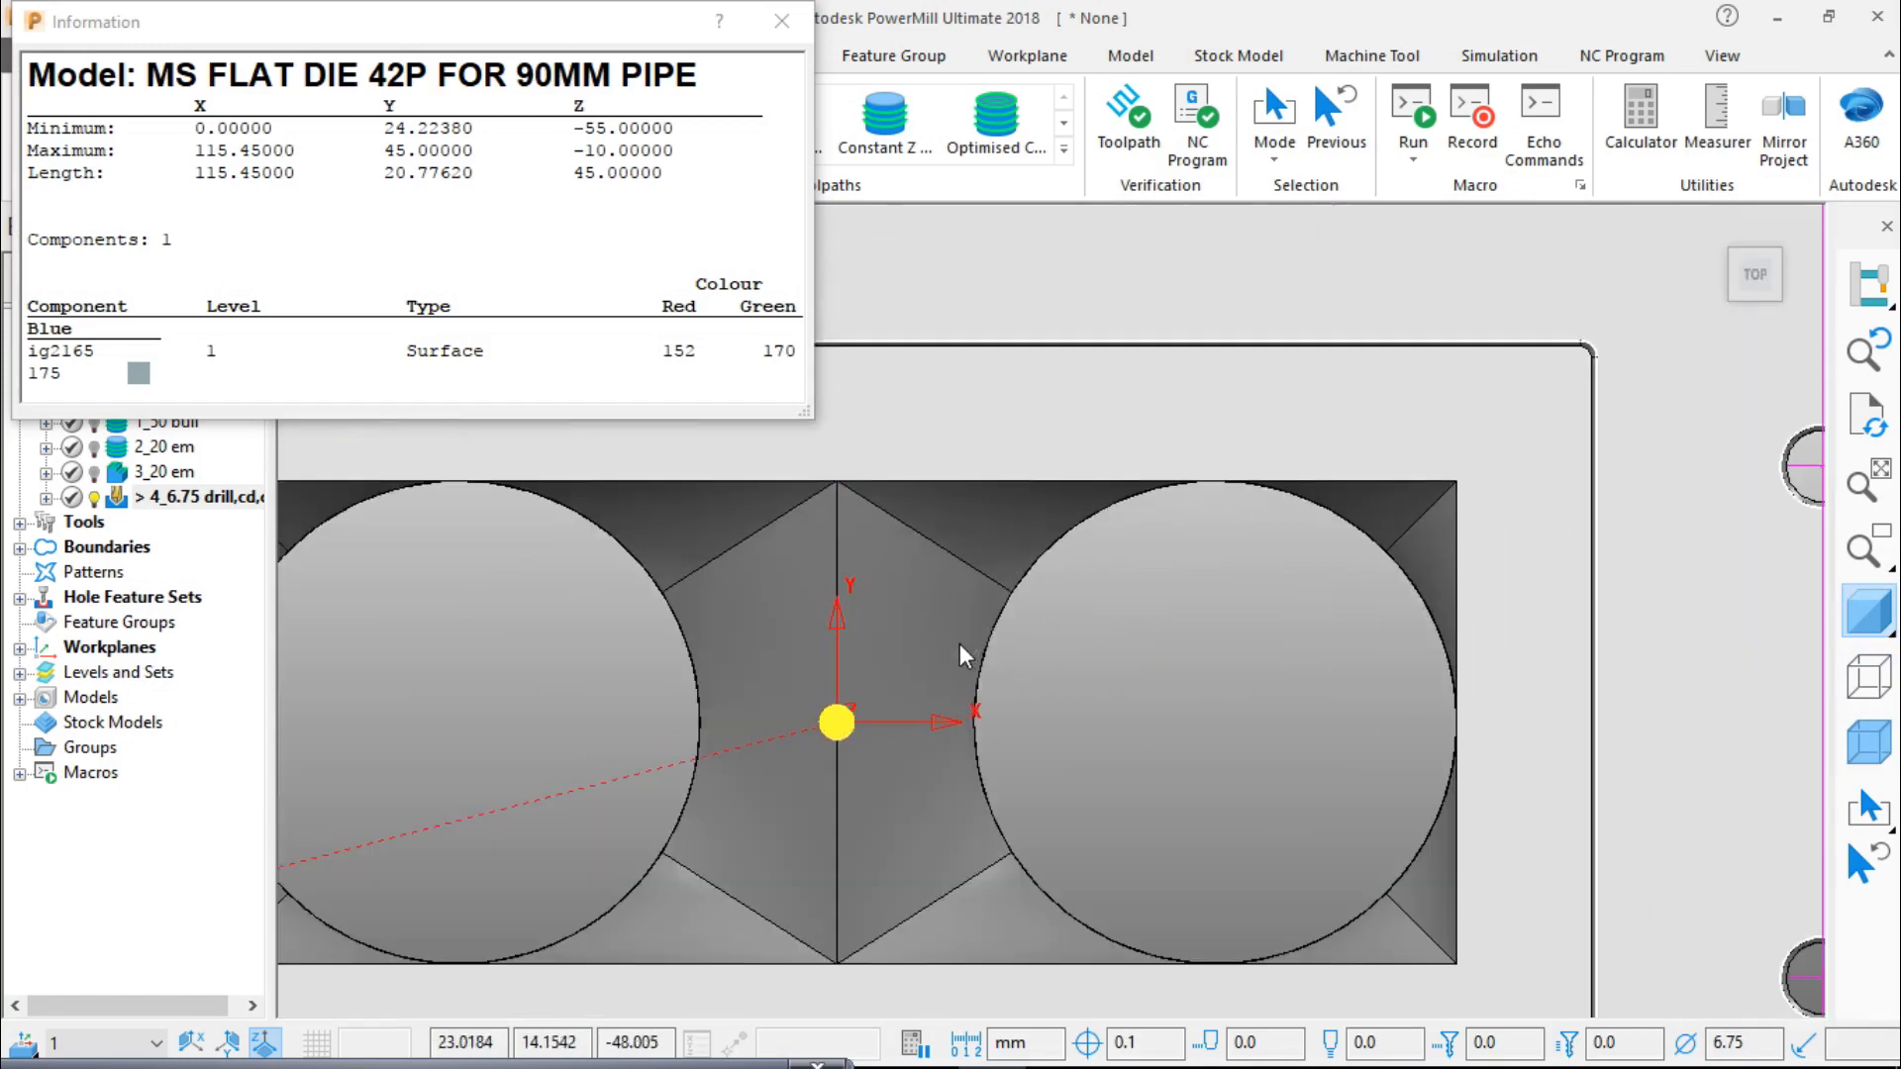
{"action": "scroll", "coordinate": [959, 644], "scroll_direction": "up", "scroll_amount": 8}
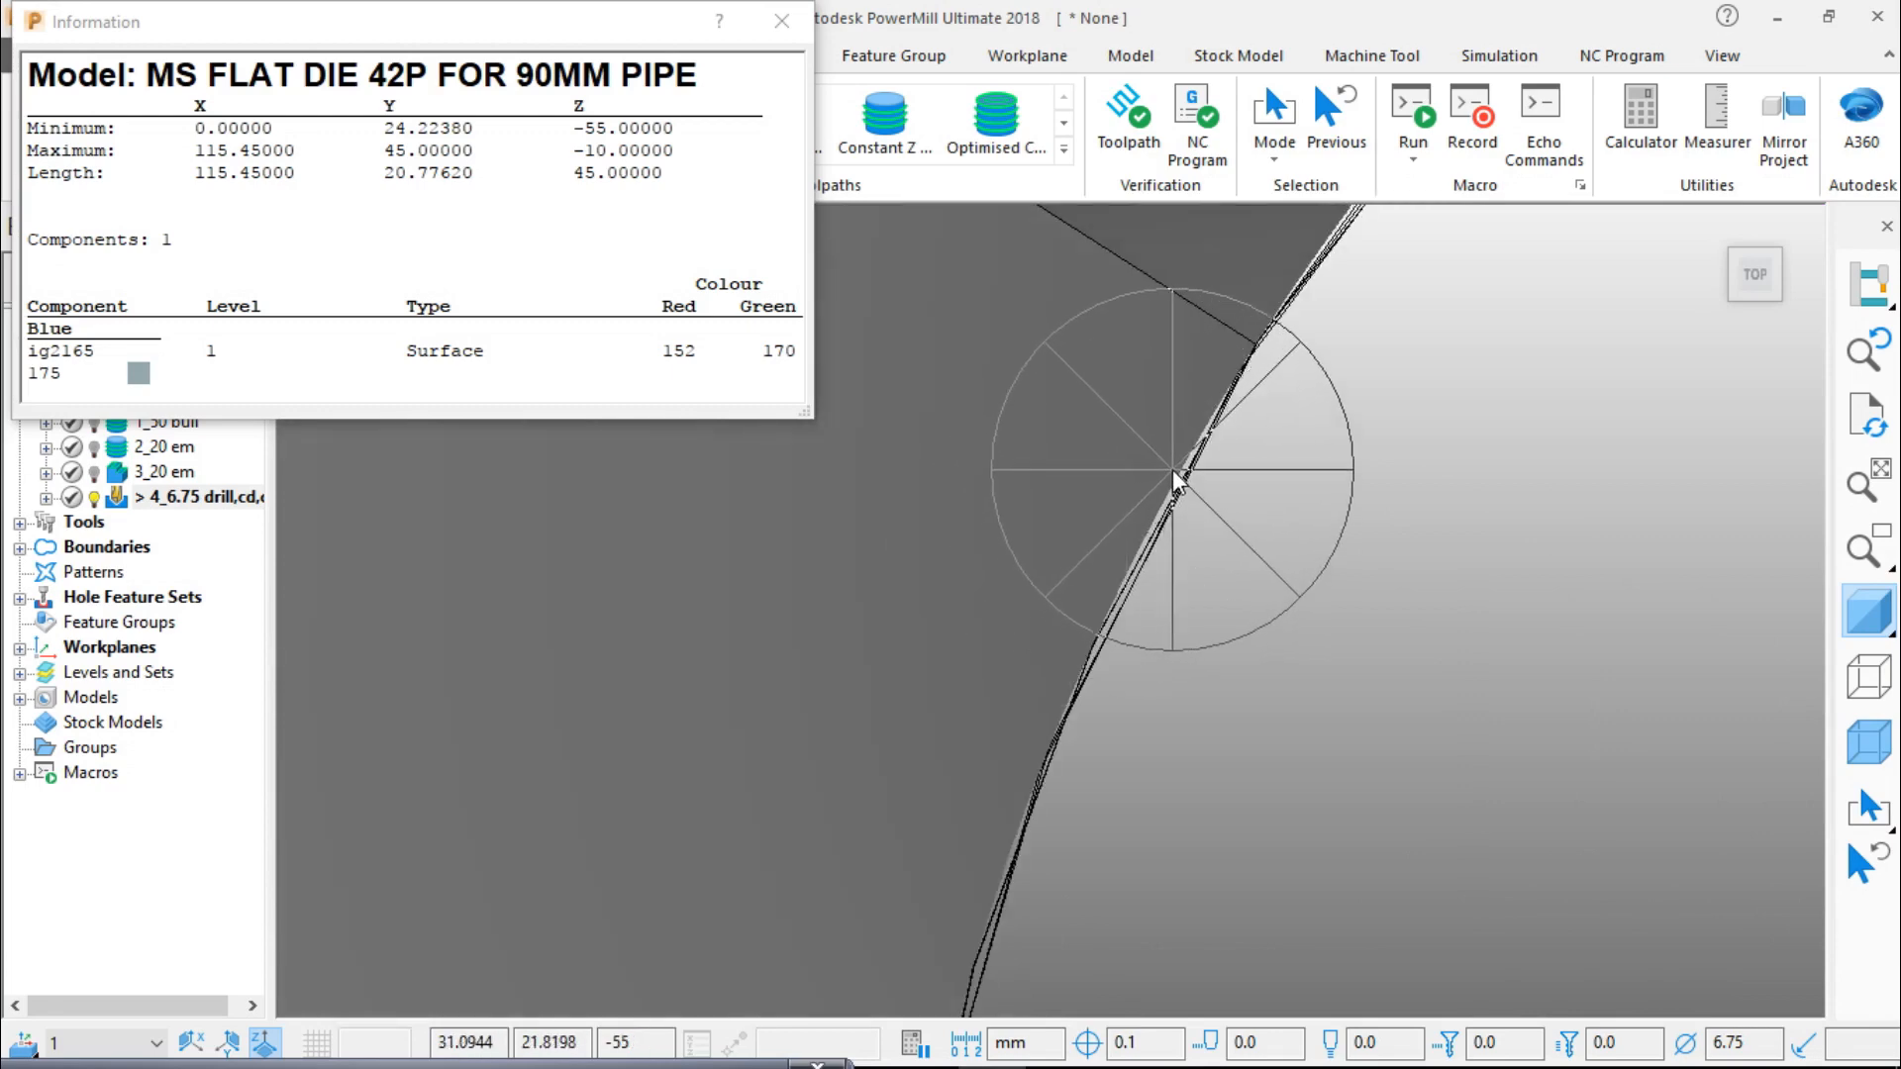
{"action": "scroll", "coordinate": [1172, 470], "scroll_direction": "down", "scroll_amount": 10}
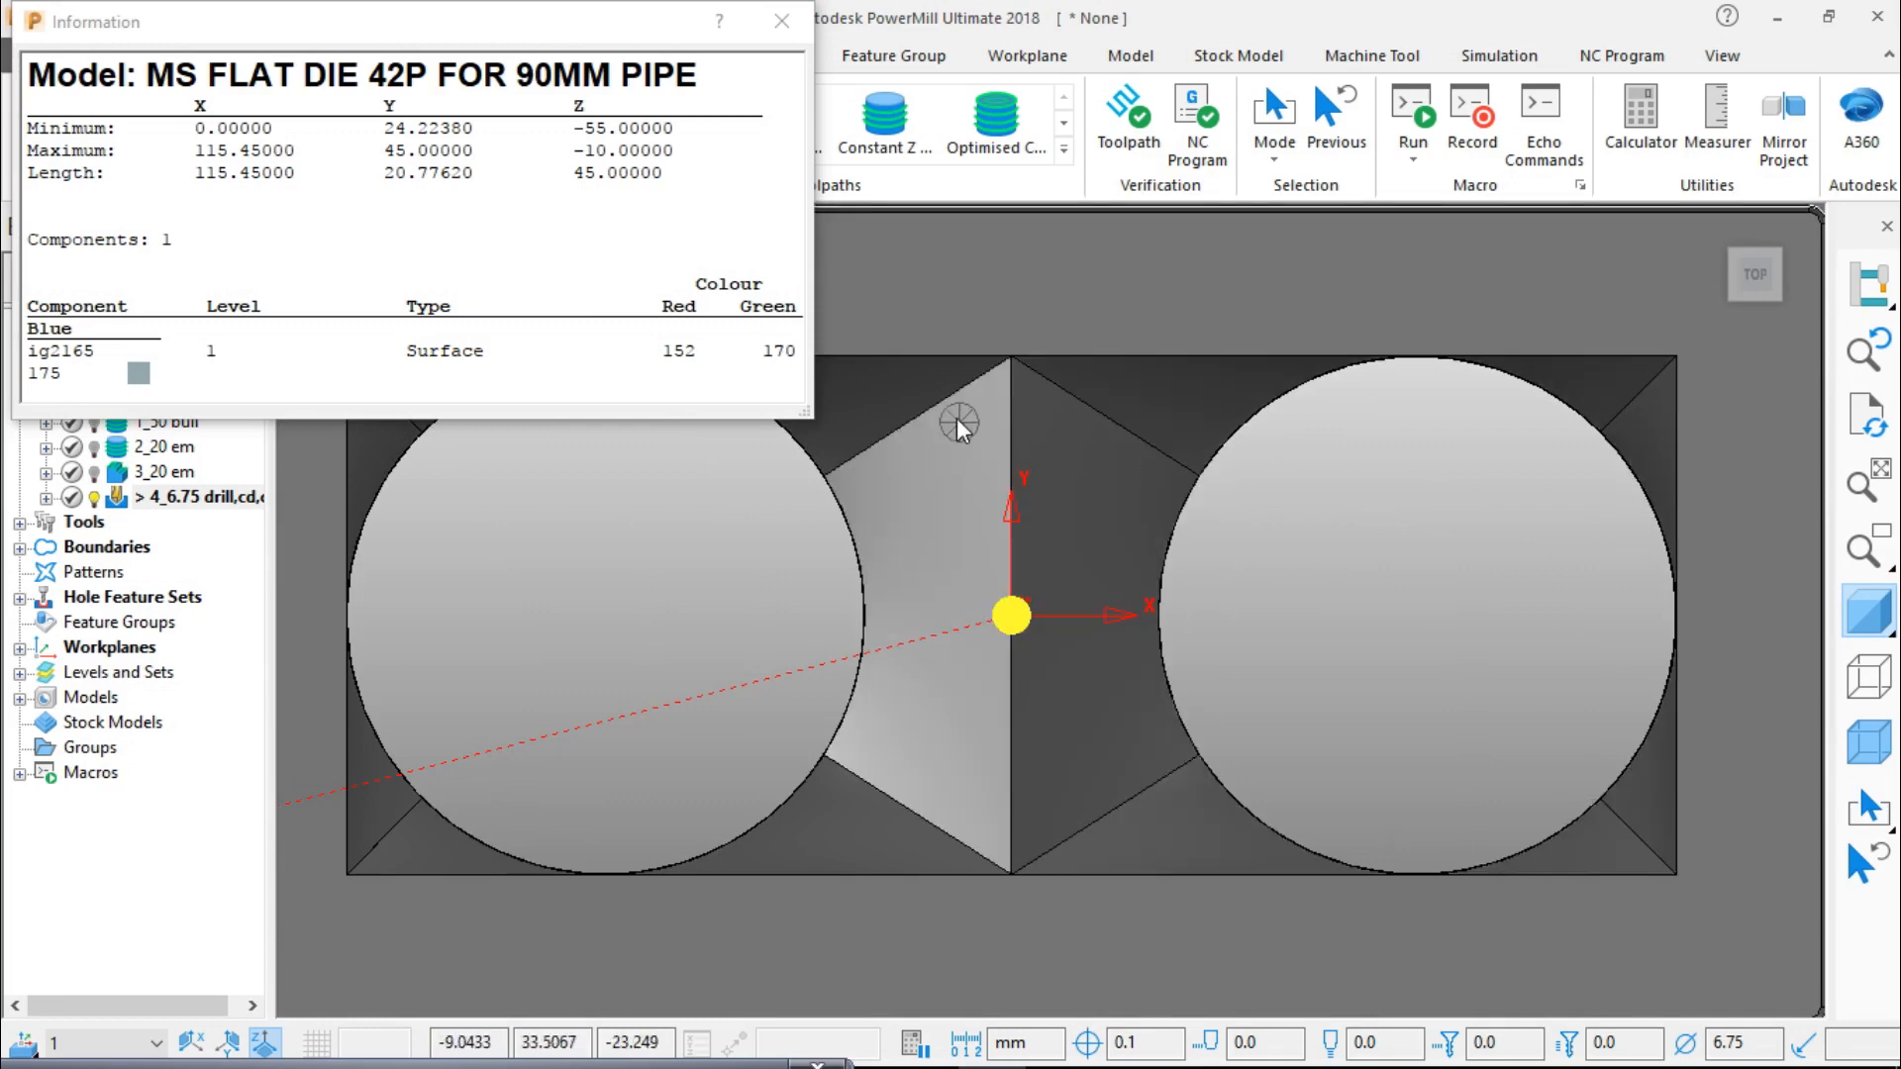
{"action": "scroll", "coordinate": [1107, 507], "scroll_direction": "down", "scroll_amount": 5}
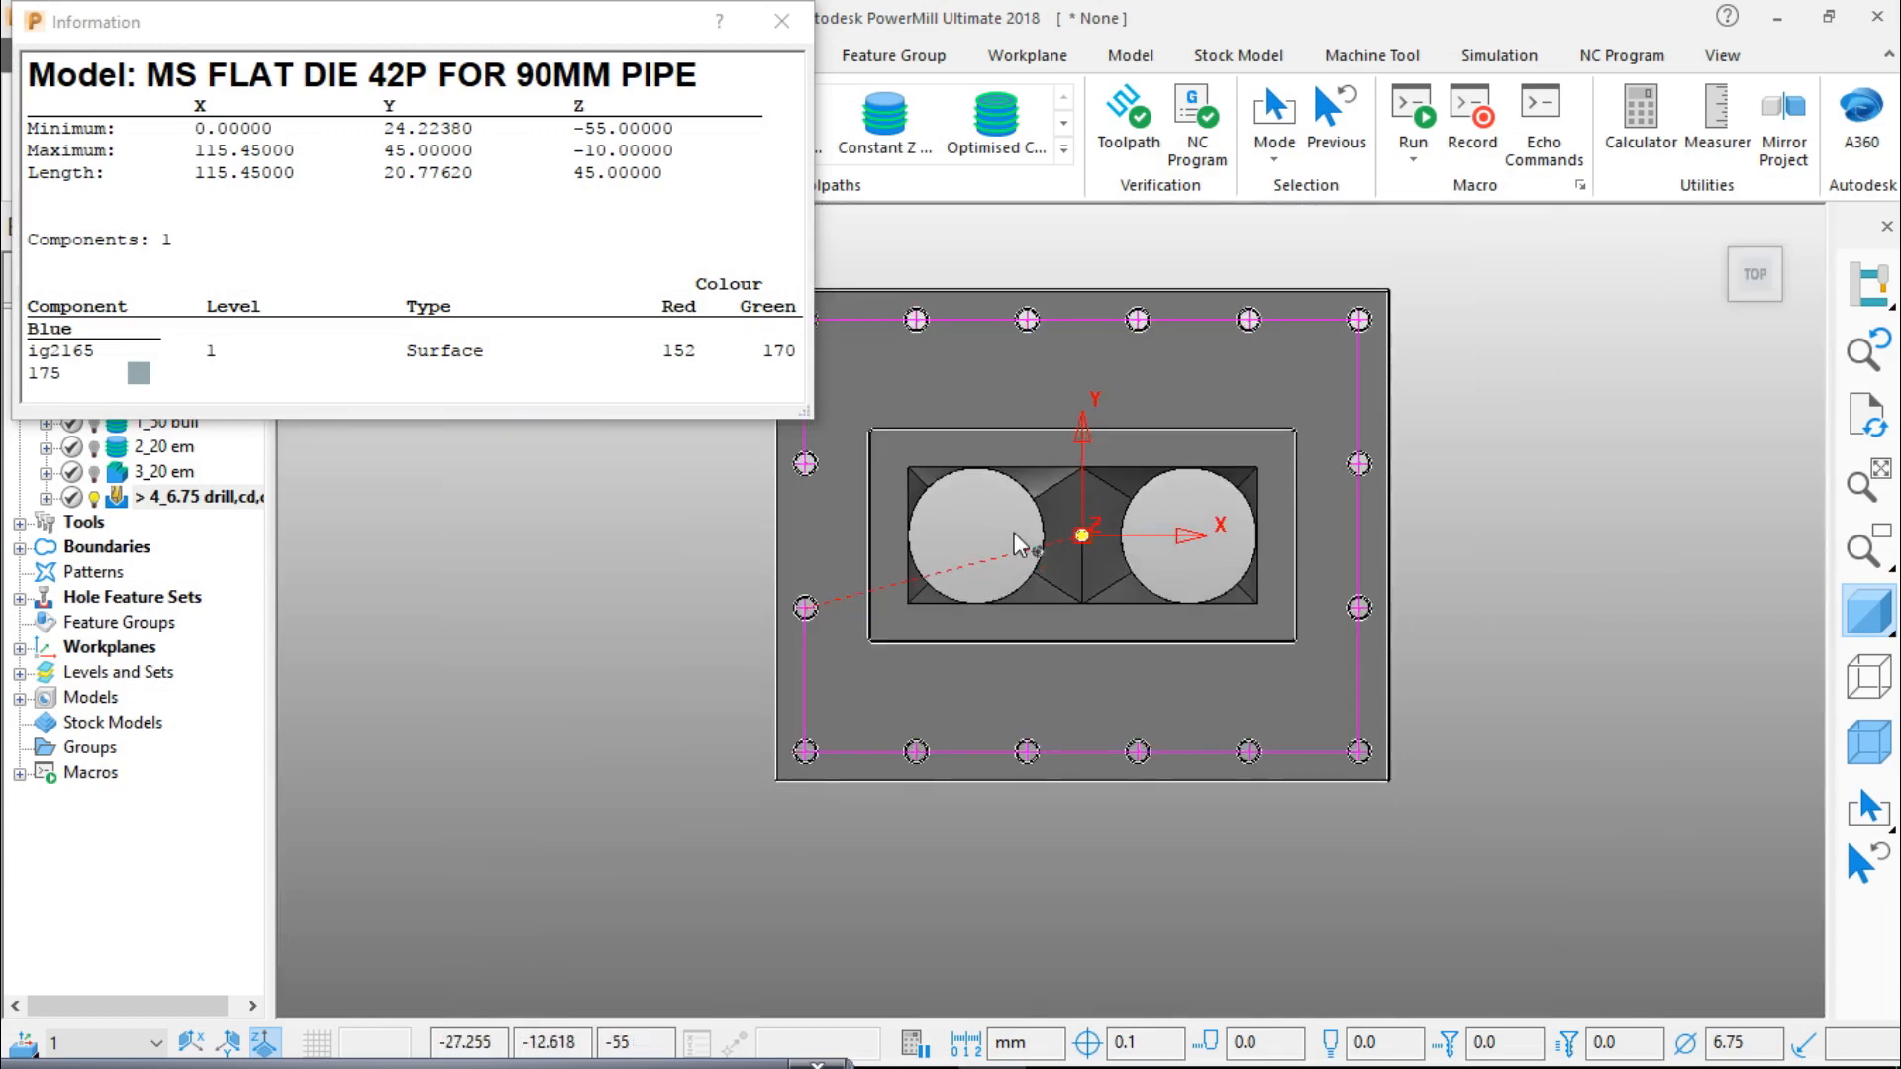
{"action": "left_click", "coordinate": [781, 29]}
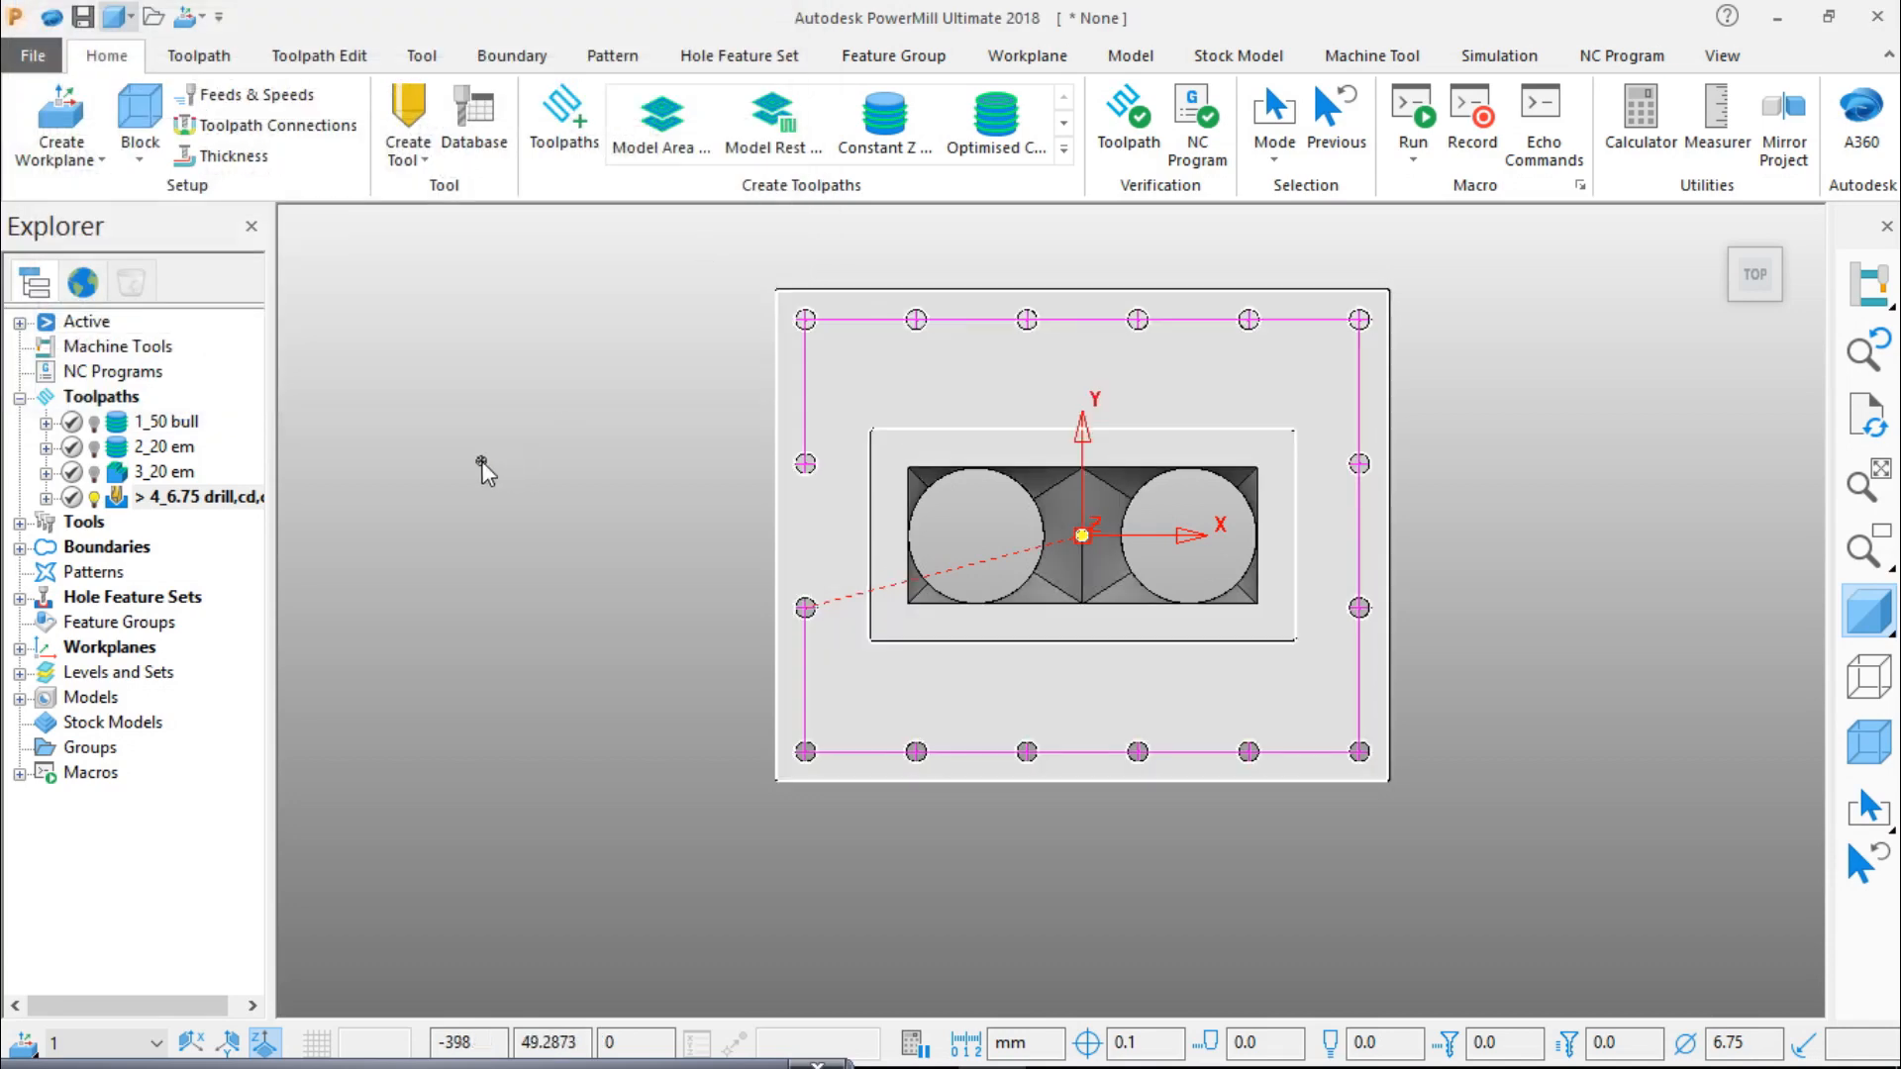
Step: Set the block's minimum Z limit to -60 mm, lock it, and accept the recalculated block
{"action": "left_click", "coordinate": [130, 167]}
{"action": "left_click", "coordinate": [190, 203]}
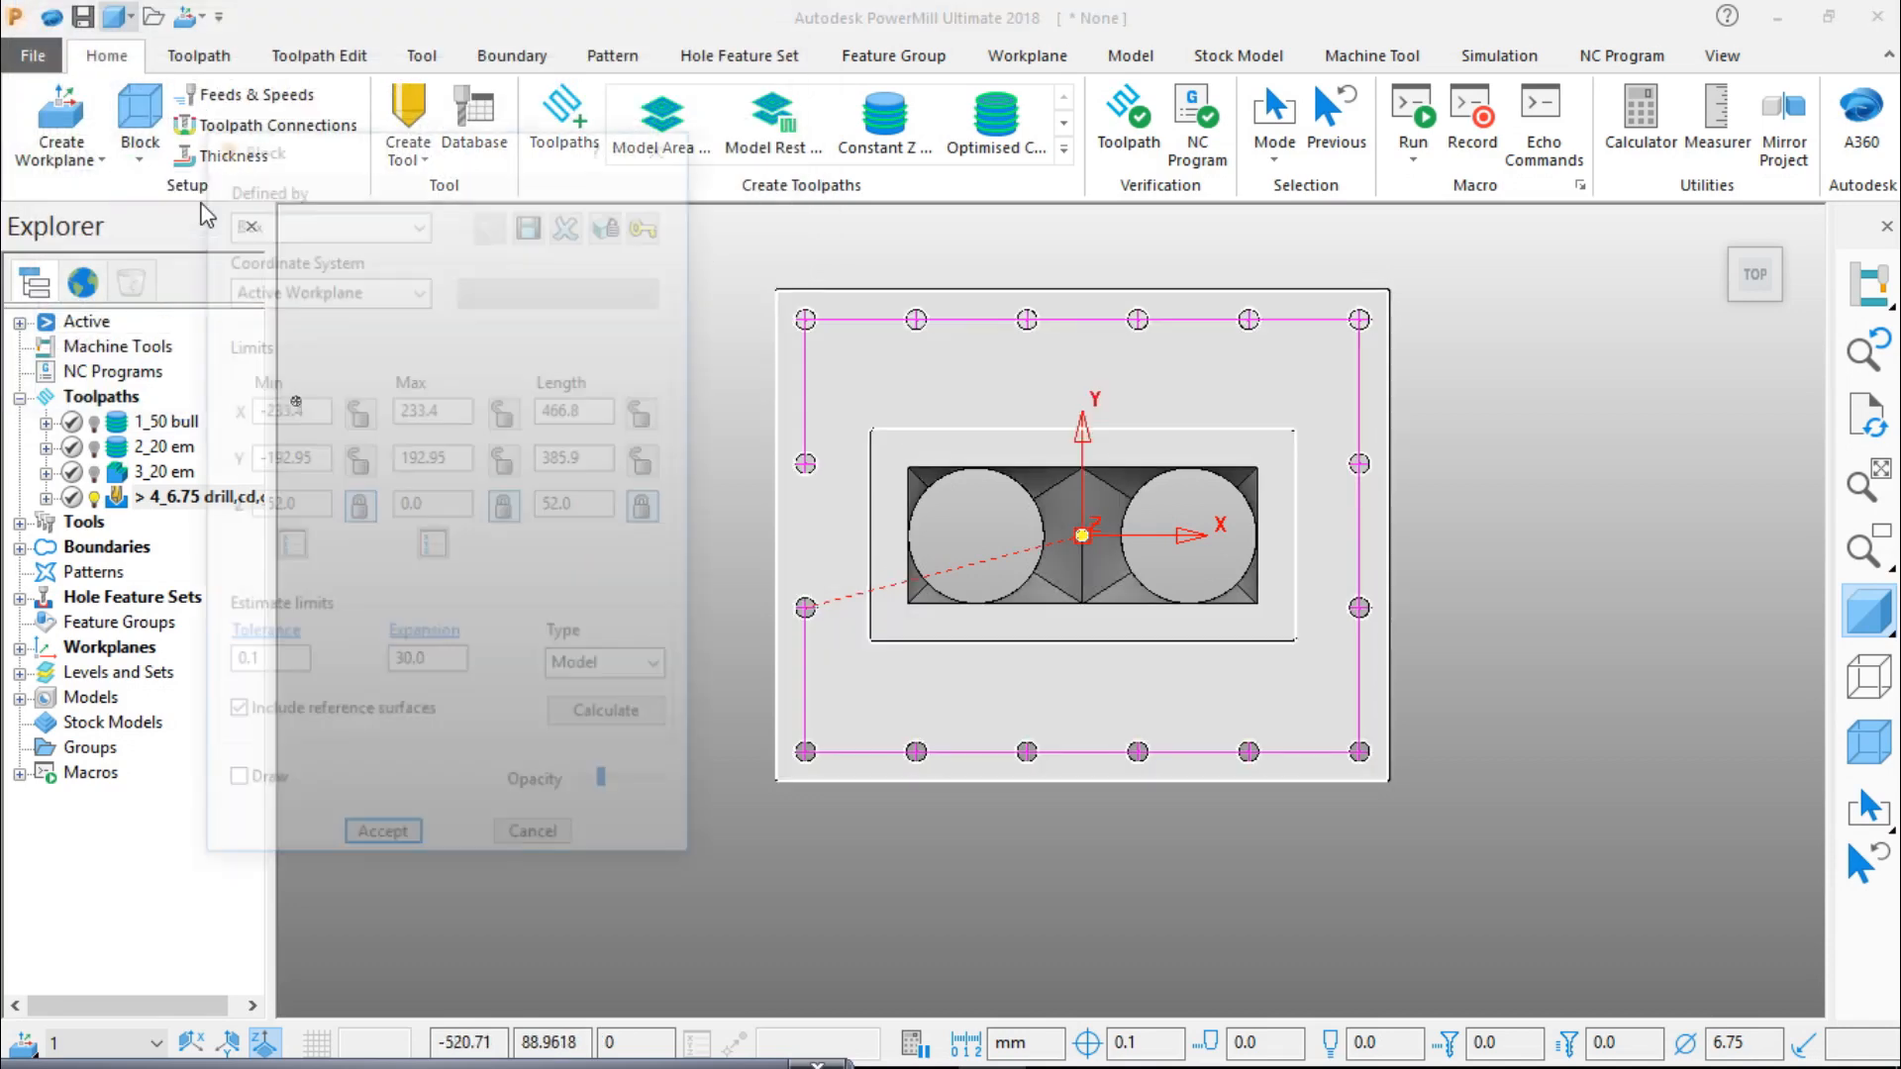
{"action": "left_click", "coordinate": [356, 508]}
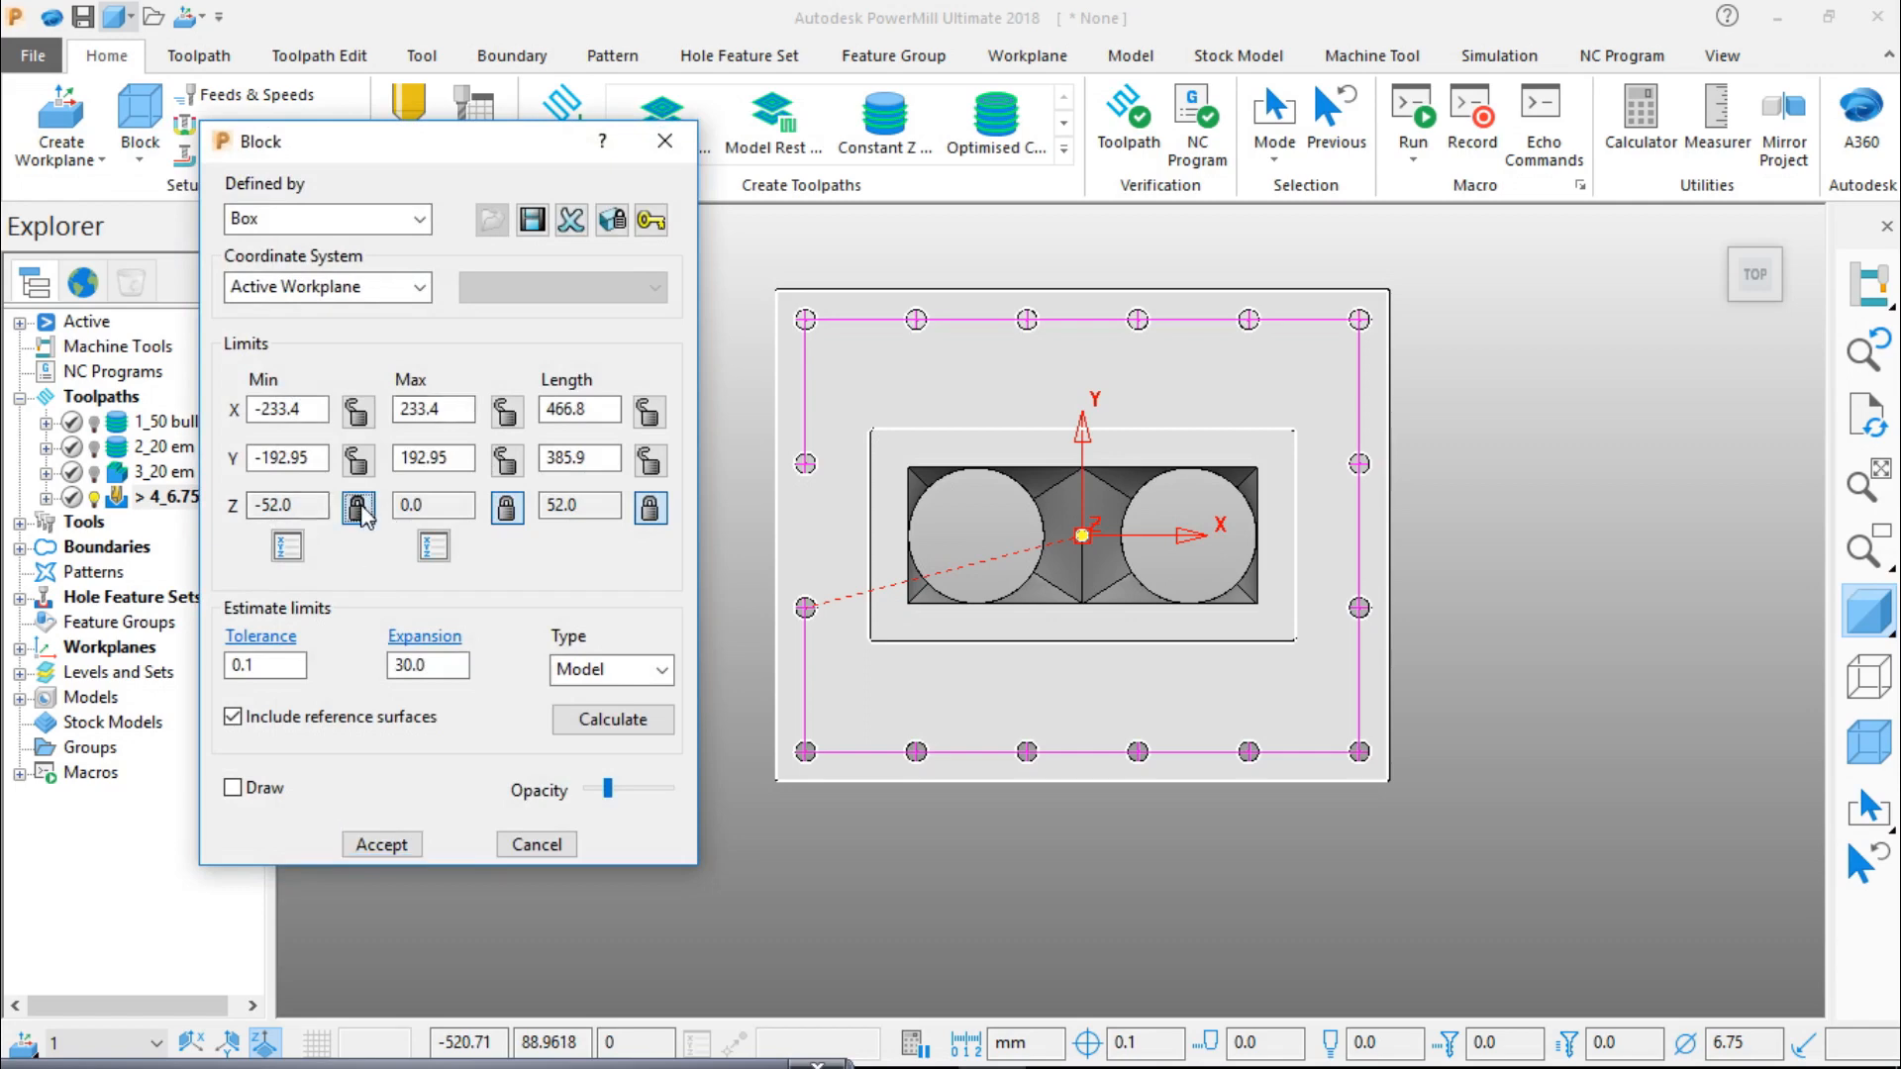
{"action": "left_click", "coordinate": [306, 505]}
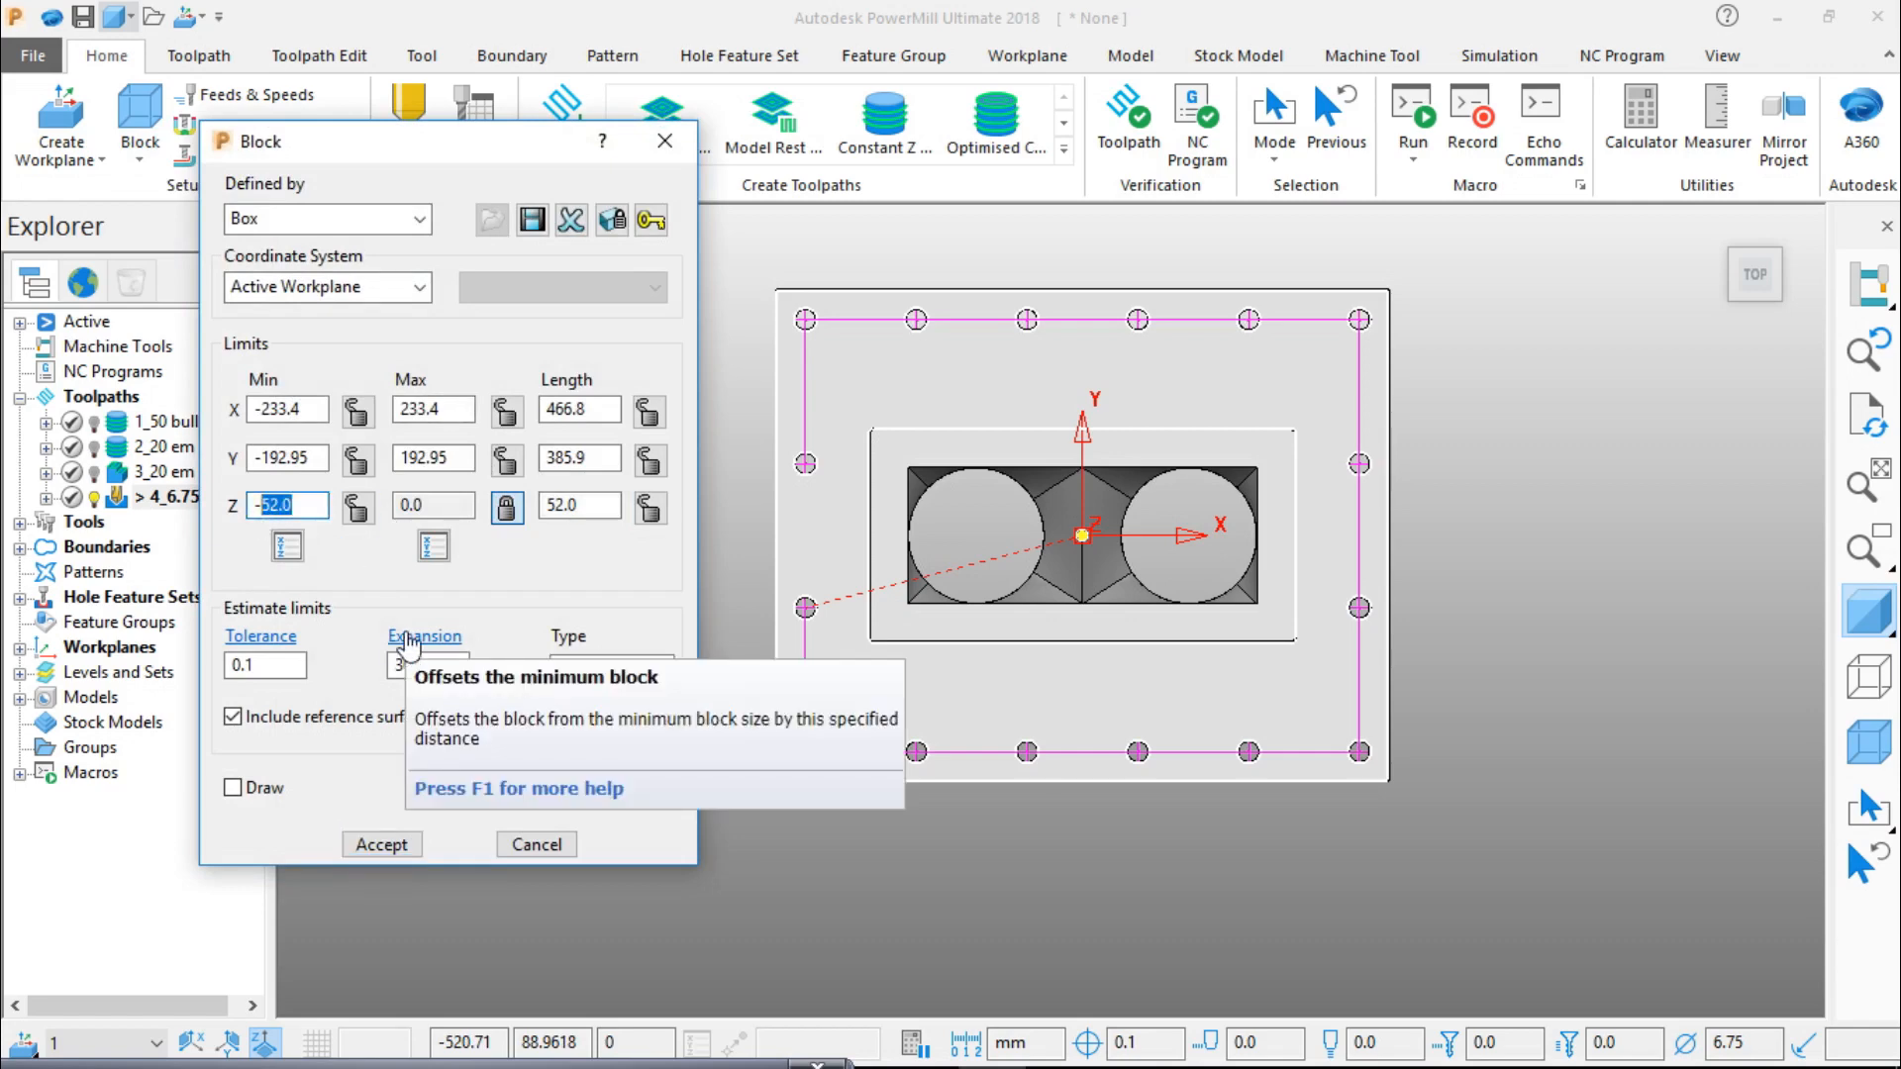
{"action": "type", "text": "60"}
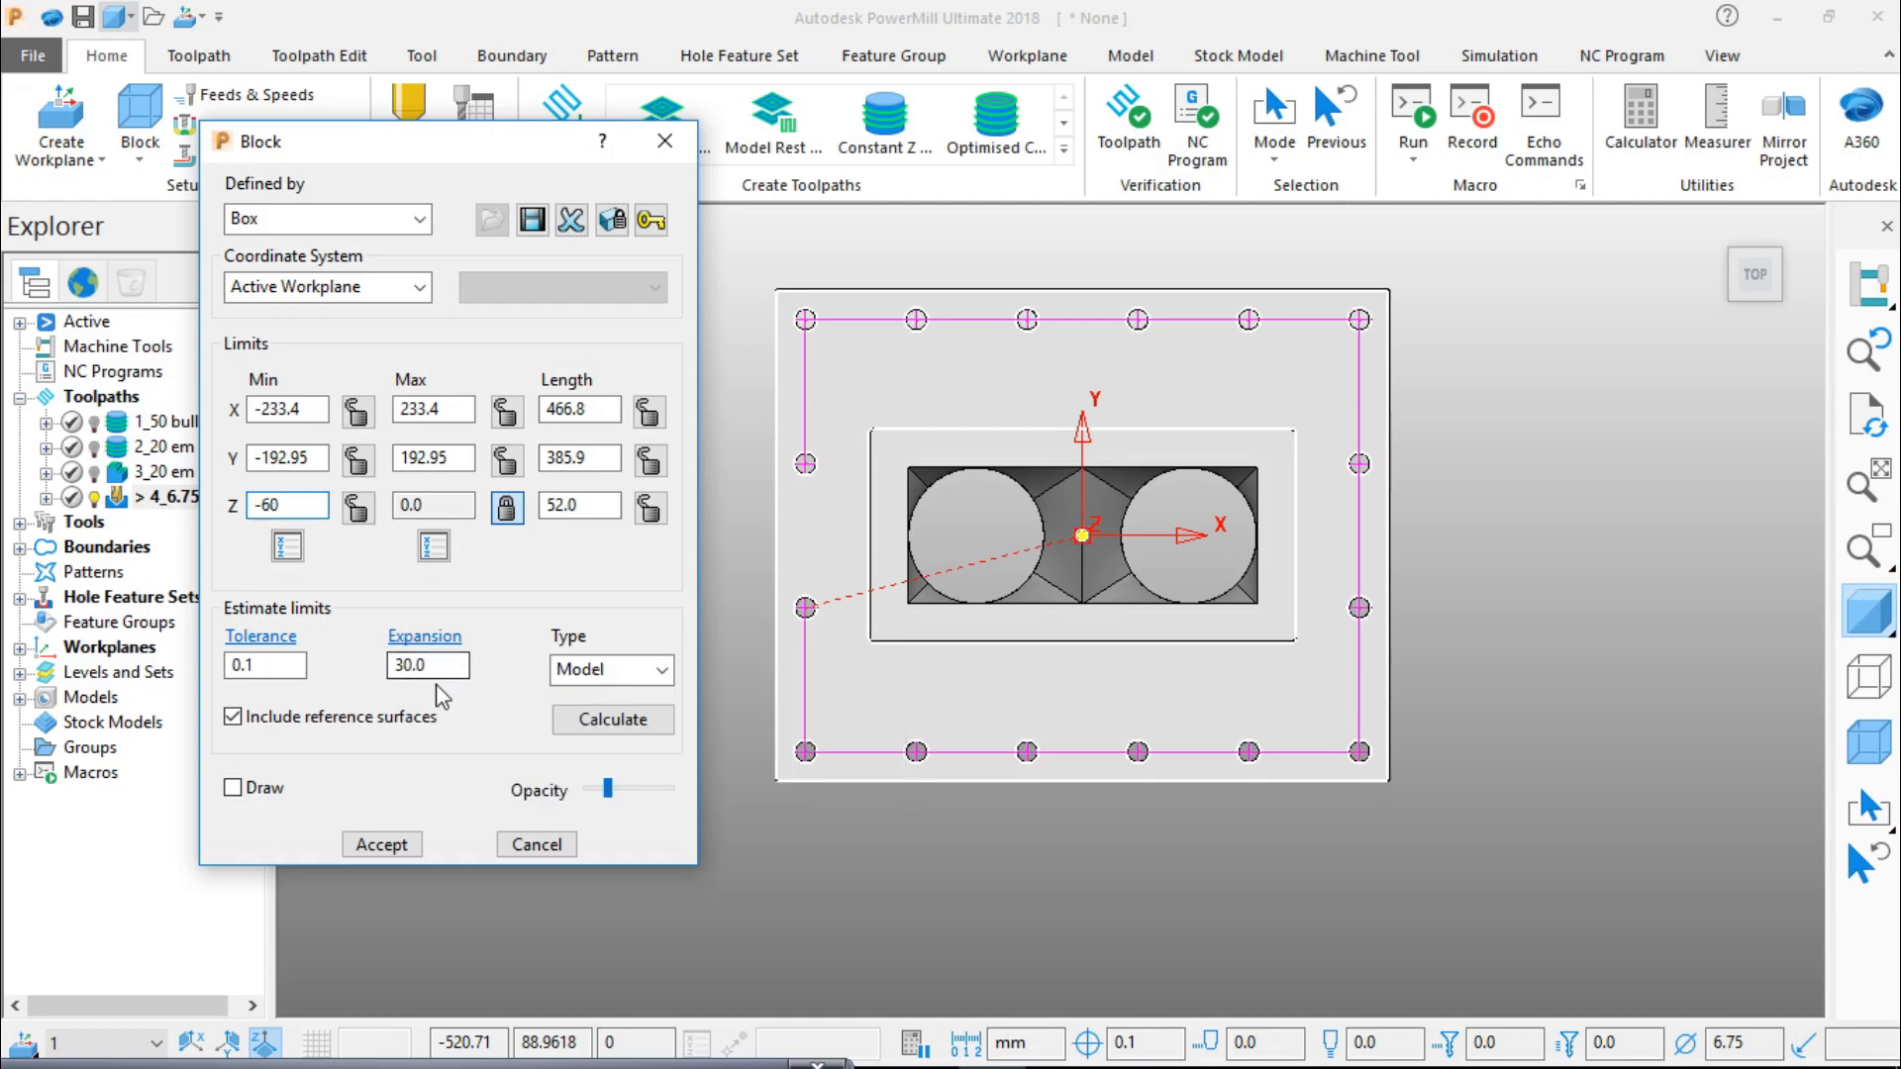
{"action": "left_click", "coordinate": [356, 507]}
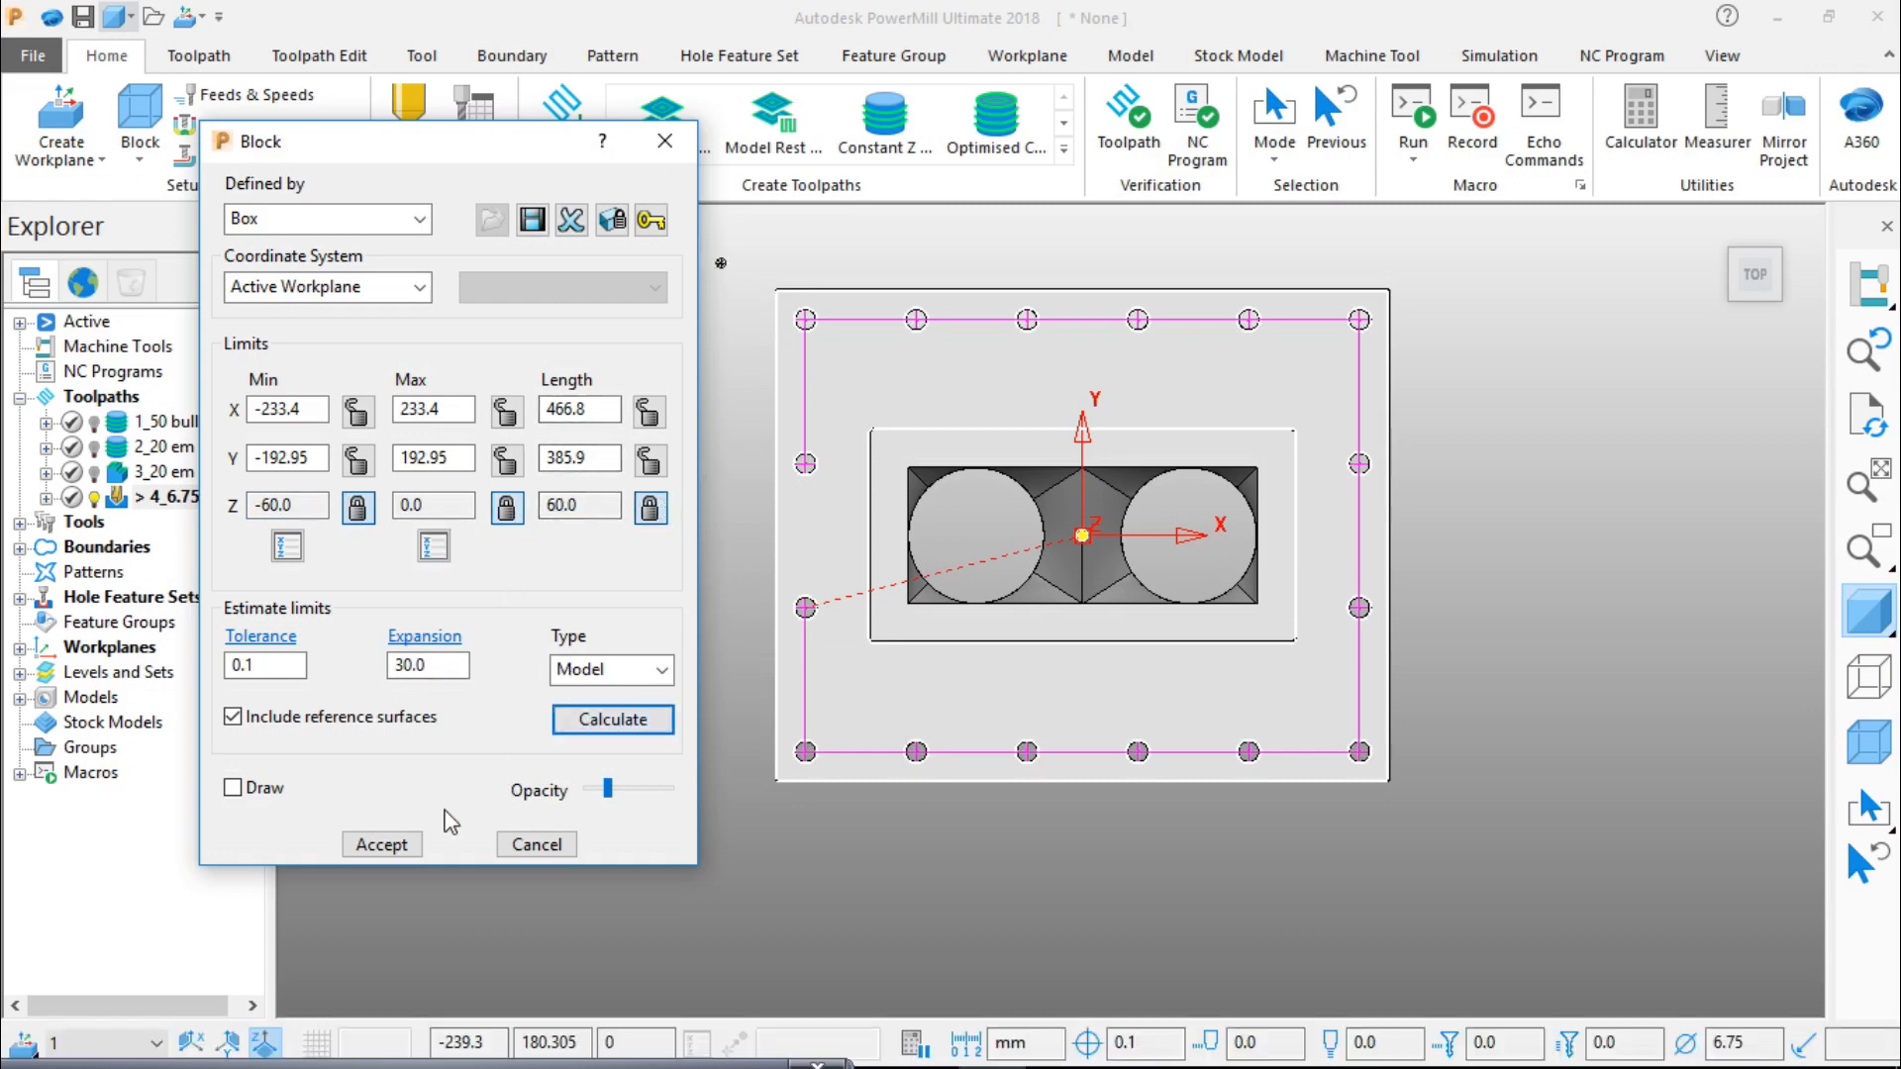
{"action": "left_click", "coordinate": [382, 846]}
Step: Compare the block's depth with the die flange from the front, then hide the block and view the die from above
{"action": "left_click_drag", "start_coordinate": [1747, 269], "coordinate": [972, 349]}
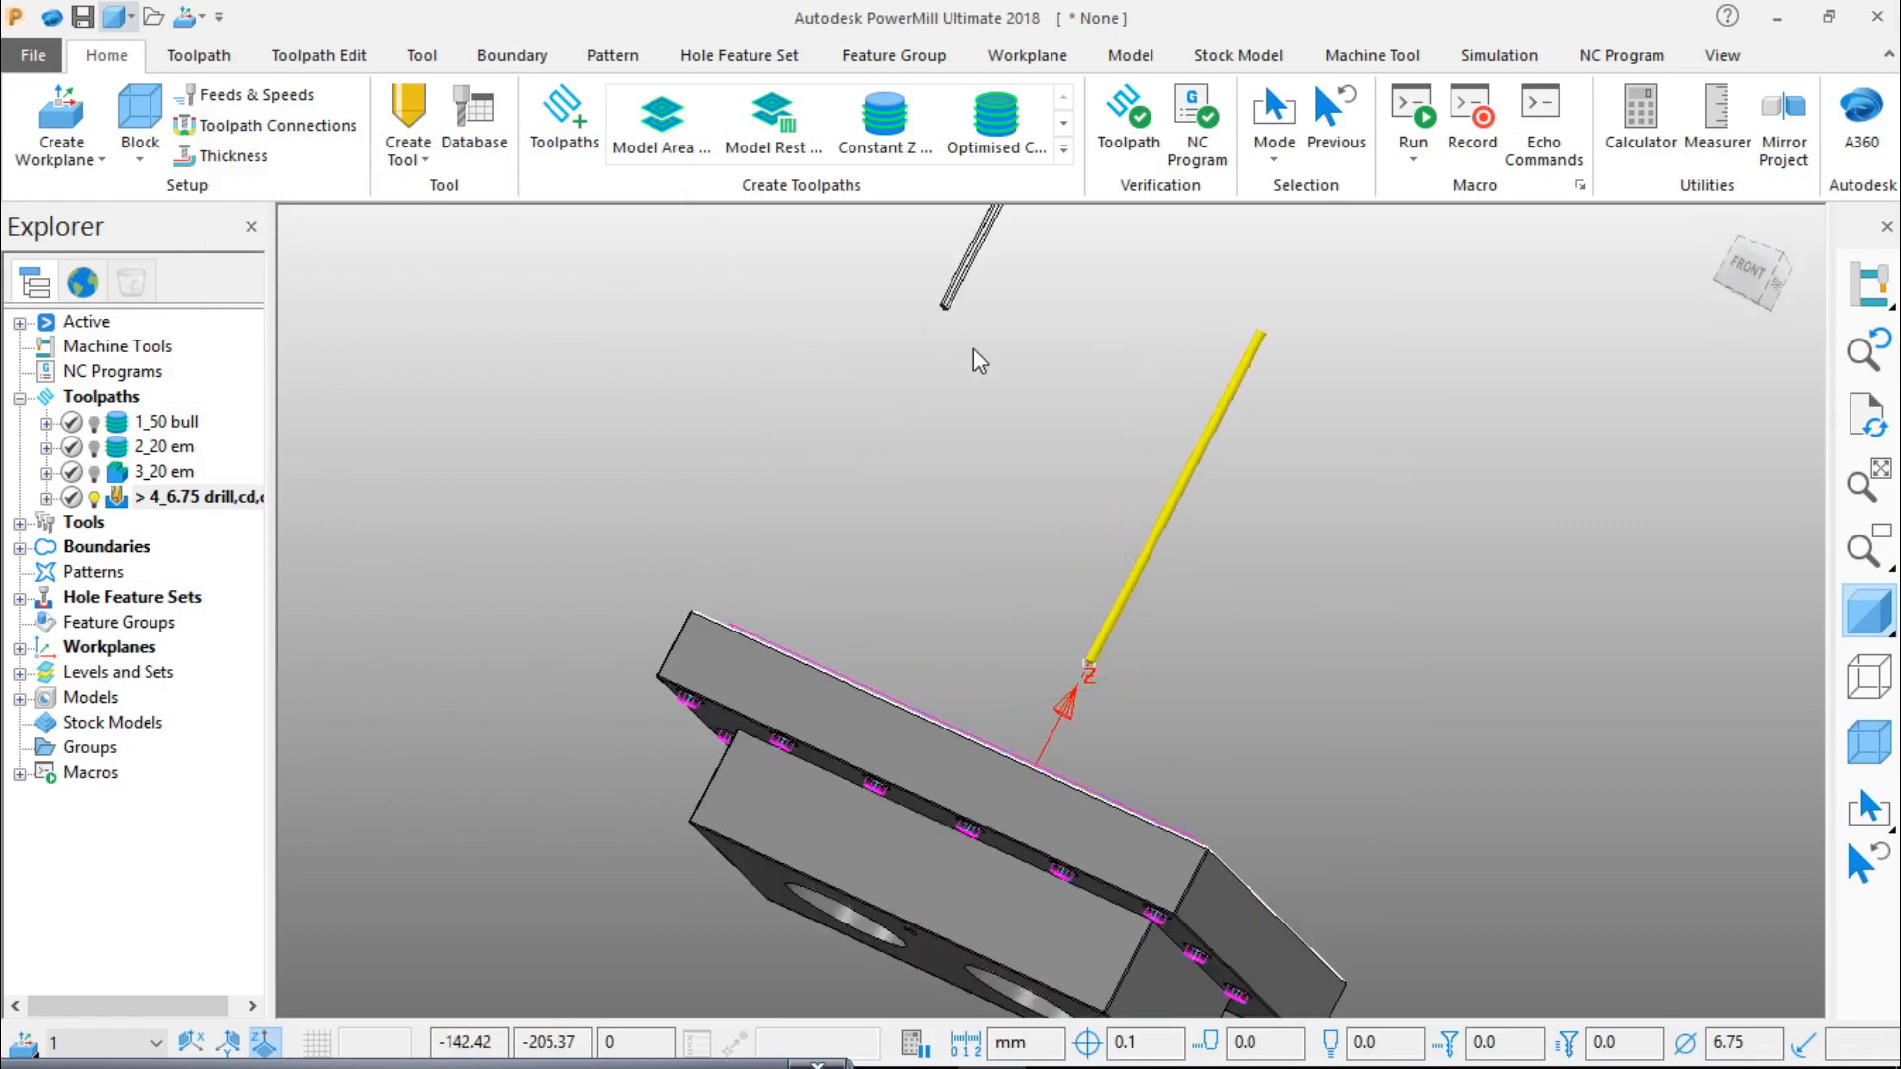
{"action": "left_click", "coordinate": [1869, 743]}
{"action": "left_click", "coordinate": [1748, 269]}
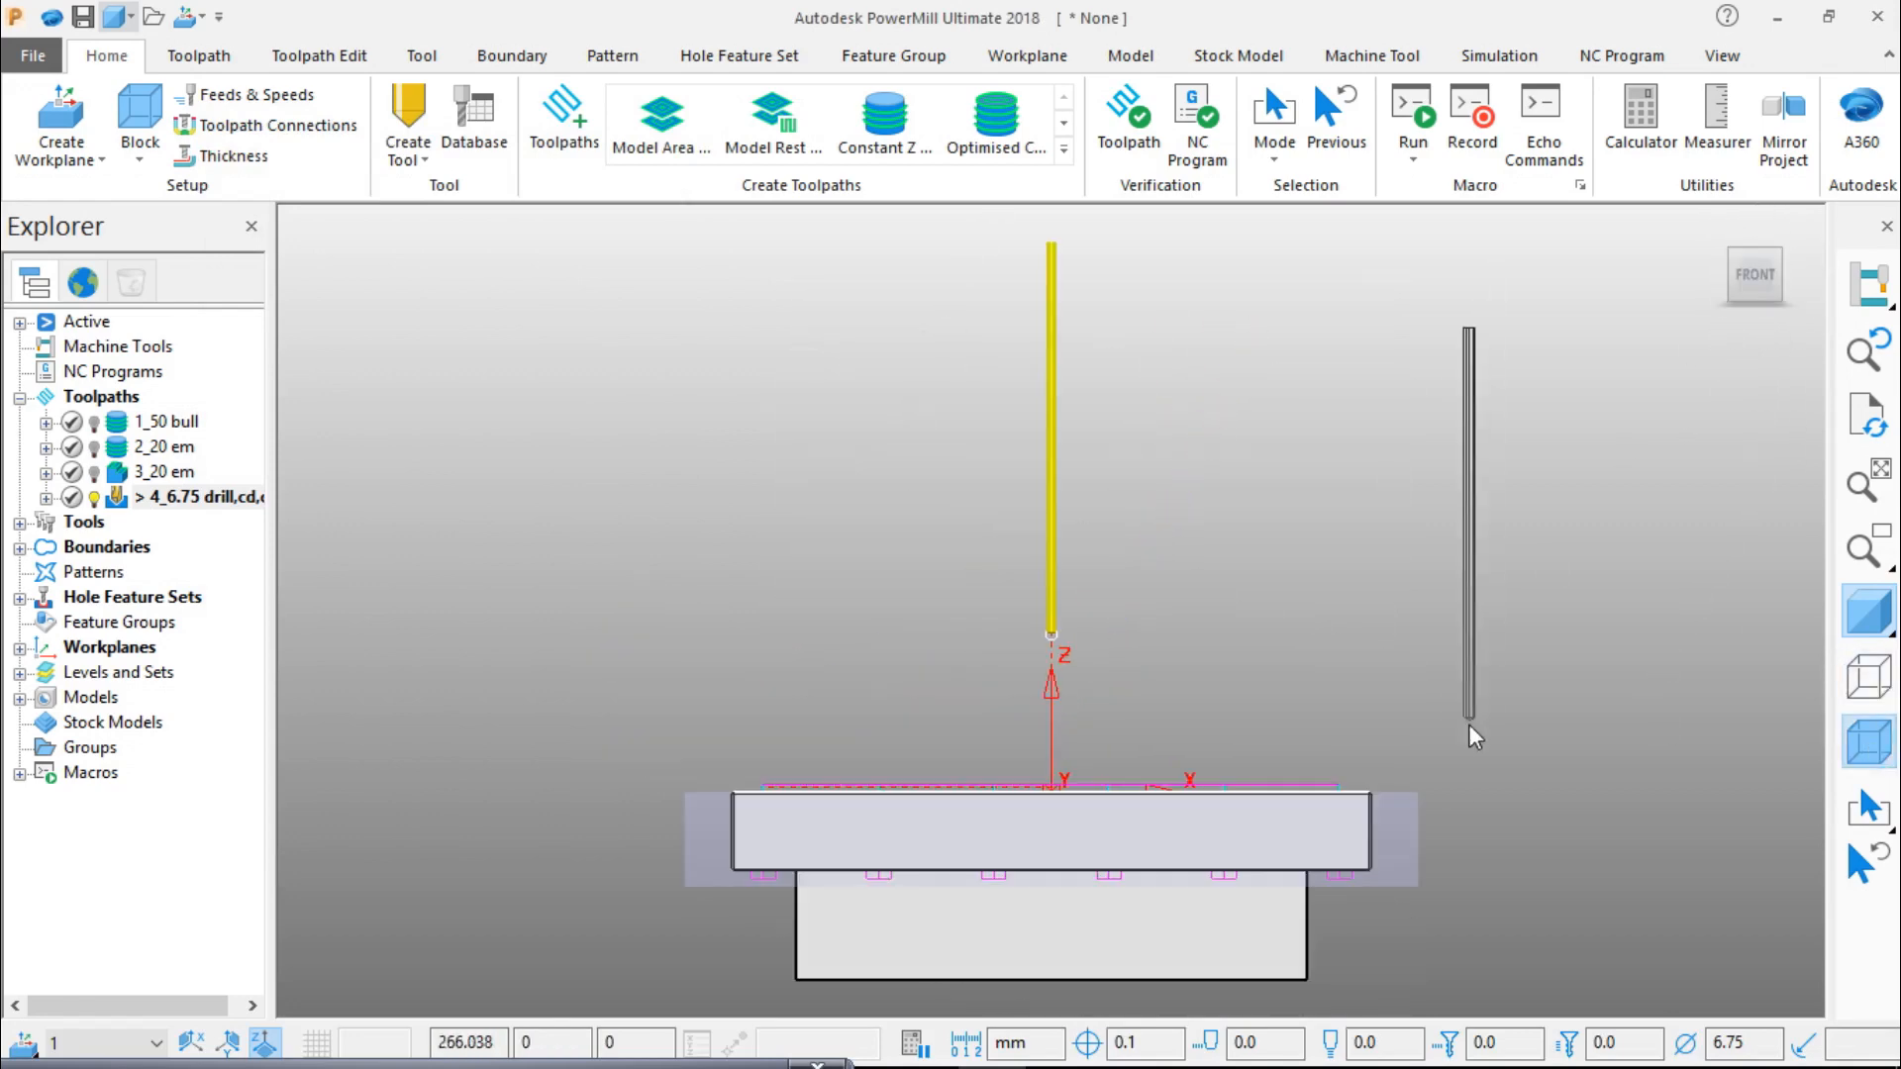
{"action": "scroll", "coordinate": [1386, 974], "scroll_direction": "up", "scroll_amount": 3}
{"action": "scroll", "coordinate": [1396, 959], "scroll_direction": "down", "scroll_amount": 7}
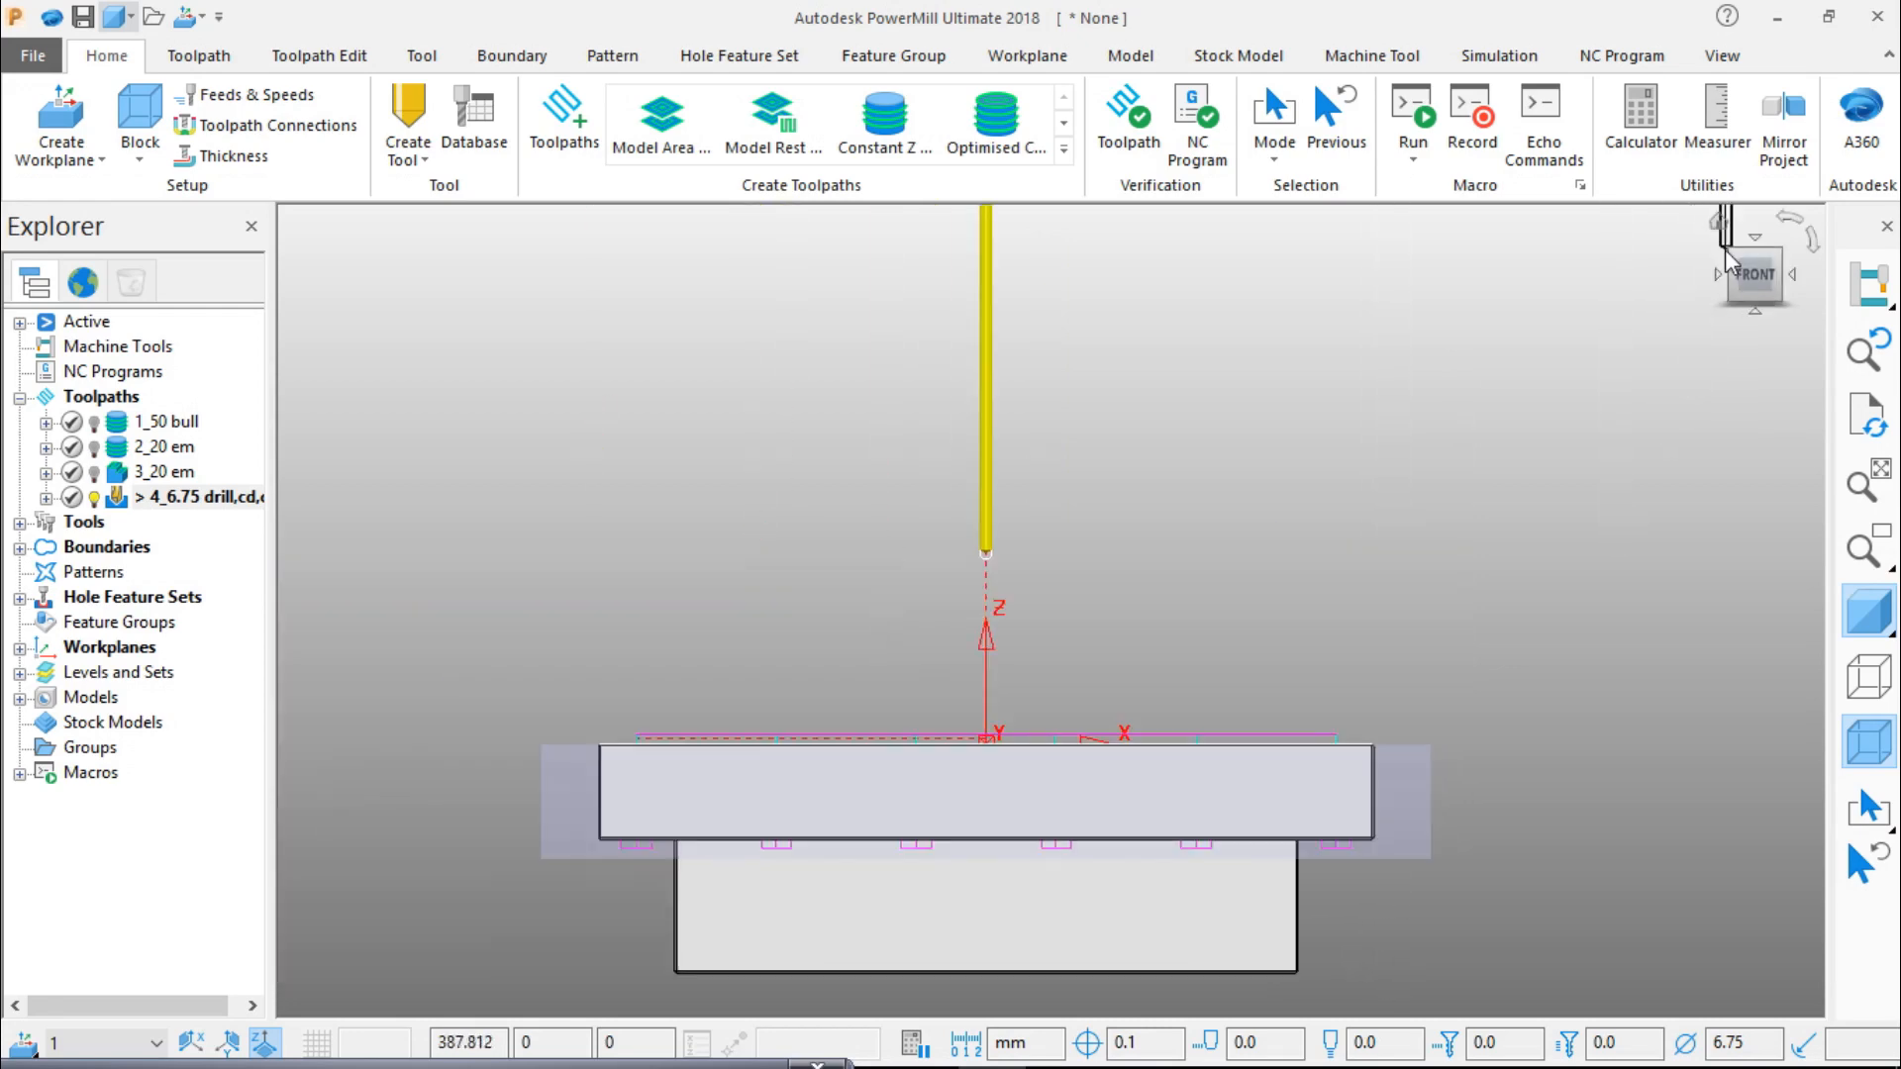
{"action": "left_click", "coordinate": [1723, 228]}
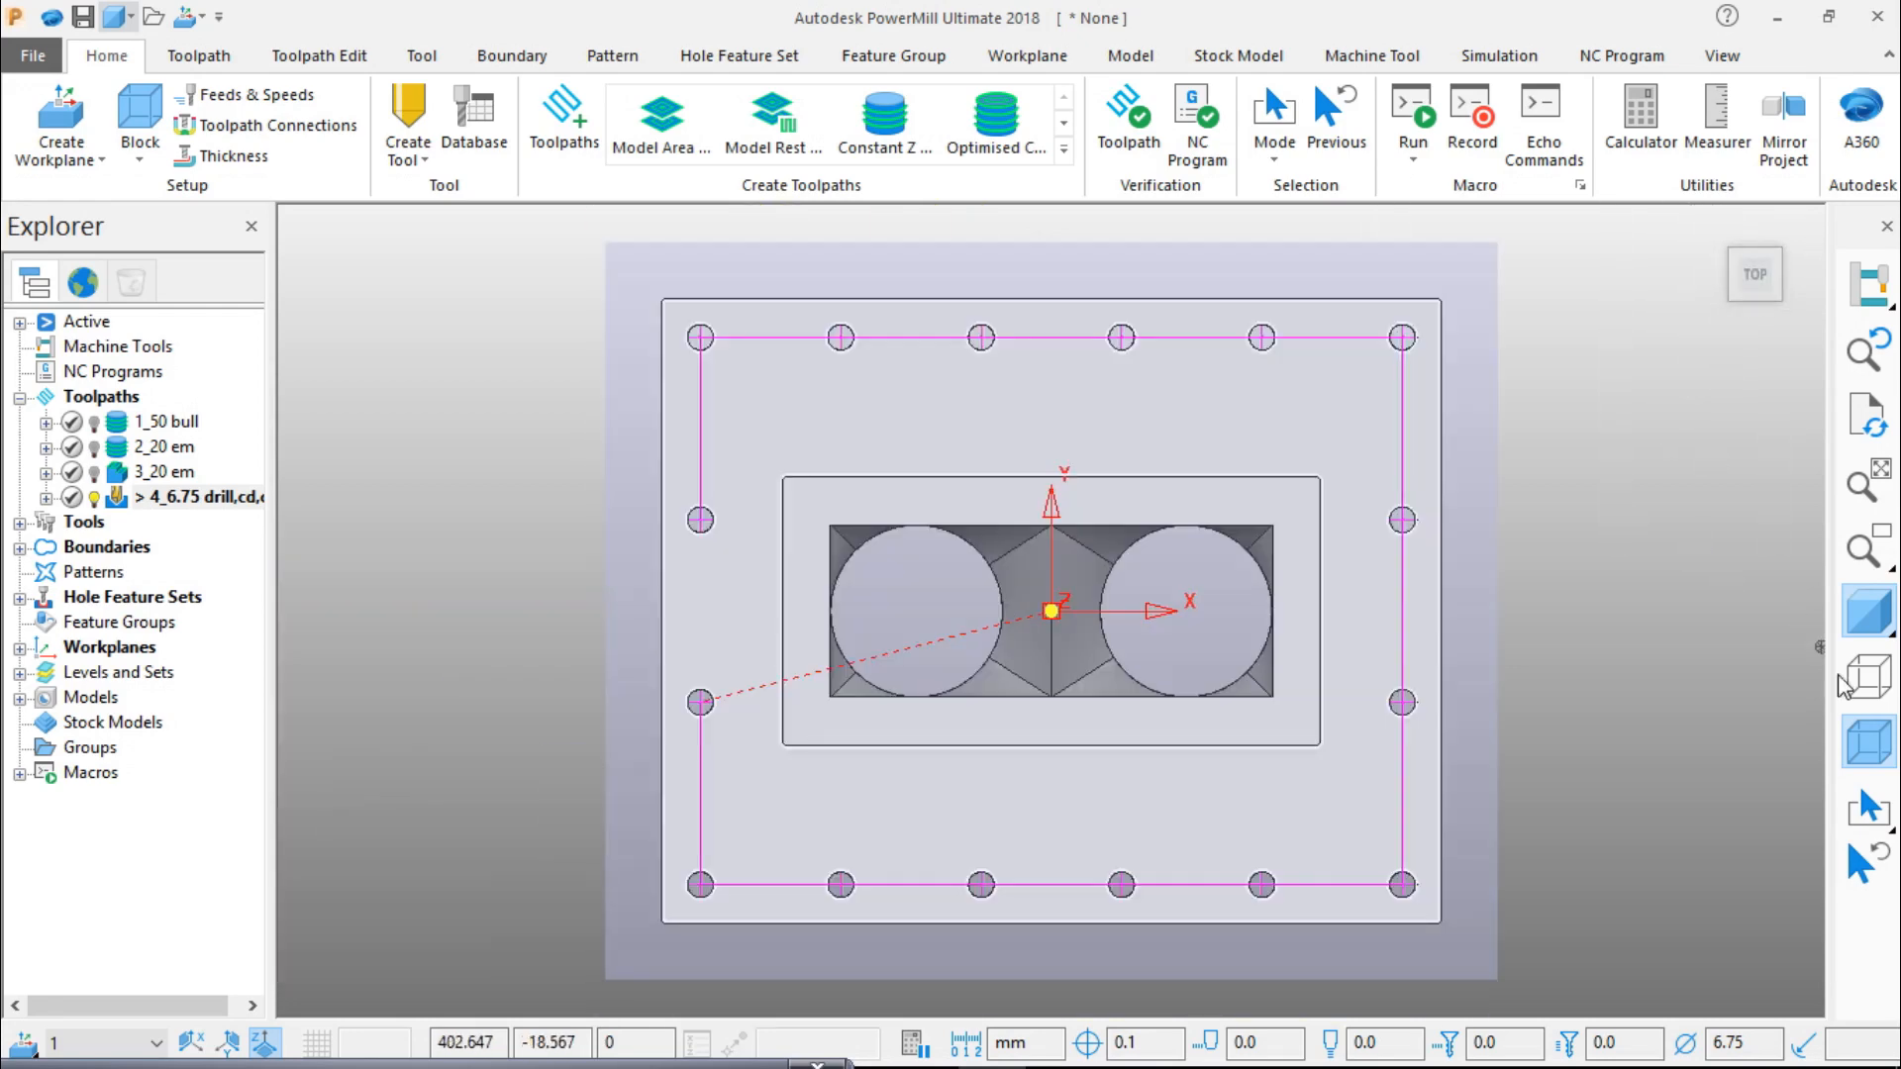
{"action": "left_click", "coordinate": [1879, 761]}
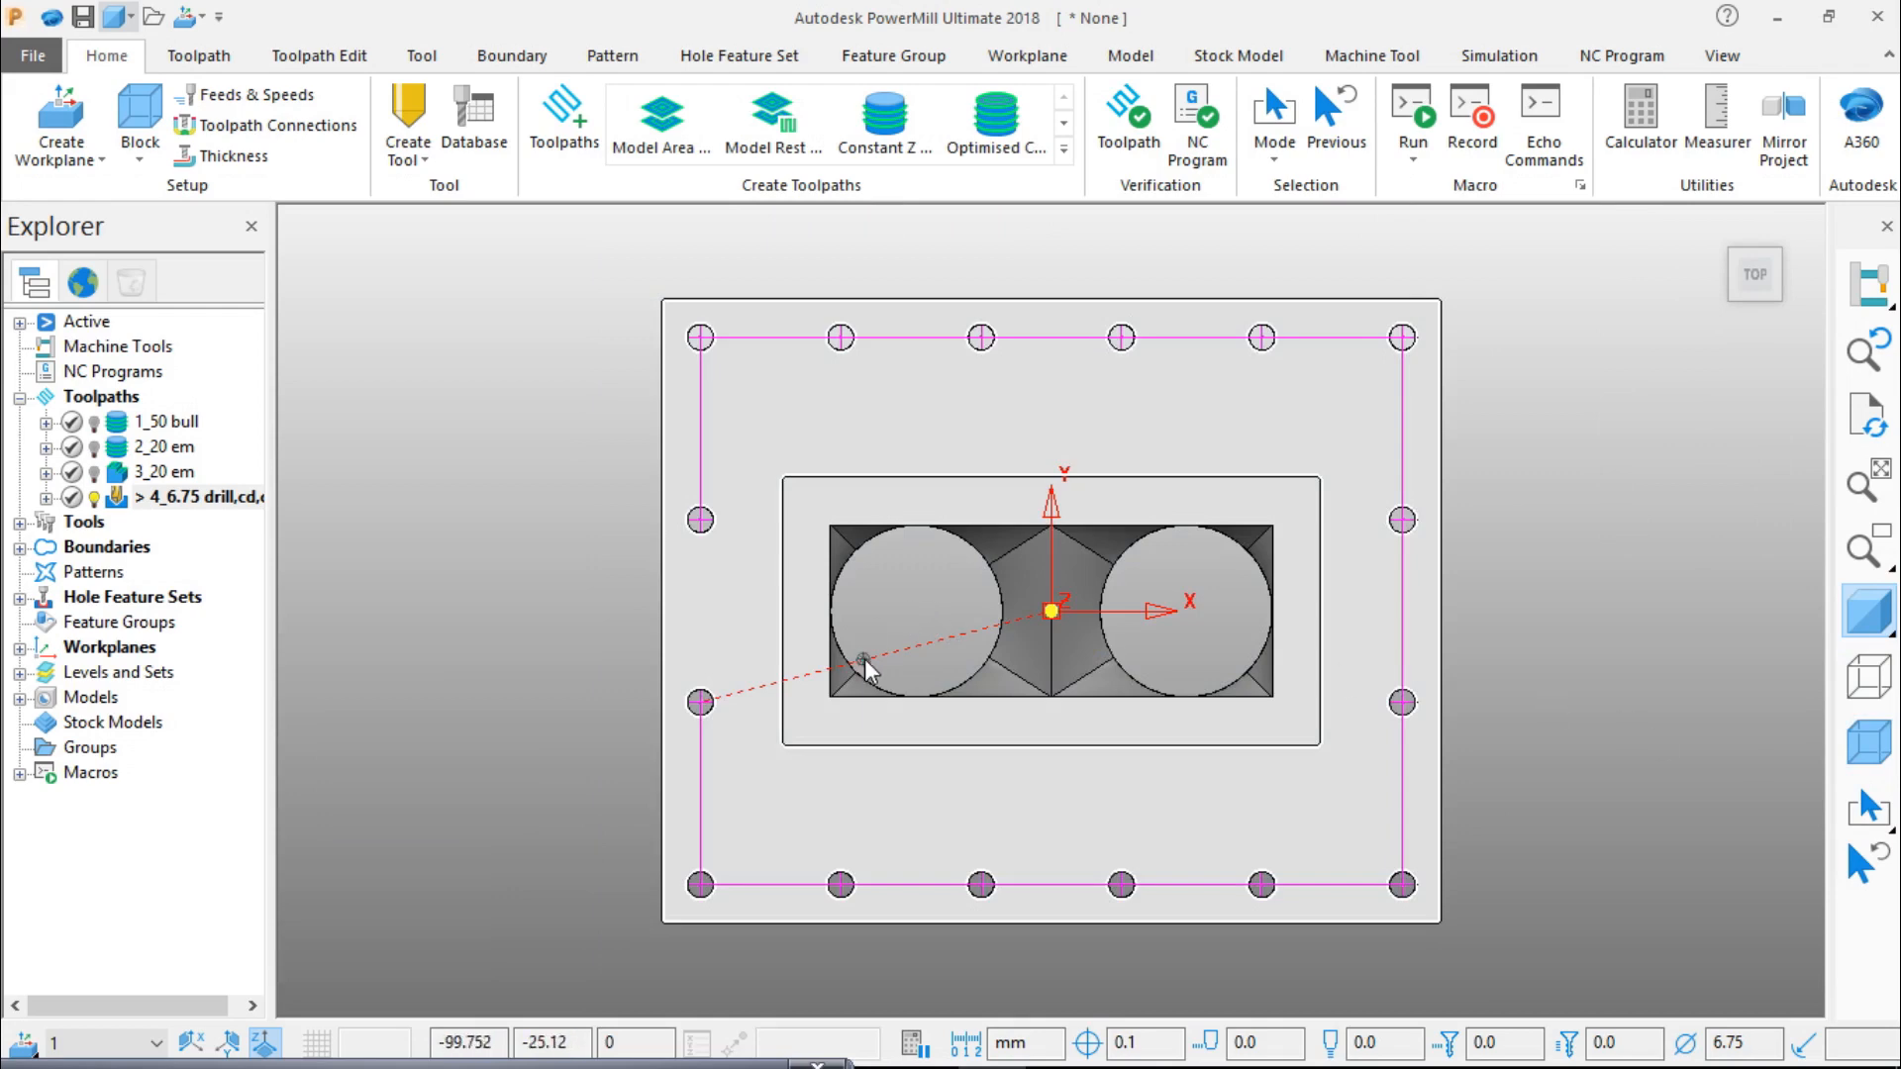
Step: List the available tools, activate the 1_50 bull toolpath, and check the diameter of its tool
{"action": "left_click", "coordinate": [20, 523]}
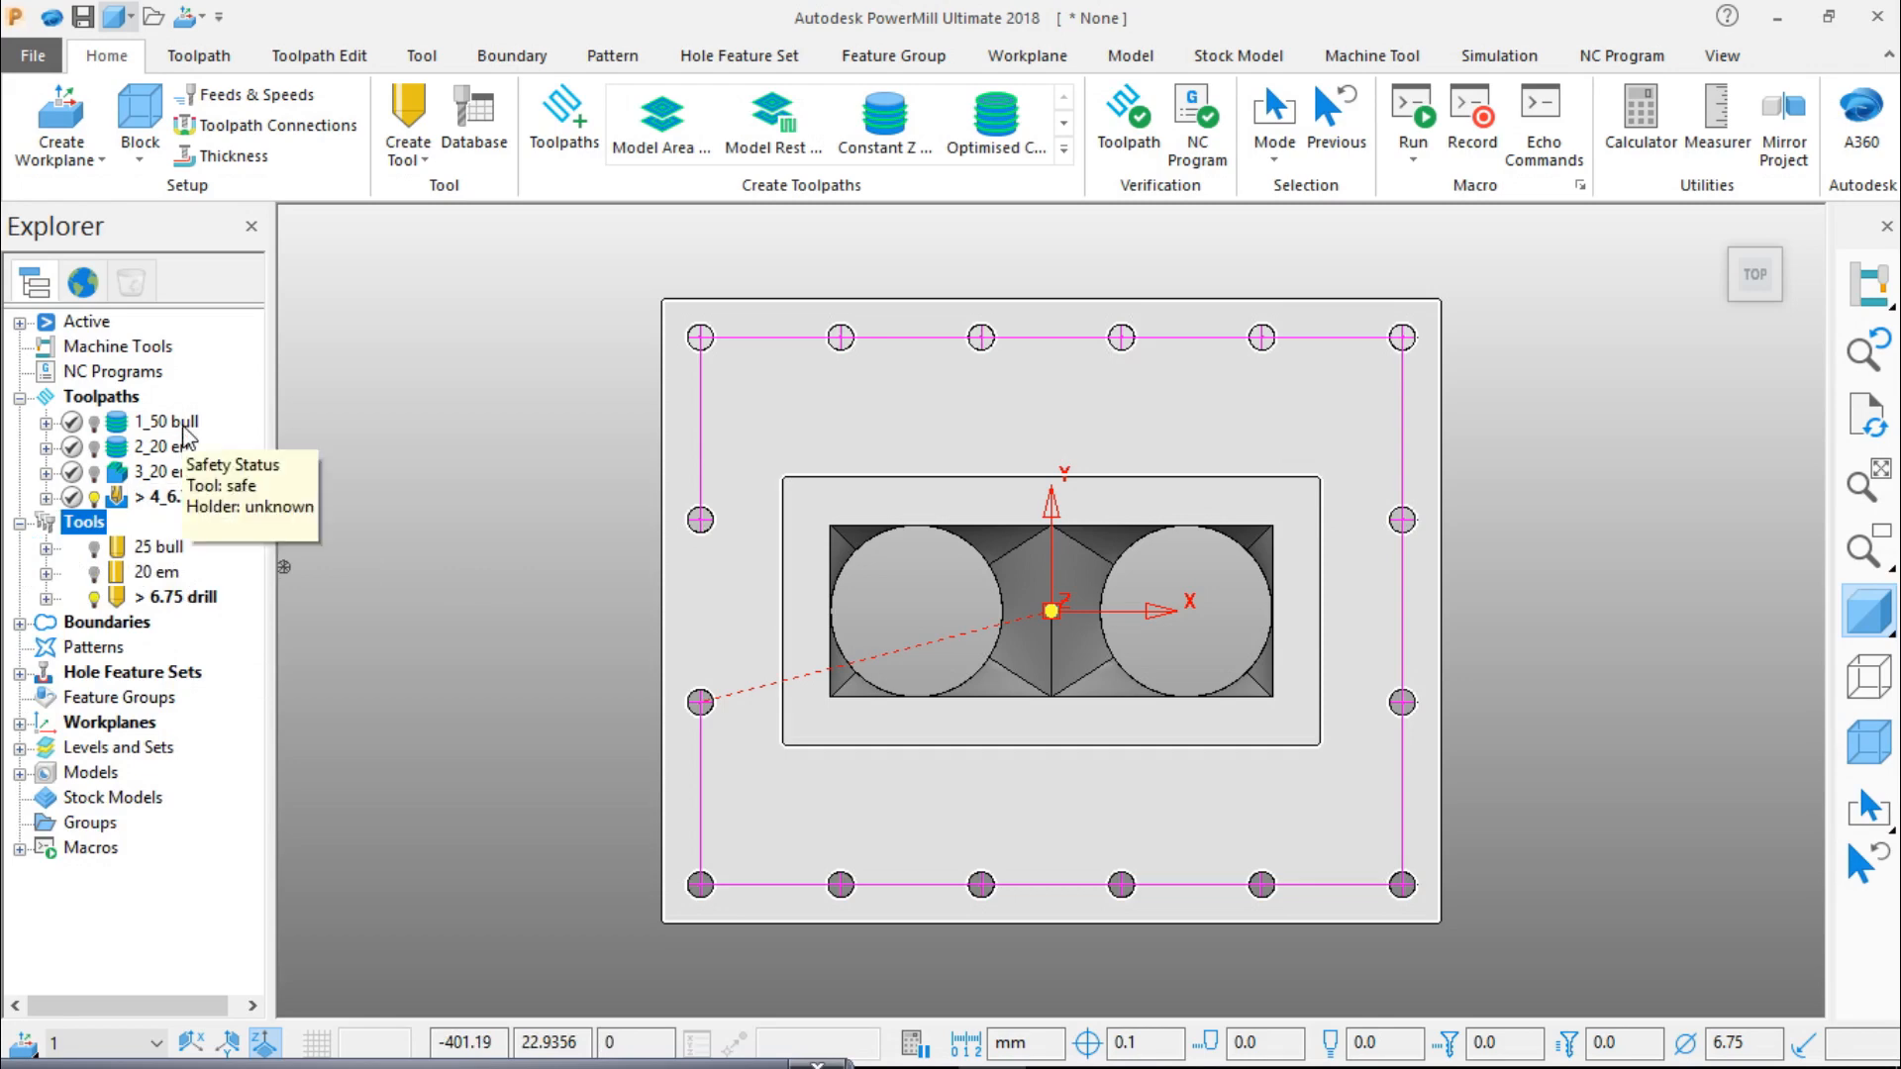
{"action": "mouse_move", "coordinate": [163, 553]}
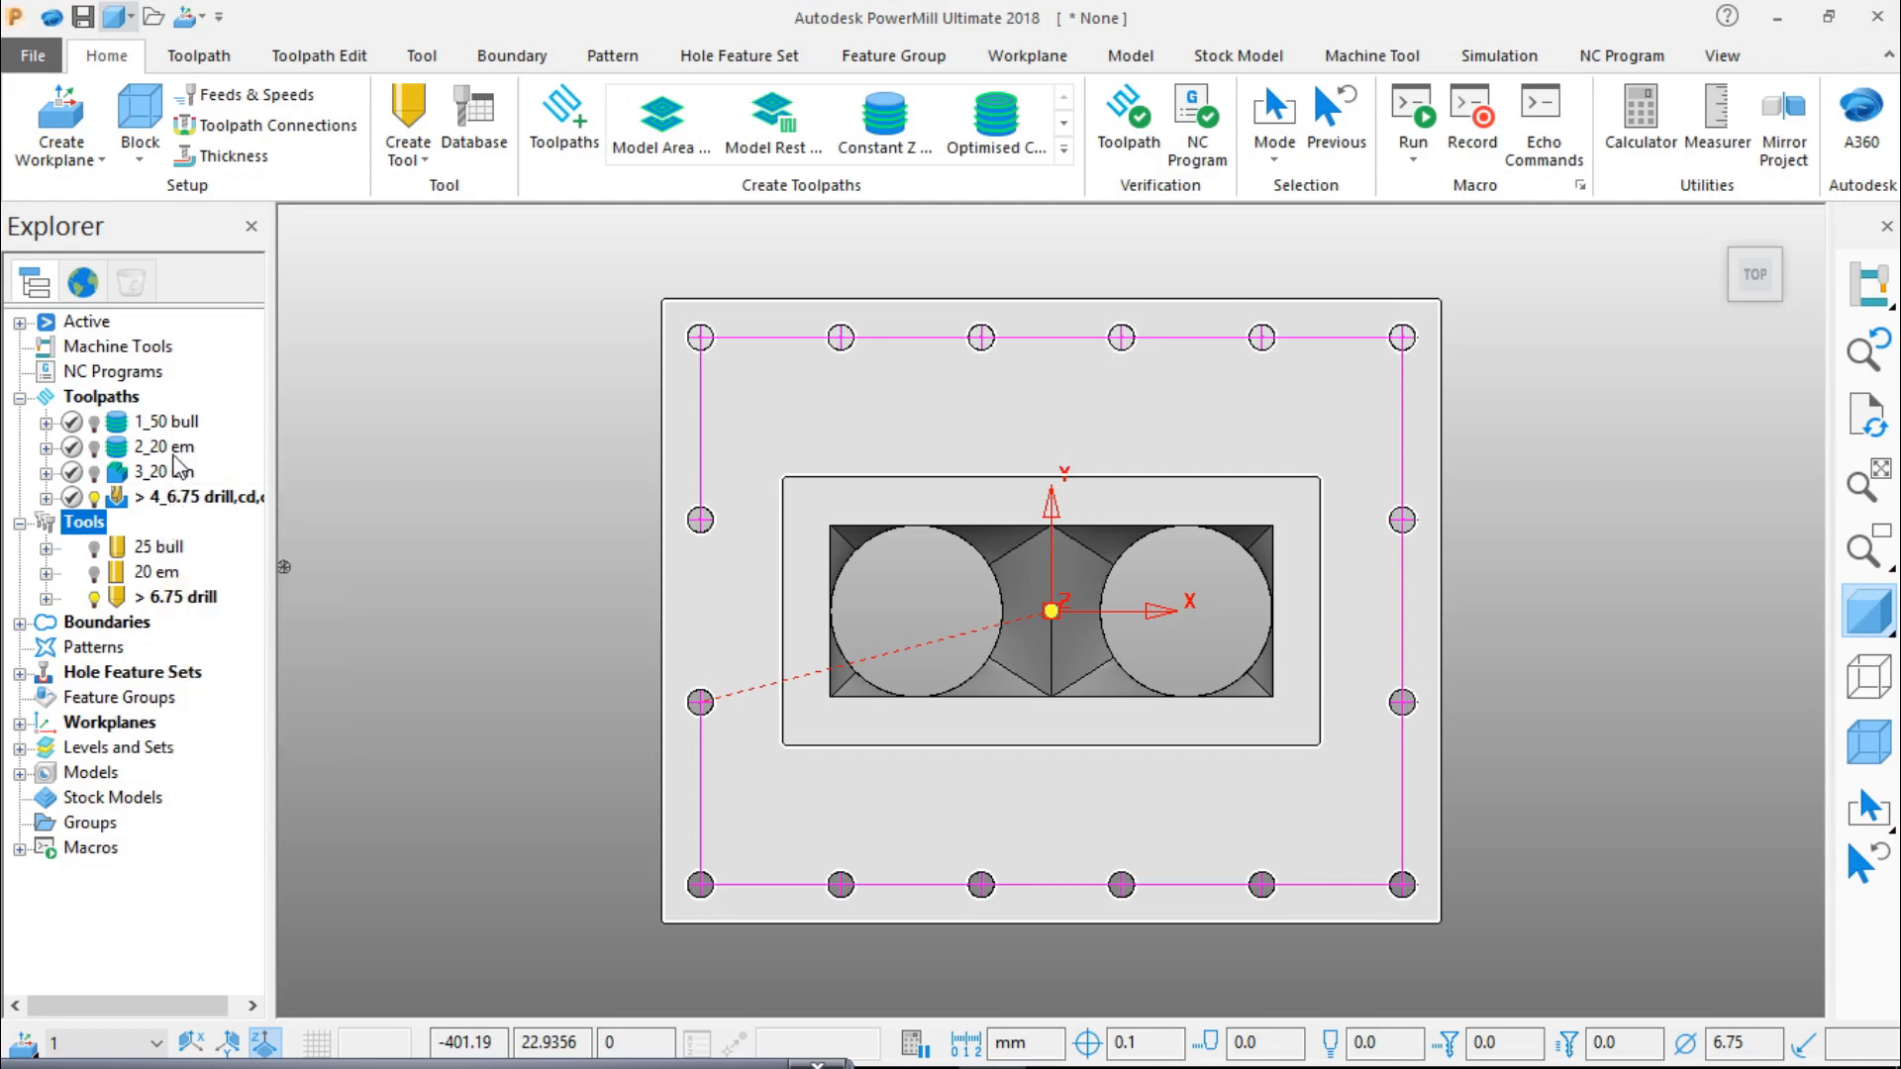
{"action": "right_click", "coordinate": [174, 423]}
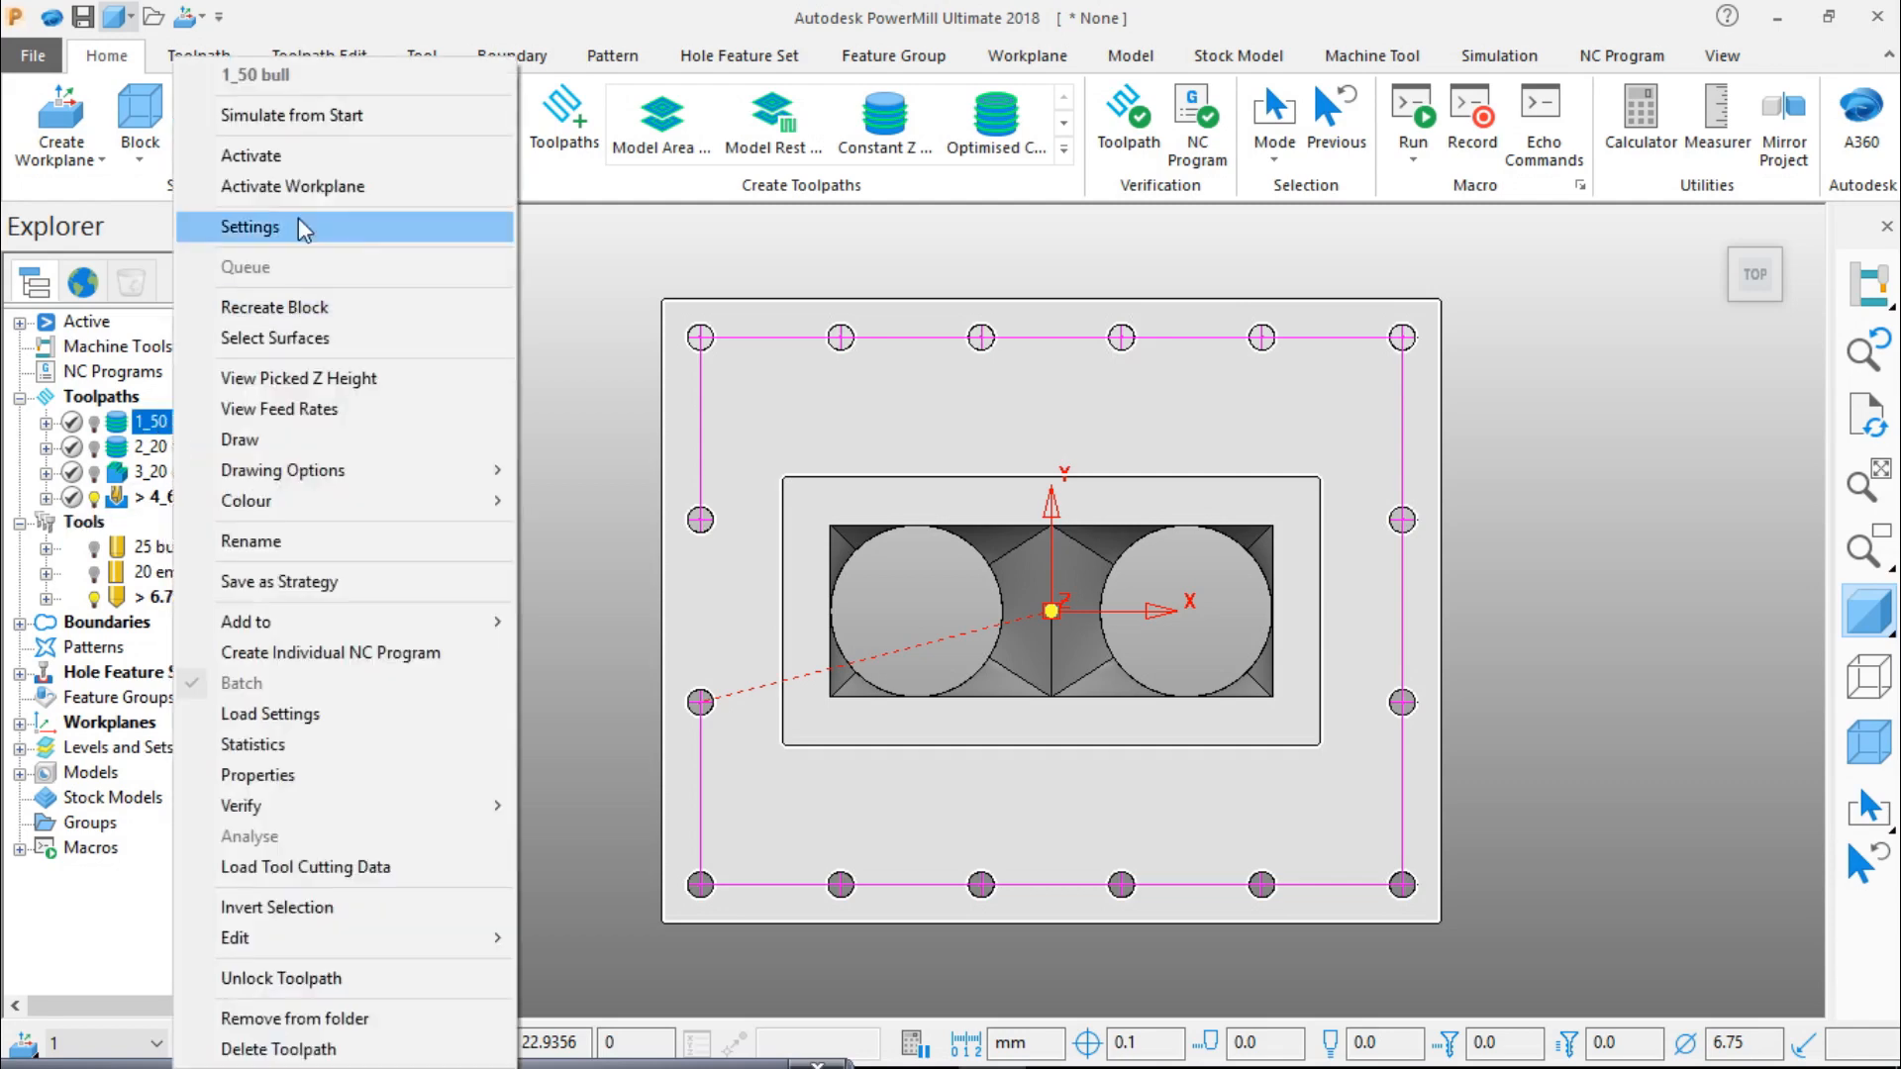
{"action": "left_click", "coordinate": [317, 155]}
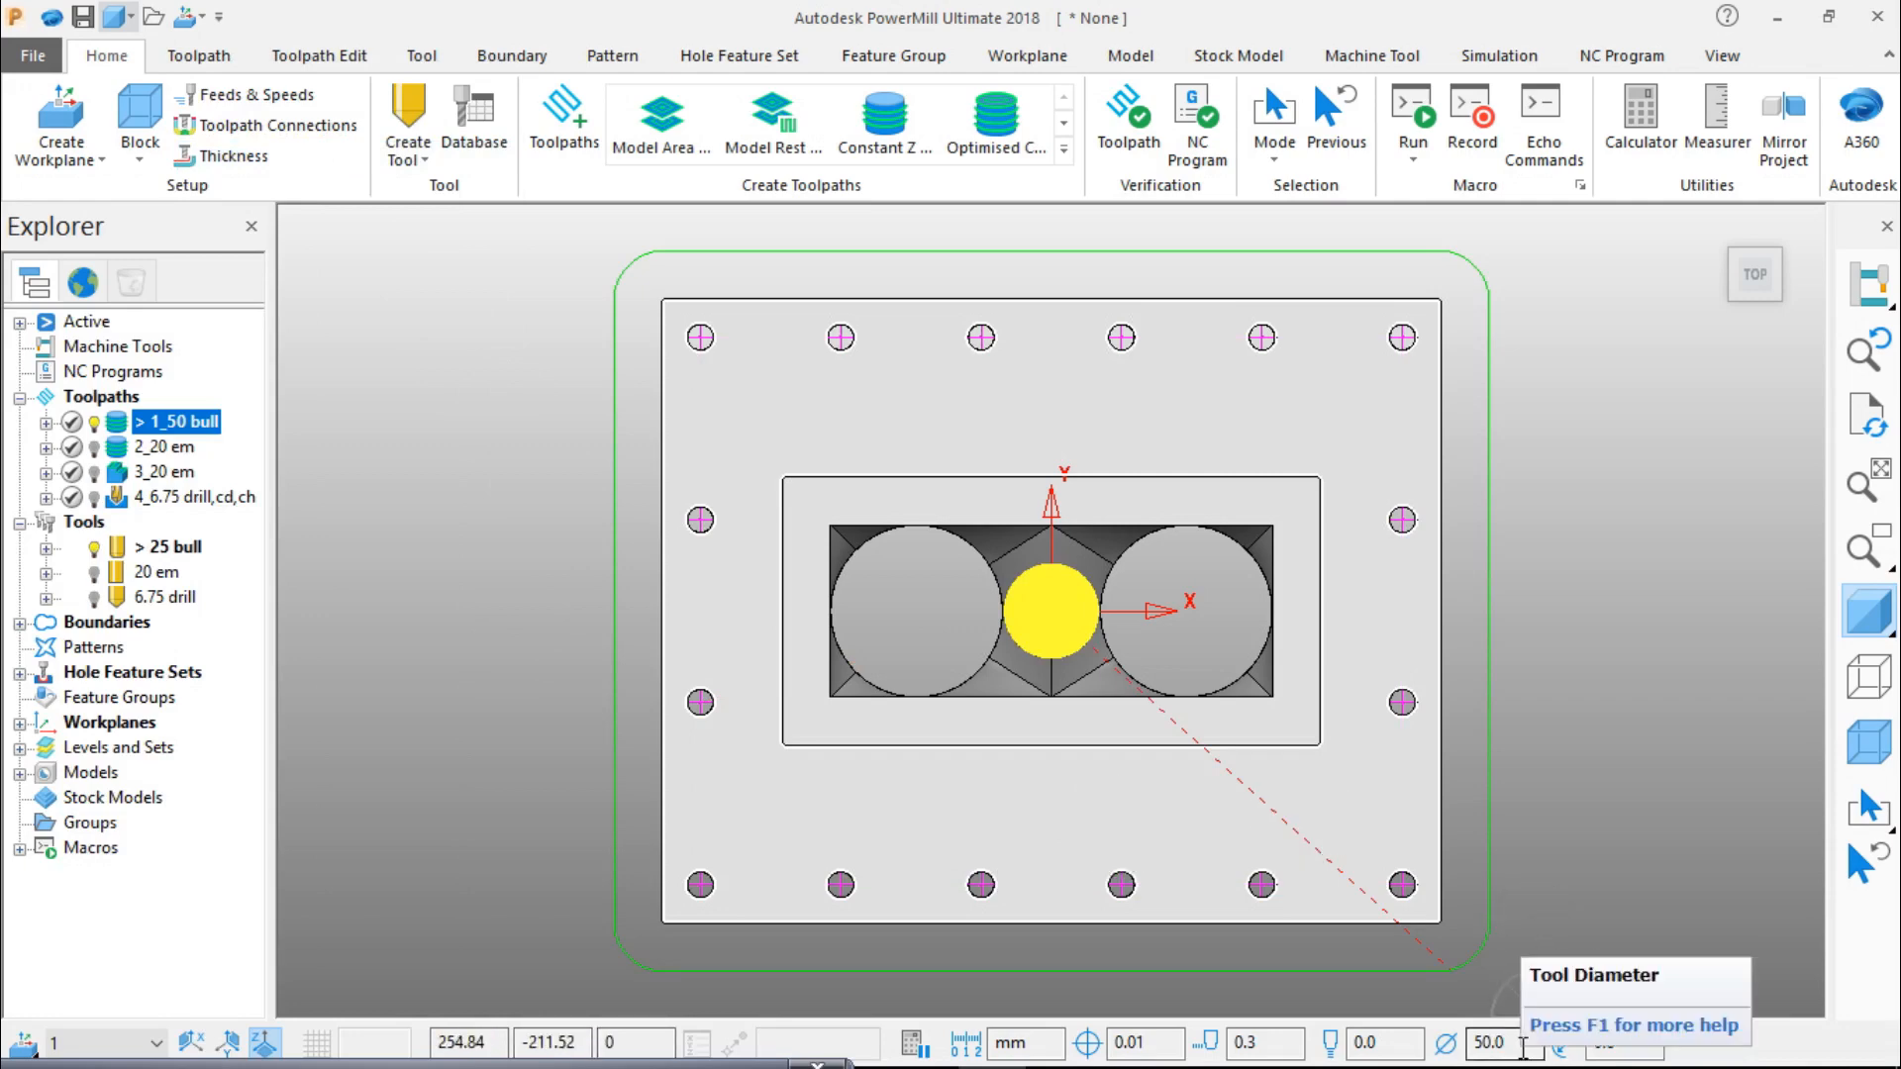
{"action": "left_click_drag", "start_coordinate": [1516, 1042], "coordinate": [1489, 1045]}
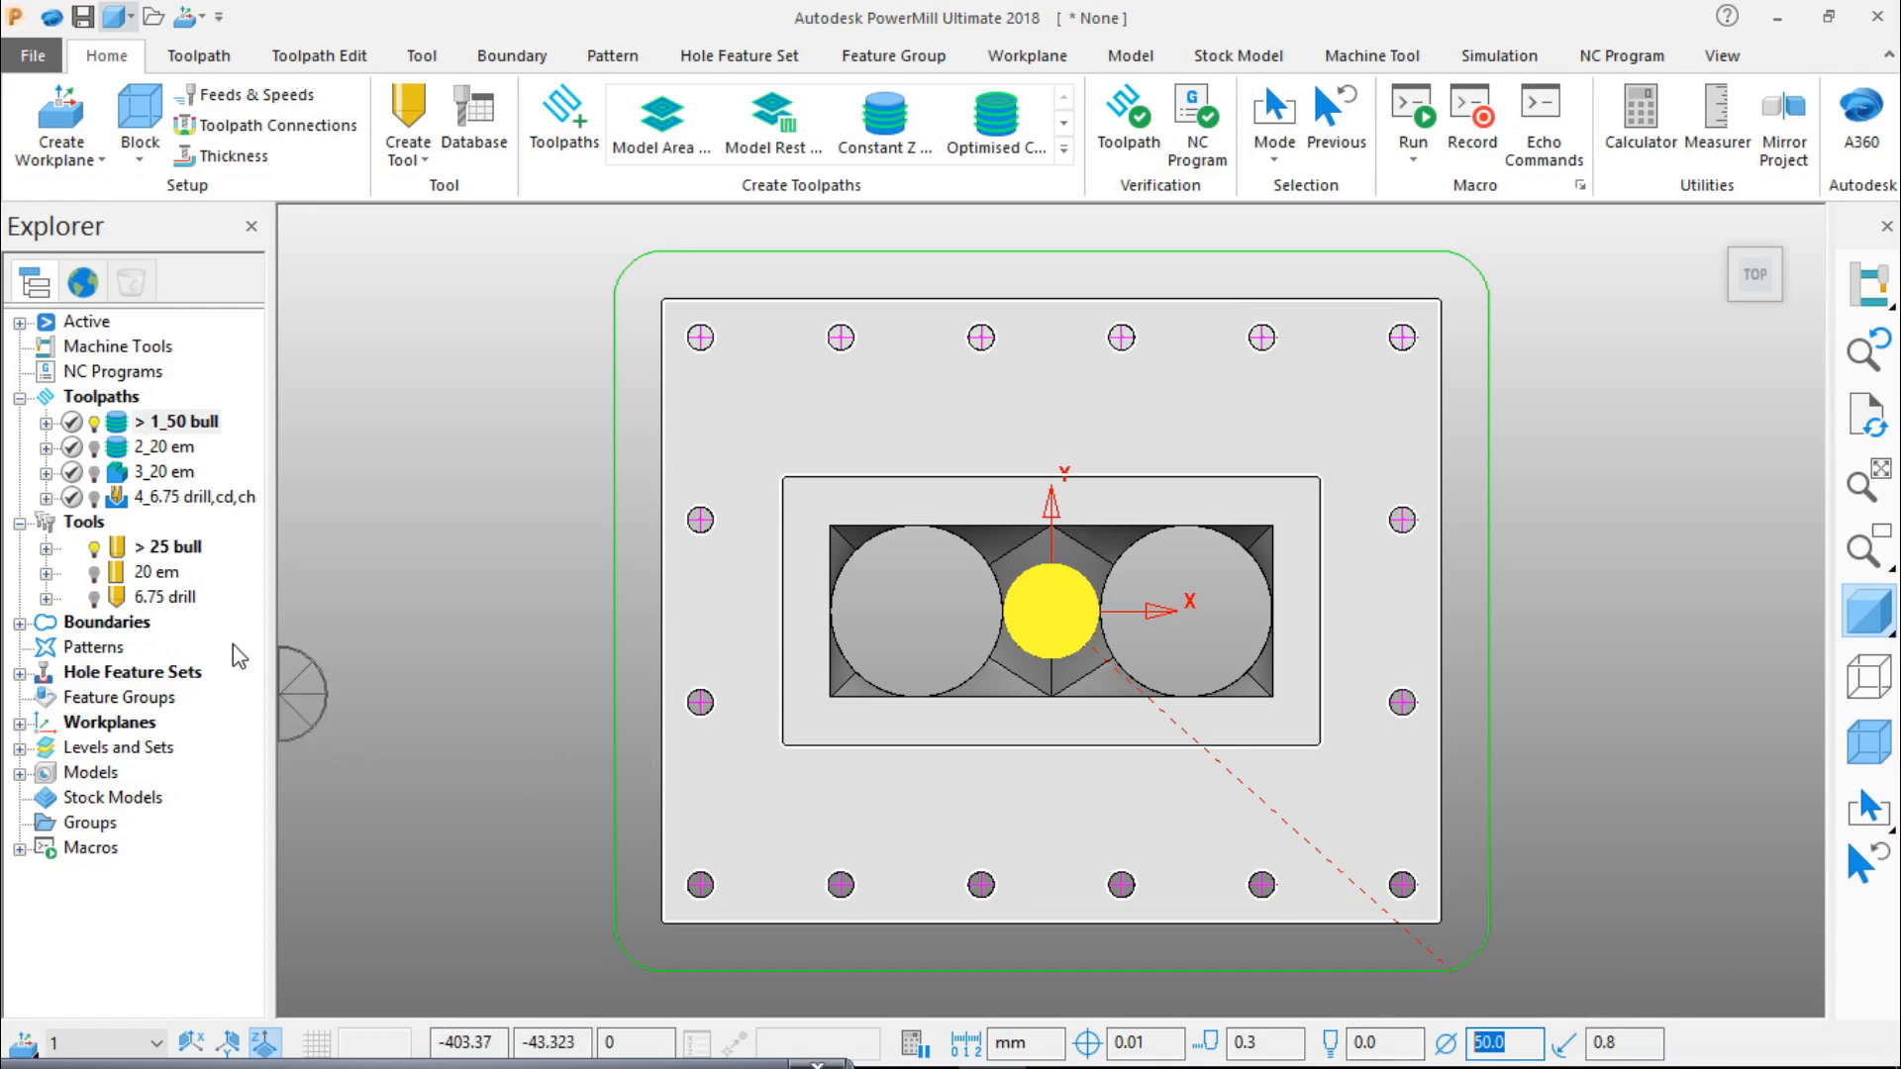
Step: Rename the 25 bull tool as 50 bull in its tip-radiused tool settings
{"action": "right_click", "coordinate": [191, 560]}
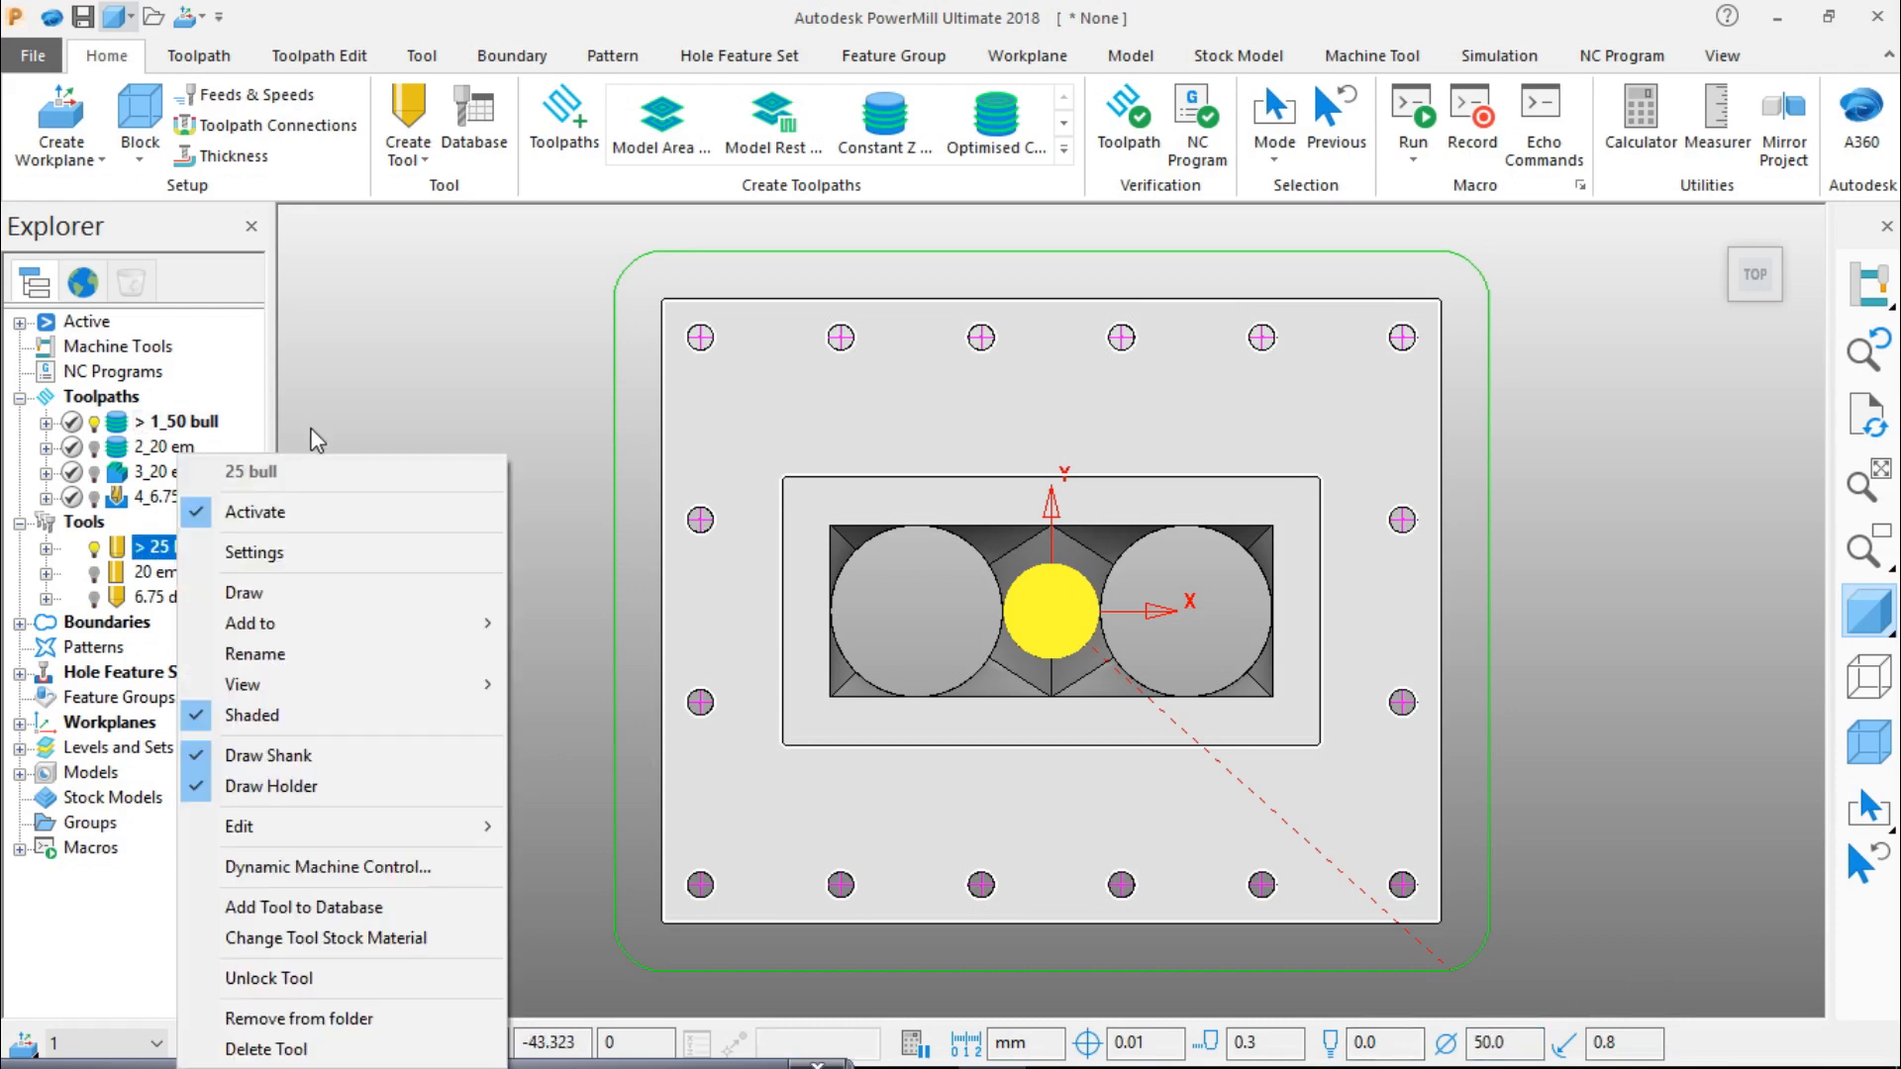
{"action": "left_click", "coordinate": [295, 550]}
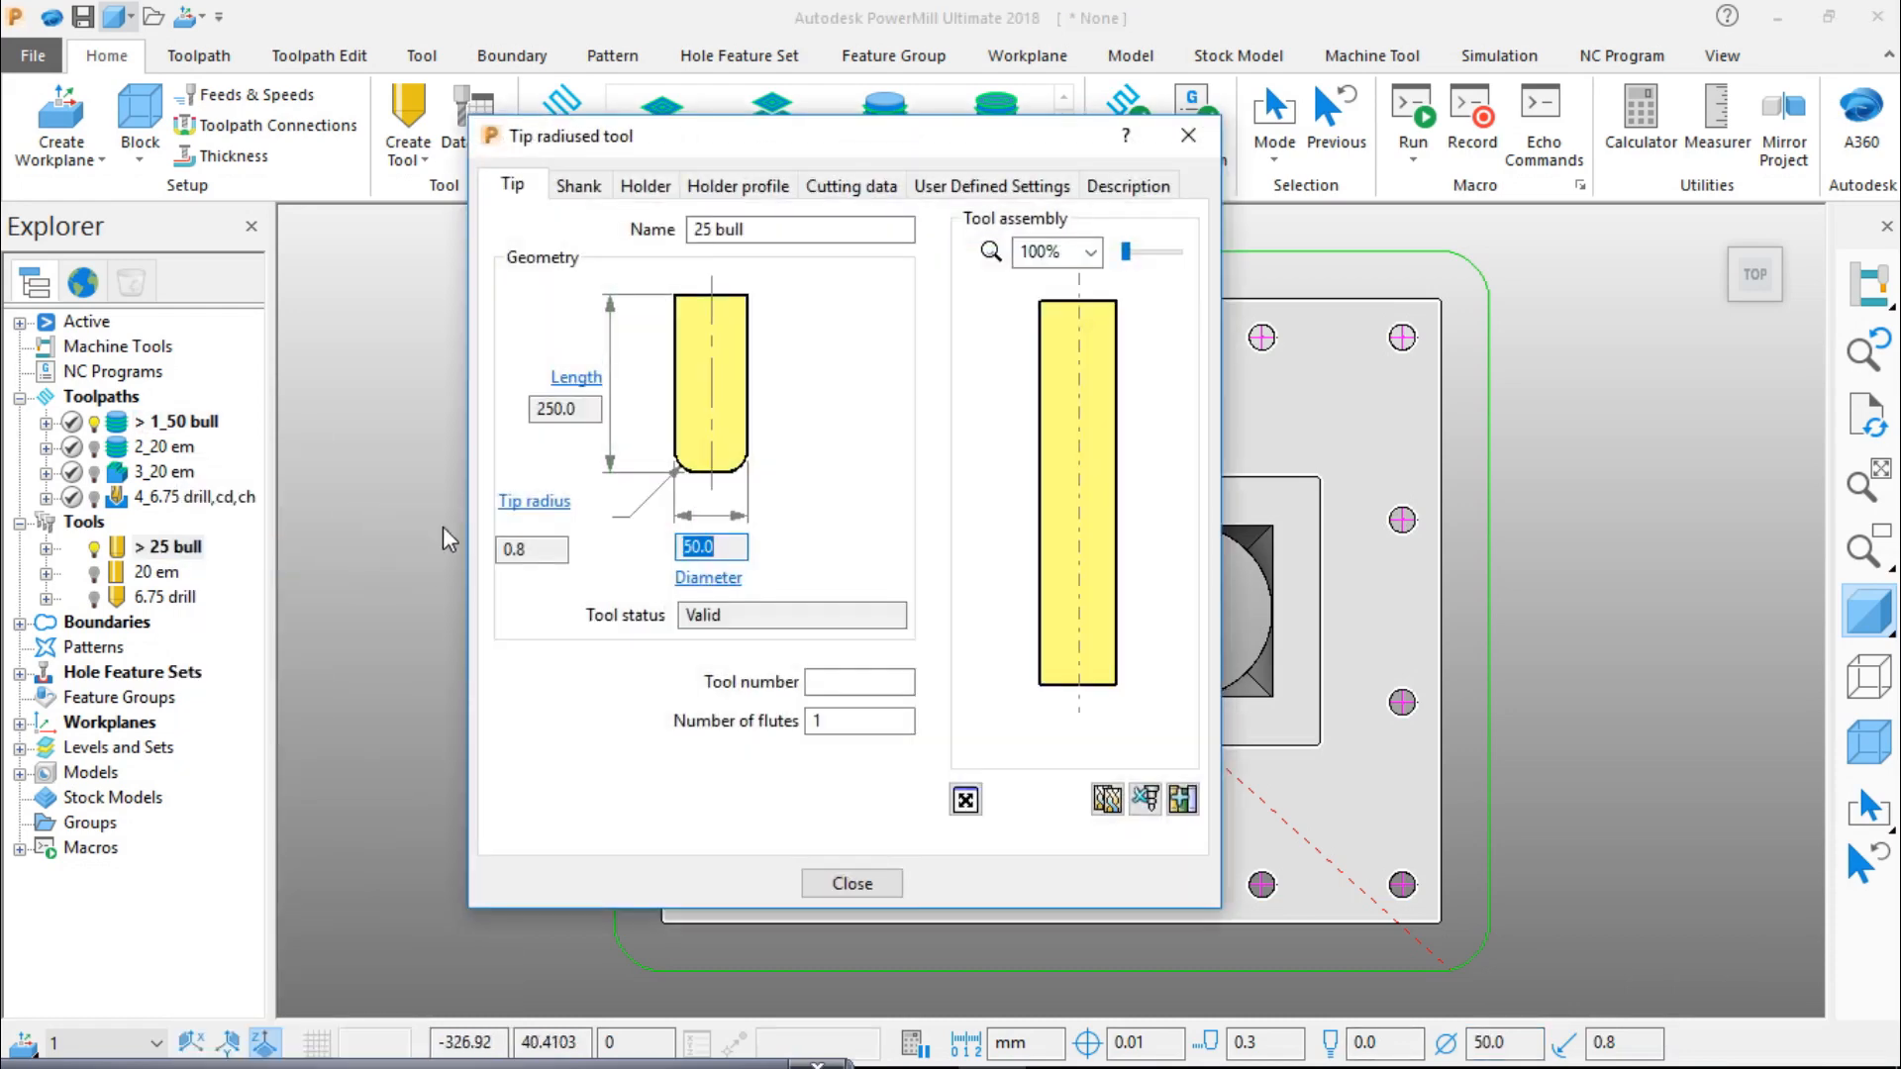
{"action": "left_click", "coordinate": [741, 230]}
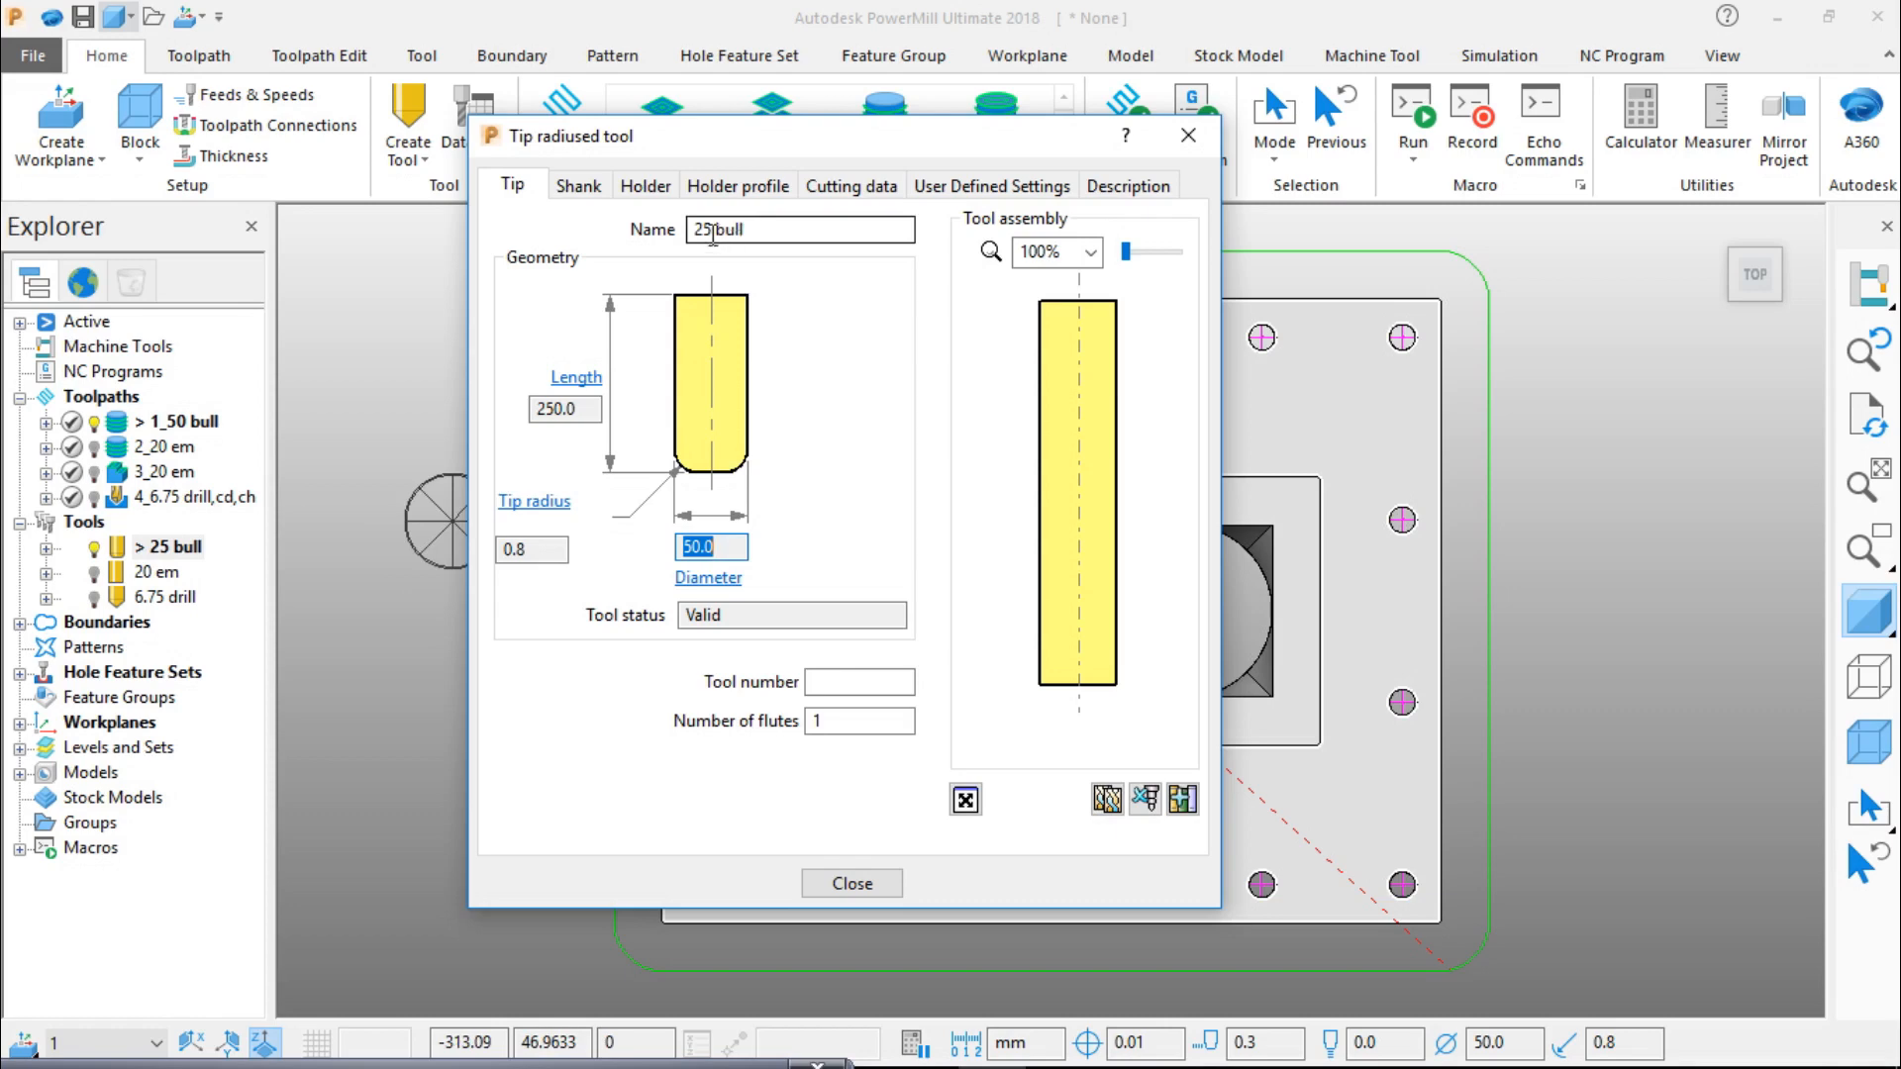
{"action": "left_click", "coordinate": [705, 231]}
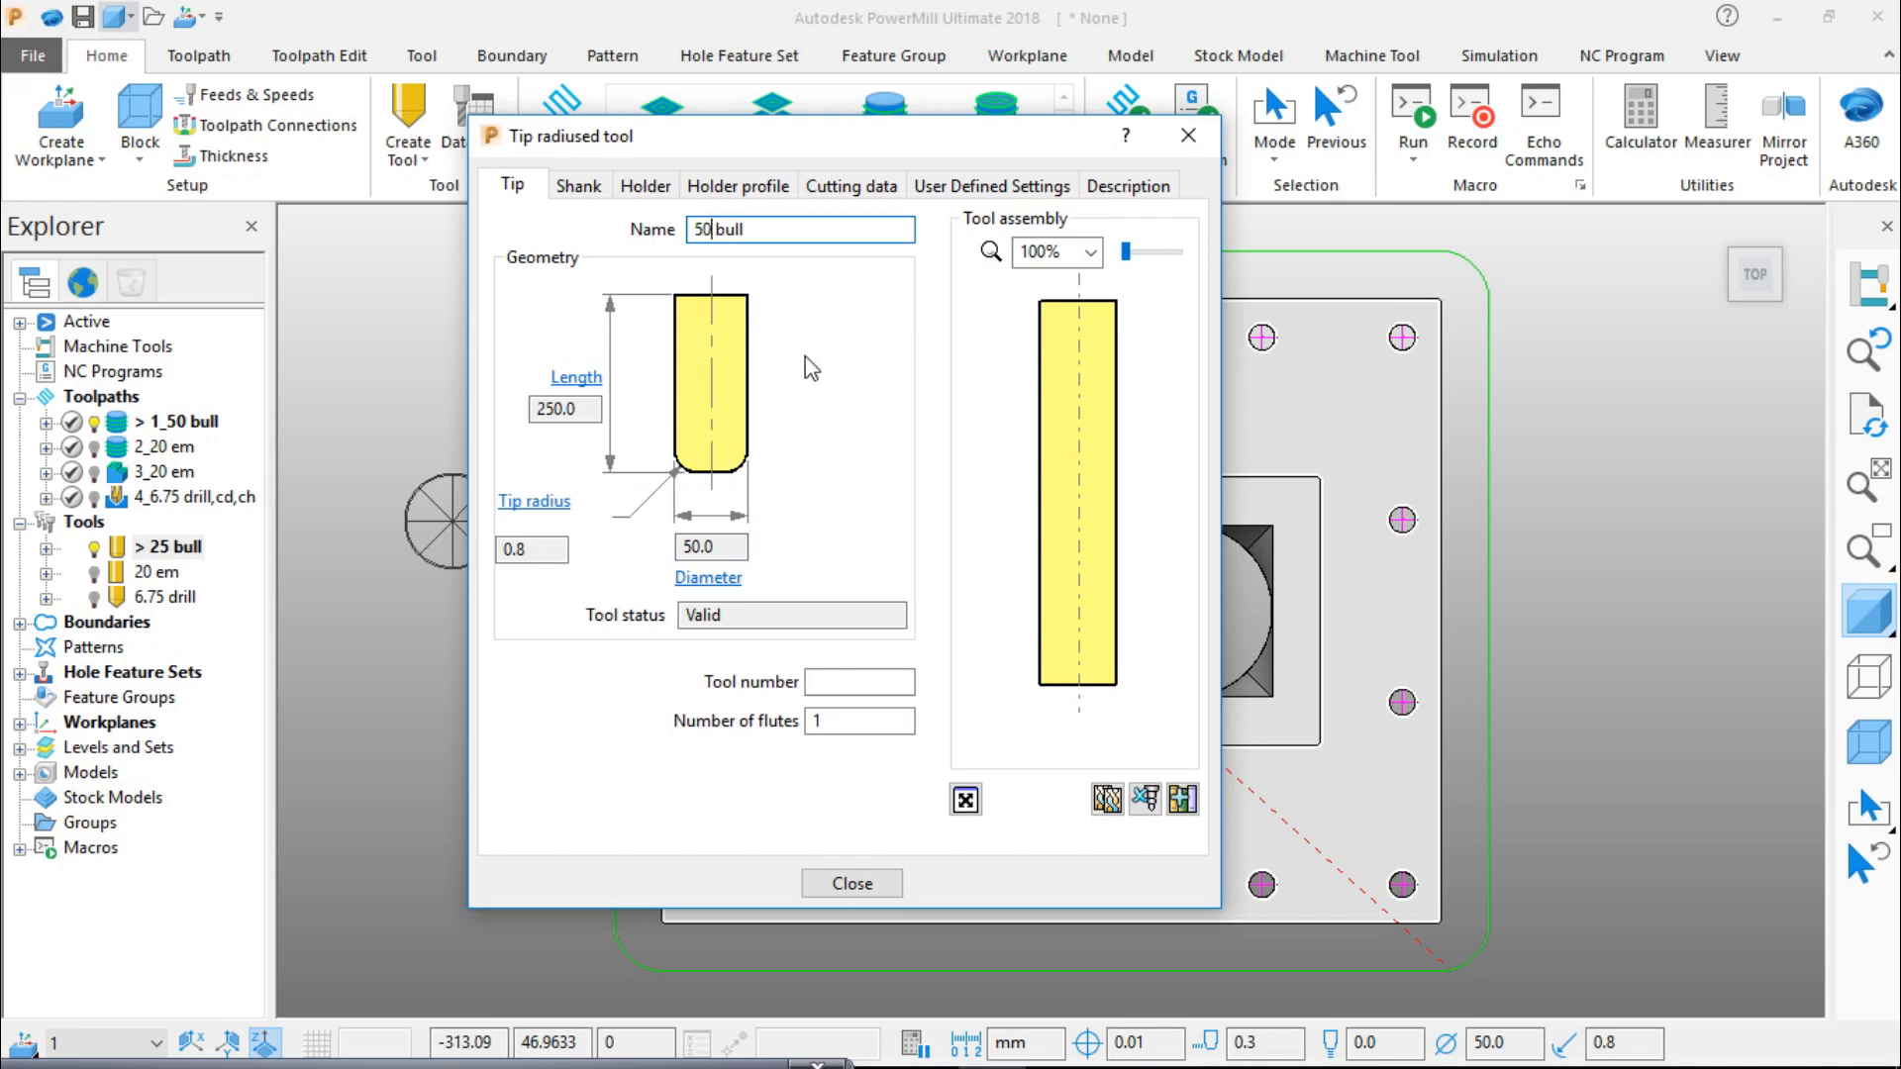
{"action": "left_click", "coordinate": [728, 546]}
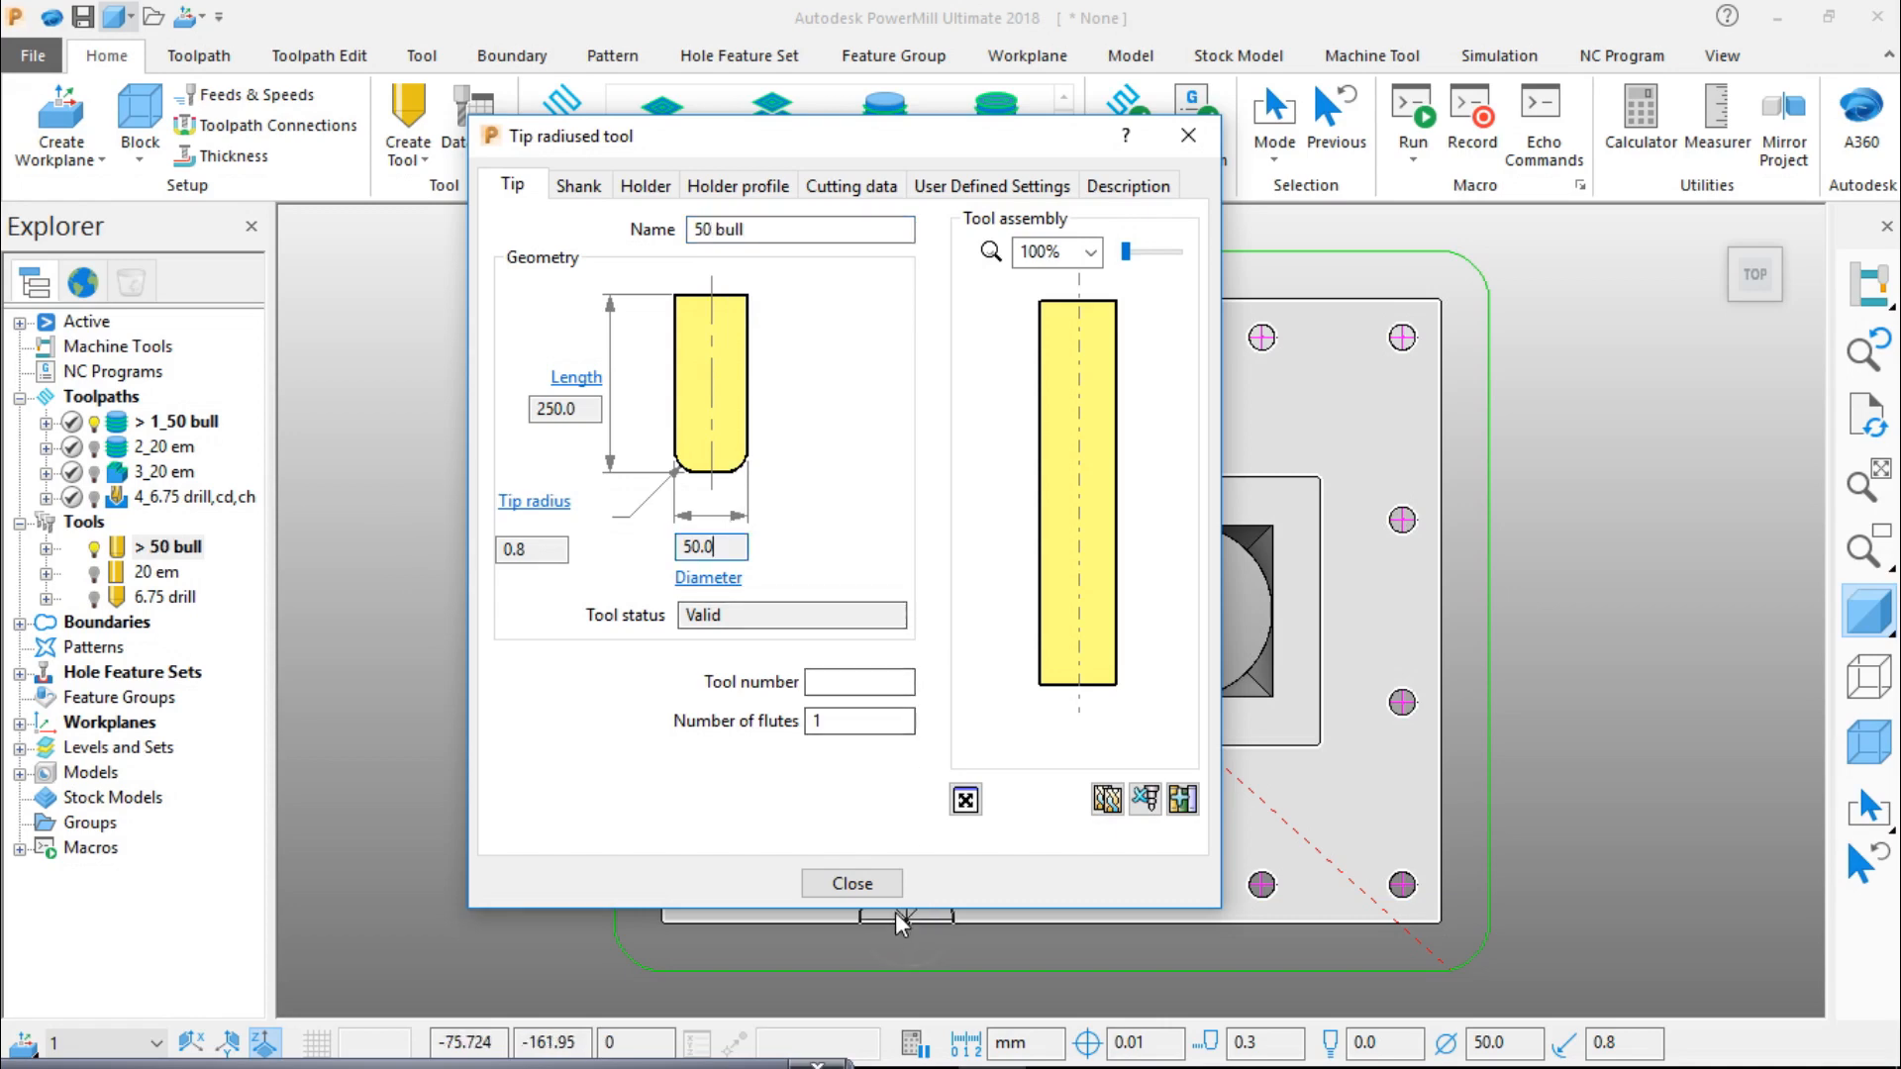
{"action": "left_click", "coordinate": [852, 883]}
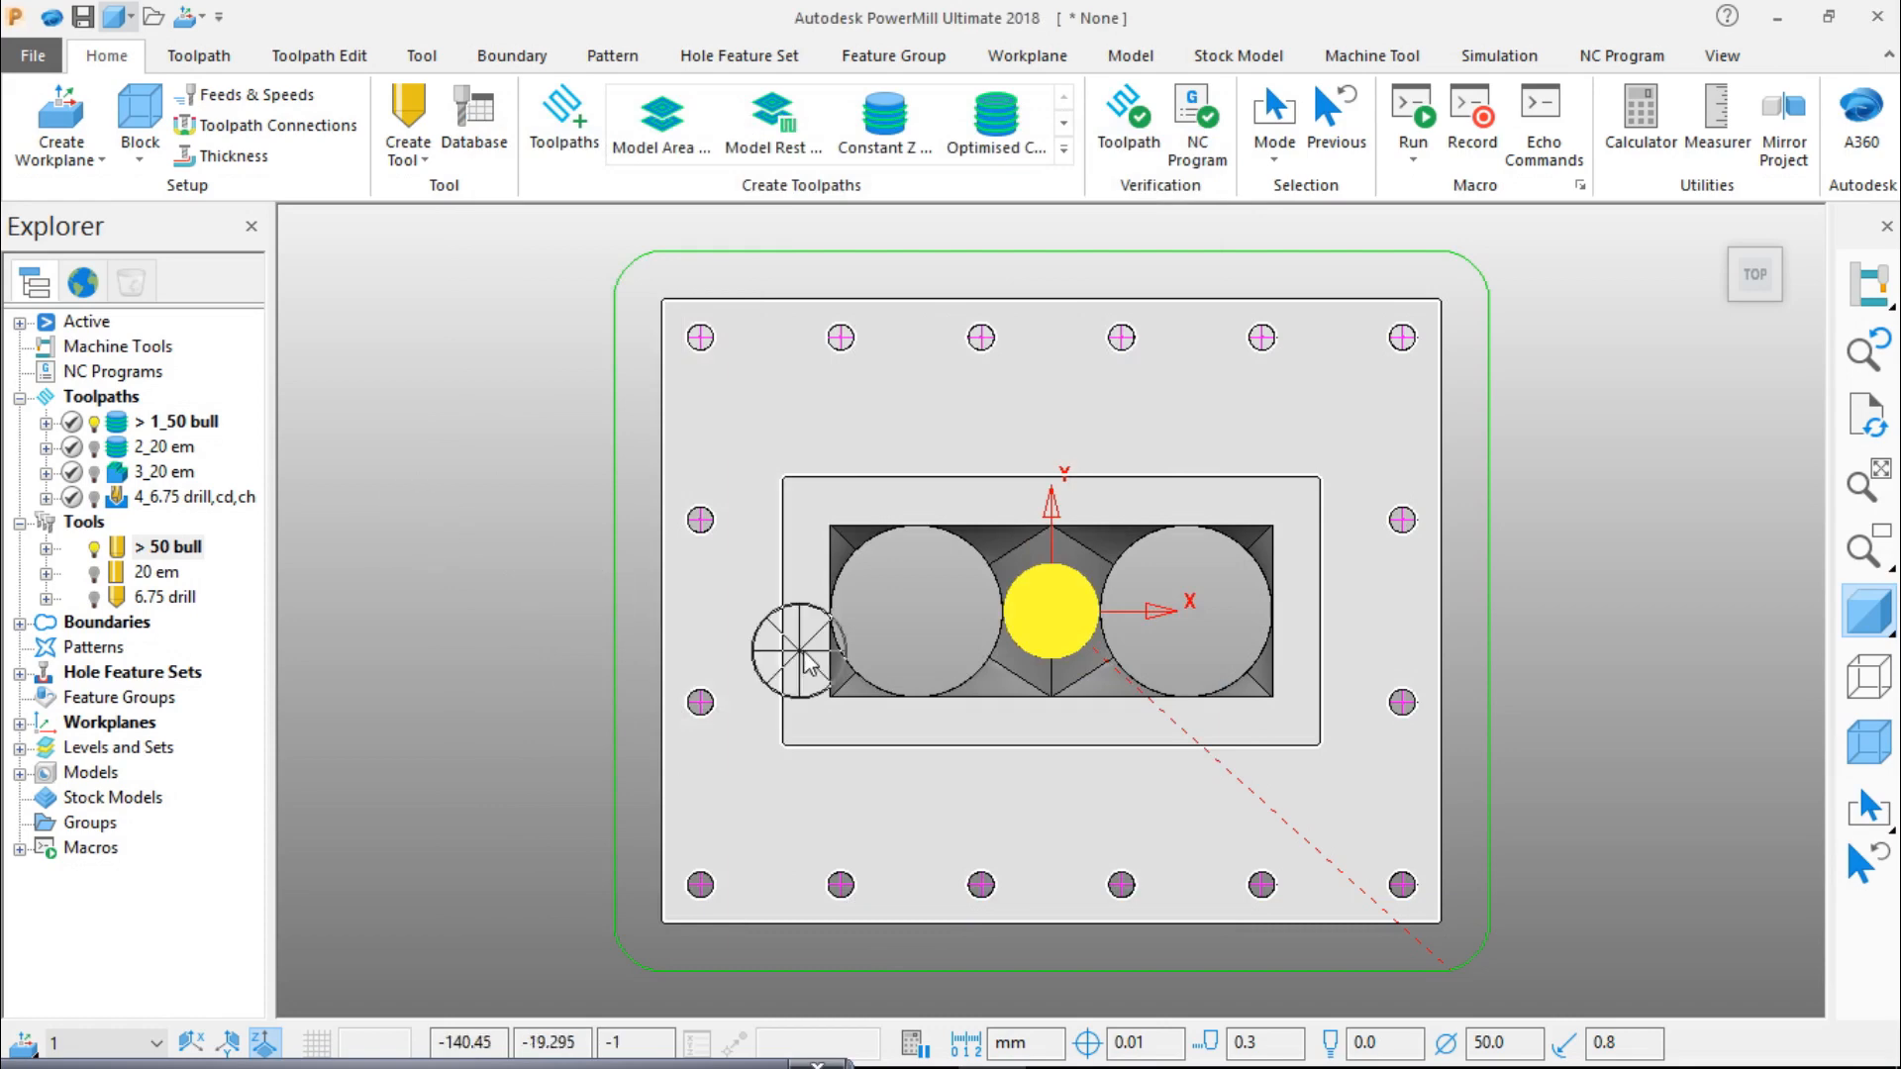
Step: Examine how the 50 mm tool fits the central pocket and its two bores, from above and at an angle
{"action": "scroll", "coordinate": [877, 565], "scroll_direction": "up", "scroll_amount": 3}
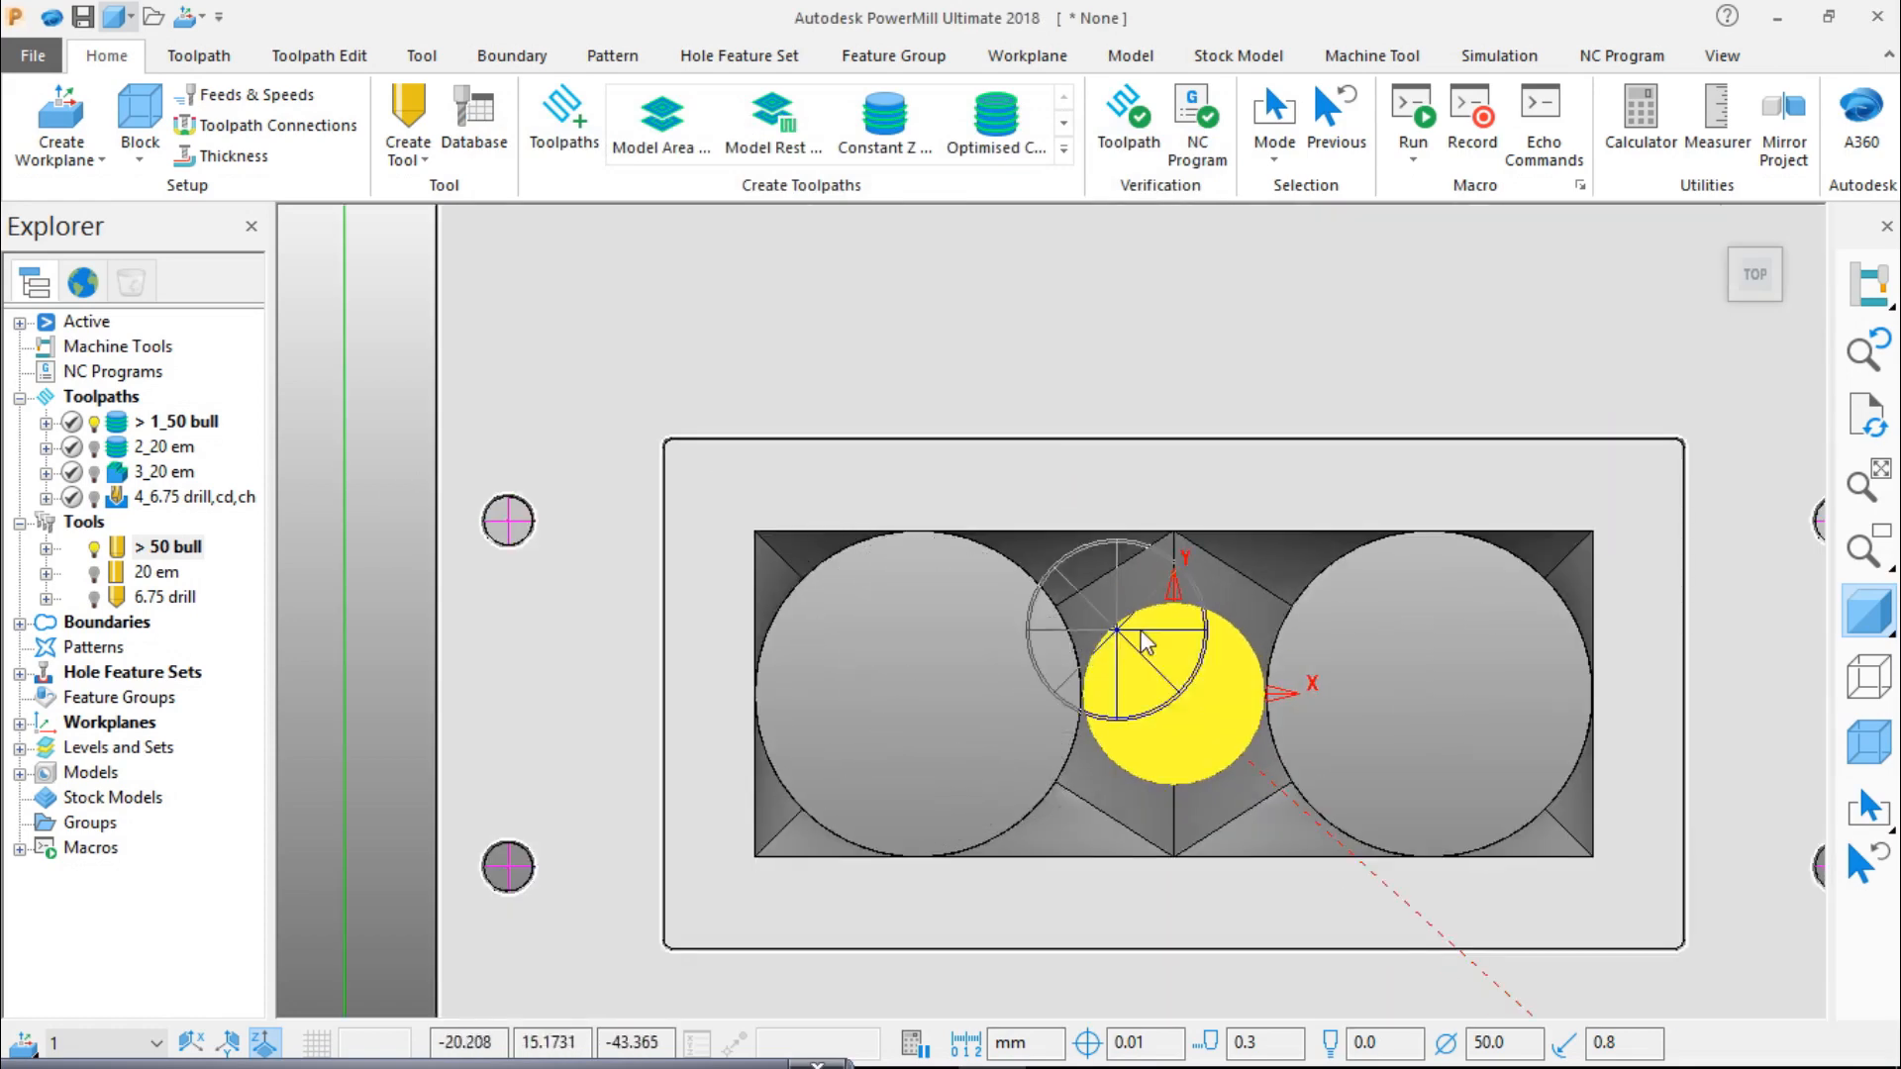
{"action": "mouse_move", "coordinate": [1436, 643]}
{"action": "middle_mouse_down"}
{"action": "mouse_move", "coordinate": [1323, 578]}
{"action": "mouse_move", "coordinate": [1376, 547]}
{"action": "mouse_move", "coordinate": [1357, 579]}
{"action": "middle_mouse_up"}
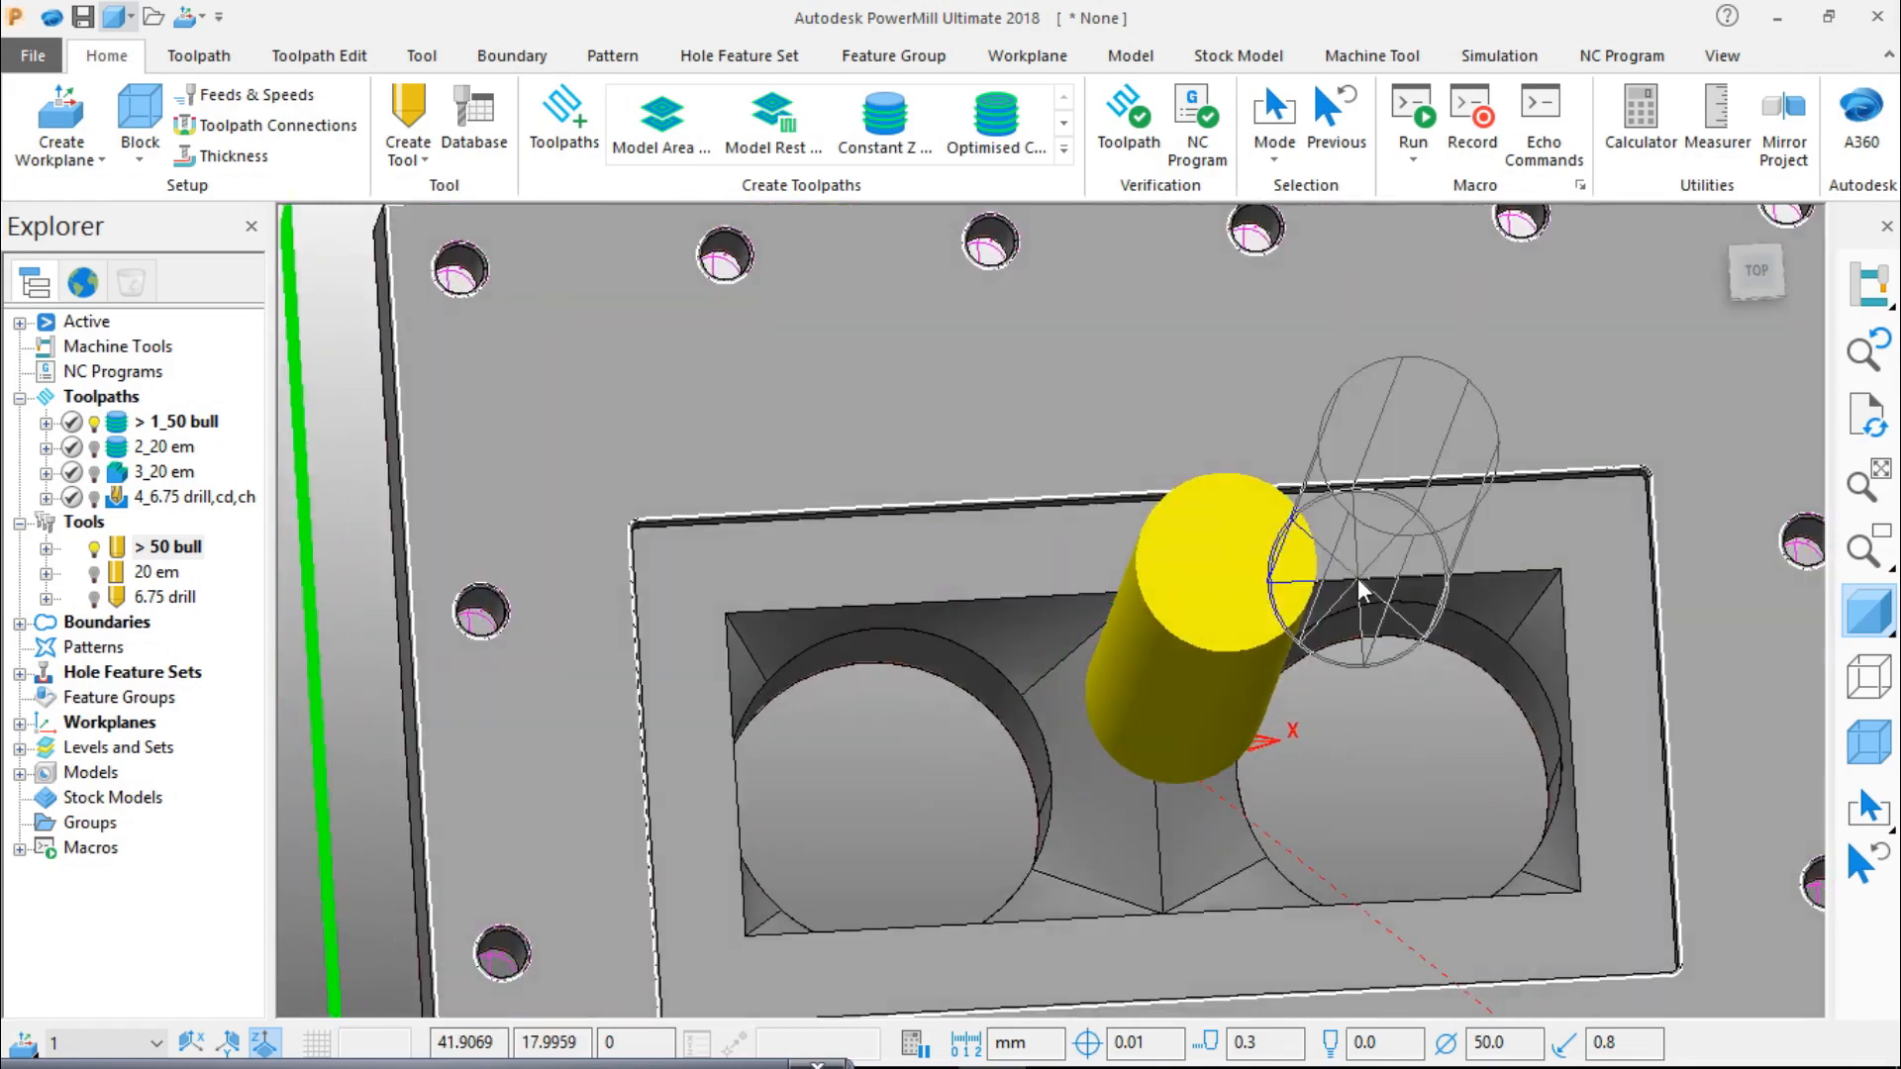
{"action": "left_click", "coordinate": [1758, 273]}
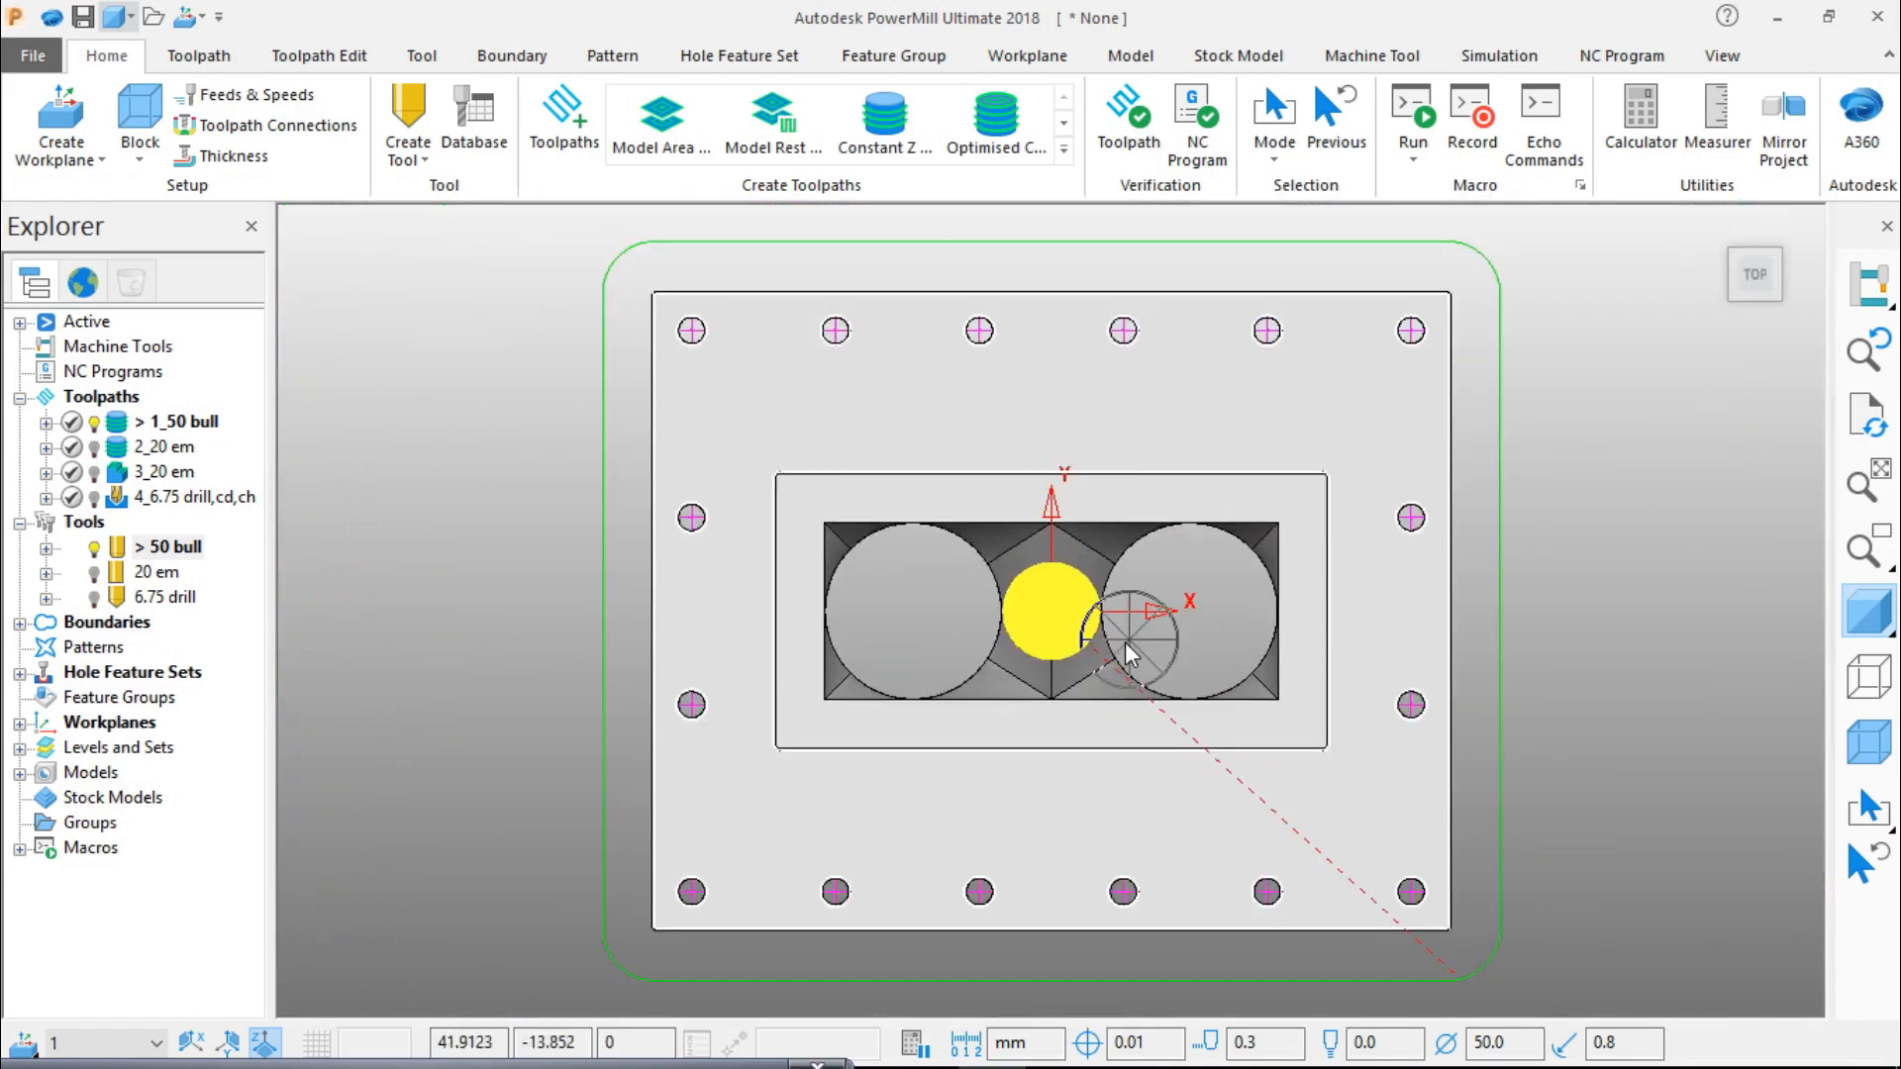
{"action": "scroll", "coordinate": [1152, 606], "scroll_direction": "up", "scroll_amount": 5}
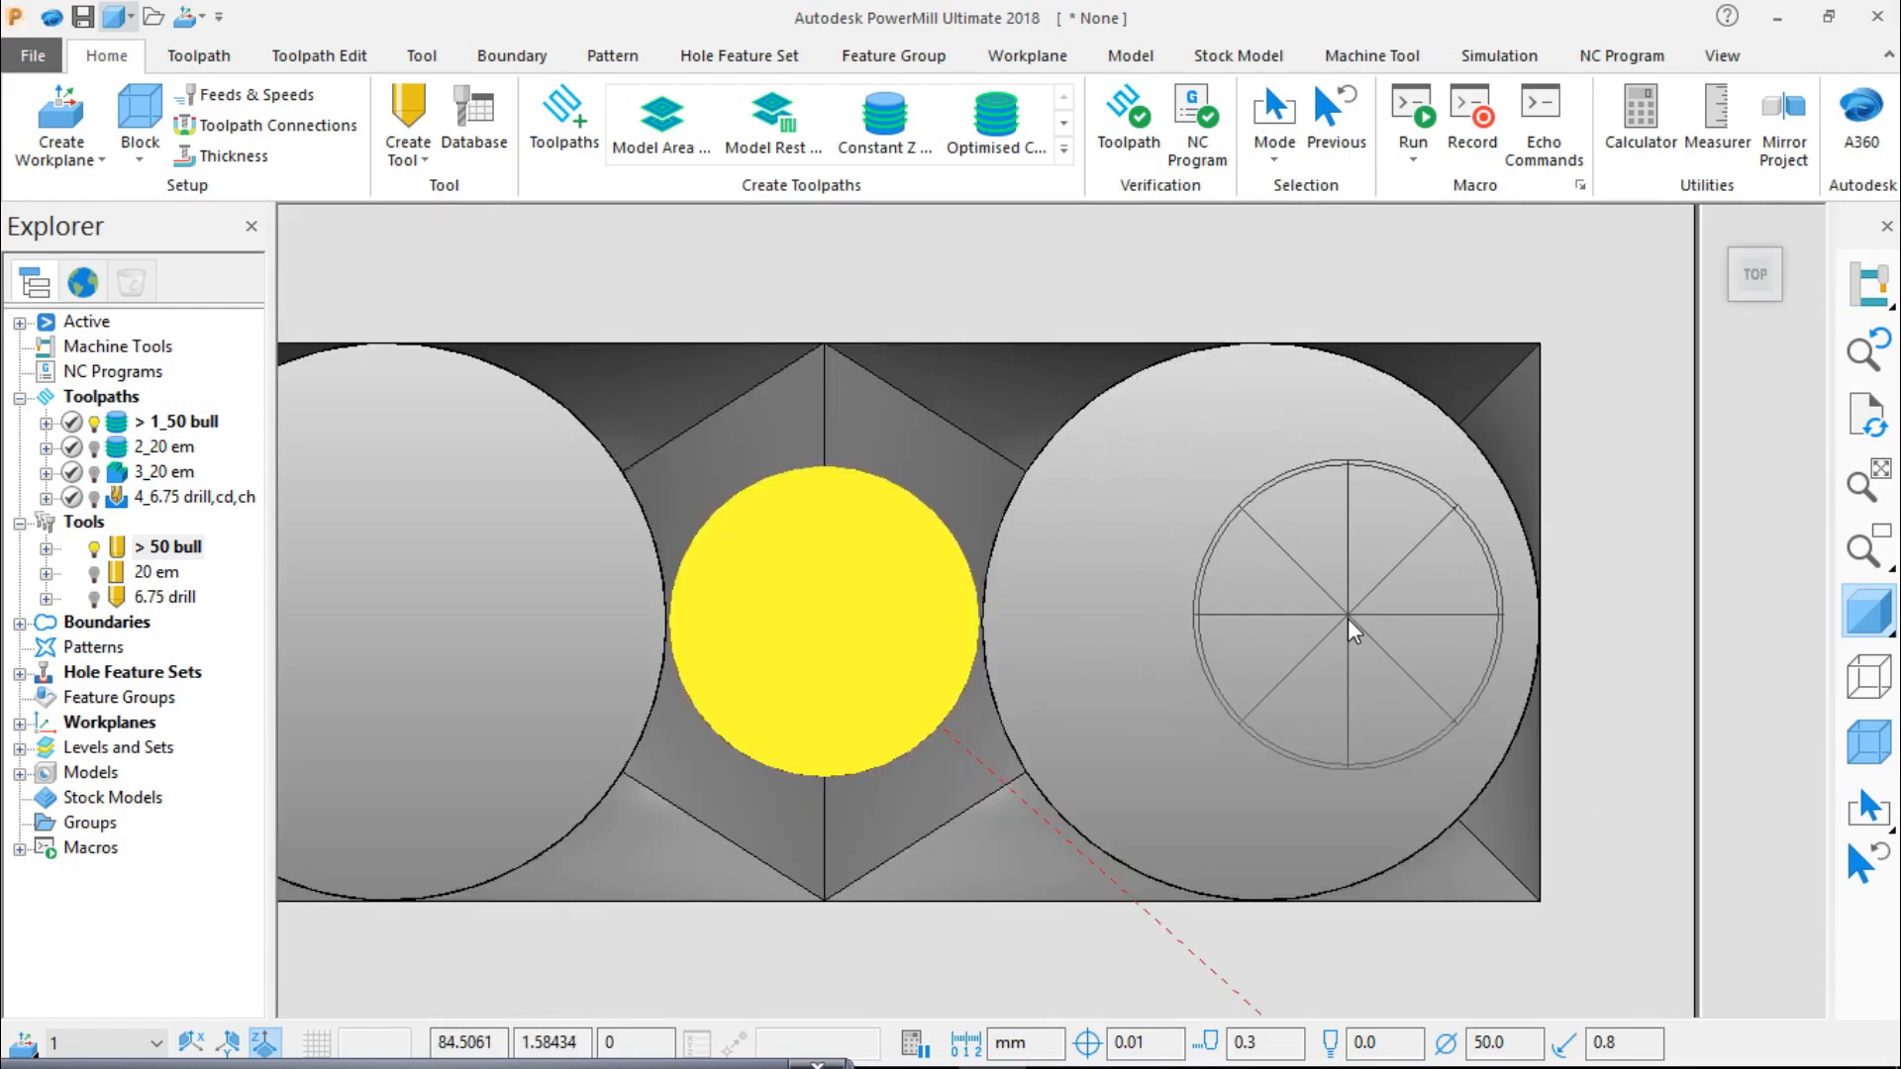
{"action": "scroll", "coordinate": [1346, 639], "scroll_direction": "down", "scroll_amount": 1}
{"action": "scroll", "coordinate": [1327, 641], "scroll_direction": "down", "scroll_amount": 3}
{"action": "middle_click_drag", "start_coordinate": [1267, 642], "coordinate": [1360, 586]}
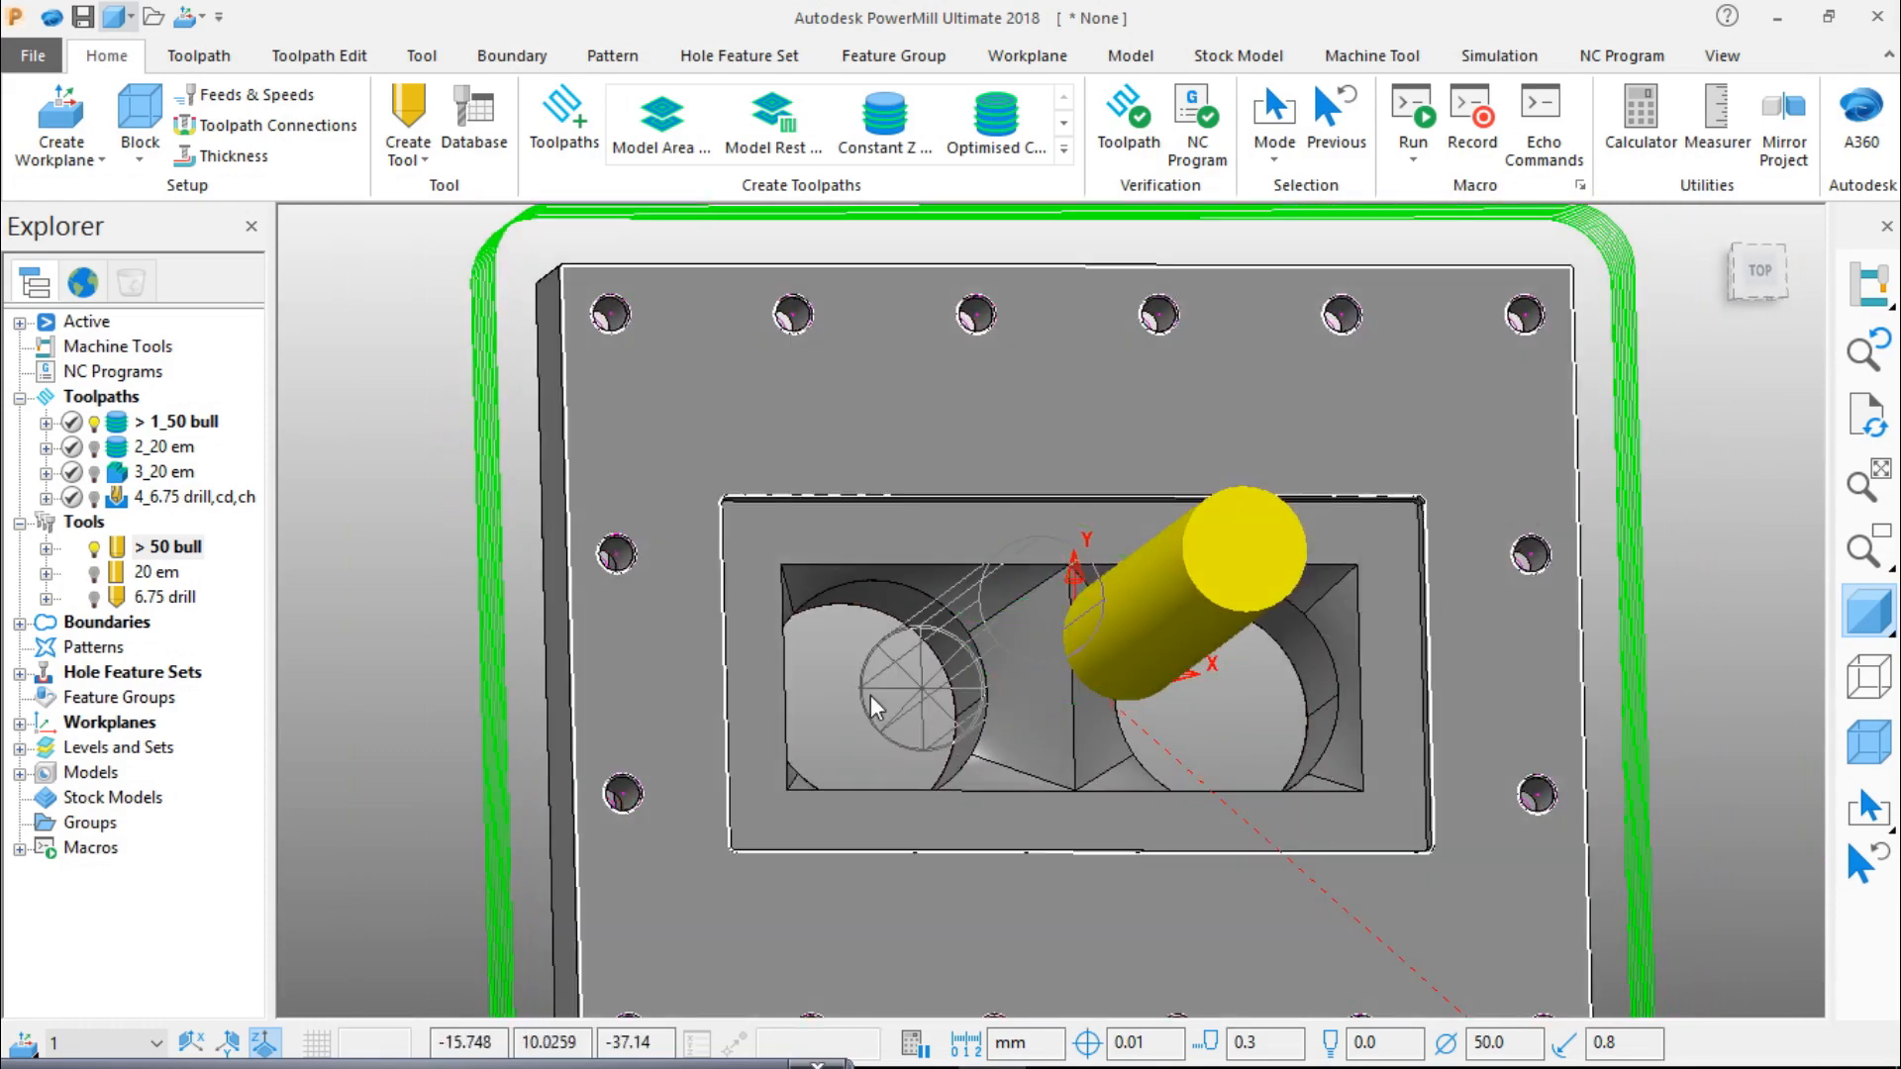
{"action": "left_click", "coordinate": [1754, 271]}
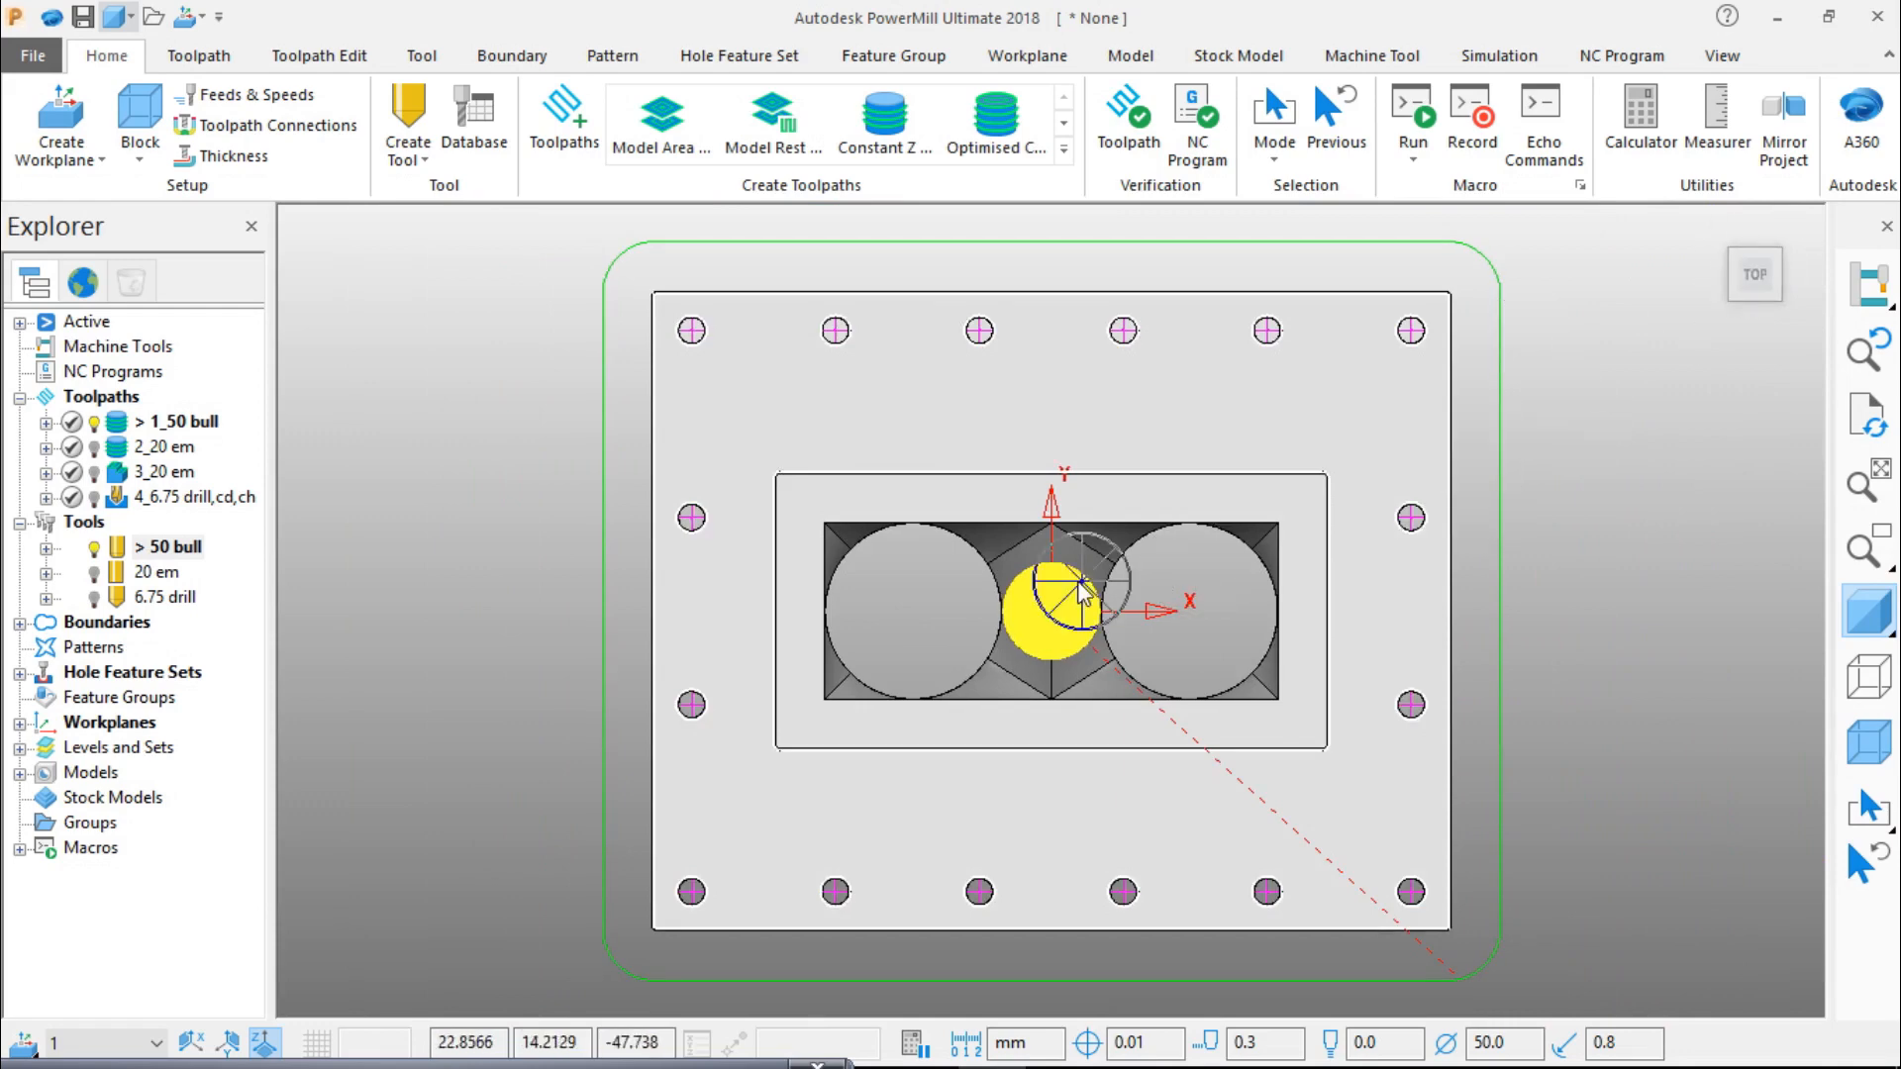
{"action": "scroll", "coordinate": [1075, 584], "scroll_direction": "up", "scroll_amount": 3}
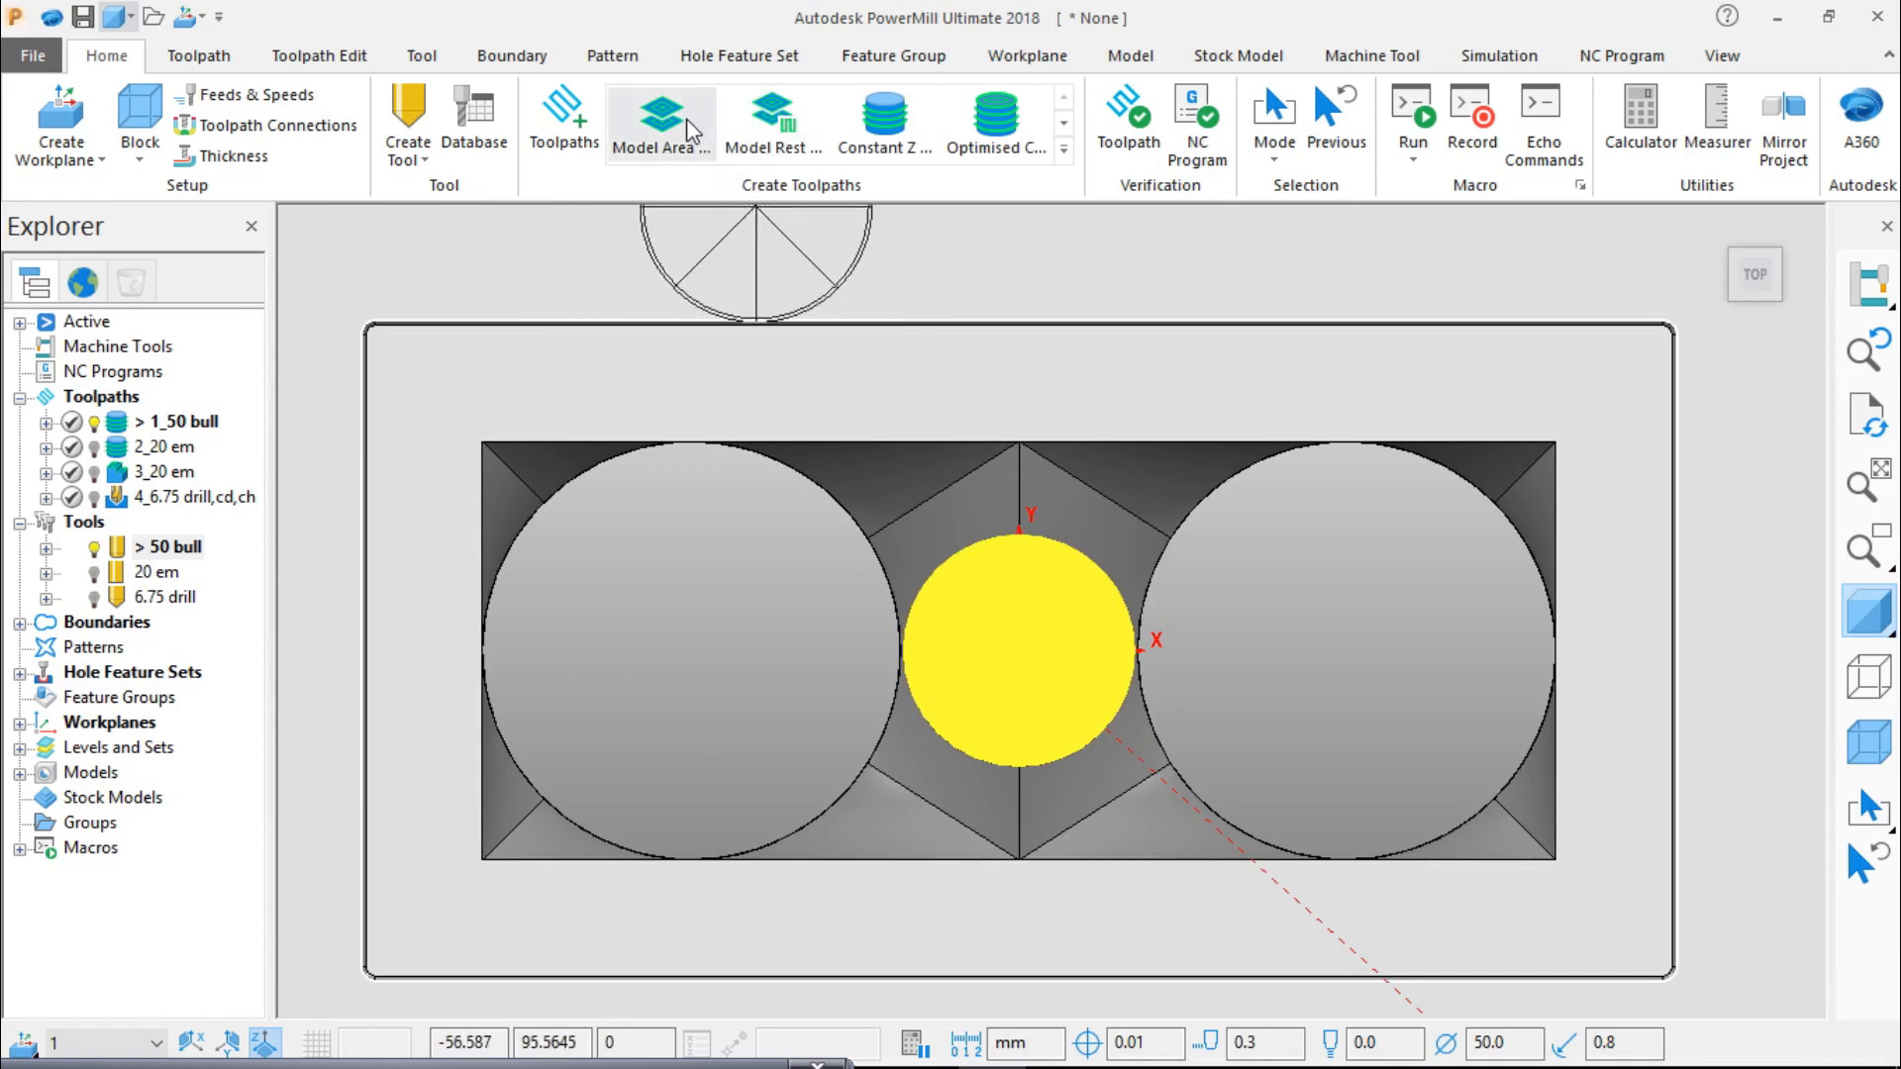
{"action": "left_click", "coordinate": [1064, 123]}
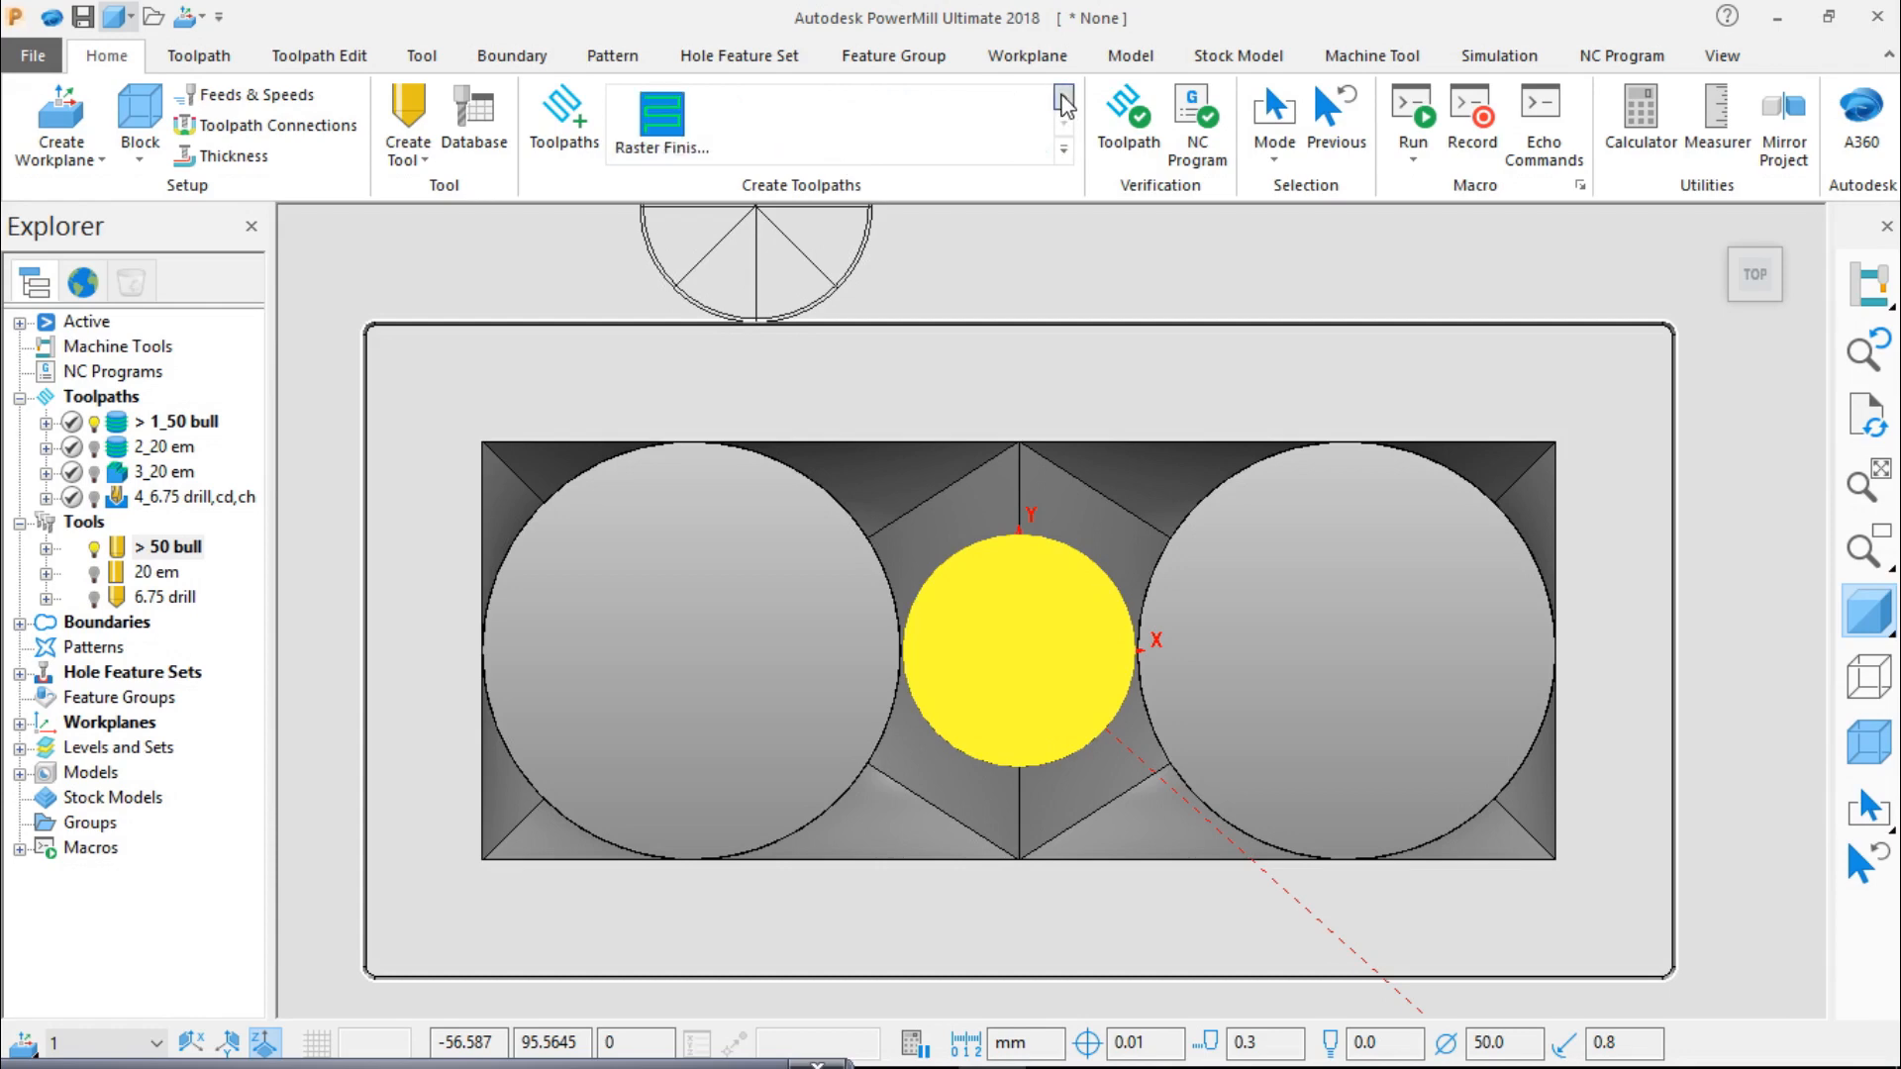
{"action": "left_click", "coordinate": [1064, 99]}
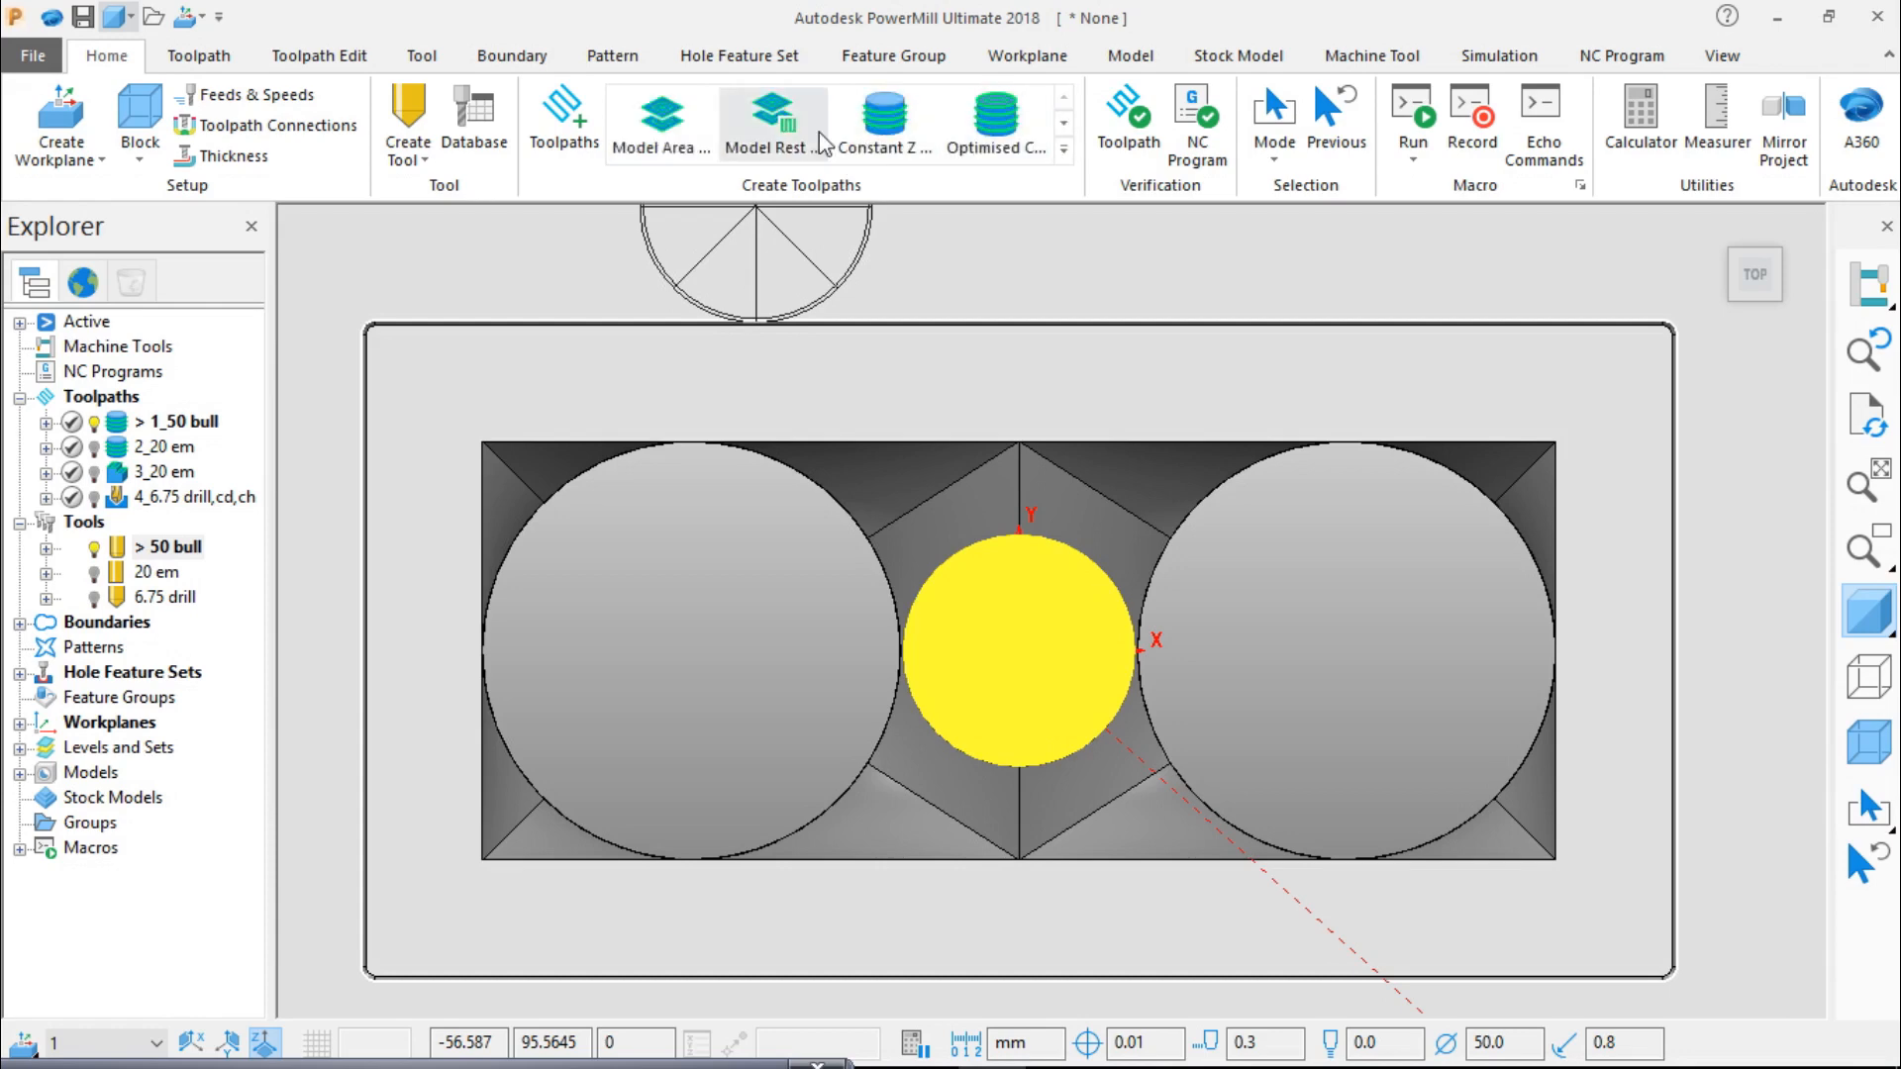
{"action": "left_click", "coordinate": [669, 137]}
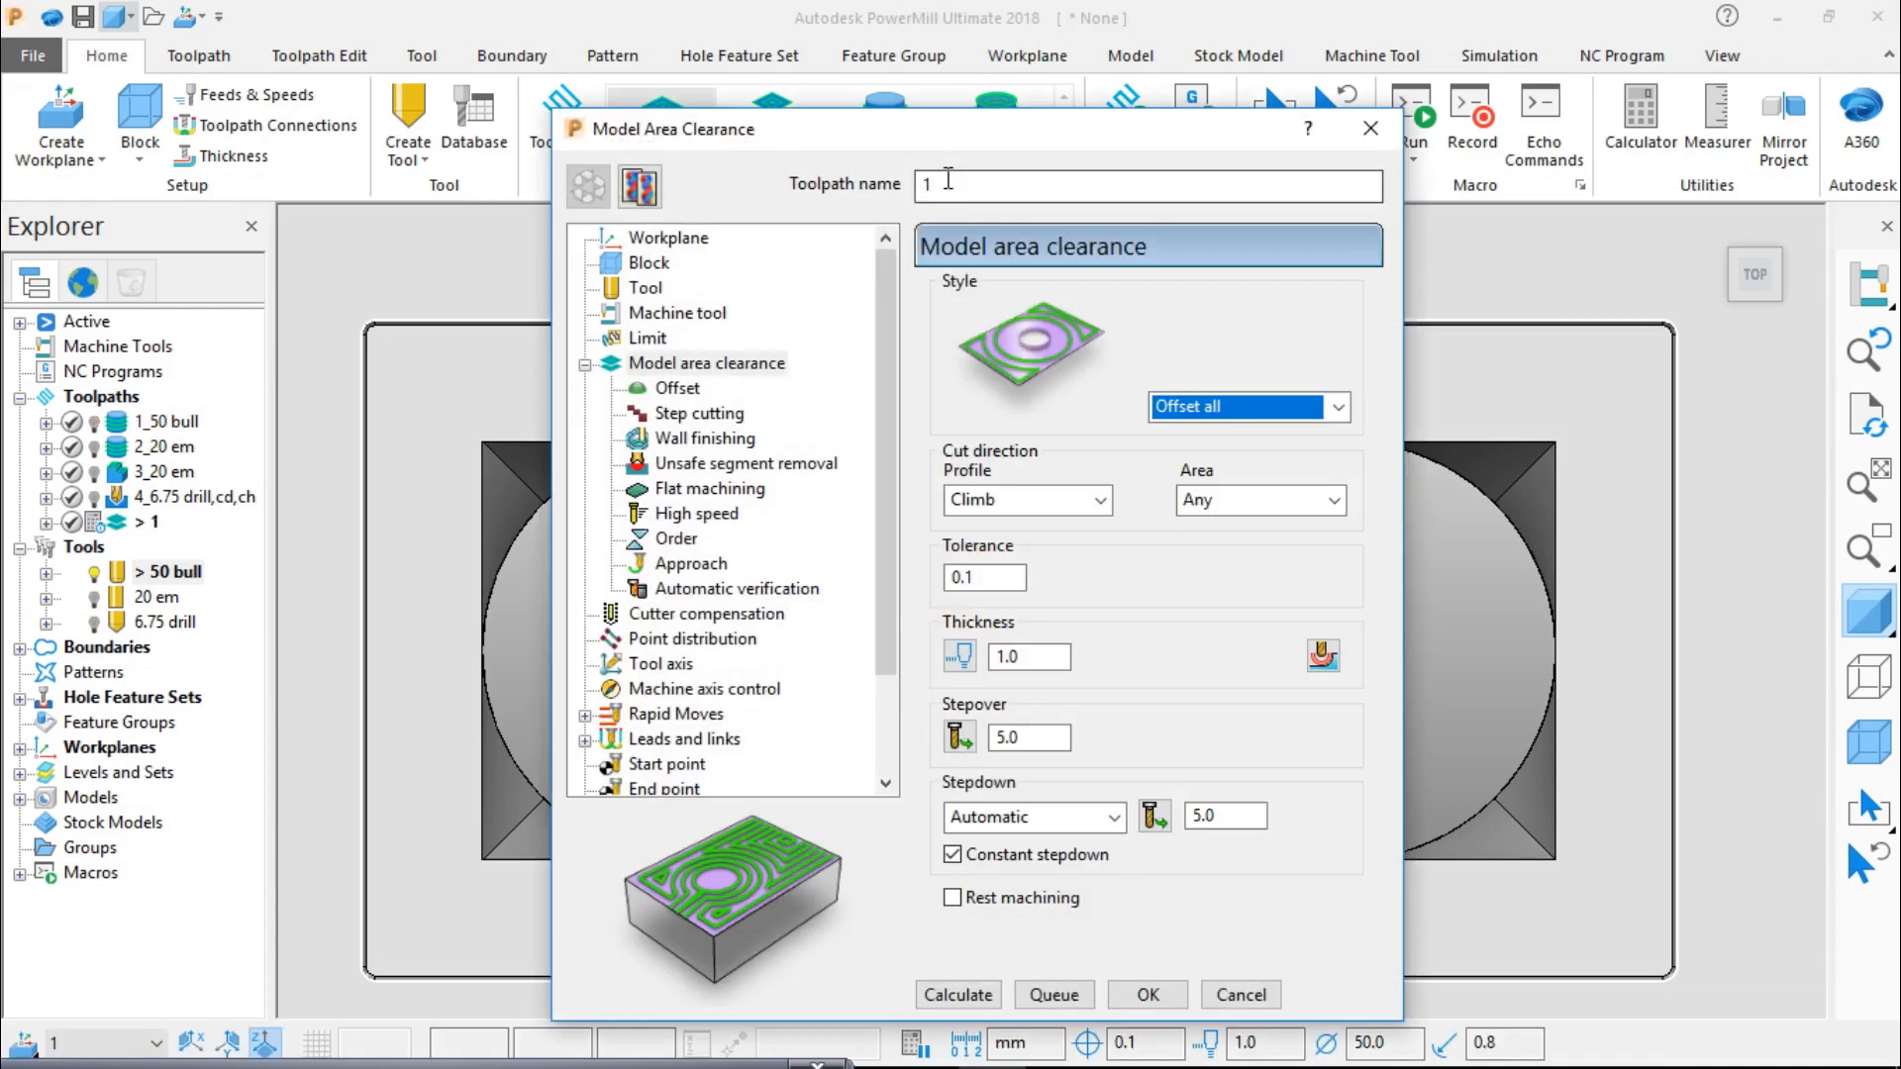
{"action": "left_click_drag", "start_coordinate": [1043, 146], "coordinate": [353, 416]}
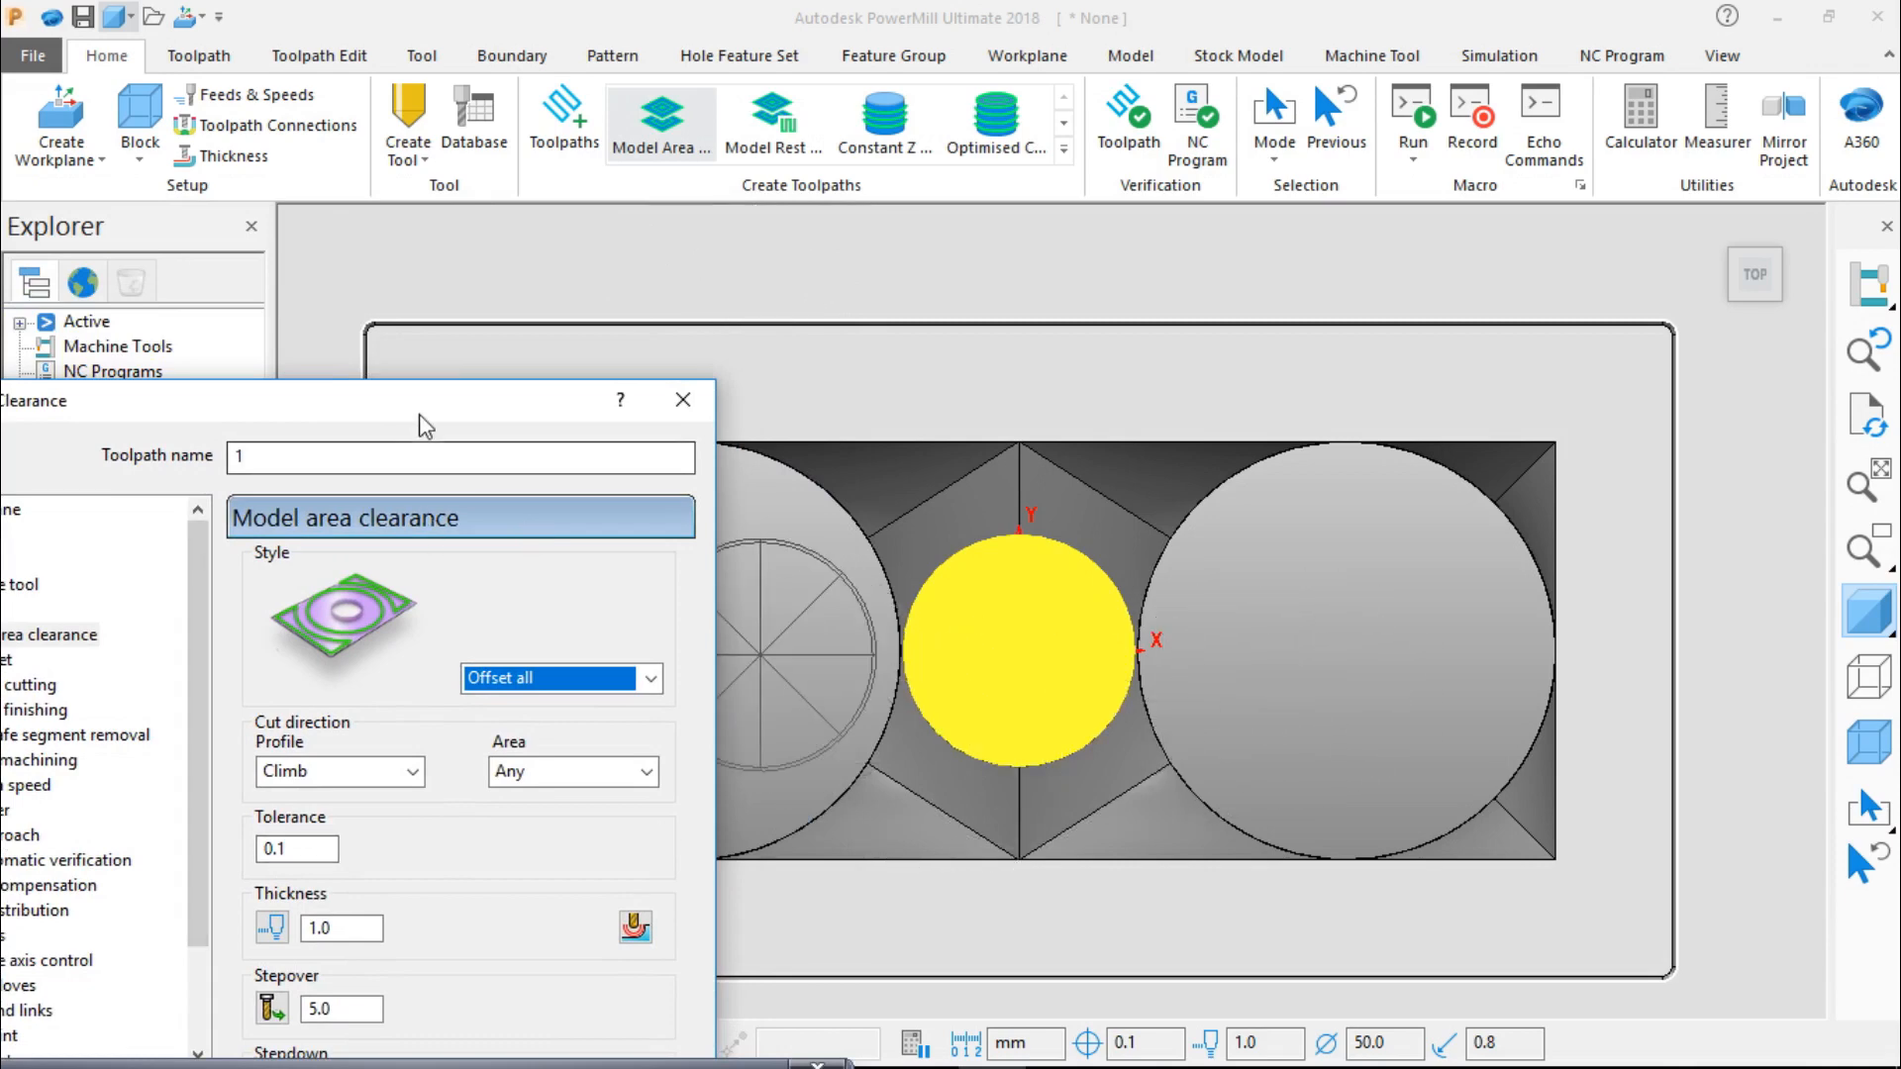
{"action": "left_click_drag", "start_coordinate": [419, 414], "coordinate": [458, 393]}
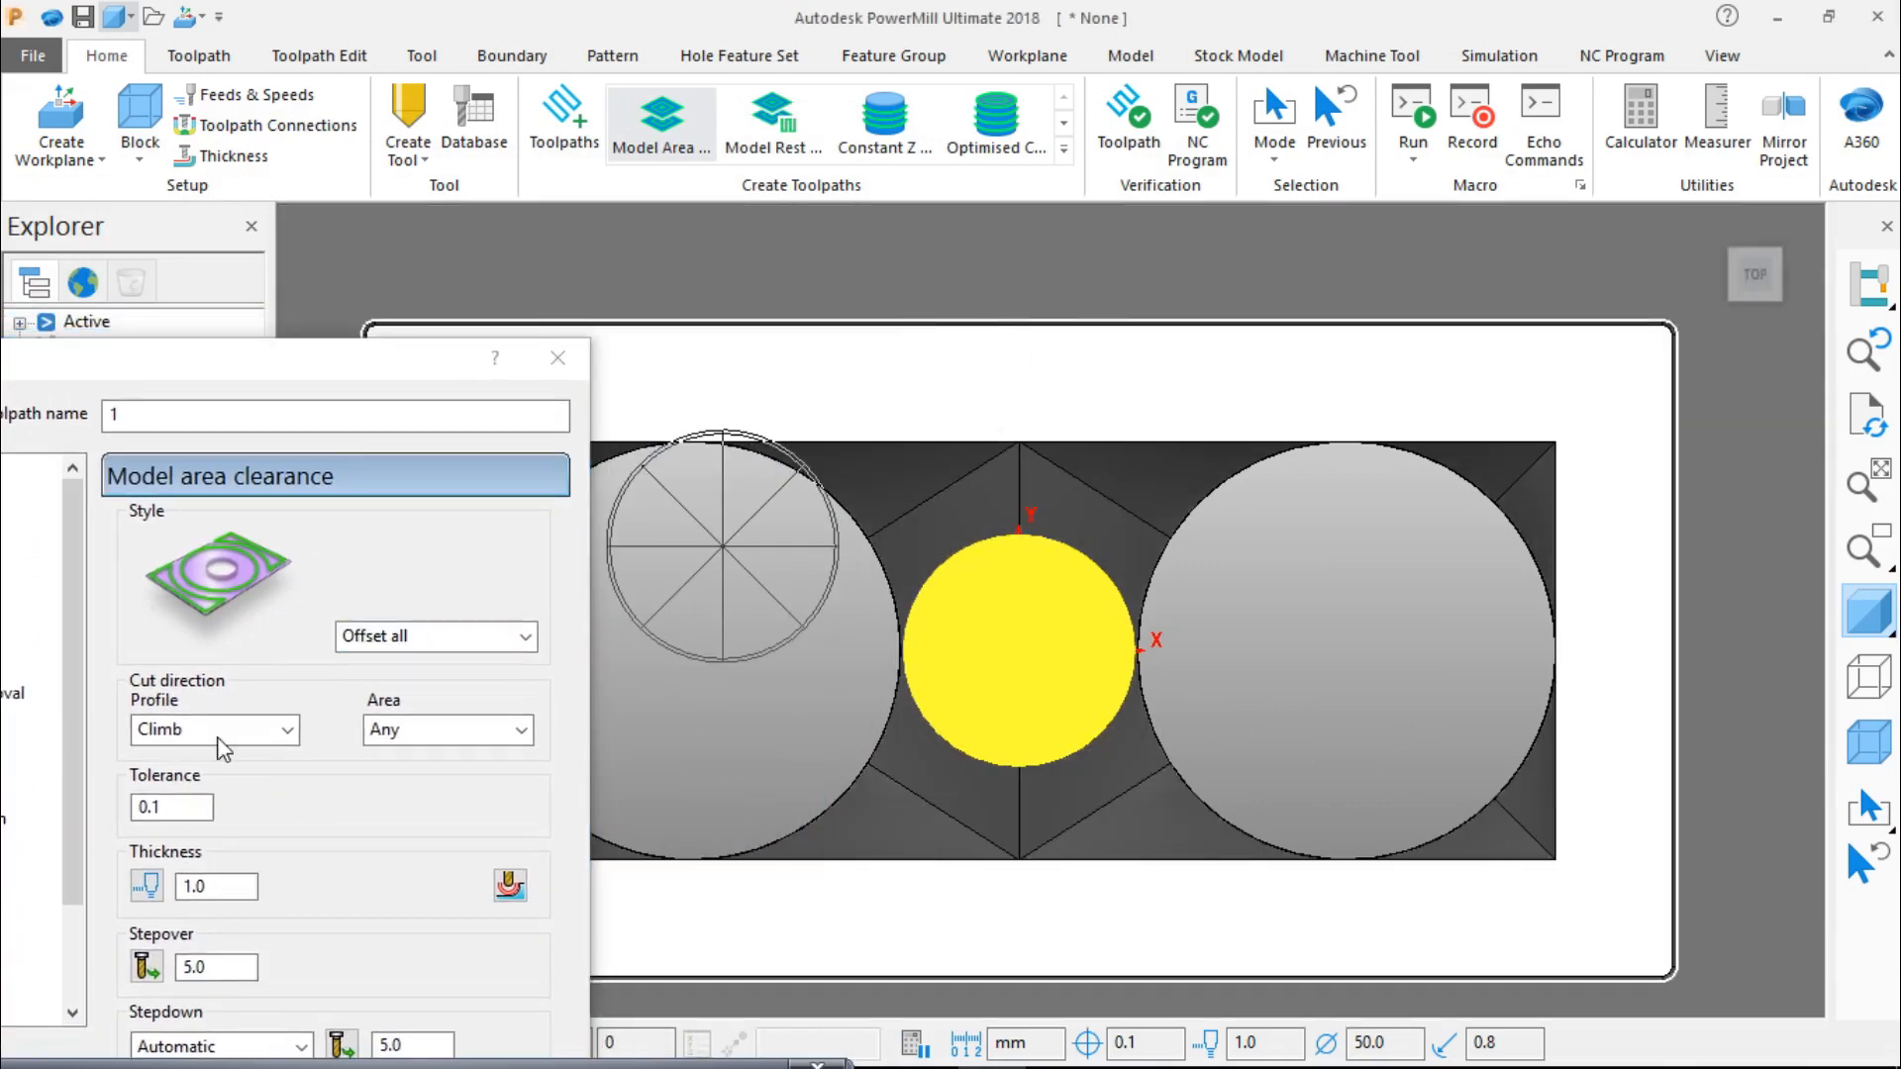
{"action": "left_click", "coordinate": [557, 357]}
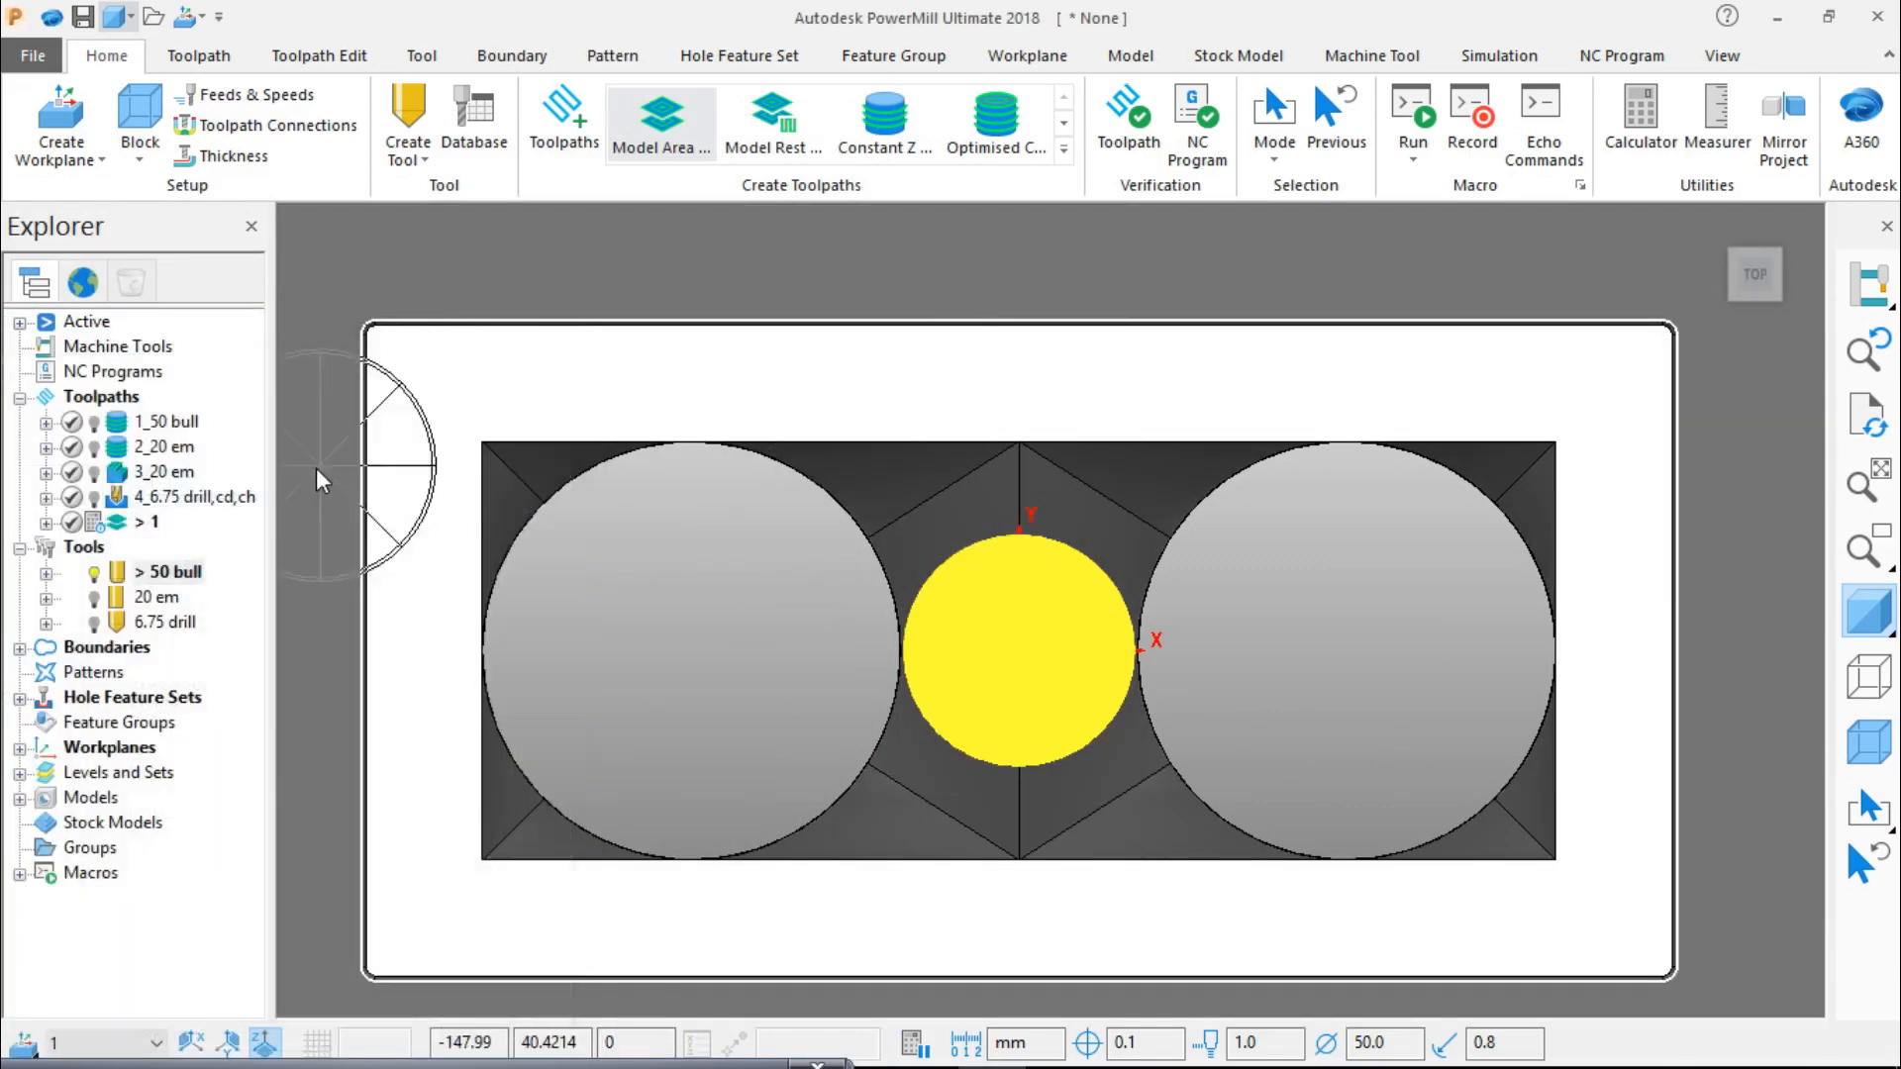
{"action": "right_click", "coordinate": [129, 521]}
{"action": "left_click", "coordinate": [248, 1048]}
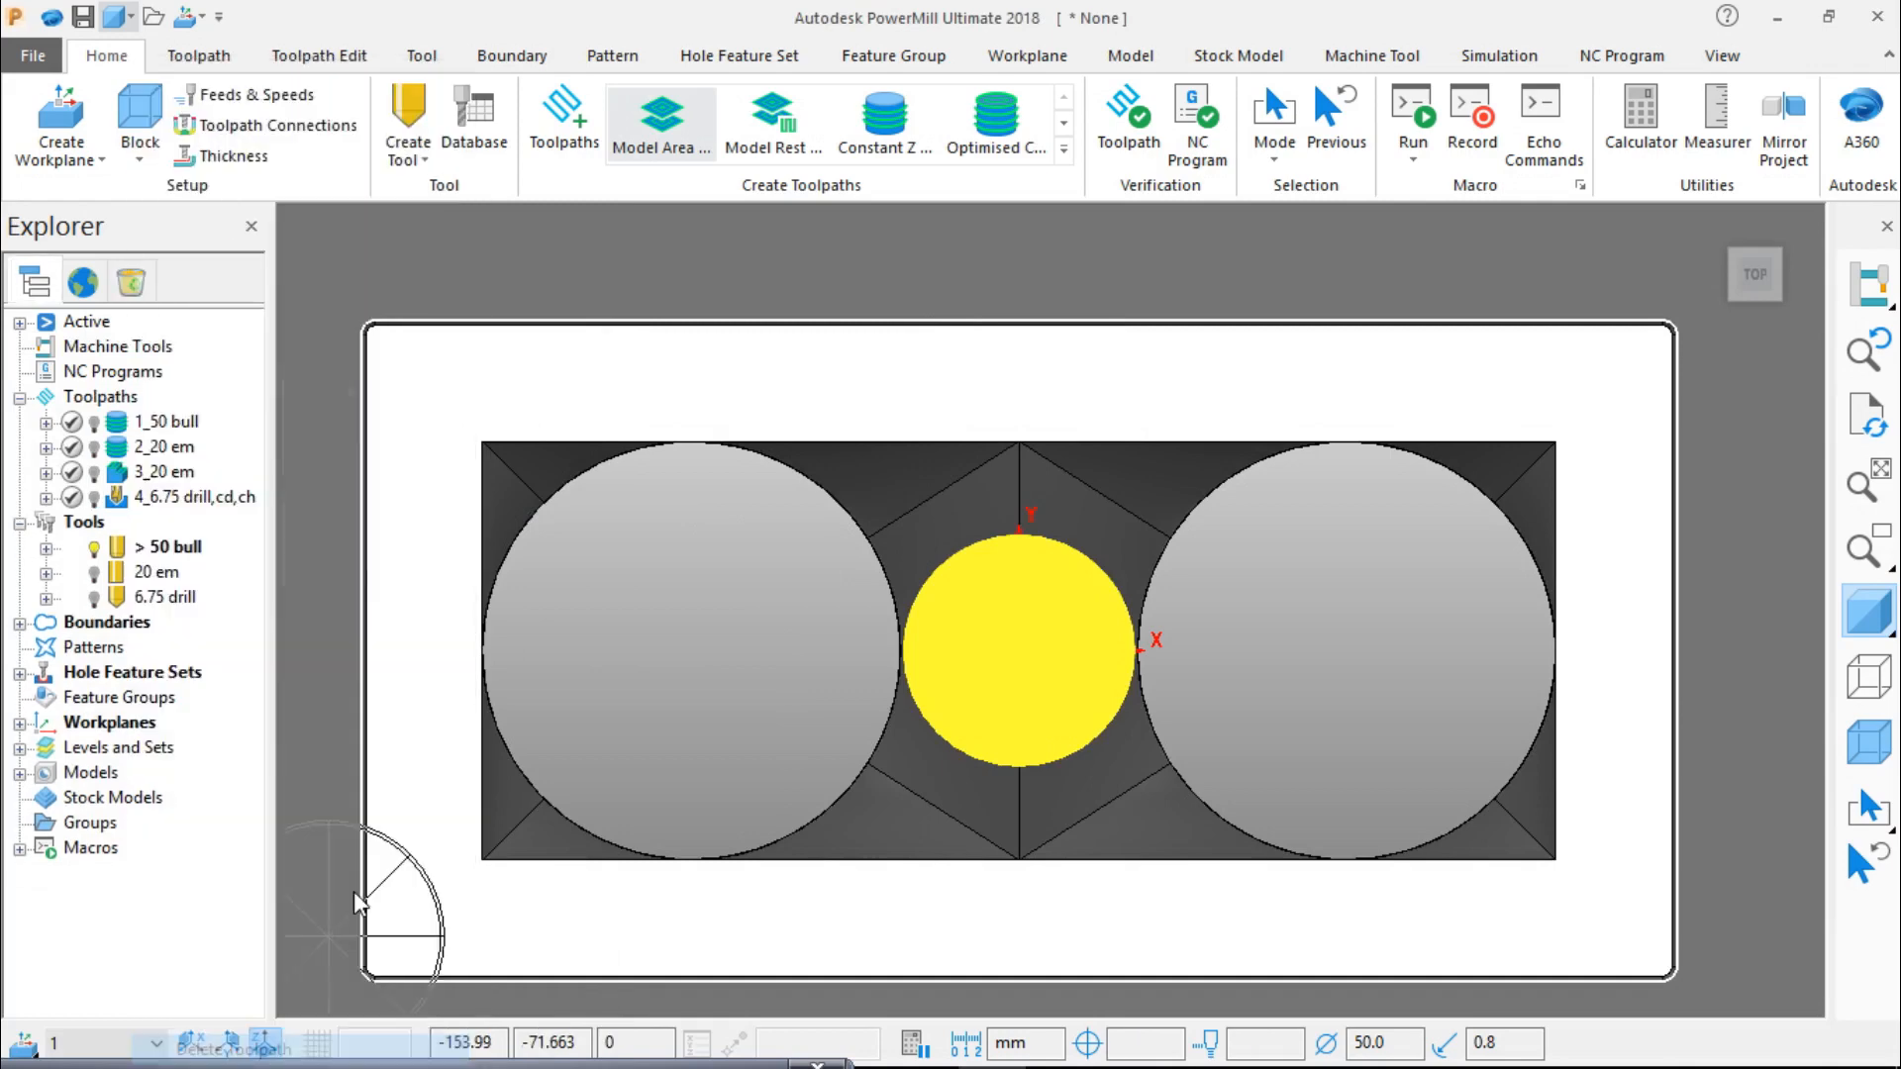
Step: Create a model rest area clearance toolpath named 5_50 bull and check its workplane setting
{"action": "left_click", "coordinate": [797, 147]}
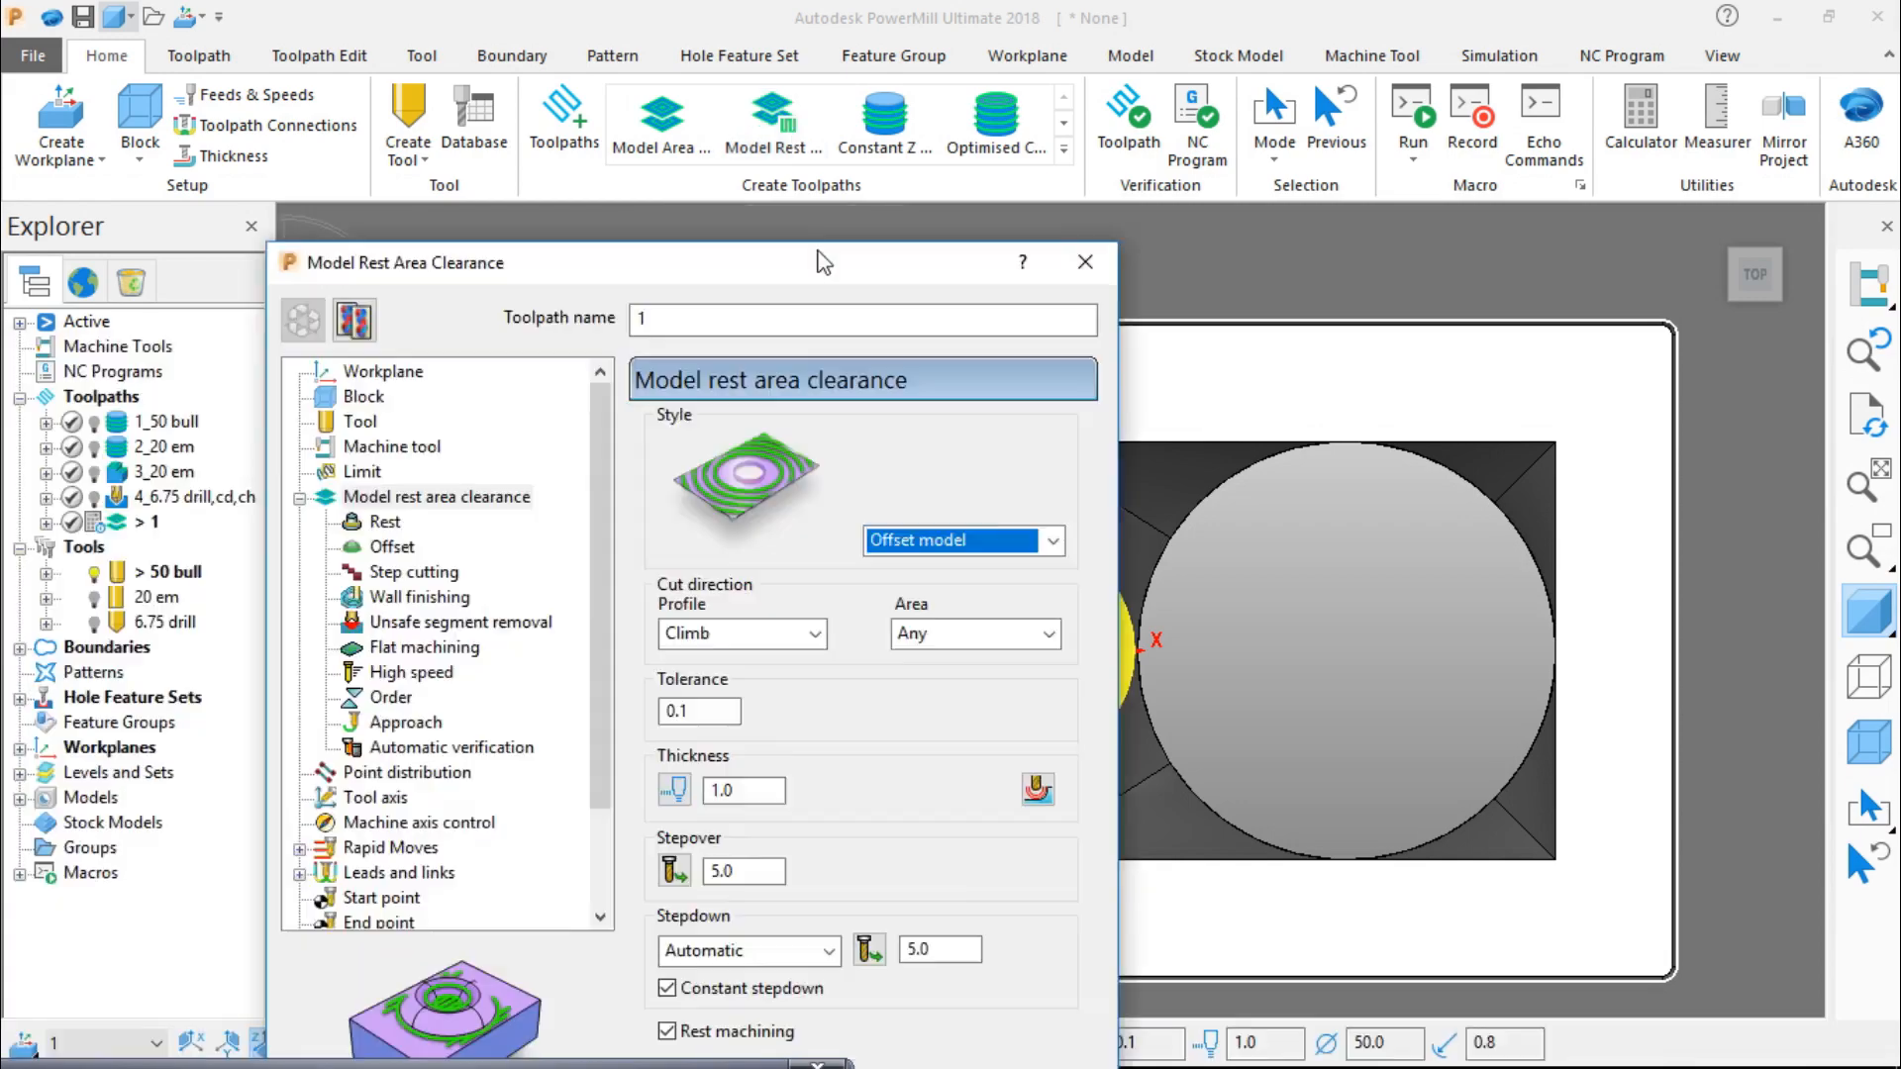
{"action": "left_click_drag", "start_coordinate": [820, 259], "coordinate": [906, 208]}
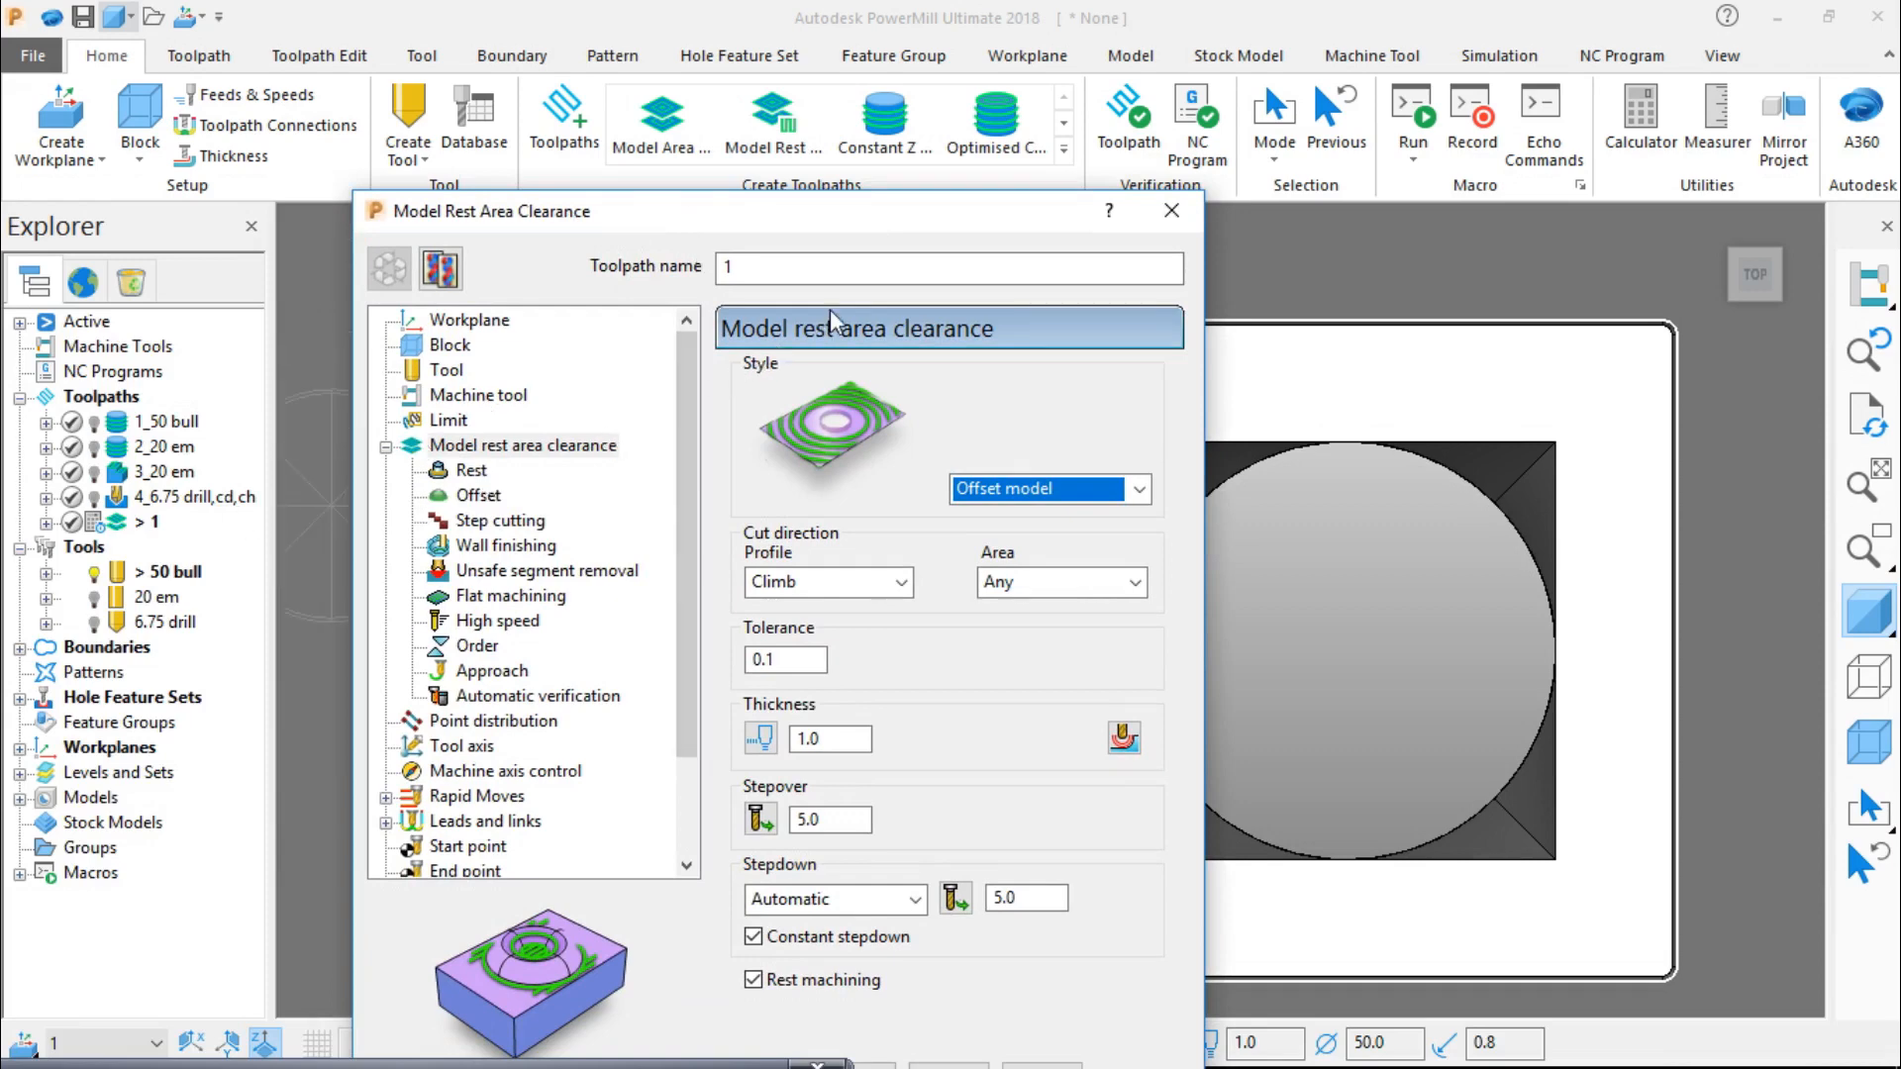
{"action": "left_click_drag", "start_coordinate": [775, 273], "coordinate": [653, 309]}
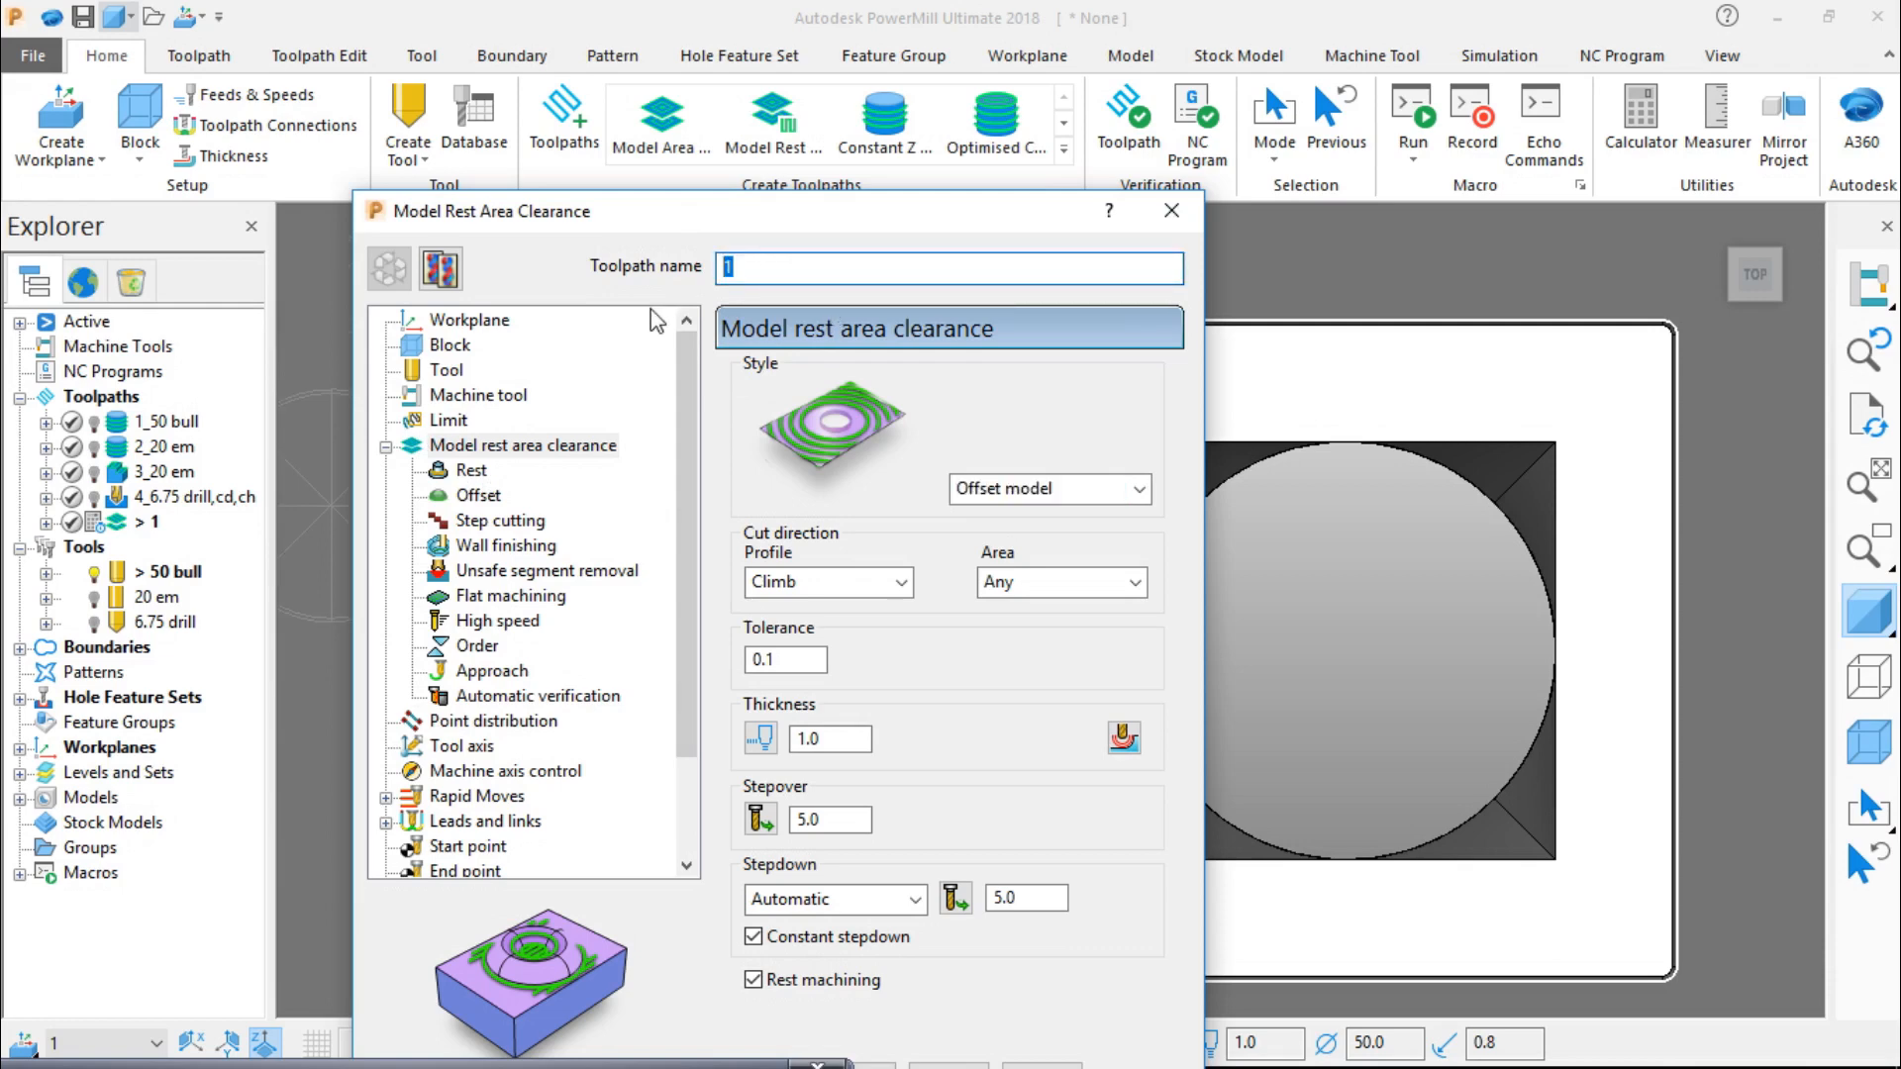
{"action": "type", "text": "5_50 bull"}
{"action": "left_click", "coordinate": [501, 327]}
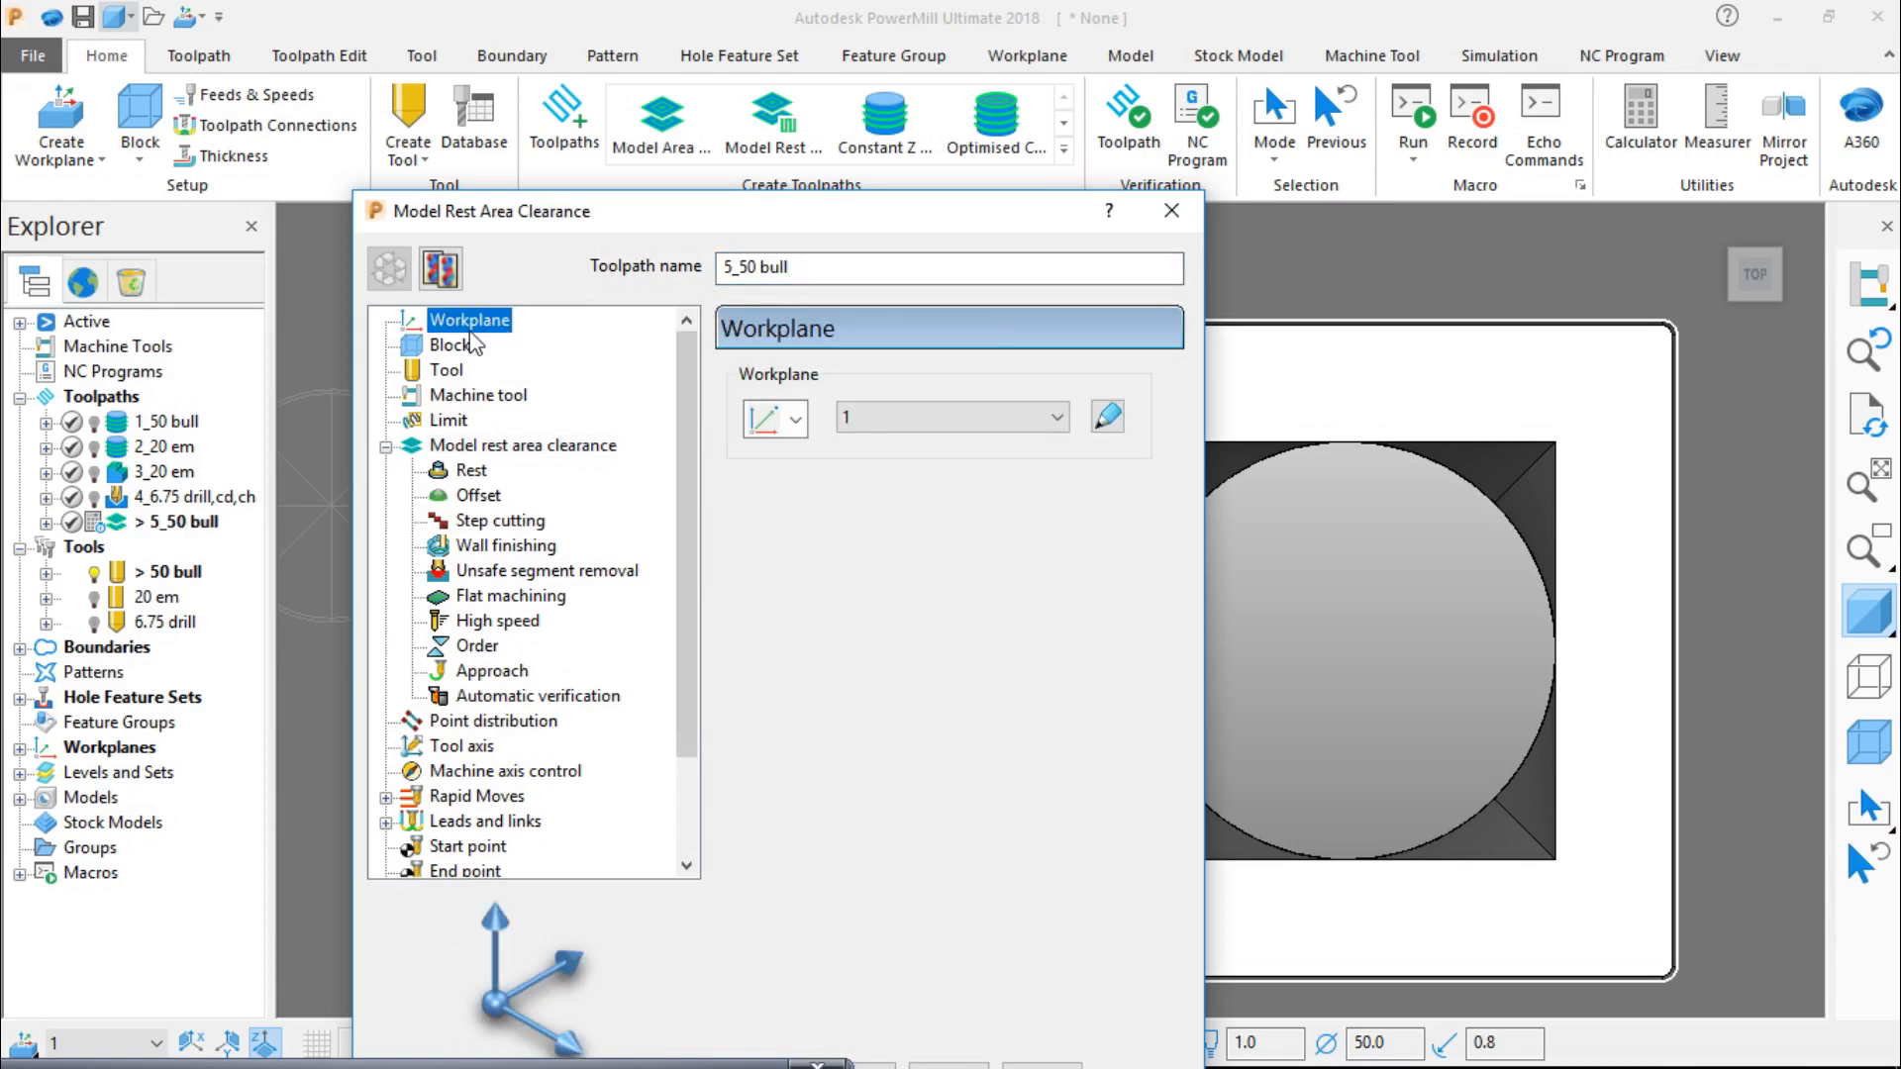
Step: Set the toolpath block's minimum Z to -60 and lock its minimum and maximum Z limits
{"action": "left_click", "coordinate": [459, 349]}
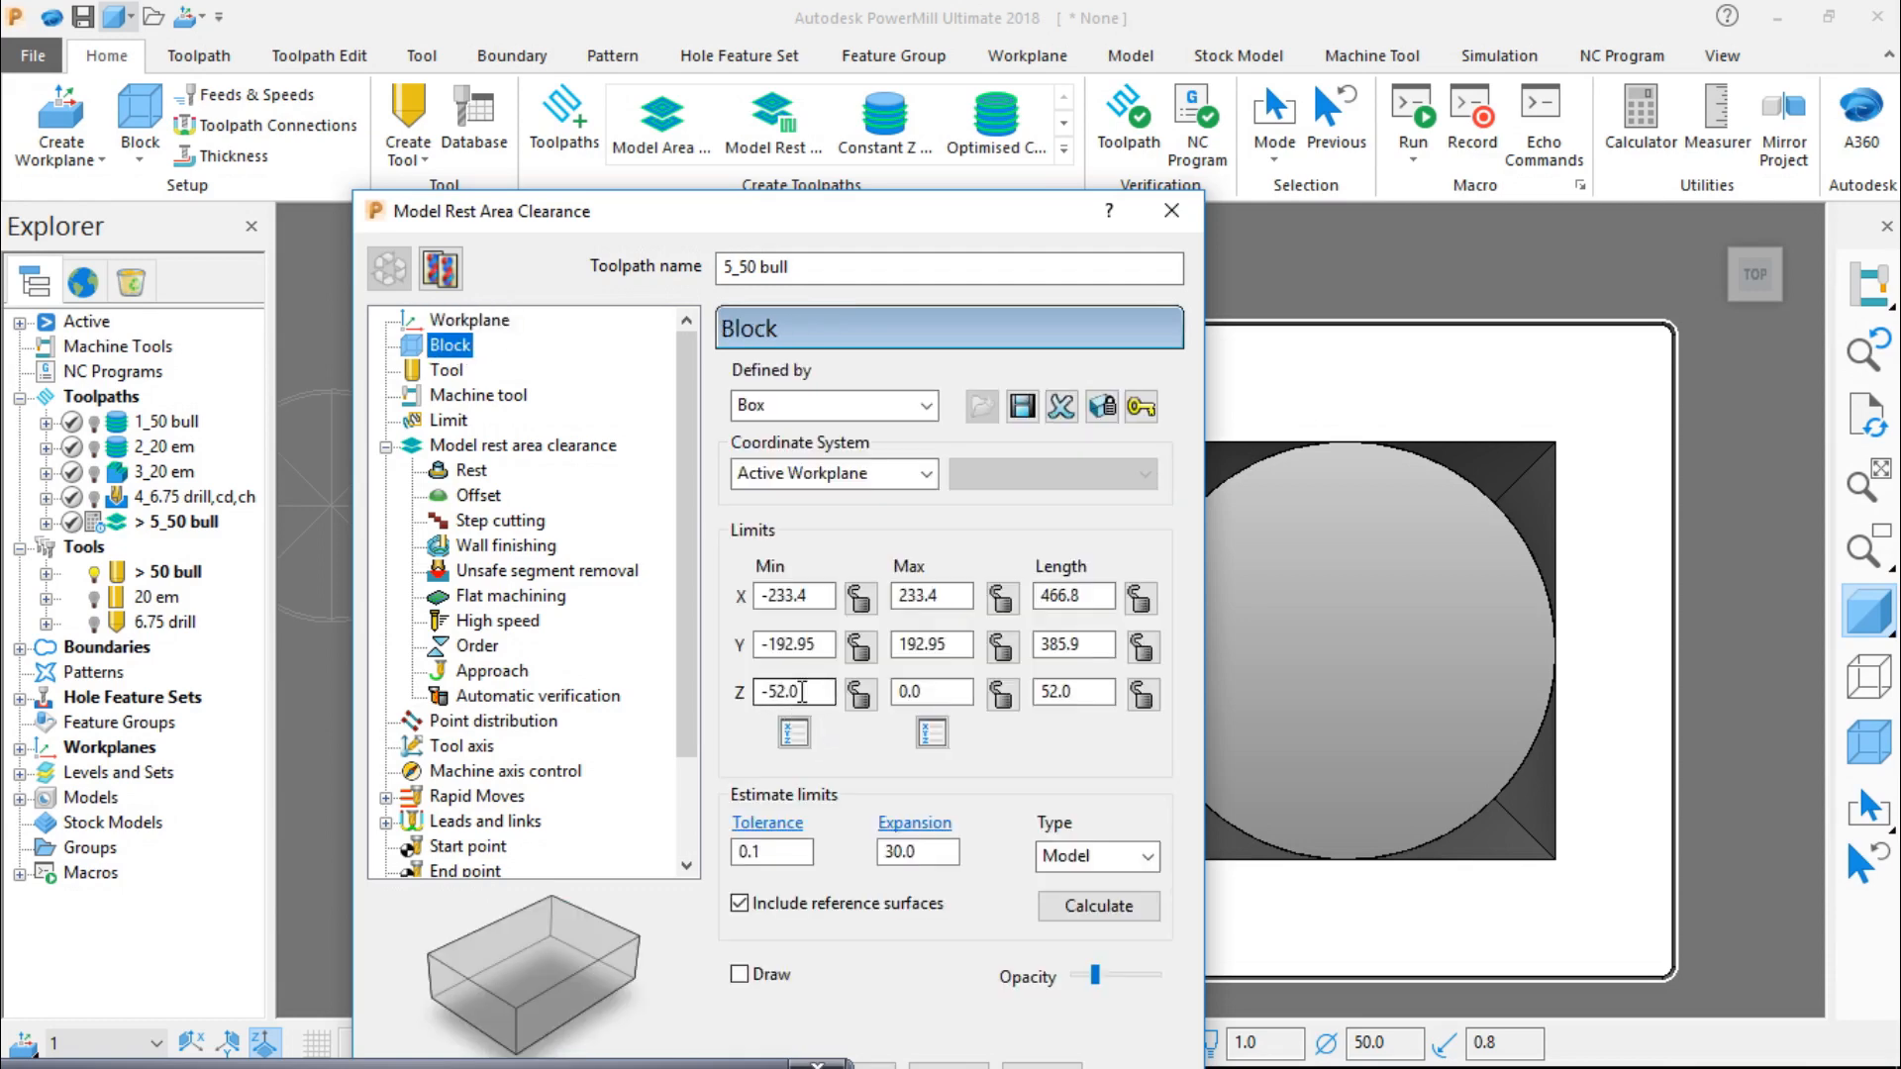
{"action": "left_click_drag", "start_coordinate": [799, 692], "coordinate": [773, 704]}
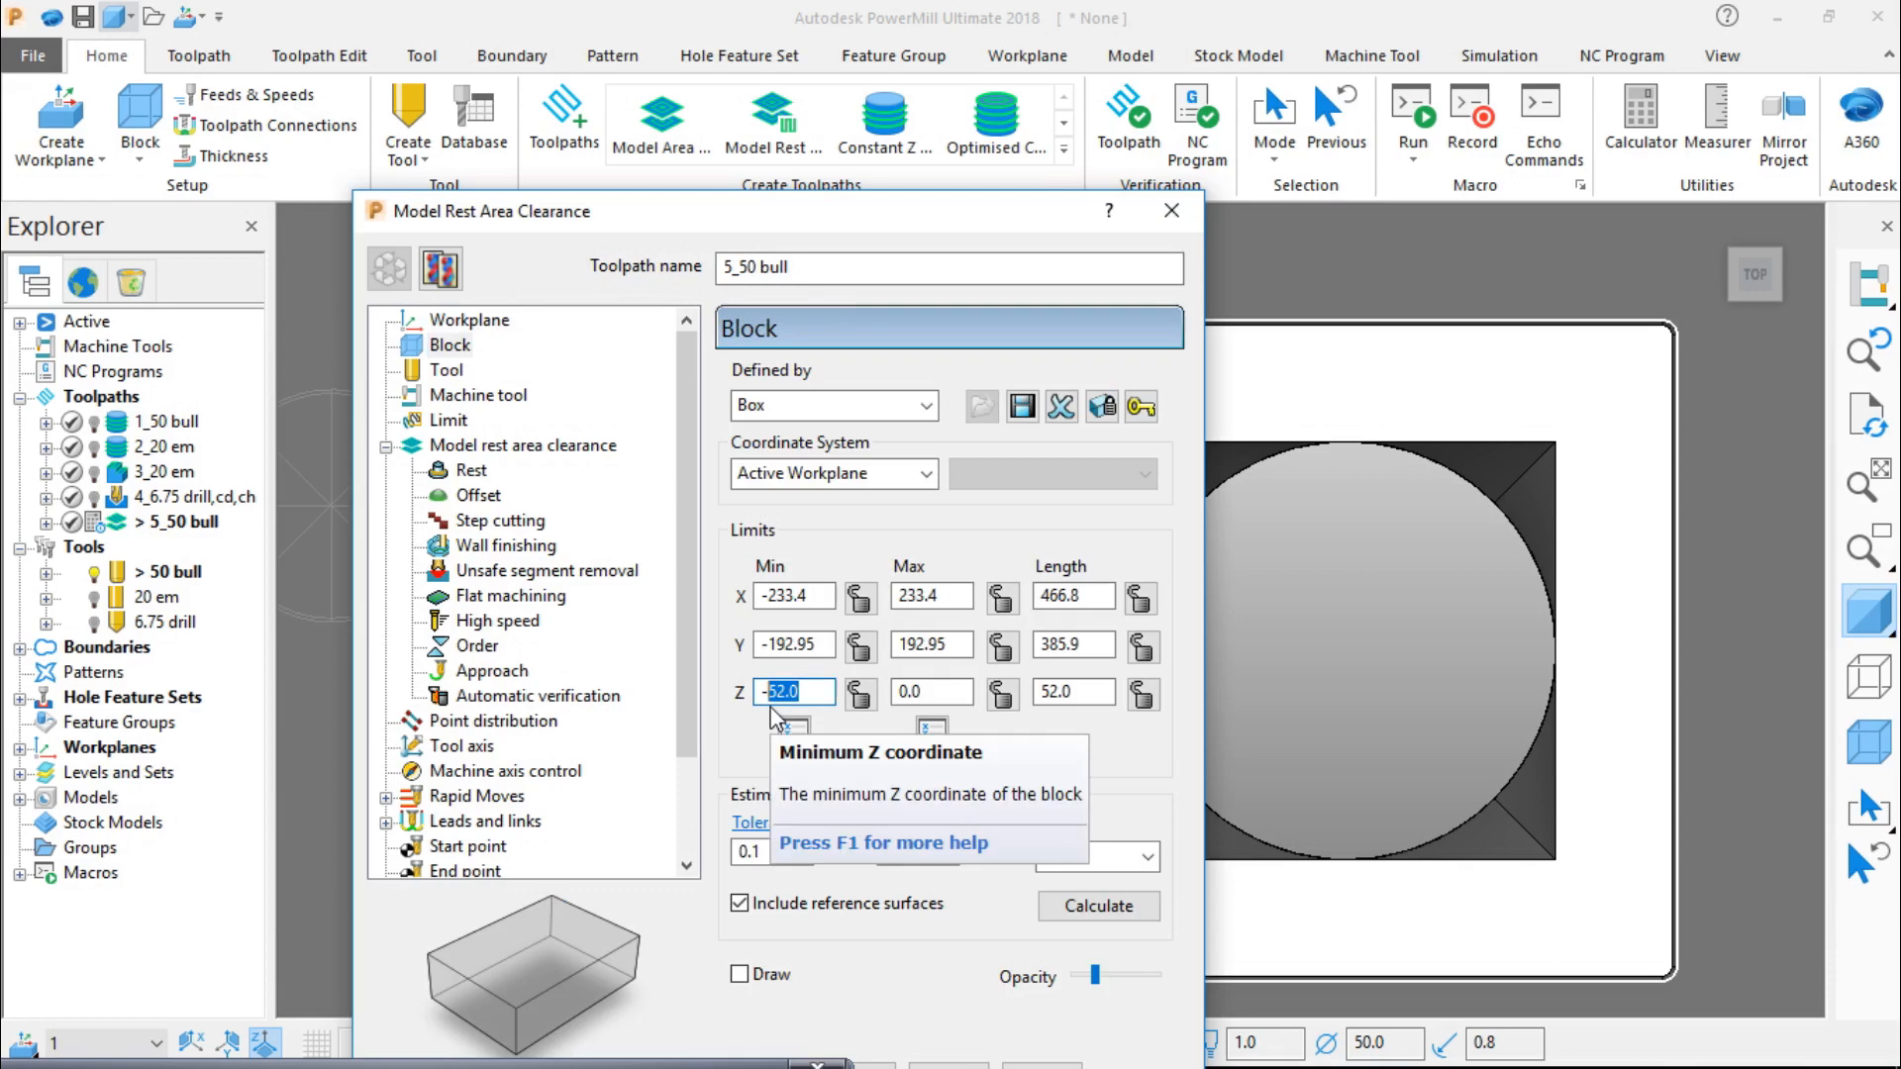
{"action": "type", "text": "60"}
{"action": "left_click", "coordinate": [859, 694]}
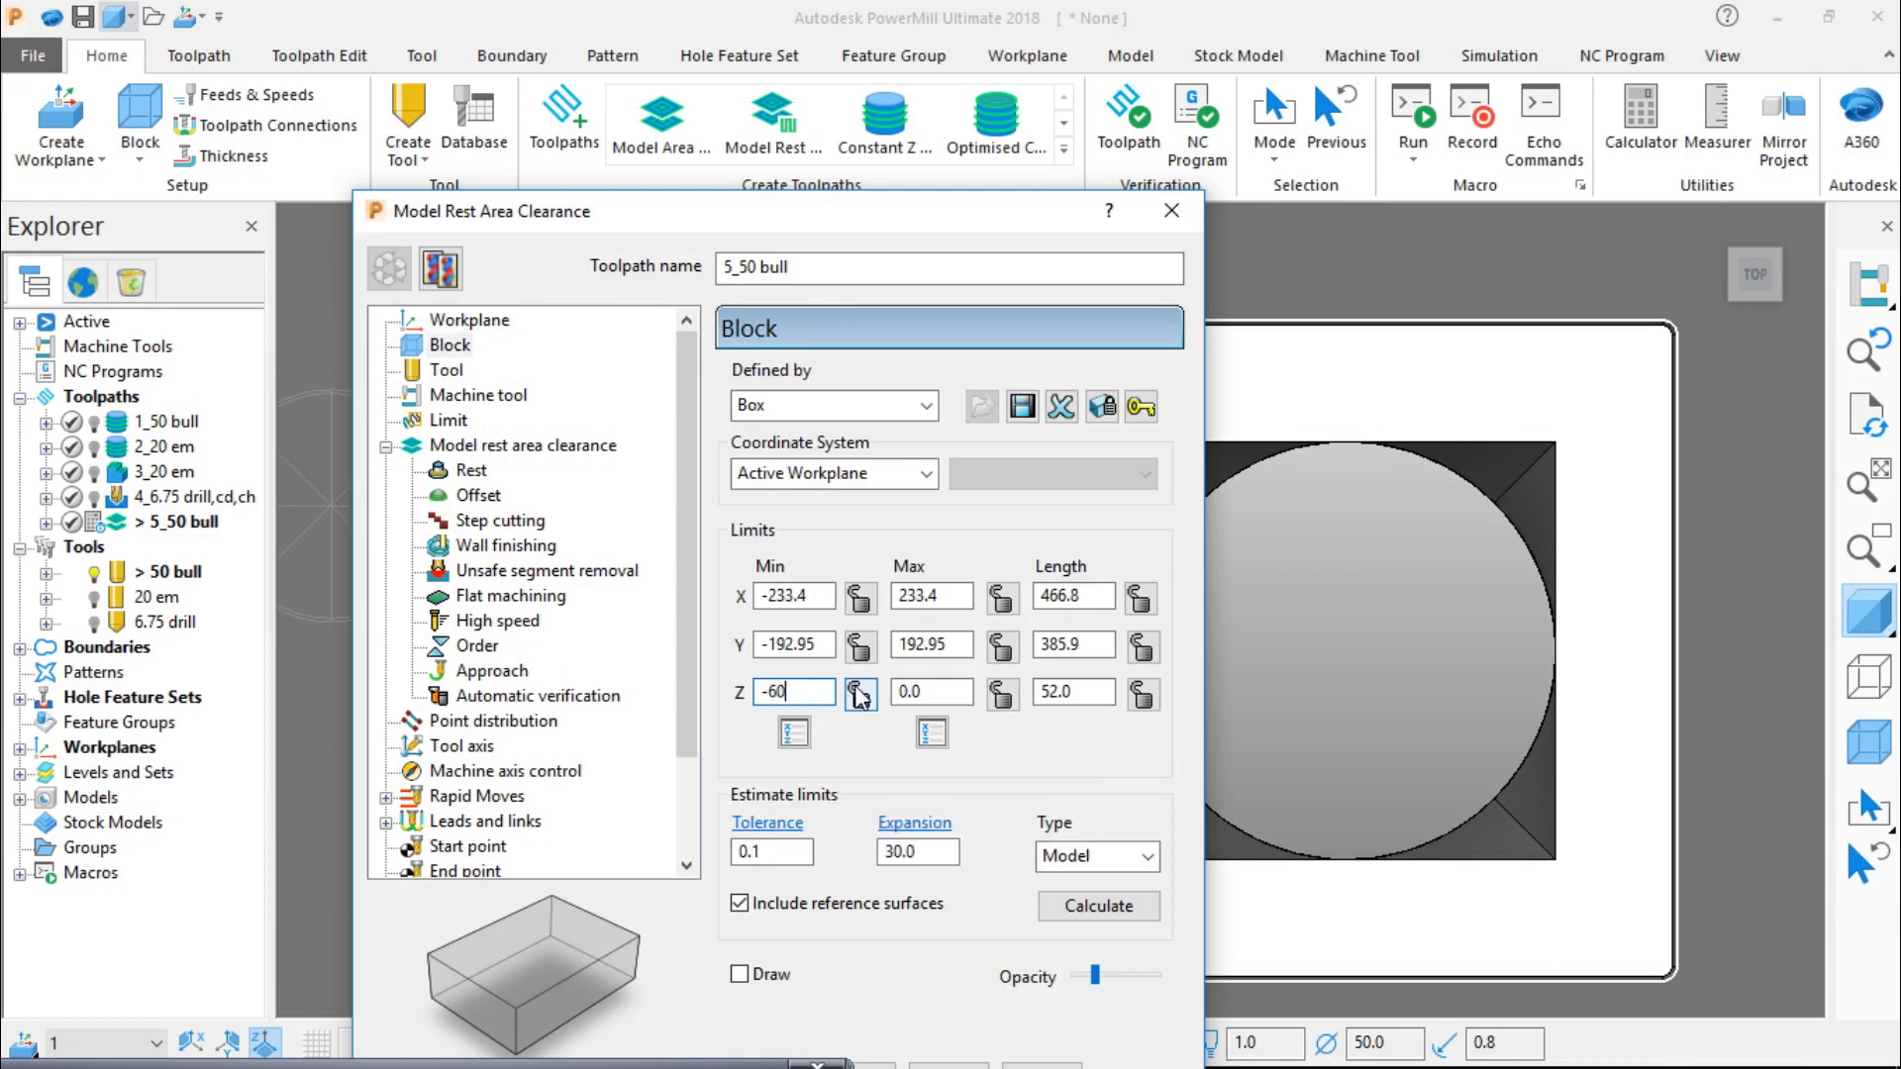
{"action": "left_click", "coordinate": [1002, 694]}
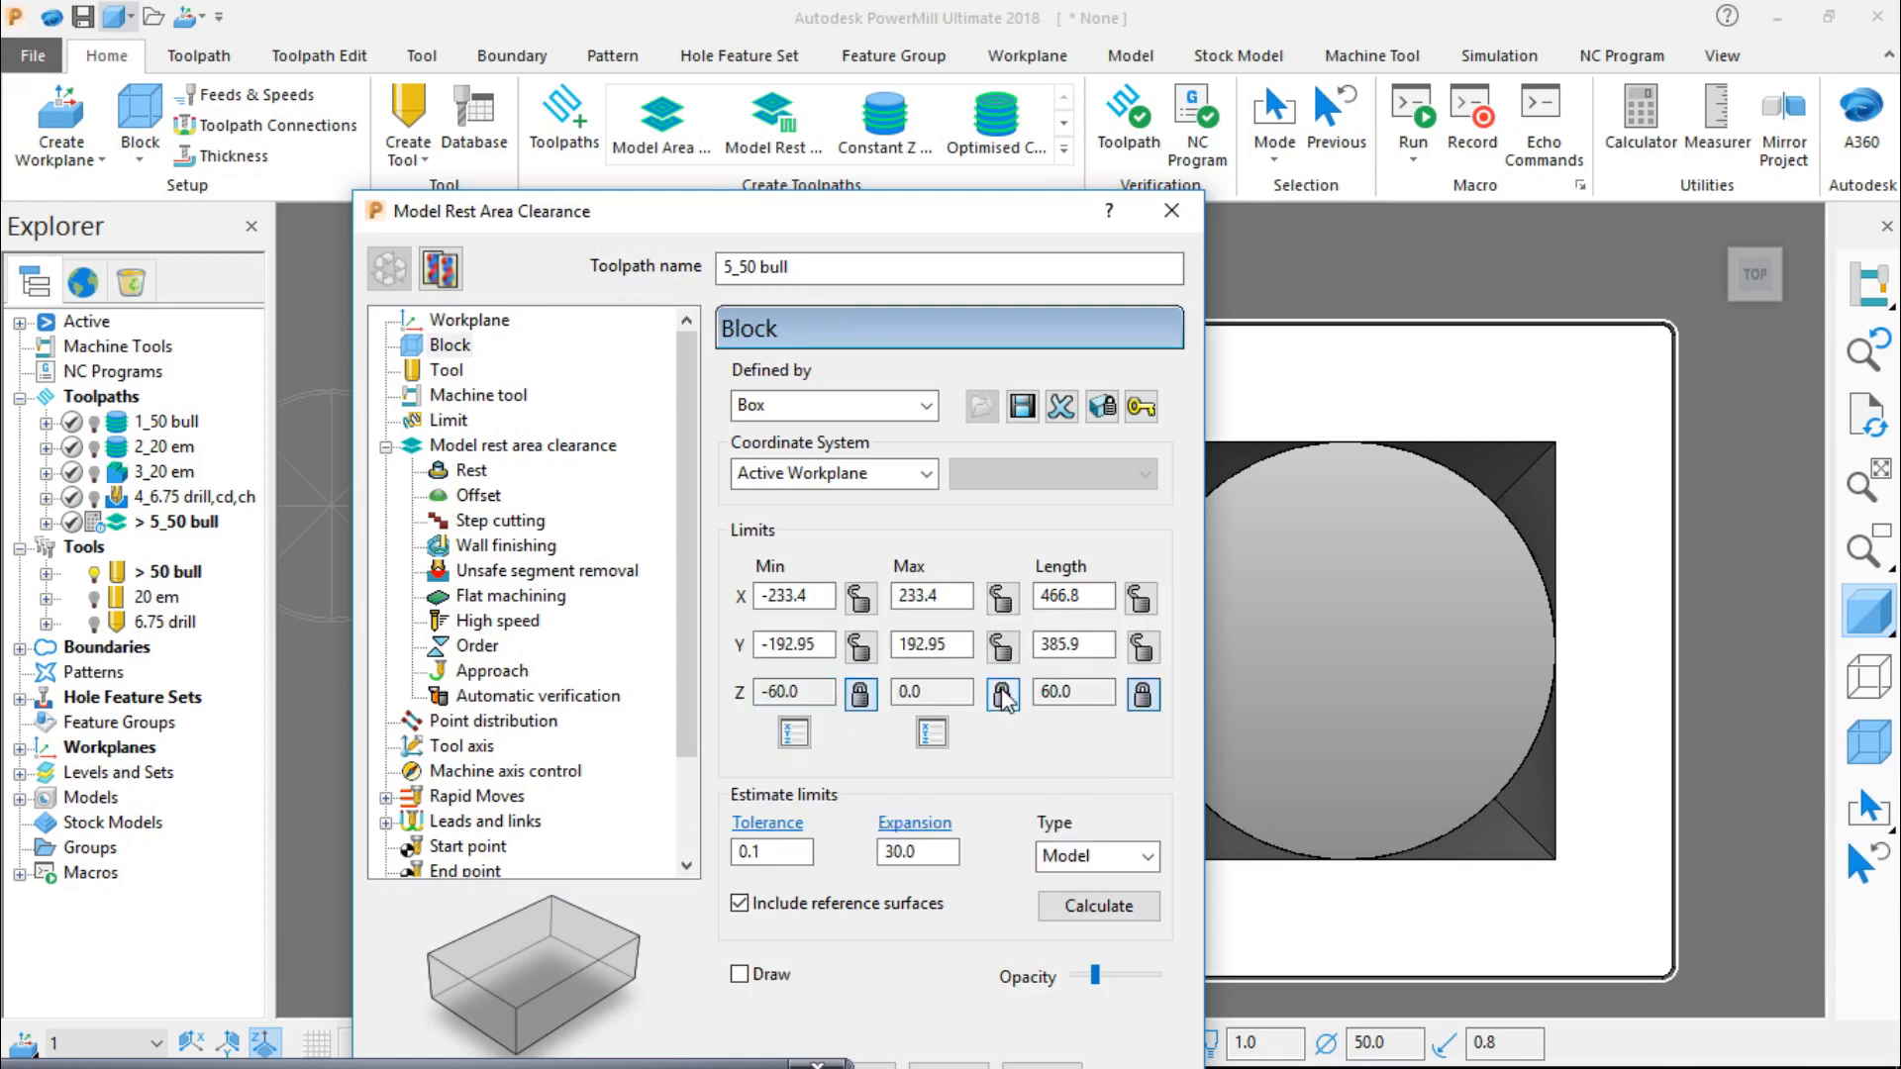
Step: Recalculate the block limits from the model with an expansion of 0
{"action": "left_click", "coordinate": [906, 851]}
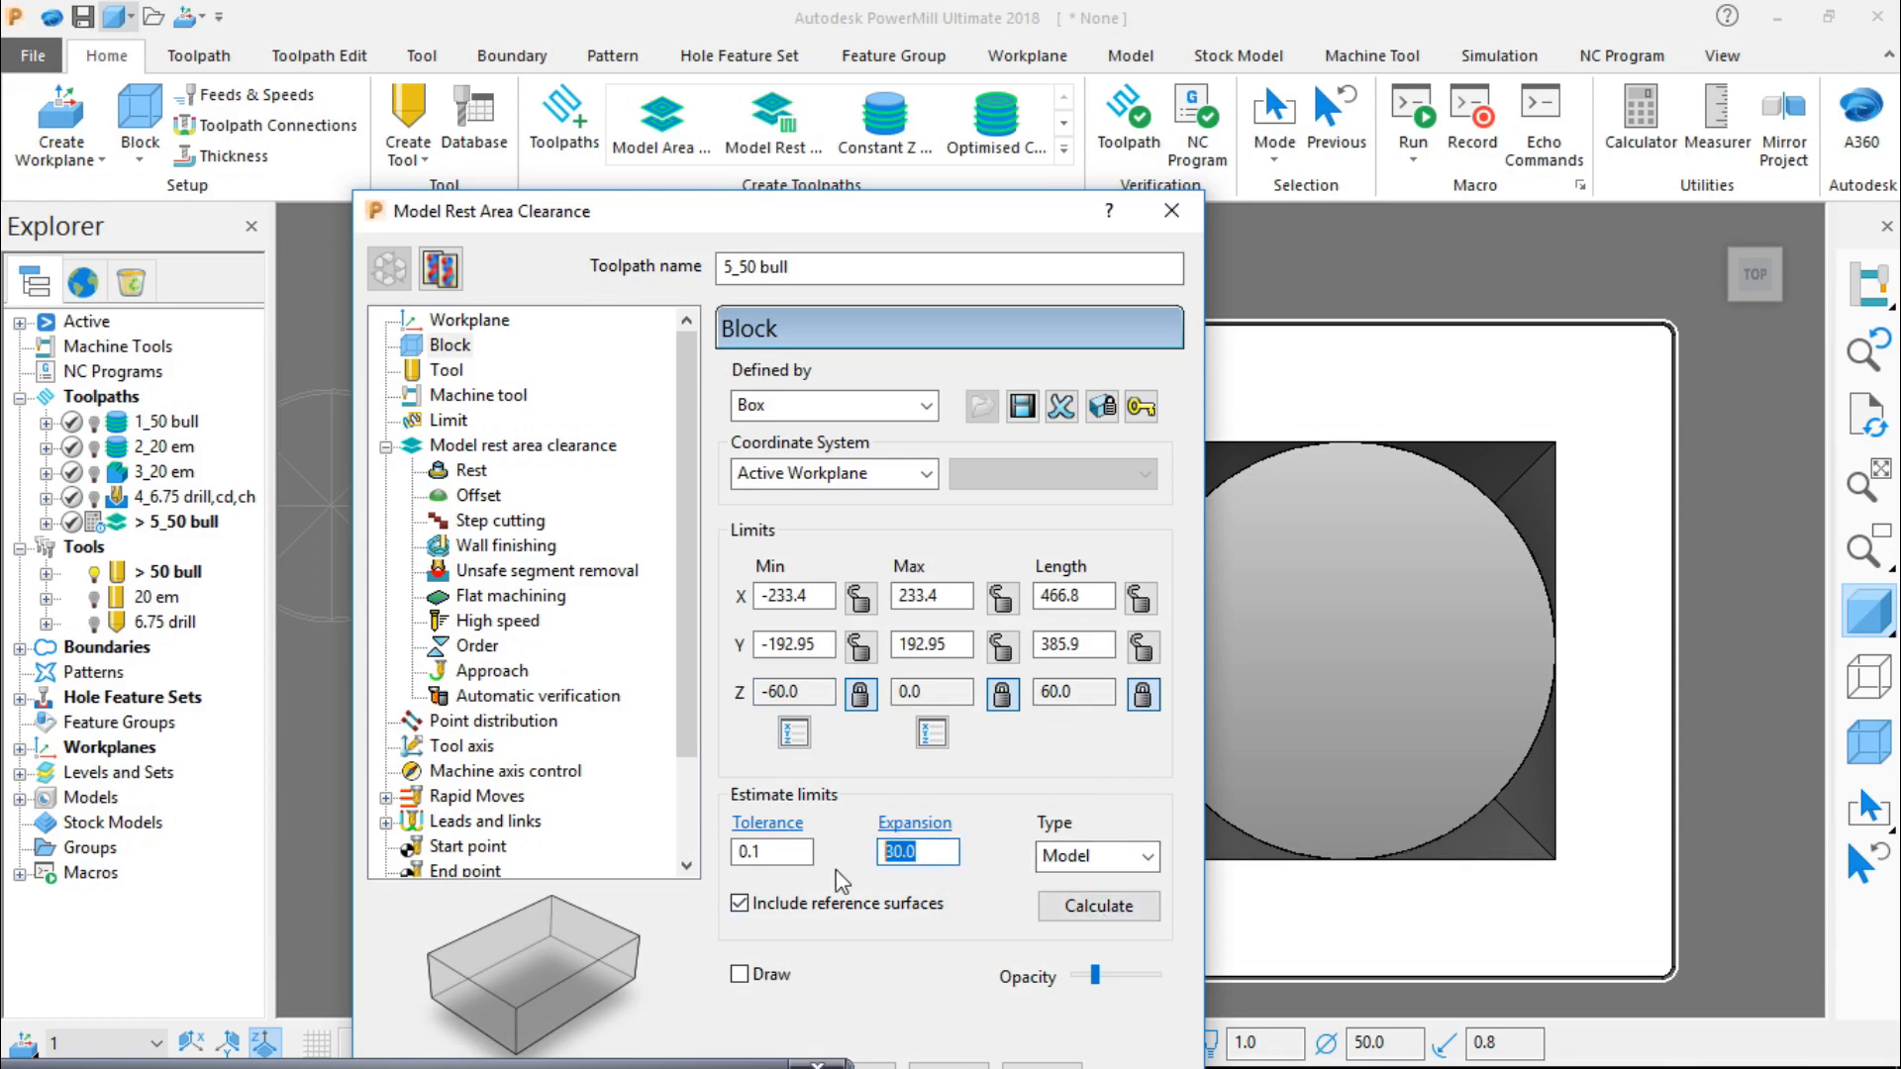
{"action": "type", "text": "0"}
{"action": "left_click", "coordinate": [1119, 908]}
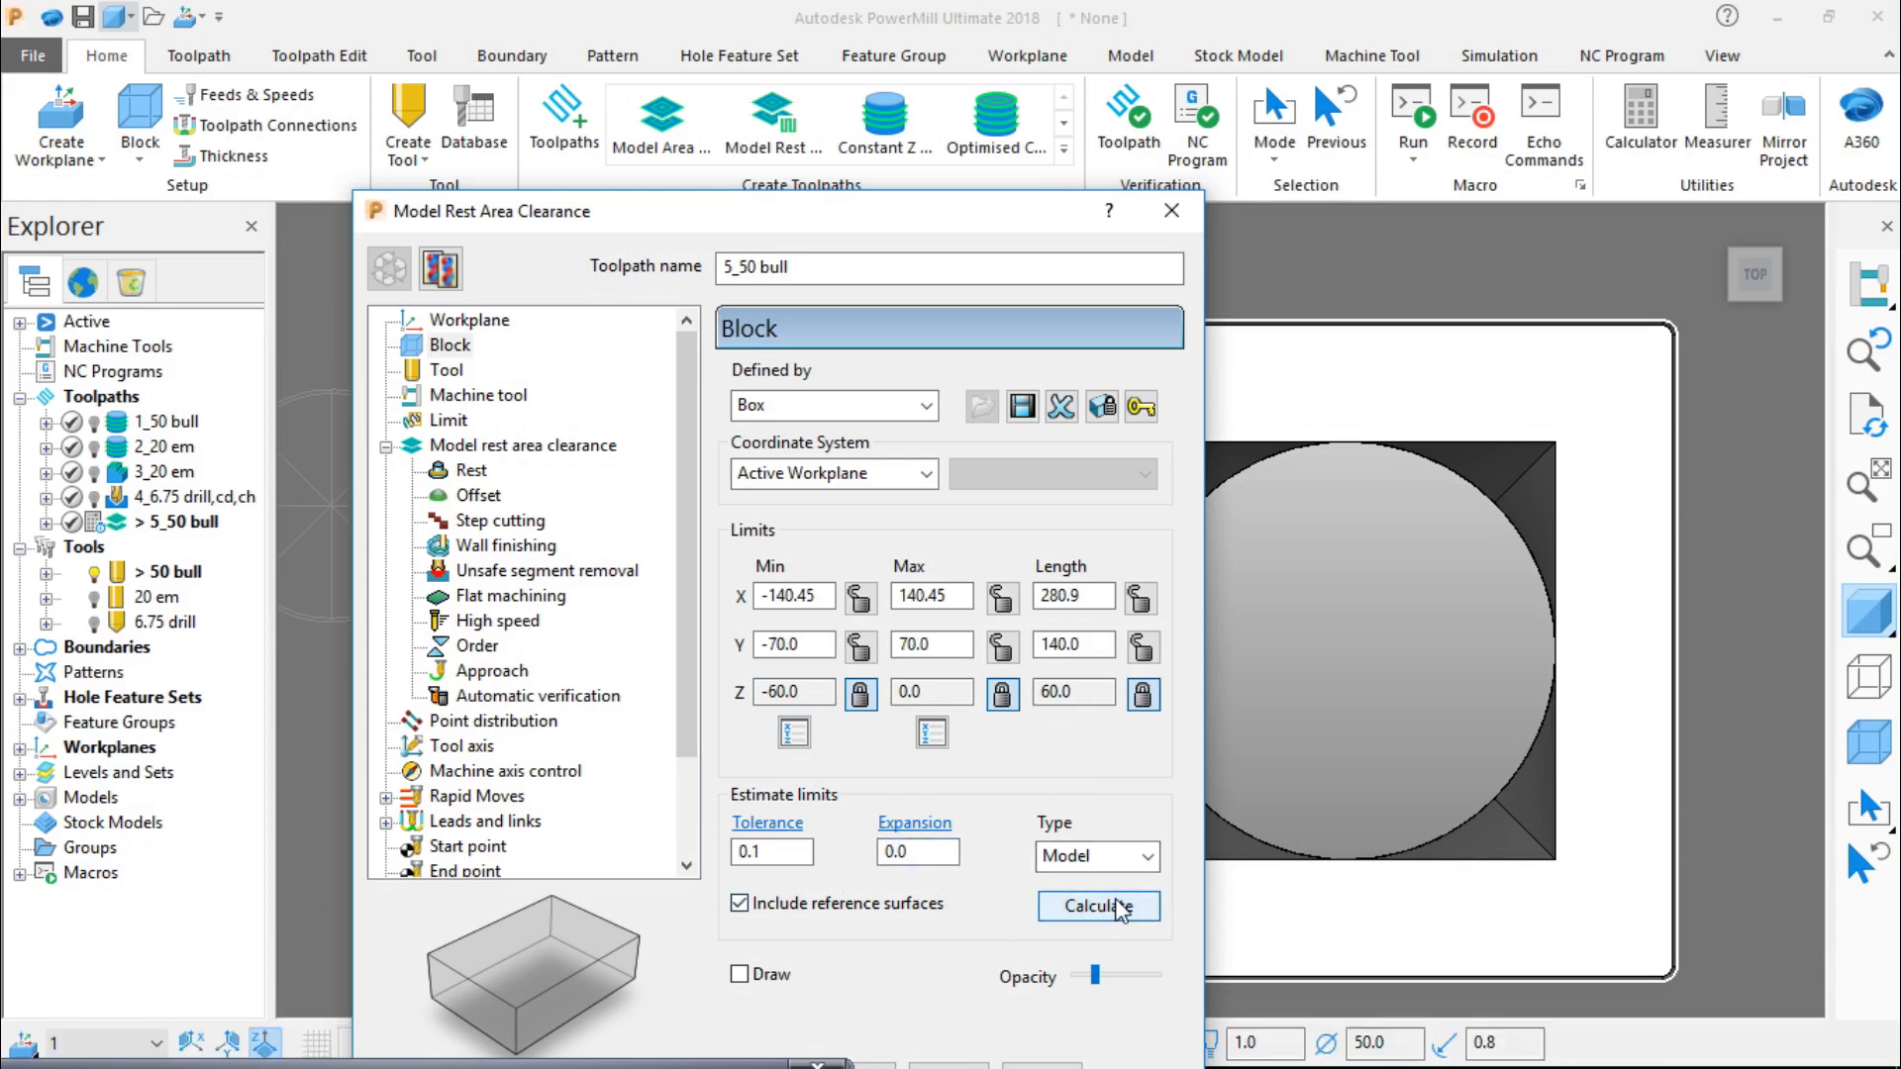
Step: Check the tool assigned to the 5_50 bull toolpath and list the available tools
{"action": "left_click", "coordinate": [448, 372]}
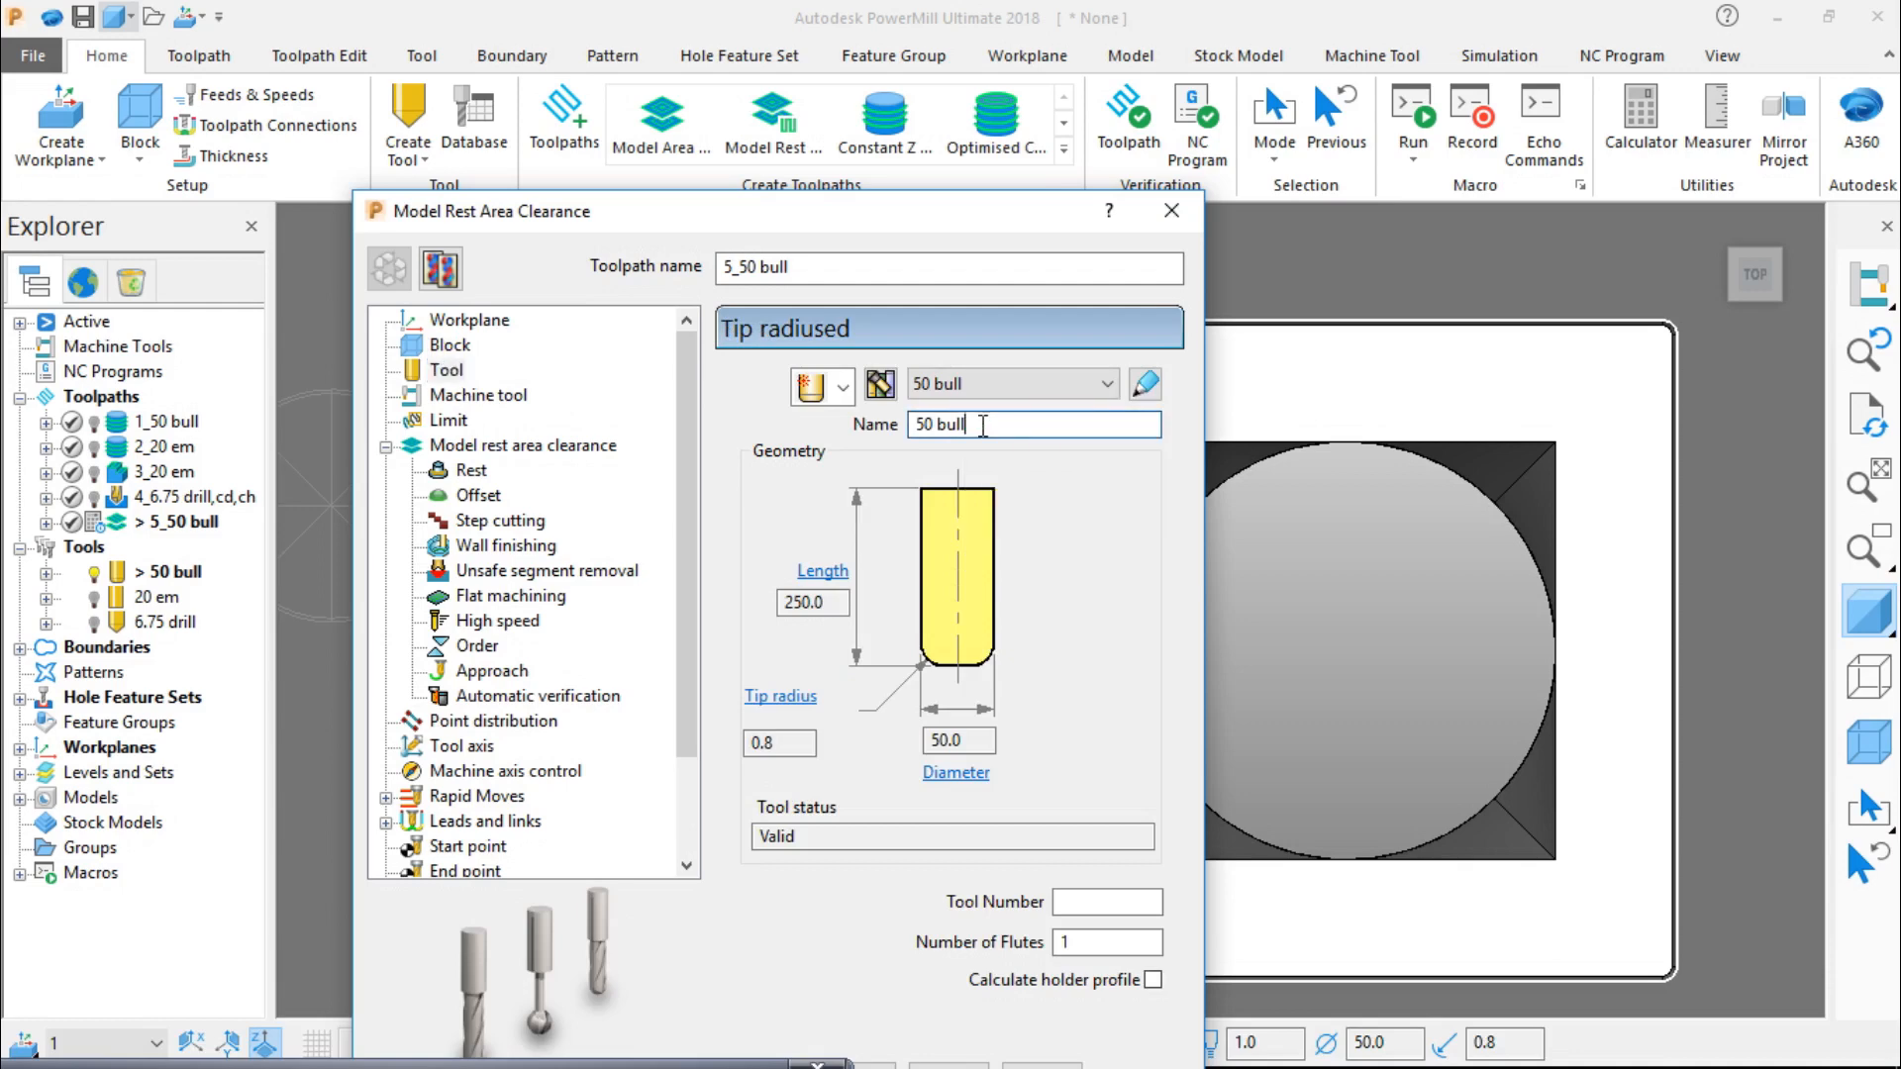
{"action": "left_click", "coordinate": [1049, 391]}
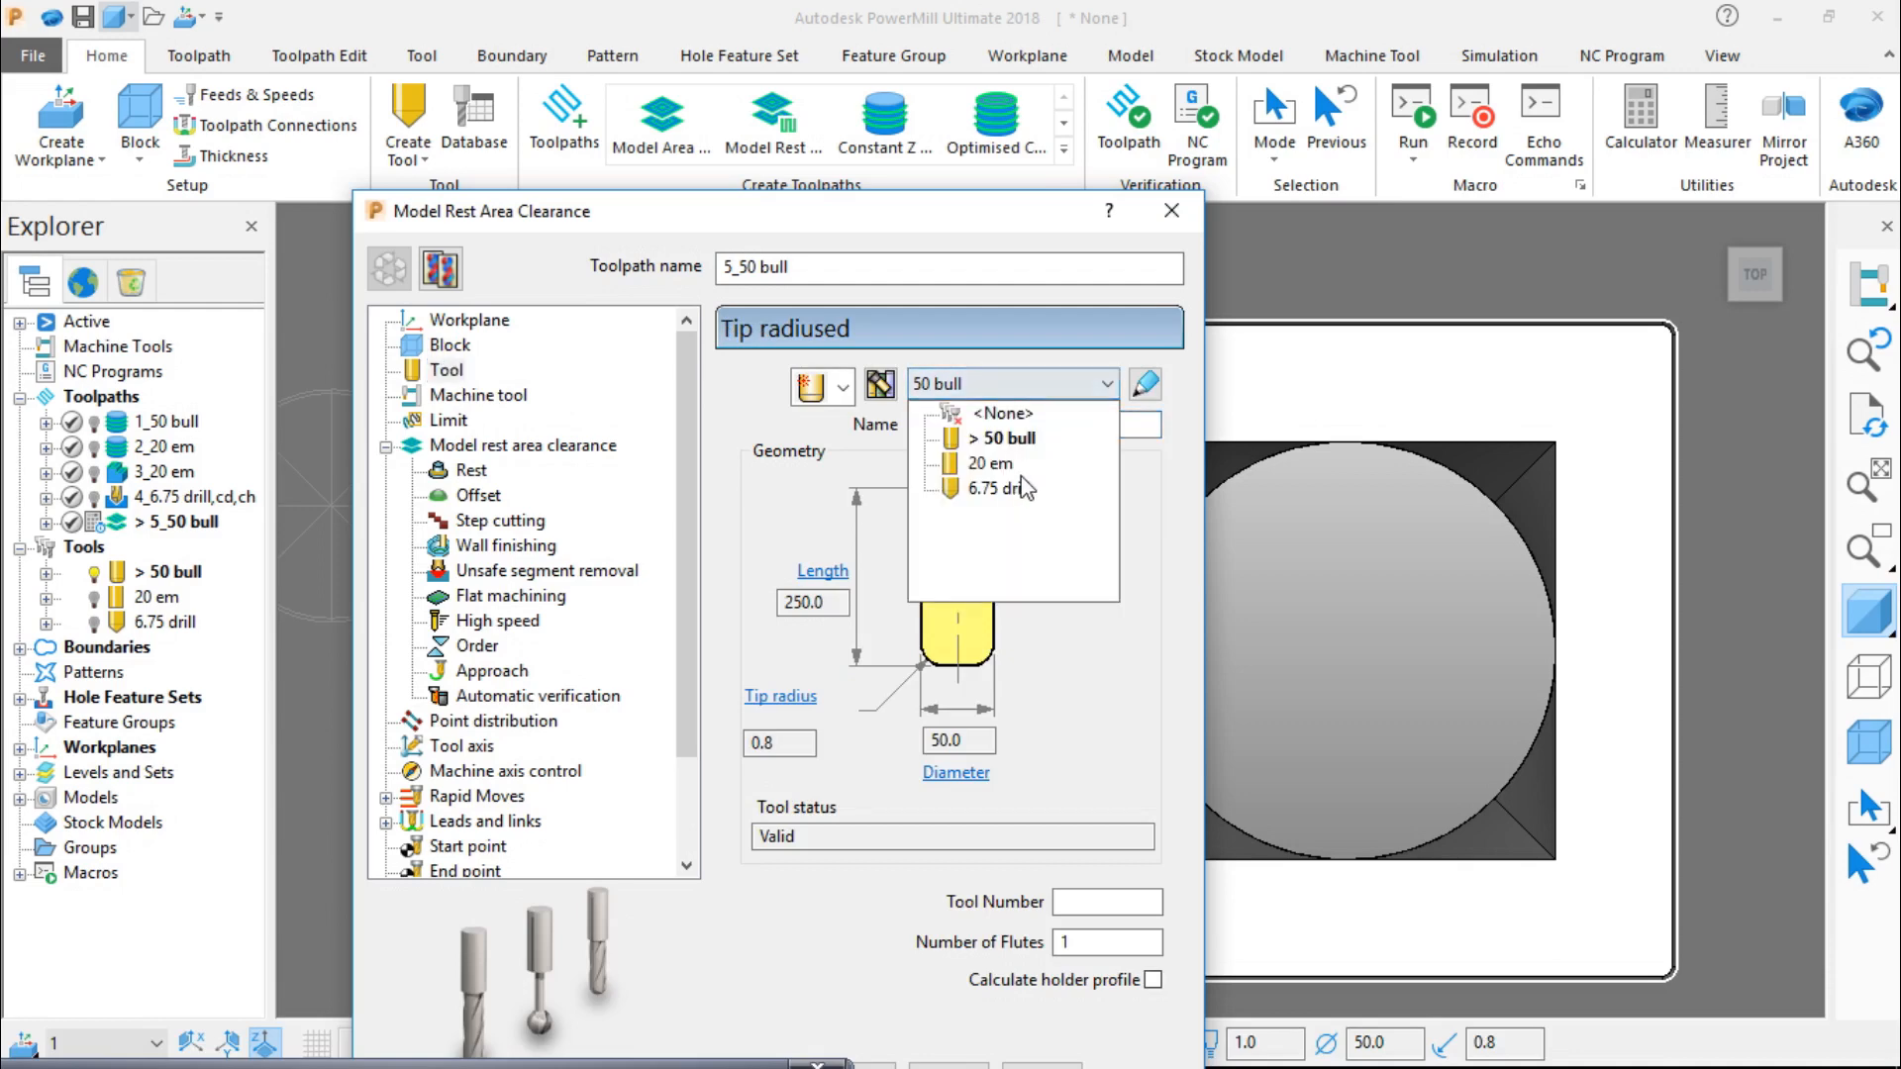
Step: Choose the 50 bull tool for the 5_50 bull toolpath and open its limit settings
{"action": "left_click", "coordinate": [1018, 438]}
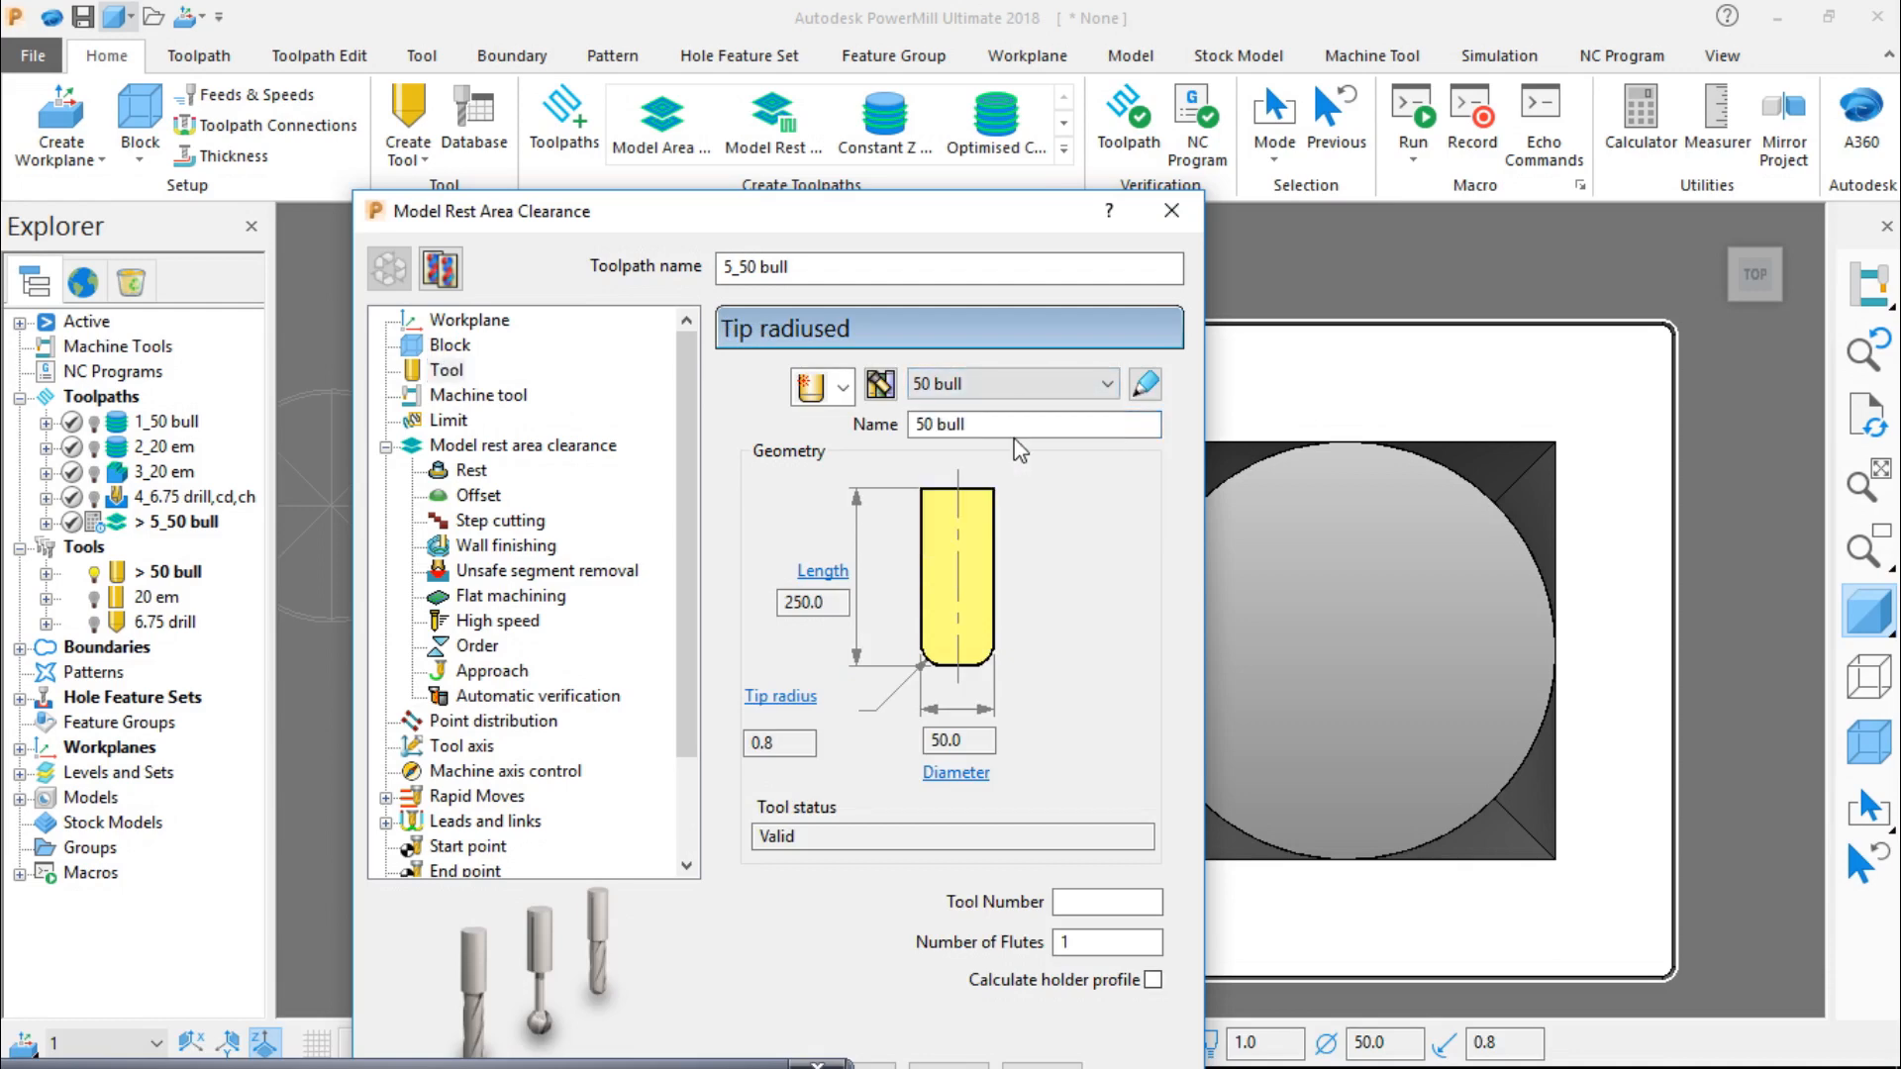
{"action": "left_click", "coordinate": [470, 401]}
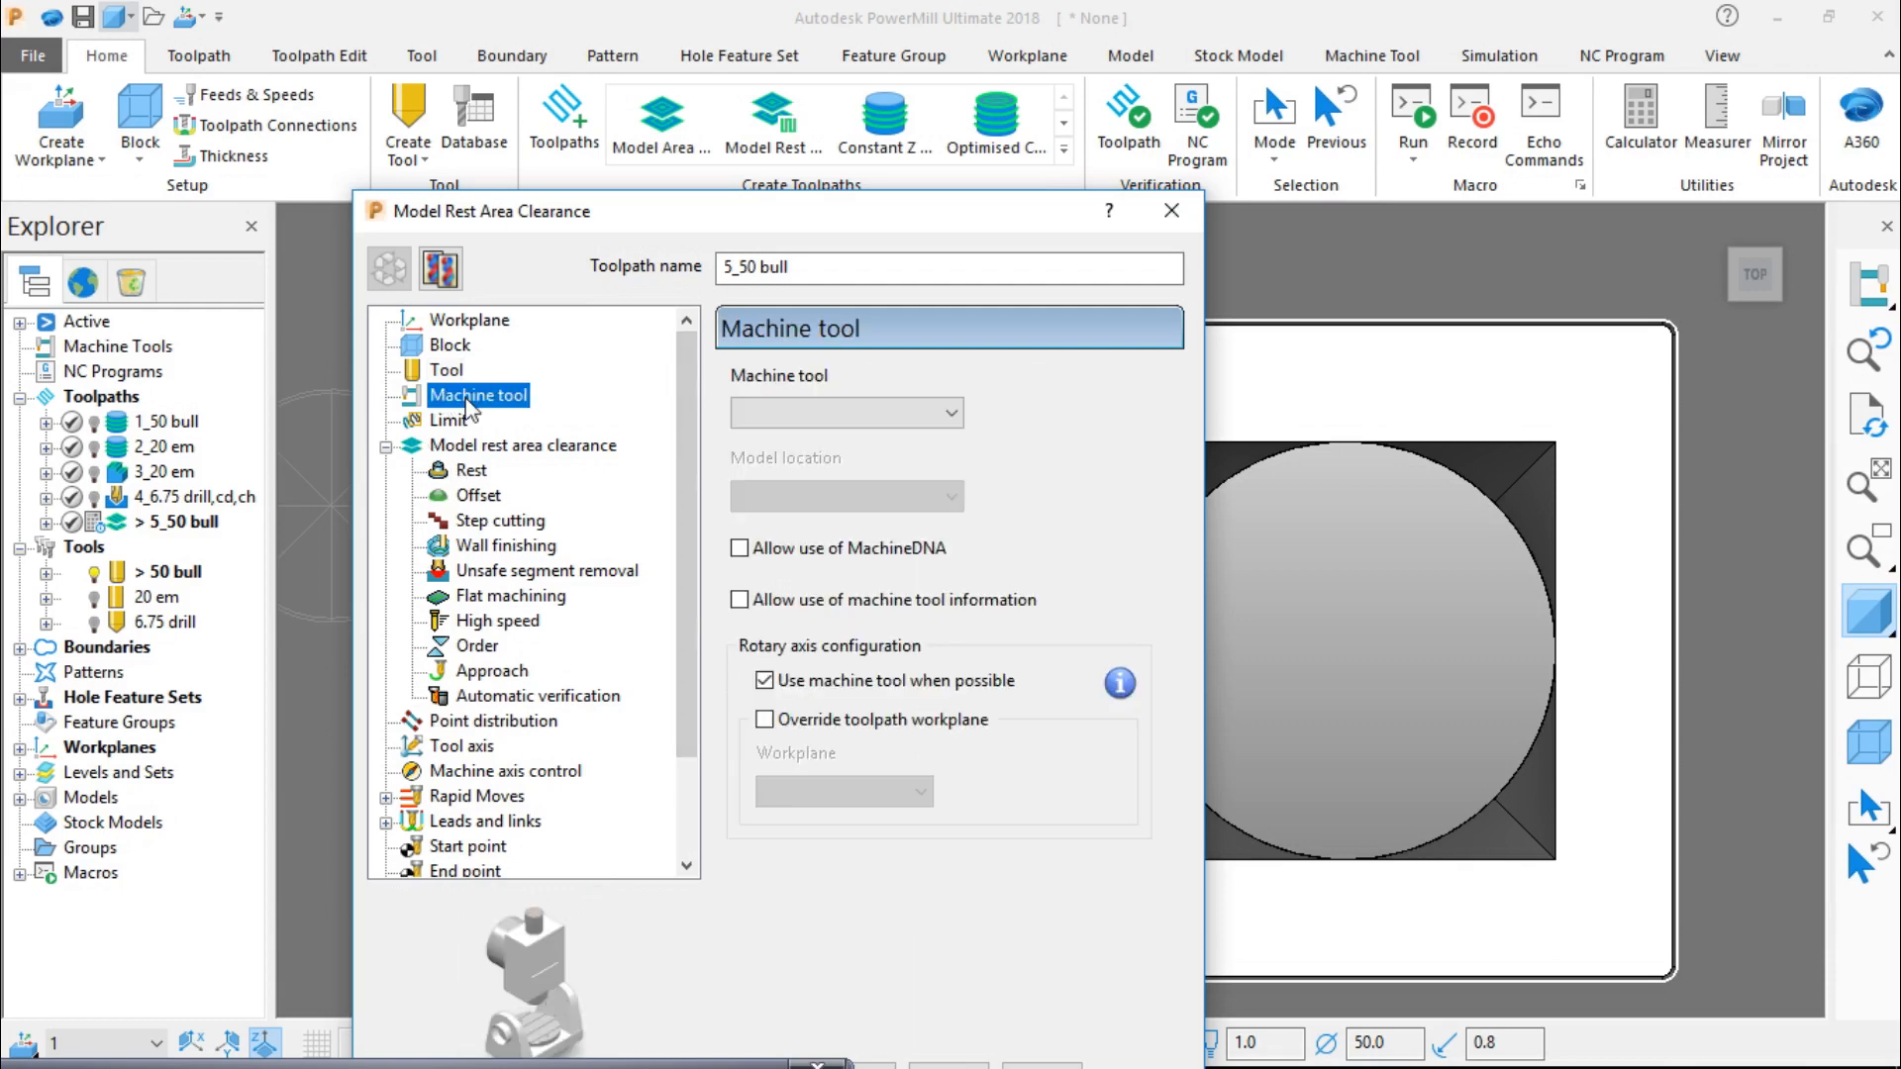
{"action": "left_click", "coordinate": [462, 424]}
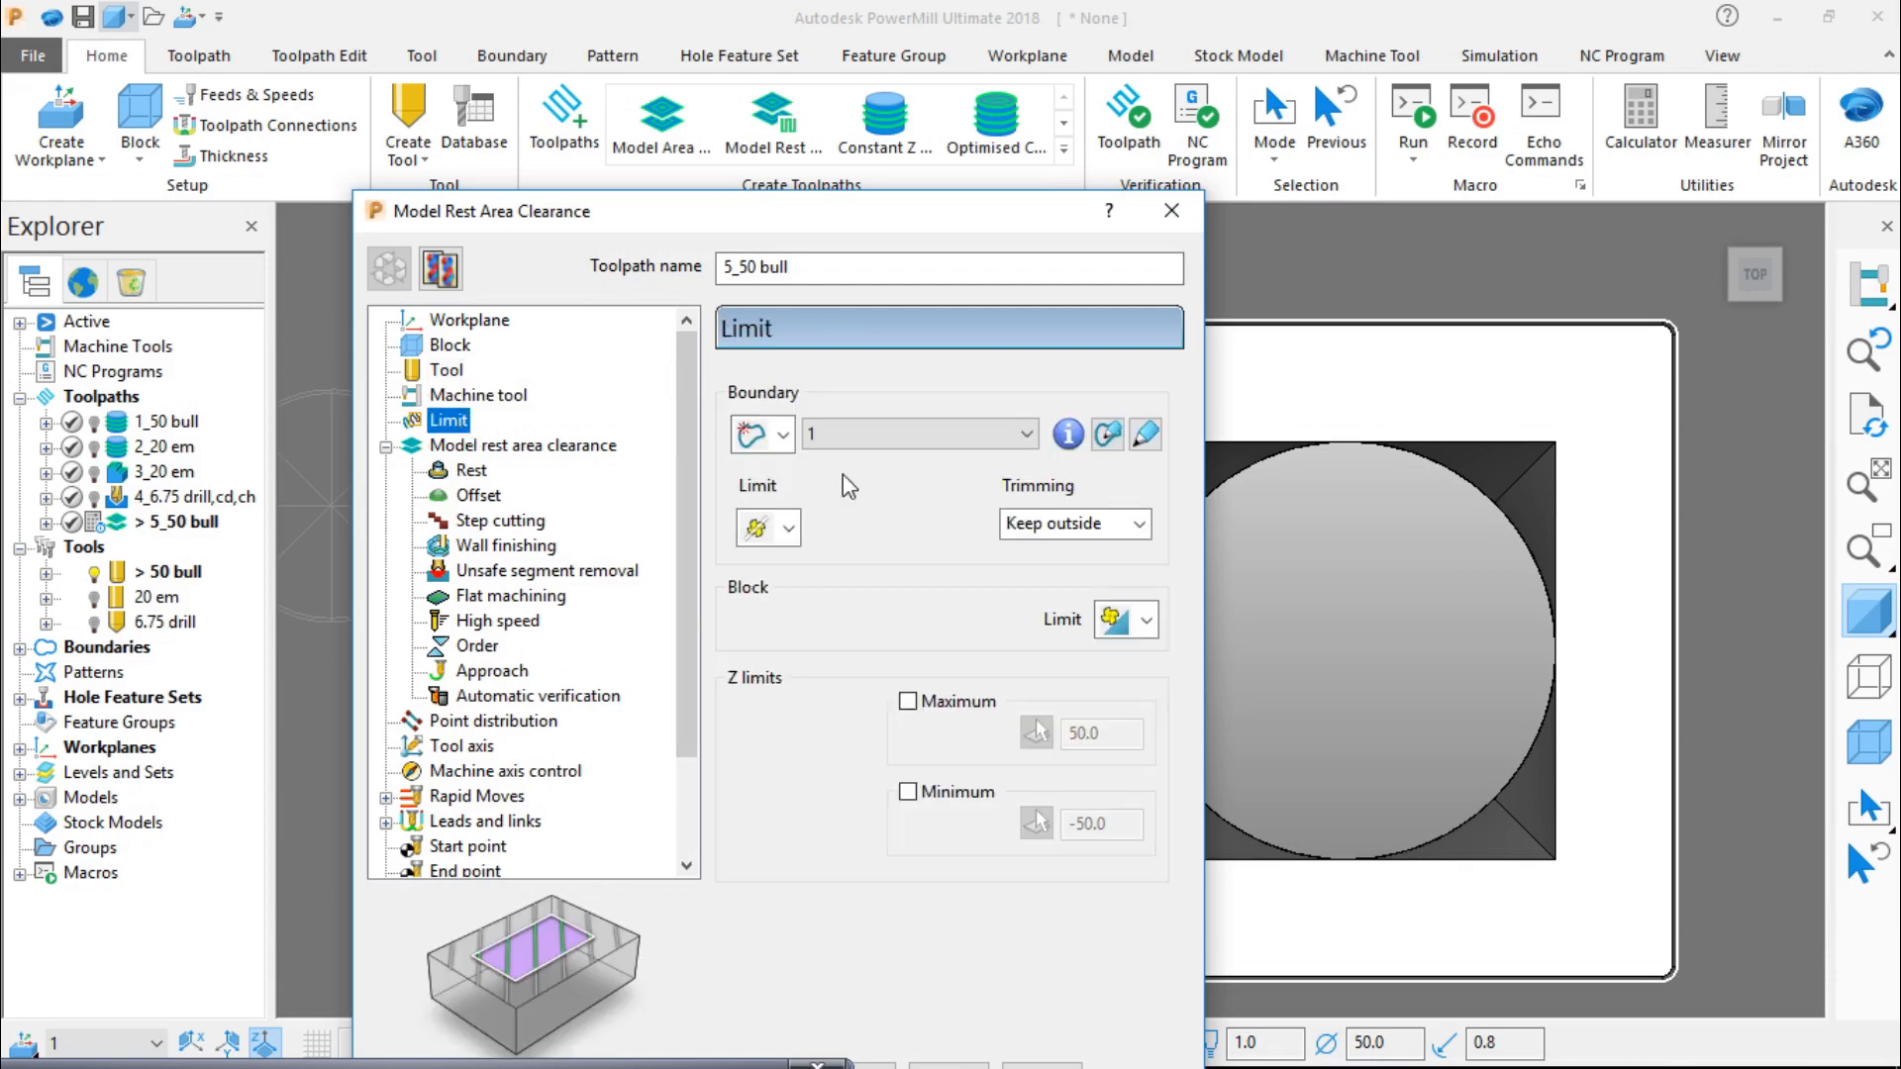
Step: Limit the toolpath to boundary 1_1, checking the area with block and model shading switched on and off
{"action": "left_click_drag", "start_coordinate": [997, 211], "coordinate": [759, 194]}
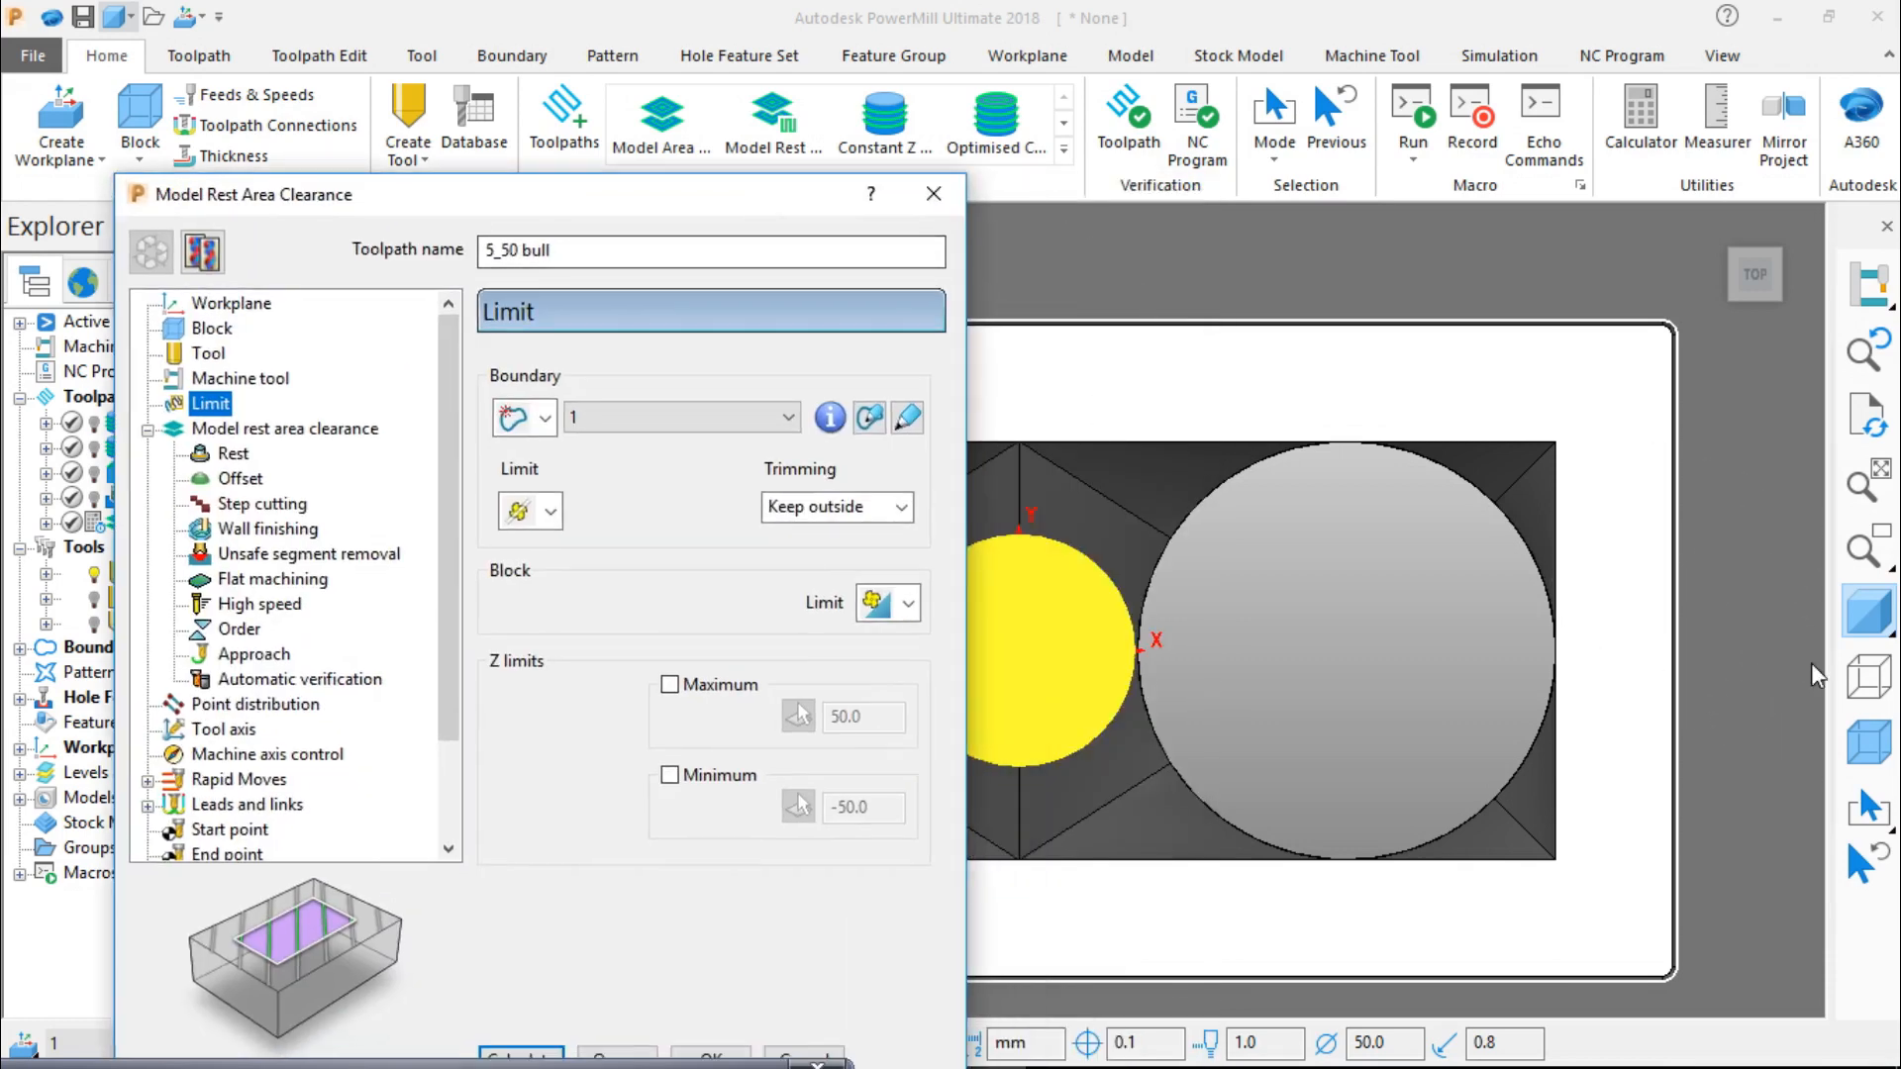
{"action": "left_click", "coordinate": [1869, 744]}
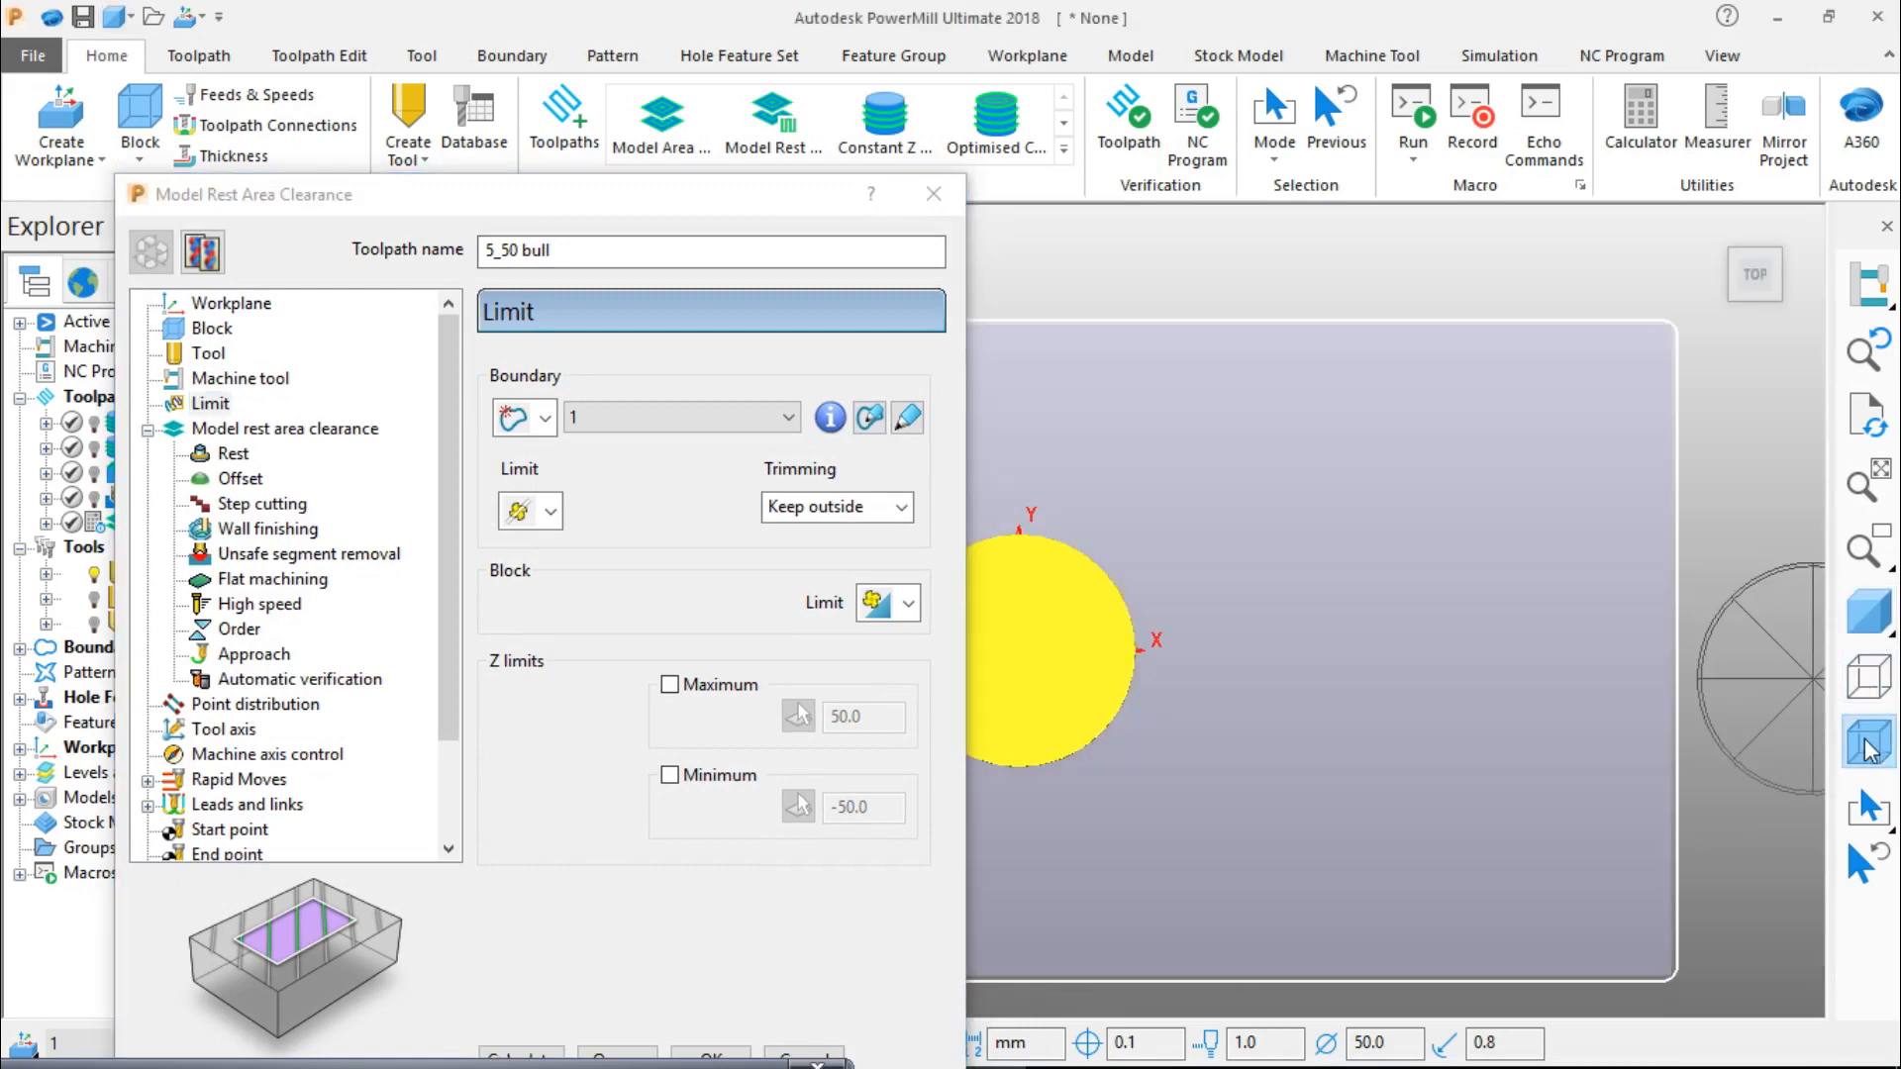
{"action": "left_click", "coordinate": [785, 418]}
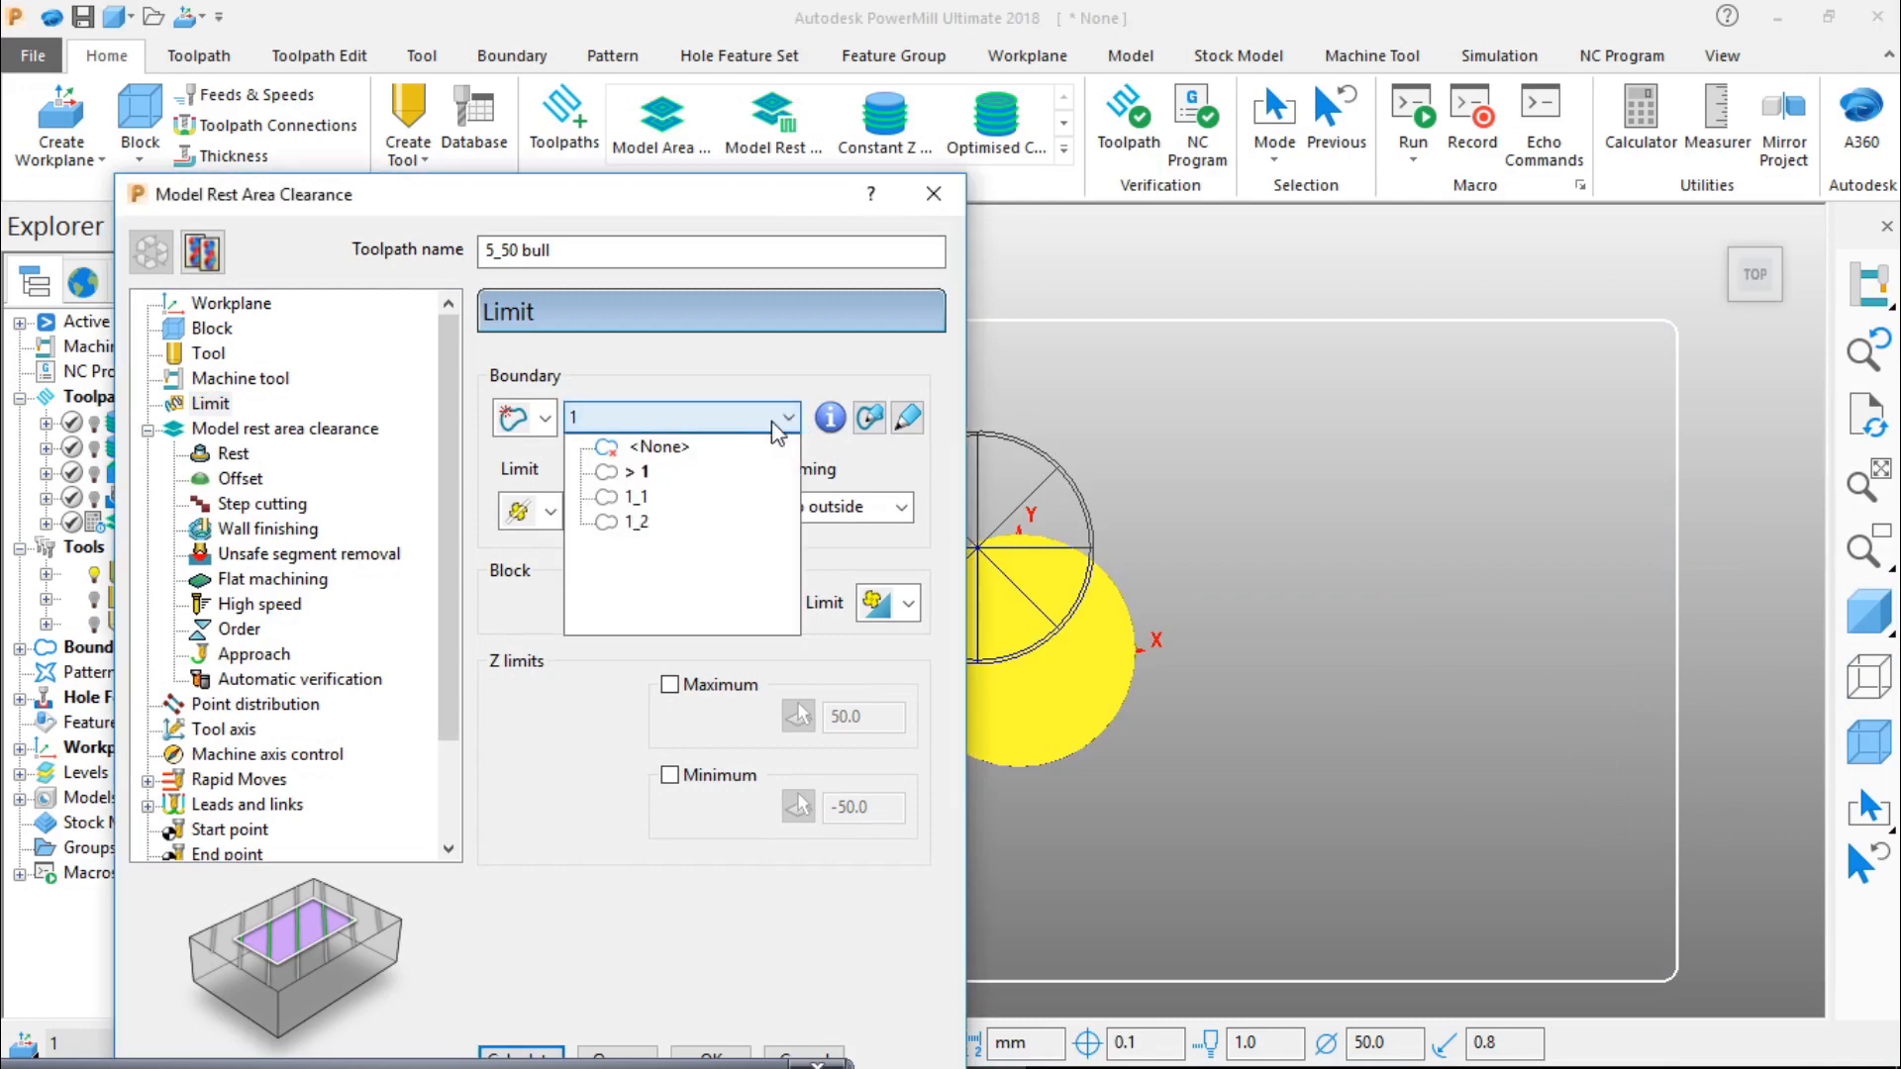
{"action": "left_click", "coordinate": [643, 498]}
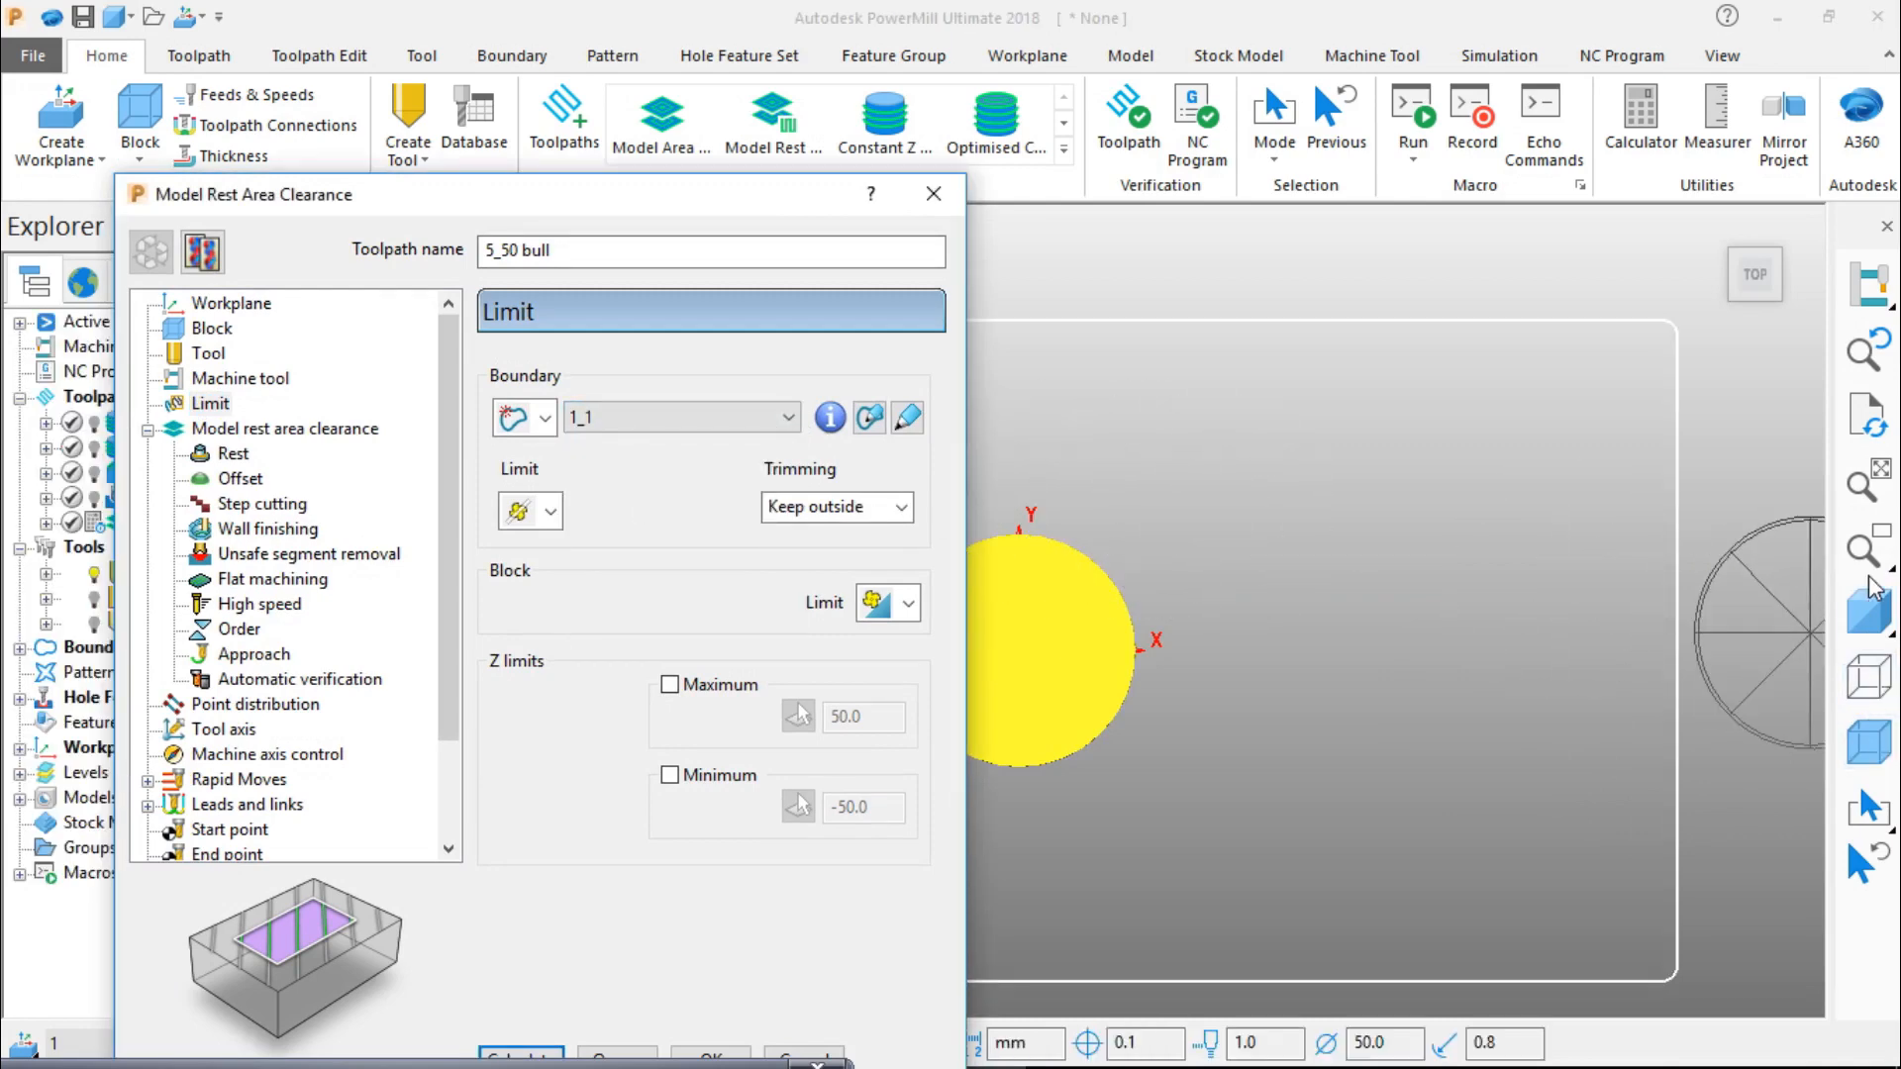
{"action": "left_click", "coordinate": [1869, 611]}
{"action": "scroll", "coordinate": [1758, 638], "scroll_direction": "down", "scroll_amount": 2}
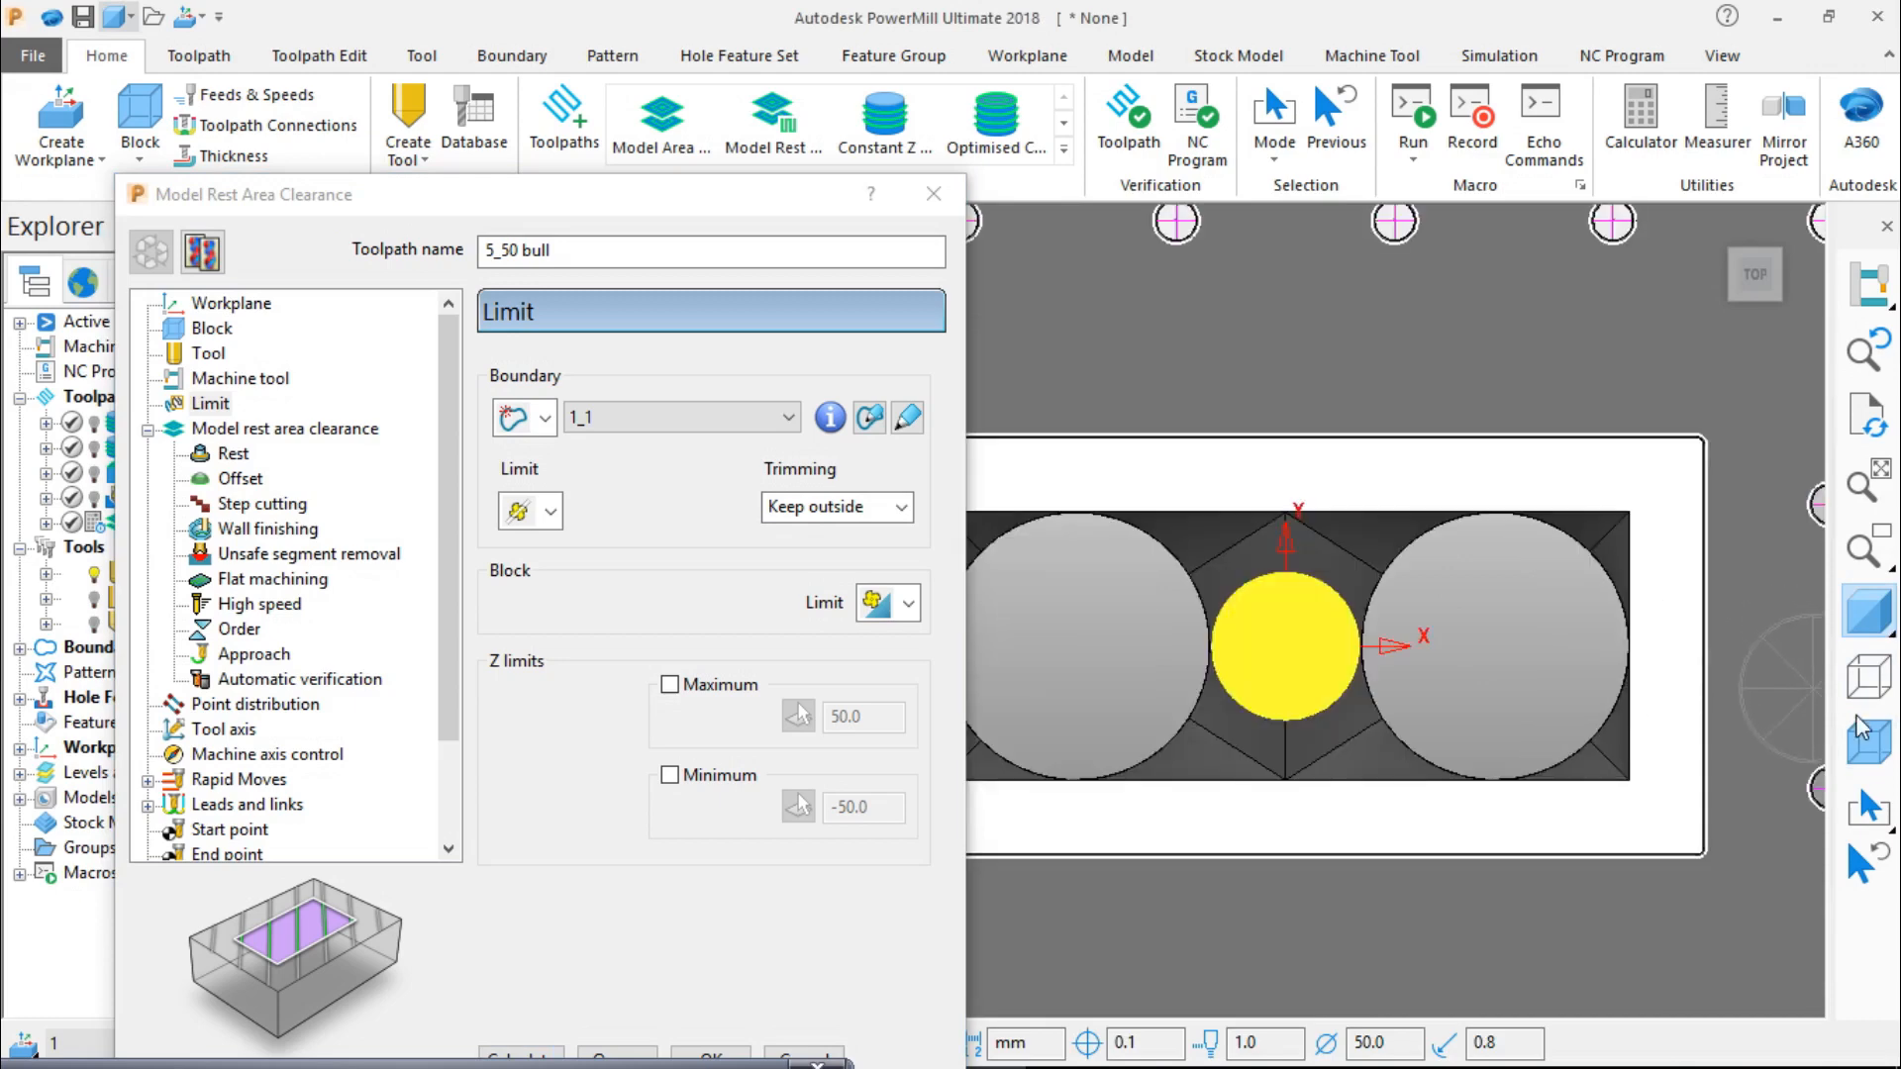
{"action": "left_click", "coordinate": [1870, 616]}
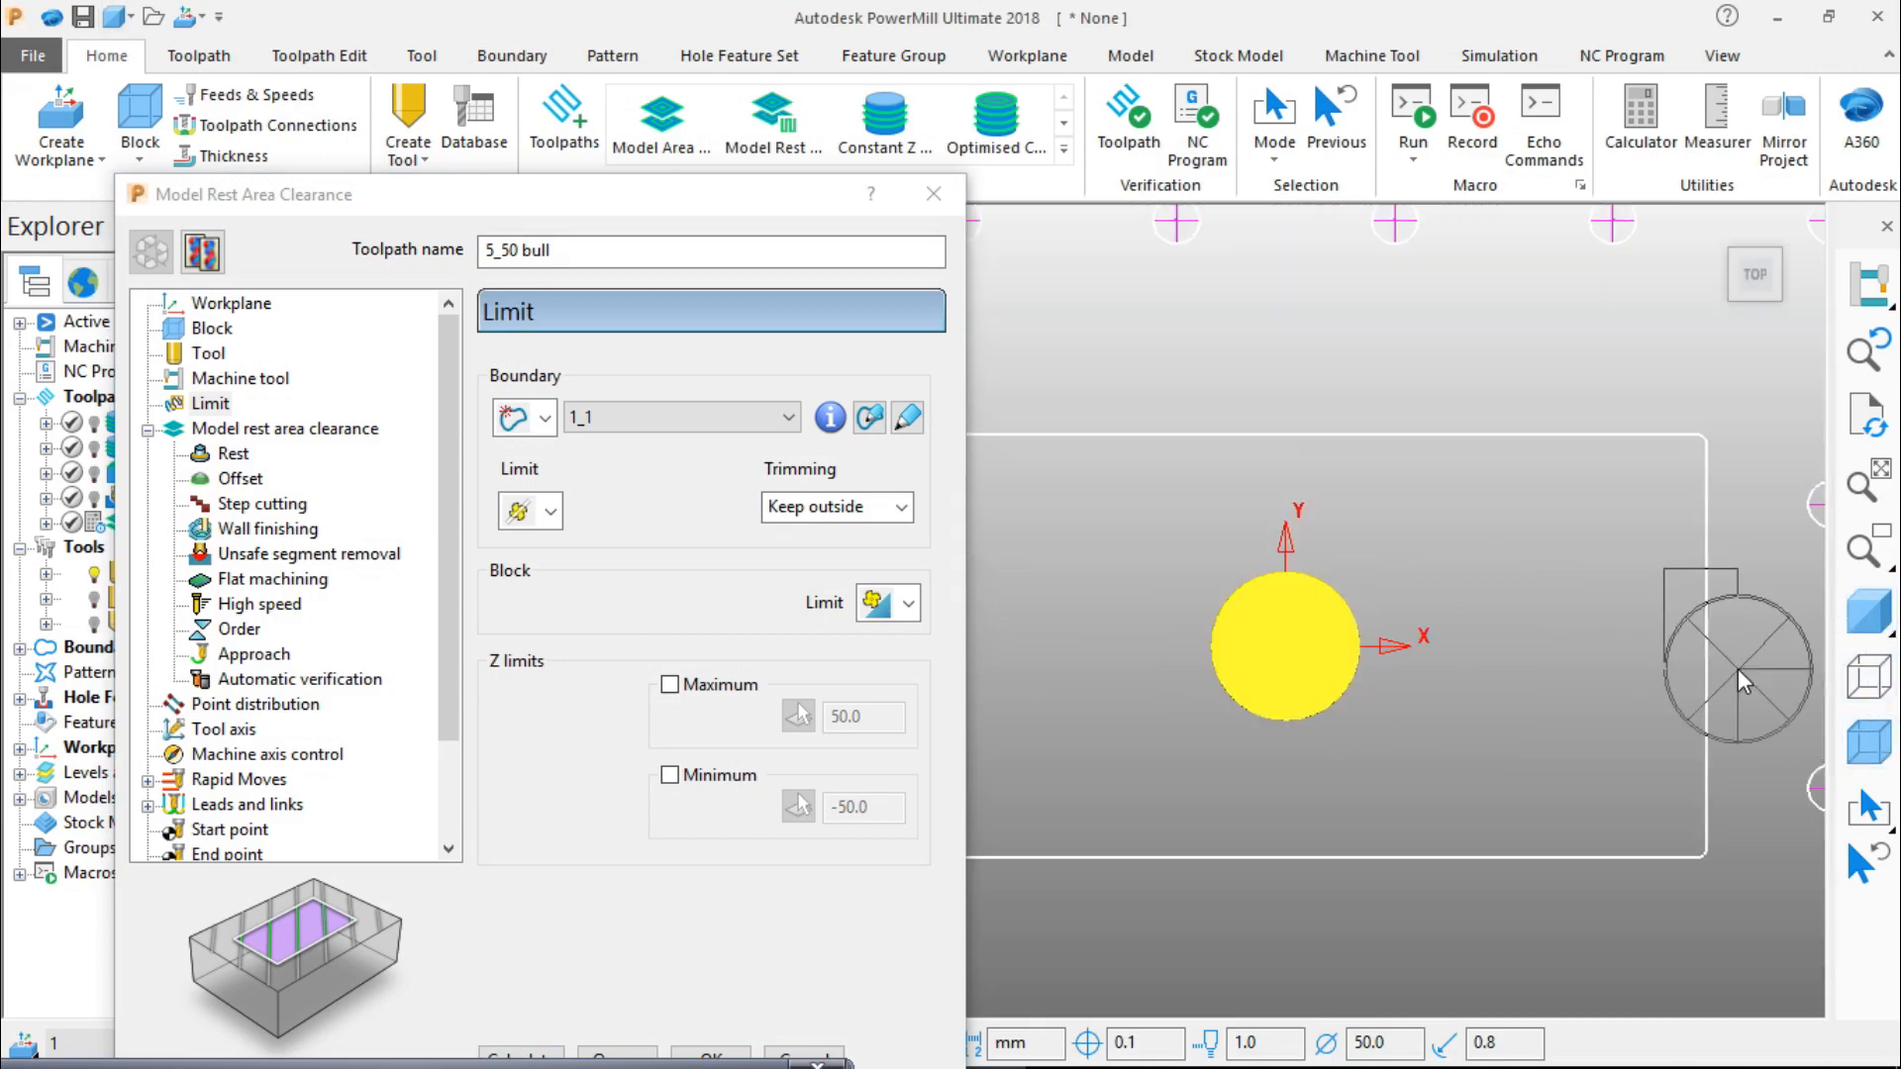
Step: Set the boundary trimming to Keep inside and switch the block limit to its second option
{"action": "left_click", "coordinate": [818, 507]}
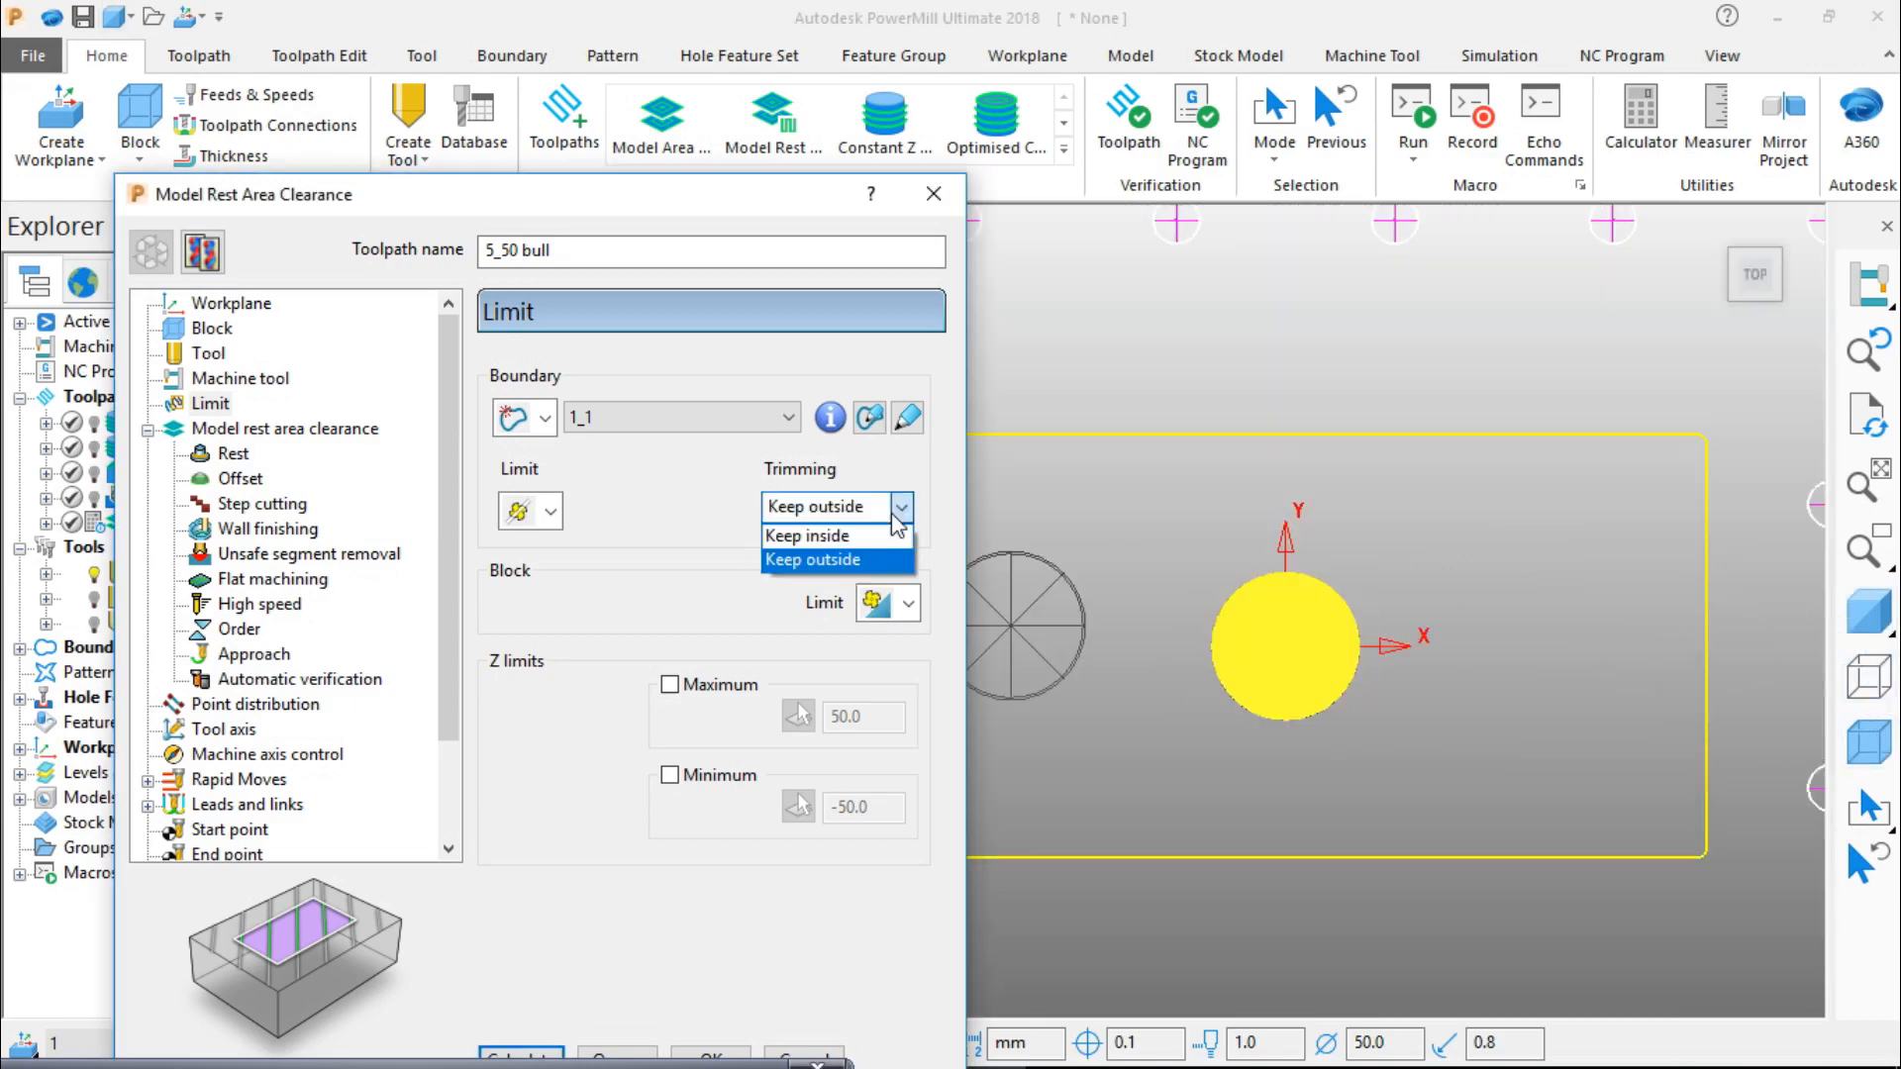
{"action": "left_click", "coordinate": [846, 533]}
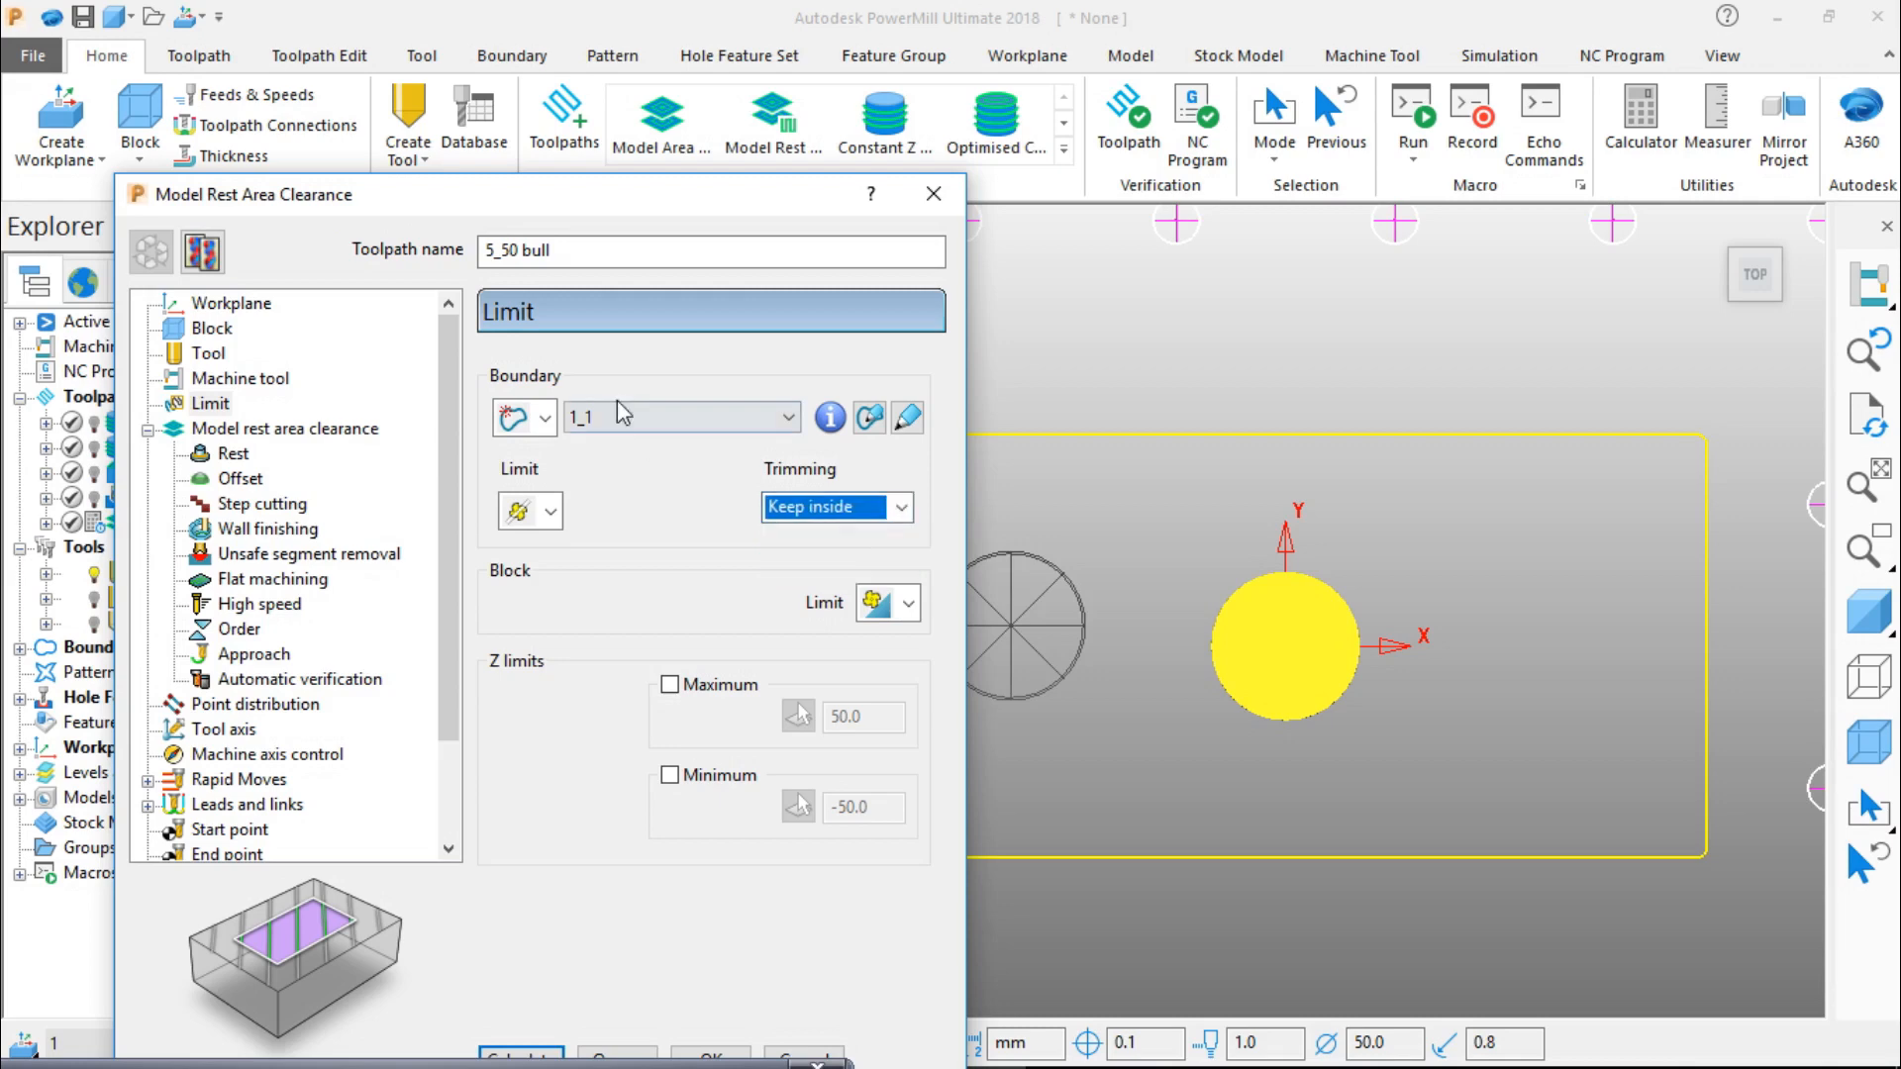
{"action": "left_click", "coordinate": [909, 606]}
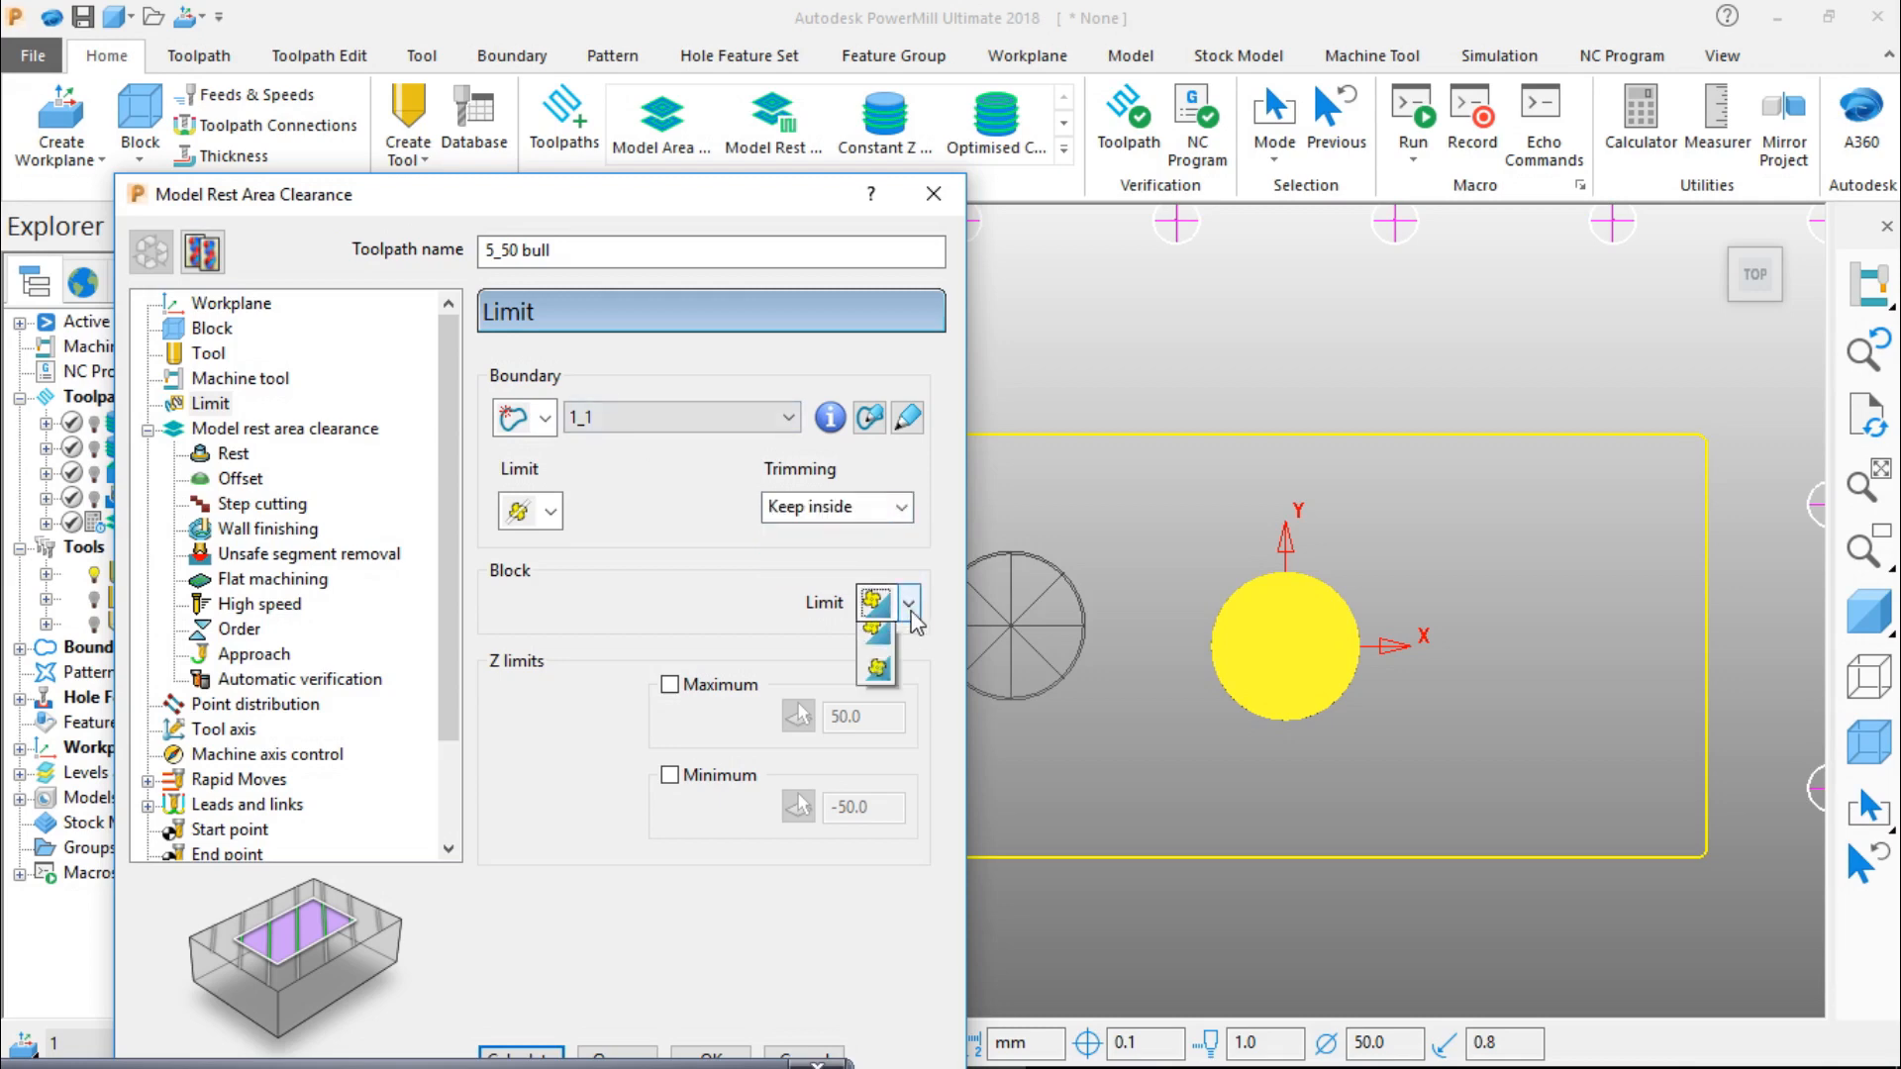
{"action": "left_click", "coordinate": [879, 679]}
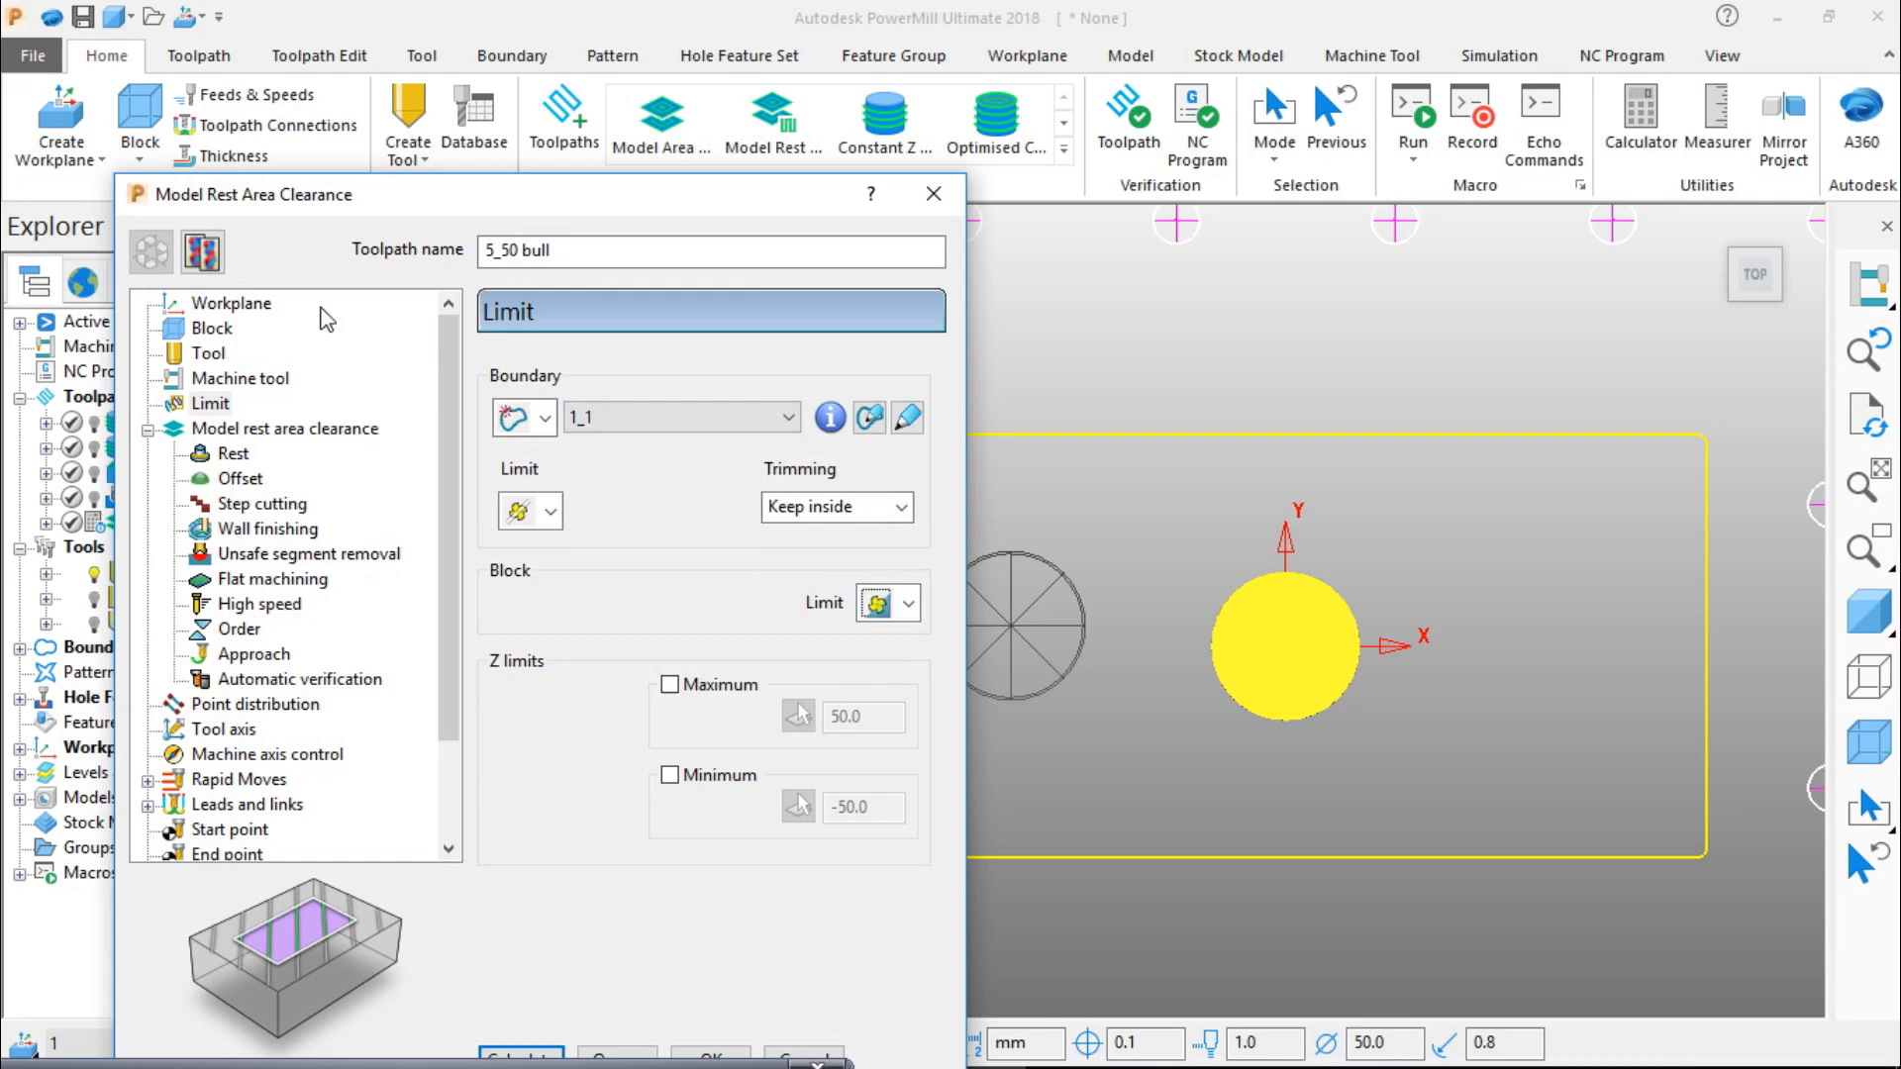
Step: Set the profile cut direction of the rest area clearance to Any and the tolerance to 0.01
{"action": "left_click", "coordinate": [265, 439]}
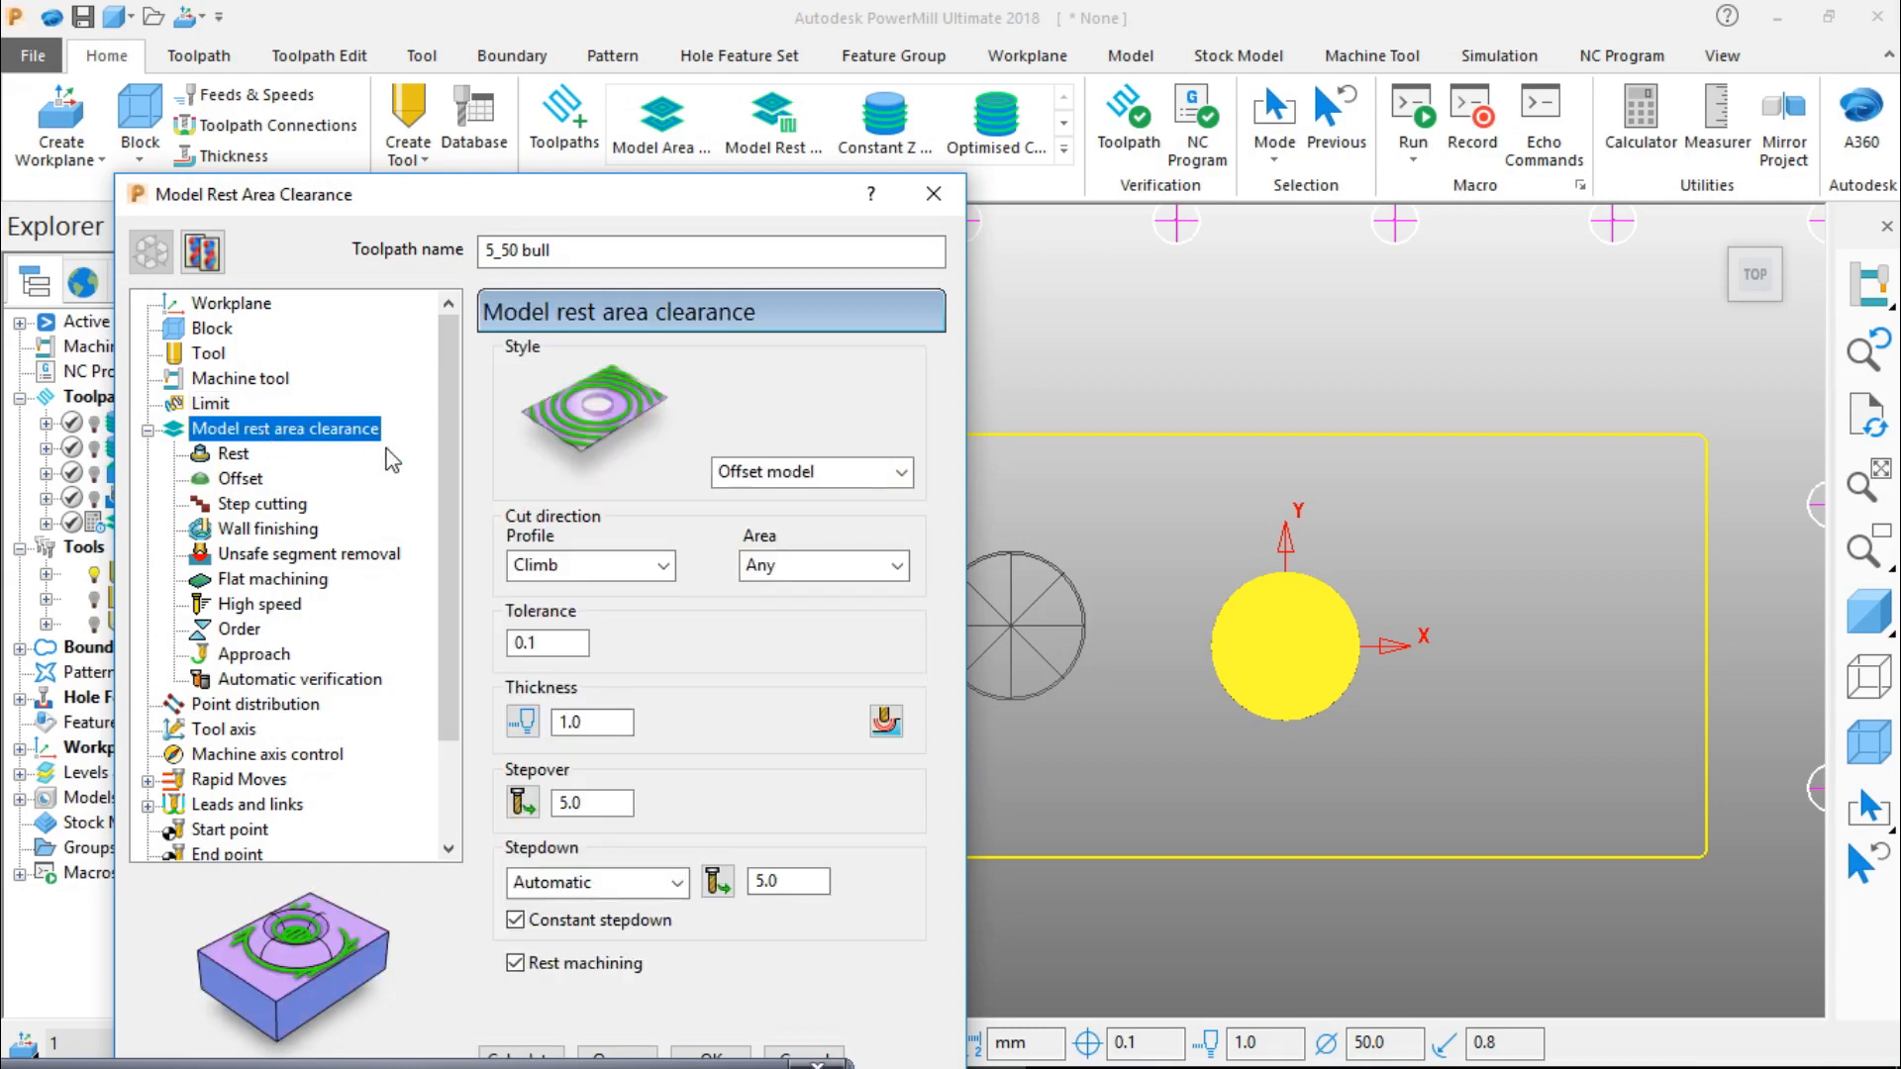
{"action": "left_click", "coordinate": [614, 567]}
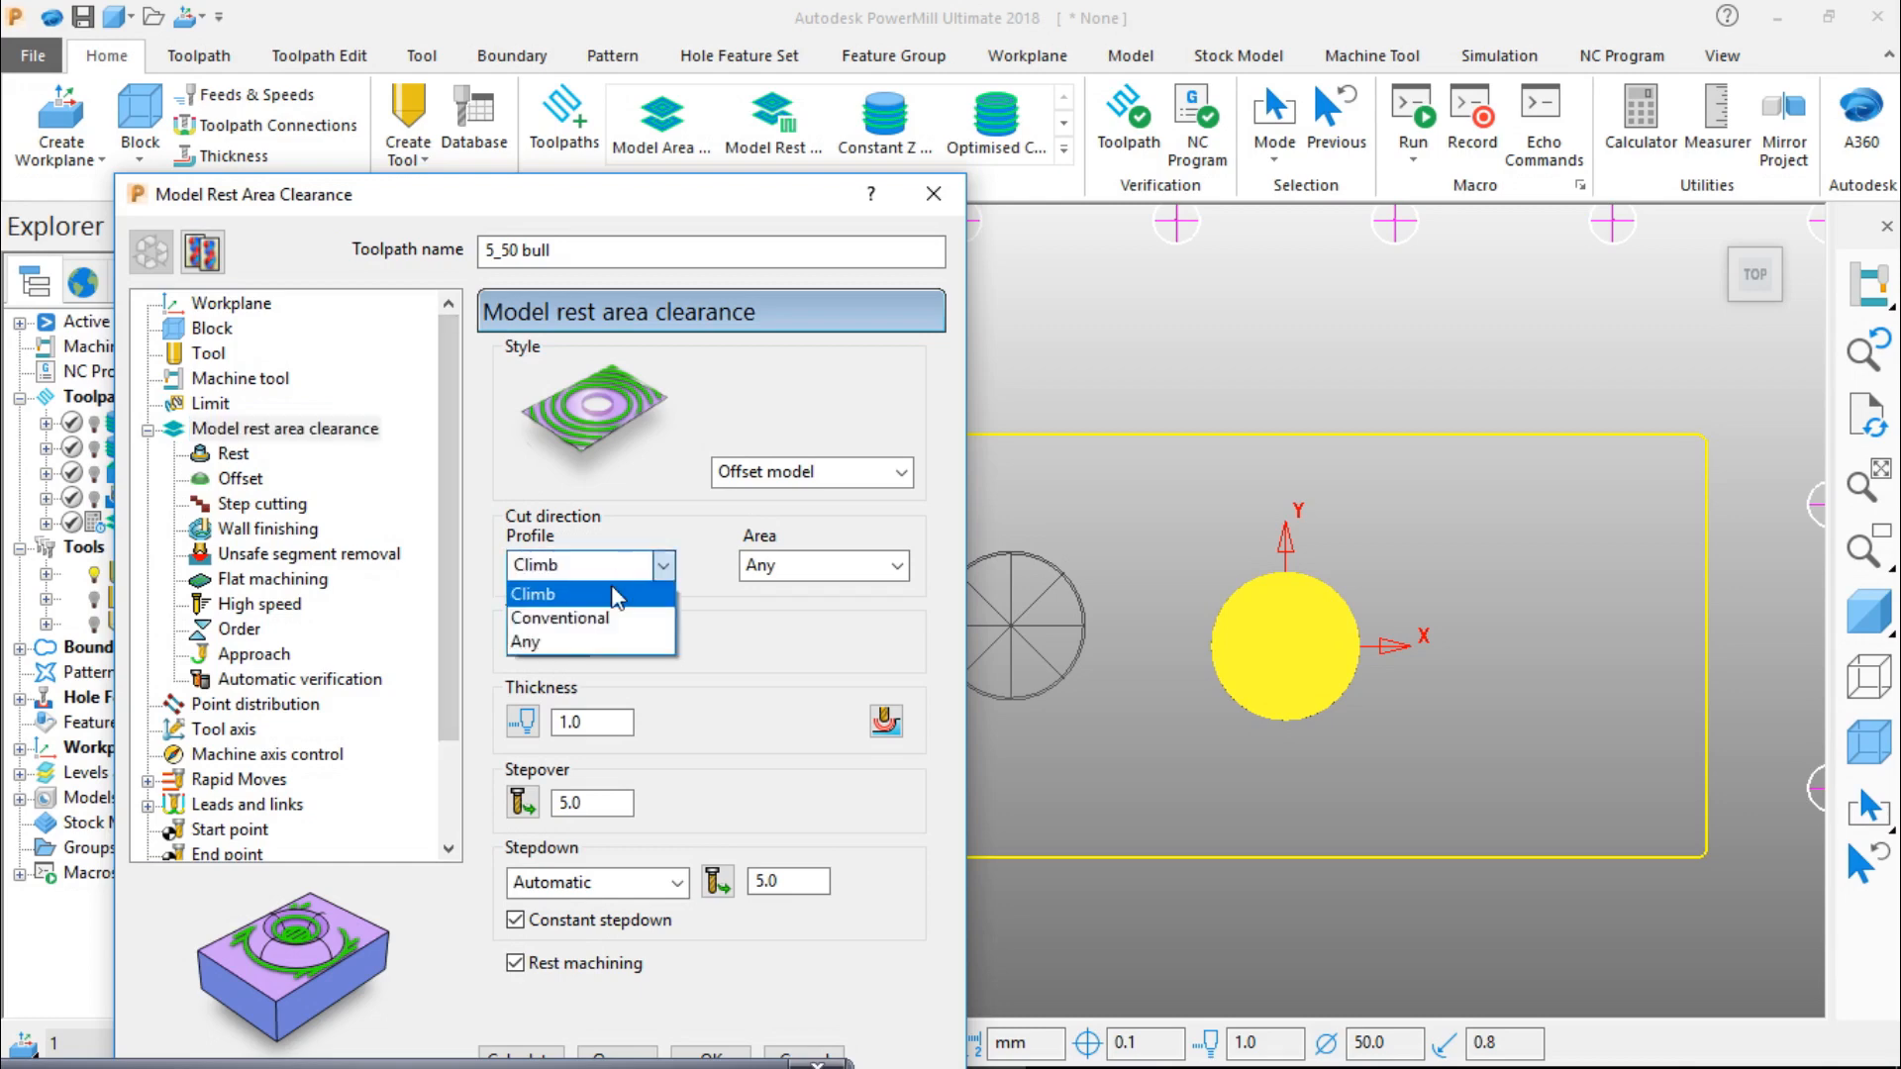
{"action": "left_click", "coordinate": [566, 644]}
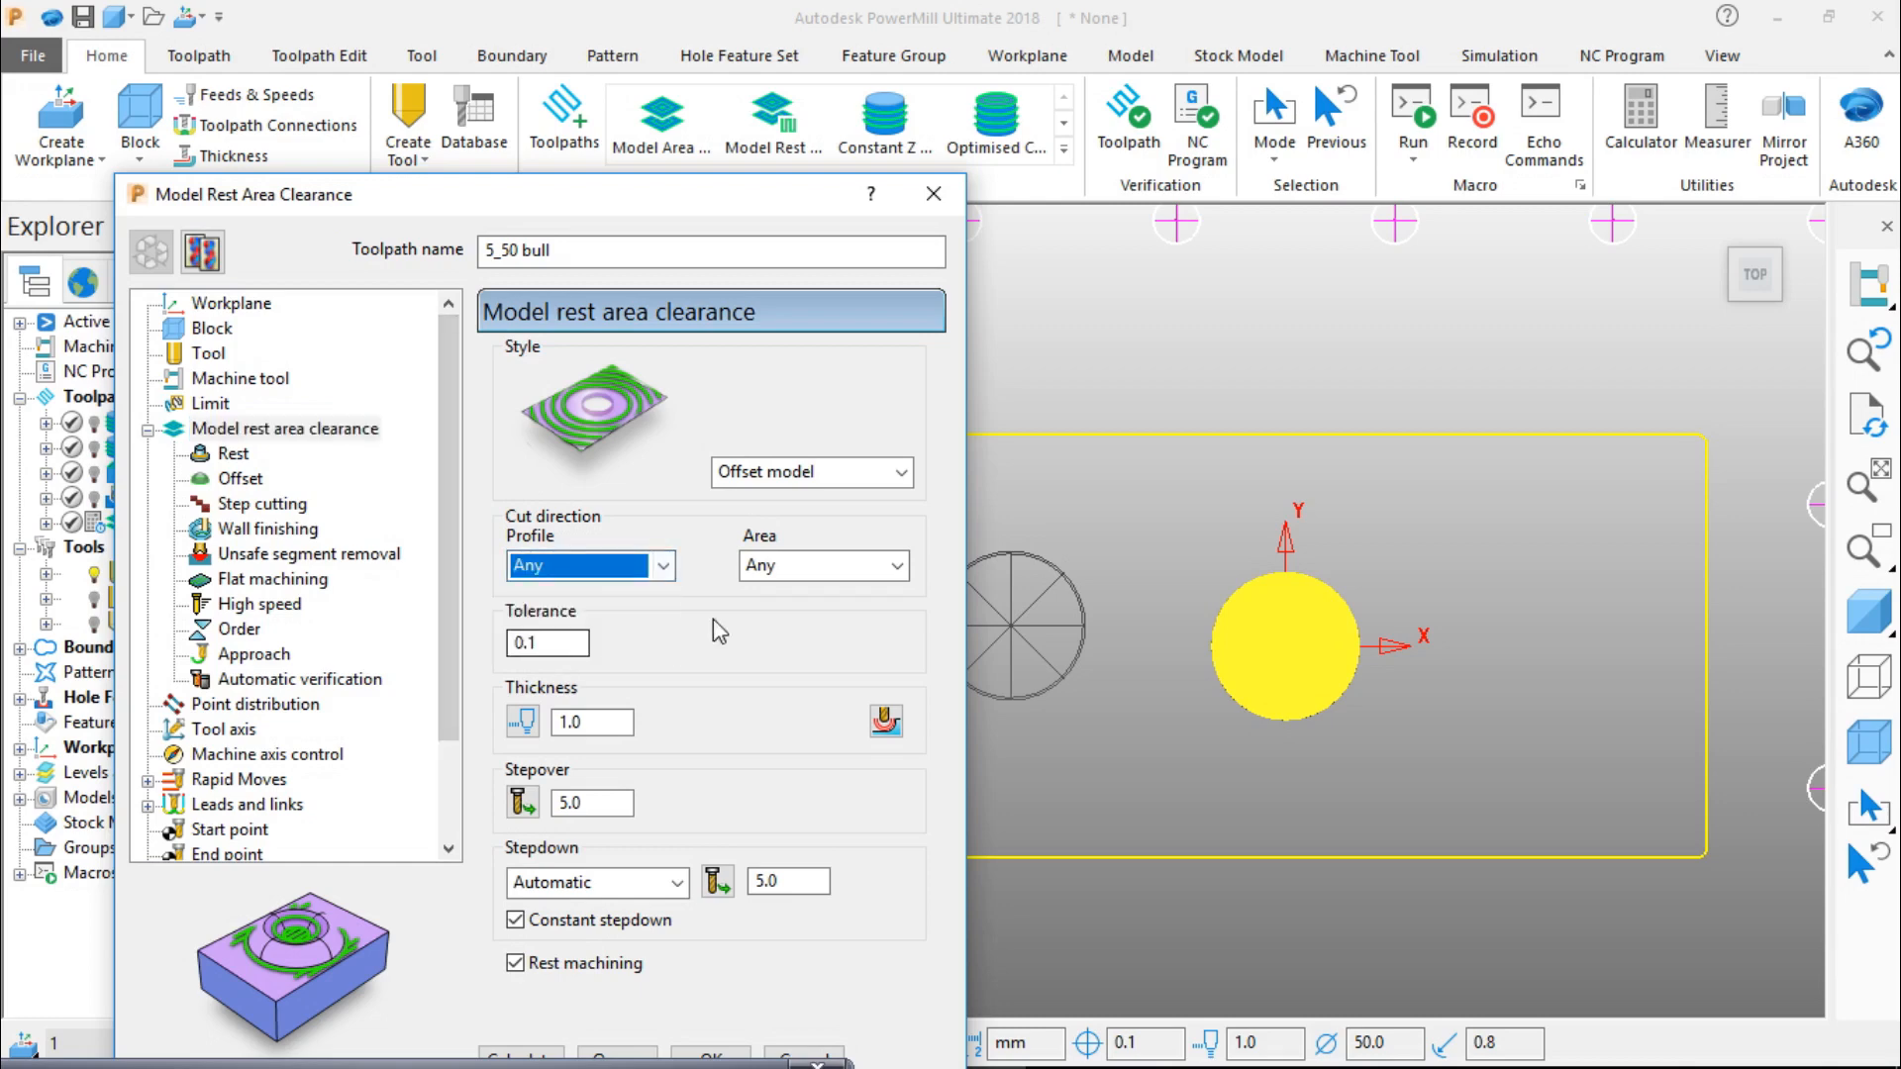
{"action": "left_click", "coordinate": [568, 645]}
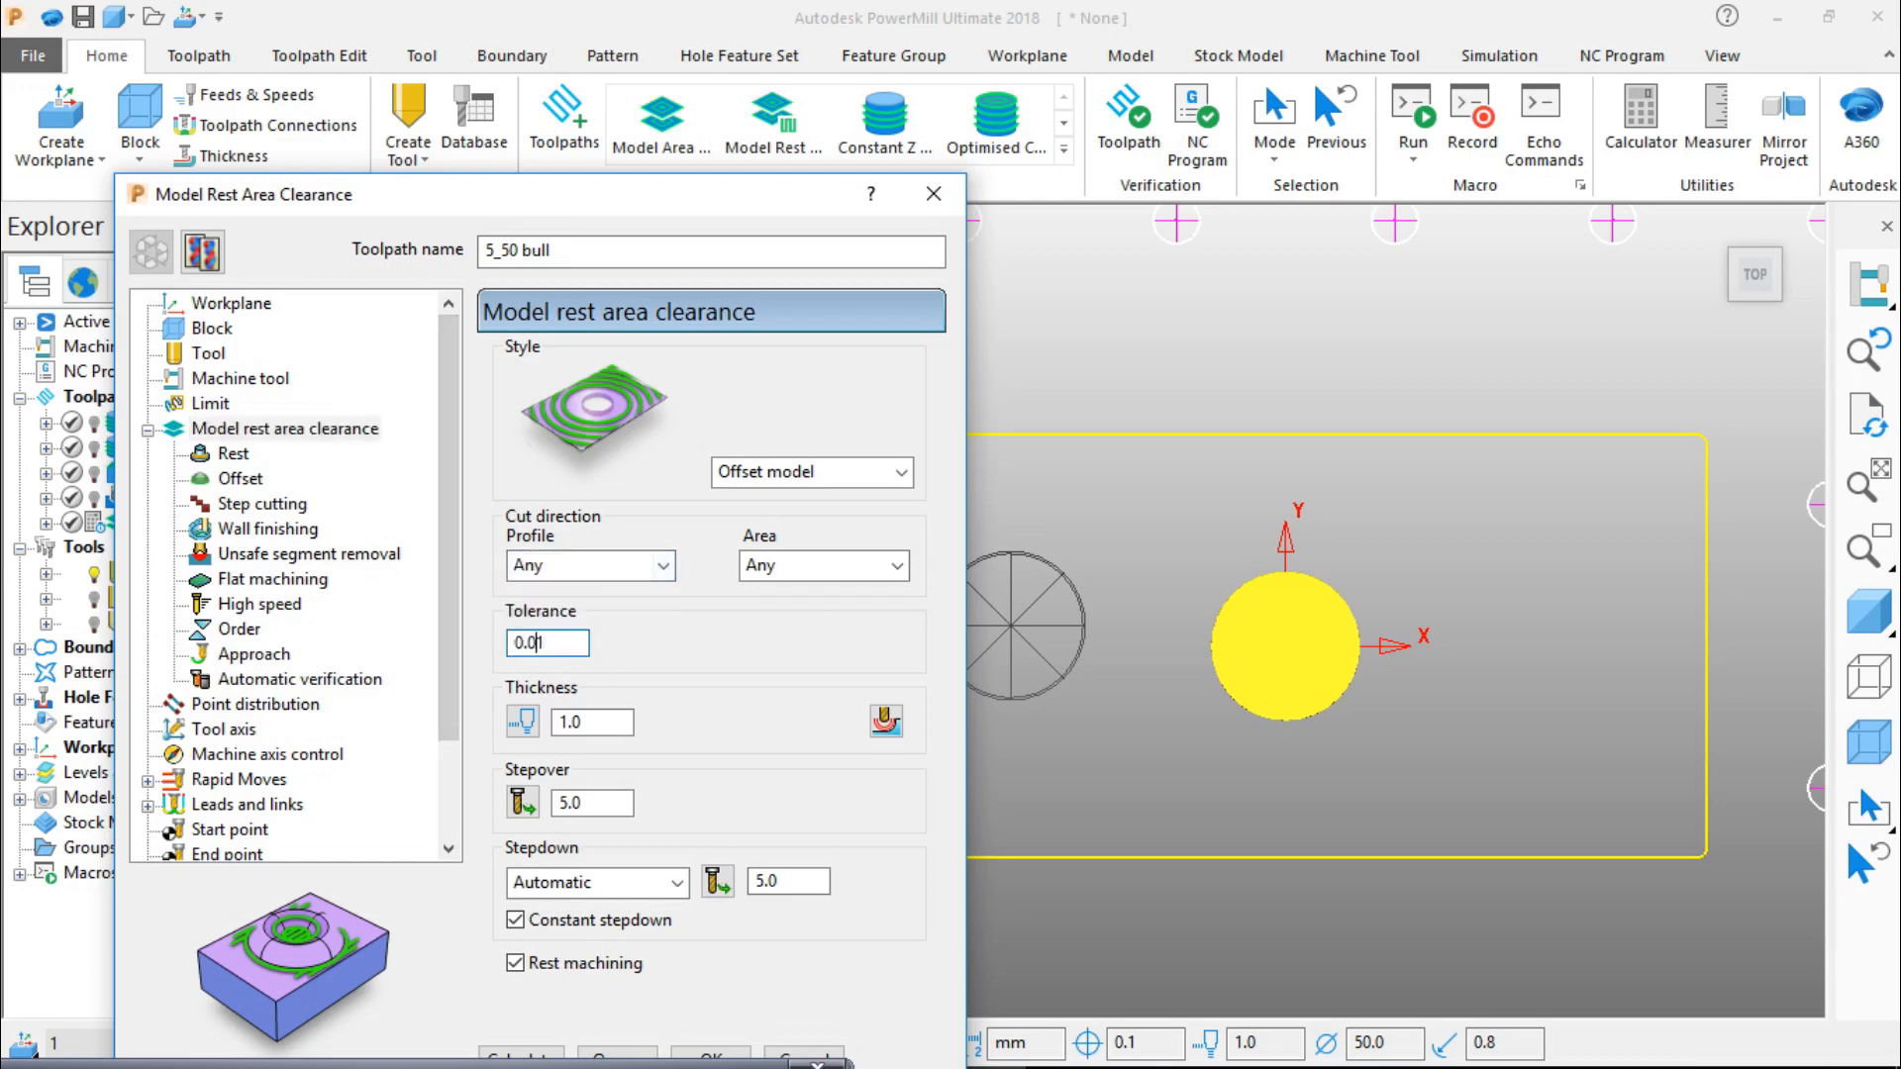
Step: Split the thickness into separate radial and axial values of 0.3 and 0.1
{"action": "left_click", "coordinate": [533, 723]}
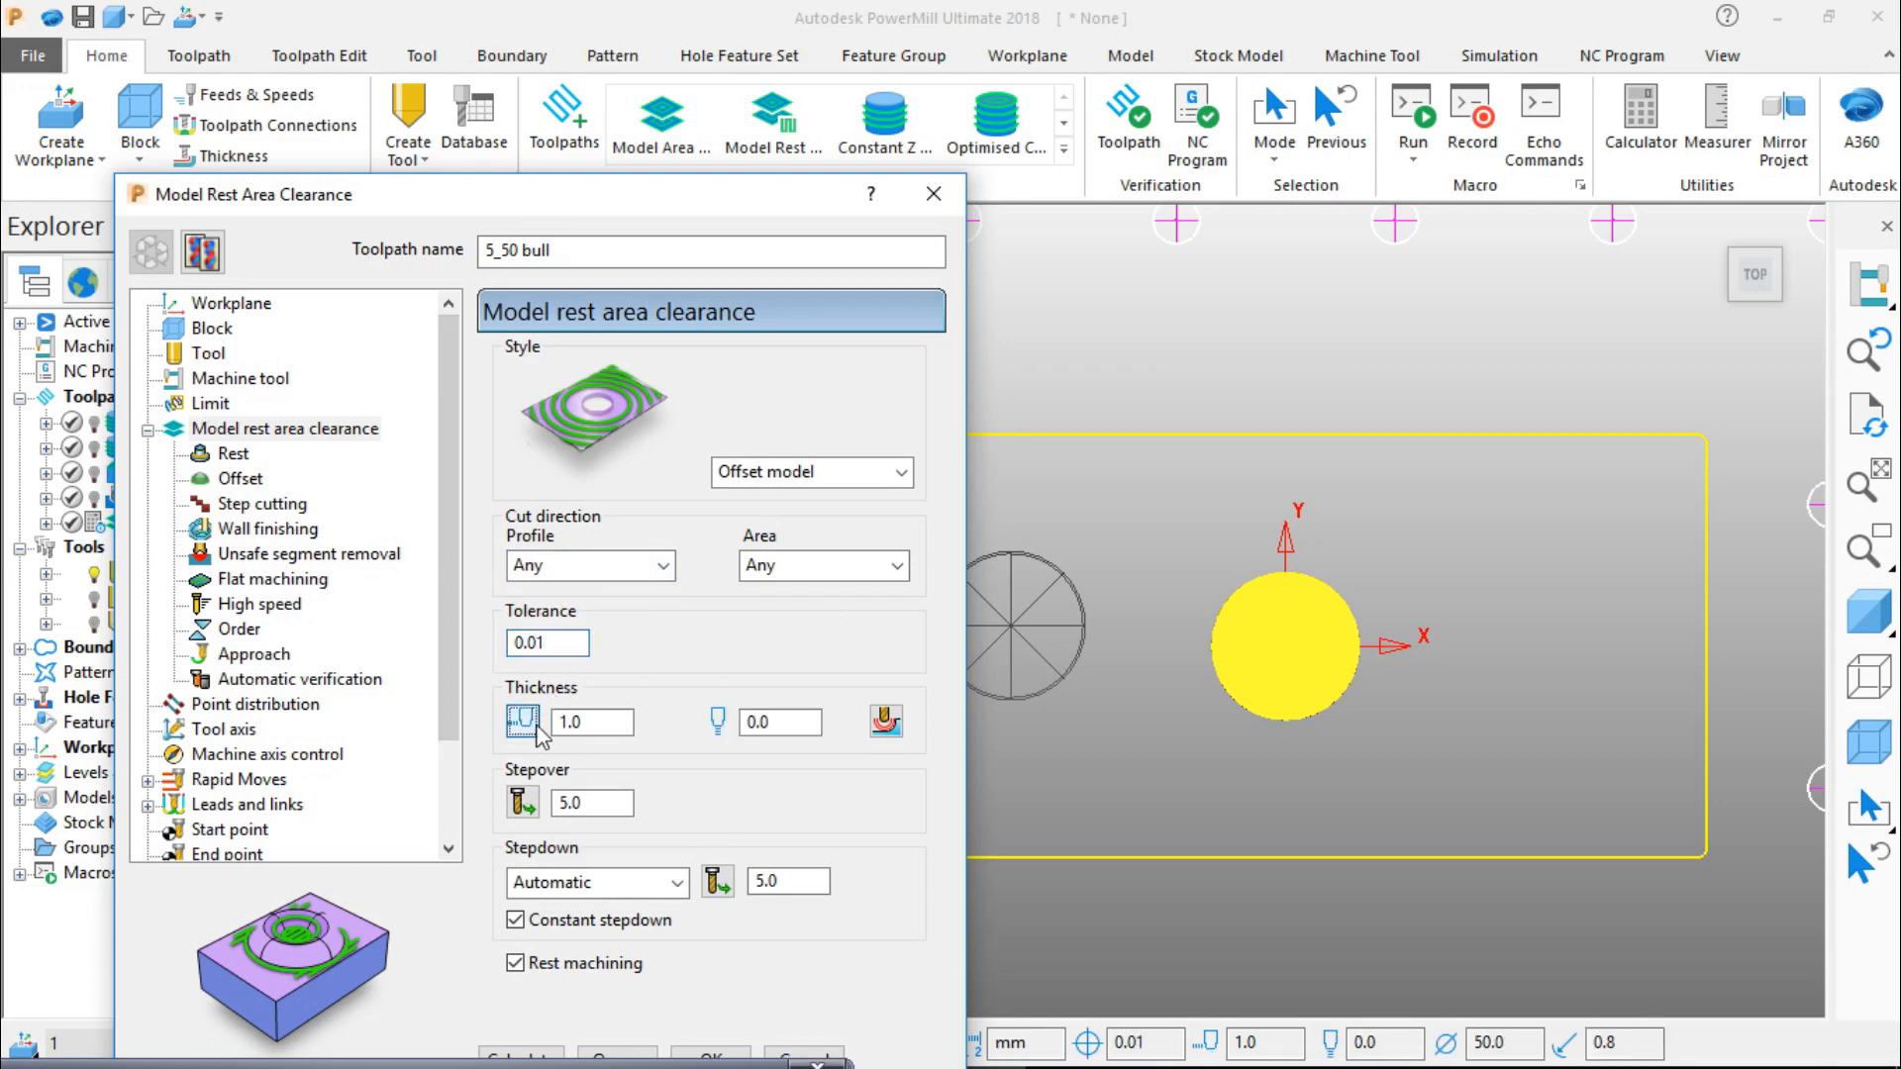
{"action": "left_click_drag", "start_coordinate": [601, 724], "coordinate": [480, 751]}
{"action": "type", "text": ".3"}
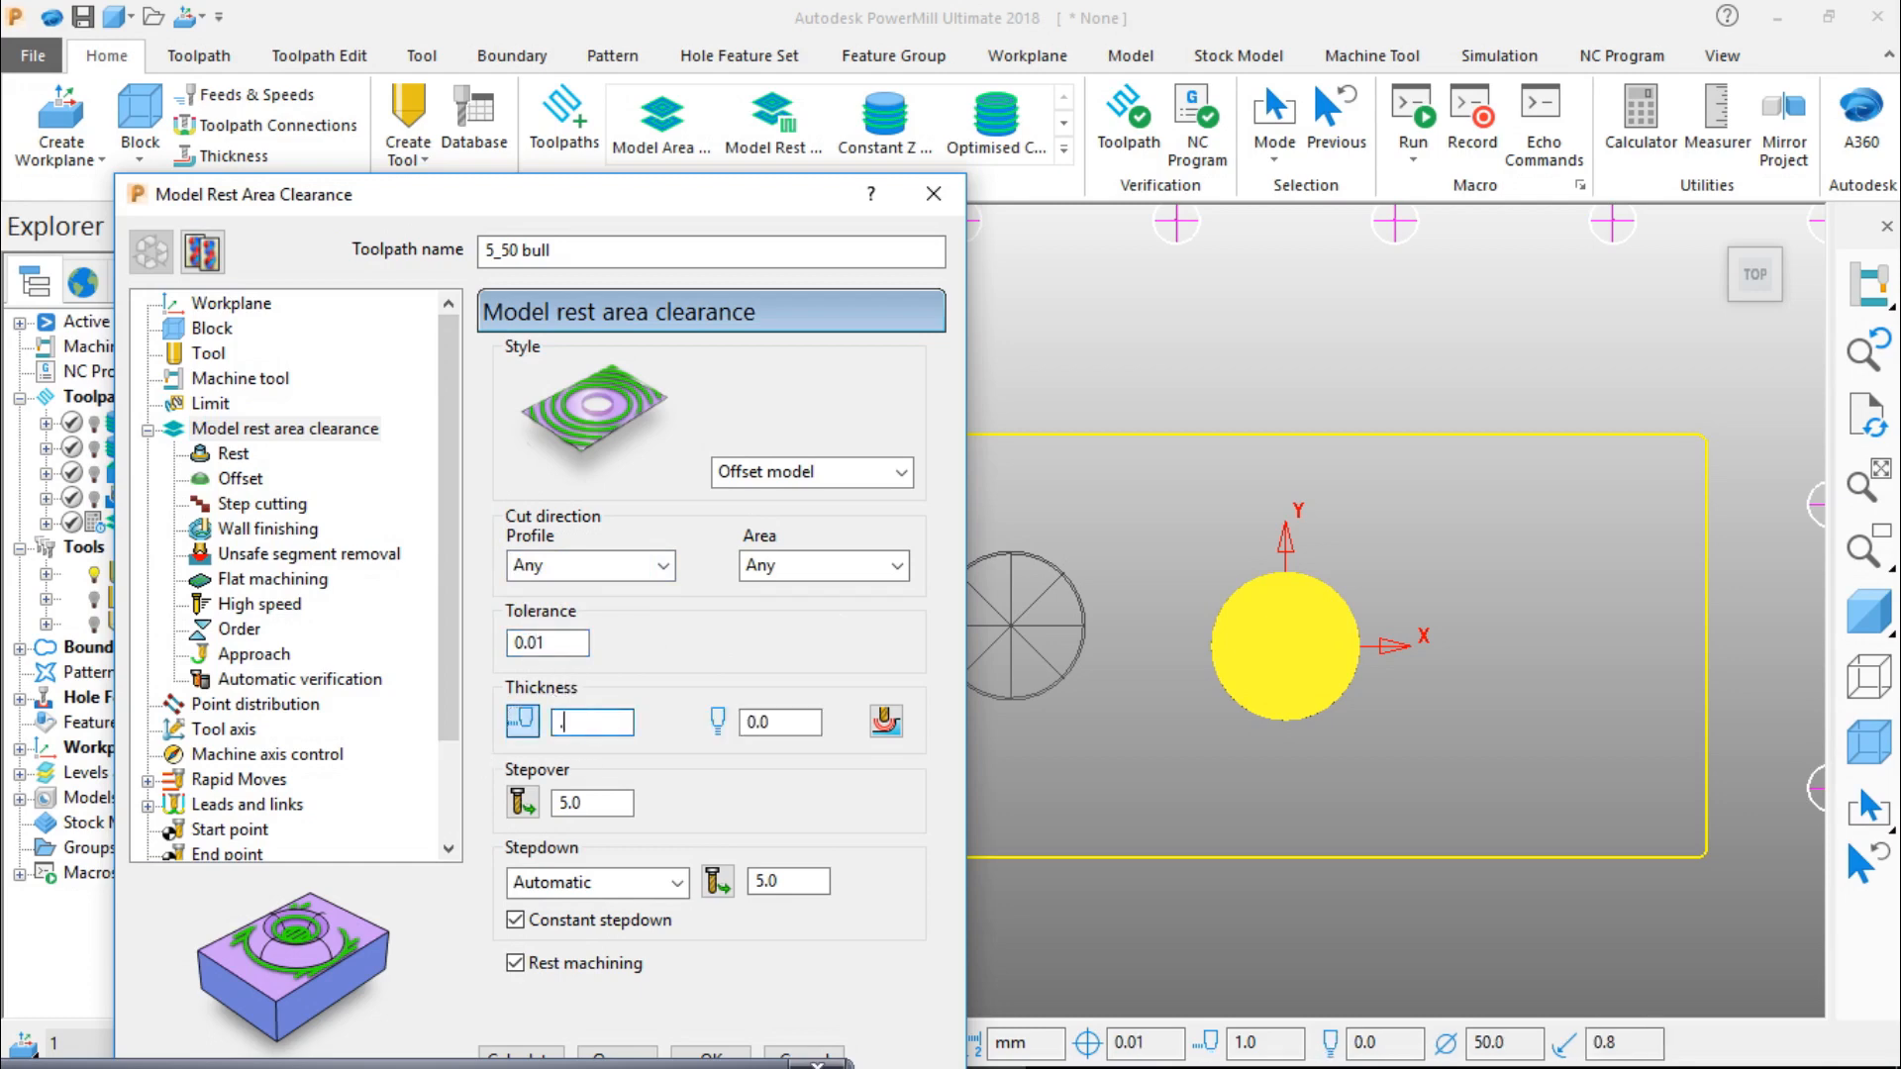
{"action": "left_click", "coordinate": [790, 726]}
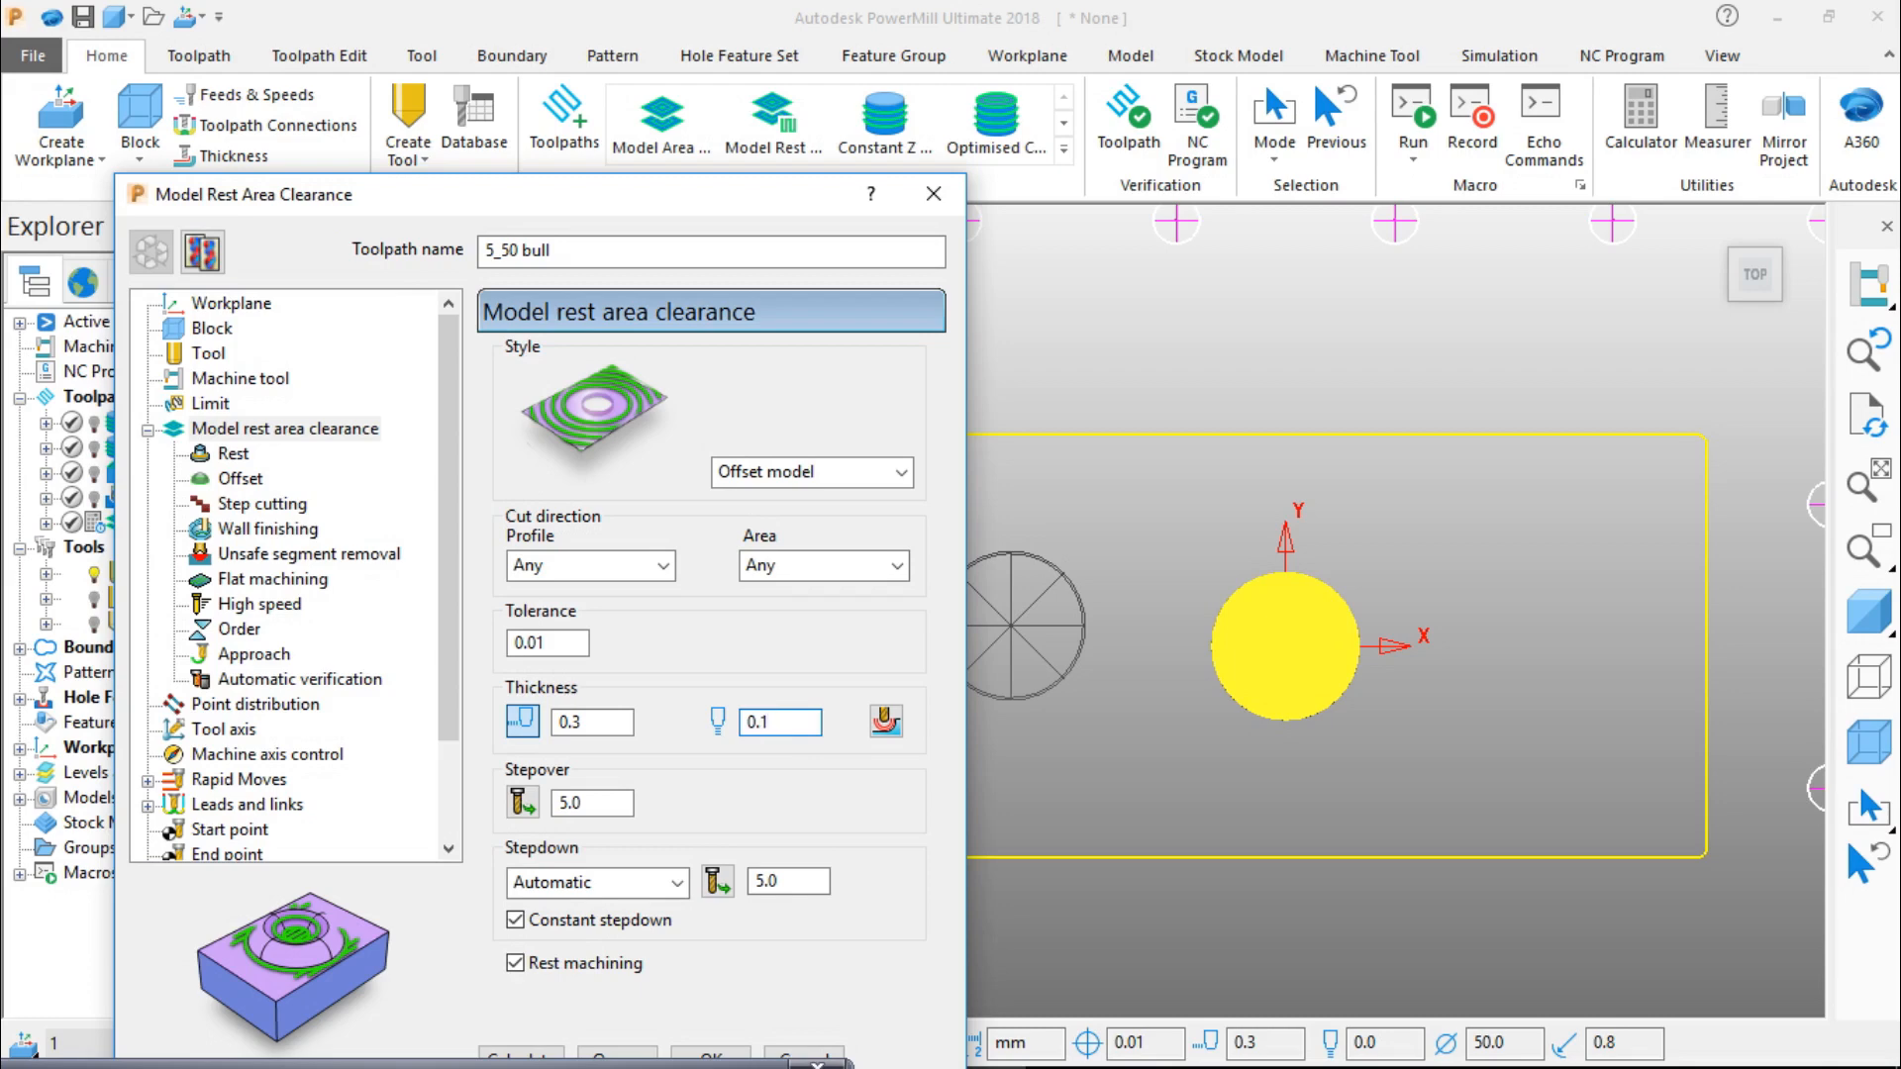
Step: Set the stepover to 20 and turn off rest machining
{"action": "left_click", "coordinate": [562, 803]}
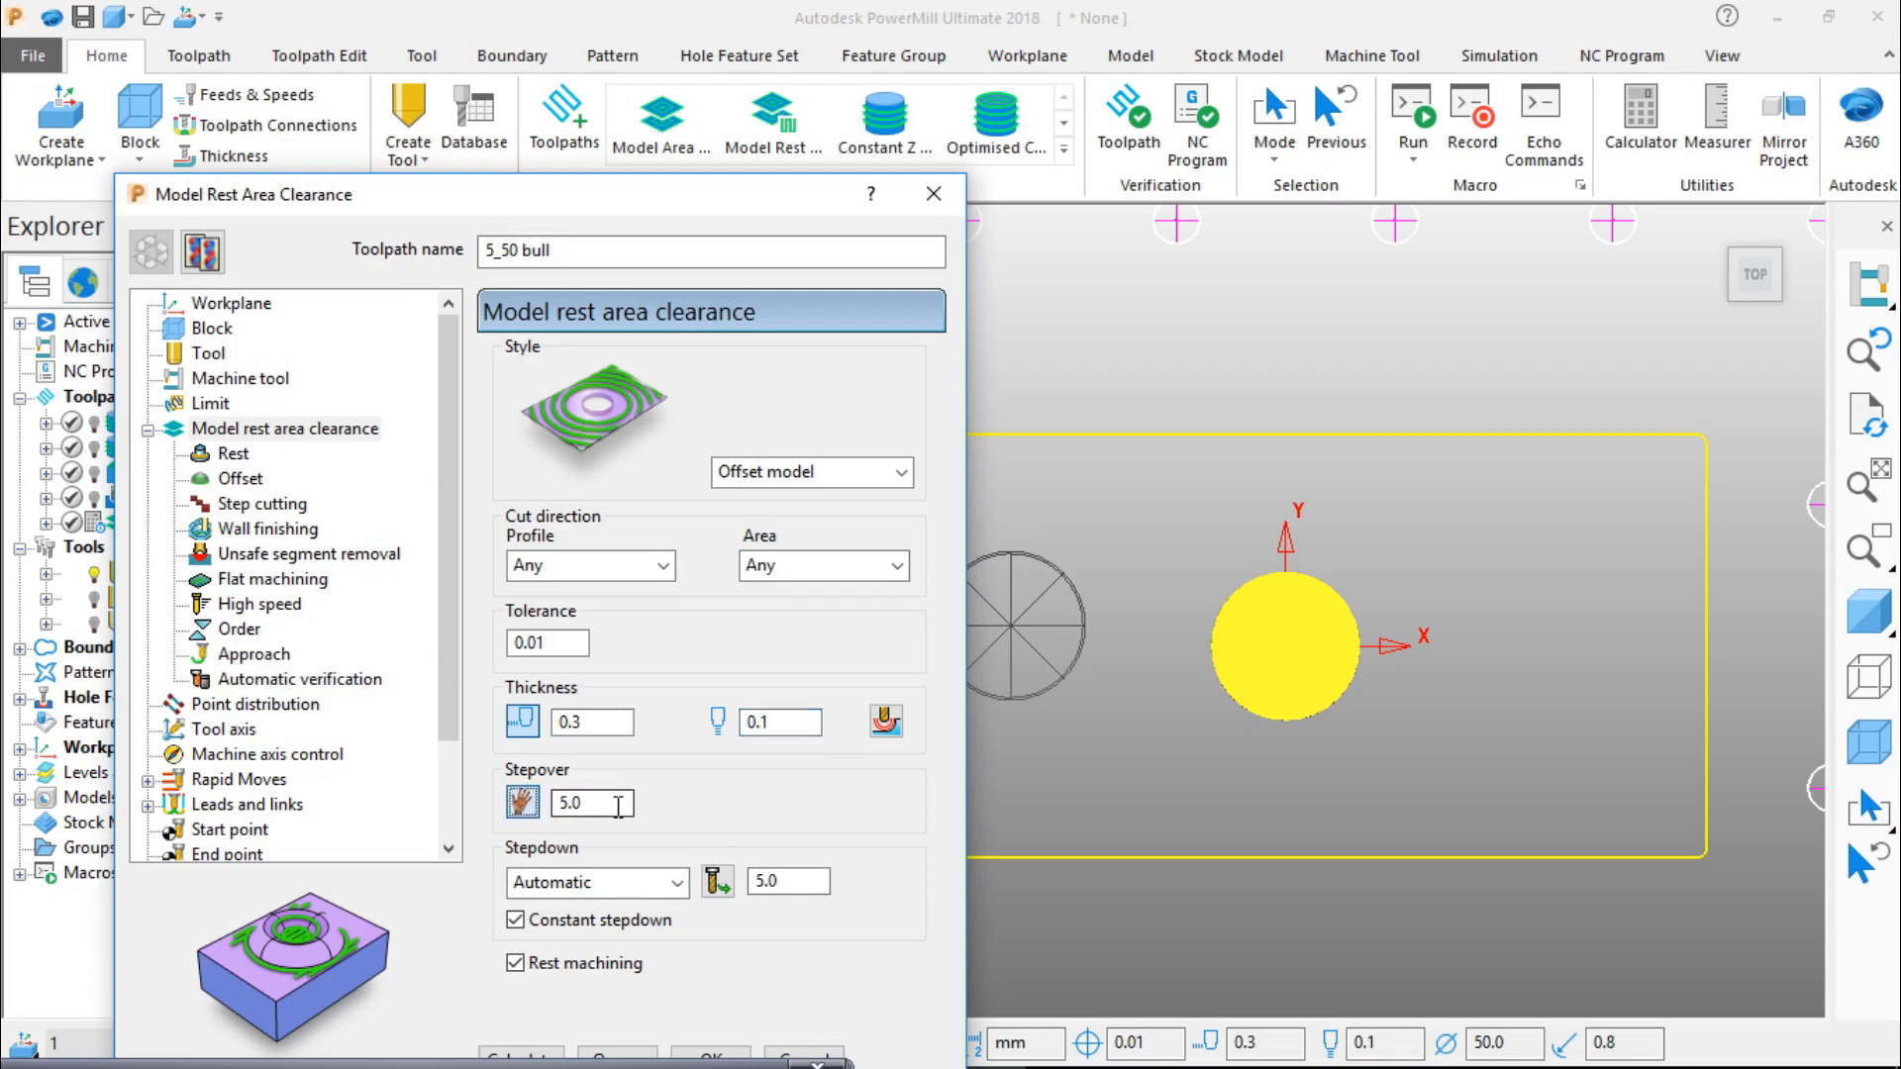
{"action": "left_click", "coordinate": [525, 803]}
{"action": "double_click", "coordinate": [584, 803]}
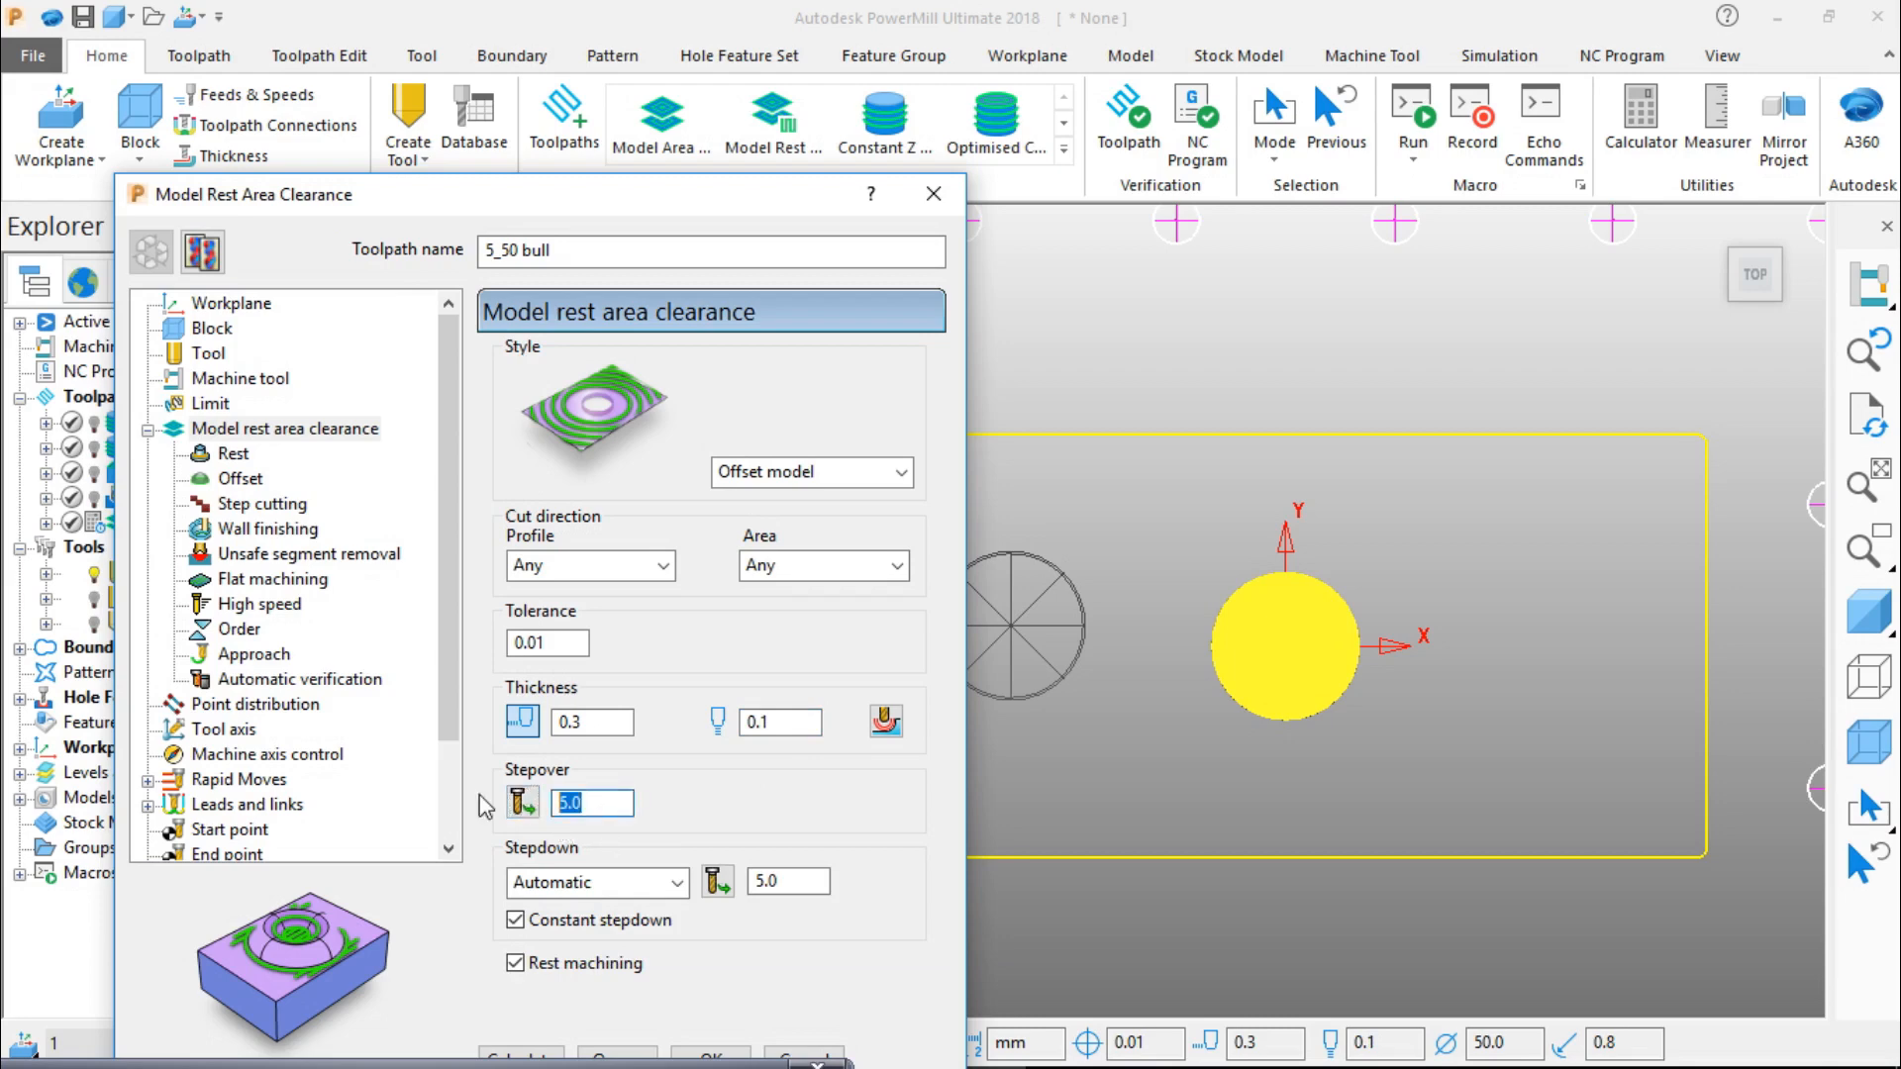
{"action": "type", "text": "20"}
{"action": "left_click", "coordinate": [800, 881]}
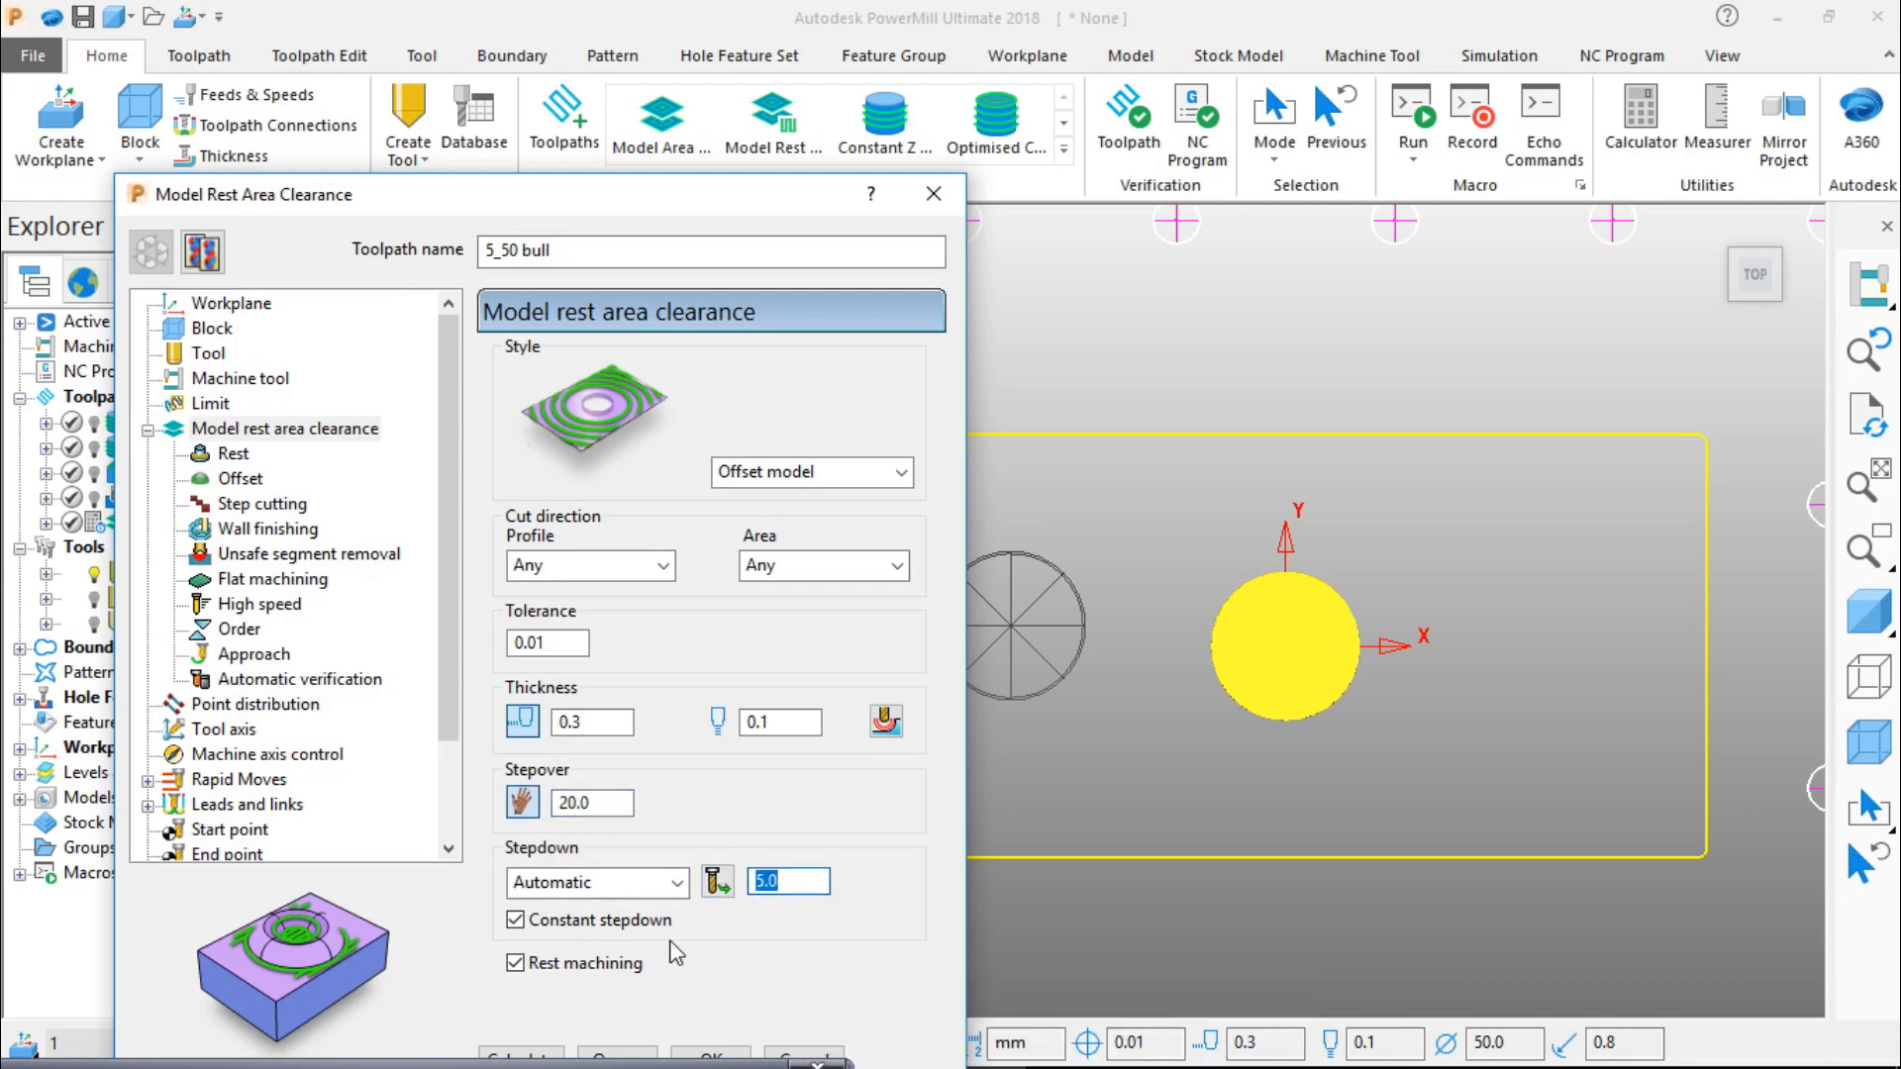
{"action": "left_click", "coordinate": [516, 963]}
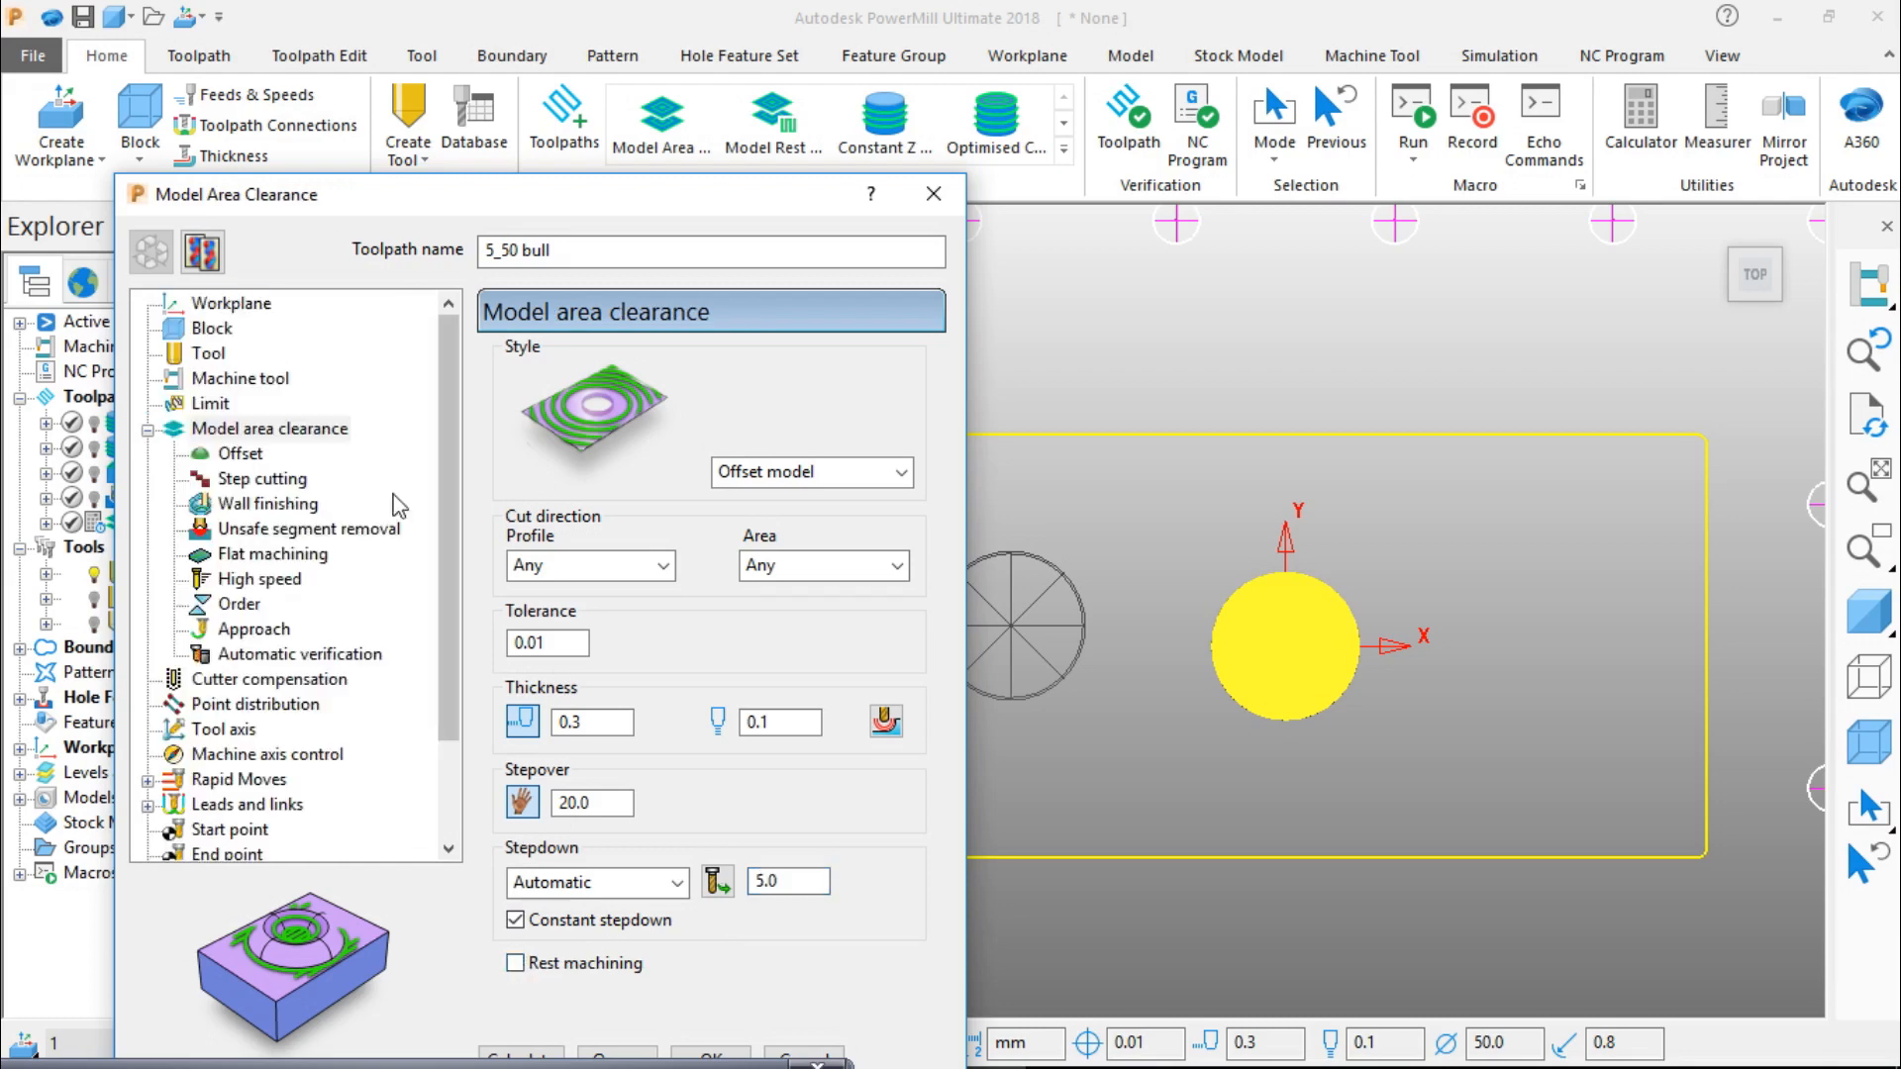
Step: Check the offset and step cutting settings and try to calculate the toolpath
{"action": "left_click", "coordinate": [238, 454]}
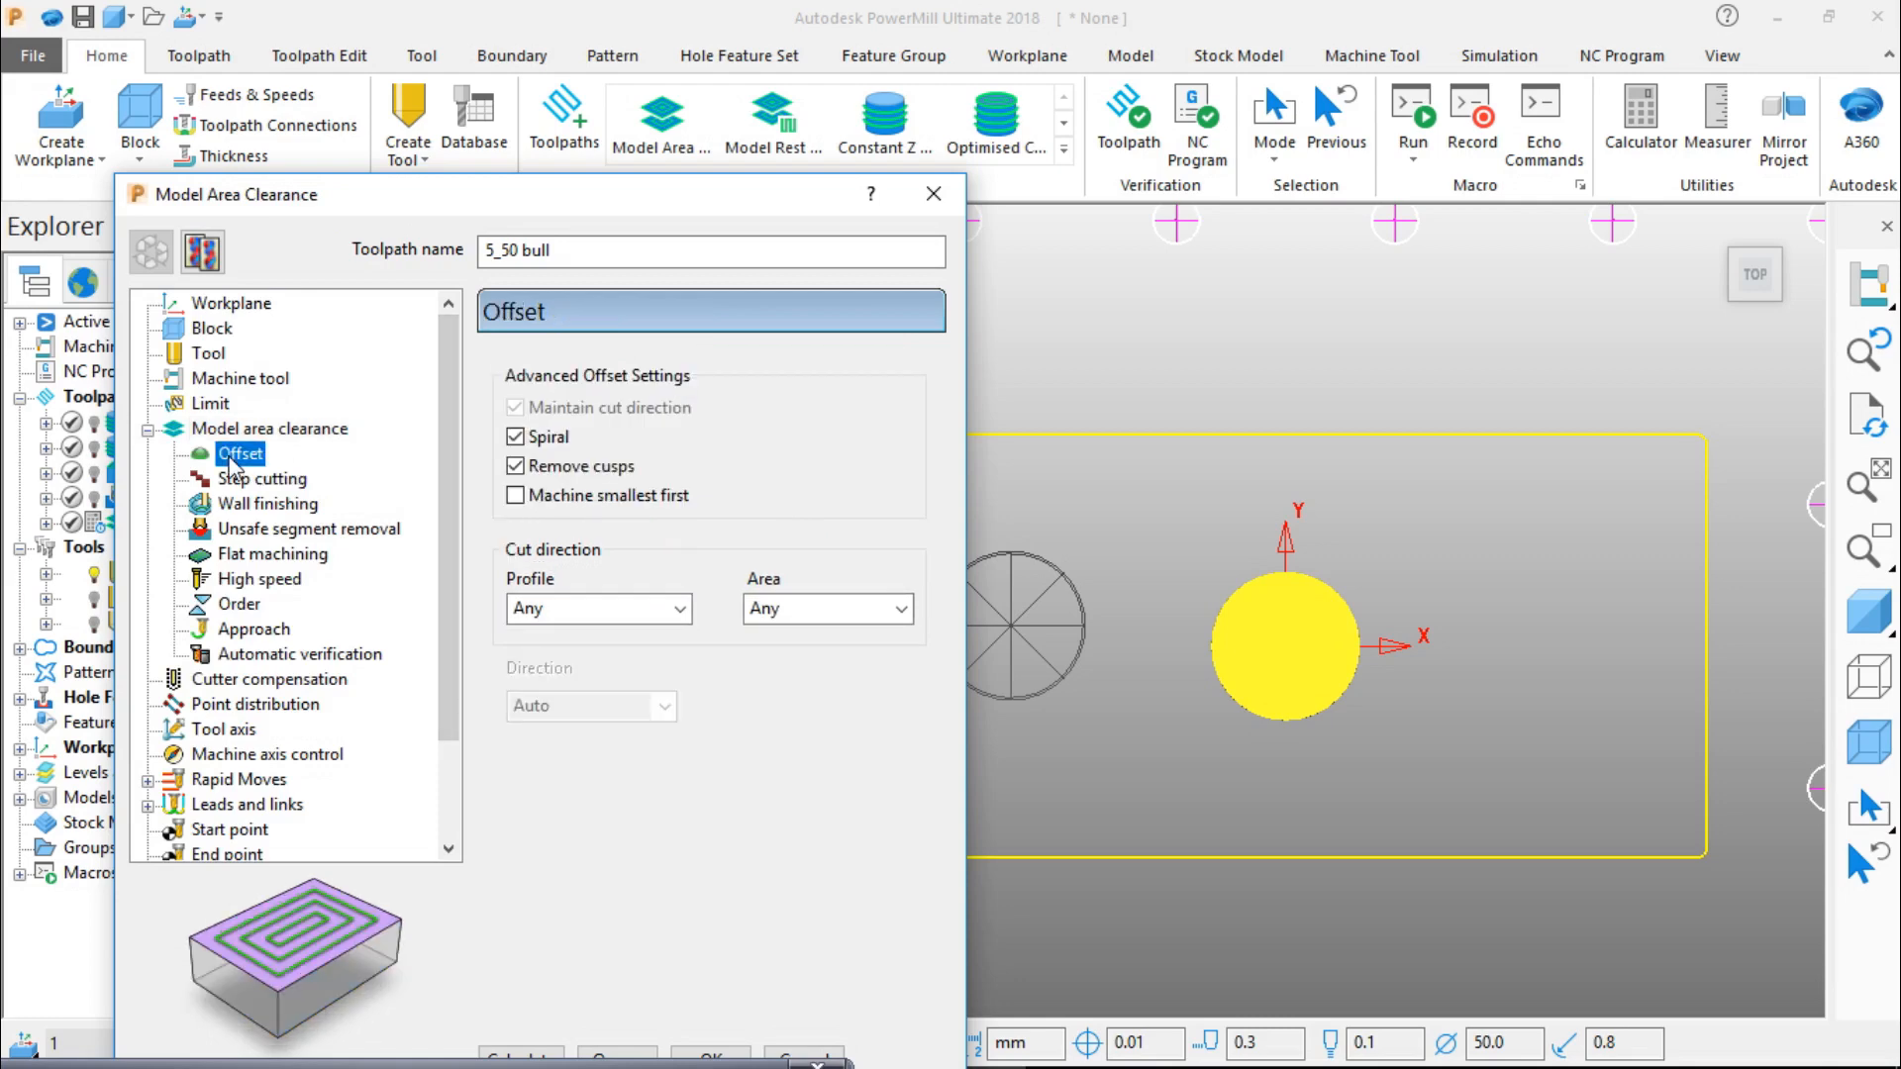
{"action": "left_click", "coordinate": [259, 484]}
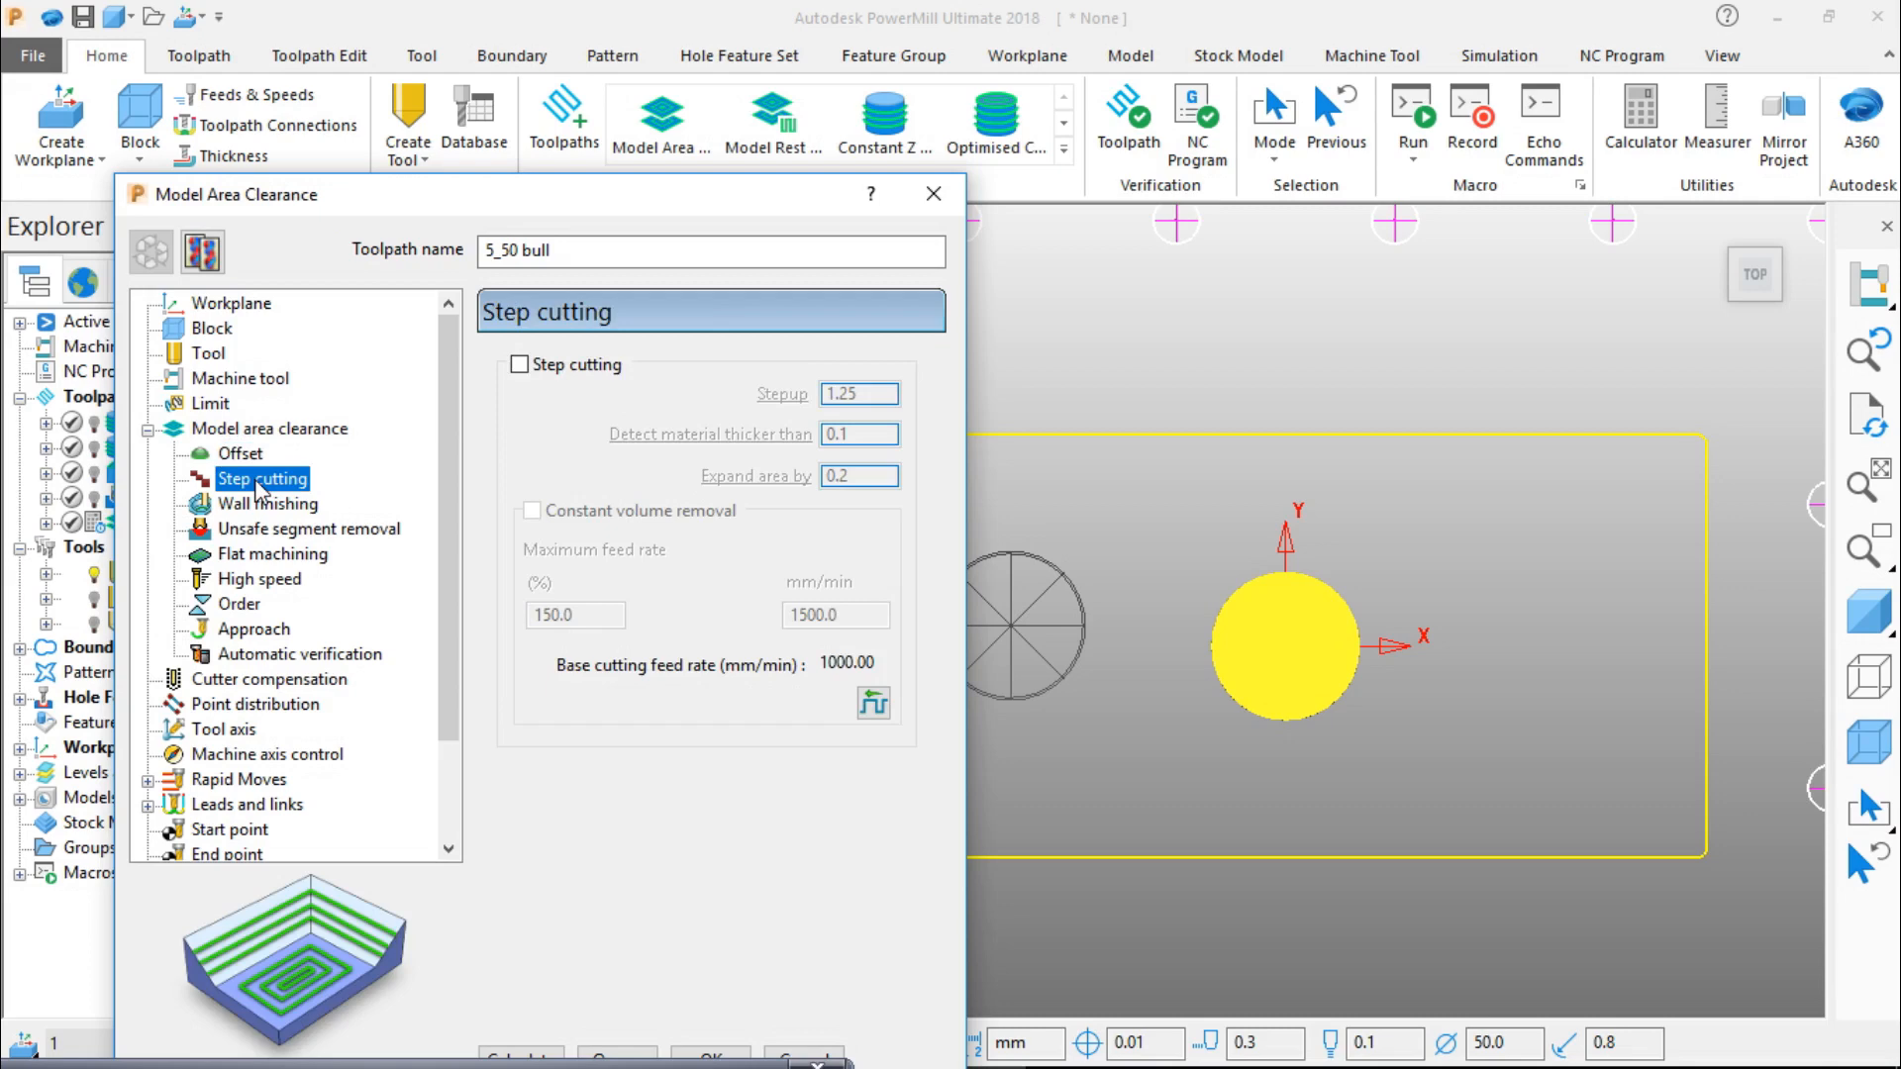
{"action": "left_click_drag", "start_coordinate": [574, 196], "coordinate": [495, 92]}
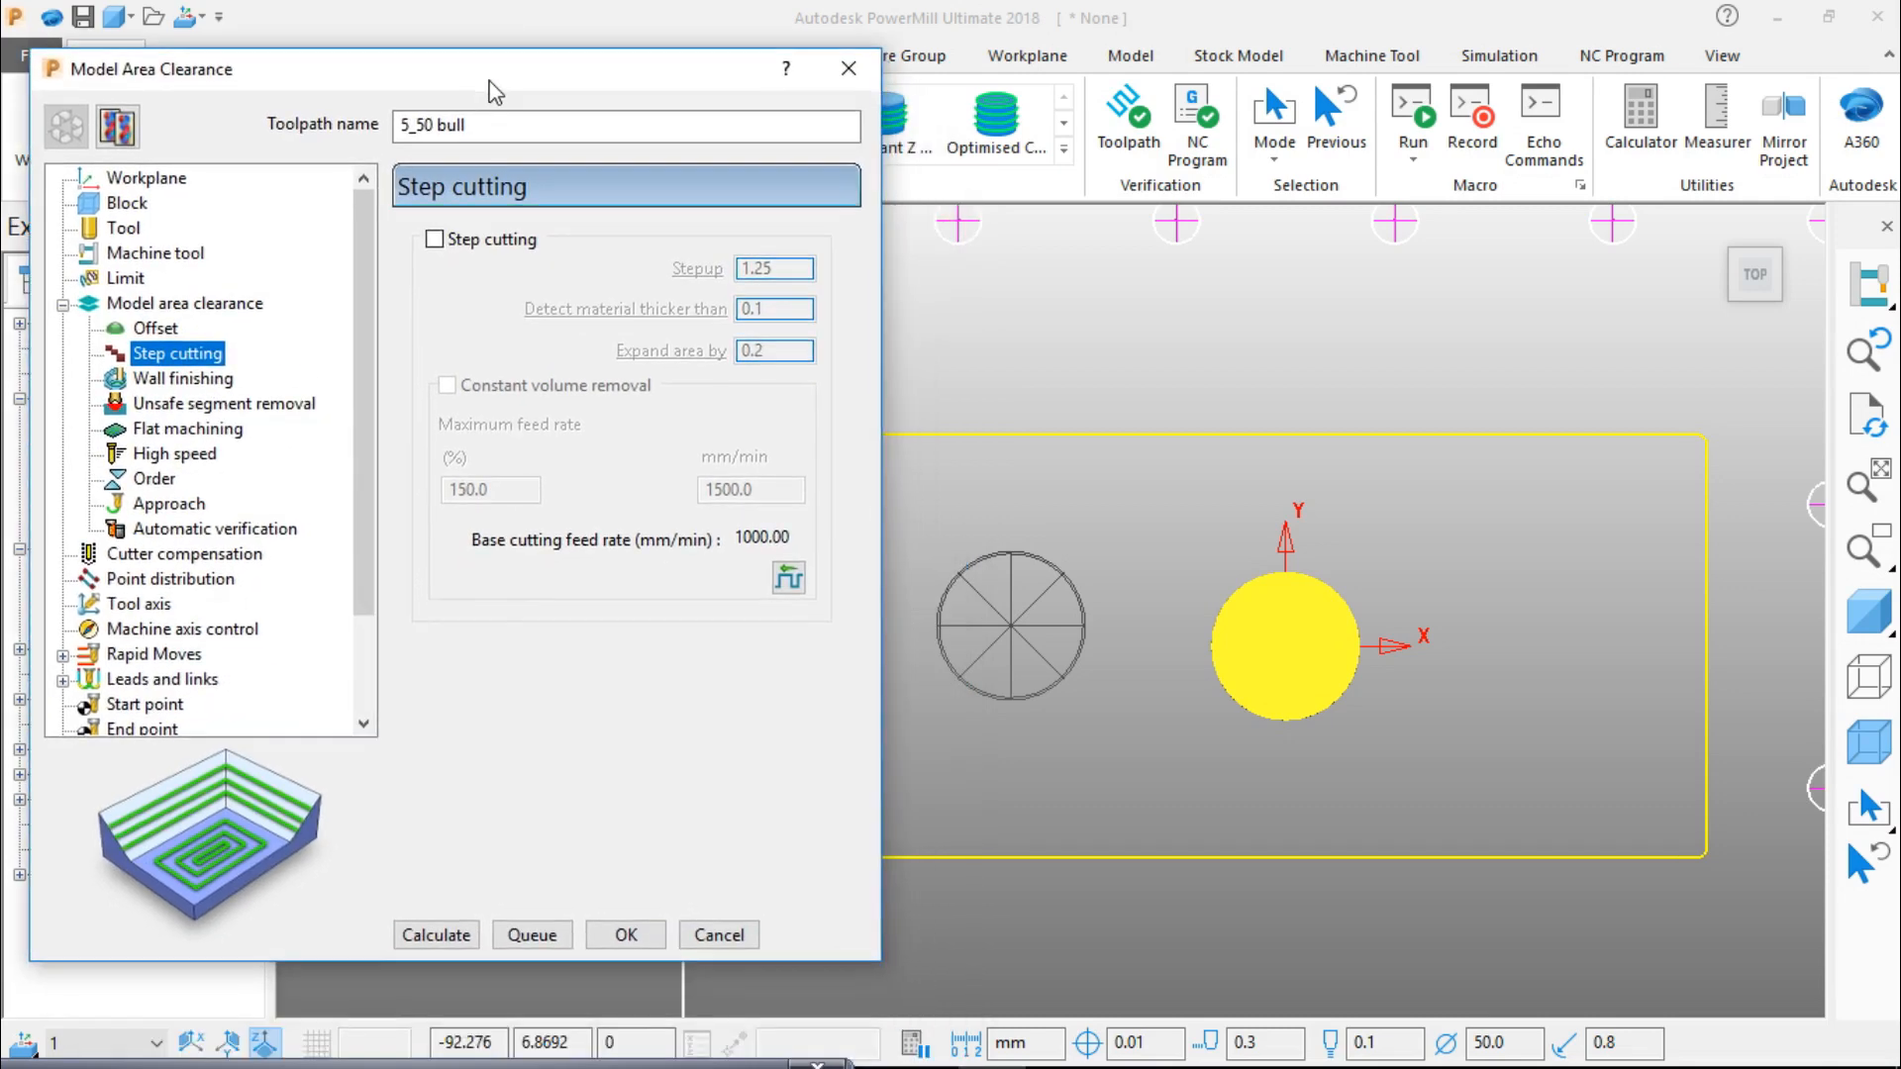
{"action": "left_click", "coordinate": [454, 934]}
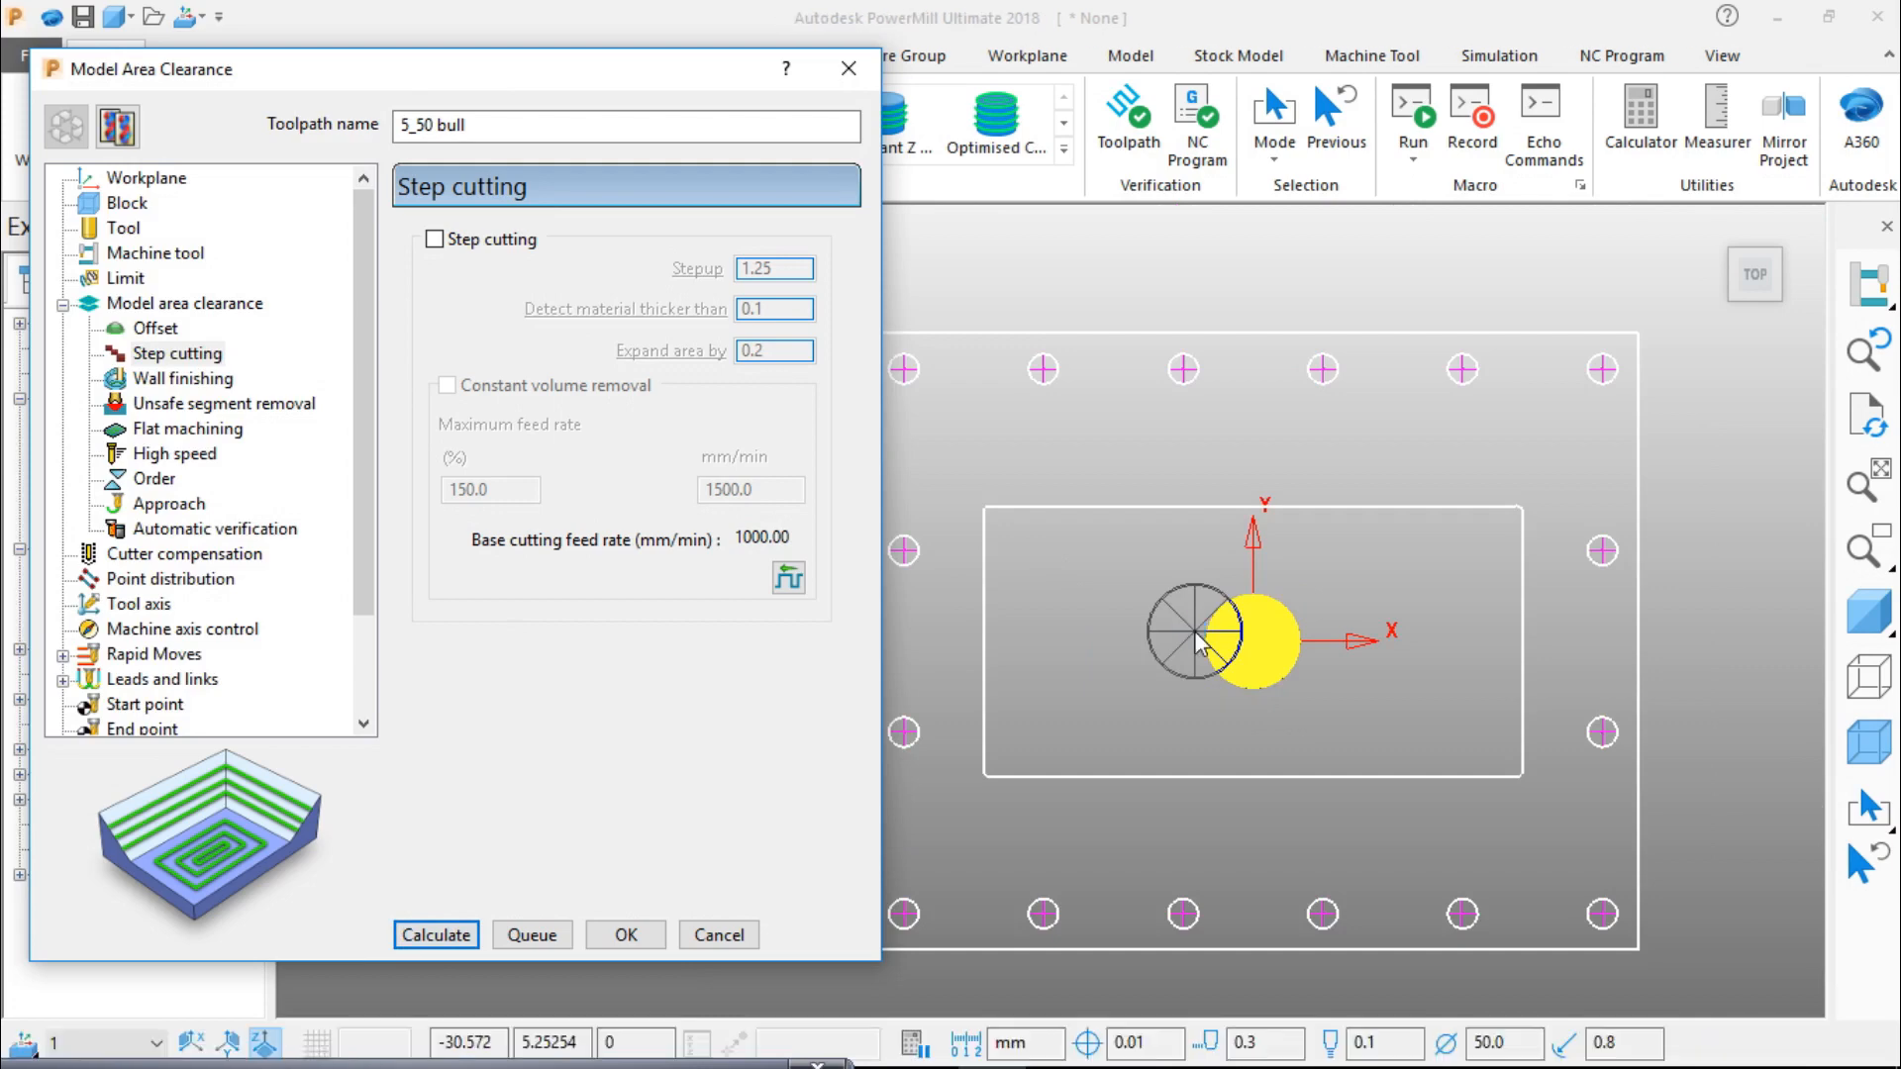
Step: Shade the model and remove the boundary from the toolpath's limit settings
{"action": "left_click", "coordinate": [1872, 617]}
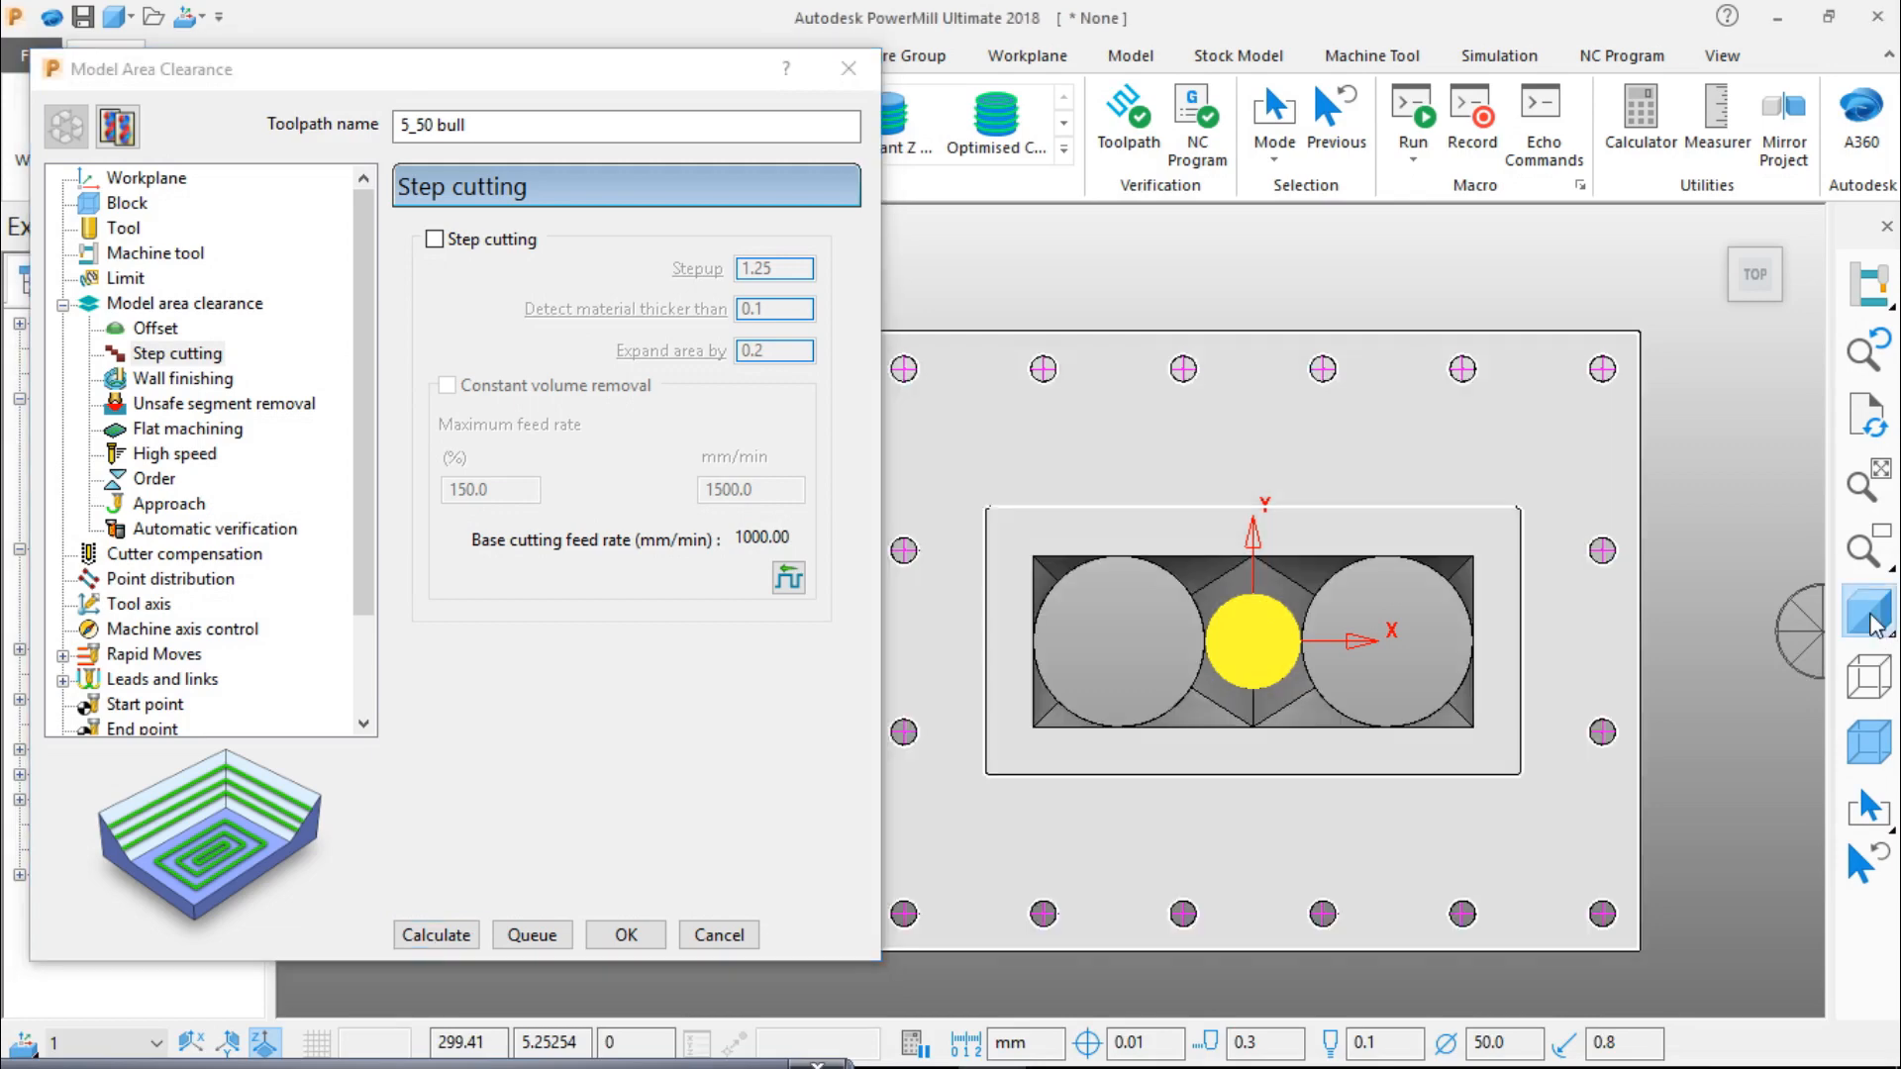
{"action": "mouse_move", "coordinate": [1285, 623]}
{"action": "middle_mouse_down"}
{"action": "mouse_move", "coordinate": [1287, 503]}
{"action": "mouse_move", "coordinate": [1328, 539]}
{"action": "mouse_move", "coordinate": [1308, 559]}
{"action": "middle_mouse_up"}
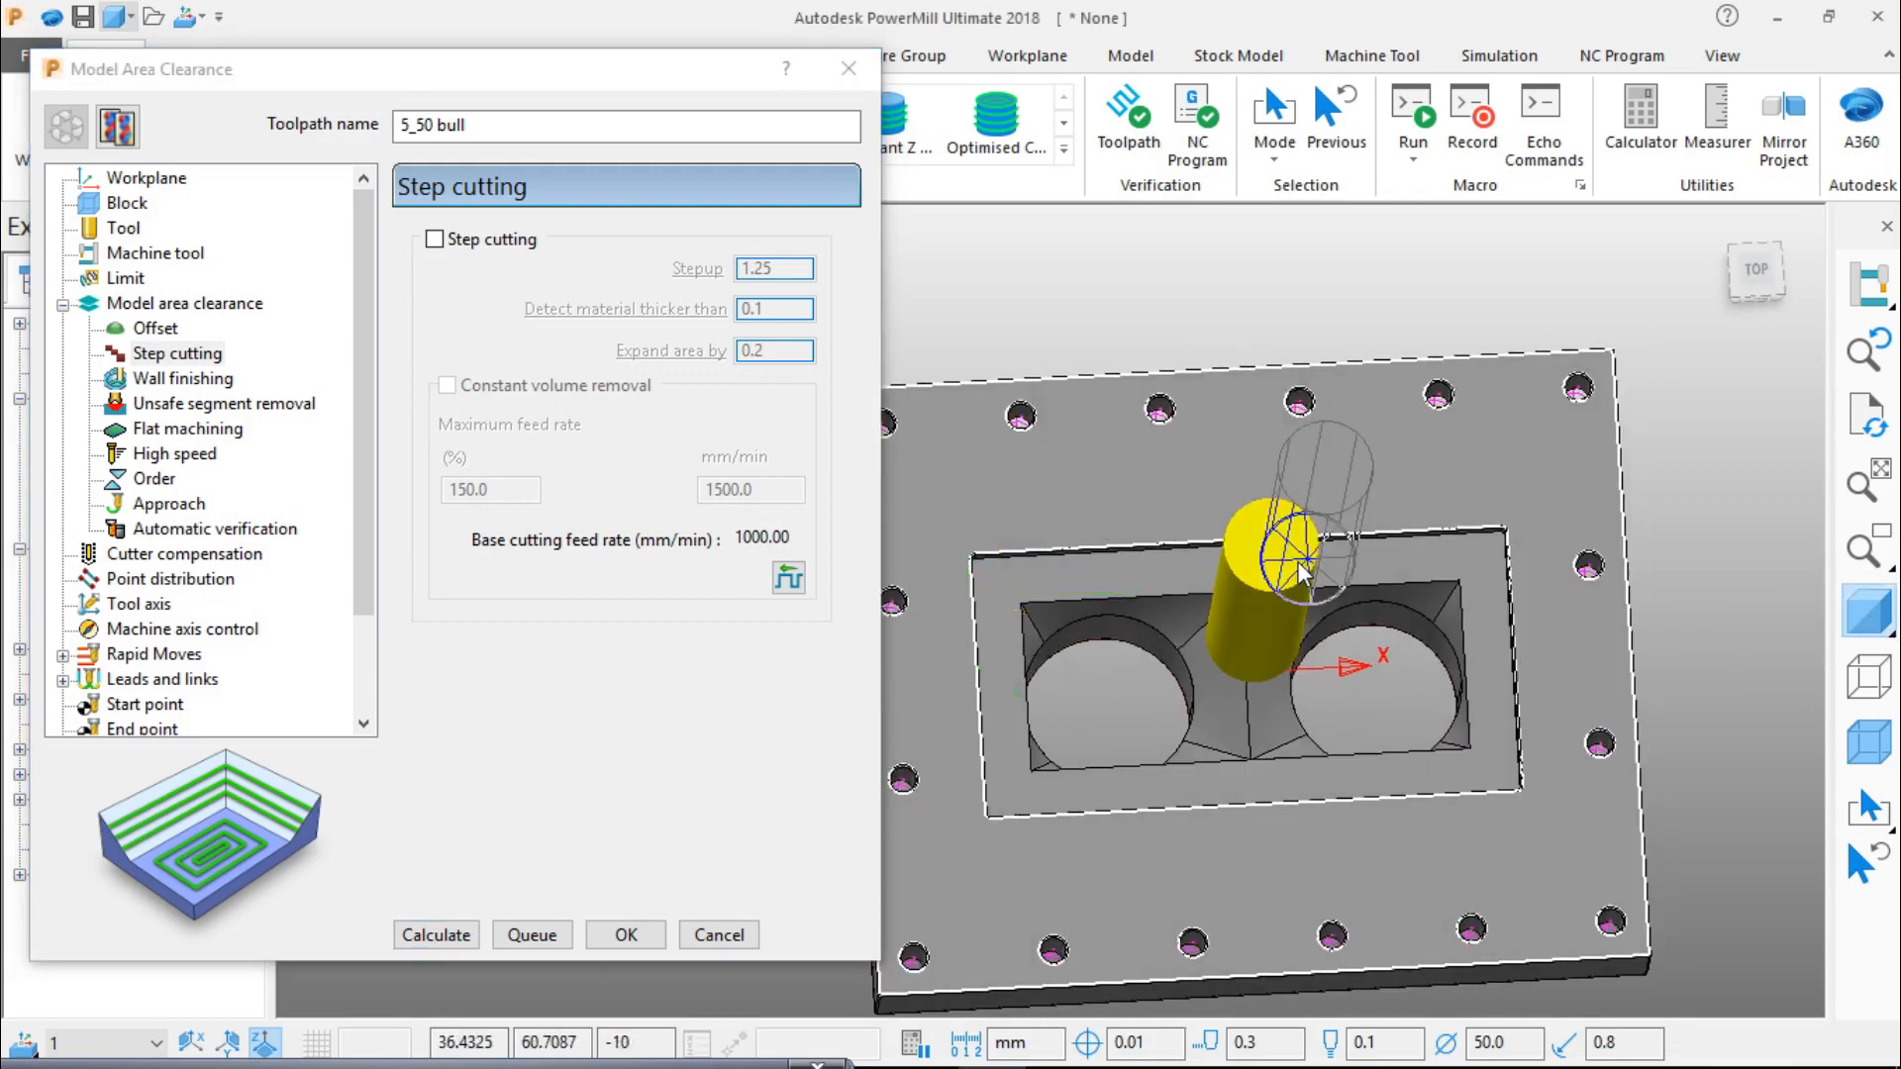
{"action": "left_click", "coordinate": [131, 277]}
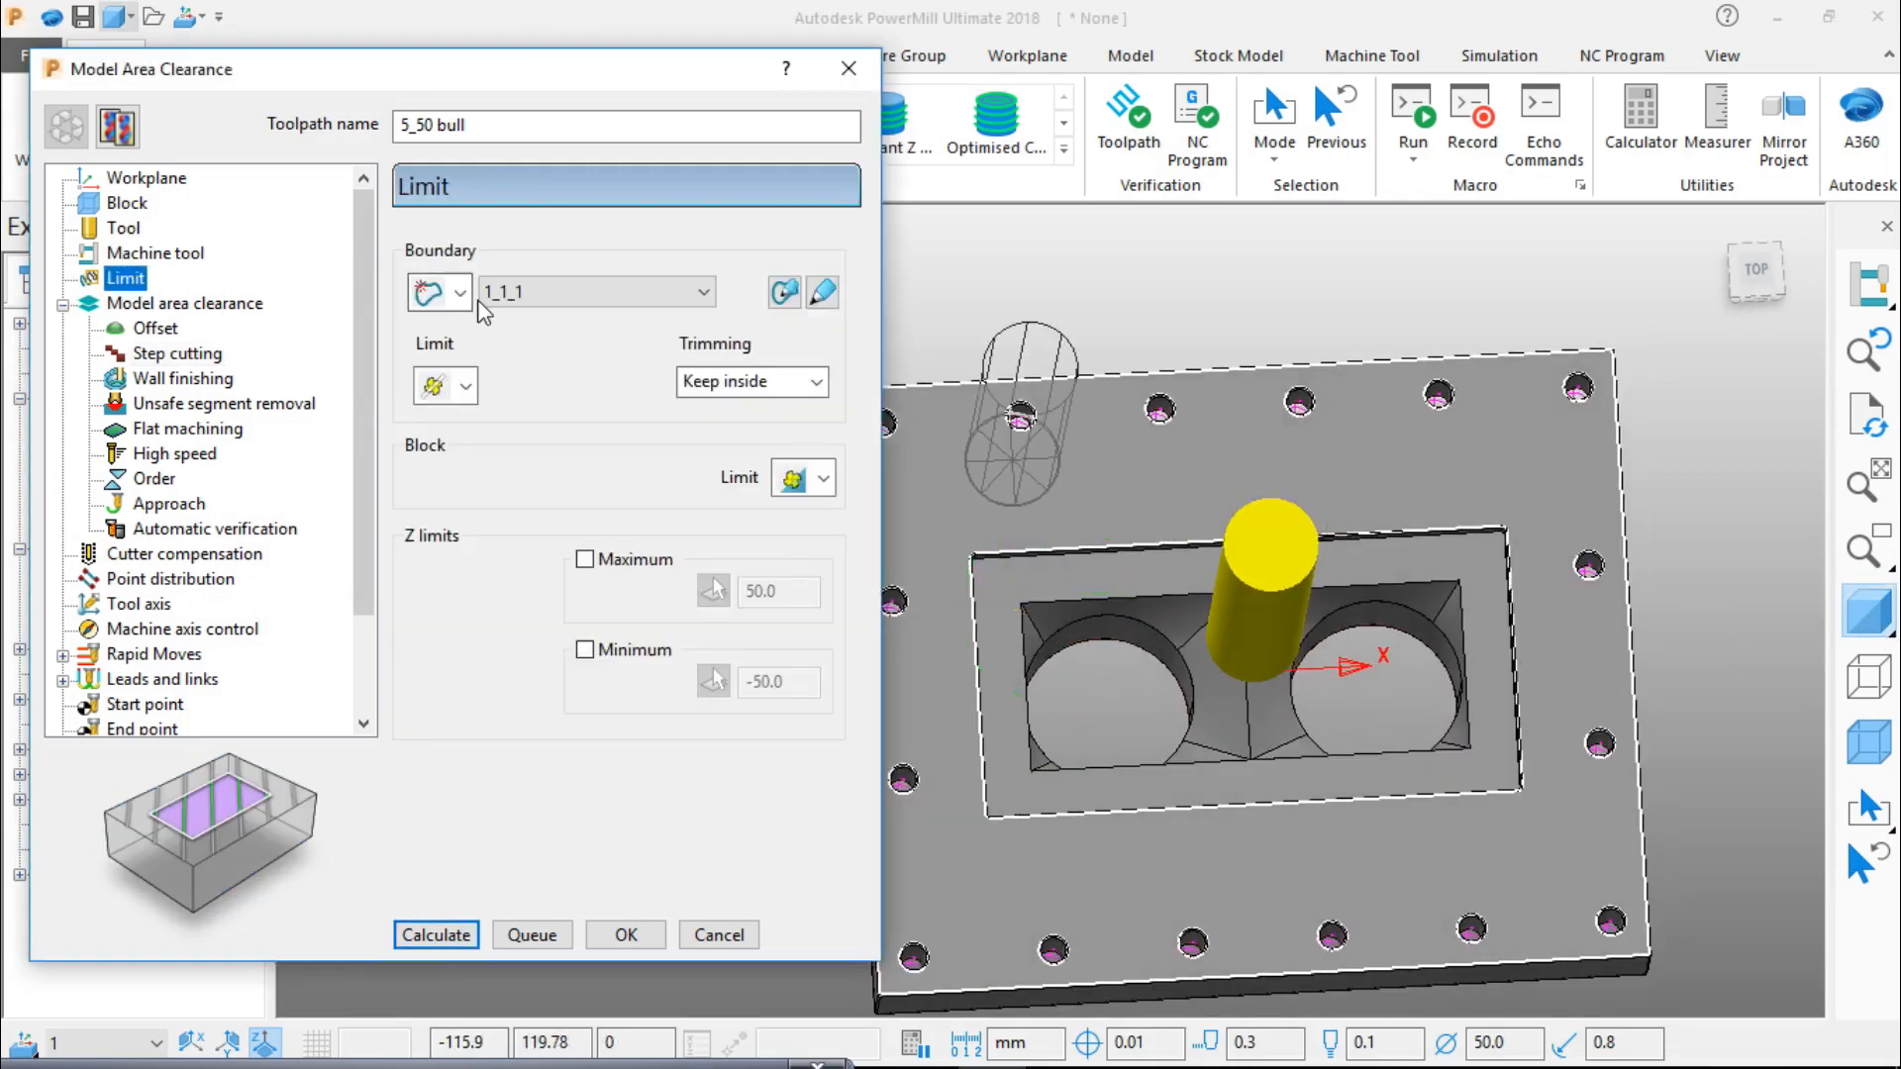
{"action": "left_click", "coordinate": [627, 291]}
{"action": "left_click", "coordinate": [567, 323]}
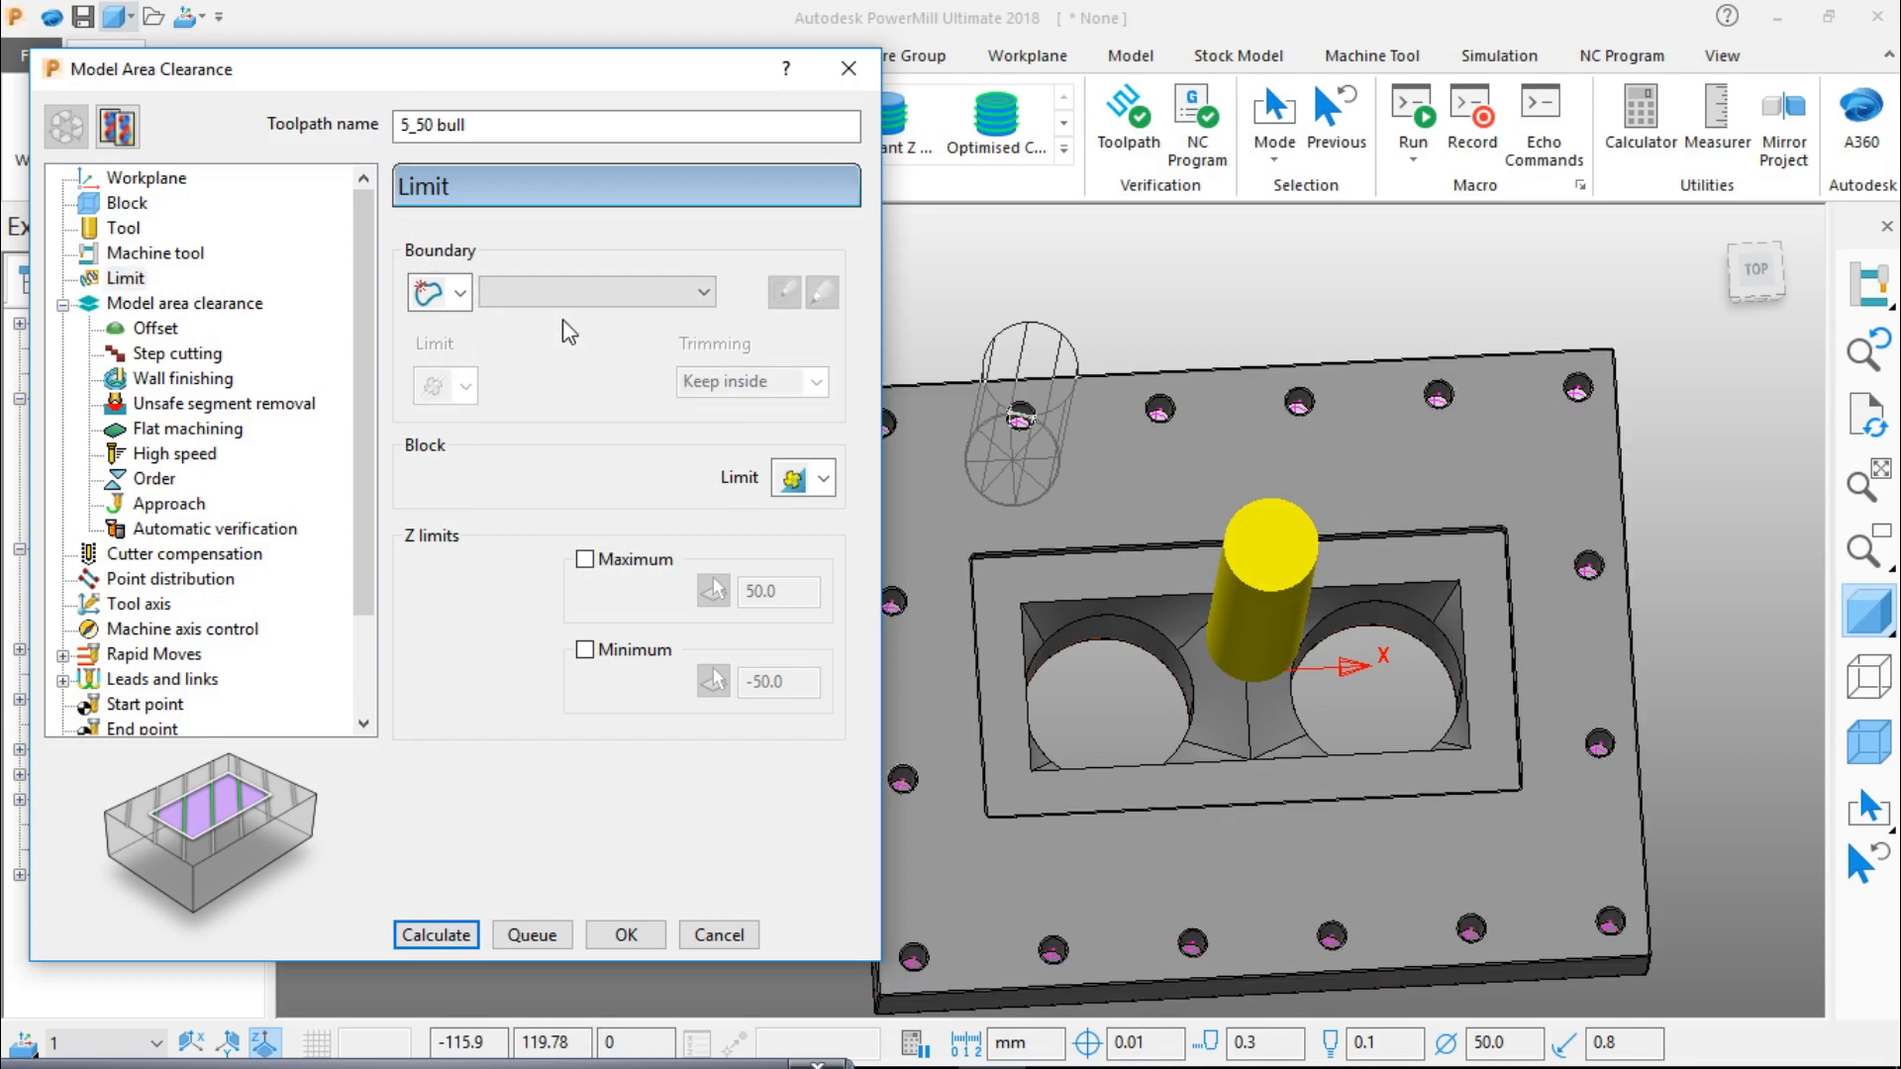
Step: Check the block around the pocket, calculate the 5_50 bull toolpath and acknowledge the message
{"action": "left_click", "coordinate": [1874, 740]}
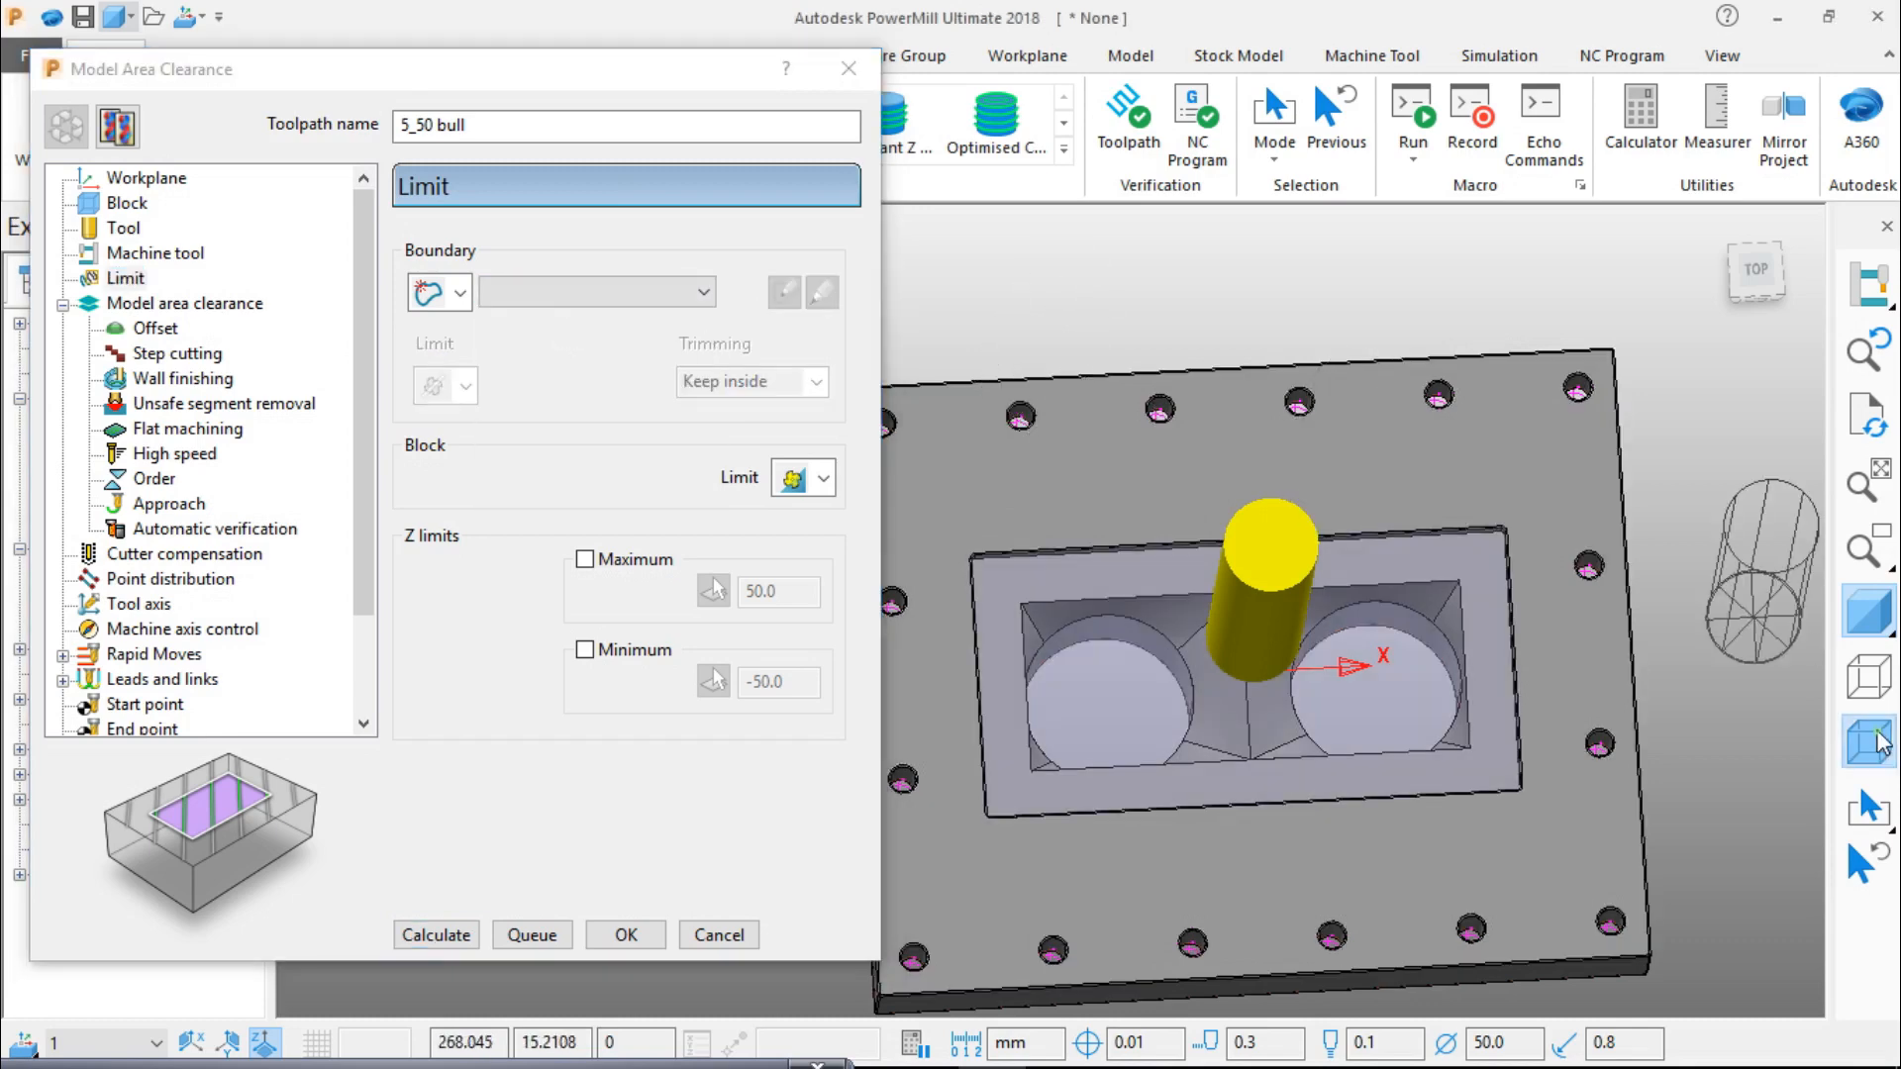
{"action": "left_click", "coordinate": [461, 934]}
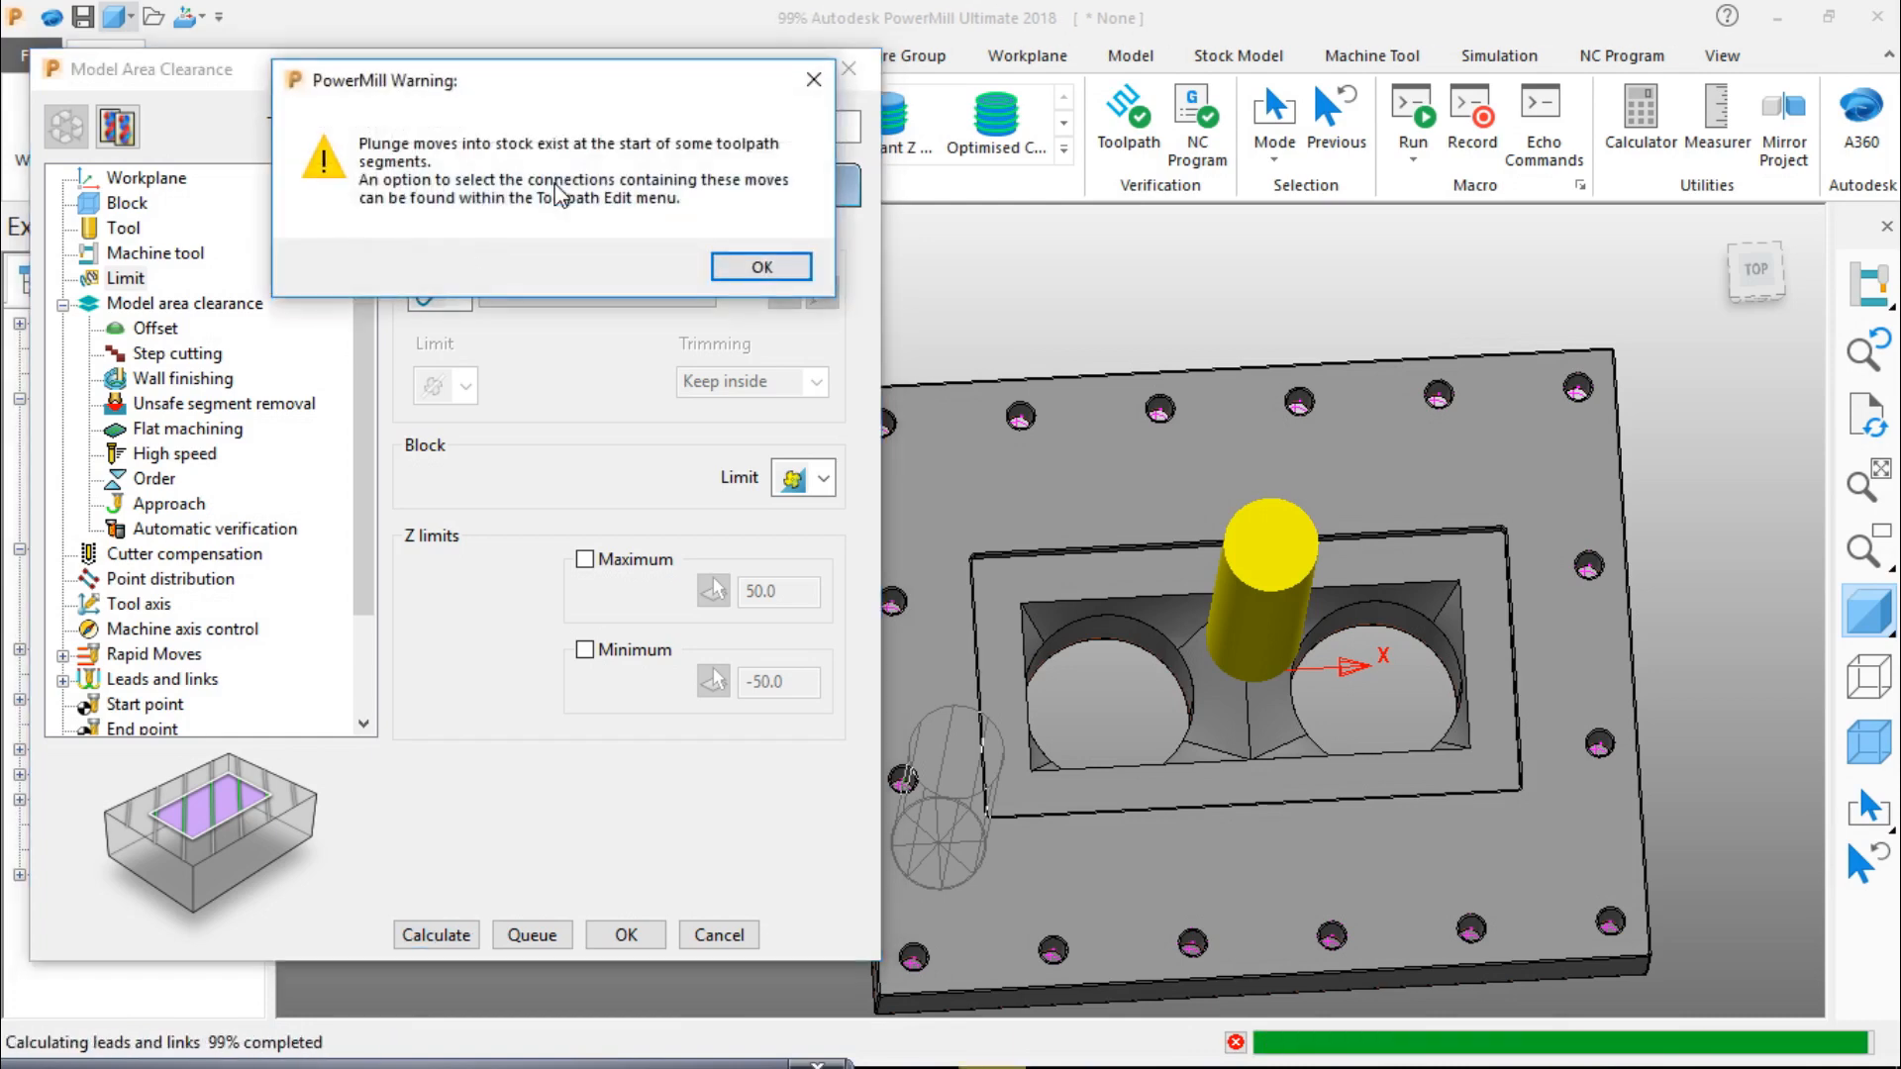
{"action": "left_click", "coordinate": [763, 265]}
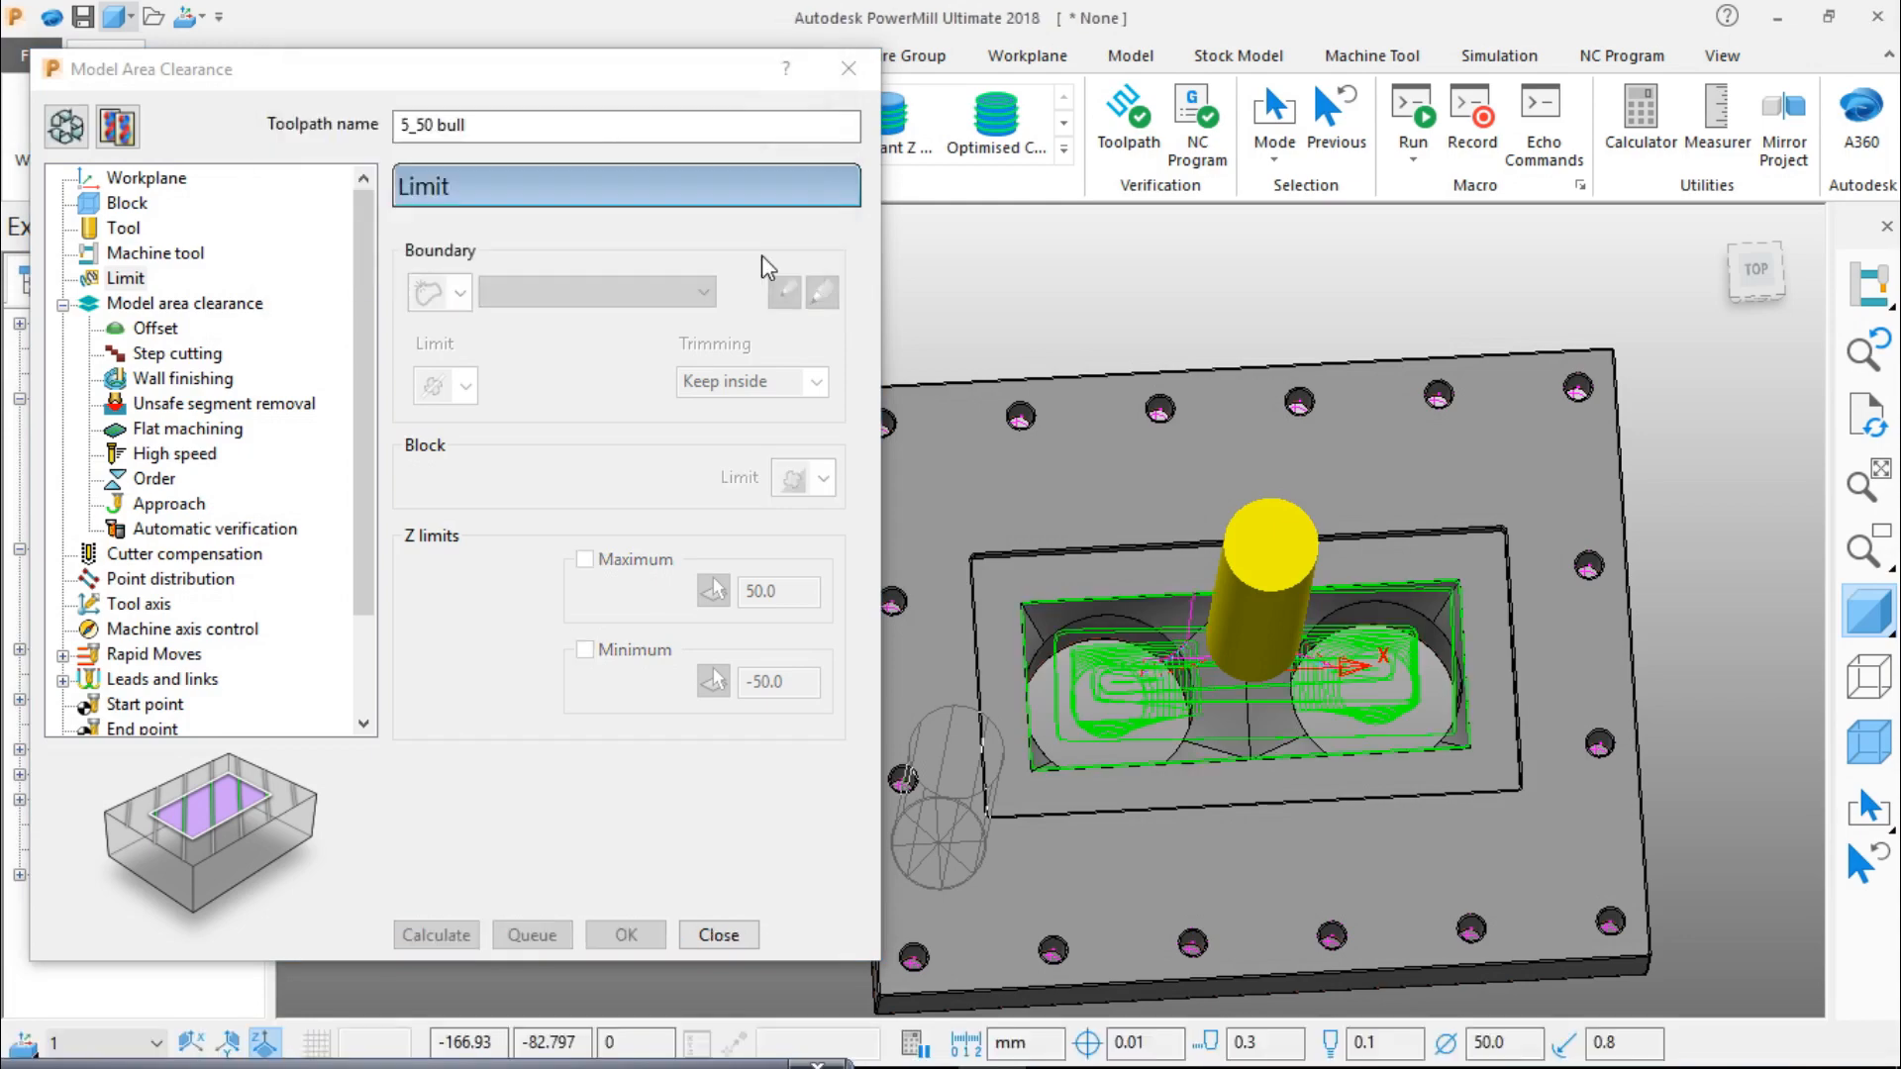
Step: Examine the calculated 5_50 bull toolpath in the pocket from above and at an angle, and close its settings
{"action": "middle_click_drag", "start_coordinate": [1248, 723], "coordinate": [1297, 684]}
{"action": "left_click", "coordinate": [1887, 297]}
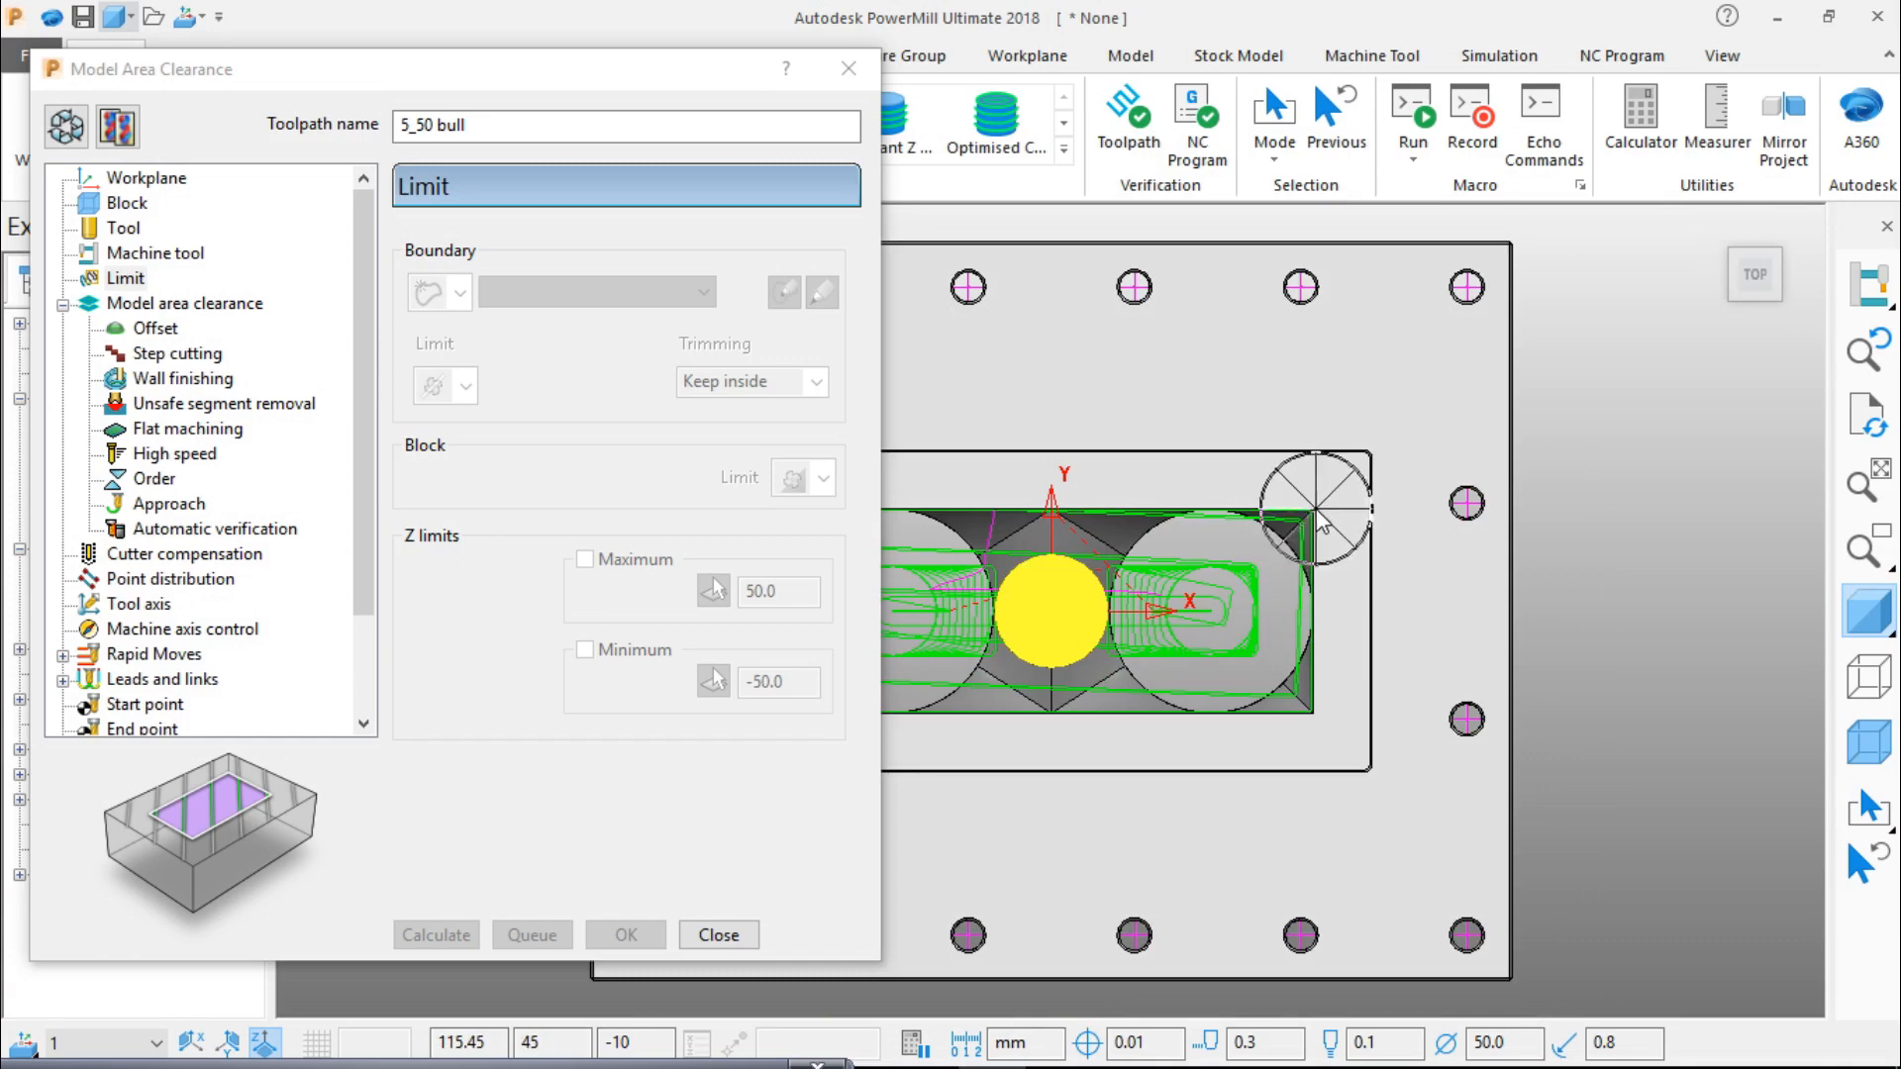
{"action": "scroll", "coordinate": [1139, 510], "scroll_direction": "down", "scroll_amount": 3}
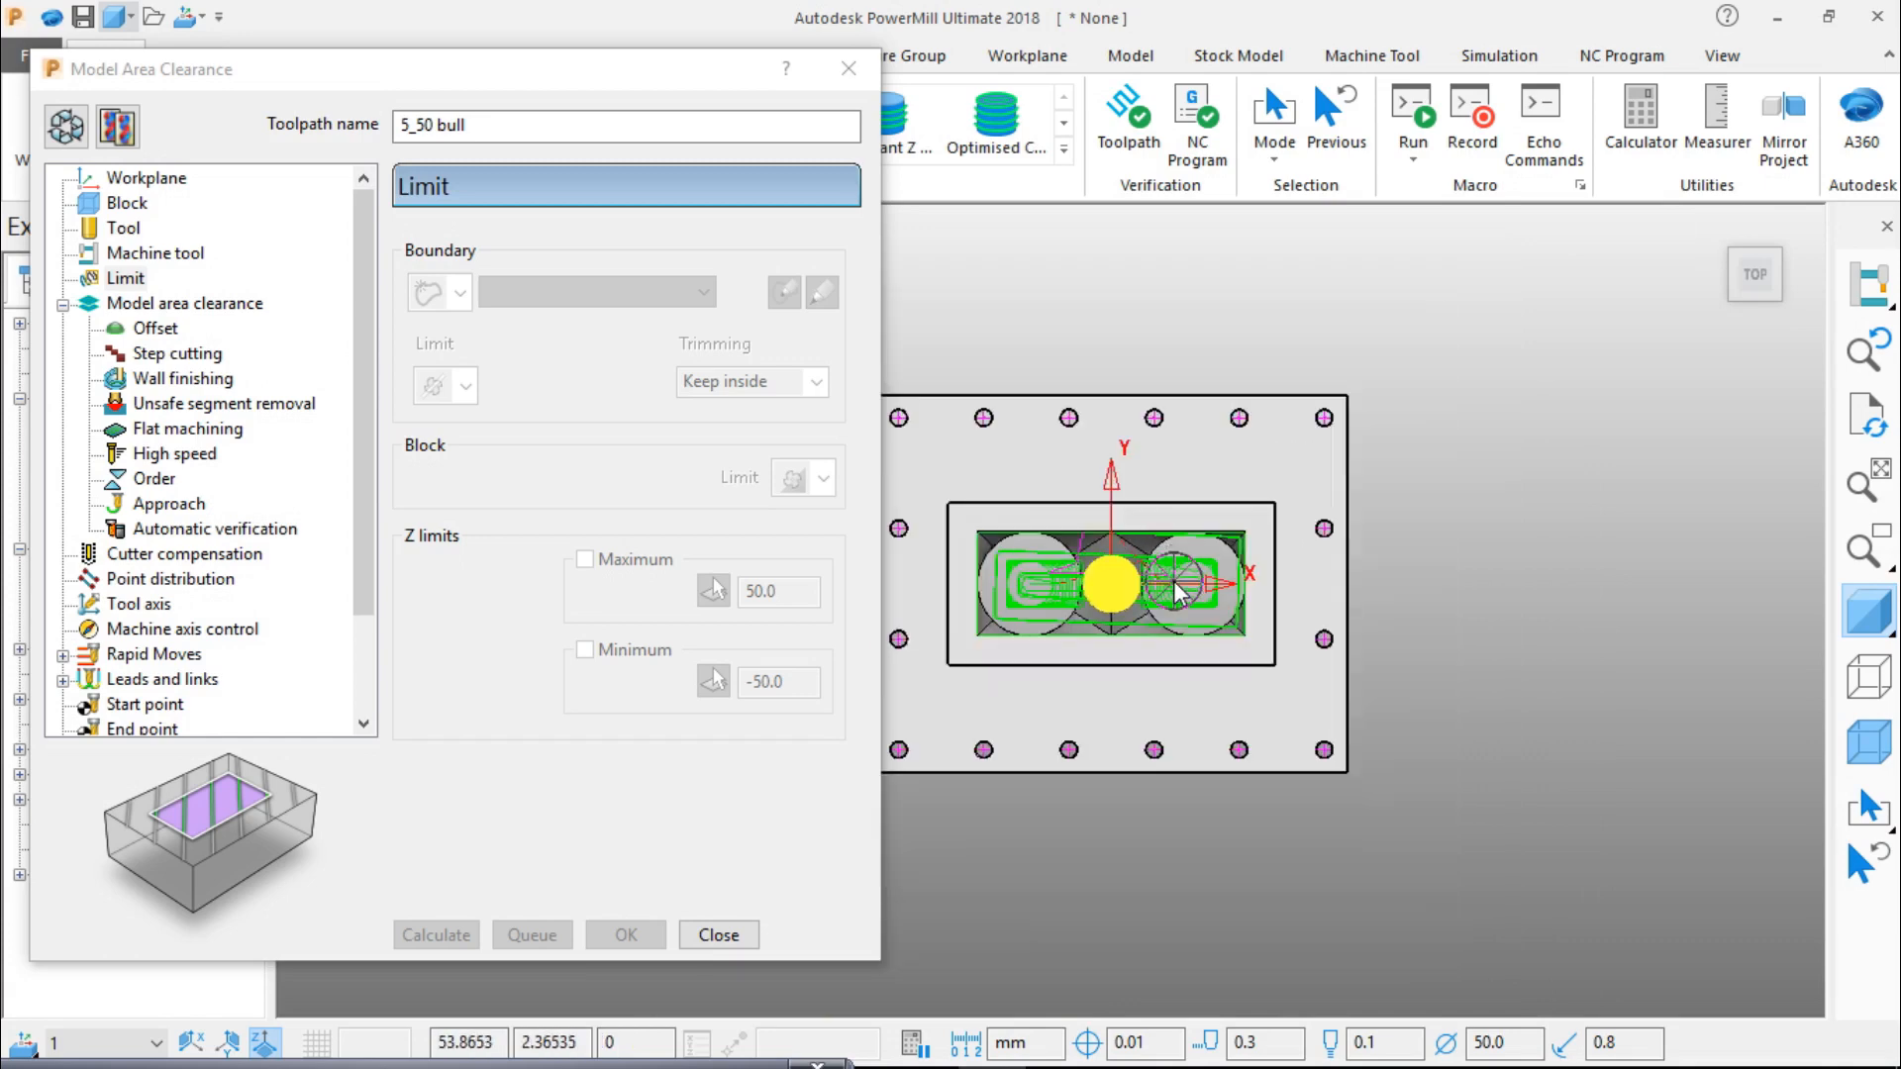
{"action": "scroll", "coordinate": [1178, 592], "scroll_direction": "up", "scroll_amount": 4}
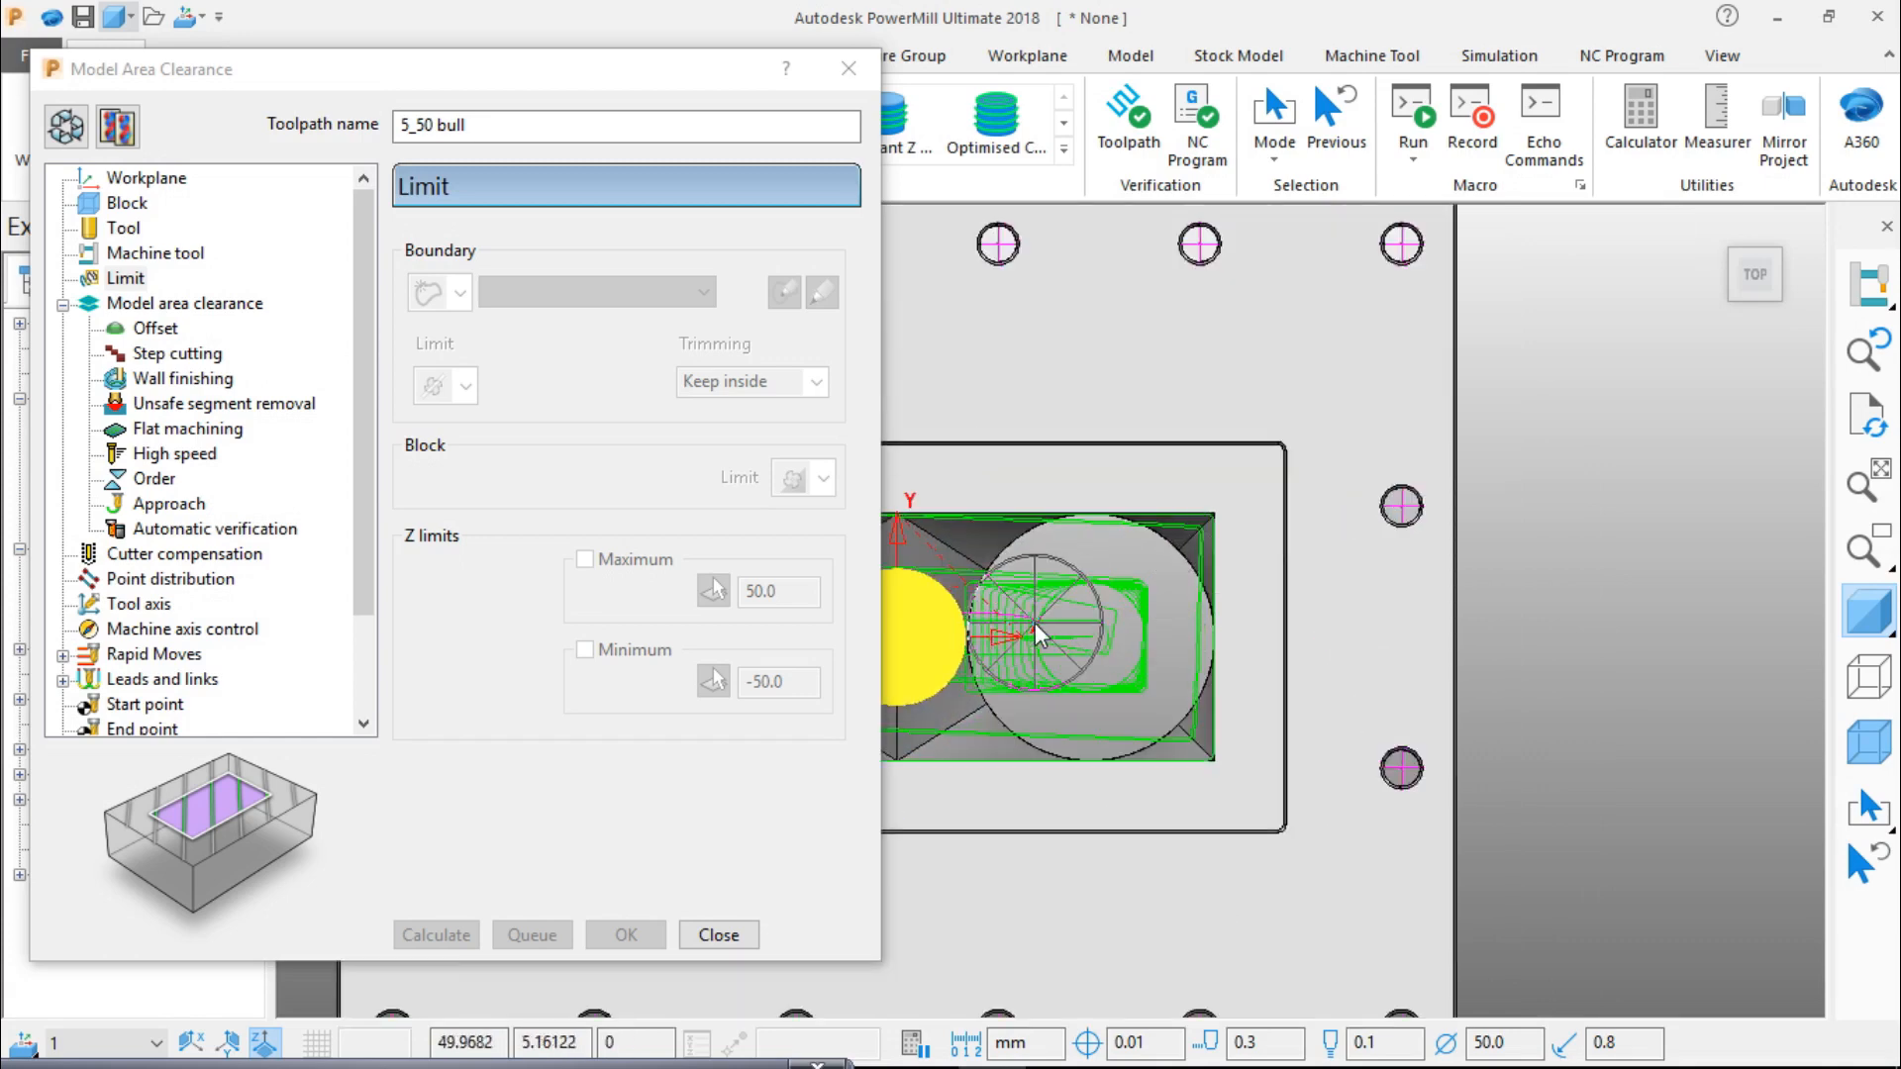
{"action": "middle_click_drag", "start_coordinate": [1071, 536], "coordinate": [1042, 426]}
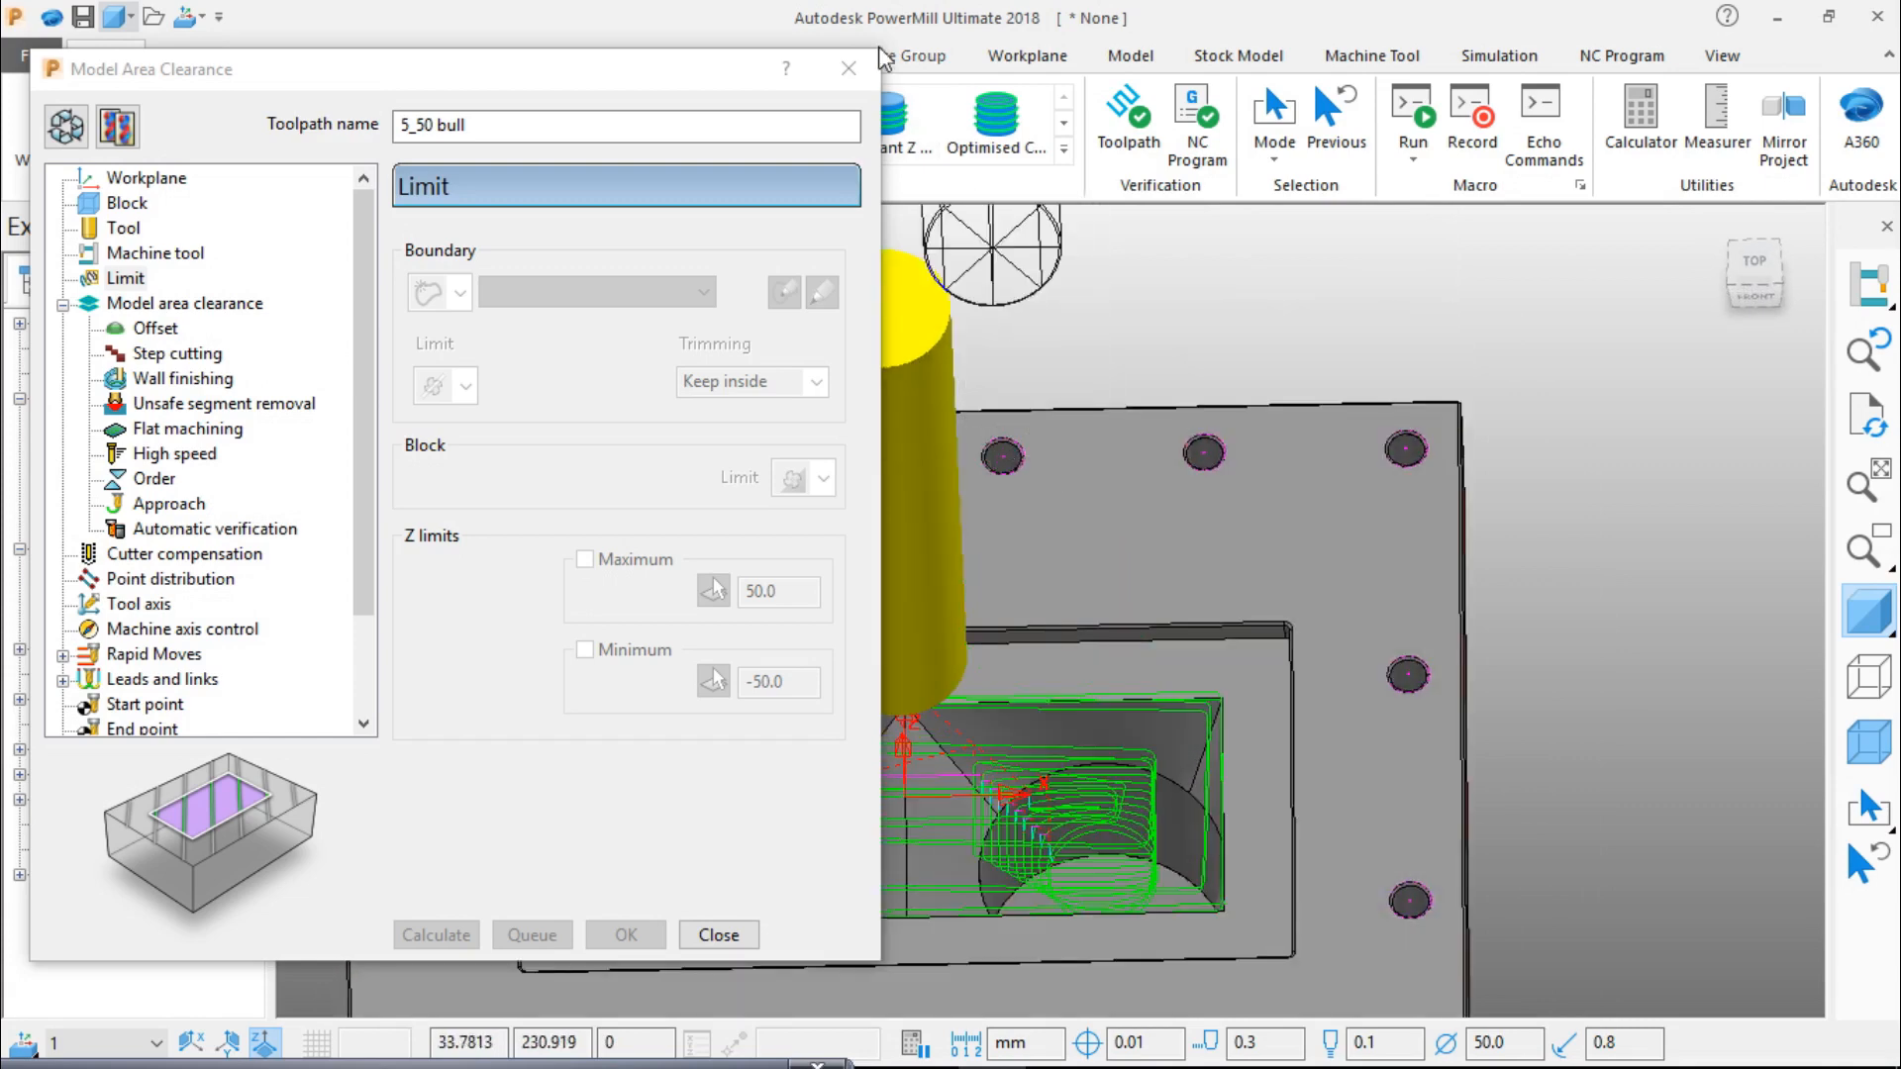
{"action": "left_click", "coordinate": [849, 71]}
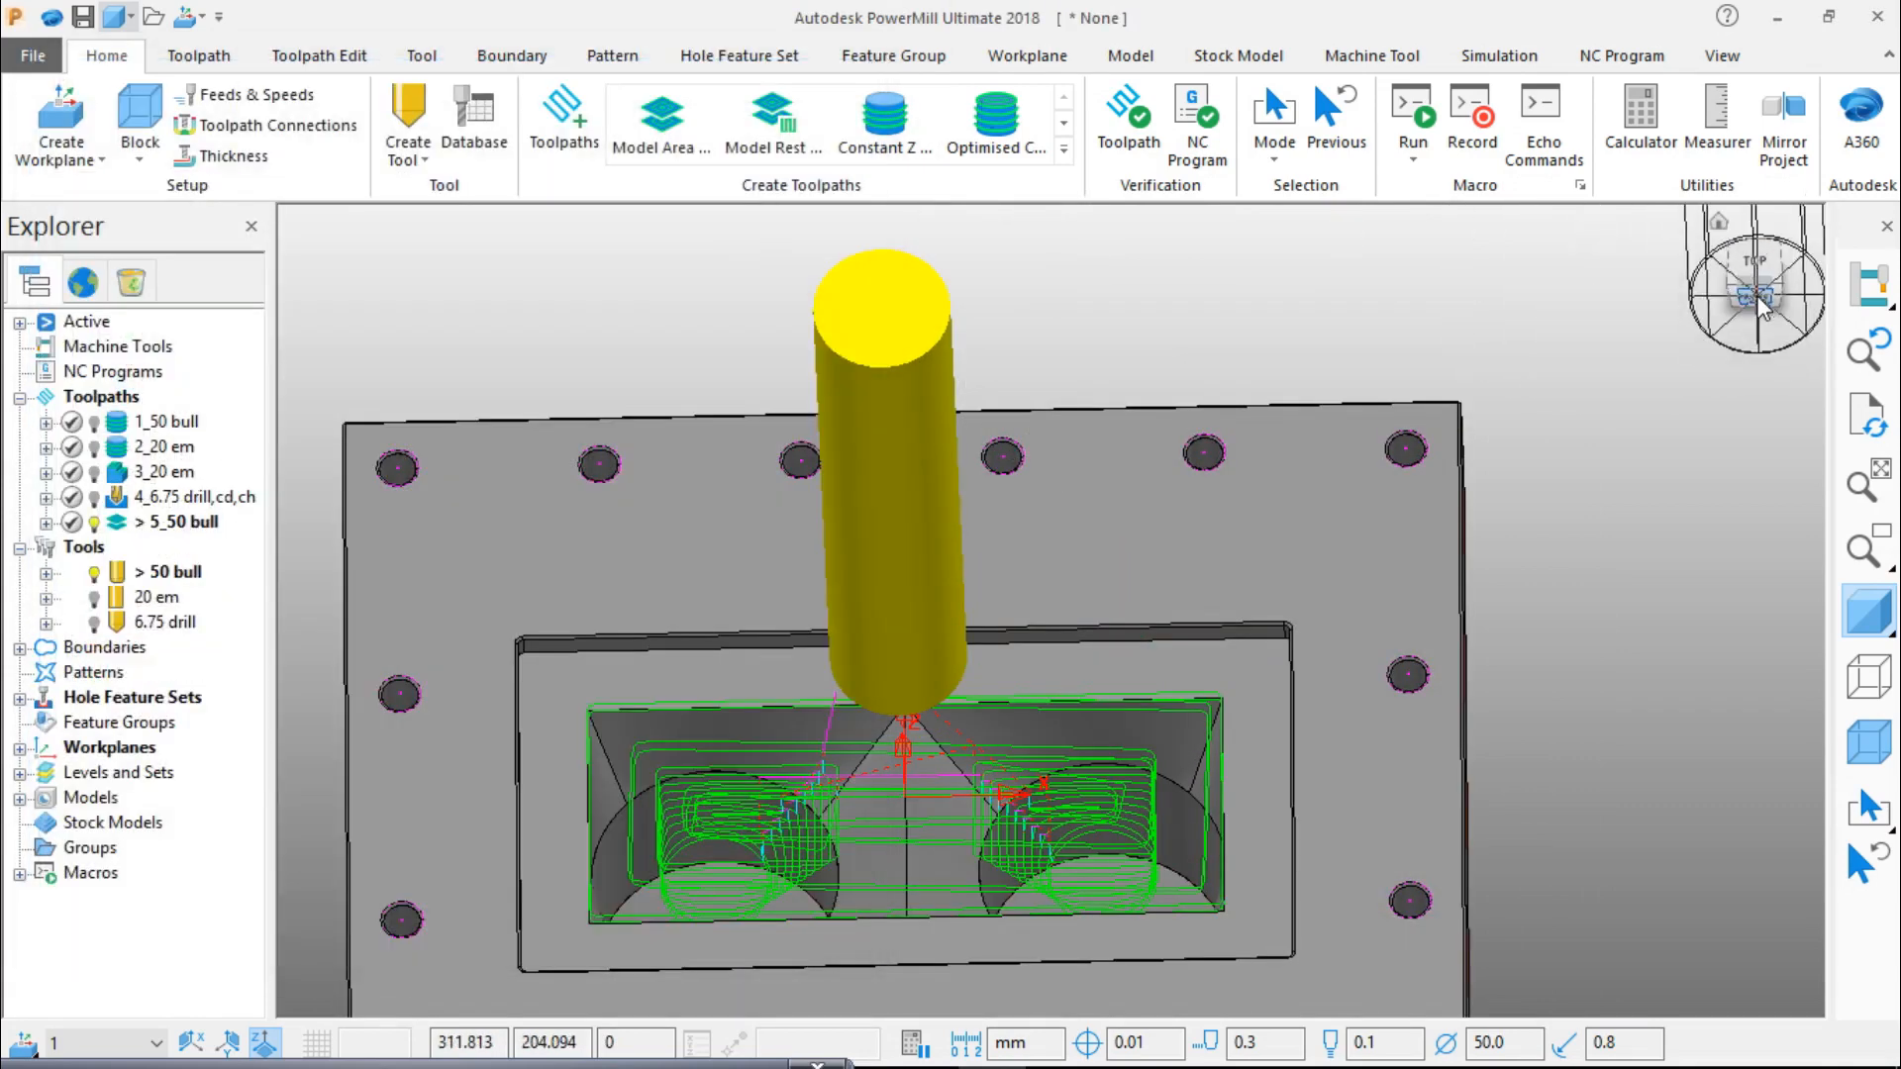
Step: Inspect the 5_50 bull toolpath's depth levels from the front with the model in wireframe and the block displayed
{"action": "left_click", "coordinate": [1760, 303]}
{"action": "scroll", "coordinate": [1277, 831], "scroll_direction": "up", "scroll_amount": 4}
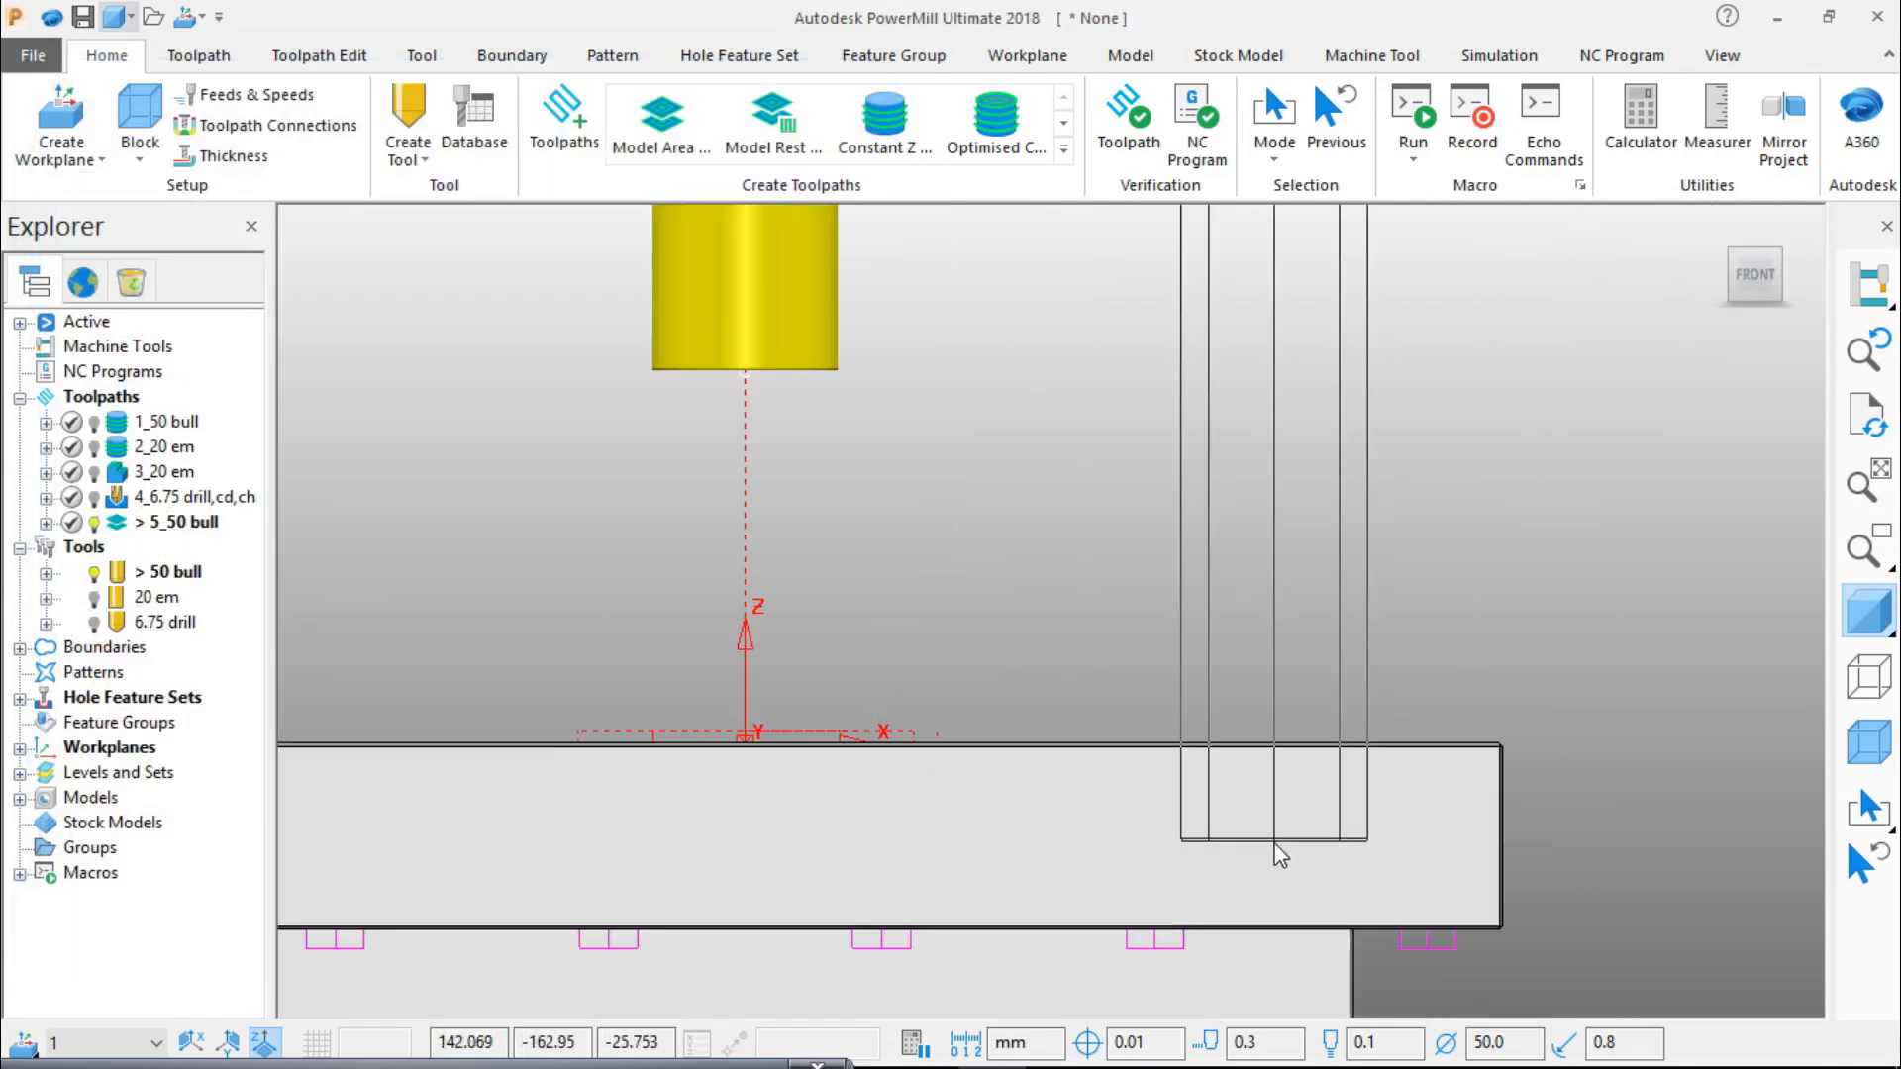
{"action": "left_click", "coordinate": [1869, 677]}
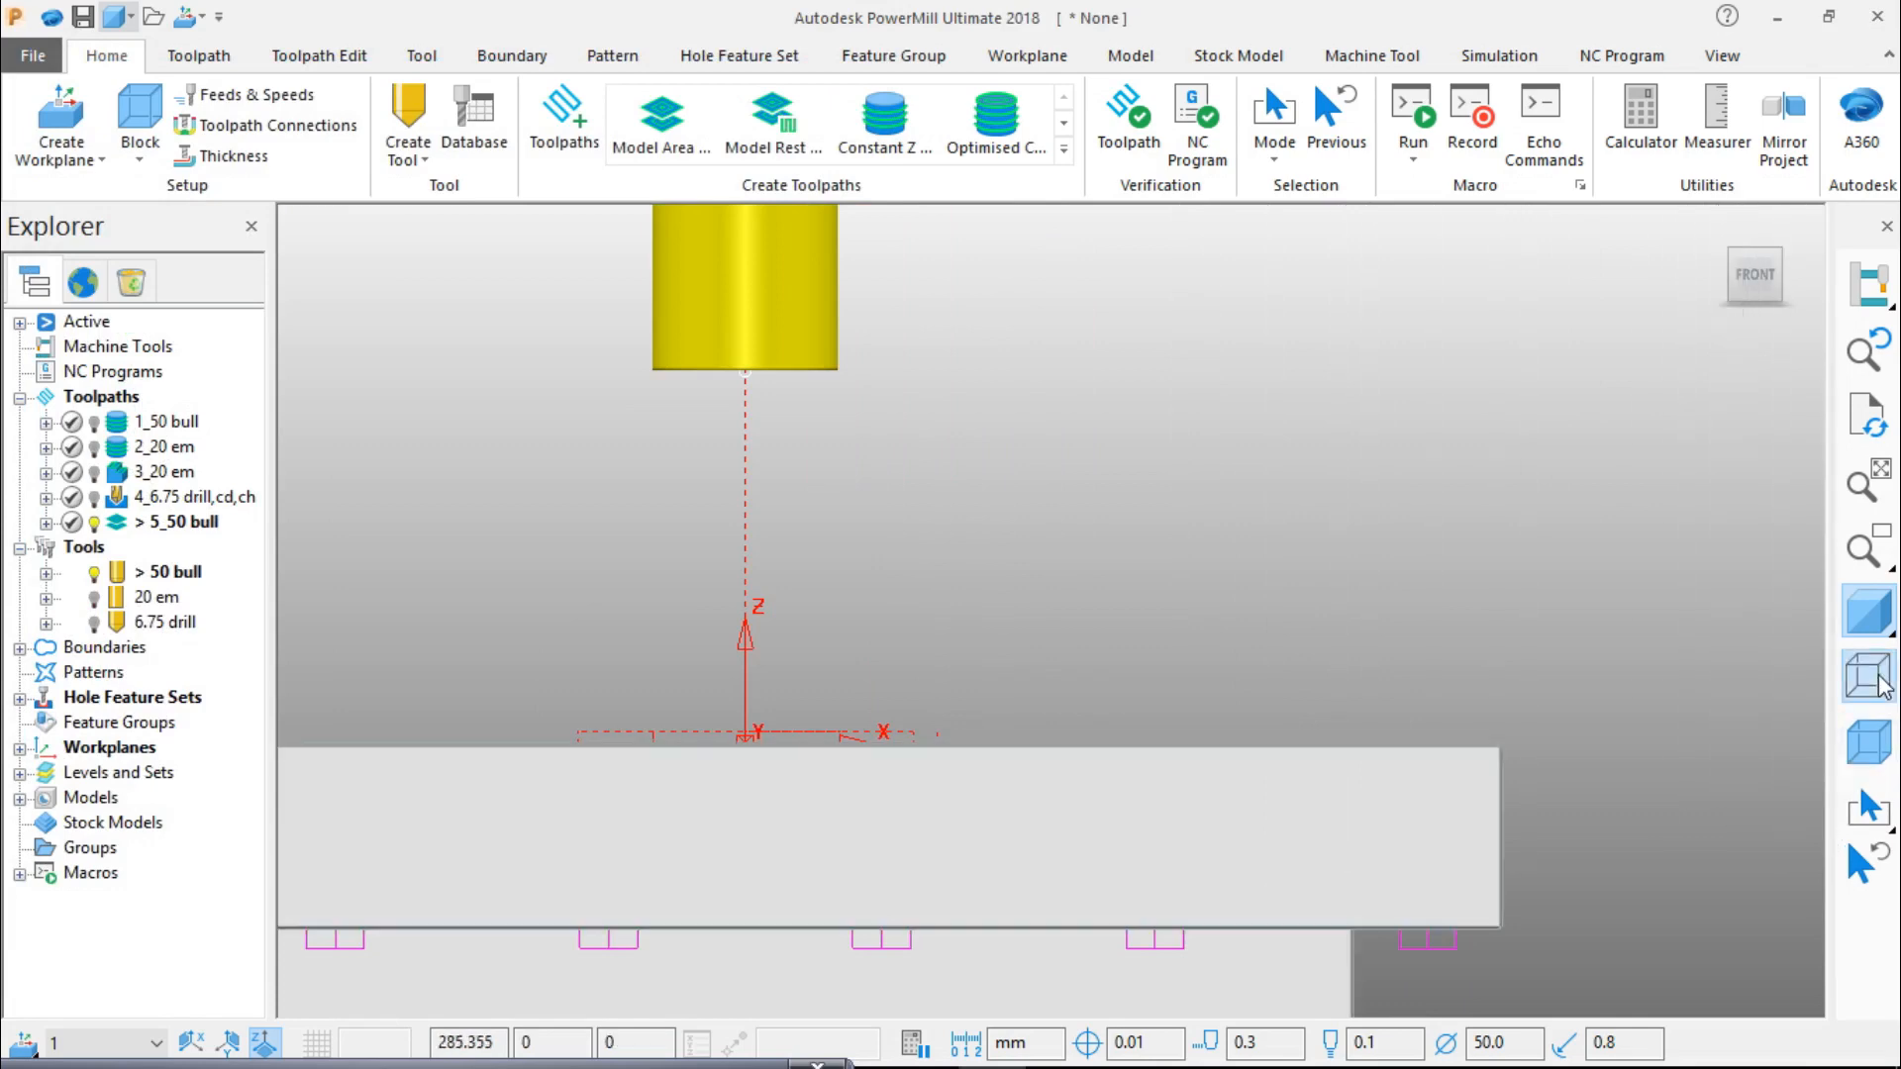
{"action": "left_click", "coordinate": [1869, 753]}
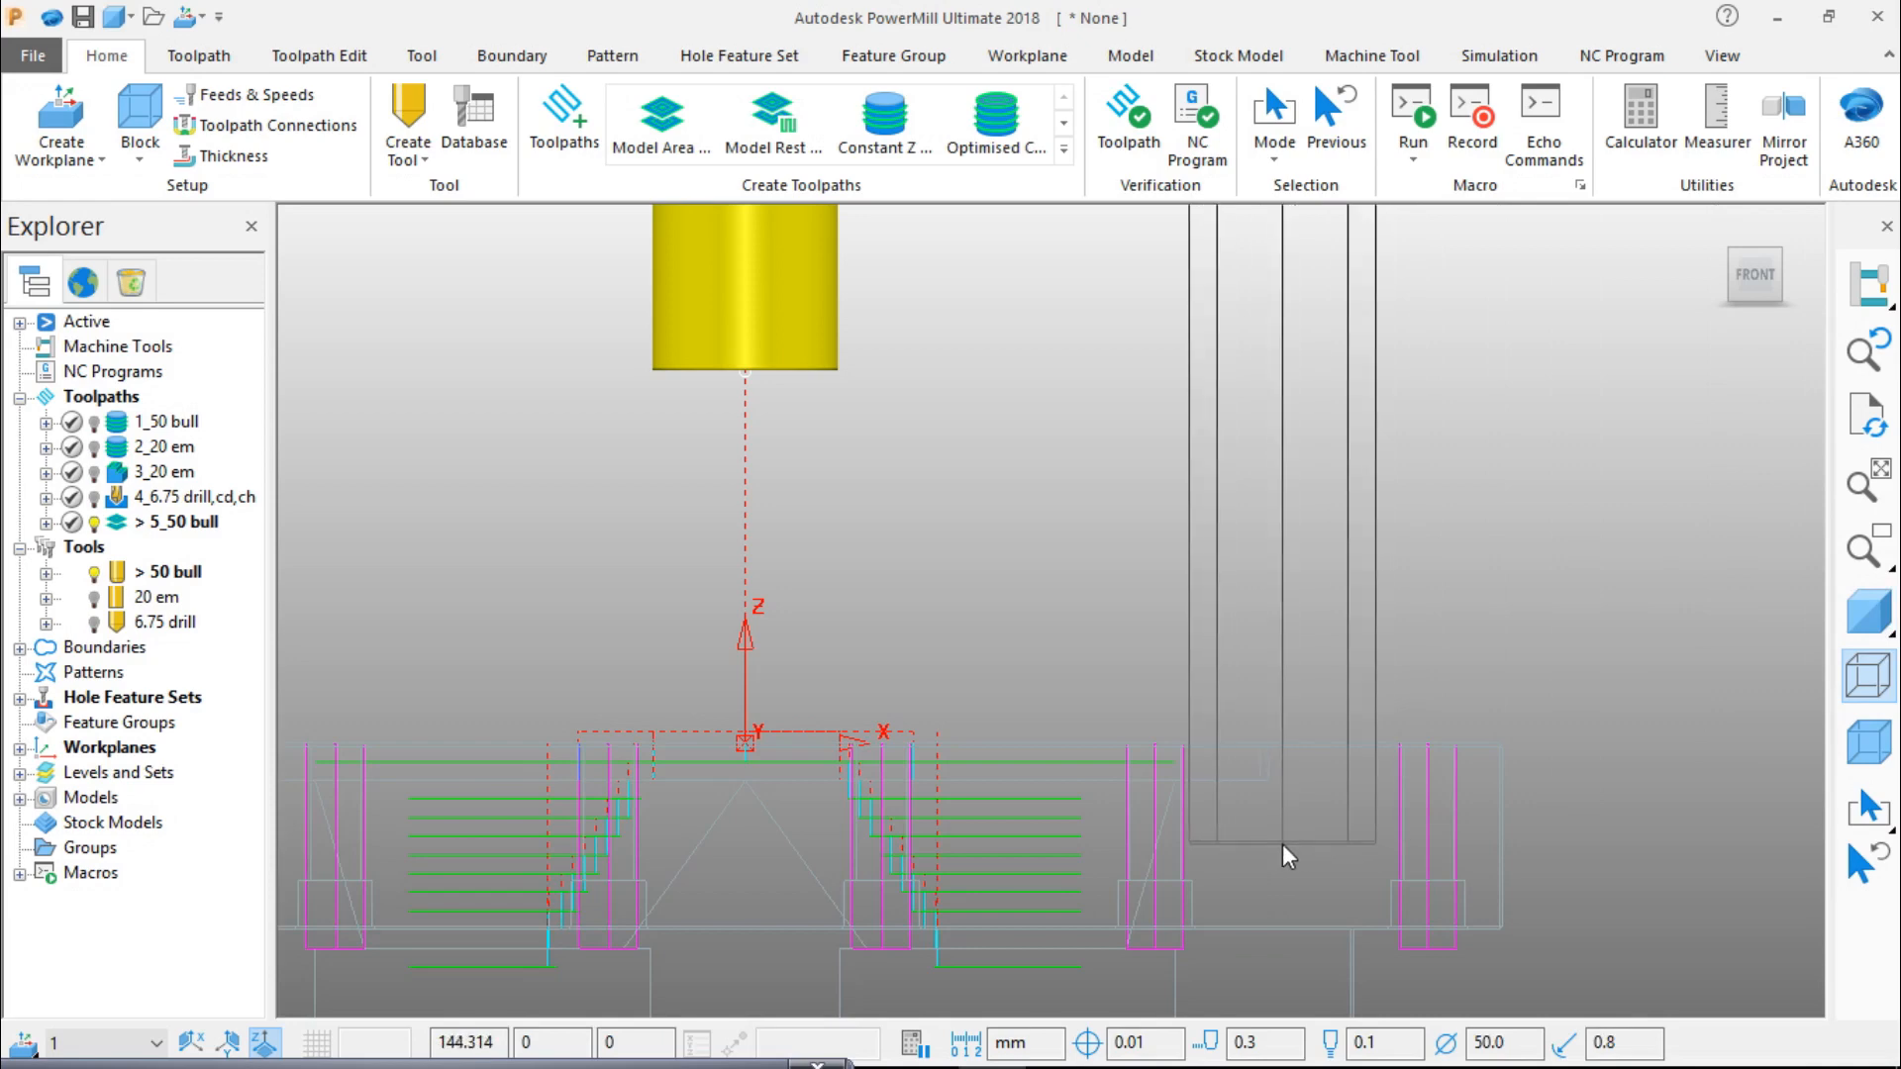
{"action": "middle_click_drag", "start_coordinate": [1216, 863], "coordinate": [1590, 501], "text": "shift"}
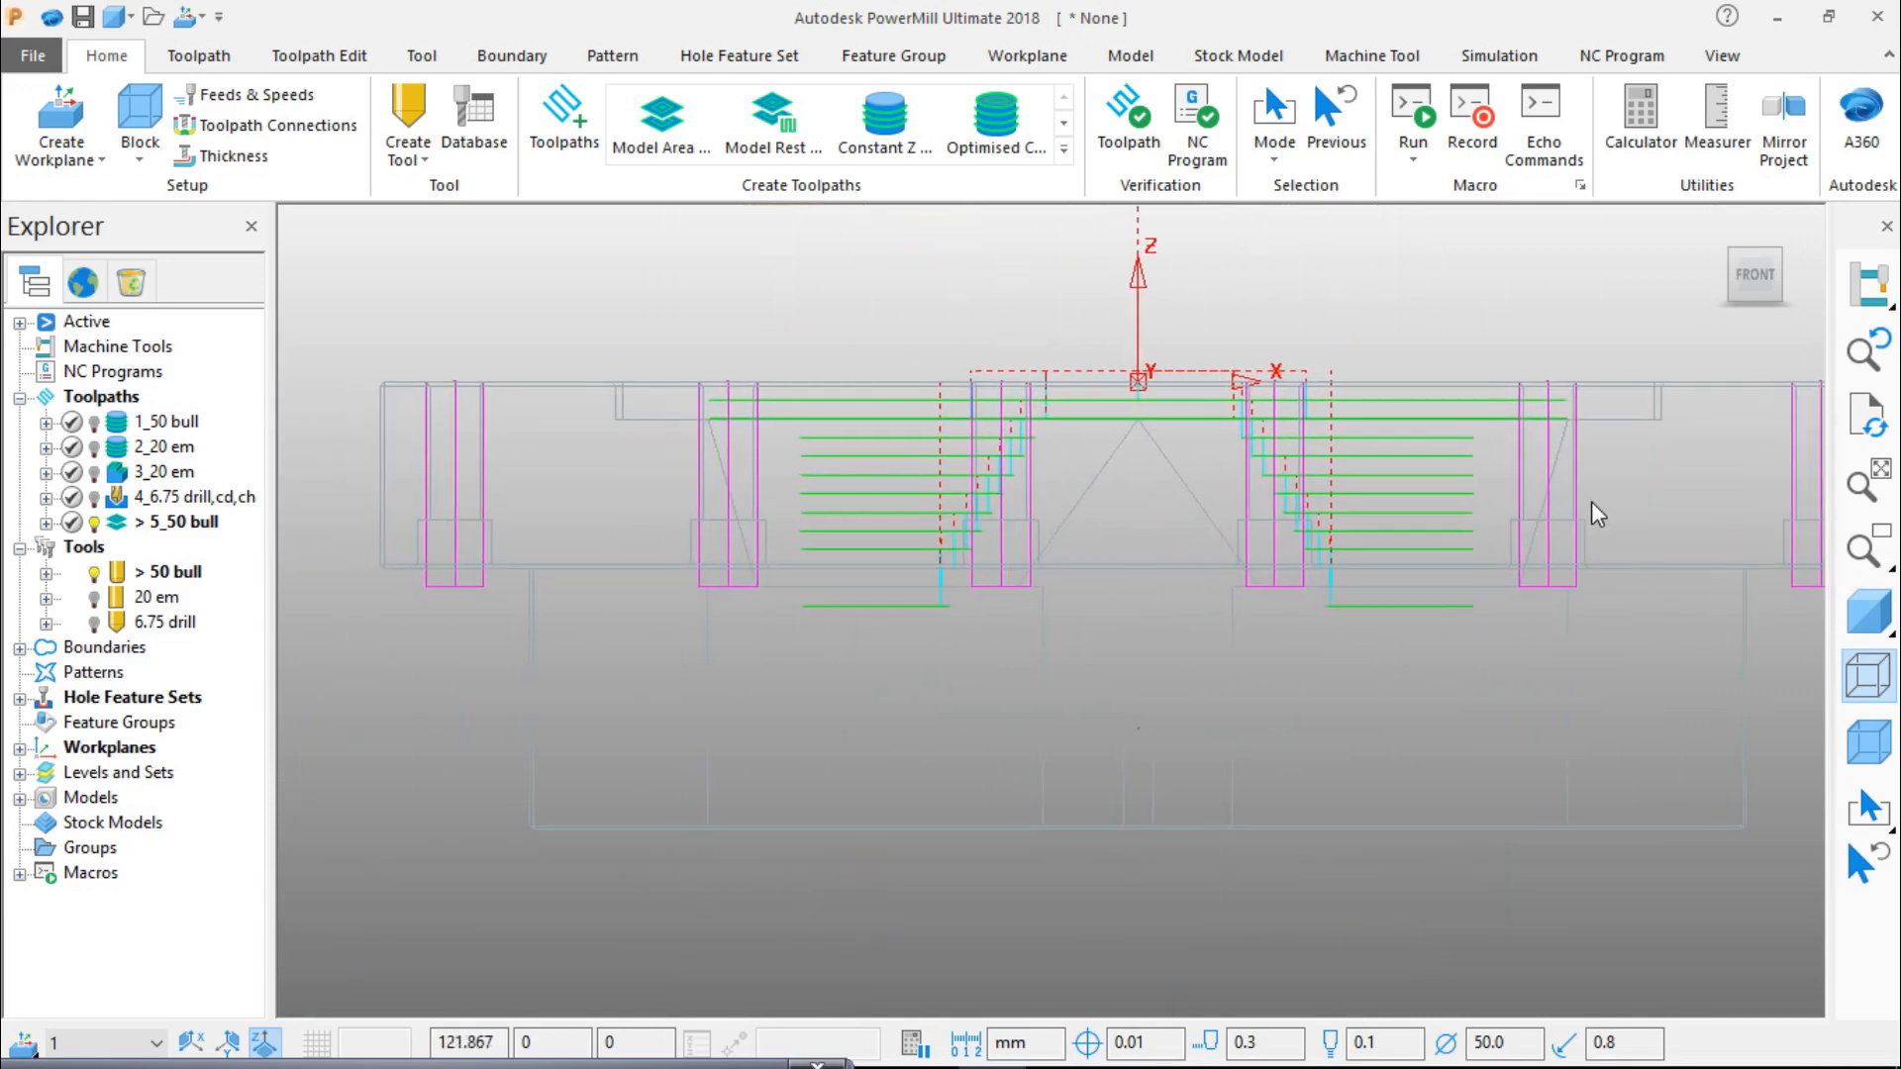
{"action": "left_click", "coordinate": [1869, 743]}
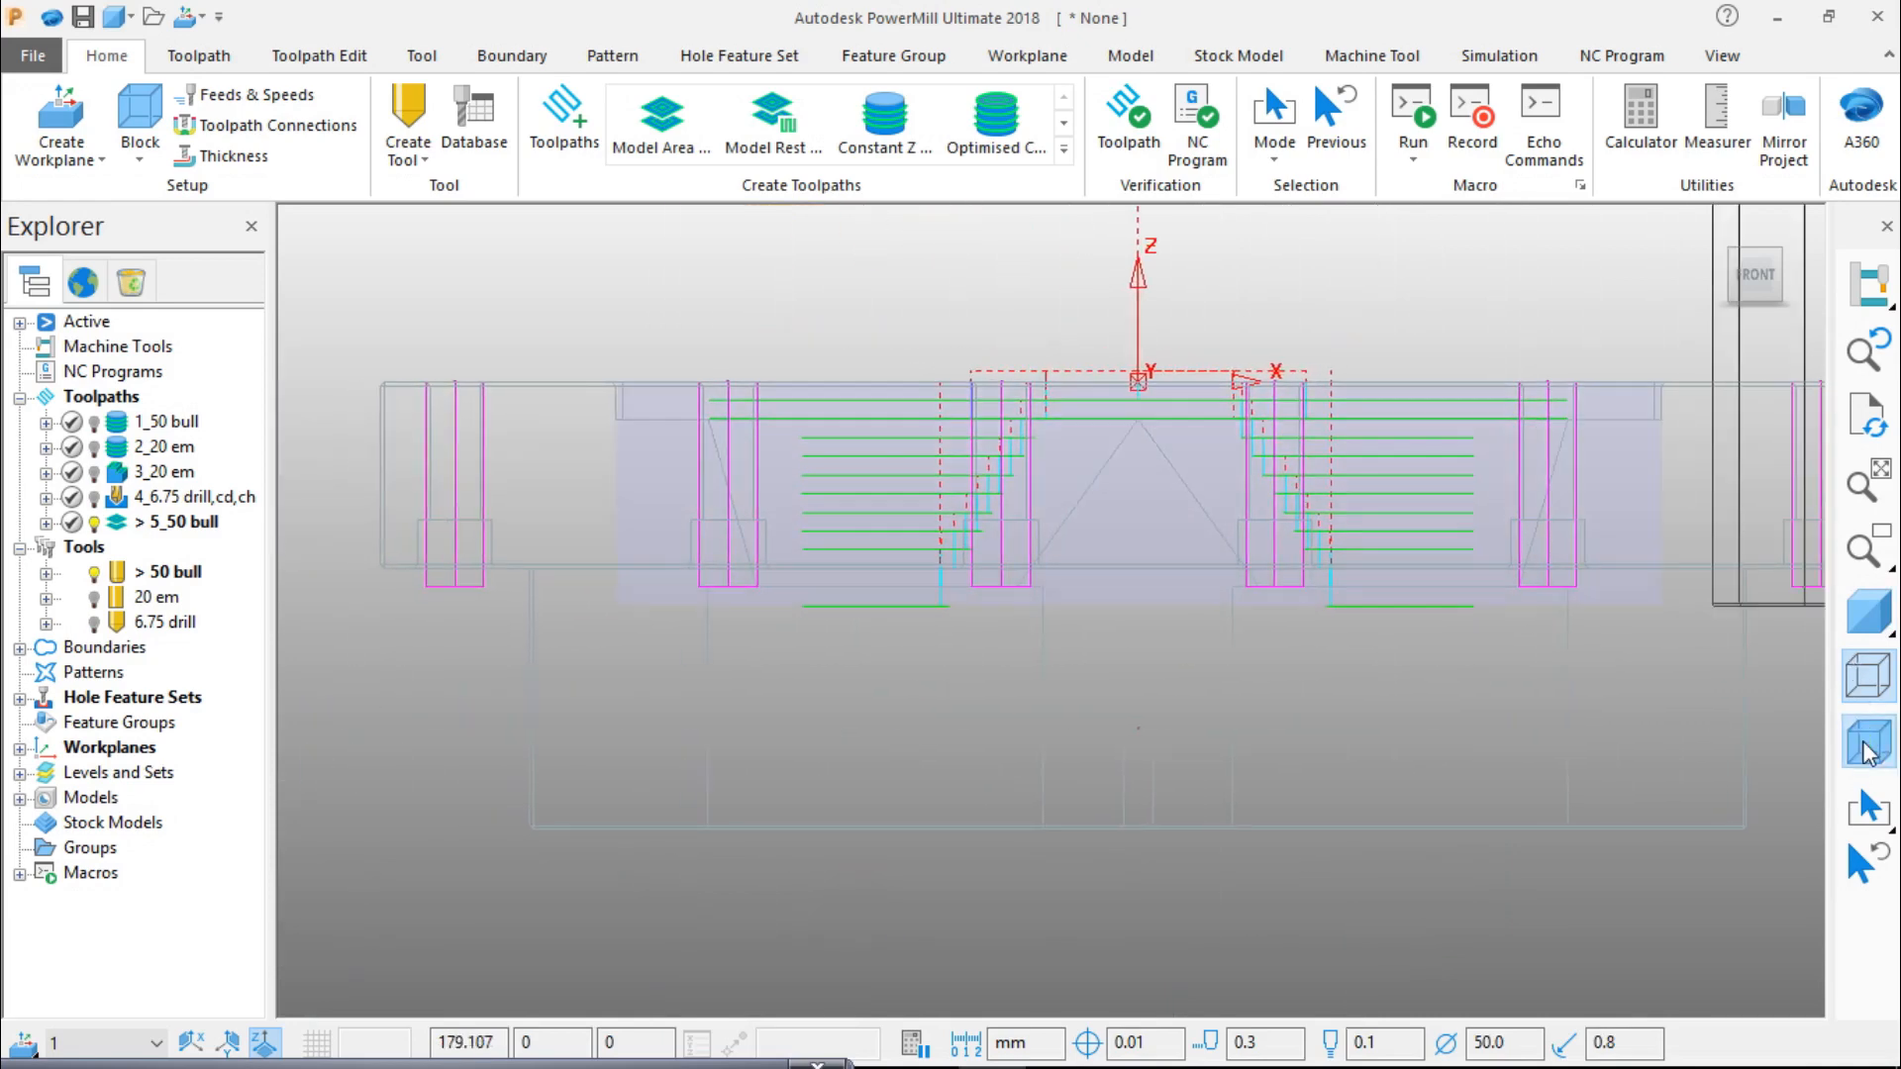
{"action": "scroll", "coordinate": [946, 614], "scroll_direction": "up", "scroll_amount": 5}
{"action": "scroll", "coordinate": [988, 607], "scroll_direction": "down", "scroll_amount": 4}
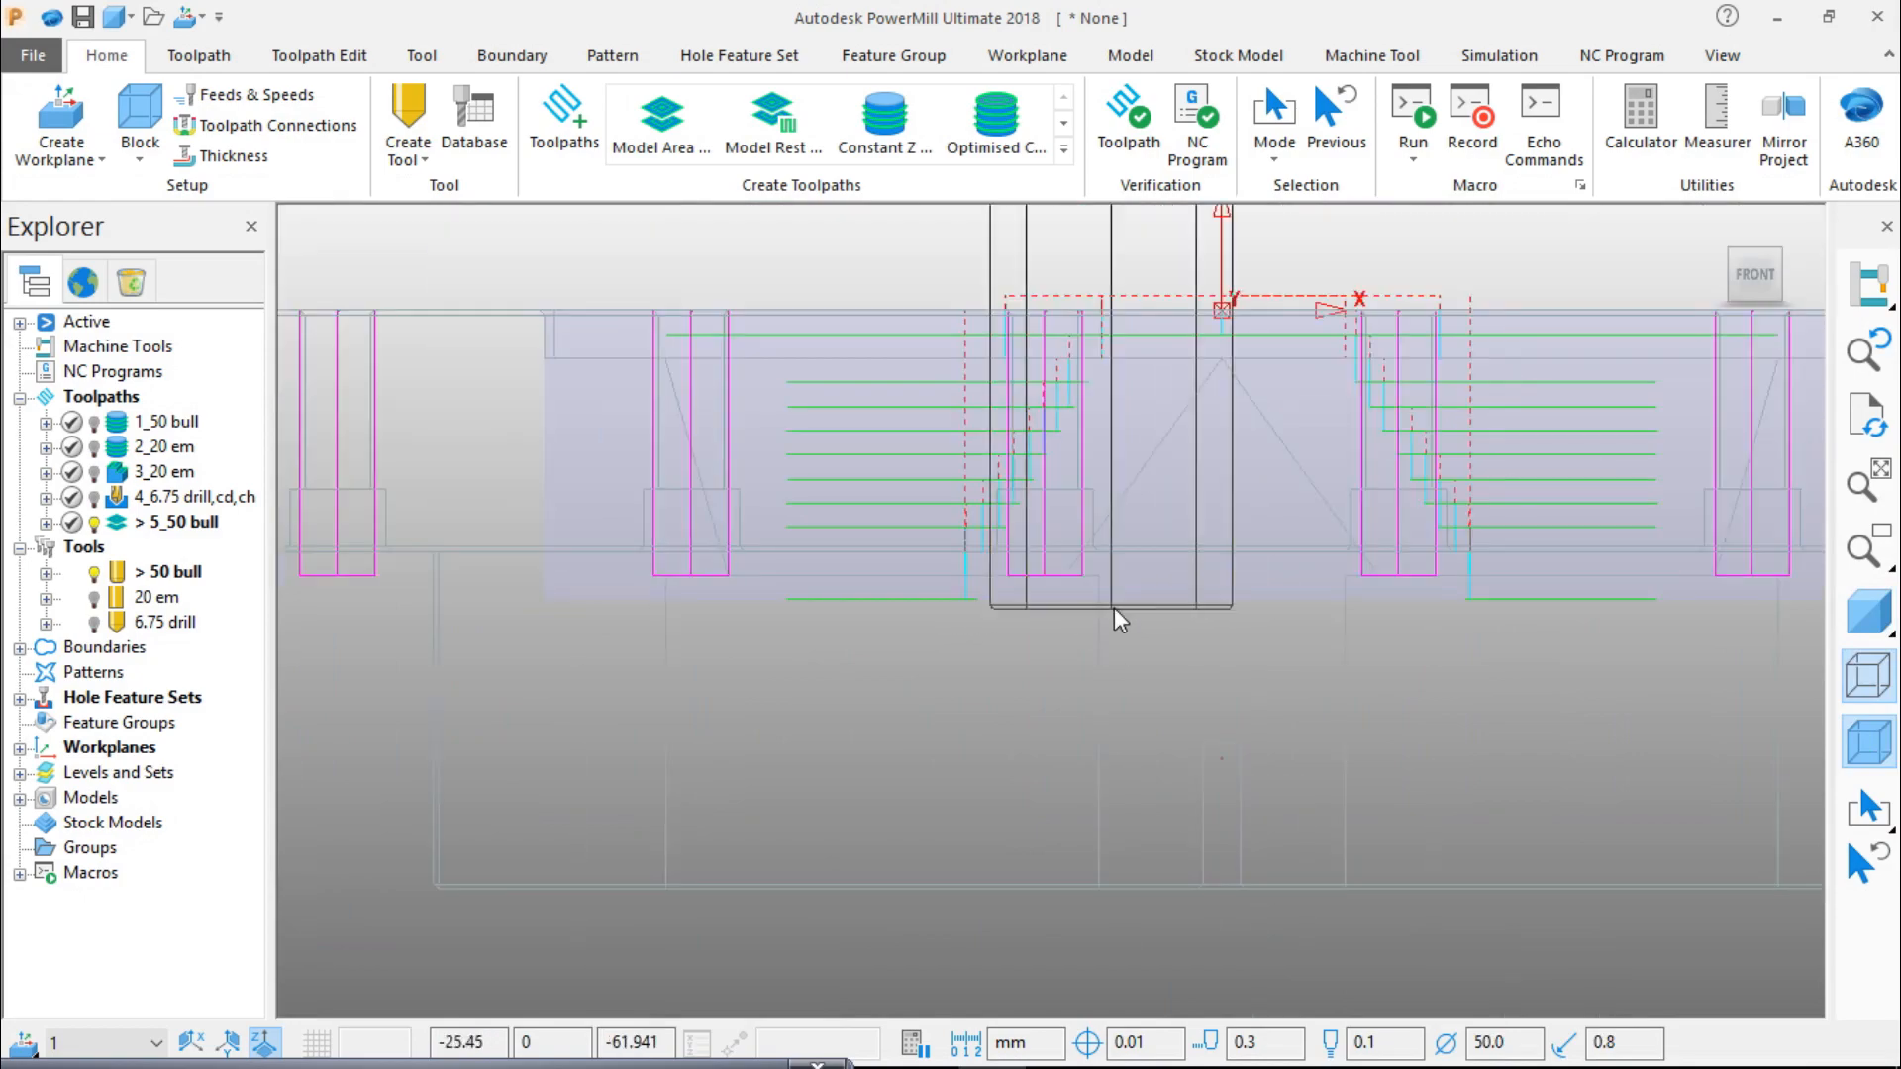
{"action": "middle_click_drag", "start_coordinate": [1054, 594], "coordinate": [1057, 752]}
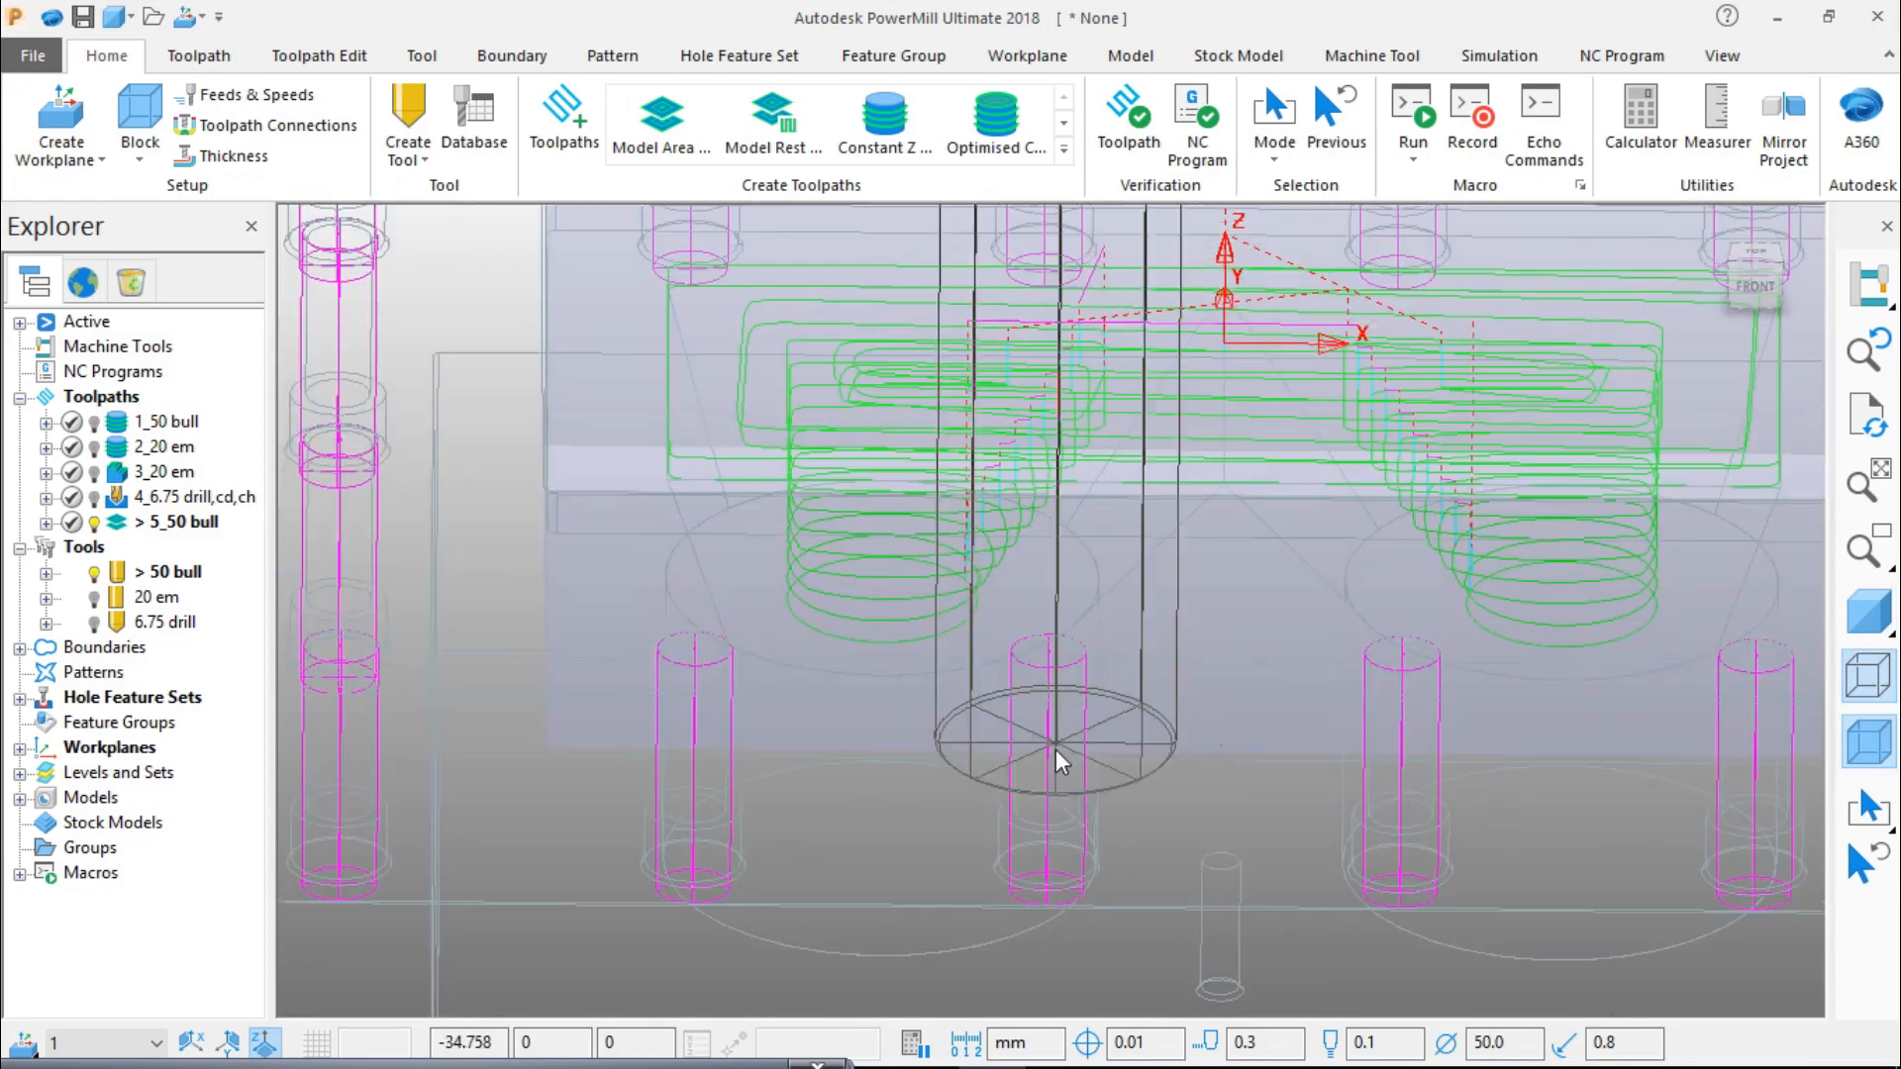
Step: Restore the shaded model, hide the wireframe and block, and examine the pocket toolpath from above
{"action": "left_click", "coordinate": [1869, 674]}
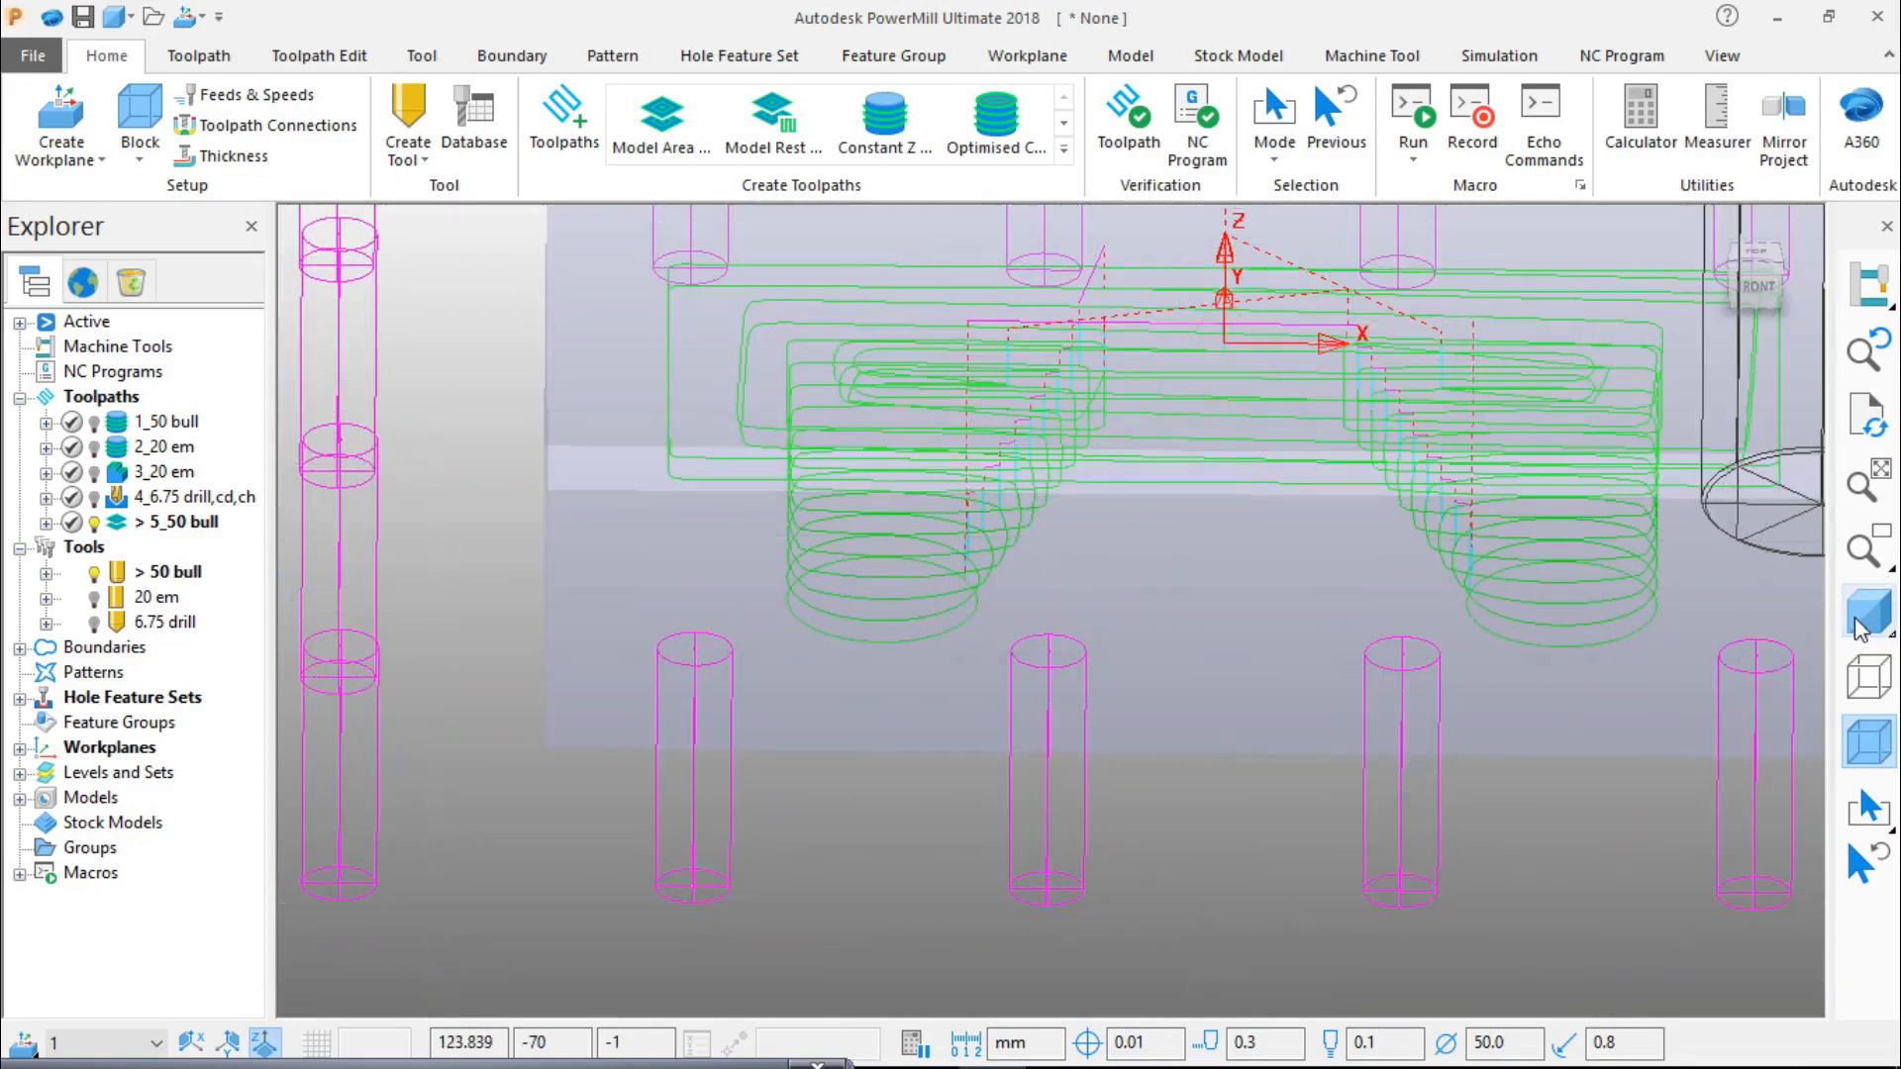
{"action": "left_click", "coordinate": [1879, 755]}
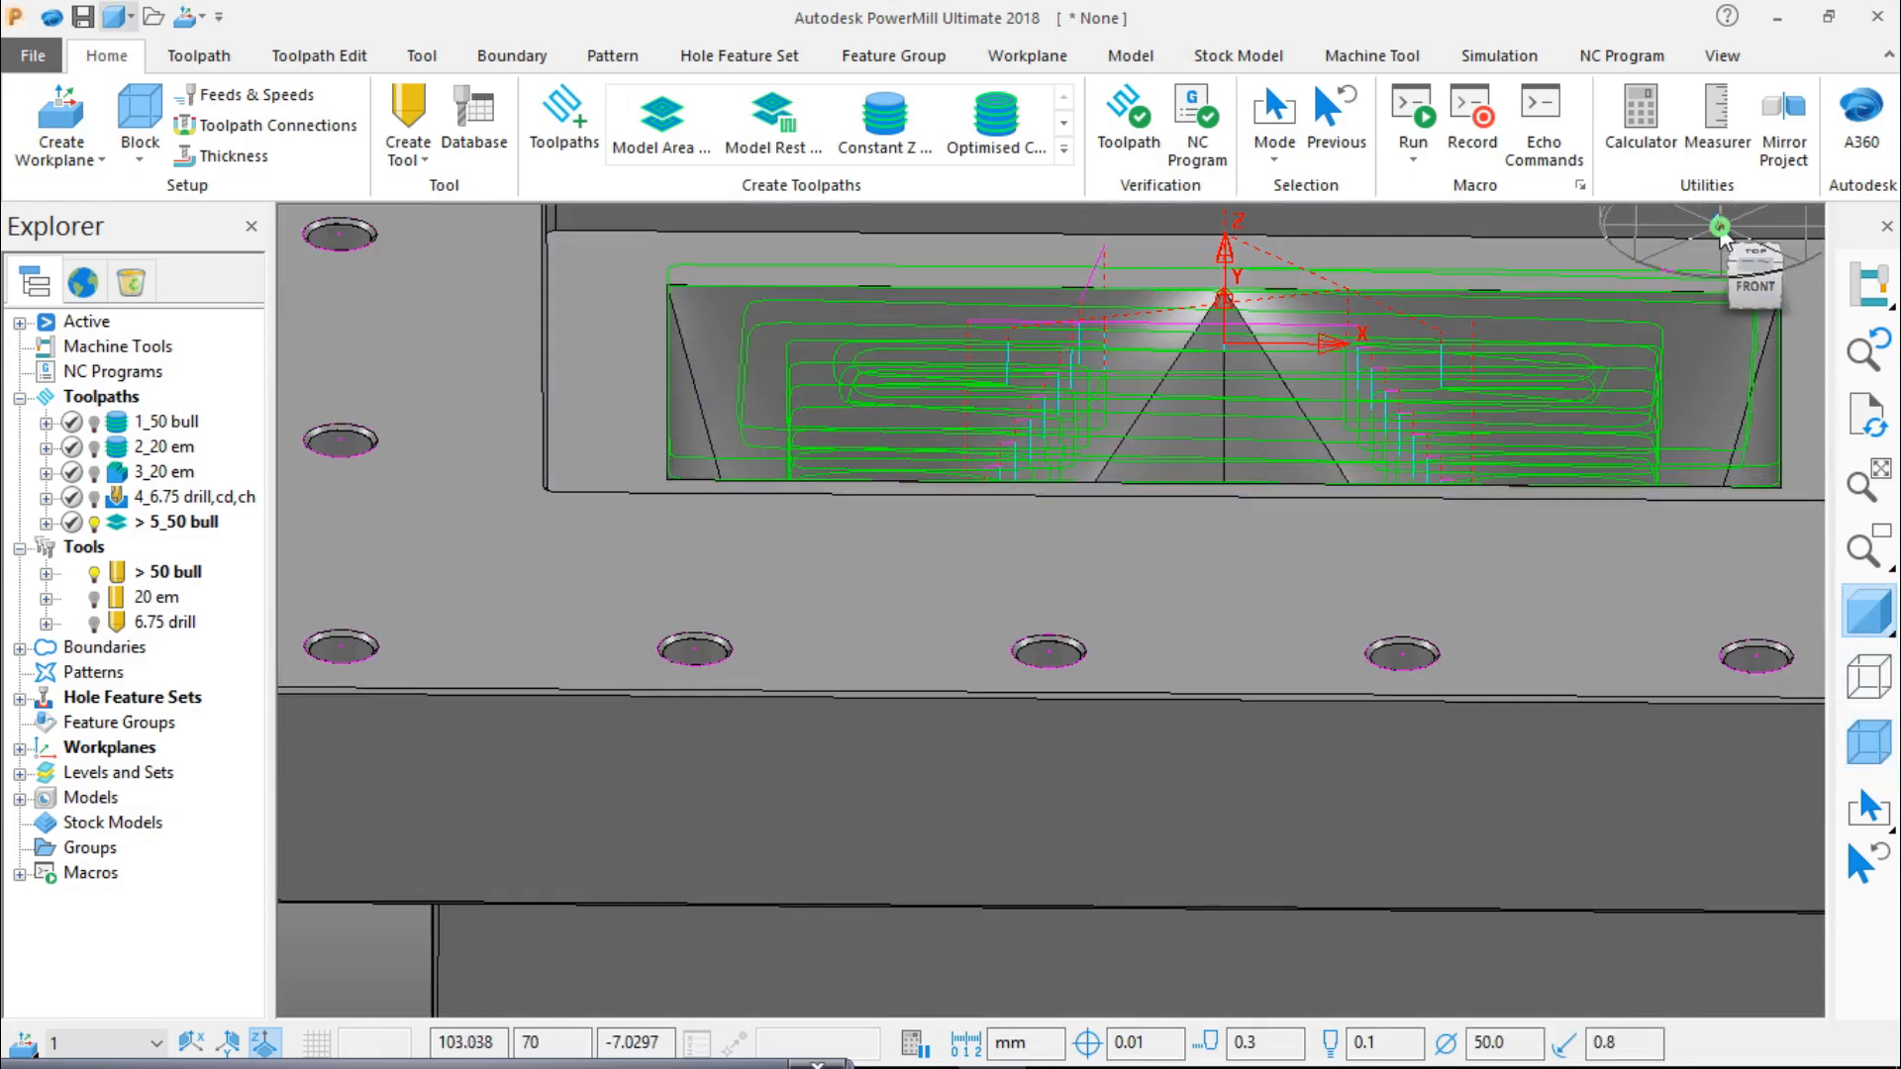
{"action": "left_click", "coordinate": [1752, 260]}
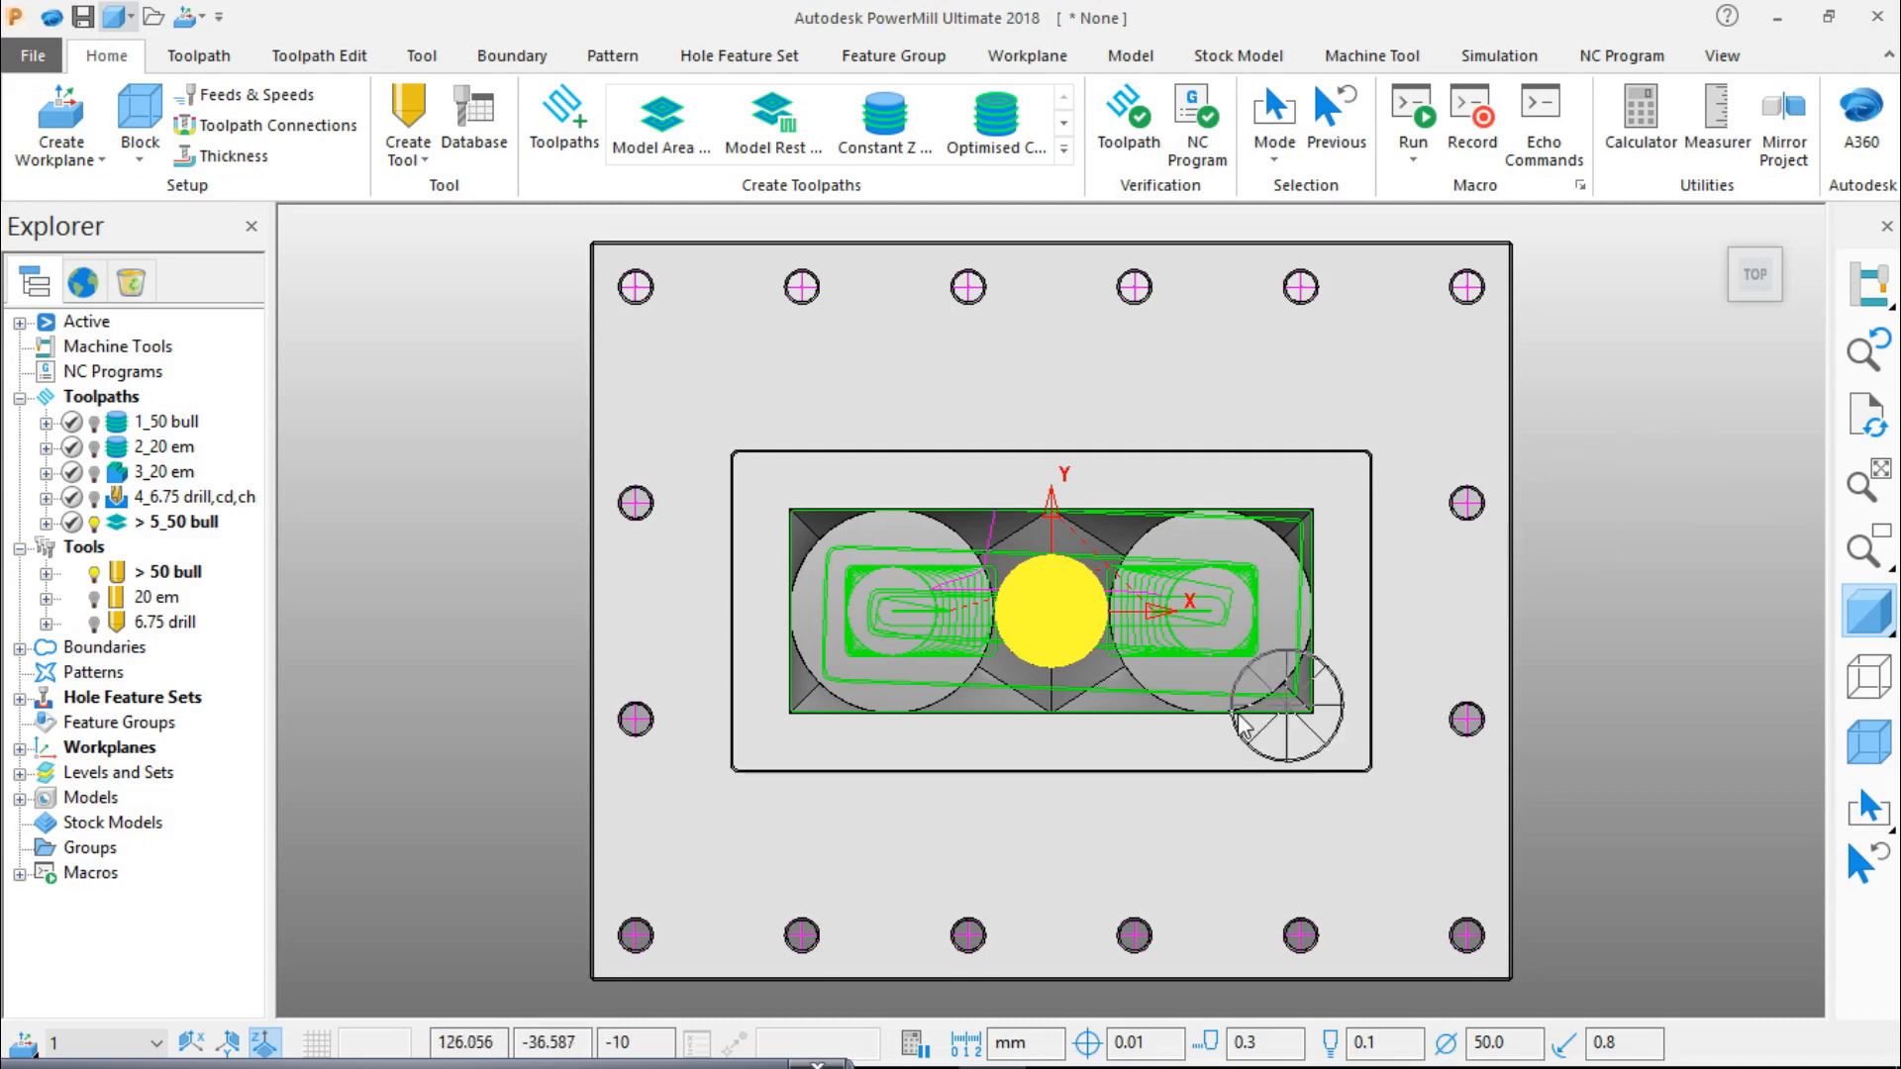
{"action": "scroll", "coordinate": [760, 489], "scroll_direction": "up", "scroll_amount": 4}
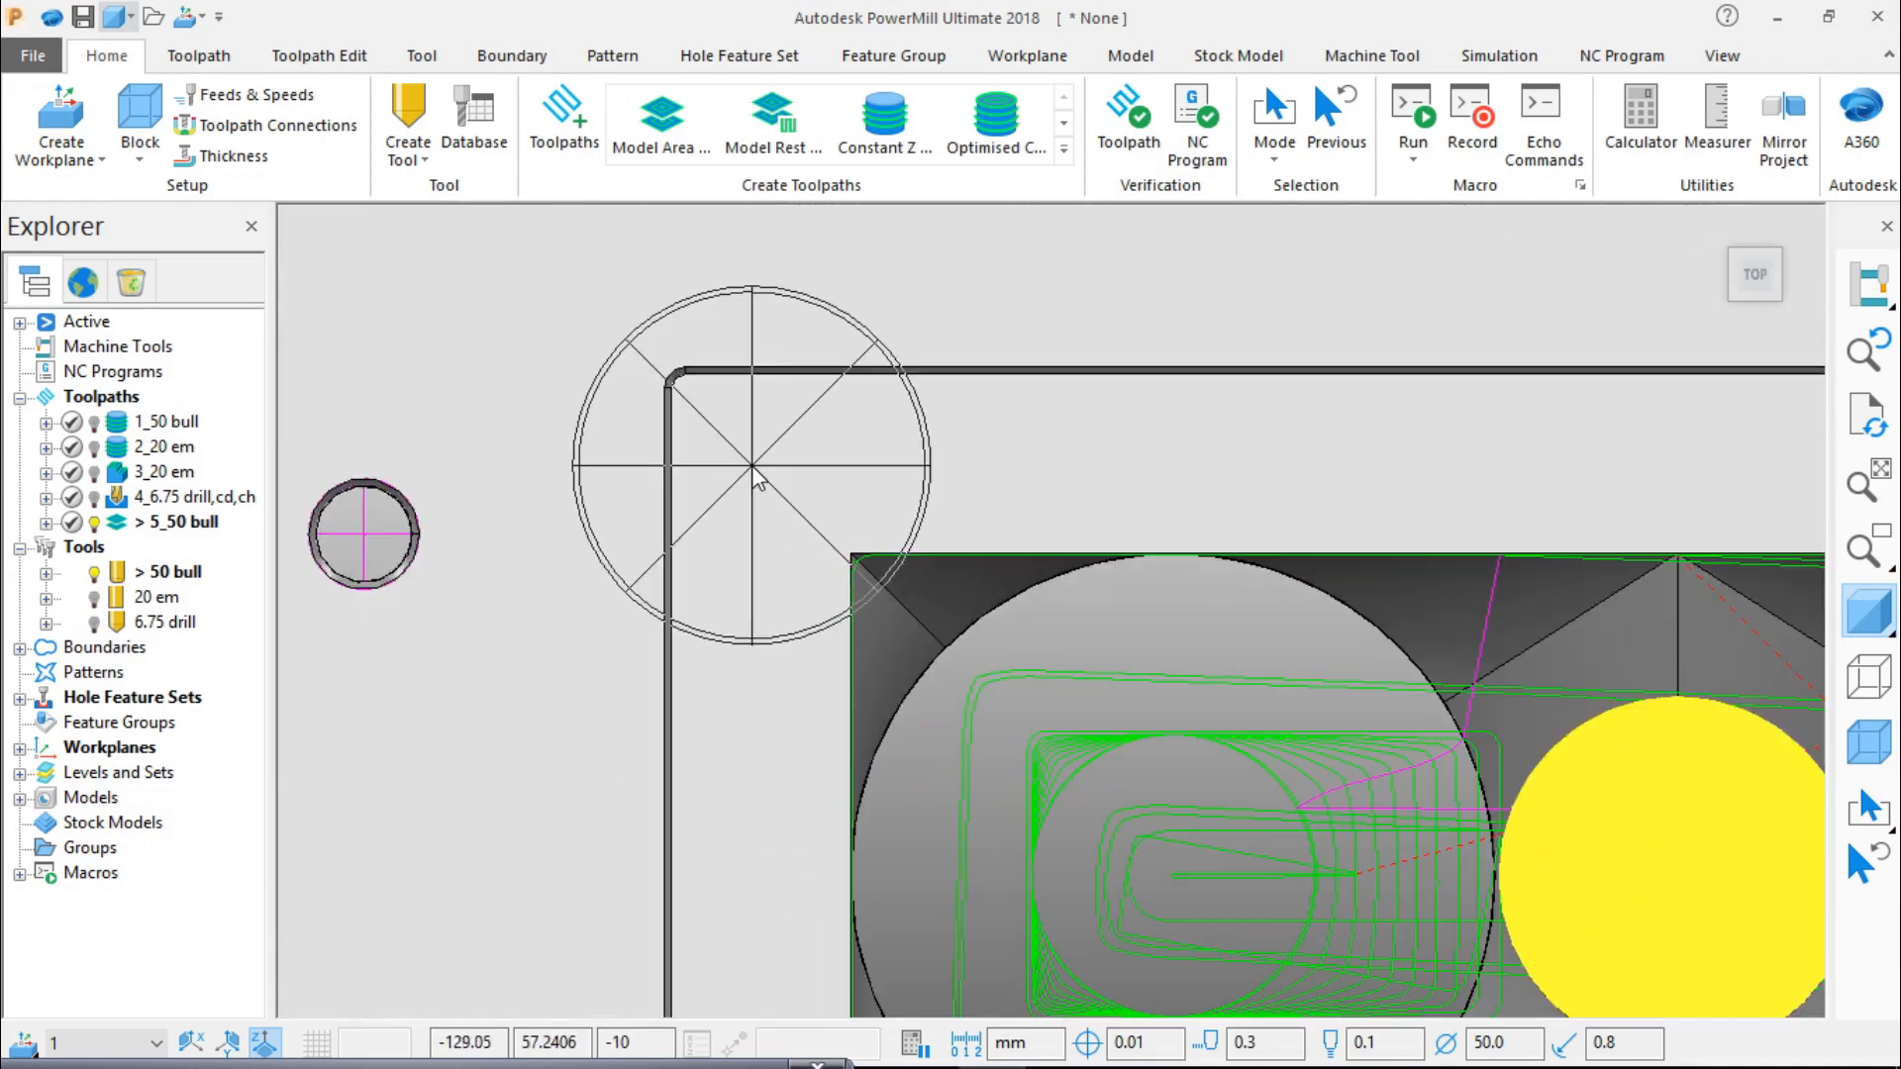
{"action": "scroll", "coordinate": [732, 436], "scroll_direction": "down", "scroll_amount": 5}
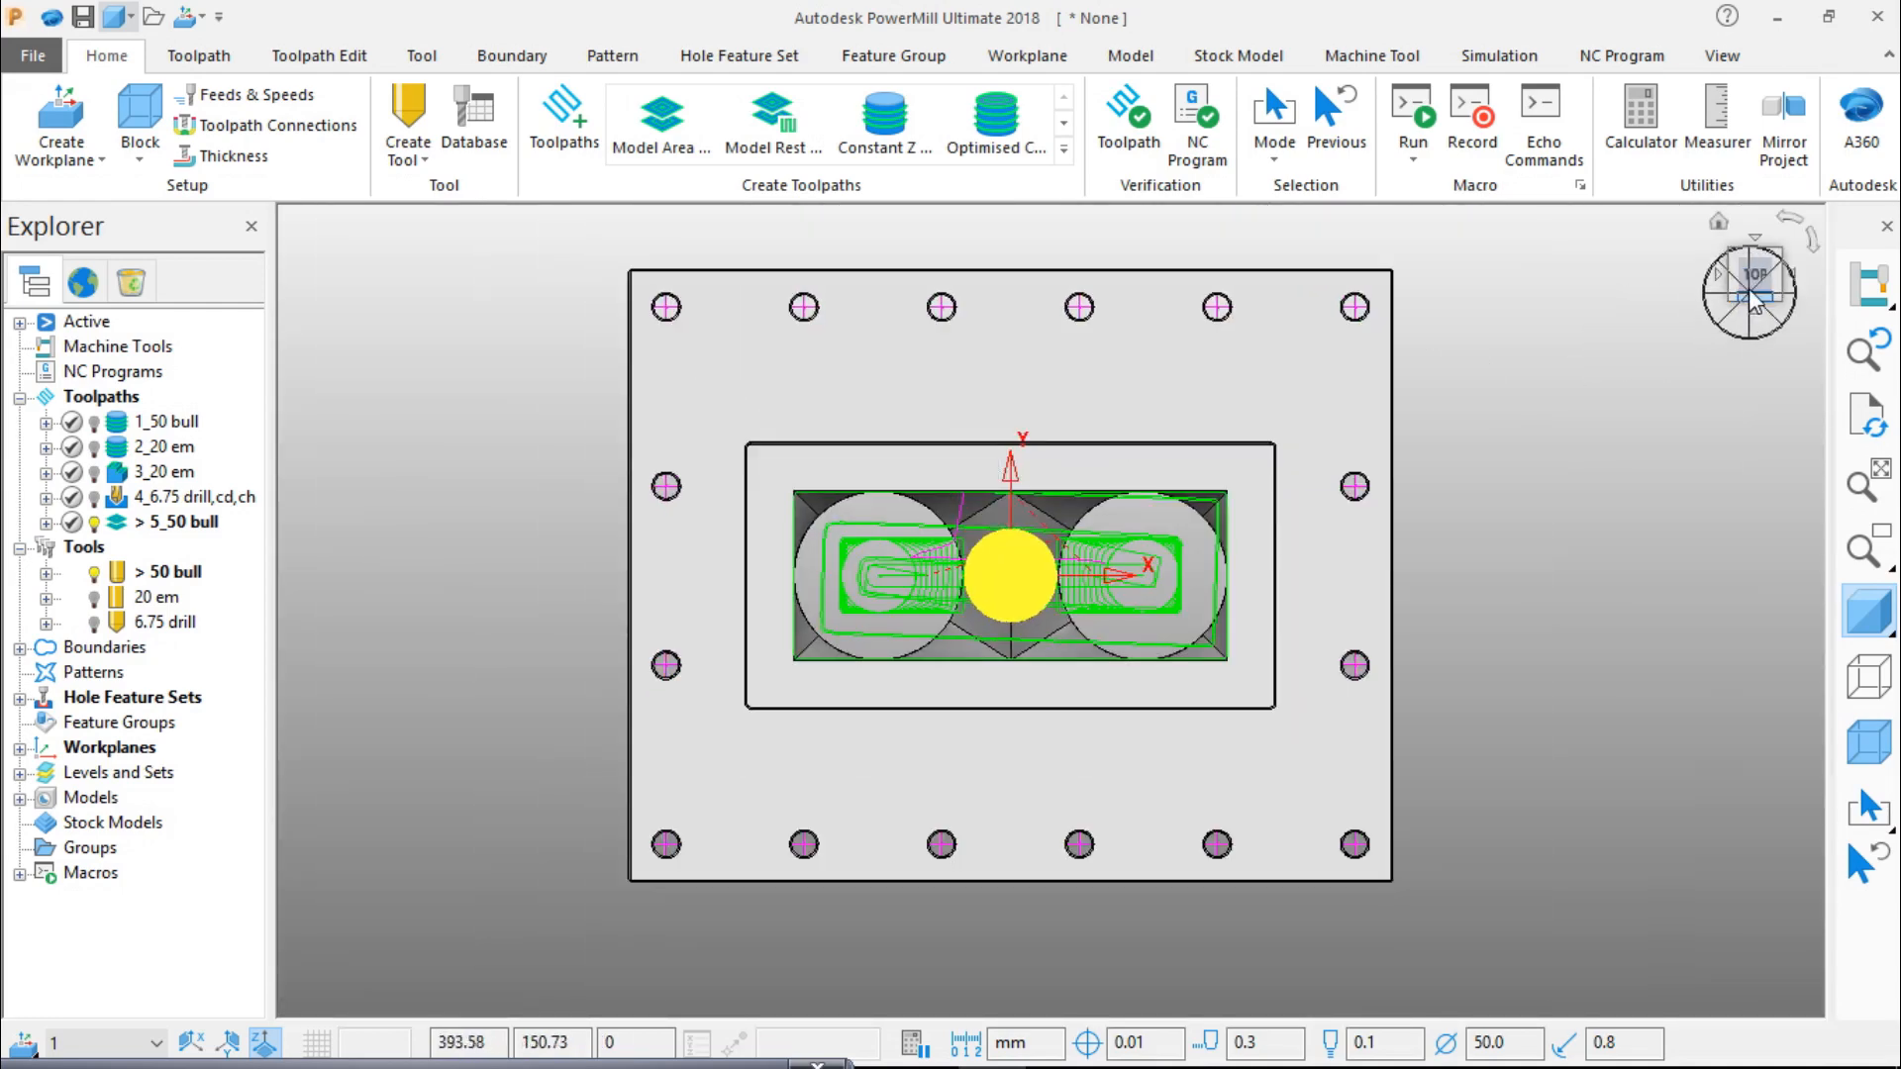
{"action": "scroll", "coordinate": [808, 418], "scroll_direction": "up", "scroll_amount": 1}
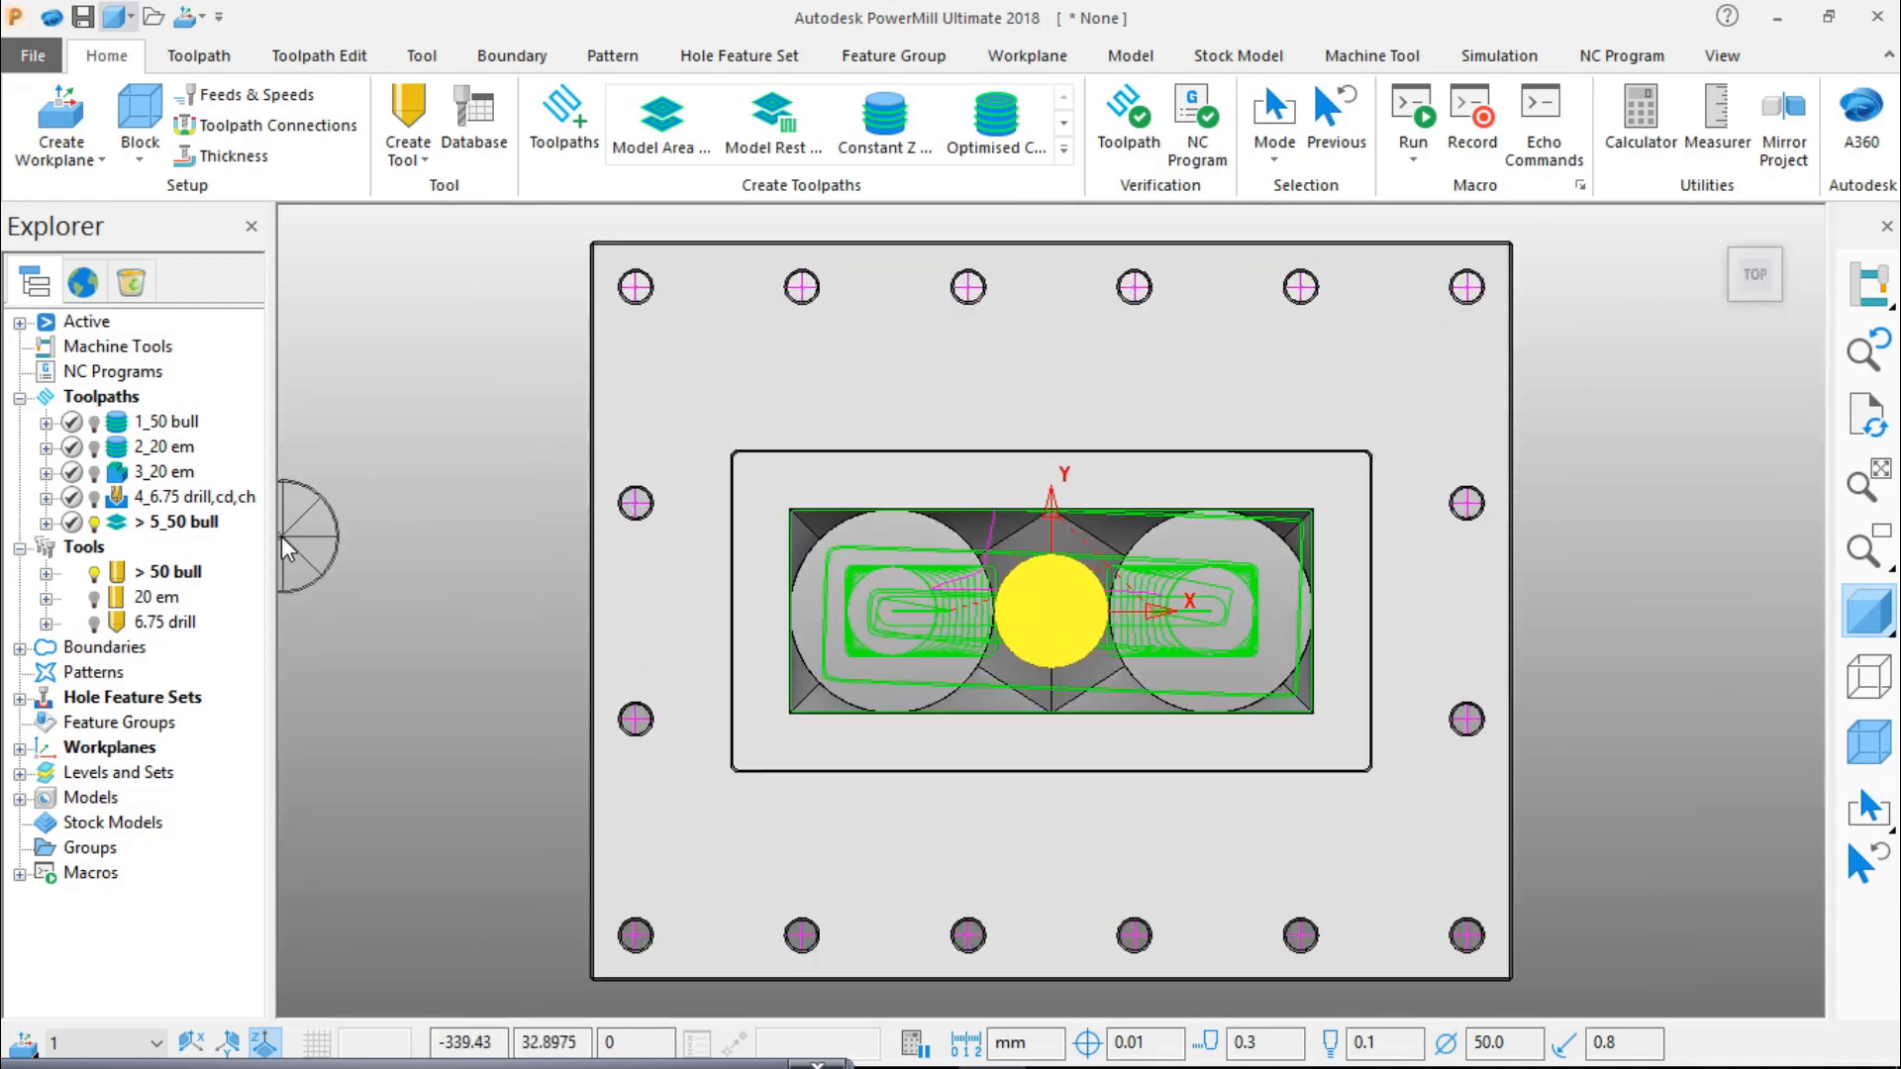
Step: Create an editable copy of the 5_50 bull toolpath named 6_25 bull and set its stepover to 10
{"action": "right_click", "coordinate": [207, 527]}
{"action": "left_click", "coordinate": [352, 235]}
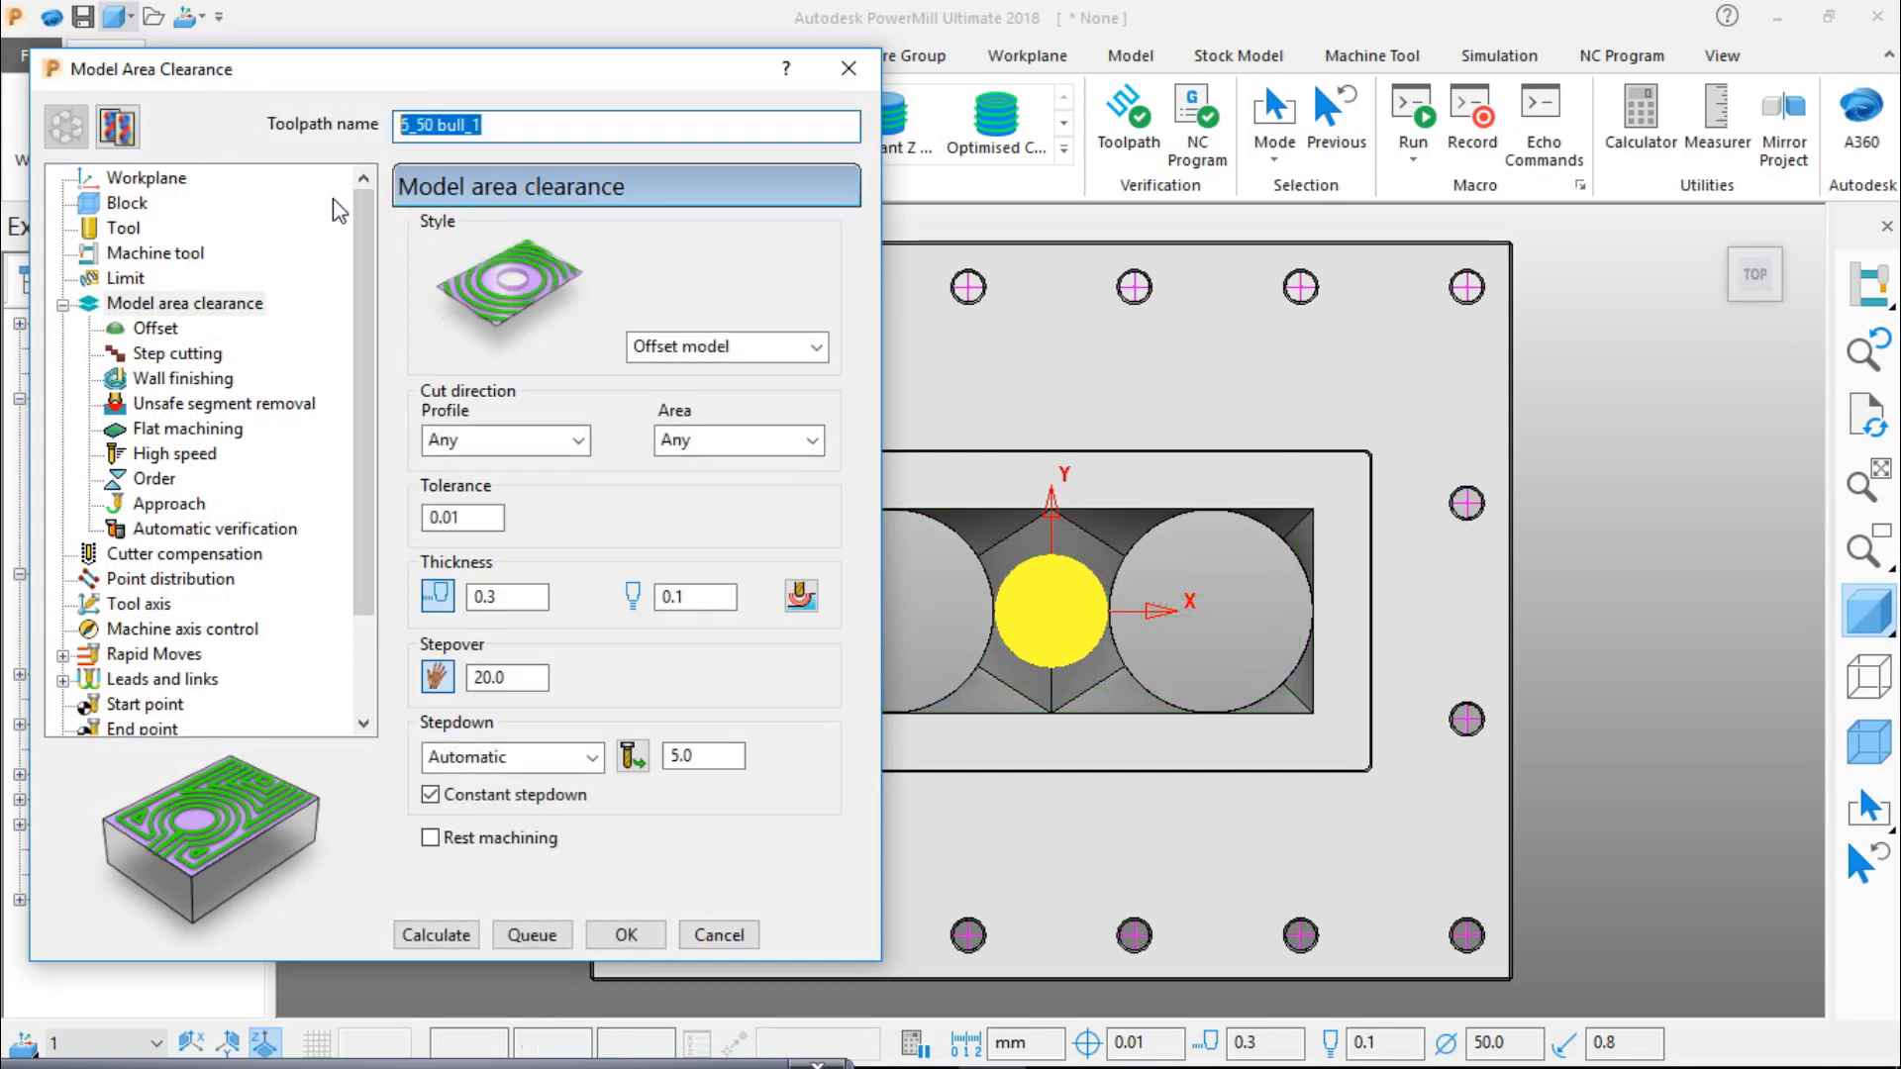
{"action": "type", "text": "6_2"}
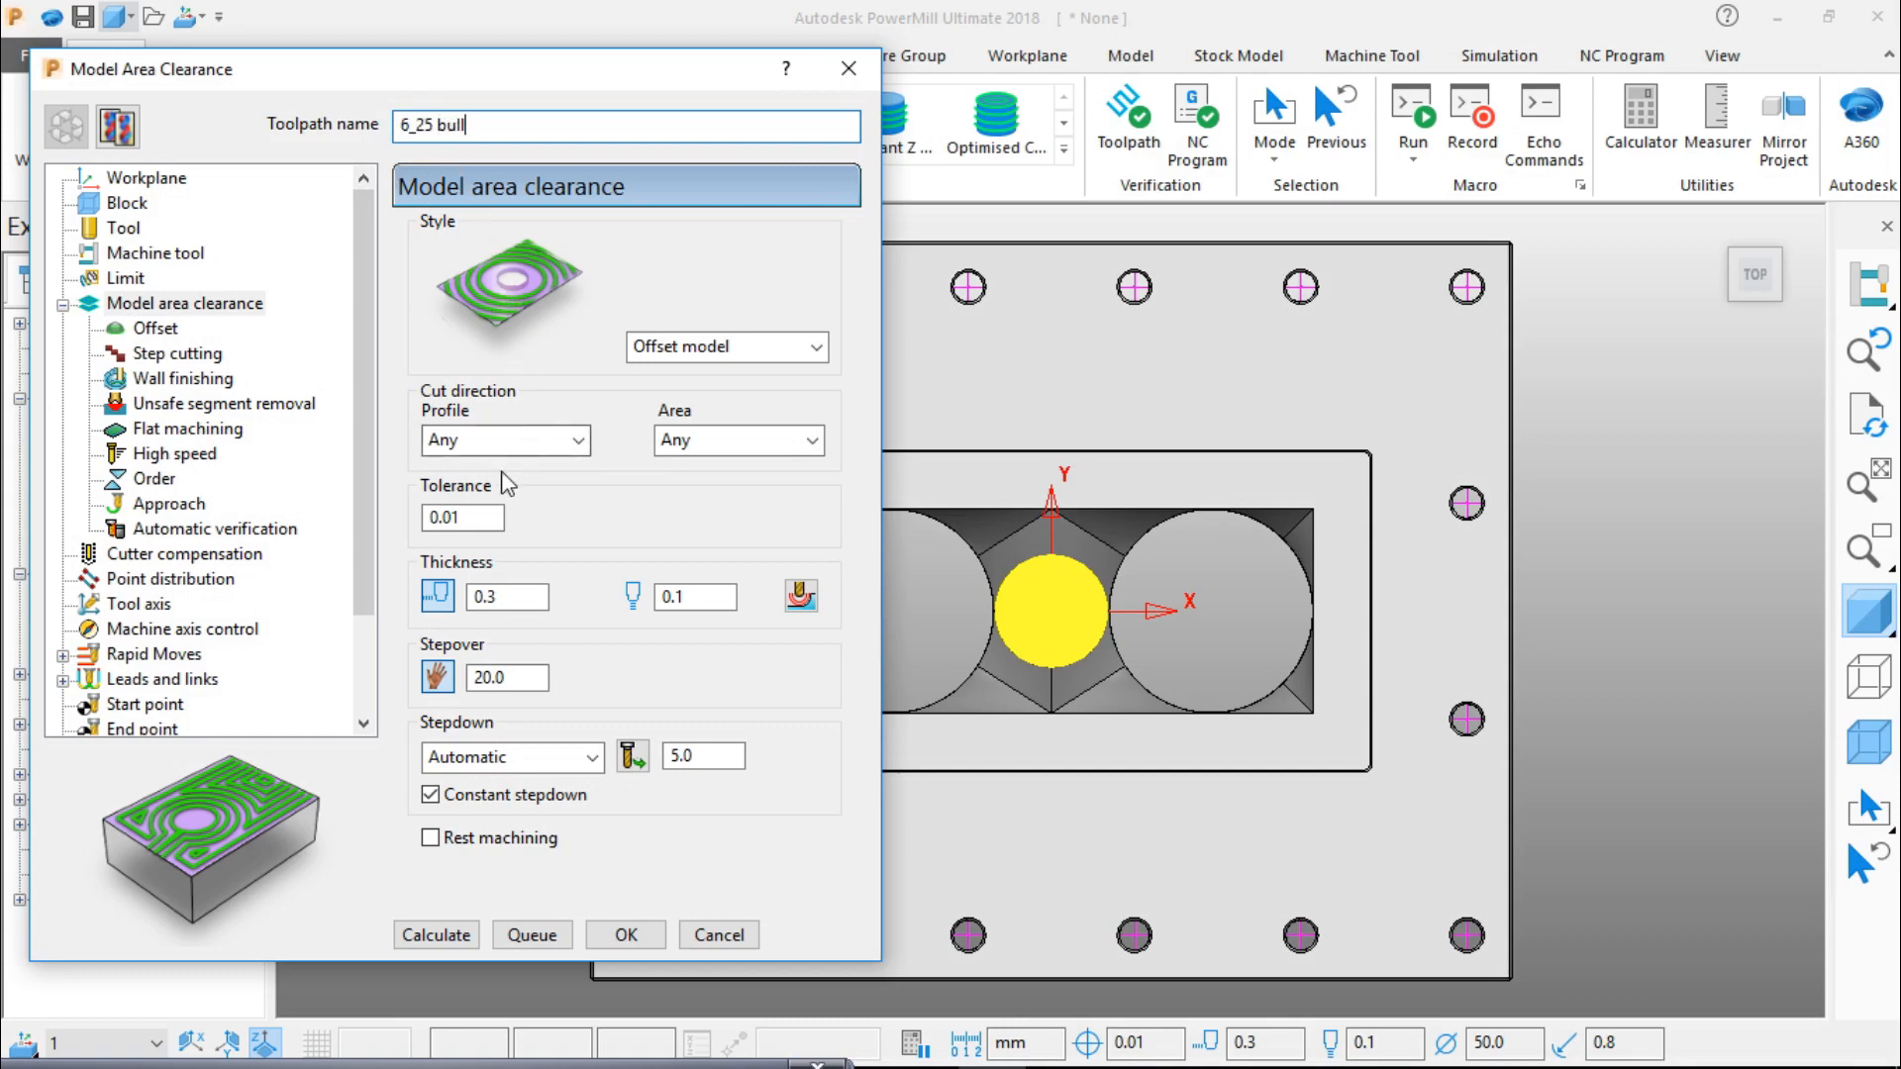
{"action": "double_click", "coordinate": [490, 678]}
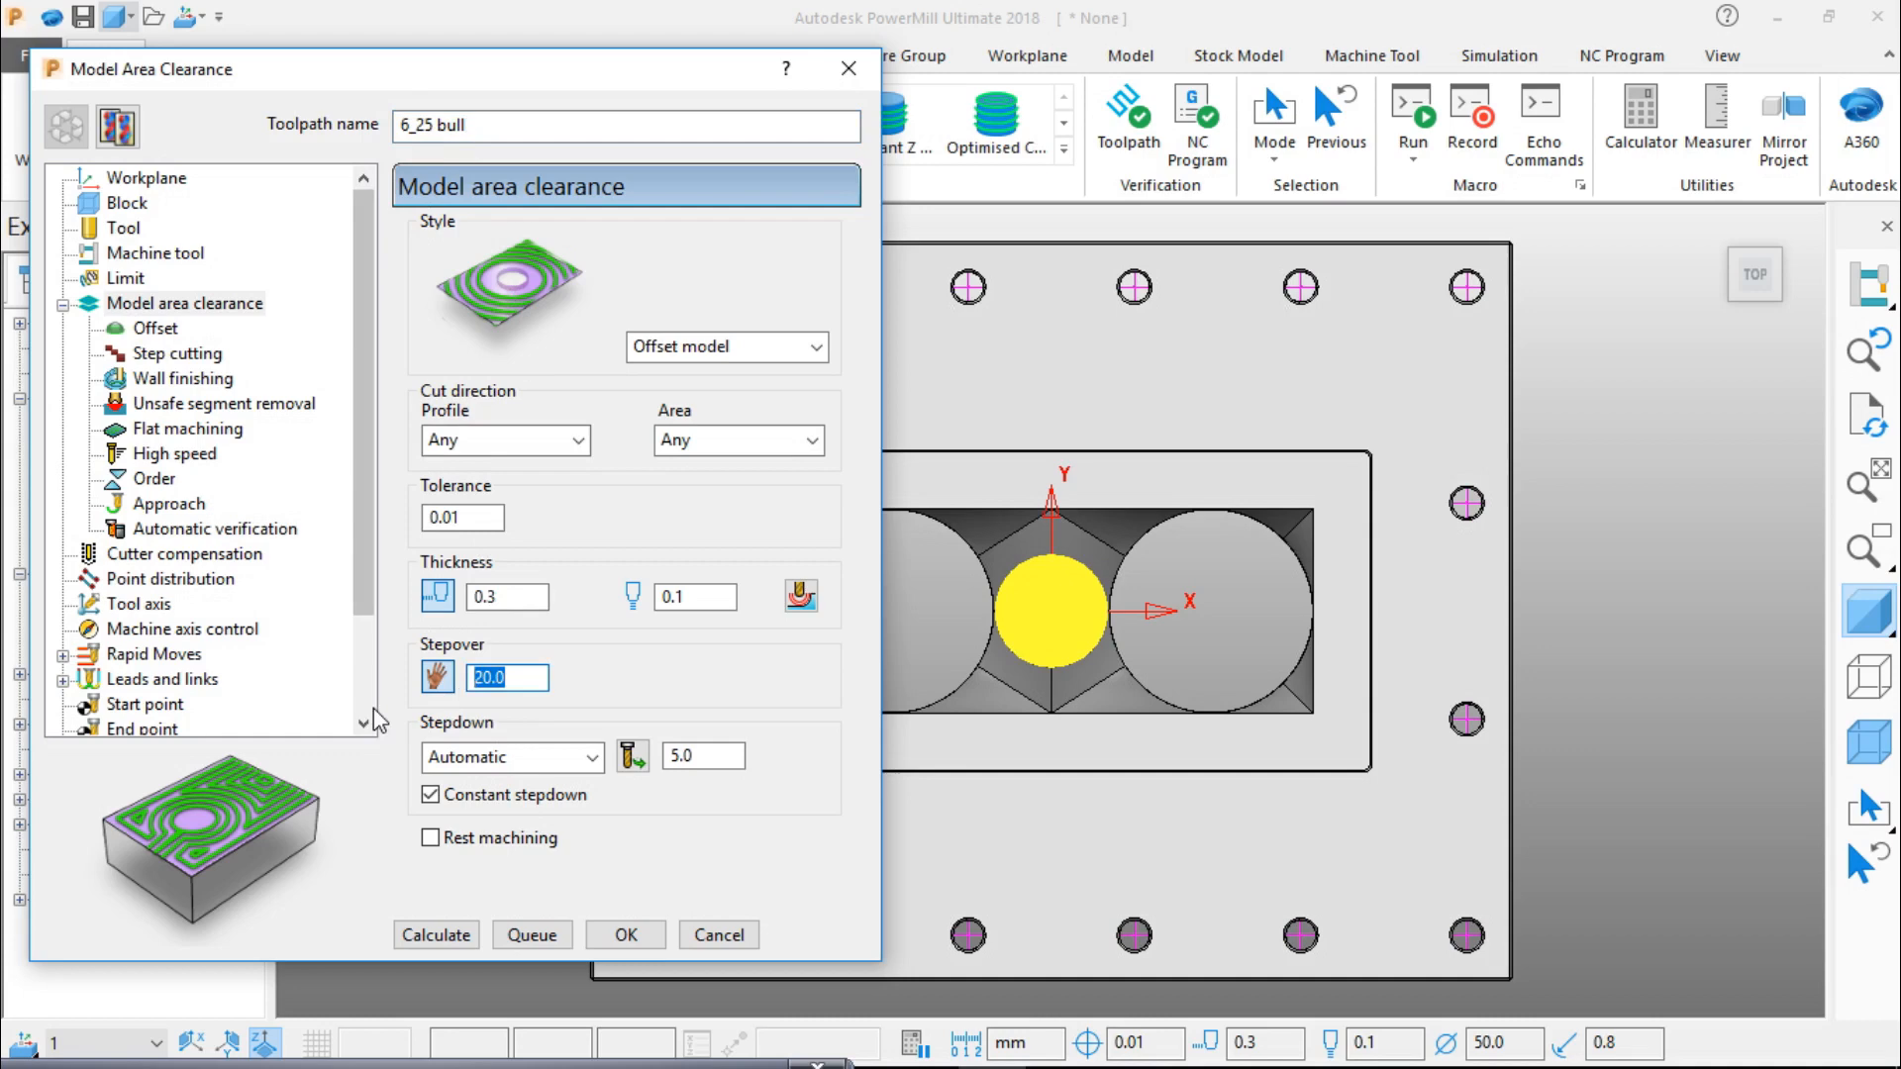
{"action": "type", "text": "10"}
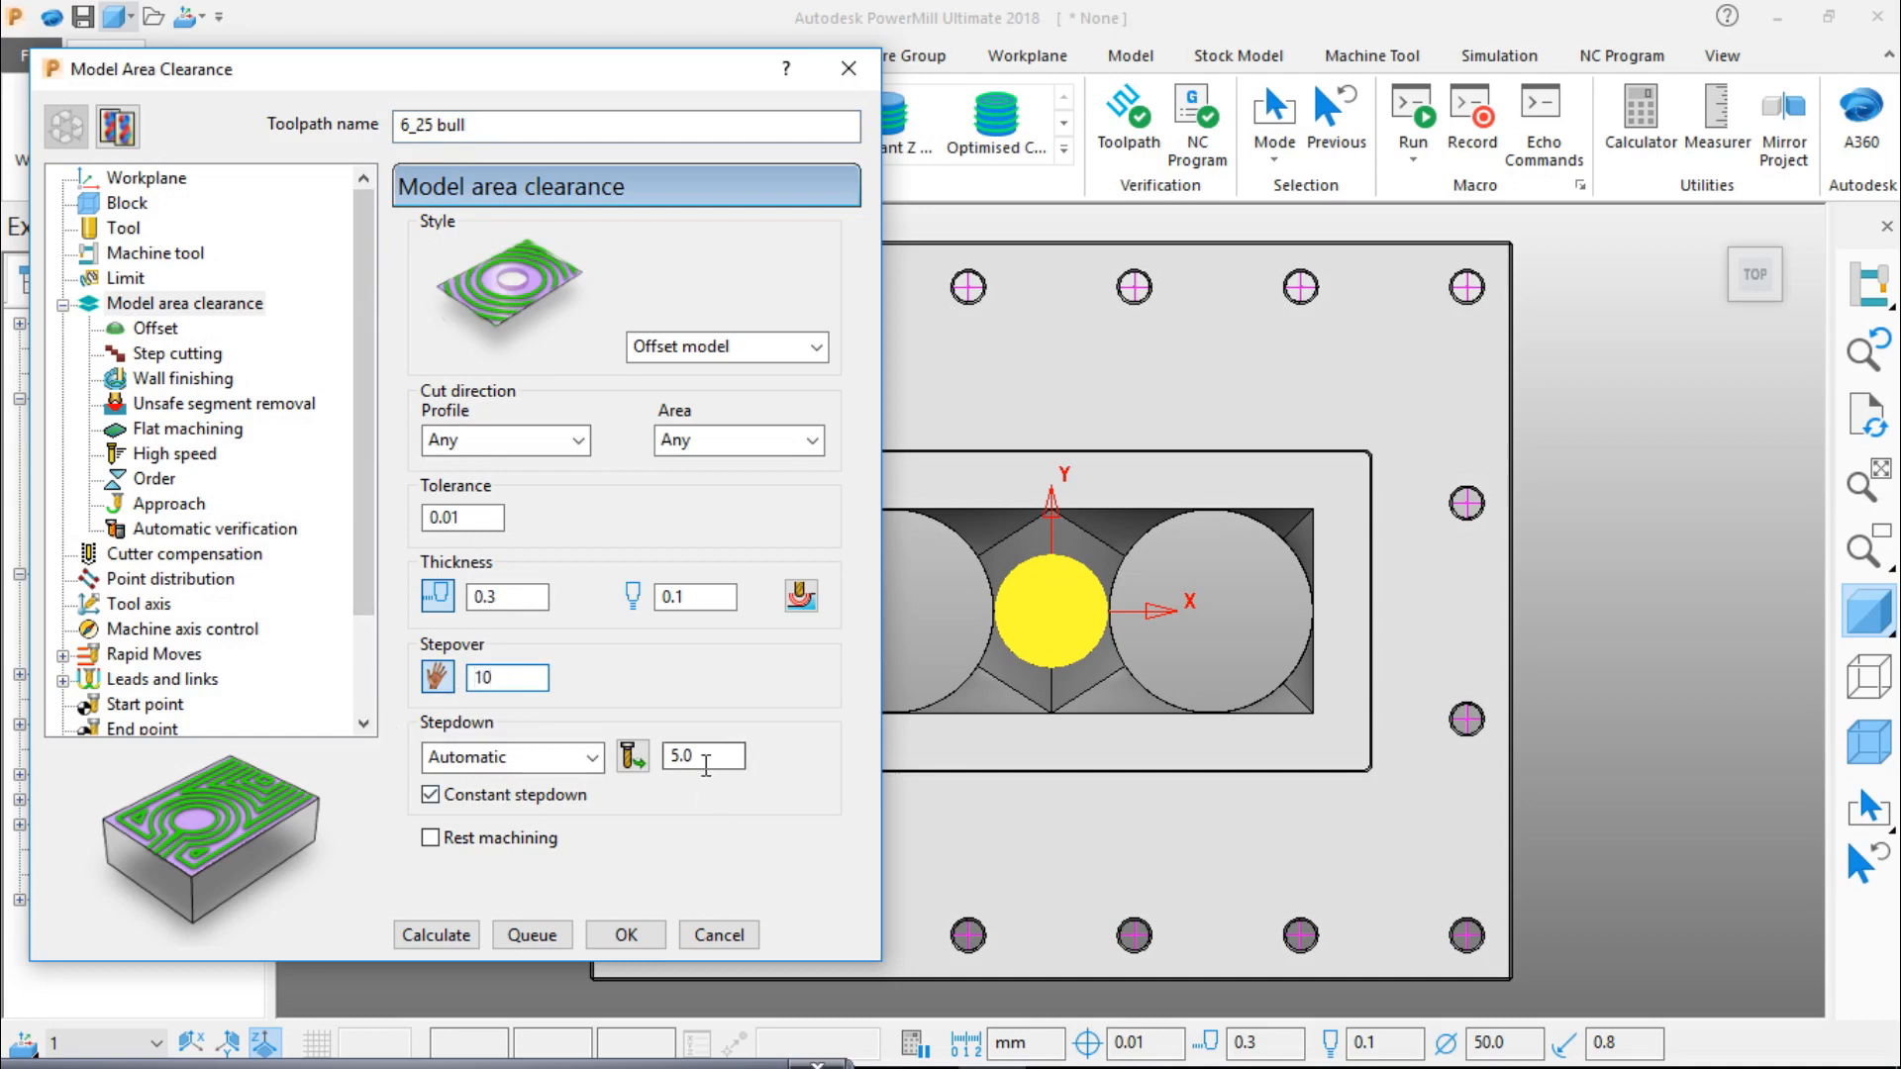
Step: Turn on rest machining for 6_25 bull and use the 5_50 bull toolpath as its rest reference
{"action": "left_click", "coordinate": [431, 838]}
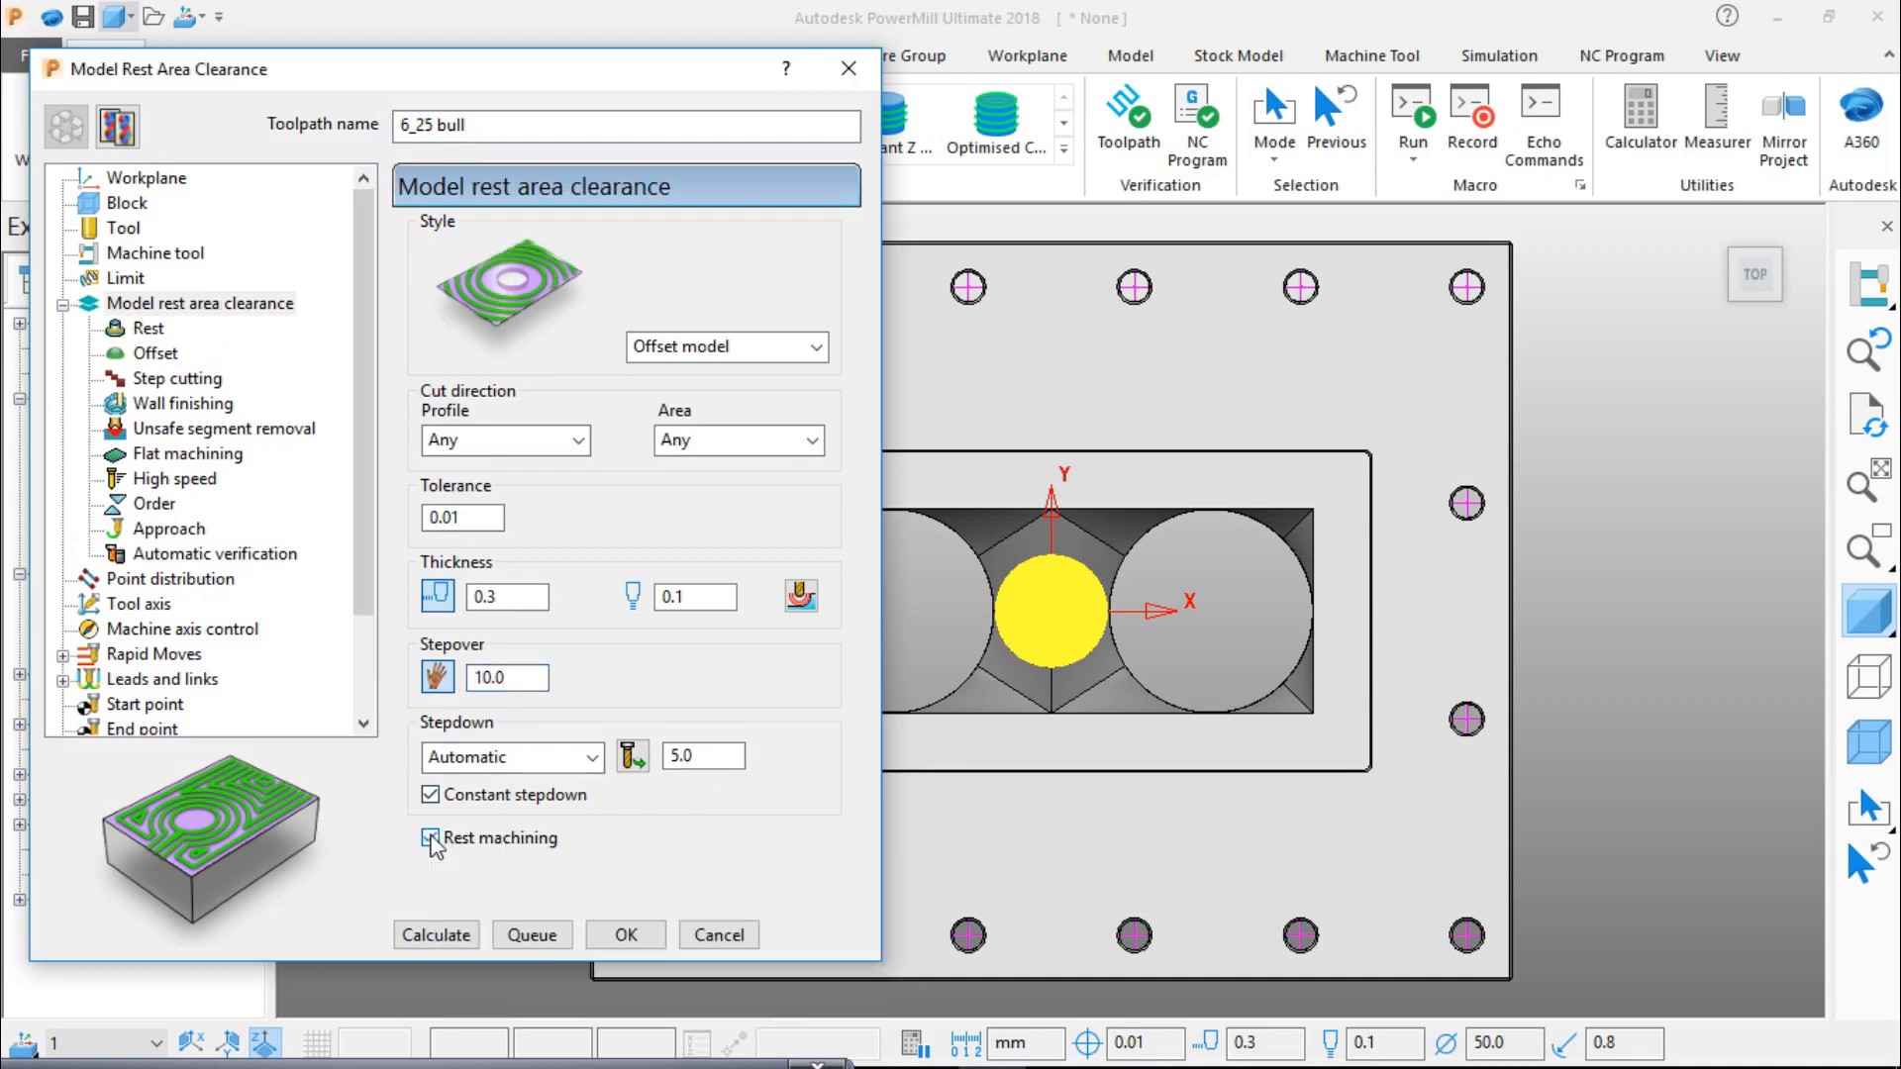
{"action": "left_click", "coordinate": [148, 330]}
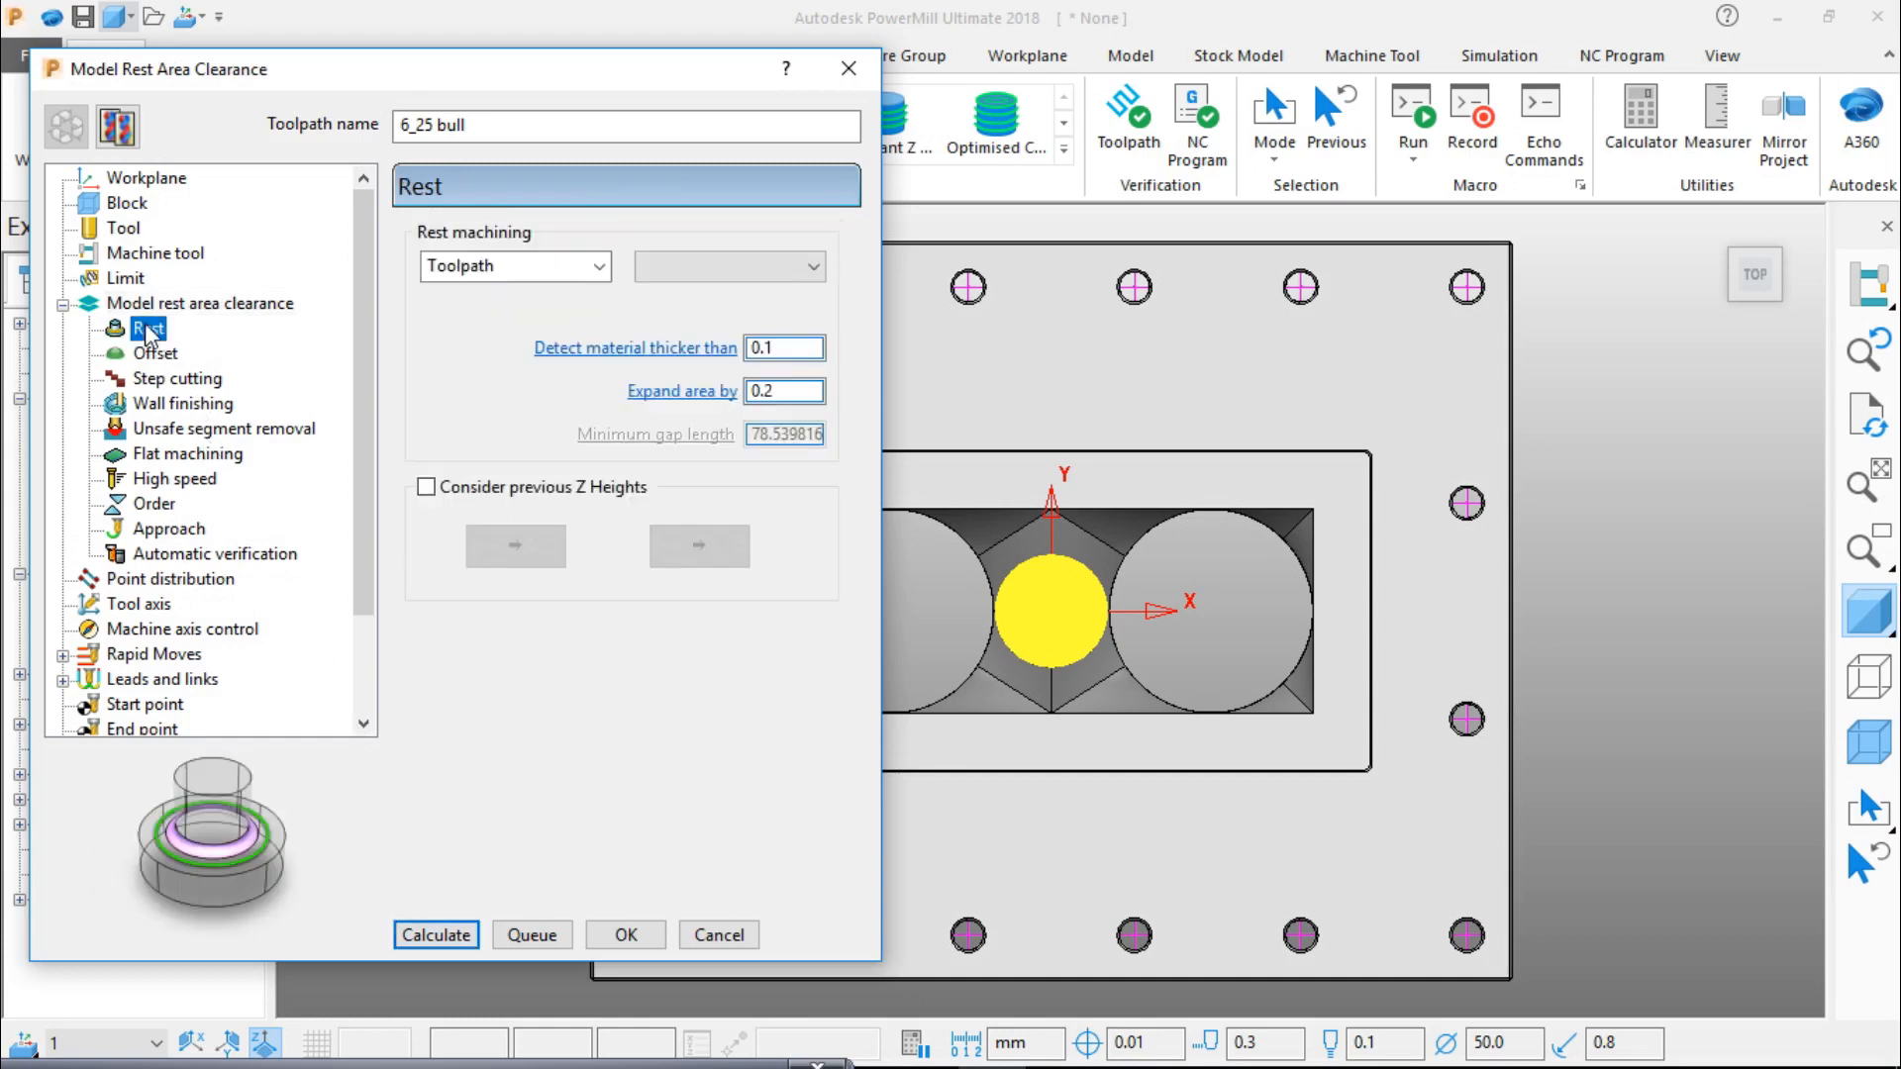
{"action": "left_click", "coordinate": [812, 269]}
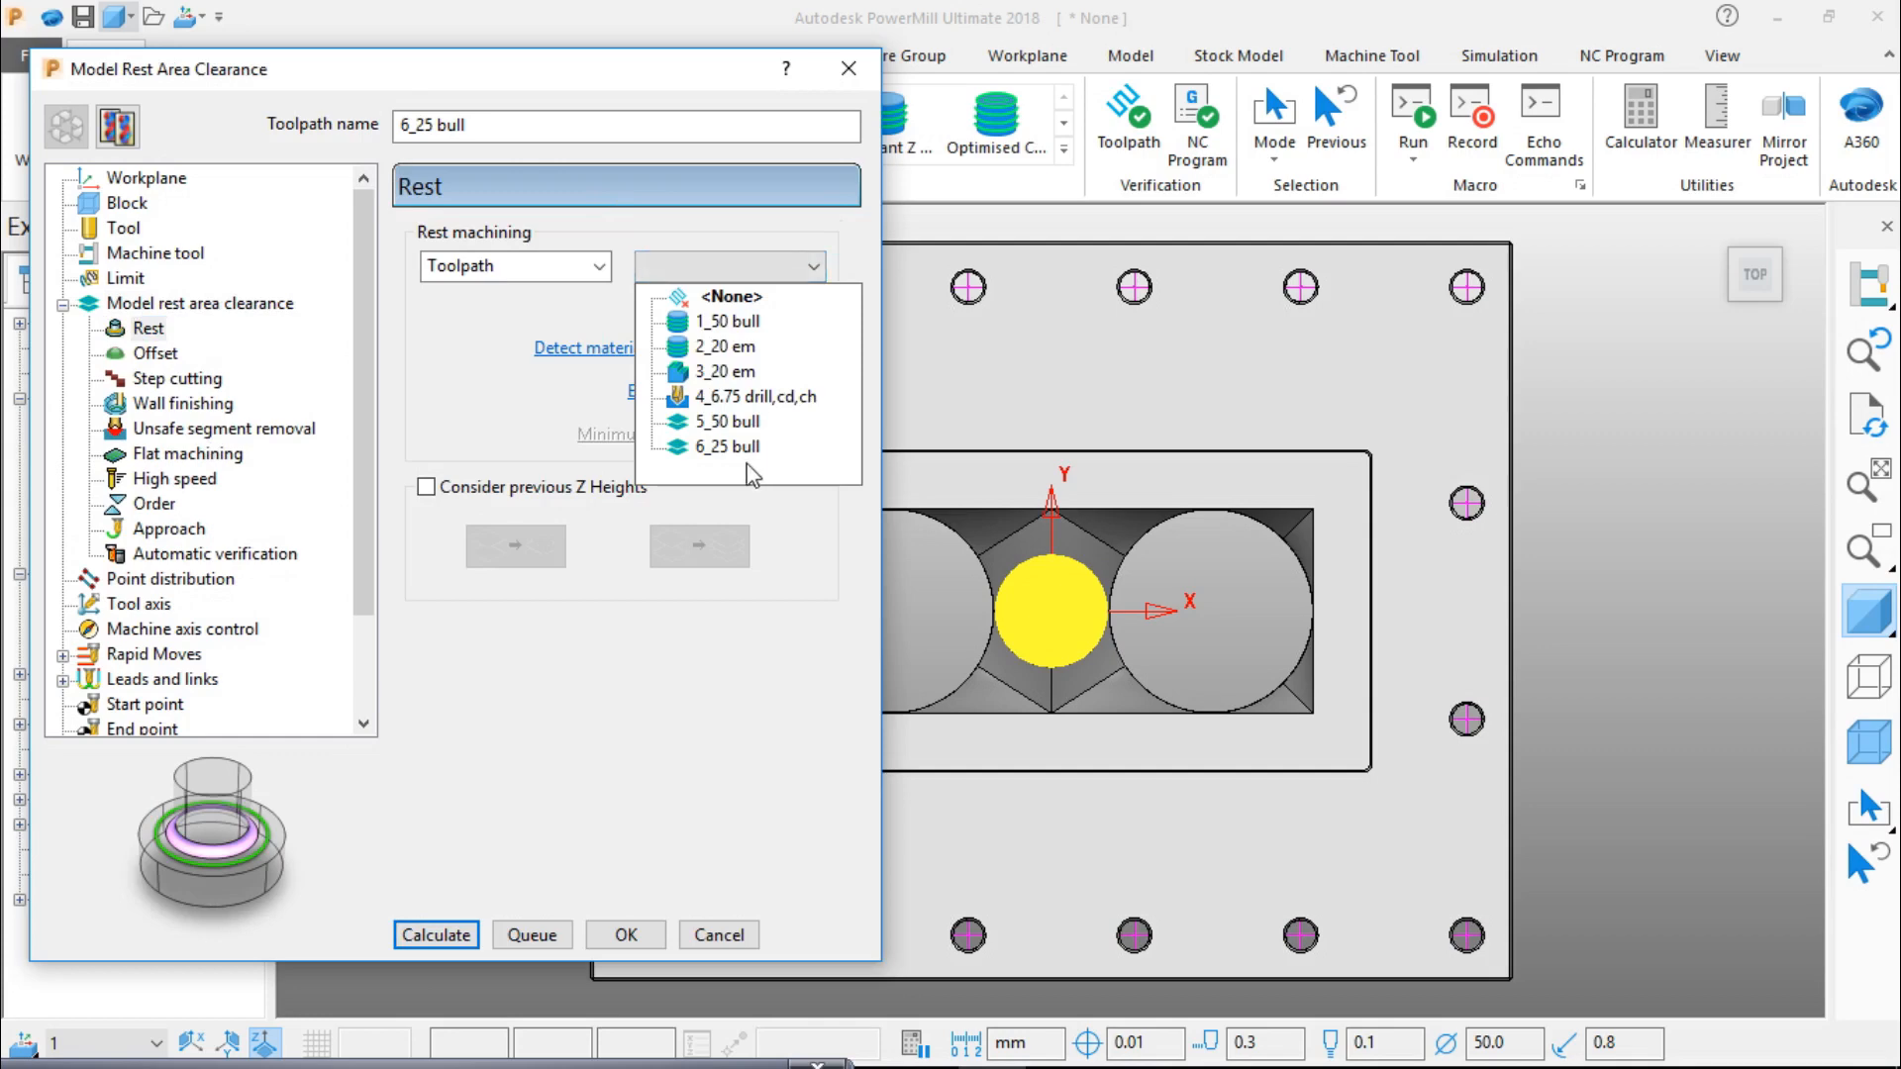
{"action": "left_click", "coordinate": [744, 422]}
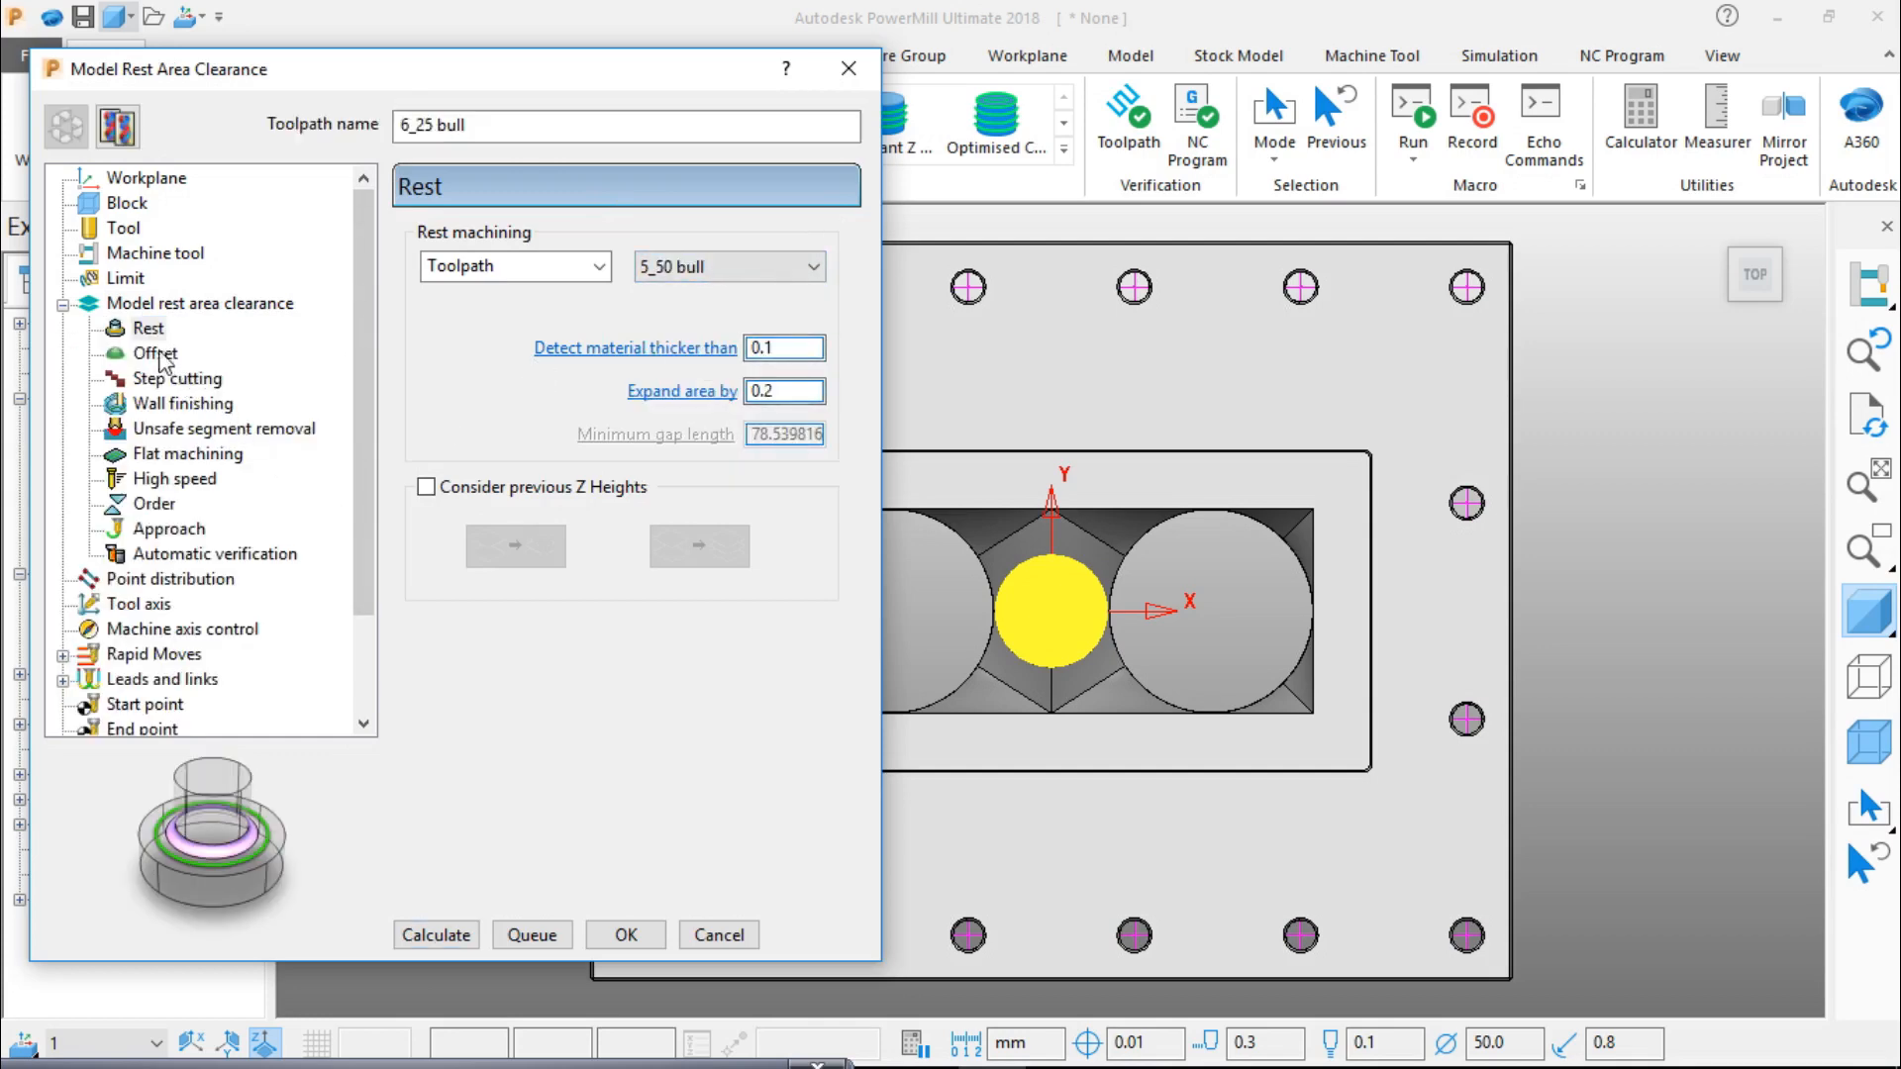
Step: Try to calculate the 6_25 bull rest area clearance toolpath and acknowledge the warning
{"action": "left_click", "coordinate": [179, 306]}
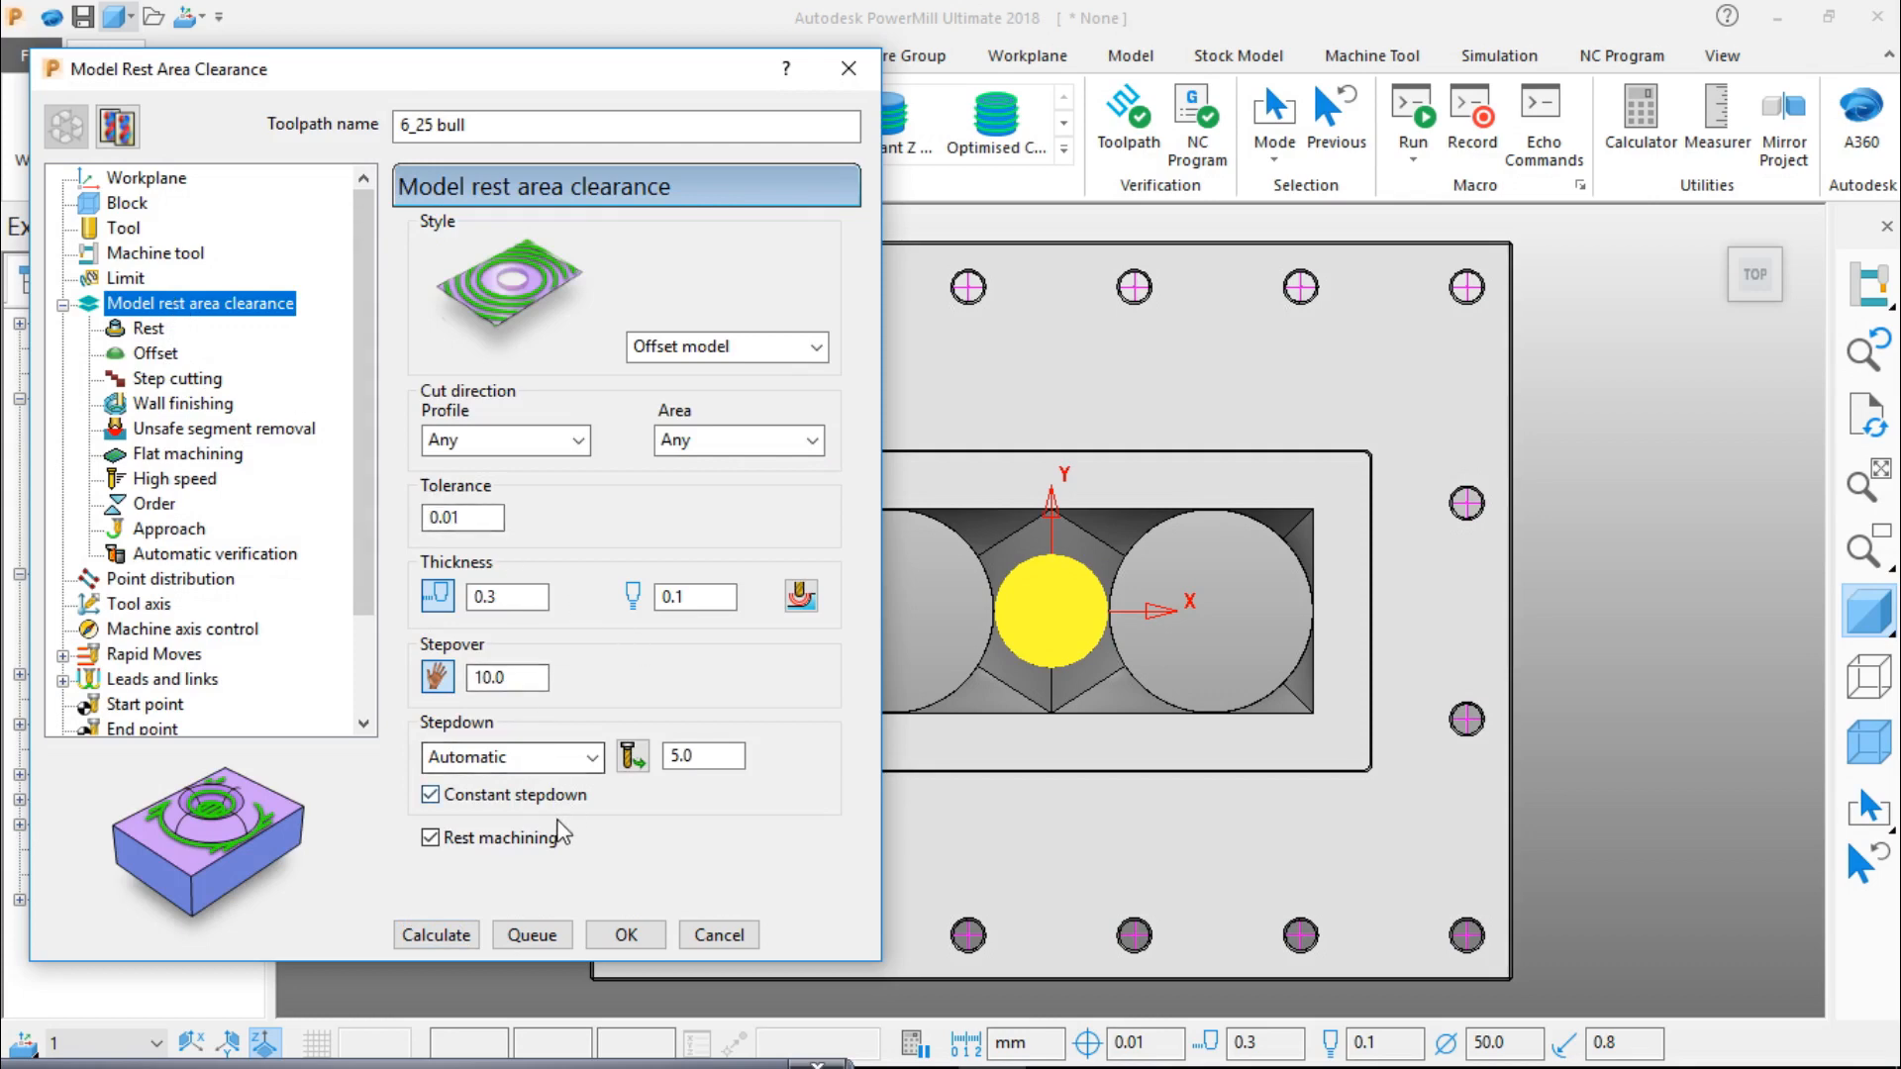
{"action": "left_click", "coordinate": [446, 930]}
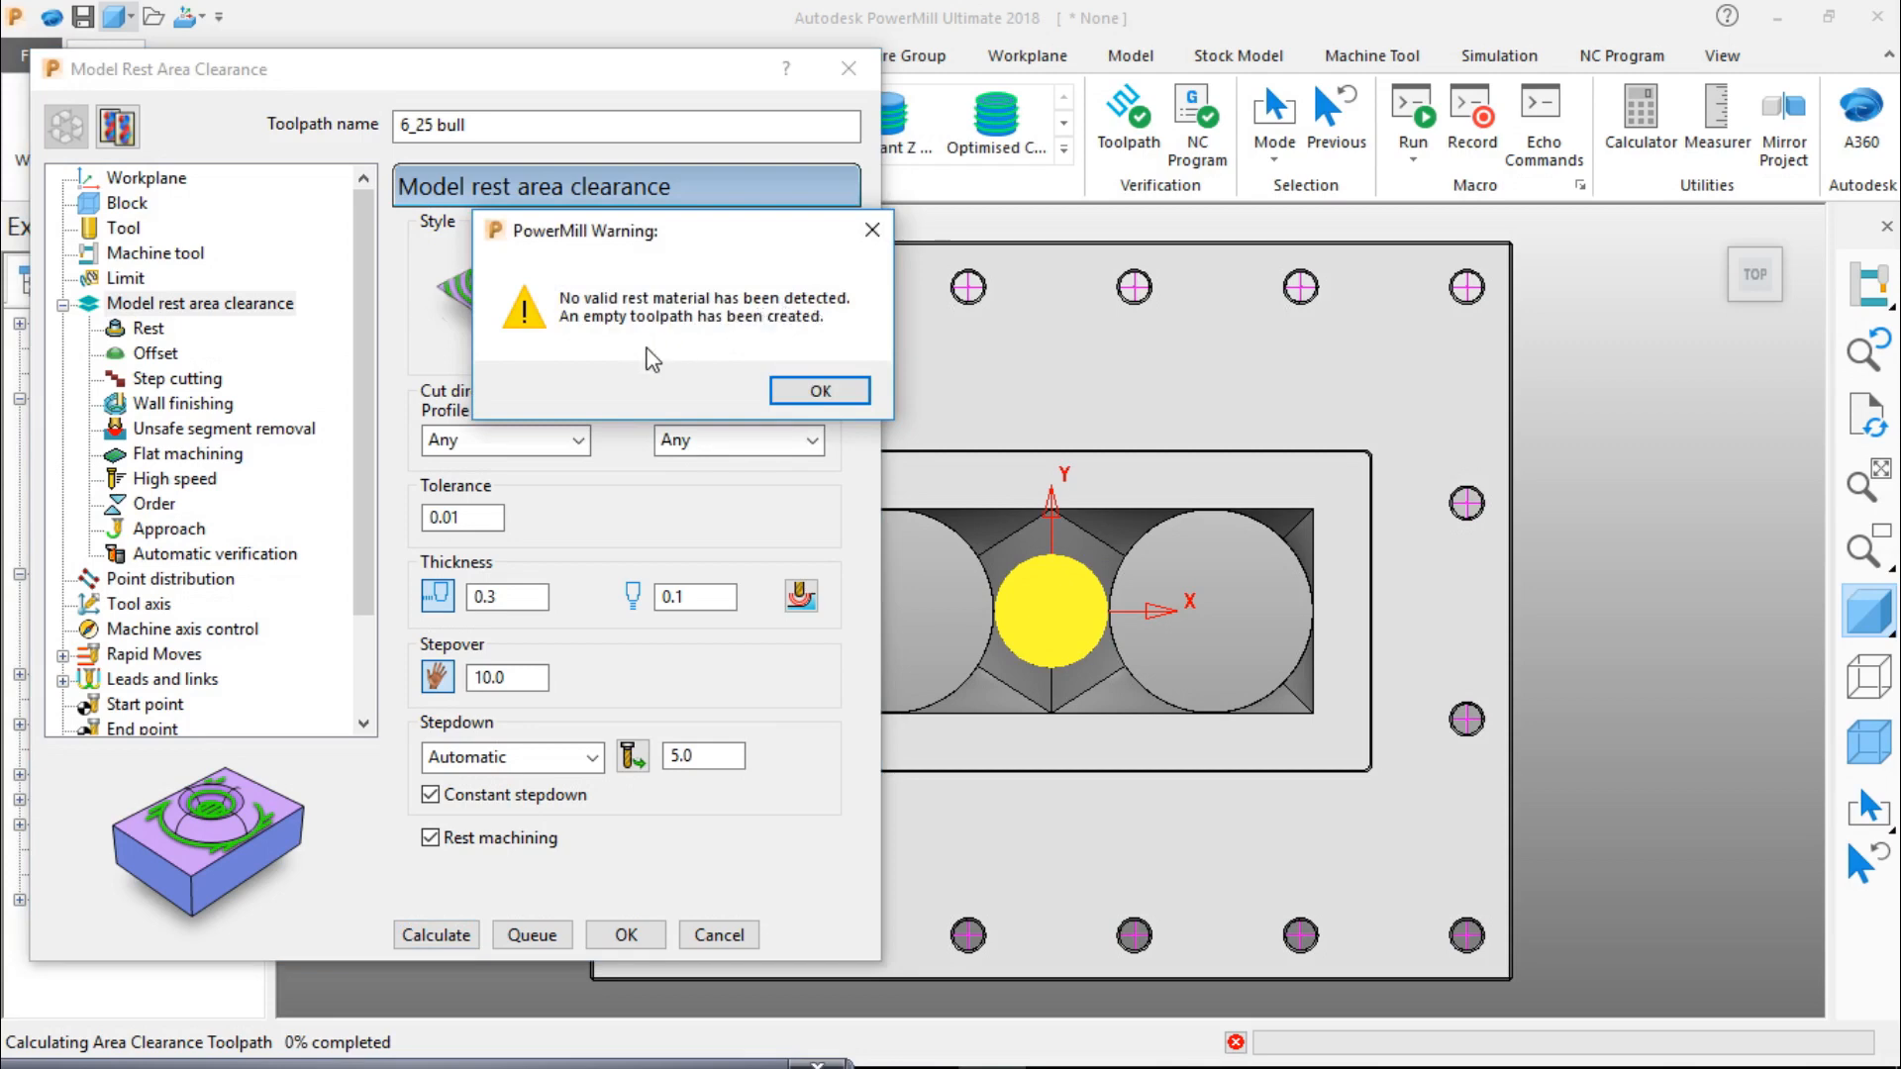
{"action": "left_click", "coordinate": [833, 395]}
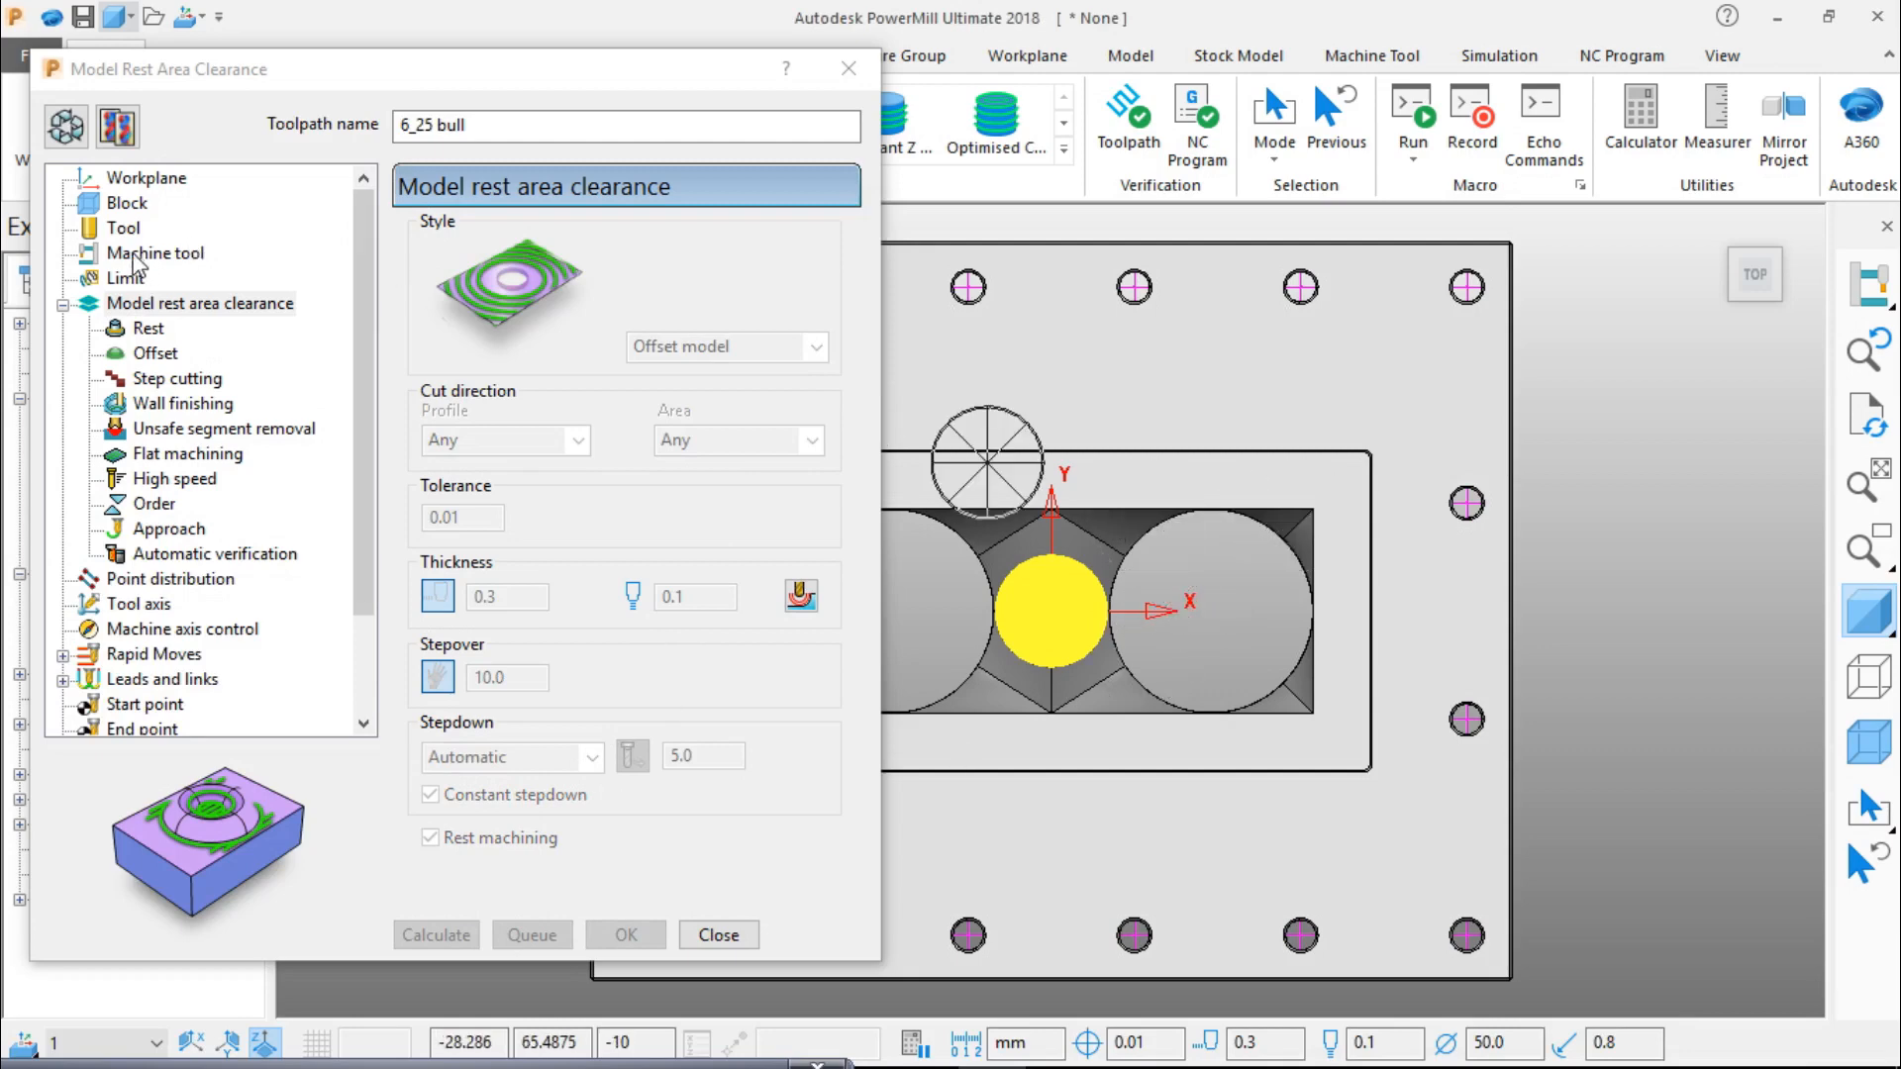
Step: Reopen the 6_25 bull toolpath for editing and rename its tip-radiused tool as 25 bull
{"action": "left_click", "coordinate": [114, 229]}
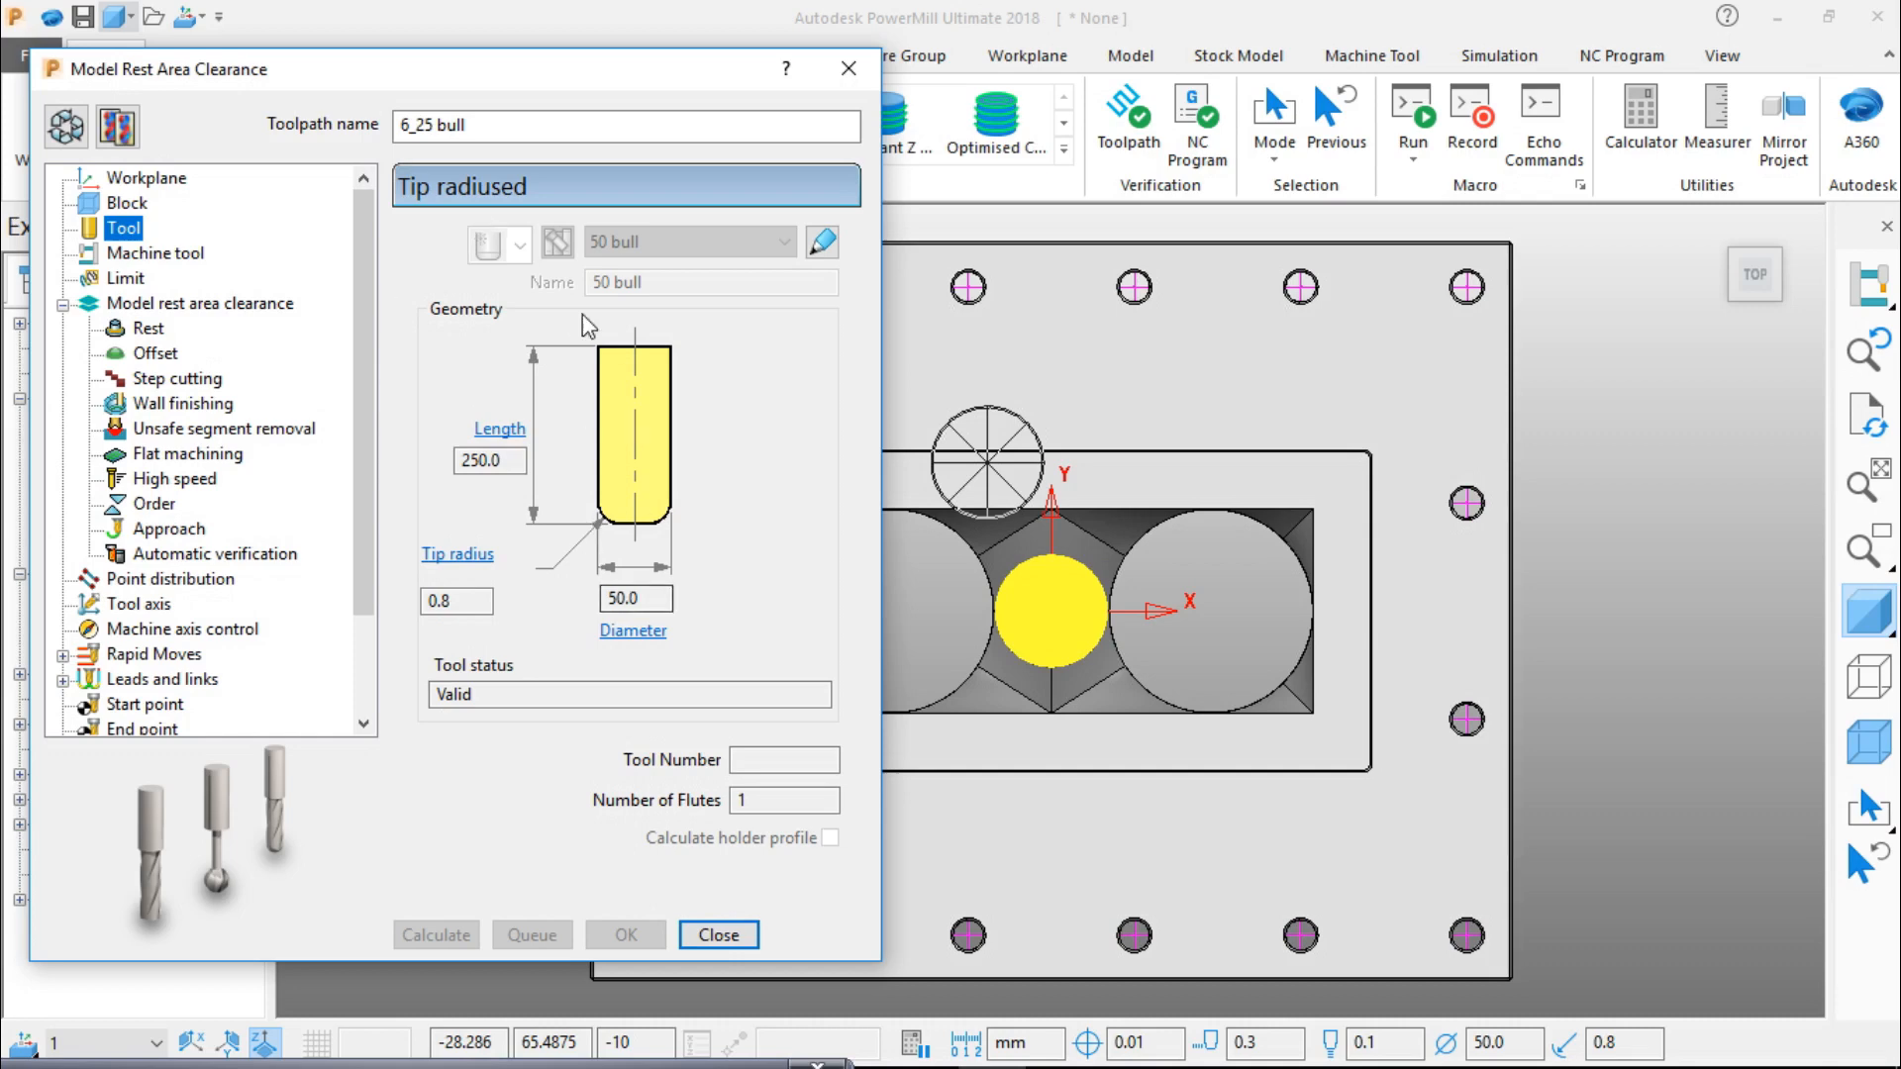
{"action": "left_click", "coordinate": [66, 126]}
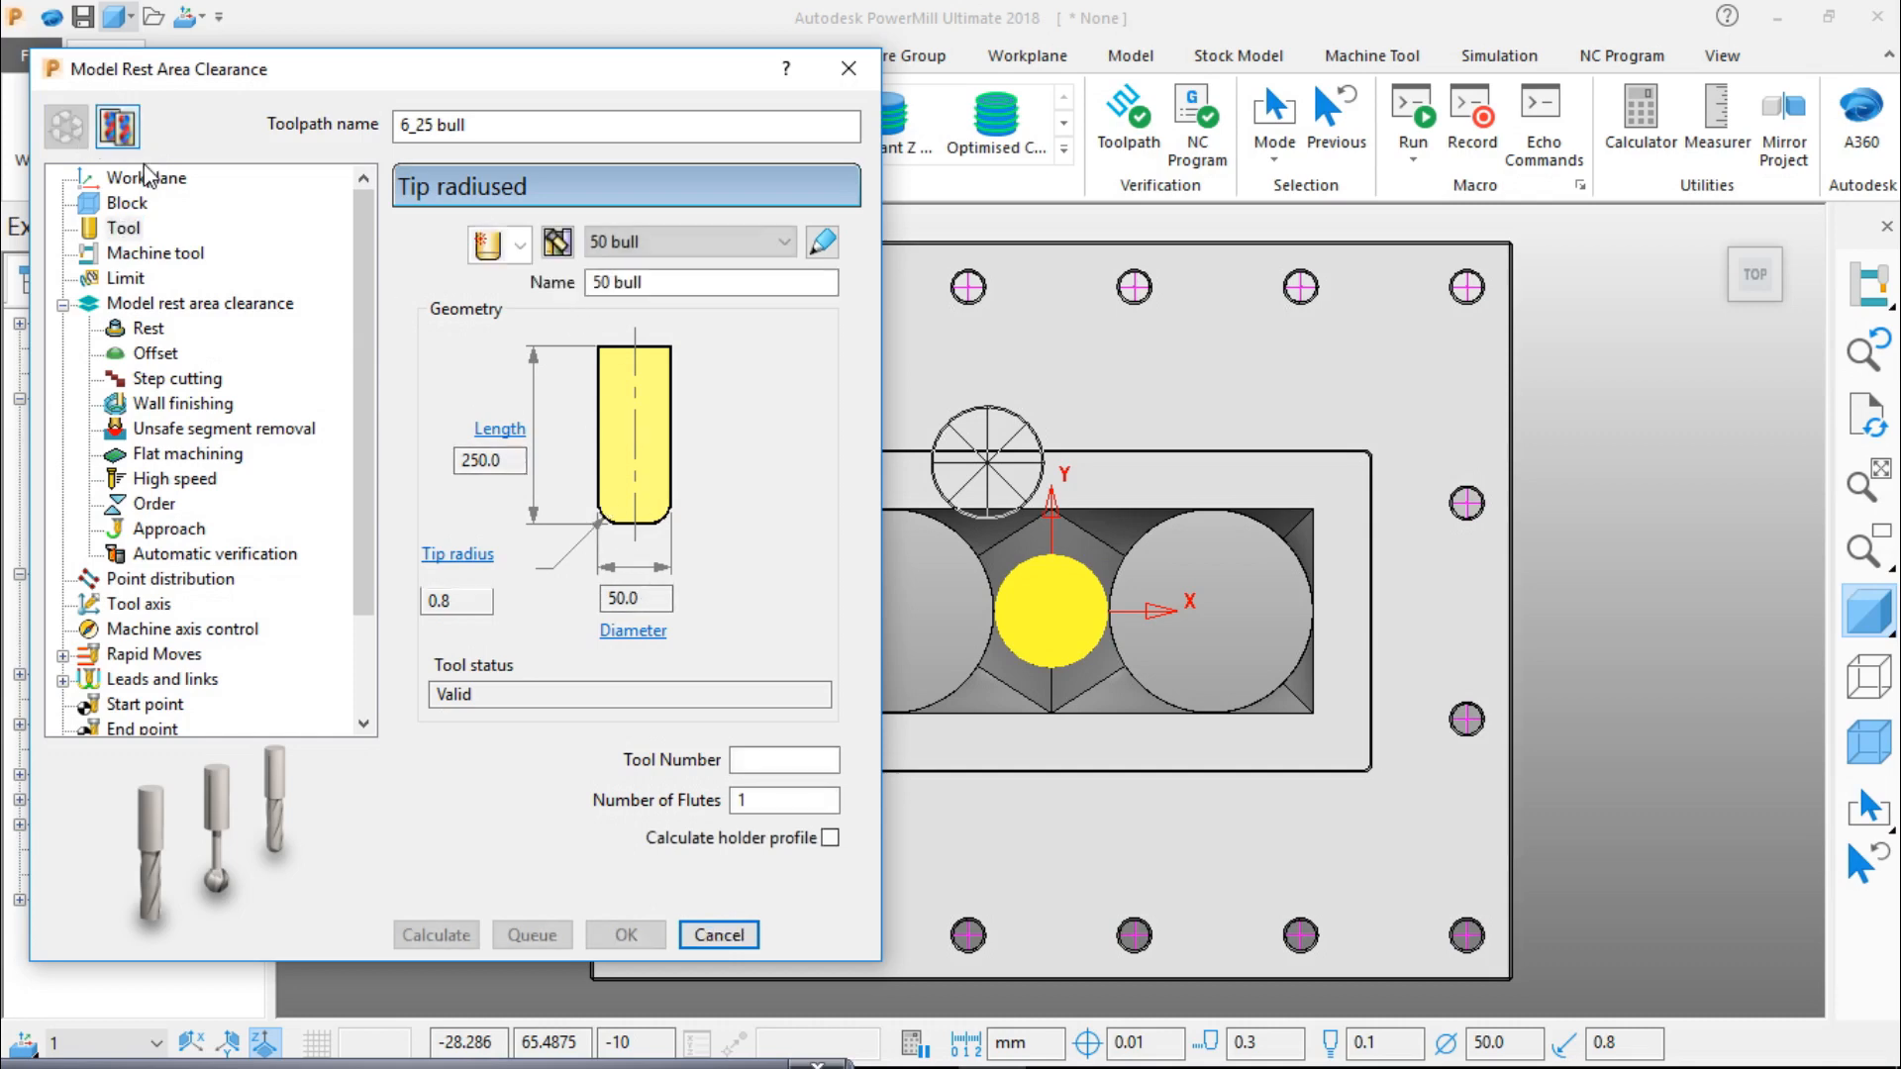
{"action": "double_click", "coordinate": [655, 600]}
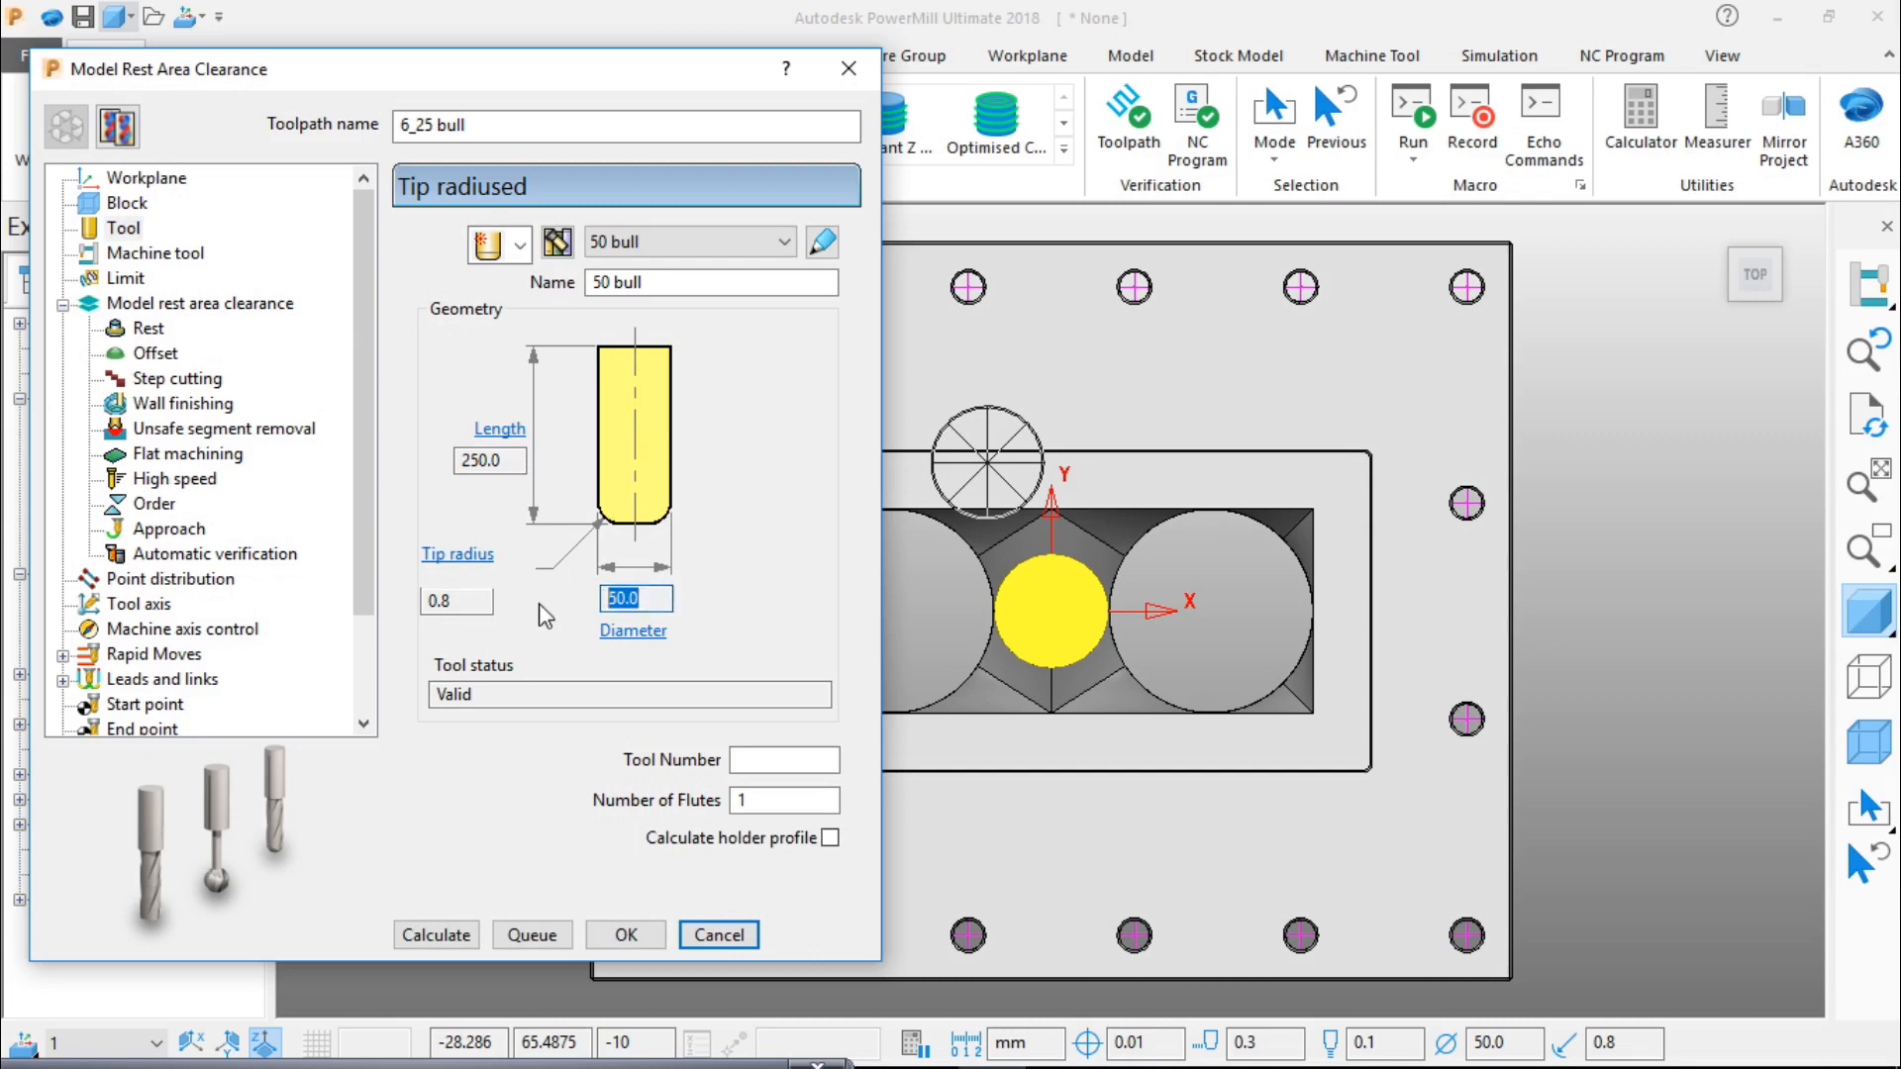
{"action": "left_click", "coordinate": [475, 601]}
{"action": "left_click", "coordinate": [653, 283]}
{"action": "type", "text": "25"}
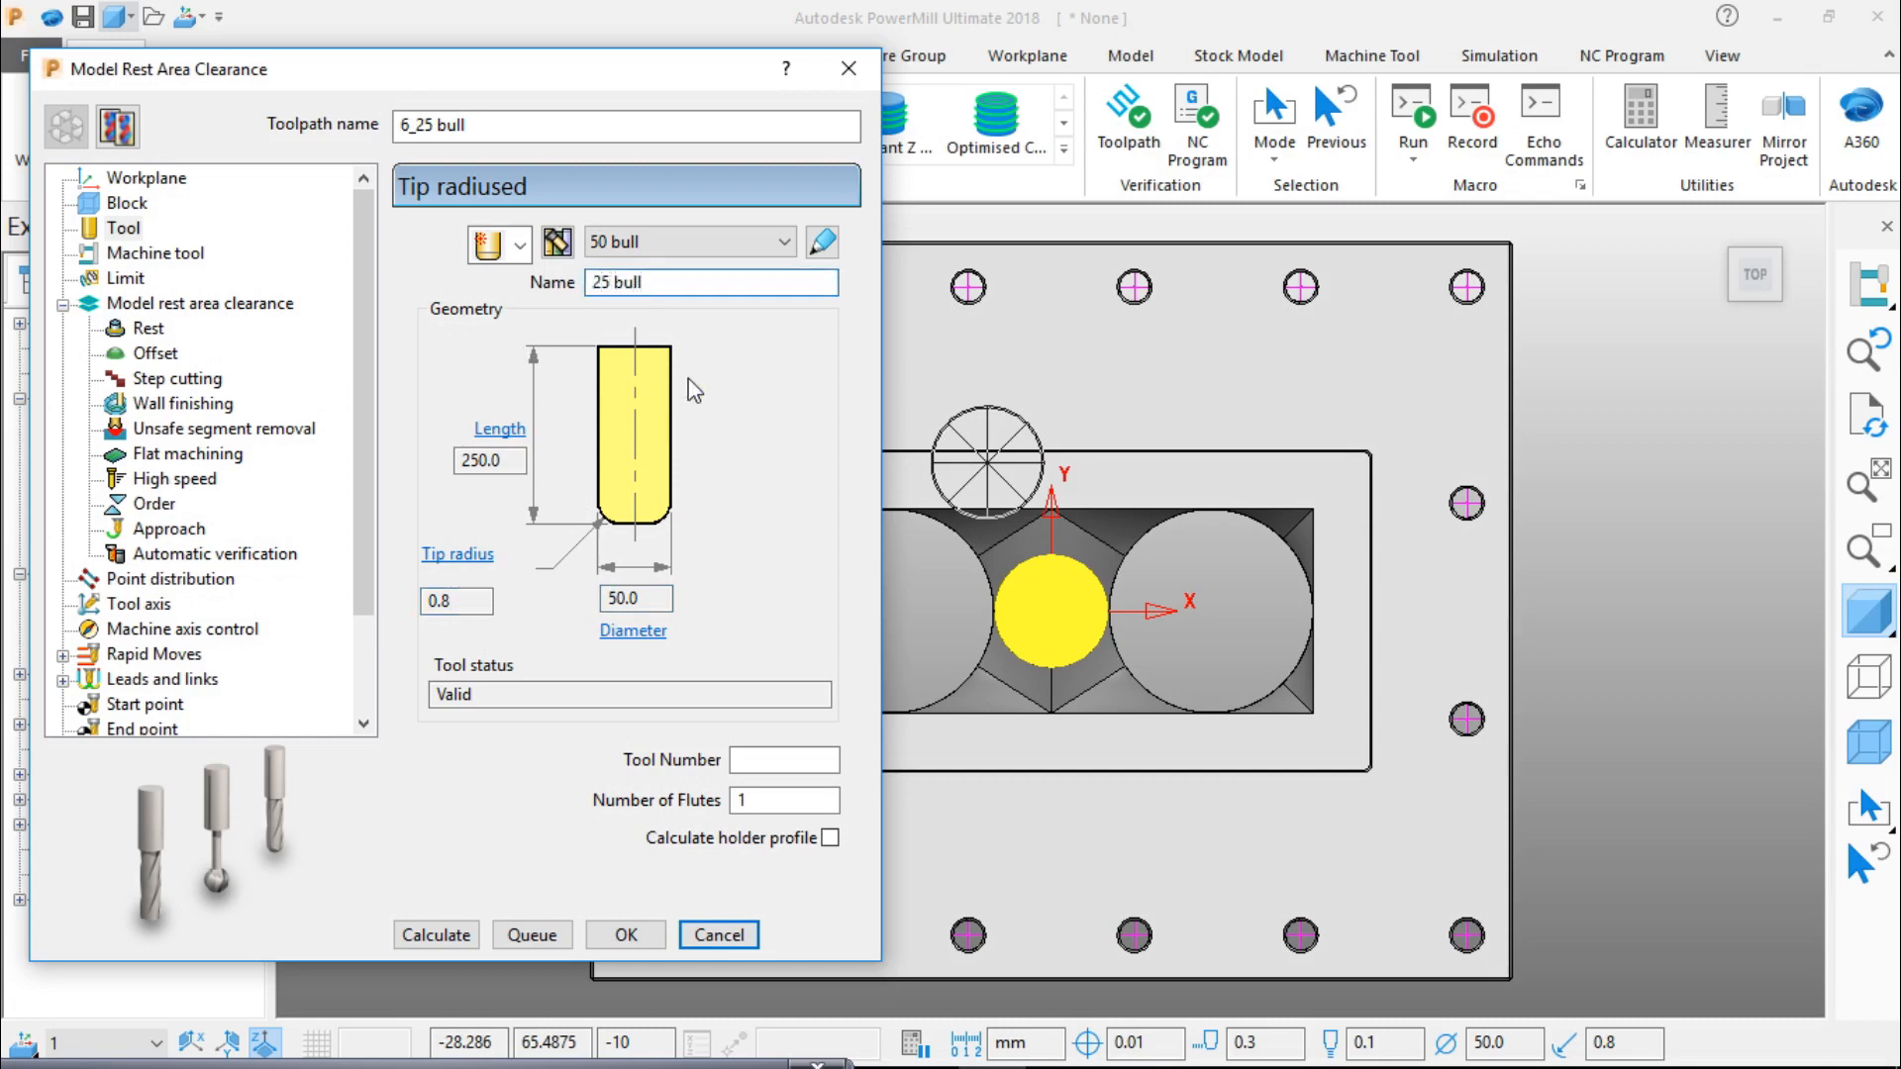
Step: Check the toolpath's limit and machine tool settings and return to the 25 bull tool's geometry
{"action": "left_click", "coordinate": [154, 303]}
{"action": "left_click", "coordinate": [129, 279]}
{"action": "left_click", "coordinate": [132, 253]}
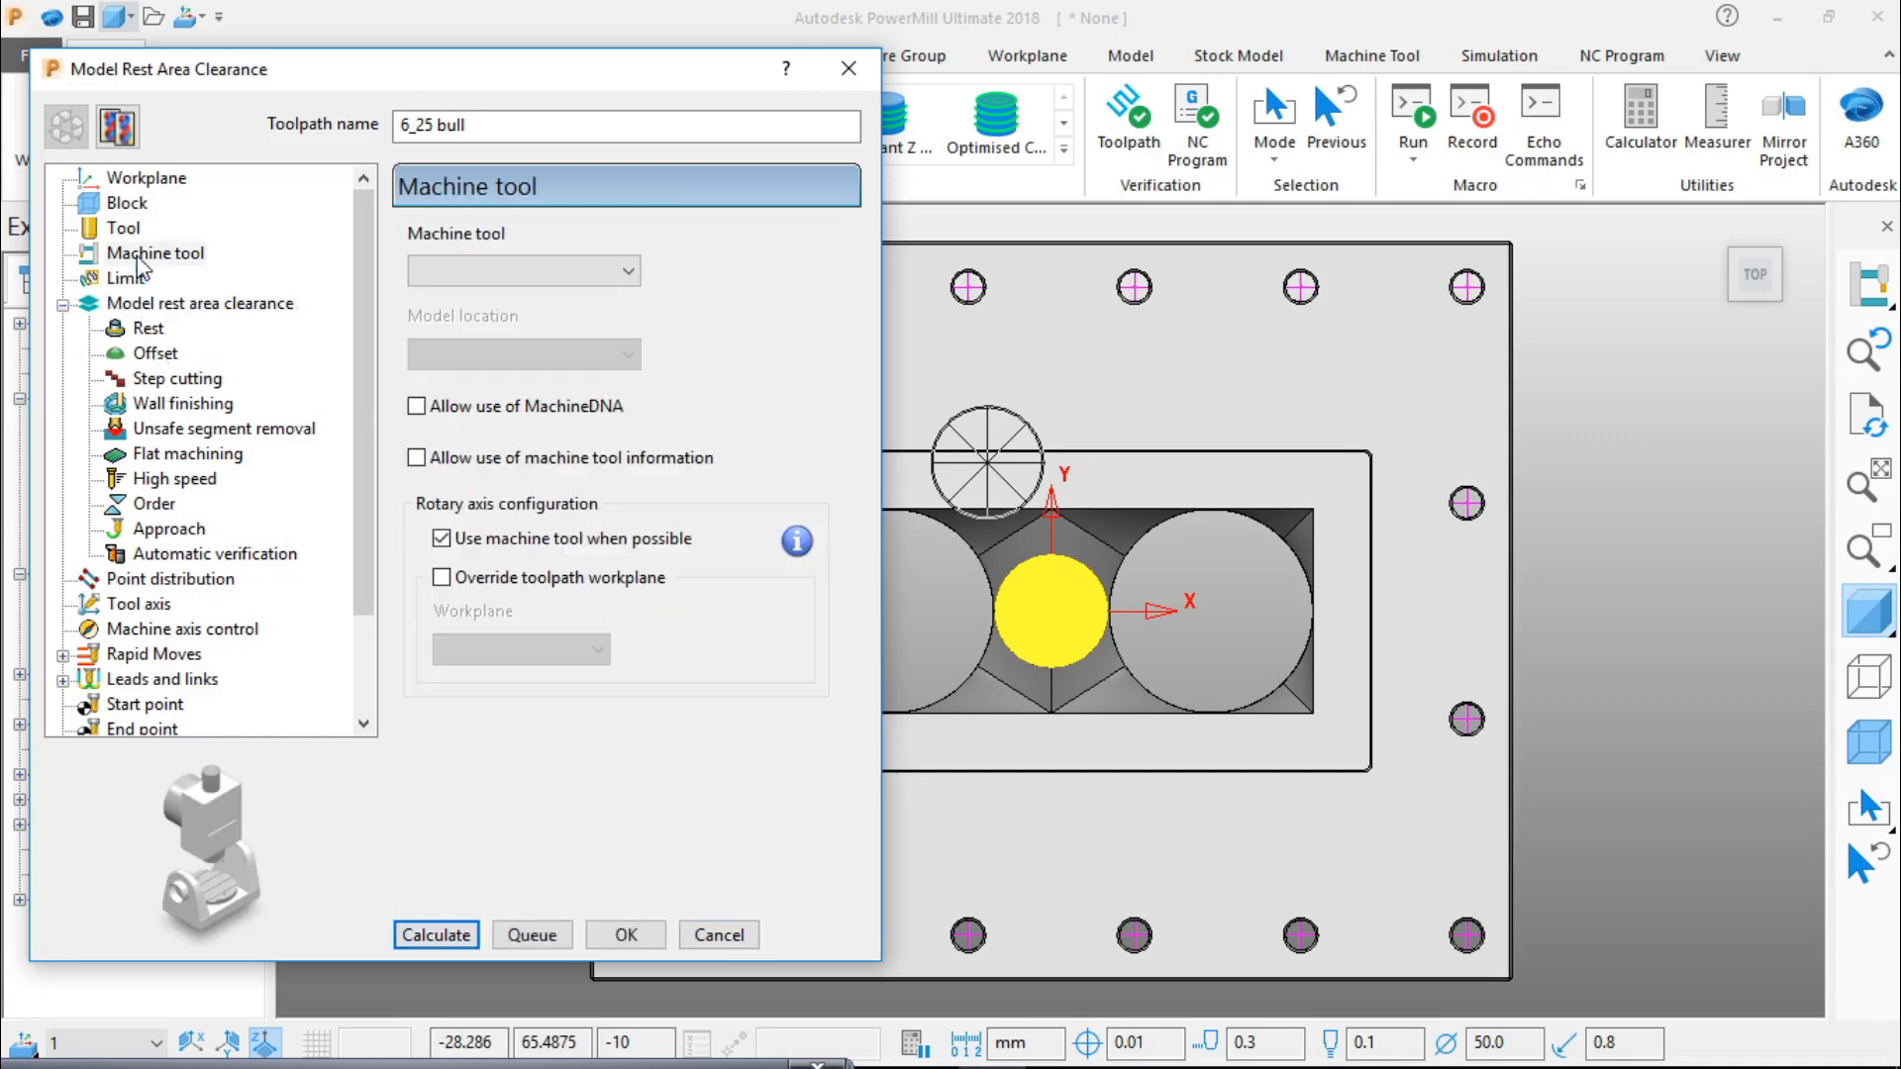
{"action": "left_click", "coordinate": [129, 234]}
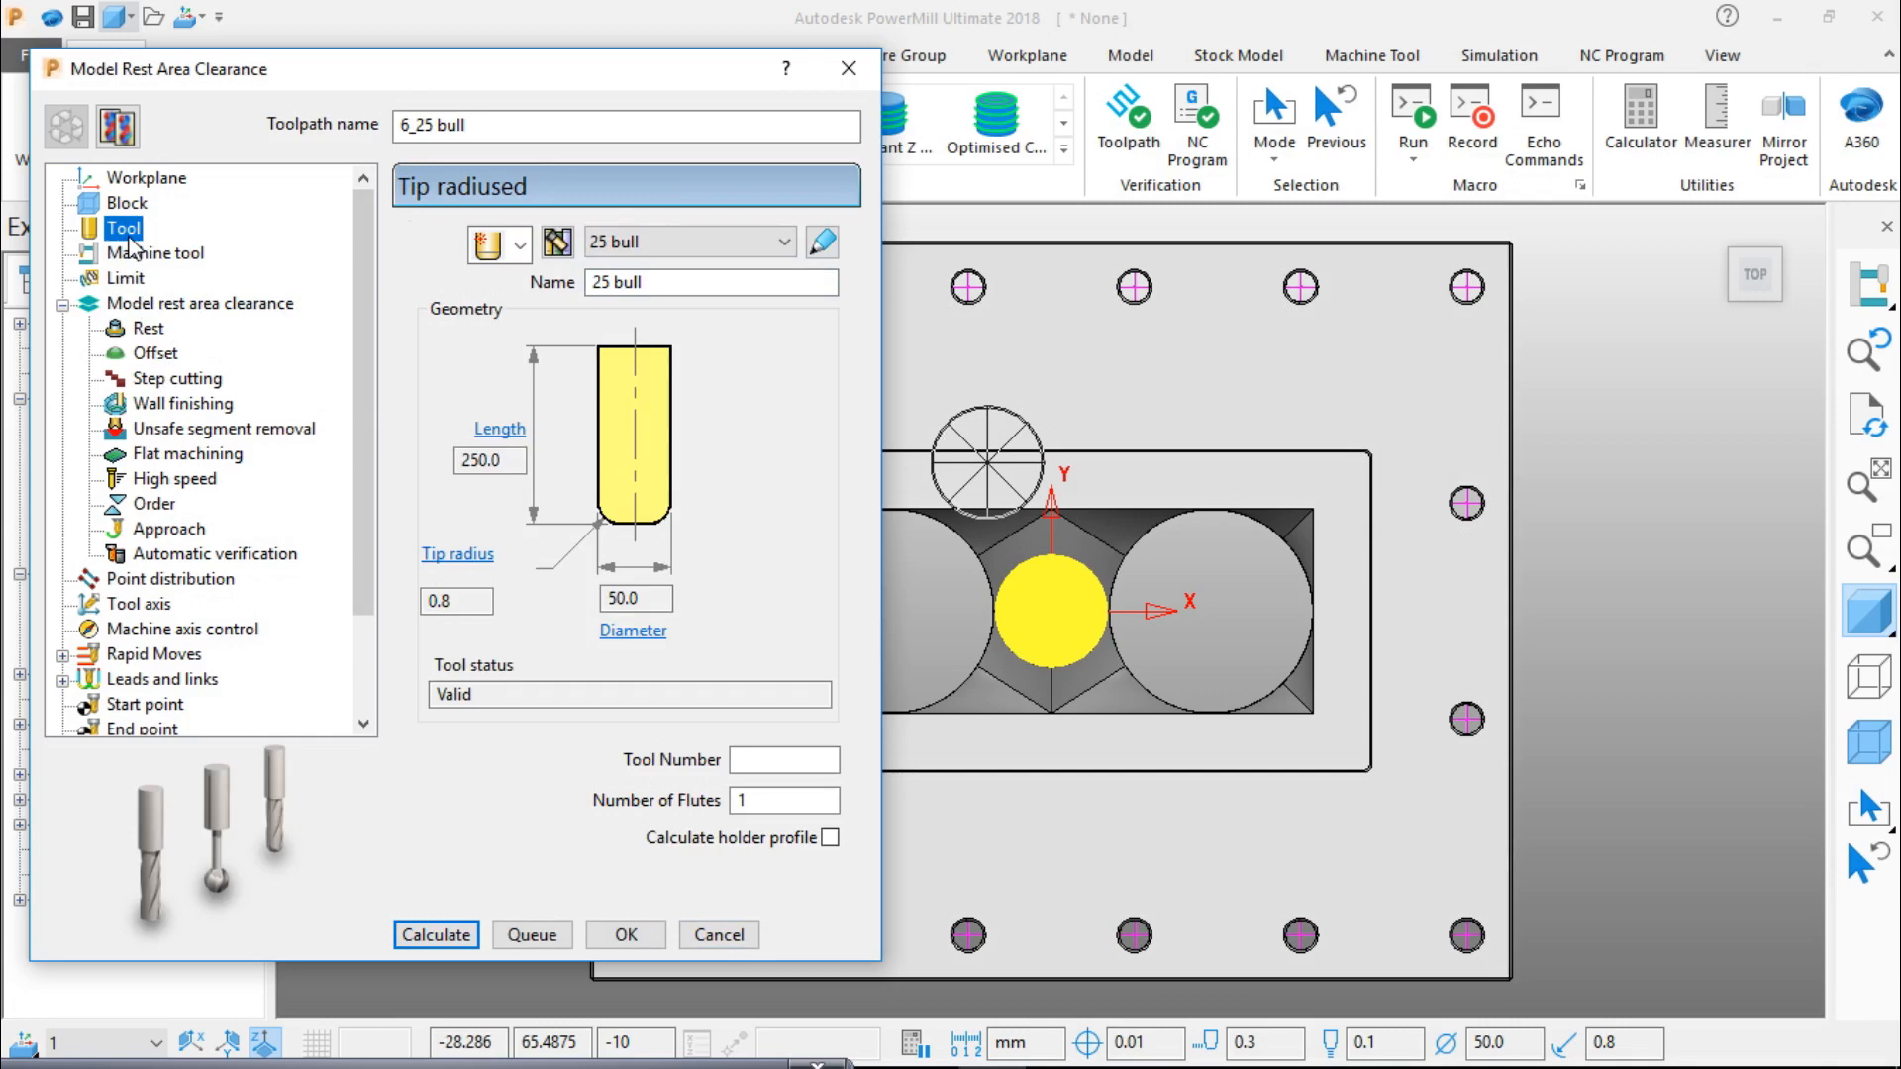
Step: Create a new tip-radiused tool for the 6_25 bull toolpath and set its diameter to 25 mm
{"action": "left_click", "coordinate": [630, 598]}
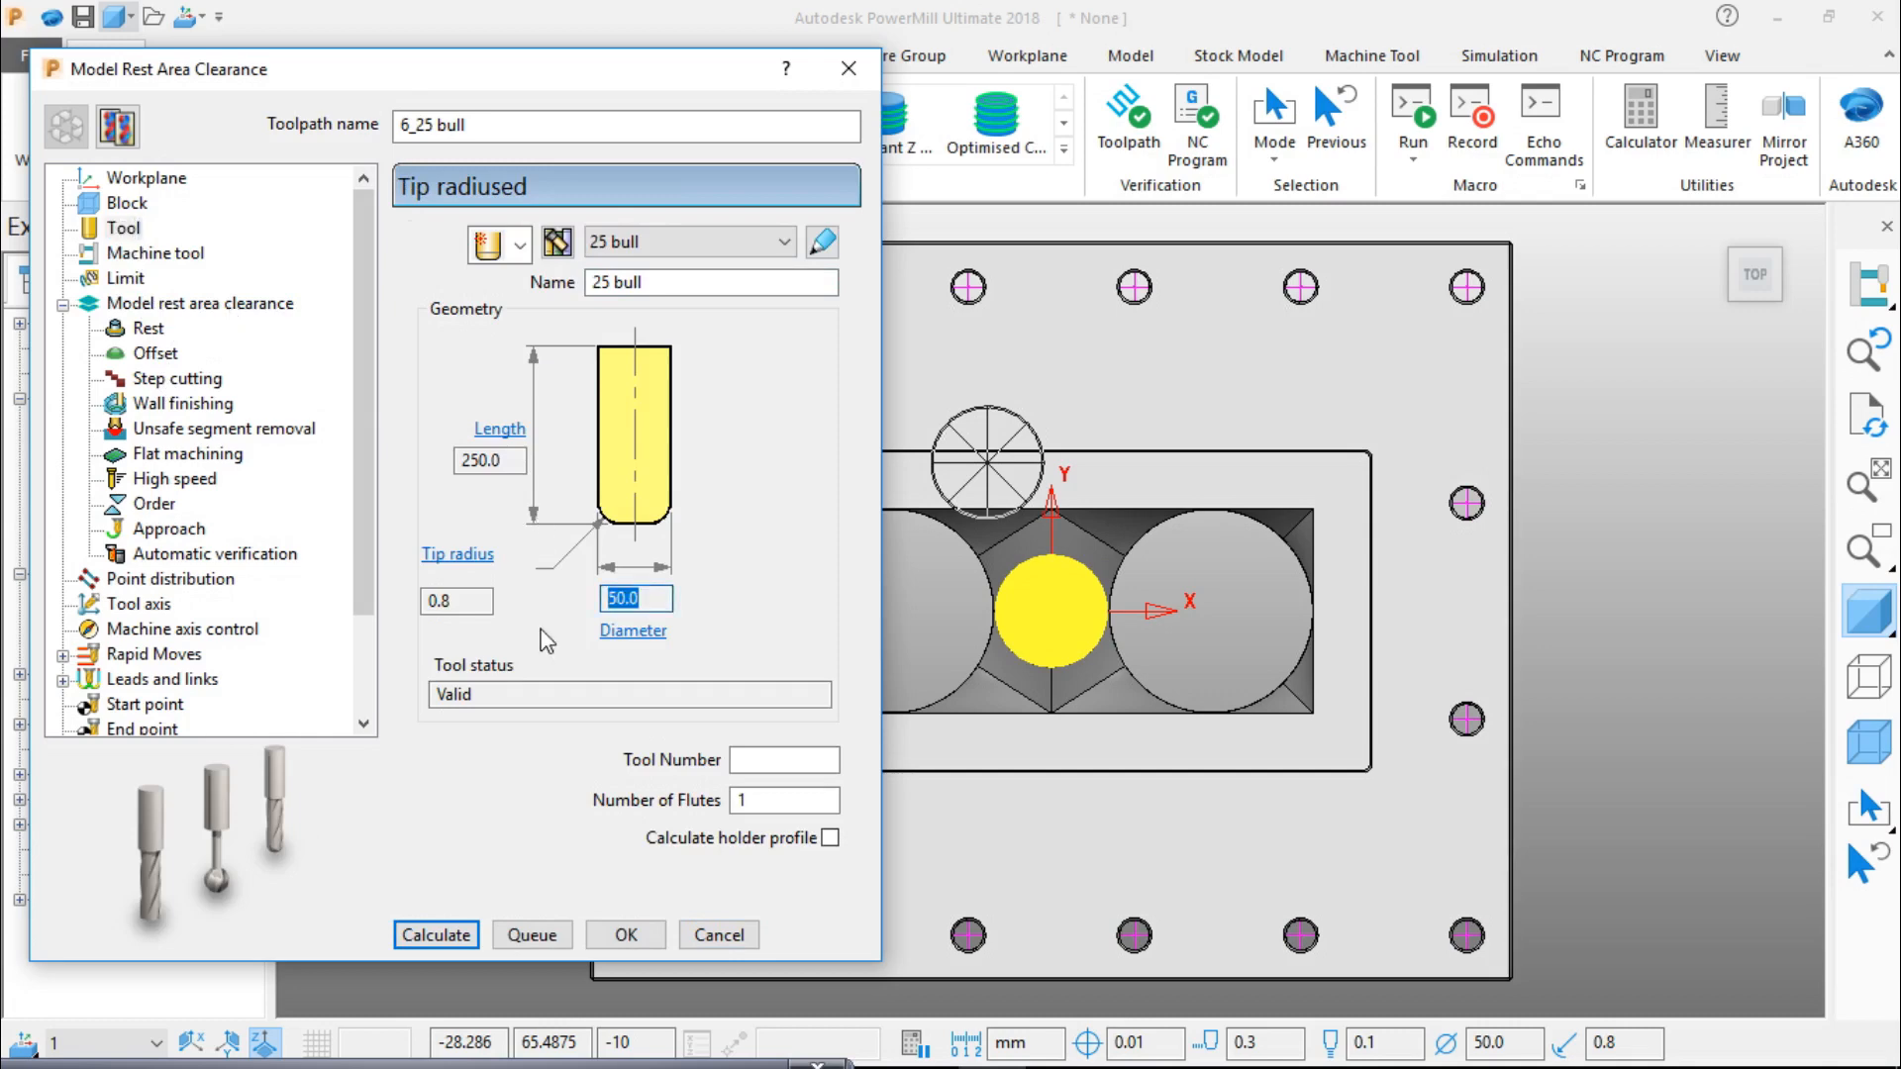
{"action": "left_click", "coordinate": [644, 598]}
{"action": "left_click", "coordinate": [520, 245]}
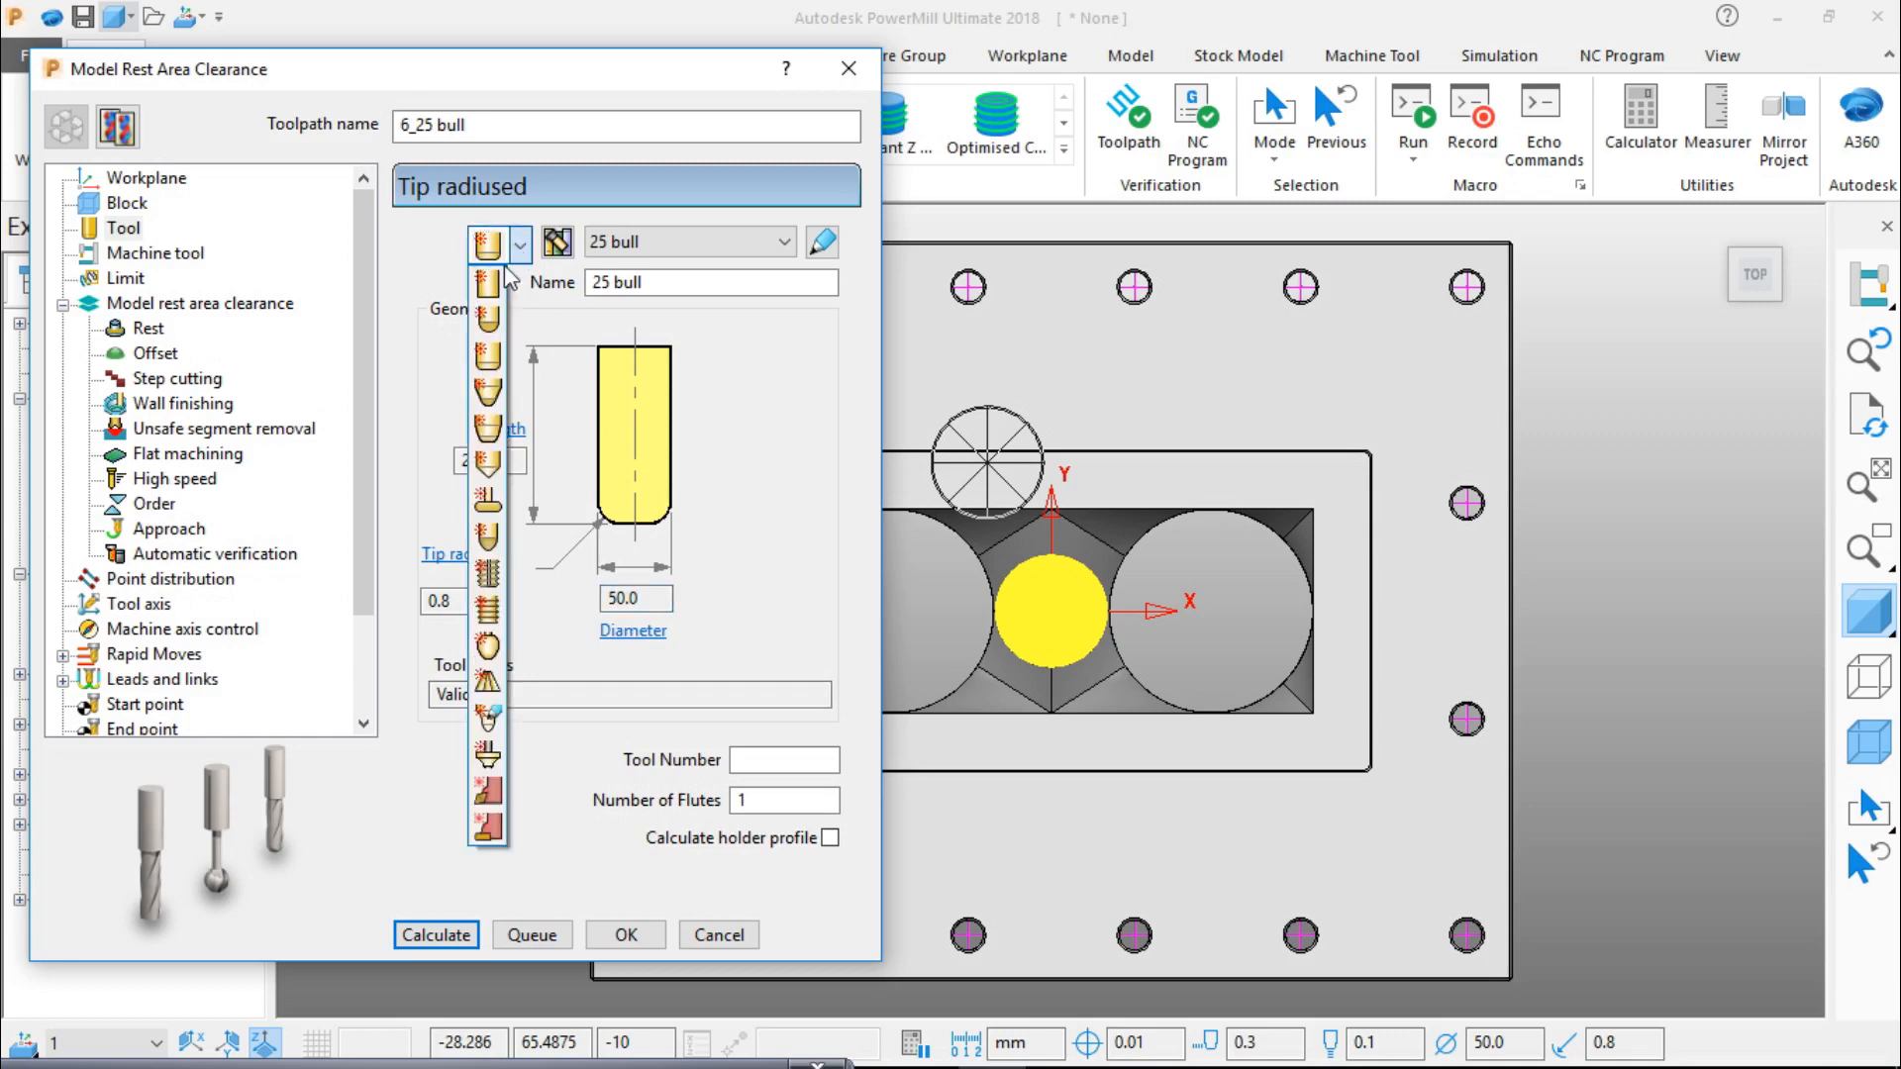
{"action": "left_click", "coordinate": [488, 319]}
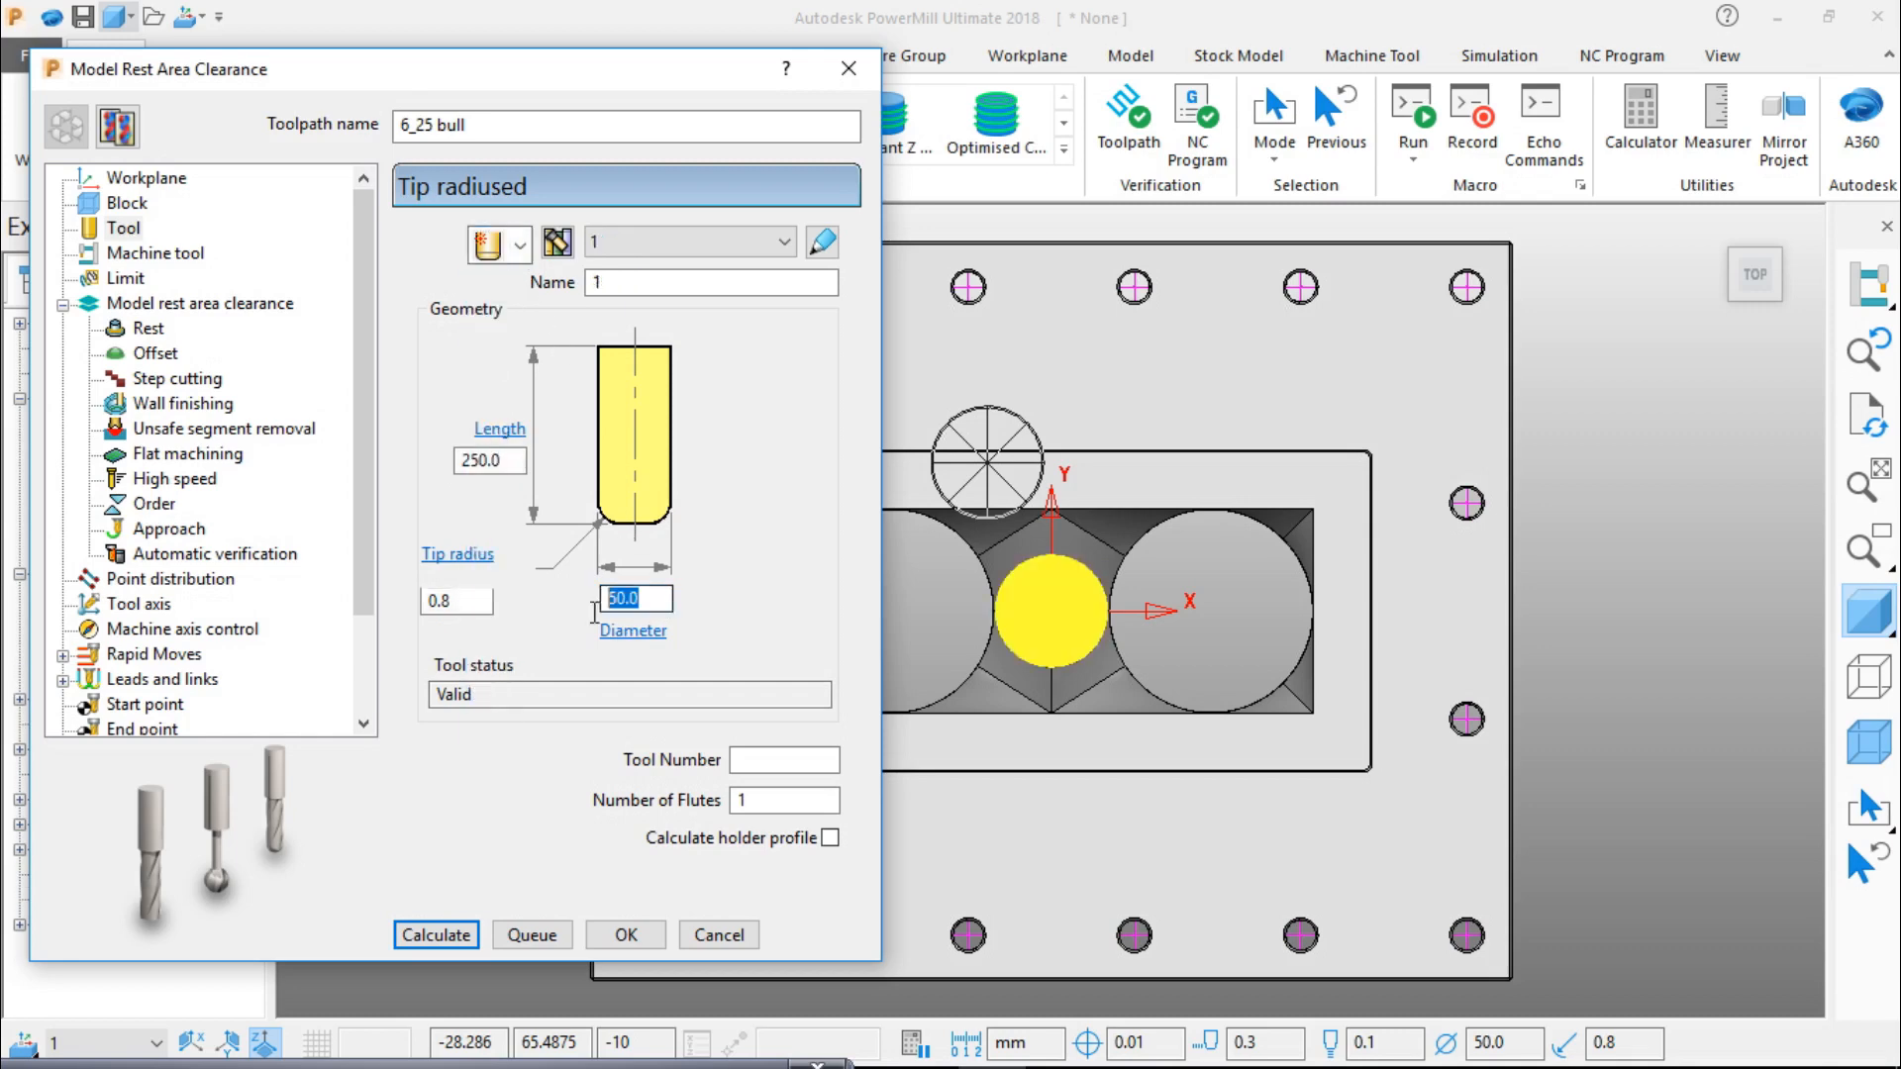
{"action": "type", "text": "25"}
{"action": "key", "text": "Tab"}
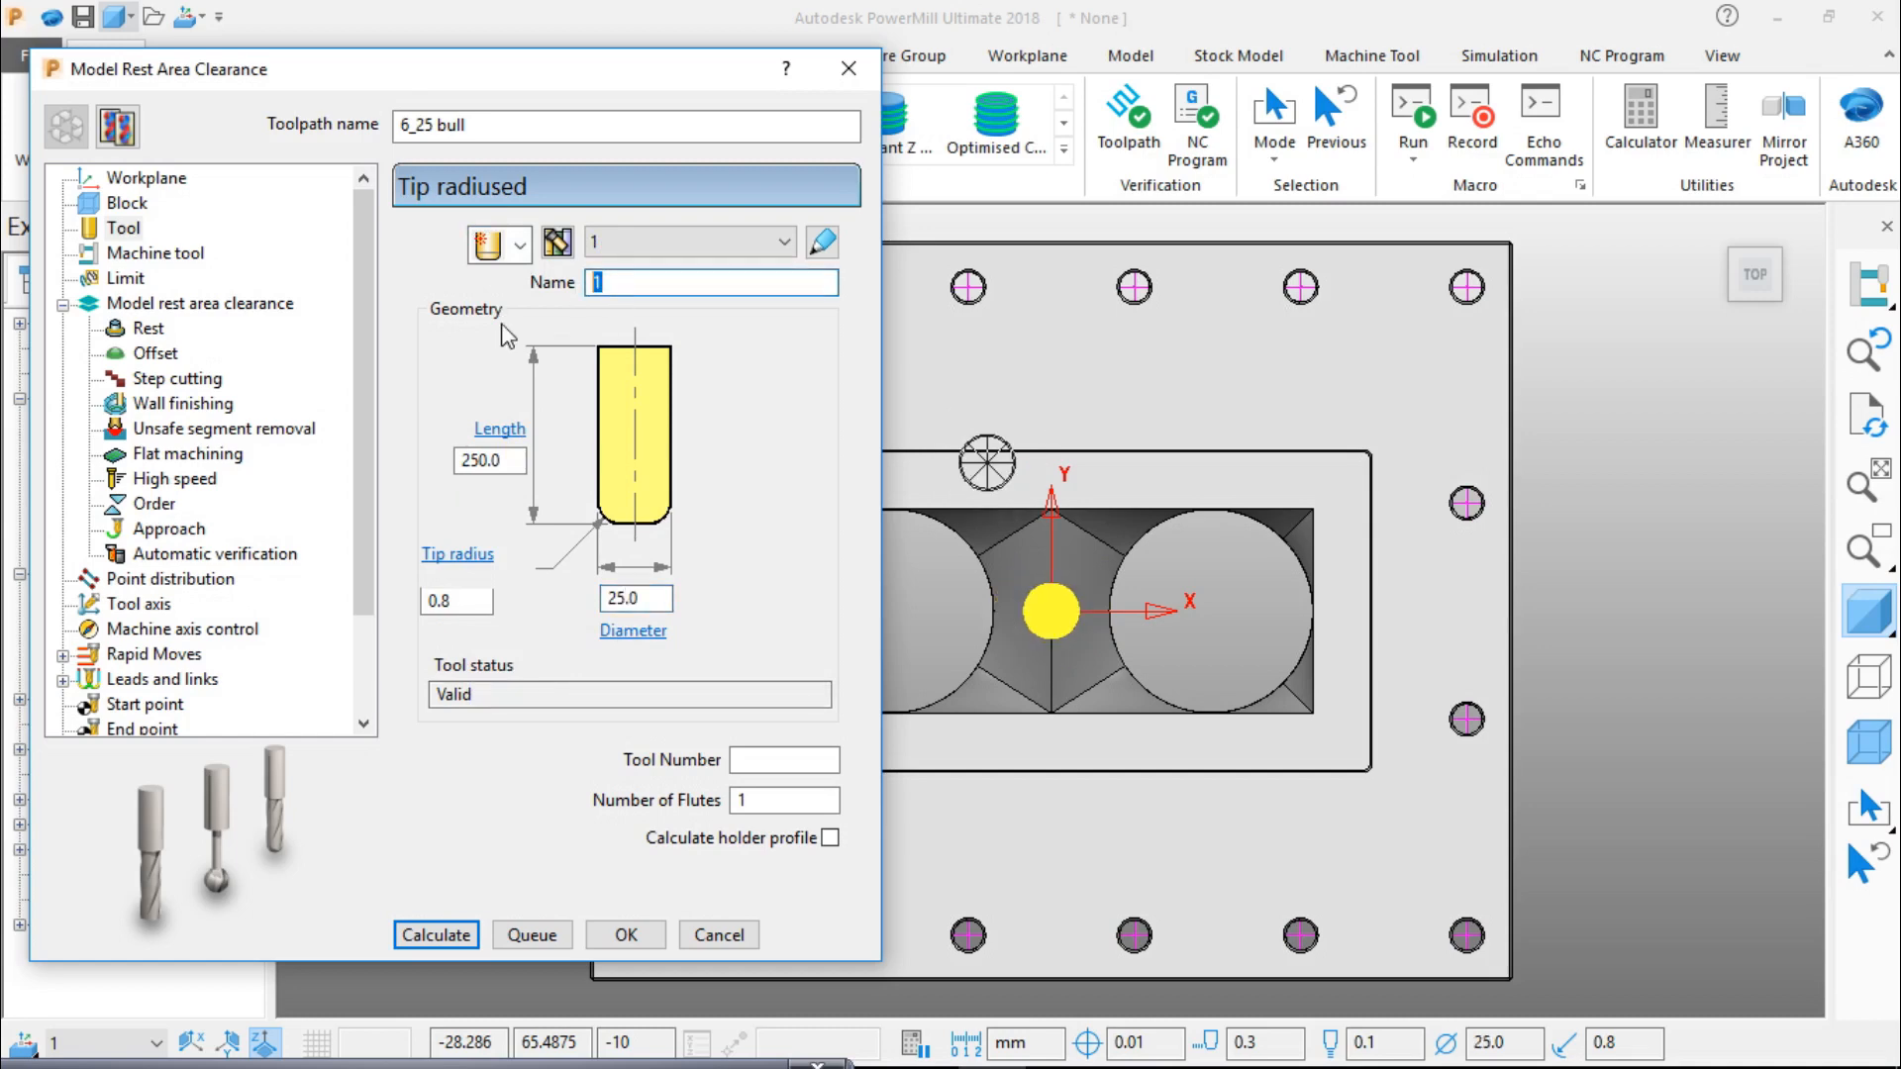
Step: Name the new 25 mm tool 25 bull, adding trailing spaces to distinguish it from the existing tool of that name
{"action": "type", "text": "25 bull"}
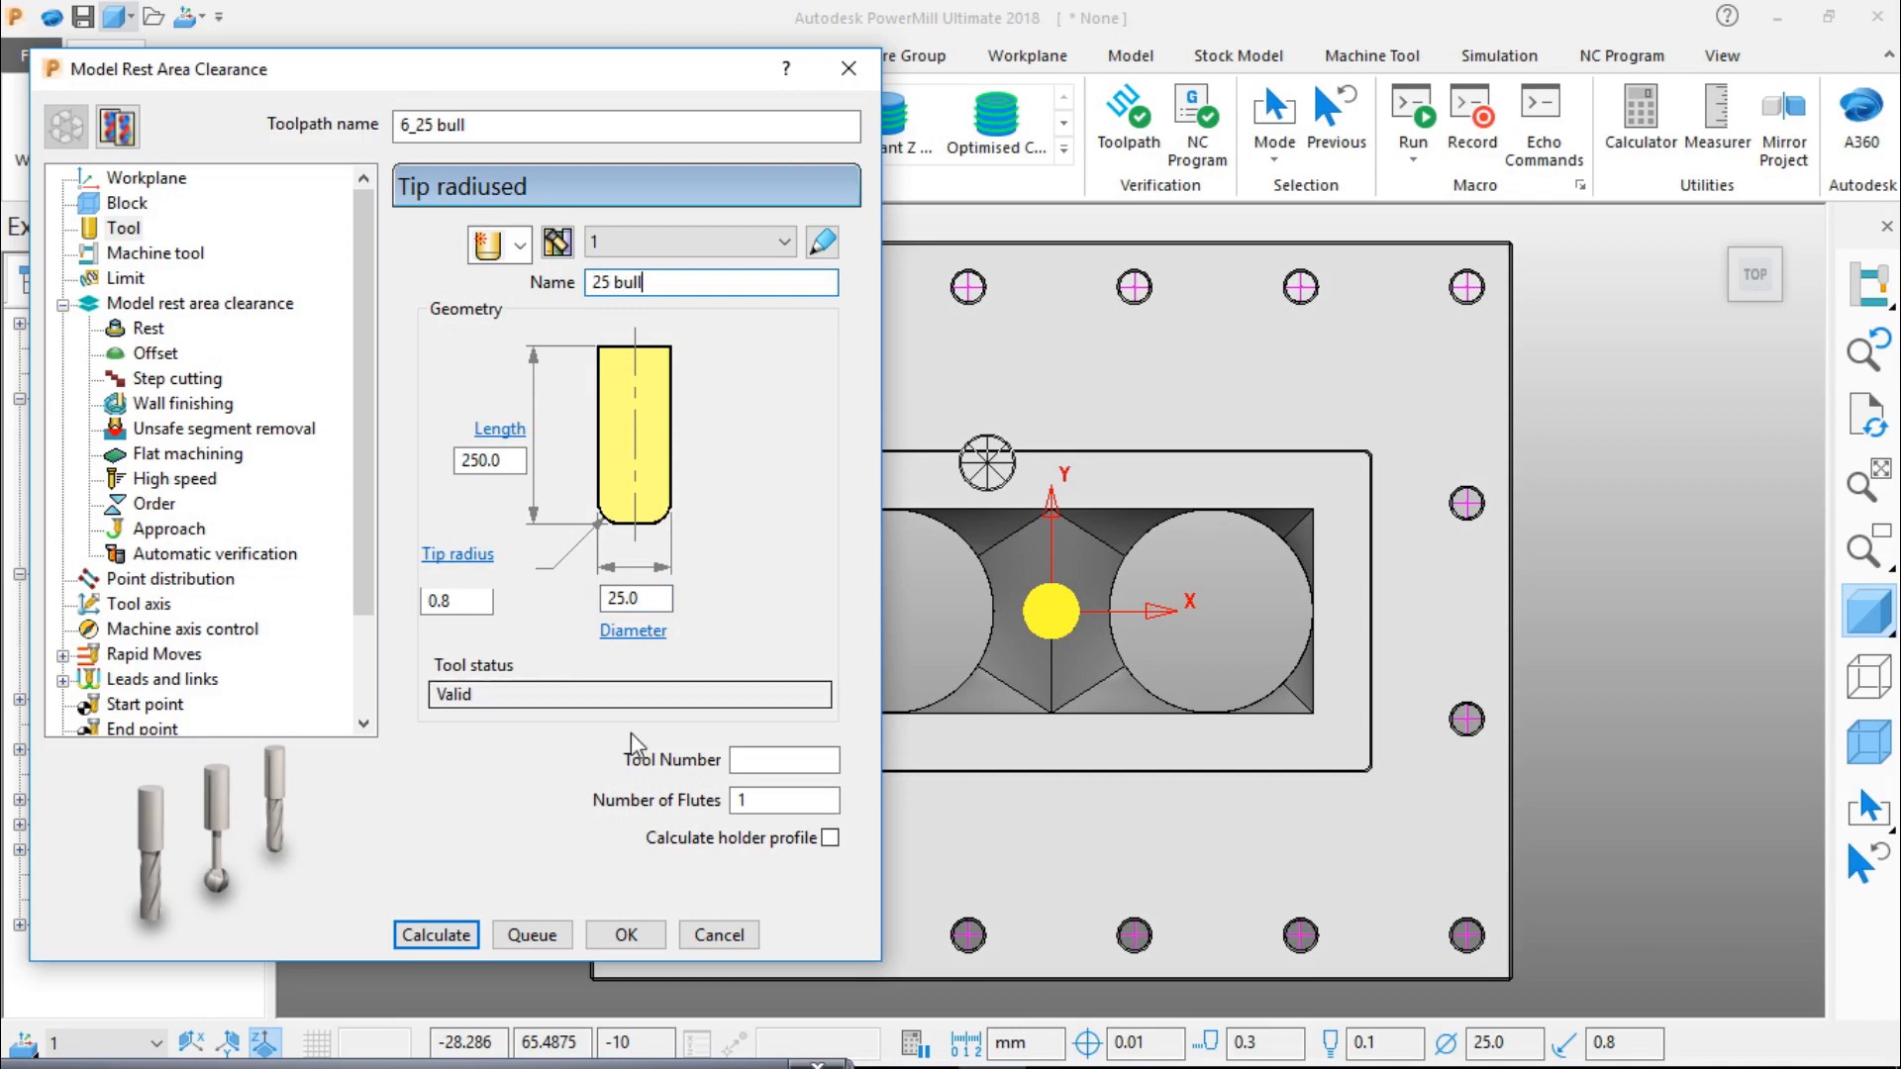
{"action": "left_click", "coordinate": [132, 270]}
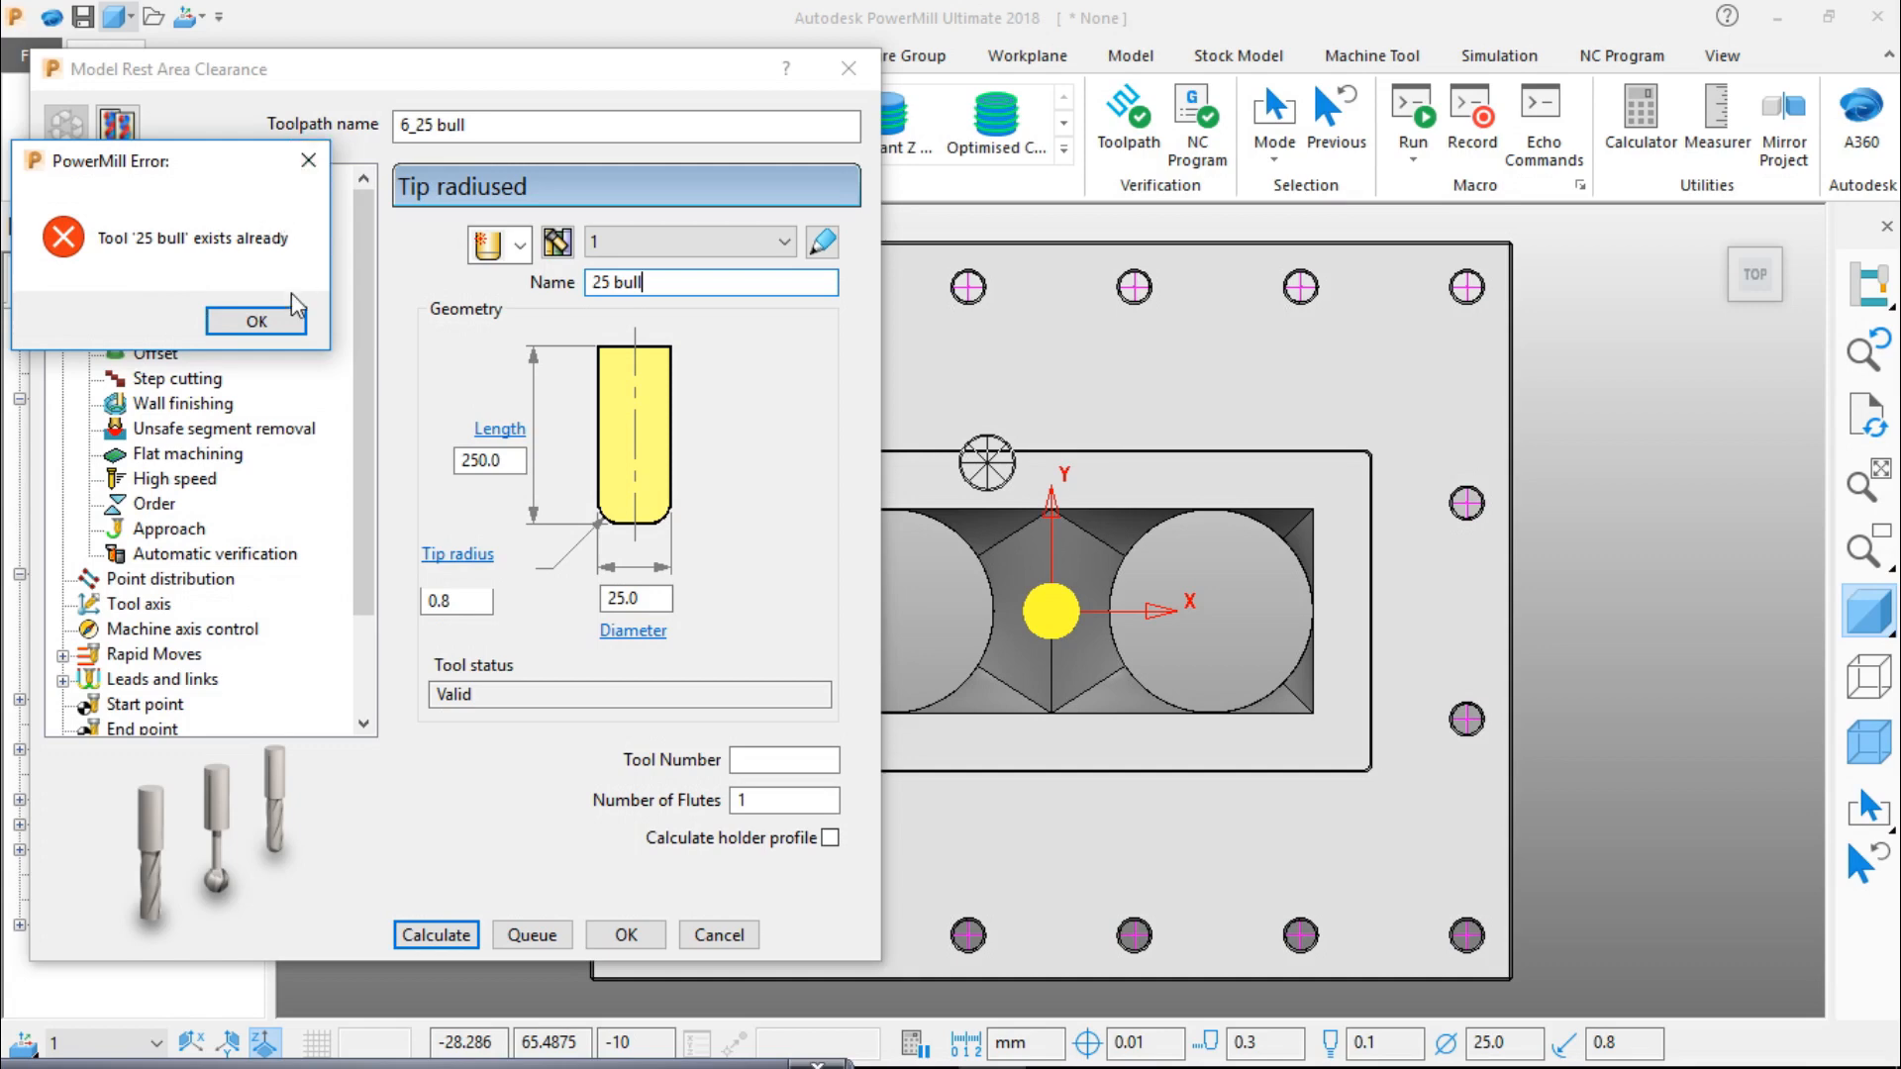
{"action": "left_click", "coordinate": [281, 323]}
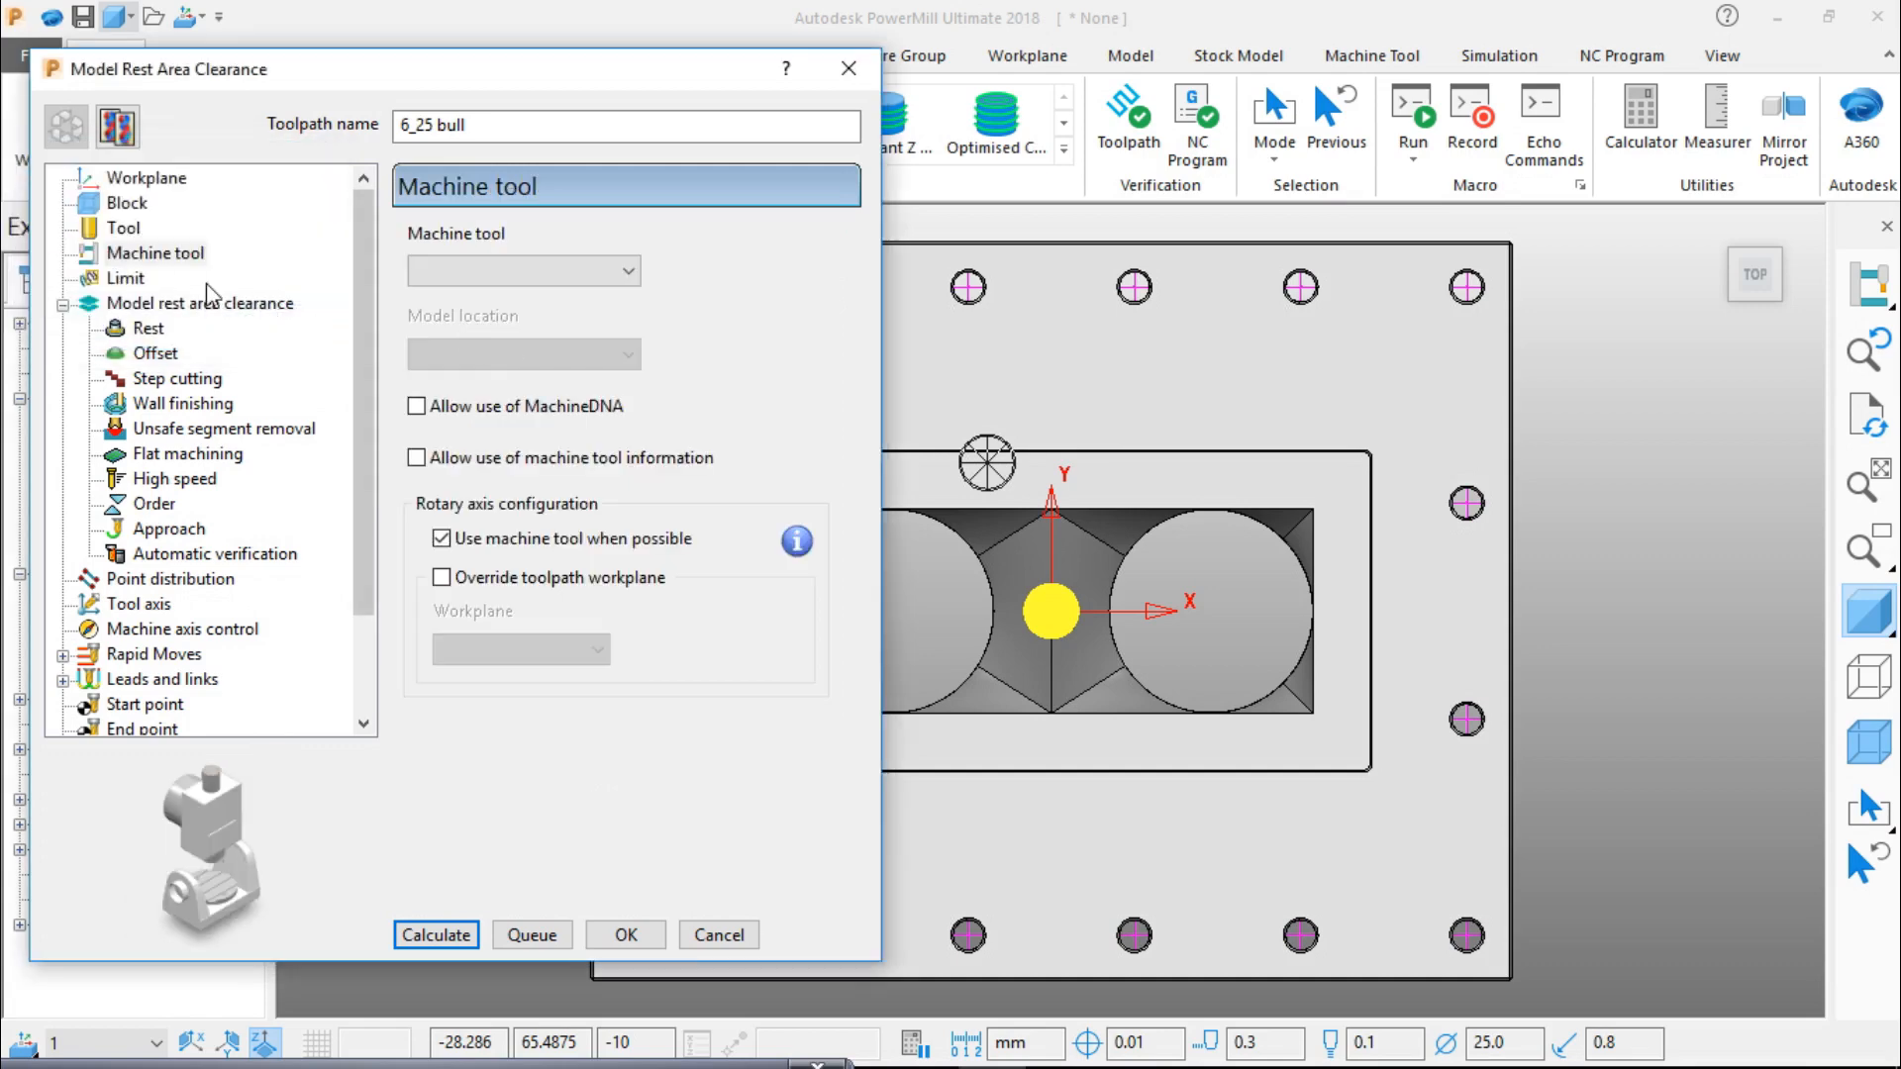
{"action": "left_click", "coordinate": [134, 228]}
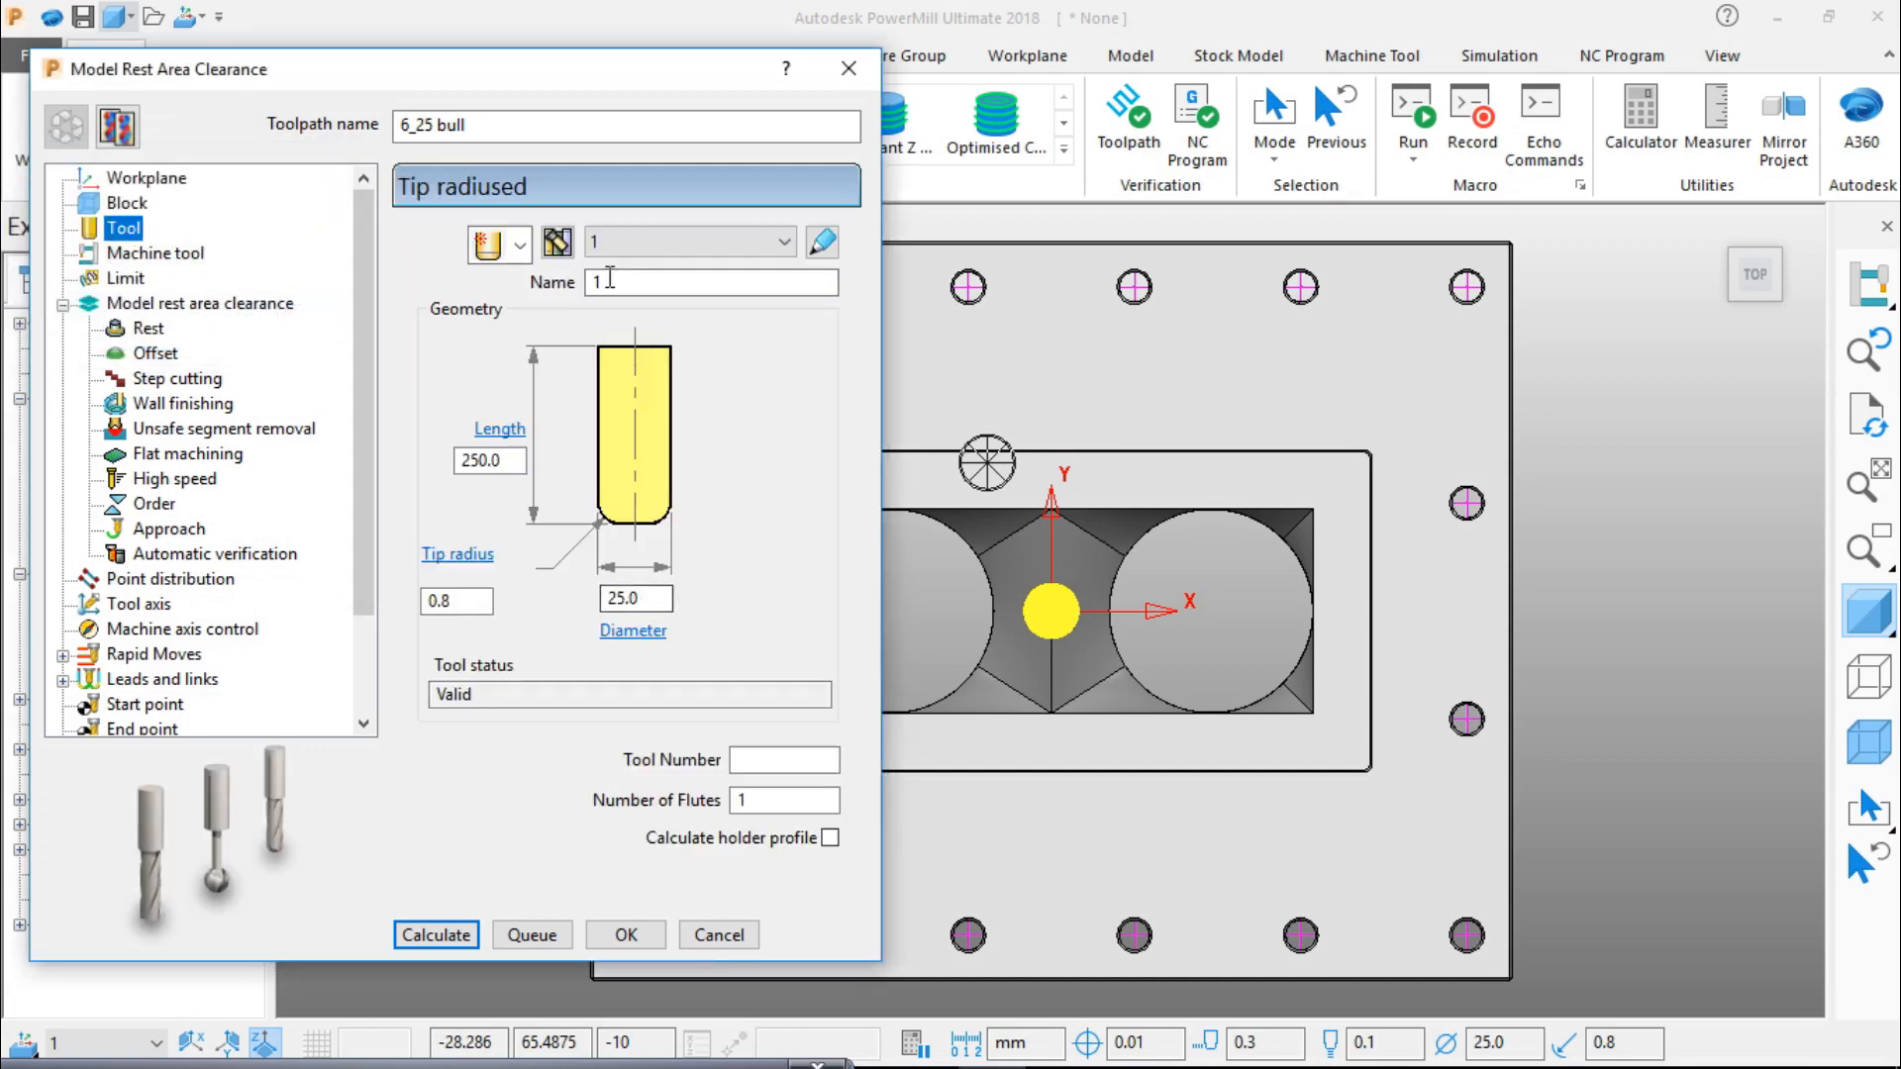
{"action": "left_click_drag", "start_coordinate": [610, 281], "coordinate": [534, 310]}
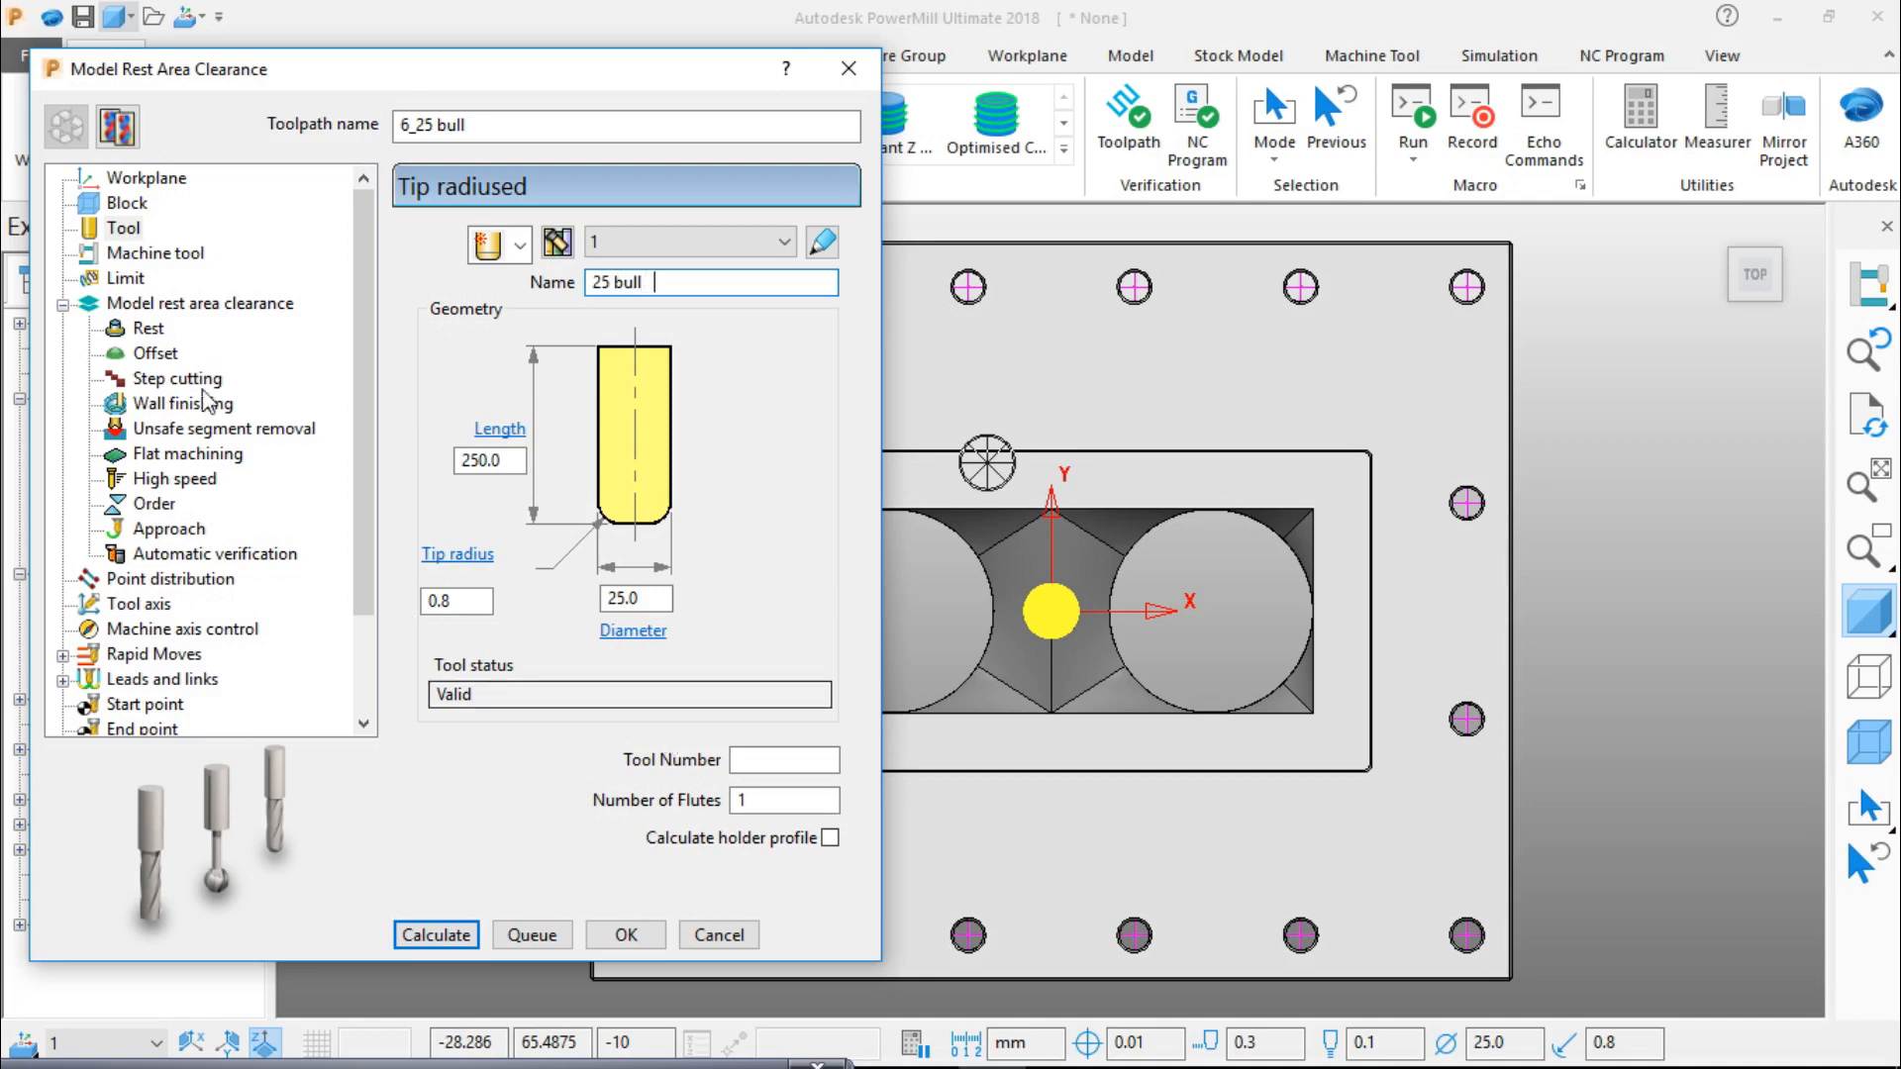
{"action": "left_click", "coordinate": [157, 254]}
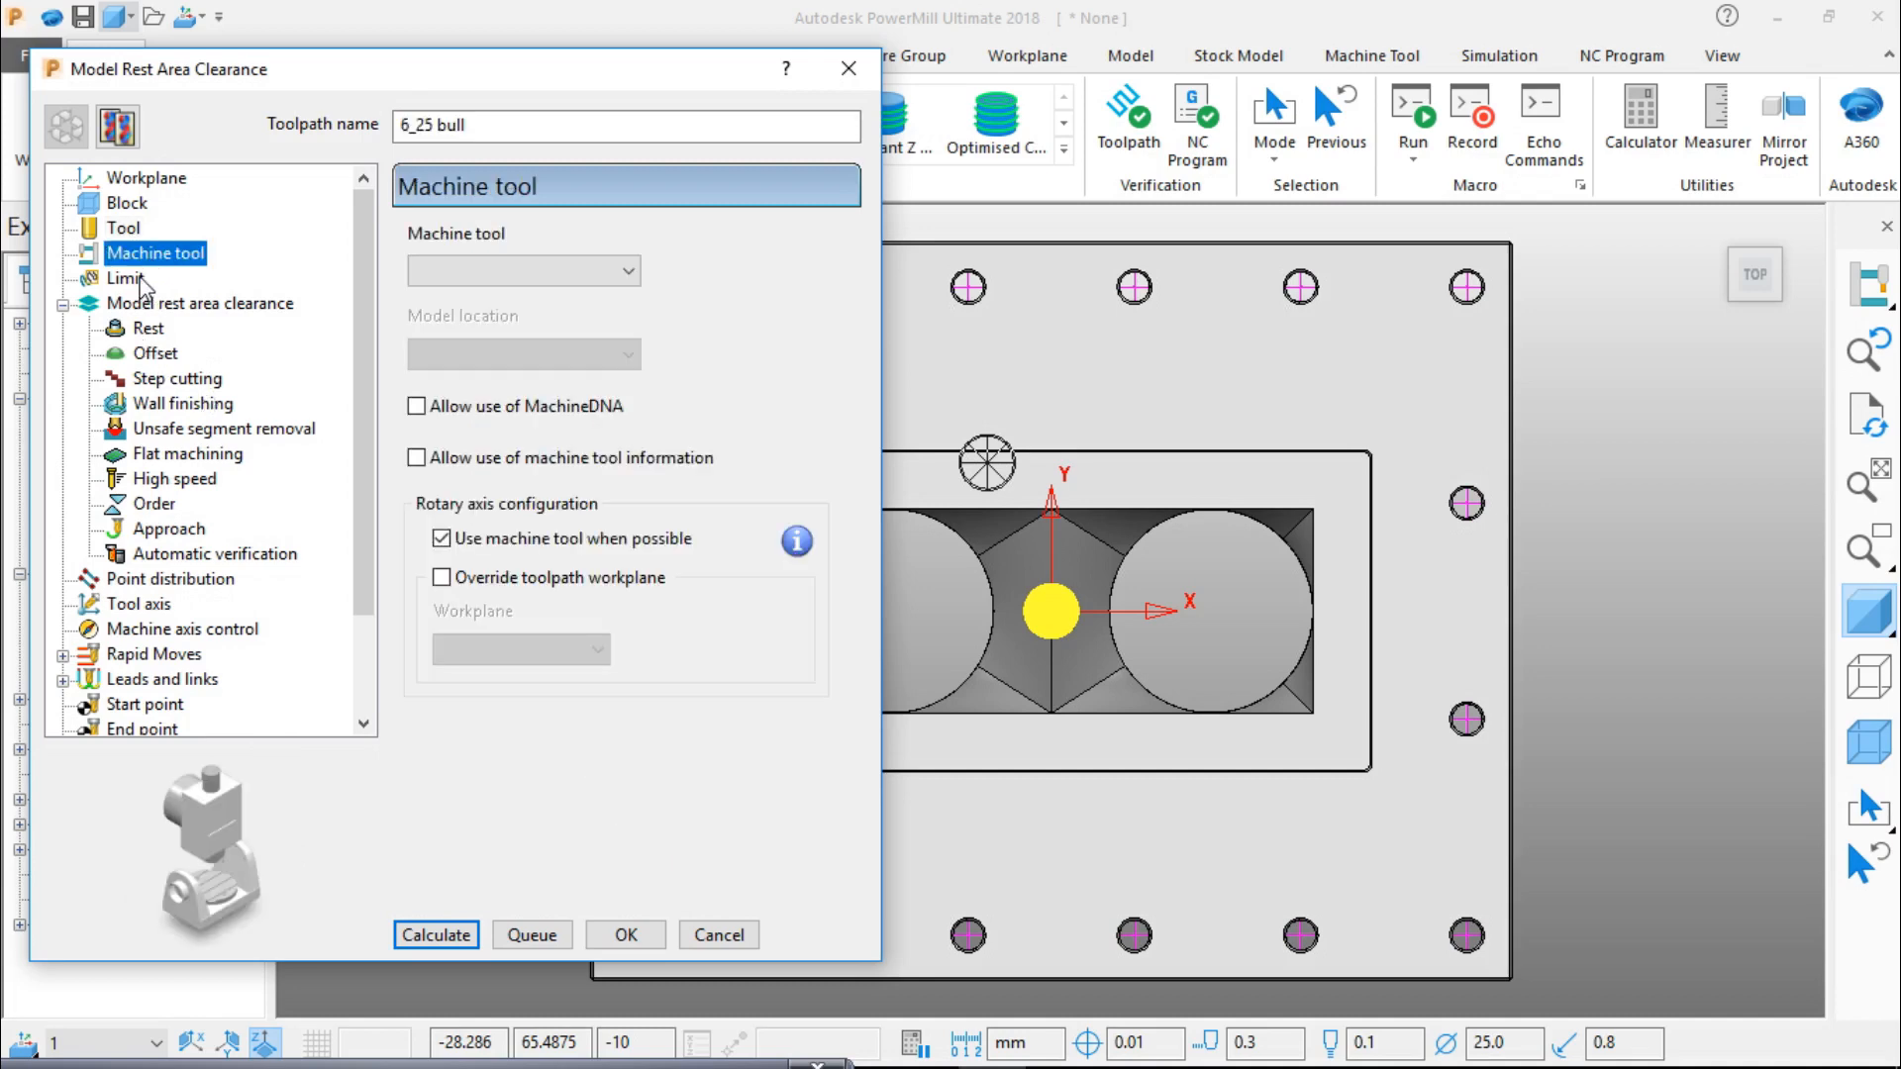
Step: Check the limit, rest area clearance, rest and offset settings, and calculate the 6_25 bull toolpath
{"action": "left_click", "coordinate": [138, 279]}
{"action": "left_click", "coordinate": [149, 304]}
{"action": "left_click", "coordinate": [149, 329]}
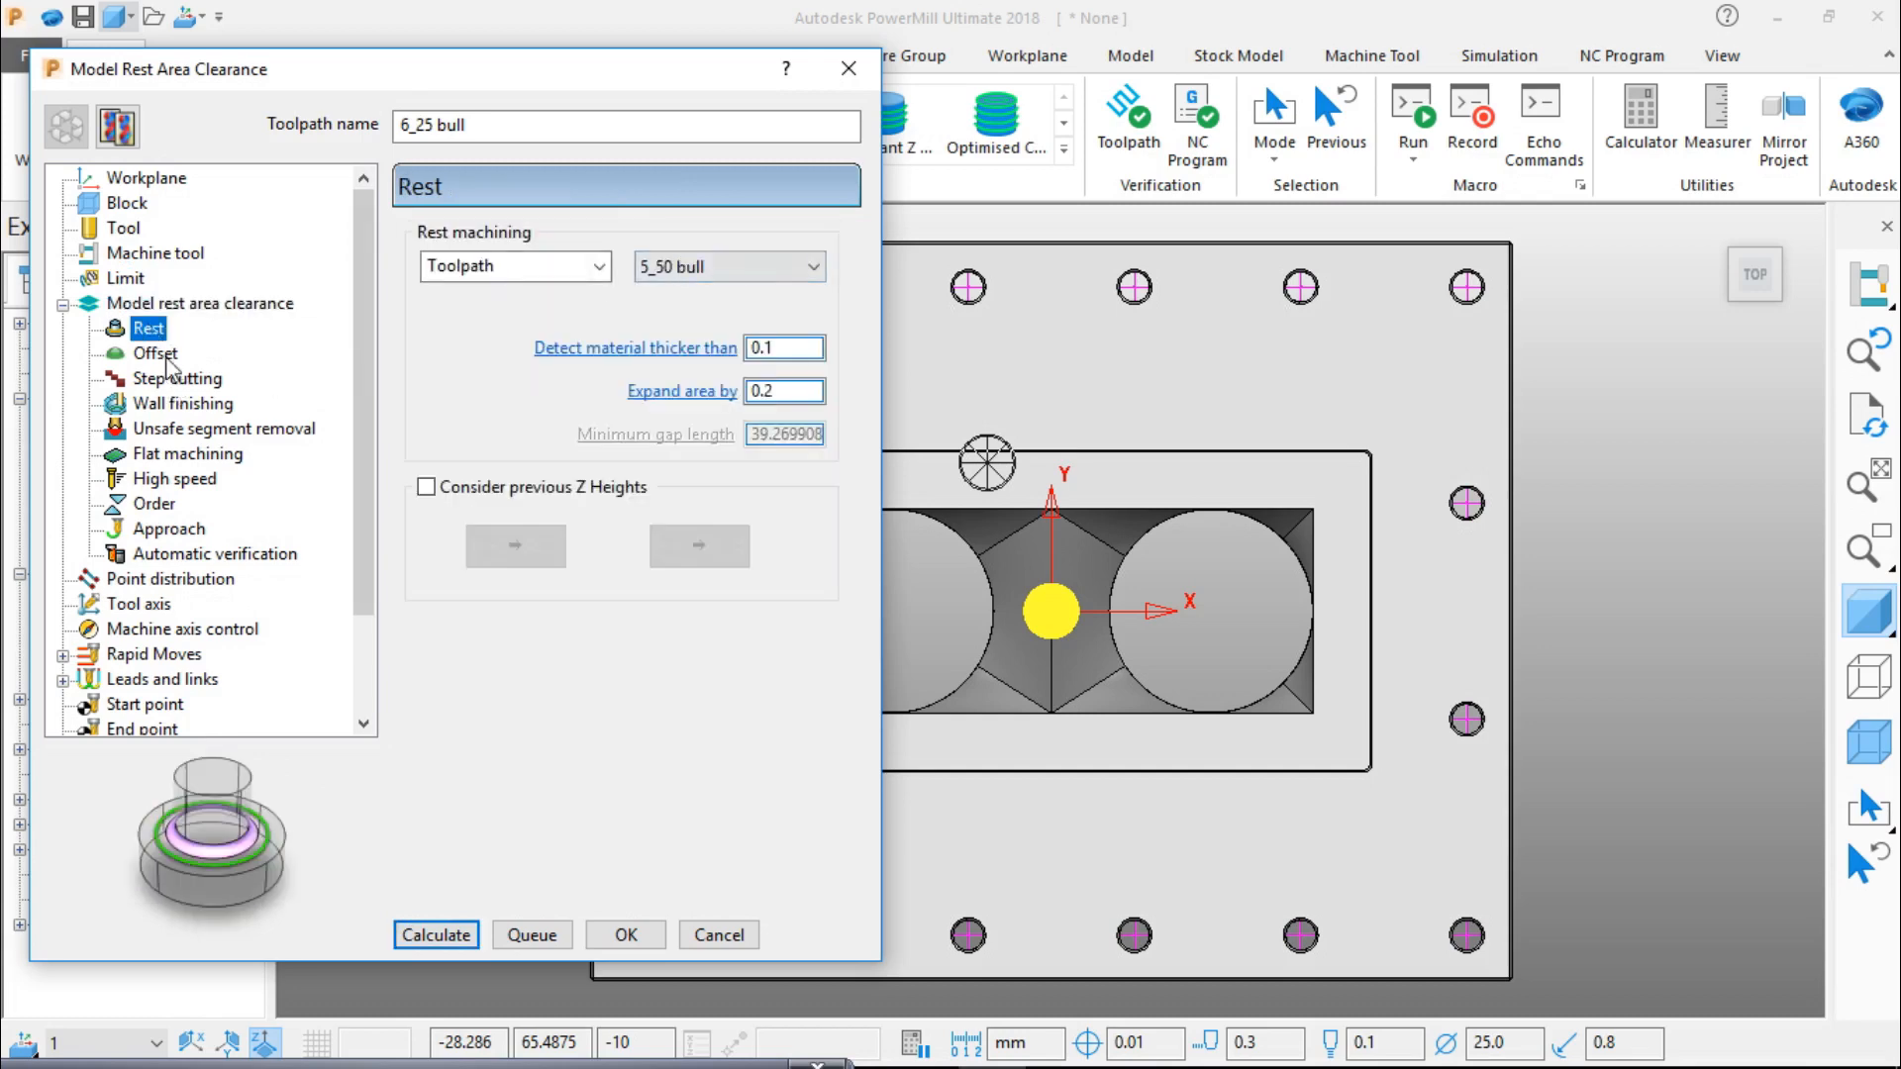
{"action": "left_click", "coordinate": [193, 307]}
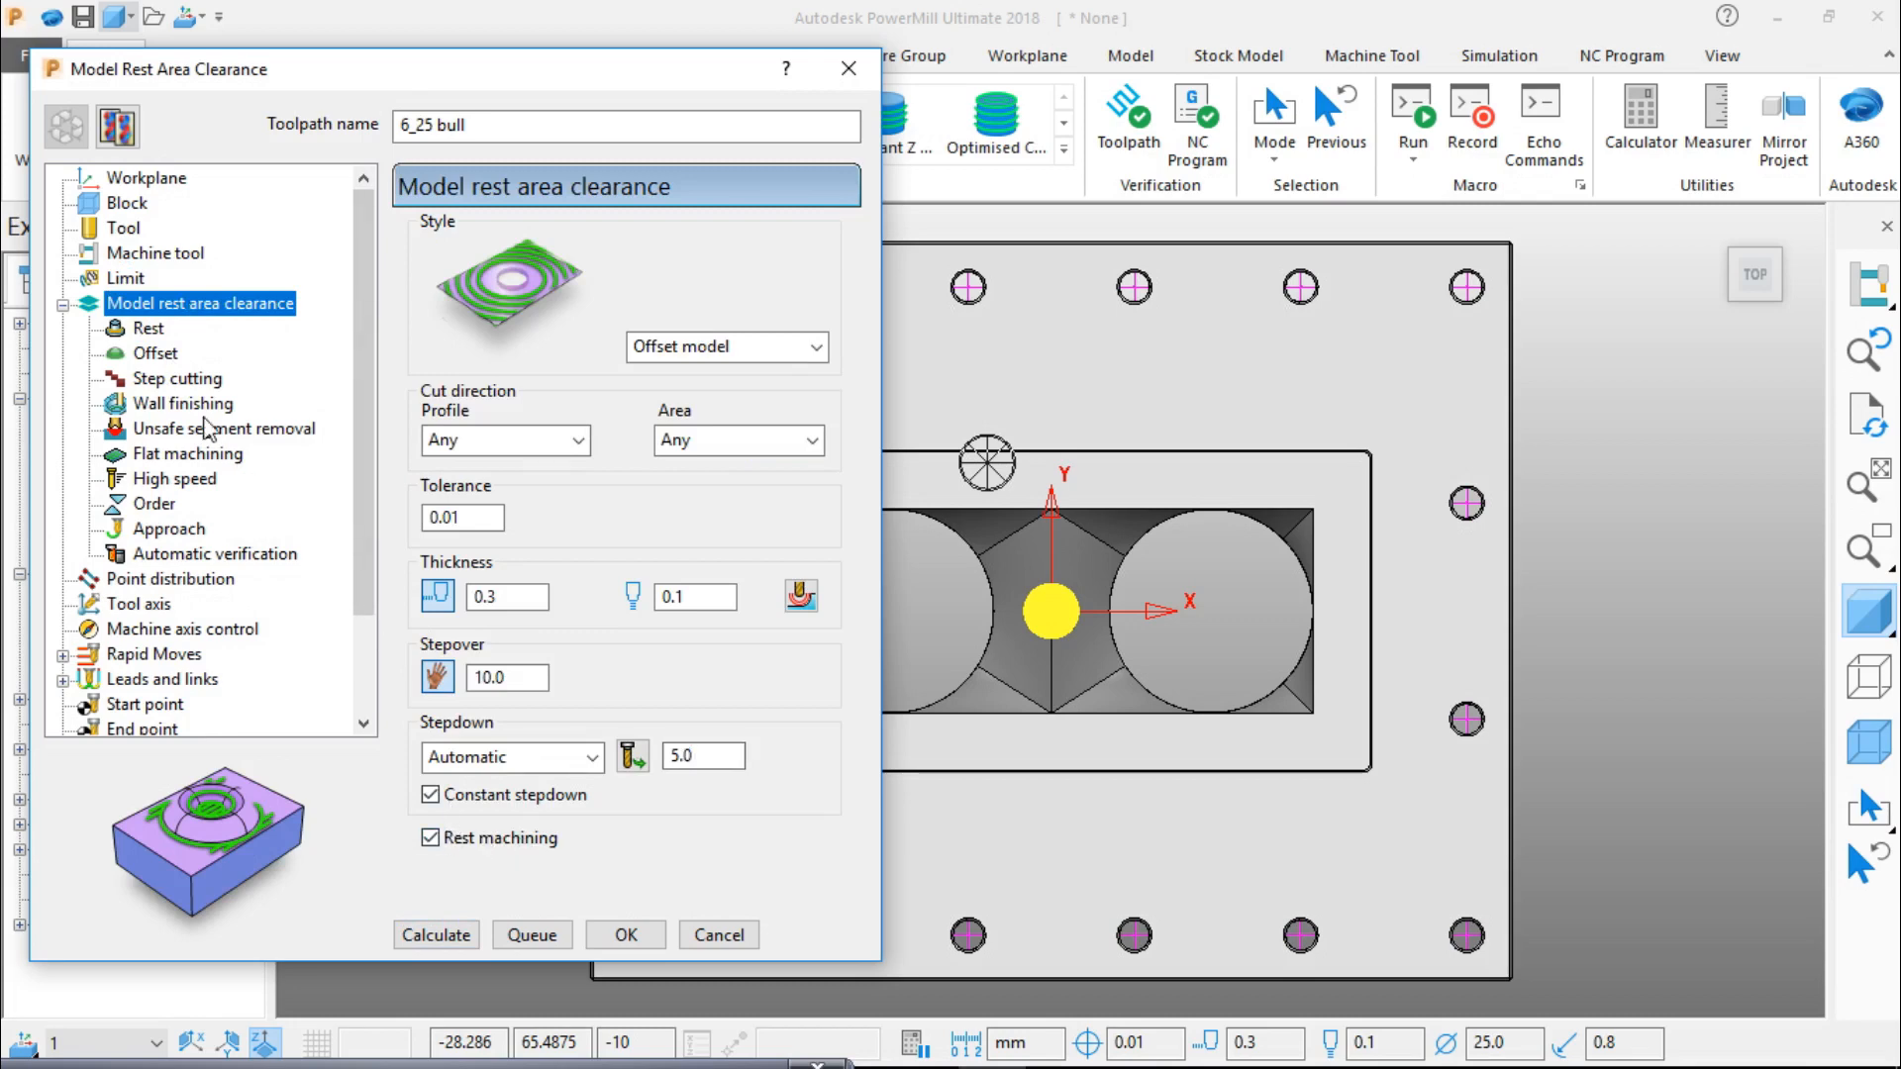
{"action": "left_click", "coordinate": [149, 329]}
{"action": "left_click", "coordinate": [155, 355]}
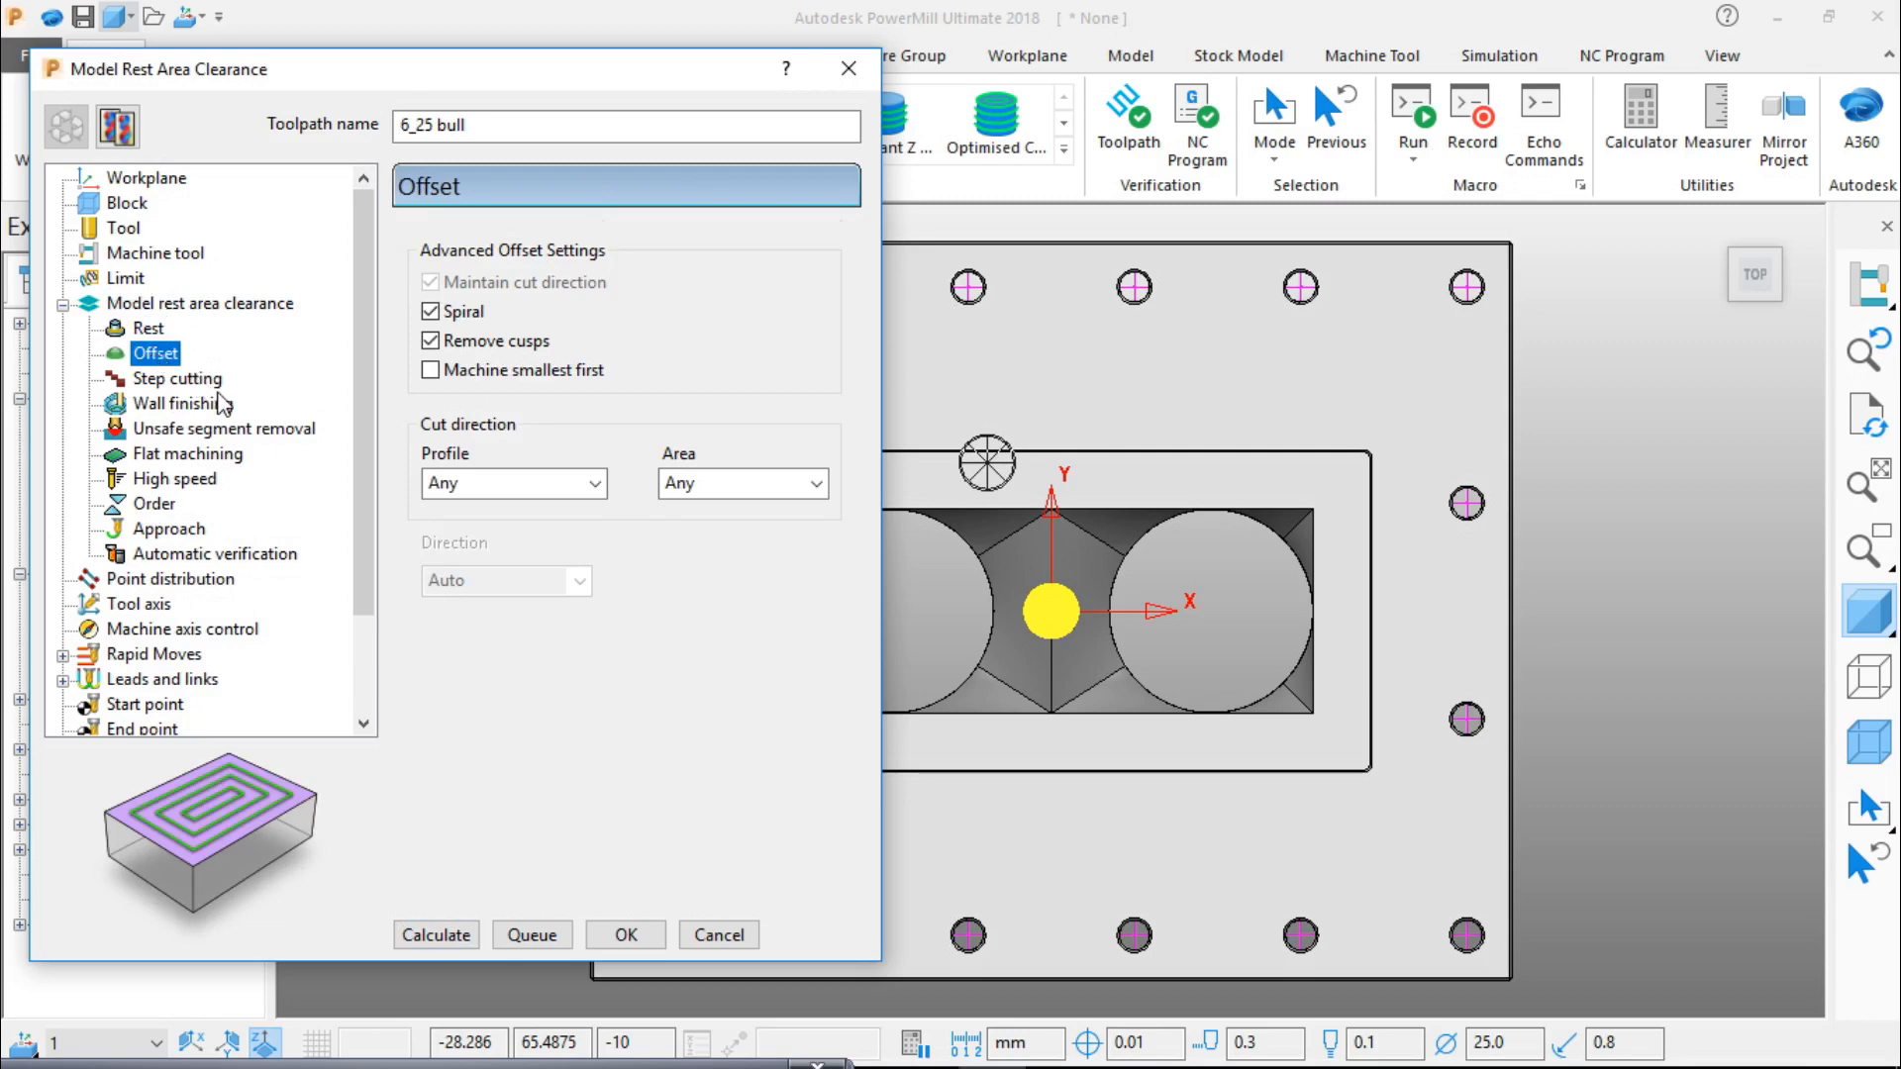
{"action": "left_click", "coordinate": [465, 934]}
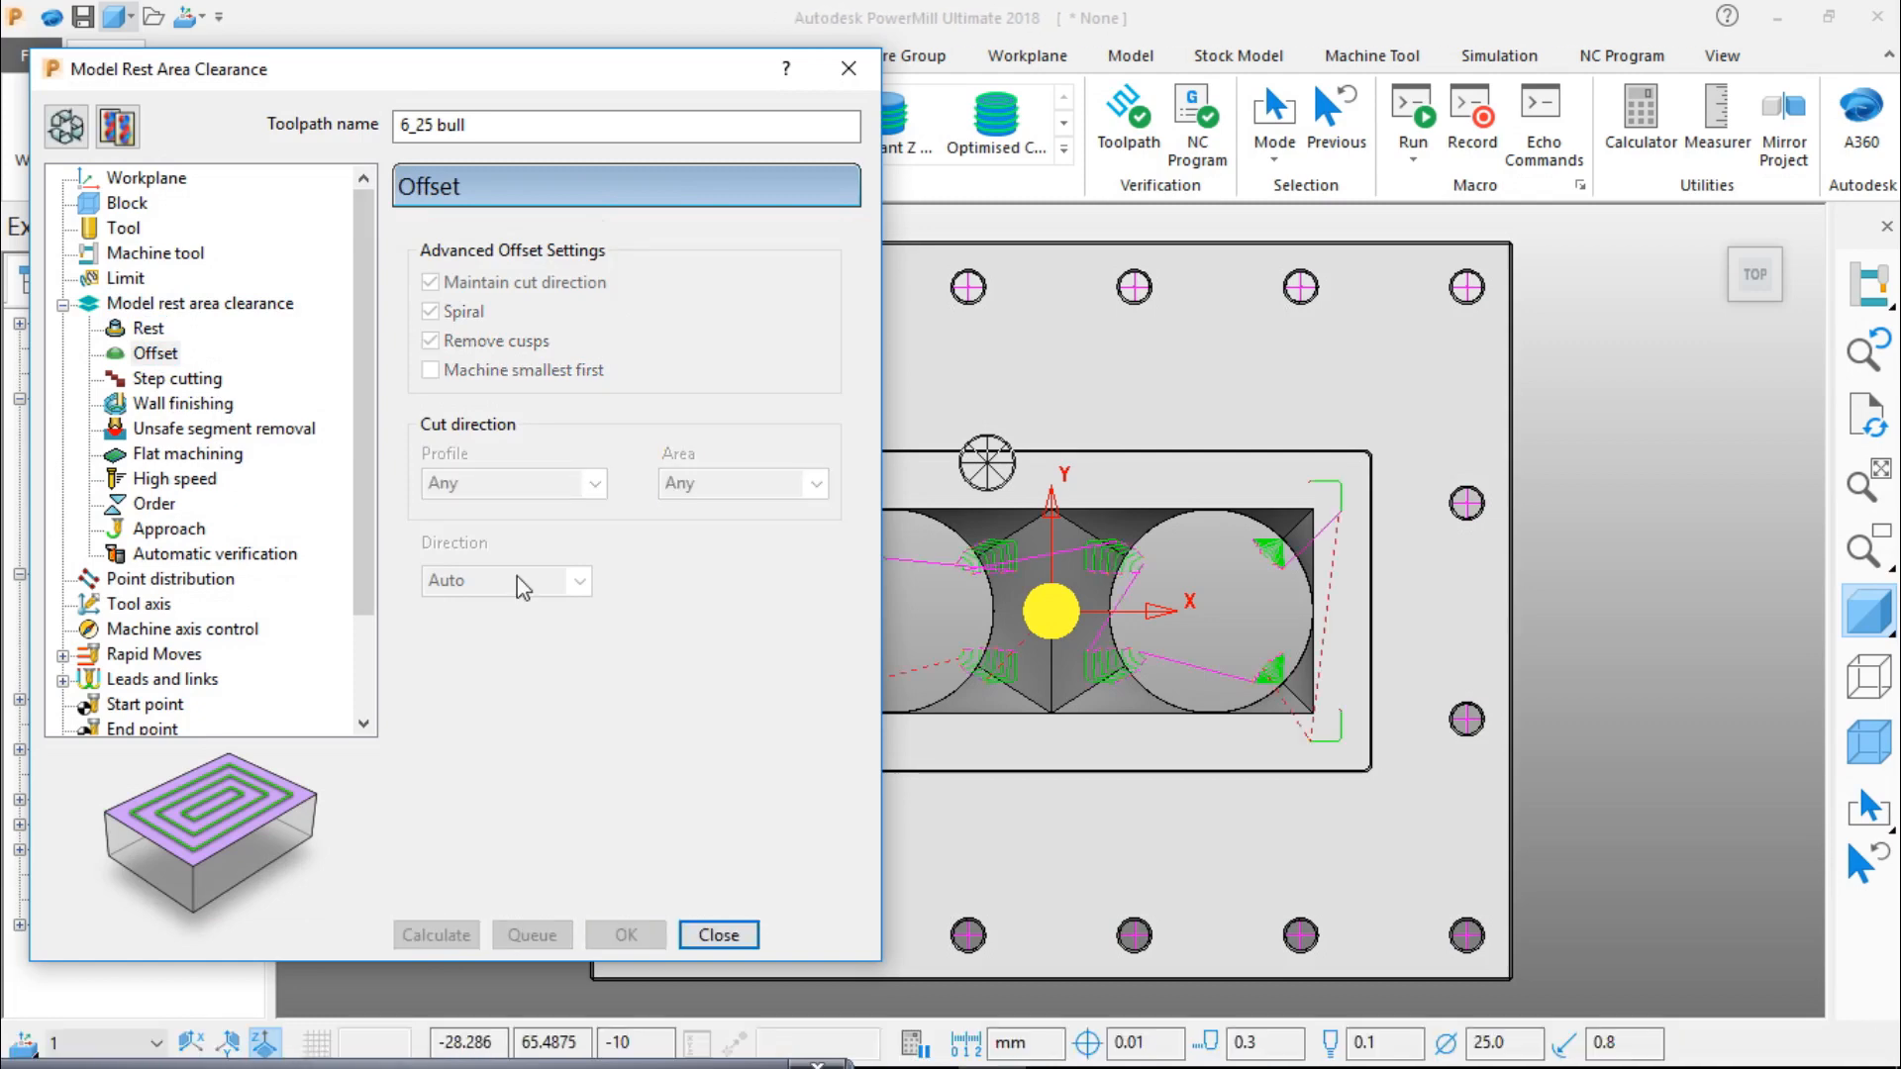
{"action": "left_click", "coordinate": [852, 74]}
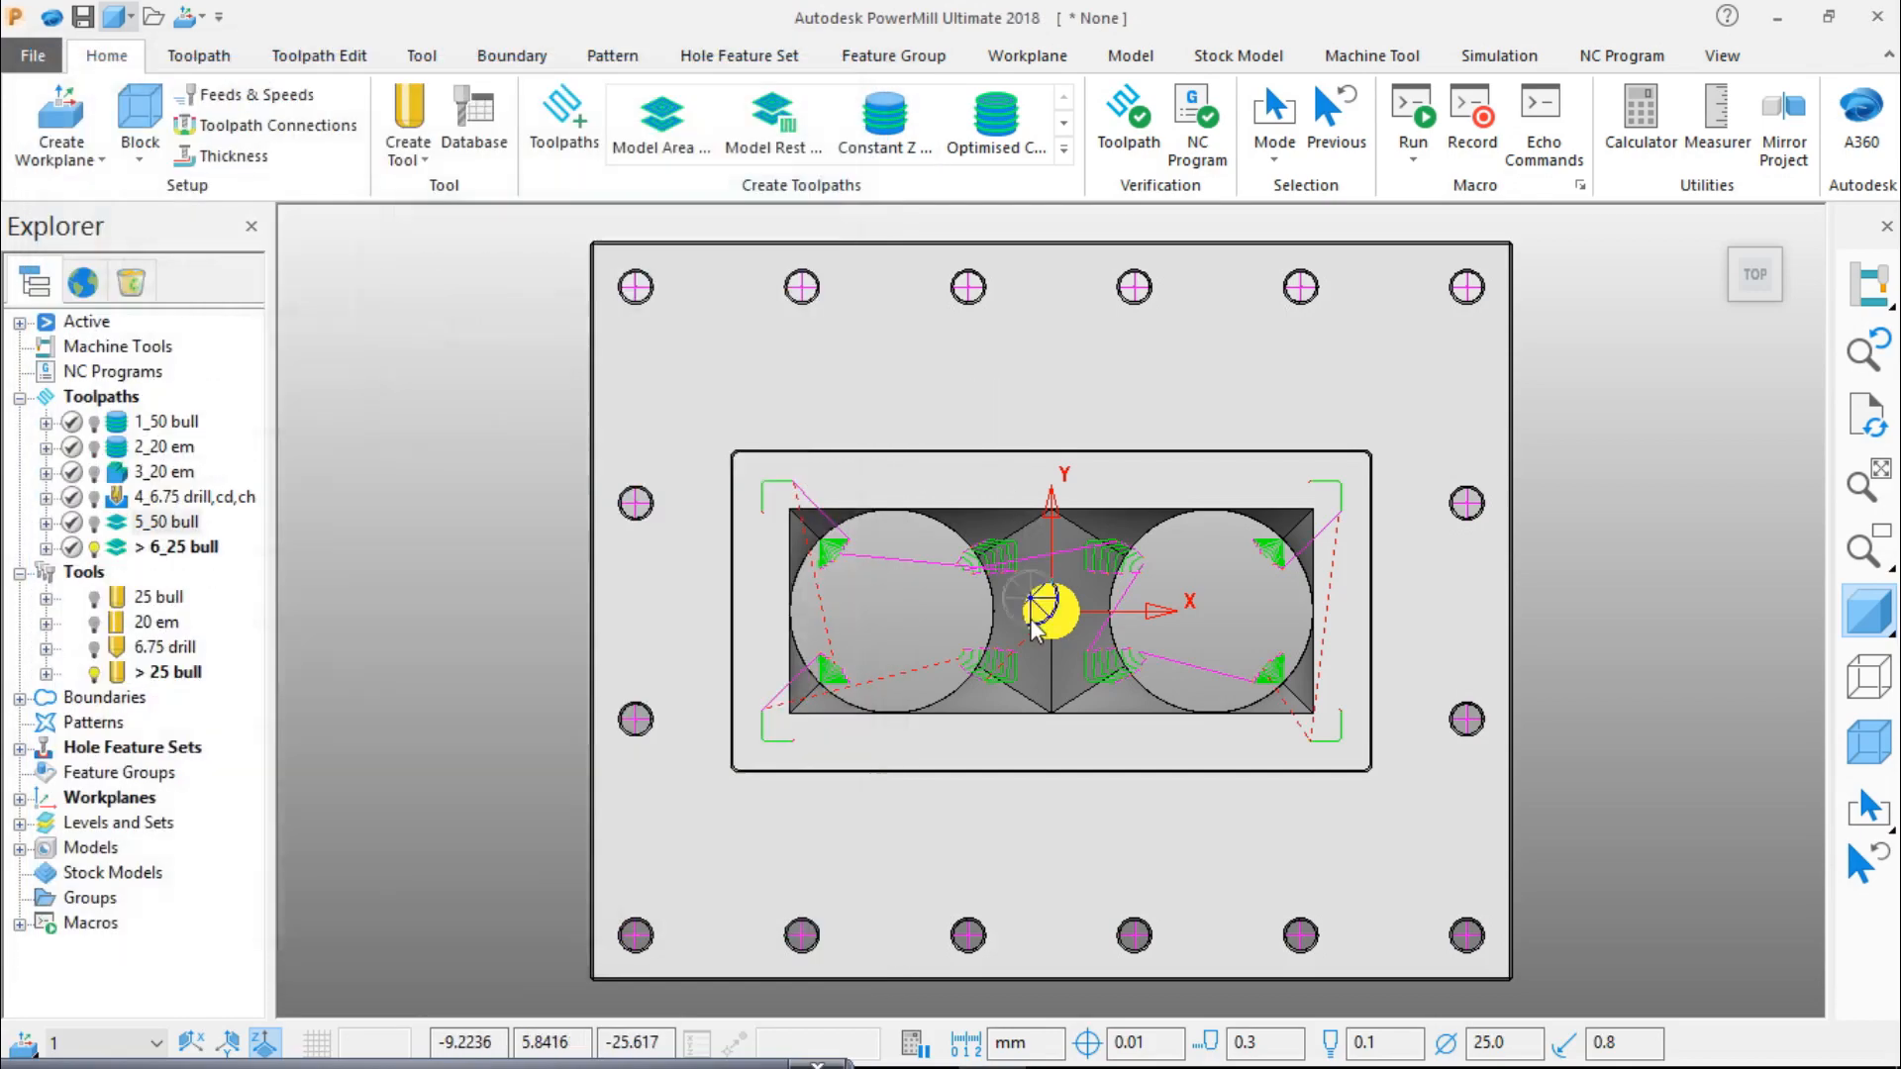
Step: Examine the calculated 6_25 bull rest passes in the pocket's corners and around its two round bores
{"action": "middle_click_drag", "start_coordinate": [1067, 606], "coordinate": [1234, 525]}
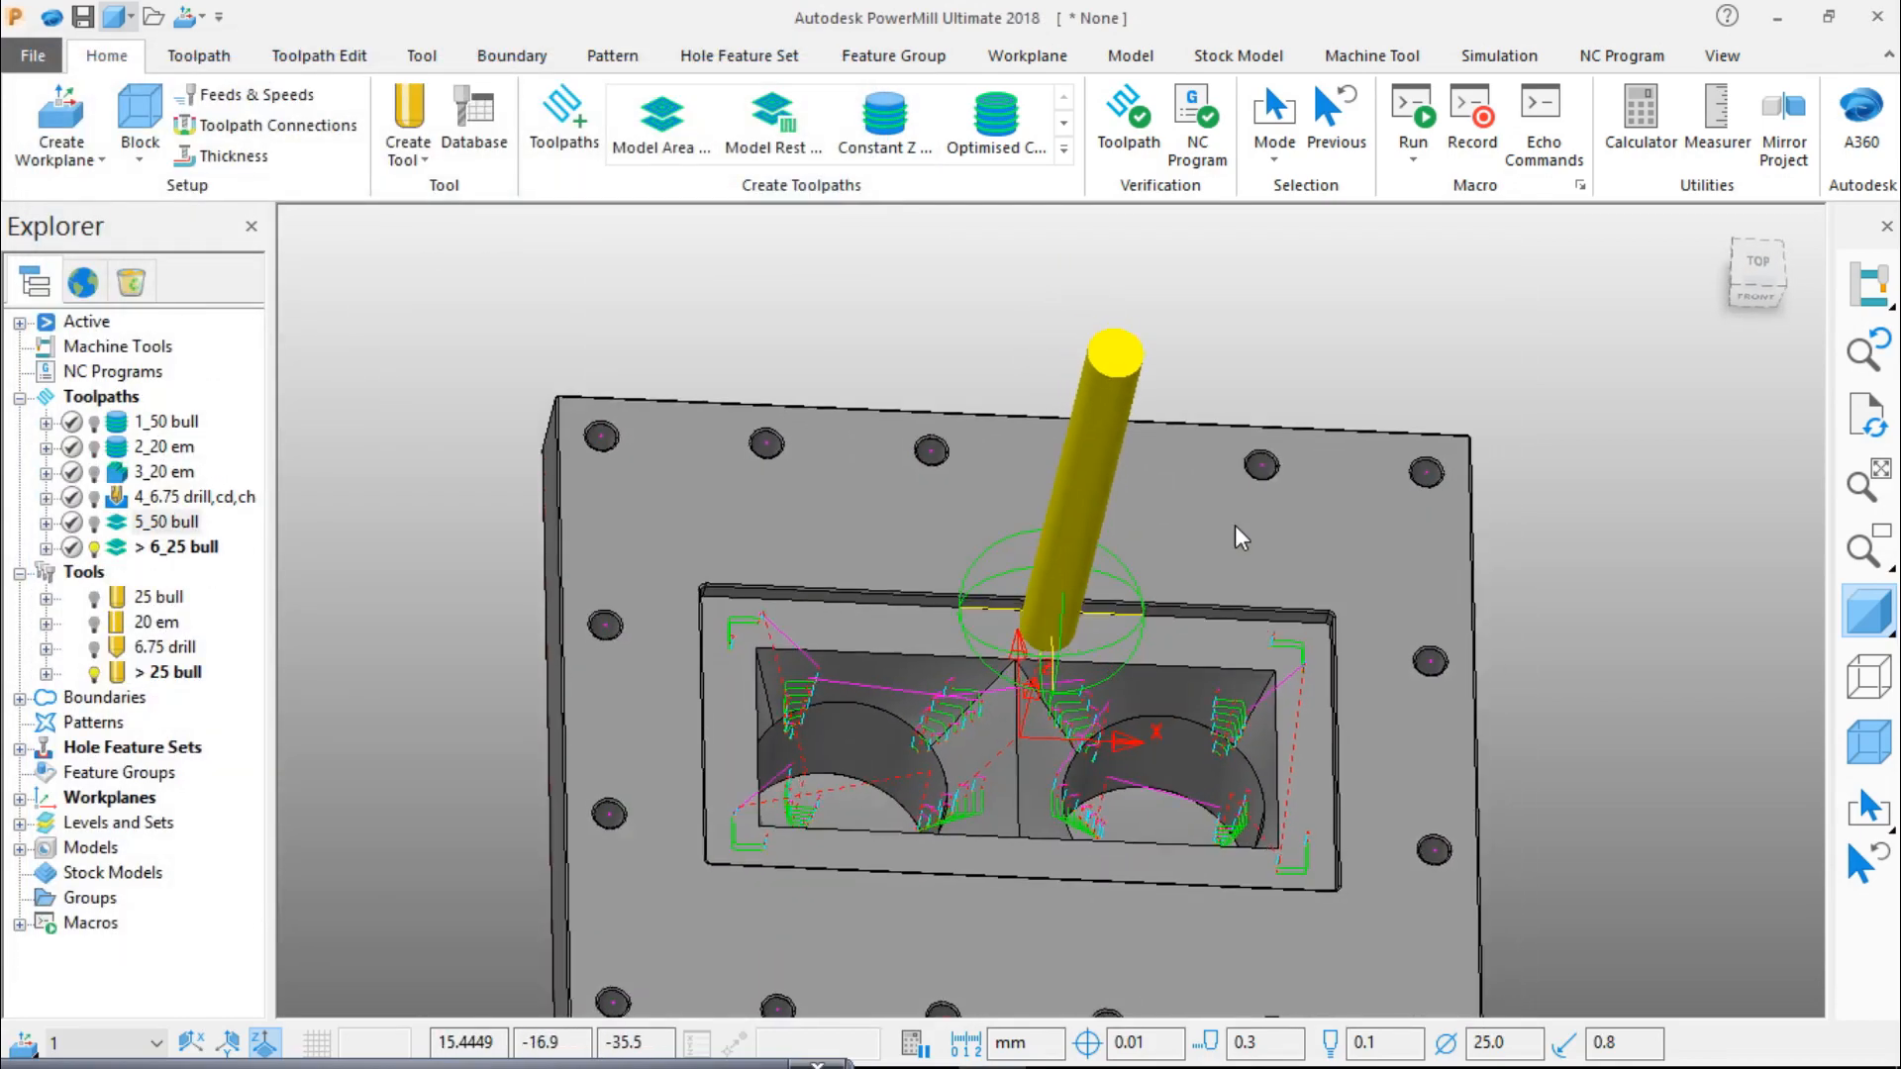
{"action": "scroll", "coordinate": [1285, 568], "scroll_direction": "up", "scroll_amount": 3}
{"action": "middle_click_drag", "start_coordinate": [1179, 799], "coordinate": [885, 922]}
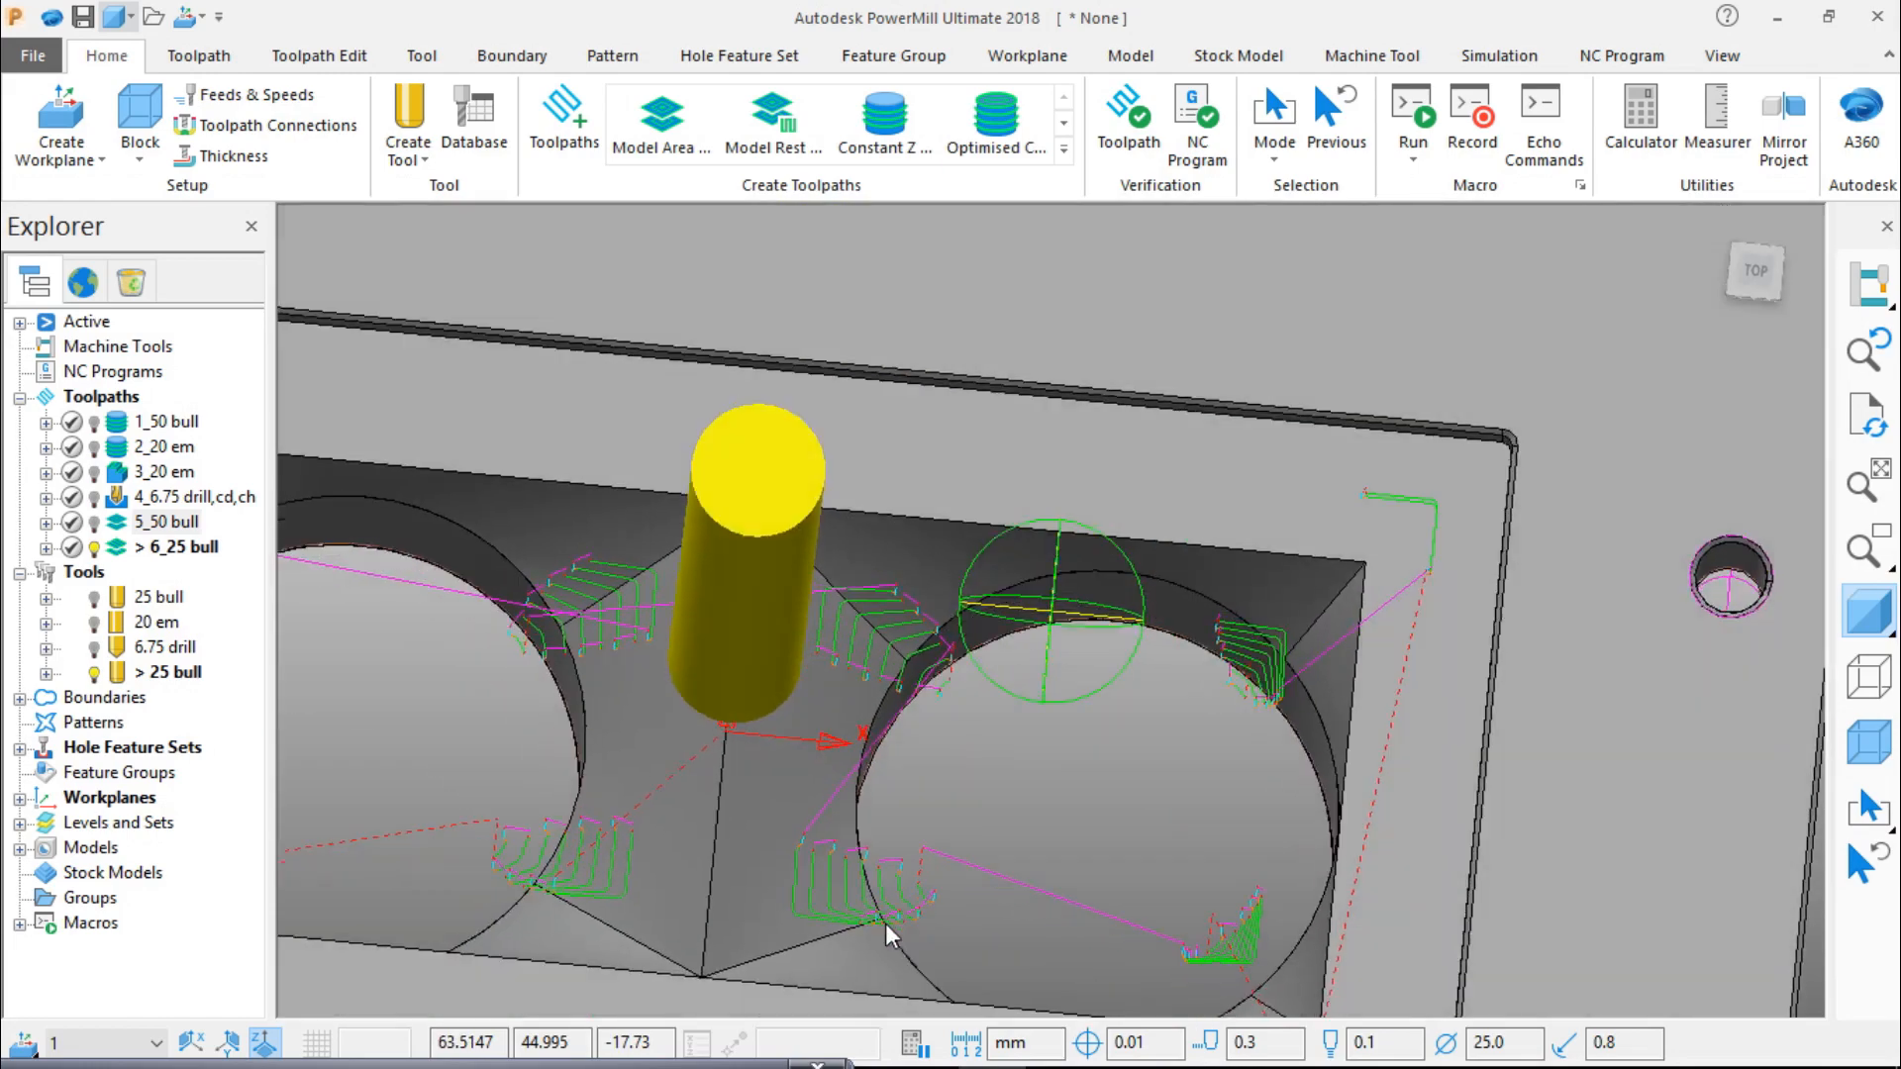
{"action": "scroll", "coordinate": [975, 764], "scroll_direction": "up", "scroll_amount": 4}
{"action": "scroll", "coordinate": [974, 764], "scroll_direction": "down", "scroll_amount": 6}
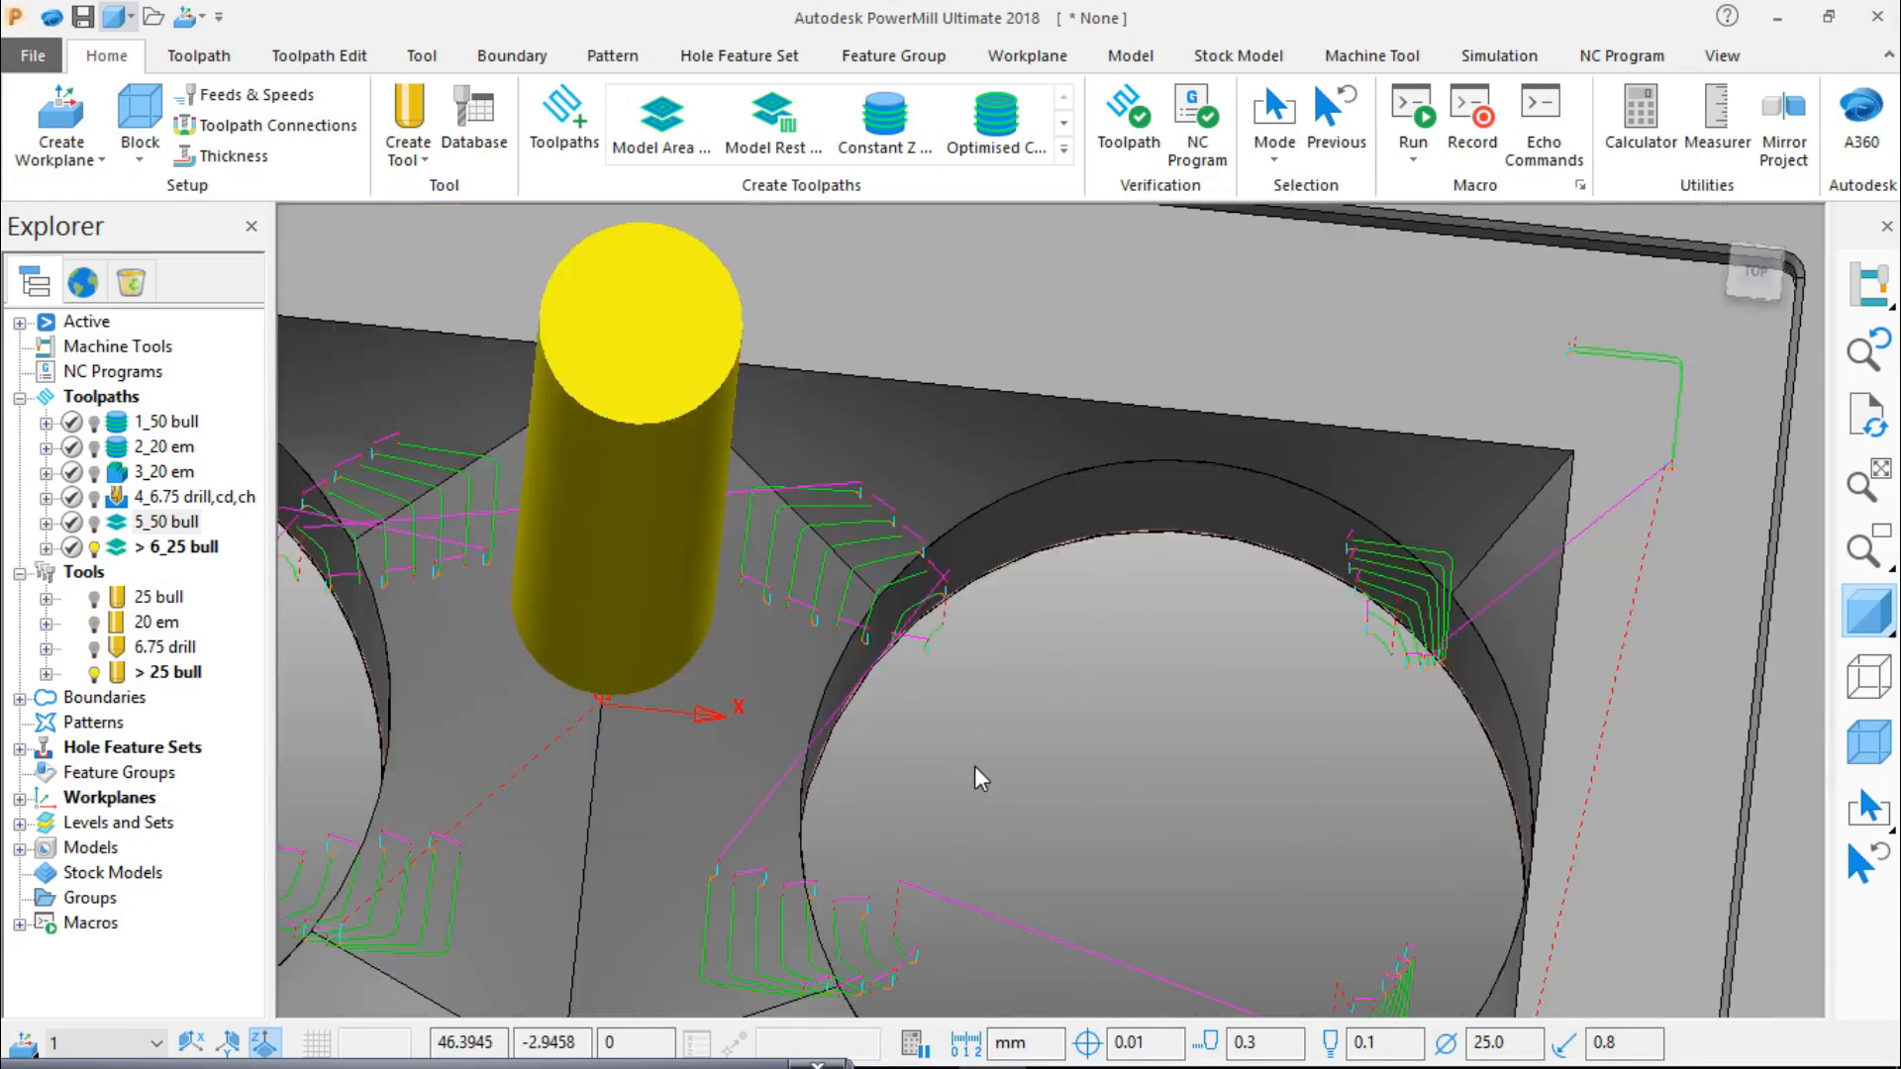
{"action": "middle_click_drag", "start_coordinate": [949, 781], "coordinate": [740, 639]}
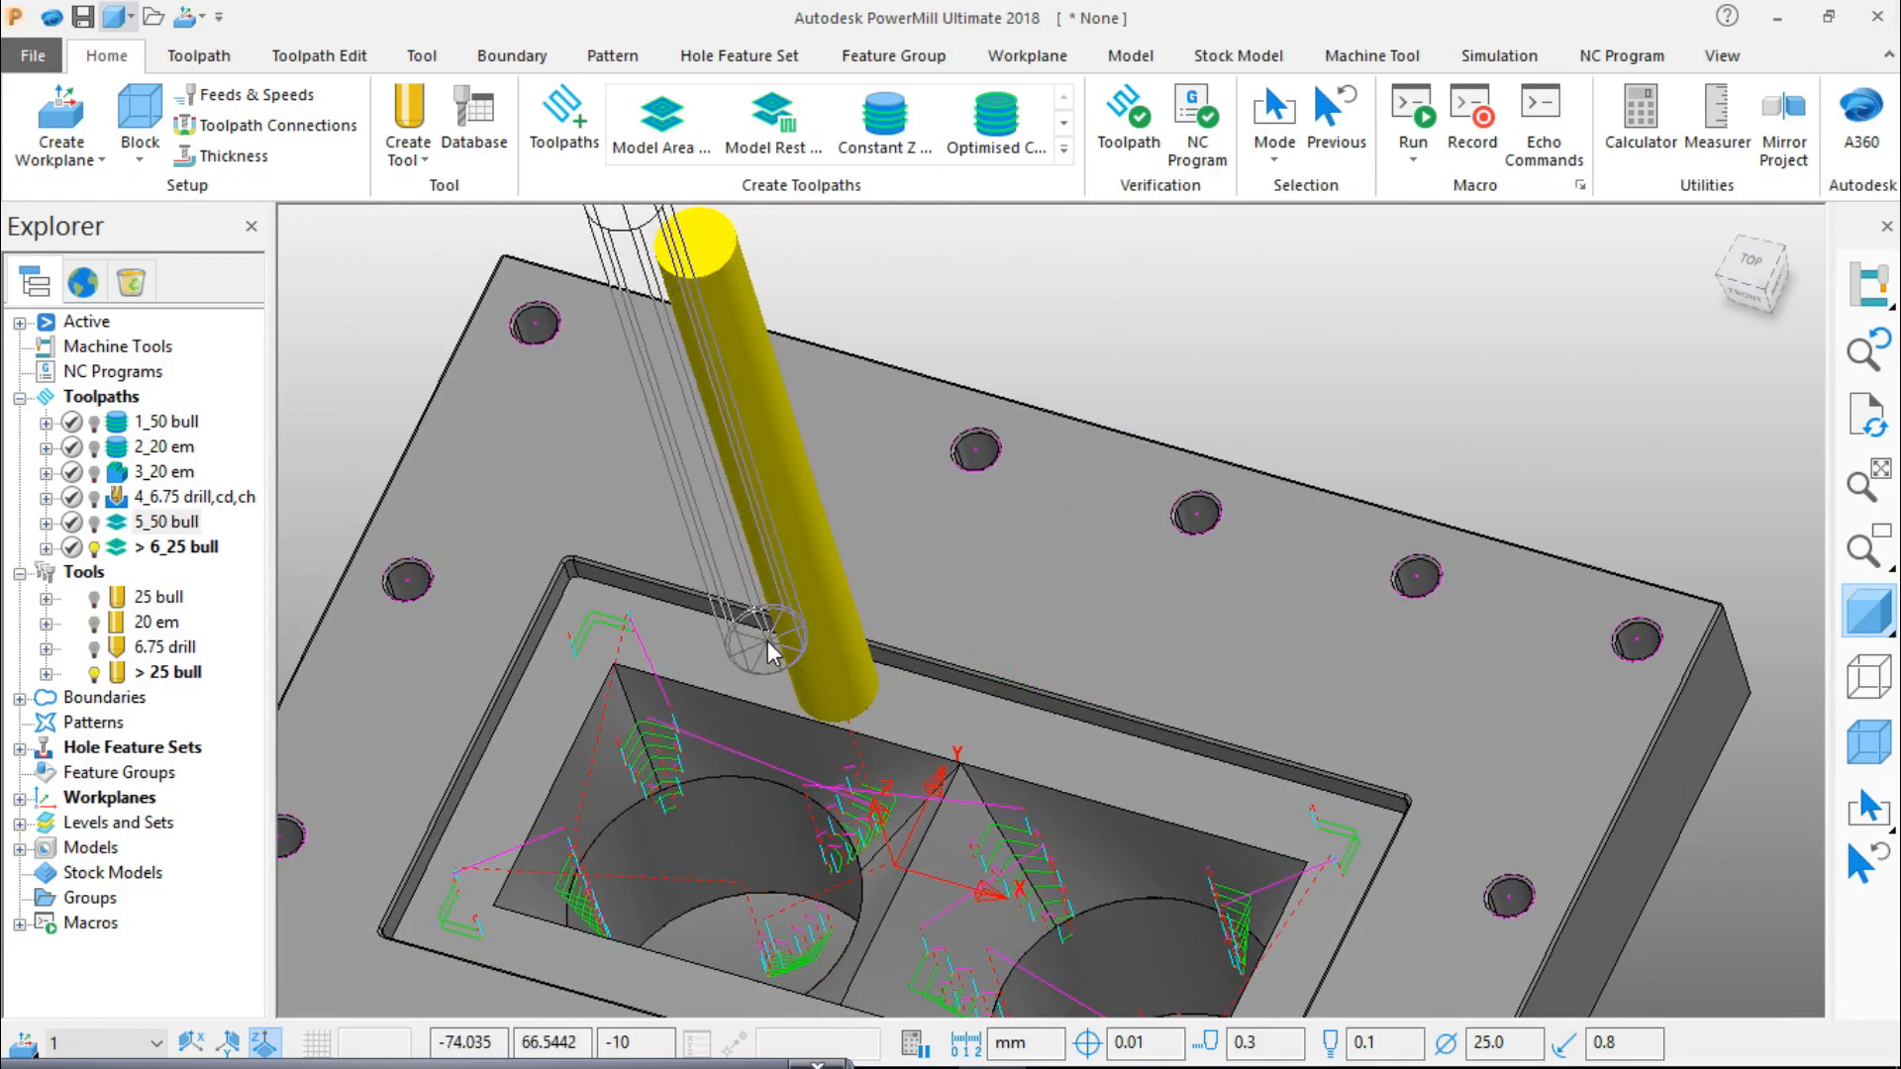
{"action": "left_click", "coordinate": [1761, 287]}
{"action": "middle_click_drag", "start_coordinate": [826, 482], "coordinate": [703, 354]}
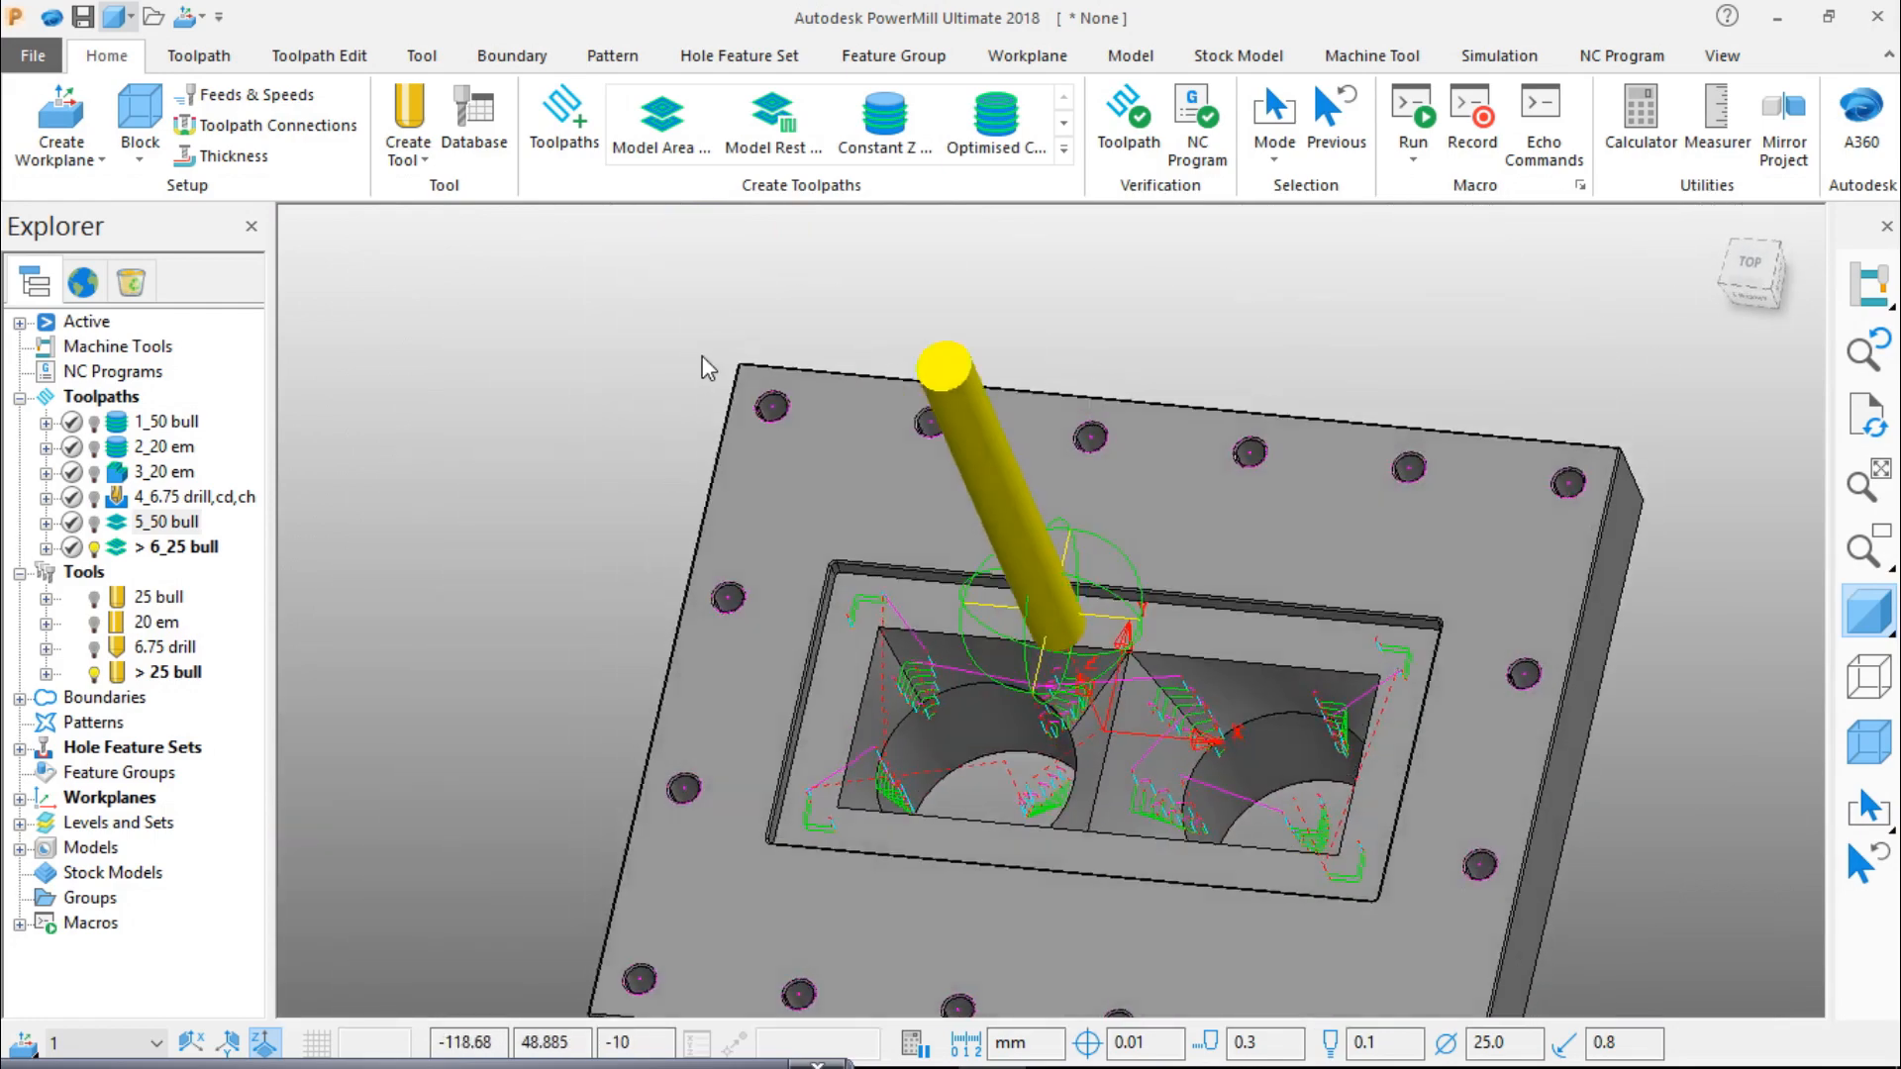
Step: Measure the radius of the outer pocket's corner fillet from three points on its edge
{"action": "scroll", "coordinate": [874, 514], "scroll_direction": "up", "scroll_amount": 4}
{"action": "scroll", "coordinate": [822, 610], "scroll_direction": "up", "scroll_amount": 4}
{"action": "scroll", "coordinate": [771, 773], "scroll_direction": "up", "scroll_amount": 1}
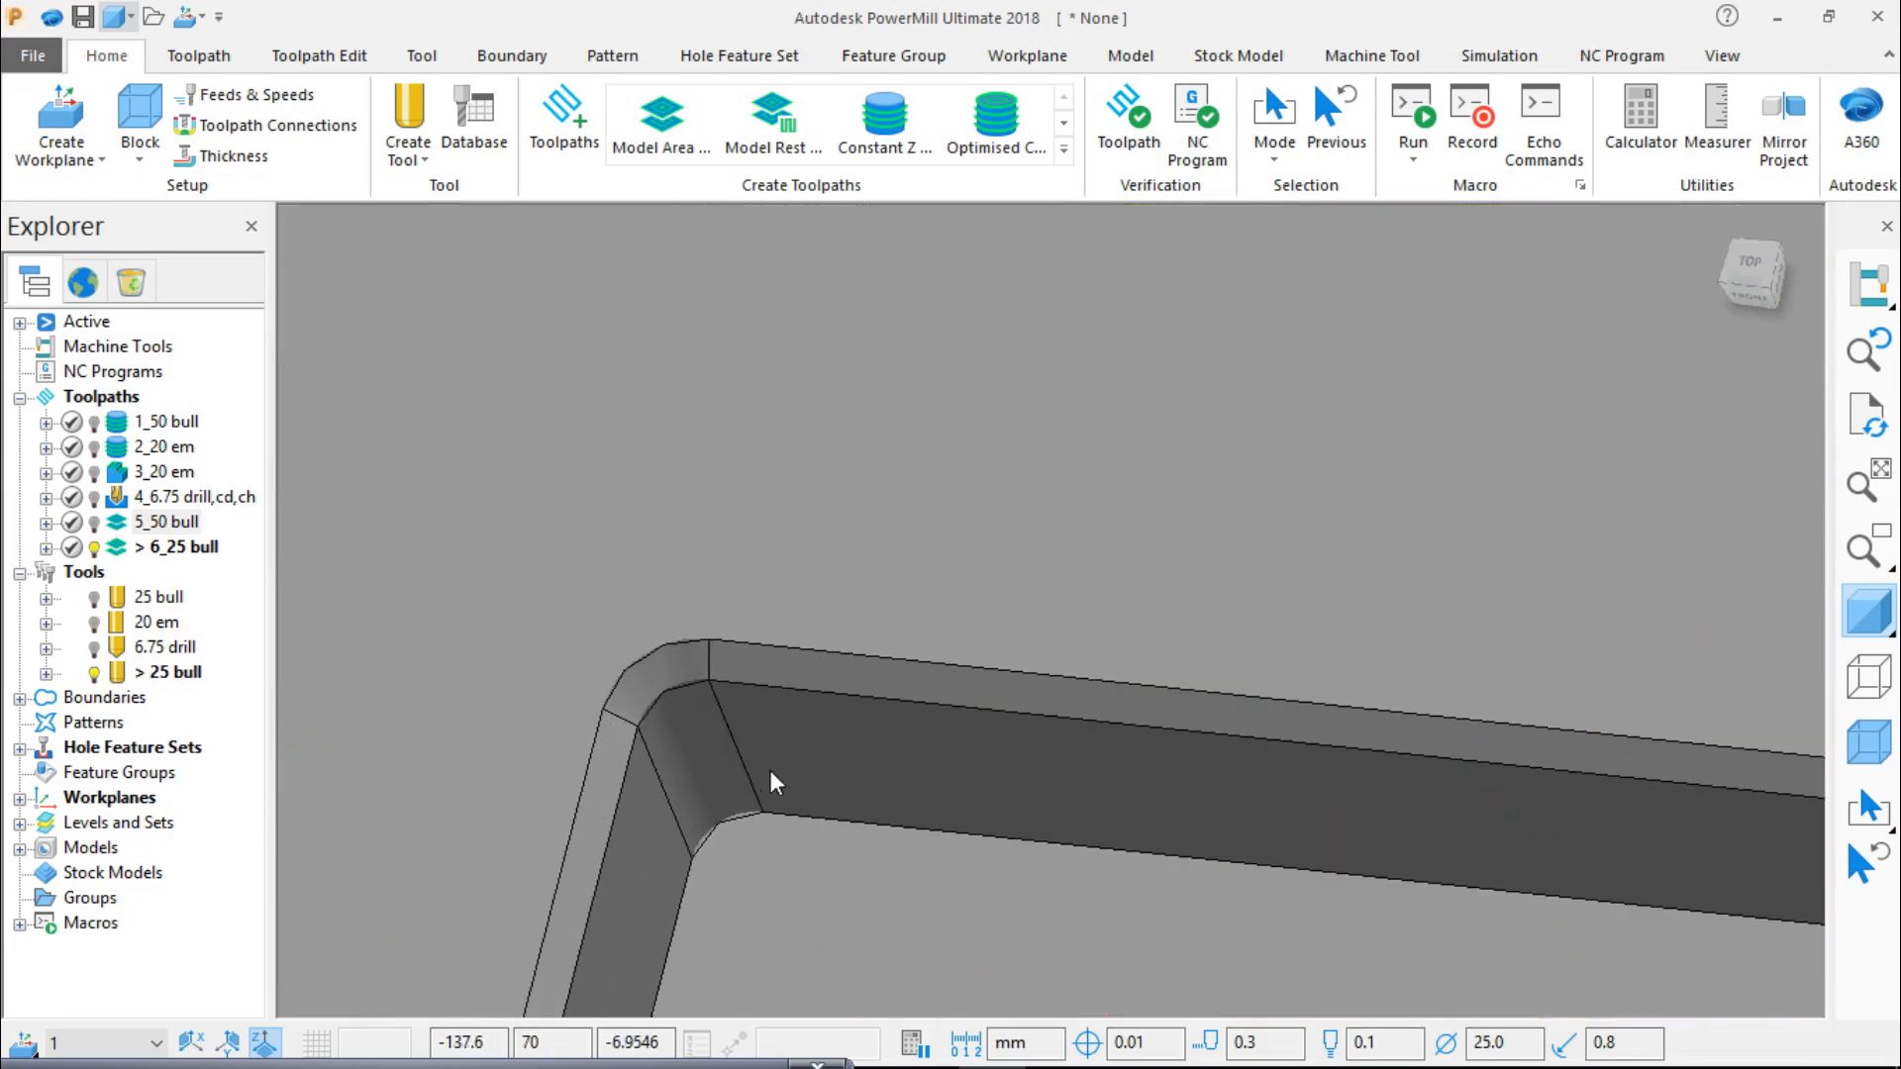
{"action": "middle_click_drag", "start_coordinate": [751, 764], "coordinate": [1025, 658], "text": "shift"}
{"action": "scroll", "coordinate": [946, 642], "scroll_direction": "up", "scroll_amount": 5}
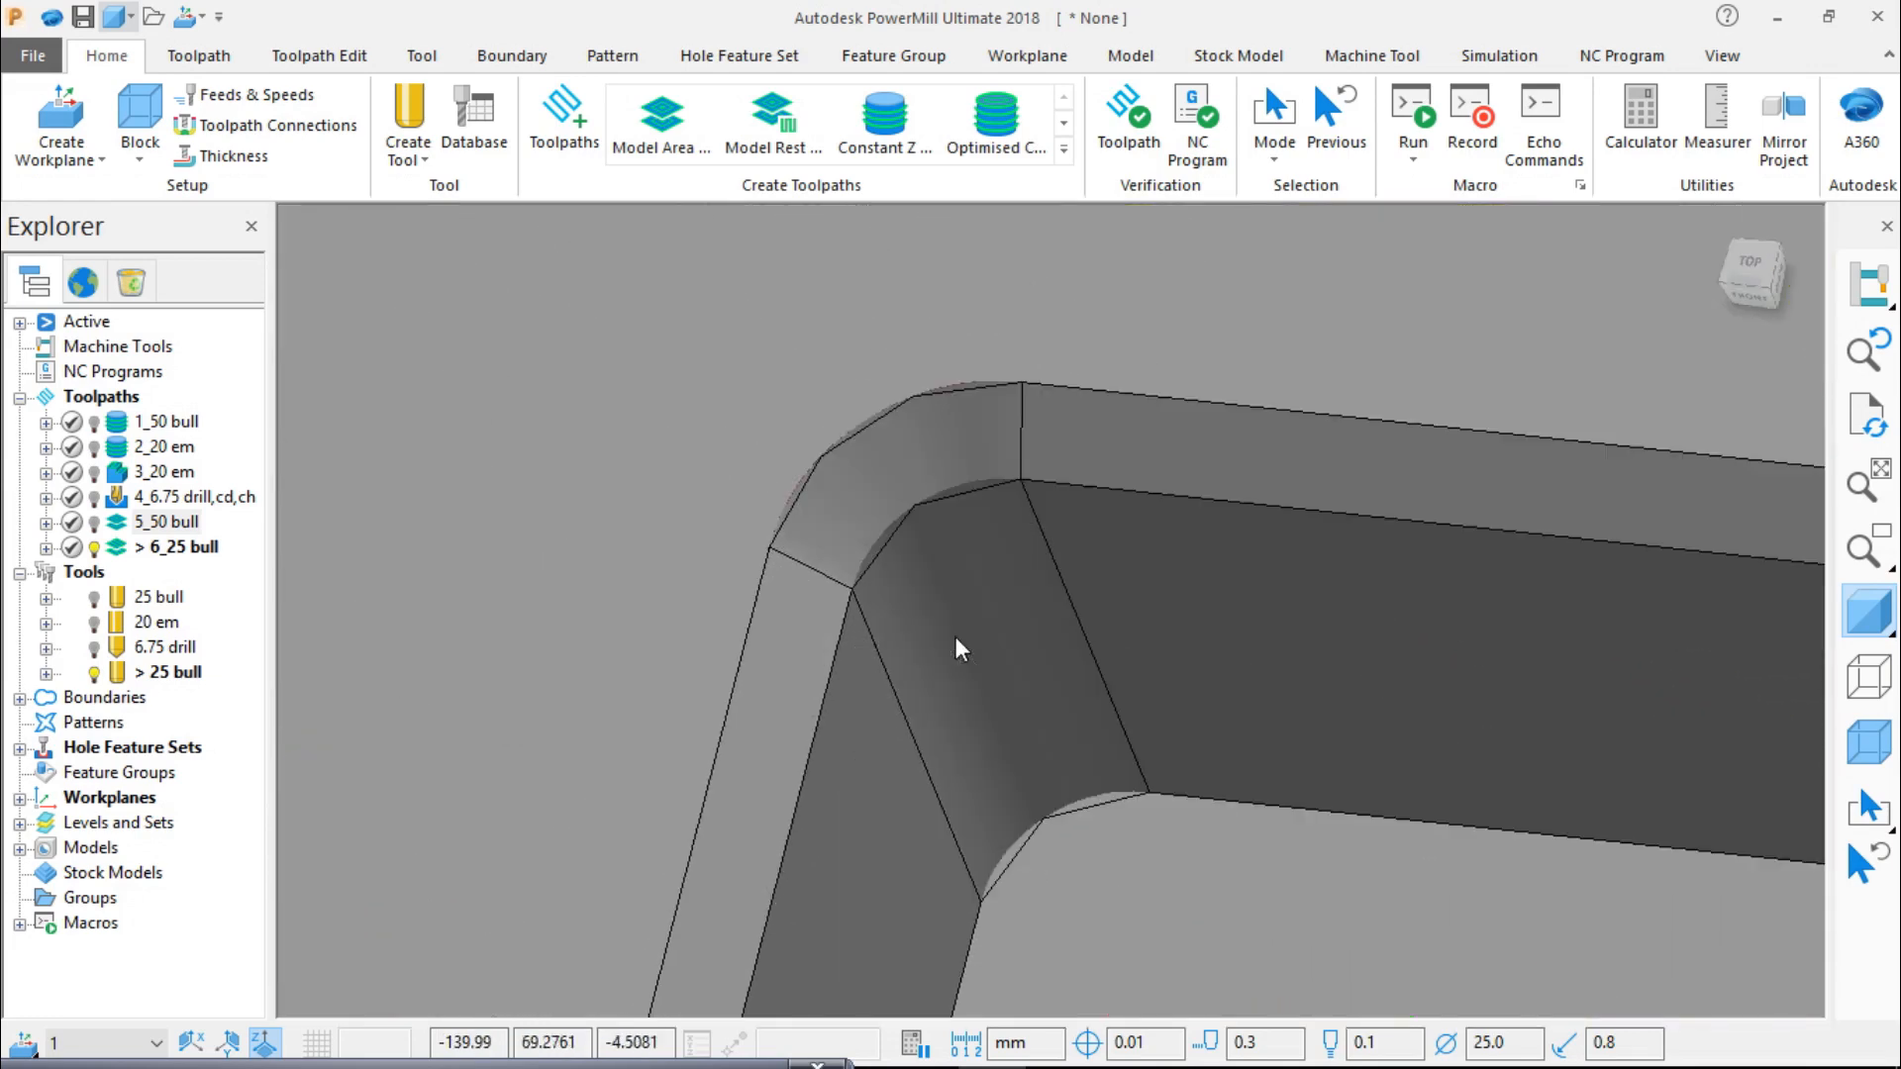
{"action": "key", "text": "ctrl+t"}
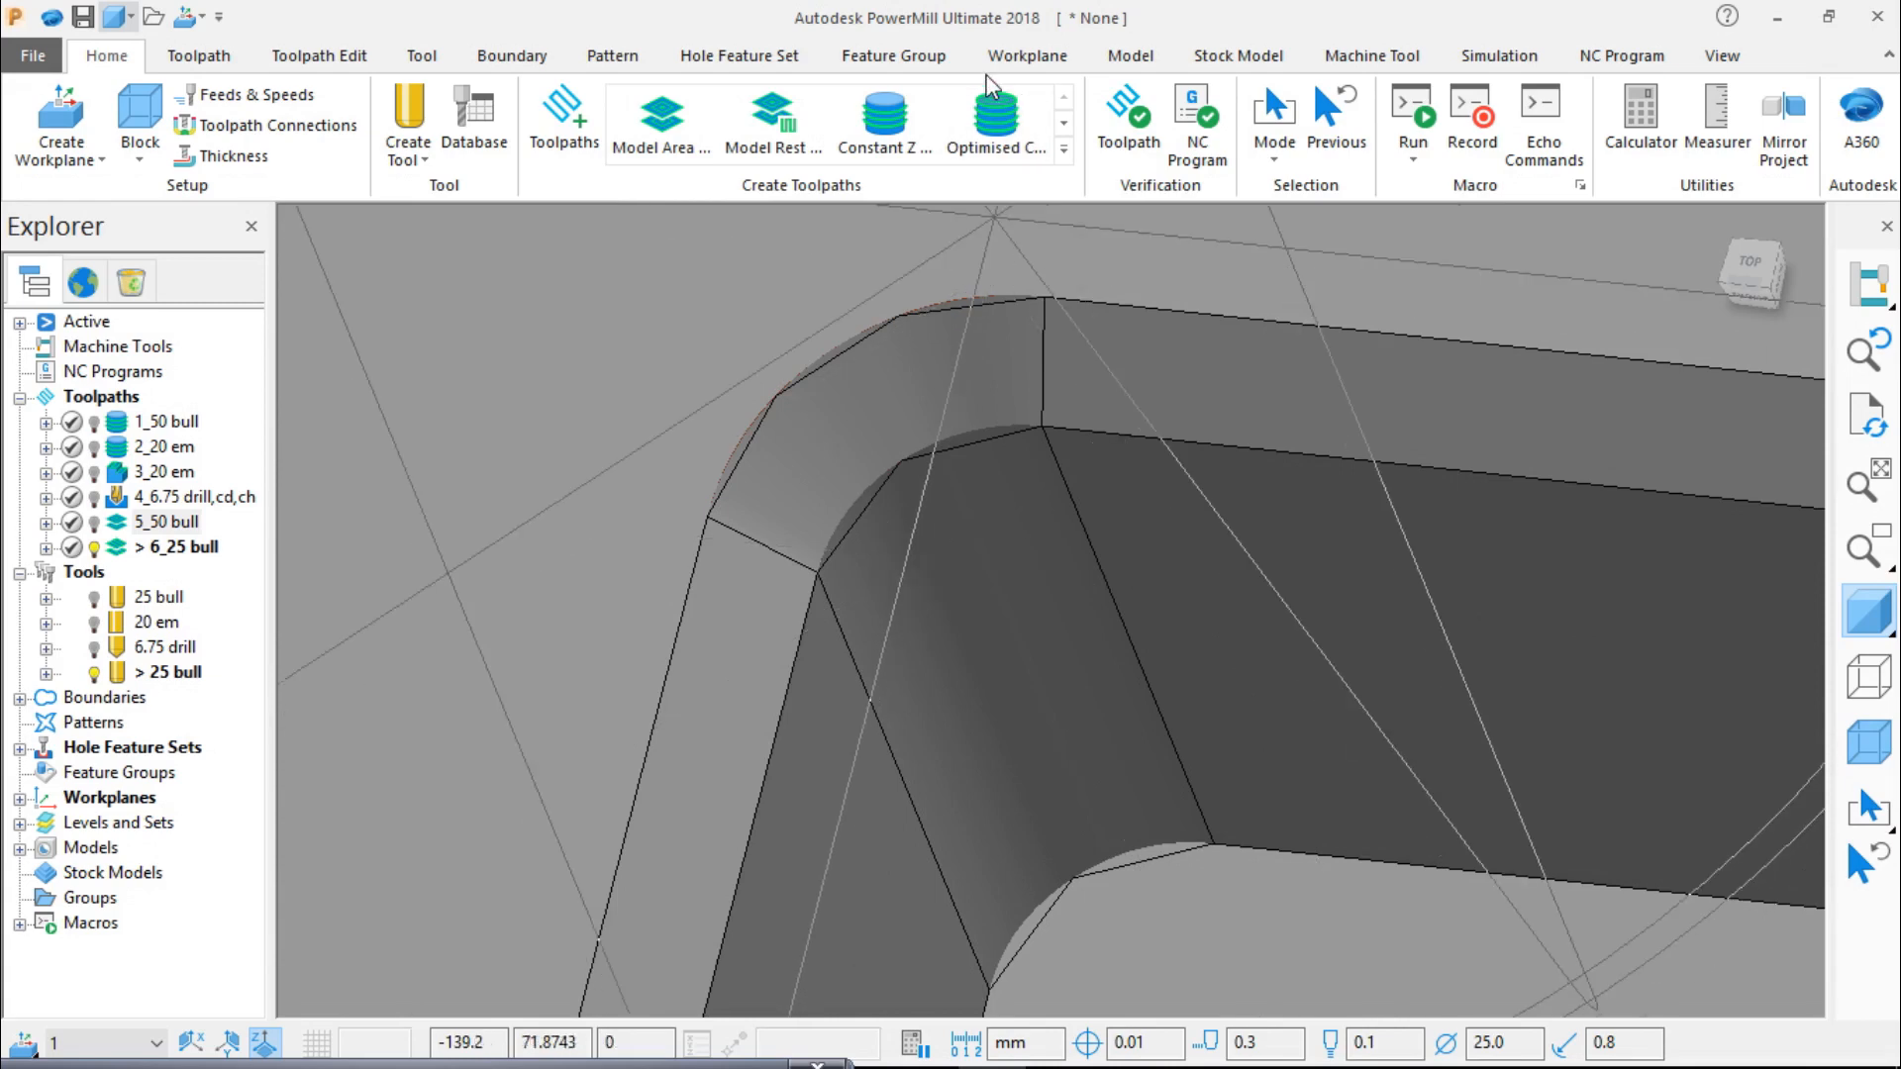
{"action": "left_click", "coordinate": [1716, 121]}
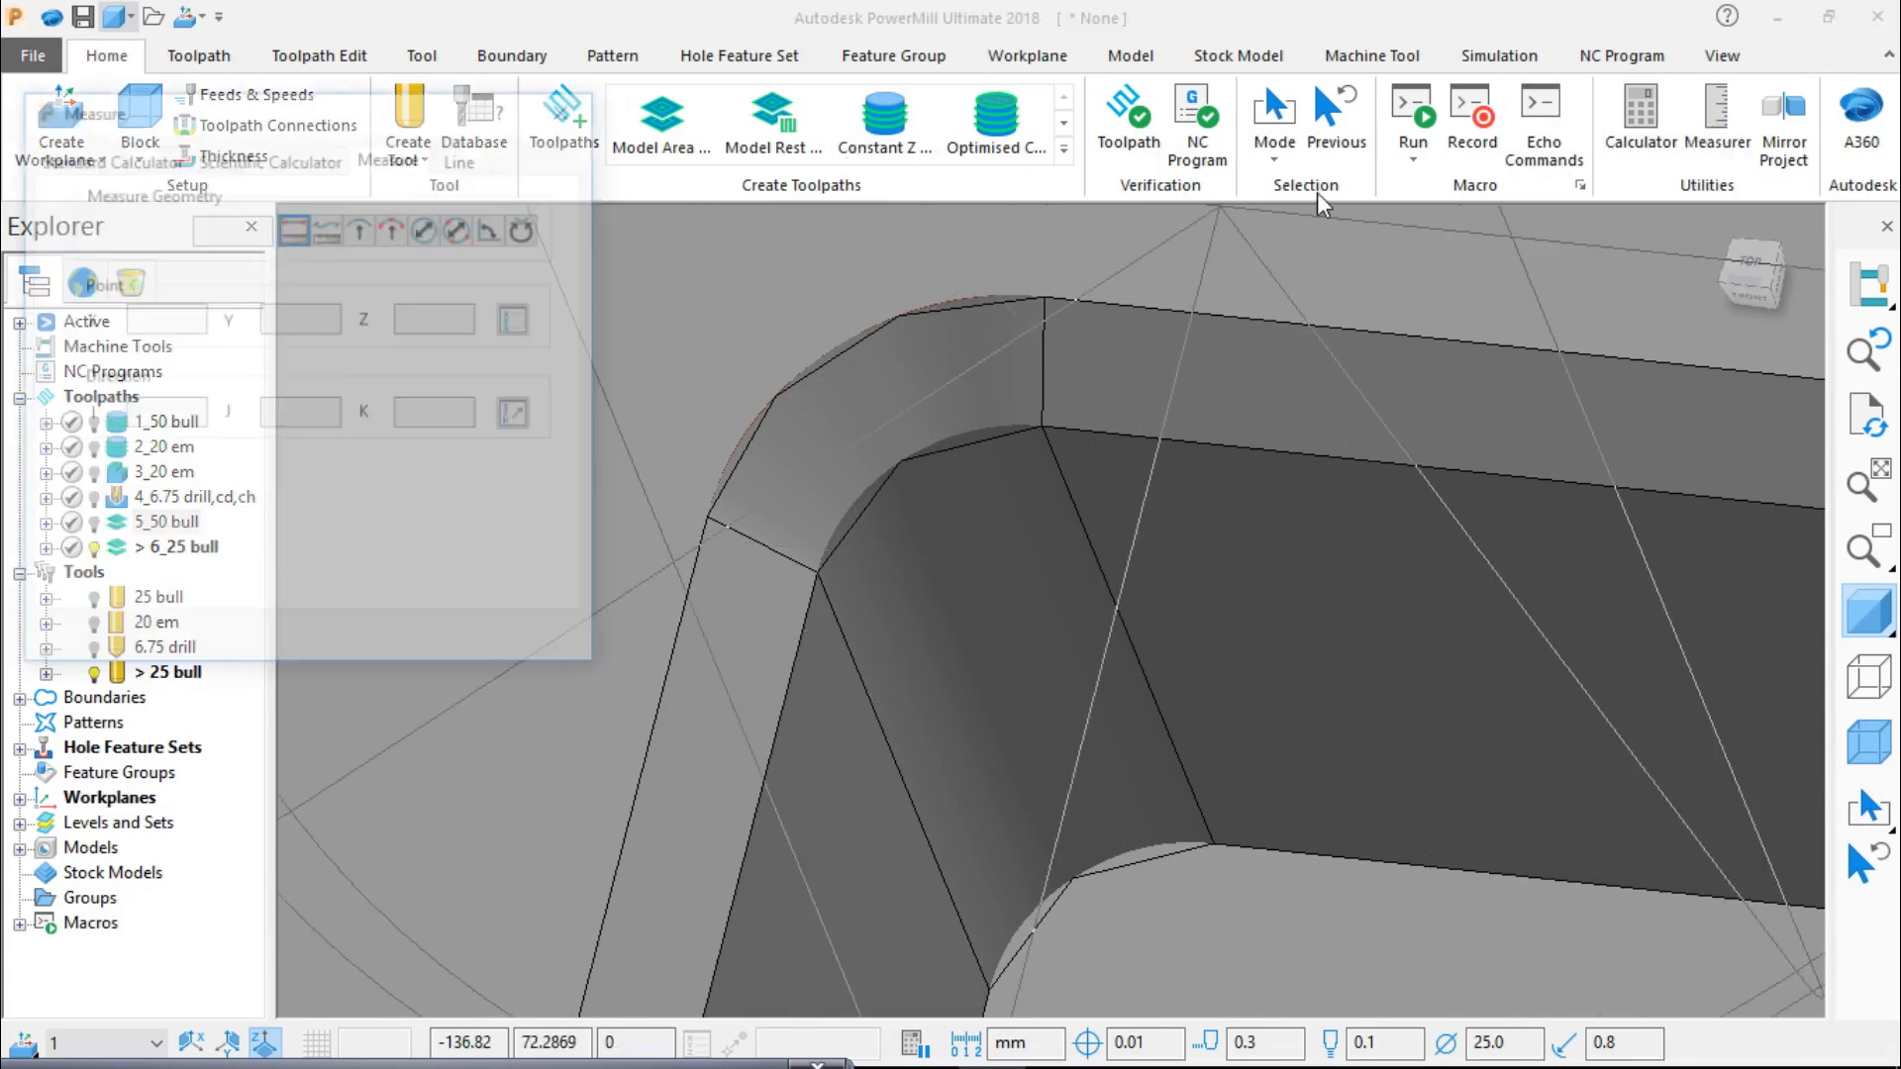
{"action": "left_click", "coordinate": [402, 236]}
{"action": "scroll", "coordinate": [810, 633], "scroll_direction": "up", "scroll_amount": 3}
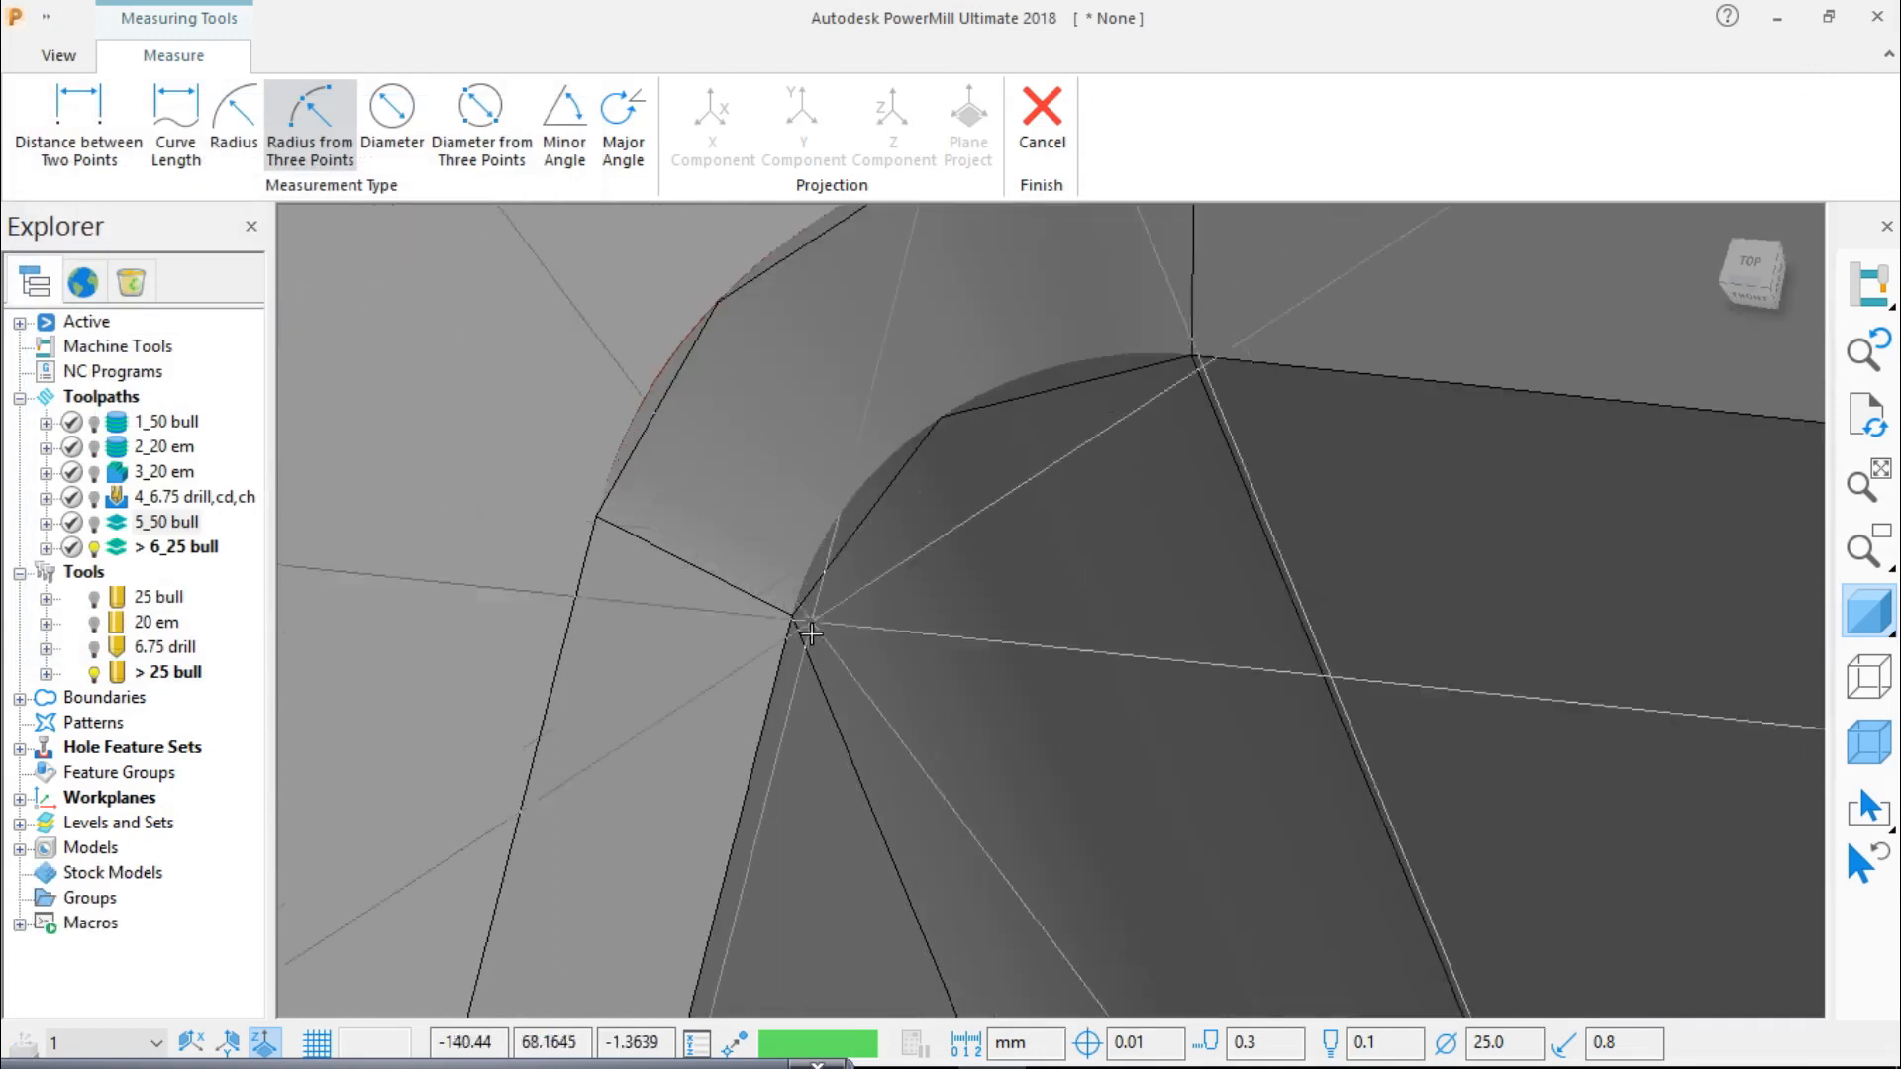
{"action": "left_click", "coordinate": [947, 419]}
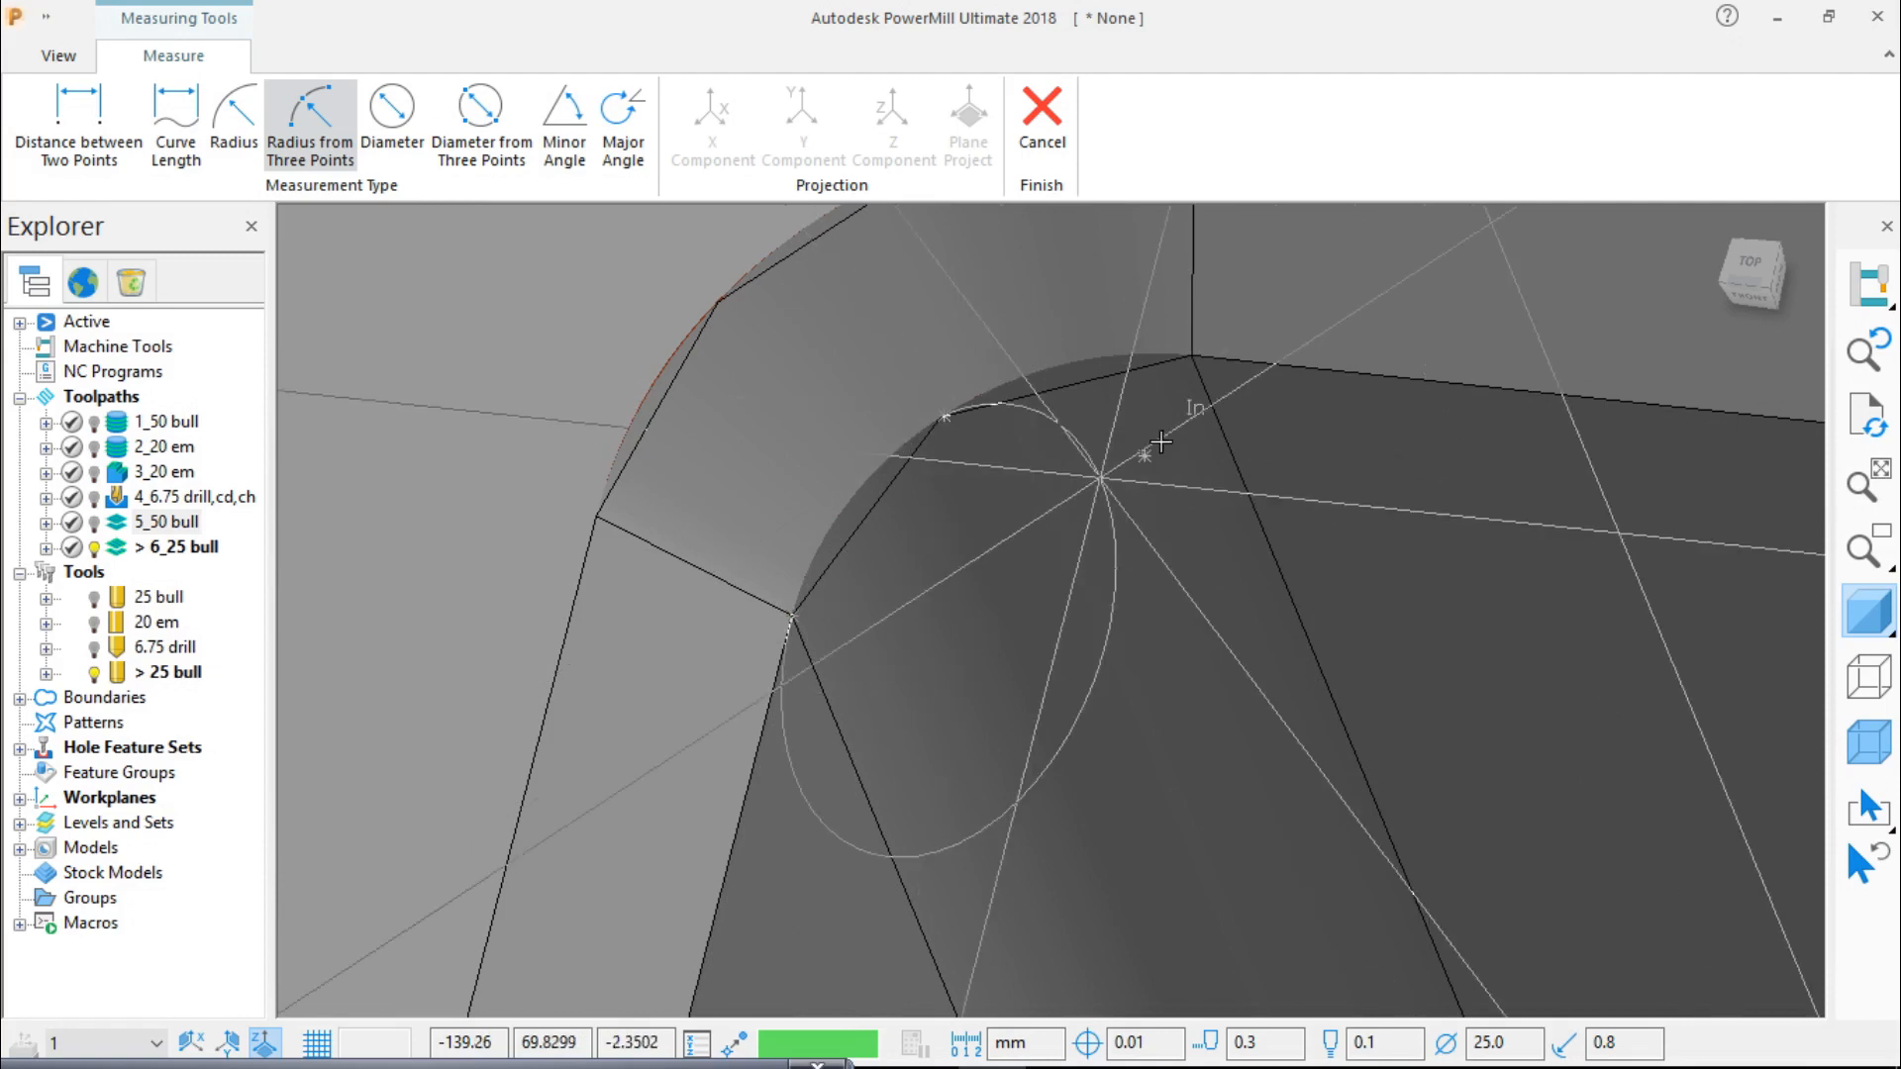
{"action": "left_click", "coordinate": [1196, 358]}
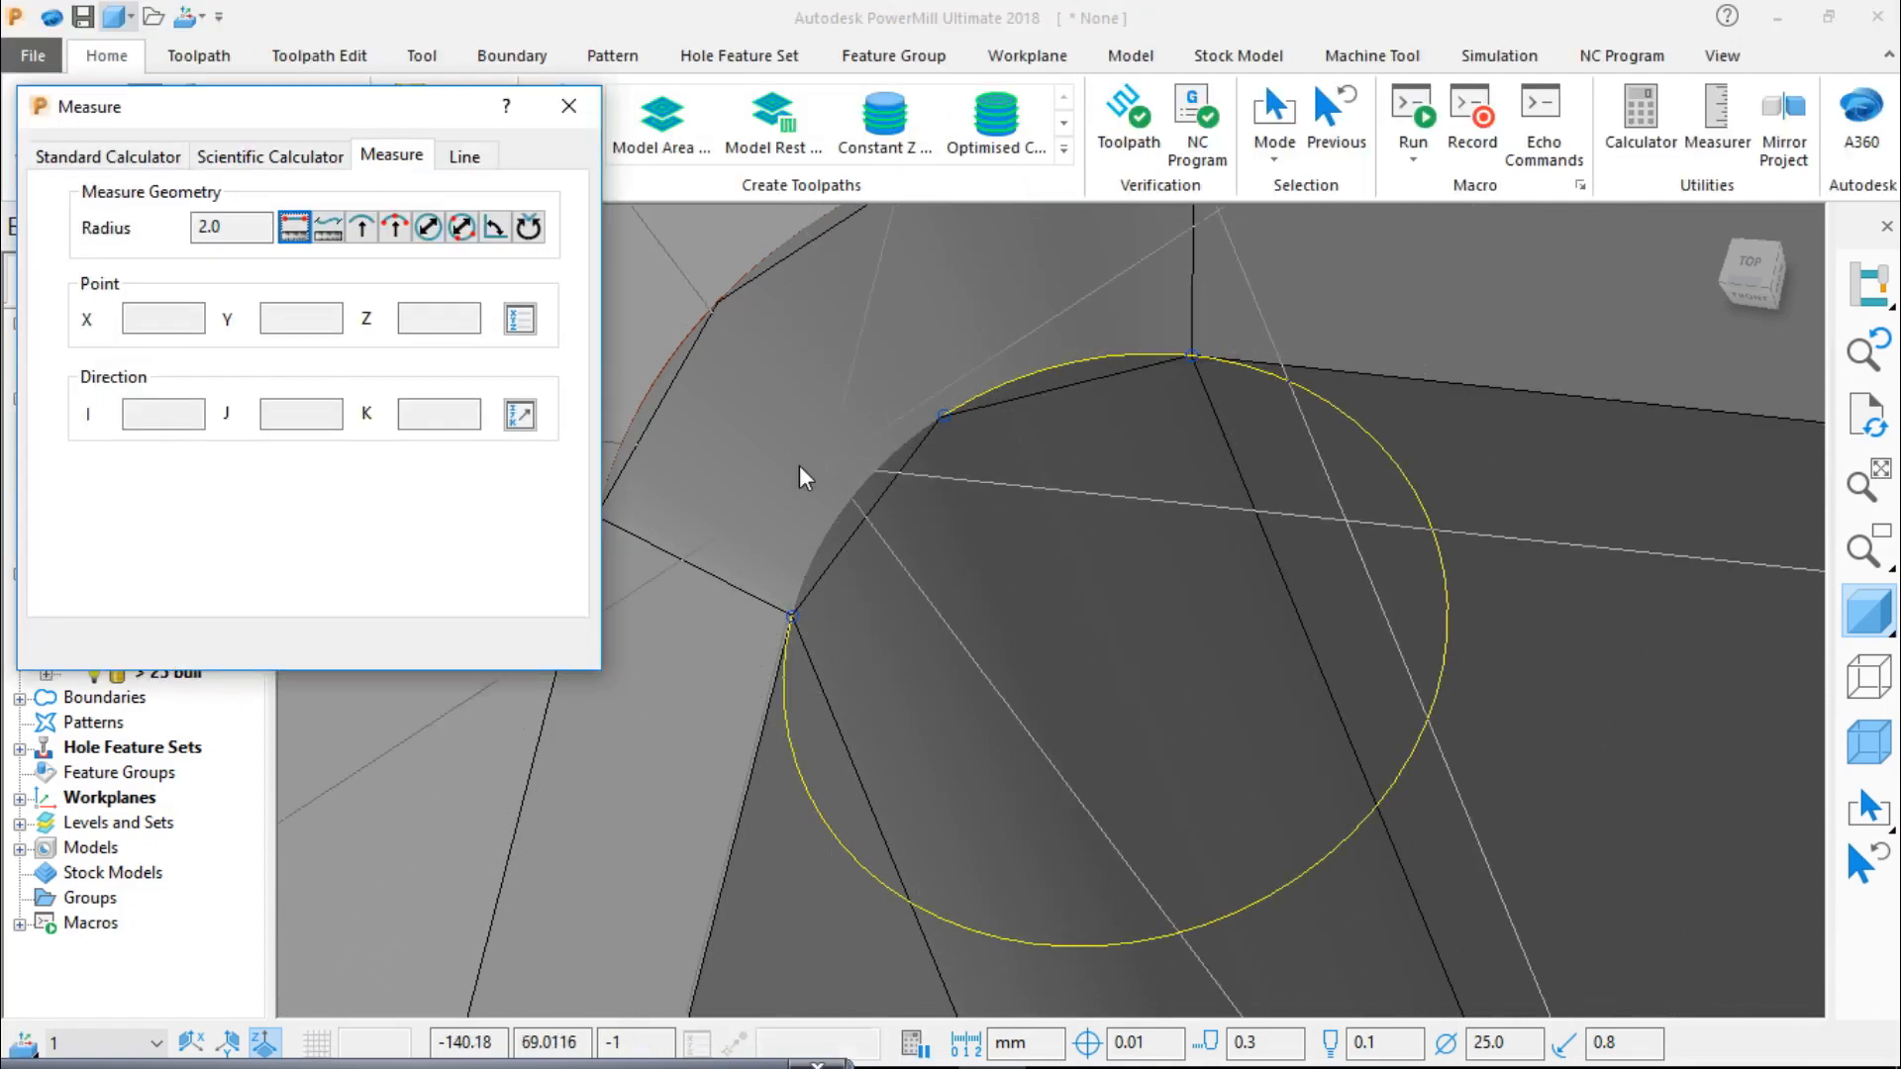
{"action": "scroll", "coordinate": [1172, 597], "scroll_direction": "down", "scroll_amount": 5}
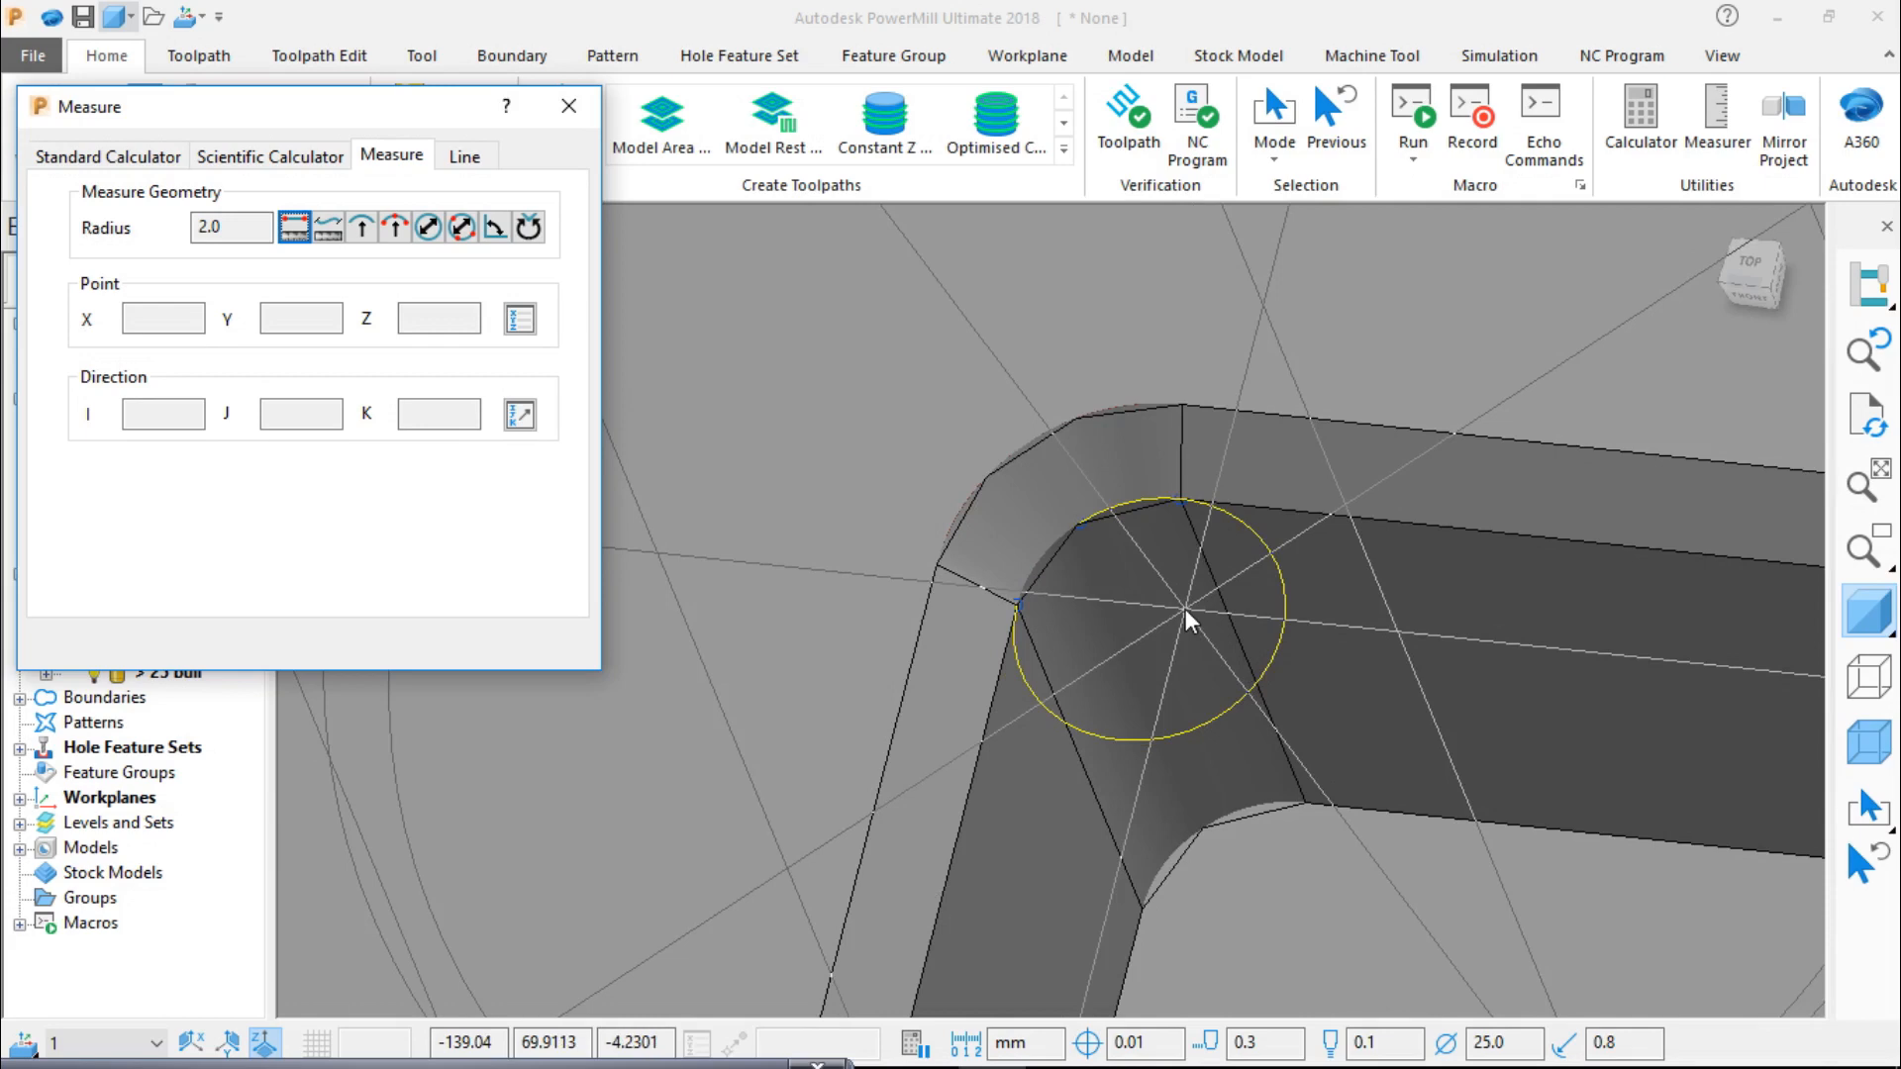
{"action": "left_click", "coordinate": [568, 106]}
Step: Rename the 6_25 bull toolpath as 7_10 em in its settings and create a copy of it
{"action": "left_click", "coordinate": [1745, 260]}
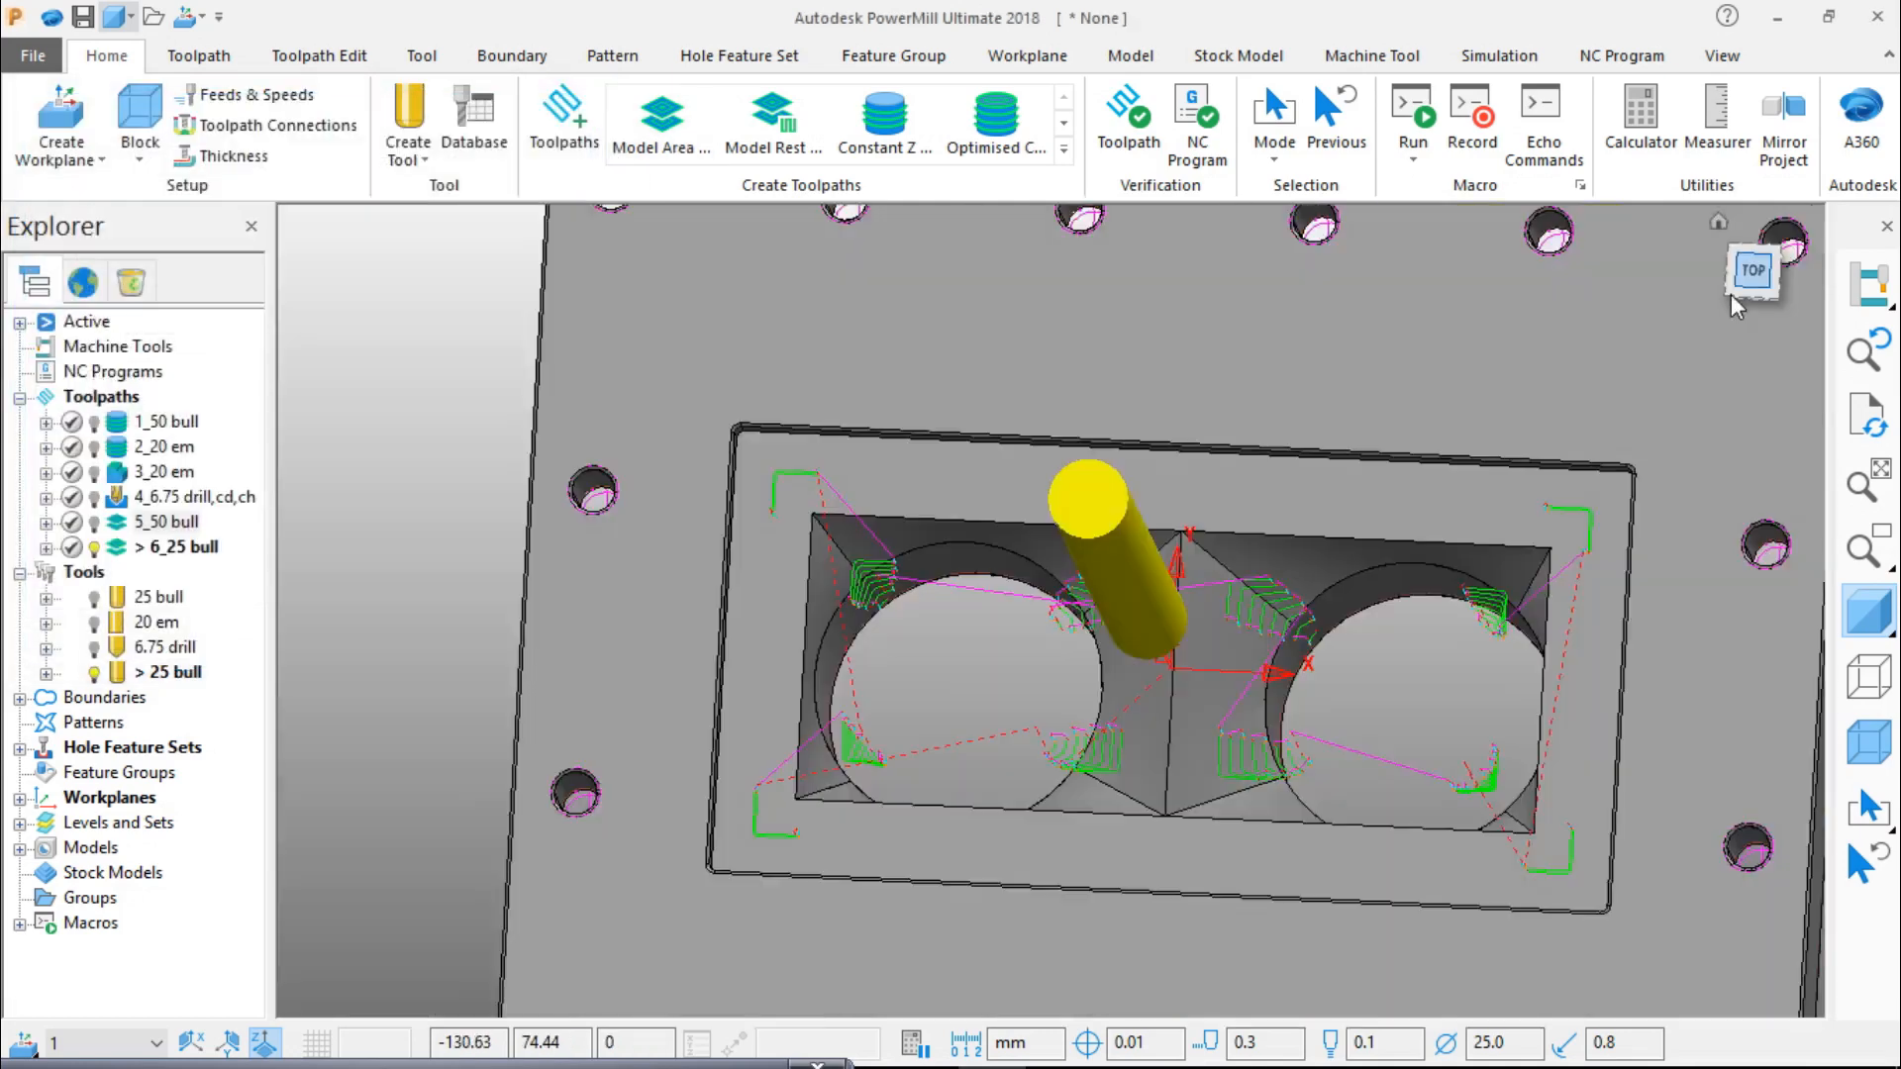
{"action": "middle_click_drag", "start_coordinate": [785, 544], "coordinate": [871, 535]}
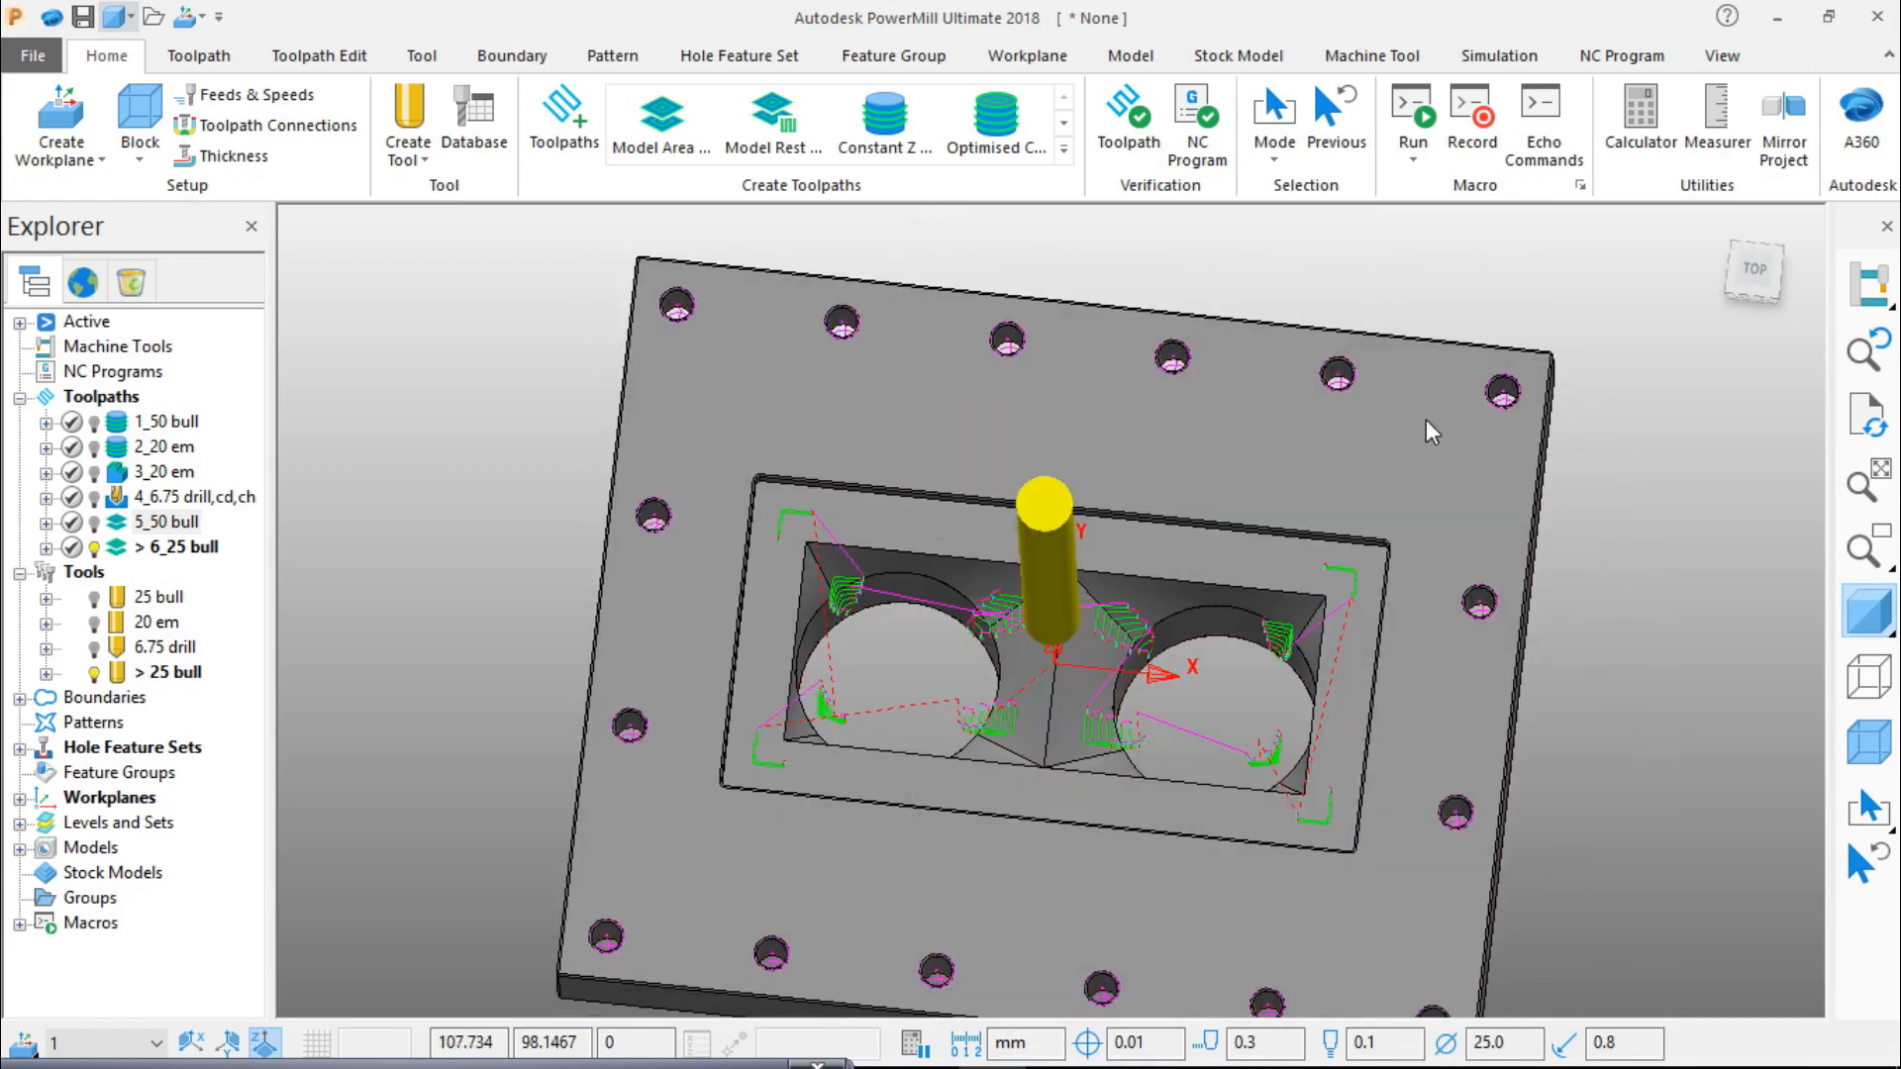
{"action": "left_click", "coordinate": [1758, 272]}
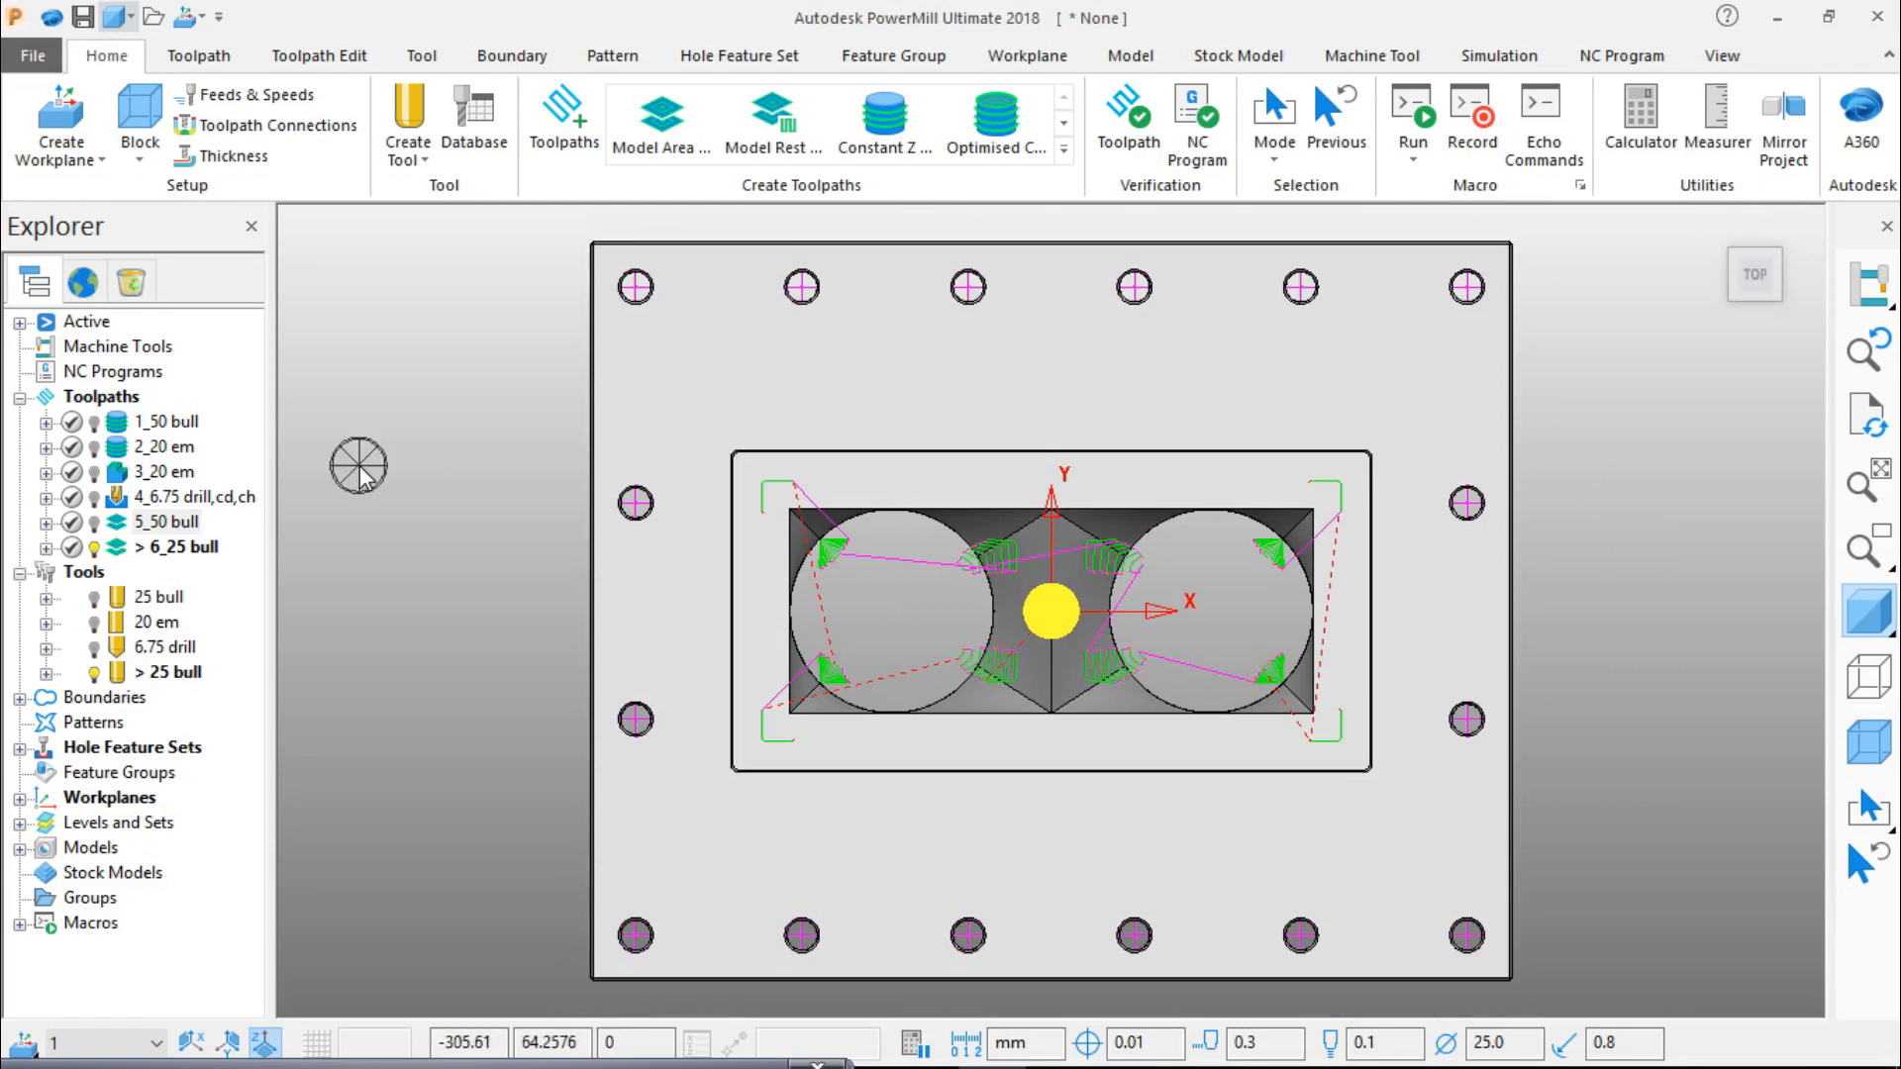
{"action": "left_click", "coordinate": [188, 546]}
{"action": "right_click", "coordinate": [188, 547]}
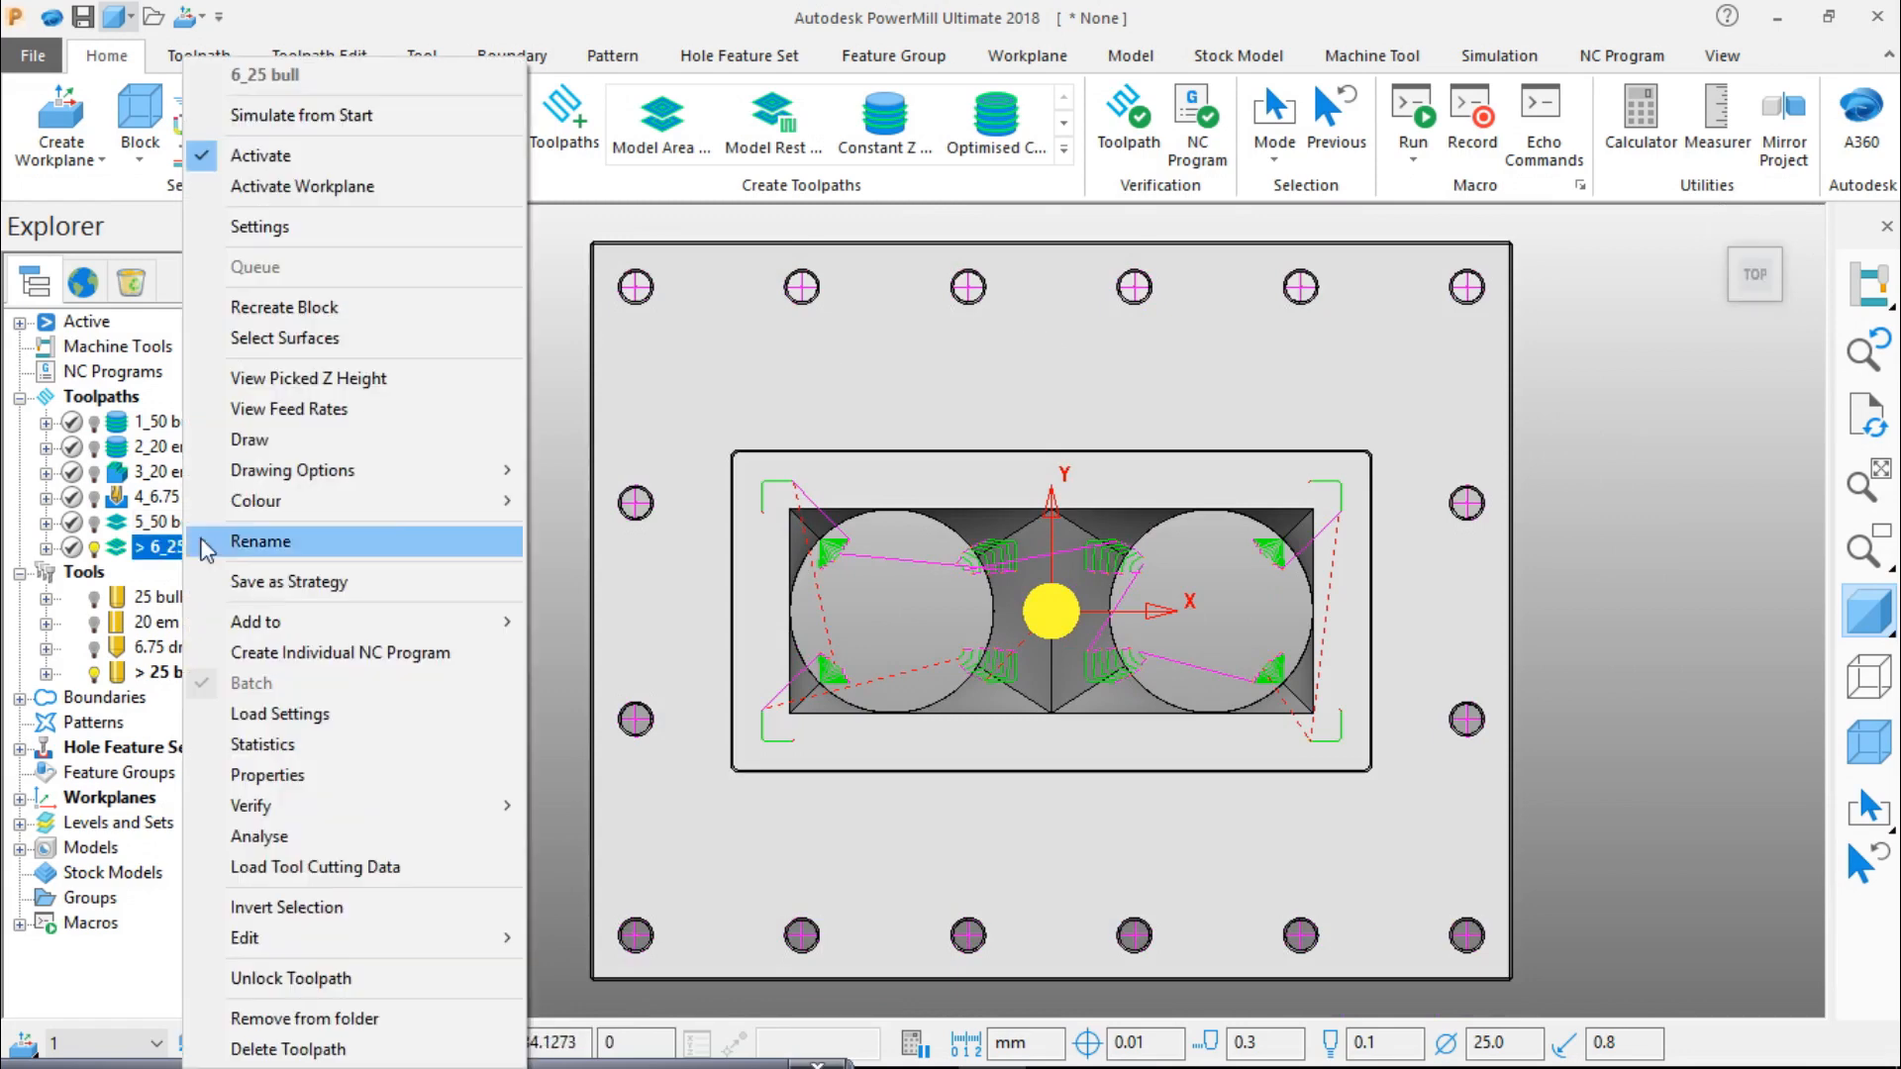
{"action": "left_click", "coordinate": [366, 227]}
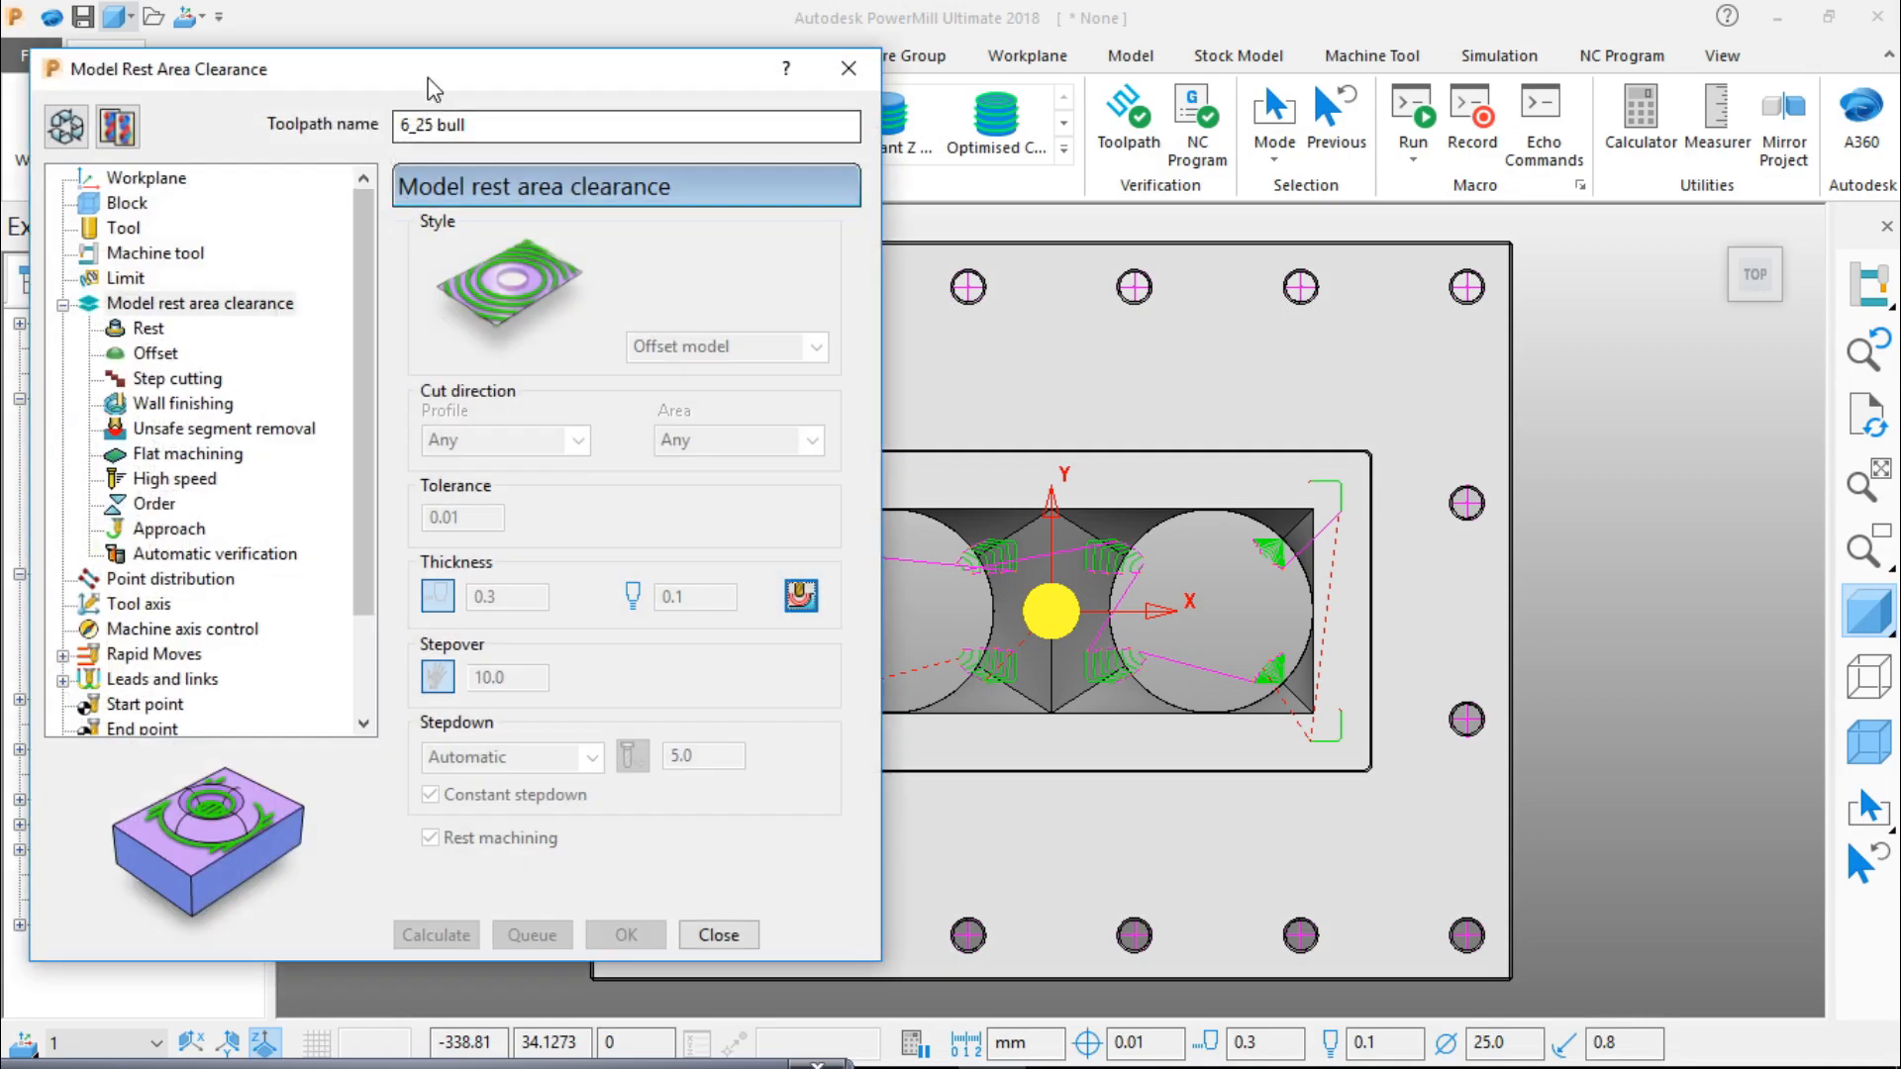
{"action": "left_click_drag", "start_coordinate": [446, 74], "coordinate": [921, 74]}
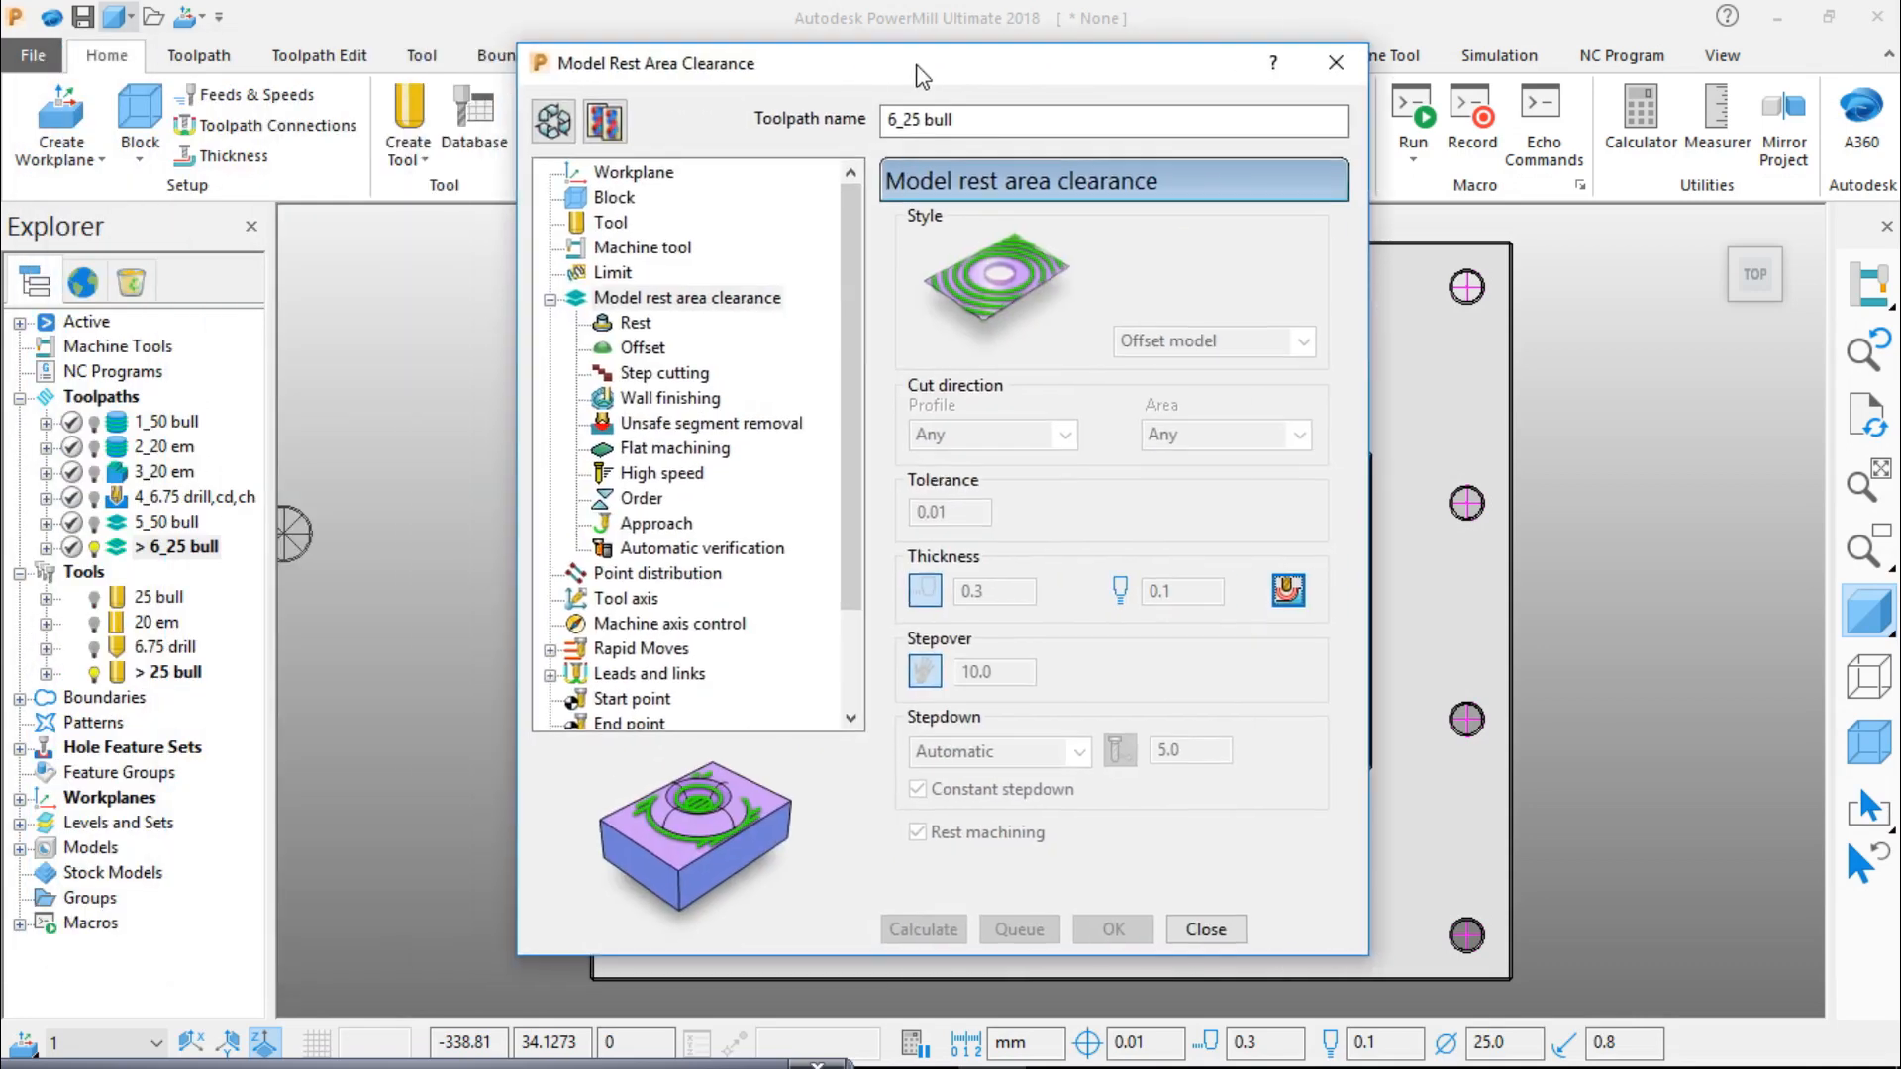
{"action": "left_click_drag", "start_coordinate": [989, 126], "coordinate": [828, 196]}
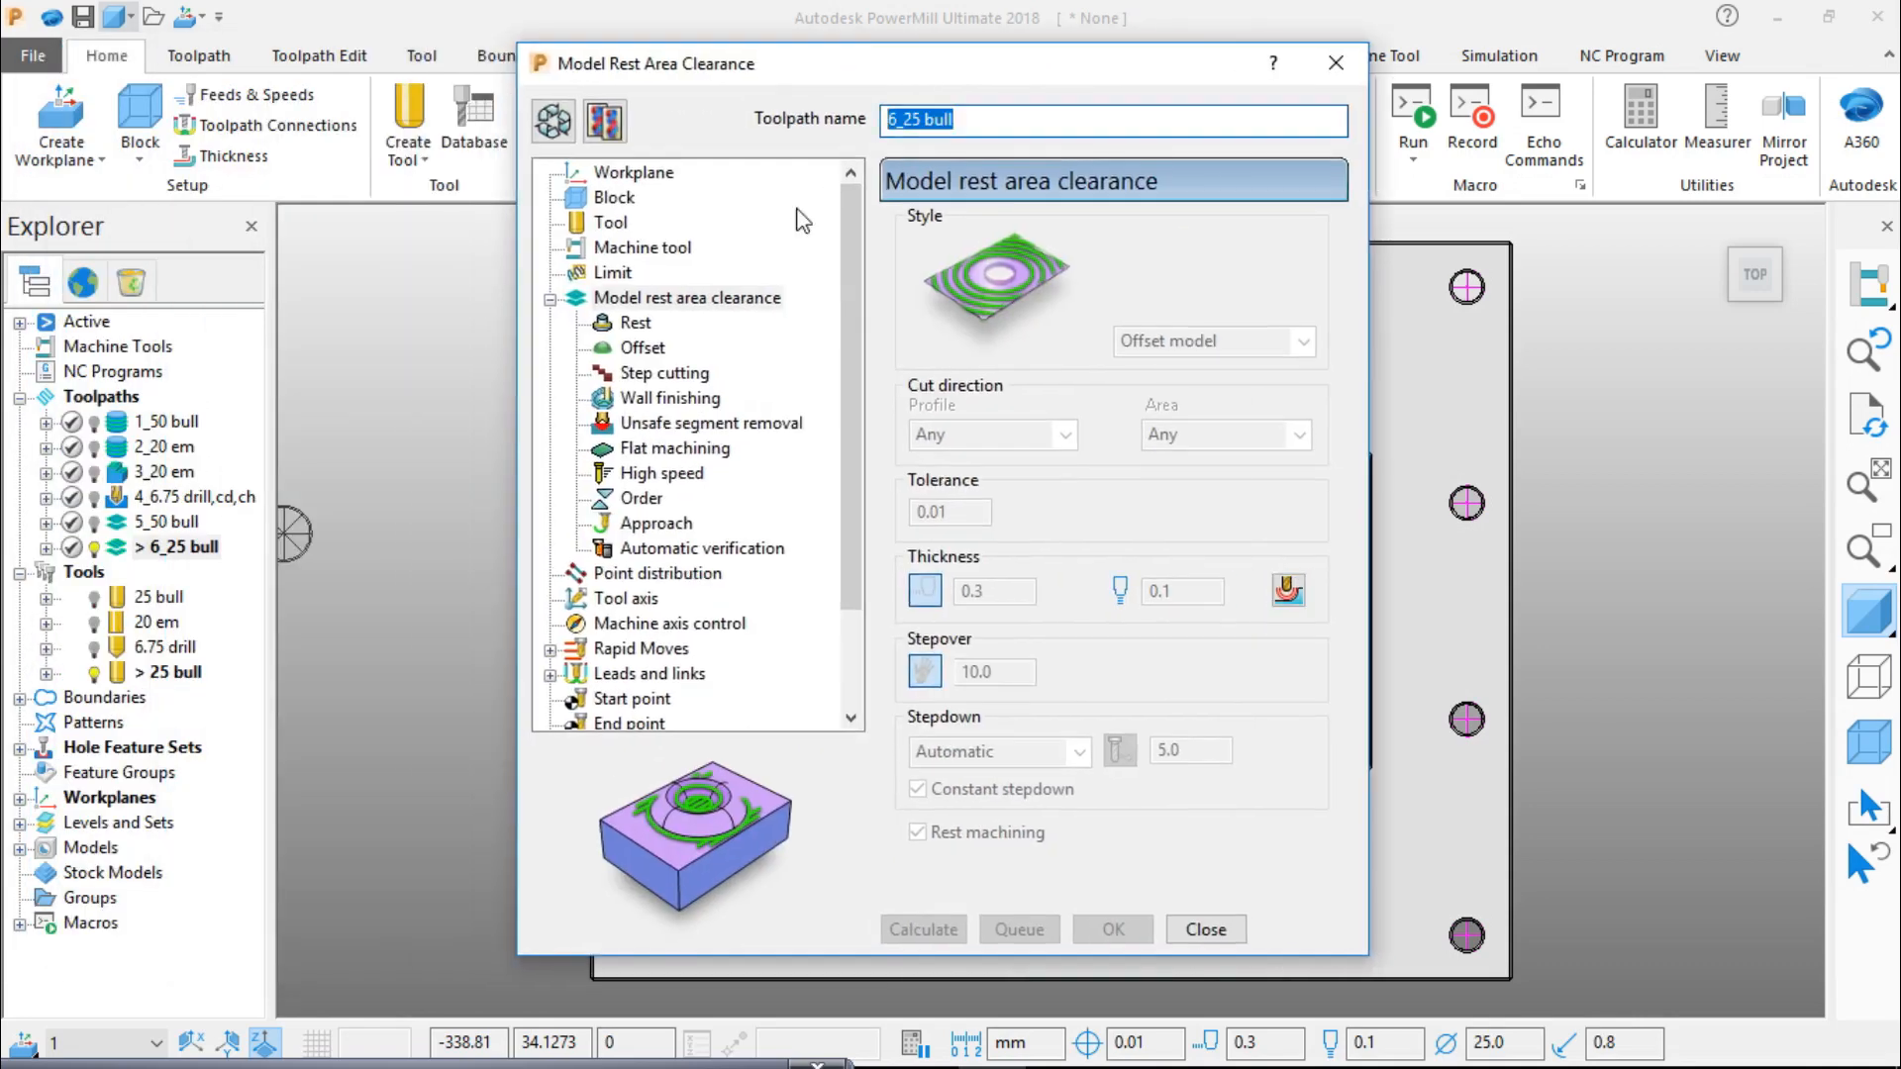
{"action": "type", "text": "7_"}
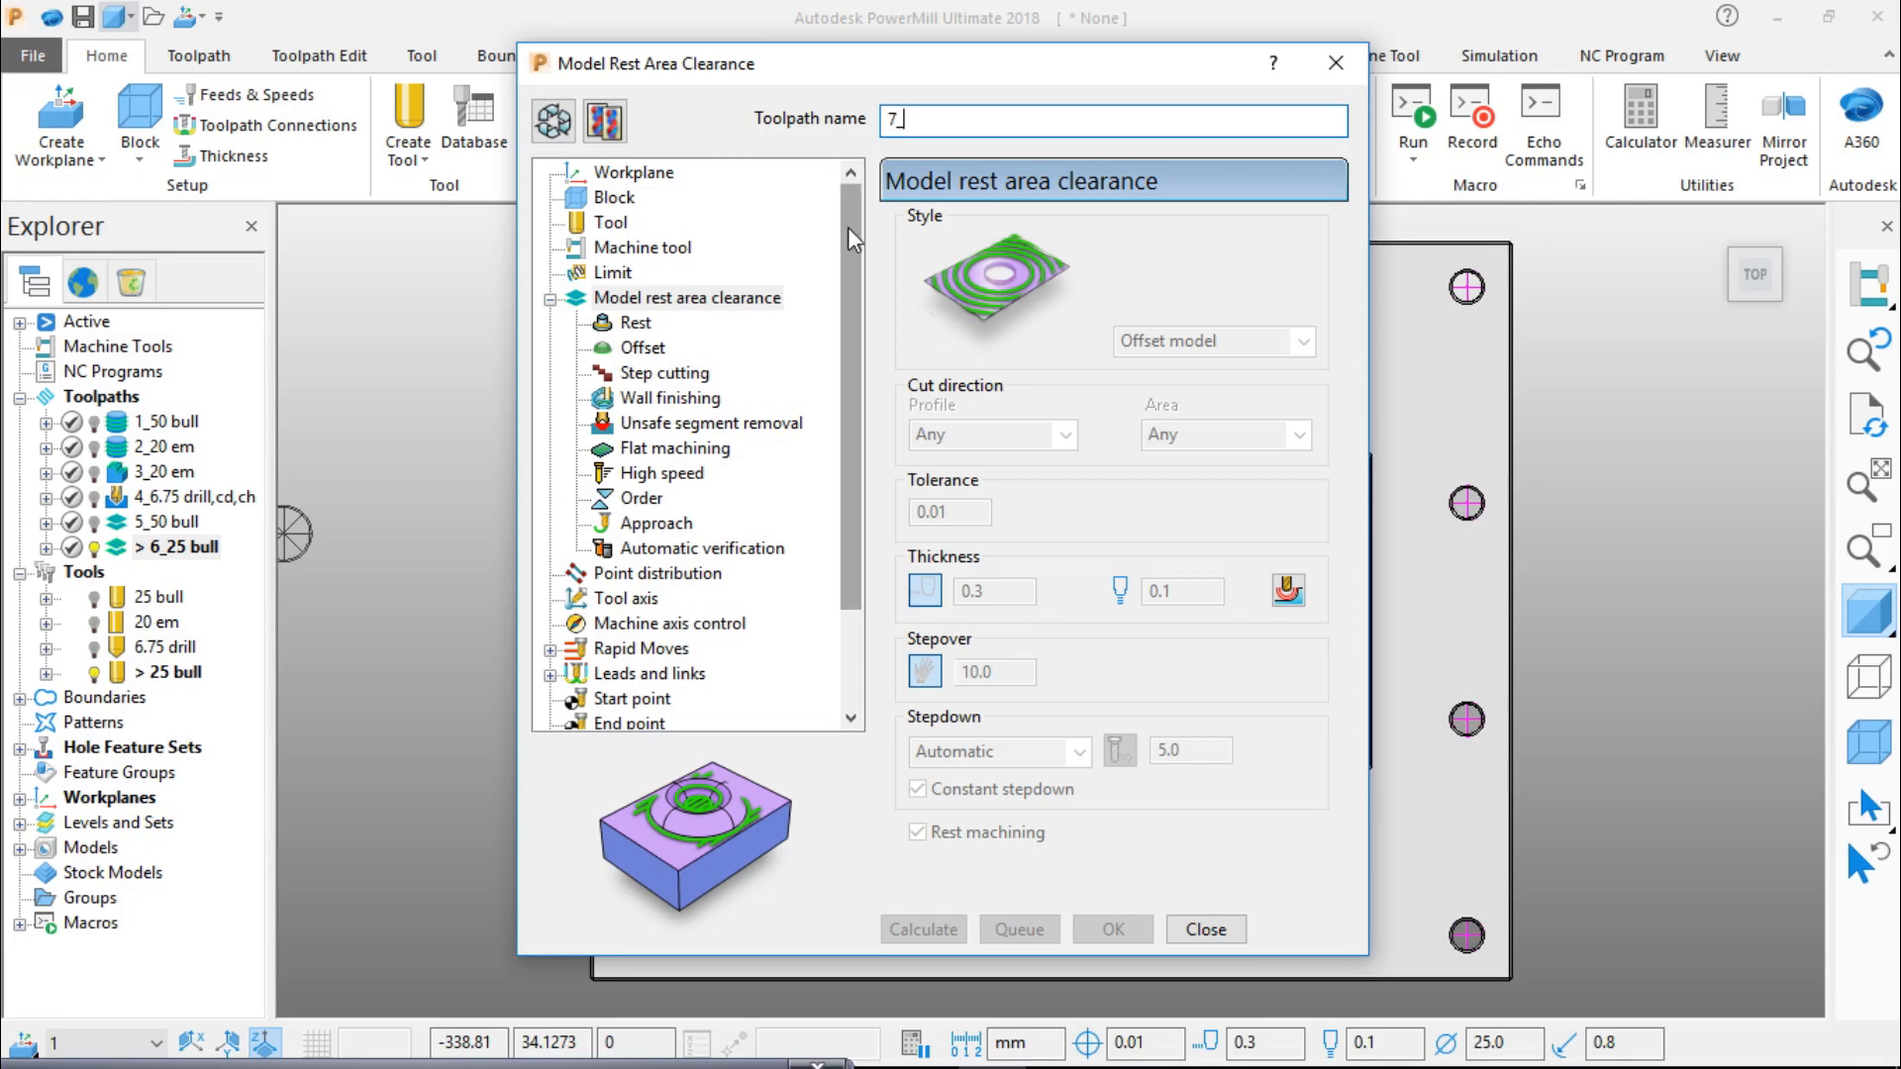
{"action": "type", "text": "10 em"}
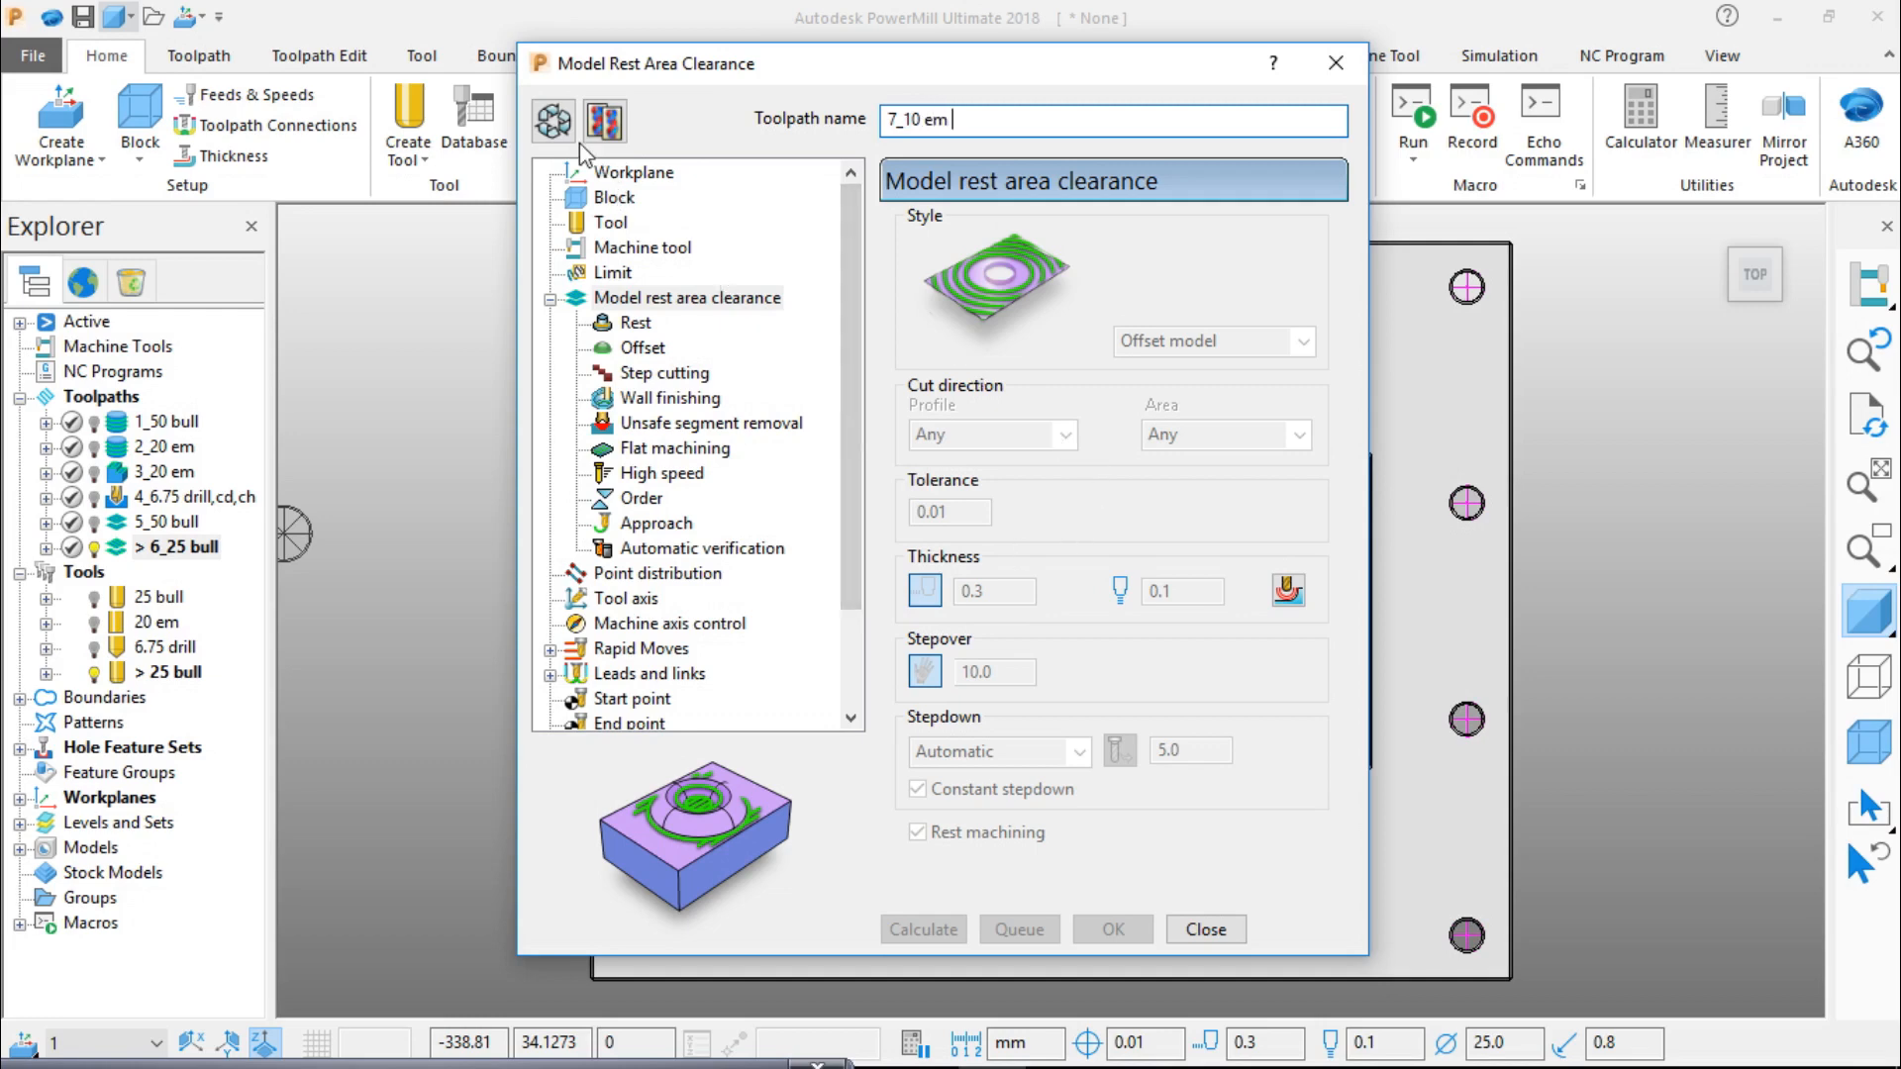
{"action": "left_click", "coordinate": [604, 121]}
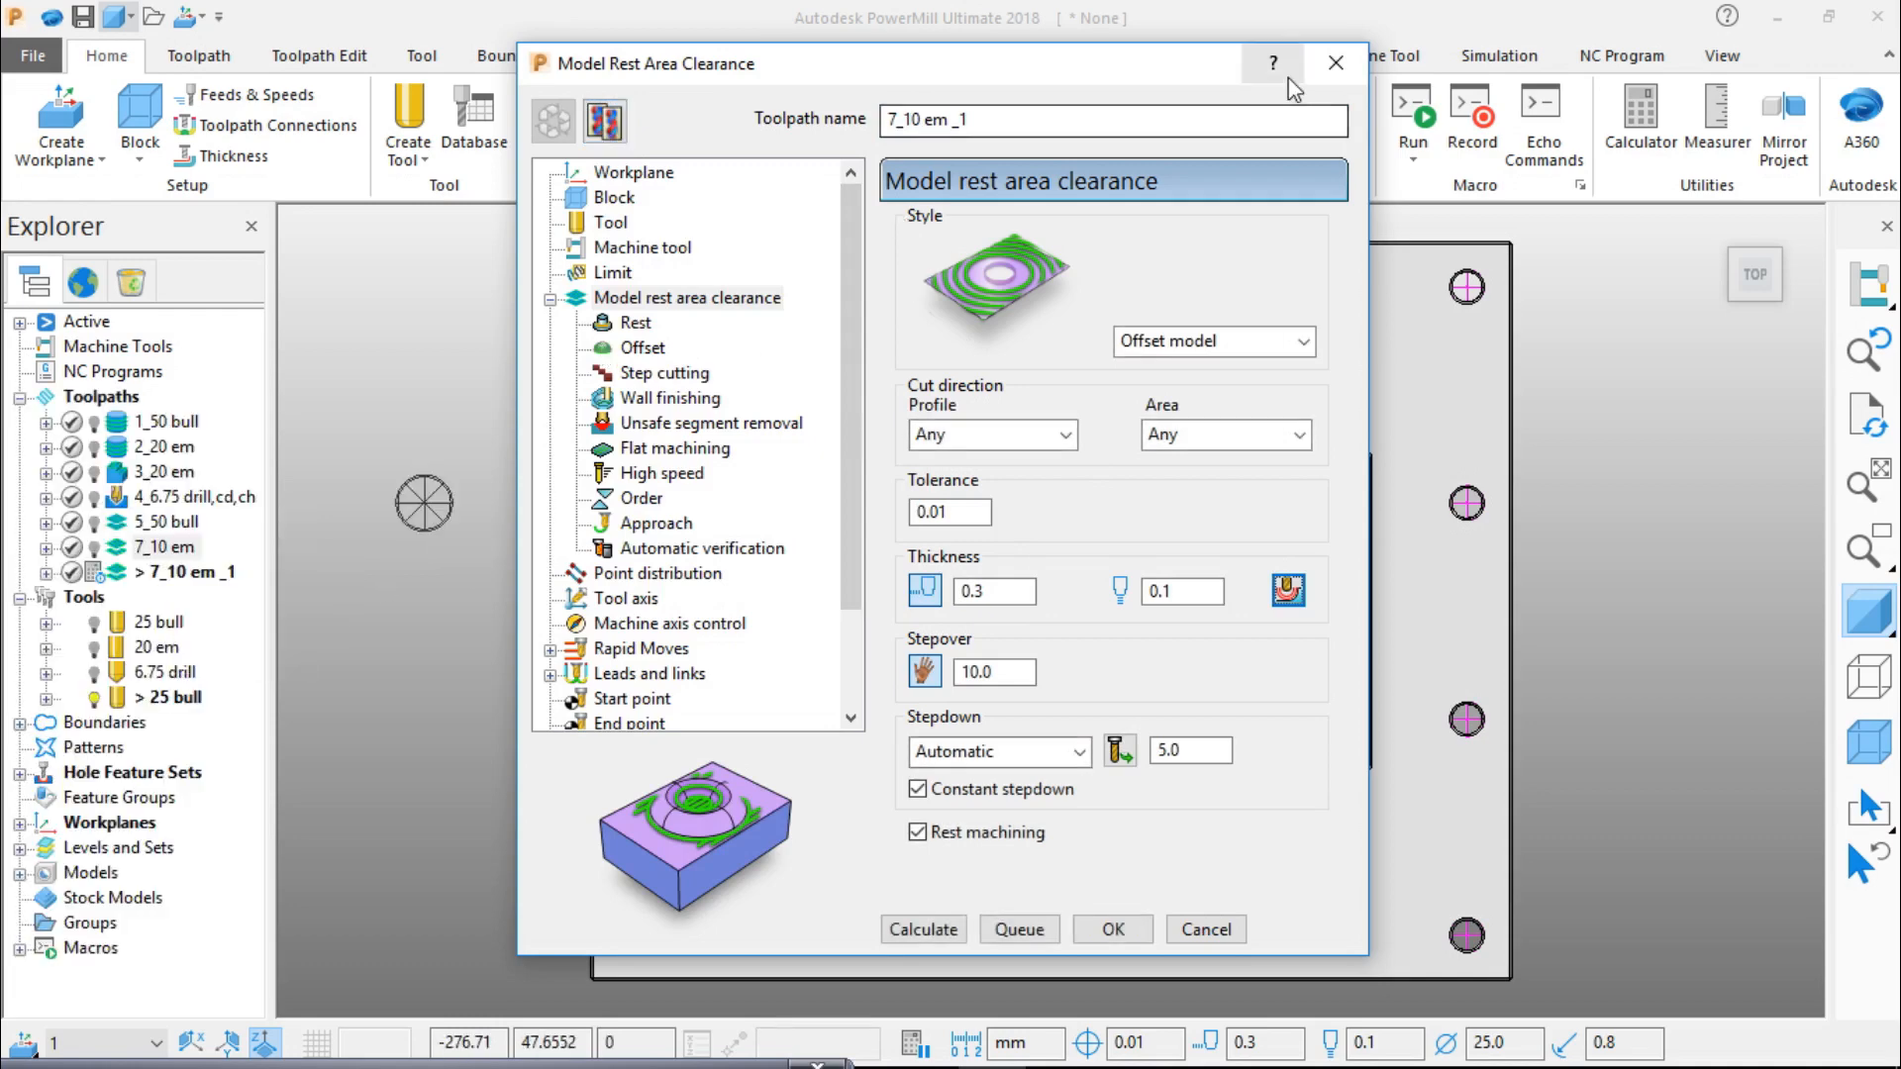
Step: Close the copied toolpath's settings and delete the copy 7_10 em _1
{"action": "left_click", "coordinate": [1335, 62]}
{"action": "right_click", "coordinate": [213, 574]}
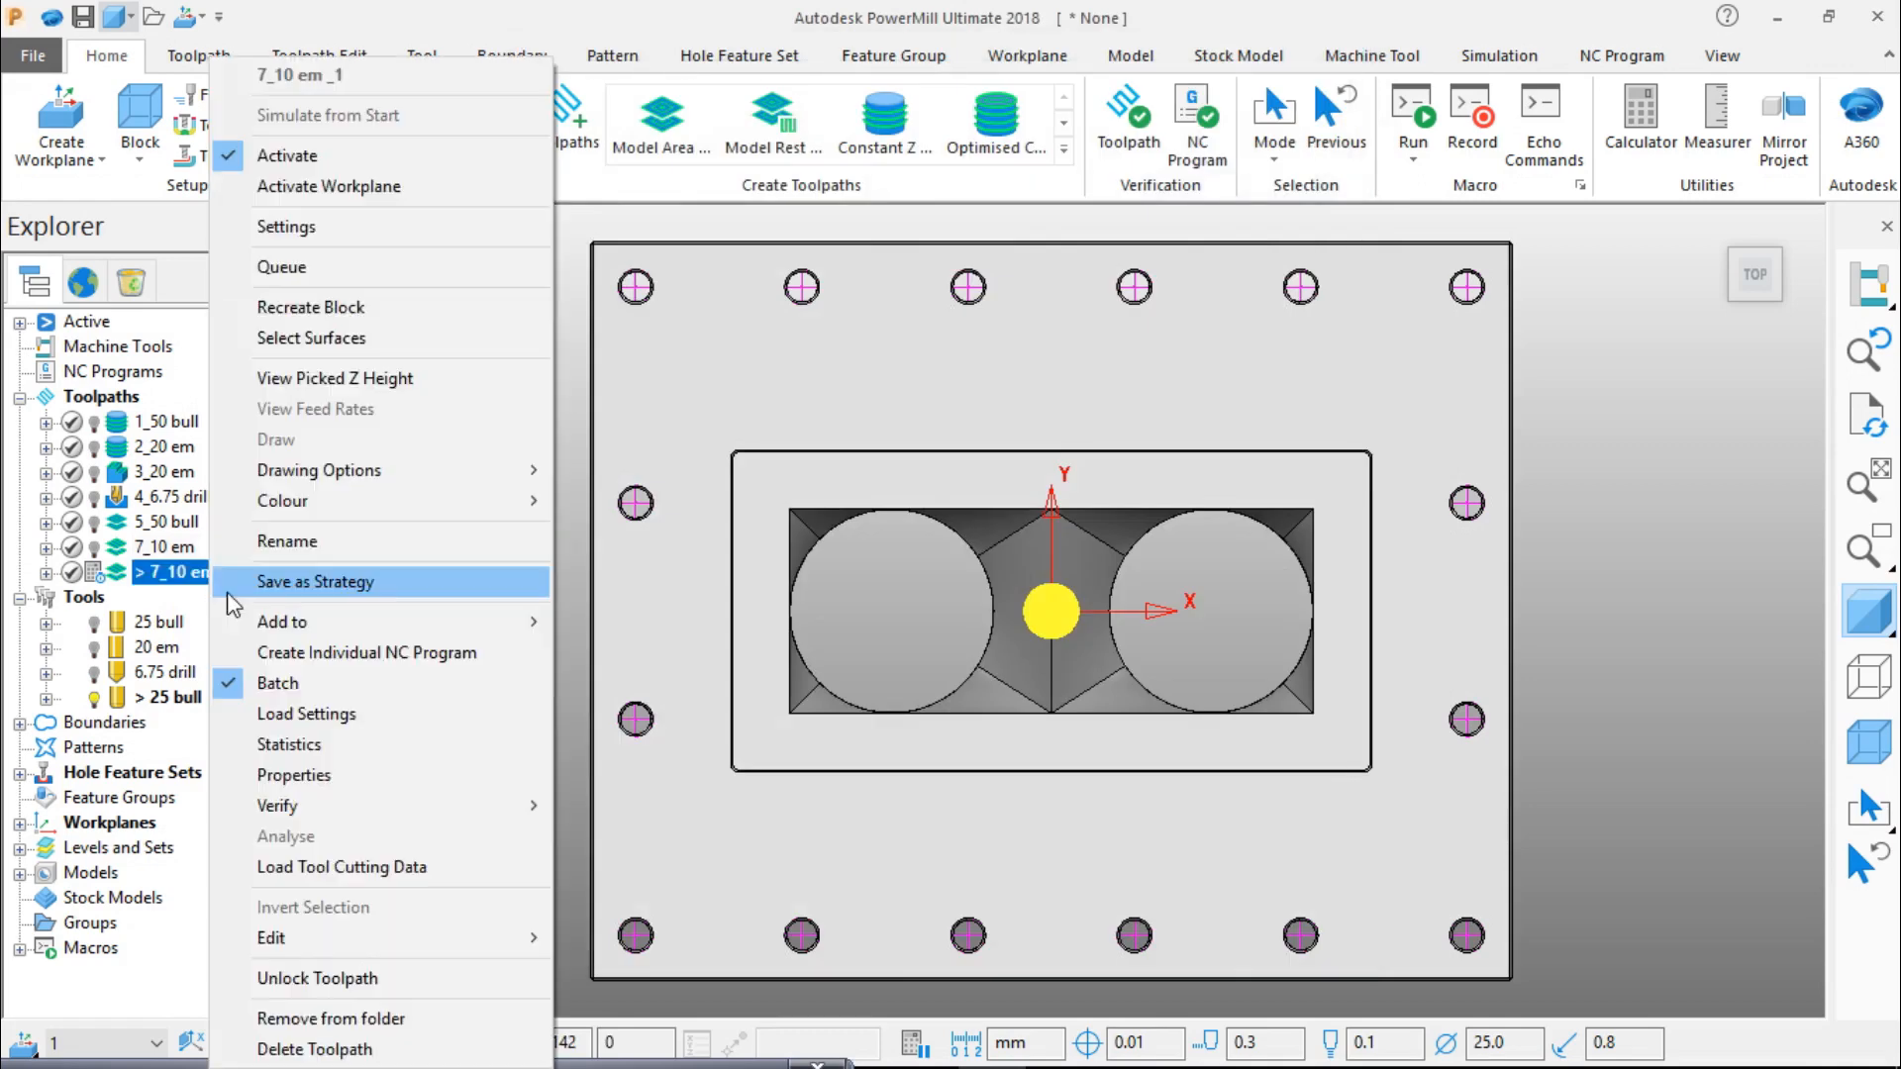
{"action": "left_click", "coordinate": [324, 1049]}
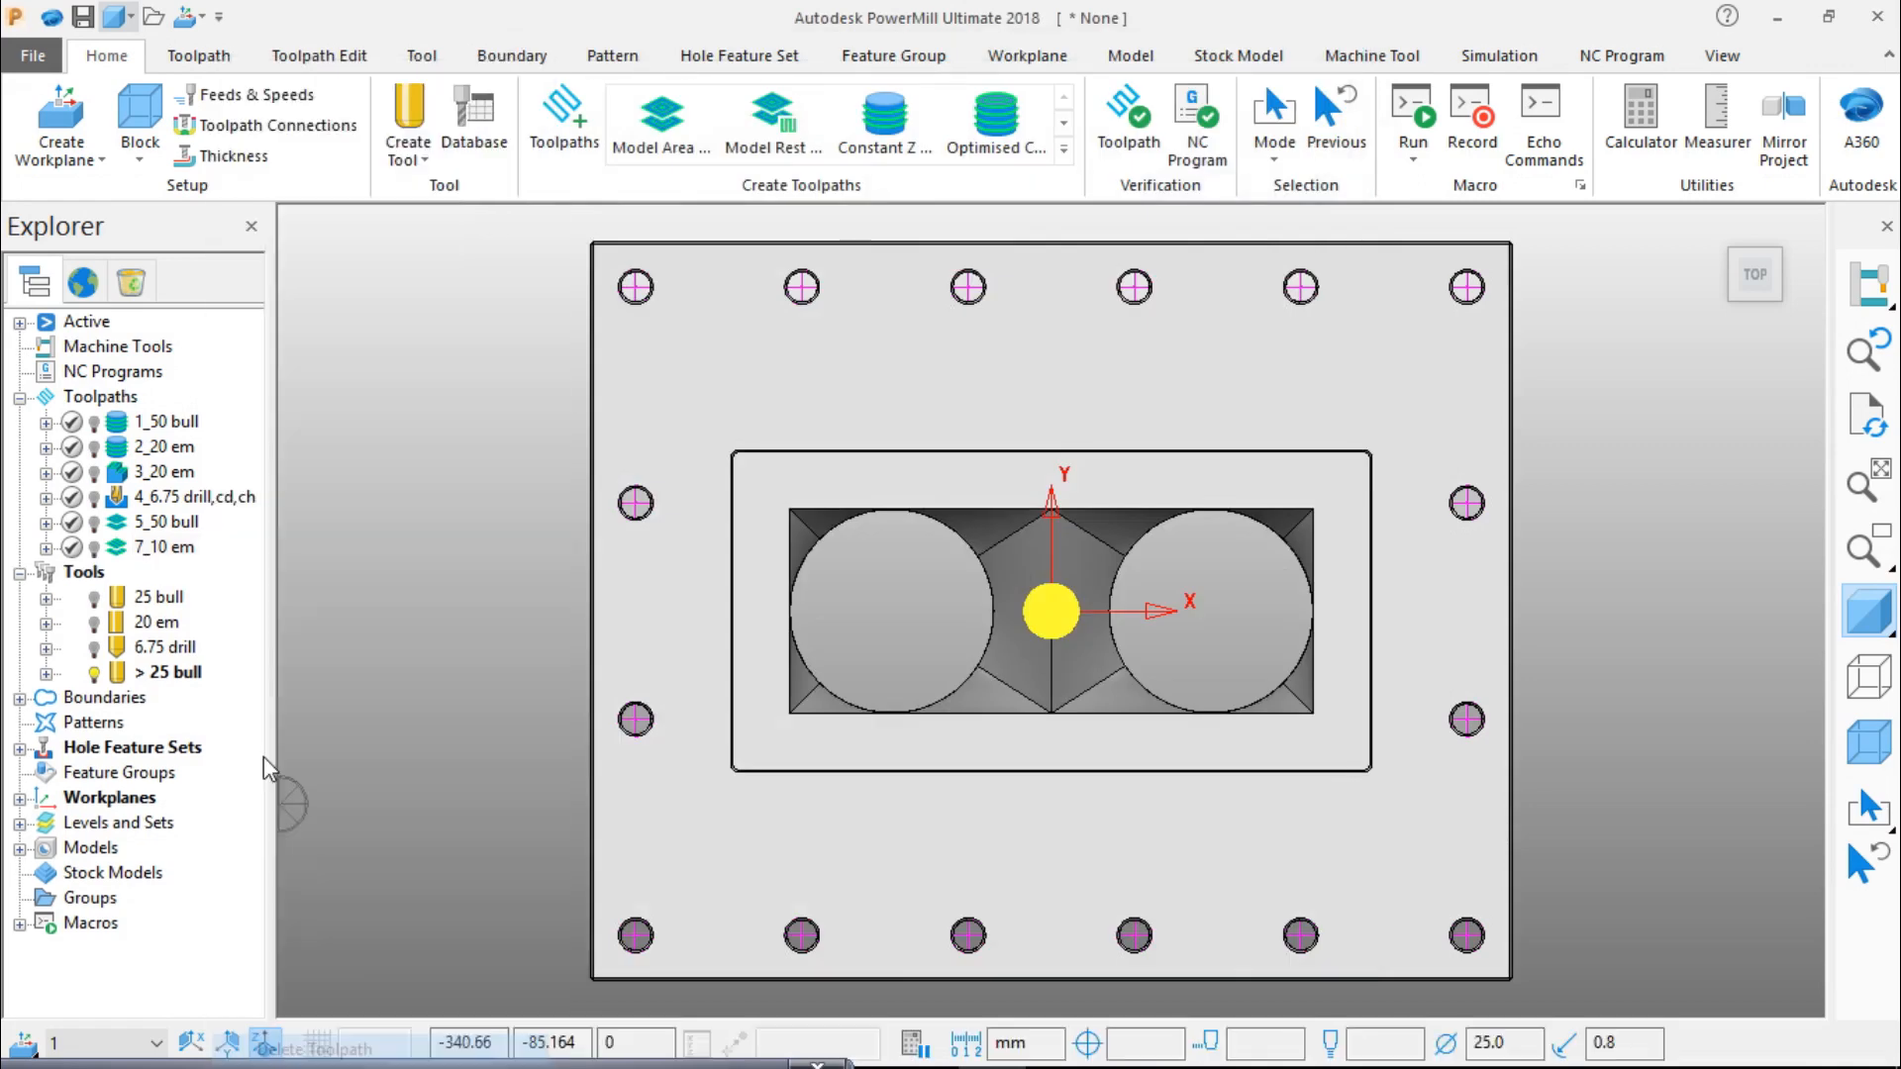
Step: Activate the remaining 7_10 em toolpath so its passes are shown on the plate
{"action": "right_click", "coordinate": [181, 550]}
{"action": "left_click", "coordinate": [535, 535]}
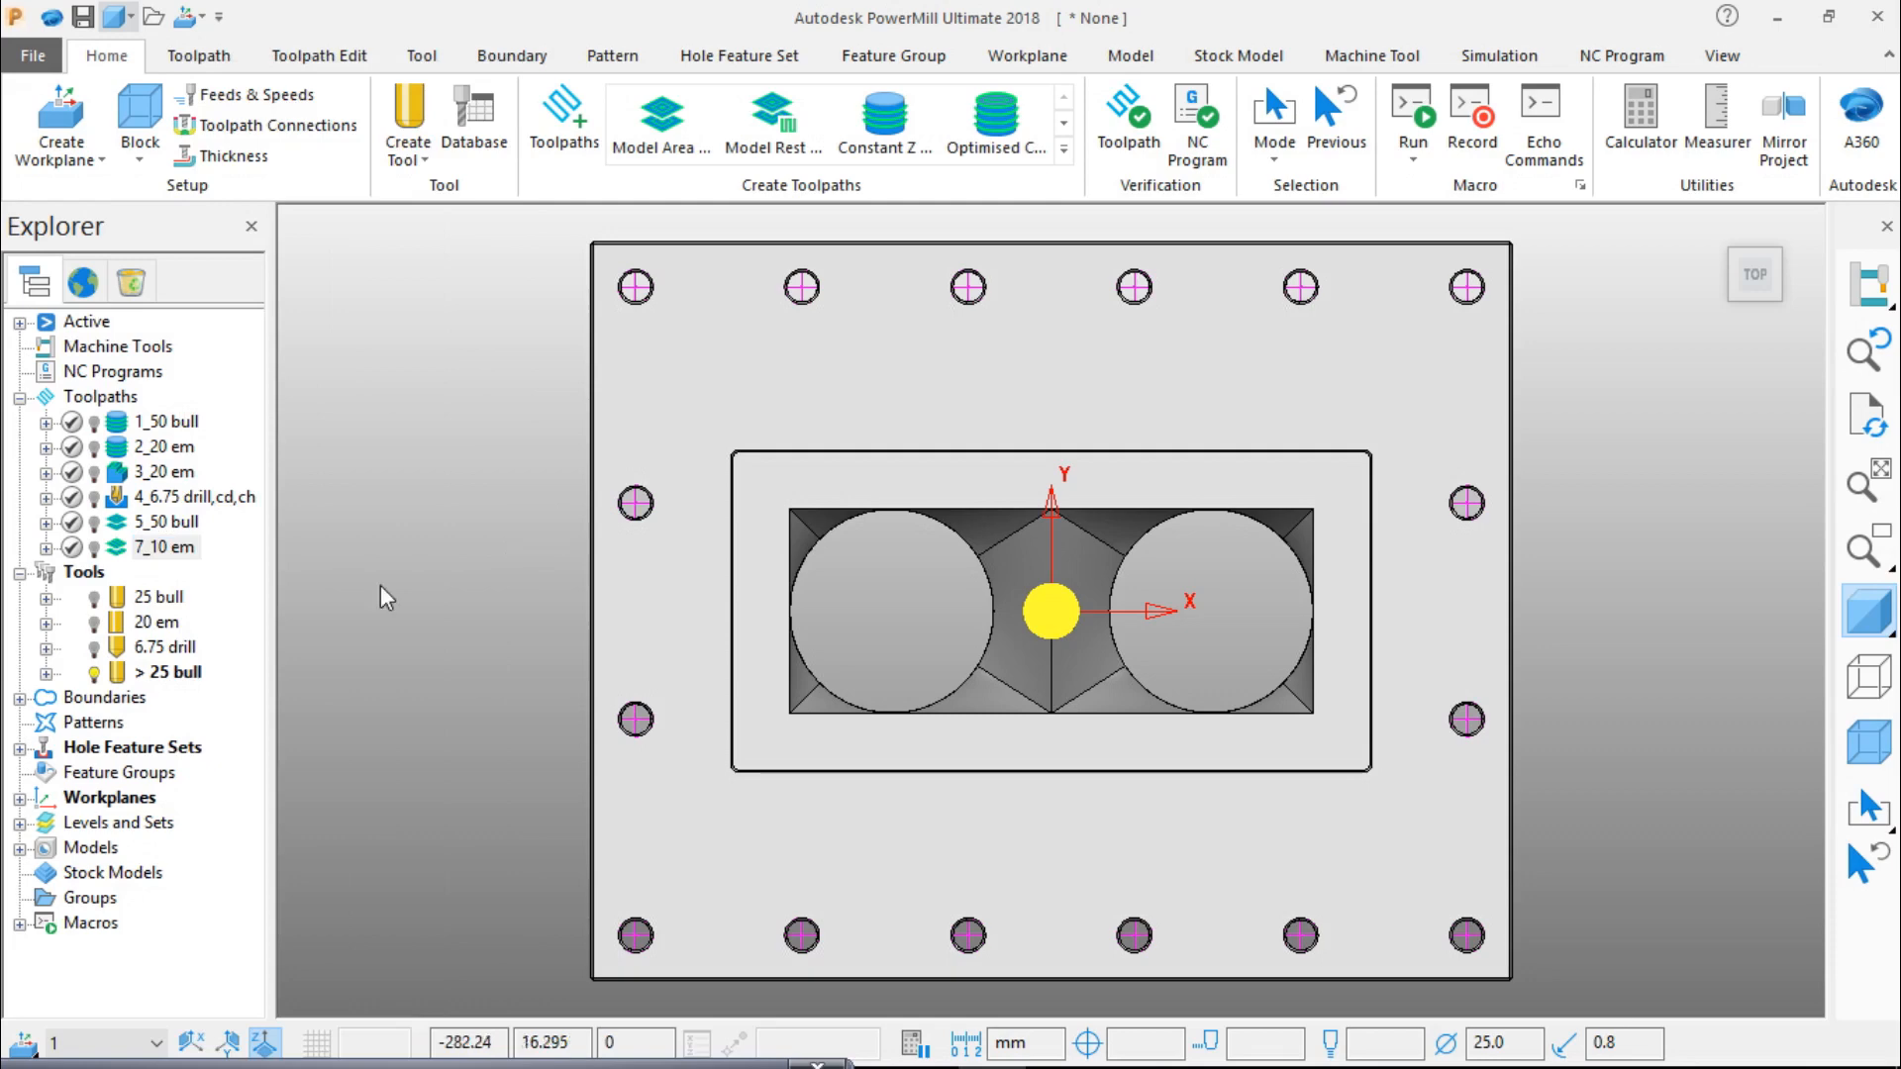
{"action": "left_click", "coordinate": [178, 550]}
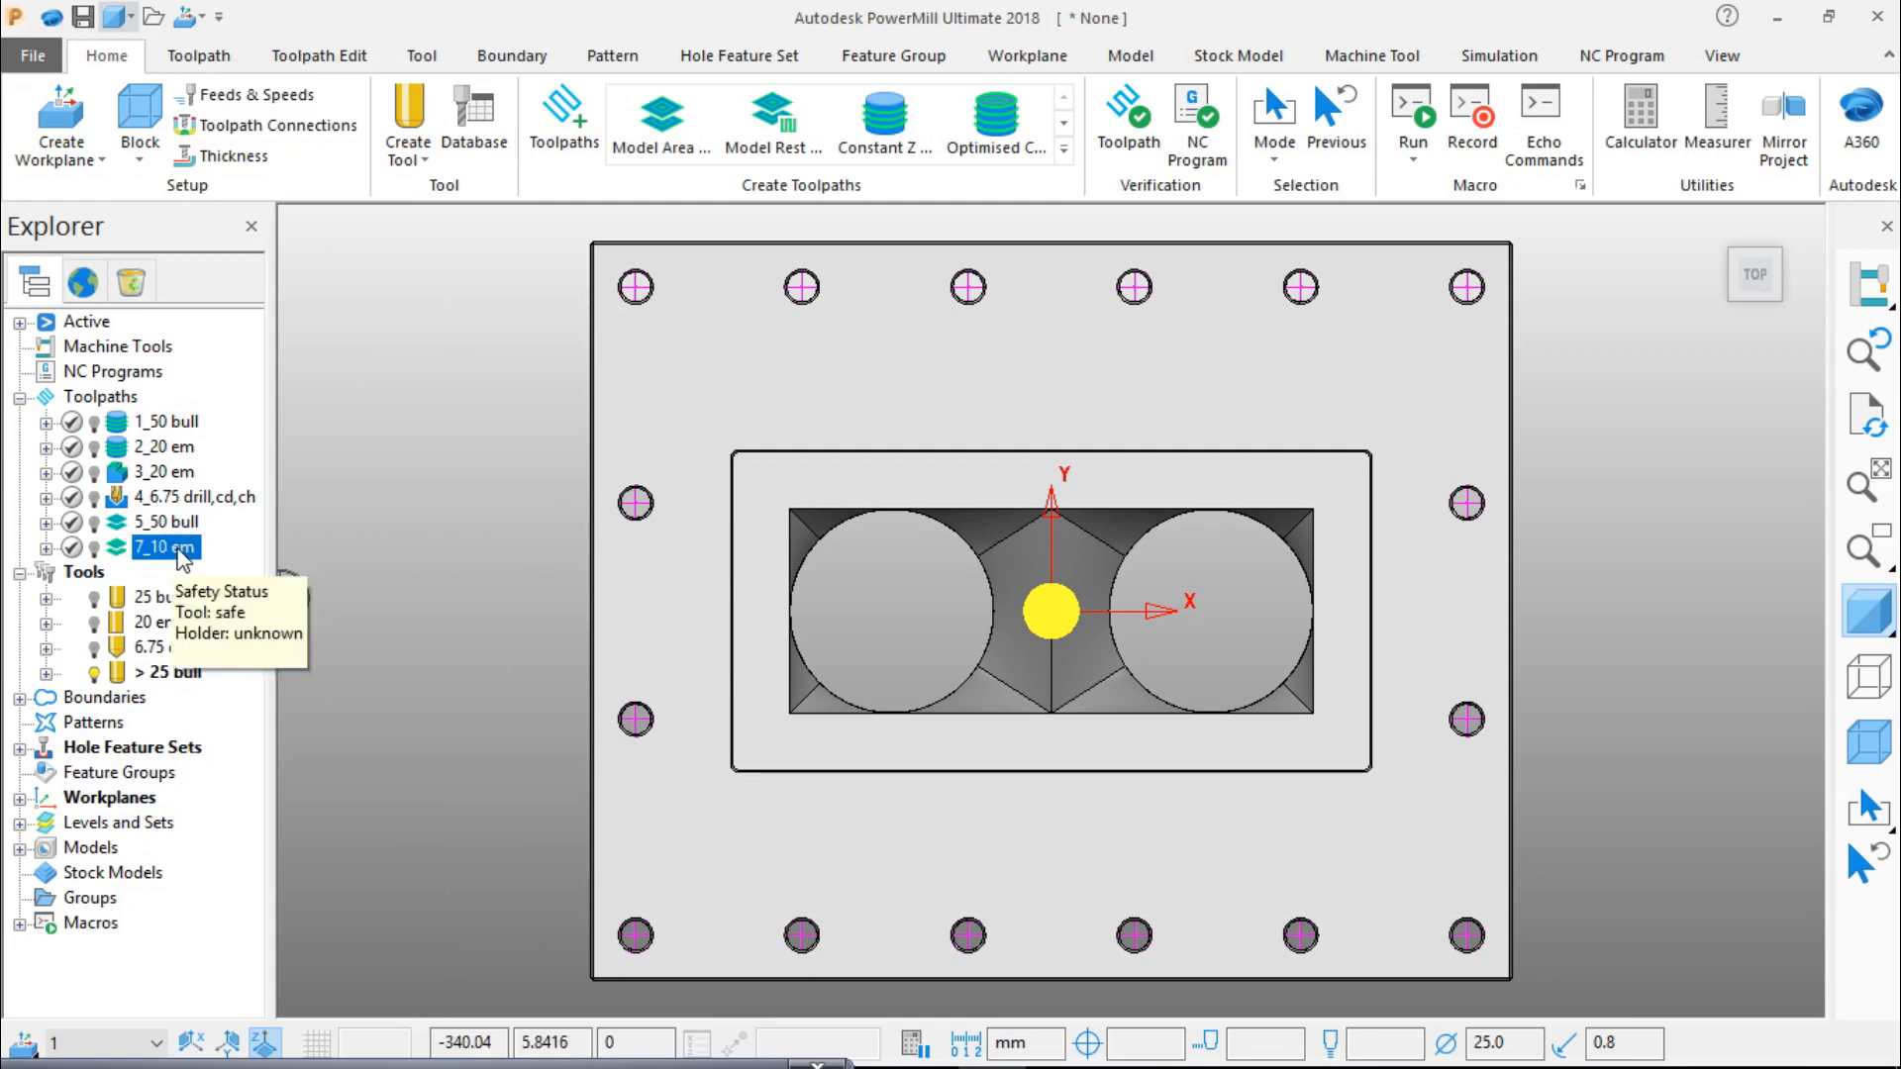
{"action": "left_click", "coordinate": [318, 642]}
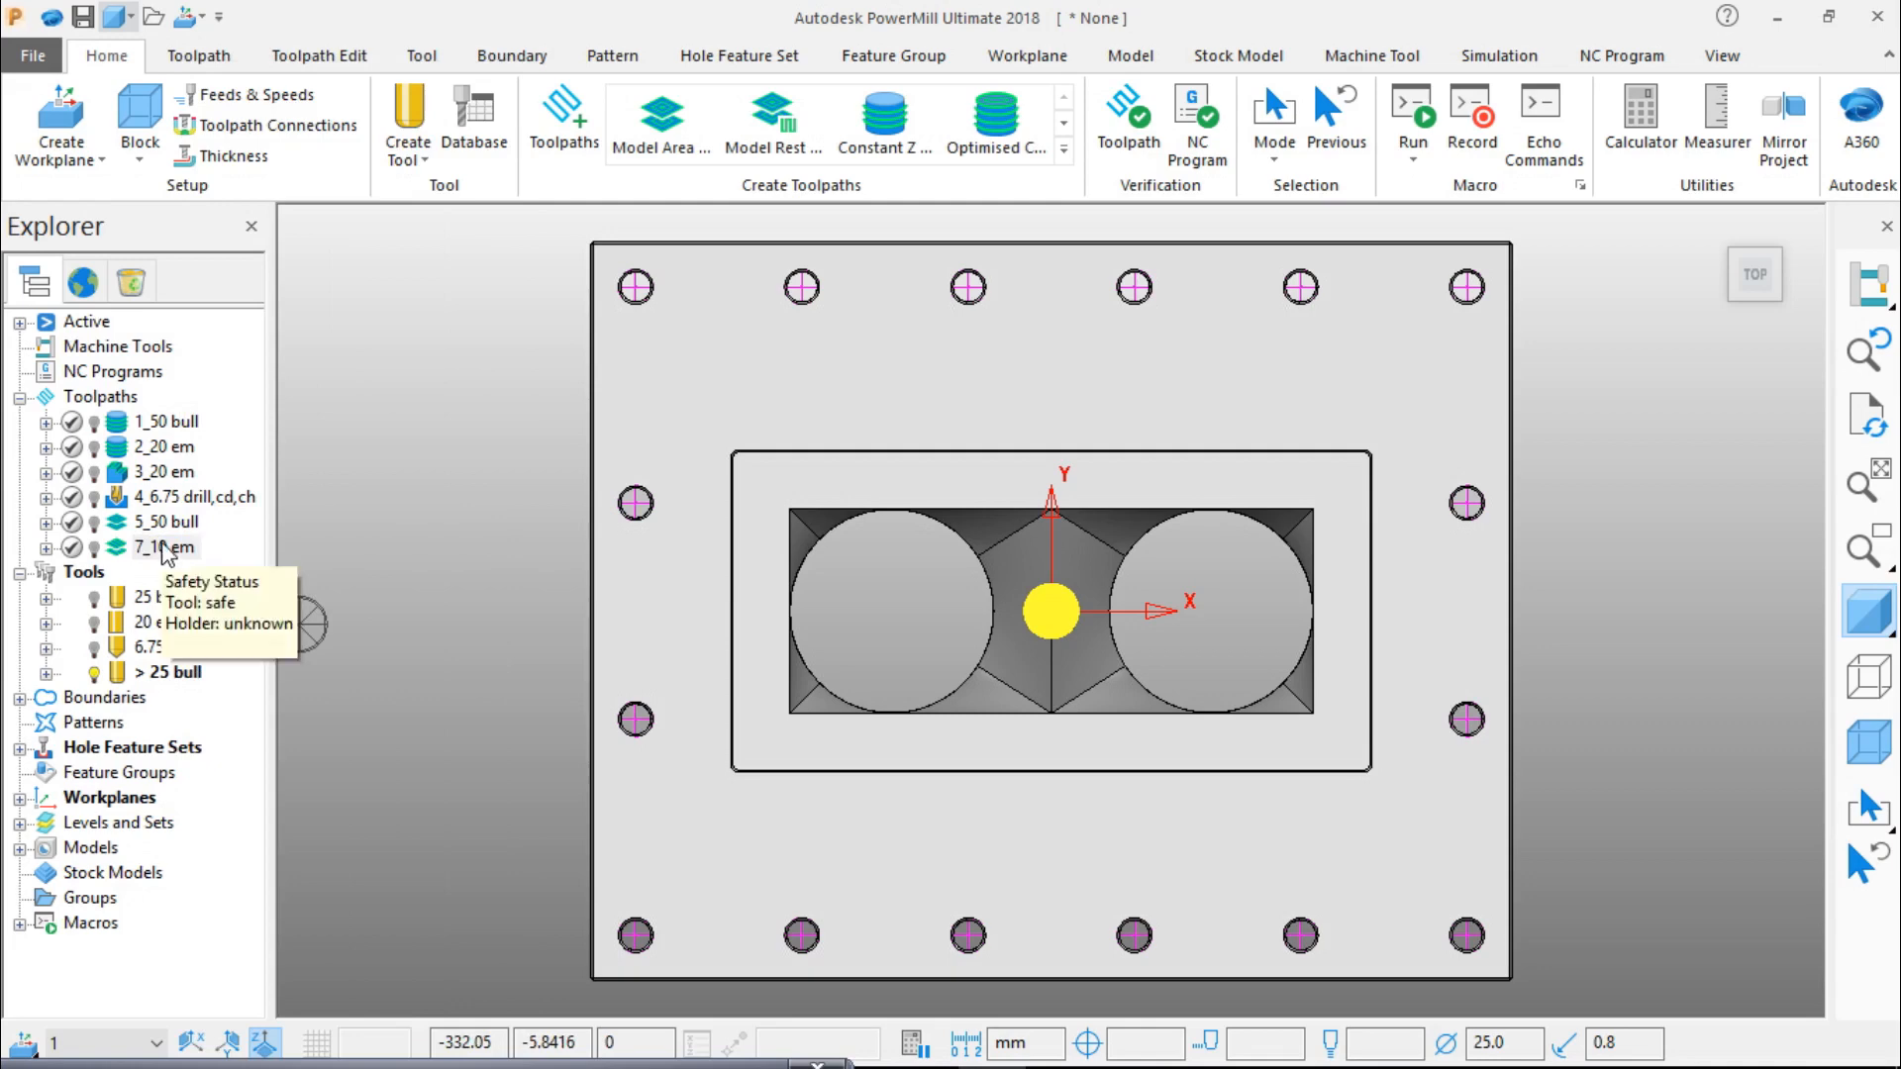
{"action": "right_click", "coordinate": [167, 550]}
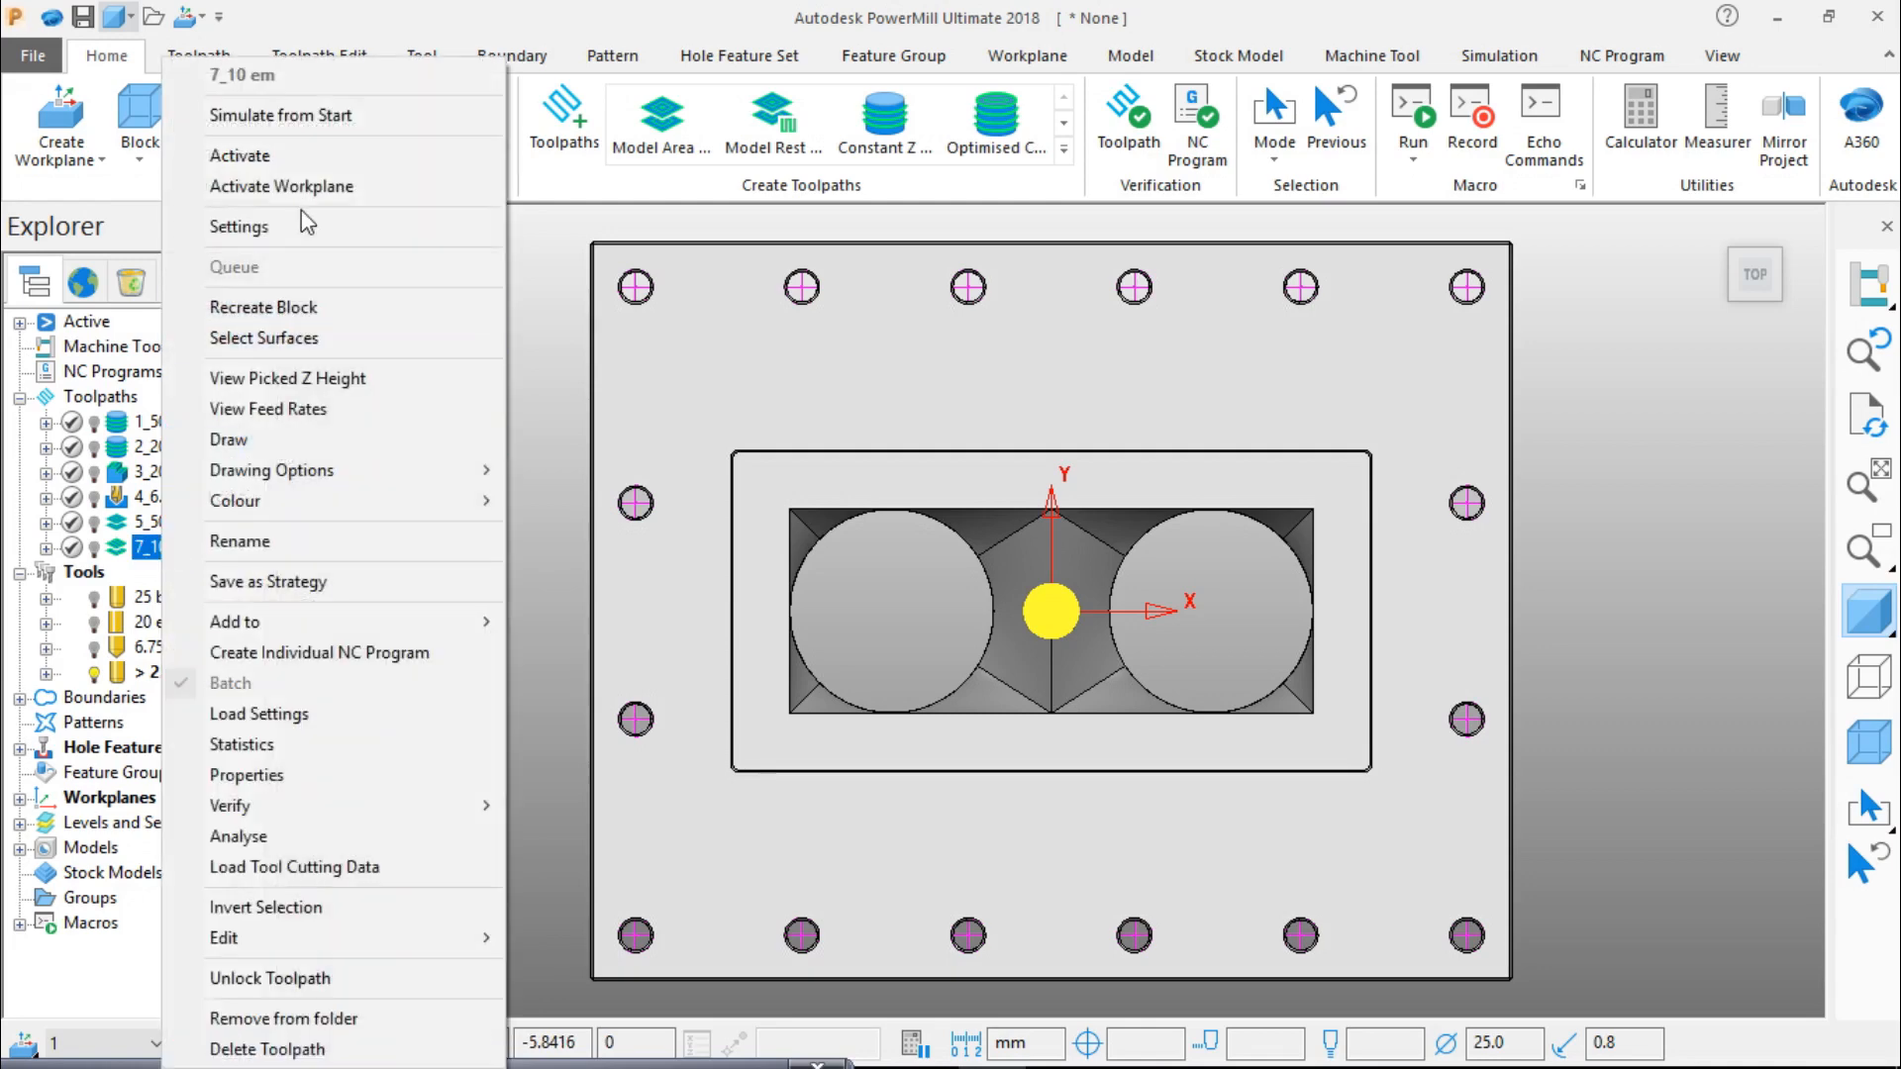
{"action": "left_click", "coordinate": [198, 148]}
{"action": "middle_click_drag", "start_coordinate": [1029, 653], "coordinate": [1015, 465]}
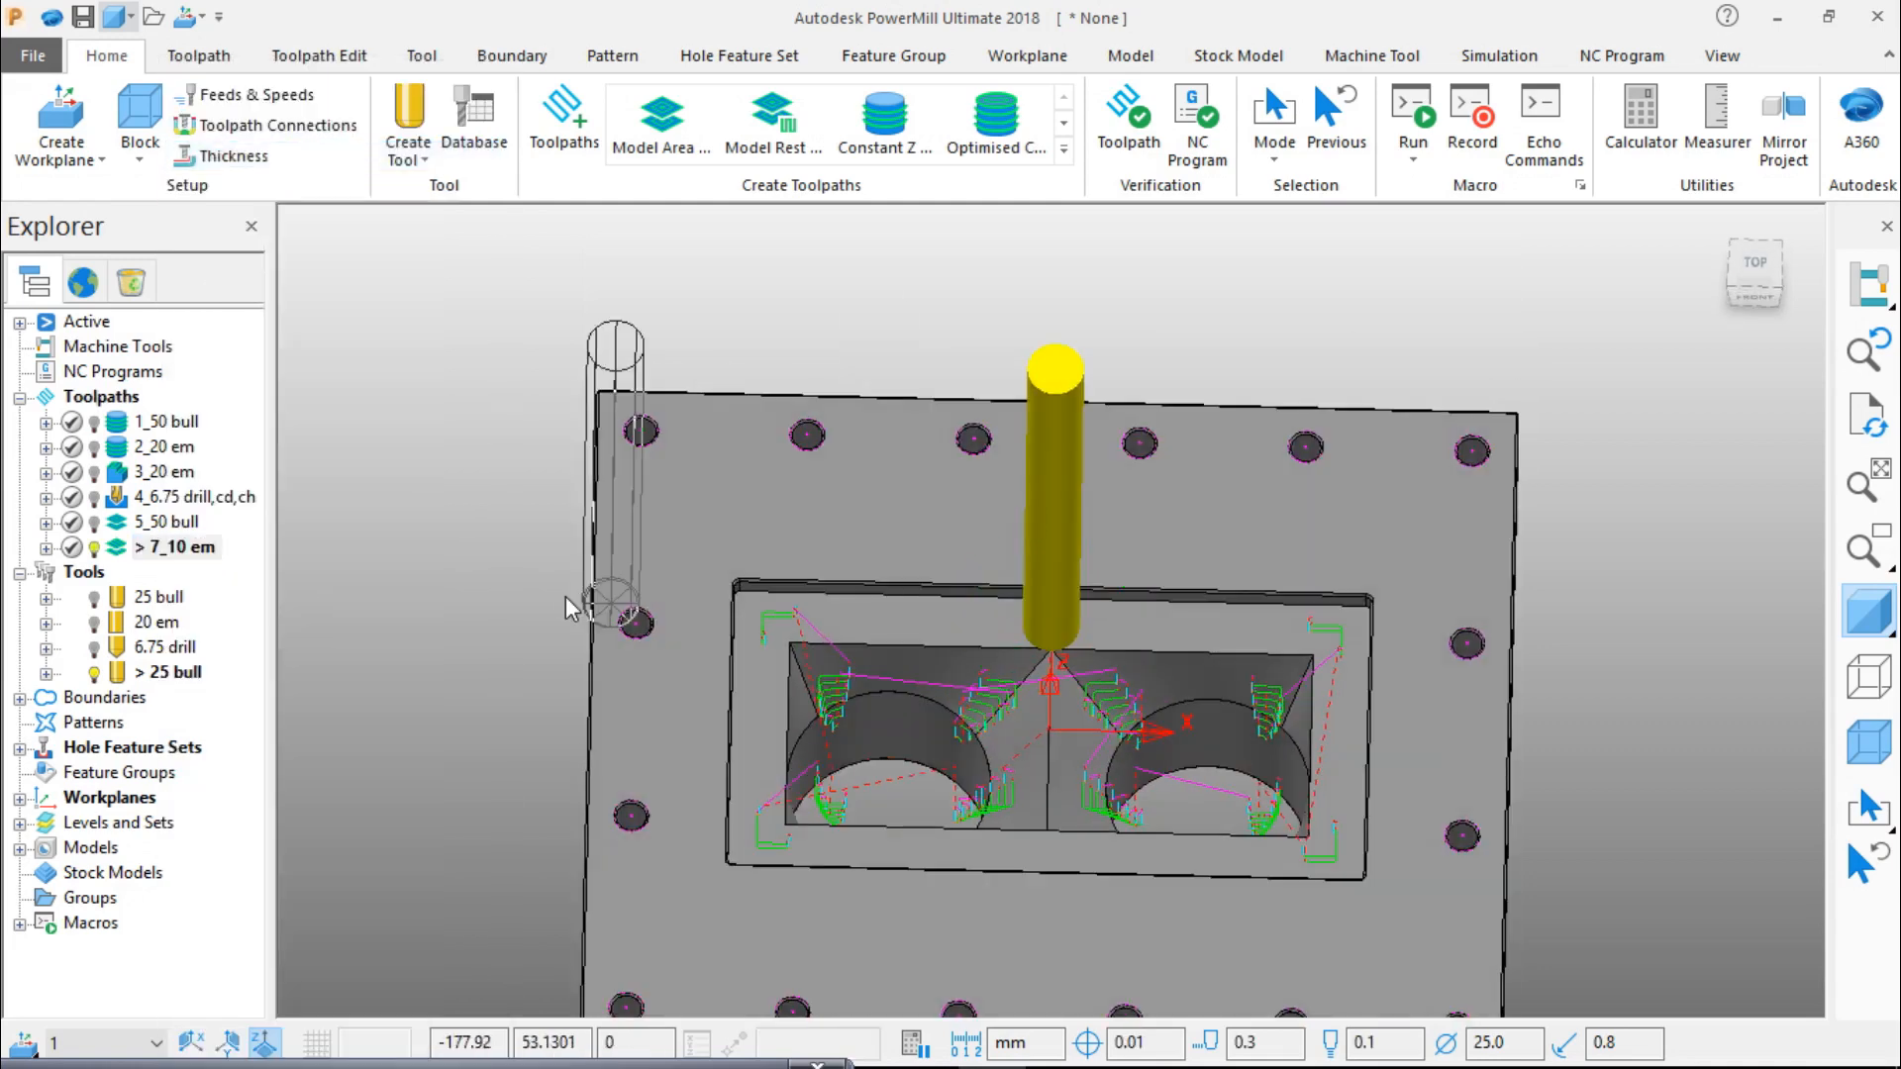
Step: Rename the active 7_10 em toolpath as 7_25 bull
{"action": "left_click", "coordinate": [195, 549]}
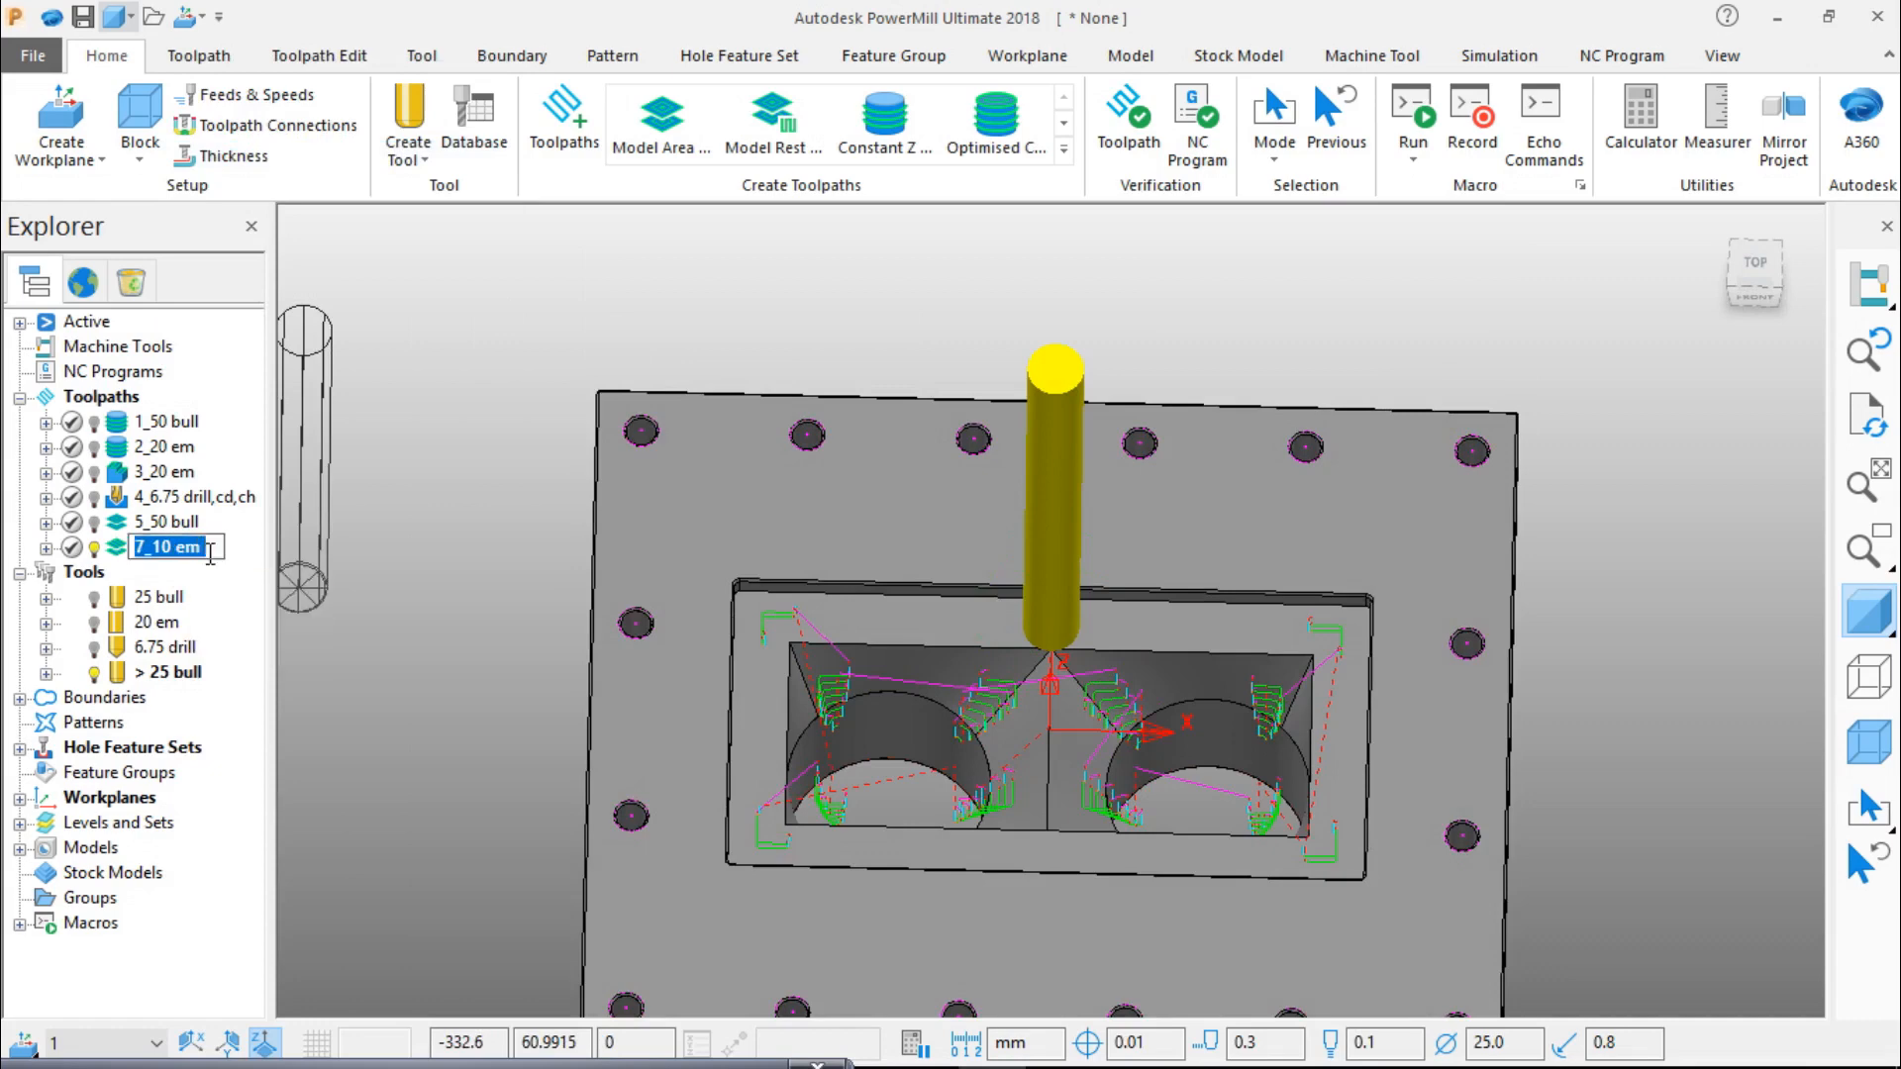
{"action": "left_click_drag", "start_coordinate": [210, 552], "coordinate": [158, 579]}
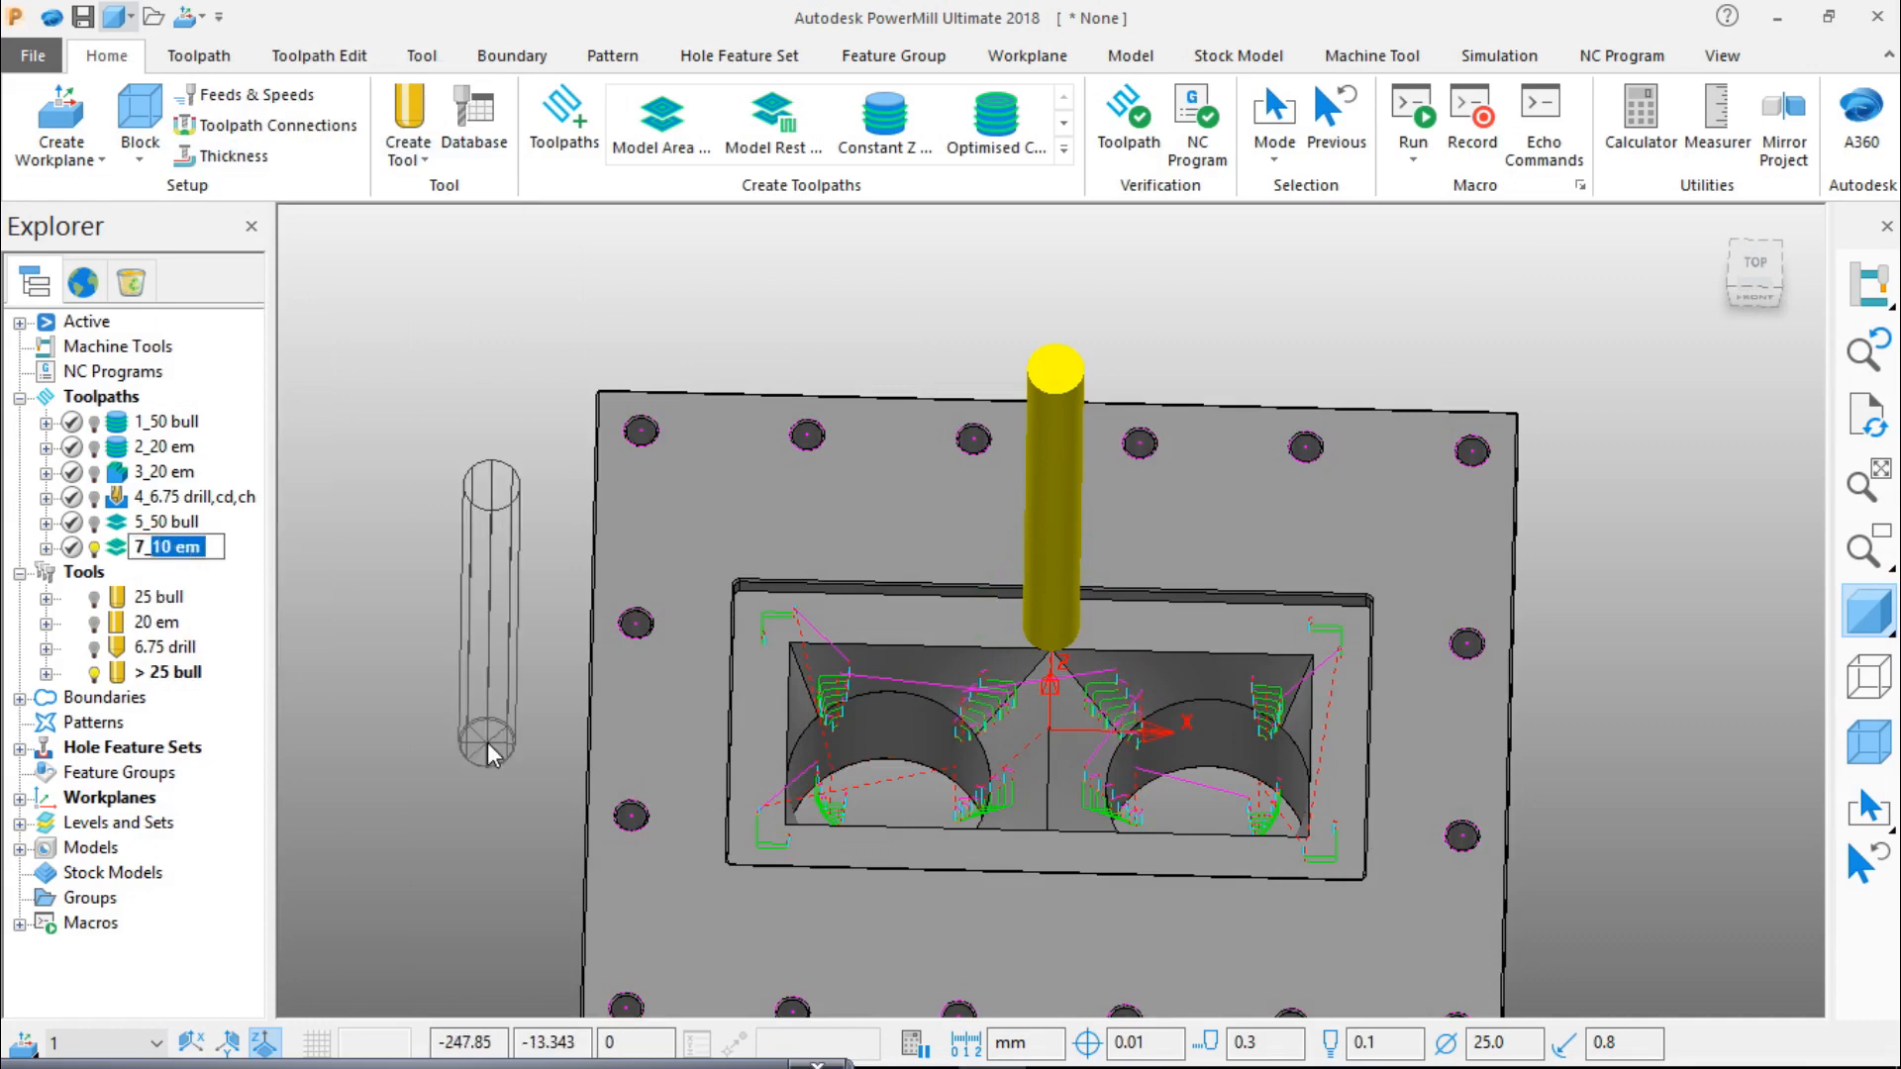
{"action": "type", "text": "25 bull"}
{"action": "key", "text": "Return"}
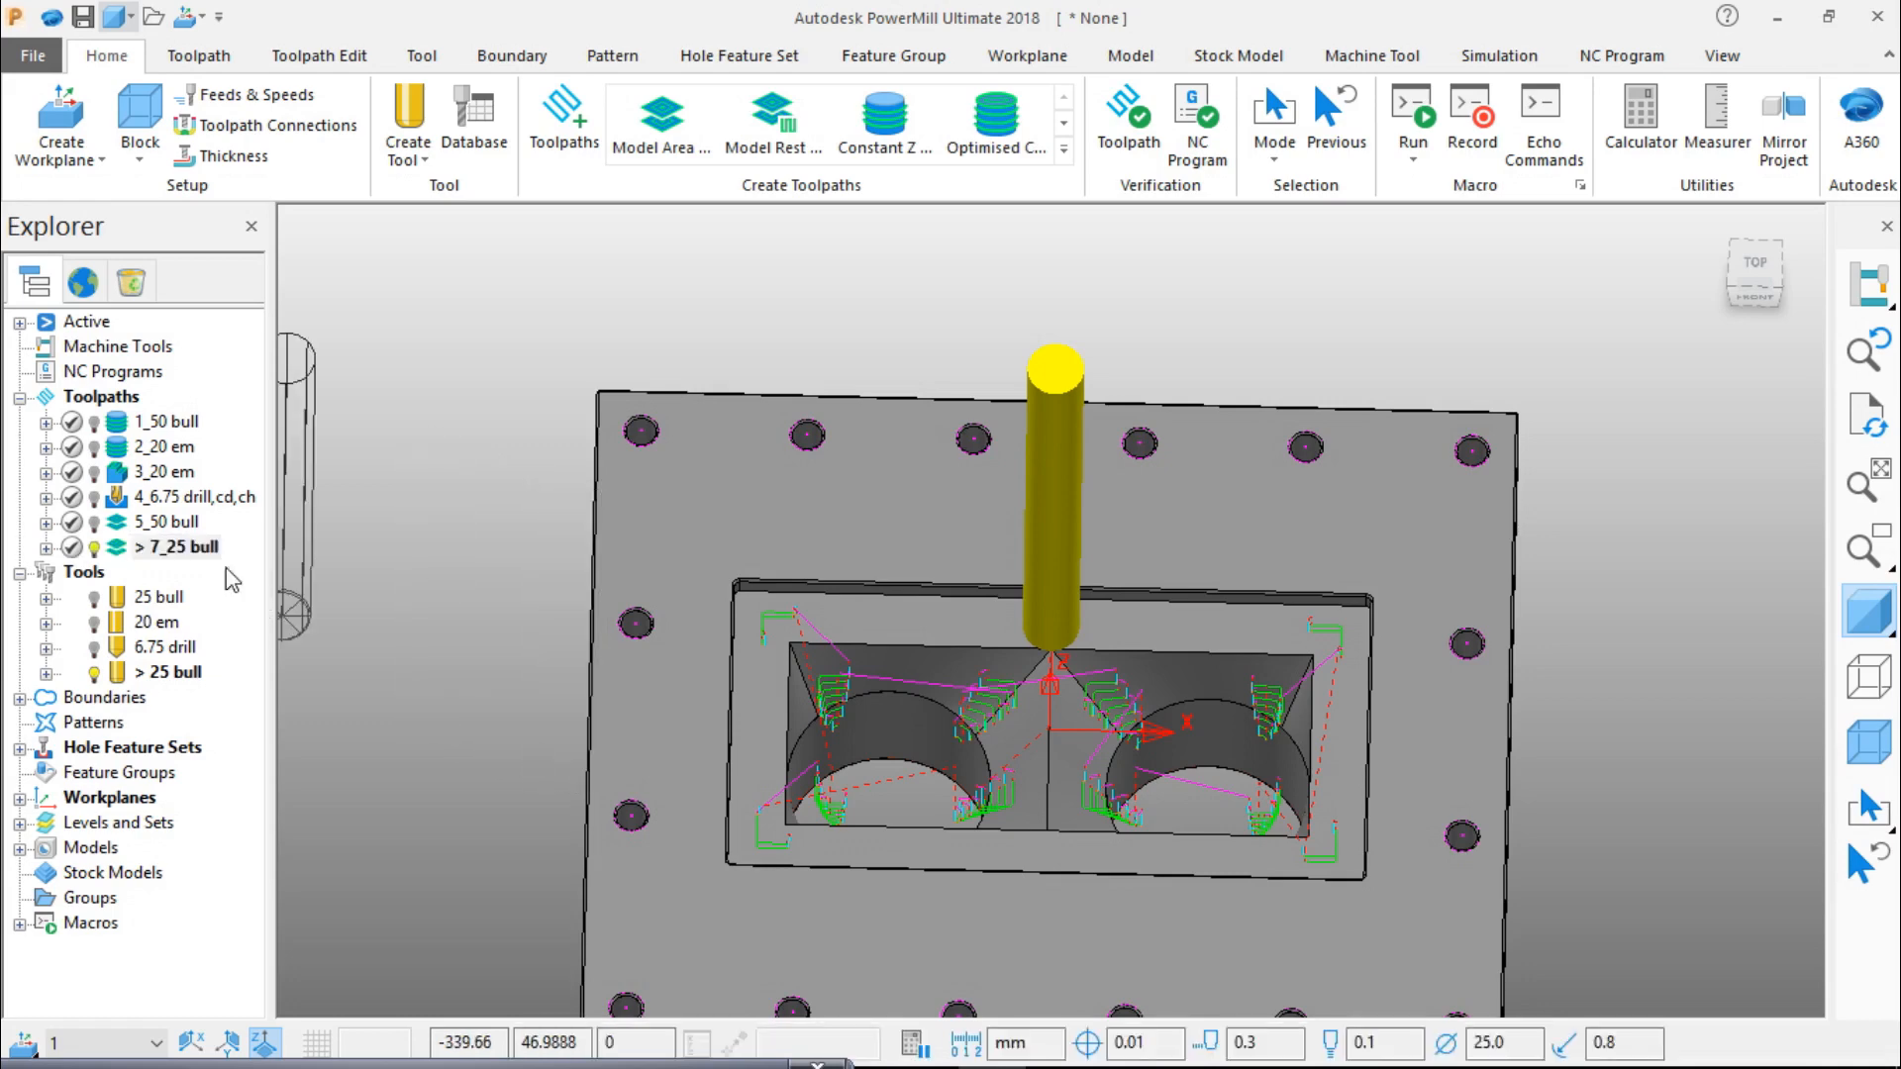
Step: Open the 7_25 bull toolpath's settings and create an editable copy of the toolpath
{"action": "right_click", "coordinate": [201, 555]}
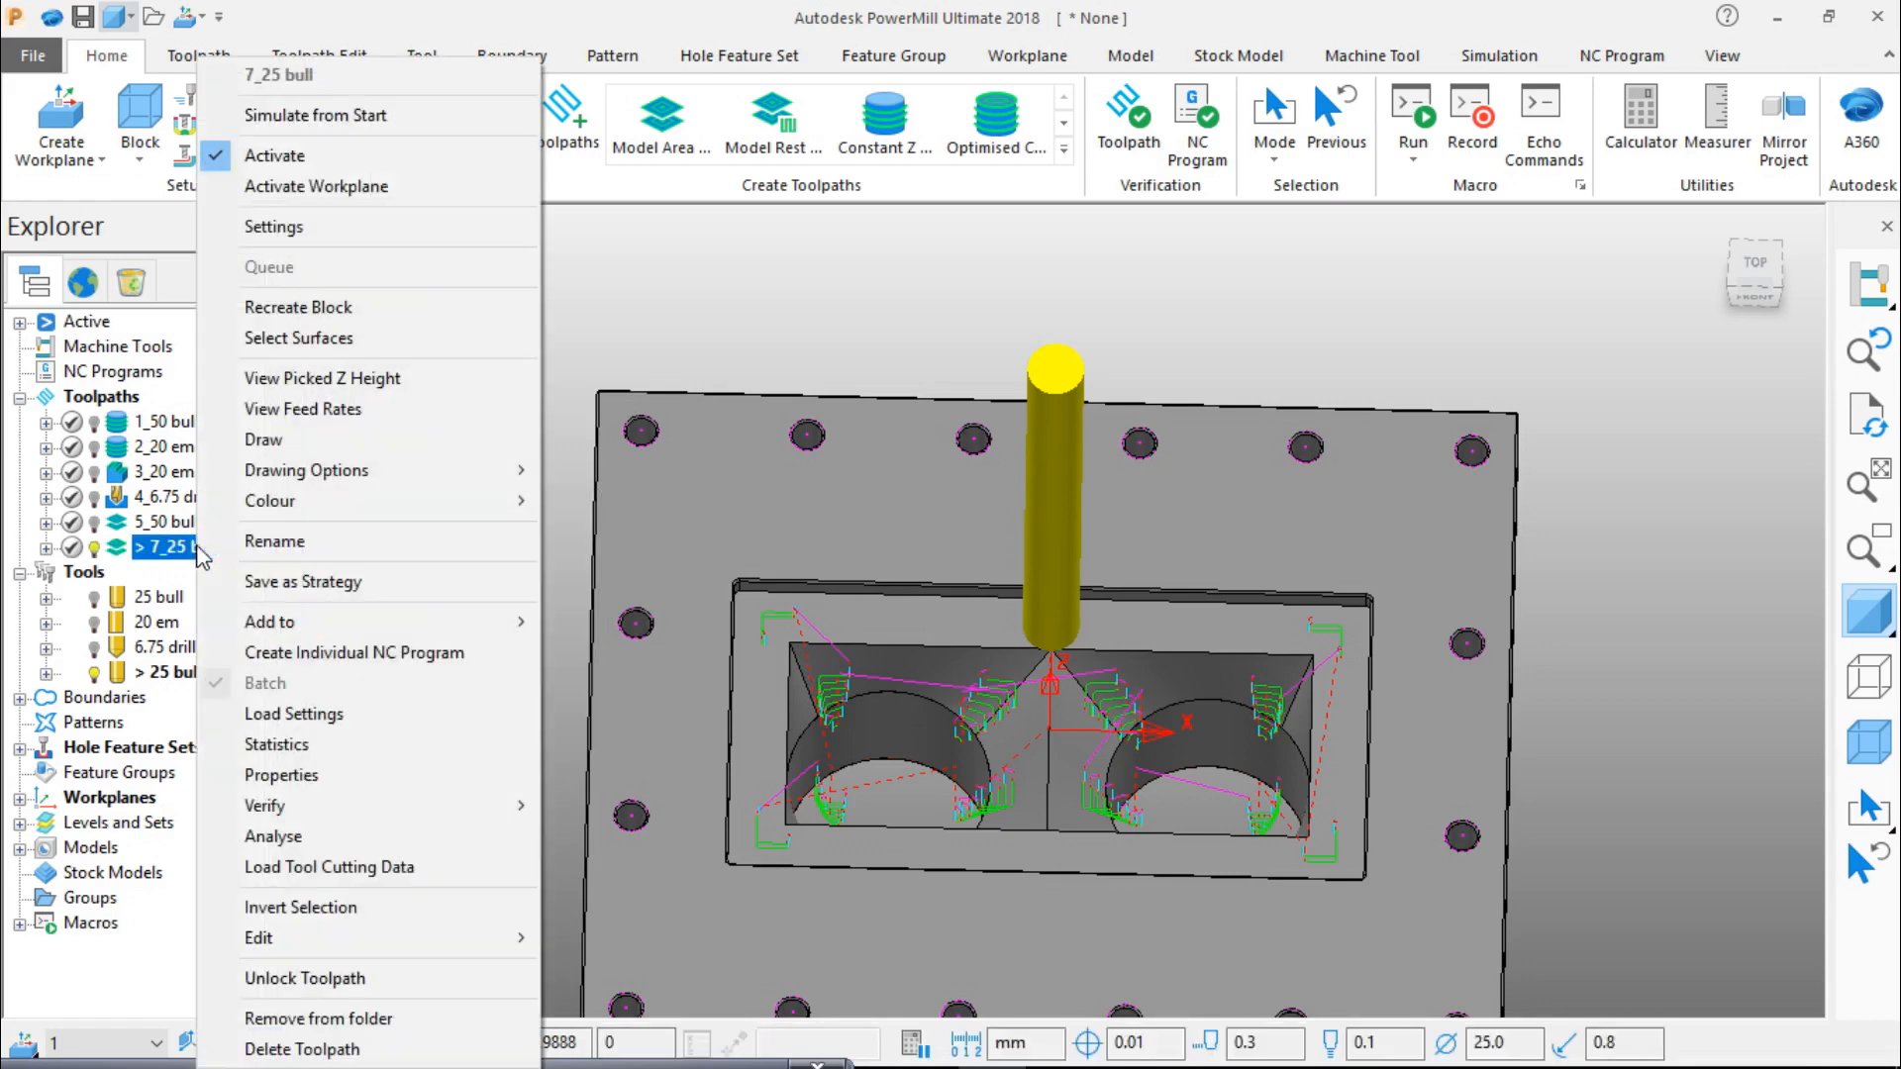
{"action": "left_click", "coordinate": [294, 229]}
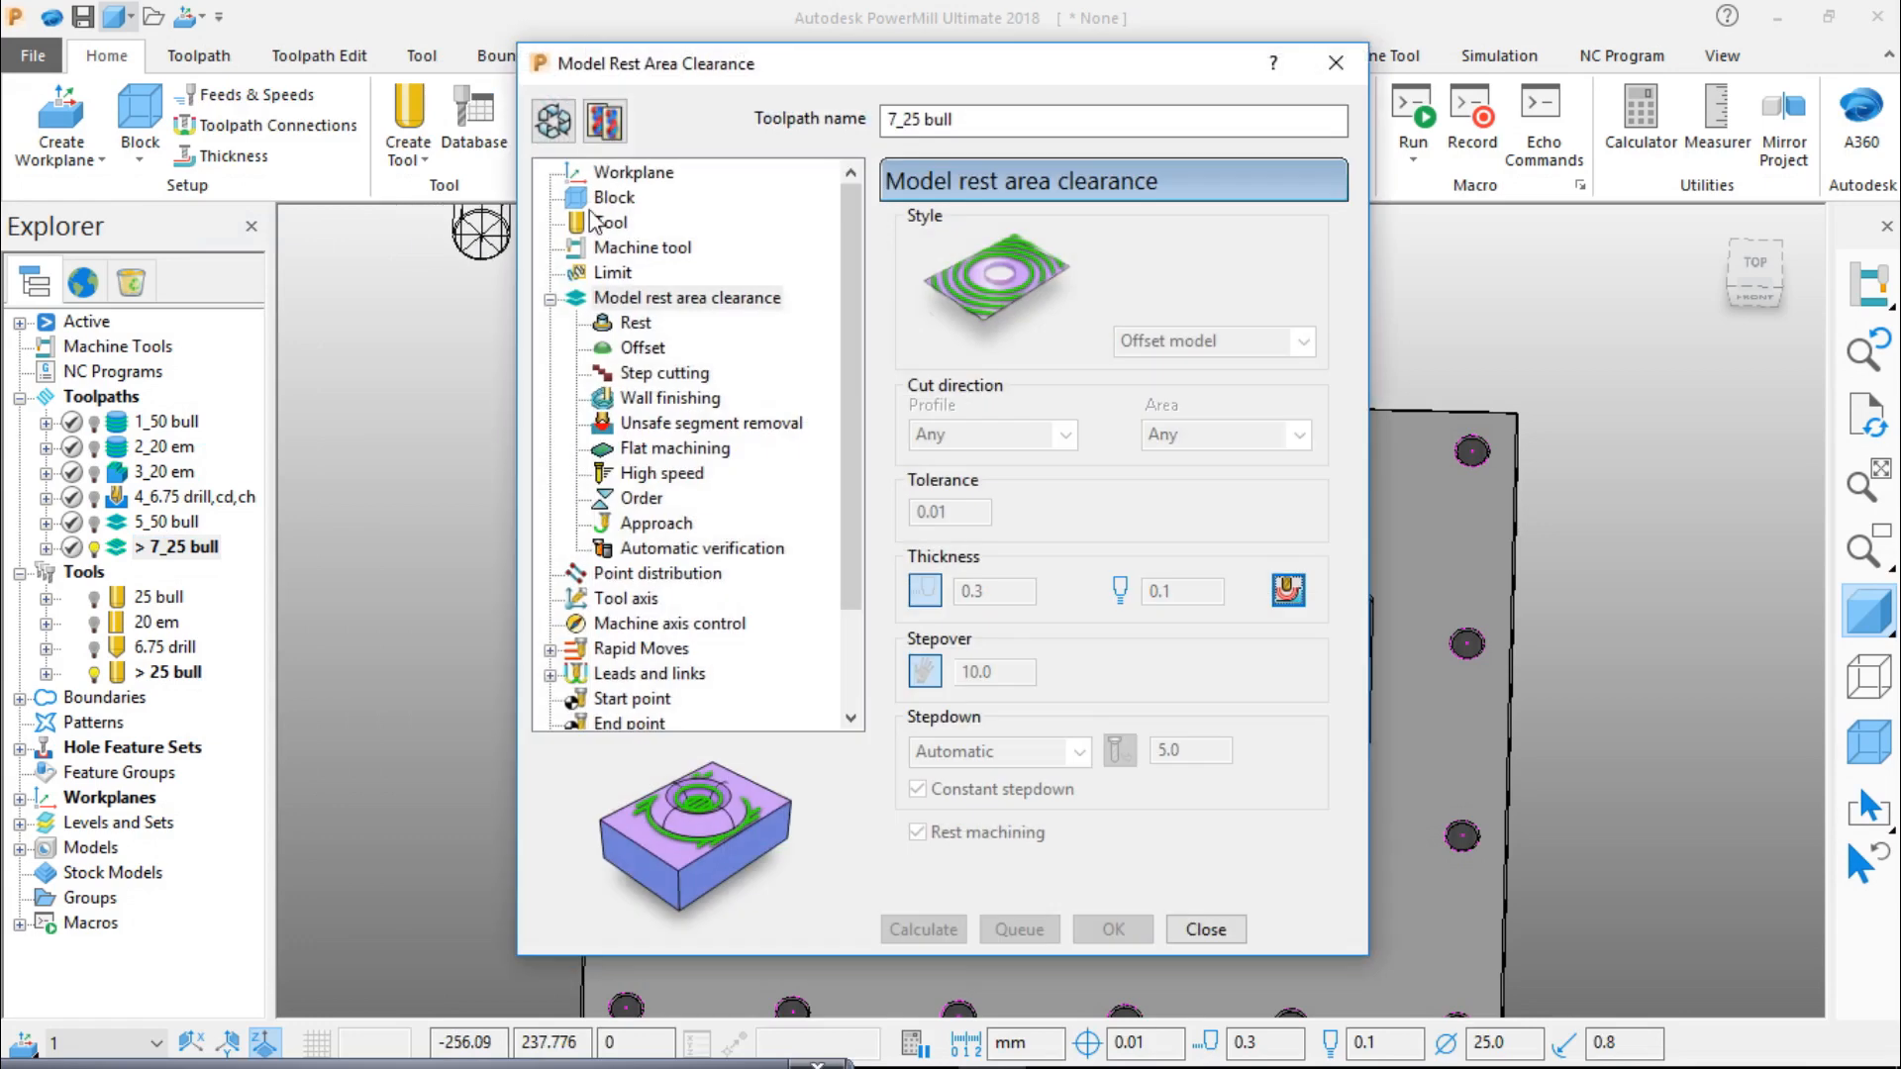
{"action": "left_click", "coordinate": [604, 121]}
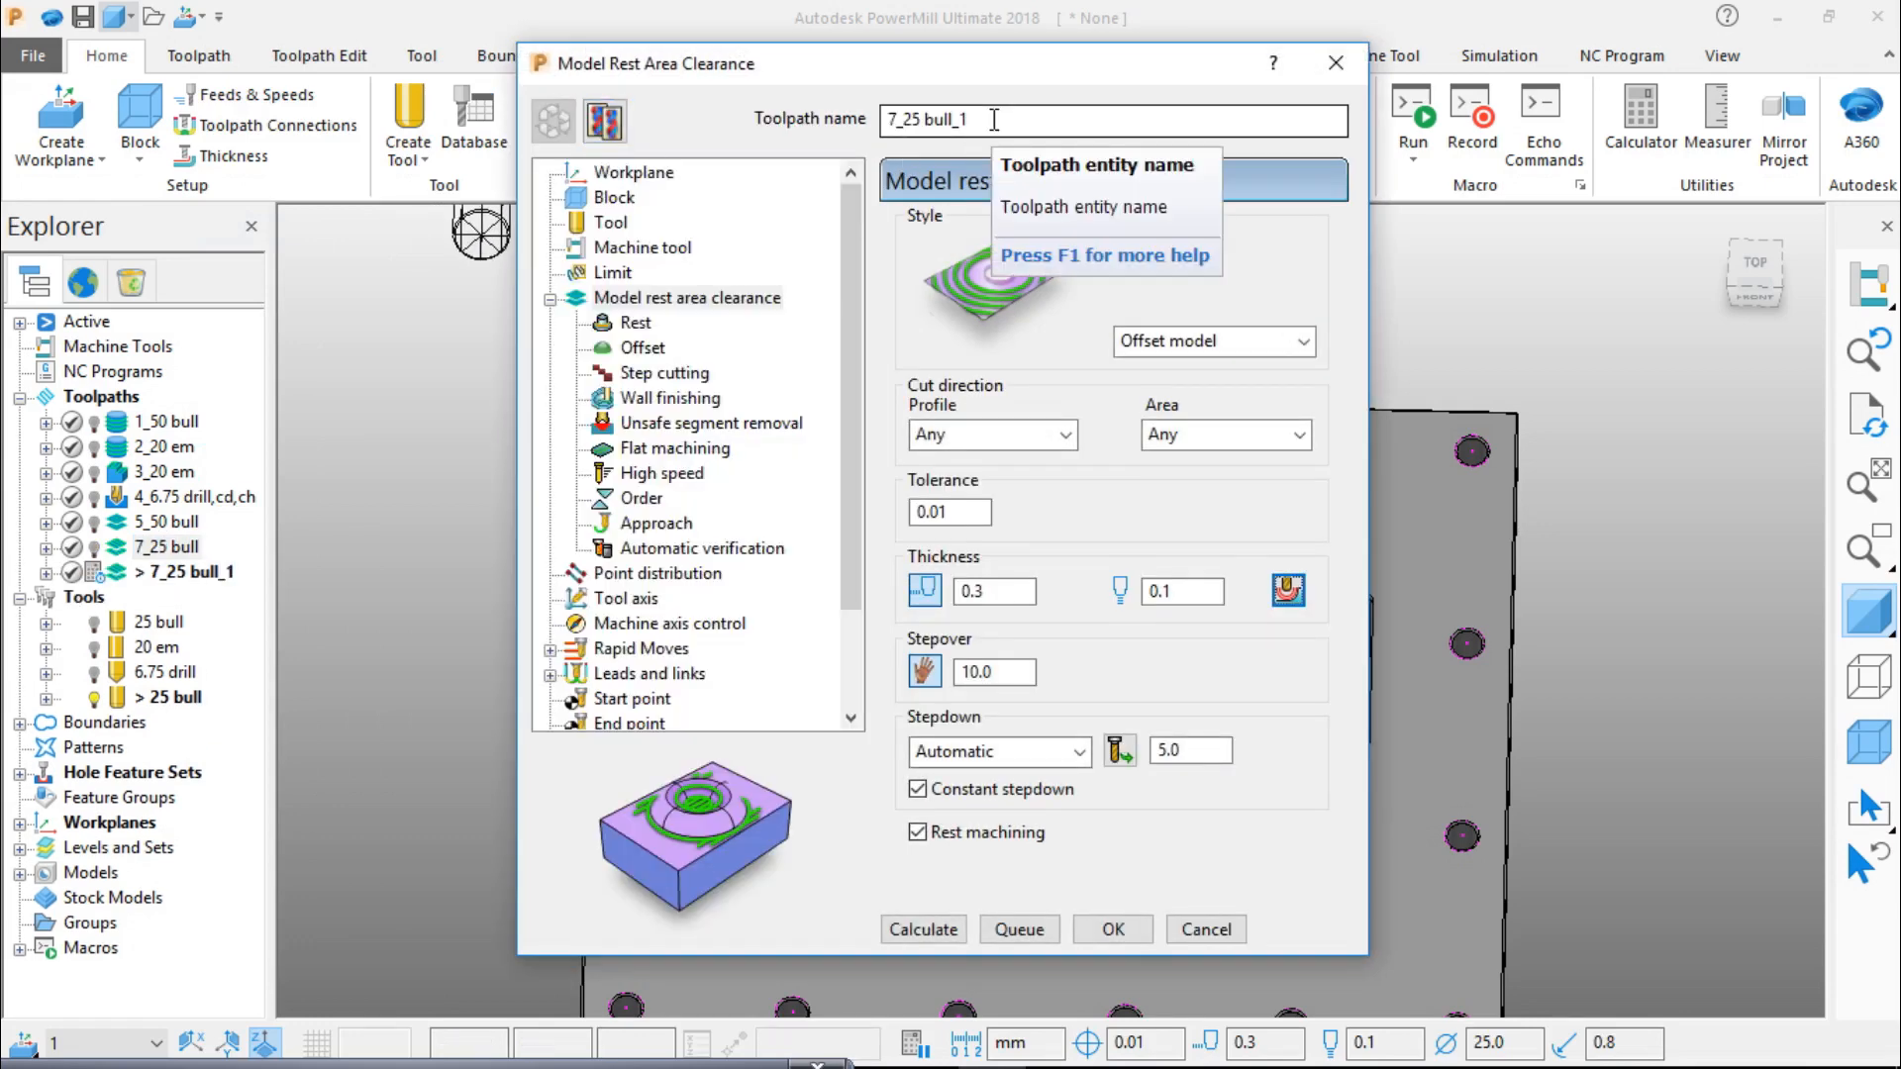
{"action": "left_click", "coordinate": [994, 118]}
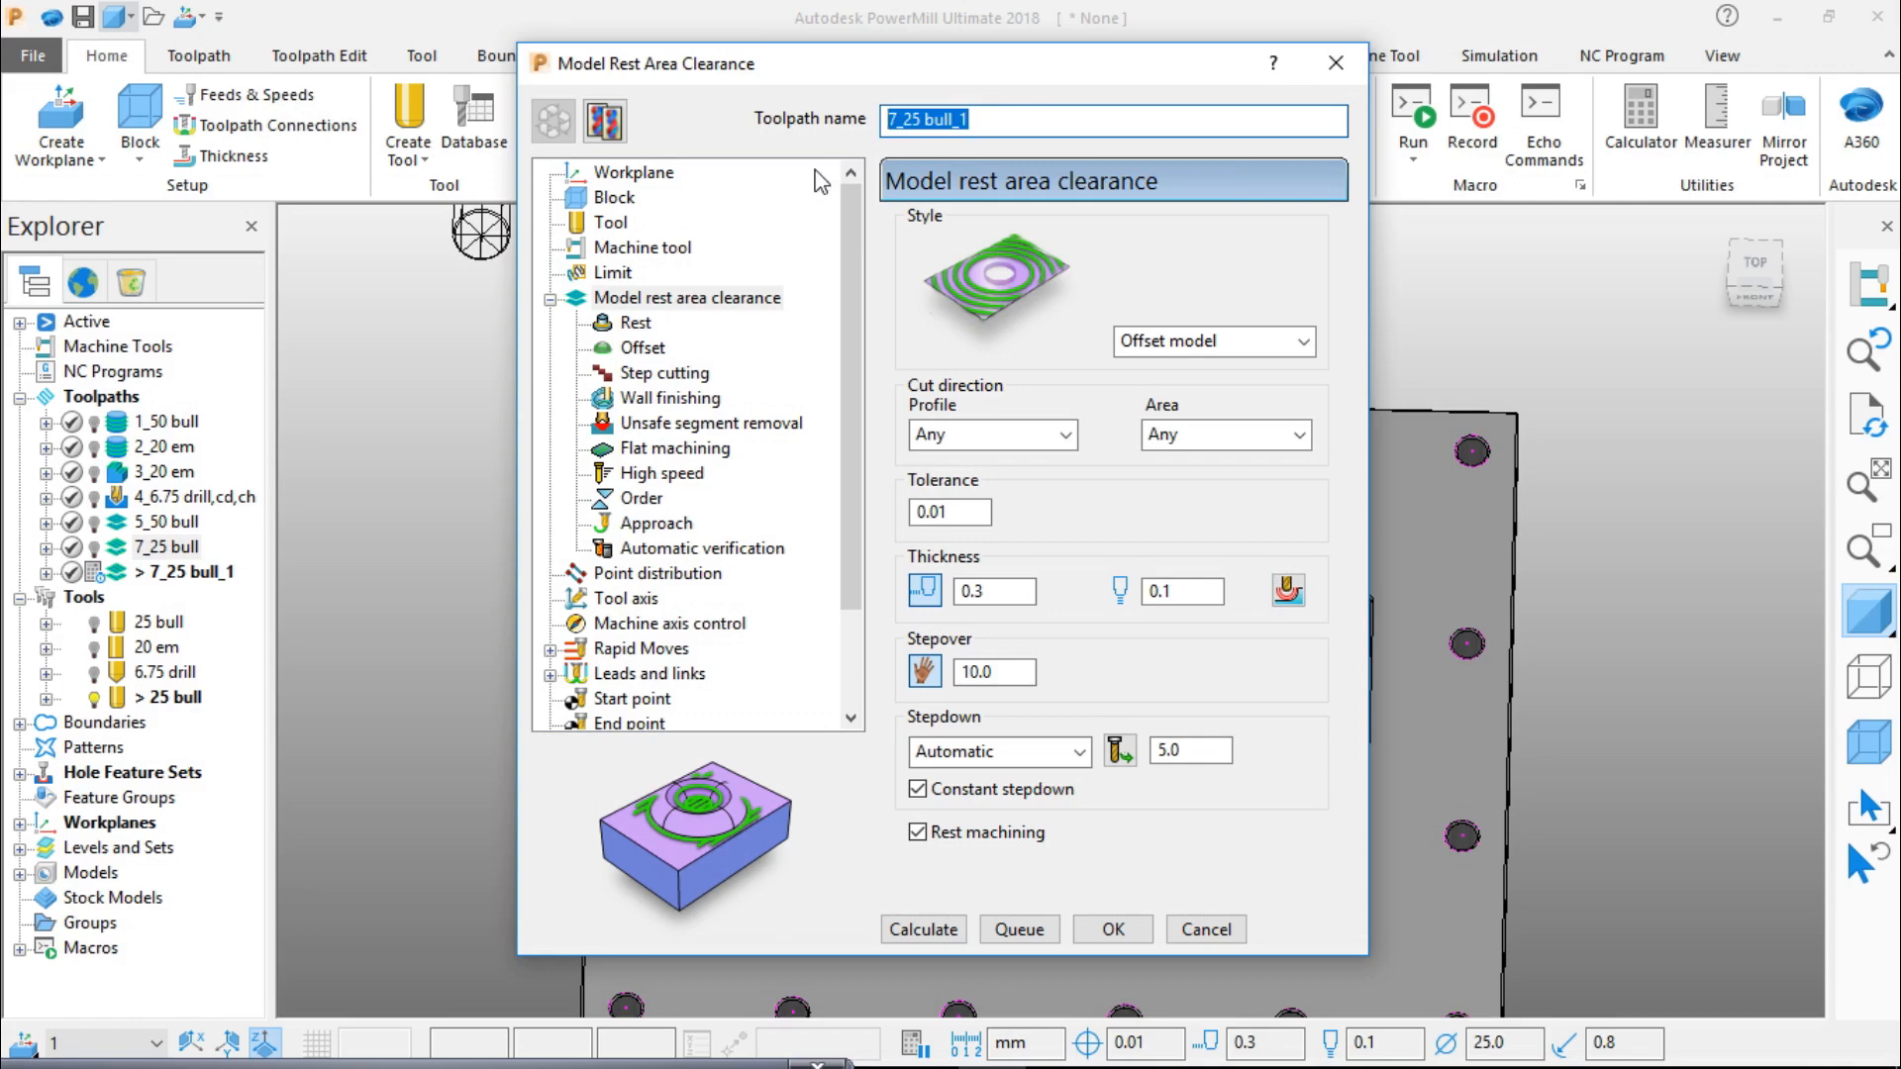
Step: Rename the original 7_25 bull toolpath as 6_25 bull and name the copied toolpath 7_10 em
{"action": "left_click", "coordinate": [143, 546]}
{"action": "left_click", "coordinate": [144, 547]}
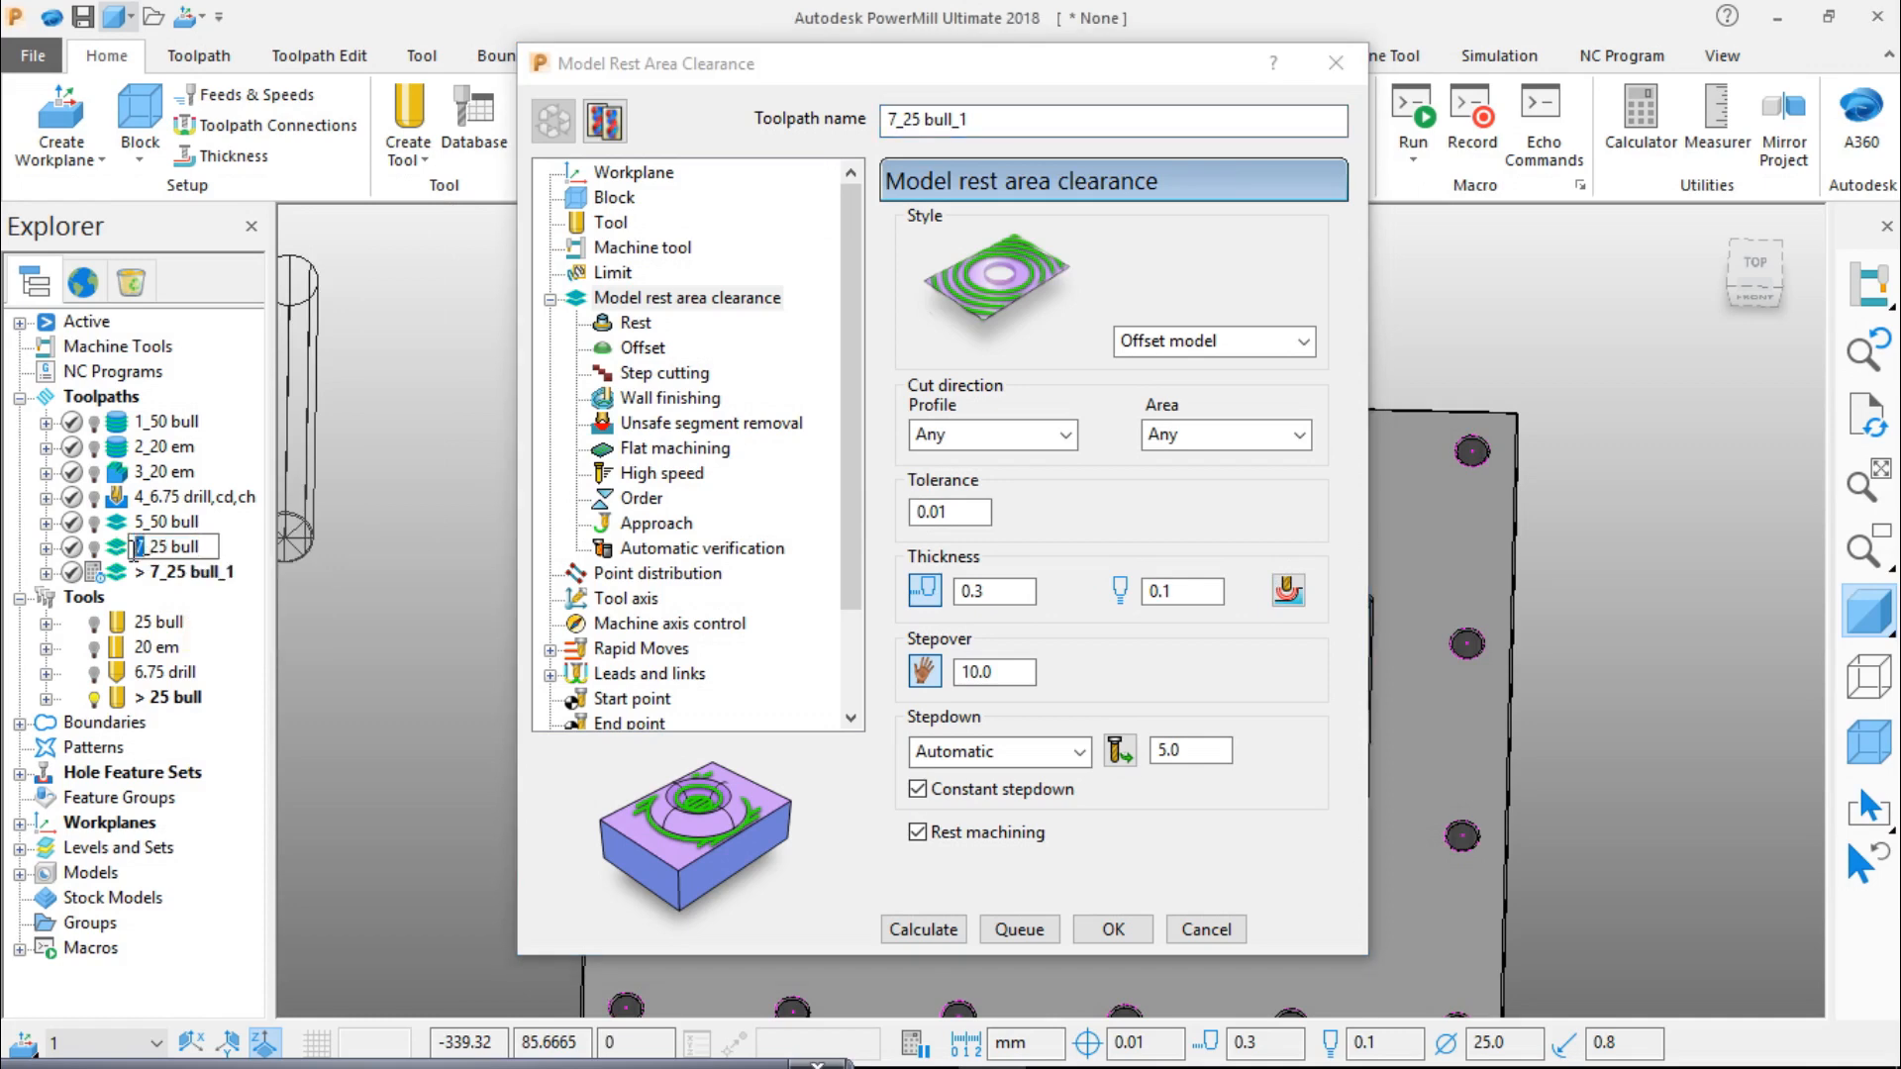
{"action": "type", "text": "6"}
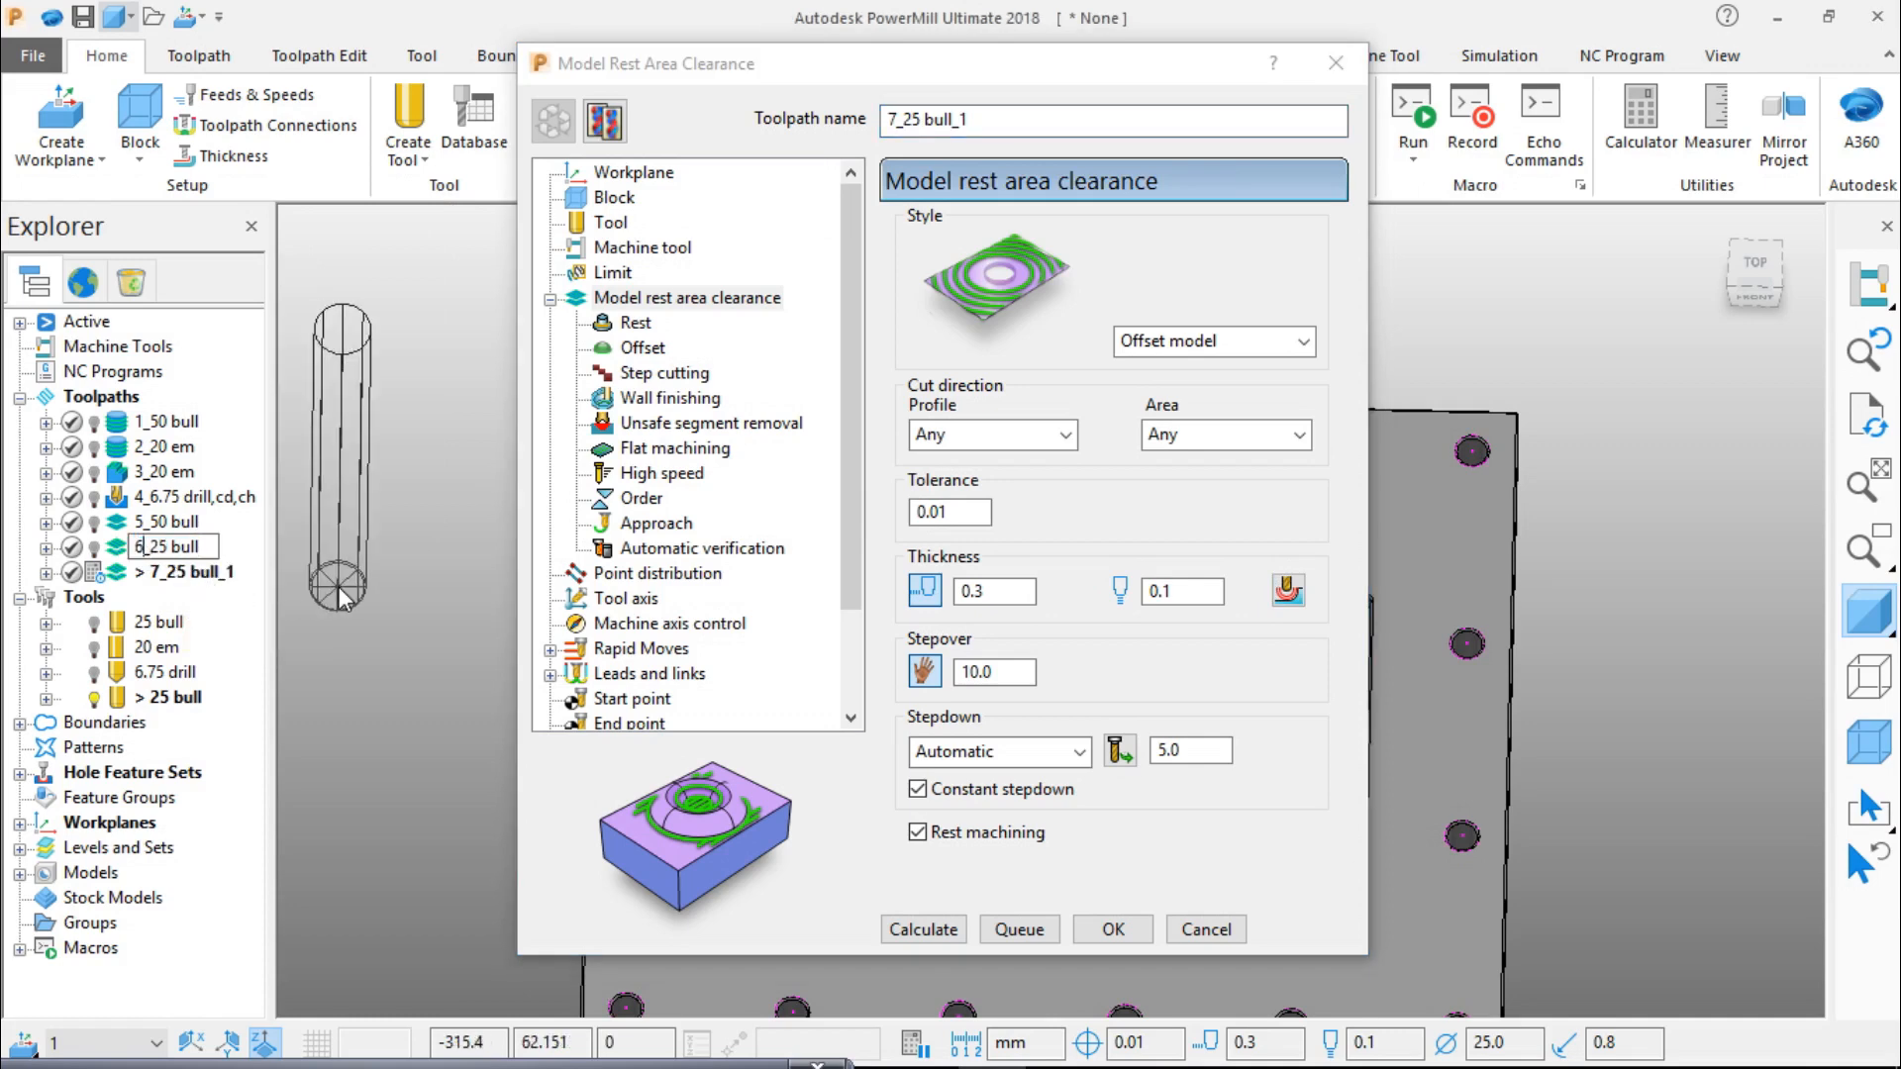
{"action": "key", "text": "Return"}
{"action": "left_click_drag", "start_coordinate": [975, 120], "coordinate": [909, 149]}
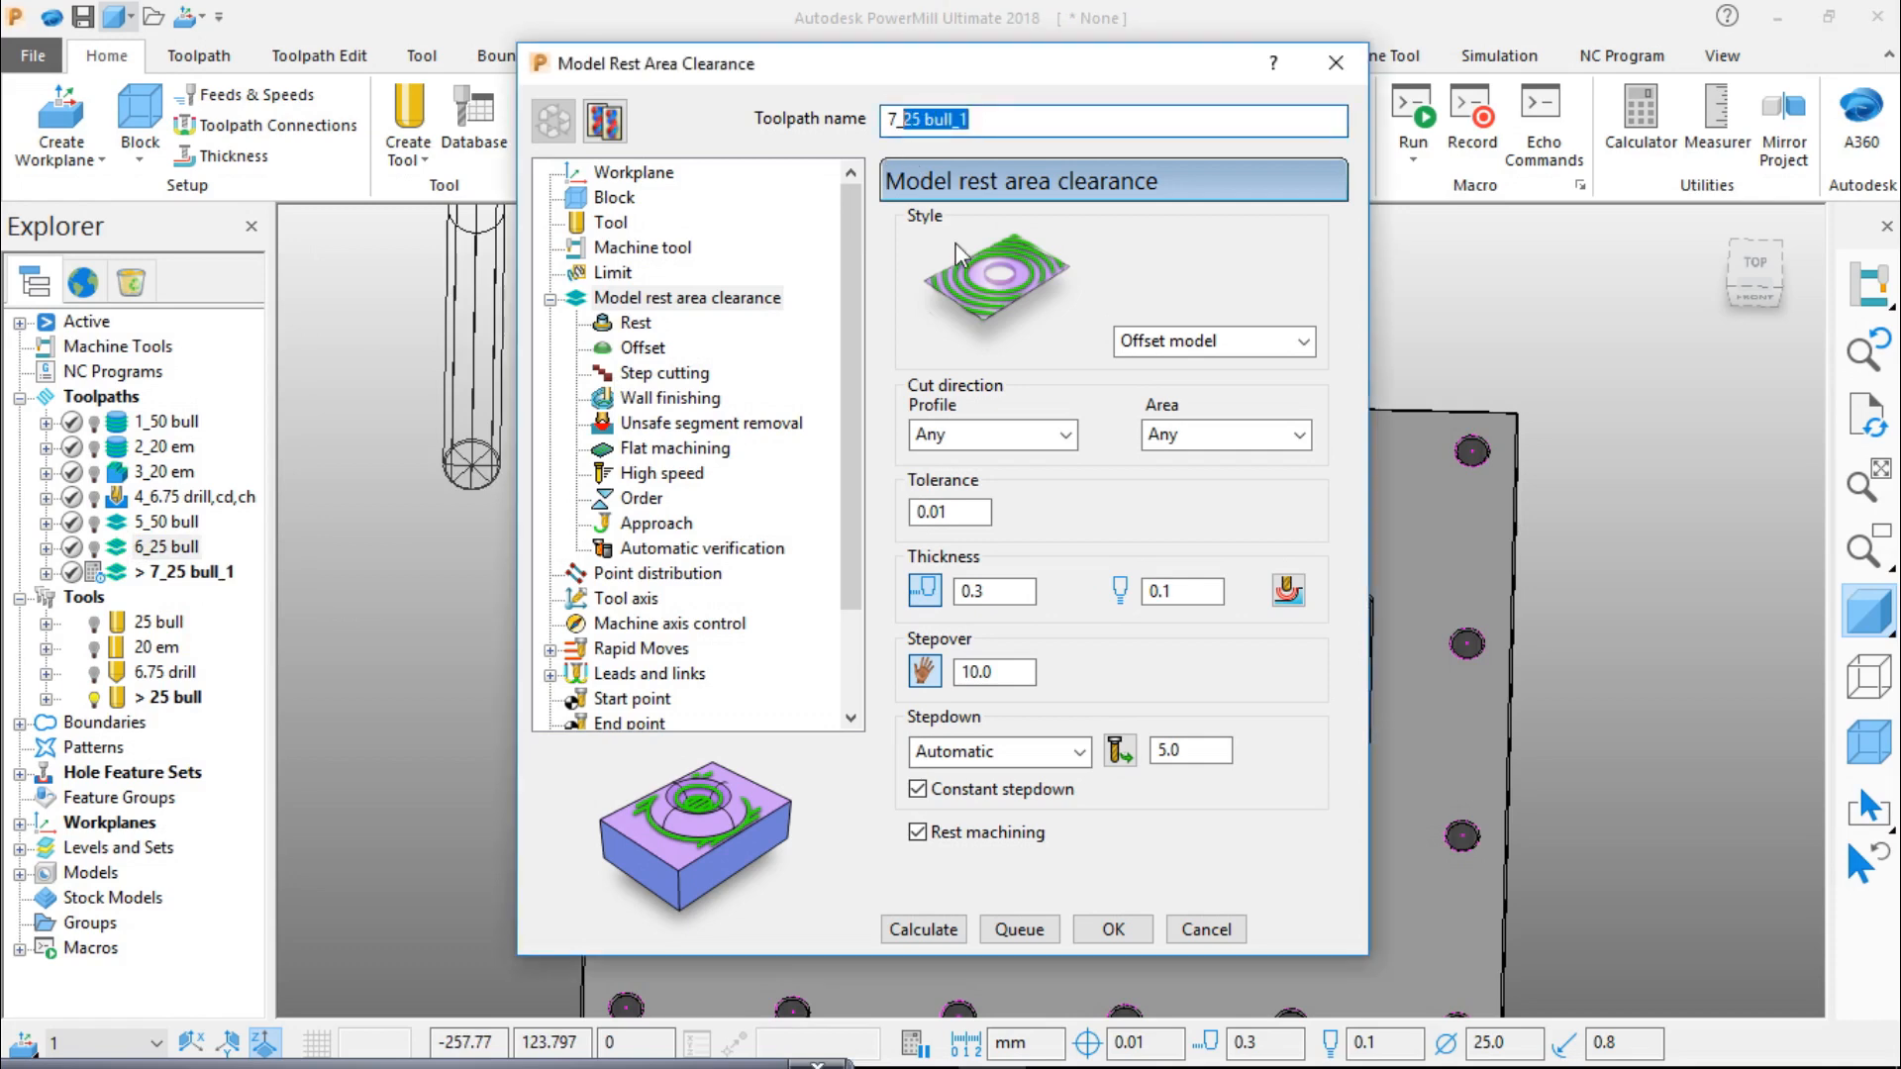
{"action": "type", "text": "10 em"}
Step: Rename the copied toolpath's 25 mm tip-radiused tool as 10 em
{"action": "left_click", "coordinate": [612, 224]}
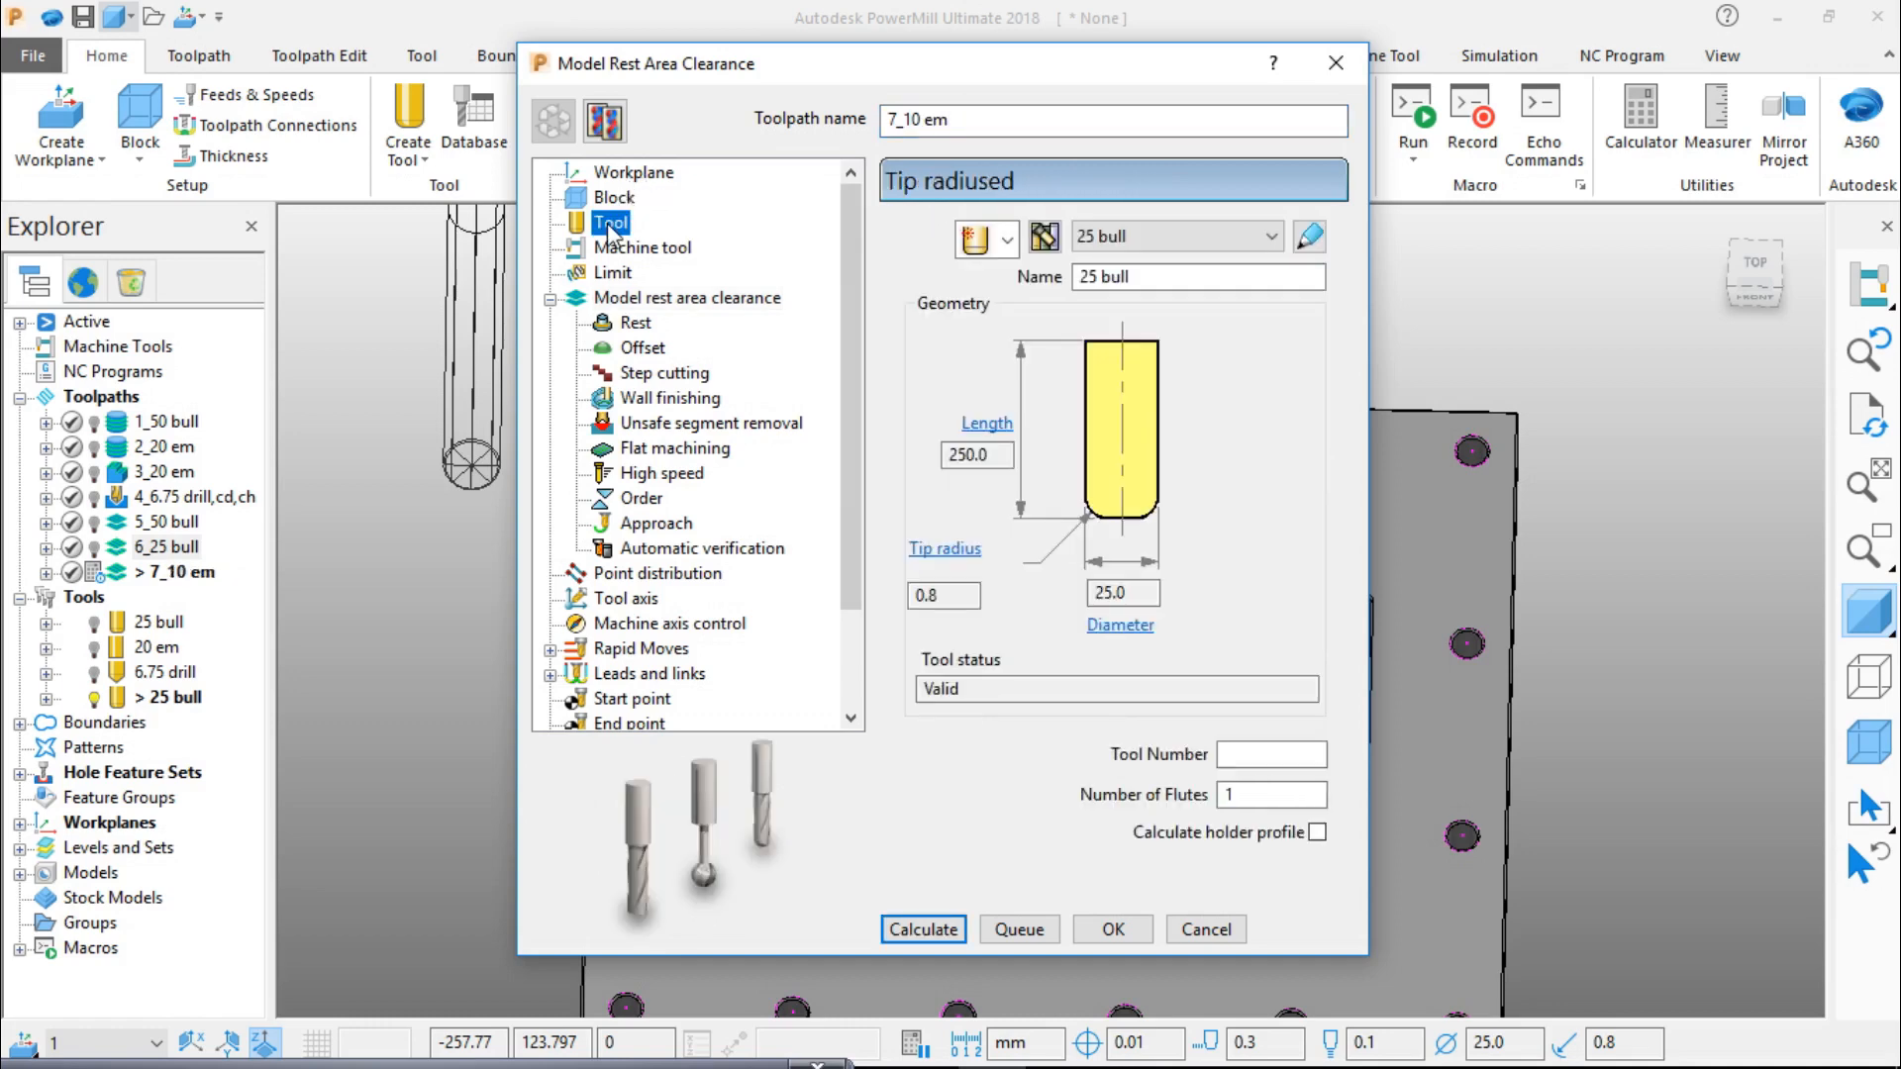
{"action": "left_click", "coordinate": [1111, 592]}
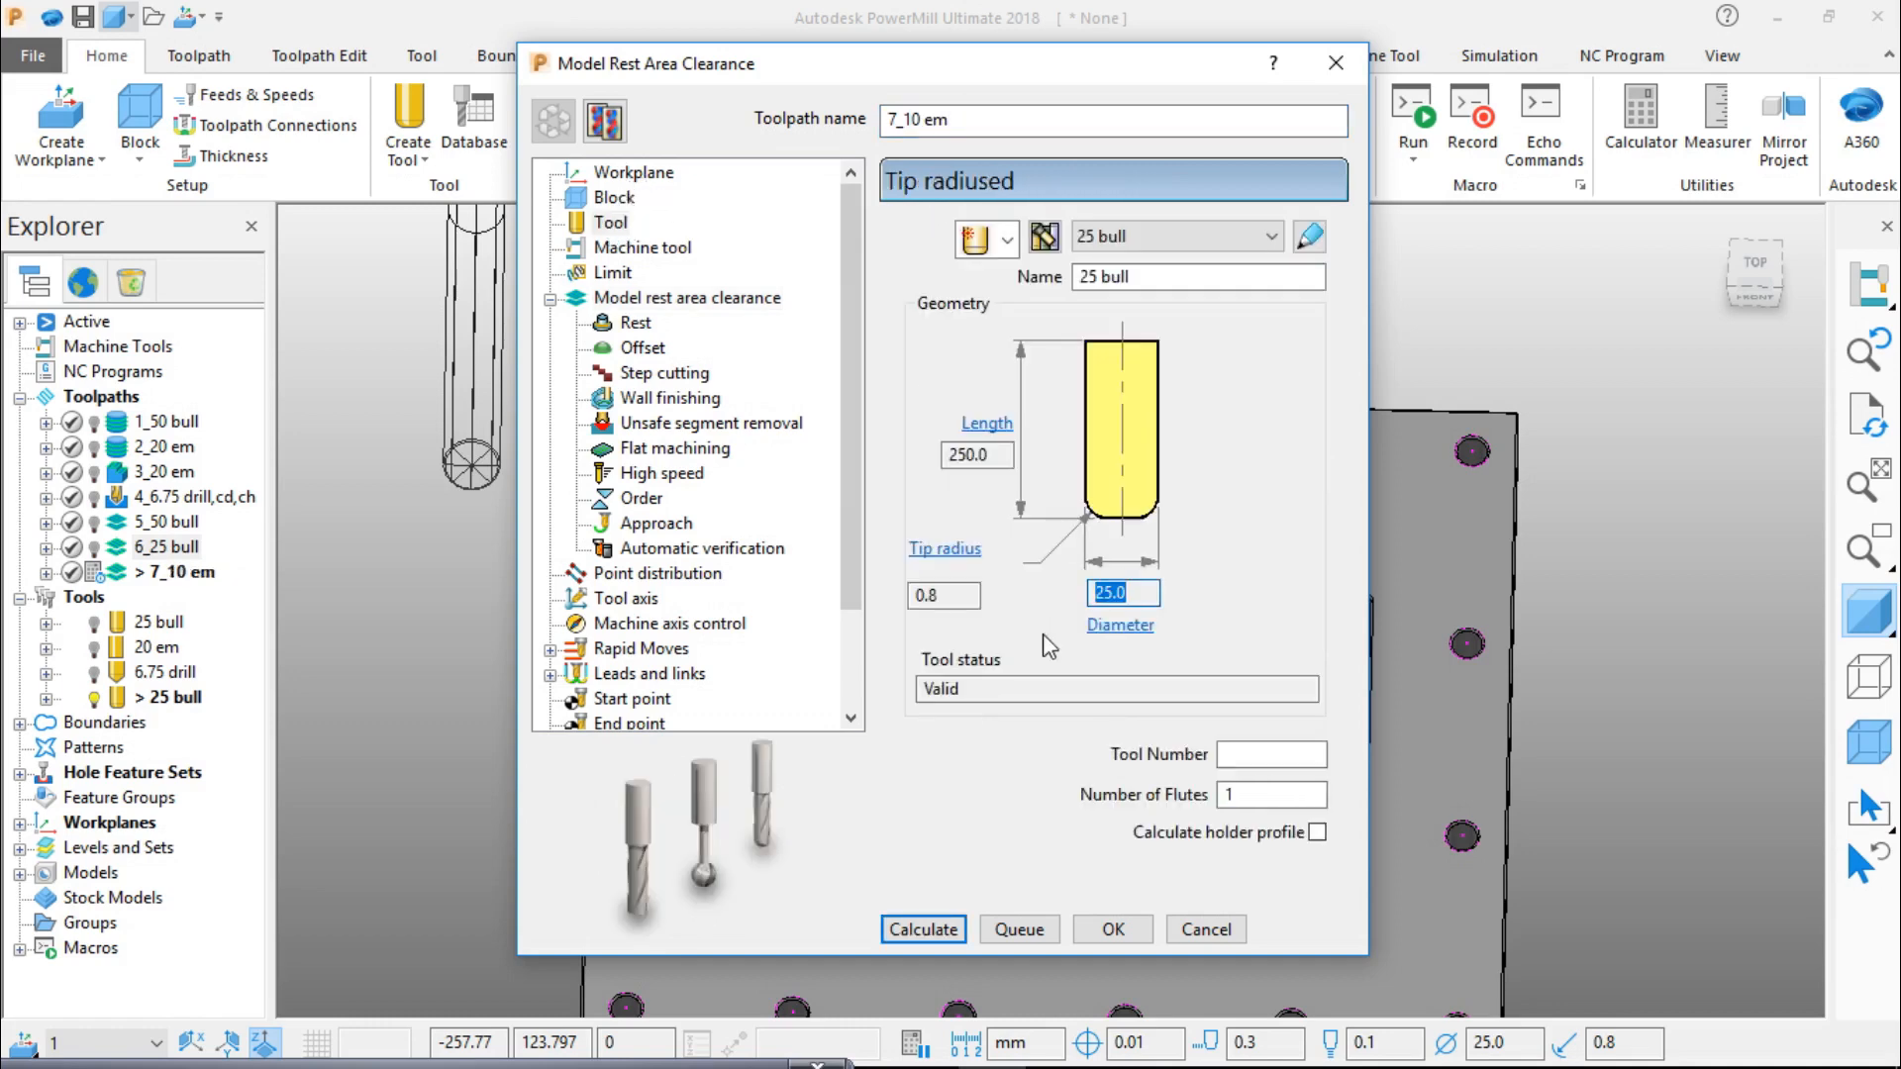
{"action": "left_click_drag", "start_coordinate": [1144, 278], "coordinate": [1018, 340]}
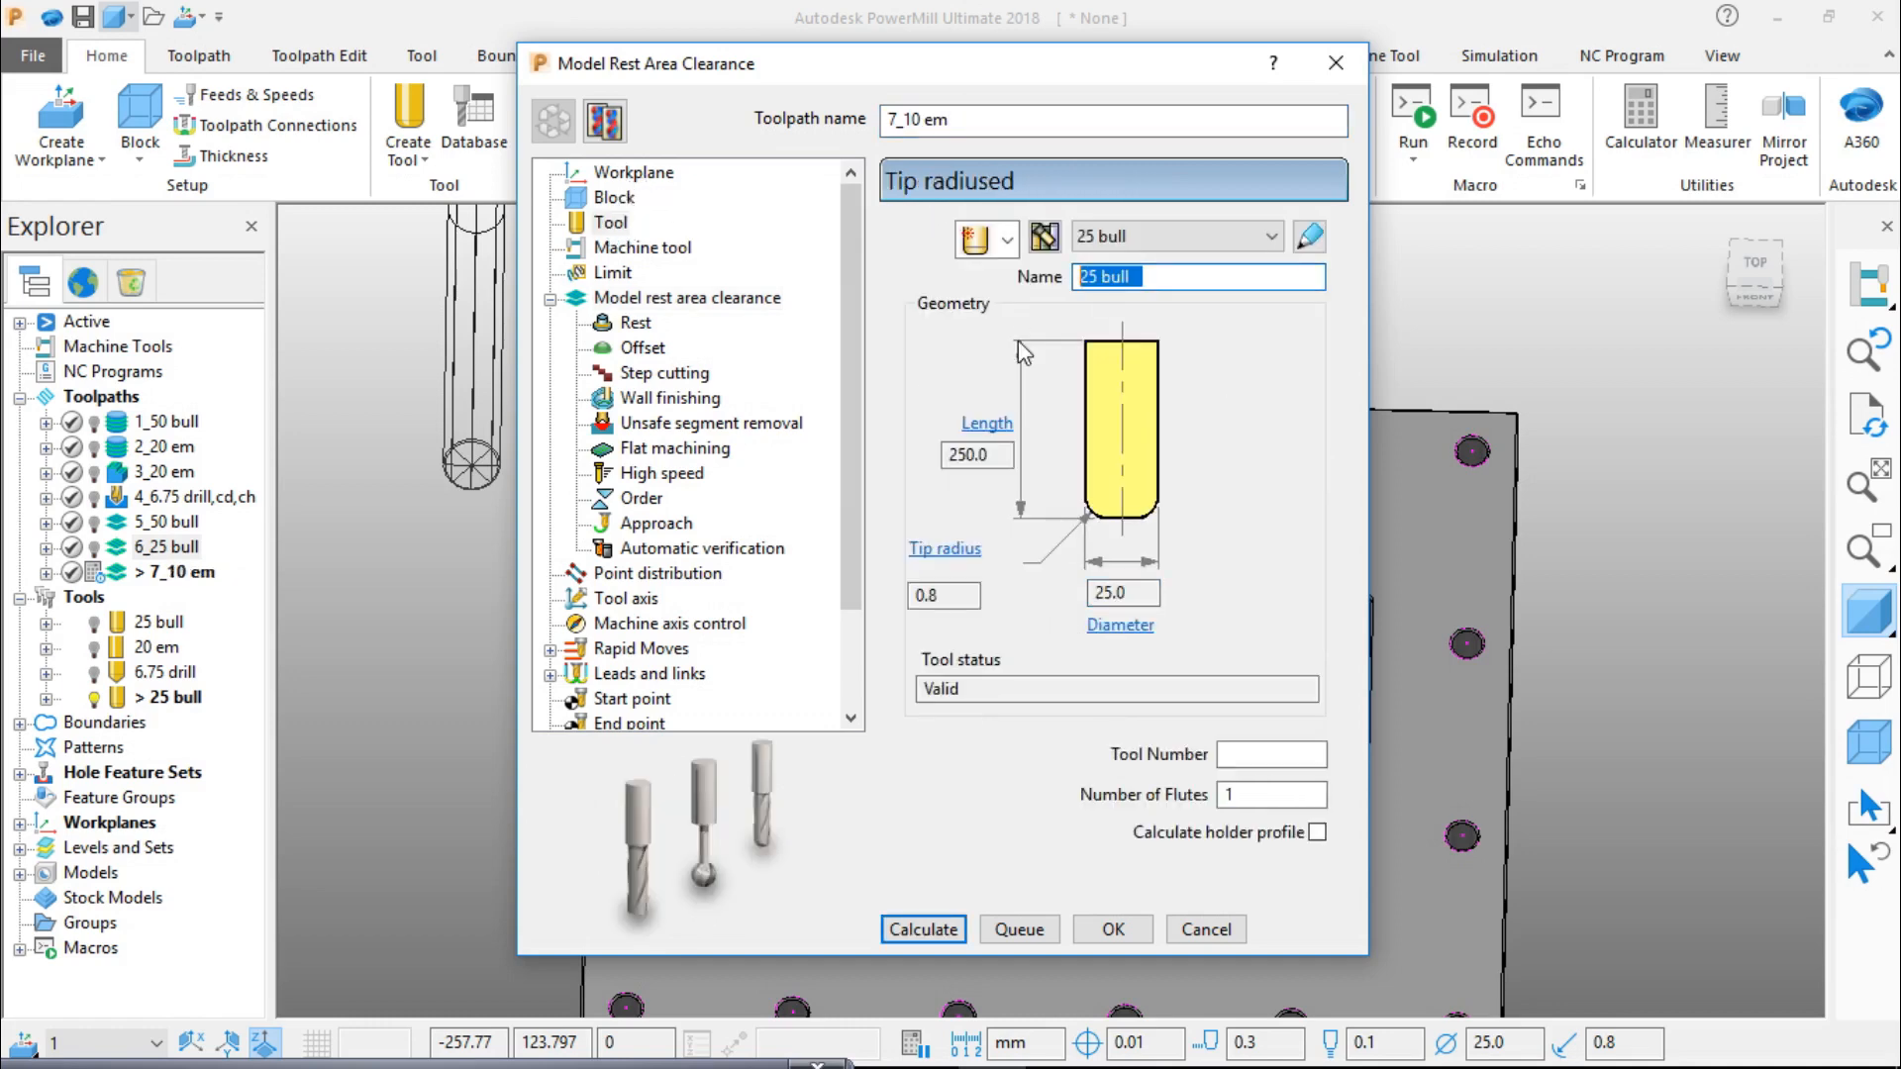
{"action": "type", "text": "10 em"}
Step: Create a new end mill for the 7_10 em toolpath, enter 10 em as its name and set its diameter to 10 mm
{"action": "left_click", "coordinate": [1006, 239]}
{"action": "left_click", "coordinate": [977, 278]}
{"action": "left_click", "coordinate": [1106, 280]}
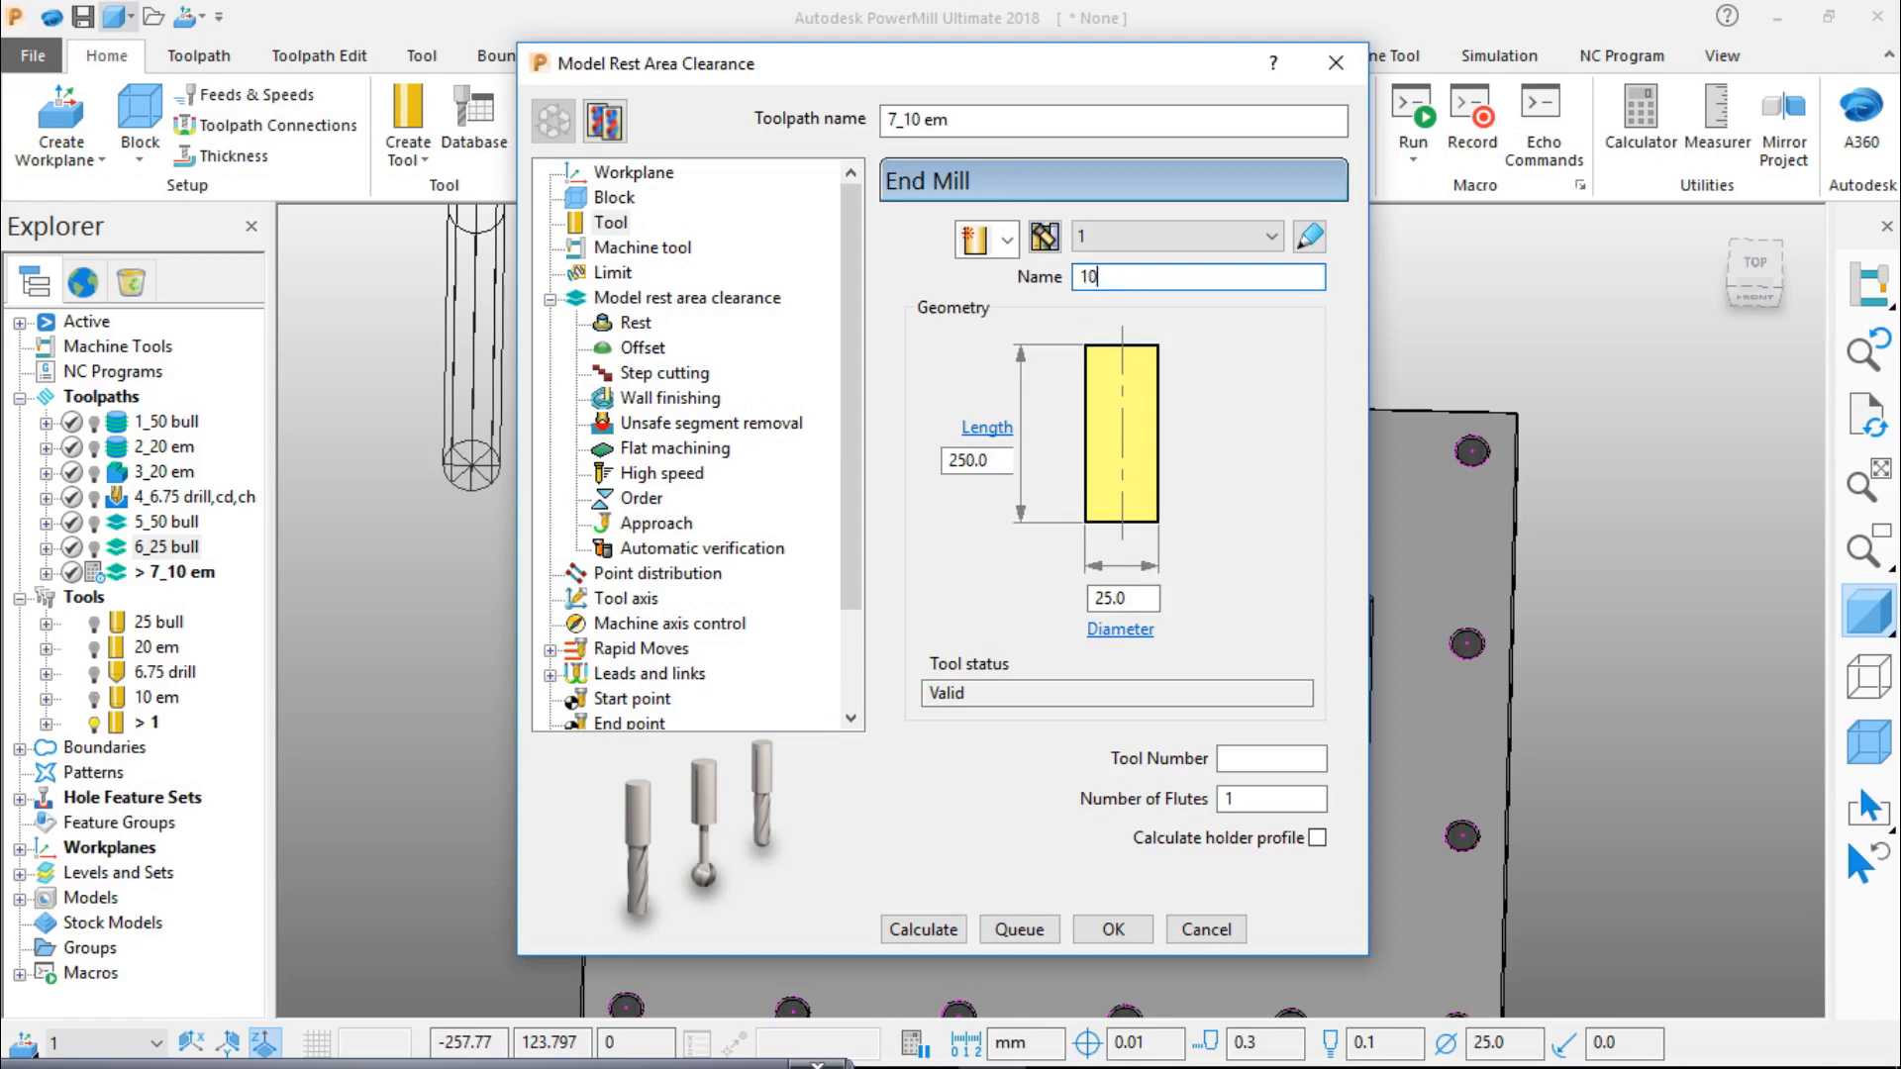
{"action": "left_click", "coordinate": [1144, 598]}
{"action": "key", "text": "Return"}
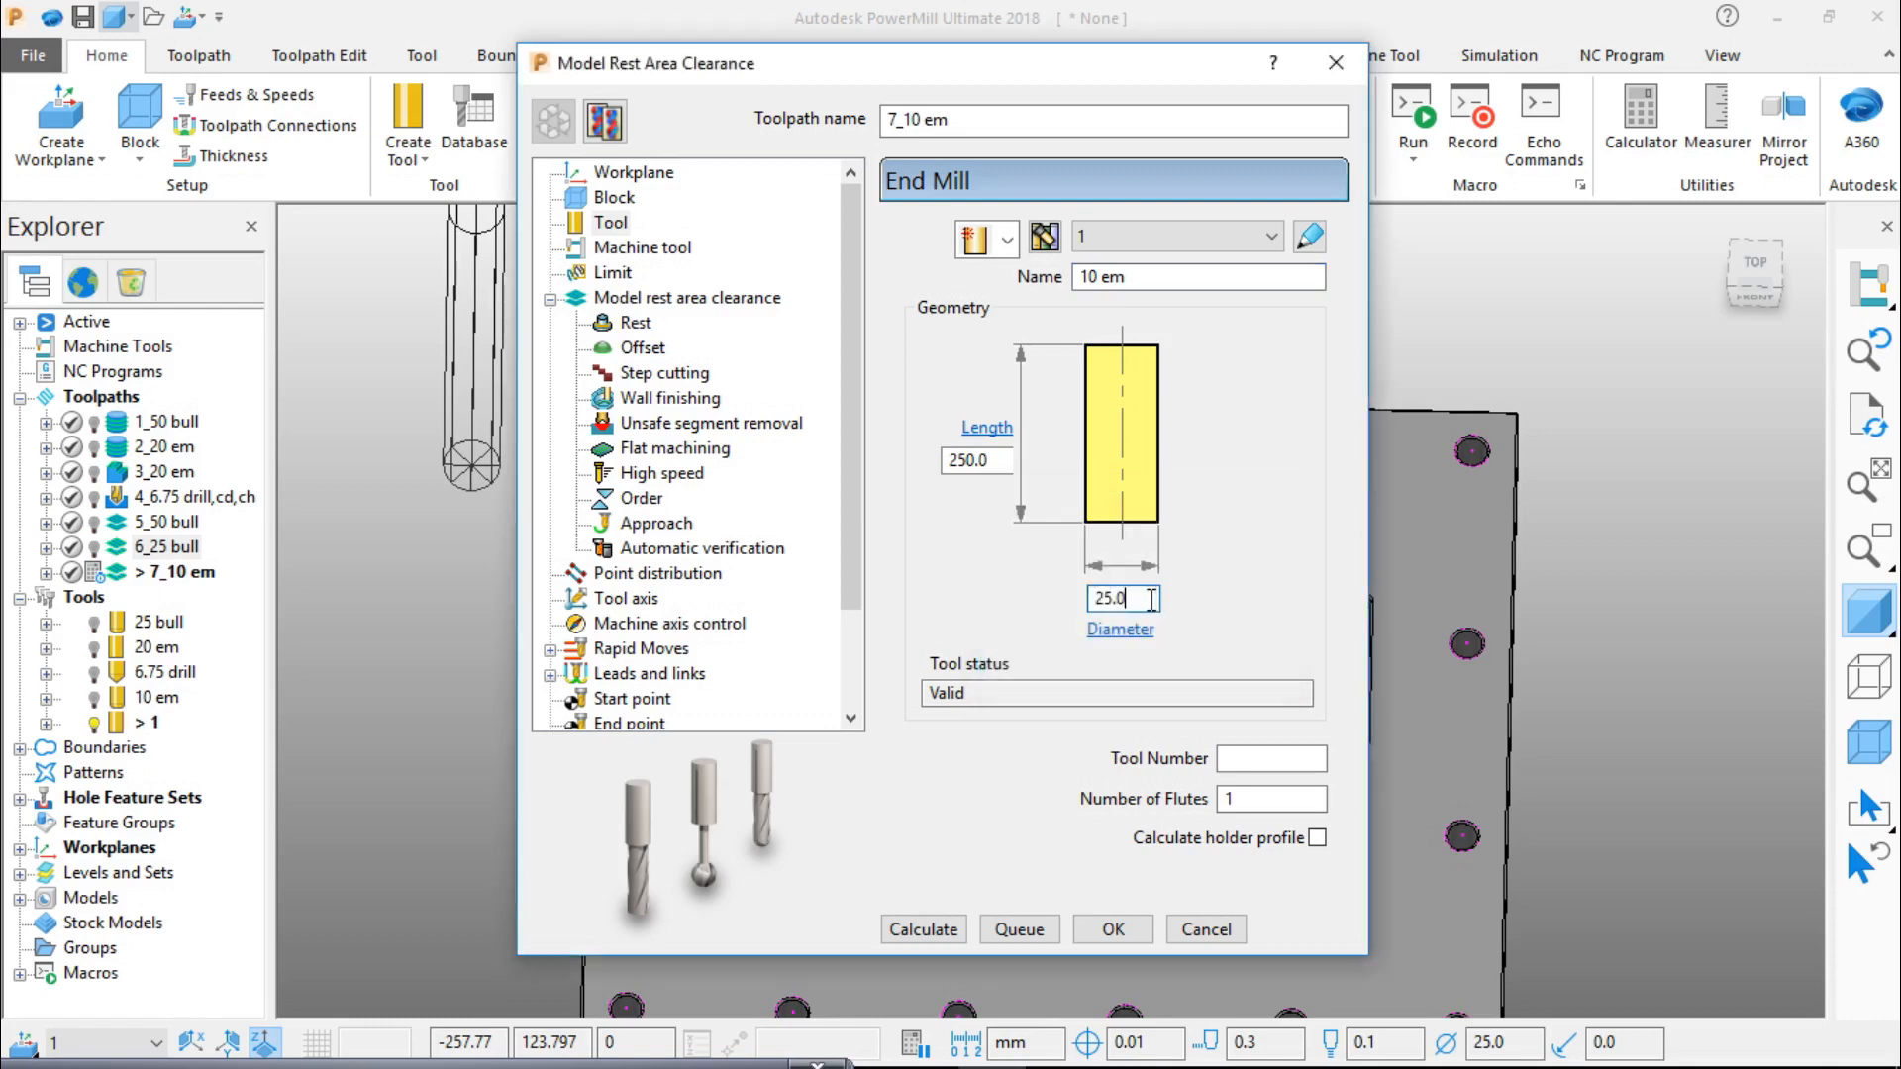
{"action": "type", "text": "100"}
{"action": "left_click", "coordinate": [1139, 278]}
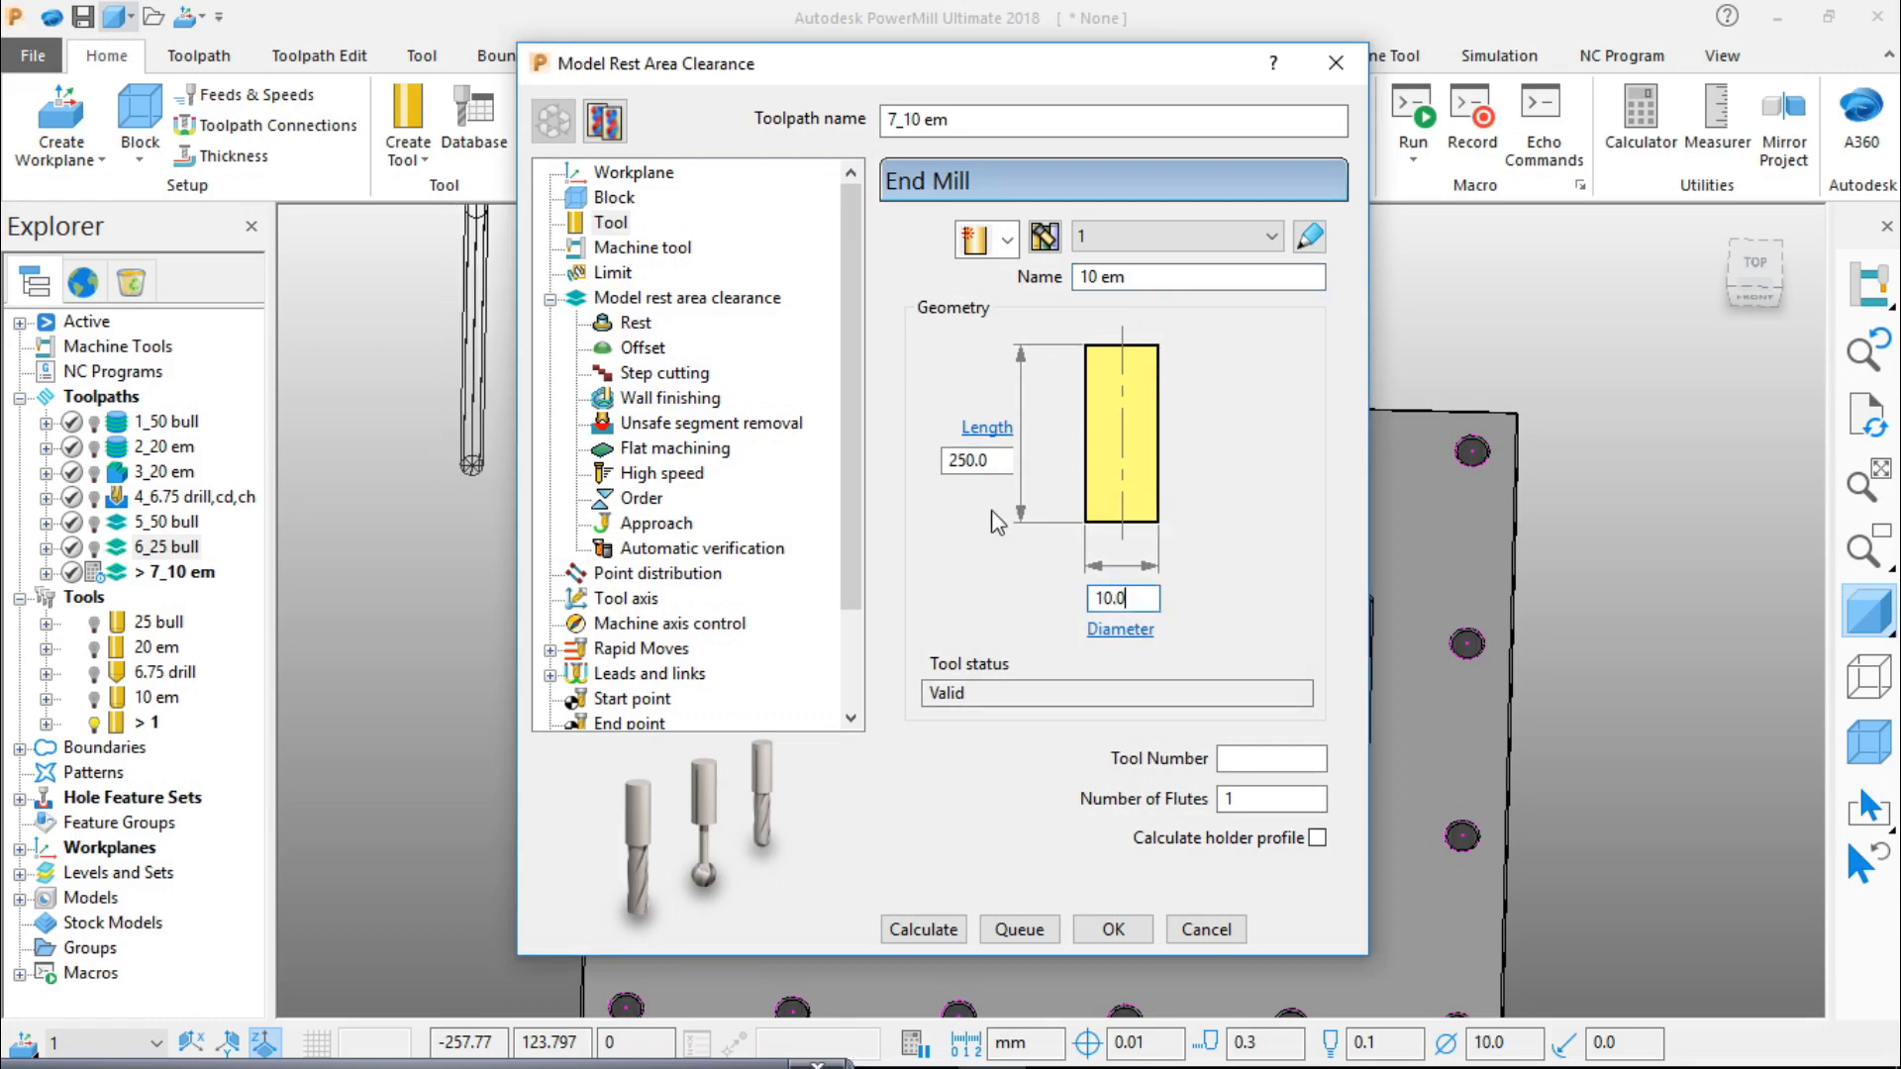
Step: Set the rest machining reference of the 7_10 em toolpath to the 6_25 bull toolpath
{"action": "left_click", "coordinate": [657, 250]}
{"action": "left_click", "coordinate": [612, 273]}
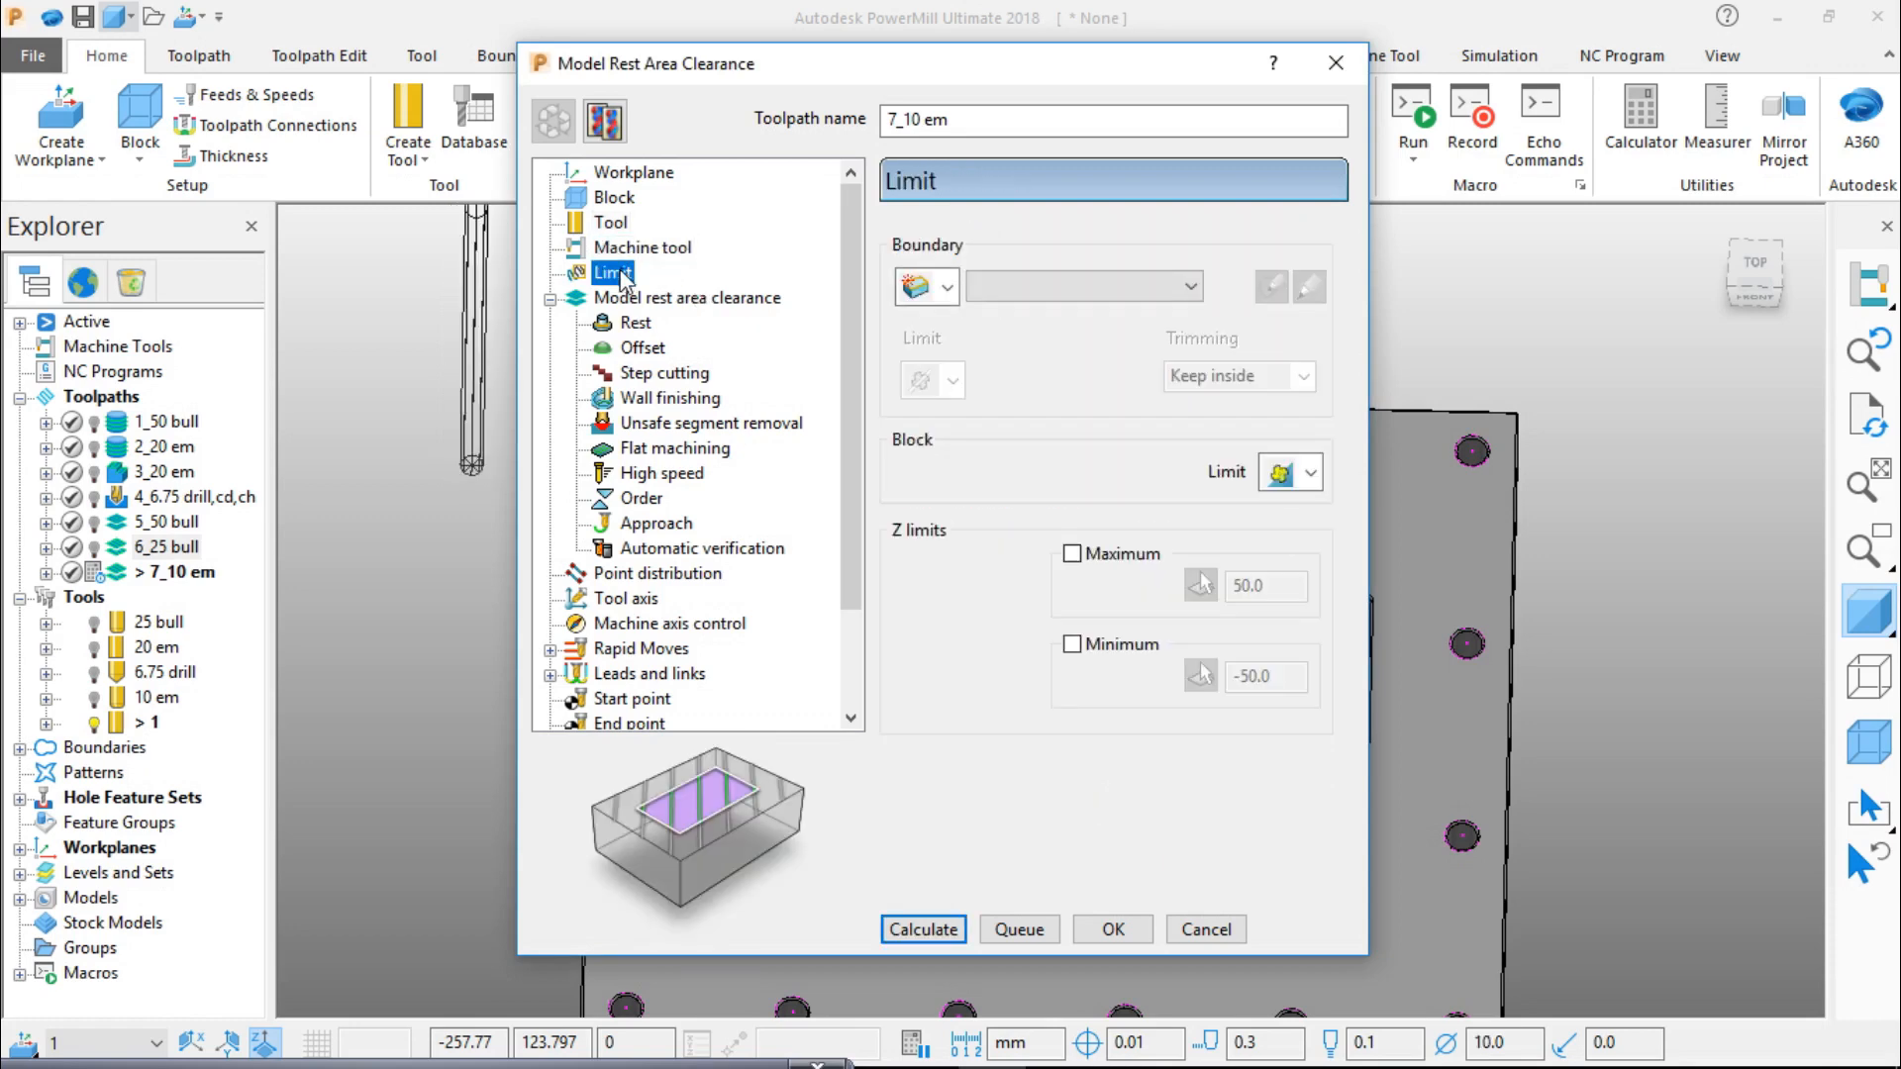
{"action": "left_click", "coordinate": [656, 299]}
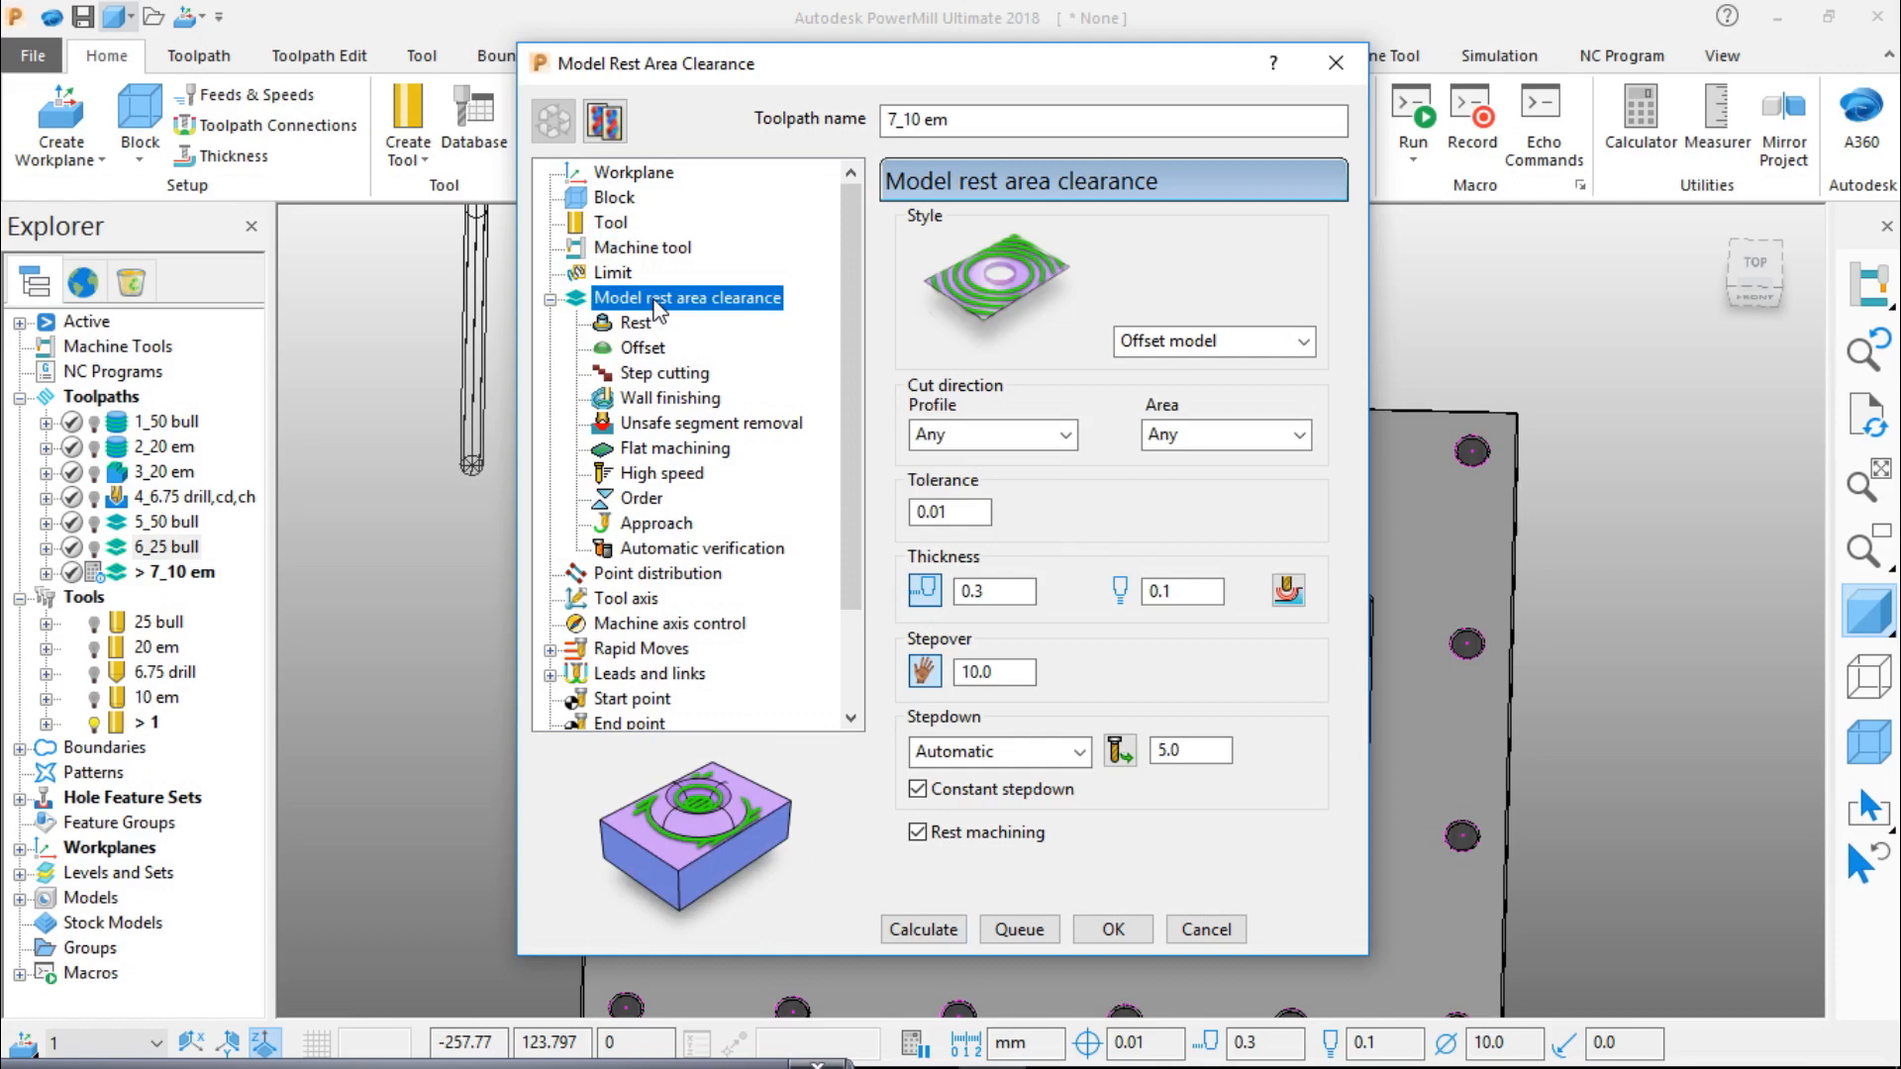
{"action": "left_click", "coordinate": [634, 323]}
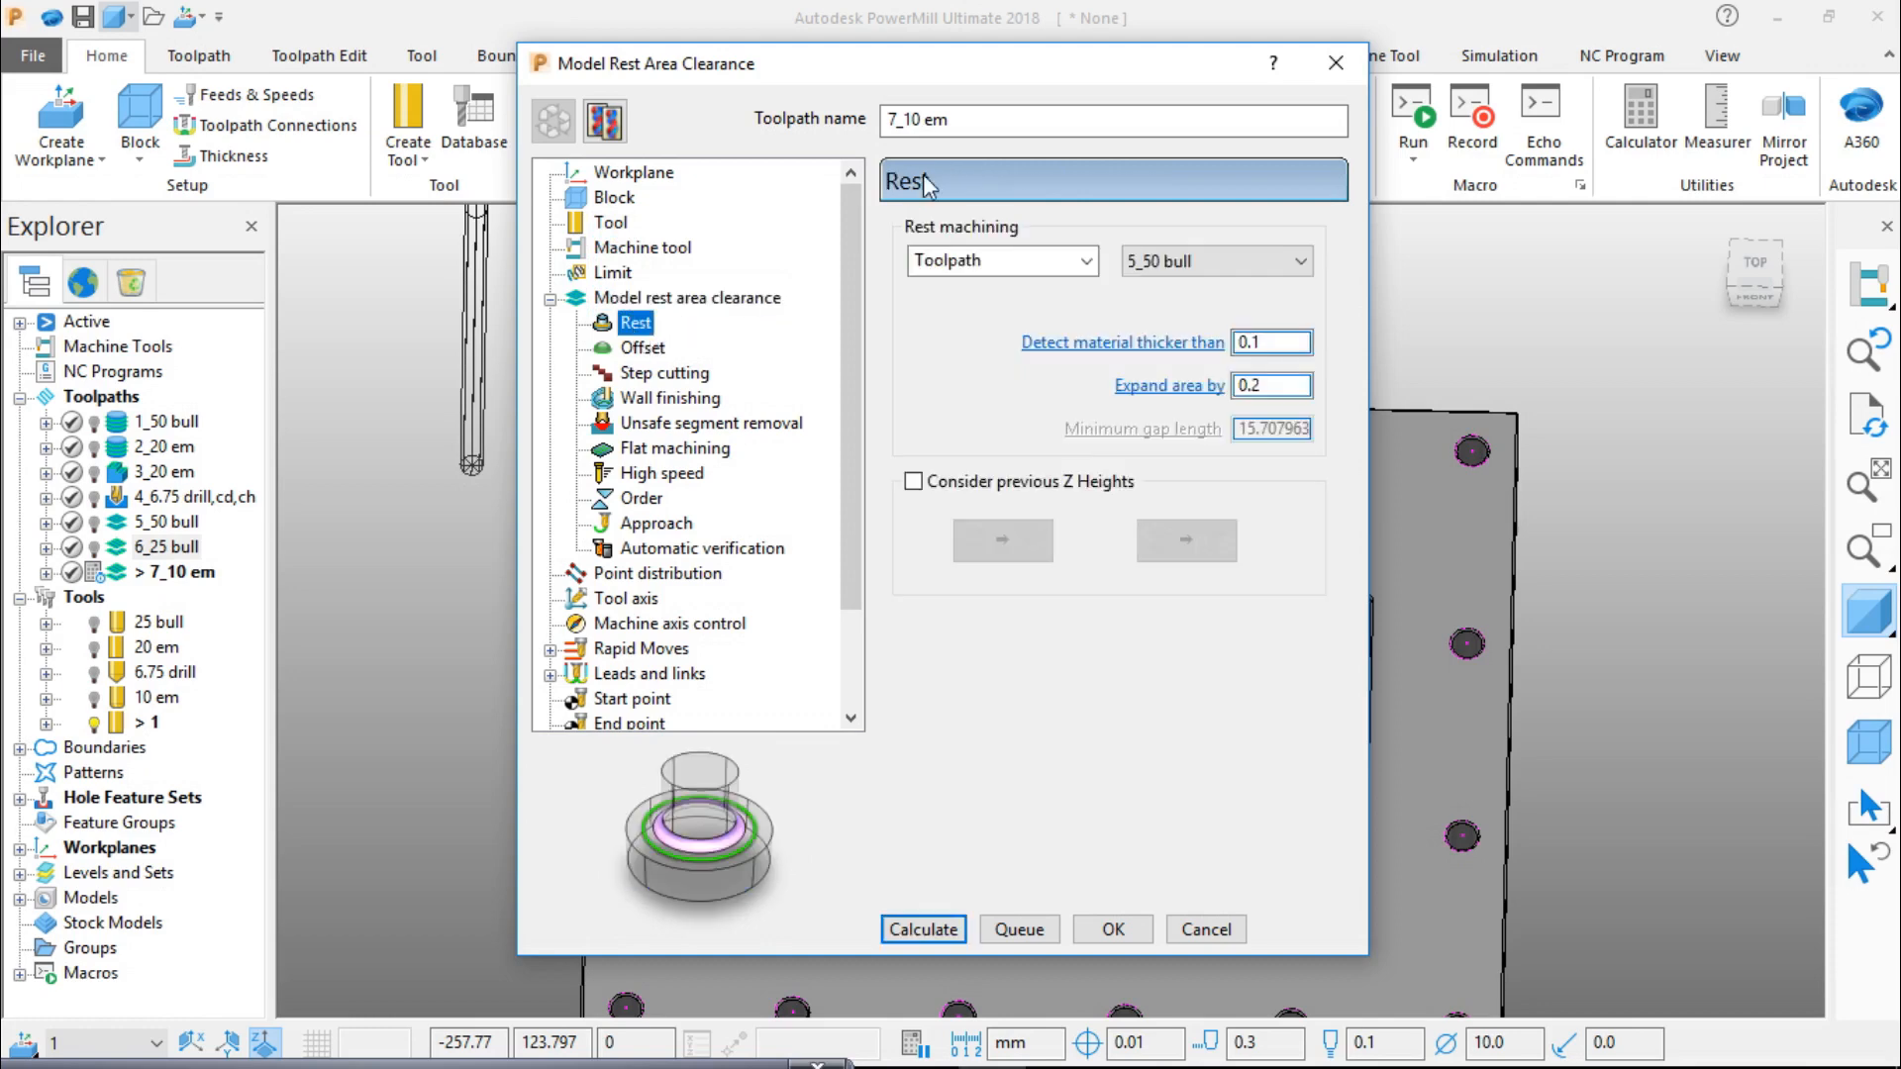
{"action": "left_click_drag", "start_coordinate": [931, 74], "coordinate": [363, 42]}
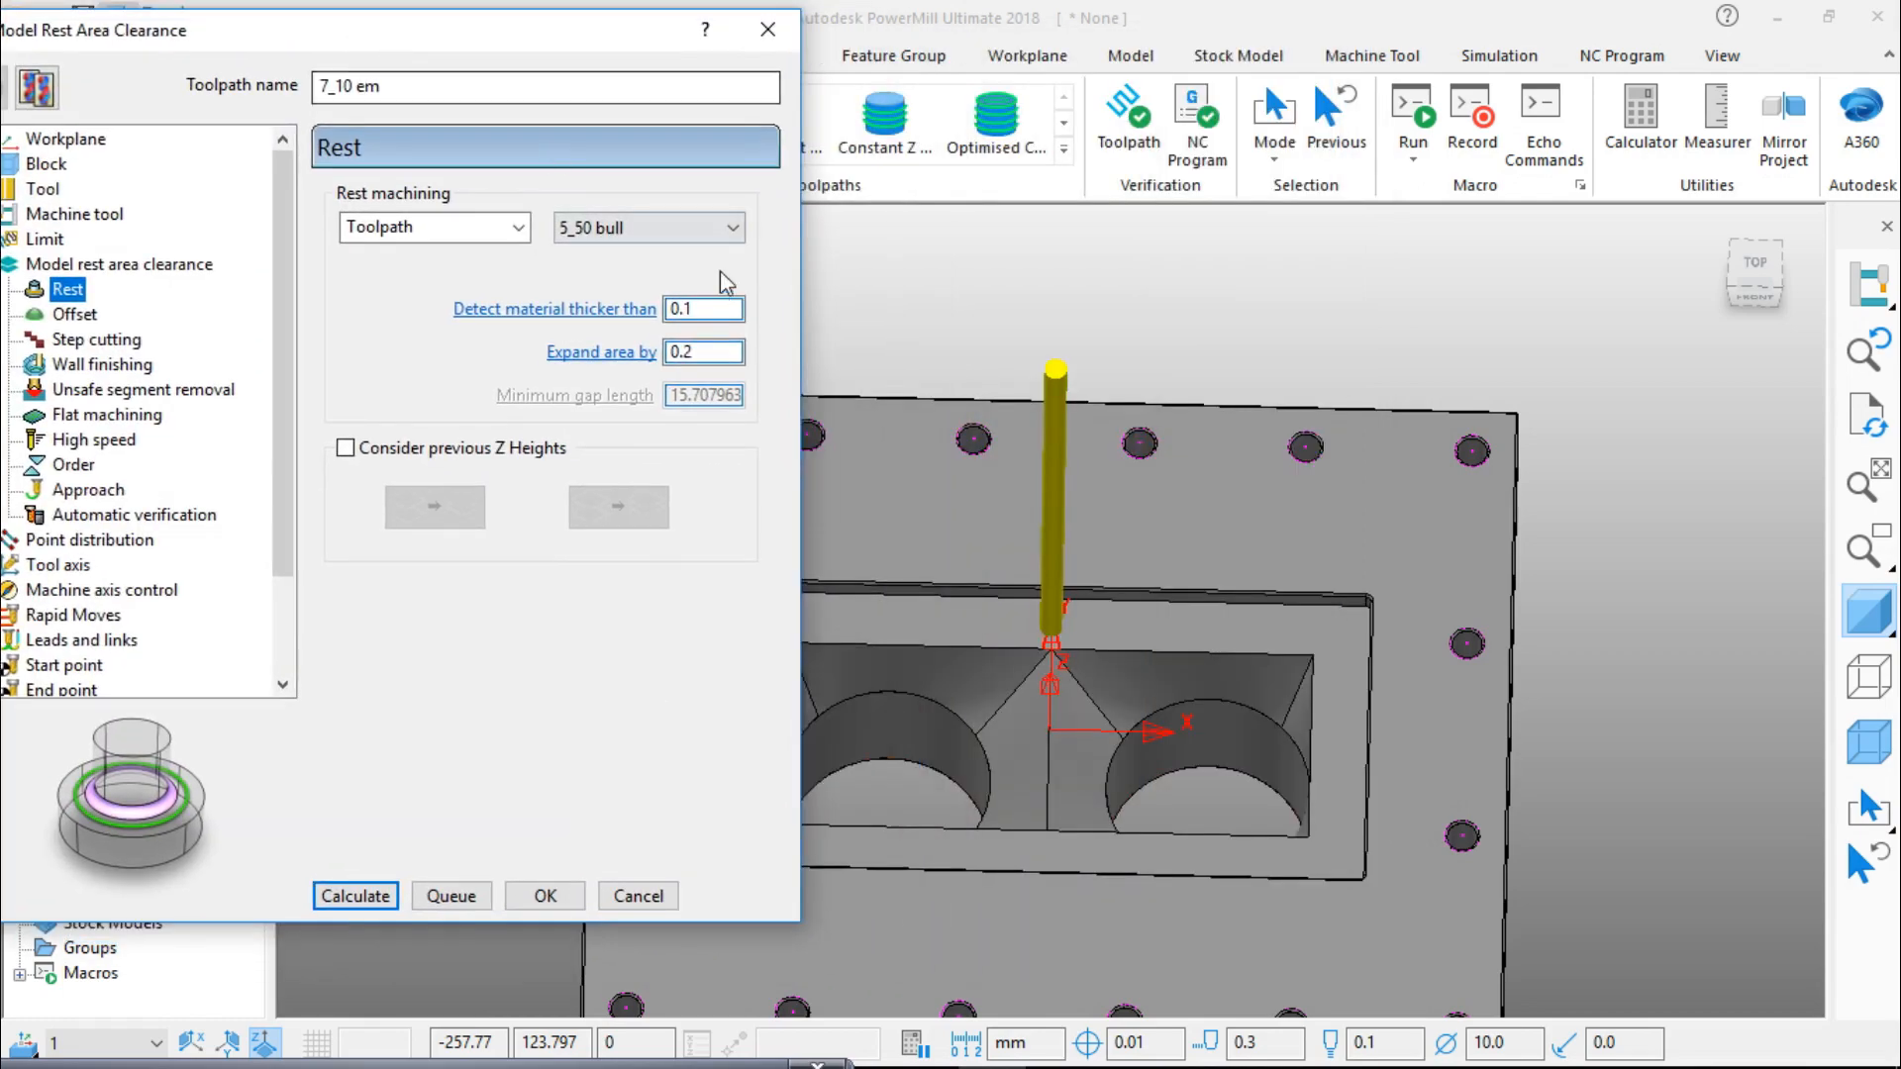
{"action": "left_click", "coordinate": [731, 227]}
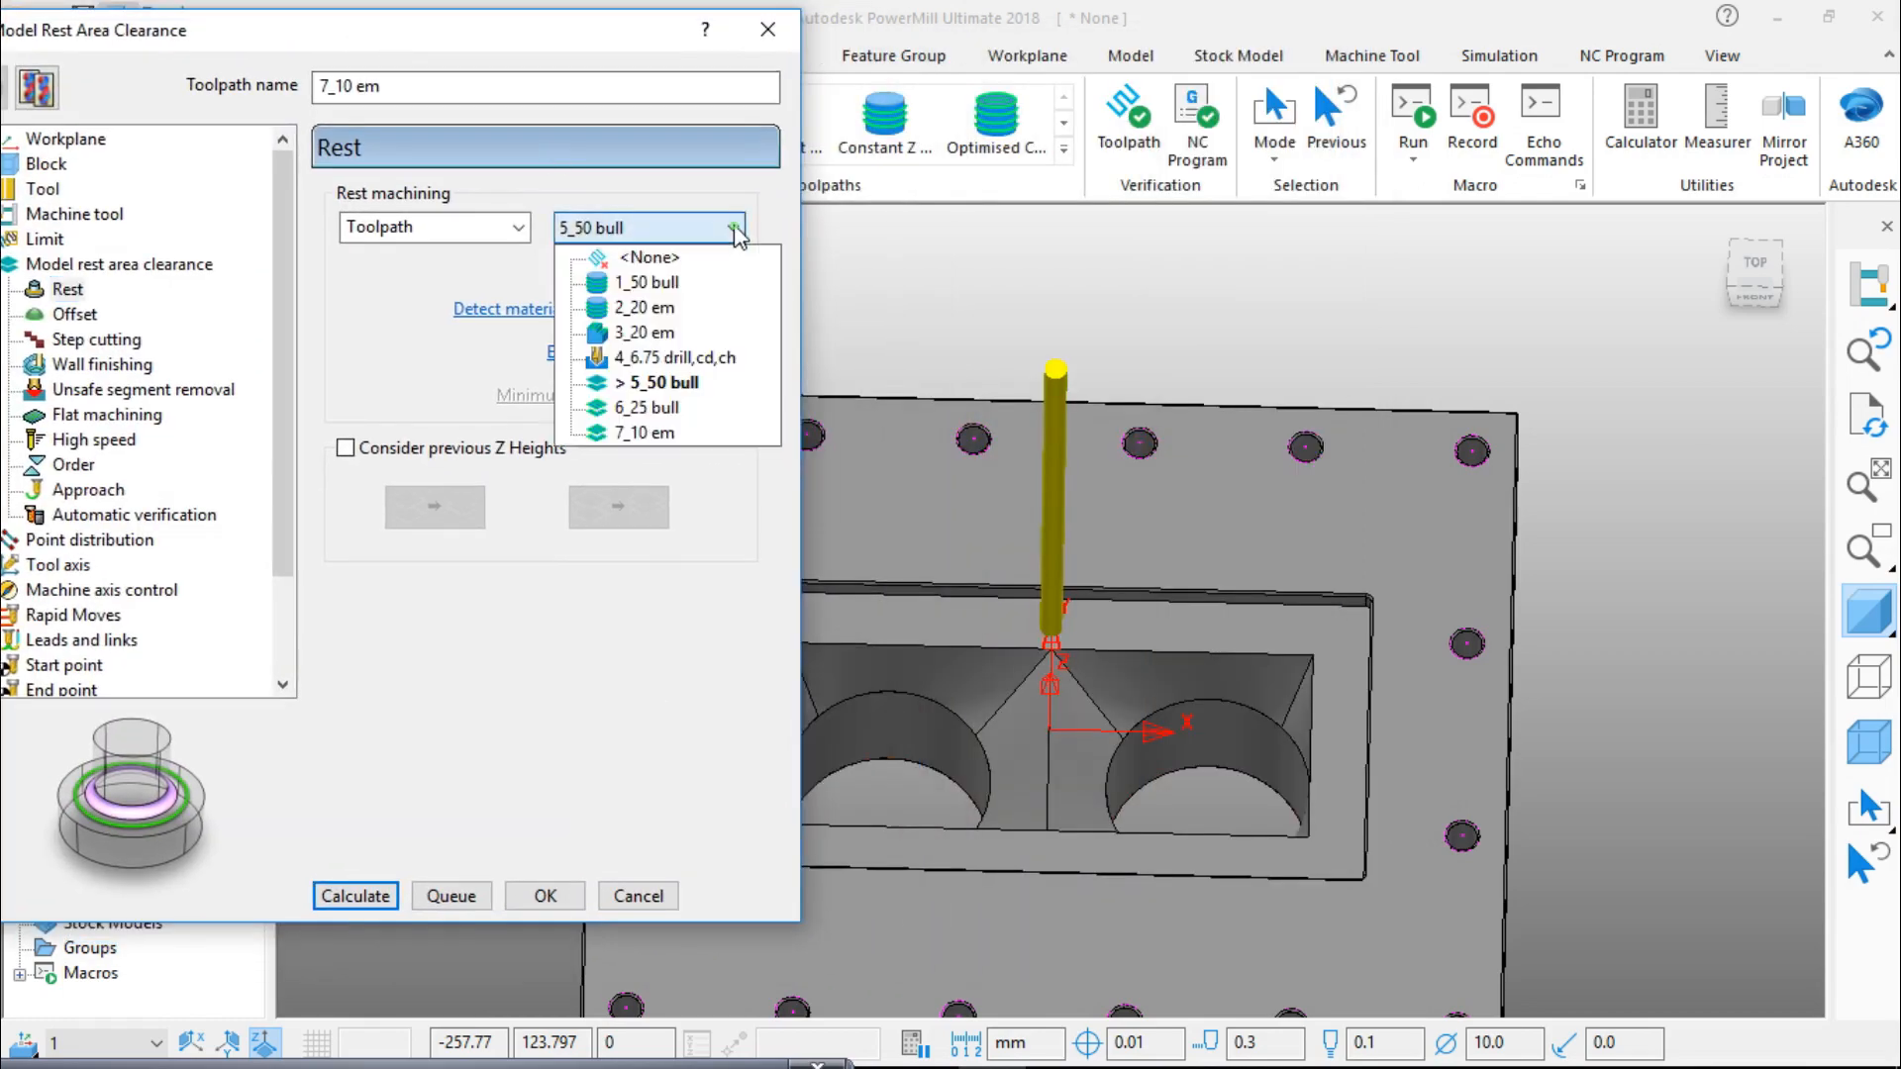
{"action": "left_click", "coordinate": [669, 408]}
{"action": "left_click_drag", "start_coordinate": [453, 34], "coordinate": [643, 26]}
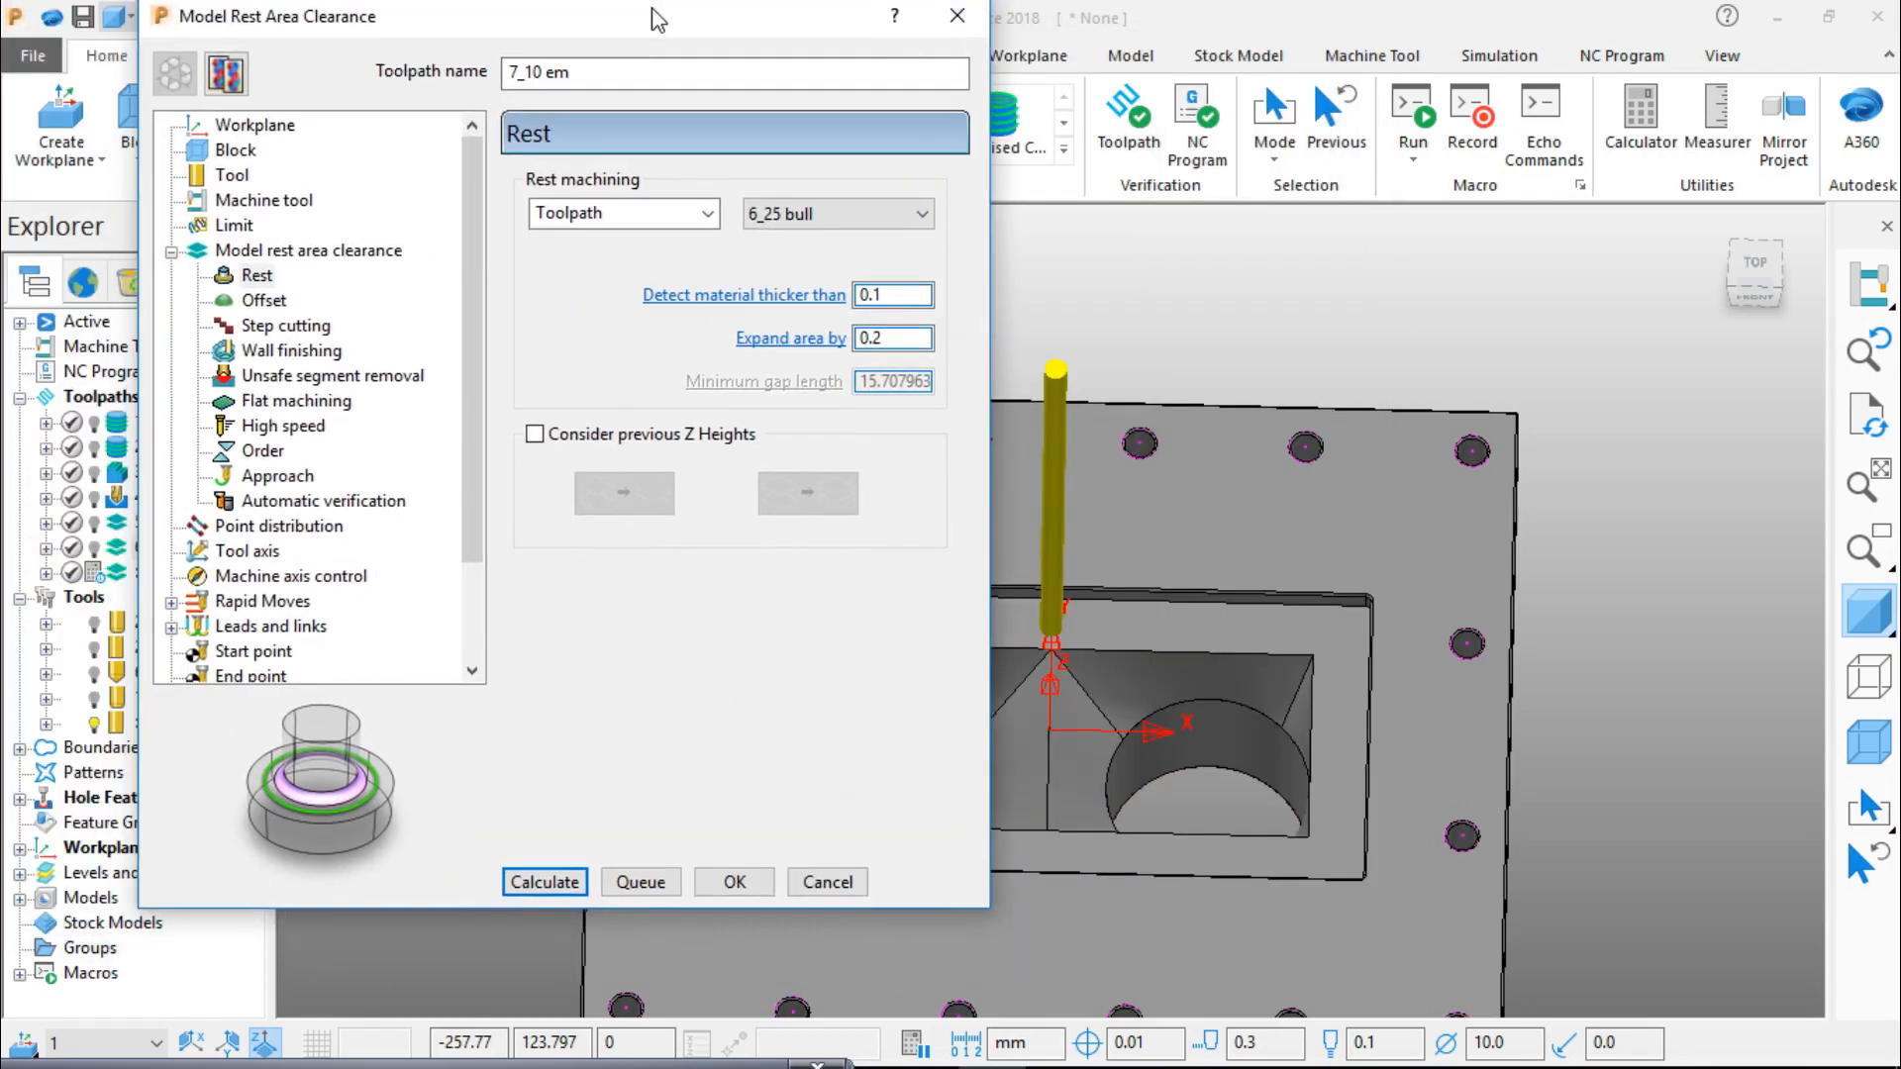
Step: Limit the 7_10 em toolpath to boundary 1_2 and turn off the model's shading
{"action": "left_click", "coordinate": [243, 232]}
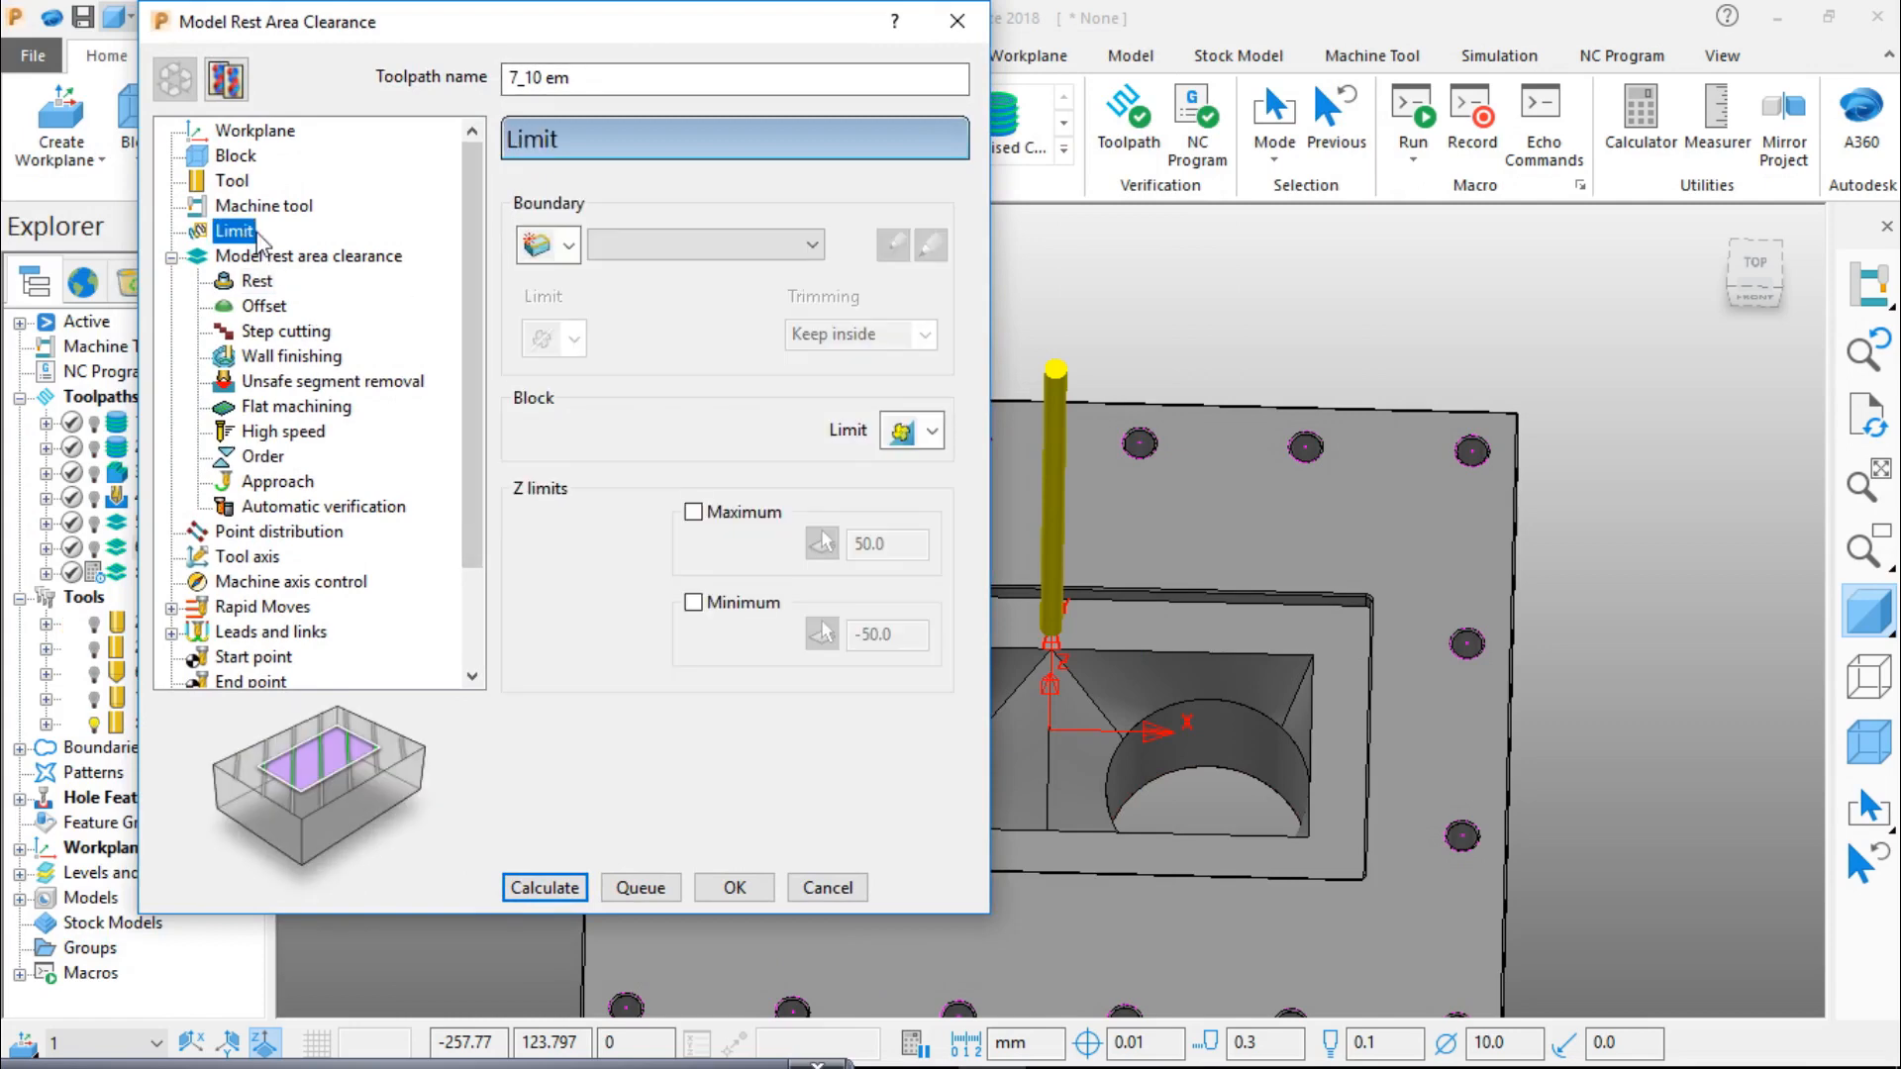
{"action": "left_click", "coordinate": [813, 248]}
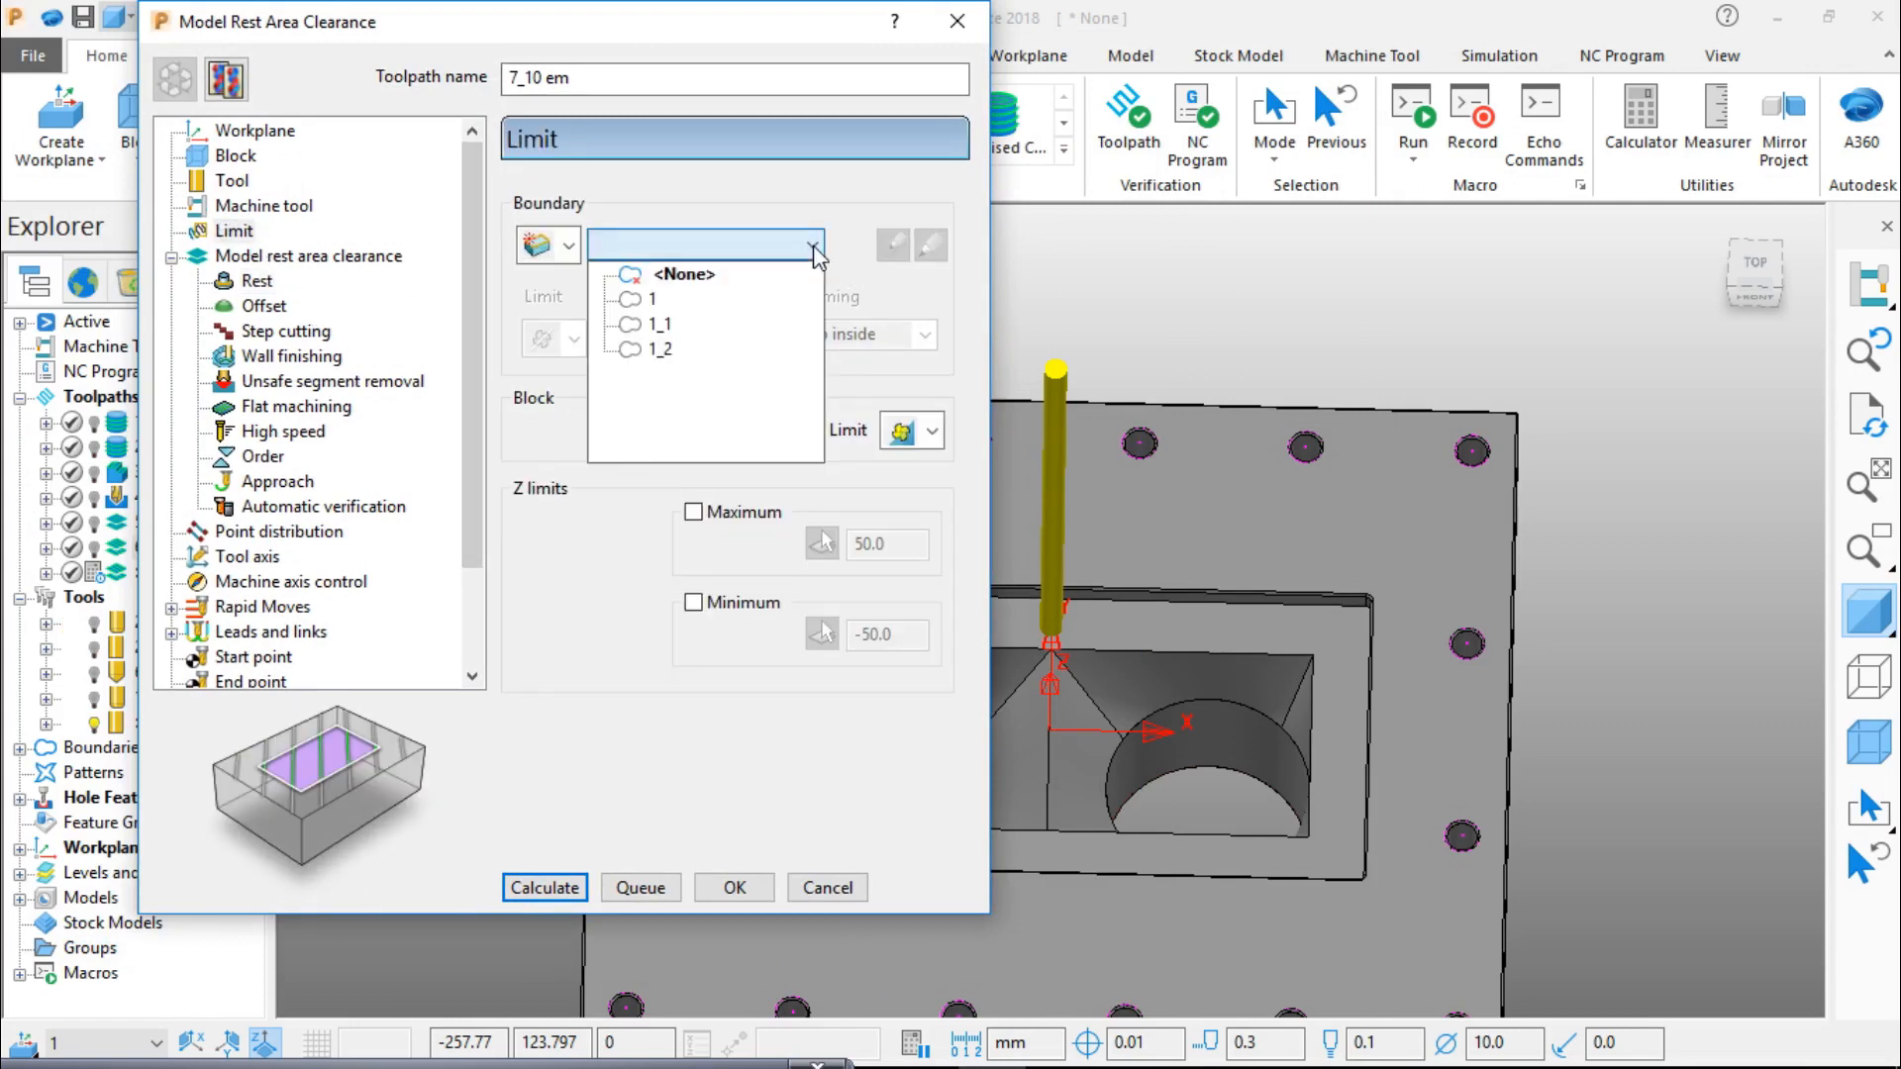
{"action": "left_click", "coordinate": [657, 348]}
{"action": "left_click", "coordinate": [1869, 625]}
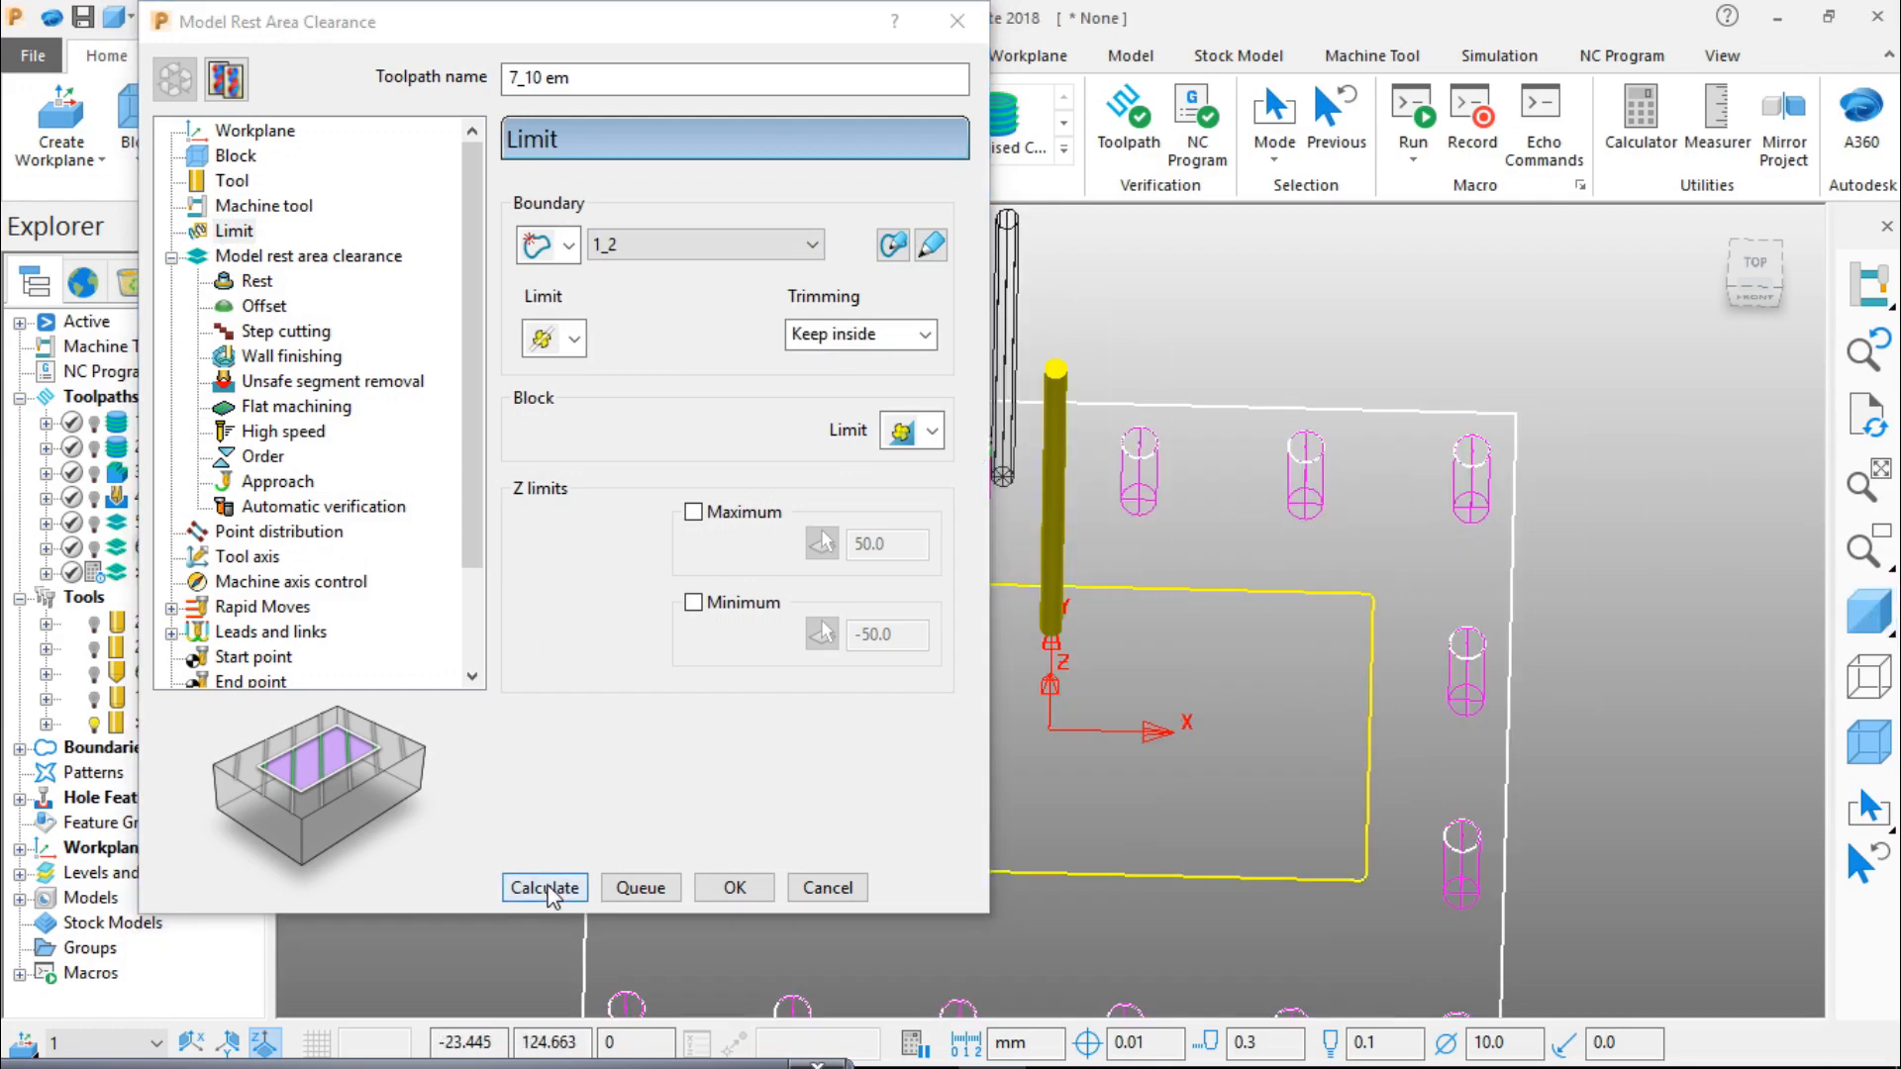
Step: Try to calculate the 7_10 em rest area clearance toolpath and dismiss the warning
{"action": "left_click", "coordinate": [262, 282]}
{"action": "left_click", "coordinate": [293, 258]}
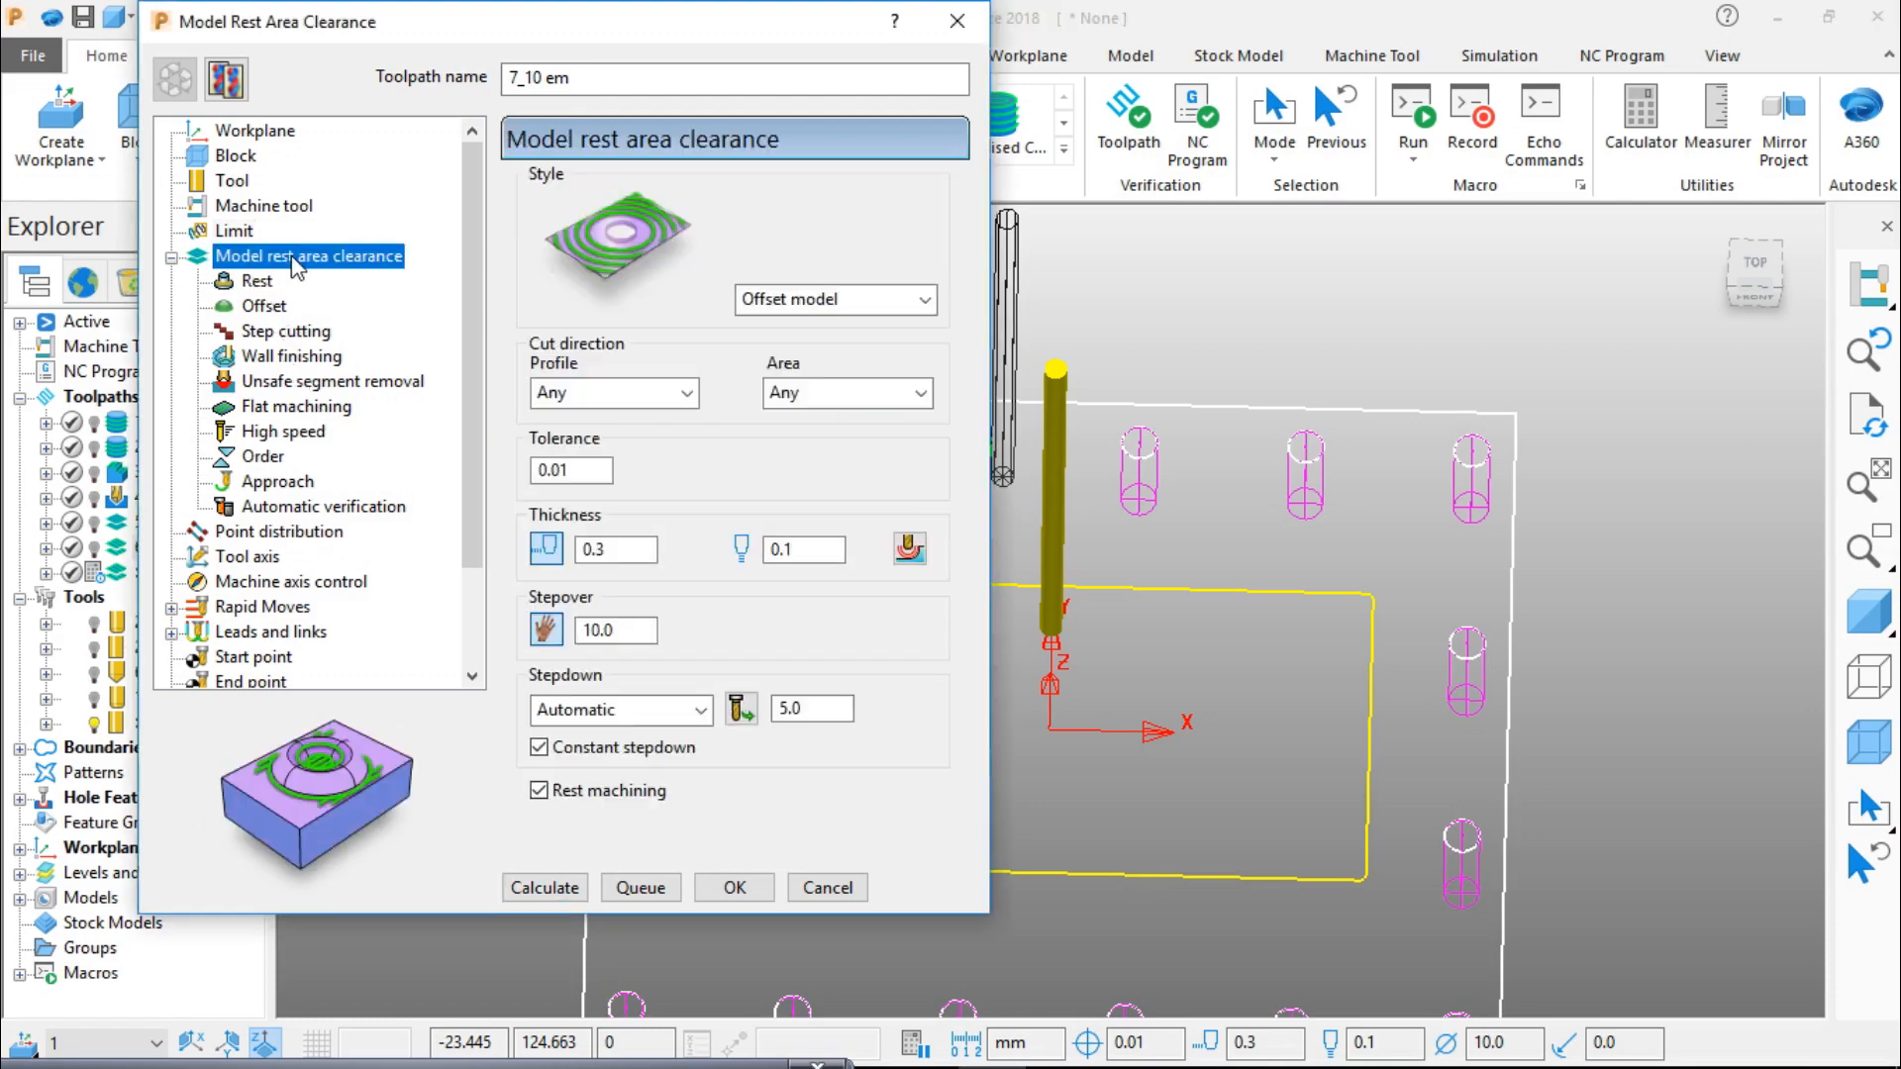
{"action": "left_click", "coordinate": [842, 710]}
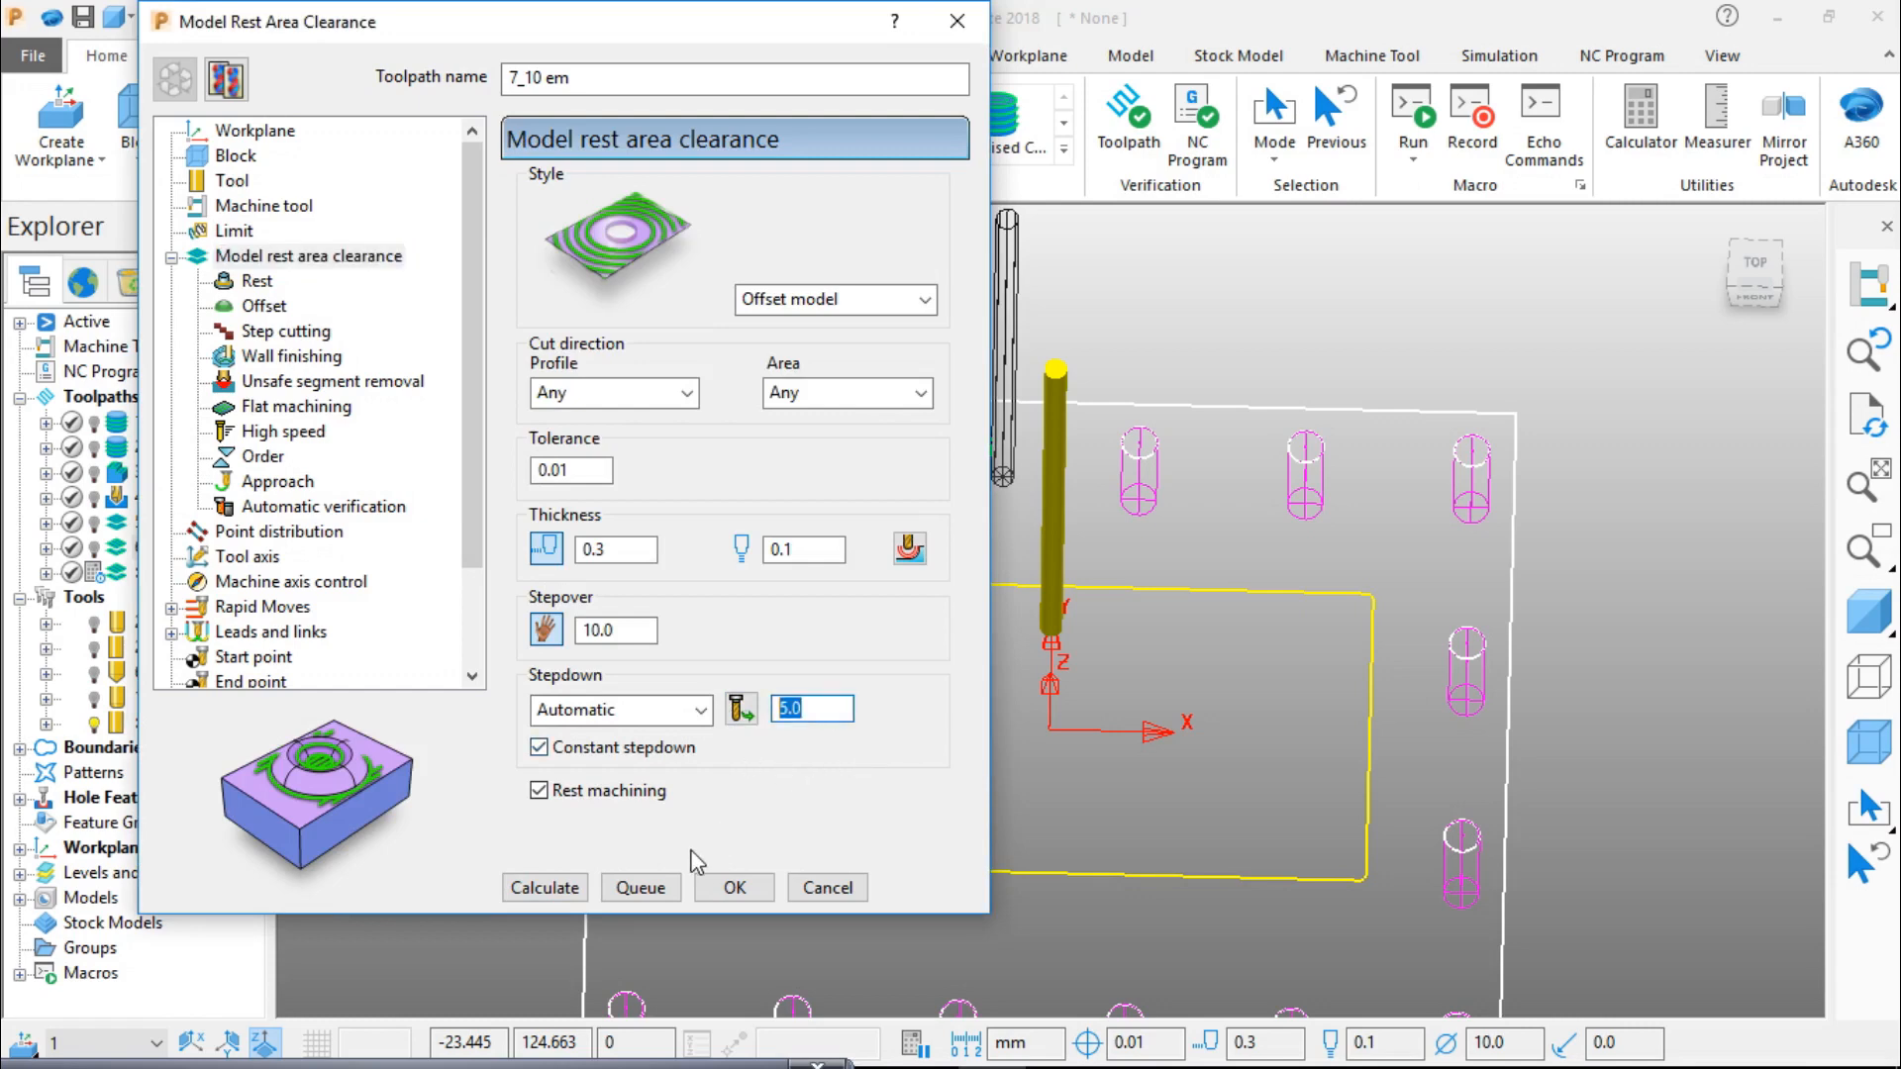
{"action": "left_click", "coordinate": [544, 888]}
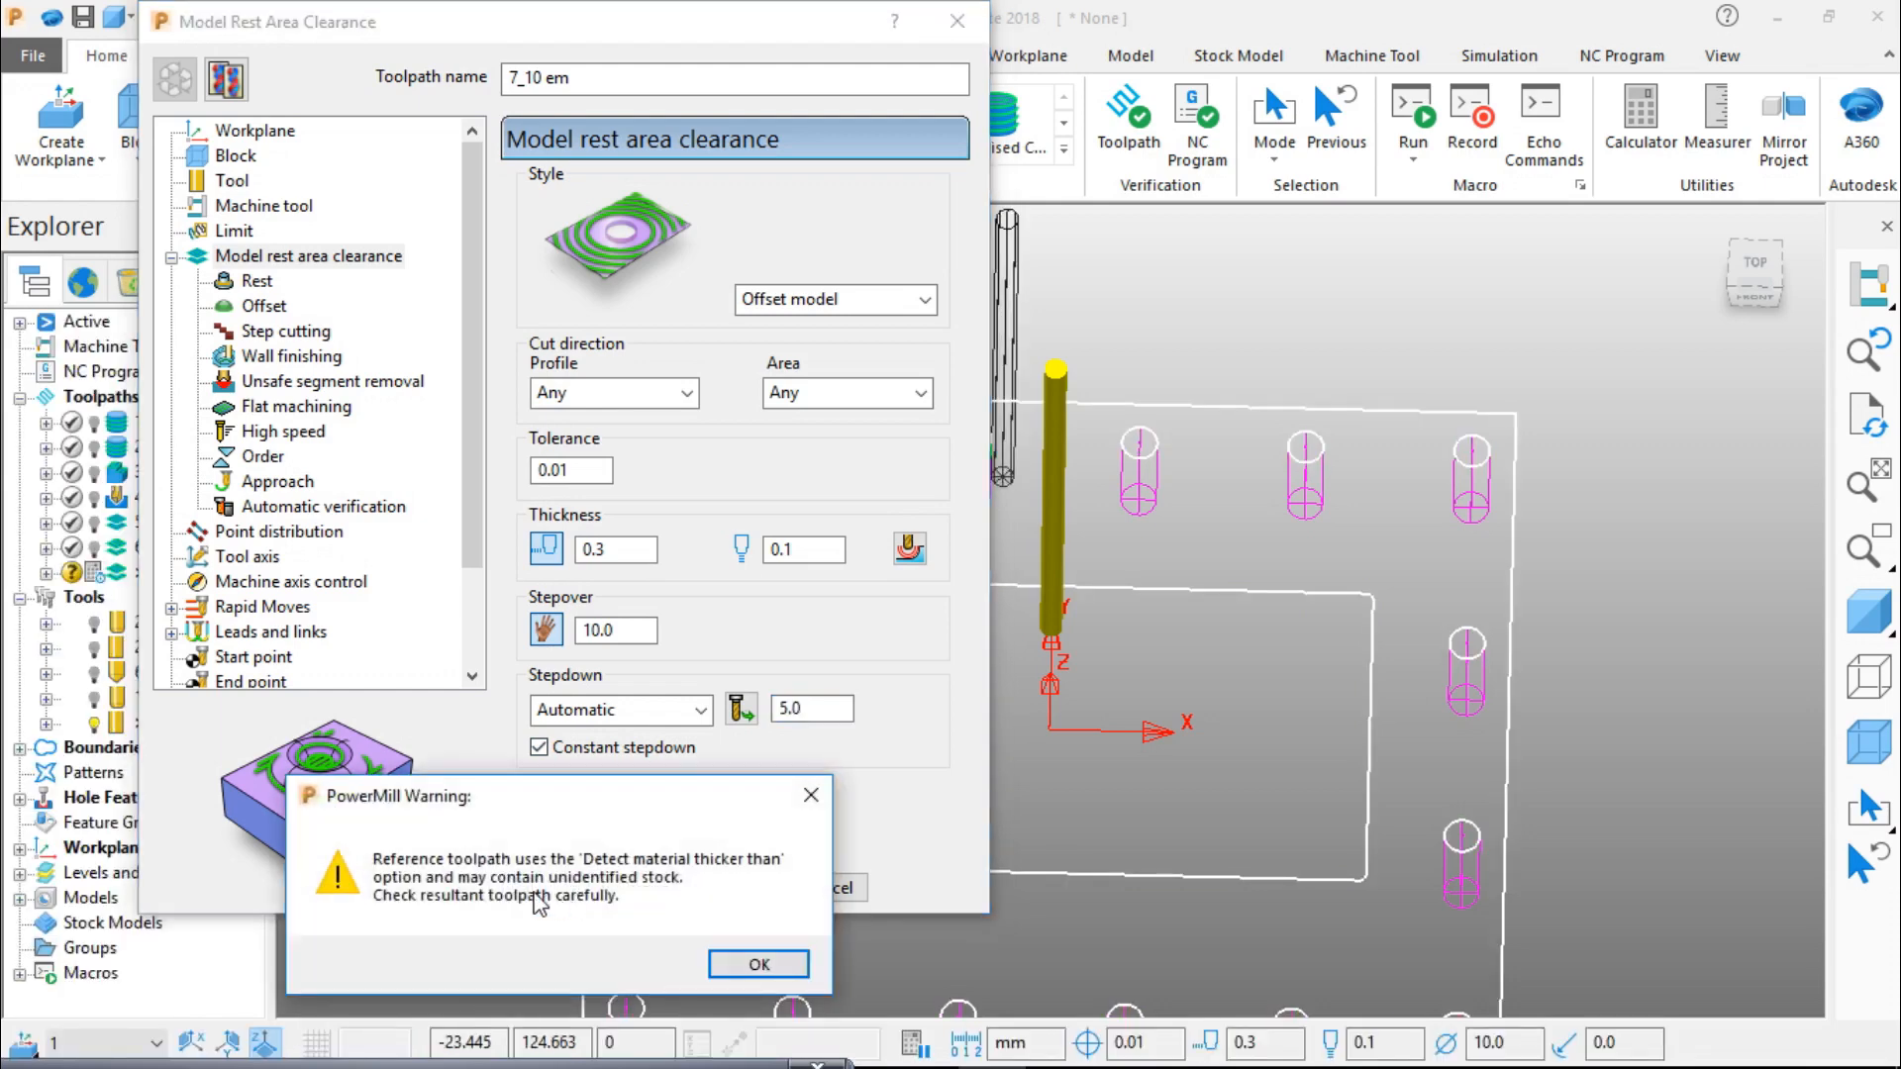
{"action": "left_click", "coordinate": [754, 958]}
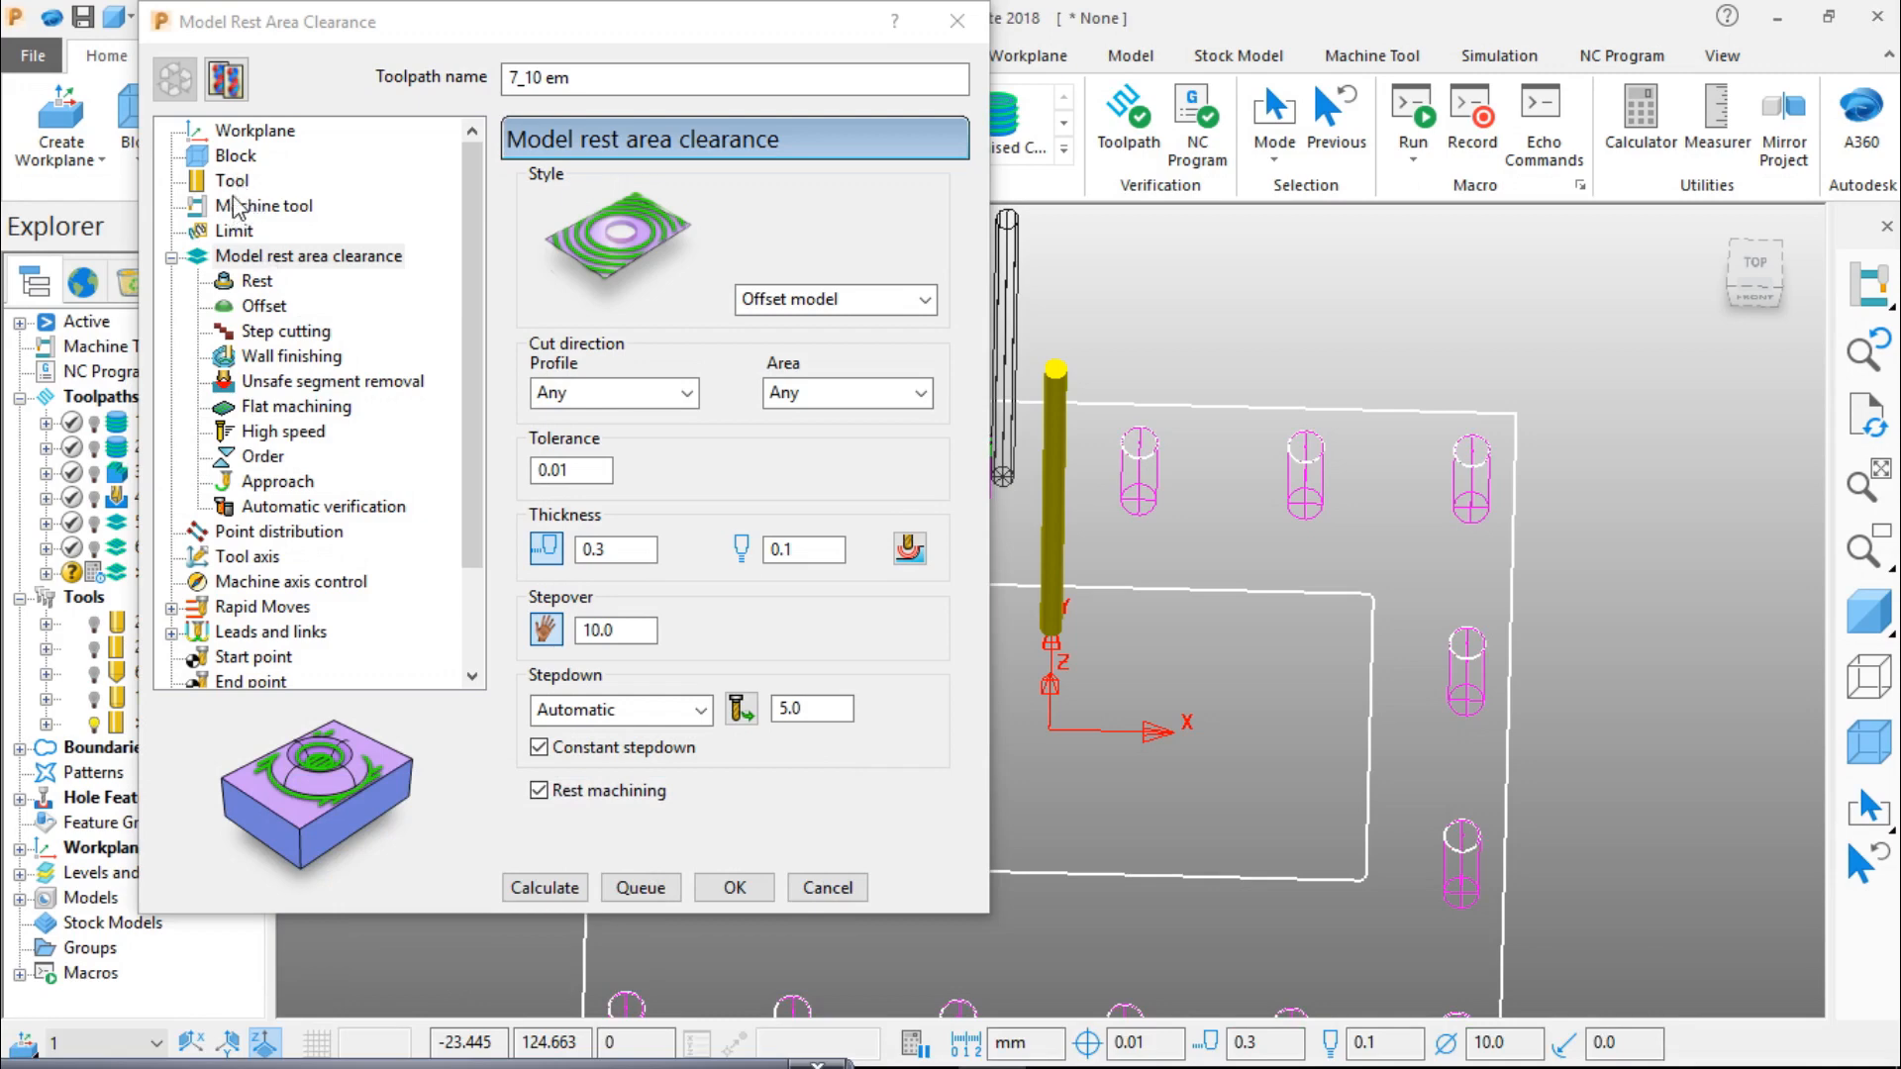
Step: Rename the 7_10 em toolpath's new end mill as 10 em
{"action": "left_click", "coordinate": [234, 182]}
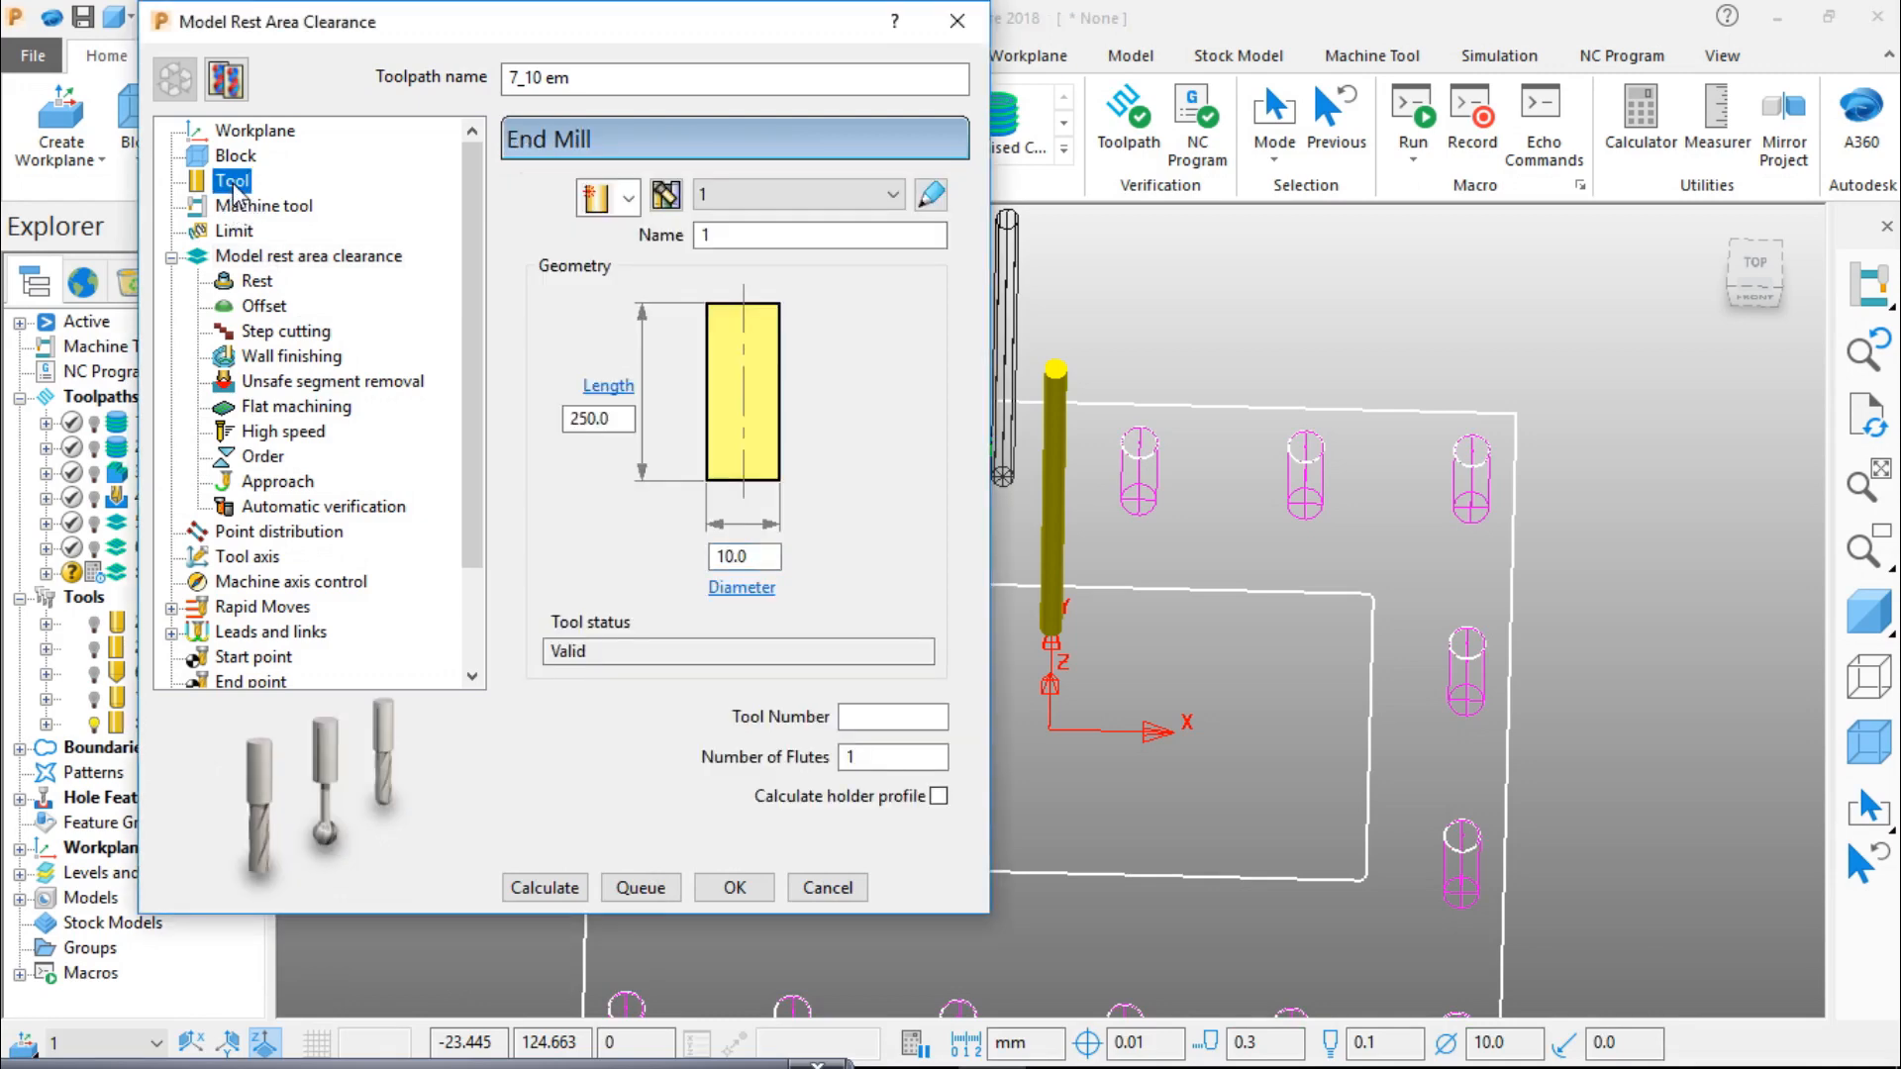
{"action": "left_click", "coordinate": [729, 238]}
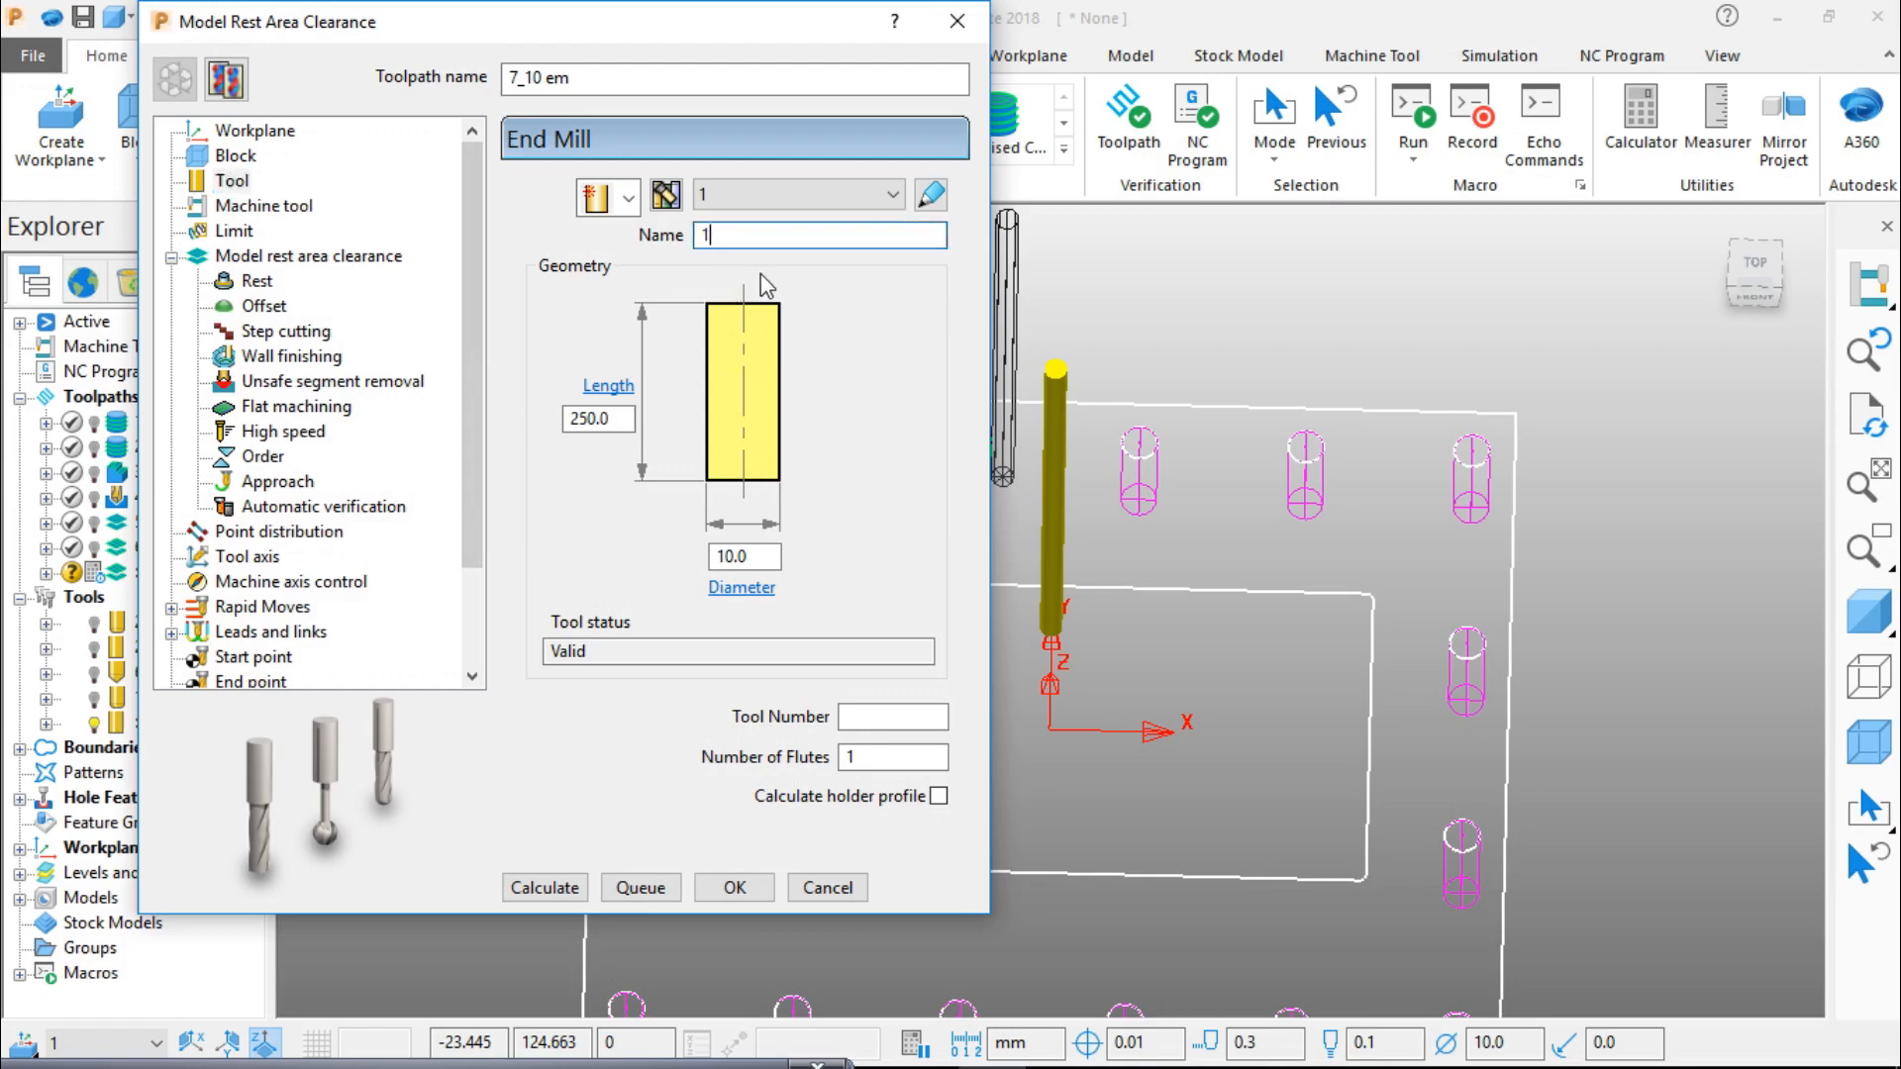
{"action": "type", "text": "0 em"}
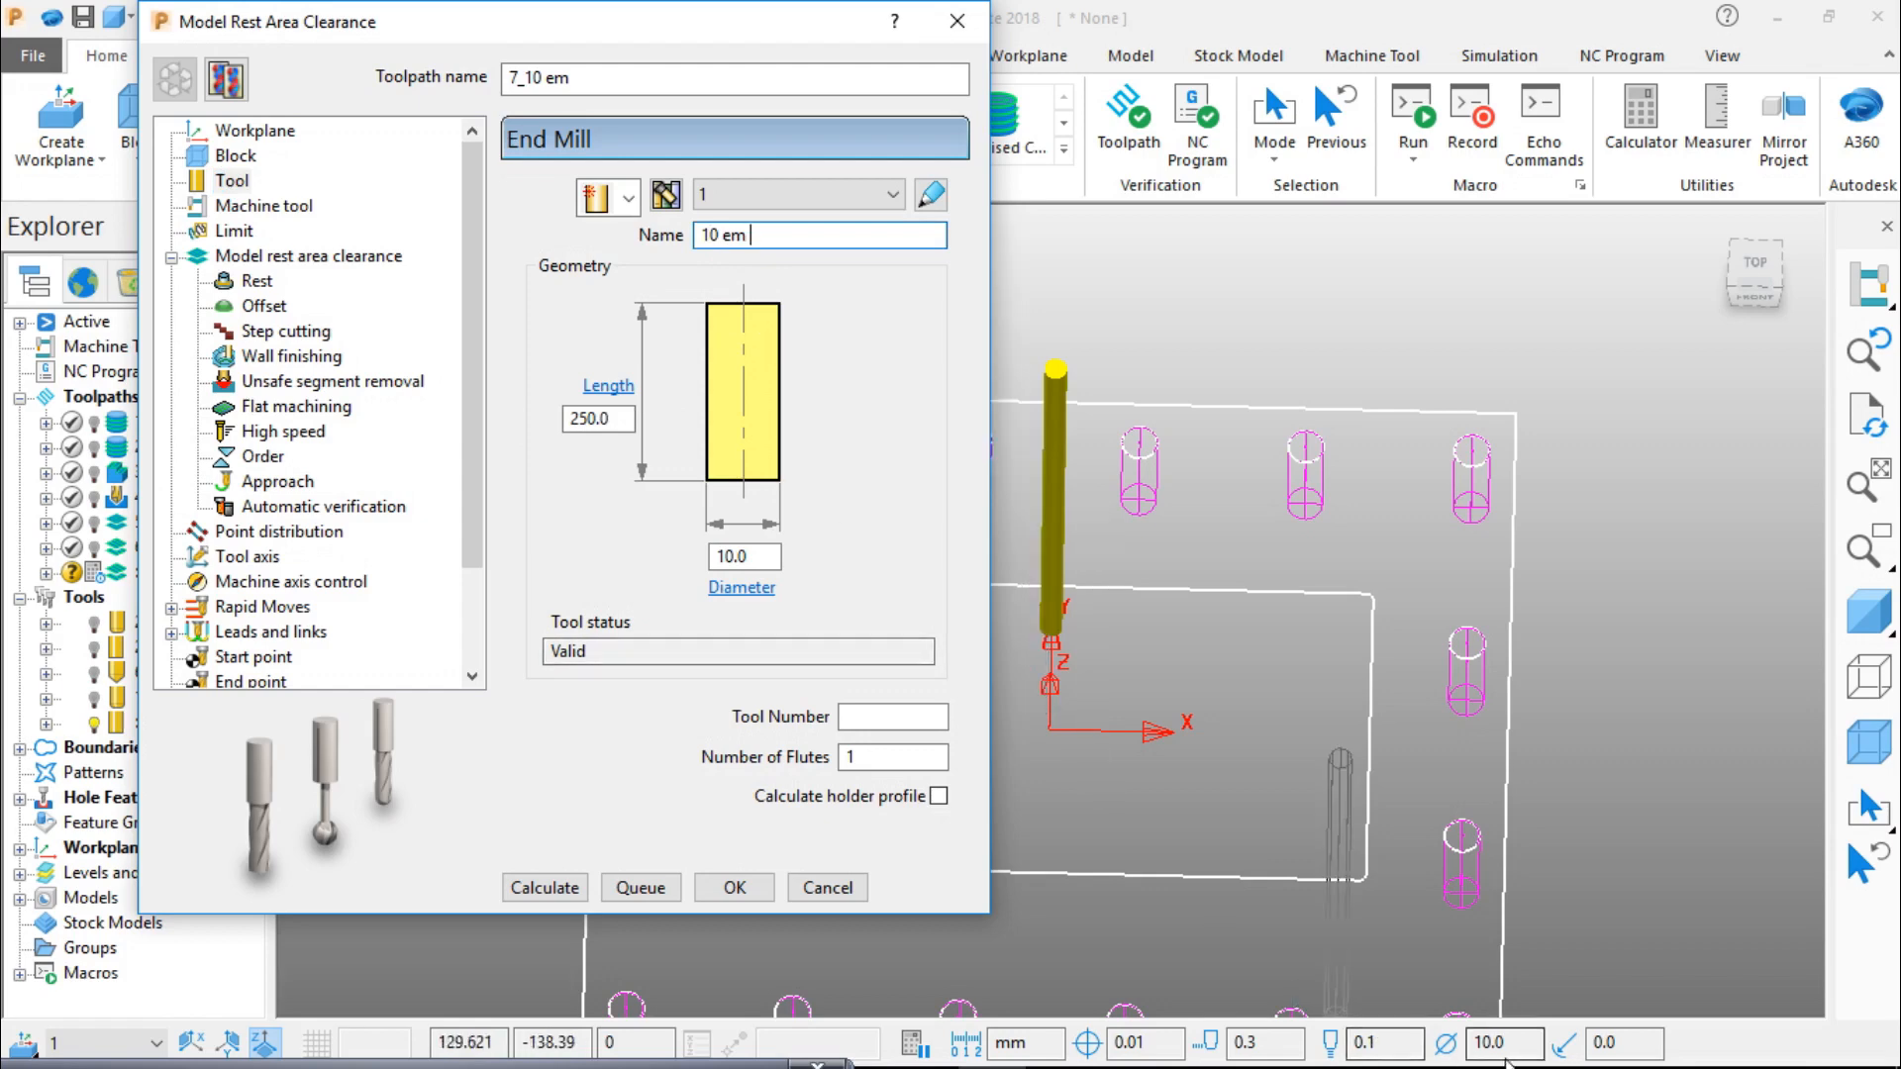
{"action": "key", "text": "Return"}
{"action": "left_click", "coordinate": [1647, 870]}
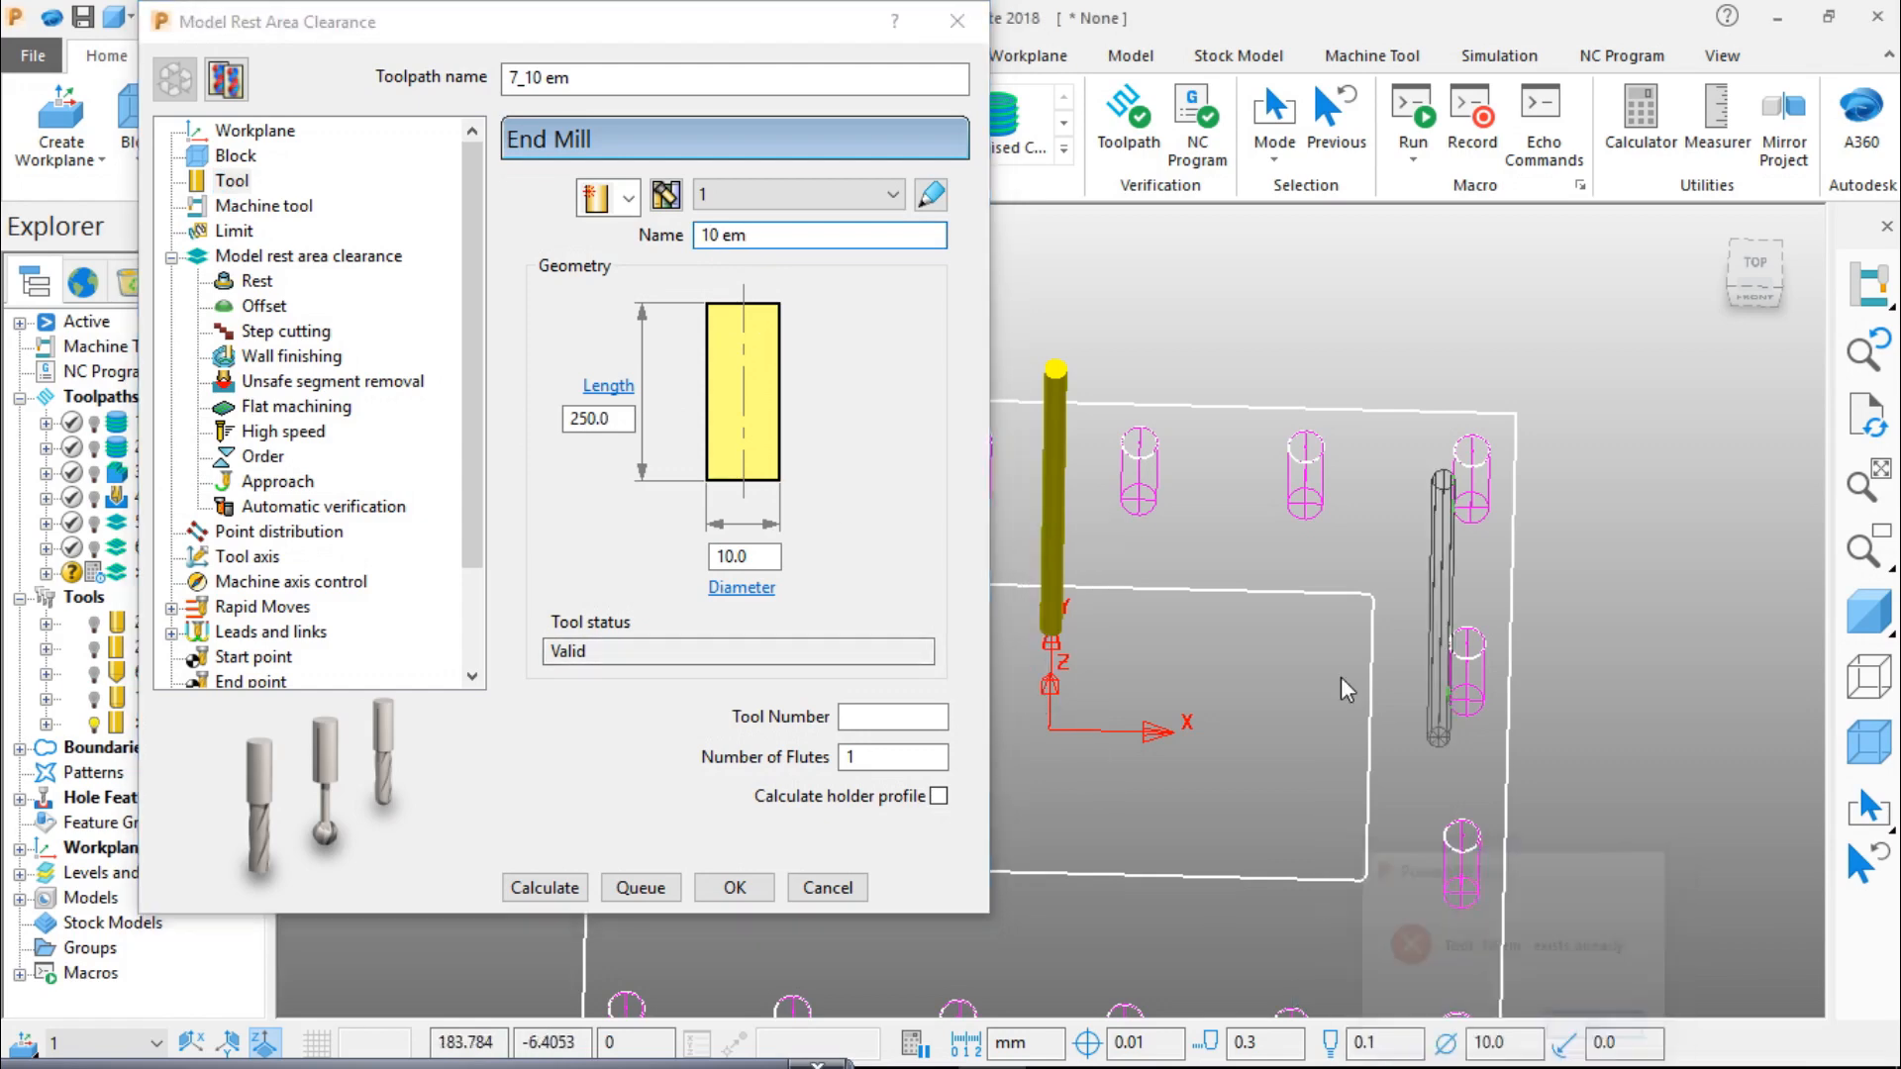
{"action": "left_click", "coordinate": [806, 234]}
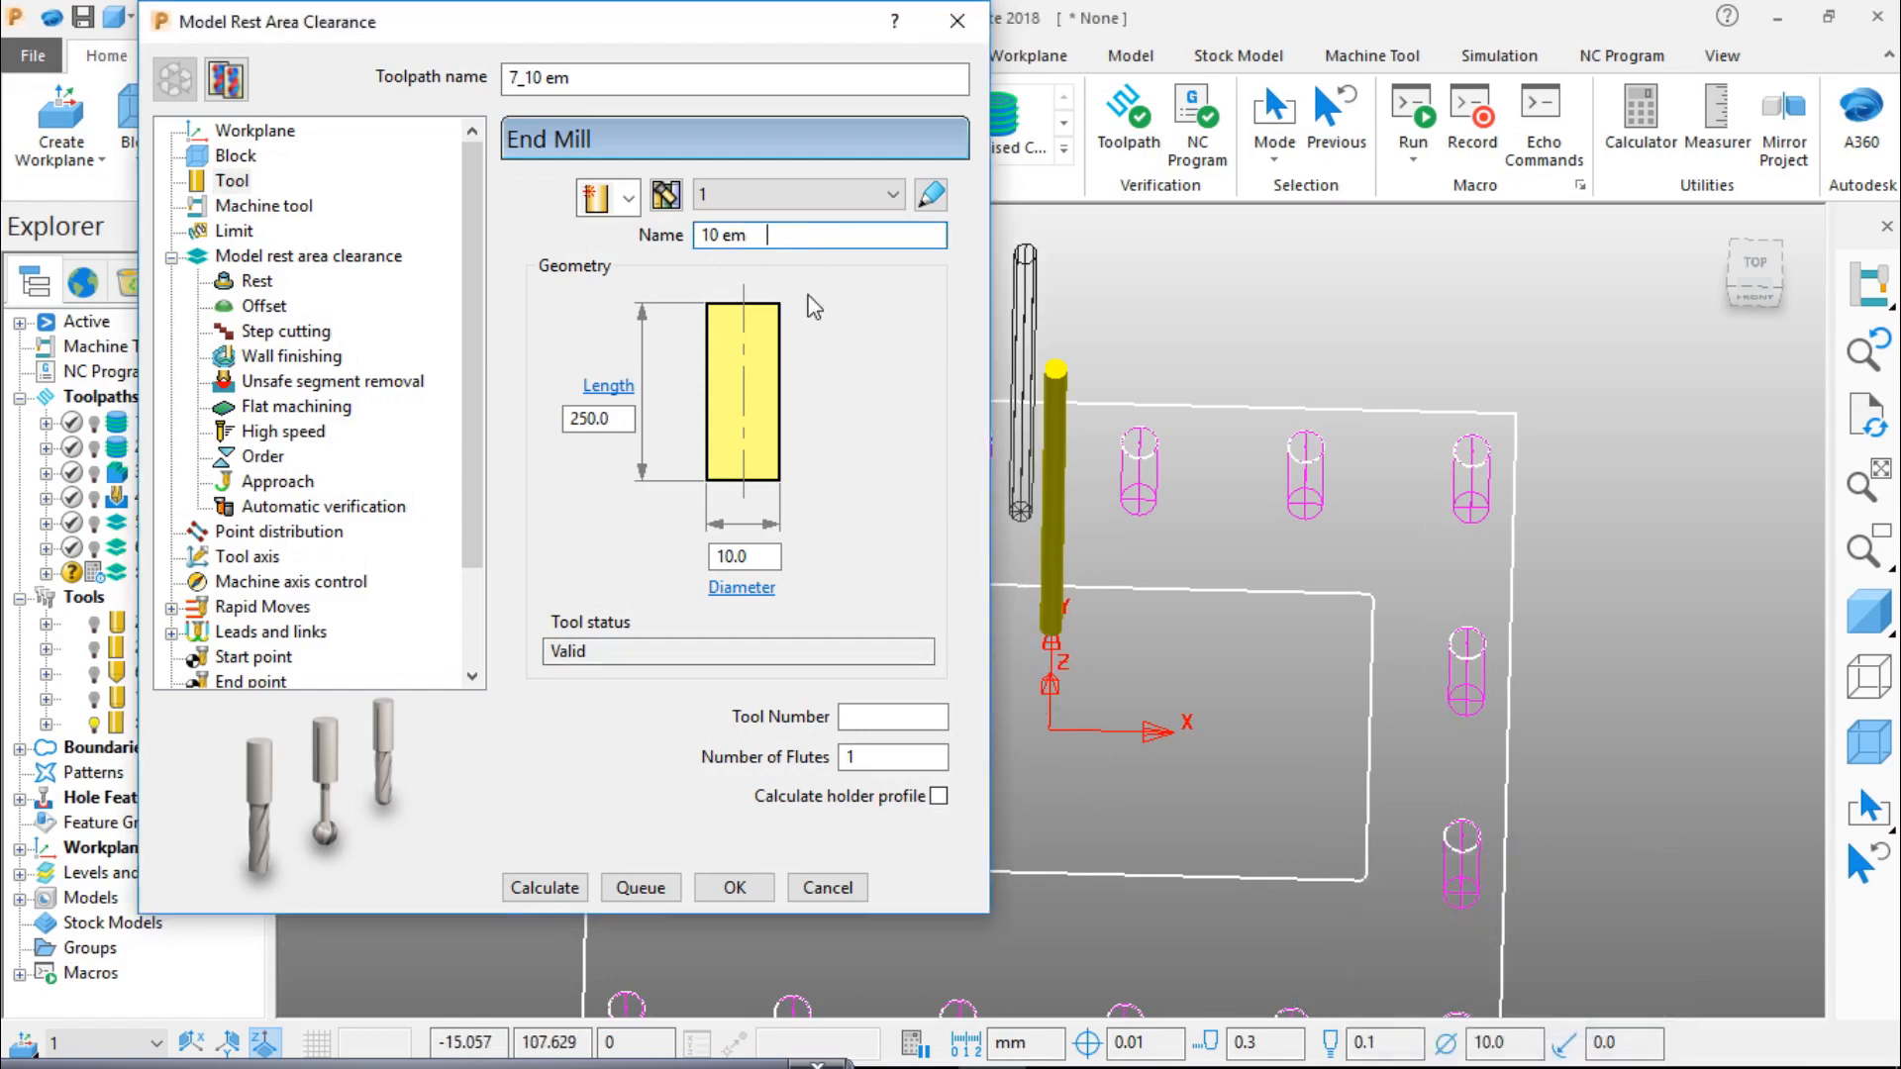
Step: Review the rest and offset settings of 7_10 em, recalculate the toolpath and dismiss the warning
{"action": "left_click", "coordinate": [260, 281]}
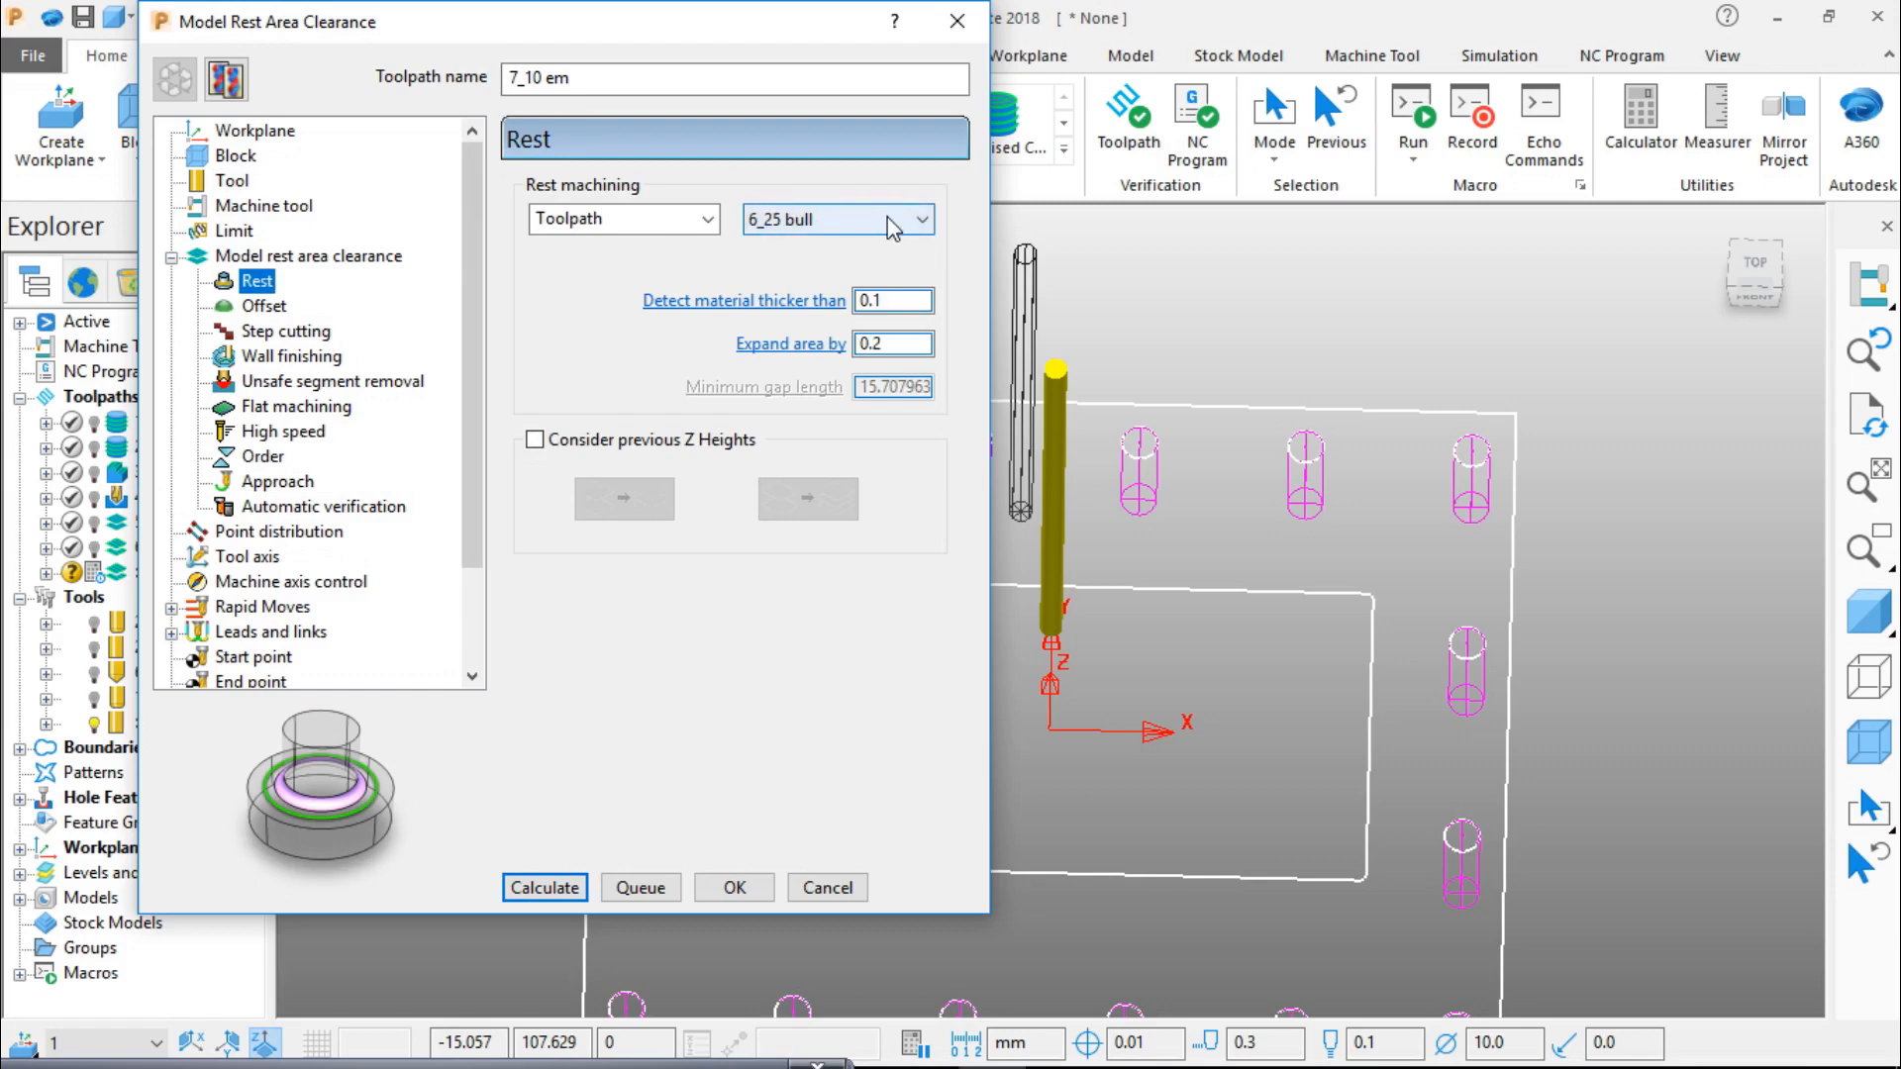
{"action": "left_click", "coordinate": [263, 306]}
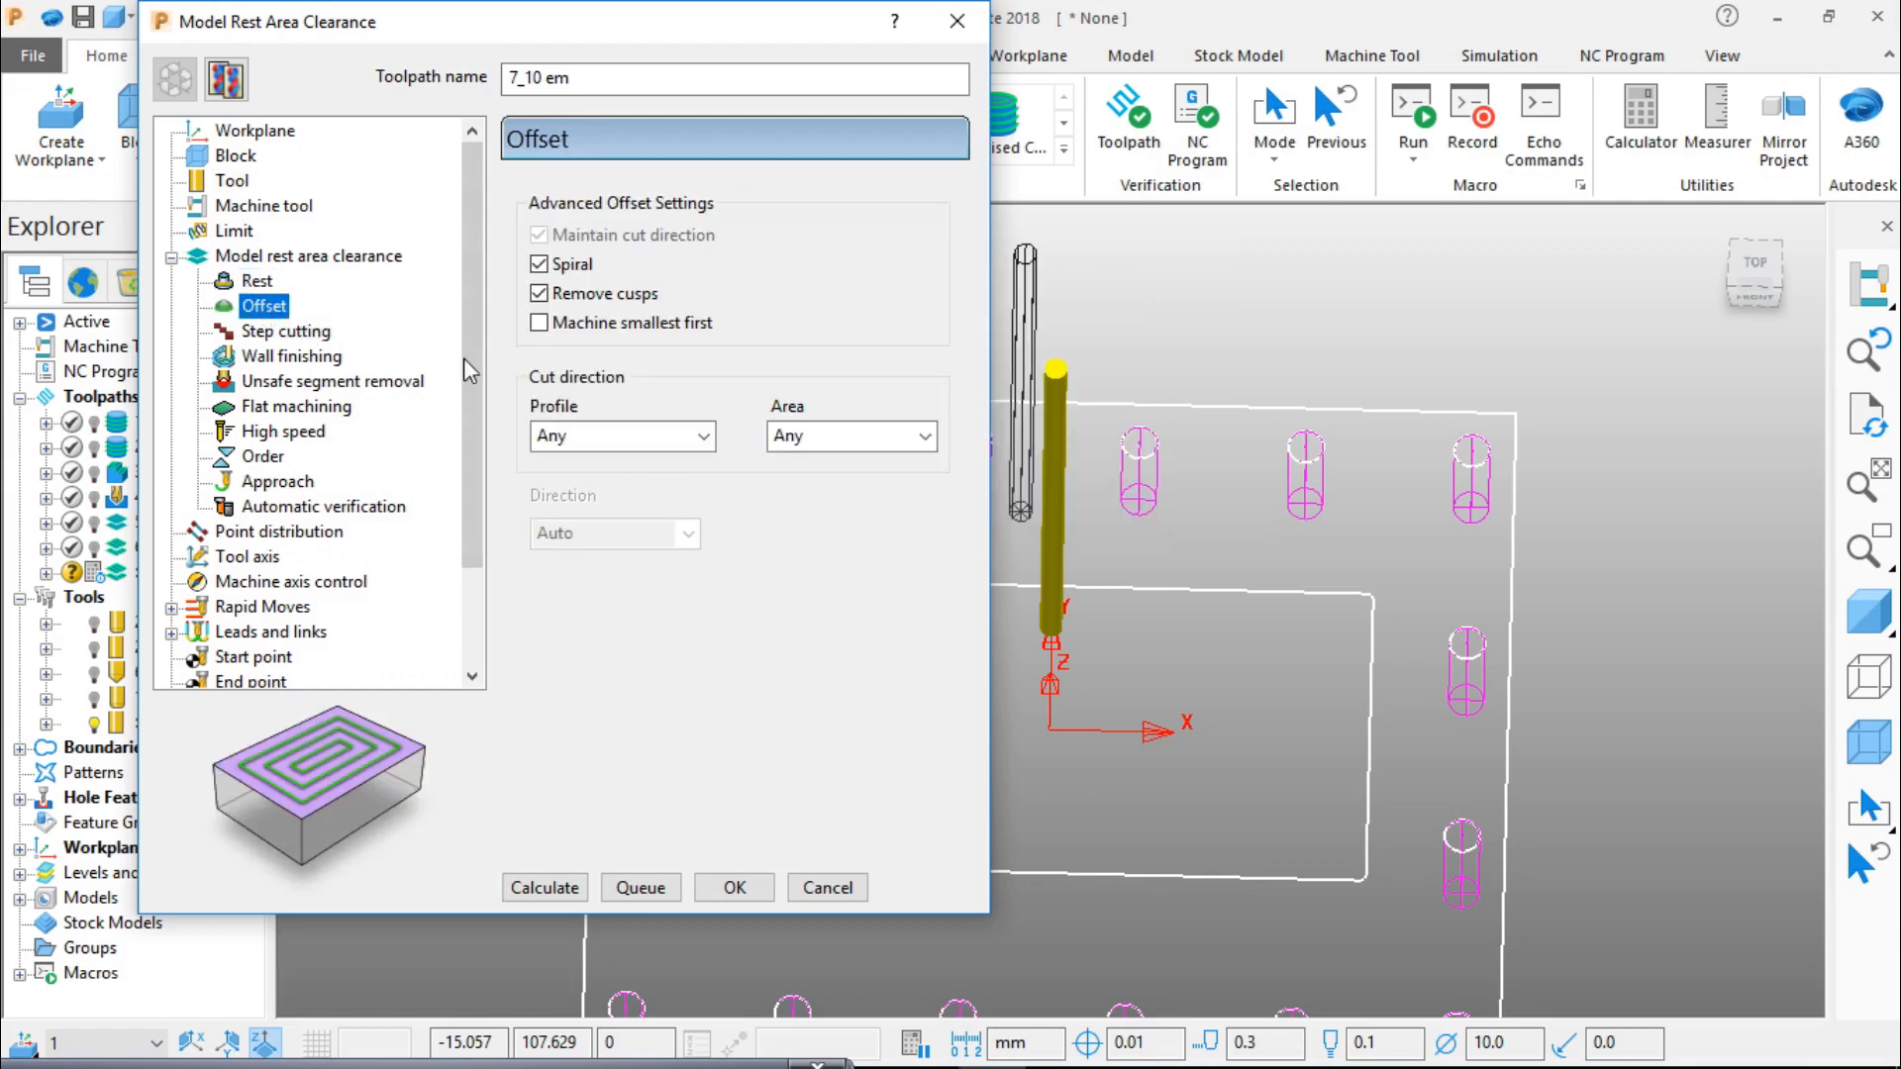
{"action": "left_click", "coordinate": [544, 888]}
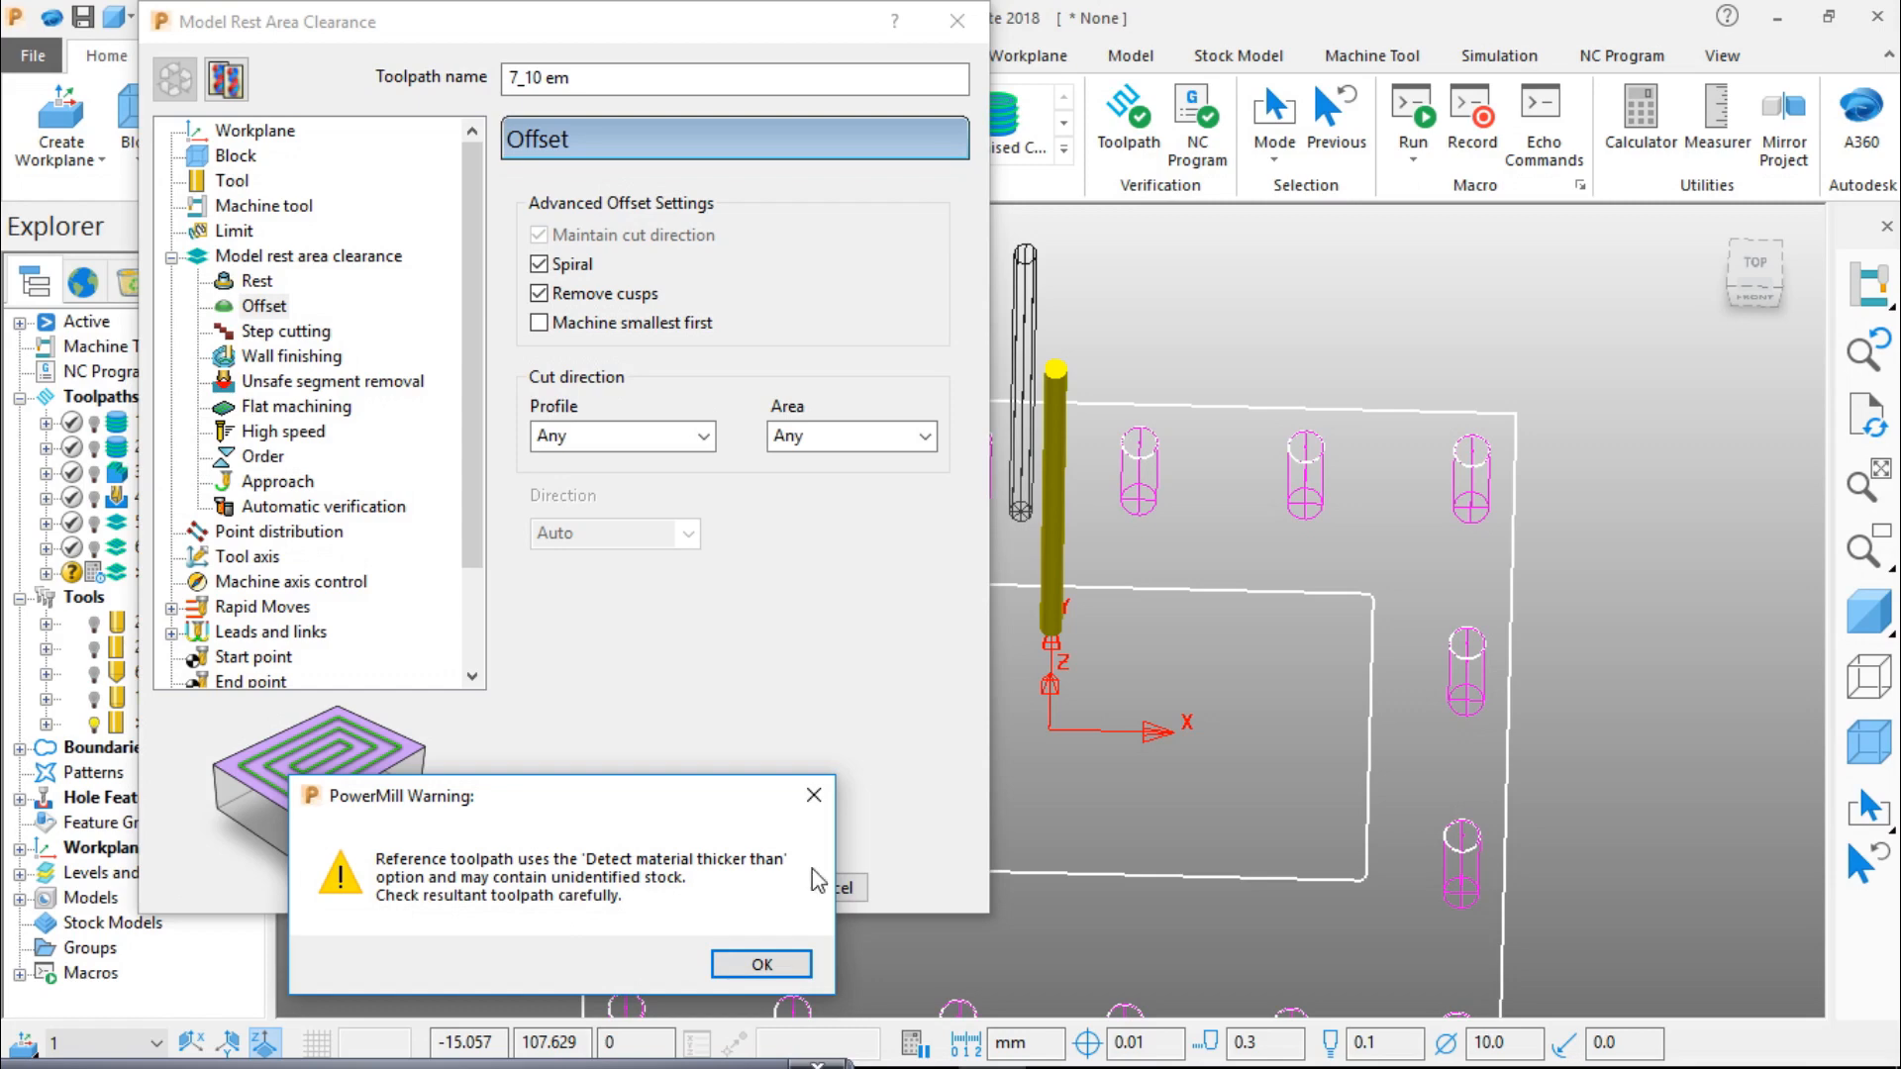
{"action": "left_click", "coordinate": [816, 793]}
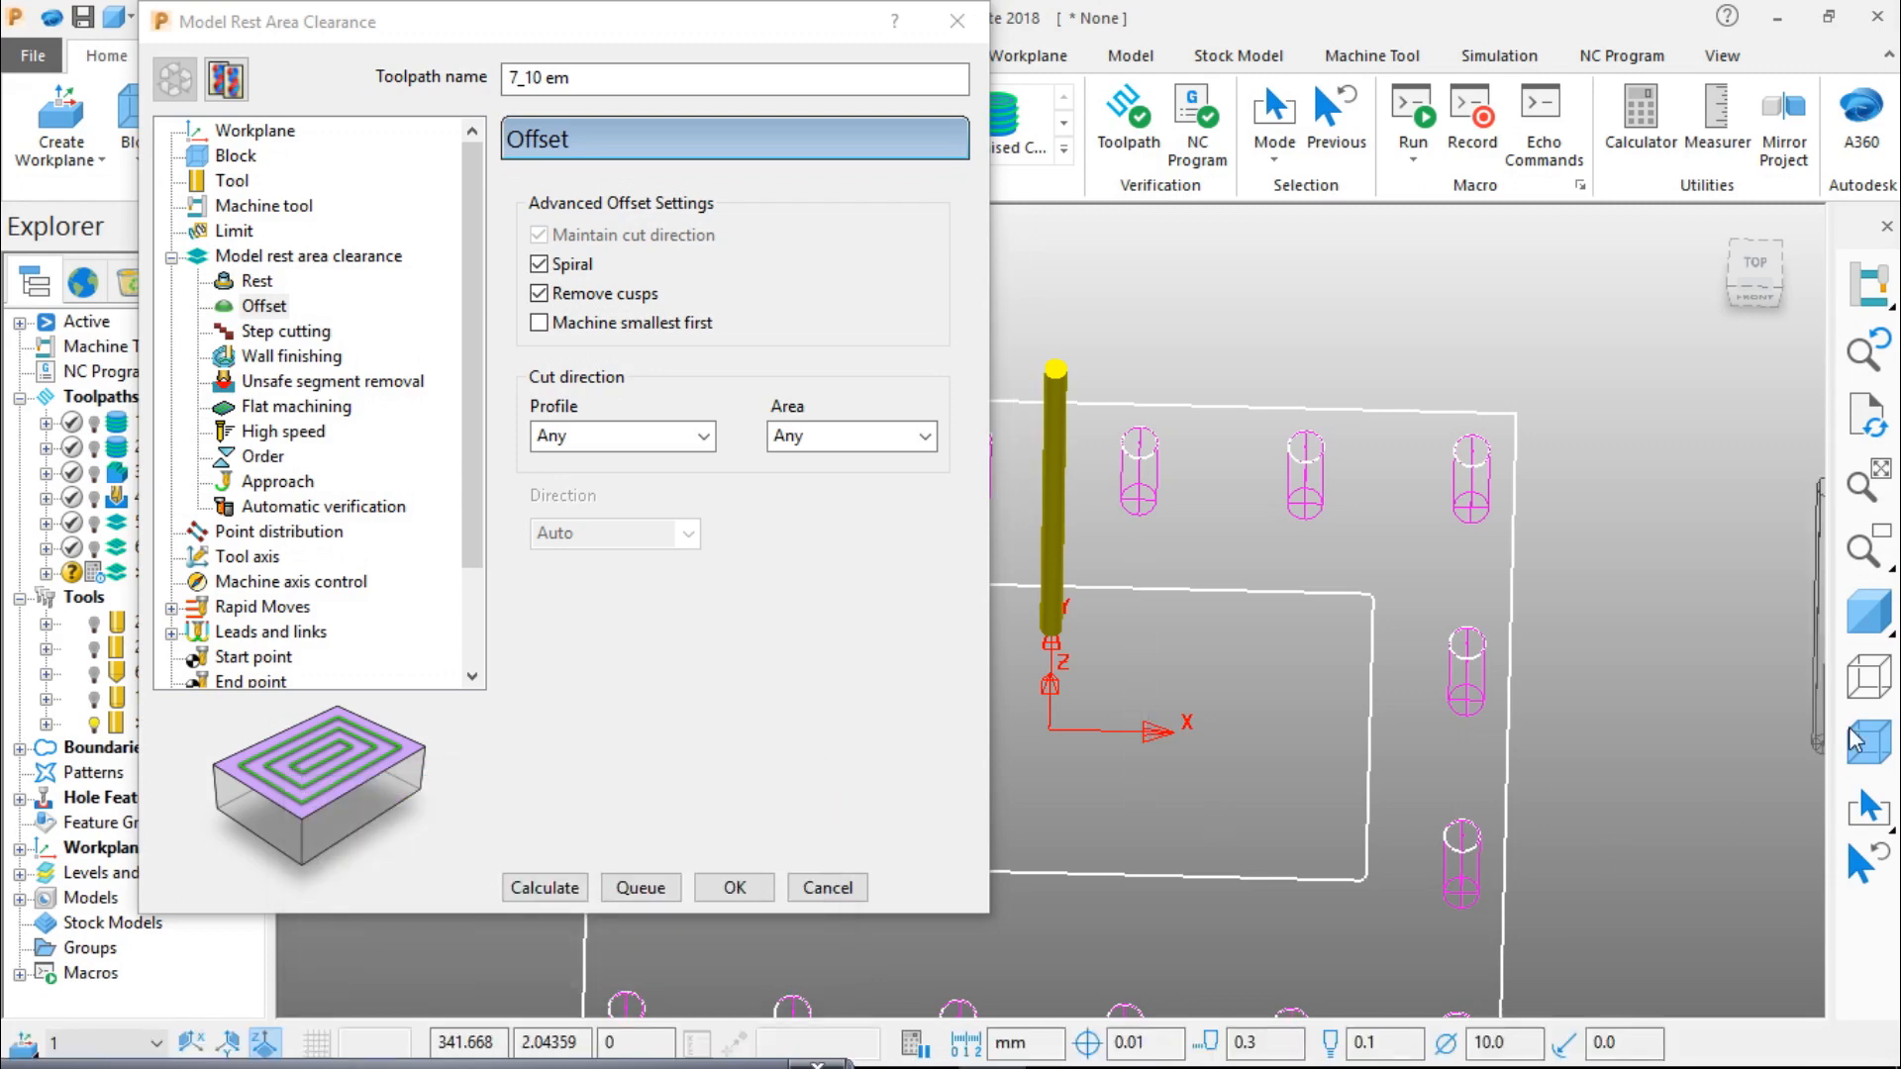
Step: Close the toolpath settings and examine the recess corner closely on the shaded model from above
{"action": "left_click", "coordinate": [1868, 609]}
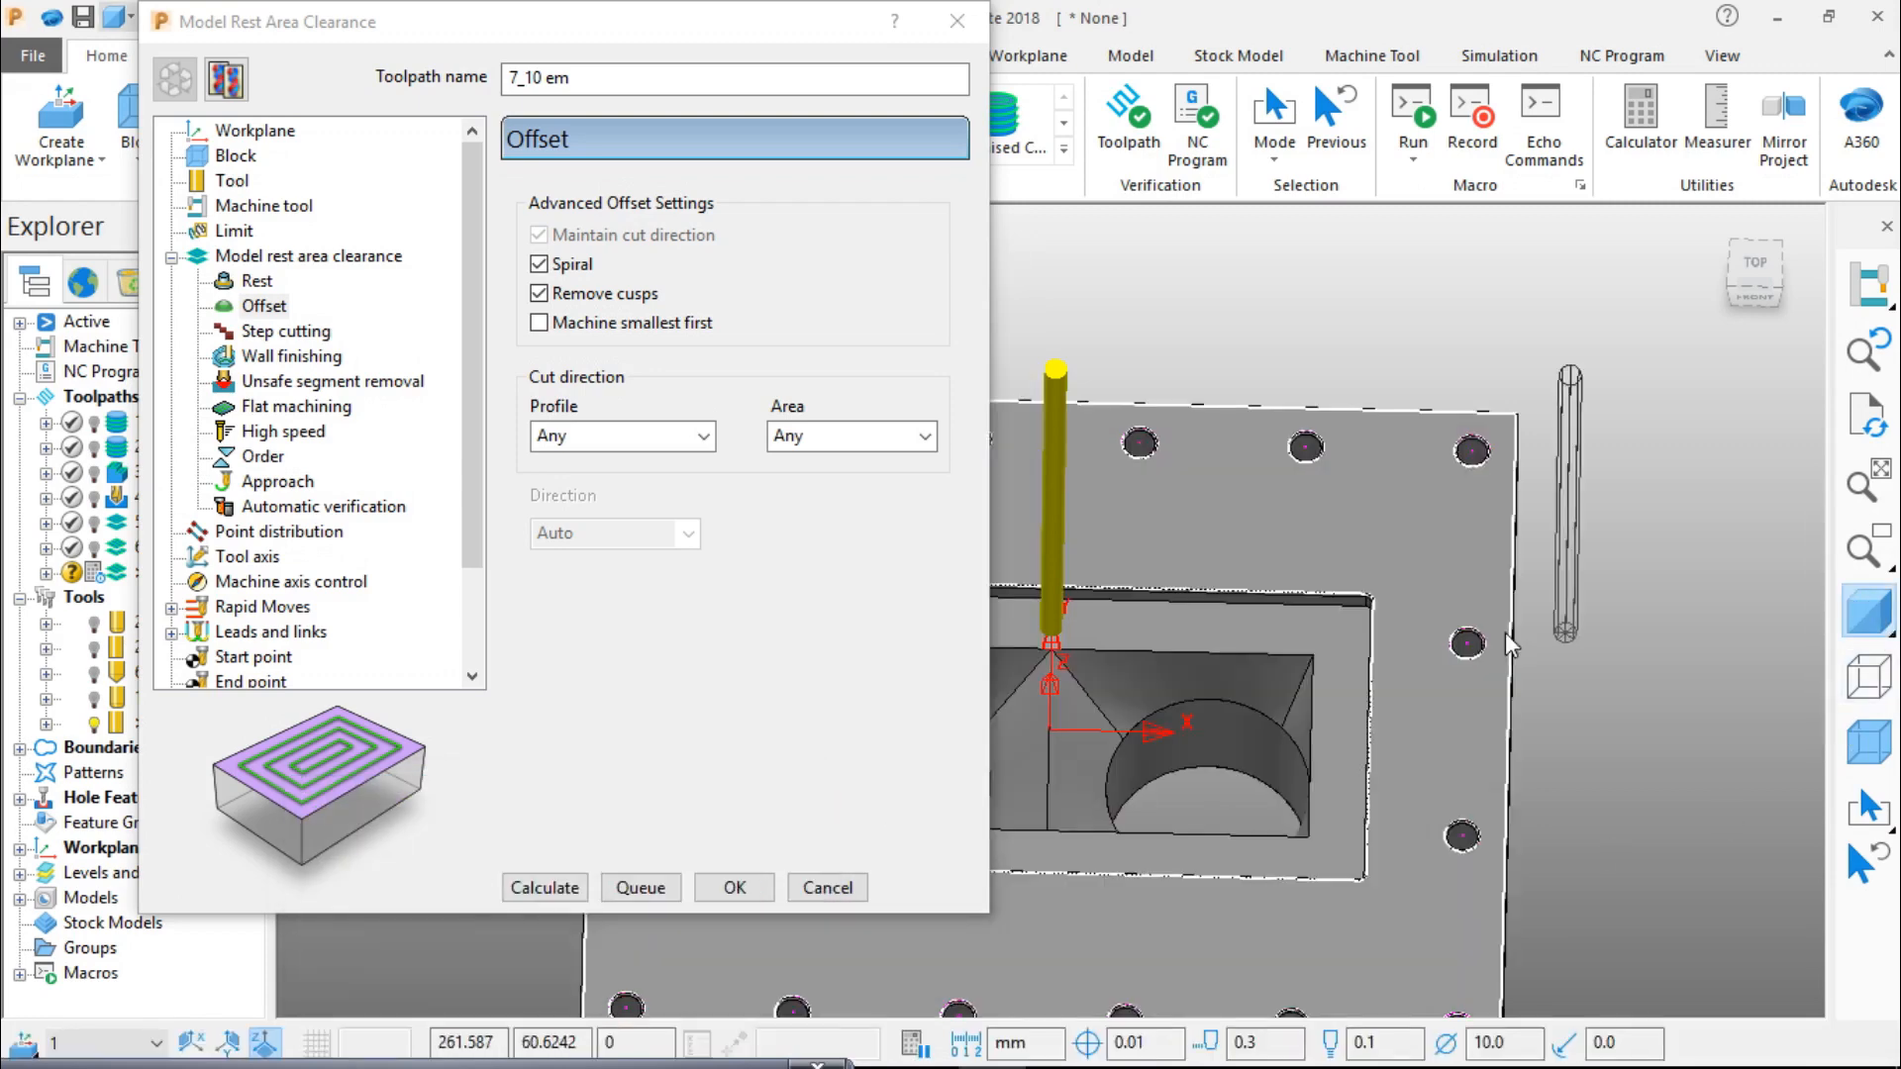
{"action": "left_click", "coordinate": [980, 36]}
{"action": "left_click", "coordinate": [1752, 265]}
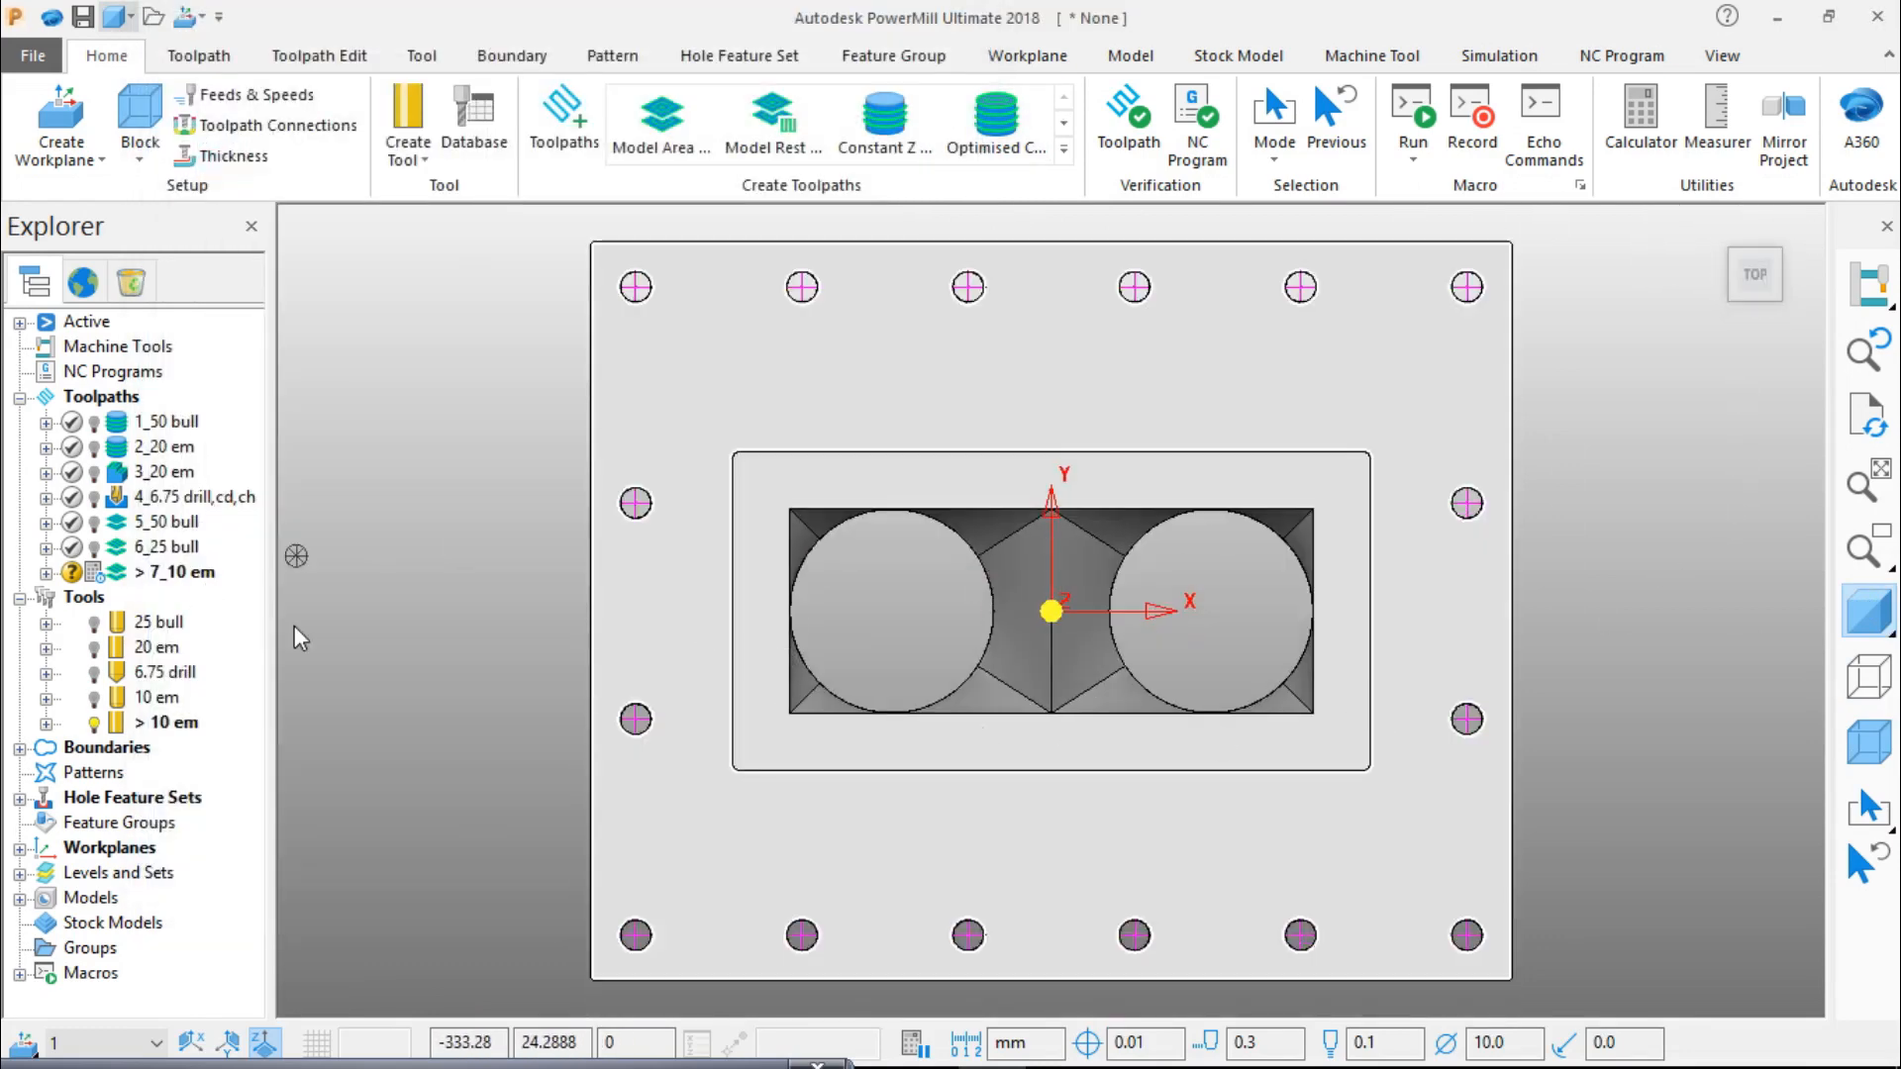
{"action": "scroll", "coordinate": [782, 456], "scroll_direction": "up", "scroll_amount": 6}
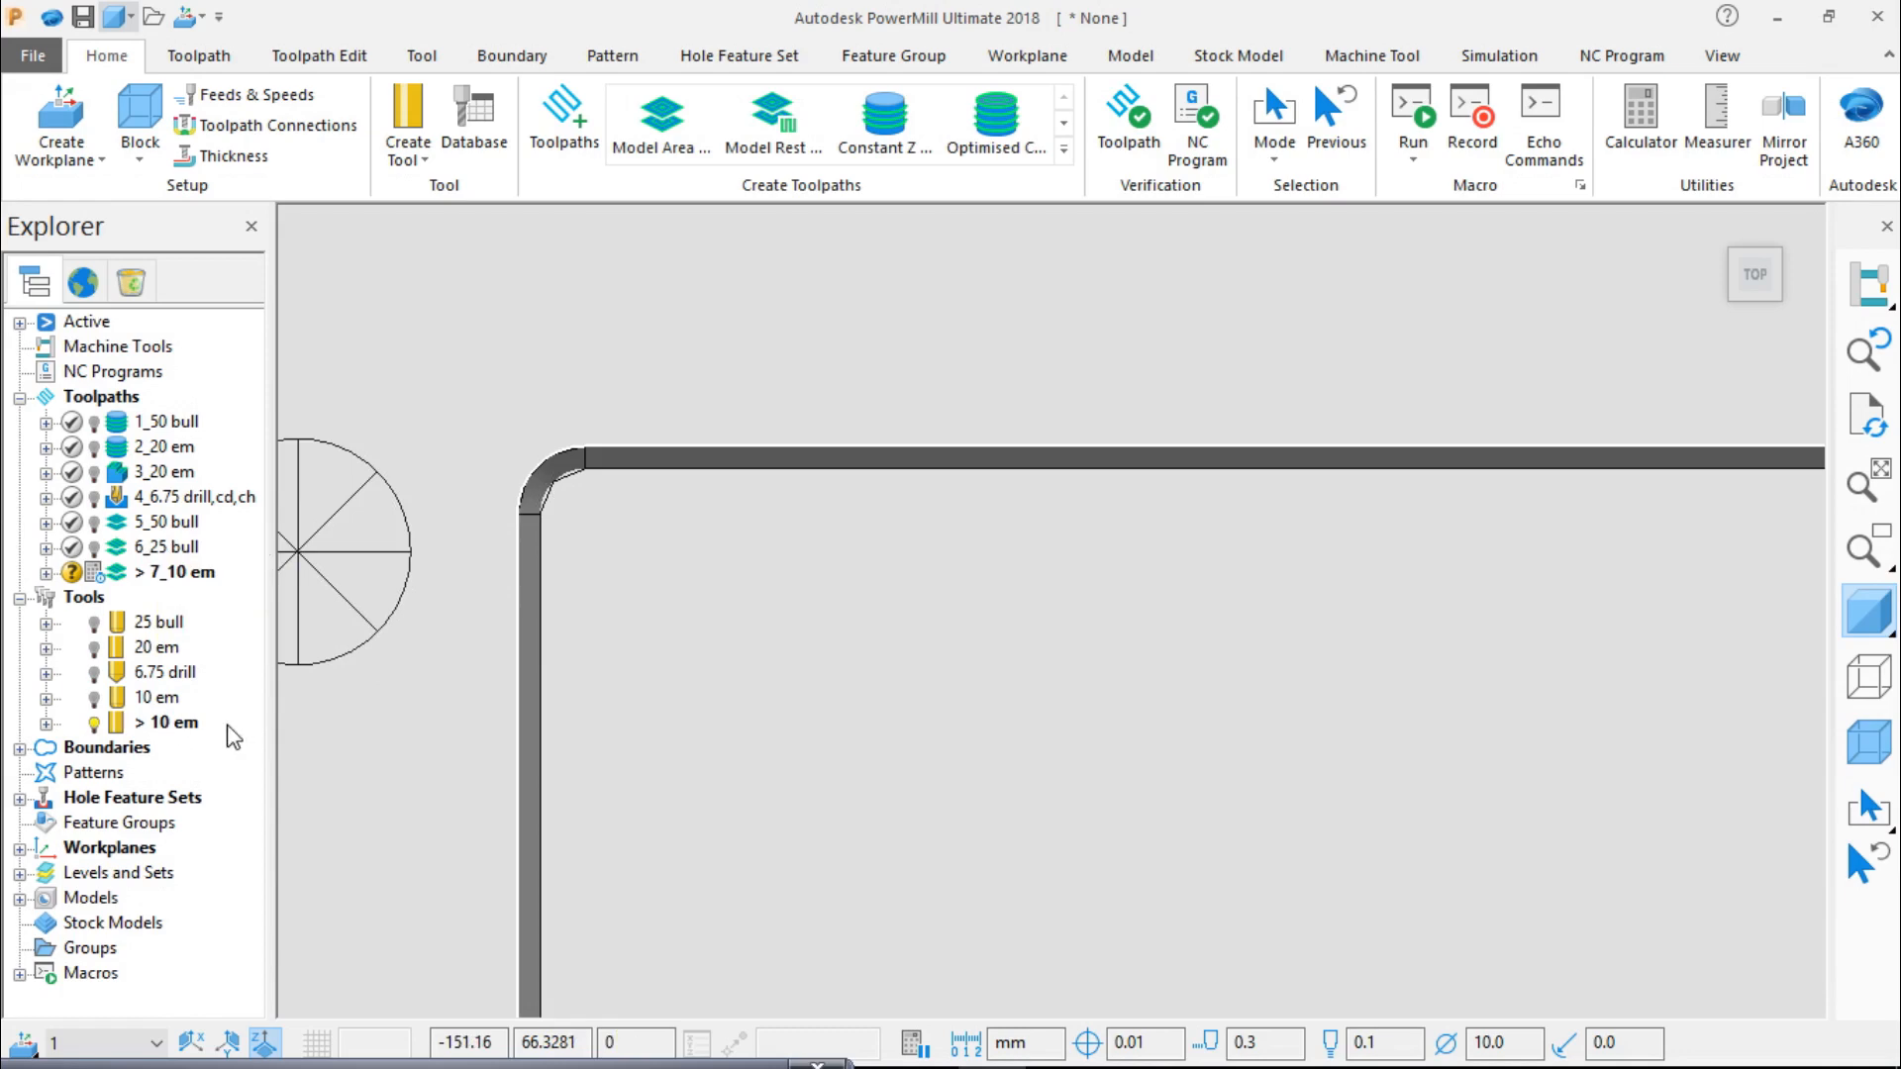
Step: Activate the 5_50 bull toolpath and inspect its passes in the plate's pocket
{"action": "mouse_move", "coordinate": [181, 730]}
{"action": "right_click", "coordinate": [179, 532]}
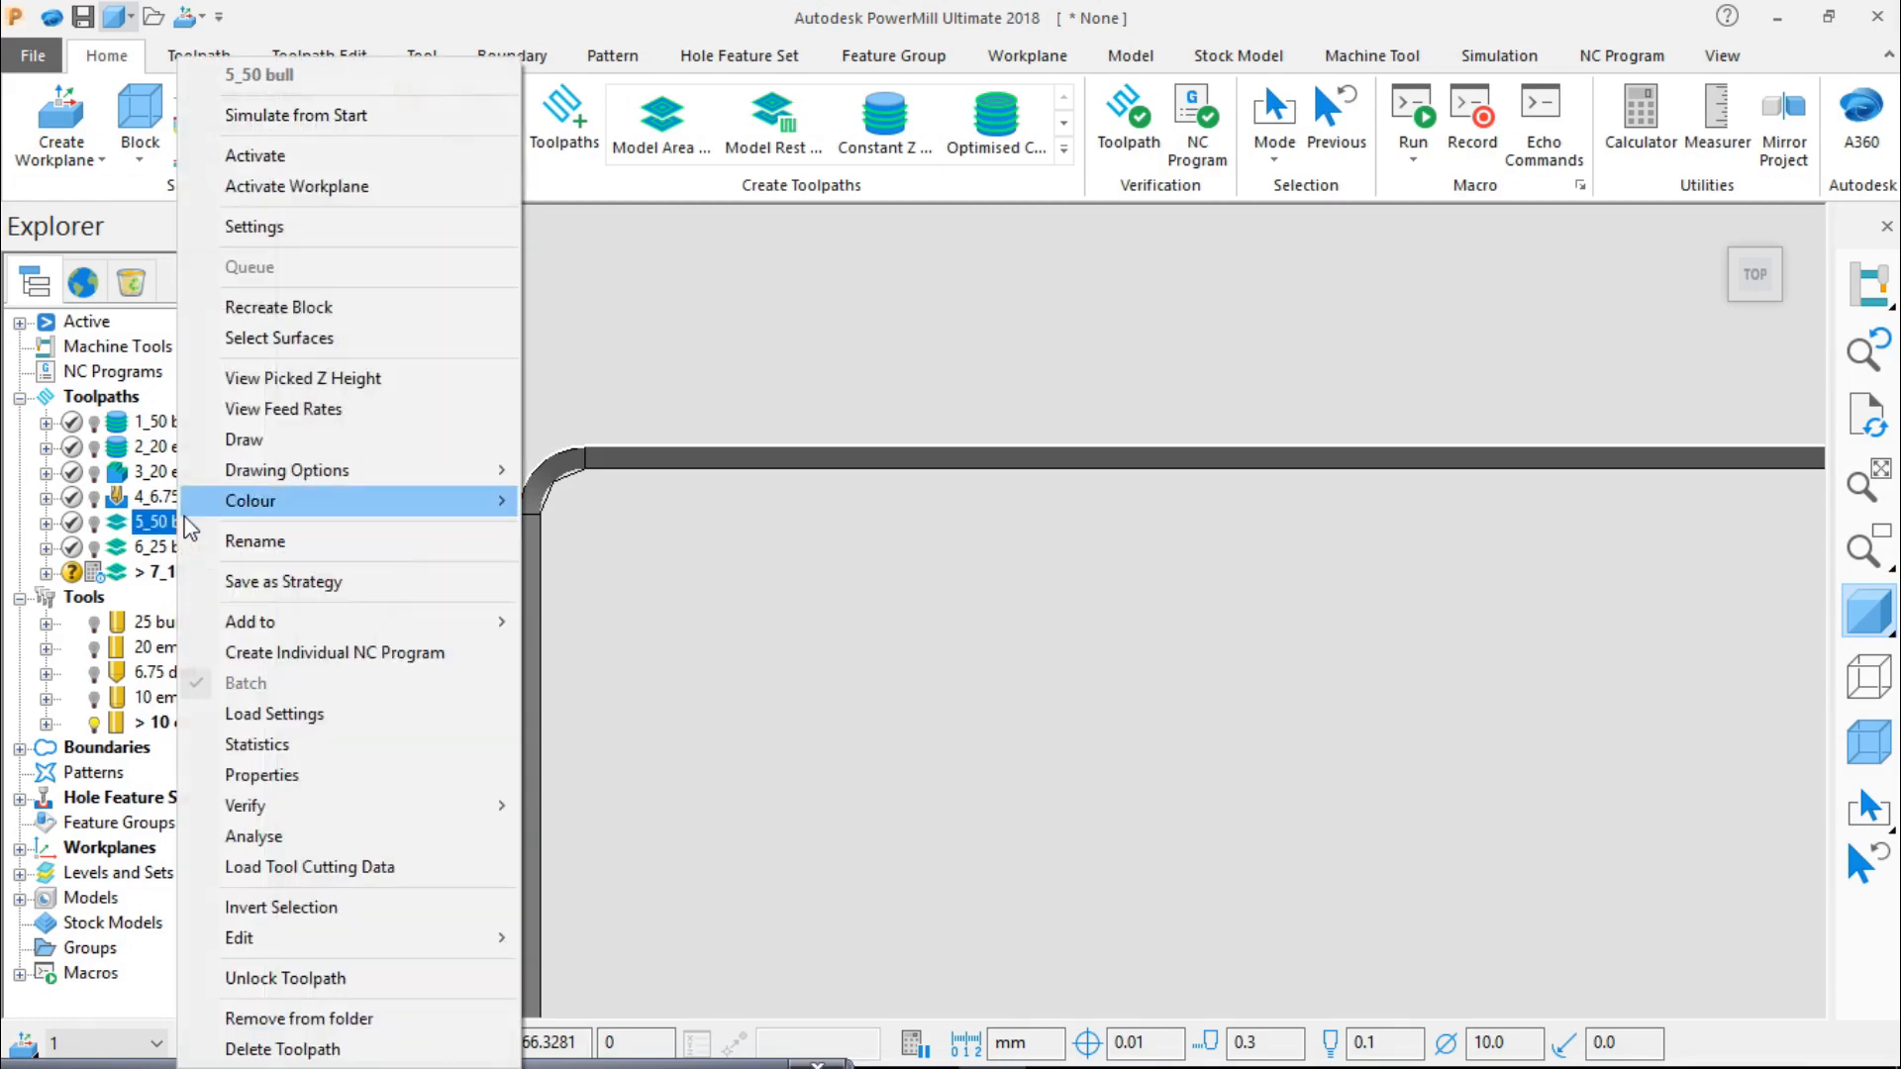
{"action": "left_click", "coordinate": [213, 161]}
{"action": "scroll", "coordinate": [973, 525], "scroll_direction": "down", "scroll_amount": 4}
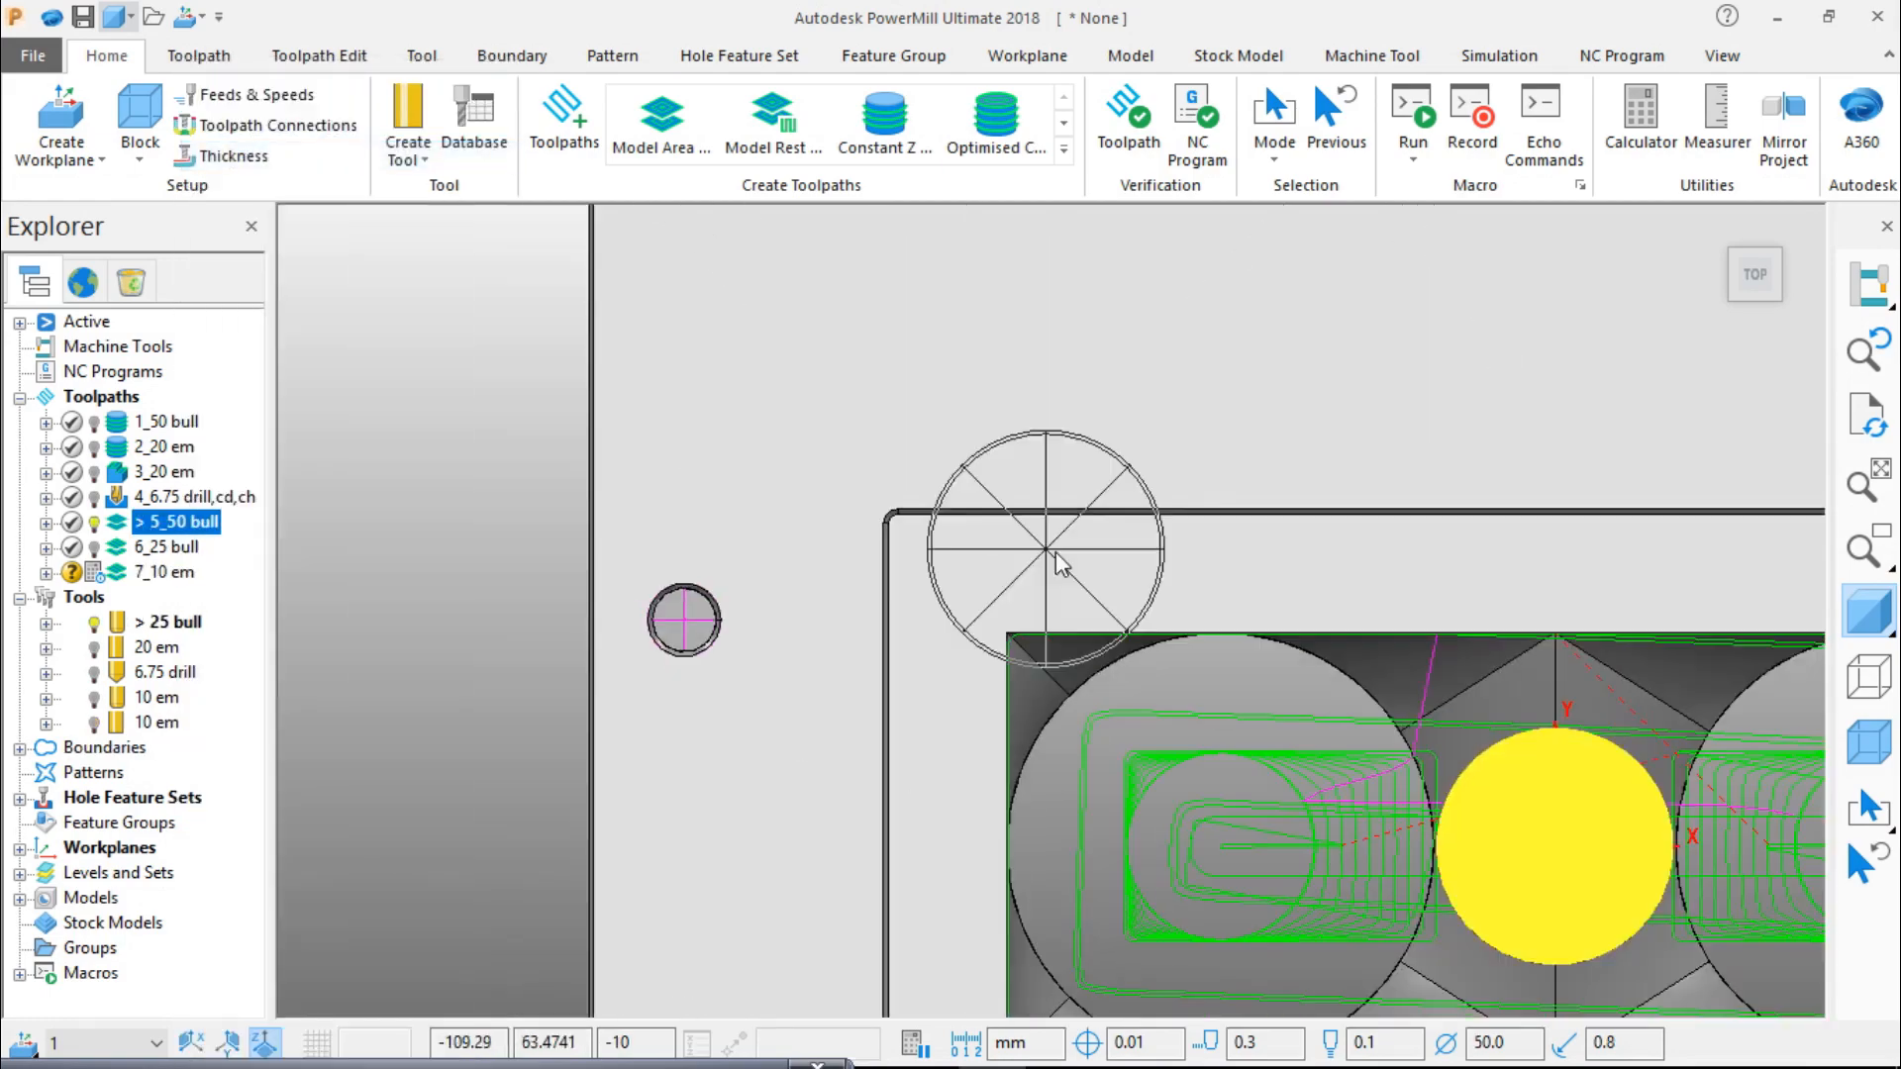
{"action": "middle_click_drag", "start_coordinate": [1049, 607], "coordinate": [1247, 465]}
{"action": "scroll", "coordinate": [1248, 465], "scroll_direction": "down", "scroll_amount": 2}
{"action": "scroll", "coordinate": [1232, 545], "scroll_direction": "down", "scroll_amount": 1}
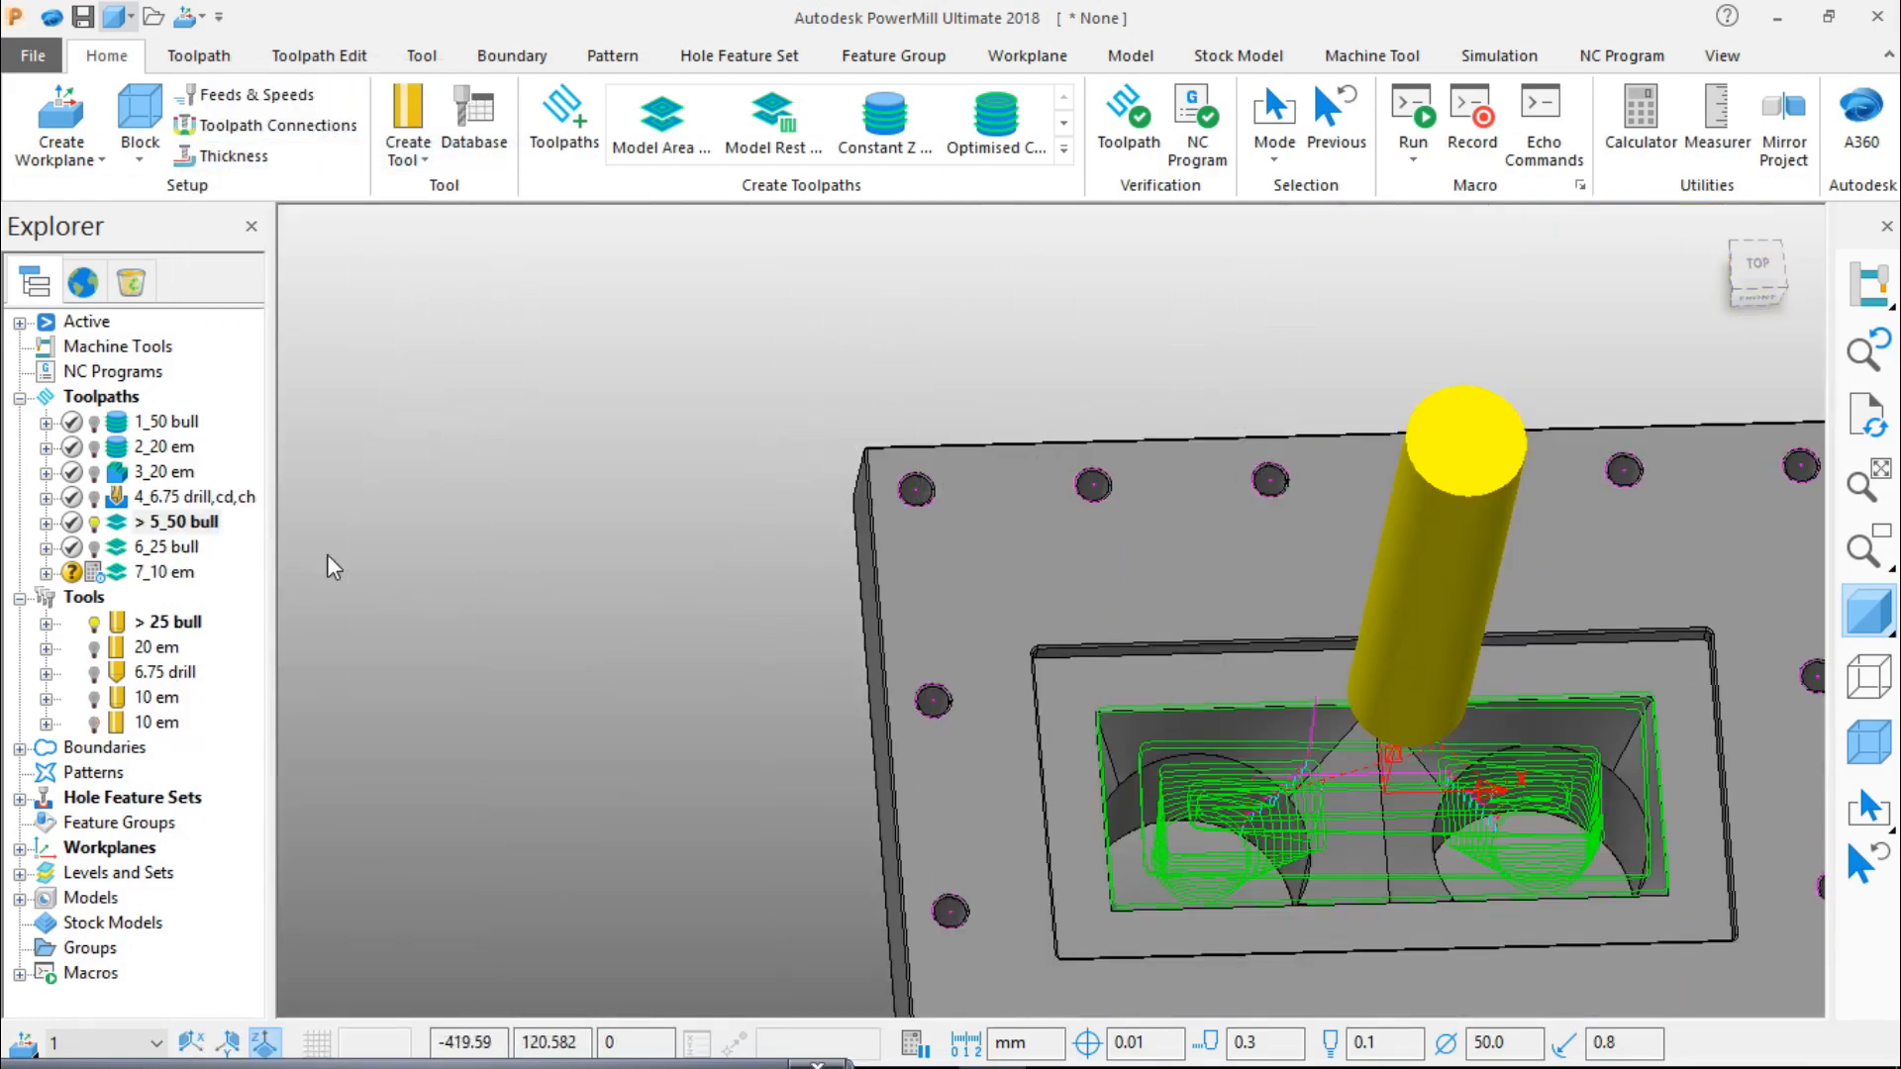
Step: Activate the 6_25 bull toolpath and inspect its passes in the pocket corners
{"action": "right_click", "coordinate": [183, 546]}
{"action": "left_click", "coordinate": [324, 160]}
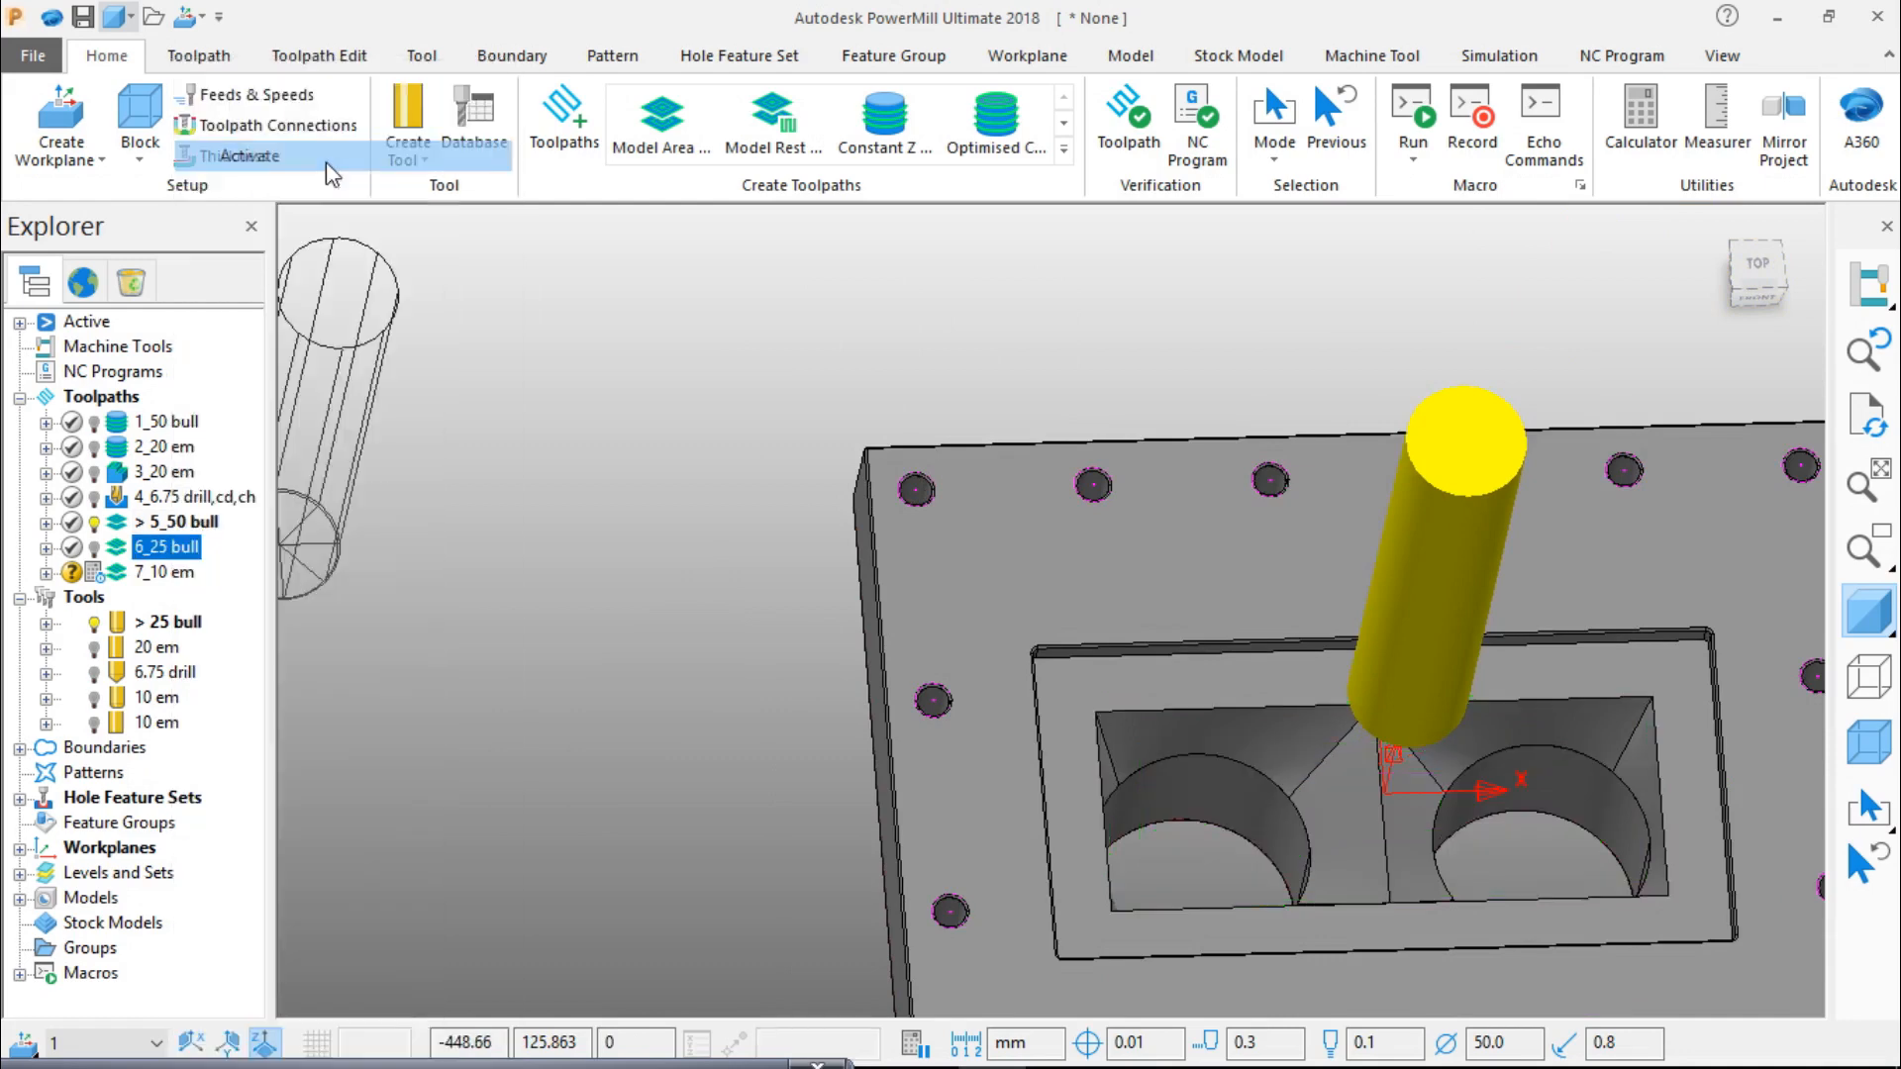
{"action": "scroll", "coordinate": [1429, 652], "scroll_direction": "down", "scroll_amount": 2}
{"action": "middle_click_drag", "start_coordinate": [1326, 652], "coordinate": [1376, 715]}
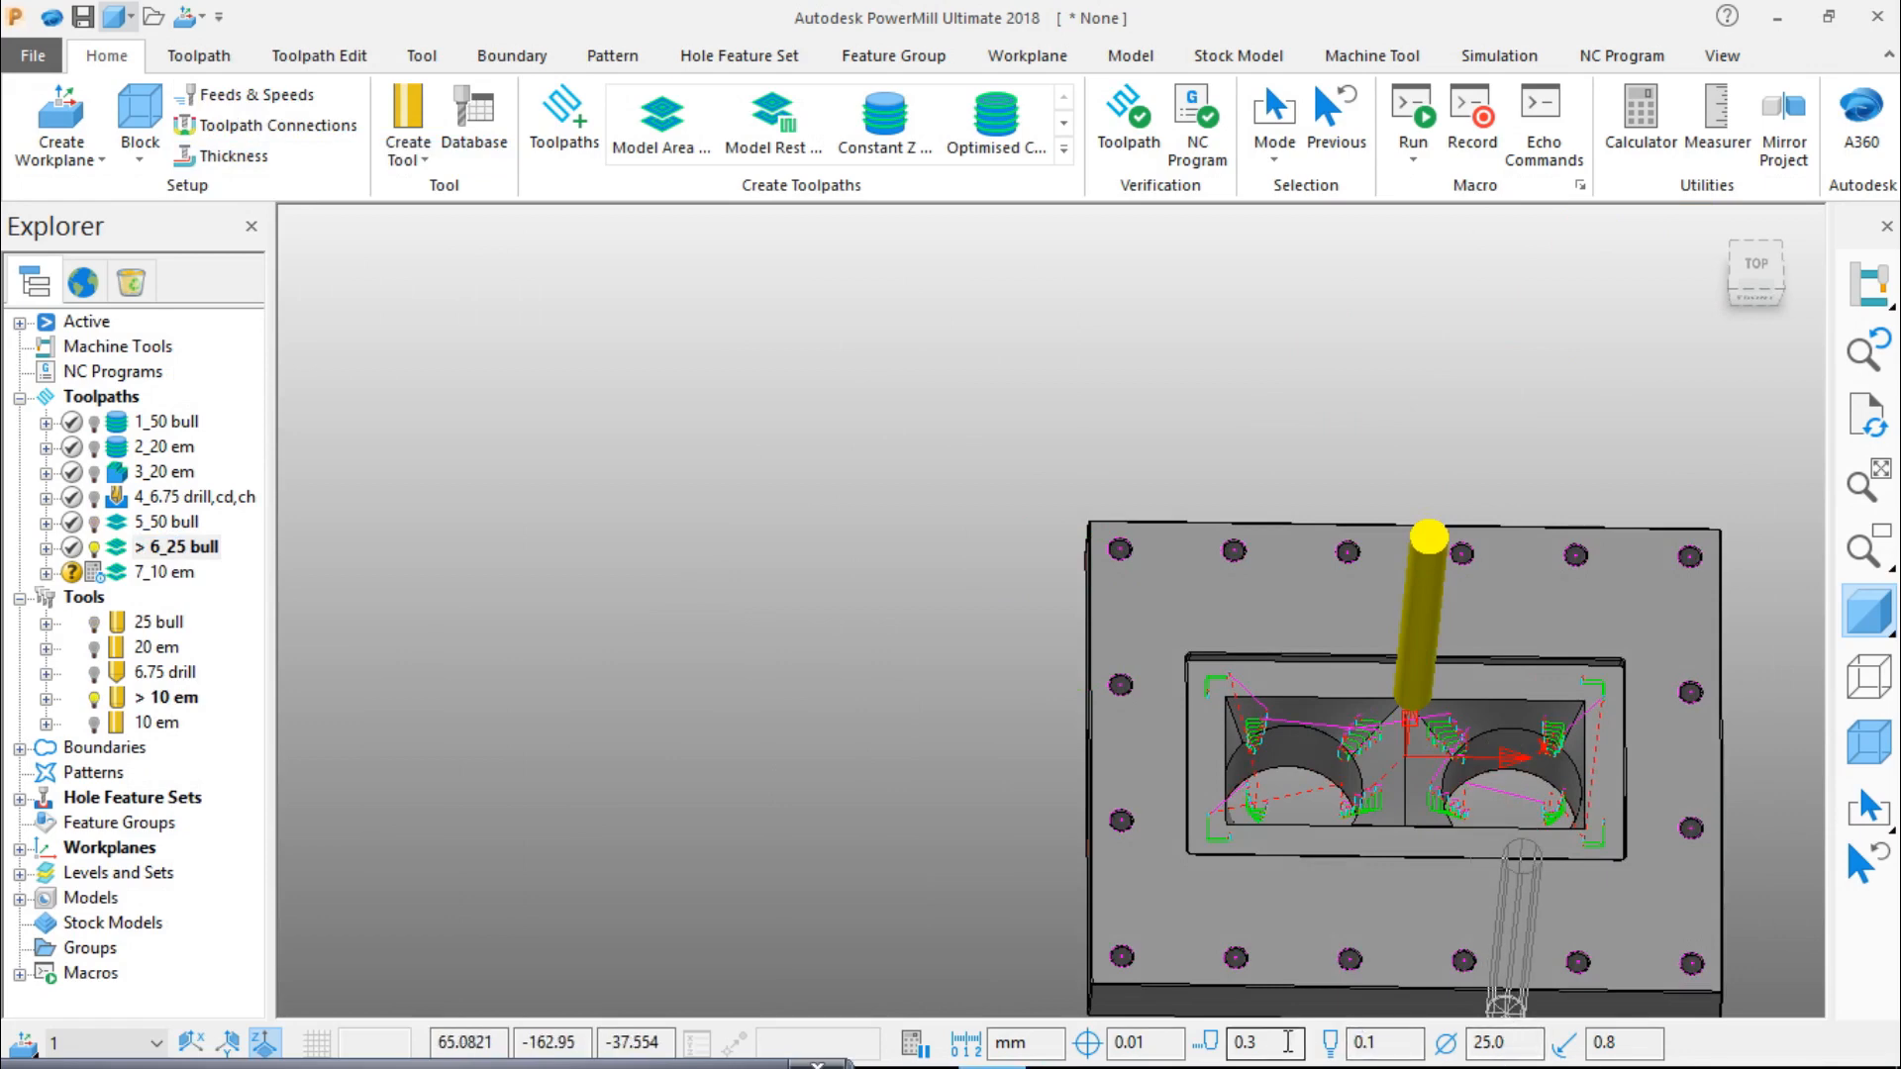
Step: Activate the 7_10 em toolpath and open its rest area clearance settings
{"action": "right_click", "coordinate": [185, 582]}
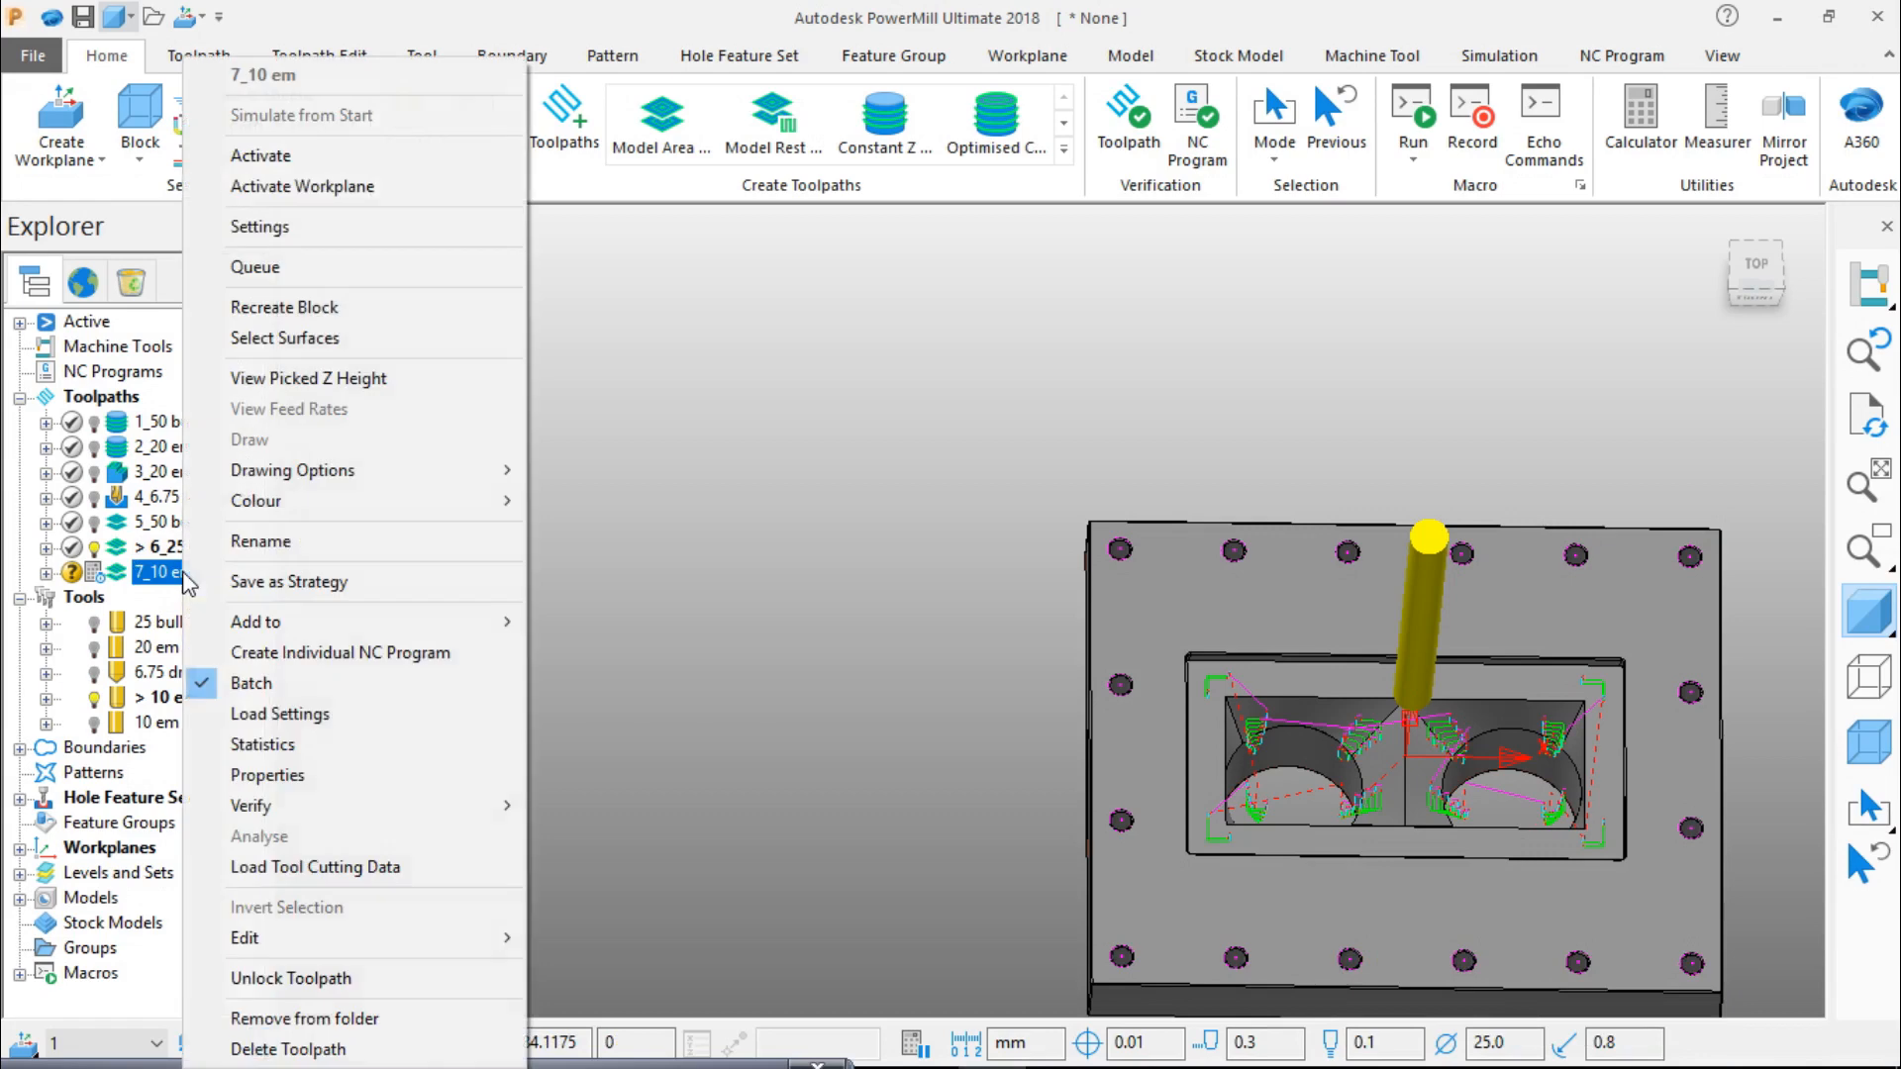
{"action": "left_click", "coordinate": [297, 156]}
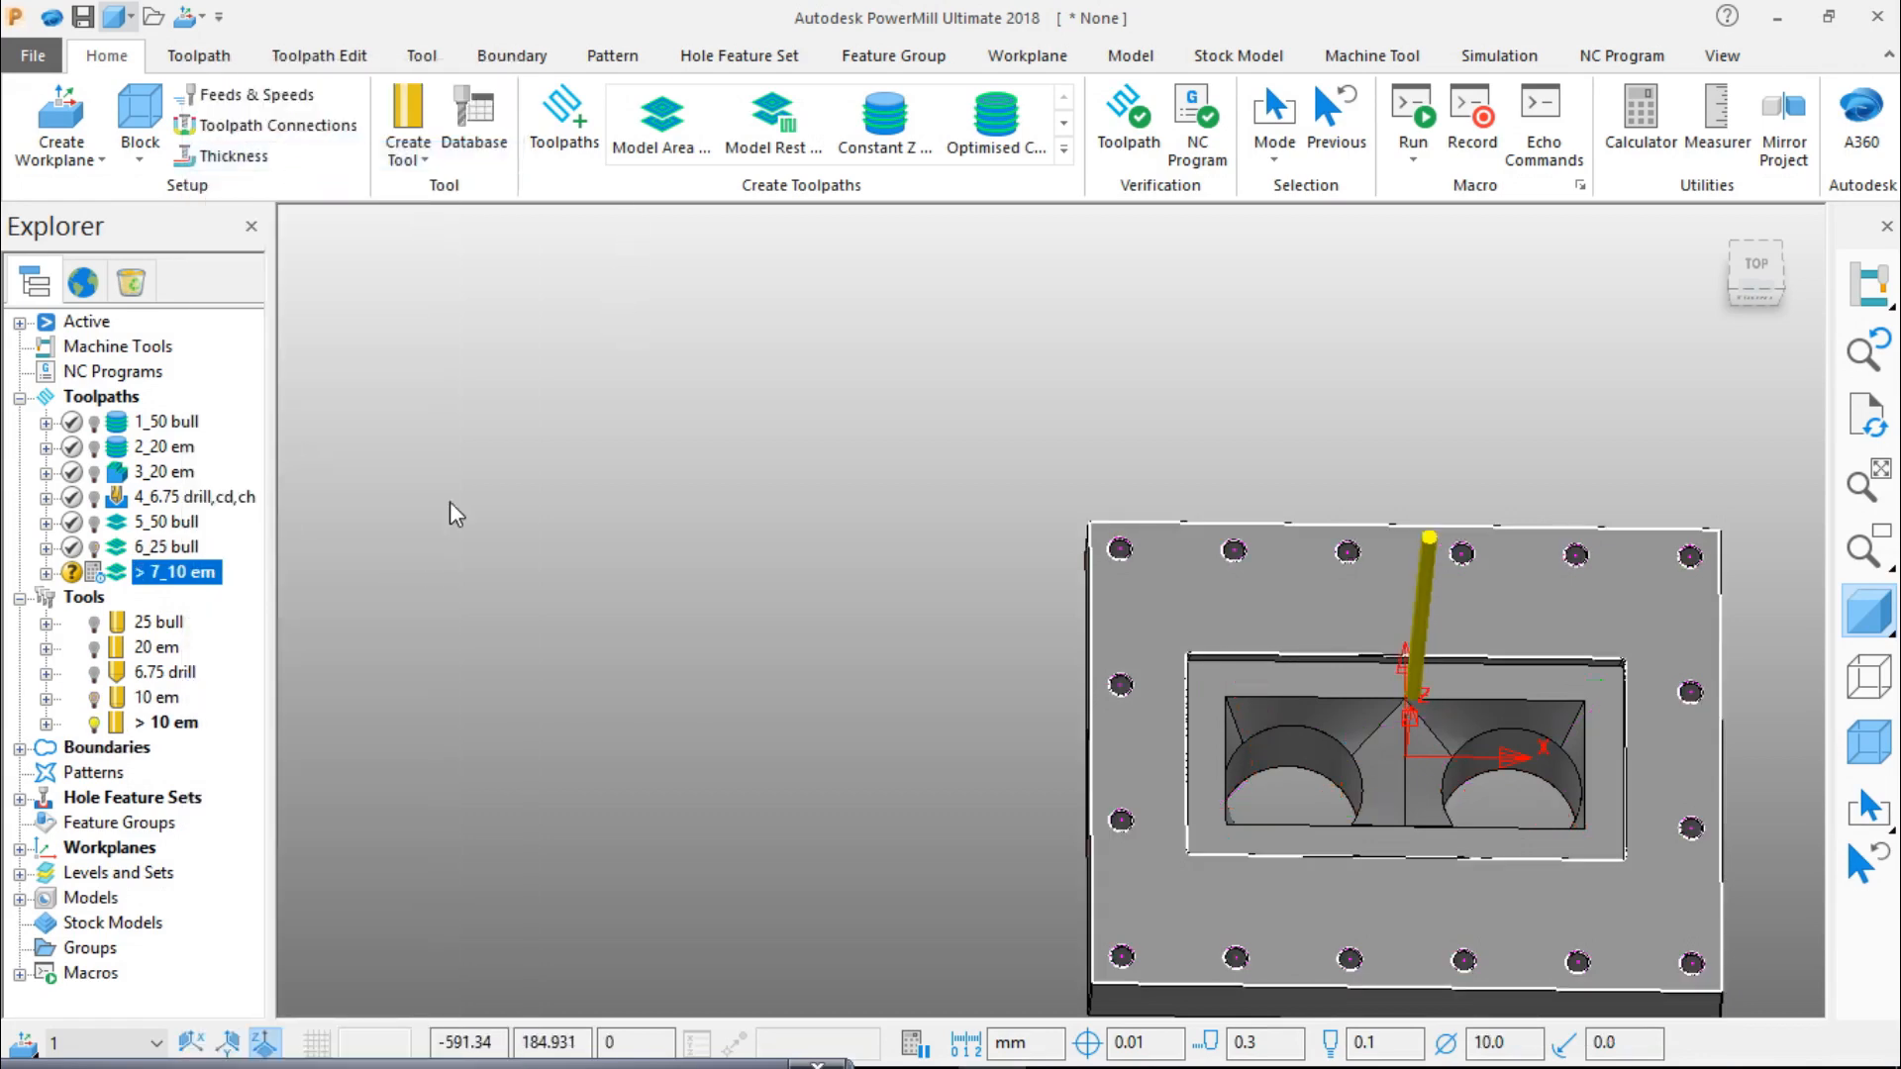
{"action": "right_click", "coordinate": [218, 582]}
{"action": "left_click", "coordinate": [346, 228]}
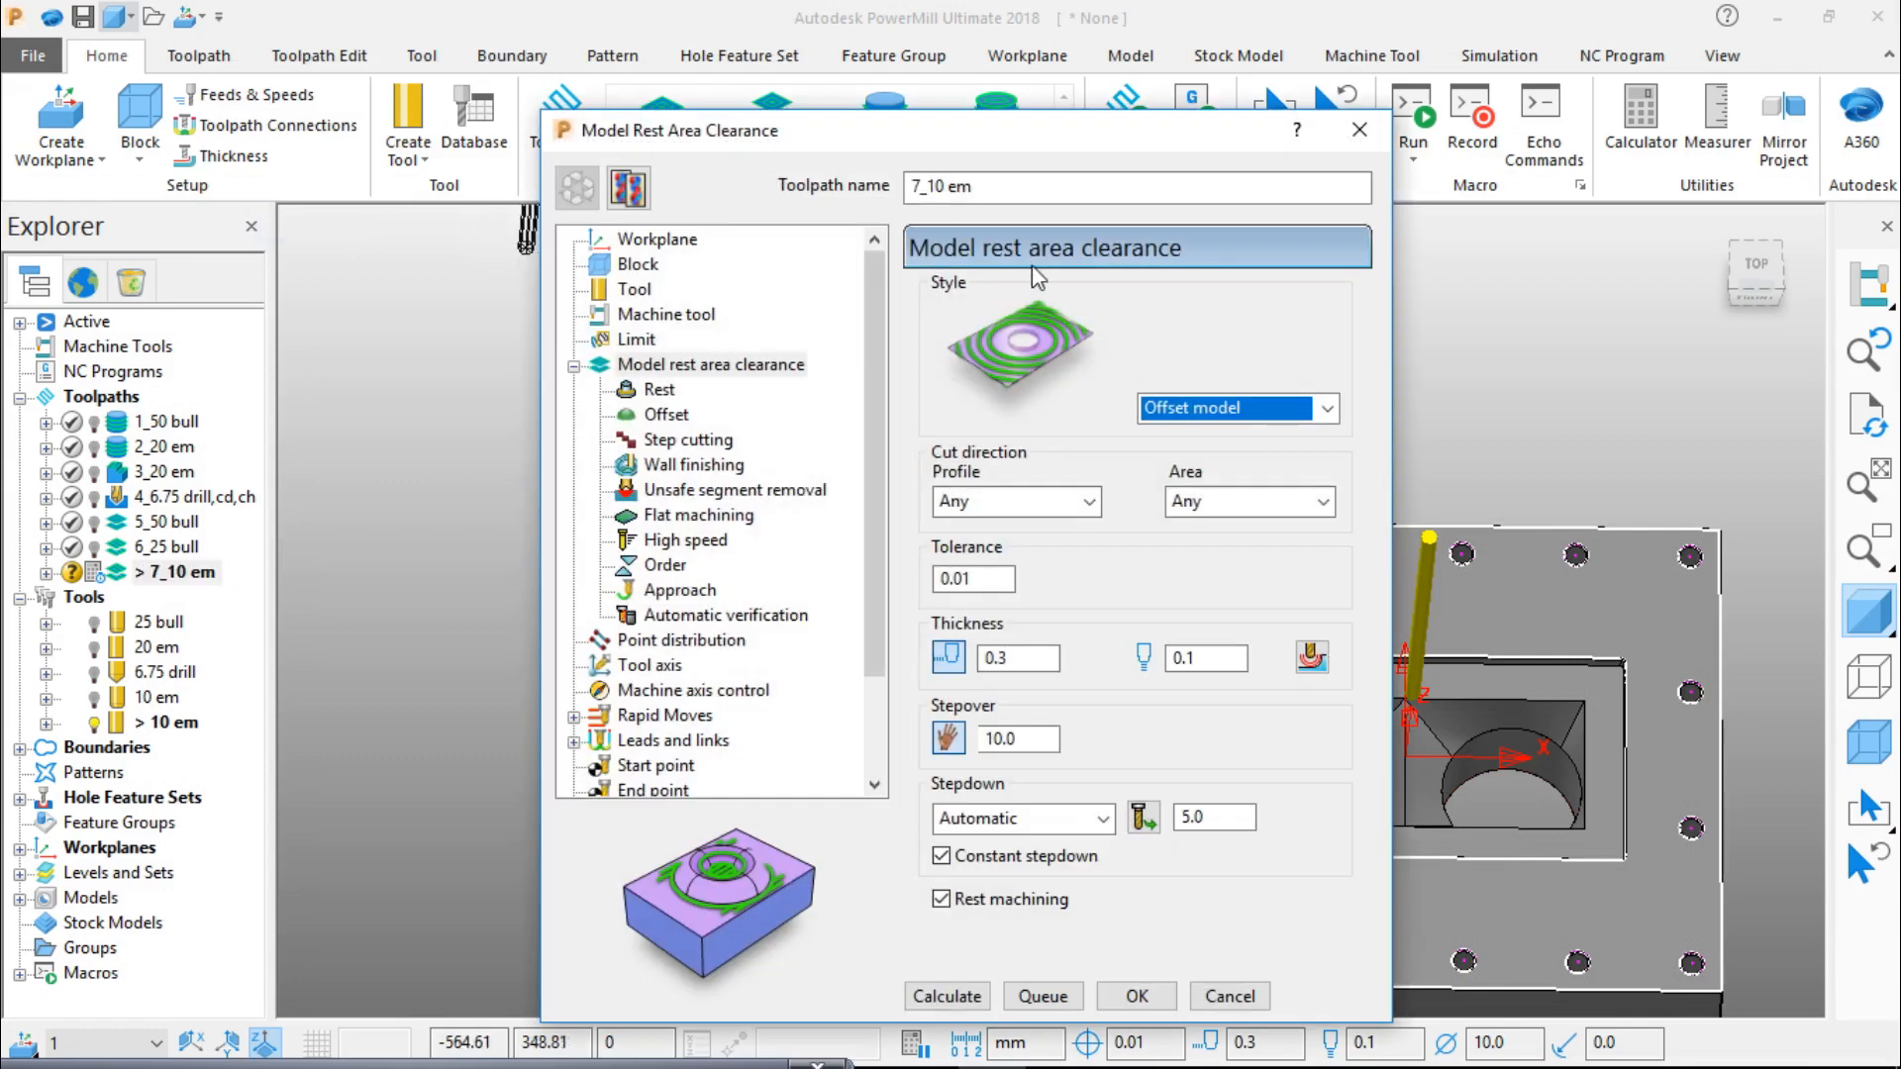
Step: Check the workplane, block, tool and machine tool settings of 7_10 em, and clear its limiting boundary so none is selected
{"action": "left_click", "coordinate": [678, 240]}
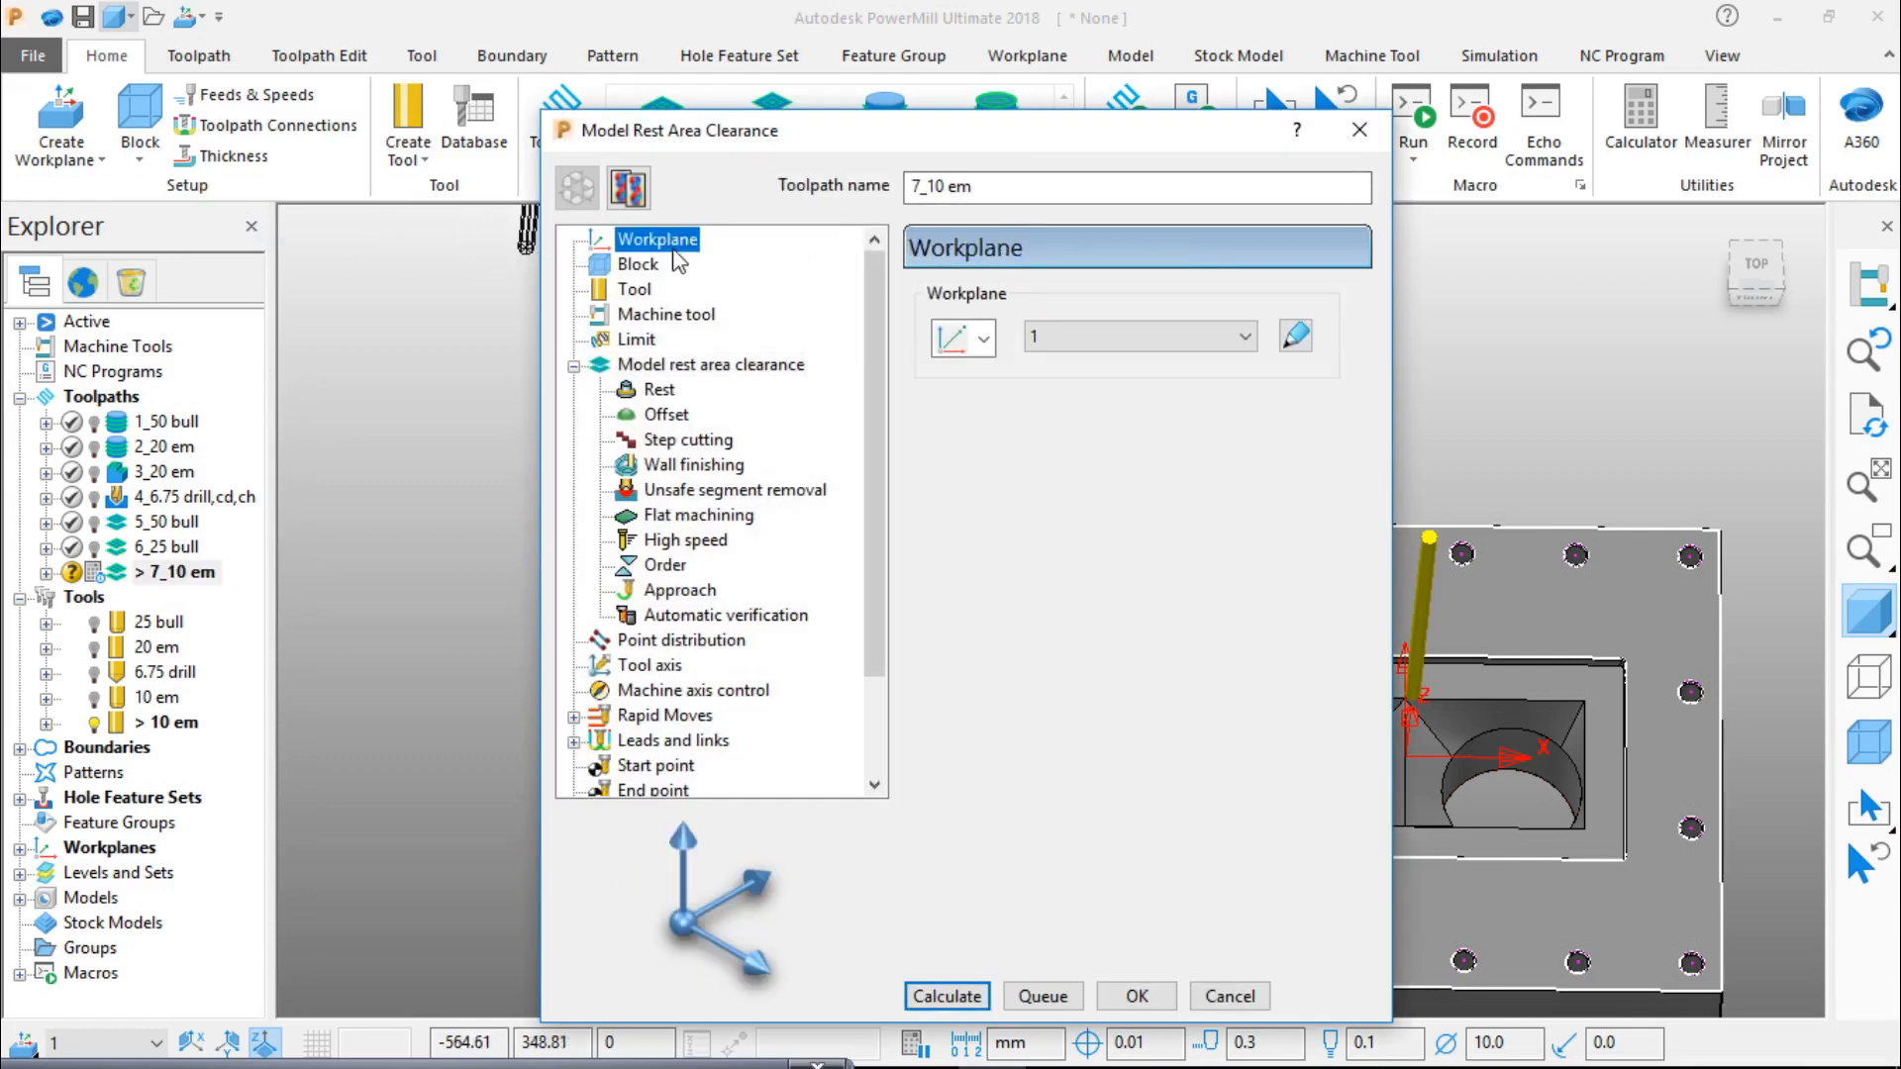
{"action": "left_click", "coordinate": [638, 265]}
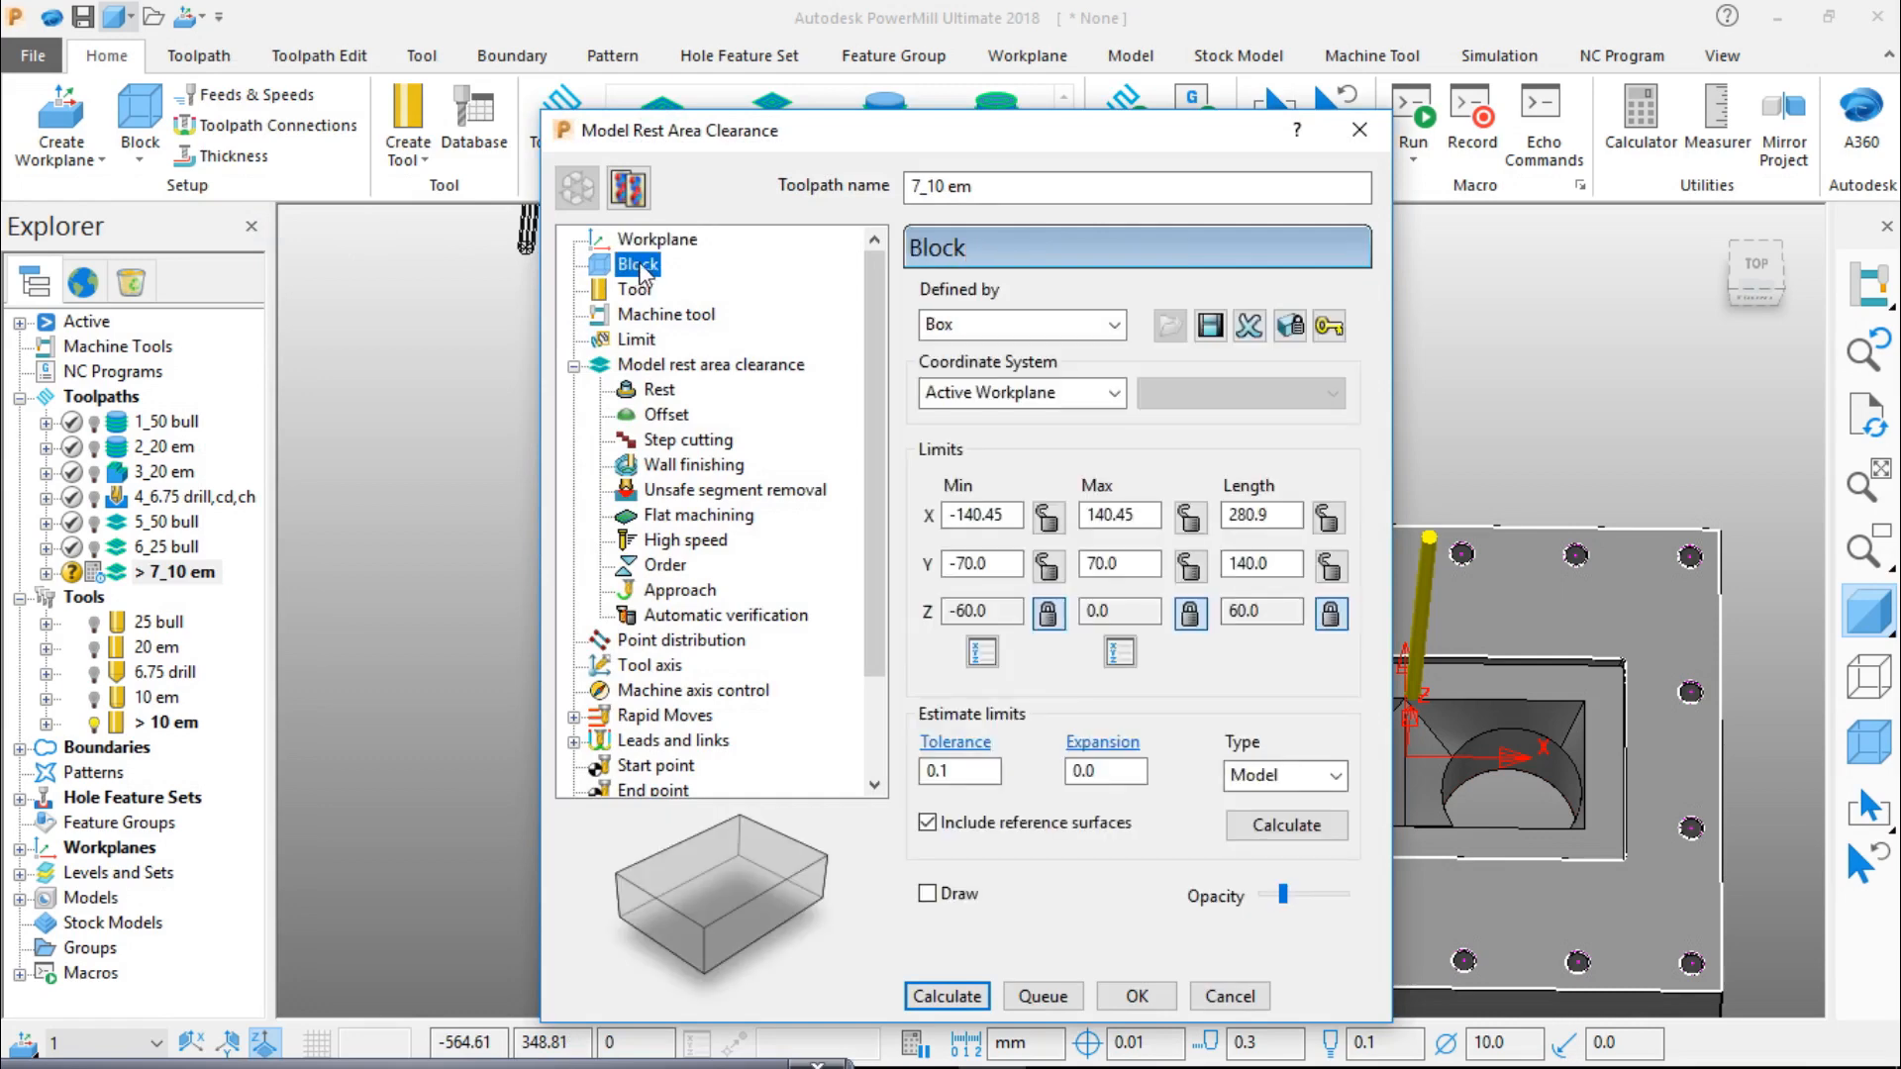
{"action": "left_click", "coordinate": [638, 290]}
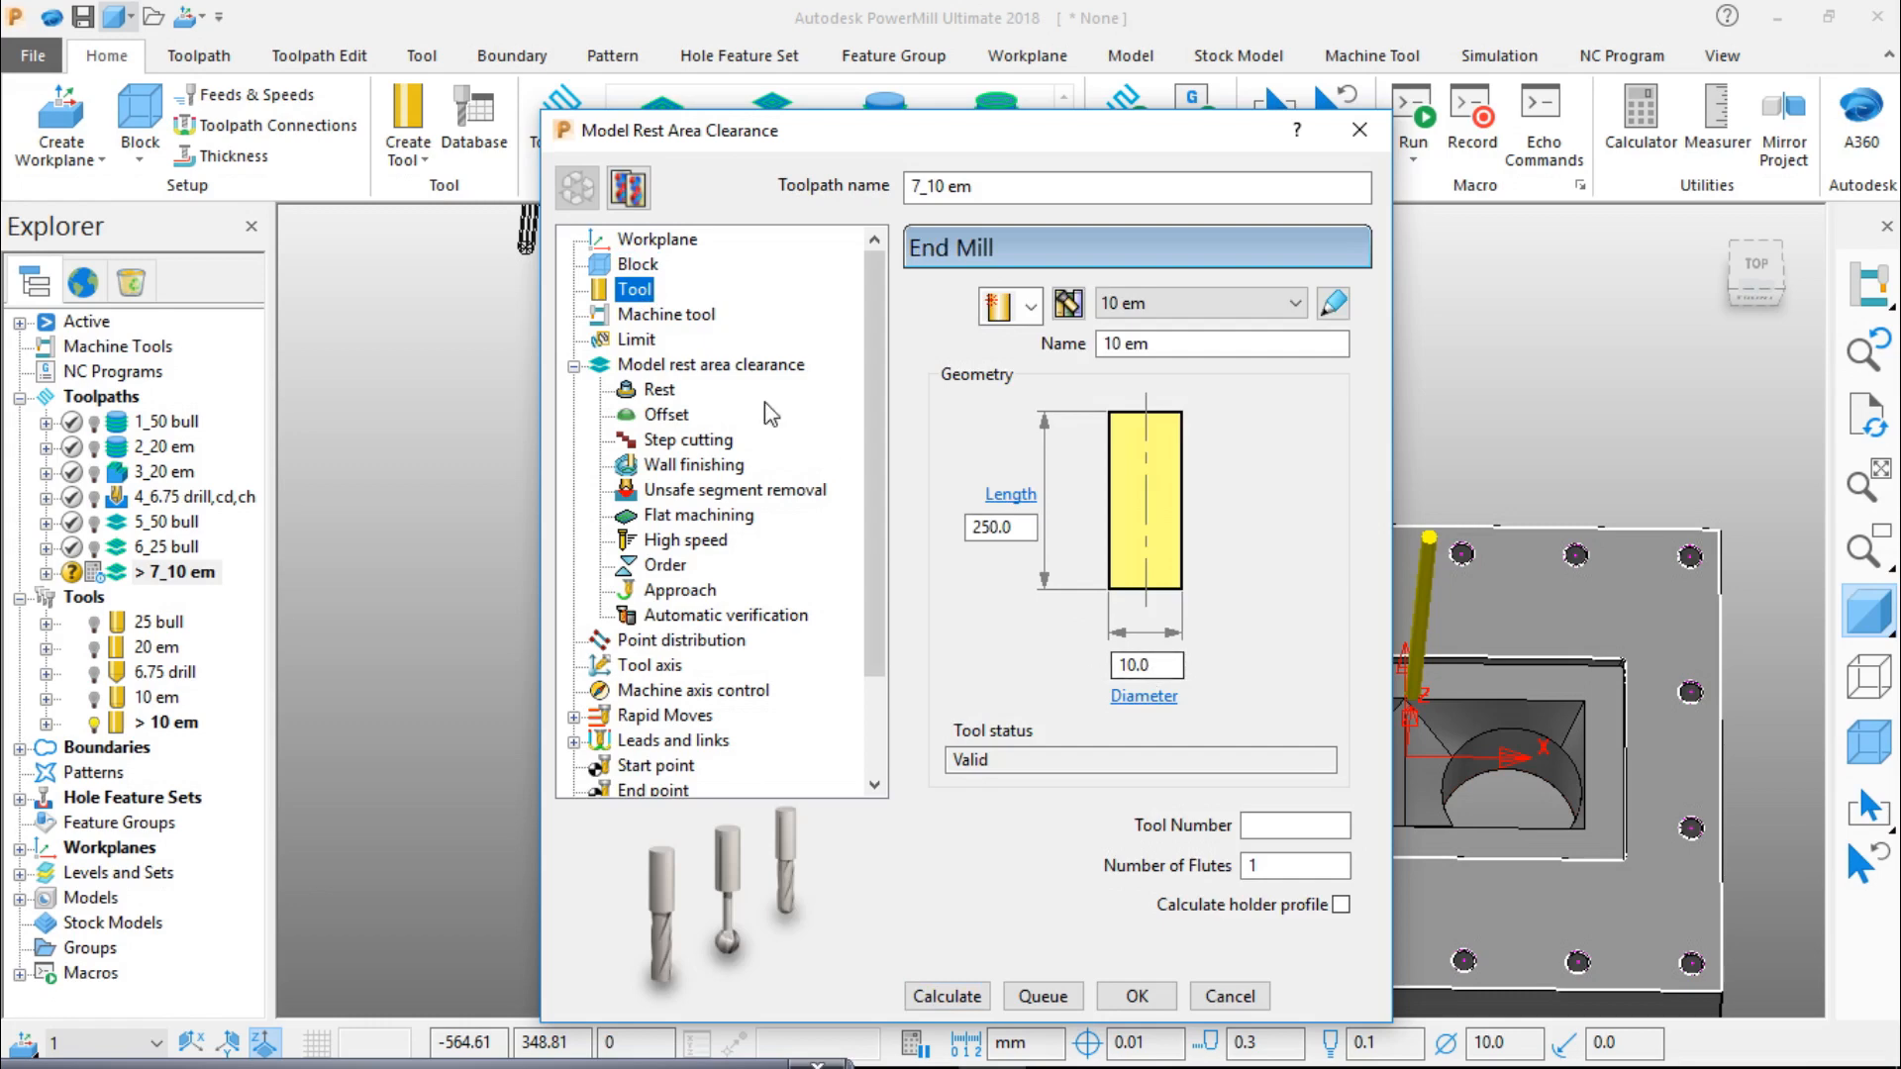
{"action": "left_click", "coordinate": [669, 315]}
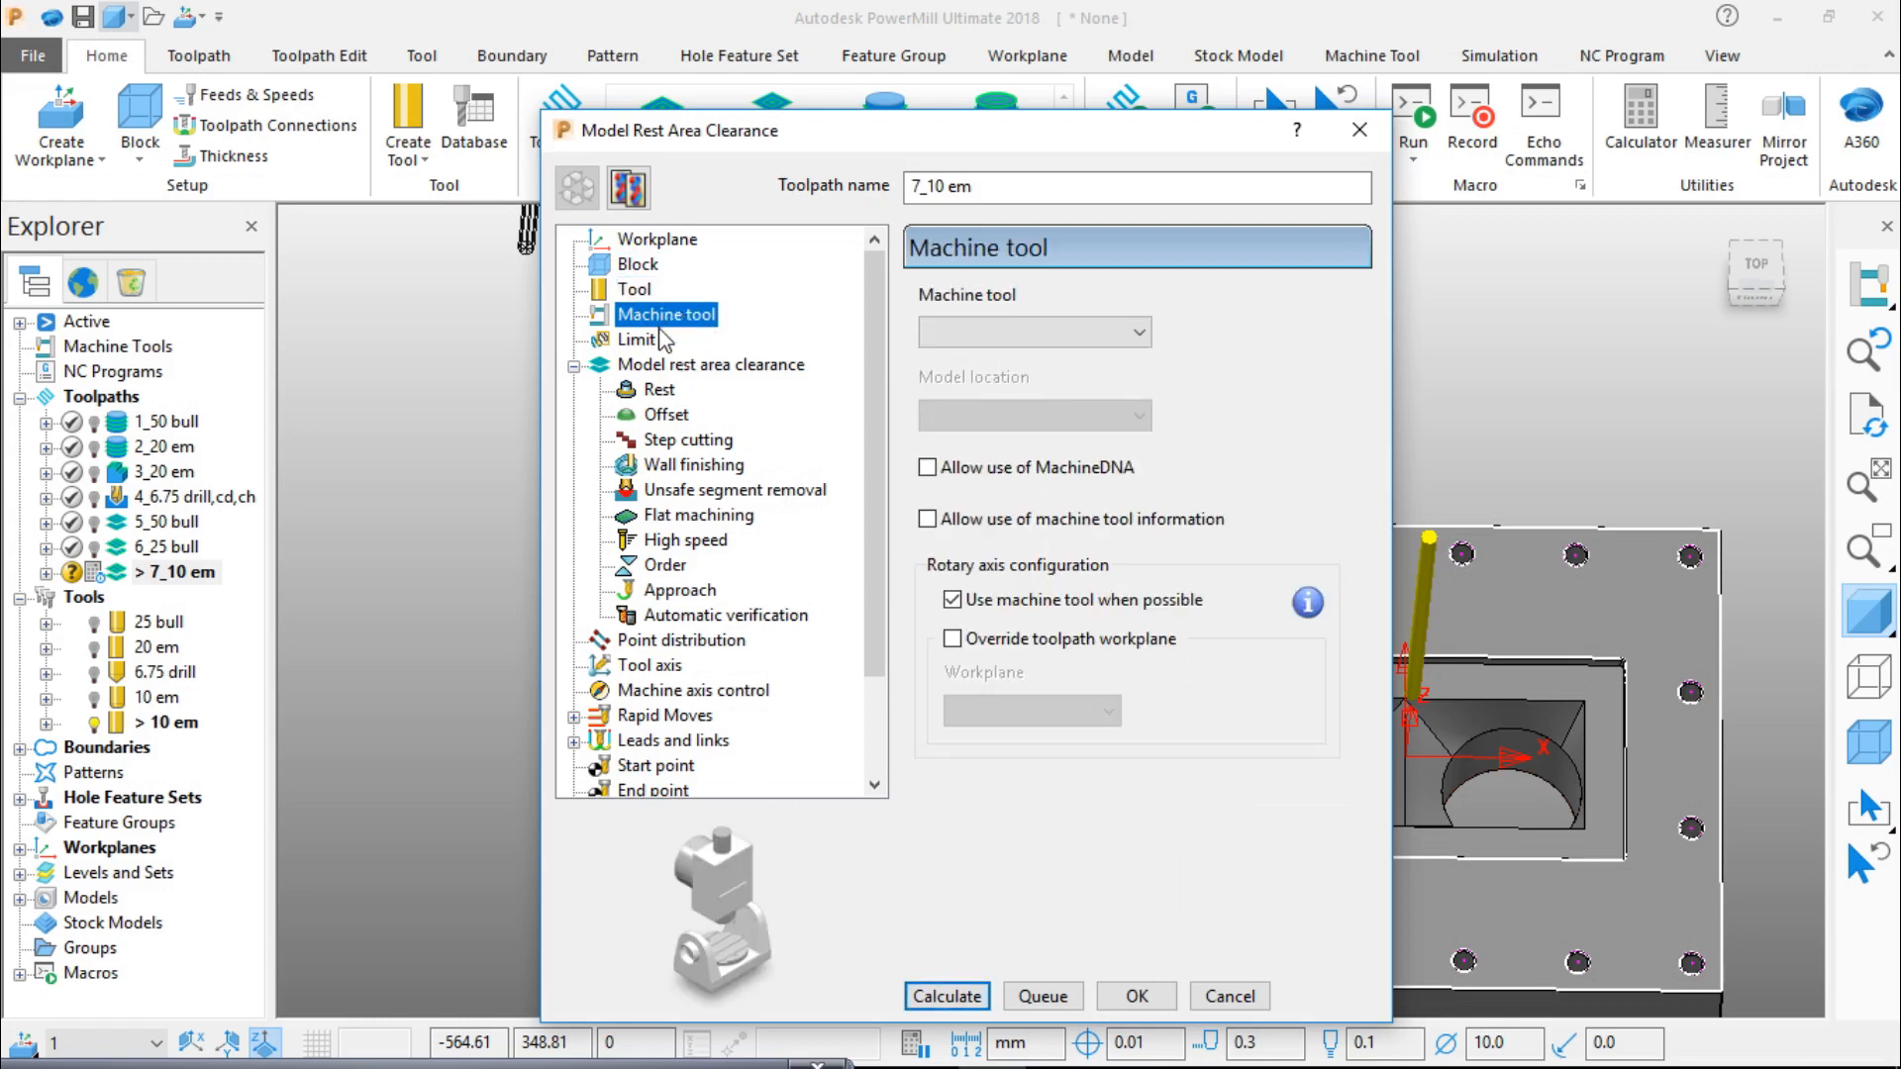
{"action": "left_click", "coordinate": [648, 343]}
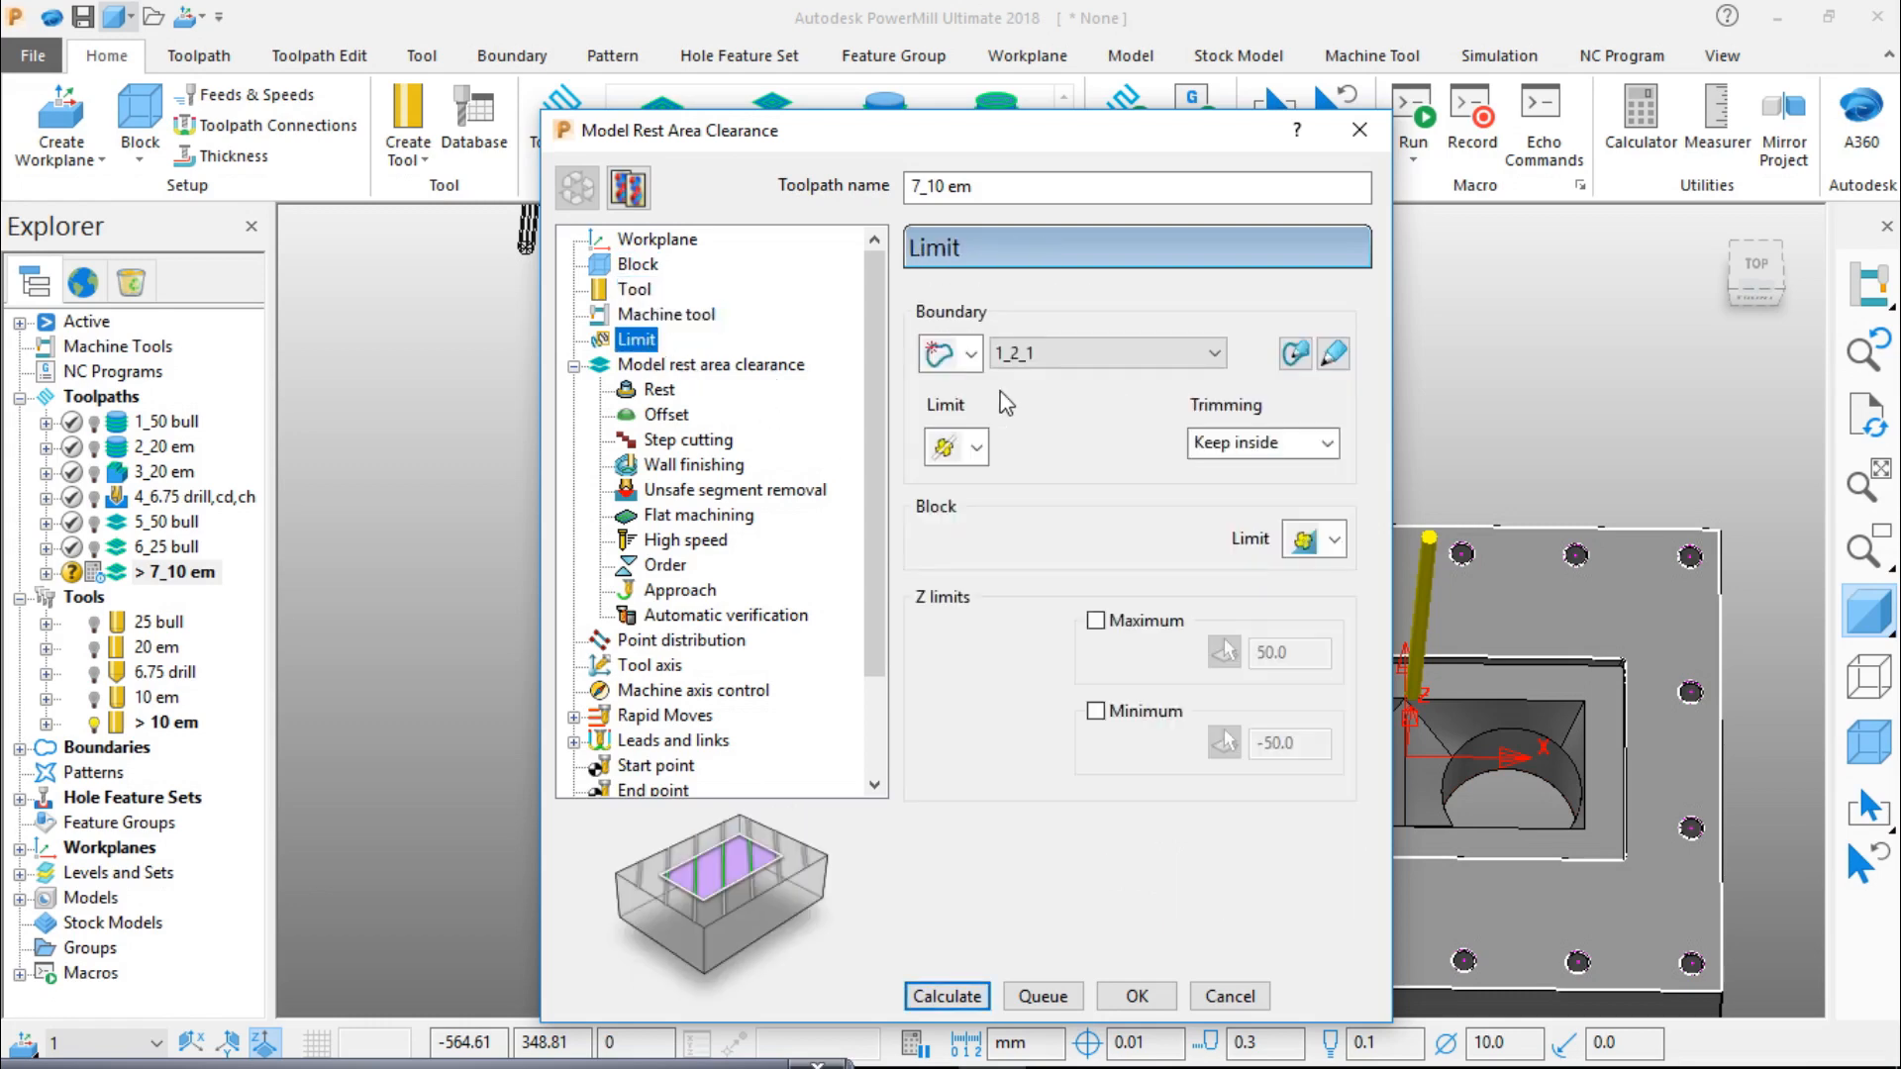
{"action": "left_click", "coordinate": [1089, 353]}
{"action": "left_click", "coordinate": [1079, 384]}
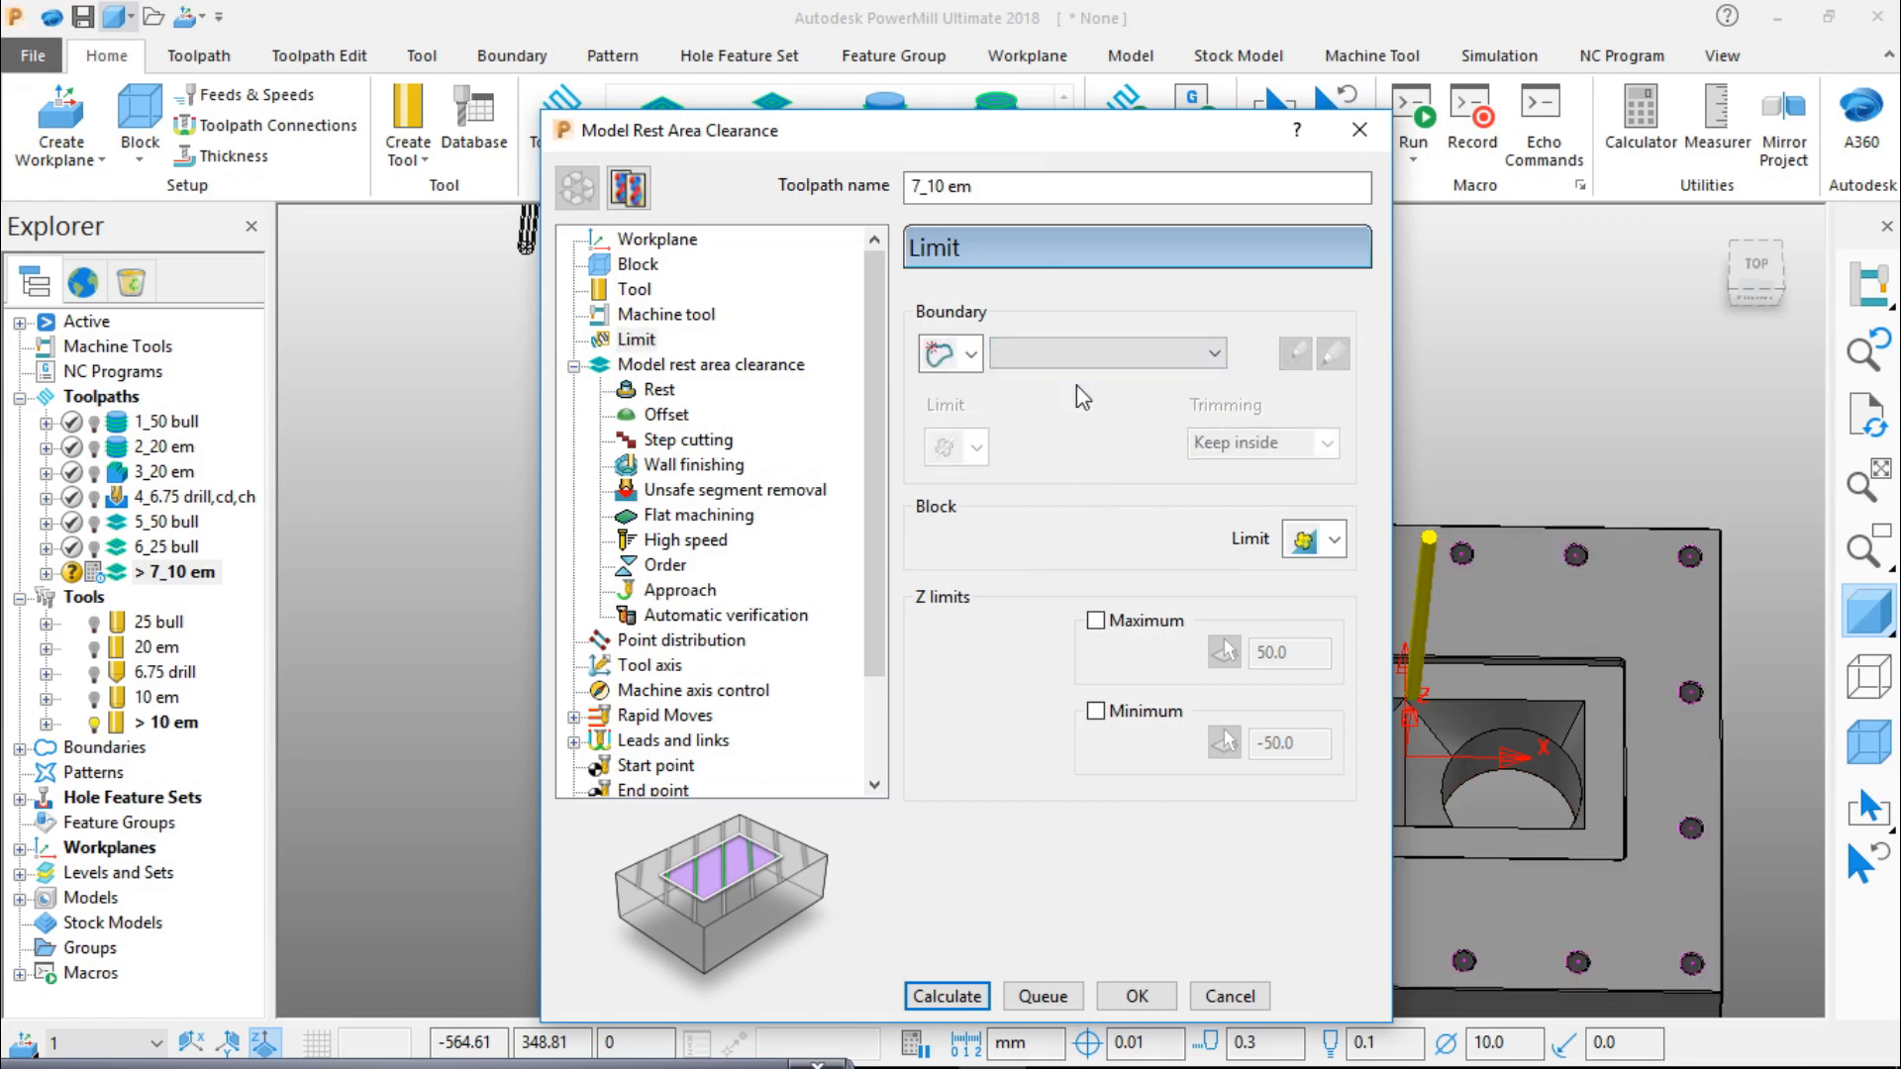
Step: Set the stepover of 7_10 em to 5.0, calculate the toolpath and dismiss the warning
{"action": "left_click", "coordinate": [691, 373]}
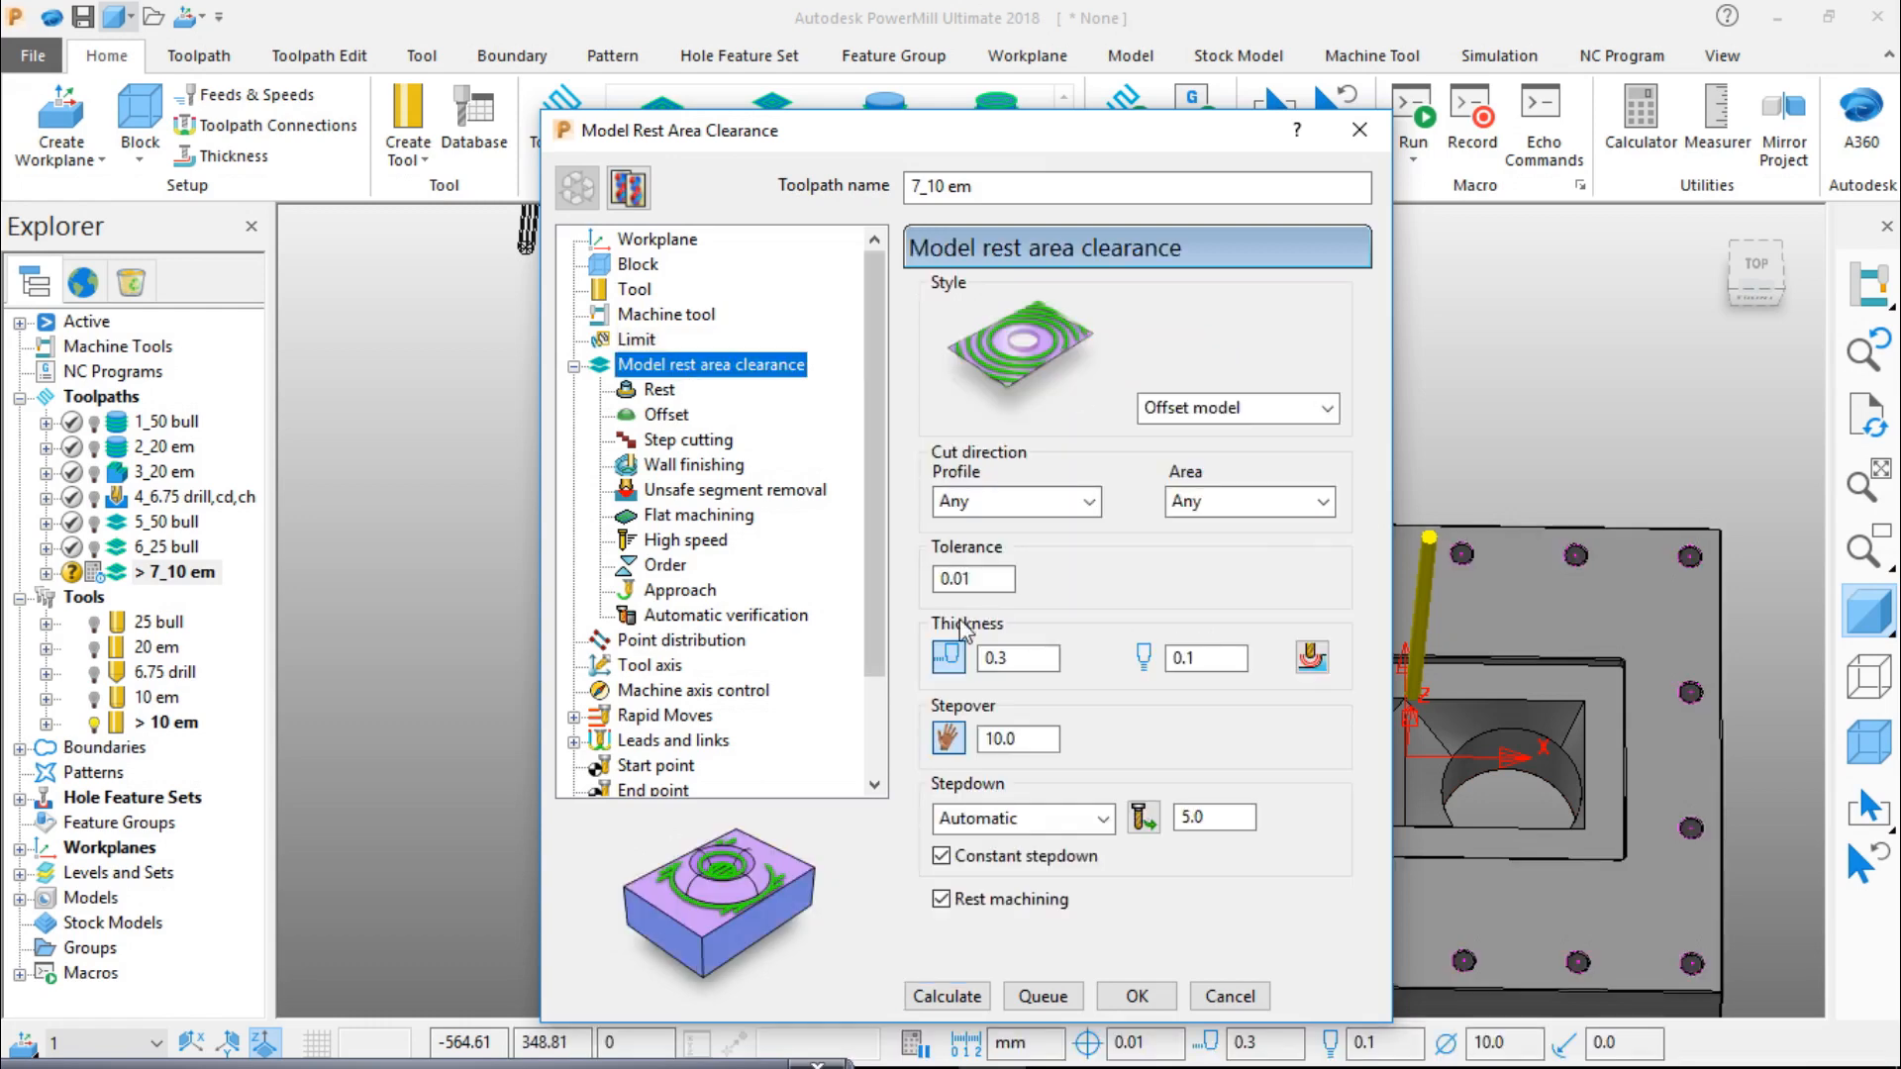
{"action": "double_click", "coordinate": [1033, 740]}
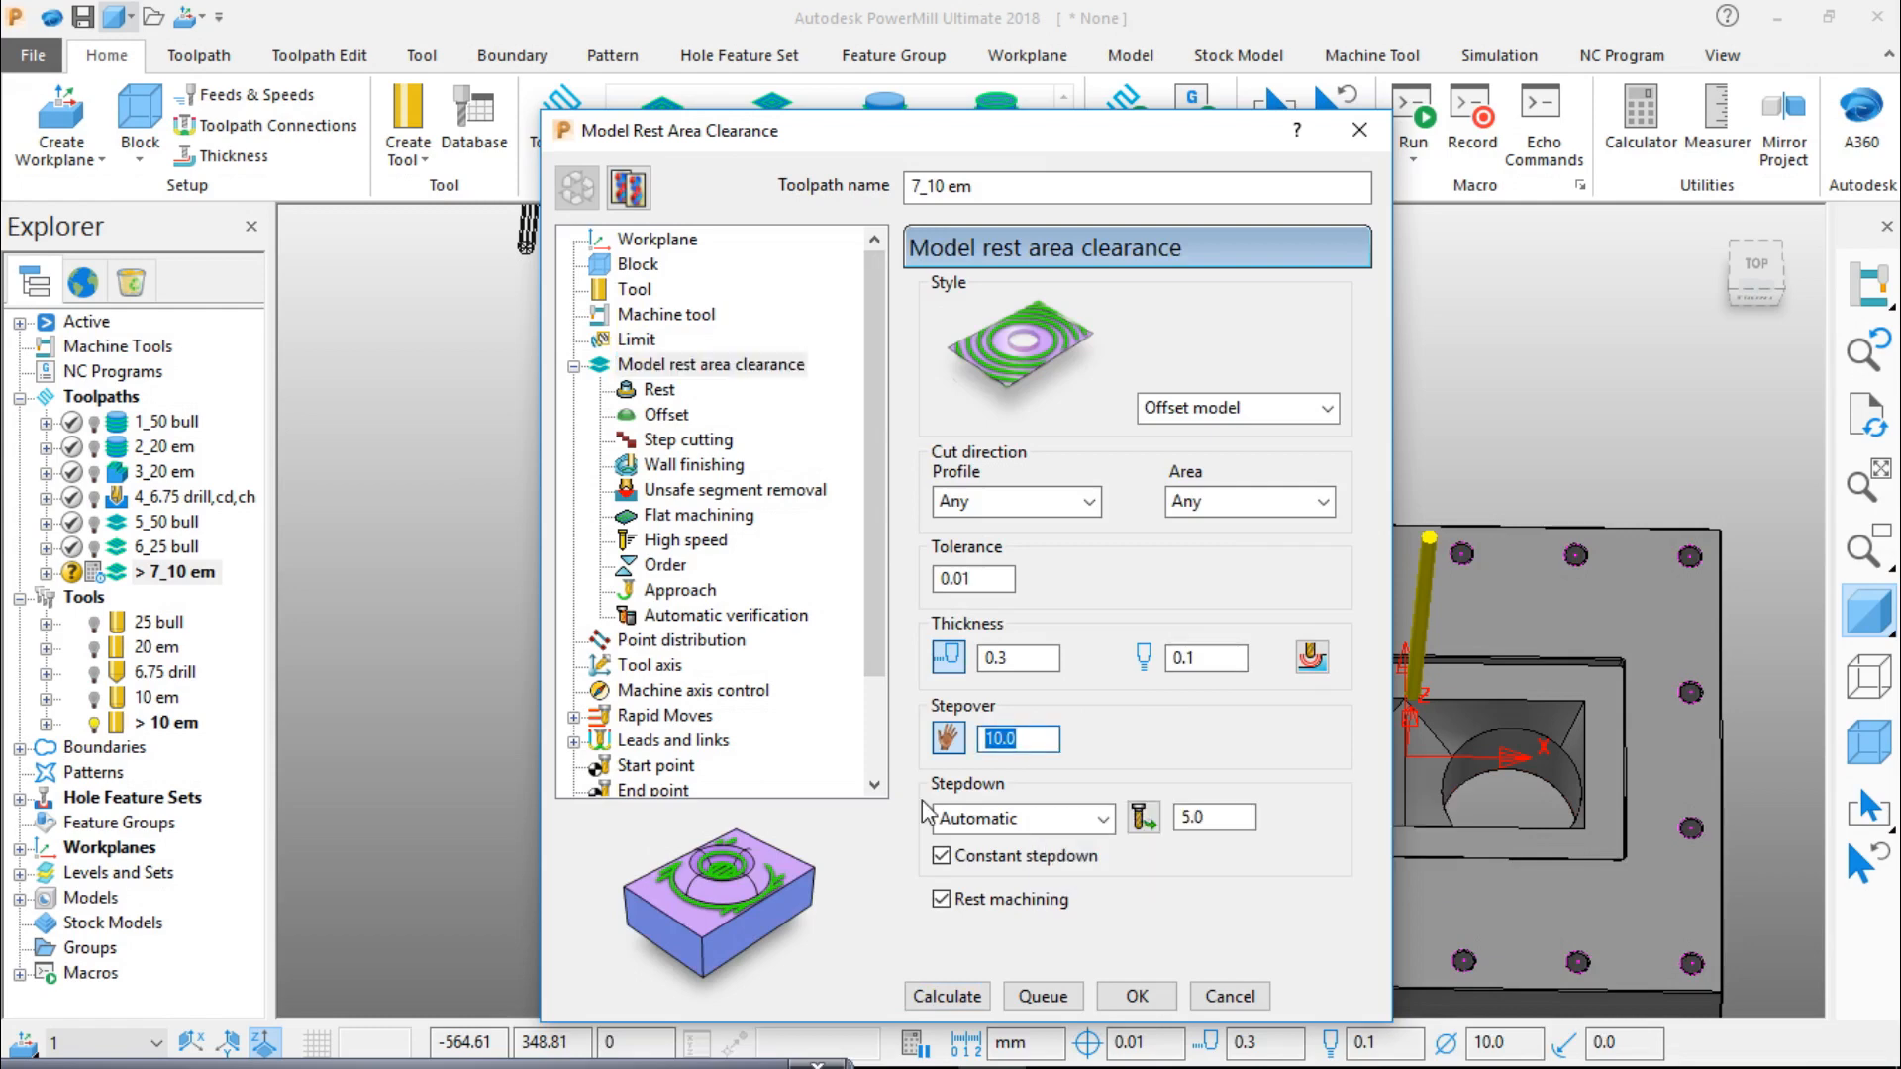
{"action": "type", "text": "5"}
{"action": "left_click", "coordinate": [946, 996]}
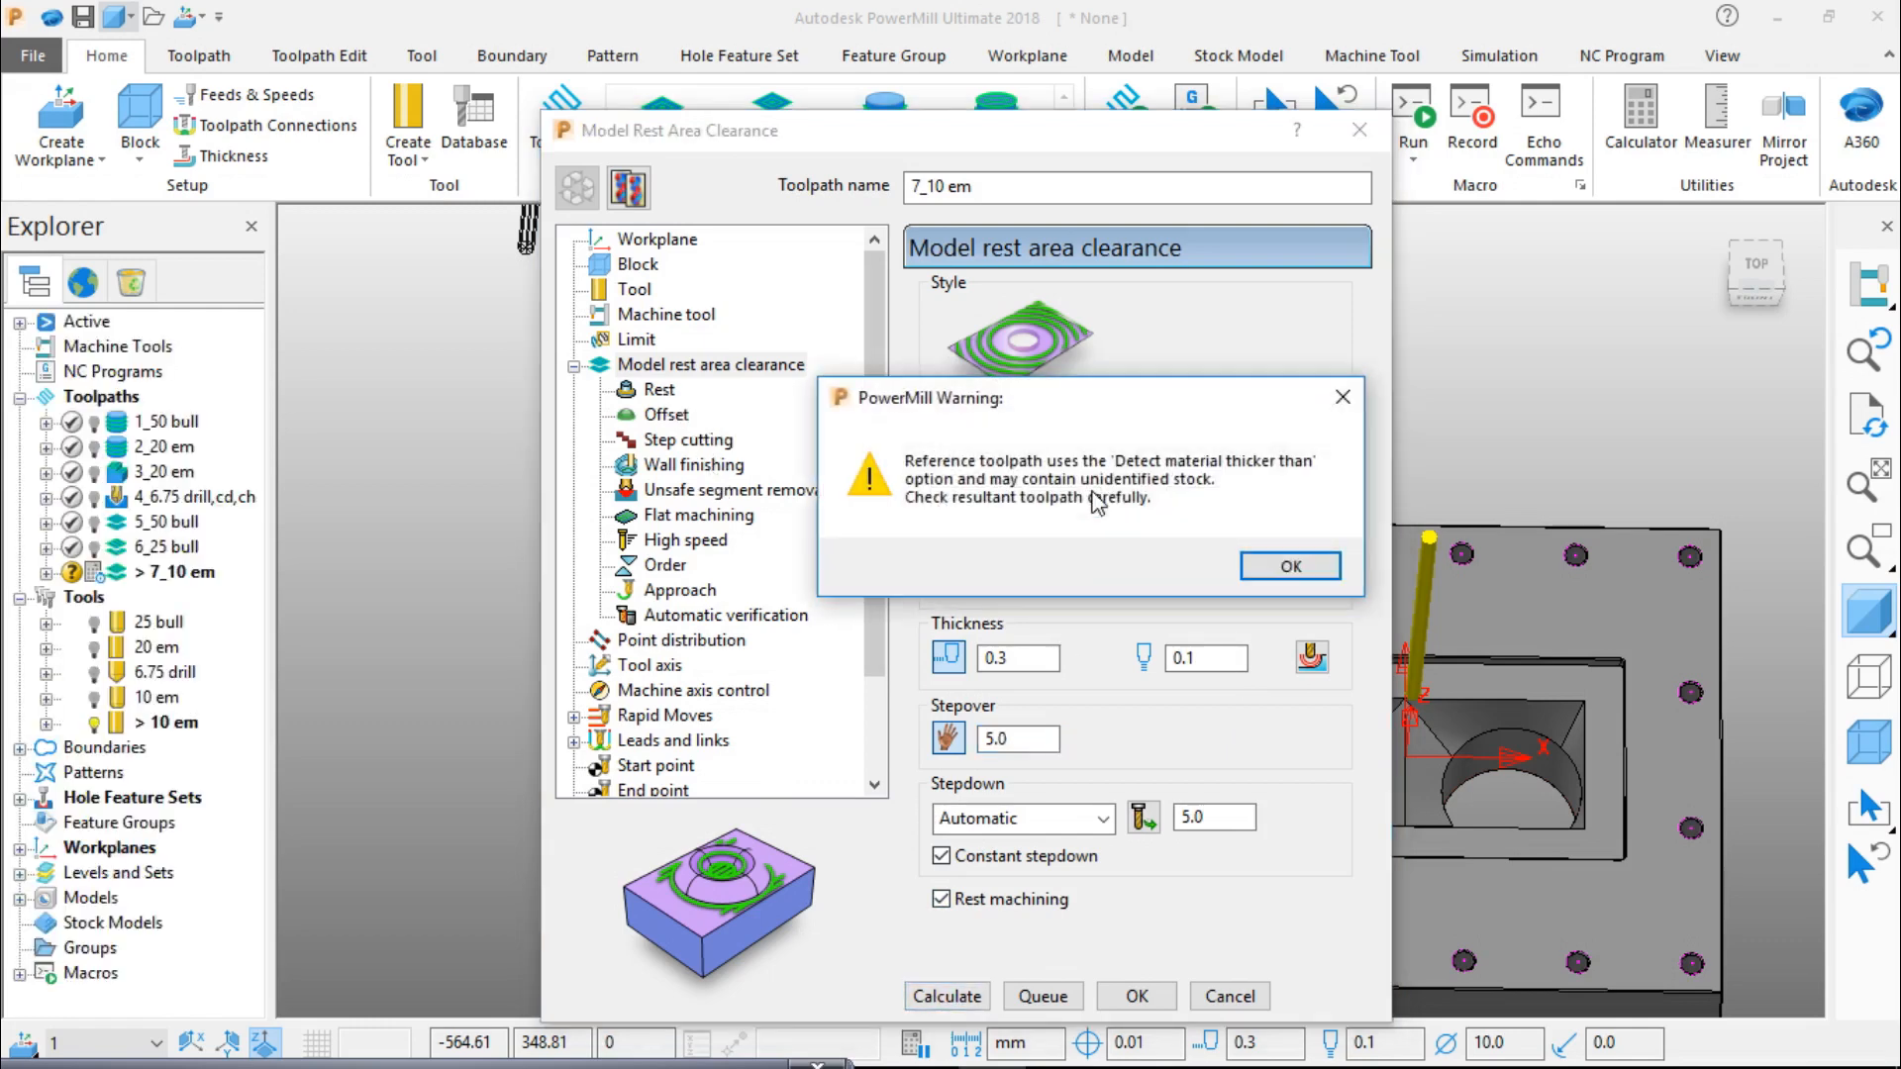
{"action": "left_click", "coordinate": [1299, 561]}
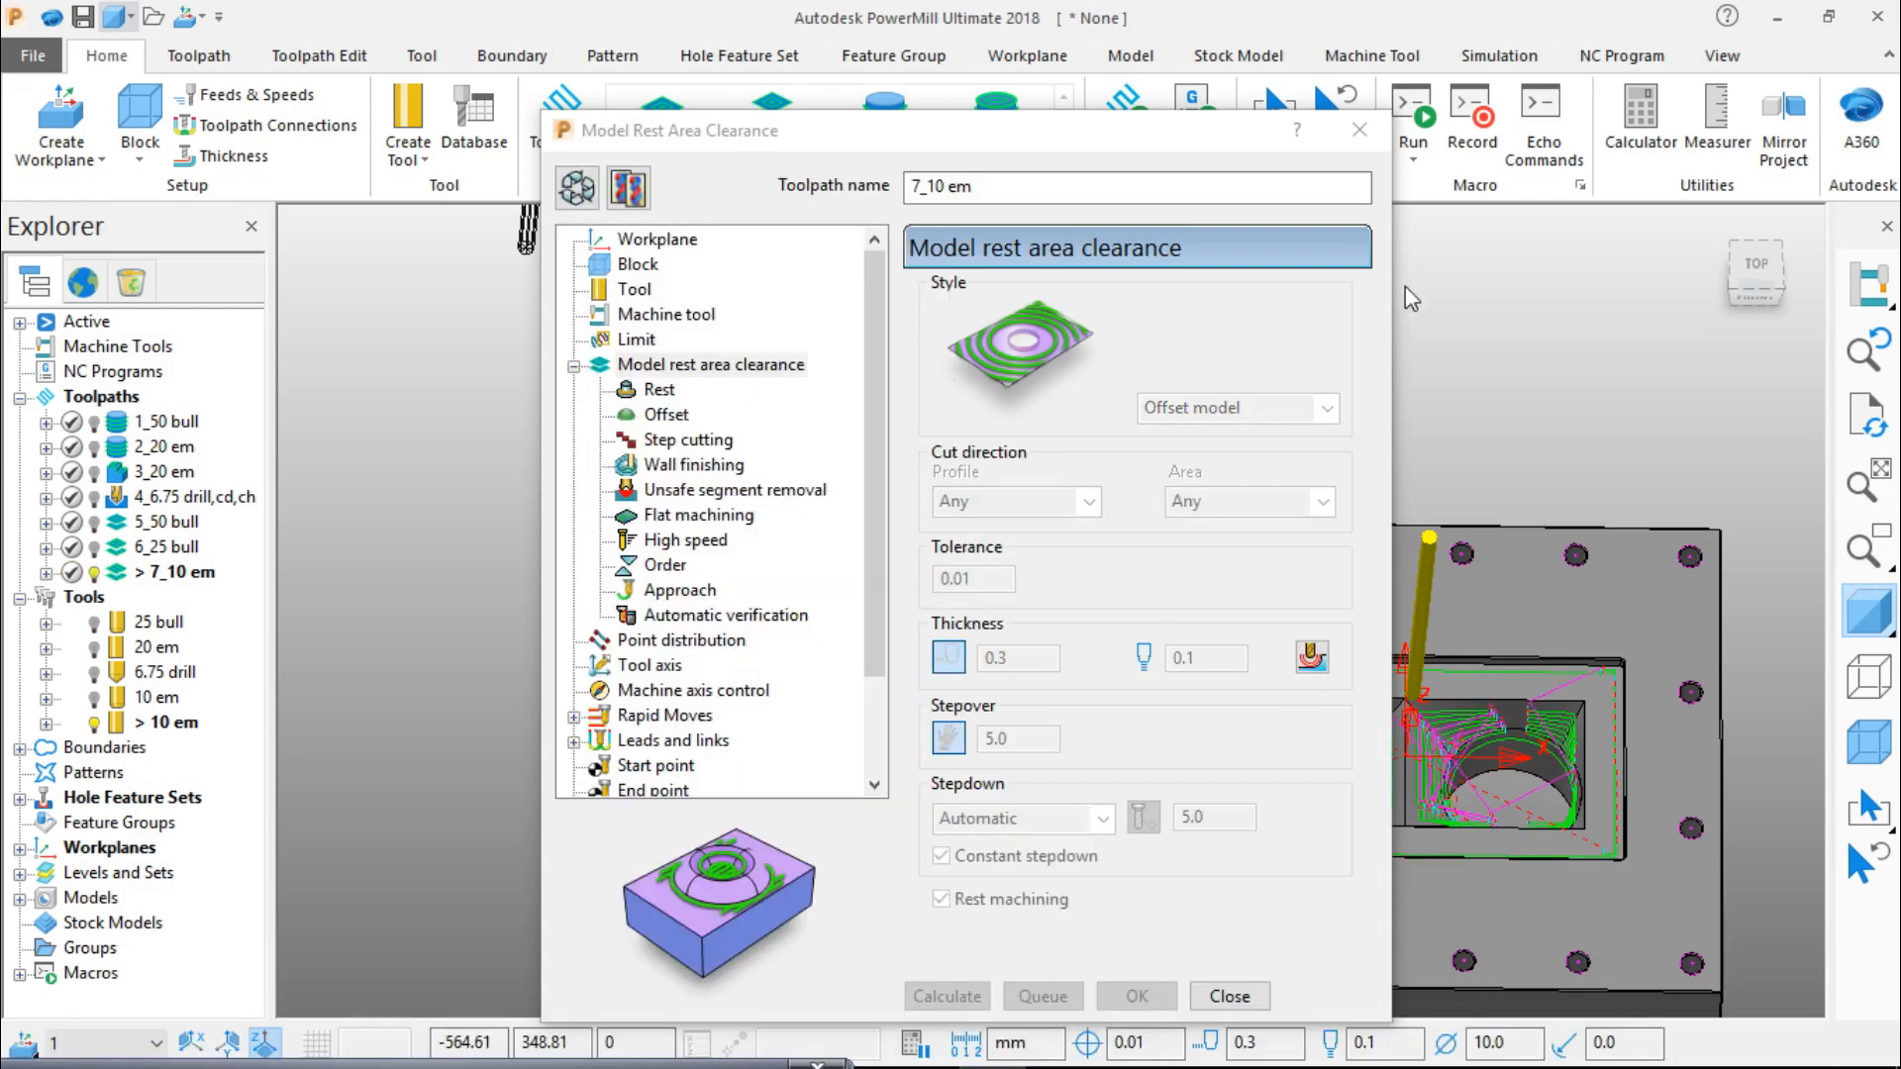
Step: Close the toolpath settings and examine the 7_10 em passes in the pocket and recess corners from above and at an angle
{"action": "left_click", "coordinate": [1359, 130]}
{"action": "left_click", "coordinate": [1762, 267]}
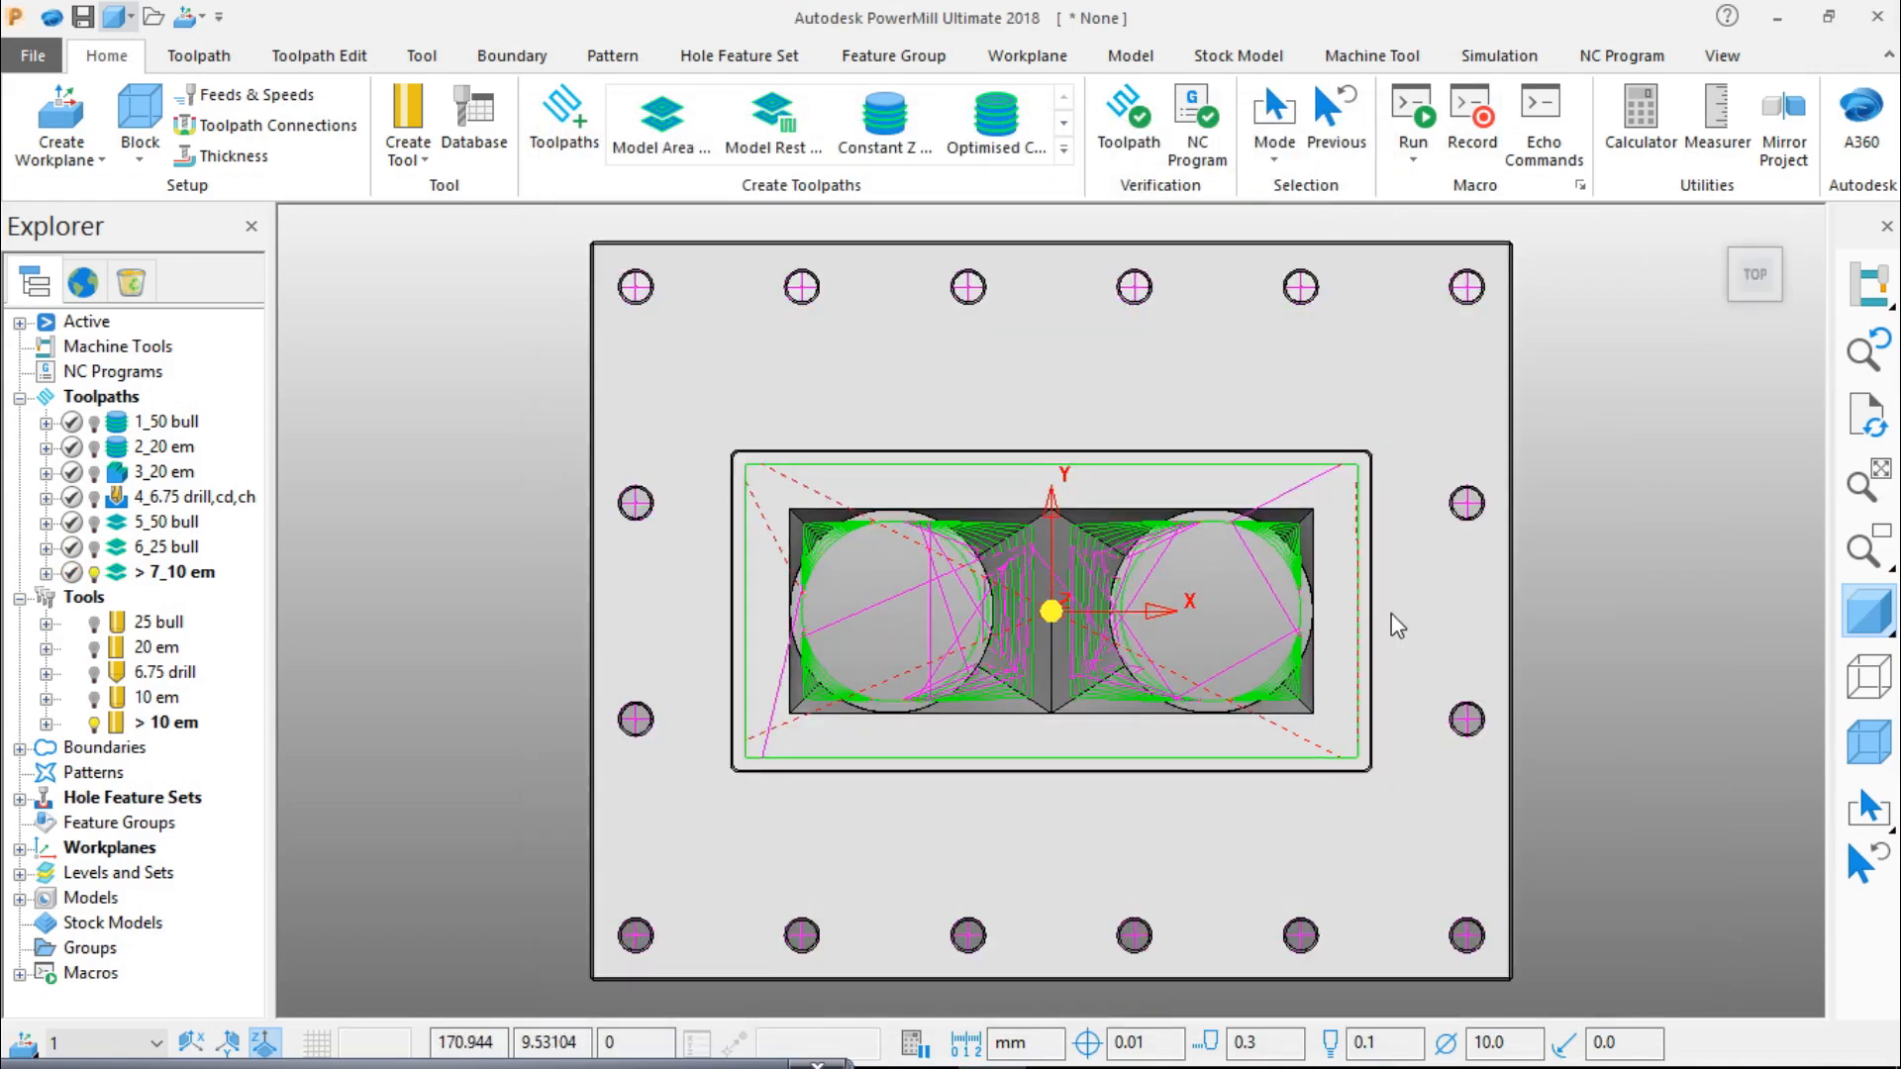
{"action": "middle_click_drag", "start_coordinate": [1223, 562], "coordinate": [1288, 531]}
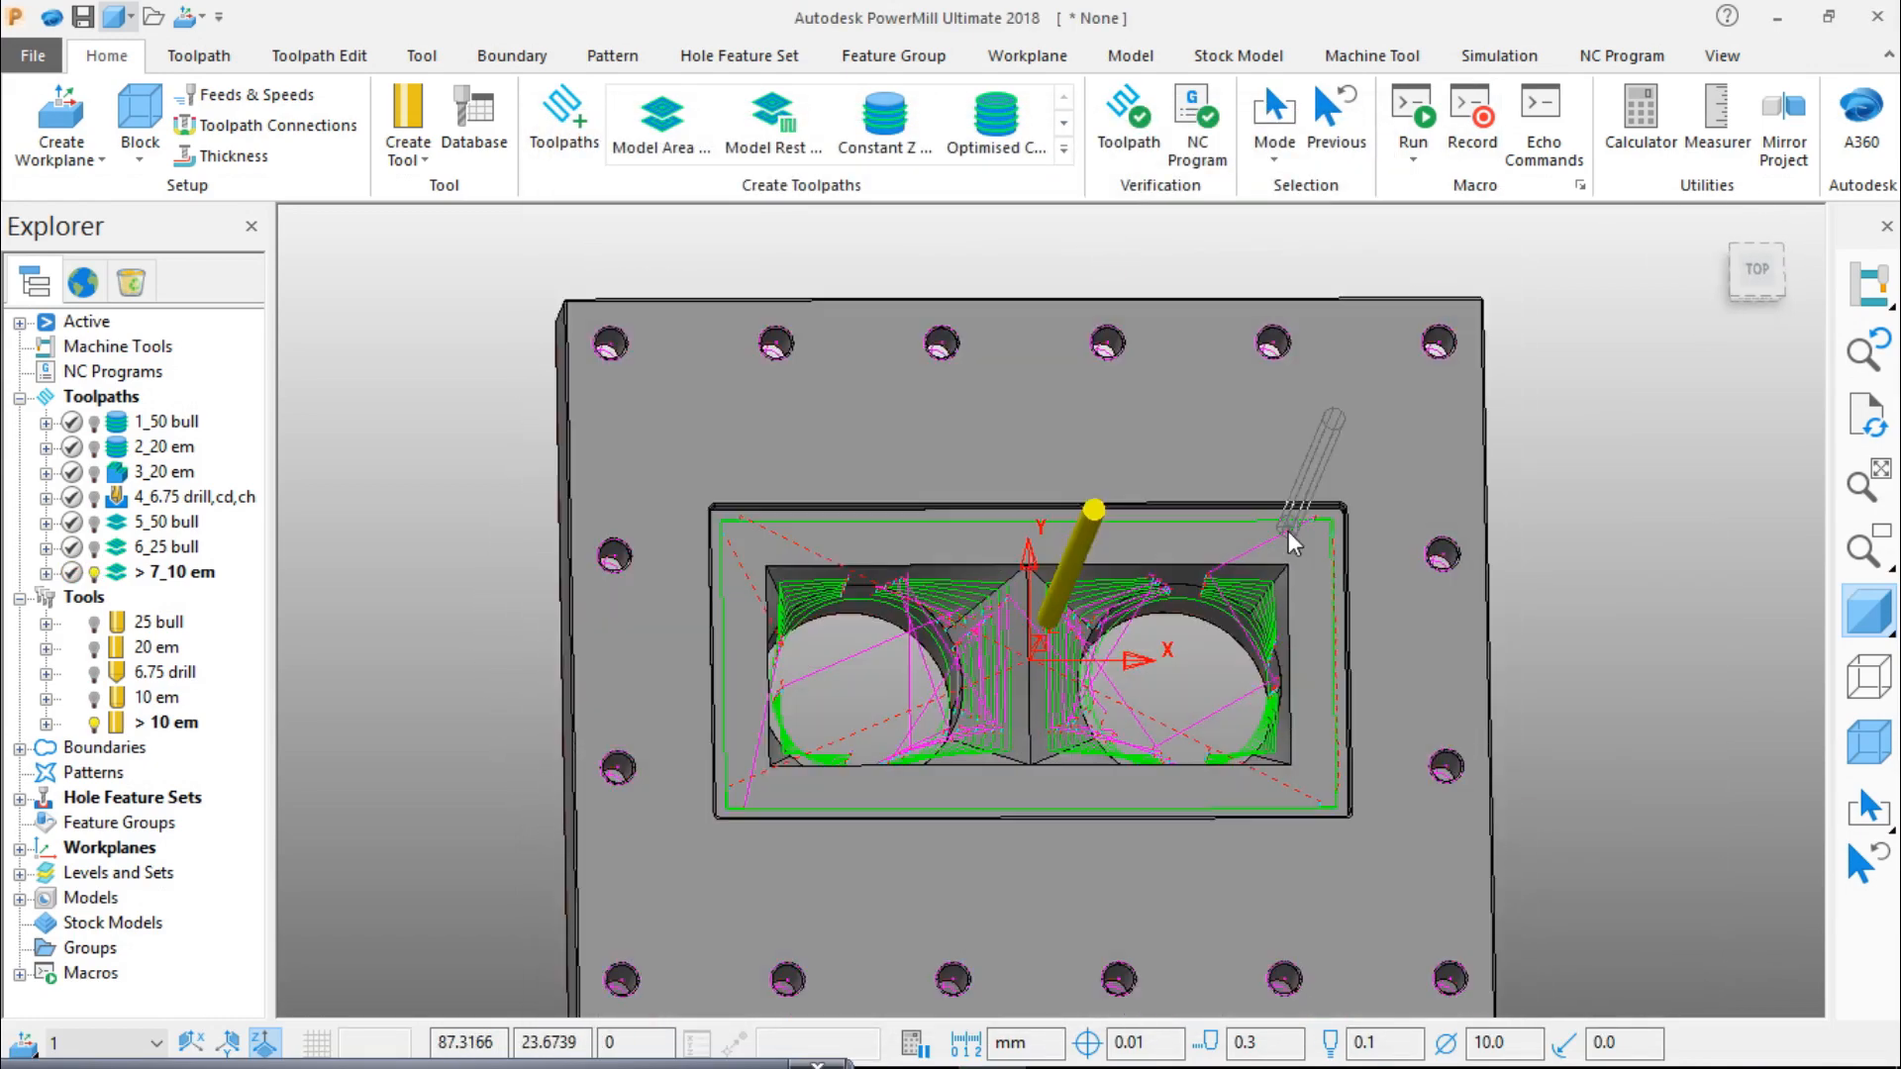
{"action": "scroll", "coordinate": [1301, 541], "scroll_direction": "up", "scroll_amount": 5}
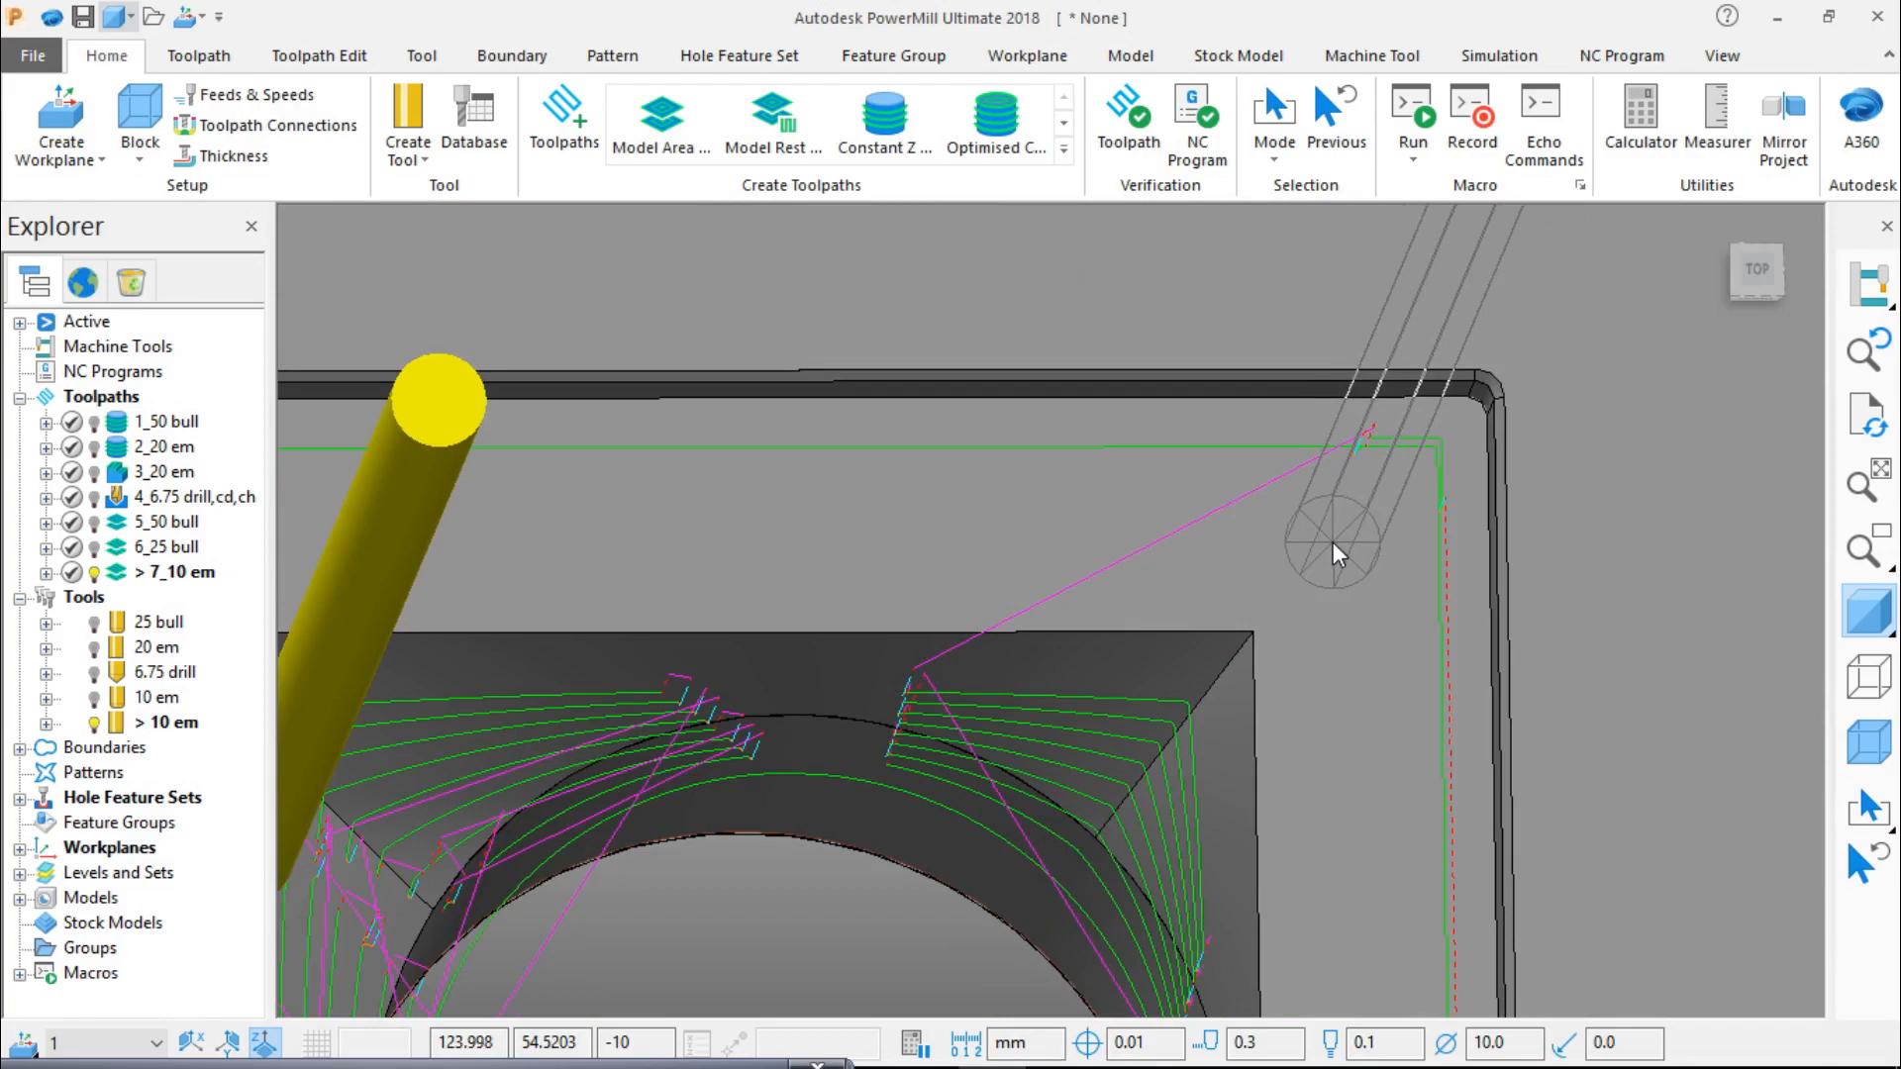
{"action": "scroll", "coordinate": [1353, 558], "scroll_direction": "down", "scroll_amount": 5}
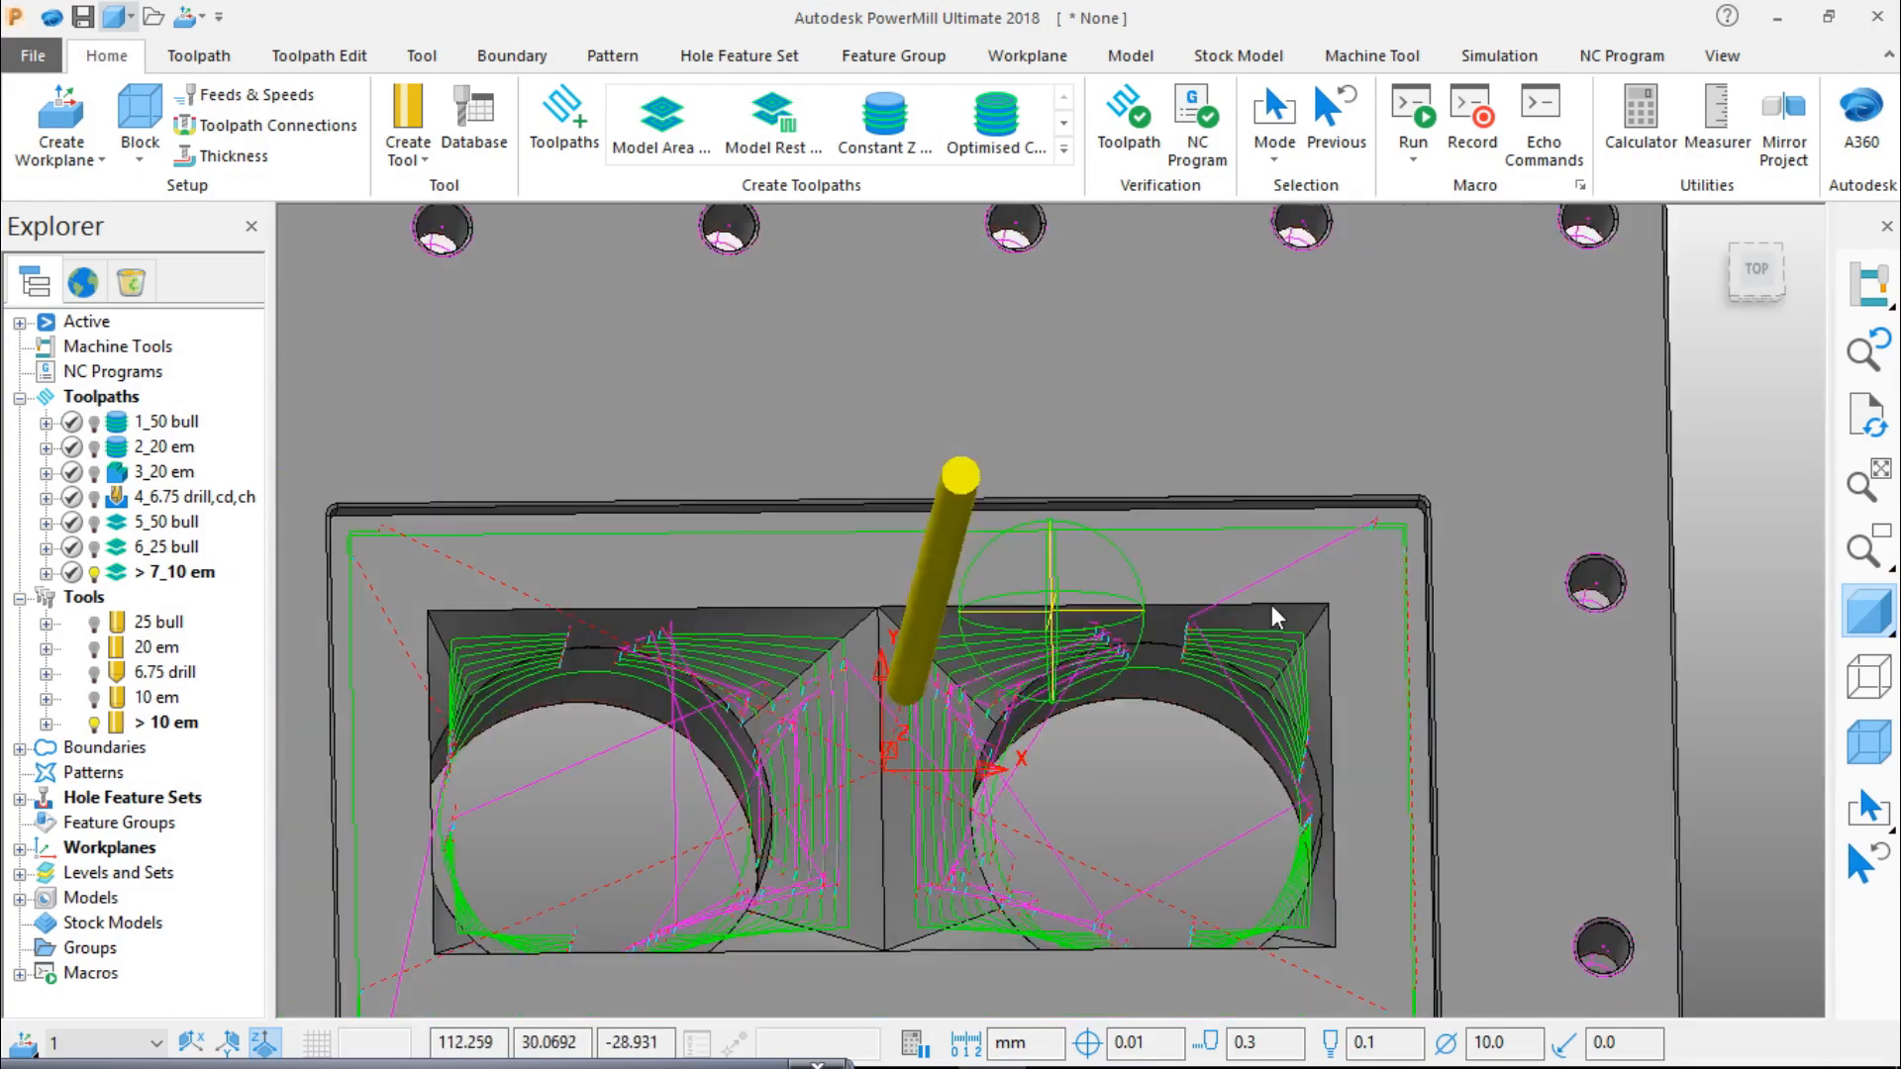
{"action": "middle_click_drag", "start_coordinate": [1271, 603], "coordinate": [1153, 599]}
{"action": "left_click", "coordinate": [1752, 269]}
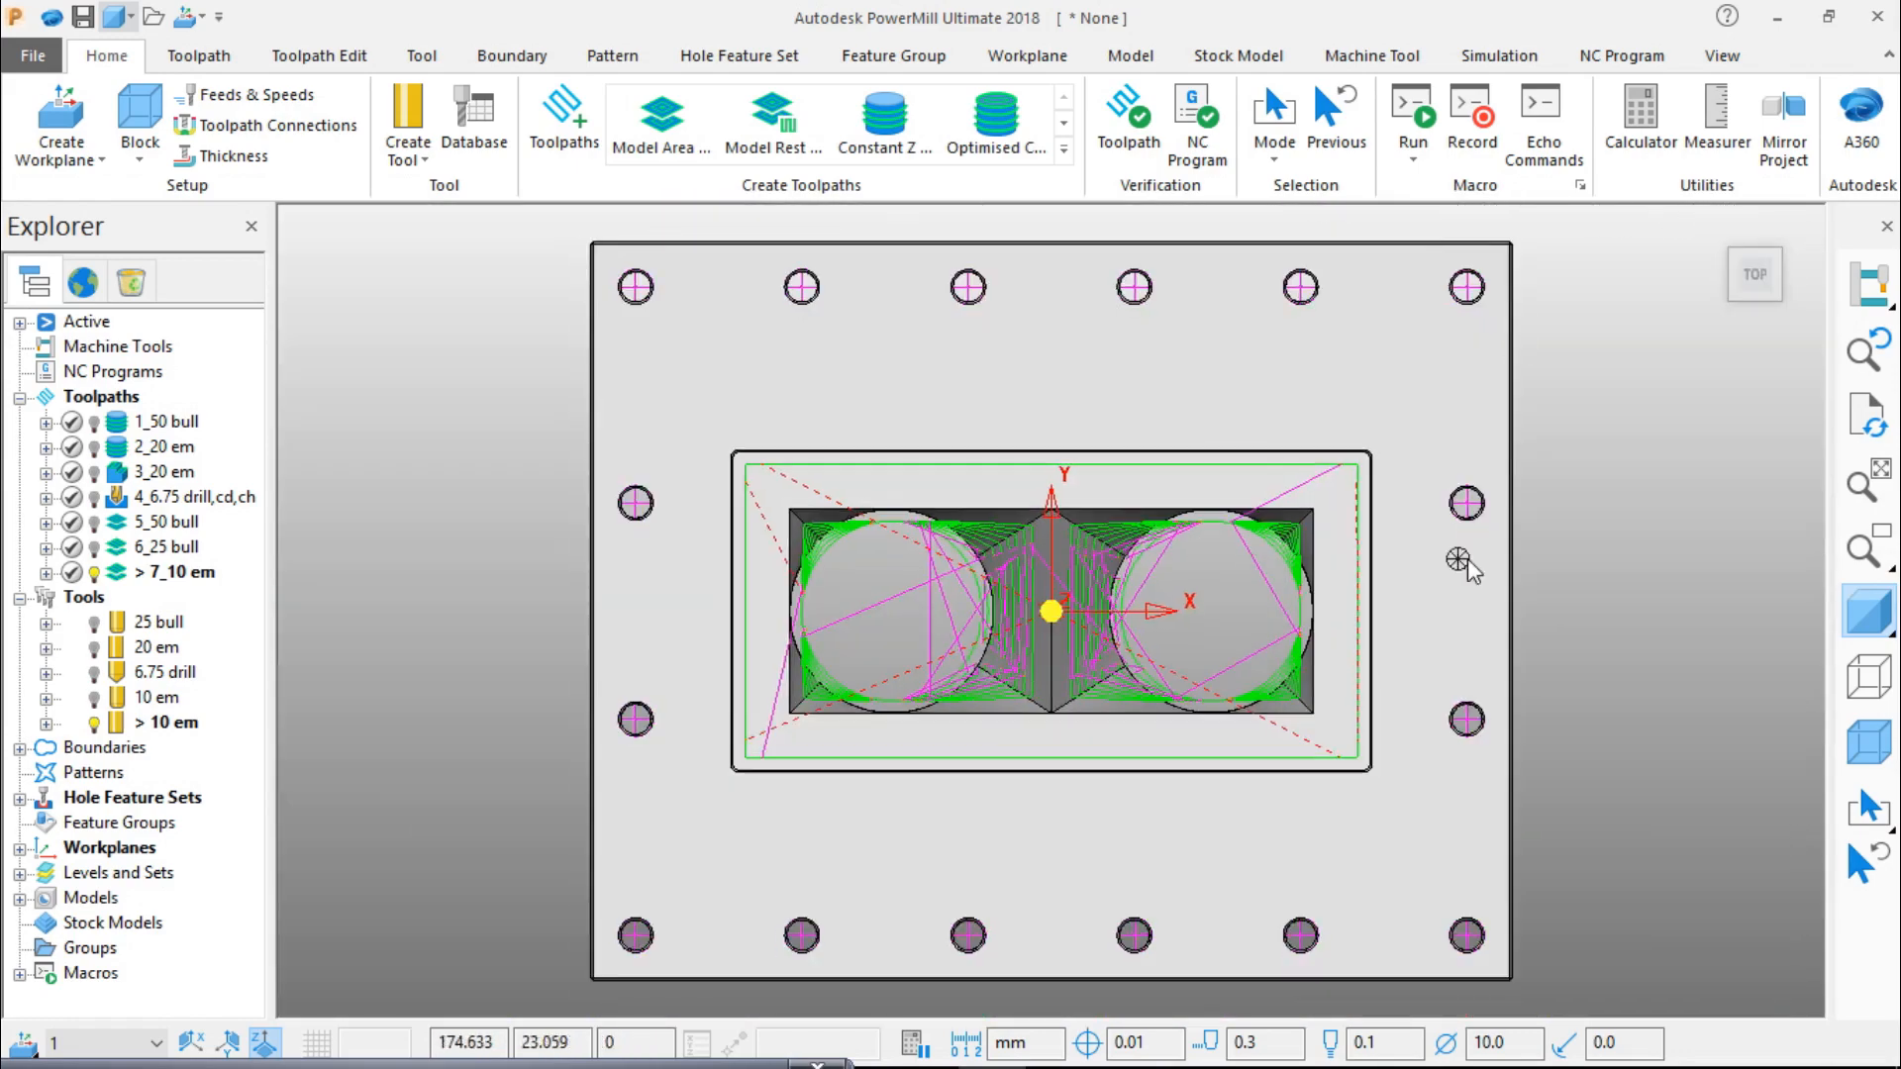
{"action": "mouse_move", "coordinate": [1754, 281]}
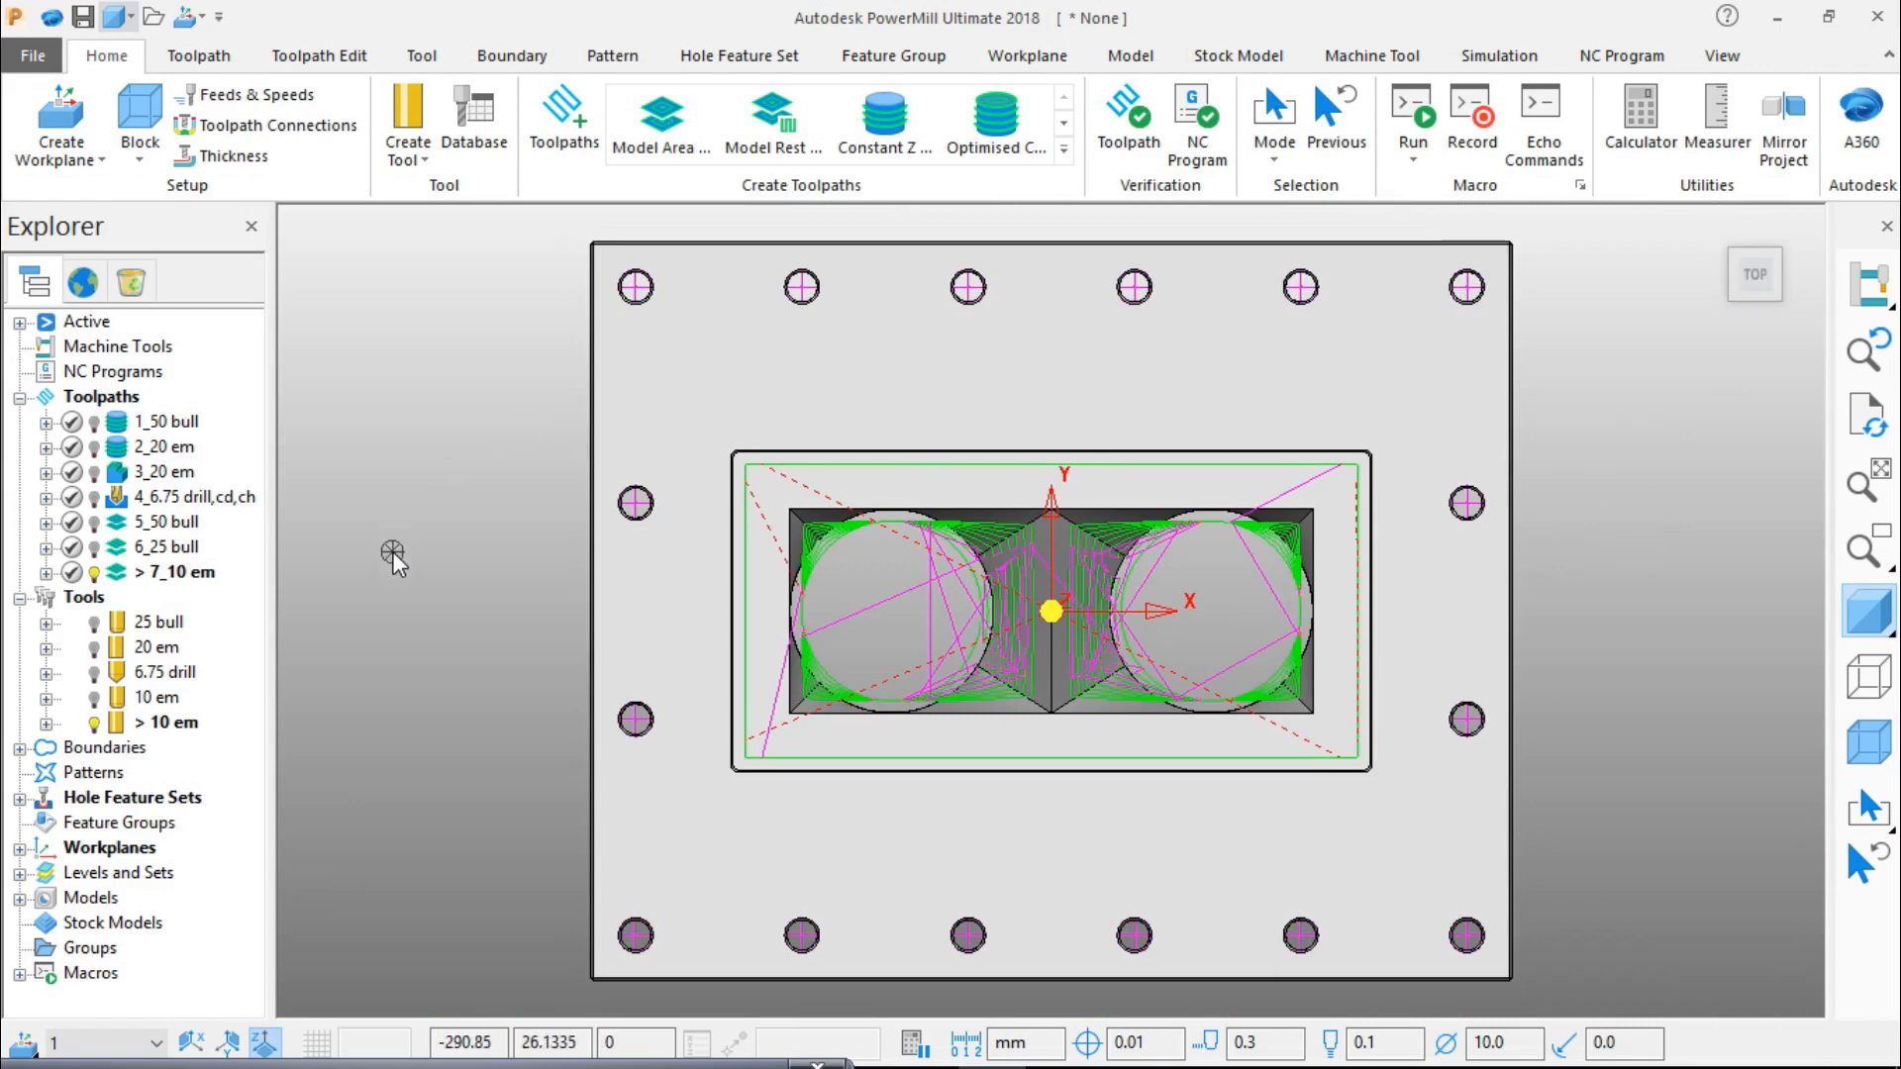
{"action": "middle_click_drag", "start_coordinate": [911, 588], "coordinate": [955, 479]}
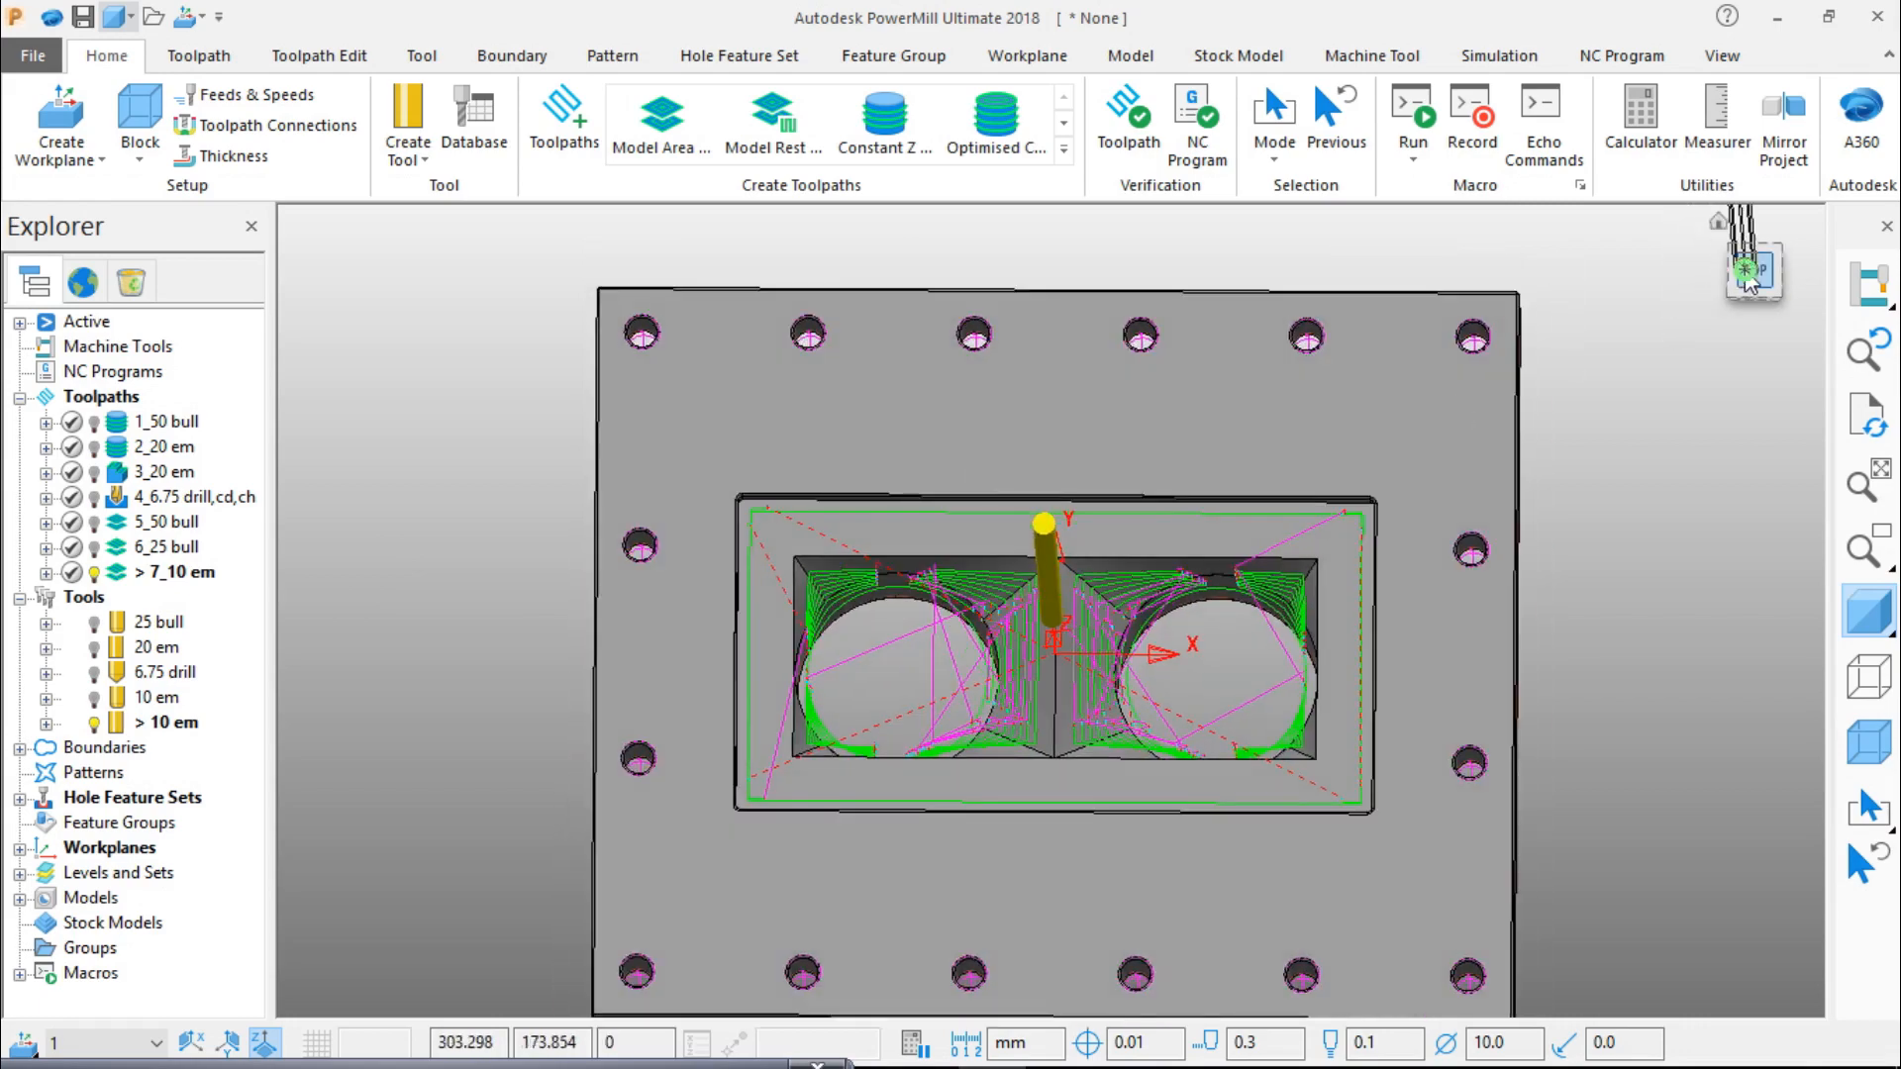
{"action": "left_click", "coordinate": [1754, 272]}
{"action": "middle_click_drag", "start_coordinate": [1063, 621], "coordinate": [1196, 533]}
Step: Deactivate the 7_10 em toolpath and show the bare plate from above
{"action": "right_click", "coordinate": [184, 582]}
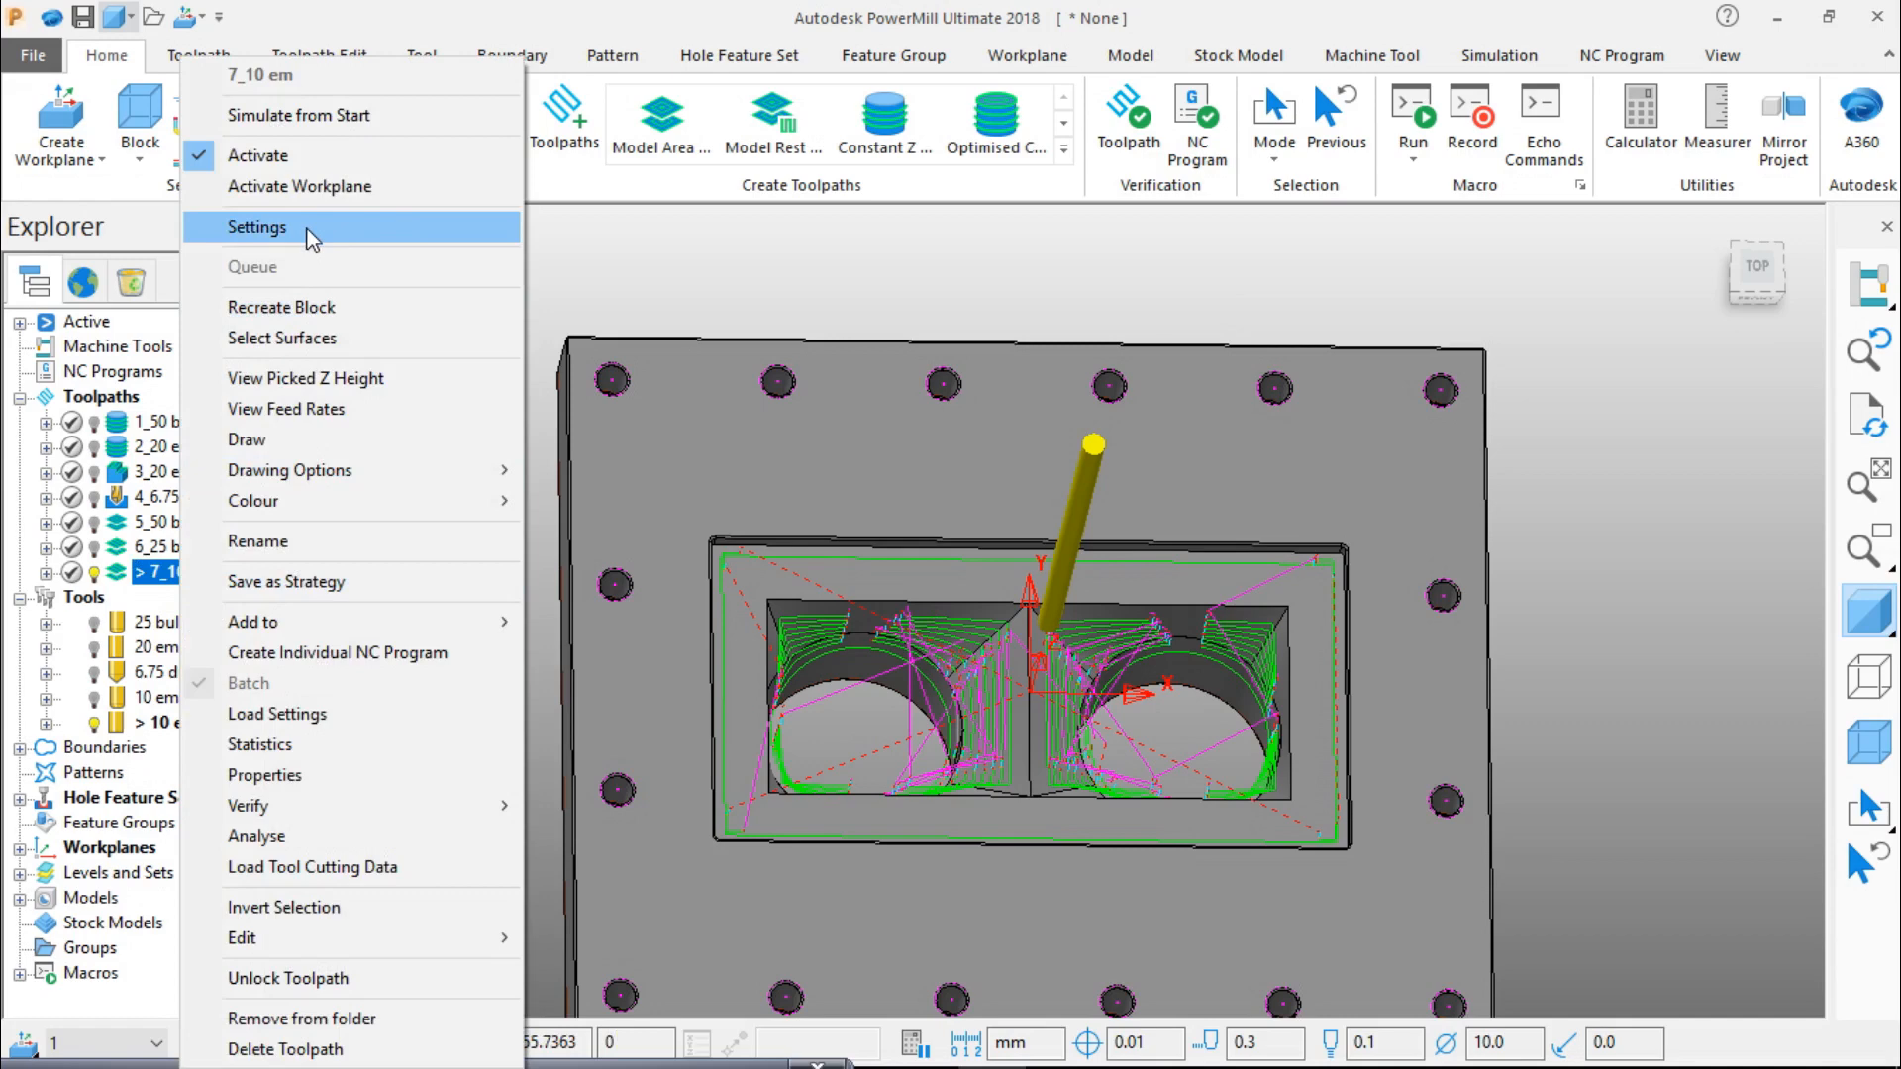
{"action": "left_click", "coordinate": [305, 157]}
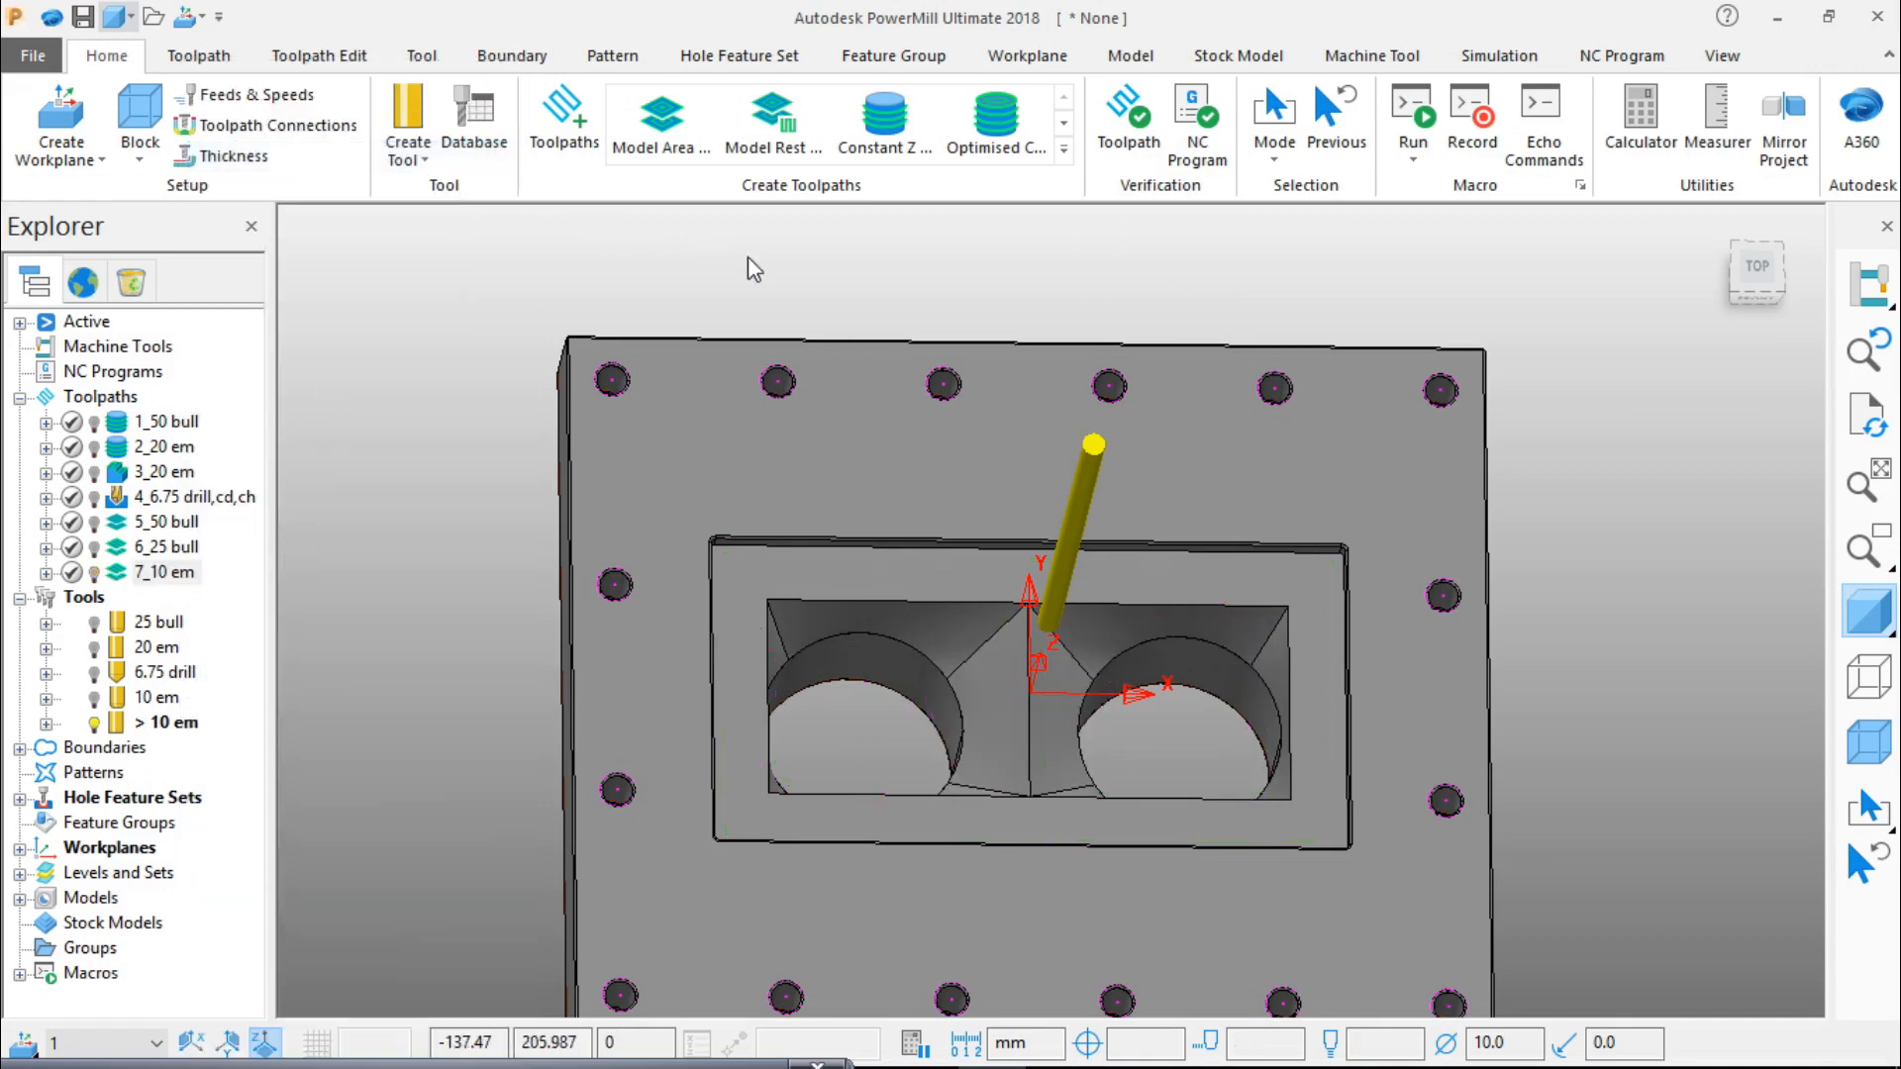
{"action": "left_click", "coordinate": [1754, 265]}
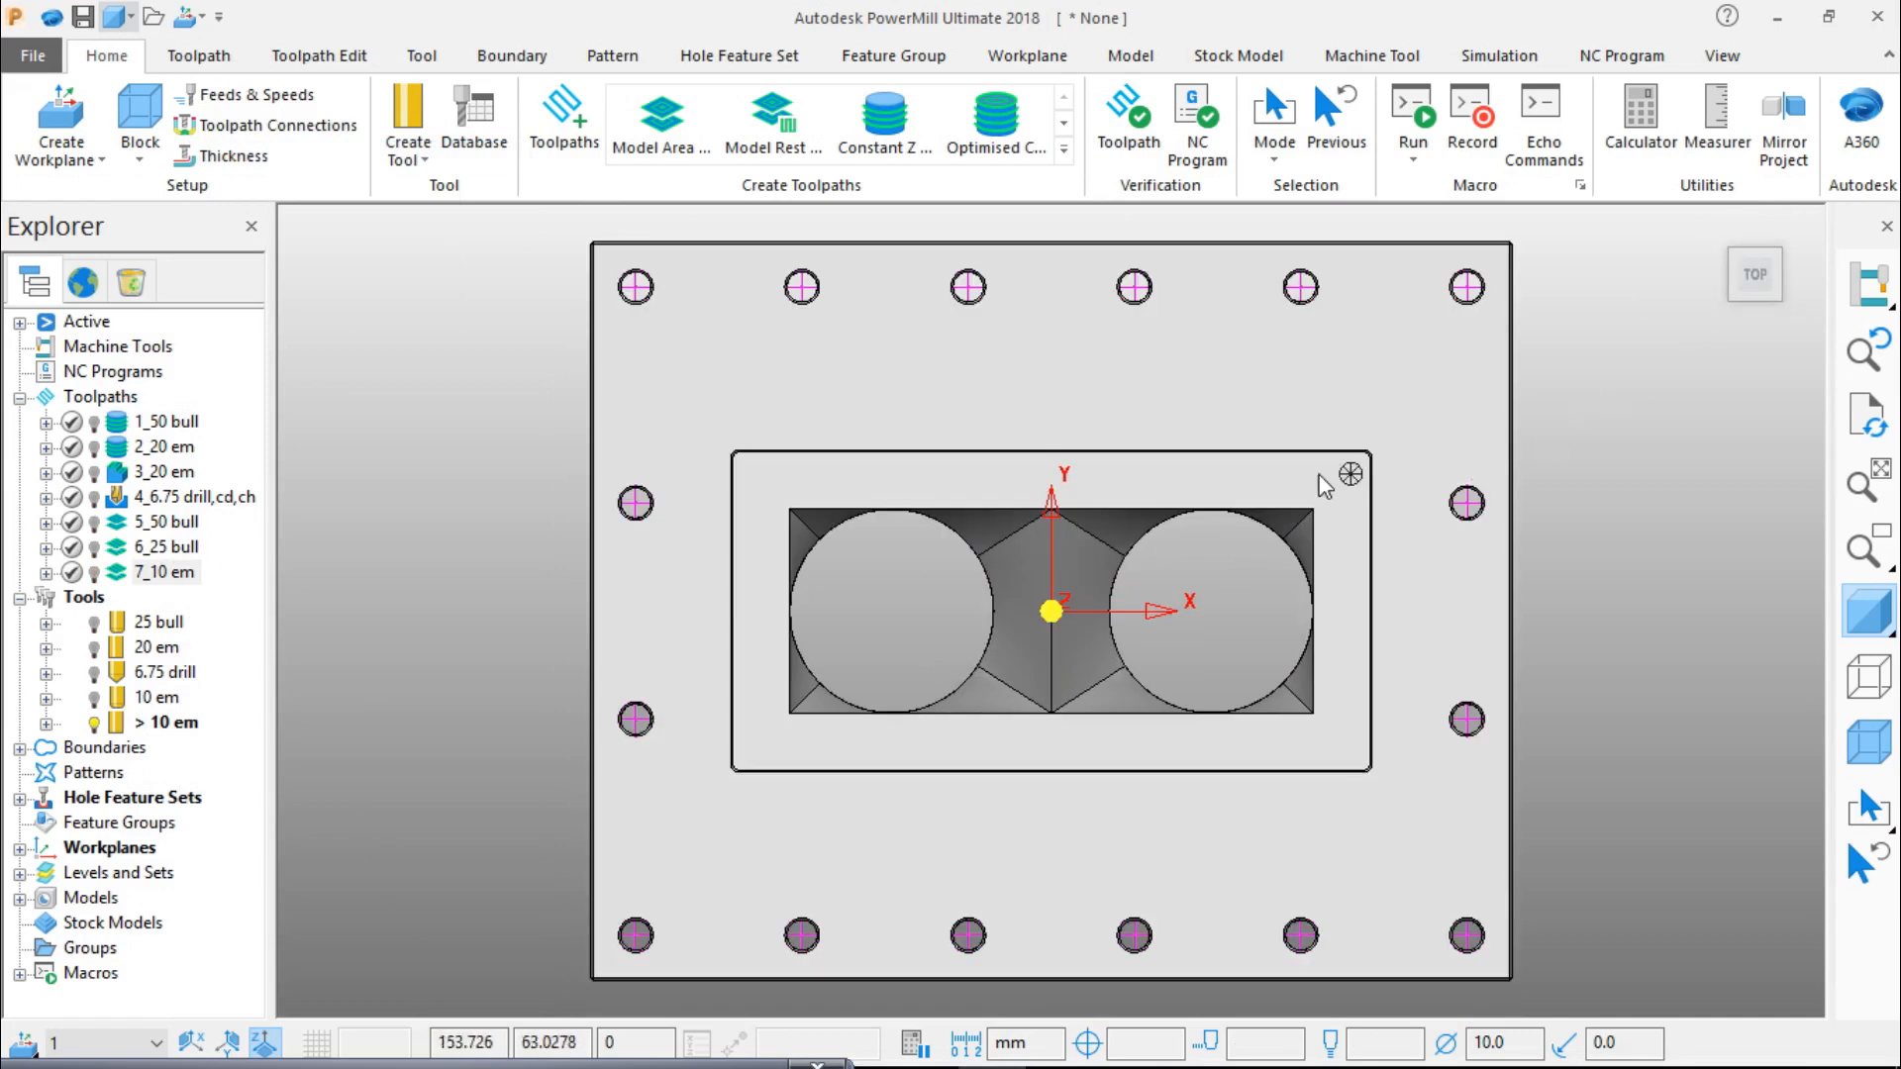
Step: Read the Z depth of the recess floor surface from its properties and close the information window
{"action": "middle_click_drag", "start_coordinate": [1196, 414], "coordinate": [1234, 346]}
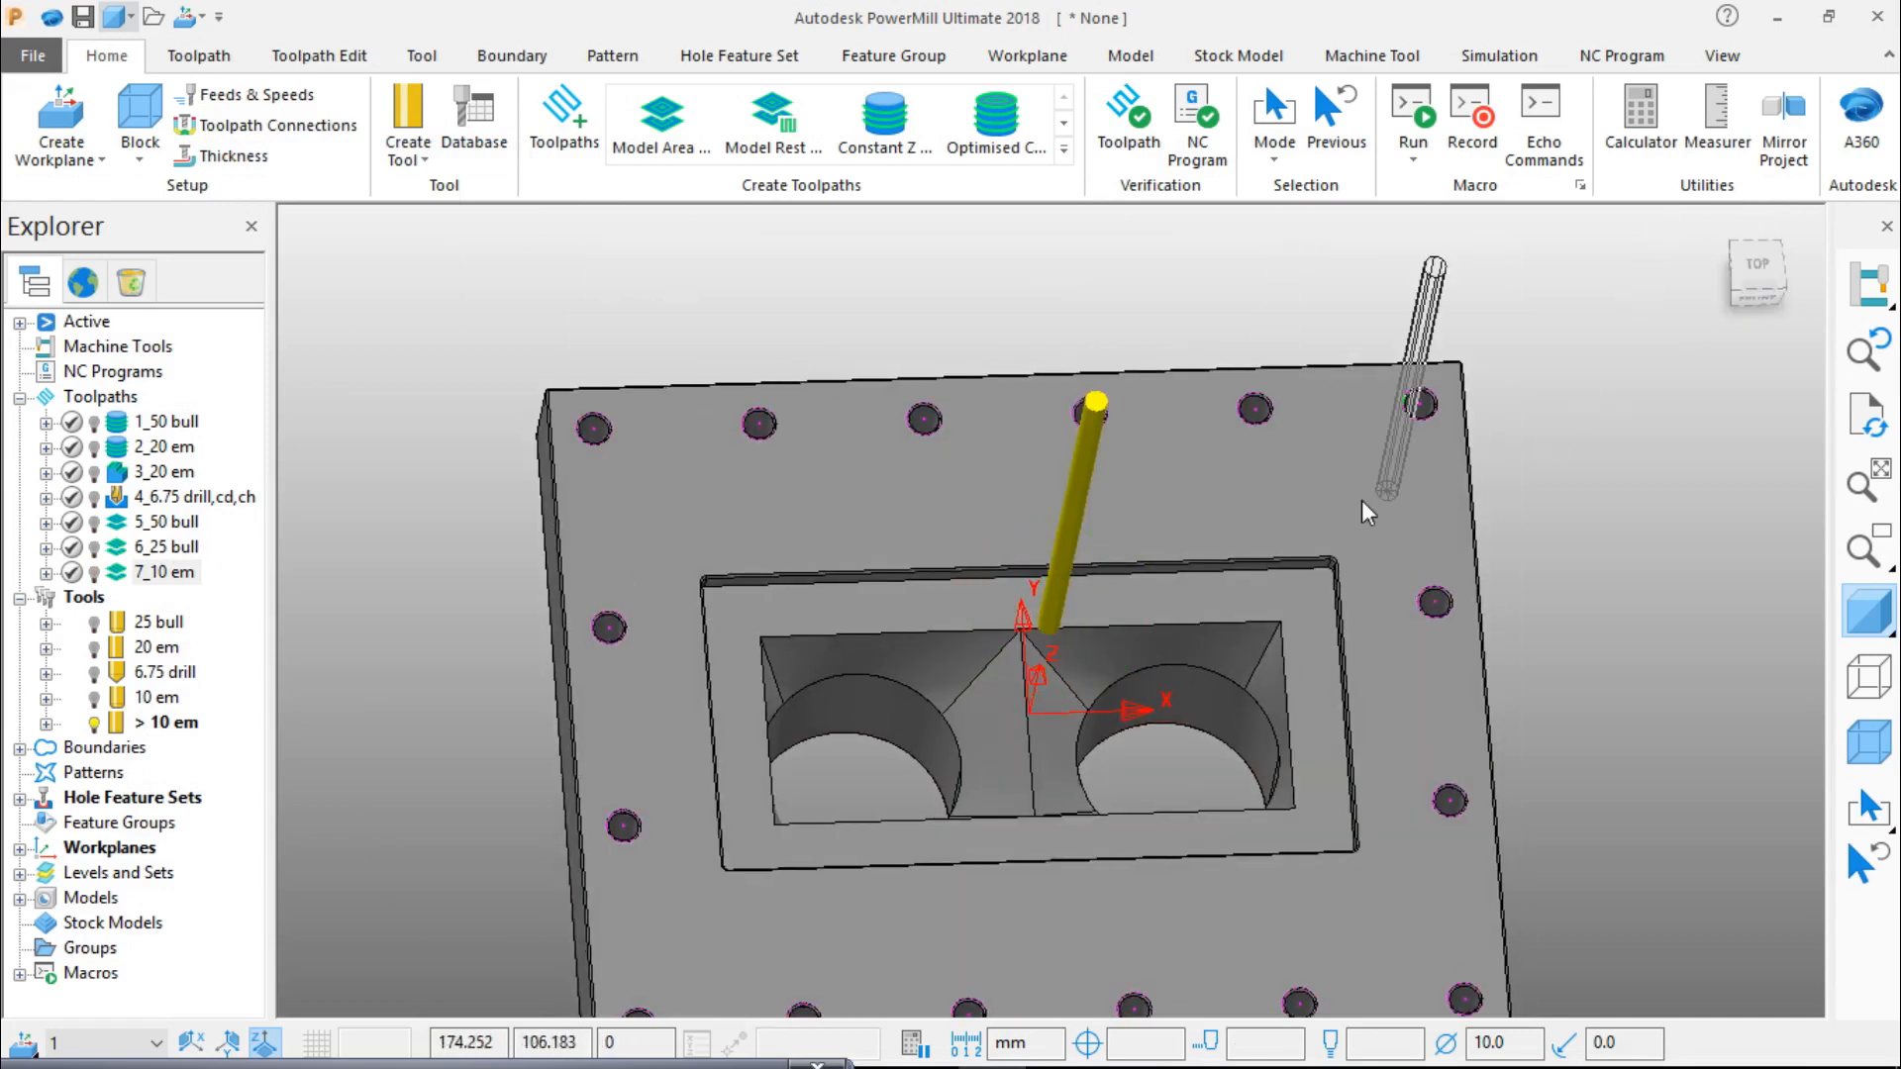
{"action": "right_click", "coordinate": [1240, 587]}
{"action": "left_click", "coordinate": [1352, 928]}
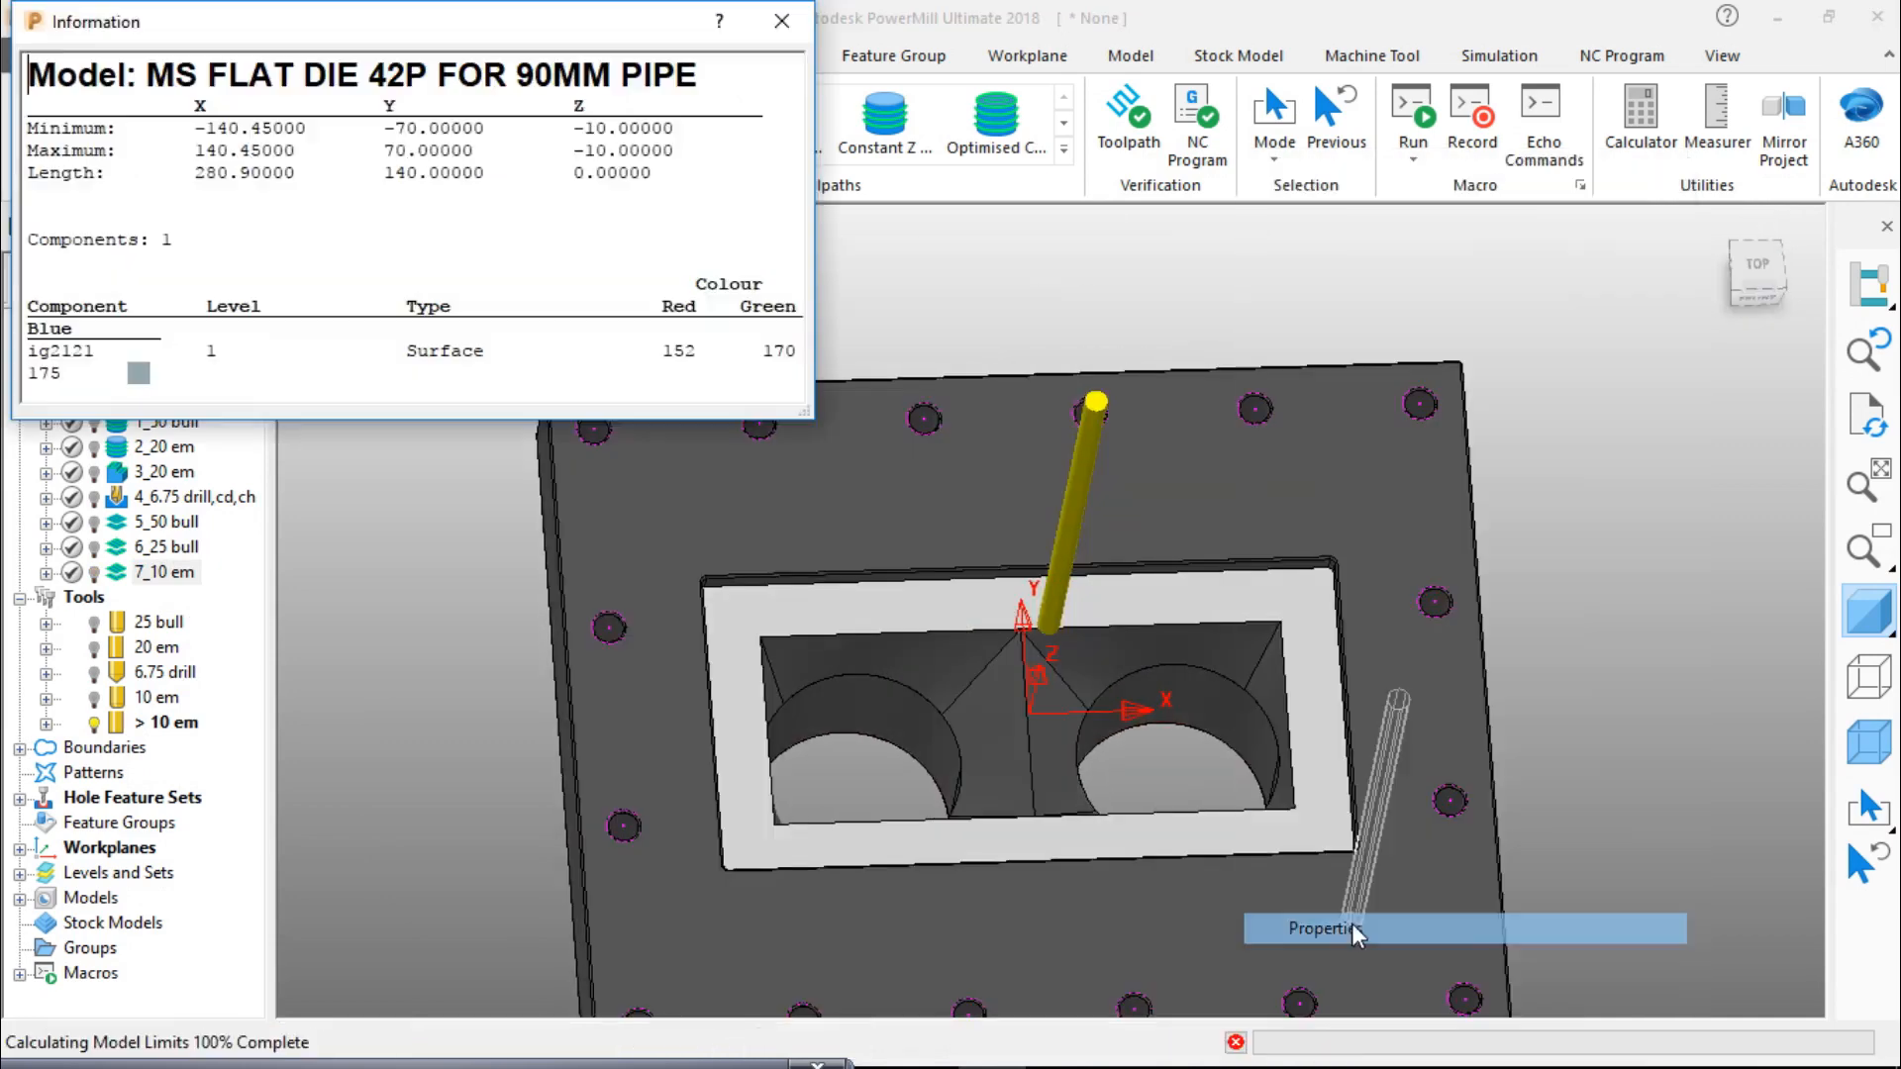
{"action": "left_click", "coordinate": [781, 21]}
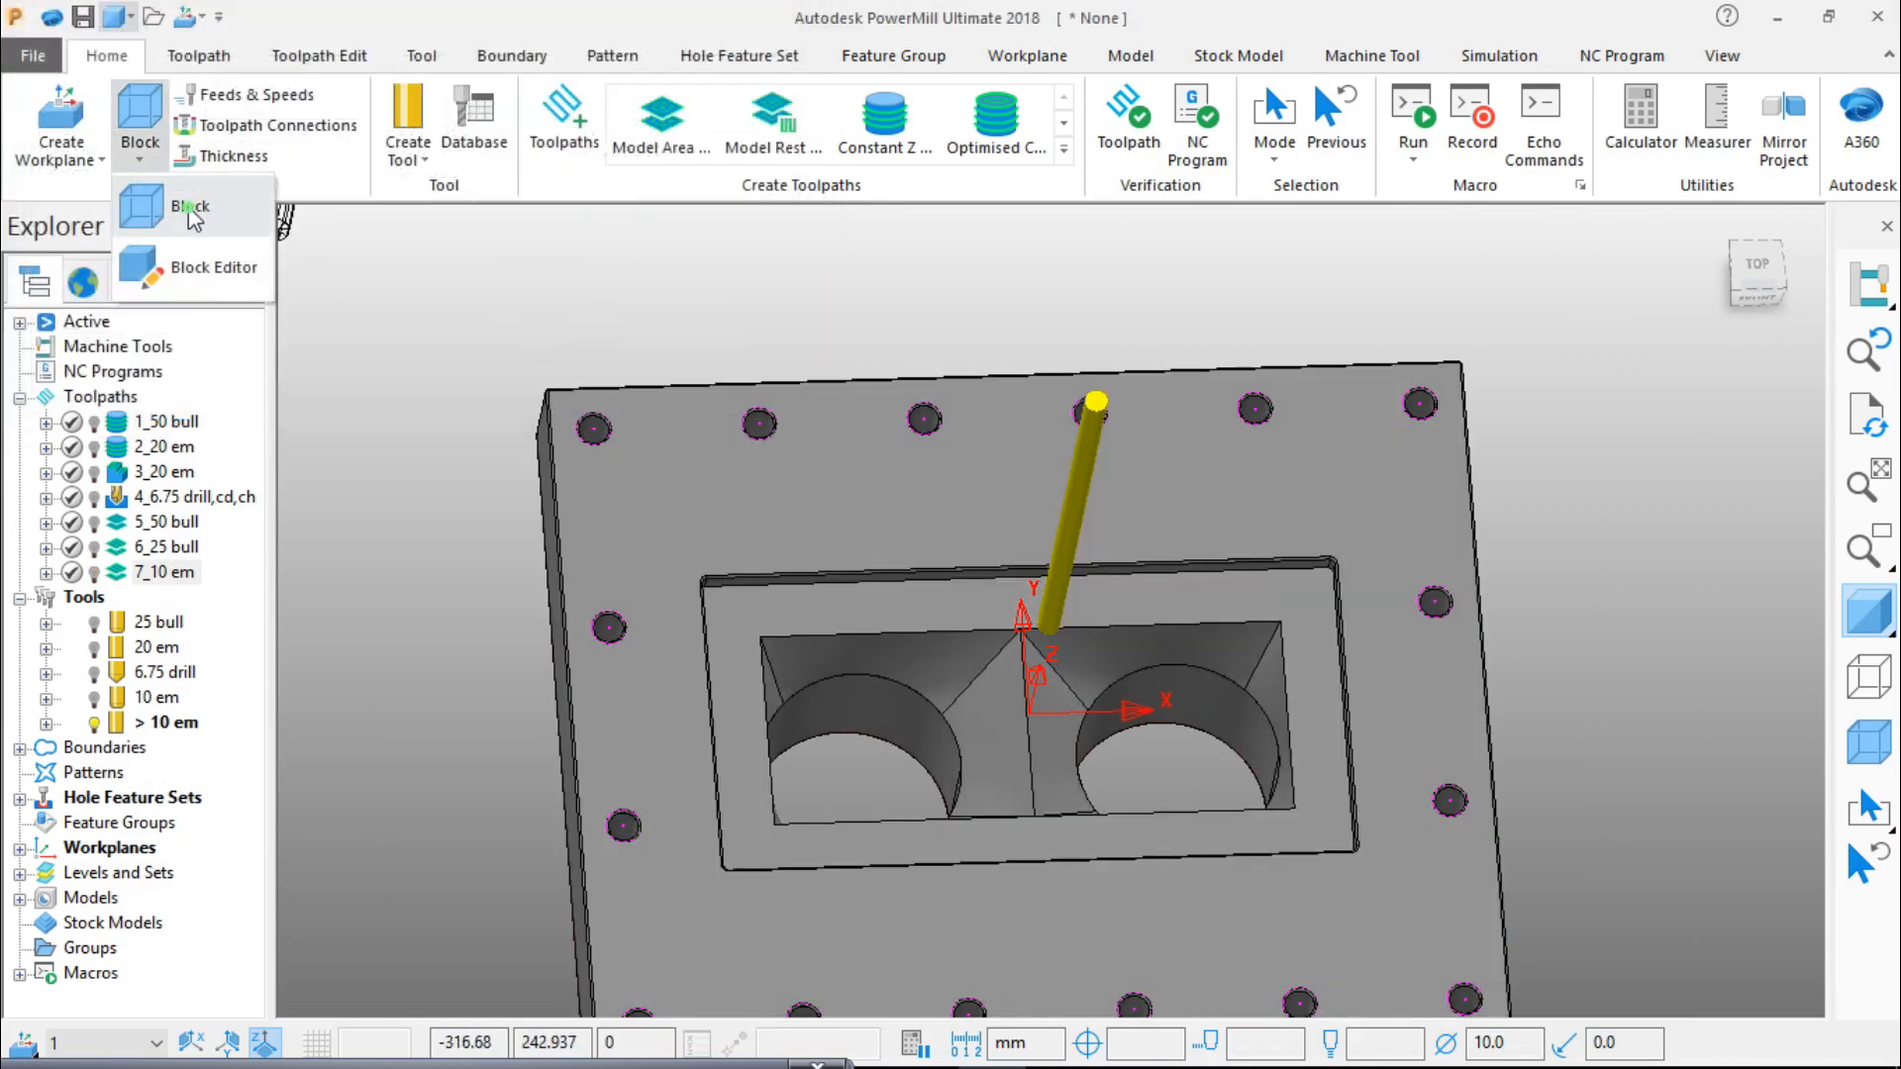
Step: Set the block's minimum Z limit to -10.0, lock it and accept the block
{"action": "left_click", "coordinate": [139, 114]}
{"action": "left_click", "coordinate": [357, 508]}
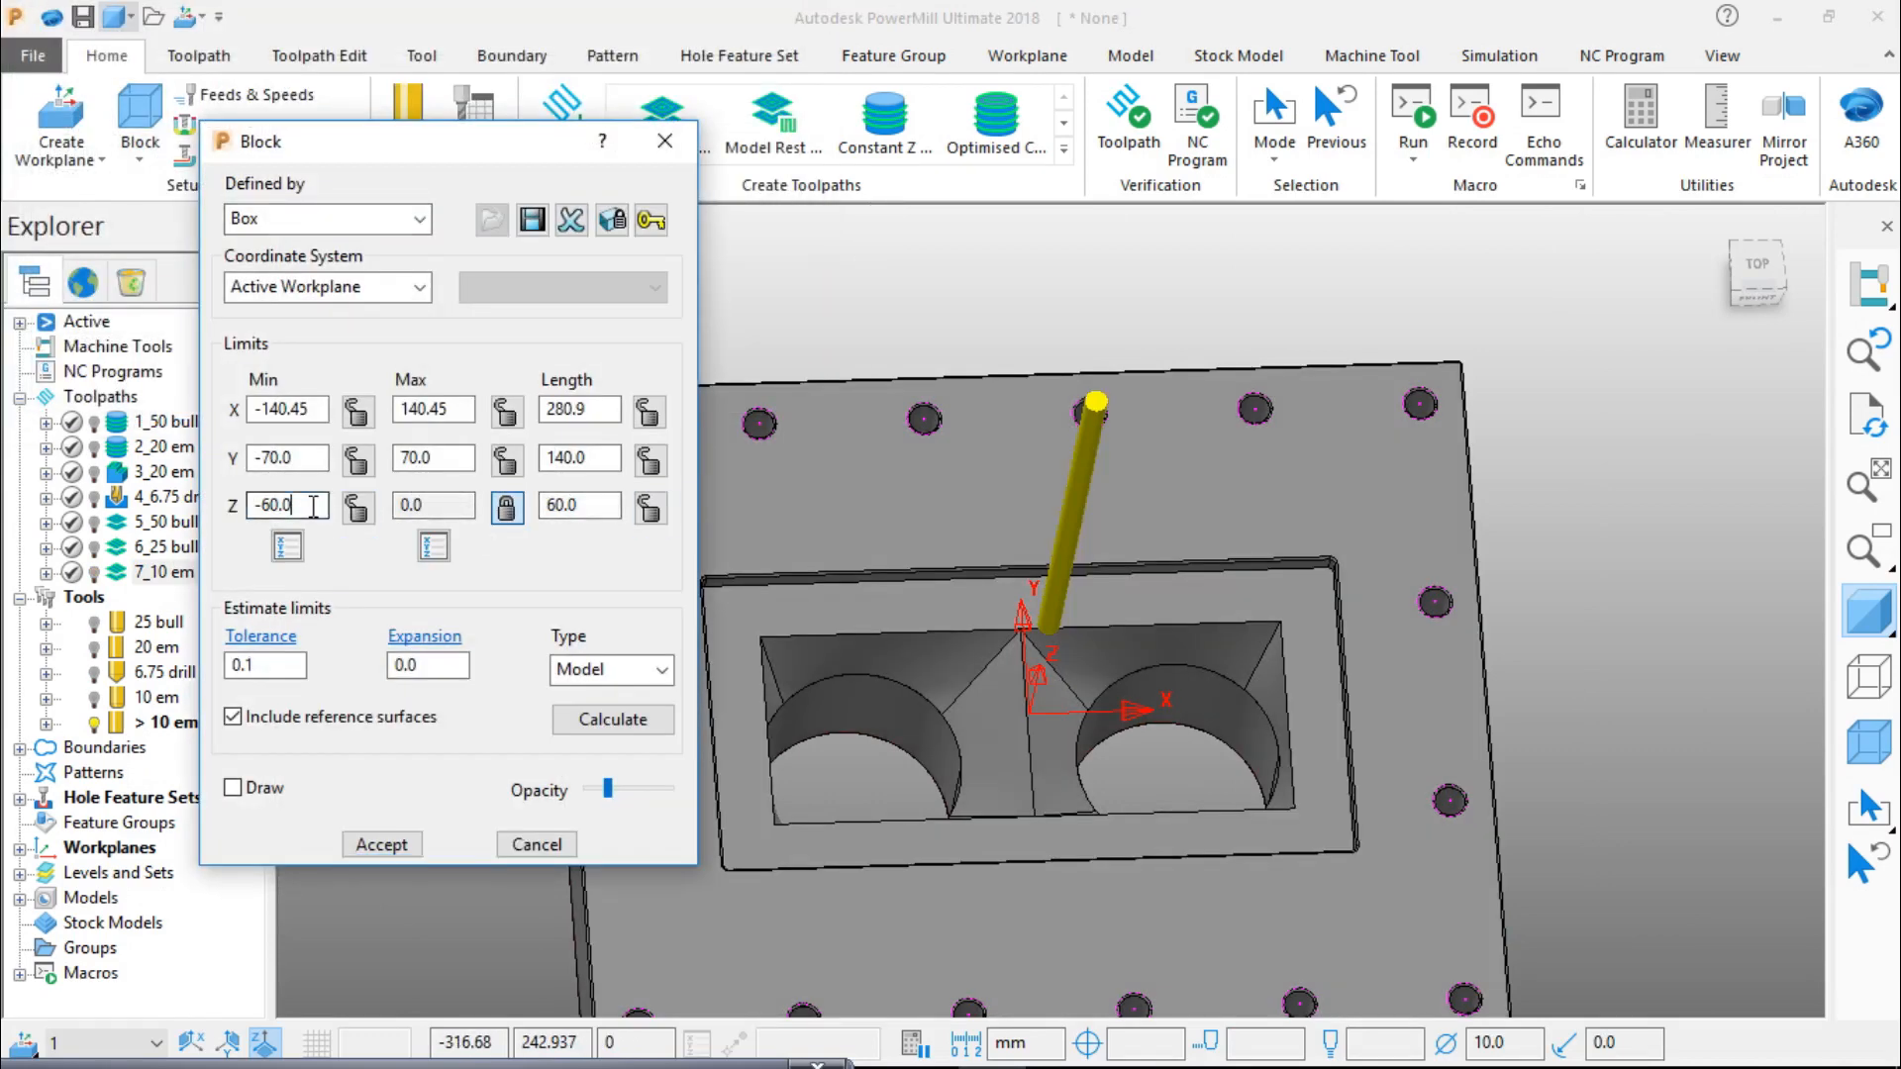
{"action": "double_click", "coordinate": [275, 506]}
{"action": "type", "text": "10.0"}
{"action": "left_click", "coordinate": [357, 508]}
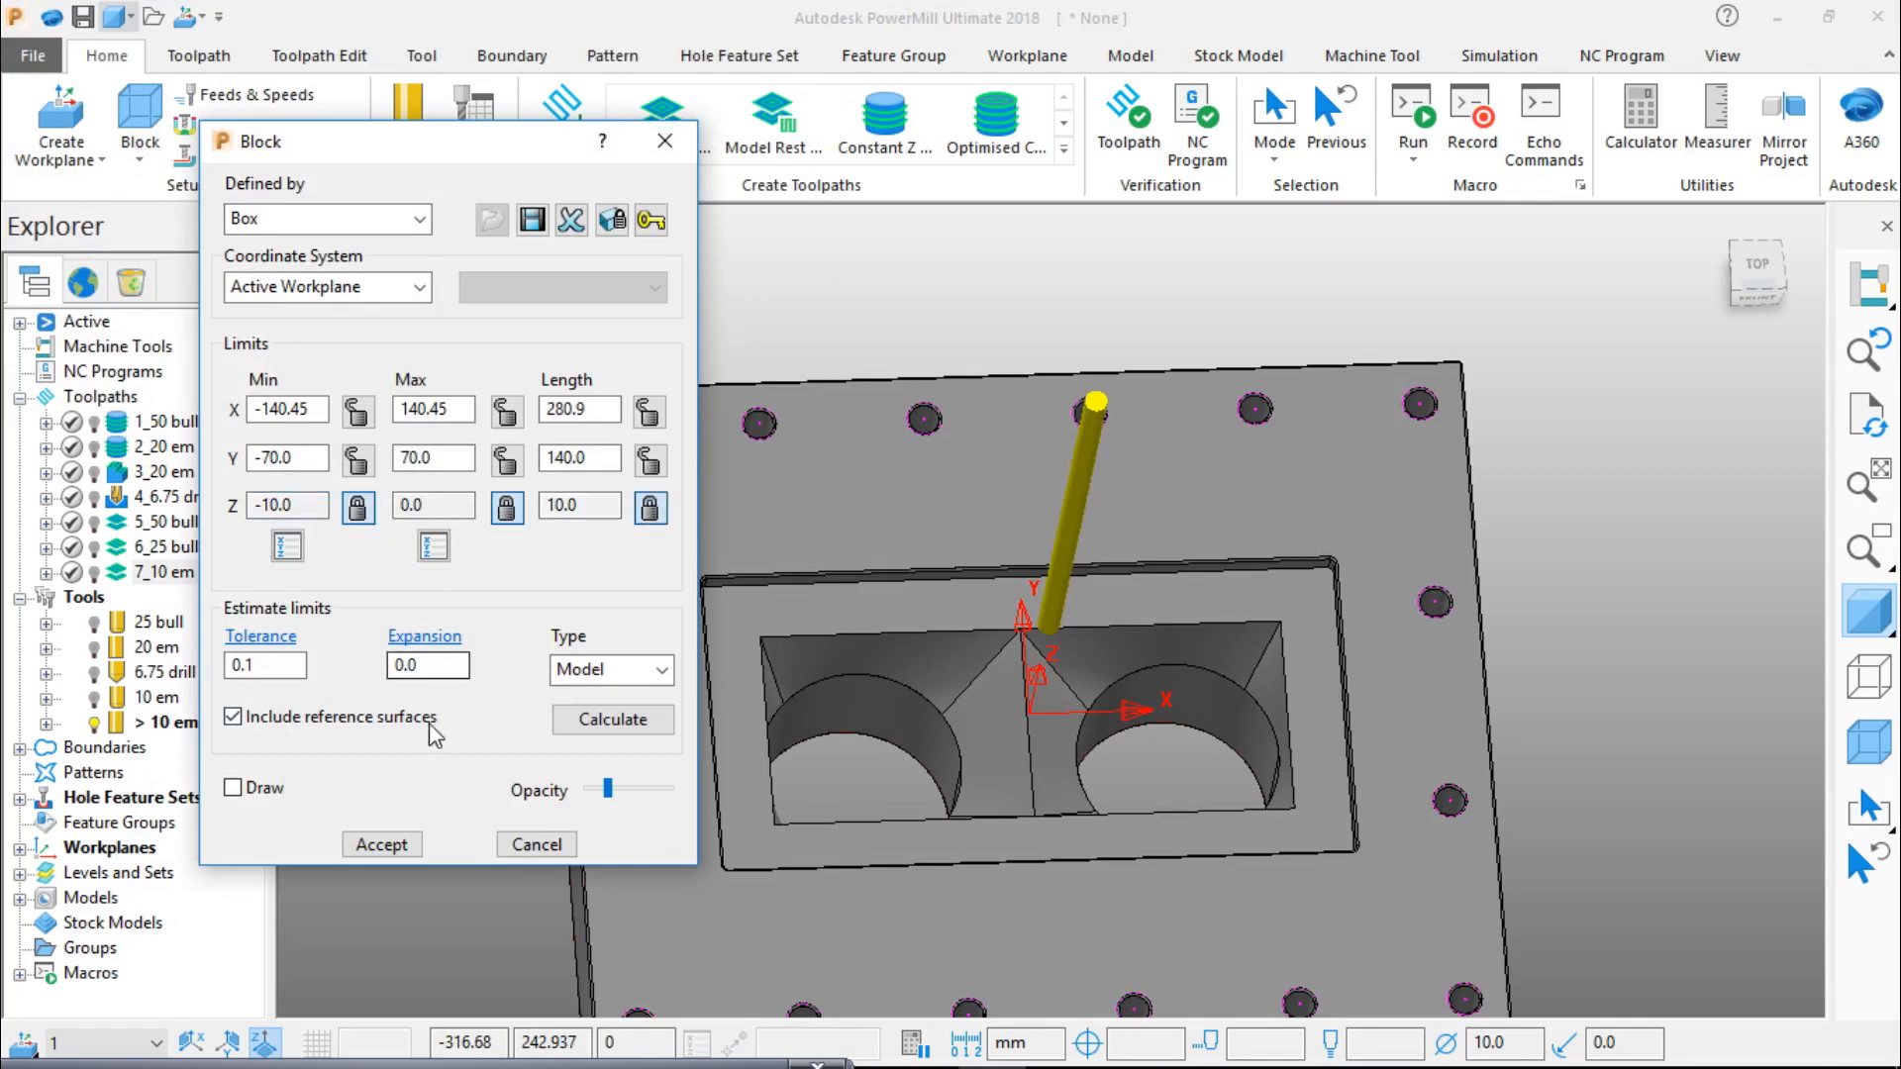
{"action": "left_click", "coordinate": [389, 853]}
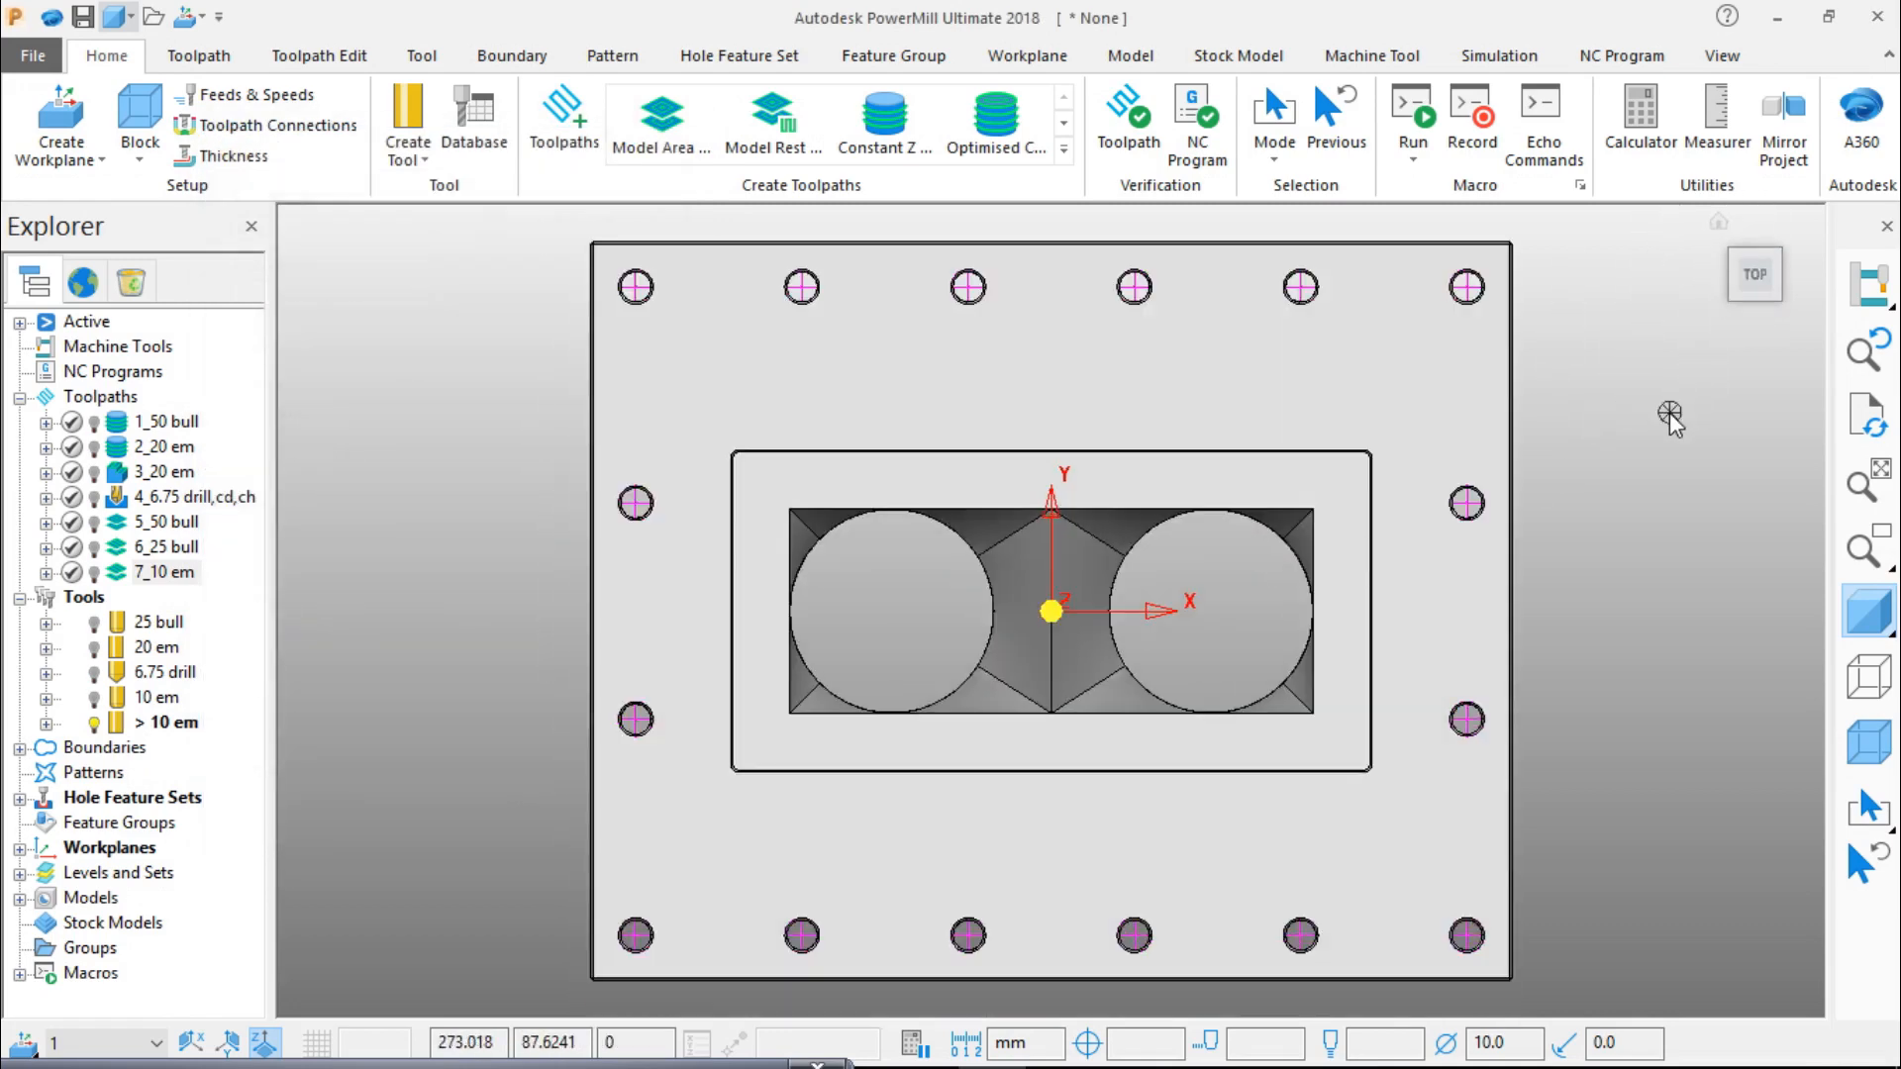
Step: Start a Constant Z finishing toolpath and name it 8_10 em
{"action": "left_click", "coordinate": [887, 134]}
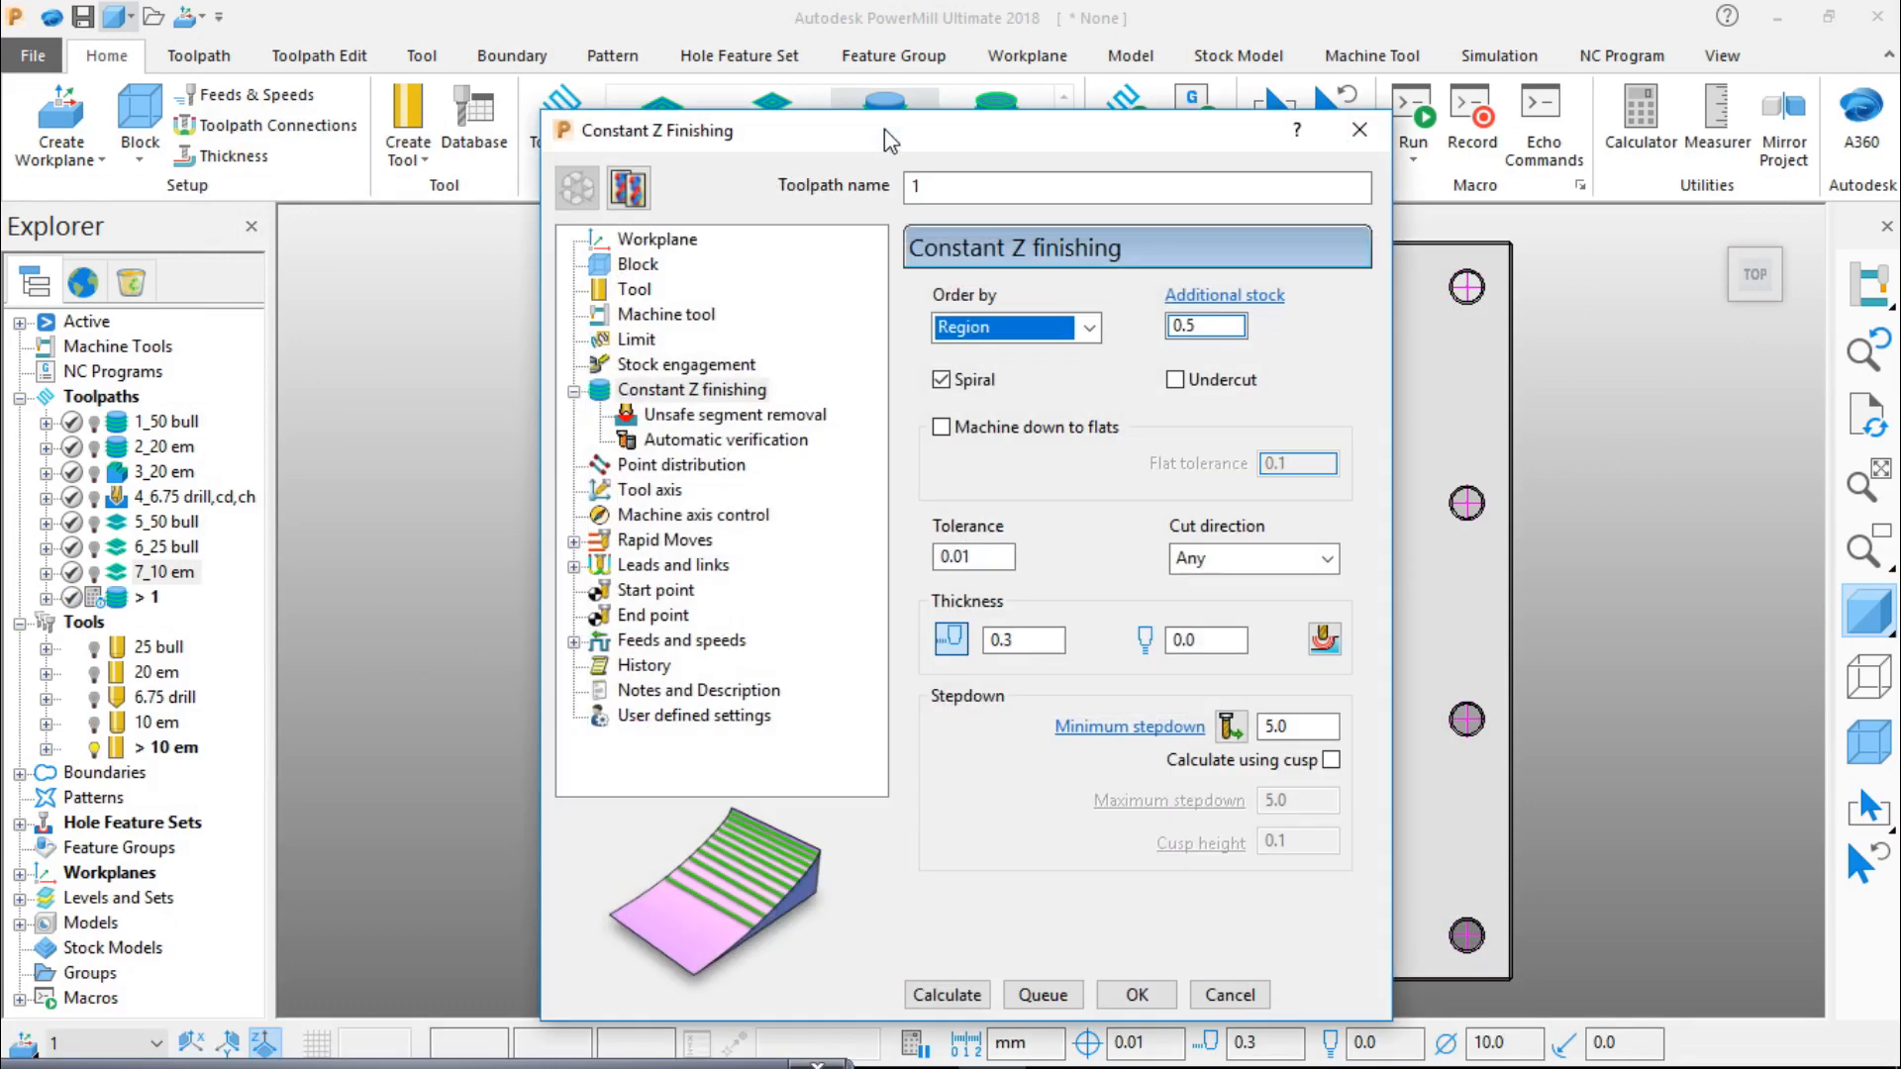
{"action": "left_click", "coordinate": [923, 187]}
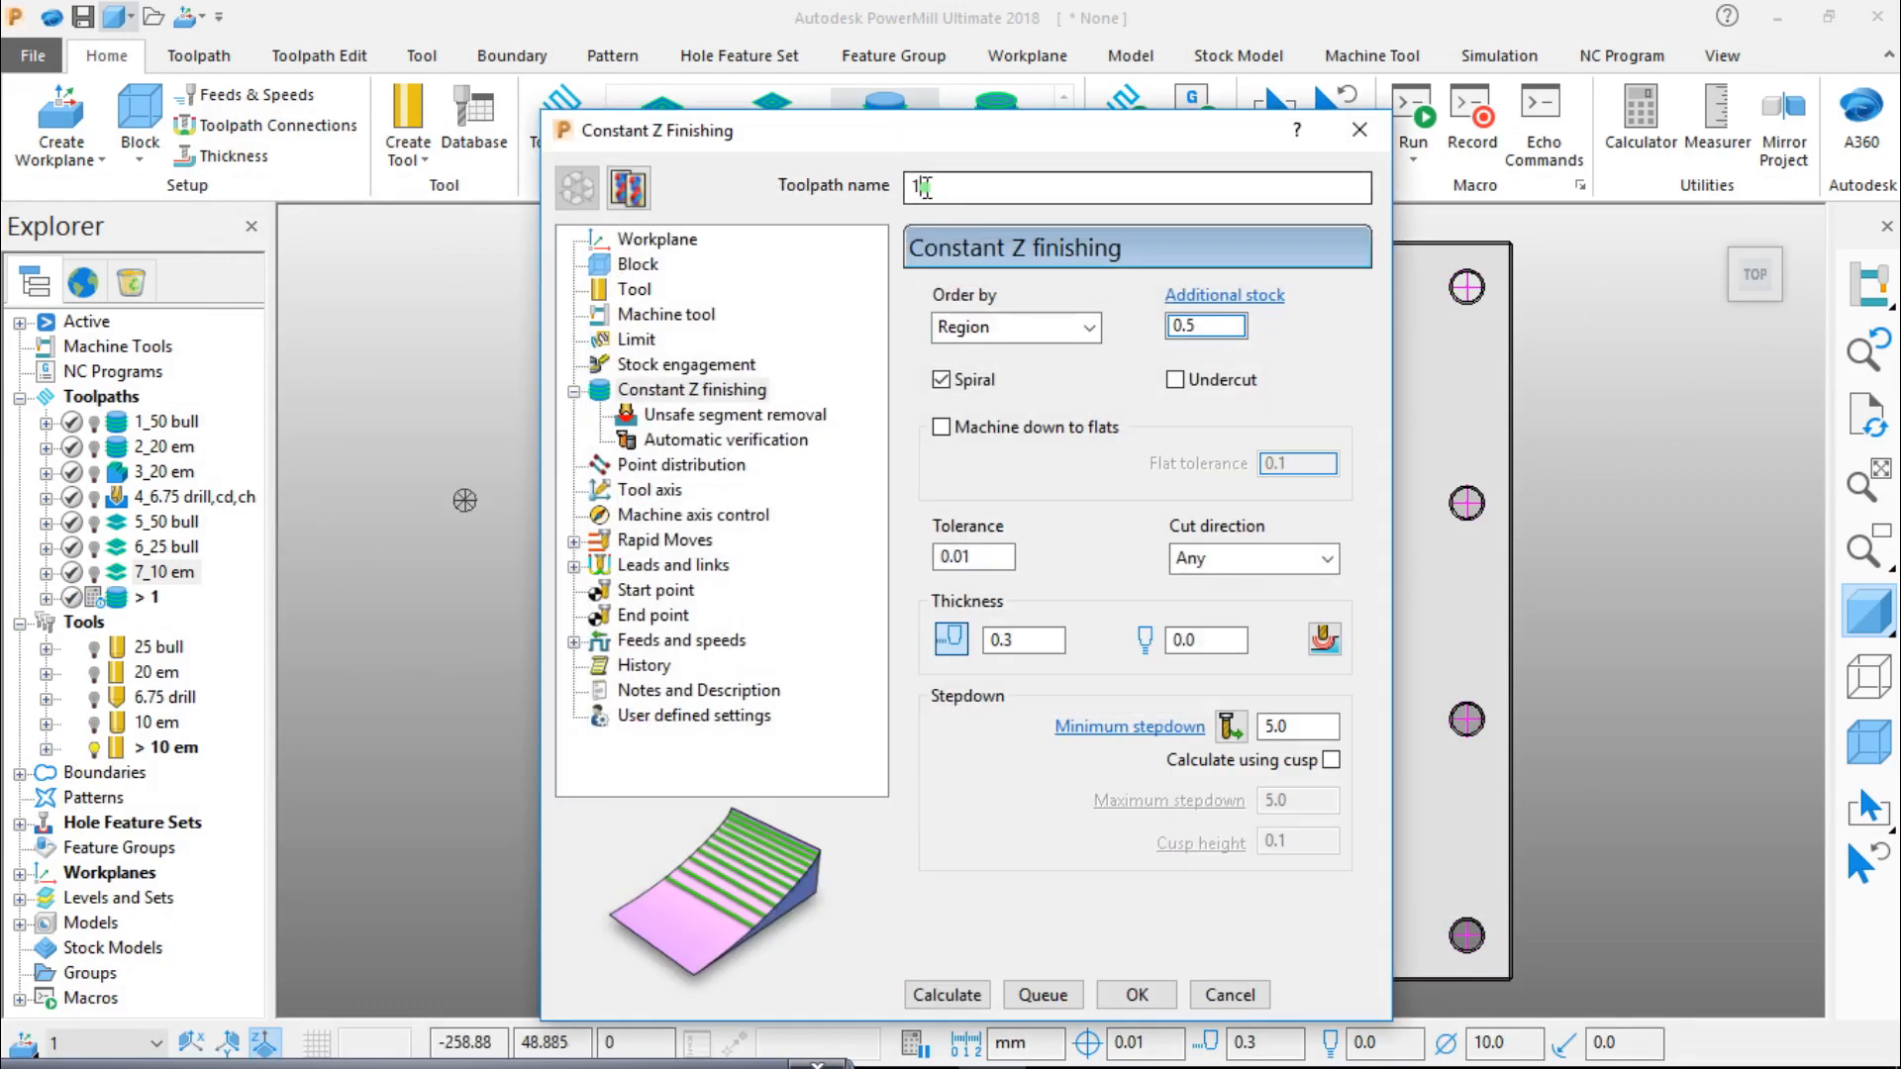
{"action": "double_click", "coordinate": [922, 186]}
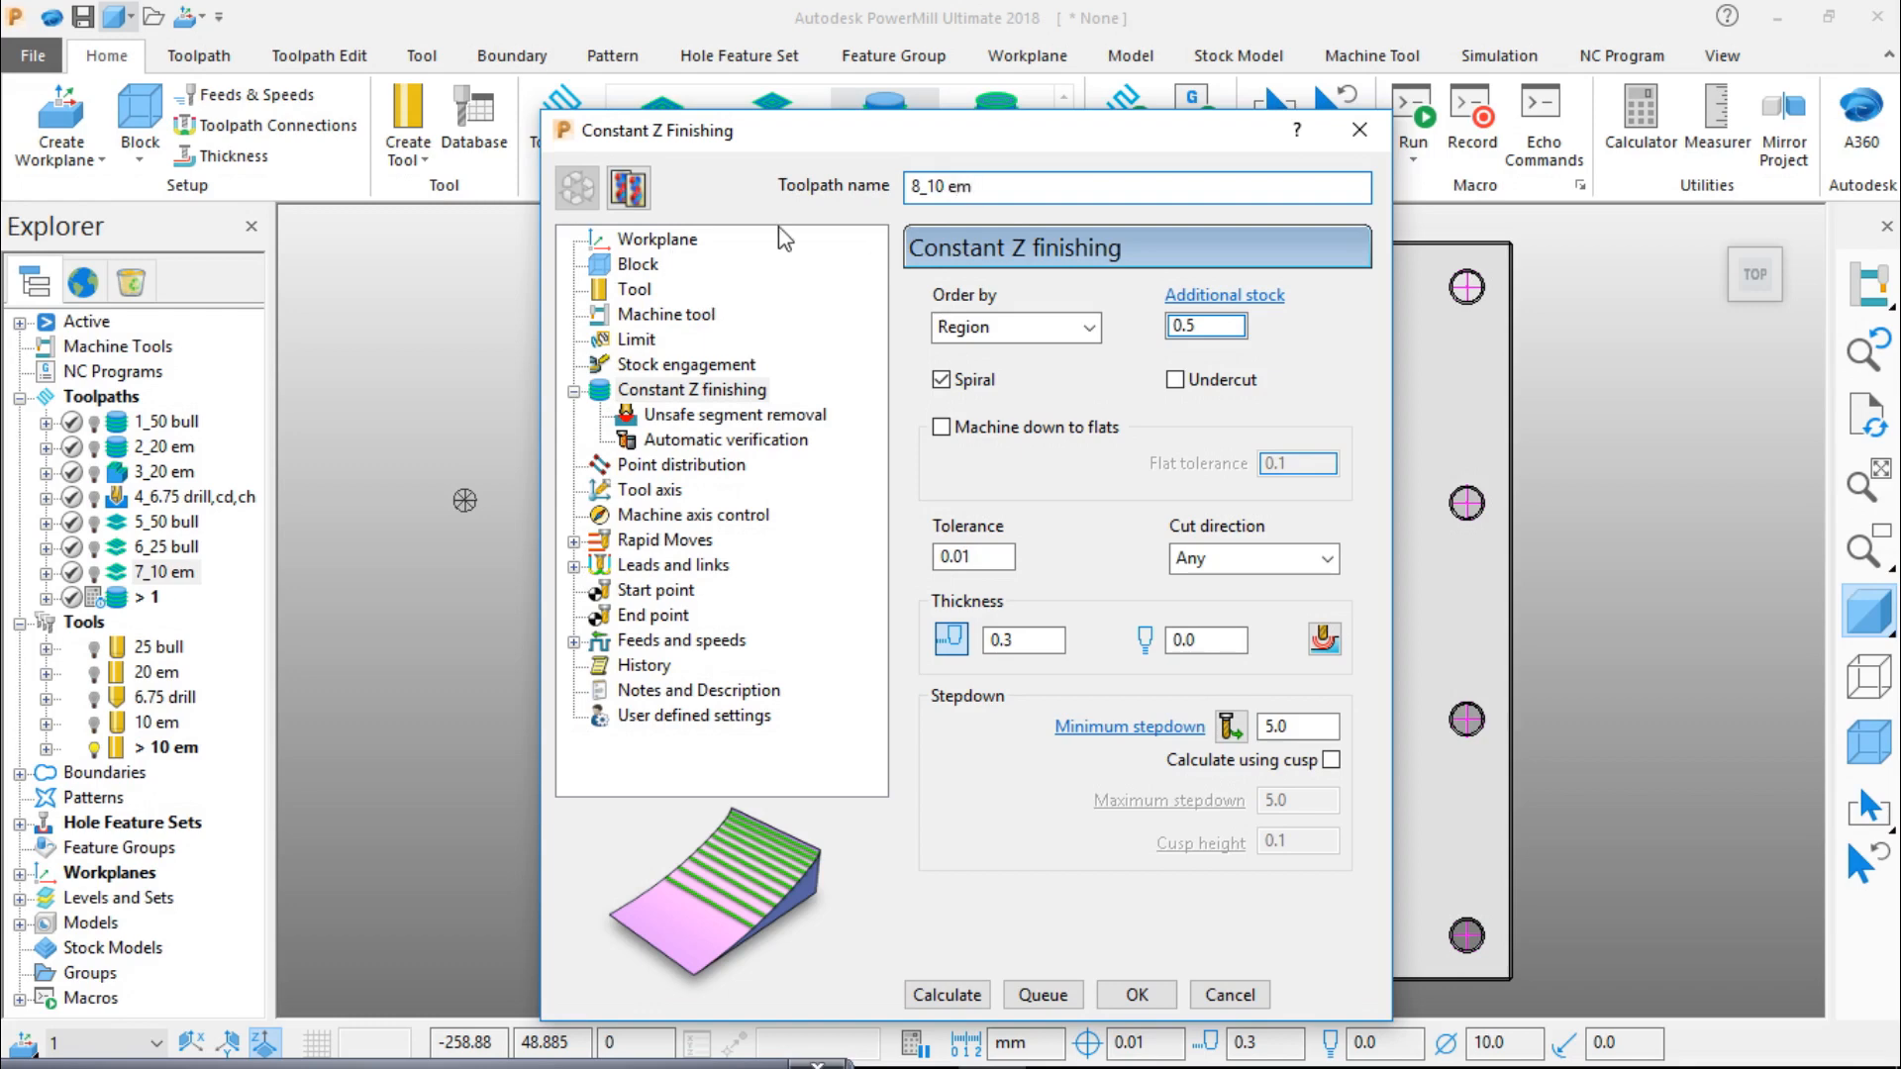
Step: Review the workplane, block, tool, machine tool, limit and stock engagement settings of the 8_10 em toolpath
{"action": "left_click", "coordinate": [677, 245]}
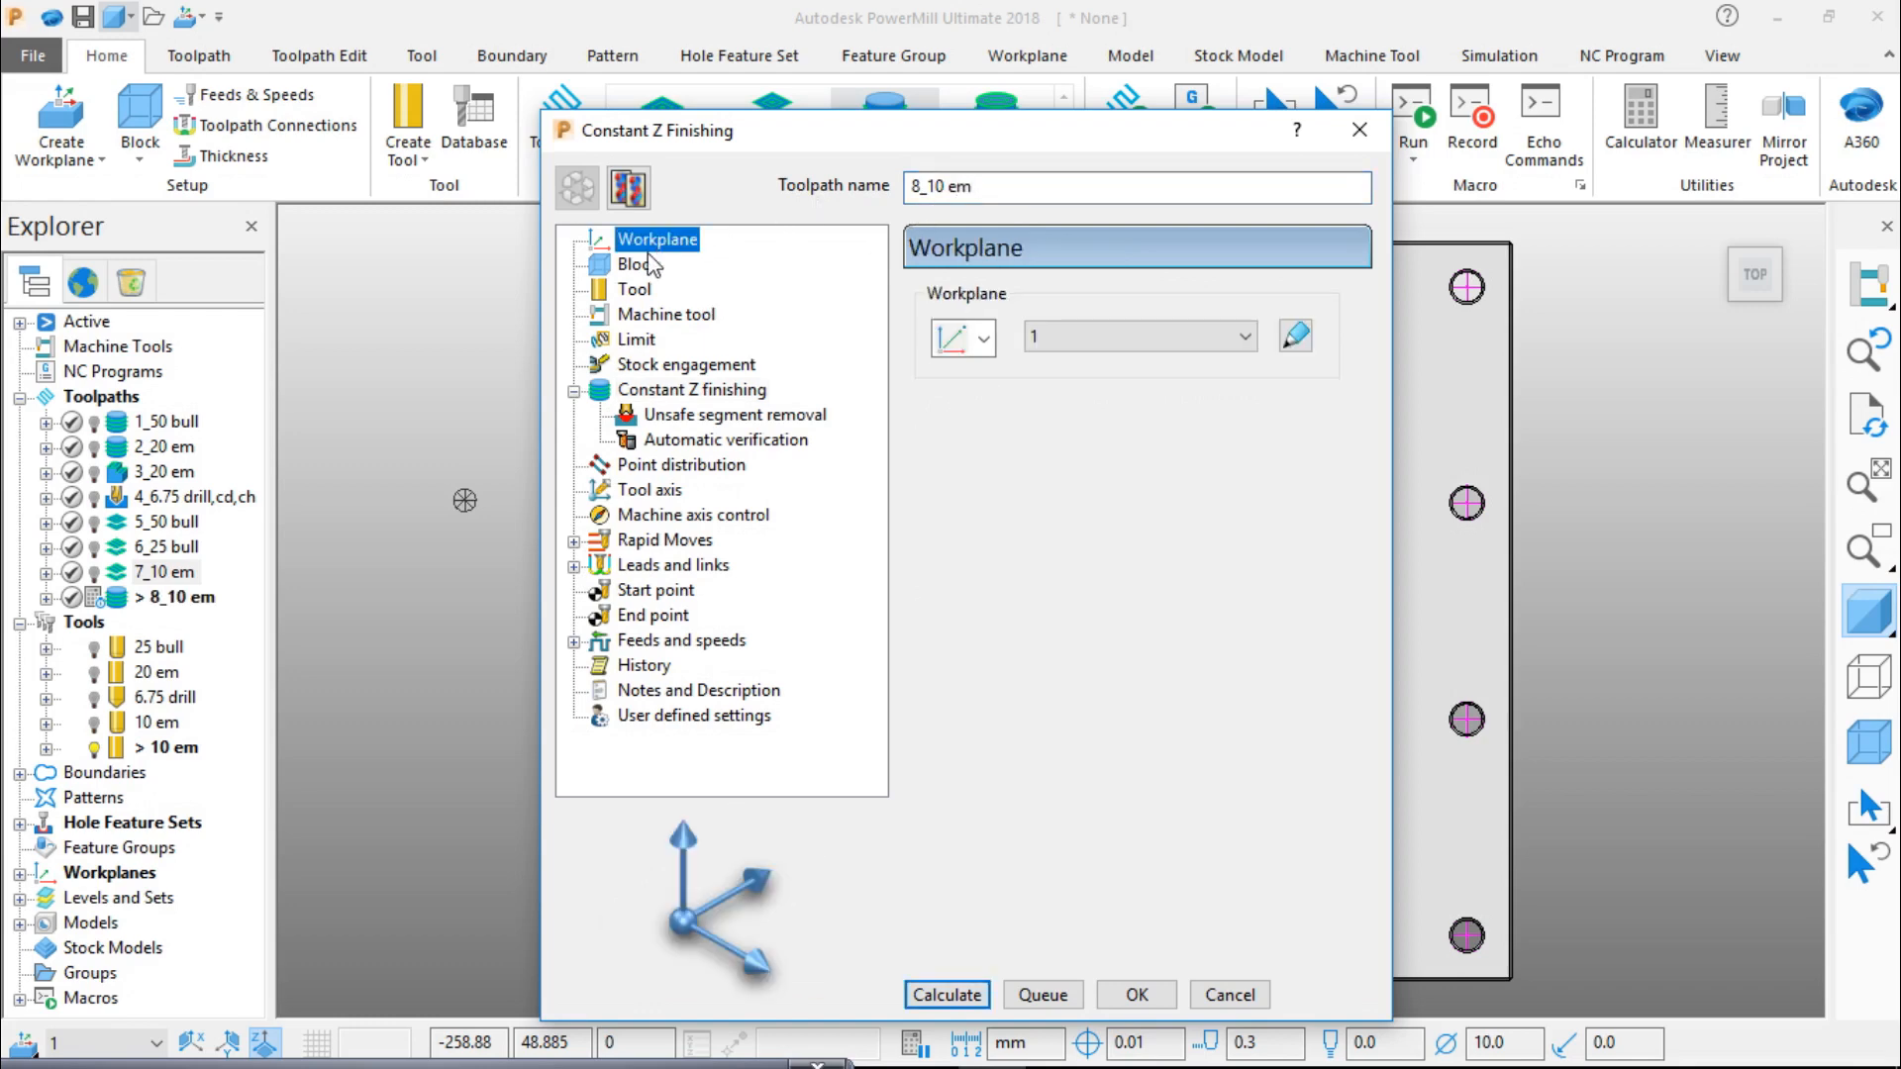
{"action": "left_click", "coordinate": [643, 265]}
{"action": "left_click", "coordinate": [641, 289]}
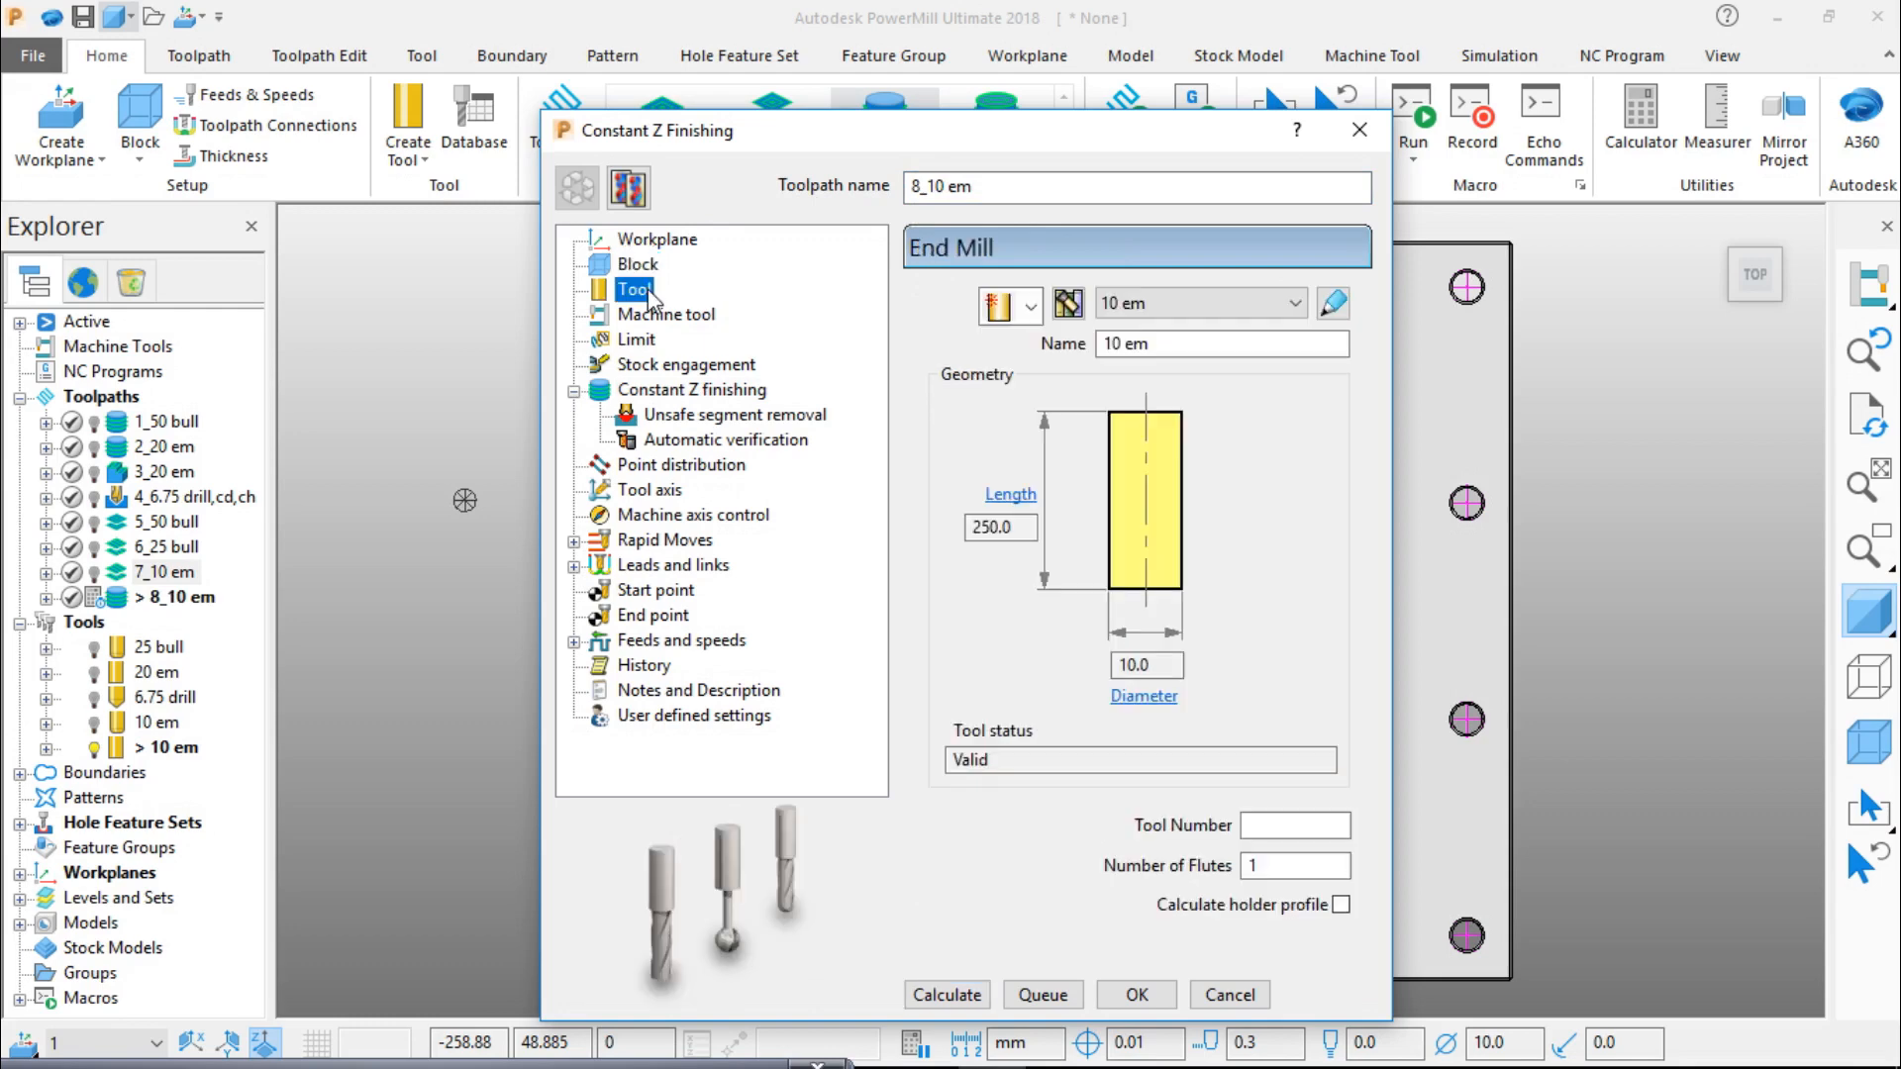
{"action": "left_click", "coordinate": [650, 315]}
{"action": "left_click", "coordinate": [643, 339]}
{"action": "left_click", "coordinate": [661, 365]}
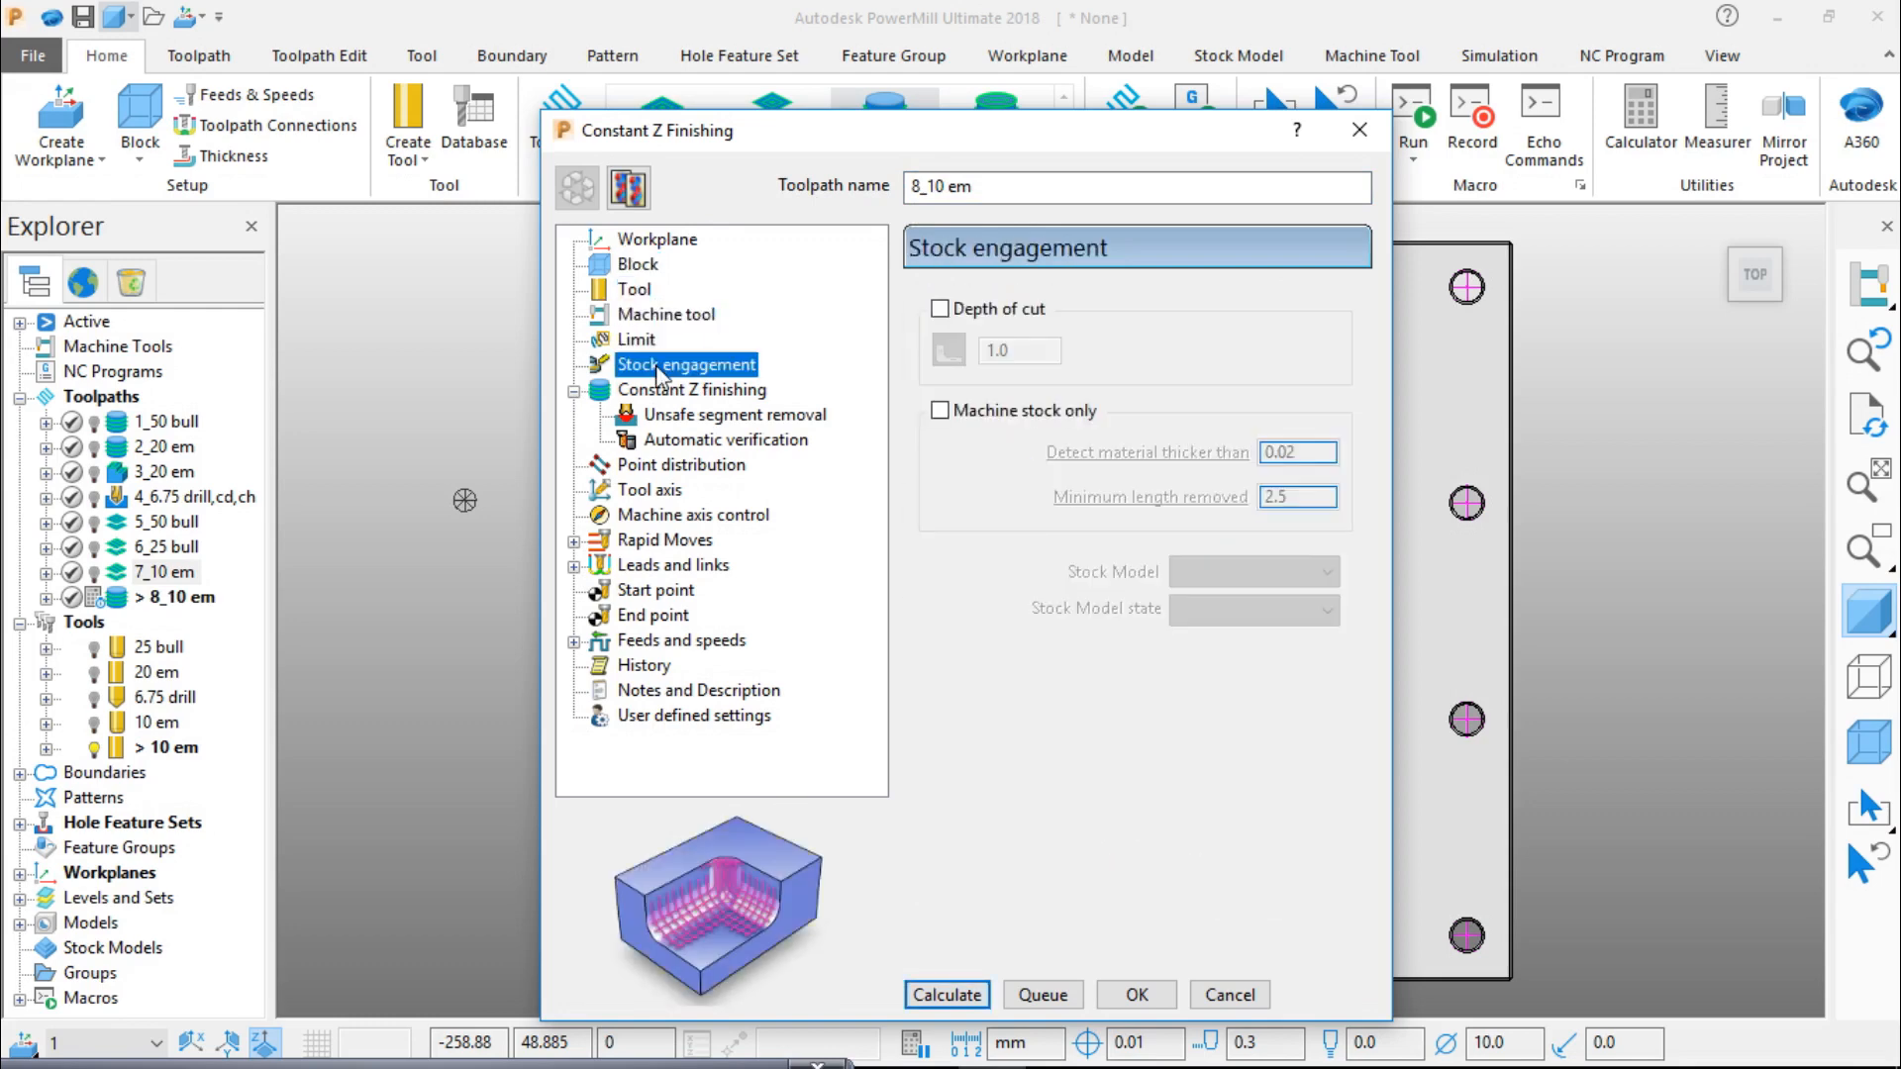
{"action": "left_click", "coordinate": [669, 391]}
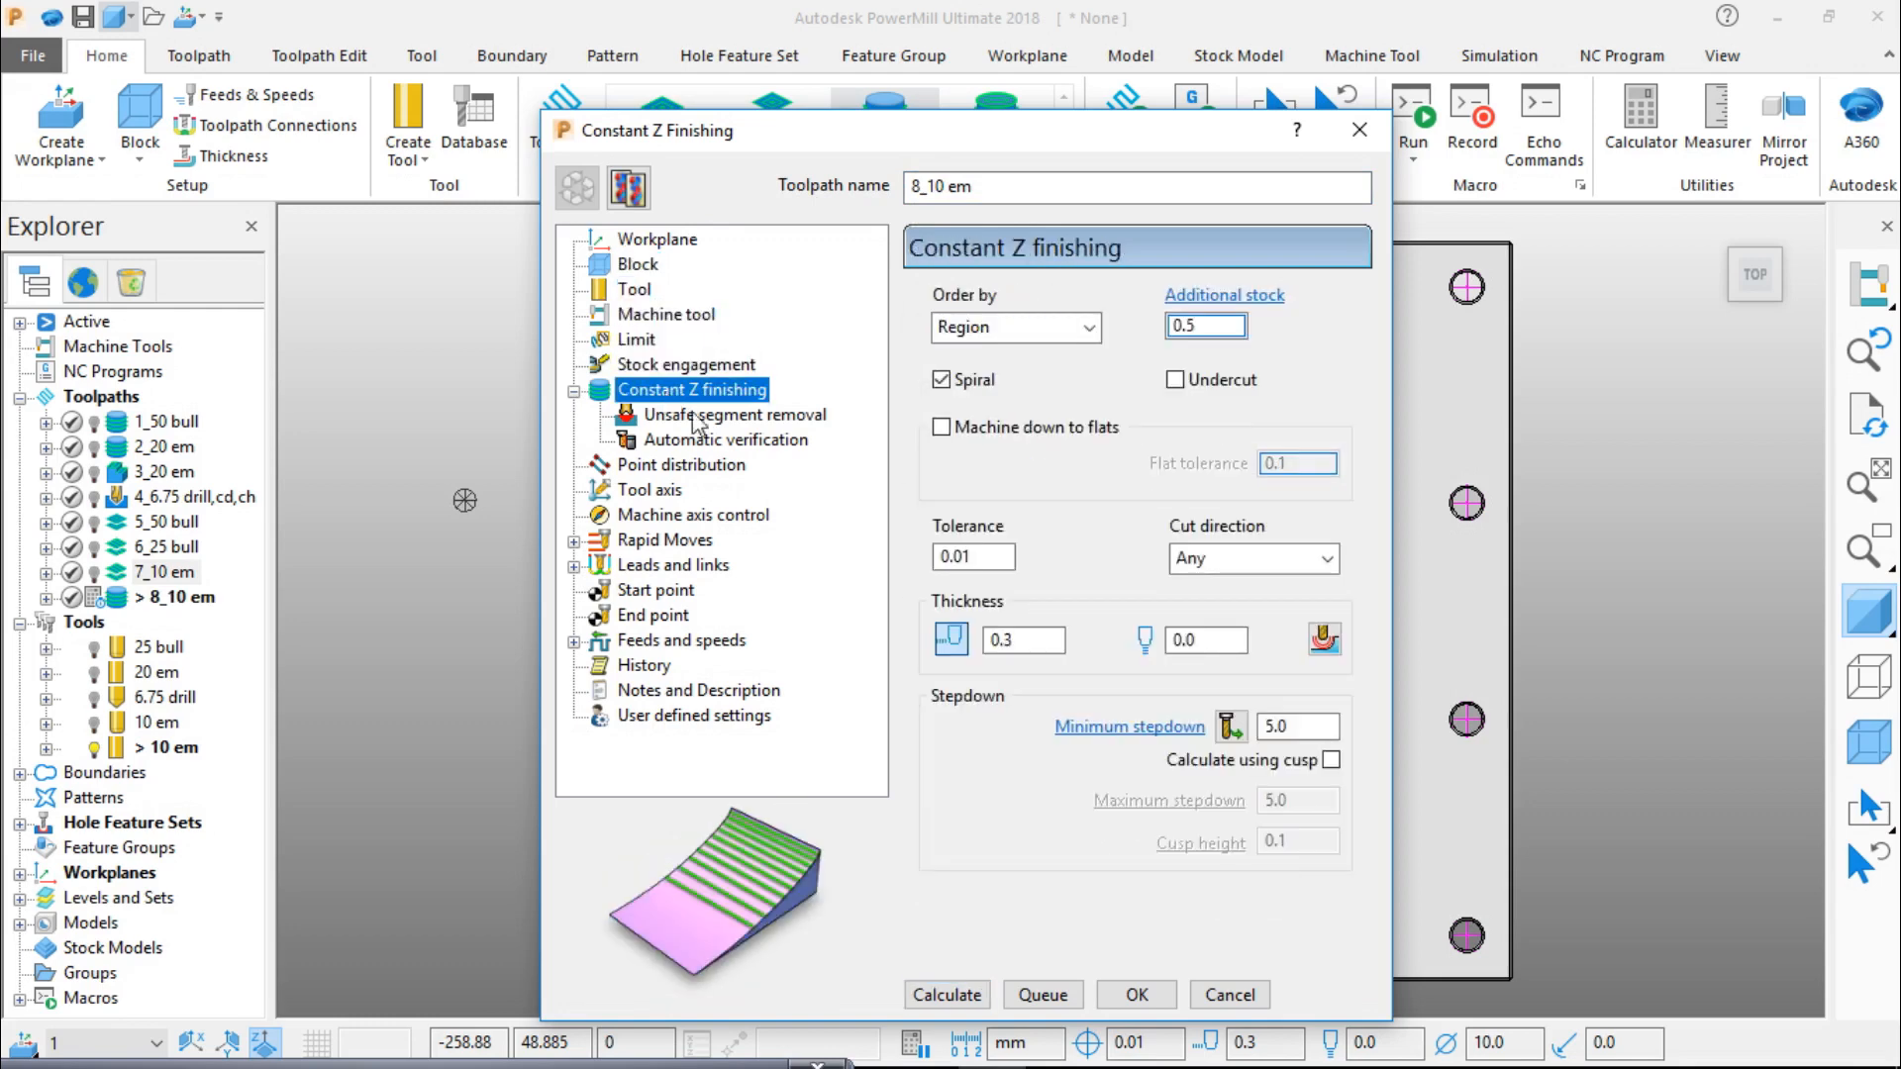
Step: Set the Constant Z finishing thickness to 0.0 and the minimum stepdown to 1, and calculate the 8_10 em toolpath
{"action": "left_click", "coordinate": [1026, 641]}
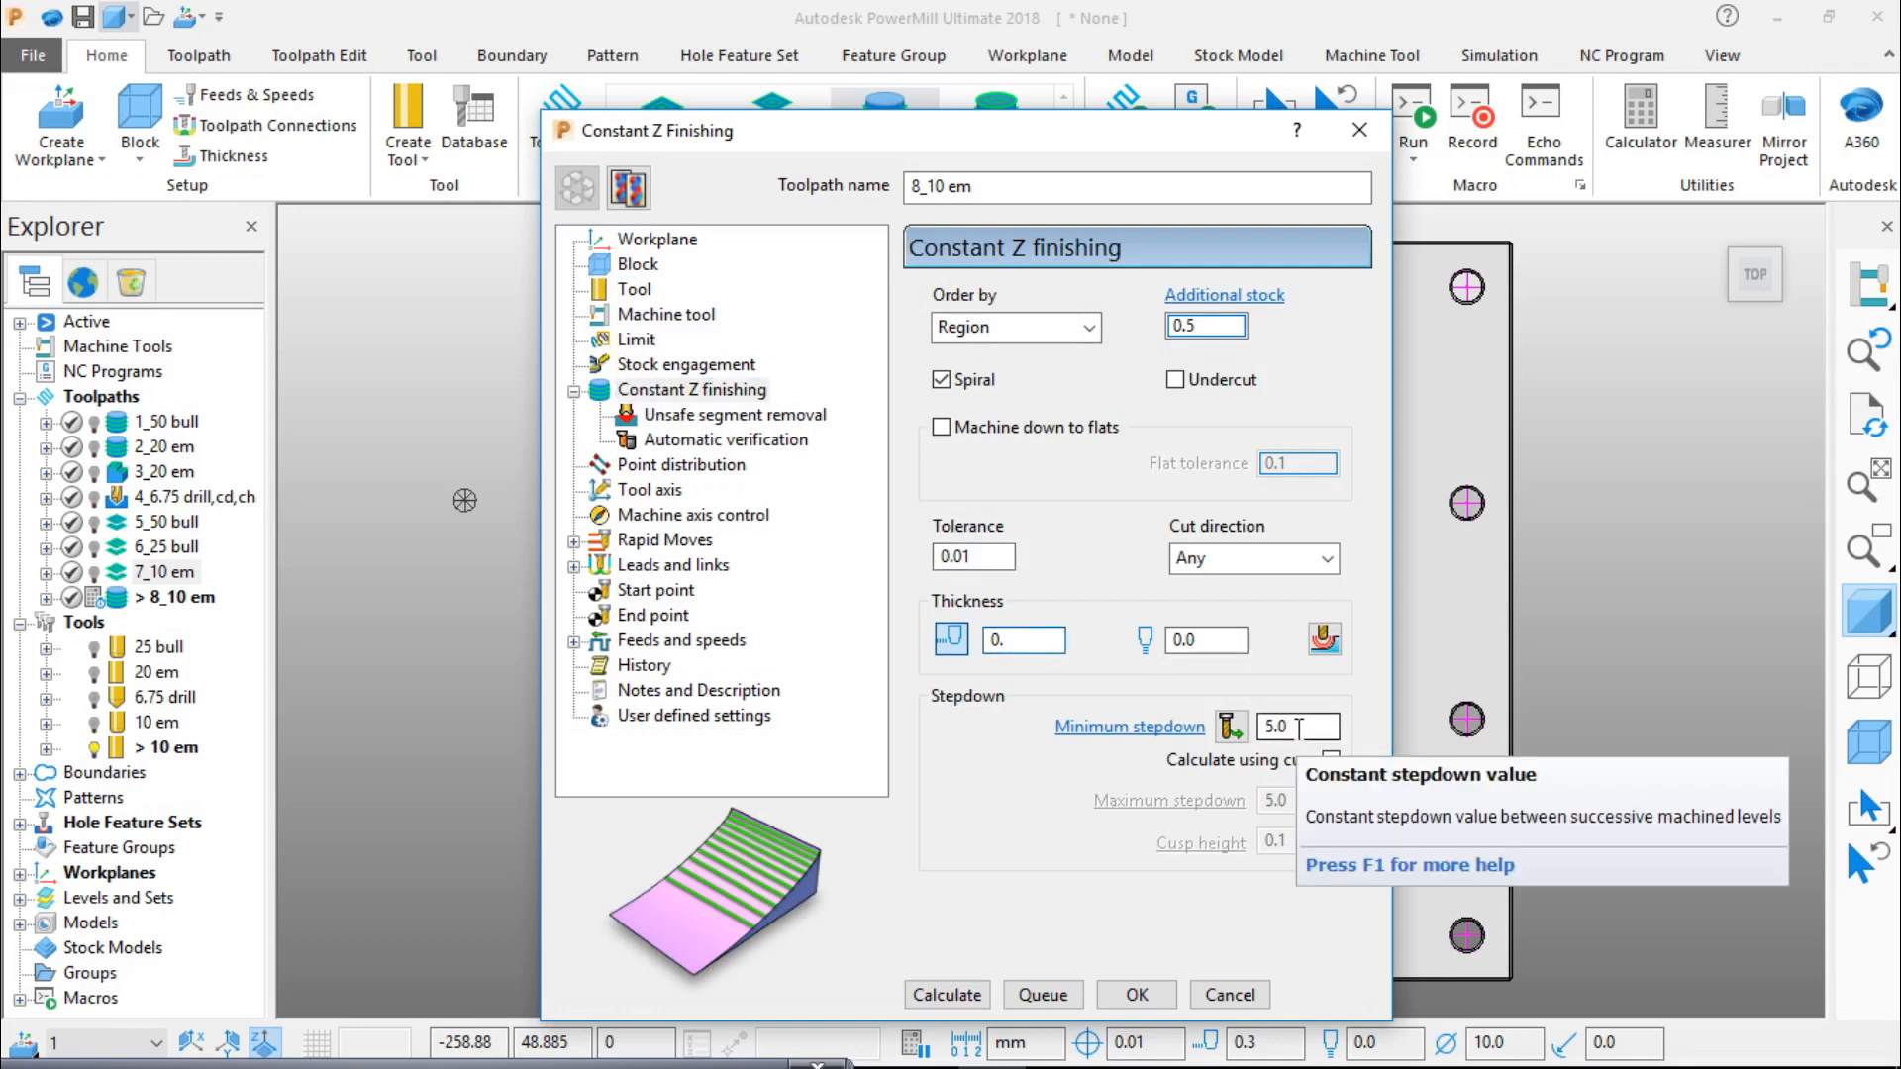
{"action": "left_click_drag", "start_coordinate": [1295, 726], "coordinate": [1255, 749]}
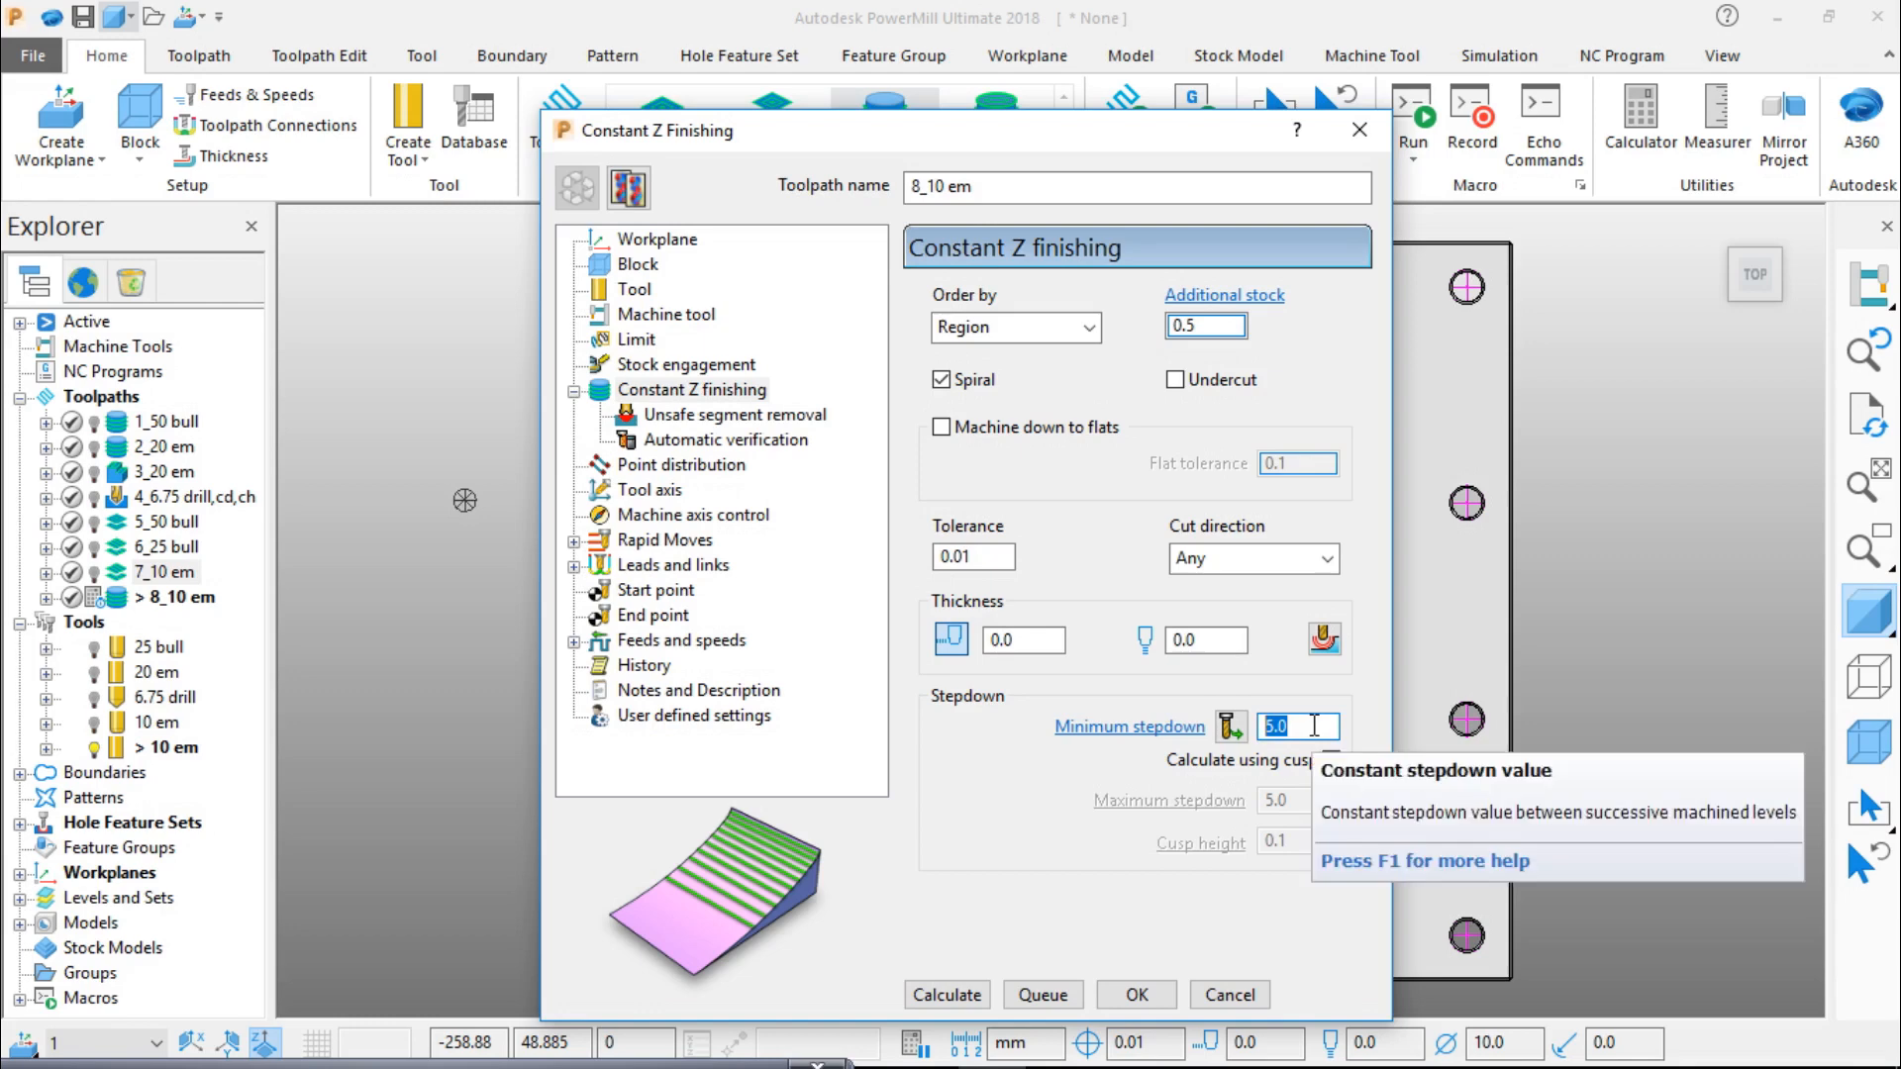
{"action": "type", "text": "1"}
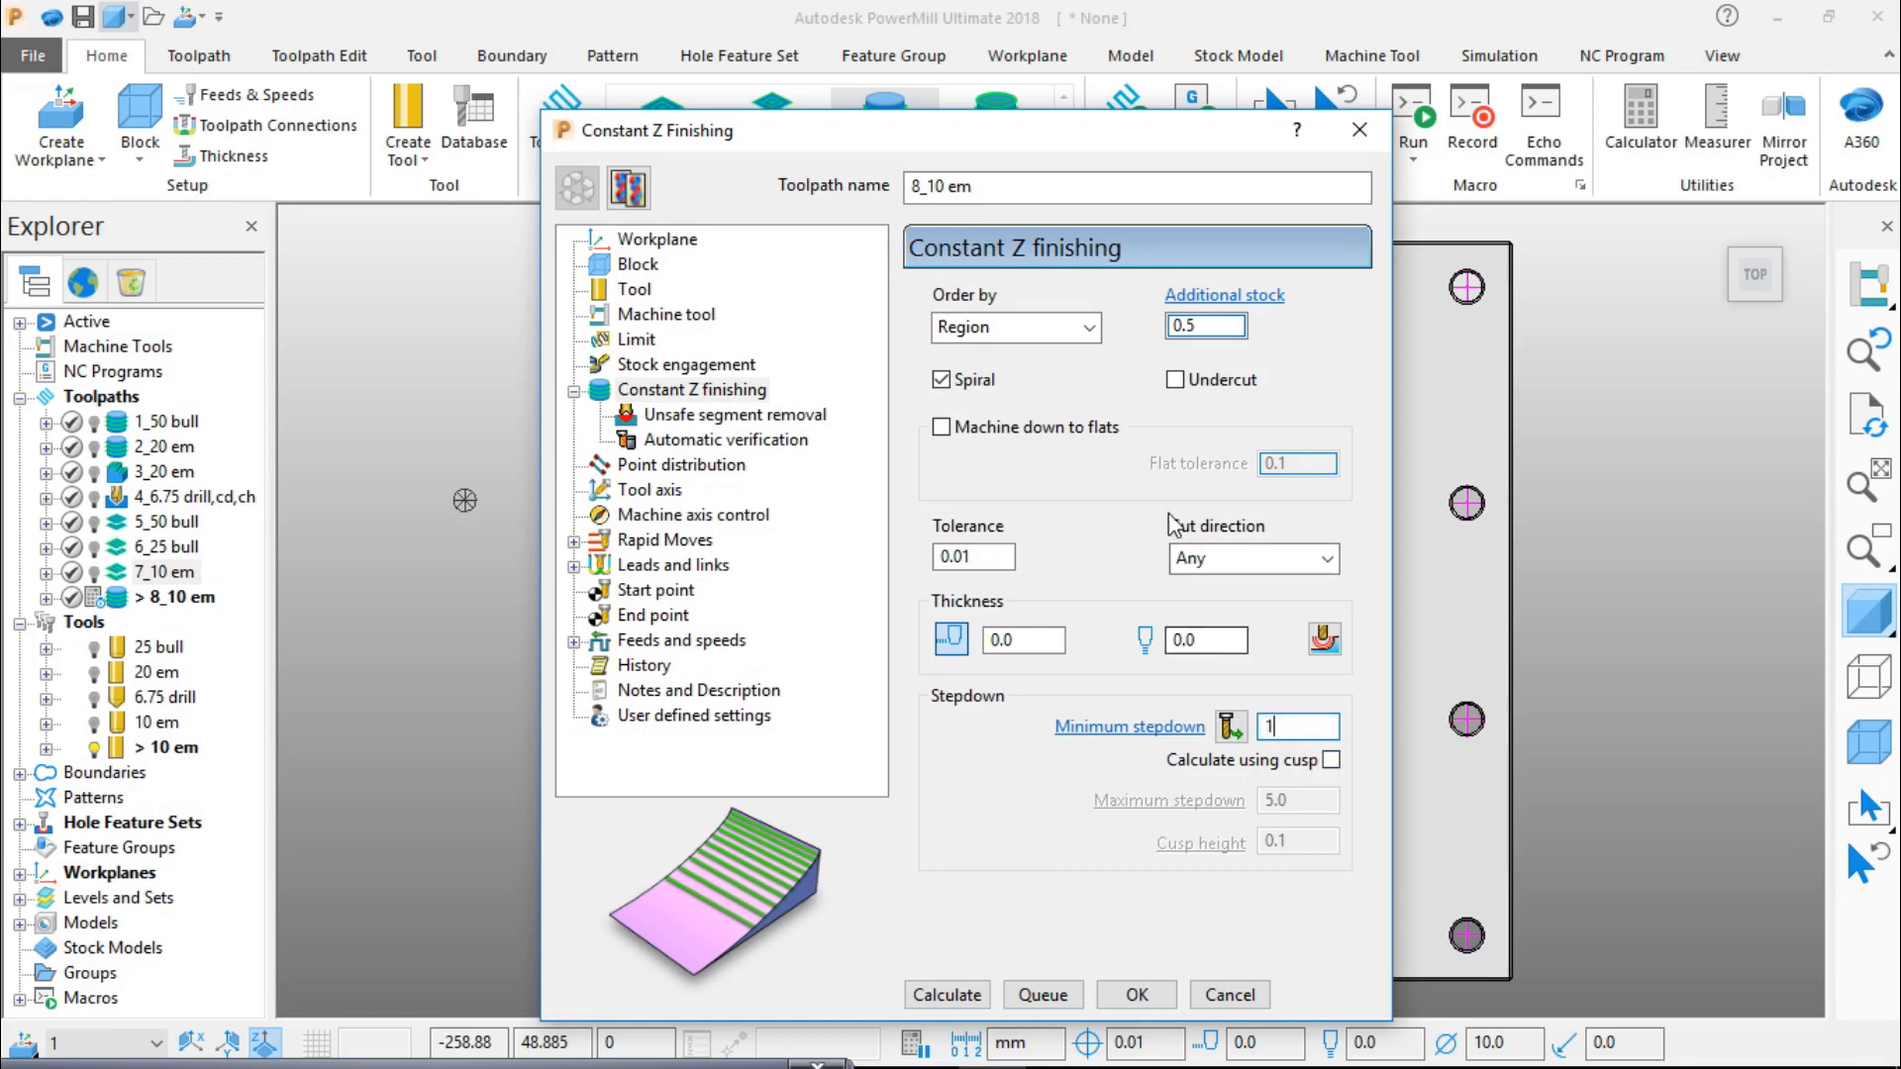
{"action": "left_click", "coordinate": [709, 415]}
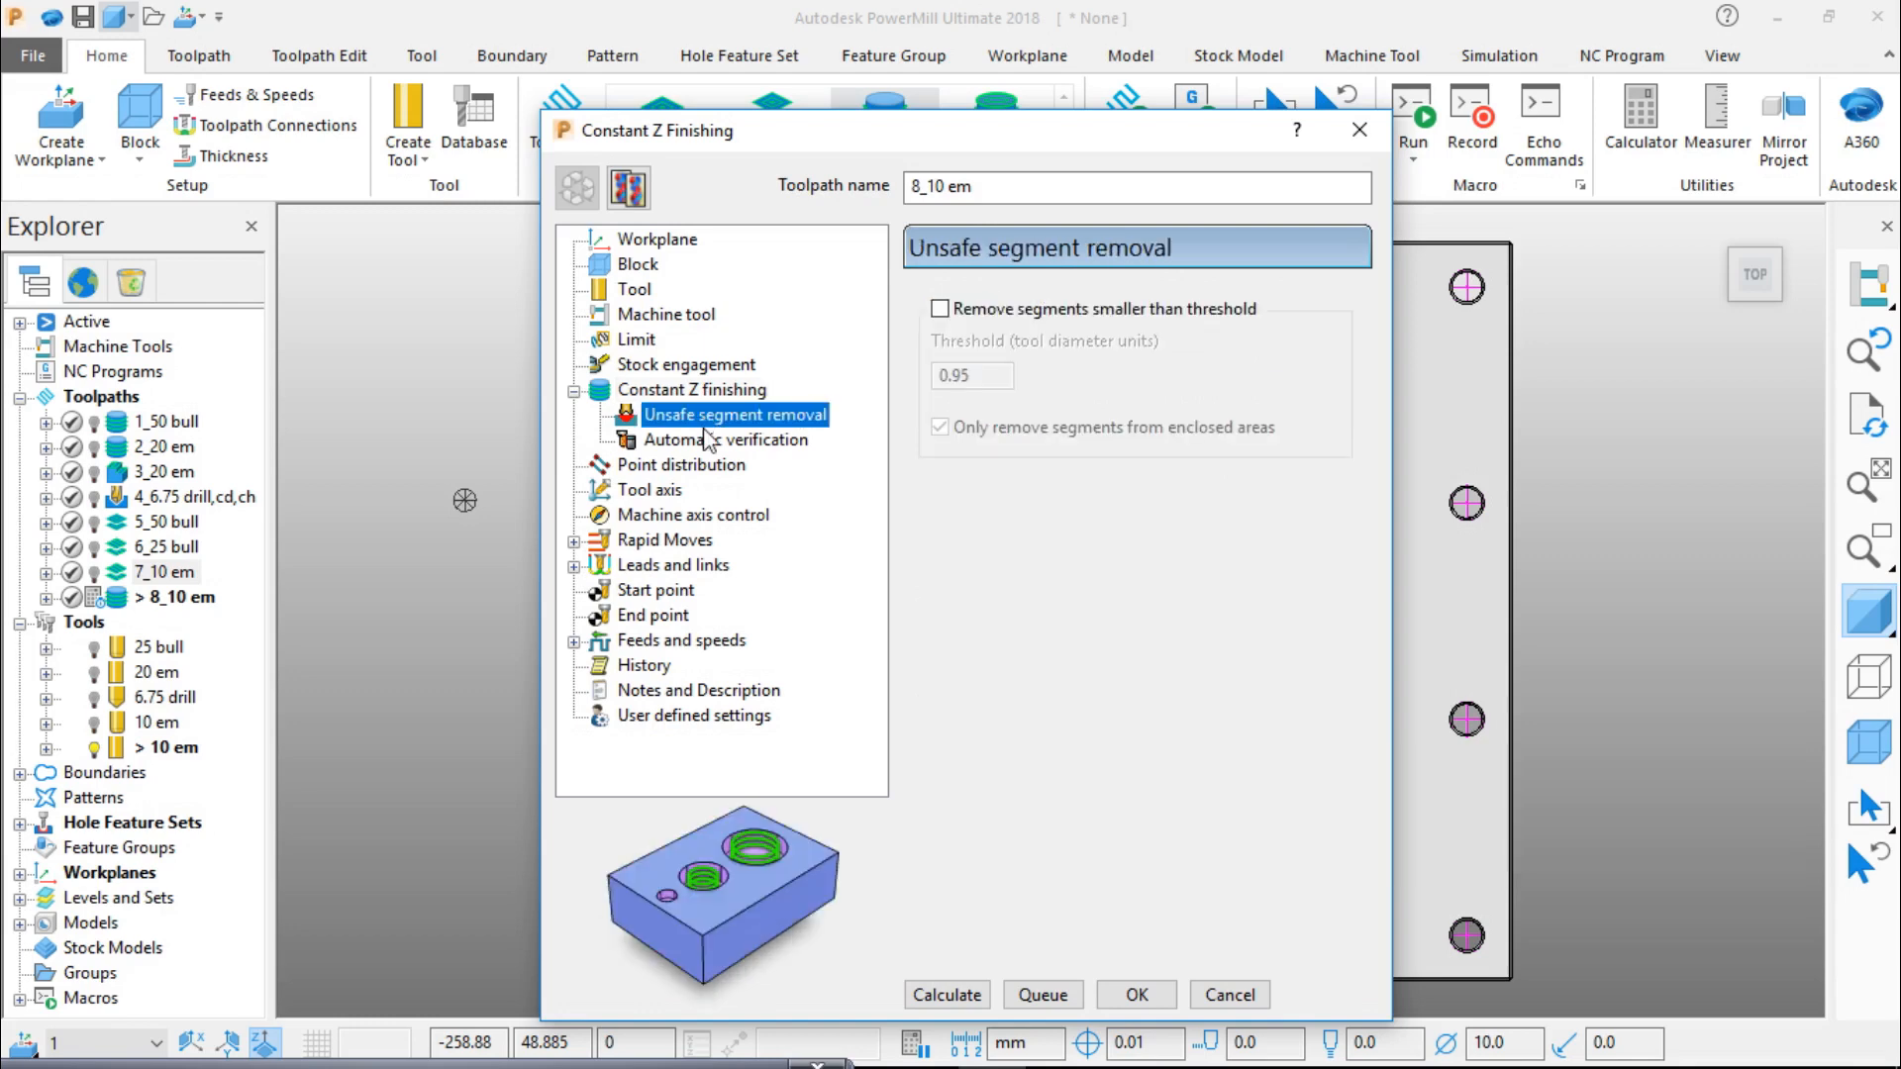
{"action": "left_click", "coordinate": [704, 440]}
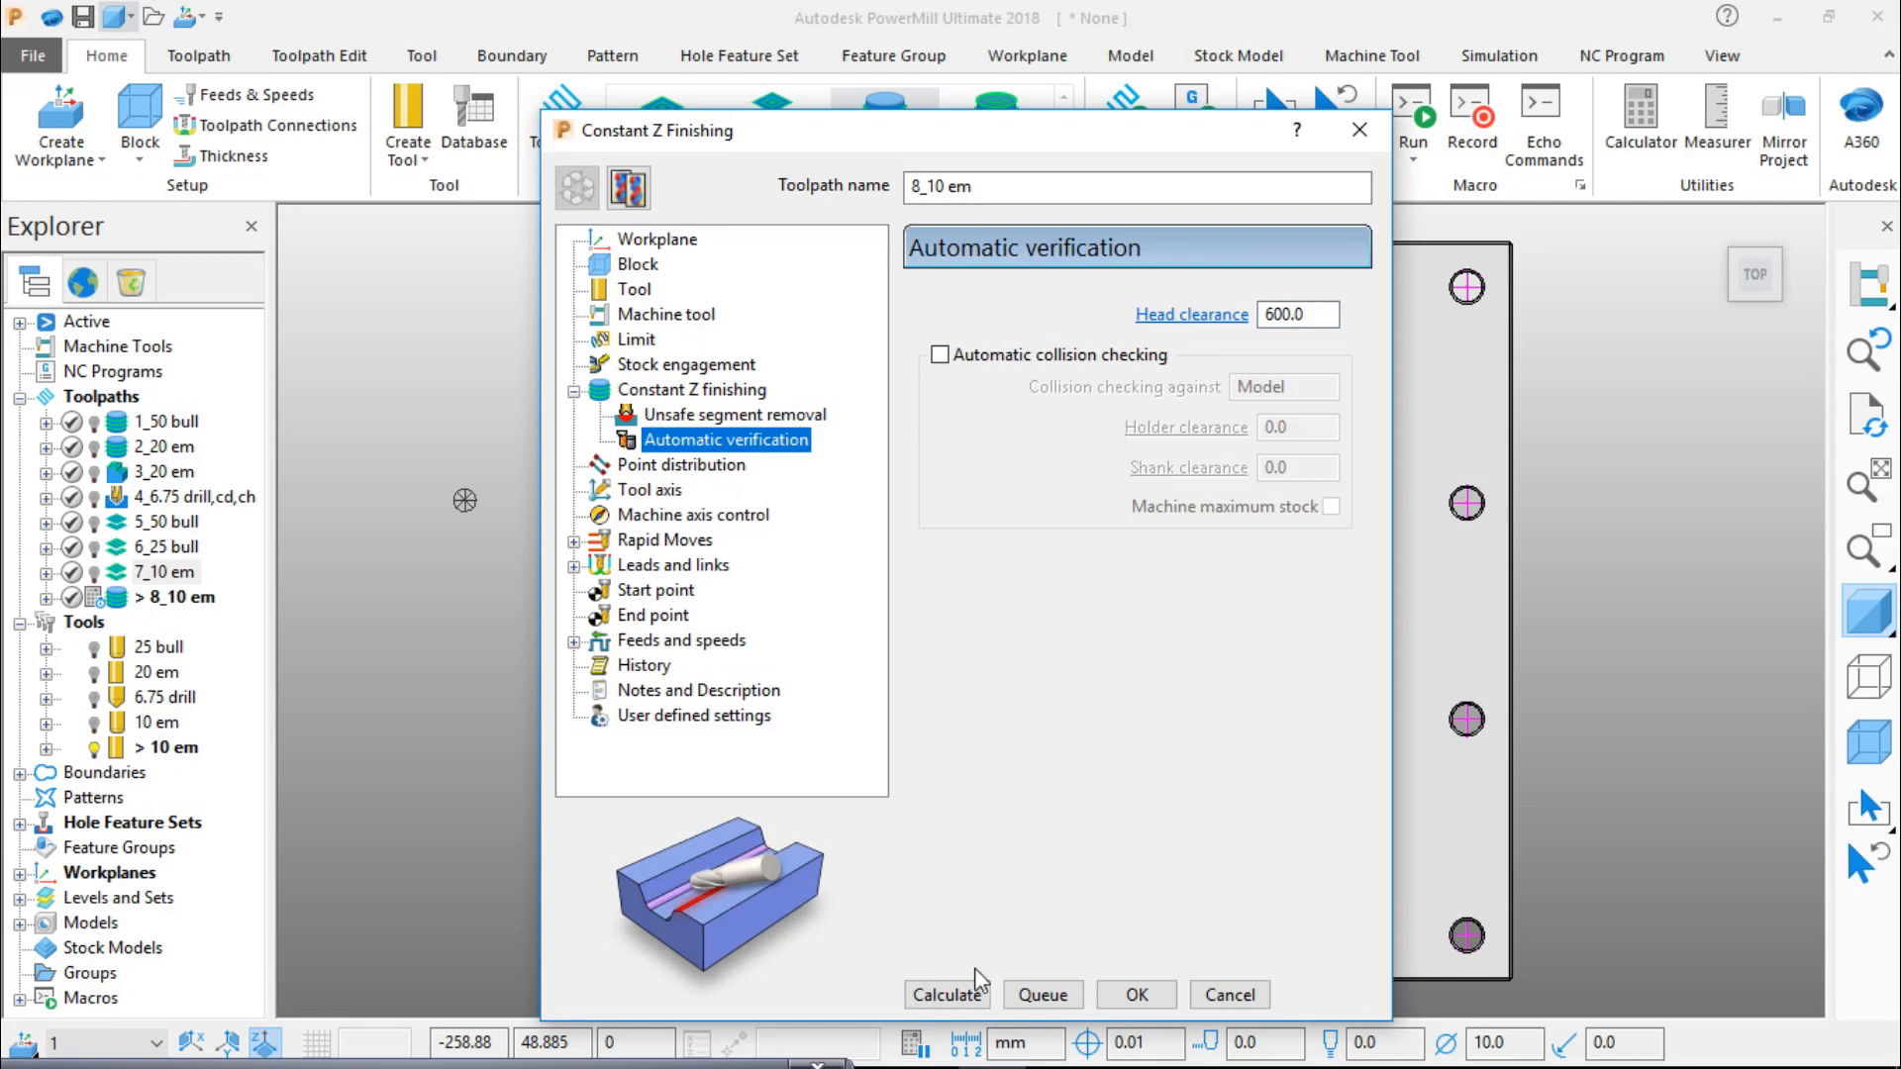
{"action": "left_click", "coordinate": [975, 992]}
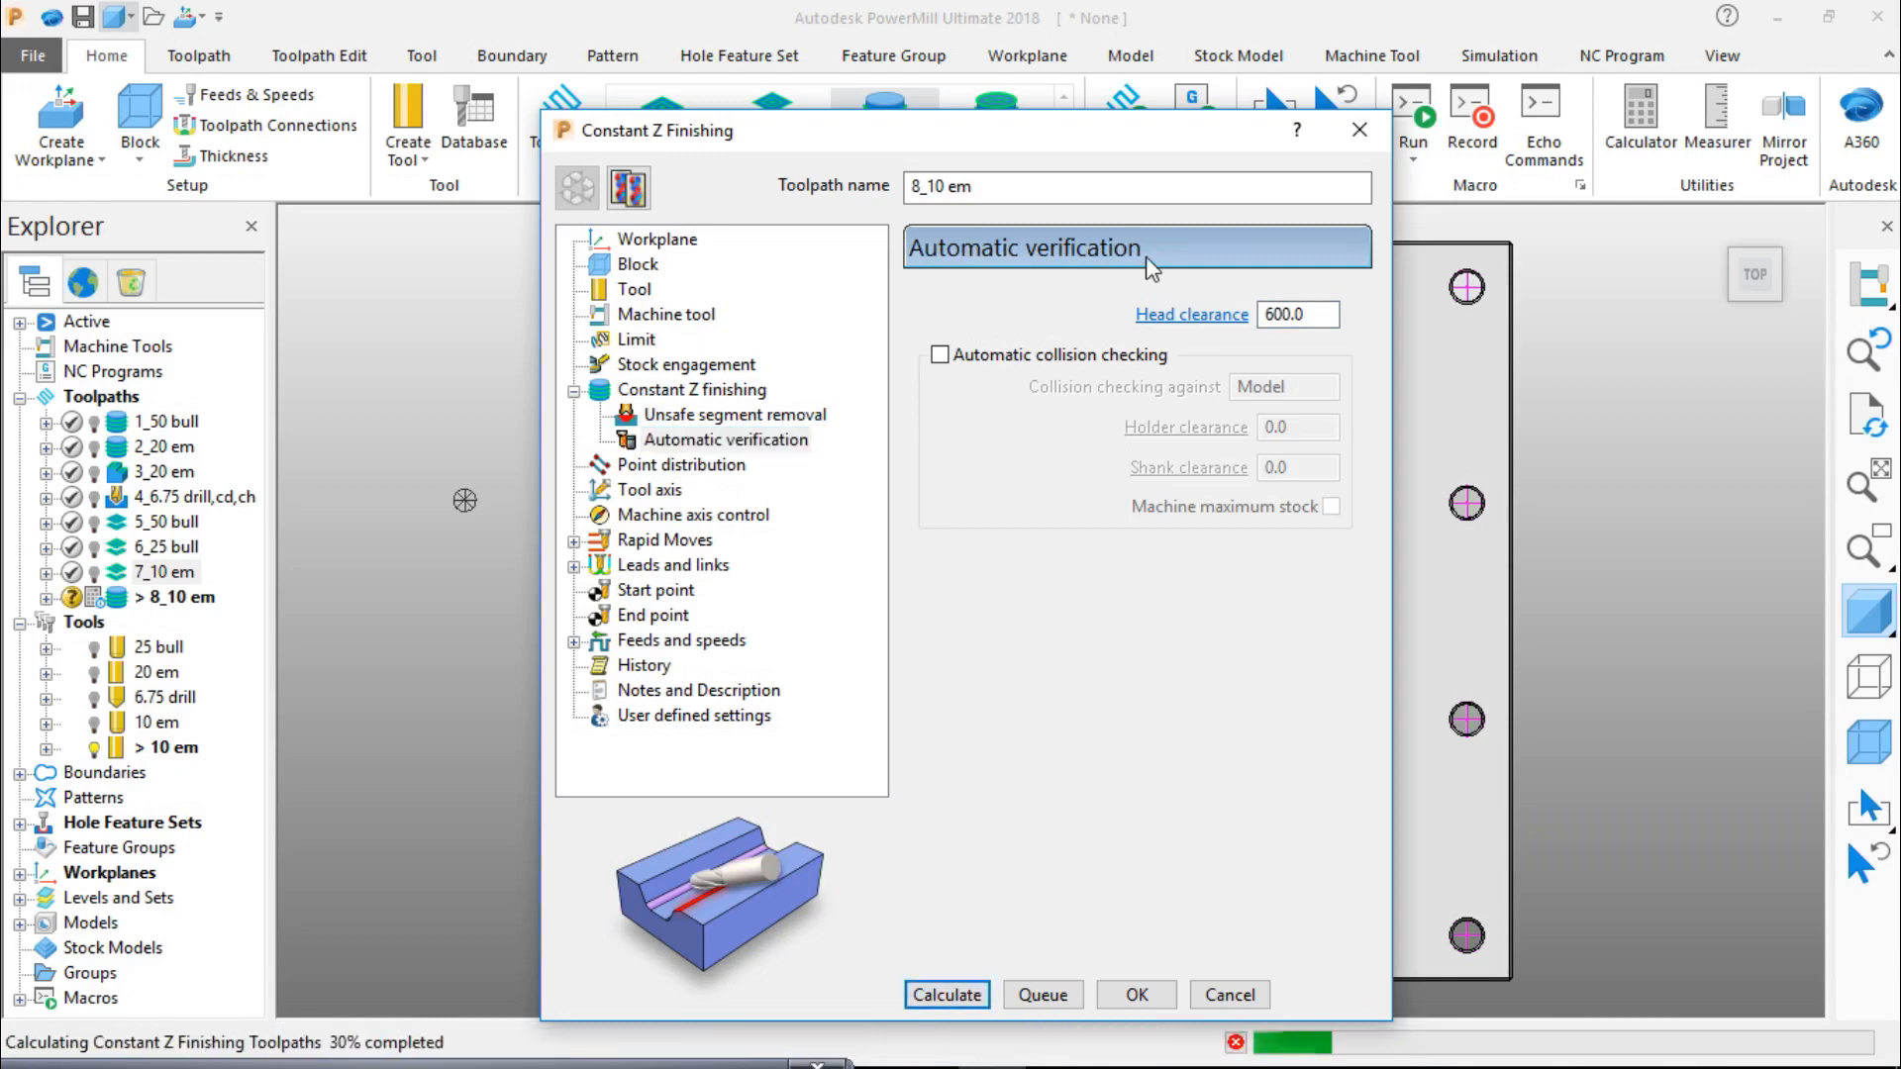
Step: Inspect the 8_10 em passes along the recess walls in 3D and from above, and close the toolpath form
{"action": "left_click_drag", "start_coordinate": [1165, 129], "coordinate": [412, 157]}
{"action": "middle_click_drag", "start_coordinate": [1281, 623], "coordinate": [1286, 541]}
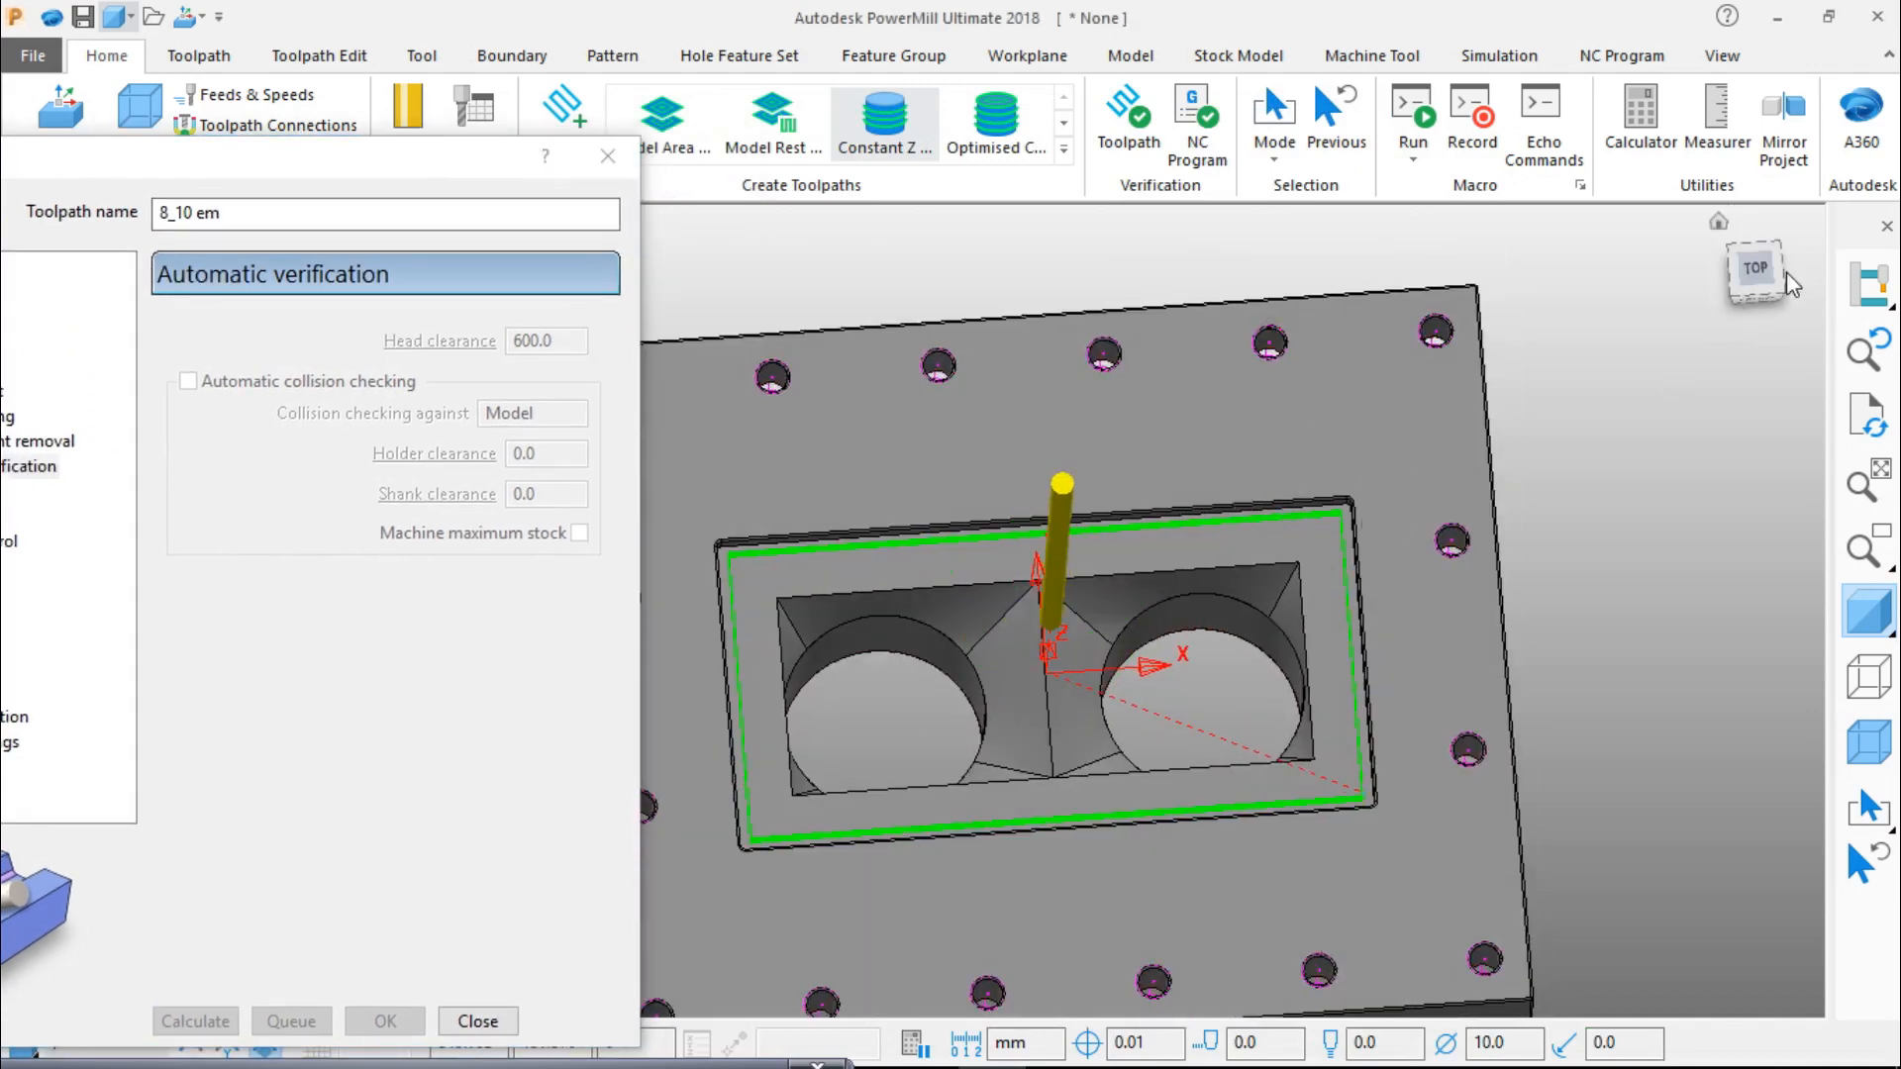
{"action": "left_click", "coordinate": [1754, 269]}
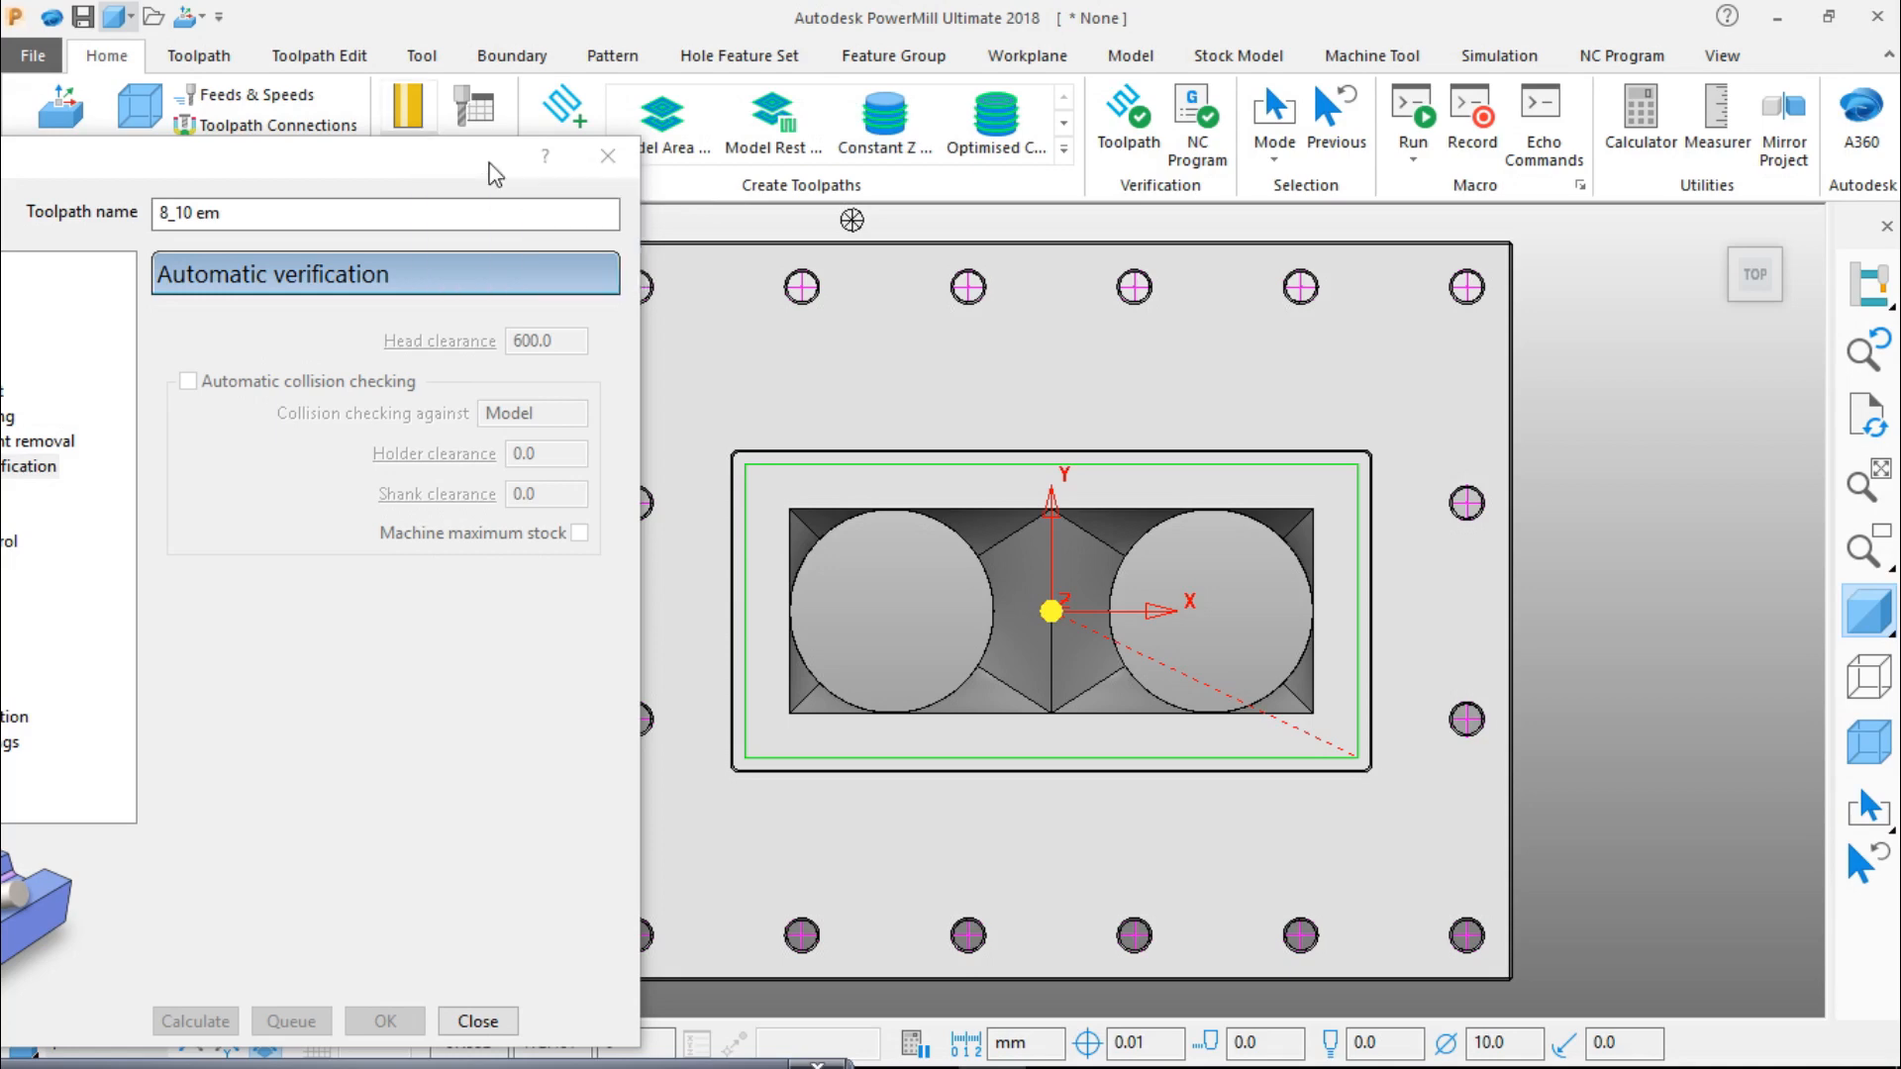
{"action": "left_click", "coordinate": [610, 157]}
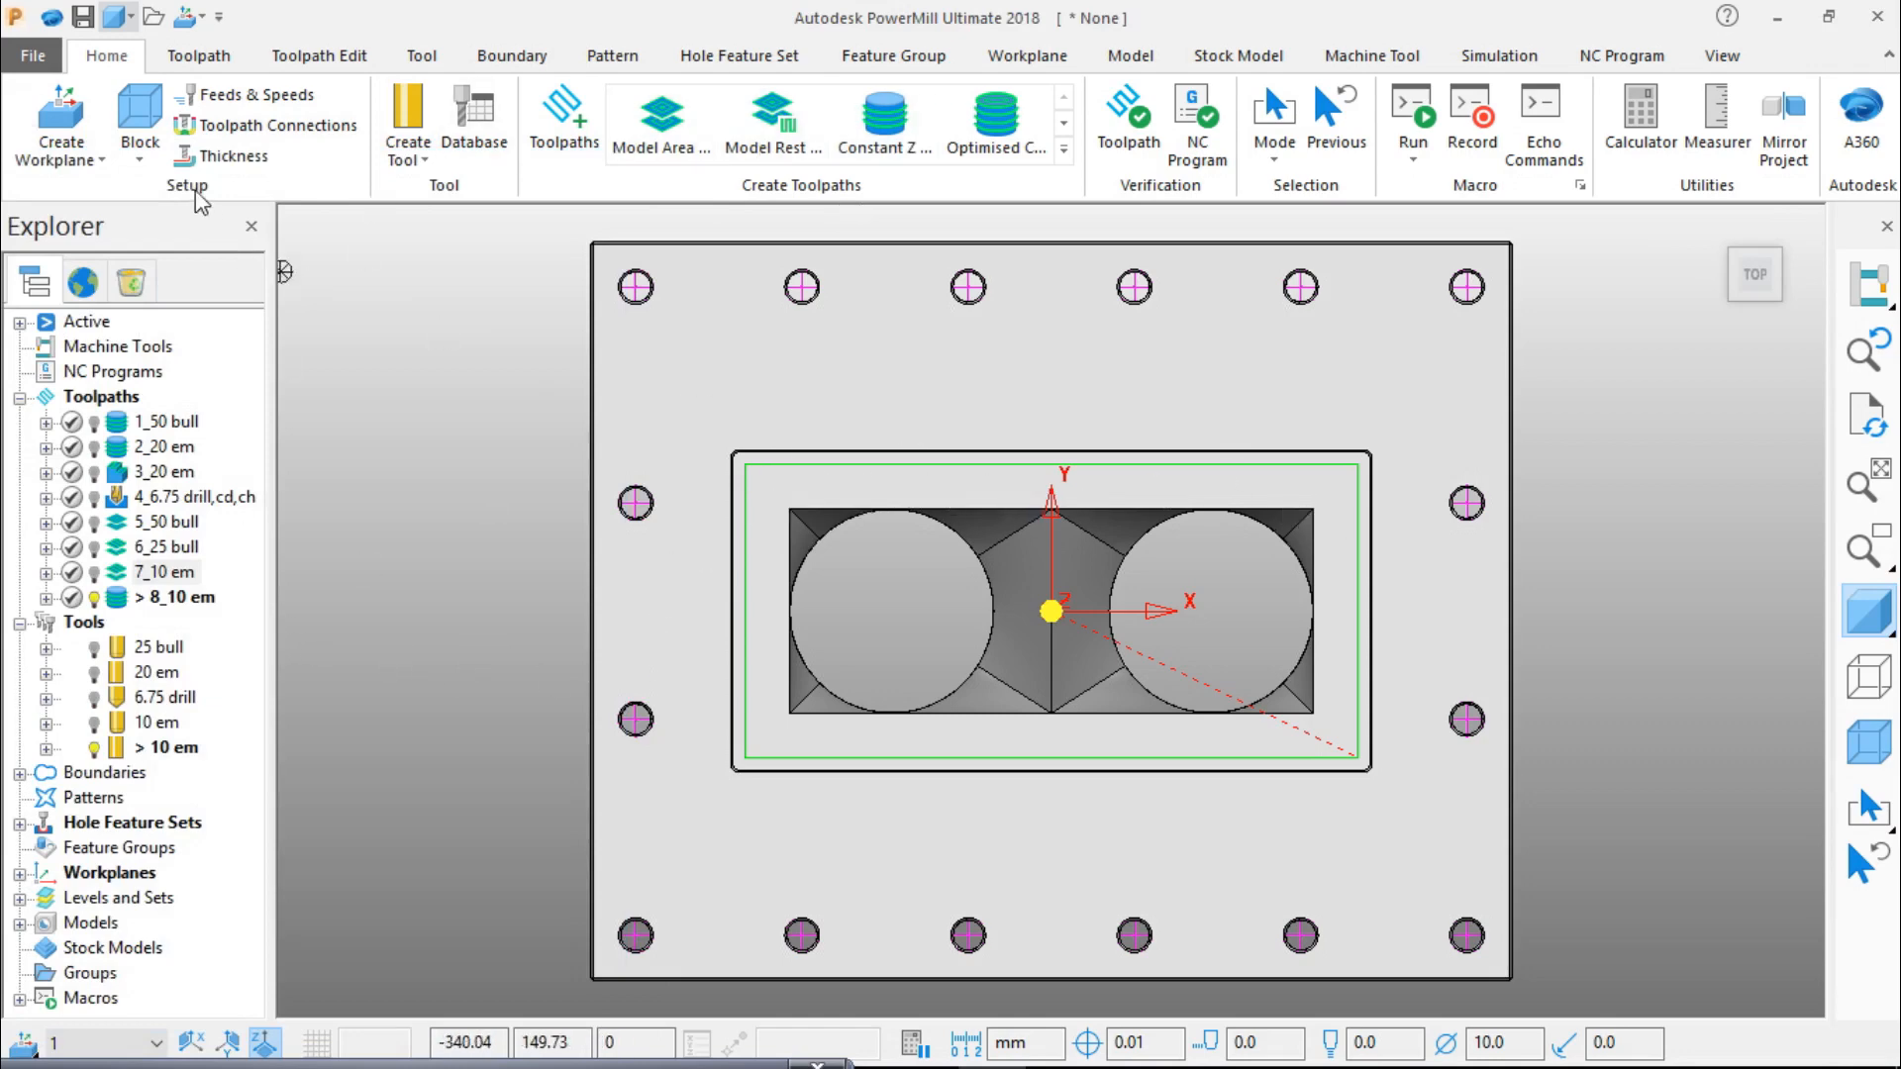
Step: Set the block's maximum Z limit to -1.0, lock it and accept the block
{"action": "left_click", "coordinate": [145, 164]}
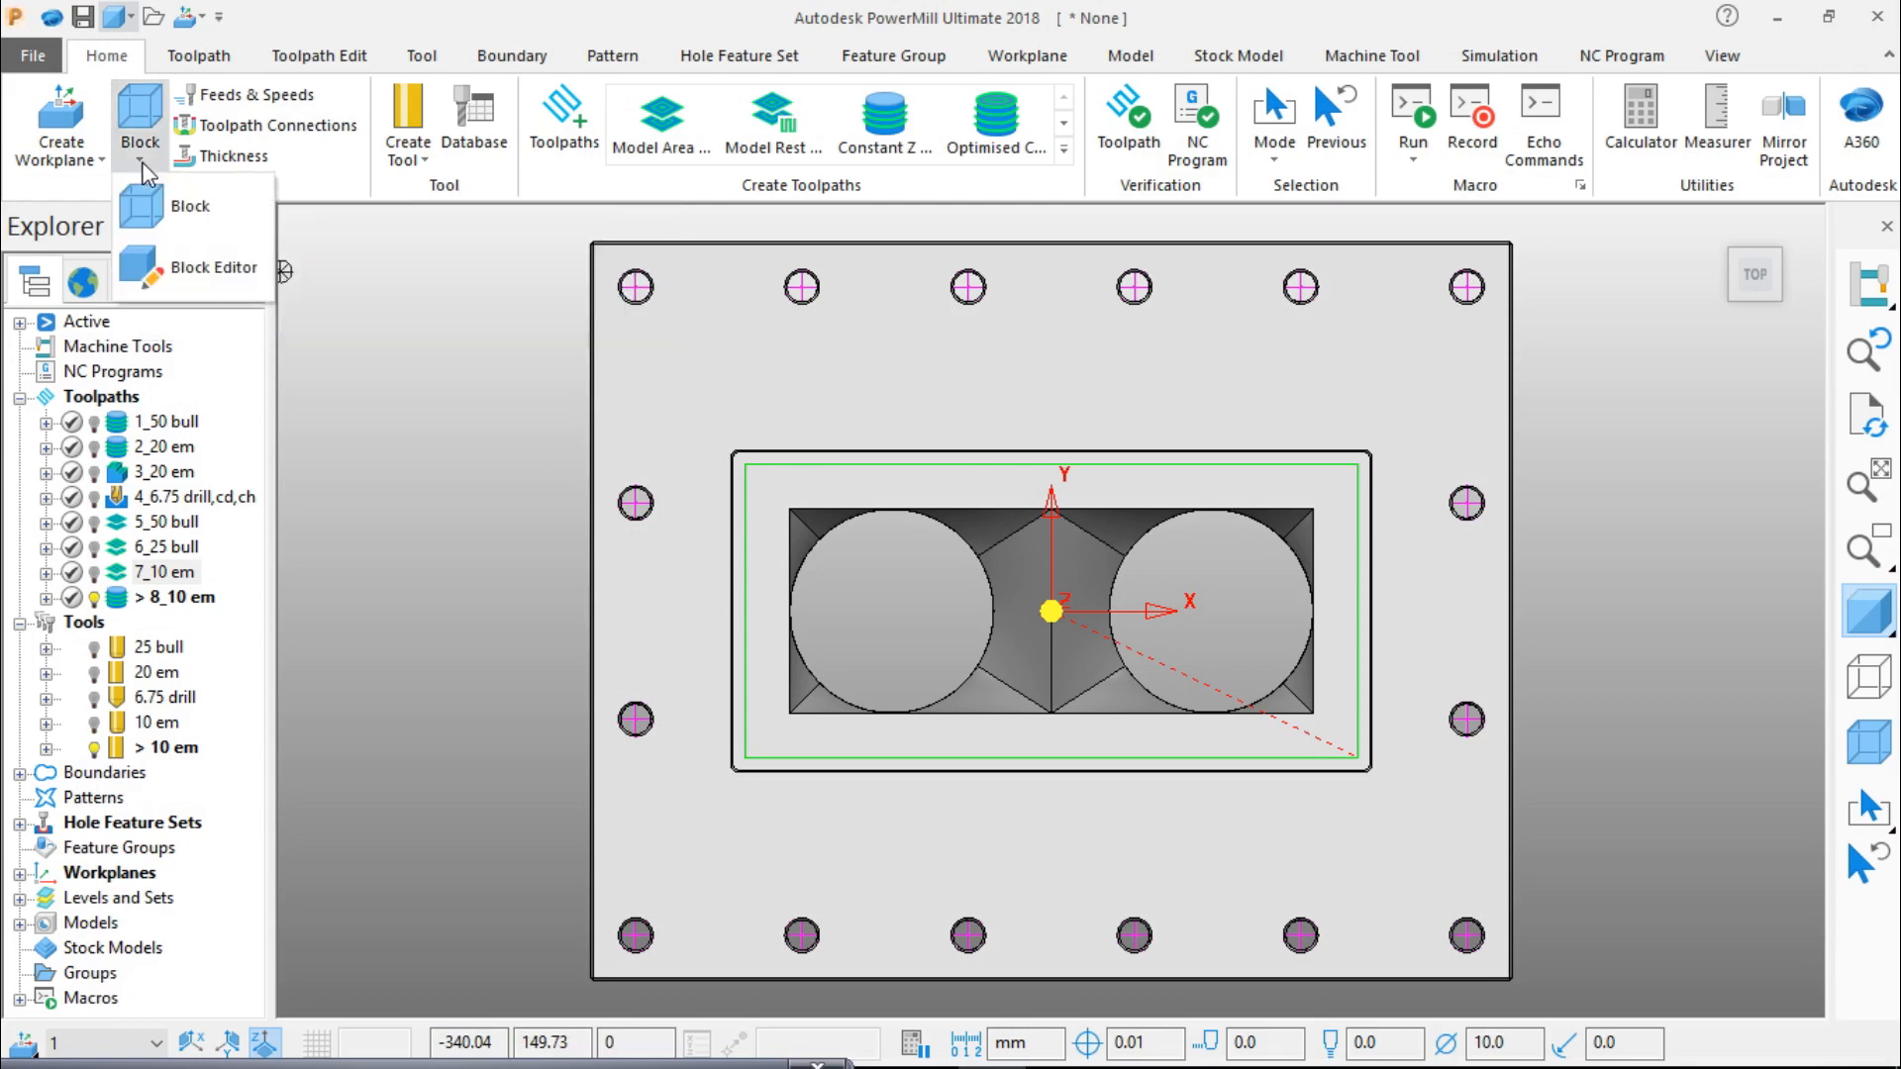
{"action": "left_click", "coordinate": [187, 199]}
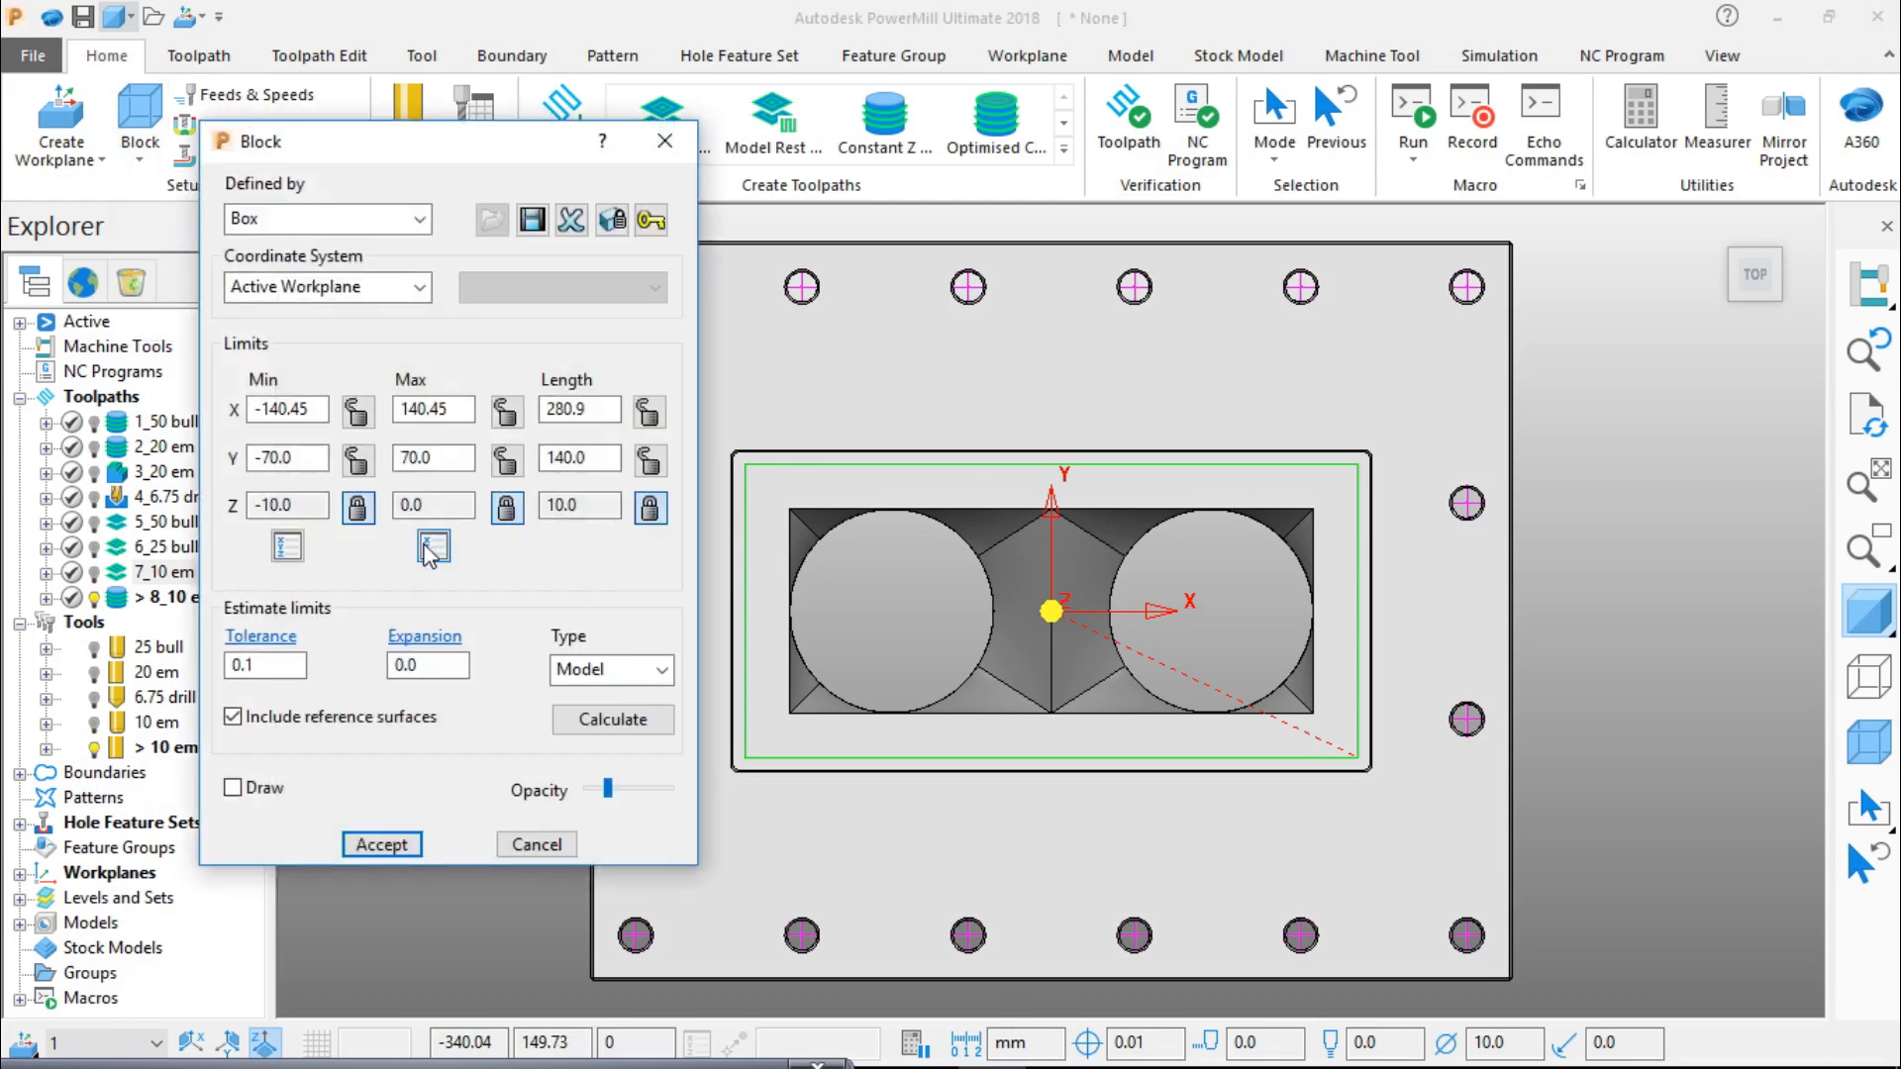
{"action": "left_click_drag", "start_coordinate": [469, 505], "coordinate": [360, 553]}
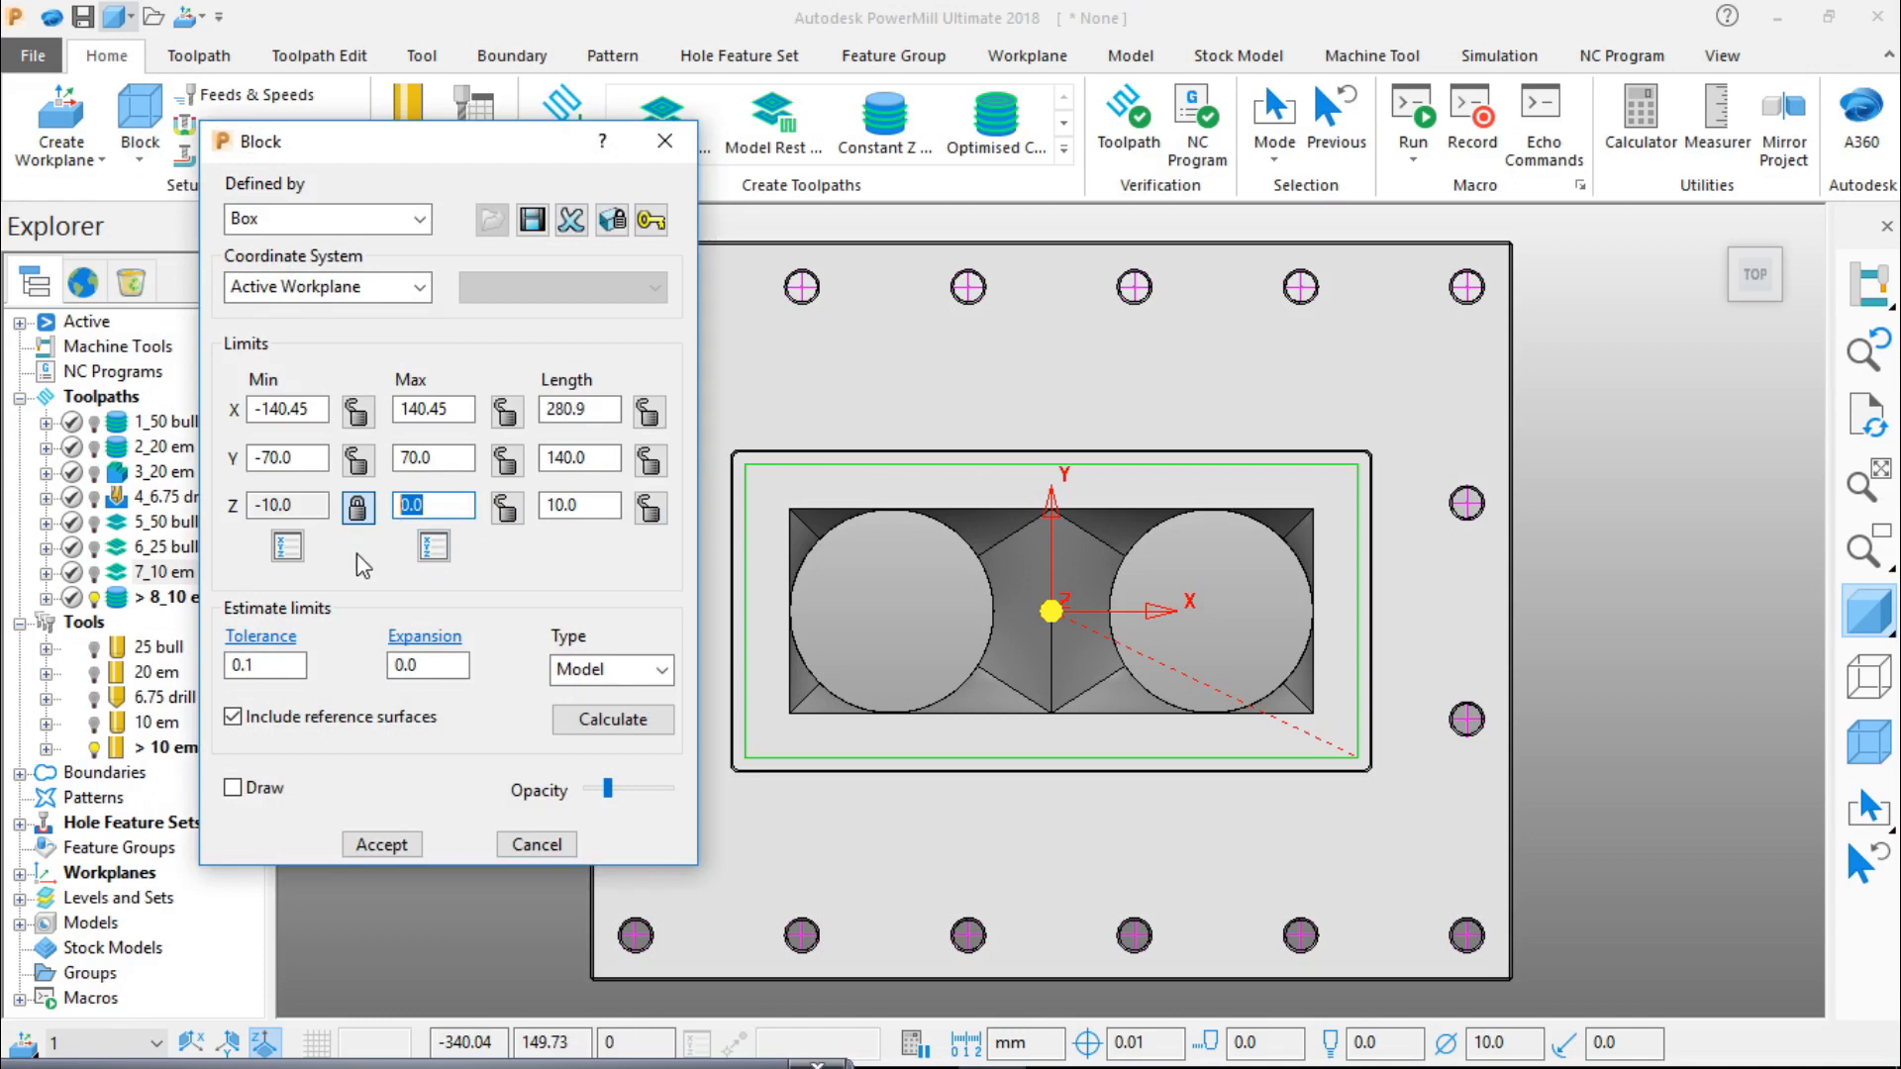
{"action": "type", "text": "-1"}
{"action": "left_click", "coordinate": [506, 508]}
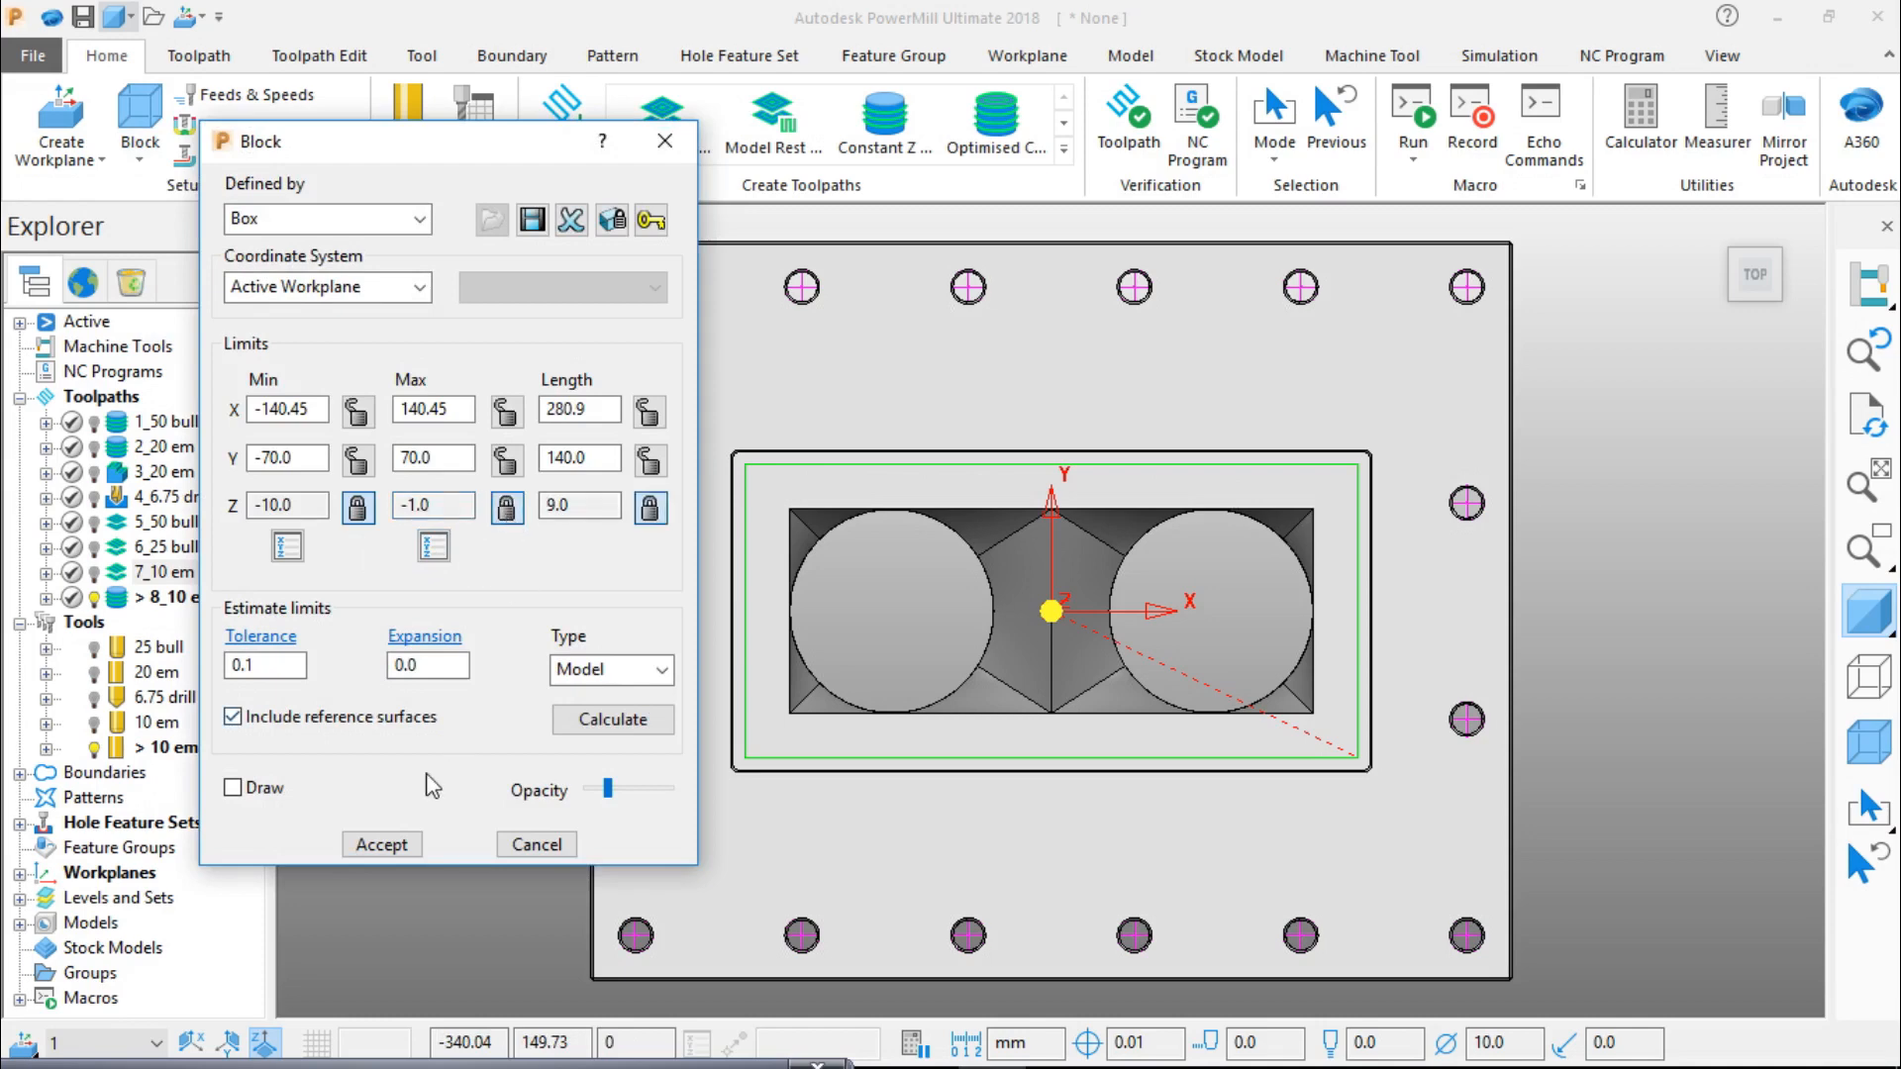
{"action": "left_click", "coordinate": [391, 839]}
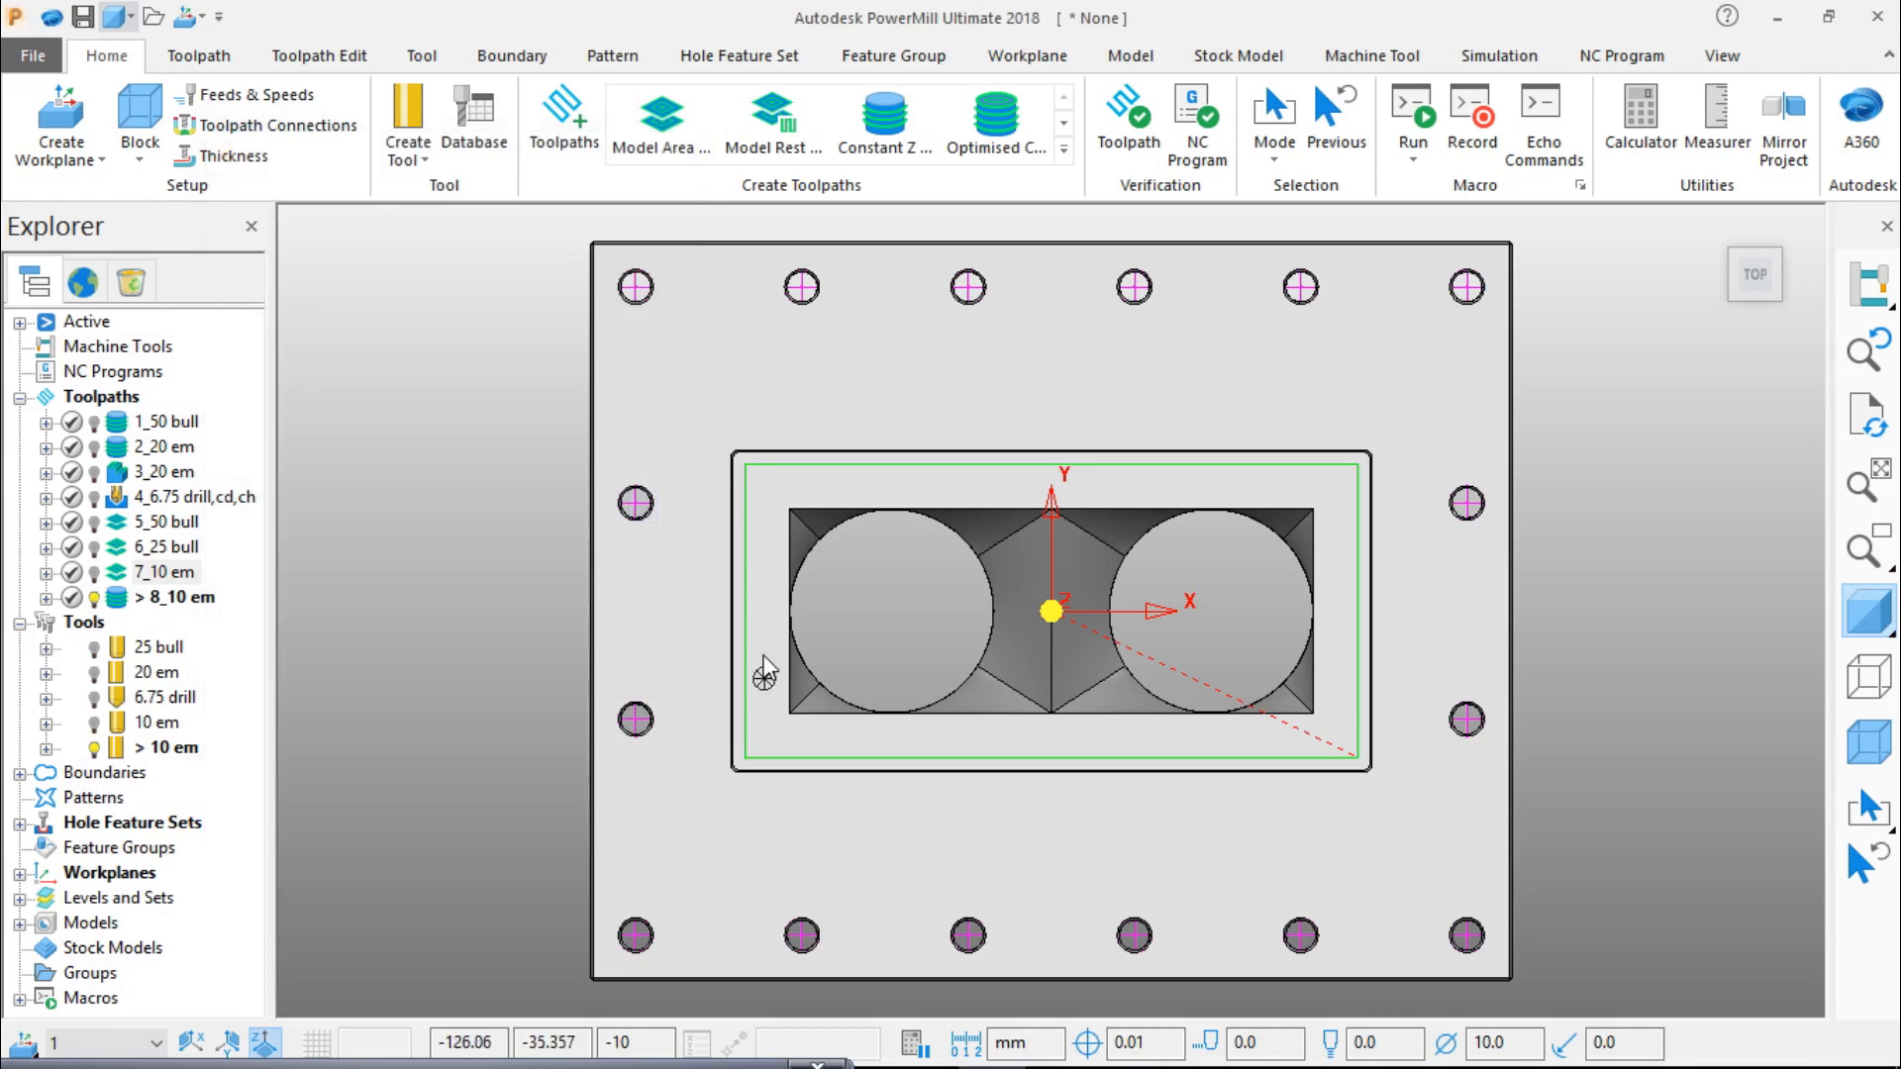
Step: Start a Raster Flat Finishing toolpath and name it 9_10 em
{"action": "left_click", "coordinate": [564, 118]}
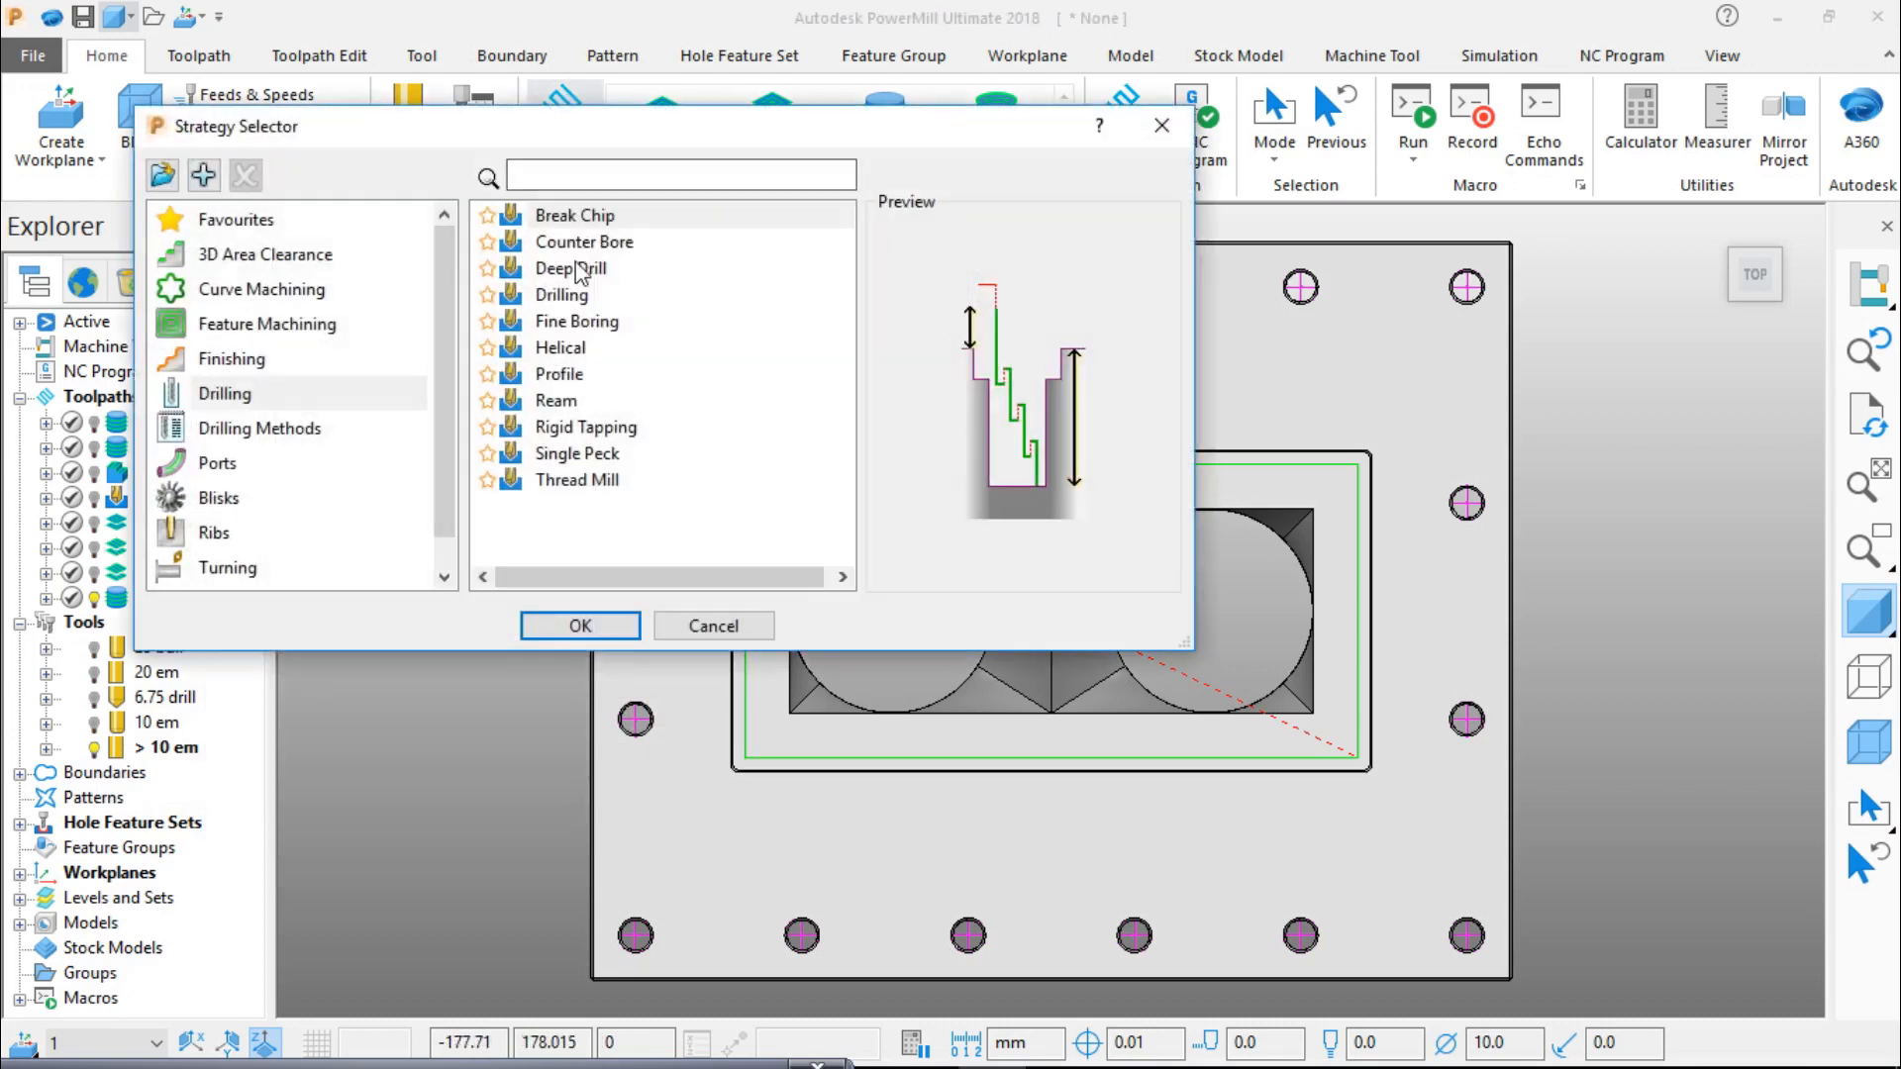
{"action": "left_click", "coordinate": [257, 363]}
{"action": "scroll", "coordinate": [673, 532], "scroll_direction": "down", "scroll_amount": 2}
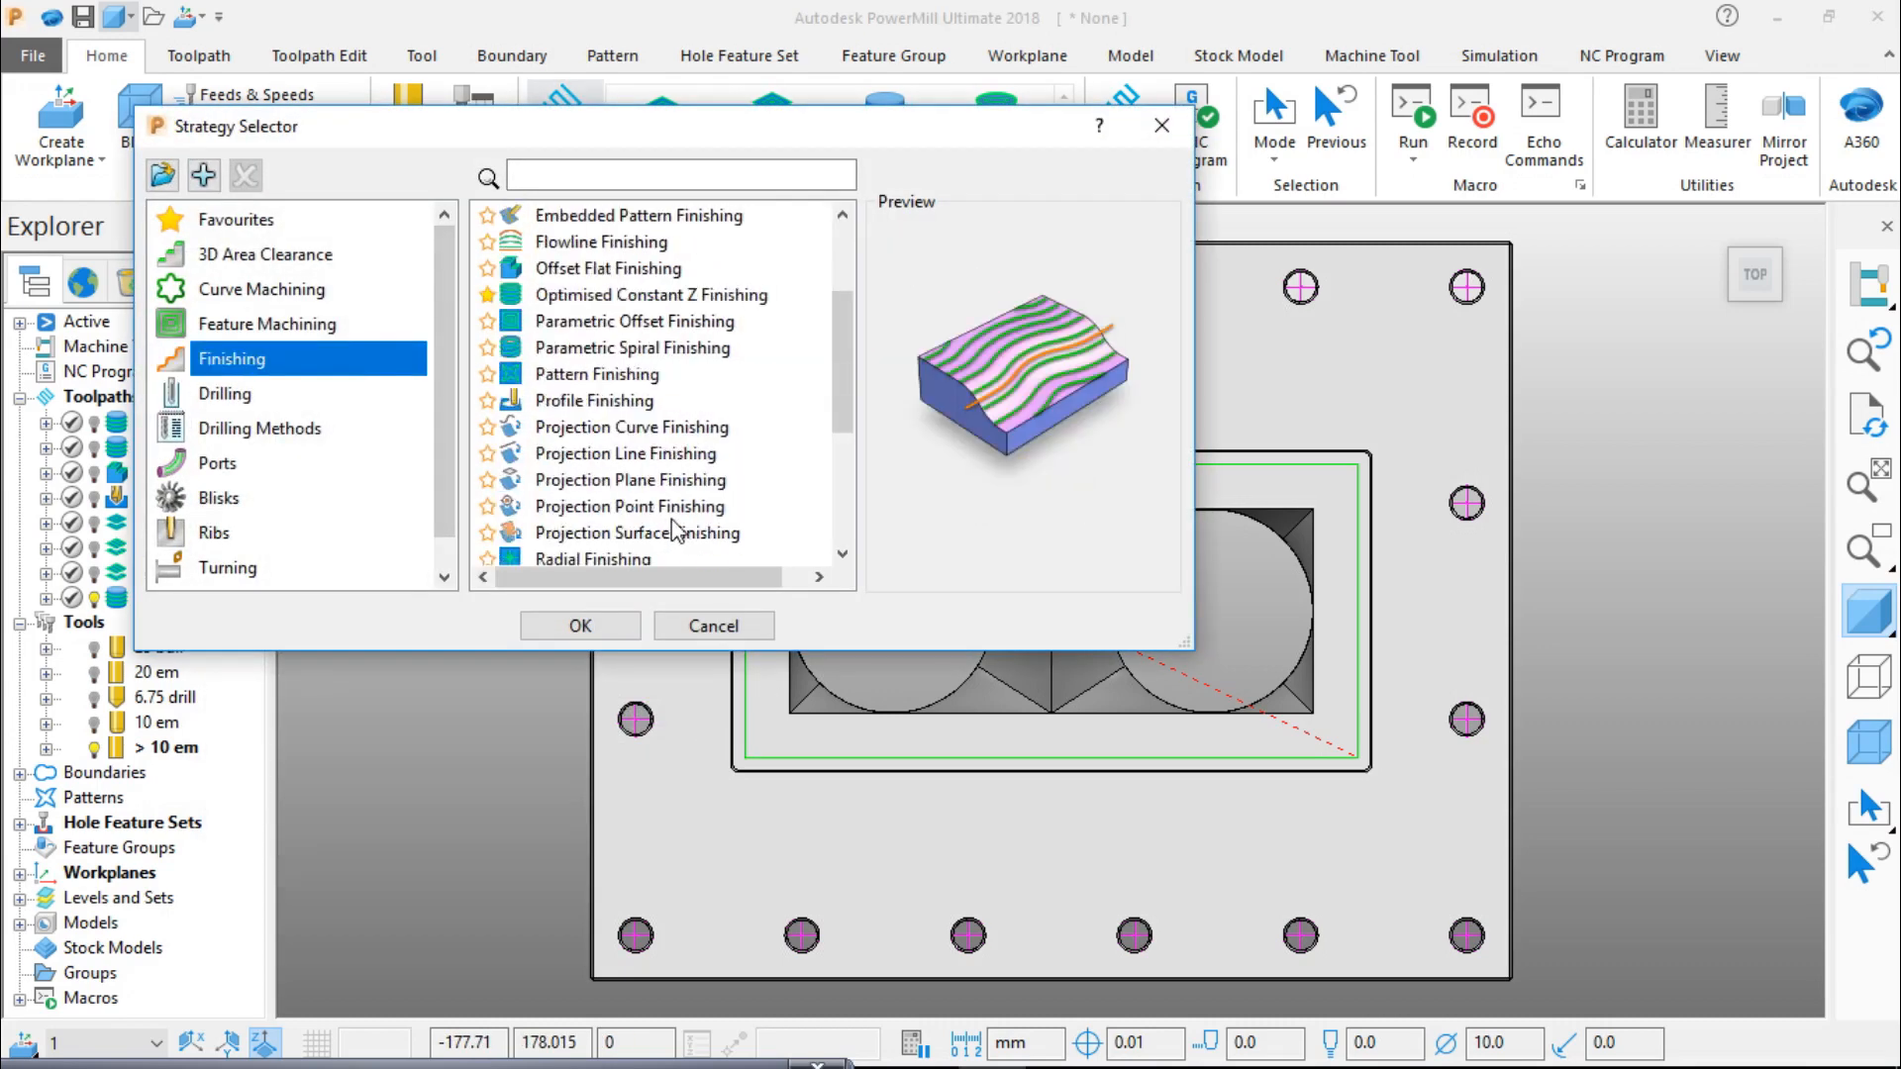
{"action": "left_click_drag", "start_coordinate": [540, 134], "coordinate": [649, 115]}
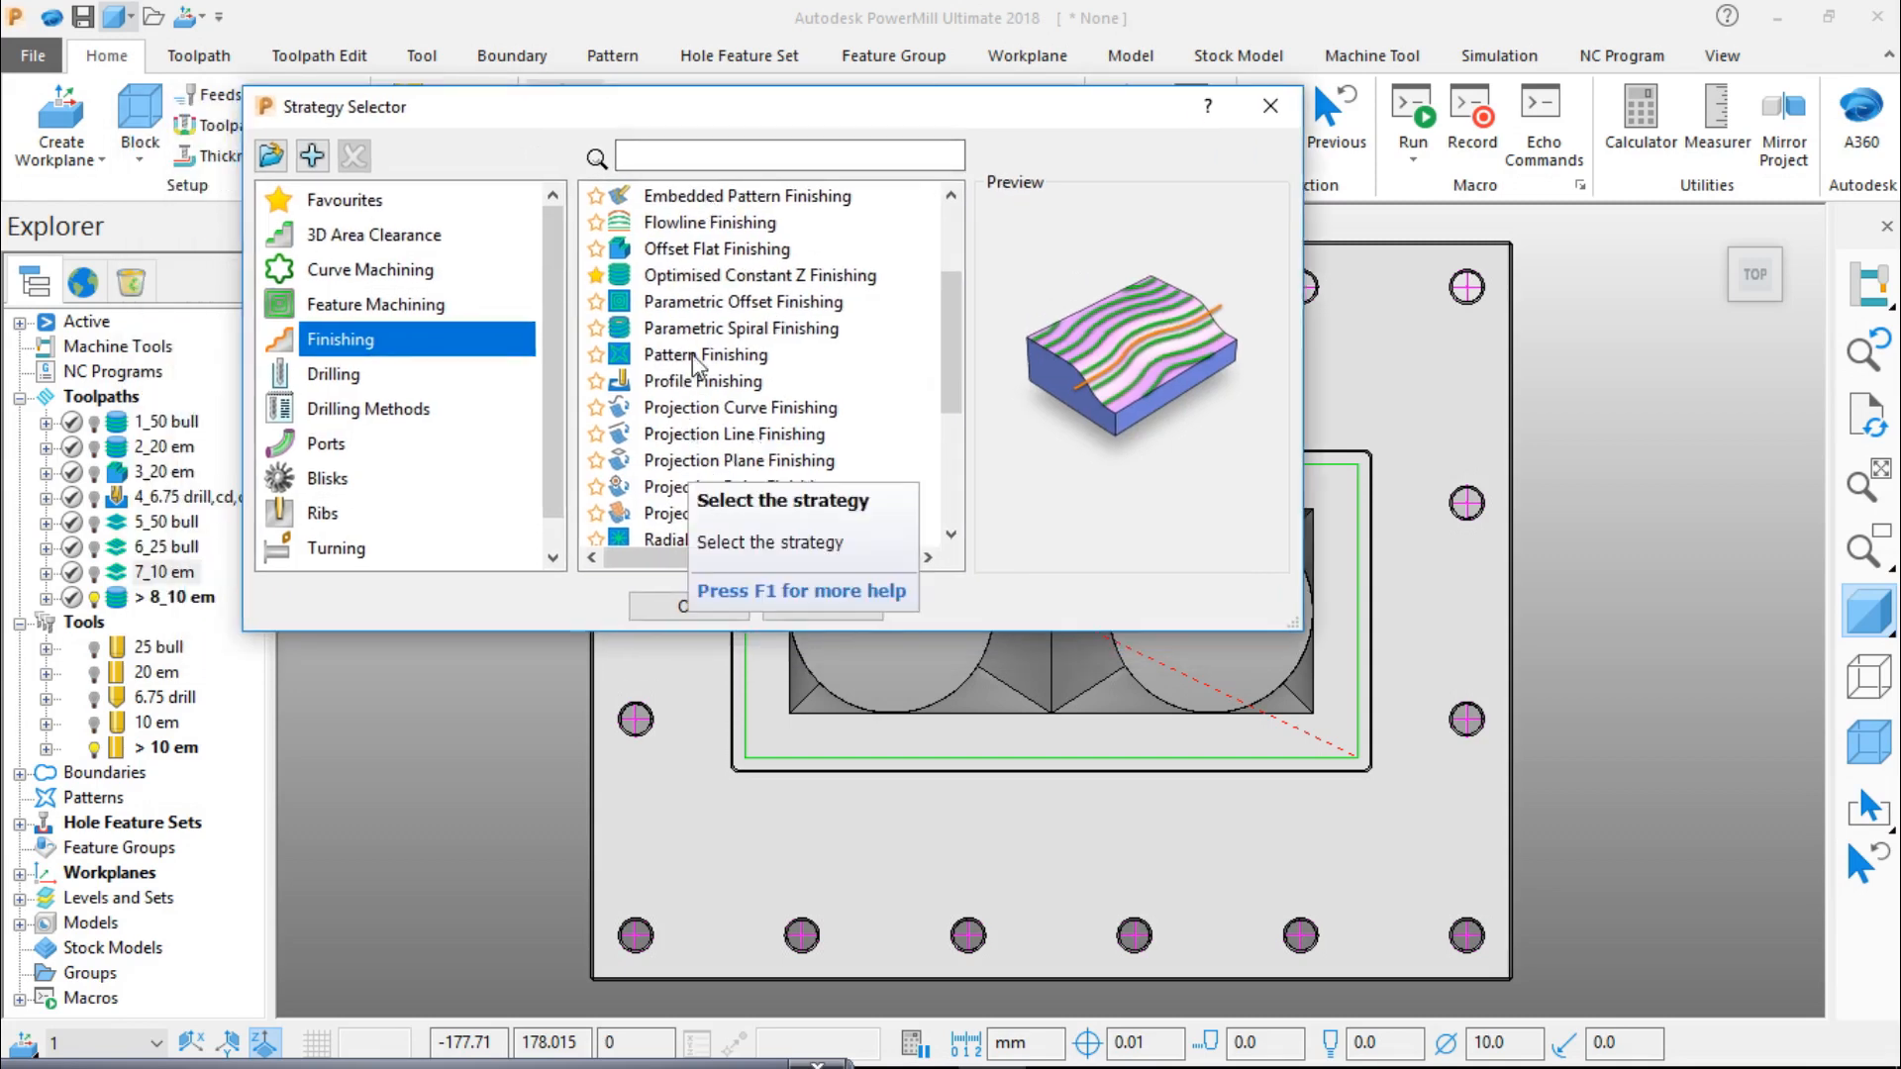
{"action": "scroll", "coordinate": [737, 442], "scroll_direction": "down", "scroll_amount": 1}
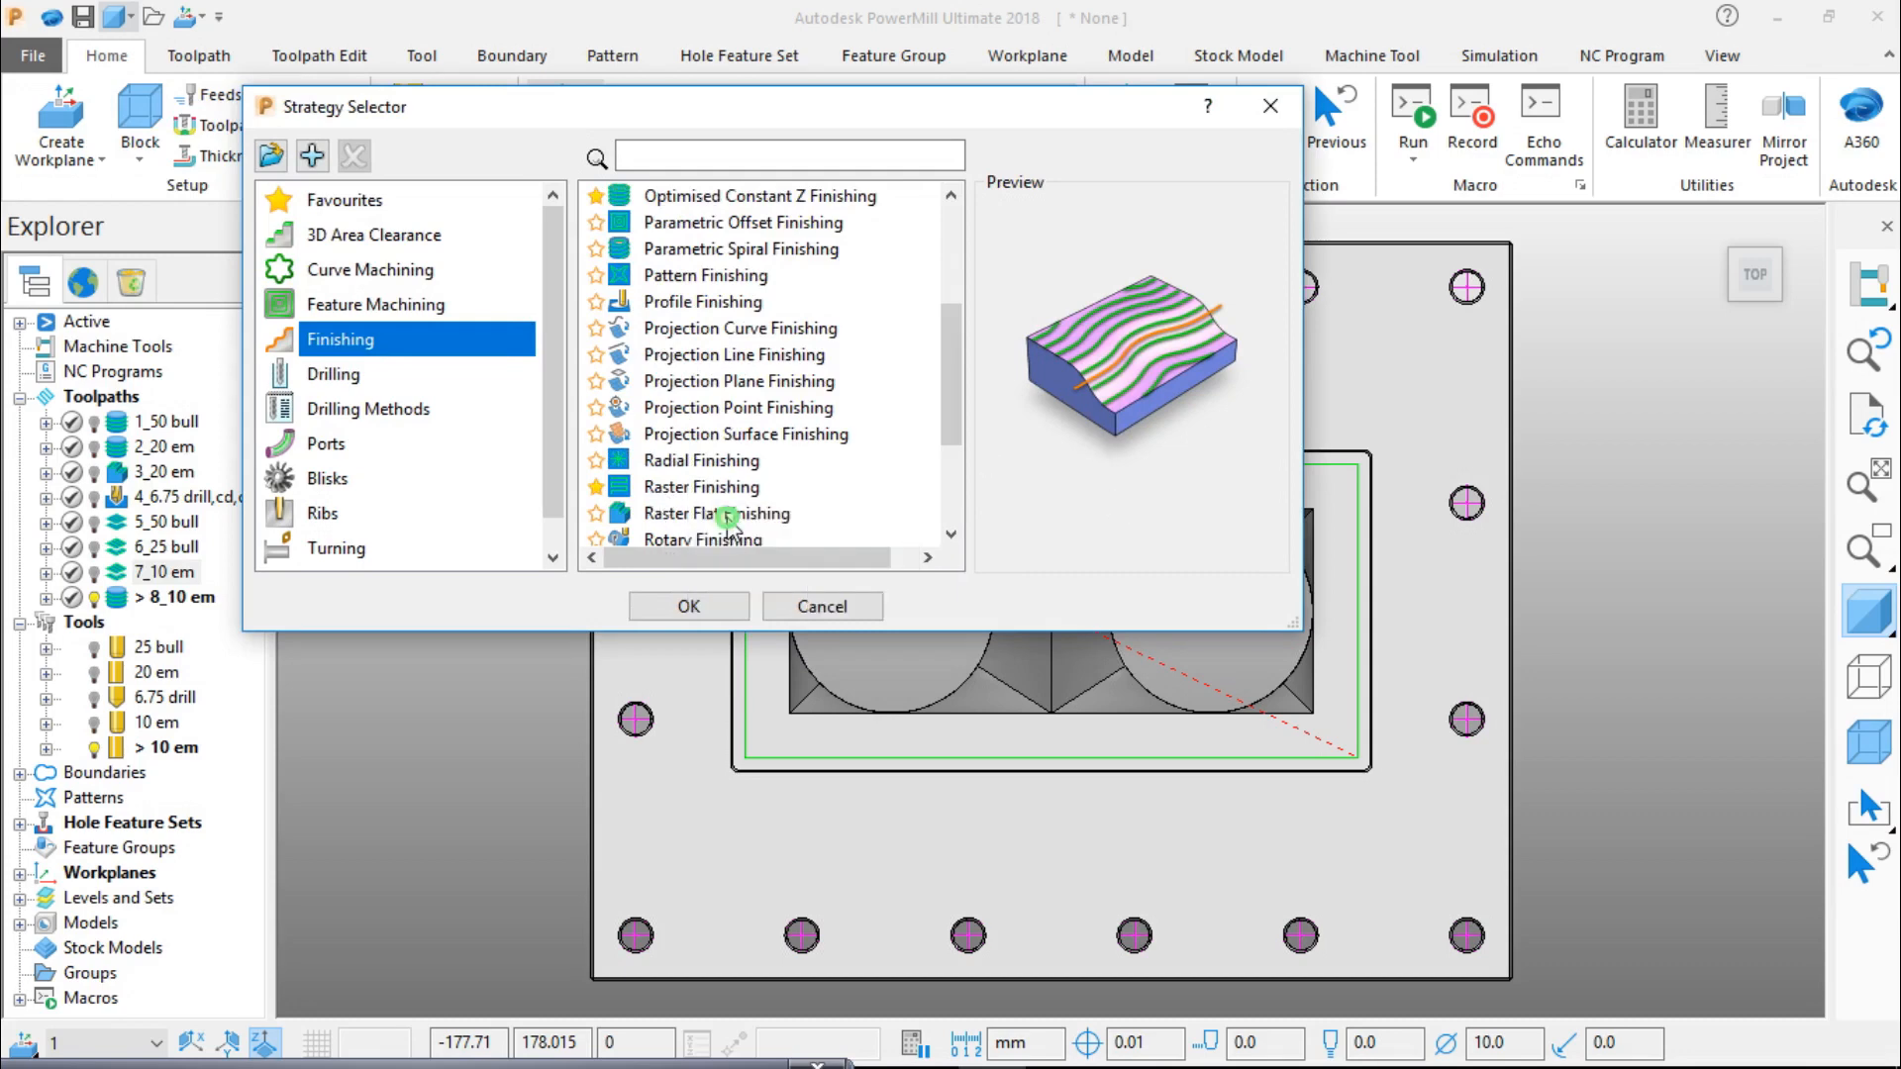
{"action": "left_click", "coordinate": [732, 513]}
{"action": "left_click", "coordinate": [741, 605]}
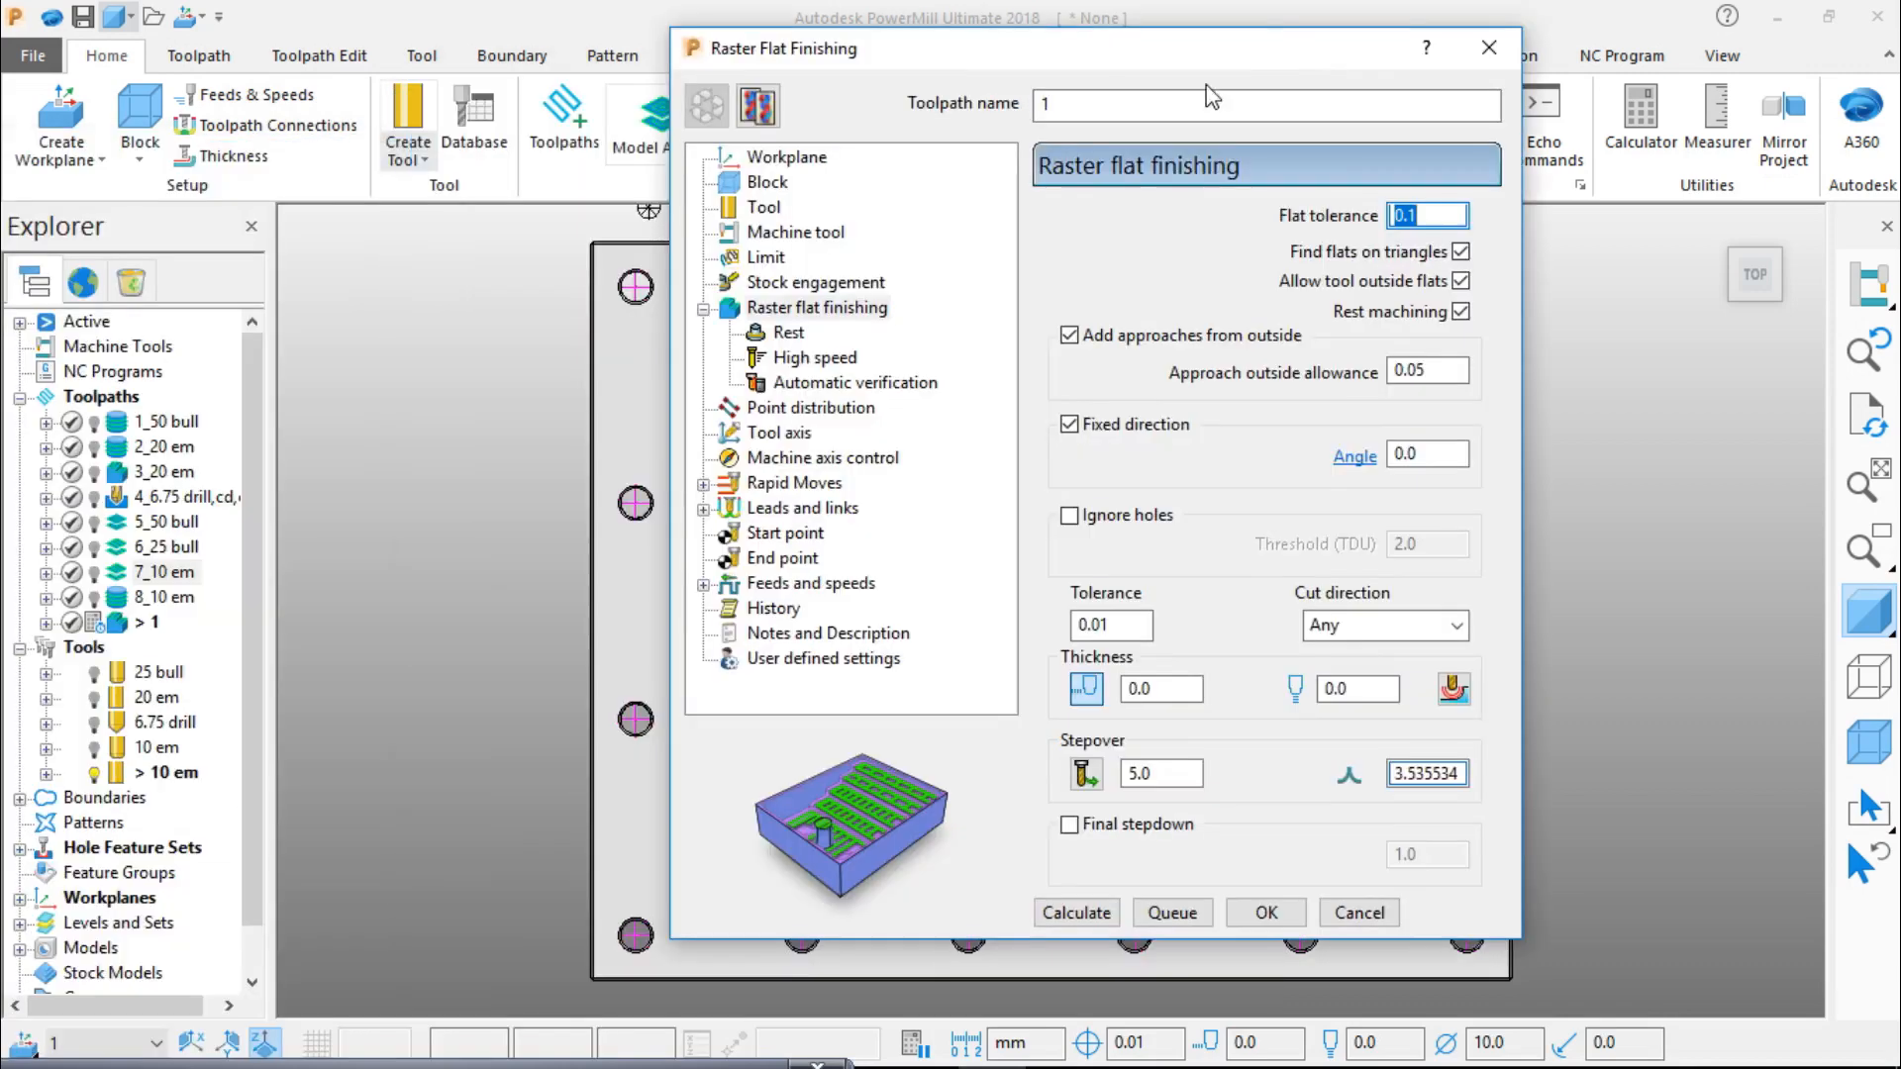
{"action": "double_click", "coordinate": [1099, 104]}
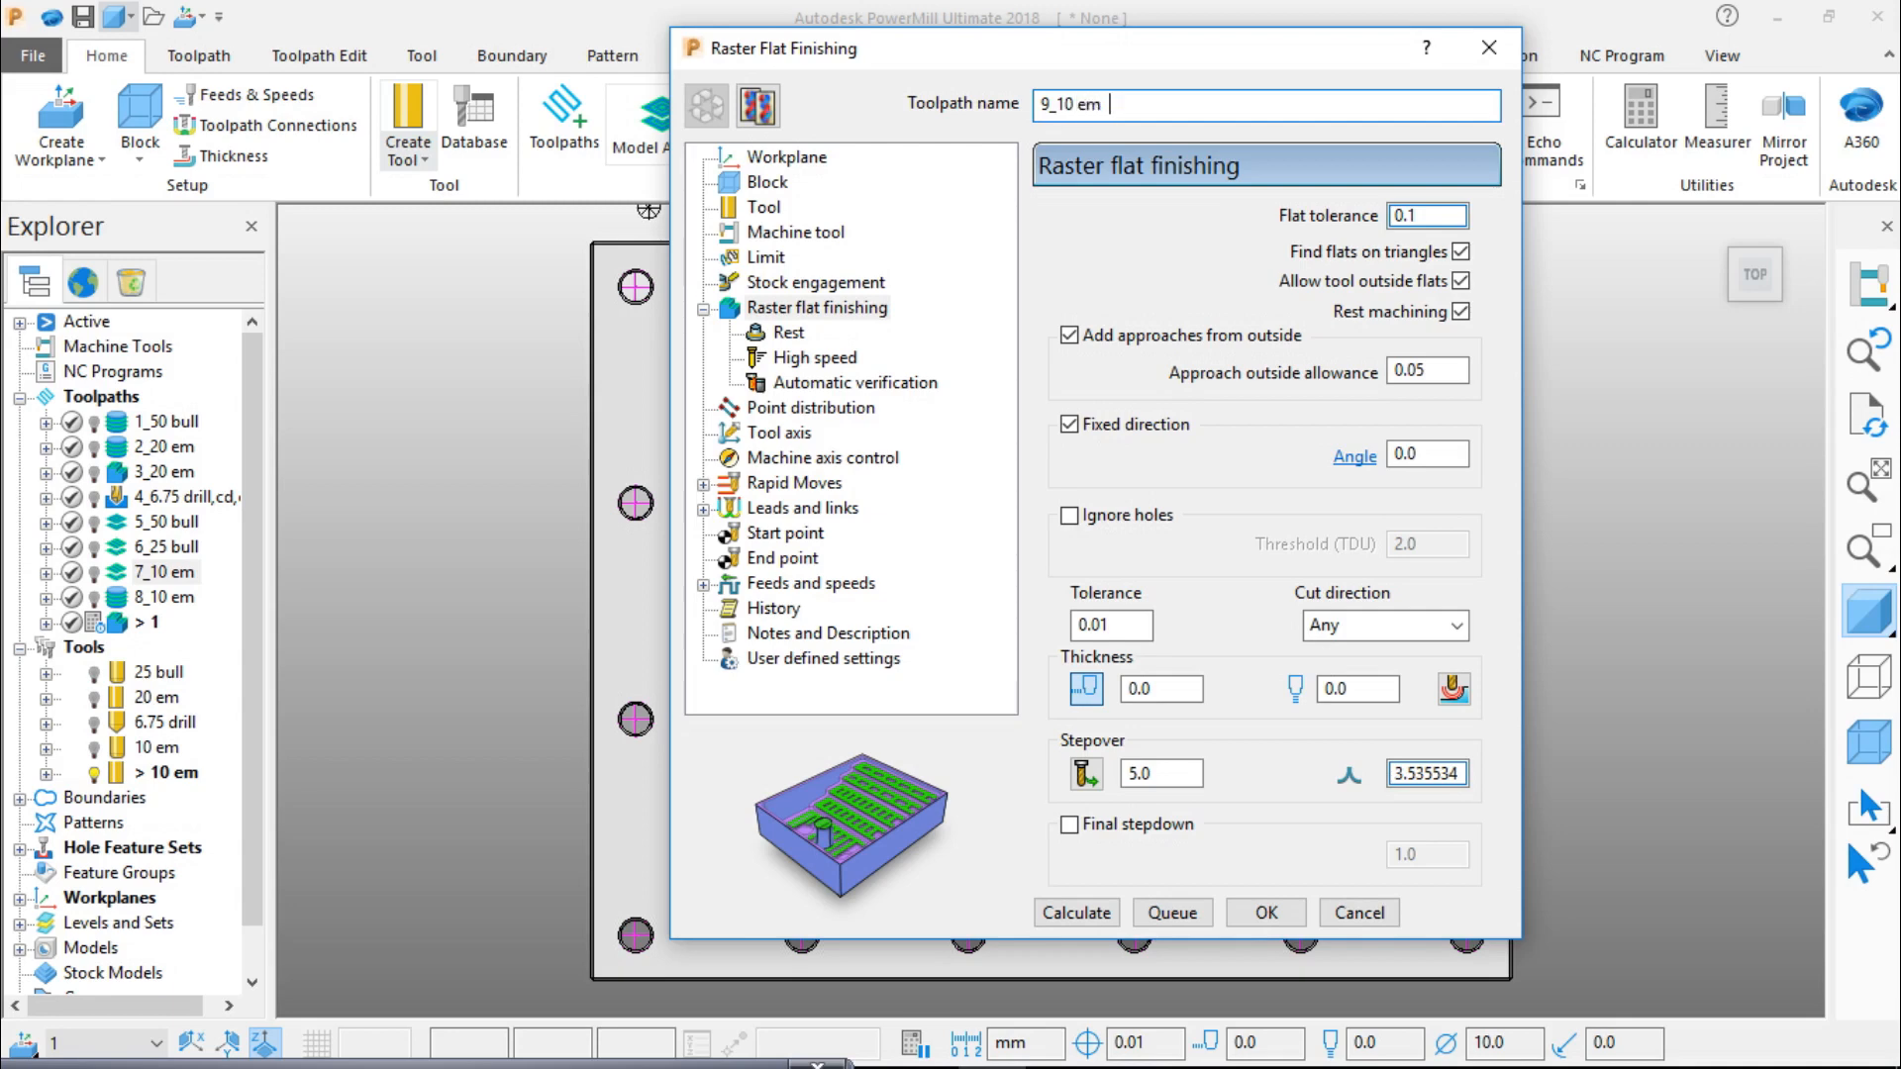
{"action": "type", "text": "9_10 em"}
Step: Check the tool and setup of 9_10 em, set thickness 0.1 and stepover 4.0, and turn off rest machining
{"action": "left_click", "coordinate": [772, 210]}
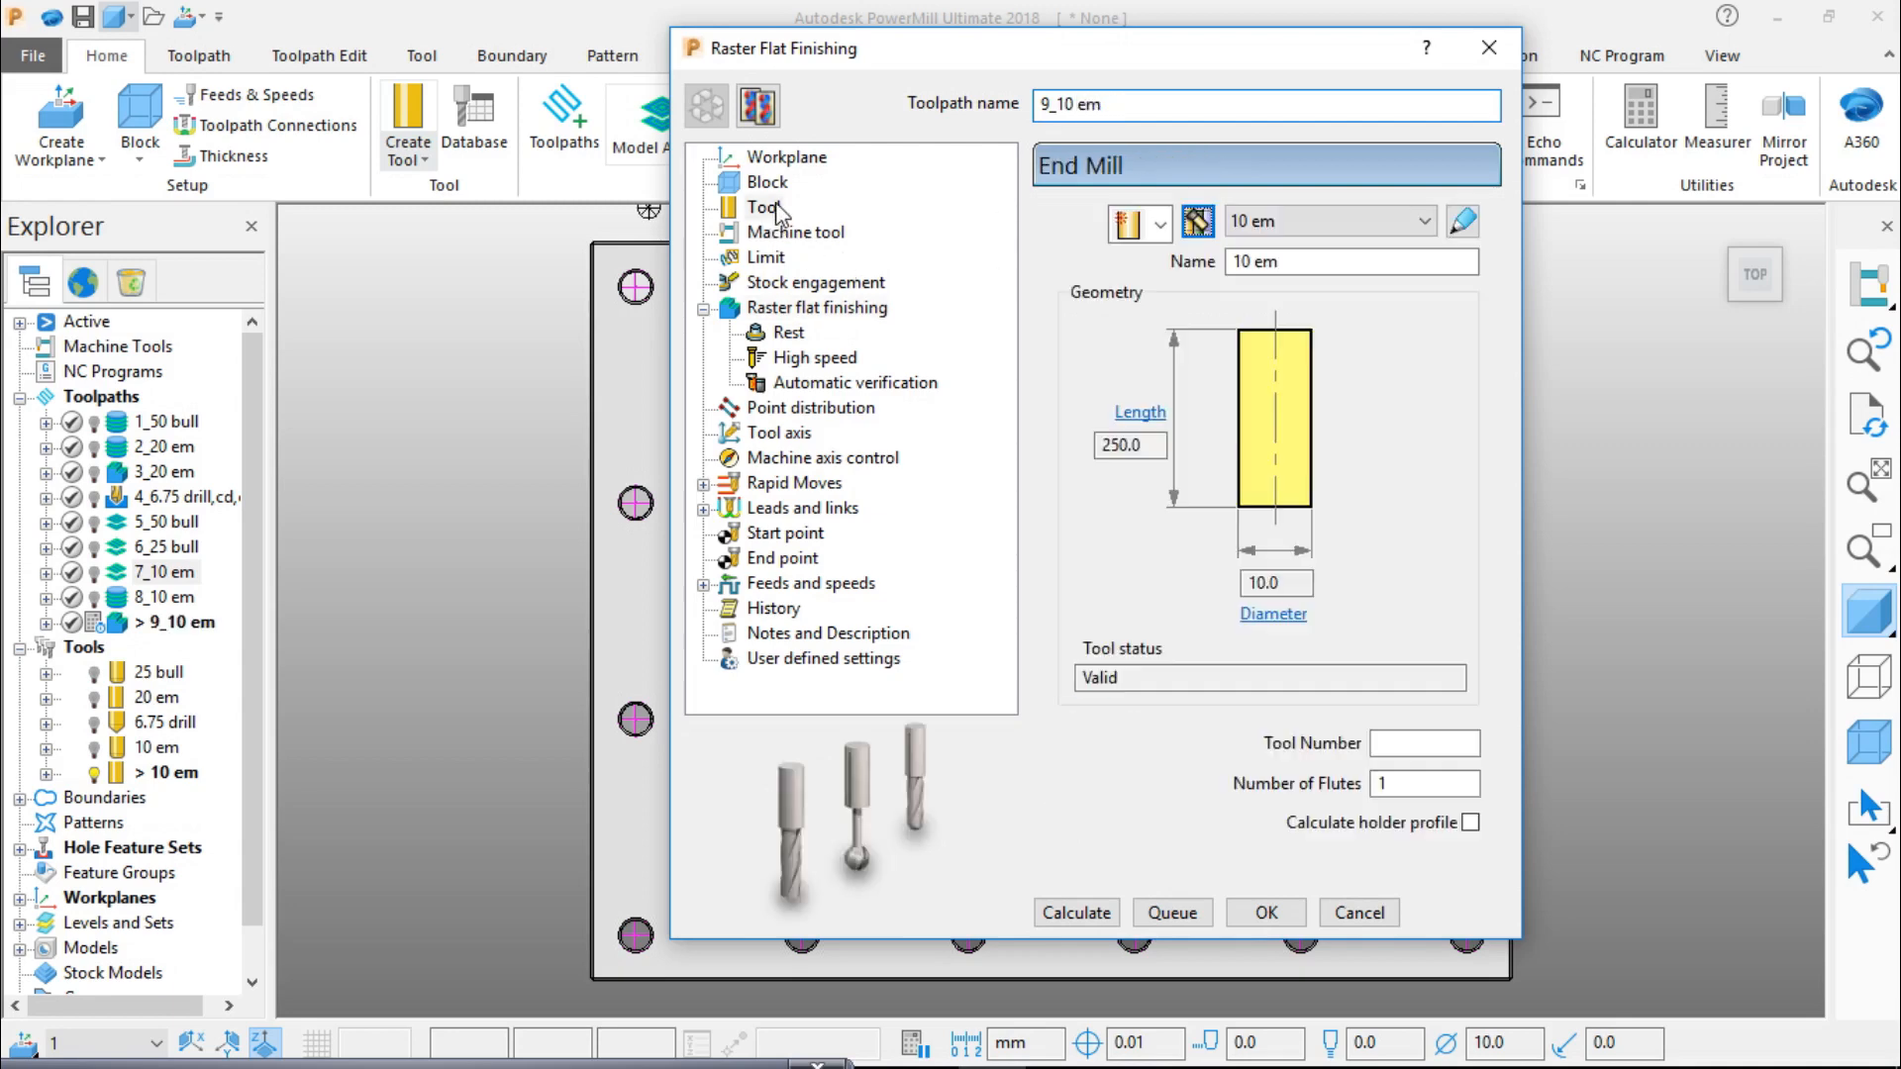
{"action": "left_click", "coordinate": [779, 234]}
{"action": "left_click", "coordinate": [772, 284]}
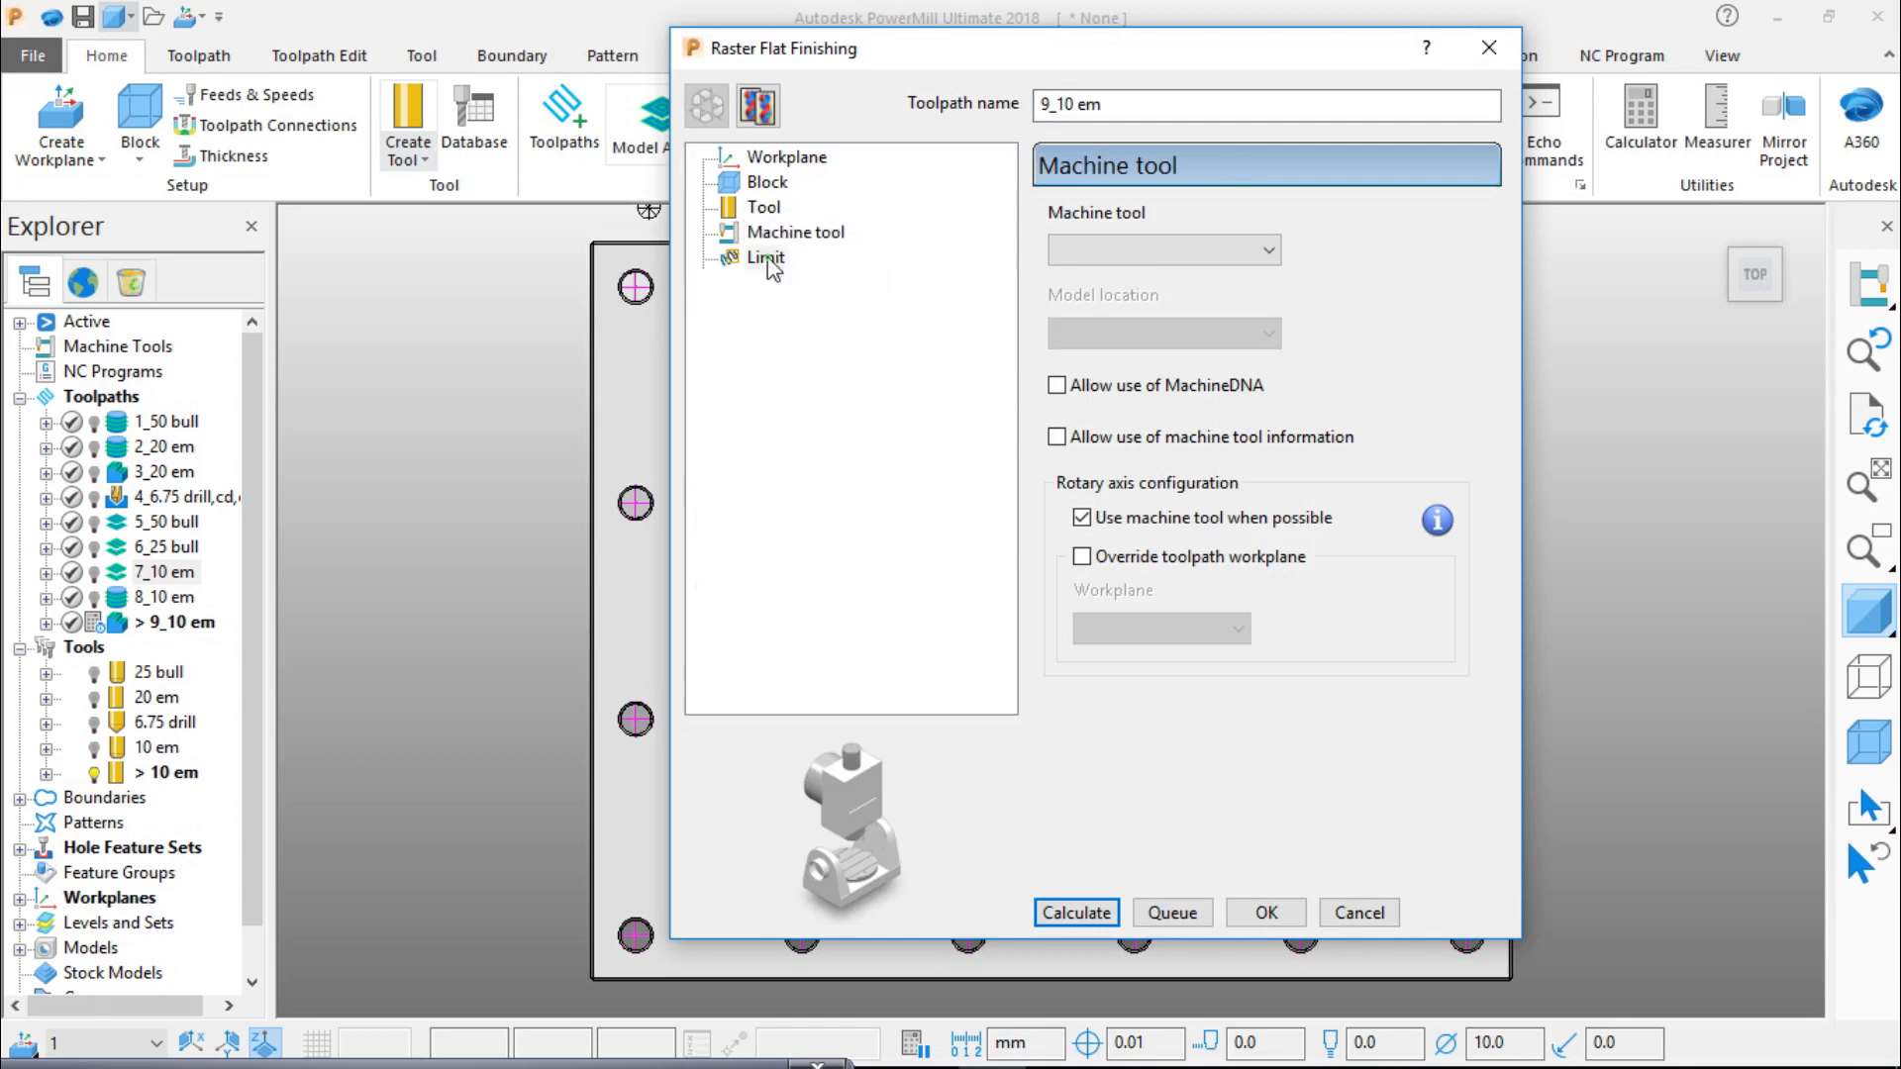
{"action": "left_click", "coordinate": [803, 308]}
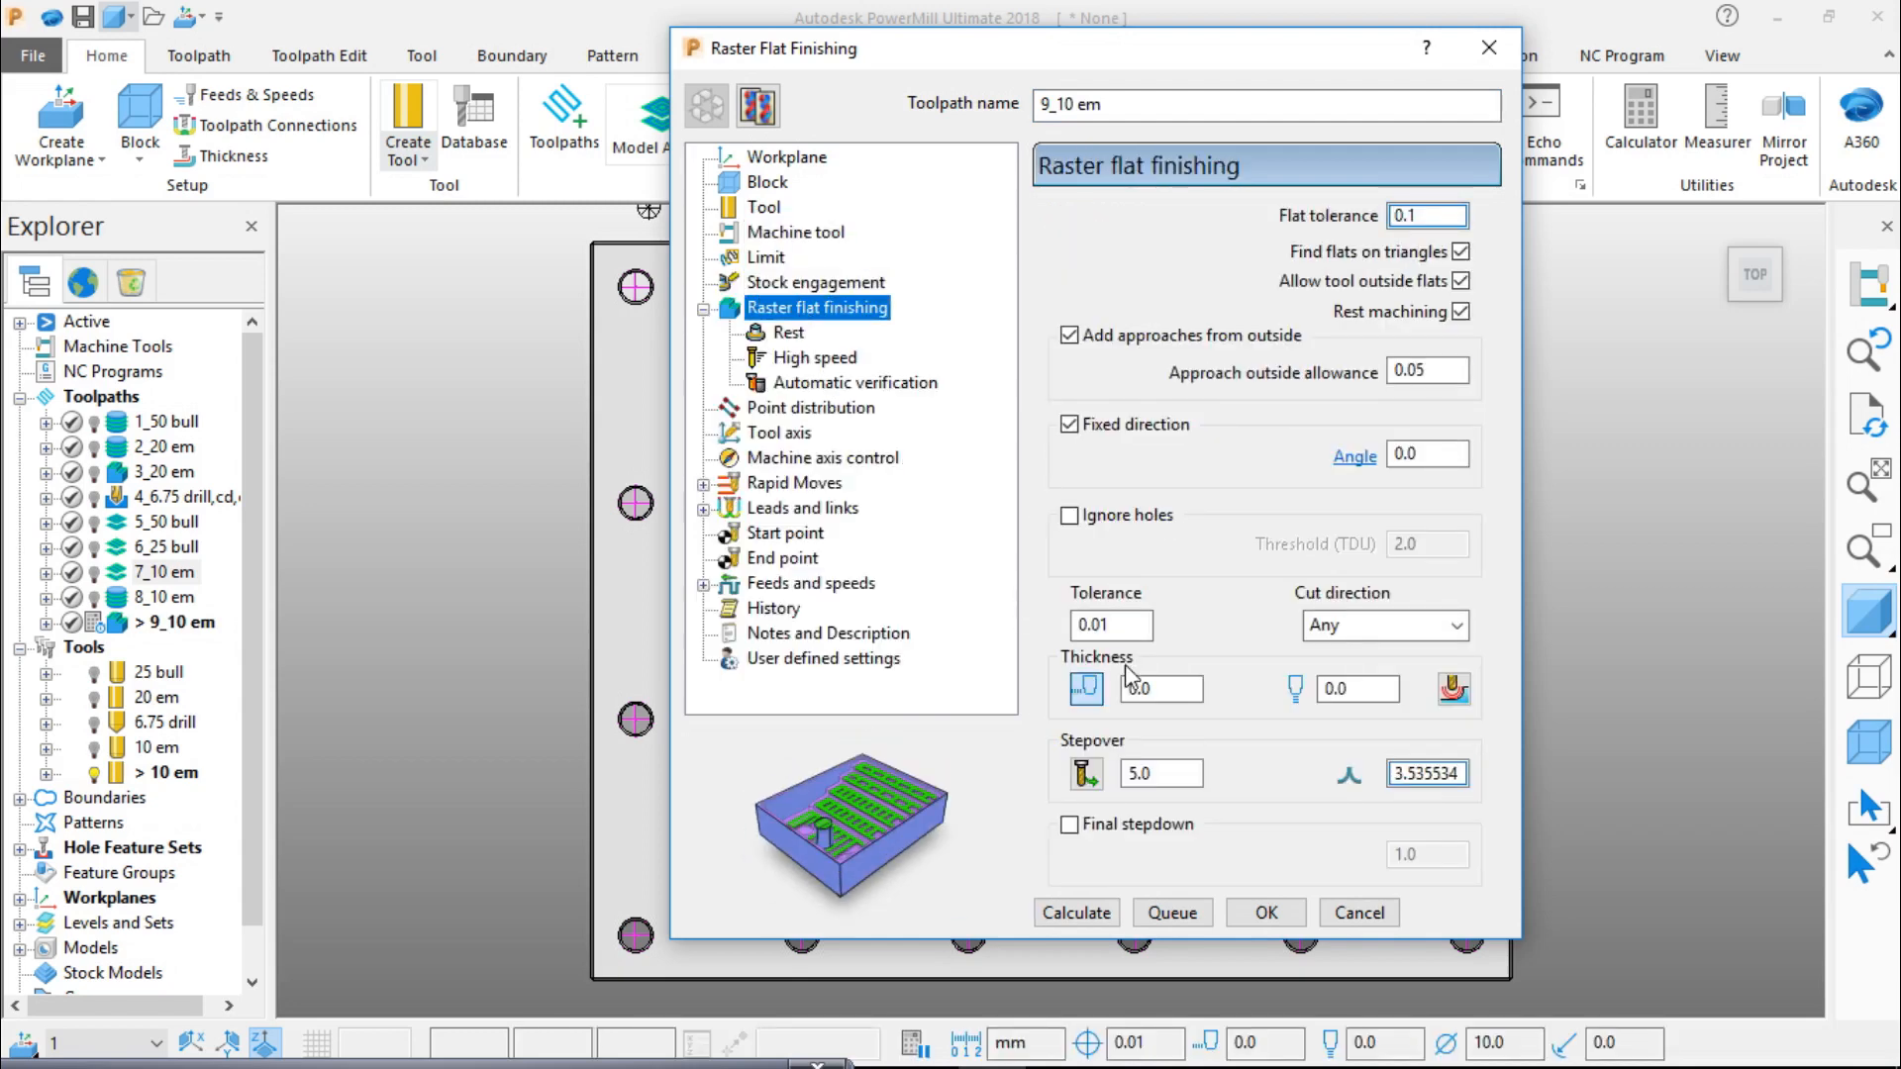
{"action": "left_click", "coordinate": [1161, 689]}
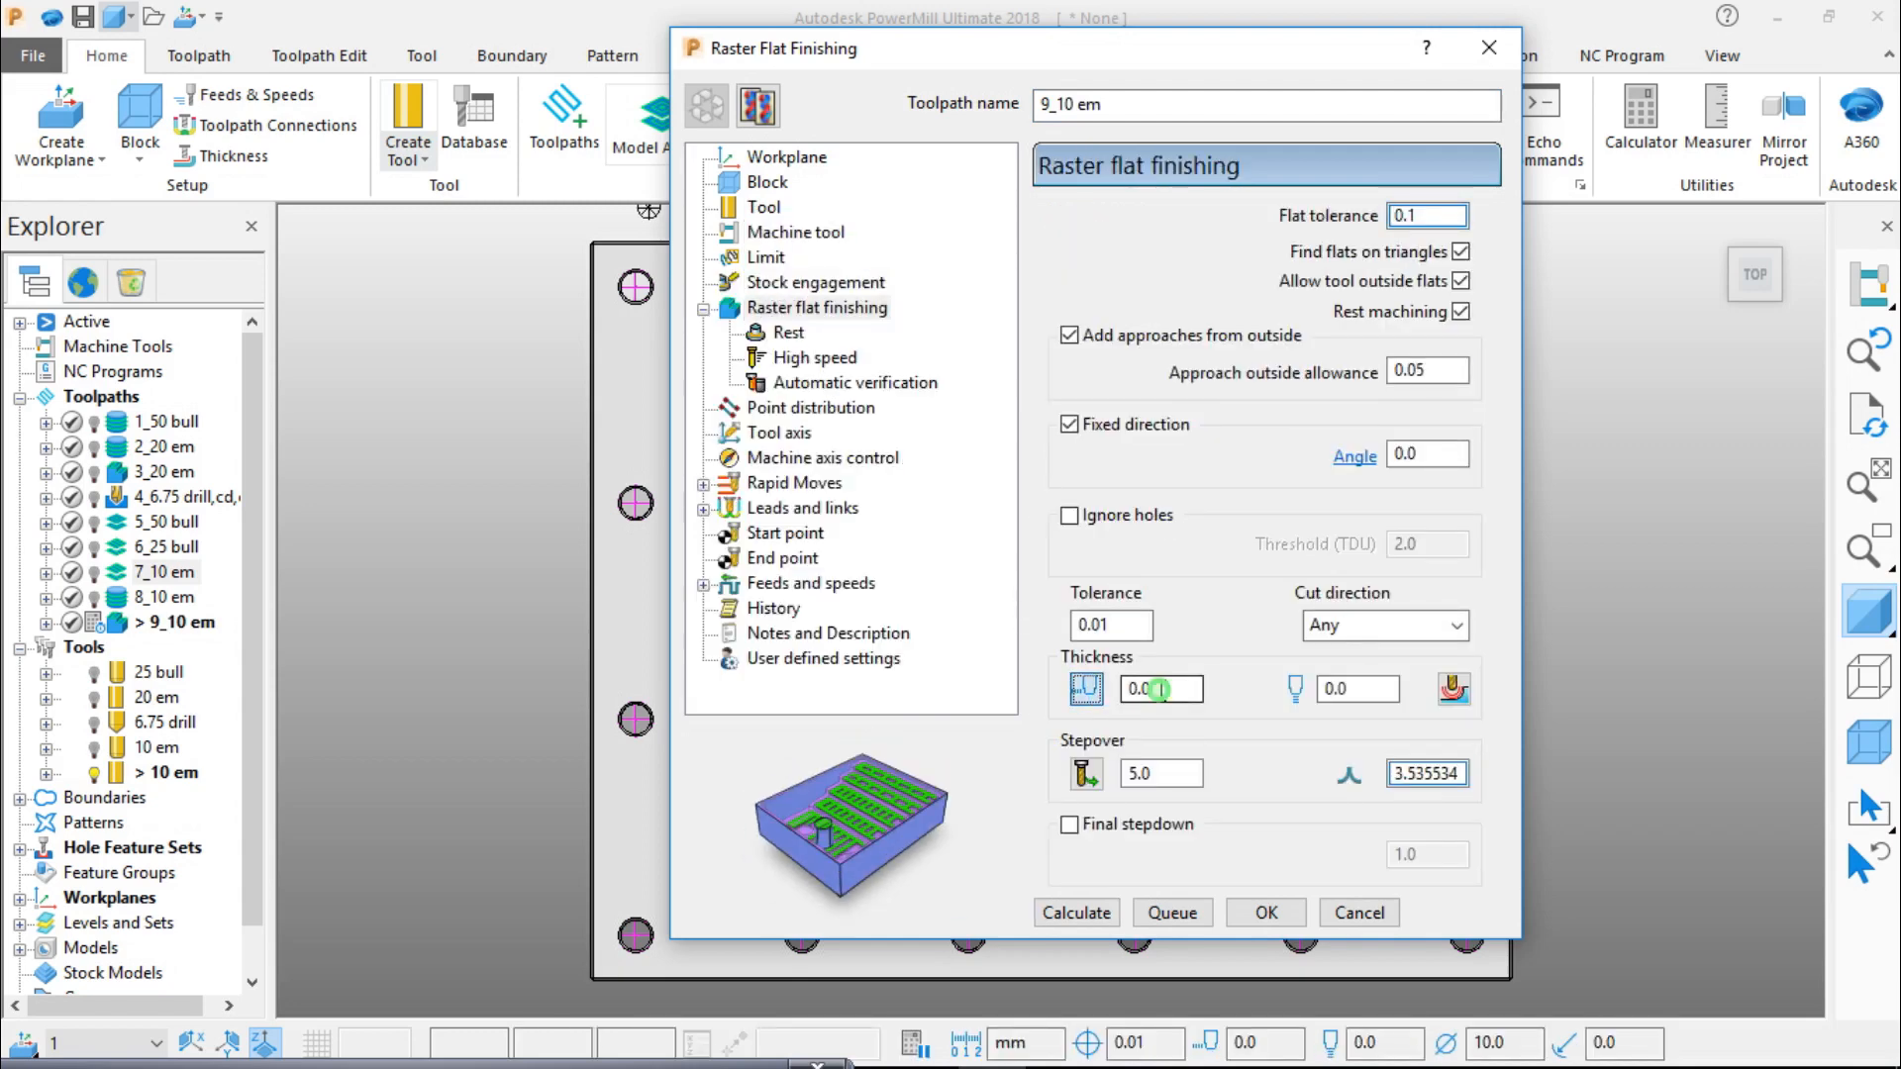
{"action": "double_click", "coordinate": [1160, 689]}
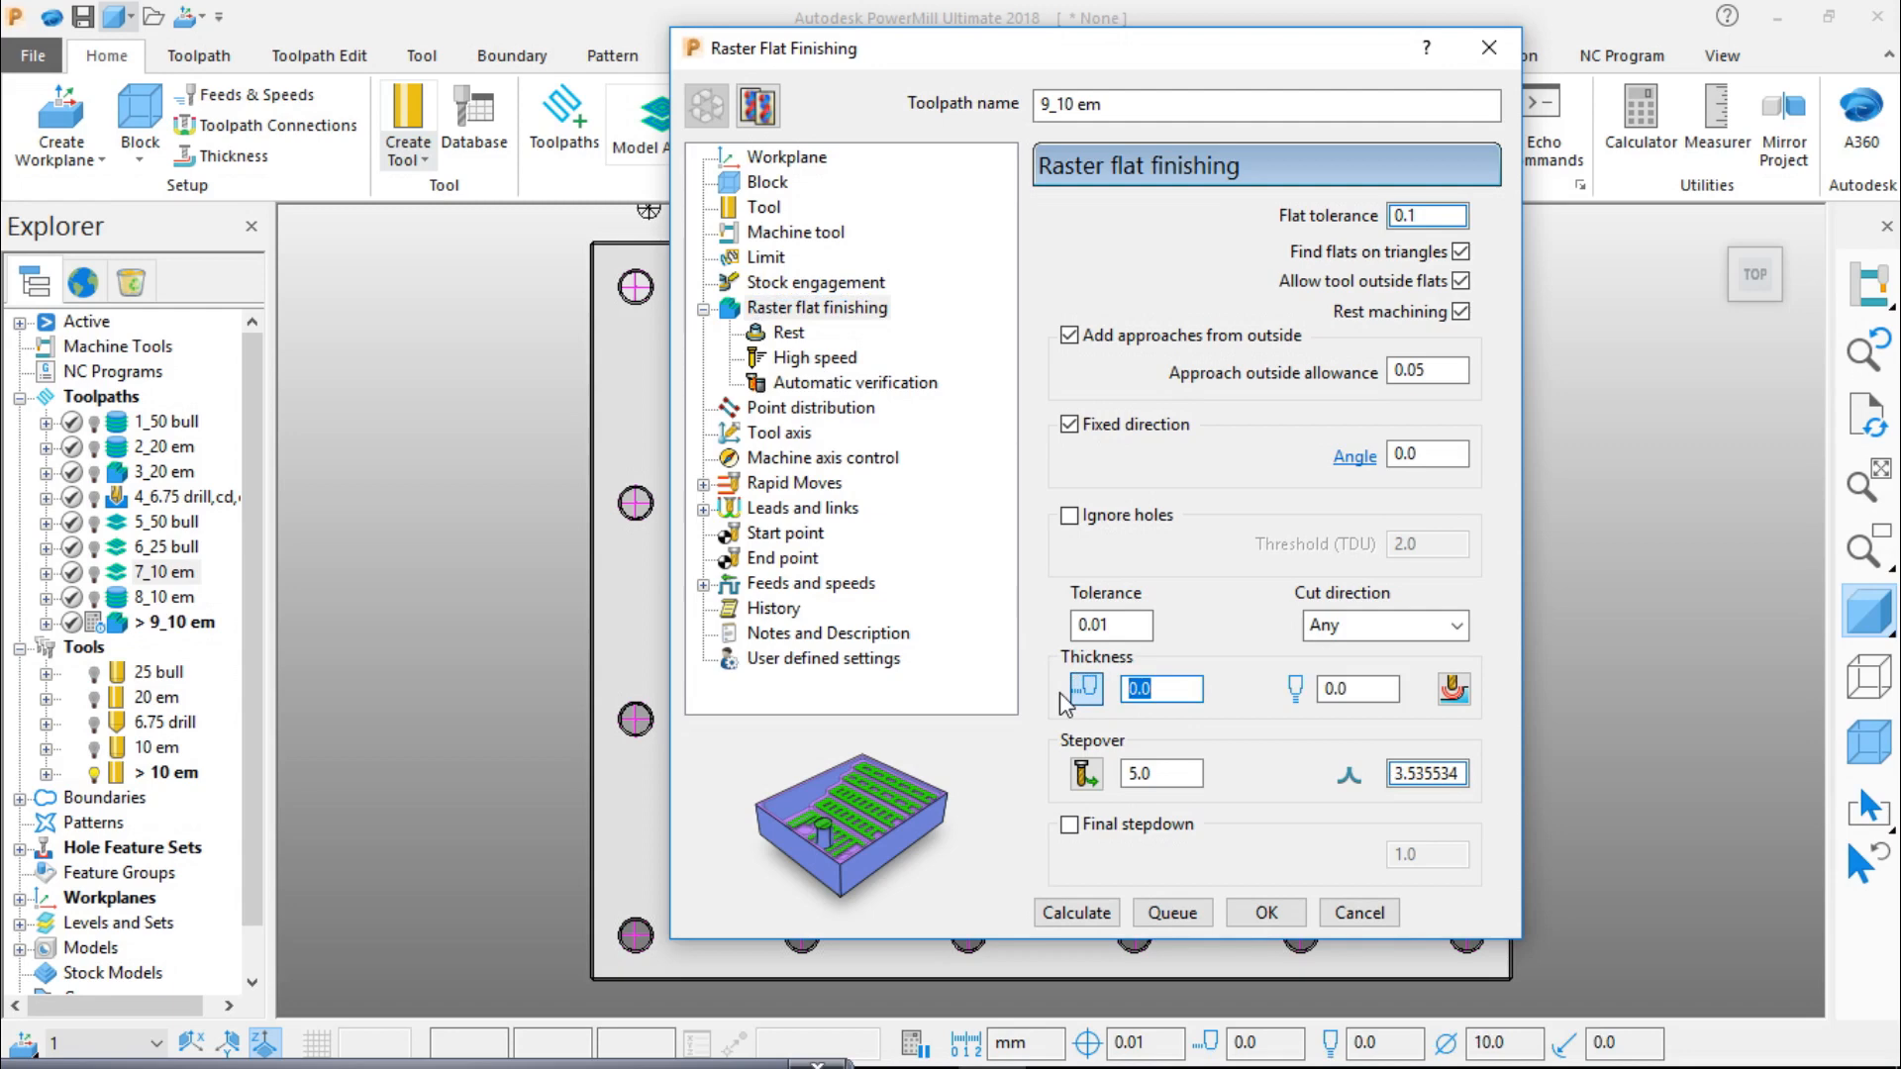
{"action": "type", "text": "1"}
{"action": "key", "text": "Tab"}
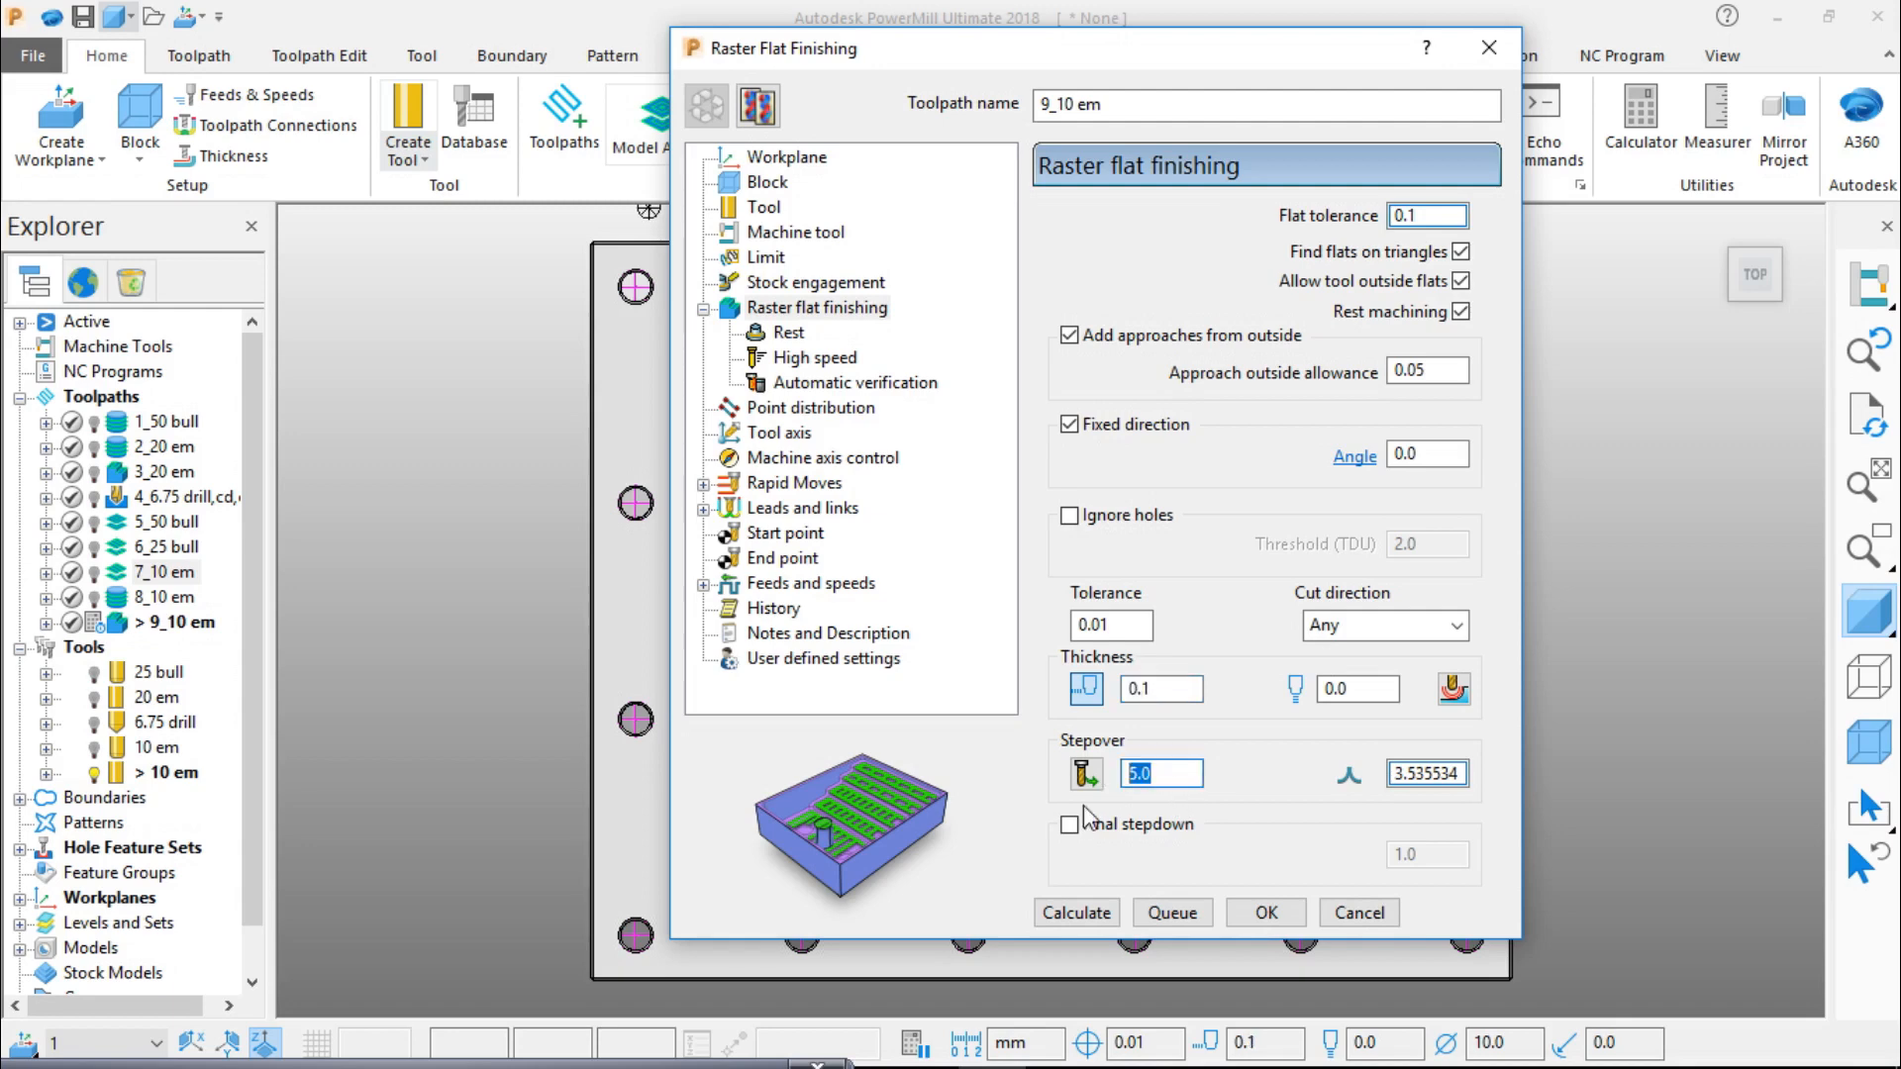
{"action": "type", "text": "4"}
{"action": "left_click", "coordinate": [1461, 312]}
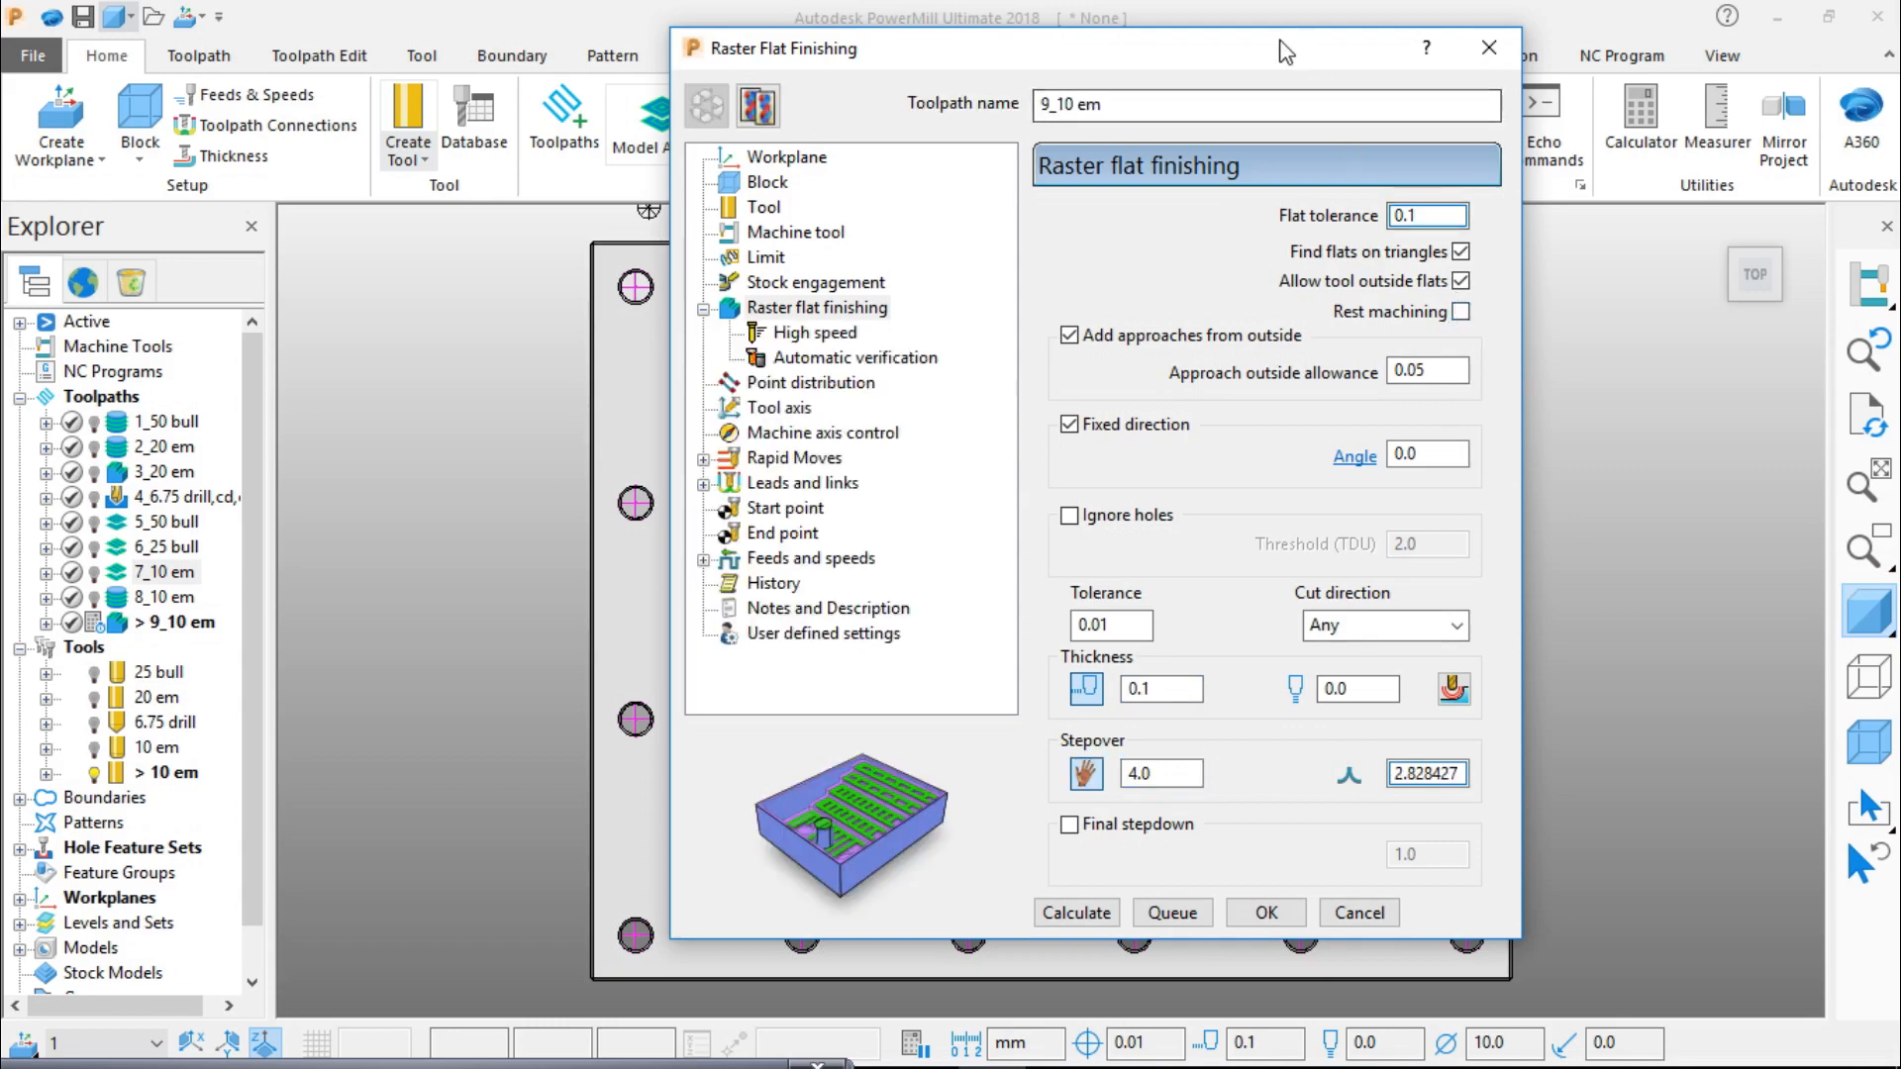
Step: Examine the recess corner and its walls up close in 3D, using the tool outline at the cursor for comparison
{"action": "left_click_drag", "start_coordinate": [1302, 51], "coordinate": [514, 136]}
{"action": "middle_click_drag", "start_coordinate": [1405, 577], "coordinate": [1275, 658]}
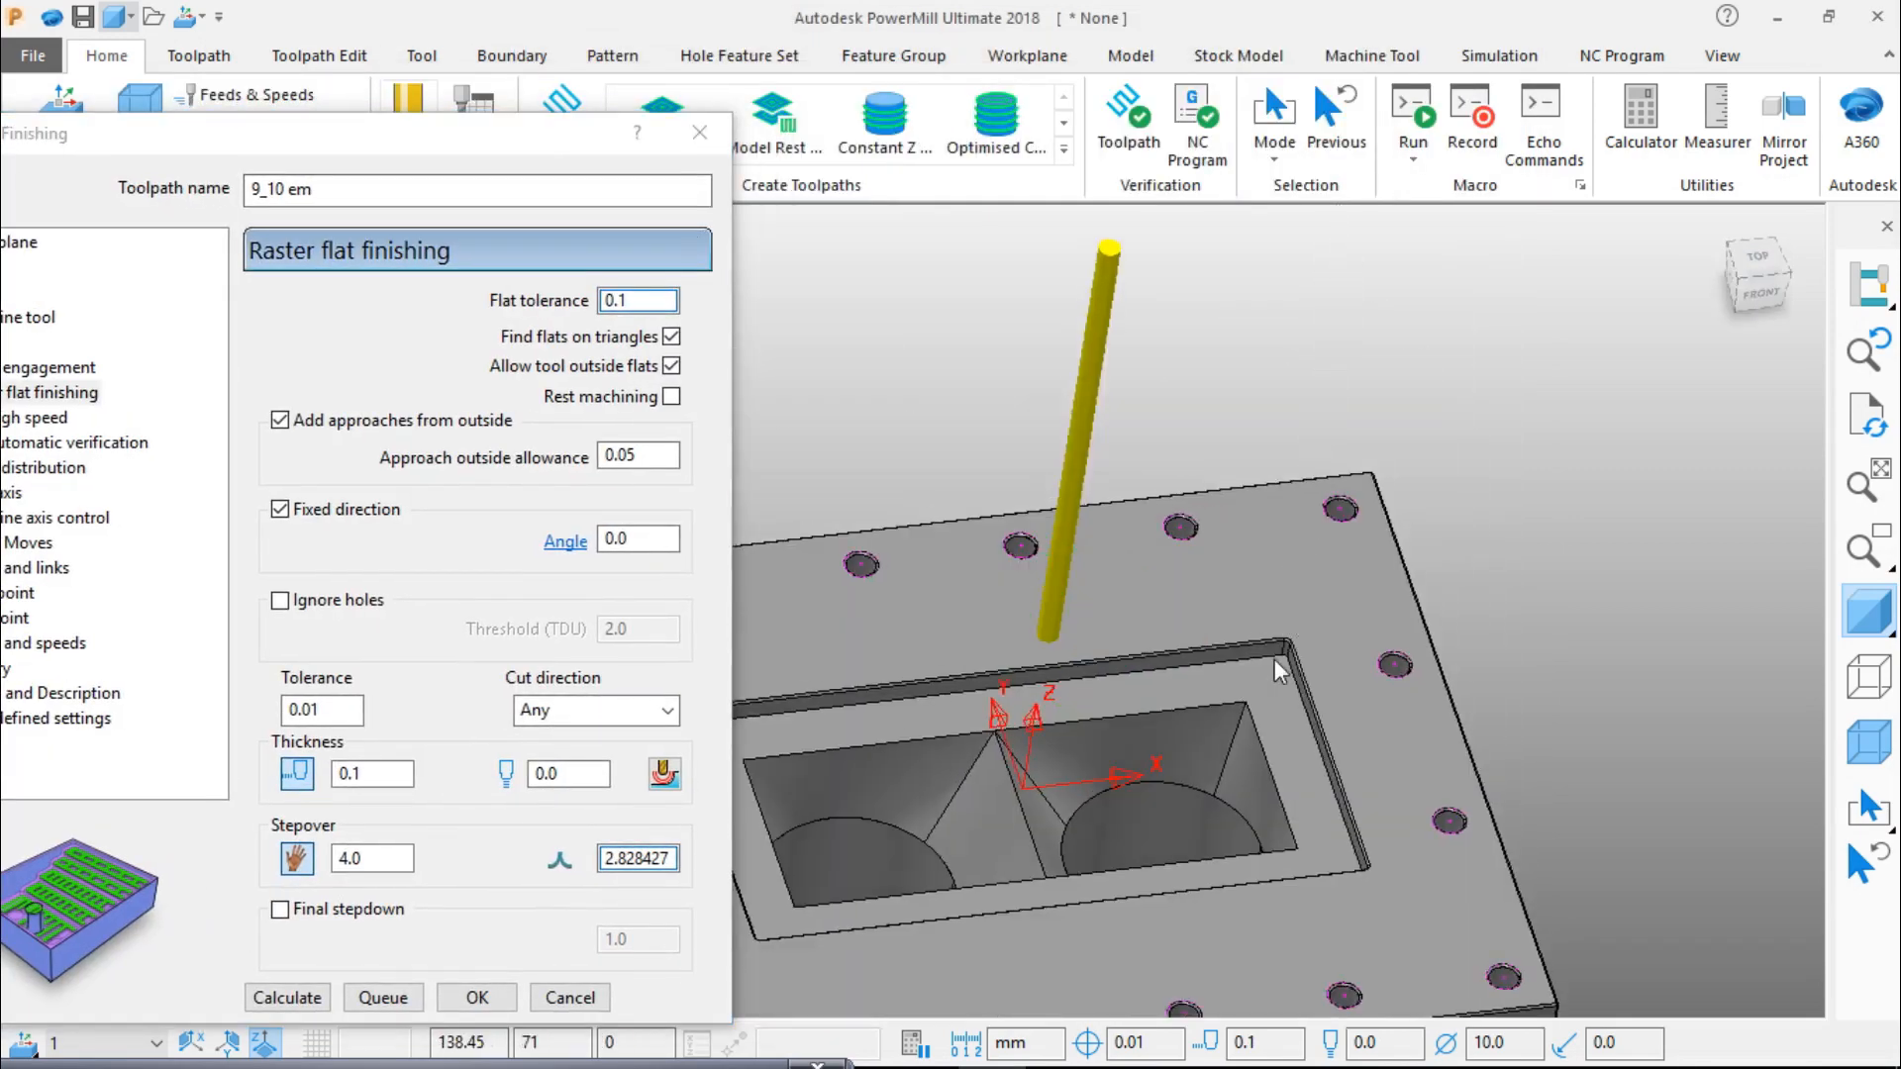
{"action": "scroll", "coordinate": [1274, 657], "scroll_direction": "up", "scroll_amount": 3}
{"action": "key", "text": "ctrl+t"}
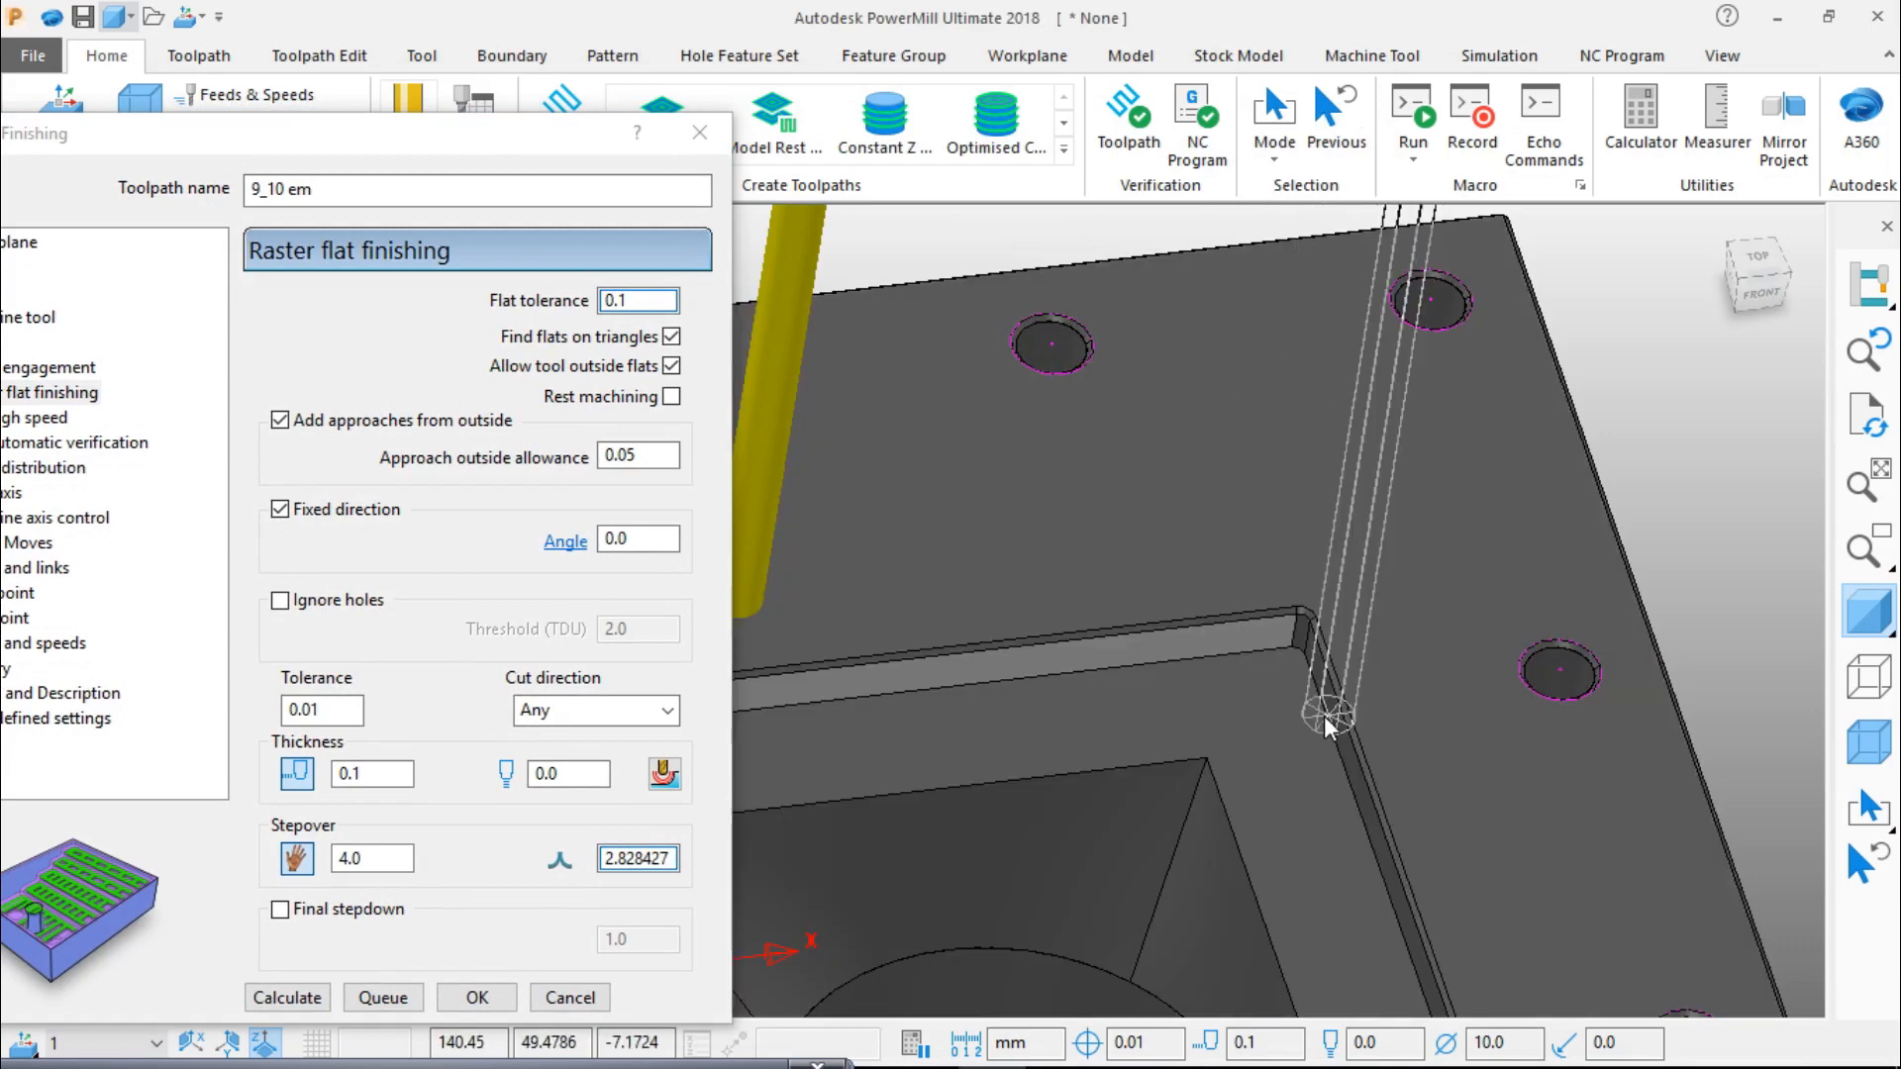
{"action": "middle_click_drag", "start_coordinate": [1346, 719], "coordinate": [1442, 758]}
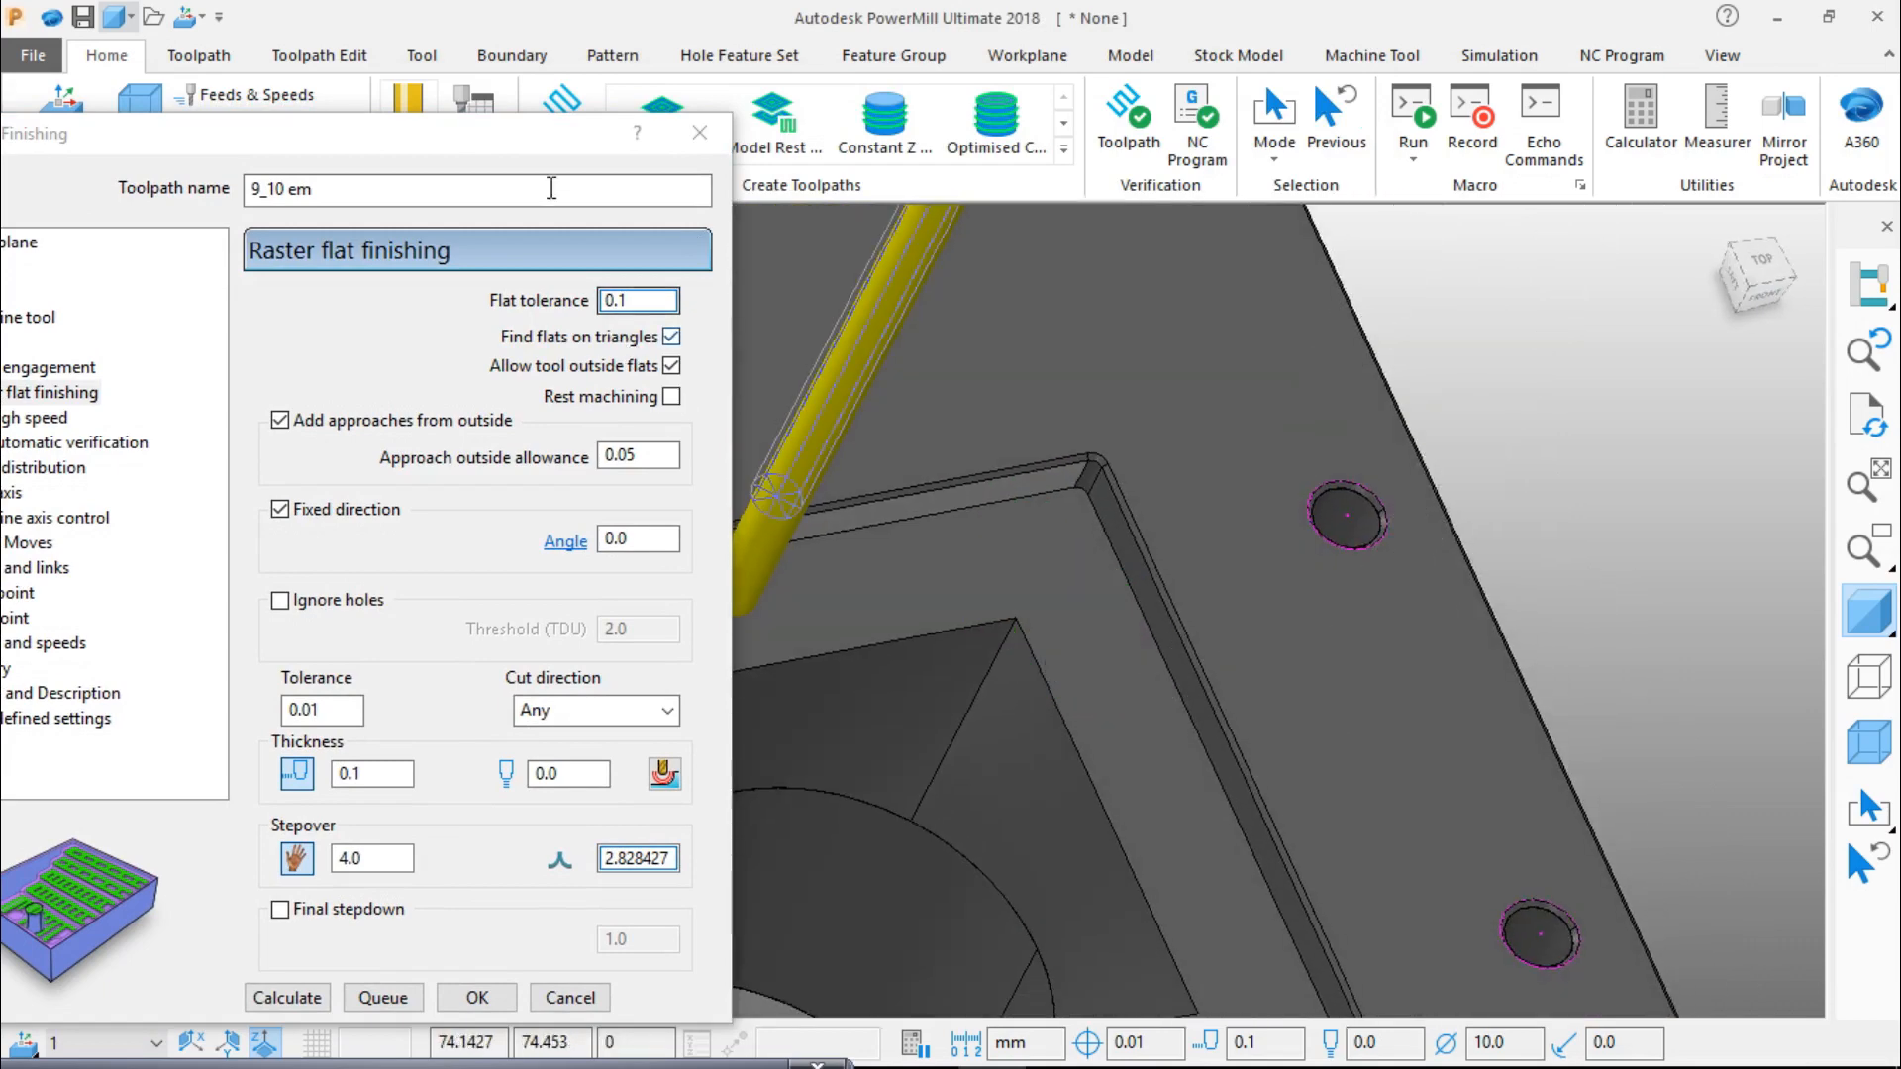
{"action": "left_click", "coordinate": [531, 137]}
{"action": "left_click_drag", "start_coordinate": [532, 138], "coordinate": [1076, 33]}
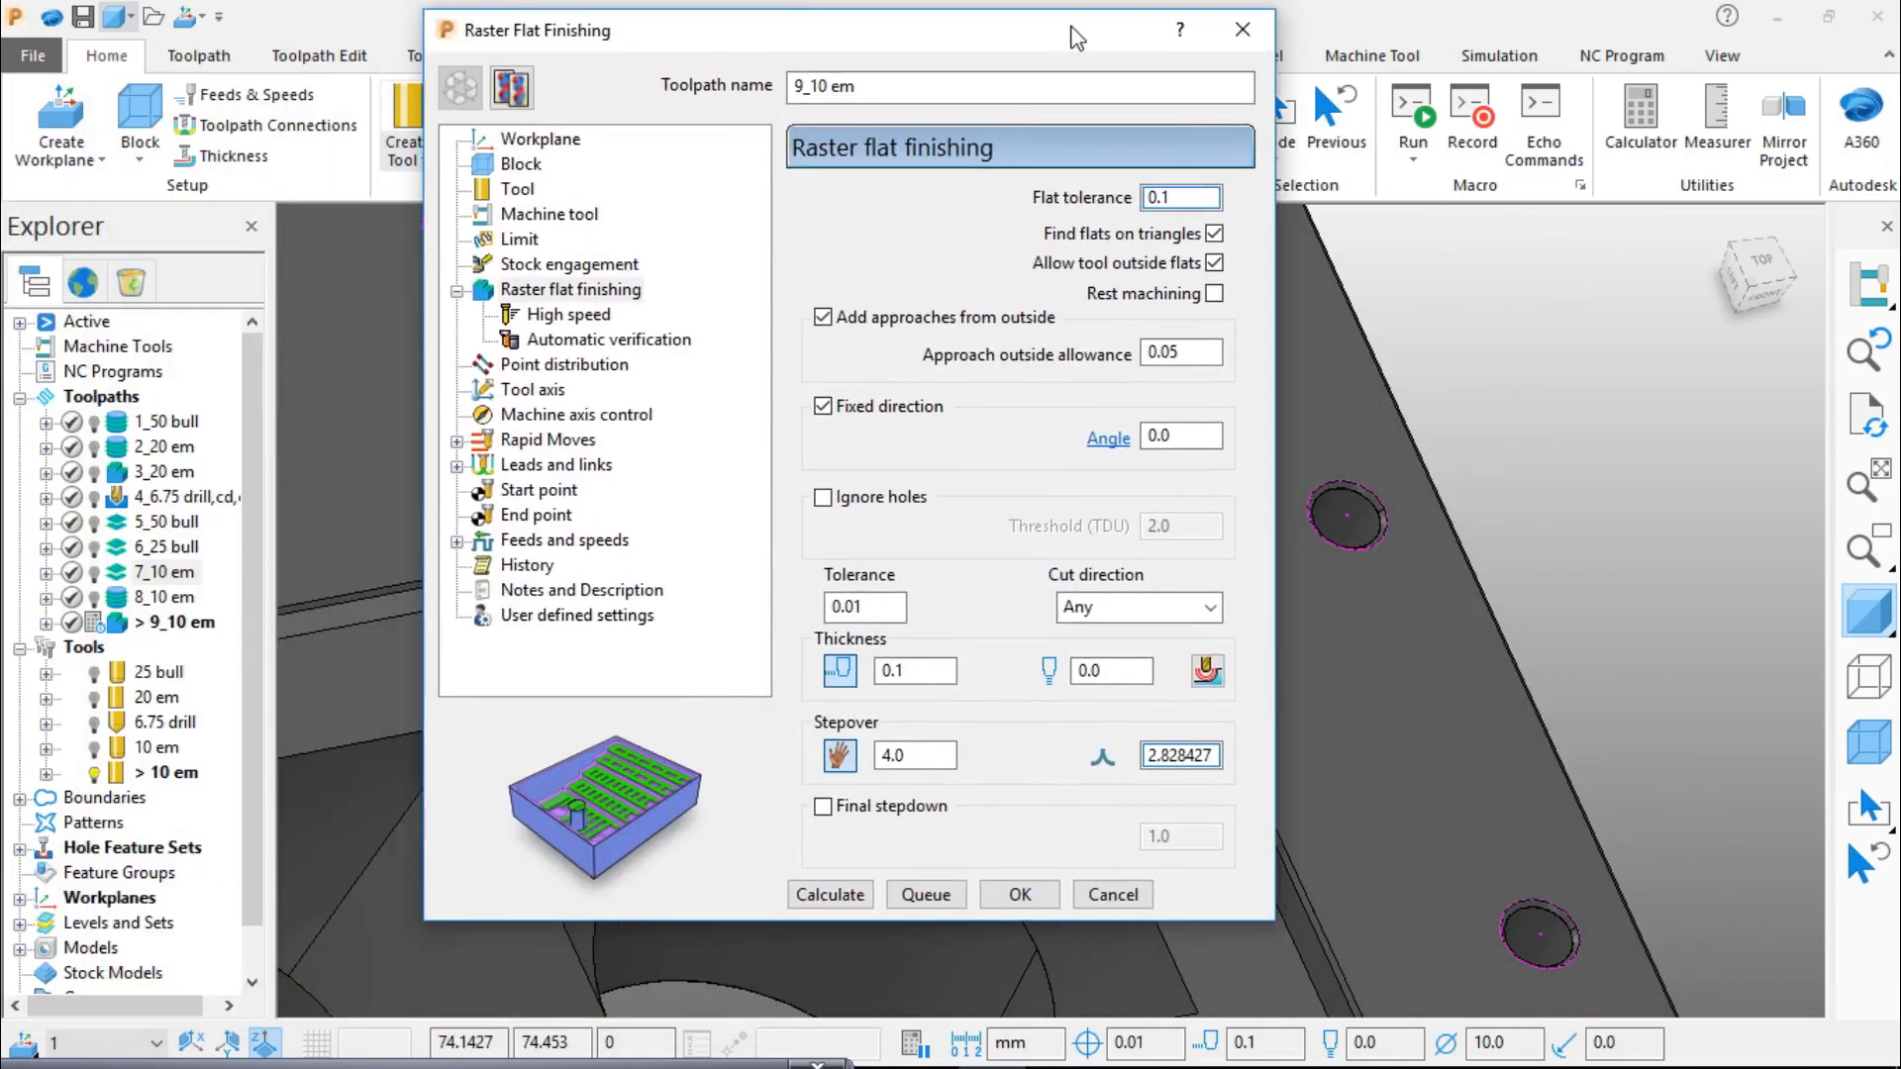
Step: Calculate the 9_10 em Raster Flat toolpath and check its passes on the recess floor
{"action": "left_click", "coordinate": [926, 668]}
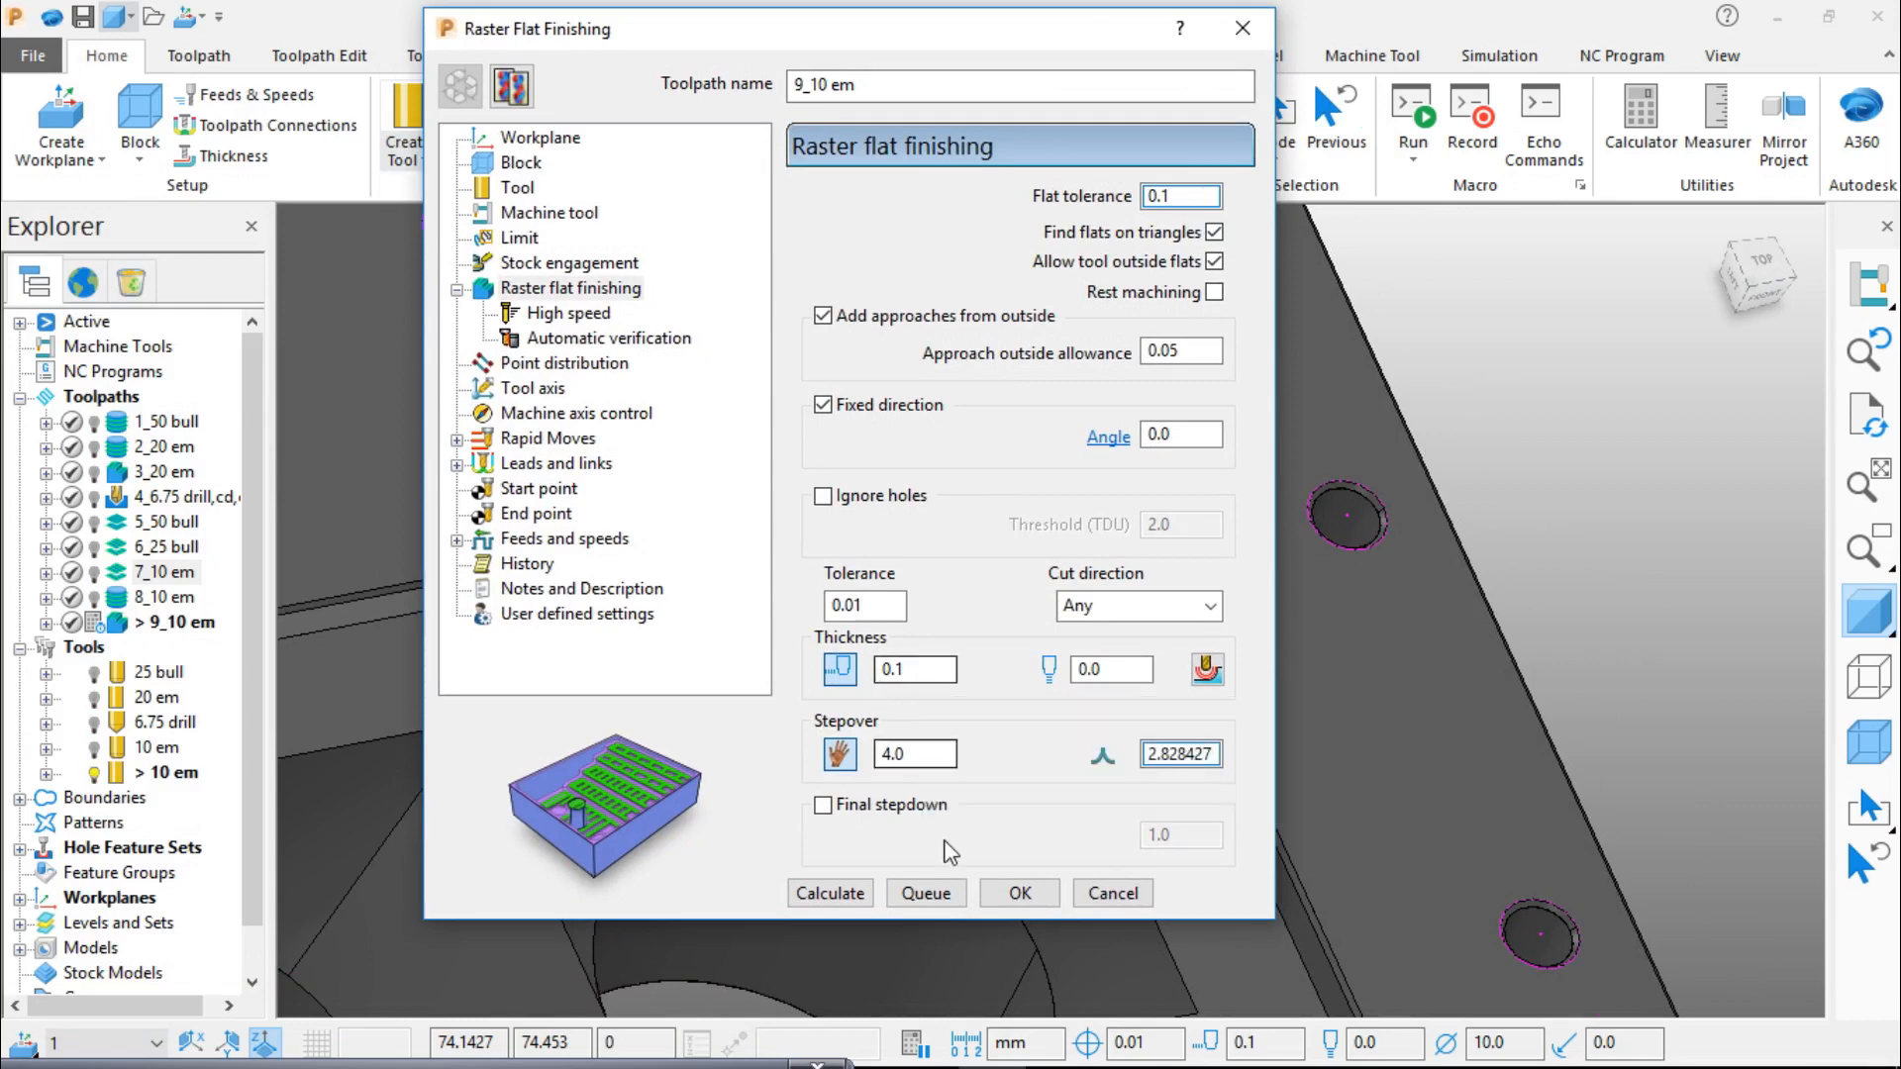
{"action": "left_click", "coordinate": [831, 893]}
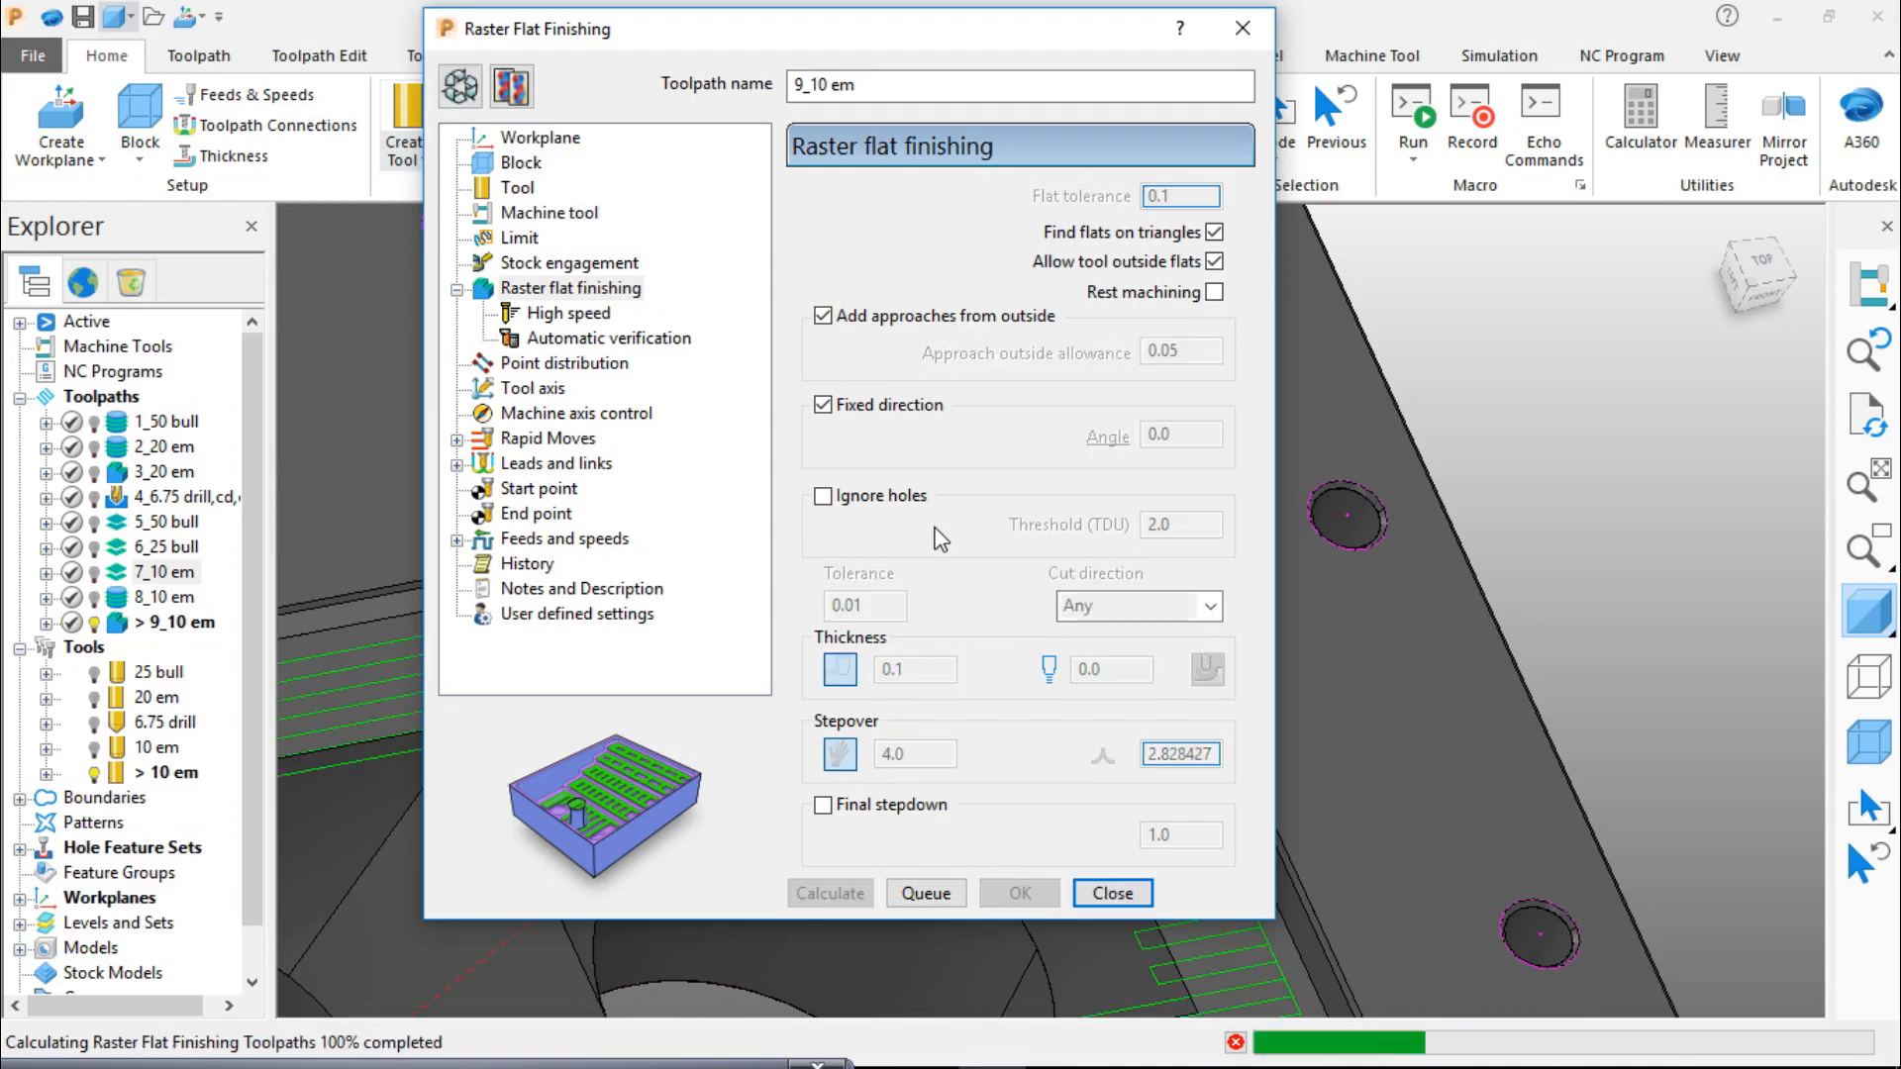
{"action": "left_click_drag", "start_coordinate": [1228, 30], "coordinate": [687, 80]}
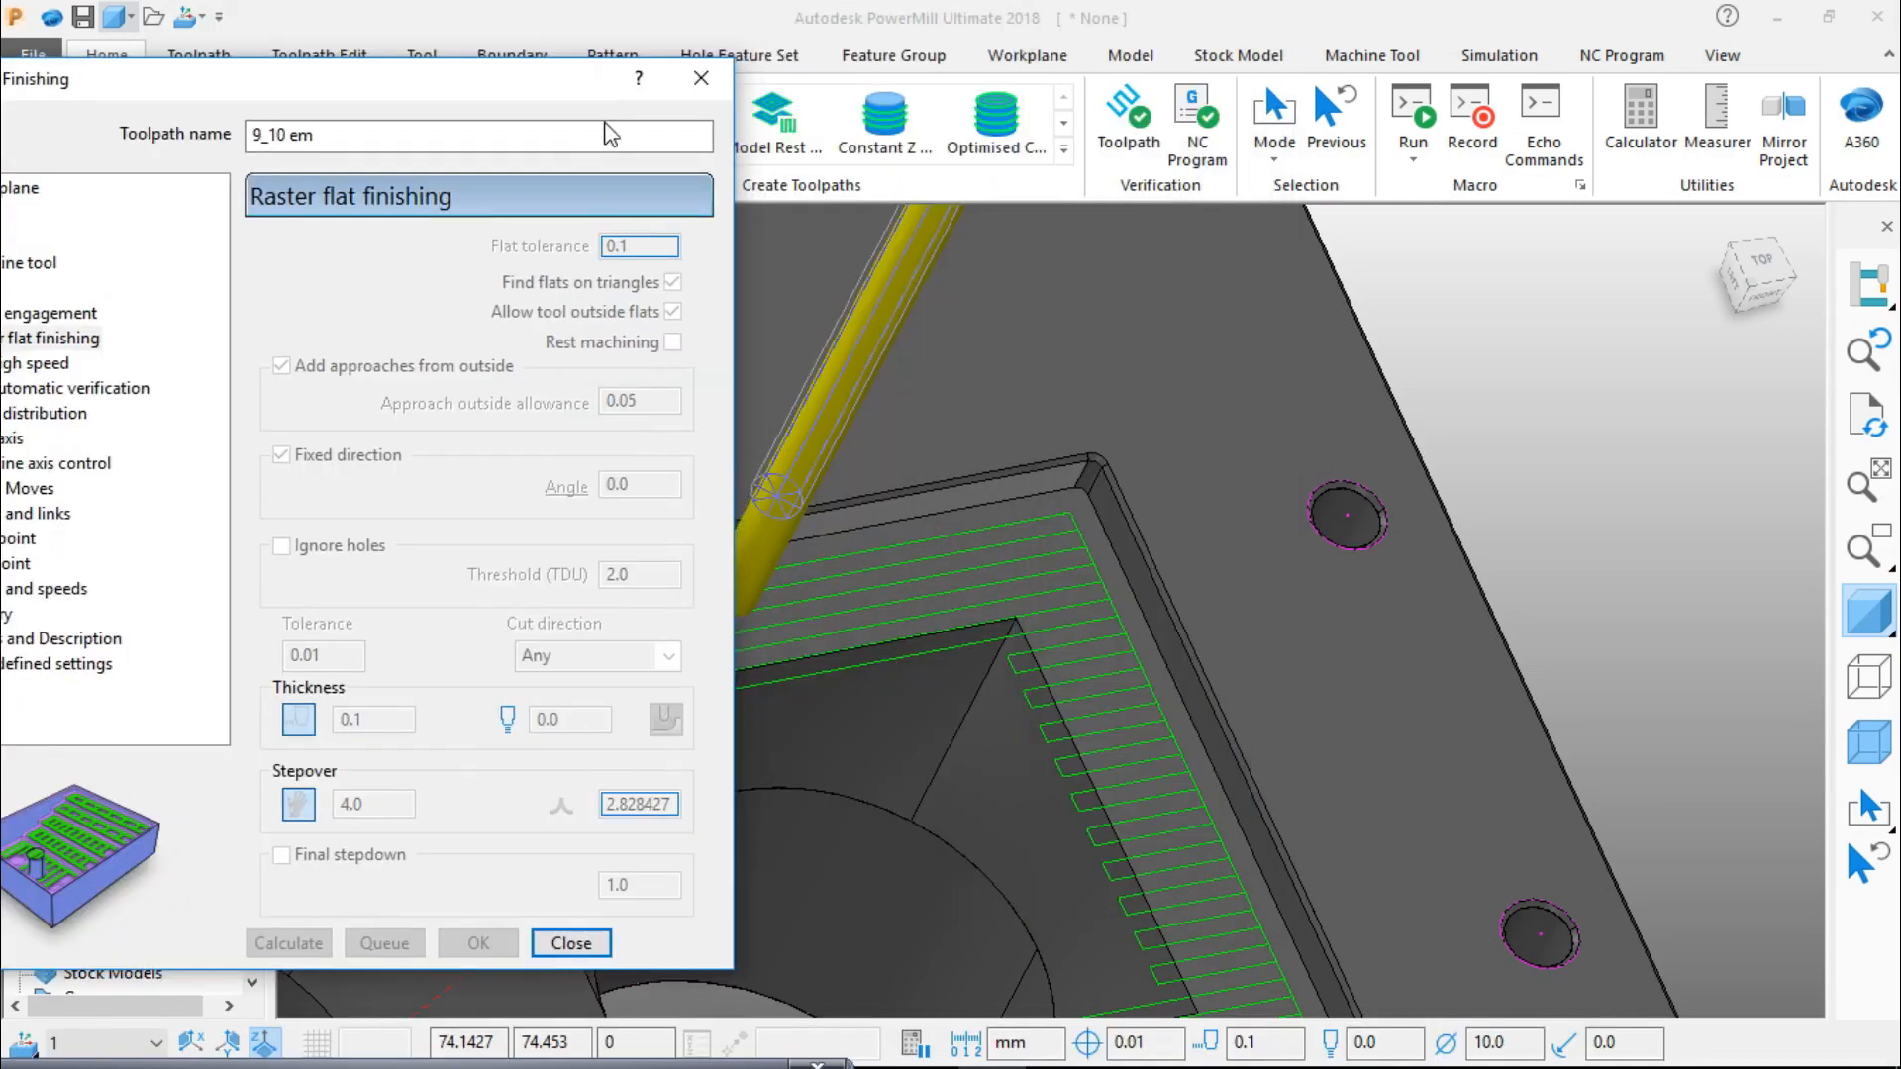
{"action": "left_click", "coordinate": [1772, 262]}
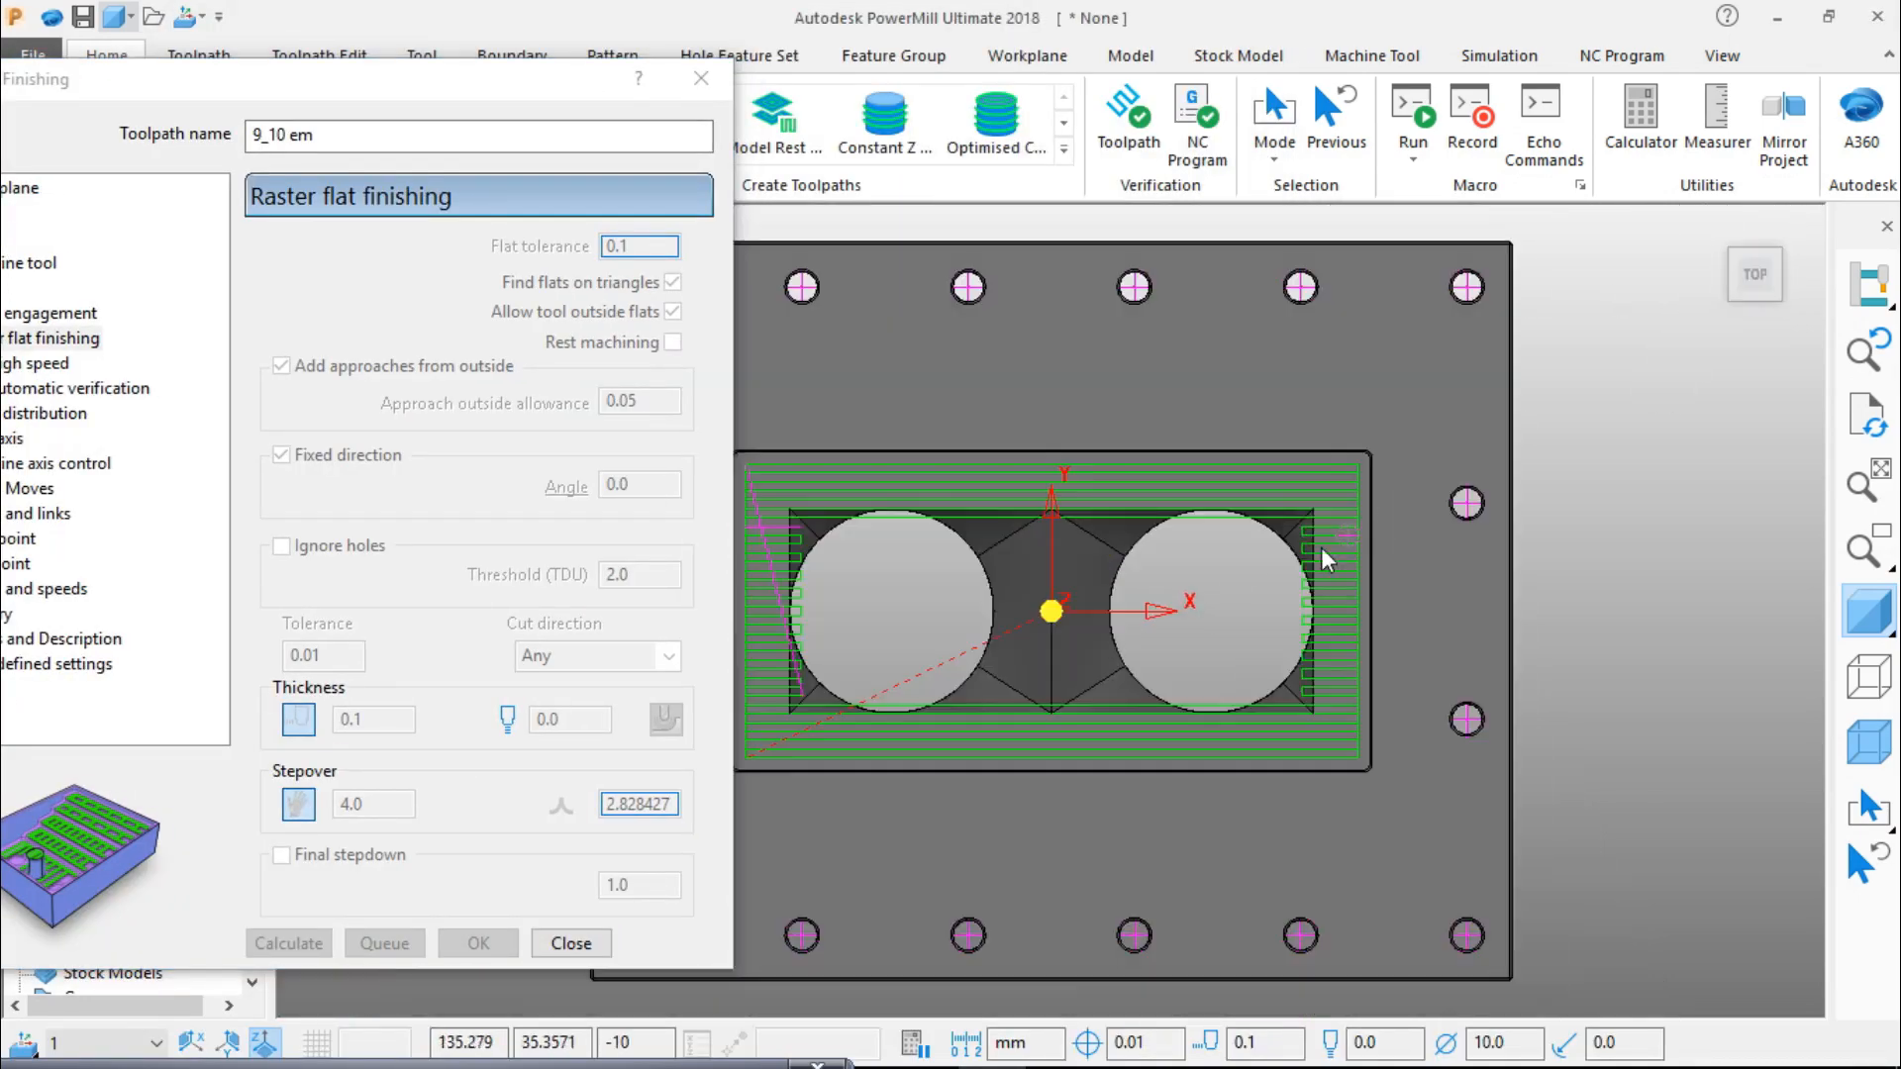
{"action": "middle_click_drag", "start_coordinate": [1138, 560], "coordinate": [1203, 381]}
{"action": "scroll", "coordinate": [1309, 634], "scroll_direction": "up", "scroll_amount": 5}
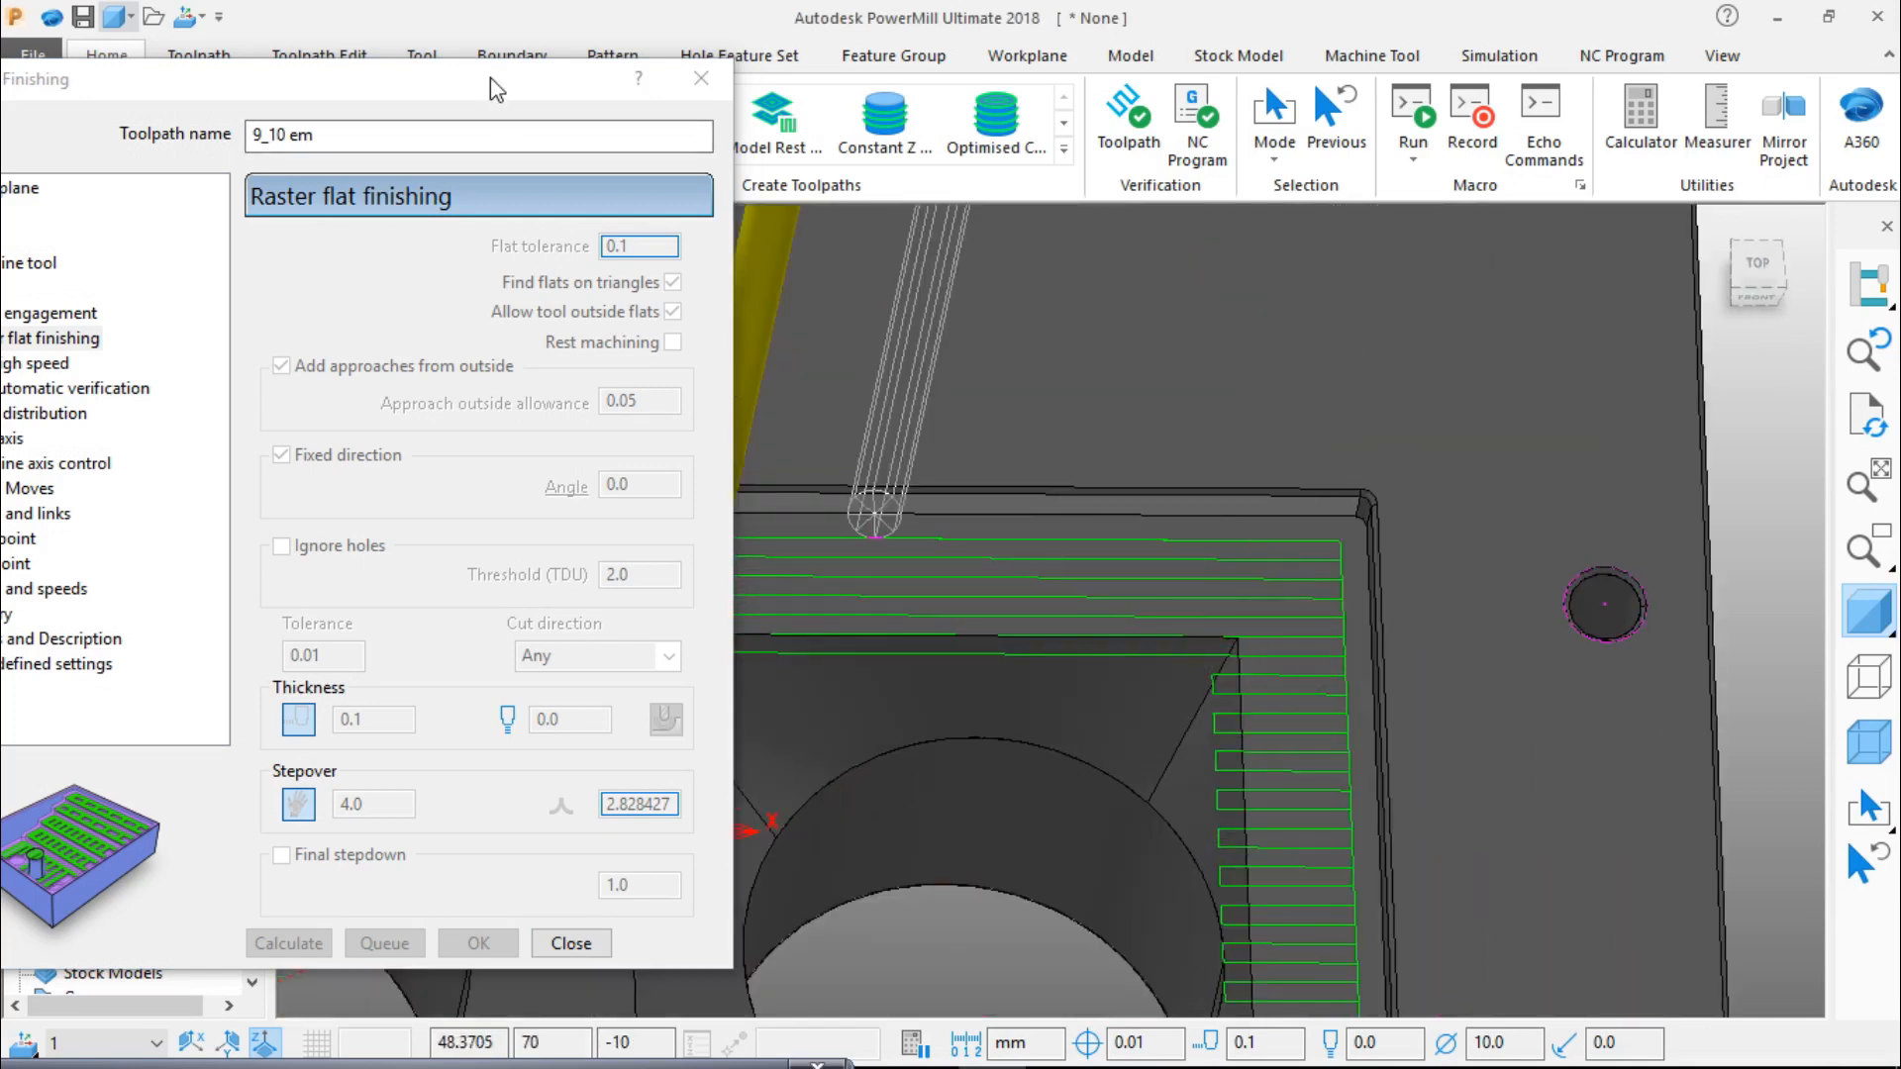
Step: Reopen 9_10 em for editing and try calculating it without Allow tool outside flats, also trying it without Find flats on triangles
{"action": "left_click_drag", "start_coordinate": [490, 77], "coordinate": [738, 42]}
{"action": "left_click", "coordinate": [166, 103]}
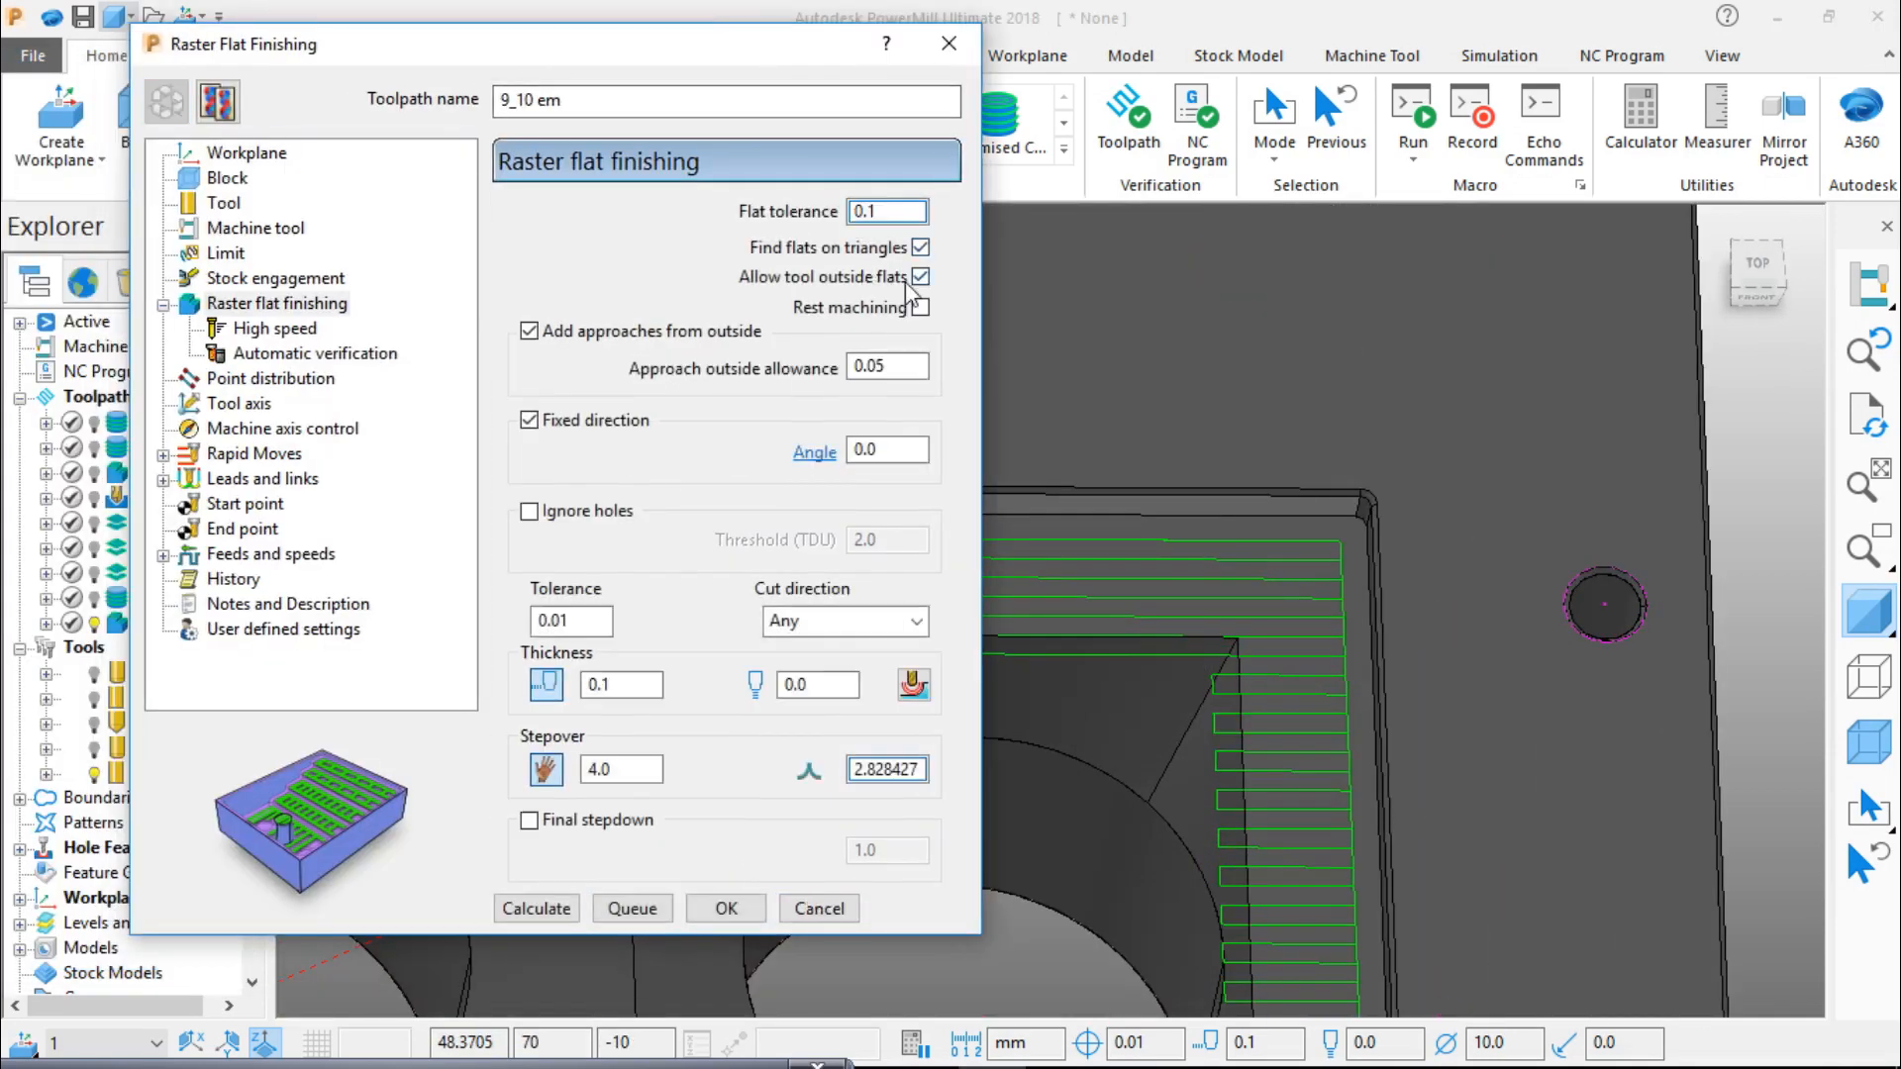
{"action": "left_click", "coordinate": [546, 906]}
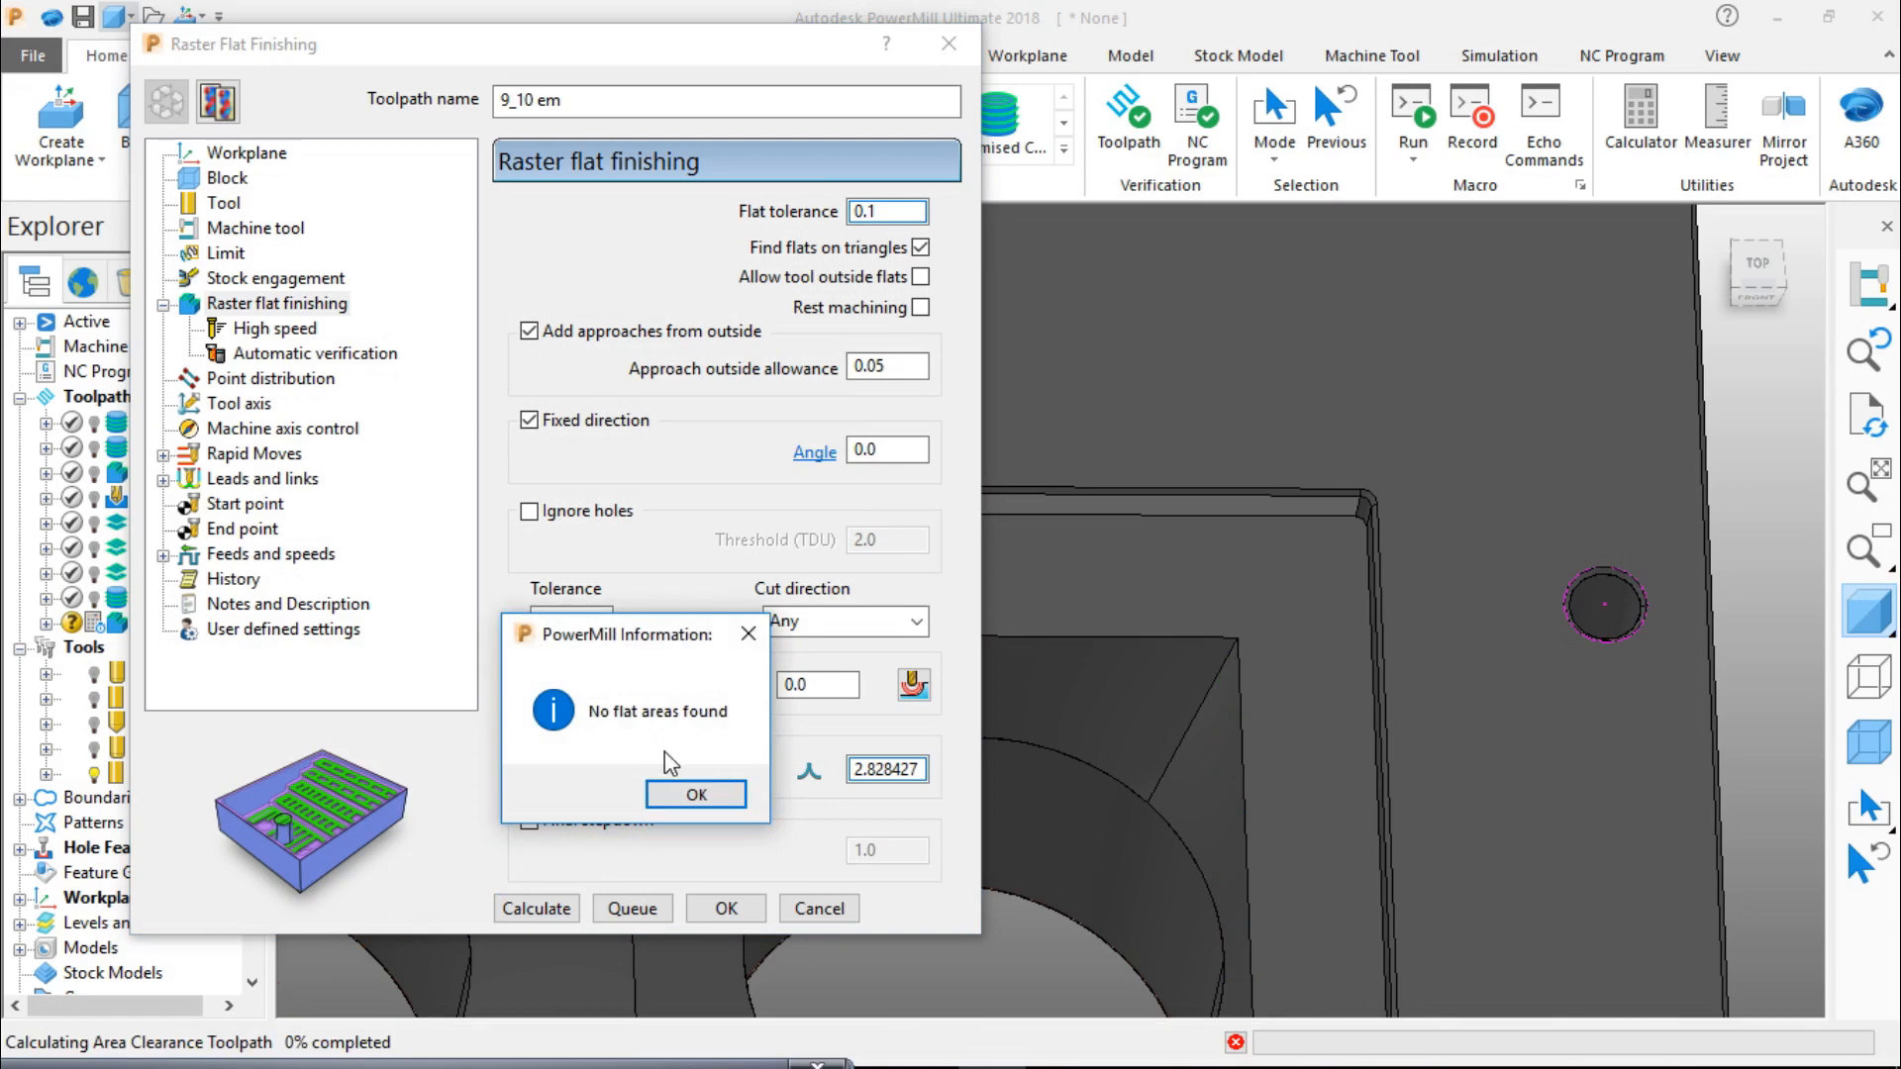
{"action": "left_click", "coordinate": [705, 793]}
{"action": "left_click", "coordinate": [921, 247]}
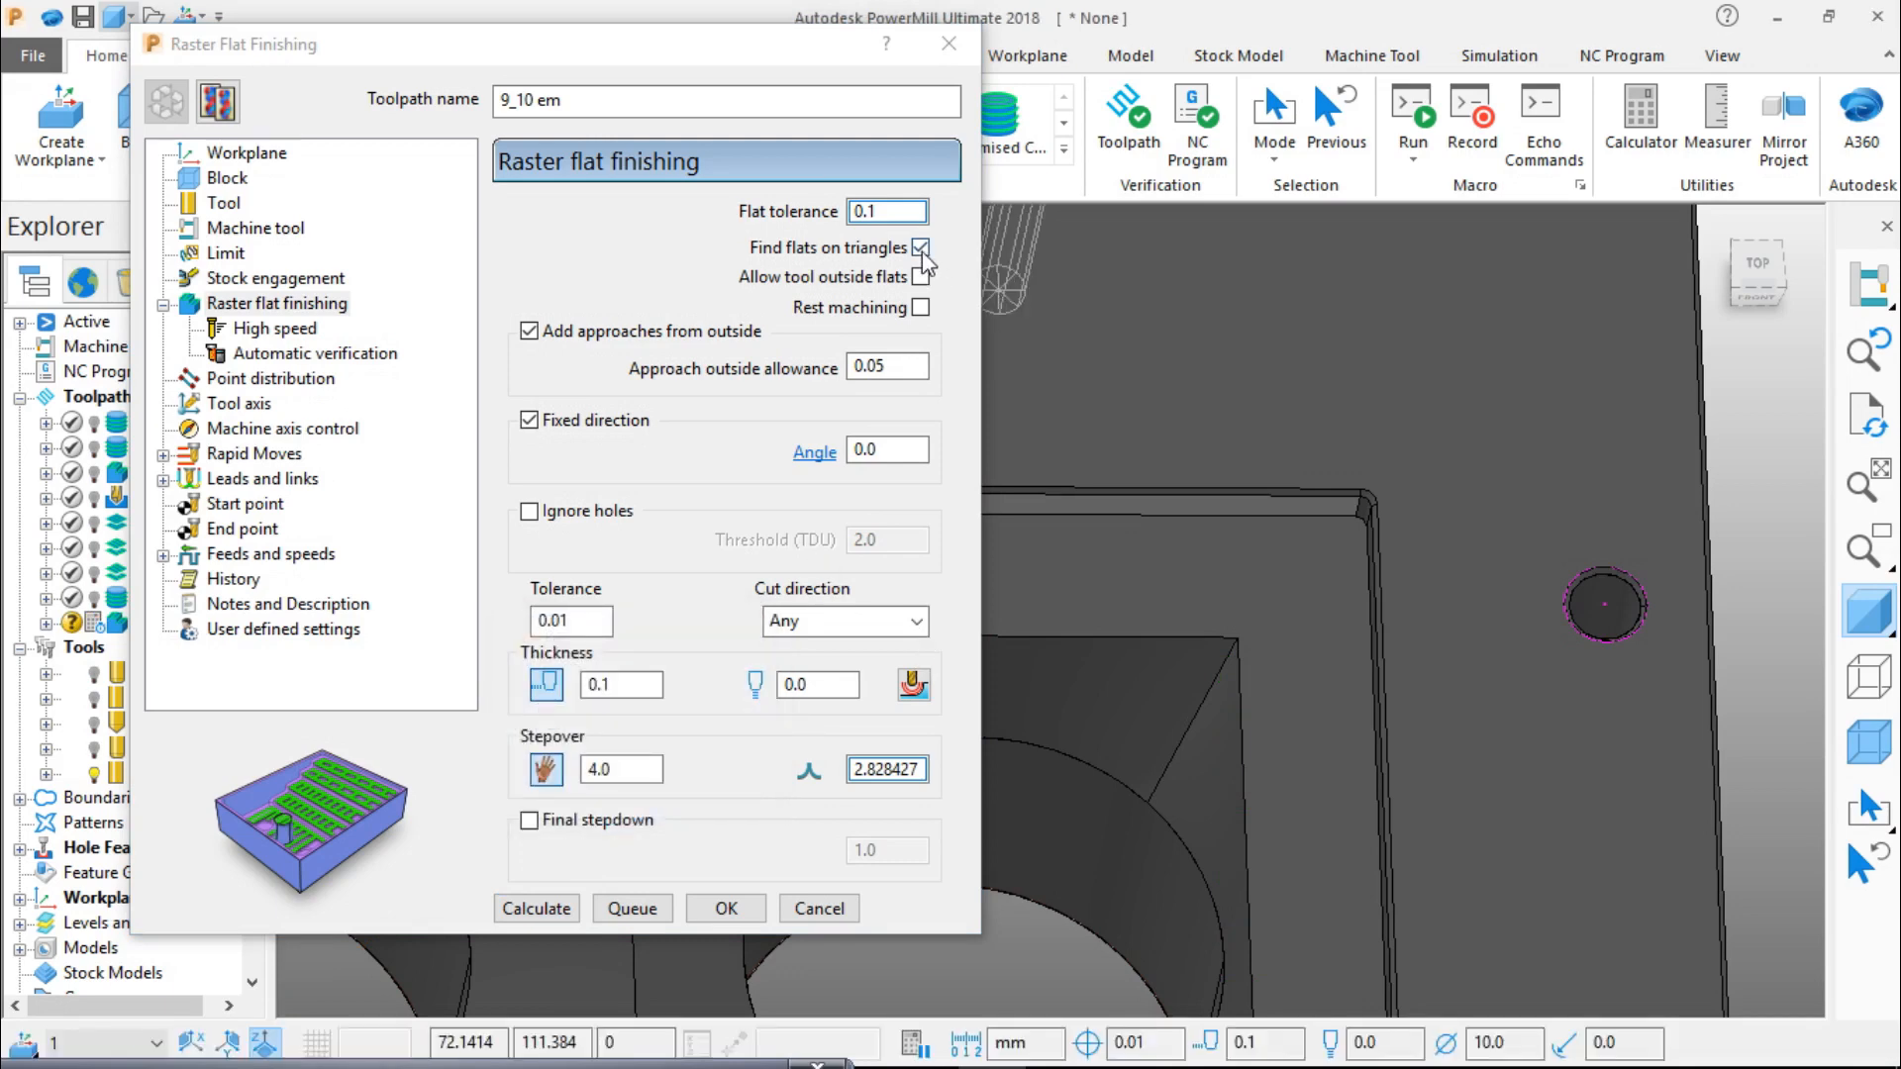
{"action": "left_click", "coordinate": [554, 911]}
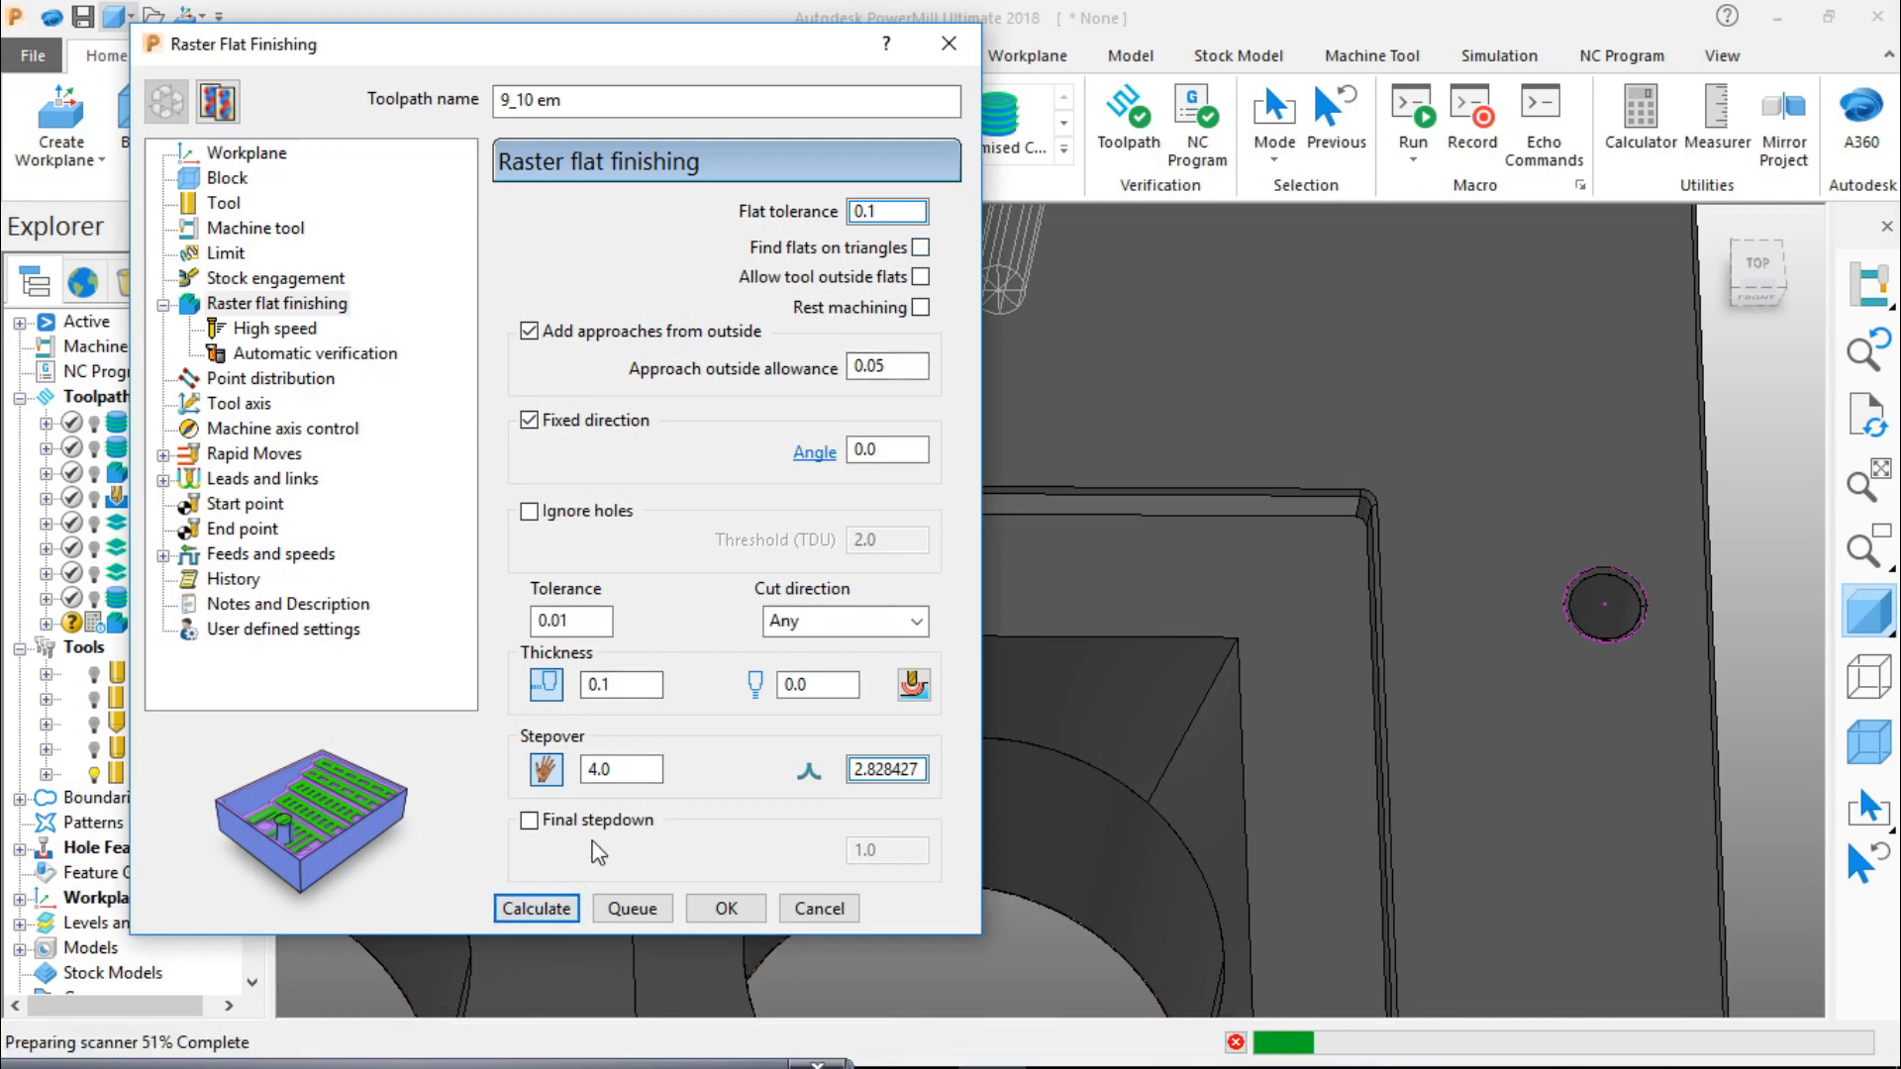
{"action": "left_click", "coordinate": [670, 891]}
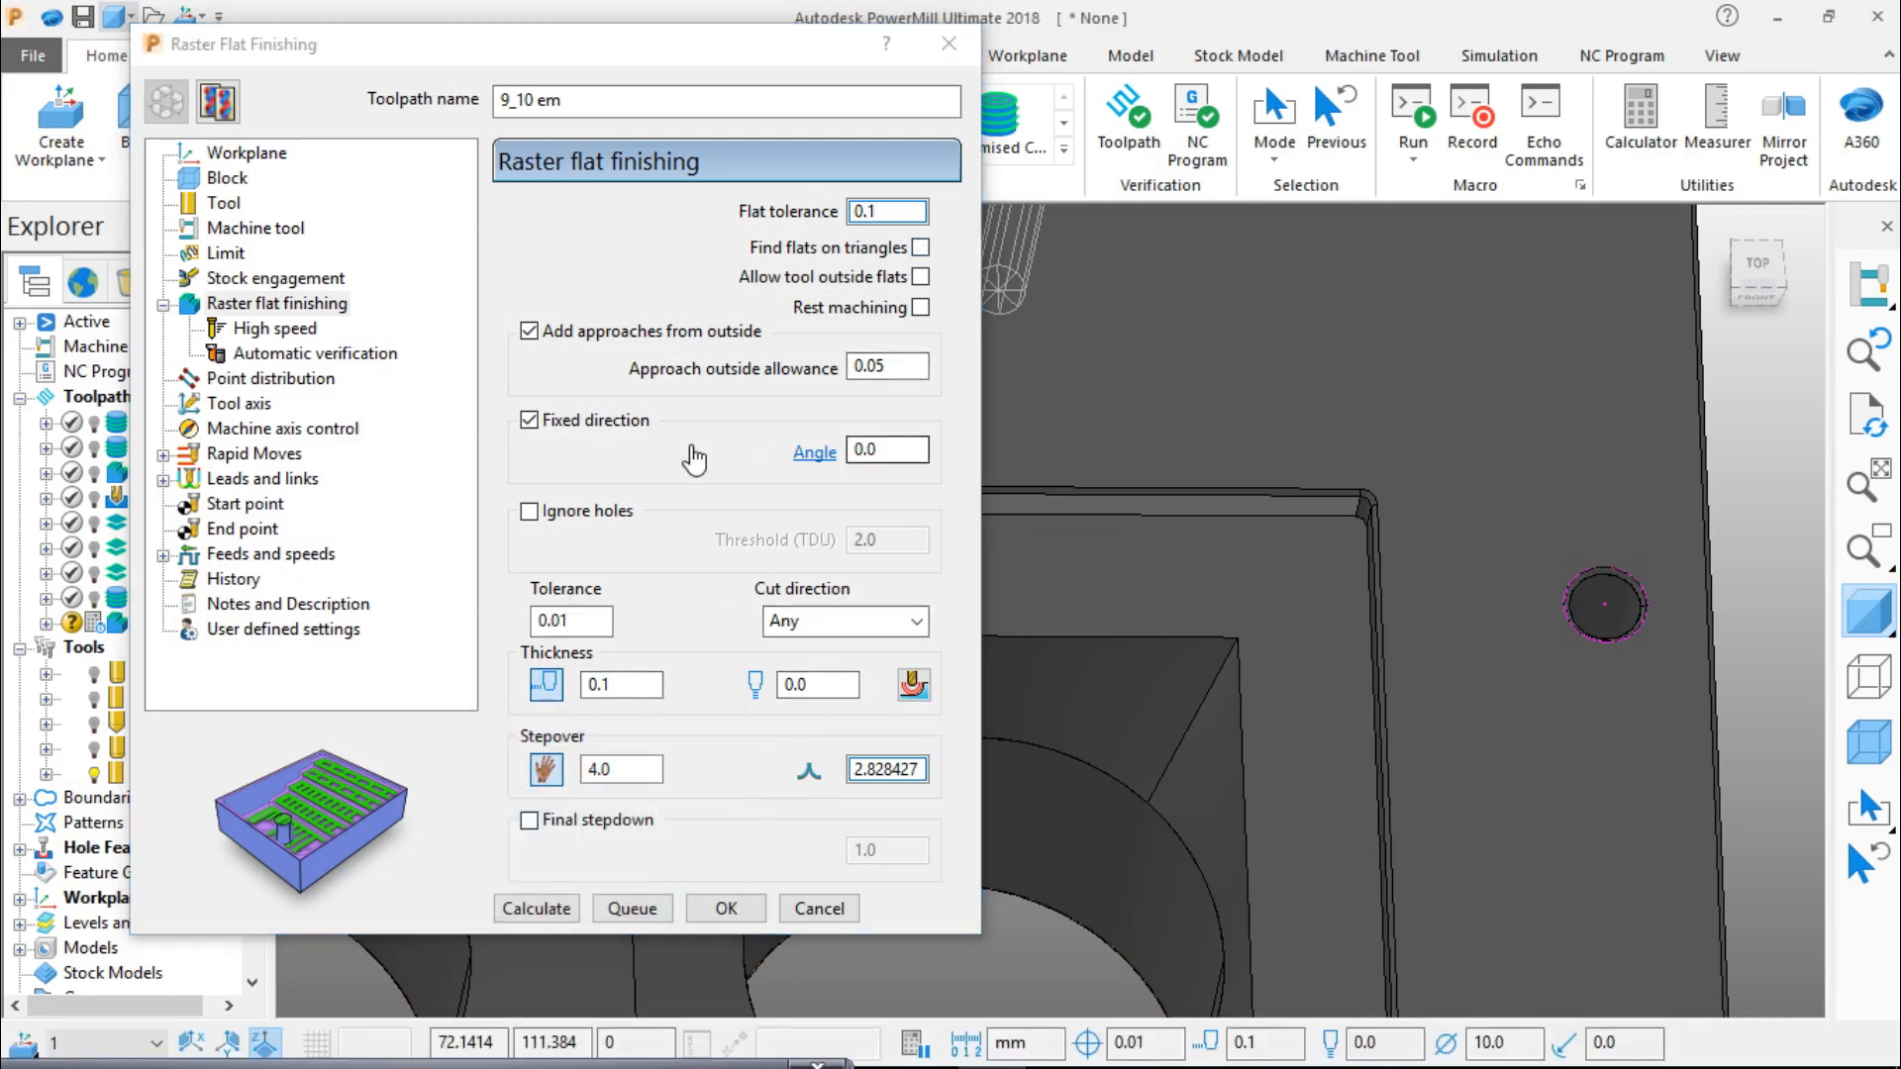
Step: Re-enable Allow tool outside flats and Find flats on triangles, recalculate 9_10 em, close it and check the passes from above
{"action": "left_click", "coordinate": [921, 277]}
{"action": "left_click", "coordinate": [921, 248]}
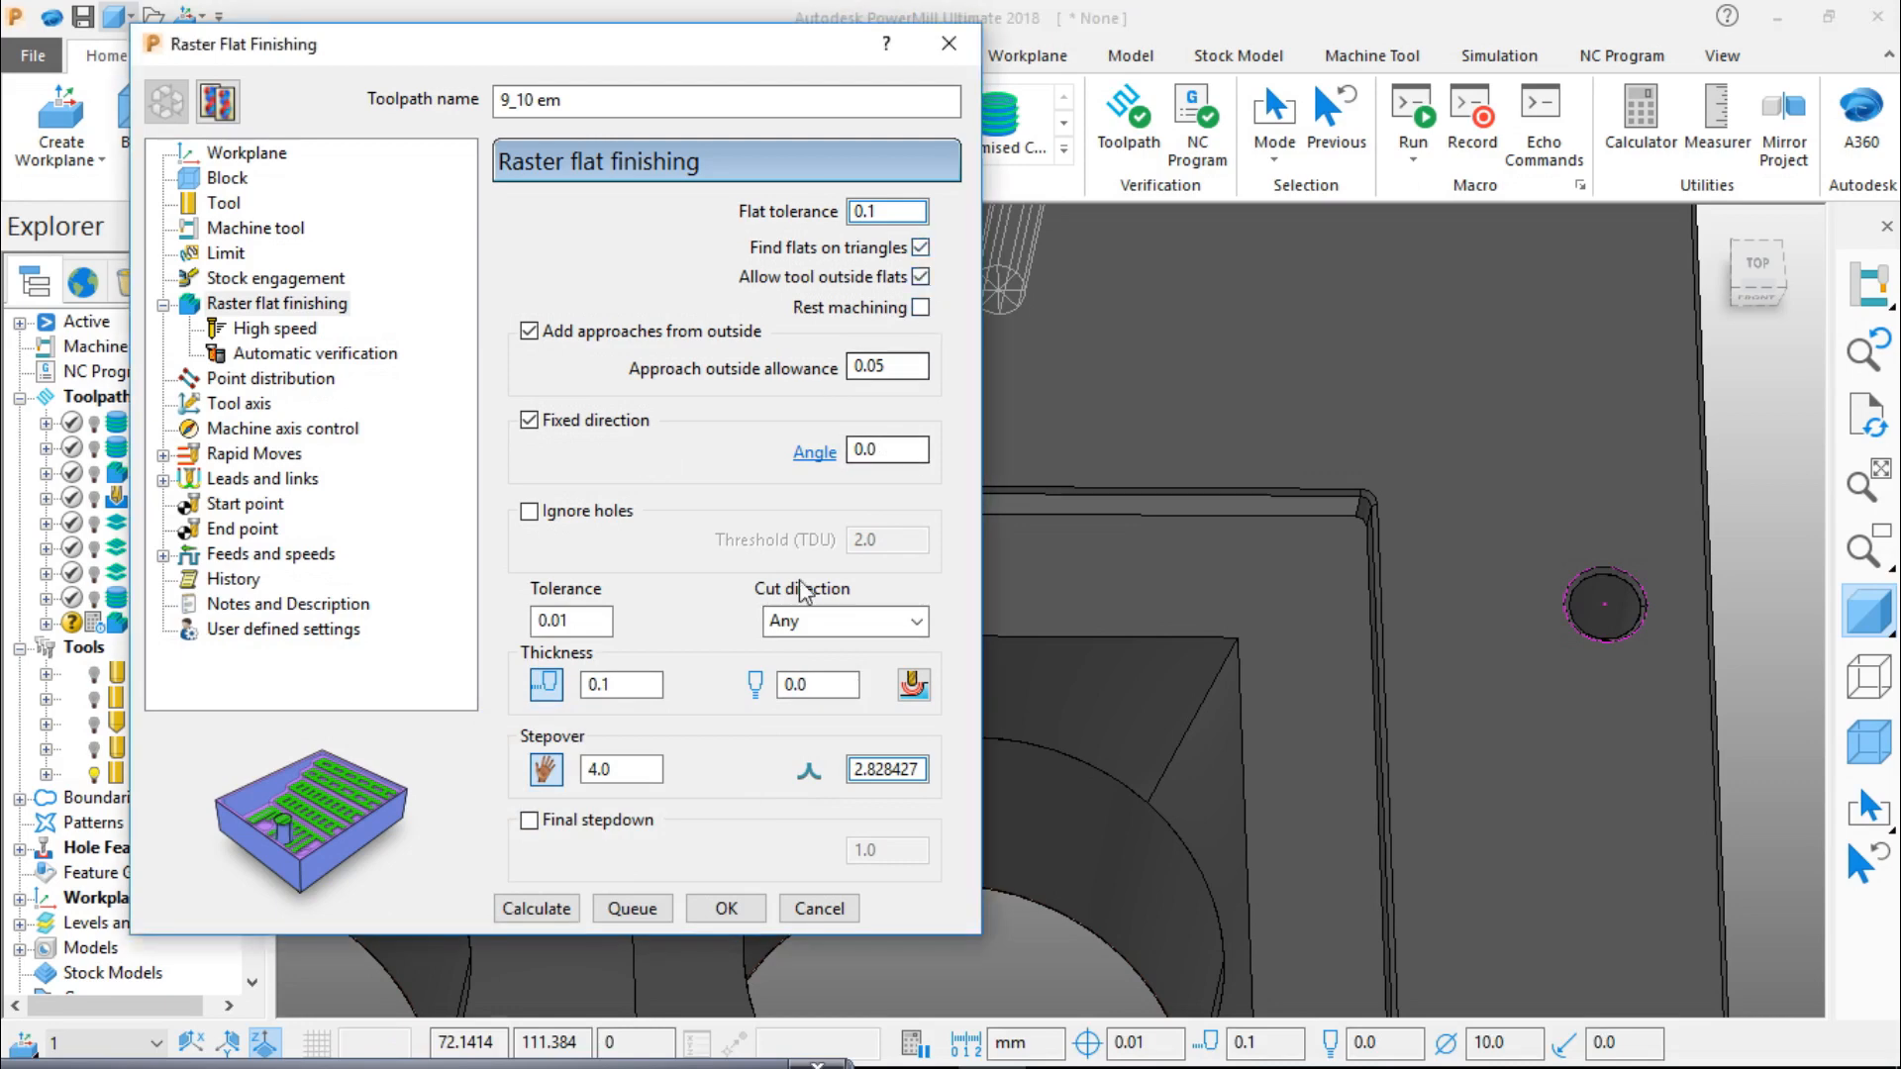
{"action": "left_click", "coordinate": [547, 903]}
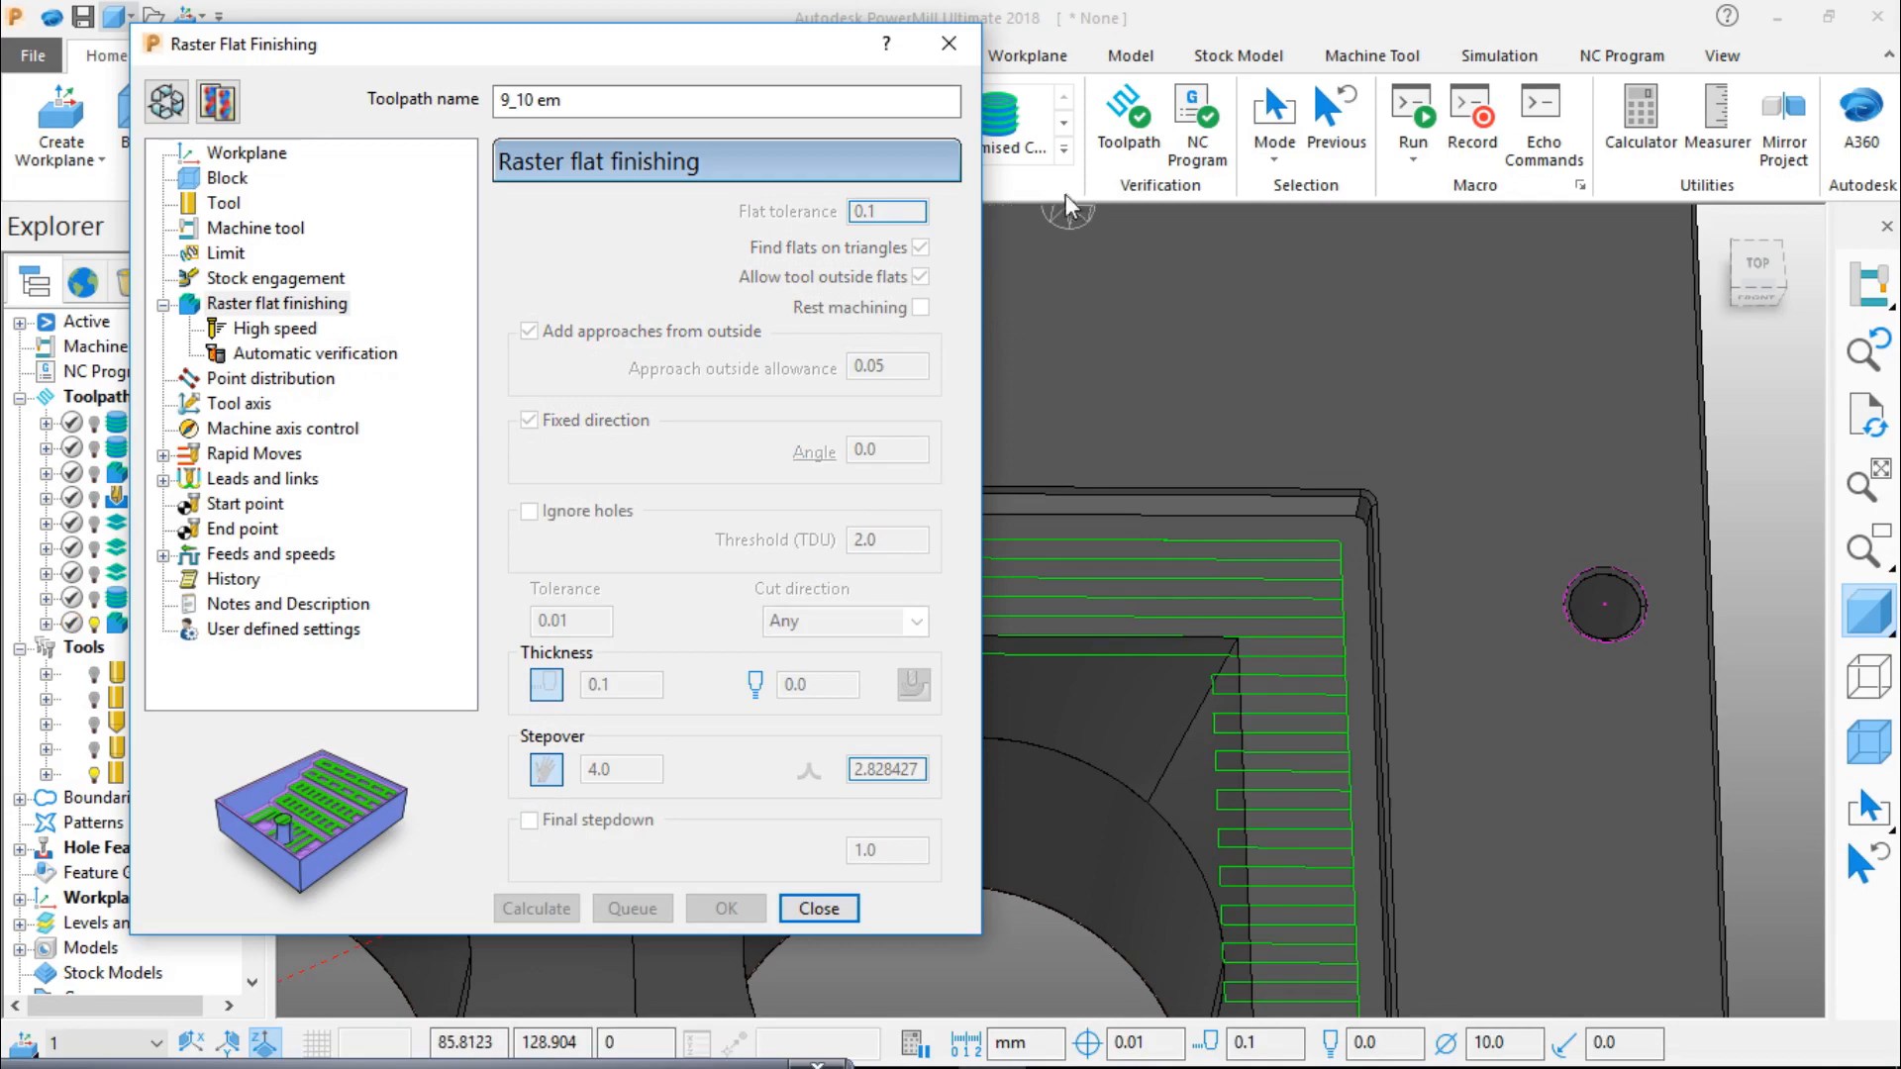
{"action": "left_click", "coordinate": [953, 46]}
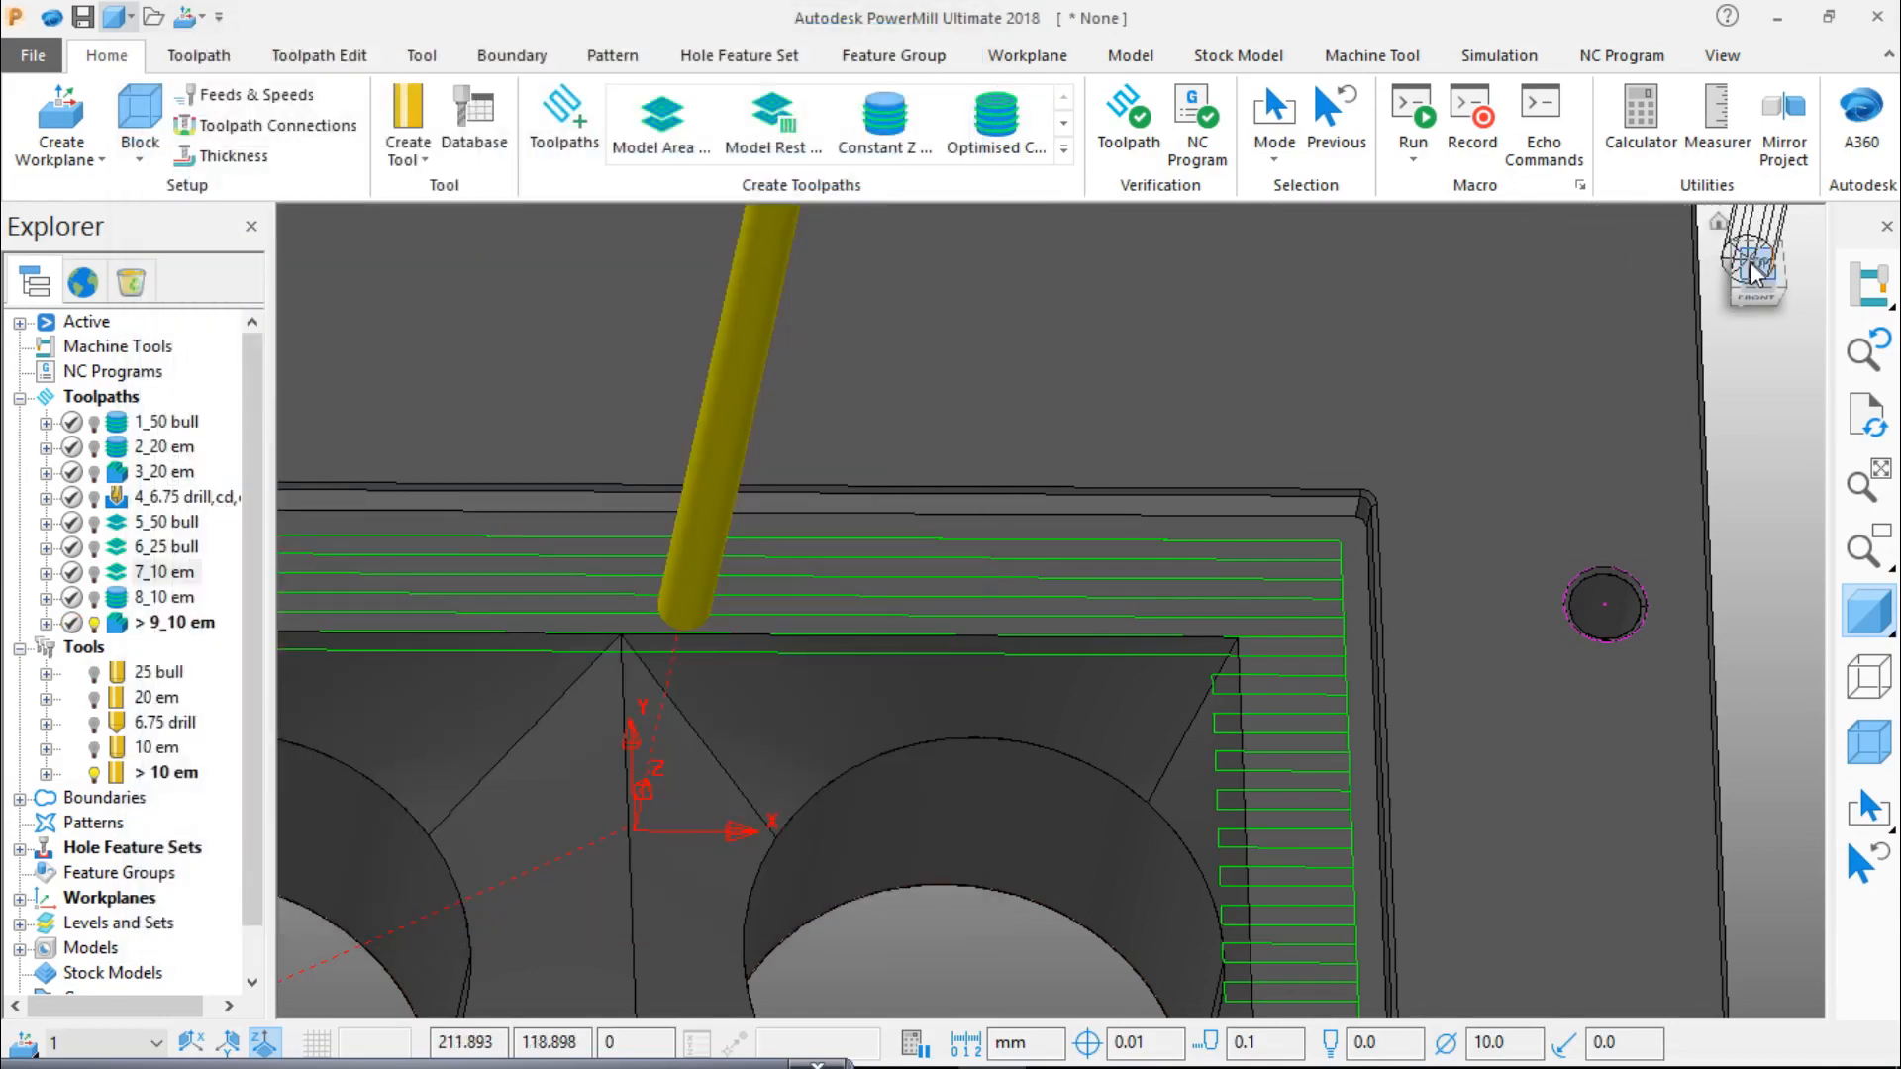
{"action": "key", "text": "ctrl+5"}
{"action": "scroll", "coordinate": [1144, 646], "scroll_direction": "up", "scroll_amount": 3}
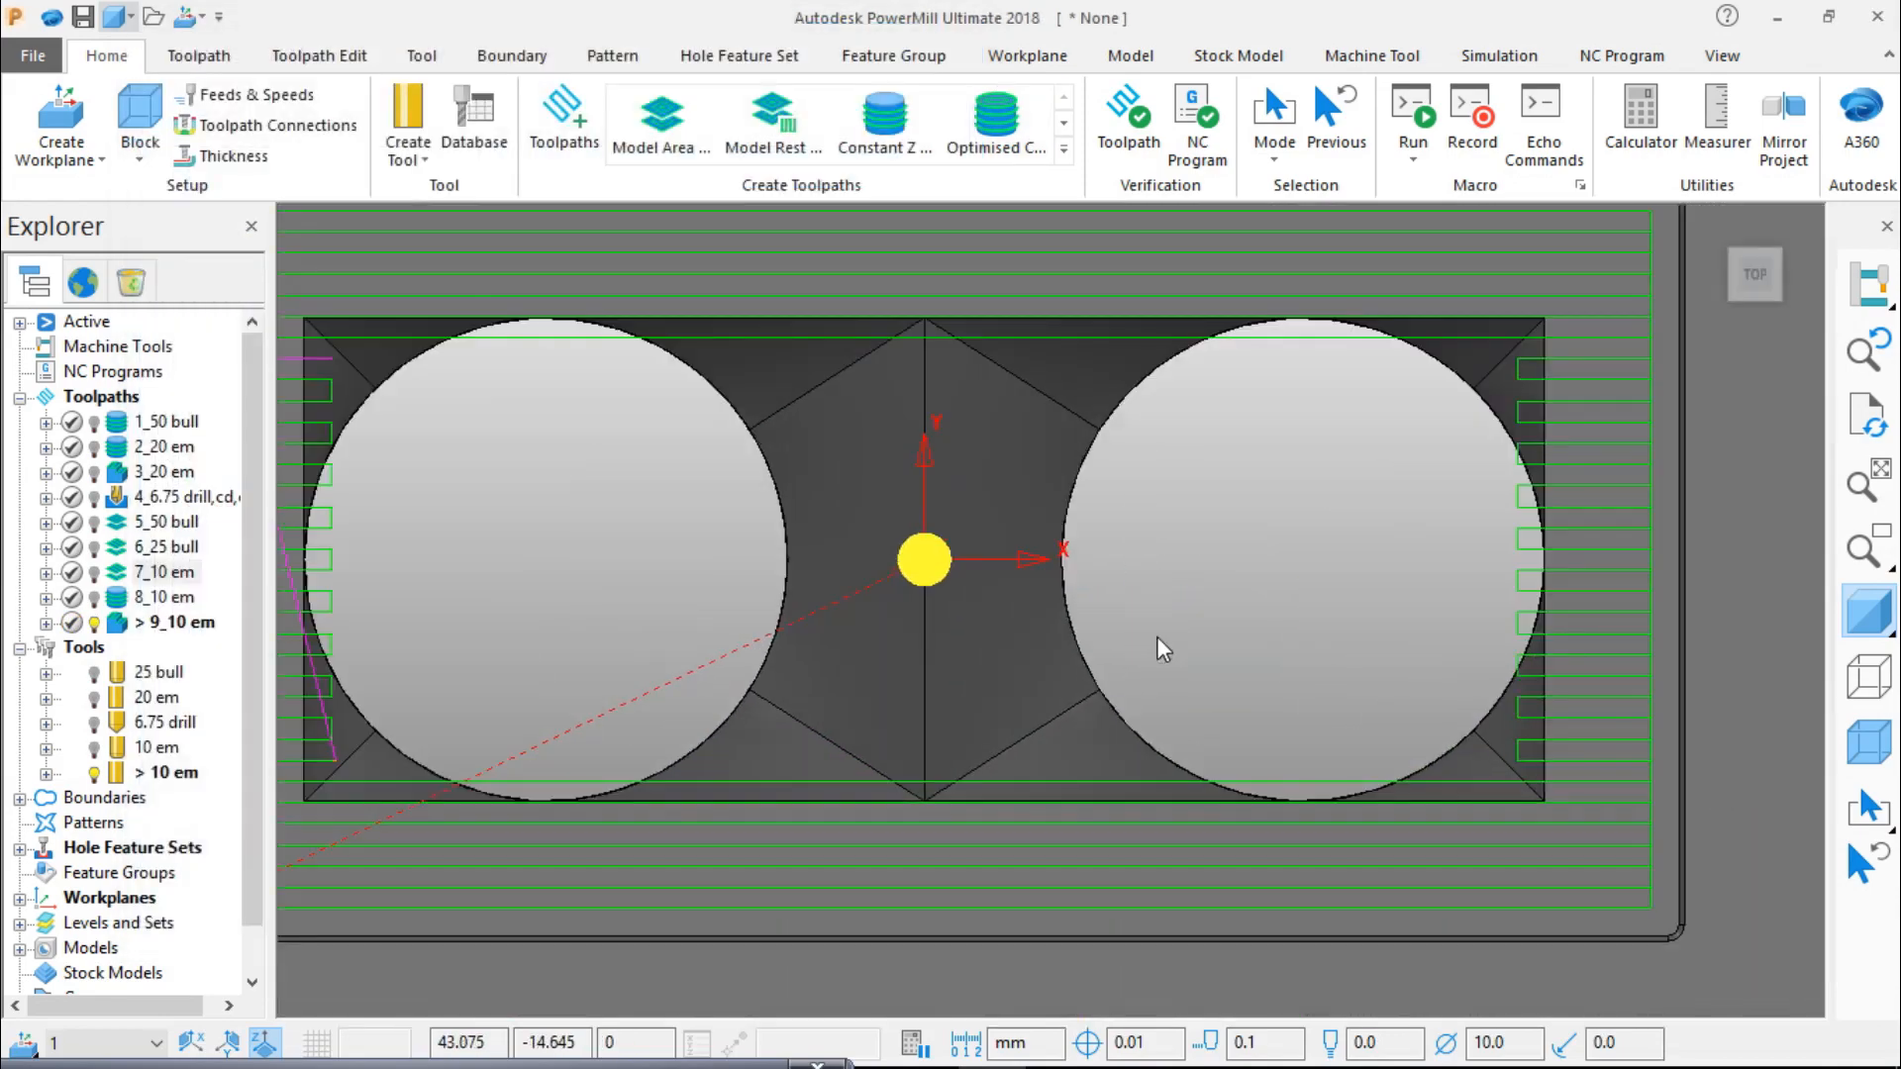
{"action": "scroll", "coordinate": [1162, 636], "scroll_direction": "down", "scroll_amount": 2}
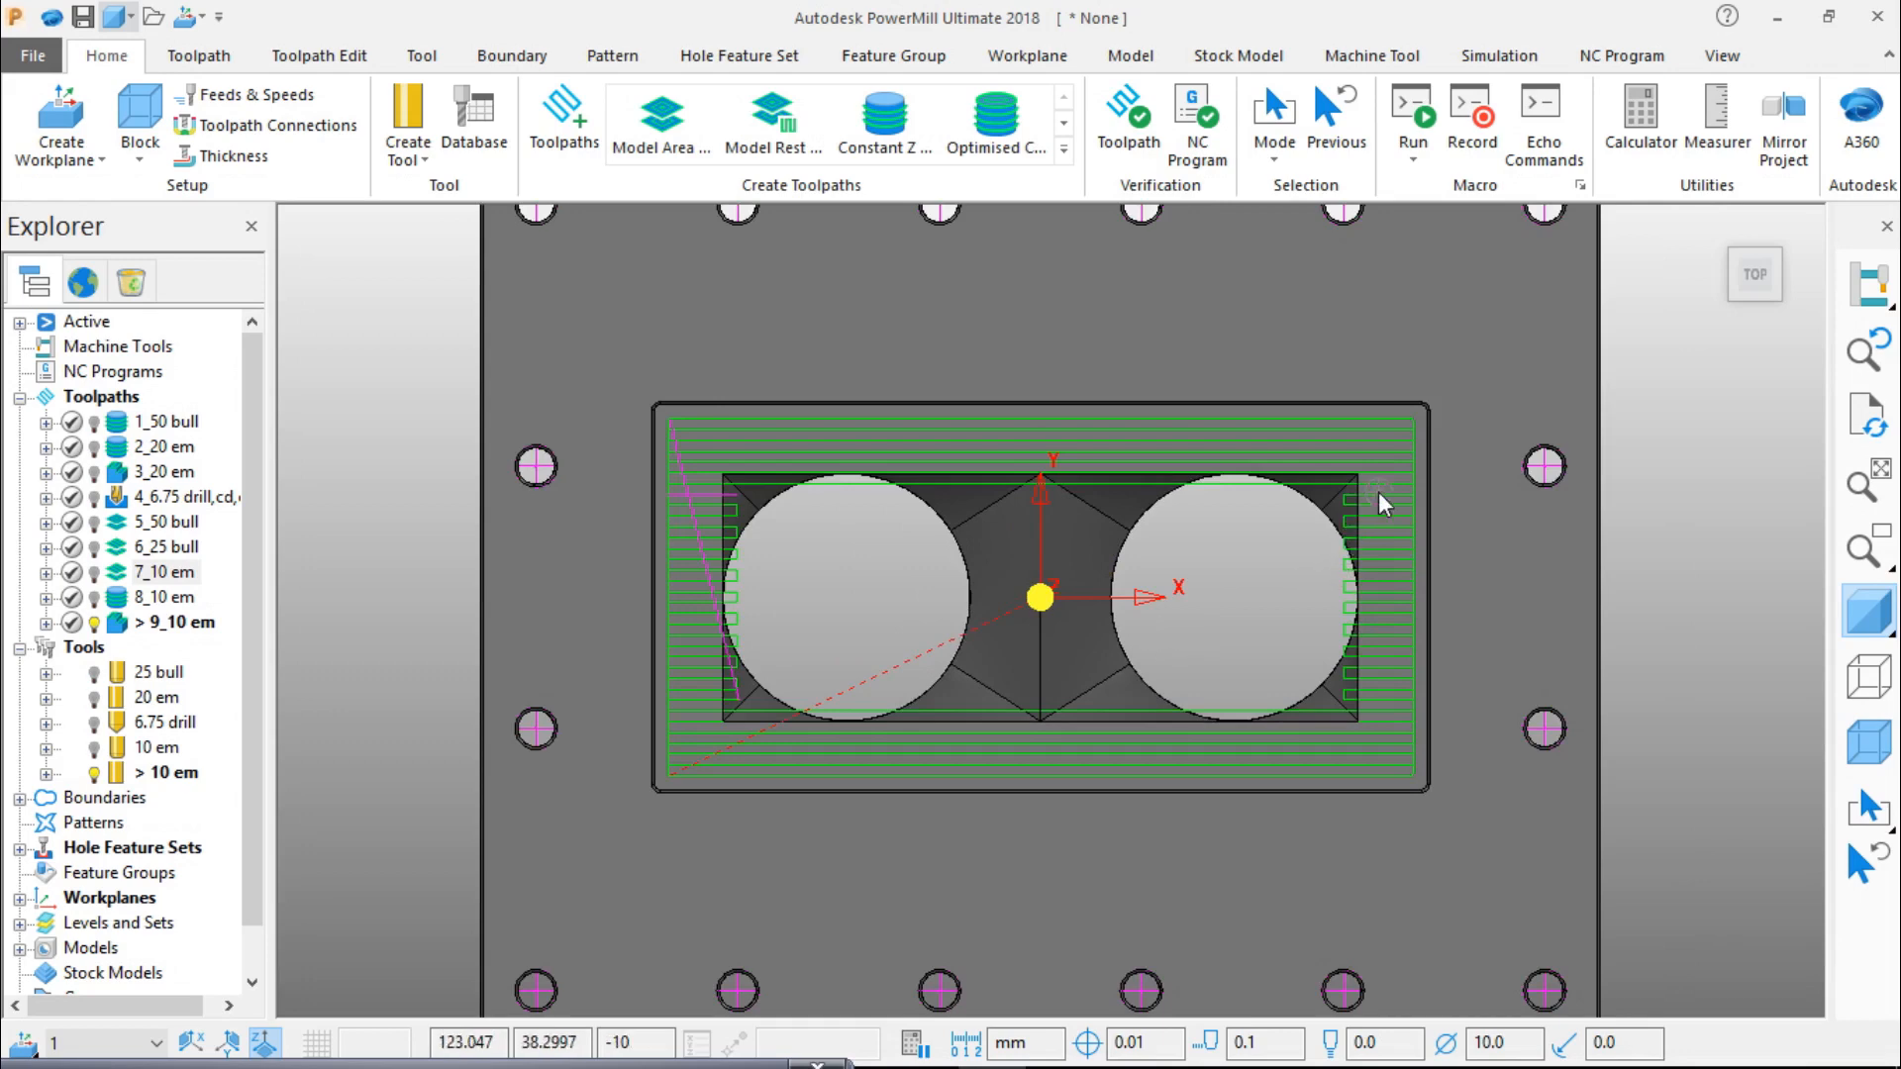
Step: Deactivate toolpath 9_10 em and look at the recess corner from above
{"action": "right_click", "coordinate": [176, 622]}
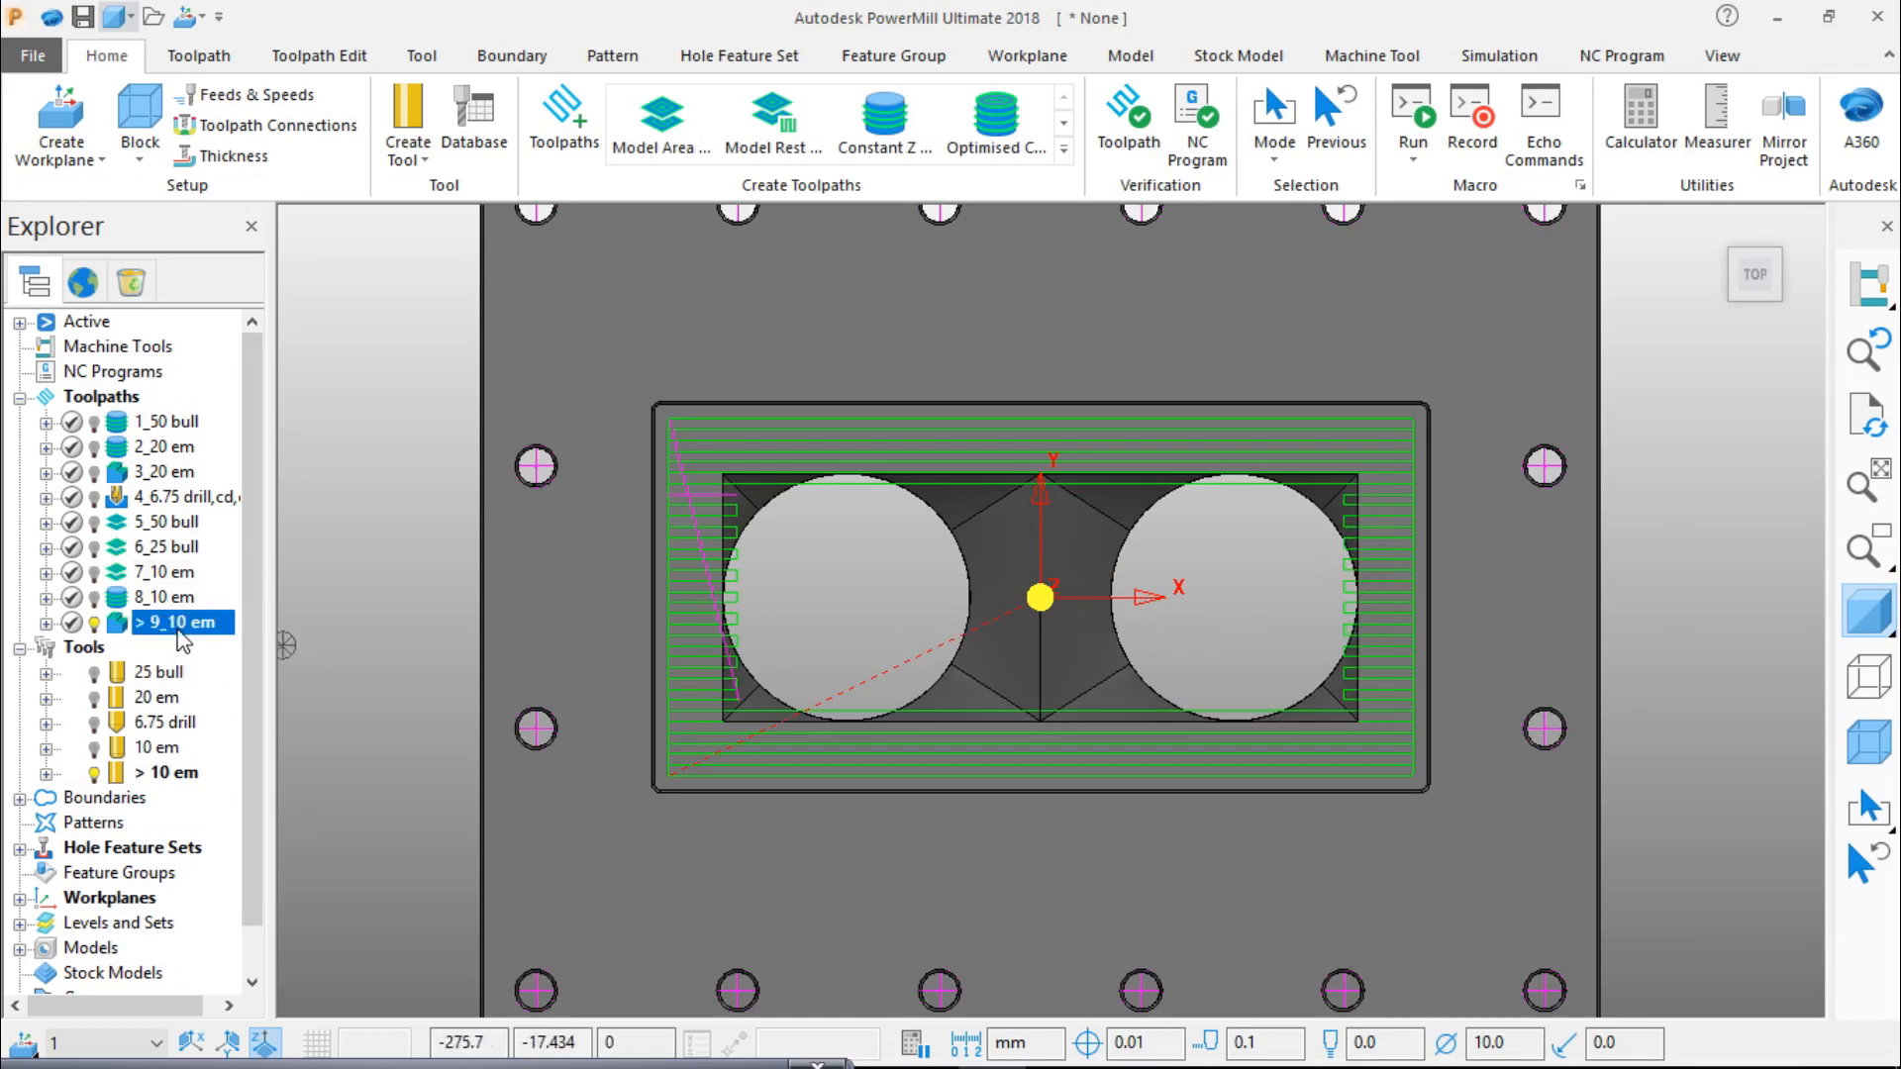
{"action": "left_click", "coordinate": [313, 159]}
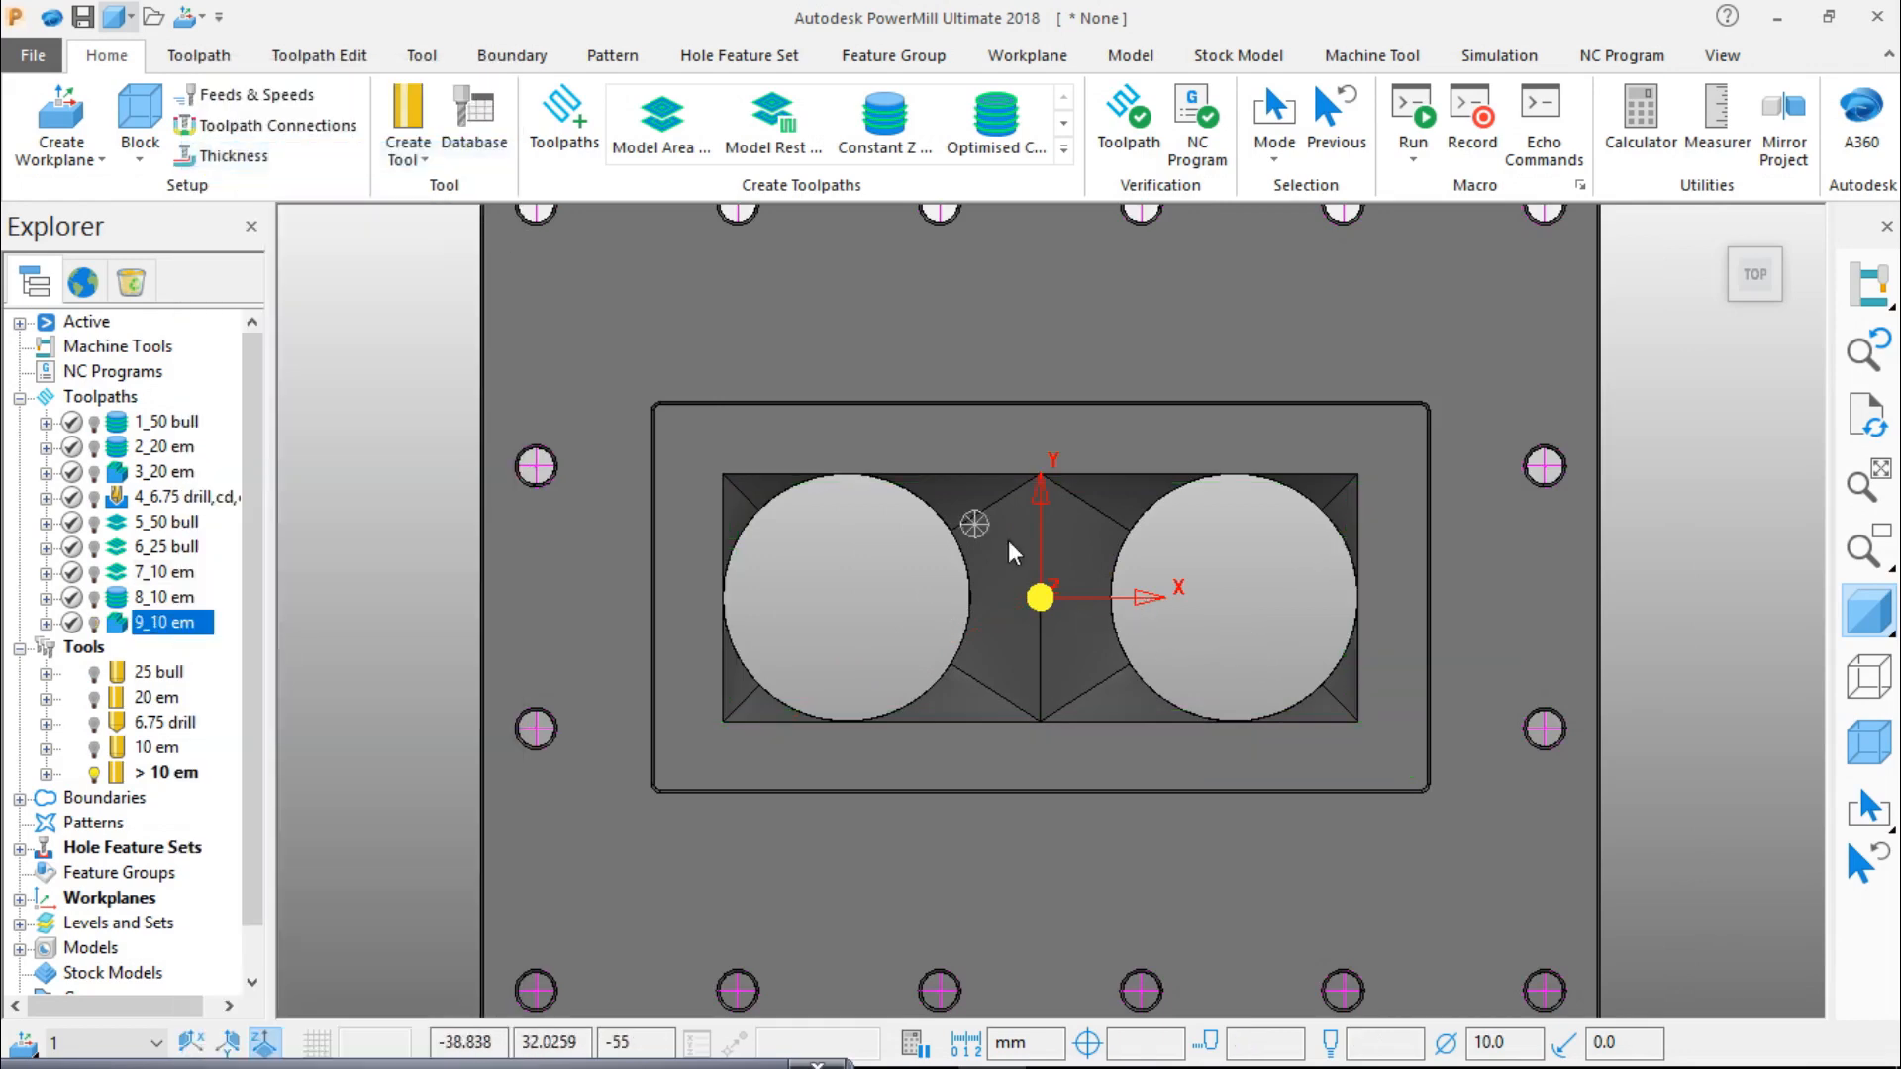
{"action": "scroll", "coordinate": [1400, 402], "scroll_direction": "up", "scroll_amount": 4}
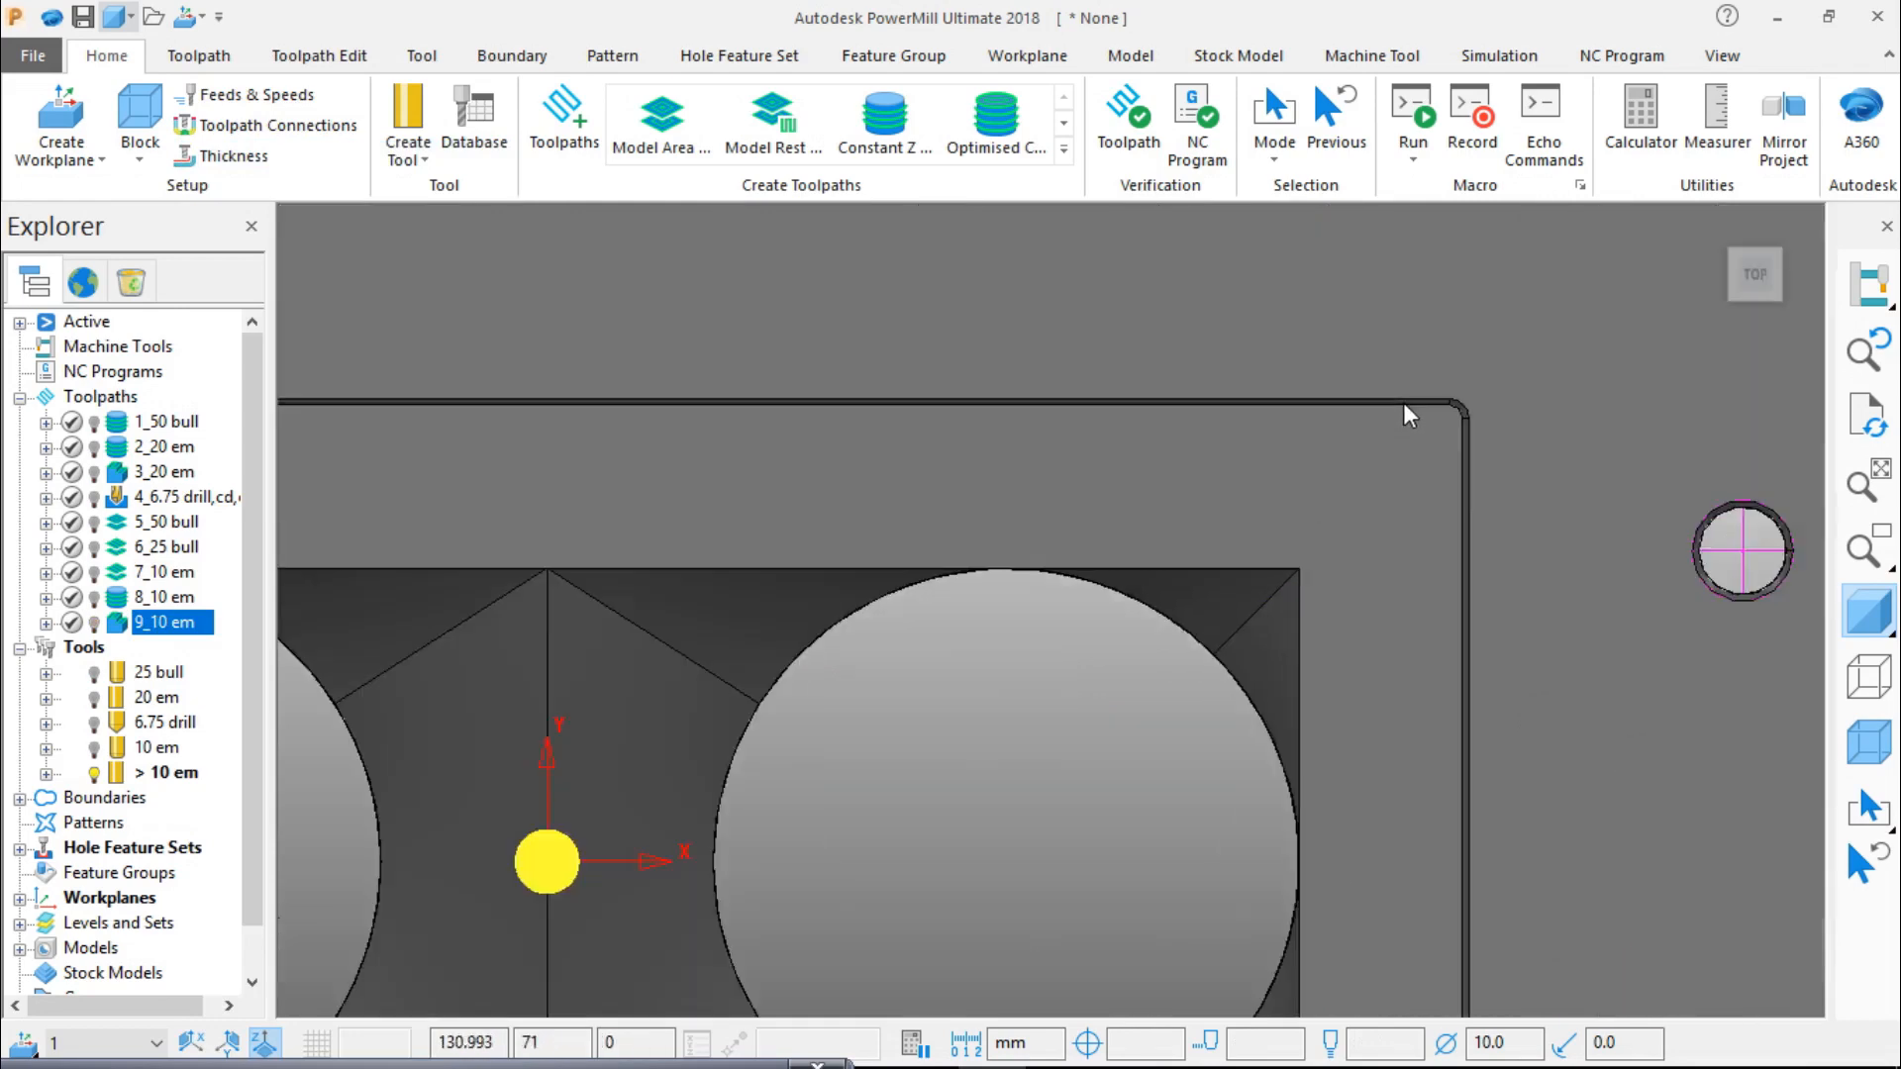
{"action": "left_click", "coordinate": [1772, 289]}
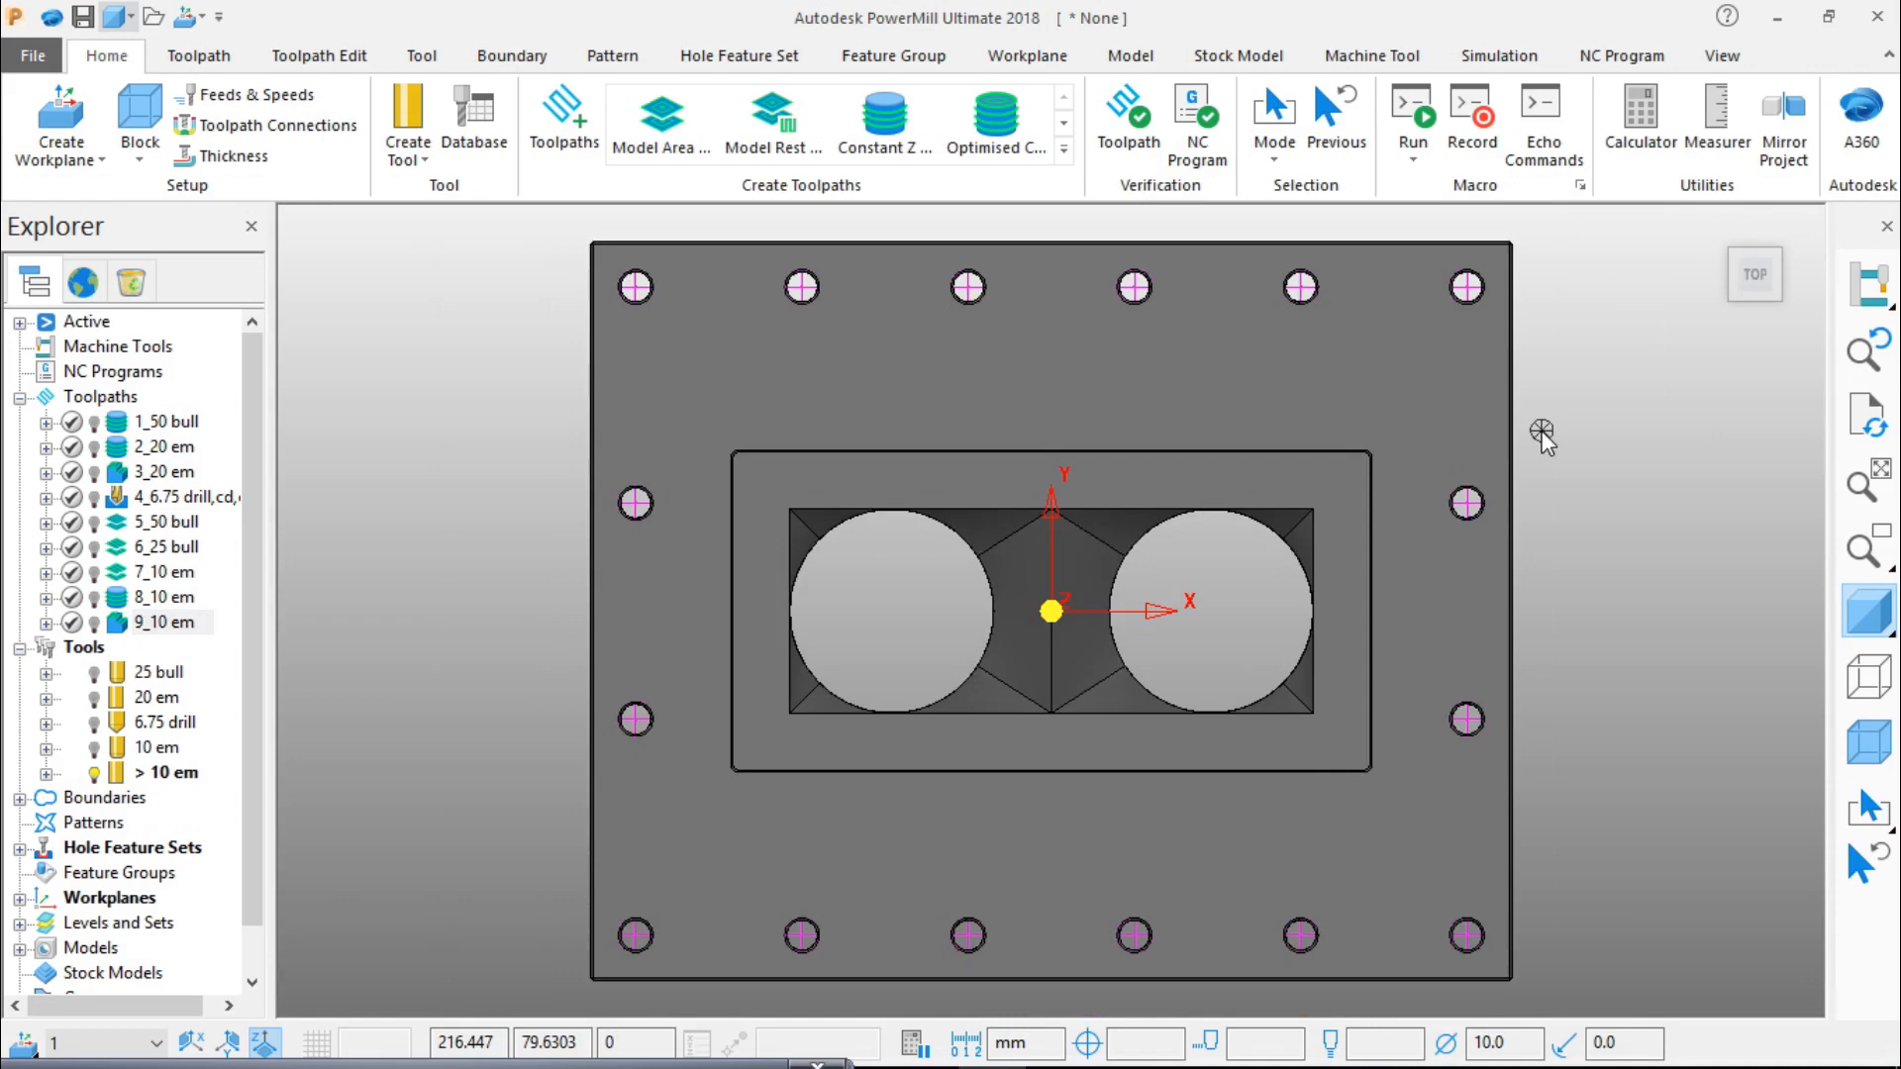
Step: Create a Rest boundary and set 10 em as its reference tool
{"action": "right_click", "coordinate": [348, 324]}
{"action": "mouse_move", "coordinate": [454, 436]}
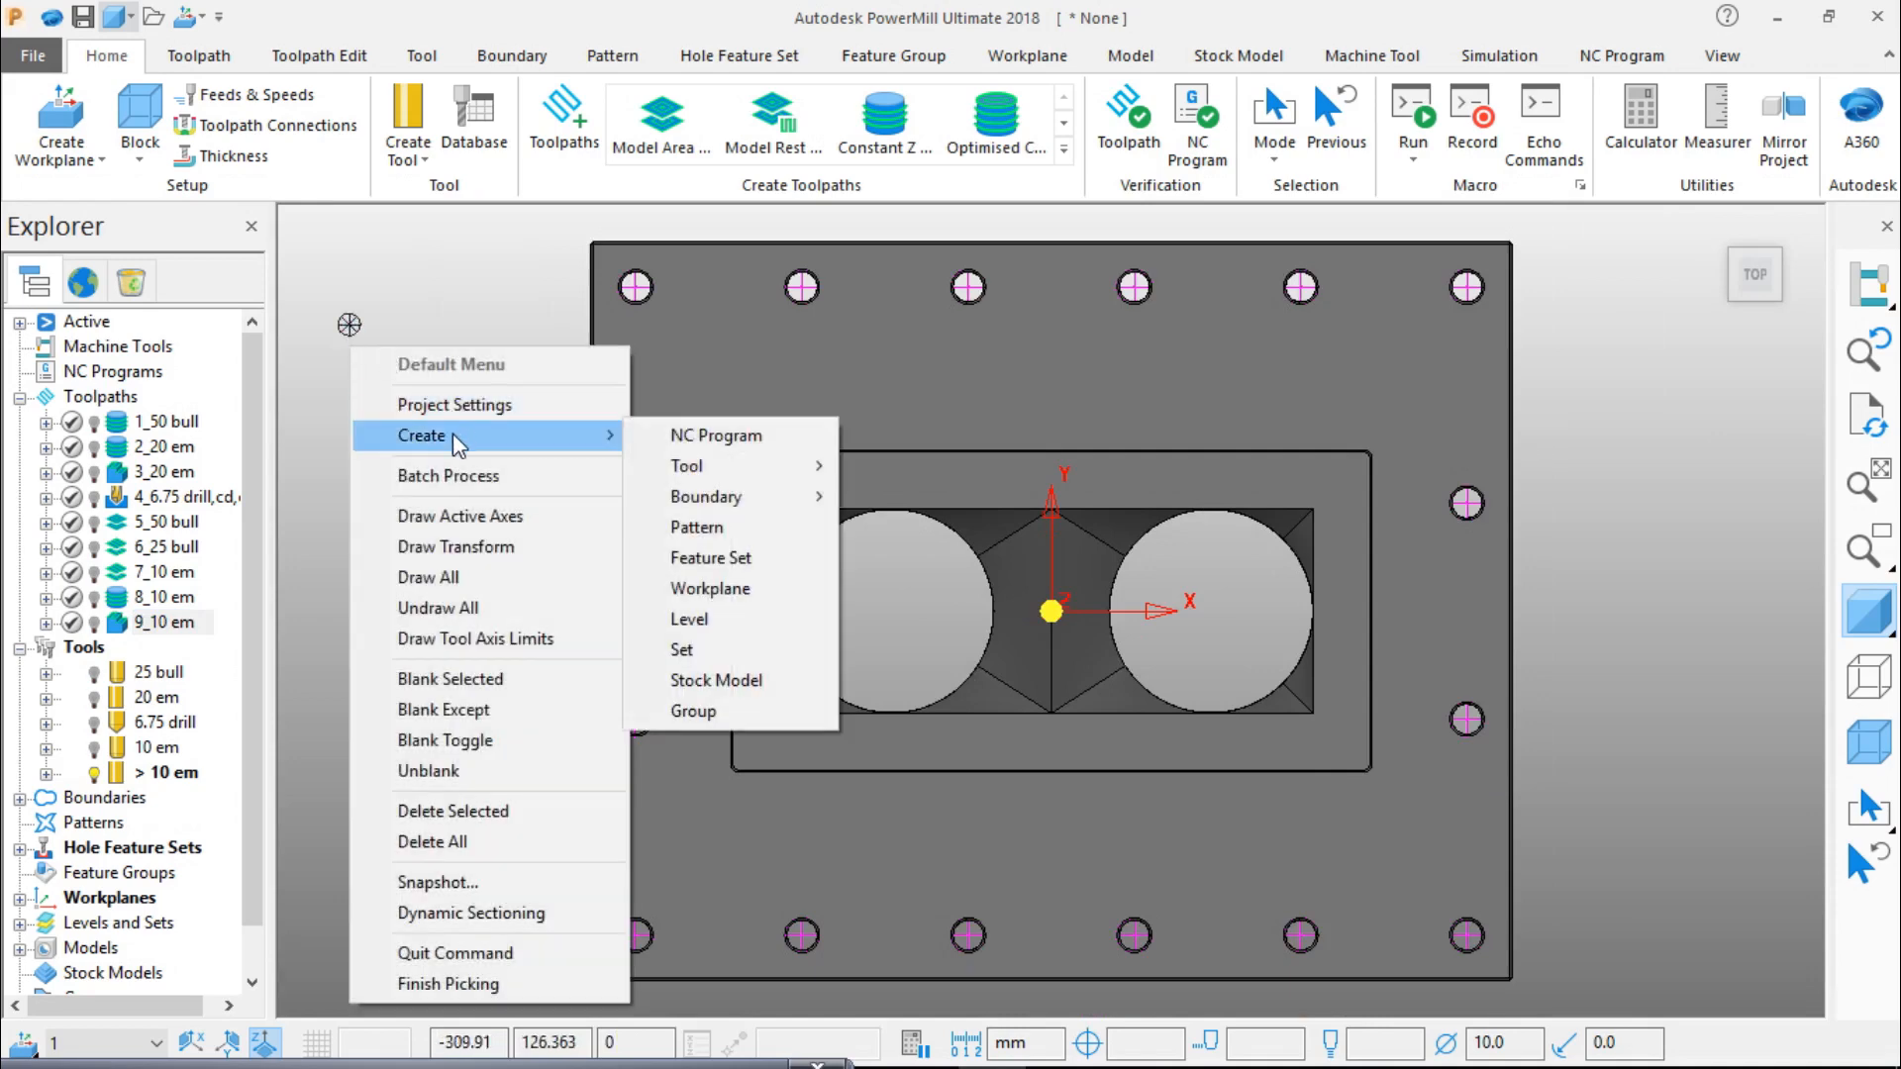
{"action": "mouse_move", "coordinate": [713, 496]}
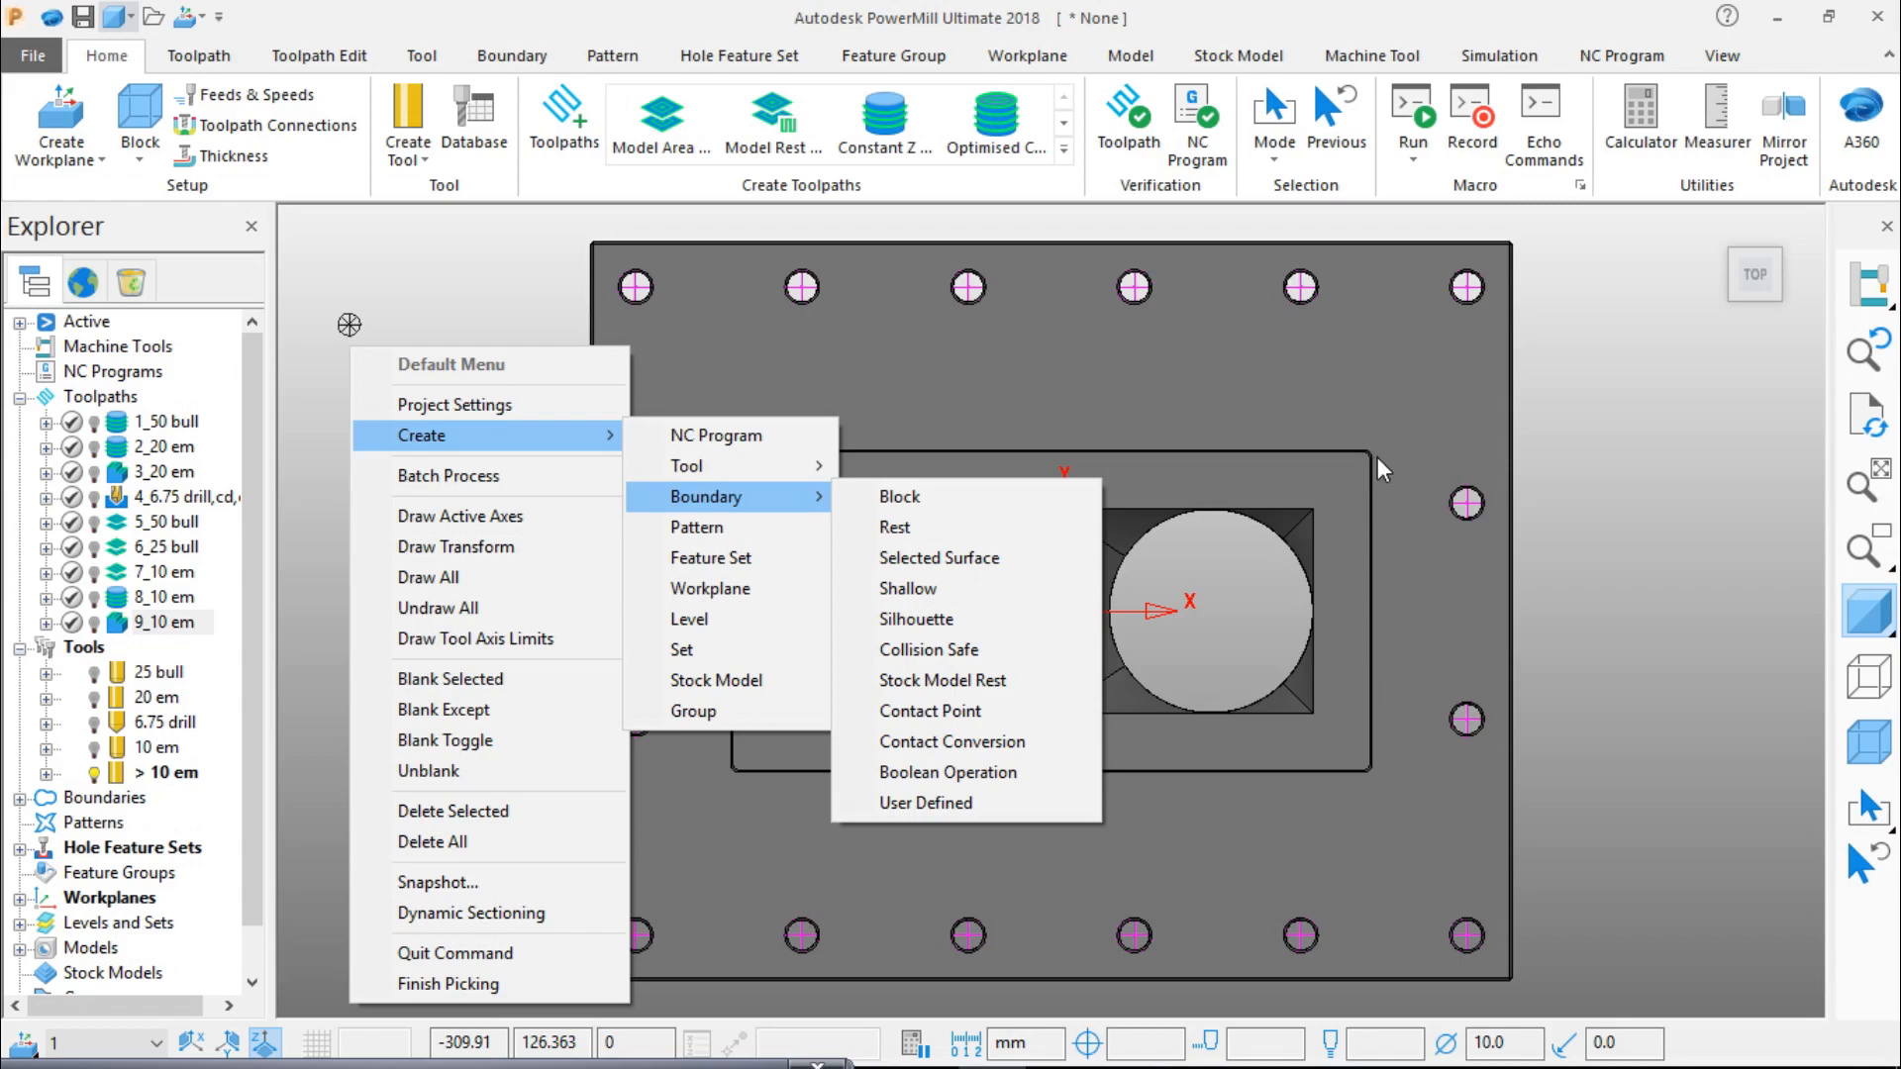
{"action": "left_click", "coordinate": [1008, 527]}
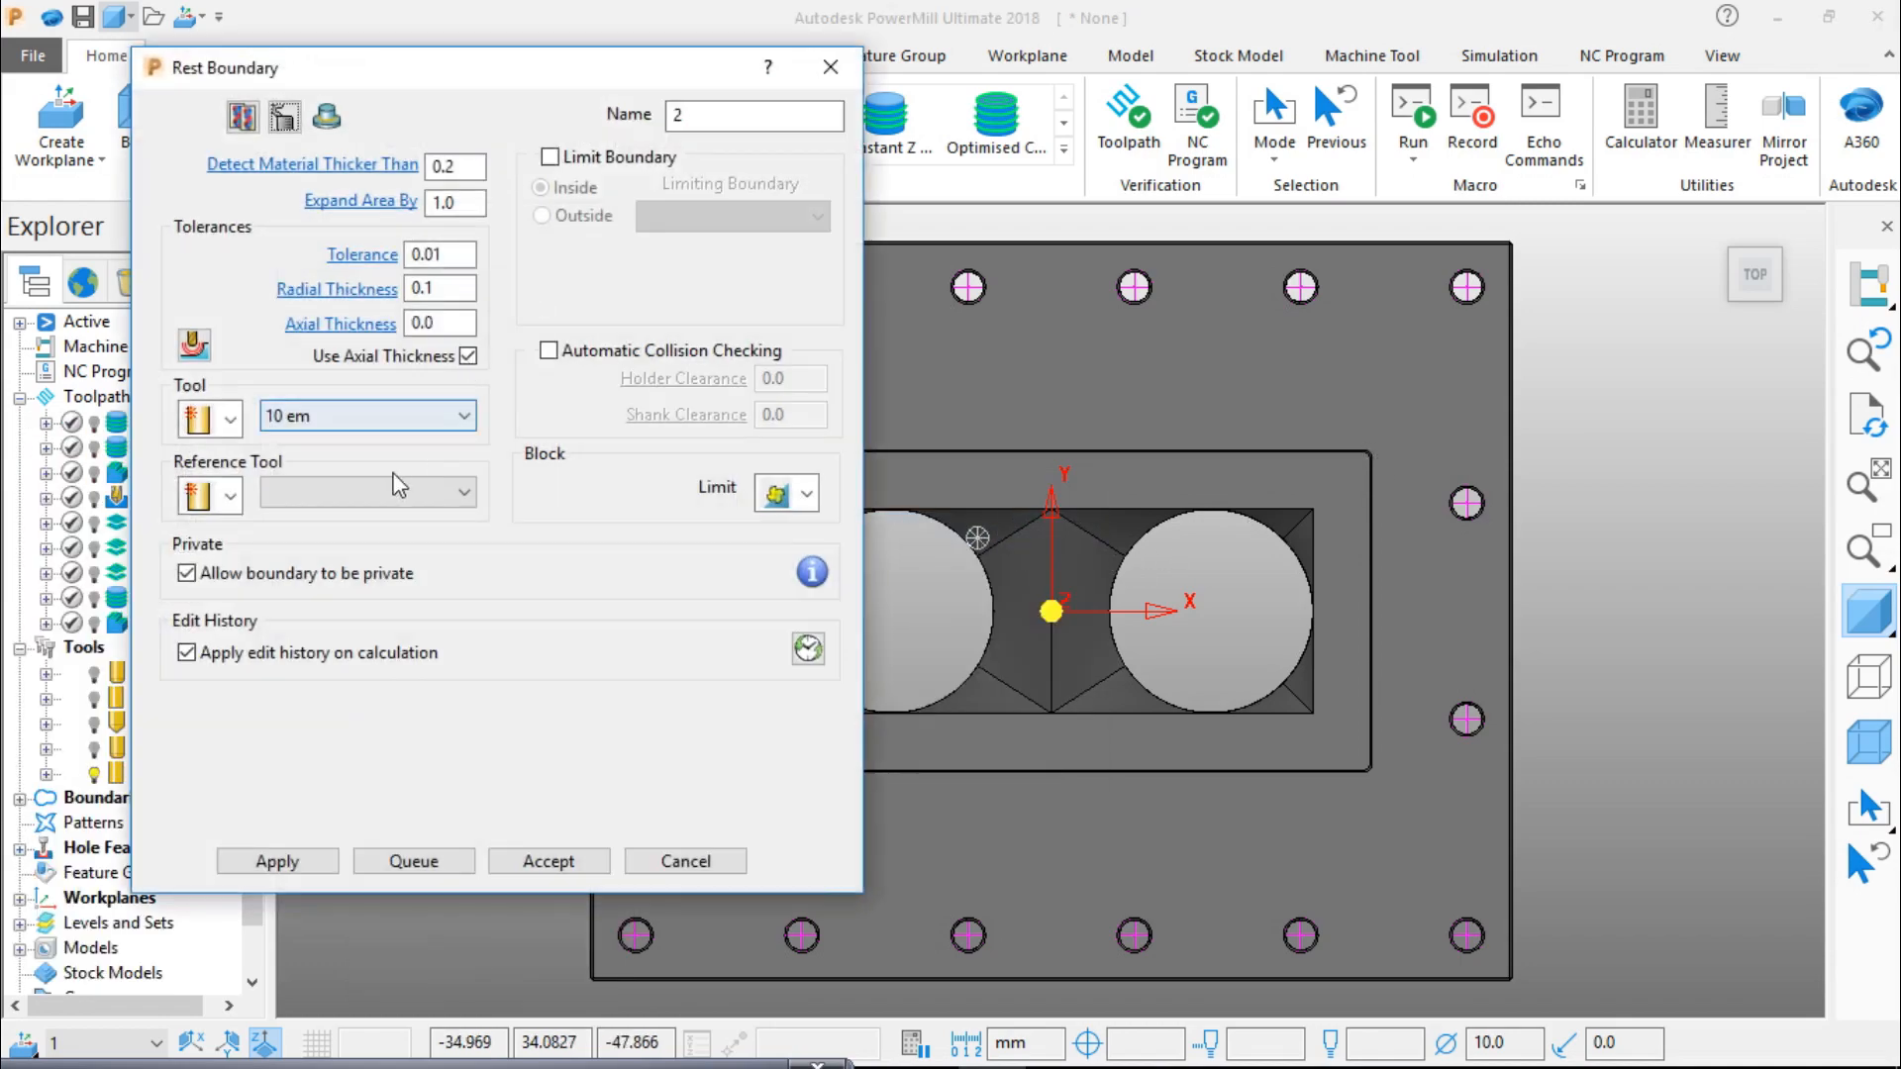
{"action": "left_click", "coordinate": [441, 502]}
{"action": "left_click", "coordinate": [356, 653]}
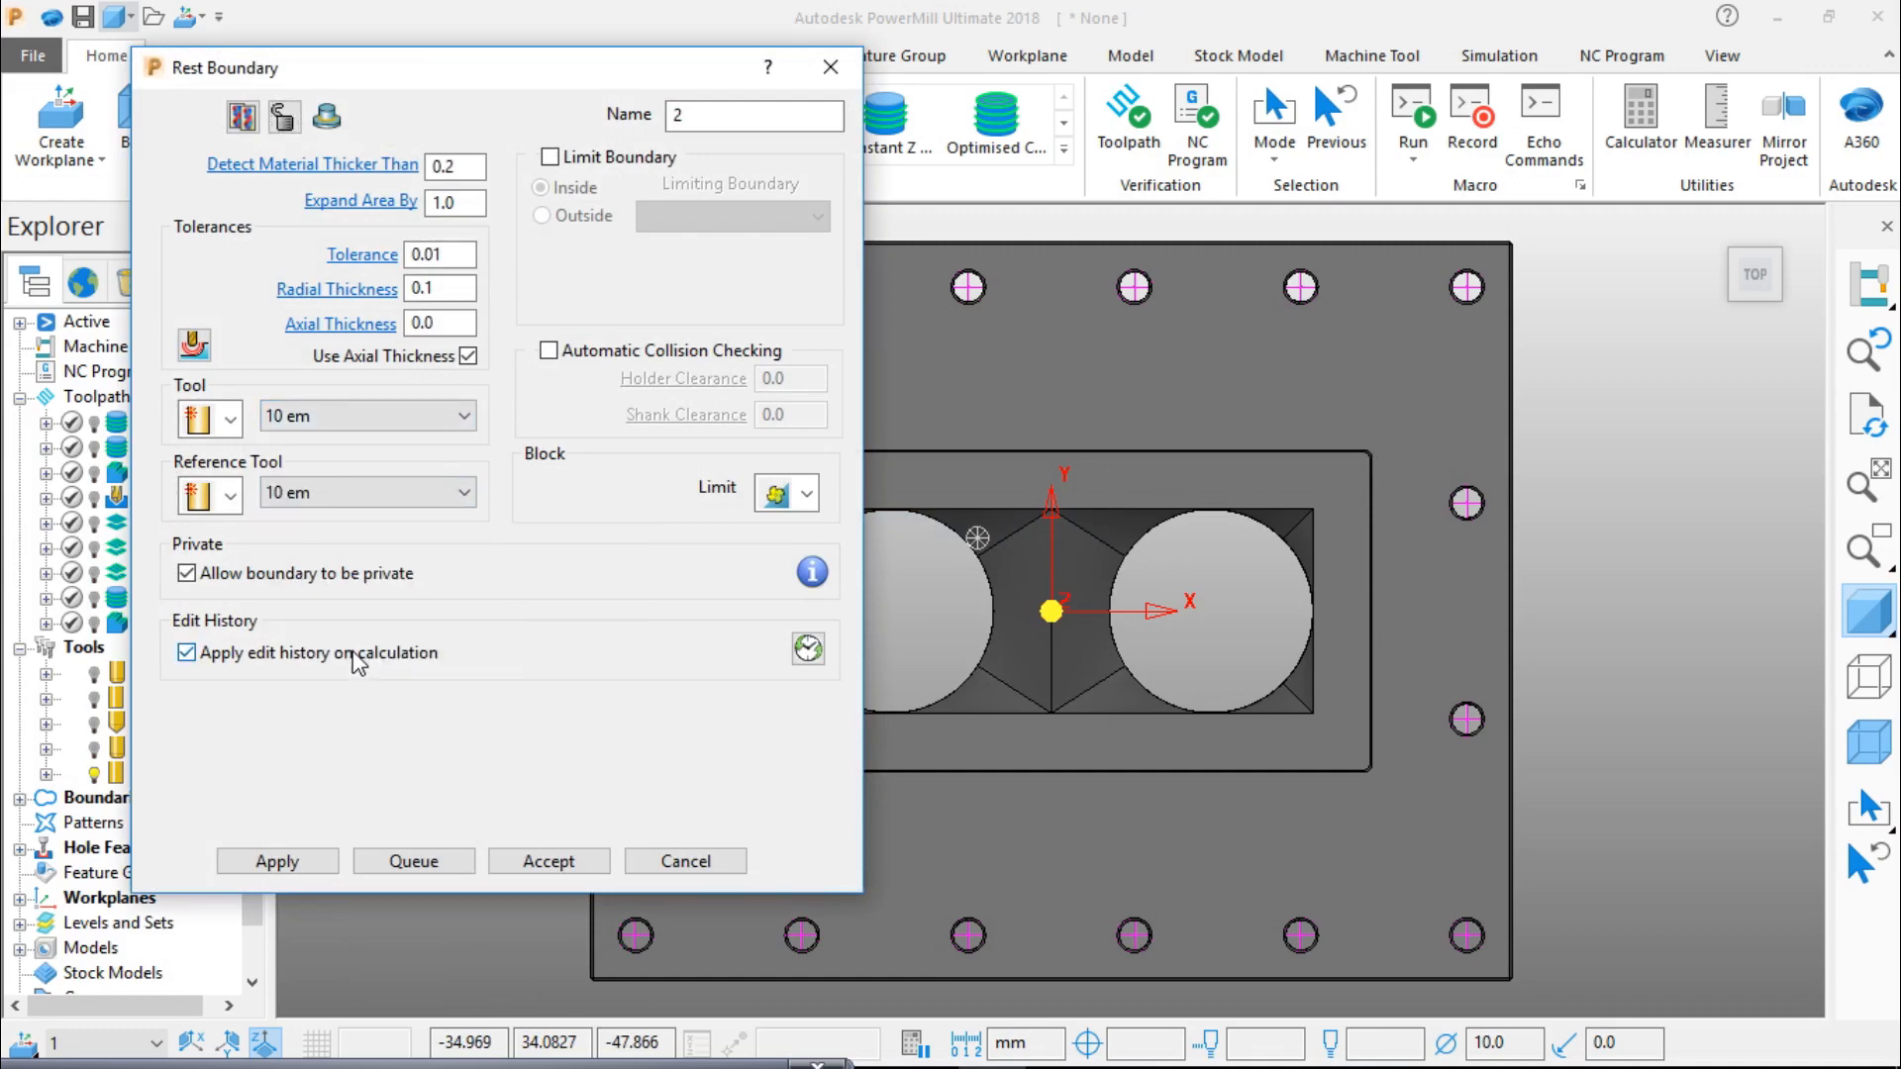
Step: Create a 4 mm diameter end mill named 4 em as the Rest boundary's tool
{"action": "left_click", "coordinate": [231, 417]}
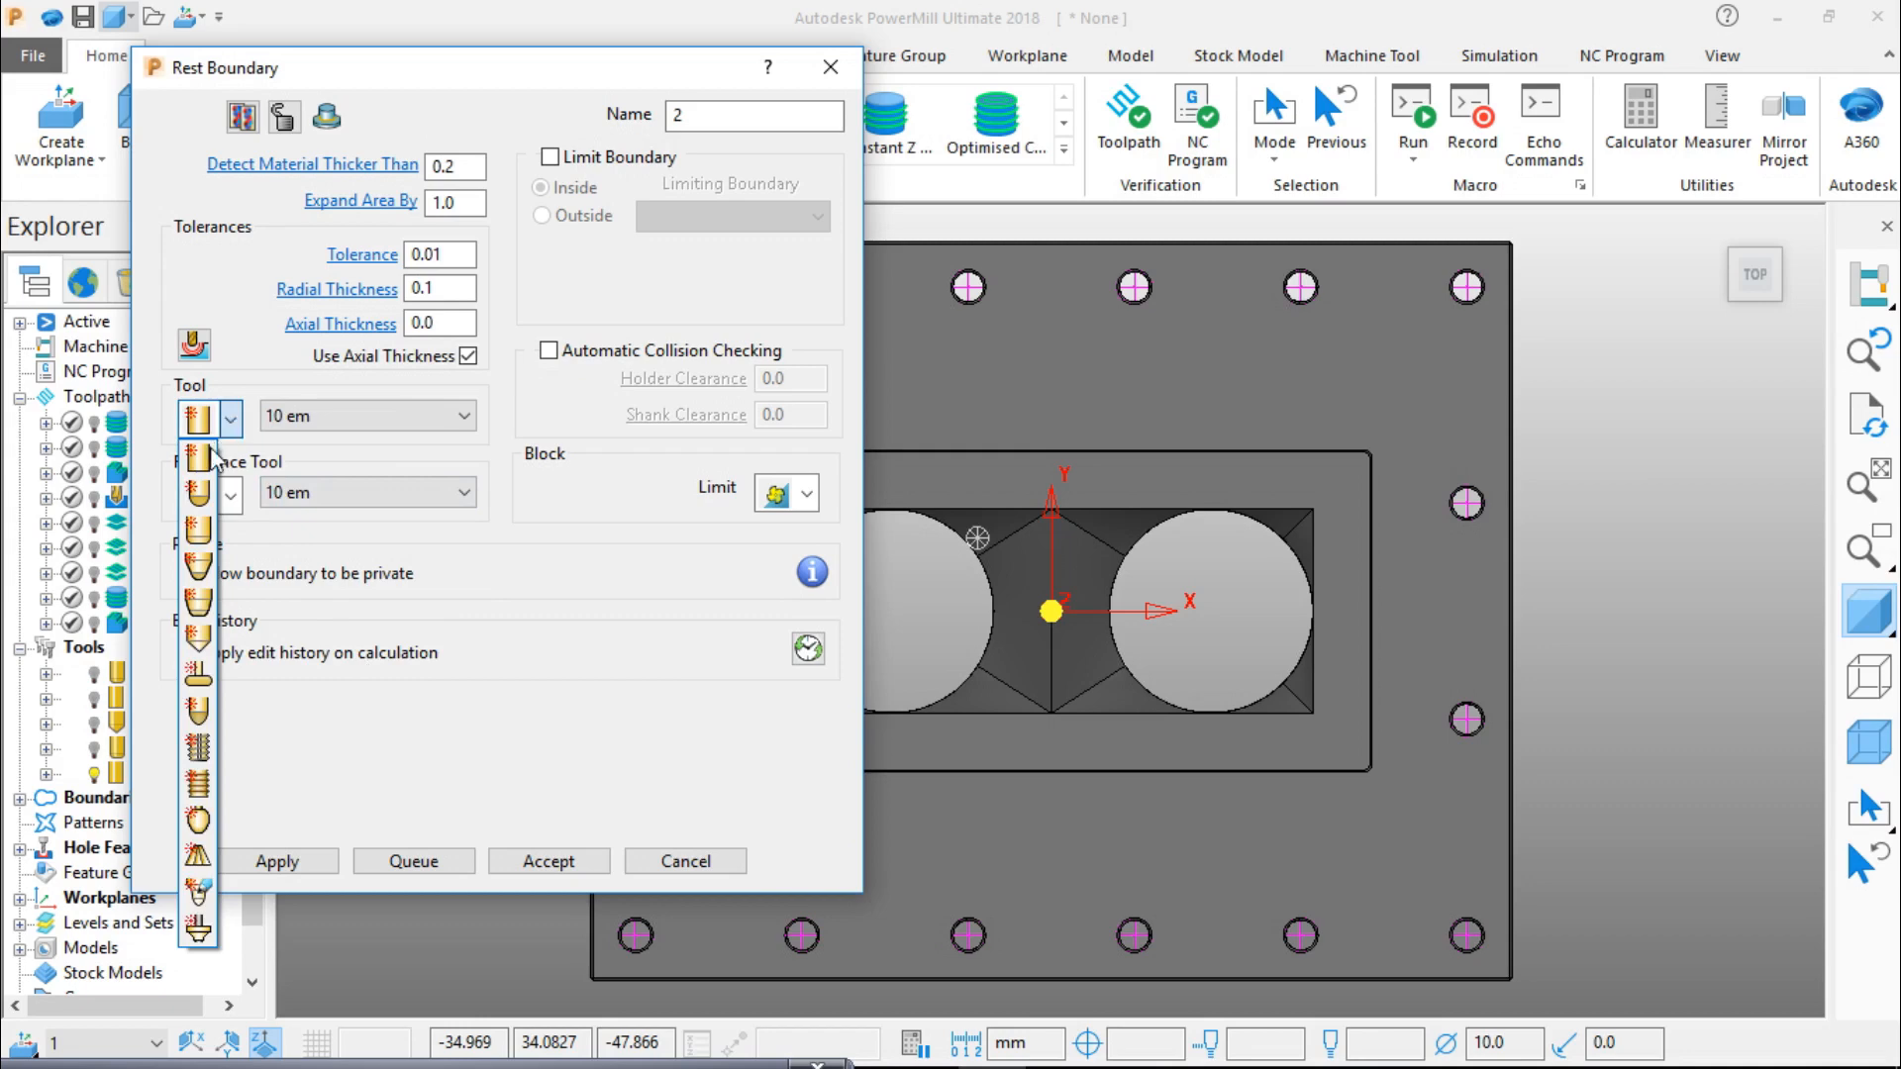
{"action": "left_click", "coordinate": [205, 462]}
{"action": "left_click", "coordinate": [197, 418]}
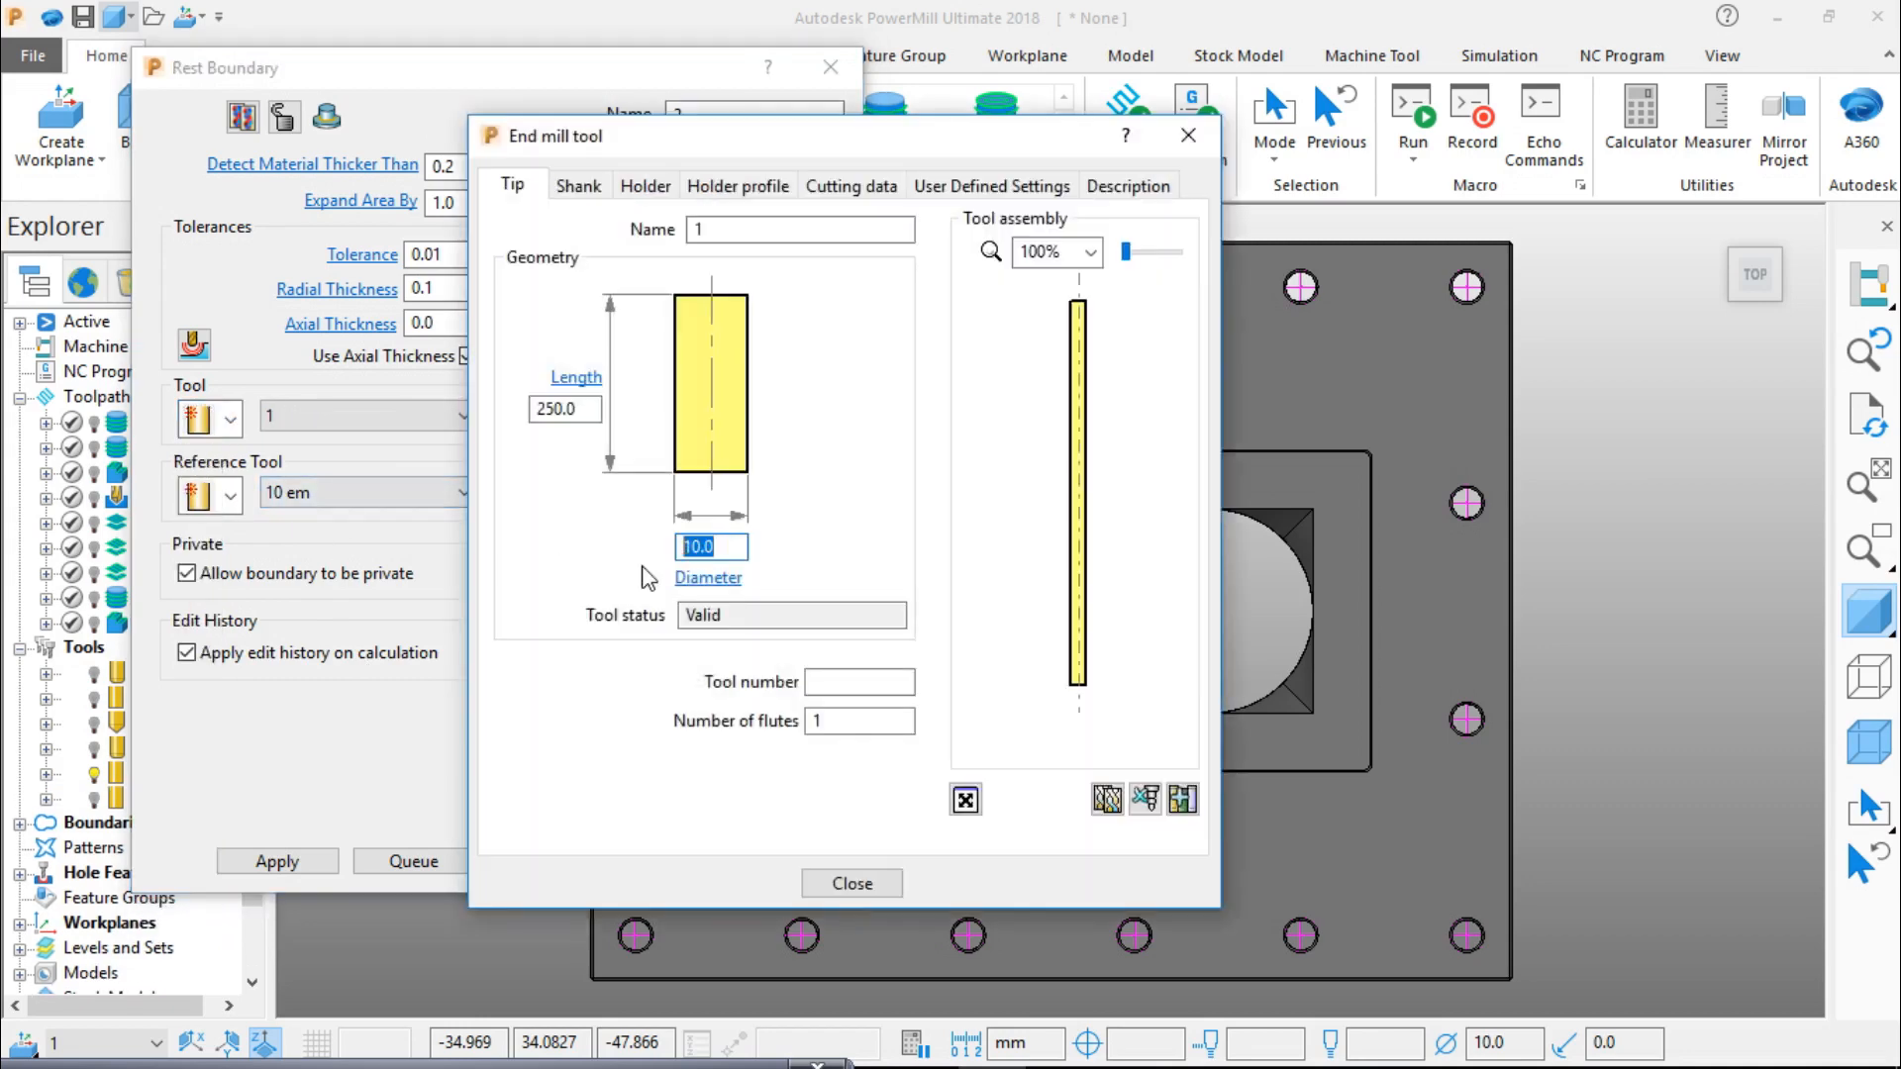
{"action": "type", "text": "4"}
{"action": "left_click", "coordinate": [729, 229]}
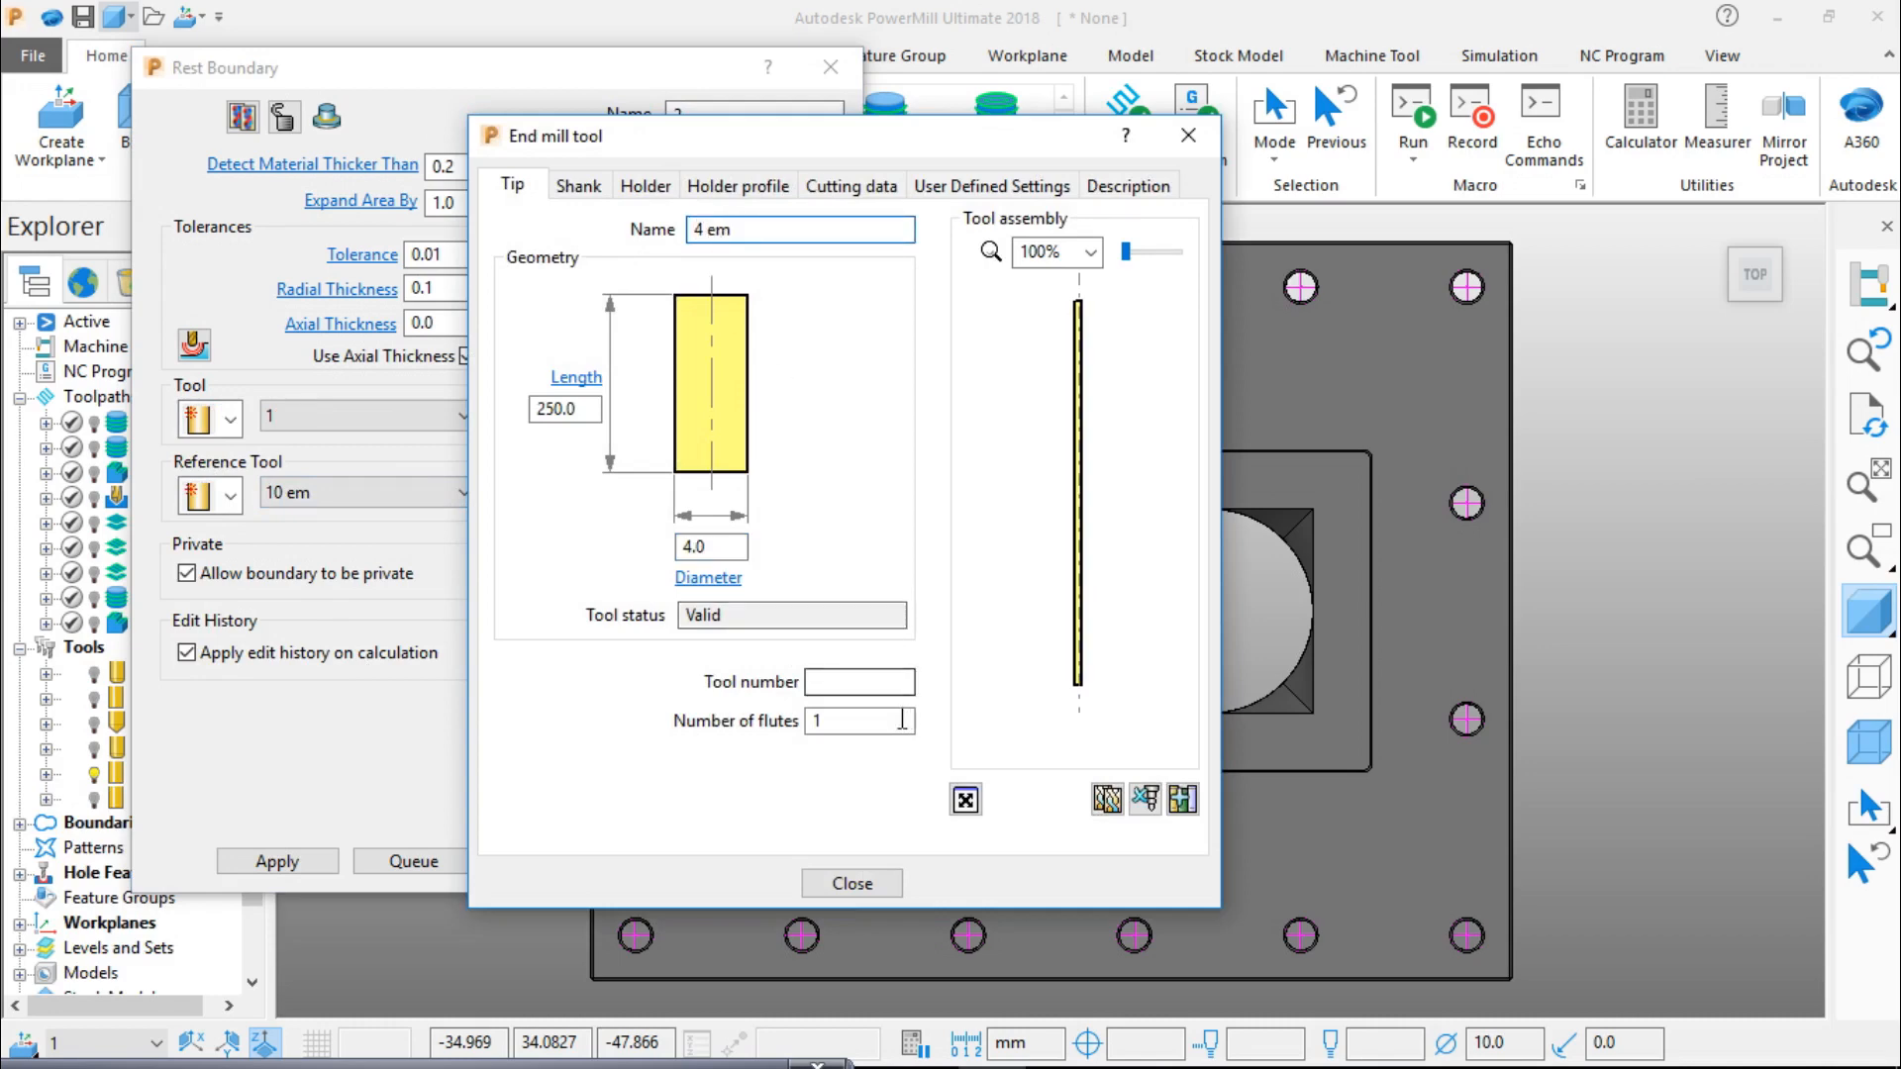
{"action": "left_click", "coordinate": [857, 881]}
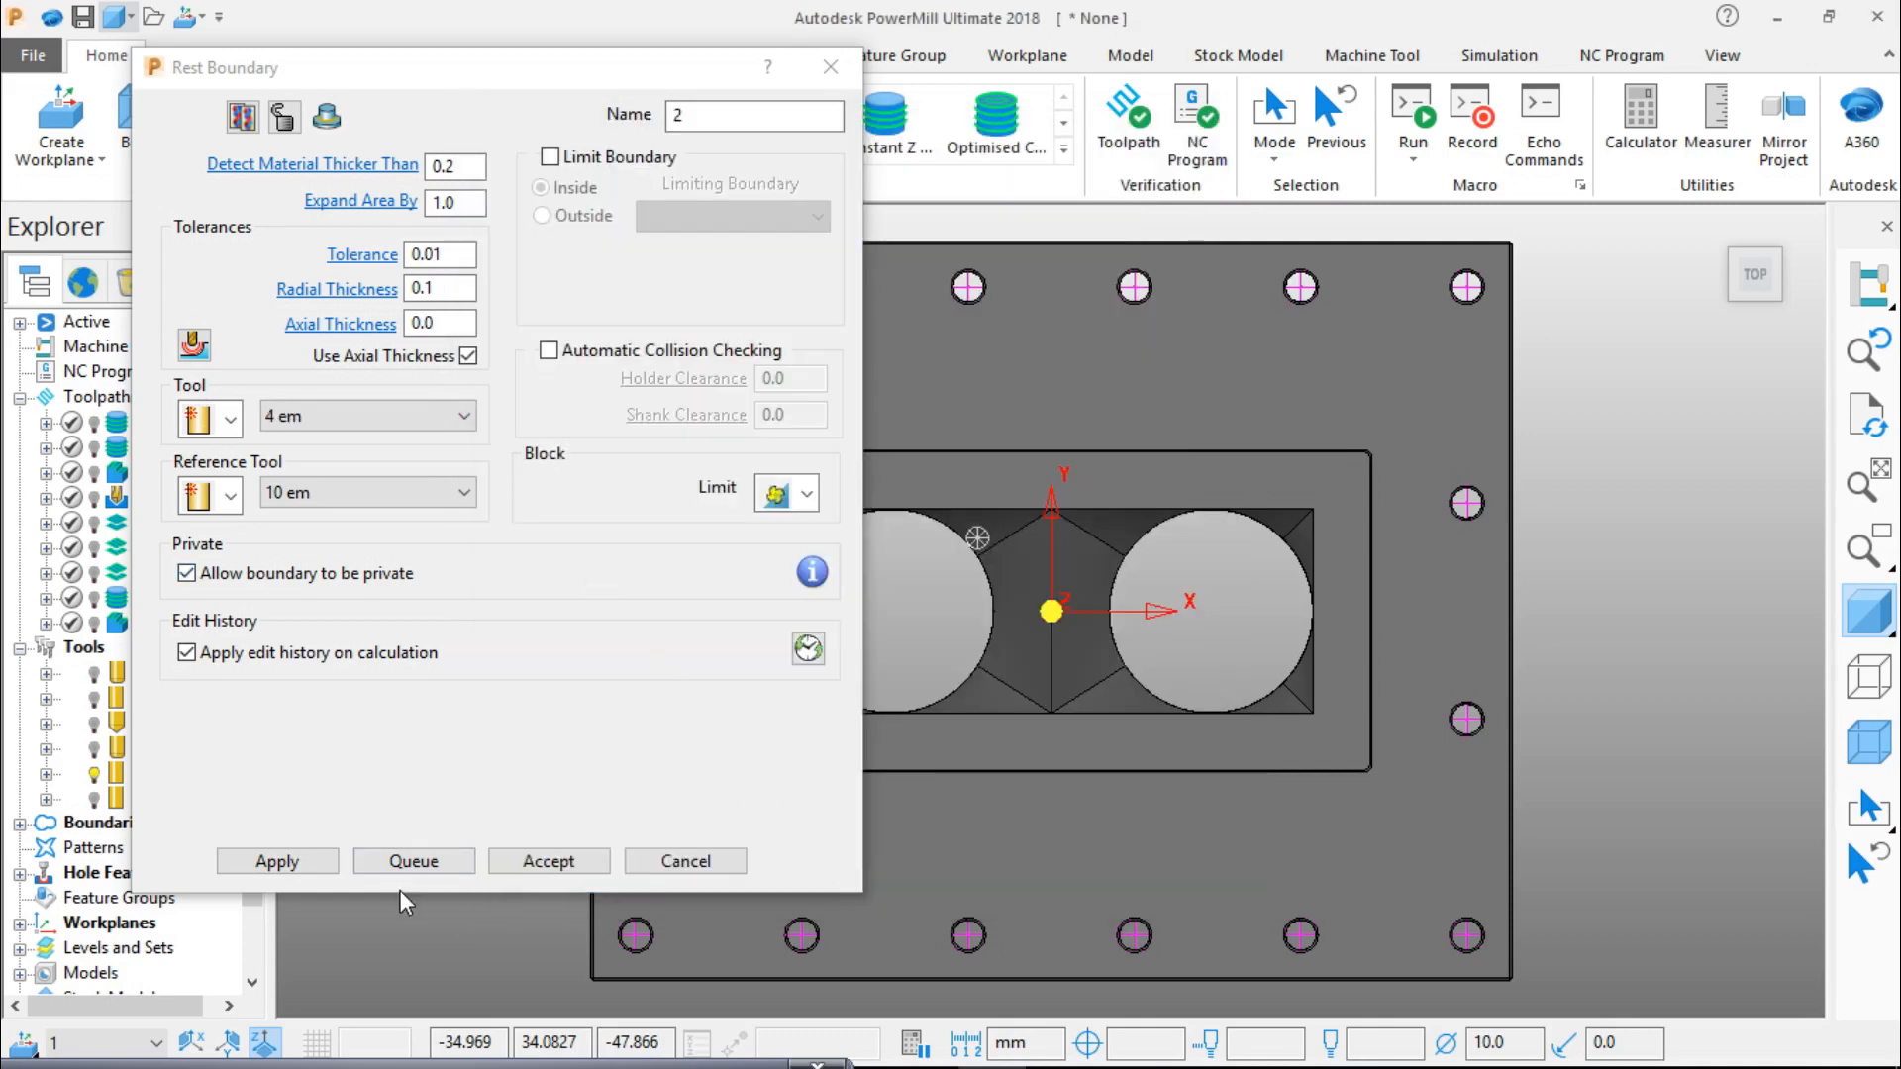
Step: Calculate the Rest boundary, close its form and examine the boundary at the recess corners
{"action": "left_click", "coordinate": [301, 859]}
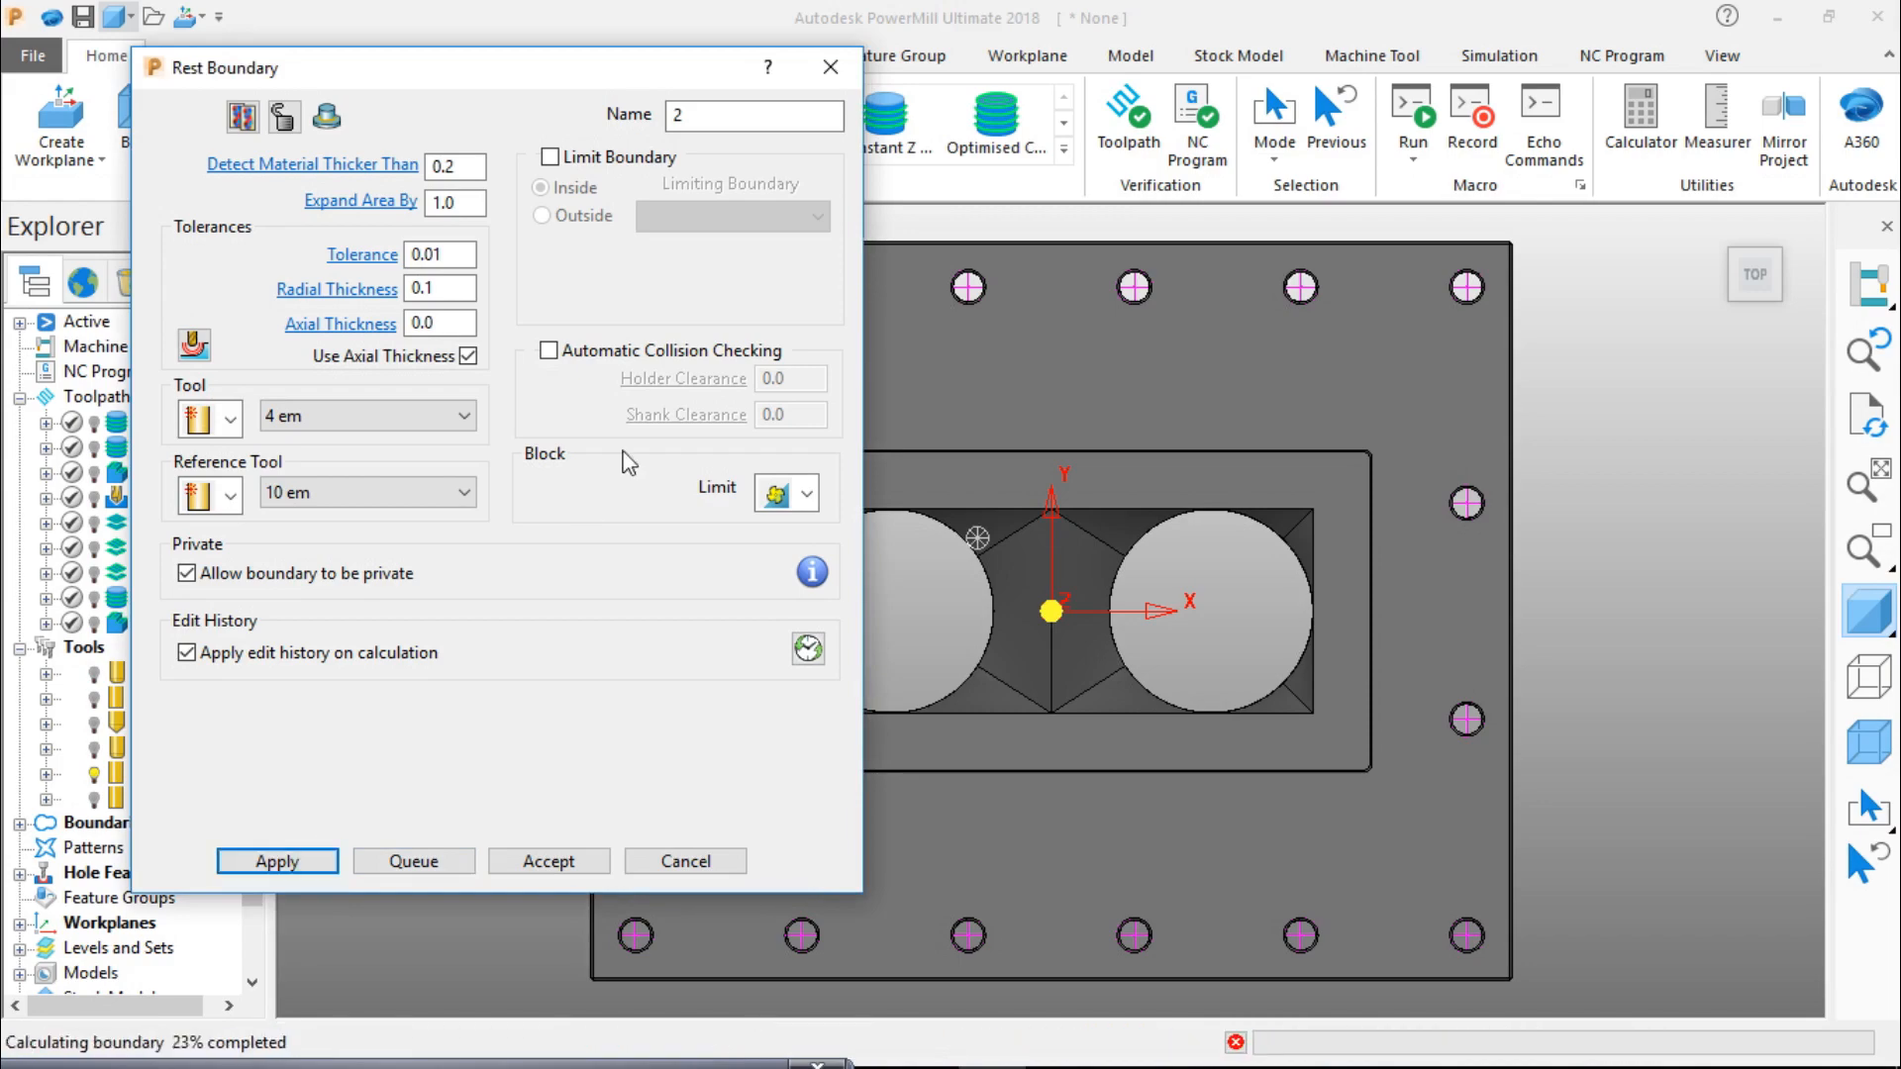
{"action": "left_click", "coordinate": [831, 66]}
{"action": "middle_click_drag", "start_coordinate": [1097, 382], "coordinate": [1245, 706]}
{"action": "scroll", "coordinate": [1245, 707], "scroll_direction": "up", "scroll_amount": 5}
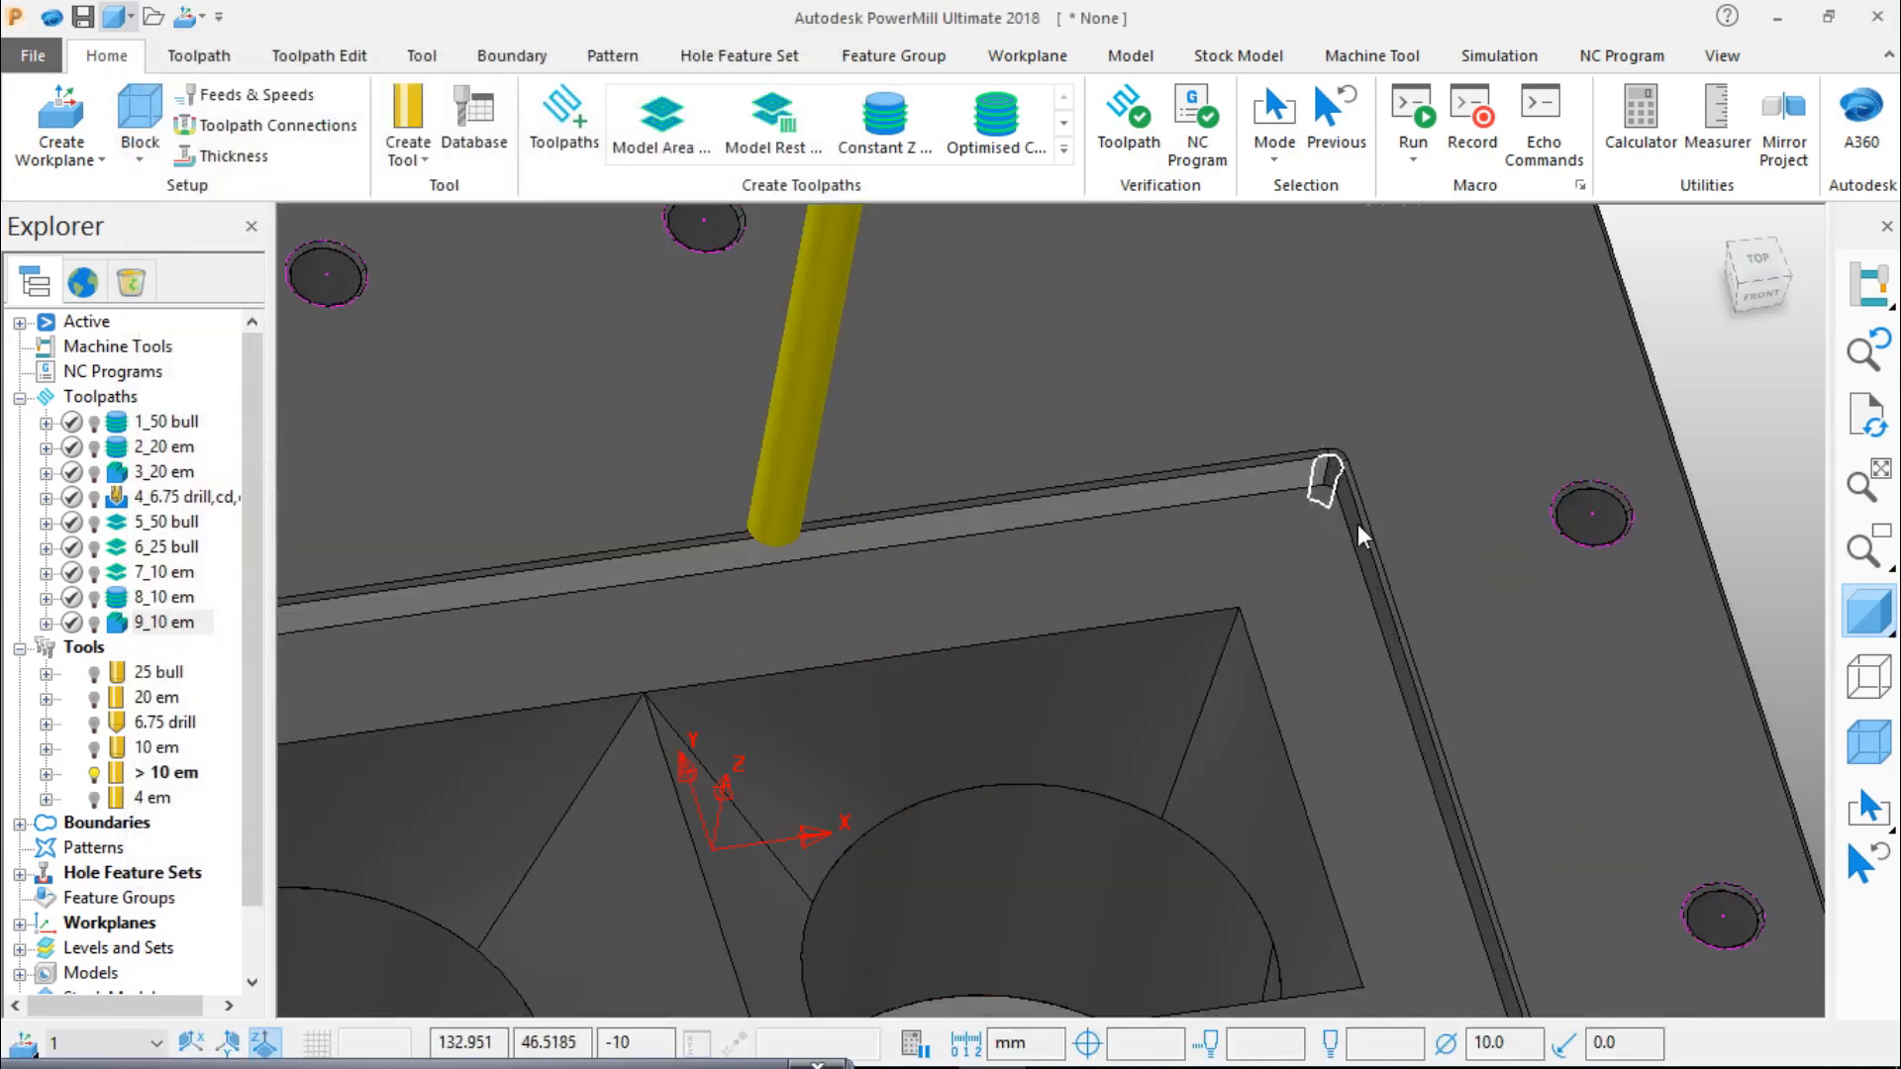
{"action": "scroll", "coordinate": [1339, 563], "scroll_direction": "down", "scroll_amount": 3}
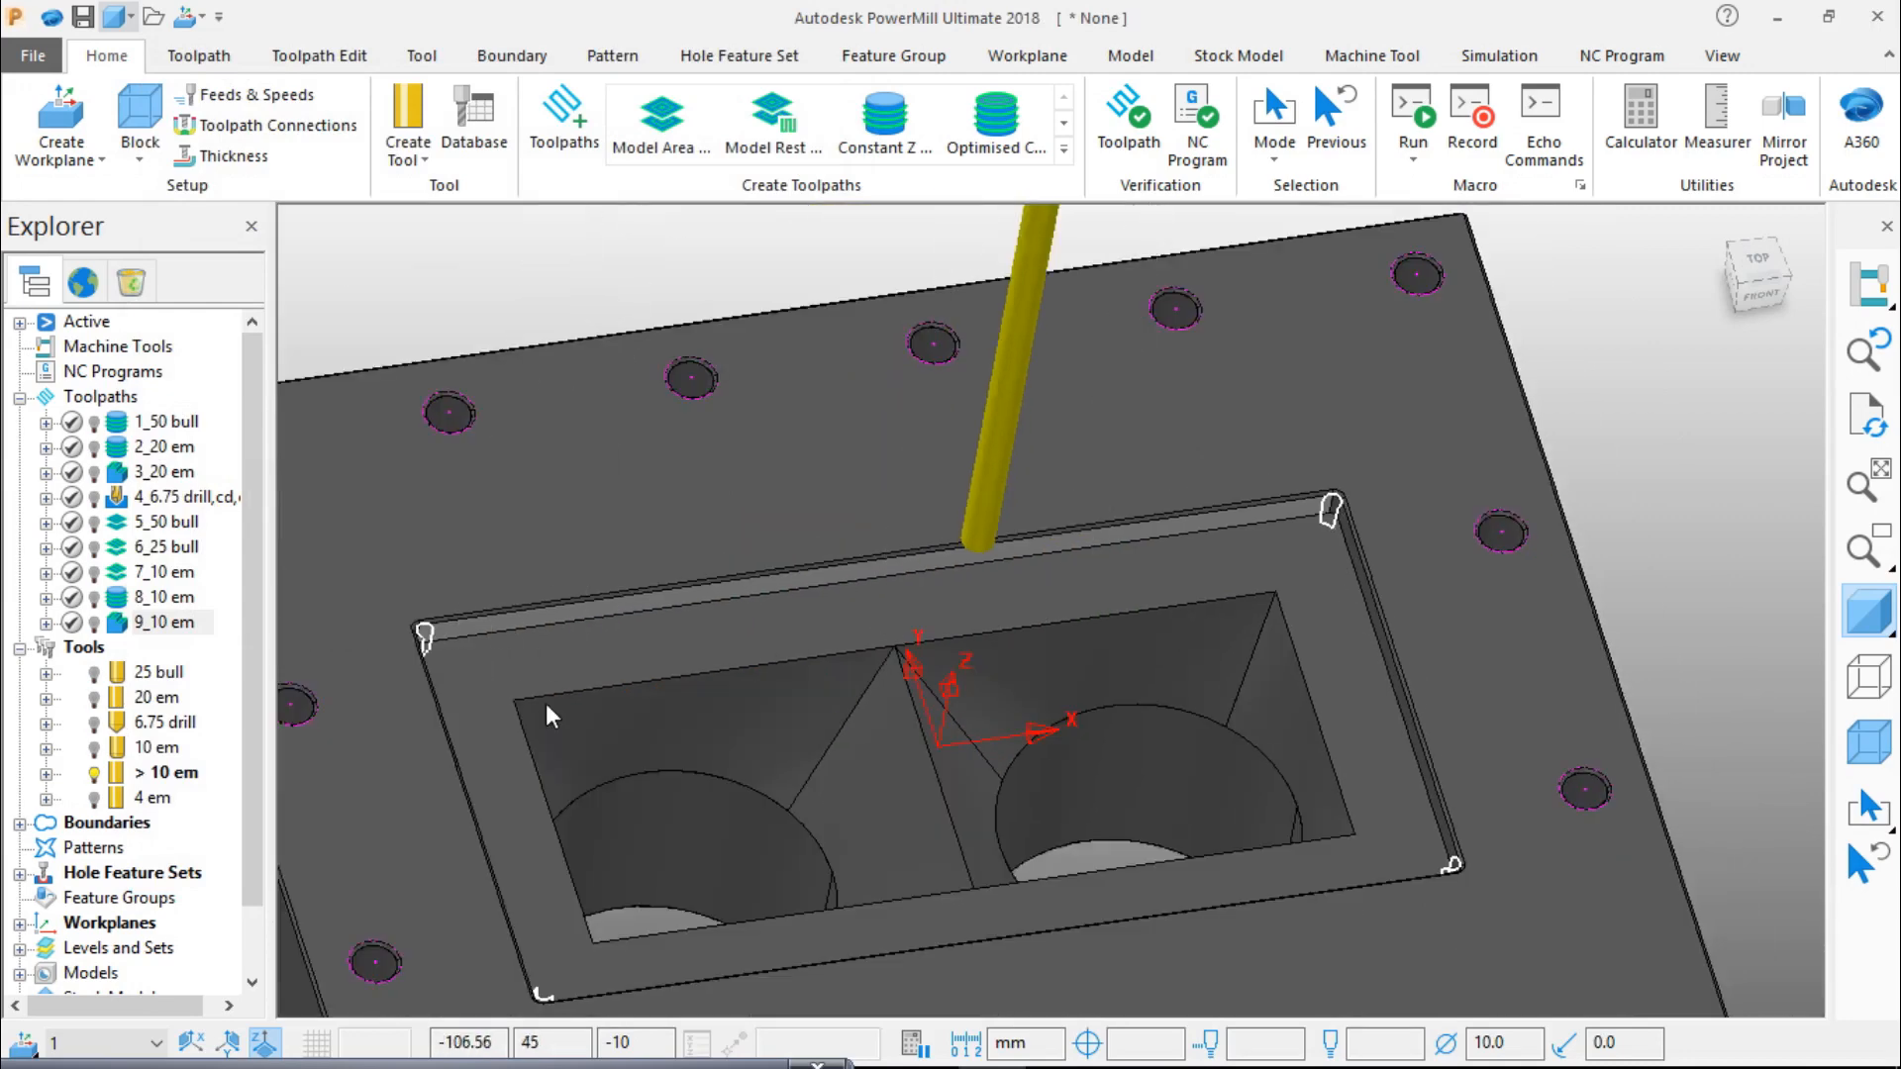
{"action": "middle_click_drag", "start_coordinate": [544, 703], "coordinate": [327, 623]}
{"action": "scroll", "coordinate": [602, 526], "scroll_direction": "up", "scroll_amount": 3}
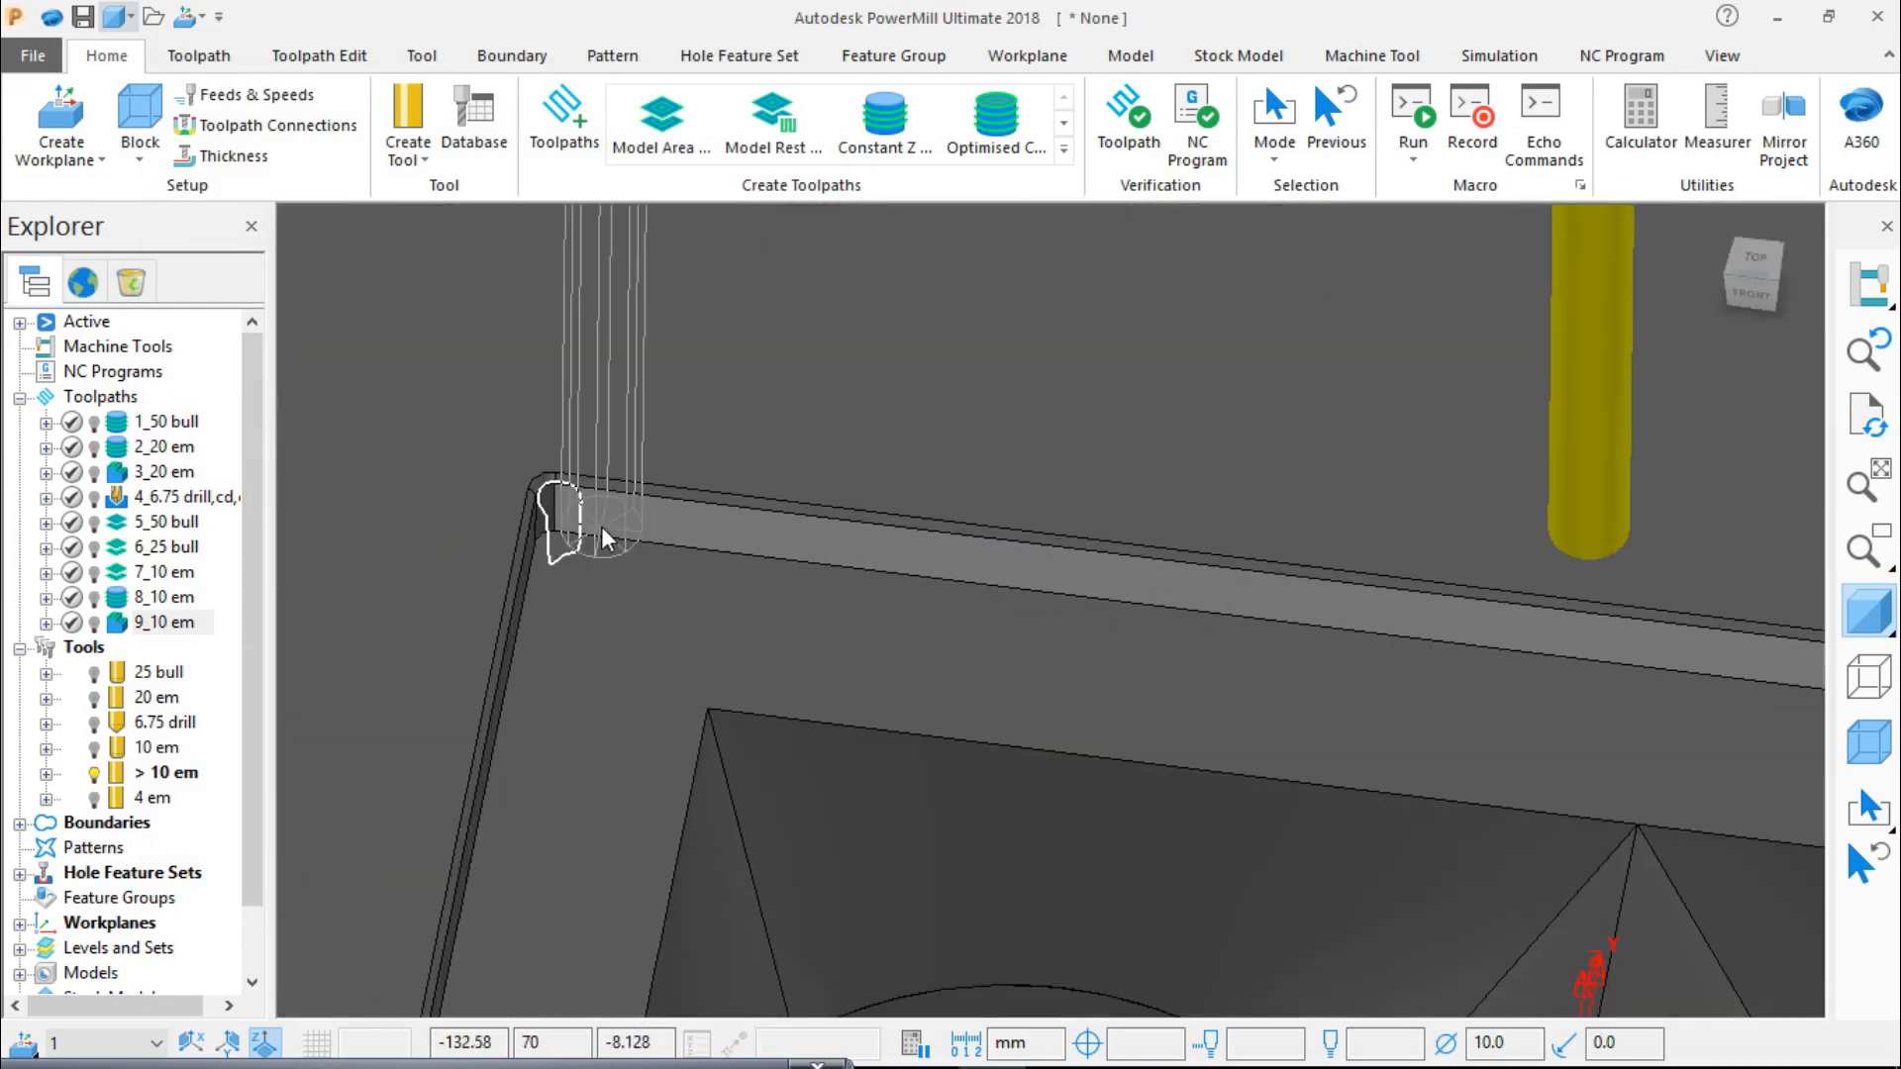
{"action": "scroll", "coordinate": [554, 499], "scroll_direction": "up", "scroll_amount": 2}
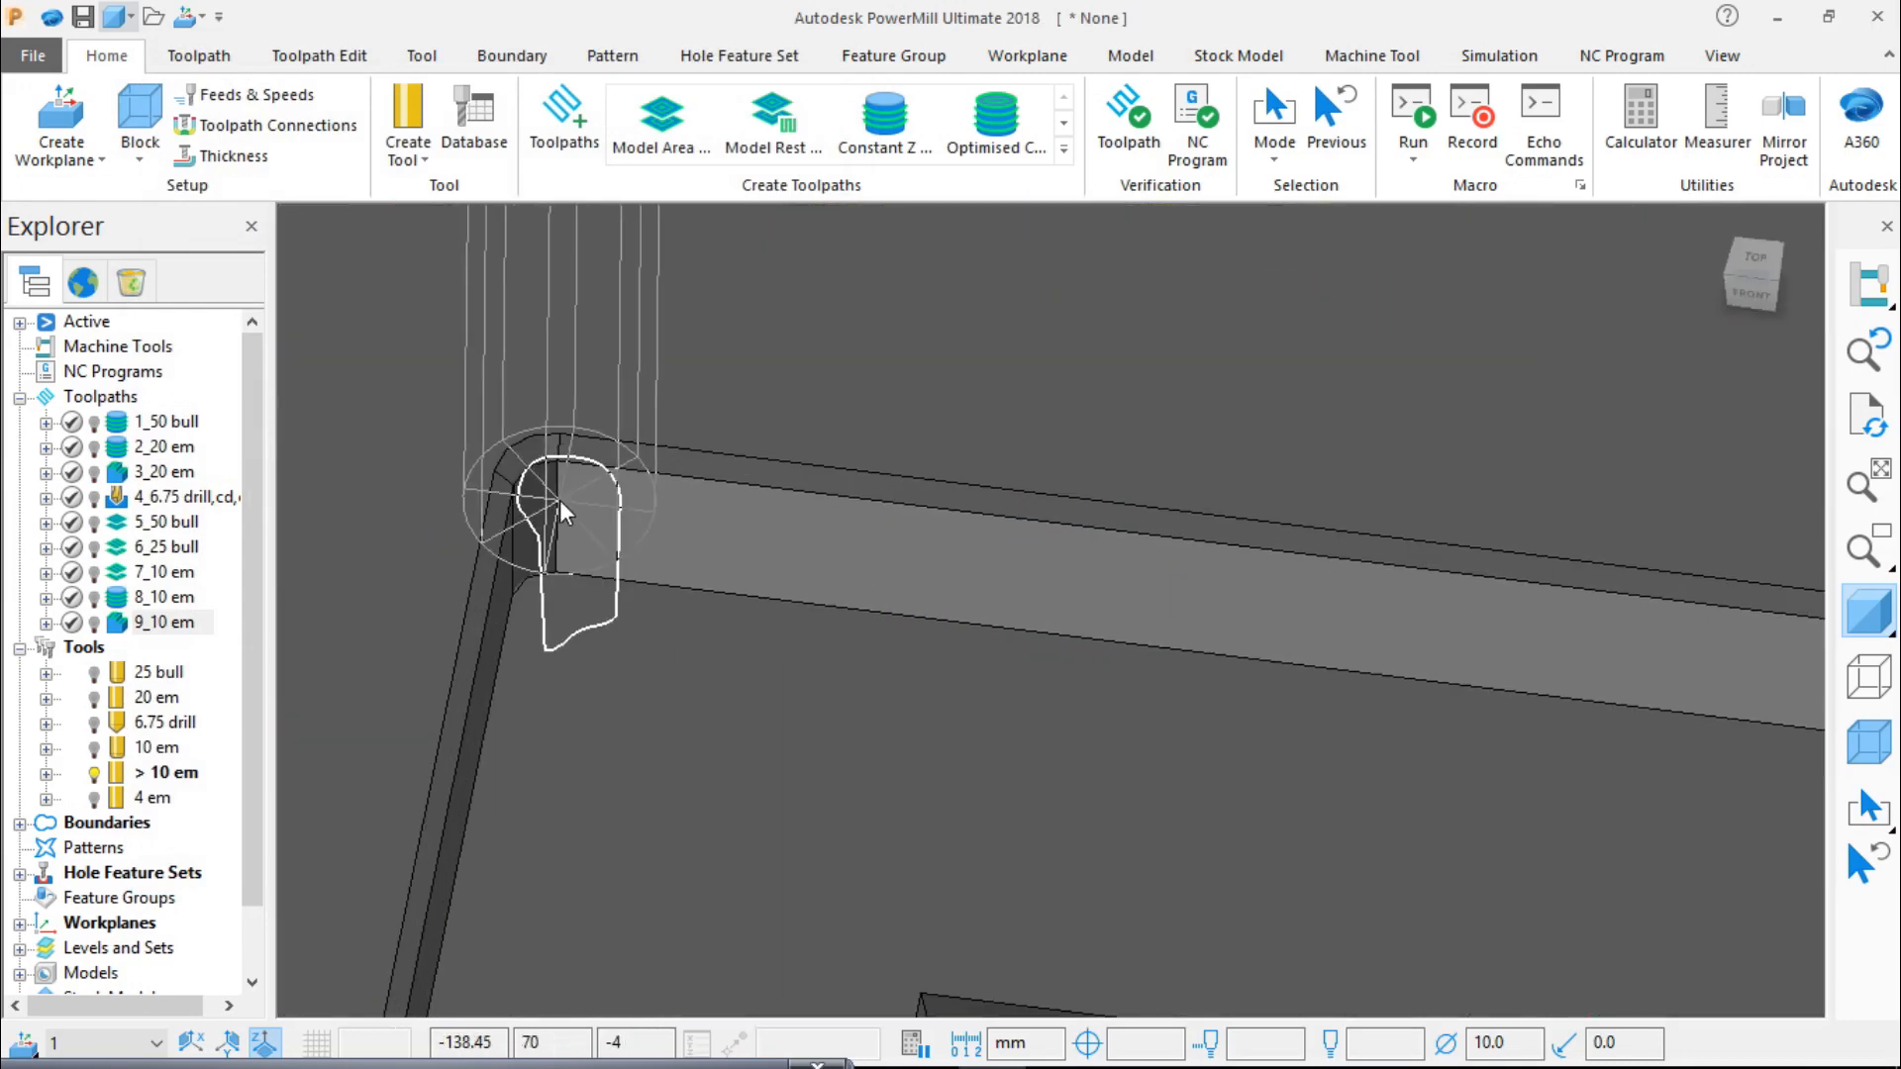
{"action": "scroll", "coordinate": [597, 548], "scroll_direction": "down", "scroll_amount": 5}
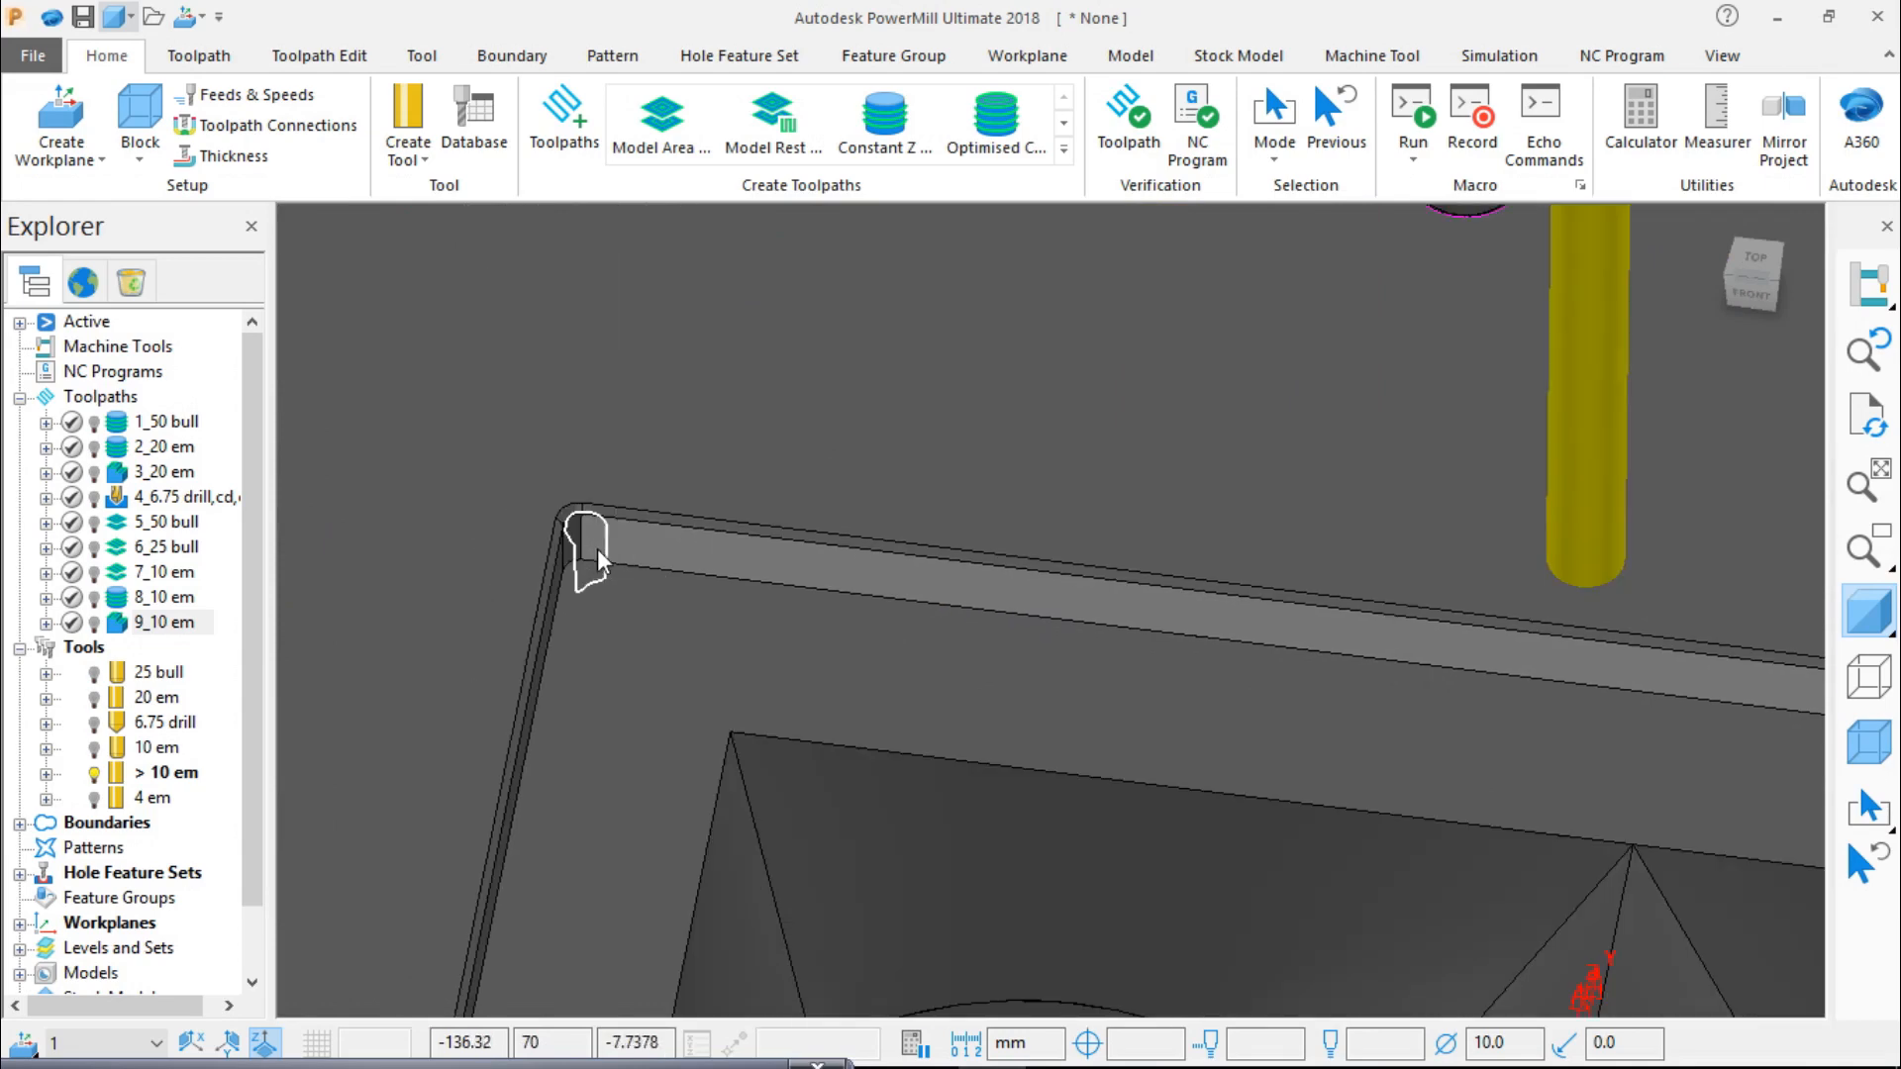
Step: Start a Constant Z finishing toolpath and check the recess corner and the current block limits
{"action": "left_click", "coordinate": [1754, 260]}
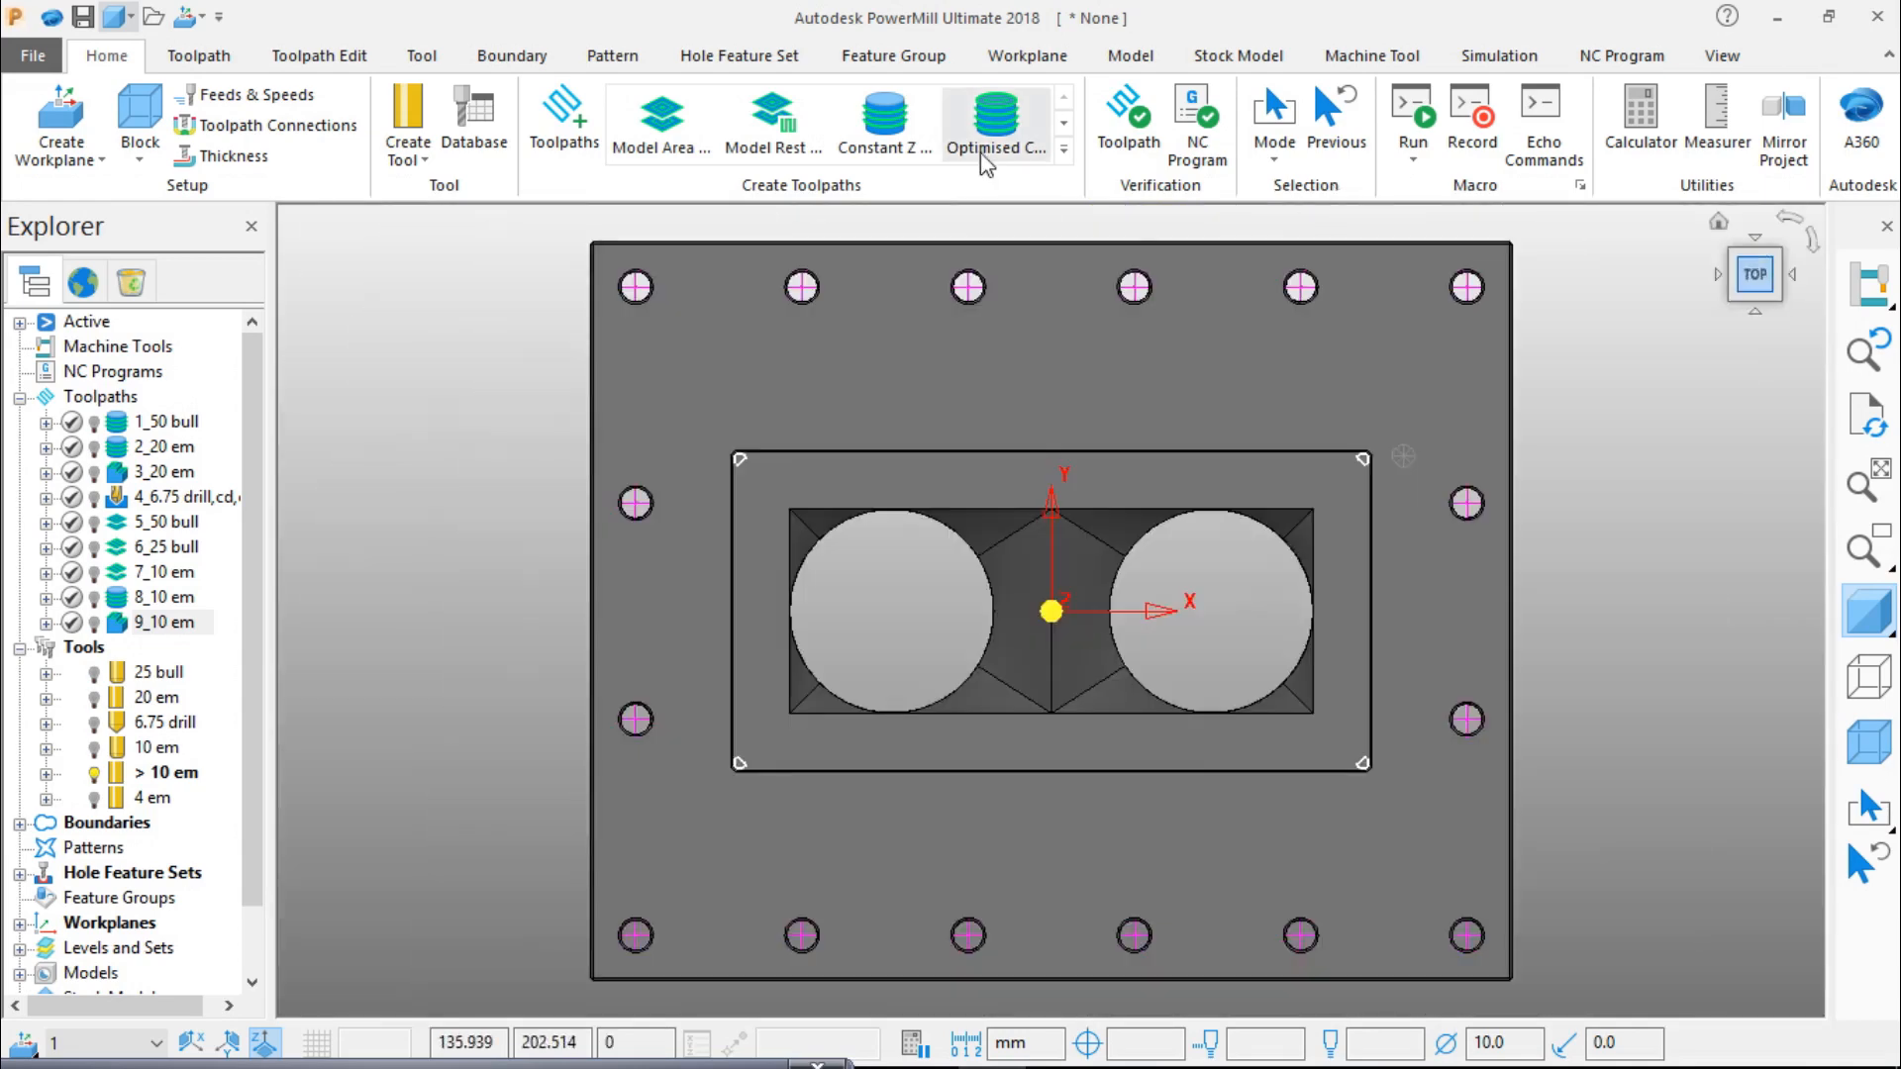
{"action": "left_click", "coordinate": [921, 136]}
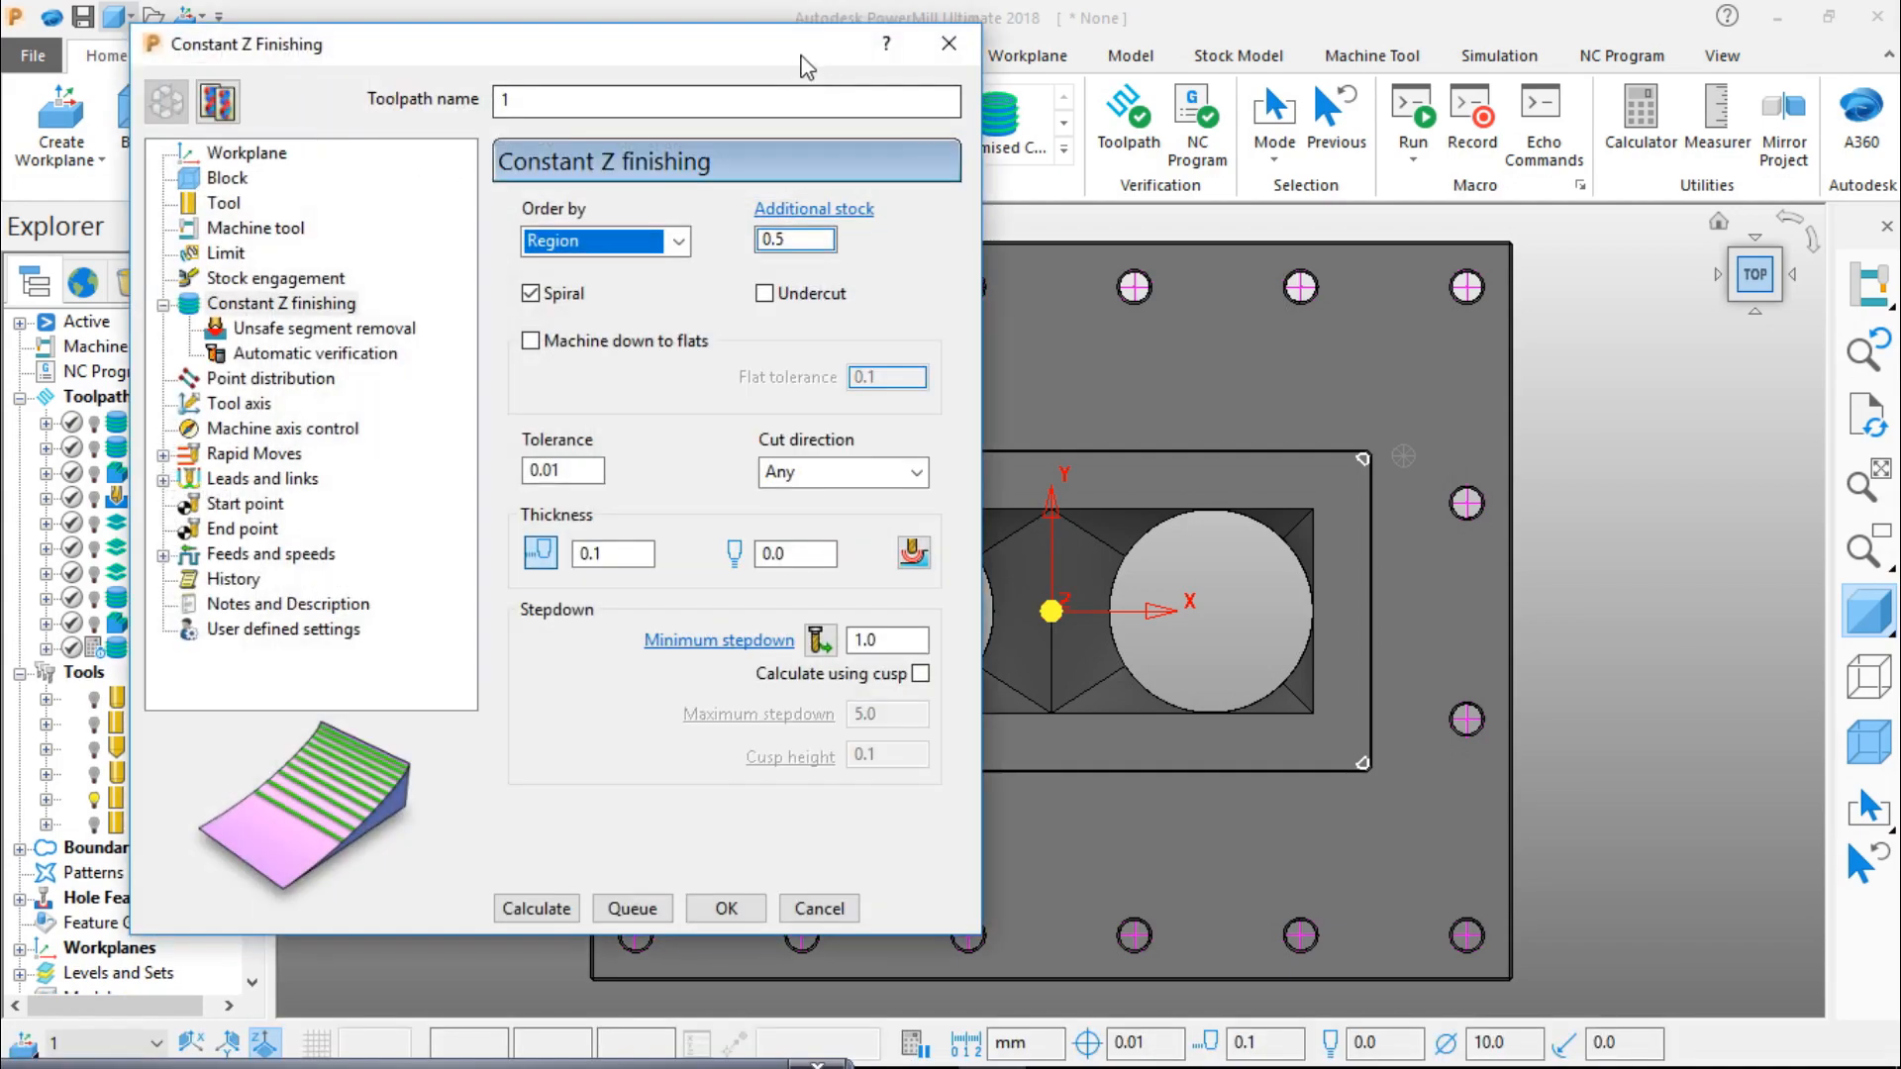
{"action": "left_click_drag", "start_coordinate": [788, 84], "coordinate": [787, 695]}
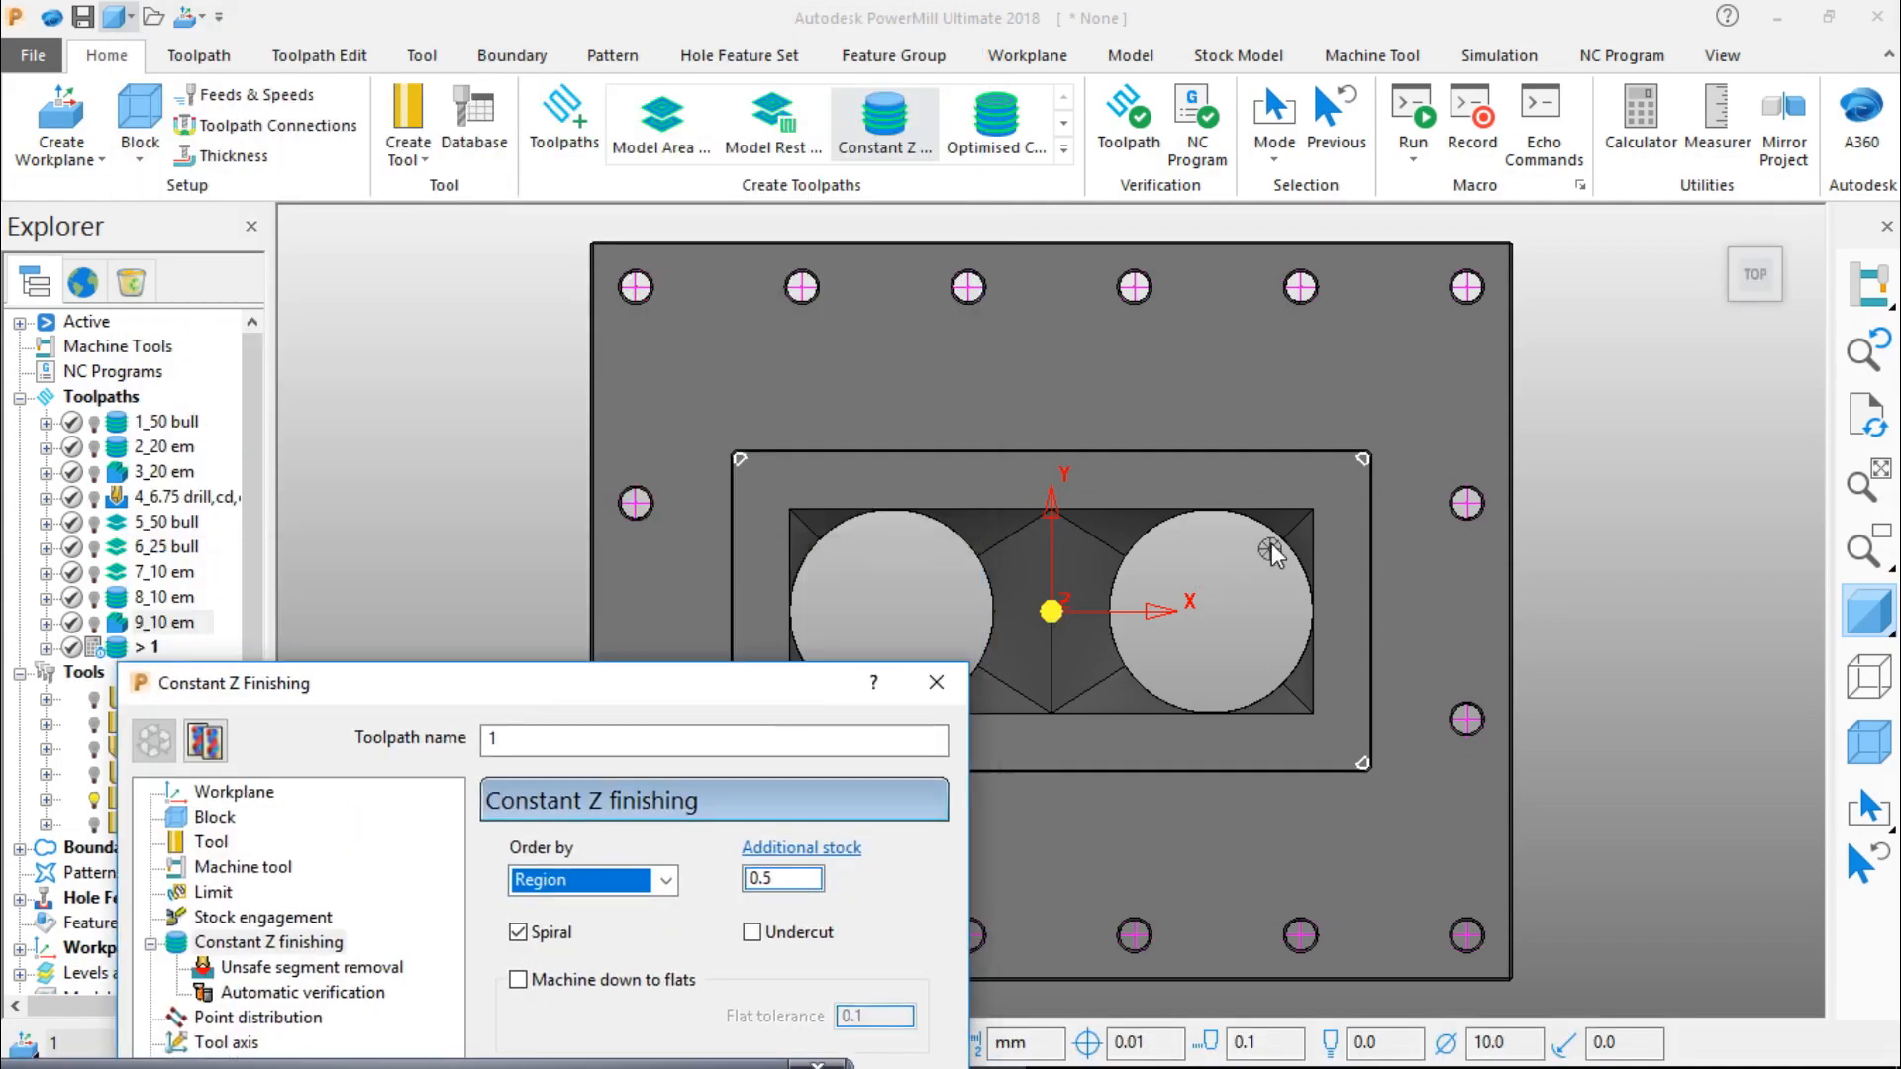
{"action": "middle_click_drag", "start_coordinate": [1268, 539], "coordinate": [1327, 264]}
{"action": "scroll", "coordinate": [1250, 726], "scroll_direction": "up", "scroll_amount": 3}
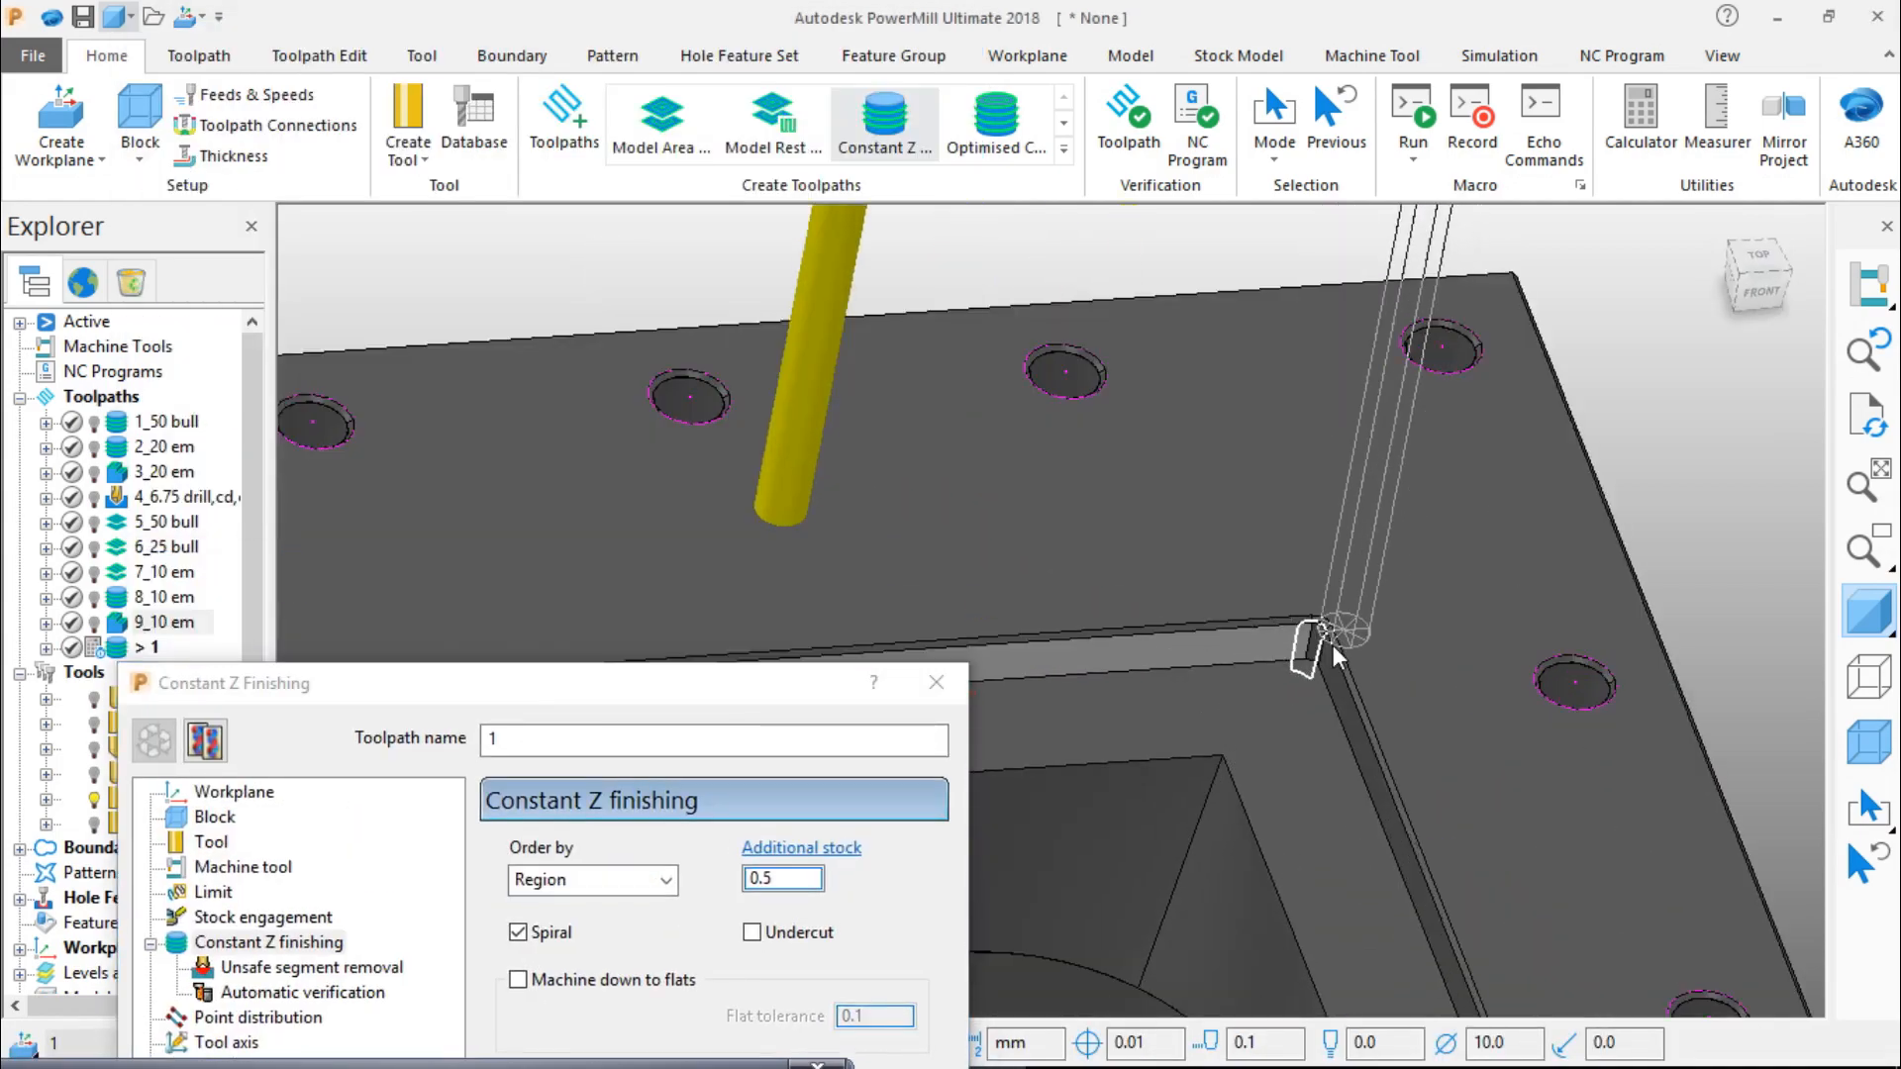
{"action": "scroll", "coordinate": [1333, 645], "scroll_direction": "down", "scroll_amount": 5}
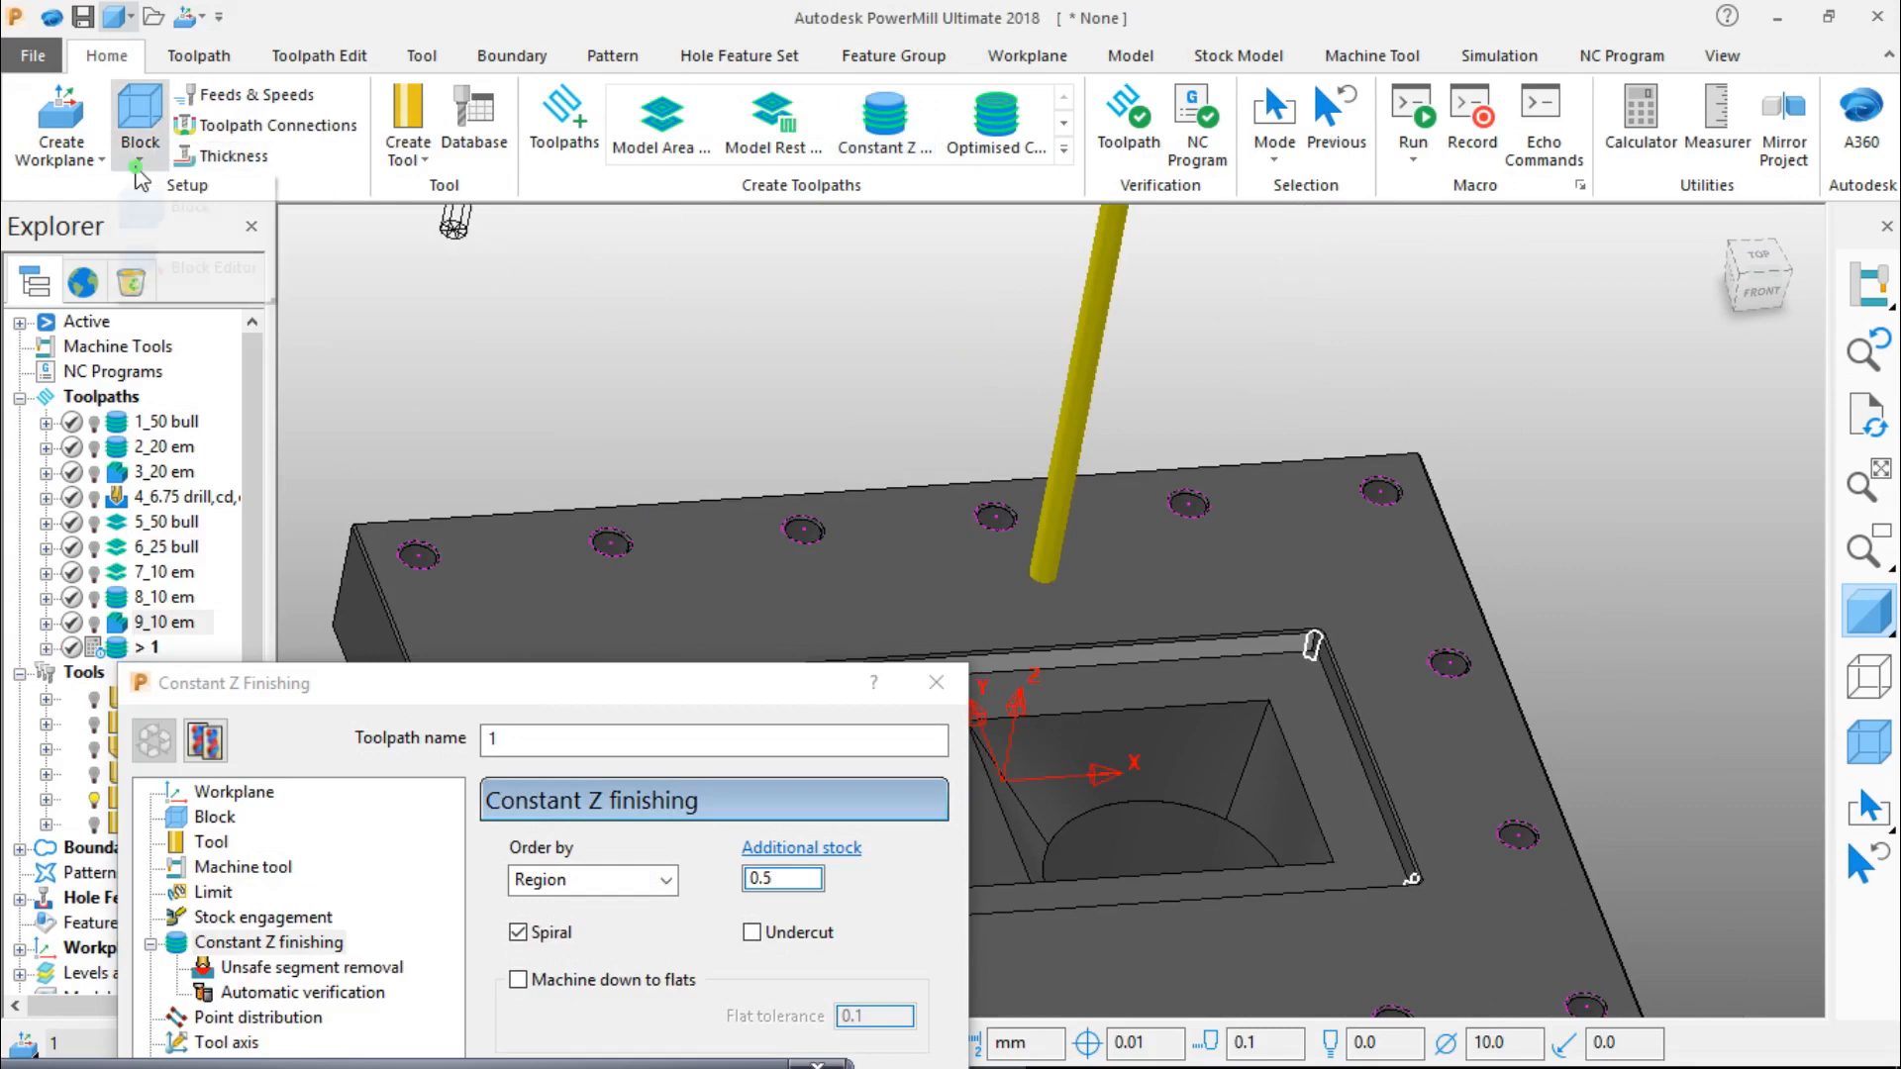
{"action": "left_click", "coordinate": [140, 161]}
{"action": "left_click", "coordinate": [297, 203]}
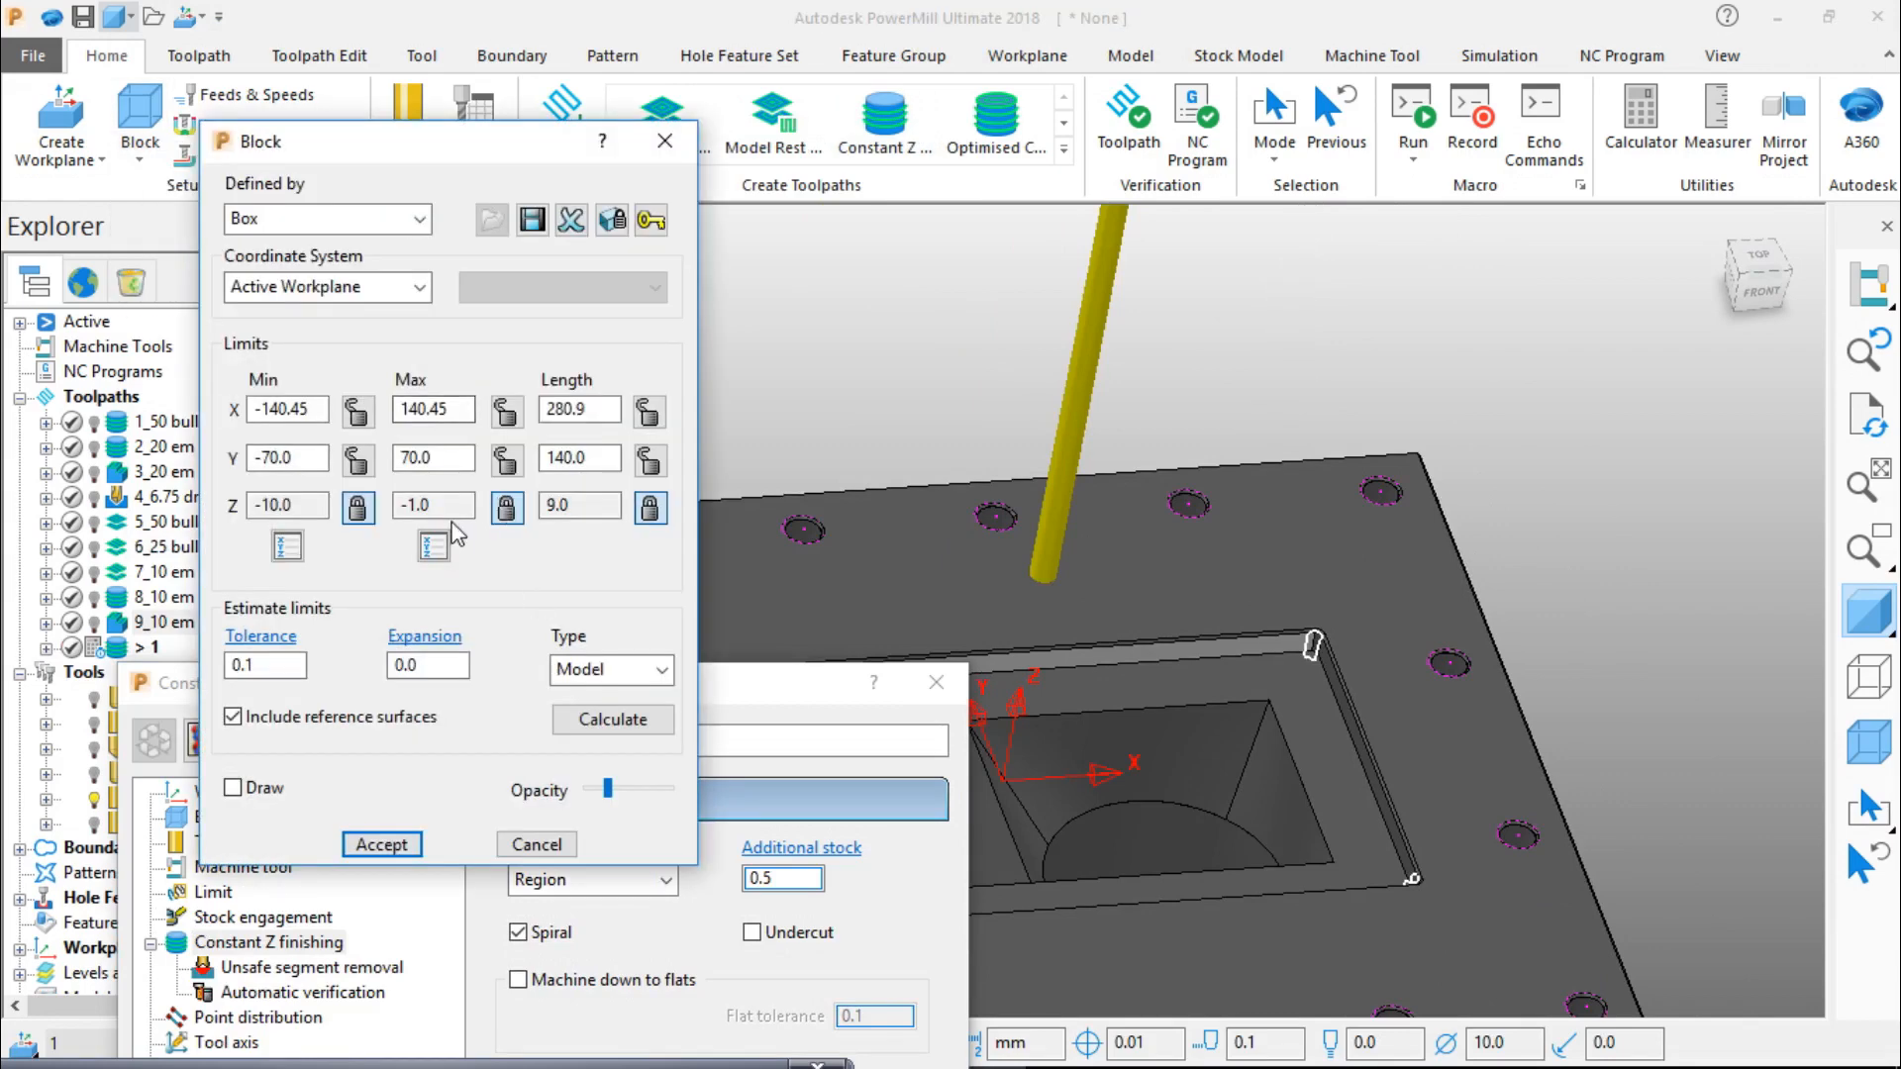
{"action": "left_click", "coordinate": [665, 141]}
Step: Name the Constant Z toolpath 10_4 em and choose the 4 em end mill as its tool
{"action": "left_click_drag", "start_coordinate": [690, 690], "coordinate": [785, 156]}
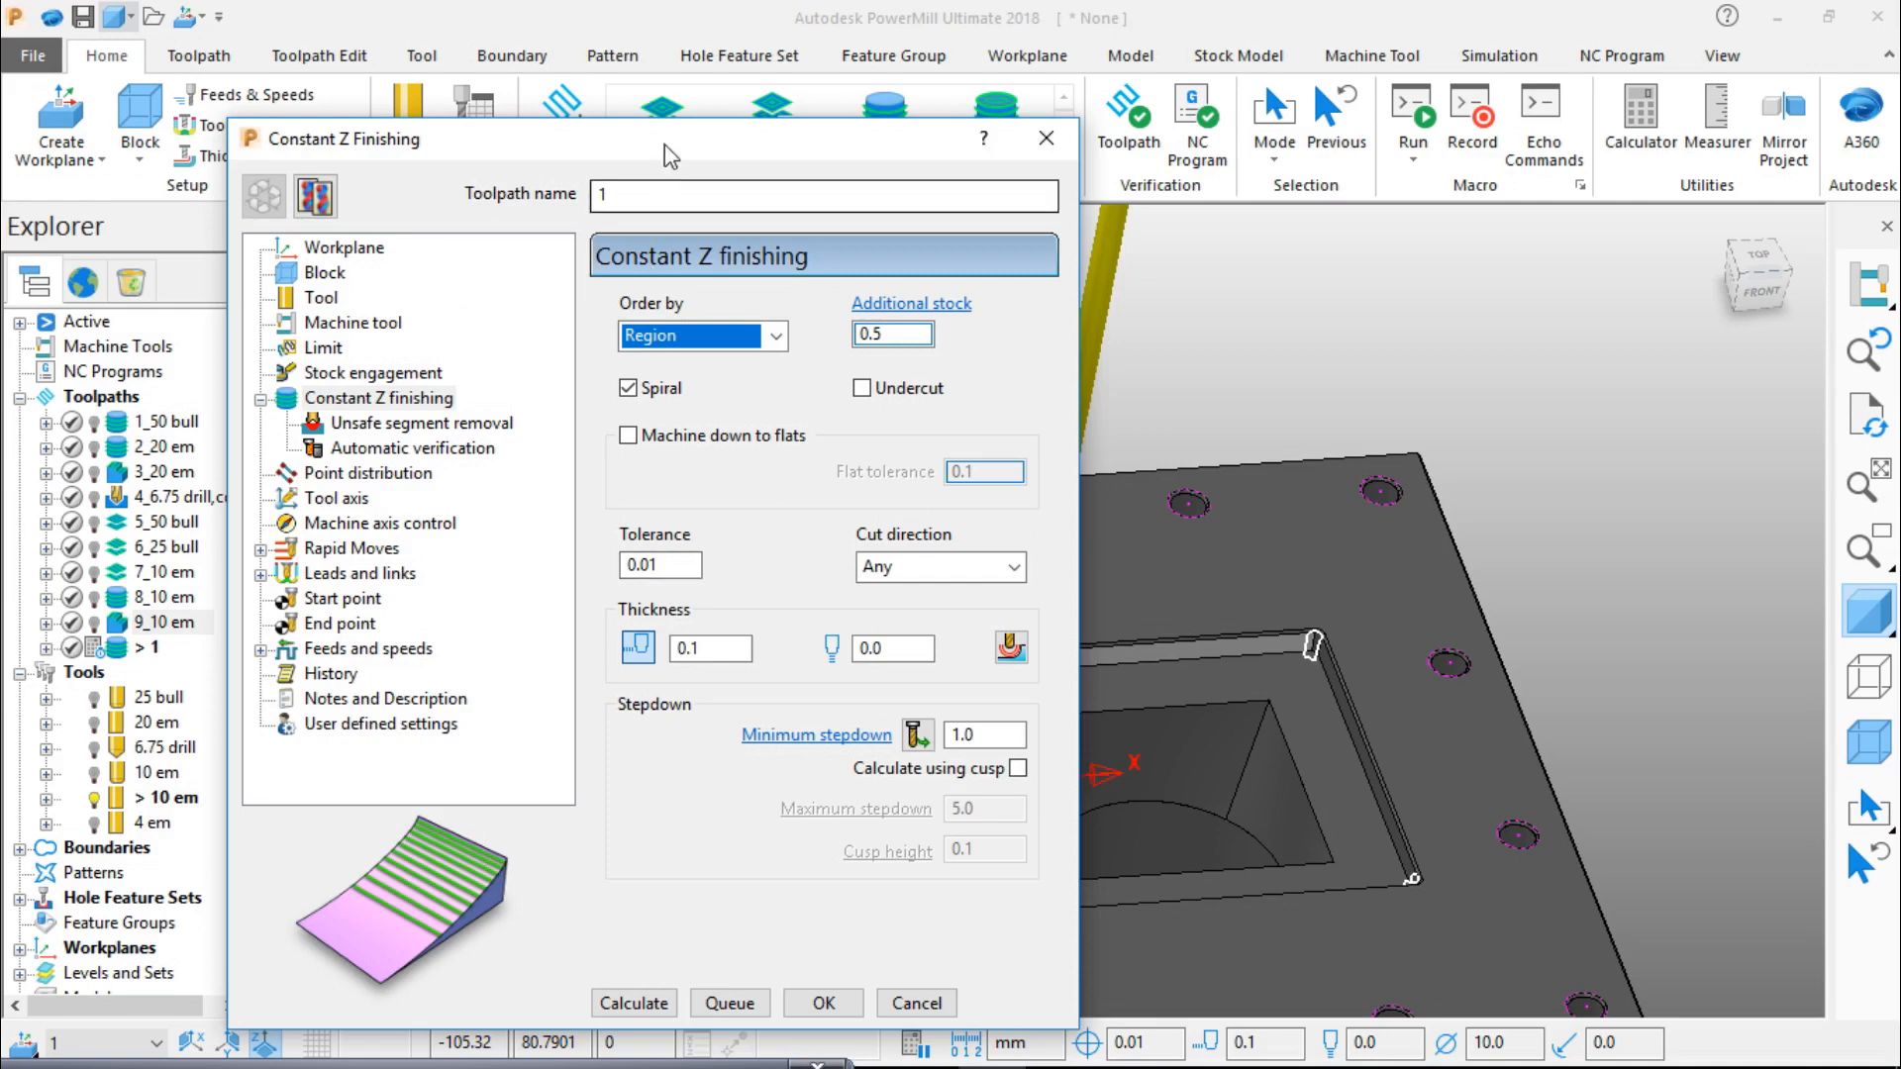
{"action": "left_click_drag", "start_coordinate": [671, 139], "coordinate": [757, 128]}
{"action": "left_click", "coordinate": [754, 182]}
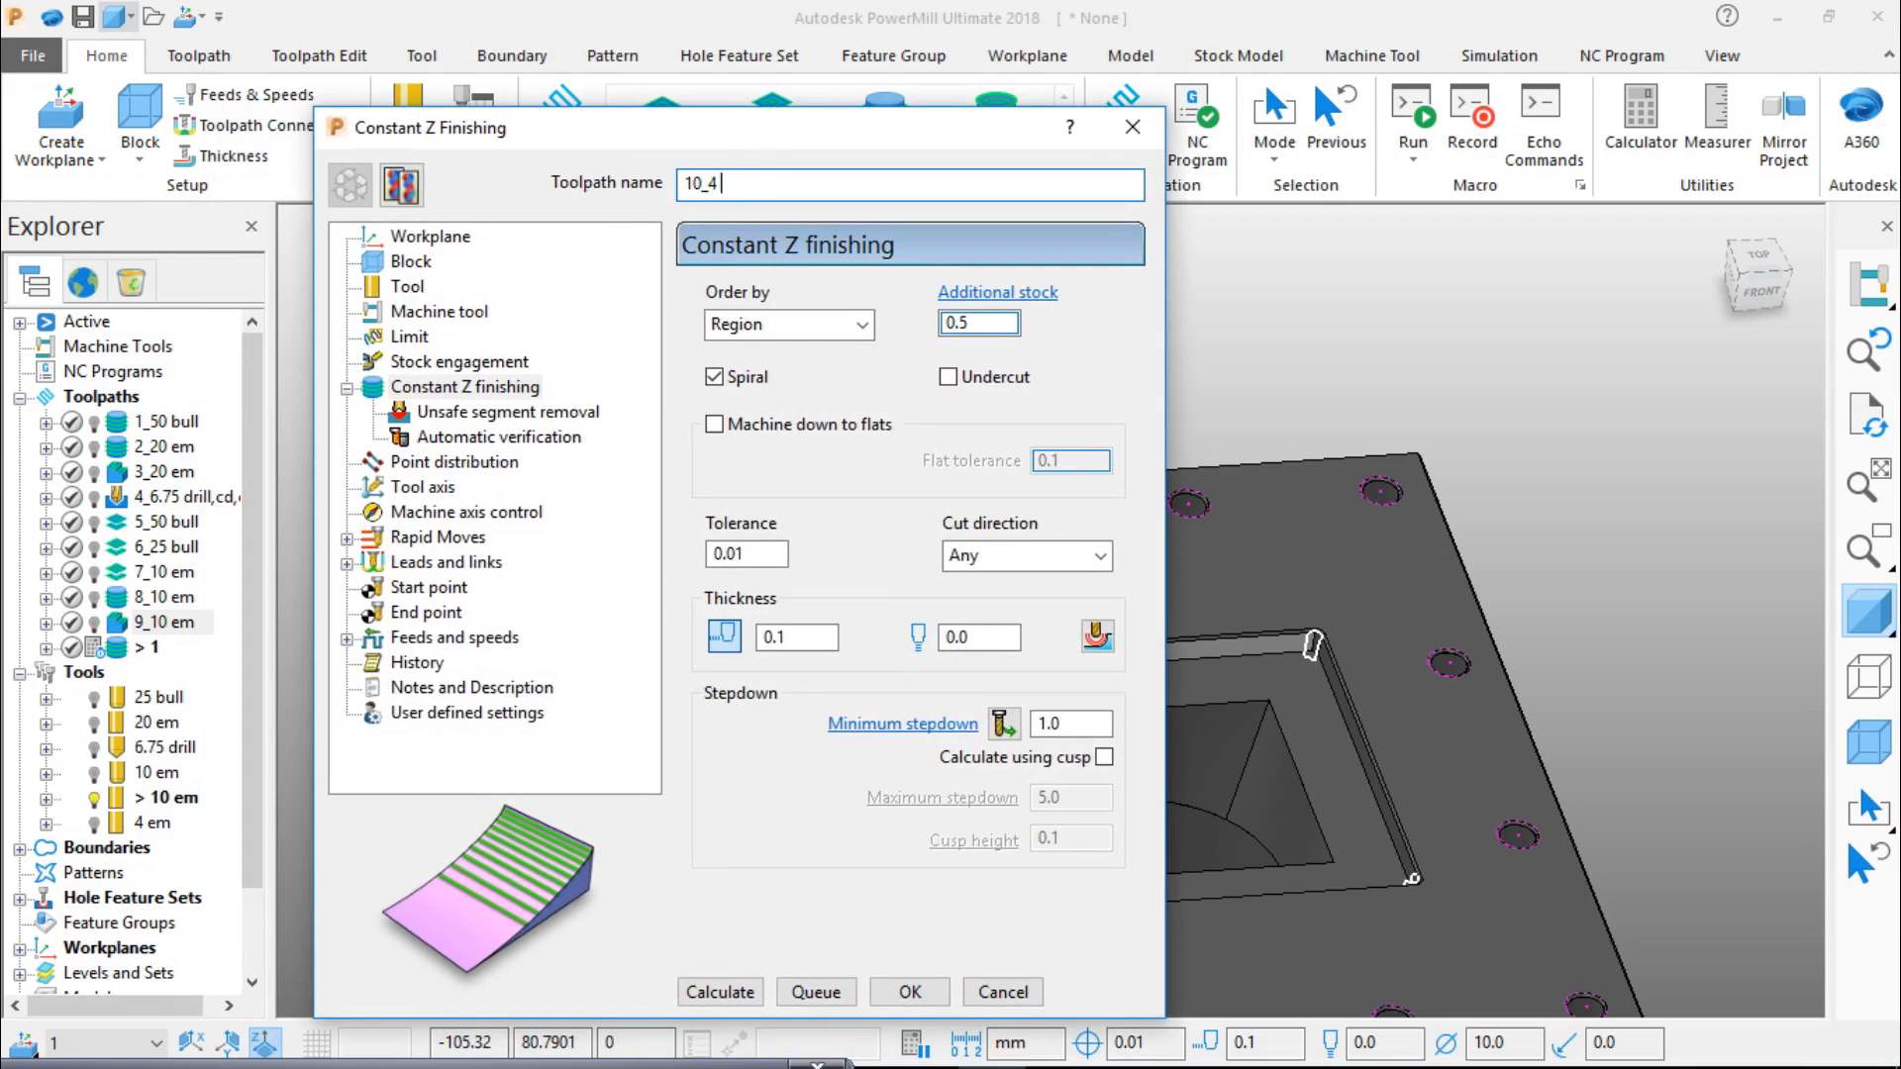
{"action": "left_click", "coordinate": [438, 240]}
{"action": "left_click", "coordinate": [411, 261]}
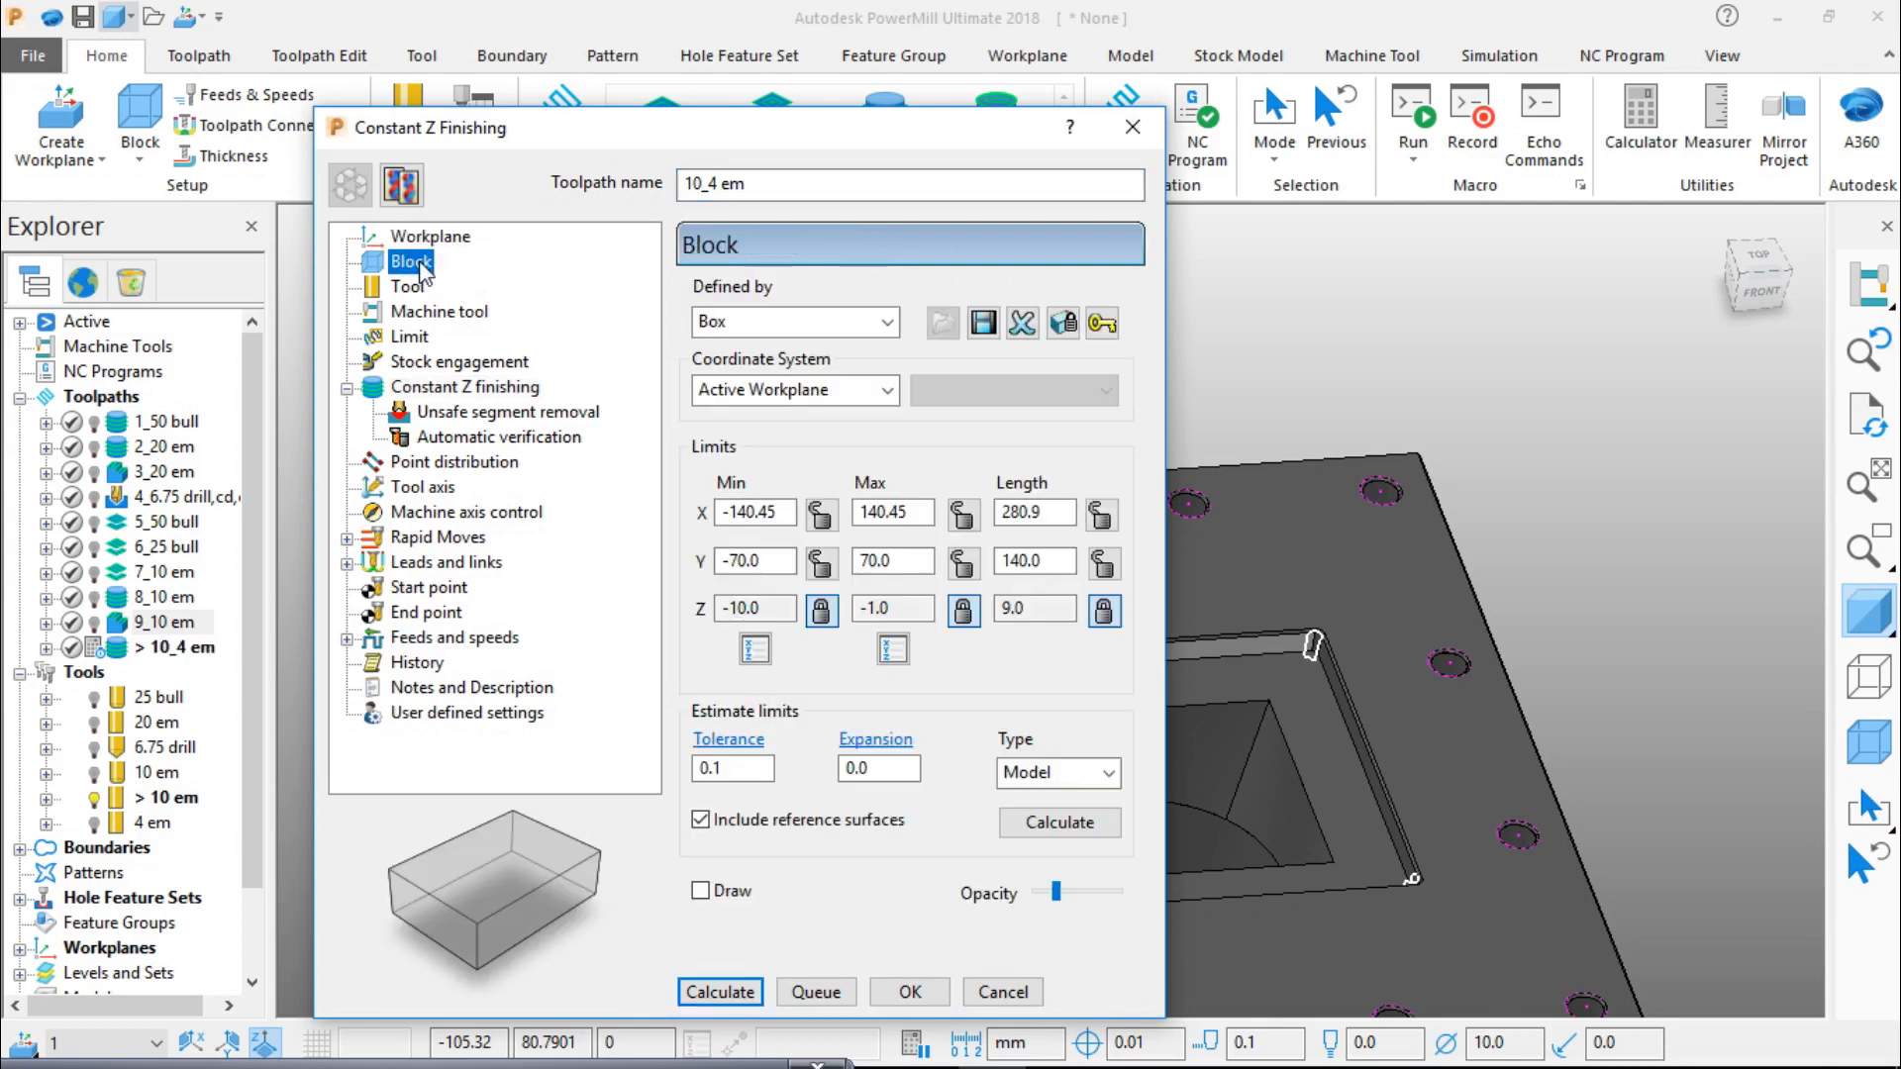
{"action": "left_click", "coordinate": [408, 286]}
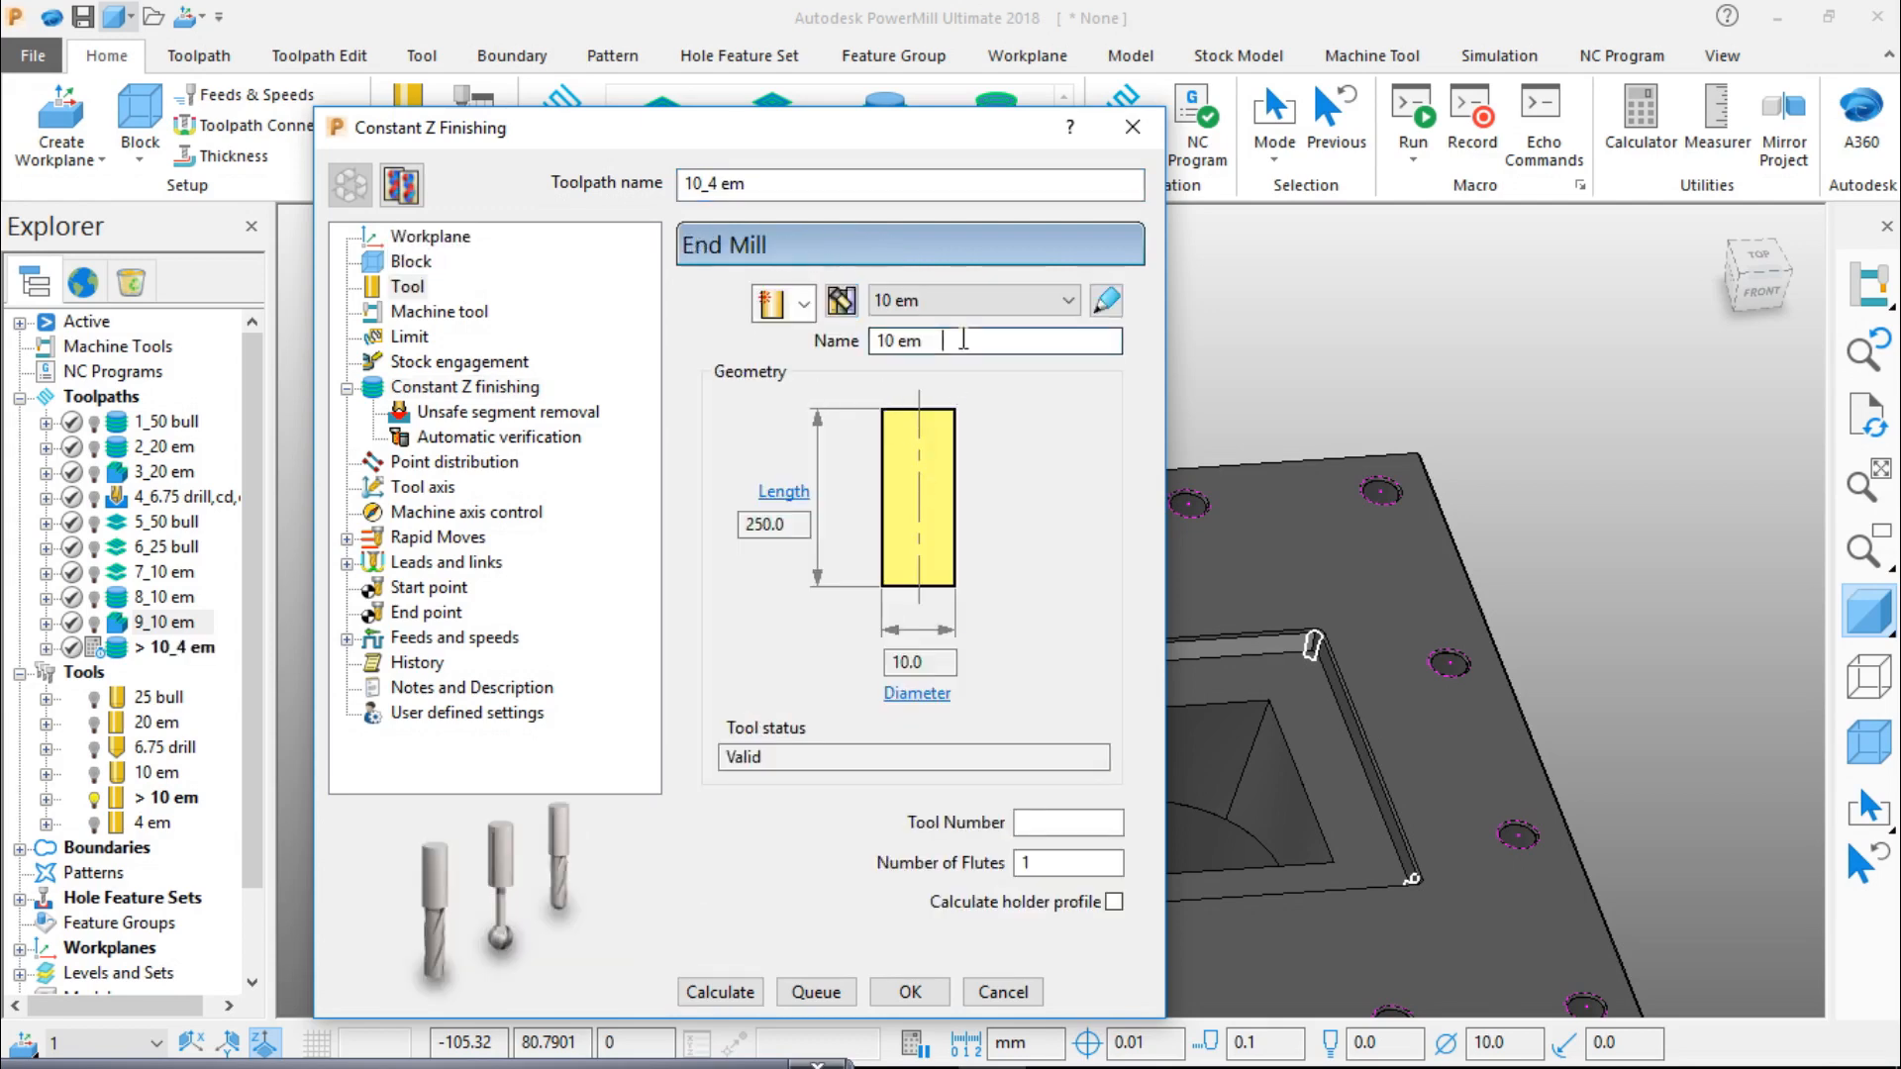
{"action": "left_click", "coordinate": [990, 300]}
{"action": "left_click", "coordinate": [947, 482]}
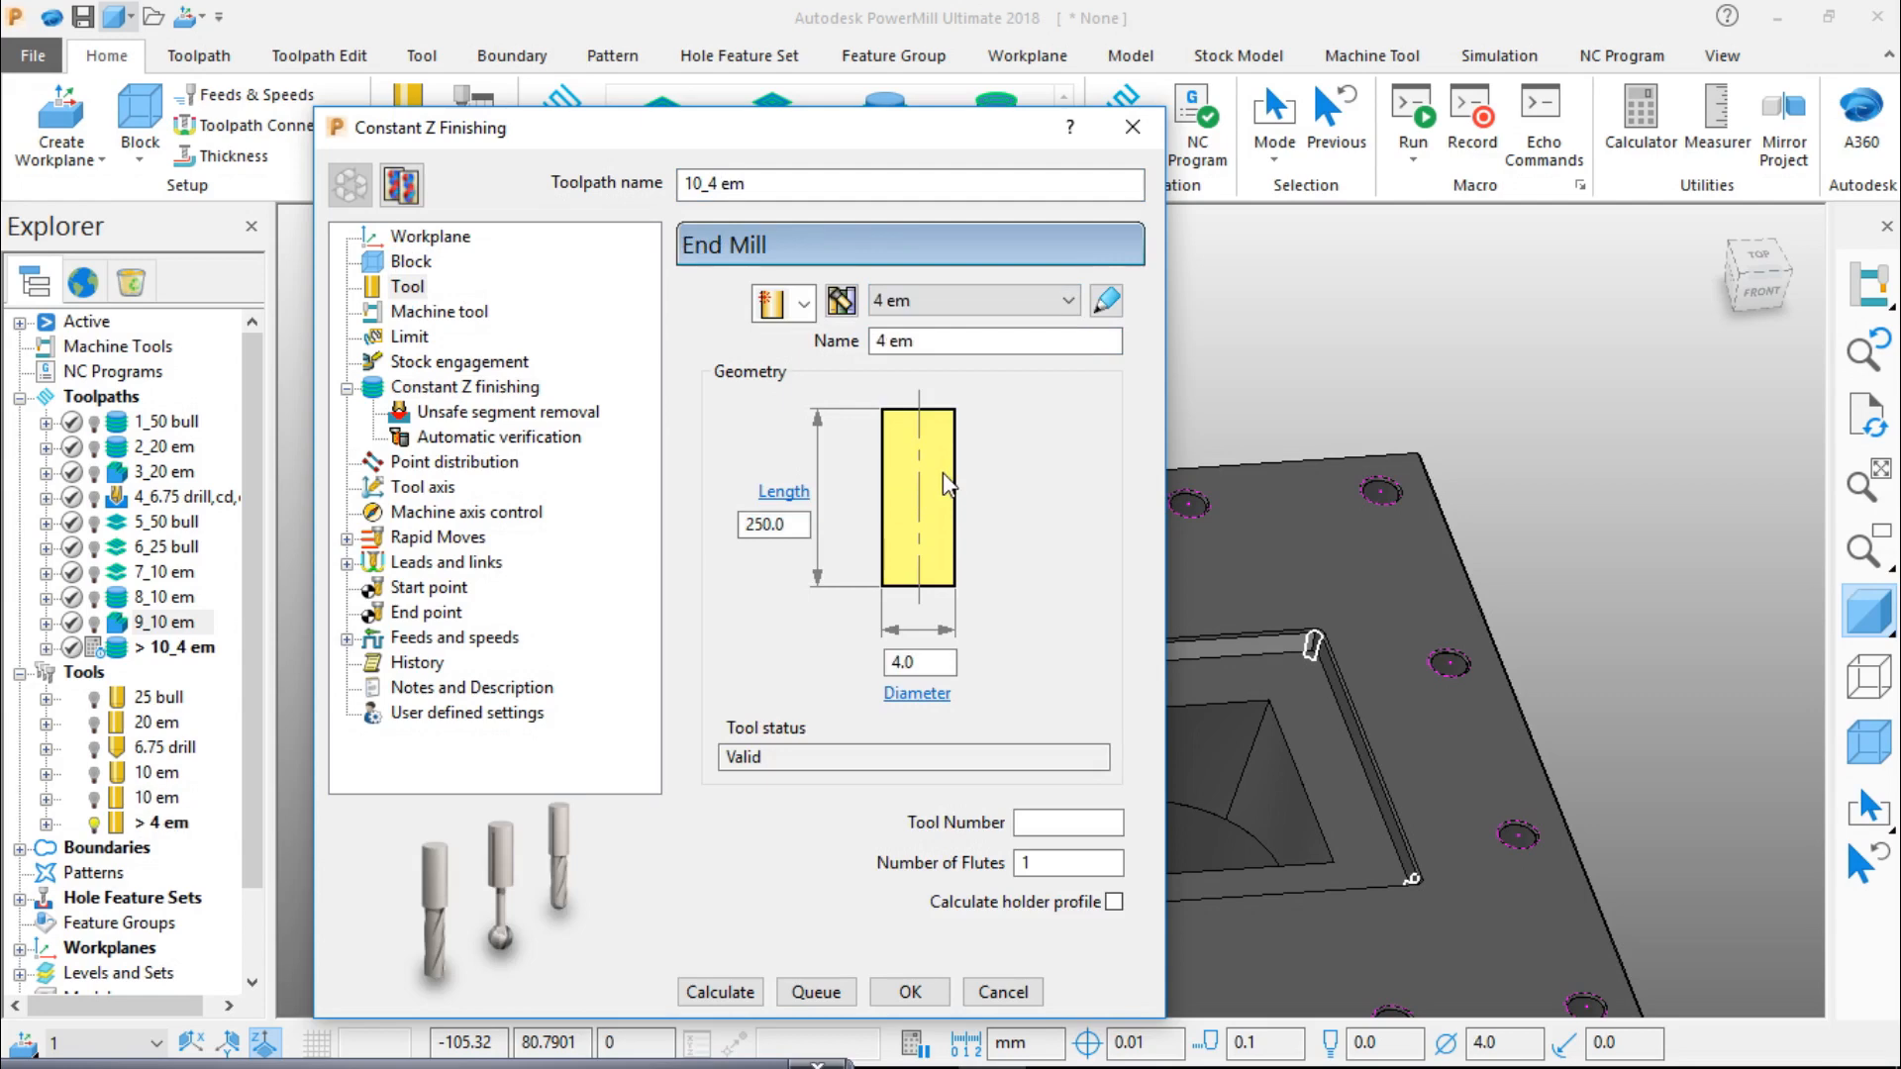
Step: Check the toolpath's boundary limit, then set its additional stock to 0.2 and radial thickness to 0.0
{"action": "left_click", "coordinate": [461, 313]}
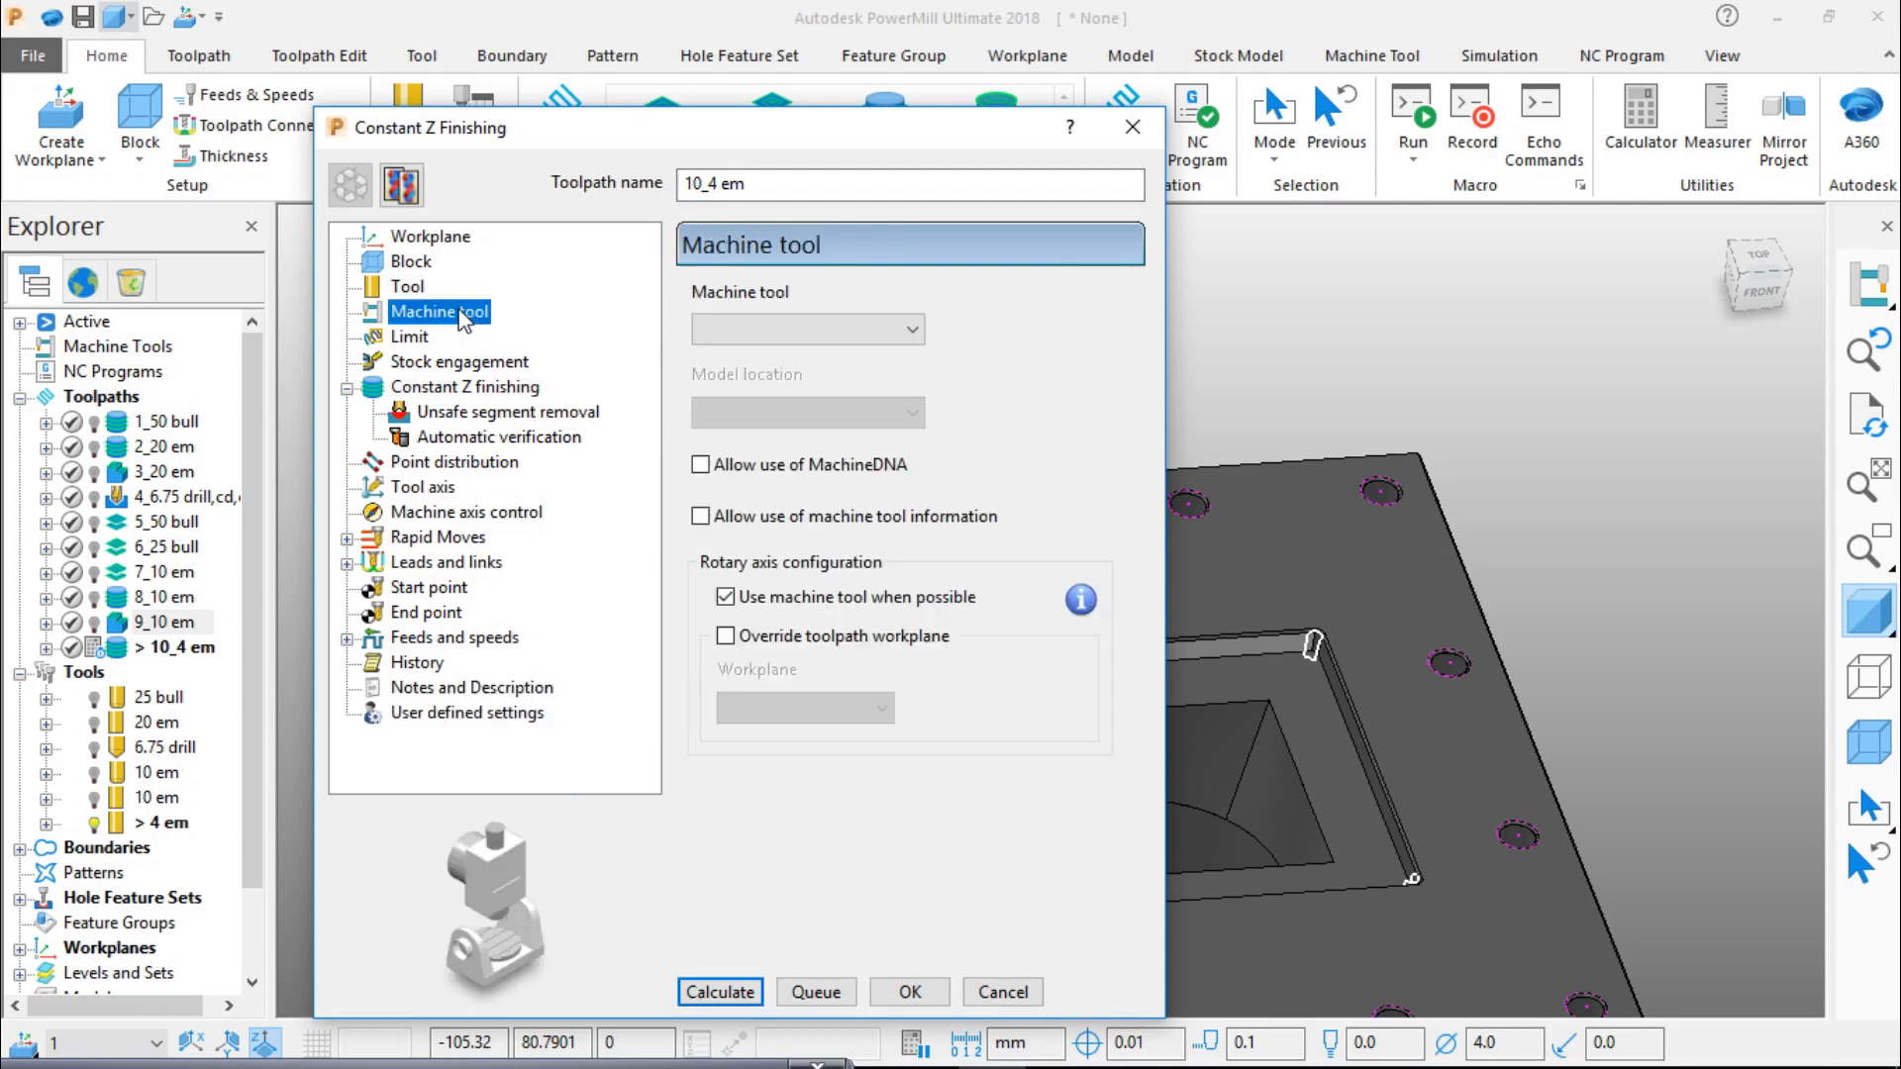
{"action": "left_click", "coordinate": [416, 340]}
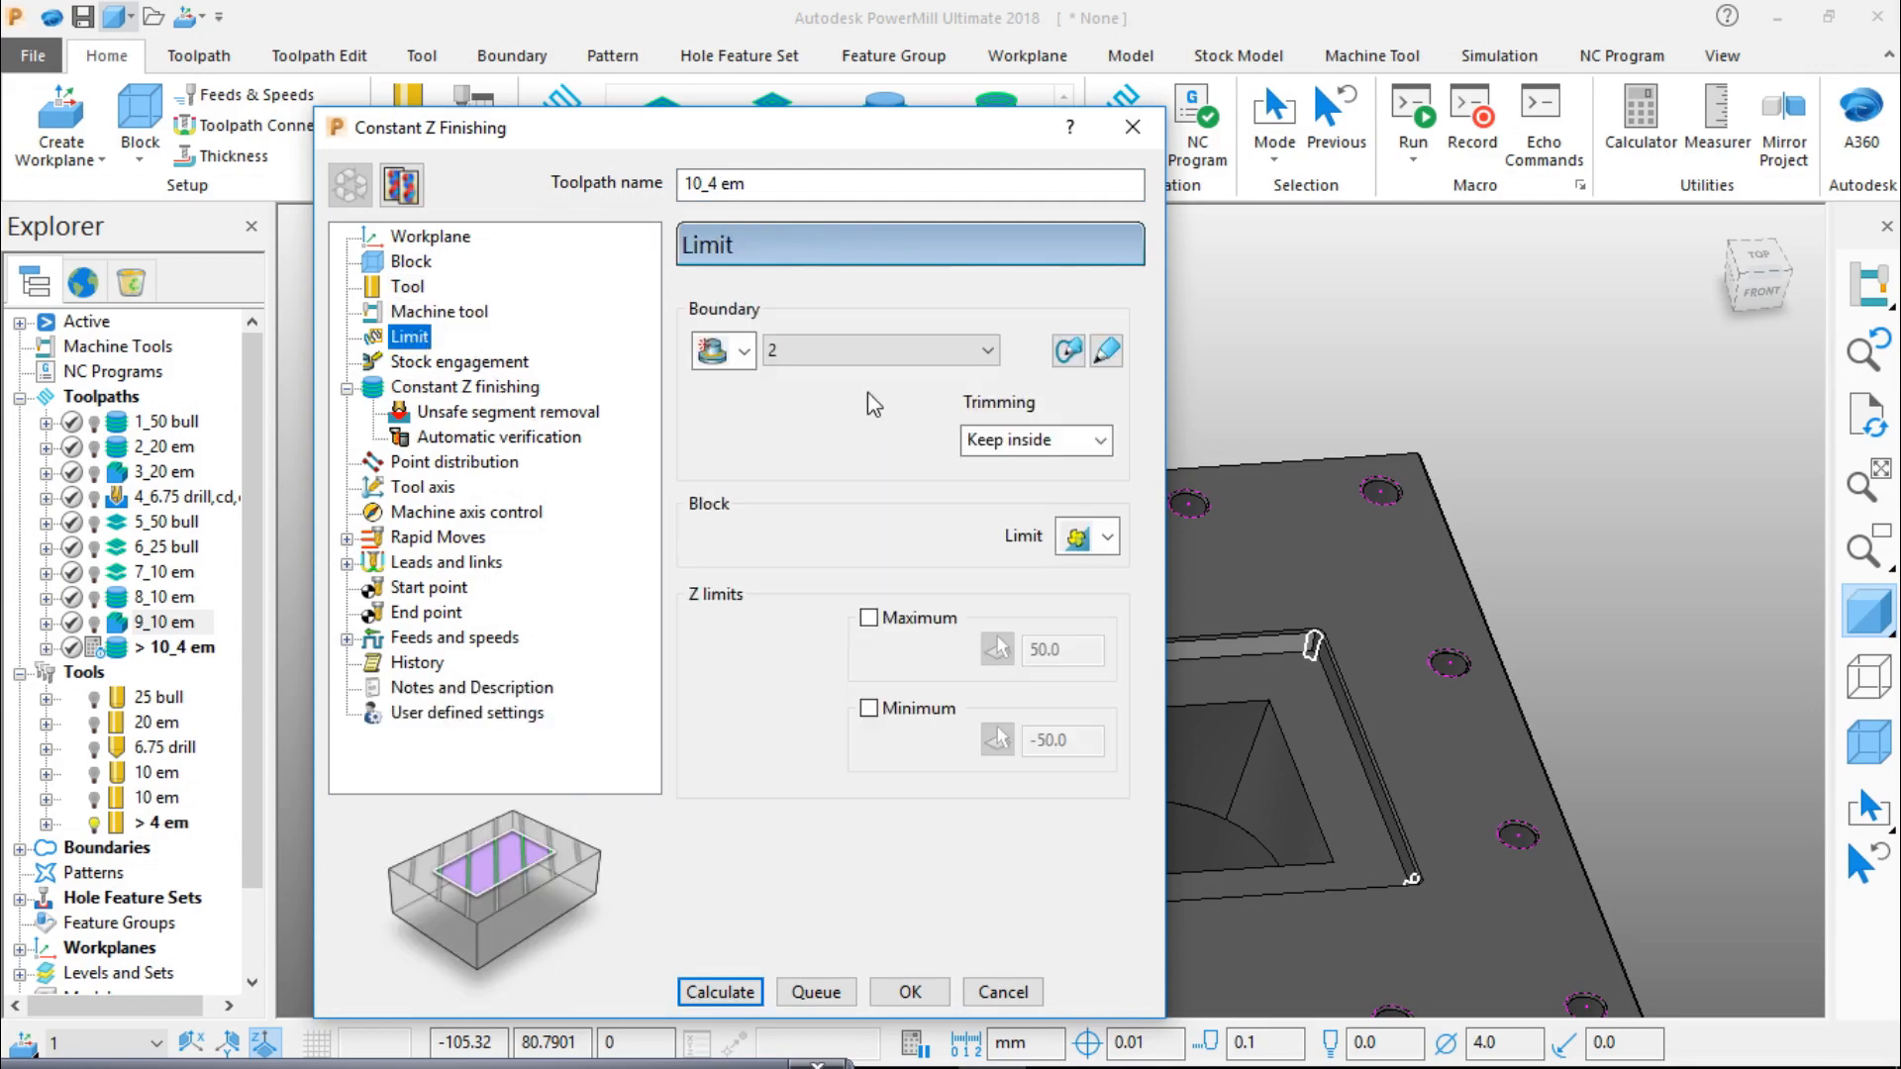
{"action": "left_click", "coordinate": [457, 363]}
{"action": "left_click", "coordinate": [463, 389]}
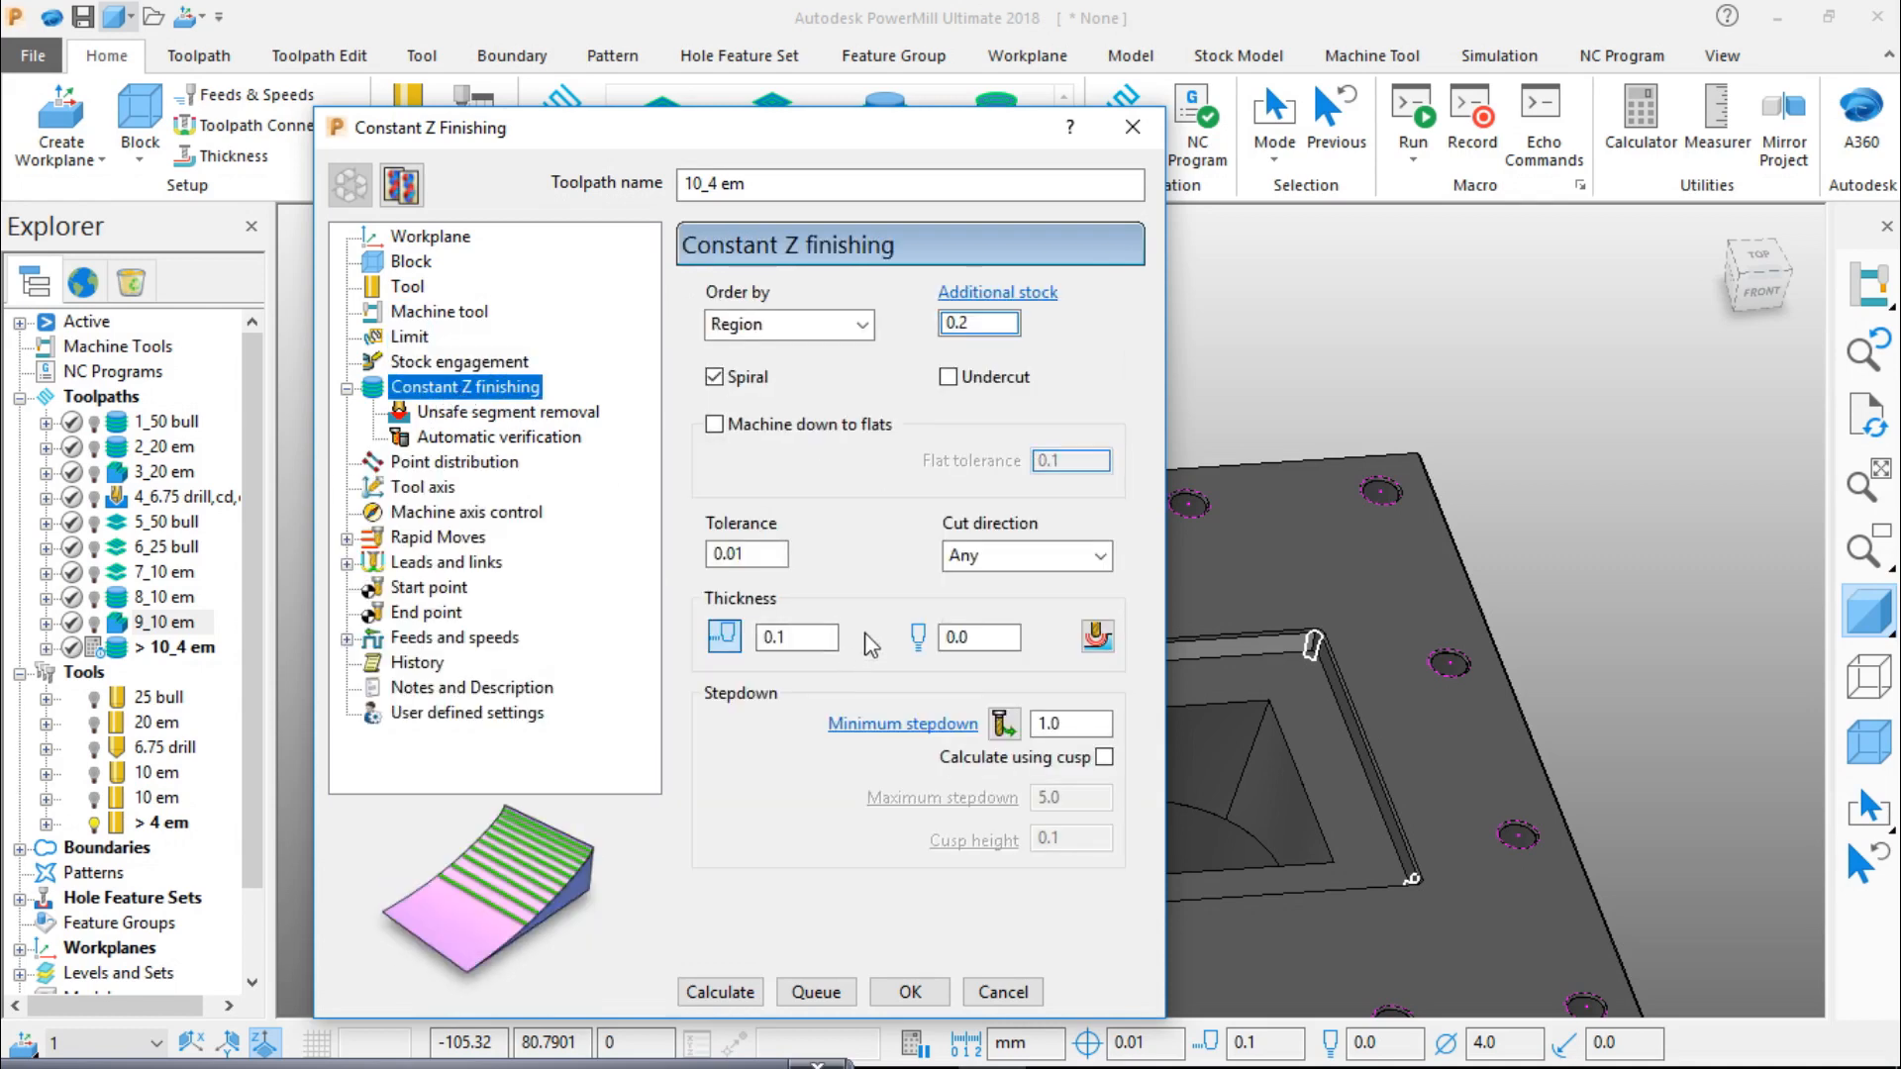
{"action": "left_click", "coordinate": [804, 639]}
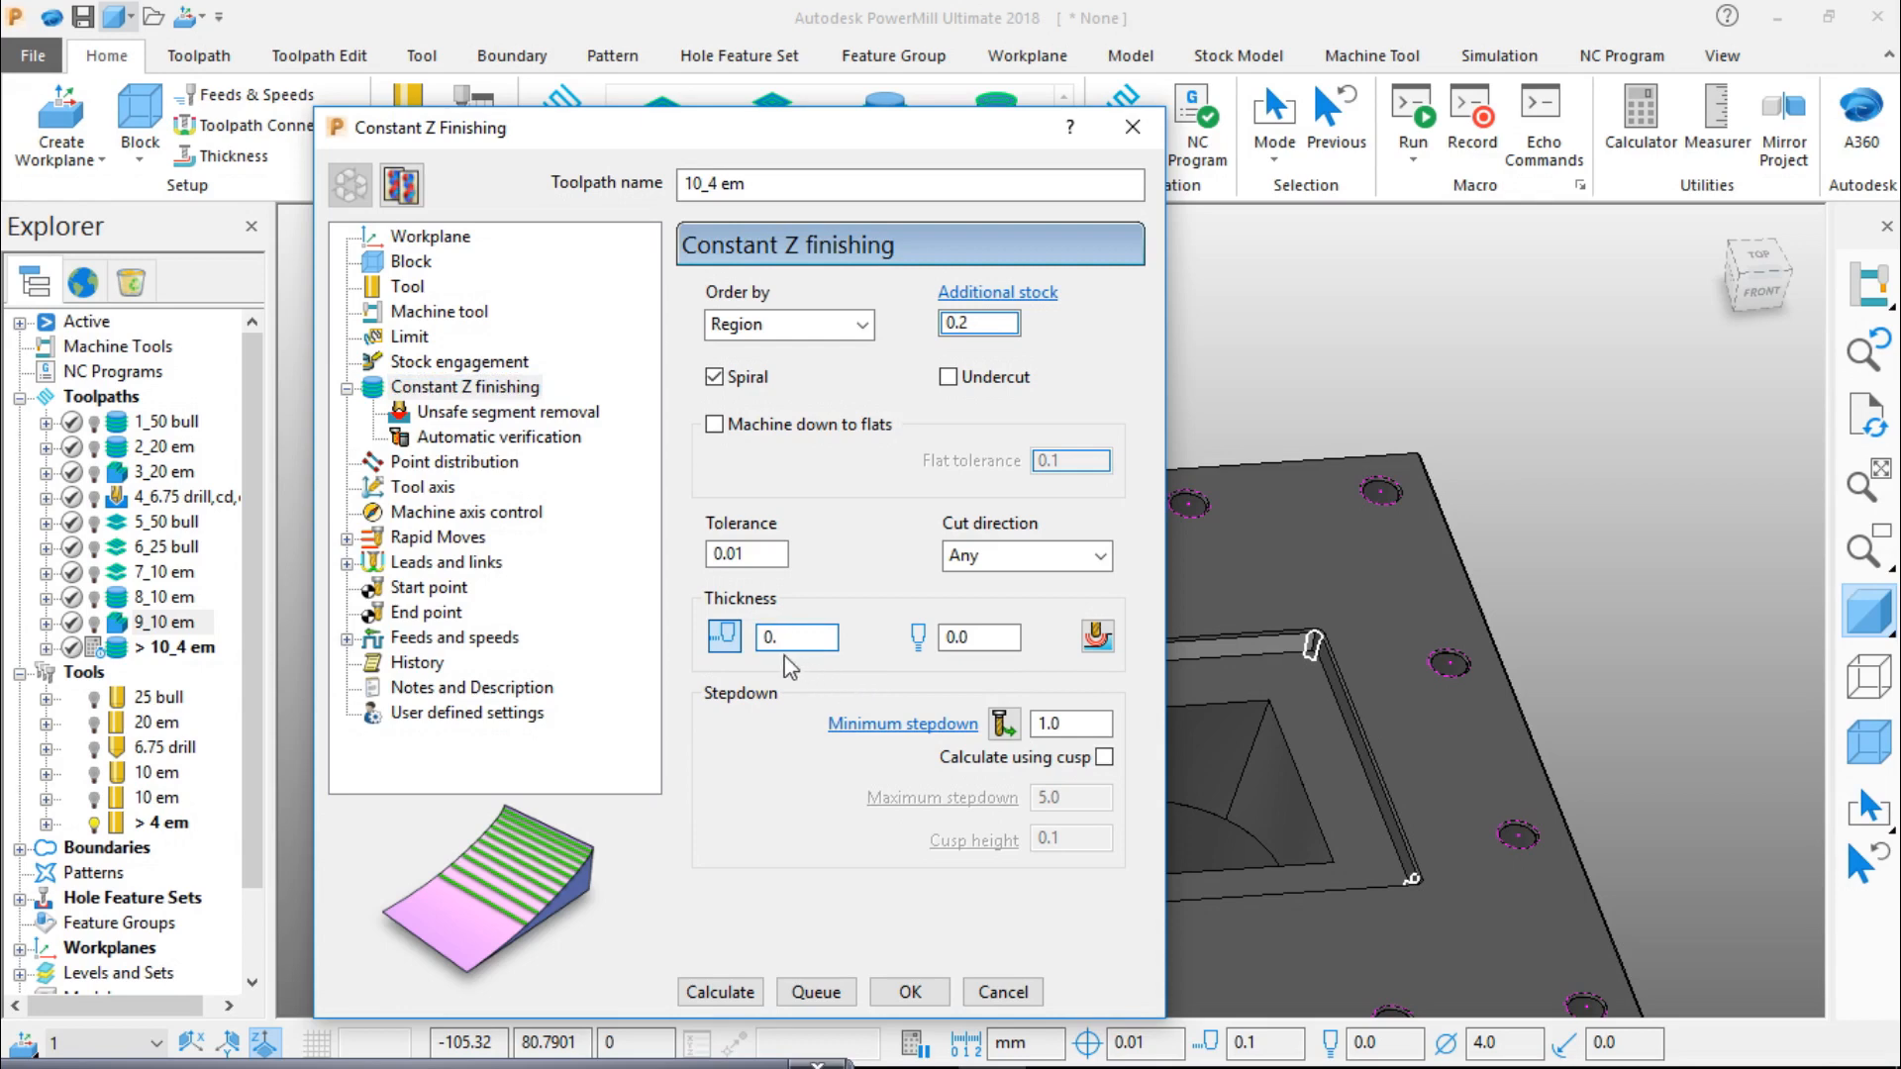
{"action": "left_click_drag", "start_coordinate": [1077, 726], "coordinate": [965, 779]}
{"action": "double_click", "coordinate": [1076, 723]}
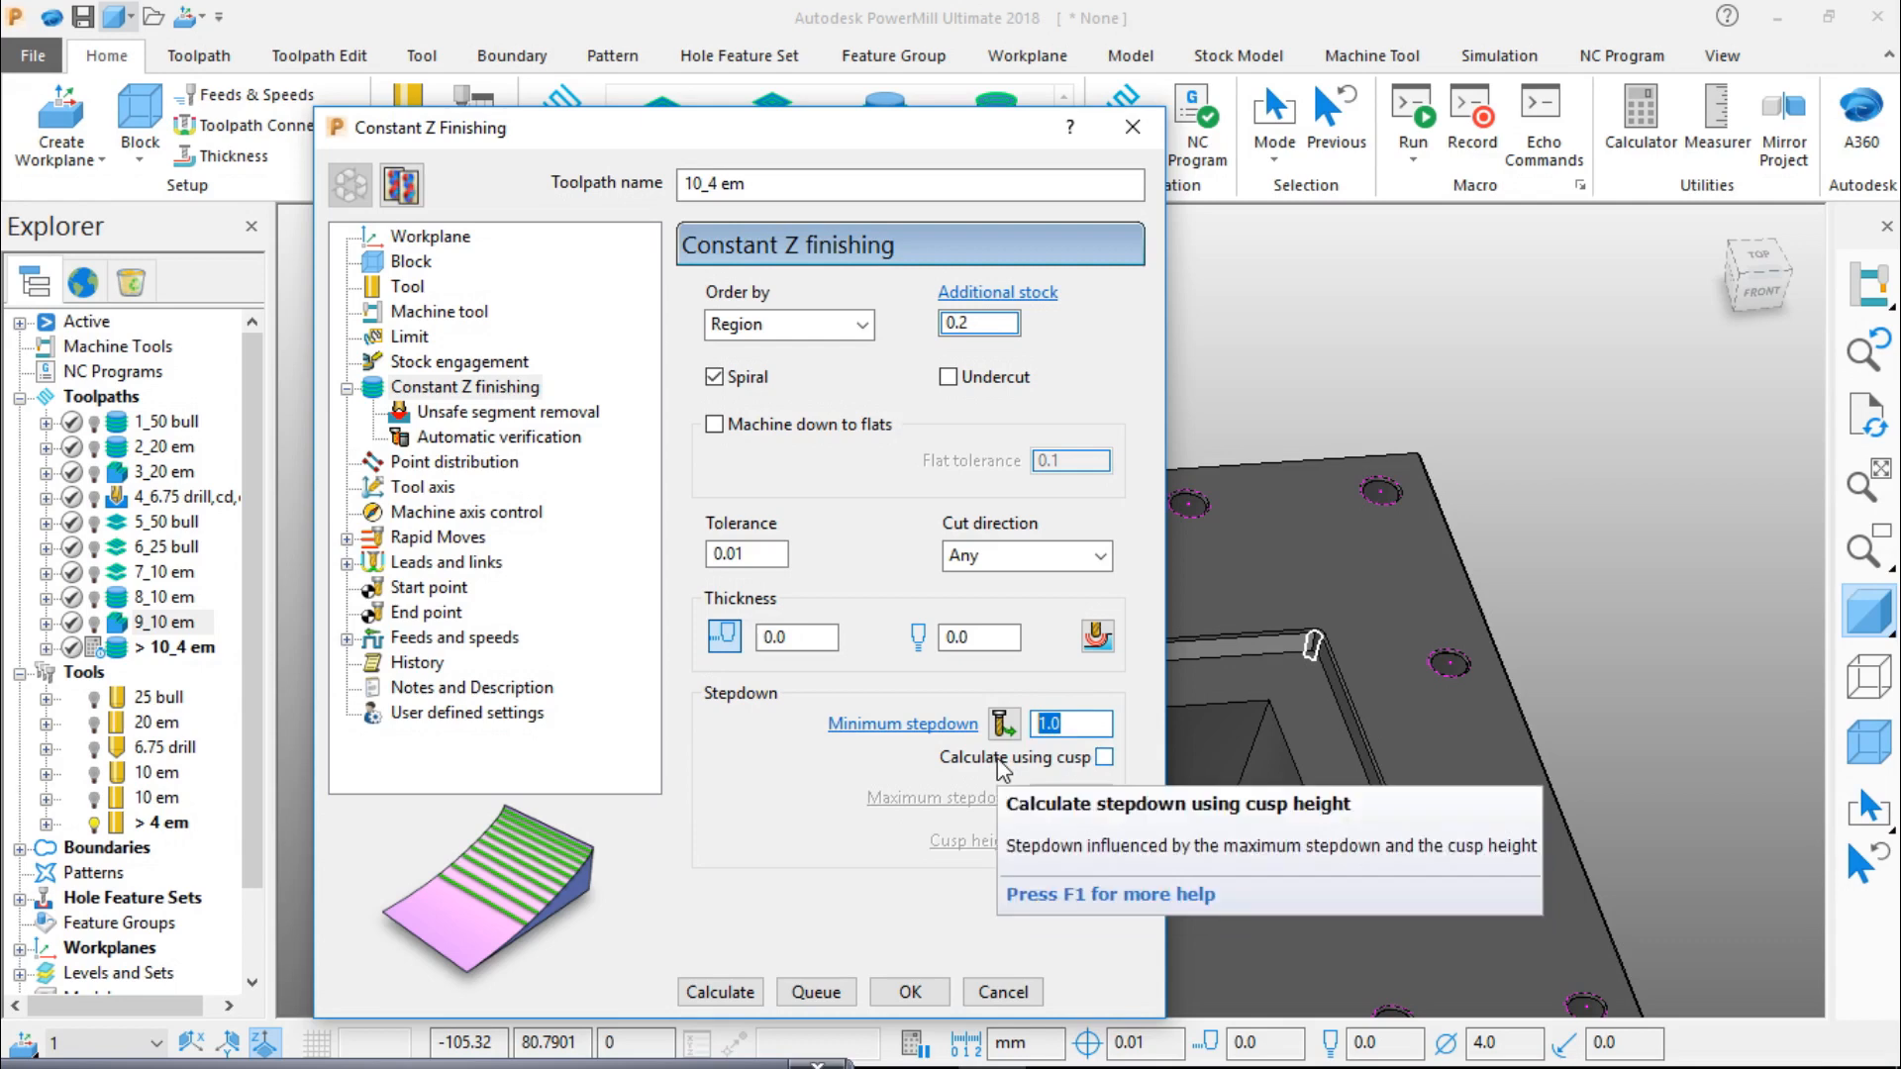
Step: Calculate toolpath 10_4 em, close its form and examine the passes in the recess corner
{"action": "left_click", "coordinate": [720, 991]}
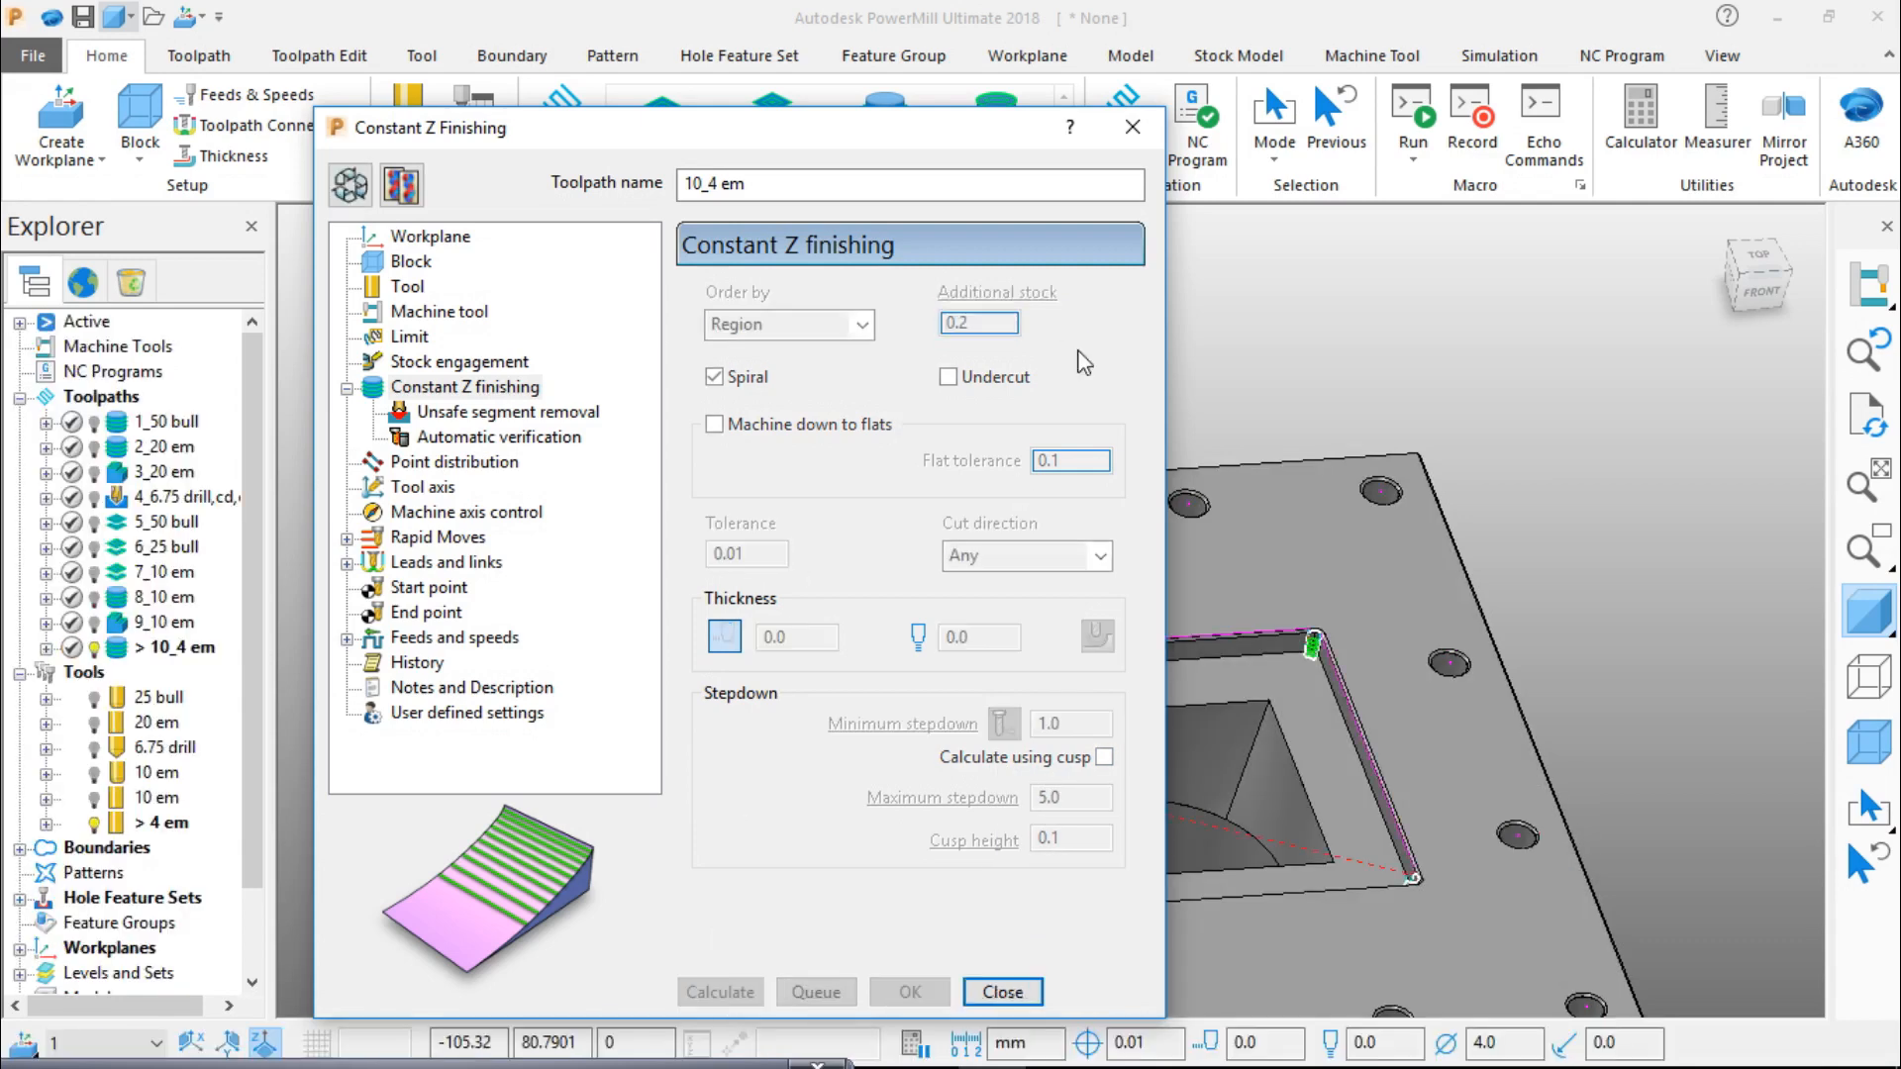
{"action": "left_click", "coordinate": [1132, 126]}
{"action": "scroll", "coordinate": [1388, 766], "scroll_direction": "up", "scroll_amount": 10}
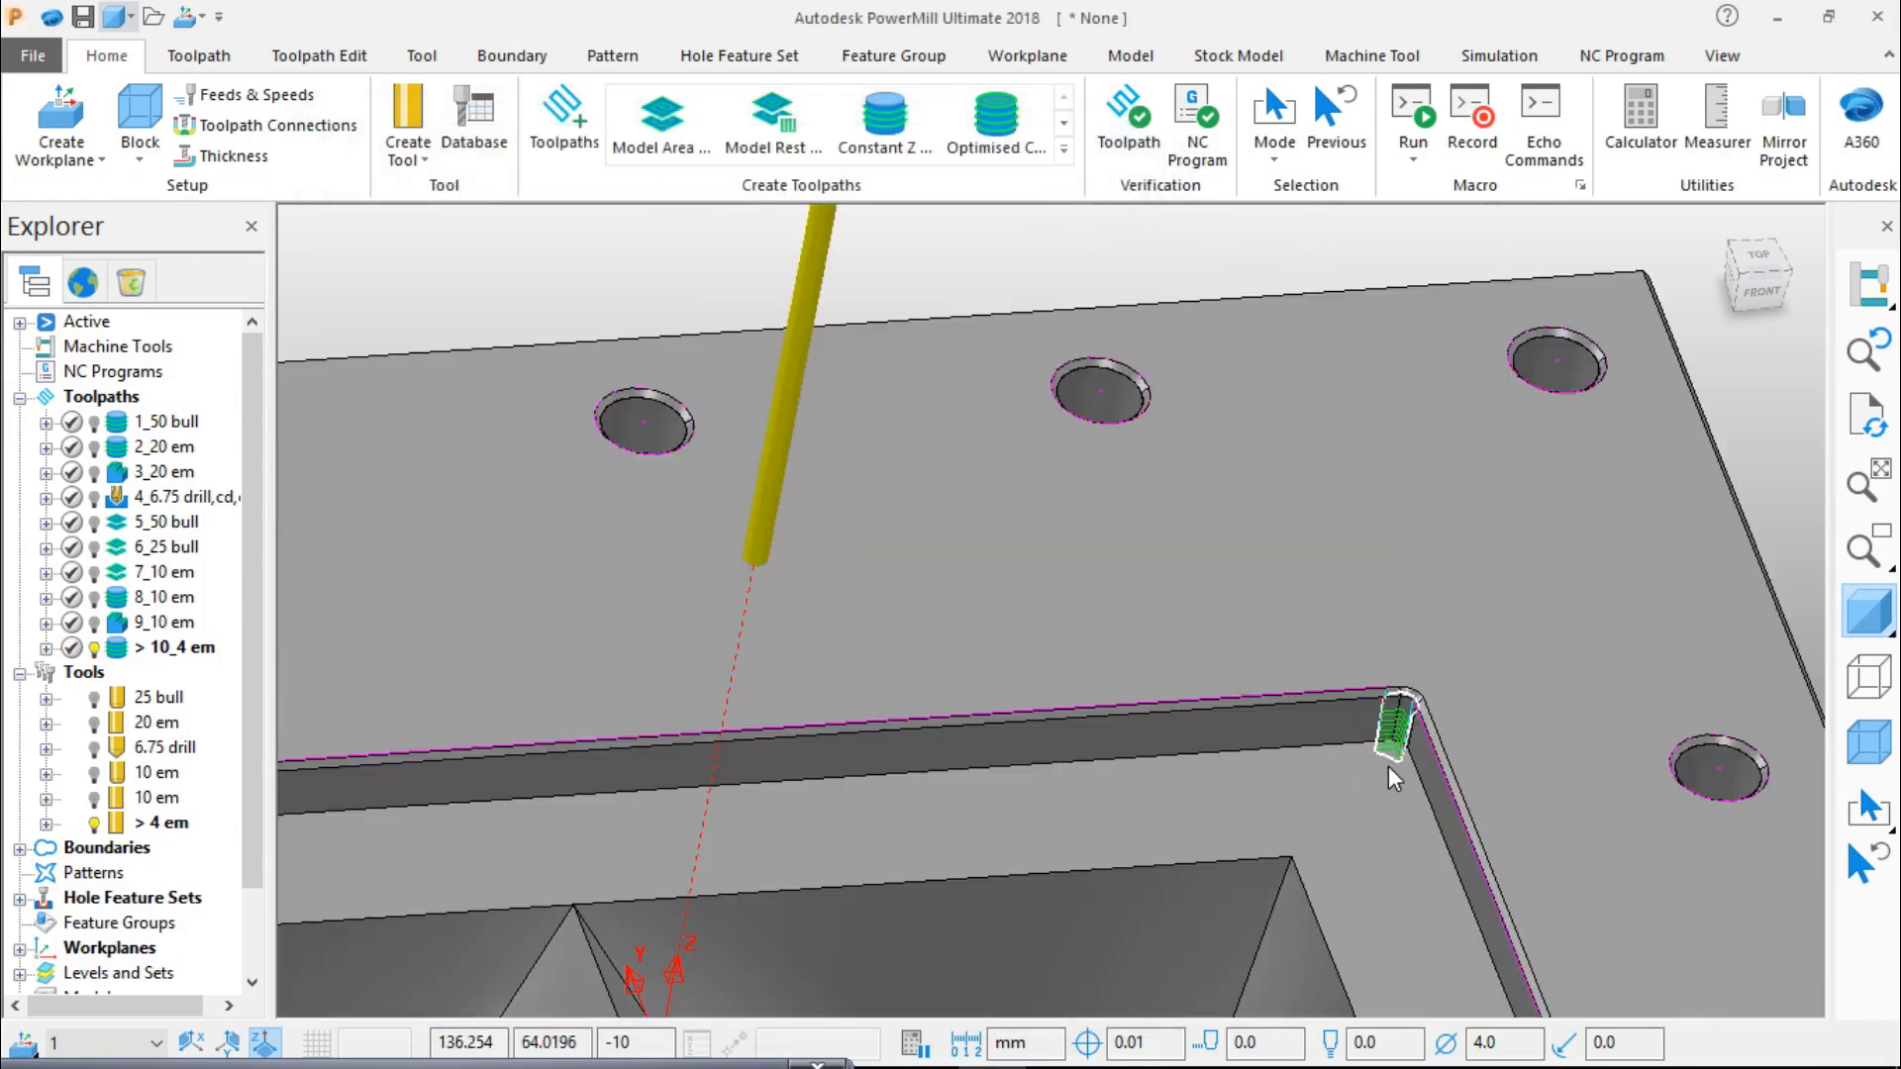
{"action": "scroll", "coordinate": [1428, 573], "scroll_direction": "down", "scroll_amount": 8}
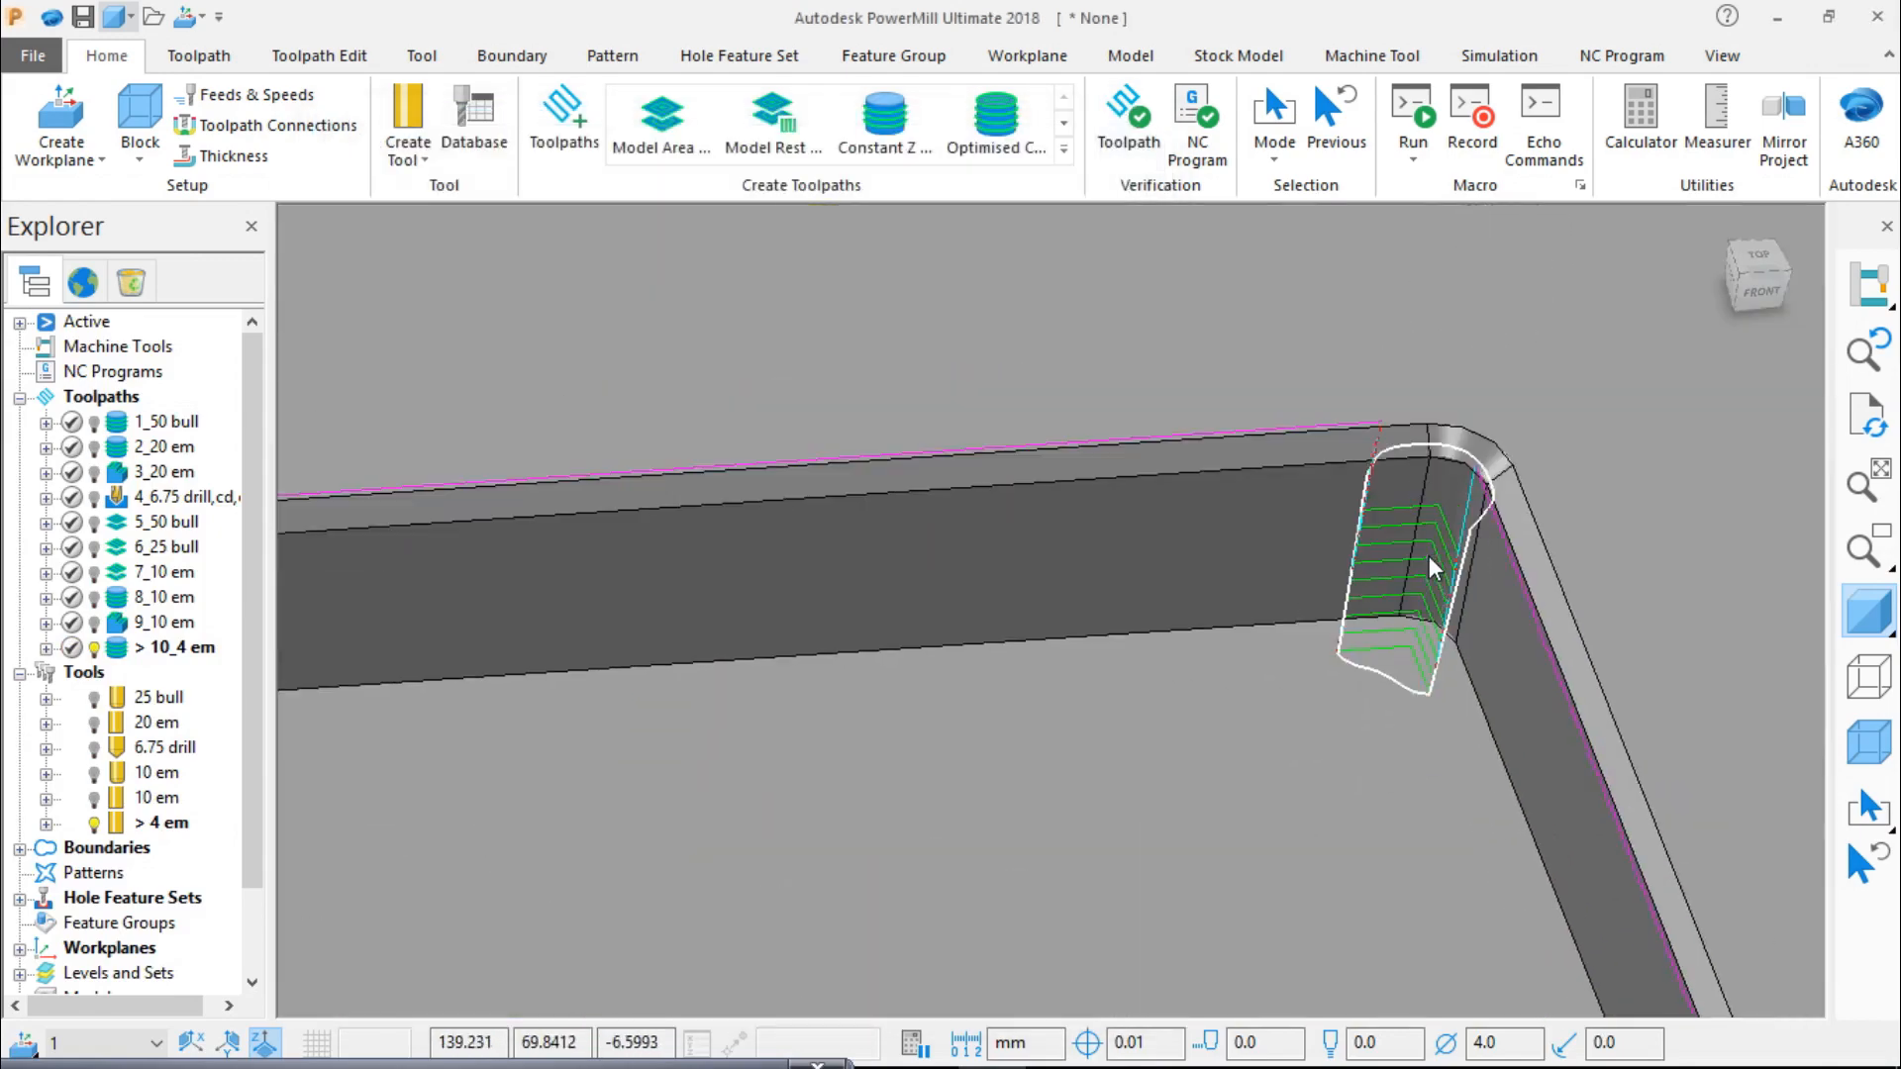
{"action": "middle_click_drag", "start_coordinate": [1428, 556], "coordinate": [1439, 610]}
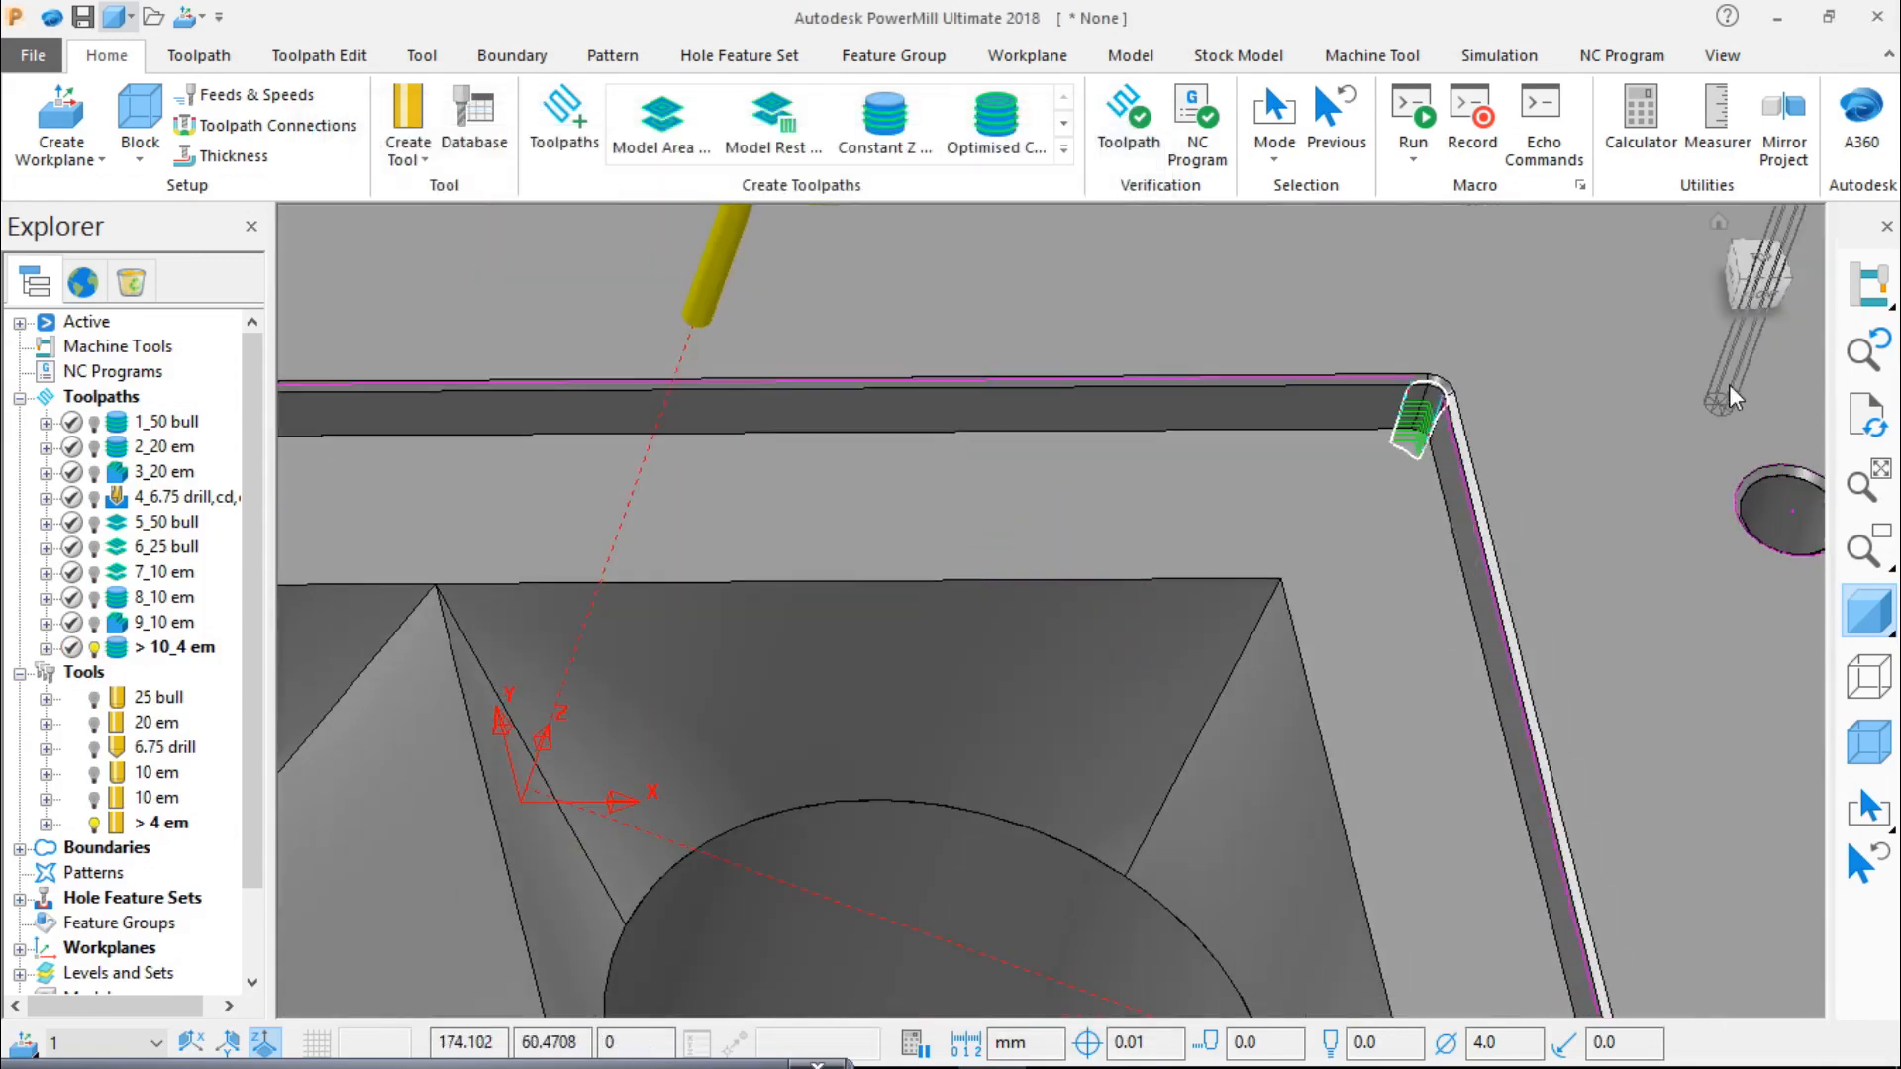
{"action": "left_click", "coordinate": [1757, 260]}
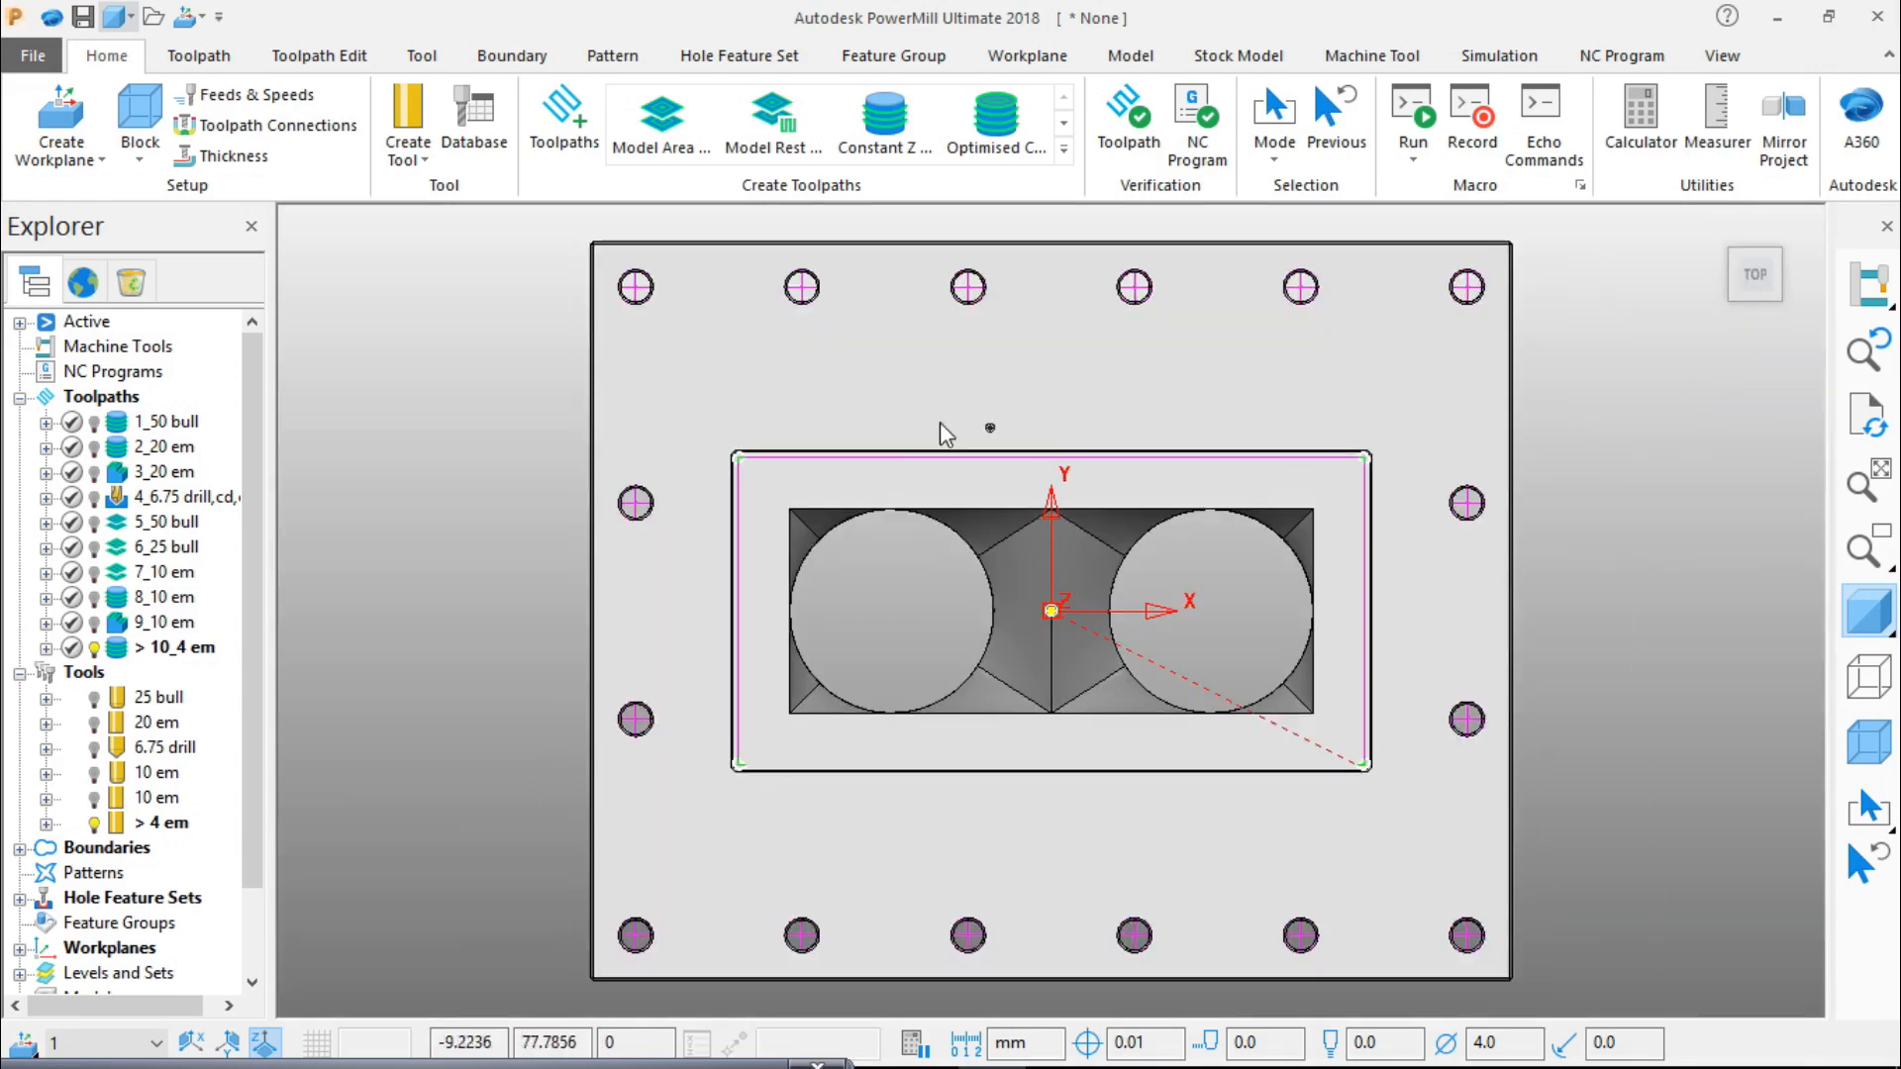
Step: Deactivate toolpath 10_4 em and examine the tapered pocket inside the recess
{"action": "right_click", "coordinate": [196, 648]}
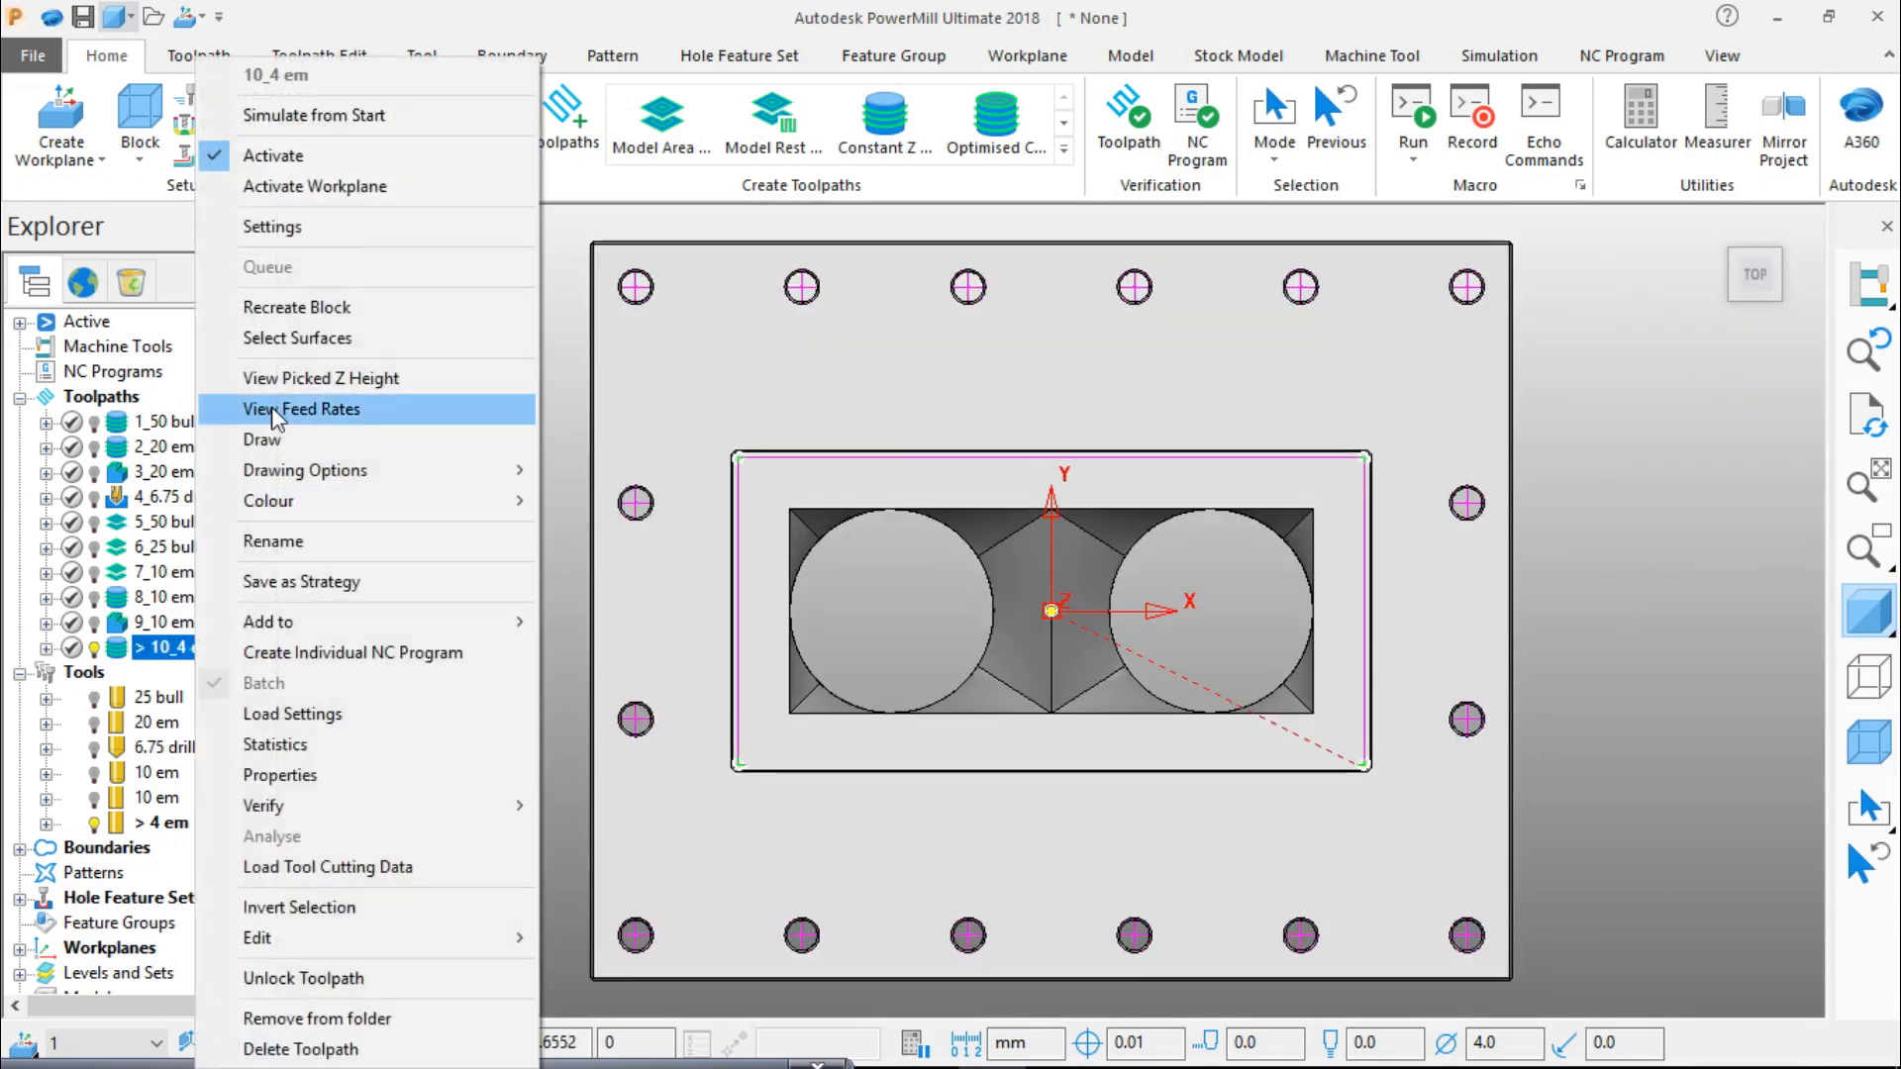
{"action": "left_click", "coordinate": [309, 155]}
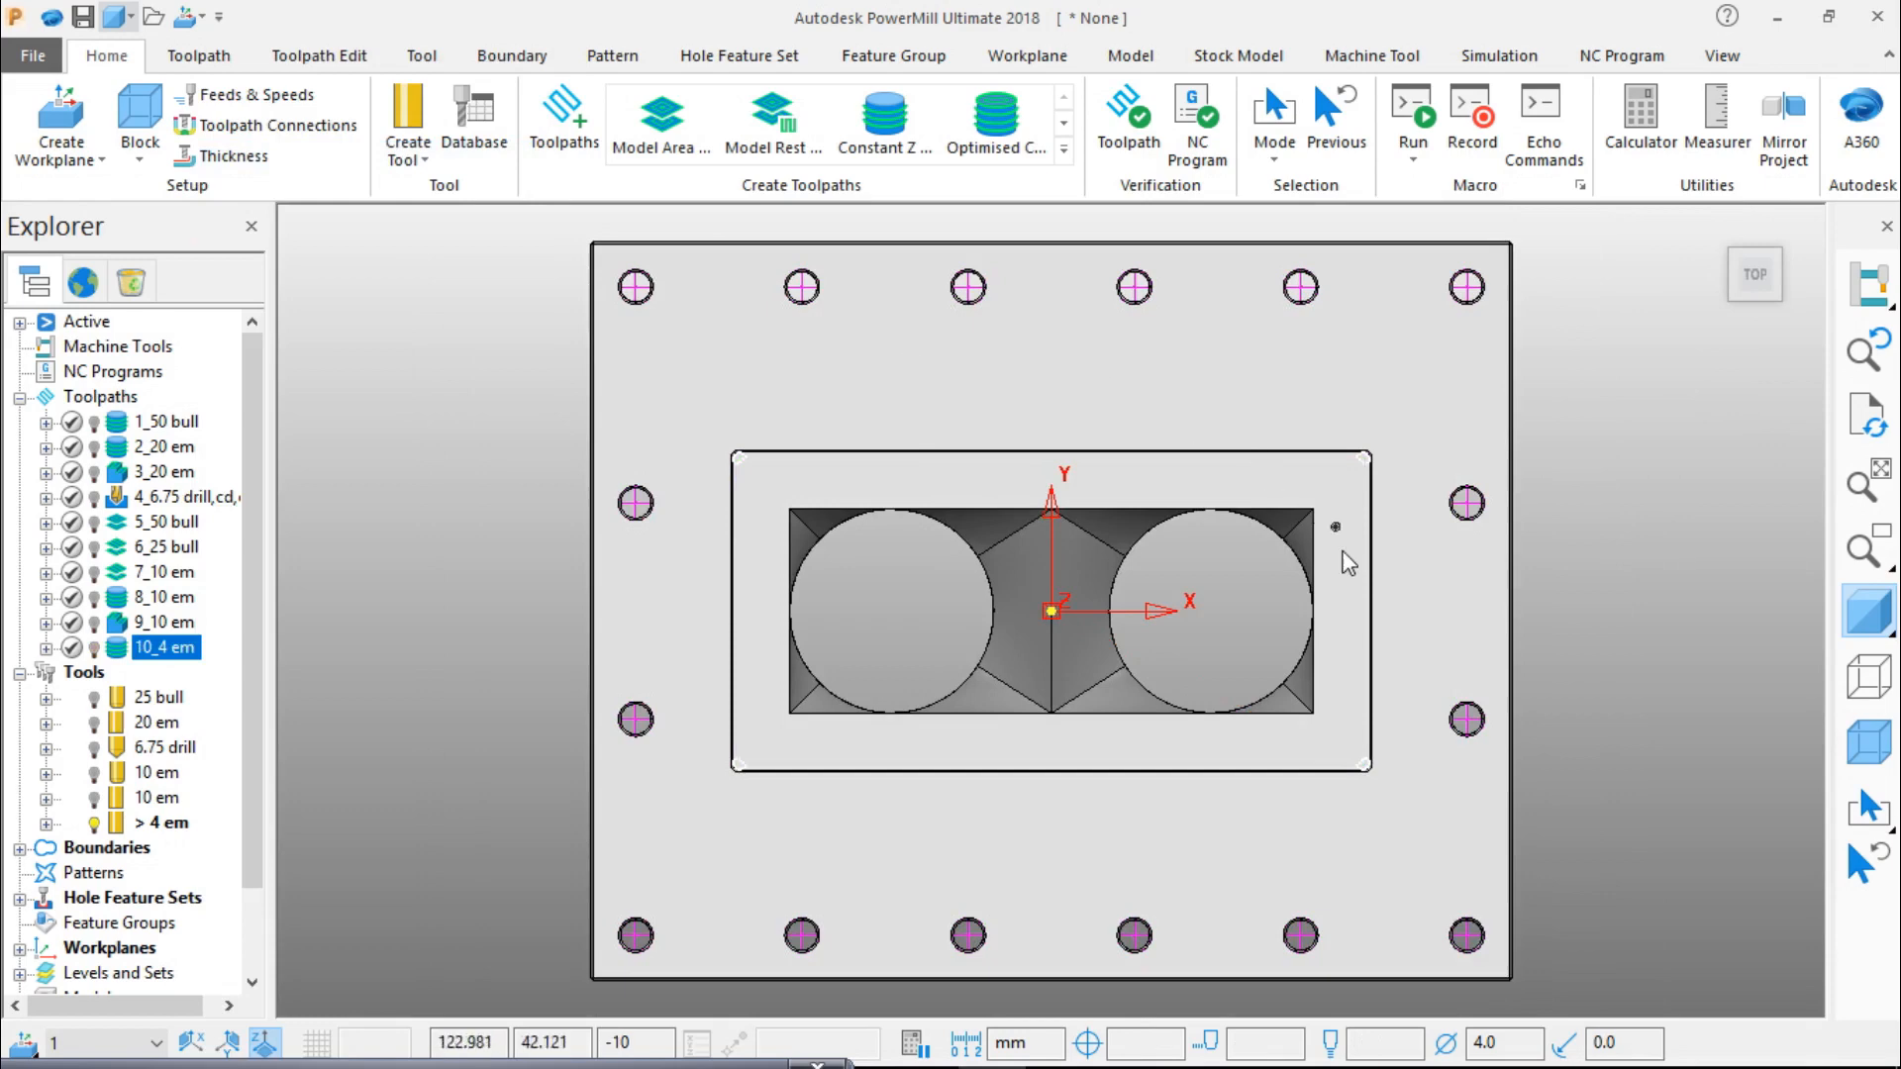
{"action": "middle_click_drag", "start_coordinate": [923, 583], "coordinate": [917, 689]}
{"action": "scroll", "coordinate": [918, 689], "scroll_direction": "up", "scroll_amount": 5}
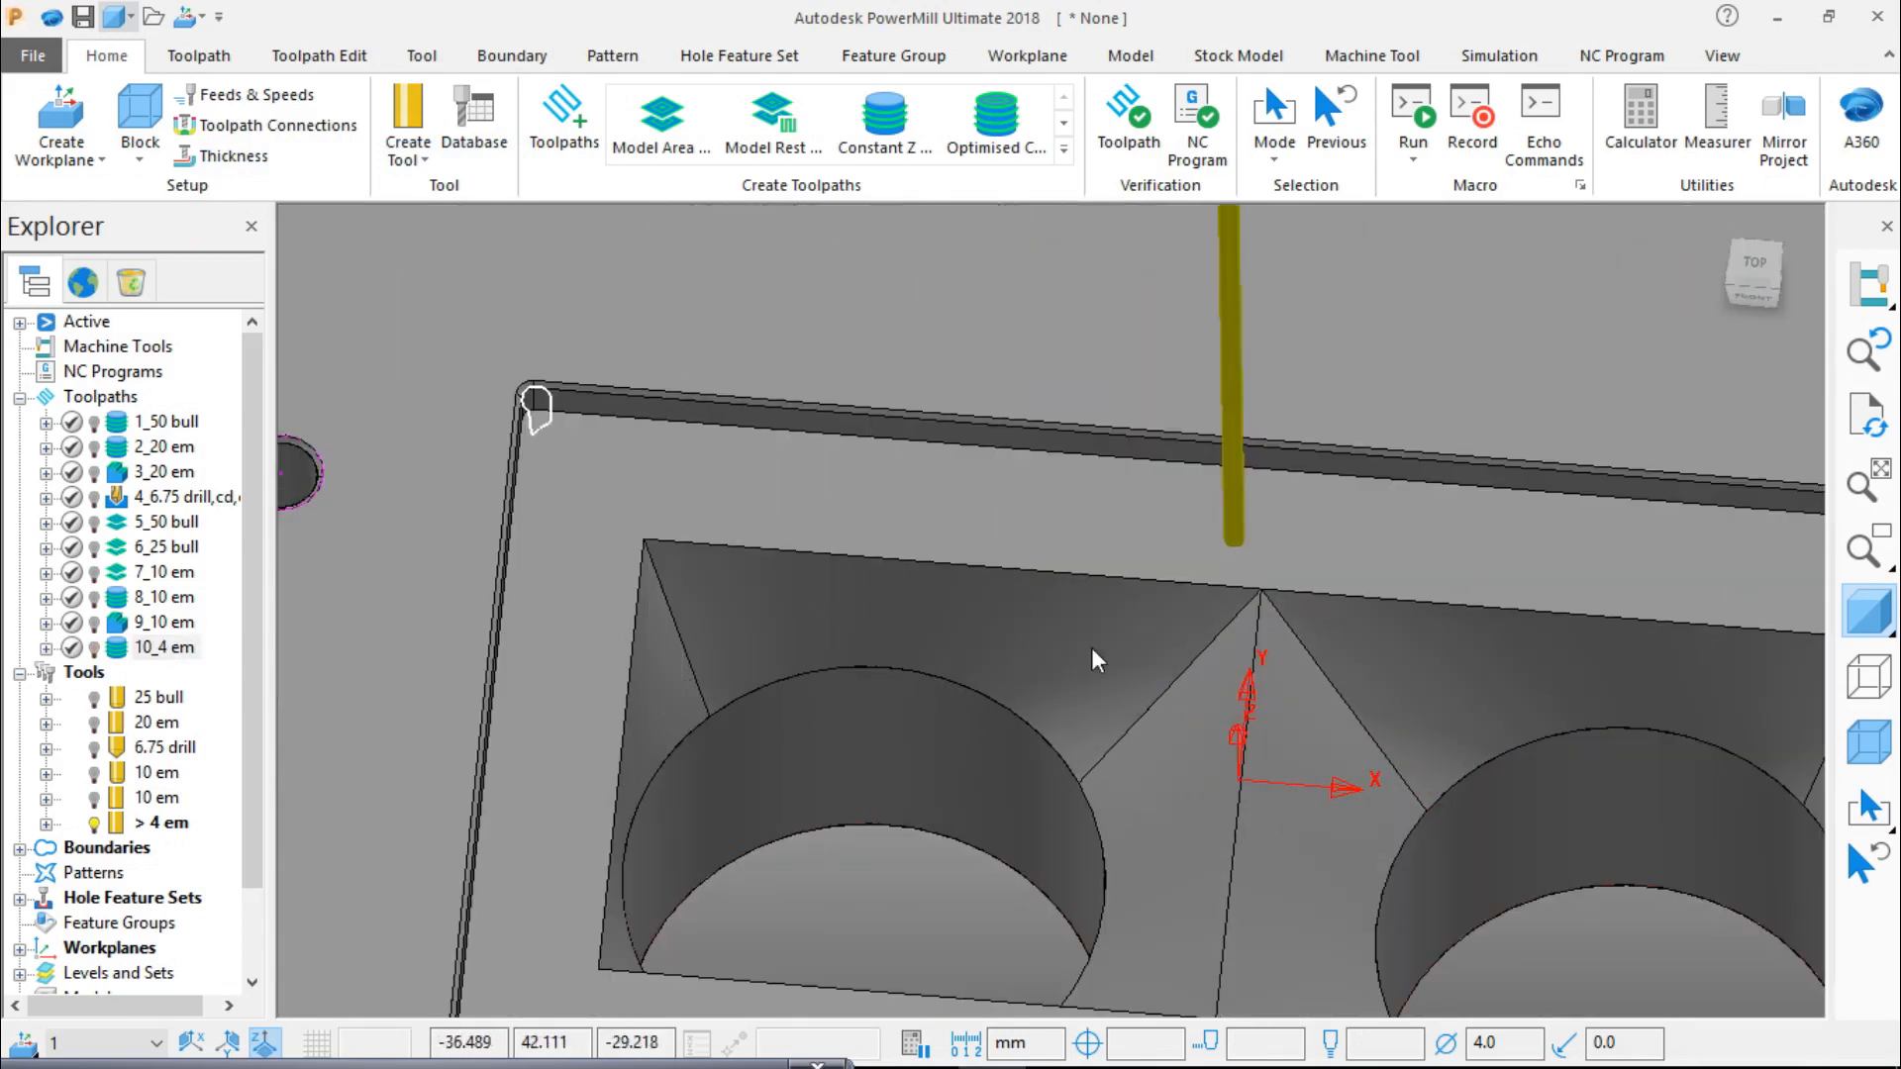
{"action": "scroll", "coordinate": [1163, 654], "scroll_direction": "down", "scroll_amount": 1}
{"action": "scroll", "coordinate": [1166, 652], "scroll_direction": "down", "scroll_amount": 1}
{"action": "scroll", "coordinate": [1386, 675], "scroll_direction": "down", "scroll_amount": 1}
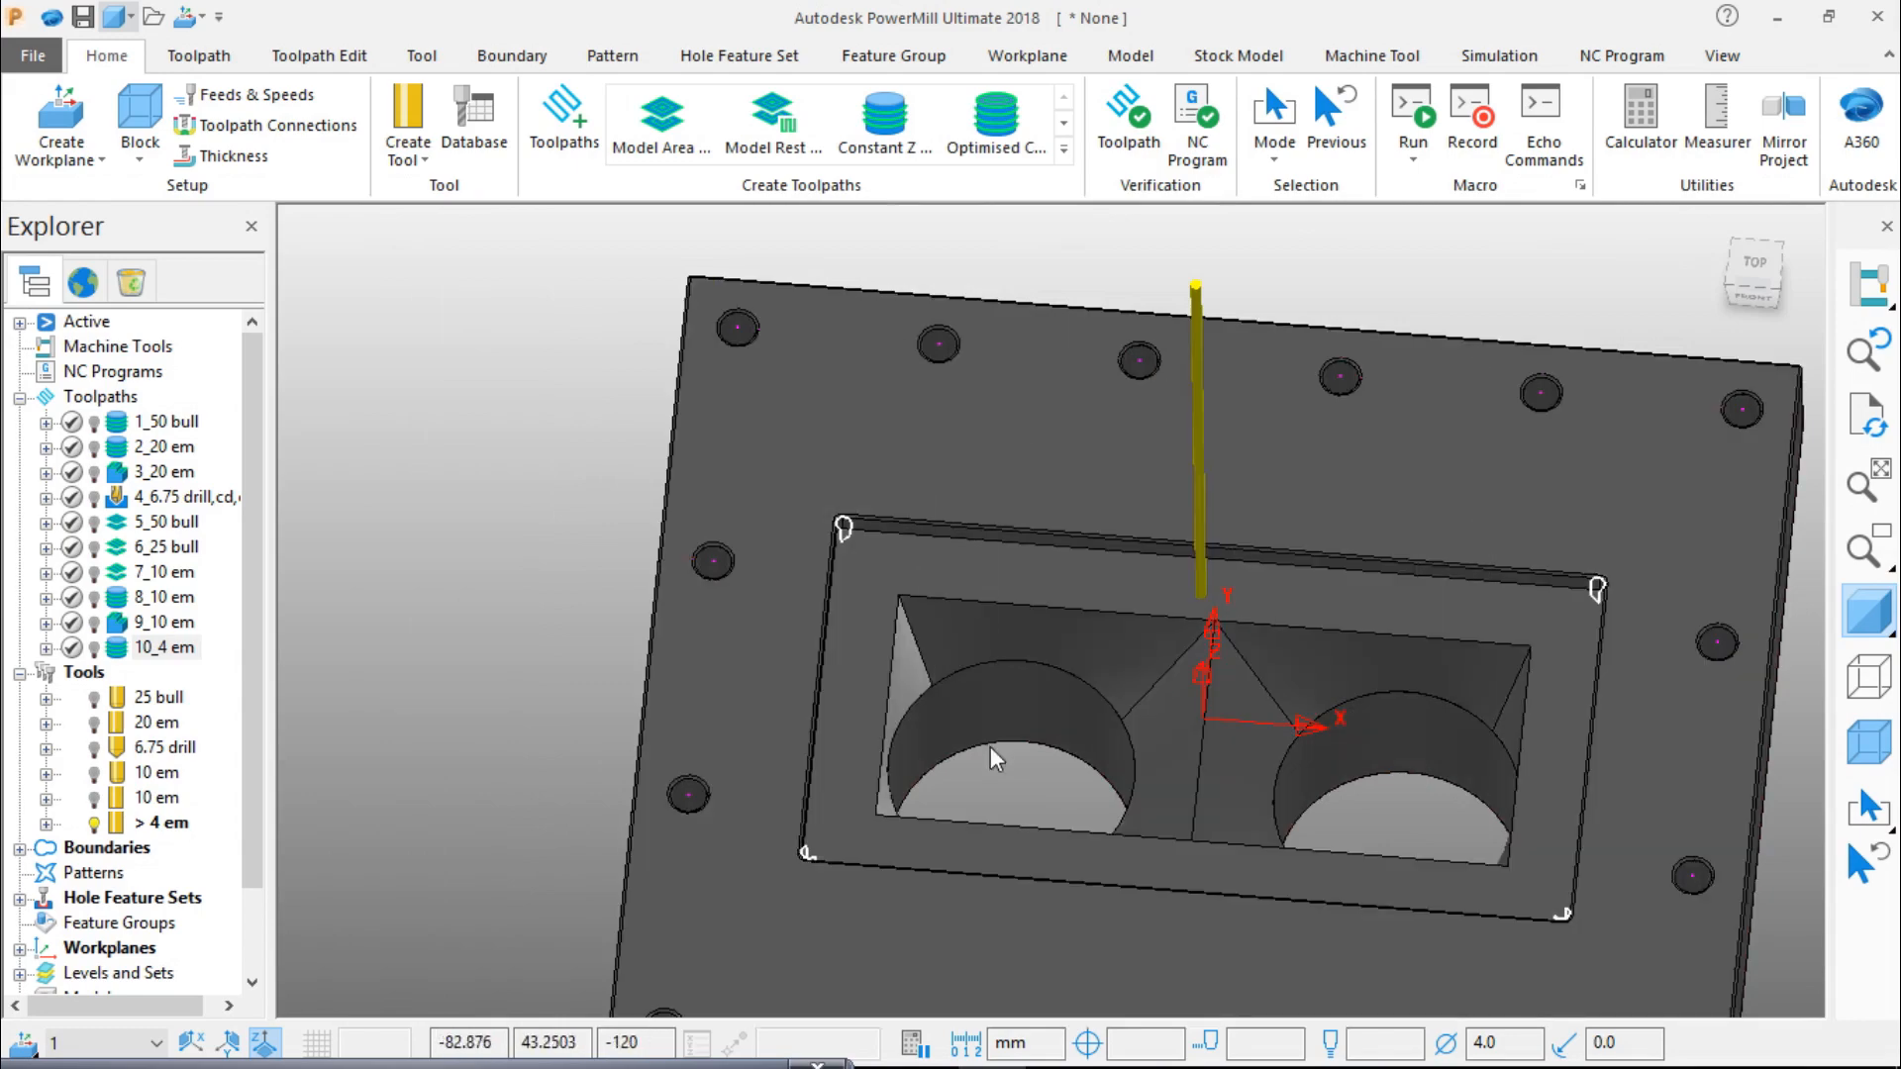
{"action": "middle_click_drag", "start_coordinate": [990, 747], "coordinate": [1055, 776]}
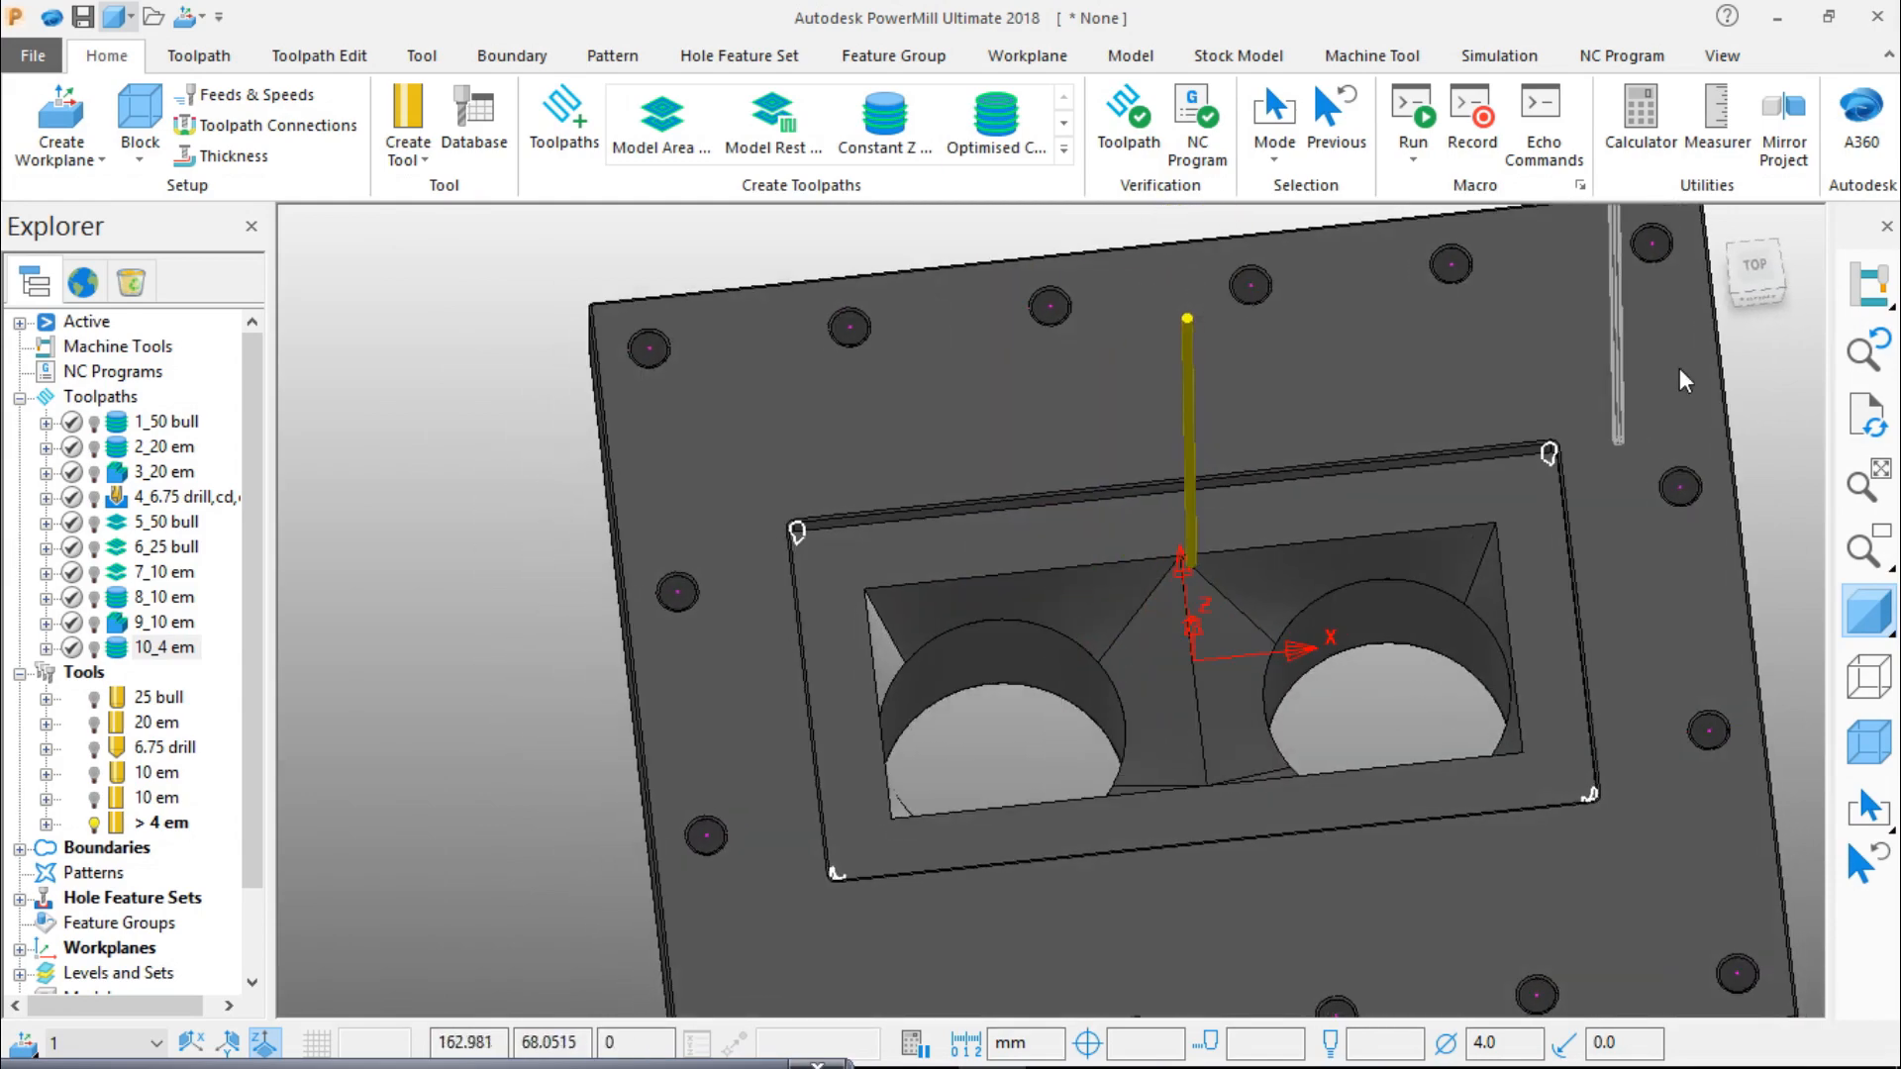
{"action": "left_click", "coordinate": [1752, 289]}
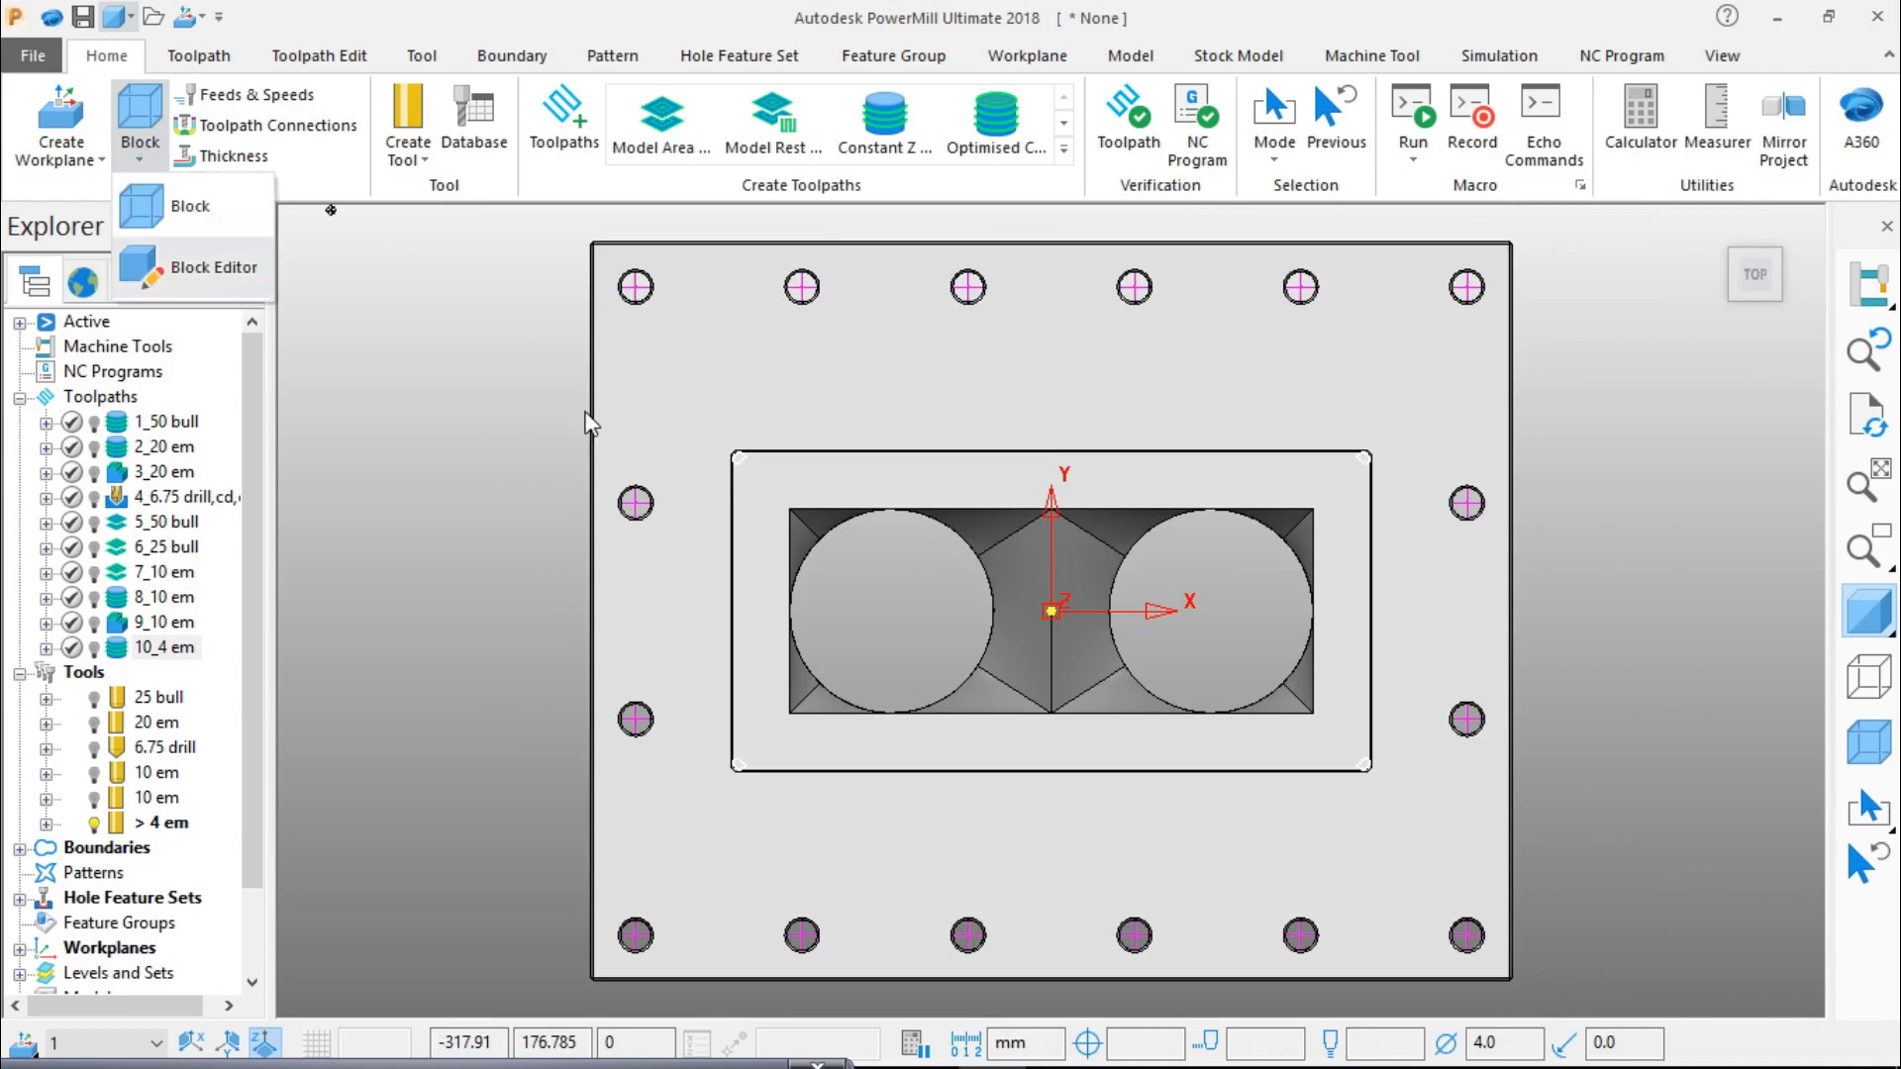
Step: Check the recess floor surface's Z height in its model properties, then deselect the surface
{"action": "left_click", "coordinate": [820, 479]}
{"action": "right_click", "coordinate": [819, 479]}
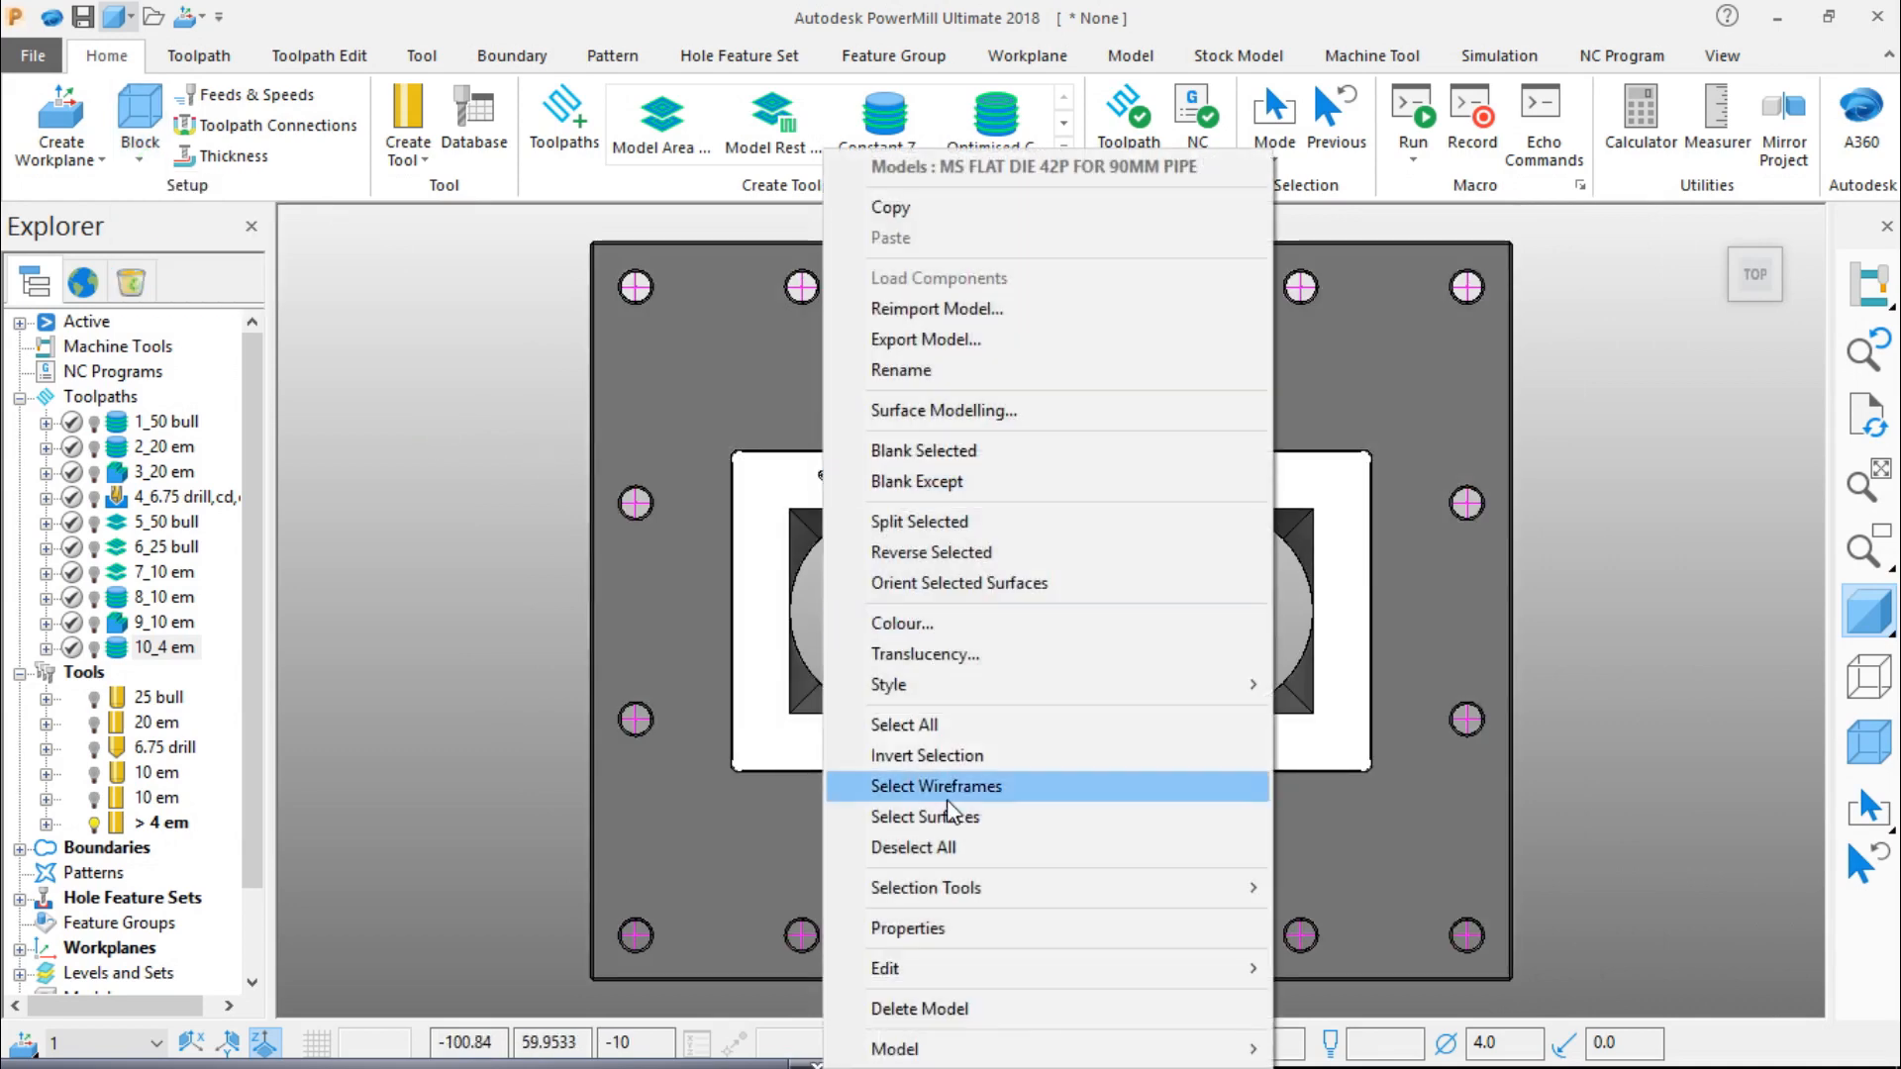
{"action": "left_click", "coordinate": [906, 927]}
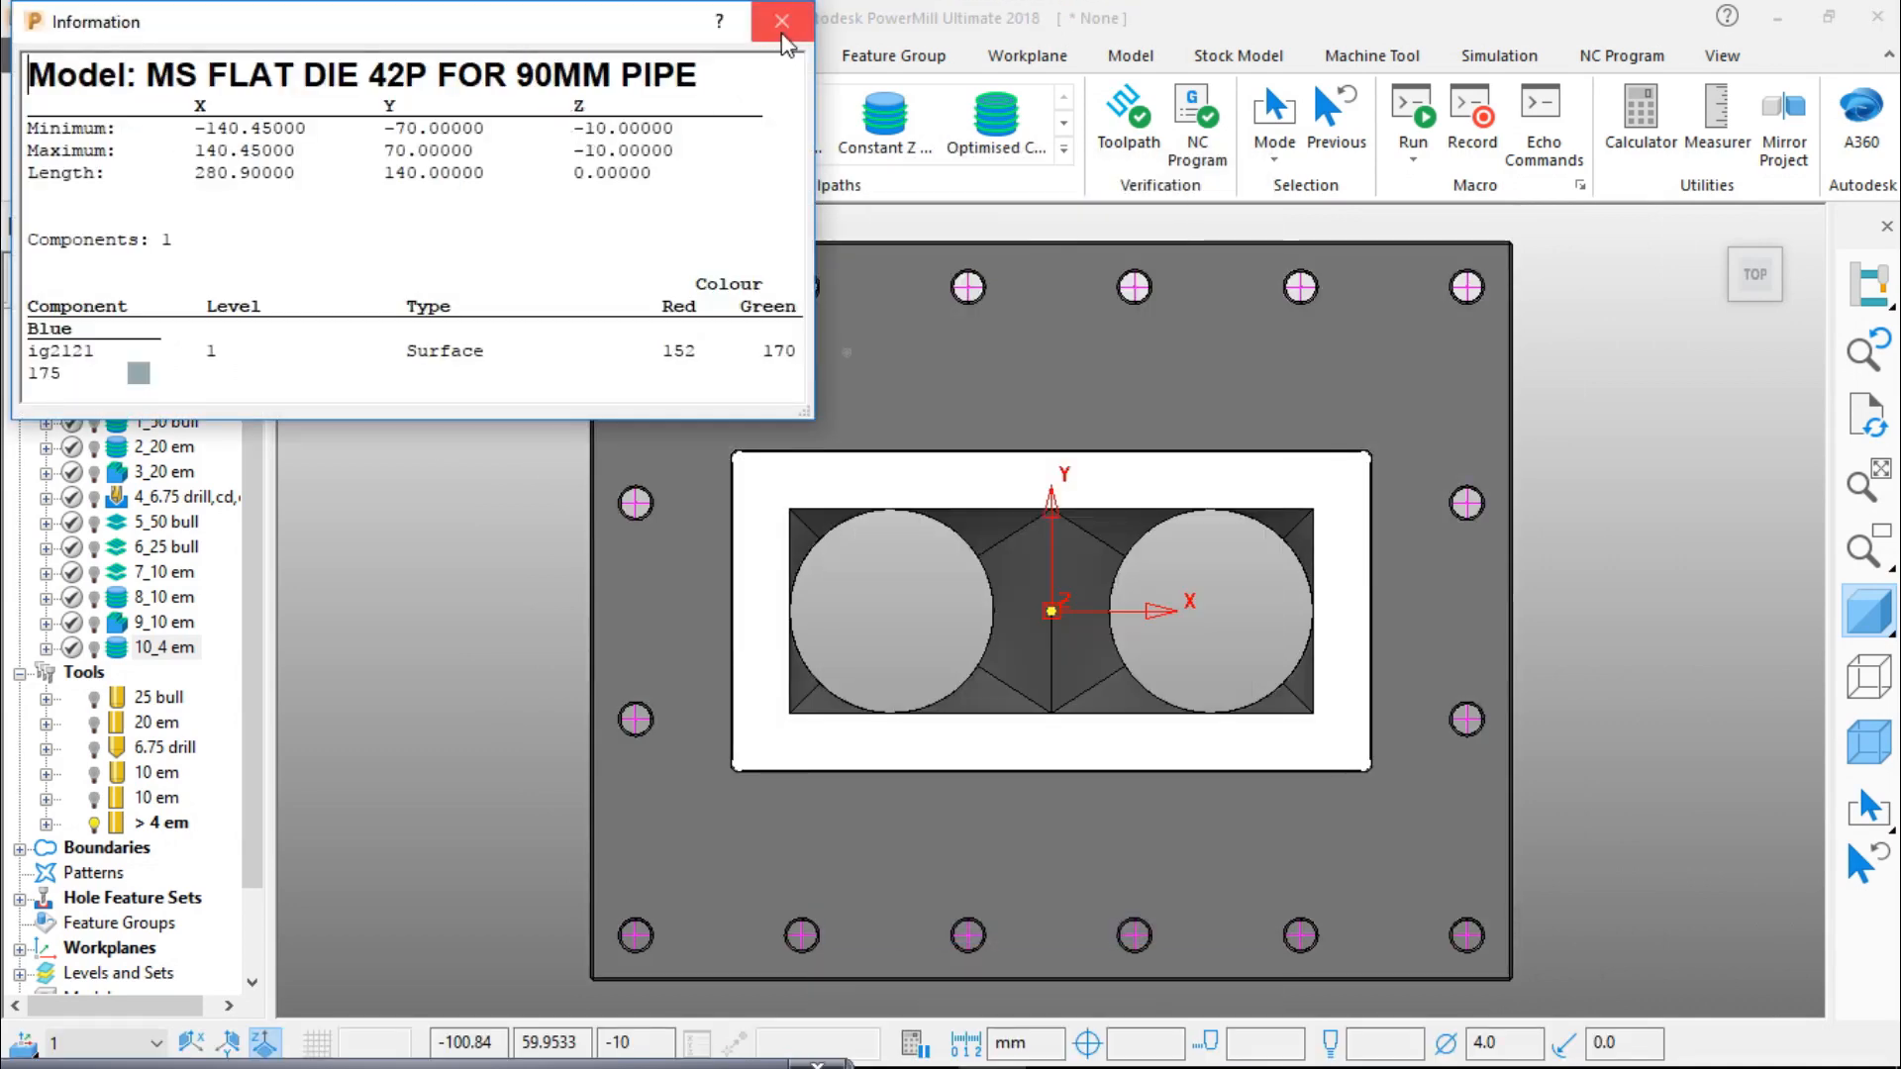
{"action": "key", "text": "Escape"}
{"action": "left_click", "coordinate": [343, 377]}
Step: Set the block's maximum Z limit to -10 and lock it
{"action": "left_click", "coordinate": [139, 153]}
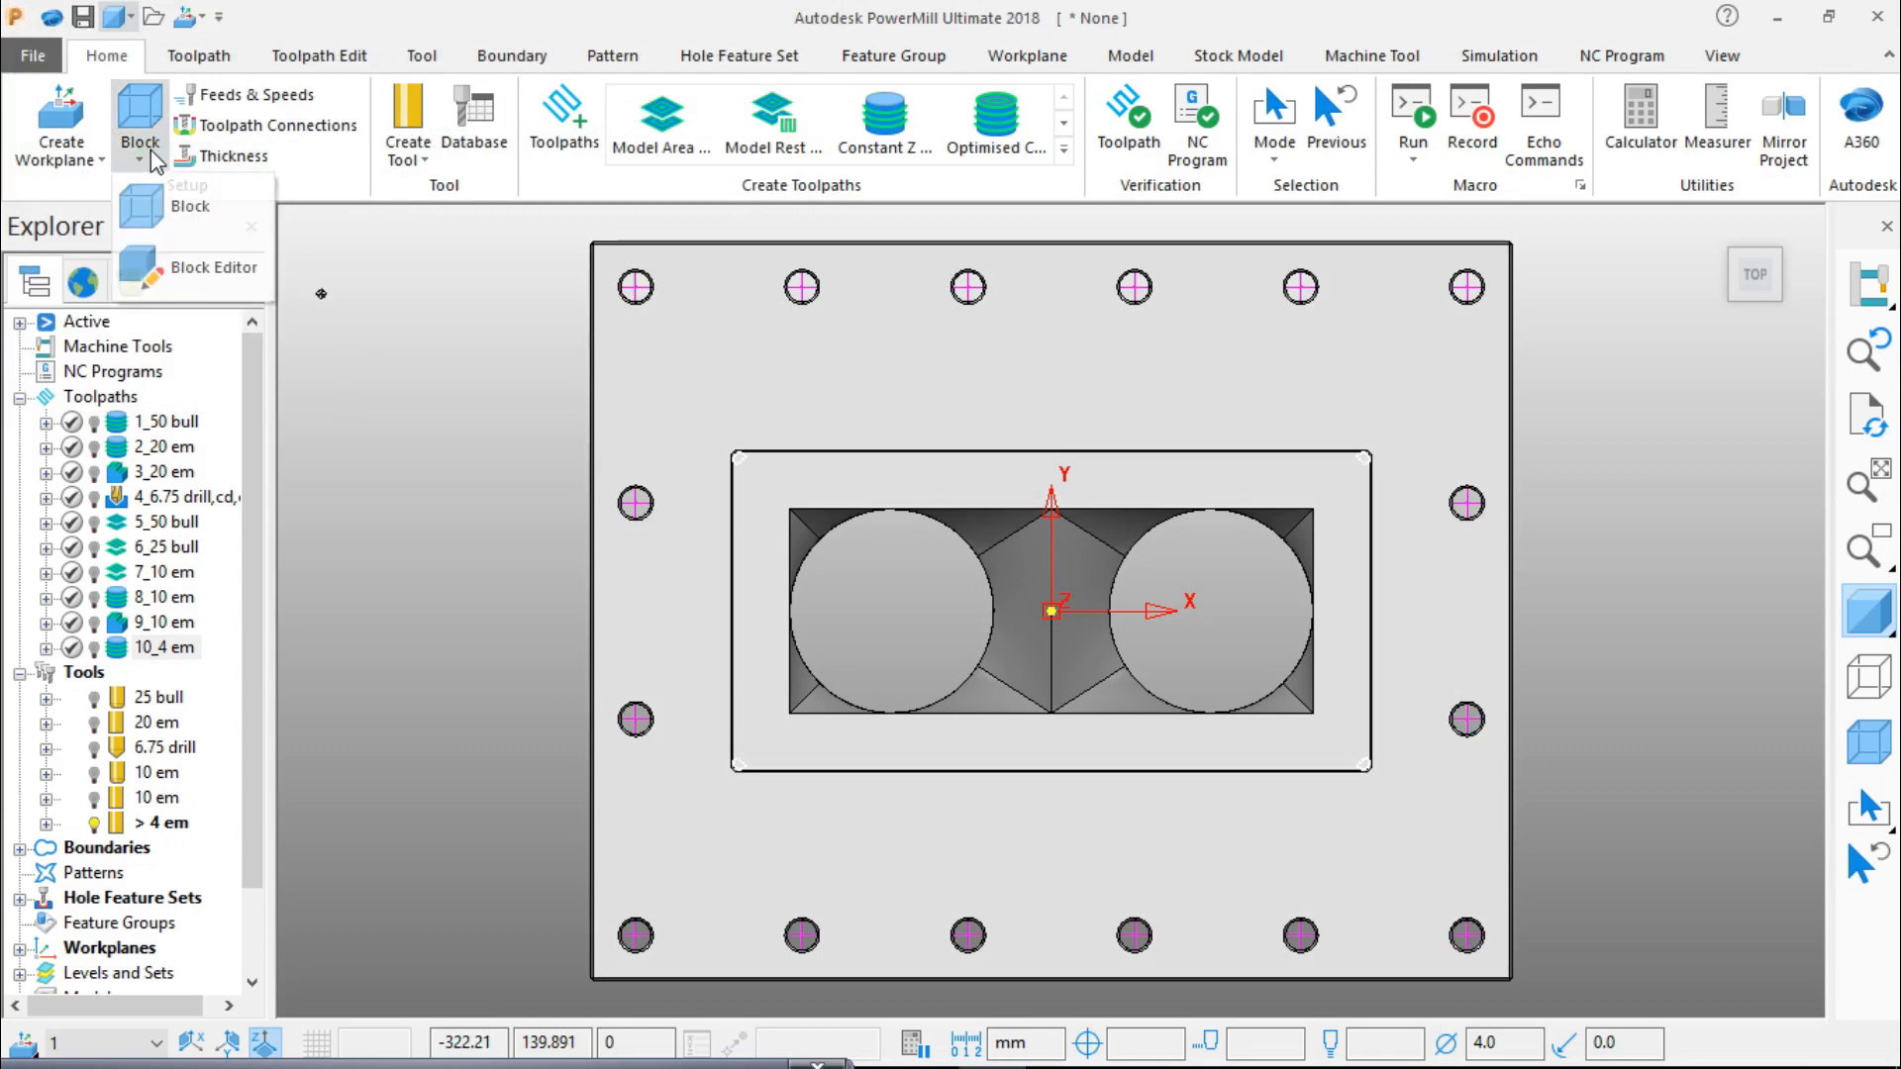
{"action": "left_click", "coordinate": [193, 198]}
{"action": "left_click", "coordinate": [506, 508]}
{"action": "left_click", "coordinate": [423, 505]}
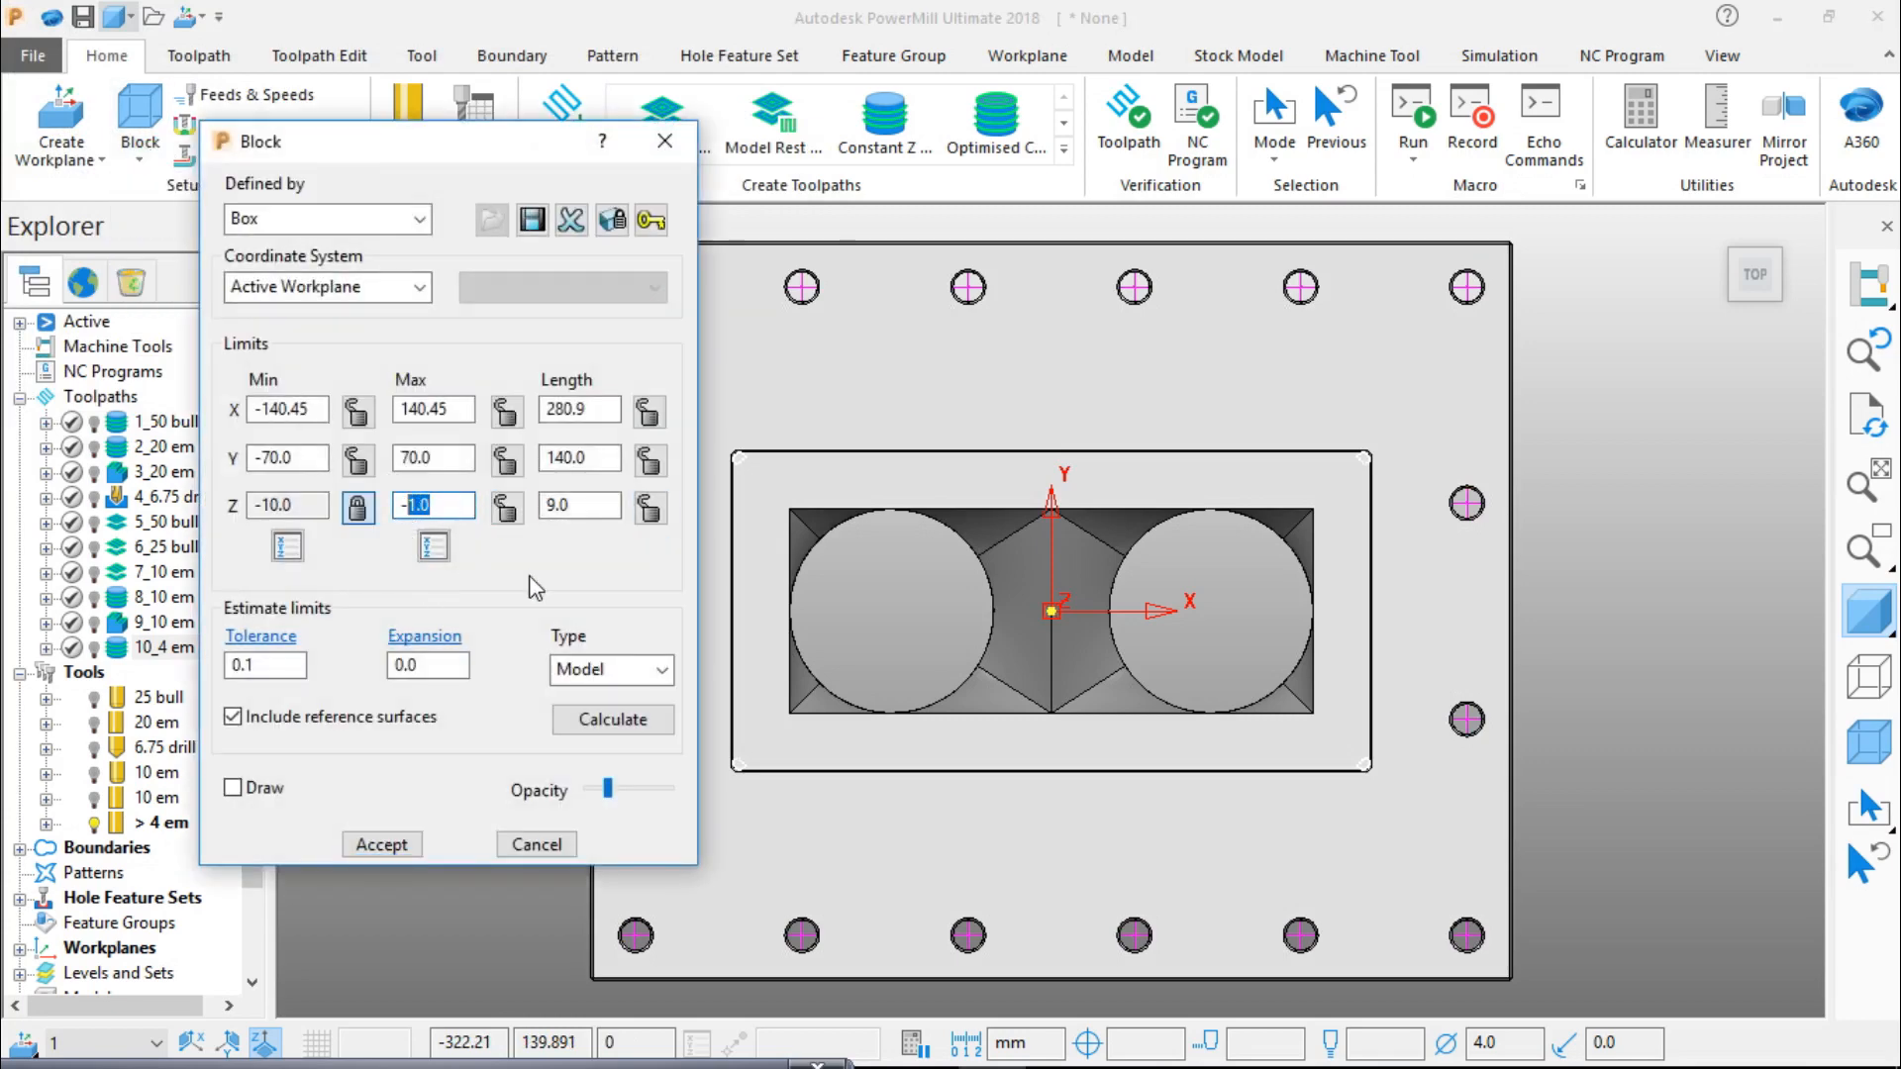
{"action": "type", "text": "10"}
{"action": "left_click", "coordinate": [506, 508]}
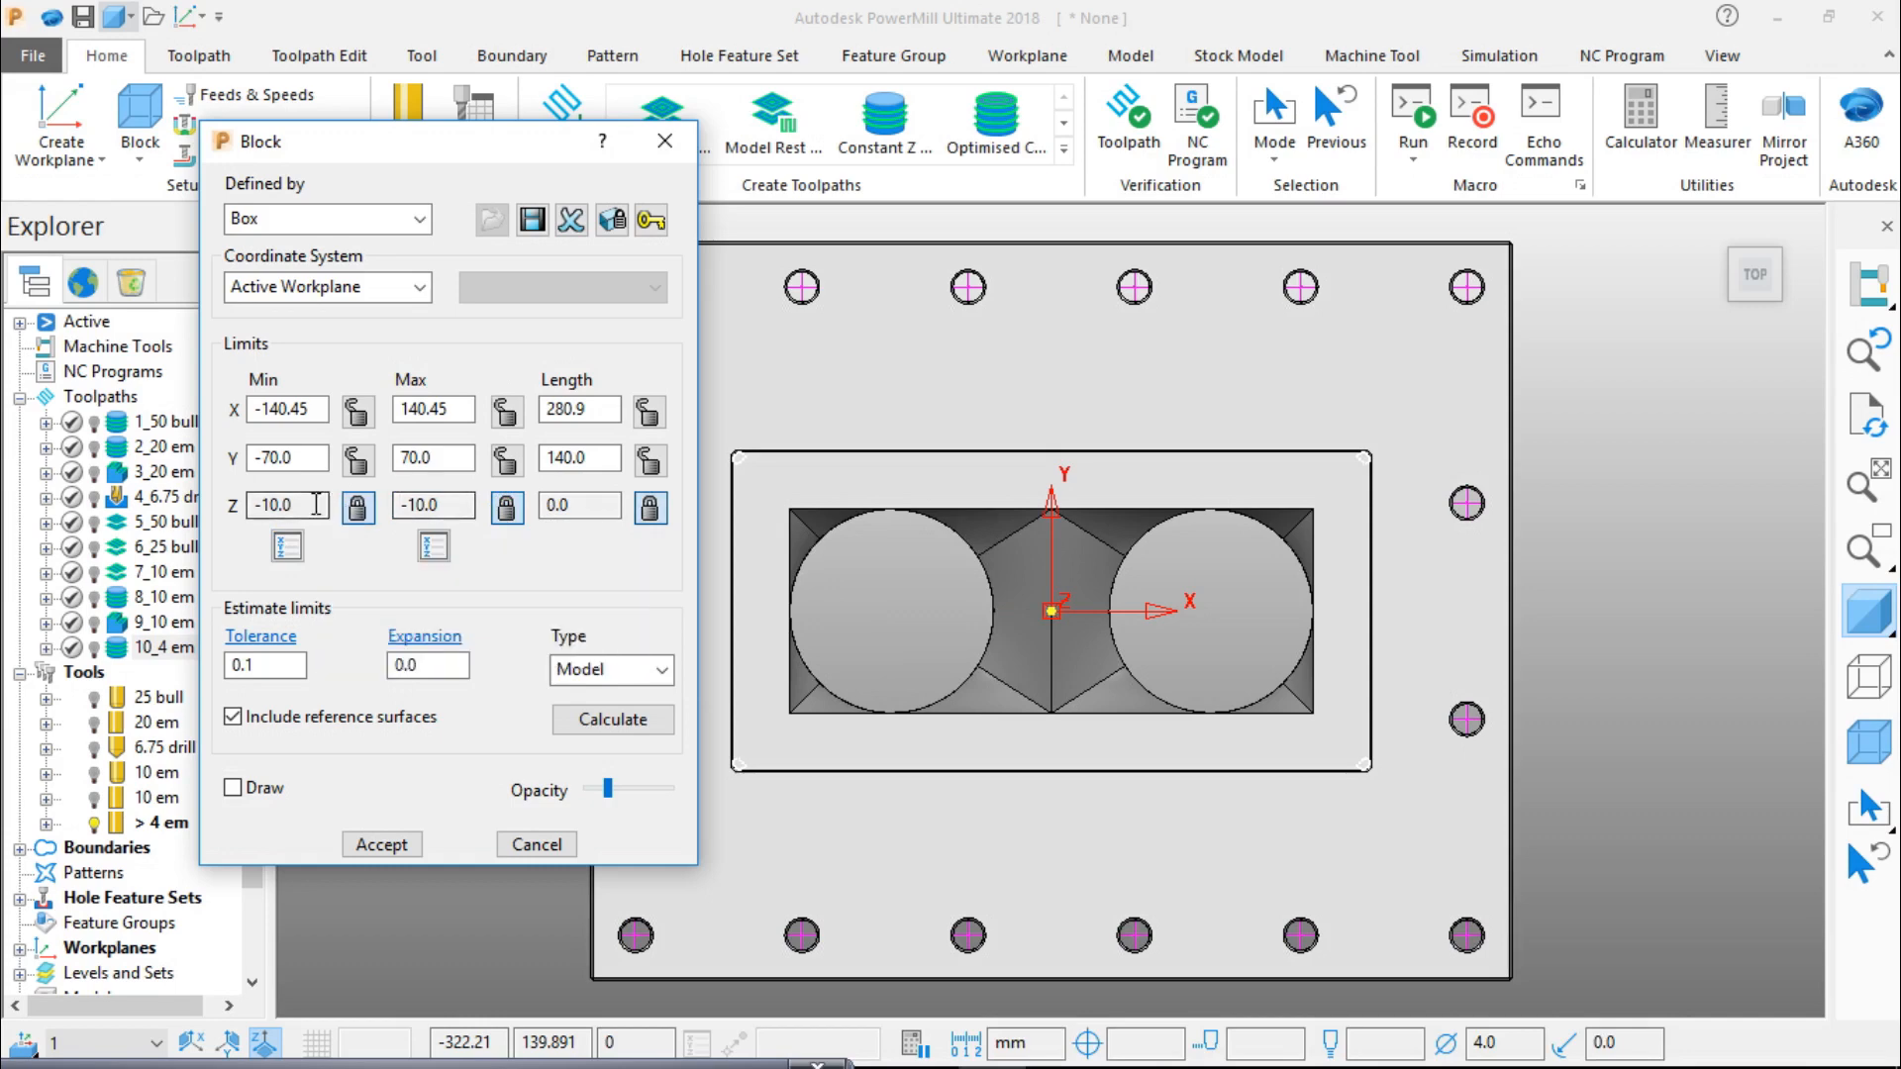
Step: Set the block's minimum Z limit to -60, lock it, accept the block and view the inner pocket
{"action": "left_click", "coordinate": [358, 508]}
{"action": "left_click_drag", "start_coordinate": [293, 506], "coordinate": [280, 508]}
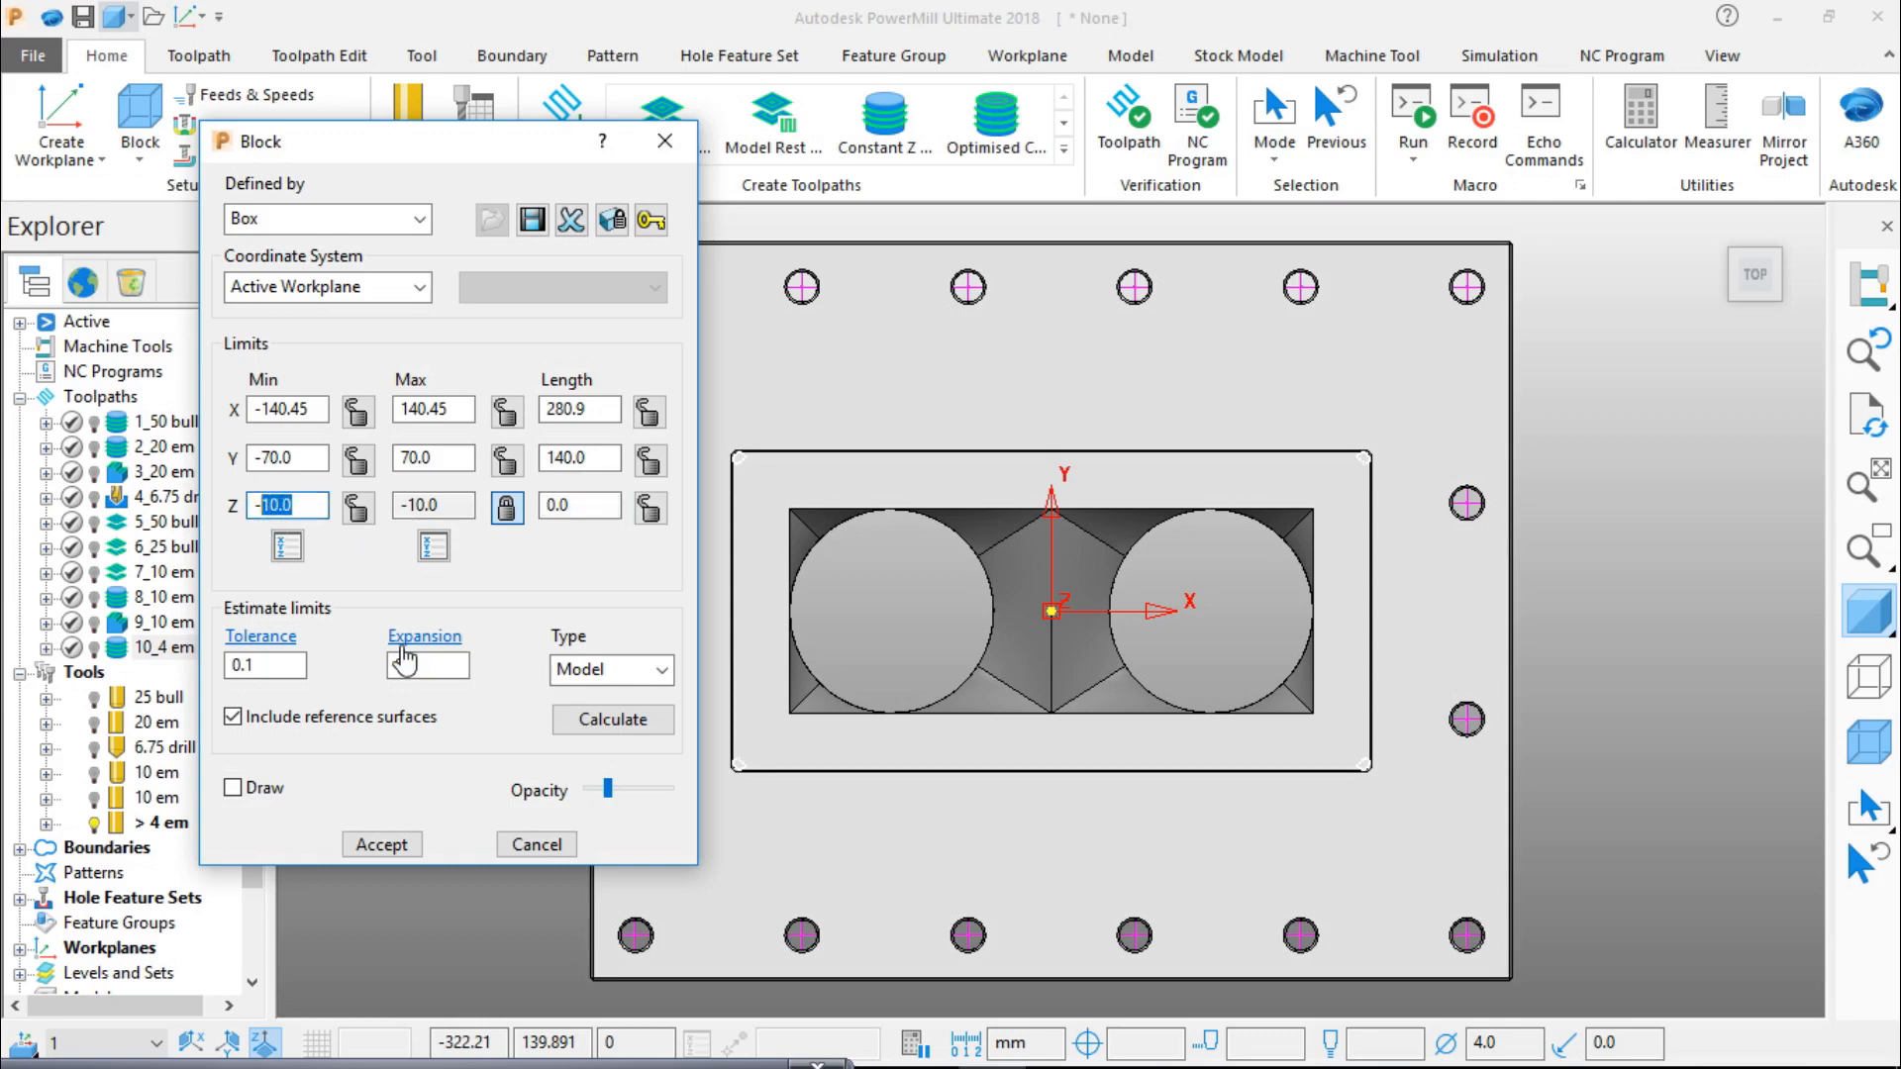
{"action": "type", "text": "60"}
{"action": "left_click", "coordinate": [357, 508]}
{"action": "left_click", "coordinate": [382, 844]}
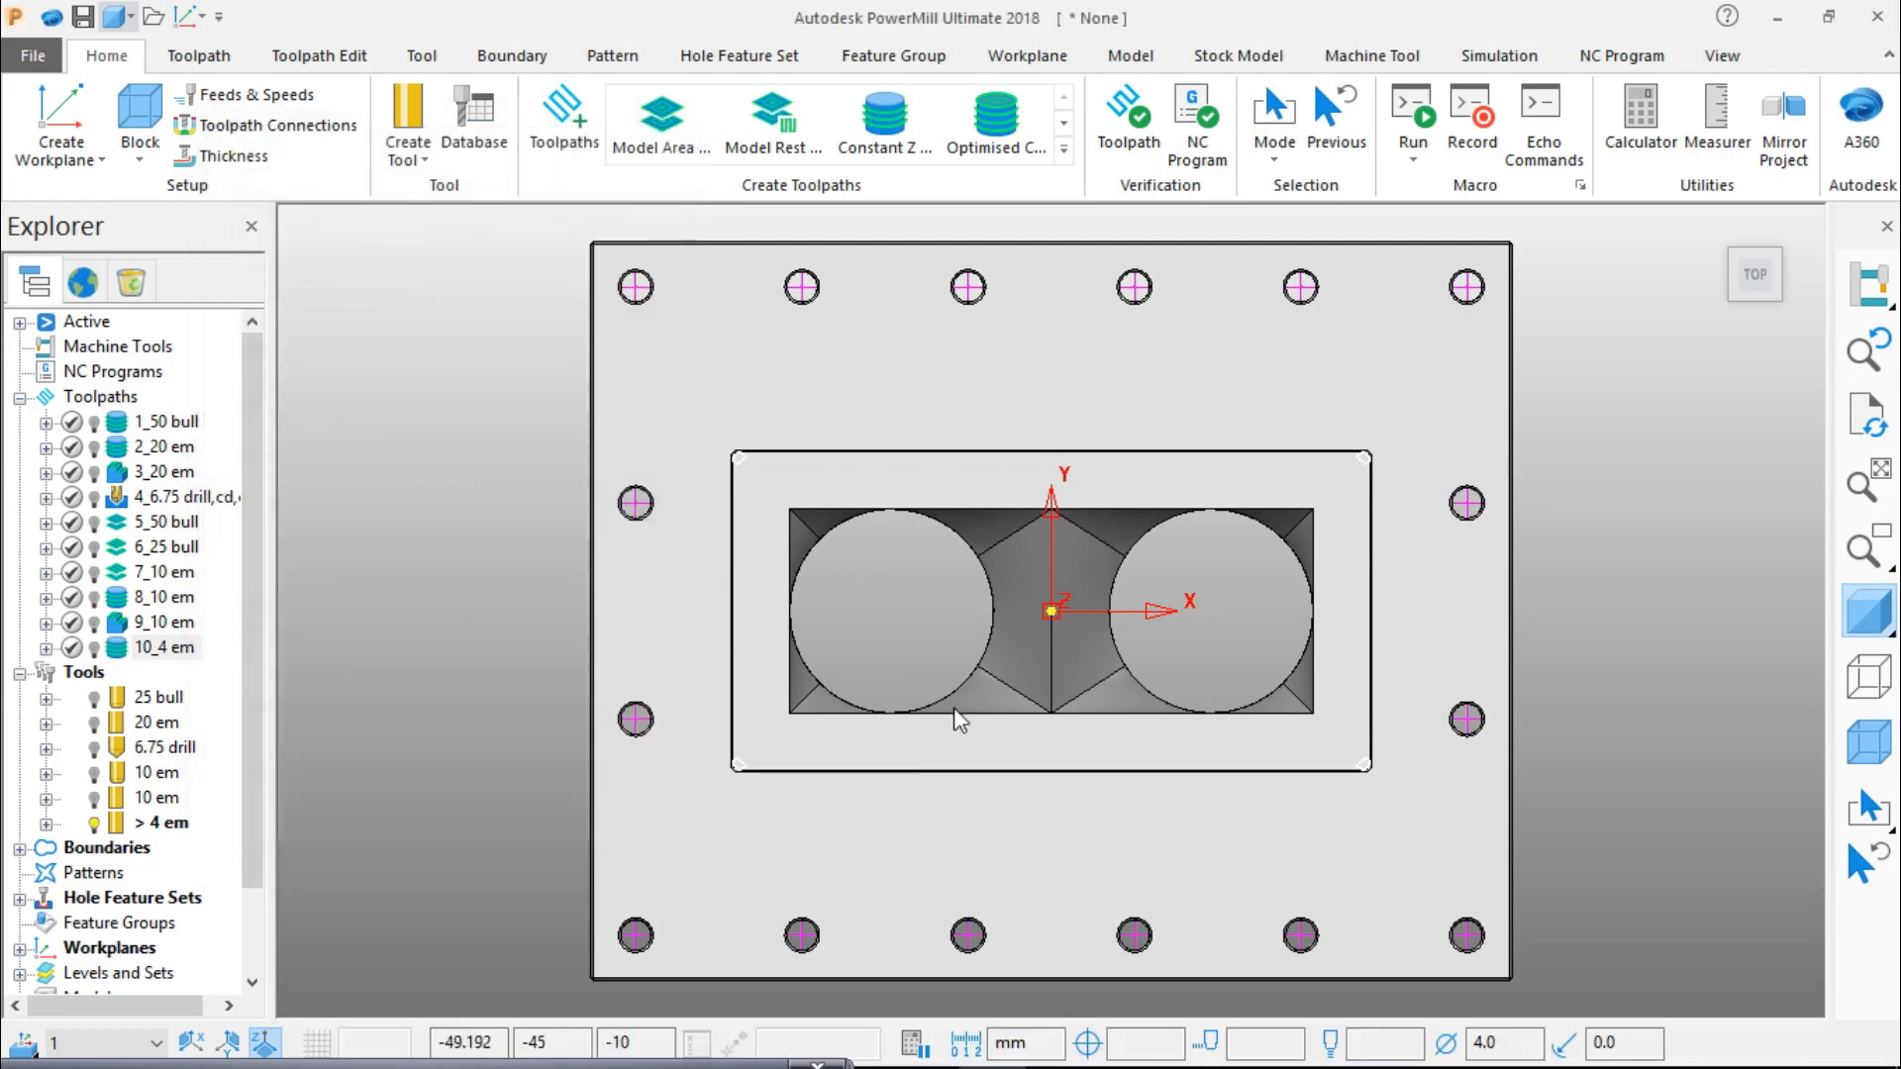
{"action": "middle_click_drag", "start_coordinate": [1003, 711], "coordinate": [948, 532]}
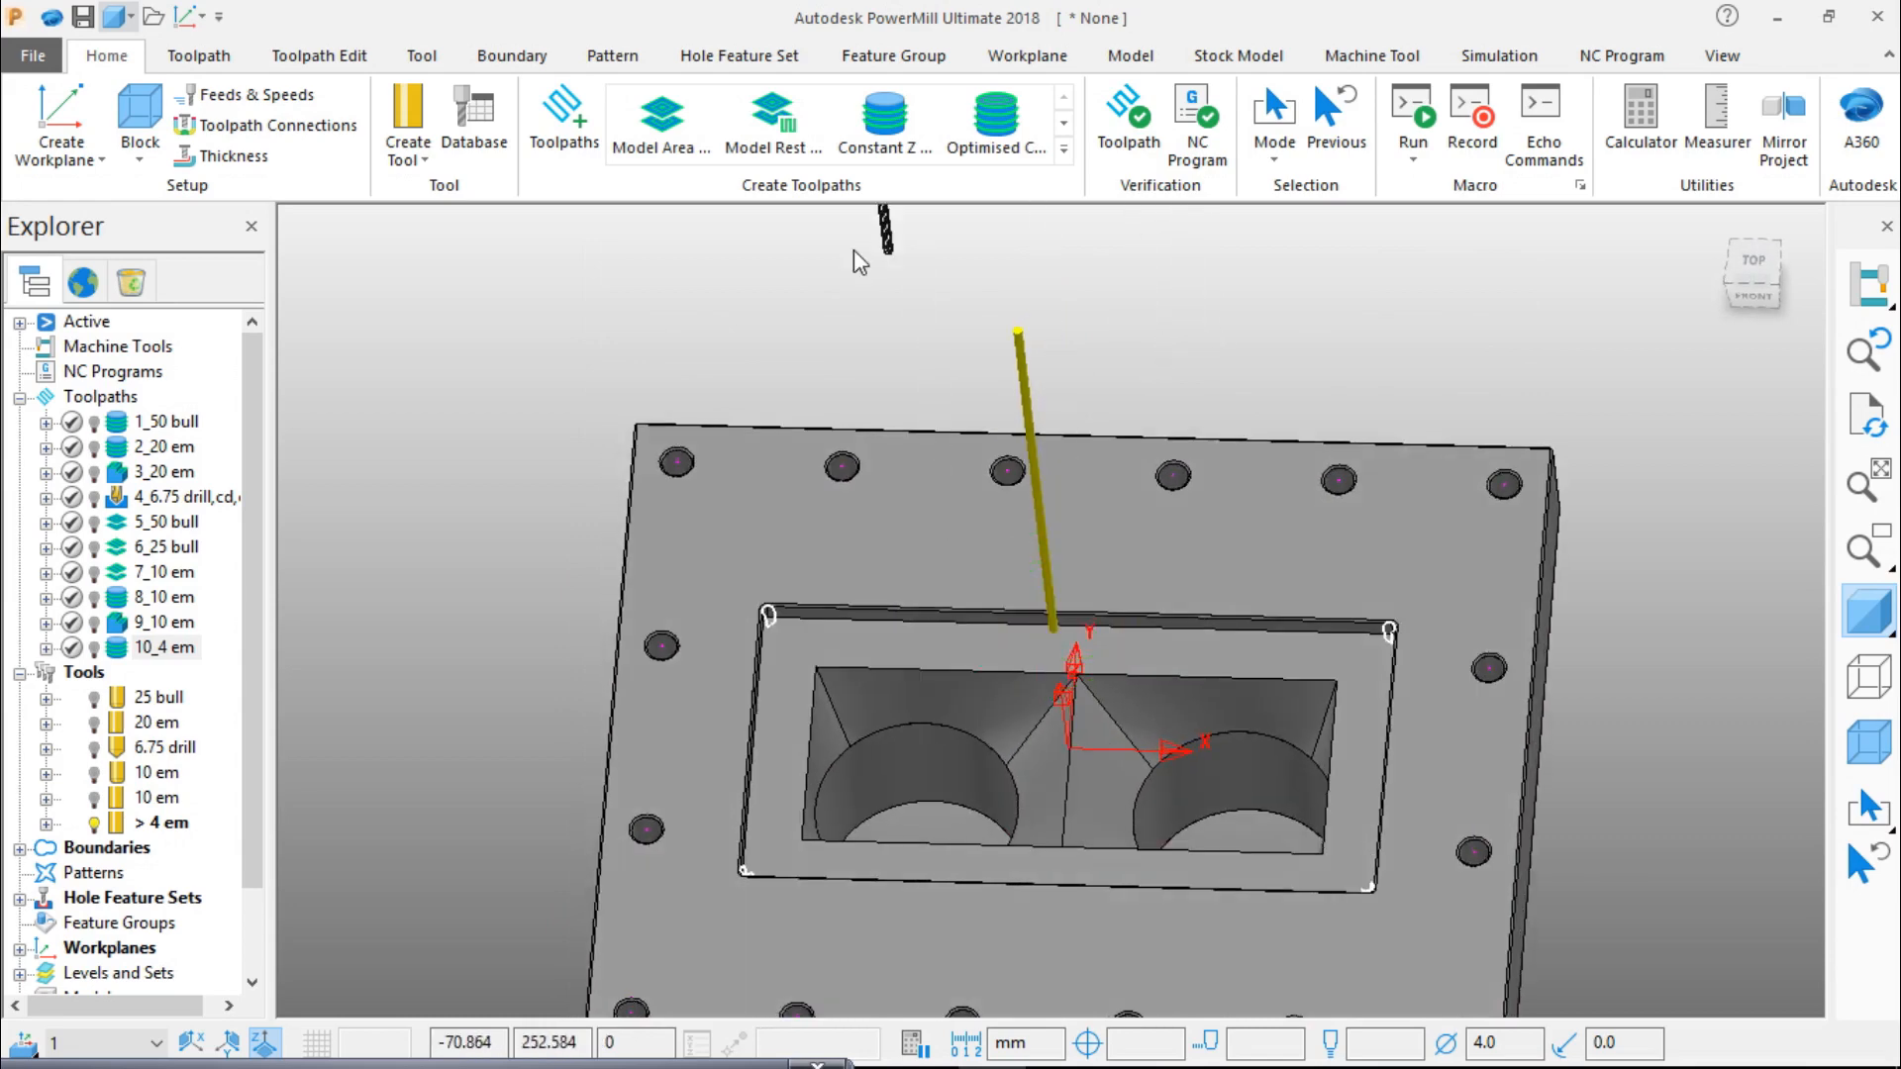
Step: Create a Constant Z Finishing toolpath named 11_6 em and review its workplane and block settings
{"action": "left_click", "coordinate": [891, 121]}
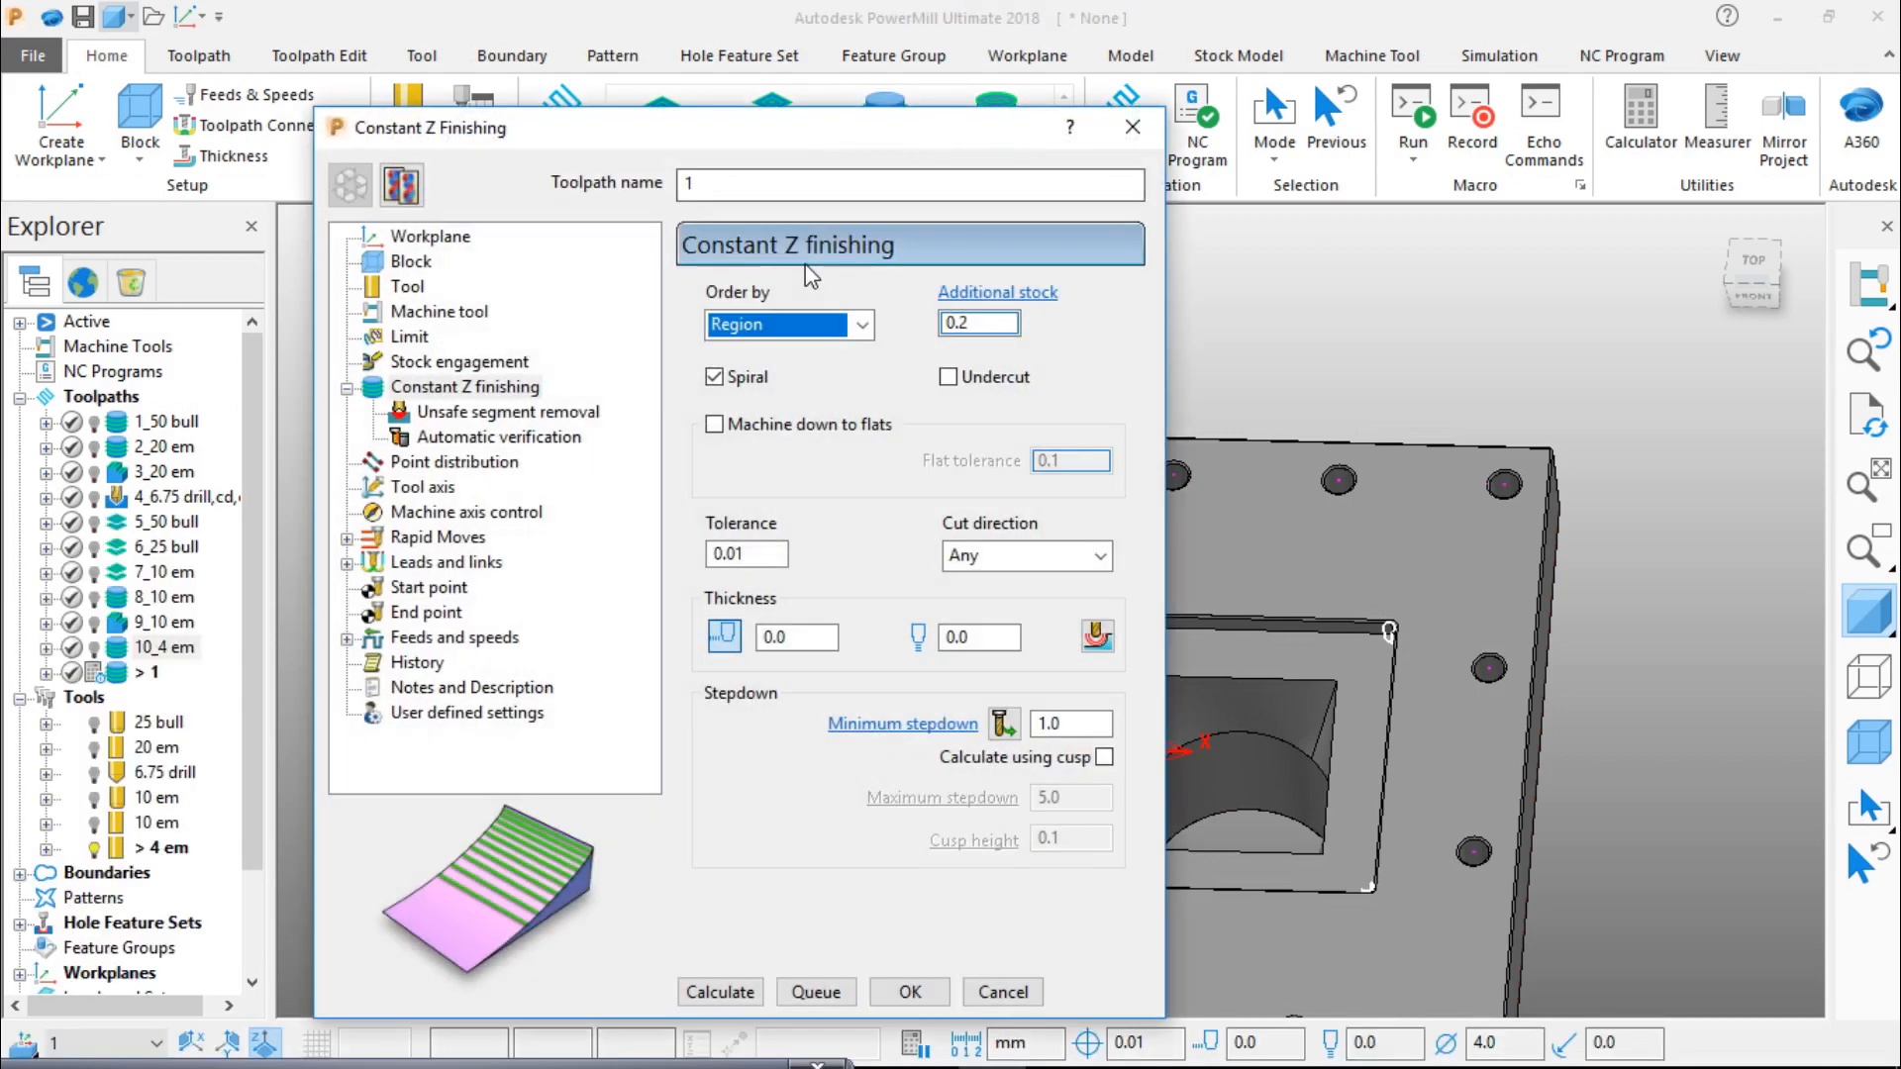
{"action": "left_click", "coordinate": [721, 180]}
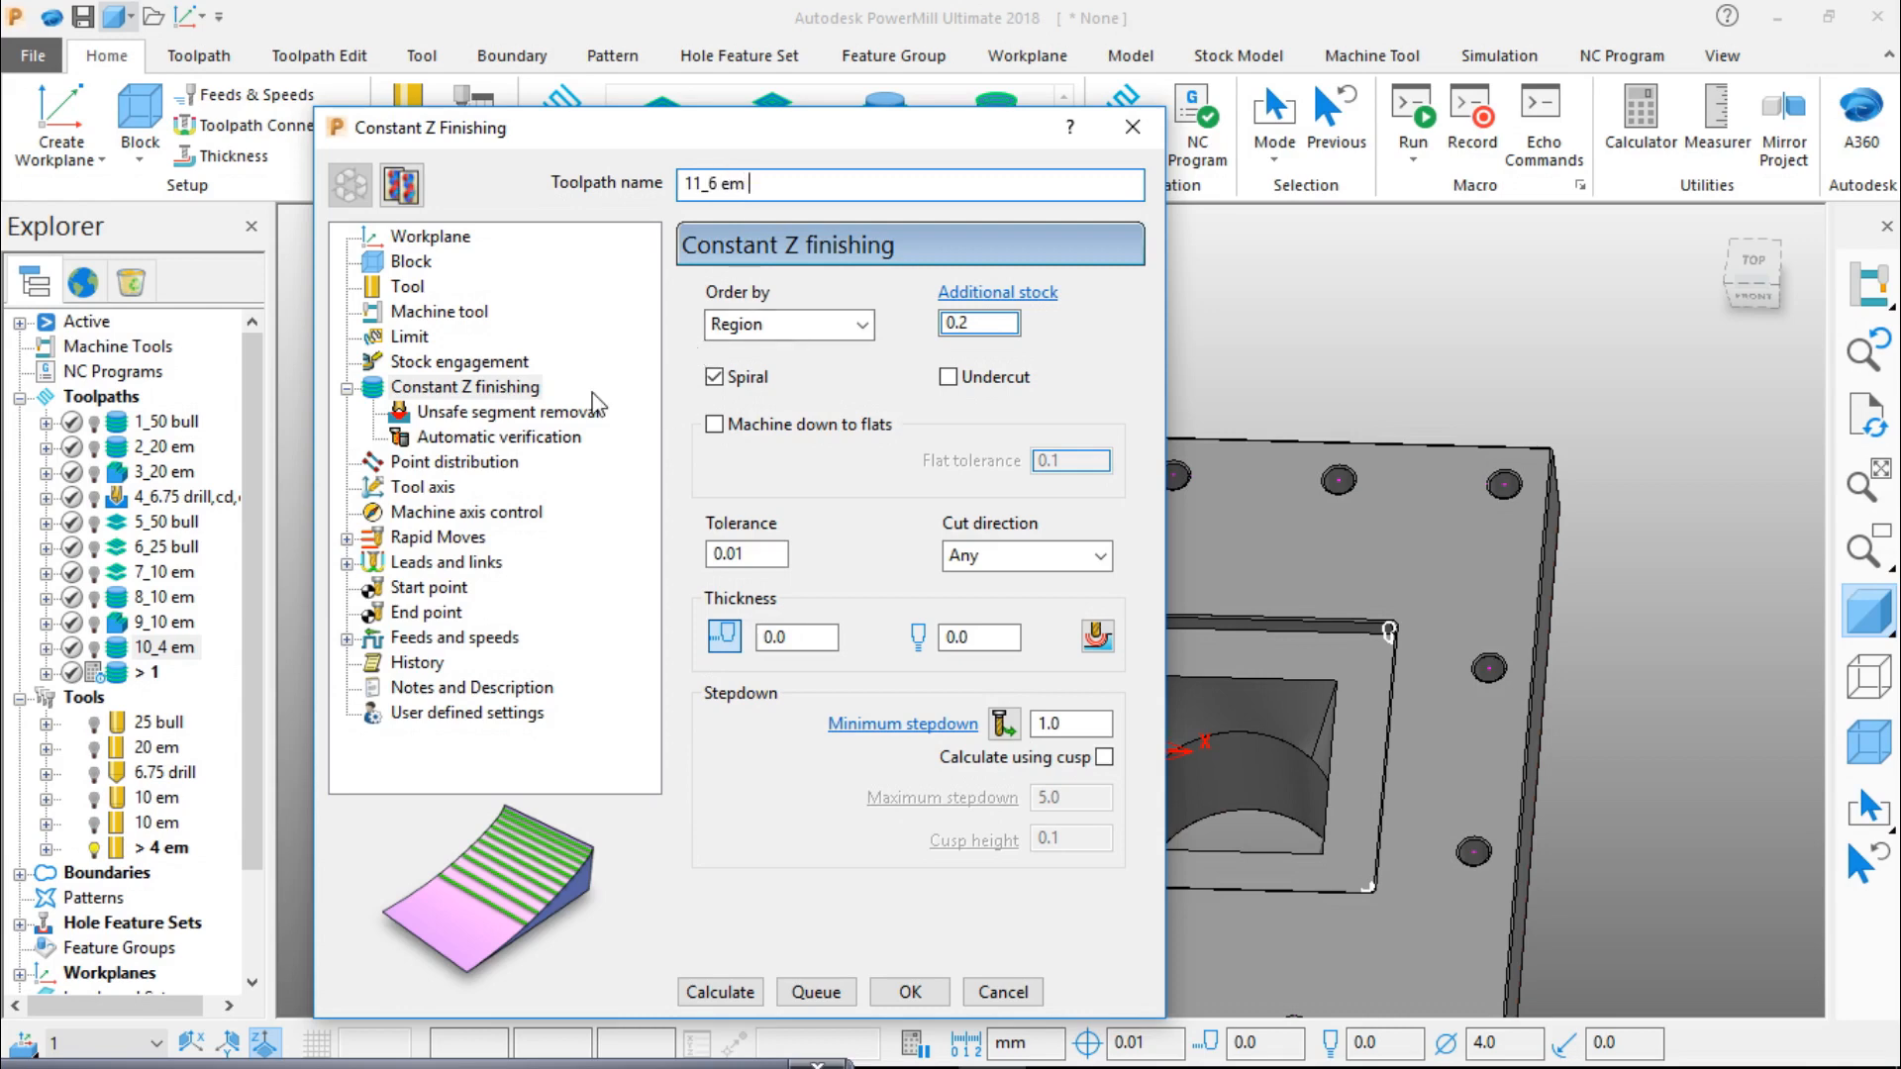
{"action": "left_click", "coordinate": [436, 236]}
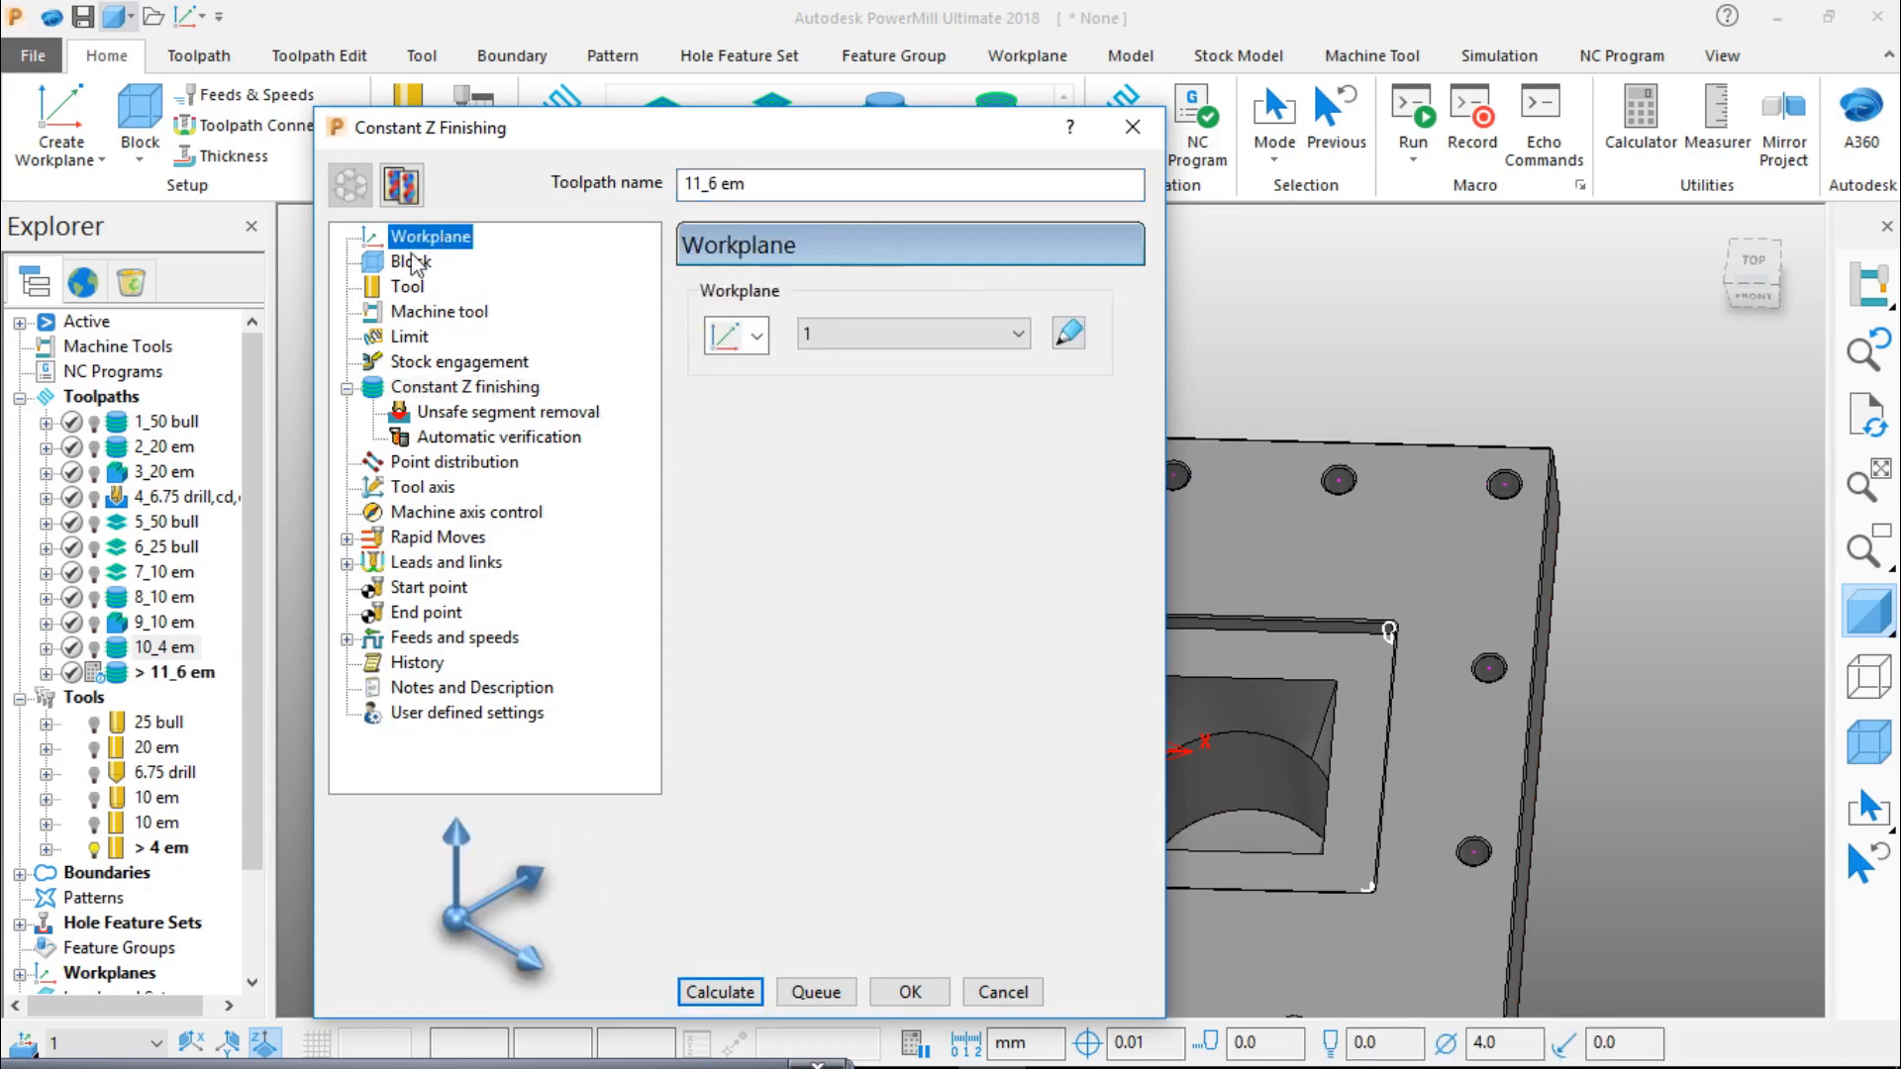
{"action": "left_click", "coordinate": [410, 261]}
Step: Create a 6 mm diameter end mill named 6 em for the toolpath
{"action": "left_click", "coordinate": [407, 286]}
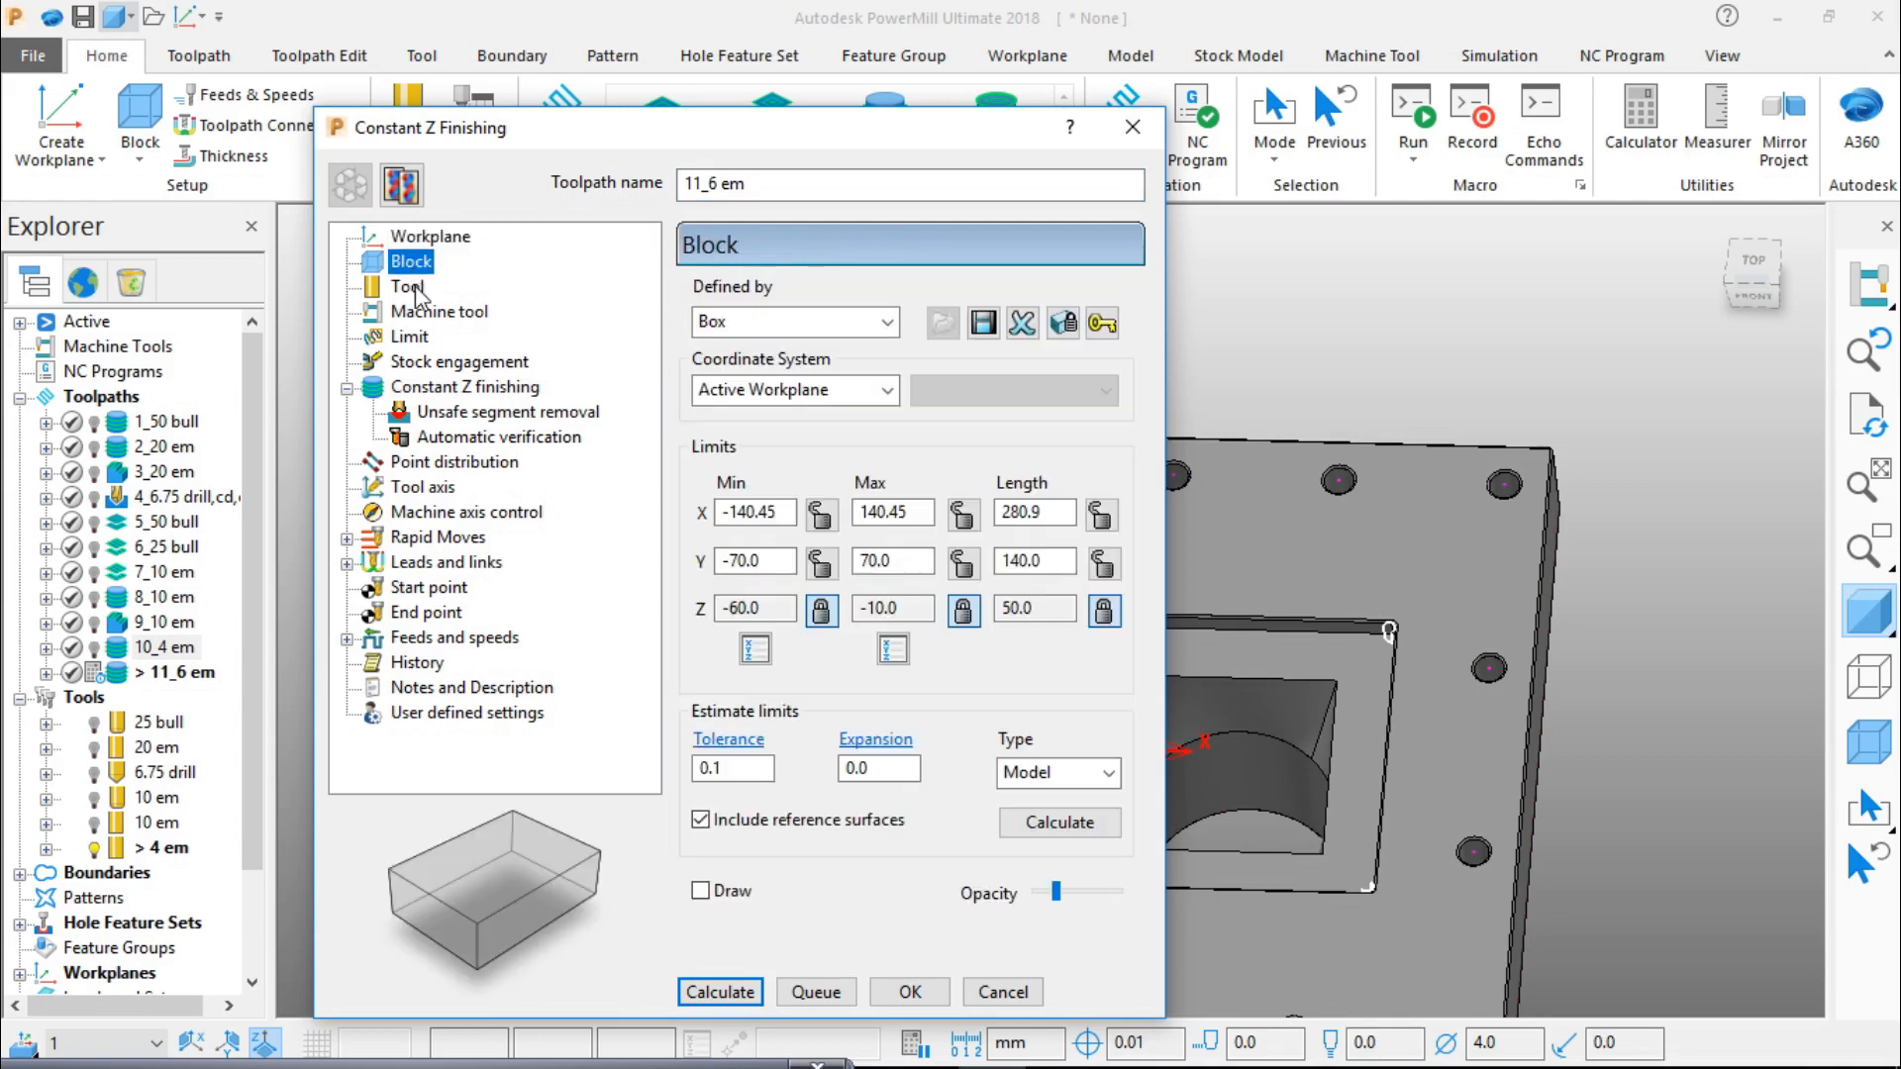
{"action": "left_click", "coordinate": [805, 303]}
{"action": "left_click", "coordinate": [782, 341]}
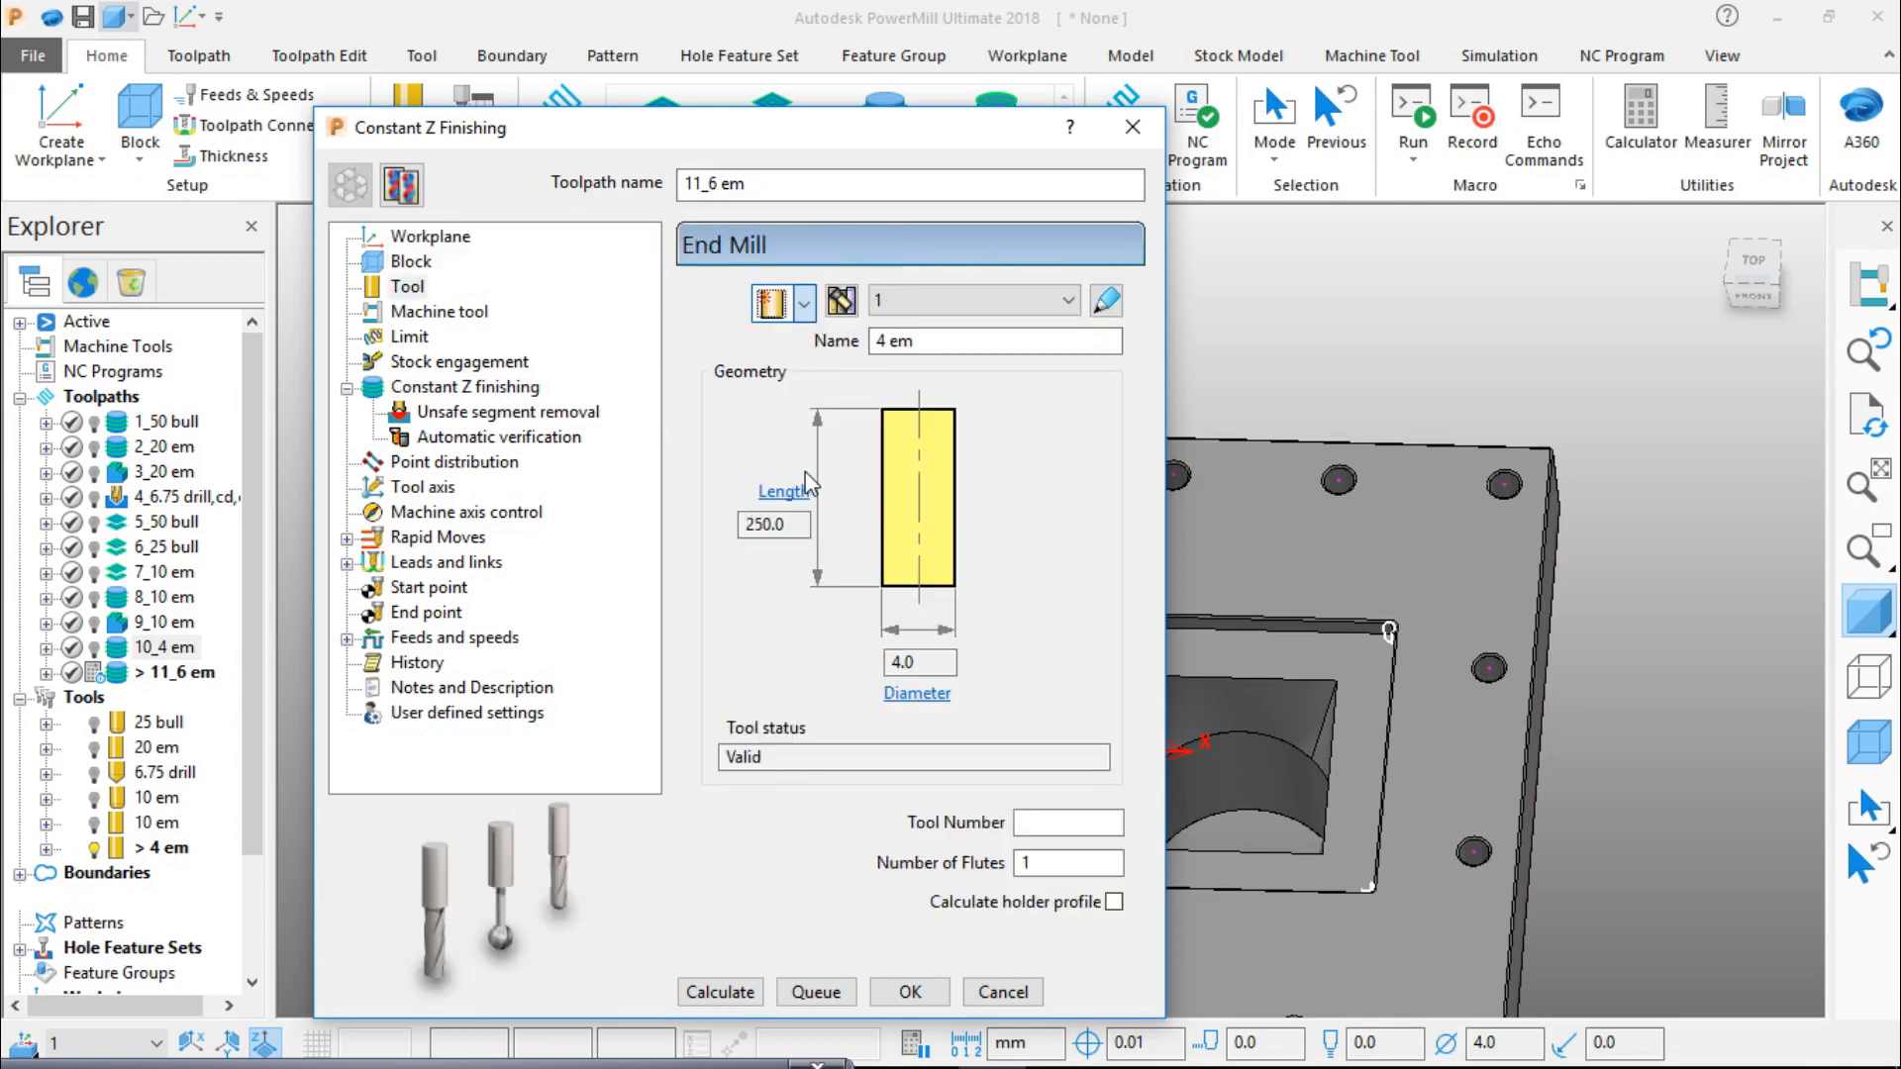
{"action": "type", "text": "6"}
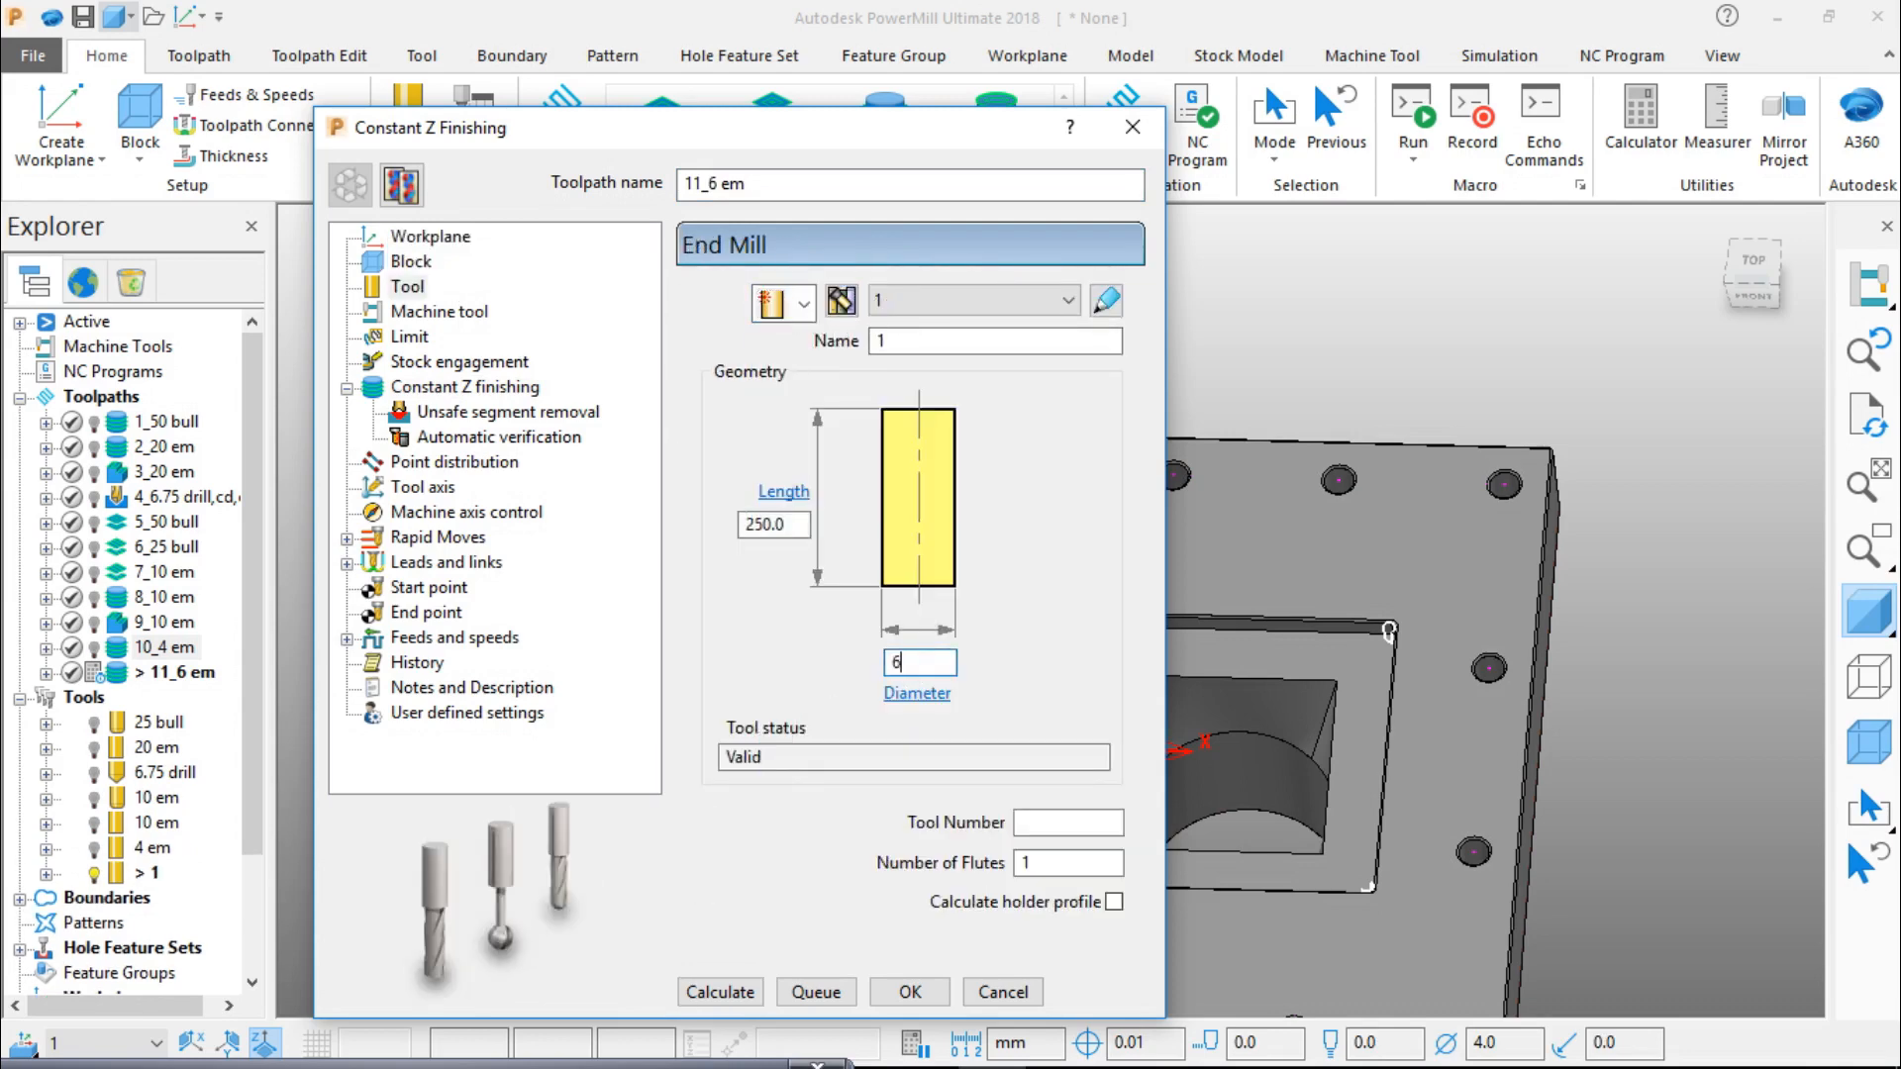
{"action": "key", "text": "Tab"}
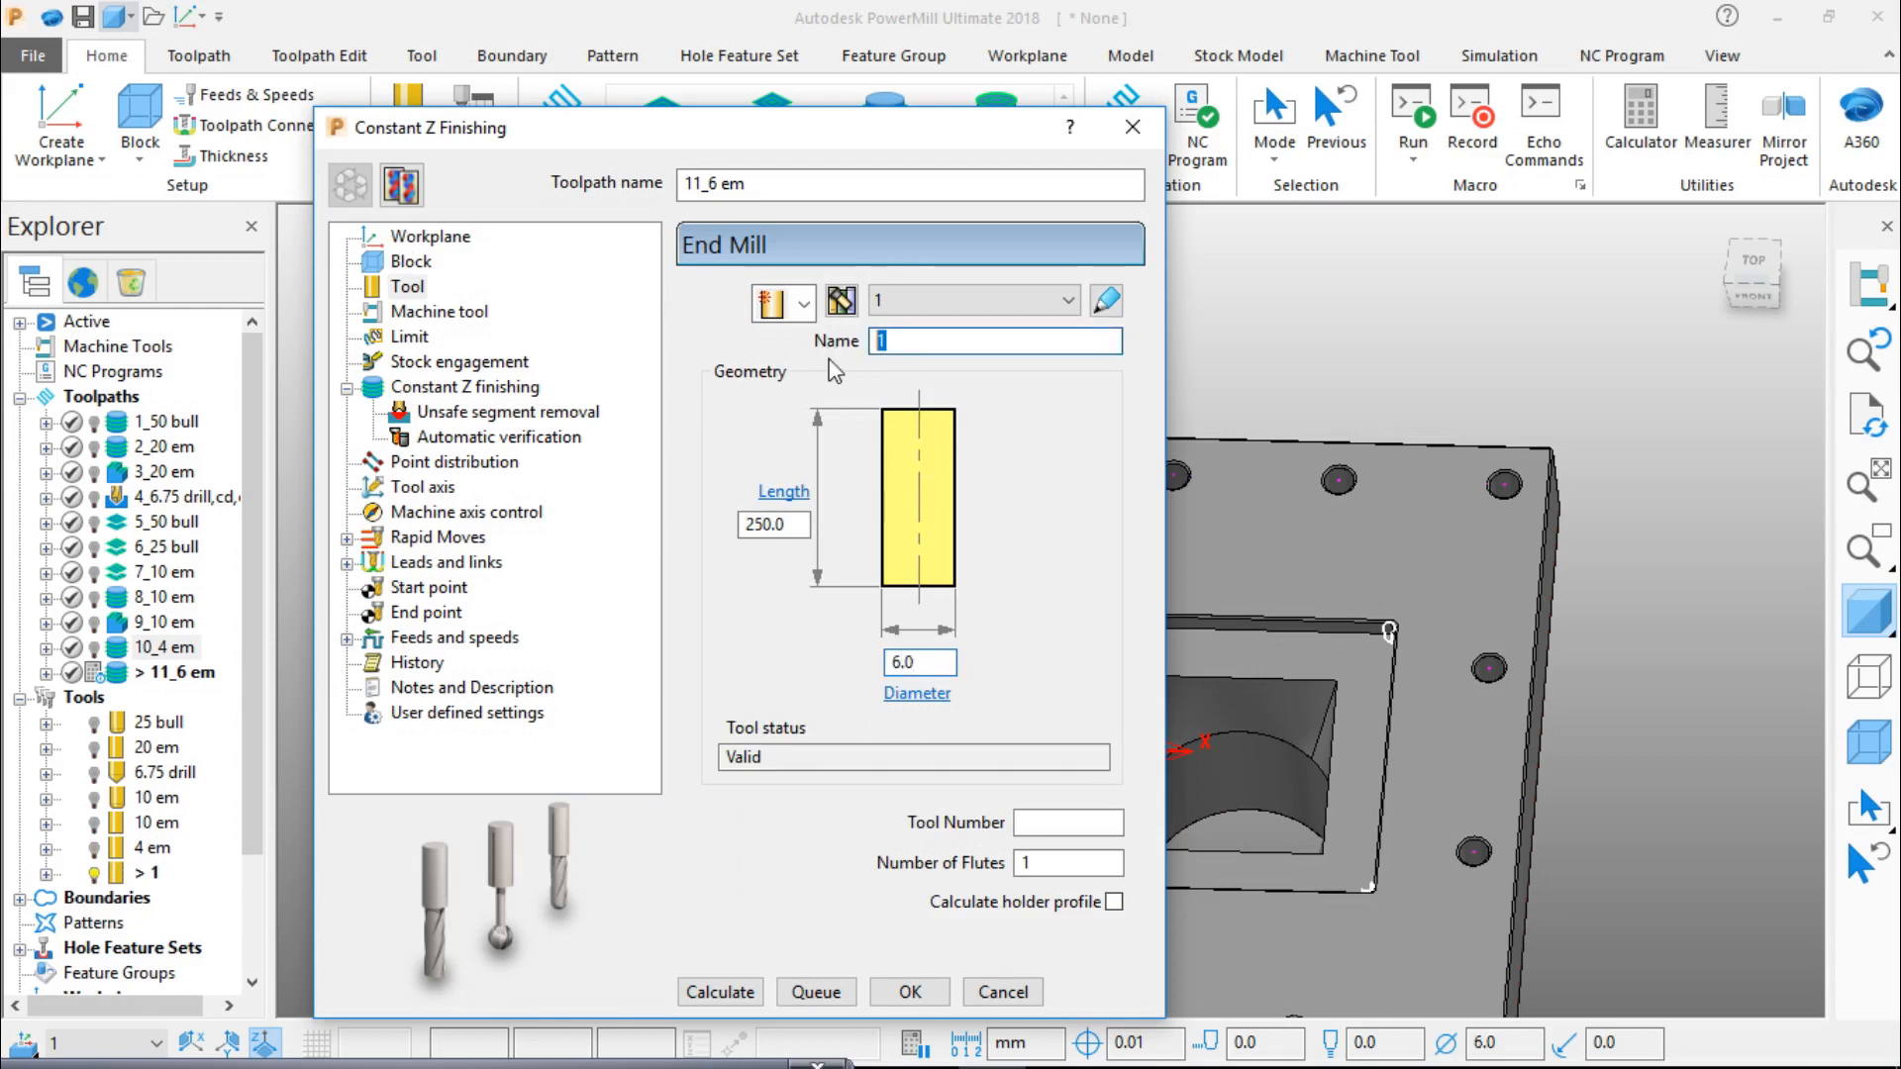
{"action": "type", "text": "6 em"}
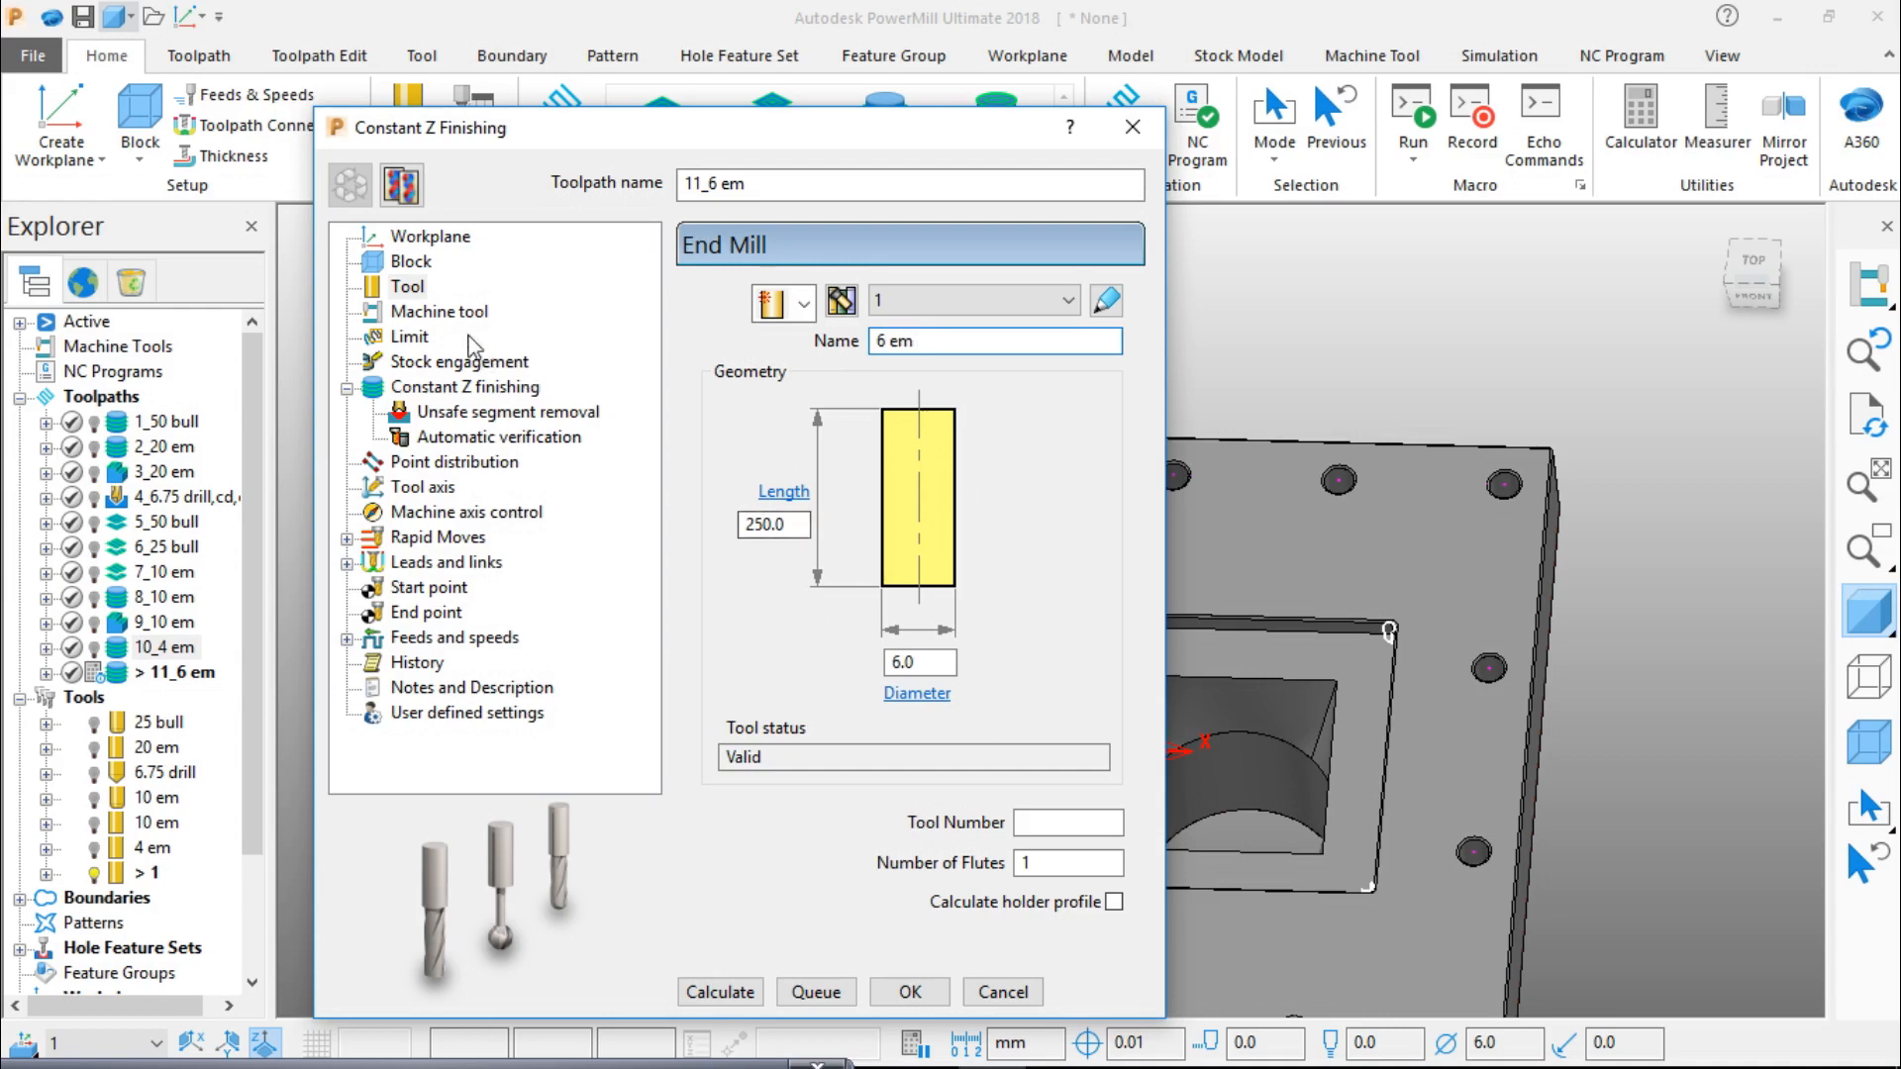
Step: Clear the boundary from toolpath 11_6 em's limit settings so that no boundary is used
{"action": "left_click", "coordinate": [428, 312]}
{"action": "left_click", "coordinate": [416, 339]}
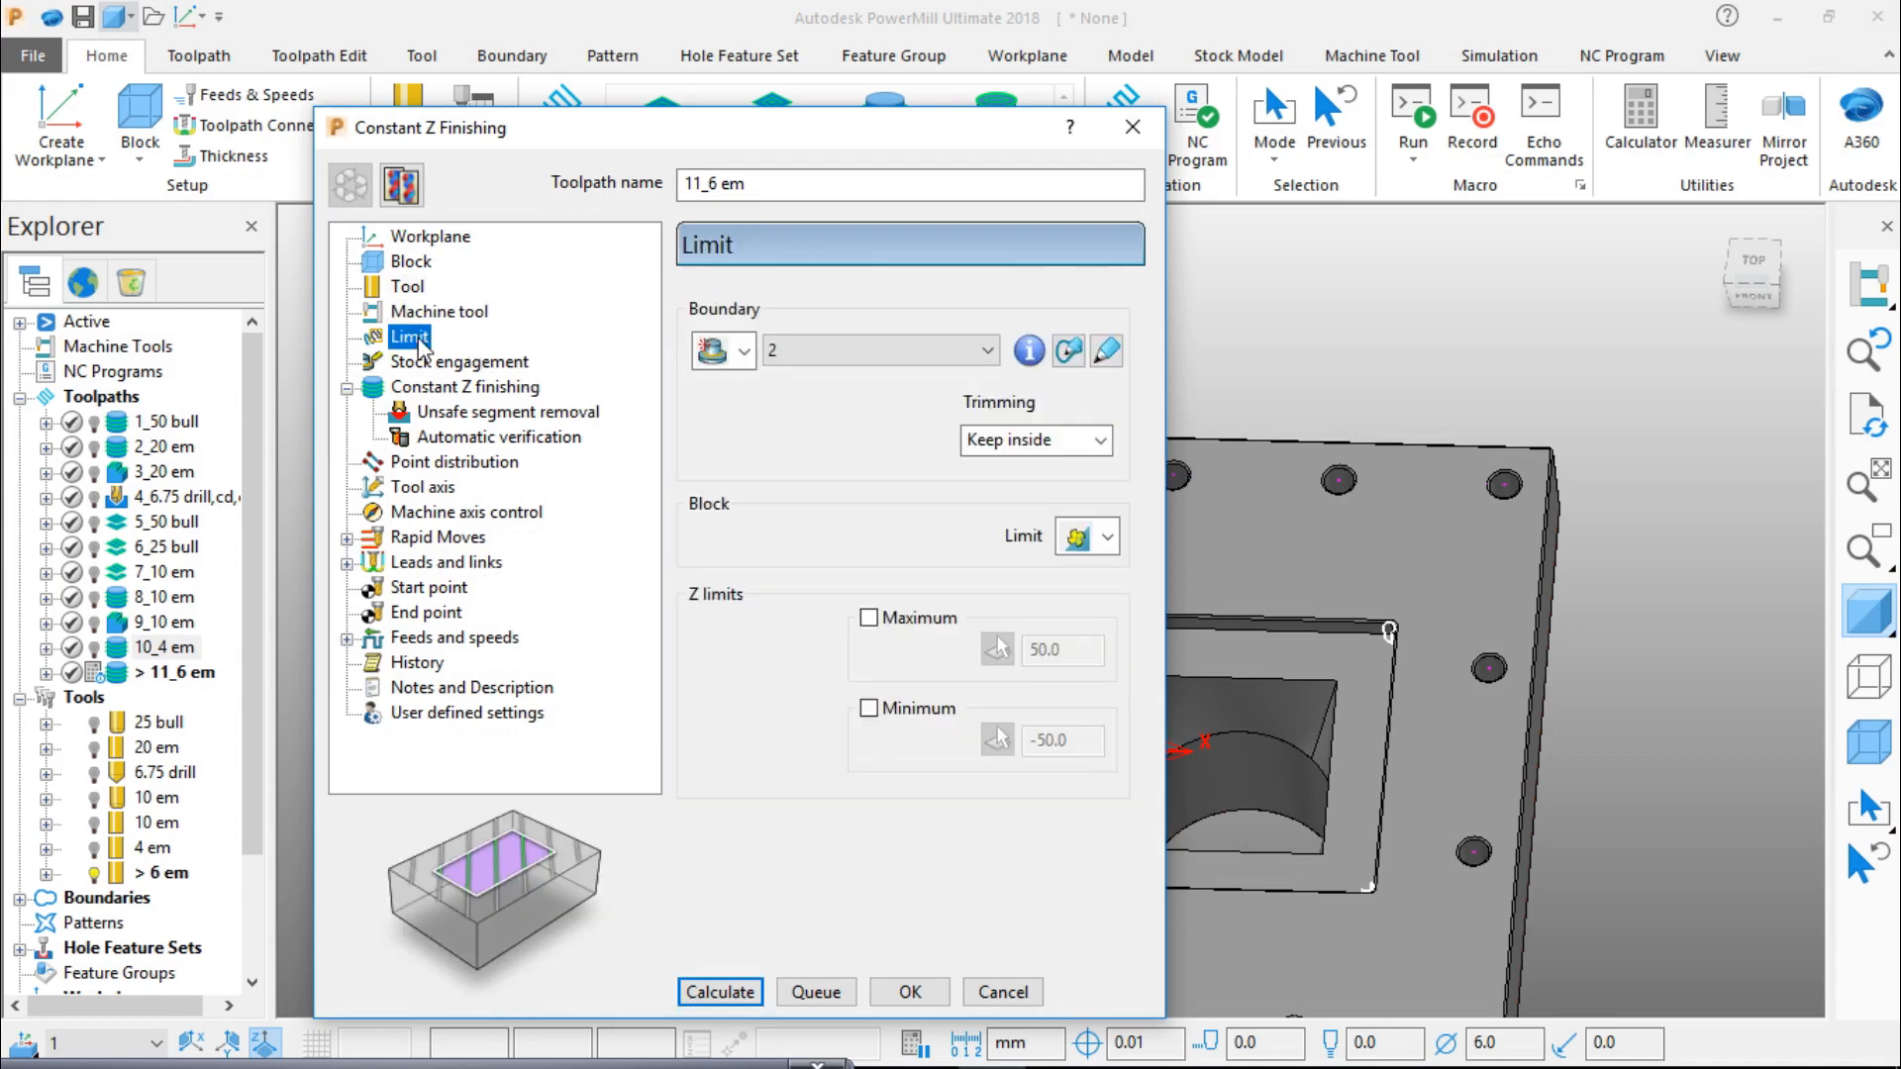
{"action": "left_click", "coordinate": [839, 348]}
{"action": "left_click", "coordinate": [856, 387]}
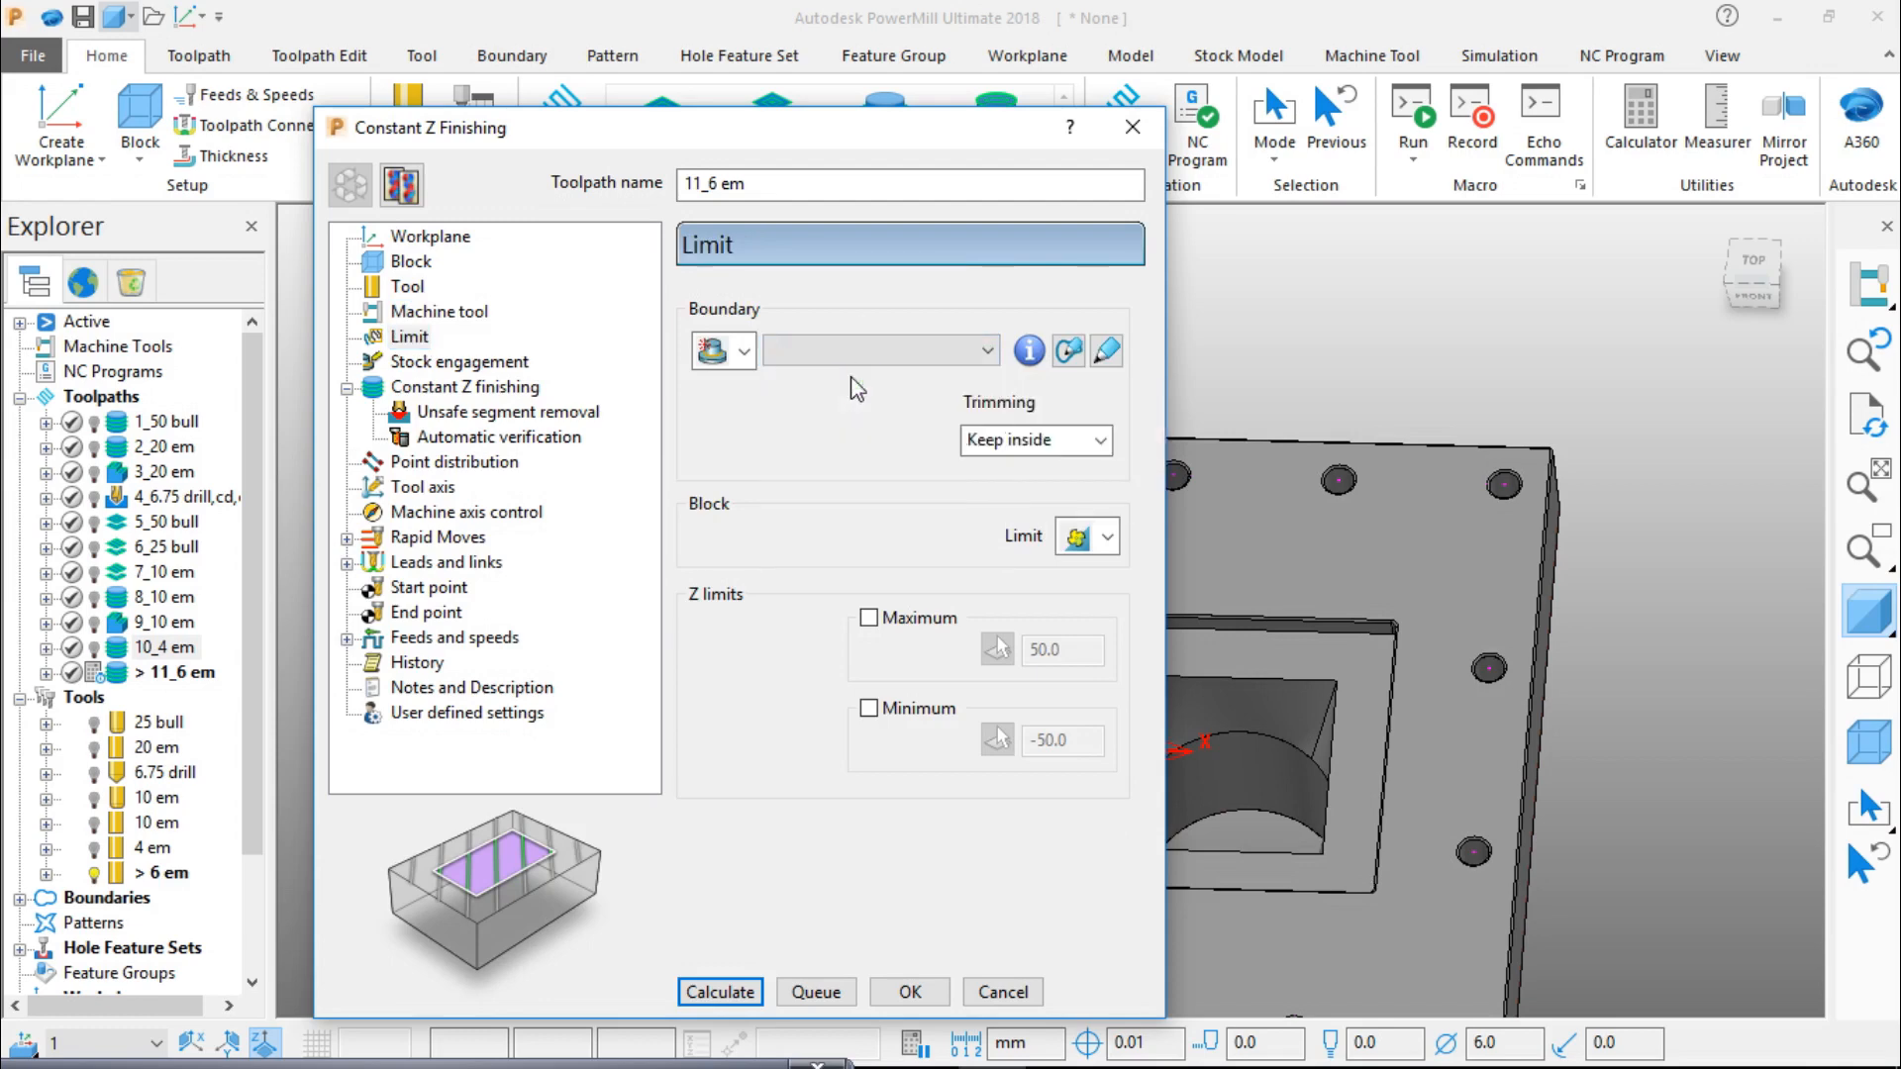
Step: Set the finishing thickness on the model to 0.1 and the axial thickness to 0.05
{"action": "left_click", "coordinate": [495, 362]}
{"action": "left_click", "coordinate": [478, 387]}
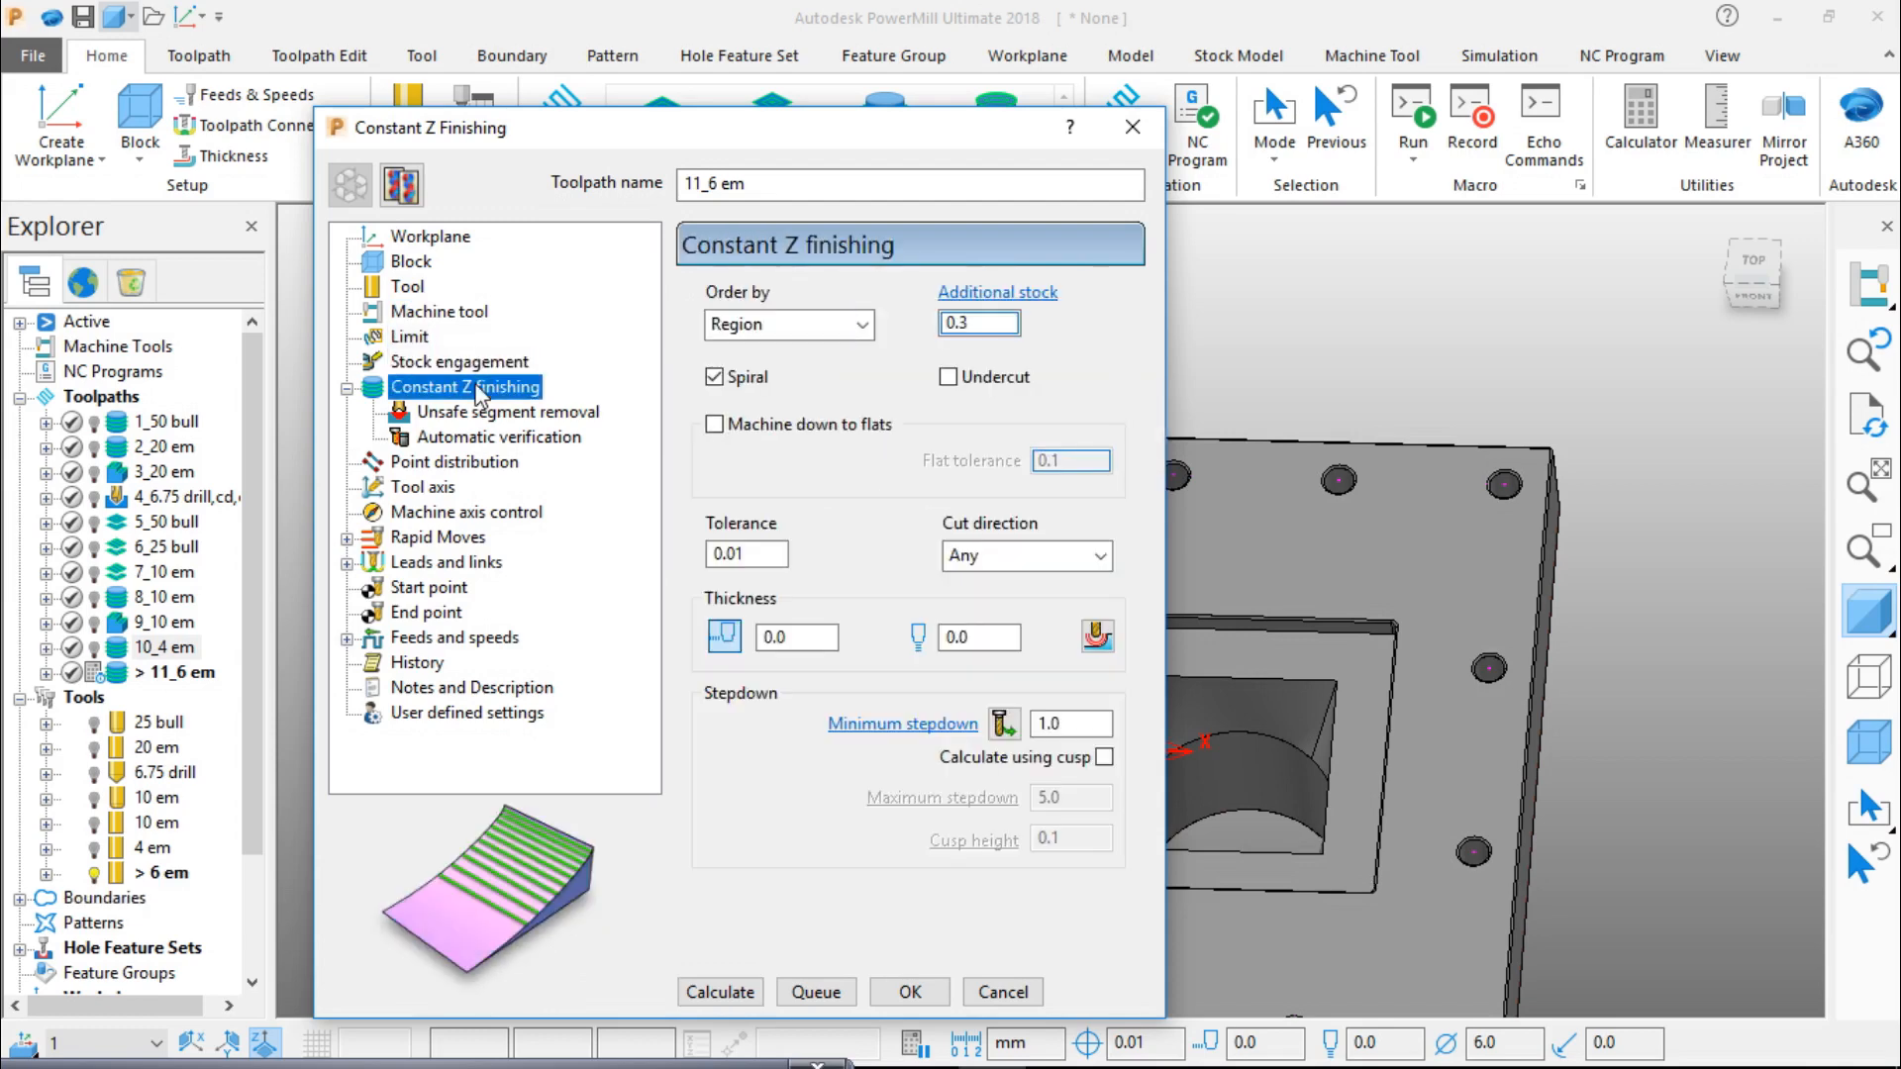
{"action": "left_click", "coordinate": [795, 639]}
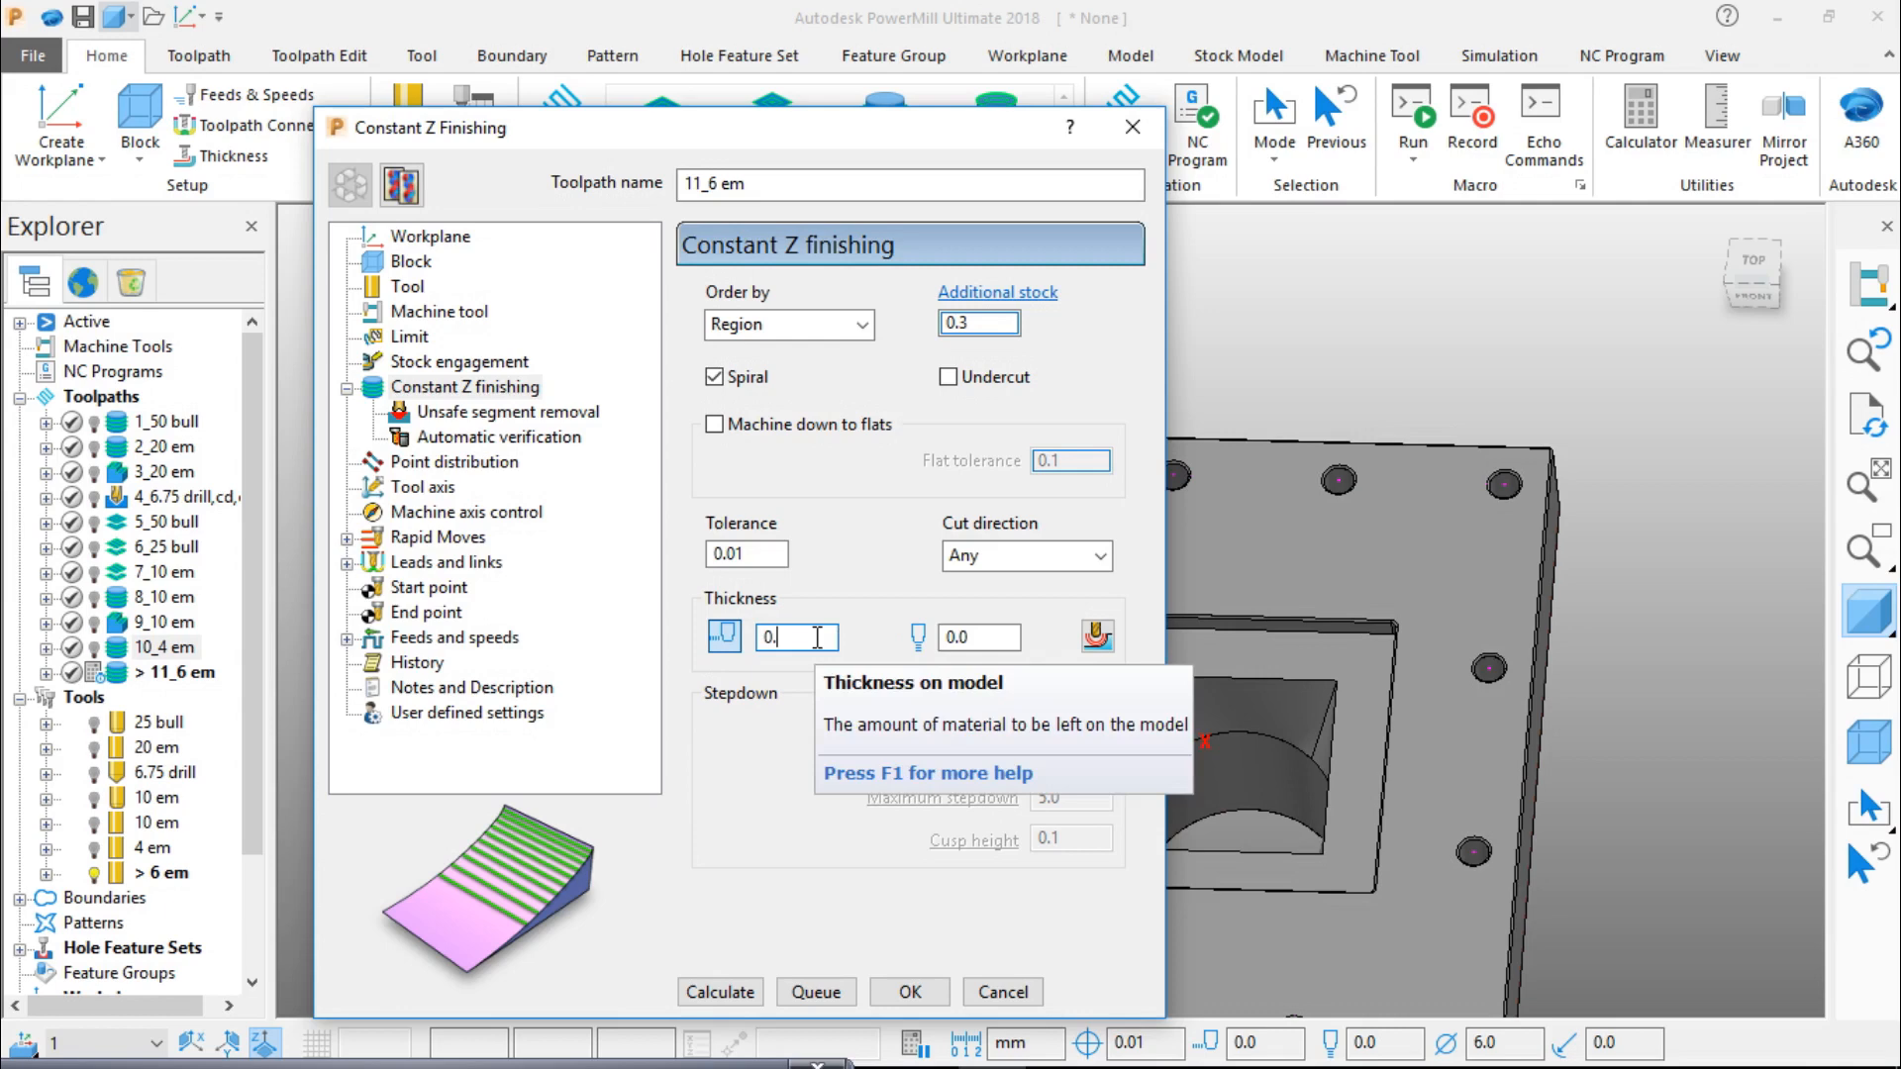
{"action": "type", "text": "1"}
{"action": "left_click", "coordinate": [974, 636]}
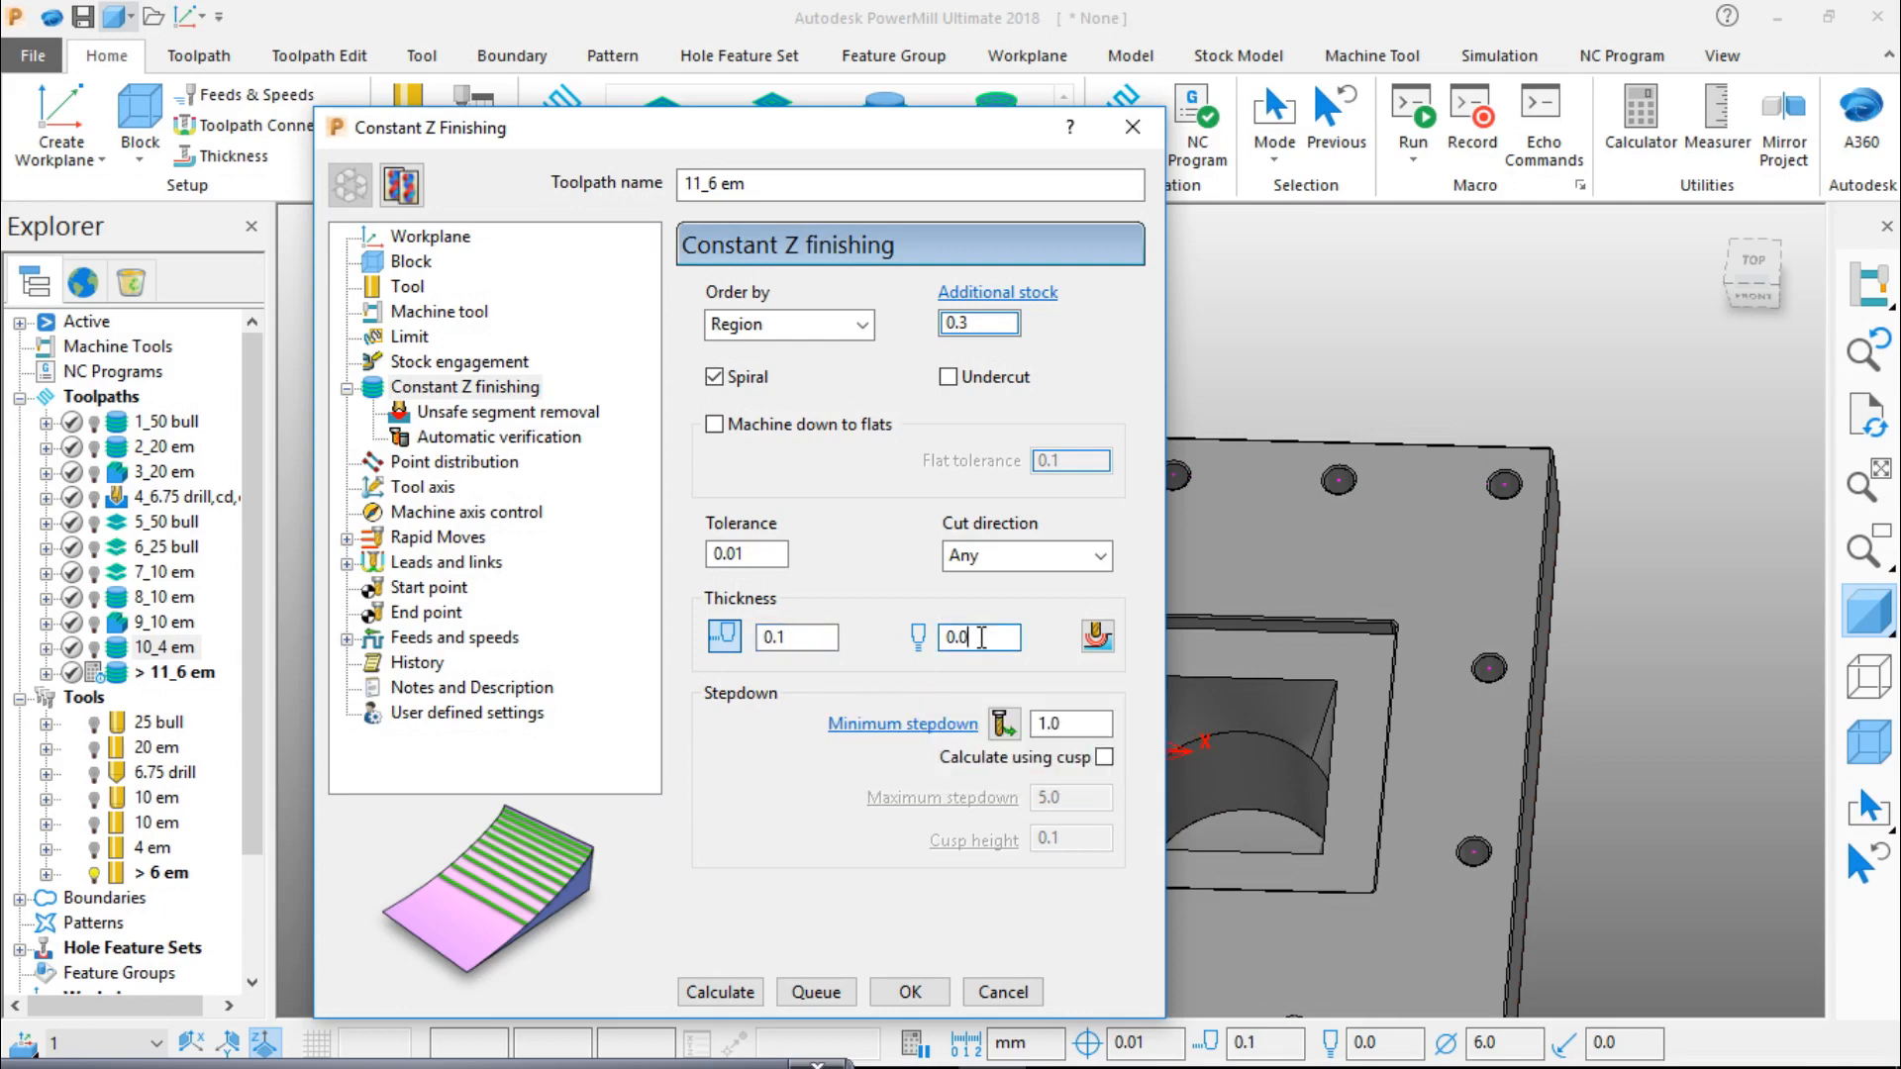
{"action": "type", "text": "5"}
{"action": "key", "text": "Tab"}
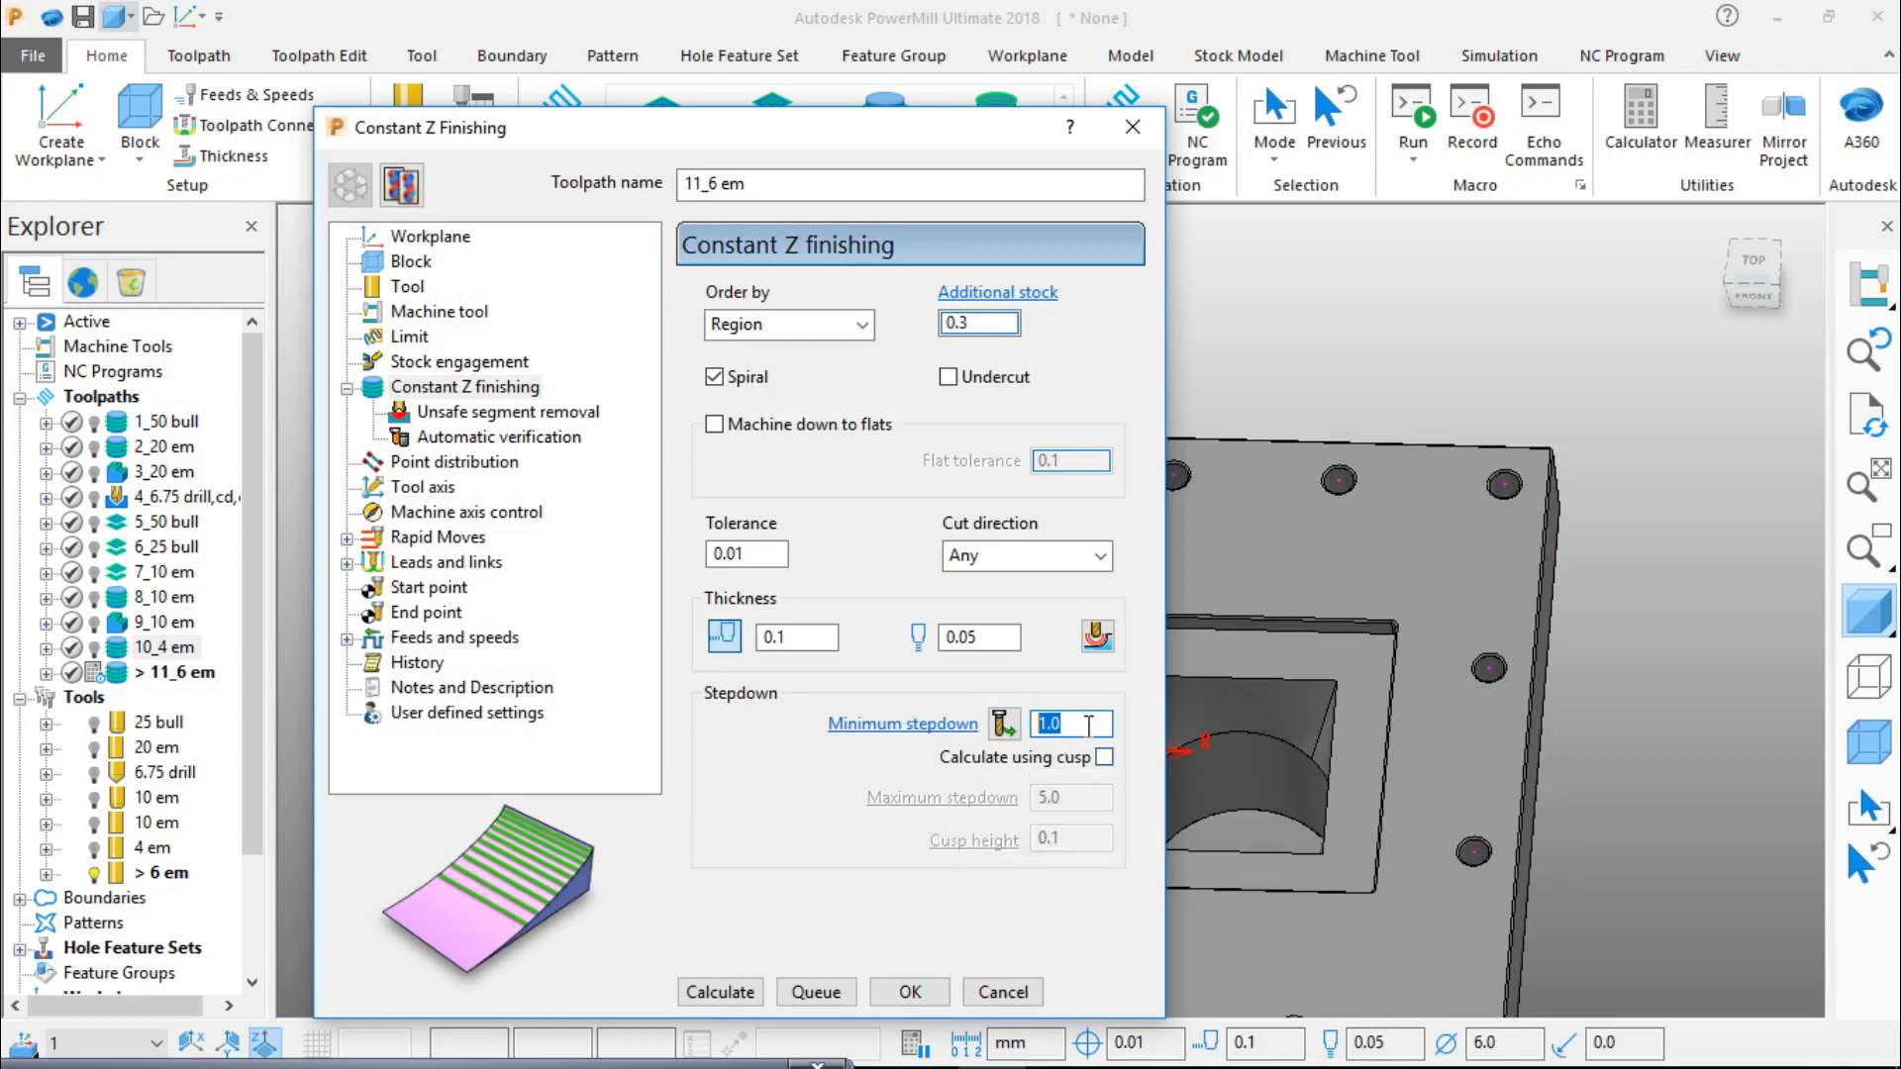
Step: Calculate toolpath 11_6 em, close its settings and inspect the passes on the tapered pocket walls
{"action": "left_click", "coordinate": [720, 992]}
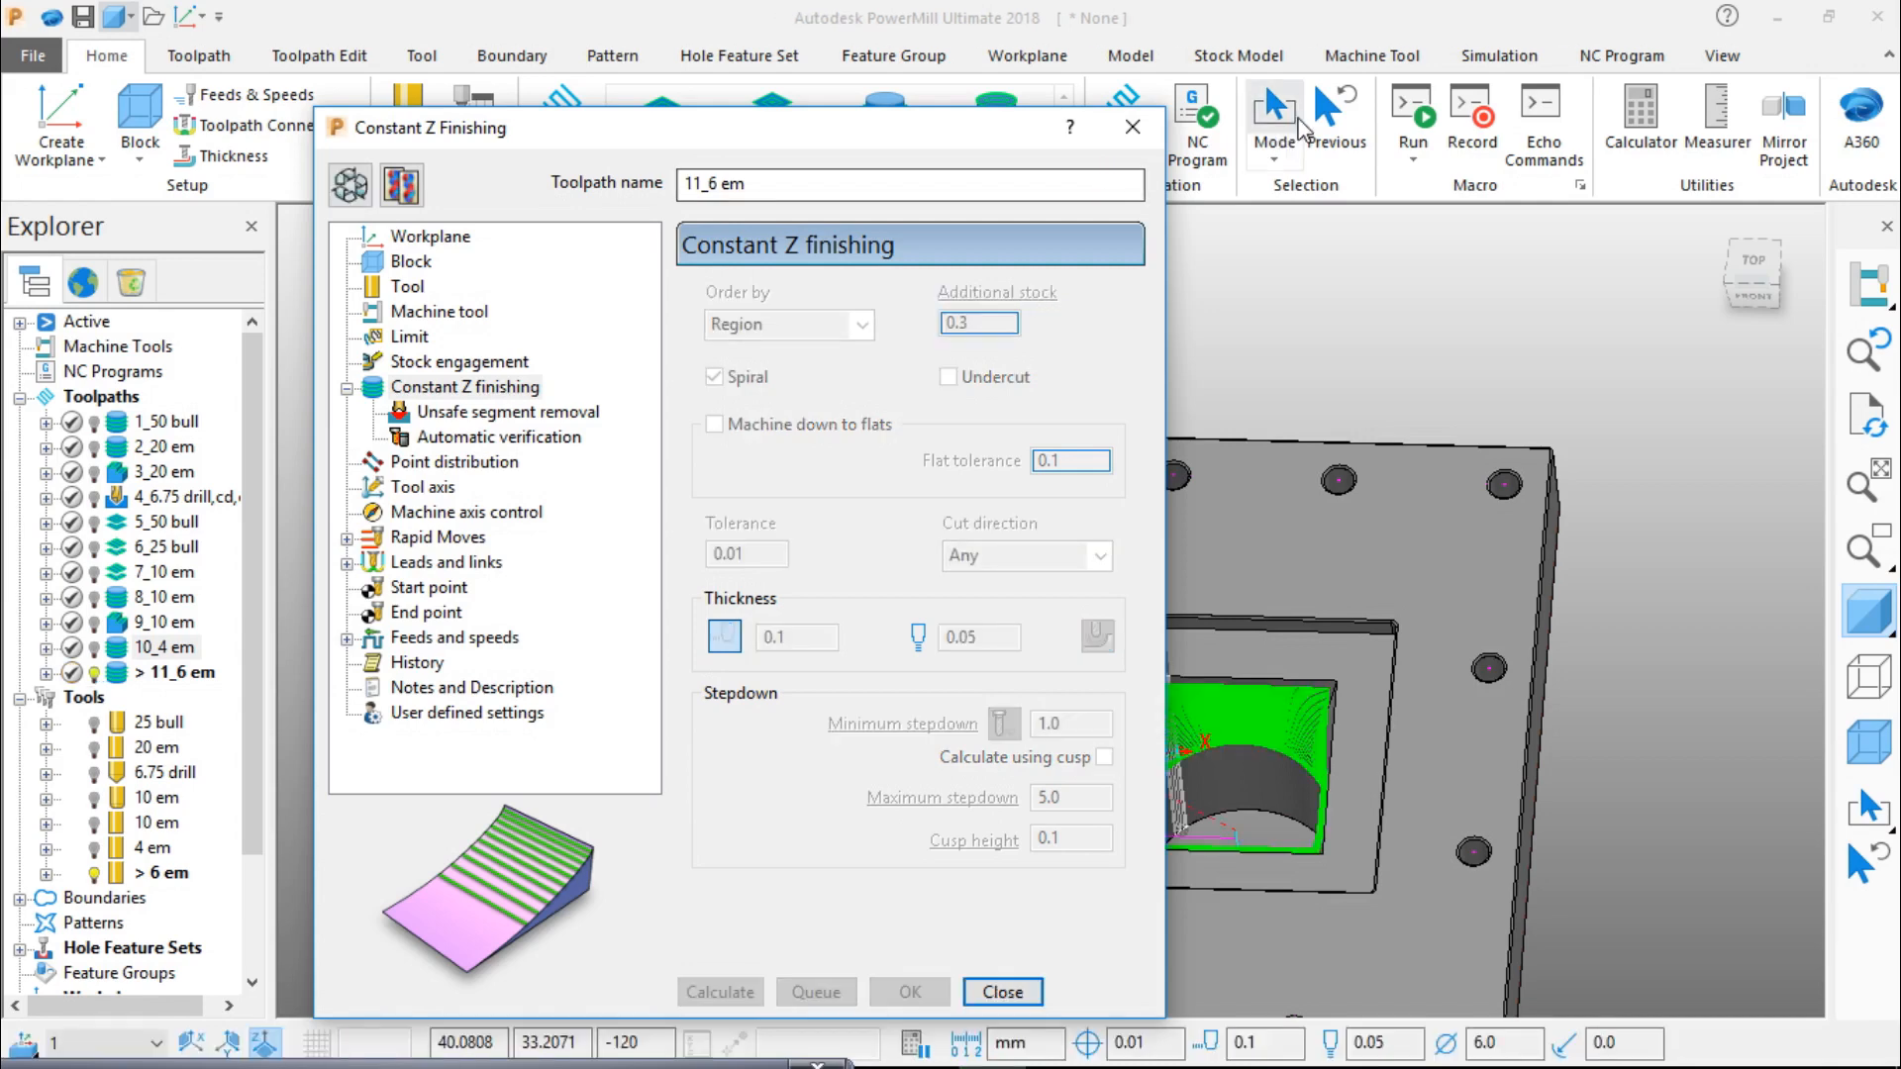
{"action": "left_click", "coordinate": [1129, 119]}
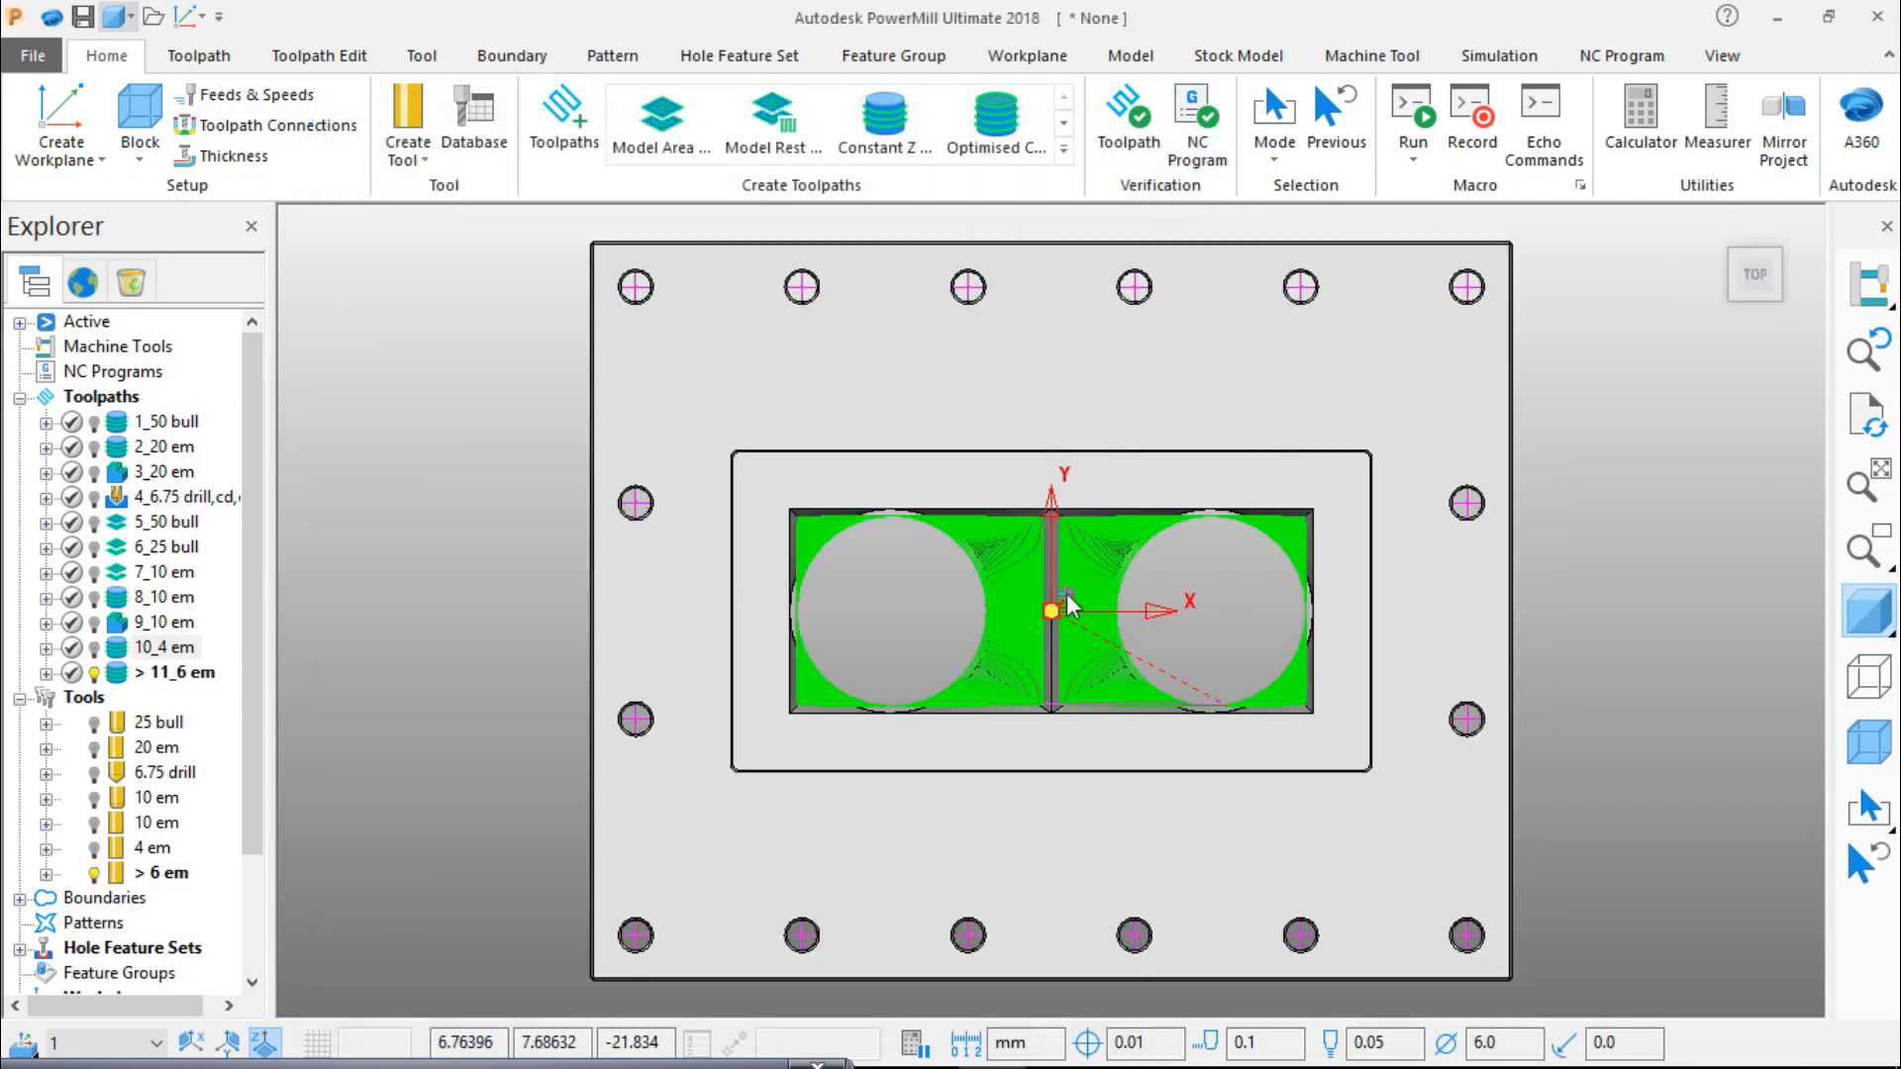
{"action": "scroll", "coordinate": [1079, 632], "scroll_direction": "up", "scroll_amount": 4}
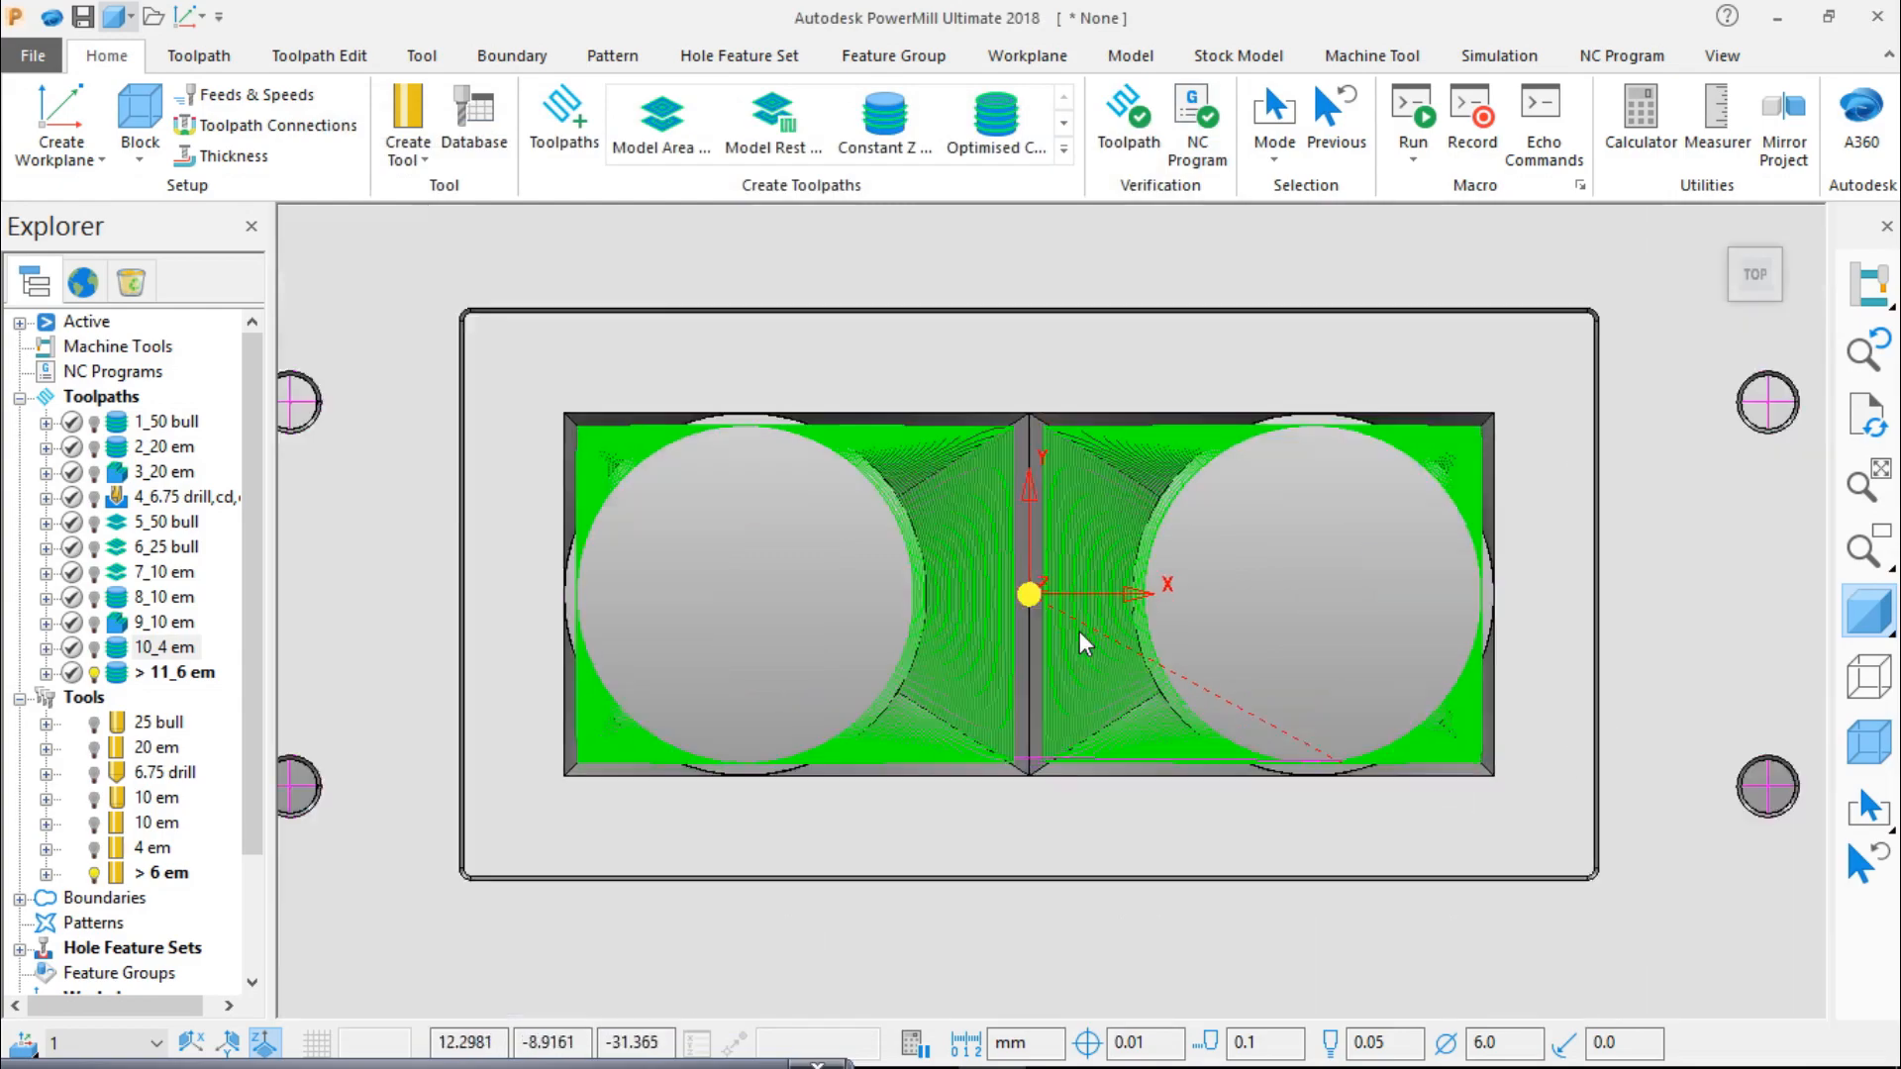
{"action": "middle_click_drag", "start_coordinate": [1035, 596], "coordinate": [1035, 483]}
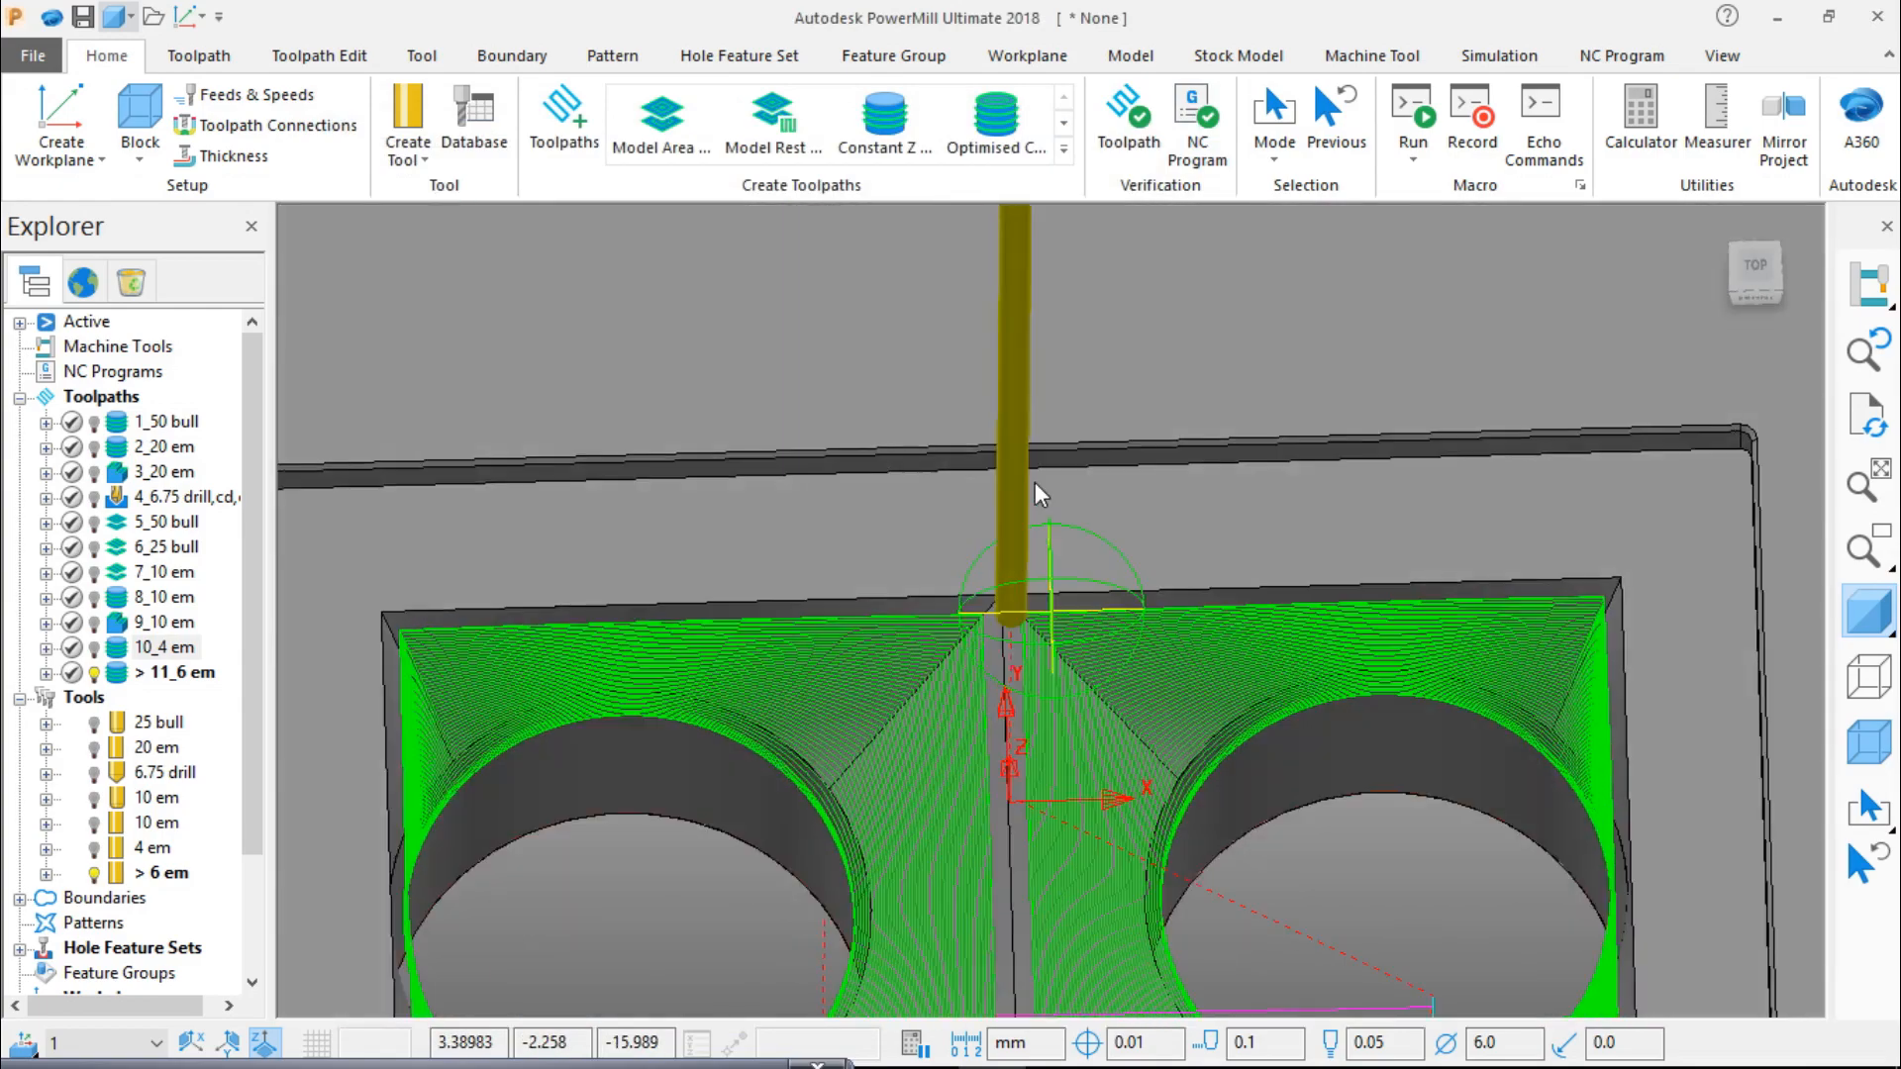
{"action": "left_click", "coordinate": [1771, 250]}
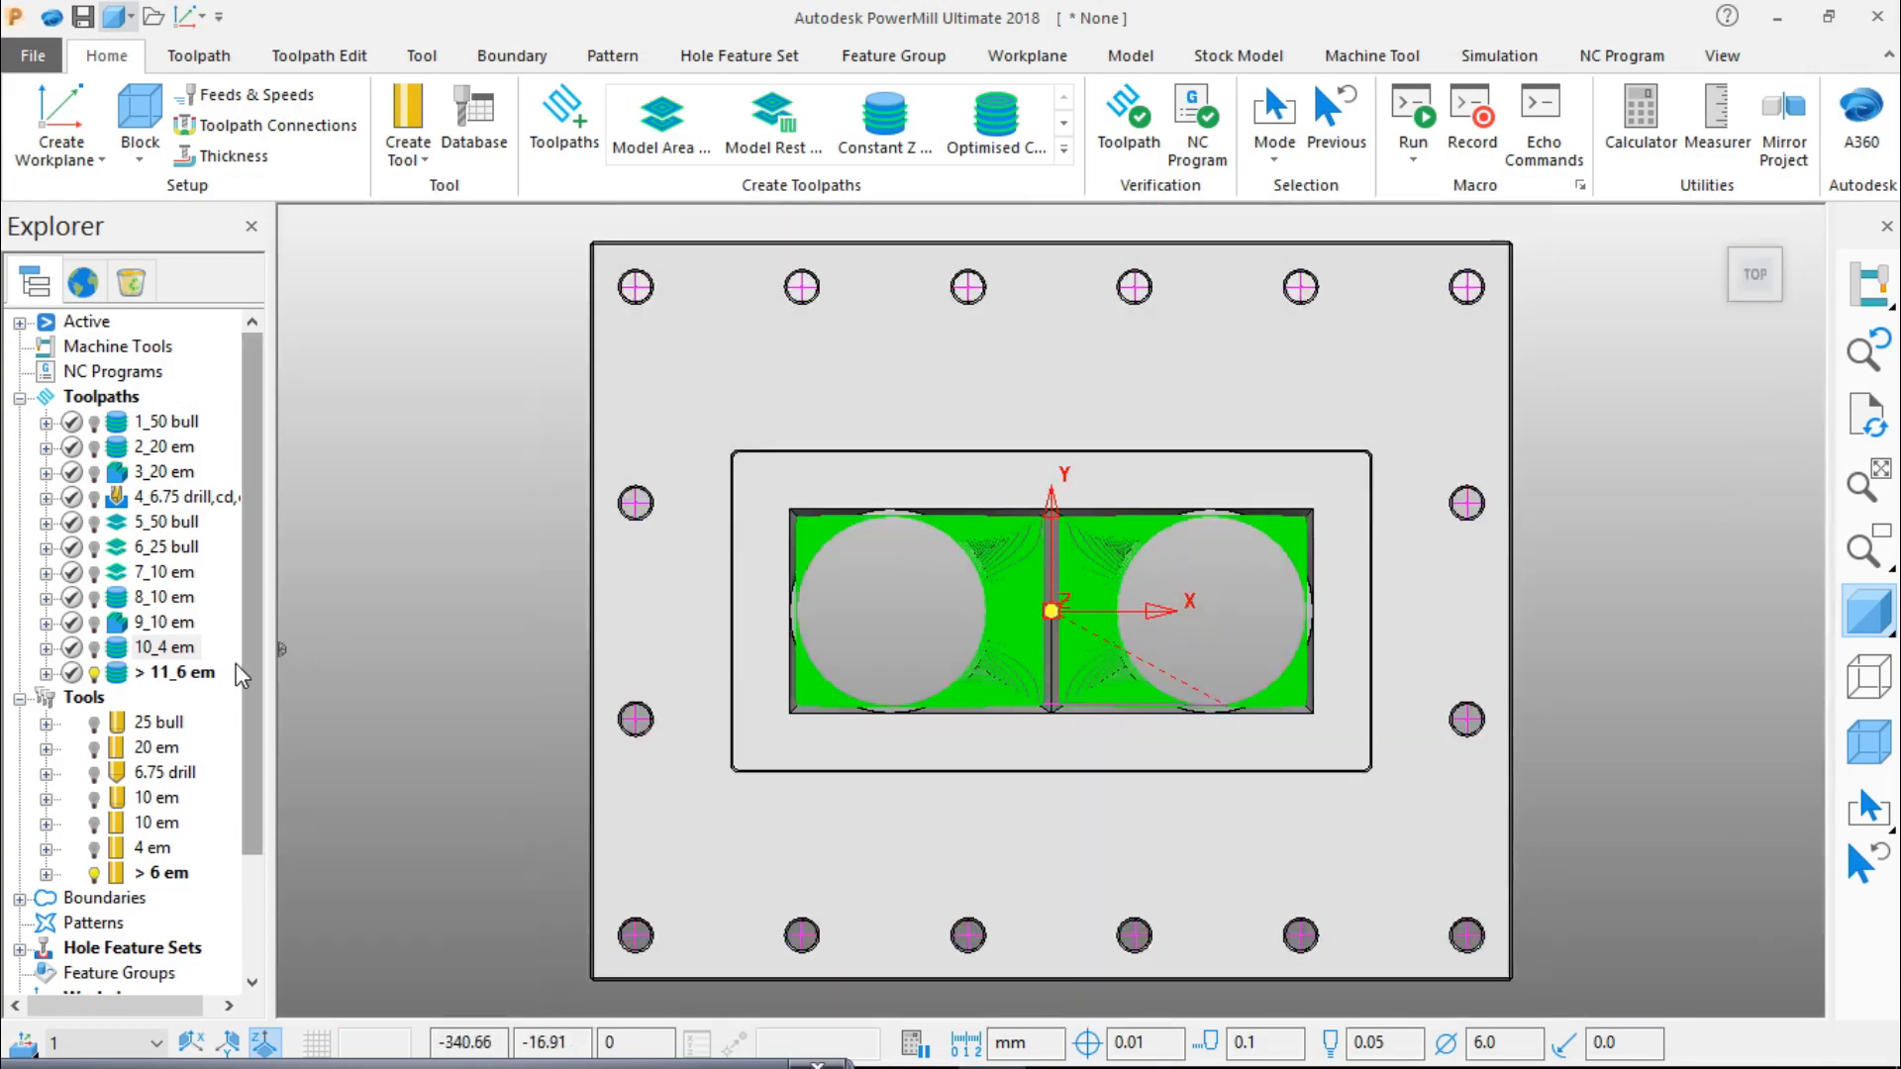
Step: Deactivate toolpath 11_6 em and examine the corners of the tapered pocket
{"action": "right_click", "coordinate": [190, 672]}
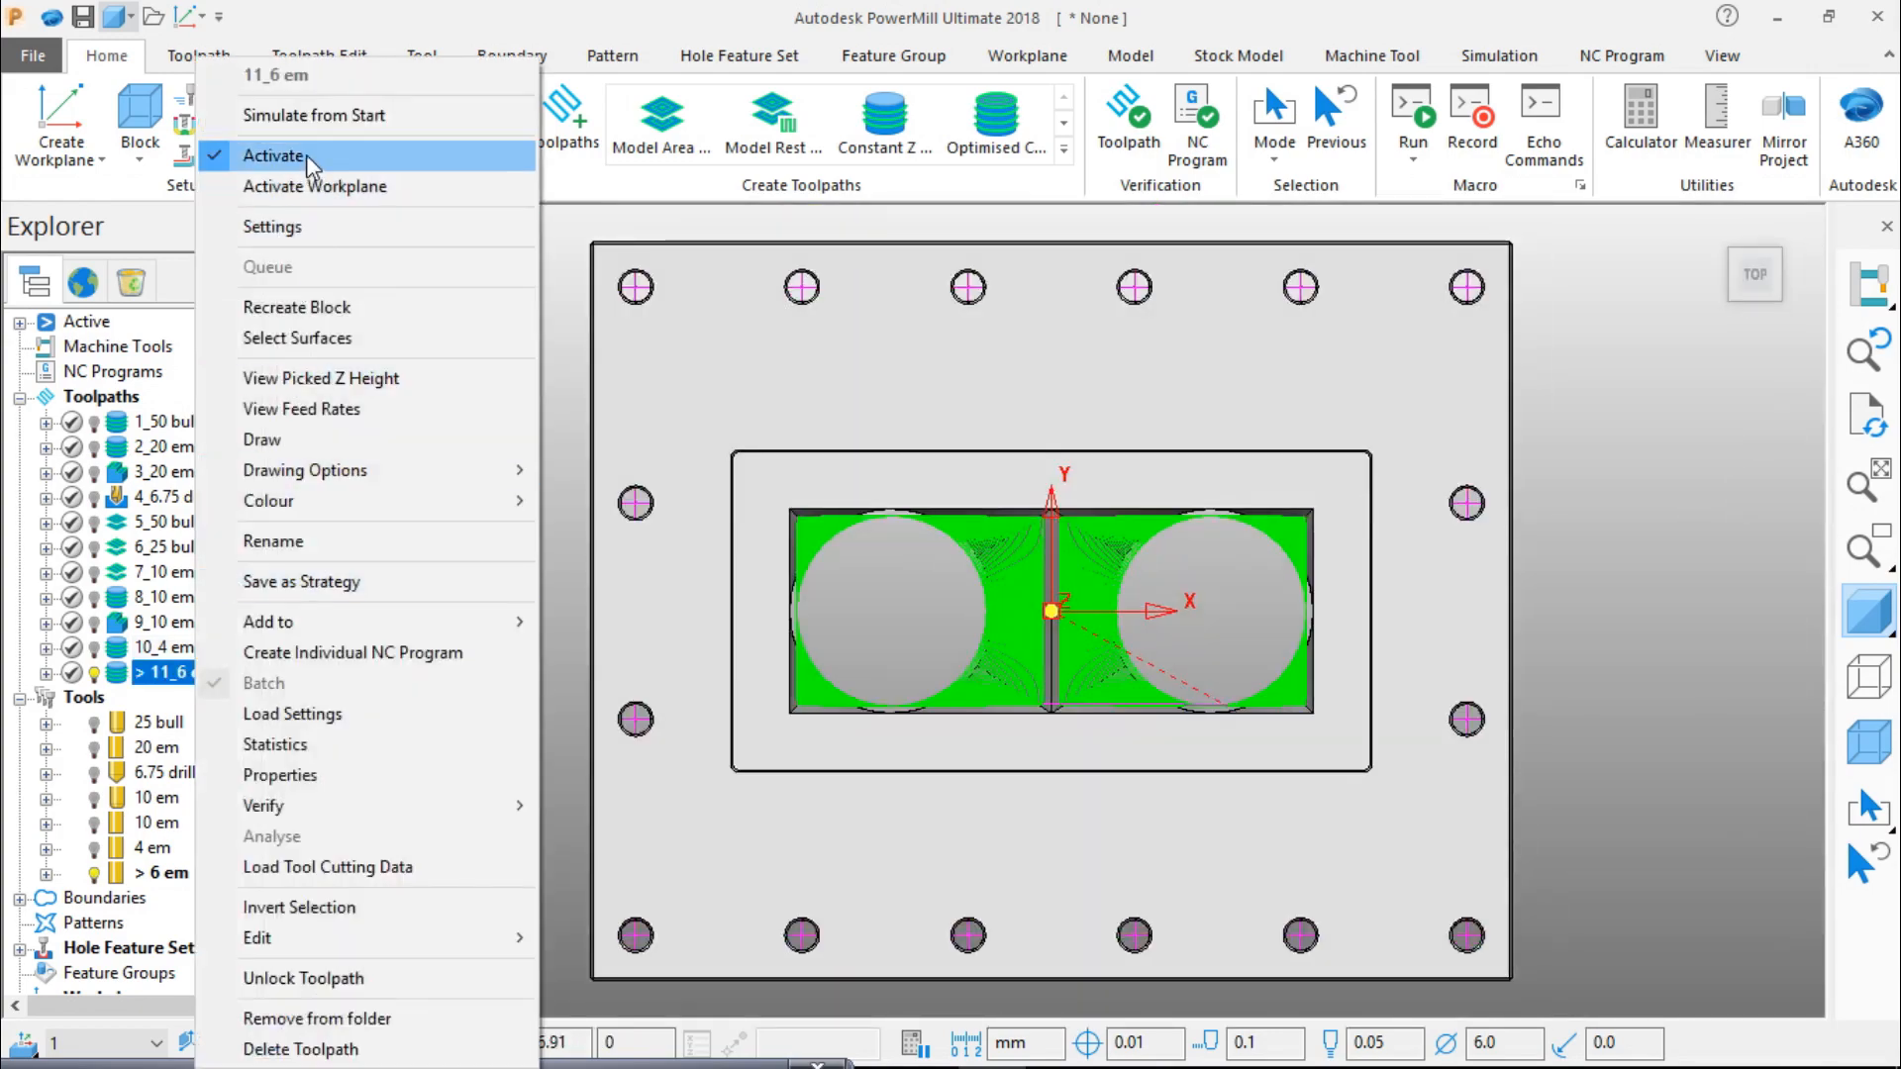
{"action": "left_click", "coordinate": [306, 155]}
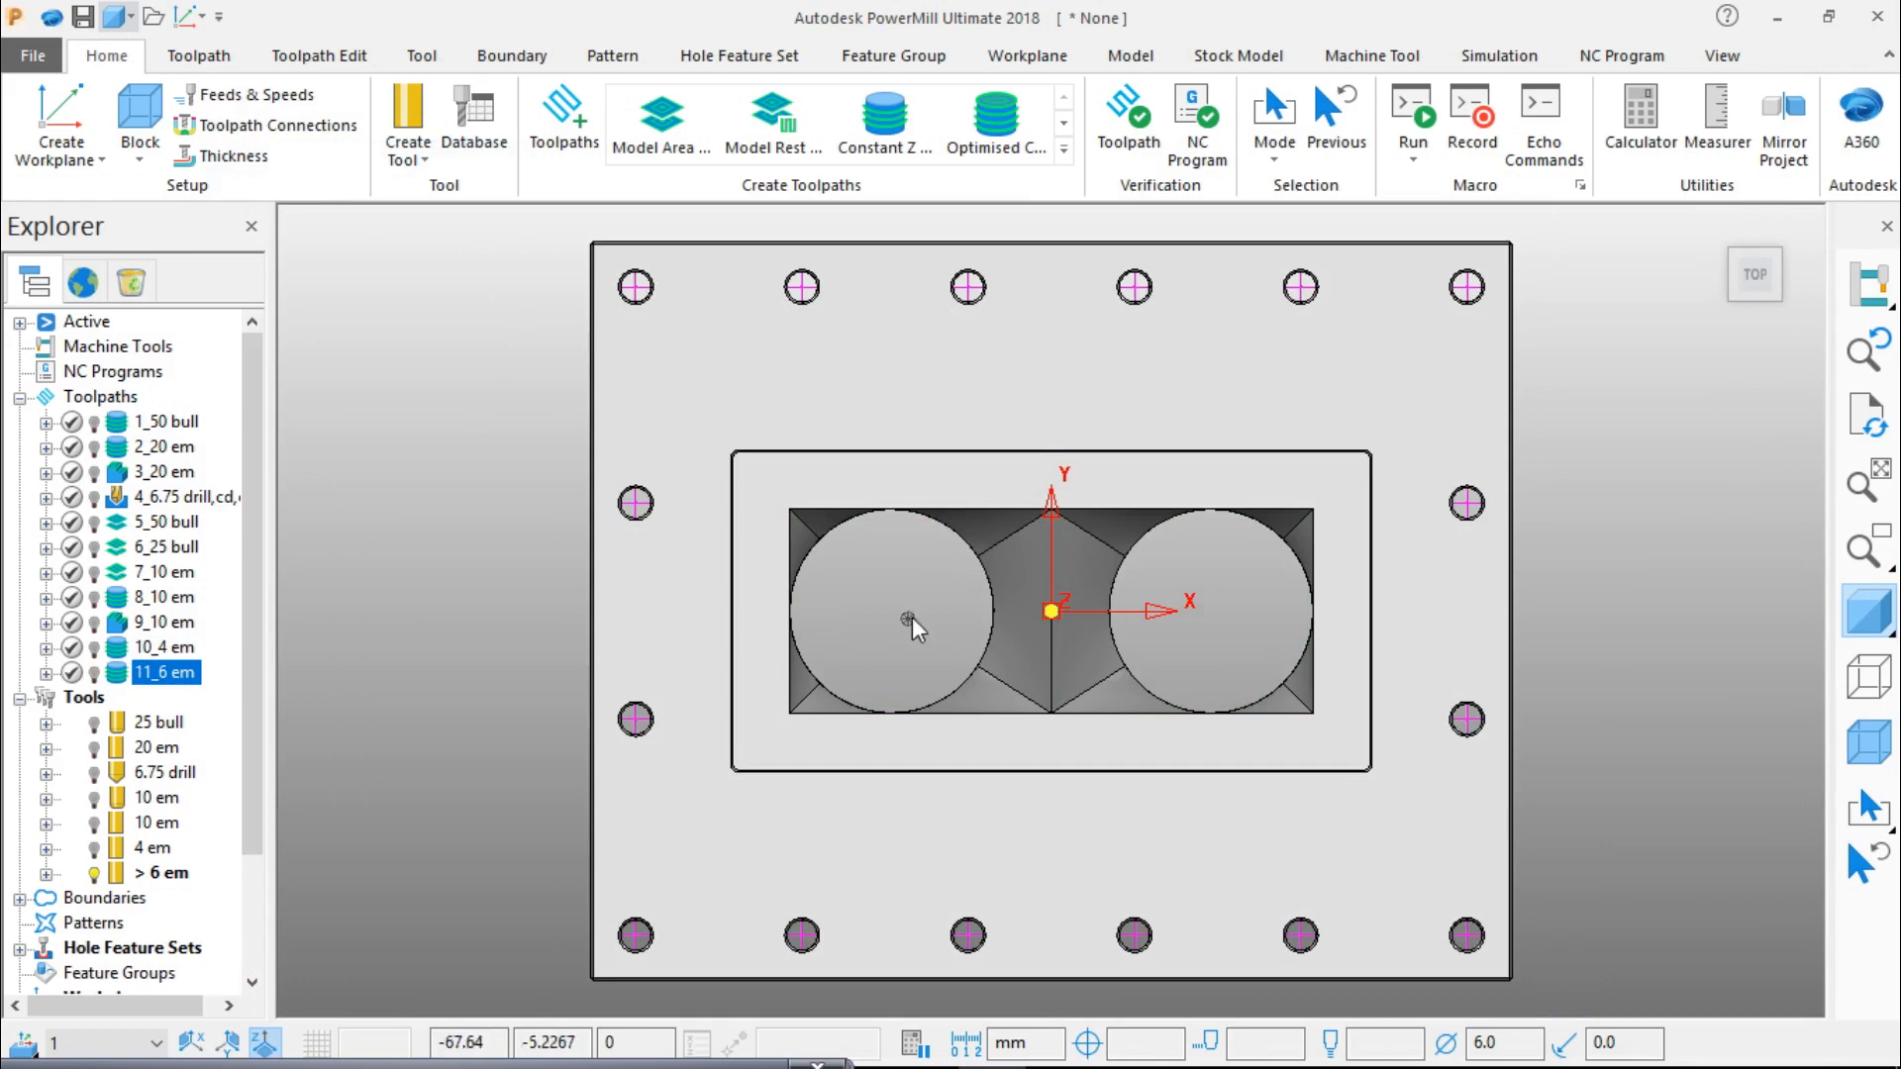
{"action": "middle_click_drag", "start_coordinate": [1073, 594], "coordinate": [1111, 451]}
{"action": "middle_click_drag", "start_coordinate": [1057, 660], "coordinate": [895, 750]}
{"action": "scroll", "coordinate": [895, 751], "scroll_direction": "up", "scroll_amount": 5}
{"action": "scroll", "coordinate": [861, 747], "scroll_direction": "up", "scroll_amount": 3}
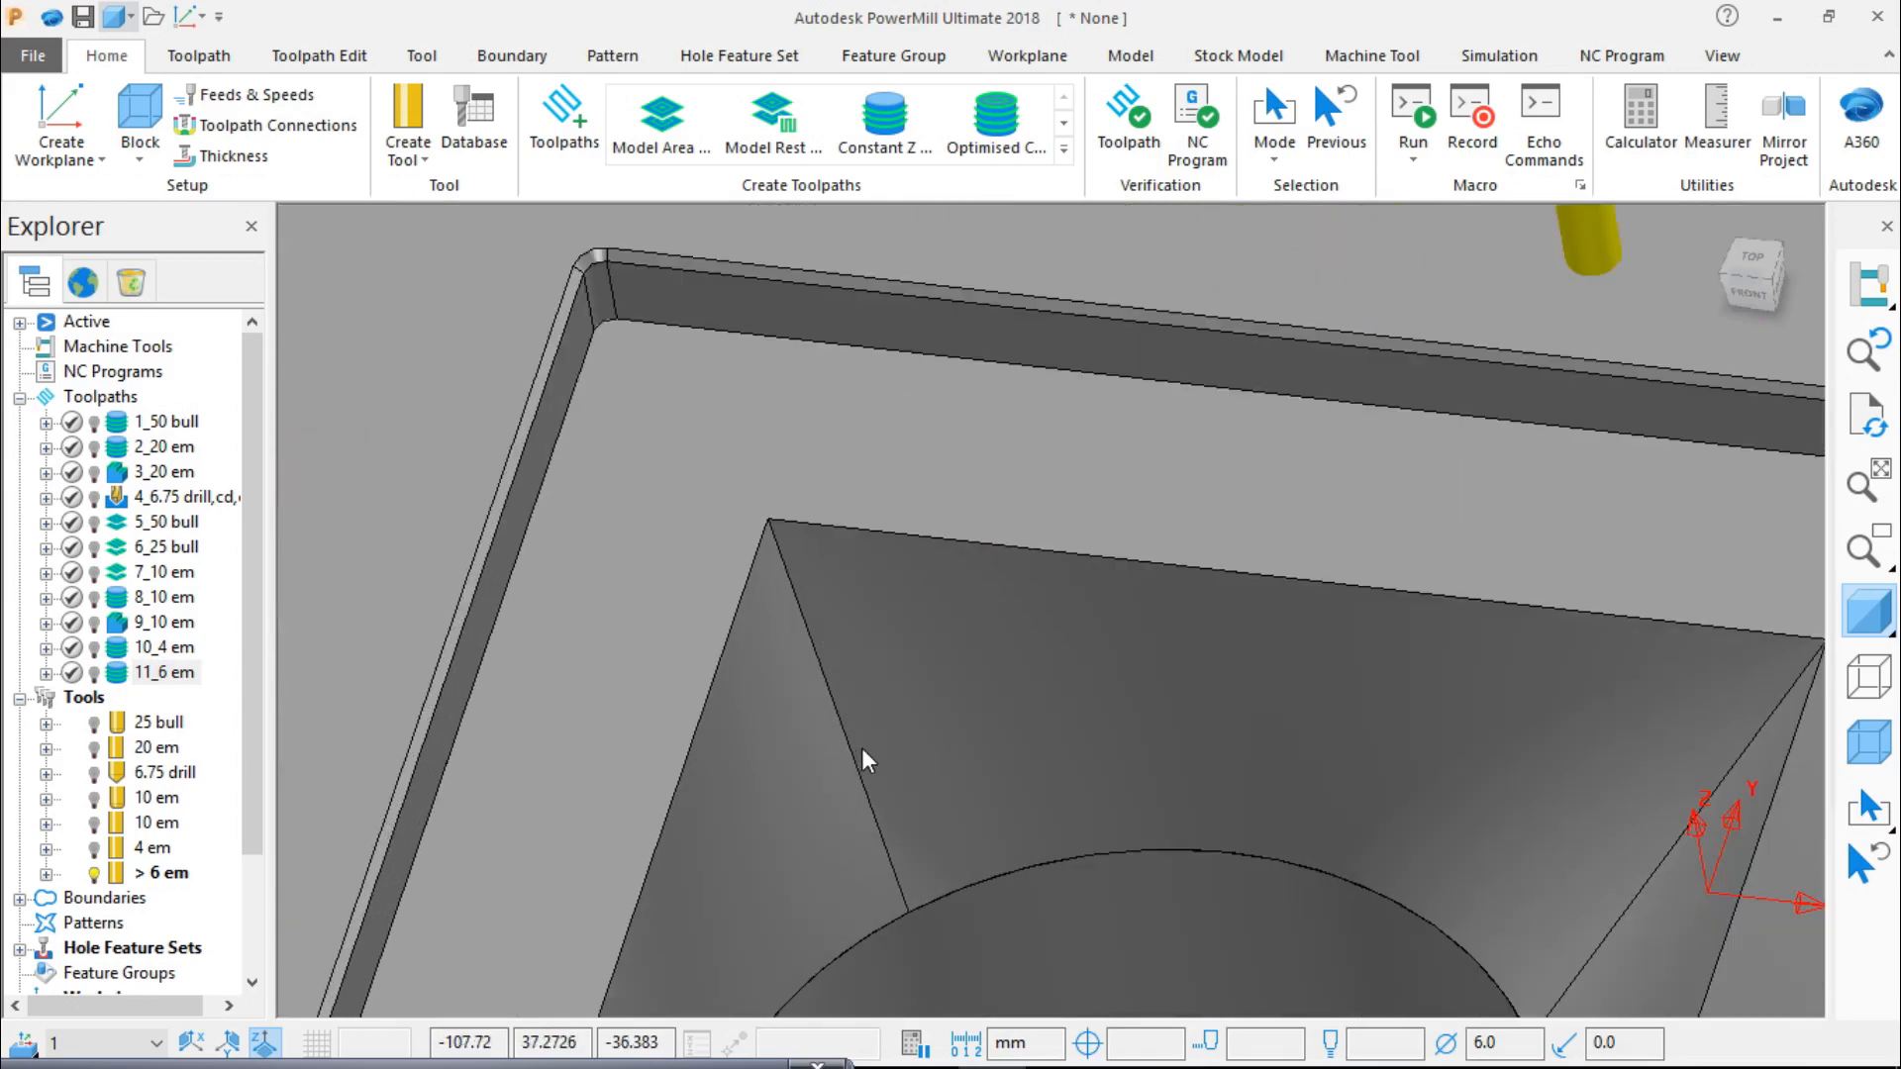
{"action": "scroll", "coordinate": [861, 746], "scroll_direction": "down", "scroll_amount": 3}
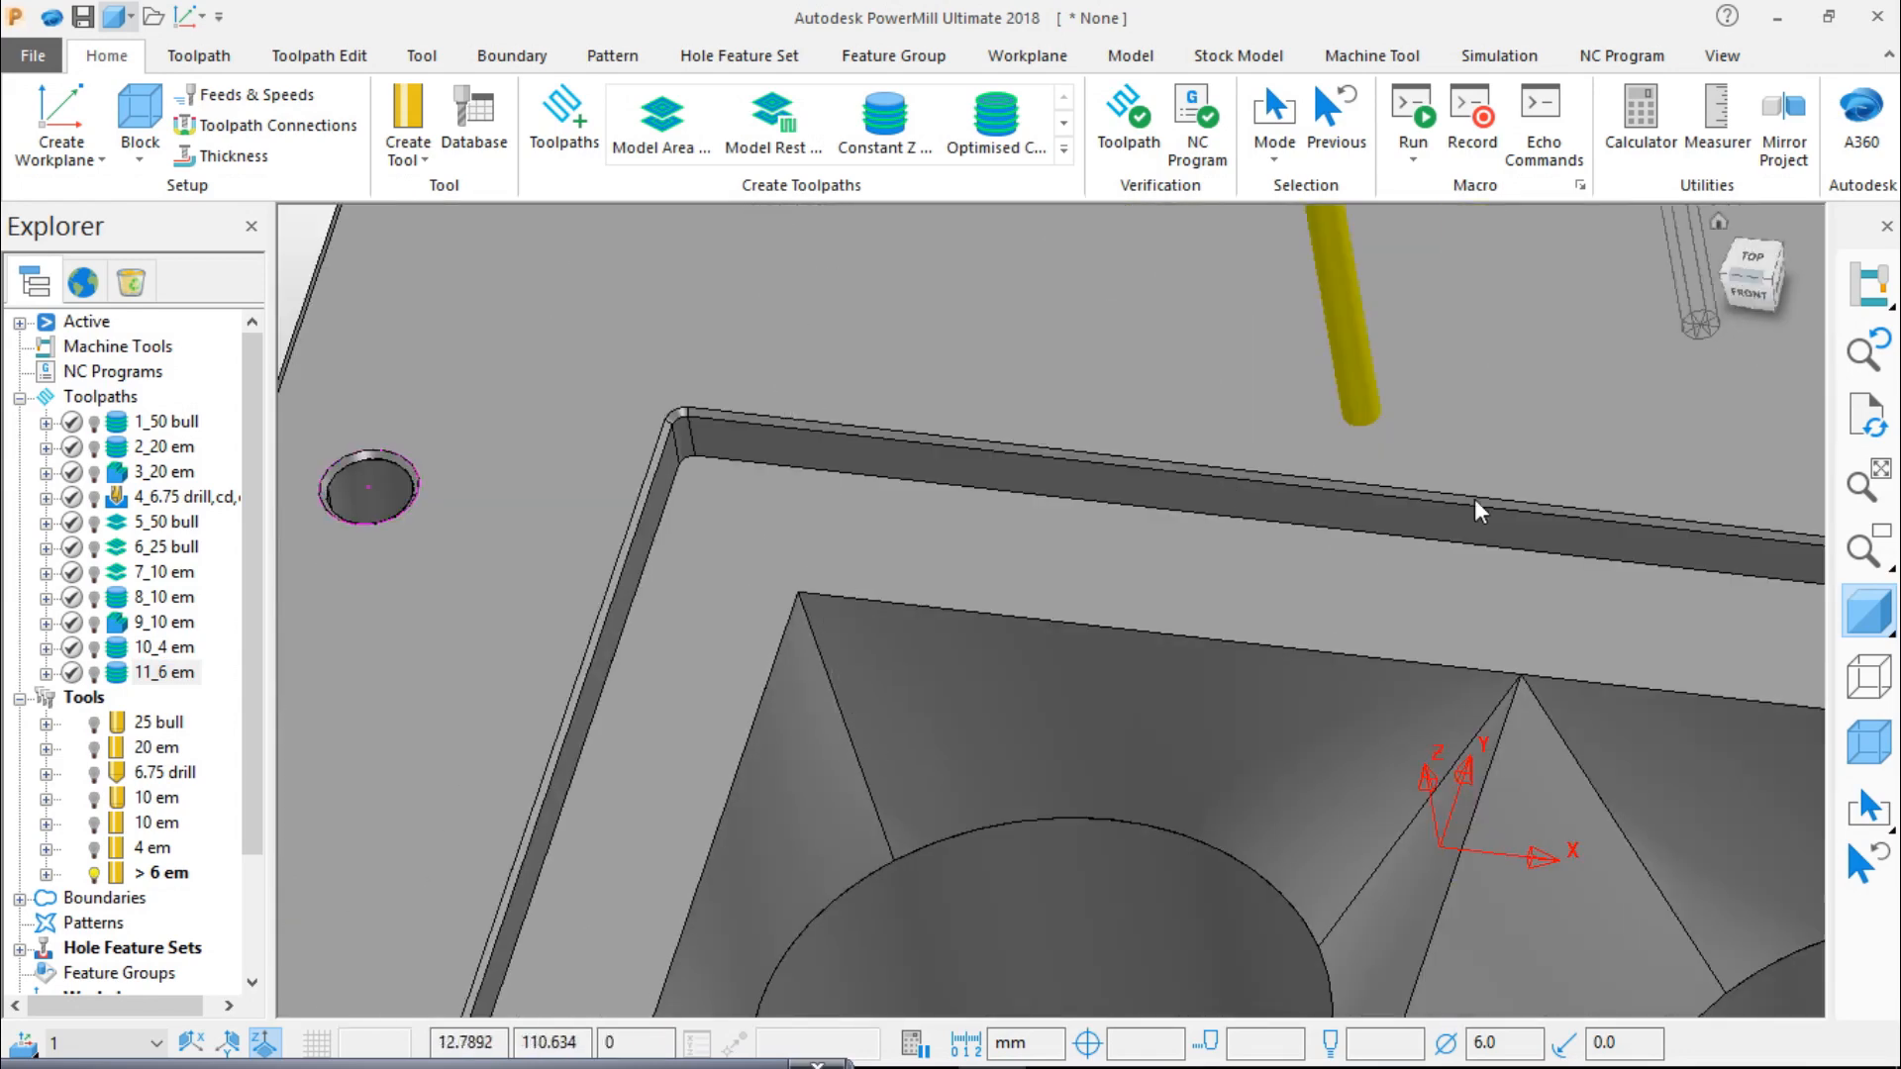
{"action": "scroll", "coordinate": [806, 723], "scroll_direction": "up", "scroll_amount": 2}
{"action": "scroll", "coordinate": [1042, 830], "scroll_direction": "down", "scroll_amount": 5}
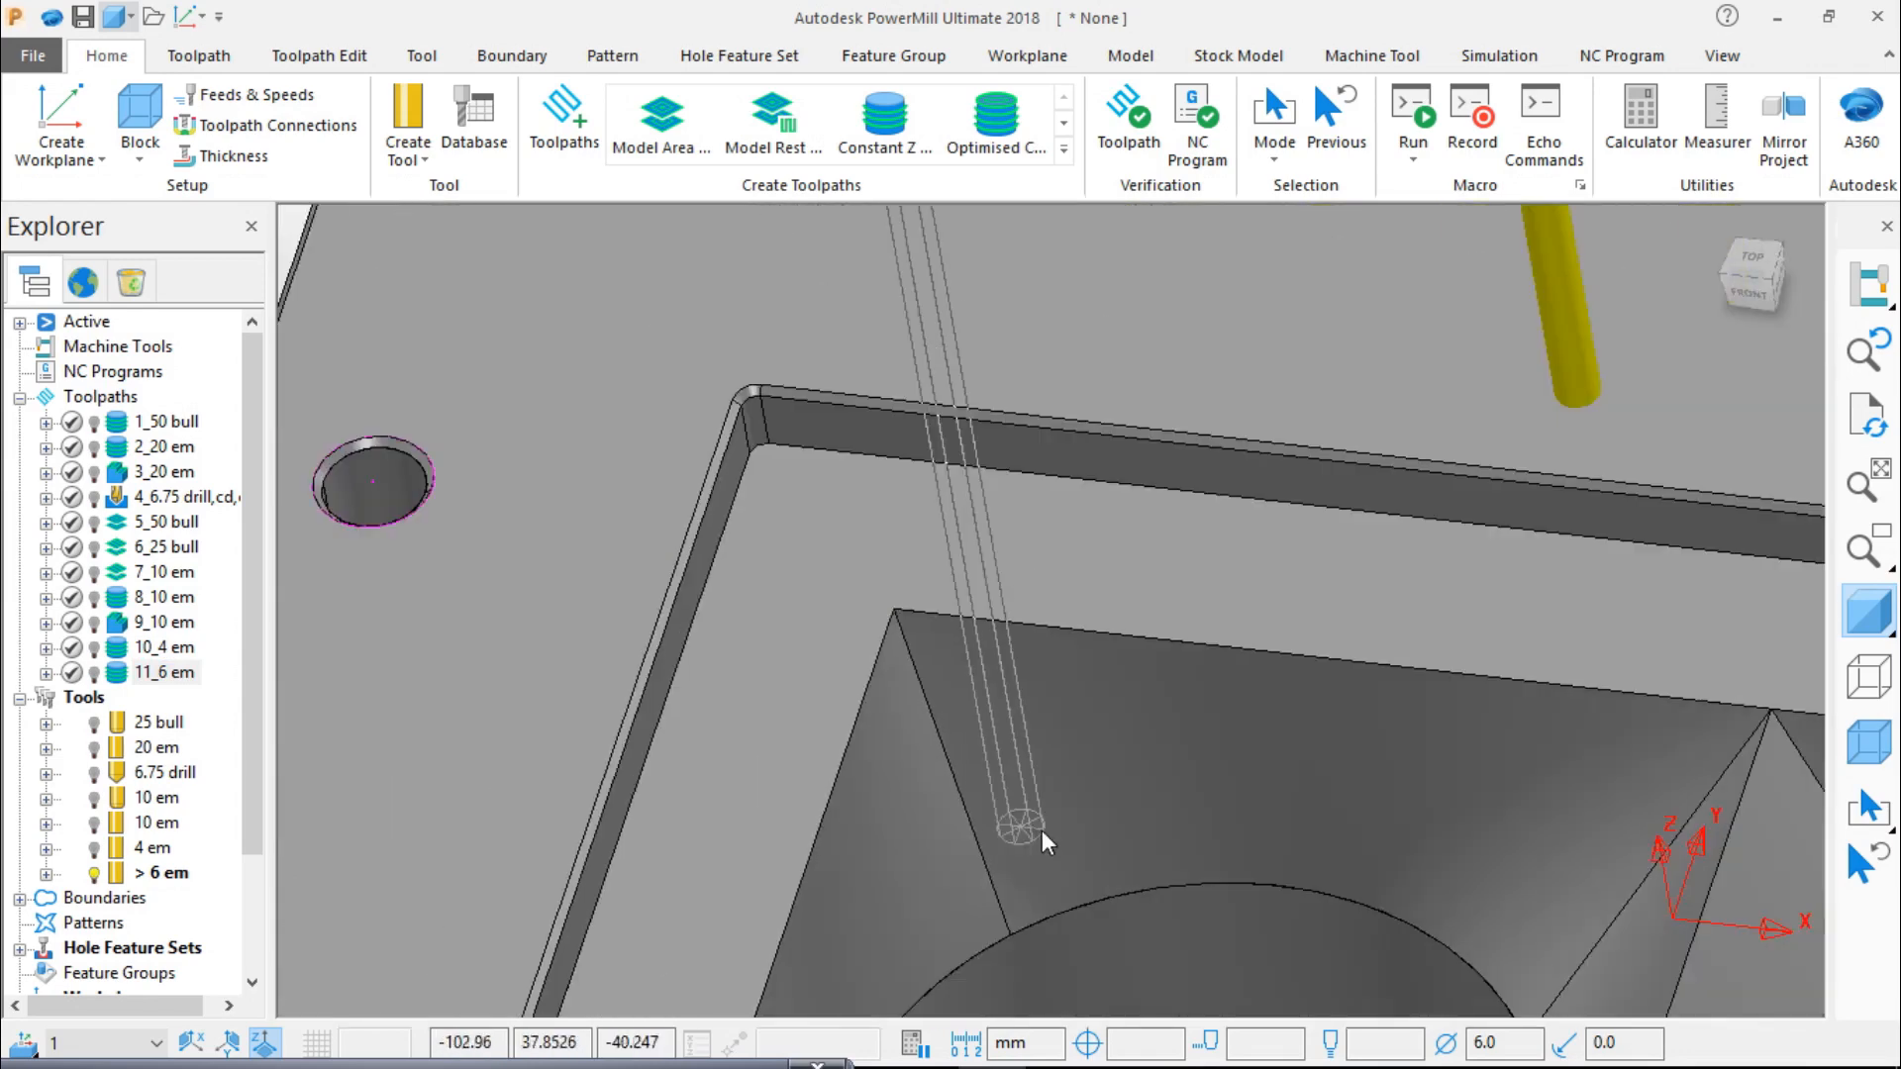
{"action": "left_click", "coordinate": [1749, 258]}
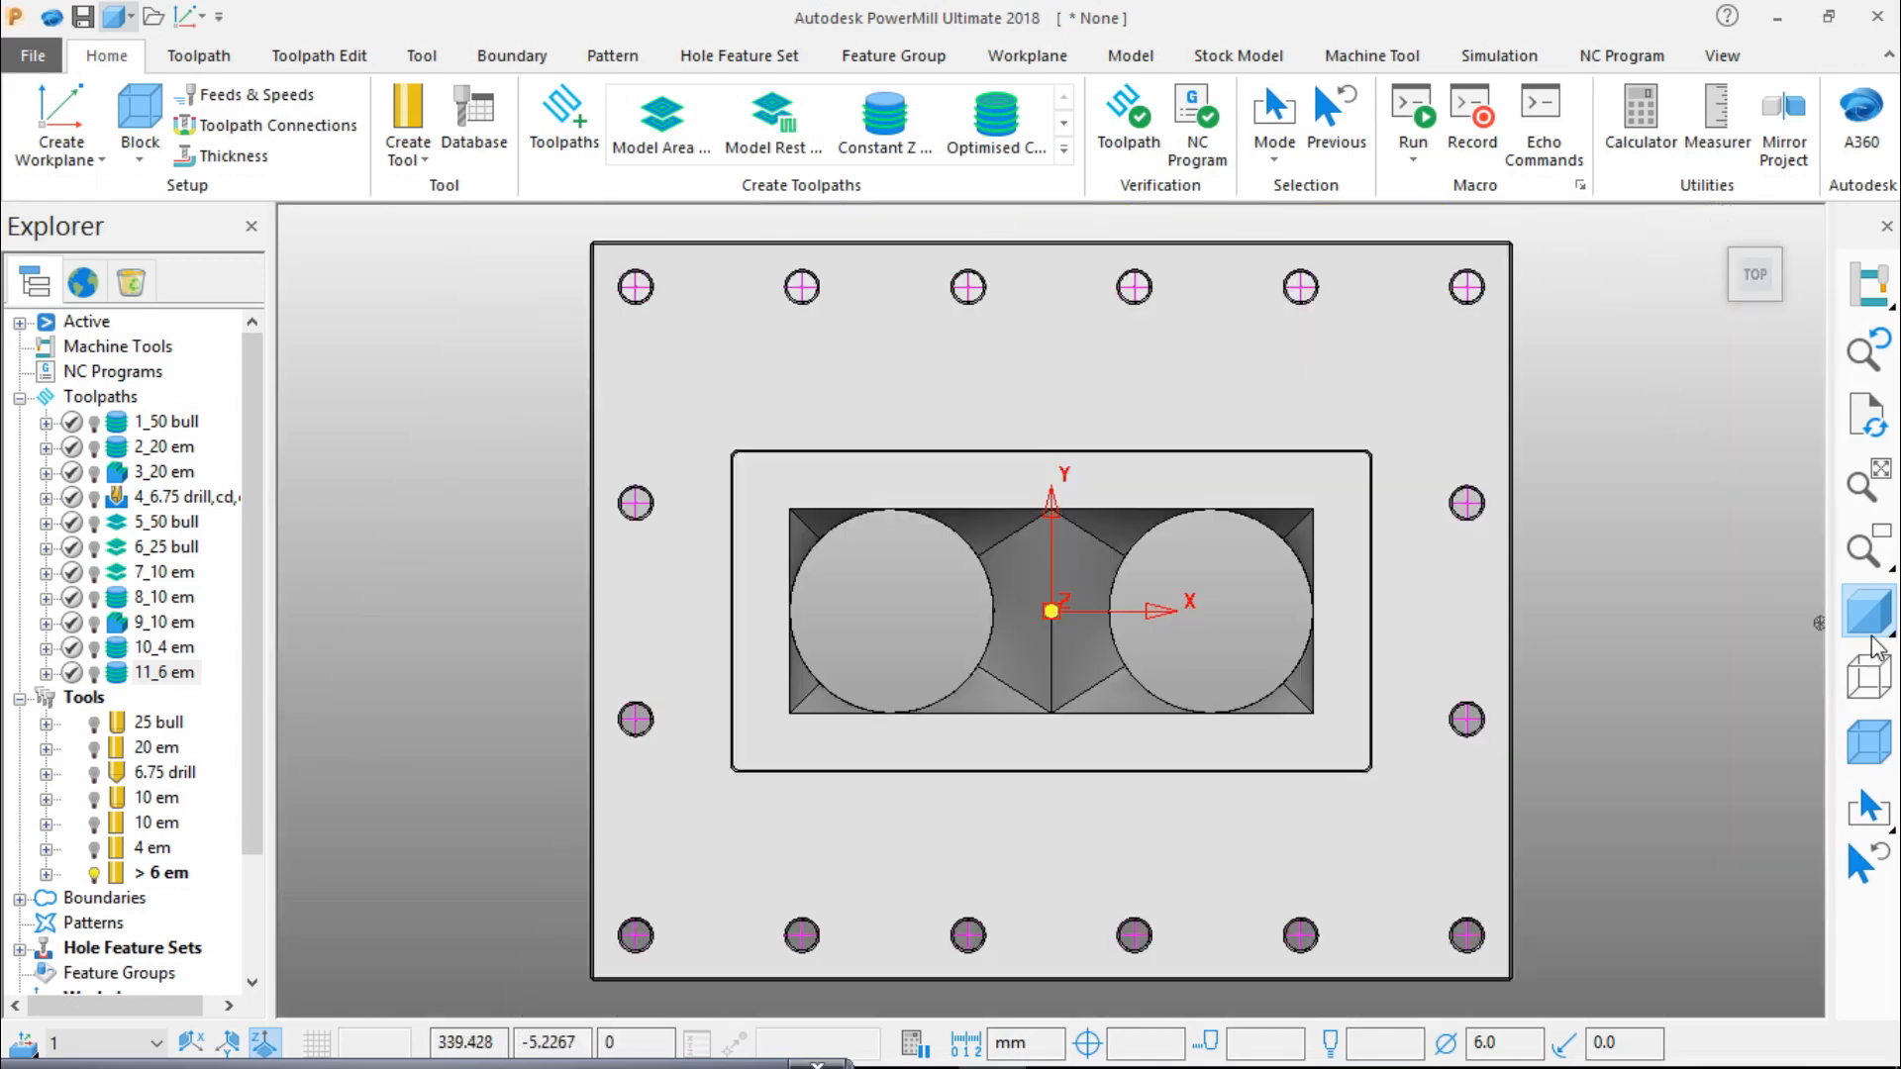
Step: Apply minimum radius shading to the model and open the model drawing options
{"action": "mouse_move", "coordinate": [1865, 633]}
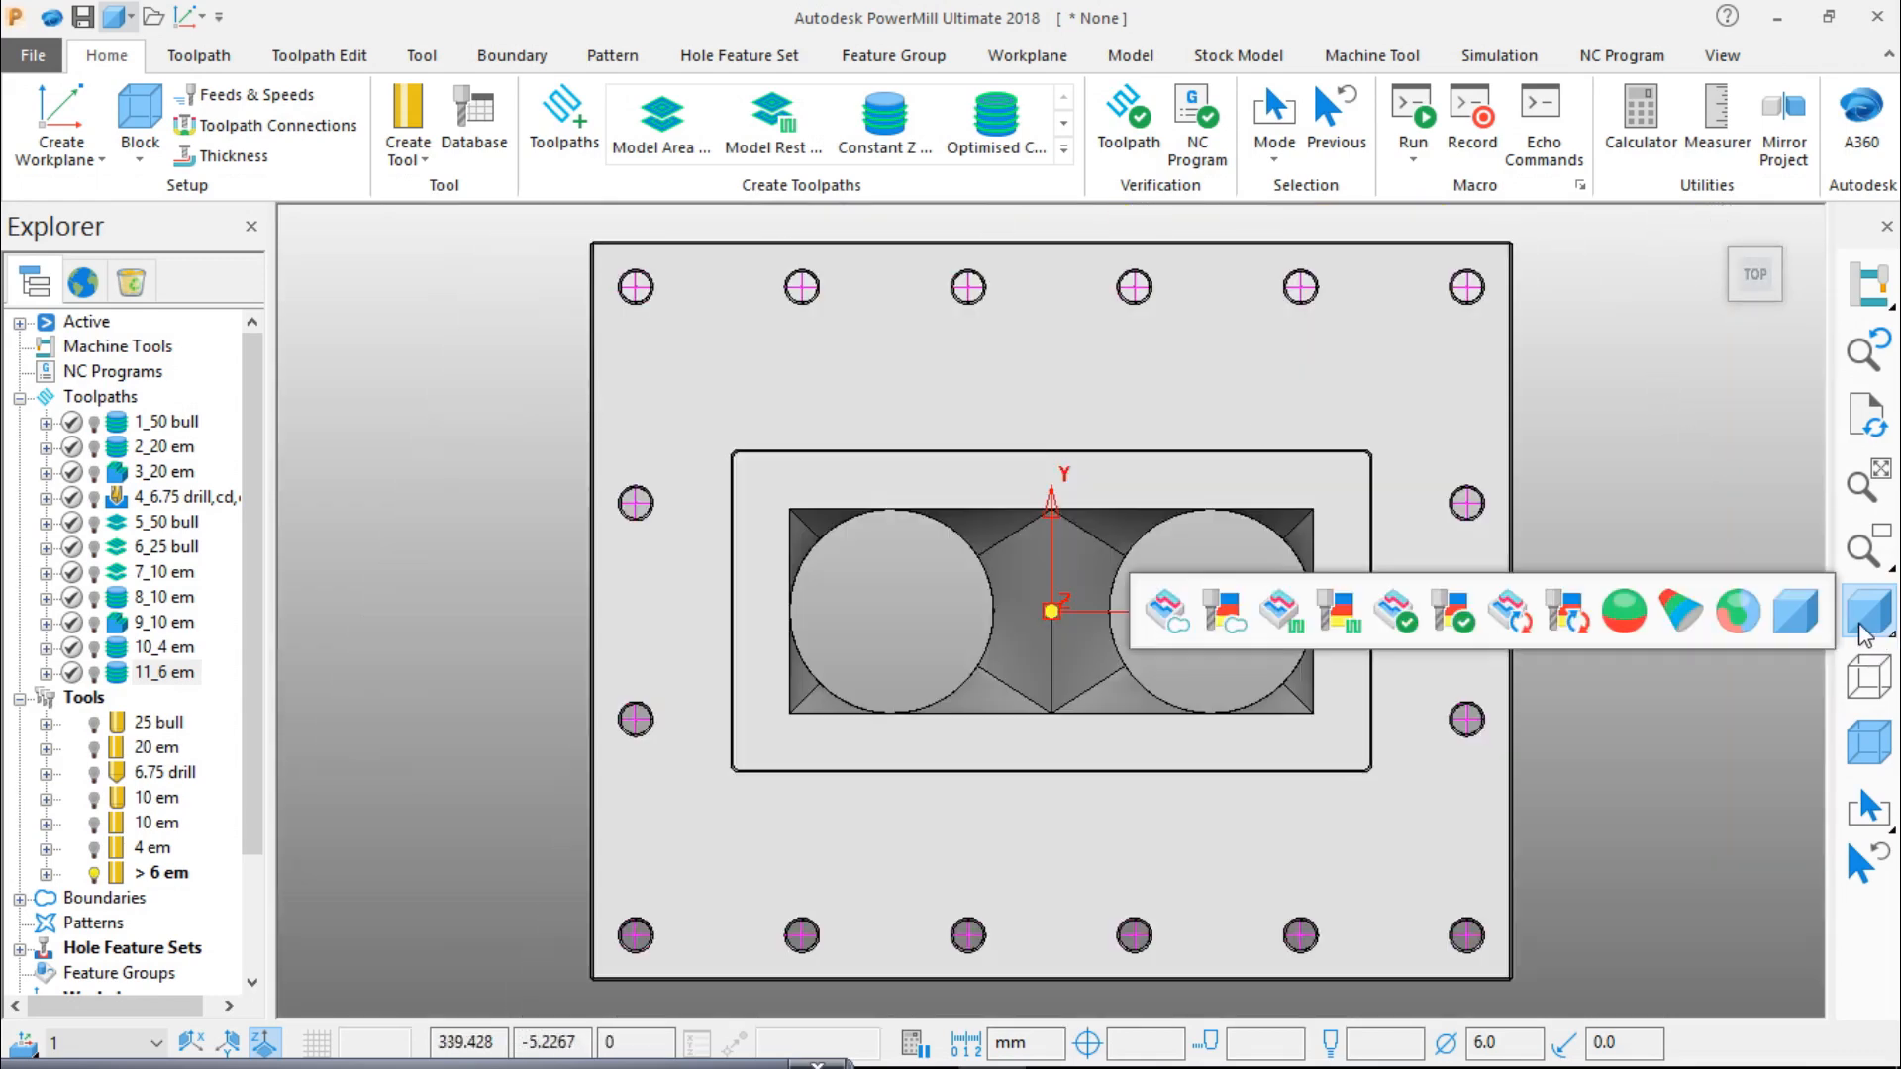
{"action": "left_click", "coordinate": [1683, 606]}
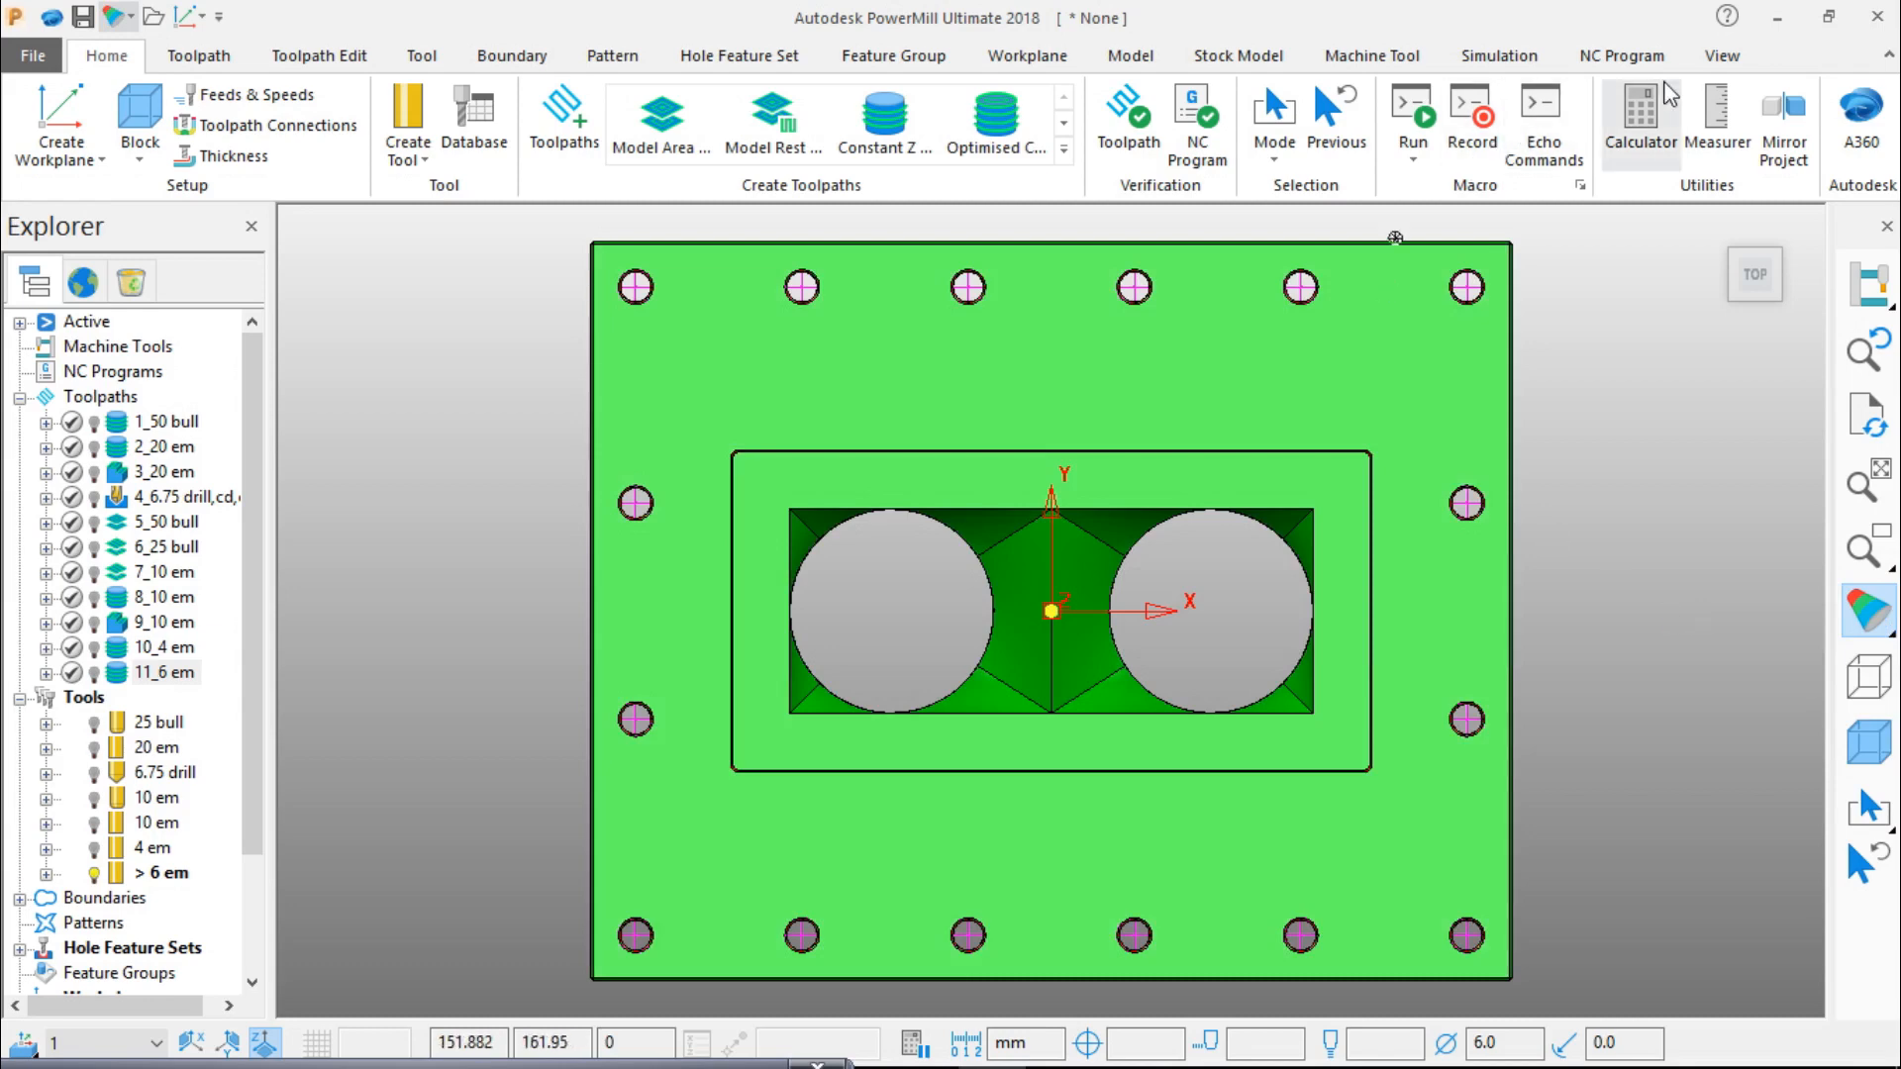
{"action": "left_click", "coordinate": [1722, 55]}
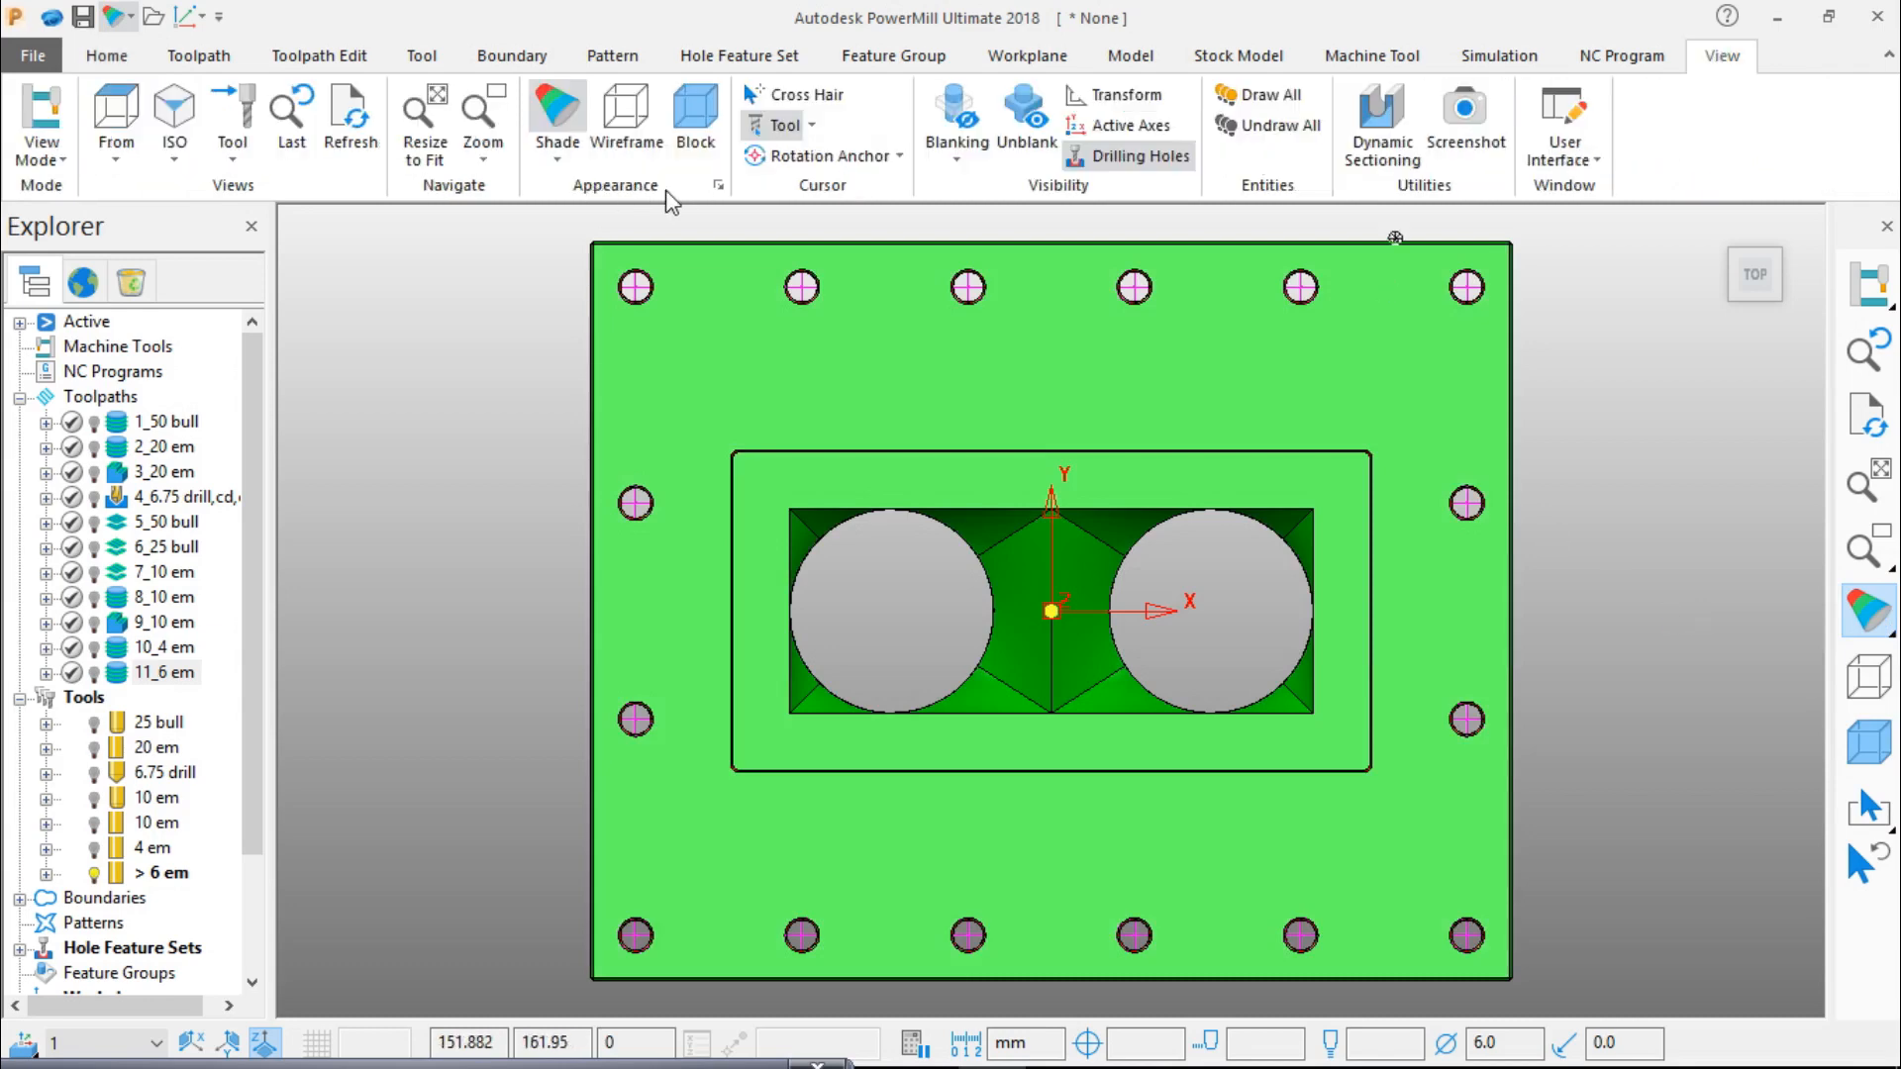
{"action": "left_click", "coordinate": [719, 186]}
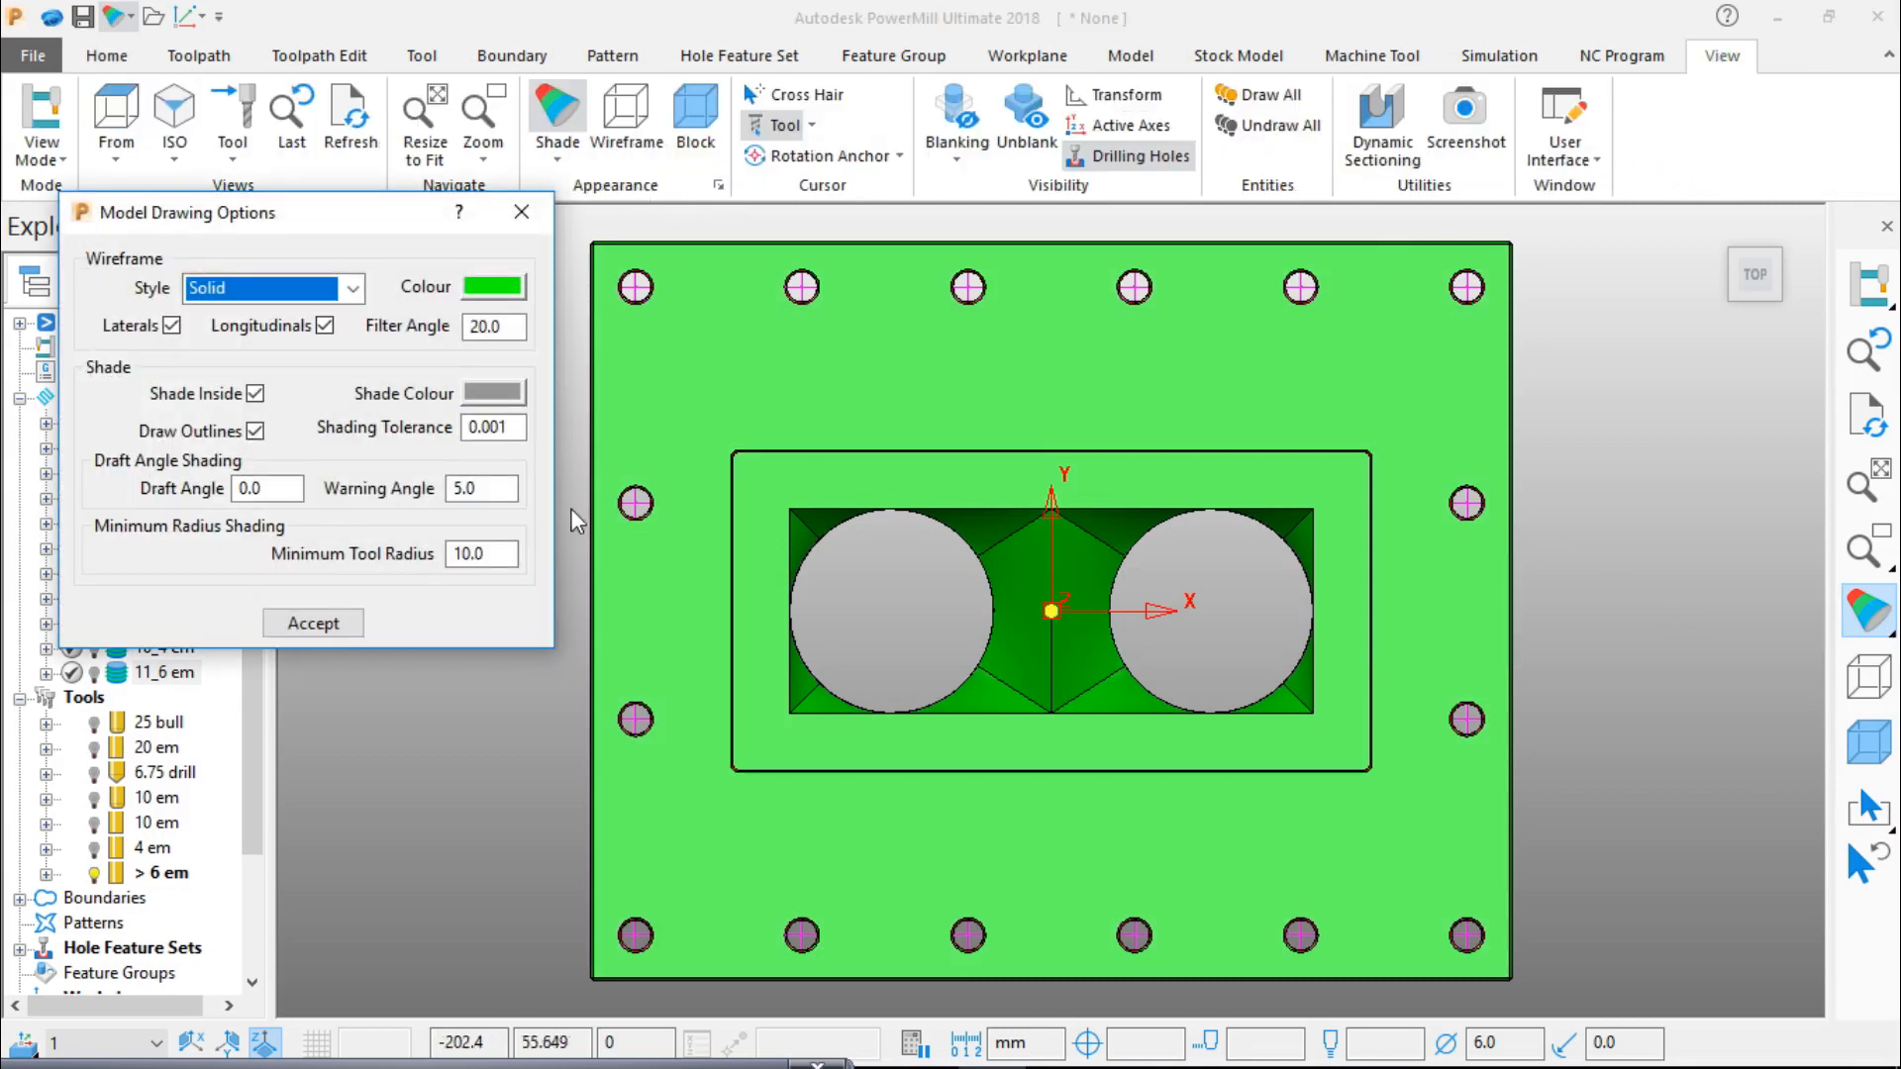
Step: Examine the tapered pocket's corners under minimum radius shading, close the drawing options and view the pocket from above
{"action": "middle_click_drag", "start_coordinate": [970, 596], "coordinate": [875, 848]}
{"action": "scroll", "coordinate": [875, 848], "scroll_direction": "up", "scroll_amount": 5}
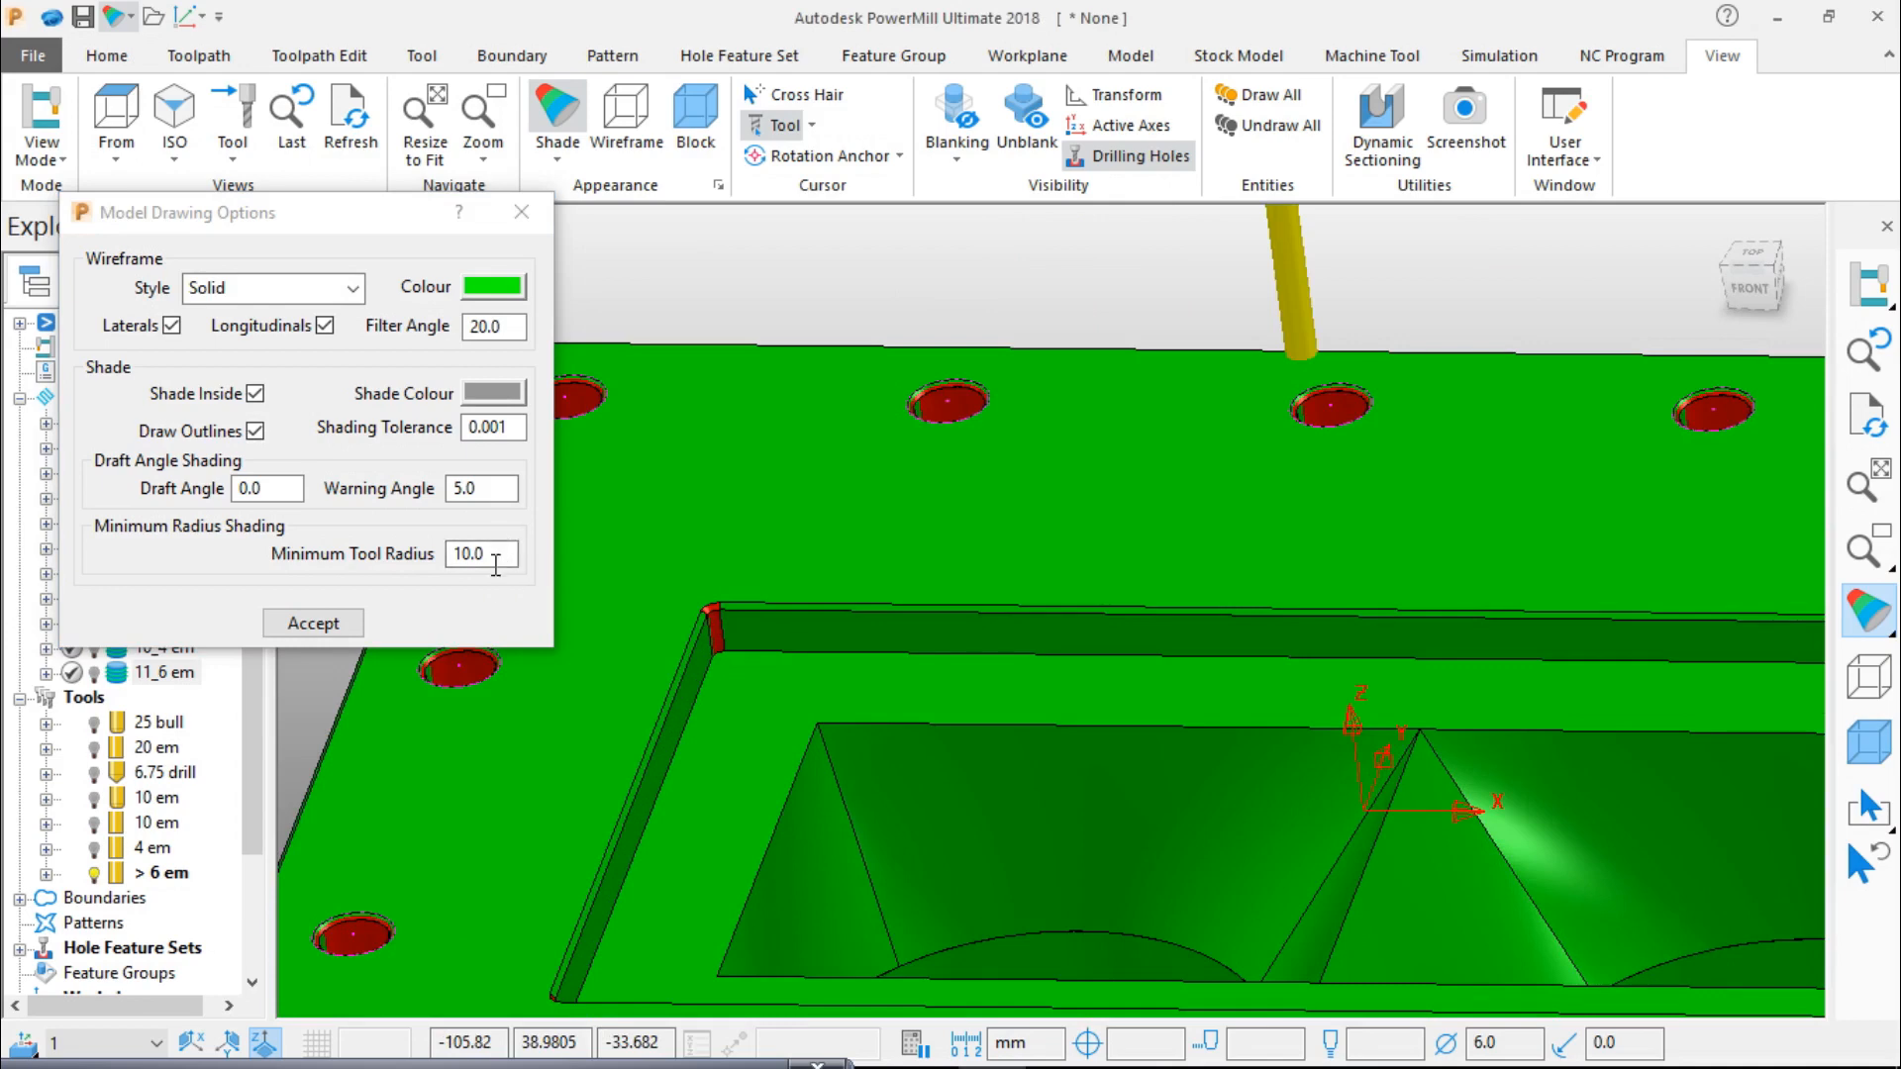
{"action": "middle_click_drag", "start_coordinate": [1142, 843], "coordinate": [1234, 715]}
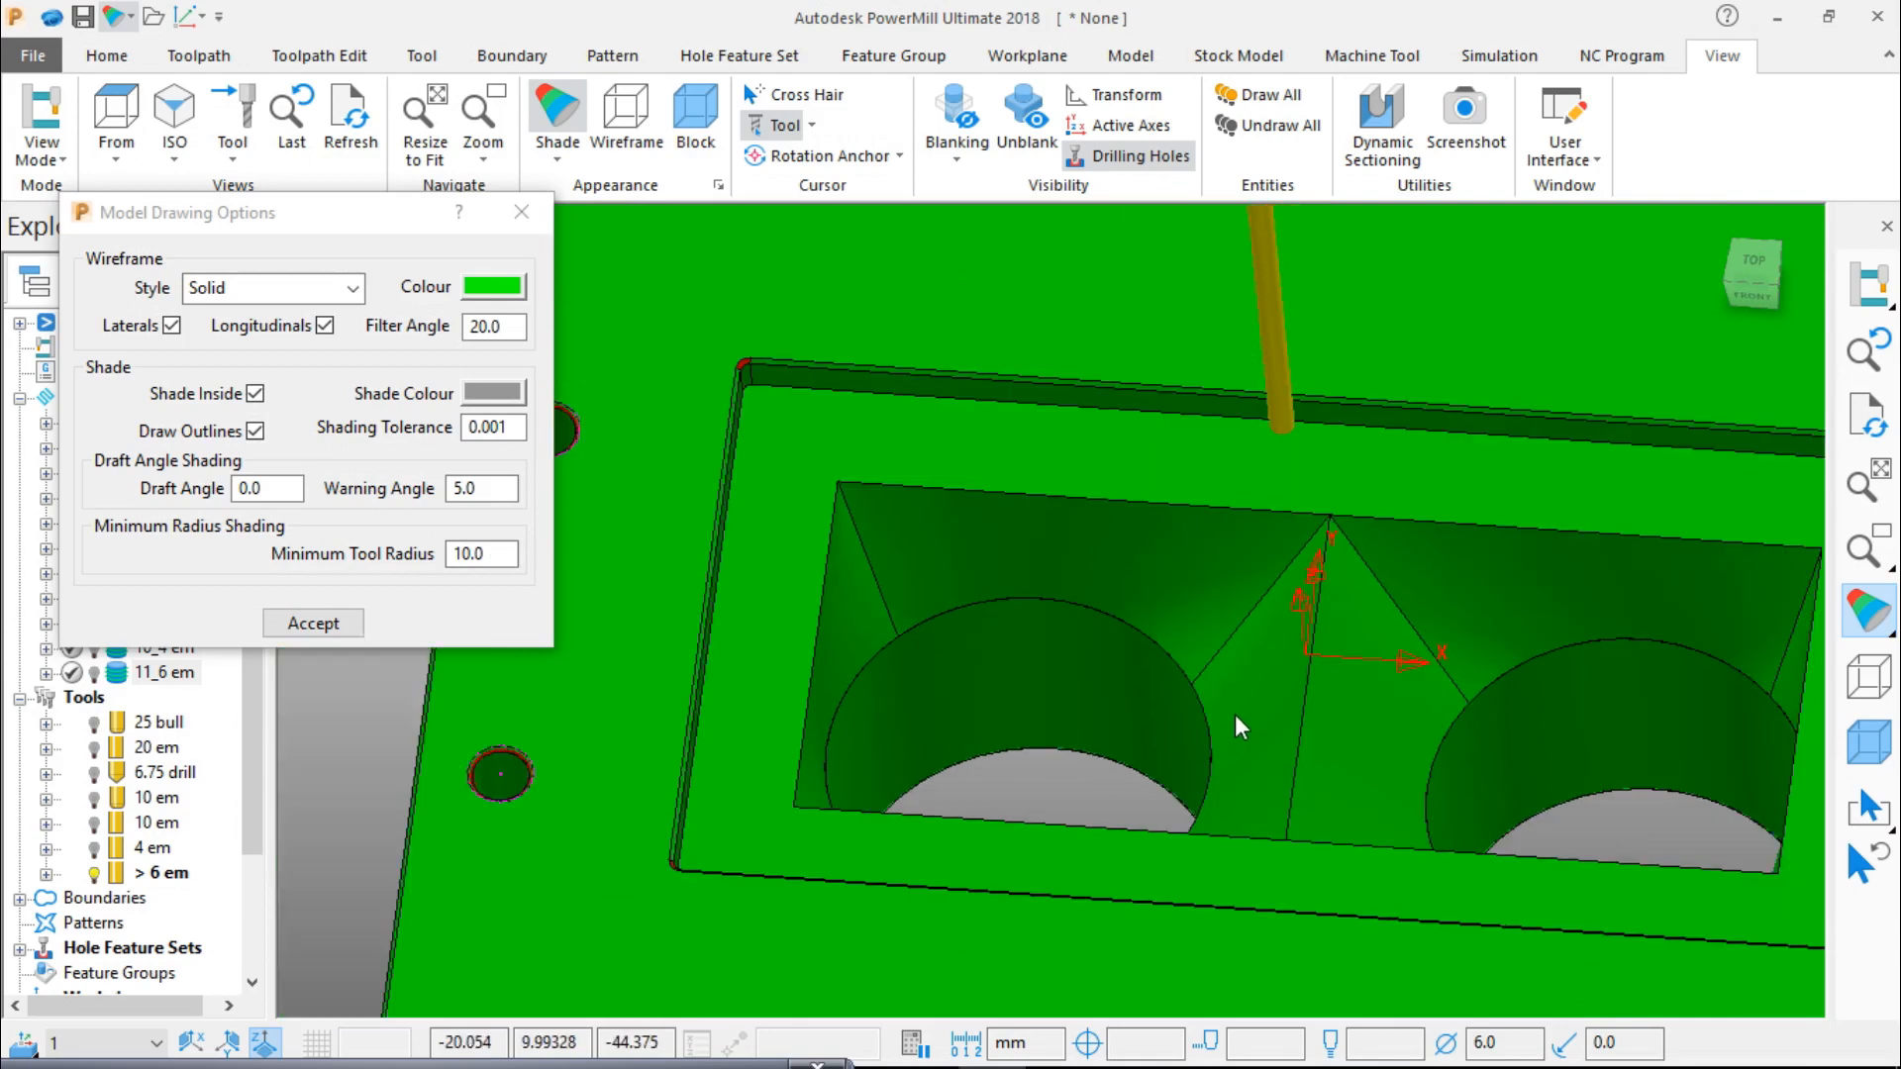
{"action": "scroll", "coordinate": [1234, 715], "scroll_direction": "down", "scroll_amount": 2}
{"action": "left_click", "coordinate": [522, 212]}
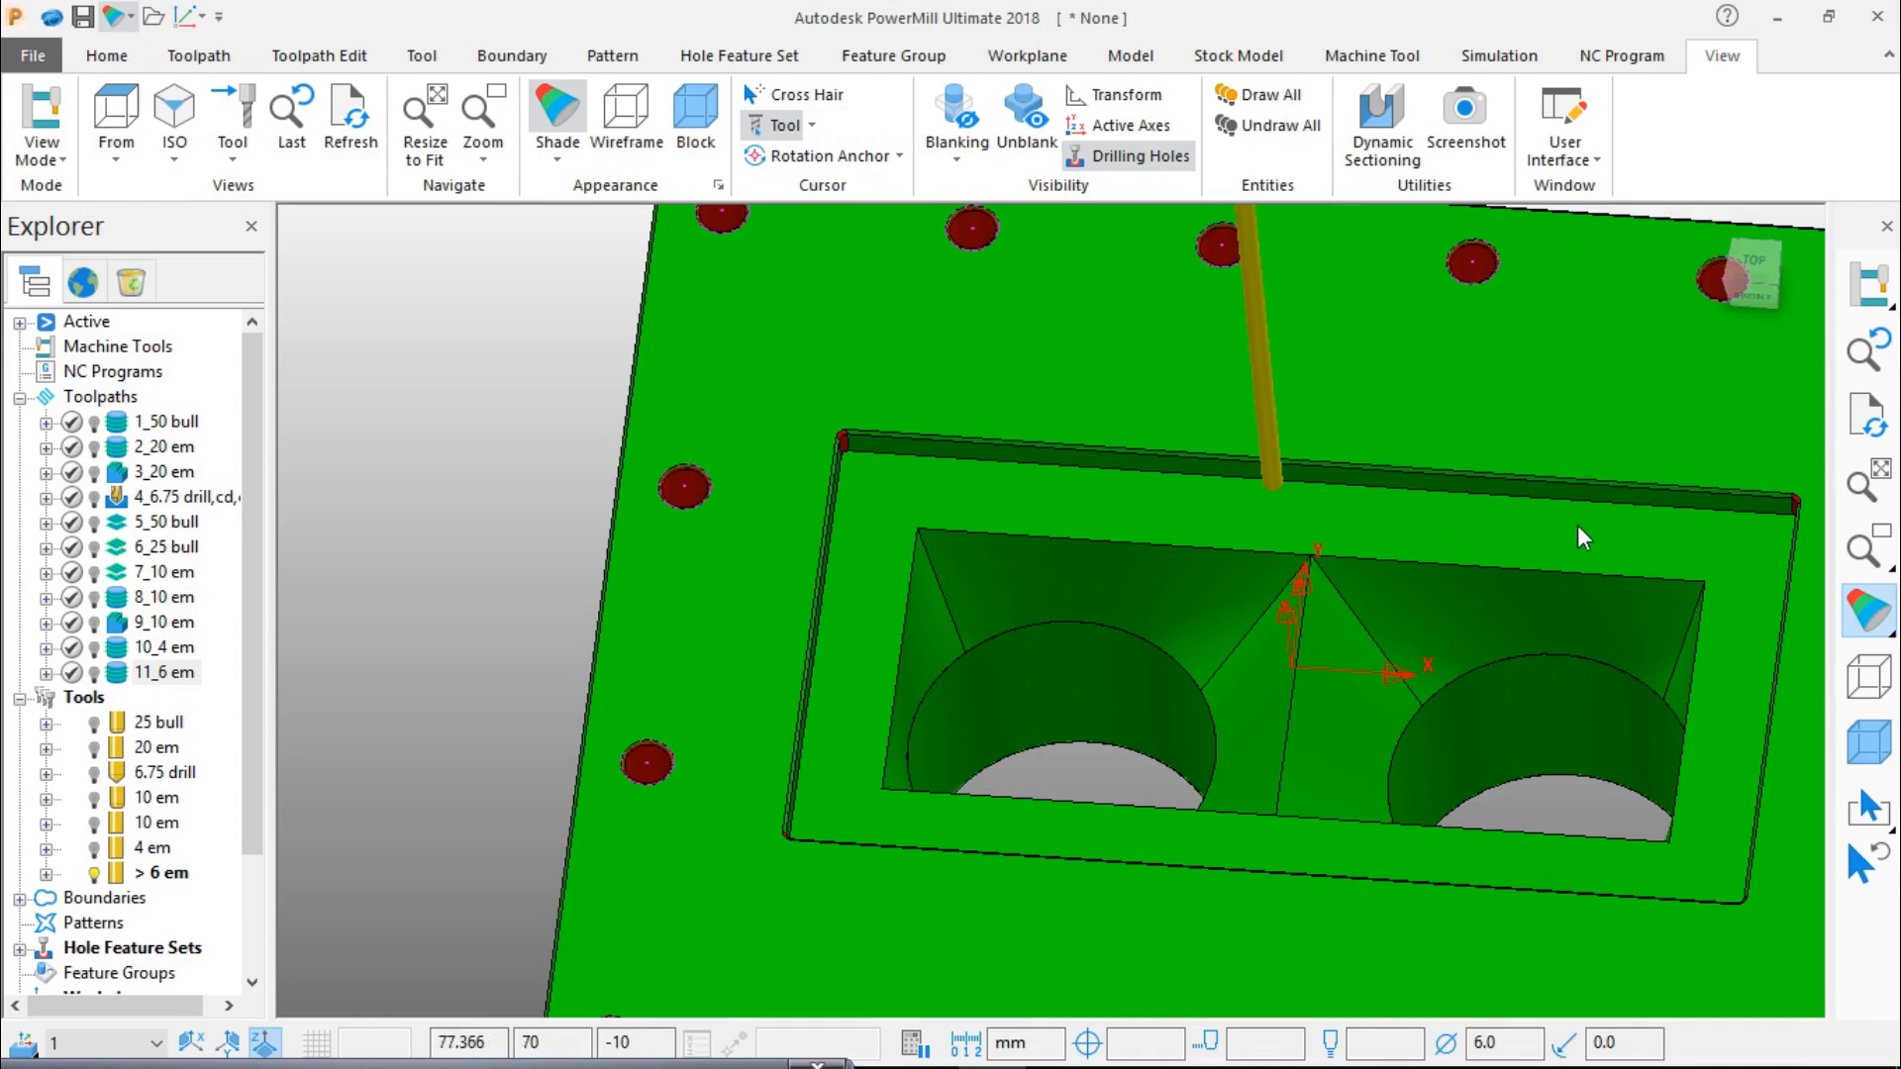
{"action": "scroll", "coordinate": [1577, 524], "scroll_direction": "down", "scroll_amount": 4}
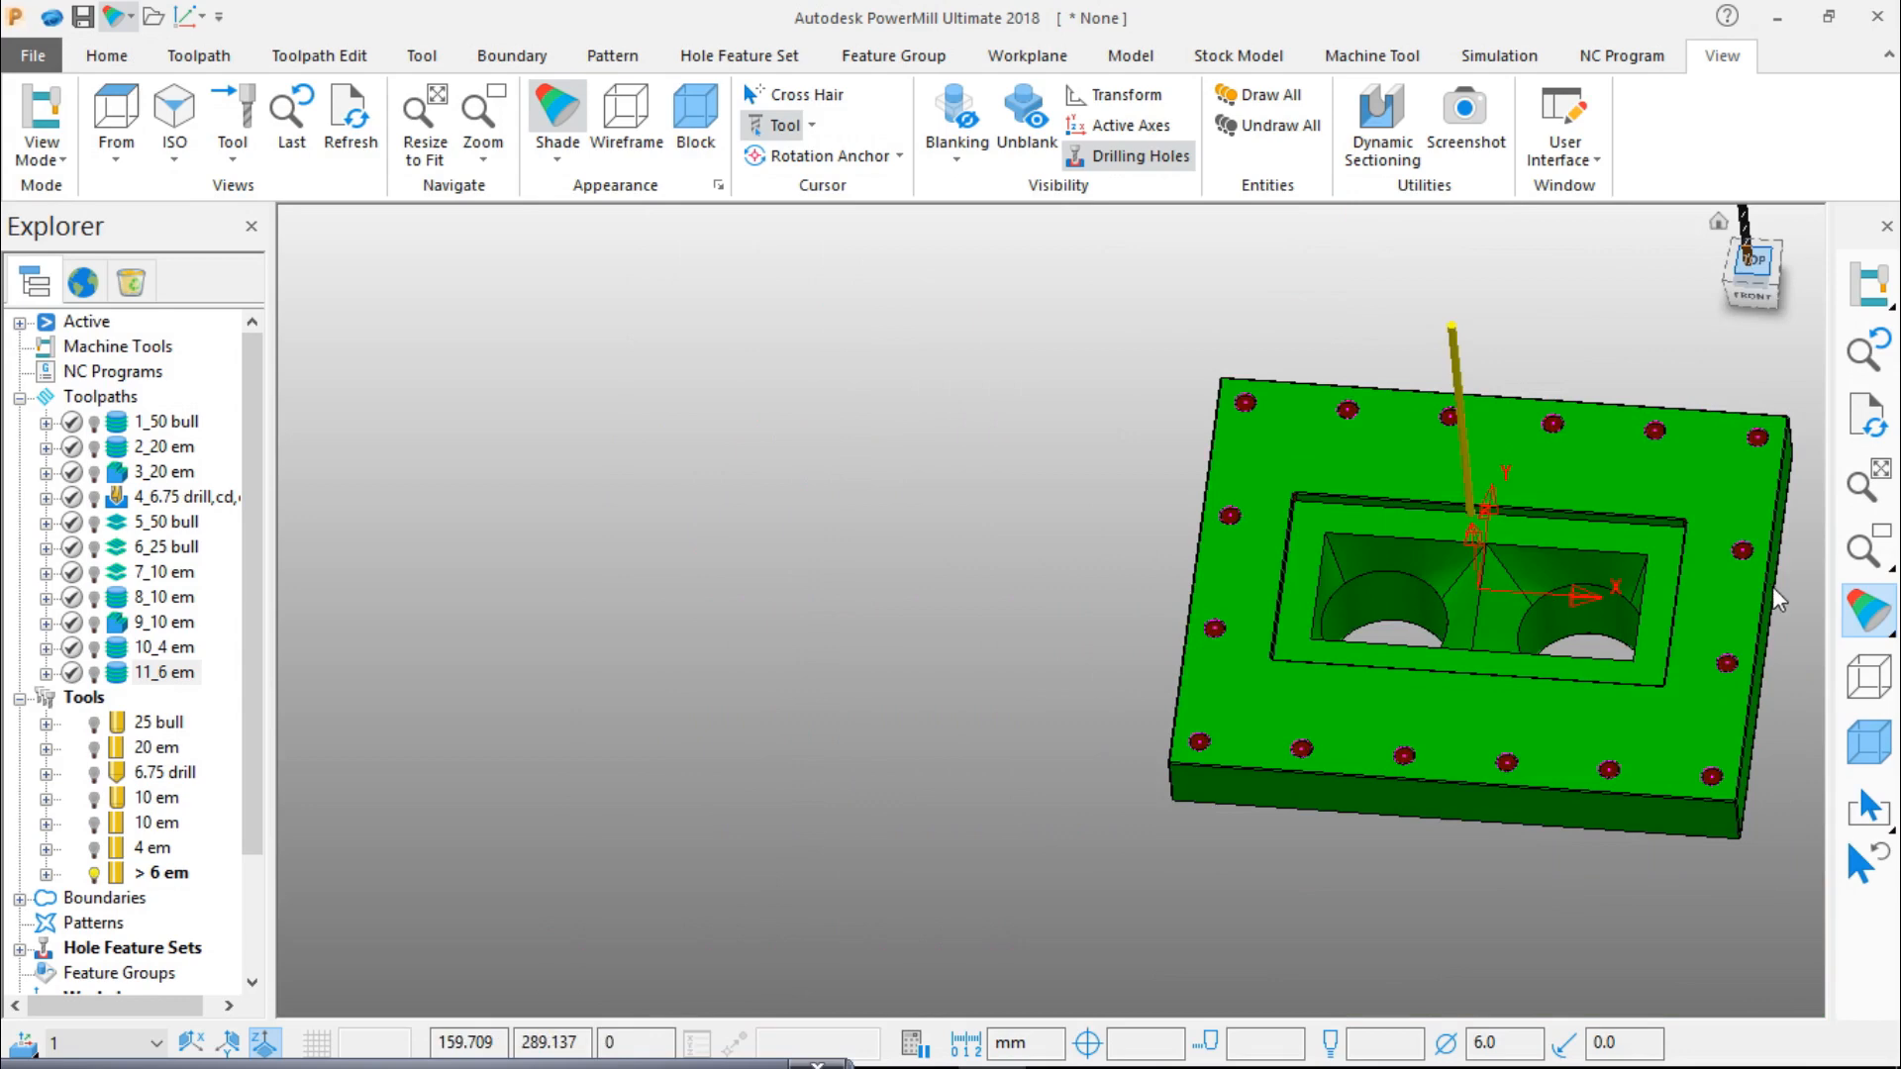
{"action": "key", "text": "ctrl+5"}
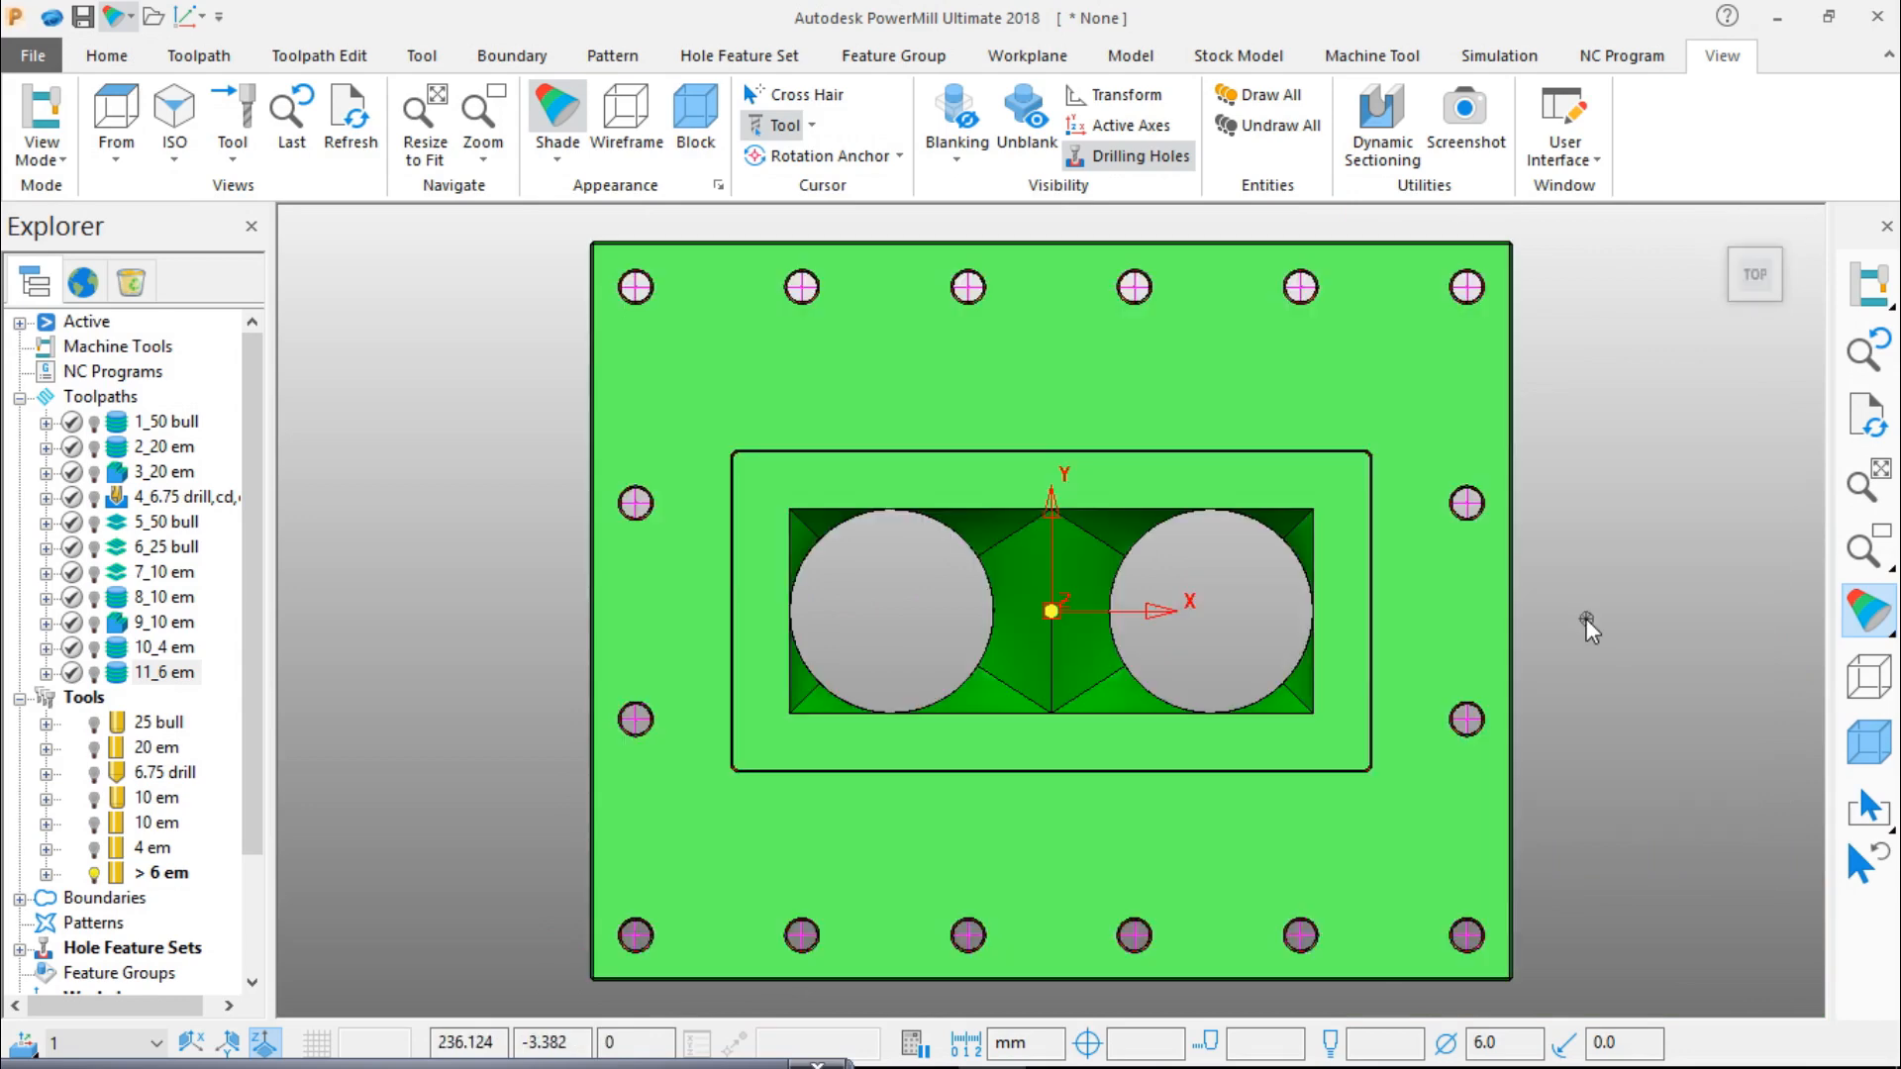
{"action": "scroll", "coordinate": [1292, 521], "scroll_direction": "up", "scroll_amount": 3}
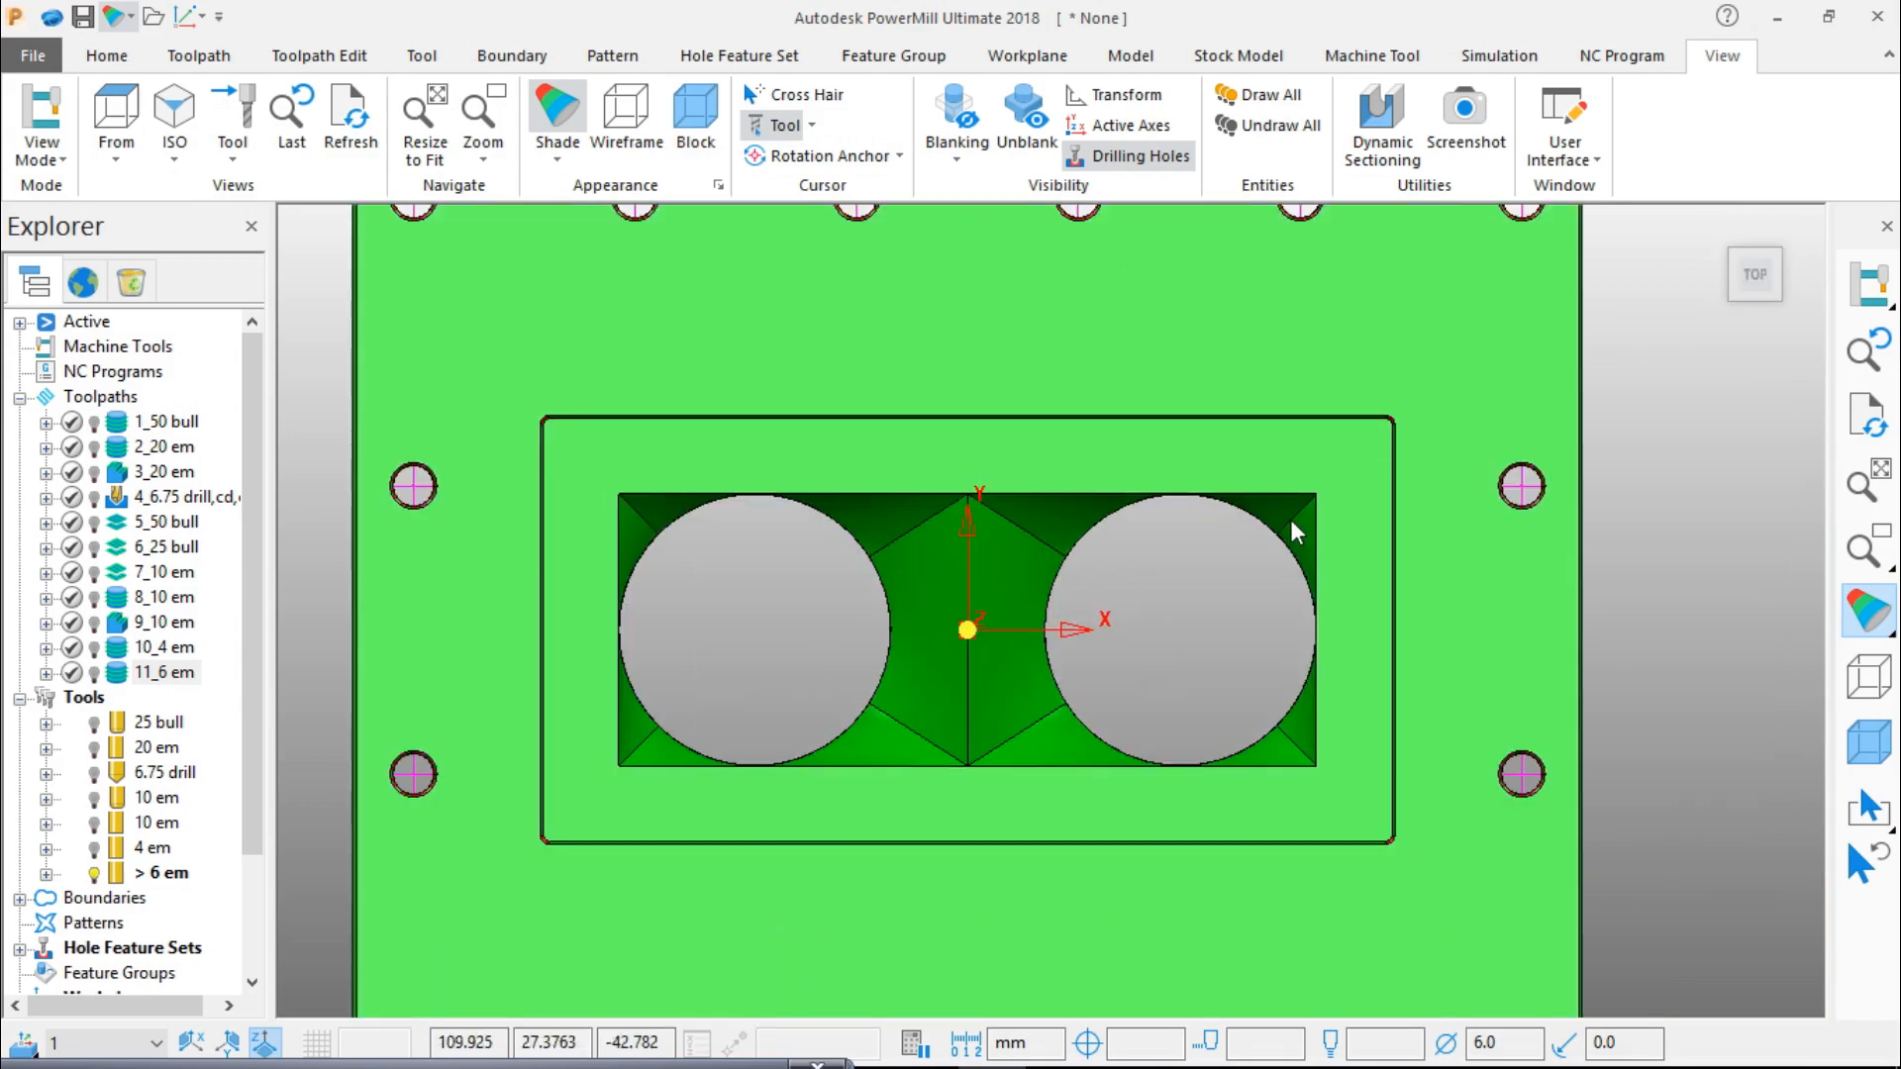
Step: Replace the model's minimum radius shading with the grey shaded display
{"action": "scroll", "coordinate": [1293, 522], "scroll_direction": "up", "scroll_amount": 1}
{"action": "scroll", "coordinate": [1293, 522], "scroll_direction": "down", "scroll_amount": 2}
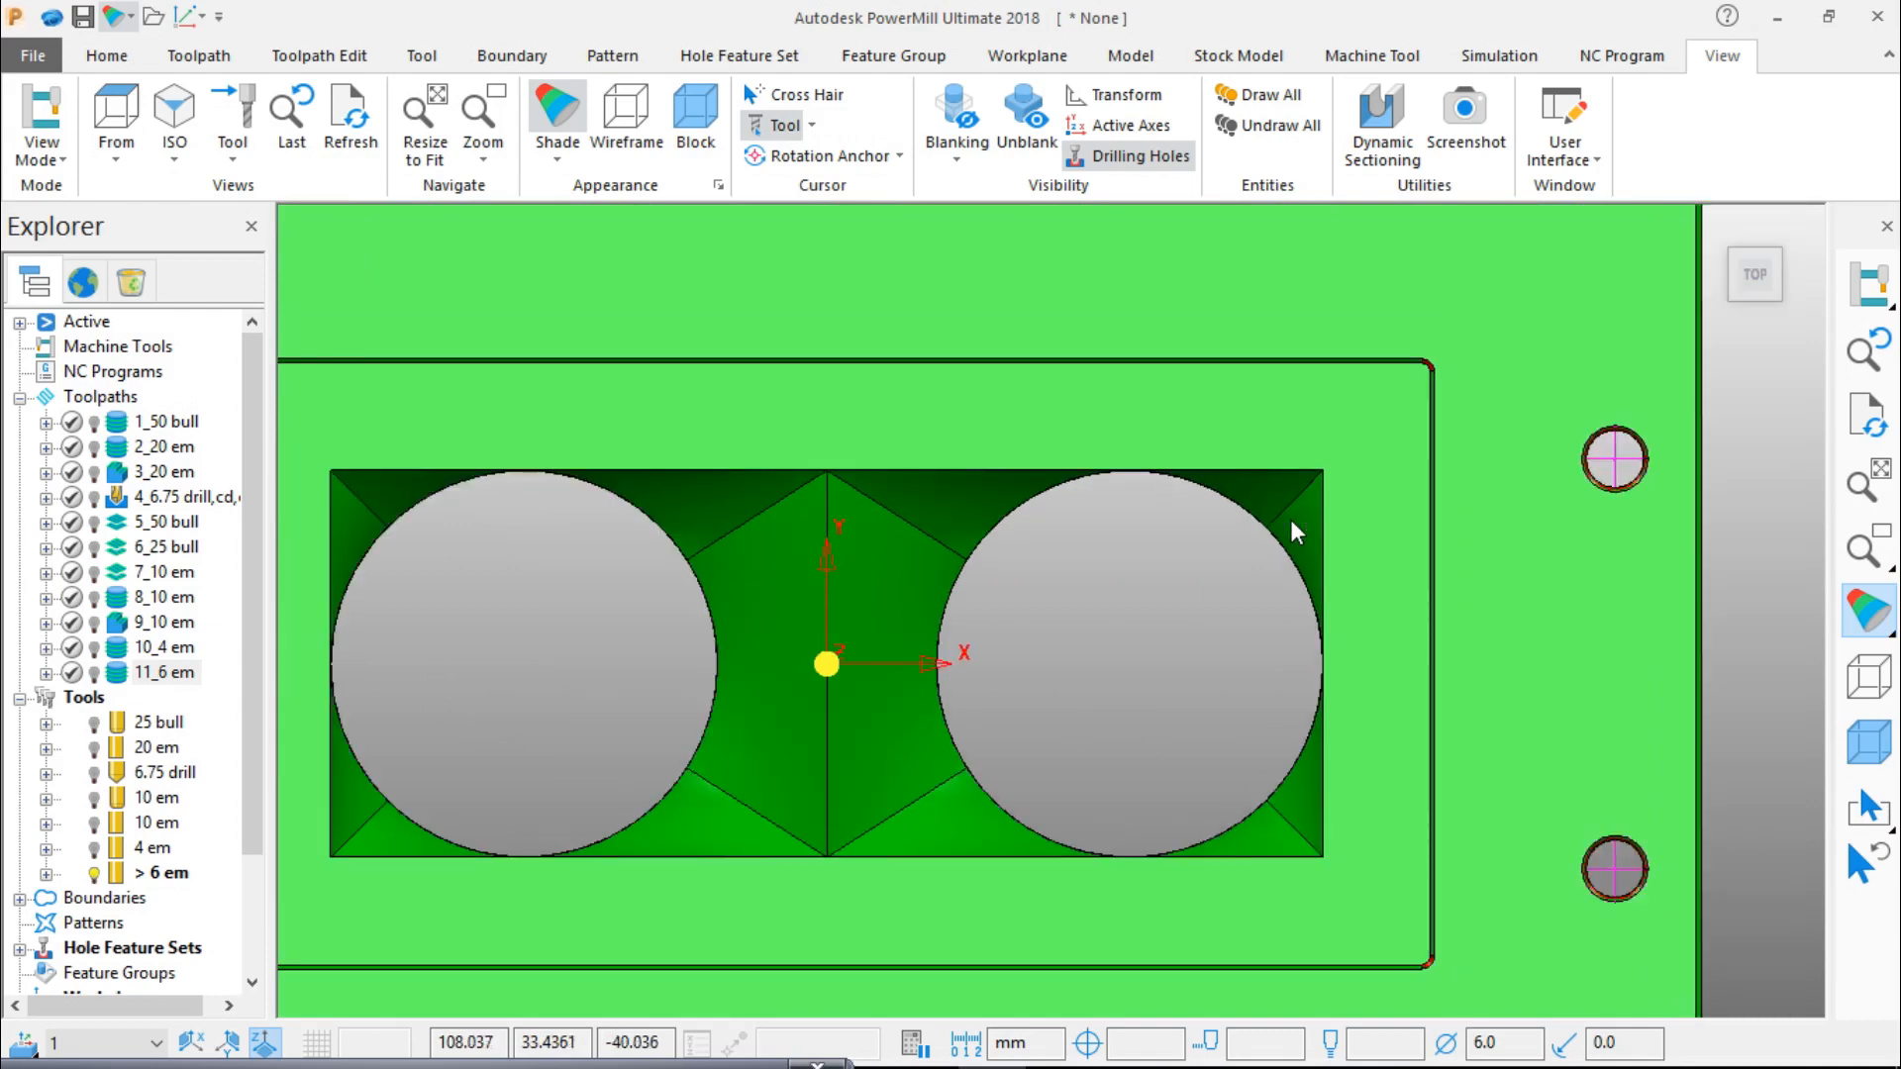
{"action": "scroll", "coordinate": [1291, 519], "scroll_direction": "down", "scroll_amount": 1}
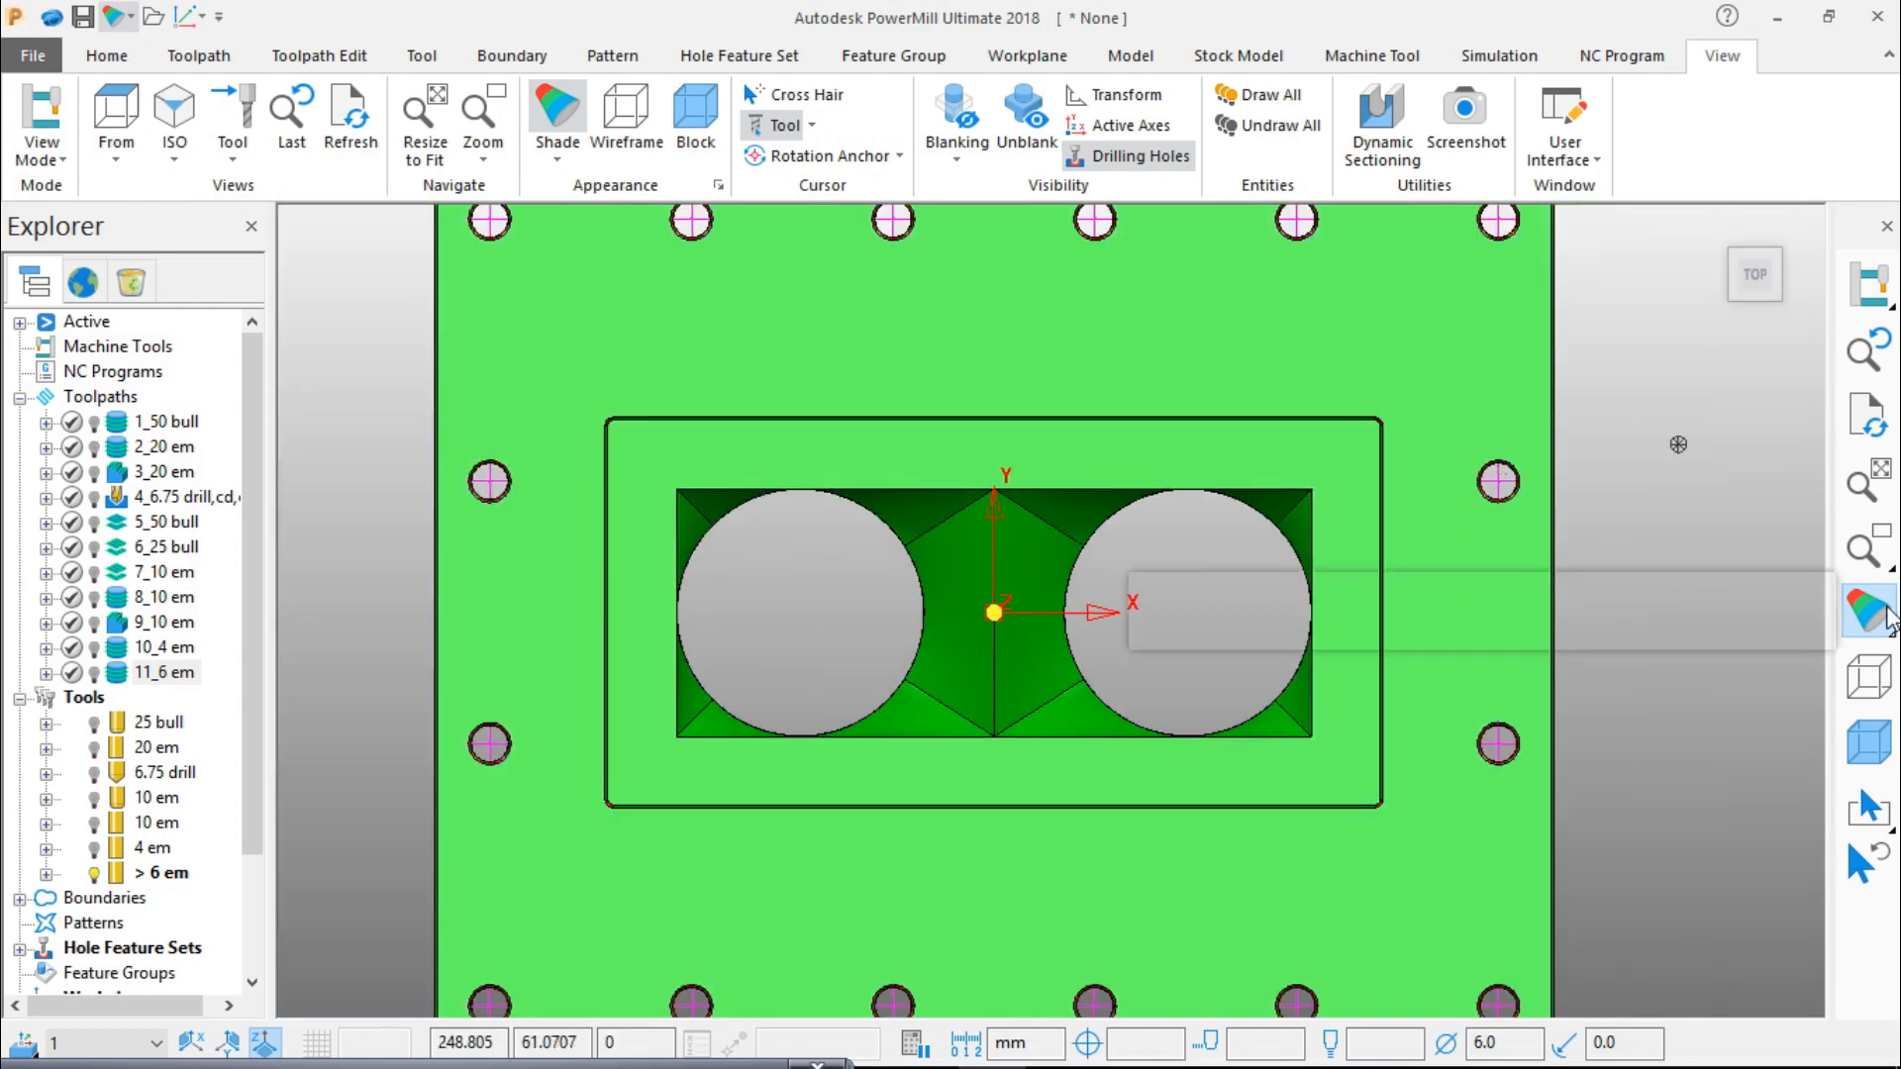
{"action": "mouse_move", "coordinate": [1868, 611]}
{"action": "left_click", "coordinate": [1225, 611]}
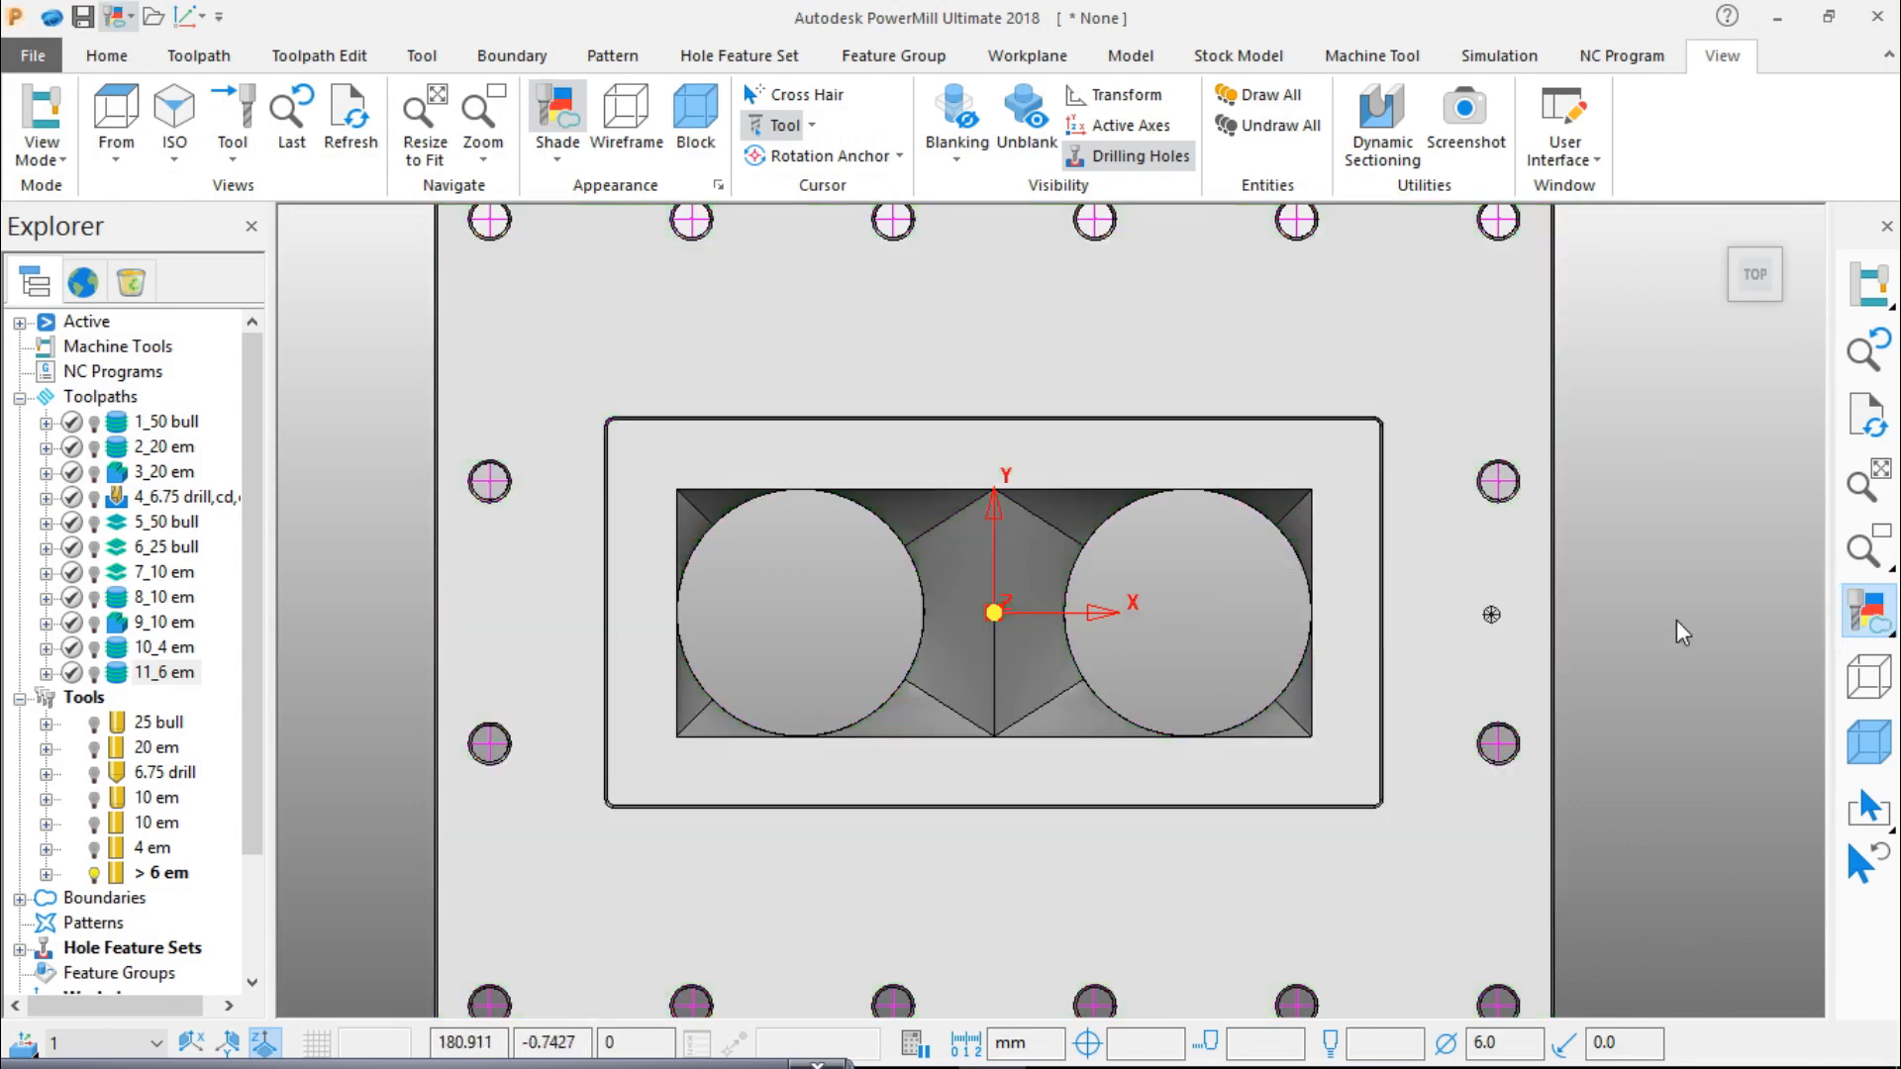
Step: Create a Constant Z finishing toolpath named 12_6 ball
{"action": "left_click", "coordinate": [107, 57]}
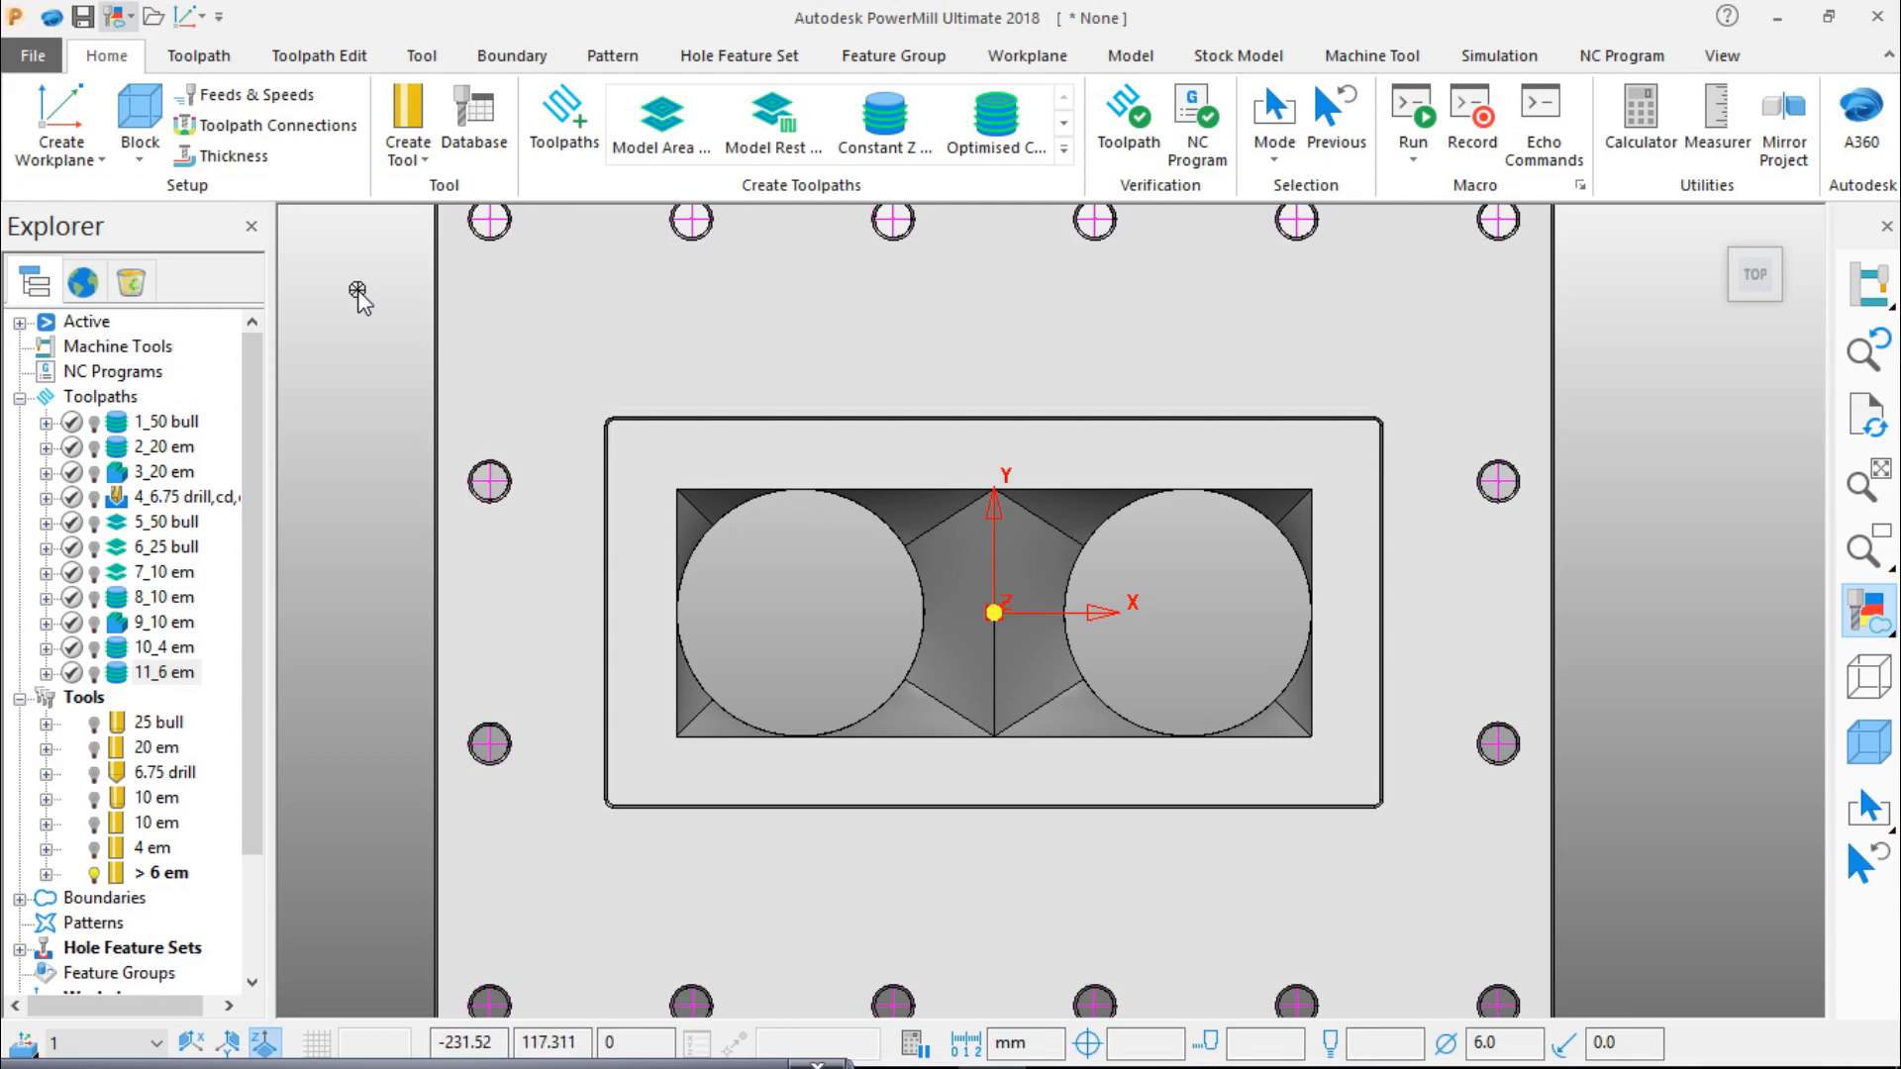
{"action": "left_click", "coordinate": [886, 151]}
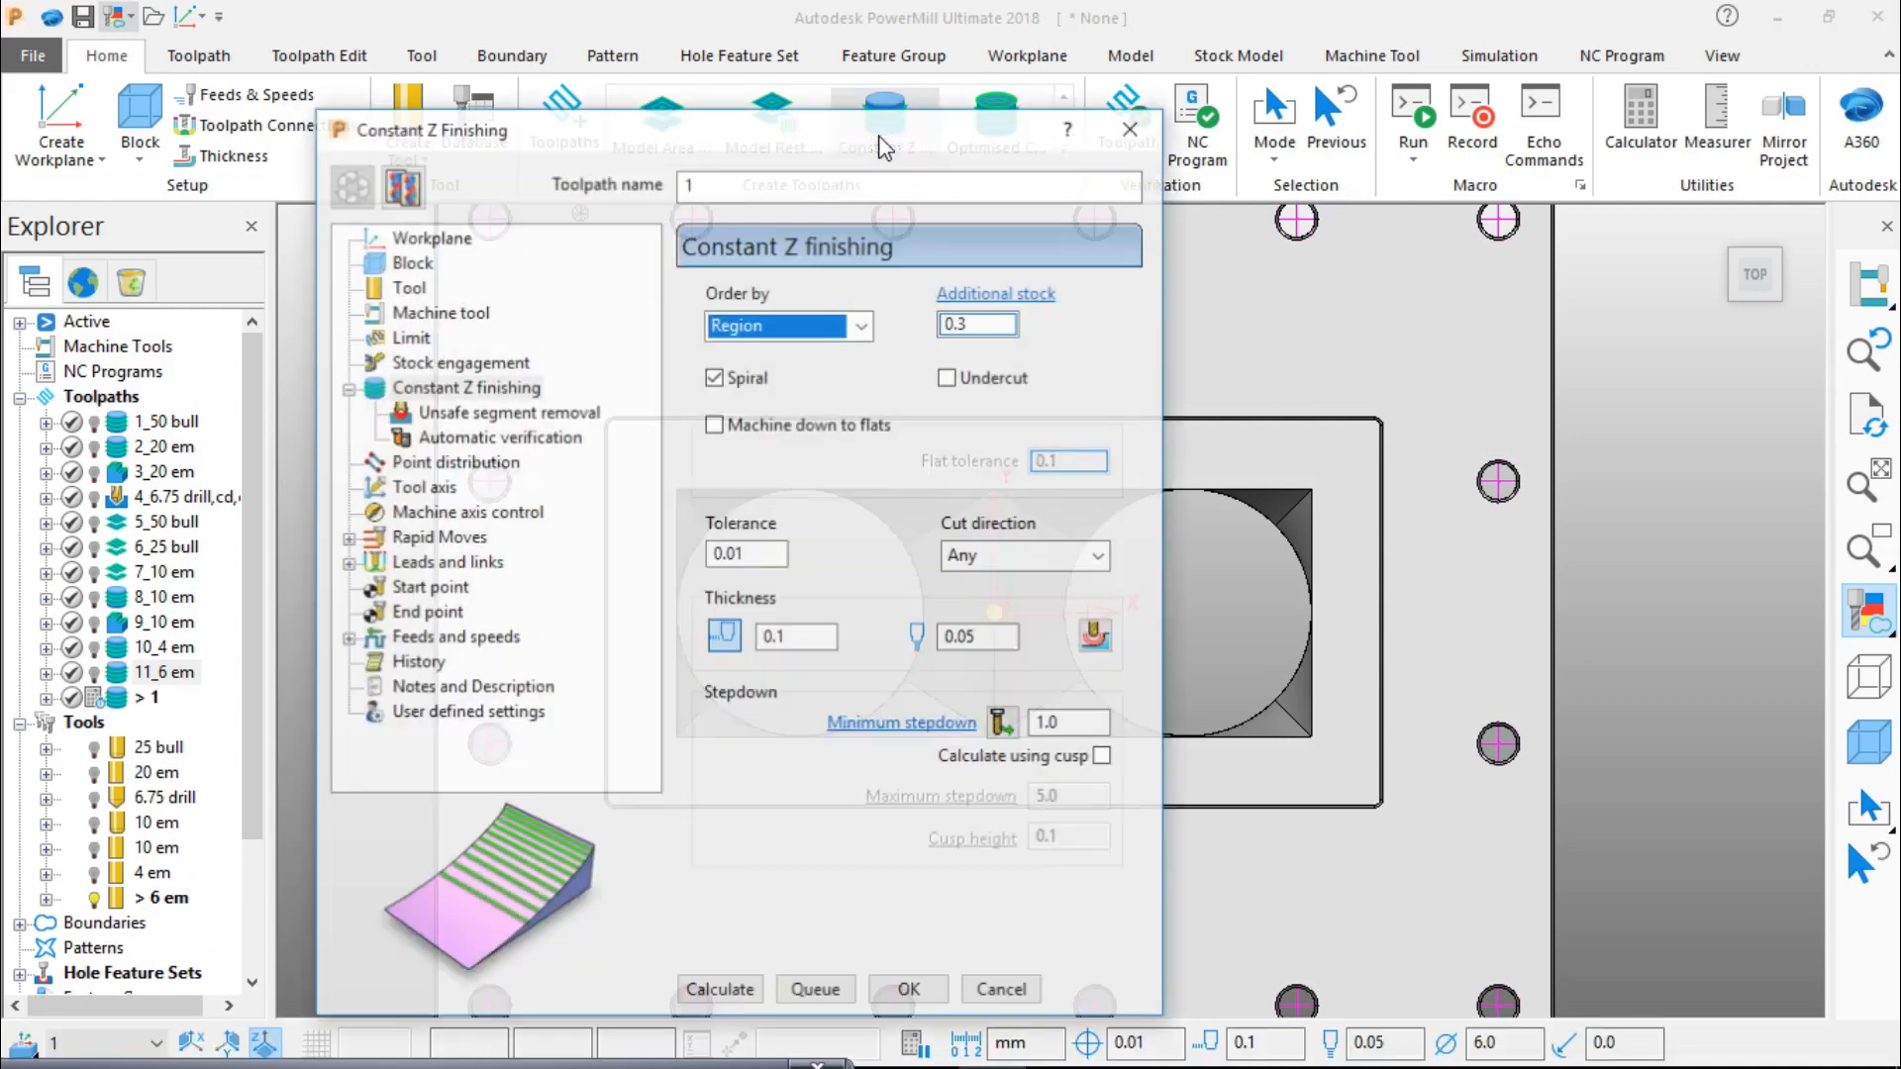
{"action": "left_click_drag", "start_coordinate": [806, 134], "coordinate": [1007, 125]}
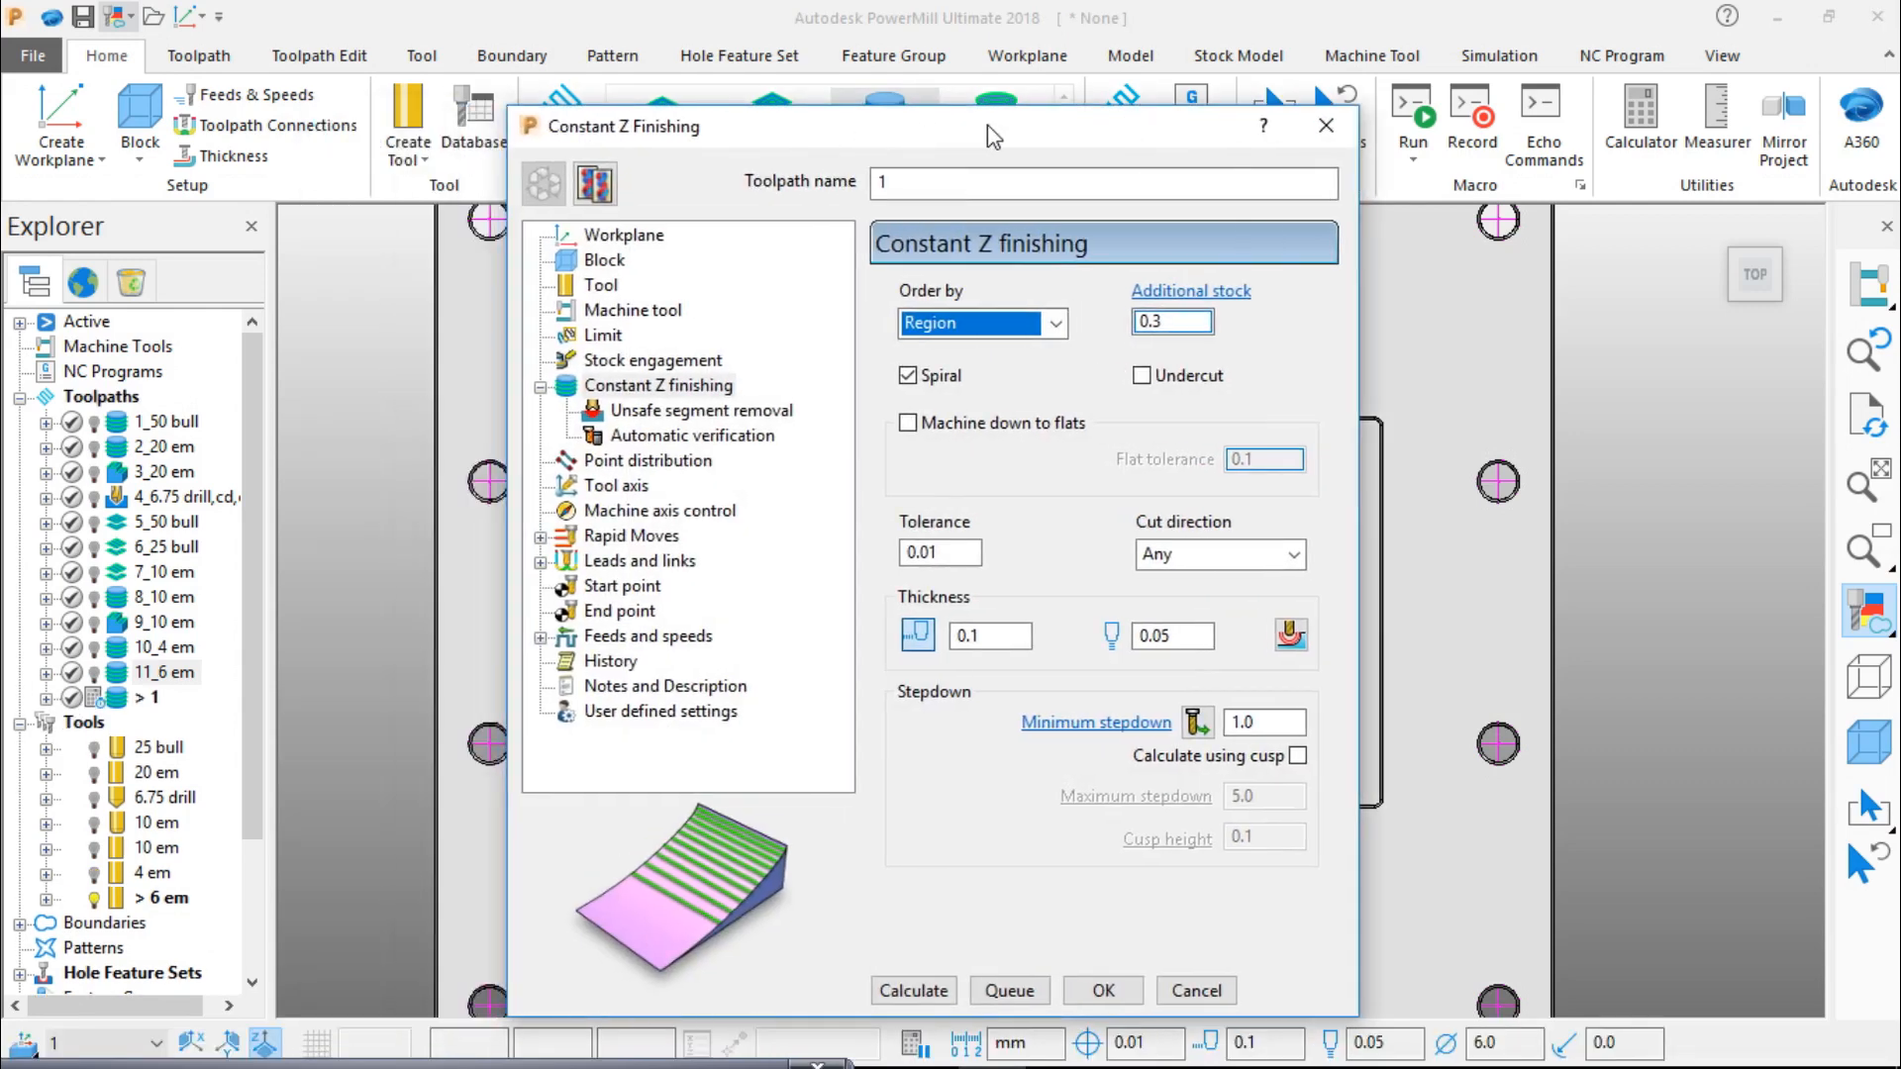
{"action": "left_click", "coordinate": [922, 185]}
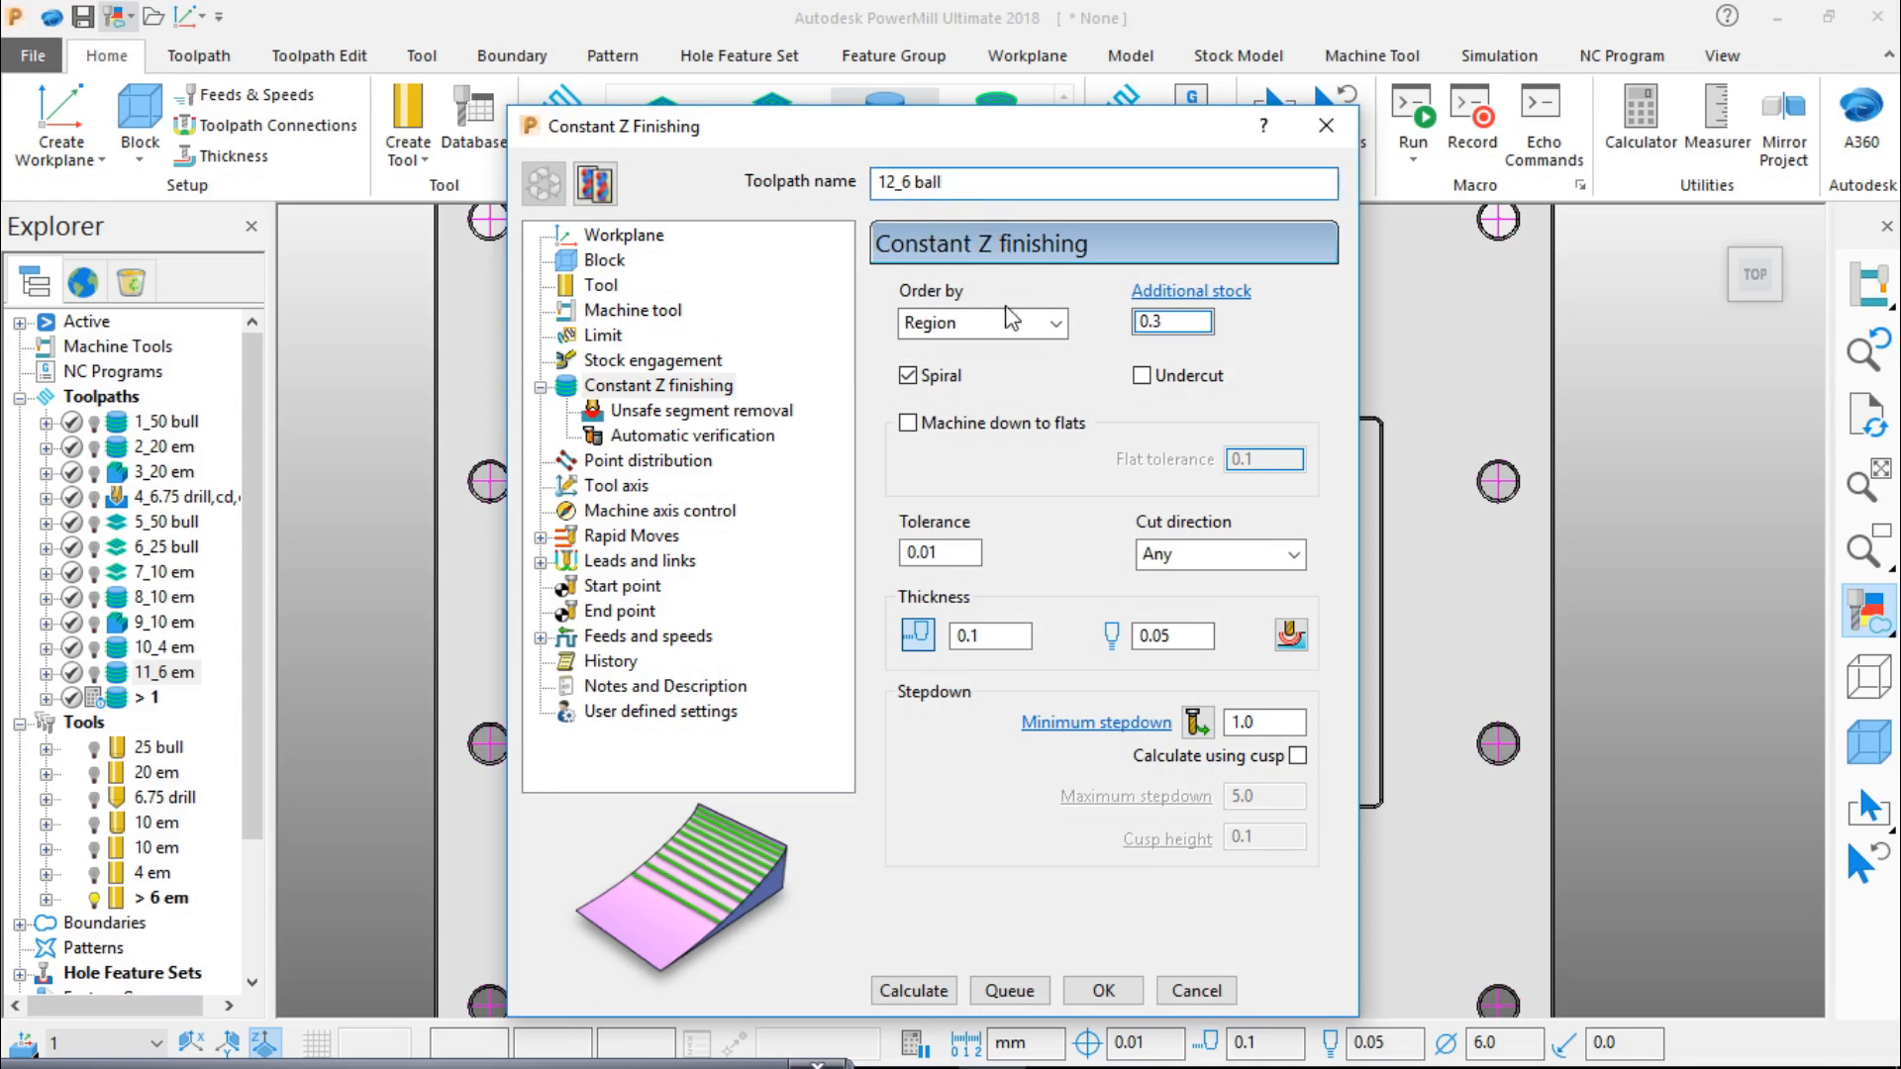
Step: Set the toolpath's radial and axial thickness to 0.0 and its stepdown to 0.1
{"action": "left_click", "coordinate": [995, 636]}
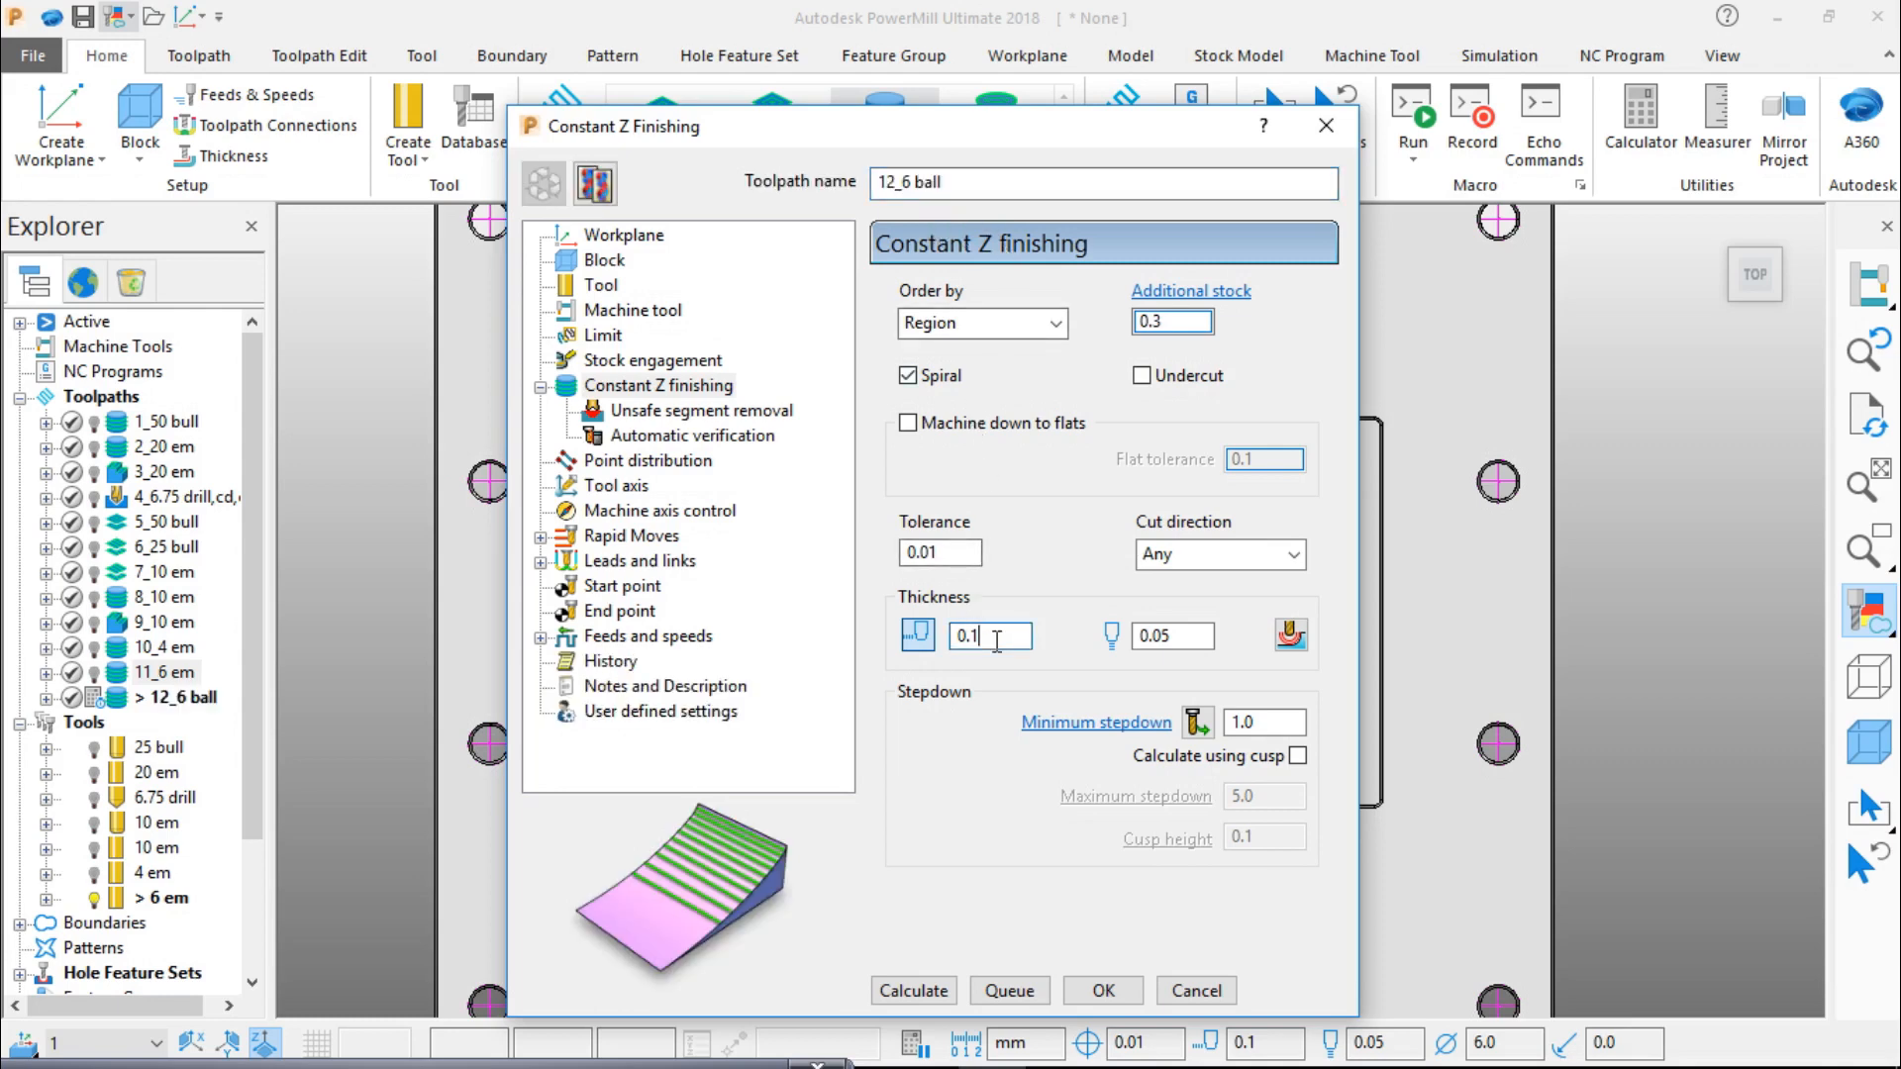
{"action": "left_click", "coordinate": [1175, 638]}
{"action": "key", "text": "BackSpace"}
{"action": "left_click", "coordinate": [1275, 722]}
{"action": "left_click_drag", "start_coordinate": [1275, 721], "coordinate": [1194, 745]}
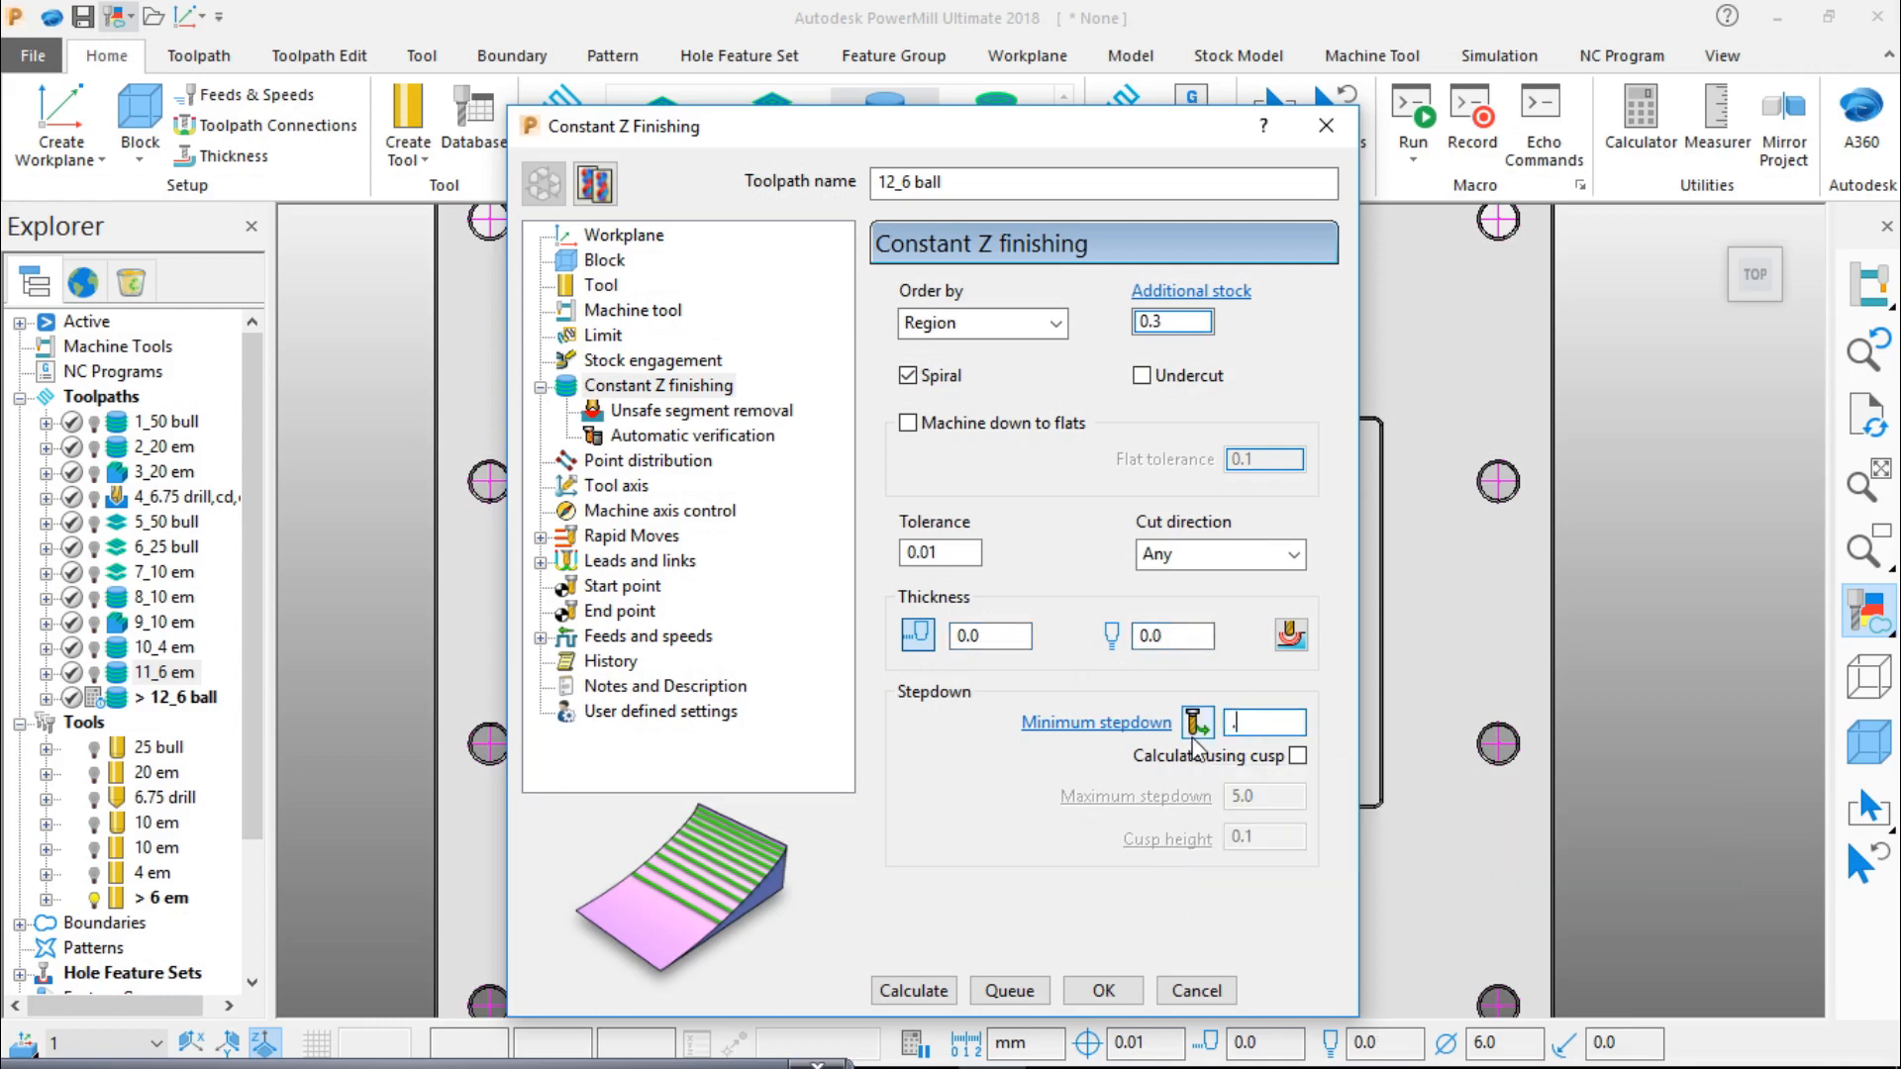
{"action": "type", "text": ".1"}
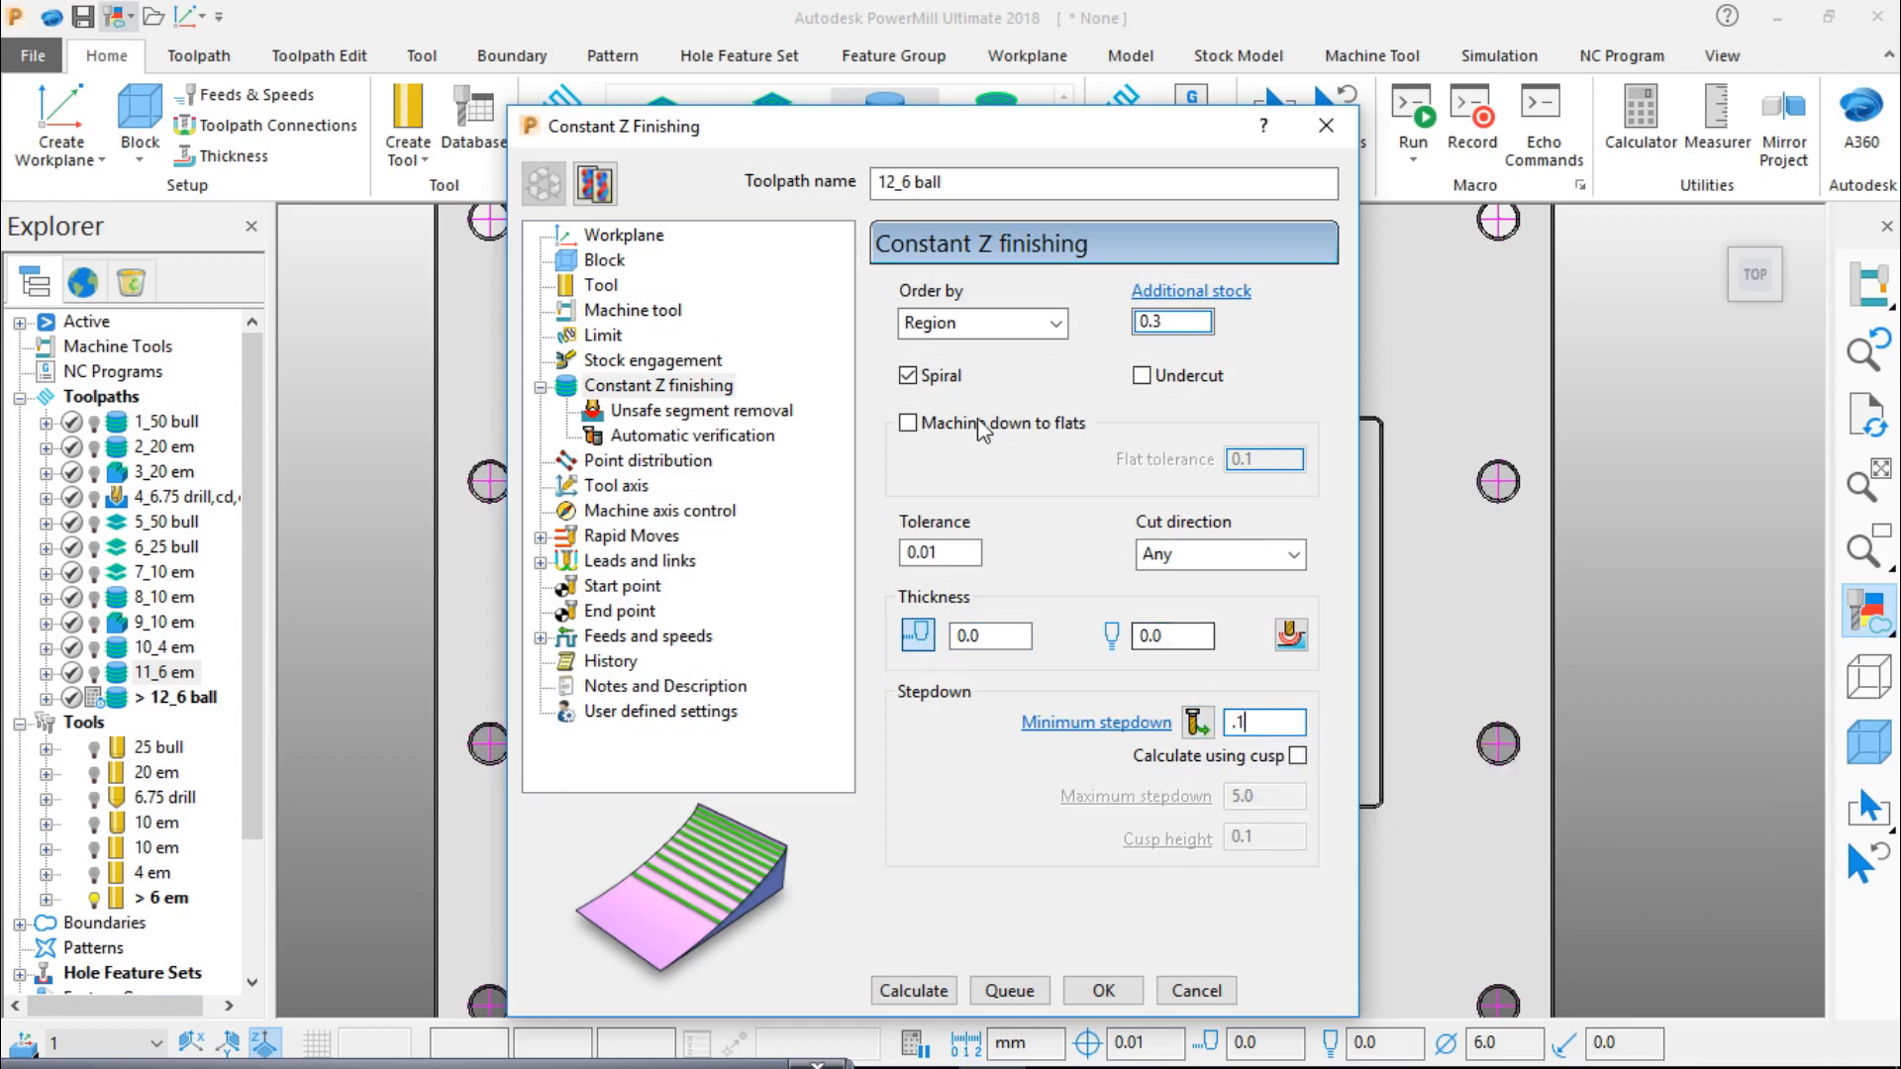
Step: Create a 6 mm diameter ball nosed tool named 6 ball for the toolpath
{"action": "left_click", "coordinate": [618, 246]}
{"action": "left_click", "coordinate": [606, 263]}
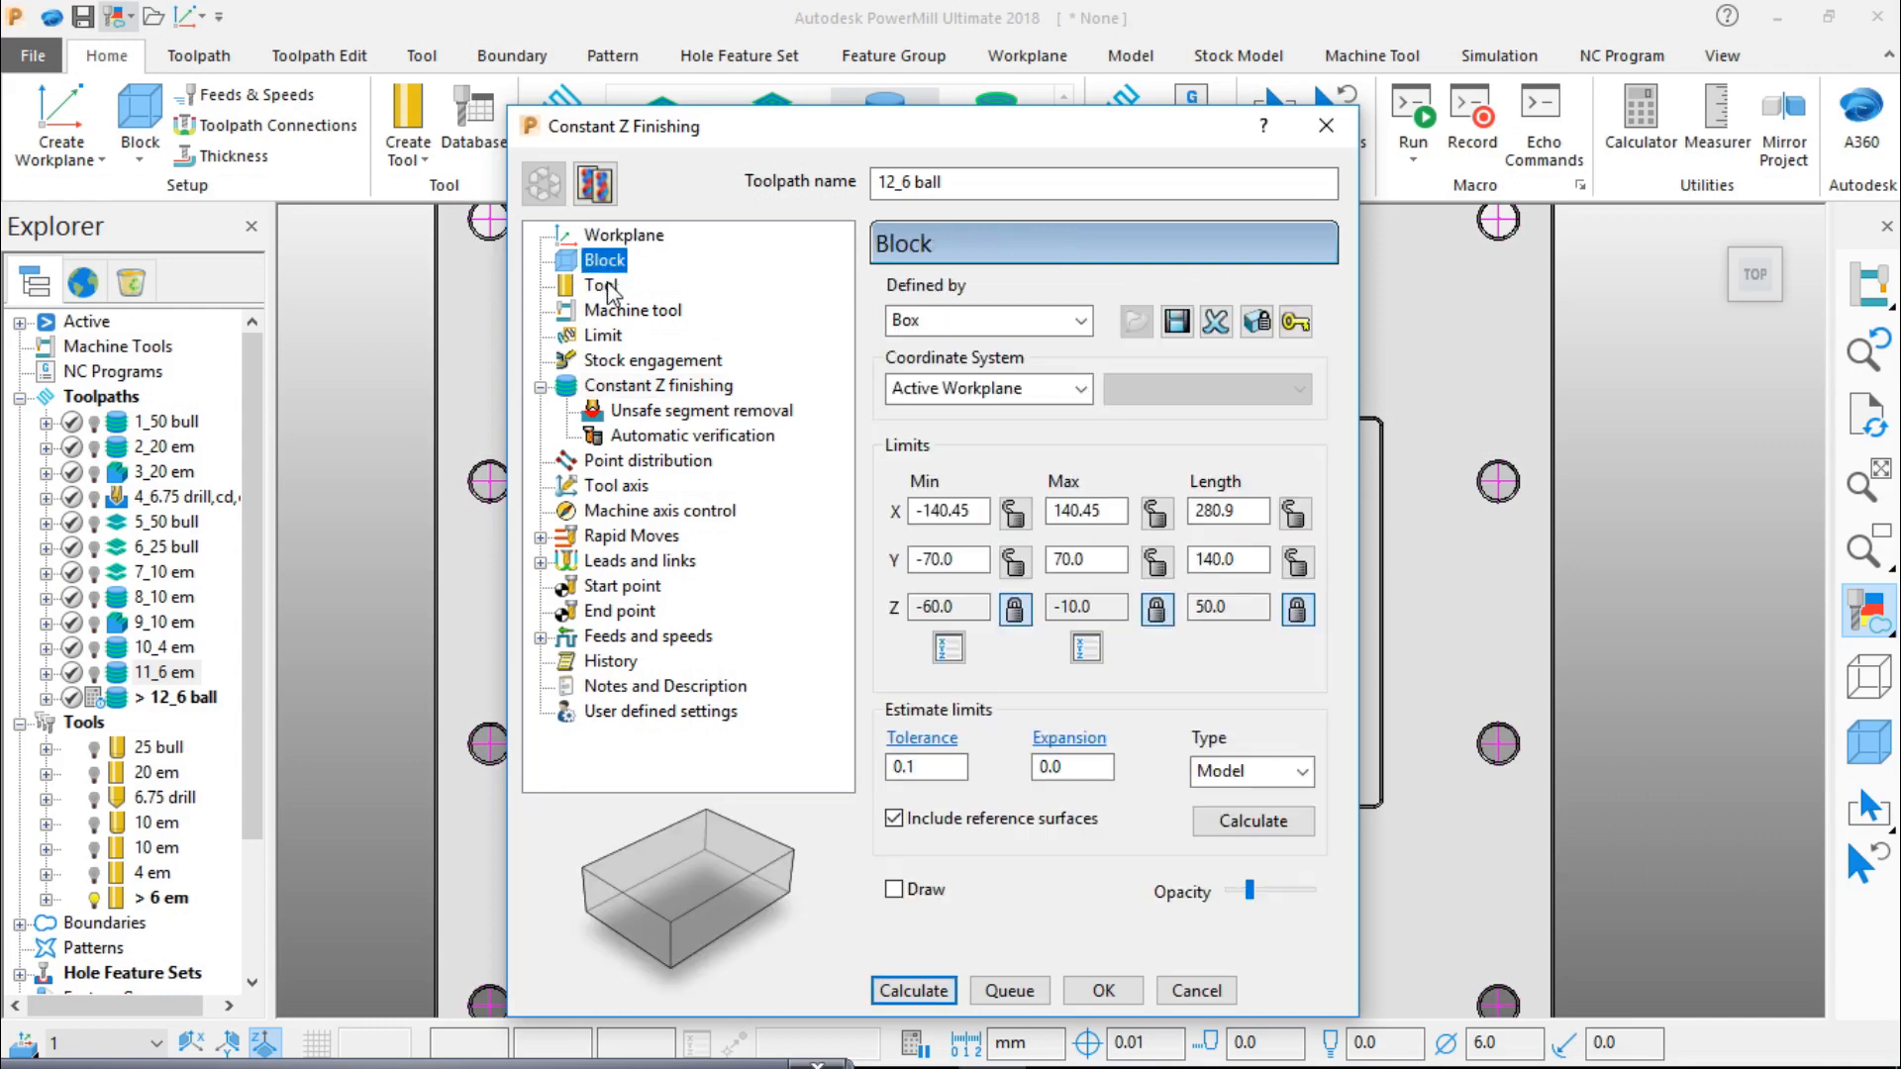
{"action": "left_click", "coordinate": [608, 289]}
{"action": "left_click", "coordinate": [996, 299]}
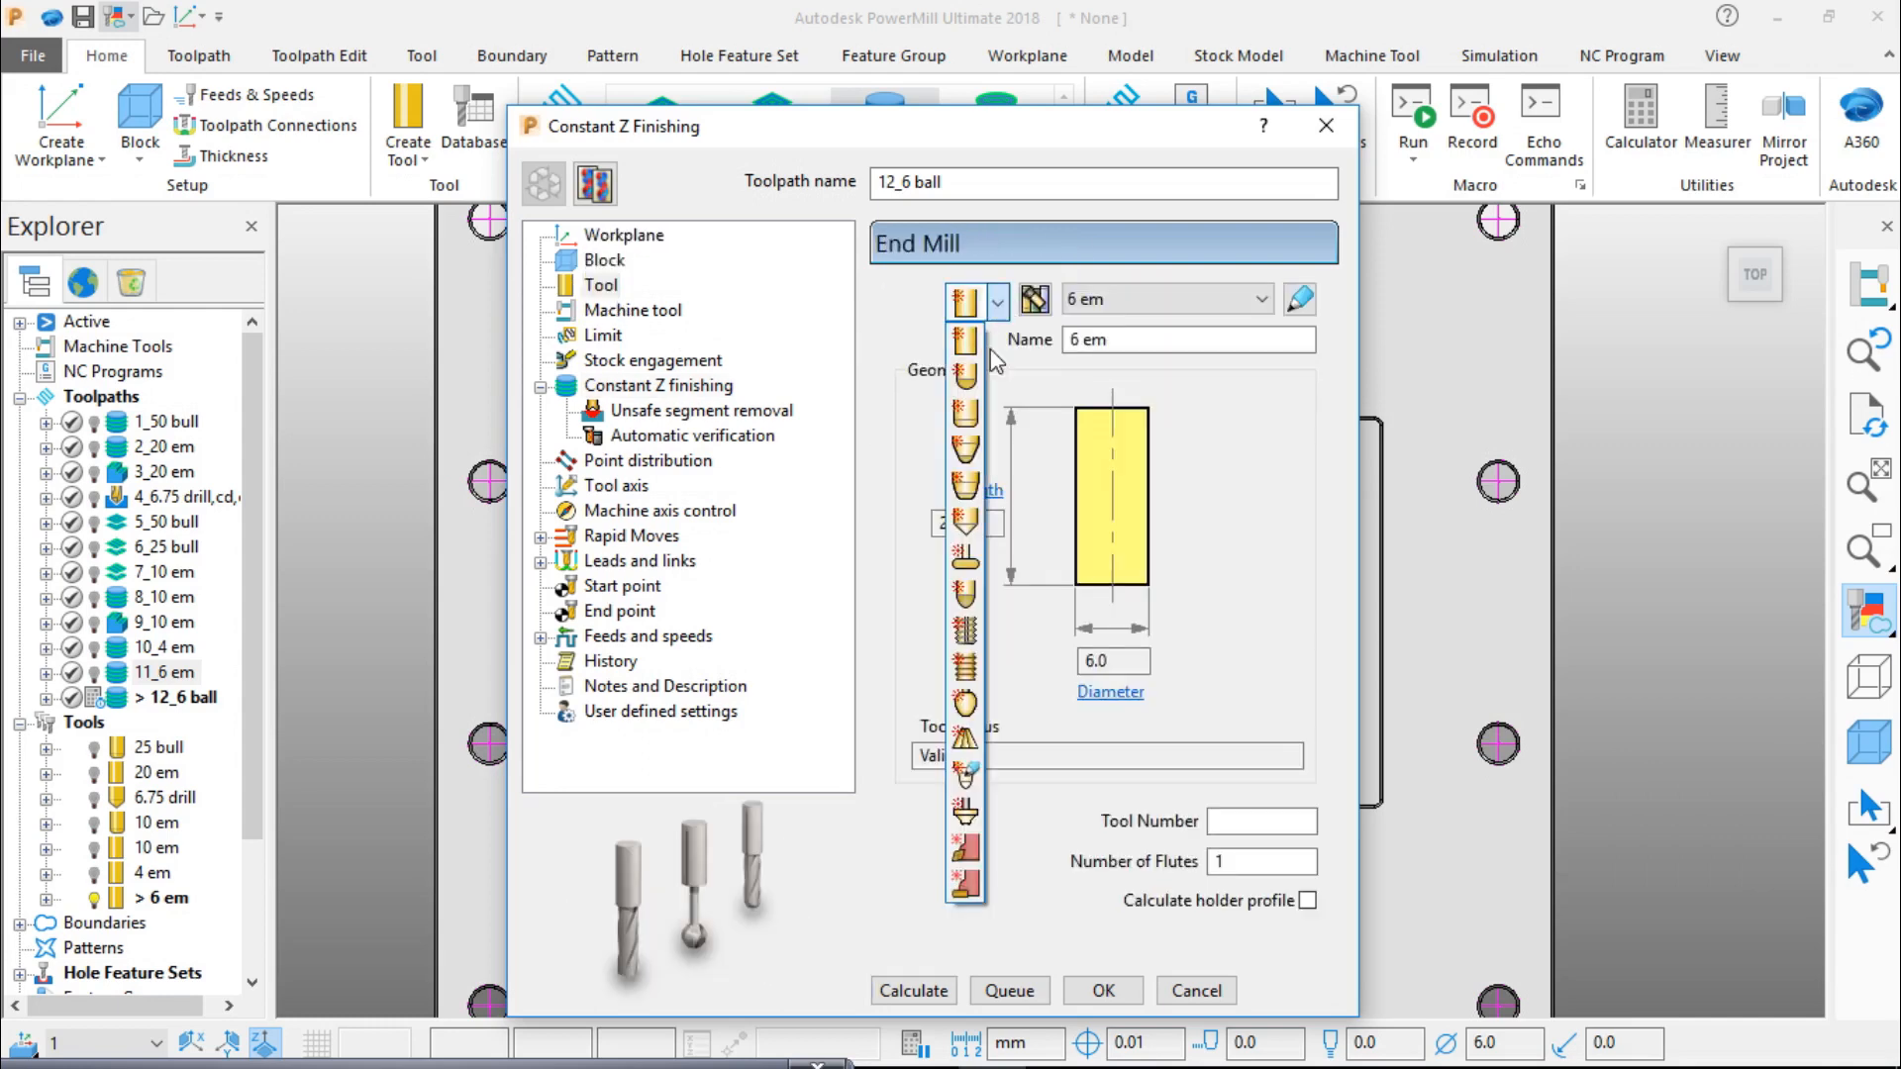
{"action": "left_click", "coordinate": [969, 377]}
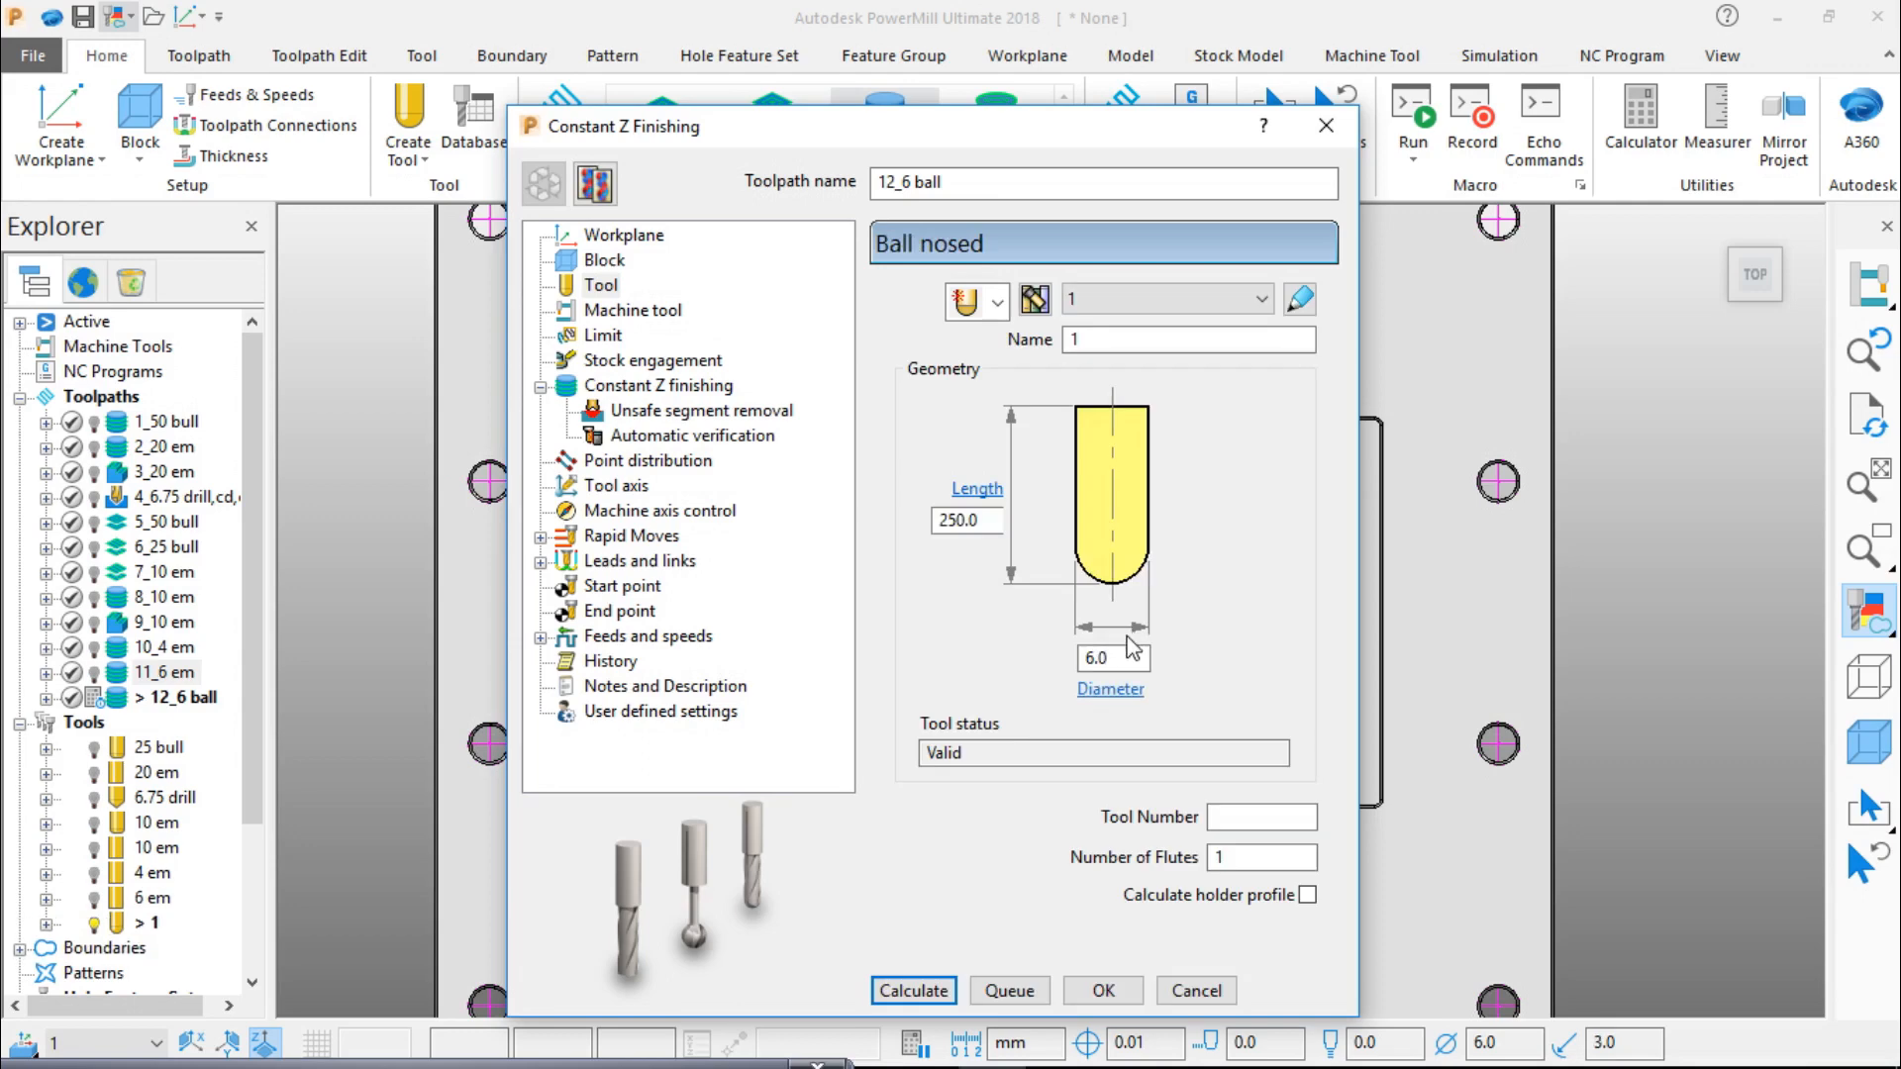
{"action": "double_click", "coordinate": [1152, 342]}
{"action": "type", "text": "6 ball"}
Step: Review the toolpath's machine tool, limit, stock engagement, thickness, stepdown and verification settings
{"action": "left_click", "coordinate": [639, 312]}
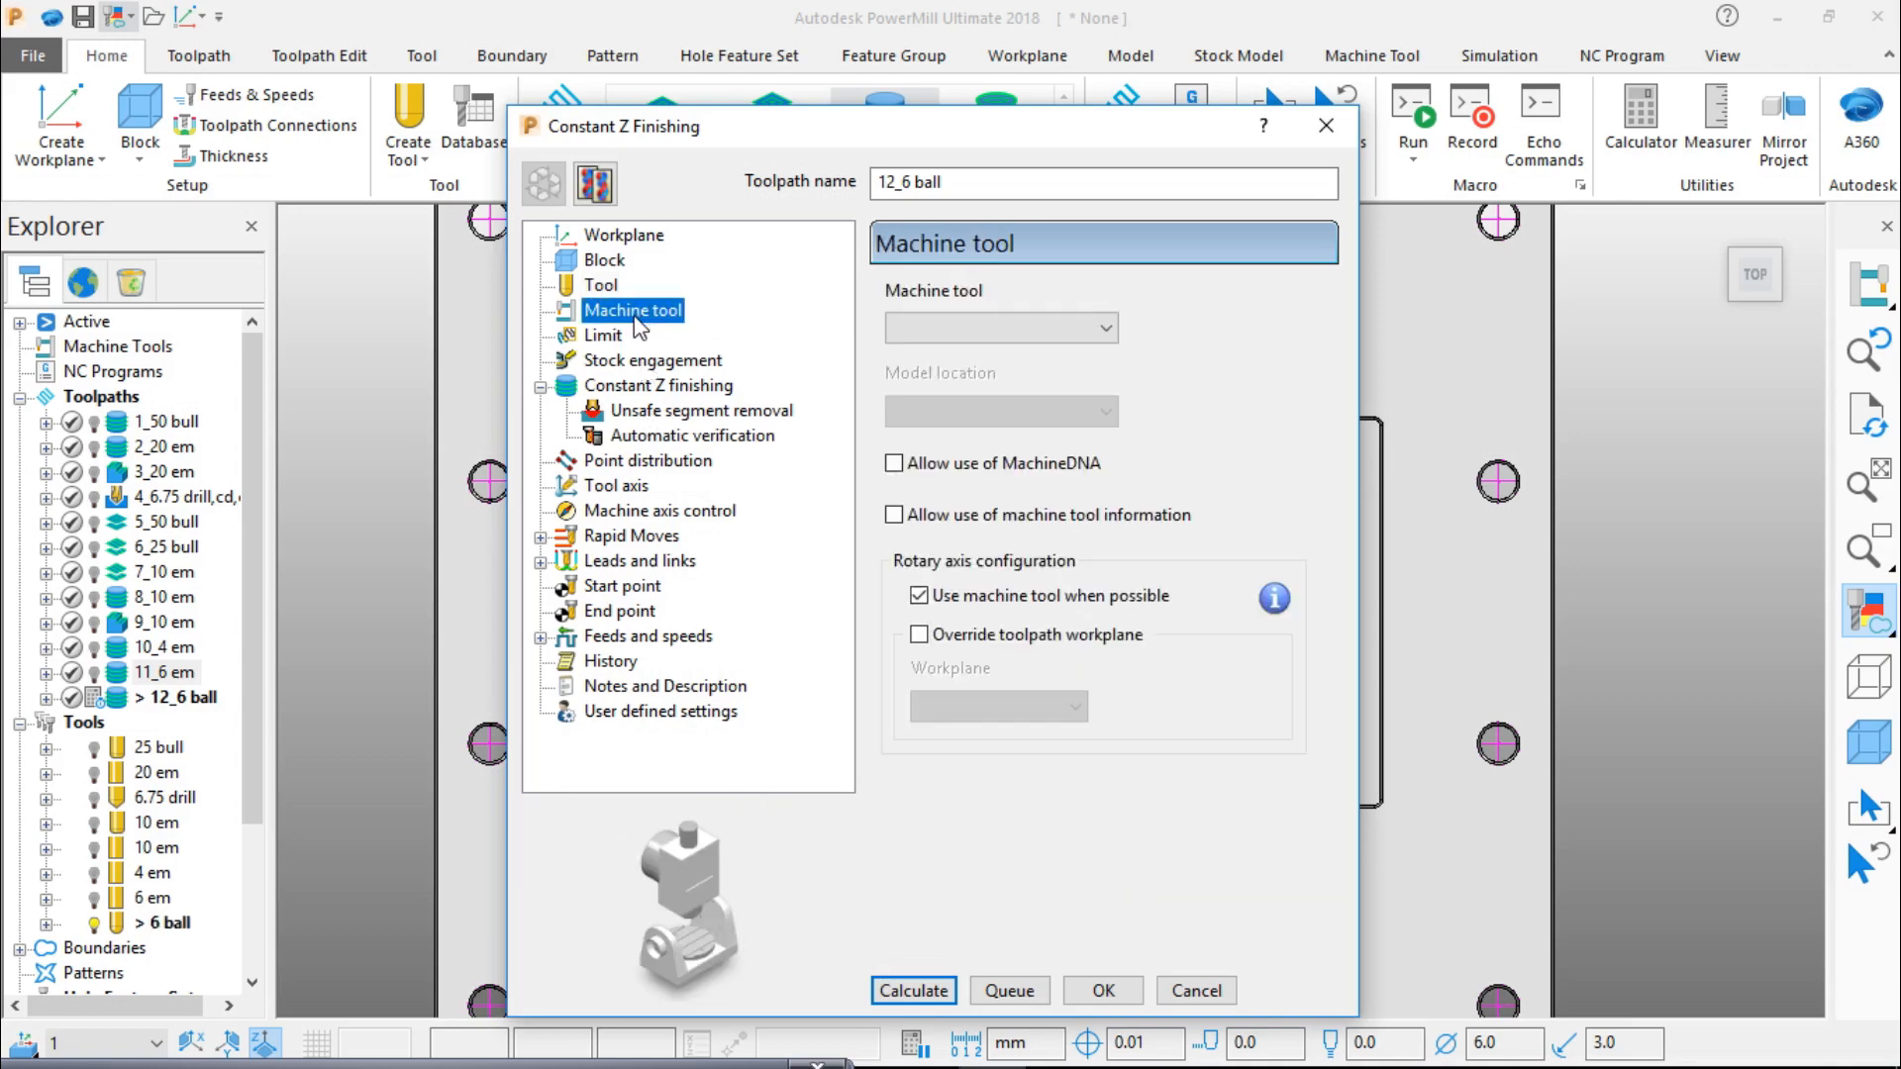
{"action": "left_click", "coordinate": [613, 338]}
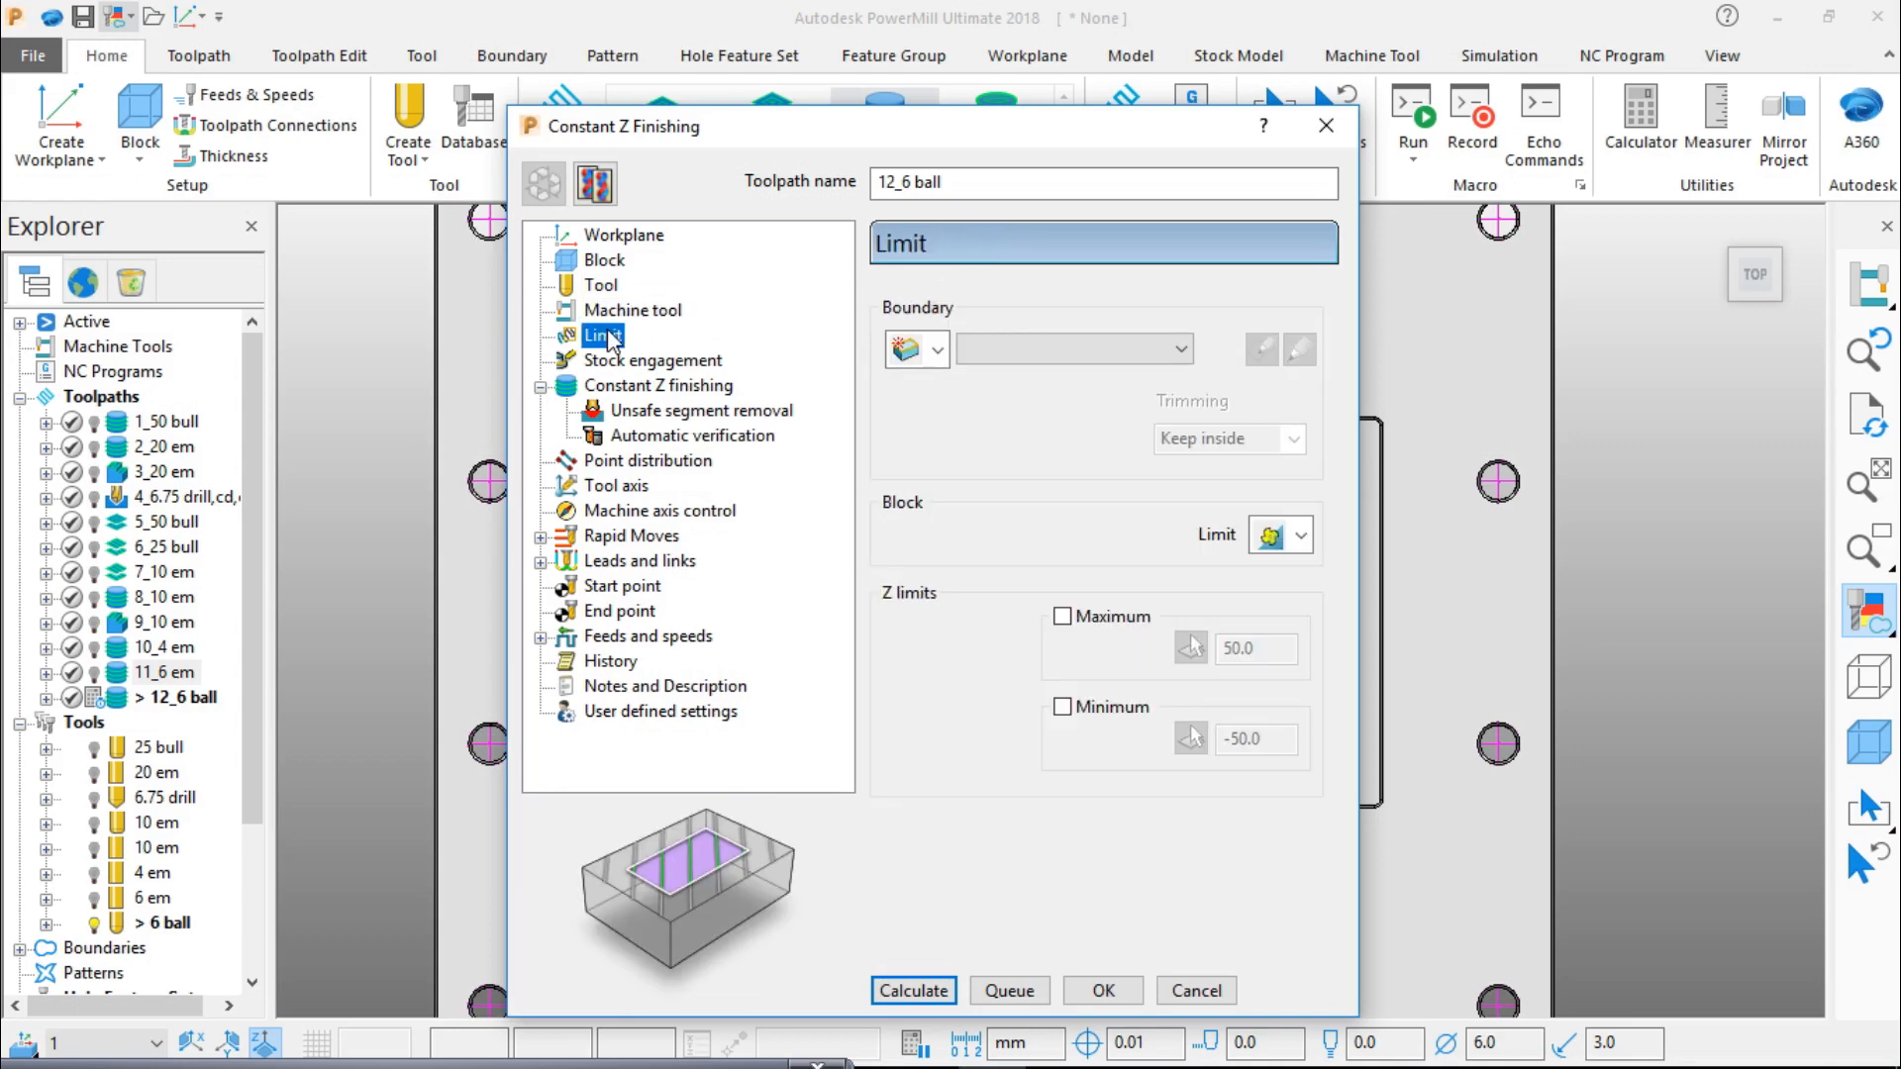
{"action": "left_click", "coordinate": [639, 362]}
{"action": "left_click", "coordinate": [646, 388]}
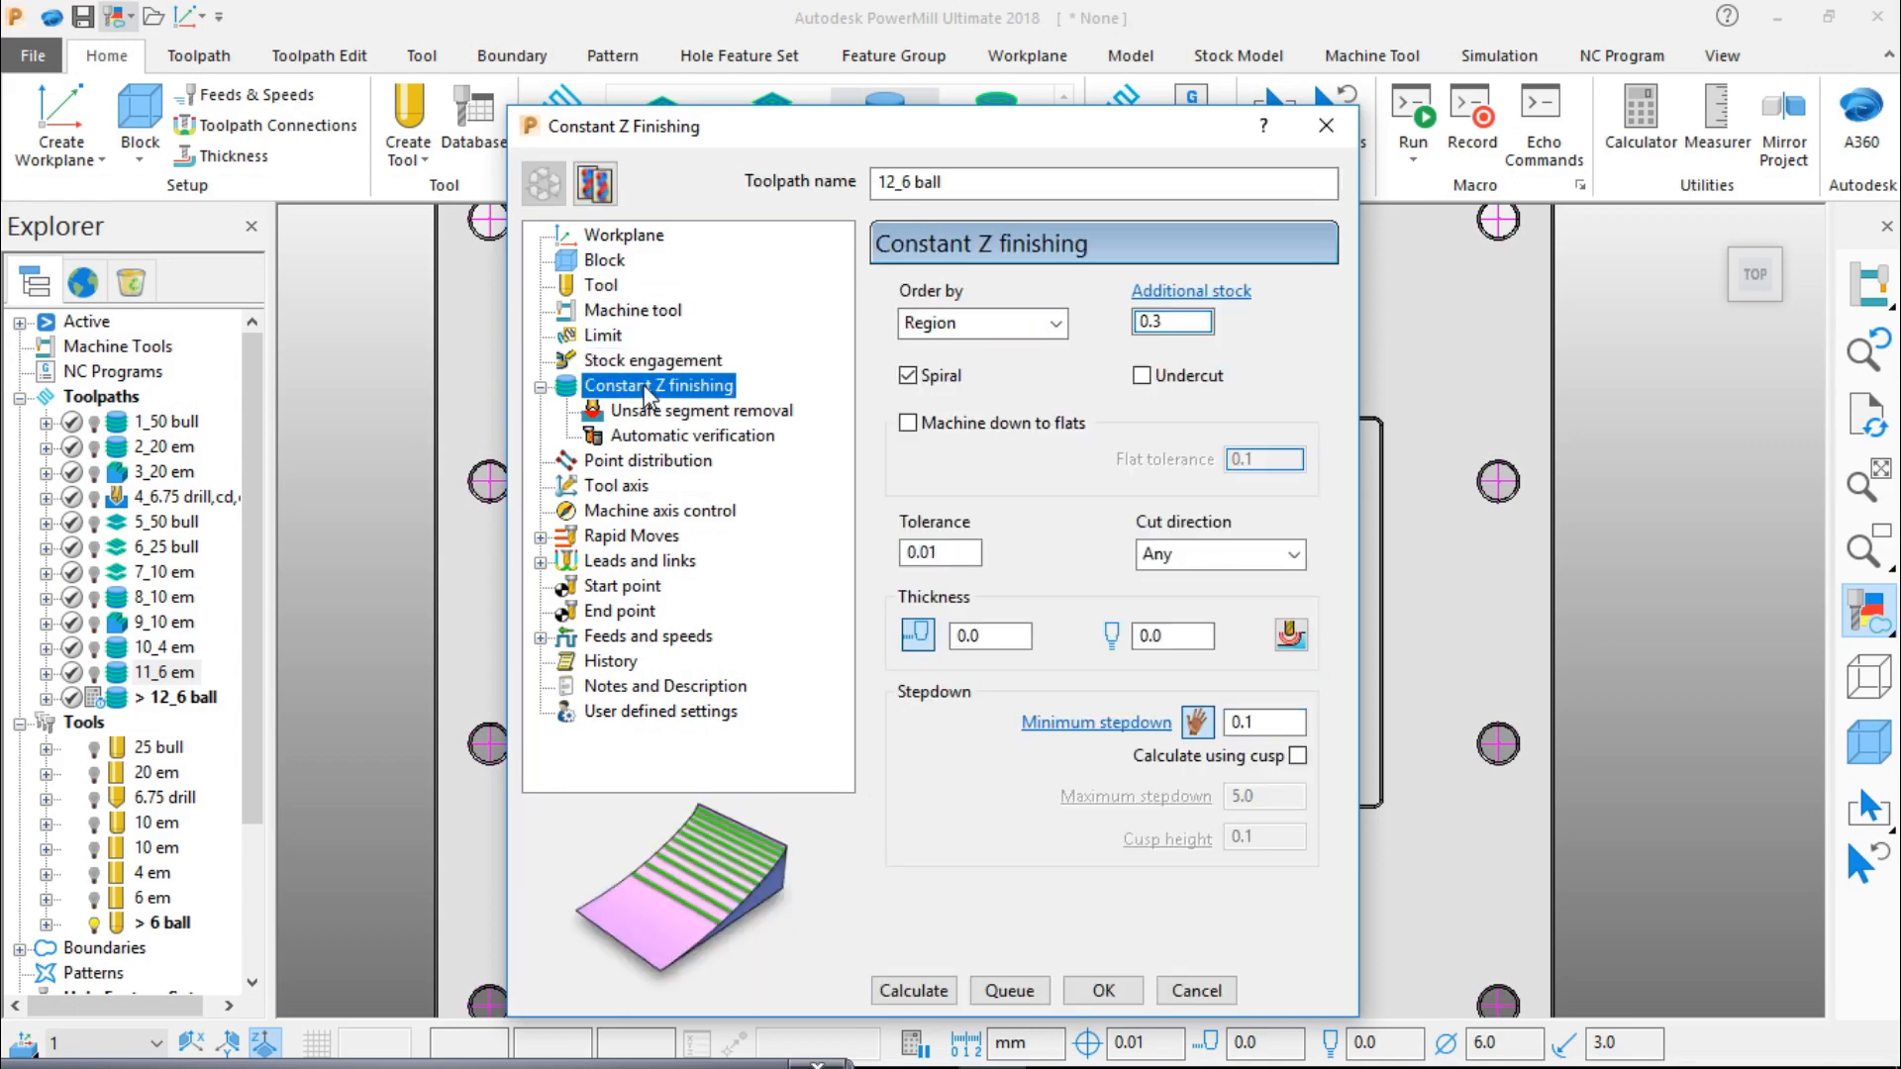
{"action": "double_click", "coordinate": [990, 635]}
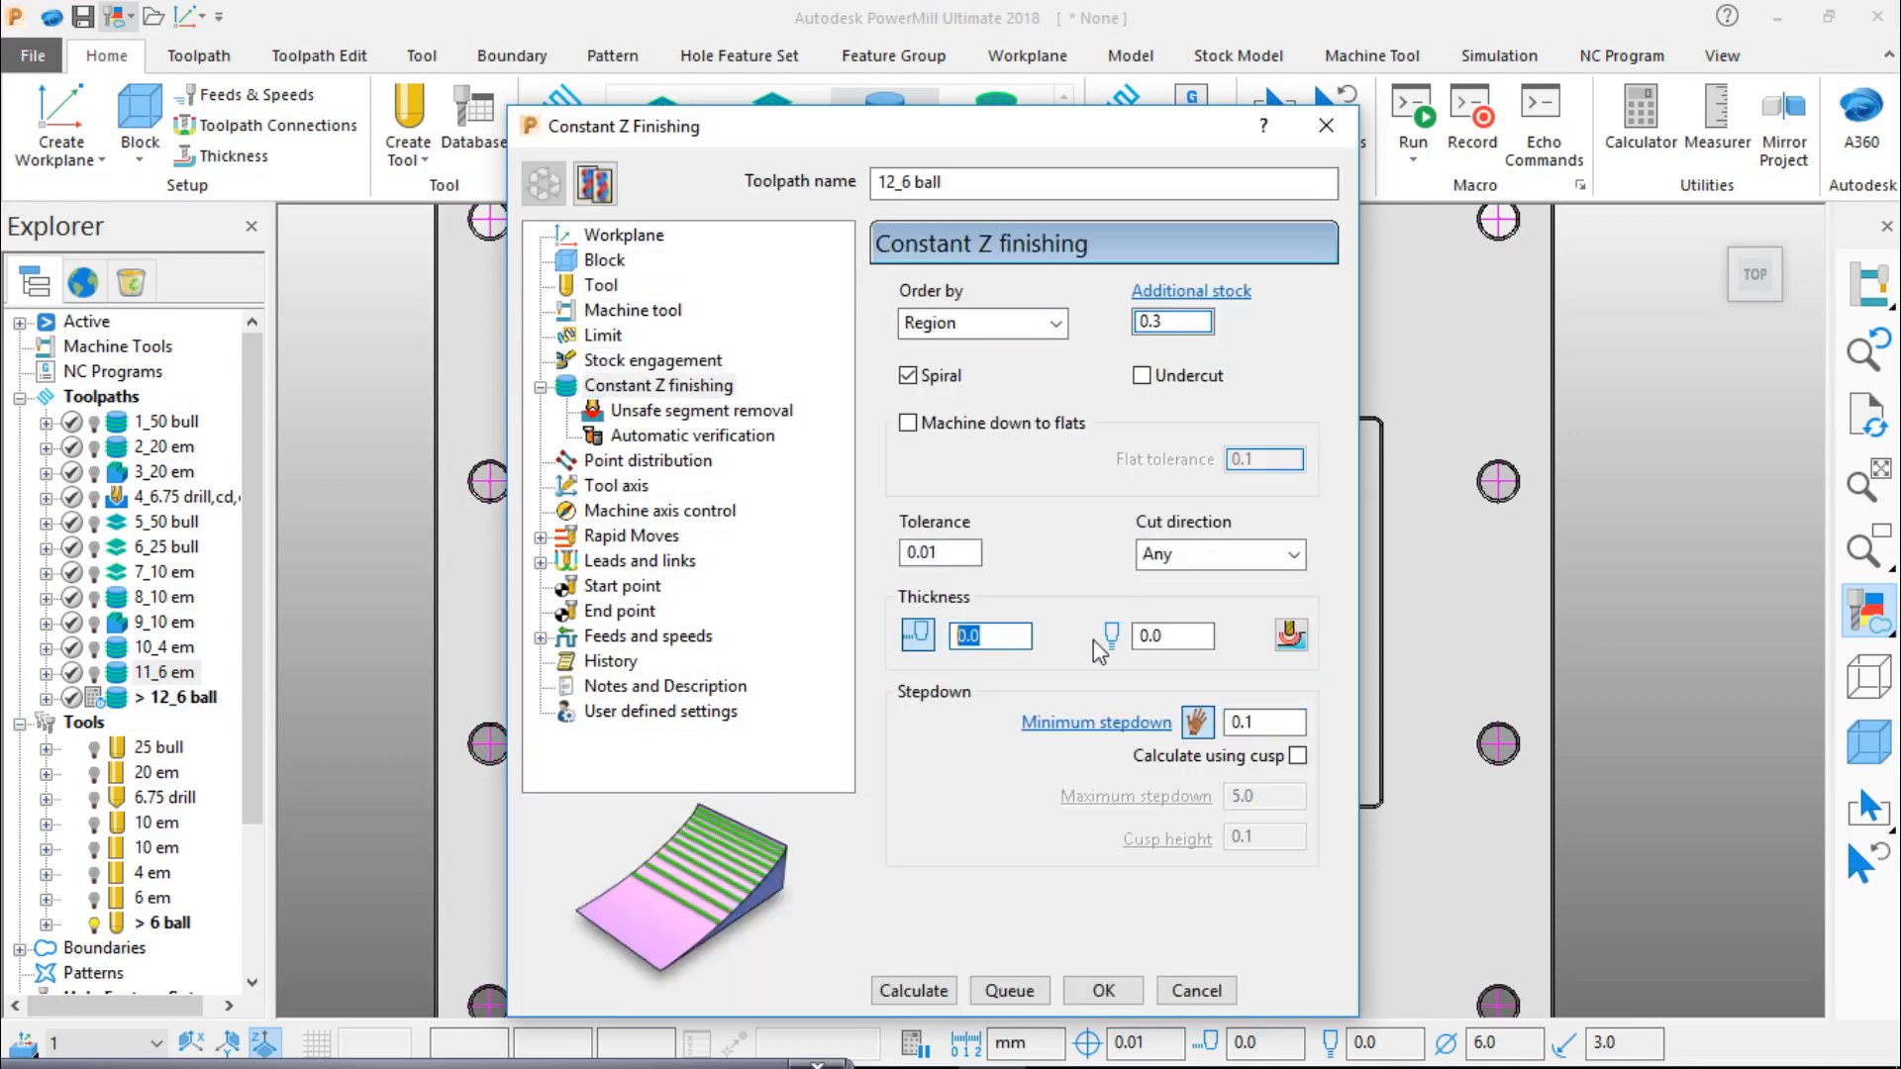
{"action": "double_click", "coordinate": [1173, 637]}
{"action": "double_click", "coordinate": [1257, 722]}
{"action": "left_click", "coordinate": [1274, 722]}
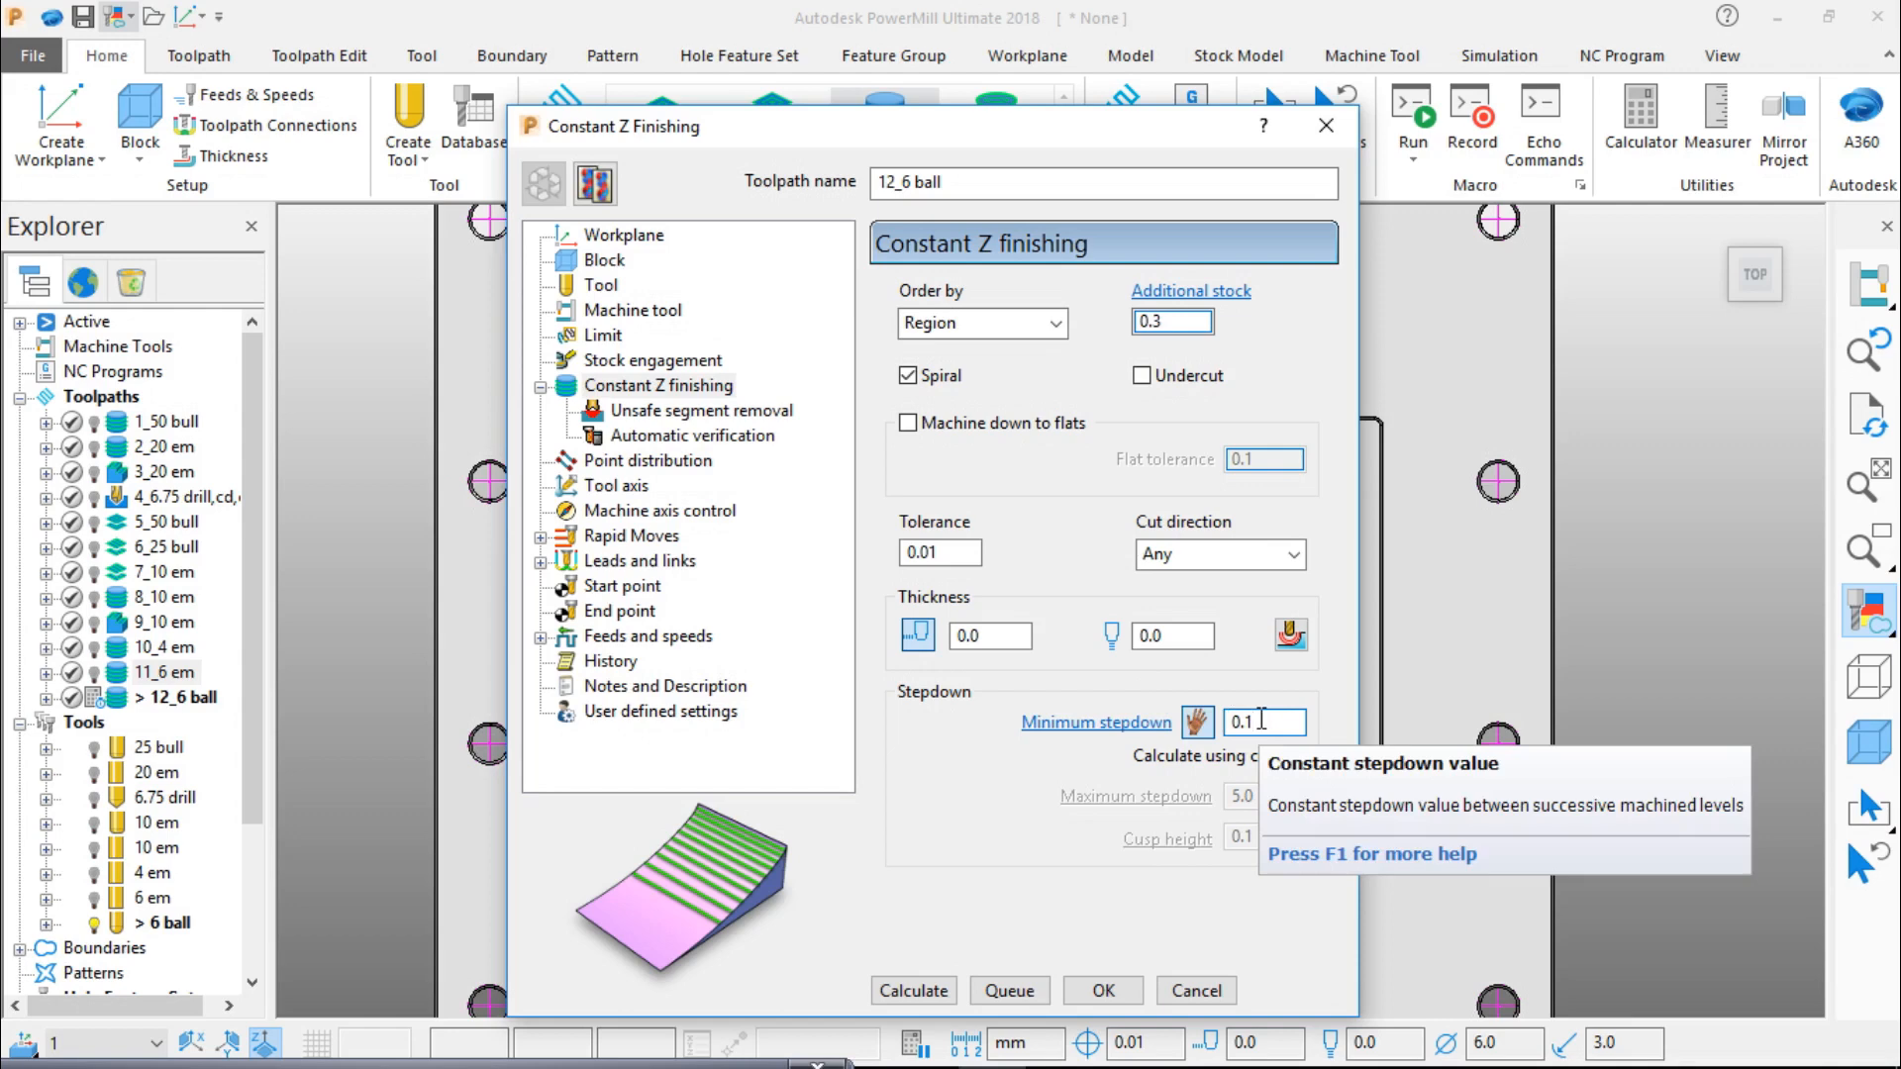
{"action": "left_click", "coordinate": [699, 411]}
{"action": "left_click", "coordinate": [696, 436]}
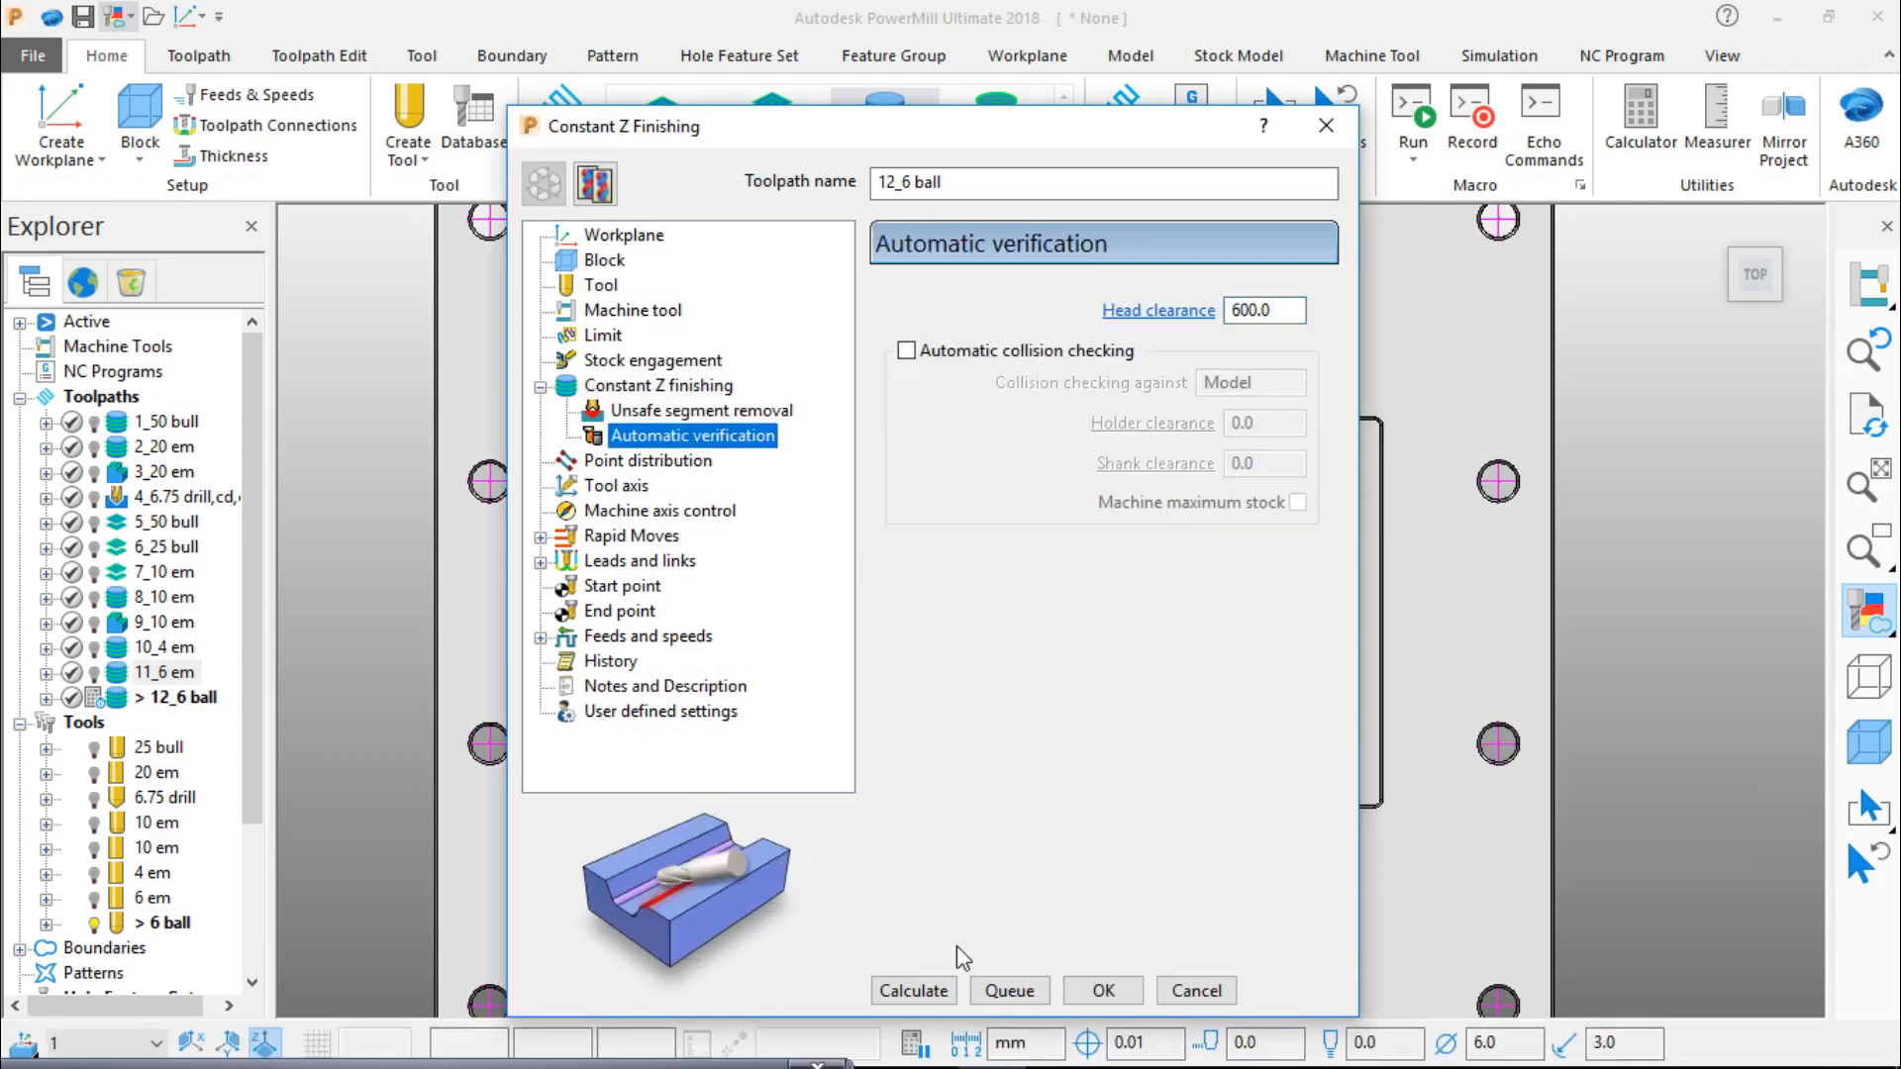
Step: Examine the tapered pocket's corner against the ball tool outline with the toolpath settings still open
{"action": "left_click", "coordinate": [933, 992]}
{"action": "left_click_drag", "start_coordinate": [1029, 139], "coordinate": [412, 325]}
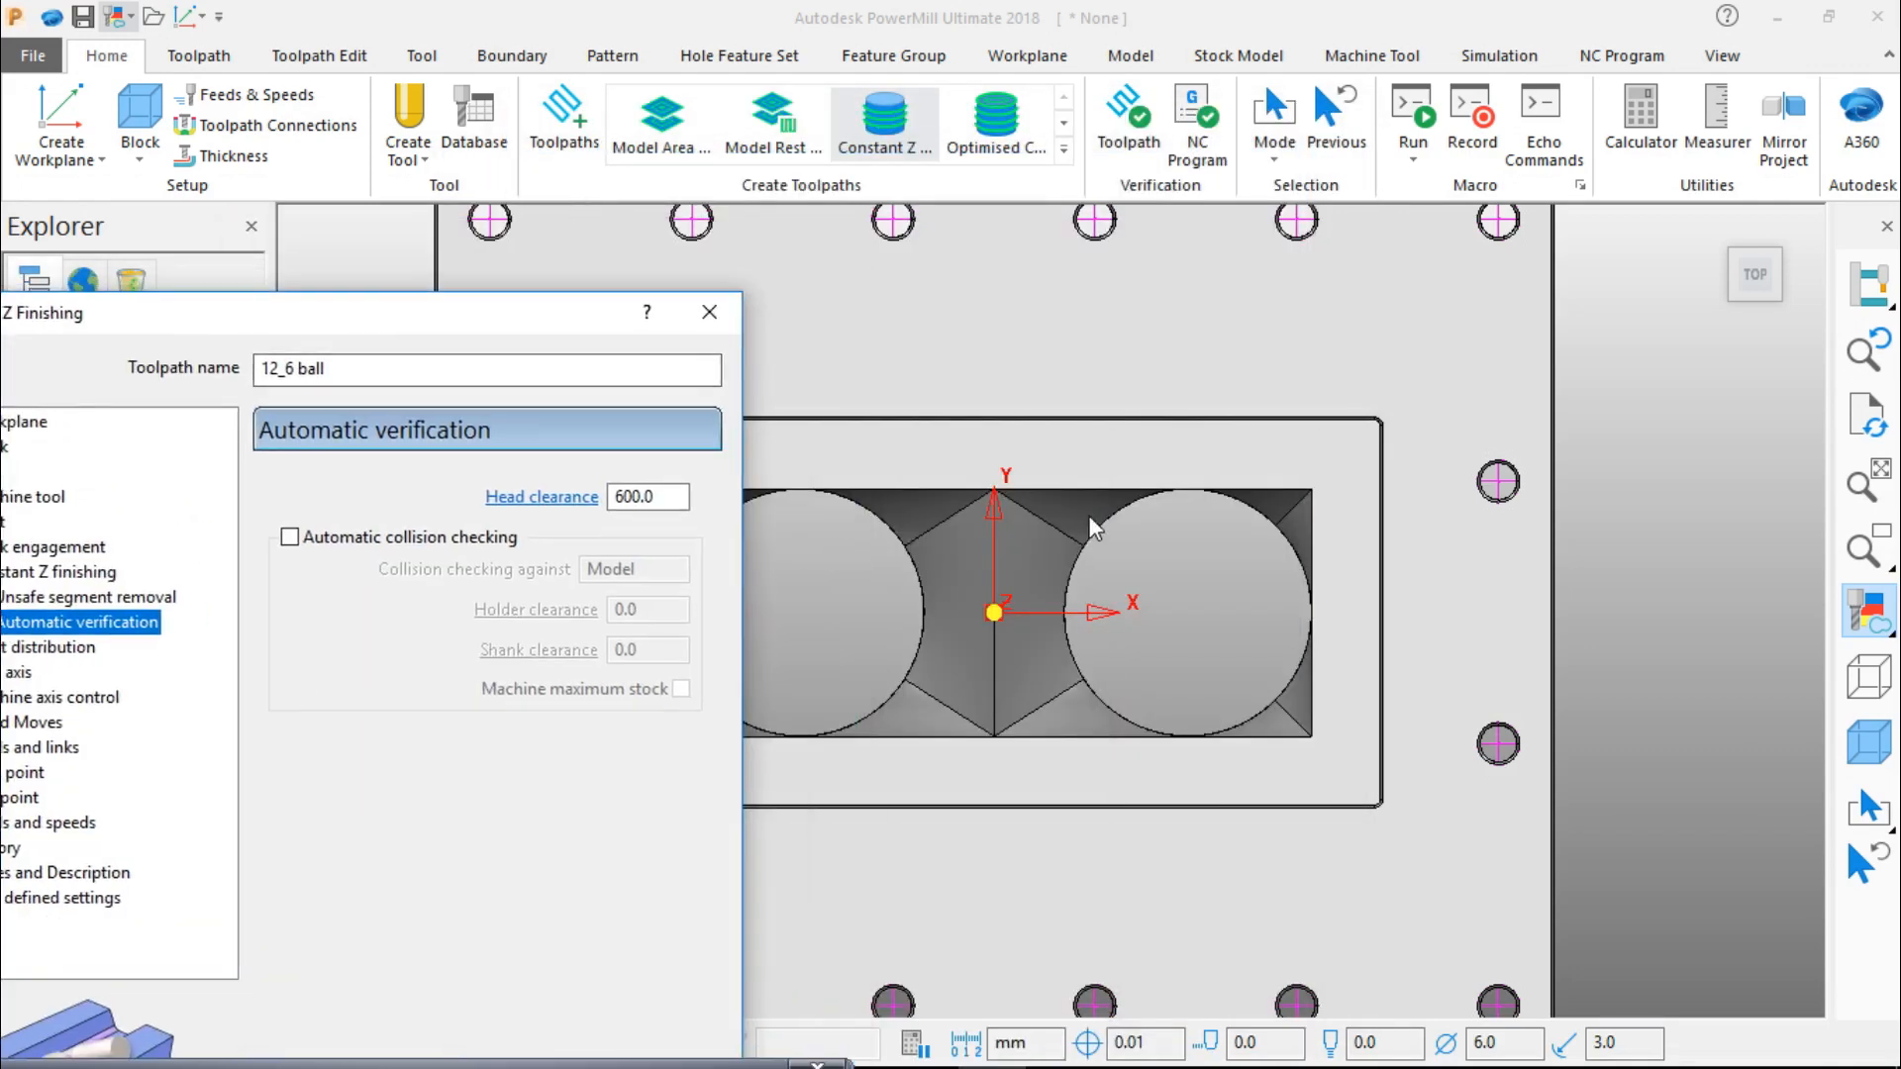
{"action": "scroll", "coordinate": [1089, 495], "scroll_direction": "up", "scroll_amount": 2}
{"action": "scroll", "coordinate": [1067, 577], "scroll_direction": "up", "scroll_amount": 5}
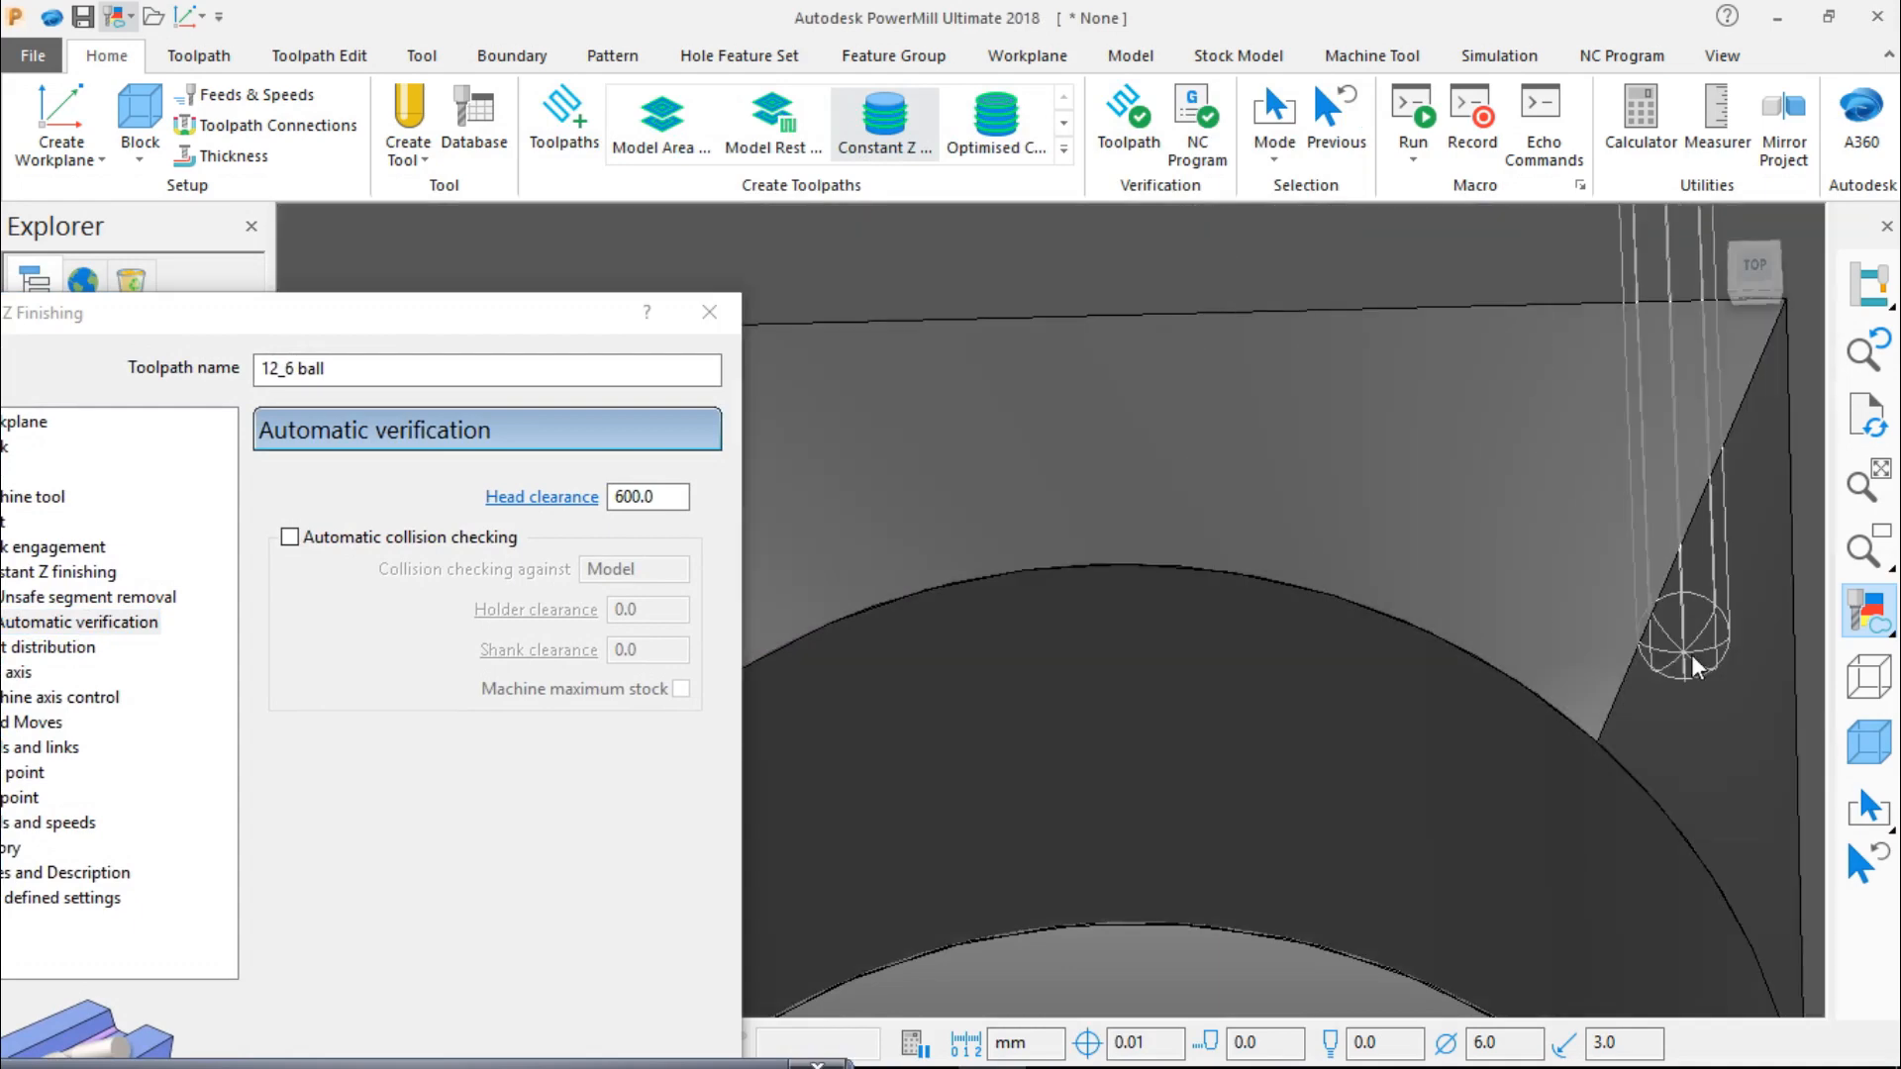
{"action": "scroll", "coordinate": [1696, 691], "scroll_direction": "down", "scroll_amount": 5}
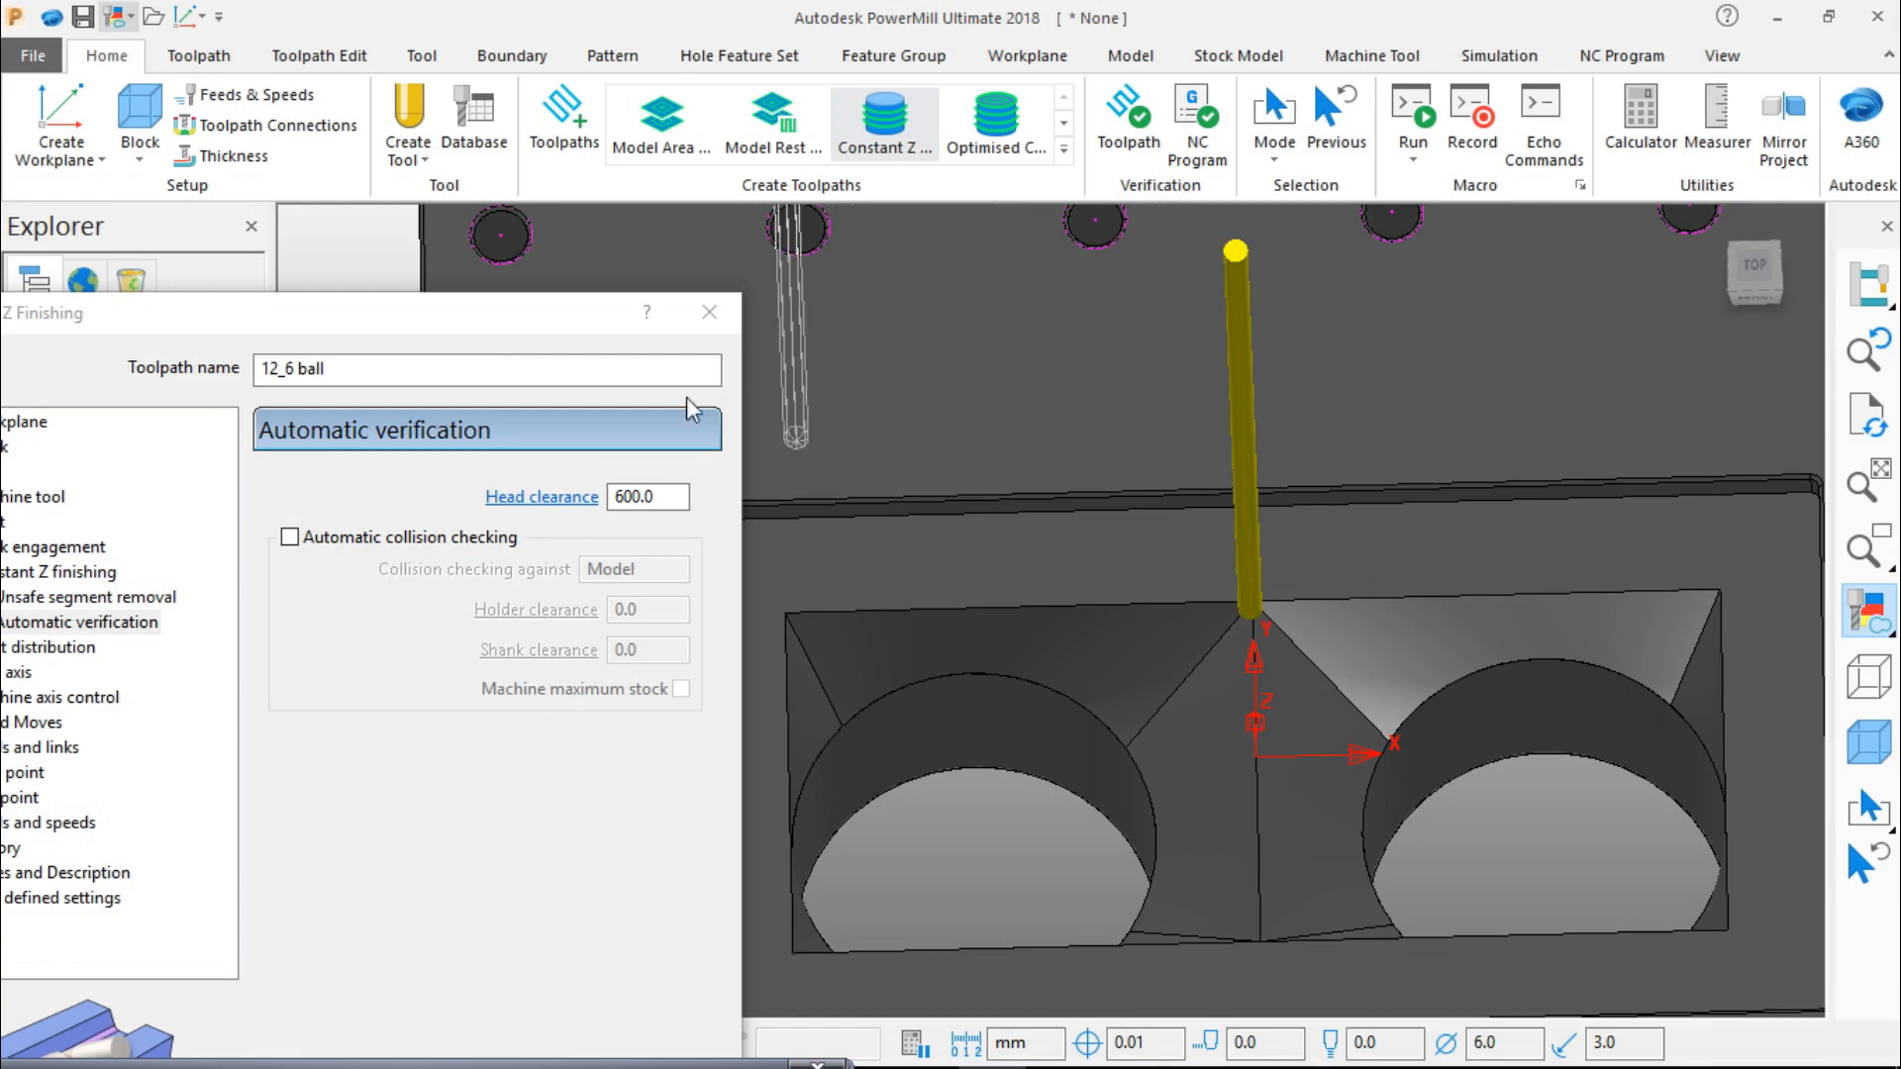
Step: Calculate toolpath 12_6 ball with the model seen from above and close its settings
{"action": "left_click_drag", "start_coordinate": [534, 315], "coordinate": [1052, 12]}
{"action": "left_click", "coordinate": [1758, 269]}
{"action": "left_click", "coordinate": [909, 884]}
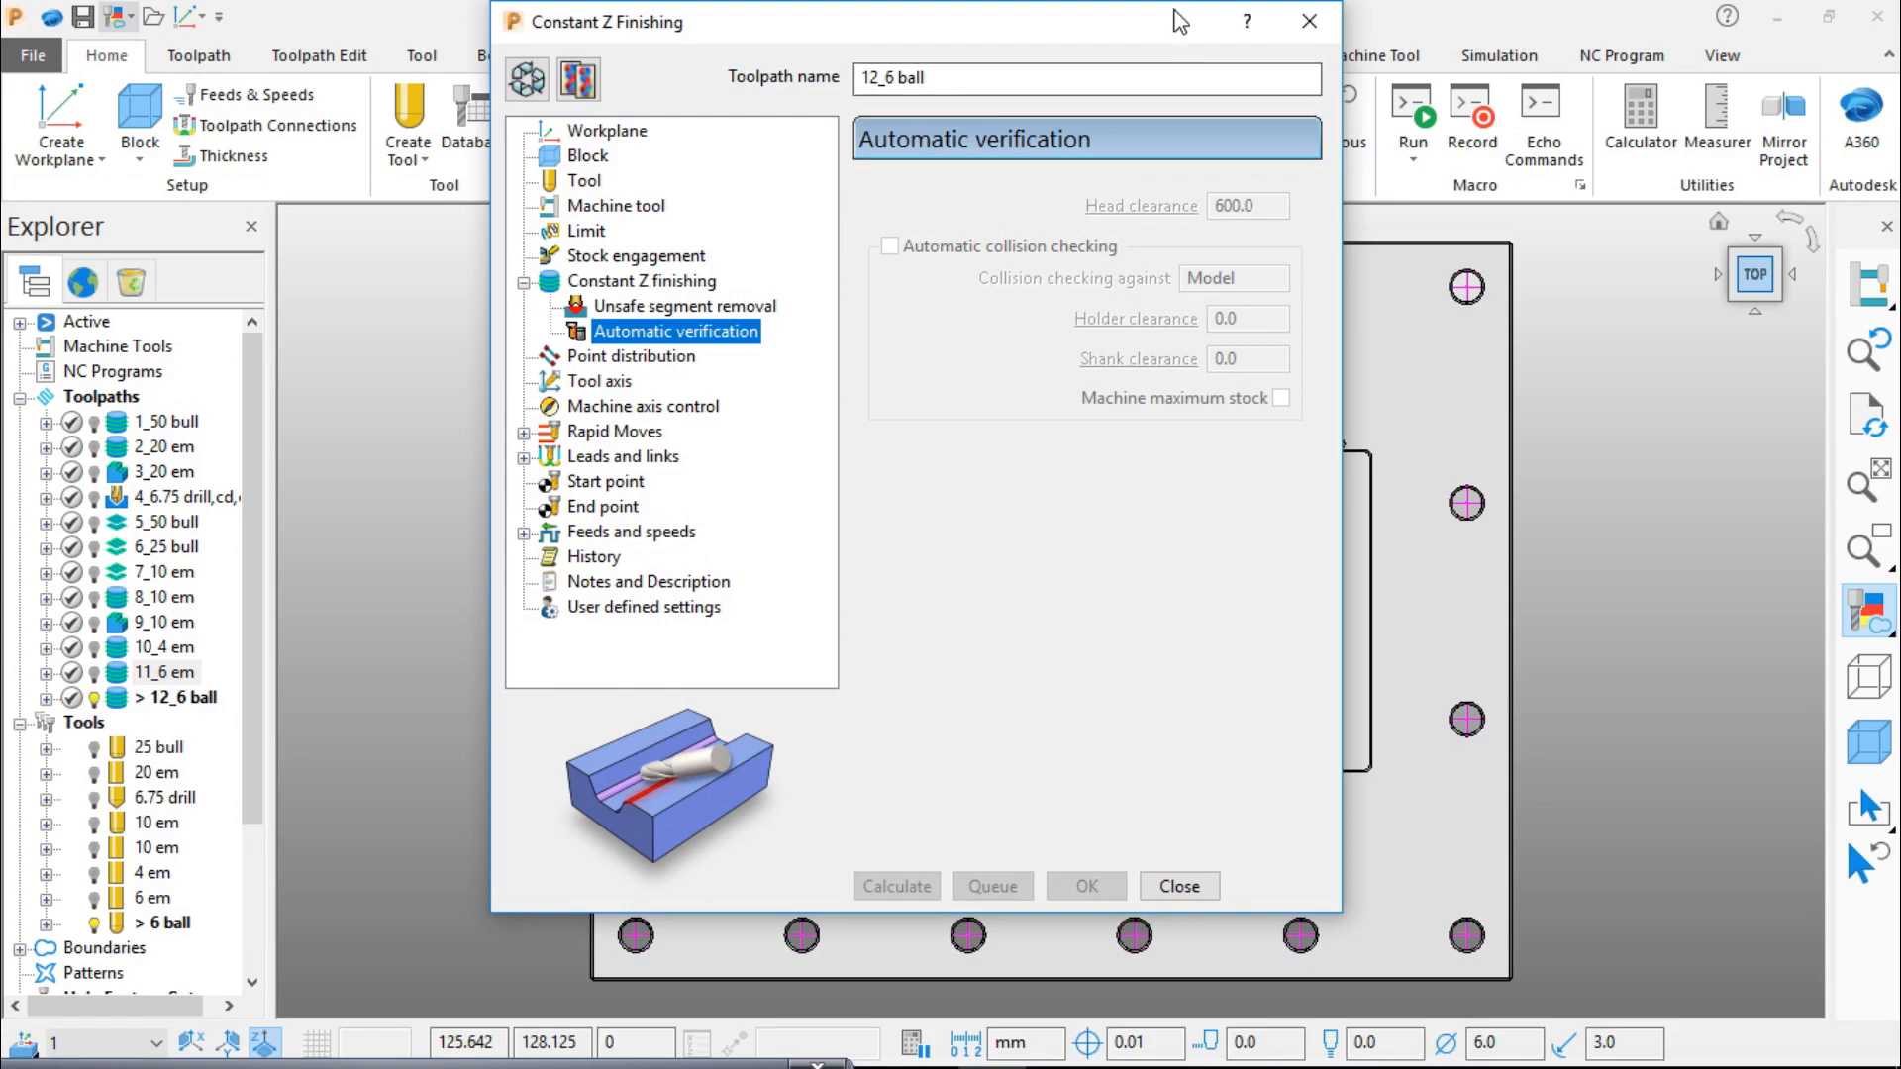
{"action": "left_click_drag", "start_coordinate": [1161, 24], "coordinate": [396, 267]}
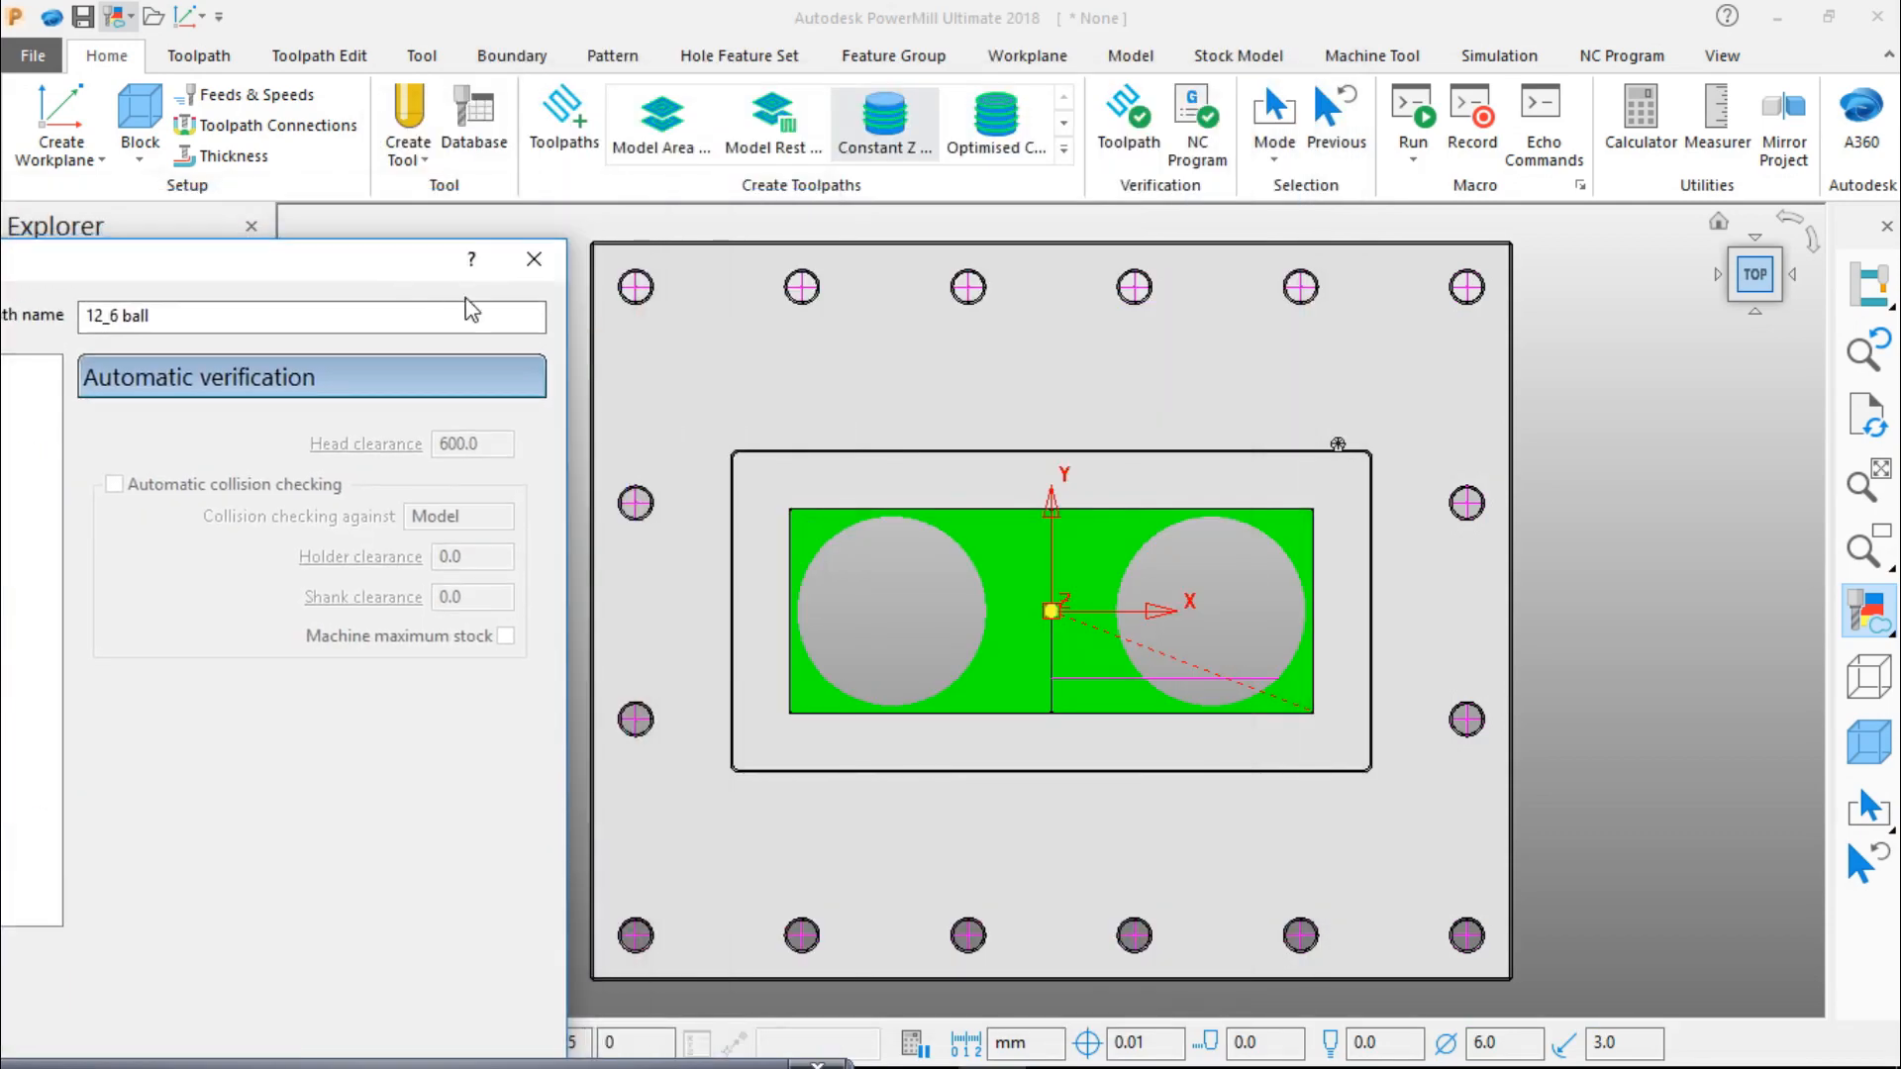
{"action": "left_click", "coordinate": [536, 259]}
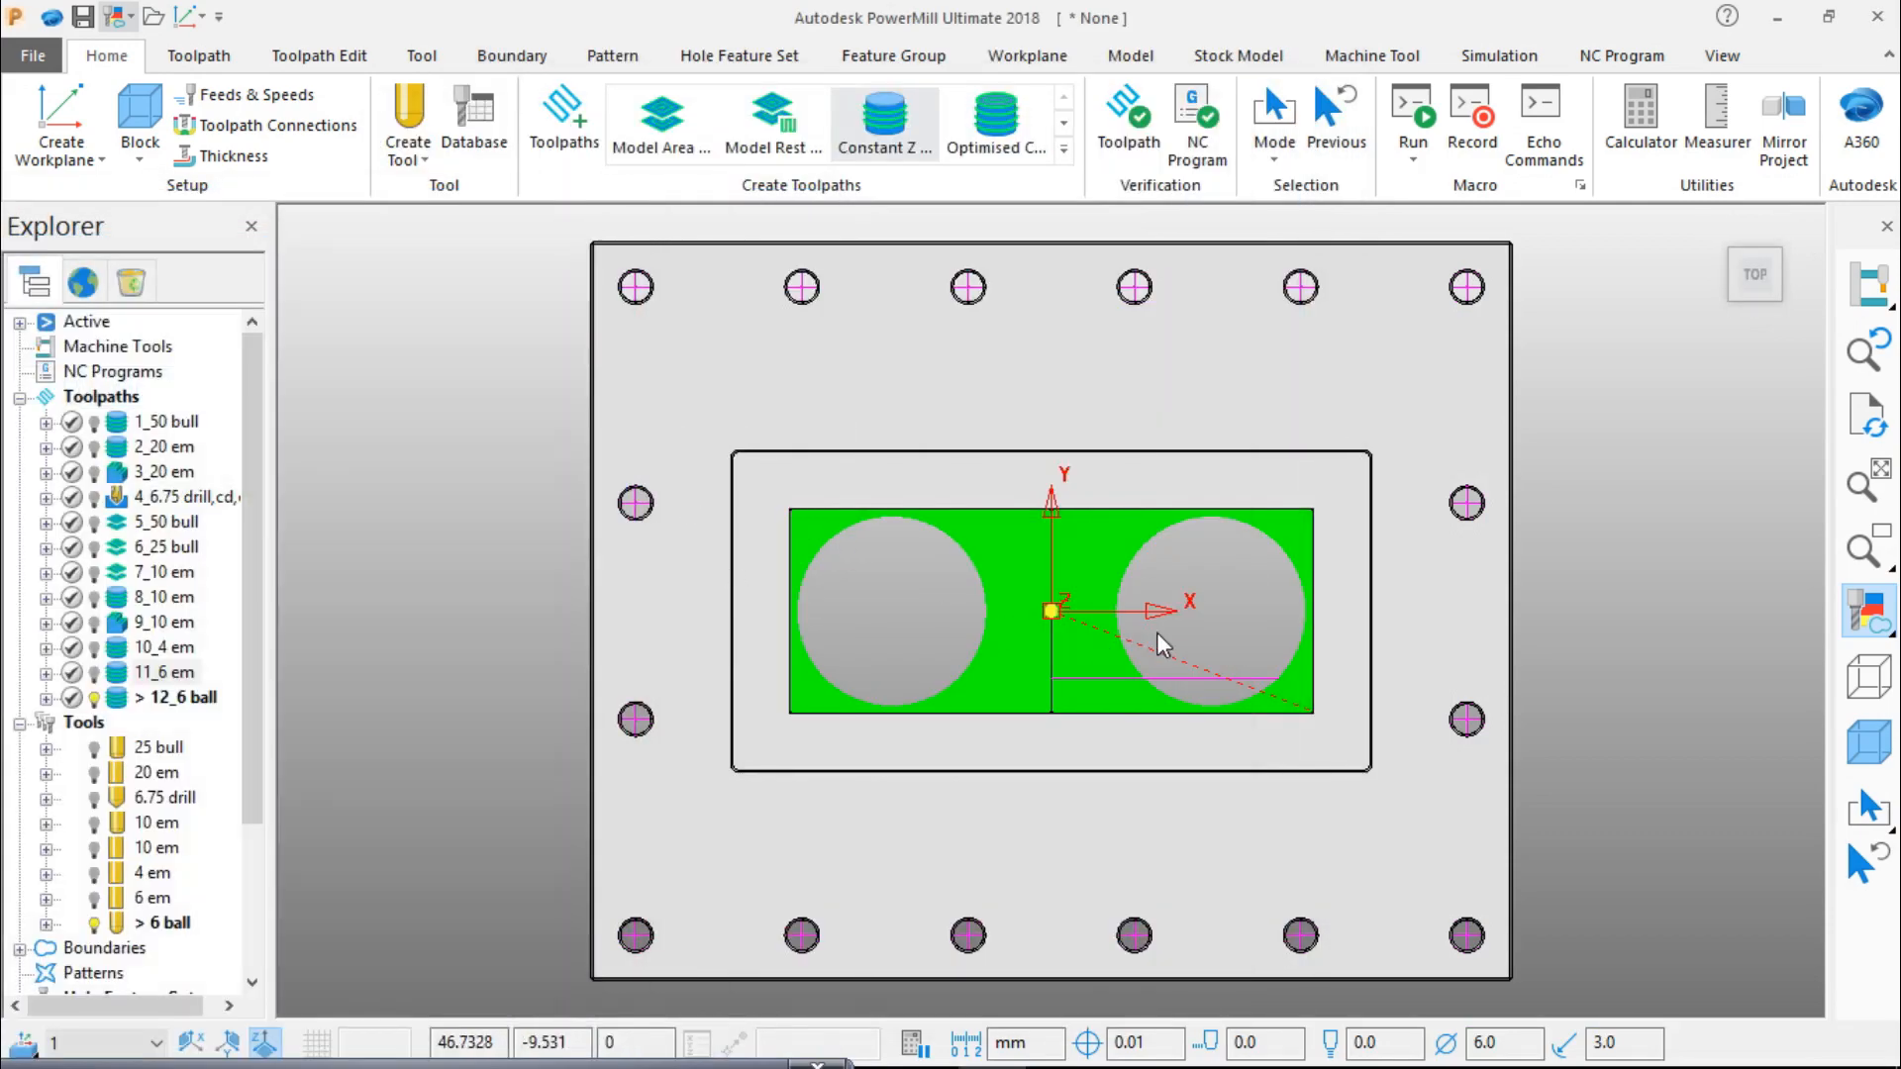
Step: Inspect the 12_6 ball passes on the tapered pocket walls from above and at an angle
{"action": "middle_click_drag", "start_coordinate": [1156, 632], "coordinate": [1274, 626]}
{"action": "left_click", "coordinate": [1750, 278]}
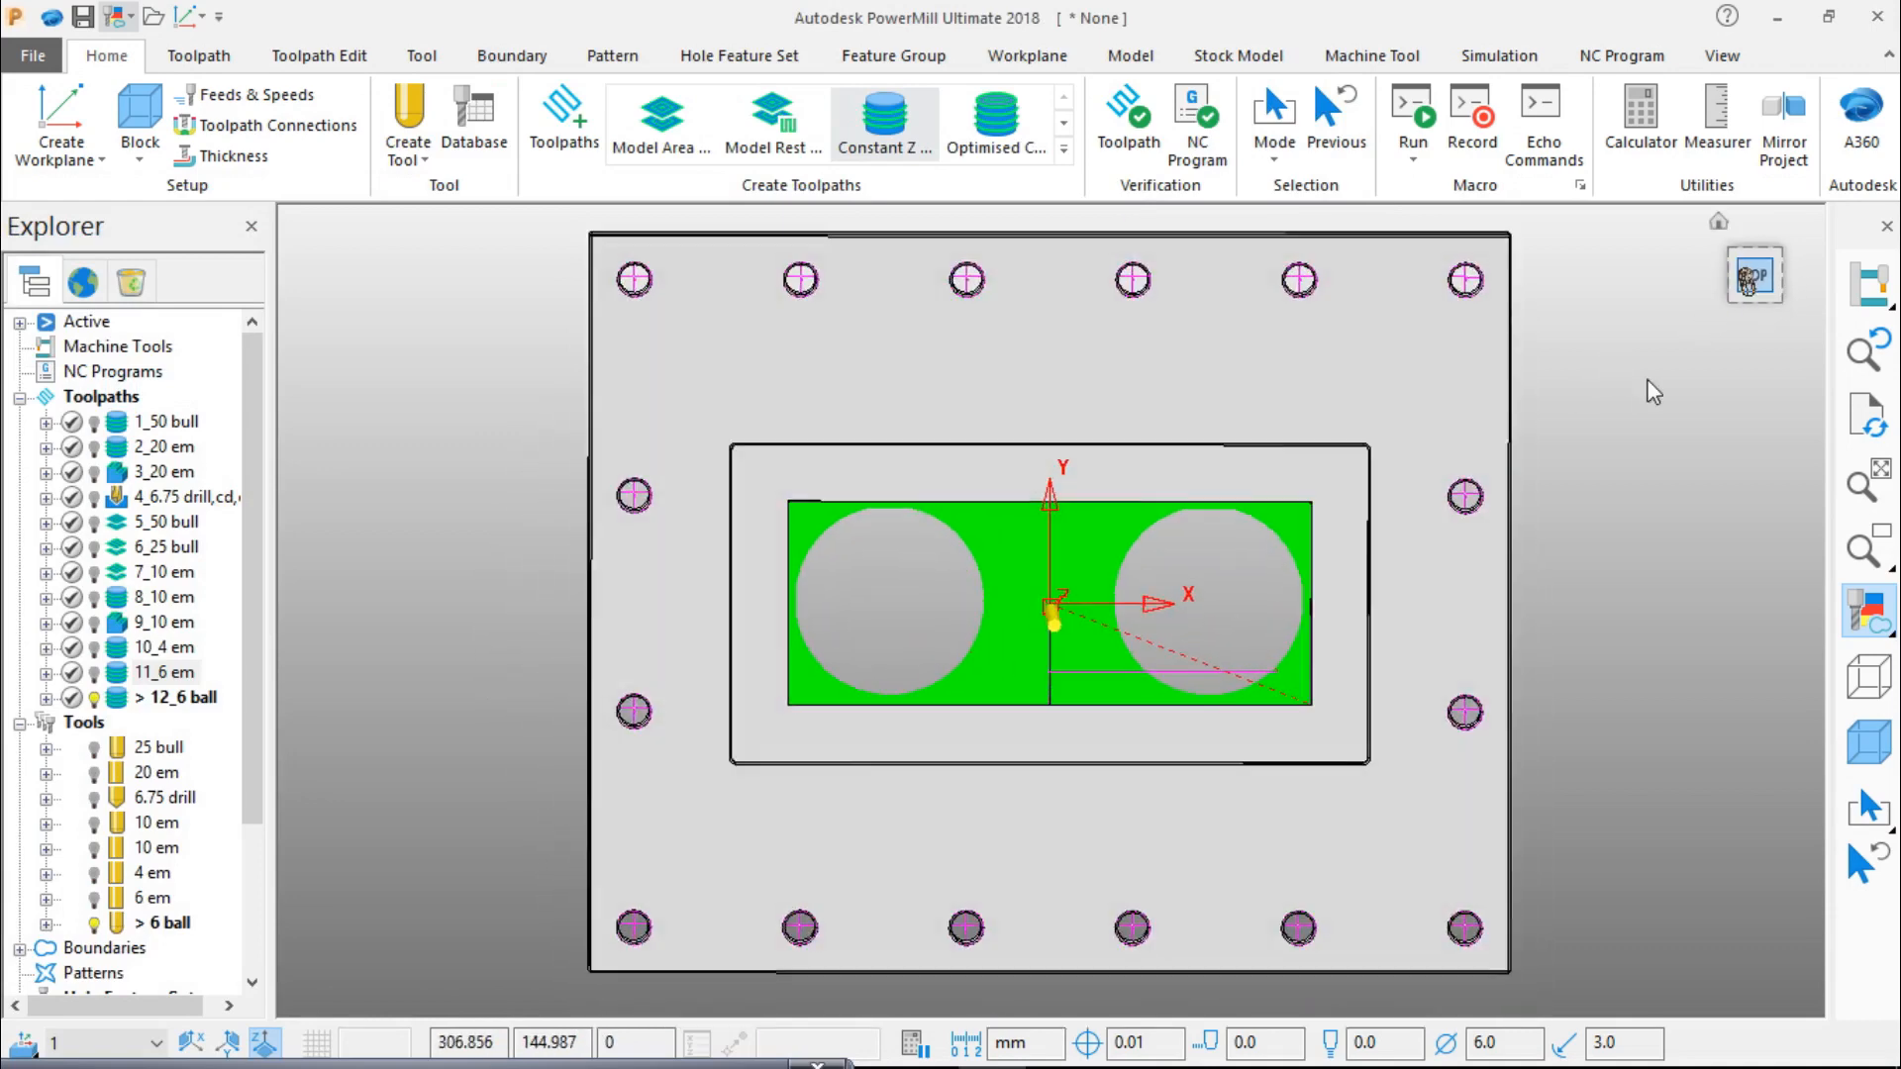
{"action": "scroll", "coordinate": [683, 555], "scroll_direction": "up", "scroll_amount": 3}
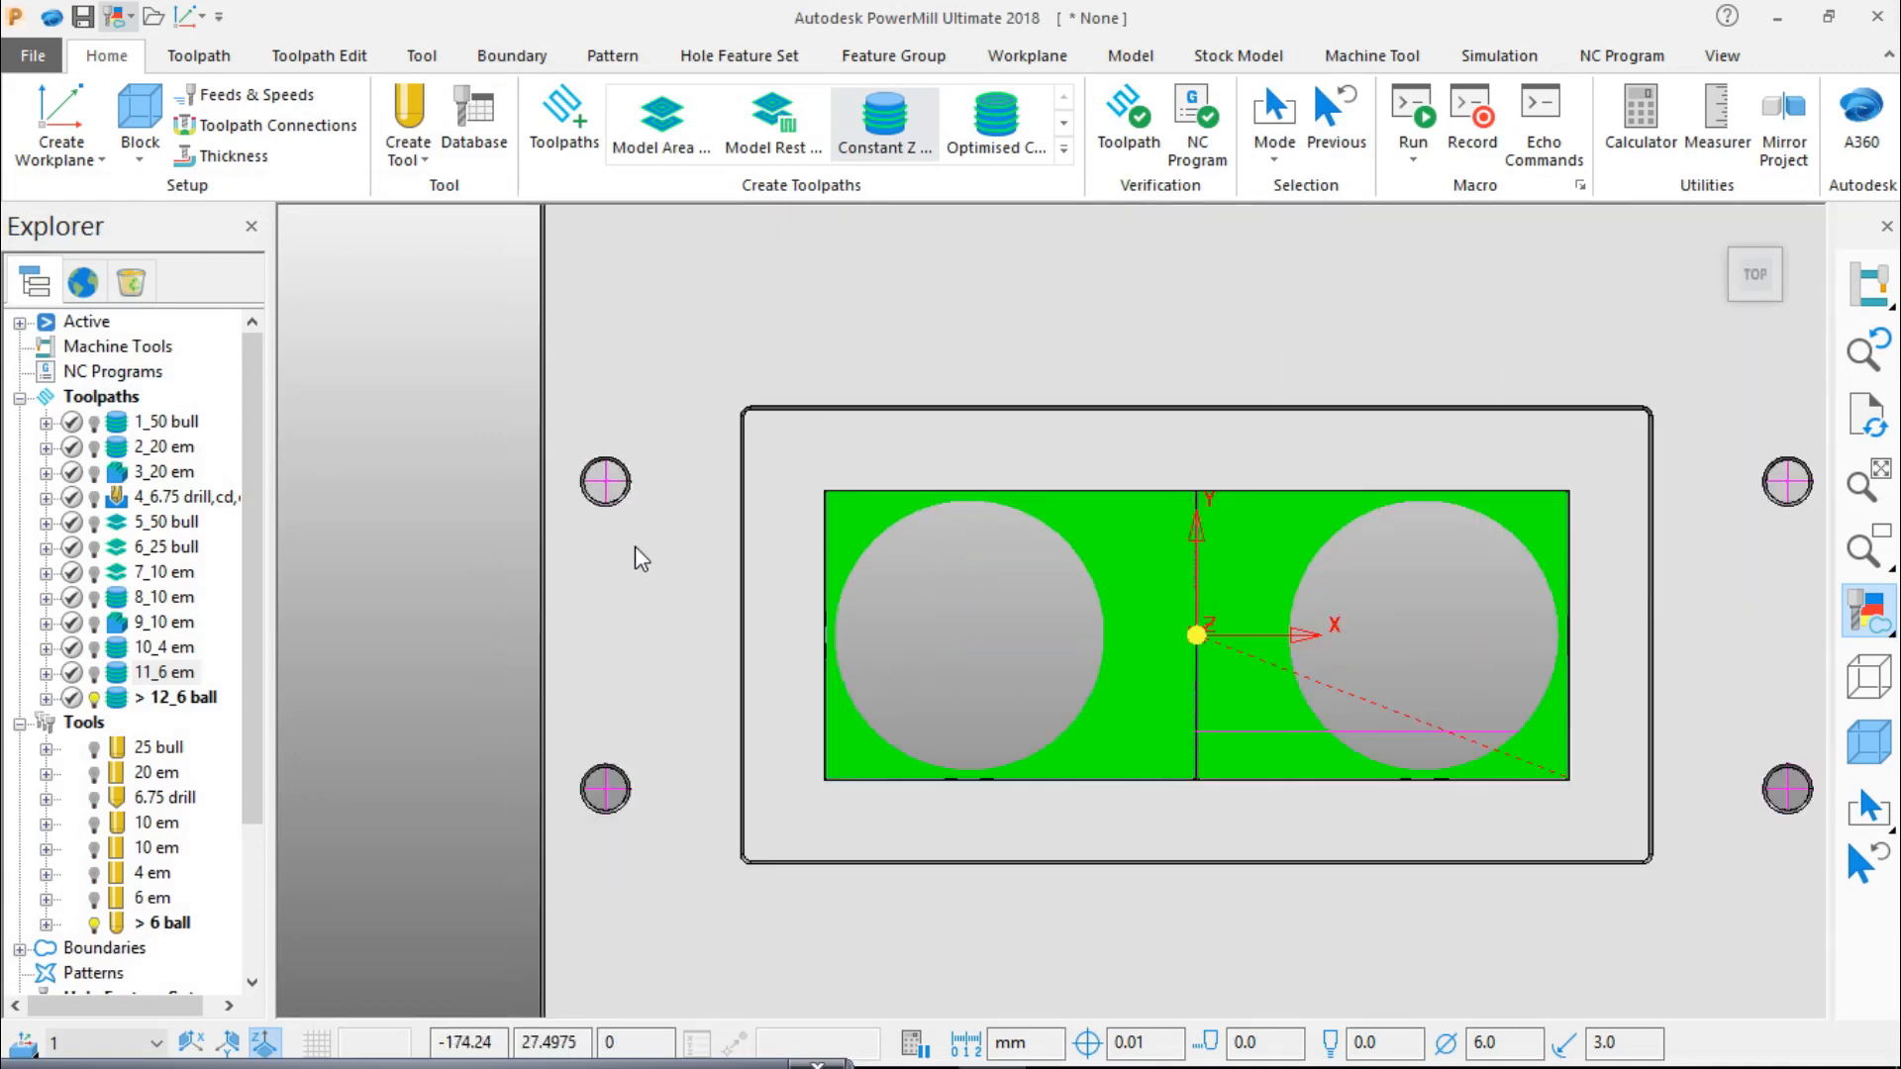
{"action": "scroll", "coordinate": [636, 546], "scroll_direction": "down", "scroll_amount": 2}
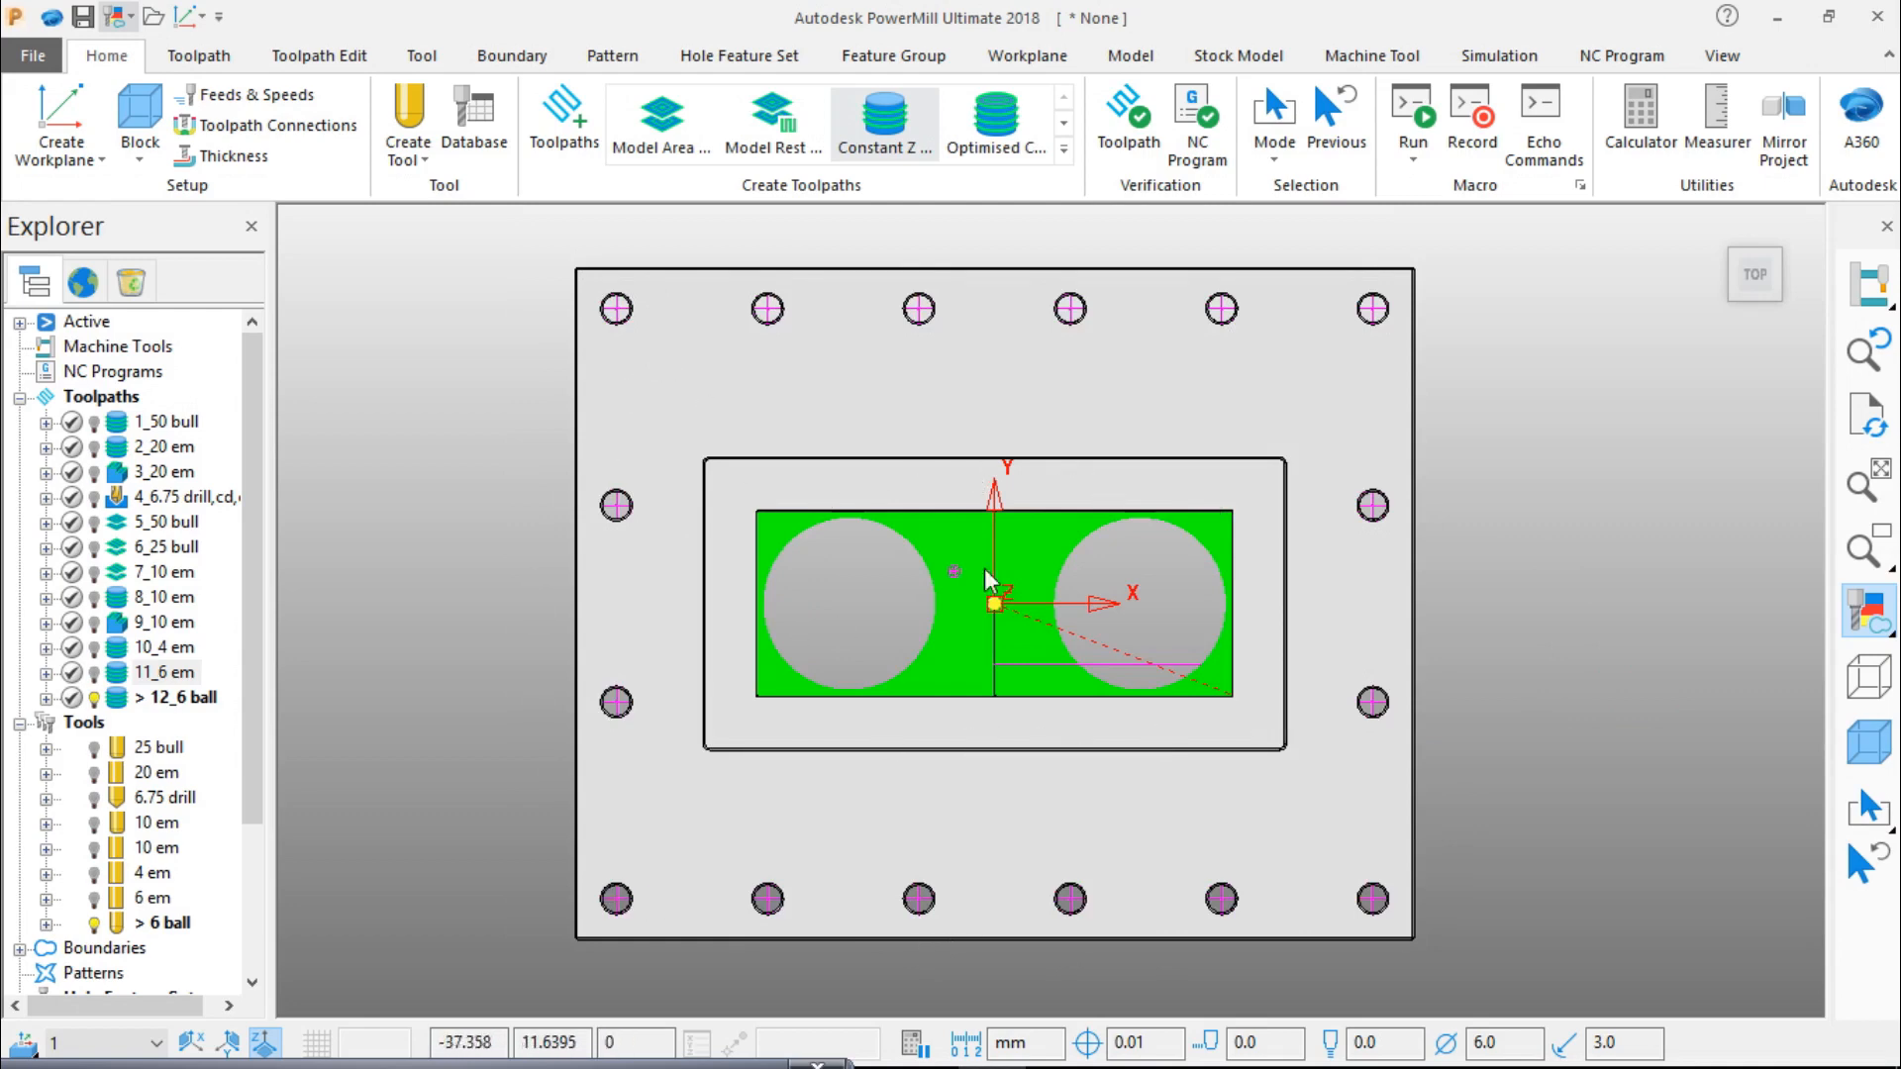
{"action": "middle_click_drag", "start_coordinate": [988, 594], "coordinate": [1122, 397]}
{"action": "scroll", "coordinate": [1002, 687], "scroll_direction": "up", "scroll_amount": 5}
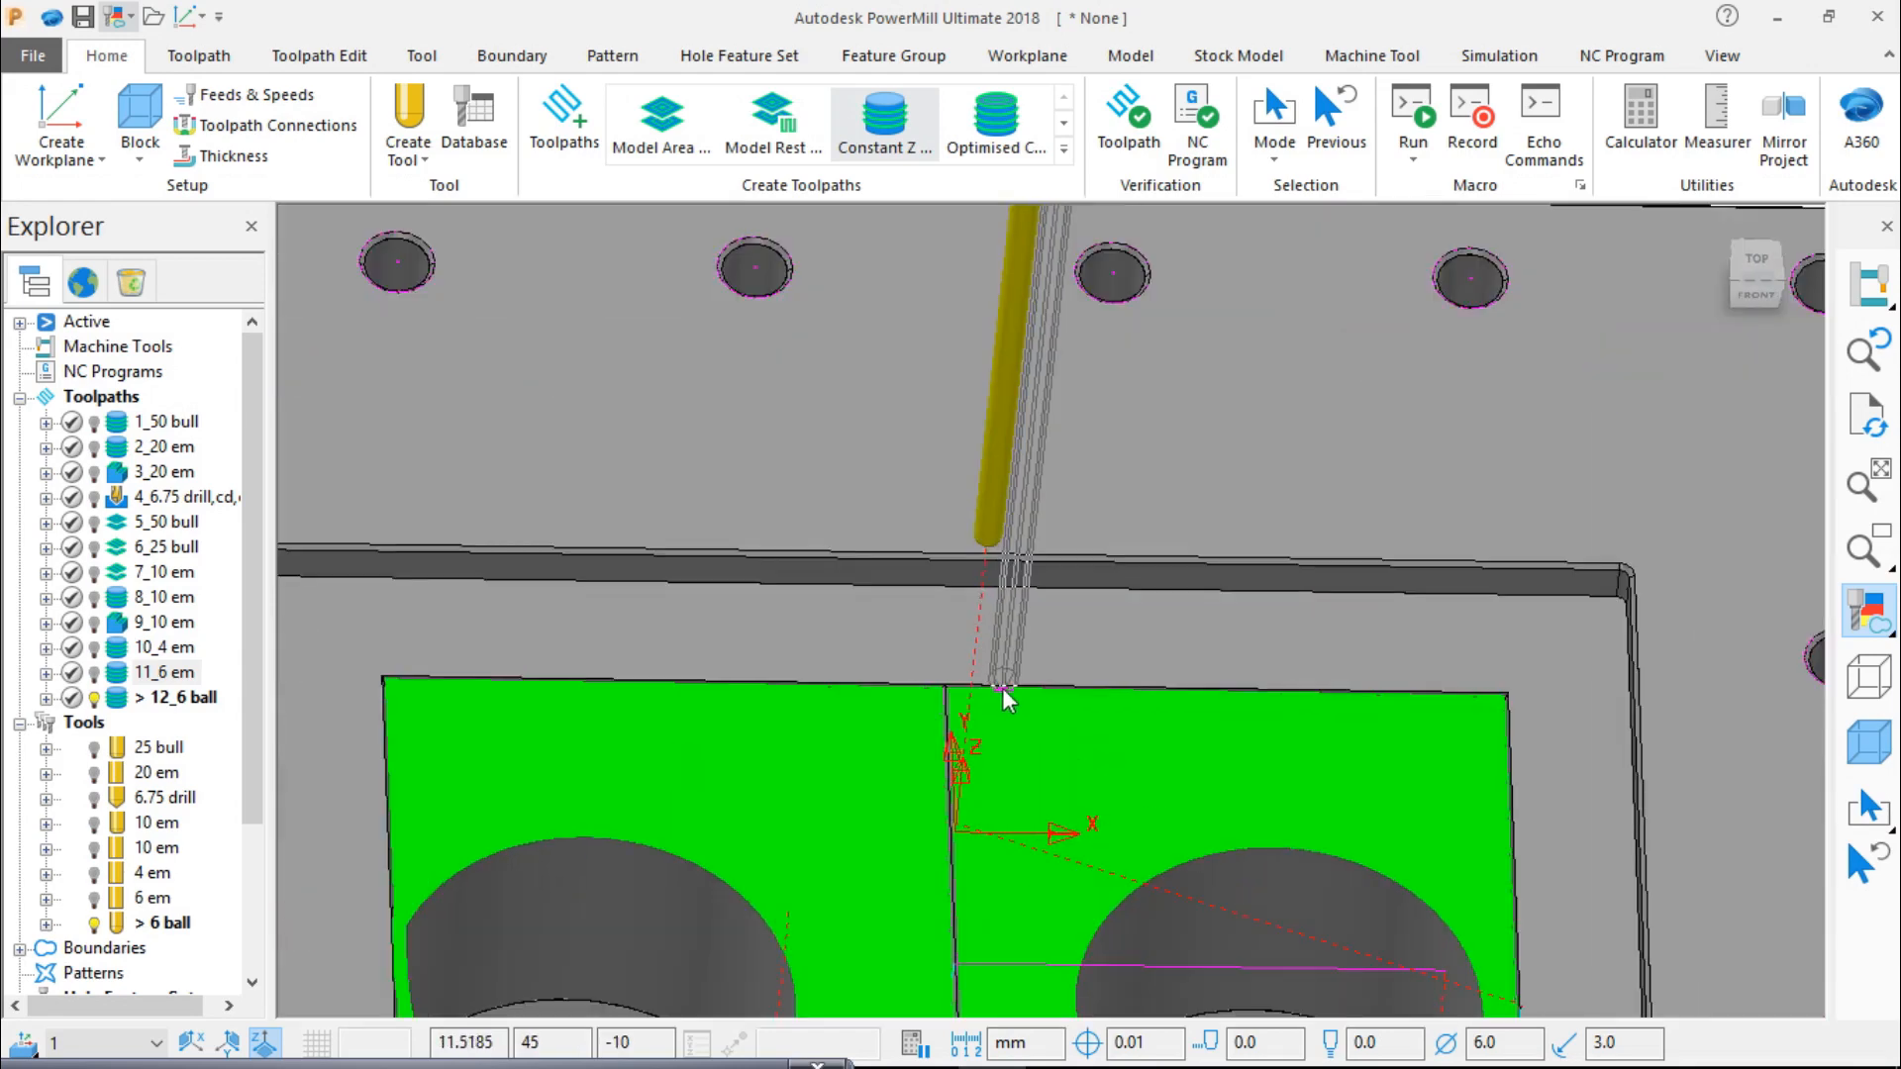
{"action": "scroll", "coordinate": [1166, 811], "scroll_direction": "down", "scroll_amount": 3}
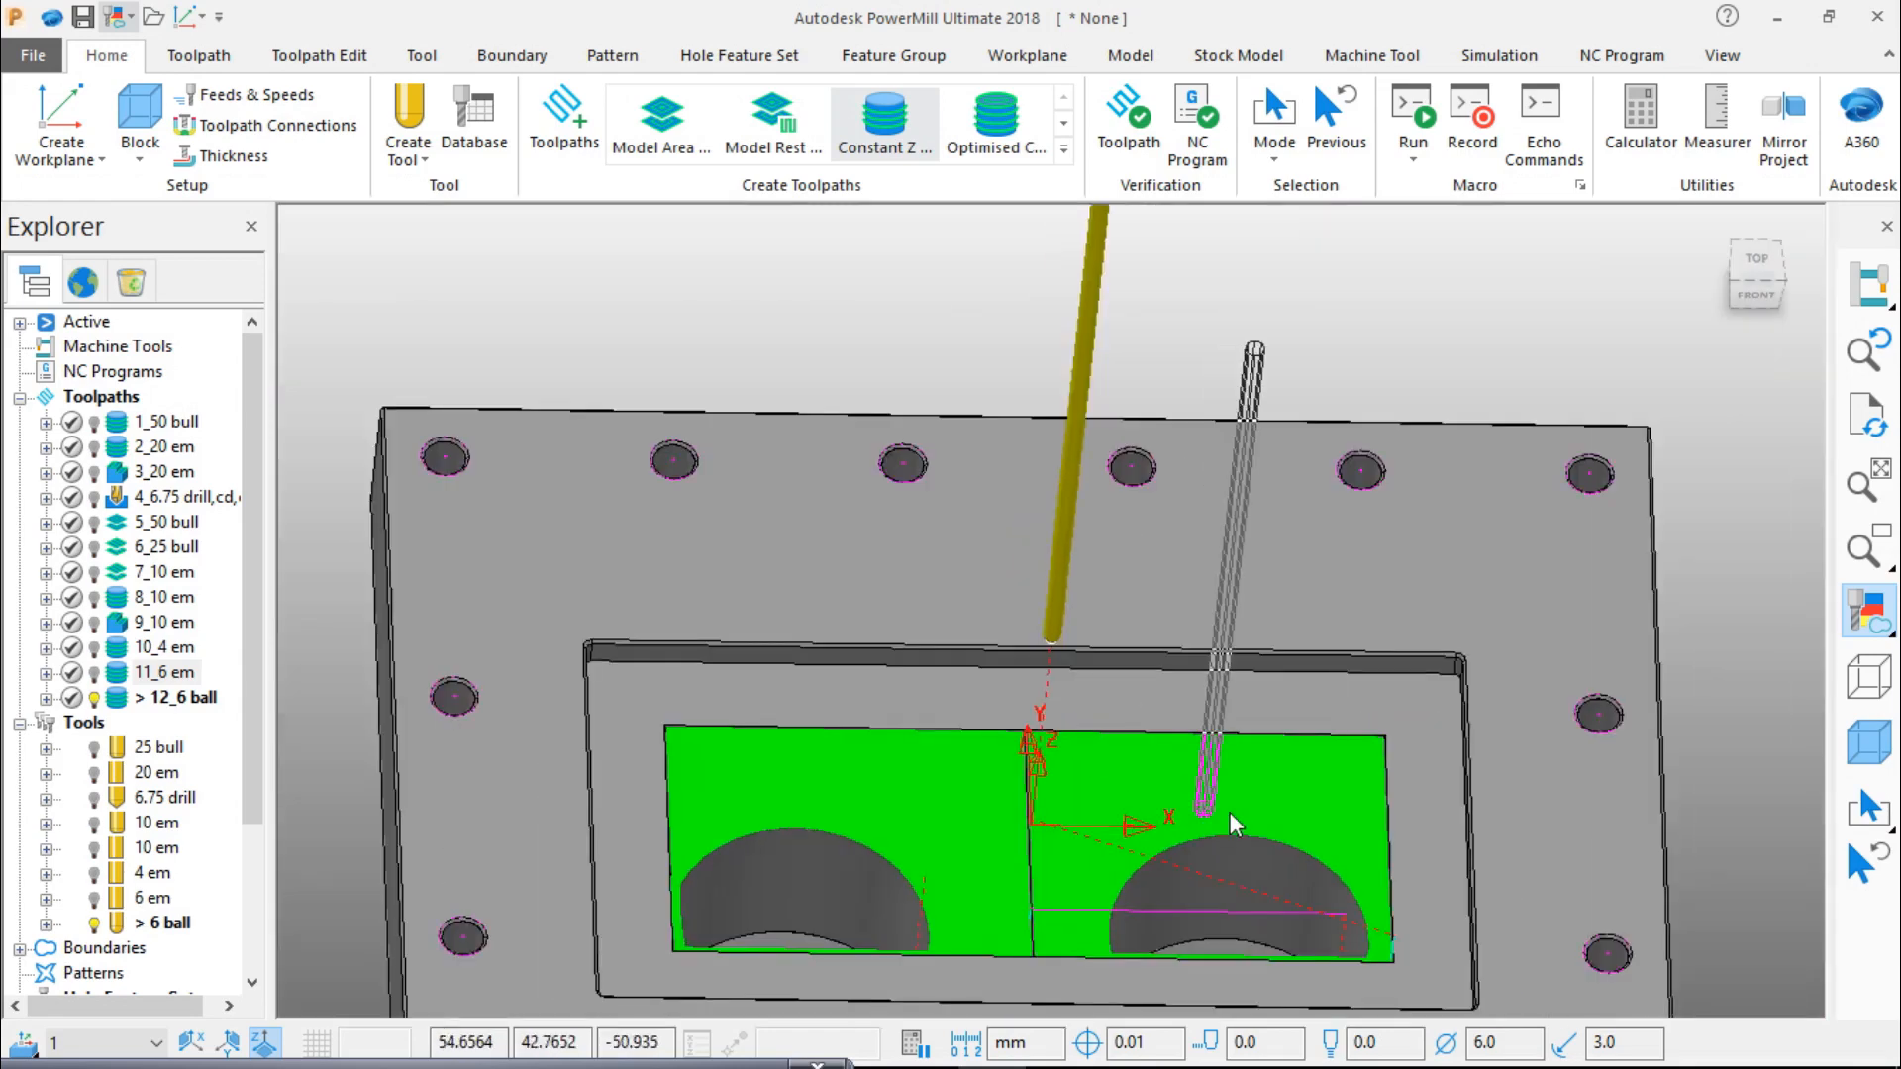
Step: Show the model as wireframe from the front and examine the ball tool's position at the lowest passes
{"action": "left_click", "coordinate": [1758, 295]}
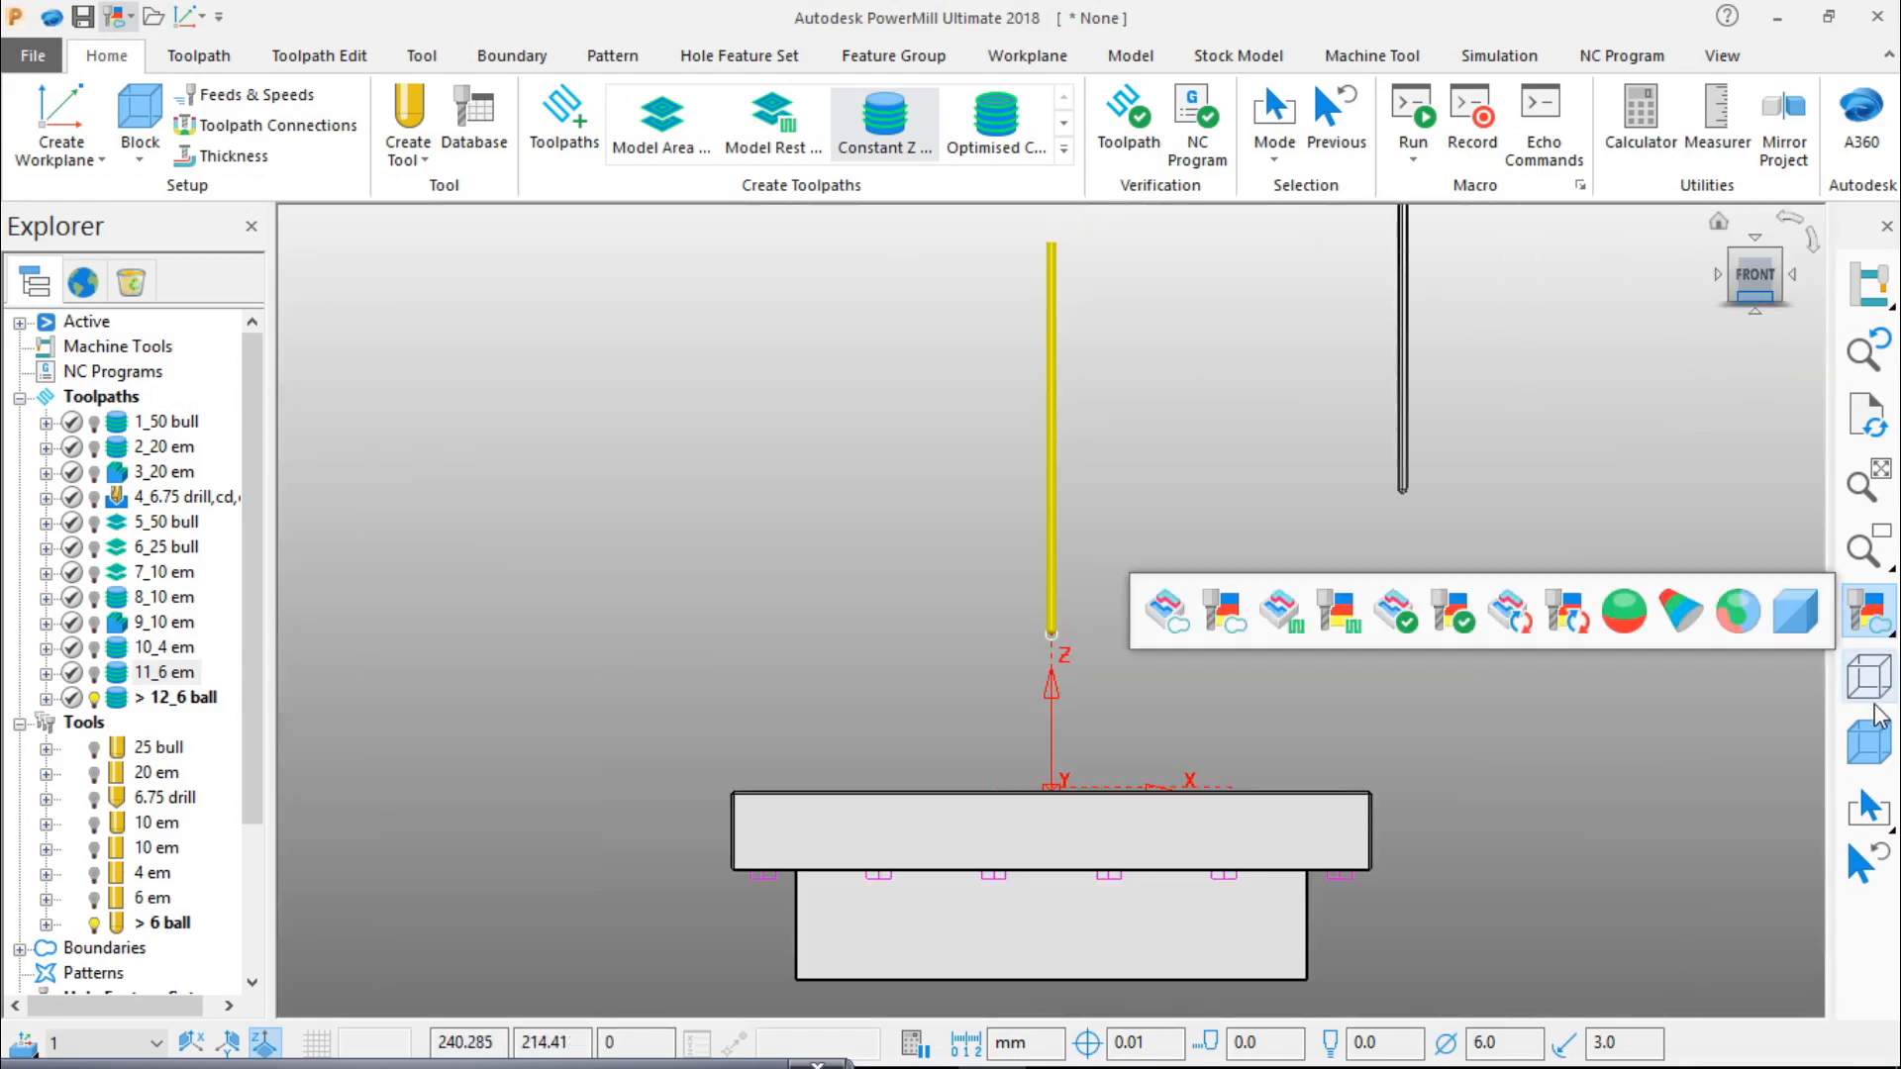
{"action": "left_click", "coordinate": [1874, 678]}
{"action": "scroll", "coordinate": [1251, 867], "scroll_direction": "up", "scroll_amount": 5}
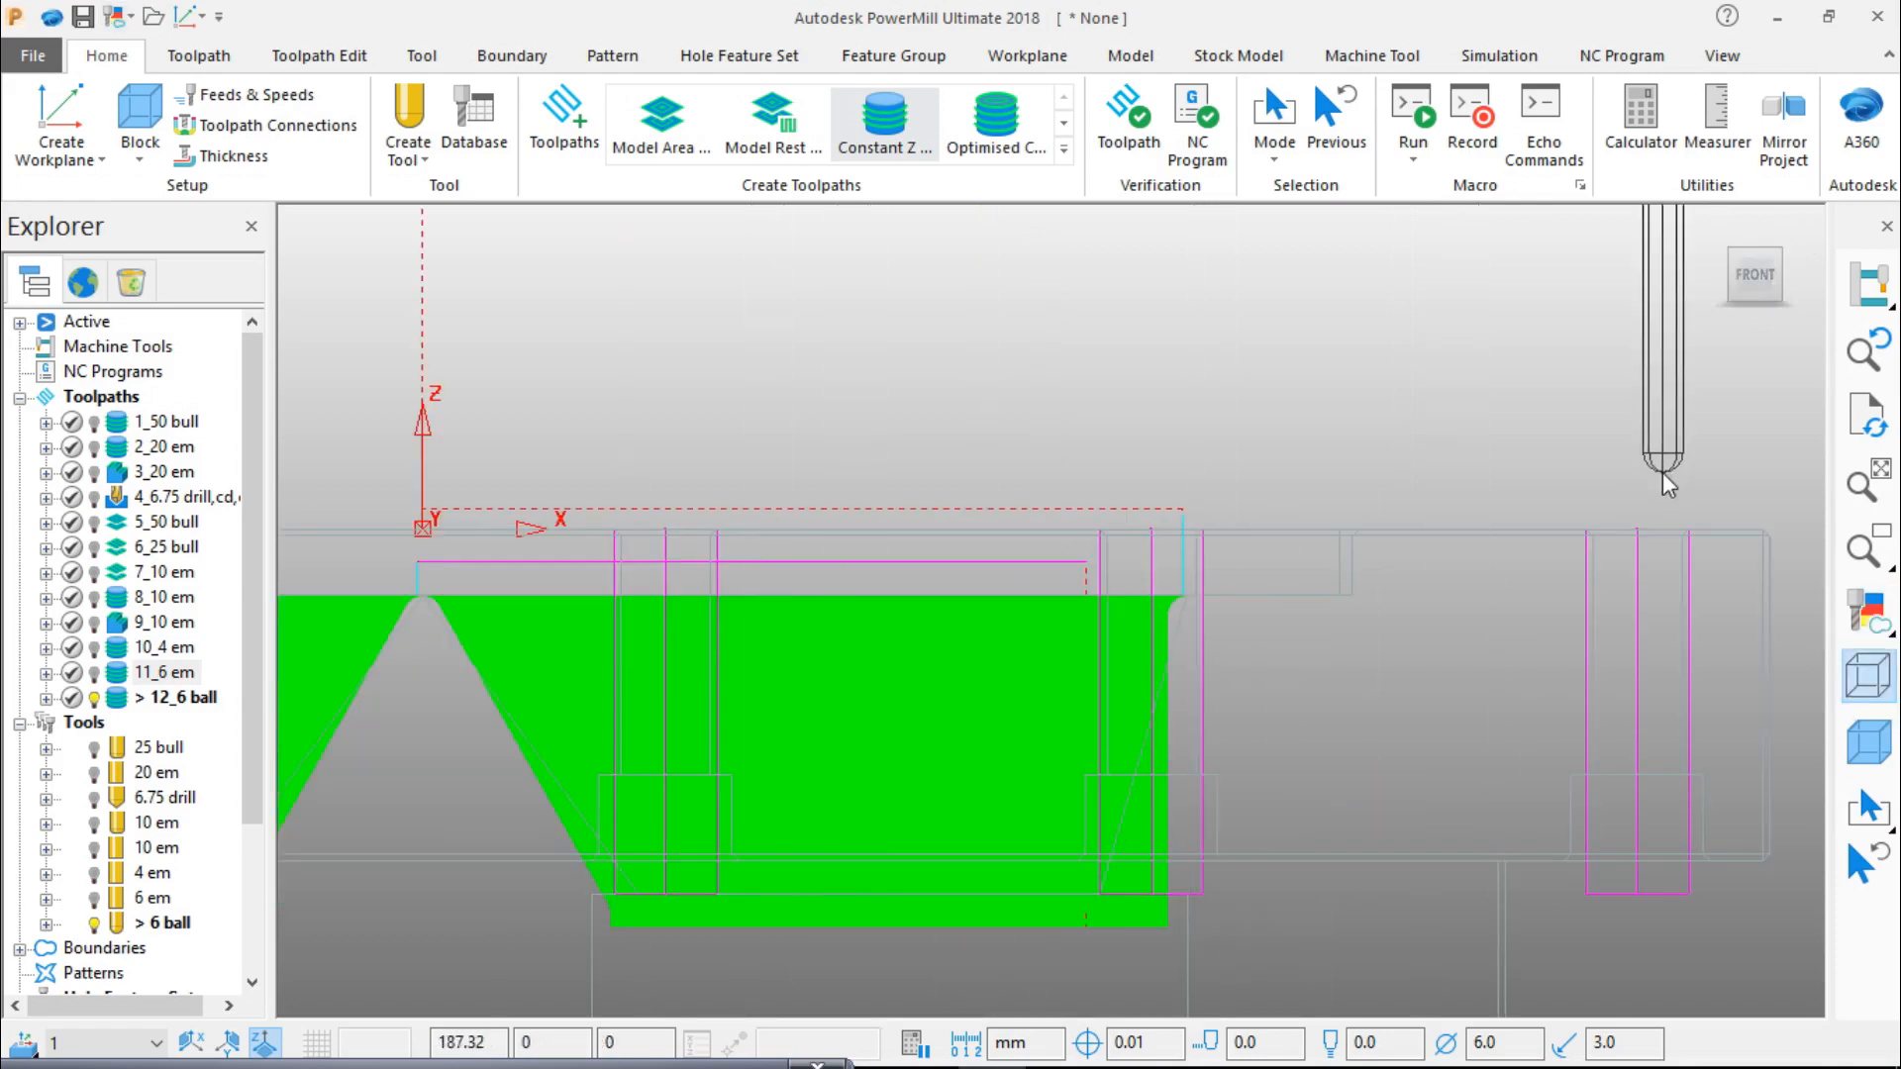
{"action": "scroll", "coordinate": [757, 907], "scroll_direction": "up", "scroll_amount": 2}
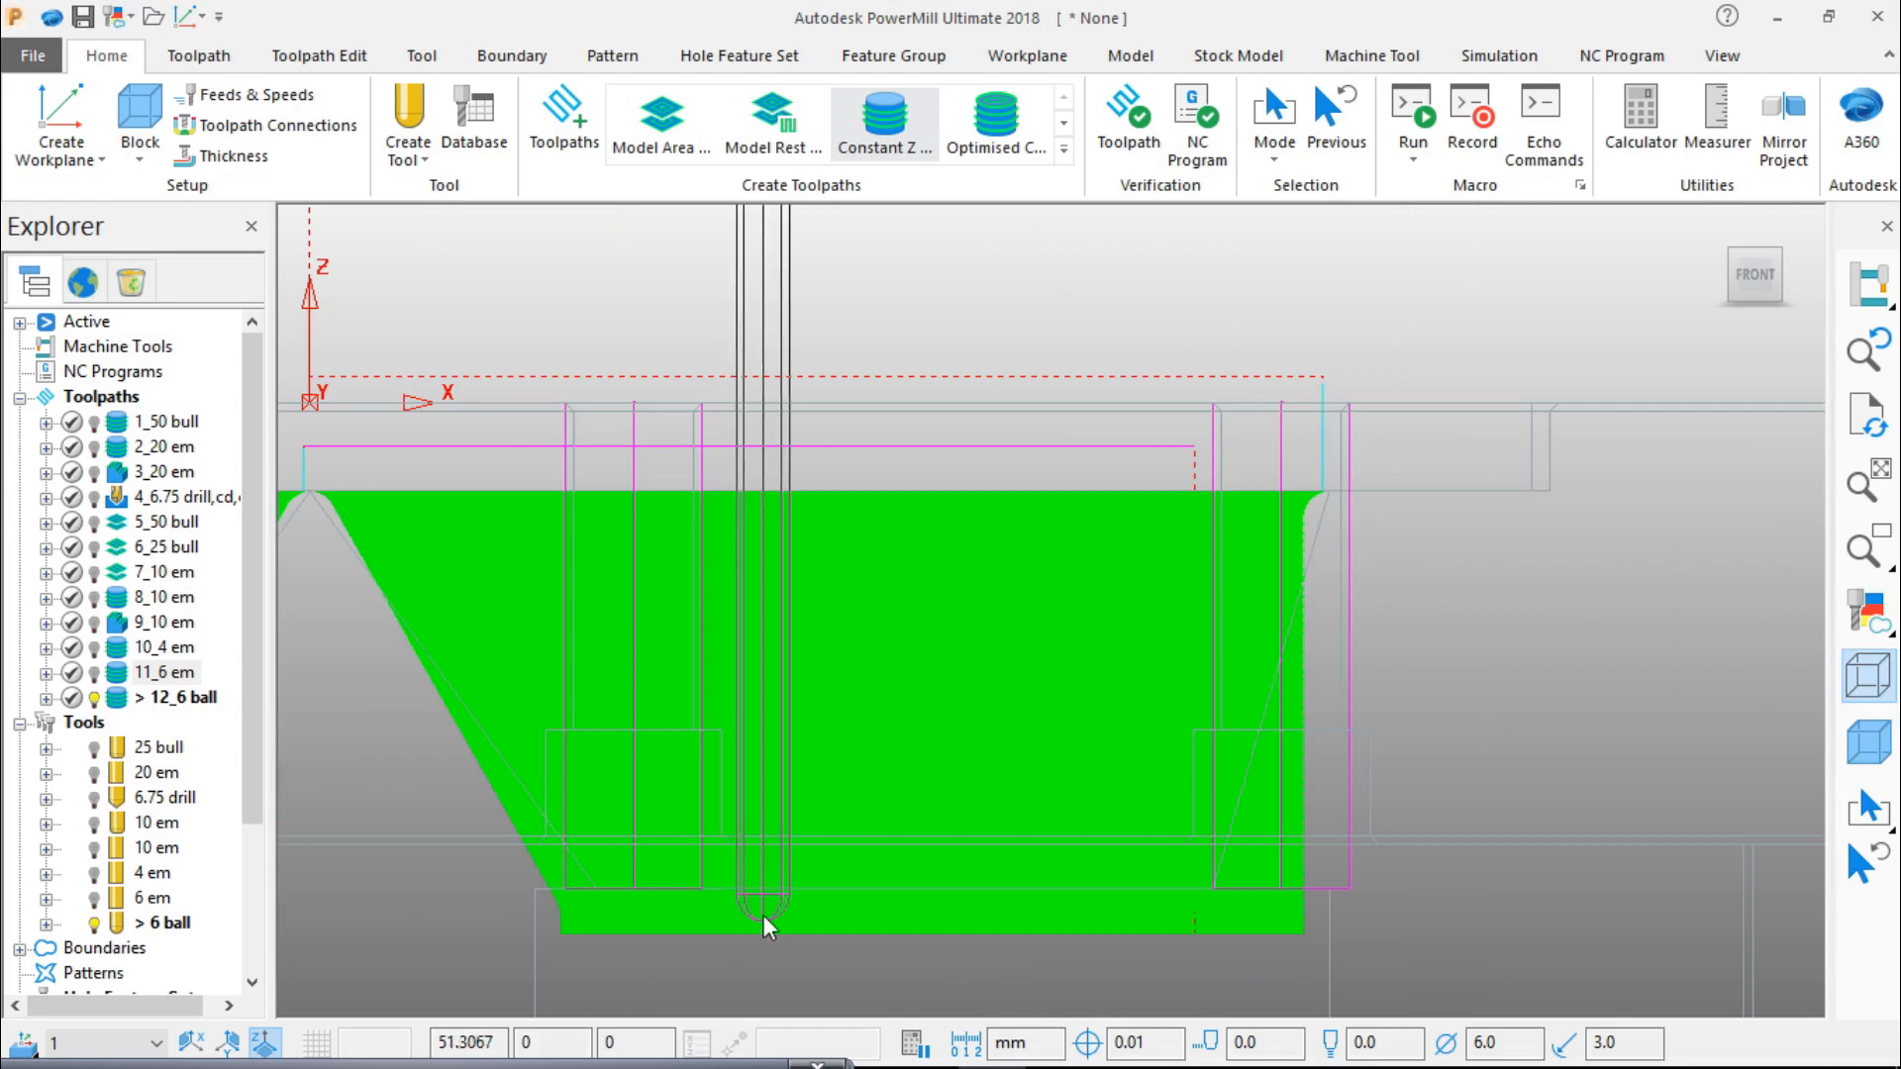
{"action": "scroll", "coordinate": [1059, 524], "scroll_direction": "up", "scroll_amount": 4}
{"action": "middle_click_drag", "start_coordinate": [875, 632], "coordinate": [1126, 675], "text": "shift"}
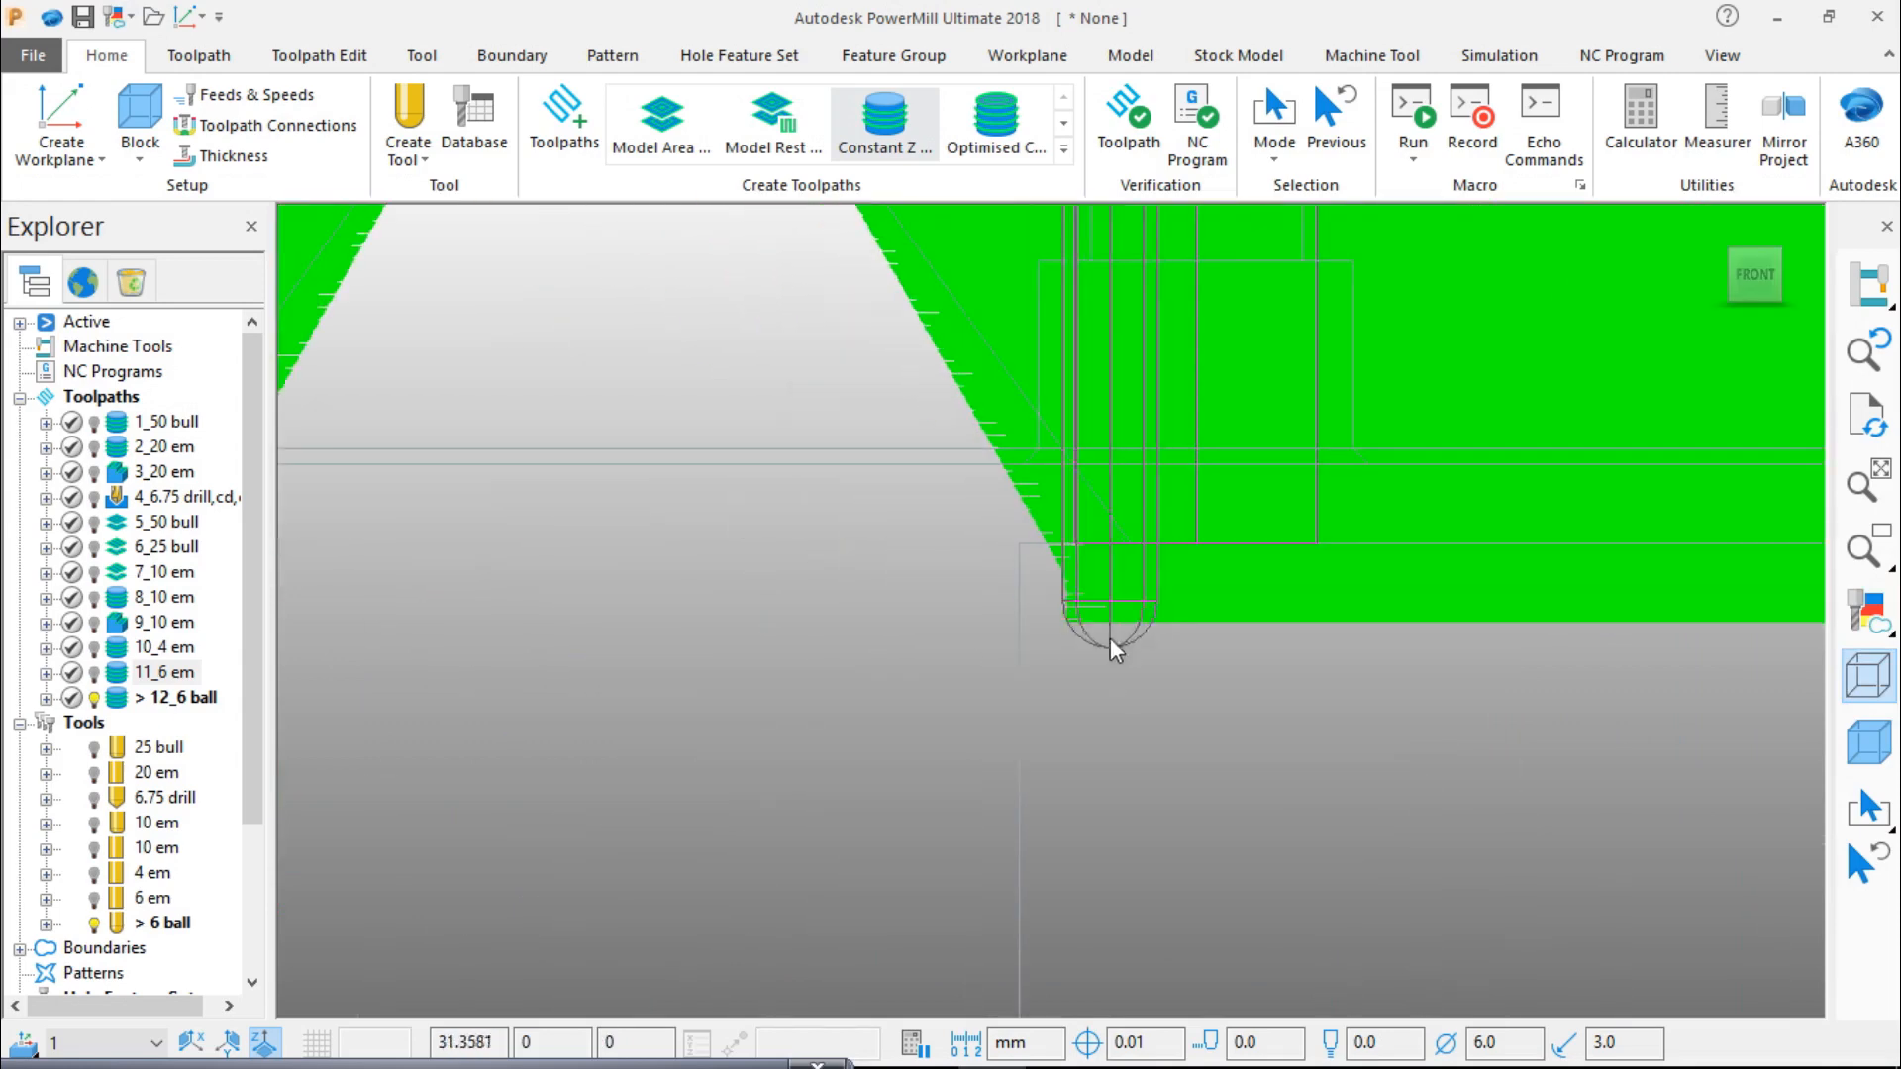
{"action": "scroll", "coordinate": [1105, 624], "scroll_direction": "up", "scroll_amount": 4}
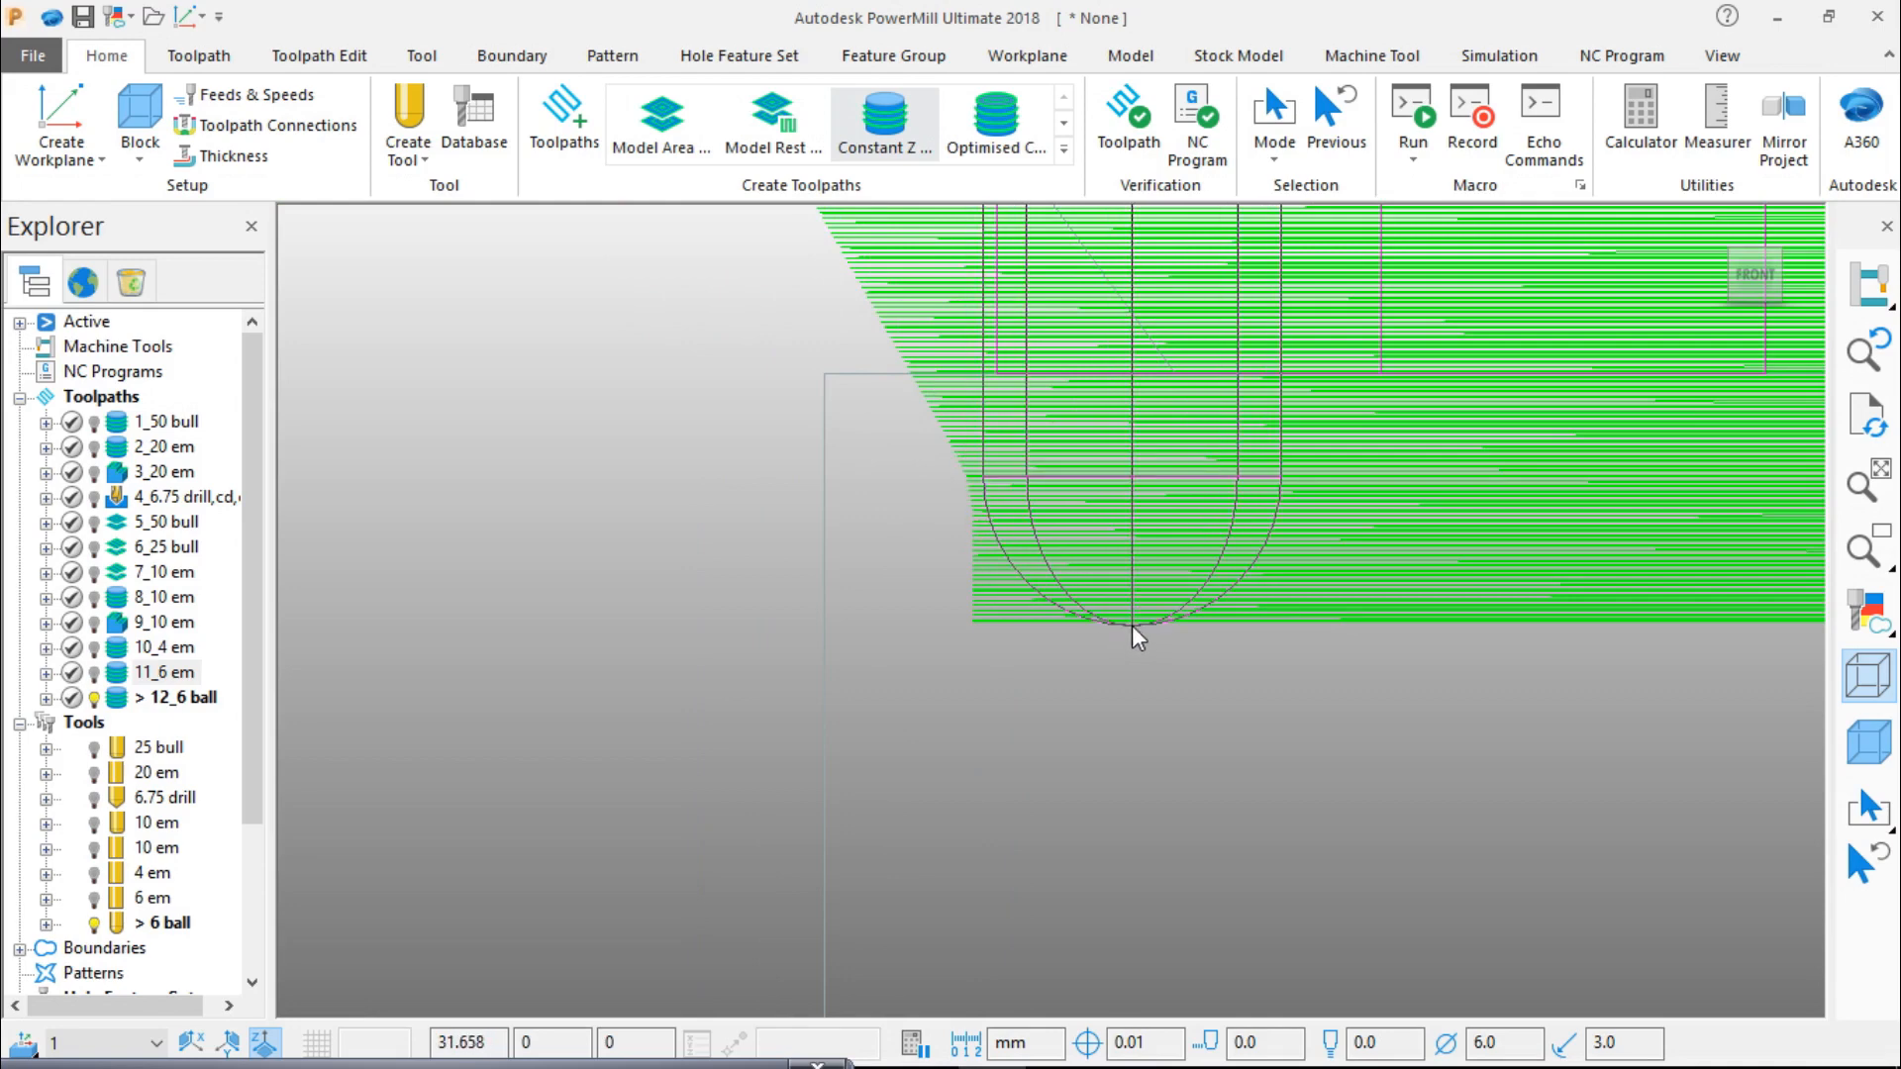
Step: View the whole part from above and switch the model display from wireframe to shaded
{"action": "scroll", "coordinate": [1144, 630], "scroll_direction": "down", "scroll_amount": 2}
{"action": "scroll", "coordinate": [1154, 625], "scroll_direction": "down", "scroll_amount": 3}
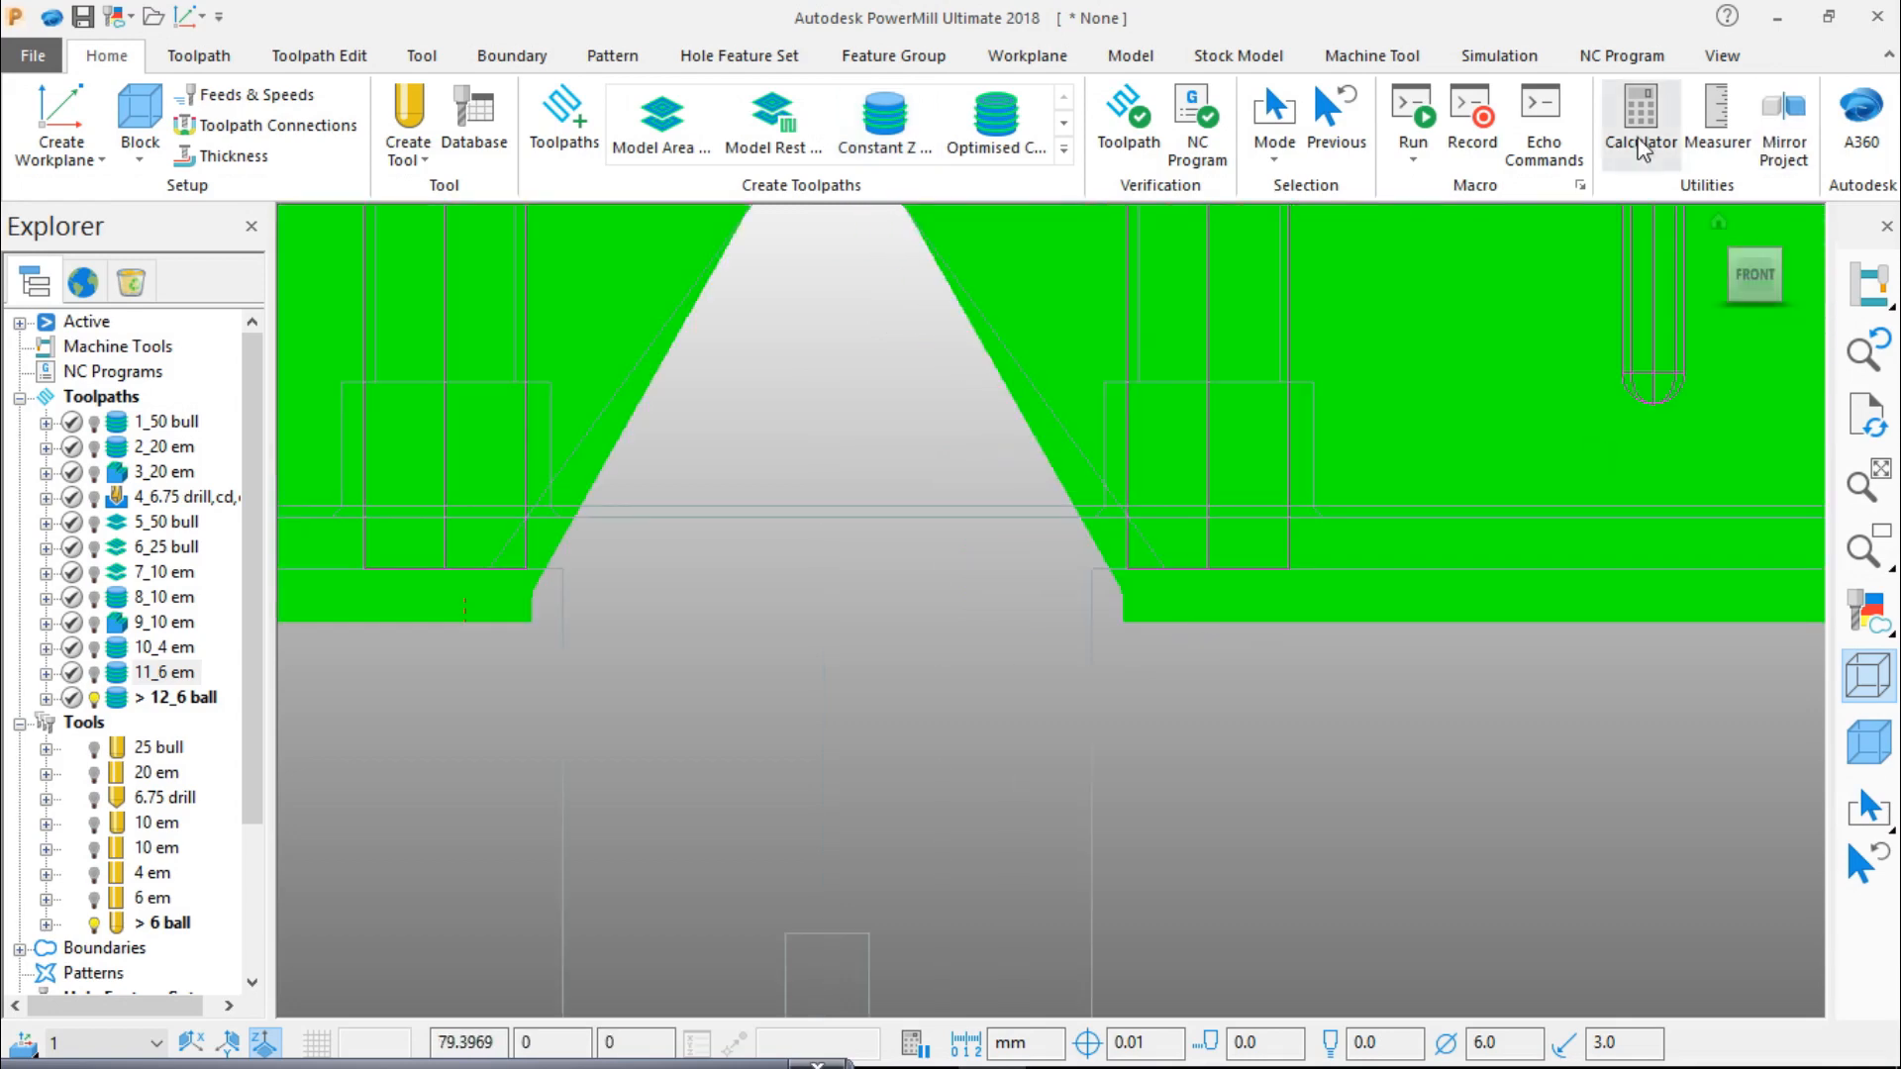
{"action": "scroll", "coordinate": [1750, 274], "scroll_direction": "down", "scroll_amount": 2}
{"action": "left_click", "coordinate": [1752, 239]}
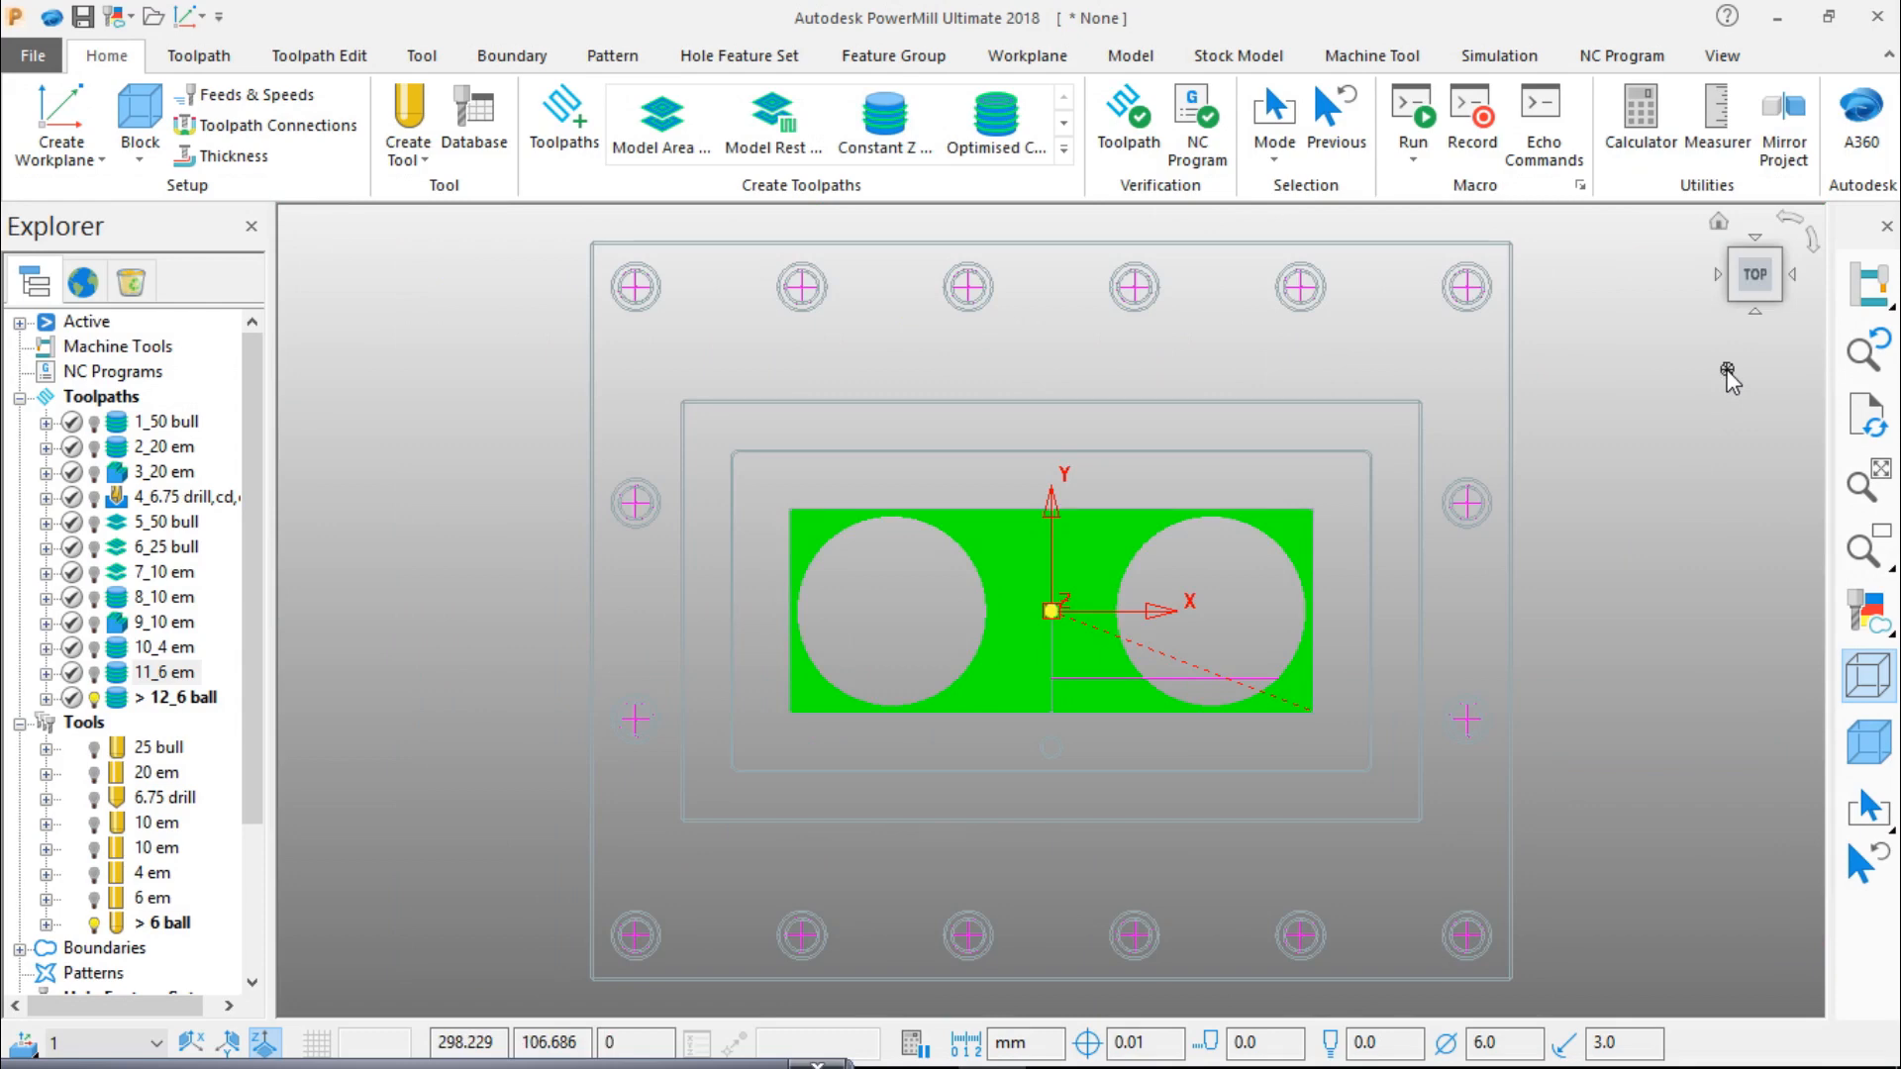
{"action": "left_click", "coordinate": [1871, 747]}
{"action": "left_click", "coordinate": [1870, 747]}
{"action": "left_click", "coordinate": [1868, 676]}
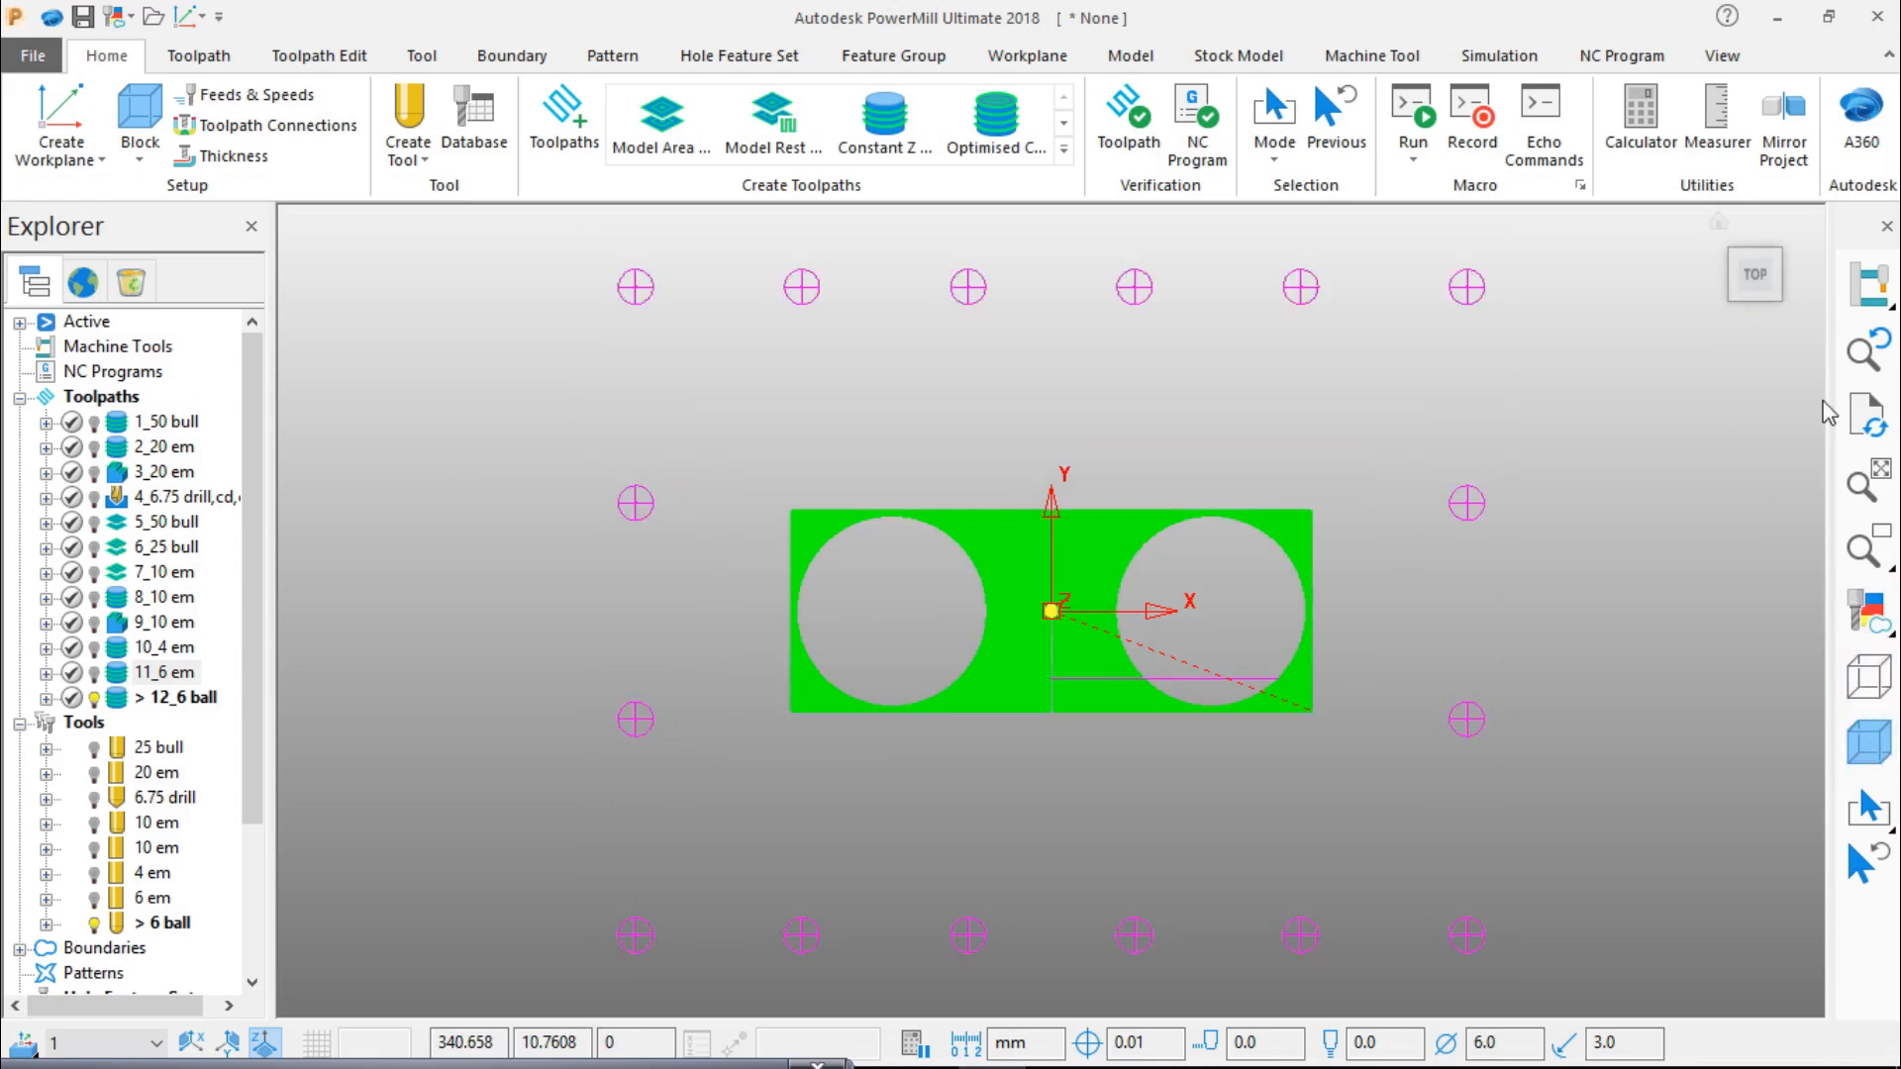
{"action": "left_click", "coordinate": [1754, 274]}
{"action": "left_click", "coordinate": [1868, 610]}
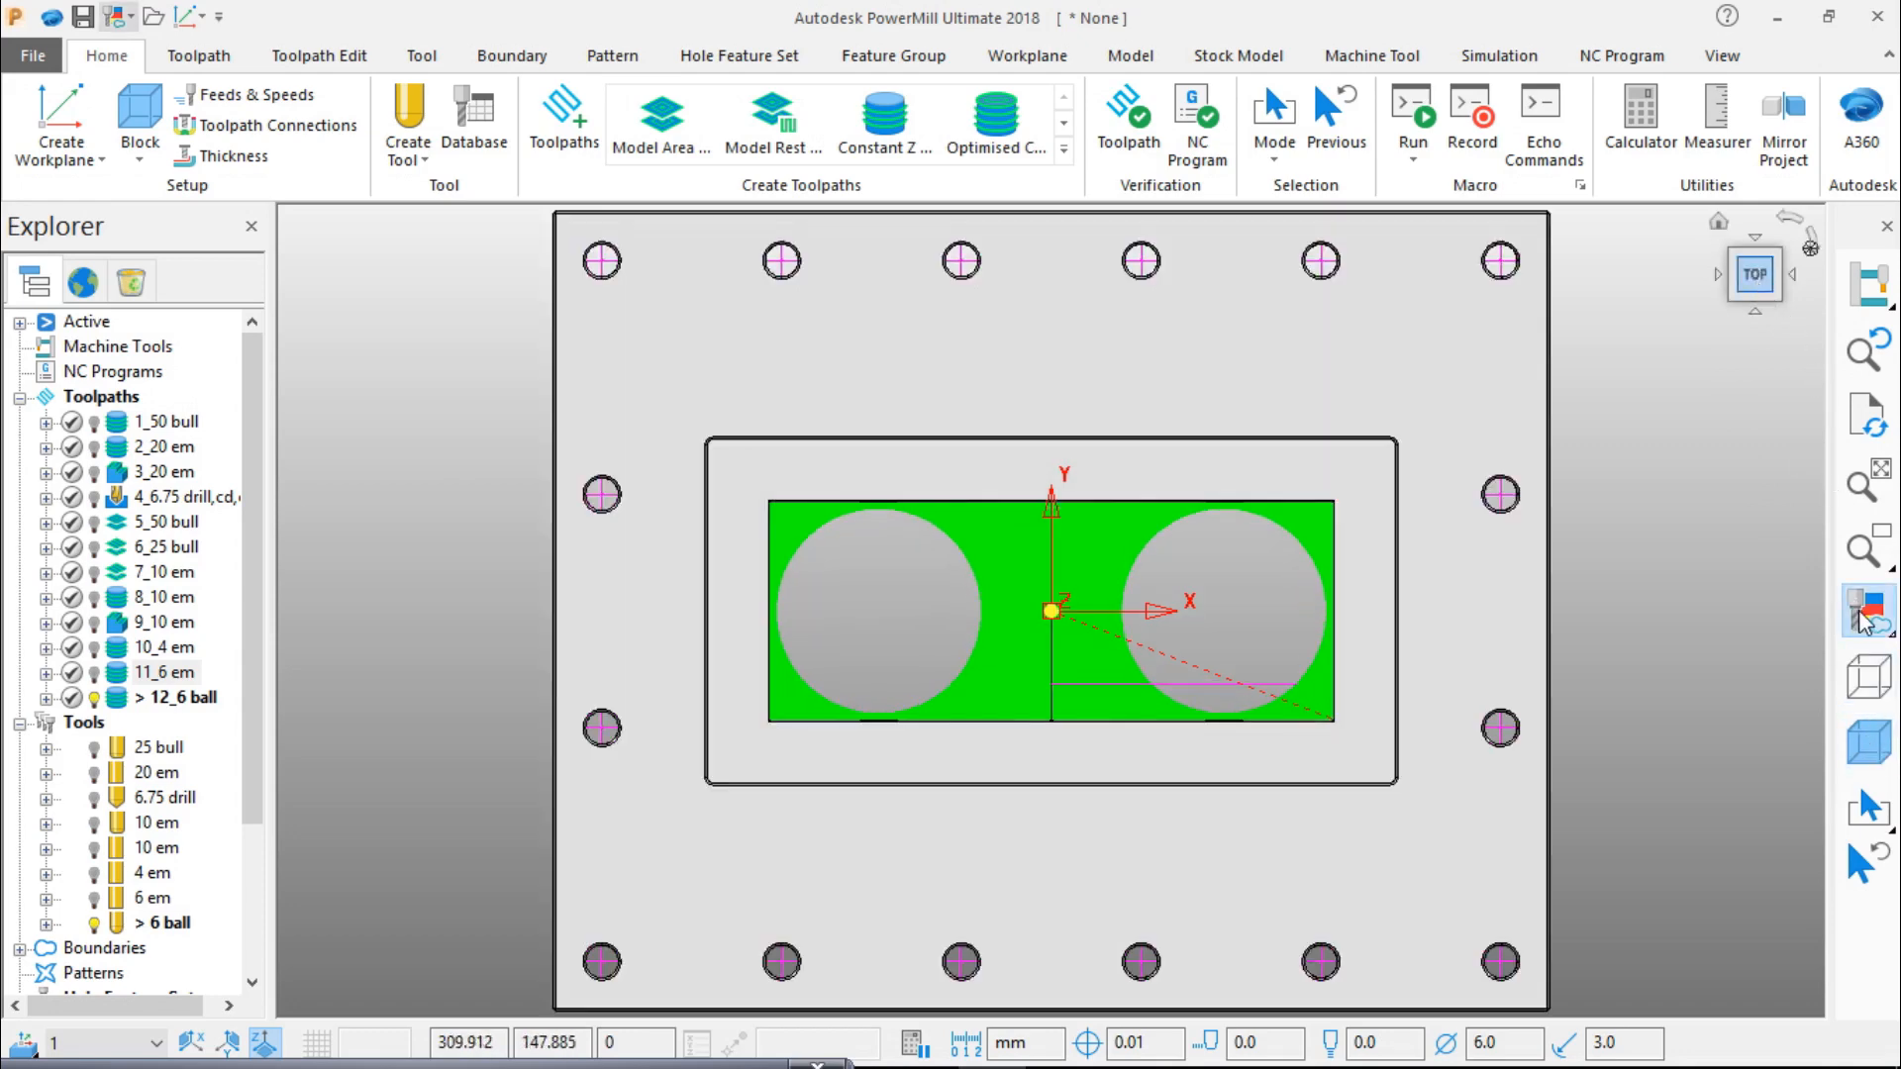
Step: Examine the 12_6 ball passes on the shaded part at an angle and from below through the two round openings
{"action": "middle_click_drag", "start_coordinate": [1100, 685], "coordinate": [1176, 597]}
{"action": "scroll", "coordinate": [1176, 598], "scroll_direction": "down", "scroll_amount": 5}
{"action": "scroll", "coordinate": [1188, 726], "scroll_direction": "up", "scroll_amount": 5}
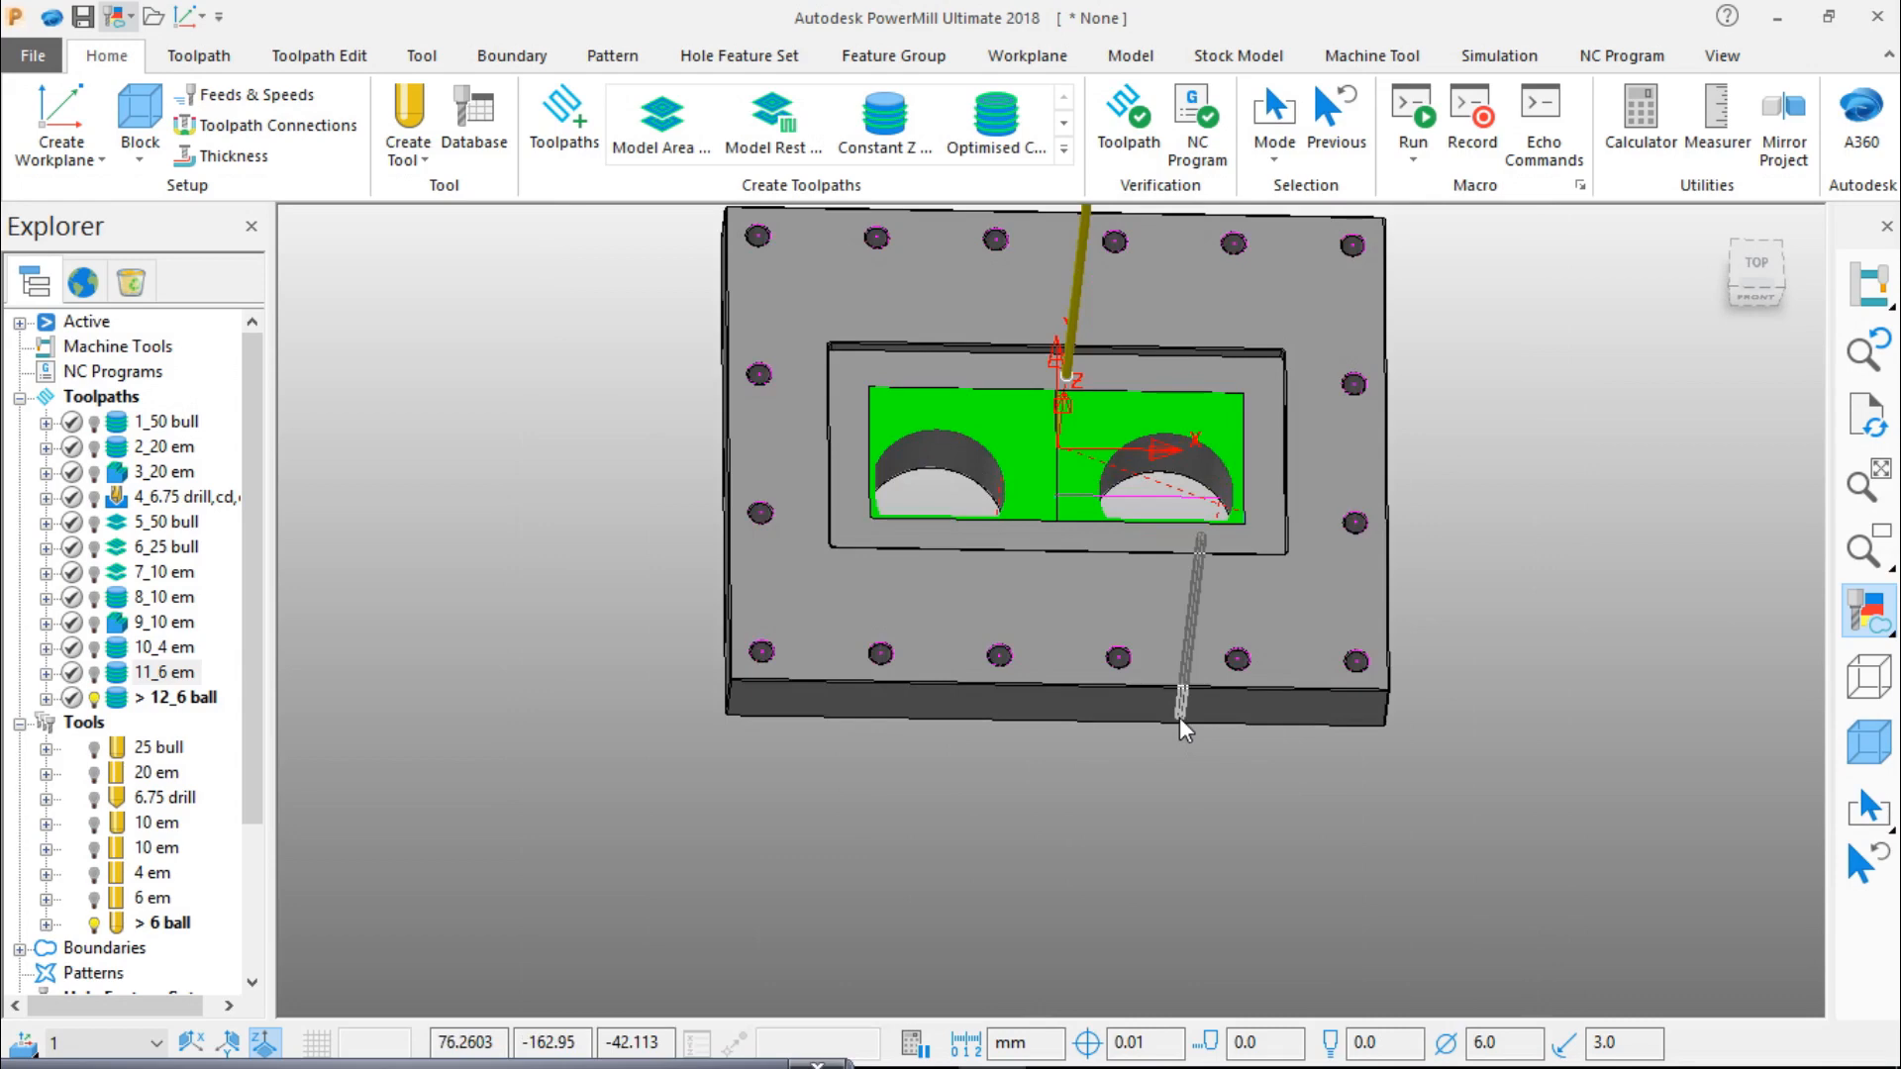
{"action": "scroll", "coordinate": [1179, 717], "scroll_direction": "down", "scroll_amount": 5}
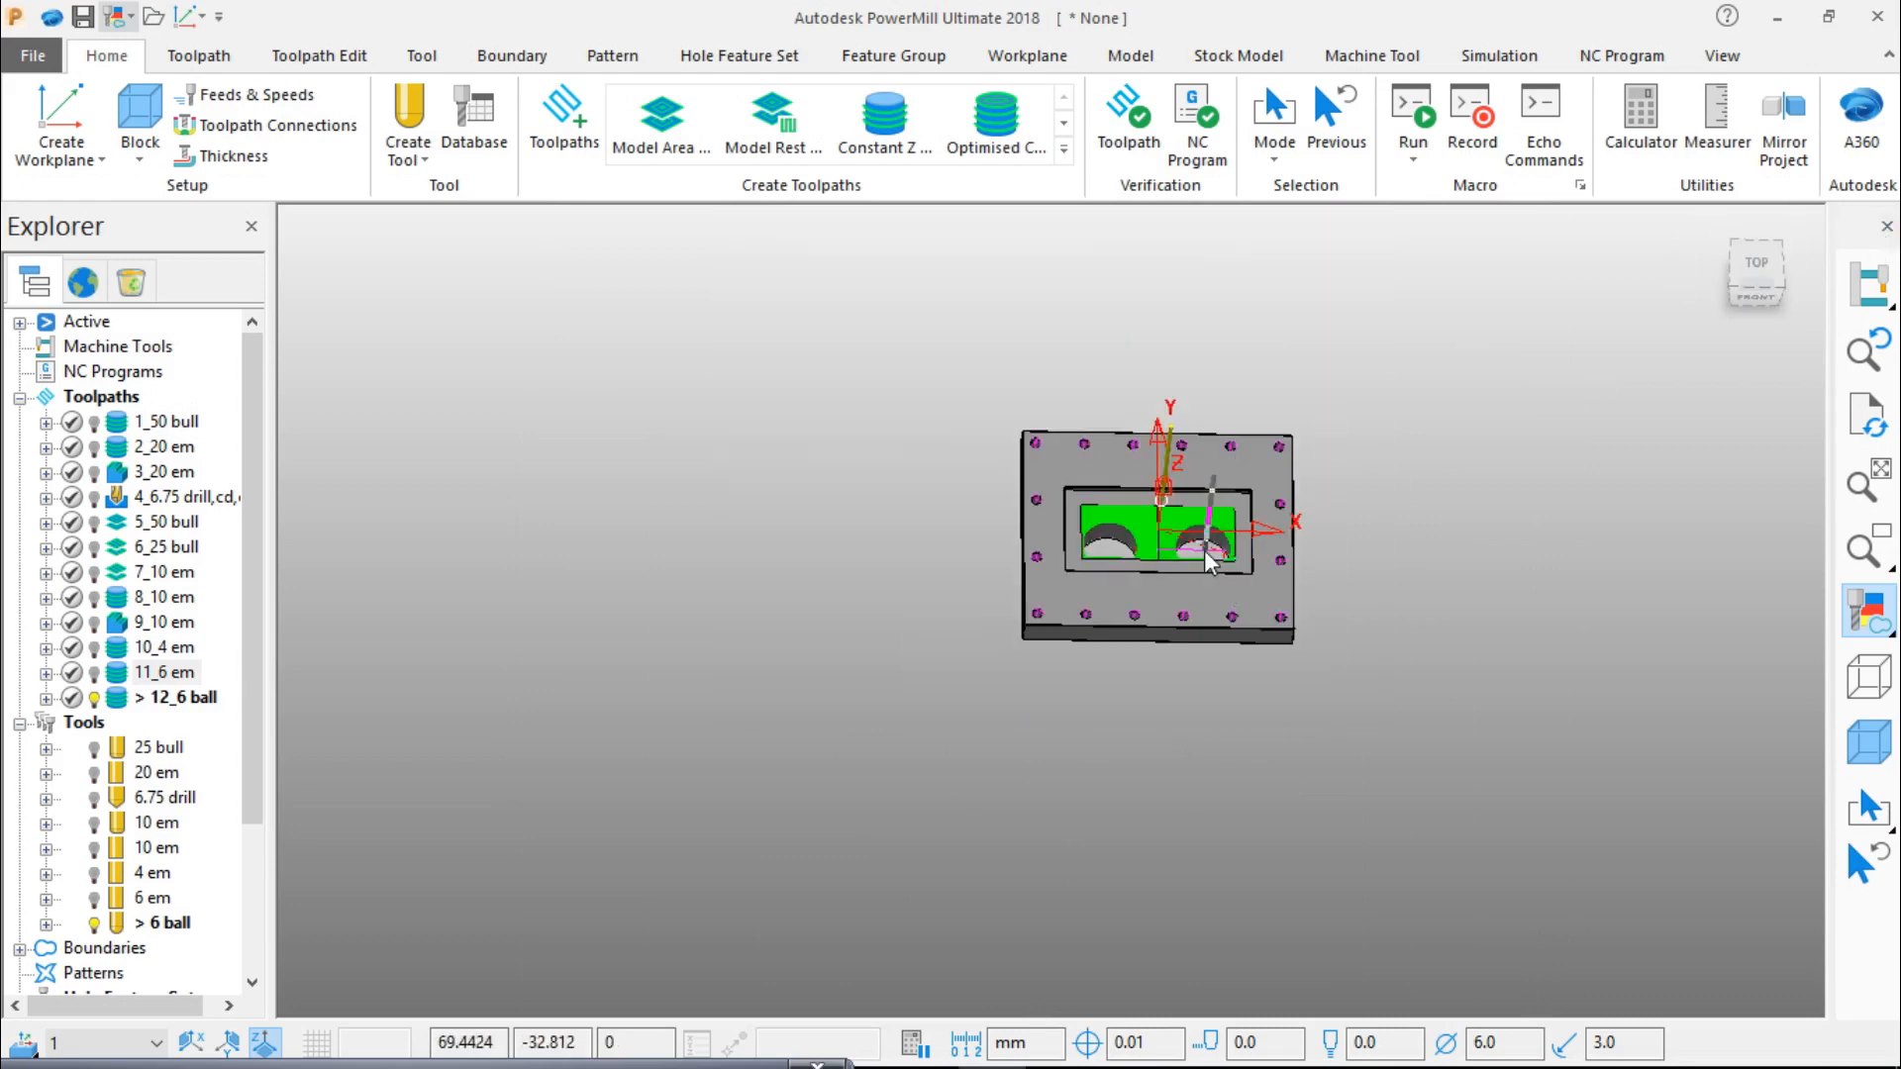
{"action": "middle_click_drag", "start_coordinate": [1203, 549], "coordinate": [1269, 537]}
{"action": "middle_click_drag", "start_coordinate": [1449, 507], "coordinate": [680, 483]}
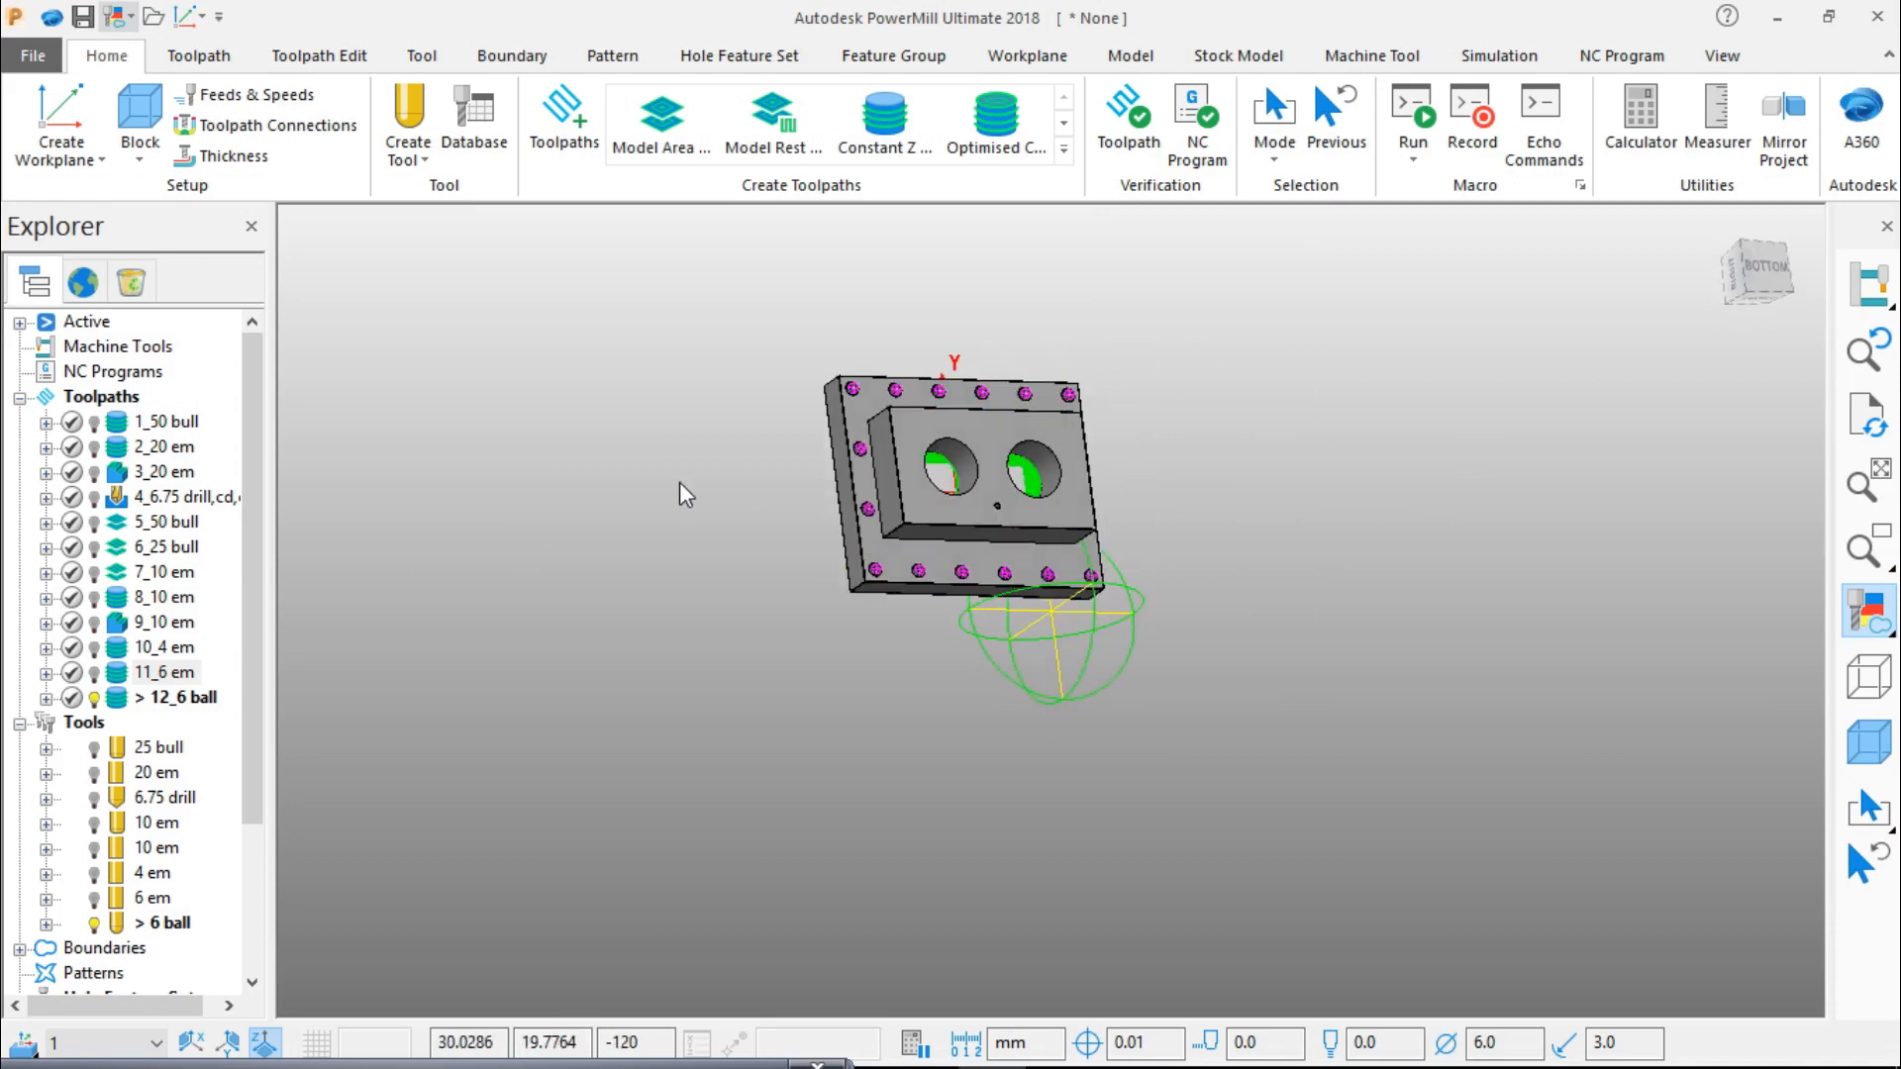
{"action": "scroll", "coordinate": [931, 470], "scroll_direction": "up", "scroll_amount": 5}
{"action": "scroll", "coordinate": [951, 455], "scroll_direction": "down", "scroll_amount": 5}
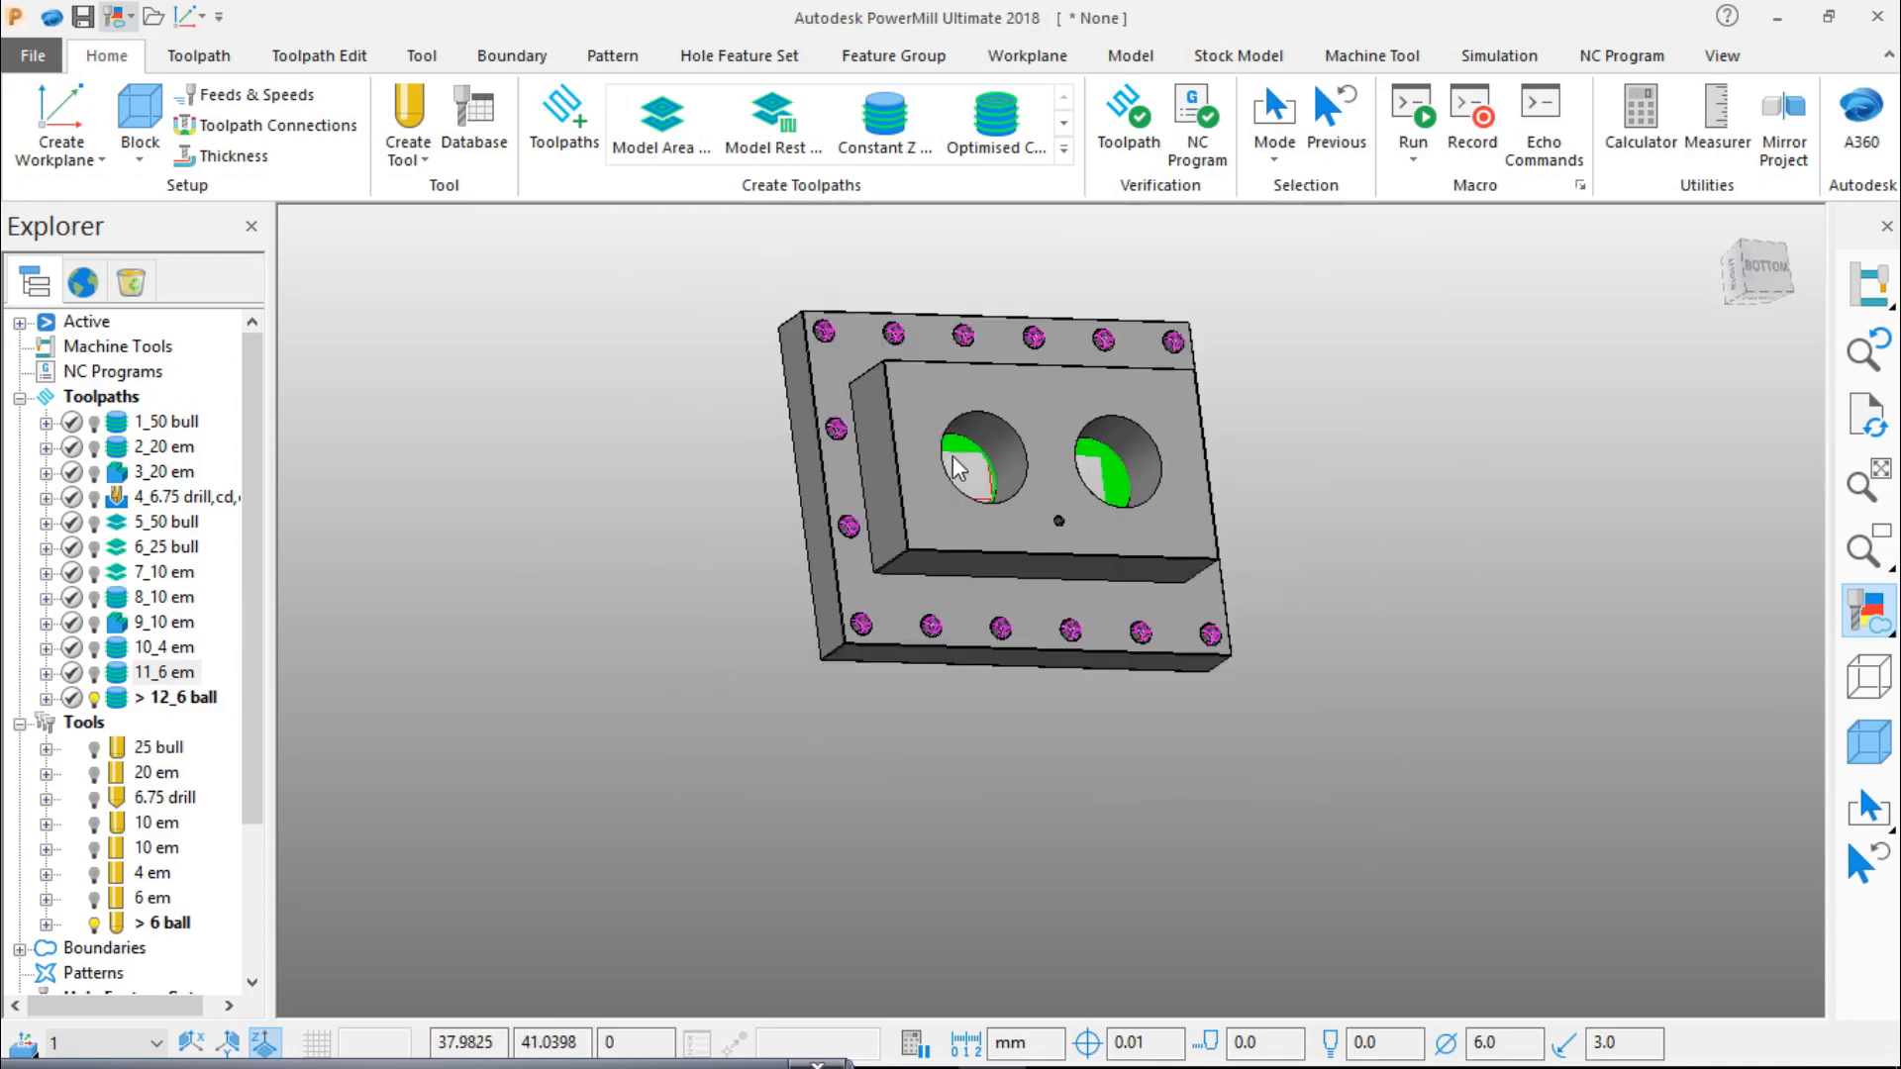
{"action": "middle_click_drag", "start_coordinate": [952, 456], "coordinate": [1524, 554]}
Step: Return to the view from above and collapse the list of tools in the project tree
{"action": "left_click", "coordinate": [1747, 259]}
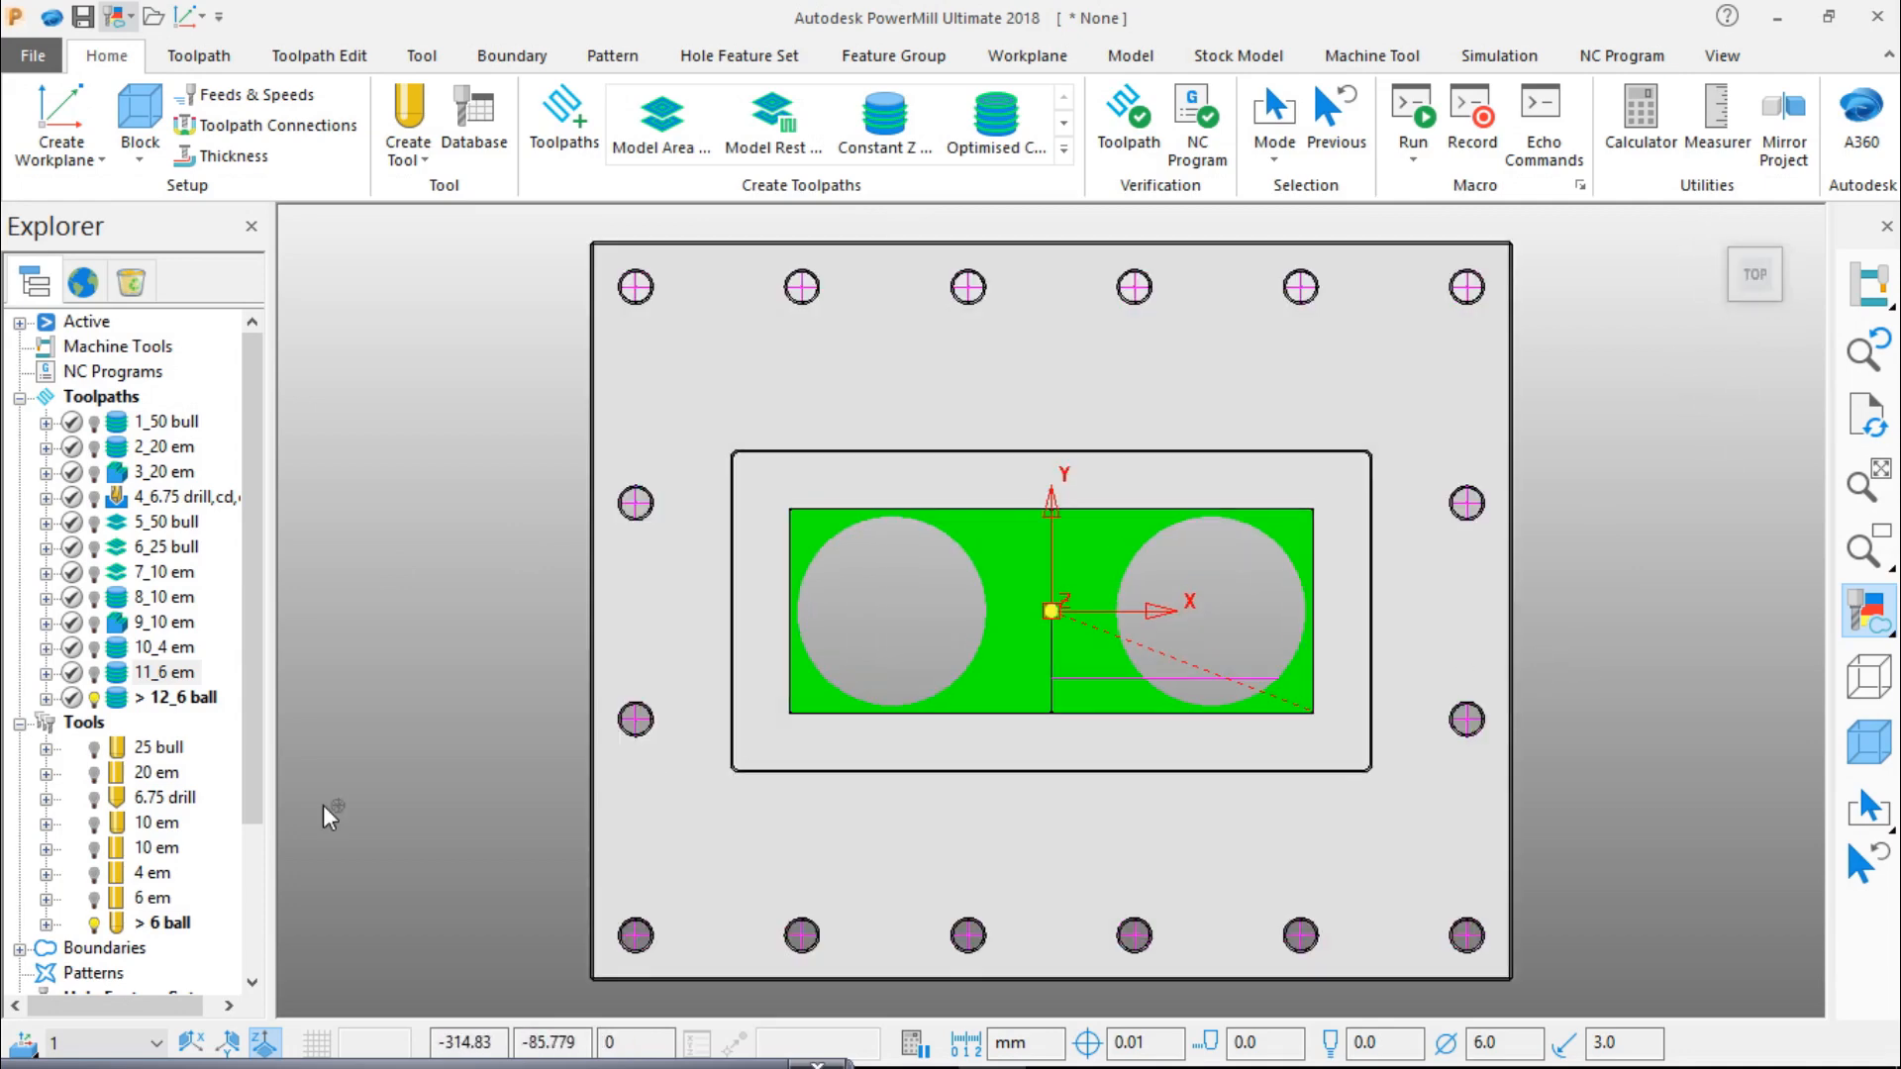
{"action": "left_click", "coordinate": [20, 727]}
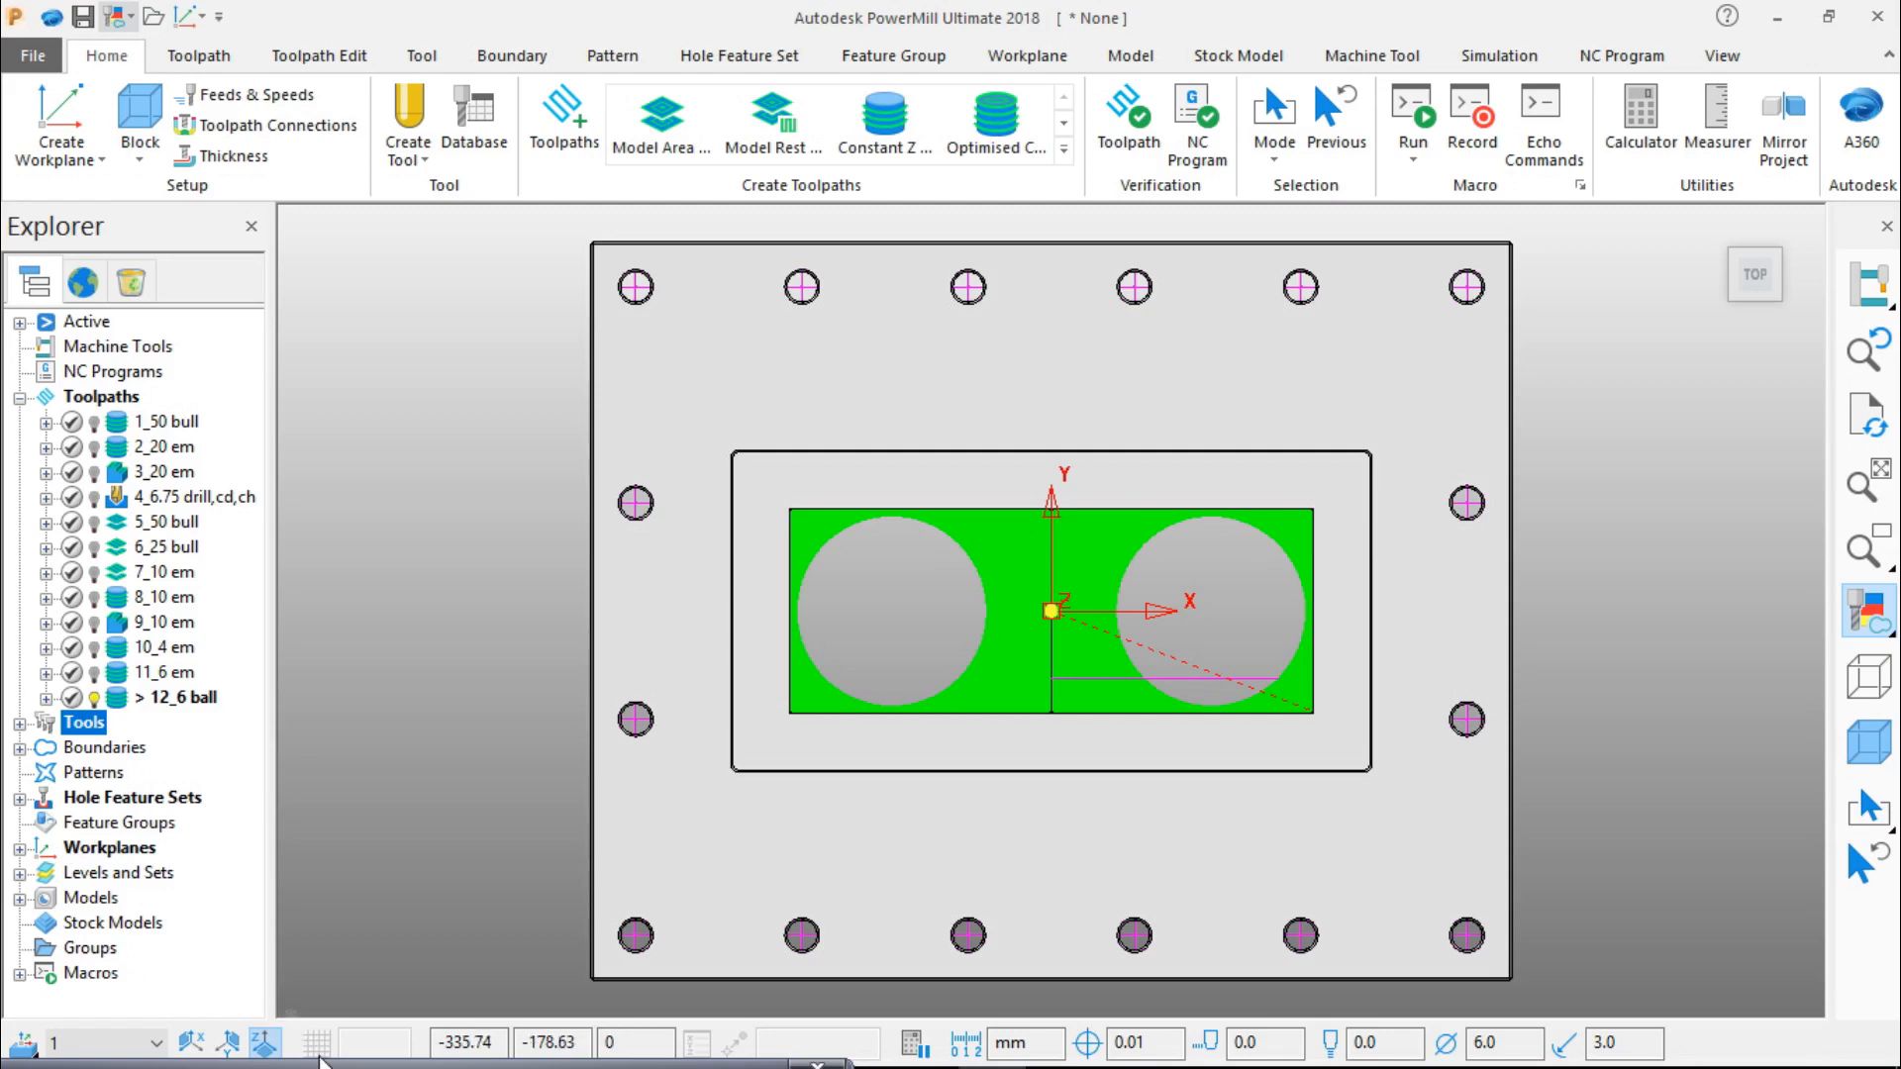
{"action": "left_click_drag", "start_coordinate": [319, 1061], "coordinate": [325, 586]}
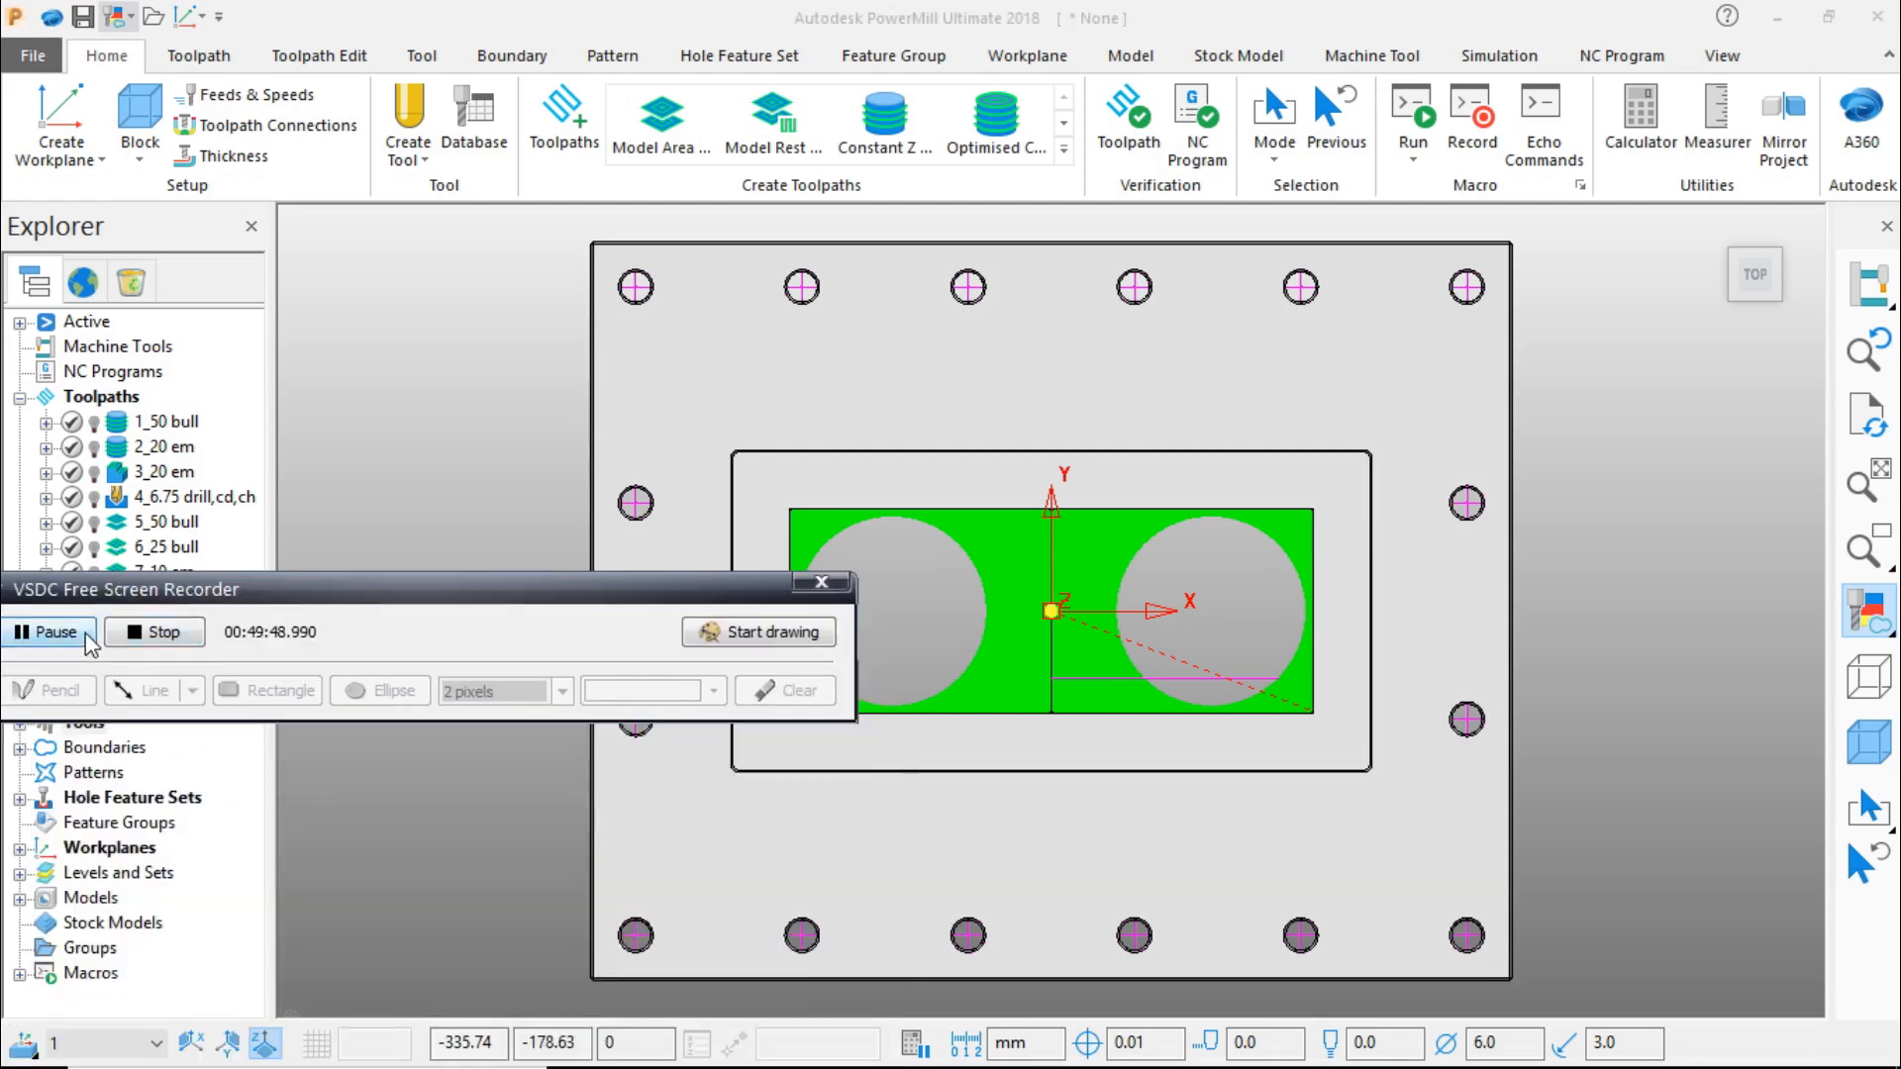